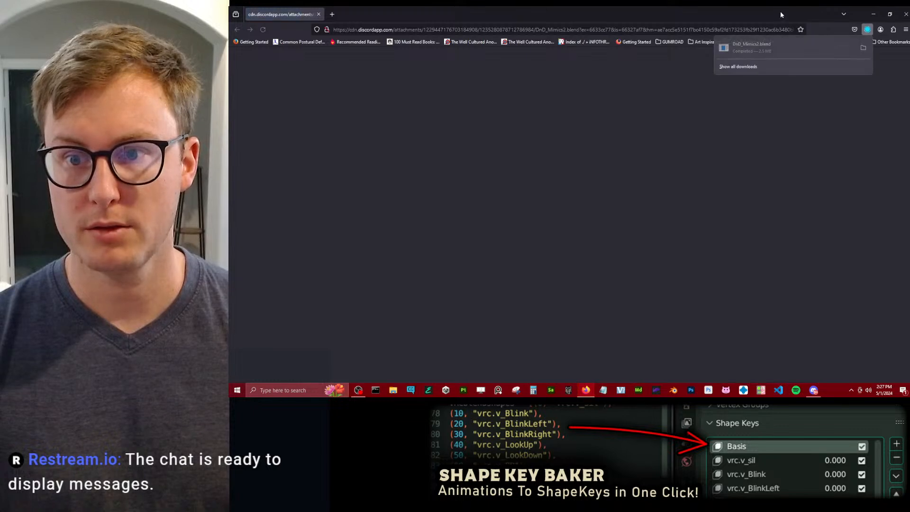
# Copy the downloaded DnD_Mimics2.blend from the browser into the Arctic folder under 2024\Collaboration.
pyautogui.doubleClick(780, 11)
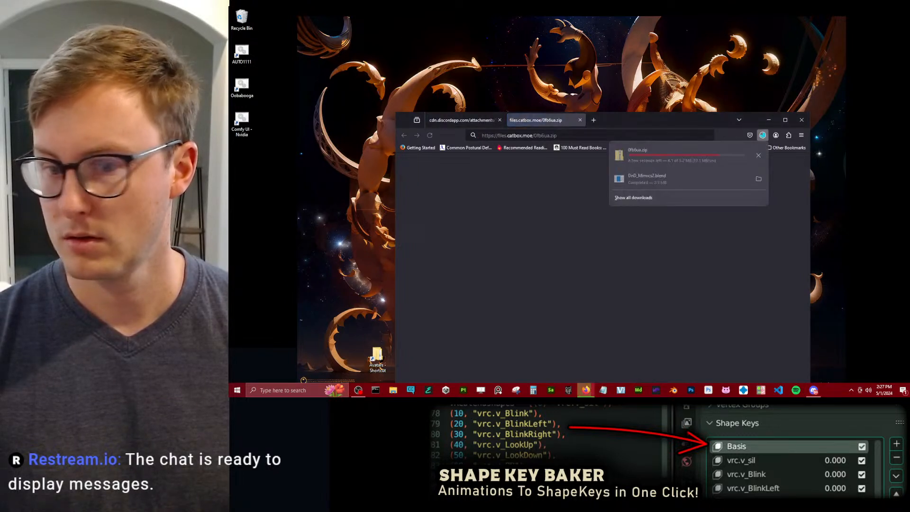
pyautogui.moveTo(666, 122); pyautogui.dragTo(612, 31)
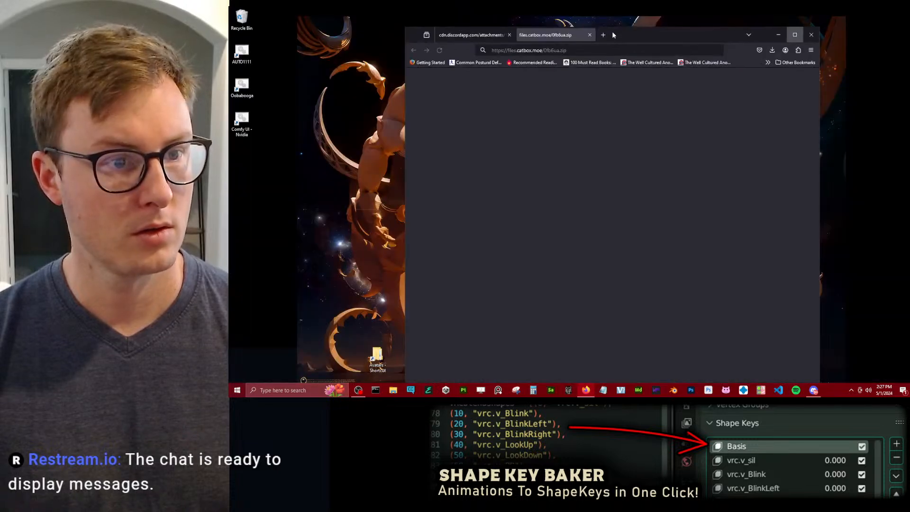
pyautogui.click(393, 394)
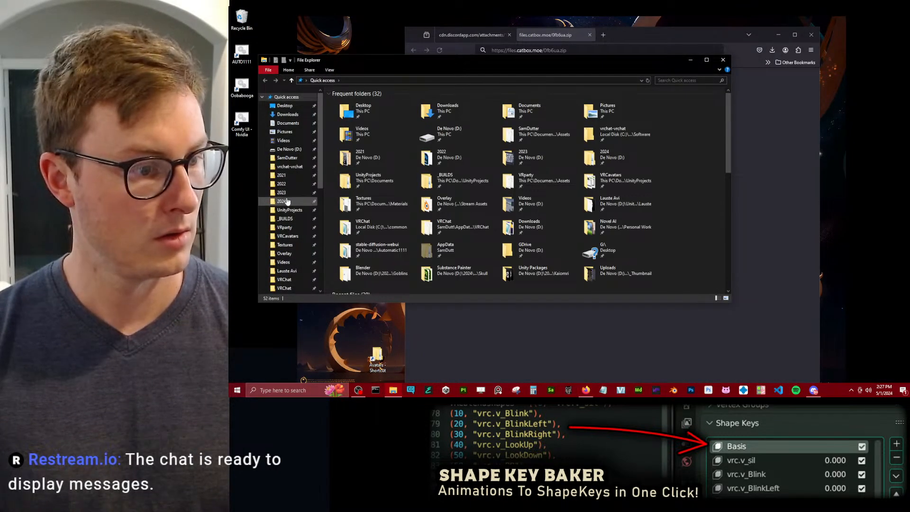
pyautogui.click(281, 201)
pyautogui.doubleClick(352, 124)
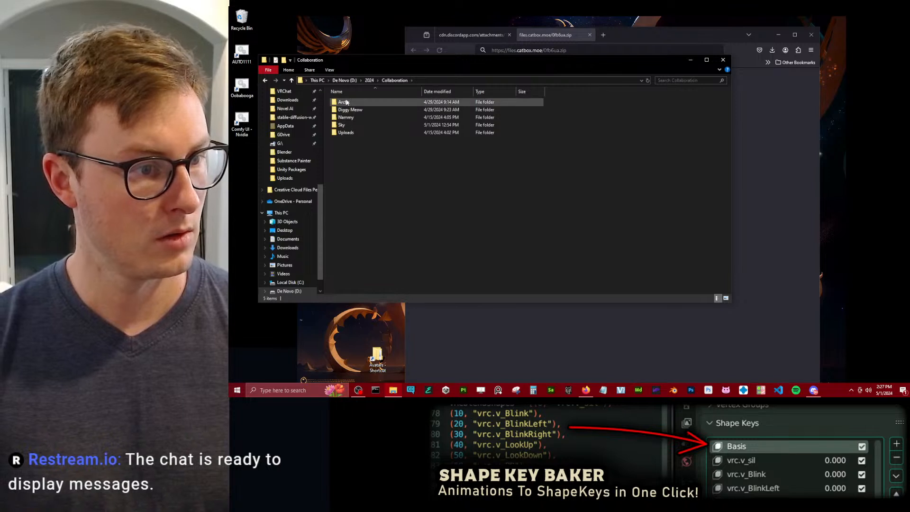
pyautogui.doubleClick(348, 102)
pyautogui.click(772, 50)
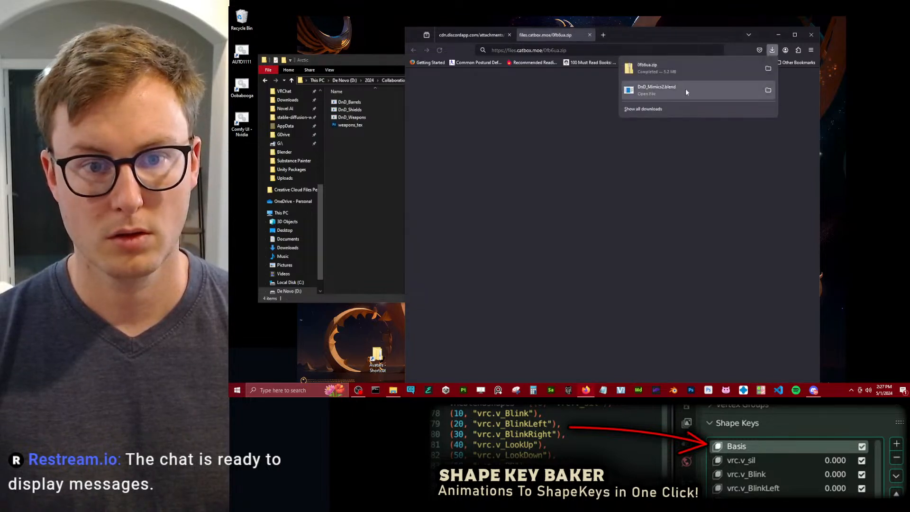
pyautogui.moveTo(644, 95); pyautogui.dragTo(369, 247)
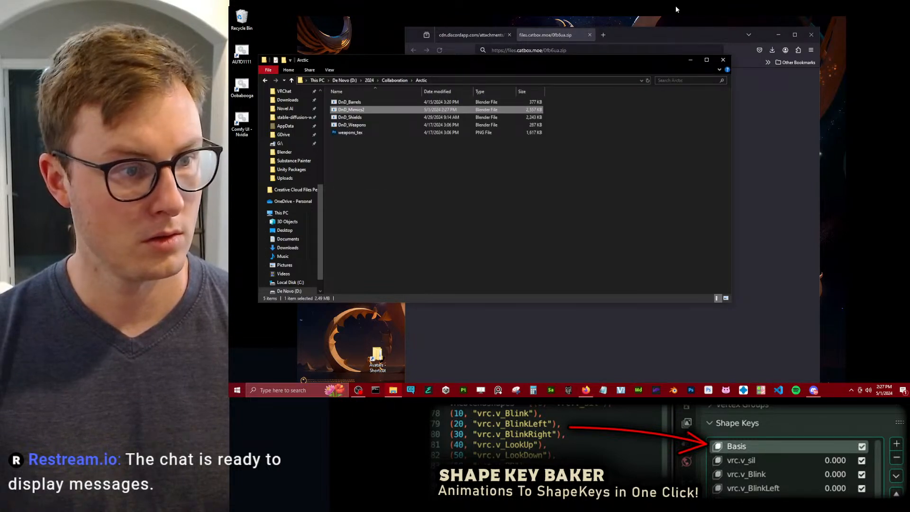
# Create a folder named Lektro inside the Collaboration folder.
pyautogui.click(699, 33)
pyautogui.click(772, 51)
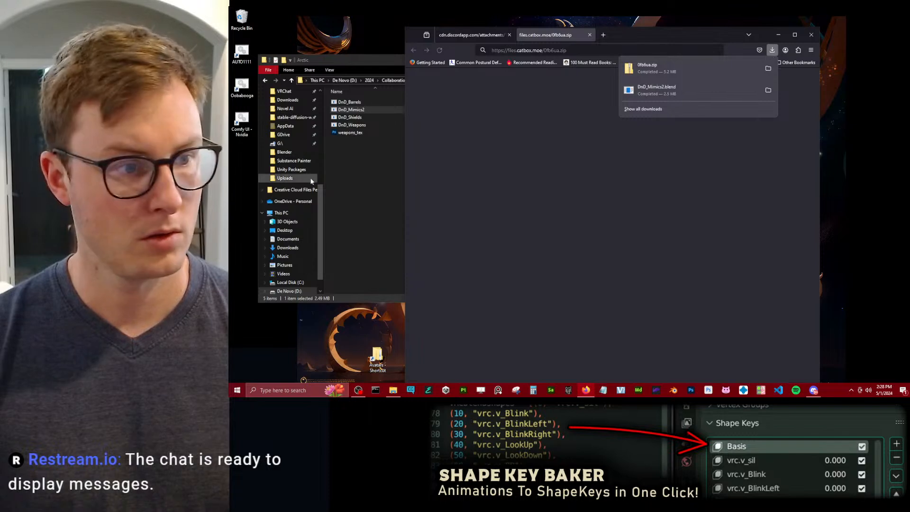
pyautogui.click(361, 173)
pyautogui.click(394, 80)
pyautogui.hotkey('ctrl', 'shift', 'n')
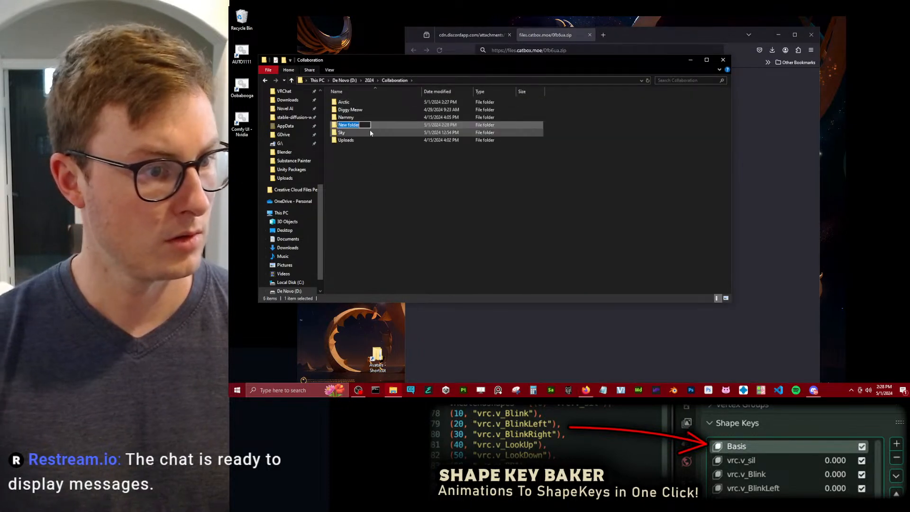
pyautogui.write('Lektro')
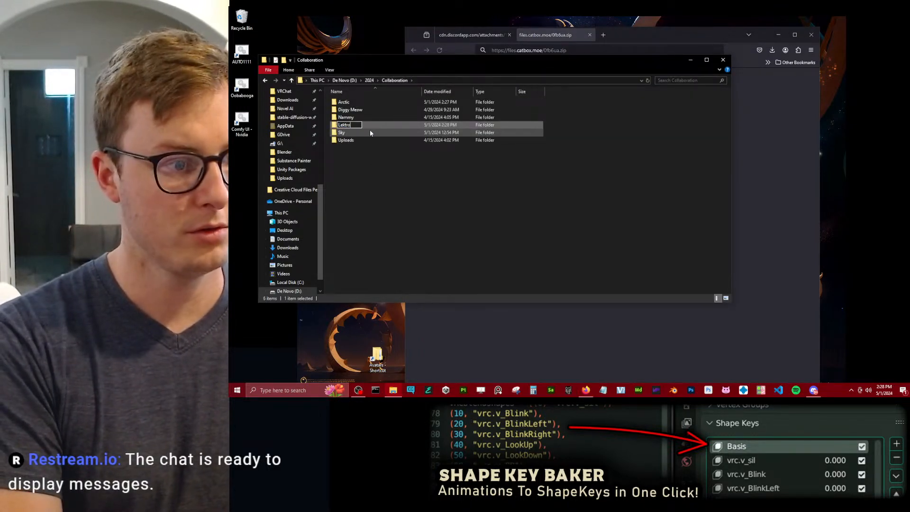
pyautogui.press('Return')
# Copy the downloaded 0fb6ua.zip into the Lektro folder, extract it there with 7-Zip, and close the browser.
pyautogui.doubleClick(345, 118)
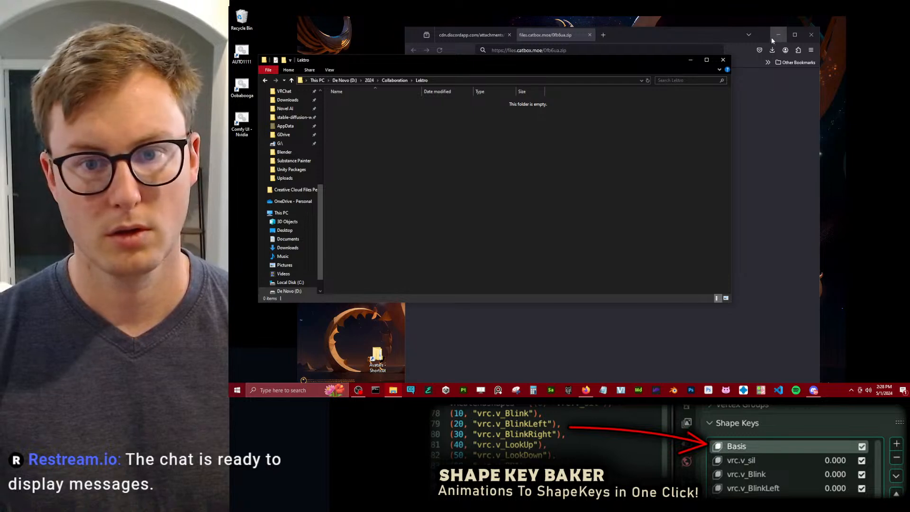
pyautogui.click(772, 50)
pyautogui.moveTo(647, 67); pyautogui.dragTo(372, 156)
pyautogui.rightClick(349, 104)
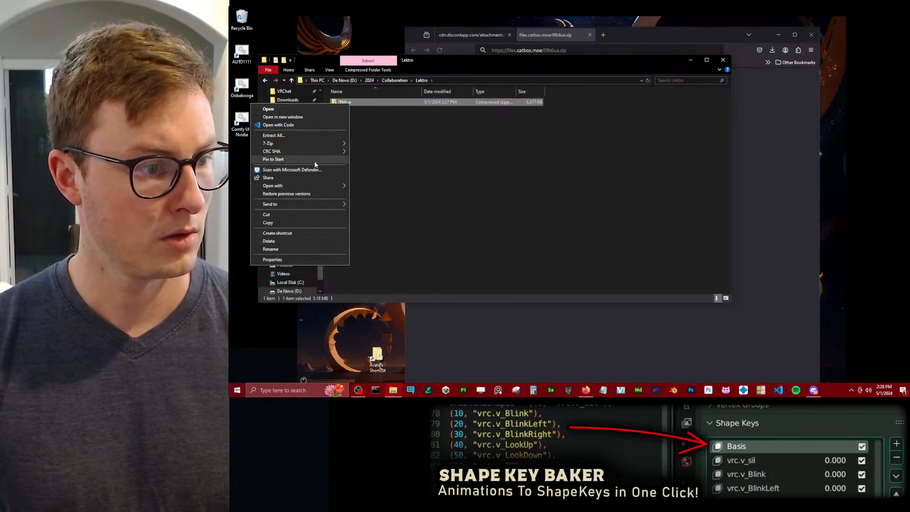
pyautogui.moveTo(308, 143)
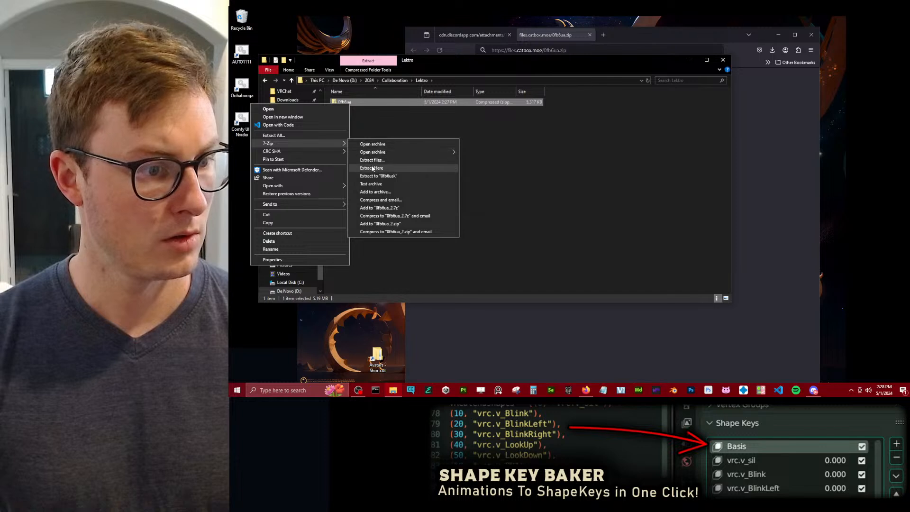
pyautogui.click(379, 168)
pyautogui.click(430, 179)
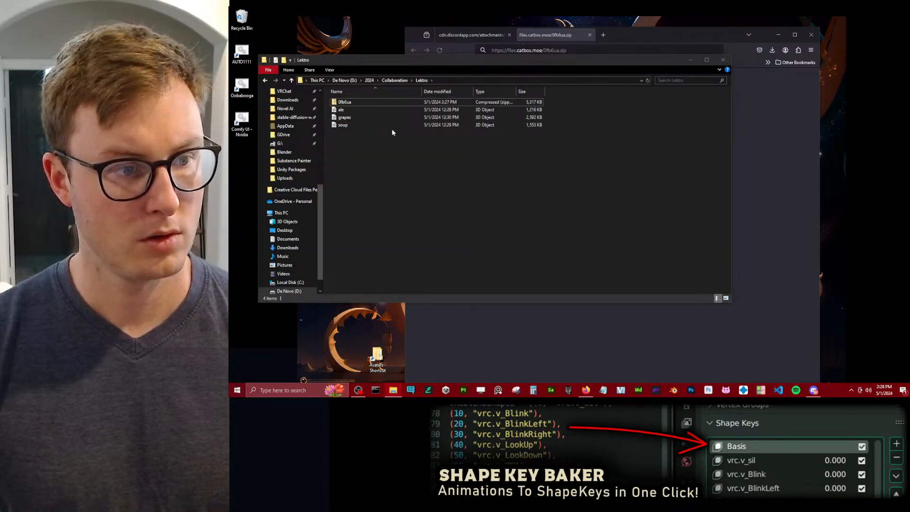
pyautogui.click(807, 36)
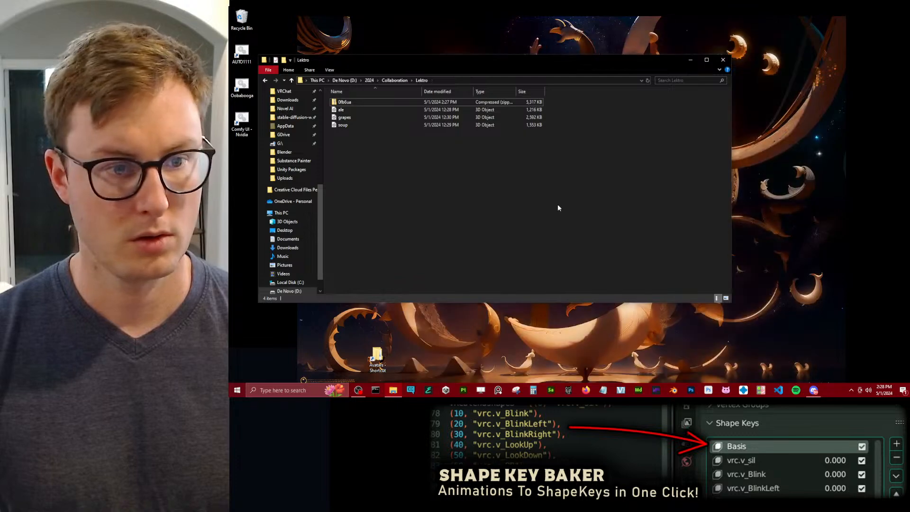
# Start Blender and copy the Lektro folder's path from File Explorer.
pyautogui.click(676, 390)
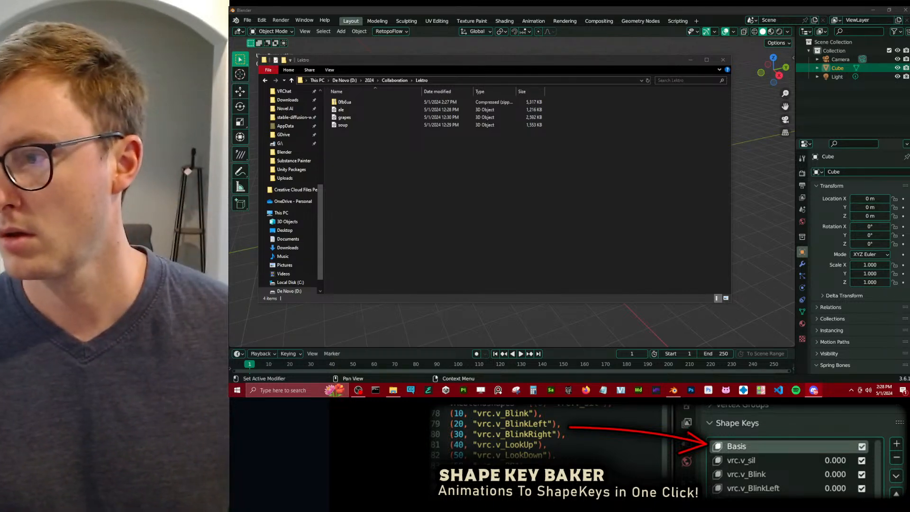
pyautogui.click(425, 147)
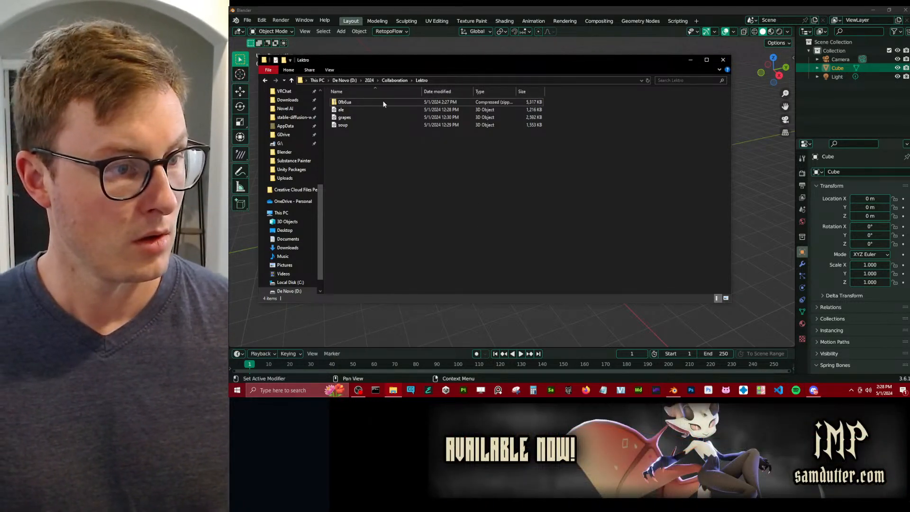
pyautogui.moveTo(353, 110); pyautogui.dragTo(397, 82)
pyautogui.moveTo(434, 51); pyautogui.dragTo(446, 64)
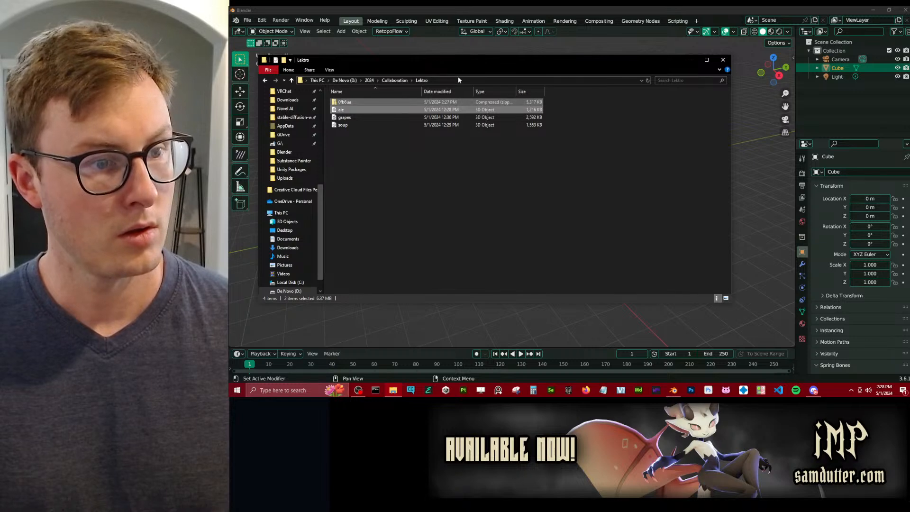
pyautogui.click(457, 80)
pyautogui.hotkey('ctrl', 'c')
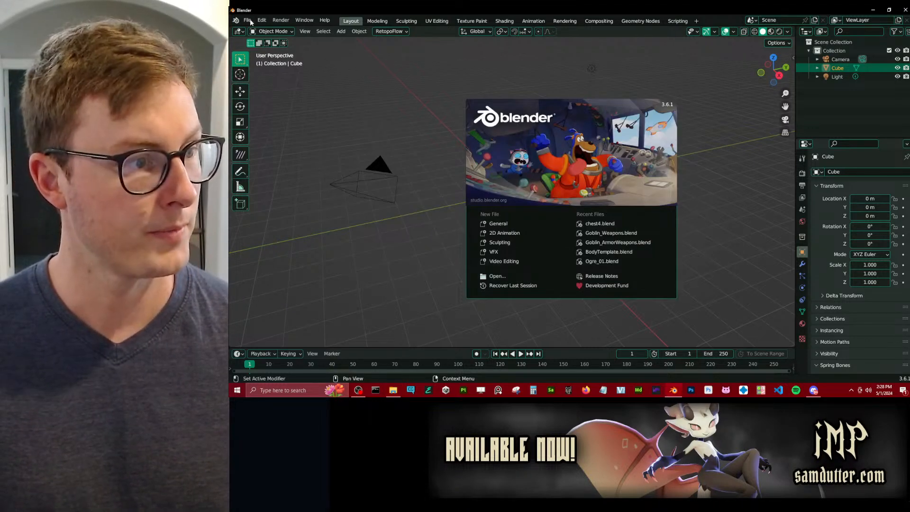
# Dismiss the splash screen and delete all default objects from the scene.
pyautogui.click(251, 23)
pyautogui.click(530, 152)
pyautogui.press('a')
pyautogui.press('x')
pyautogui.click(533, 154)
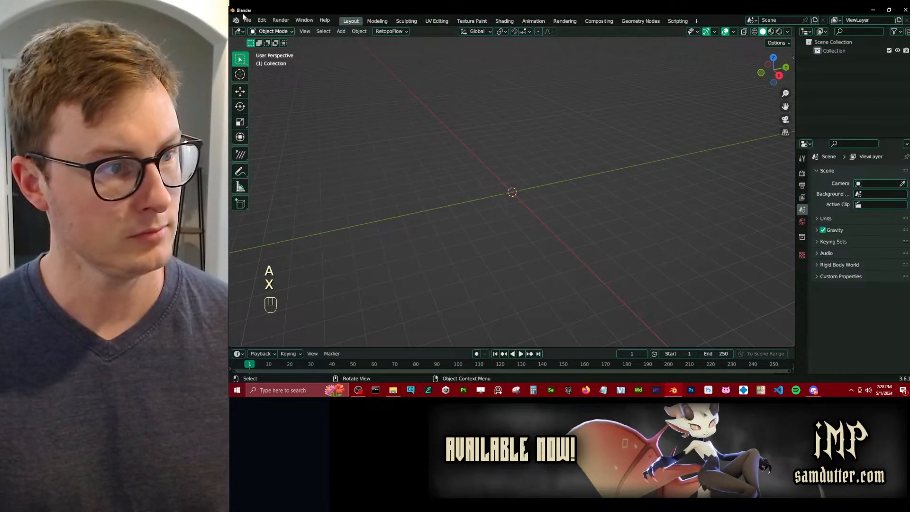
# Import ale.glb, grapes.glb and soup.glb from D:\2024\Collaboration\Lektro as glTF 2.0.
pyautogui.click(245, 19)
pyautogui.moveTo(274, 136)
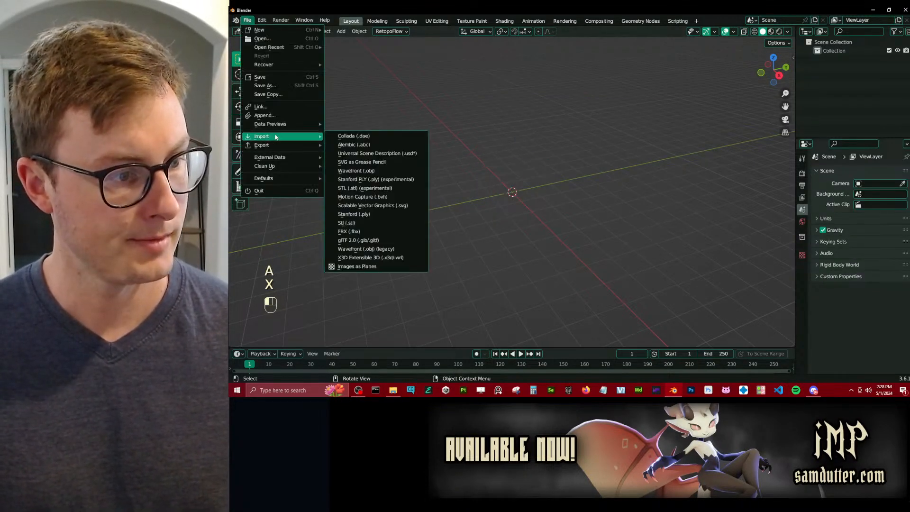
pyautogui.click(349, 240)
pyautogui.click(580, 78)
pyautogui.hotkey('ctrl', 'v')
pyautogui.press('Return')
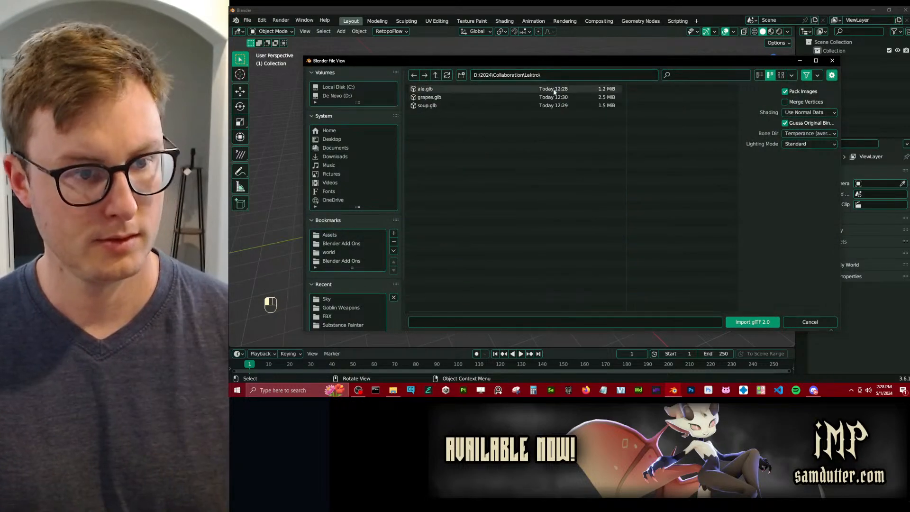
pyautogui.click(441, 90)
pyautogui.keyDown('shift'); pyautogui.click(444, 106); pyautogui.keyUp('shift')
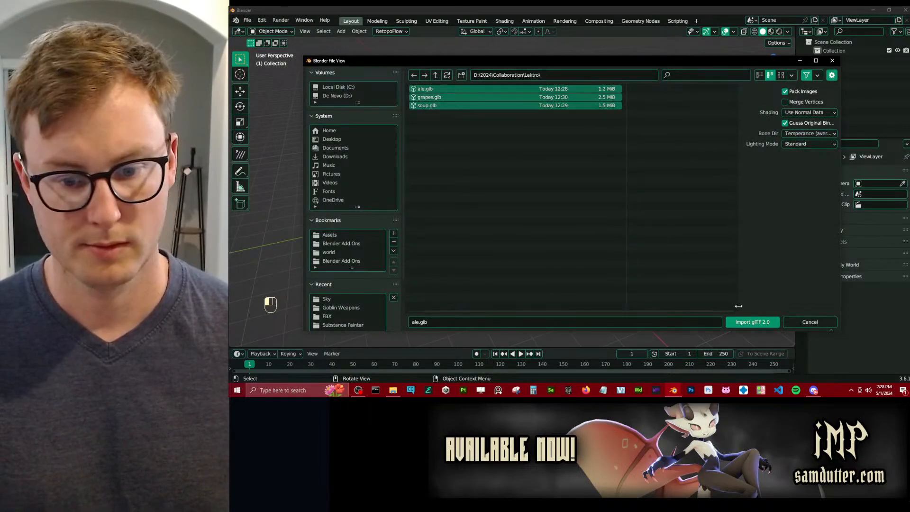
pyautogui.click(752, 321)
# Save the scene as Food.blend in D:\2024\Collaboration\Lektro.
pyautogui.scroll(8, 493, 188)
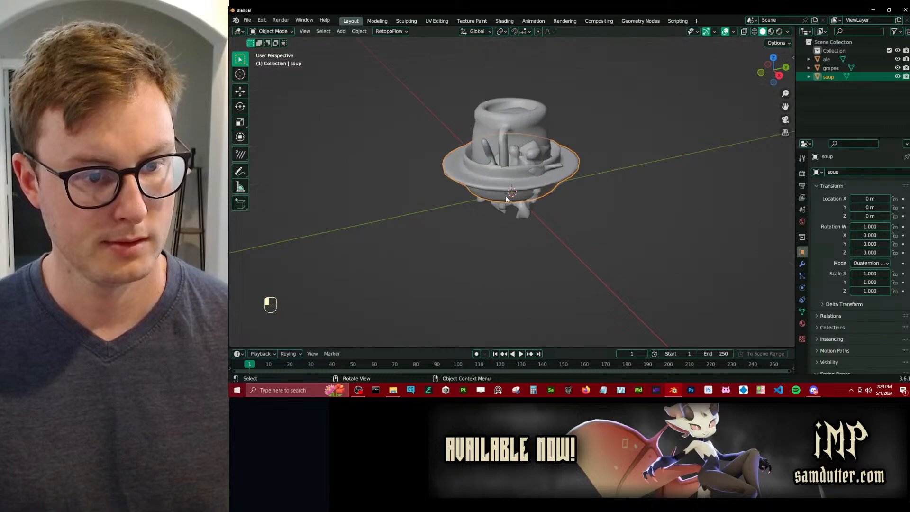
pyautogui.moveTo(493, 188); pyautogui.dragTo(577, 192, button='middle')
pyautogui.hotkey('ctrl', 's')
pyautogui.click(594, 75)
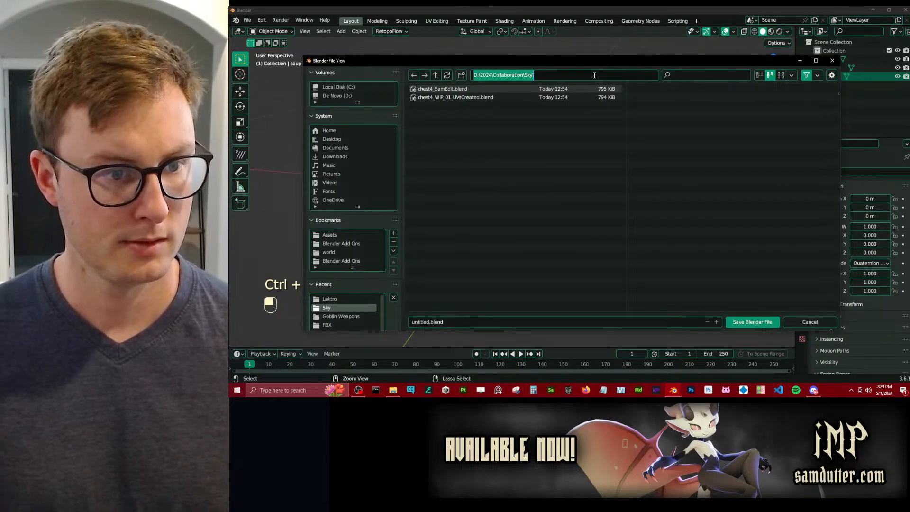
pyautogui.hotkey('ctrl', 'v')
pyautogui.press('Return')
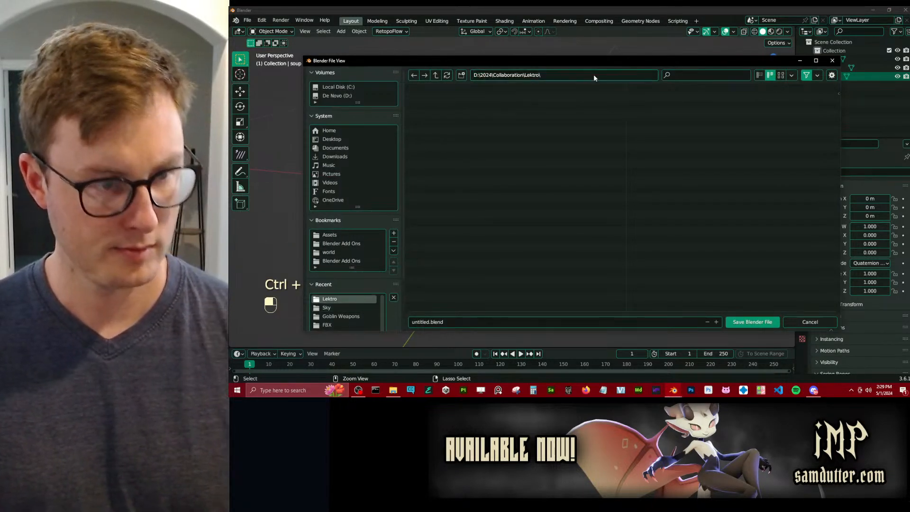
pyautogui.doubleClick(429, 322)
pyautogui.press('BackSpace')
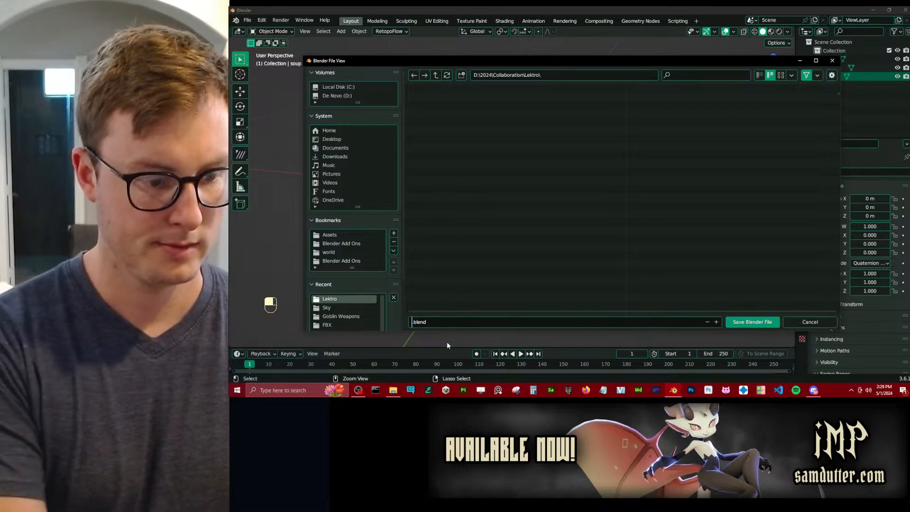
pyautogui.write('Food')
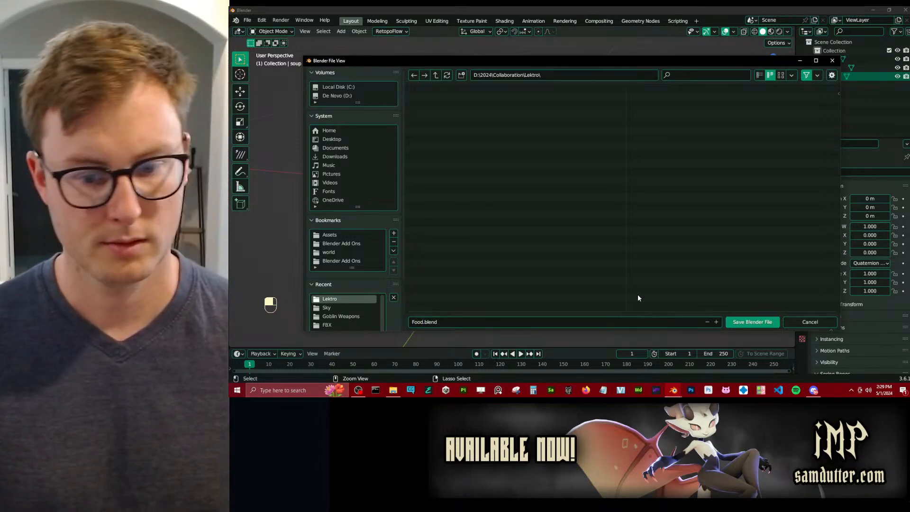
pyautogui.click(755, 323)
# Separate the overlapping models by moving the soup and grapes to opposite sides of the mug, with the grapes at about X 0.27 m.
pyautogui.scroll(2, 608, 193)
pyautogui.moveTo(606, 193)
pyautogui.mouseDown(button='middle')
pyautogui.moveTo(538, 185)
pyautogui.moveTo(599, 208)
pyautogui.mouseUp(button='middle')
pyautogui.click(538, 184)
pyautogui.scroll(-5, 562, 187)
pyautogui.press('g')
pyautogui.middleClick(549, 214)
pyautogui.click(522, 216)
pyautogui.click(535, 193)
pyautogui.press('g')
pyautogui.click(610, 193)
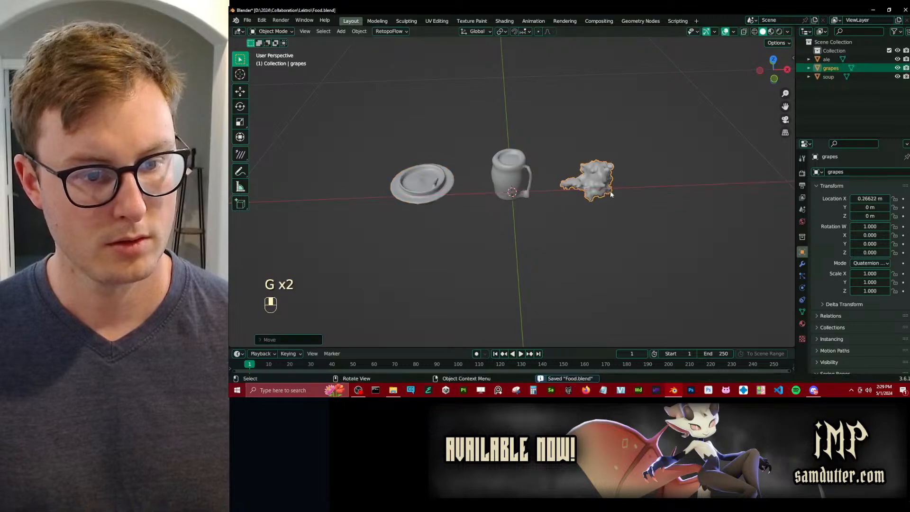
# Turn on the wireframe overlay, examine the topology of the soup plate and ale mug, and turn the overlay off again.
pyautogui.press('q')
pyautogui.click(532, 232)
pyautogui.scroll(2, 493, 208)
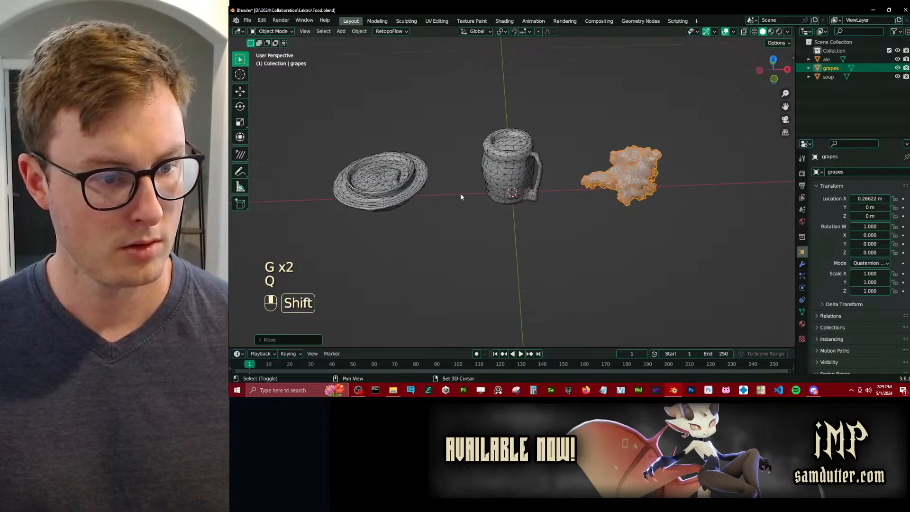
pyautogui.keyDown('shift'); pyautogui.moveTo(459, 193); pyautogui.dragTo(559, 215, button='middle'); pyautogui.keyUp('shift')
pyautogui.moveTo(528, 216); pyautogui.dragTo(419, 261, button='middle')
pyautogui.scroll(6, 545, 228)
pyautogui.moveTo(570, 253); pyautogui.dragTo(620, 218, button='middle')
pyautogui.click(533, 189)
pyautogui.scroll(4, 517, 199)
pyautogui.moveTo(515, 199); pyautogui.dragTo(571, 228, button='middle')
pyautogui.scroll(-4, 650, 223)
pyautogui.moveTo(651, 221); pyautogui.dragTo(593, 192, button='middle')
pyautogui.scroll(4, 593, 193)
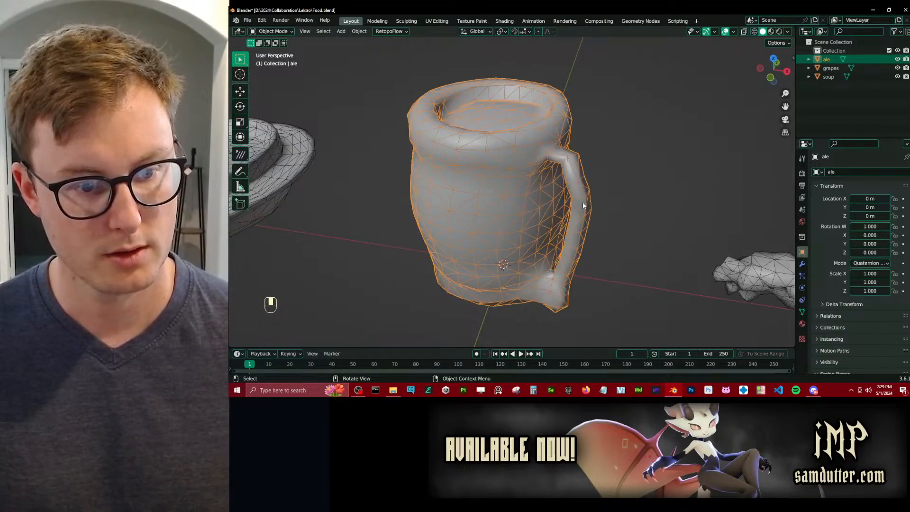
pyautogui.press('q')
pyautogui.click(584, 204)
# Switch the viewport to Material Preview and examine the textures on the soup, ale mug and grapes.
pyautogui.press('z')
pyautogui.press('z')
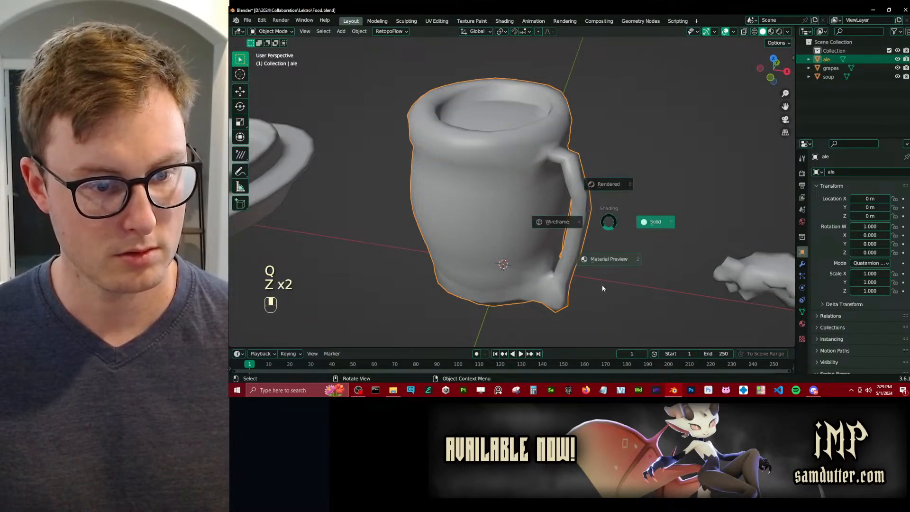
pyautogui.click(603, 288)
pyautogui.scroll(-4, 614, 244)
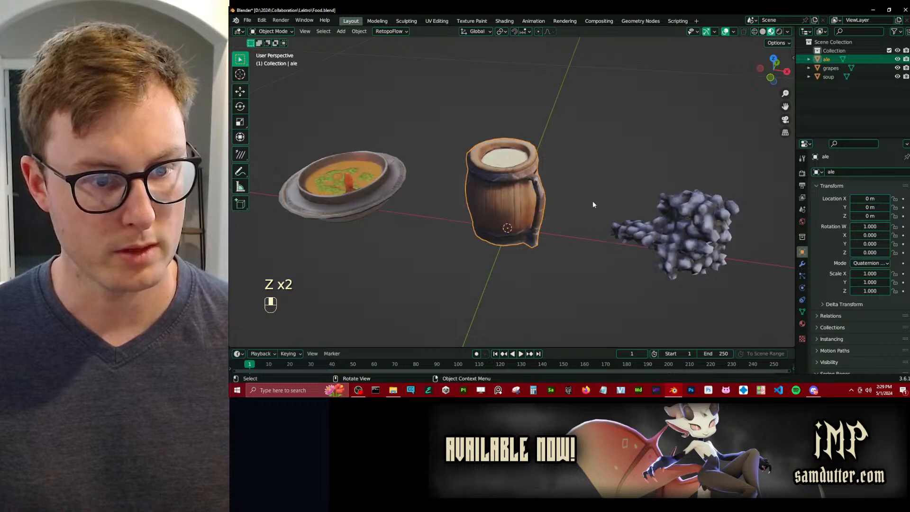
pyautogui.scroll(3, 593, 200)
pyautogui.moveTo(587, 198); pyautogui.dragTo(532, 211, button='middle')
pyautogui.scroll(3, 565, 231)
pyautogui.scroll(1, 531, 211)
pyautogui.scroll(2, 532, 214)
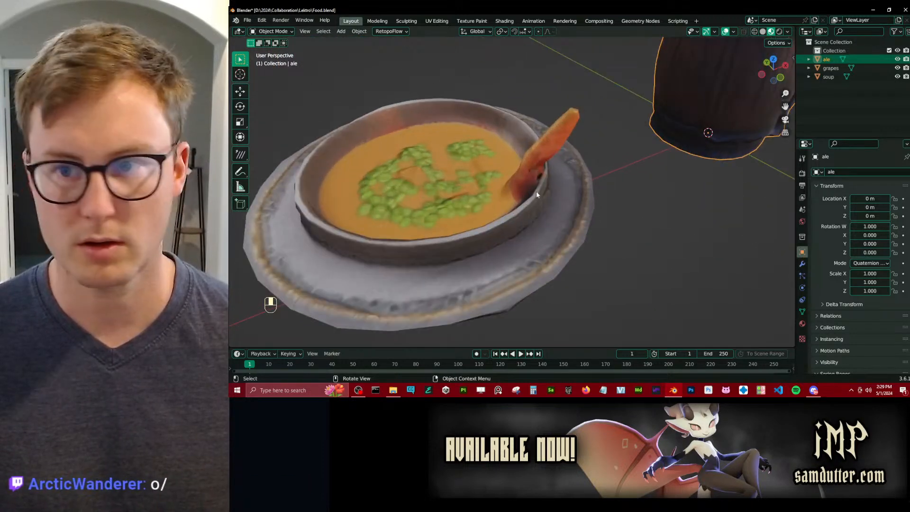
pyautogui.moveTo(541, 151); pyautogui.dragTo(610, 164, button='middle')
pyautogui.scroll(-4, 630, 156)
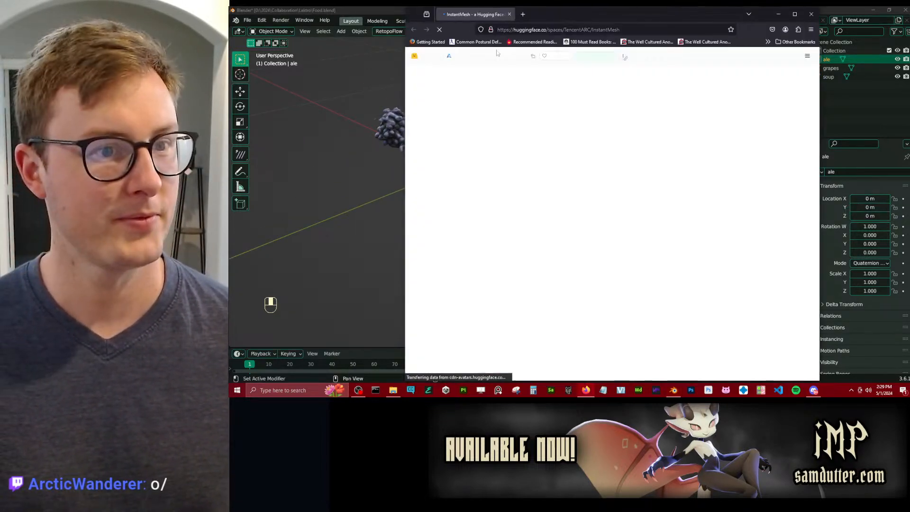
# Switch to the browser's InstantMesh page on Hugging Face and maximize its window.
pyautogui.doubleClick(552, 16)
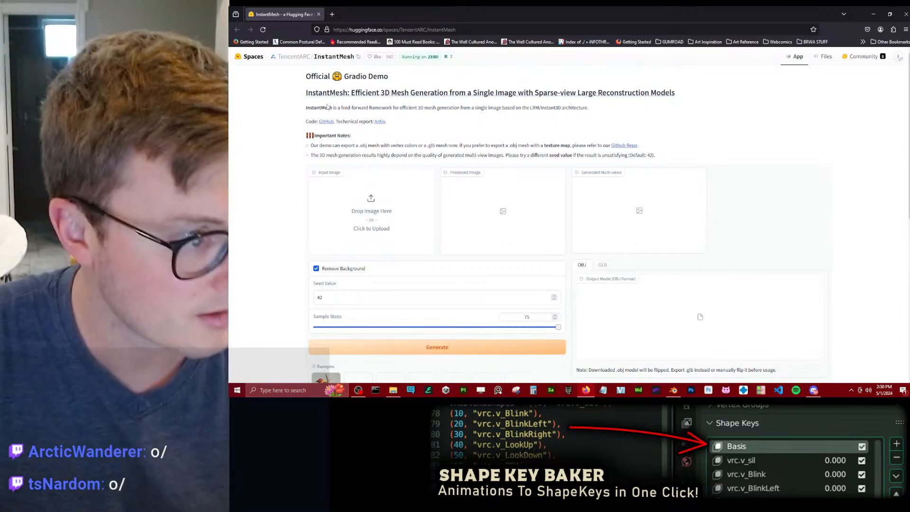
# Switch to Blender, deselect the mug, save Food.blend, and examine the food models from below and from the side.
pyautogui.hotkey('alt', 'Tab')
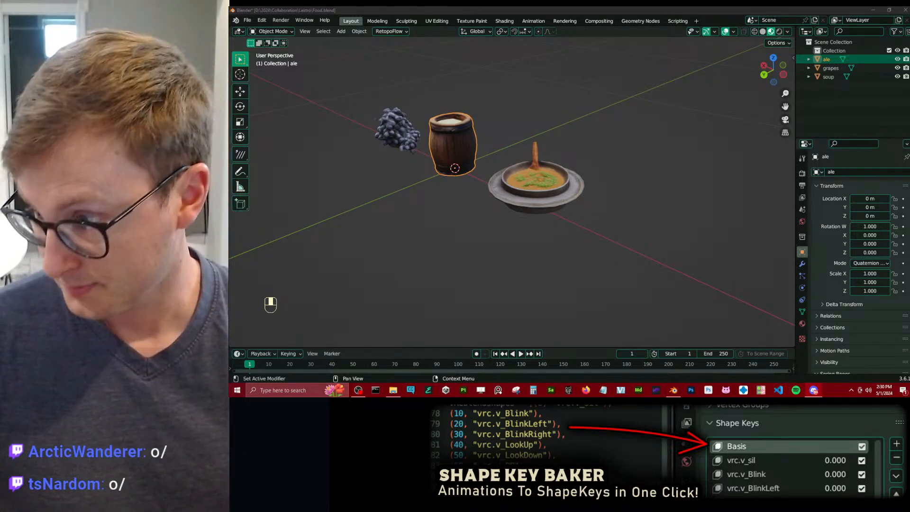
pyautogui.click(485, 284)
pyautogui.scroll(-4, 530, 209)
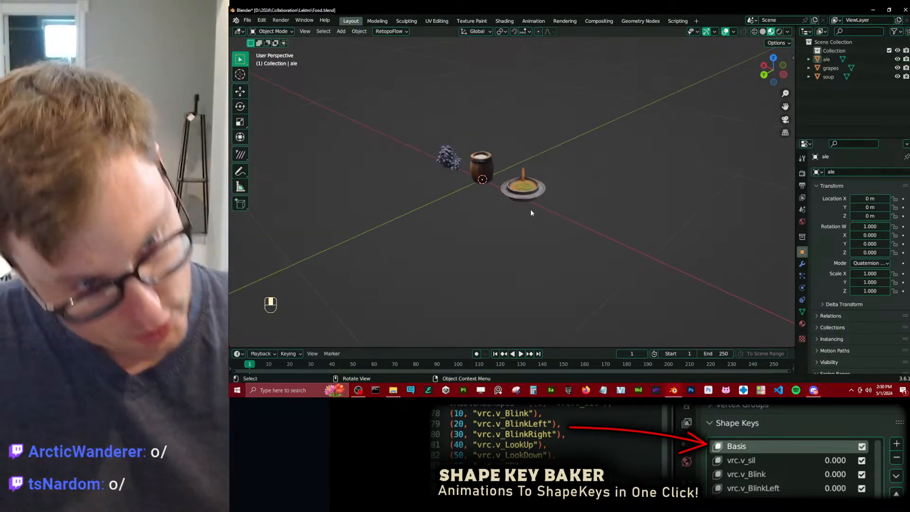
pyautogui.scroll(3, 514, 195)
pyautogui.moveTo(498, 194); pyautogui.dragTo(435, 118, button='middle')
pyautogui.hotkey('ctrl', 's')
pyautogui.scroll(3, 541, 135)
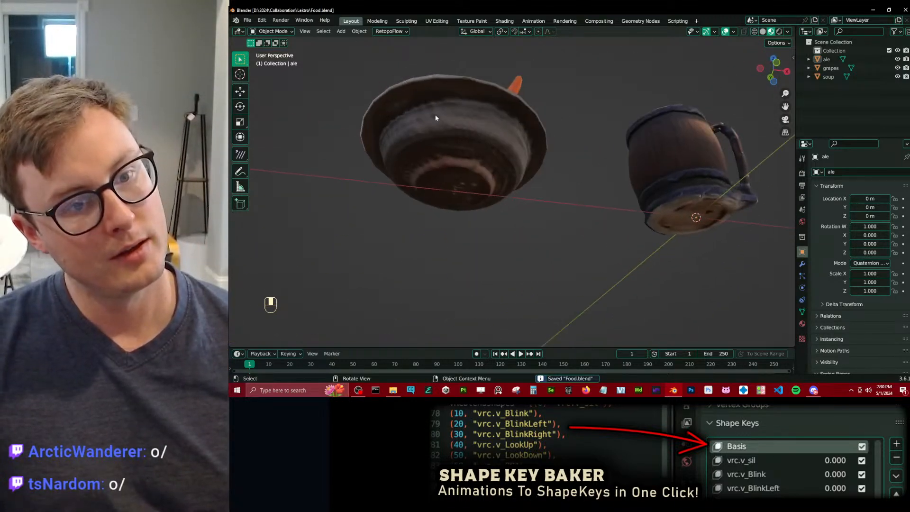
pyautogui.moveTo(610, 155); pyautogui.dragTo(649, 193, button='middle')
pyautogui.moveTo(542, 189)
pyautogui.mouseDown(button='middle')
pyautogui.moveTo(596, 157)
pyautogui.moveTo(558, 178)
pyautogui.moveTo(645, 174)
pyautogui.moveTo(559, 171)
pyautogui.moveTo(570, 194)
pyautogui.moveTo(445, 189)
pyautogui.moveTo(542, 202)
pyautogui.moveTo(558, 256)
pyautogui.moveTo(590, 199)
pyautogui.moveTo(530, 198)
pyautogui.mouseUp(button='middle')
pyautogui.scroll(-5, 561, 172)
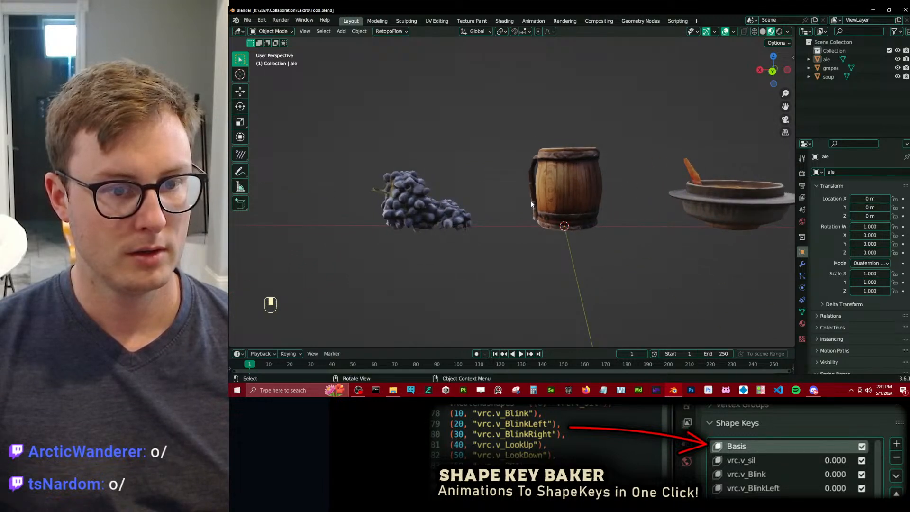
# Move the ale mug along Y to about -0.41 m, clearing the space between the grapes and the soup.
pyautogui.moveTo(607, 204); pyautogui.dragTo(487, 166, button='middle')
pyautogui.click(503, 168)
pyautogui.keyDown('shift'); pyautogui.moveTo(528, 208); pyautogui.dragTo(609, 272, button='middle'); pyautogui.keyUp('shift')
pyautogui.press('g')
pyautogui.middleClick(617, 264)
pyautogui.click(594, 170)
# Add a cube at the scene origin and scale it to 0.1.
pyautogui.scroll(-3, 594, 170)
pyautogui.hotkey('shift', 'a')
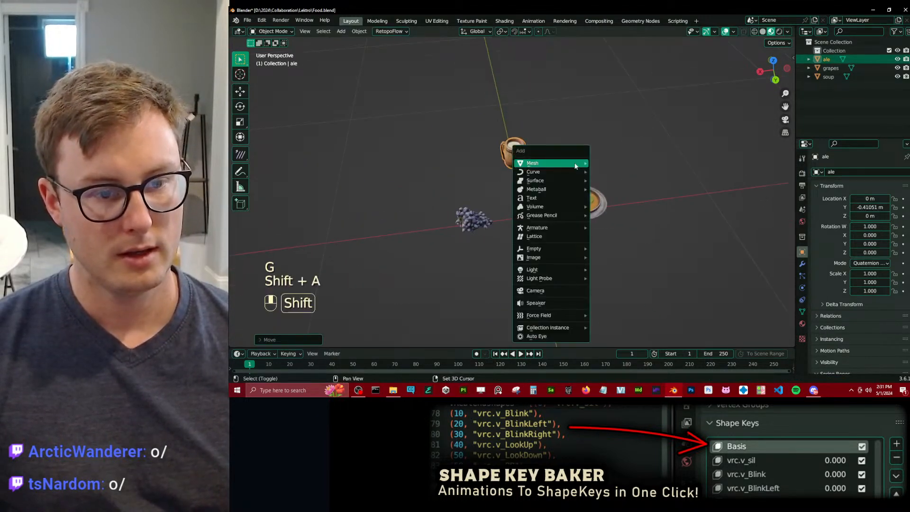
pyautogui.moveTo(583, 163)
pyautogui.click(622, 172)
pyautogui.write('s')
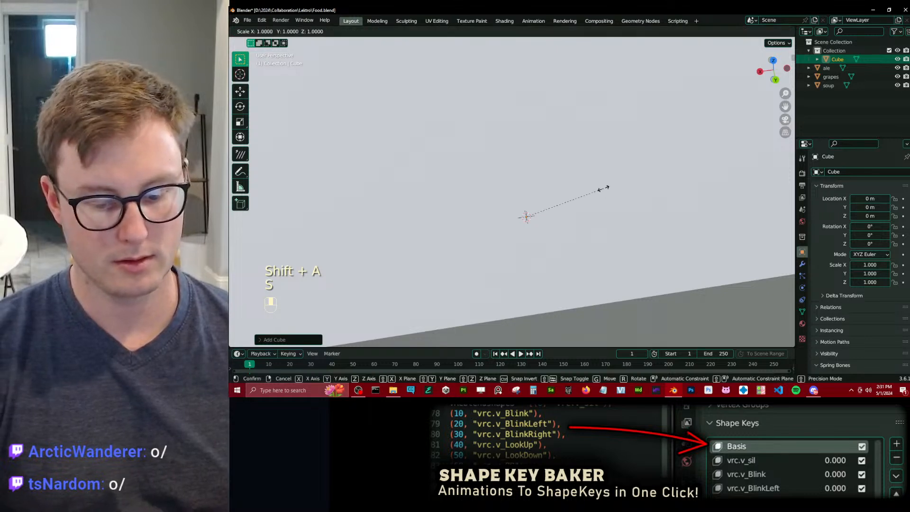
pyautogui.write('.1')
pyautogui.press('Return')
pyautogui.write('s.1')
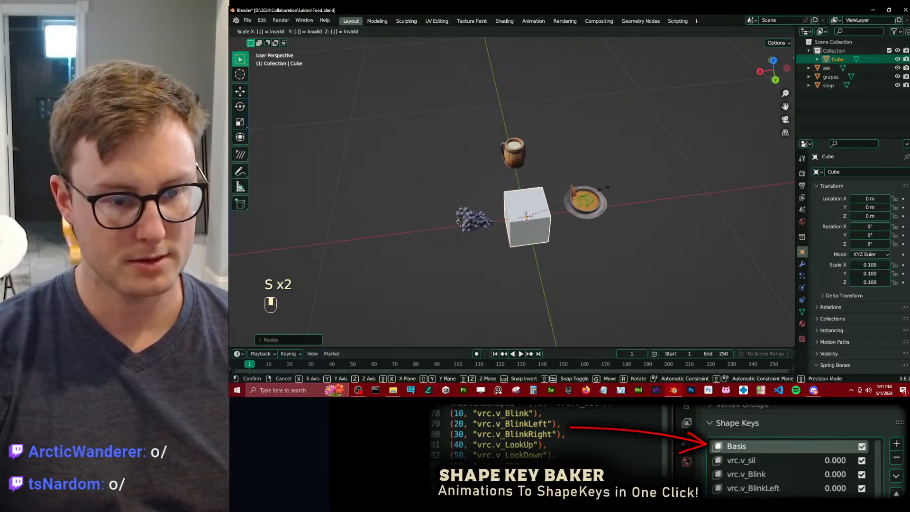
pyautogui.press('Escape')
# Flatten the cube's mesh along Z into a thin square slab.
pyautogui.press('KP_1')
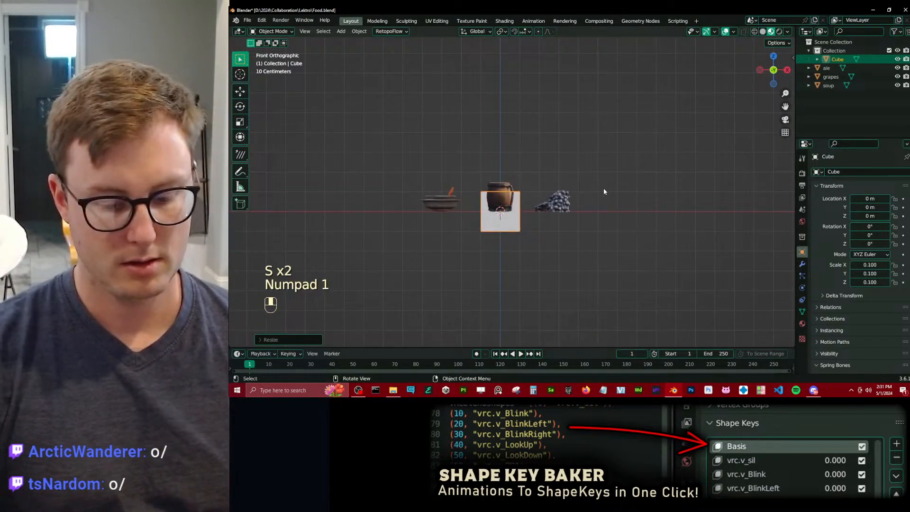
pyautogui.press('KP_Decimal')
pyautogui.press('KP_3')
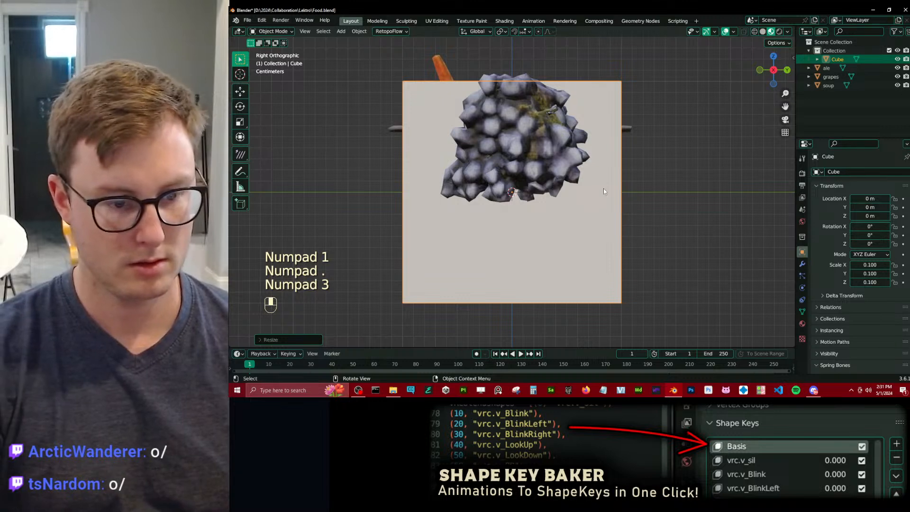
pyautogui.press('Tab')
pyautogui.press('s')
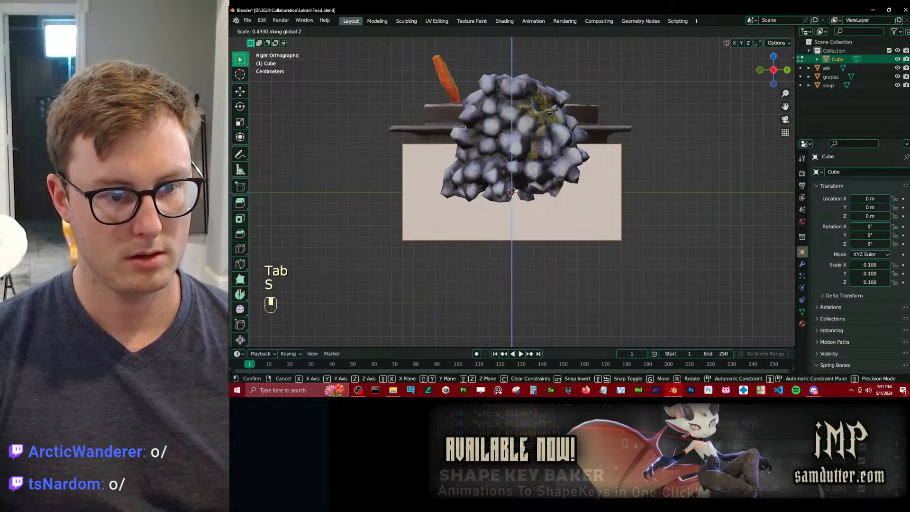
pyautogui.click(592, 208)
pyautogui.moveTo(593, 208); pyautogui.dragTo(584, 247, button='middle')
pyautogui.press('s')
pyautogui.click(597, 213)
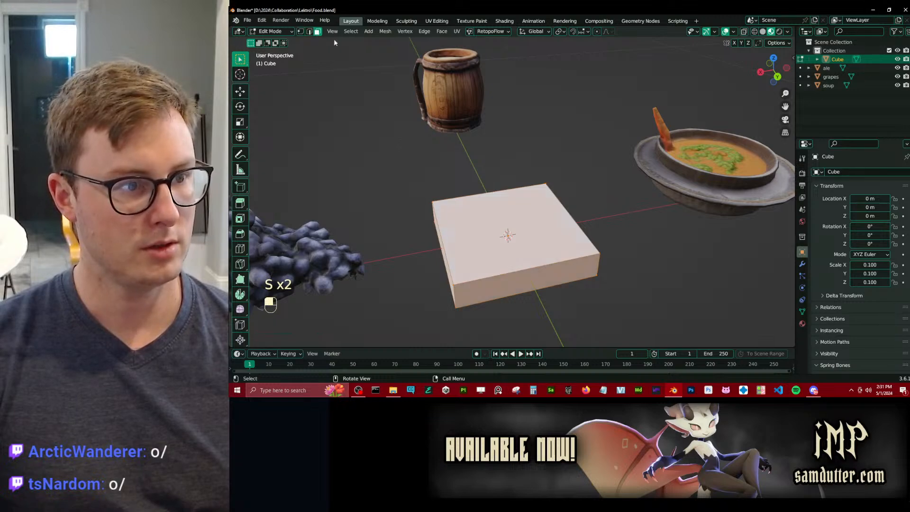
# Delete the slab's top and bottom faces to leave an open square ring.
pyautogui.moveTo(333, 42); pyautogui.dragTo(525, 216, button='middle')
pyautogui.press('KP_1')
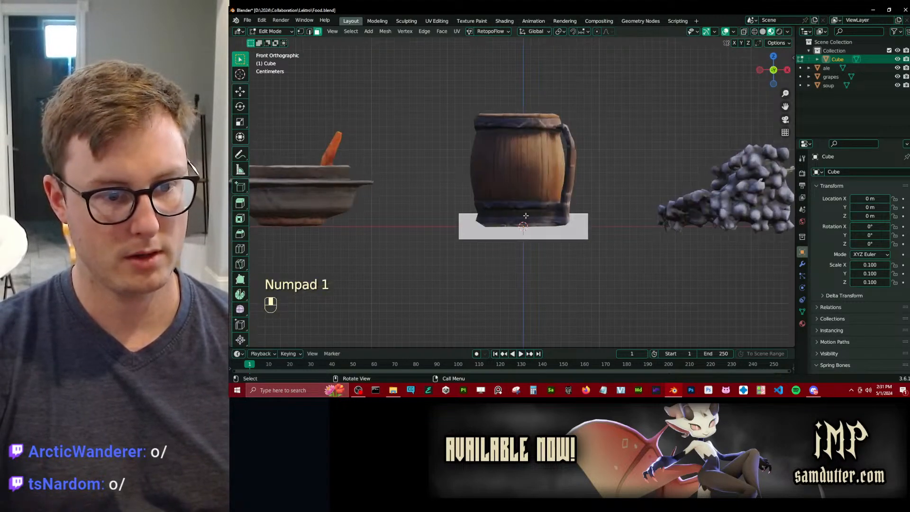
pyautogui.moveTo(540, 251); pyautogui.dragTo(561, 248, button='middle')
pyautogui.keyDown('shift'); pyautogui.click(540, 227); pyautogui.keyUp('shift')
pyautogui.press('x')
pyautogui.click(544, 245)
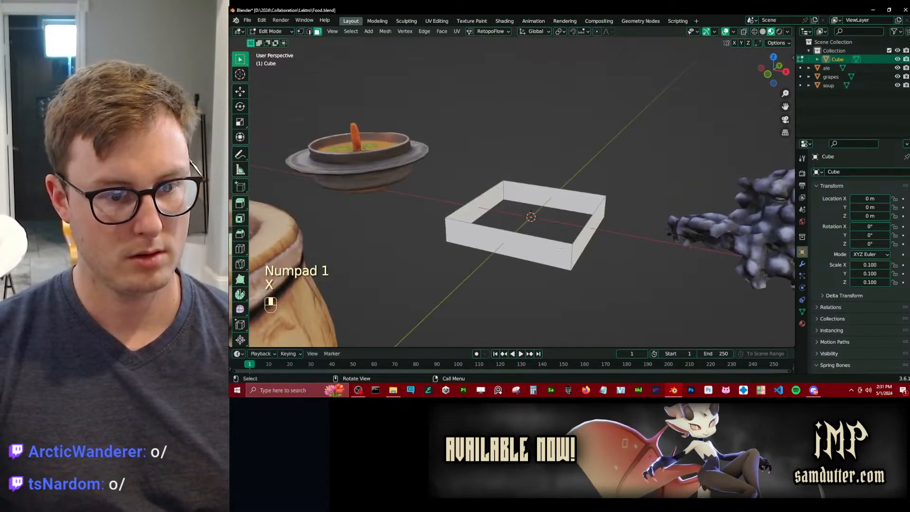
# Duplicate the square ring straight up along Z to form a second band above it.
pyautogui.hotkey('shift', 'd')
pyautogui.press('z')
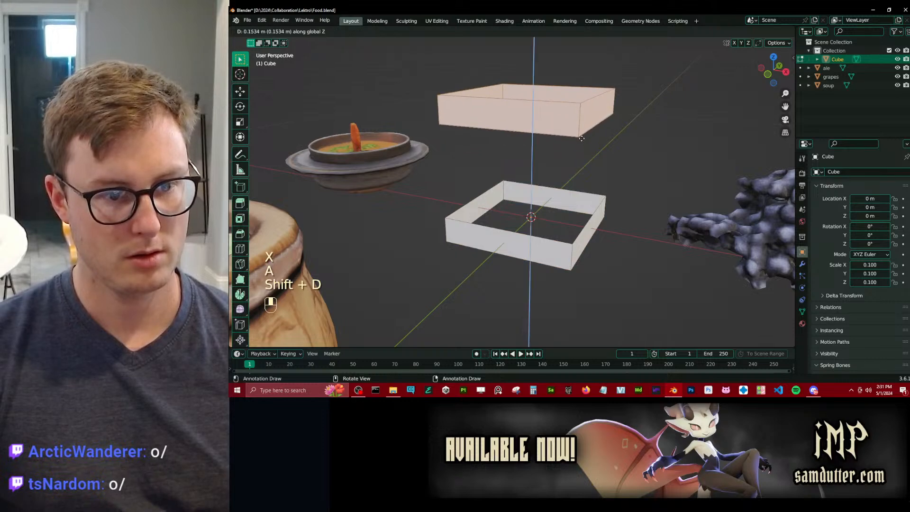
pyautogui.click(586, 163)
pyautogui.moveTo(586, 171); pyautogui.dragTo(610, 193, button='middle')
pyautogui.scroll(-2, 605, 172)
# Duplicate the upper ring in place, scale the copy slightly smaller, and raise it about 0.03 m along Z.
pyautogui.hotkey('shift', 'd')
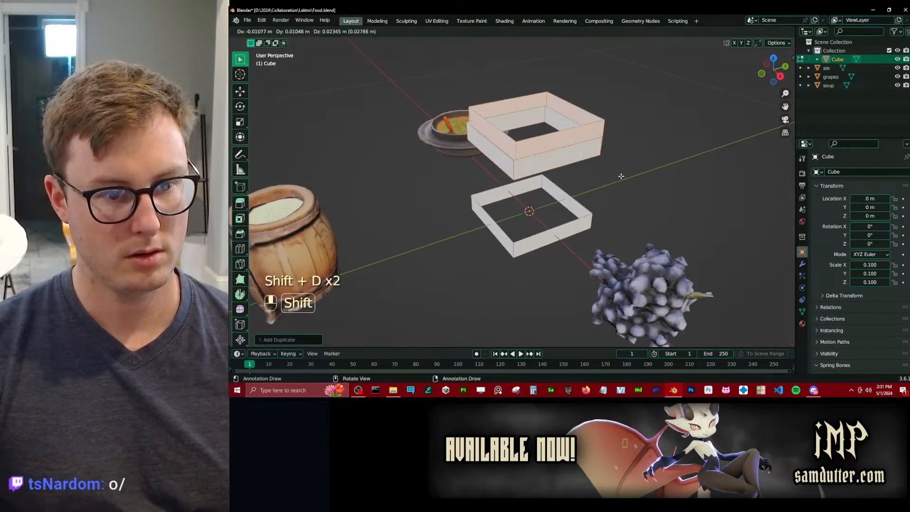
pyautogui.rightClick(620, 175)
pyautogui.press('s')
pyautogui.click(617, 167)
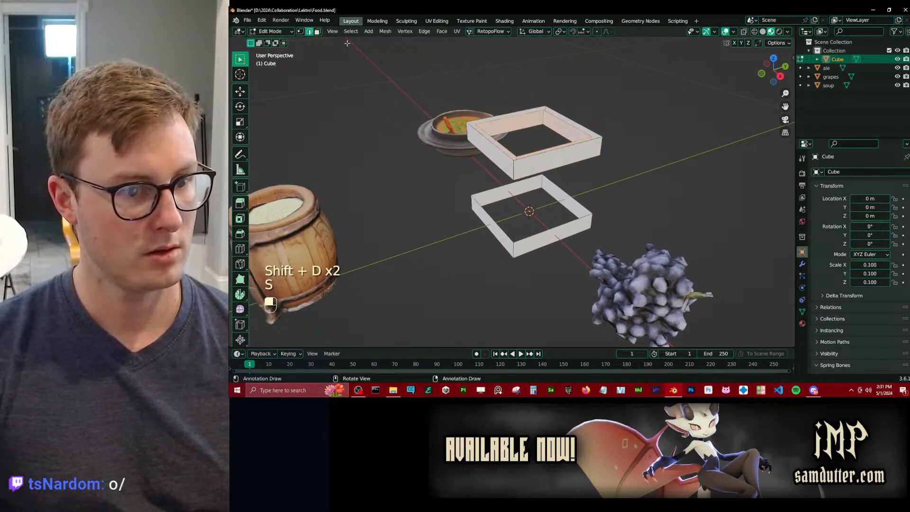
pyautogui.press('g')
pyautogui.middleClick(538, 110)
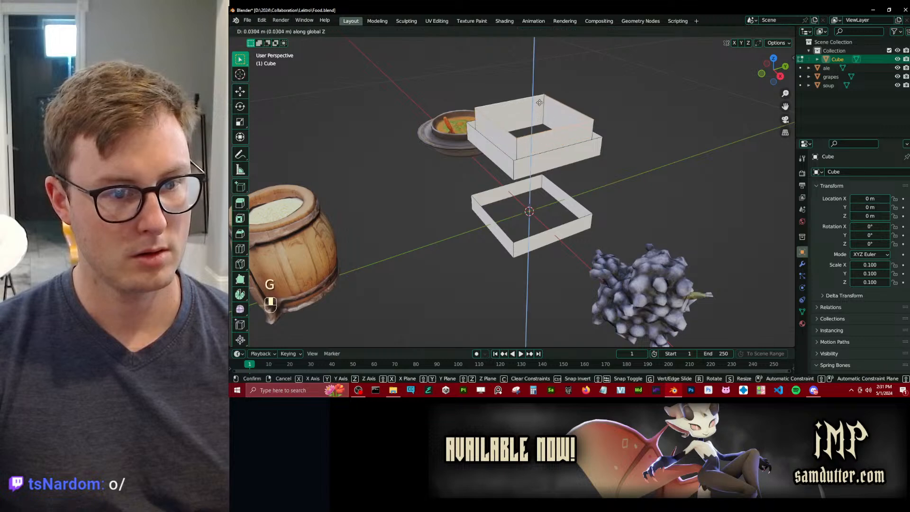
pyautogui.click(538, 102)
# Move the smaller ring's lower edge loop down along Z past the lower band to form the barrel wall.
pyautogui.moveTo(534, 158); pyautogui.dragTo(604, 179, button='middle')
pyautogui.keyDown('alt'); pyautogui.click(495, 136); pyautogui.keyUp('alt')
pyautogui.press('g')
pyautogui.middleClick(528, 190)
pyautogui.click(536, 251)
# Add a horizontal loop cut around the middle of the barrel wall and scale it outward into a bulge.
pyautogui.hotkey('ctrl', 'r')
pyautogui.doubleClick(575, 164)
pyautogui.press('s')
pyautogui.click(613, 143)
pyautogui.press('Tab')
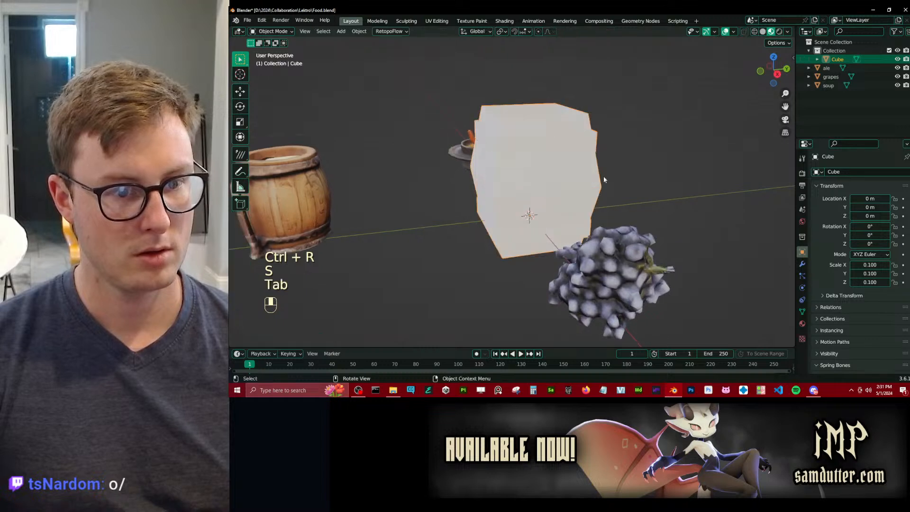
# Scale up the inner-facing edge loops of the upper and lower bands by about 1.04 to match the bulge.
pyautogui.moveTo(657, 221); pyautogui.dragTo(567, 200, button='middle')
pyautogui.press('Tab')
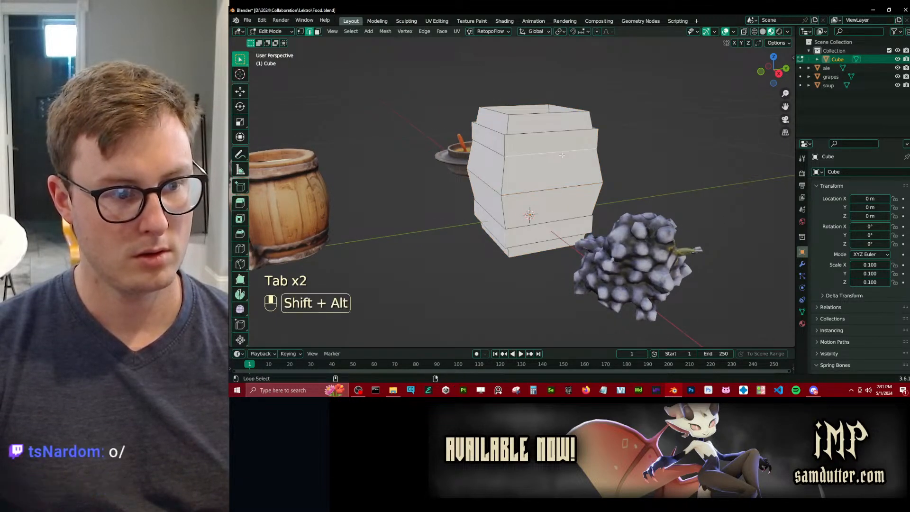
pyautogui.press('s')
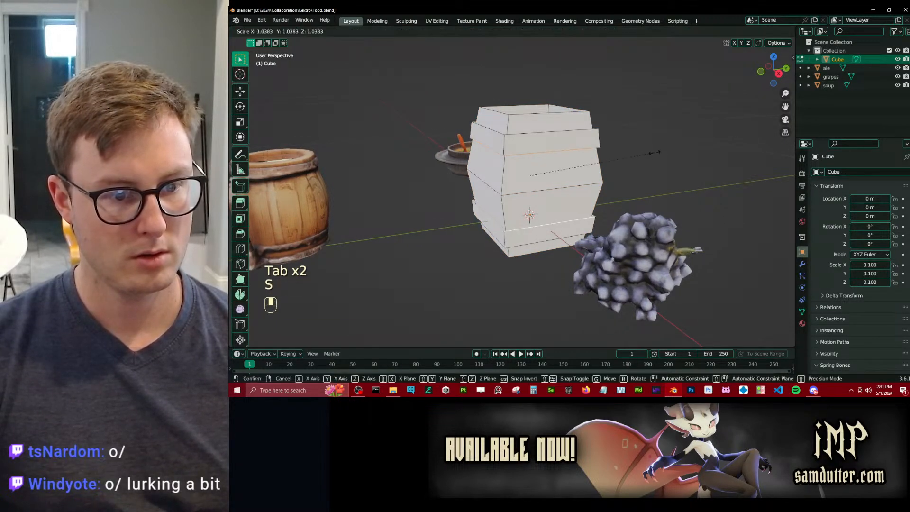
pyautogui.click(654, 151)
pyautogui.press('Tab')
# Fill the open bottom of the barrel with a face and switch the viewport to Solid shading.
pyautogui.moveTo(656, 153); pyautogui.dragTo(665, 143, button='middle')
pyautogui.click(802, 264)
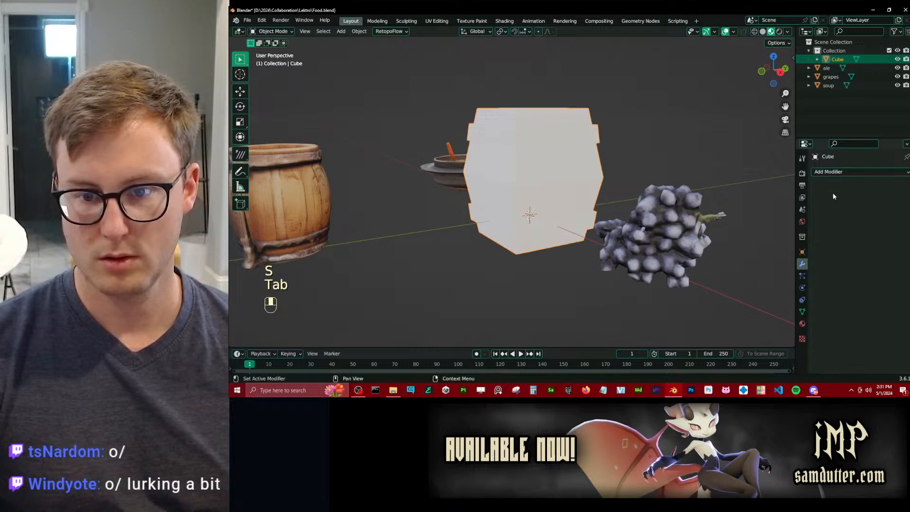
pyautogui.click(827, 171)
pyautogui.press('Tab')
pyautogui.moveTo(570, 244)
pyautogui.mouseDown(button='middle')
pyautogui.moveTo(550, 192)
pyautogui.moveTo(561, 253)
pyautogui.mouseUp(button='middle')
pyautogui.keyDown('alt'); pyautogui.keyDown('shift'); pyautogui.click(573, 255); pyautogui.keyUp('shift'); pyautogui.keyUp('alt')
pyautogui.press('f')
pyautogui.press('z')
pyautogui.moveTo(621, 241)
pyautogui.mouseDown(button='middle')
pyautogui.moveTo(581, 209)
pyautogui.moveTo(584, 228)
pyautogui.moveTo(556, 241)
pyautogui.moveTo(574, 194)
pyautogui.mouseUp(button='middle')
pyautogui.press('Tab')
pyautogui.scroll(-3, 584, 228)
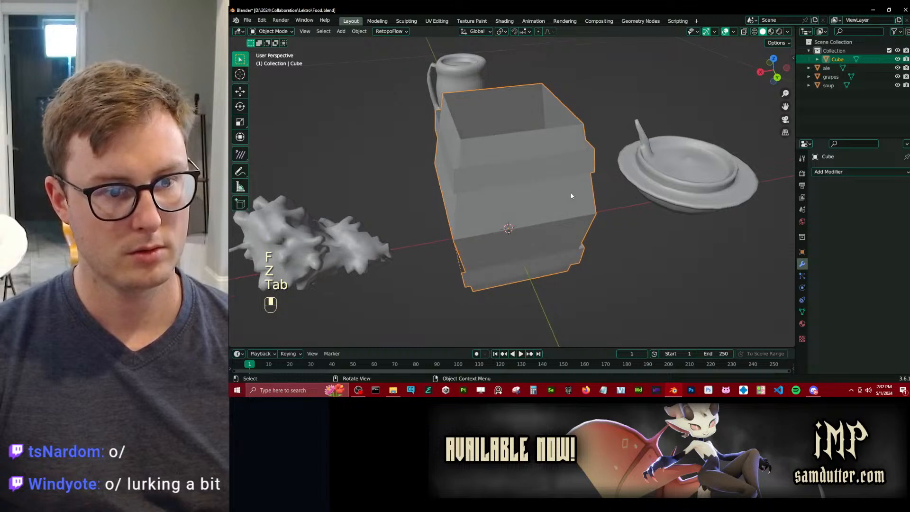
# Thicken the barrel by extruding all faces along their normals, and recalculate the normals to face outside.
pyautogui.press('Tab')
pyautogui.press('a')
pyautogui.click(435, 32)
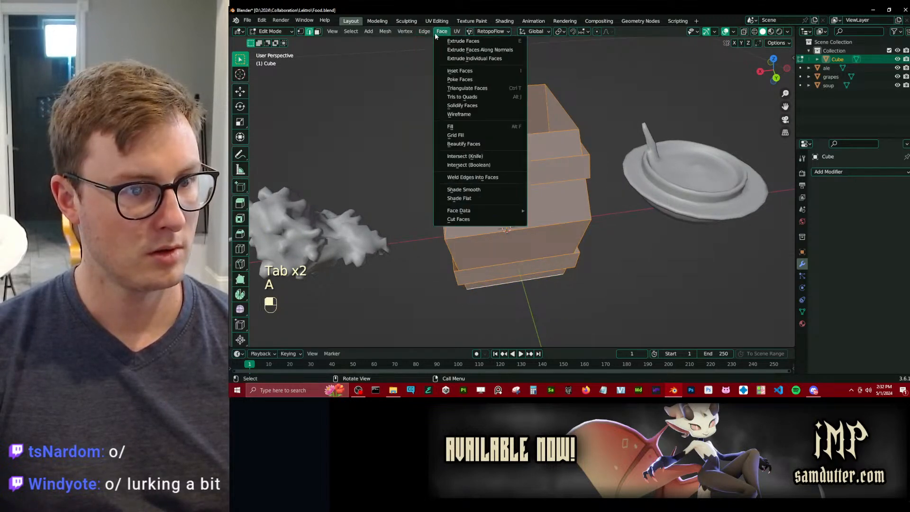
pyautogui.click(442, 32)
pyautogui.click(463, 41)
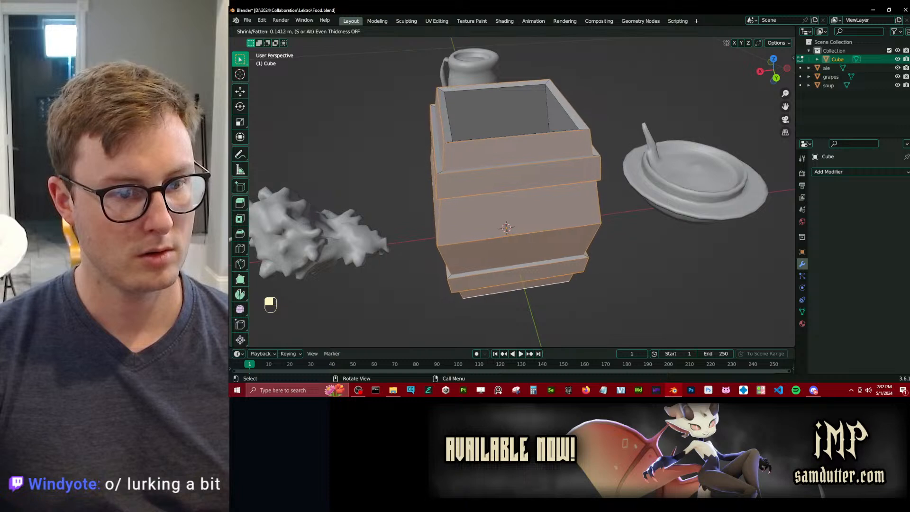
pyautogui.click(618, 214)
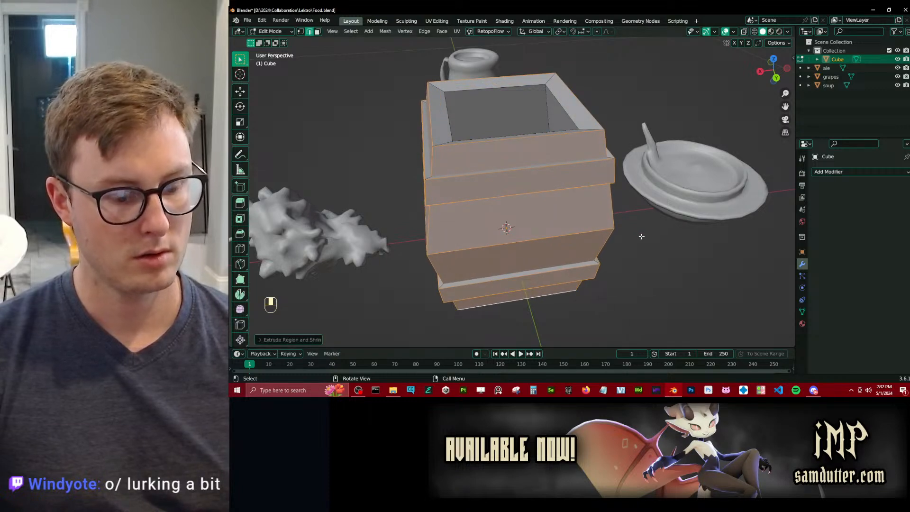
pyautogui.press('a')
pyautogui.hotkey('shift', 'n')
pyautogui.press('Tab')
# Add a Multiresolution modifier to the barrel, subdivide it three times, and shade the object smooth.
pyautogui.click(828, 172)
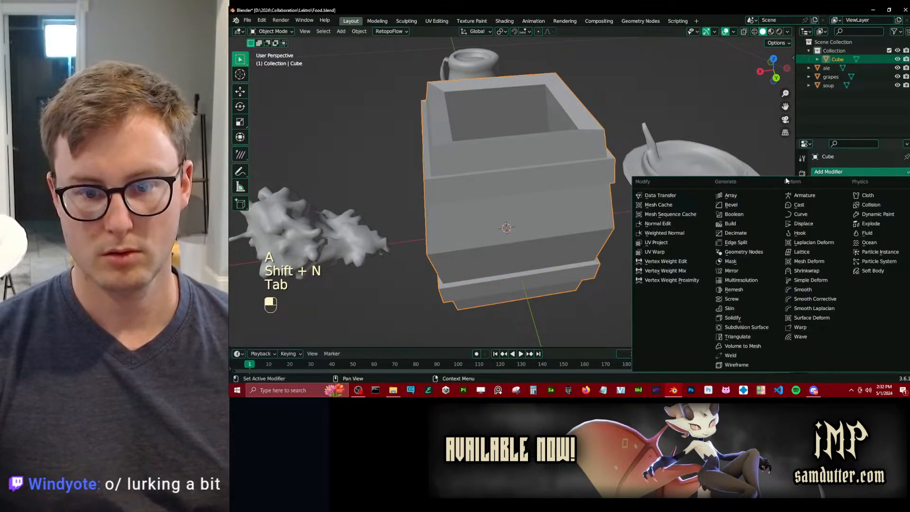
pyautogui.click(742, 281)
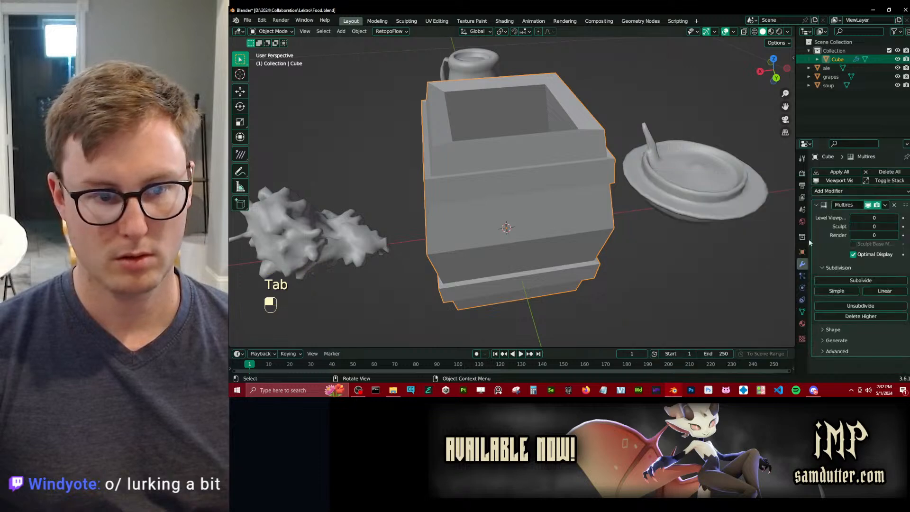
pyautogui.click(862, 282)
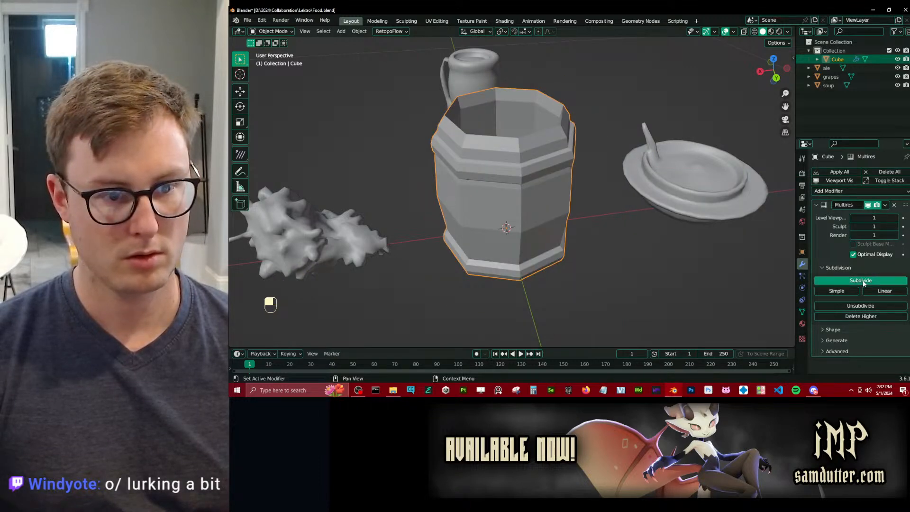
pyautogui.click(863, 283)
pyautogui.click(863, 282)
pyautogui.scroll(-1, 421, 217)
pyautogui.rightClick(548, 154)
pyautogui.click(549, 154)
pyautogui.moveTo(533, 150); pyautogui.dragTo(521, 136, button='middle')
# Set the mean crease of the barrel's outer and inner bottom edges to 1.00.
pyautogui.press('Tab')
pyautogui.moveTo(604, 191); pyautogui.dragTo(497, 238, button='middle')
pyautogui.keyDown('shift'); pyautogui.click(556, 248); pyautogui.keyUp('shift')
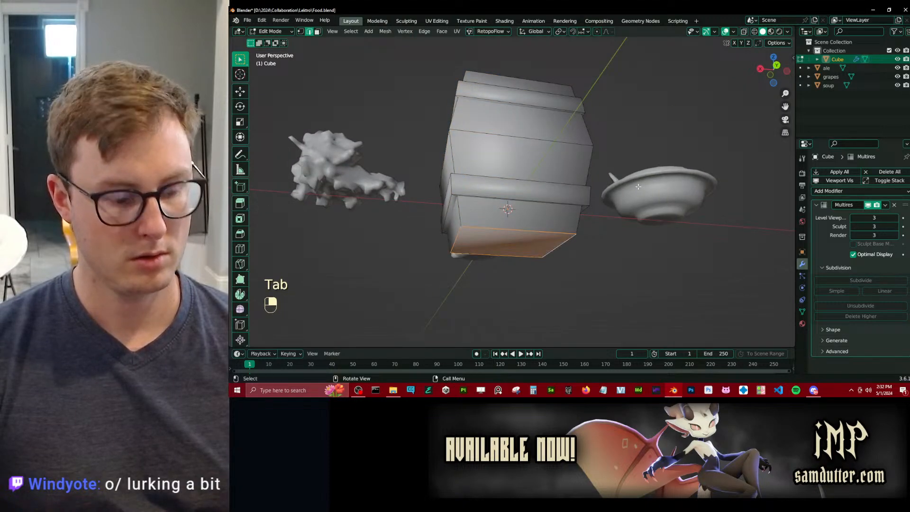
pyautogui.press('n')
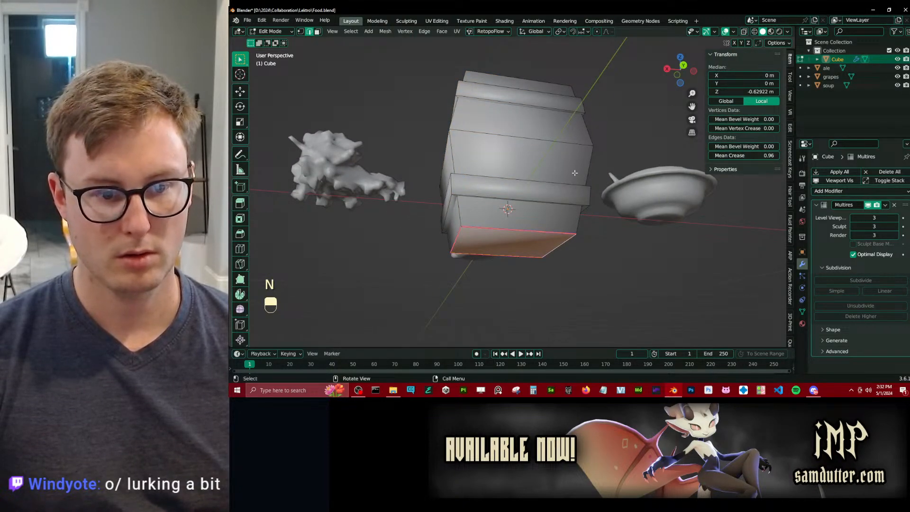
pyautogui.moveTo(574, 173); pyautogui.dragTo(474, 210, button='middle')
pyautogui.keyDown('alt'); pyautogui.keyDown('shift'); pyautogui.click(483, 196); pyautogui.keyUp('shift'); pyautogui.keyUp('alt')
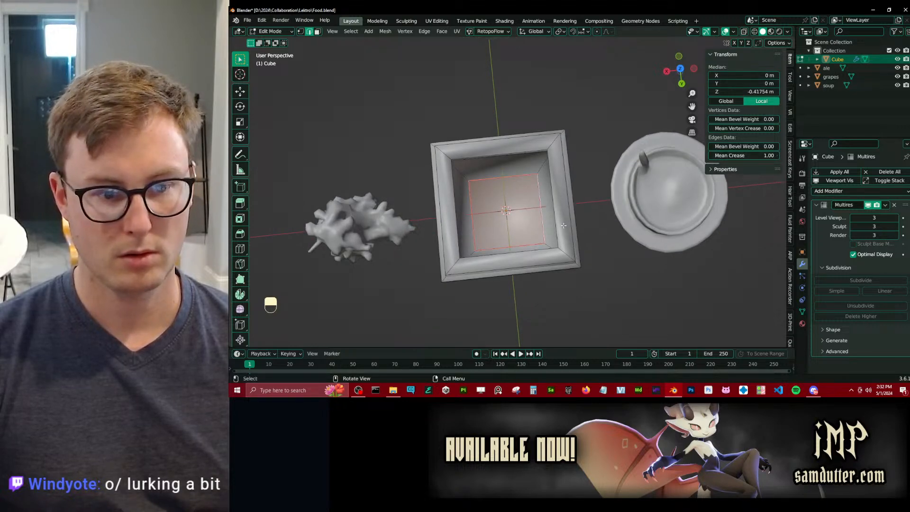
pyautogui.press('Tab')
pyautogui.moveTo(563, 226); pyautogui.dragTo(488, 212, button='middle')
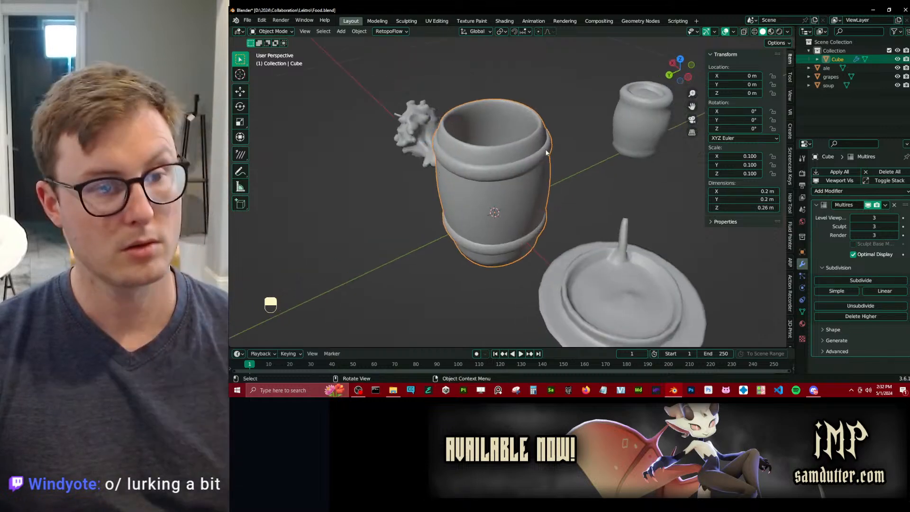
# Set the mean crease of the barrel's top rim and upper and lower band edge loops, outside and inside, to 1.00.
pyautogui.press('Tab')
pyautogui.moveTo(545, 153); pyautogui.dragTo(531, 118, button='middle')
pyautogui.keyDown('alt'); pyautogui.keyDown('shift'); pyautogui.click(526, 103); pyautogui.keyUp('shift'); pyautogui.keyUp('alt')
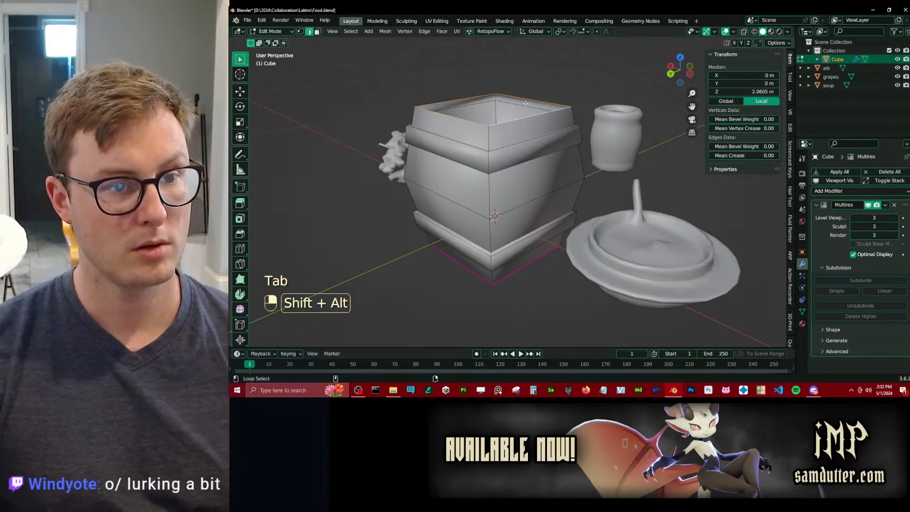
pyautogui.keyDown('alt'); pyautogui.keyDown('shift'); pyautogui.click(561, 133); pyautogui.keyUp('shift'); pyautogui.keyUp('alt')
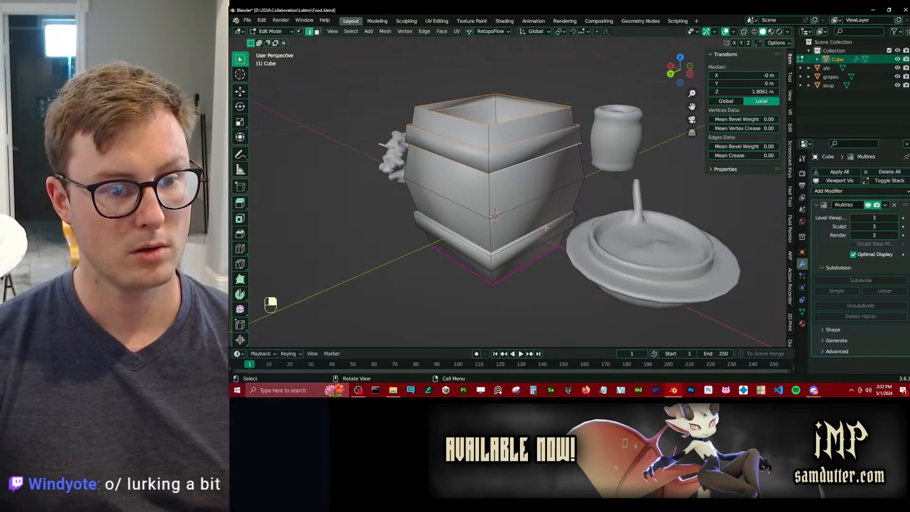
pyautogui.keyDown('alt'); pyautogui.keyDown('shift'); pyautogui.click(544, 243); pyautogui.keyUp('shift'); pyautogui.keyUp('alt')
pyautogui.scroll(3, 545, 228)
pyautogui.press('z')
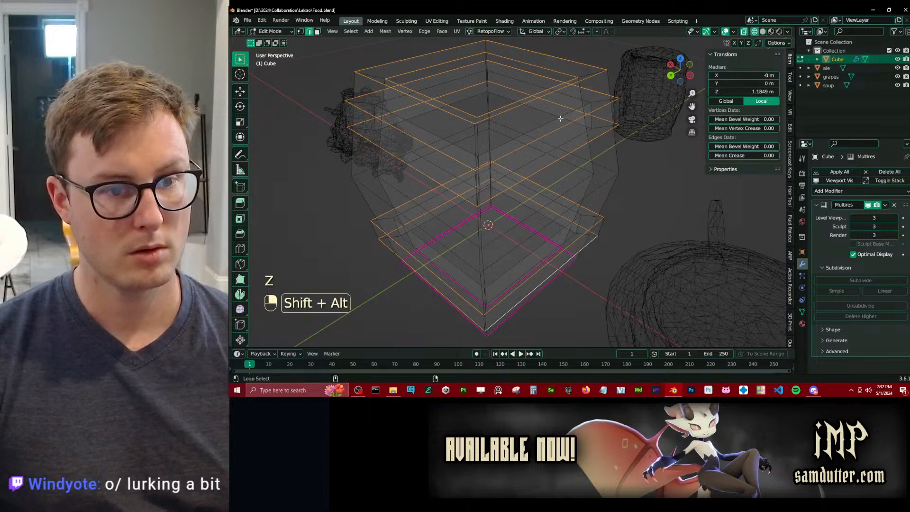
pyautogui.moveTo(561, 217); pyautogui.dragTo(563, 226, button='middle')
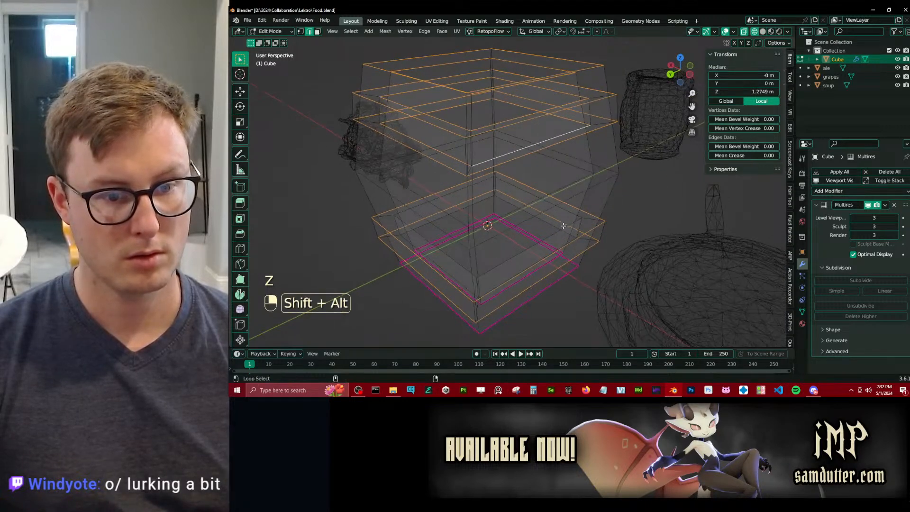
pyautogui.hotkey('ctrl', 'z')
pyautogui.keyDown('alt'); pyautogui.keyDown('shift'); pyautogui.click(564, 236); pyautogui.keyUp('shift'); pyautogui.keyUp('alt')
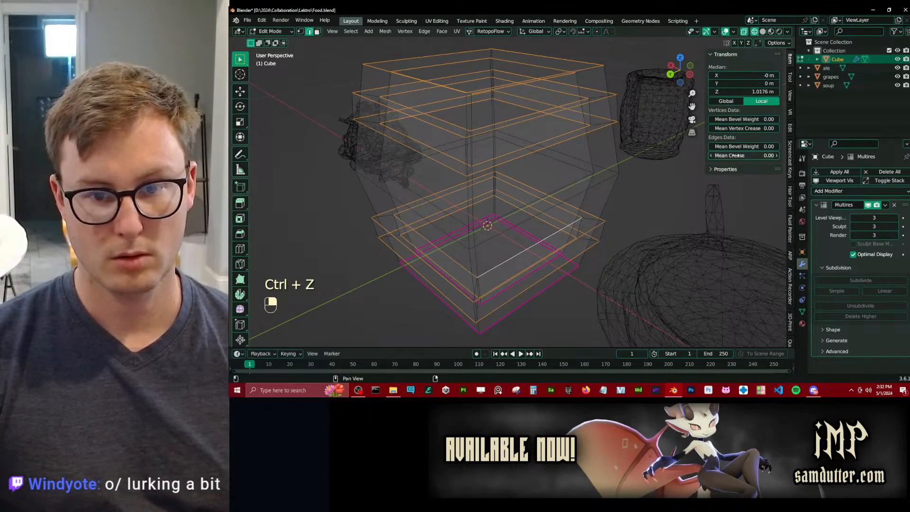
pyautogui.press('Tab')
pyautogui.press('z')
# Check the creased barrel from several angles and save the file.
pyautogui.scroll(-4, 506, 209)
pyautogui.moveTo(506, 209)
pyautogui.mouseDown(button='middle')
pyautogui.moveTo(513, 169)
pyautogui.moveTo(550, 163)
pyautogui.mouseUp(button='middle')
pyautogui.scroll(3, 535, 124)
pyautogui.moveTo(534, 108); pyautogui.dragTo(492, 96, button='middle')
pyautogui.scroll(-5, 491, 96)
pyautogui.hotkey('ctrl', 's')
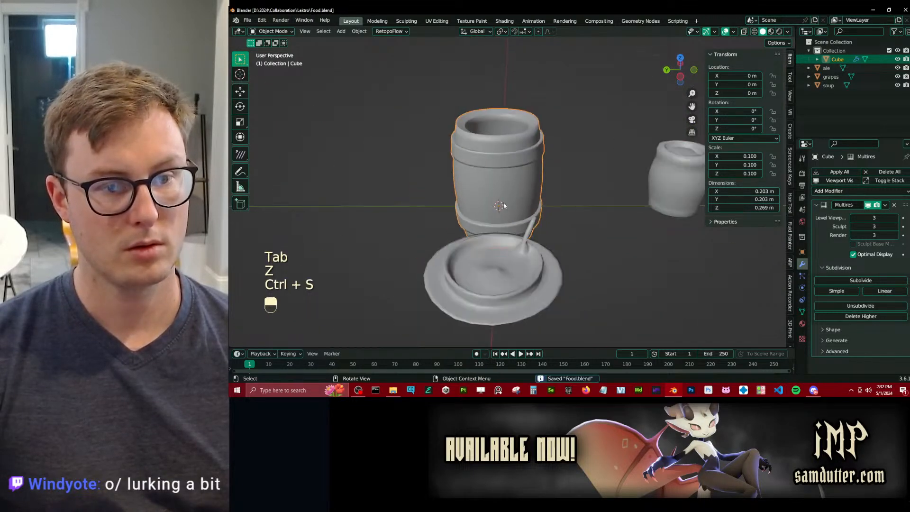
# Scale the barrel down to about 0.10 × 0.10 × 0.14 m and apply its scale.
pyautogui.moveTo(507, 201); pyautogui.dragTo(543, 162, button='middle')
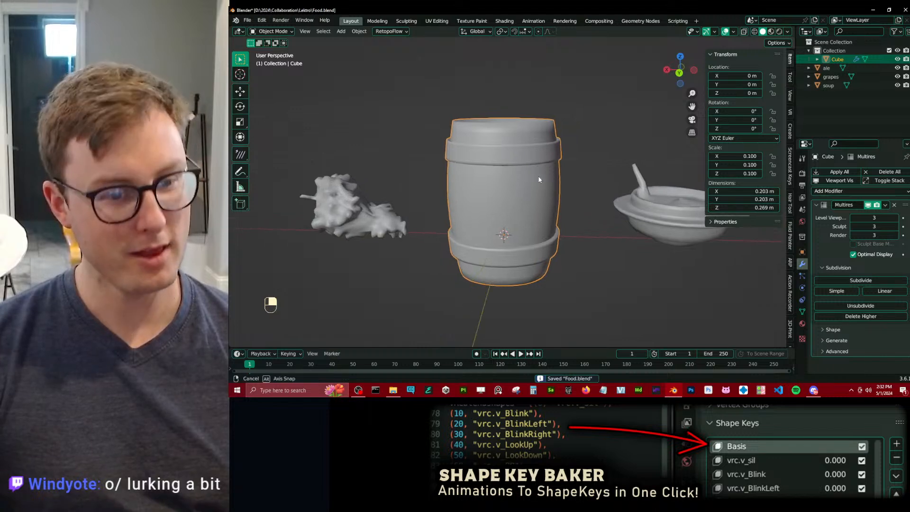
pyautogui.press('s')
pyautogui.click(536, 164)
pyautogui.hotkey('ctrl', 'a')
pyautogui.click(537, 182)
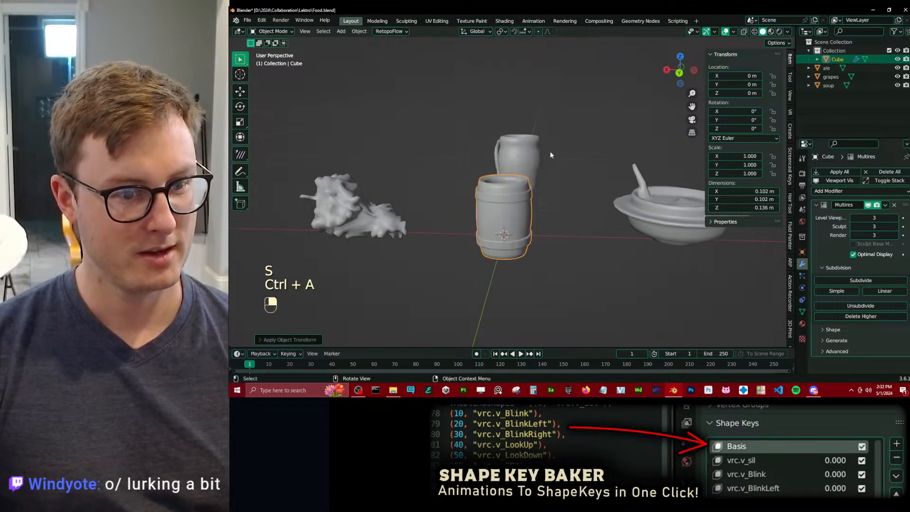
# Duplicate the four outer faces above, between and below the bands on one side of the barrel.
pyautogui.scroll(4, 551, 151)
pyautogui.moveTo(559, 159)
pyautogui.mouseDown(button='right')
pyautogui.moveTo(534, 200)
pyautogui.moveTo(517, 201)
pyautogui.mouseUp(button='right')
pyautogui.press('Tab')
pyautogui.moveTo(571, 187)
pyautogui.mouseDown(button='right')
pyautogui.moveTo(510, 194)
pyautogui.moveTo(488, 185)
pyautogui.mouseUp(button='right')
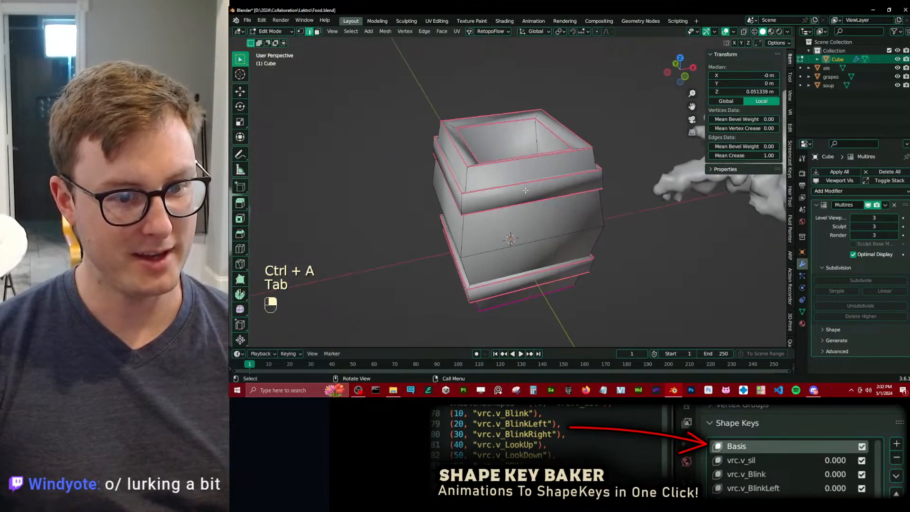
pyautogui.click(317, 32)
pyautogui.click(531, 215)
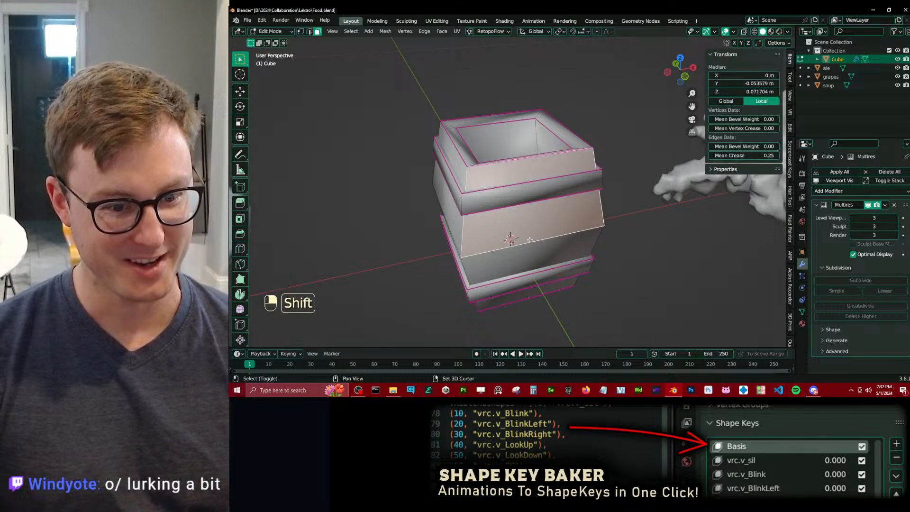
pyautogui.keyDown('shift'); pyautogui.click(538, 227); pyautogui.keyUp('shift')
pyautogui.click(548, 258)
pyautogui.keyDown('shift'); pyautogui.click(547, 288); pyautogui.keyUp('shift')
pyautogui.keyDown('shift'); pyautogui.click(545, 167); pyautogui.keyUp('shift')
pyautogui.keyDown('shift'); pyautogui.click(551, 218); pyautogui.keyUp('shift')
pyautogui.hotkey('shift', 'd')
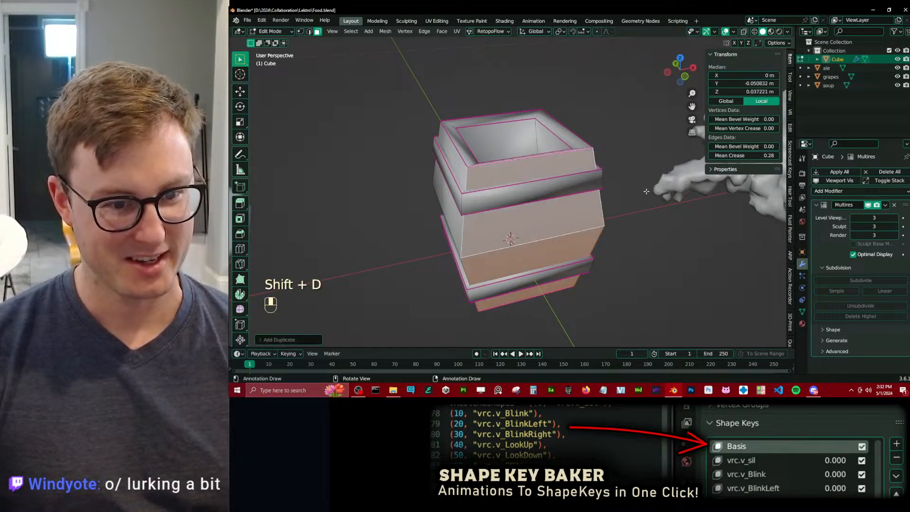
# Narrow the duplicated faces along X into a thin vertical strip.
pyautogui.press('s')
pyautogui.middleClick(552, 219)
pyautogui.click(554, 219)
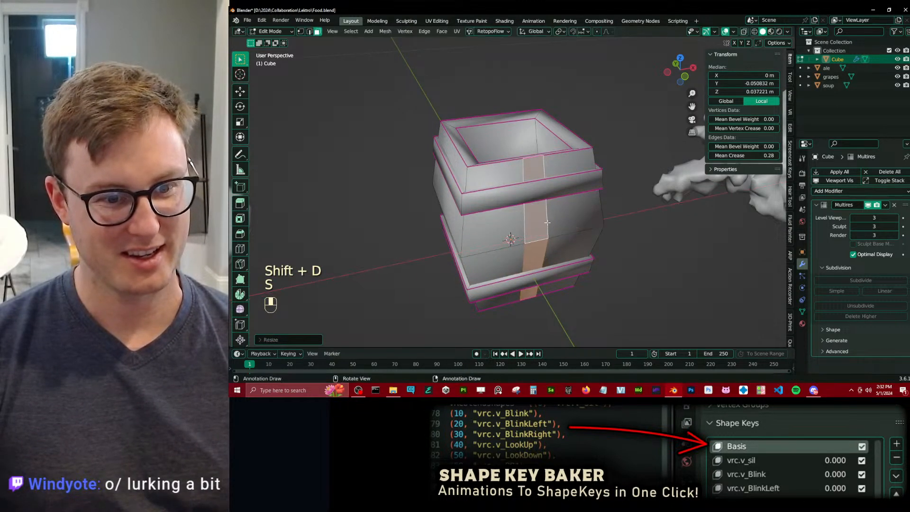
# Move the strip outward from the barrel along Y and extrude it into a solid handle piece.
pyautogui.moveTo(554, 219); pyautogui.dragTo(587, 216, button='middle')
pyautogui.press('g')
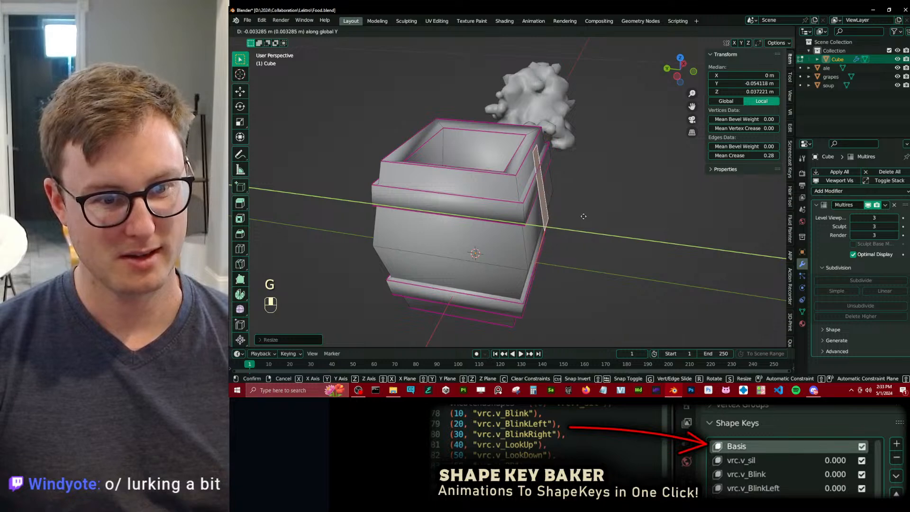
pyautogui.click(588, 217)
pyautogui.press('e')
pyautogui.click(605, 221)
pyautogui.press('Tab')
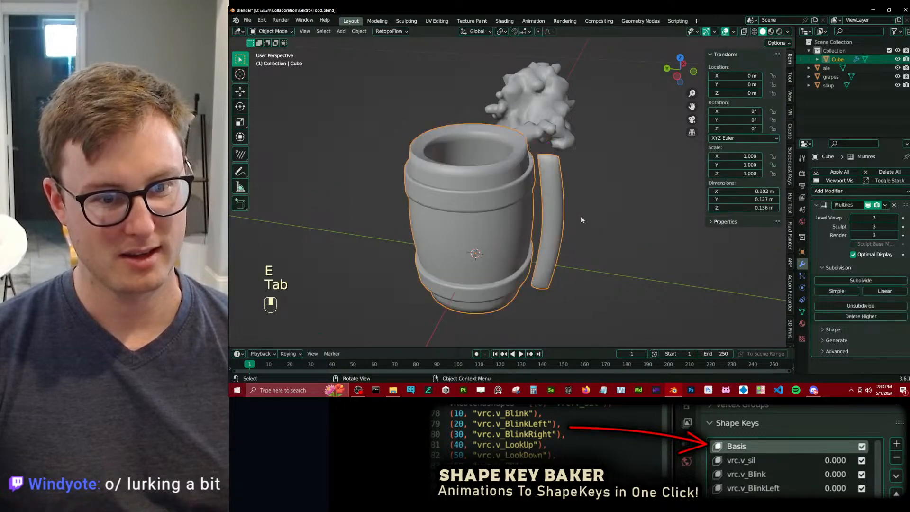
# Move the whole handle piece farther from the barrel in the right view and enlarge it slightly.
pyautogui.moveTo(581, 215); pyautogui.dragTo(507, 237, button='middle')
pyautogui.press('Tab')
pyautogui.scroll(2, 512, 199)
pyautogui.click(491, 170)
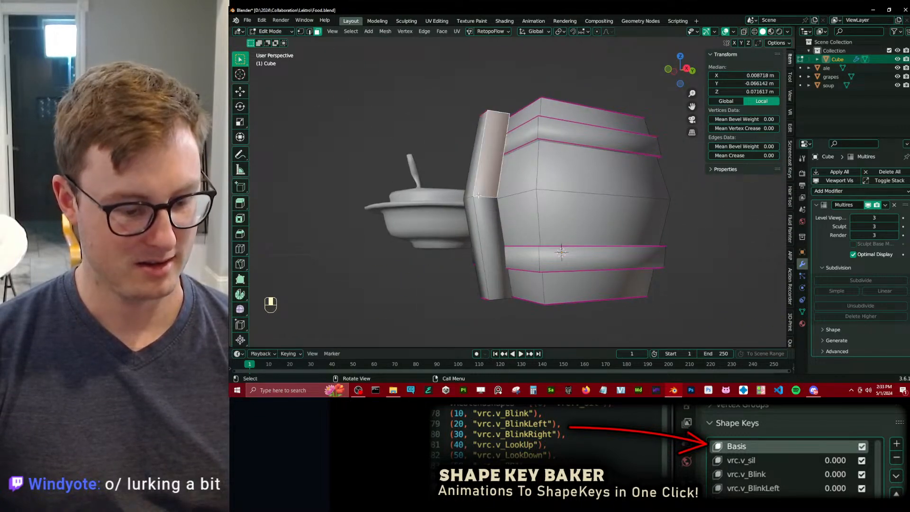
pyautogui.press('l')
pyautogui.press('KP_3')
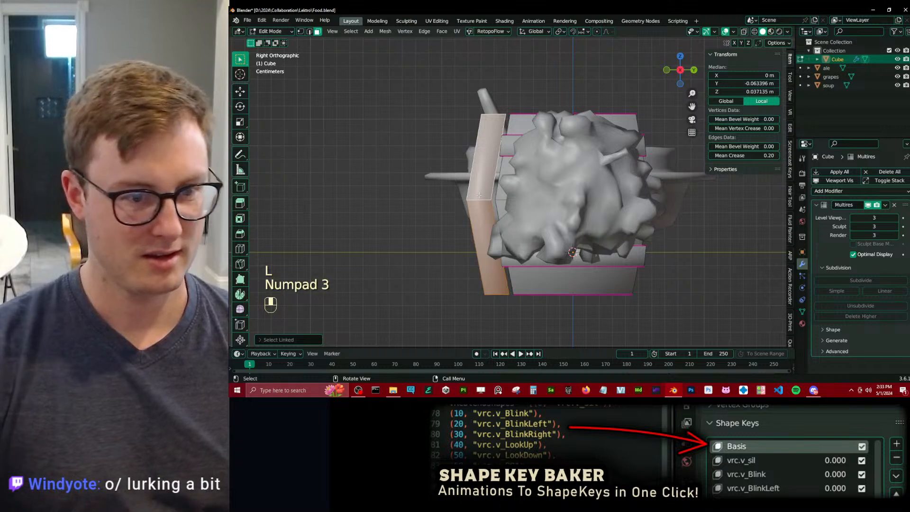
pyautogui.press('g')
pyautogui.press('s')
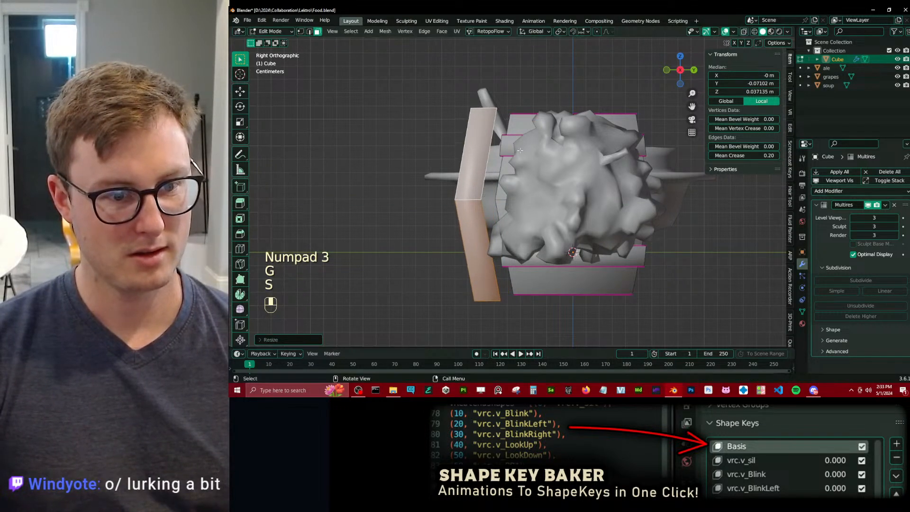
# Thin the handle piece by scaling it to about 0.79 along Y.
pyautogui.press('s')
pyautogui.press('y')
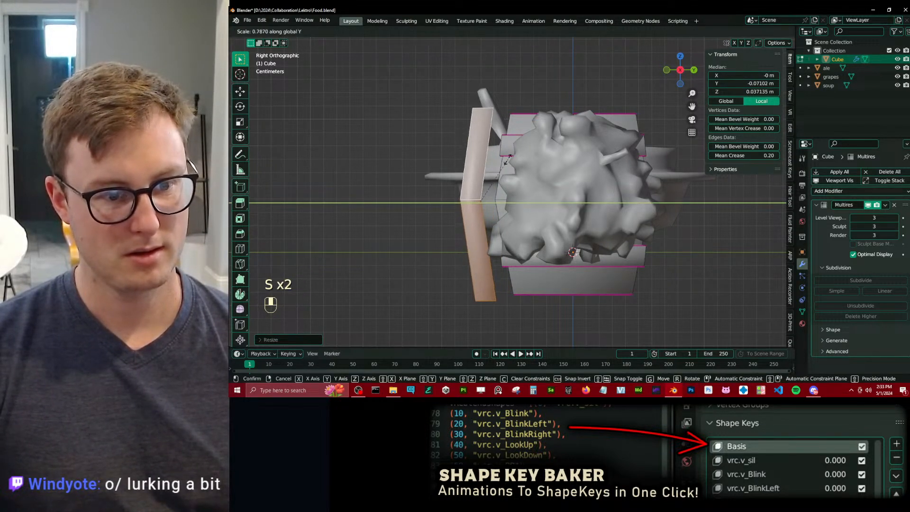
pyautogui.click(508, 158)
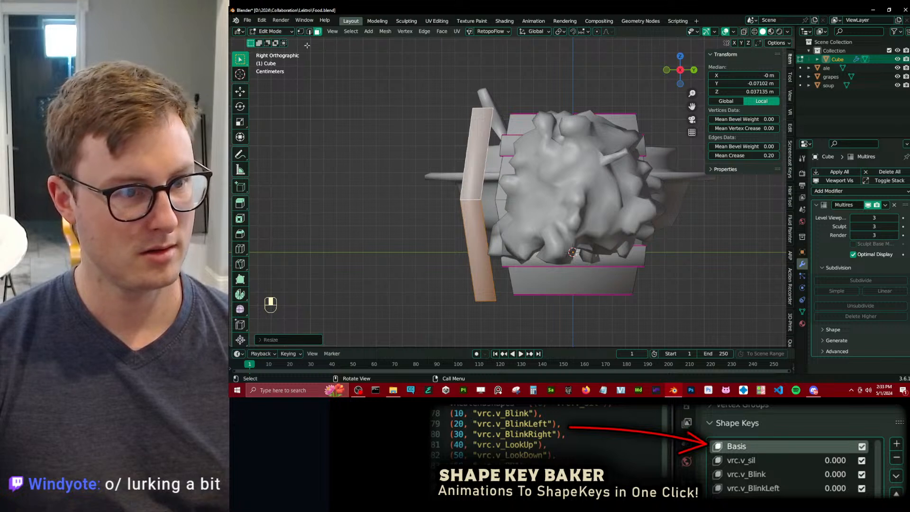
# Add two evenly spaced loop cuts across each of the handle's upper and lower halves.
pyautogui.hotkey('ctrl', 'r')
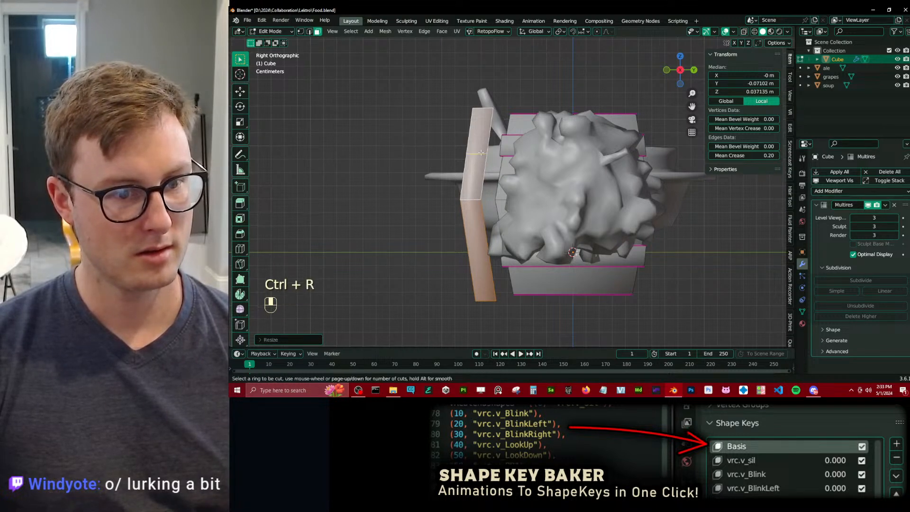
pyautogui.click(479, 150)
pyautogui.rightClick(479, 150)
pyautogui.click(485, 252)
pyautogui.rightClick(485, 252)
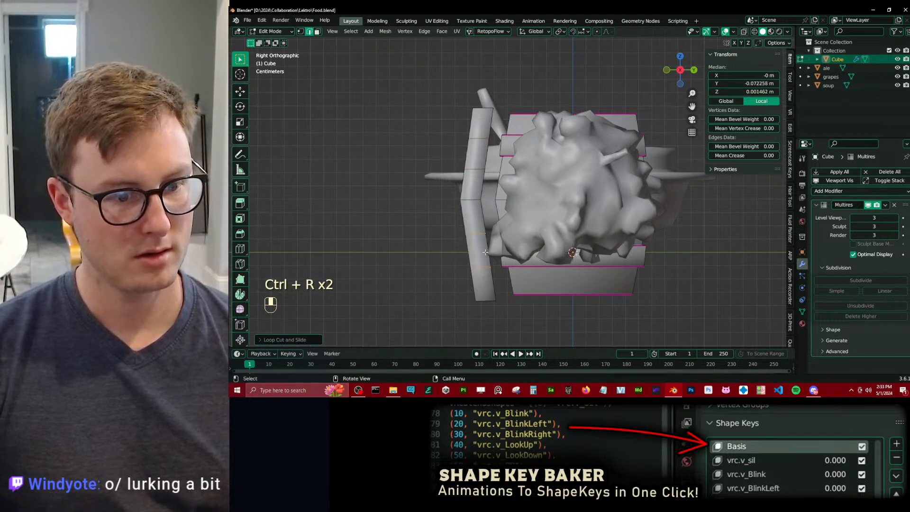
# Extrude the handle's two inner faces between the loop cuts about 0.02 m toward the barrel, and switch to Material Preview shading.
pyautogui.press('z')
pyautogui.click(487, 154)
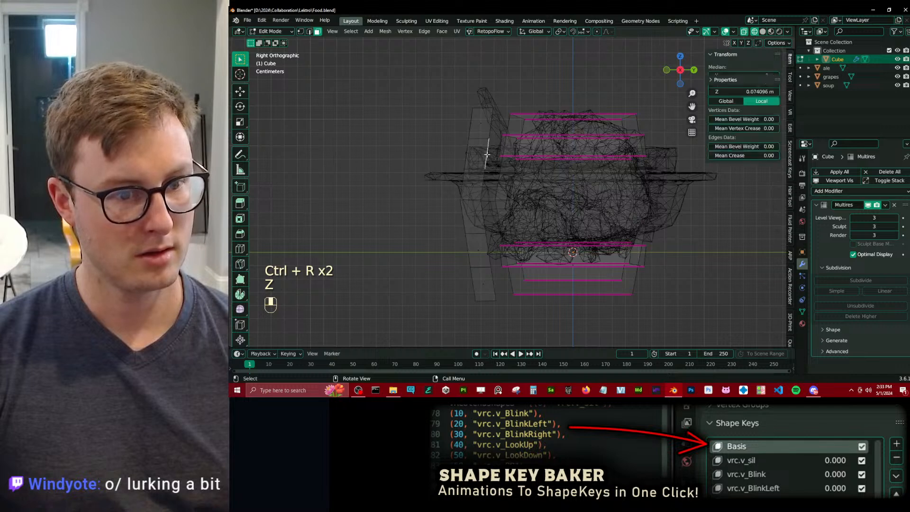
pyautogui.press('e')
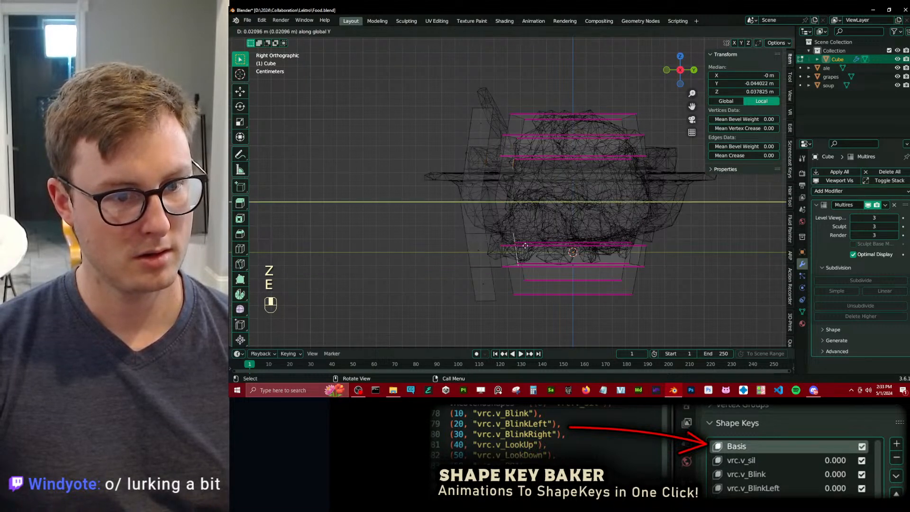
pyautogui.click(525, 246)
pyautogui.press('Tab')
pyautogui.press('z')
pyautogui.moveTo(535, 257)
pyautogui.mouseDown(button='middle')
pyautogui.moveTo(569, 254)
pyautogui.moveTo(539, 229)
pyautogui.moveTo(451, 222)
pyautogui.mouseUp(button='middle')
# Isolate the mug in local view and hide all of its mesh except the handle.
pyautogui.press('Tab')
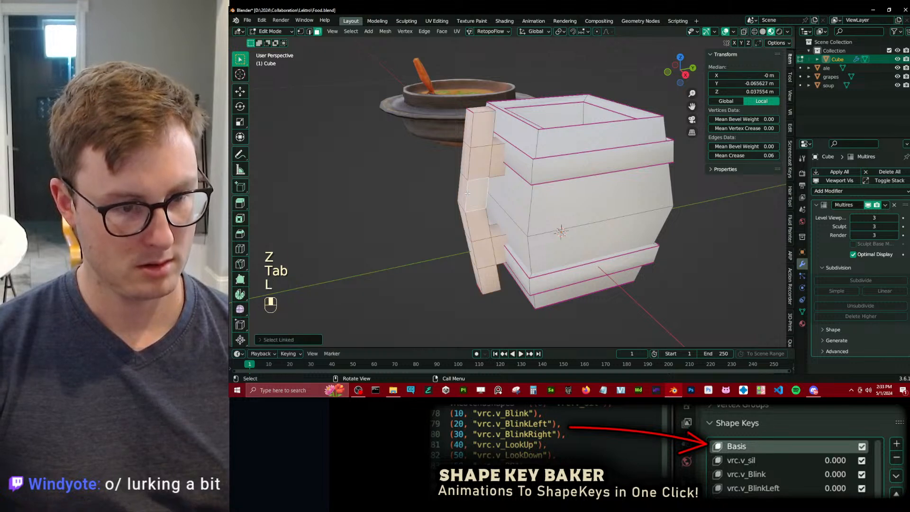
pyautogui.click(309, 31)
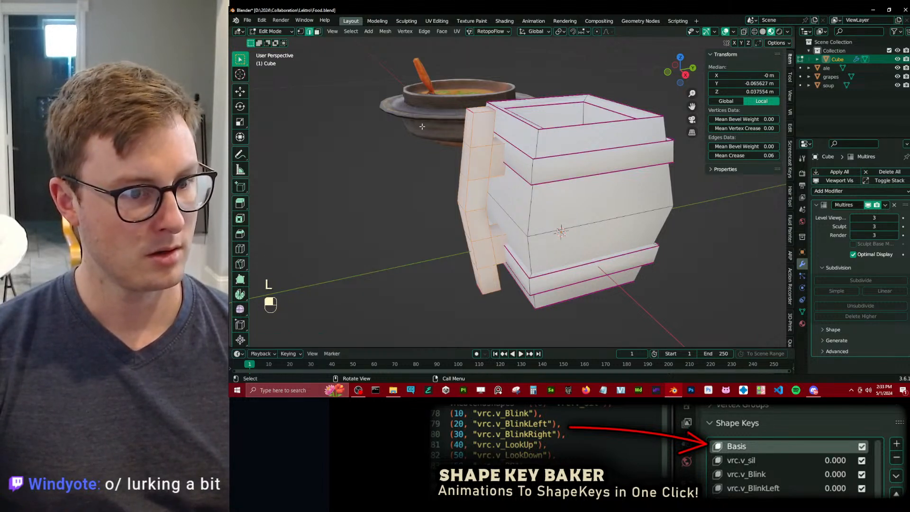
pyautogui.keyDown('alt'); pyautogui.keyDown('shift'); pyautogui.click(464, 193); pyautogui.keyUp('shift'); pyautogui.keyUp('alt')
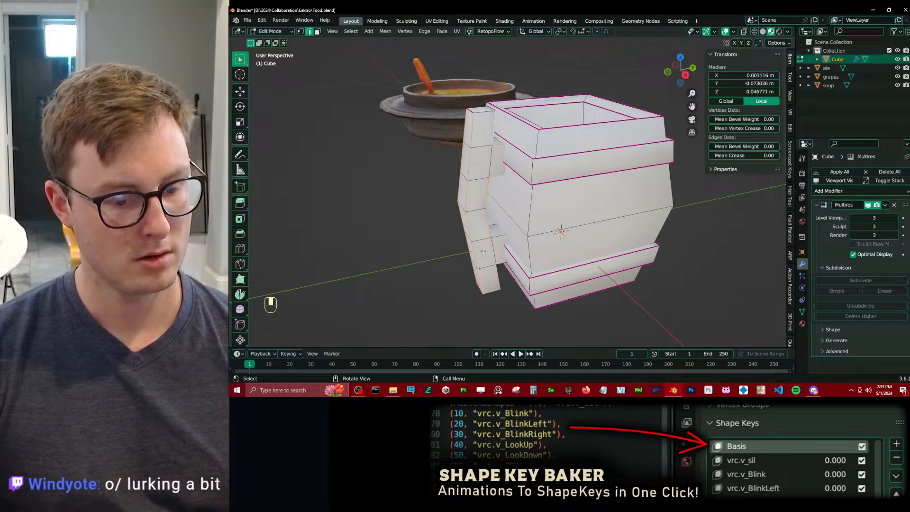
pyautogui.press('/')
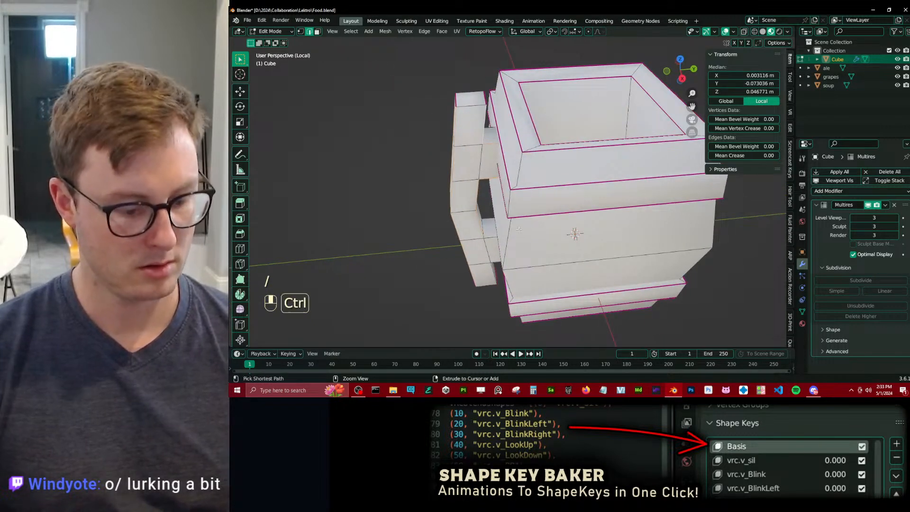
pyautogui.hotkey('ctrl', 'l')
pyautogui.hotkey('ctrl', 'u')
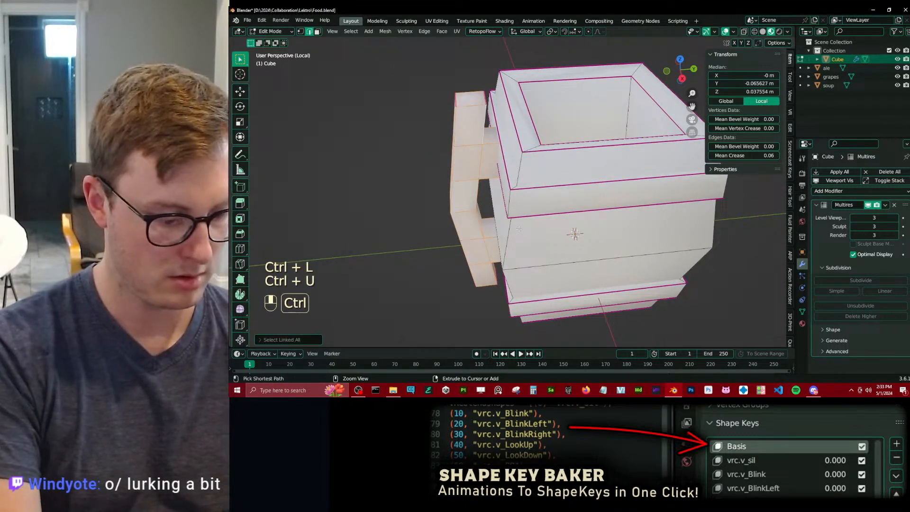
pyautogui.hotkey('ctrl', 'i')
pyautogui.press('h')
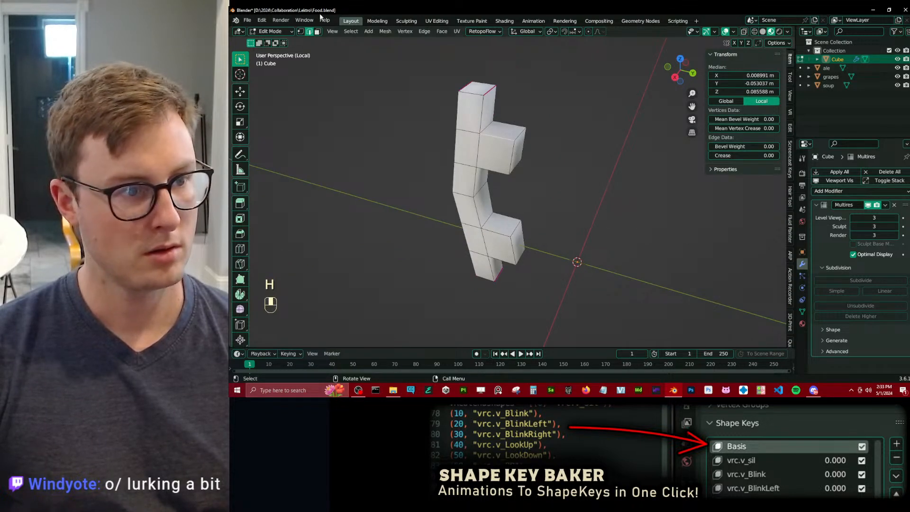
# Delete the end faces of the handle's two connecting stubs.
pyautogui.click(317, 31)
pyautogui.keyDown('shift'); pyautogui.click(521, 151); pyautogui.keyUp('shift')
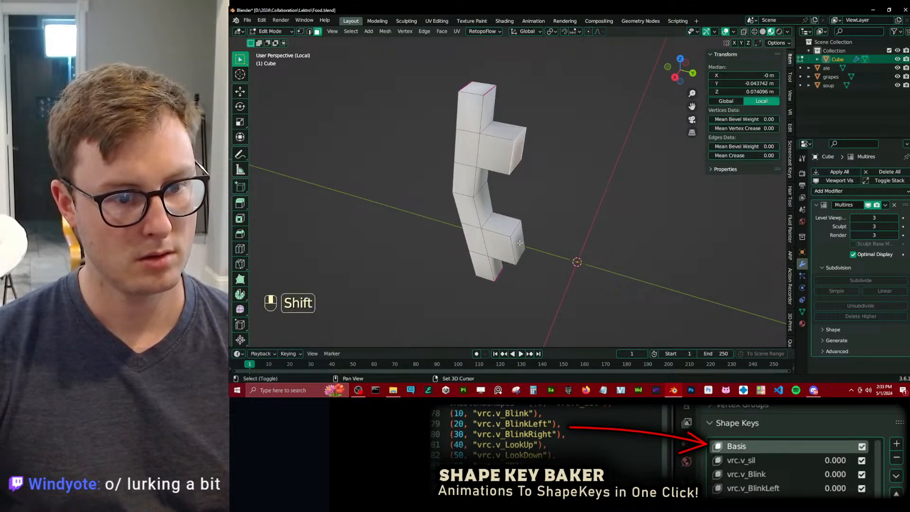
pyautogui.press('x')
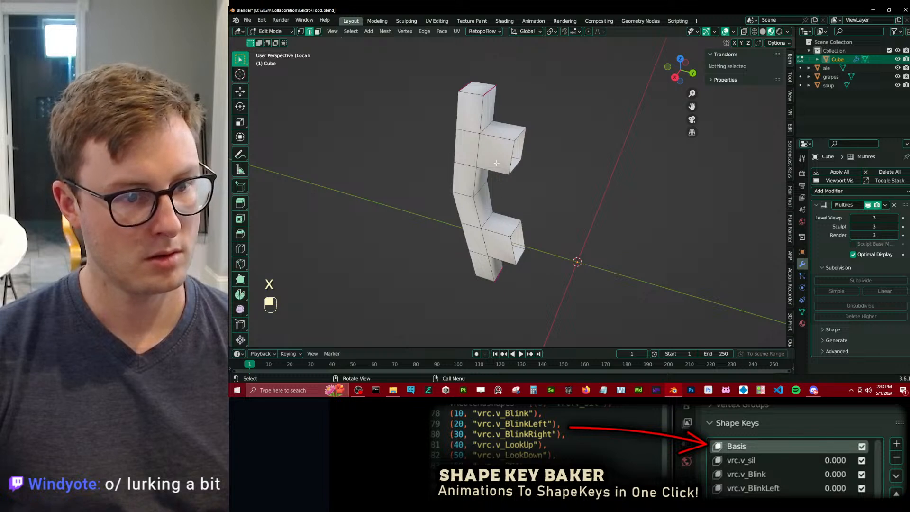
# Select the handle's lengthwise edge loops together with the edges of its upper end.
pyautogui.keyDown('alt'); pyautogui.keyDown('shift'); pyautogui.click(495, 171); pyautogui.keyUp('shift'); pyautogui.keyUp('alt')
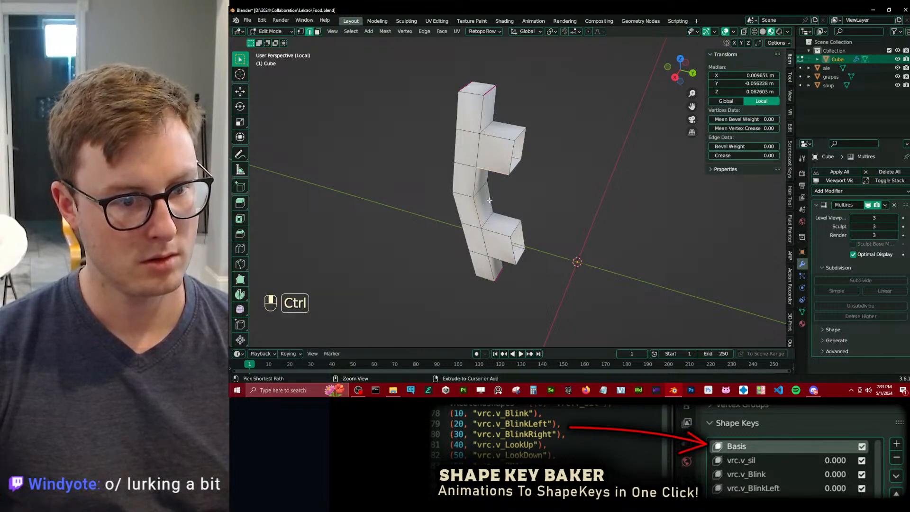
pyautogui.hotkey('ctrl', 'z')
pyautogui.keyDown('alt'); pyautogui.keyDown('shift'); pyautogui.click(499, 212); pyautogui.keyUp('shift'); pyautogui.keyUp('alt')
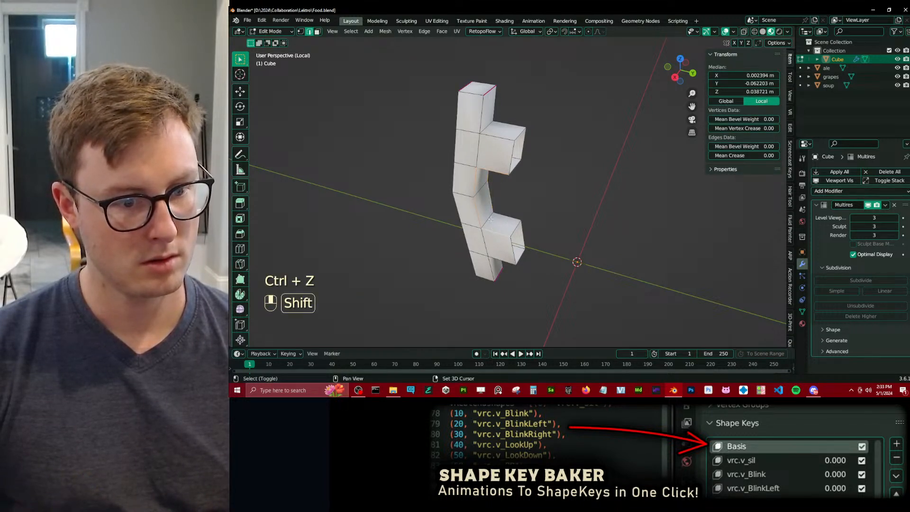
pyautogui.moveTo(491, 264); pyautogui.dragTo(471, 229, button='middle')
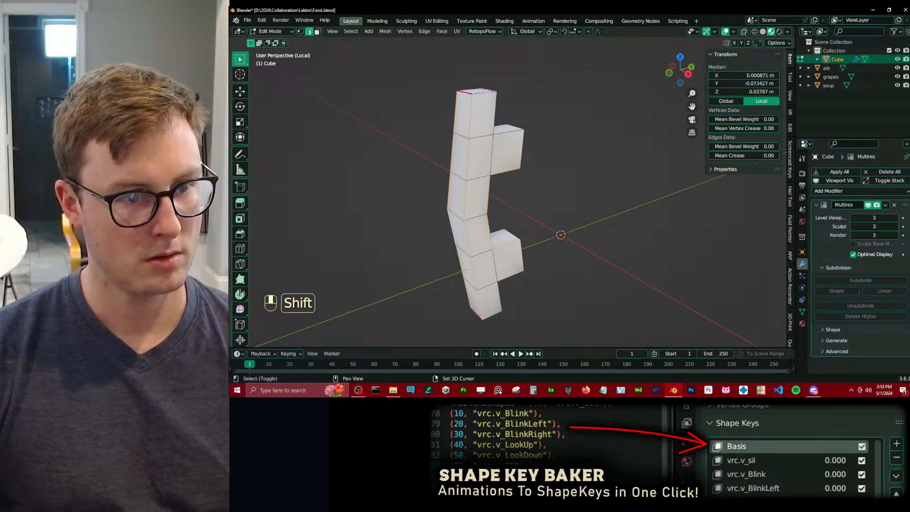
pyautogui.press('b')
pyautogui.moveTo(447, 81); pyautogui.dragTo(515, 95)
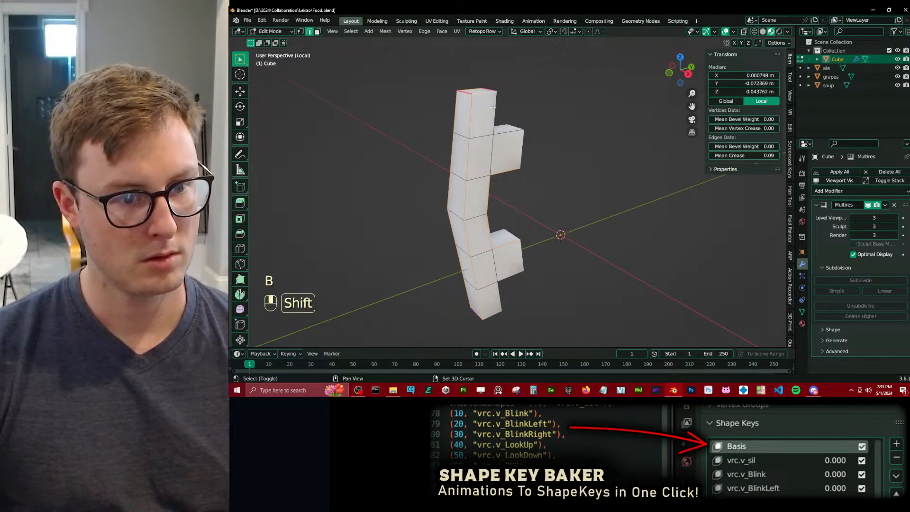
pyautogui.moveTo(504, 122); pyautogui.dragTo(539, 137, button='middle')
pyautogui.moveTo(535, 90)
pyautogui.mouseDown(button='middle')
pyautogui.moveTo(527, 161)
pyautogui.moveTo(502, 177)
pyautogui.mouseUp(button='middle')
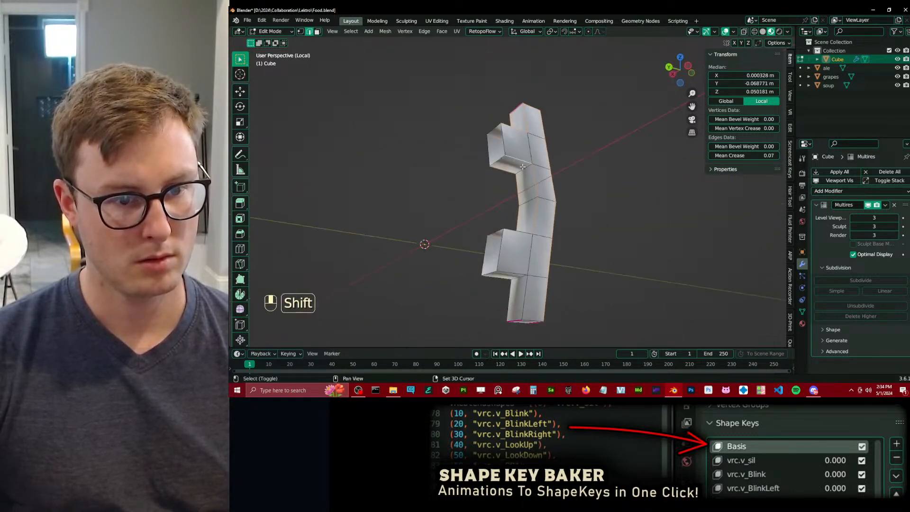
# Add the edges around the handle's lower stub and lower end to the selection in wireframe shading.
pyautogui.moveTo(561, 143); pyautogui.dragTo(547, 161, button='middle')
pyautogui.press('z')
pyautogui.click(467, 180)
pyautogui.moveTo(476, 190)
pyautogui.mouseDown(button='middle')
pyautogui.moveTo(498, 179)
pyautogui.moveTo(479, 186)
pyautogui.moveTo(491, 188)
pyautogui.moveTo(497, 222)
pyautogui.mouseUp(button='middle')
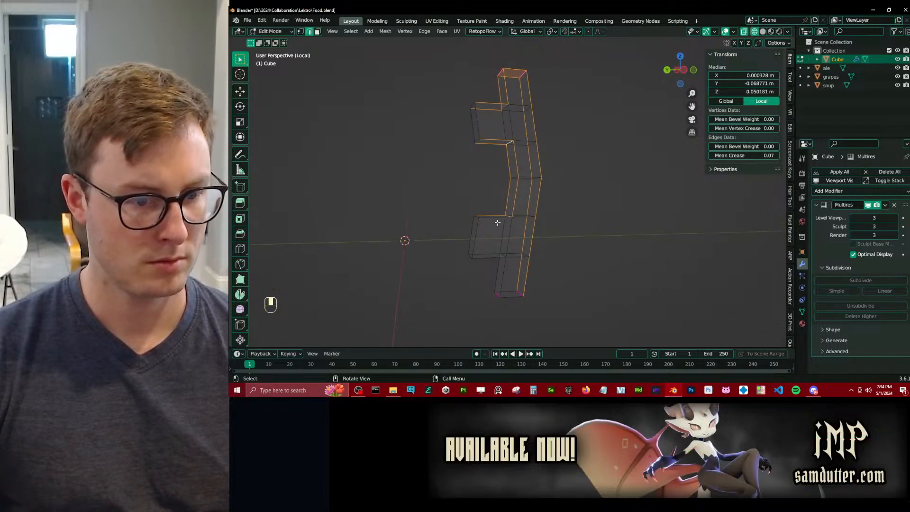
pyautogui.press('b')
pyautogui.moveTo(484, 205); pyautogui.dragTo(494, 268)
pyautogui.moveTo(488, 266); pyautogui.dragTo(495, 279, button='middle')
pyautogui.press('b')
pyautogui.moveTo(494, 271); pyautogui.dragTo(558, 318)
pyautogui.press('b')
pyautogui.moveTo(494, 260); pyautogui.dragTo(520, 270)
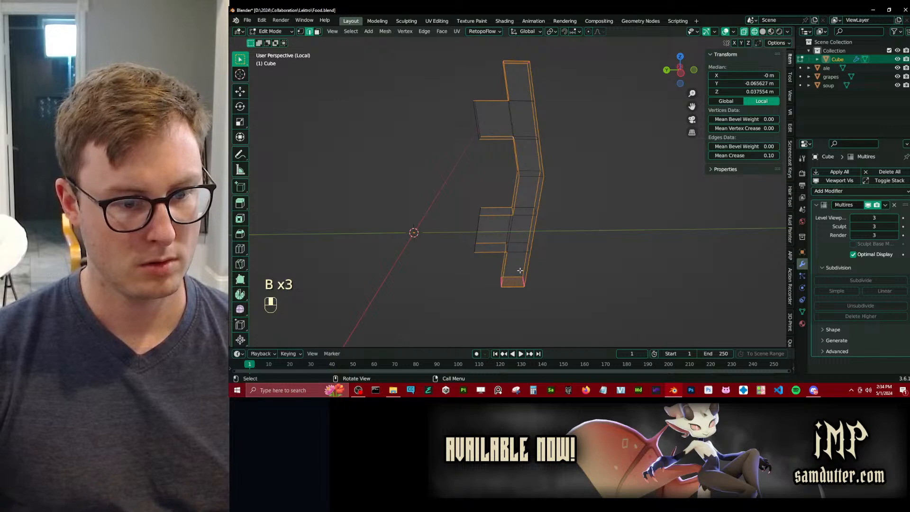
# Crease the selected handle edges and inspect the handle in solid shading.
pyautogui.moveTo(560, 261); pyautogui.dragTo(566, 255, button='middle')
pyautogui.press('Tab')
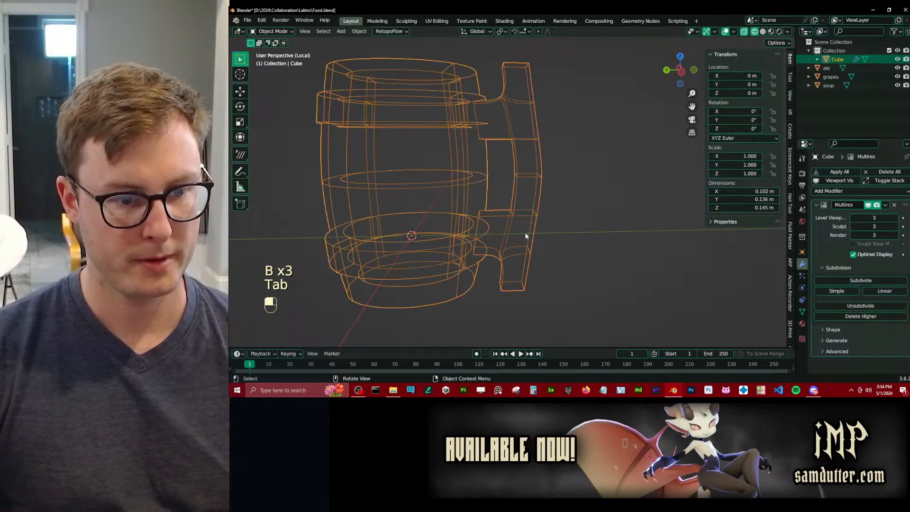
pyautogui.press('z')
pyautogui.press('Tab')
pyautogui.moveTo(577, 209); pyautogui.dragTo(556, 218, button='middle')
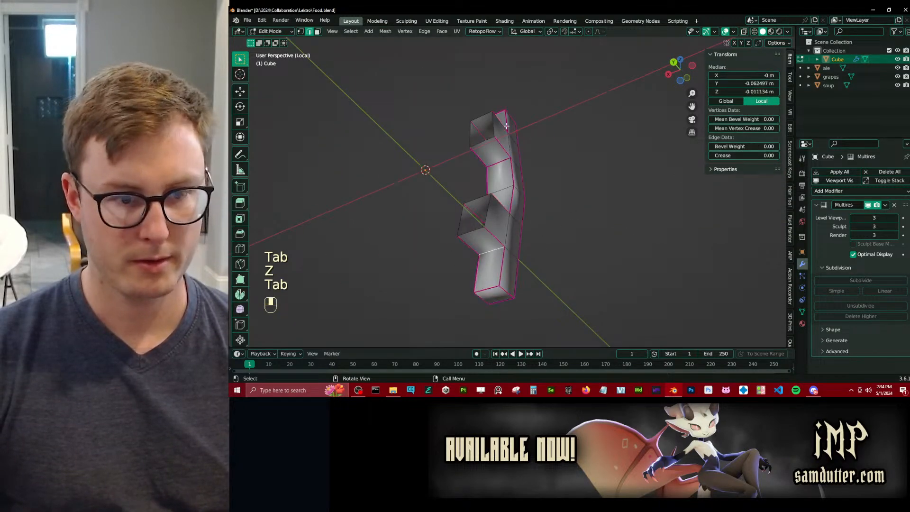
pyautogui.moveTo(507, 125); pyautogui.dragTo(582, 205, button='middle')
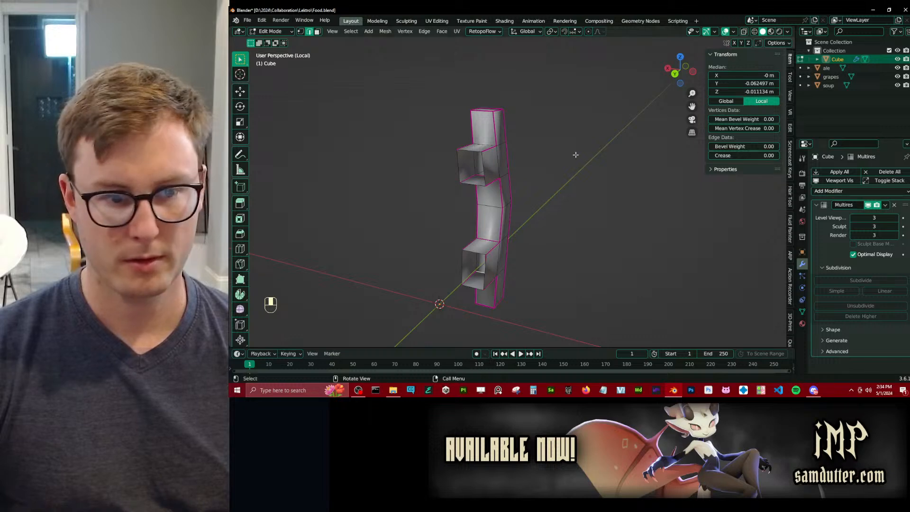
pyautogui.press('Tab')
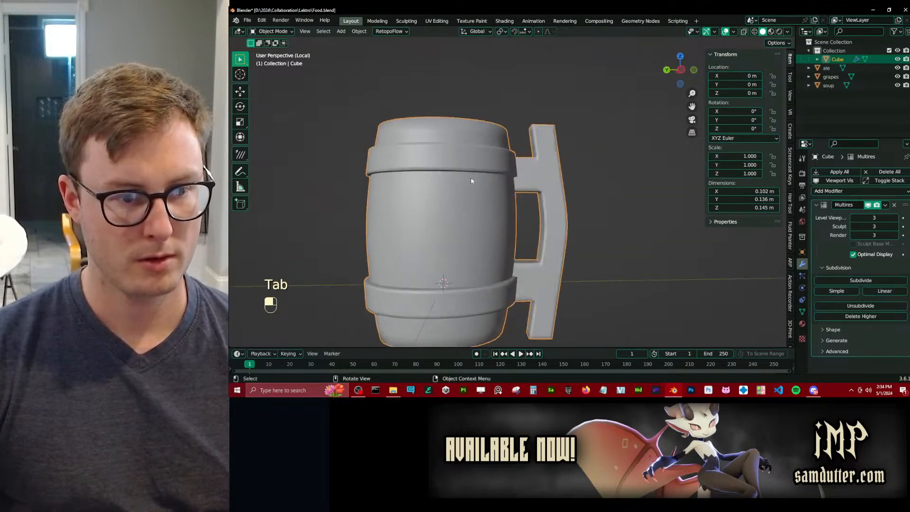
# Save the file and reveal the mug's hidden mesh in Edit Mode.
pyautogui.scroll(-3, 497, 187)
pyautogui.moveTo(524, 197); pyautogui.dragTo(503, 232, button='middle')
pyautogui.hotkey('ctrl', 's')
pyautogui.press('Tab')
pyautogui.hotkey('alt', 'h')
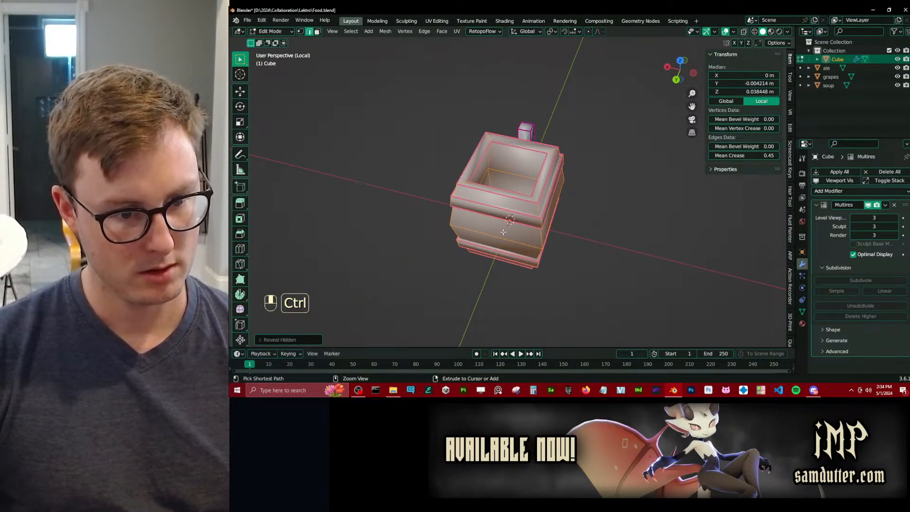
# Delete the whole linked barrel body, keeping only the two bands and the handle.
pyautogui.click(511, 241)
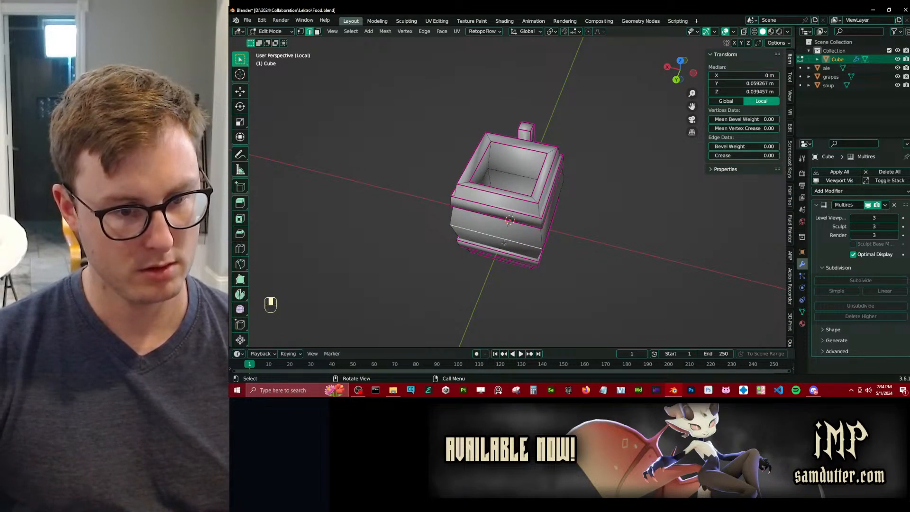
pyautogui.press('l')
pyautogui.moveTo(504, 243); pyautogui.dragTo(456, 232, button='middle')
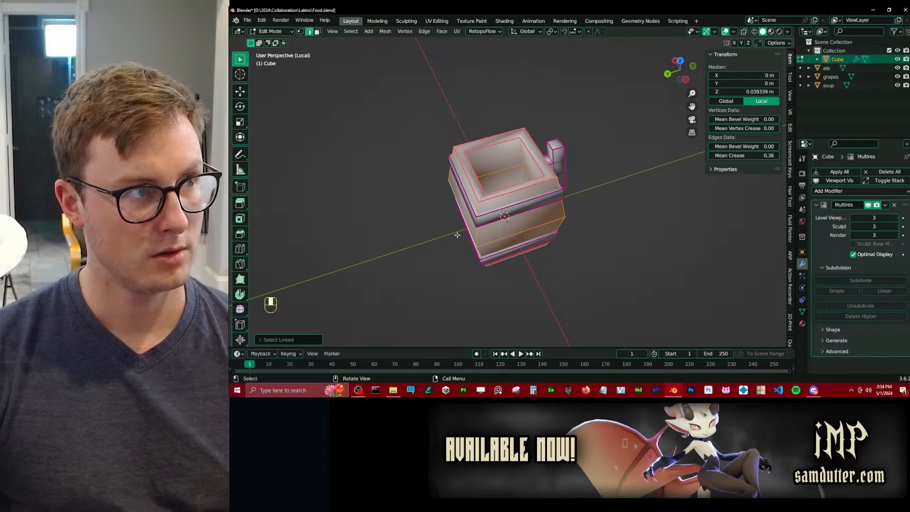
pyautogui.press('x')
pyautogui.hotkey('shift', 'a')
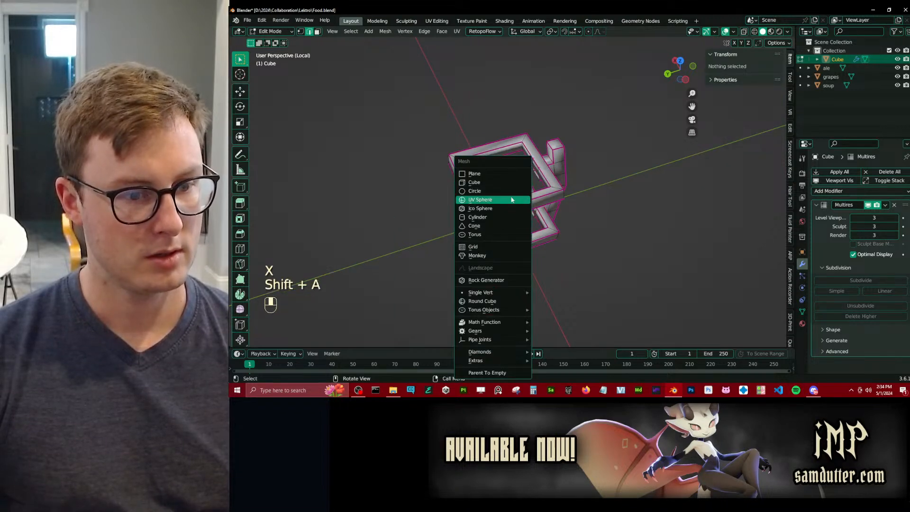
pyautogui.click(489, 192)
pyautogui.press('s')
pyautogui.press('s')
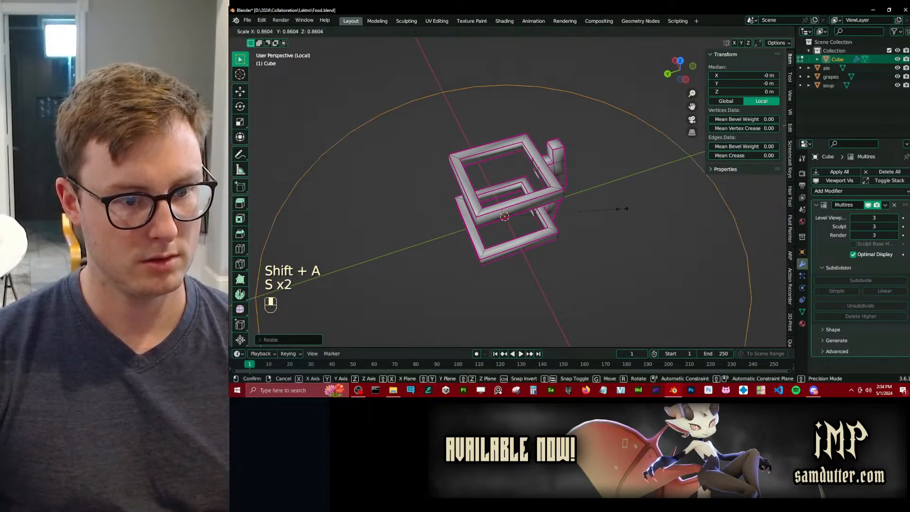
pyautogui.click(547, 221)
pyautogui.press('x')
# Add a mesh circle with 8 vertices and scale it down to fit within the mug's bands.
pyautogui.hotkey('shift', 'a')
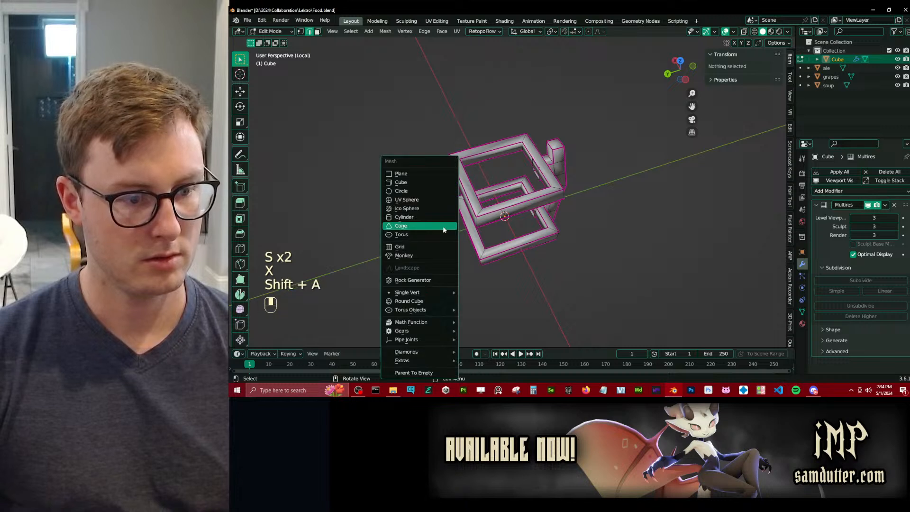
pyautogui.click(404, 191)
pyautogui.click(272, 342)
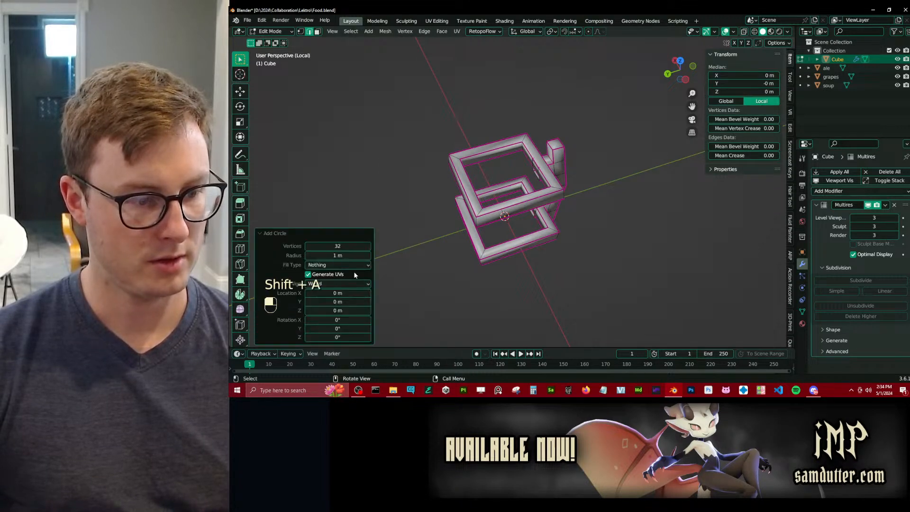
pyautogui.write('8')
pyautogui.press('Return')
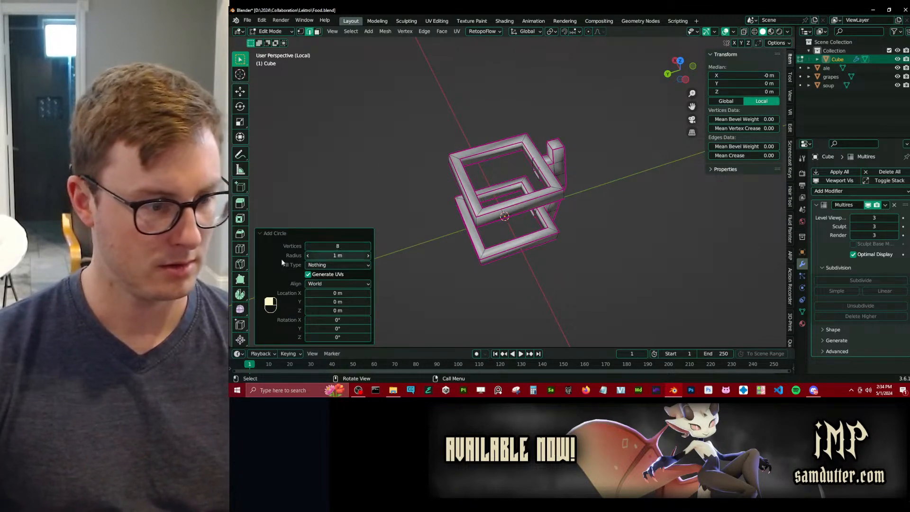
pyautogui.click(257, 233)
pyautogui.press('s')
pyautogui.press('s')
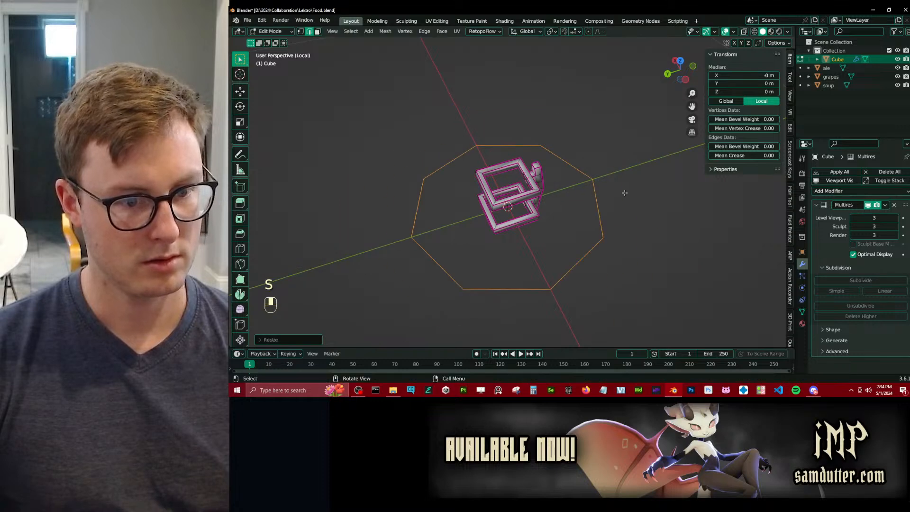
pyautogui.press('s')
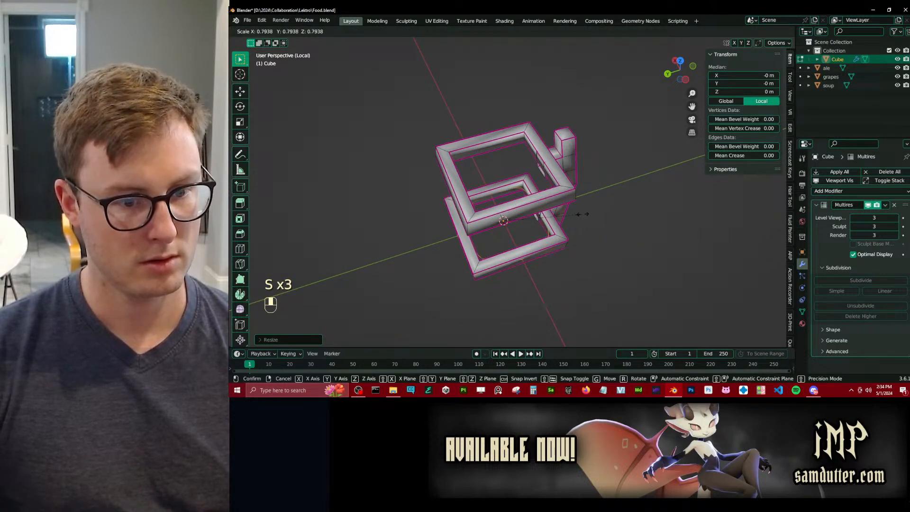
pyautogui.click(581, 214)
# Extrude the circle upward about 0.11 m and bulge the wall by scaling a centred loop cut to about 1.15.
pyautogui.press('e')
pyautogui.click(584, 147)
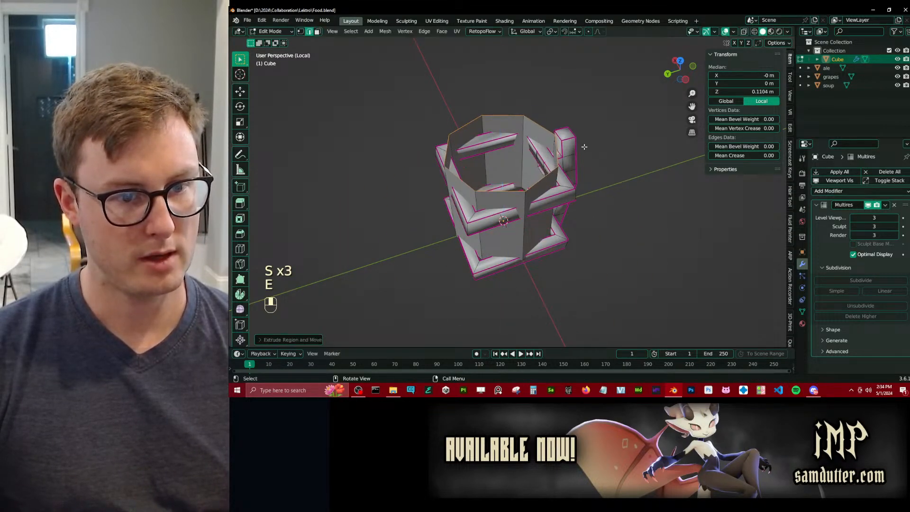
pyautogui.moveTo(584, 147); pyautogui.dragTo(515, 213, button='middle')
pyautogui.press('s')
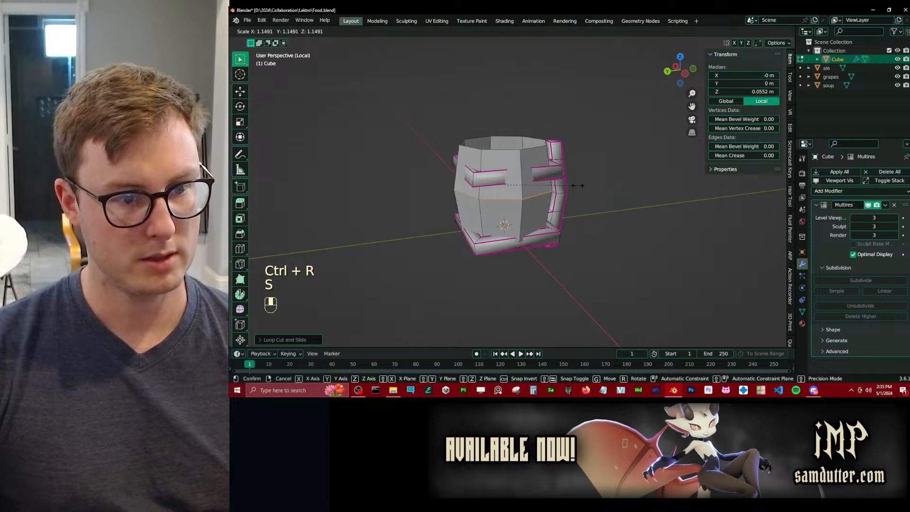
pyautogui.click(577, 185)
# Rip the barrel wall along all of its vertical edges to split it into separate planks.
pyautogui.click(318, 31)
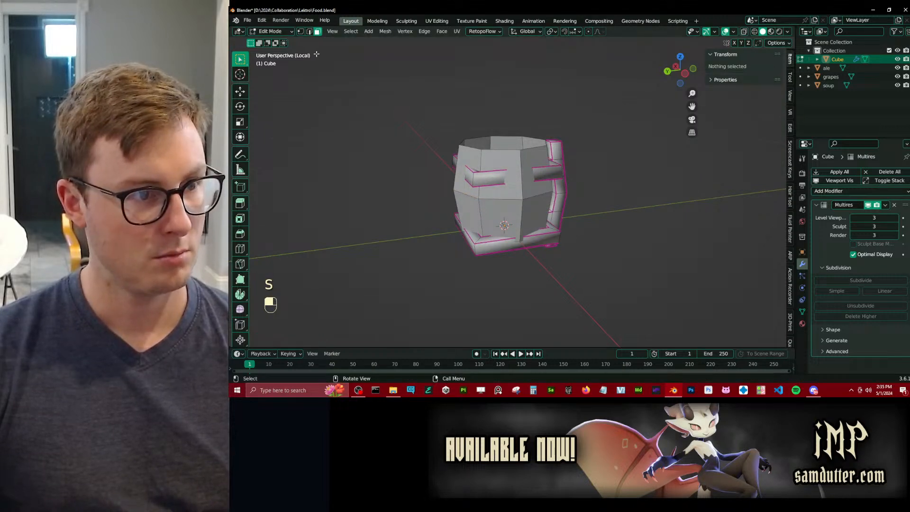
pyautogui.click(308, 33)
pyautogui.click(482, 219)
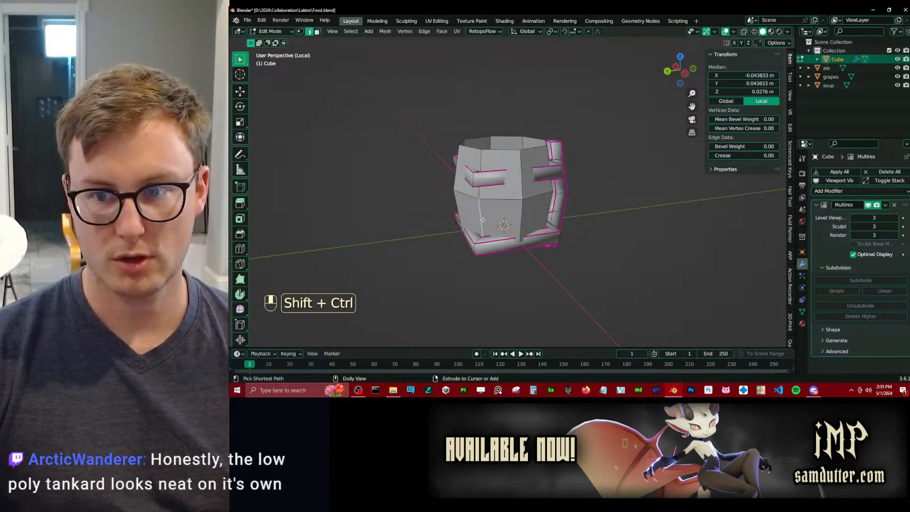
pyautogui.keyDown('ctrl'); pyautogui.keyDown('alt'); pyautogui.keyDown('shift'); pyautogui.click(521, 189); pyautogui.keyUp('shift'); pyautogui.keyUp('alt'); pyautogui.keyUp('ctrl')
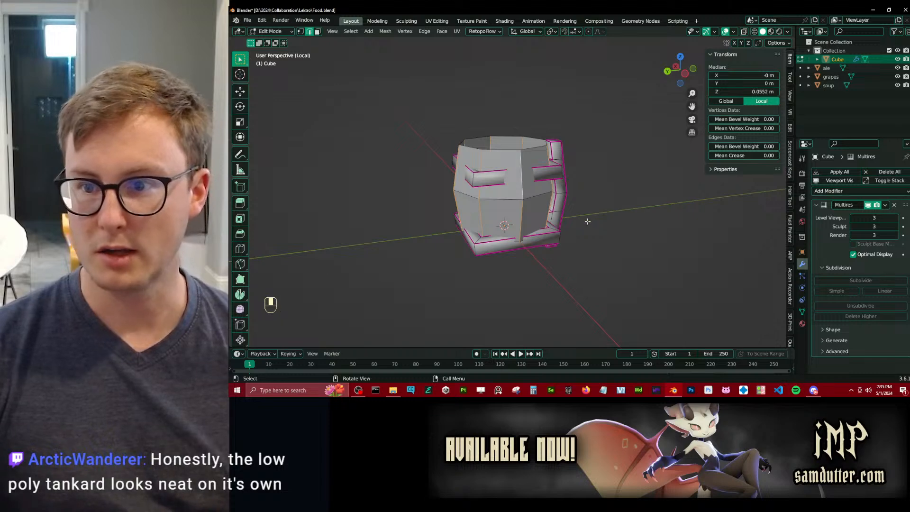
pyautogui.moveTo(586, 217)
pyautogui.mouseDown(button='middle')
pyautogui.moveTo(609, 229)
pyautogui.moveTo(585, 206)
pyautogui.mouseUp(button='middle')
pyautogui.press('v')
pyautogui.rightClick(590, 251)
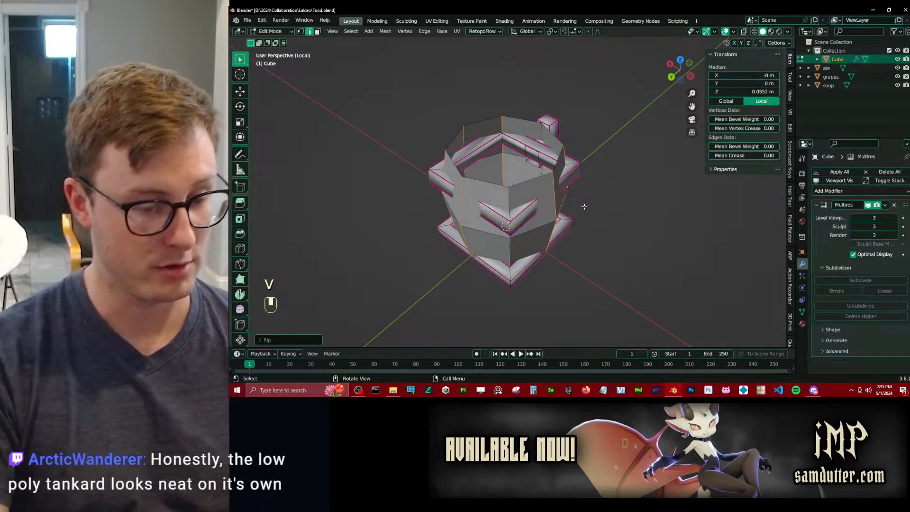
pyautogui.press('a')
pyautogui.hotkey('ctrl', 'z')
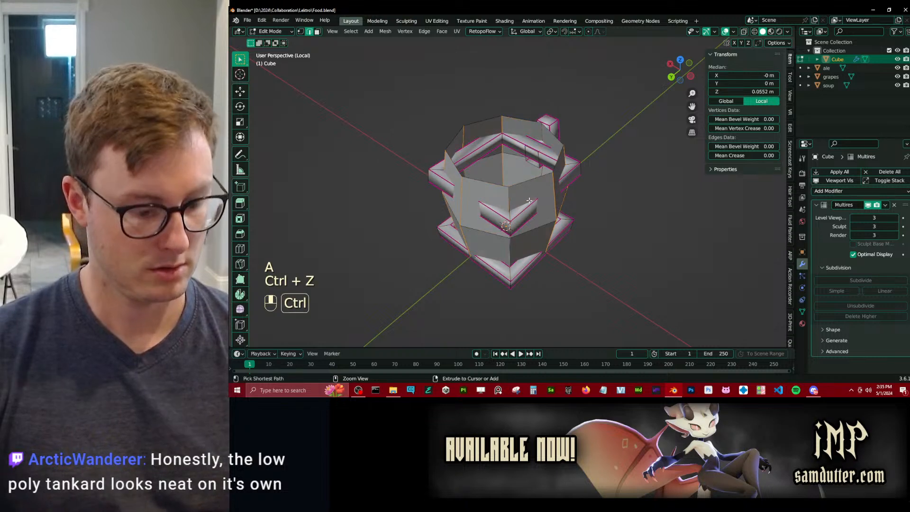
# Extrude all the linked plank faces along their normals by about -0.008 m to give them thickness.
pyautogui.hotkey('ctrl', 'l')
pyautogui.click(442, 32)
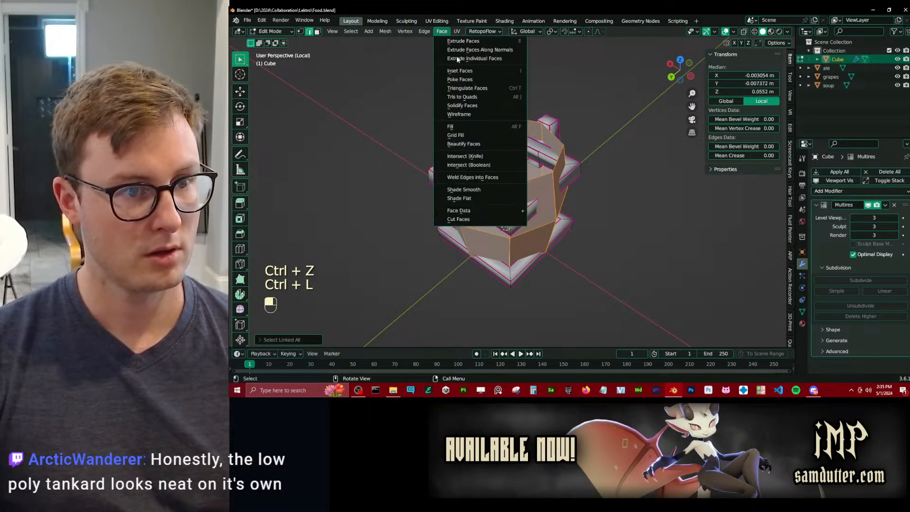
pyautogui.click(462, 52)
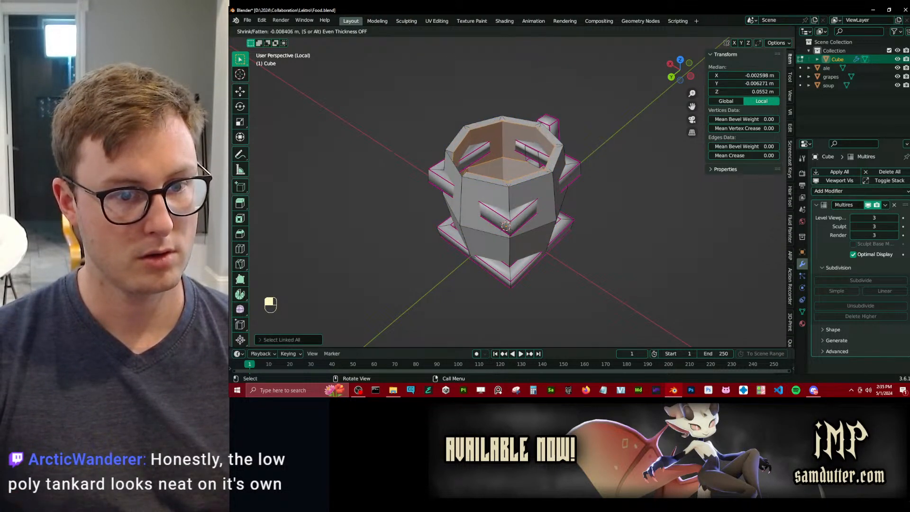
pyautogui.click(561, 178)
# Recalculate the normals of the entire mesh and check the smoothed planks in Object Mode.
pyautogui.press('a')
pyautogui.press('Tab')
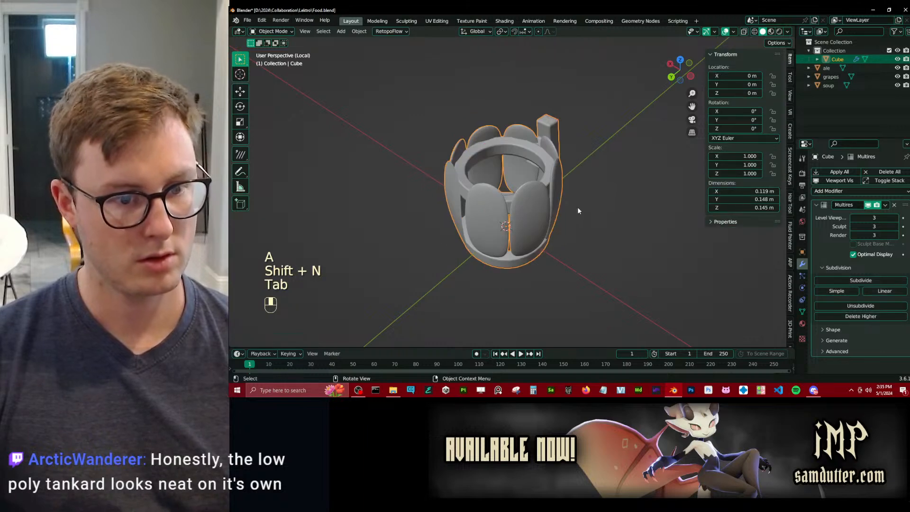
pyautogui.moveTo(577, 206); pyautogui.dragTo(551, 211, button='middle')
pyautogui.scroll(2, 561, 167)
pyautogui.press('Tab')
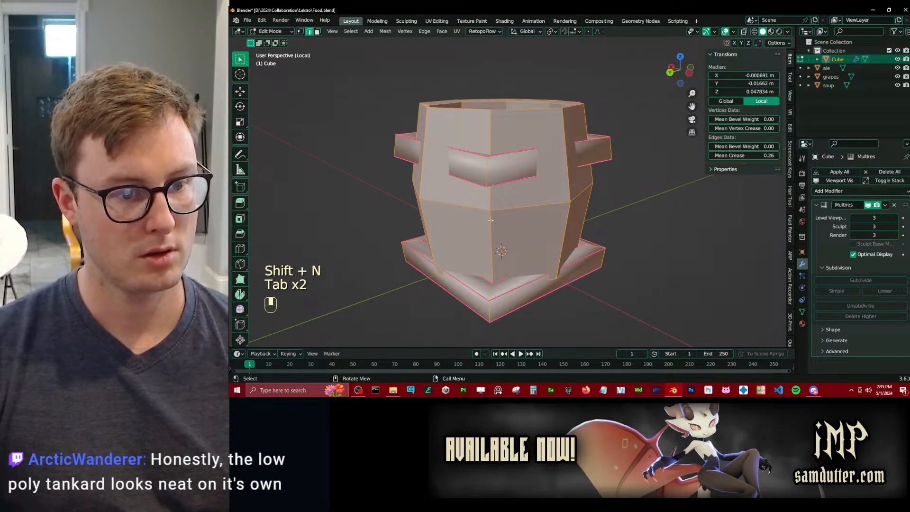
pyautogui.click(467, 204)
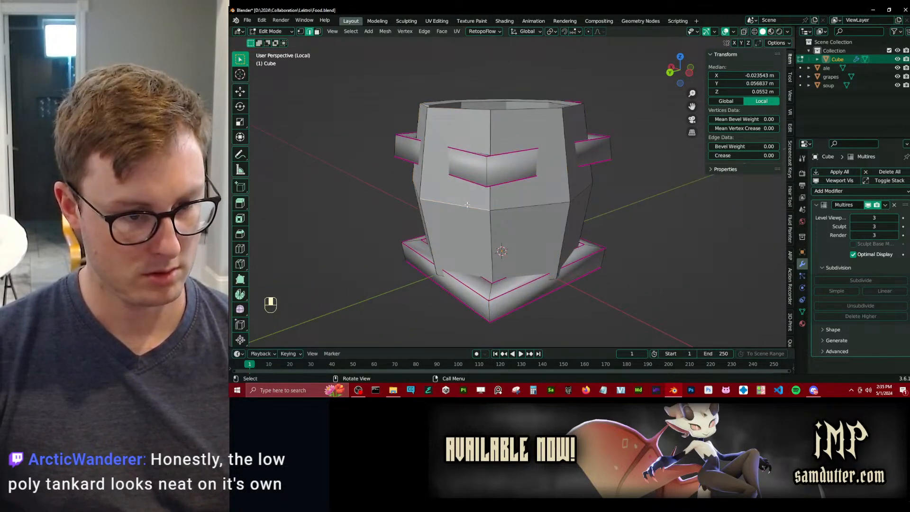
pyautogui.press('l')
pyautogui.press('l')
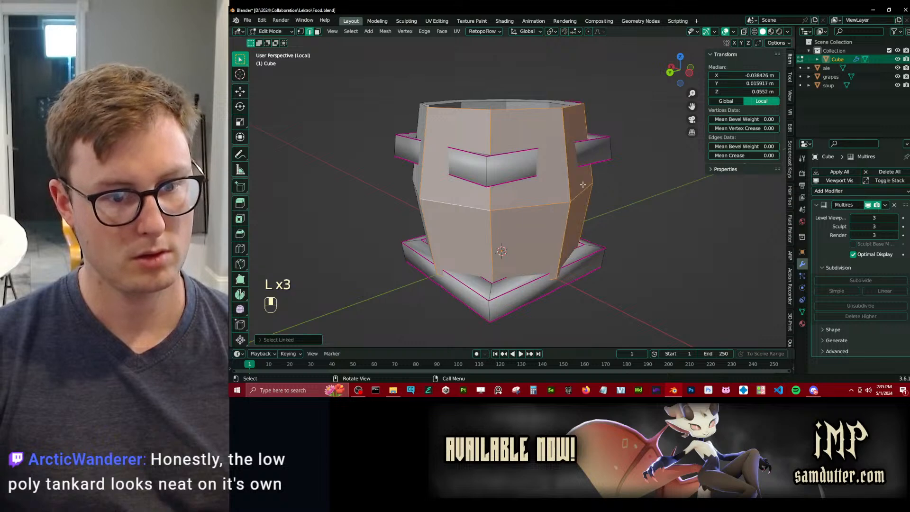
pyautogui.moveTo(542, 216); pyautogui.dragTo(540, 181, button='middle')
pyautogui.scroll(-3, 539, 182)
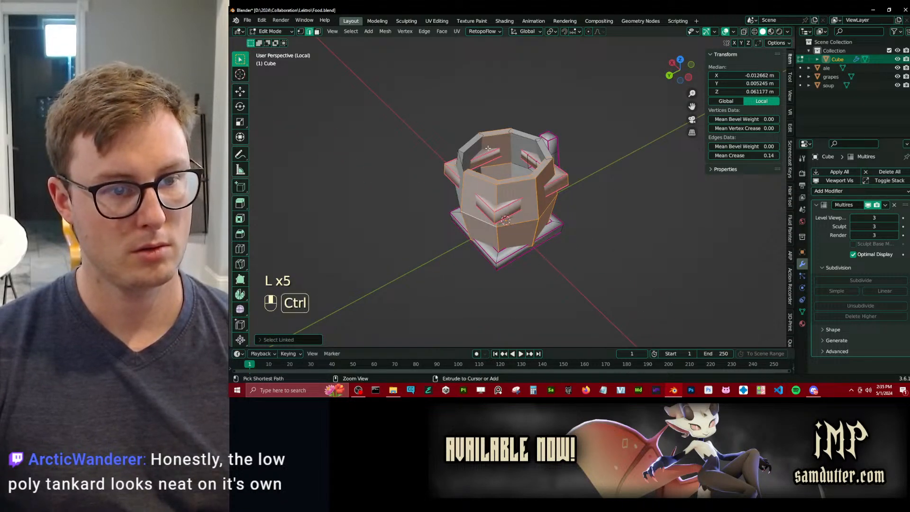
# Undo the plank extrusion back to the flat faces of the ripped barrel wall.
pyautogui.hotkey('ctrl', 'z')
pyautogui.hotkey('ctrl', 'z')
pyautogui.moveTo(500, 158); pyautogui.dragTo(410, 151, button='middle')
pyautogui.scroll(5, 452, 150)
pyautogui.hotkey('ctrl', 'z')
pyautogui.hotkey('ctrl', 'z')
pyautogui.hotkey('ctrl', 'z')
pyautogui.hotkey('ctrl', 'z')
pyautogui.hotkey('ctrl', 'z')
pyautogui.hotkey('ctrl', 'z')
pyautogui.hotkey('ctrl', 'z')
pyautogui.hotkey('ctrl', 'z')
pyautogui.hotkey('ctrl', 'z')
pyautogui.hotkey('ctrl', 'z')
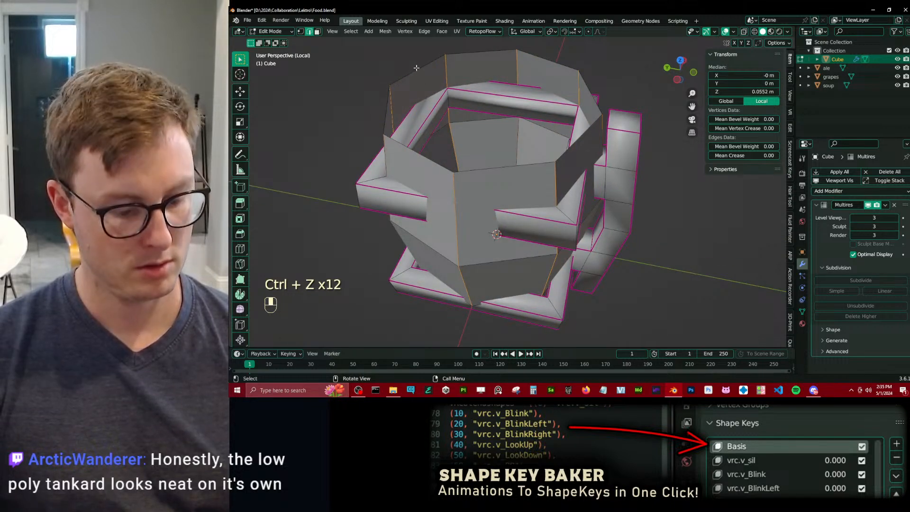
# Select all linked plank faces, reduce the selection to their boundary edges and set the mean crease to 1.00.
pyautogui.click(413, 92)
pyautogui.press('l')
pyautogui.hotkey('ctrl', 'l')
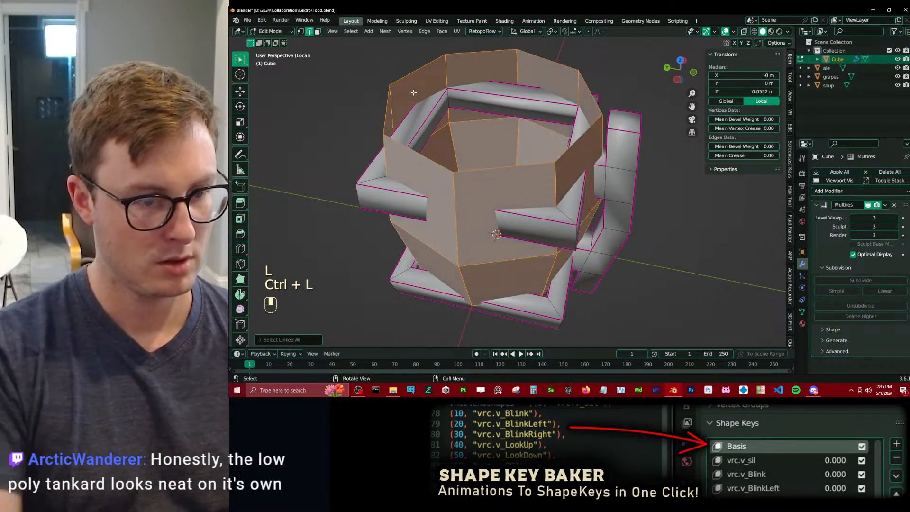
pyautogui.moveTo(414, 93); pyautogui.dragTo(495, 158, button='middle')
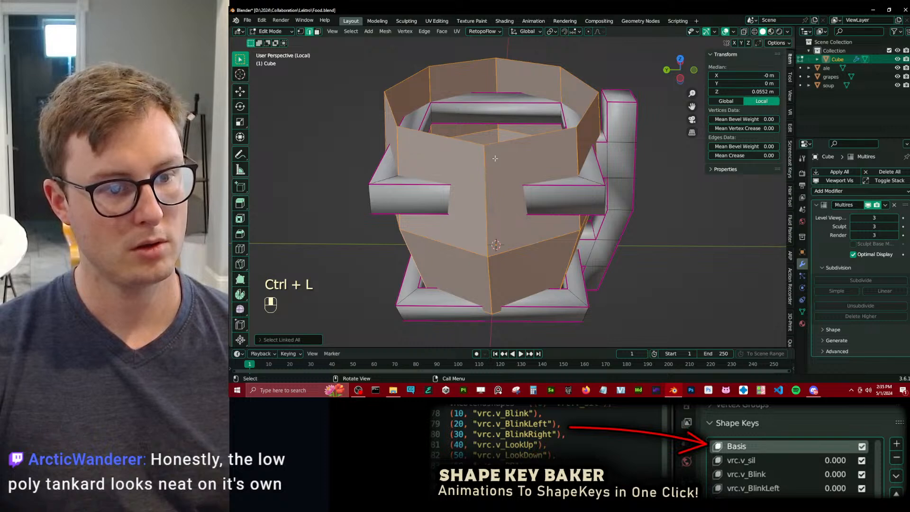
pyautogui.press('q')
pyautogui.click(596, 243)
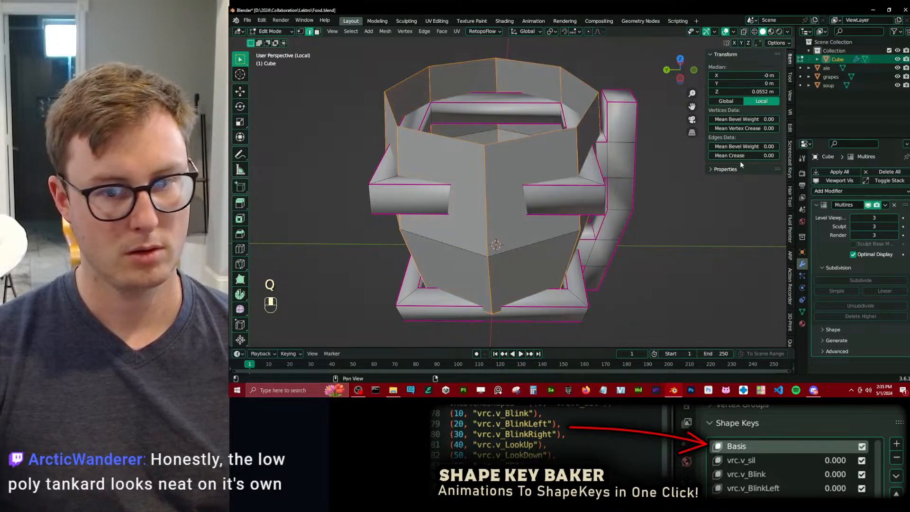
pyautogui.moveTo(739, 156); pyautogui.dragTo(772, 157)
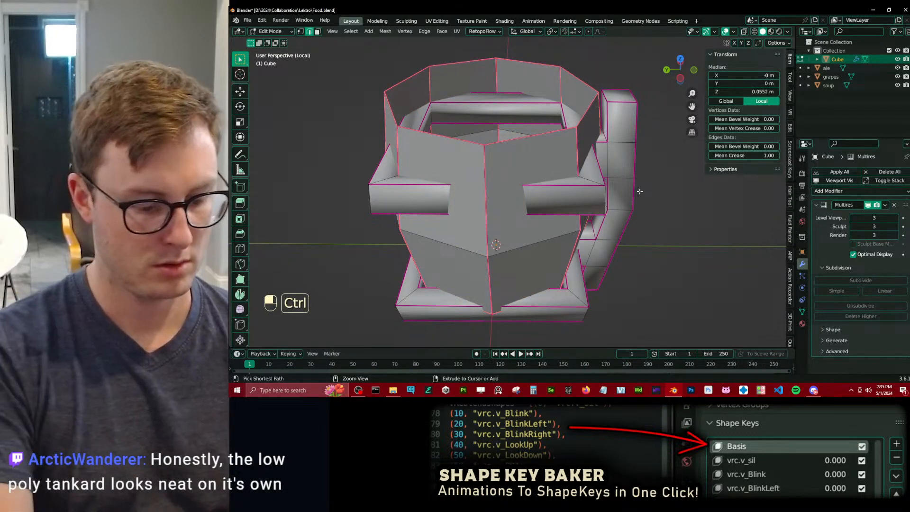
# Extrude all the linked plank faces along their normals by about 0.01 m.
pyautogui.hotkey('ctrl', 'l')
pyautogui.click(457, 32)
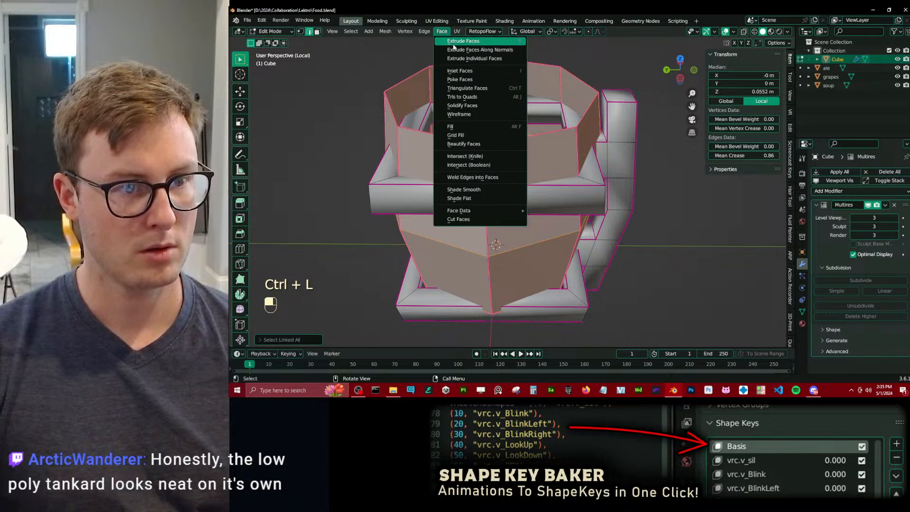
pyautogui.hotkey('alt', 's')
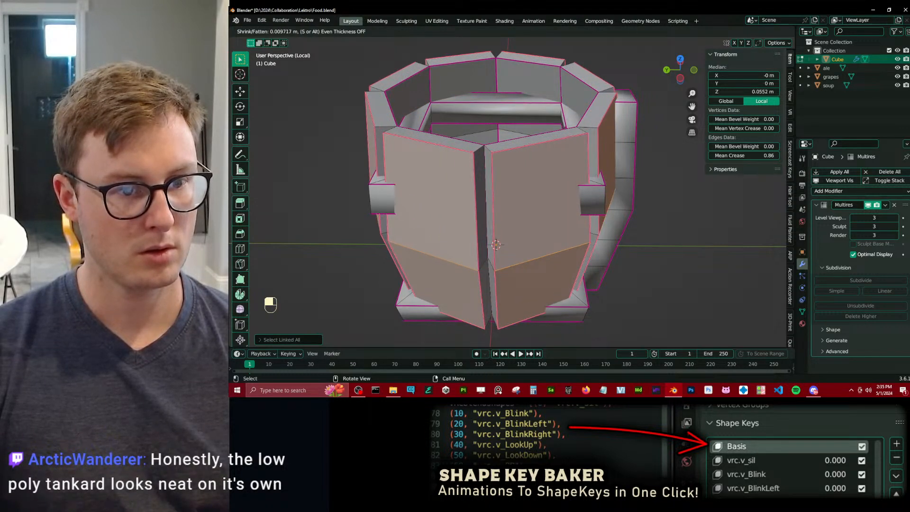
pyautogui.click(495, 93)
# Crease the planks' short thickness edges at the upper and lower corners to 1.00, and inspect the smoothed mug in Object Mode.
pyautogui.click(491, 149)
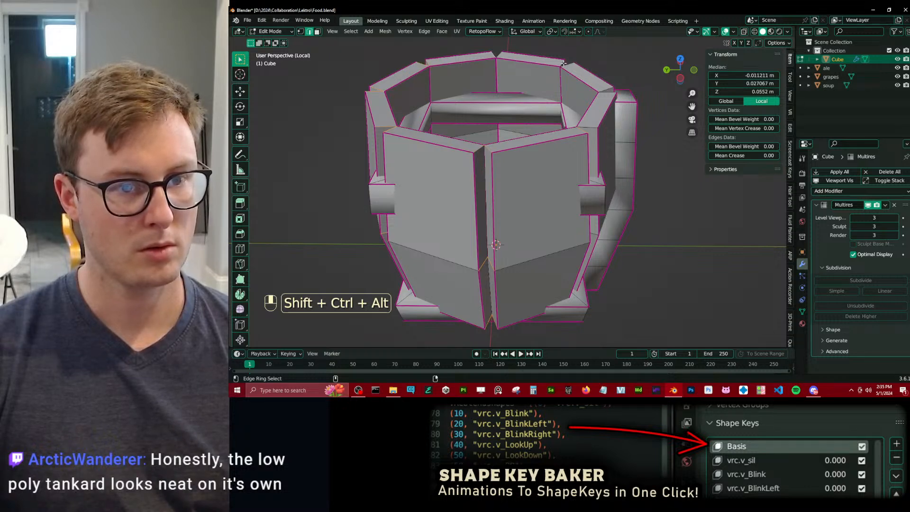
pyautogui.moveTo(563, 63); pyautogui.dragTo(555, 187, button='middle')
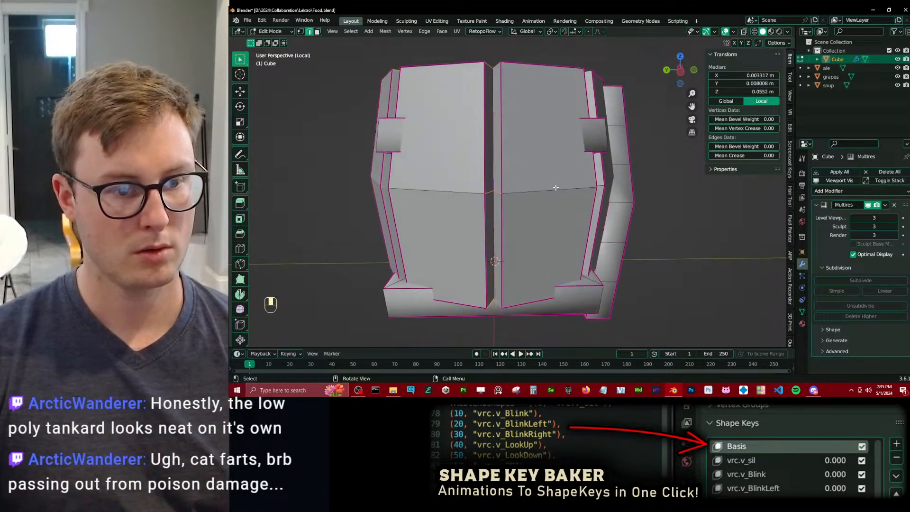
pyautogui.moveTo(363, 169); pyautogui.dragTo(358, 156, button='middle')
pyautogui.keyDown('shift'); pyautogui.moveTo(327, 149); pyautogui.dragTo(654, 208); pyautogui.keyUp('shift')
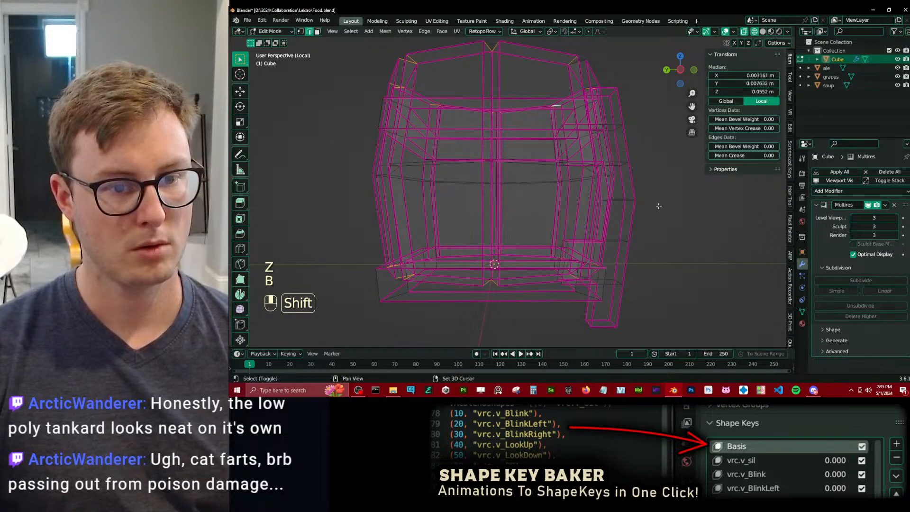
pyautogui.moveTo(658, 205); pyautogui.dragTo(655, 212, button='middle')
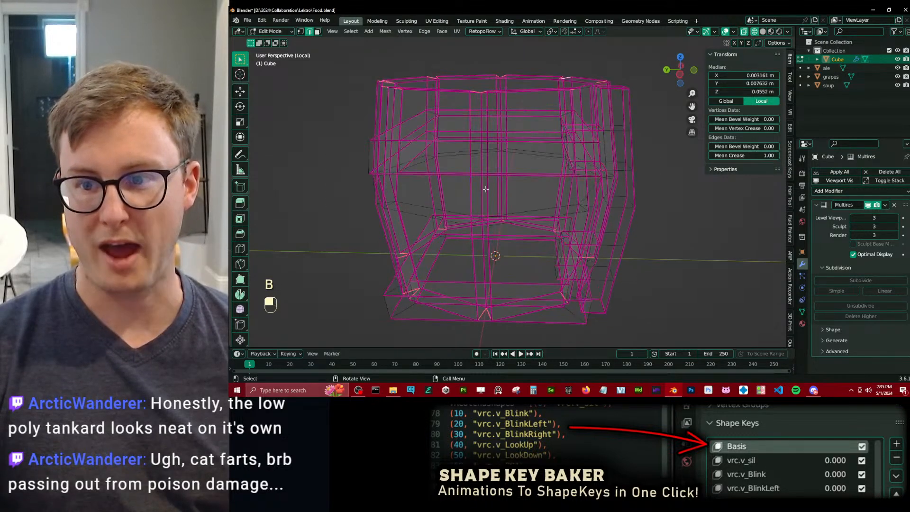
pyautogui.press('Tab')
pyautogui.press('z')
pyautogui.click(535, 216)
pyautogui.moveTo(508, 225); pyautogui.dragTo(524, 230, button='middle')
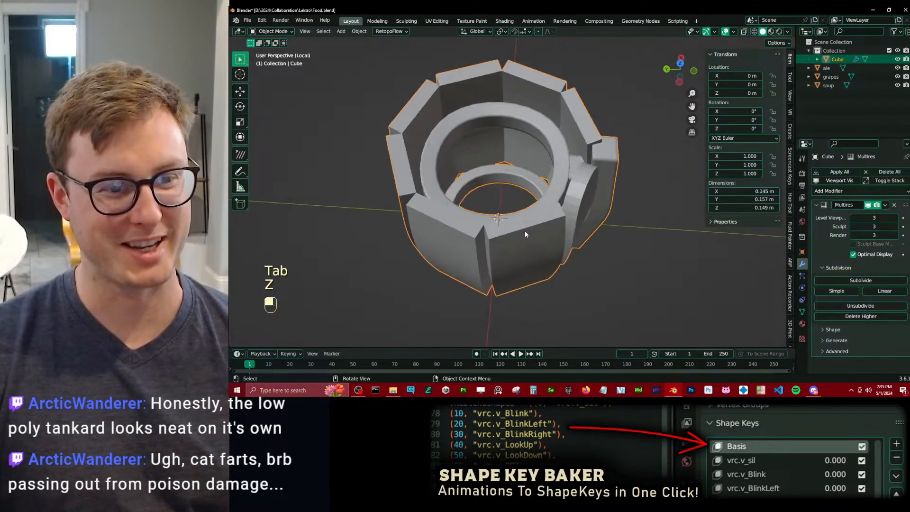
# Try scaling the linked planks down to fit inside the bands and check the mug in Object Mode.
pyautogui.press('Tab')
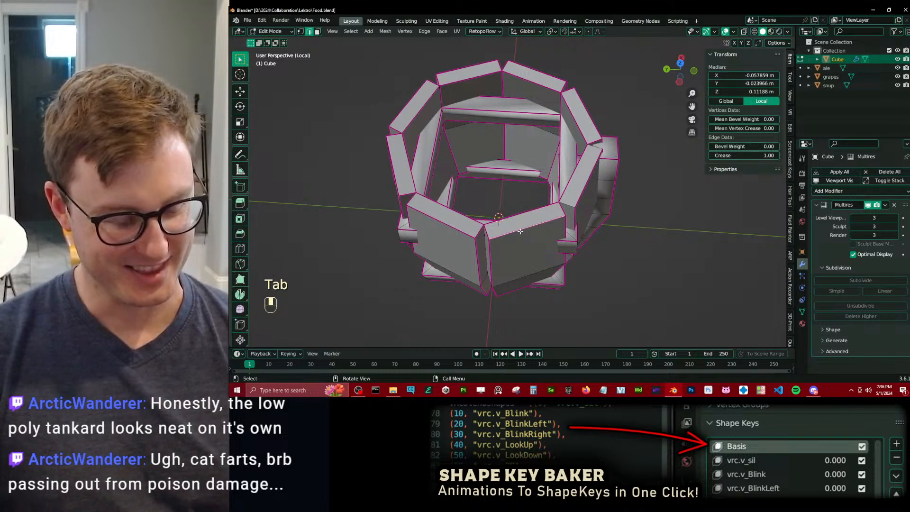
pyautogui.hotkey('ctrl', 'z')
pyautogui.hotkey('ctrl', 'l')
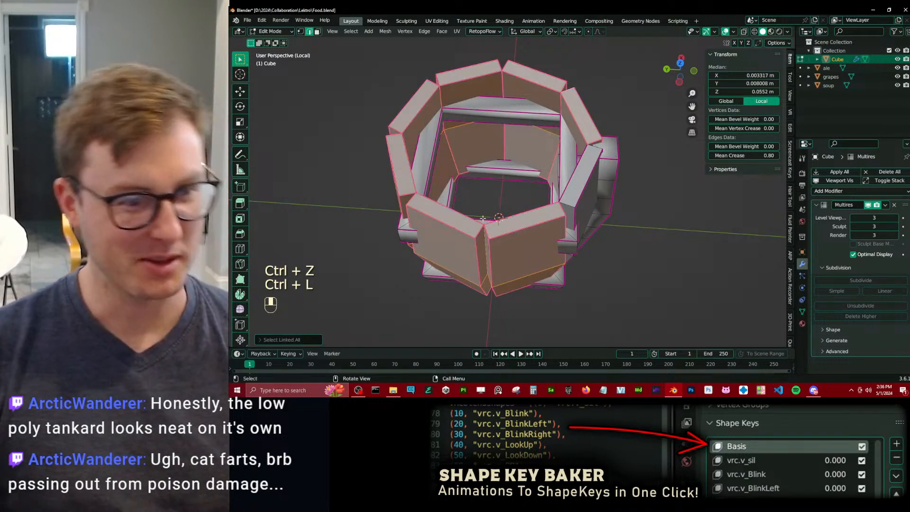
pyautogui.press('s')
pyautogui.click(503, 251)
pyautogui.press('Tab')
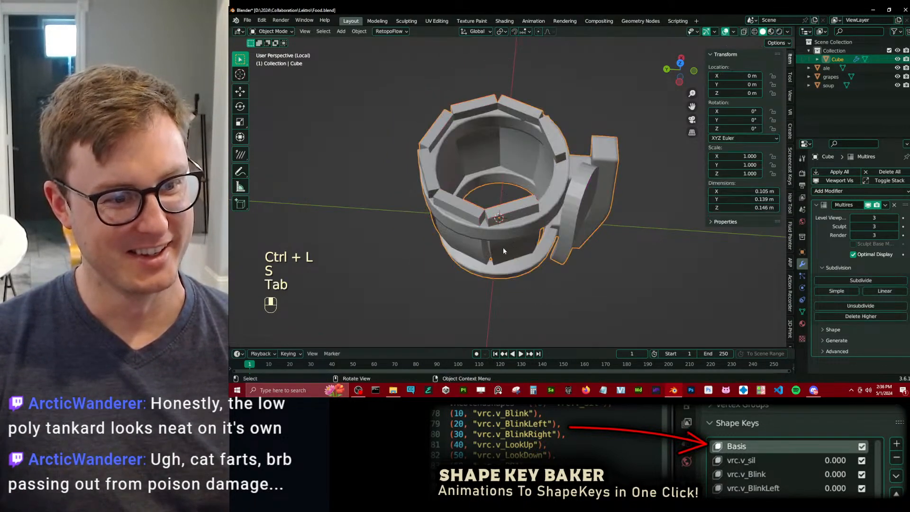
# Try stretching the planks vertically so they extend well above the upper band.
pyautogui.moveTo(502, 246); pyautogui.dragTo(504, 199, button='middle')
pyautogui.press('Tab')
pyautogui.press('s')
pyautogui.click(469, 124)
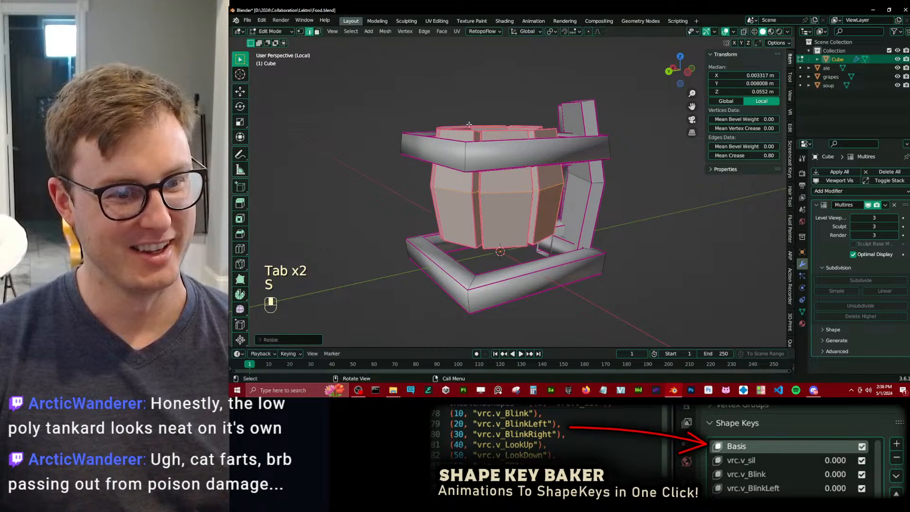
pyautogui.press('s')
pyautogui.click(527, 139)
pyautogui.press('Tab')
pyautogui.moveTo(526, 161); pyautogui.dragTo(531, 132, button='middle')
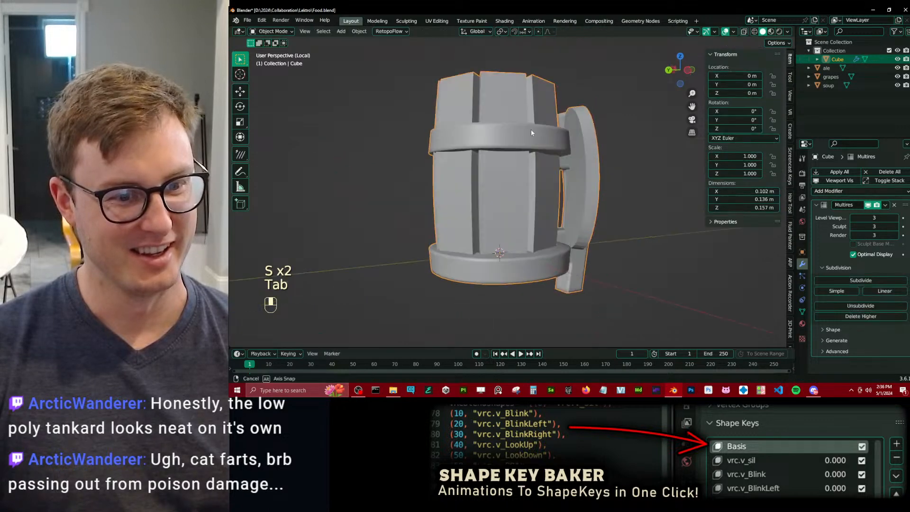
# Try lowering the planks and rescaling them to suit both bands, and inspect the mug from above.
pyautogui.press('Tab')
pyautogui.press('g')
pyautogui.press('s')
pyautogui.click(569, 99)
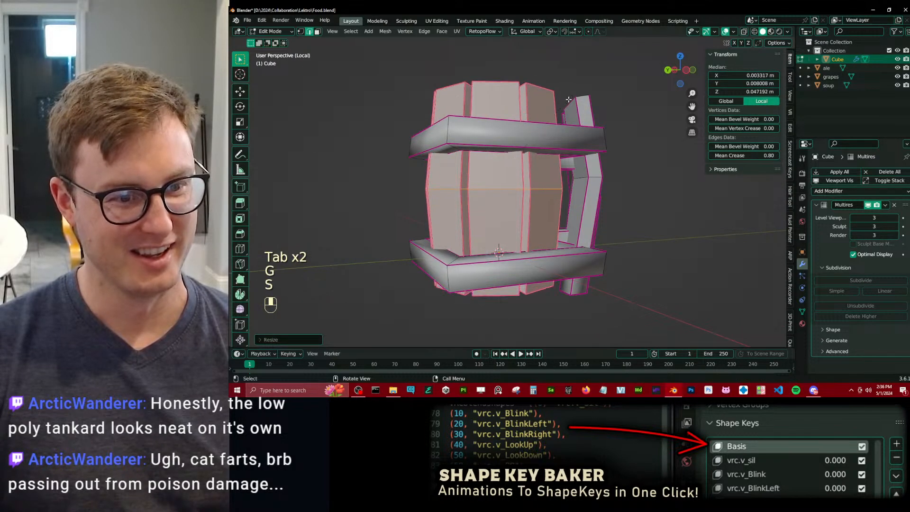
pyautogui.press('s')
pyautogui.click(567, 101)
pyautogui.press('Tab')
pyautogui.moveTo(563, 102); pyautogui.dragTo(617, 265, button='middle')
# Undo all the moves and resizes made to the incomplete plank selection.
pyautogui.press('Tab')
pyautogui.hotkey('ctrl', 'z')
pyautogui.hotkey('ctrl', 'z')
pyautogui.hotkey('ctrl', 'z')
pyautogui.hotkey('ctrl', 'z')
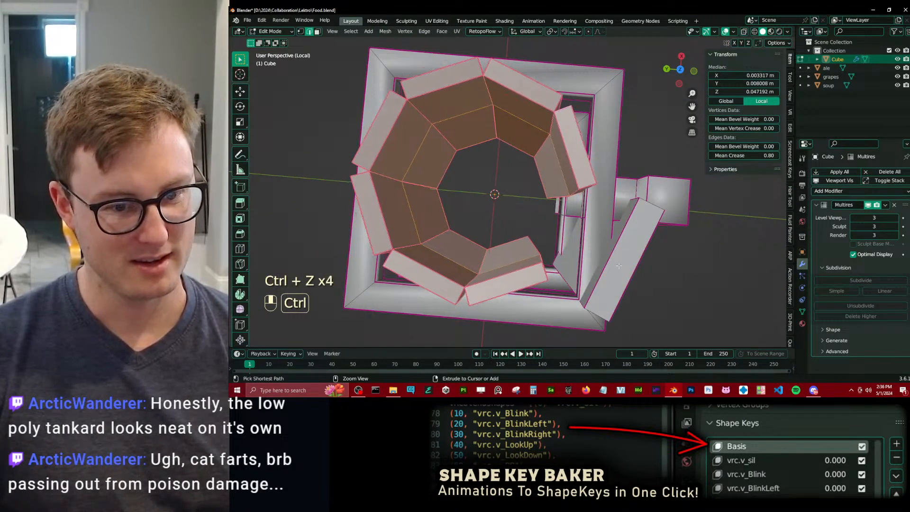
pyautogui.hotkey('ctrl', 'z')
pyautogui.hotkey('ctrl', 'z')
pyautogui.hotkey('ctrl', 'z')
pyautogui.hotkey('ctrl', 'z')
pyautogui.hotkey('ctrl', 'z')
pyautogui.hotkey('ctrl', 'z')
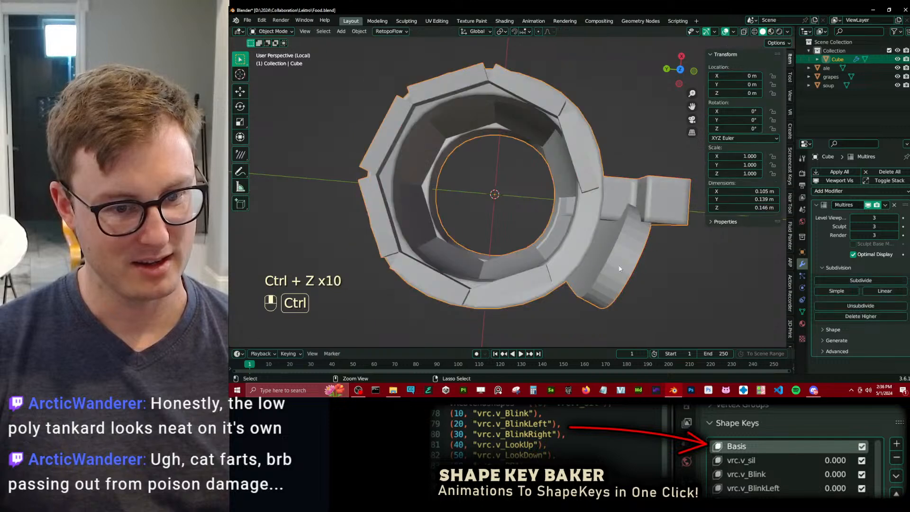
pyautogui.hotkey('ctrl', 'z')
pyautogui.hotkey('ctrl', 'z')
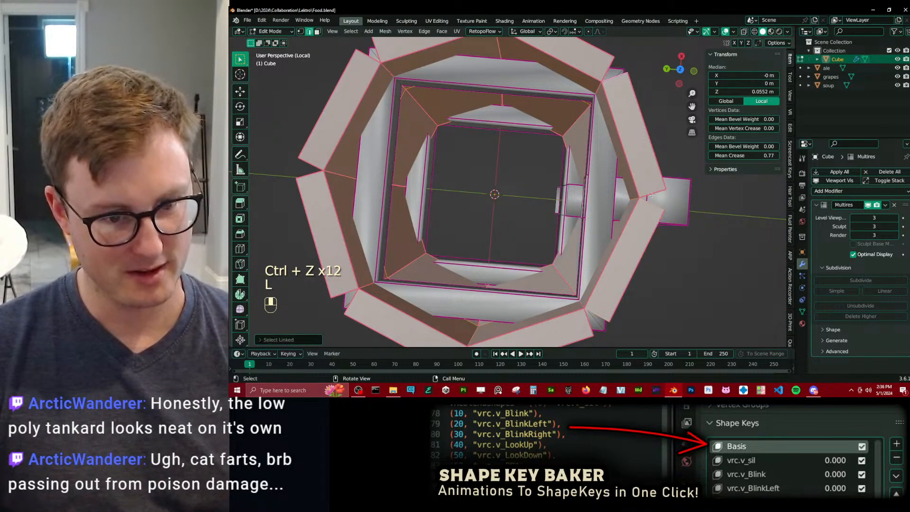
# Include the missed plank in the selection and scale all the planks down to fit inside the bands.
pyautogui.press('s')
pyautogui.click(612, 196)
pyautogui.moveTo(564, 218); pyautogui.dragTo(524, 156, button='middle')
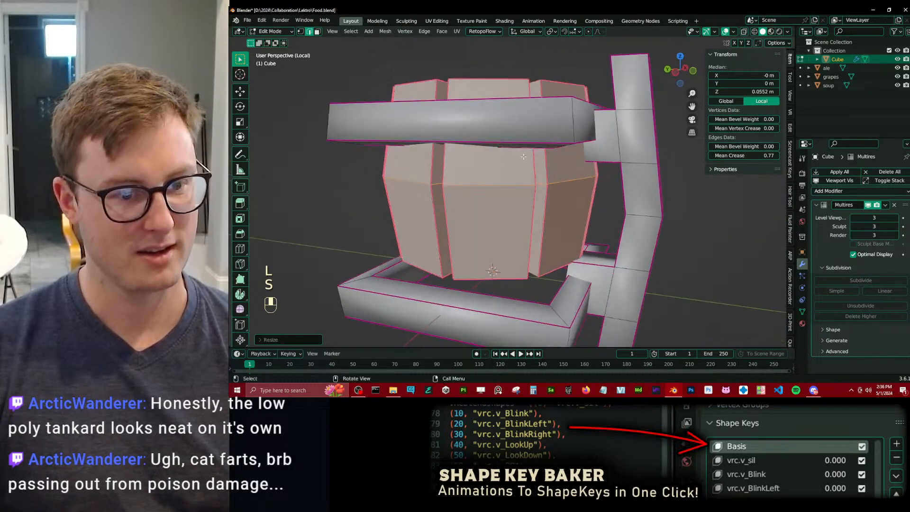
# In the right orthographic view, move the planks down along Z and stretch them vertically past both bands.
pyautogui.press('KP_3')
pyautogui.press('g')
pyautogui.press('z')
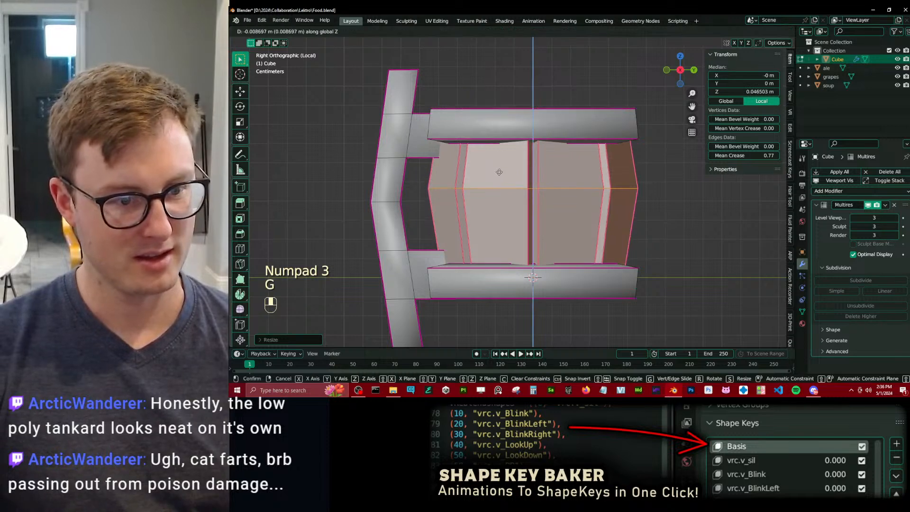
pyautogui.click(504, 183)
pyautogui.press('s')
pyautogui.press('z')
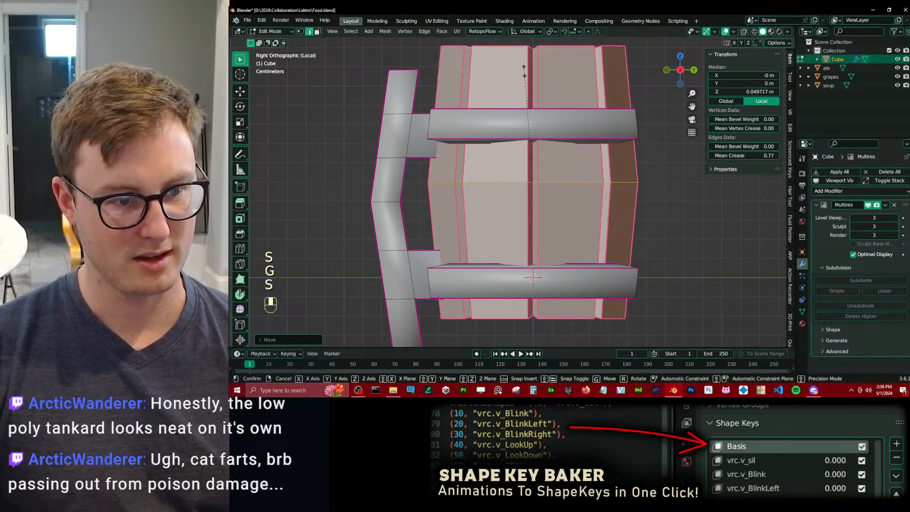
pyautogui.click(524, 86)
# Fine-tune the planks' Z scale, lower them to a median Z of about 0.039 m and check the mug in Object Mode.
pyautogui.press('g')
pyautogui.press('s')
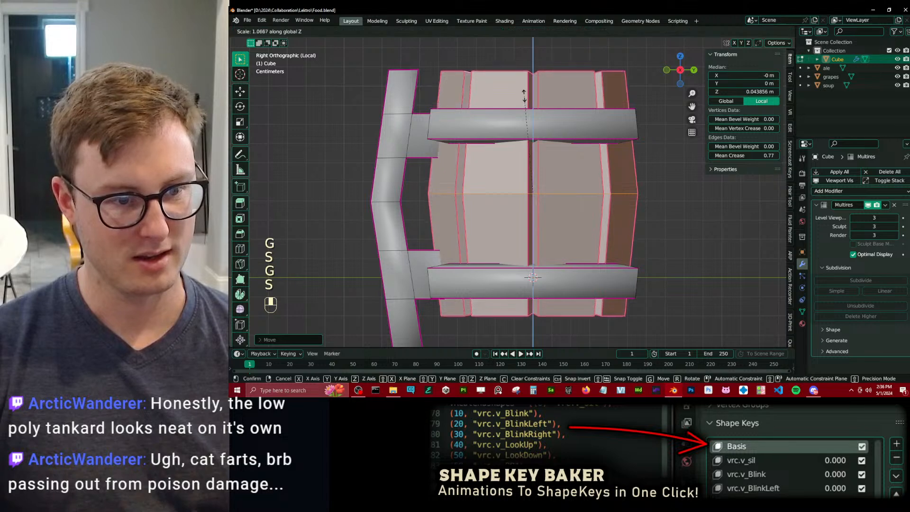
pyautogui.press('g')
pyautogui.press('z')
pyautogui.click(525, 107)
pyautogui.press('Tab')
pyautogui.scroll(-5, 565, 171)
pyautogui.moveTo(566, 171); pyautogui.dragTo(479, 268, button='middle')
pyautogui.scroll(3, 553, 189)
# Rescale the selected planks in two small adjustments to refine their fit within the bands, checking in Object Mode.
pyautogui.press('Tab')
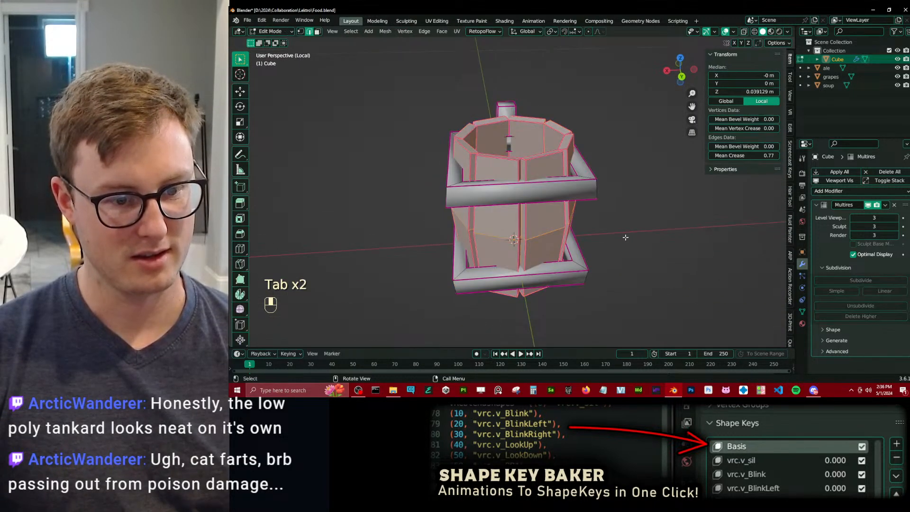
pyautogui.press('s')
pyautogui.click(617, 232)
pyautogui.press('Tab')
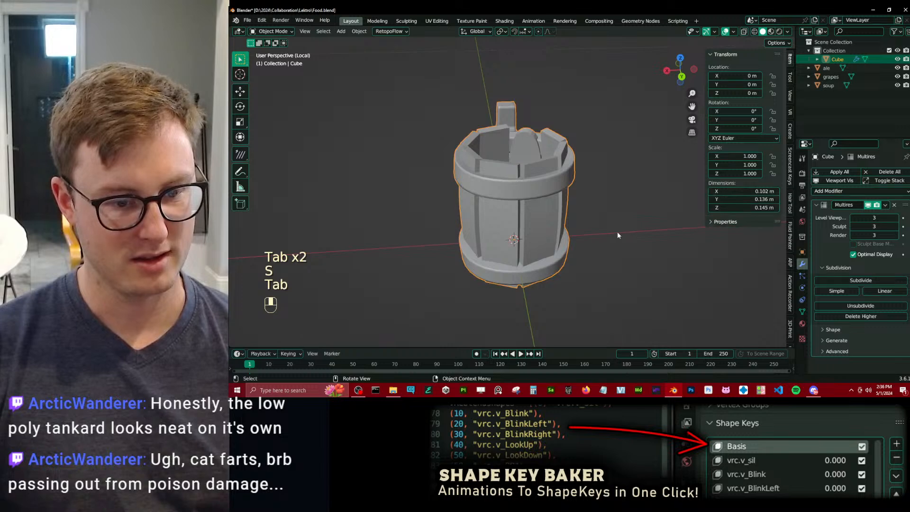
pyautogui.press('Tab')
pyautogui.press('s')
pyautogui.click(598, 244)
pyautogui.press('Tab')
# Apply smooth shading to the whole mug.
pyautogui.moveTo(598, 243); pyautogui.dragTo(526, 216, button='middle')
pyautogui.rightClick(524, 201)
pyautogui.click(526, 197)
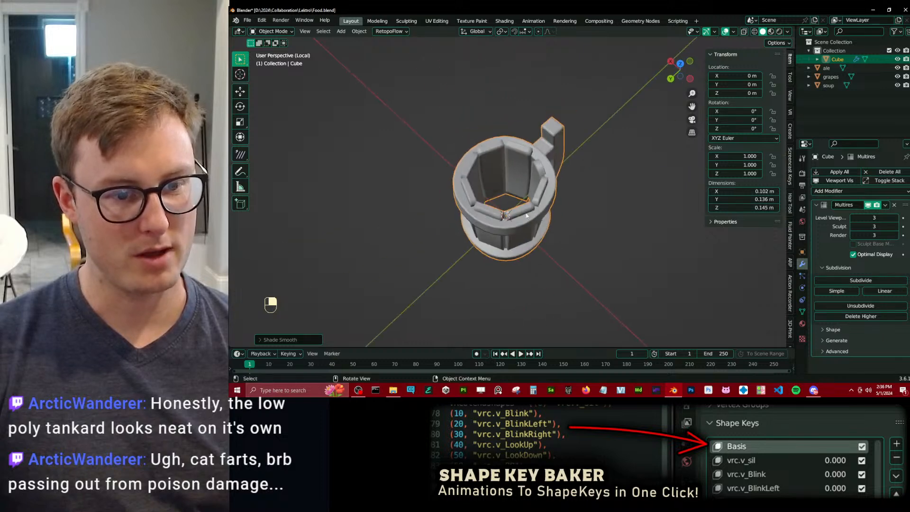
# Delete the hand-modeled mug, leave the local view and save the file.
pyautogui.press('x')
pyautogui.click(526, 215)
pyautogui.hotkey('ctrl', 's')
pyautogui.press('/')
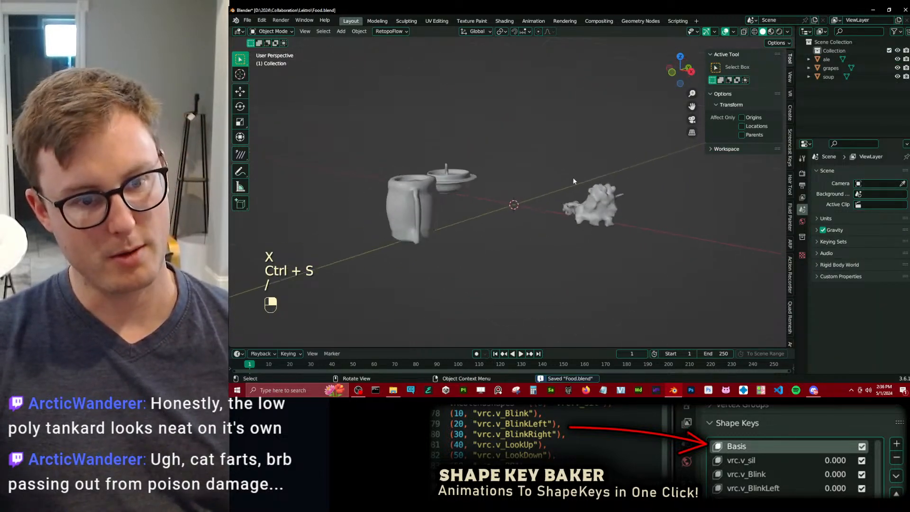
pyautogui.hotkey('ctrl', 's')
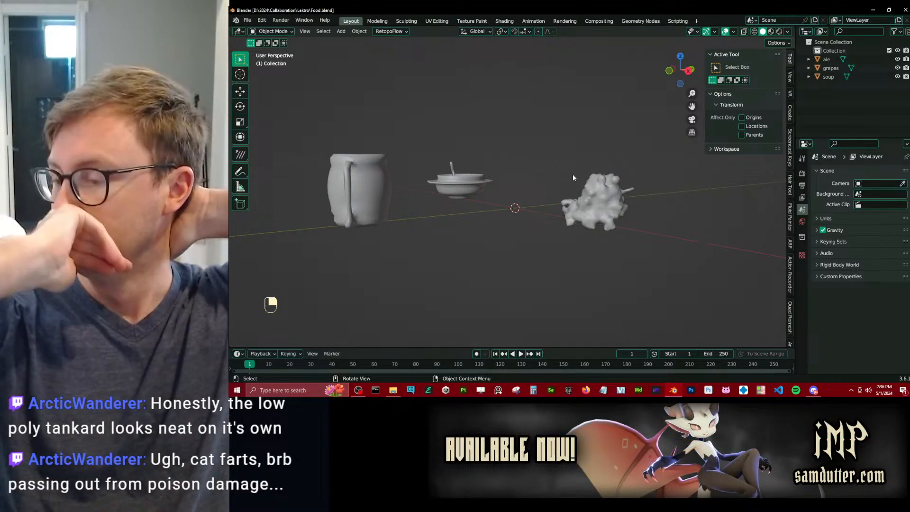
# Show the food models in Material Preview shading and select the grapes.
pyautogui.press('z')
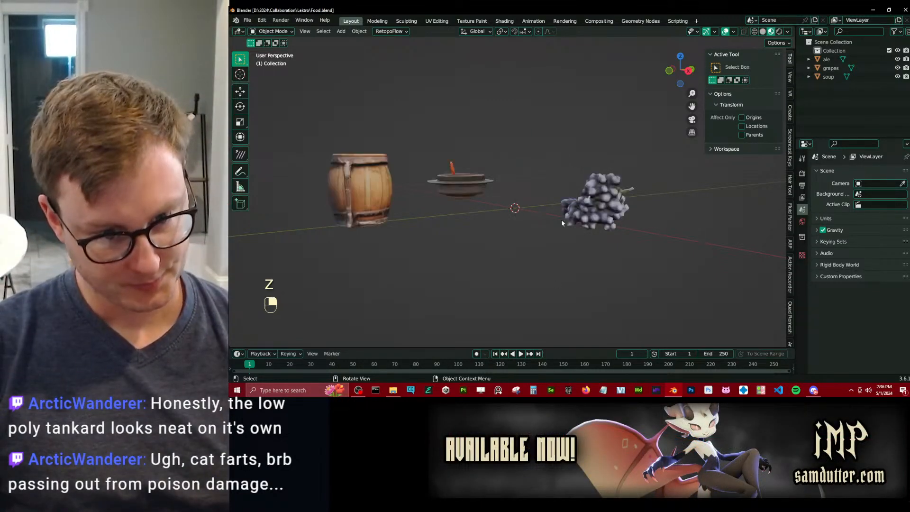
pyautogui.moveTo(561, 220); pyautogui.dragTo(578, 211, button='middle')
pyautogui.click(574, 245)
pyautogui.scroll(1, 578, 210)
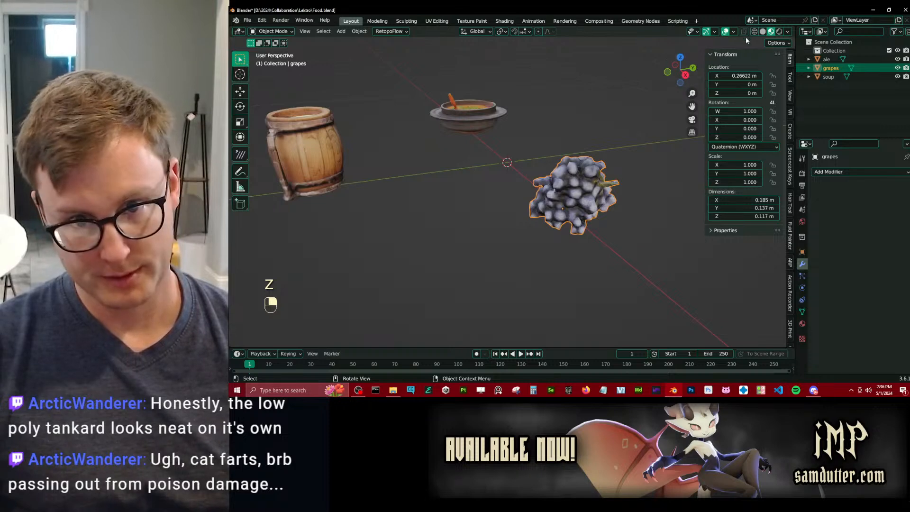
# Show scene statistics in the viewport and examine the grapes, ale mug and soup models up close.
pyautogui.click(733, 31)
pyautogui.click(684, 108)
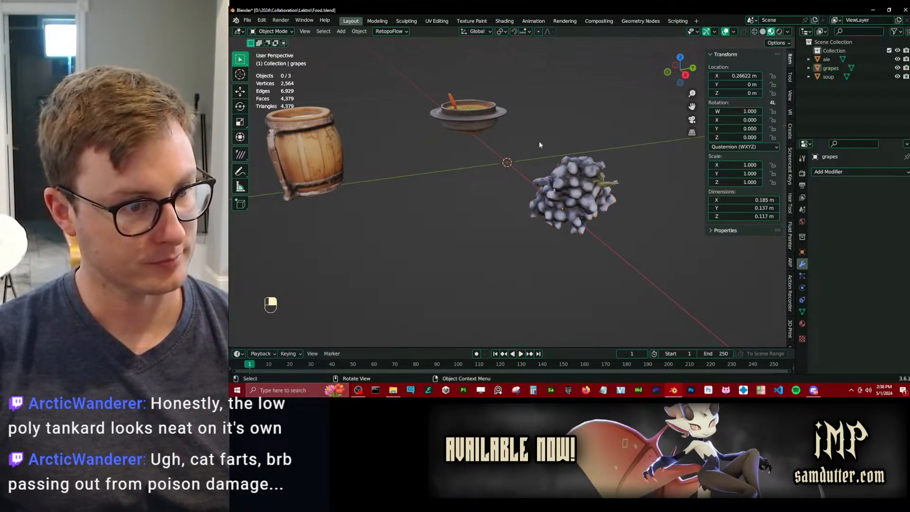
pyautogui.moveTo(539, 145); pyautogui.dragTo(514, 164, button='middle')
pyautogui.click(517, 234)
pyautogui.scroll(3, 509, 180)
pyautogui.moveTo(516, 235); pyautogui.dragTo(484, 114, button='middle')
pyautogui.keyDown('shift'); pyautogui.moveTo(484, 114); pyautogui.dragTo(591, 155, button='middle'); pyautogui.keyUp('shift')
pyautogui.scroll(2, 495, 147)
pyautogui.scroll(-4, 495, 147)
pyautogui.keyDown('shift'); pyautogui.moveTo(460, 161); pyautogui.dragTo(579, 149, button='middle'); pyautogui.keyUp('shift')
pyautogui.scroll(-1, 579, 149)
# Clear the ale mug's location so it sits at the world origin.
pyautogui.click(449, 159)
pyautogui.moveTo(449, 159); pyautogui.dragTo(565, 209, button='middle')
pyautogui.click(534, 162)
pyautogui.scroll(-2, 558, 172)
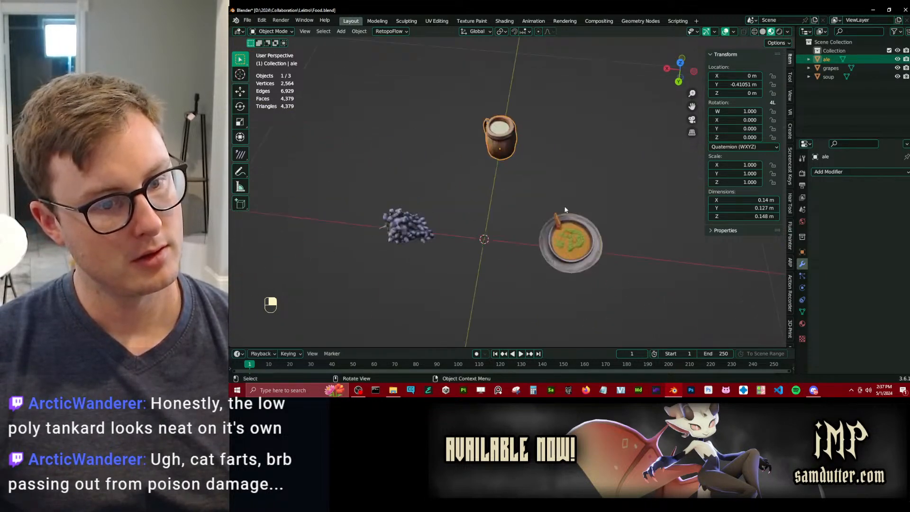
pyautogui.hotkey('alt', 'g')
# Check the grapes and the ale mug beside the soup, leave the mug selected and save the file.
pyautogui.moveTo(651, 243); pyautogui.dragTo(512, 184, button='middle')
pyautogui.click(468, 189)
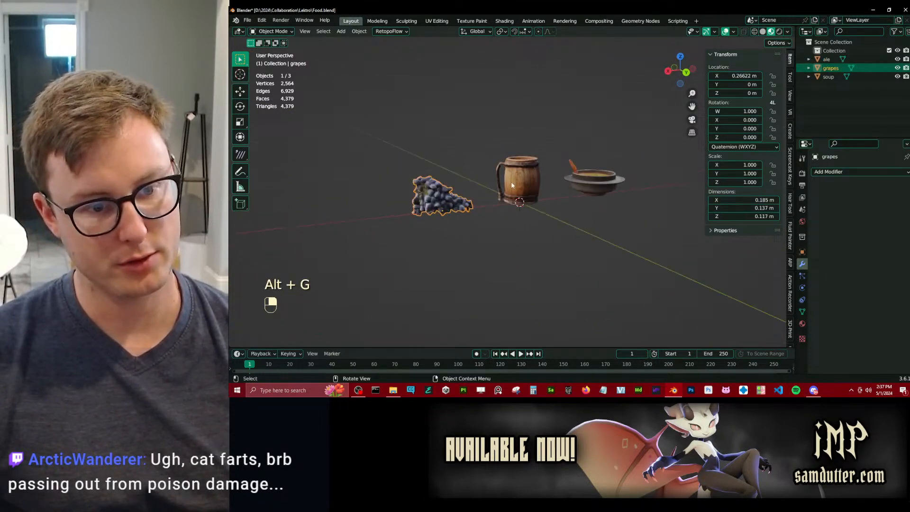
pyautogui.click(511, 184)
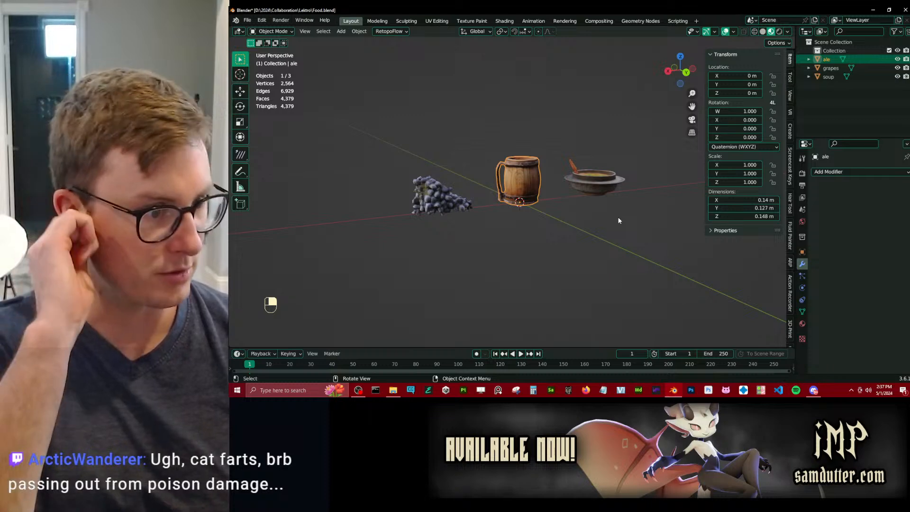
pyautogui.scroll(4, 458, 233)
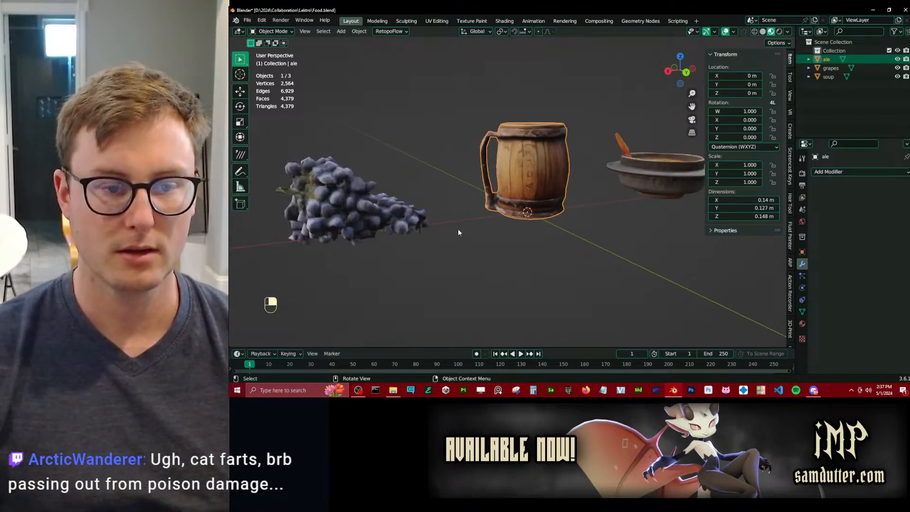
pyautogui.moveTo(459, 229); pyautogui.dragTo(511, 241, button='middle')
pyautogui.hotkey('ctrl', 's')
pyautogui.scroll(-6, 513, 216)
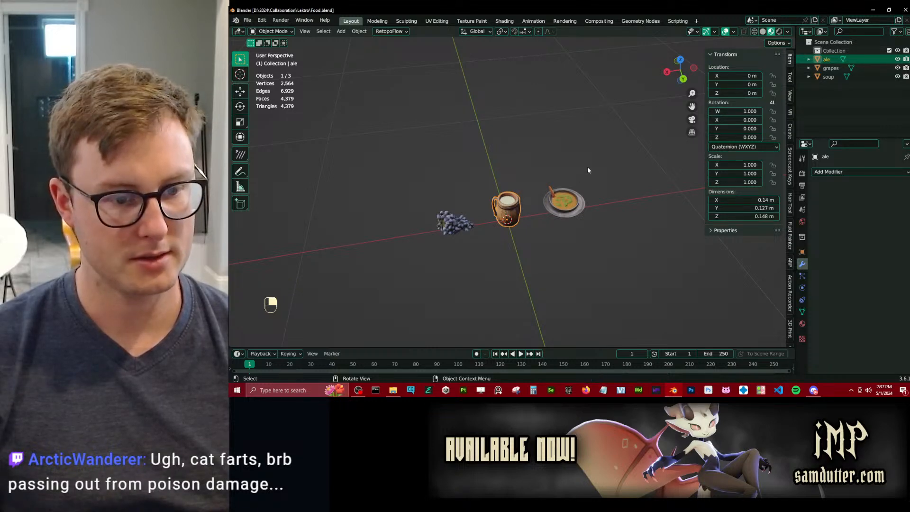
# Add a default cube as a size reference, raise it 1 m on Z and compare it with the food in front-view wireframe.
pyautogui.hotkey('shift', 'a')
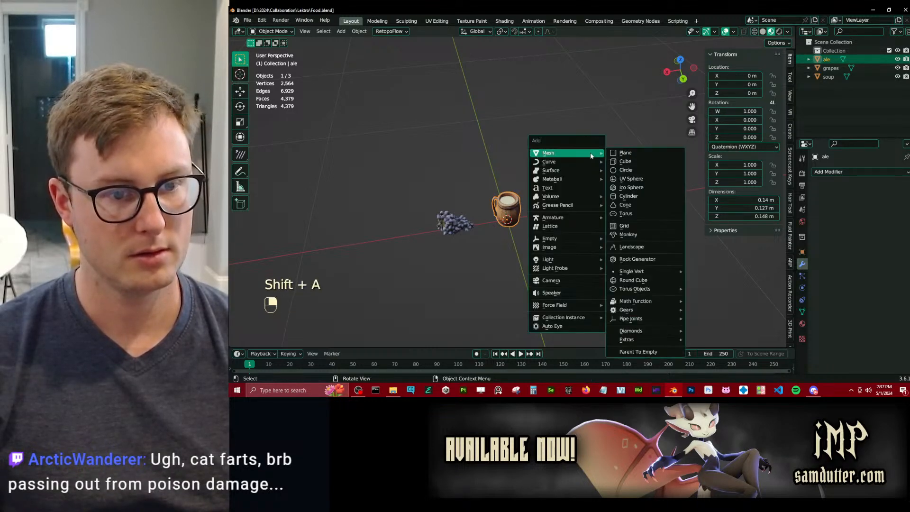
pyautogui.click(632, 164)
pyautogui.press('KP_1')
pyautogui.press('g')
pyautogui.press('z')
pyautogui.press('1')
pyautogui.press('Return')
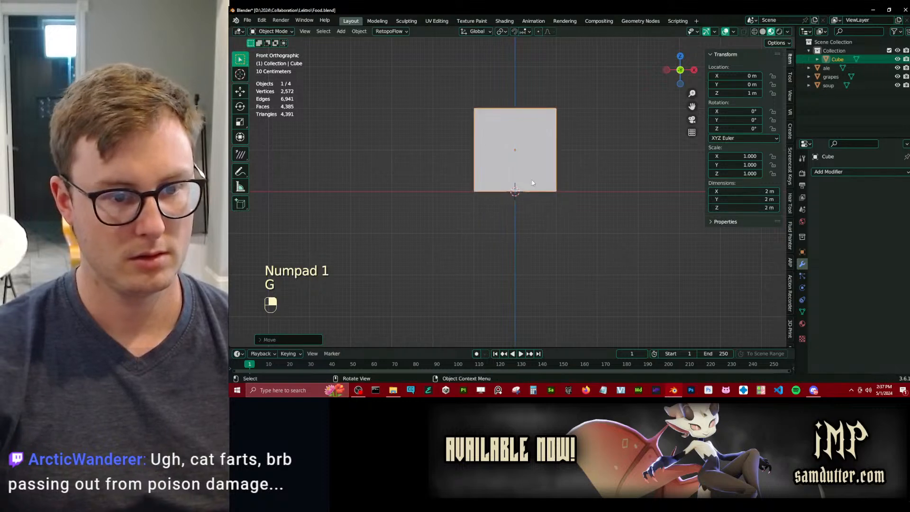
pyautogui.press('z')
pyautogui.scroll(5, 542, 164)
pyautogui.keyDown('shift'); pyautogui.moveTo(542, 162); pyautogui.dragTo(543, 240, button='middle'); pyautogui.keyUp('shift')
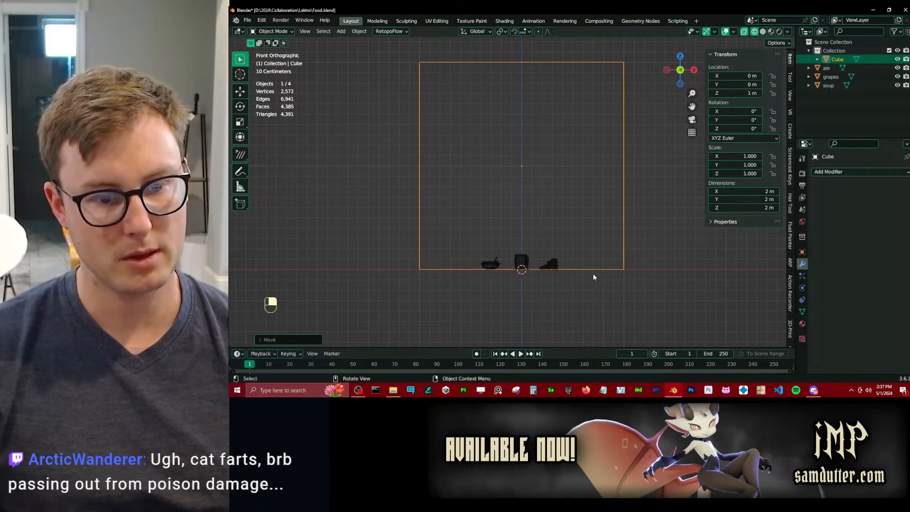
# Delete the size-reference cube and return the viewport to solid shading.
pyautogui.click(599, 193)
pyautogui.moveTo(599, 194); pyautogui.dragTo(522, 230, button='middle')
pyautogui.press('z')
pyautogui.click(581, 231)
pyautogui.moveTo(578, 229); pyautogui.dragTo(491, 218, button='middle')
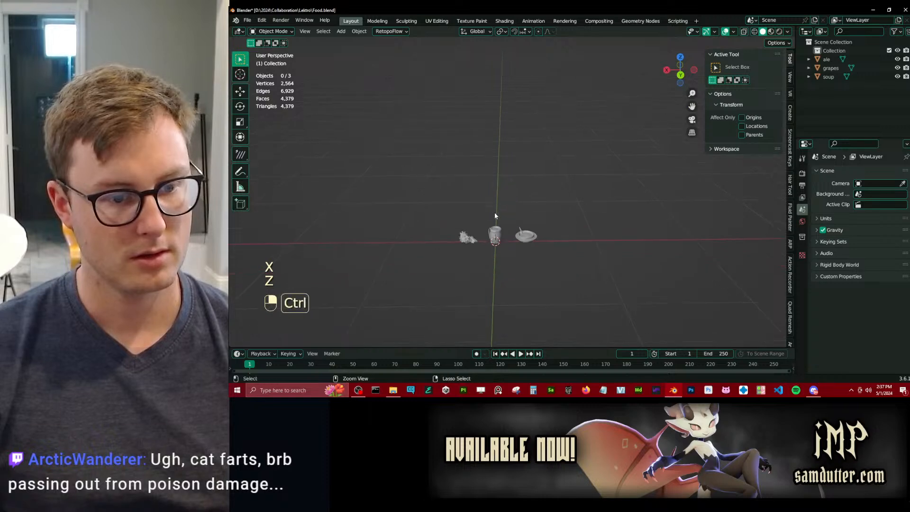
# Save Food.blend and start a new file.
pyautogui.click(246, 21)
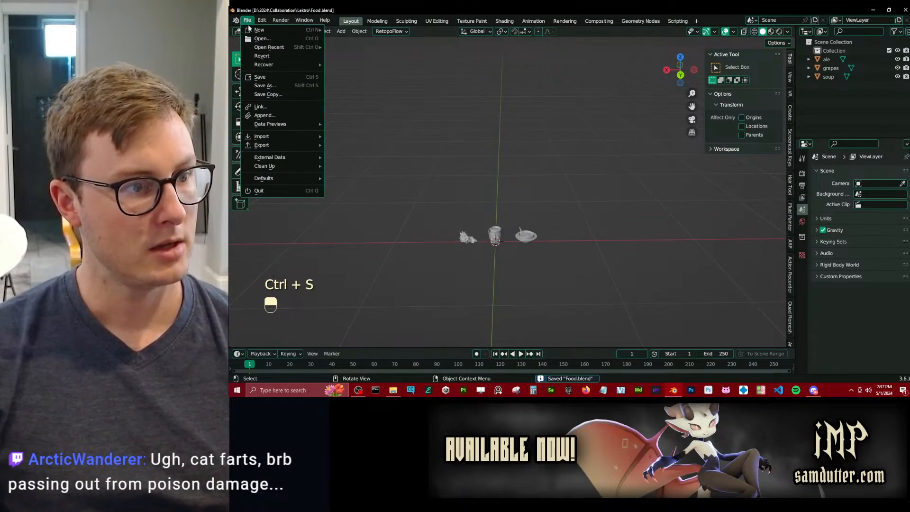
pyautogui.click(256, 39)
pyautogui.press('Escape')
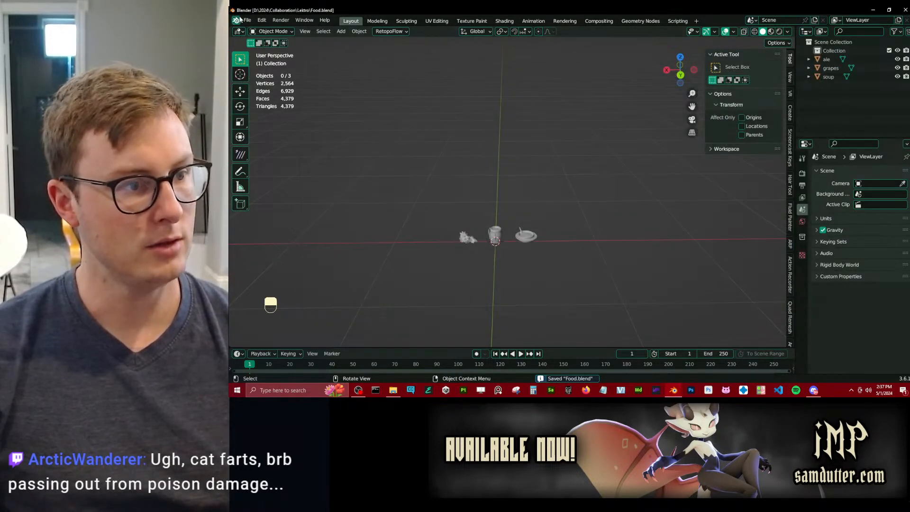
pyautogui.click(247, 21)
pyautogui.moveTo(284, 30)
pyautogui.click(359, 31)
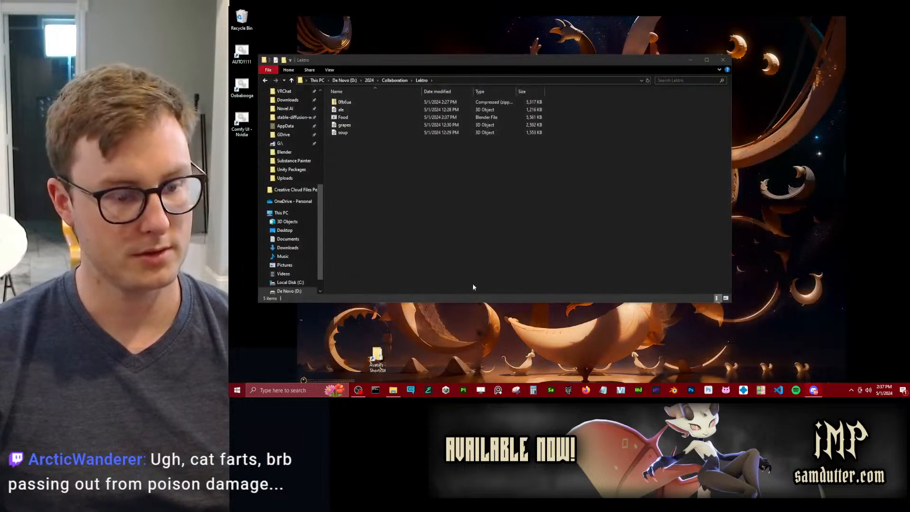
# In File Explorer, go to the Arctic folder inside Collaboration and open DnD_Mimics2 with Blender.
pyautogui.click(394, 80)
pyautogui.doubleClick(346, 102)
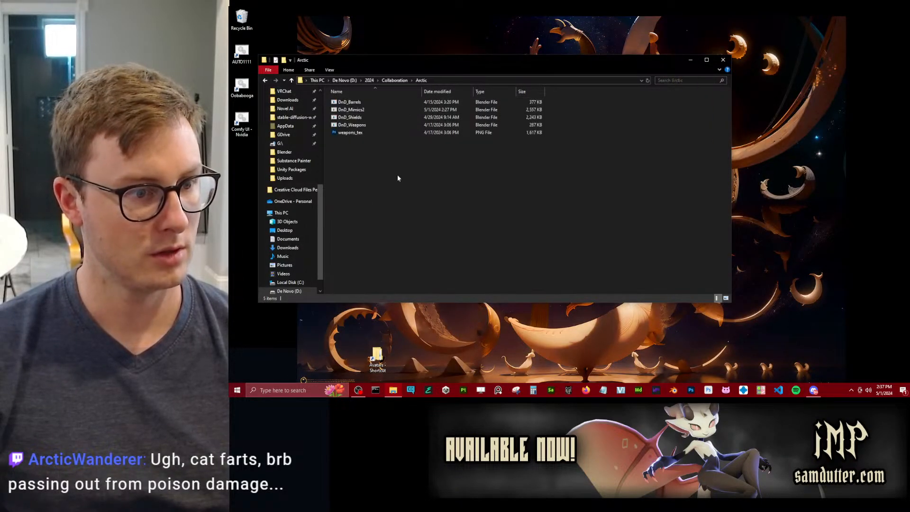
pyautogui.doubleClick(351, 110)
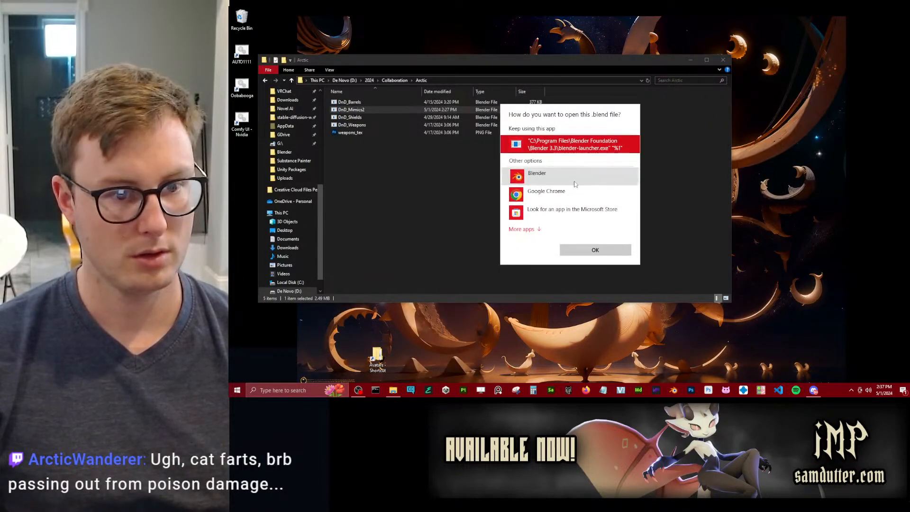
pyautogui.click(583, 177)
pyautogui.click(598, 253)
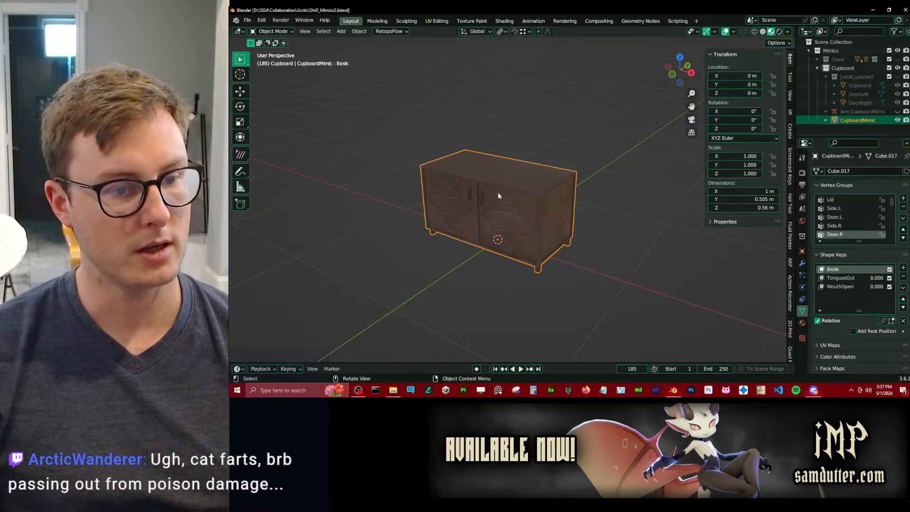
# Examine the closed cupboard mimic's carved doors and its hidden interior in wireframe, finishing in solid shading.
pyautogui.moveTo(497, 192); pyautogui.dragTo(544, 197, button='middle')
pyautogui.moveTo(463, 228); pyautogui.dragTo(502, 232, button='middle')
pyautogui.scroll(3, 509, 246)
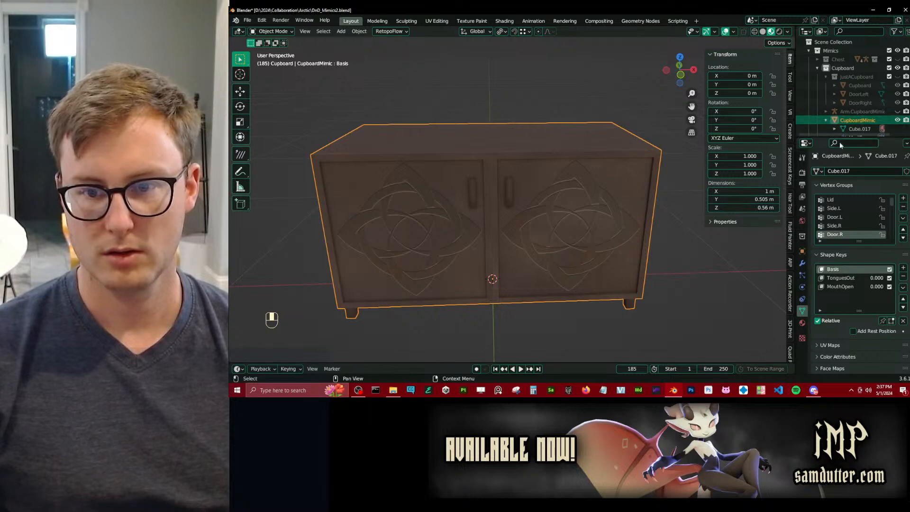
pyautogui.moveTo(825, 140); pyautogui.dragTo(825, 260)
pyautogui.press('z')
pyautogui.click(544, 206)
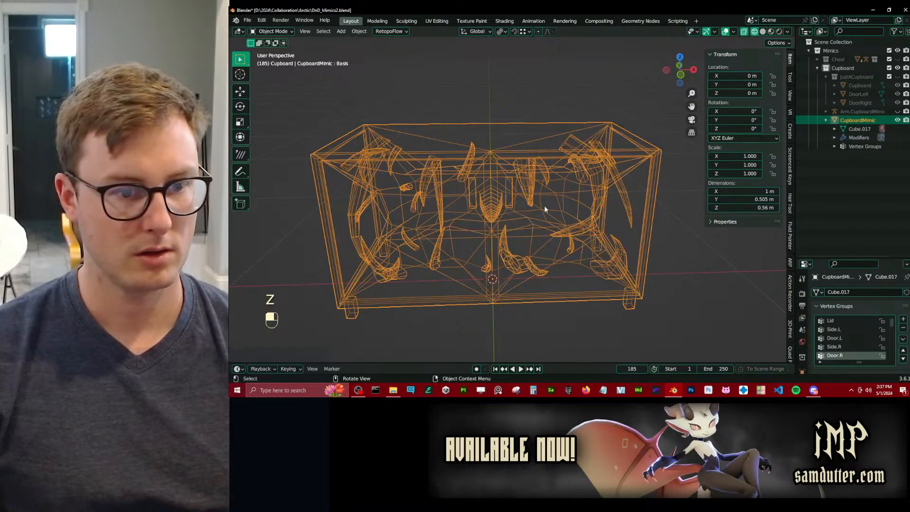
pyautogui.moveTo(544, 206)
pyautogui.mouseDown(button='middle')
pyautogui.moveTo(497, 192)
pyautogui.moveTo(457, 194)
pyautogui.moveTo(538, 267)
pyautogui.moveTo(538, 238)
pyautogui.mouseUp(button='middle')
pyautogui.press('z')
pyautogui.hotkey('ctrl', 'Tab')
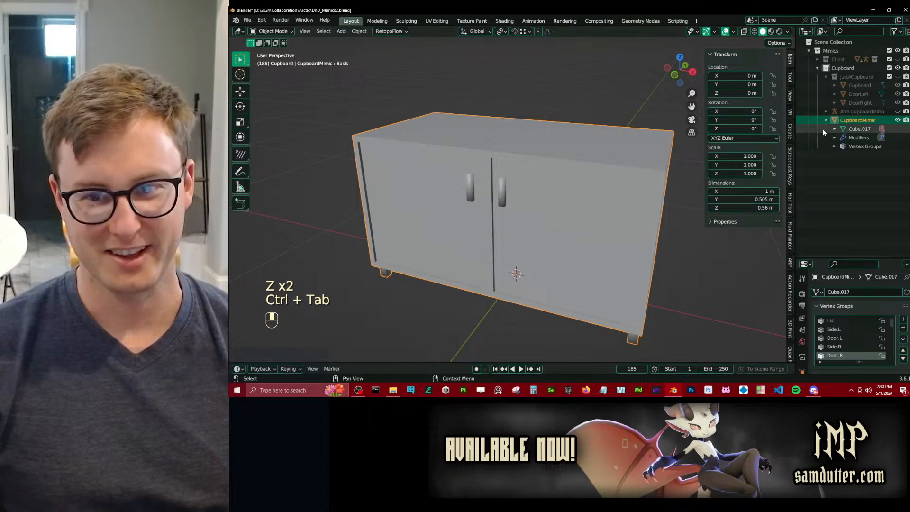
# Select and unhide the Arm.CupboardMimic armature, and check its bones around the cupboard.
pyautogui.click(846, 112)
pyautogui.click(897, 112)
pyautogui.click(519, 208)
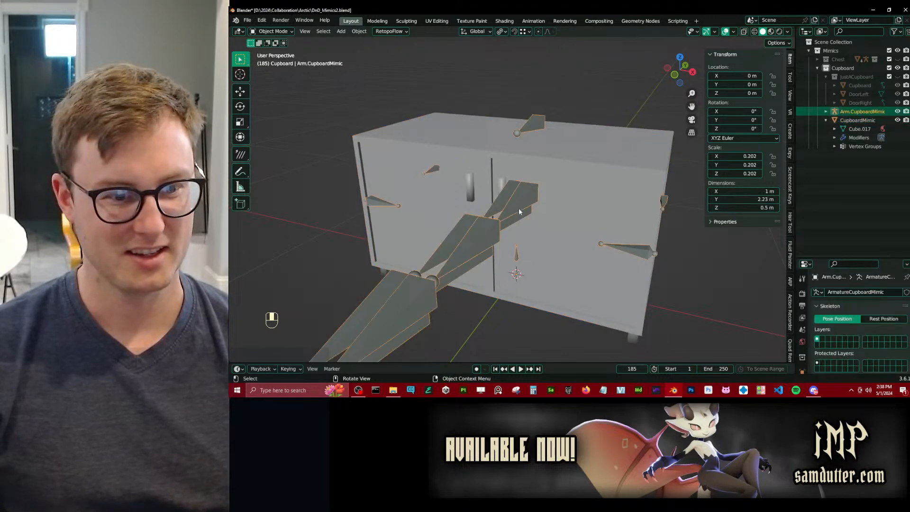
pyautogui.moveTo(518, 209); pyautogui.dragTo(597, 215, button='middle')
pyautogui.hotkey('ctrl', 'Tab')
pyautogui.hotkey('ctrl', 'Tab')
# Select the CupboardMimic mesh, enlarge the view of its shape keys and try the MouthOpen key.
pyautogui.click(597, 214)
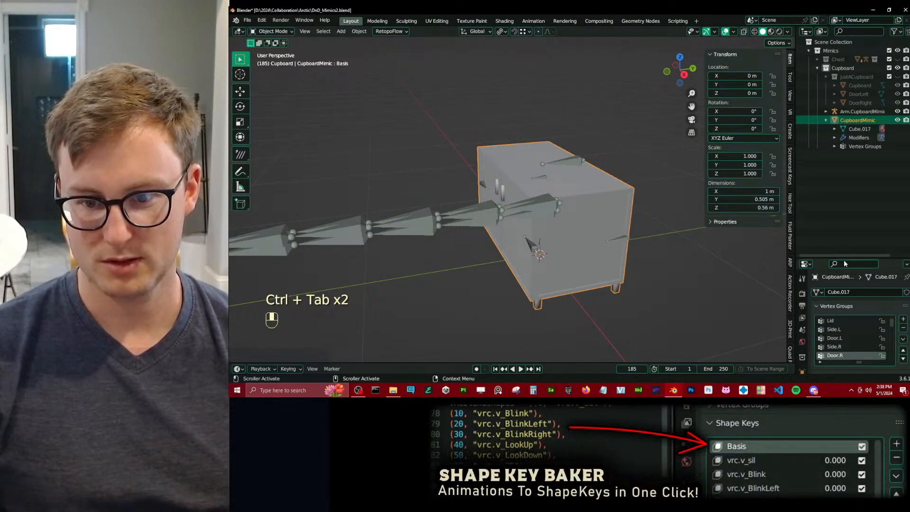
pyautogui.moveTo(843, 258); pyautogui.dragTo(843, 124)
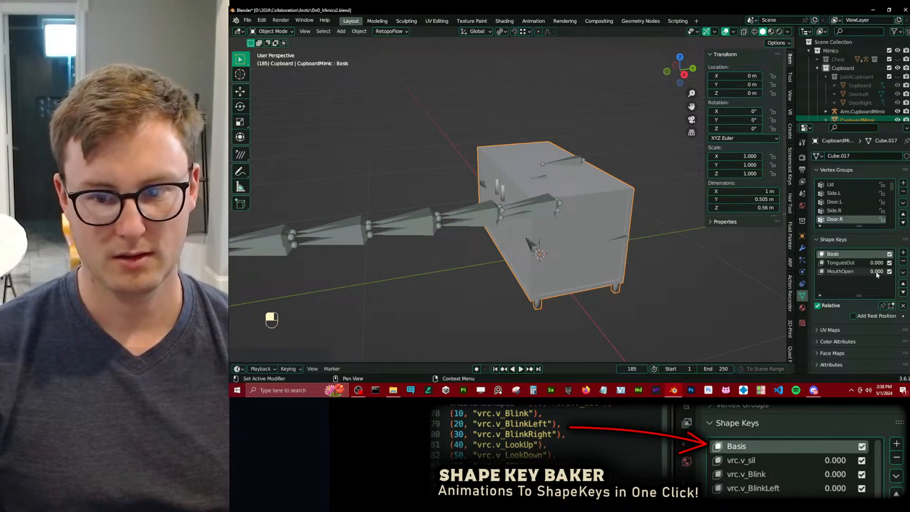
pyautogui.moveTo(876, 273)
pyautogui.mouseDown()
pyautogui.moveTo(896, 273)
pyautogui.moveTo(875, 273)
pyautogui.mouseUp()
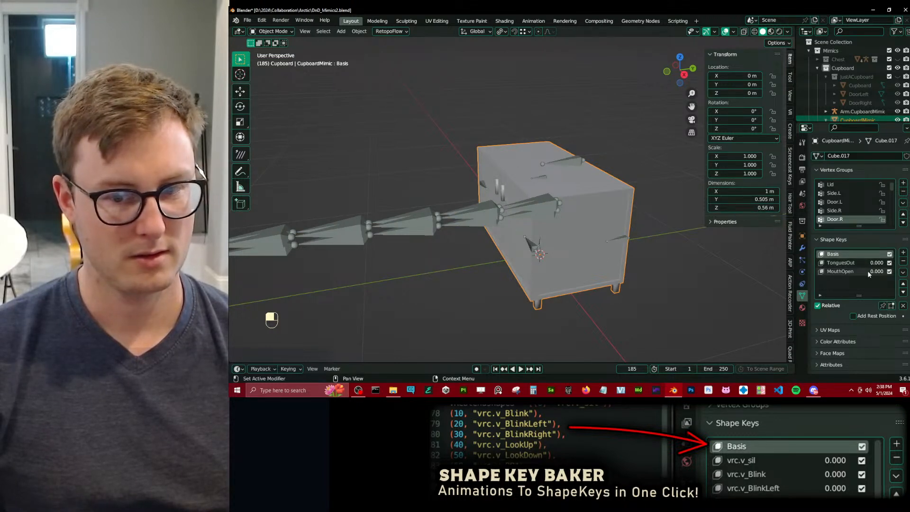
# In Pose Mode, rotate the Door.L bone 129° about Z to swing that door open.
pyautogui.moveTo(496, 180); pyautogui.dragTo(544, 228, button='middle')
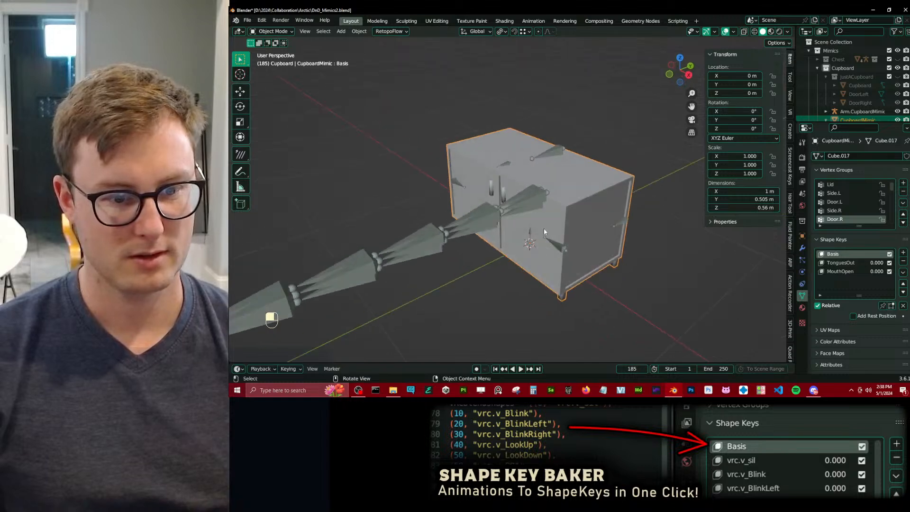
pyautogui.click(556, 247)
pyautogui.hotkey('ctrl', 'Tab')
pyautogui.press('r')
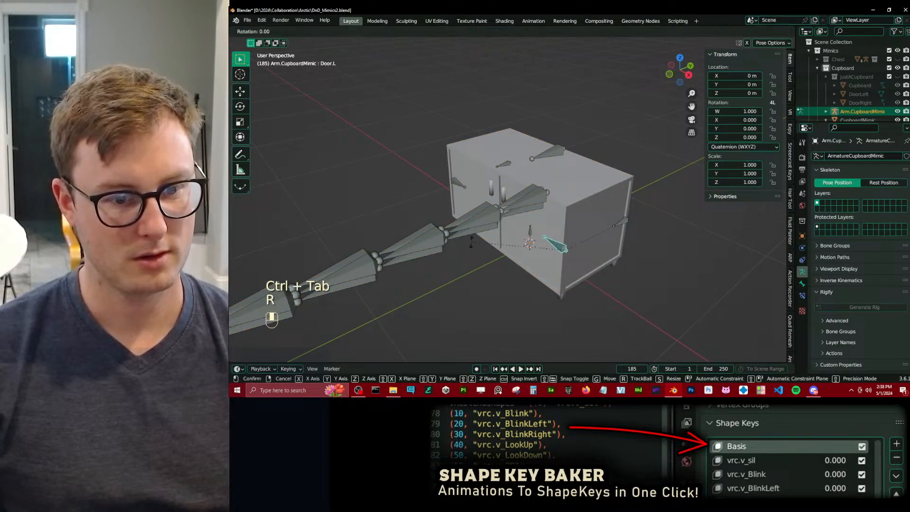
pyautogui.click(495, 244)
pyautogui.moveTo(496, 244); pyautogui.dragTo(496, 248, button='middle')
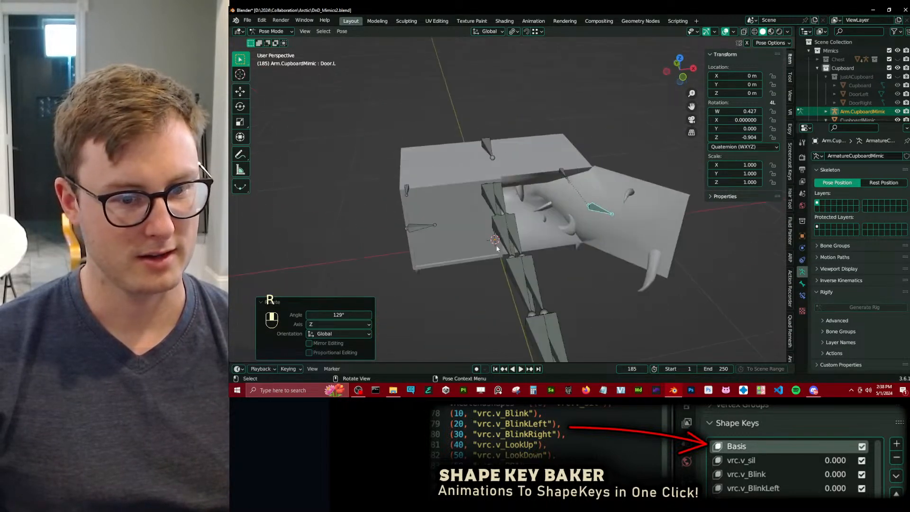
# Rotate the Door.R bone about Z to swing the other cupboard door open.
pyautogui.click(417, 228)
pyautogui.press('r')
pyautogui.press('z')
pyautogui.click(403, 239)
pyautogui.moveTo(404, 237); pyautogui.dragTo(503, 223, button='middle')
# Rotate the Side.R bone by -39.6° to spread that side of the cupboard outward.
pyautogui.click(409, 236)
pyautogui.press('g')
pyautogui.rightClick(479, 190)
pyautogui.press('r')
pyautogui.click(502, 233)
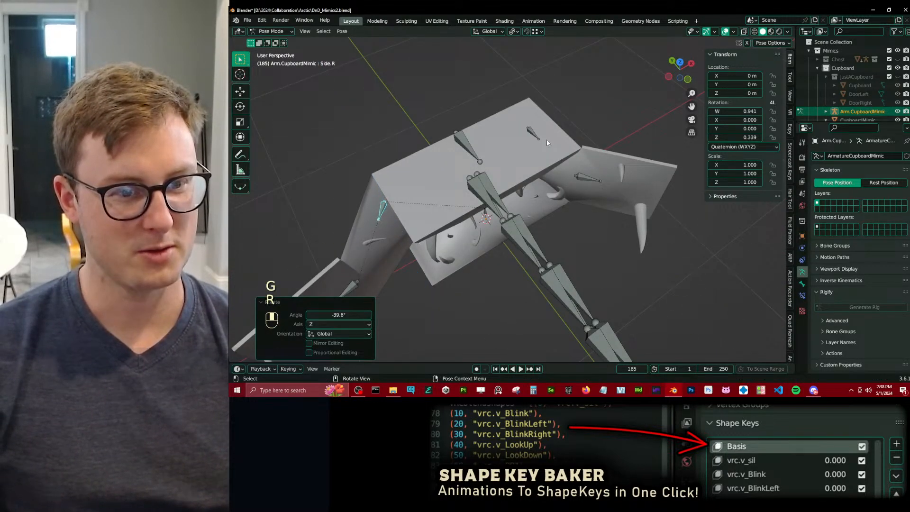
# Rotate the Side.L bone outward and swing the Lid bone open to expose the mimic's mouth.
pyautogui.click(537, 138)
pyautogui.press('r')
pyautogui.click(473, 177)
pyautogui.moveTo(473, 177); pyautogui.dragTo(502, 168, button='middle')
pyautogui.click(467, 156)
pyautogui.press('r')
pyautogui.middleClick(502, 199)
pyautogui.click(493, 233)
# Display the opened mimic in Material Preview shading with the viewport overlays hidden.
pyautogui.moveTo(493, 233)
pyautogui.mouseDown(button='middle')
pyautogui.moveTo(499, 212)
pyautogui.moveTo(521, 222)
pyautogui.moveTo(529, 213)
pyautogui.moveTo(492, 229)
pyautogui.moveTo(533, 252)
pyautogui.moveTo(563, 184)
pyautogui.moveTo(558, 161)
pyautogui.mouseUp(button='middle')
pyautogui.press('z')
pyautogui.click(511, 235)
pyautogui.click(725, 31)
pyautogui.moveTo(508, 200); pyautogui.dragTo(539, 204, button='middle')
# In Object Mode, set the mimic's TonguesOut shape key to 1 and preview MouthOpen raised to 1 and back to 0.
pyautogui.hotkey('ctrl', 'Tab')
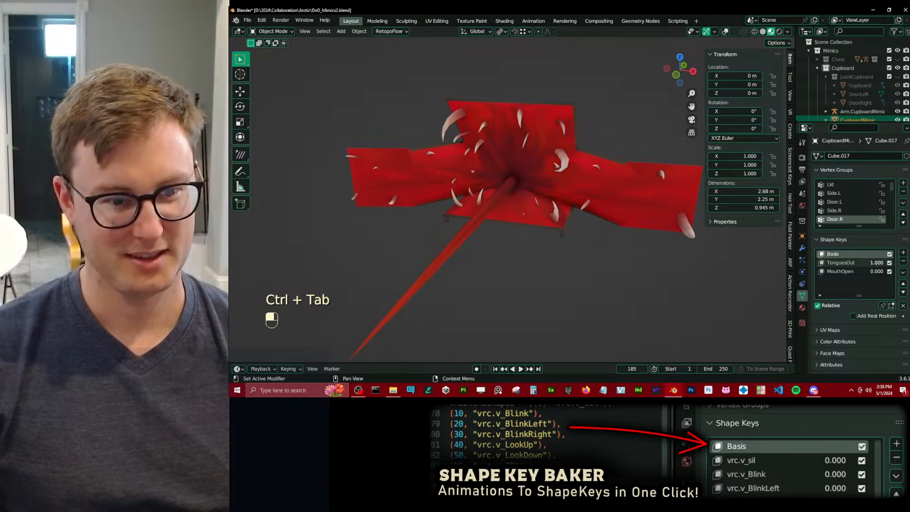
pyautogui.moveTo(621, 228); pyautogui.dragTo(571, 215, button='middle')
pyautogui.moveTo(877, 272); pyautogui.dragTo(895, 272)
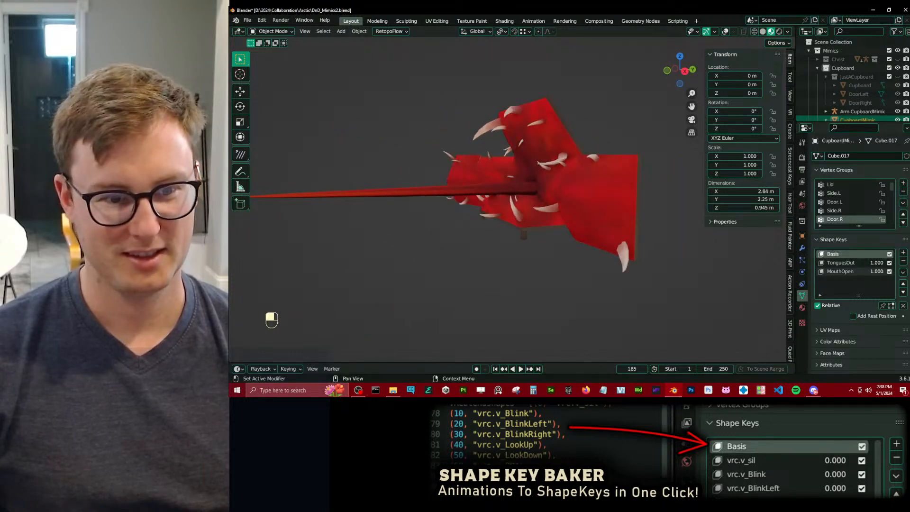
pyautogui.moveTo(531, 251); pyautogui.dragTo(664, 244, button='middle')
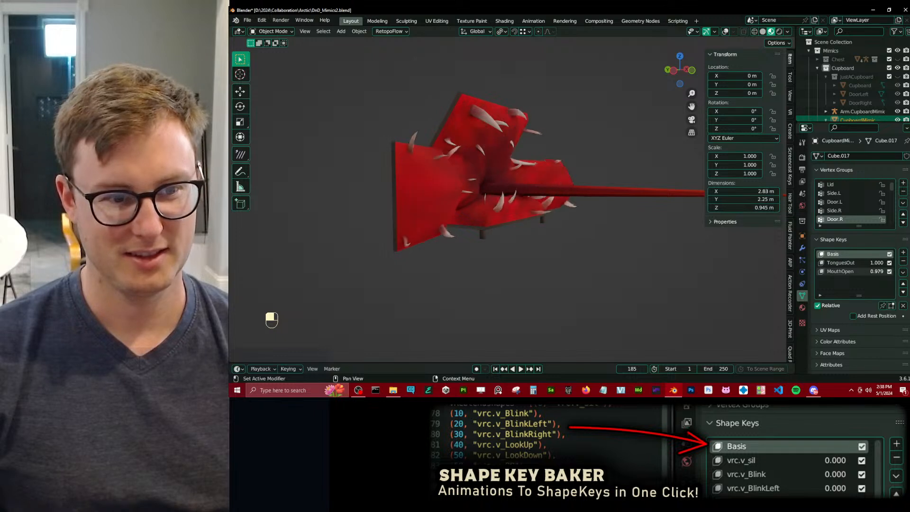
pyautogui.moveTo(880, 272); pyautogui.dragTo(861, 272)
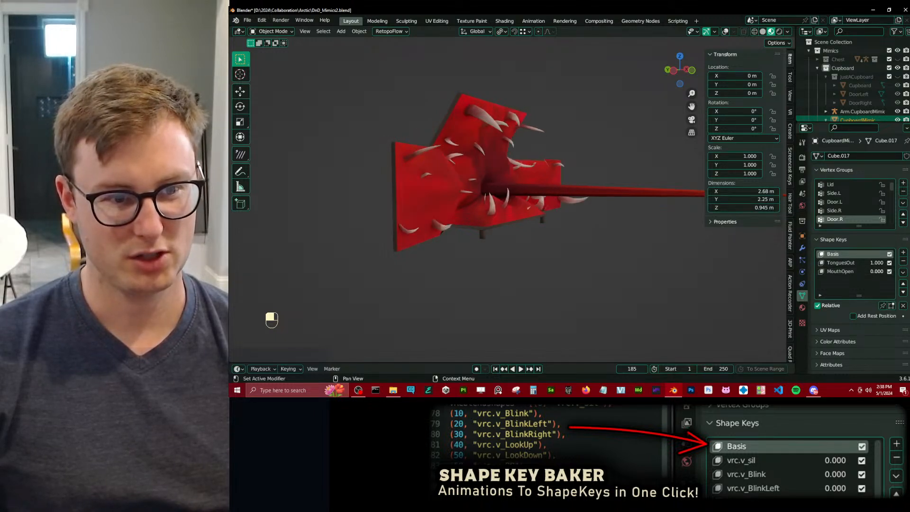
# Turn the overlays back on and select the armature's TongueUpperL03 bone in Pose Mode.
pyautogui.moveTo(545, 199); pyautogui.dragTo(516, 209, button='middle')
pyautogui.click(727, 32)
pyautogui.keyDown('shift'); pyautogui.moveTo(489, 147); pyautogui.dragTo(512, 157, button='middle'); pyautogui.keyUp('shift')
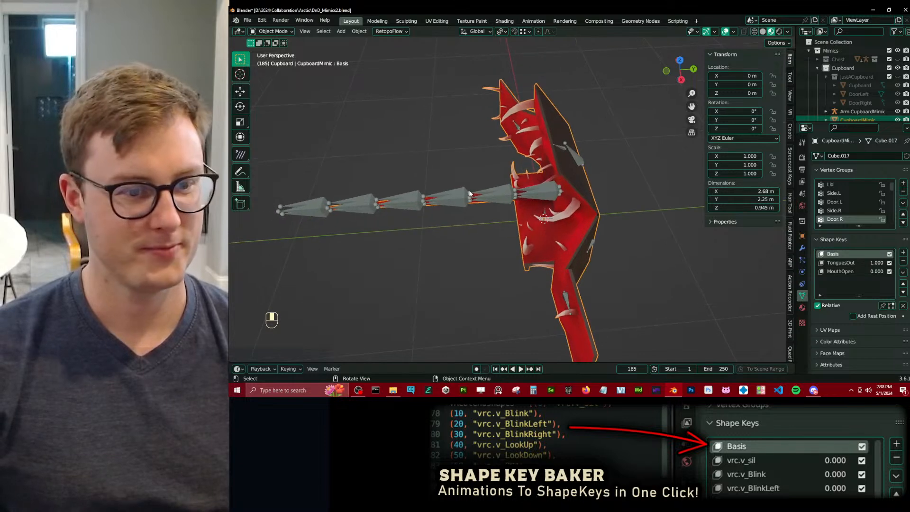
pyautogui.click(471, 192)
pyautogui.moveTo(471, 192); pyautogui.dragTo(470, 172, button='middle')
pyautogui.hotkey('ctrl', 'Tab')
pyautogui.click(465, 193)
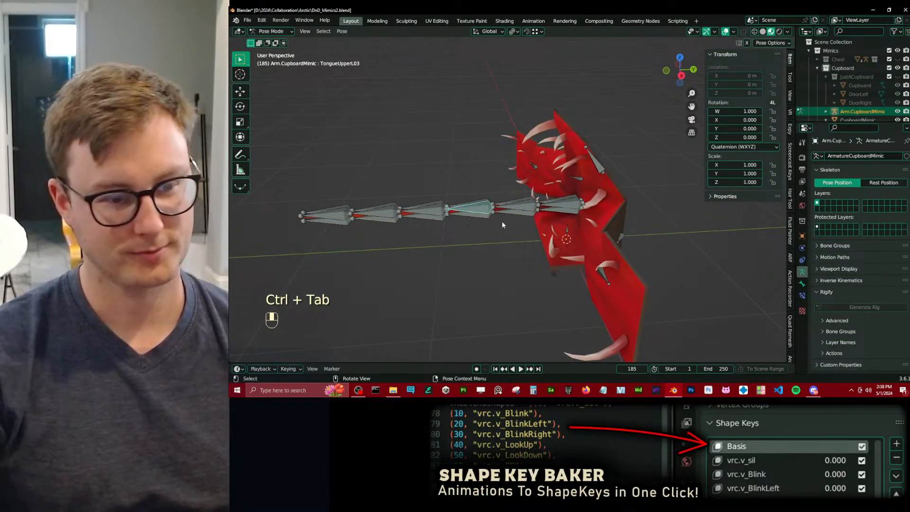
# Try moving the TongueUpperL03 bone and rotating the TongueUpperL01 bone to test the tongue rig.
pyautogui.press('KP_3')
pyautogui.scroll(4, 465, 211)
pyautogui.moveTo(464, 209); pyautogui.dragTo(546, 264, button='middle')
pyautogui.press('g')
pyautogui.scroll(-3, 541, 265)
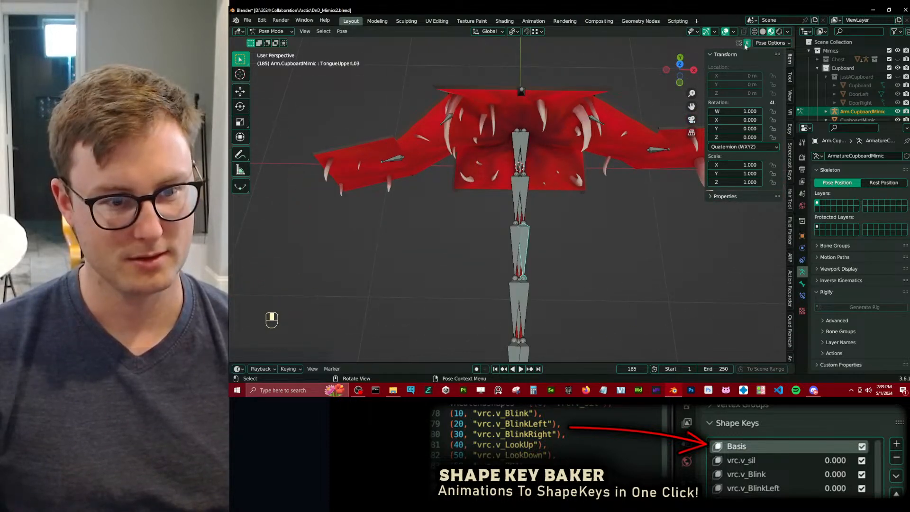
pyautogui.click(526, 144)
pyautogui.press('r')
pyautogui.rightClick(585, 191)
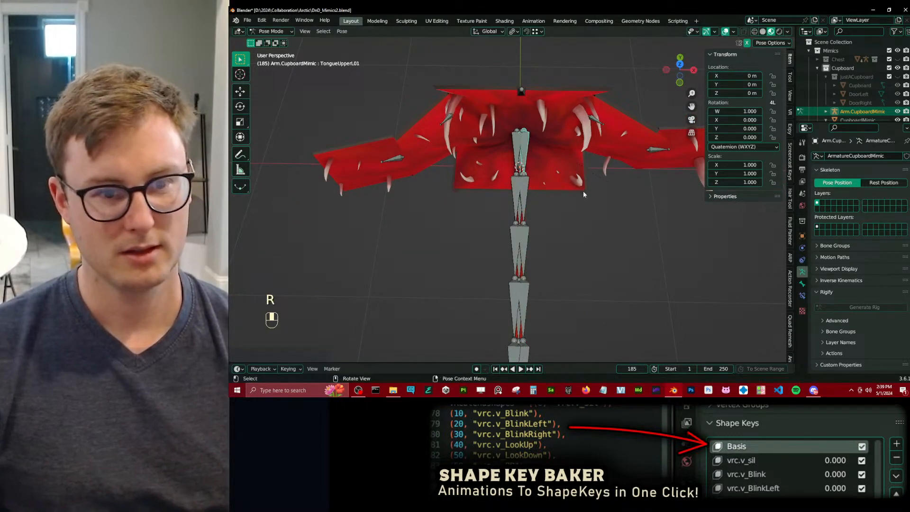
# Try rotating a bone of the opened mimic about the Z axis.
pyautogui.scroll(3, 542, 172)
pyautogui.moveTo(583, 190); pyautogui.dragTo(577, 142, button='middle')
pyautogui.scroll(3, 581, 182)
pyautogui.click(635, 178)
pyautogui.moveTo(634, 178); pyautogui.dragTo(518, 197, button='middle')
pyautogui.press('r')
pyautogui.press('z')
pyautogui.rightClick(564, 189)
# In Edit Mode, select the TongueUpperL02 bone and show its bone properties.
pyautogui.scroll(-3, 574, 139)
pyautogui.press('Tab')
pyautogui.click(511, 211)
pyautogui.click(802, 284)
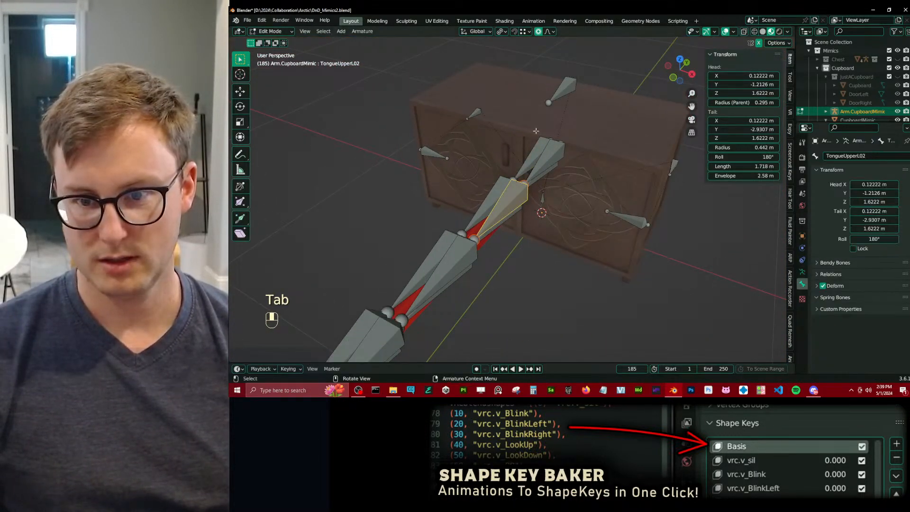
pyautogui.scroll(-4, 546, 154)
pyautogui.moveTo(545, 154)
pyautogui.mouseDown(button='middle')
pyautogui.moveTo(559, 165)
pyautogui.moveTo(542, 167)
pyautogui.mouseUp(button='middle')
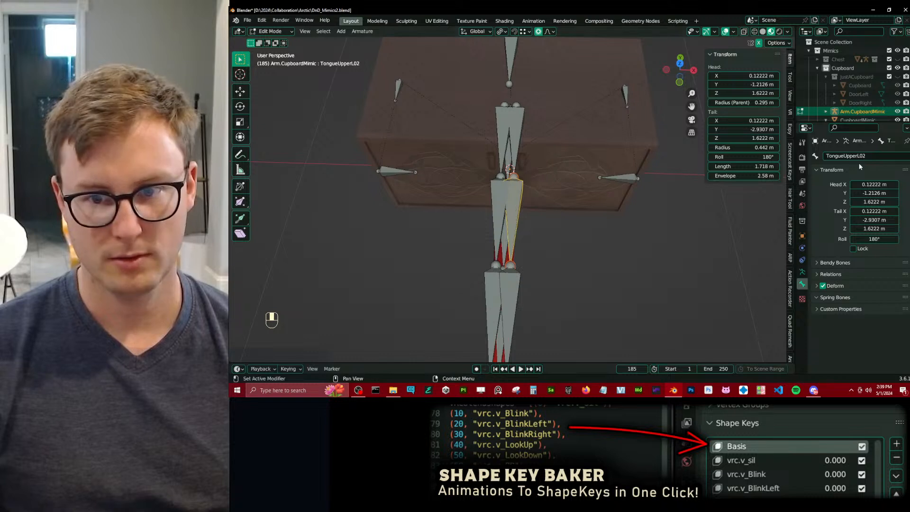
# Select other tongue bones in turn, including TongueLower06 and TongueLower02, to check their names.
pyautogui.click(516, 149)
pyautogui.moveTo(515, 149); pyautogui.dragTo(504, 173, button='middle')
pyautogui.click(504, 172)
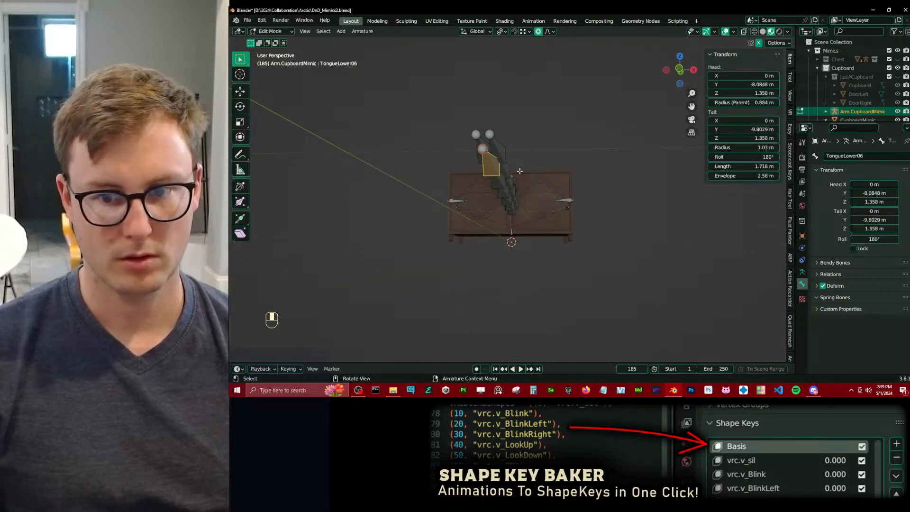
pyautogui.click(515, 209)
pyautogui.moveTo(515, 209); pyautogui.dragTo(520, 210, button='middle')
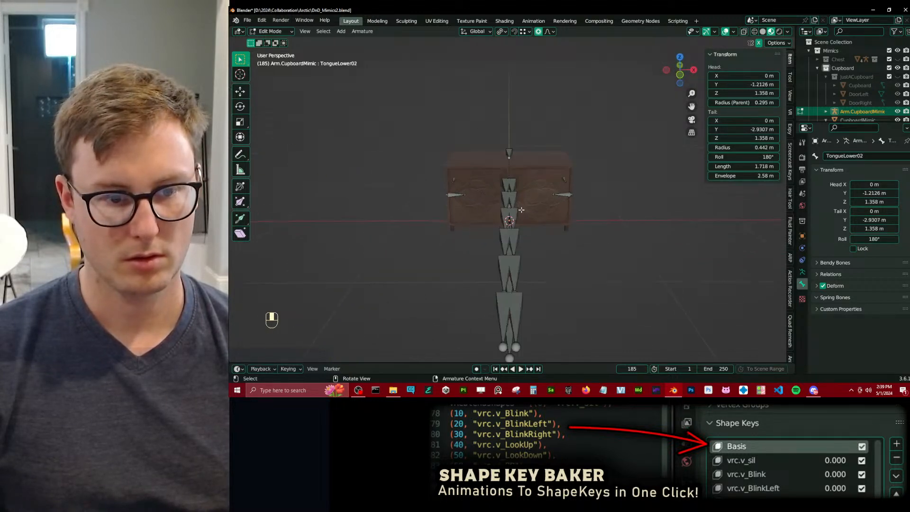
# Select the bones linked to TongueUpperL06, add the neighbouring chain, and examine the armature's naming commands.
pyautogui.click(518, 293)
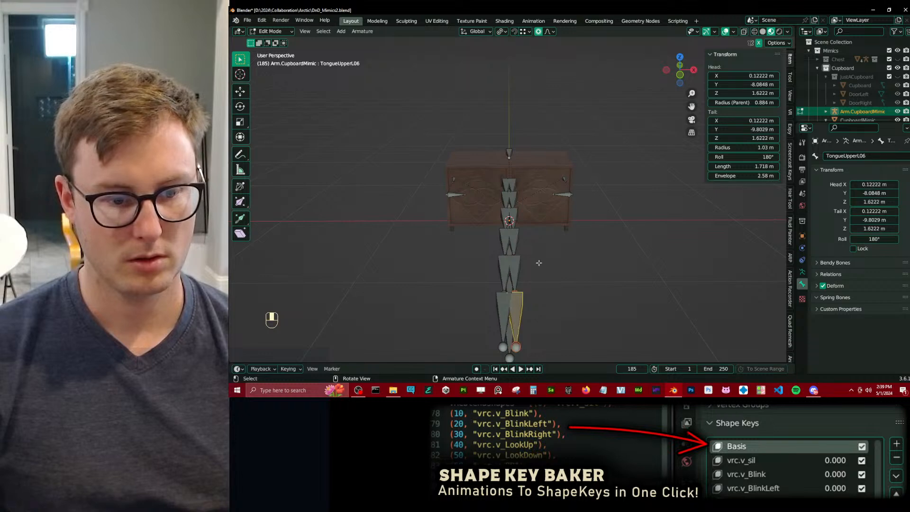
pyautogui.hotkey('ctrl', 'l')
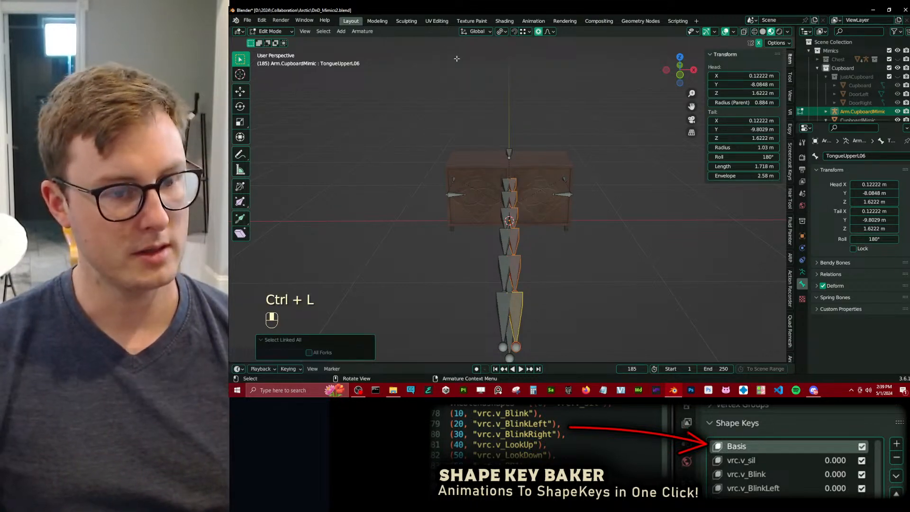
pyautogui.press('KP_7')
pyautogui.click(370, 31)
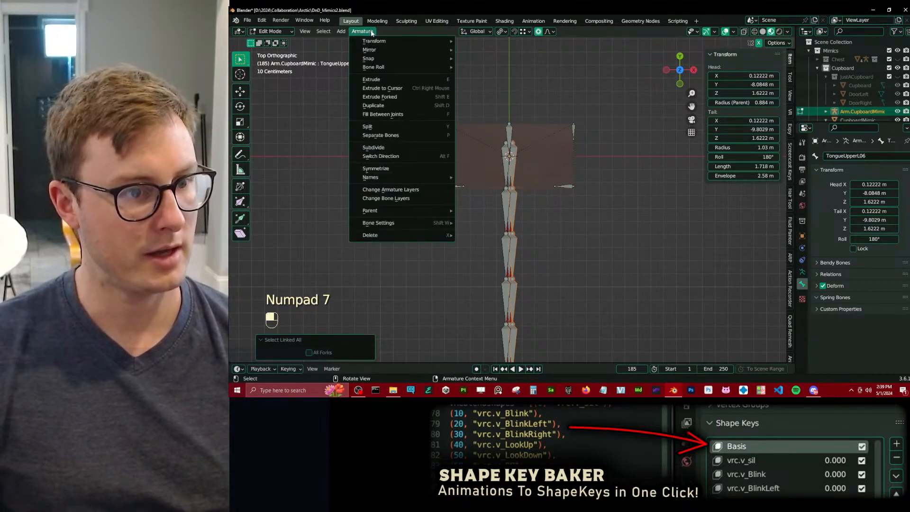
pyautogui.moveTo(384, 179)
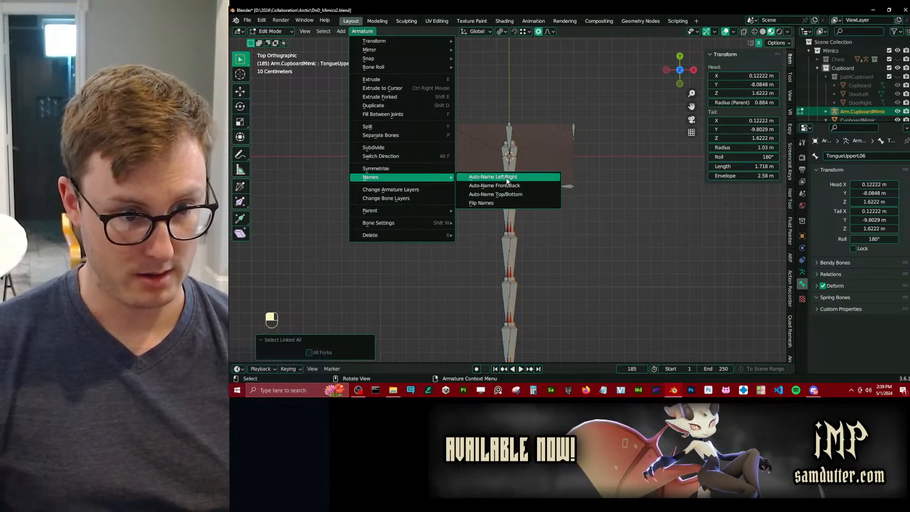
pyautogui.moveTo(544, 235); pyautogui.dragTo(469, 198, button='middle')
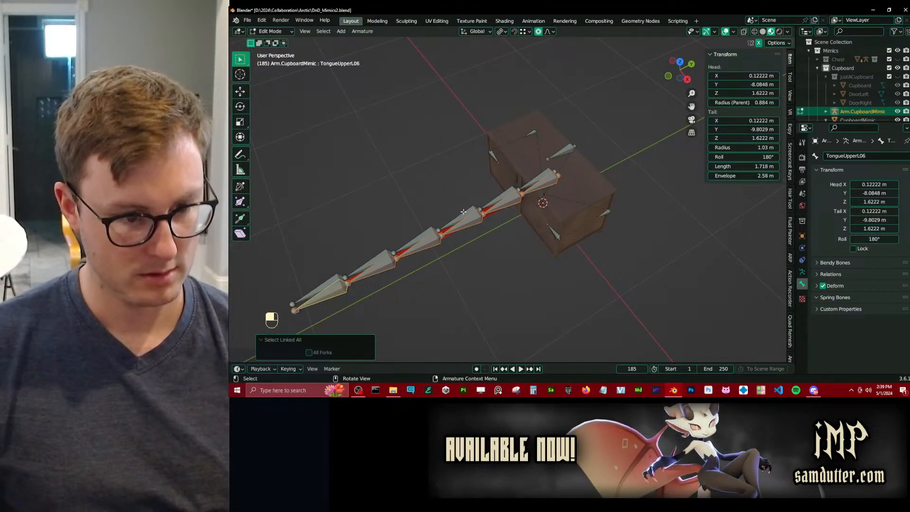
pyautogui.press('l')
pyautogui.click(362, 31)
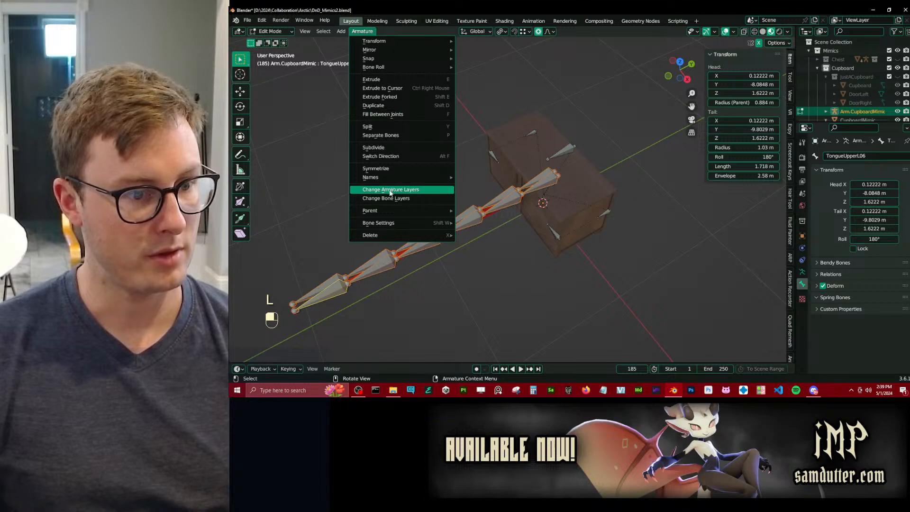
# Select the TongueUpperL01 bone at the tongue's root and examine it beside the neighbouring chain's first bone.
pyautogui.click(541, 185)
pyautogui.scroll(5, 541, 185)
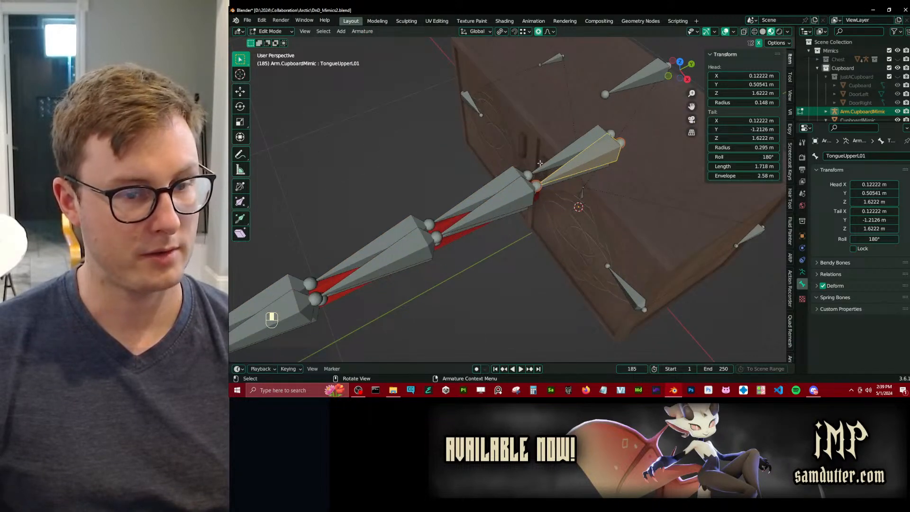
pyautogui.hotkey('alt', 'a')
pyautogui.moveTo(539, 163); pyautogui.dragTo(557, 145, button='middle')
pyautogui.click(542, 162)
pyautogui.click(534, 138)
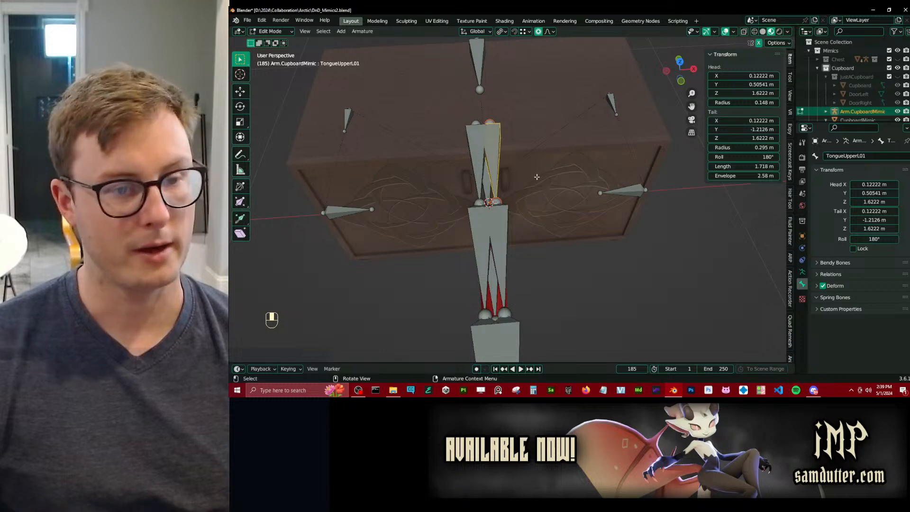
# Return to Pose Mode and rotate the Lid bone by about 2° around the global X axis.
pyautogui.press('Tab')
pyautogui.moveTo(477, 150)
pyautogui.mouseDown(button='middle')
pyautogui.moveTo(522, 155)
pyautogui.moveTo(519, 192)
pyautogui.moveTo(537, 179)
pyautogui.moveTo(490, 185)
pyautogui.moveTo(516, 197)
pyautogui.moveTo(472, 164)
pyautogui.mouseUp(button='middle')
pyautogui.hotkey('ctrl', 'Tab')
pyautogui.scroll(3, 493, 203)
pyautogui.hotkey('ctrl', 'Tab')
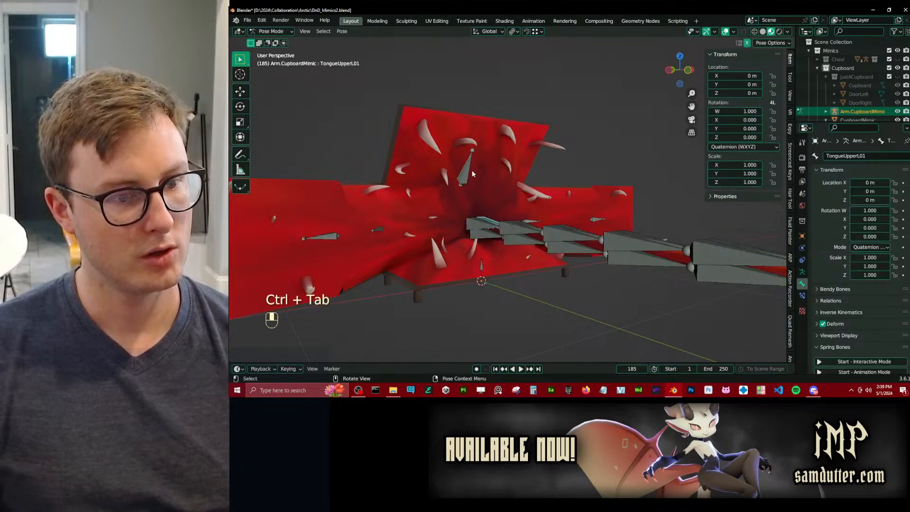
pyautogui.click(471, 170)
pyautogui.press('r')
pyautogui.press('x')
pyautogui.click(546, 219)
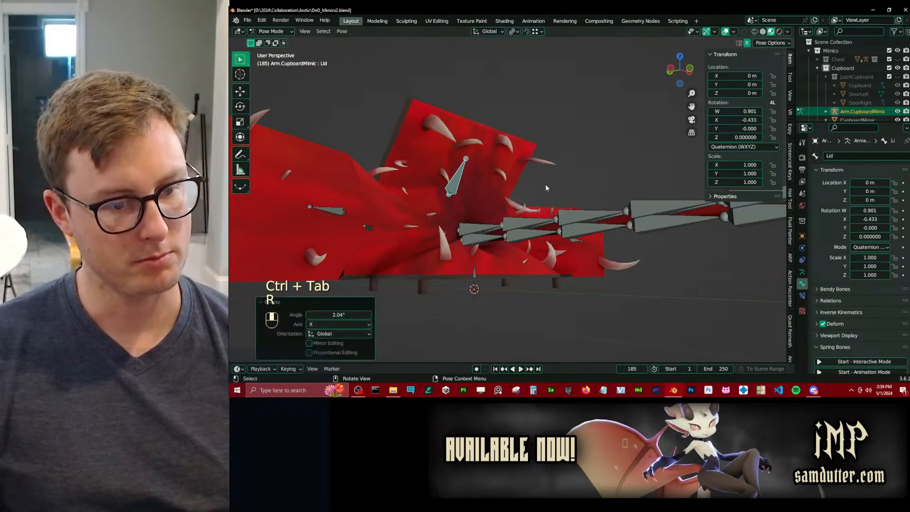
# Clear the location and rotation of all pose bones and return to Object Mode.
pyautogui.press('a')
pyautogui.hotkey('alt', 'g')
pyautogui.hotkey('alt', 'r')
pyautogui.hotkey('ctrl', 'Tab')
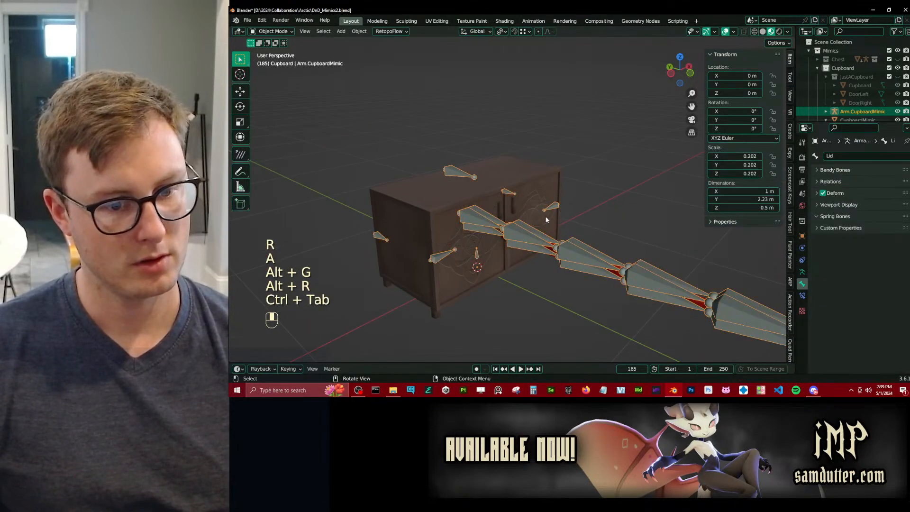
# Select the CupboardMimic mesh and show its vertex groups and shape keys.
pyautogui.click(618, 274)
pyautogui.click(618, 274)
pyautogui.click(618, 274)
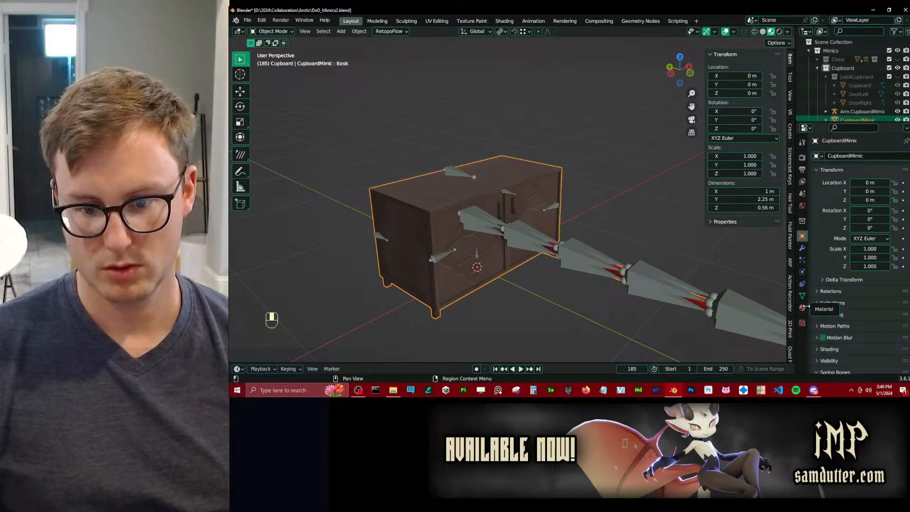
pyautogui.click(802, 295)
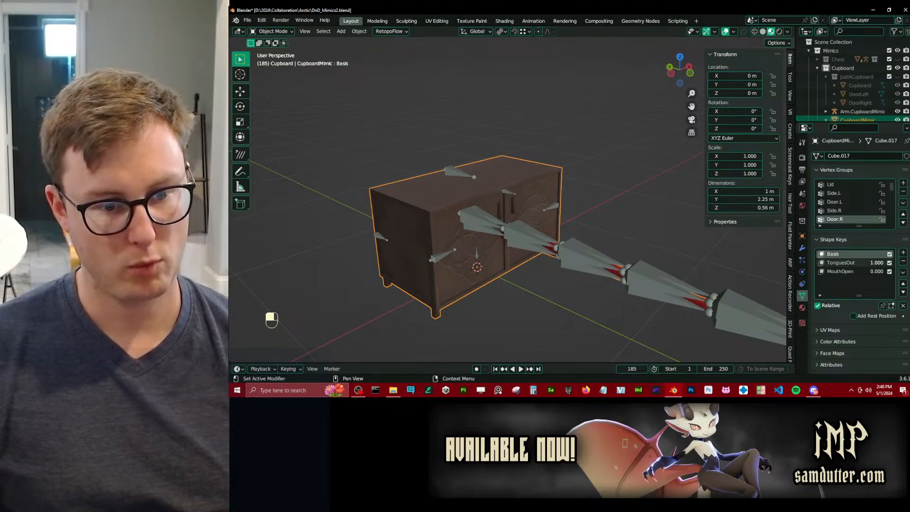
# Switch to Solid shading and save the file with the TonguesOut shape key at 0.
pyautogui.moveTo(565, 217)
pyautogui.mouseDown(button='middle')
pyautogui.moveTo(496, 207)
pyautogui.moveTo(485, 193)
pyautogui.moveTo(473, 250)
pyautogui.mouseUp(button='middle')
pyautogui.press('z')
pyautogui.hotkey('ctrl', 's')
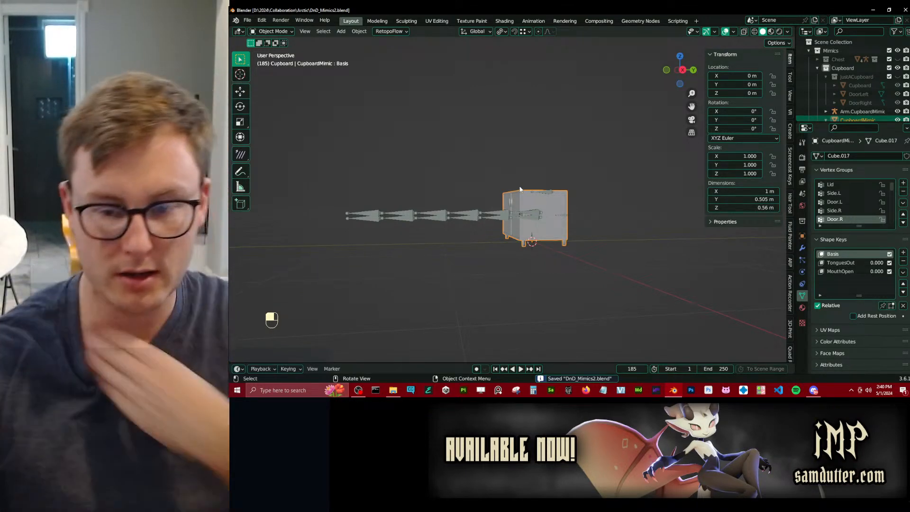
# Save with the TonguesOut shape key raised to 1, return it to 0 and save the file again.
pyautogui.scroll(4, 519, 192)
pyautogui.moveTo(869, 261); pyautogui.dragTo(893, 261)
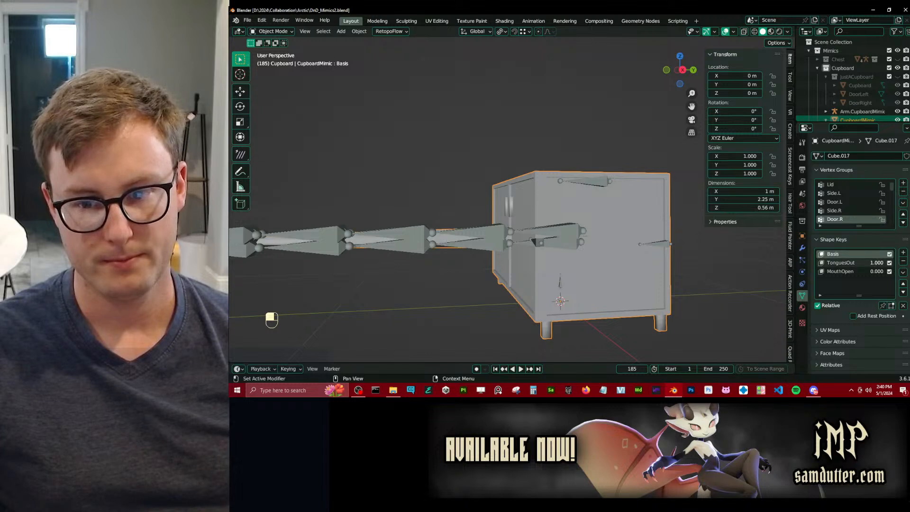
pyautogui.hotkey('ctrl', 's')
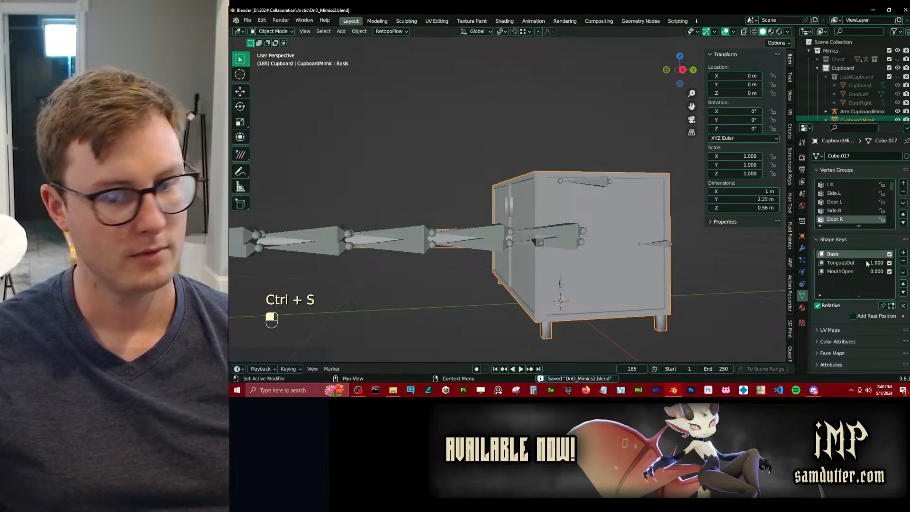
pyautogui.moveTo(878, 263); pyautogui.dragTo(853, 263)
pyautogui.hotkey('ctrl', 's')
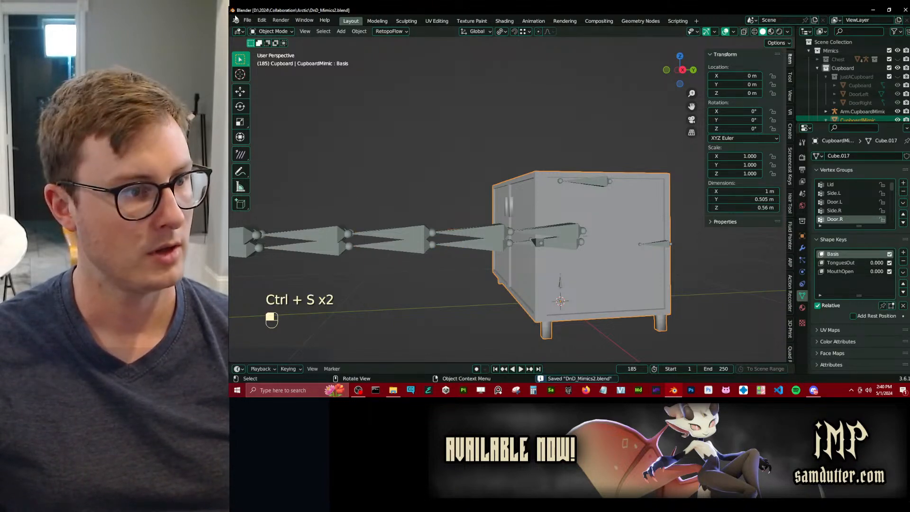
# Save a copy of the file as DnD_Mimics2_WIP_01_Tongue.blend and save the current file.
pyautogui.click(247, 20)
pyautogui.click(268, 95)
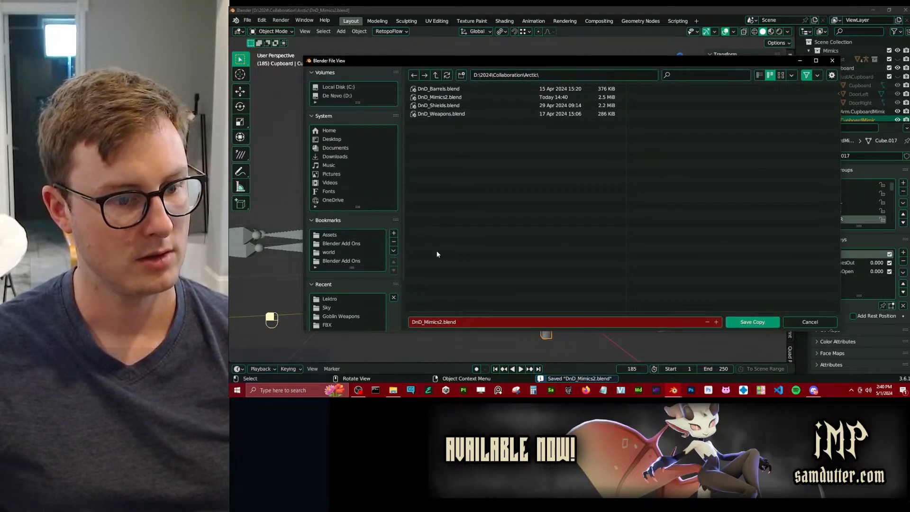
pyautogui.click(443, 322)
pyautogui.write('_WIP')
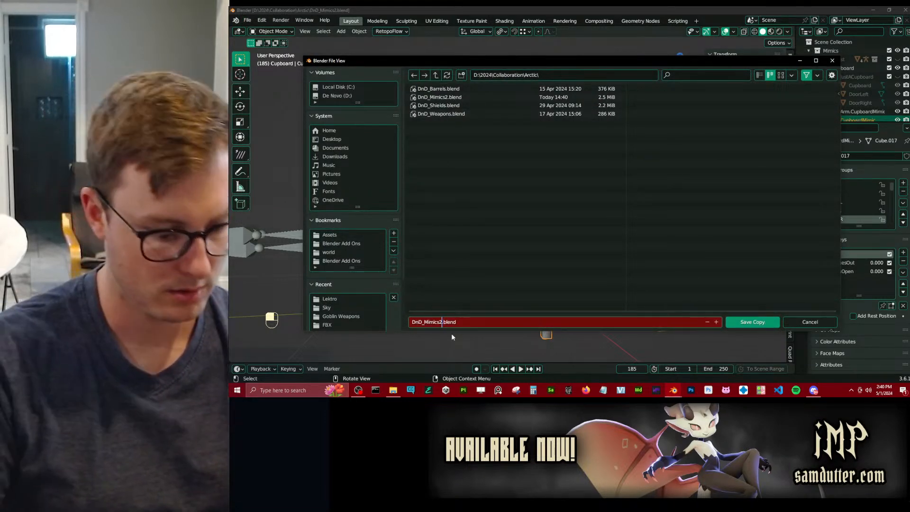
pyautogui.write('_01_A')
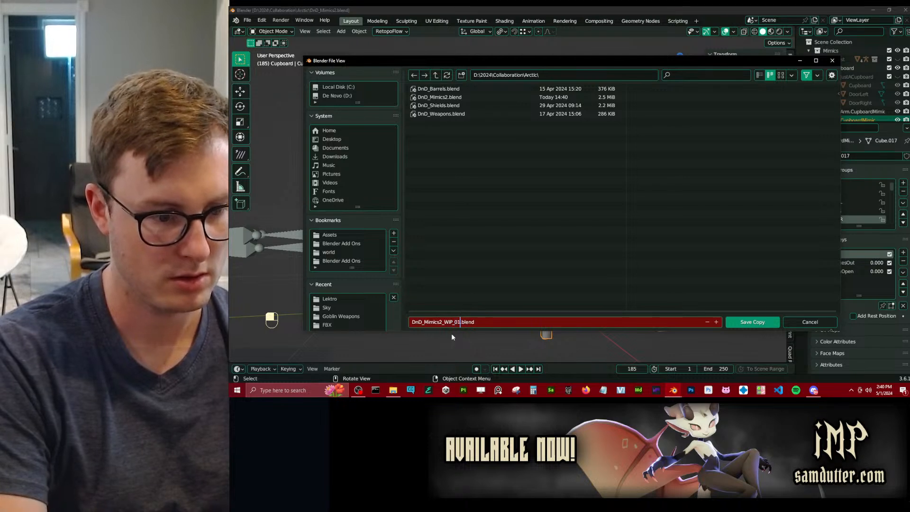
pyautogui.press('Return')
pyautogui.click(467, 322)
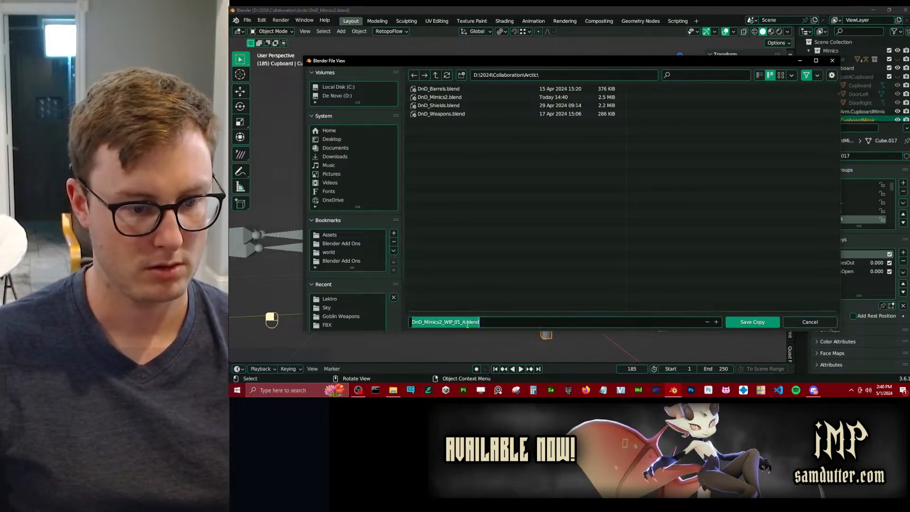
pyautogui.press('End')
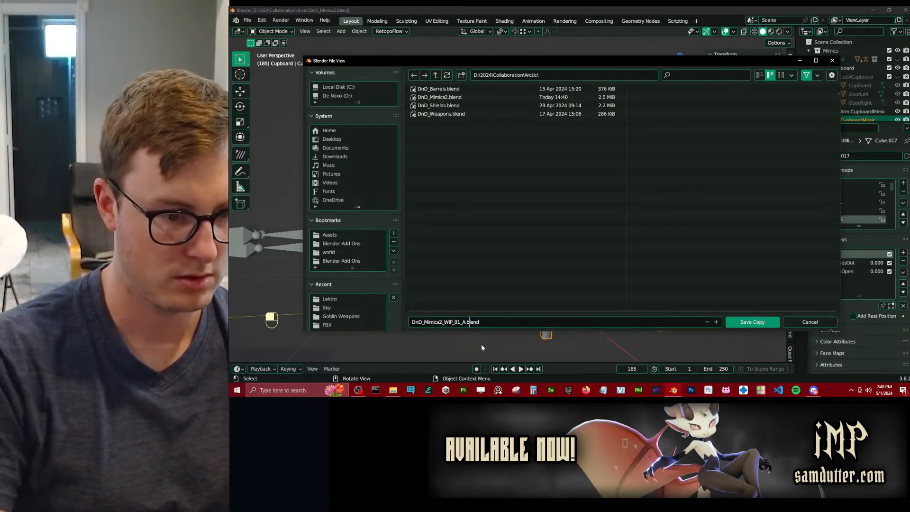
pyautogui.press('BackSpace')
pyautogui.write('Tongue')
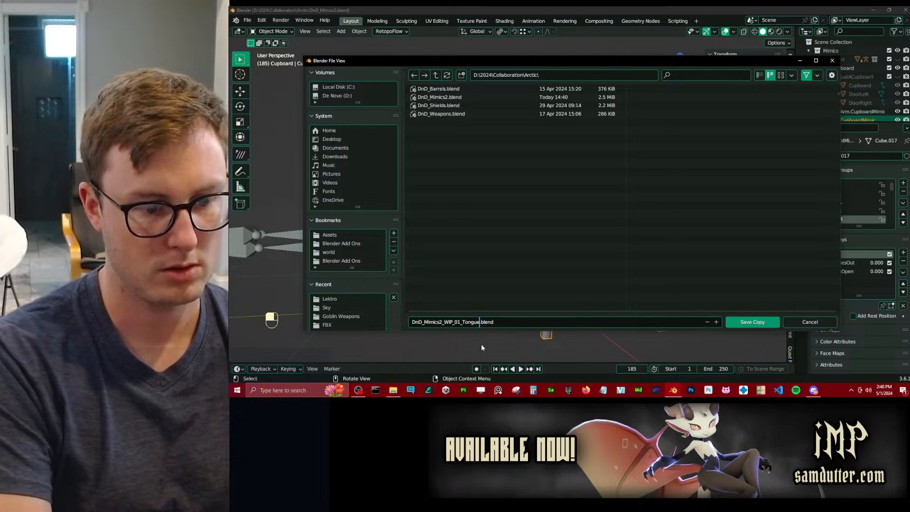
pyautogui.click(751, 322)
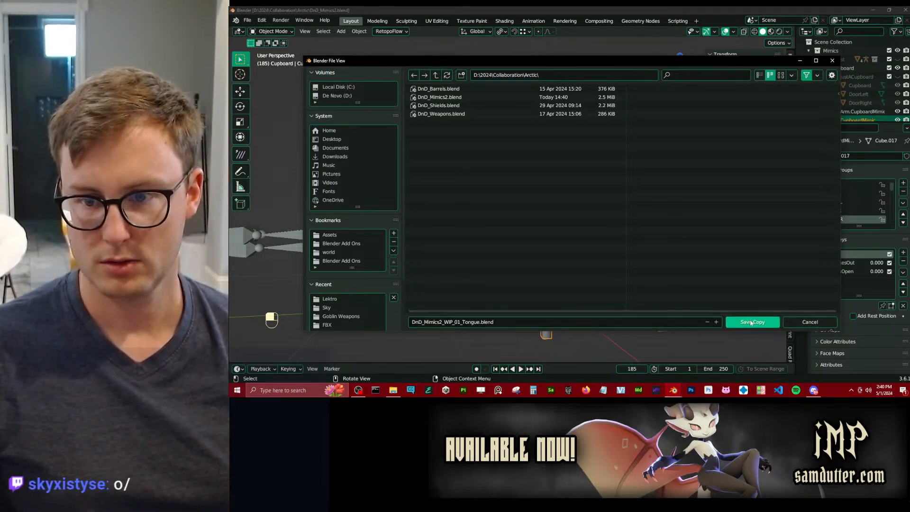
pyautogui.click(751, 322)
pyautogui.hotkey('ctrl', 's')
# Set the TonguesOut shape key to 1, select it and view the shape key operations.
pyautogui.scroll(-3, 582, 207)
pyautogui.scroll(2, 512, 221)
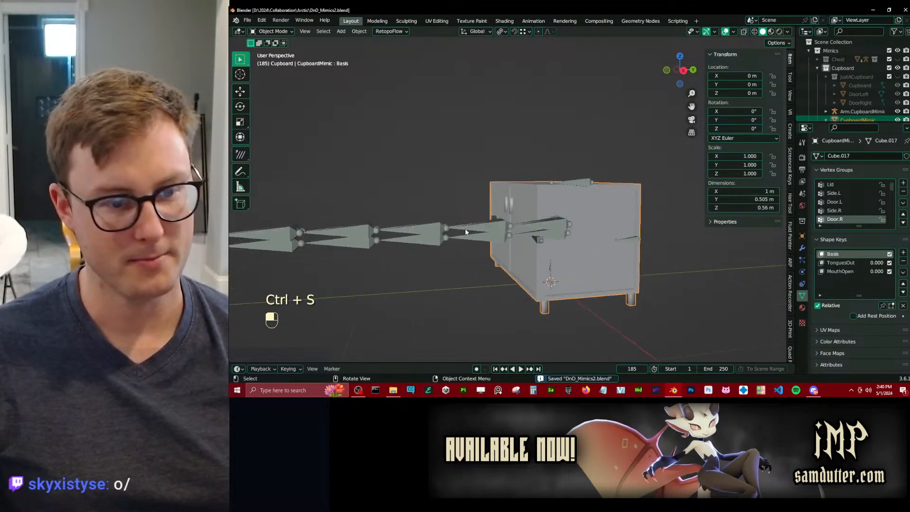
pyautogui.moveTo(876, 266); pyautogui.dragTo(898, 266)
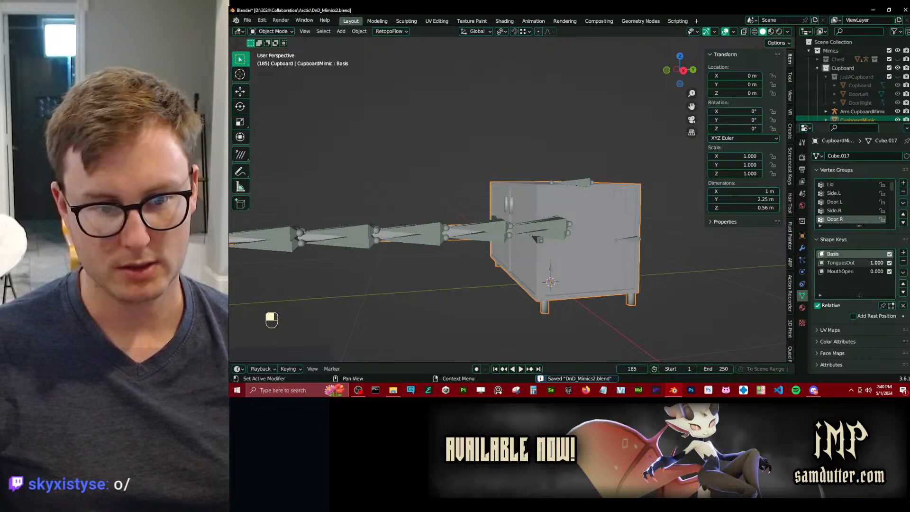
pyautogui.click(850, 263)
pyautogui.click(902, 272)
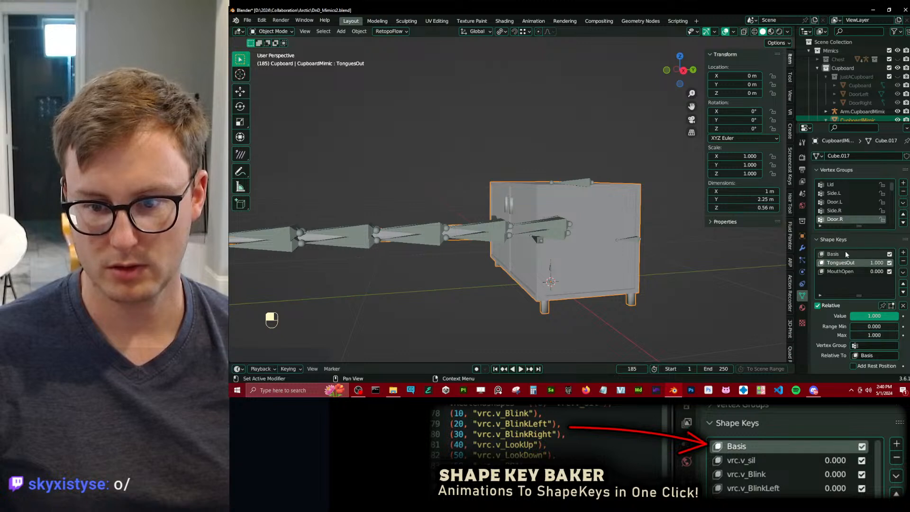
# Try removing the Basis shape key from CupboardMimic, and undo the removal.
pyautogui.click(846, 254)
pyautogui.click(903, 261)
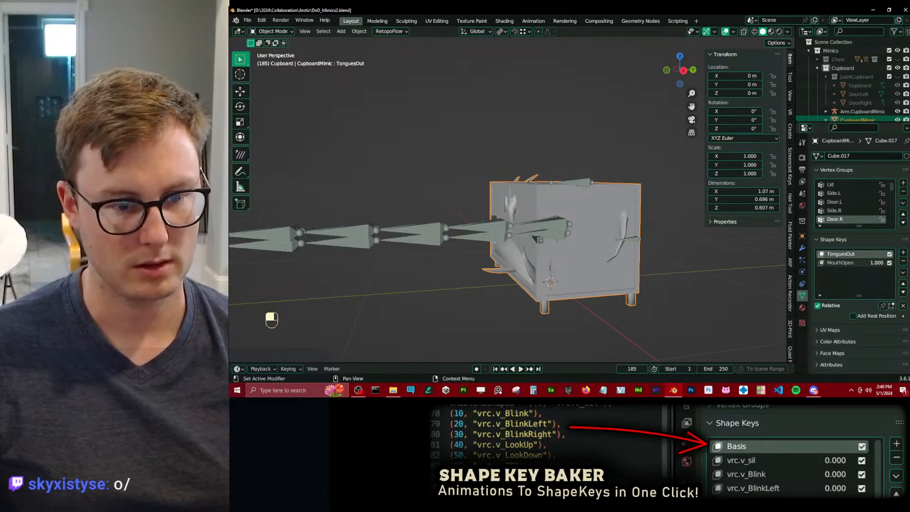
pyautogui.hotkey('ctrl', 'z')
pyautogui.hotkey('ctrl', 'z')
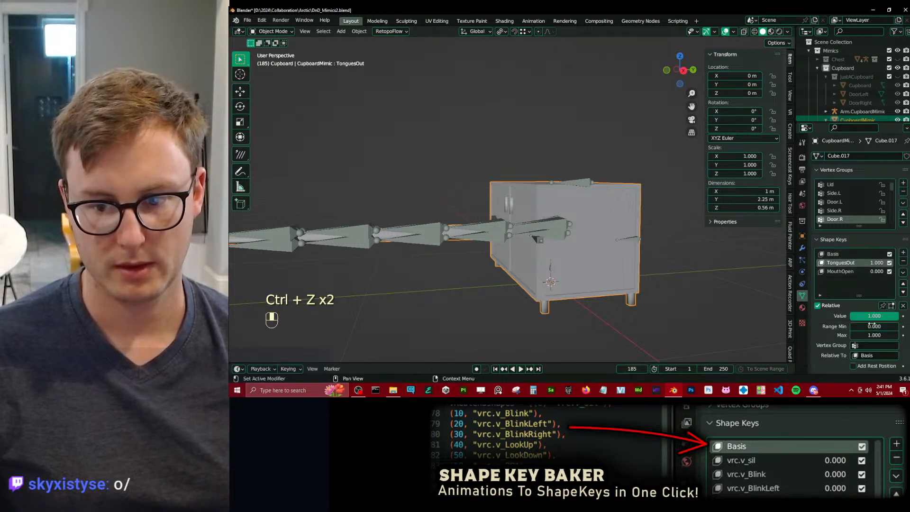
pyautogui.click(903, 272)
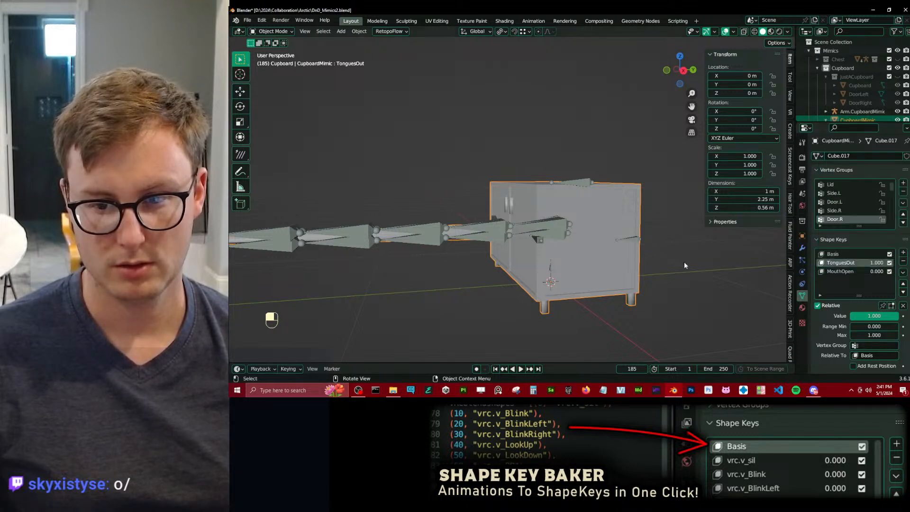
pyautogui.rightClick(850, 263)
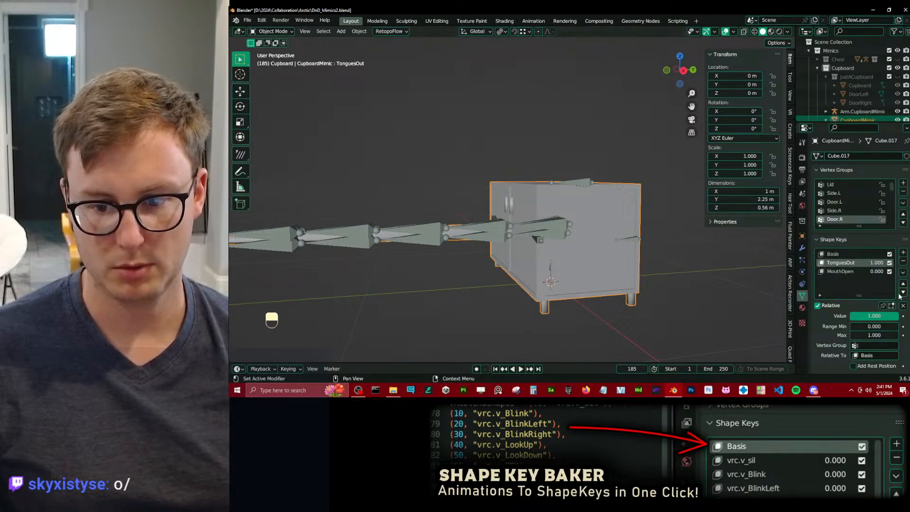
pyautogui.scroll(-3, 859, 306)
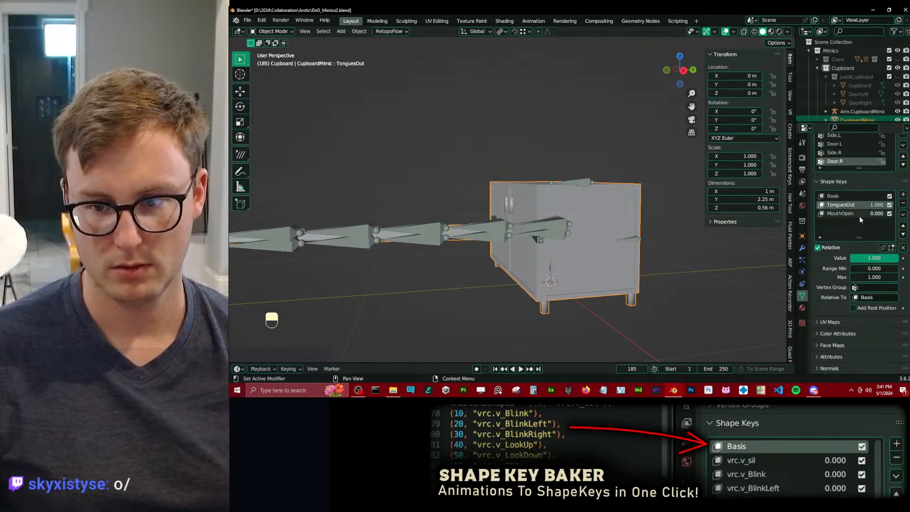
pyautogui.moveTo(521, 199); pyautogui.dragTo(616, 201, button='middle')
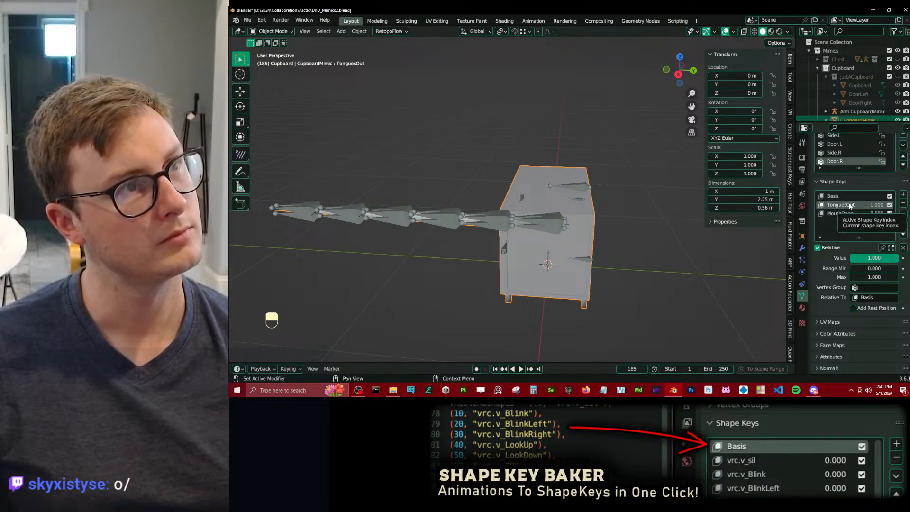
# Select the cupboard mimic's armature, enter Pose Mode and select the tongues' root bones inside the cupboard.
pyautogui.moveTo(382, 194); pyautogui.dragTo(440, 192, button='middle')
pyautogui.click(493, 221)
pyautogui.hotkey('ctrl', 'Tab')
pyautogui.click(596, 206)
pyautogui.press('b')
pyautogui.moveTo(593, 187); pyautogui.dragTo(624, 217)
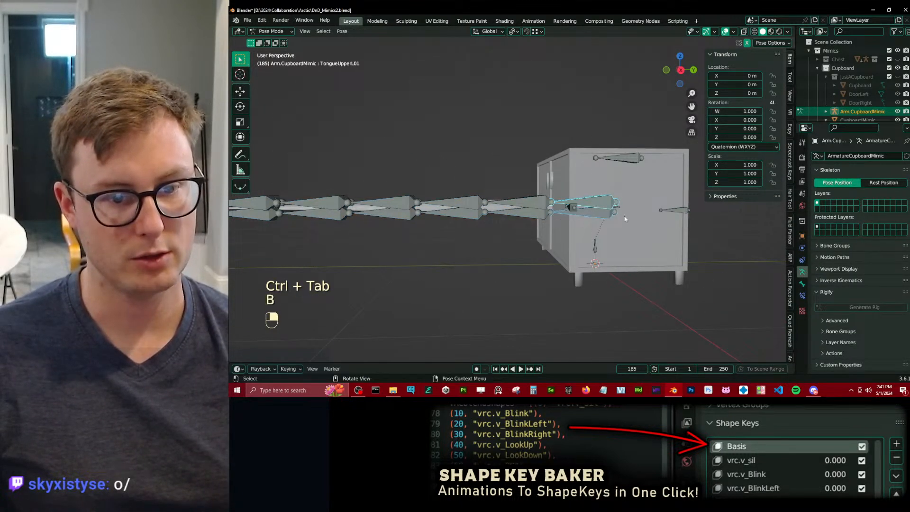
pyautogui.moveTo(624, 216); pyautogui.dragTo(604, 232, button='middle')
# Scale the selected tongue root bones down uniformly to 0.144.
pyautogui.press('s')
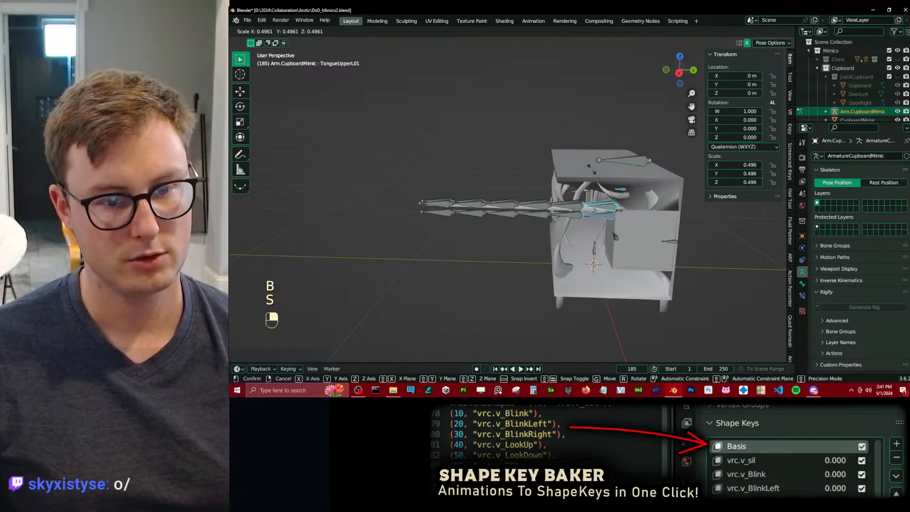
pyautogui.rightClick(612, 186)
pyautogui.press('b')
pyautogui.keyDown('shift'); pyautogui.moveTo(612, 185); pyautogui.dragTo(628, 193); pyautogui.keyUp('shift')
pyautogui.press('s')
pyautogui.click(594, 182)
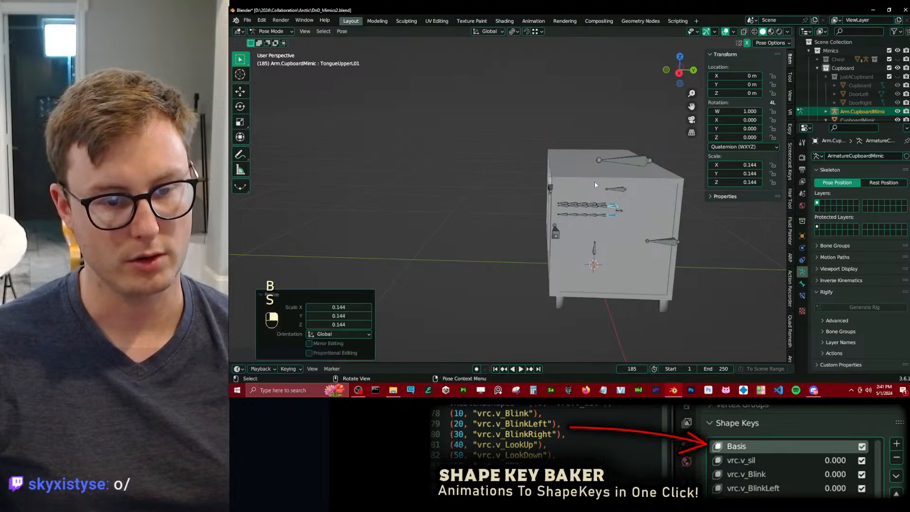
# Display the model in wireframe and enlarge the tongue root bones uniformly by 1.189.
pyautogui.moveTo(595, 182); pyautogui.dragTo(633, 177, button='middle')
pyautogui.scroll(3, 583, 175)
pyautogui.press('z')
pyautogui.moveTo(328, 175); pyautogui.dragTo(453, 164, button='middle')
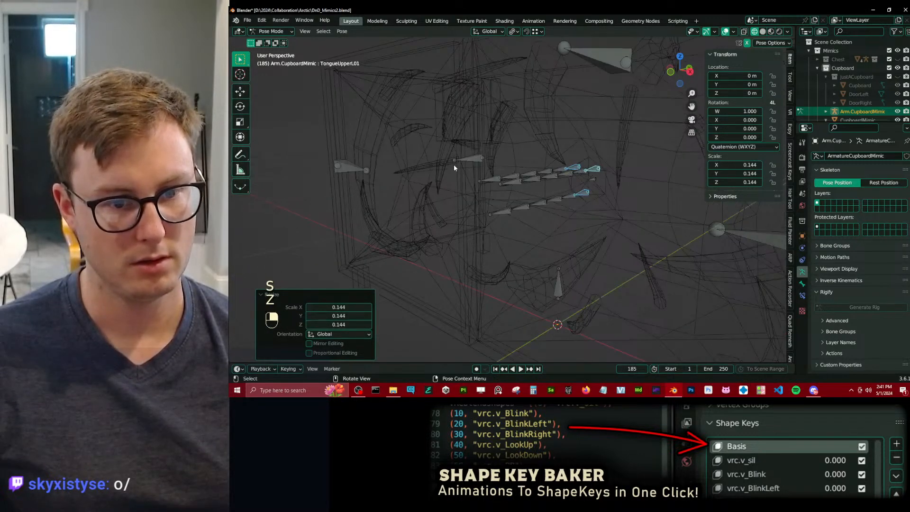
pyautogui.press('s')
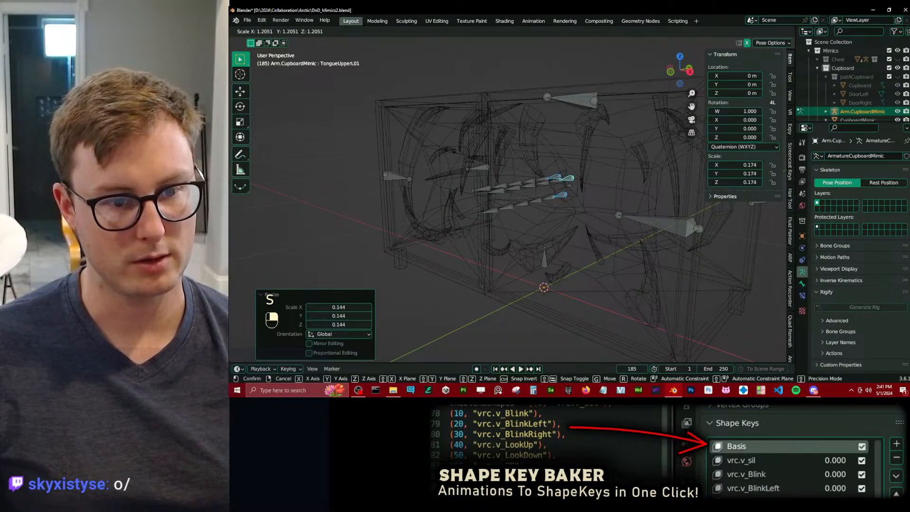
pyautogui.click(452, 154)
pyautogui.scroll(2, 500, 184)
pyautogui.moveTo(500, 184); pyautogui.dragTo(448, 163, button='middle')
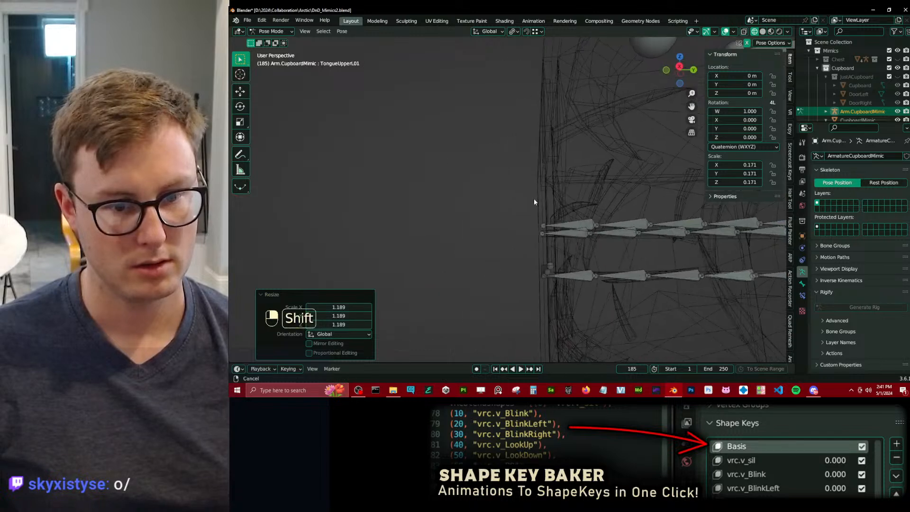
# Shrink the tongue root bones by 0.928 to fit behind the doors, restore solid shading and try scaling them back up.
pyautogui.moveTo(535, 200)
pyautogui.keyDown('shift'); pyautogui.mouseDown(button='middle')
pyautogui.moveTo(415, 181)
pyautogui.moveTo(511, 211)
pyautogui.moveTo(533, 199)
pyautogui.mouseUp(button='middle'); pyautogui.keyUp('shift')
pyautogui.scroll(-6, 416, 180)
pyautogui.press('s')
pyautogui.click(426, 184)
pyautogui.press('z')
pyautogui.scroll(-4, 533, 198)
pyautogui.press('s')
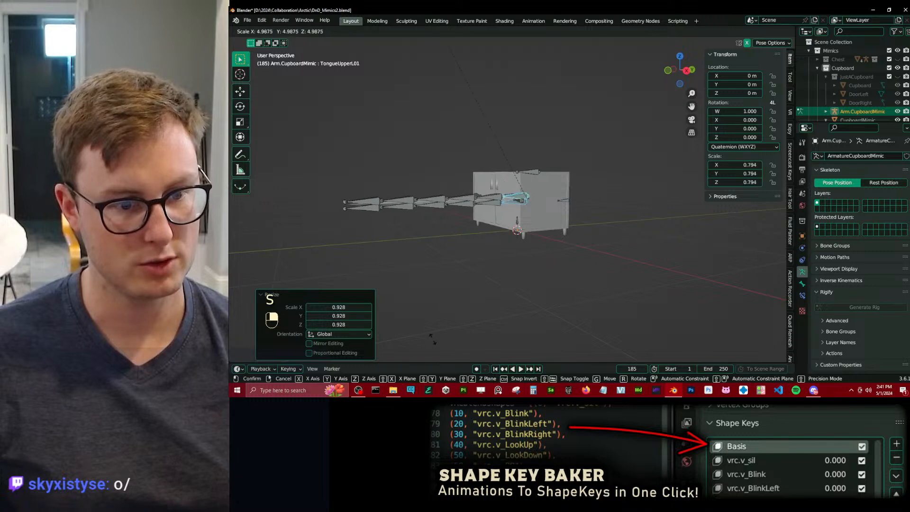
pyautogui.rightClick(534, 257)
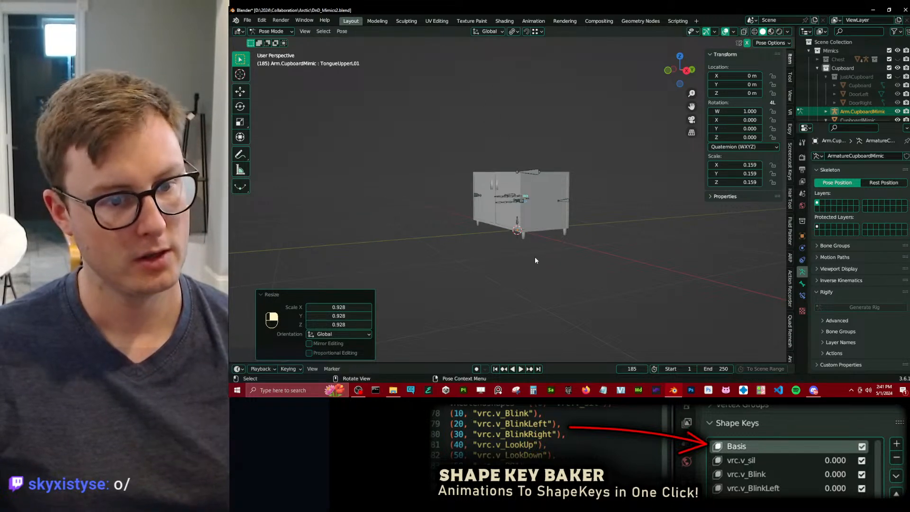
# Clear the location, rotation and scale of all the armature's bones, return to Object Mode and save the file.
pyautogui.moveTo(535, 257); pyautogui.dragTo(539, 269, button='middle')
pyautogui.press('a')
pyautogui.hotkey('alt', 's')
pyautogui.hotkey('ctrl', 'Tab')
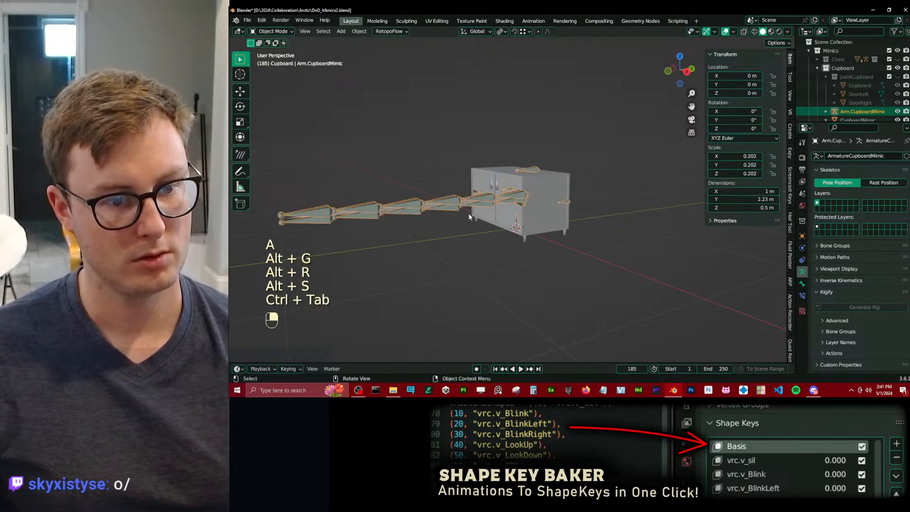
pyautogui.hotkey('ctrl', 's')
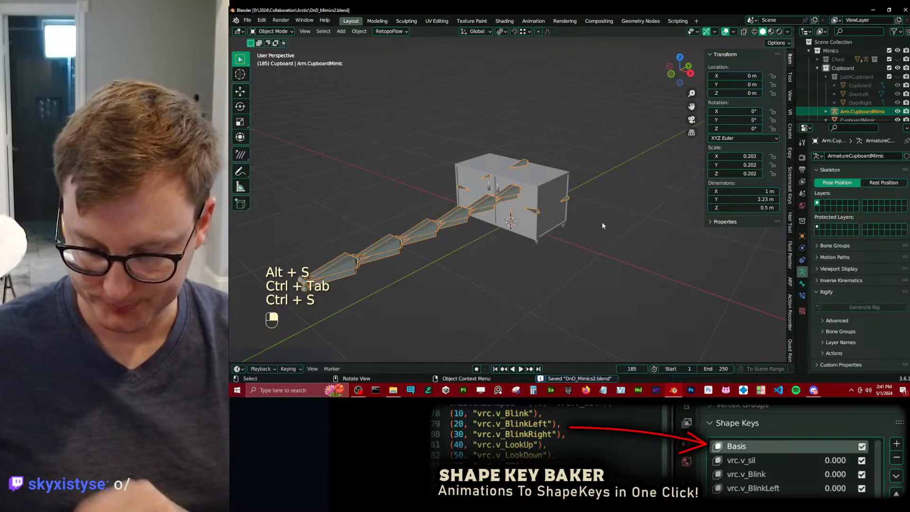
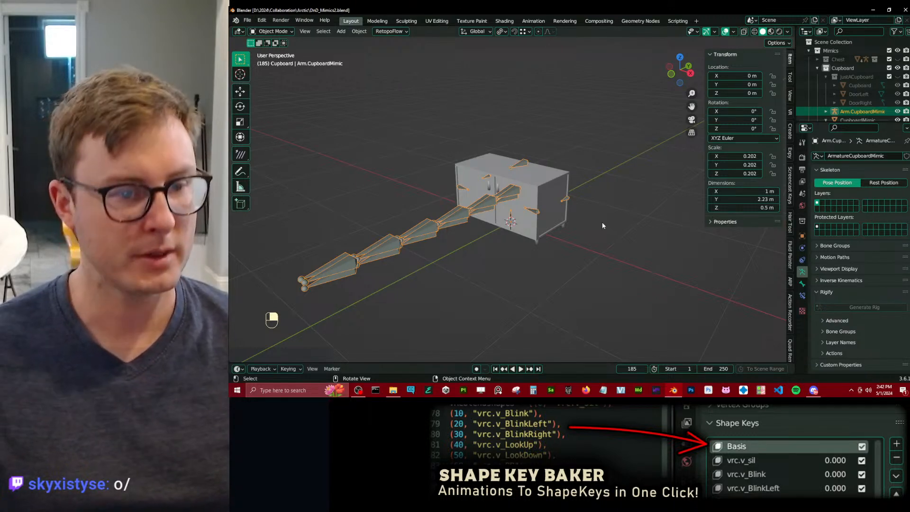
# Deselect the armature, examine the cupboard mimic from the front and select its mesh.
pyautogui.click(602, 235)
pyautogui.press('s')
pyautogui.scroll(3, 593, 226)
pyautogui.moveTo(593, 226); pyautogui.dragTo(570, 228, button='middle')
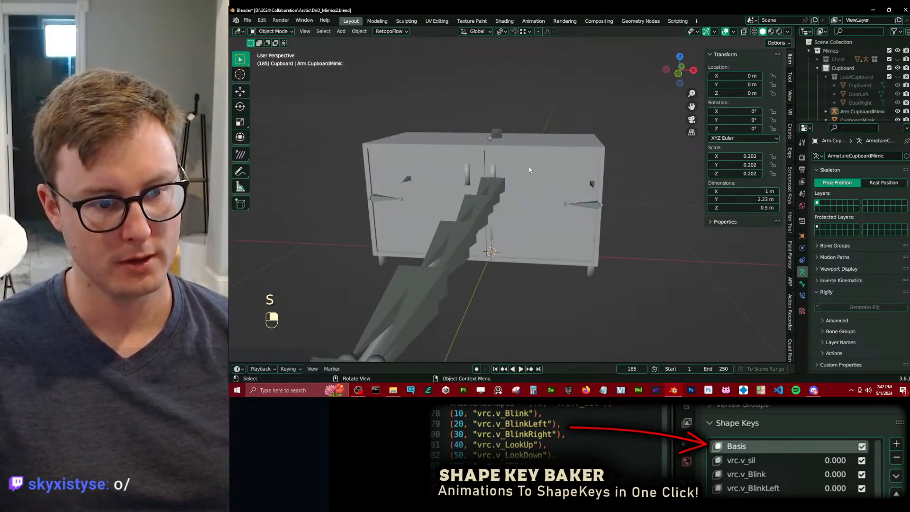
pyautogui.click(490, 203)
pyautogui.scroll(-4, 490, 203)
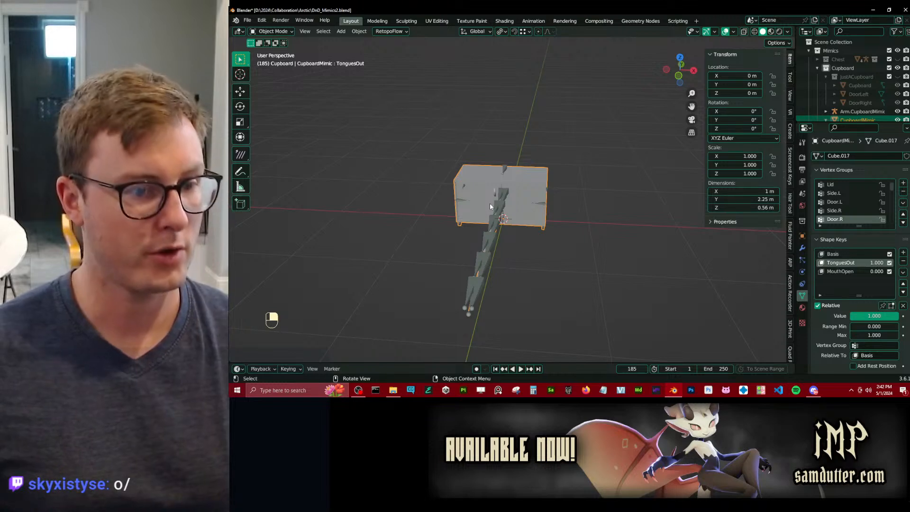
# Deselect everything, save DnD_Mimics2.blend and open the recent file Goblin_Weapons.blend.
pyautogui.click(427, 131)
pyautogui.hotkey('ctrl', 's')
pyautogui.click(247, 20)
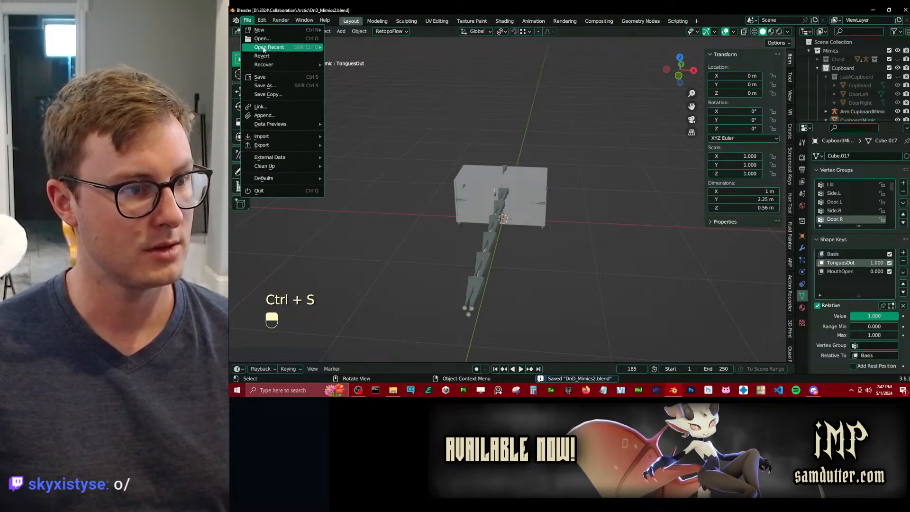
pyautogui.moveTo(269, 47)
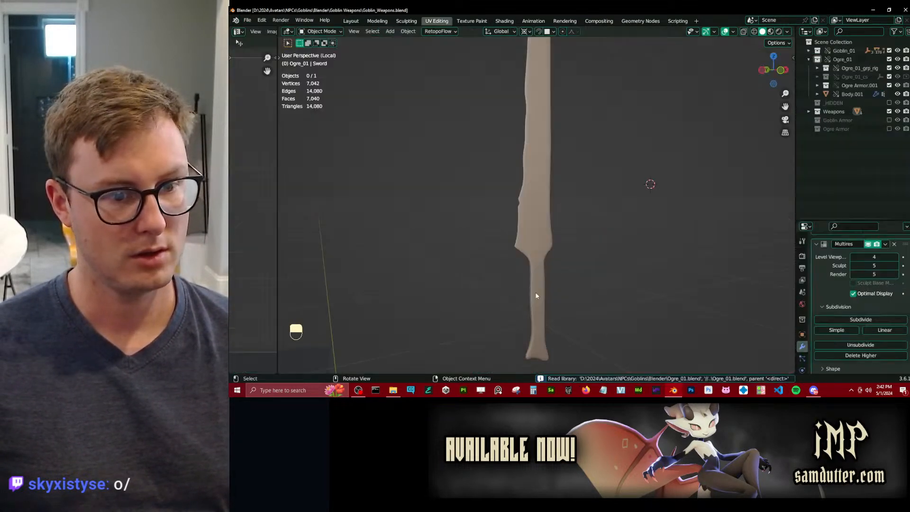
# Select the sword, switch to Sculpt Mode and show the lower blade in front orthographic view.
pyautogui.moveTo(587, 243); pyautogui.dragTo(548, 204, button='middle')
pyautogui.click(545, 202)
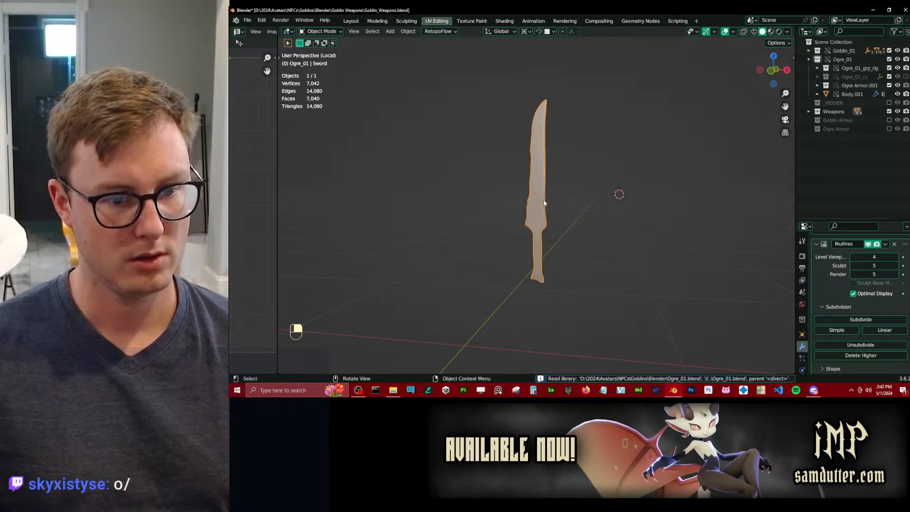
pyautogui.hotkey('ctrl', 'Tab')
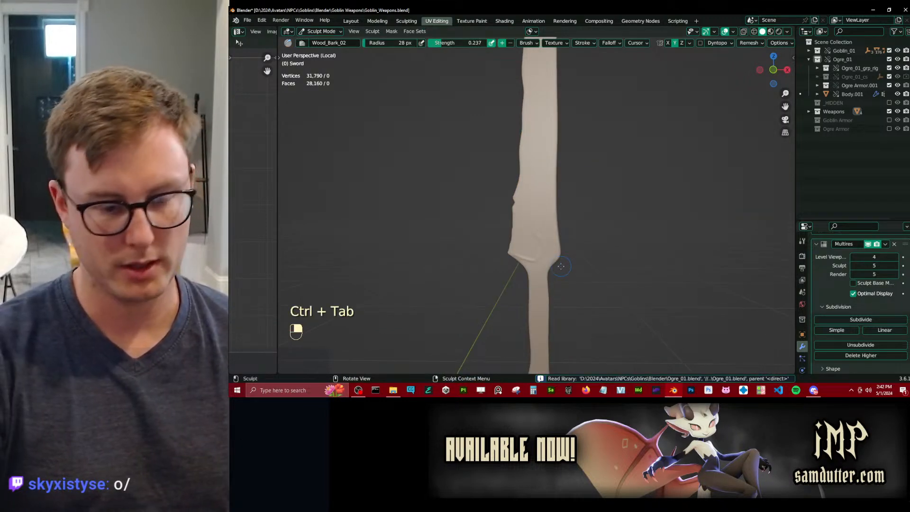
pyautogui.press('KP_3')
pyautogui.press('KP_1')
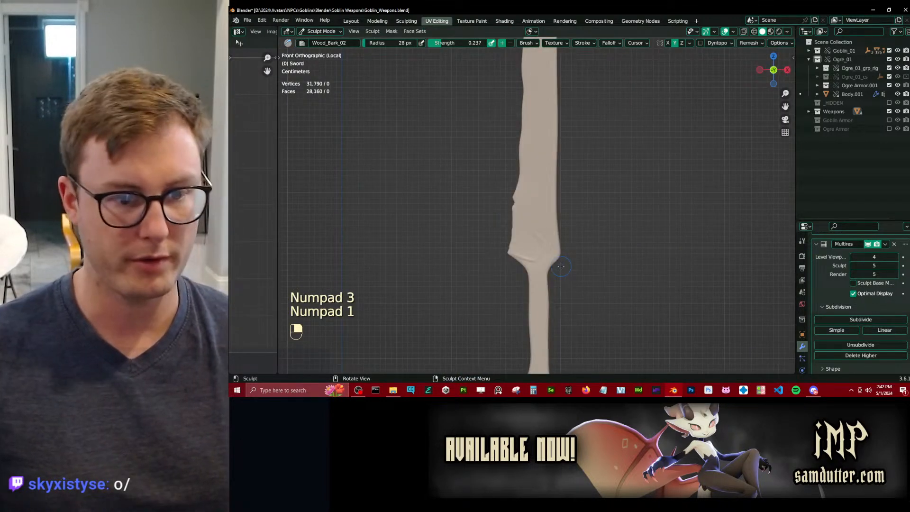
pyautogui.moveTo(530, 206)
pyautogui.keyDown('shift'); pyautogui.mouseDown(button='middle')
pyautogui.moveTo(535, 229)
pyautogui.moveTo(504, 272)
pyautogui.moveTo(511, 218)
pyautogui.mouseUp(button='middle'); pyautogui.keyUp('shift')
# Try a wood-detail brush on the notch in the sword blade's edge and undo the stroke.
pyautogui.press('x')
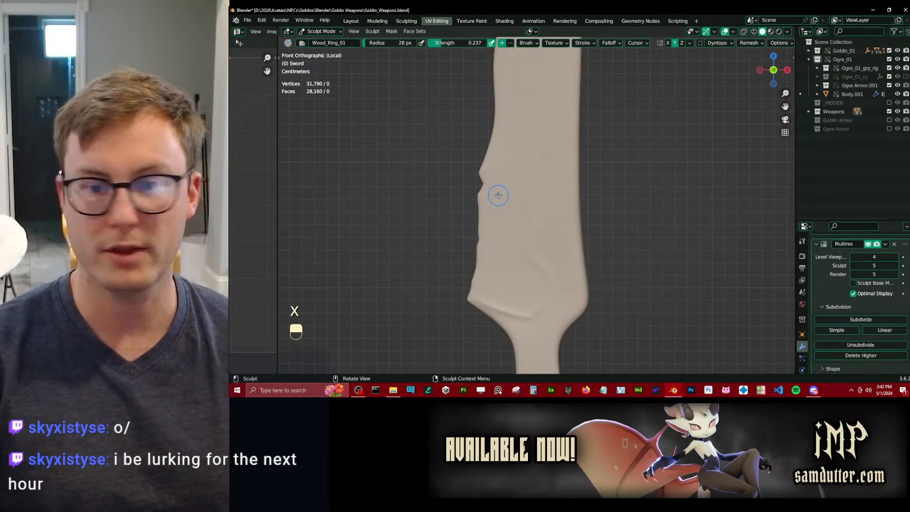
pyautogui.press('x')
pyautogui.moveTo(485, 178); pyautogui.dragTo(482, 174)
pyautogui.hotkey('ctrl', 'z')
# Carve creases across the lower blade beside the edge notch with the Draw Sharp brush and display the sculpting tools.
pyautogui.press('d')
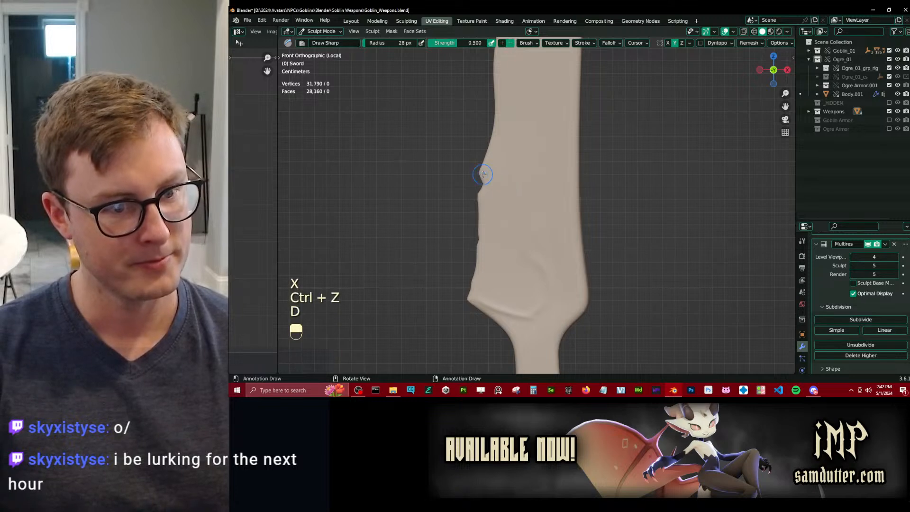
pyautogui.hotkey('ctrl', 'z')
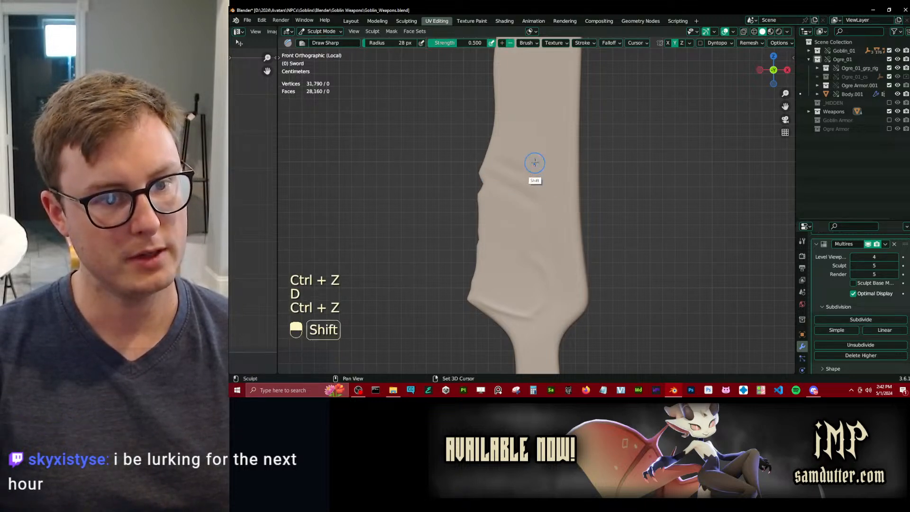
pyautogui.moveTo(532, 162)
pyautogui.keyDown('ctrl'); pyautogui.mouseDown(button='middle')
pyautogui.moveTo(532, 259)
pyautogui.moveTo(534, 209)
pyautogui.mouseUp(button='middle'); pyautogui.keyUp('ctrl')
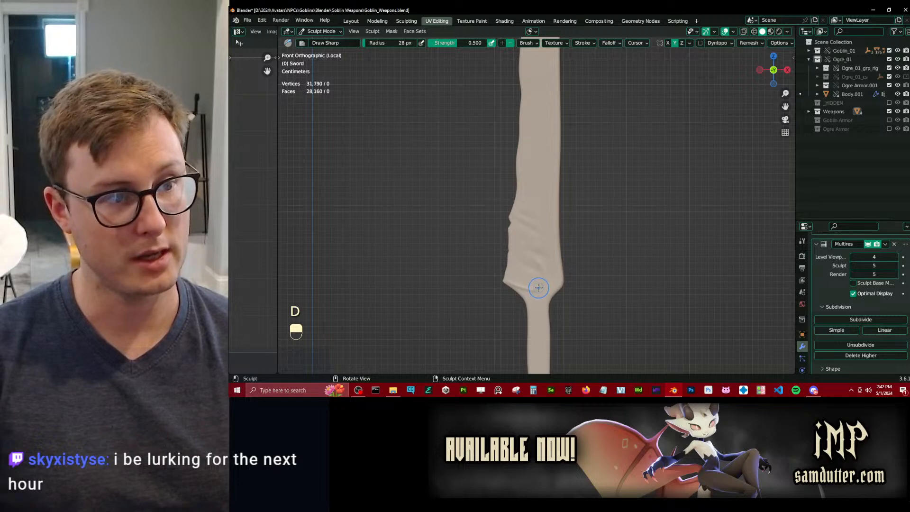
pyautogui.press('t')
pyautogui.press('x')
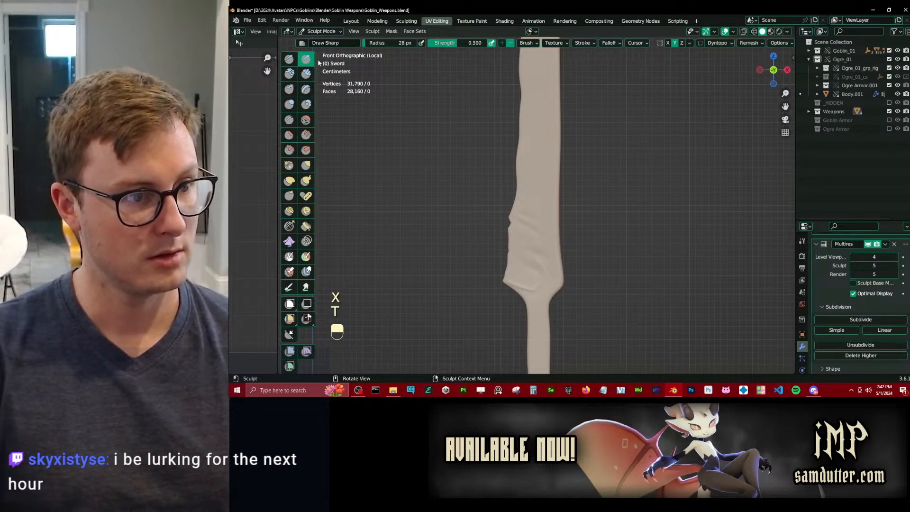
# Try inverted Draw Sharp strokes lengthwise along the sword blade and at its tip, undoing them.
pyautogui.moveTo(554, 280)
pyautogui.keyDown('ctrl'); pyautogui.mouseDown(button='middle')
pyautogui.moveTo(550, 266)
pyautogui.moveTo(543, 277)
pyautogui.mouseUp(button='middle'); pyautogui.keyUp('ctrl')
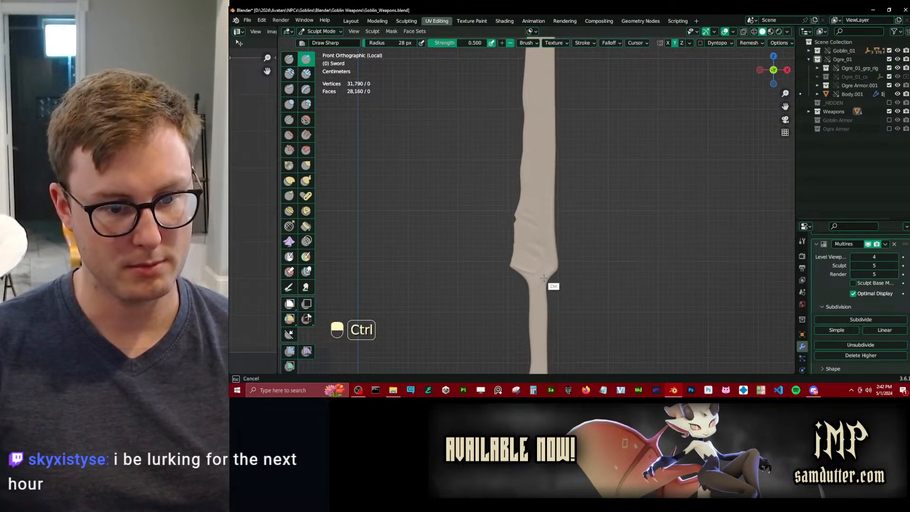
pyautogui.keyDown('ctrl'); pyautogui.moveTo(544, 278); pyautogui.dragTo(542, 189); pyautogui.keyUp('ctrl')
pyautogui.hotkey('ctrl', 'z')
pyautogui.moveTo(542, 173)
pyautogui.keyDown('shift'); pyautogui.mouseDown(button='middle')
pyautogui.moveTo(531, 256)
pyautogui.moveTo(542, 202)
pyautogui.mouseUp(button='middle'); pyautogui.keyUp('shift')
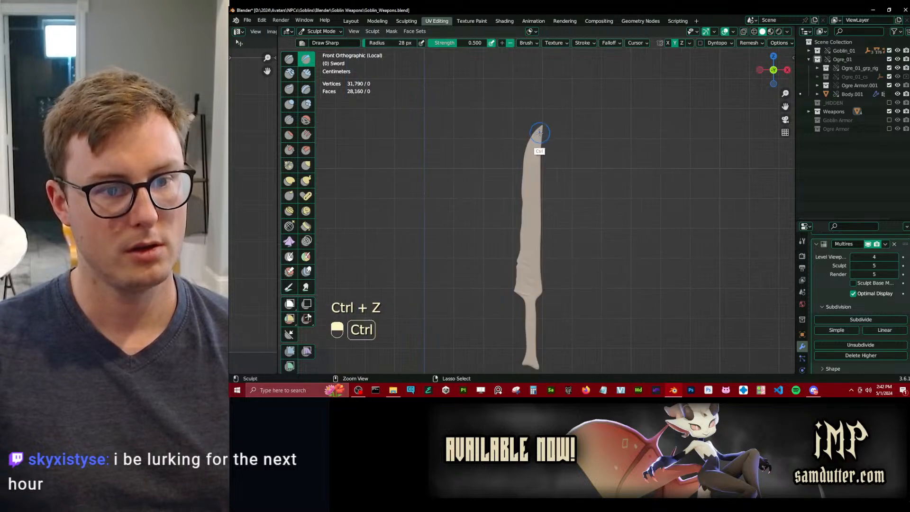
pyautogui.keyDown('ctrl'); pyautogui.moveTo(543, 134); pyautogui.dragTo(540, 131); pyautogui.keyUp('ctrl')
pyautogui.hotkey('ctrl', 'z')
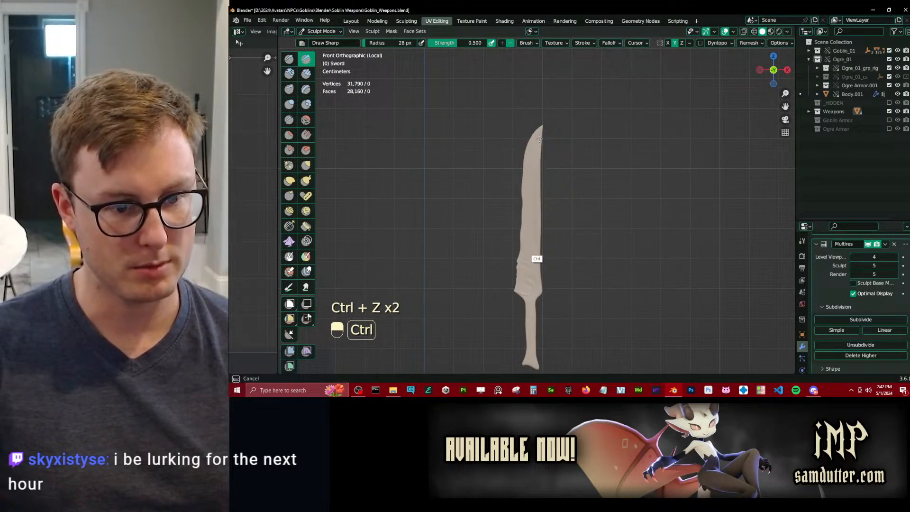
pyautogui.keyDown('shift'); pyautogui.moveTo(542, 195); pyautogui.dragTo(537, 125, button='middle'); pyautogui.keyUp('shift')
# Try an inverted Draw Sharp stroke where the sword's blade meets the handle and undo it.
pyautogui.moveTo(522, 217); pyautogui.dragTo(501, 190, button='middle')
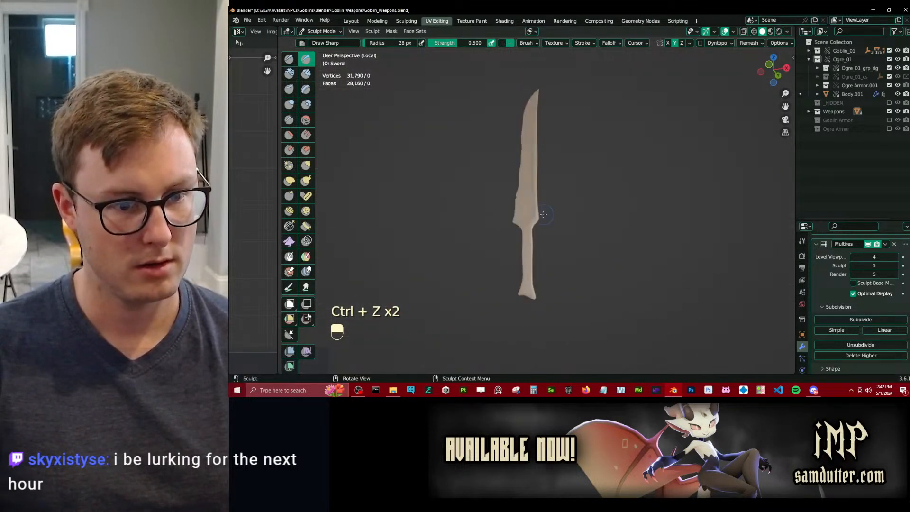
pyautogui.keyDown('ctrl'); pyautogui.moveTo(541, 165); pyautogui.dragTo(544, 220, button='middle'); pyautogui.keyUp('ctrl')
pyautogui.moveTo(514, 273)
pyautogui.keyDown('shift'); pyautogui.mouseDown(button='middle')
pyautogui.moveTo(536, 225)
pyautogui.moveTo(548, 223)
pyautogui.mouseUp(button='middle'); pyautogui.keyUp('shift')
pyautogui.scroll(2, 536, 224)
pyautogui.scroll(-2, 545, 224)
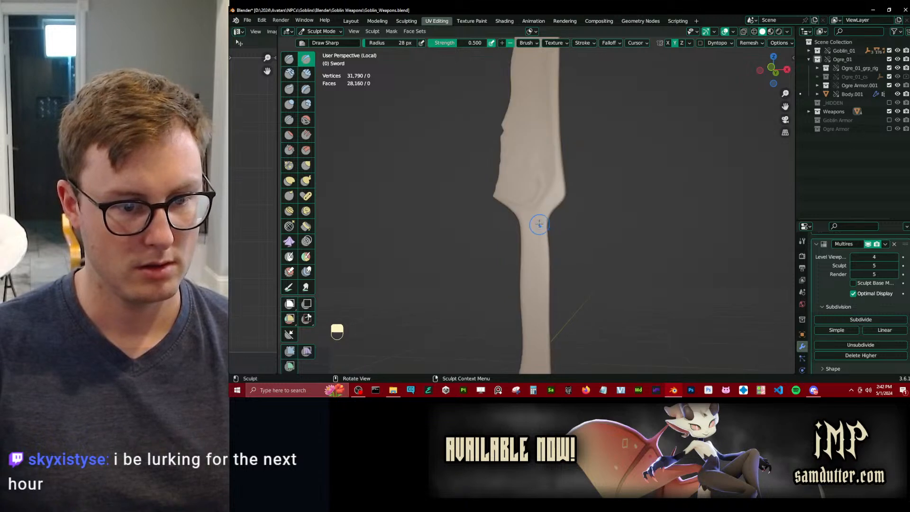
pyautogui.keyDown('ctrl'); pyautogui.moveTo(539, 210); pyautogui.dragTo(544, 200); pyautogui.keyUp('ctrl')
pyautogui.hotkey('ctrl', 'z')
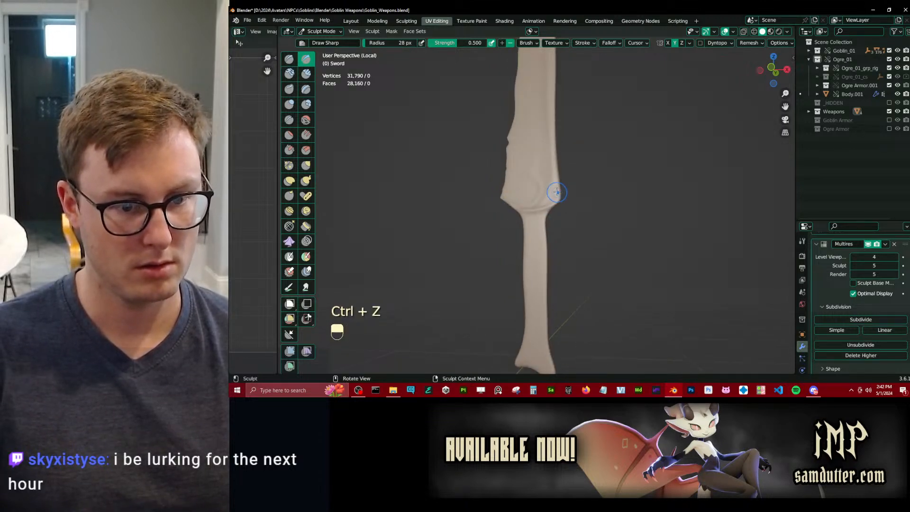
pyautogui.hotkey('ctrl', 'z')
# Rework the surface of the sword's handle with the Scrape/Peaks and Inflate/Deflate brushes.
pyautogui.press('x')
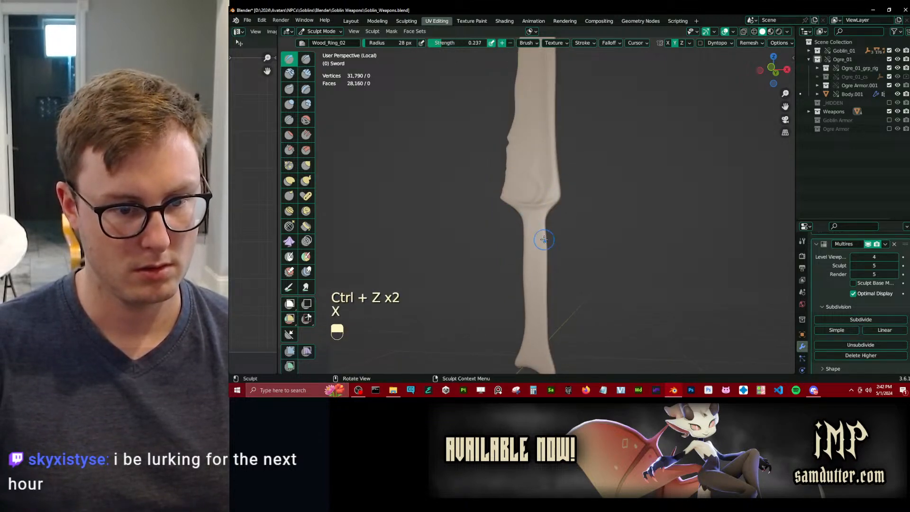
pyautogui.press('v')
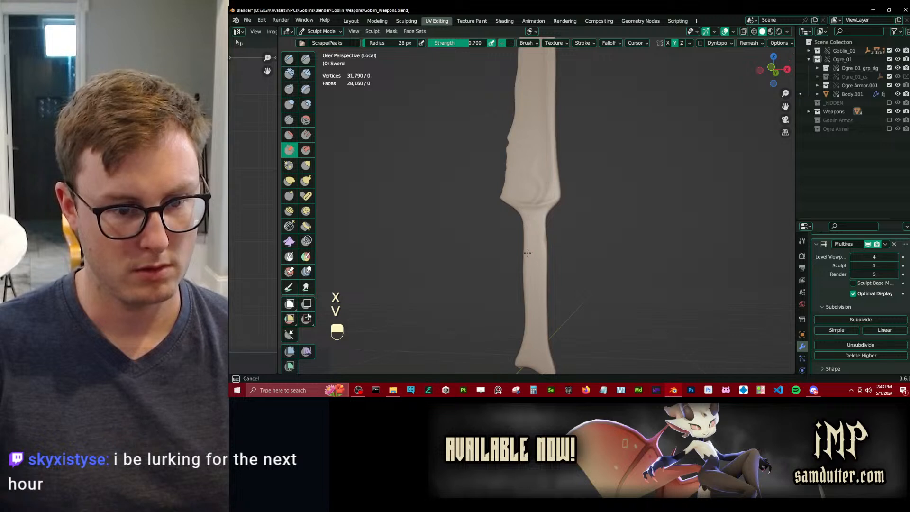
pyautogui.moveTo(533, 294); pyautogui.dragTo(546, 255, button='middle')
pyautogui.press('x')
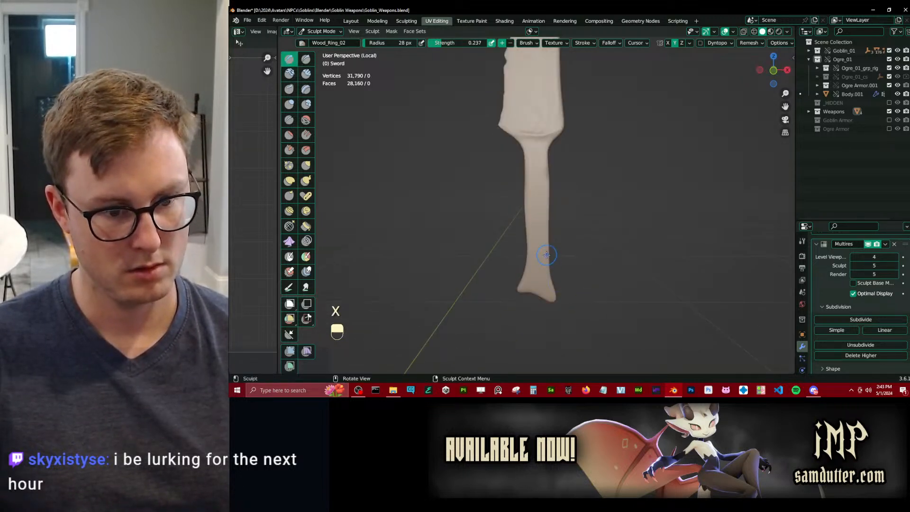
pyautogui.press('i')
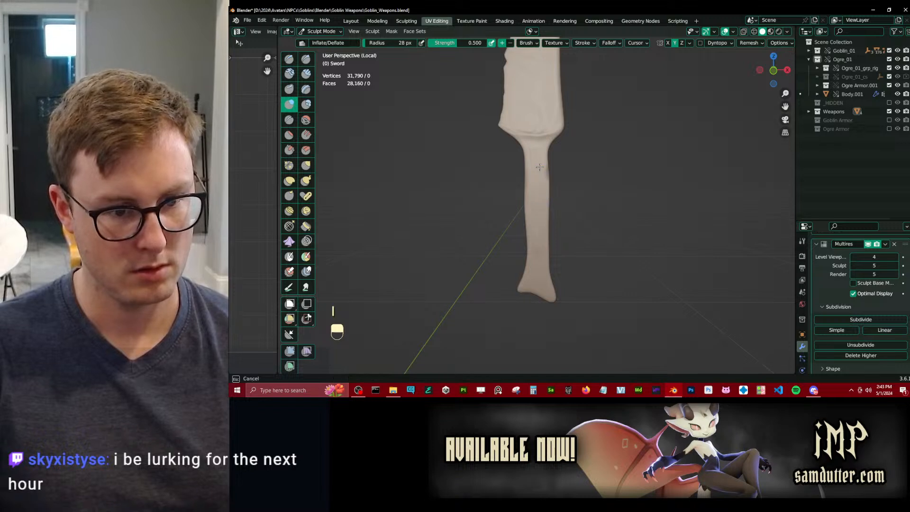
pyautogui.press('x')
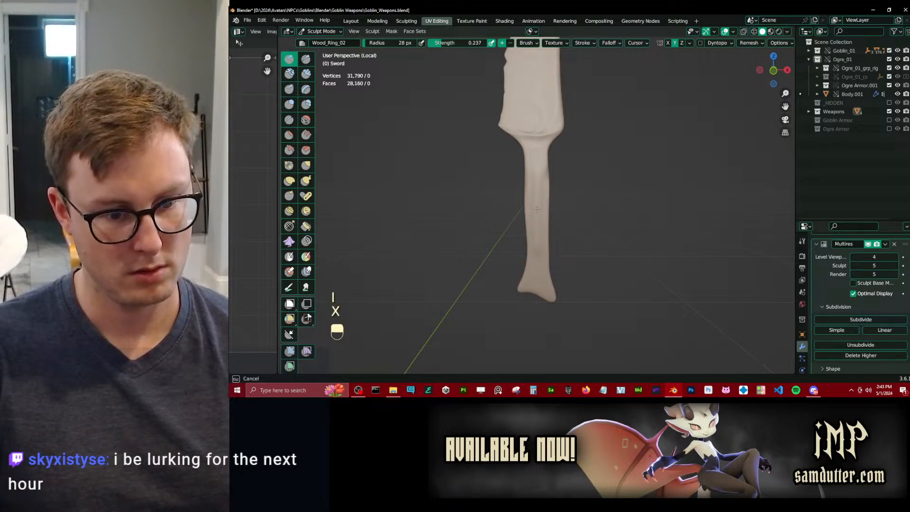
pyautogui.moveTo(531, 280); pyautogui.dragTo(540, 274, button='middle')
# Switch the Draw tool to the SculptDraw brush and sculpt lengthwise along the sword's handle.
pyautogui.press('n')
pyautogui.click(790, 77)
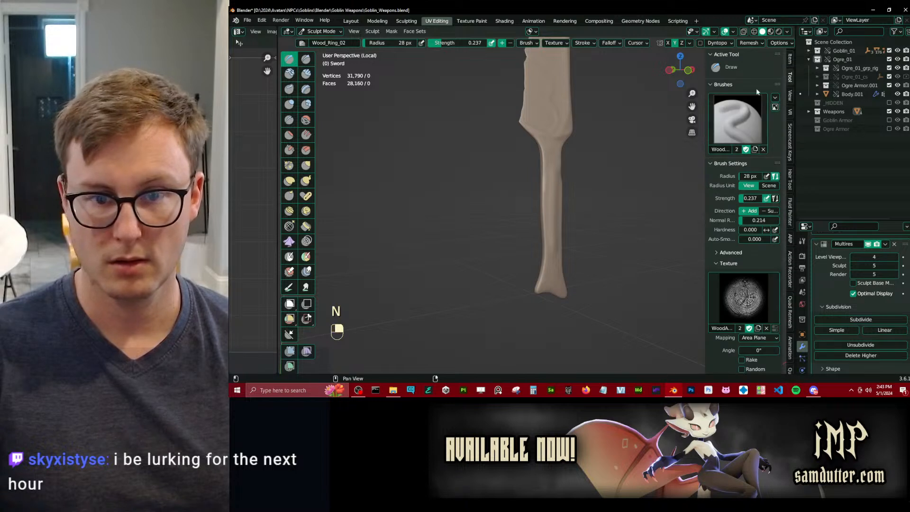
pyautogui.click(742, 124)
pyautogui.click(507, 169)
pyautogui.press('n')
pyautogui.moveTo(531, 246); pyautogui.dragTo(544, 281, button='middle')
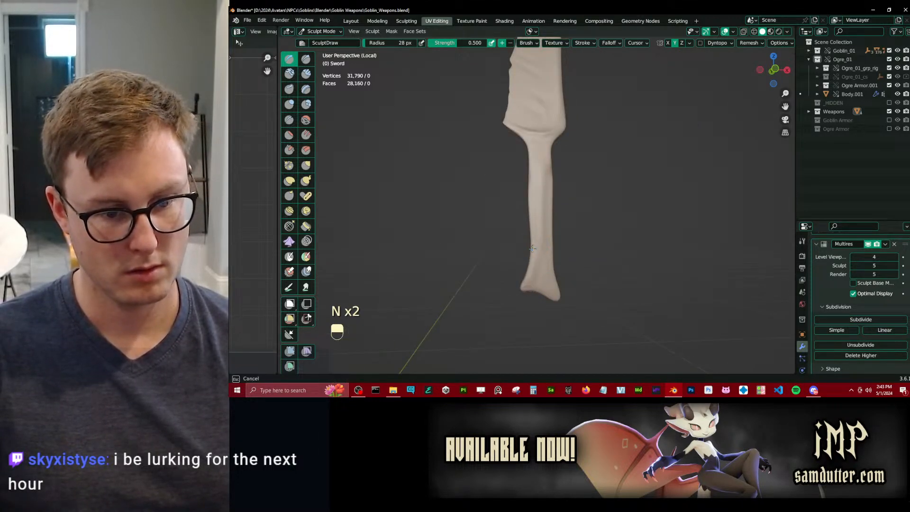
pyautogui.moveTo(536, 161)
pyautogui.mouseDown()
pyautogui.moveTo(538, 254)
pyautogui.moveTo(545, 256)
pyautogui.mouseUp()
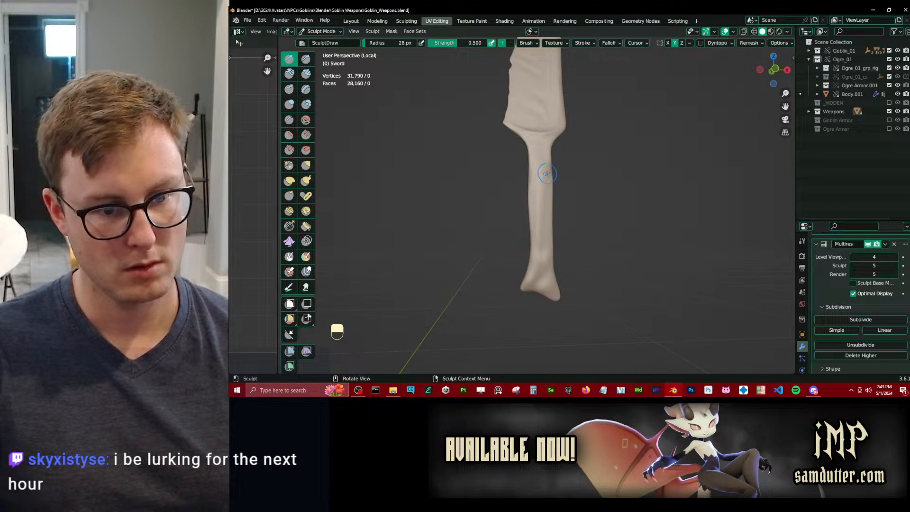
# Smooth the sculpted handle on its front and along its narrow side.
pyautogui.moveTo(543, 179)
pyautogui.keyDown('shift'); pyautogui.mouseDown()
pyautogui.moveTo(535, 175)
pyautogui.moveTo(539, 194)
pyautogui.mouseUp(); pyautogui.keyUp('shift')
pyautogui.moveTo(545, 200); pyautogui.dragTo(659, 209, button='middle')
pyautogui.keyDown('shift'); pyautogui.moveTo(602, 225); pyautogui.dragTo(610, 271, button='middle'); pyautogui.keyUp('shift')
pyautogui.moveTo(607, 266); pyautogui.dragTo(578, 263, button='middle')
pyautogui.moveTo(559, 224)
pyautogui.keyDown('shift'); pyautogui.mouseDown()
pyautogui.moveTo(550, 232)
pyautogui.moveTo(554, 217)
pyautogui.mouseUp(); pyautogui.keyUp('shift')
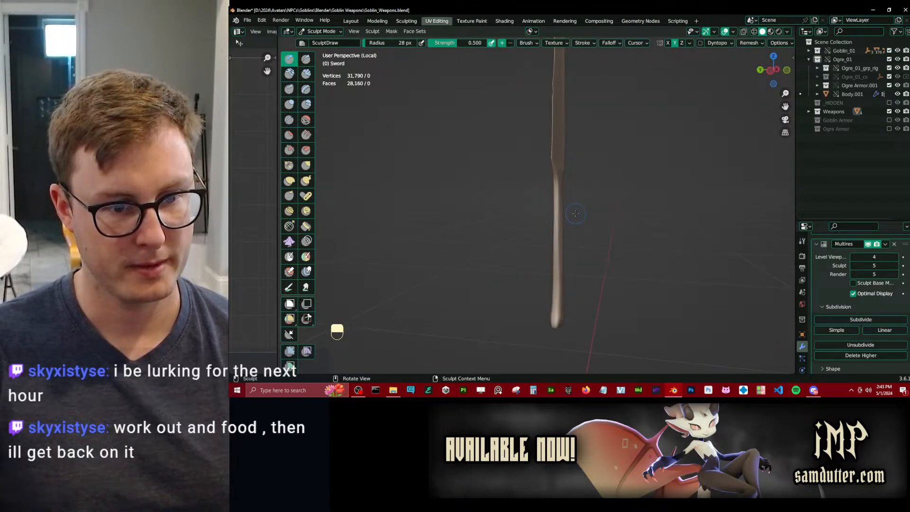
# Push the blade's cutting edge inward above the existing notch with the Elastic Deform brush.
pyautogui.moveTo(601, 190); pyautogui.dragTo(538, 182, button='middle')
pyautogui.keyDown('shift'); pyautogui.moveTo(544, 173); pyautogui.dragTo(548, 212, button='middle'); pyautogui.keyUp('shift')
pyautogui.scroll(3, 549, 203)
pyautogui.moveTo(549, 168); pyautogui.dragTo(554, 255, button='middle')
pyautogui.moveTo(548, 209)
pyautogui.mouseDown(button='middle')
pyautogui.moveTo(538, 196)
pyautogui.moveTo(536, 215)
pyautogui.moveTo(527, 209)
pyautogui.mouseUp(button='middle')
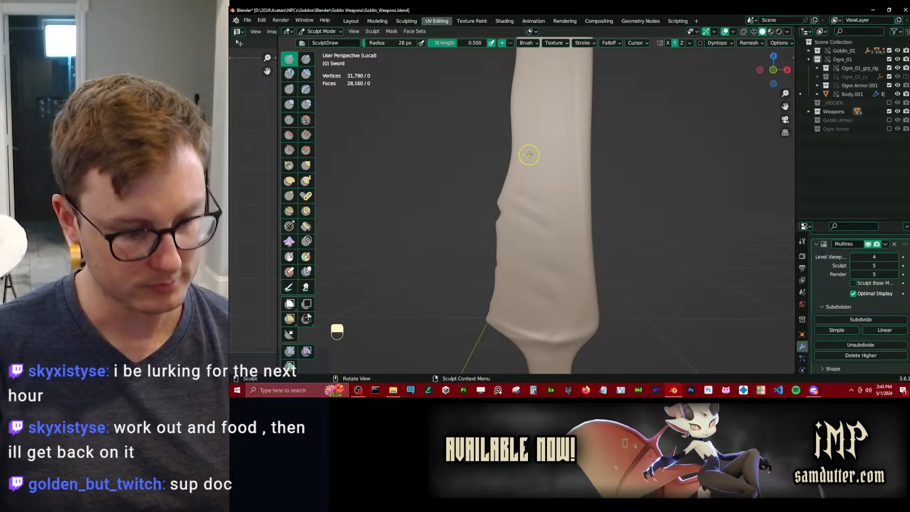
pyautogui.press('j')
pyautogui.moveTo(508, 153); pyautogui.dragTo(517, 152)
pyautogui.keyDown('shift'); pyautogui.moveTo(518, 151); pyautogui.dragTo(533, 183, button='middle'); pyautogui.keyUp('shift')
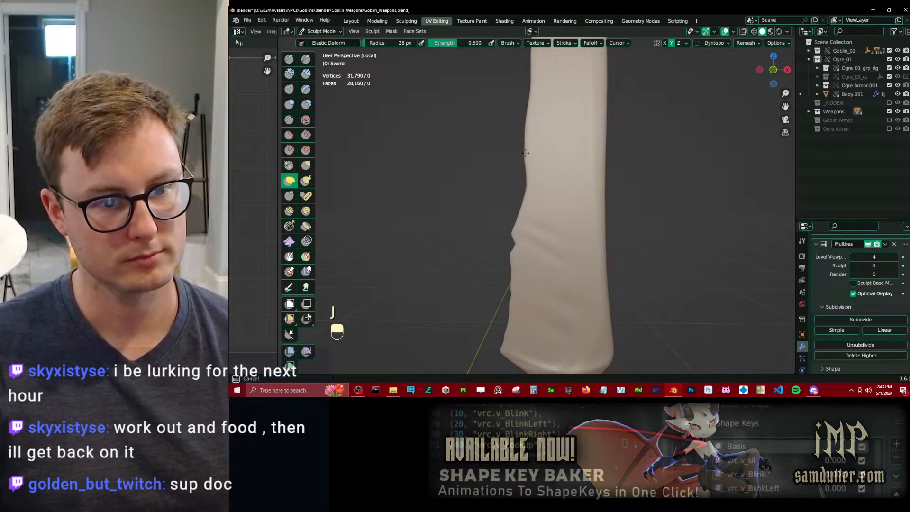
pyautogui.keyDown('shift'); pyautogui.moveTo(532, 146); pyautogui.dragTo(540, 195, button='middle'); pyautogui.keyUp('shift')
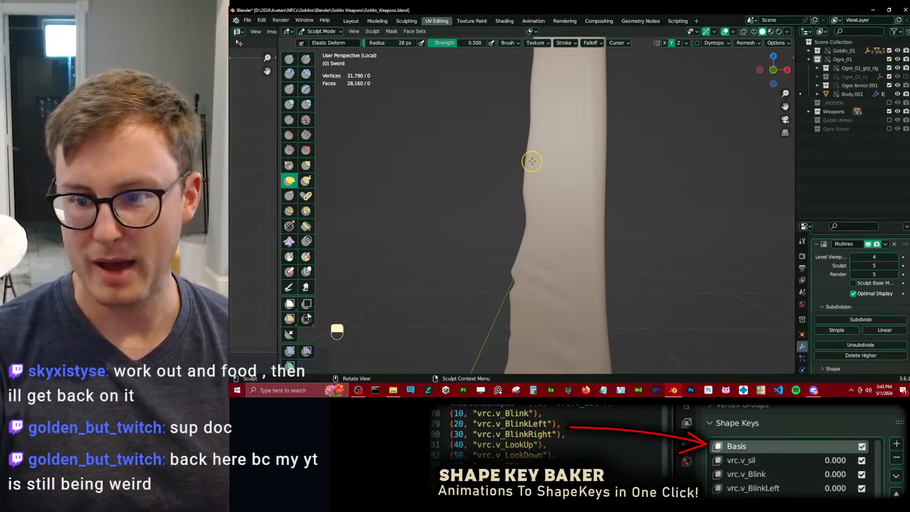
# Shape more irregular notches along the cutting edge up to the tip with Elastic Deform in front view.
pyautogui.press('KP_1')
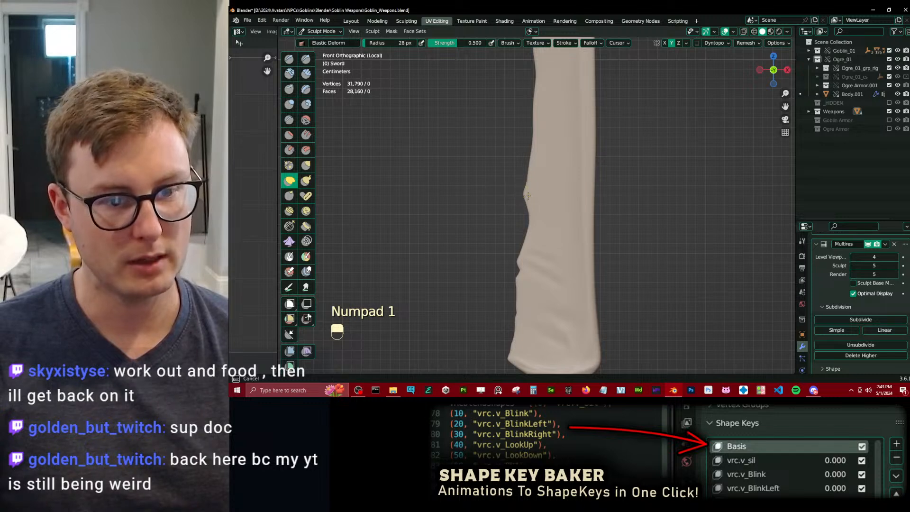
pyautogui.moveTo(523, 180); pyautogui.dragTo(527, 180)
pyautogui.keyDown('shift'); pyautogui.moveTo(529, 179); pyautogui.dragTo(527, 244, button='middle'); pyautogui.keyUp('shift')
pyautogui.keyDown('ctrl'); pyautogui.moveTo(528, 244); pyautogui.dragTo(528, 248, button='middle'); pyautogui.keyUp('ctrl')
pyautogui.keyDown('shift'); pyautogui.moveTo(528, 209); pyautogui.dragTo(528, 275, button='middle'); pyautogui.keyUp('shift')
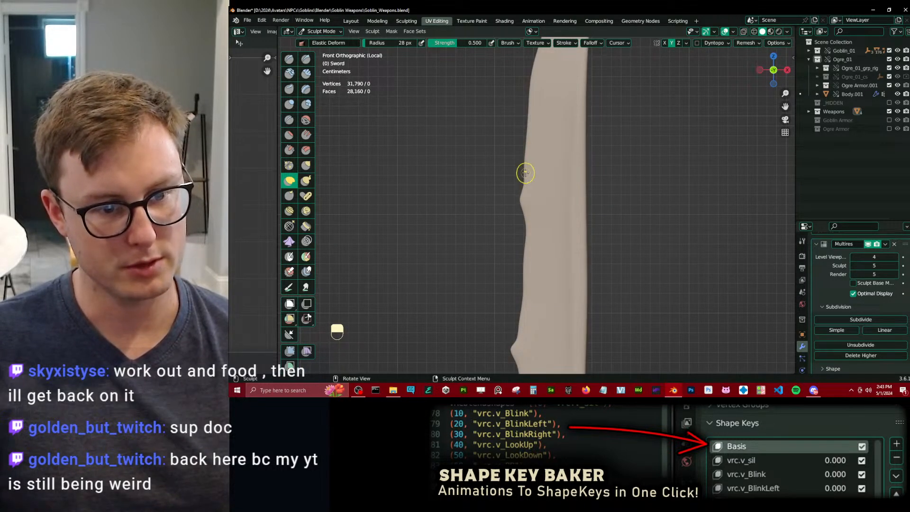
pyautogui.keyDown('shift'); pyautogui.moveTo(525, 154); pyautogui.dragTo(534, 185, button='middle'); pyautogui.keyUp('shift')
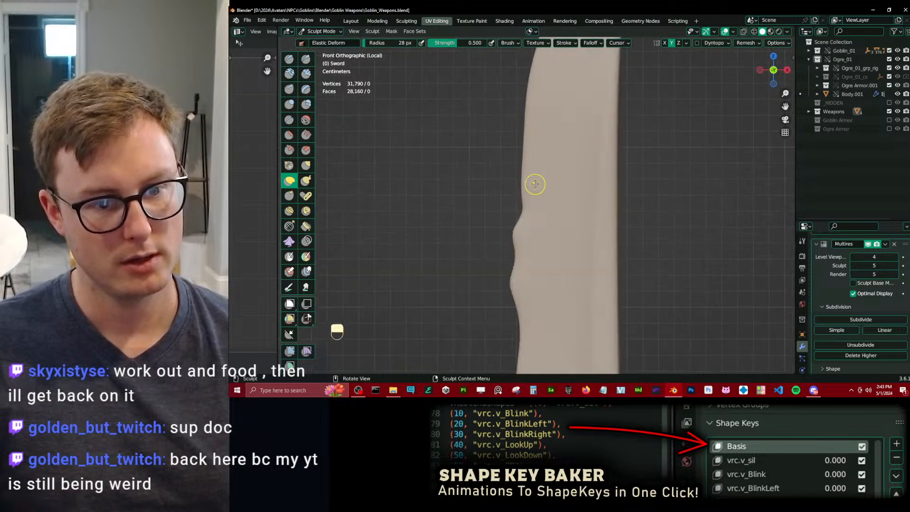
pyautogui.keyDown('shift'); pyautogui.moveTo(533, 149); pyautogui.dragTo(548, 185, button='middle'); pyautogui.keyUp('shift')
pyautogui.scroll(-2, 528, 144)
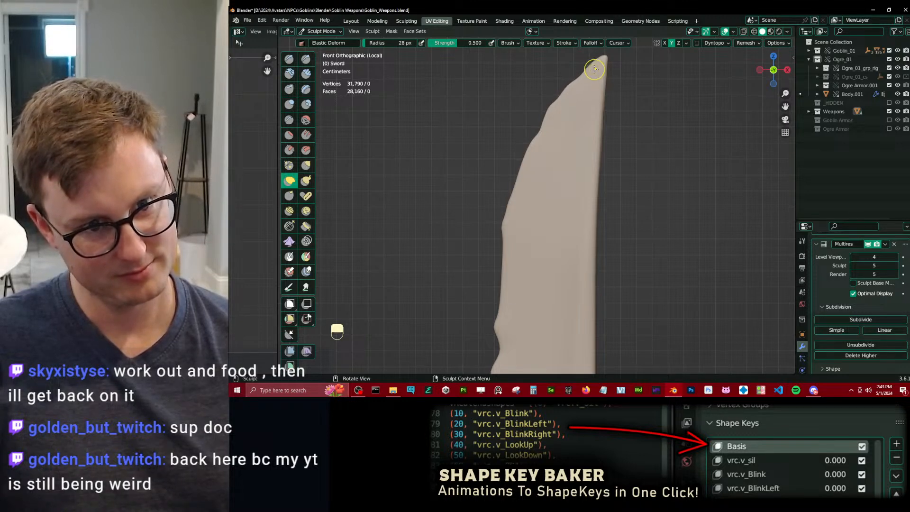
pyautogui.moveTo(594, 69)
pyautogui.keyDown('ctrl'); pyautogui.mouseDown(button='middle')
pyautogui.moveTo(609, 118)
pyautogui.moveTo(588, 135)
pyautogui.moveTo(559, 251)
pyautogui.moveTo(544, 185)
pyautogui.moveTo(558, 161)
pyautogui.moveTo(638, 208)
pyautogui.moveTo(703, 206)
pyautogui.moveTo(504, 191)
pyautogui.moveTo(614, 203)
pyautogui.moveTo(539, 209)
pyautogui.mouseUp(button='middle'); pyautogui.keyUp('ctrl')
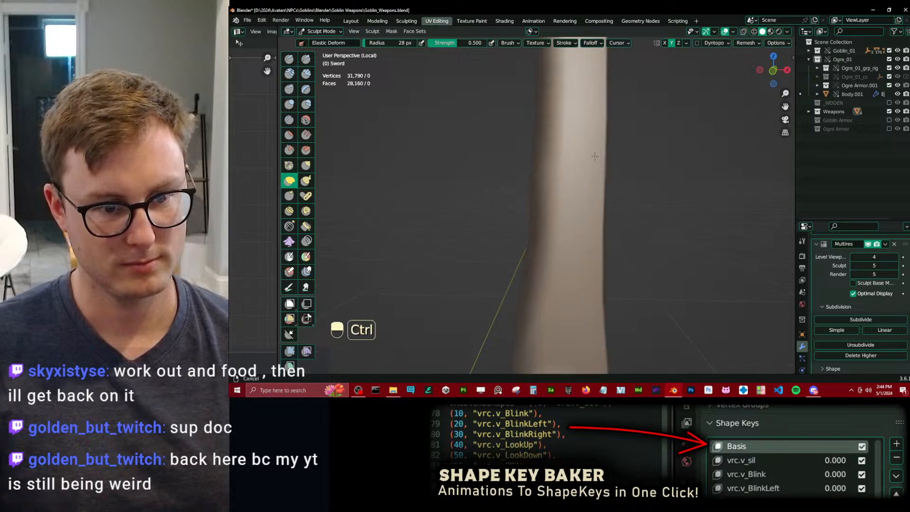
# Carve dents into the blade beside its edge notches with inverted SculptDraw strokes, undoing the unwanted first ones.
pyautogui.press('d')
pyautogui.press('x')
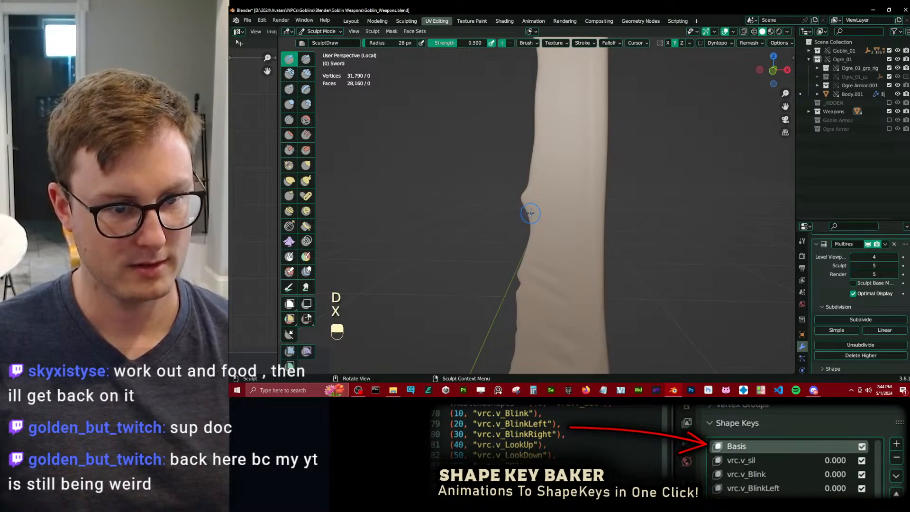
pyautogui.hotkey('ctrl', 'z')
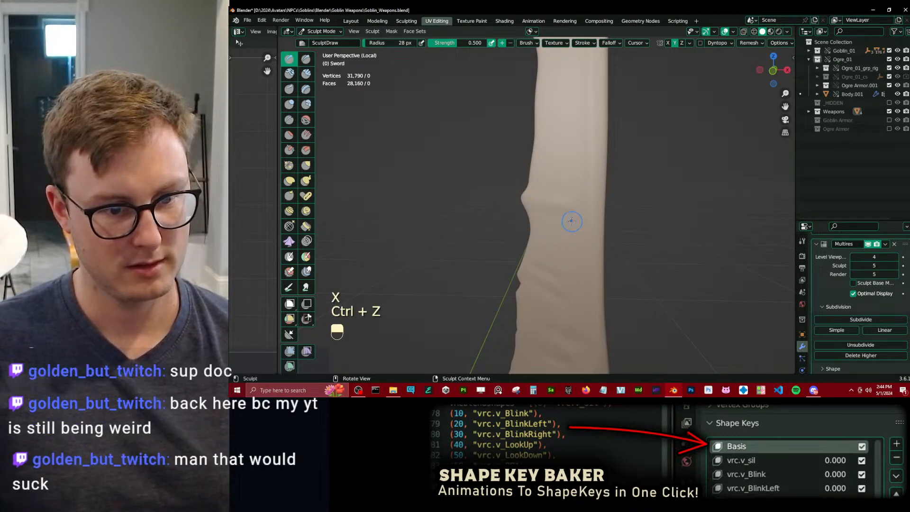
pyautogui.hotkey('ctrl', 'z')
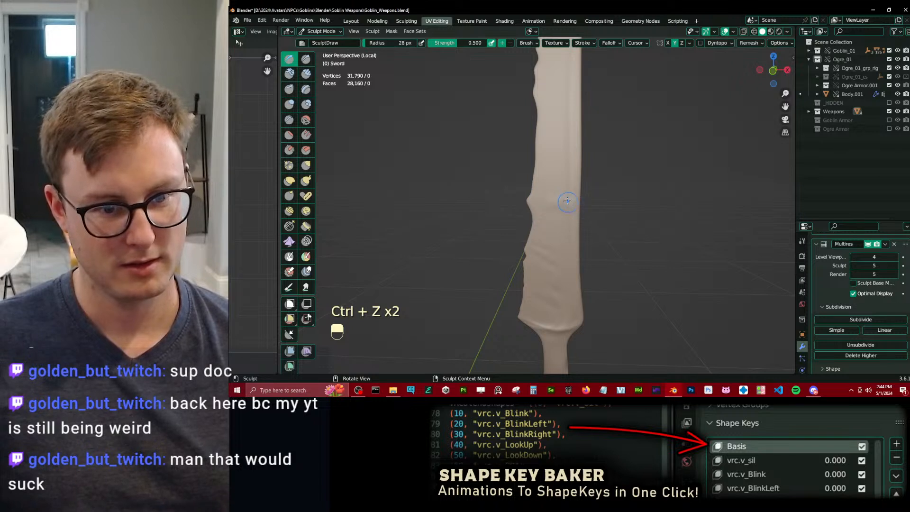
pyautogui.press('shift')
pyautogui.keyDown('shift'); pyautogui.moveTo(567, 135); pyautogui.dragTo(558, 188, button='middle'); pyautogui.keyUp('shift')
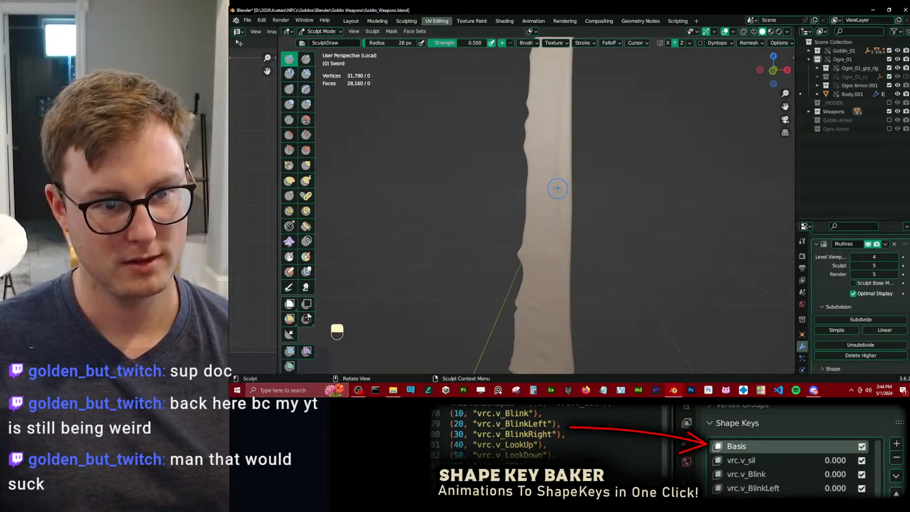
pyautogui.keyDown('ctrl'); pyautogui.moveTo(532, 160); pyautogui.dragTo(531, 163); pyautogui.keyUp('ctrl')
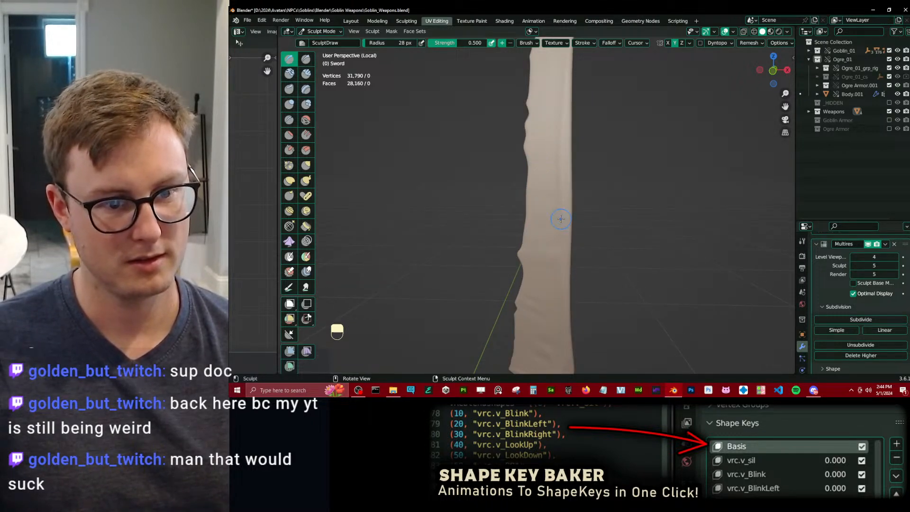
pyautogui.keyDown('shift'); pyautogui.moveTo(550, 127); pyautogui.dragTo(530, 178, button='middle'); pyautogui.keyUp('shift')
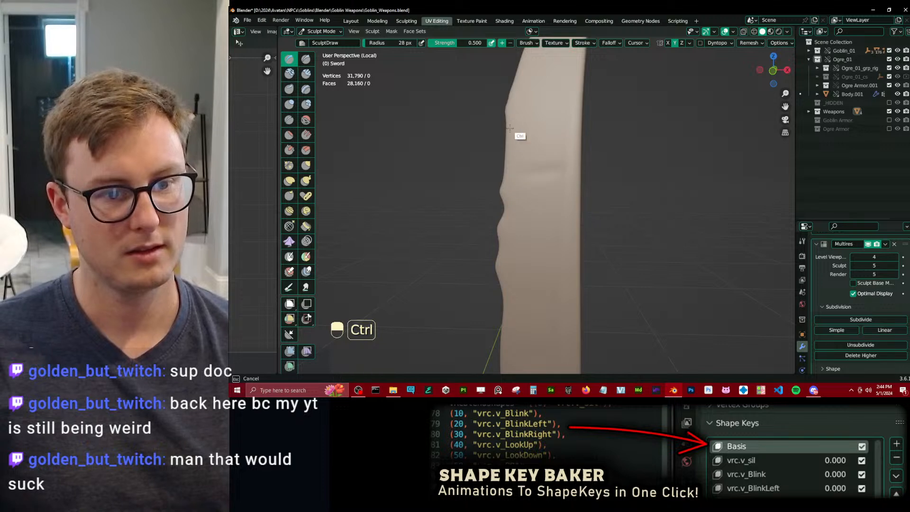
pyautogui.keyDown('ctrl'); pyautogui.moveTo(509, 128); pyautogui.dragTo(510, 130); pyautogui.keyUp('ctrl')
pyautogui.keyDown('ctrl'); pyautogui.moveTo(540, 134); pyautogui.dragTo(550, 169, button='middle'); pyautogui.keyUp('ctrl')
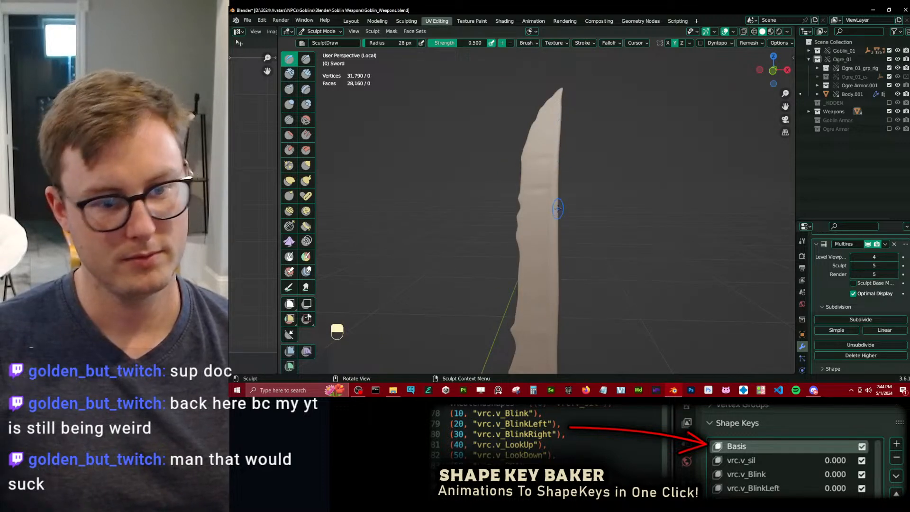
# Subdivide the sword's Multires modifier to sculpt level 6.
pyautogui.scroll(2, 534, 231)
pyautogui.keyDown('shift'); pyautogui.moveTo(520, 274); pyautogui.dragTo(522, 207, button='middle'); pyautogui.keyUp('shift')
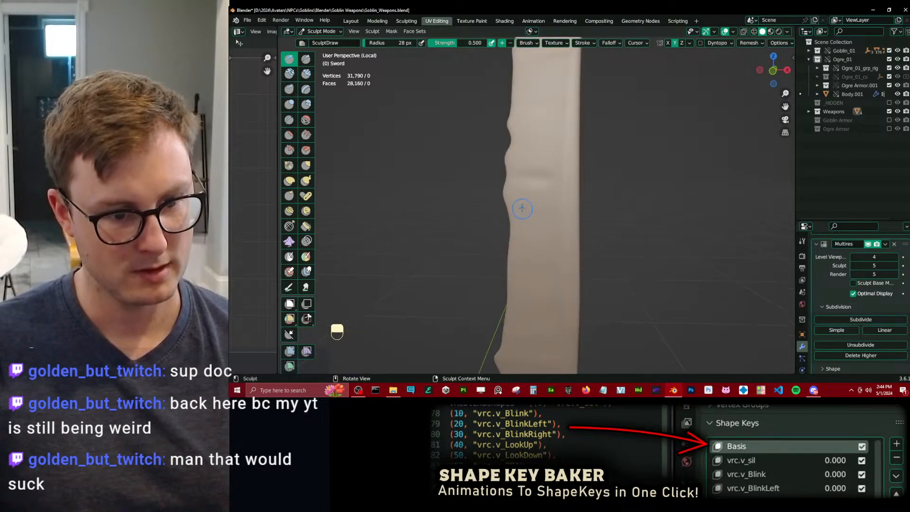
pyautogui.scroll(-6, 552, 185)
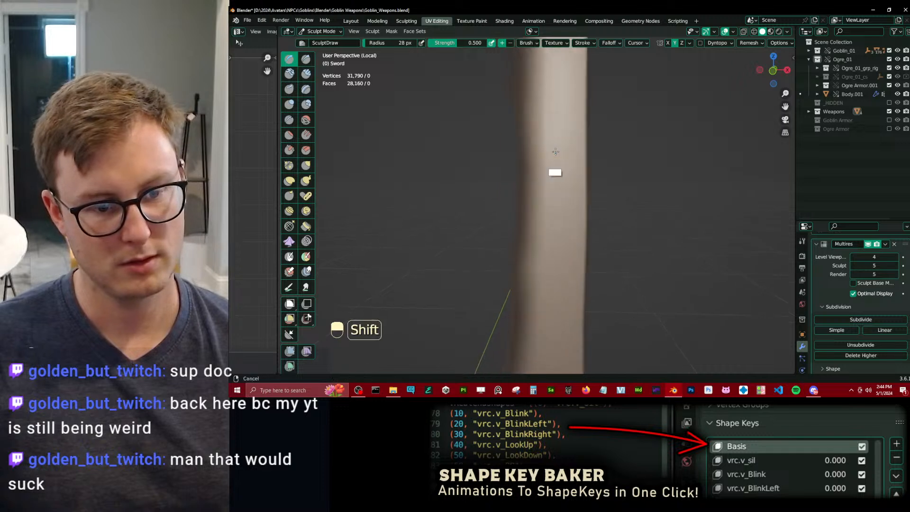
pyautogui.keyDown('shift'); pyautogui.moveTo(556, 272); pyautogui.dragTo(536, 161, button='middle'); pyautogui.keyUp('shift')
pyautogui.scroll(5, 526, 165)
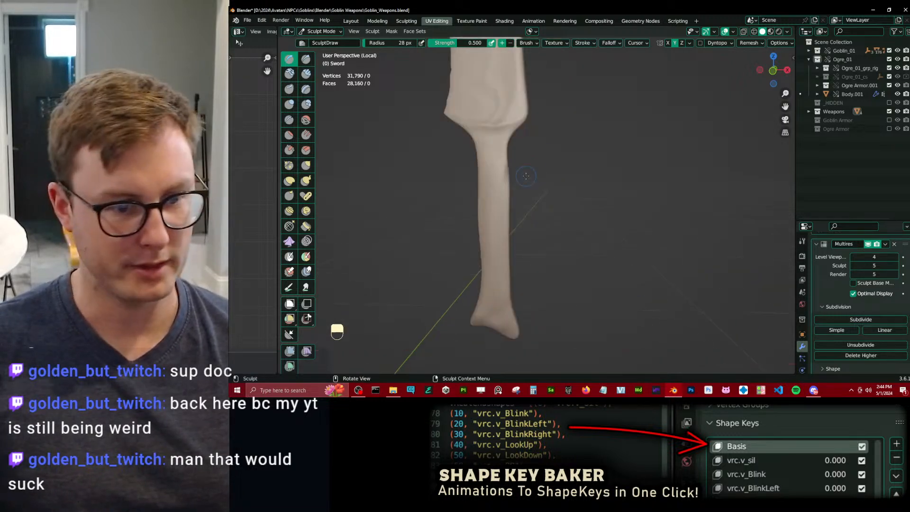
pyautogui.moveTo(489, 187); pyautogui.dragTo(551, 216, button='middle')
pyautogui.click(856, 320)
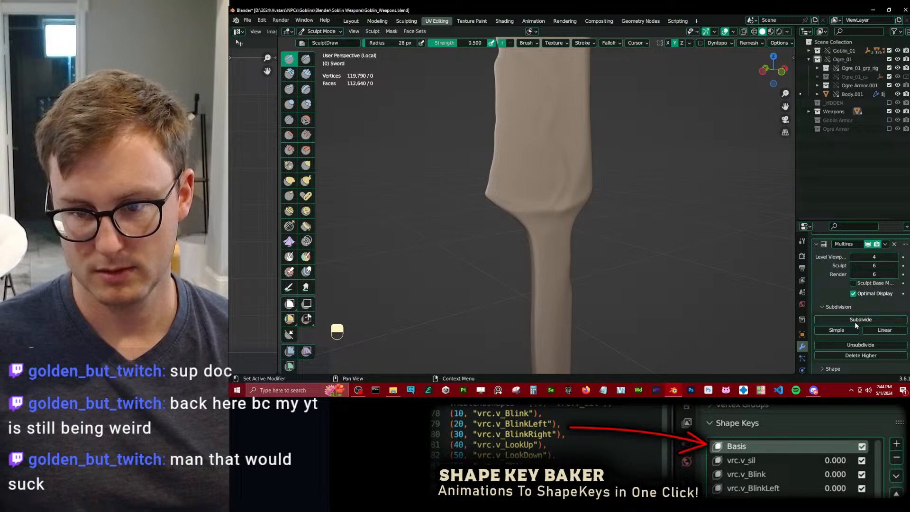
# Try a Draw Sharp stroke on the lower blade and undo it.
pyautogui.moveTo(522, 145)
pyautogui.keyDown('shift'); pyautogui.mouseDown(button='middle')
pyautogui.moveTo(551, 171)
pyautogui.moveTo(520, 189)
pyautogui.mouseUp(button='middle'); pyautogui.keyUp('shift')
pyautogui.press('d')
pyautogui.hotkey('ctrl', 'z')
pyautogui.keyDown('shift'); pyautogui.moveTo(520, 190); pyautogui.dragTo(536, 232); pyautogui.keyUp('shift')
pyautogui.moveTo(536, 232); pyautogui.dragTo(604, 209, button='middle')
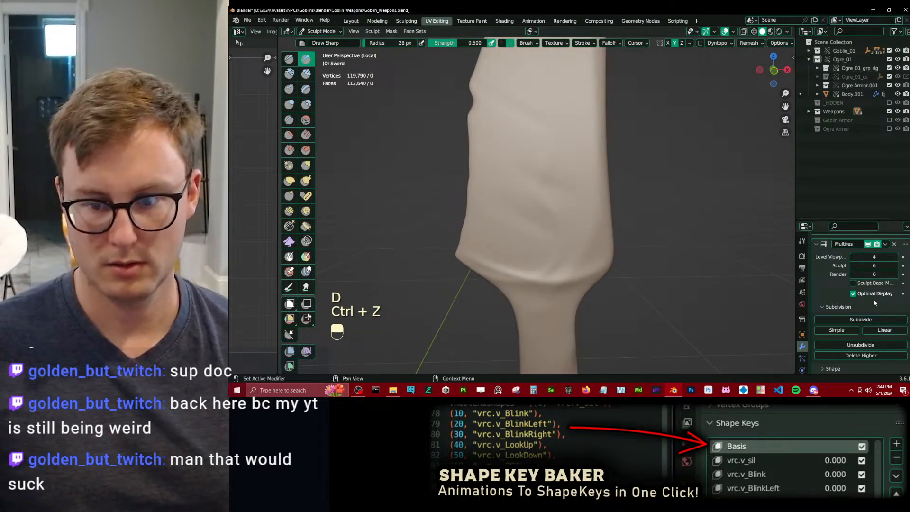
# Subdivide the Multires modifier to sculpt level 7 and push another notch into the lower blade's edge with Elastic Deform.
pyautogui.click(874, 321)
pyautogui.press('d')
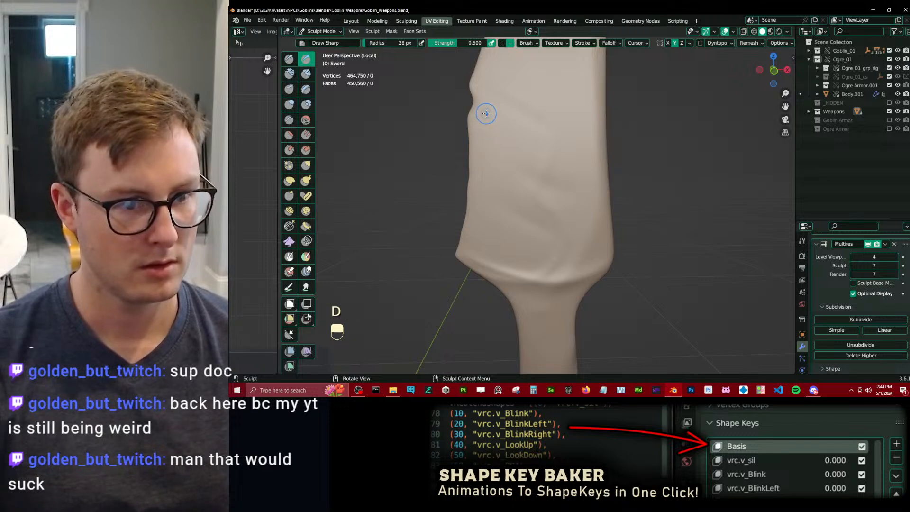
pyautogui.press('j')
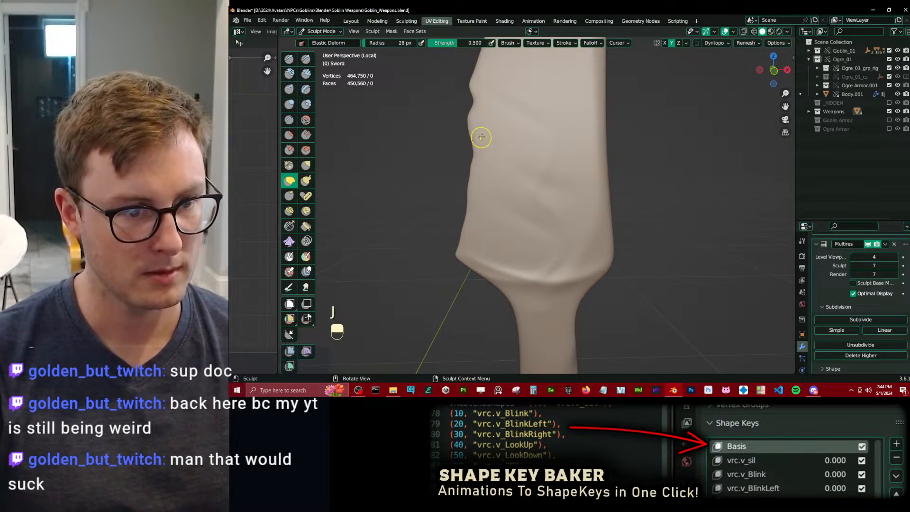
# Carve fine creases from the notched edge across the lower blade with the Draw Sharp brush.
pyautogui.press('d')
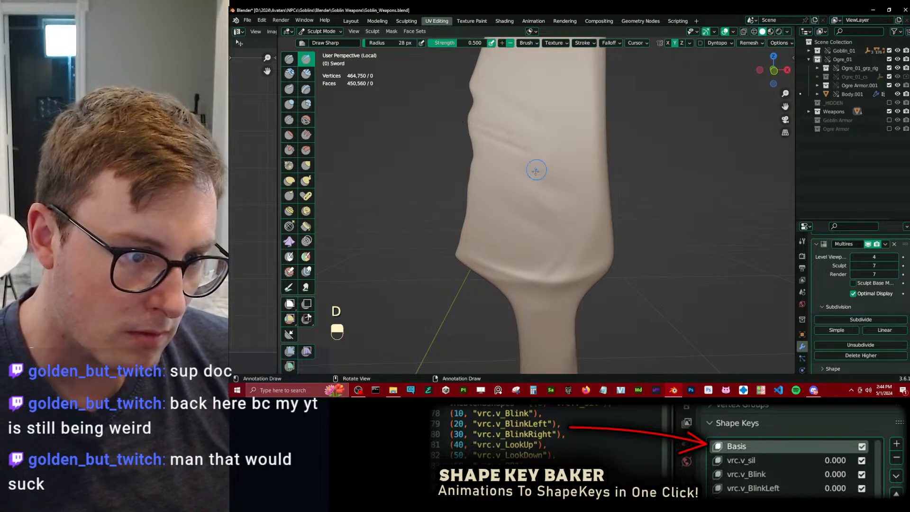
pyautogui.moveTo(479, 143)
pyautogui.mouseDown()
pyautogui.moveTo(521, 159)
pyautogui.moveTo(495, 174)
pyautogui.mouseUp()
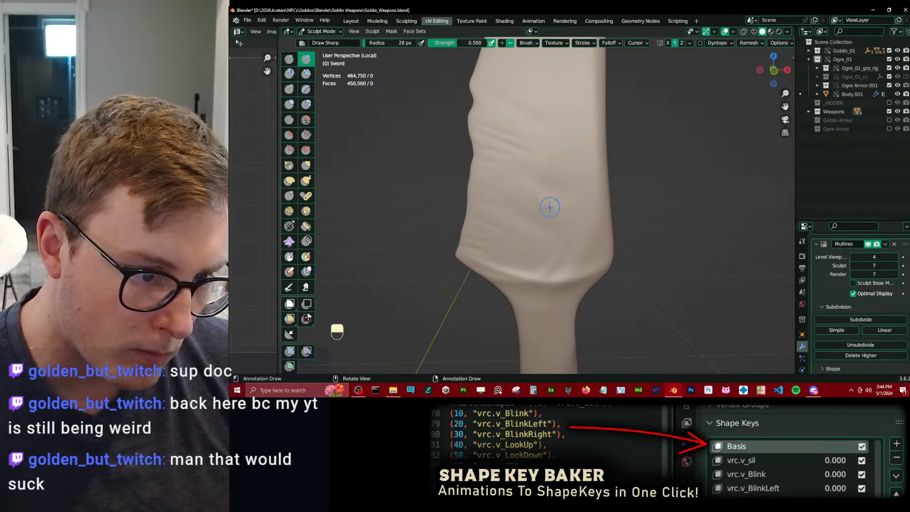
pyautogui.press('shift')
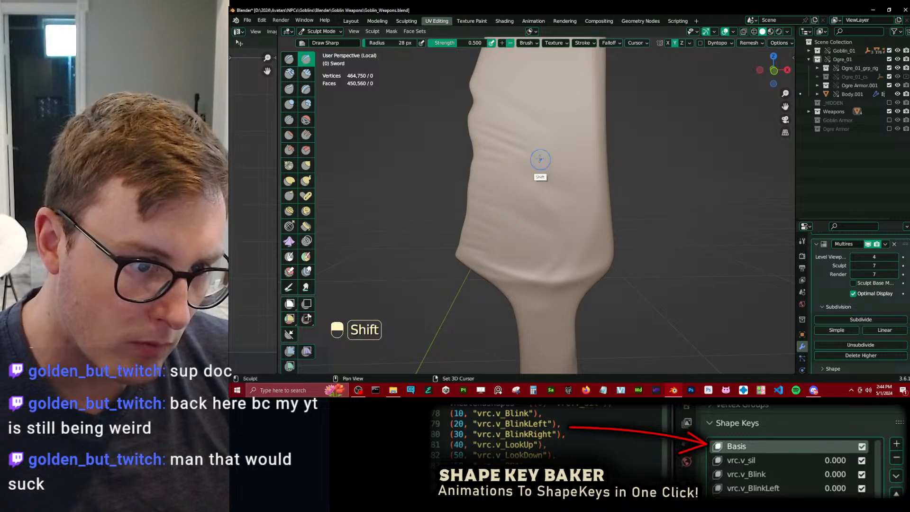
pyautogui.scroll(-5, 555, 182)
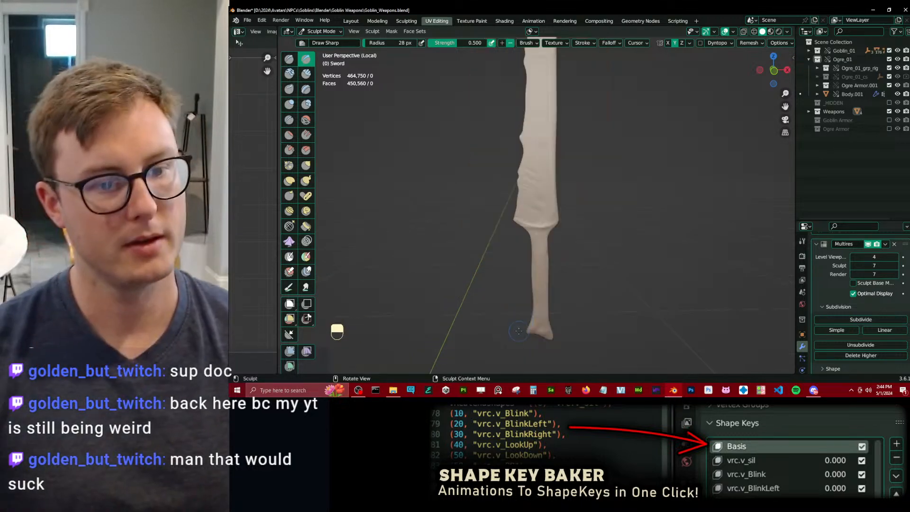
# Switch to Firefox and search Google Images for "hand made iron sword".
pyautogui.scroll(4, 577, 180)
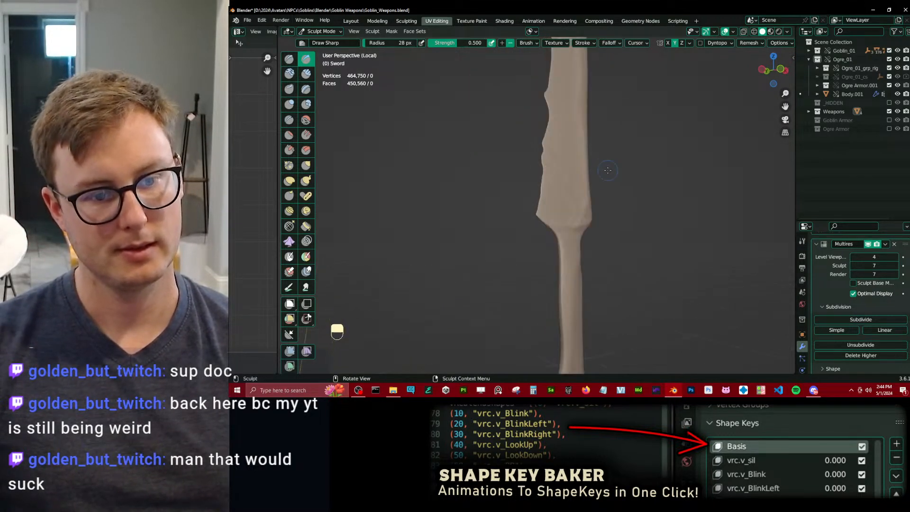
pyautogui.click(586, 389)
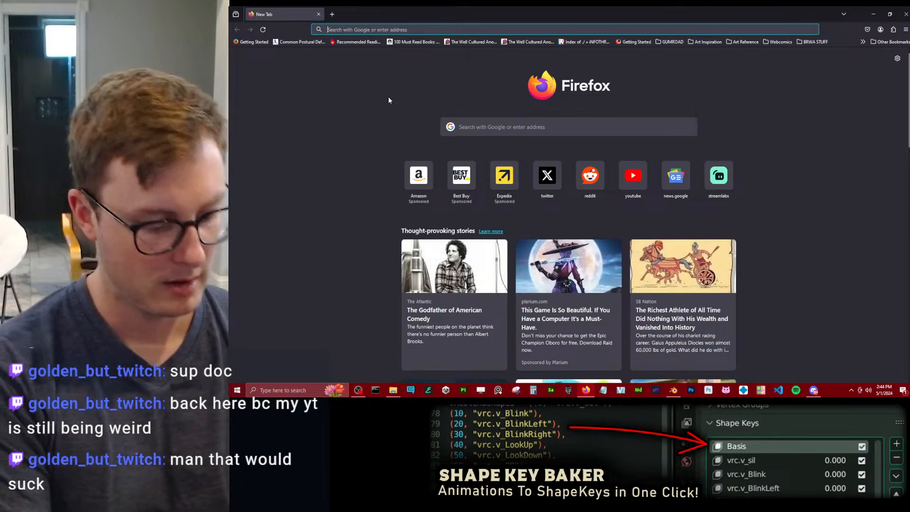
pyautogui.write('hand made iron sword')
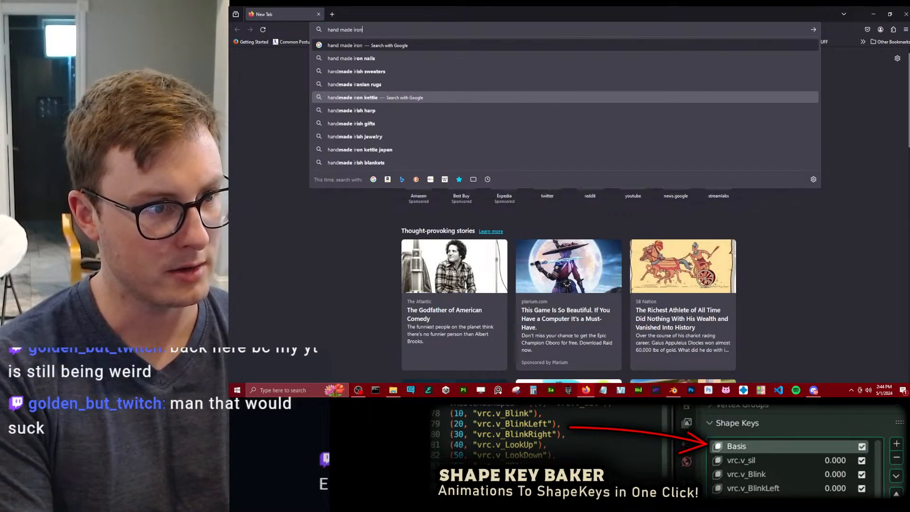
pyautogui.press('Return')
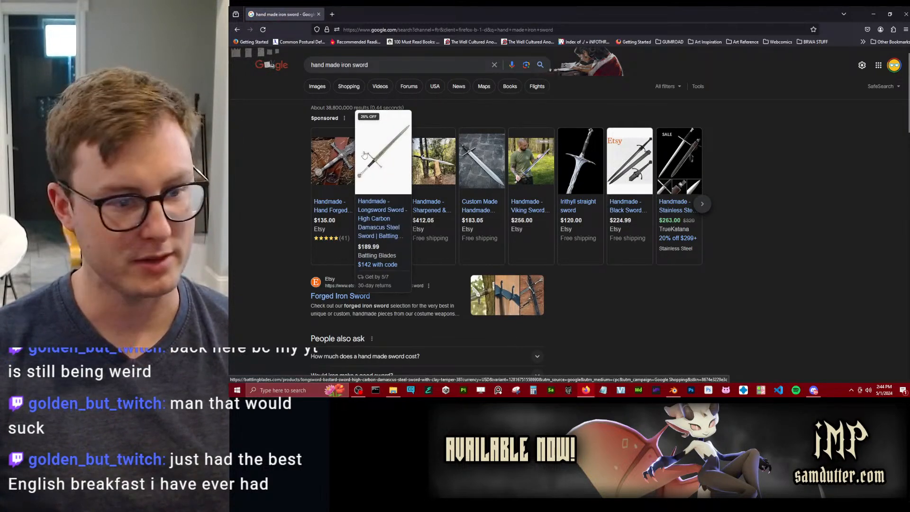
pyautogui.click(317, 87)
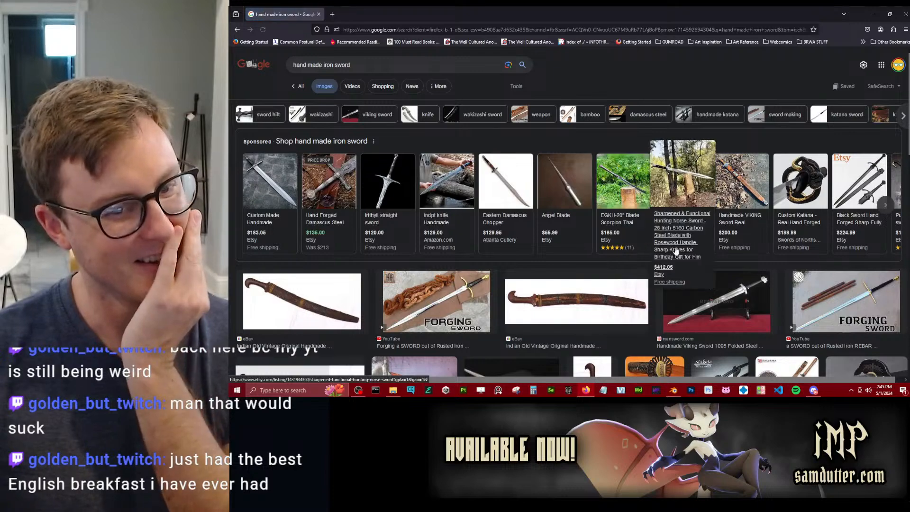
# Browse the image results and the previewed Indian vintage iron sword's related pictures for worn-blade references.
pyautogui.scroll(-5, 742, 125)
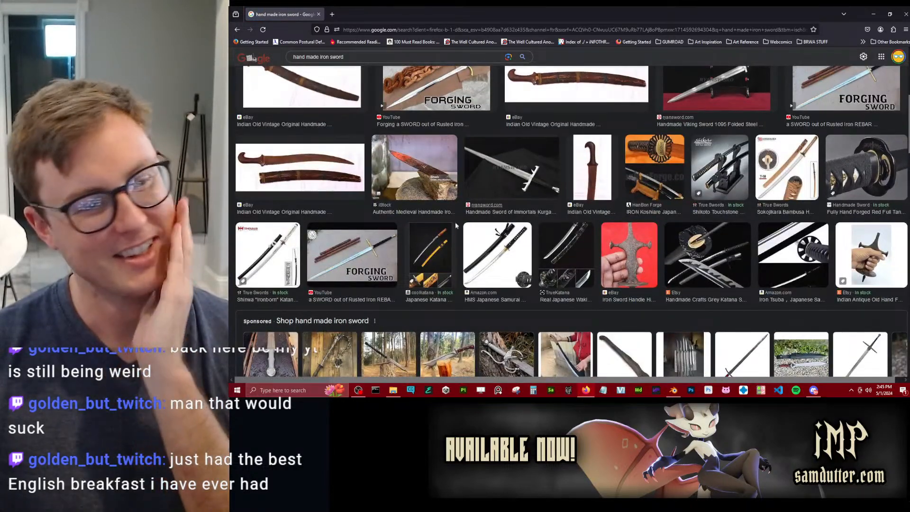
pyautogui.click(266, 174)
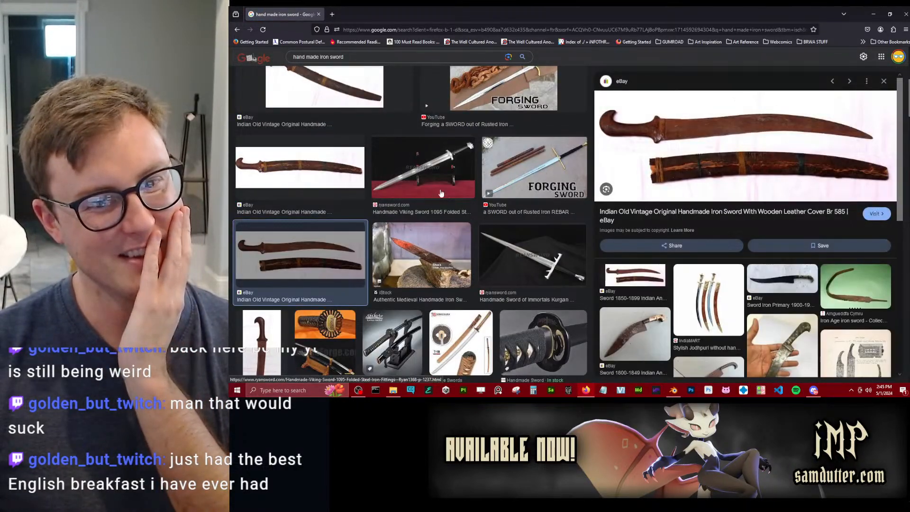
pyautogui.scroll(-5, 451, 191)
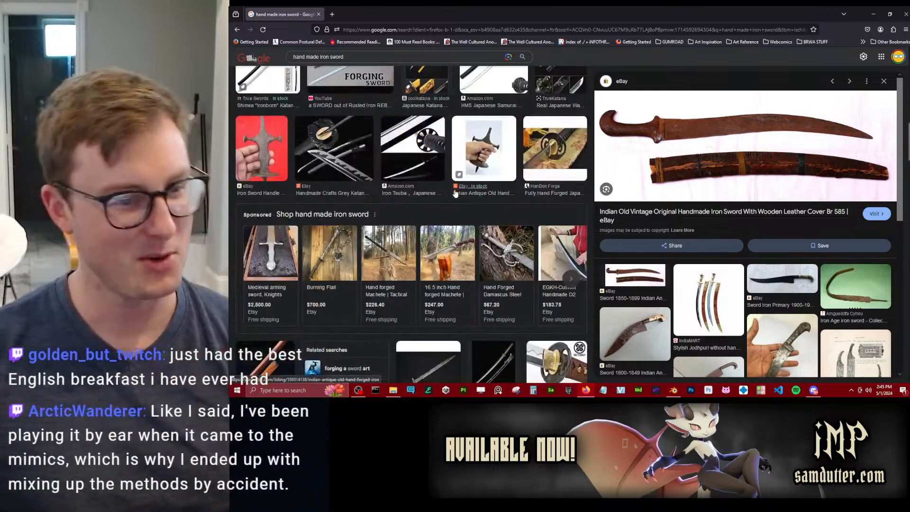
pyautogui.scroll(-6, 453, 205)
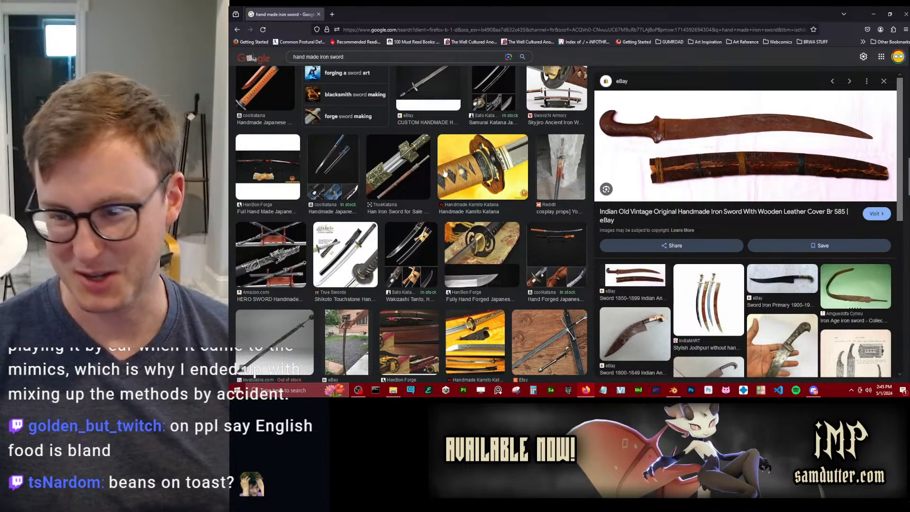
pyautogui.scroll(-3, 450, 180)
pyautogui.scroll(-5, 416, 209)
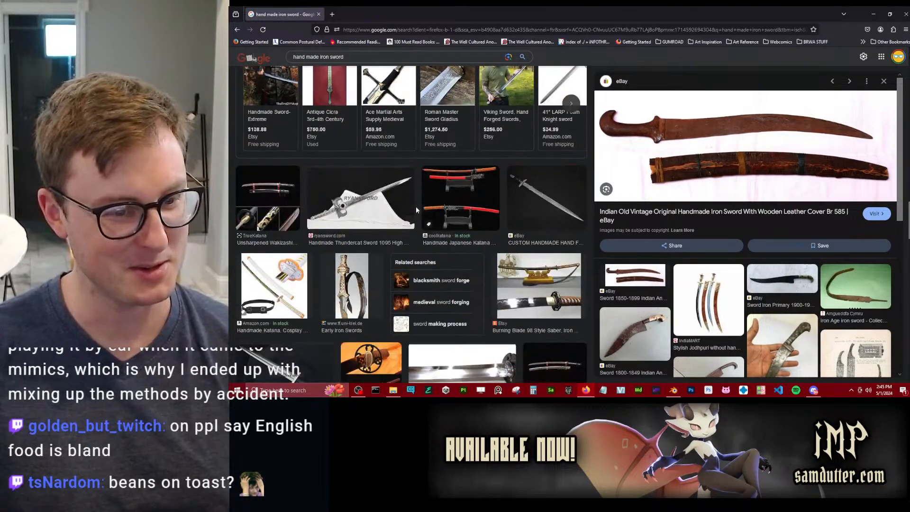
pyautogui.scroll(-3, 415, 210)
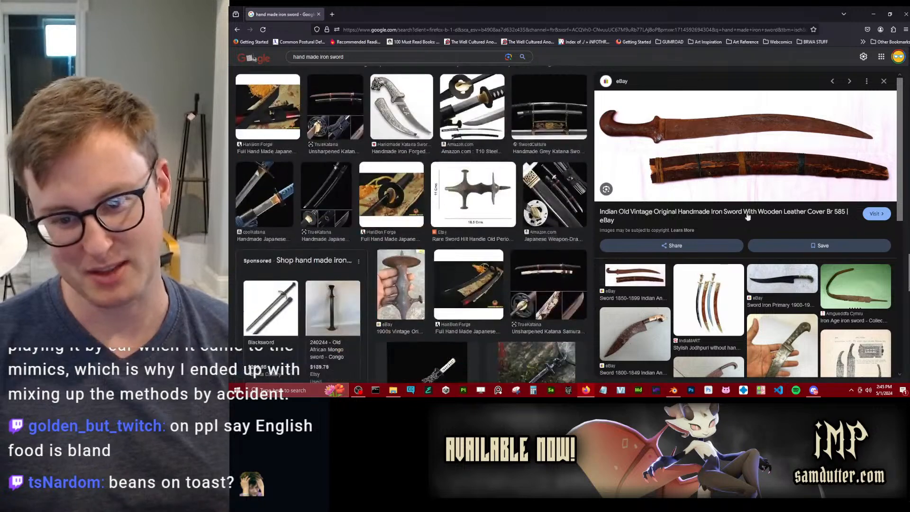
pyautogui.scroll(-5, 761, 220)
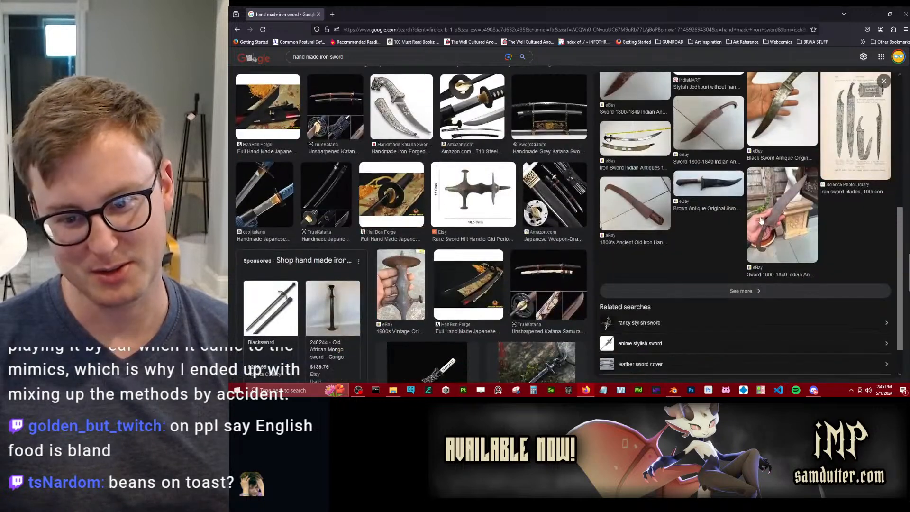
# Preview the black antique Indian swords, view the hand-held one's image in a separate tab, and close that tab.
pyautogui.click(800, 116)
pyautogui.rightClick(757, 141)
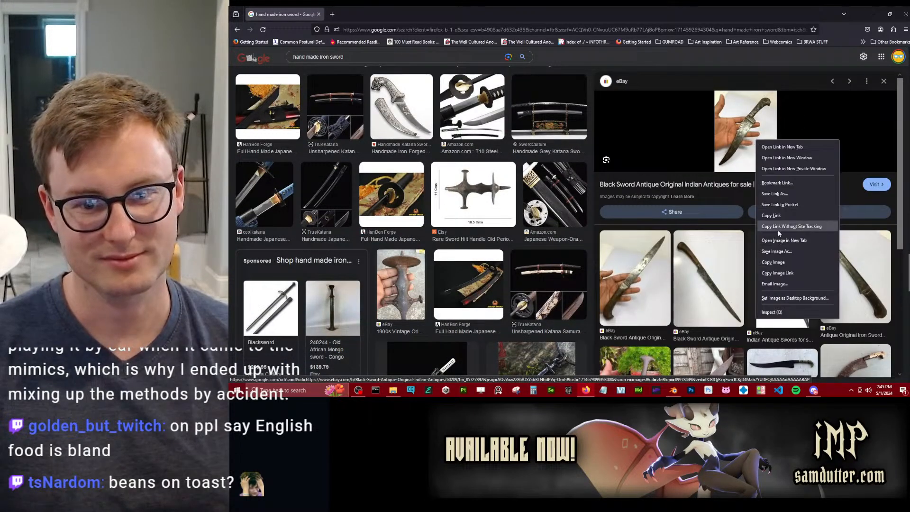
pyautogui.click(783, 240)
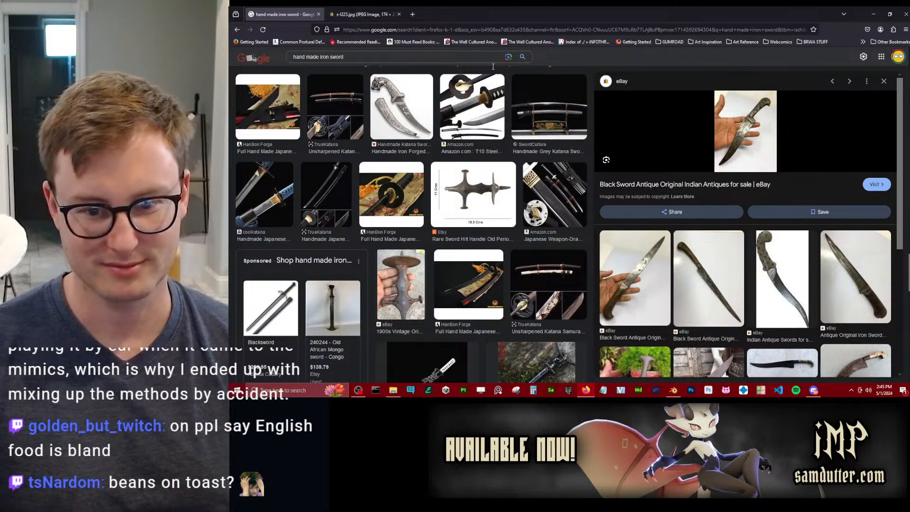
pyautogui.click(693, 278)
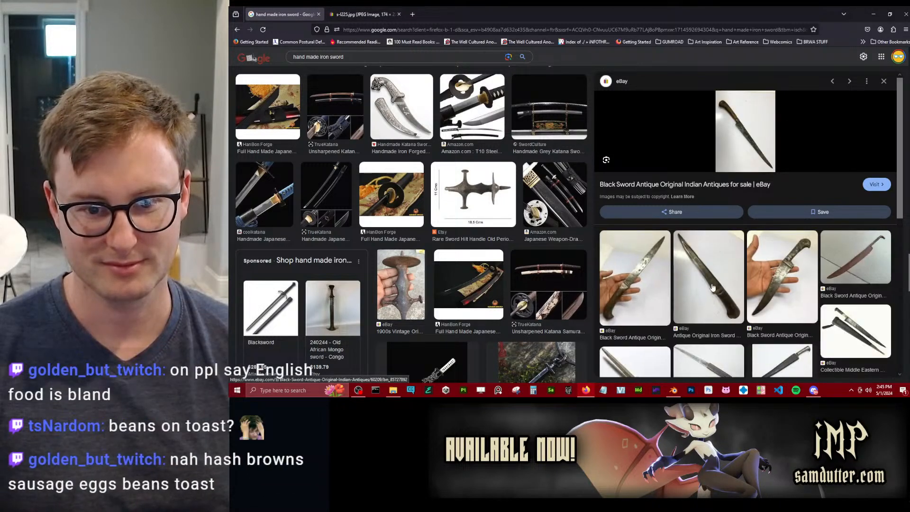
pyautogui.scroll(-5, 445, 210)
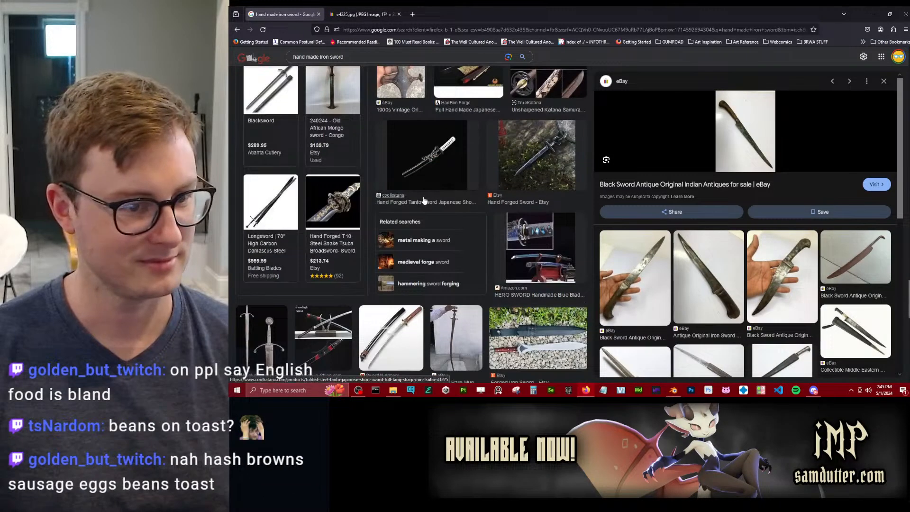
pyautogui.scroll(10, 423, 200)
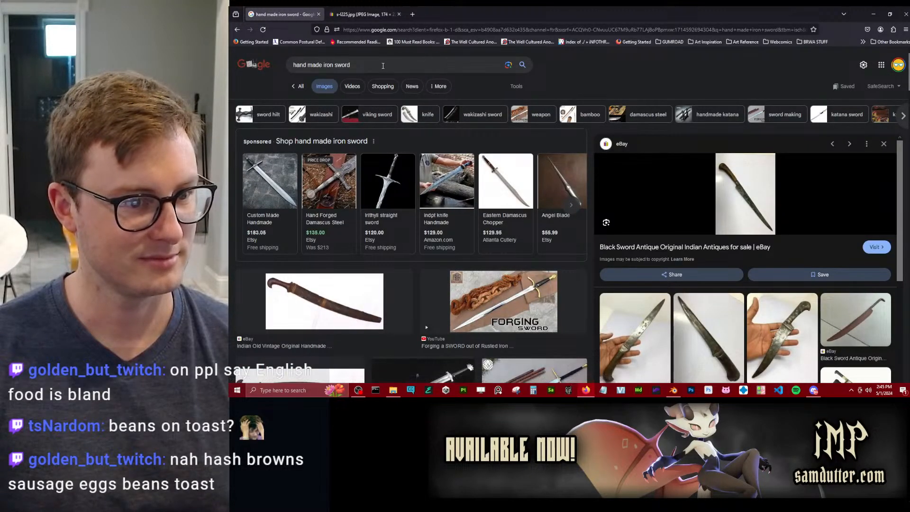
pyautogui.click(350, 12)
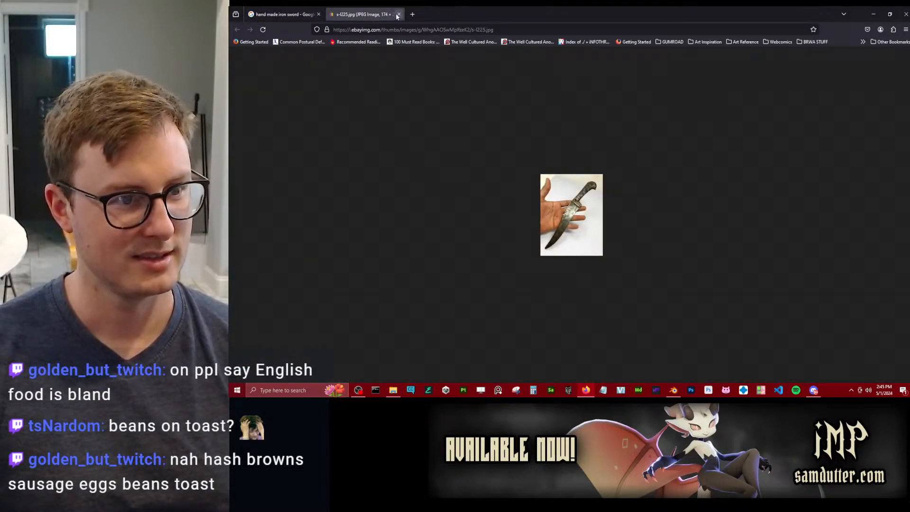
pyautogui.click(398, 15)
# Replace the image search with "rougly made sword".
pyautogui.click(359, 66)
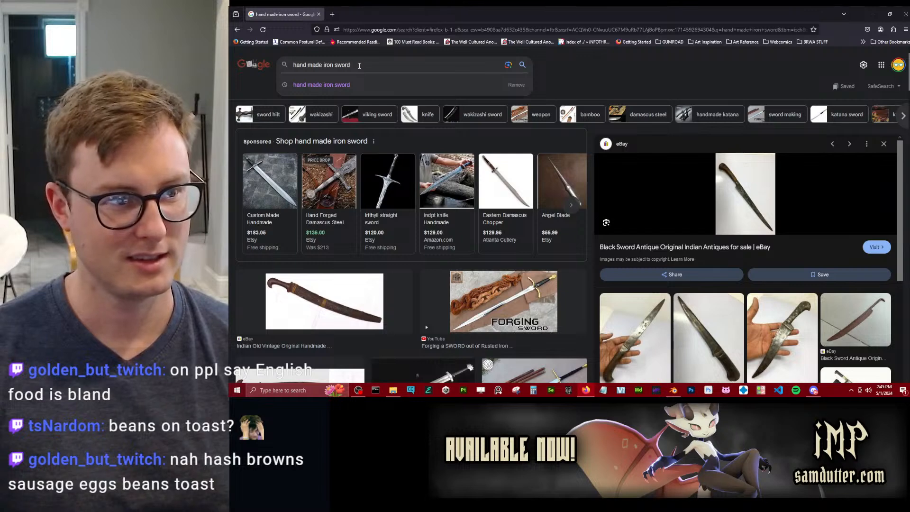
pyautogui.press('BackSpace')
pyautogui.press('BackSpace')
pyautogui.press('BackSpace')
pyautogui.press('BackSpace')
pyautogui.press('BackSpace')
pyautogui.press('BackSpace')
pyautogui.press('BackSpace')
pyautogui.press('BackSpace')
pyautogui.press('BackSpace')
pyautogui.press('BackSpace')
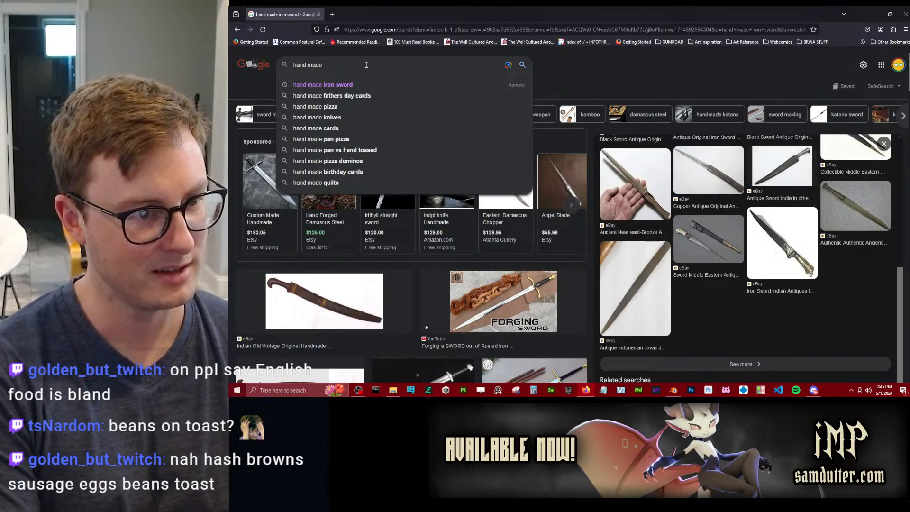
pyautogui.press('BackSpace')
pyautogui.press('BackSpace')
pyautogui.press('BackSpace')
pyautogui.press('BackSpace')
pyautogui.press('BackSpace')
pyautogui.press('BackSpace')
pyautogui.press('BackSpace')
pyautogui.press('BackSpace')
pyautogui.press('BackSpace')
pyautogui.press('BackSpace')
pyautogui.write('ro')
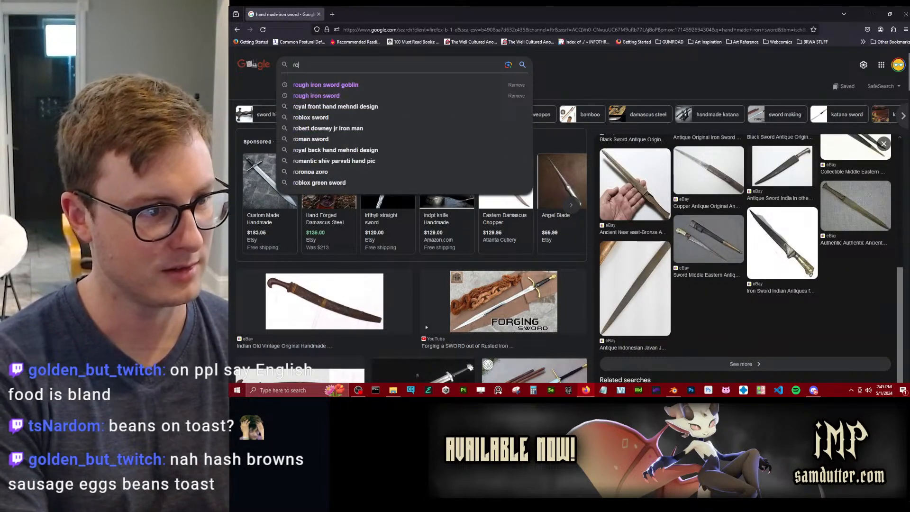
pyautogui.write('ugly made sw')
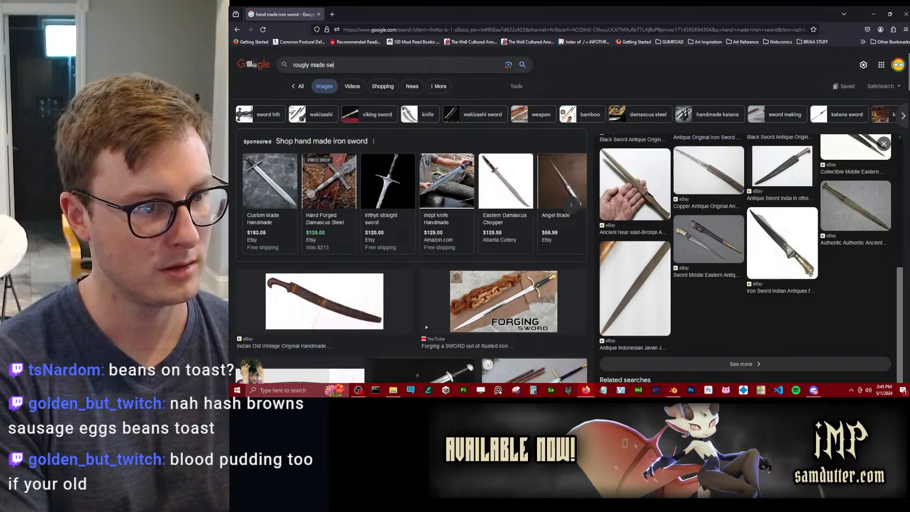
pyautogui.write('ord')
pyautogui.press('Return')
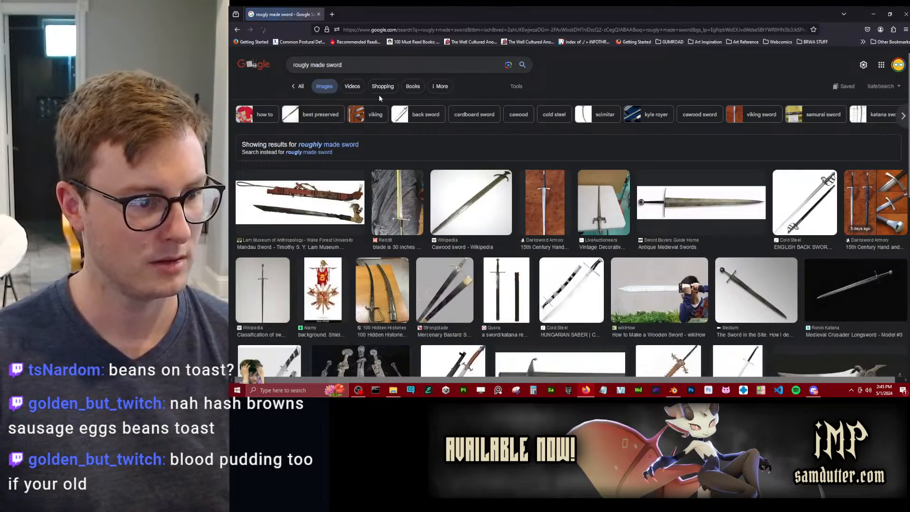
# Examine the Mandau sword, Cawood sword and excavated Roman swords as references for pitted, worn blade surfaces.
pyautogui.click(264, 213)
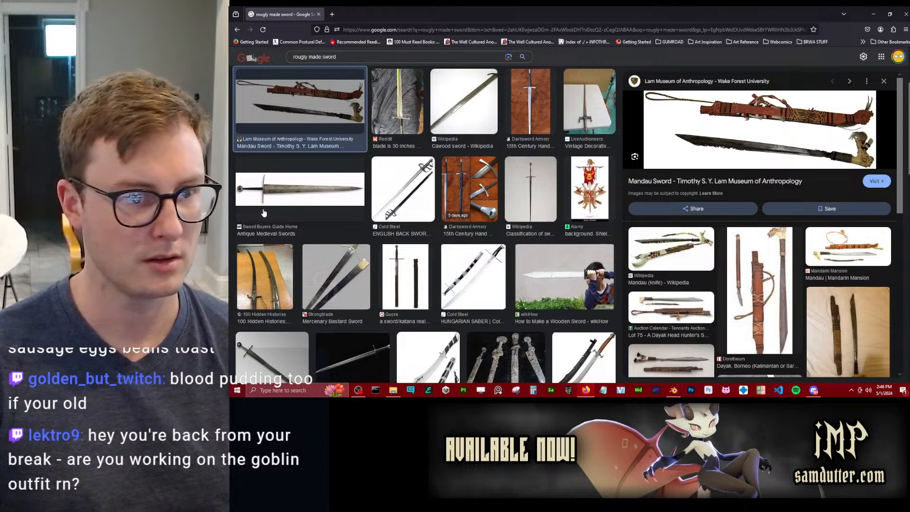
pyautogui.click(470, 107)
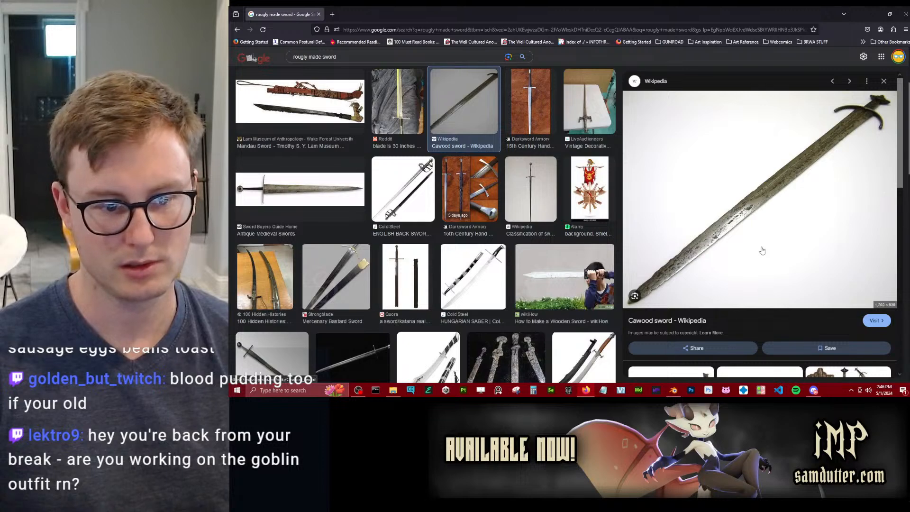
pyautogui.scroll(-3, 520, 276)
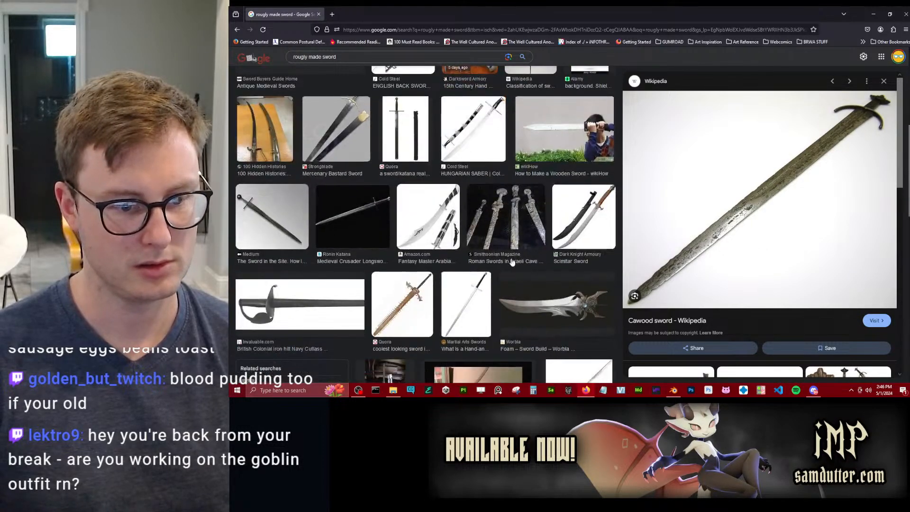
pyautogui.click(509, 244)
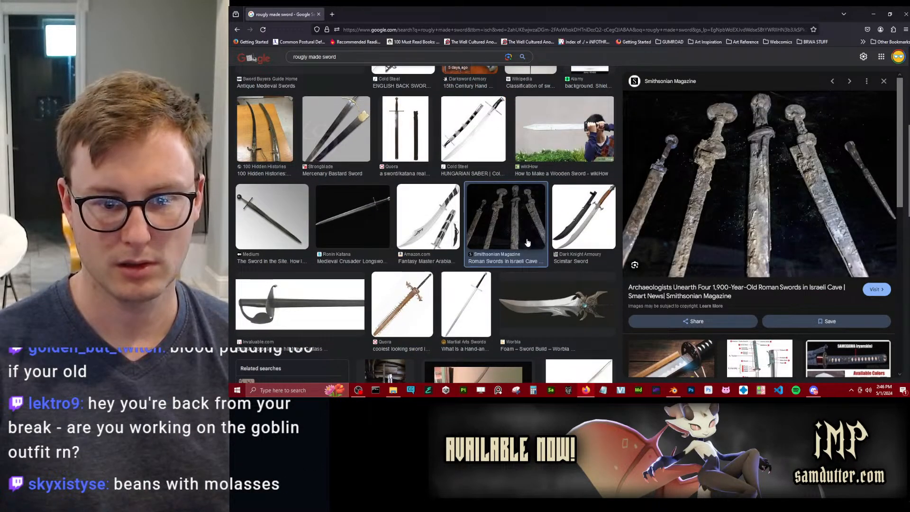
pyautogui.scroll(5, 528, 242)
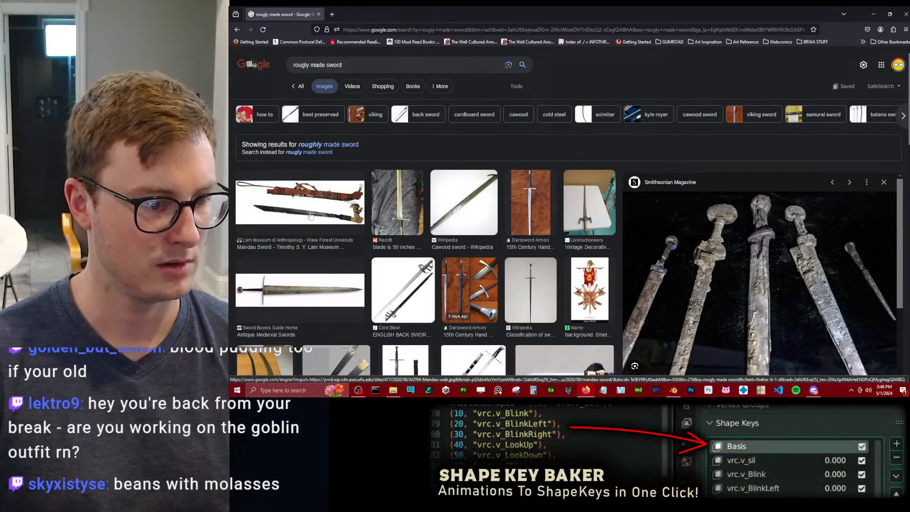
pyautogui.click(472, 215)
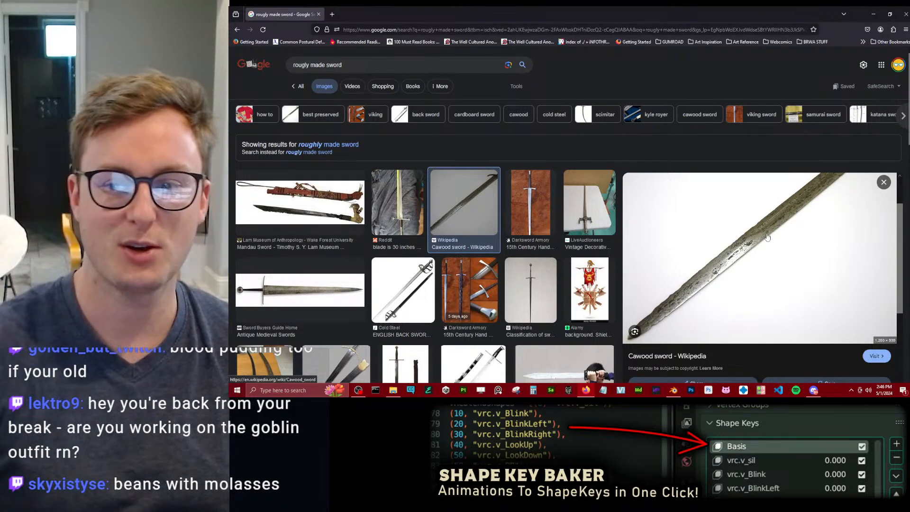
pyautogui.scroll(-5, 687, 194)
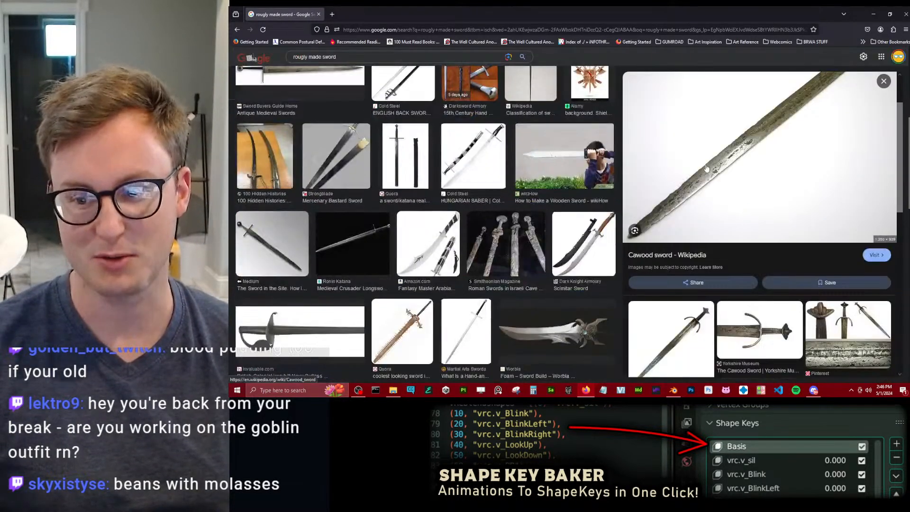
# Return to Blender and compare the sculpted blade with the Cawood sword reference photo.
pyautogui.hotkey('alt', 'Tab')
pyautogui.scroll(7, 547, 206)
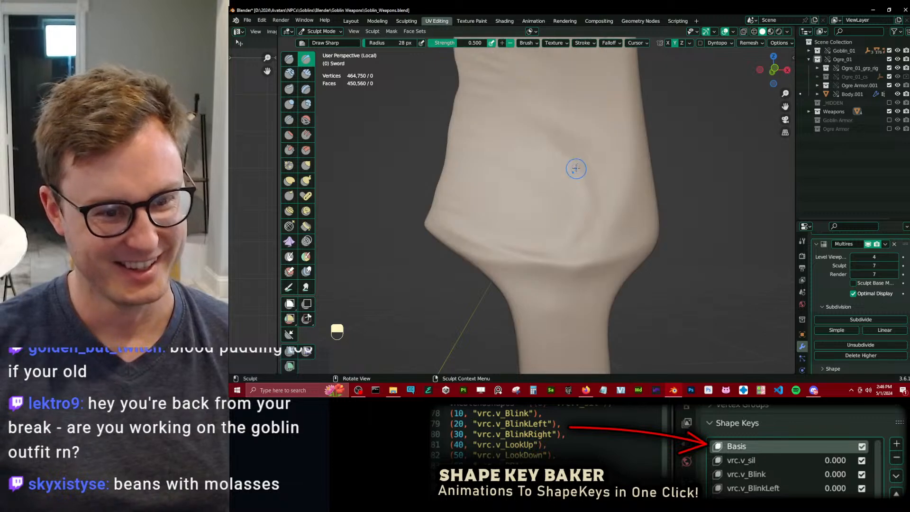
pyautogui.scroll(-5, 575, 168)
pyautogui.keyDown('shift'); pyautogui.moveTo(581, 118); pyautogui.dragTo(587, 280, button='middle'); pyautogui.keyUp('shift')
pyautogui.hotkey('alt', 'Tab')
pyautogui.hotkey('alt', 'Tab')
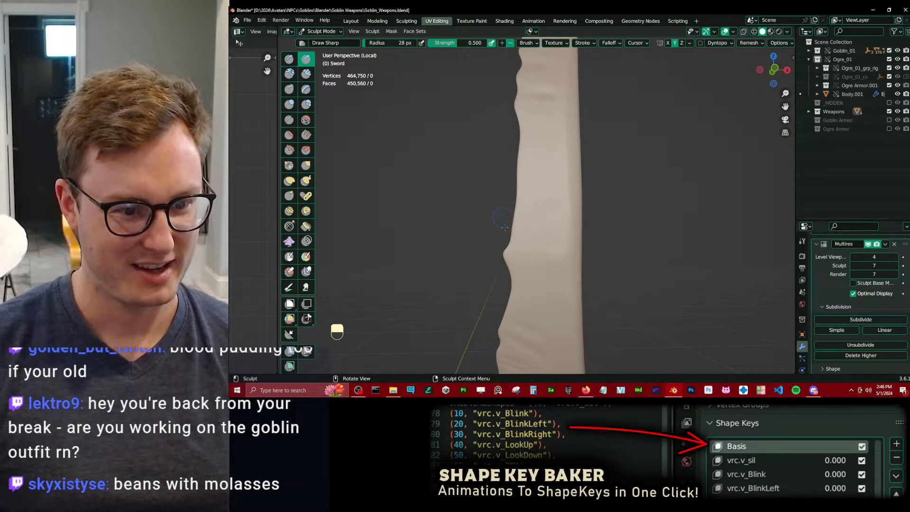
# Try Draw Sharp strokes along the middle of the blade and undo them, checking against the reference photo.
pyautogui.keyDown('ctrl'); pyautogui.moveTo(530, 275); pyautogui.dragTo(551, 235, button='middle'); pyautogui.keyUp('ctrl')
pyautogui.press('d')
pyautogui.keyDown('ctrl'); pyautogui.moveTo(576, 101); pyautogui.dragTo(571, 274); pyautogui.keyUp('ctrl')
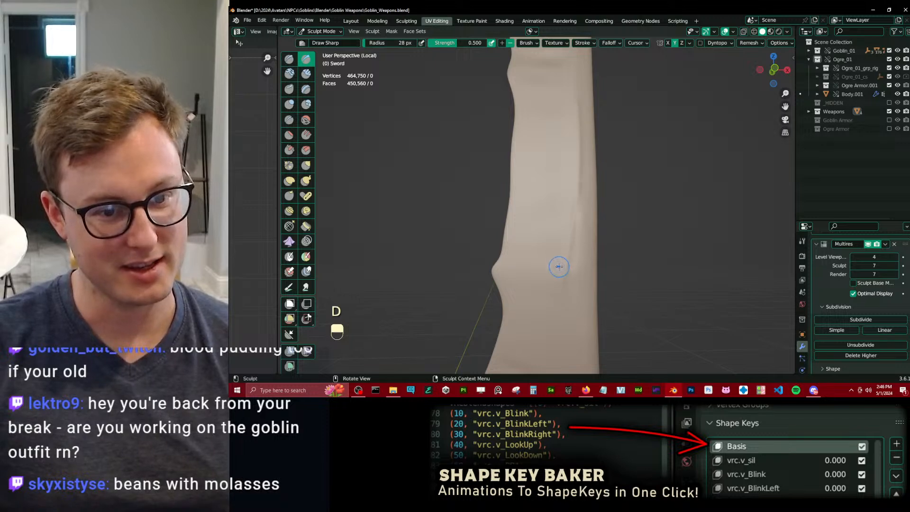
pyautogui.hotkey('ctrl', 'z')
pyautogui.hotkey('alt', 'Tab')
pyautogui.hotkey('alt', 'Tab')
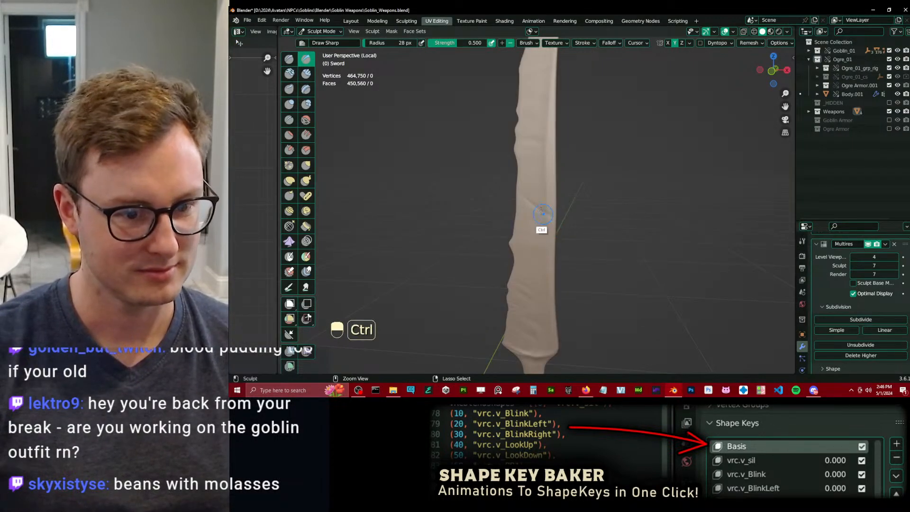
pyautogui.hotkey('ctrl', 'z')
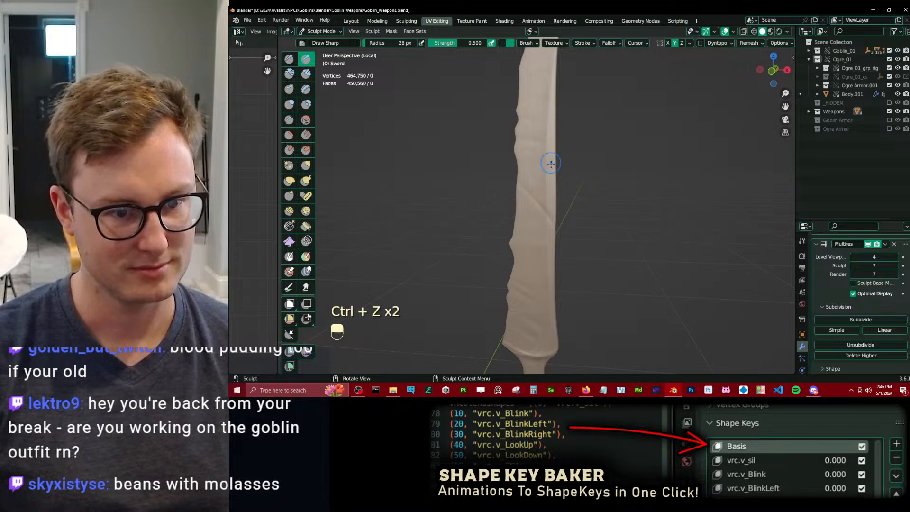
# Try Draw Sharp creases along the blade's straight back edge and undo them.
pyautogui.hotkey('ctrl', 'z')
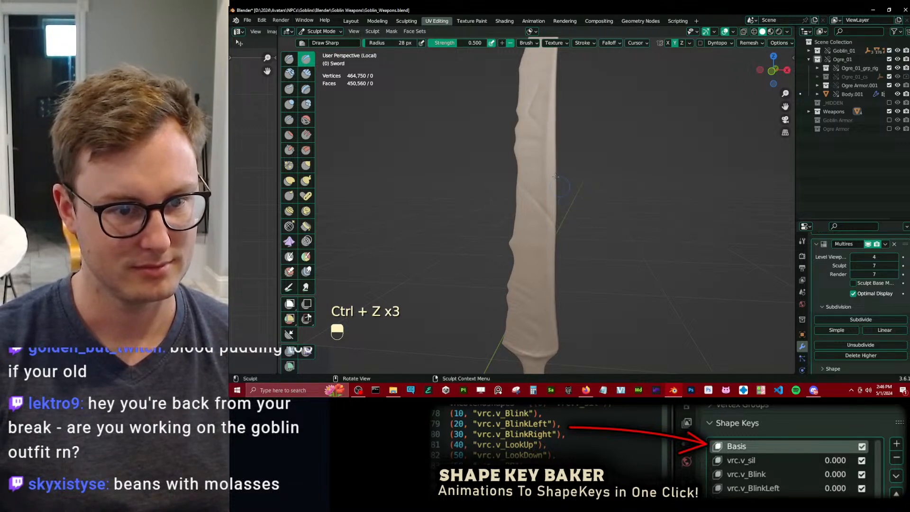
pyautogui.hotkey('ctrl', 'z')
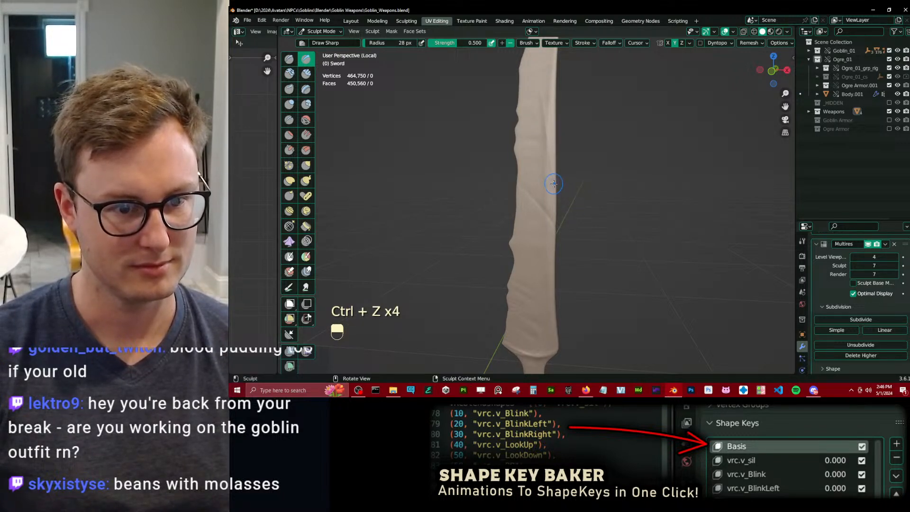
pyautogui.moveTo(559, 222); pyautogui.dragTo(571, 201, button='middle')
pyautogui.hotkey('ctrl', 'z')
pyautogui.hotkey('ctrl', 'z')
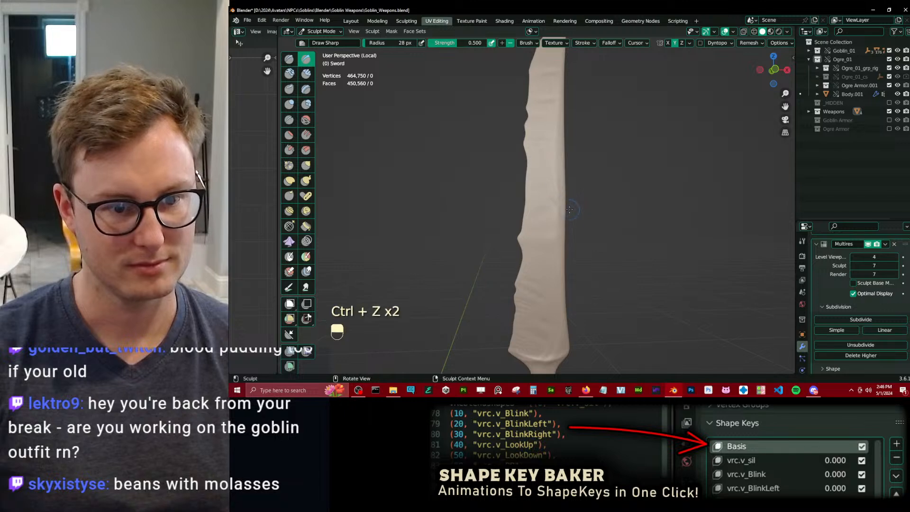
# Glance at the Cawood sword reference and sculpt bumps and dents along the sword's handle with the SculptDraw brush.
pyautogui.keyDown('shift'); pyautogui.moveTo(516, 252); pyautogui.dragTo(535, 150, button='middle'); pyautogui.keyUp('shift')
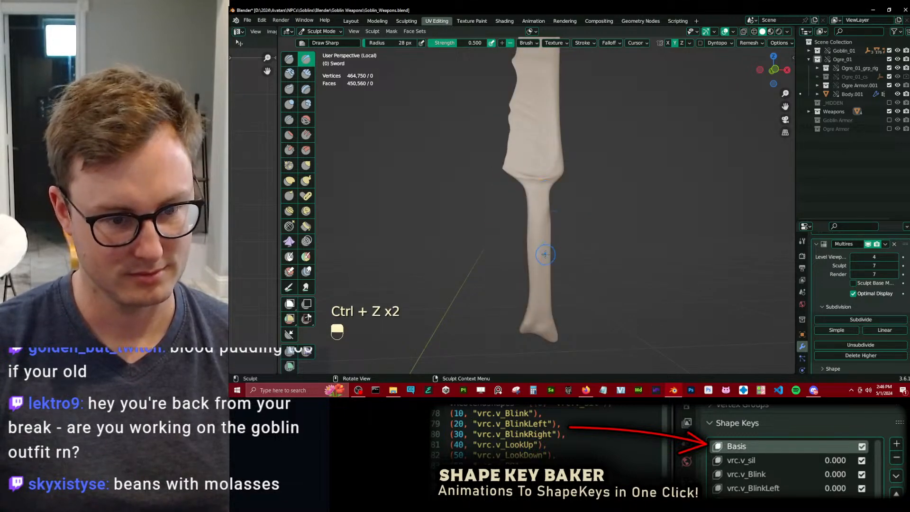
pyautogui.hotkey('alt', 'Tab')
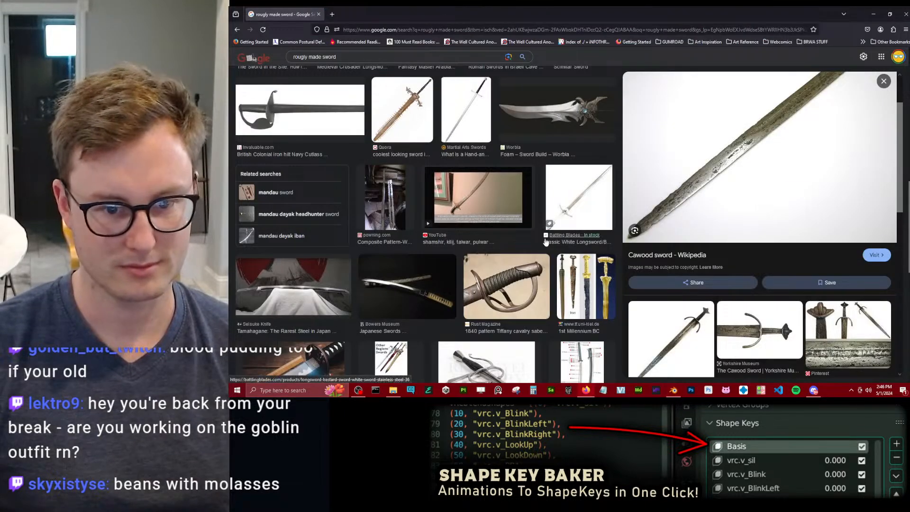
pyautogui.hotkey('alt', 'Tab')
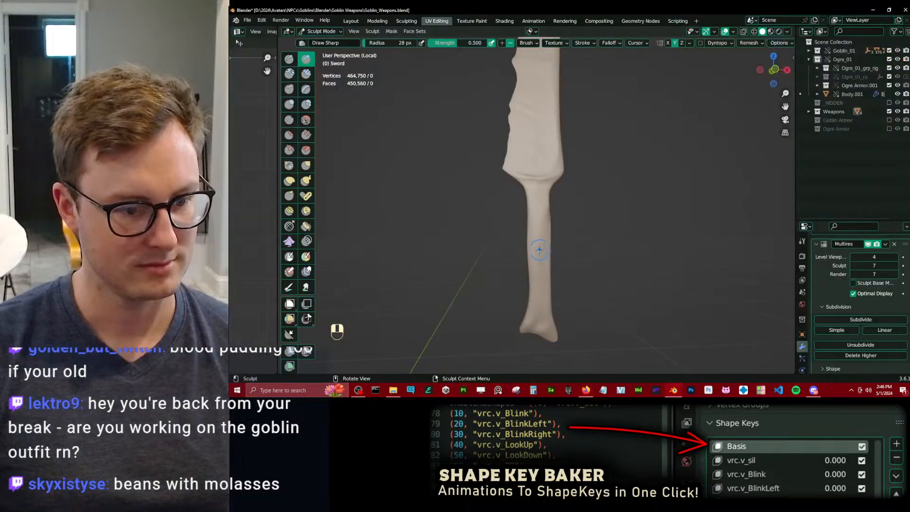
pyautogui.press('x')
pyautogui.moveTo(532, 212)
pyautogui.keyDown('ctrl'); pyautogui.mouseDown(button='middle')
pyautogui.moveTo(545, 219)
pyautogui.moveTo(552, 184)
pyautogui.mouseUp(button='middle'); pyautogui.keyUp('ctrl')
pyautogui.keyDown('ctrl'); pyautogui.moveTo(566, 236); pyautogui.dragTo(551, 264, button='middle'); pyautogui.keyUp('ctrl')
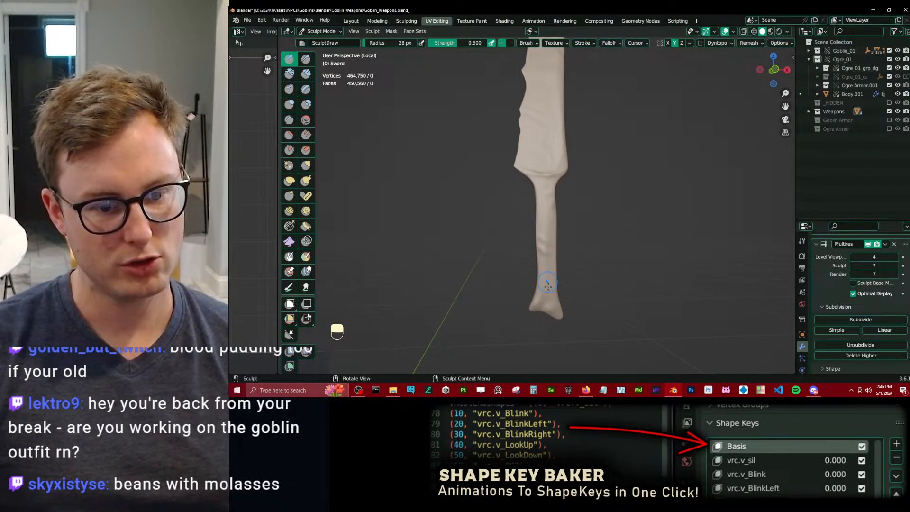
# Try SculptDraw strokes on the lower part of the handle and undo them.
pyautogui.press('d')
pyautogui.press('x')
pyautogui.keyDown('ctrl'); pyautogui.moveTo(543, 297); pyautogui.dragTo(543, 239, button='middle'); pyautogui.keyUp('ctrl')
pyautogui.hotkey('ctrl', 'z')
pyautogui.hotkey('ctrl', 'z')
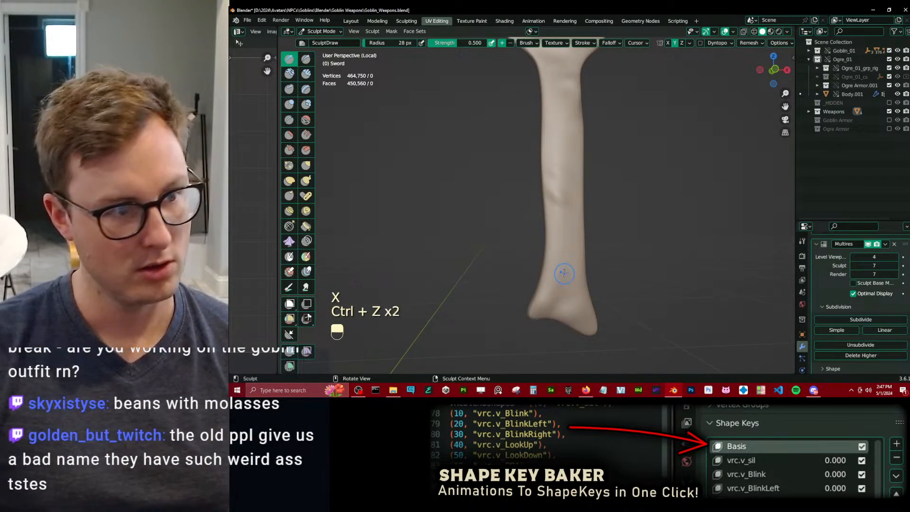
# Carve a small notch into the handle's edge just above the pommel using Draw Sharp at 28 px radius.
pyautogui.press('x')
pyautogui.press('d')
pyautogui.hotkey('ctrl', 'z')
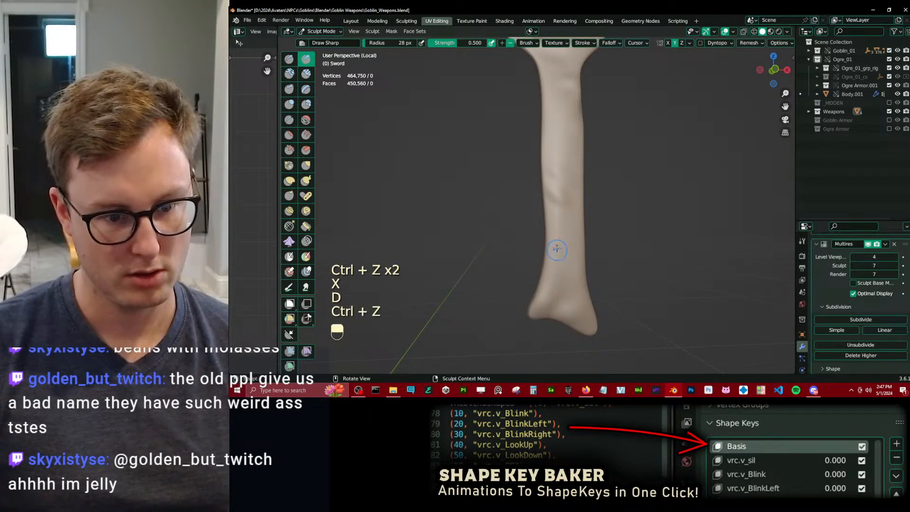
pyautogui.hotkey('ctrl', 'z')
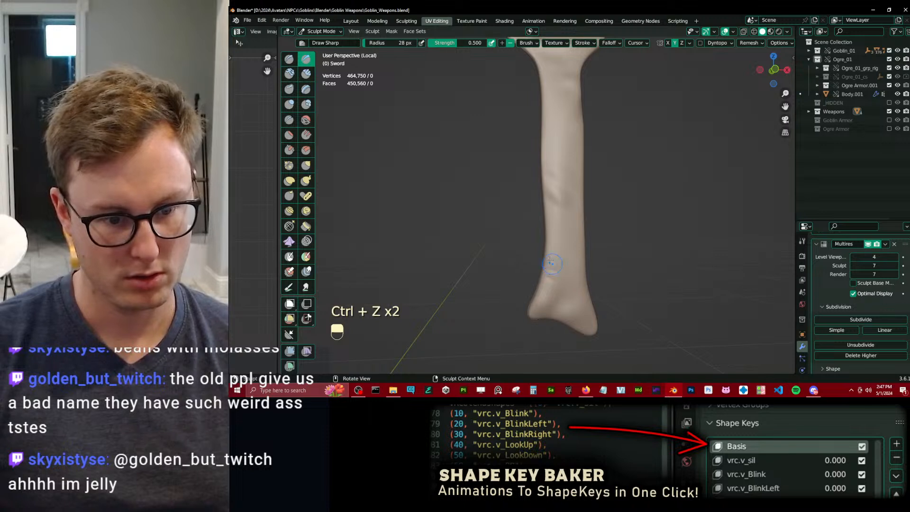
pyautogui.press('ctrl')
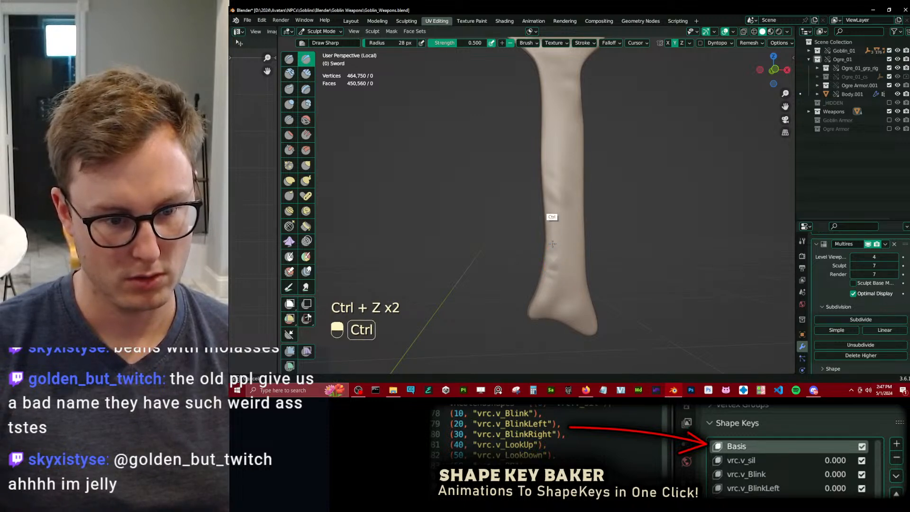
pyautogui.hotkey('ctrl', 'z')
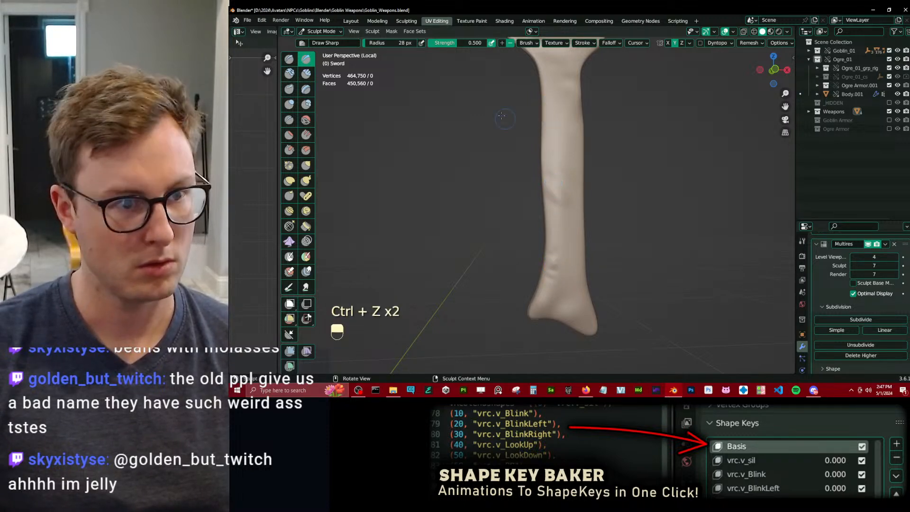
# Try handle strokes with Draw Sharp enlarged to 101 px, and crease the flared pommel at a reduced 90 px radius.
pyautogui.press(']')
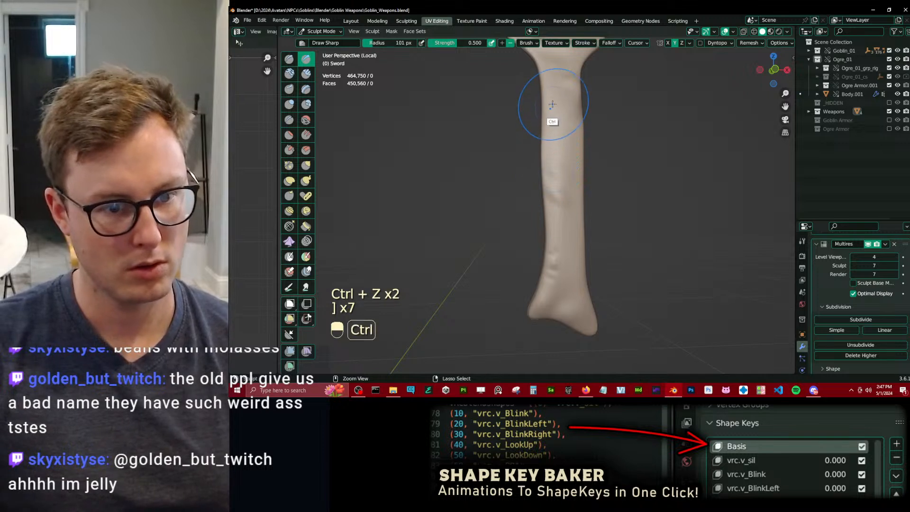
pyautogui.hotkey('ctrl', 'z')
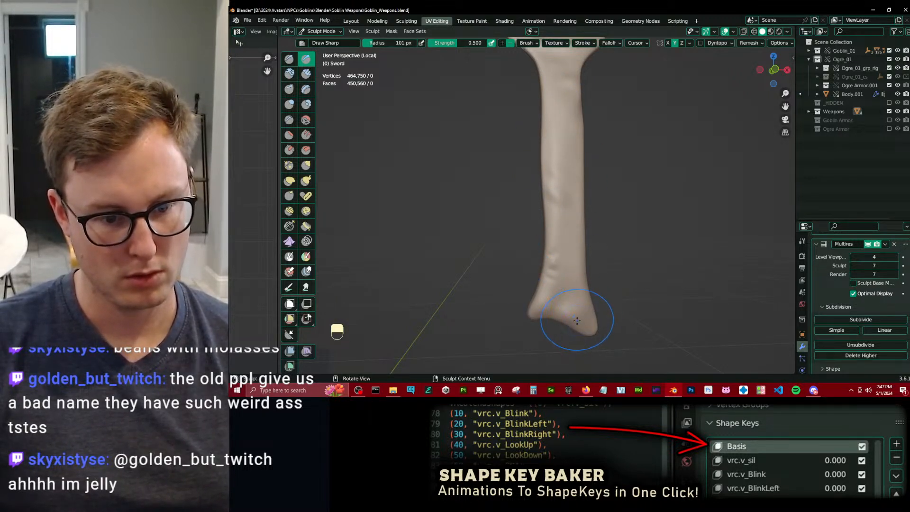
pyautogui.press('[')
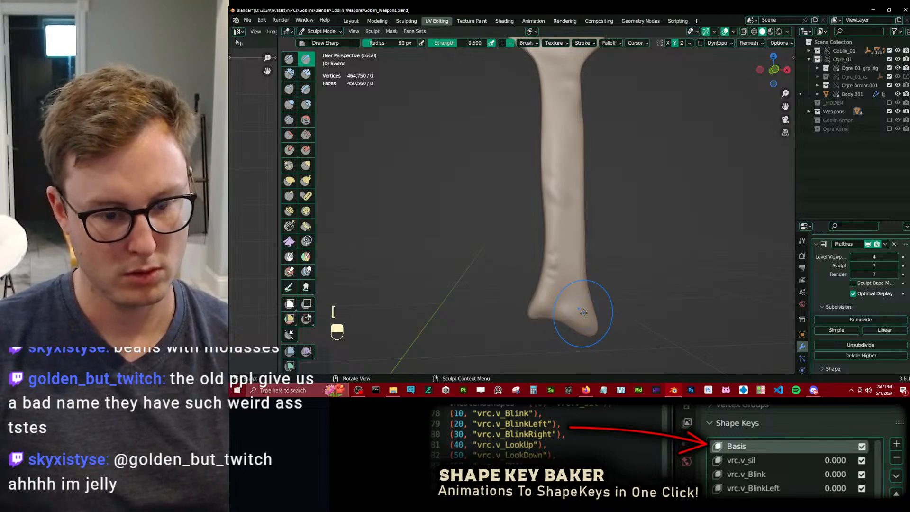
pyautogui.moveTo(568, 303); pyautogui.dragTo(582, 311)
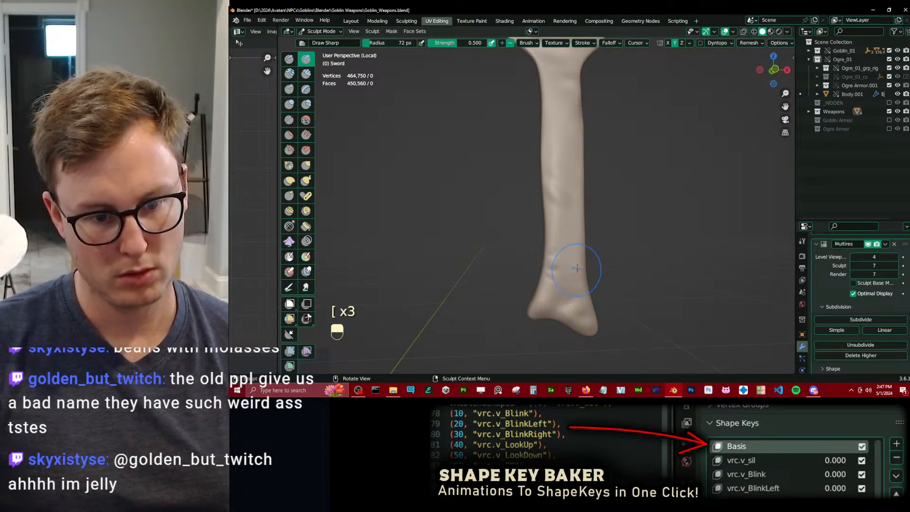
# Sculpt dents around the junction of handle and blade and on the lower blade using Draw Sharp at 72 px radius.
pyautogui.keyDown('ctrl'); pyautogui.scroll(3, 572, 212); pyautogui.keyUp('ctrl')
pyautogui.keyDown('ctrl'); pyautogui.scroll(3, 532, 210); pyautogui.keyUp('ctrl')
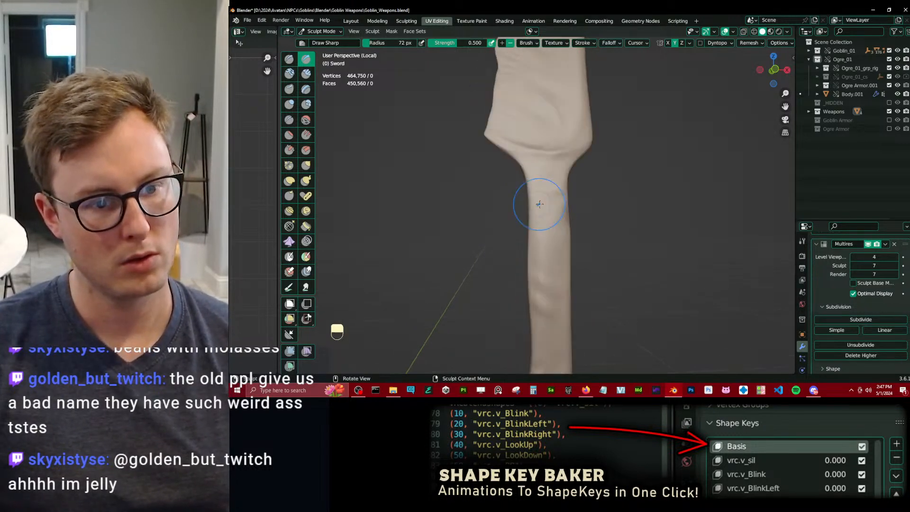
pyautogui.keyDown('shift'); pyautogui.scroll(3, 532, 210); pyautogui.keyUp('shift')
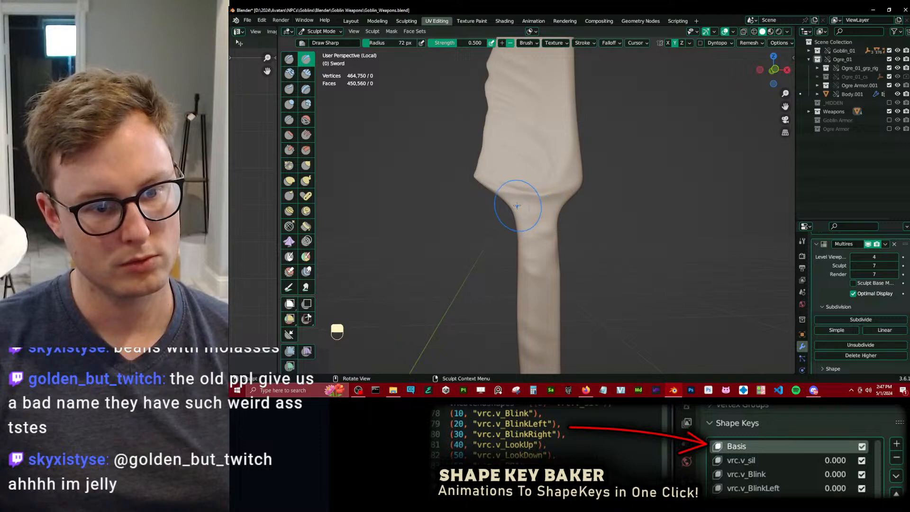
pyautogui.keyDown('shift'); pyautogui.scroll(3, 510, 225); pyautogui.keyUp('shift')
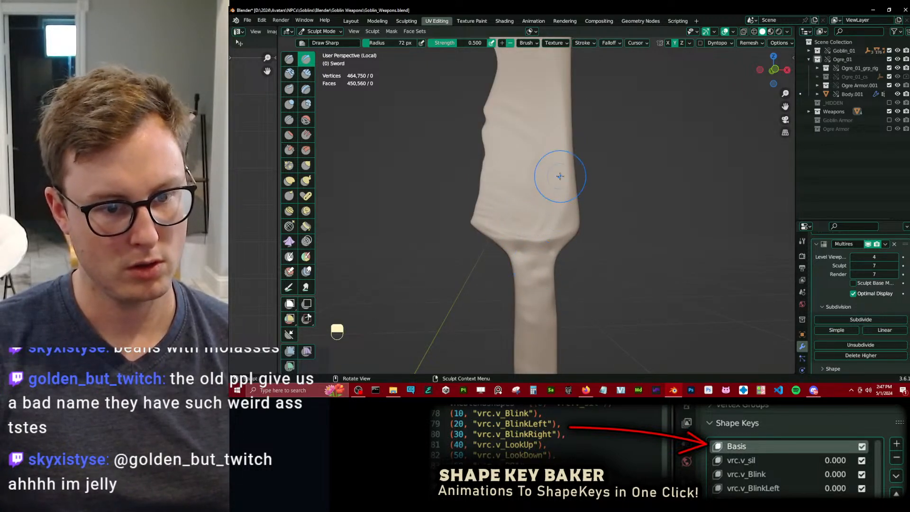
pyautogui.keyDown('shift'); pyautogui.scroll(3, 548, 219); pyautogui.keyUp('shift')
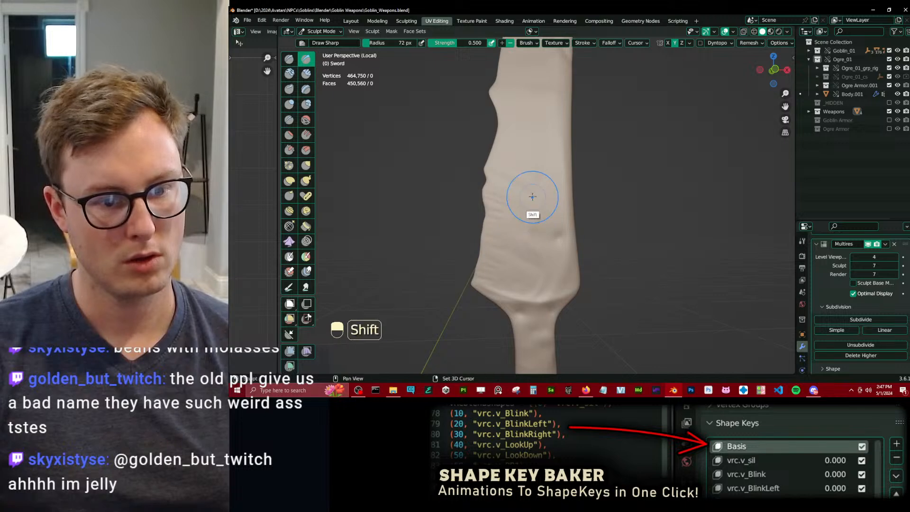
# Carve a Draw Sharp crease into the blade face beside the large tooth on the lower jagged edge, undoing unwanted strokes.
pyautogui.keyDown('shift'); pyautogui.scroll(3, 532, 196); pyautogui.keyUp('shift')
pyautogui.hotkey('ctrl', 'z')
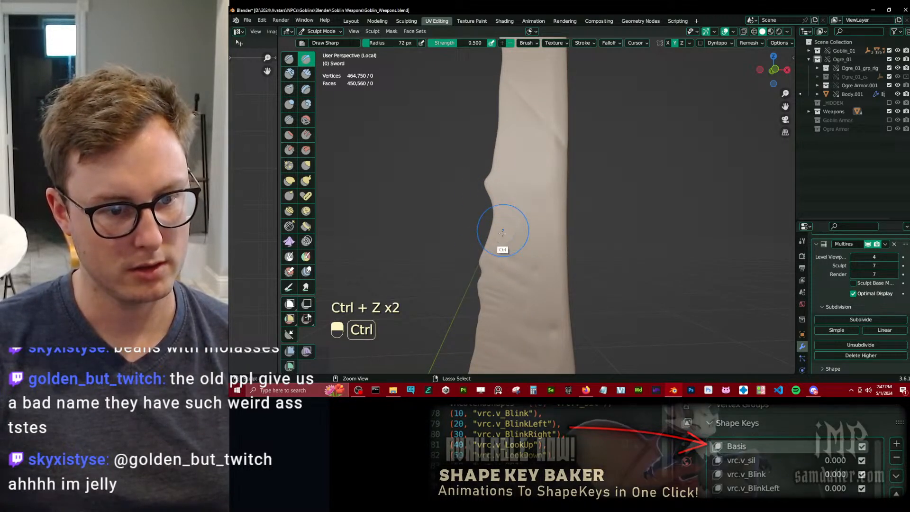
pyautogui.hotkey('ctrl', 'z')
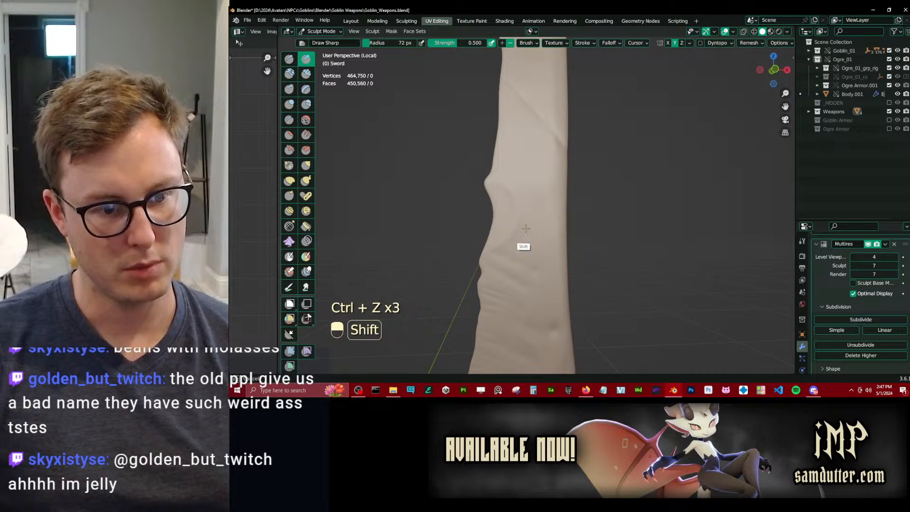
# Smooth the creased blade surface beside the jagged edge, working upward along the blade.
pyautogui.keyDown('shift'); pyautogui.moveTo(526, 229); pyautogui.dragTo(522, 187); pyautogui.keyUp('shift')
pyautogui.keyDown('shift'); pyautogui.moveTo(524, 257); pyautogui.dragTo(506, 213); pyautogui.keyUp('shift')
pyautogui.keyDown('shift'); pyautogui.moveTo(536, 164); pyautogui.dragTo(529, 219, button='middle'); pyautogui.keyUp('shift')
pyautogui.moveTo(529, 216)
pyautogui.keyDown('shift'); pyautogui.mouseDown()
pyautogui.moveTo(516, 203)
pyautogui.moveTo(512, 211)
pyautogui.mouseUp(); pyautogui.keyUp('shift')
pyautogui.keyDown('shift'); pyautogui.moveTo(513, 213); pyautogui.dragTo(507, 252, button='middle'); pyautogui.keyUp('shift')
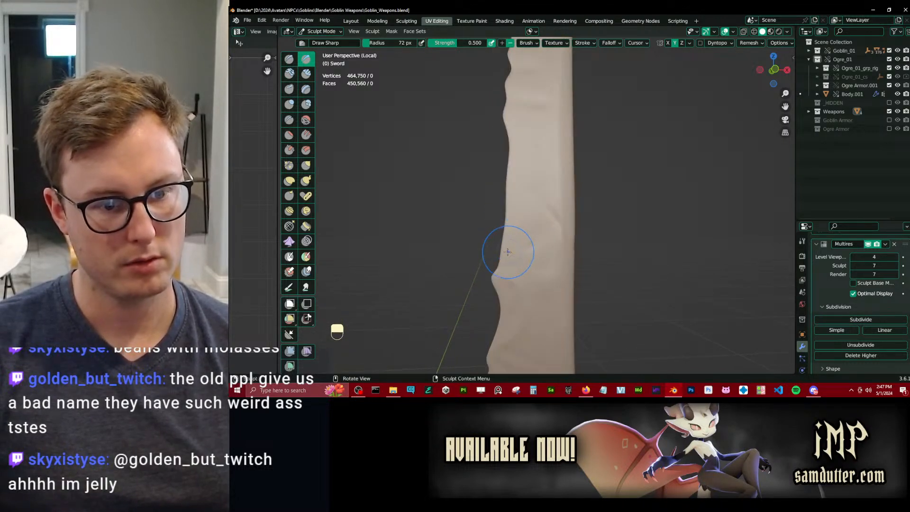
# Switch briefly to the Wood_Bark_01 brush, return to Draw Sharp and crease the blade at the protruding tooth of the jagged edge.
pyautogui.press('x')
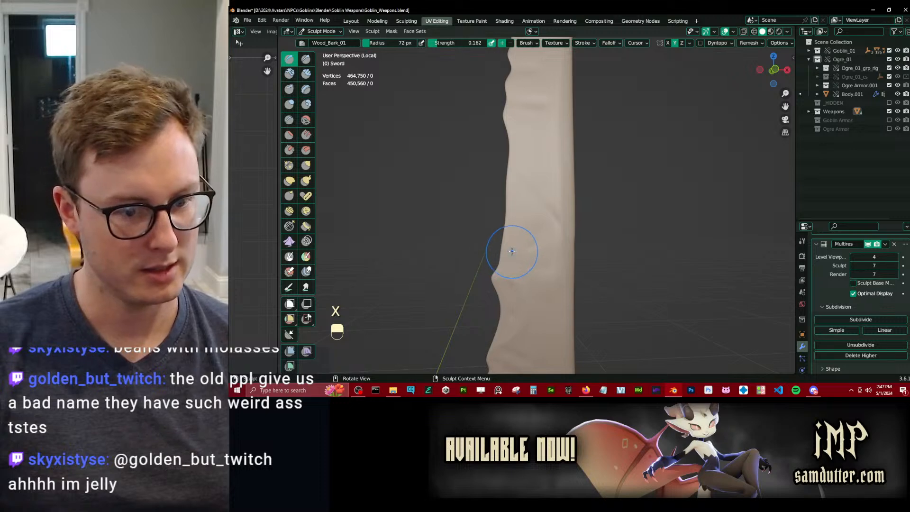
pyautogui.press('d')
pyautogui.hotkey('ctrl', 'z')
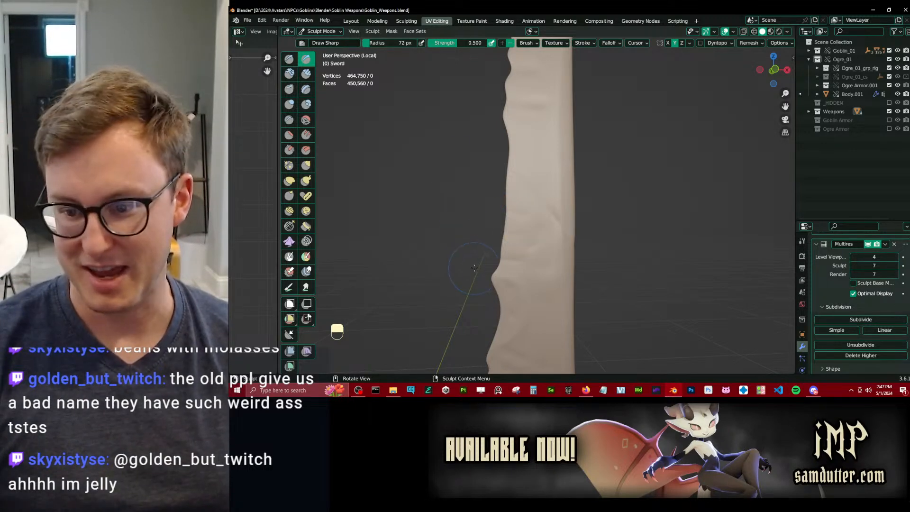
# Carve Draw Sharp creases inward from the wavy edge on the upper blade, undoing unwanted strokes, and soften them with smoothing.
pyautogui.keyDown('shift'); pyautogui.moveTo(570, 211); pyautogui.dragTo(554, 272, button='middle'); pyautogui.keyUp('shift')
pyautogui.keyDown('ctrl'); pyautogui.moveTo(553, 273); pyautogui.dragTo(536, 248, button='middle'); pyautogui.keyUp('ctrl')
pyautogui.keyDown('shift'); pyautogui.moveTo(550, 175); pyautogui.dragTo(532, 237, button='middle'); pyautogui.keyUp('shift')
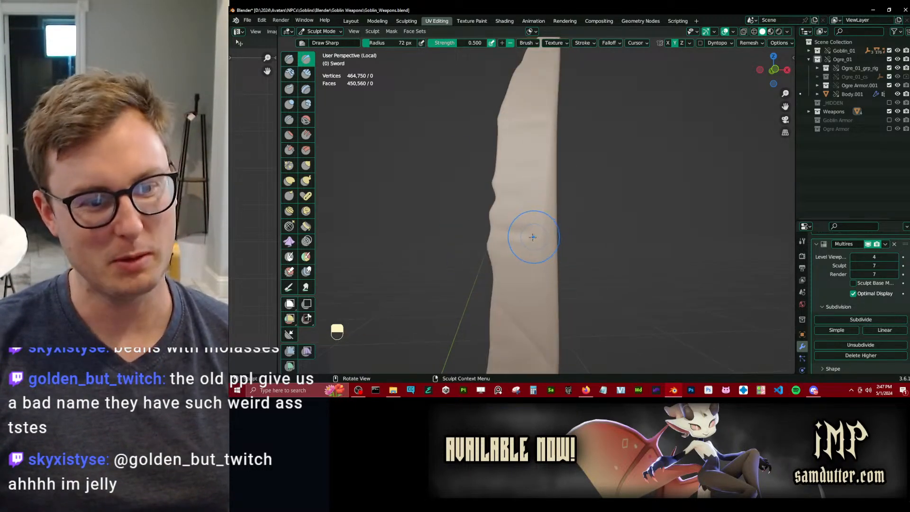
pyautogui.scroll(2, 533, 237)
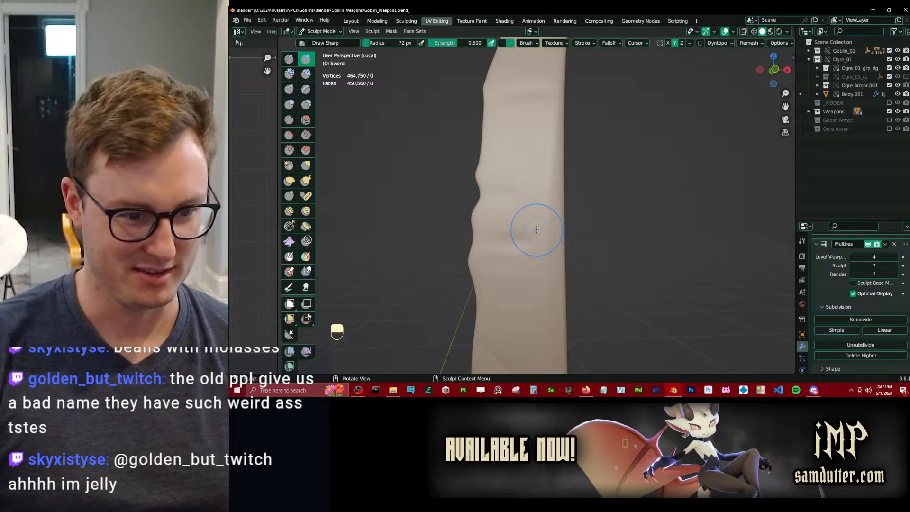
pyautogui.hotkey('ctrl', 'z')
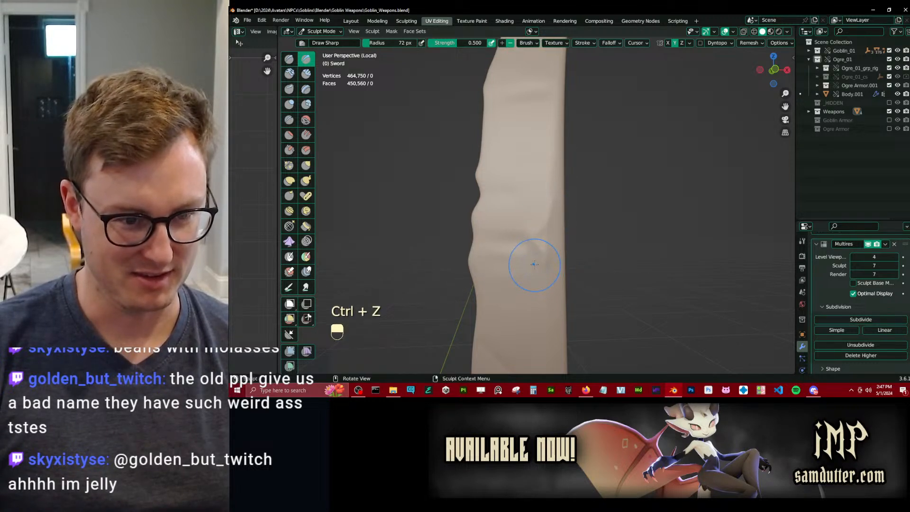
pyautogui.hotkey('ctrl', 'z')
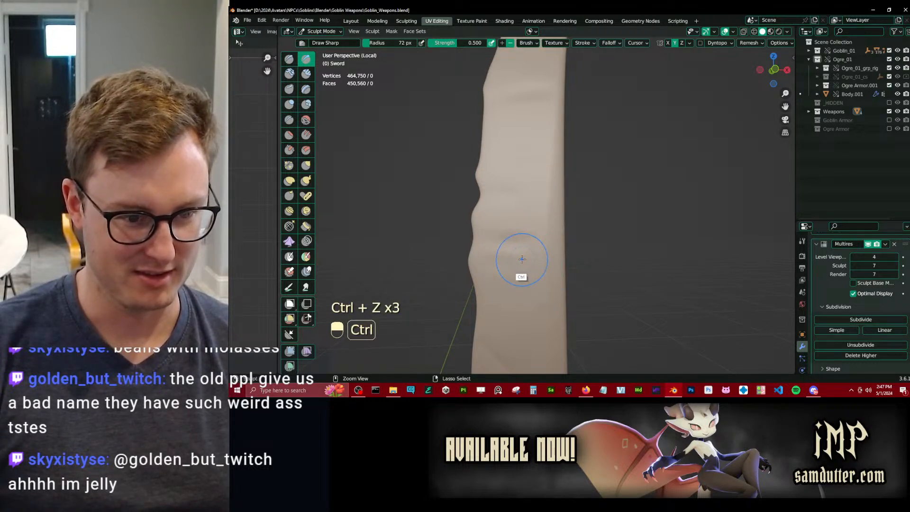
pyautogui.press('shift')
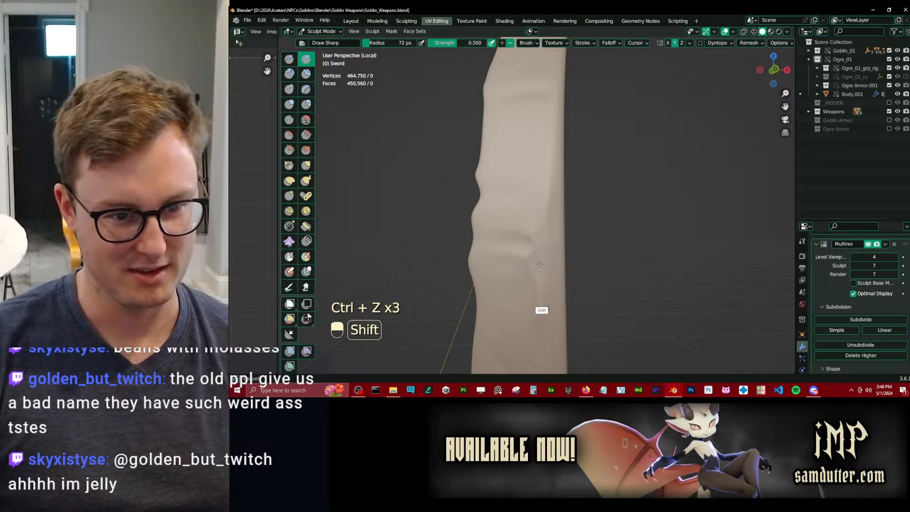
# Return the sword from Sculpt Mode to Object Mode and save the goblin weapons file.
pyautogui.keyDown('shift'); pyautogui.moveTo(514, 295); pyautogui.dragTo(515, 213, button='middle'); pyautogui.keyUp('shift')
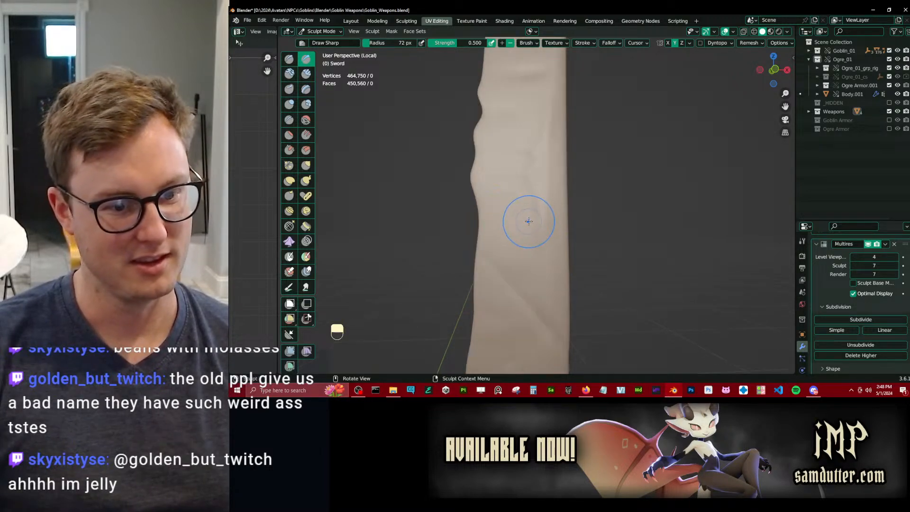
pyautogui.press('x')
pyautogui.keyDown('shift'); pyautogui.moveTo(529, 284); pyautogui.dragTo(517, 237, button='middle'); pyautogui.keyUp('shift')
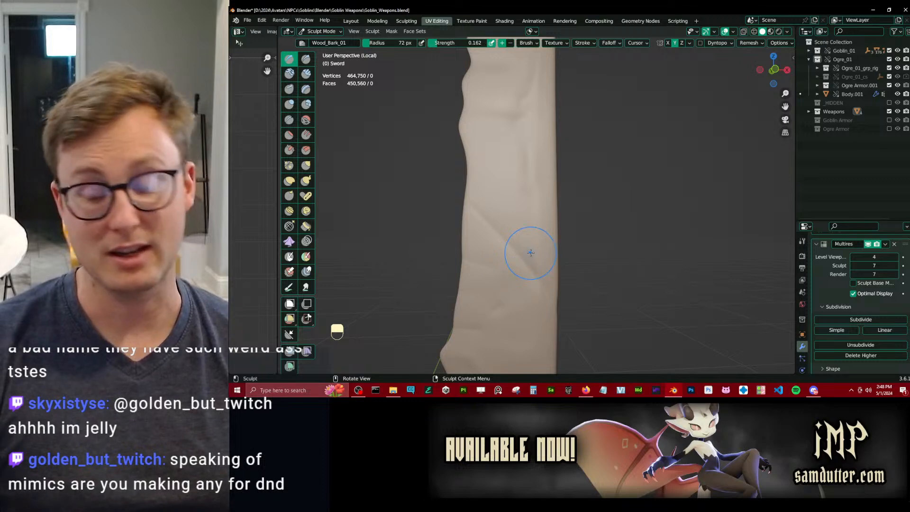
pyautogui.hotkey('ctrl', 'Tab')
pyautogui.scroll(-5, 580, 221)
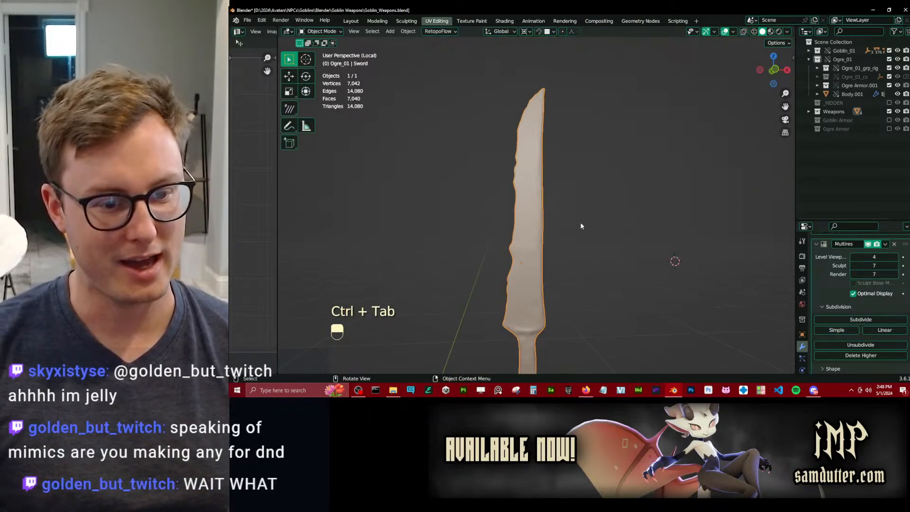
pyautogui.hotkey('ctrl', 's')
# Open the recent file DnD_Mimics2.blend.
pyautogui.click(247, 19)
pyautogui.moveTo(275, 48)
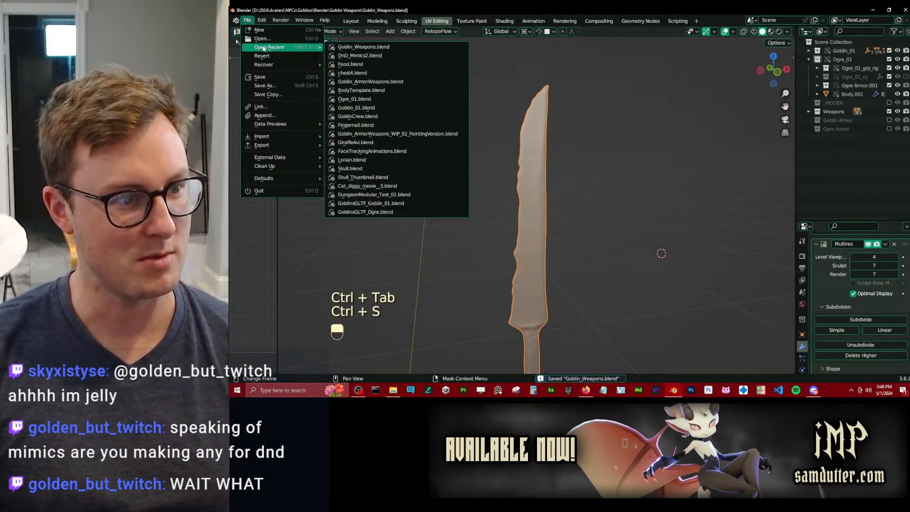
pyautogui.click(365, 56)
# Show the cupboard mimic in material preview without overlays and set its TonguesOut shape key to 0.
pyautogui.scroll(4, 579, 251)
pyautogui.moveTo(479, 232); pyautogui.dragTo(526, 189, button='middle')
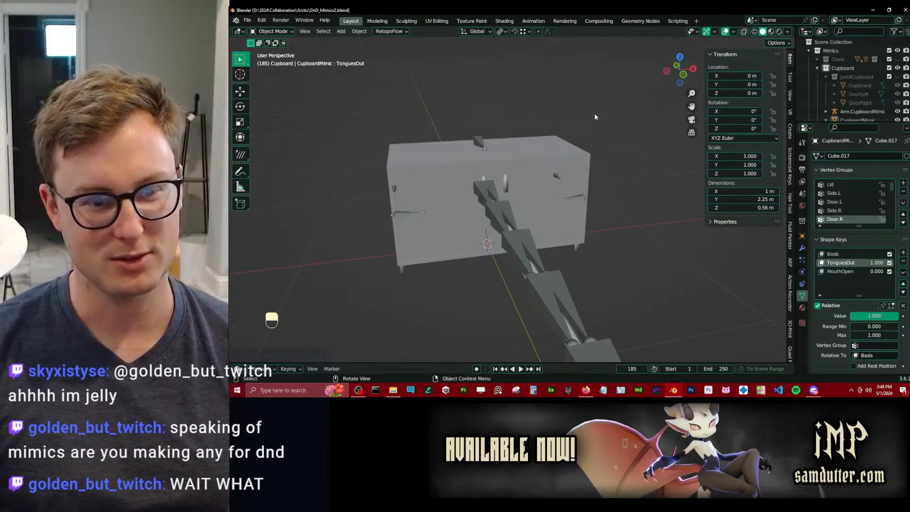
pyautogui.press('z')
pyautogui.moveTo(565, 223); pyautogui.dragTo(658, 190, button='middle')
pyautogui.click(725, 31)
pyautogui.moveTo(464, 151); pyautogui.dragTo(527, 175, button='middle')
pyautogui.moveTo(881, 266); pyautogui.dragTo(834, 266)
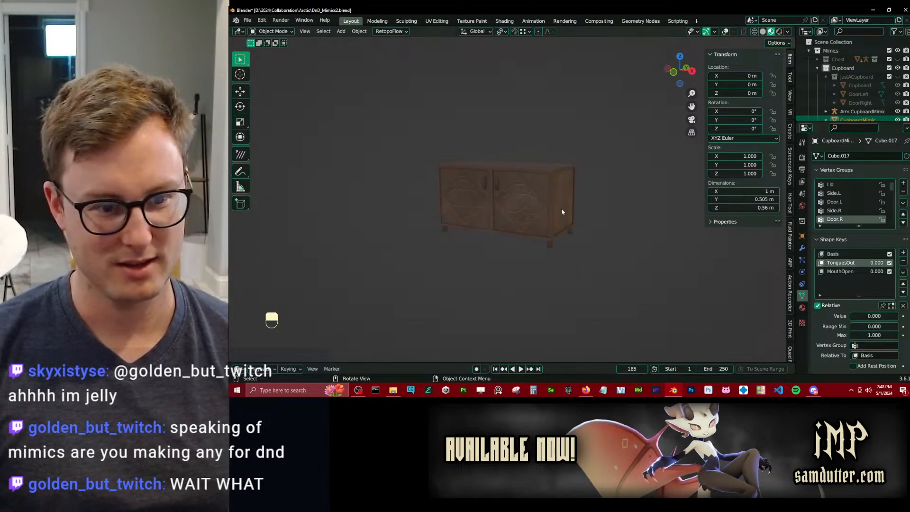
# Turn the viewport overlays back on and put the cupboard mimic's armature into Pose Mode.
pyautogui.scroll(4, 561, 209)
pyautogui.moveTo(562, 208); pyautogui.dragTo(592, 193, button='middle')
pyautogui.moveTo(571, 153); pyautogui.dragTo(658, 155, button='middle')
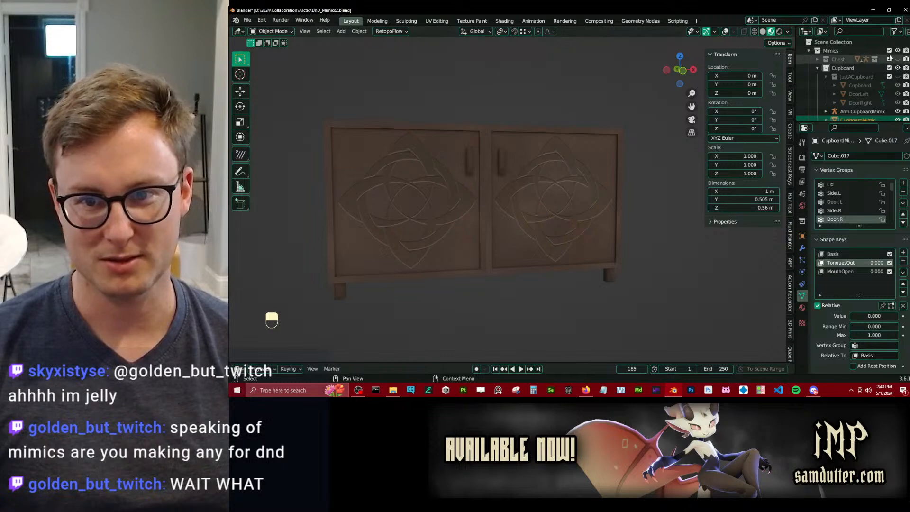
pyautogui.click(725, 31)
pyautogui.scroll(-1, 550, 182)
pyautogui.moveTo(540, 187); pyautogui.dragTo(562, 205, button='middle')
pyautogui.click(522, 218)
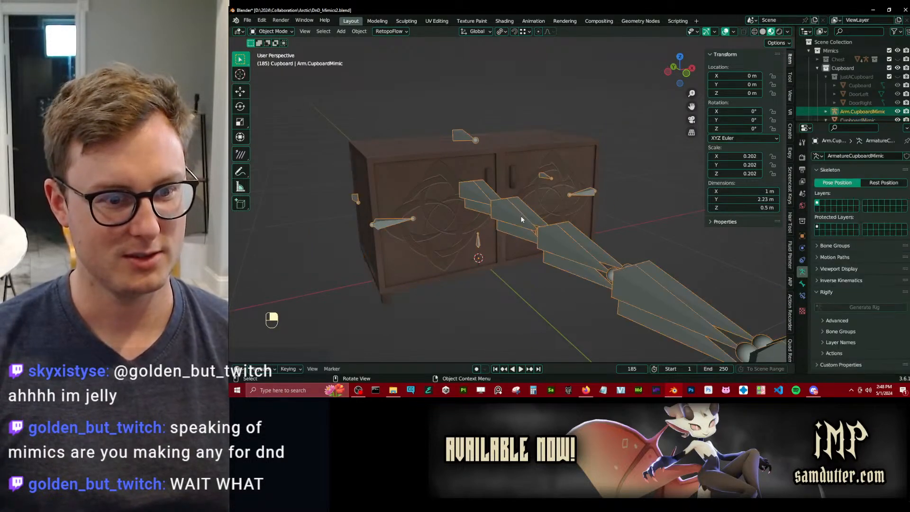
pyautogui.hotkey('ctrl', 'Tab')
# Swing the cupboard open on one side by rotating the Side.R and Door.R bones about the global Z axis, Door.R by about -69°.
pyautogui.click(357, 203)
pyautogui.scroll(-3, 374, 199)
pyautogui.moveTo(429, 192); pyautogui.dragTo(441, 212, button='middle')
pyautogui.press('r')
pyautogui.press('z')
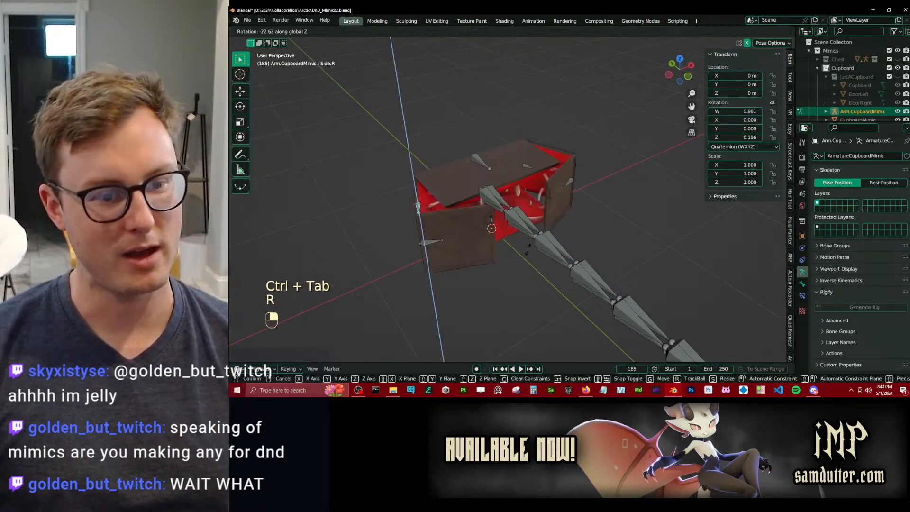
pyautogui.click(503, 274)
pyautogui.press('r')
pyautogui.click(478, 158)
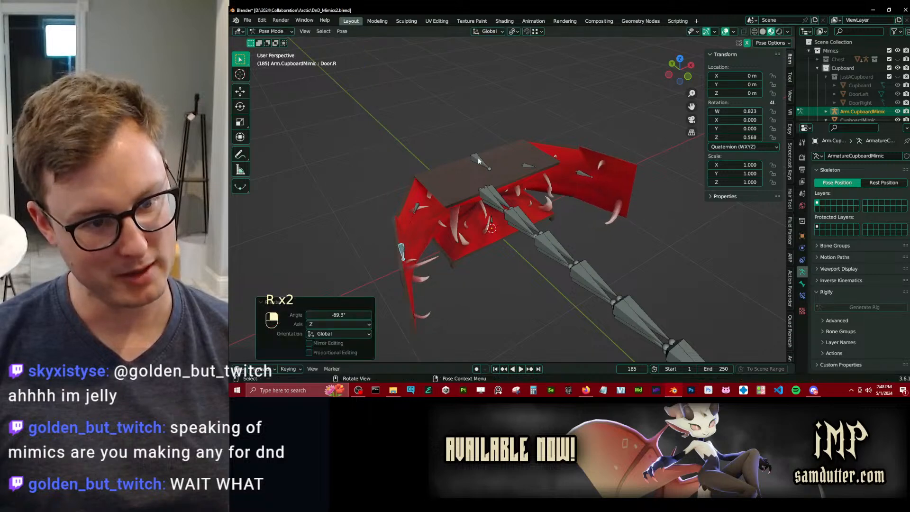
# Raise the cupboard's lid by rotating the Lid bone about -73° around the global X axis.
pyautogui.click(481, 156)
pyautogui.press('r')
pyautogui.press('x')
pyautogui.click(521, 109)
pyautogui.moveTo(521, 110); pyautogui.dragTo(513, 286, button='middle')
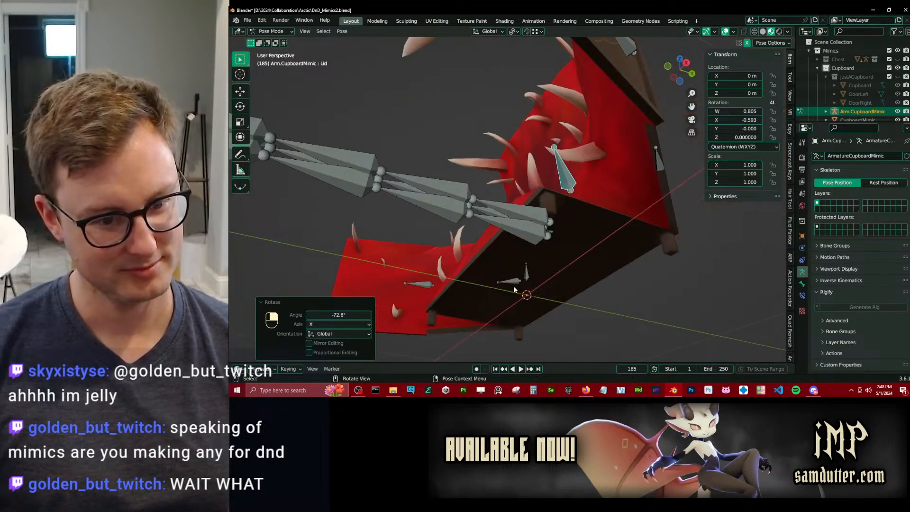
pyautogui.click(513, 284)
pyautogui.scroll(3, 576, 190)
pyautogui.moveTo(576, 189); pyautogui.dragTo(600, 195, button='middle')
pyautogui.click(559, 221)
pyautogui.press('r')
pyautogui.press('x')
pyautogui.rightClick(559, 221)
# Clear the transforms of all cupboard mimic bones, return to Object Mode and save the file.
pyautogui.press('a')
pyautogui.hotkey('alt', 'r')
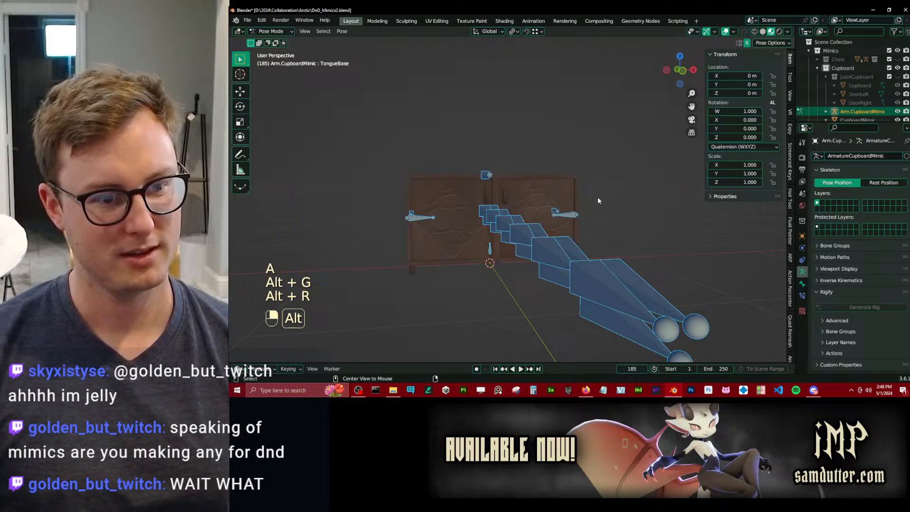
pyautogui.hotkey('alt', 's')
pyautogui.hotkey('ctrl', 'Tab')
pyautogui.hotkey('ctrl', 's')
# Pose the armature again, rotating the Side.L bone about 79° around the global Z axis to open the cupboard's side.
pyautogui.moveTo(655, 189); pyautogui.dragTo(529, 231, button='middle')
pyautogui.hotkey('ctrl', 'Tab')
pyautogui.click(559, 198)
pyautogui.press('r')
pyautogui.press('z')
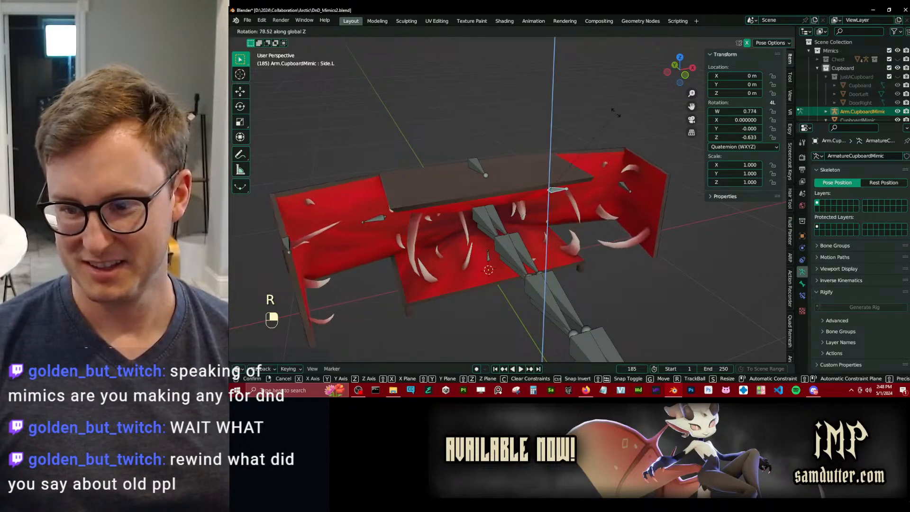
pyautogui.click(608, 120)
# Open the cupboard's lid by rotating the Lid bone about -83° around the global X axis.
pyautogui.click(485, 166)
pyautogui.press('r')
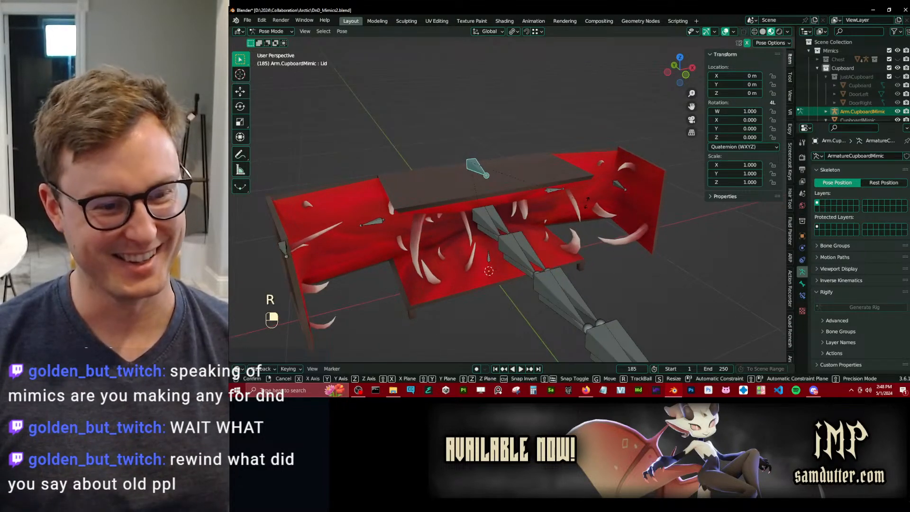
pyautogui.press('x')
pyautogui.click(512, 78)
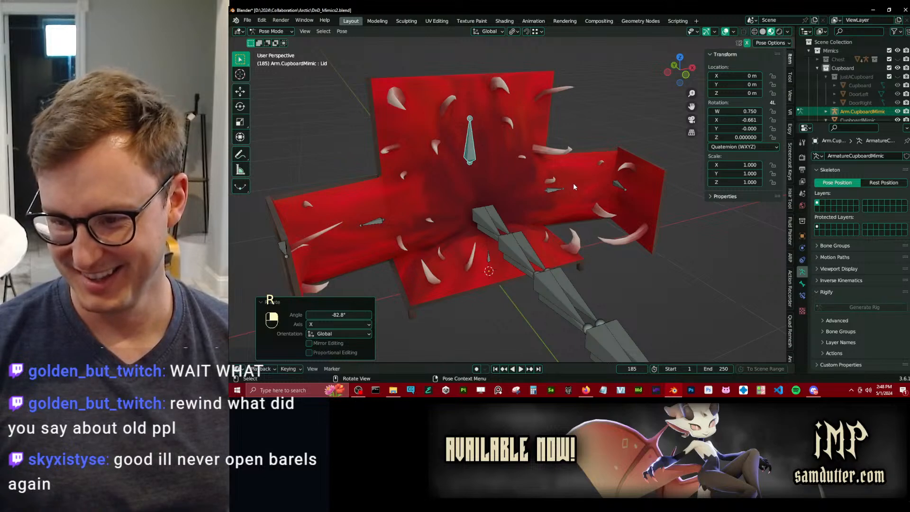
# Return to Object Mode, select the cupboard mimic mesh and set its MouthOpen shape key to 1.
pyautogui.hotkey('ctrl', 'Tab')
pyautogui.click(534, 172)
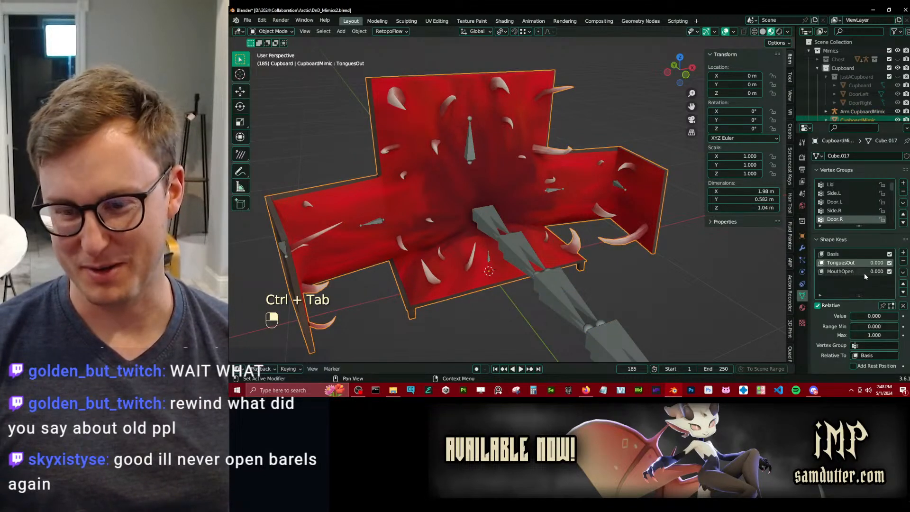
pyautogui.moveTo(865, 276)
pyautogui.mouseDown()
pyautogui.moveTo(893, 276)
pyautogui.moveTo(867, 273)
pyautogui.mouseUp()
pyautogui.moveTo(492, 220); pyautogui.dragTo(469, 204, button='middle')
pyautogui.moveTo(880, 273); pyautogui.dragTo(893, 273)
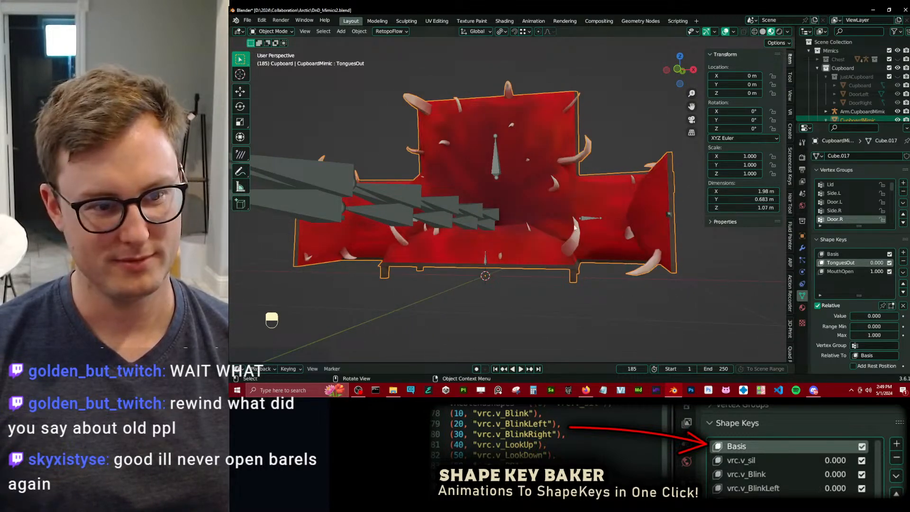
pyautogui.moveTo(493, 218); pyautogui.dragTo(541, 230, button='middle')
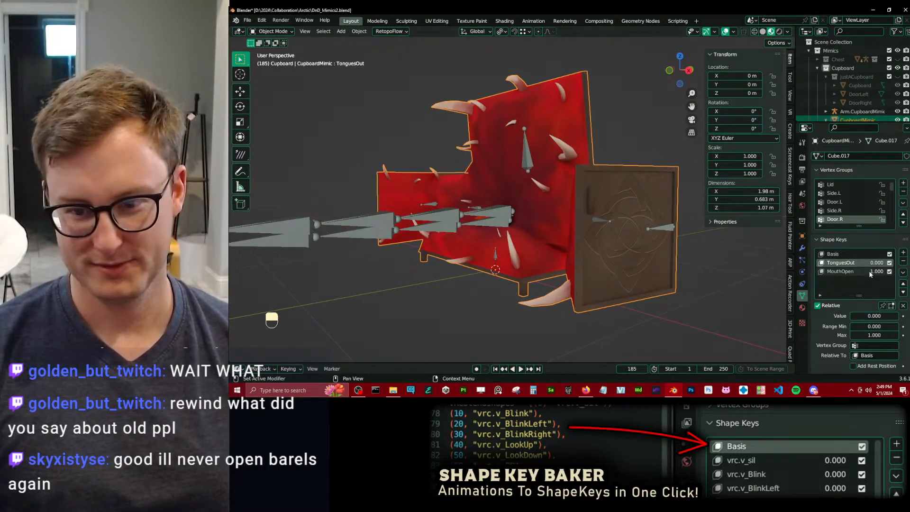
# Clear the rotation and location of all armature bones, leave Pose Mode and save the mimics file.
pyautogui.click(533, 149)
pyautogui.hotkey('ctrl', 'Tab')
pyautogui.press('a')
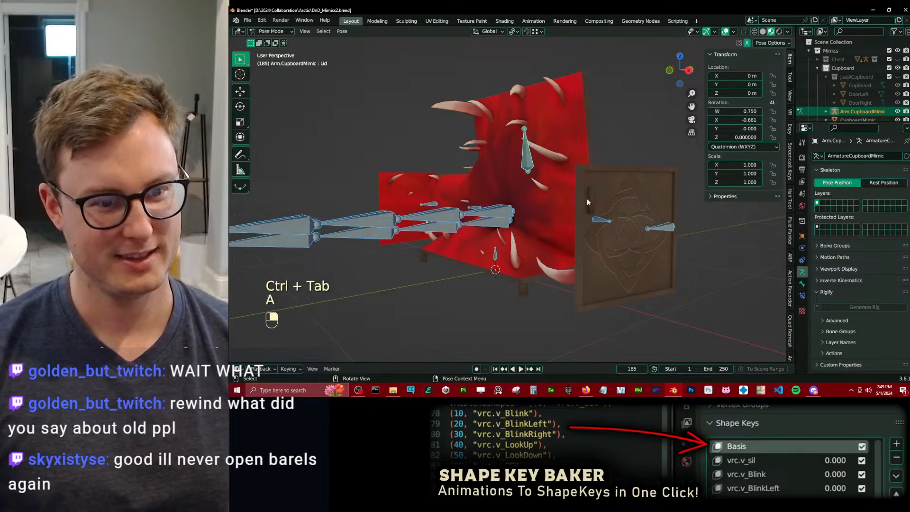
pyautogui.hotkey('alt', 'r')
pyautogui.hotkey('alt', 'g')
pyautogui.hotkey('ctrl', 'Tab')
pyautogui.hotkey('ctrl', 's')
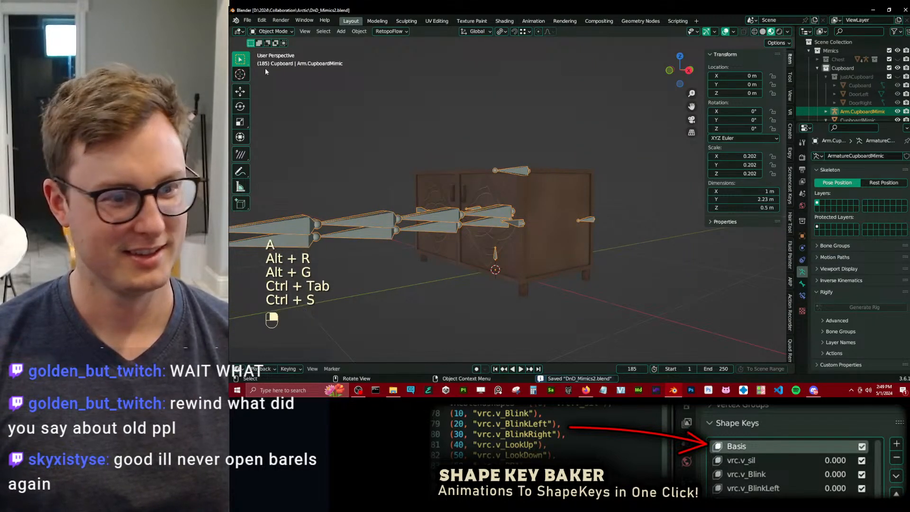
# Reopen the recent file Goblin_Weapons.blend and put the sword back into Sculpt Mode.
pyautogui.click(246, 21)
pyautogui.moveTo(269, 47)
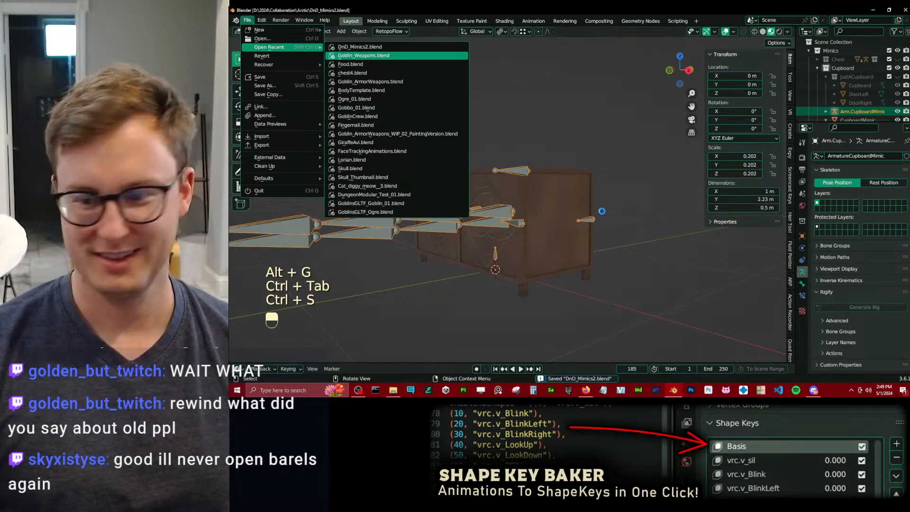
pyautogui.scroll(3, 604, 192)
pyautogui.moveTo(598, 198); pyautogui.dragTo(526, 206, button='middle')
pyautogui.hotkey('ctrl', 'Tab')
# Sculpt crosswise marks on the upper blade with the Draw Sharp brush at 72 px and smooth the area.
pyautogui.moveTo(564, 156)
pyautogui.keyDown('shift'); pyautogui.mouseDown(button='middle')
pyautogui.moveTo(561, 234)
pyautogui.moveTo(624, 236)
pyautogui.mouseUp(button='middle'); pyautogui.keyUp('shift')
pyautogui.press('x')
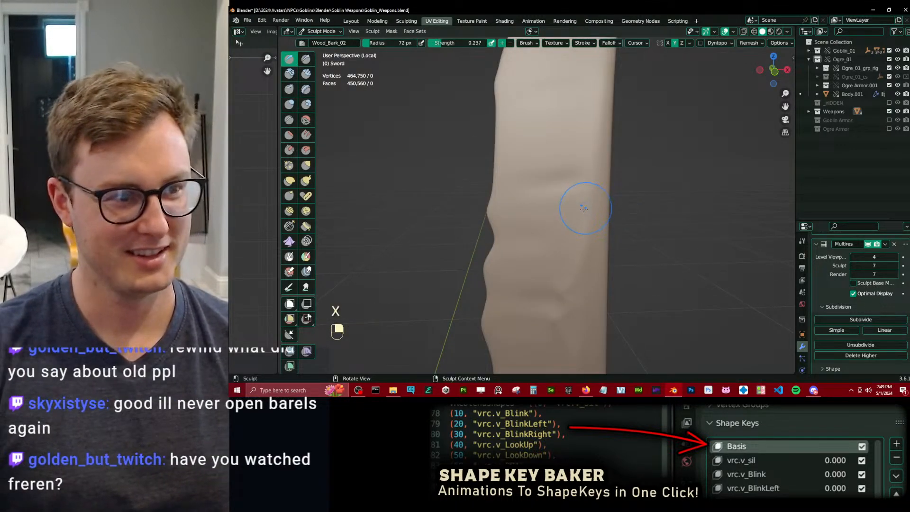
pyautogui.press('d')
pyautogui.keyDown('ctrl'); pyautogui.moveTo(571, 184); pyautogui.dragTo(516, 201); pyautogui.keyUp('ctrl')
pyautogui.keyDown('ctrl'); pyautogui.moveTo(533, 167); pyautogui.dragTo(579, 176); pyautogui.keyUp('ctrl')
pyautogui.keyDown('shift'); pyautogui.moveTo(518, 161); pyautogui.dragTo(568, 169); pyautogui.keyUp('shift')
# Sculpt irregular dents and bumps along the blade's face towards the tip with the Draw Sharp brush.
pyautogui.keyDown('shift'); pyautogui.moveTo(583, 140); pyautogui.dragTo(556, 206, button='middle'); pyautogui.keyUp('shift')
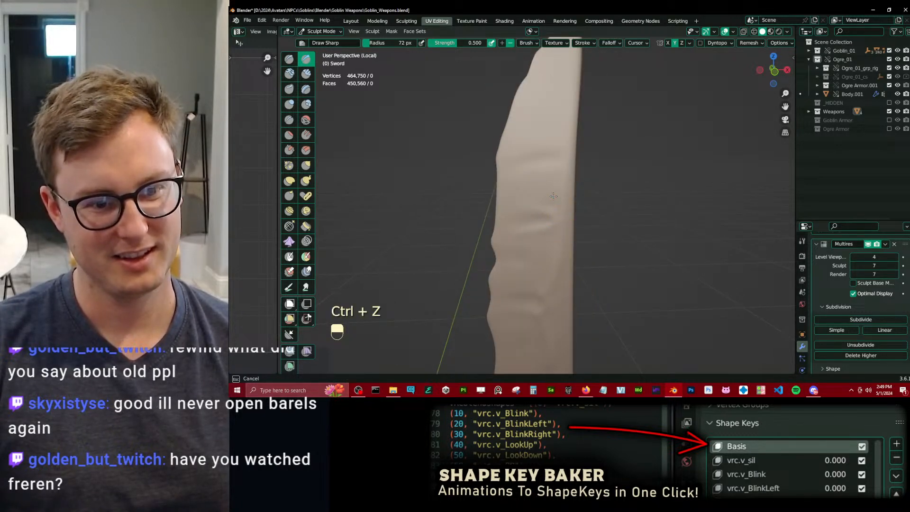
pyautogui.moveTo(546, 179); pyautogui.dragTo(546, 175)
pyautogui.click(548, 120)
pyautogui.keyDown('shift'); pyautogui.moveTo(549, 122); pyautogui.dragTo(550, 170, button='middle'); pyautogui.keyUp('shift')
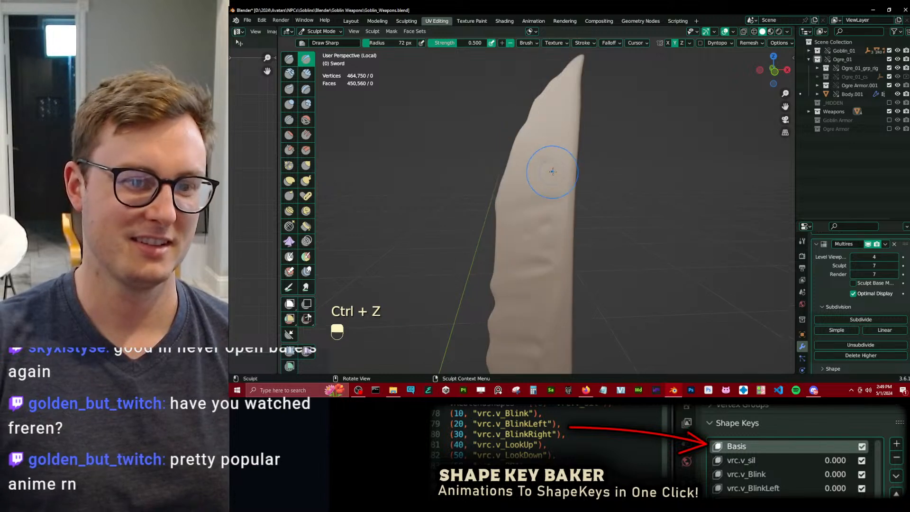
pyautogui.moveTo(530, 169); pyautogui.dragTo(561, 171)
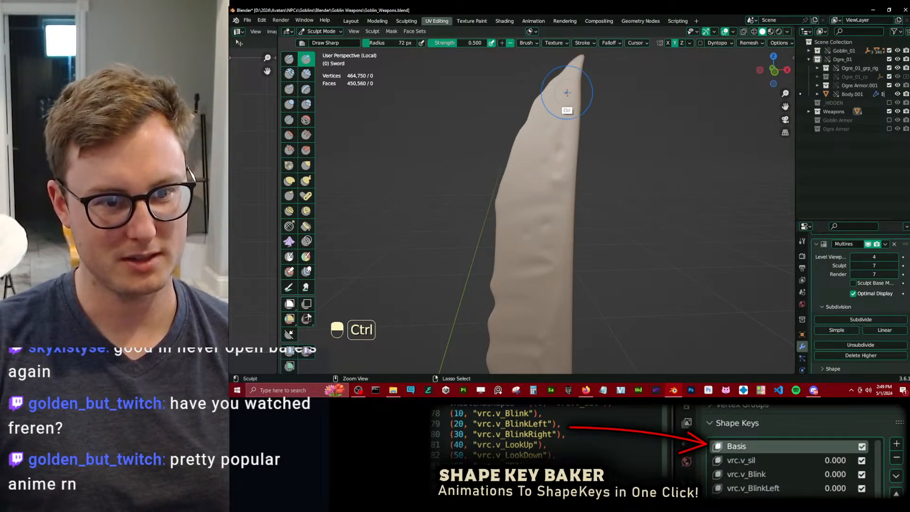
pyautogui.keyDown('ctrl'); pyautogui.moveTo(571, 128); pyautogui.dragTo(540, 134); pyautogui.keyUp('ctrl')
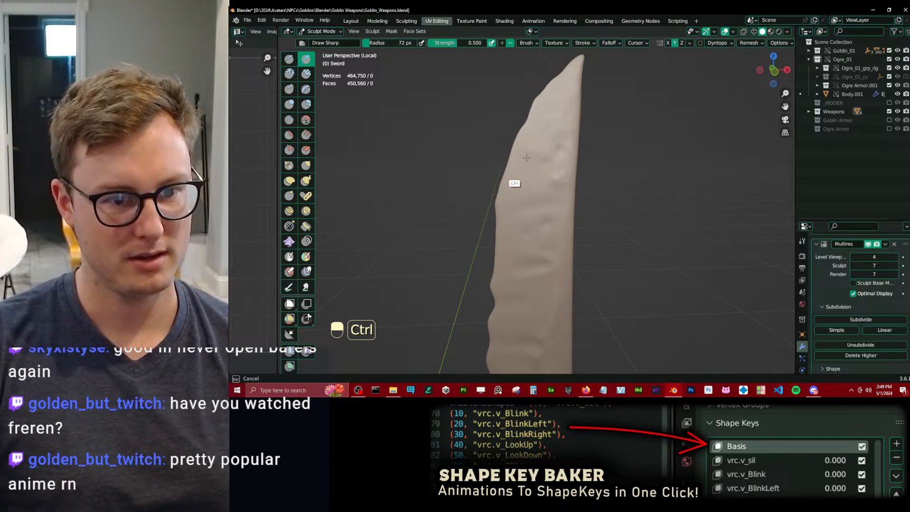
pyautogui.keyDown('ctrl'); pyautogui.moveTo(526, 157); pyautogui.dragTo(521, 167); pyautogui.keyUp('ctrl')
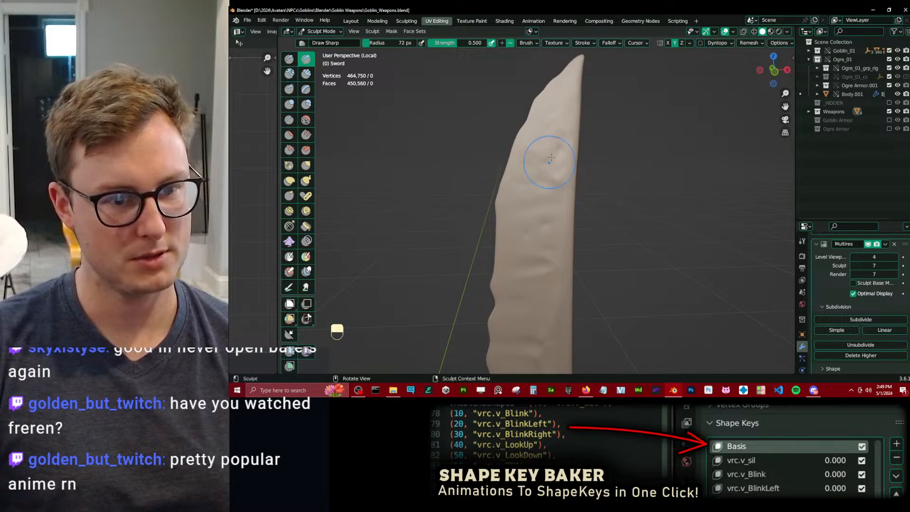
pyautogui.moveTo(558, 139)
pyautogui.keyDown('ctrl'); pyautogui.mouseDown()
pyautogui.moveTo(553, 133)
pyautogui.moveTo(565, 132)
pyautogui.mouseUp(); pyautogui.keyUp('ctrl')
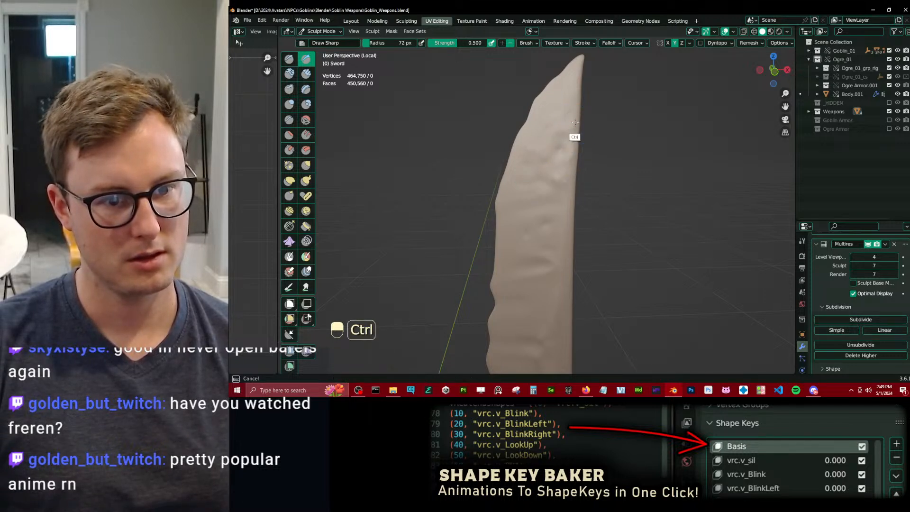
# Reduce the Draw Sharp brush radius to 45 px and add finer pits and bumps near the blade's tip.
pyautogui.moveTo(573, 142); pyautogui.dragTo(507, 192, button='middle')
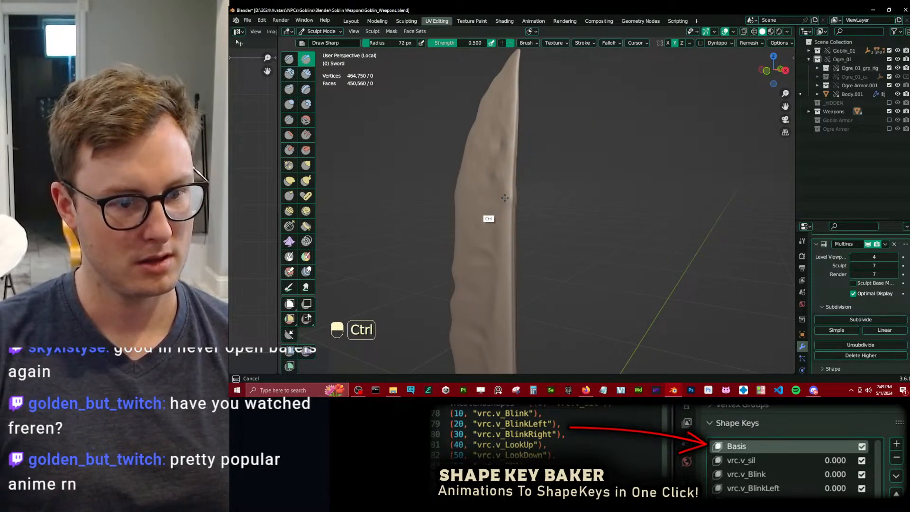
pyautogui.keyDown('ctrl'); pyautogui.moveTo(521, 182); pyautogui.dragTo(517, 224, button='middle'); pyautogui.keyUp('ctrl')
pyautogui.press('[')
pyautogui.press('[')
pyautogui.press('[')
pyautogui.press('[')
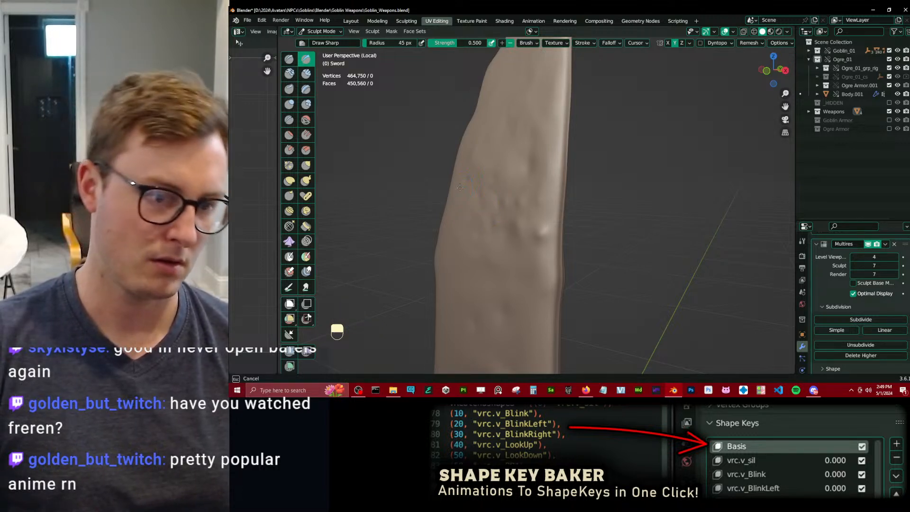
pyautogui.press('ctrl')
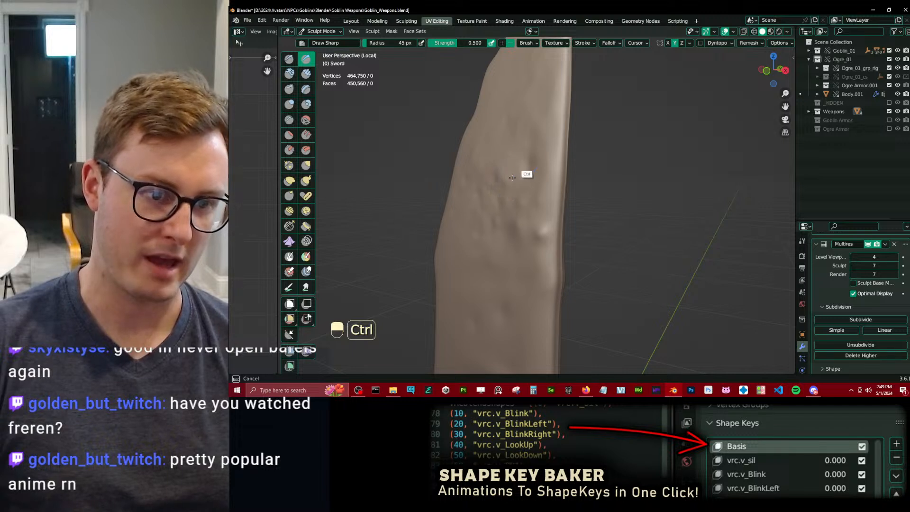
pyautogui.moveTo(514, 170); pyautogui.dragTo(495, 188, button='middle')
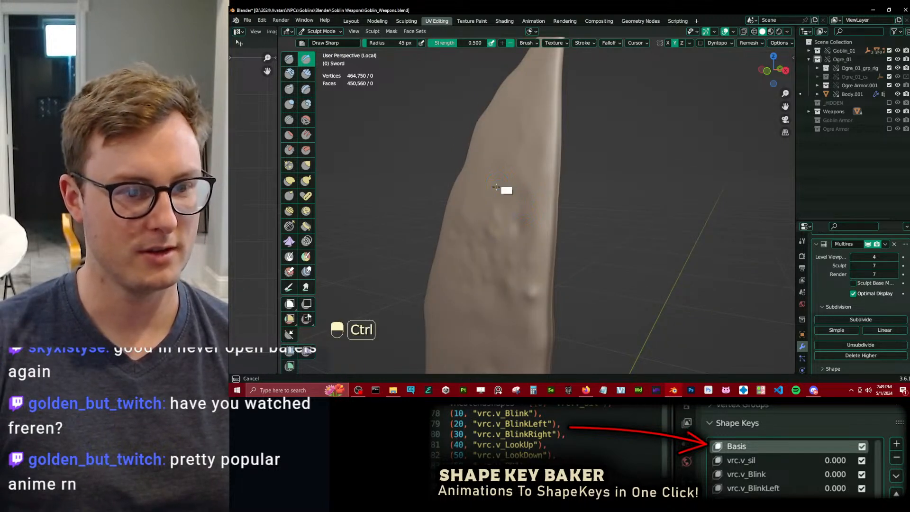
pyautogui.moveTo(533, 161)
pyautogui.keyDown('ctrl'); pyautogui.mouseDown()
pyautogui.moveTo(530, 180)
pyautogui.moveTo(532, 154)
pyautogui.mouseUp(); pyautogui.keyUp('ctrl')
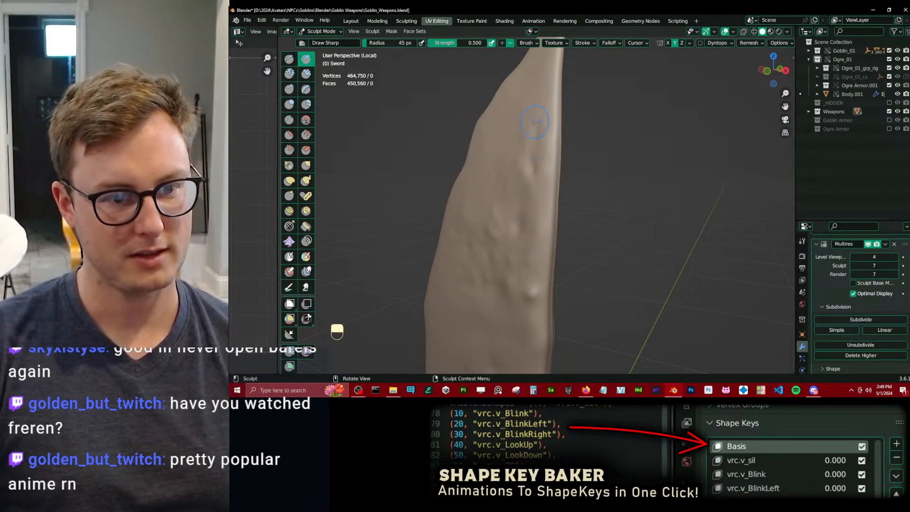
# Scrape down the blade's jagged cutting edge near the tip with the Scrape/Peaks brush.
pyautogui.moveTo(534, 123); pyautogui.dragTo(542, 175, button='middle')
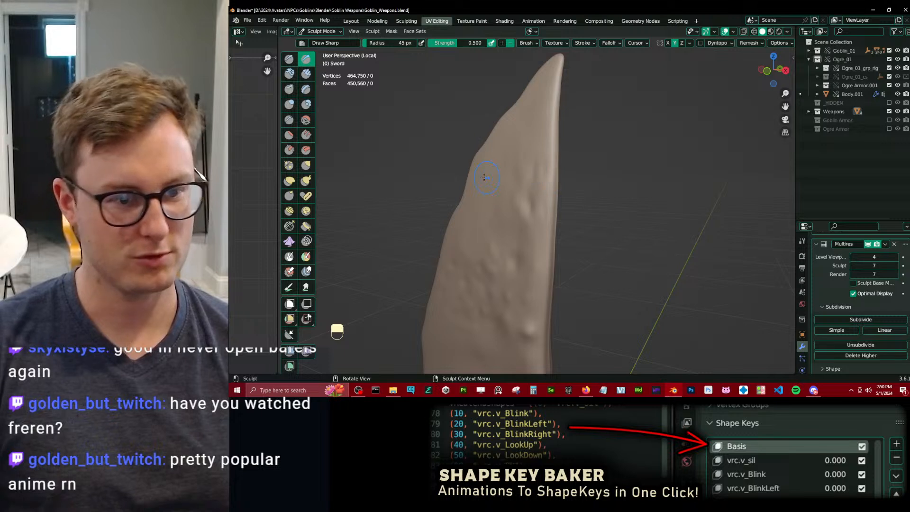
pyautogui.moveTo(485, 177); pyautogui.dragTo(585, 185, button='middle')
pyautogui.press('v')
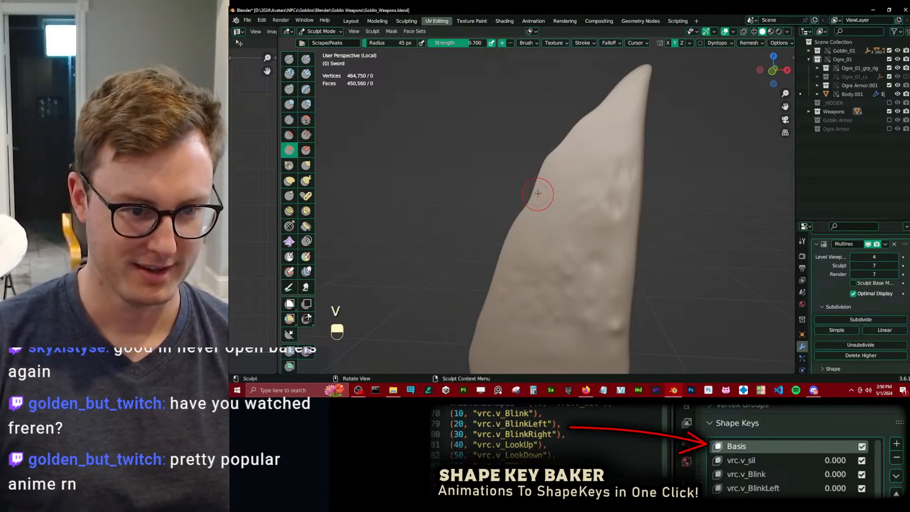
pyautogui.moveTo(538, 193); pyautogui.dragTo(559, 153)
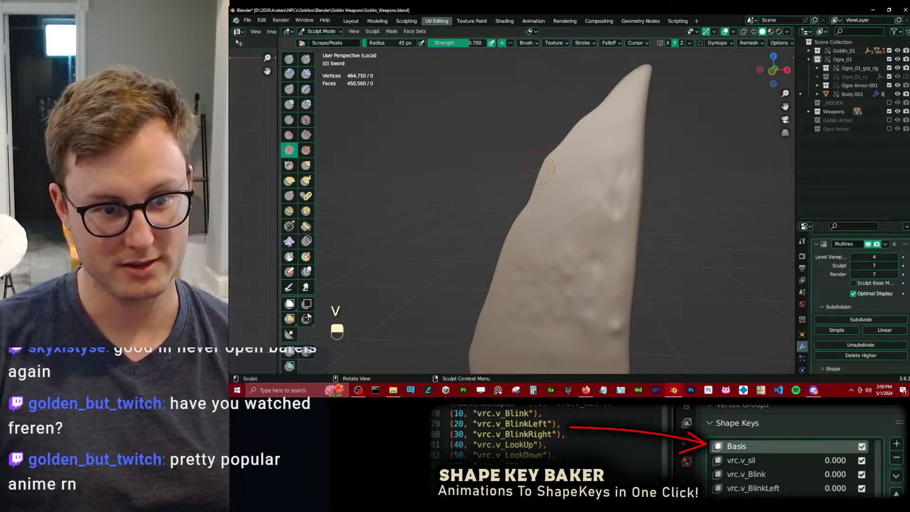
pyautogui.moveTo(536, 171)
pyautogui.mouseDown(button='middle')
pyautogui.moveTo(536, 209)
pyautogui.moveTo(553, 206)
pyautogui.mouseUp(button='middle')
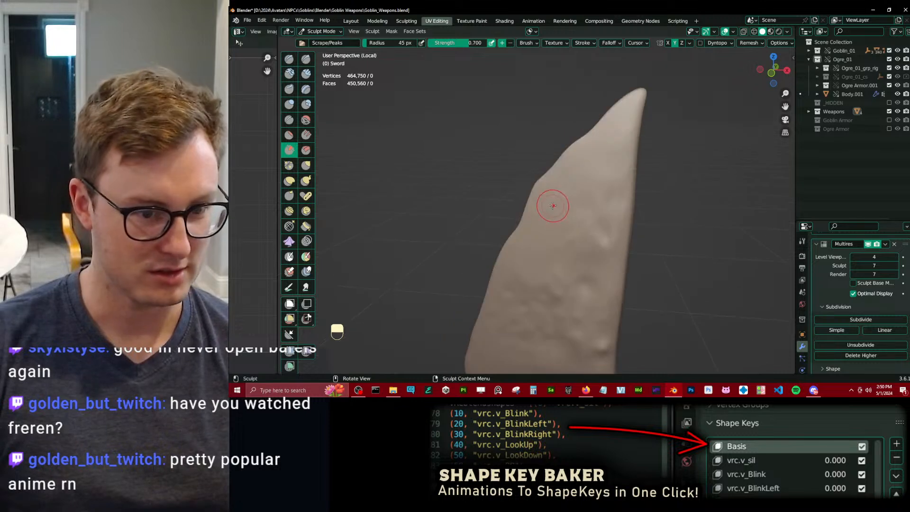
pyautogui.press('x')
pyautogui.moveTo(551, 215)
pyautogui.keyDown('ctrl'); pyautogui.mouseDown()
pyautogui.moveTo(527, 207)
pyautogui.moveTo(525, 232)
pyautogui.mouseUp(); pyautogui.keyUp('ctrl')
pyautogui.press('d')
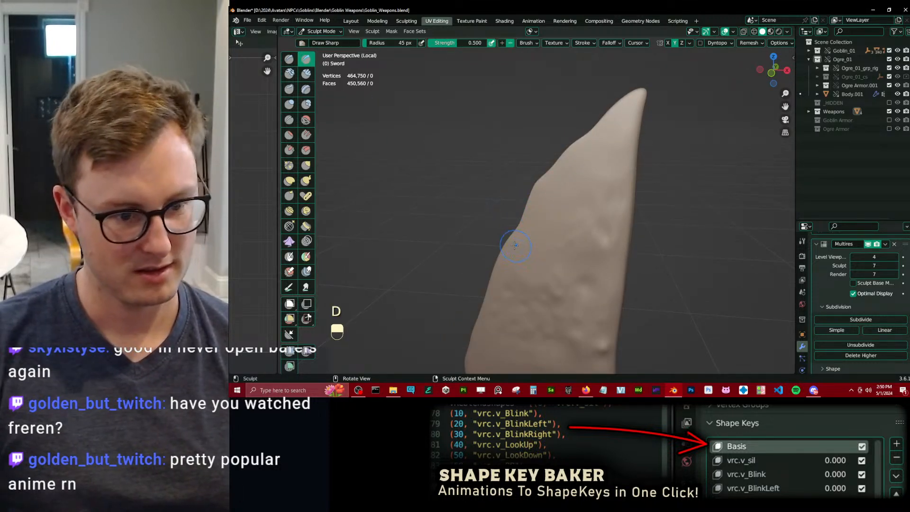
pyautogui.hotkey('ctrl', 'z')
pyautogui.hotkey('ctrl', 'z')
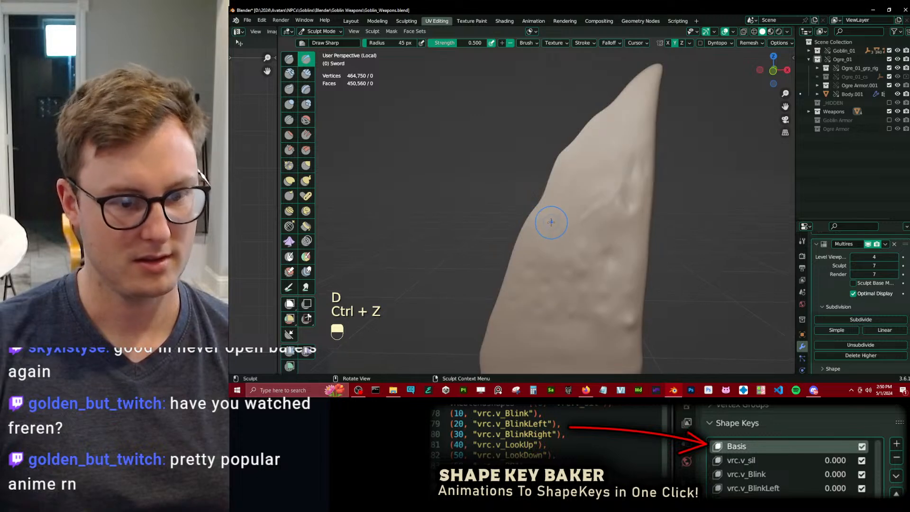
# Pull a stepped notch into the blade's cutting edge below the tip with the Elastic Deform brush.
pyautogui.press('j')
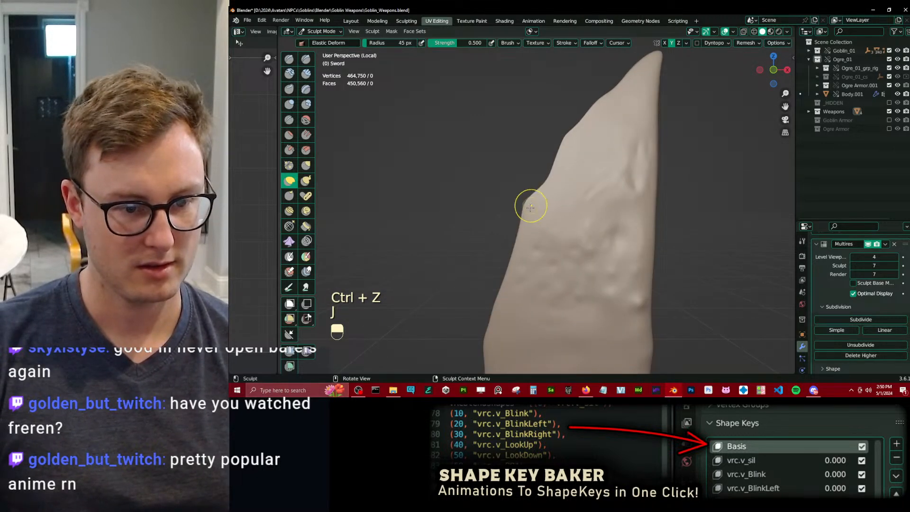
pyautogui.moveTo(531, 206)
pyautogui.mouseDown()
pyautogui.moveTo(518, 186)
pyautogui.moveTo(533, 177)
pyautogui.mouseUp()
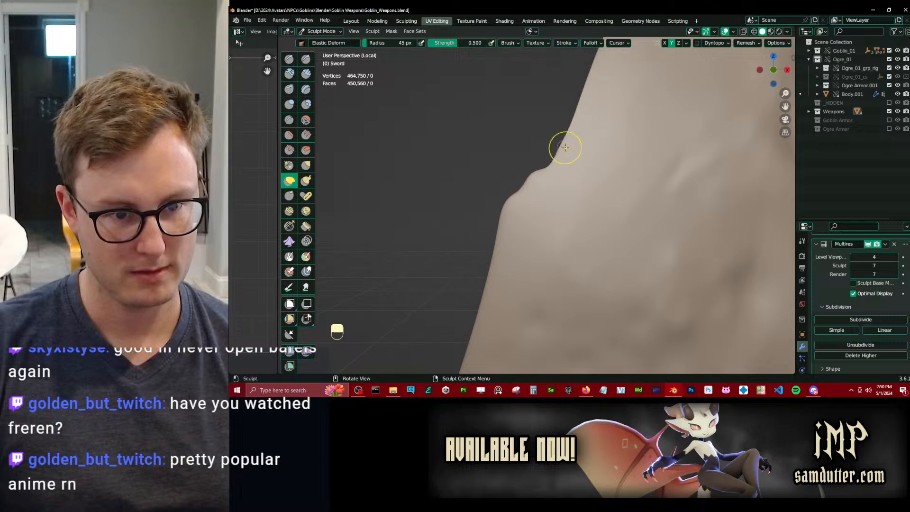
pyautogui.keyDown('shift'); pyautogui.moveTo(552, 118); pyautogui.dragTo(555, 184, button='middle'); pyautogui.keyUp('shift')
pyautogui.keyDown('ctrl'); pyautogui.moveTo(554, 189); pyautogui.dragTo(547, 223, button='middle'); pyautogui.keyUp('ctrl')
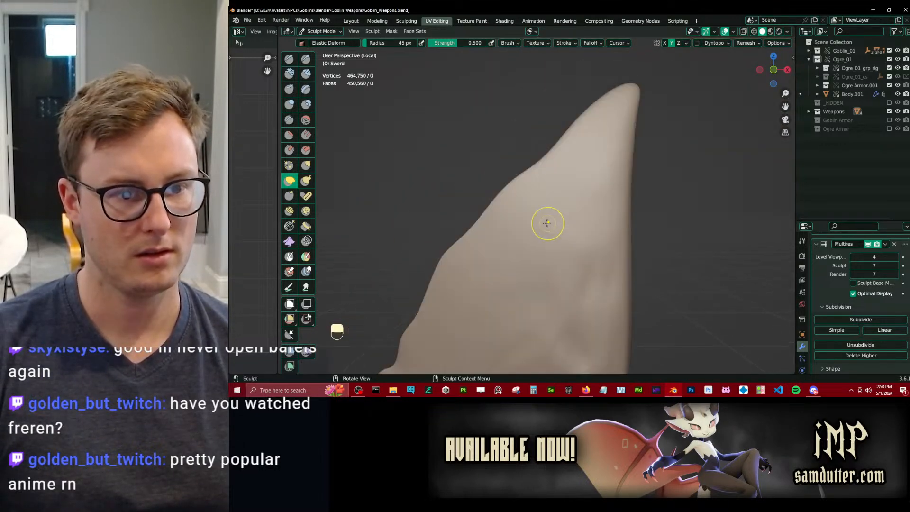
pyautogui.keyDown('ctrl'); pyautogui.moveTo(494, 207); pyautogui.dragTo(497, 198, button='middle'); pyautogui.keyUp('ctrl')
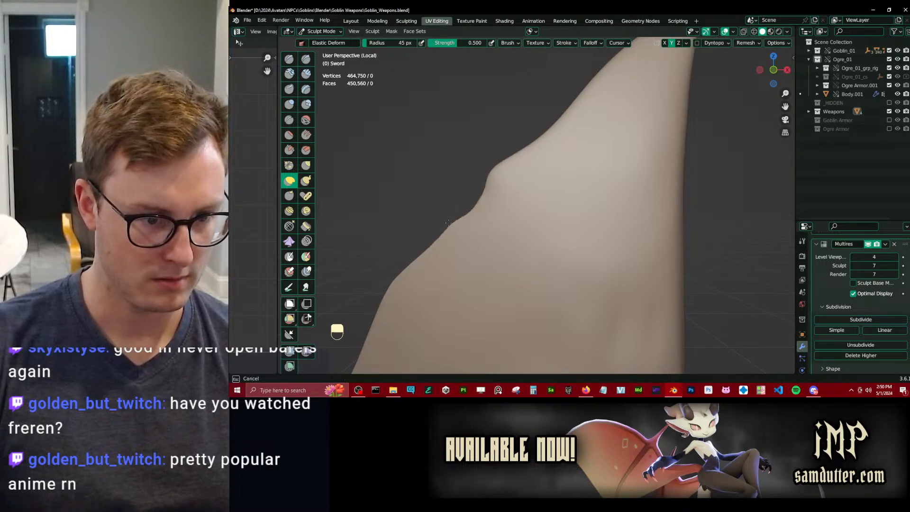
# Push further irregular notches into the cutting edge up to the blade's tip with the Elastic Deform brush.
pyautogui.moveTo(448, 222); pyautogui.dragTo(448, 232)
pyautogui.keyDown('shift'); pyautogui.moveTo(402, 290); pyautogui.dragTo(516, 226, button='middle'); pyautogui.keyUp('shift')
pyautogui.keyDown('ctrl'); pyautogui.moveTo(516, 225); pyautogui.dragTo(514, 207, button='middle'); pyautogui.keyUp('ctrl')
pyautogui.moveTo(560, 157); pyautogui.dragTo(562, 172)
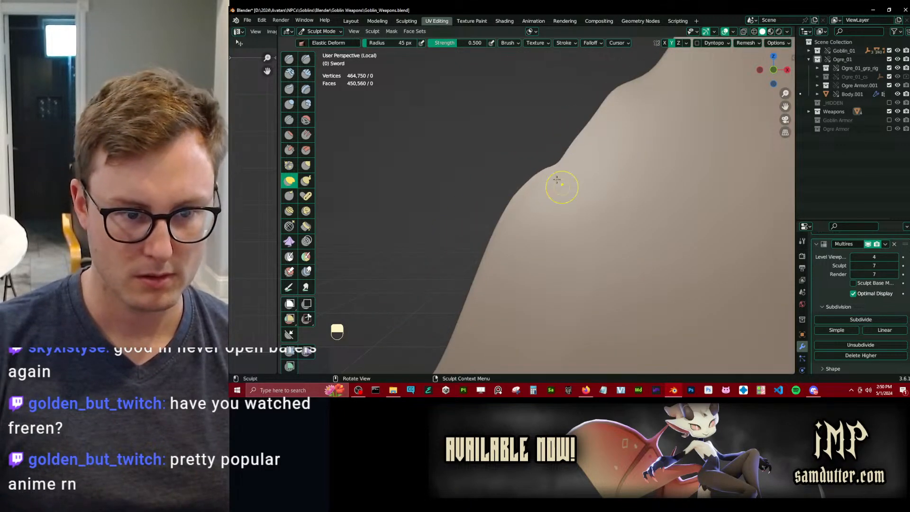
pyautogui.keyDown('ctrl'); pyautogui.moveTo(508, 219); pyautogui.dragTo(517, 290, button='middle'); pyautogui.keyUp('ctrl')
pyautogui.moveTo(552, 227)
pyautogui.mouseDown(button='middle')
pyautogui.moveTo(565, 233)
pyautogui.moveTo(565, 218)
pyautogui.moveTo(603, 173)
pyautogui.moveTo(571, 211)
pyautogui.moveTo(561, 162)
pyautogui.mouseUp(button='middle')
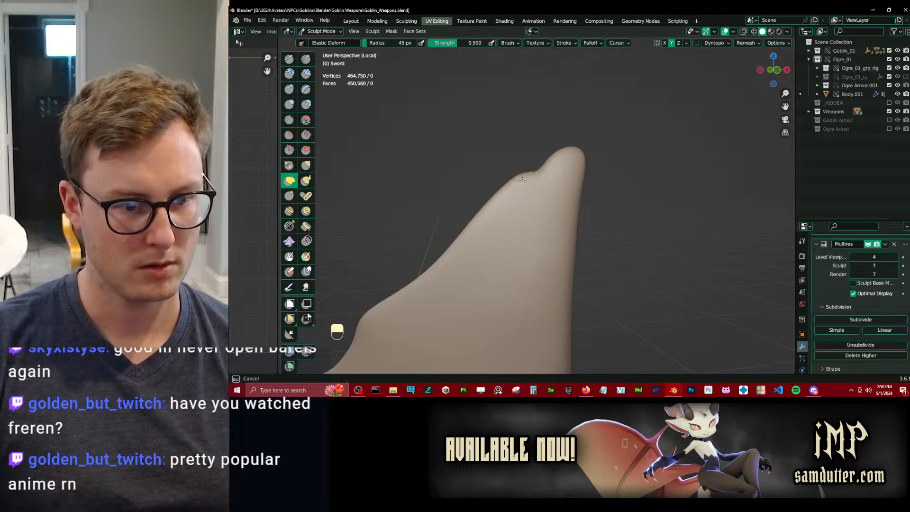
# Refine the notched tip of the blade by scraping its surface with the Scrape/Peaks brush.
pyautogui.press('d')
pyautogui.keyDown('ctrl'); pyautogui.moveTo(557, 191); pyautogui.dragTo(560, 239, button='middle'); pyautogui.keyUp('ctrl')
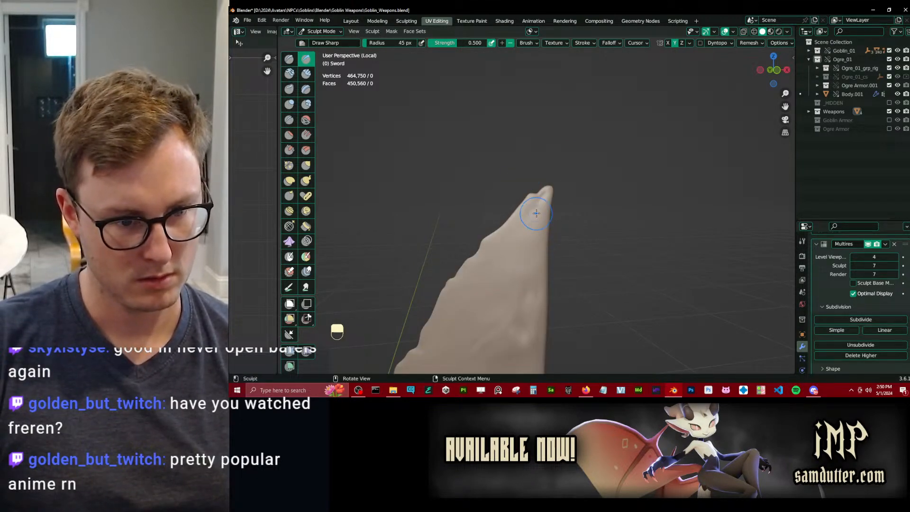
pyautogui.press('v')
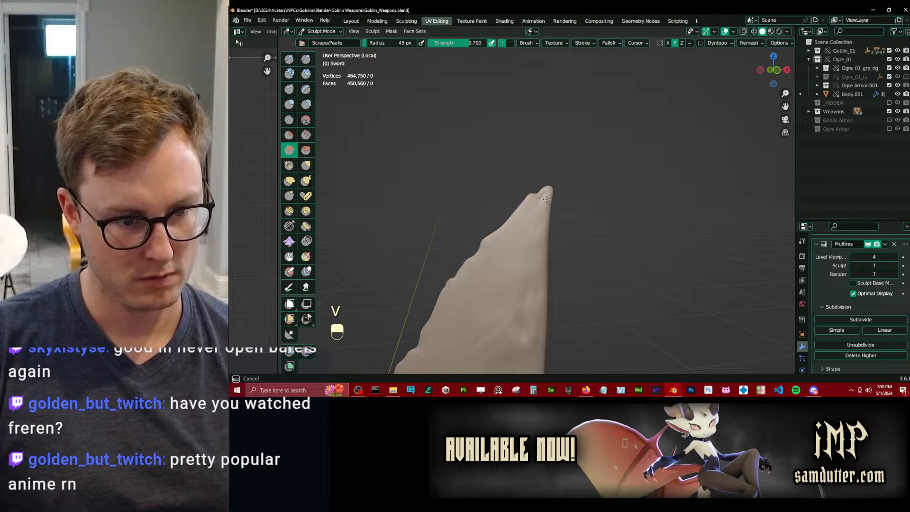
pyautogui.moveTo(547, 200); pyautogui.dragTo(546, 219)
pyautogui.keyDown('shift'); pyautogui.moveTo(525, 252); pyautogui.dragTo(523, 231, button='middle'); pyautogui.keyUp('shift')
pyautogui.moveTo(523, 231)
pyautogui.mouseDown(button='middle')
pyautogui.moveTo(497, 237)
pyautogui.moveTo(545, 187)
pyautogui.moveTo(451, 193)
pyautogui.moveTo(462, 199)
pyautogui.mouseUp(button='middle')
# Carve a dent into the blade's back edge near the tip with Draw Sharp and scrape along that edge with Scrape/Peaks.
pyautogui.press('x')
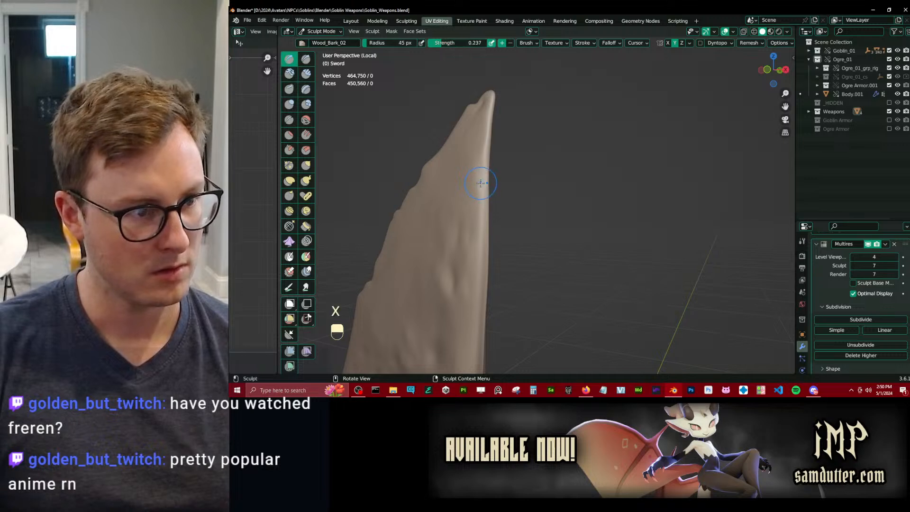
pyautogui.hotkey('ctrl', 'z')
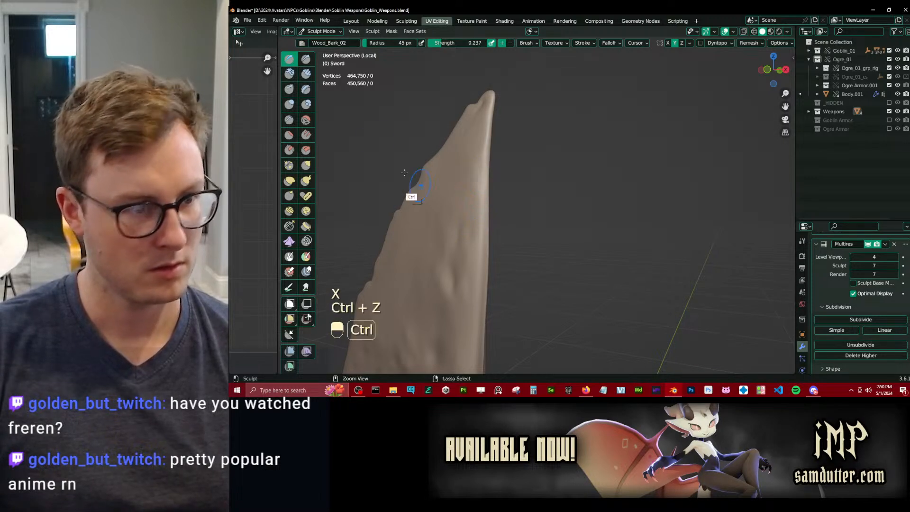
pyautogui.click(305, 58)
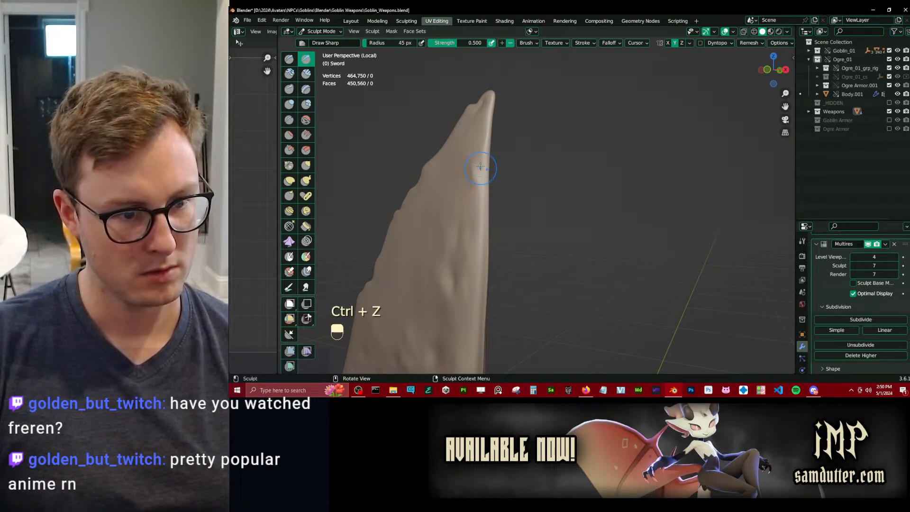
pyautogui.press('v')
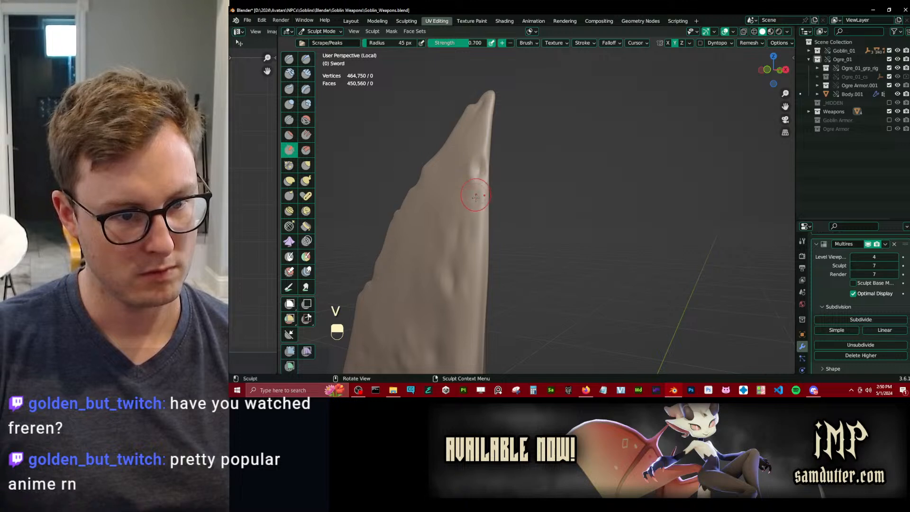
pyautogui.moveTo(475, 197); pyautogui.dragTo(502, 219, button='middle')
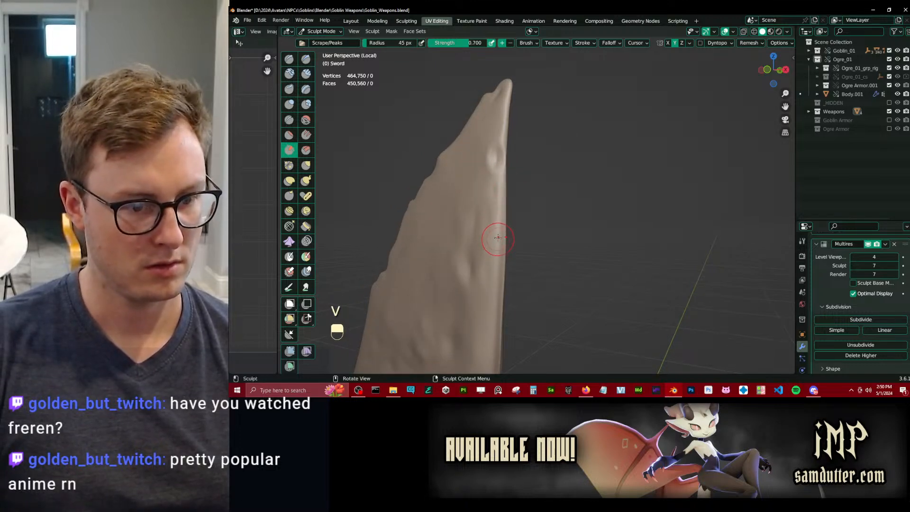
pyautogui.moveTo(497, 257); pyautogui.dragTo(518, 214)
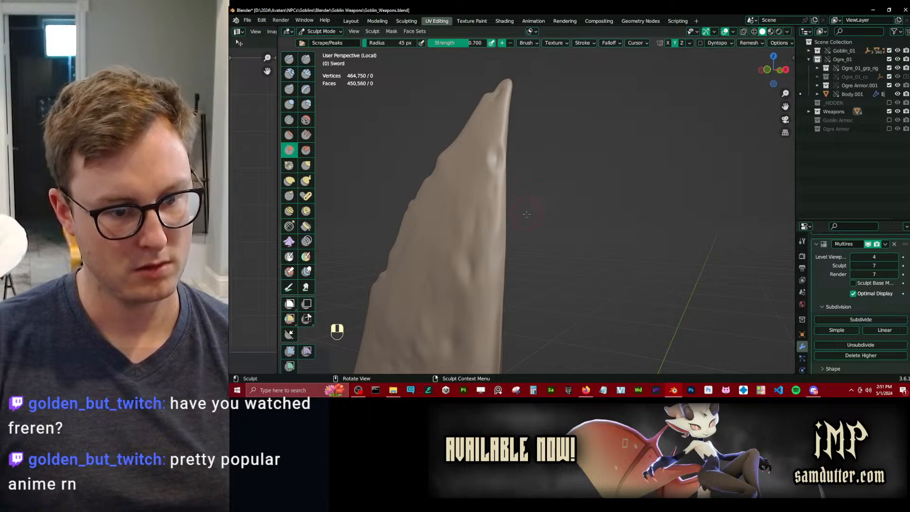
# Scrape worn chips and flat spots along the blade's back edge down towards the handle with the Scrape/Peaks brush.
pyautogui.hotkey('ctrl', 'z')
pyautogui.hotkey('ctrl', 'z')
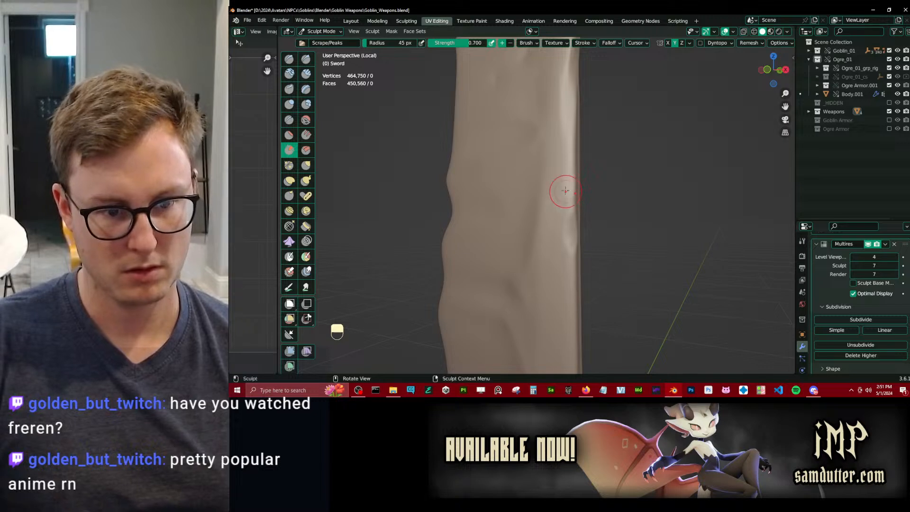
pyautogui.hotkey('ctrl', 'z')
pyautogui.hotkey('ctrl', 'z')
pyautogui.hotkey('ctrl', 'z')
pyautogui.hotkey('ctrl', 'z')
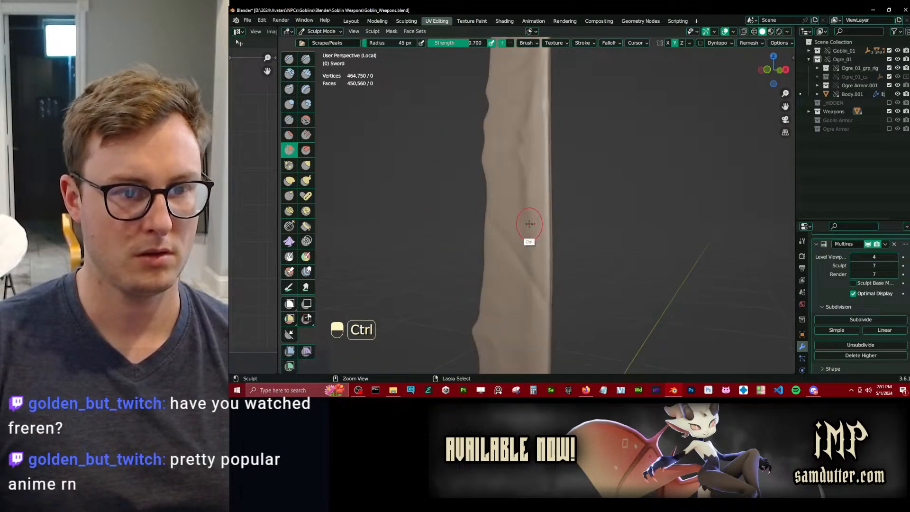
pyautogui.hotkey('ctrl', 'z')
pyautogui.hotkey('ctrl', 'z')
pyautogui.hotkey('ctrl', 'z')
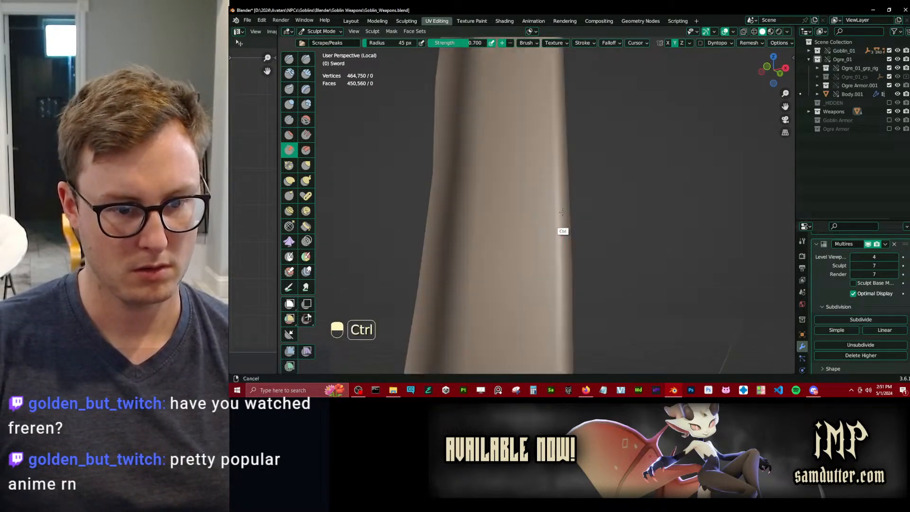
pyautogui.hotkey('ctrl', 'z')
pyautogui.hotkey('ctrl', 'z')
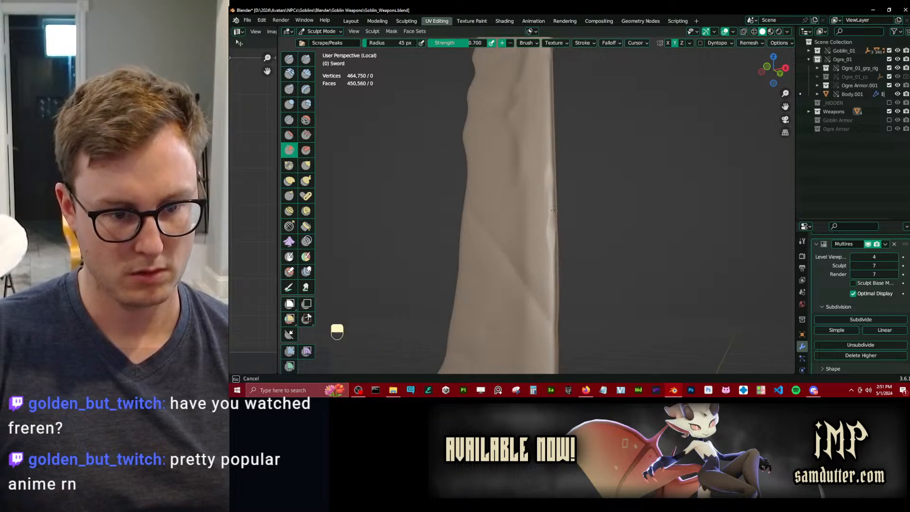
pyautogui.hotkey('ctrl', 'z')
pyautogui.hotkey('ctrl', 'z')
pyautogui.hotkey('ctrl', 'z')
pyautogui.hotkey('ctrl', 'z')
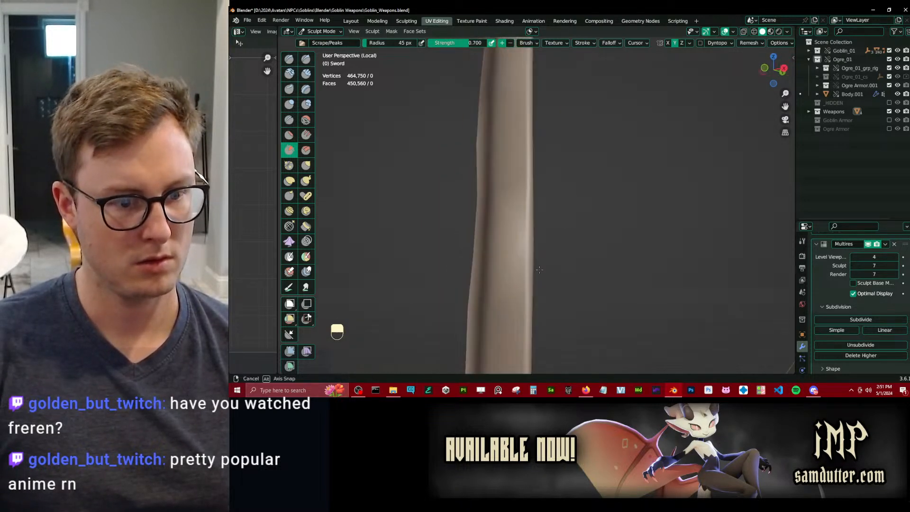
pyautogui.moveTo(537, 250)
pyautogui.keyDown('shift'); pyautogui.mouseDown(button='middle')
pyautogui.moveTo(549, 199)
pyautogui.moveTo(548, 254)
pyautogui.mouseUp(button='middle'); pyautogui.keyUp('shift')
pyautogui.keyDown('shift'); pyautogui.moveTo(549, 254); pyautogui.dragTo(546, 221, button='middle'); pyautogui.keyUp('shift')
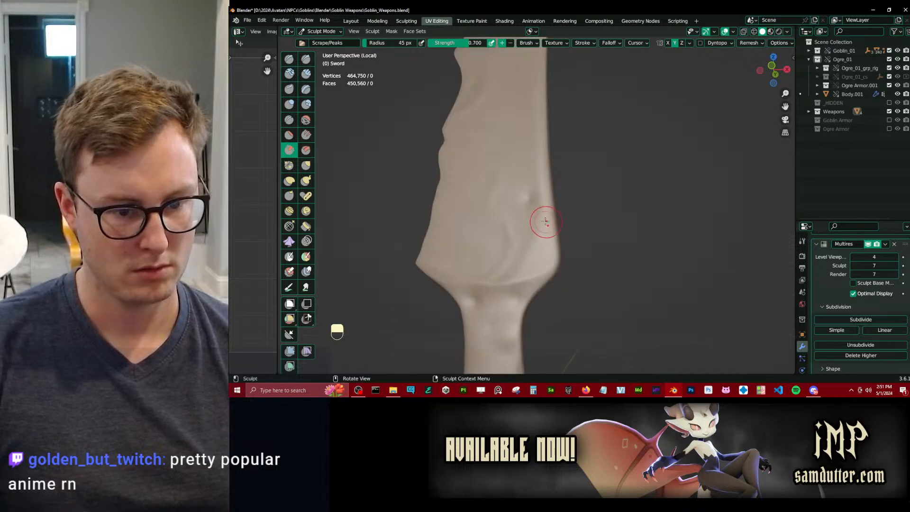
# Carve small dents into the pointed corner at the blade's base with the Draw Sharp brush and smooth them.
pyautogui.moveTo(483, 270); pyautogui.dragTo(451, 209, button='middle')
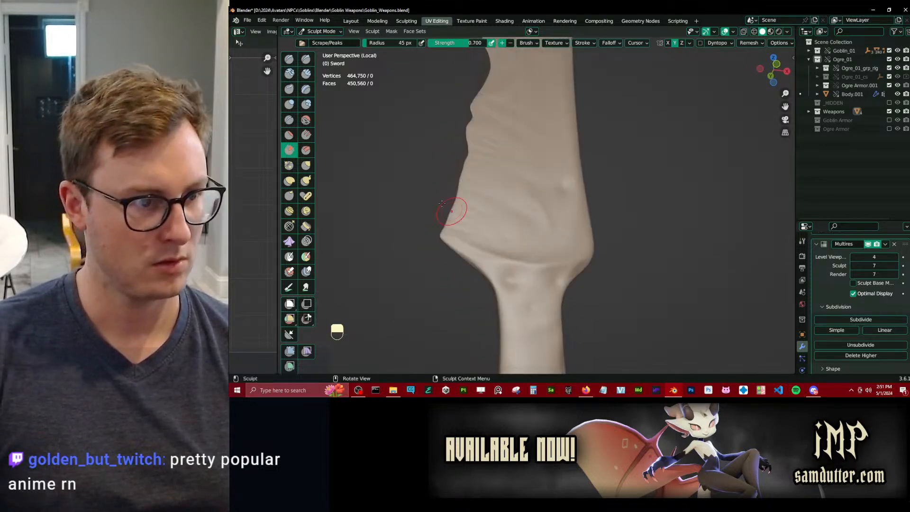
pyautogui.hotkey('shift', 'd')
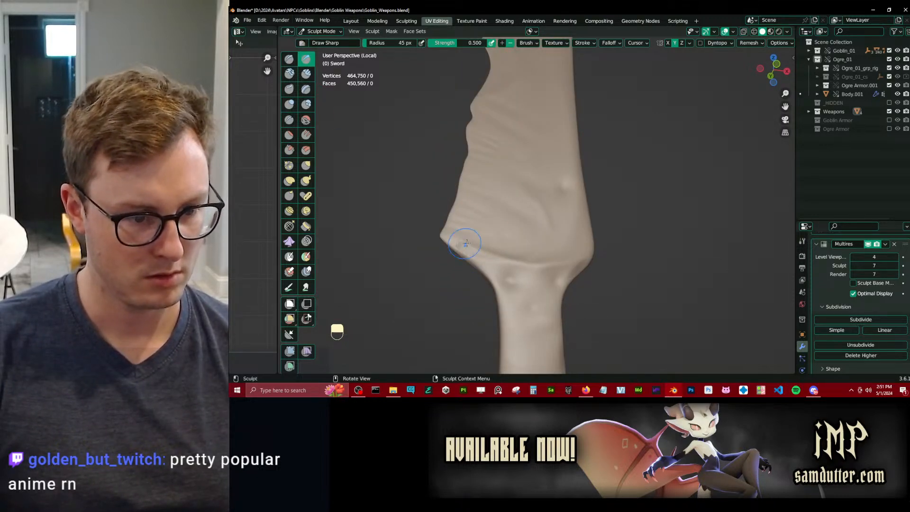
pyautogui.press('ctrl')
pyautogui.keyDown('ctrl'); pyautogui.moveTo(473, 259); pyautogui.dragTo(501, 272); pyautogui.keyUp('ctrl')
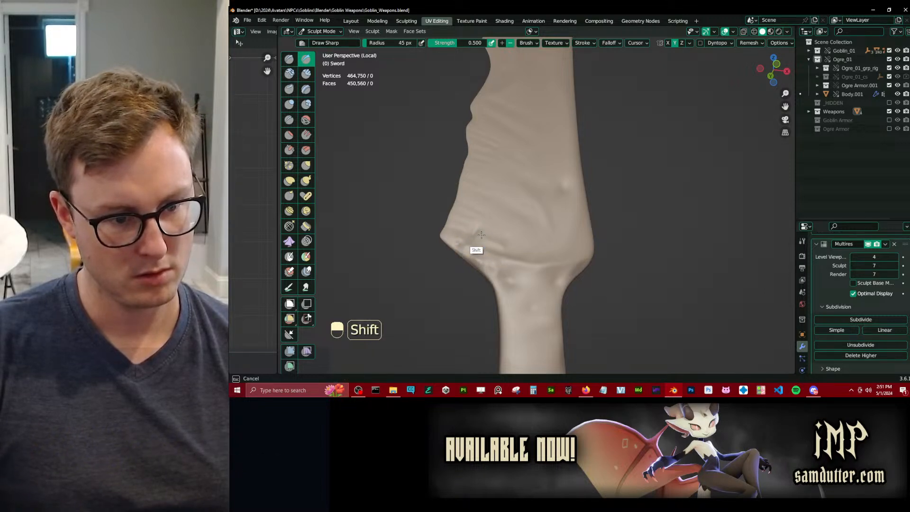
pyautogui.moveTo(486, 238)
pyautogui.keyDown('shift'); pyautogui.mouseDown()
pyautogui.moveTo(474, 278)
pyautogui.moveTo(485, 272)
pyautogui.moveTo(495, 282)
pyautogui.moveTo(468, 251)
pyautogui.mouseUp(); pyautogui.keyUp('shift')
pyautogui.moveTo(522, 205); pyautogui.dragTo(505, 229, button='middle')
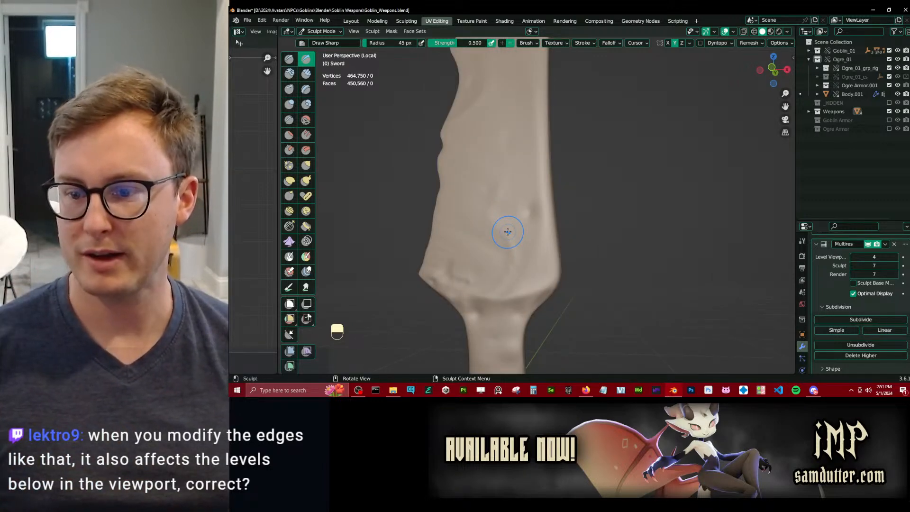
# Switch the sword to Object Mode, inspect the whole blade and save the file.
pyautogui.hotkey('ctrl', 'Tab')
pyautogui.click(595, 192)
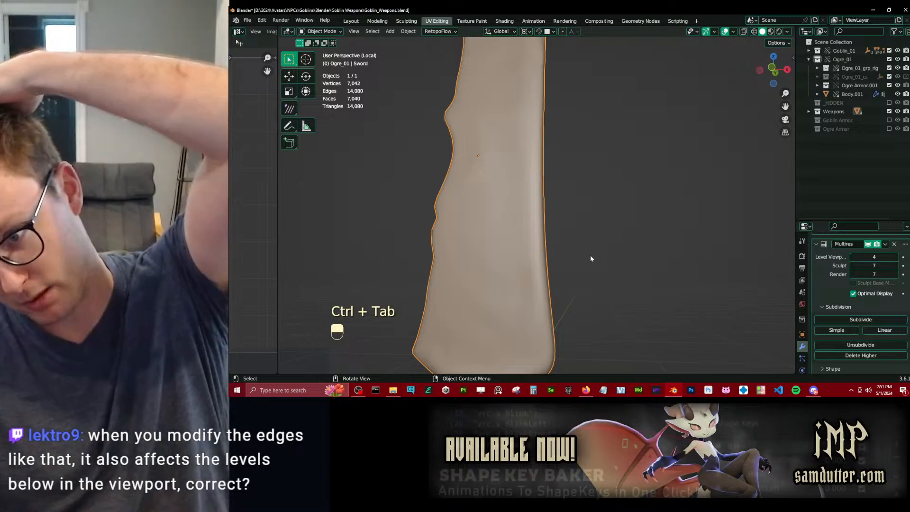
pyautogui.scroll(-5, 516, 185)
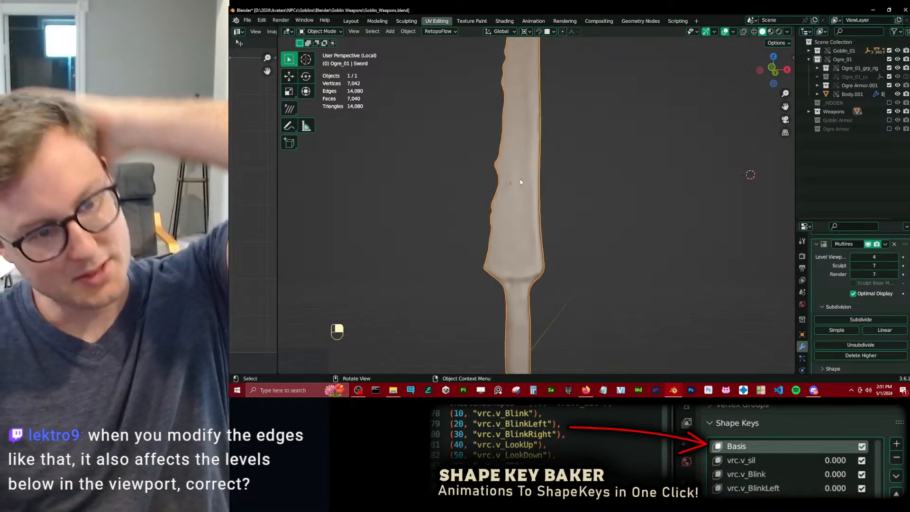
pyautogui.moveTo(521, 181); pyautogui.dragTo(554, 215, button='middle')
pyautogui.scroll(-3, 566, 194)
pyautogui.scroll(-5, 569, 190)
pyautogui.scroll(5, 563, 181)
pyautogui.moveTo(563, 181); pyautogui.dragTo(670, 238, button='middle')
pyautogui.hotkey('ctrl', 's')
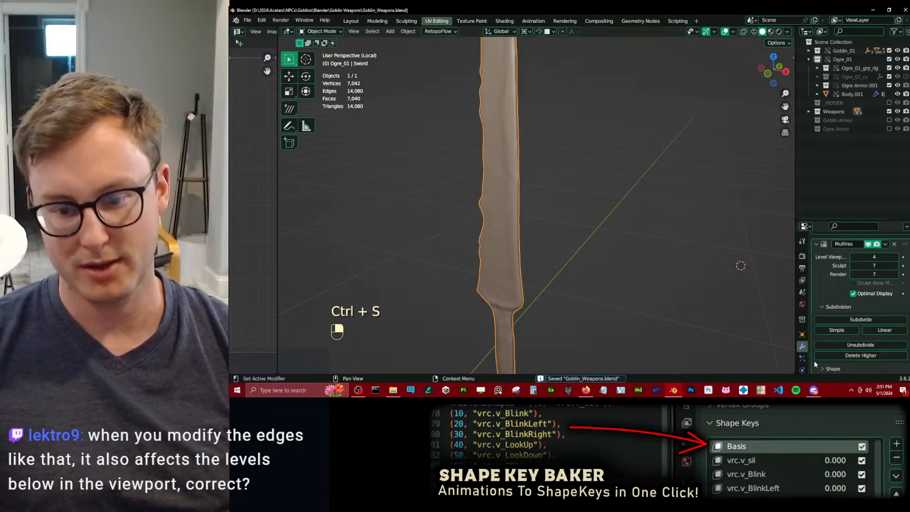
# Review the sword's material slots and its Multires modifier settings.
pyautogui.scroll(-4, 801, 341)
pyautogui.click(802, 346)
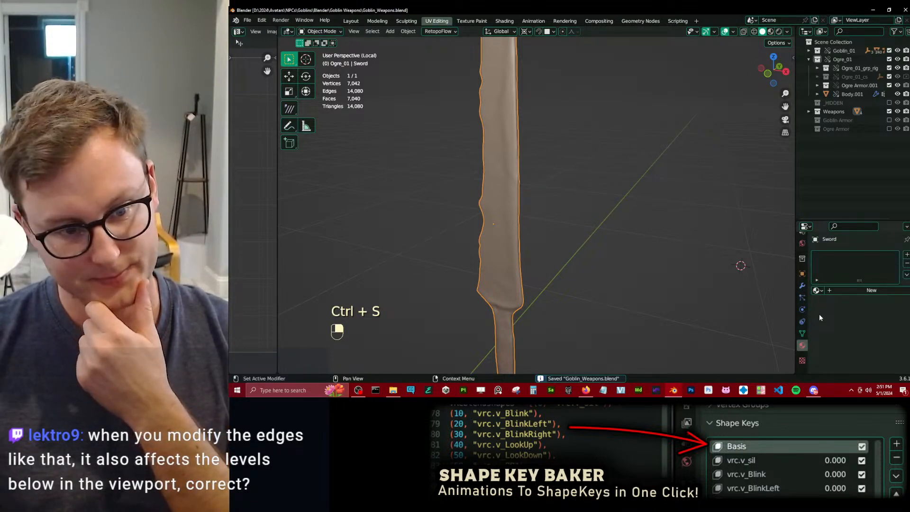
pyautogui.click(802, 285)
pyautogui.scroll(-3, 811, 256)
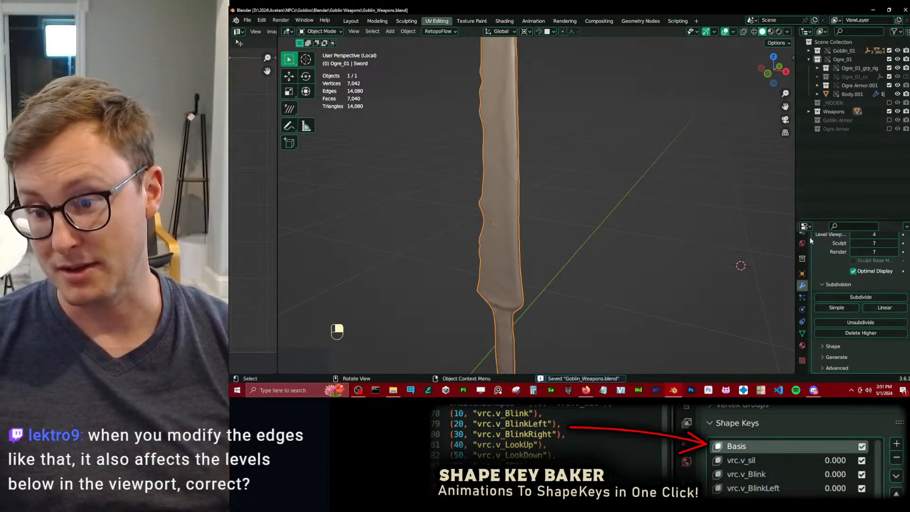
# Turn the Multires viewport display off to inspect the sword's base mesh, and turn it back on.
pyautogui.scroll(2, 812, 246)
pyautogui.click(868, 265)
pyautogui.scroll(-6, 548, 209)
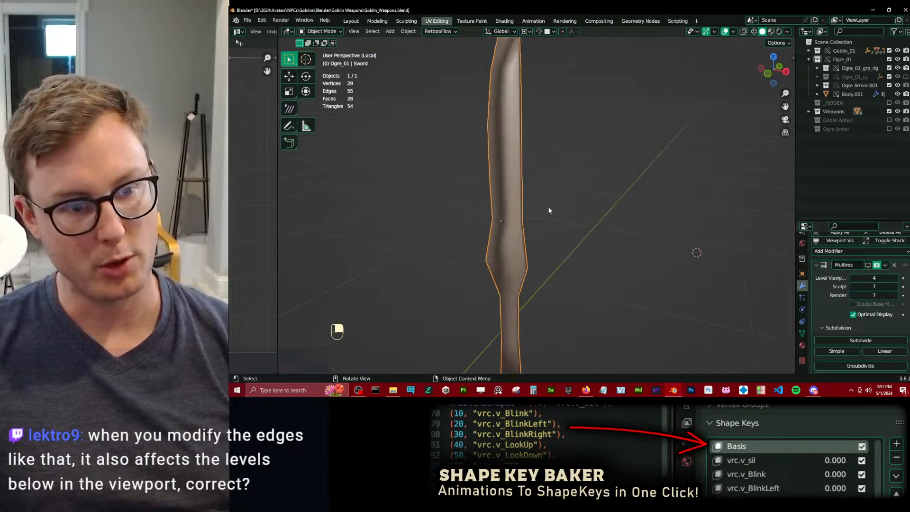
pyautogui.moveTo(506, 142); pyautogui.dragTo(563, 131, button='middle')
pyautogui.scroll(4, 476, 223)
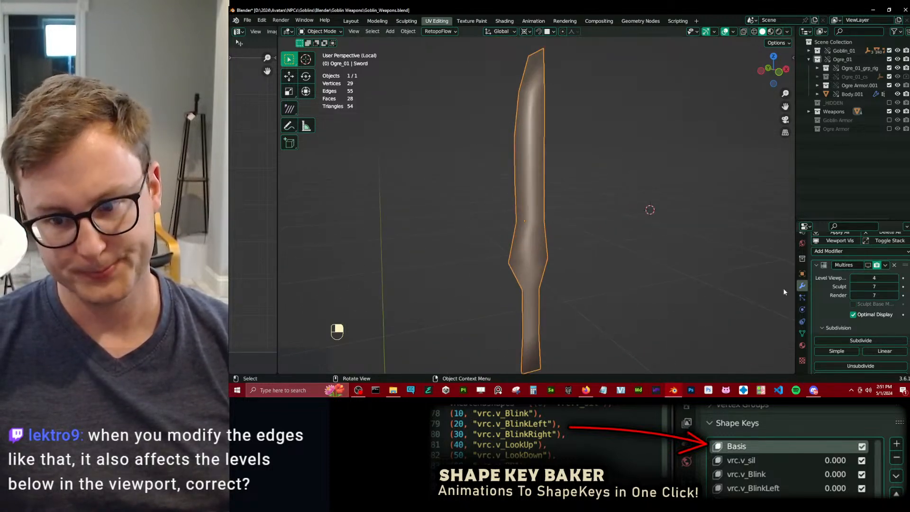
pyautogui.click(868, 265)
pyautogui.scroll(-2, 837, 332)
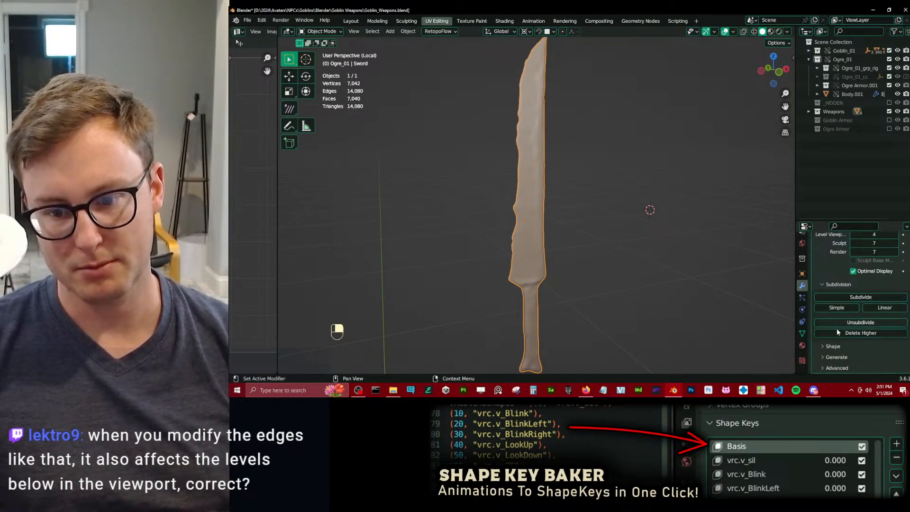
# Fit the sword's base mesh to the sculpted shape with Multires Apply Base and compare it with the modifier display toggled.
pyautogui.scroll(-1, 833, 347)
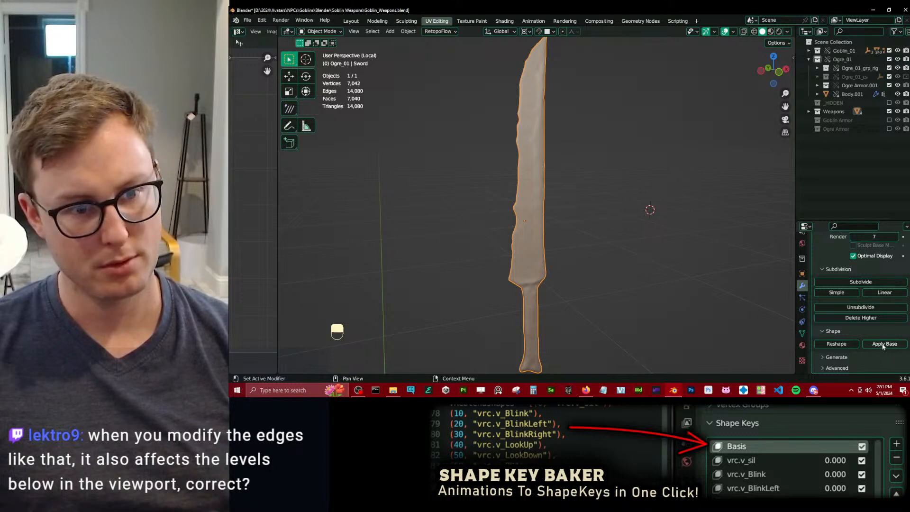
pyautogui.scroll(4, 882, 339)
pyautogui.click(868, 279)
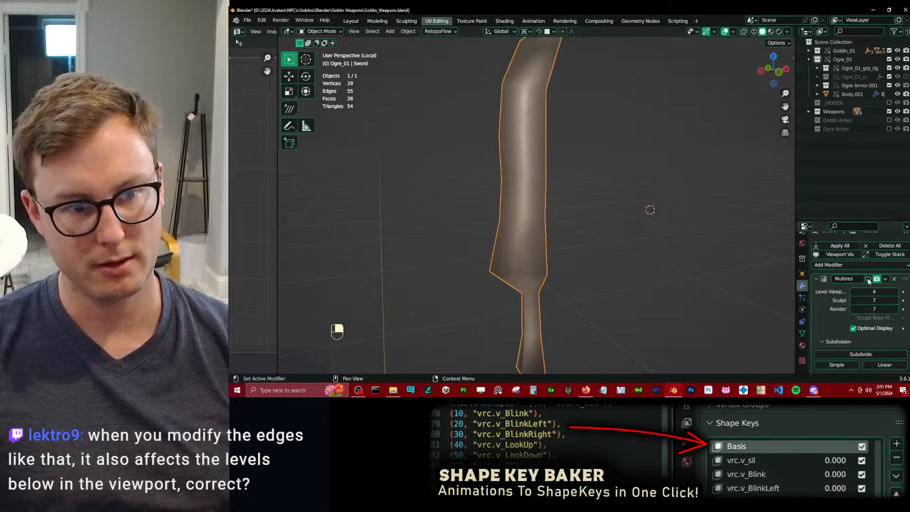
pyautogui.scroll(-3, 574, 194)
pyautogui.moveTo(574, 195)
pyautogui.mouseDown(button='middle')
pyautogui.moveTo(467, 203)
pyautogui.moveTo(573, 201)
pyautogui.mouseUp(button='middle')
pyautogui.scroll(2, 573, 201)
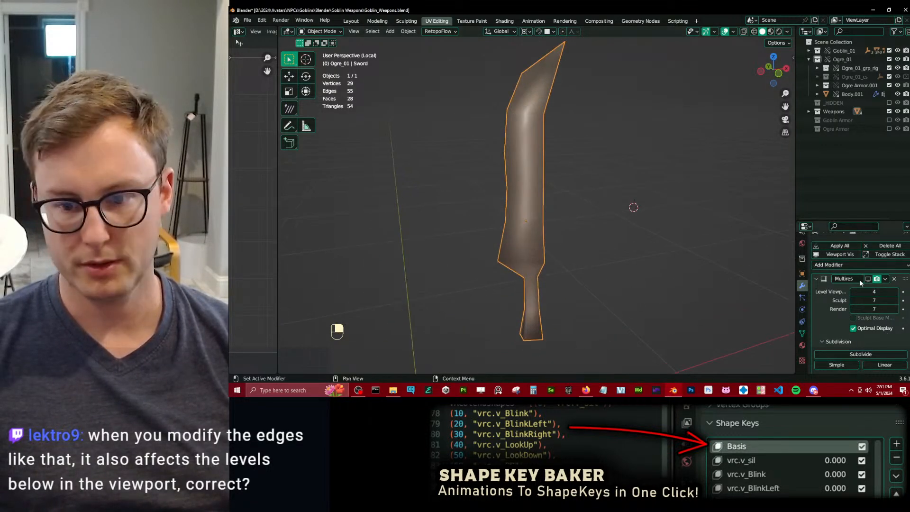
pyautogui.click(867, 279)
pyautogui.click(867, 278)
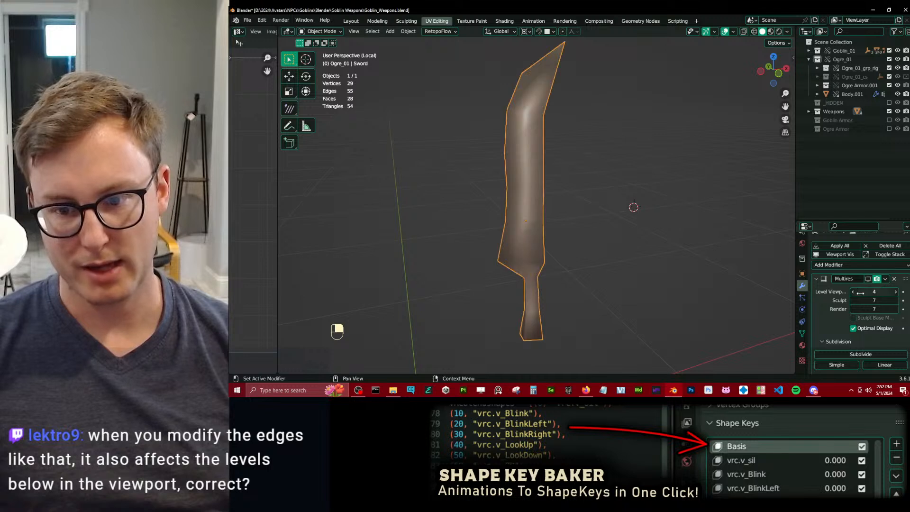
# Turn the Multires display on, compare the sword at viewport levels 1 through 5, and return the level to 4.
pyautogui.click(868, 281)
pyautogui.click(854, 294)
pyautogui.click(854, 293)
pyautogui.click(854, 294)
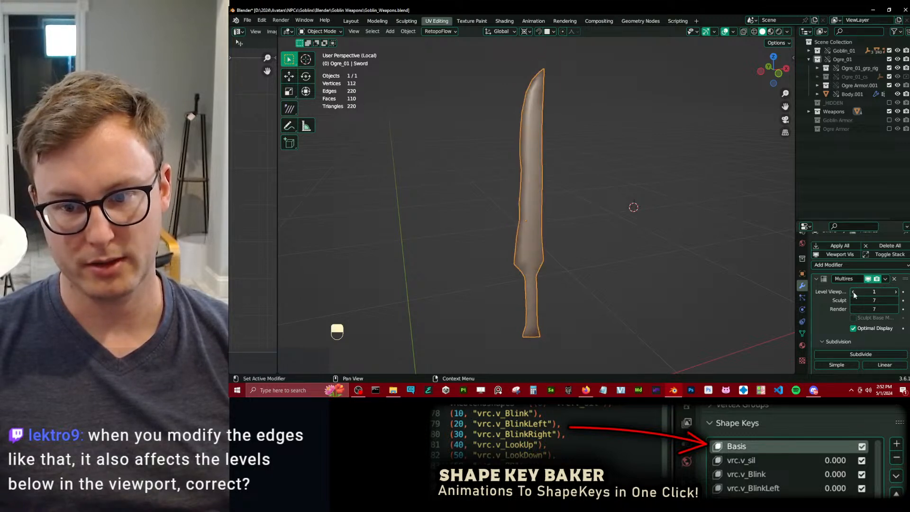
pyautogui.click(895, 292)
pyautogui.scroll(3, 544, 193)
pyautogui.moveTo(544, 193); pyautogui.dragTo(554, 233, button='middle')
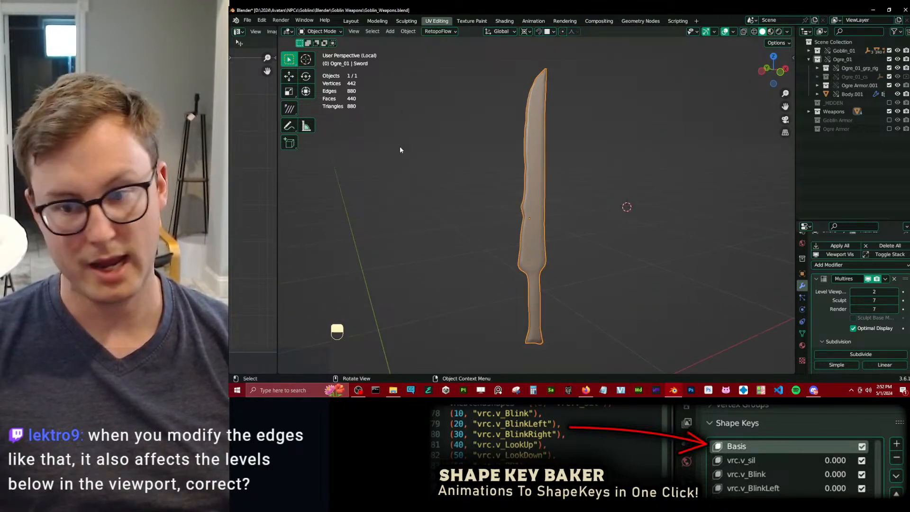
pyautogui.click(896, 291)
pyautogui.click(896, 291)
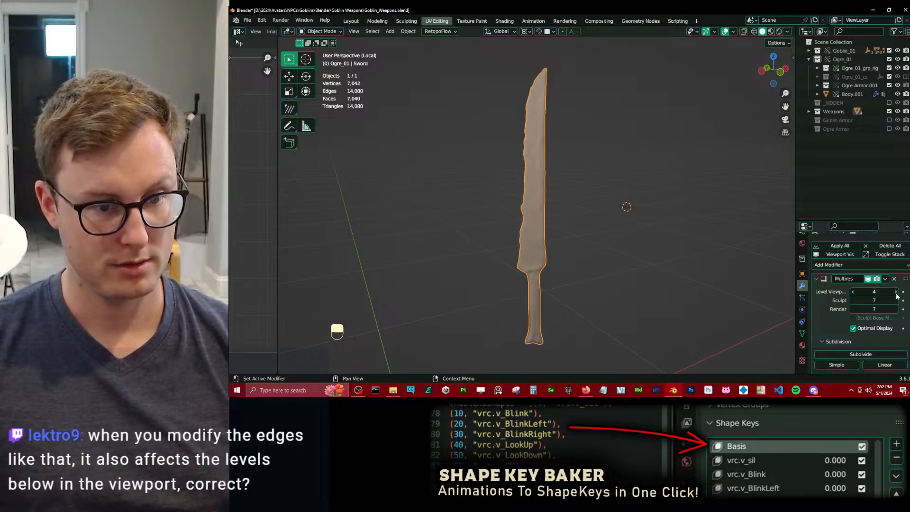
pyautogui.moveTo(692, 243); pyautogui.dragTo(711, 246, button='middle')
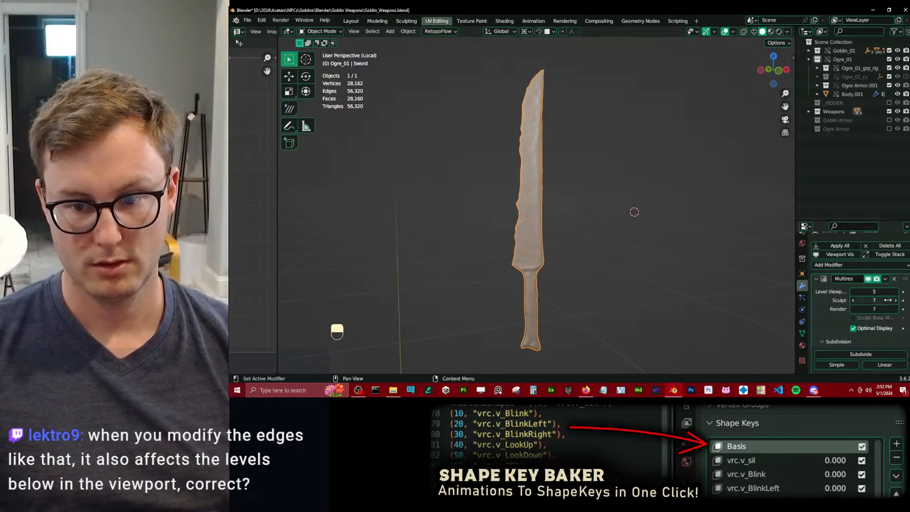
pyautogui.click(853, 292)
# Put the sword in Sculpt Mode and choose the Draw tool with the Wood_Bark_01 brush.
pyautogui.hotkey('ctrl', 'Tab')
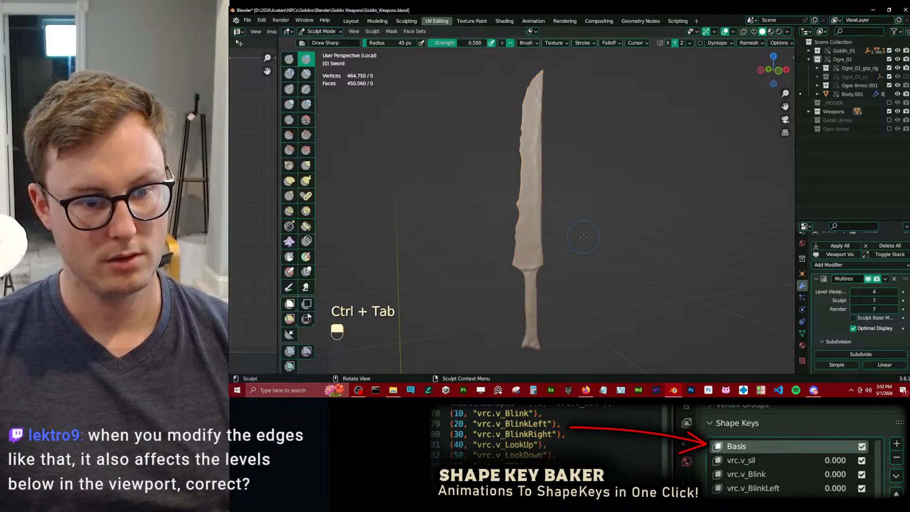
pyautogui.scroll(3, 526, 223)
pyautogui.moveTo(526, 223); pyautogui.dragTo(536, 225, button='middle')
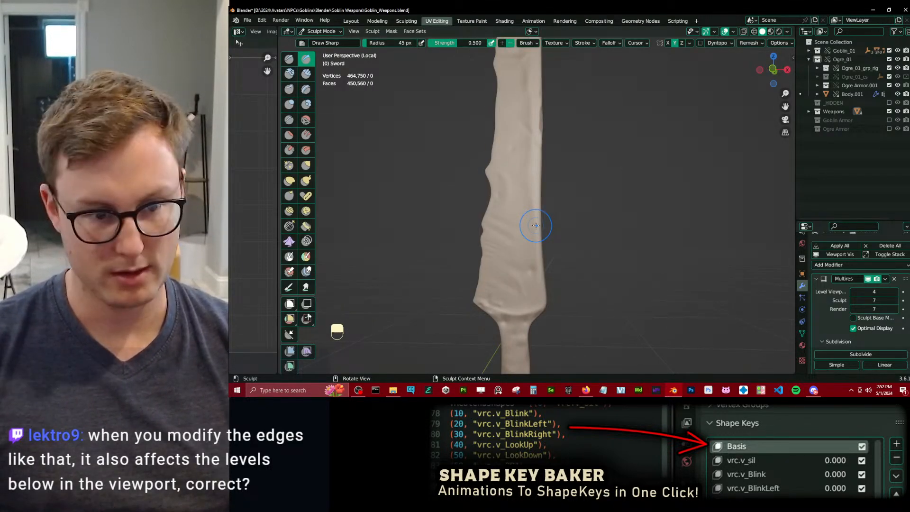
pyautogui.click(289, 59)
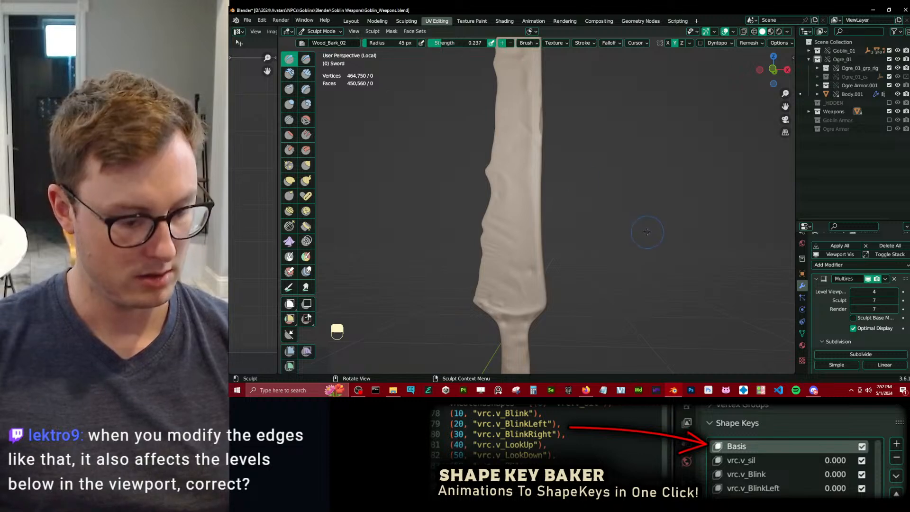
pyautogui.press('n')
pyautogui.click(738, 119)
pyautogui.click(542, 168)
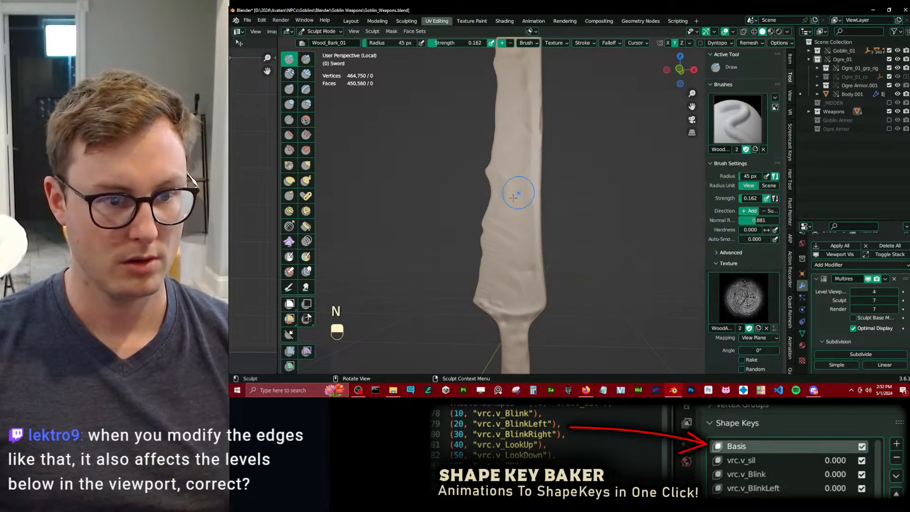
# Brush faint bark texture onto the blade's face with Wood_Bark_01 at strength 0.162.
pyautogui.moveTo(526, 185); pyautogui.dragTo(545, 186, button='middle')
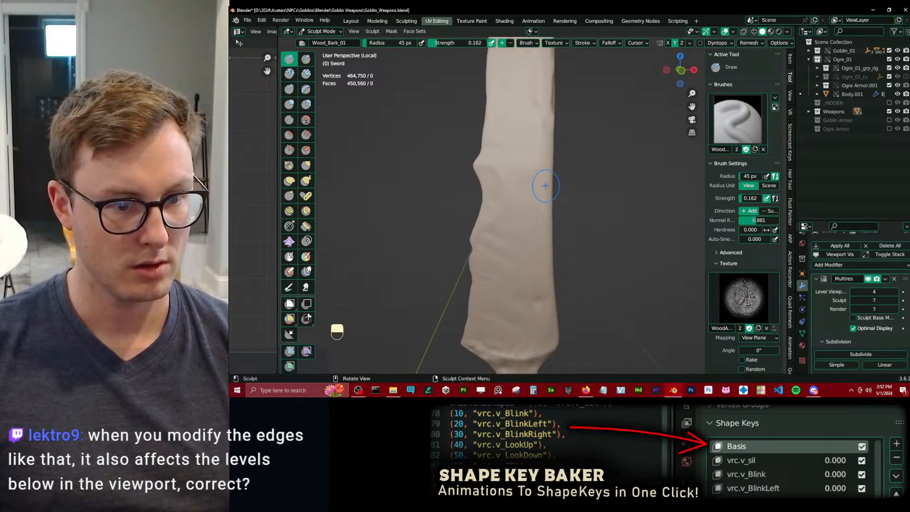
pyautogui.moveTo(536, 137); pyautogui.dragTo(538, 116)
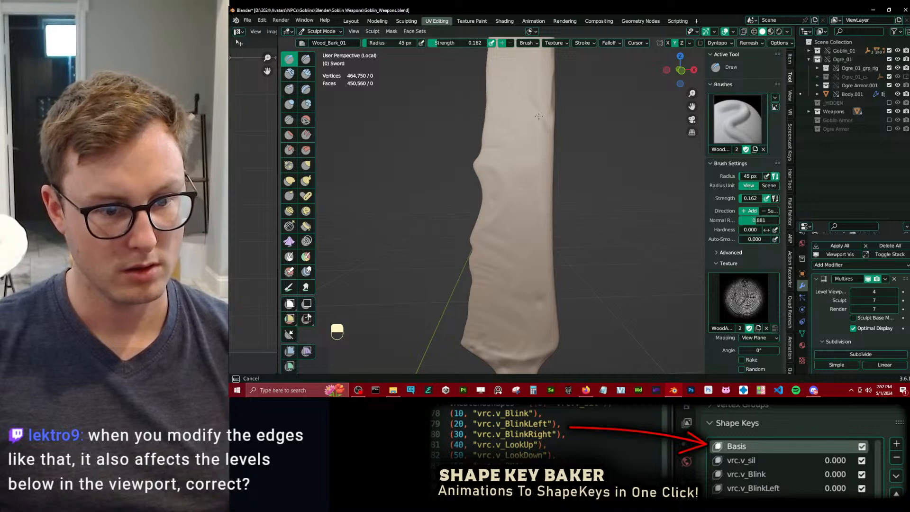
pyautogui.keyDown('shift'); pyautogui.moveTo(514, 240); pyautogui.dragTo(535, 156, button='middle'); pyautogui.keyUp('shift')
pyautogui.moveTo(534, 157)
pyautogui.mouseDown(button='middle')
pyautogui.moveTo(548, 230)
pyautogui.moveTo(520, 240)
pyautogui.moveTo(550, 211)
pyautogui.moveTo(568, 244)
pyautogui.moveTo(550, 175)
pyautogui.moveTo(536, 239)
pyautogui.mouseUp(button='middle')
pyautogui.moveTo(536, 239)
pyautogui.mouseDown(button='middle')
pyautogui.moveTo(526, 245)
pyautogui.moveTo(550, 248)
pyautogui.moveTo(538, 174)
pyautogui.mouseUp(button='middle')
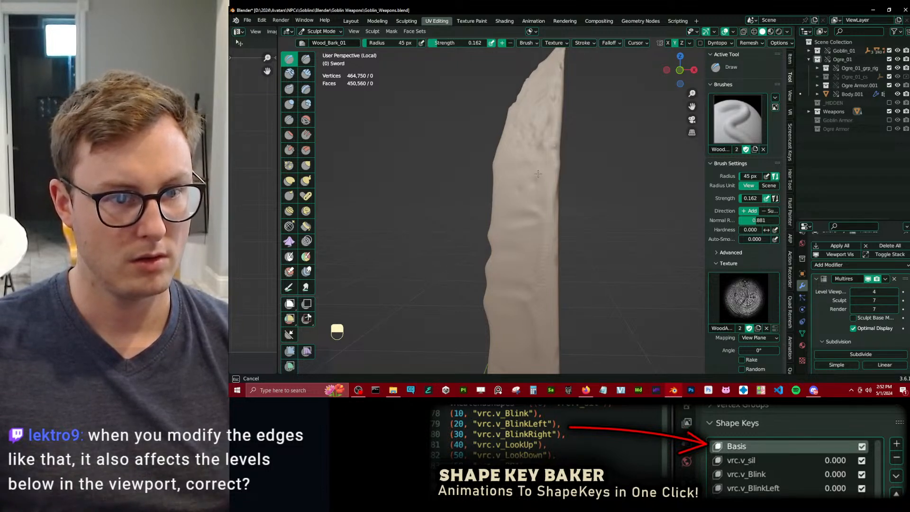
# Try bark texture strokes near the blade's tip, undo them, and raise the brush strength to 0.874.
pyautogui.moveTo(560, 209)
pyautogui.mouseDown(button='middle')
pyautogui.moveTo(559, 227)
pyautogui.moveTo(559, 211)
pyautogui.mouseUp(button='middle')
pyautogui.keyDown('ctrl'); pyautogui.moveTo(559, 216); pyautogui.dragTo(559, 208); pyautogui.keyUp('ctrl')
pyautogui.hotkey('ctrl', 'z')
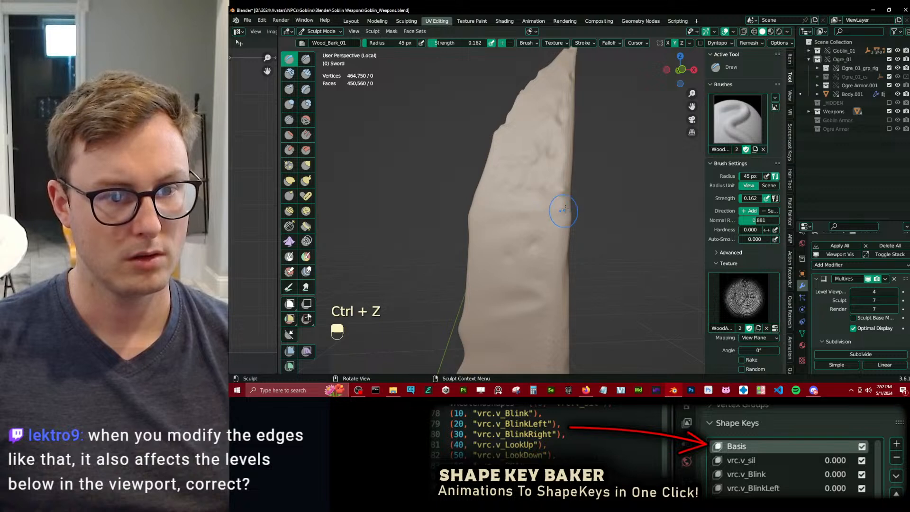
pyautogui.moveTo(558, 209)
pyautogui.keyDown('shift'); pyautogui.mouseDown(button='middle')
pyautogui.moveTo(535, 259)
pyautogui.moveTo(579, 223)
pyautogui.moveTo(562, 217)
pyautogui.moveTo(554, 226)
pyautogui.moveTo(563, 203)
pyautogui.mouseUp(button='middle'); pyautogui.keyUp('shift')
pyautogui.hotkey('ctrl', 'z')
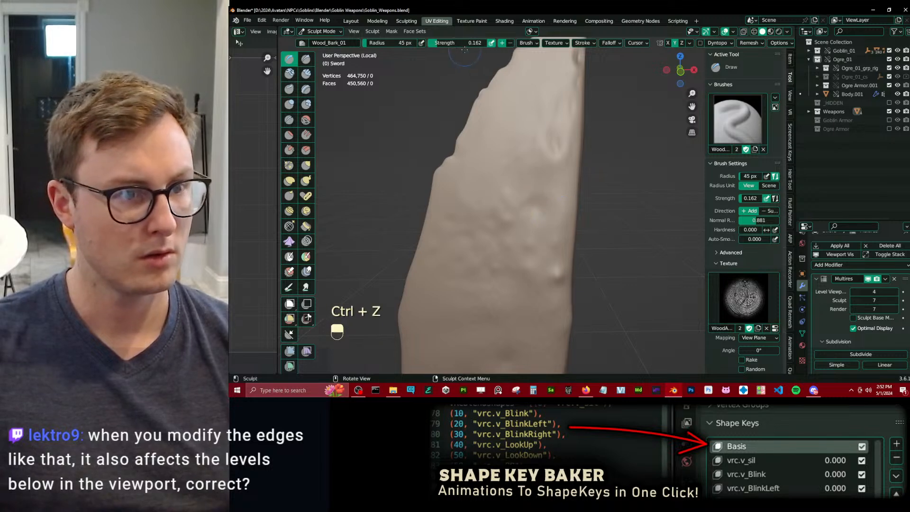
pyautogui.hotkey('ctrl', 'z')
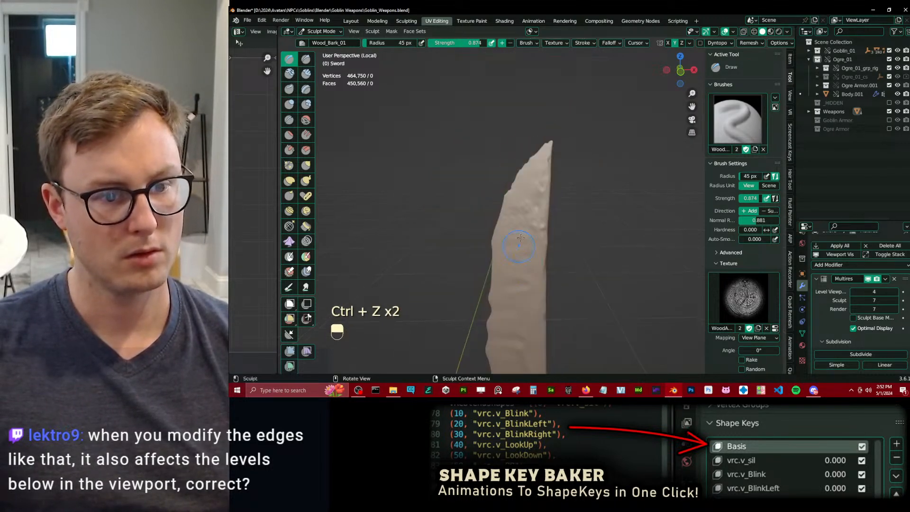
pyautogui.hotkey('ctrl', 'z')
pyautogui.hotkey('ctrl', 'z')
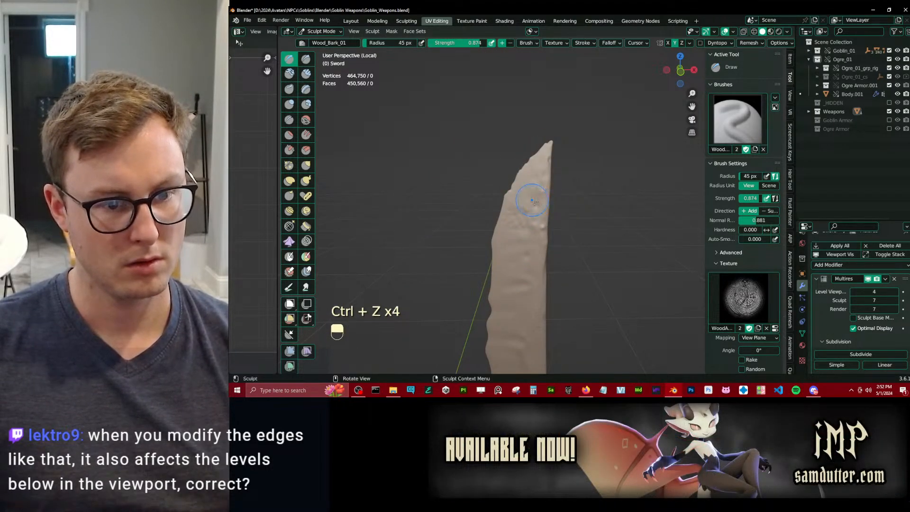
# Brush rough texture from the blade's tip down towards the base with Wood_Bark_01 at strength 0.874.
pyautogui.keyDown('ctrl'); pyautogui.moveTo(540, 213); pyautogui.dragTo(576, 179, button='middle'); pyautogui.keyUp('ctrl')
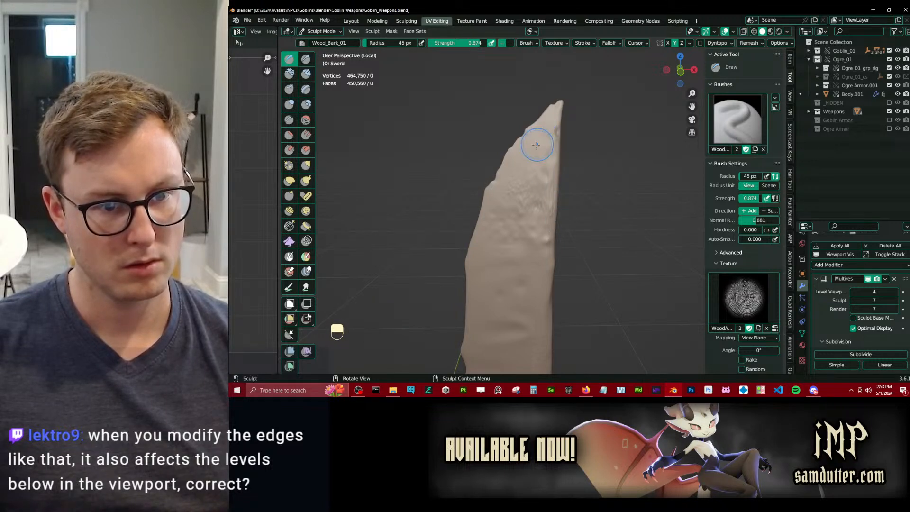
pyautogui.keyDown('shift'); pyautogui.moveTo(532, 182); pyautogui.dragTo(510, 175, button='middle'); pyautogui.keyUp('shift')
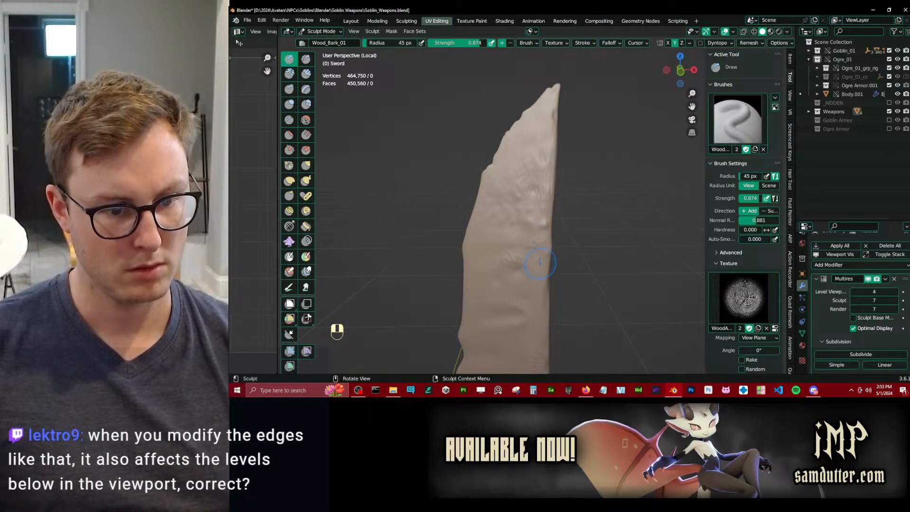
pyautogui.keyDown('shift'); pyautogui.moveTo(509, 278); pyautogui.dragTo(539, 265, button='middle'); pyautogui.keyUp('shift')
pyautogui.keyDown('ctrl'); pyautogui.moveTo(538, 265); pyautogui.dragTo(540, 308, button='middle'); pyautogui.keyUp('ctrl')
pyautogui.keyDown('shift'); pyautogui.moveTo(527, 298); pyautogui.dragTo(525, 190, button='middle'); pyautogui.keyUp('shift')
pyautogui.keyDown('ctrl'); pyautogui.moveTo(537, 256); pyautogui.dragTo(542, 206, button='middle'); pyautogui.keyUp('ctrl')
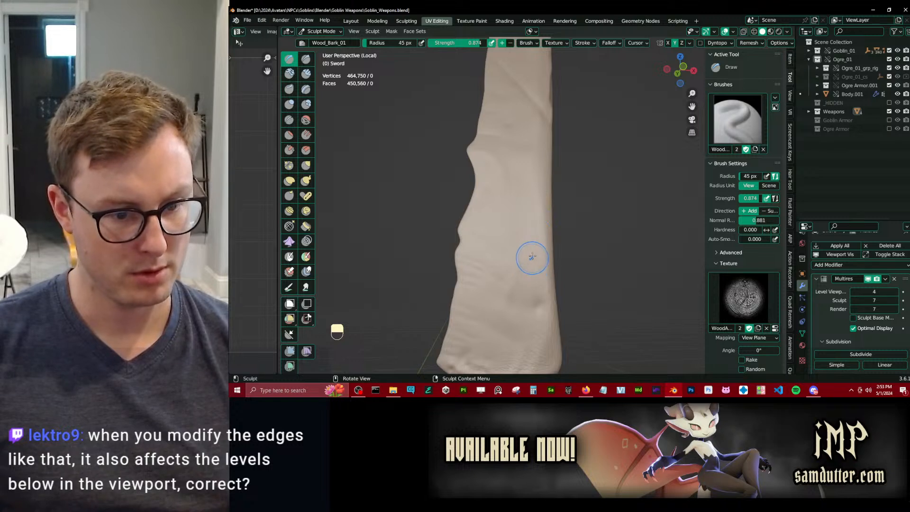
pyautogui.keyDown('shift'); pyautogui.moveTo(528, 266); pyautogui.dragTo(534, 243, button='middle'); pyautogui.keyUp('shift')
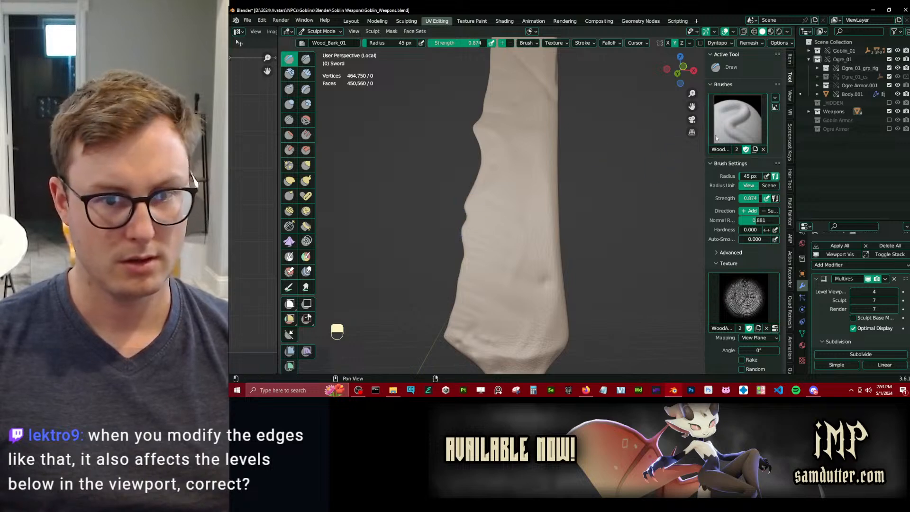
# Look through the wood ring brushes and switch the Draw tool to the Wood_Bark_02 brush.
pyautogui.click(735, 121)
pyautogui.click(641, 179)
pyautogui.click(732, 122)
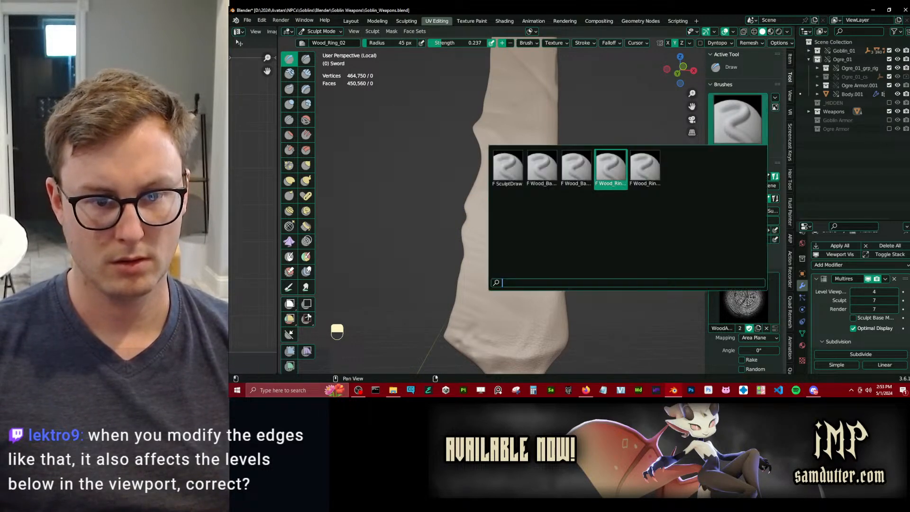
pyautogui.click(612, 174)
pyautogui.click(730, 122)
pyautogui.click(576, 168)
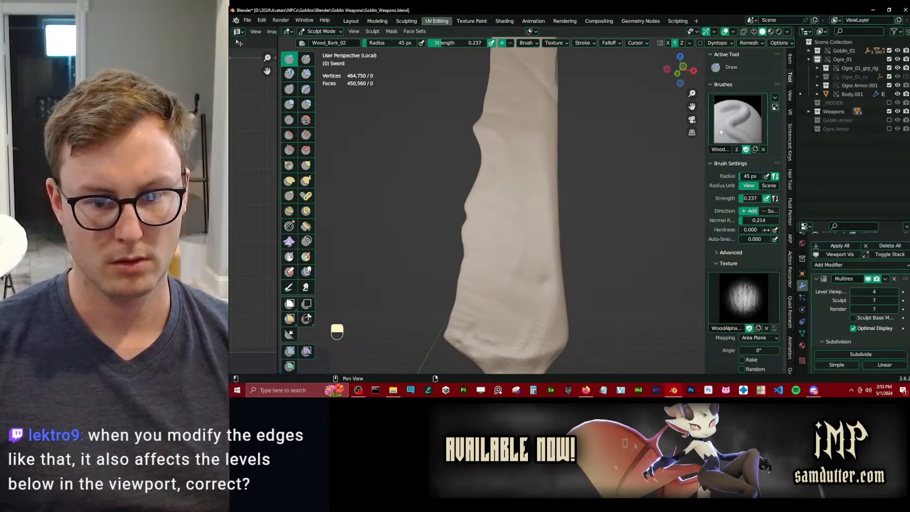
# Enlarge the brush radius to 186 px, enable Rake for its texture, and undo the test strokes on the notched edge.
pyautogui.moveTo(508, 177); pyautogui.dragTo(483, 234, button='middle')
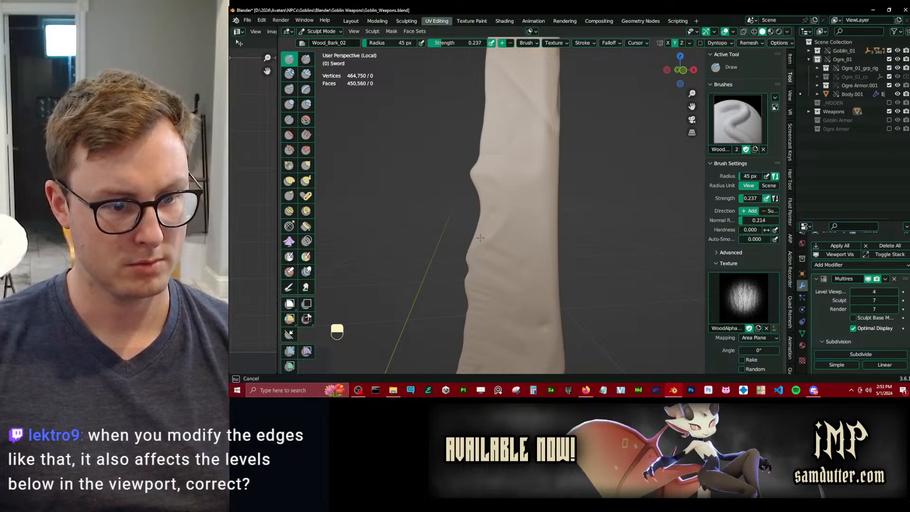
pyautogui.hotkey('ctrl', 'z')
pyautogui.press(']')
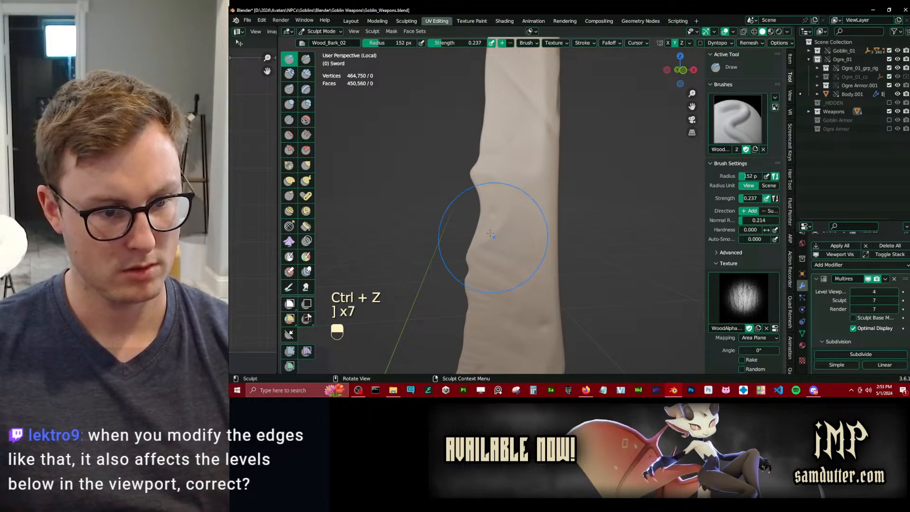
pyautogui.press(']')
pyautogui.hotkey('ctrl', 'z')
pyautogui.hotkey('ctrl', 'z')
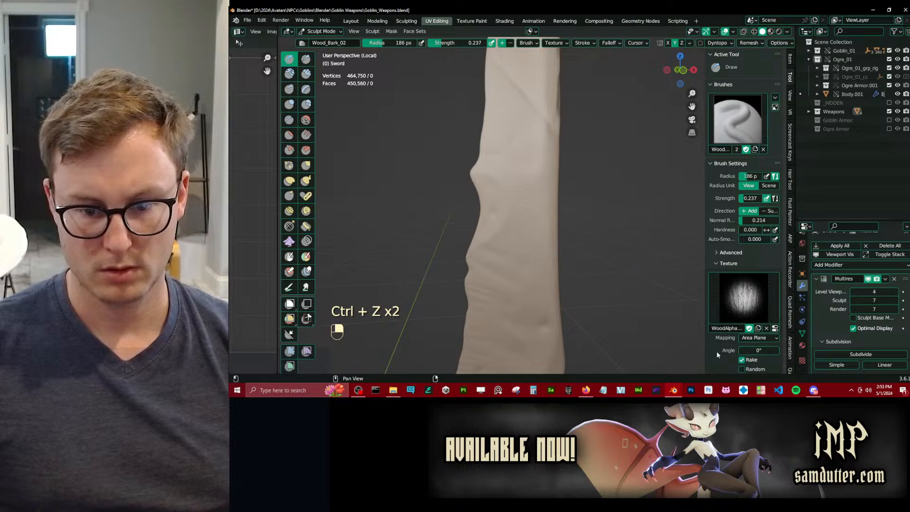
pyautogui.hotkey('ctrl', 'z')
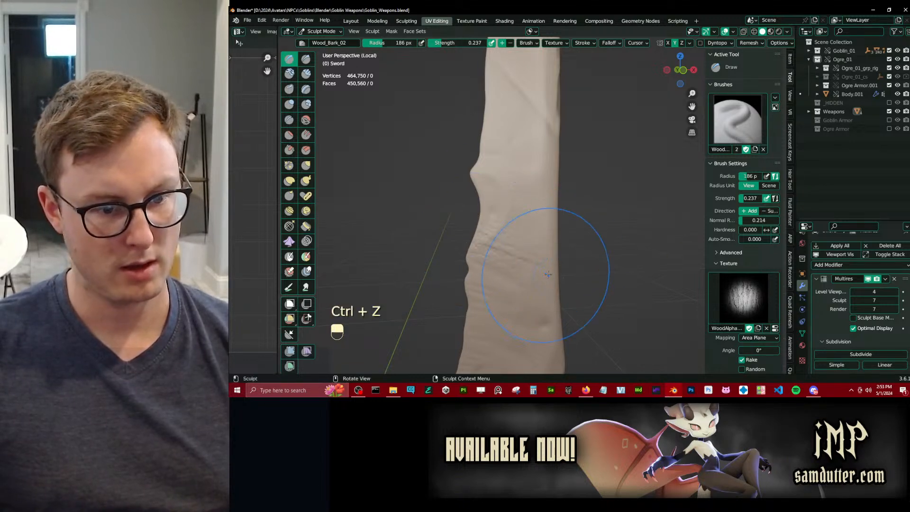
# Reduce the brush radius to 63 px and undo the last texture stroke on the lower blade.
pyautogui.moveTo(548, 274); pyautogui.dragTo(531, 226, button='middle')
pyautogui.moveTo(500, 265); pyautogui.dragTo(487, 264, button='middle')
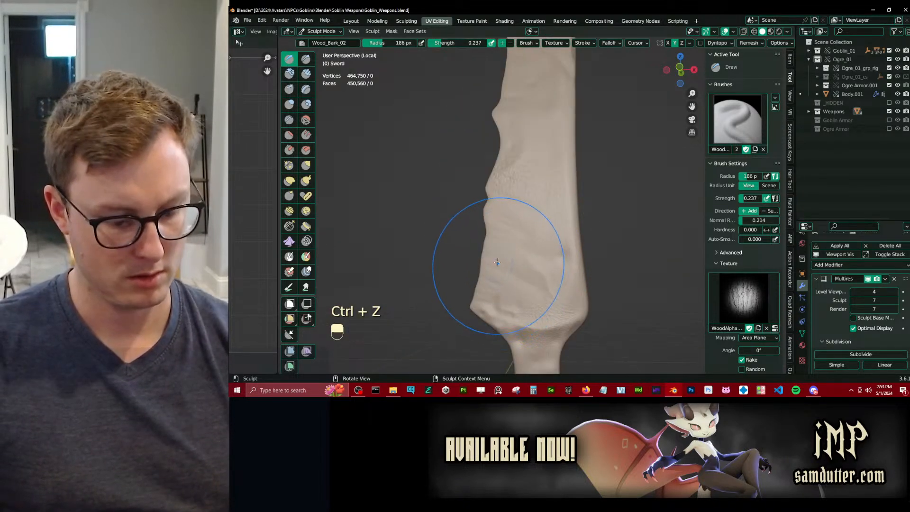
pyautogui.press('[')
pyautogui.press('[')
pyautogui.press('[')
pyautogui.press('[')
pyautogui.press('[')
pyautogui.press('[')
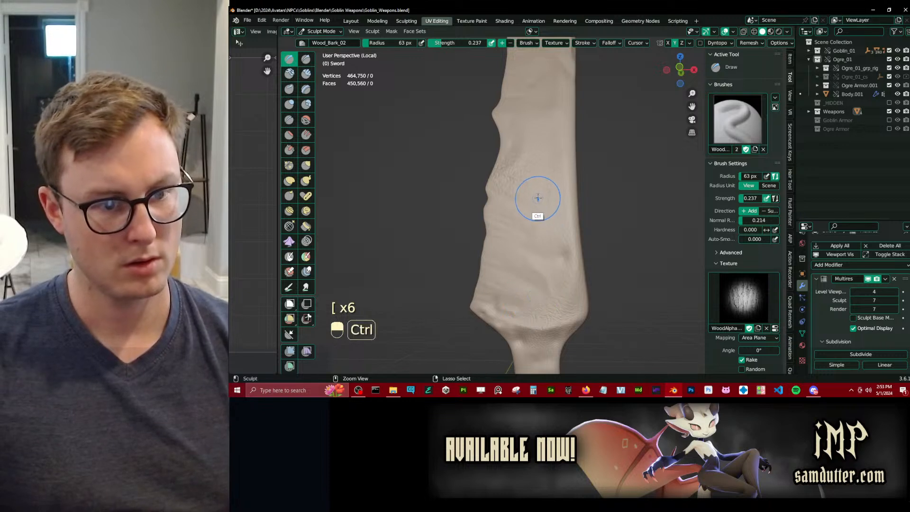
pyautogui.hotkey('ctrl', 'z')
pyautogui.moveTo(546, 191); pyautogui.dragTo(556, 199, button='middle')
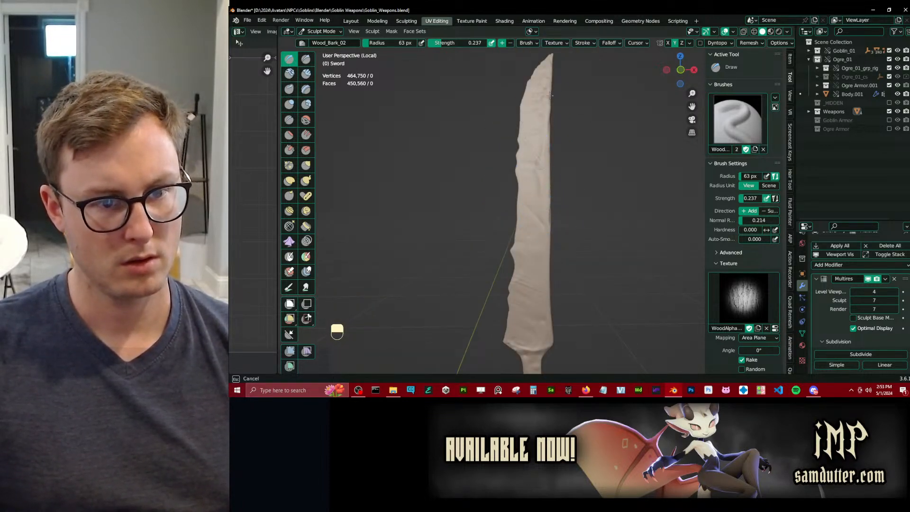
# Try Wood_Bark_02 texture strokes on the sword's handle and undo them.
pyautogui.keyDown('shift'); pyautogui.moveTo(544, 169); pyautogui.dragTo(527, 212, button='middle'); pyautogui.keyUp('shift')
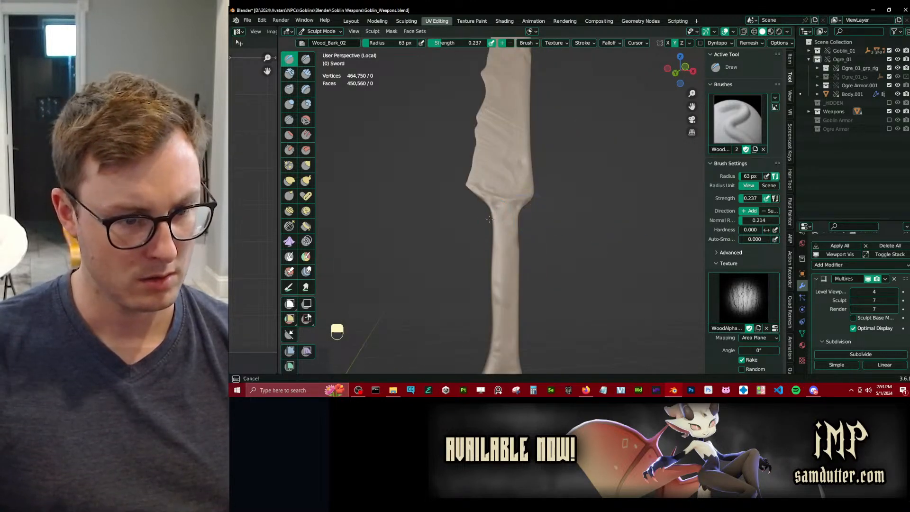
pyautogui.moveTo(542, 241)
pyautogui.keyDown('shift'); pyautogui.mouseDown(button='middle')
pyautogui.moveTo(591, 185)
pyautogui.moveTo(529, 238)
pyautogui.mouseUp(button='middle'); pyautogui.keyUp('shift')
pyautogui.hotkey('ctrl', 'z')
pyautogui.hotkey('ctrl', 'z')
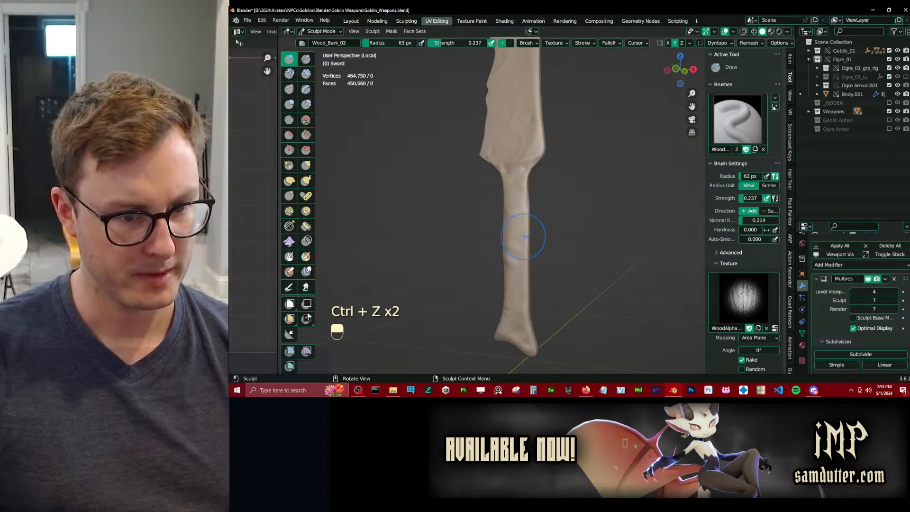
pyautogui.moveTo(520, 193); pyautogui.dragTo(530, 190, button='middle')
pyautogui.hotkey('ctrl', 'z')
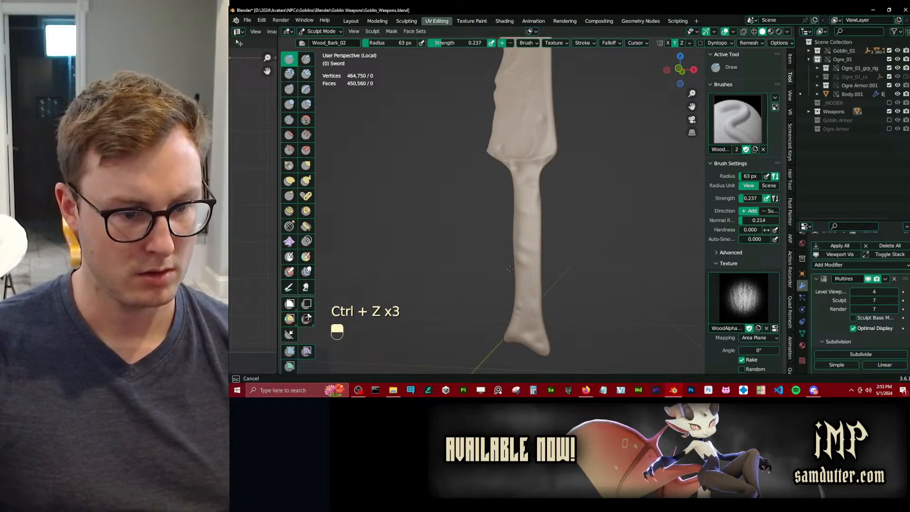
pyautogui.hotkey('ctrl', 'z')
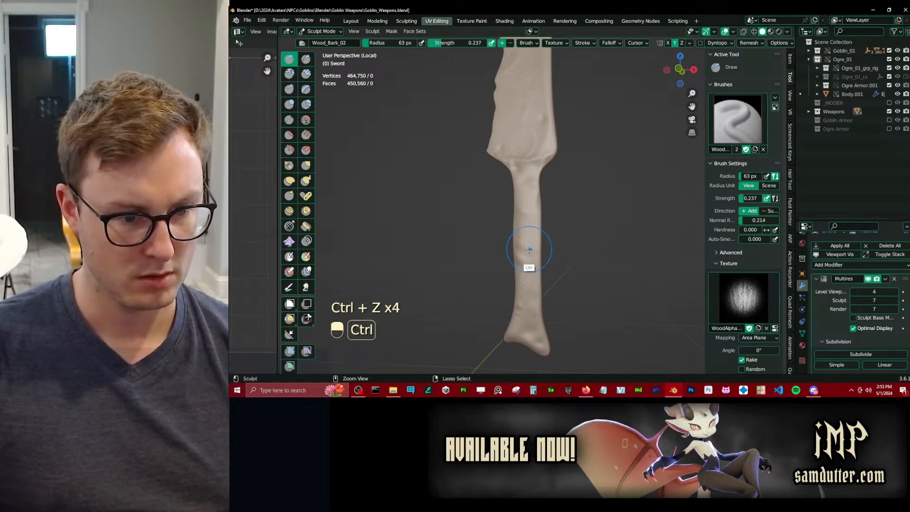
pyautogui.hotkey('ctrl', 'z')
# Enlarge the brush radius to 127 px and brush Wood_Bark_02 texture over the handle.
pyautogui.press(']')
pyautogui.press(']')
pyautogui.press(']')
pyautogui.press(']')
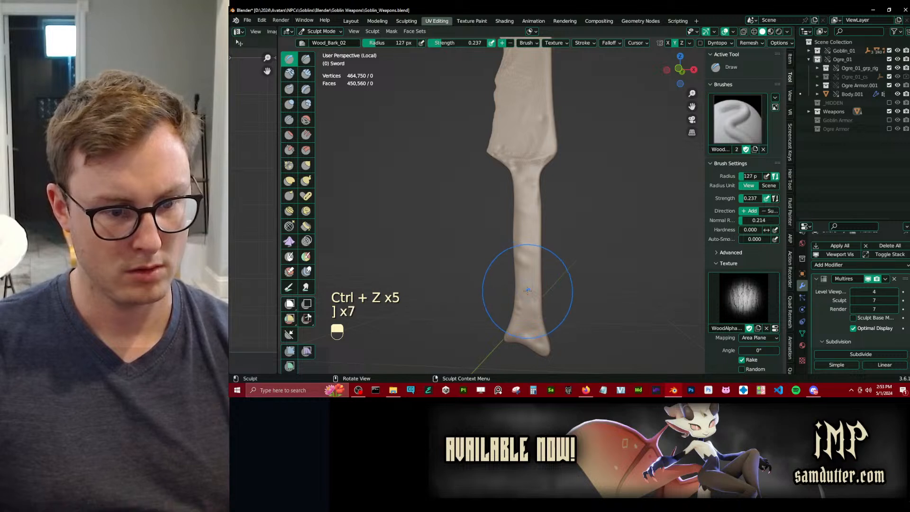
pyautogui.moveTo(541, 260)
pyautogui.mouseDown()
pyautogui.moveTo(534, 212)
pyautogui.moveTo(525, 277)
pyautogui.mouseUp()
pyautogui.moveTo(523, 322)
pyautogui.mouseDown(button='middle')
pyautogui.moveTo(526, 263)
pyautogui.moveTo(549, 261)
pyautogui.mouseUp(button='middle')
pyautogui.moveTo(536, 310)
pyautogui.keyDown('shift'); pyautogui.mouseDown(button='middle')
pyautogui.moveTo(553, 203)
pyautogui.moveTo(568, 268)
pyautogui.mouseUp(button='middle'); pyautogui.keyUp('shift')
# Return to Object Mode, leave the sword's local view to show the full scene, and save the file.
pyautogui.hotkey('ctrl', 'Tab')
pyautogui.scroll(-5, 488, 222)
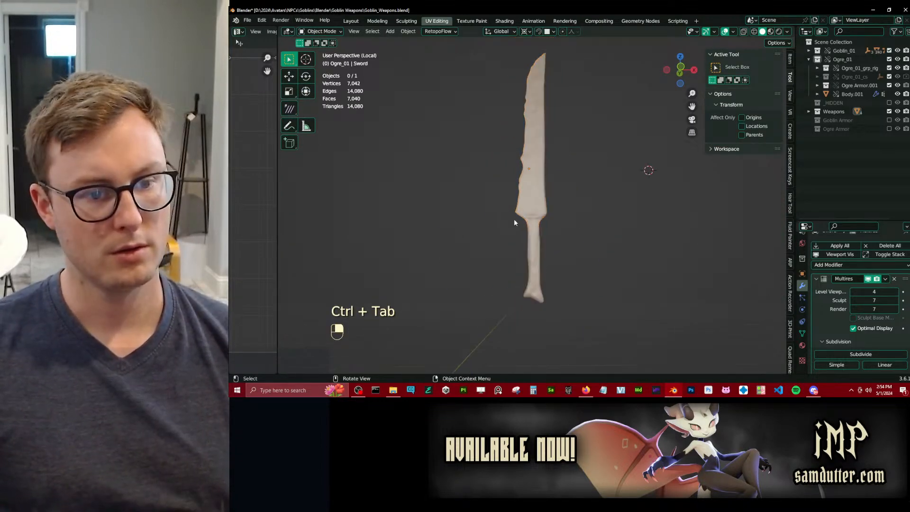
pyautogui.hotkey('ctrl', 's')
pyautogui.press('/')
pyautogui.click(547, 234)
pyautogui.scroll(-2, 547, 234)
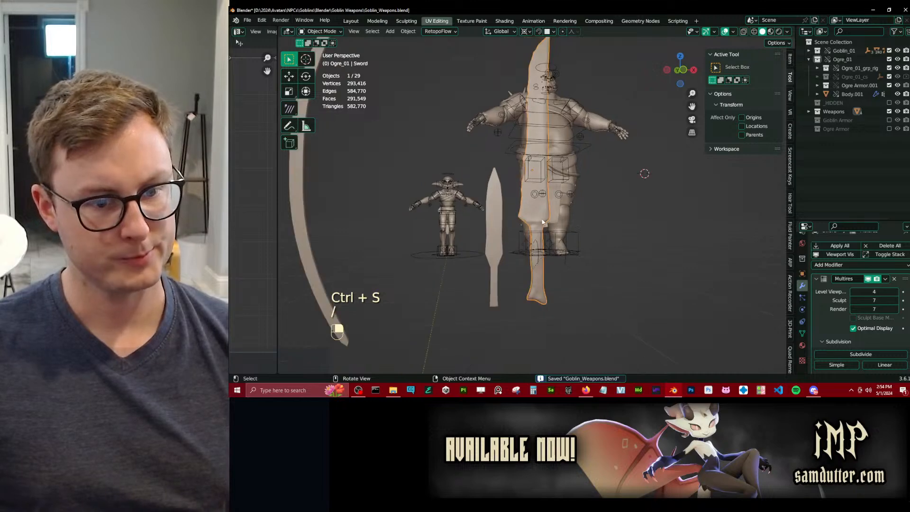
pyautogui.moveTo(547, 235); pyautogui.dragTo(613, 240, button='middle')
pyautogui.hotkey('ctrl', 's')
# Add a mesh plane and snap it to the sword's origin using the 3D cursor.
pyautogui.hotkey('shift', 'a')
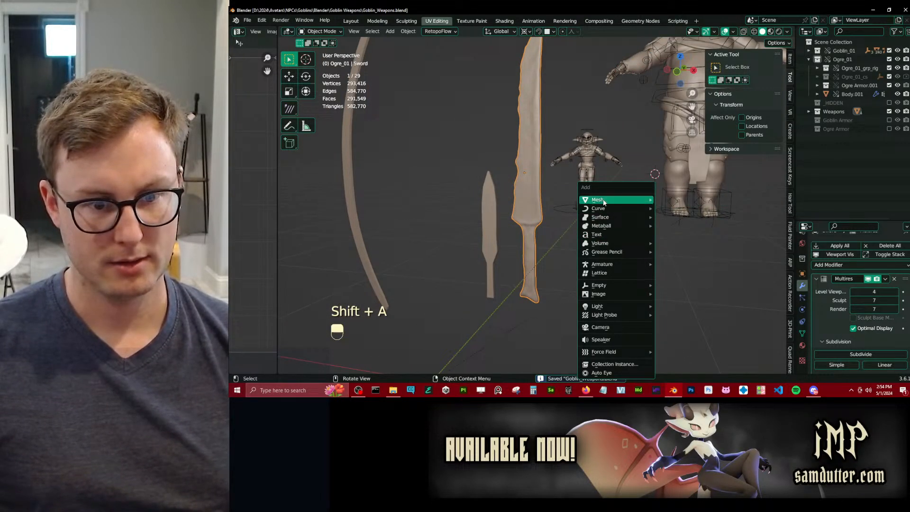
pyautogui.moveTo(616, 200)
pyautogui.scroll(-2, 699, 46)
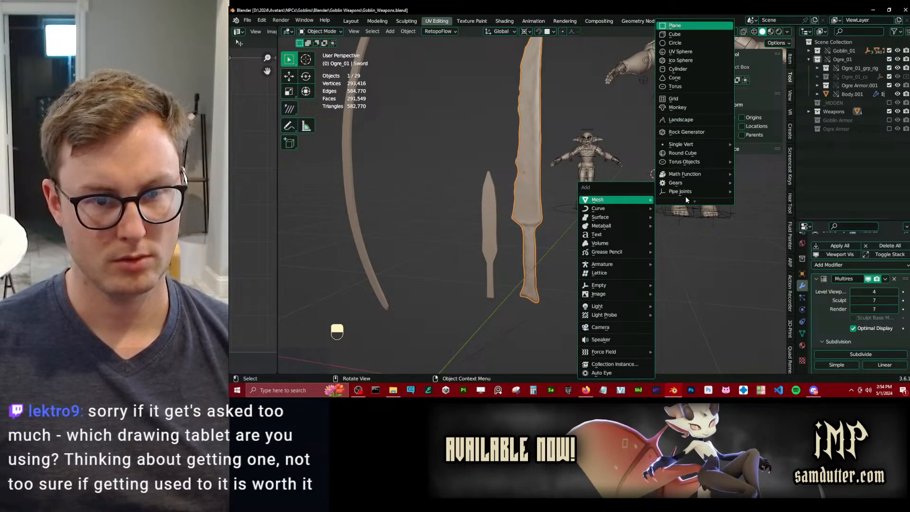
pyautogui.press('Return')
pyautogui.moveTo(686, 195); pyautogui.dragTo(641, 184, button='middle')
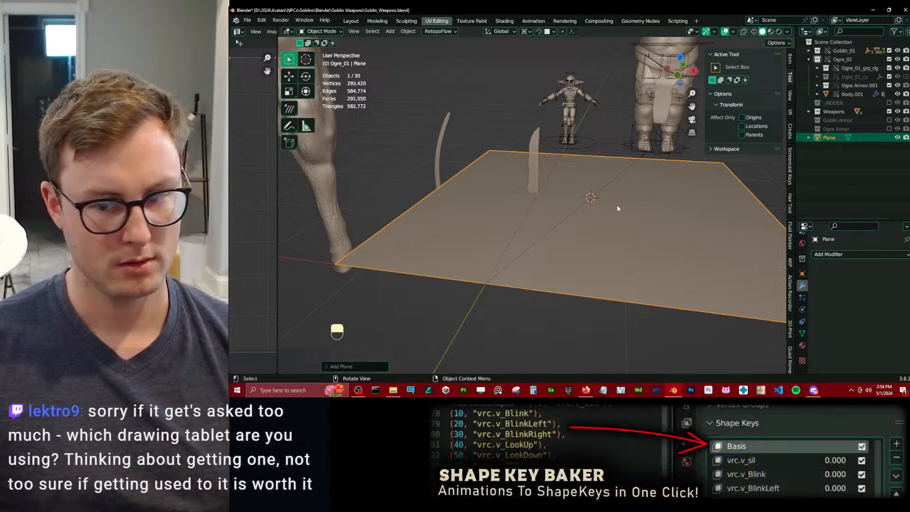
pyautogui.hotkey('shift', 's')
pyautogui.click(614, 219)
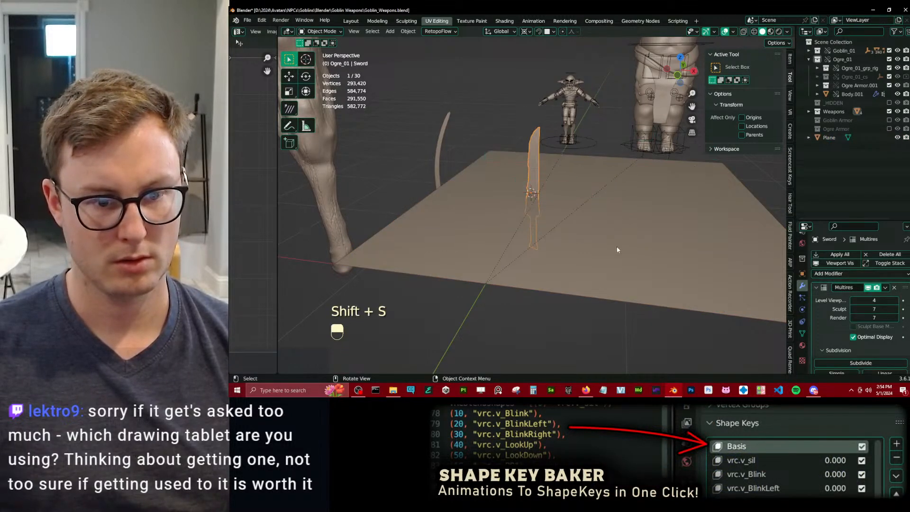
pyautogui.hotkey('shift', 's')
pyautogui.click(605, 192)
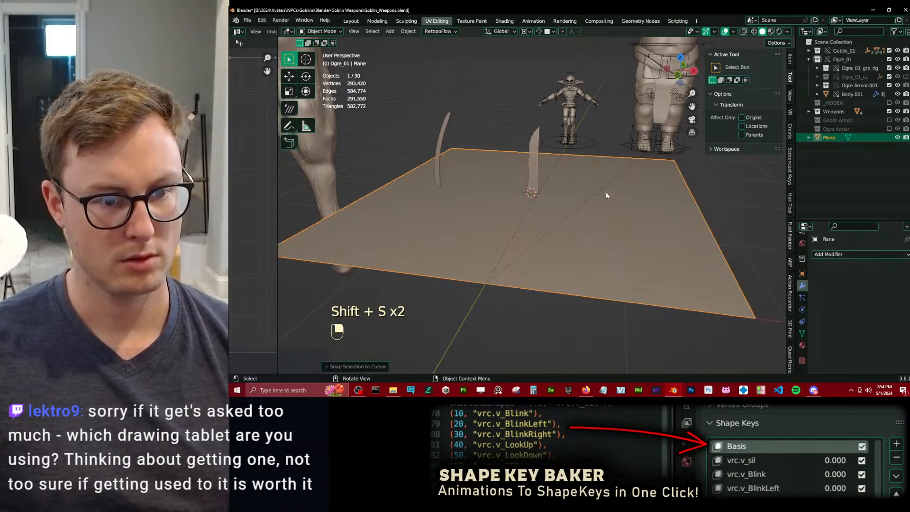
# Scale the plane down until it is only slightly wider than the sword's blade.
pyautogui.press('s')
pyautogui.click(553, 174)
pyautogui.scroll(4, 574, 170)
pyautogui.press('s')
pyautogui.click(549, 177)
pyautogui.scroll(3, 561, 181)
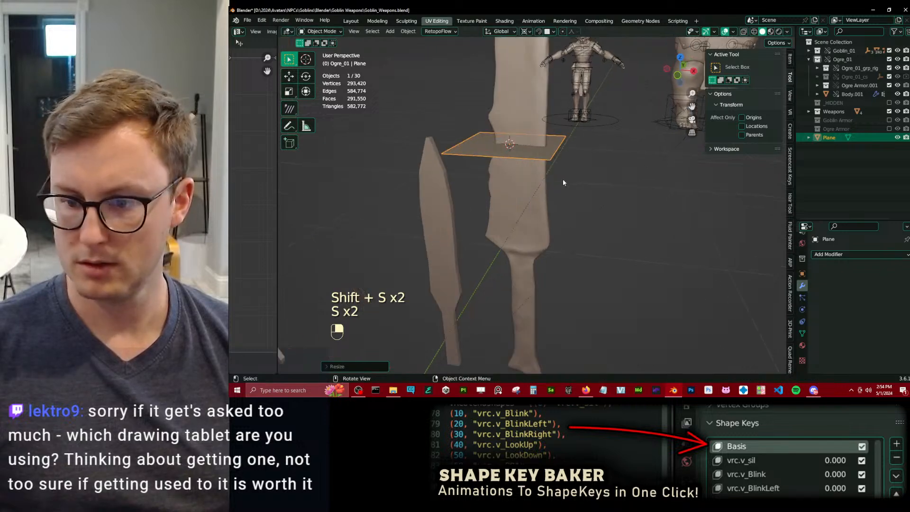
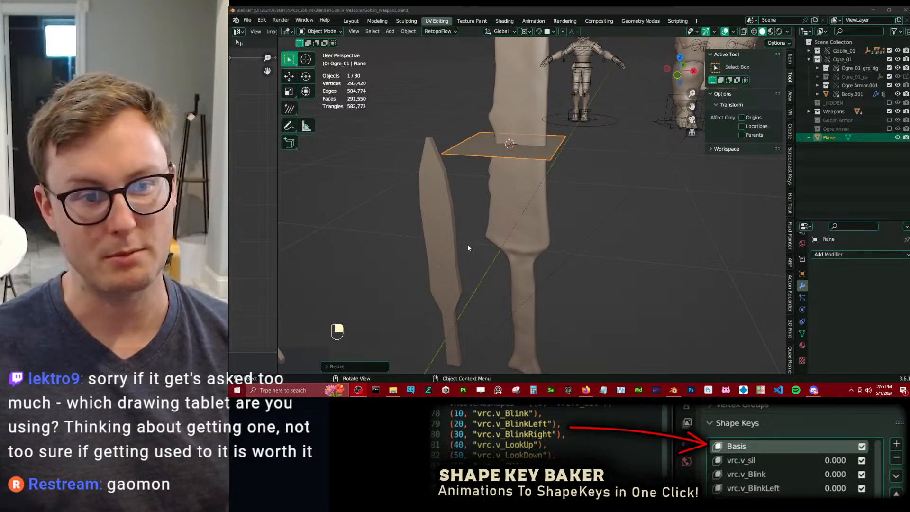
# Delete only the plane's face in Edit Mode, keeping its four outer edges as a loop.
pyautogui.moveTo(468, 247); pyautogui.dragTo(582, 198, button='middle')
pyautogui.moveTo(613, 236); pyautogui.dragTo(585, 212, button='middle')
pyautogui.press('Tab')
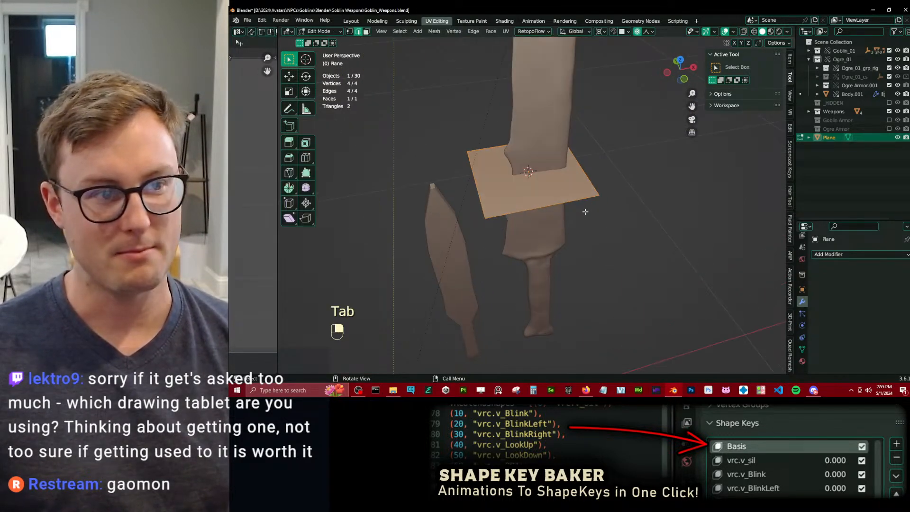
pyautogui.press('x')
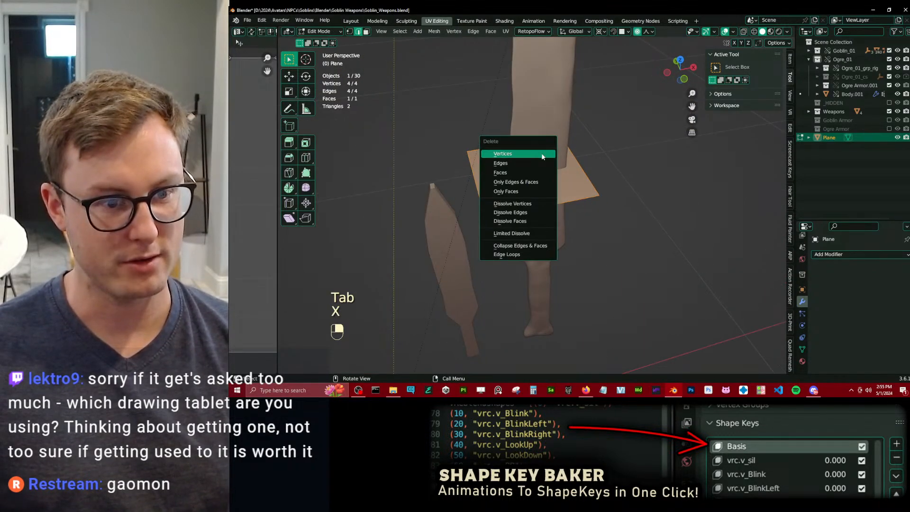
pyautogui.click(522, 188)
pyautogui.press('Tab')
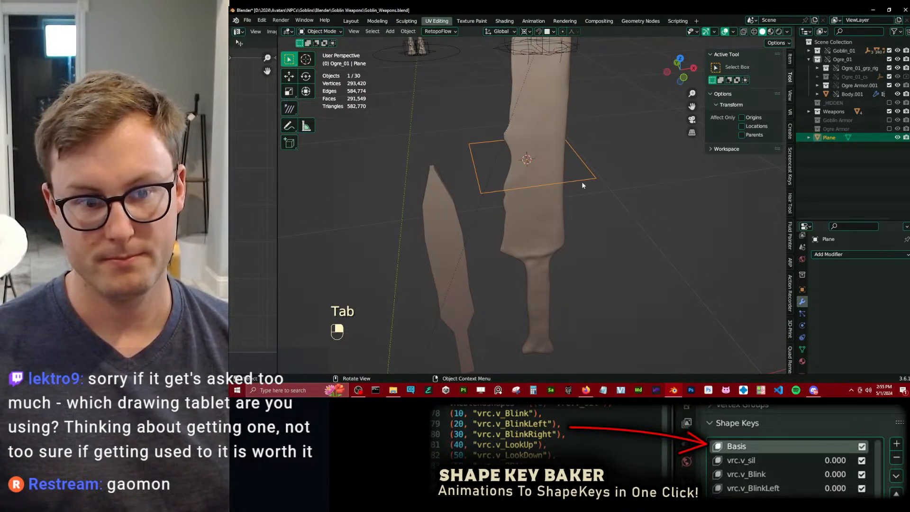
# Move the whole edge loop about 0.24 m down onto the handle in front view and turn off proportional editing.
pyautogui.press('KP_3')
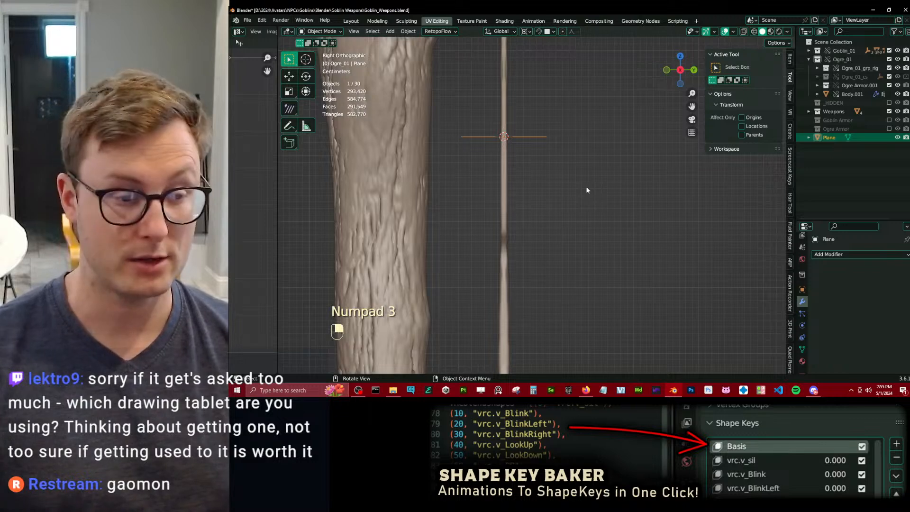
pyautogui.press('KP_1')
pyautogui.press('Tab')
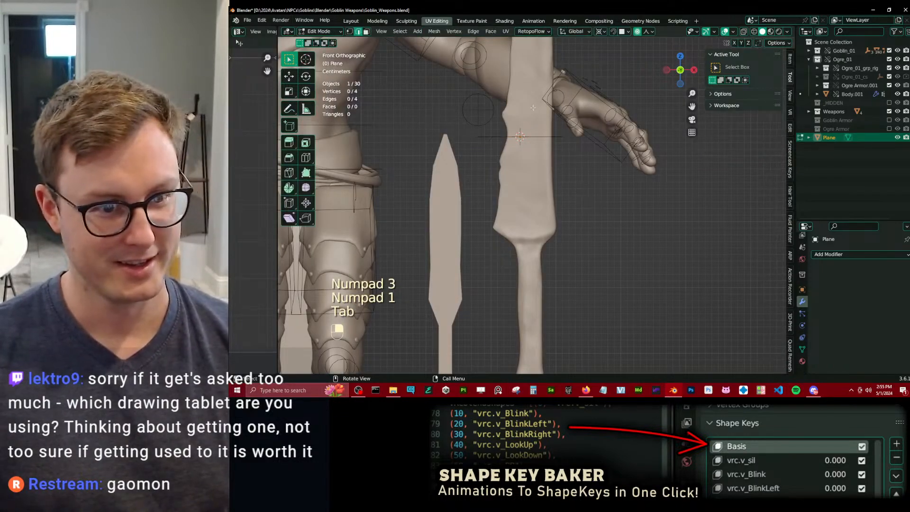
pyautogui.click(349, 34)
pyautogui.press('a')
pyautogui.press('g')
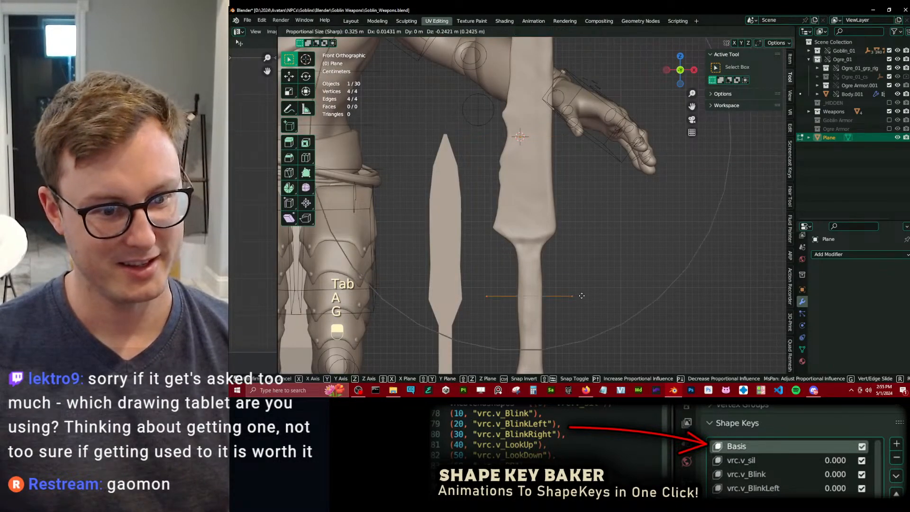
pyautogui.click(578, 294)
pyautogui.keyDown('shift'); pyautogui.moveTo(577, 290); pyautogui.dragTo(580, 209, button='middle'); pyautogui.keyUp('shift')
pyautogui.scroll(3, 581, 216)
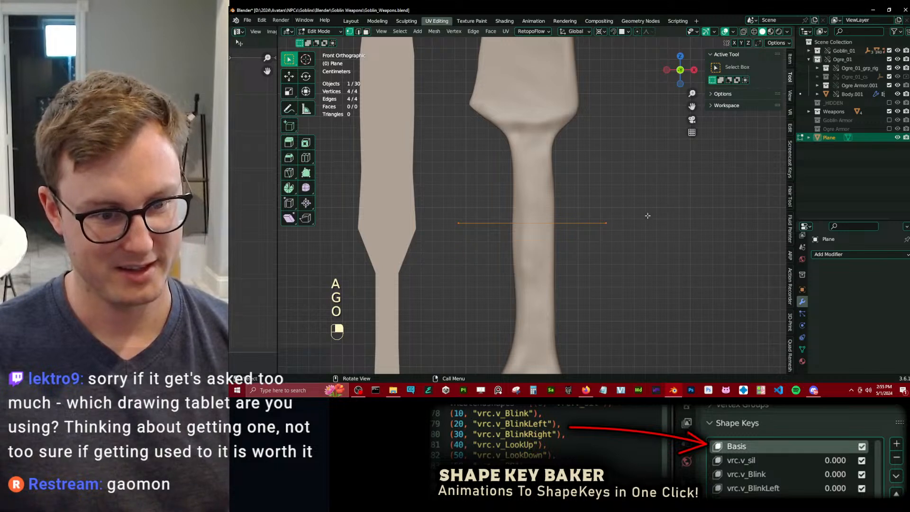
# Set the pivot point to Median Point and scale the loop down to slightly wider than the handle.
pyautogui.press('s')
pyautogui.rightClick(573, 230)
pyautogui.press('.')
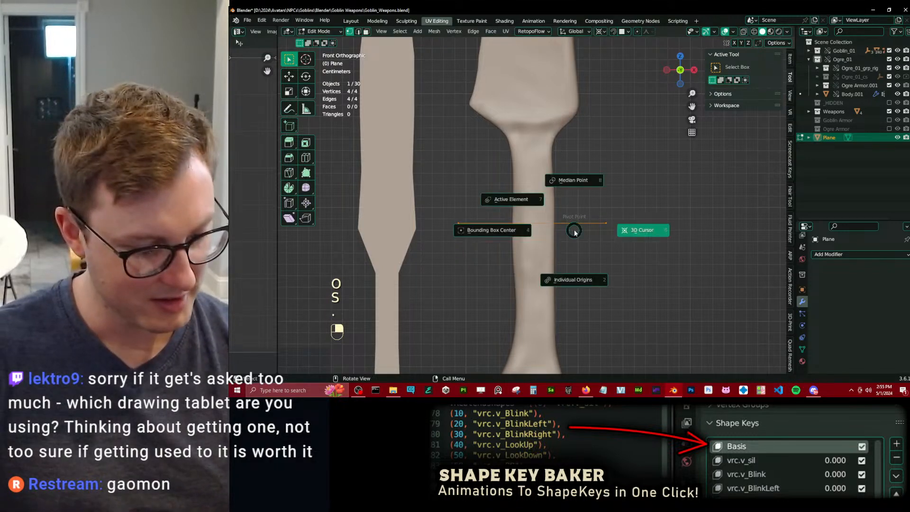
pyautogui.click(578, 181)
pyautogui.press('s')
pyautogui.click(564, 220)
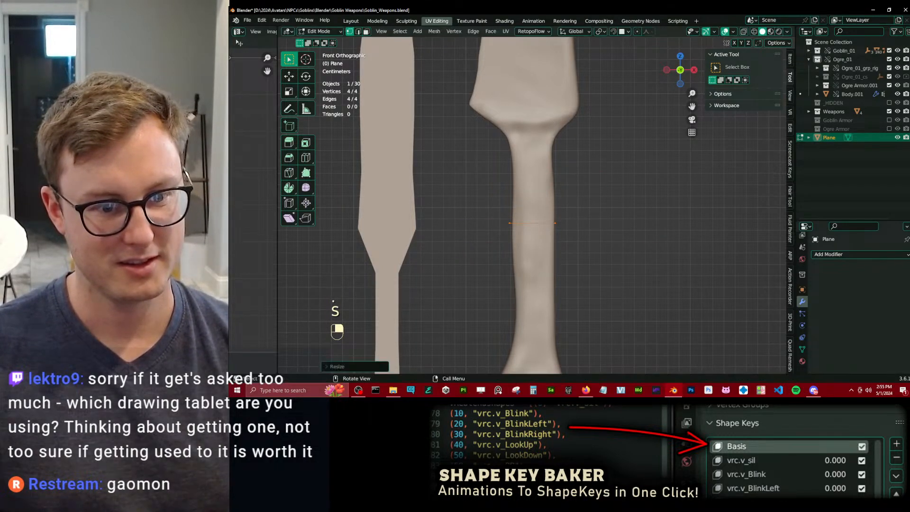
# Add Subdivision Surface and Shrinkwrap modifiers to the loop, target the Sword with a 0.005 m offset, and save the file.
pyautogui.click(864, 259)
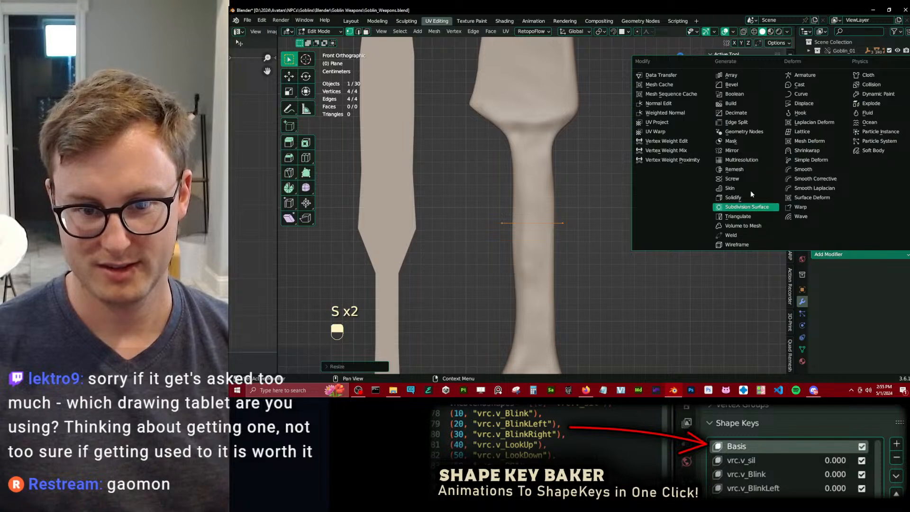
pyautogui.click(746, 207)
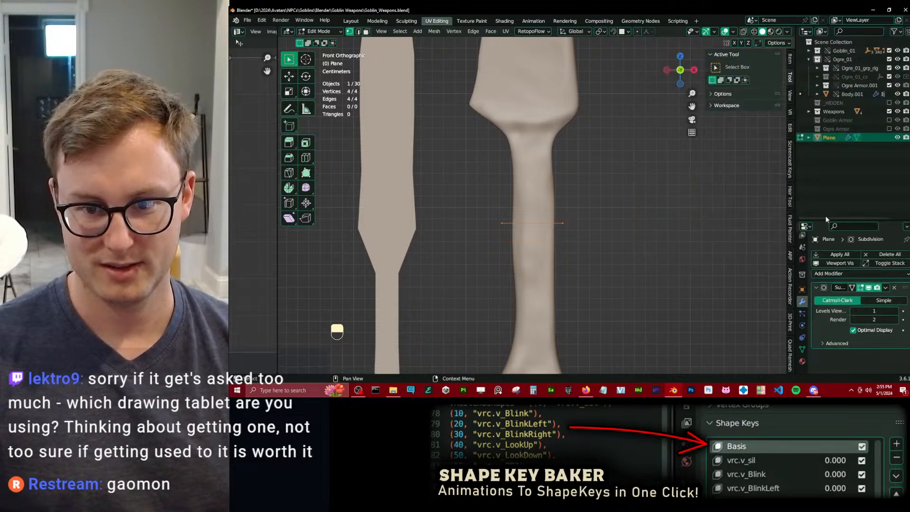
pyautogui.click(858, 274)
pyautogui.click(805, 170)
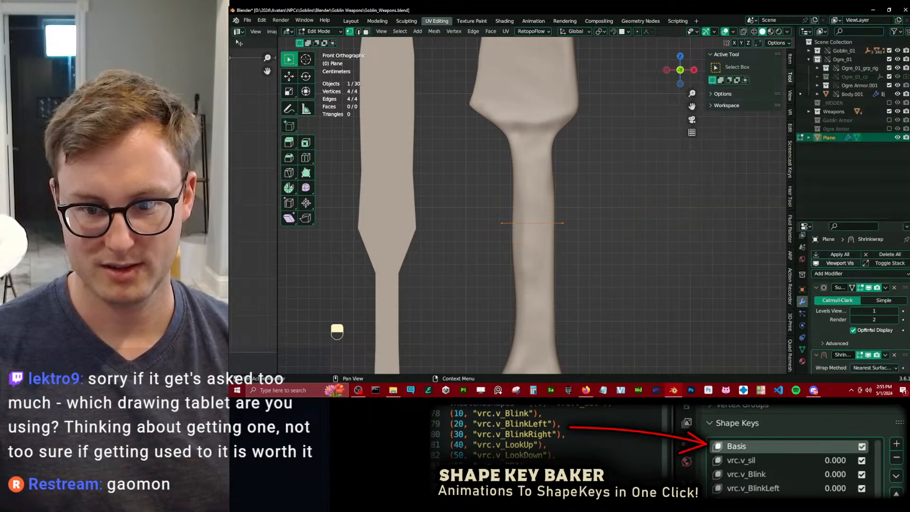
pyautogui.click(816, 288)
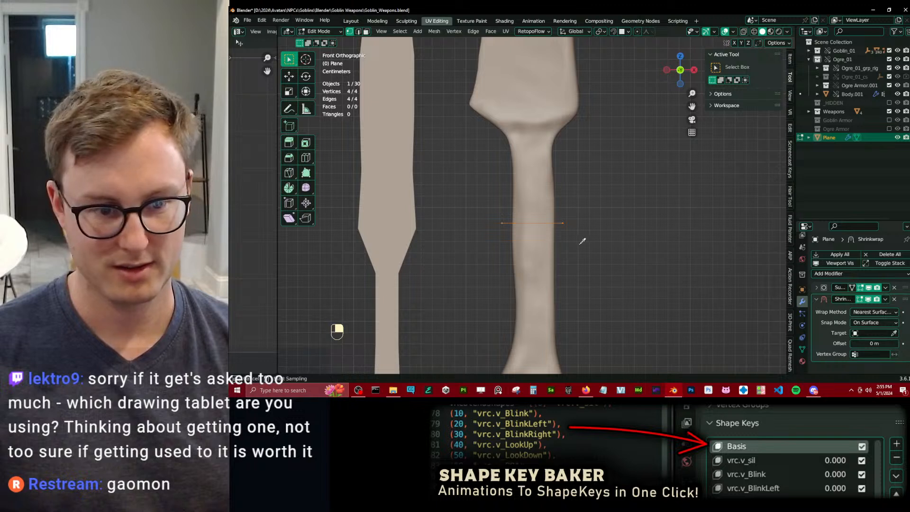
pyautogui.keyDown('shift'); pyautogui.moveTo(862, 343); pyautogui.dragTo(866, 343); pyautogui.keyUp('shift')
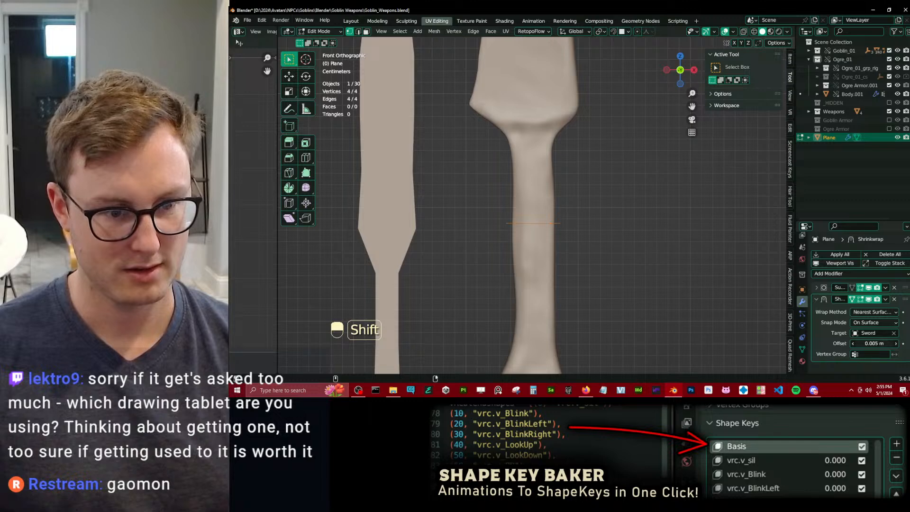
pyautogui.moveTo(530, 228); pyautogui.dragTo(575, 264, button='middle')
pyautogui.hotkey('ctrl', 's')
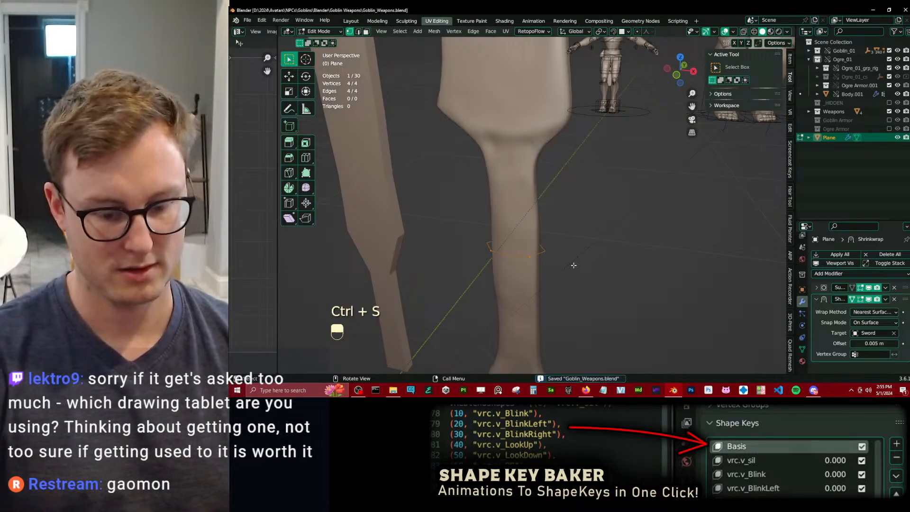
# Extrude the edge loop upward in front view to form a short band around the handle.
pyautogui.press('KP_3')
pyautogui.press('KP_1')
pyautogui.press('e')
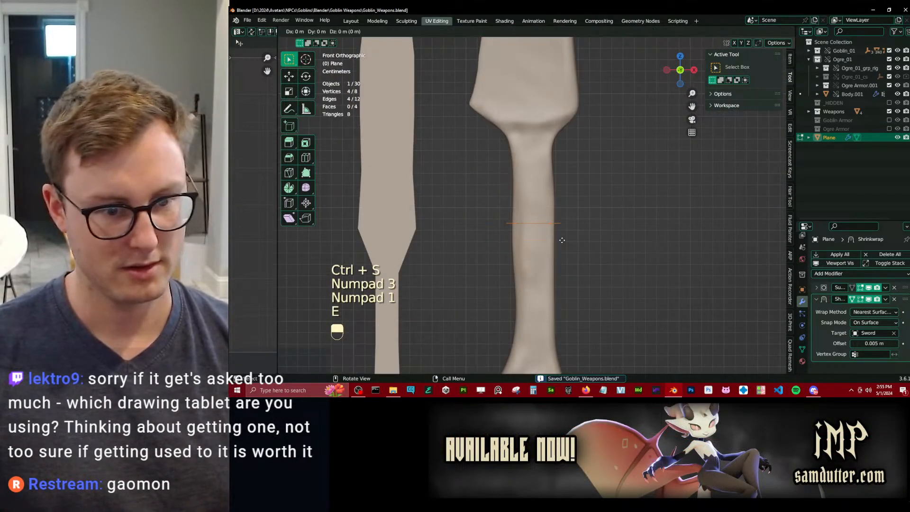
pyautogui.click(562, 223)
pyautogui.press('Tab')
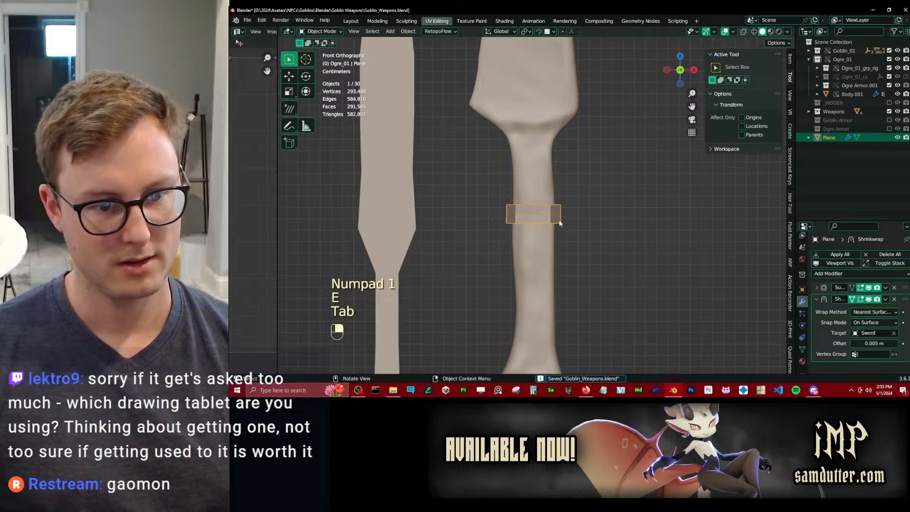
# Shade the handle band smooth and select its entire mesh in Edit Mode.
pyautogui.rightClick(557, 210)
pyautogui.click(557, 209)
pyautogui.press('Tab')
pyautogui.press('a')
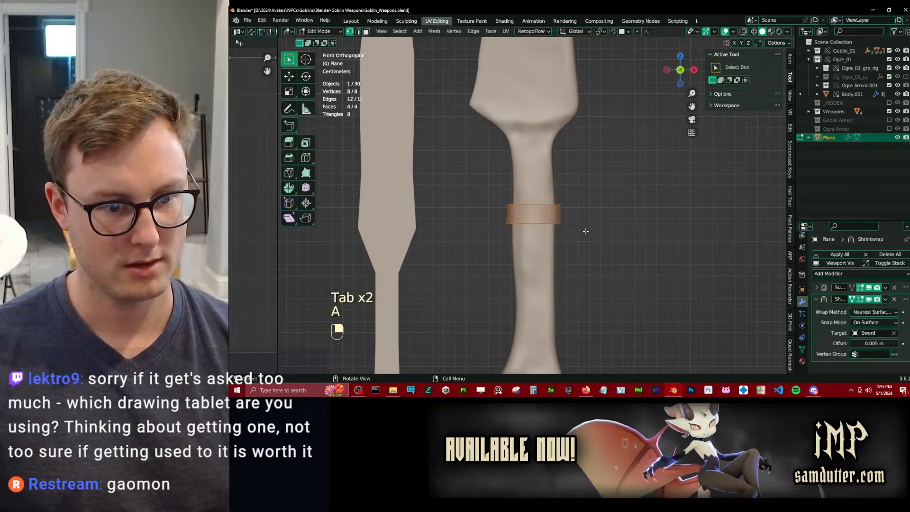
# Duplicate the handle band just above the original, tilt the copy slightly, and adjust its position against the grip.
pyautogui.hotkey('shift', 'd')
pyautogui.press('r')
pyautogui.click(609, 185)
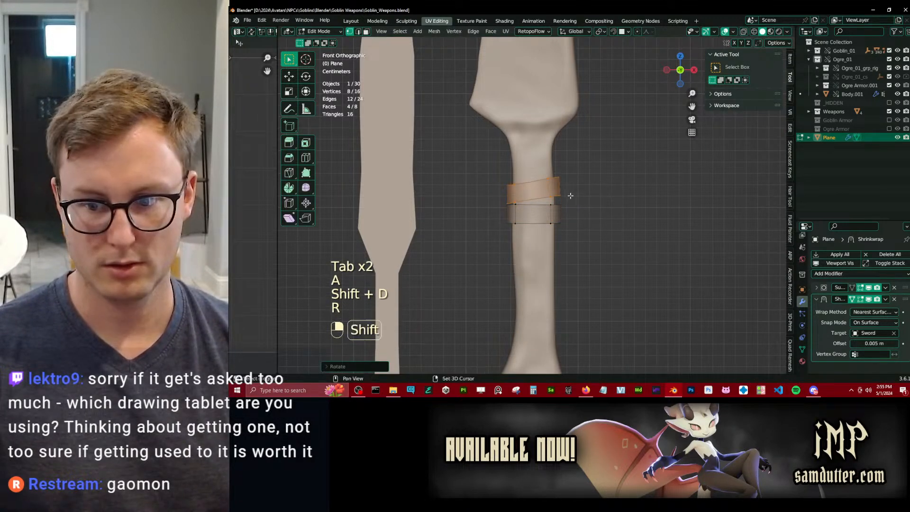
pyautogui.keyDown('shift'); pyautogui.moveTo(571, 196); pyautogui.dragTo(596, 211, button='middle'); pyautogui.keyUp('shift')
pyautogui.press('g')
pyautogui.click(595, 212)
# Duplicate the tilted band upward, tilt the copy the opposite way, and lower it so it overlaps the band beneath.
pyautogui.hotkey('shift', 'd')
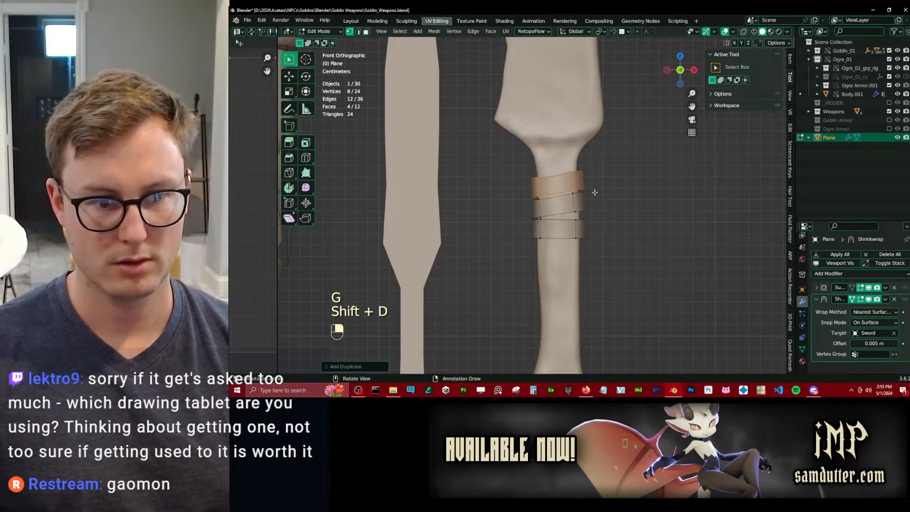
pyautogui.press('r')
pyautogui.click(606, 196)
pyautogui.press('g')
pyautogui.click(607, 203)
pyautogui.press('r')
pyautogui.click(607, 208)
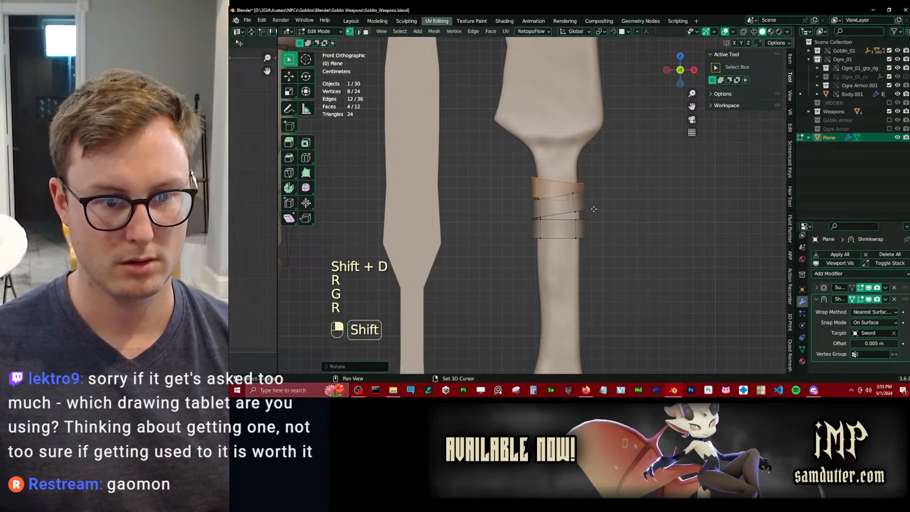
# Place one band copy just beneath the blade's base and another directly below the lowest band, rotating the lower copy nearly level.
pyautogui.hotkey('shift', 'd')
pyautogui.click(593, 187)
pyautogui.hotkey('shift', 'd')
pyautogui.click(592, 273)
pyautogui.keyDown('shift'); pyautogui.moveTo(592, 273); pyautogui.dragTo(609, 212, button='middle'); pyautogui.keyUp('shift')
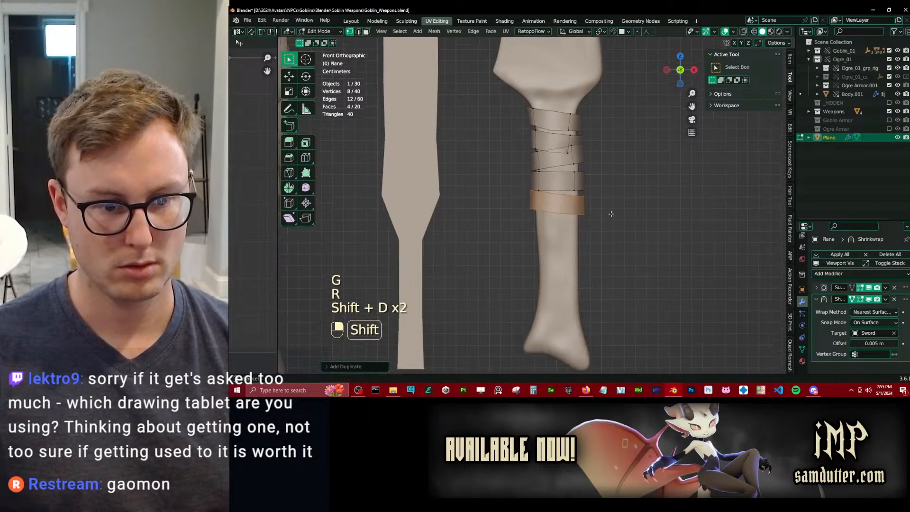
pyautogui.press('r')
pyautogui.click(626, 199)
# Add a tilted band copy farther down the handle and duplicate it just above, scaling the upper copy up slightly.
pyautogui.hotkey('shift', 'd')
pyautogui.click(631, 272)
pyautogui.press('r')
pyautogui.click(561, 175)
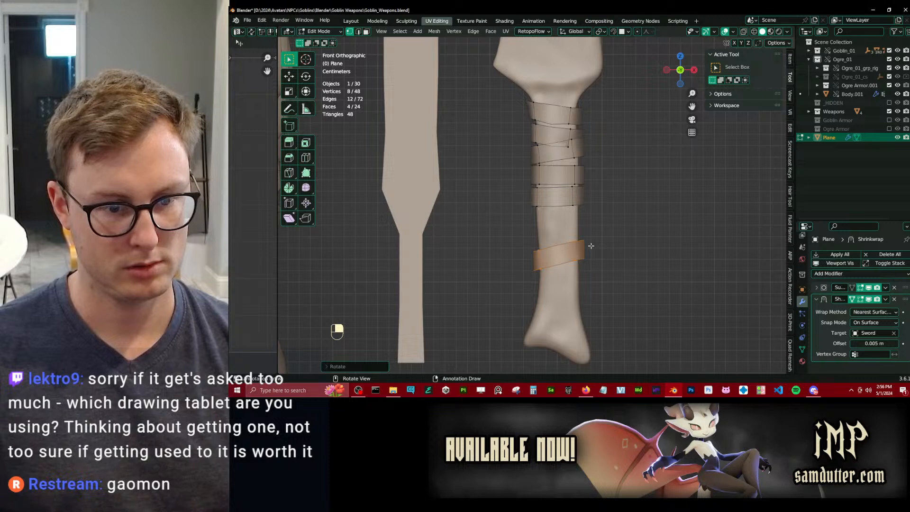
pyautogui.hotkey('shift', 'd')
pyautogui.click(587, 220)
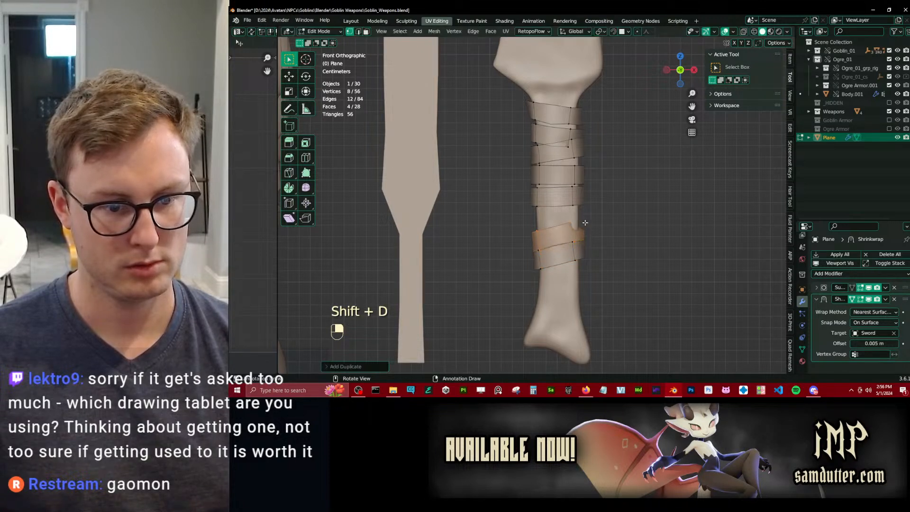
pyautogui.press('s')
pyautogui.click(593, 221)
# Duplicate the band into the remaining gap in the middle of the handle, rotate it nearly level, and check it from the side.
pyautogui.hotkey('shift', 'd')
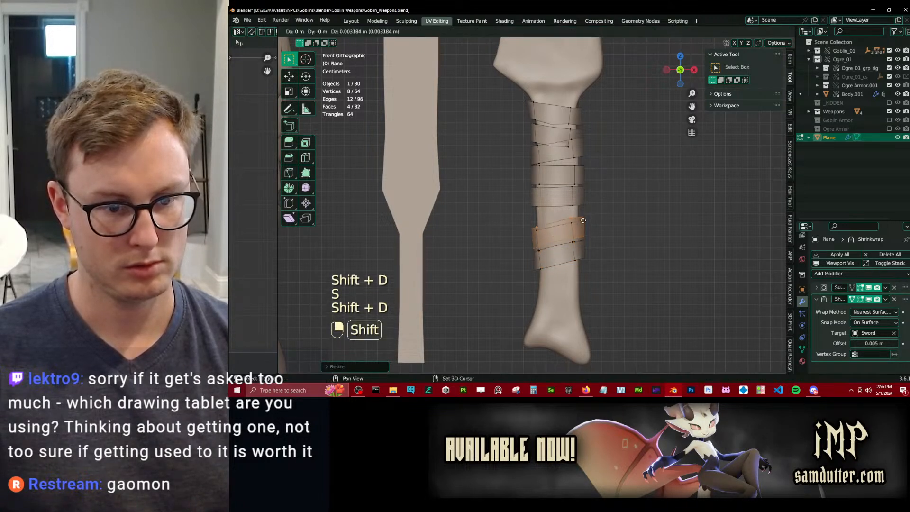
pyautogui.click(582, 223)
pyautogui.press('r')
pyautogui.click(601, 206)
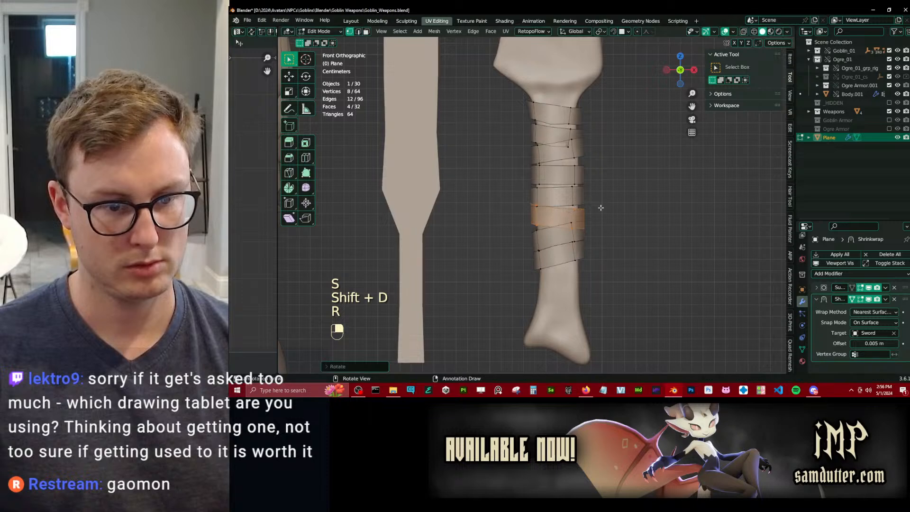
pyautogui.moveTo(601, 206); pyautogui.dragTo(503, 226, button='middle')
pyautogui.press('KP_3')
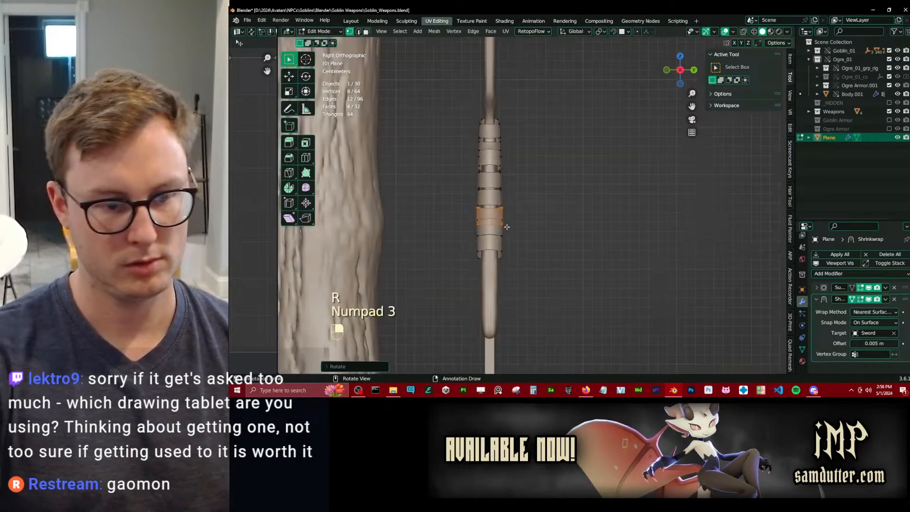
pyautogui.press('KP_1')
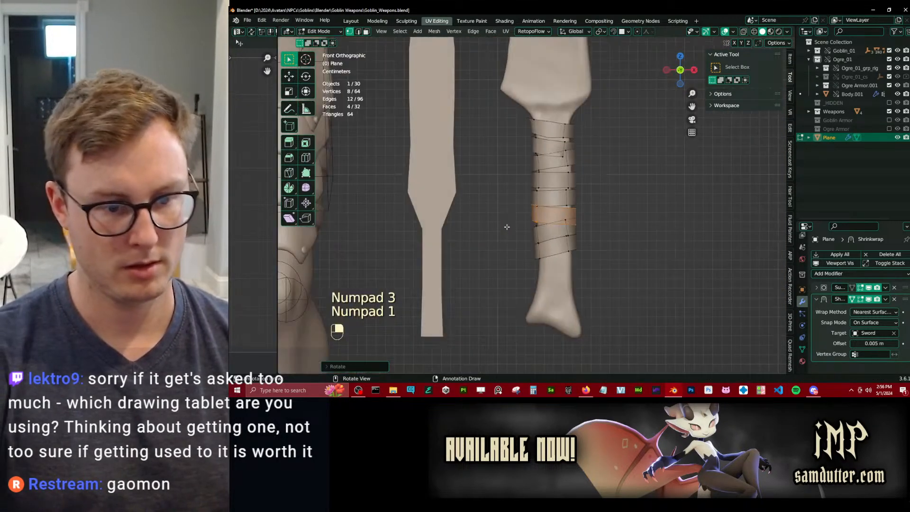
# Add two more band copies toward the pommel, tilting, enlarging and repositioning the lowest one to fit the flared handle.
pyautogui.hotkey('shift', 'd')
pyautogui.click(575, 285)
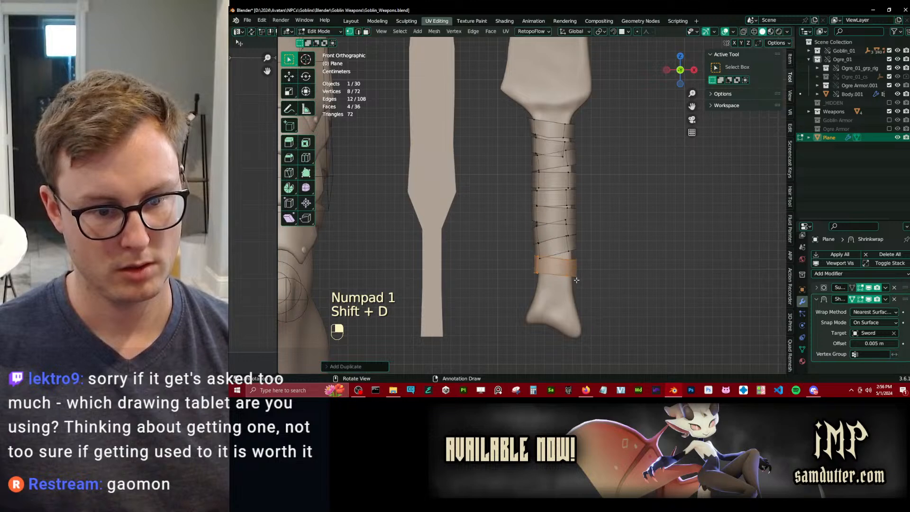
pyautogui.hotkey('shift', 'd')
pyautogui.click(600, 295)
pyautogui.press('r')
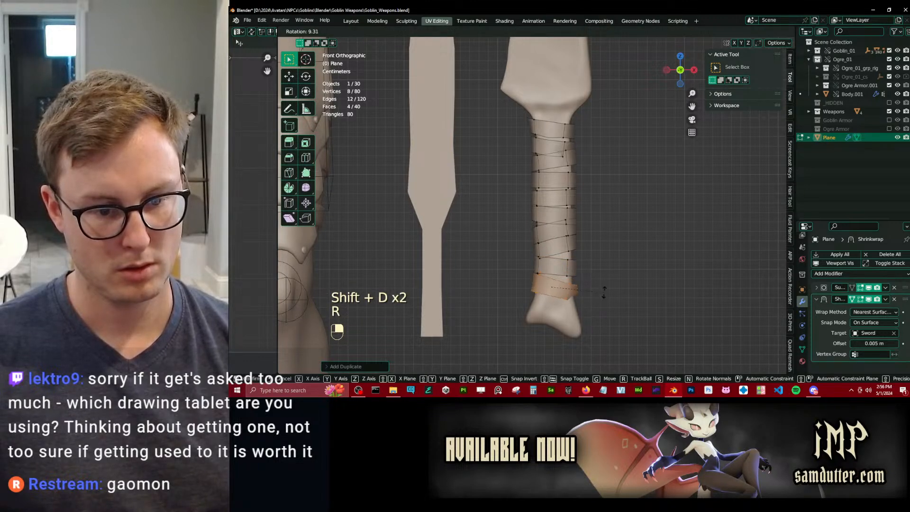
pyautogui.press('s')
pyautogui.click(605, 291)
pyautogui.press('g')
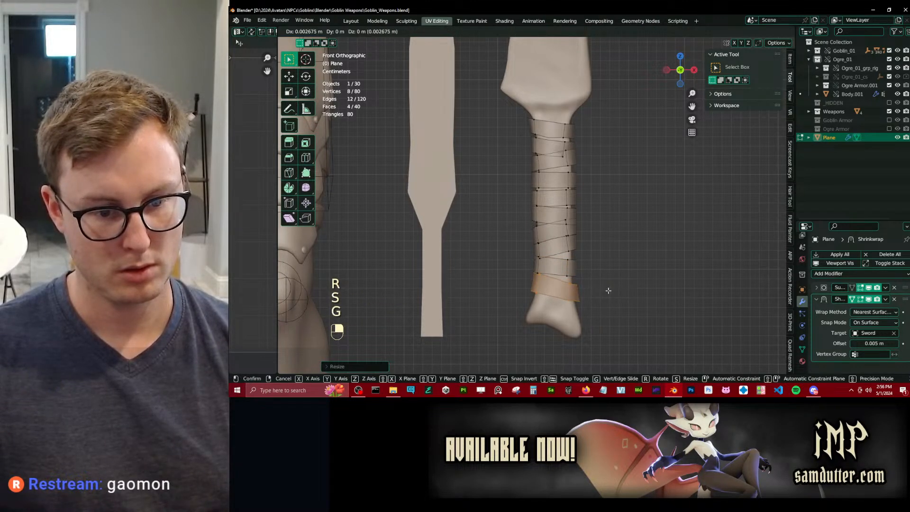
pyautogui.click(608, 290)
# Return to Object Mode, save the file, and collapse the settings of the Shrinkwrap and Subdivision modifiers.
pyautogui.press('Tab')
pyautogui.moveTo(608, 290); pyautogui.dragTo(521, 249, button='middle')
pyautogui.hotkey('ctrl', 's')
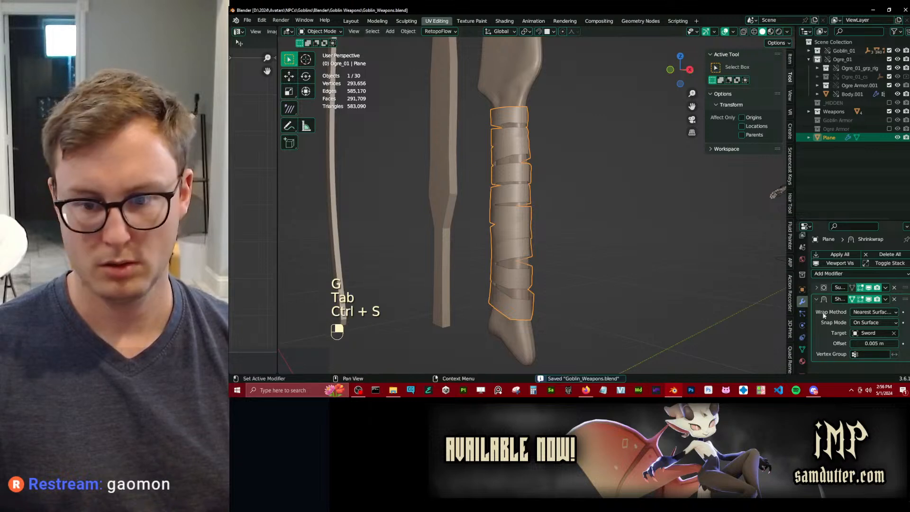
pyautogui.click(816, 299)
pyautogui.click(817, 287)
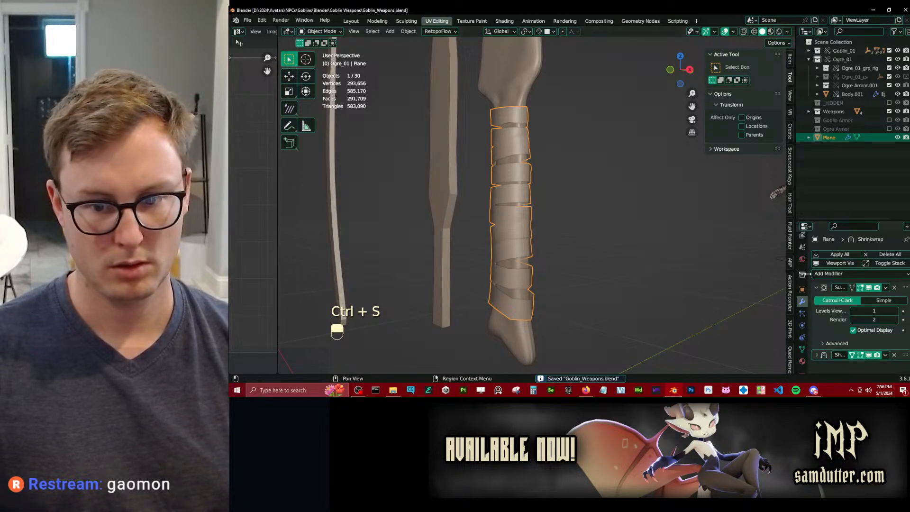
pyautogui.click(816, 287)
pyautogui.click(841, 274)
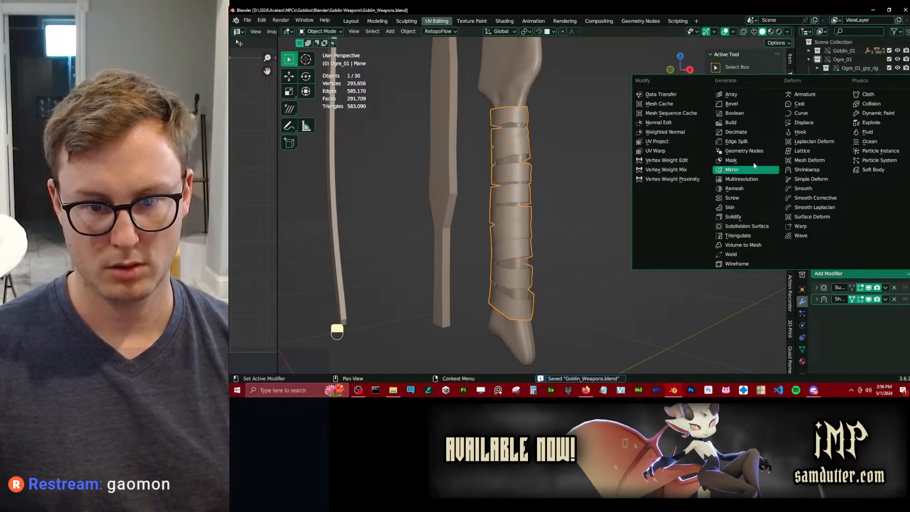
pyautogui.click(816, 170)
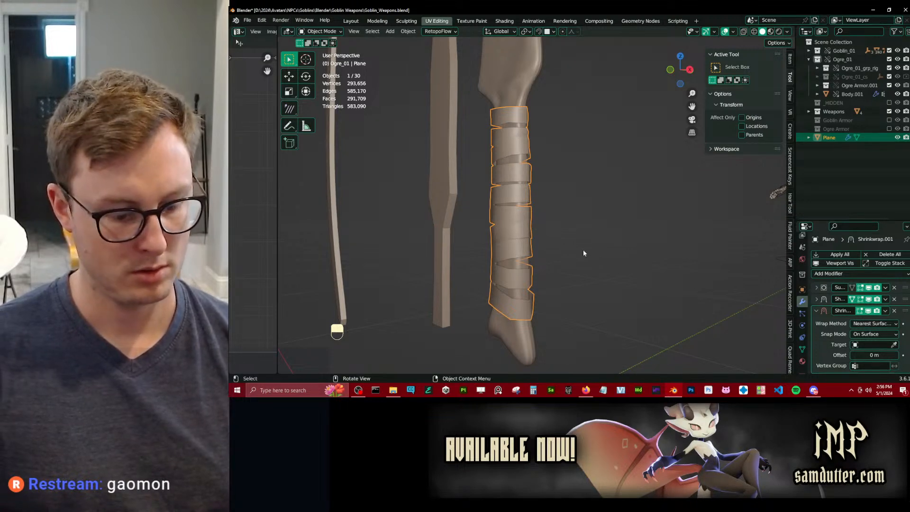
pyautogui.press('/')
pyautogui.press('/')
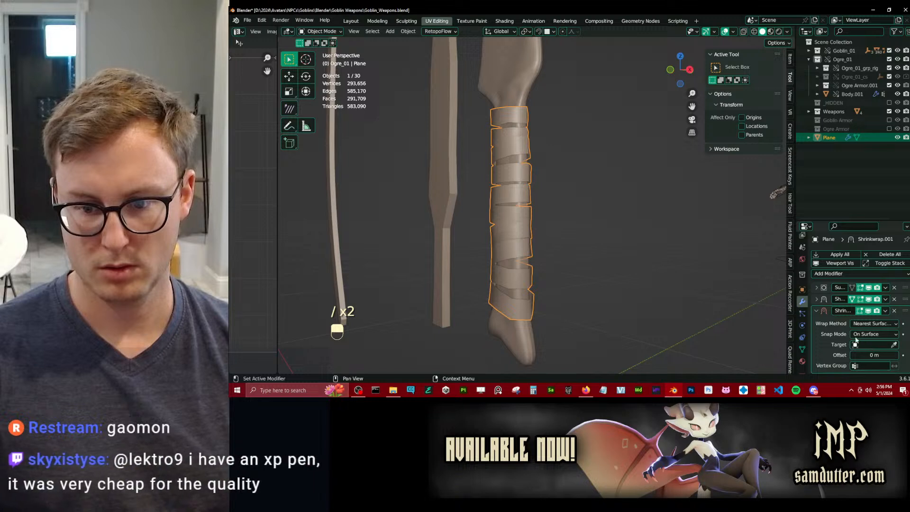
pyautogui.click(816, 310)
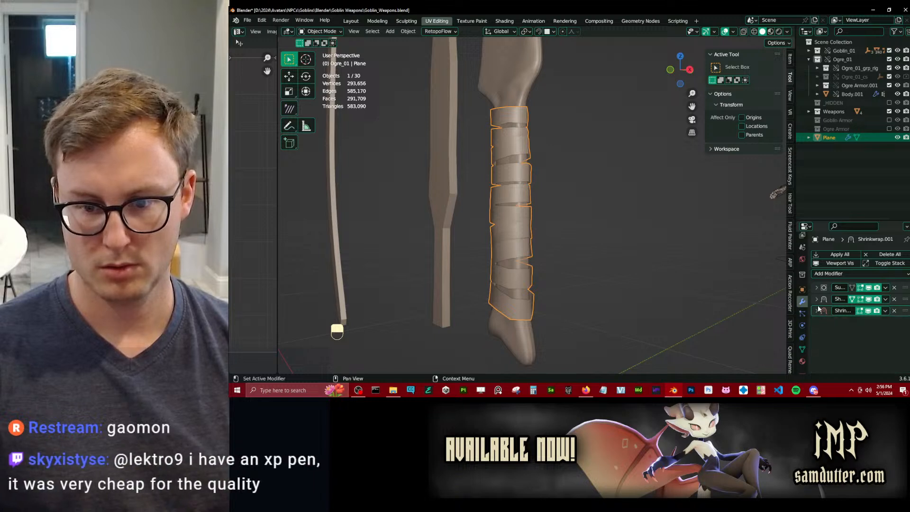
pyautogui.click(894, 311)
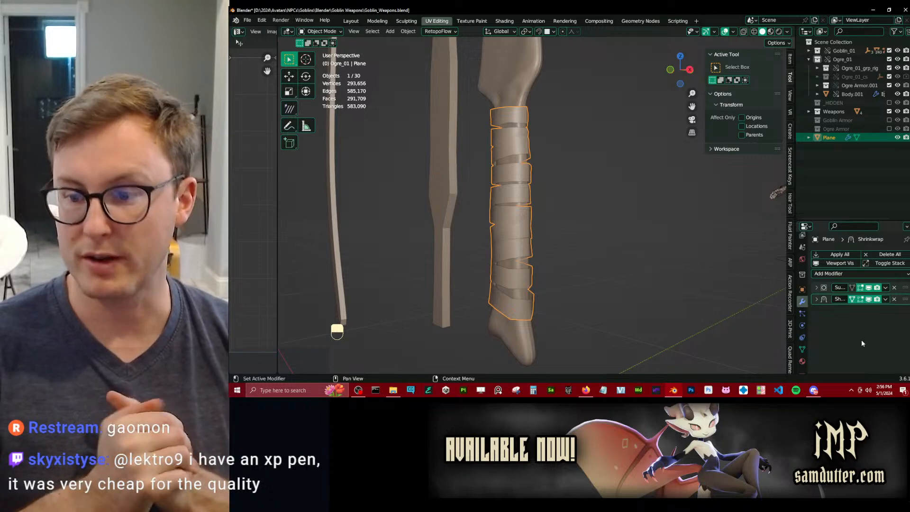
# Add a Solidify modifier to the handle bands with a thickness of 0.051 m and save the file.
pyautogui.click(839, 274)
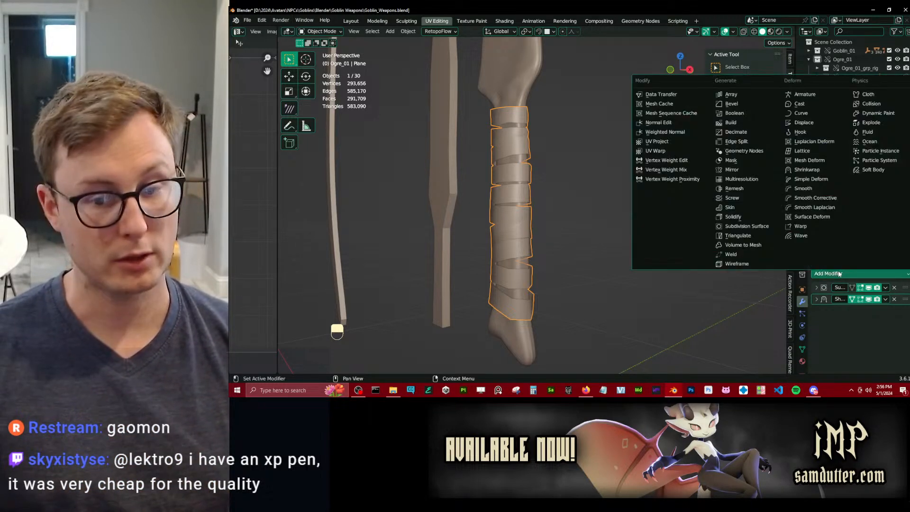
pyautogui.click(741, 215)
pyautogui.scroll(3, 573, 271)
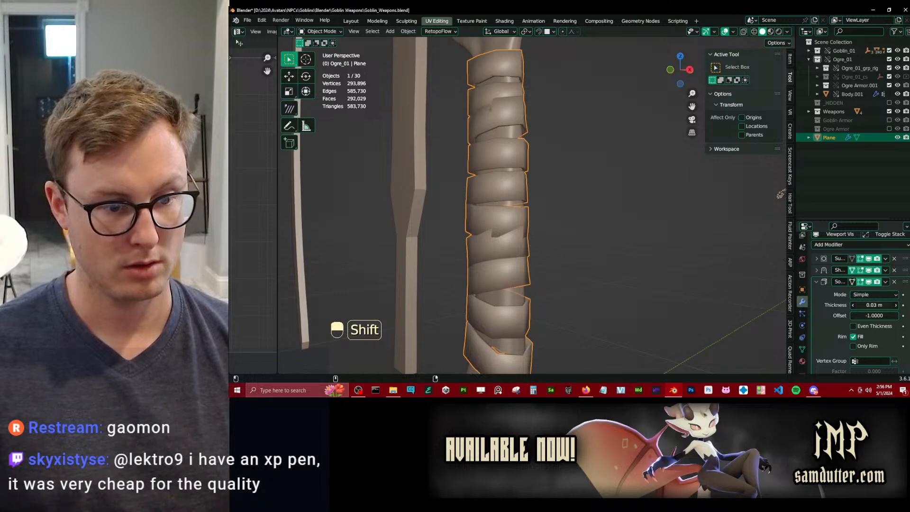
pyautogui.keyDown('shift'); pyautogui.moveTo(874, 304); pyautogui.dragTo(880, 304); pyautogui.keyUp('shift')
pyautogui.scroll(-4, 596, 242)
pyautogui.moveTo(595, 242); pyautogui.dragTo(589, 239, button='middle')
pyautogui.hotkey('ctrl', 's')
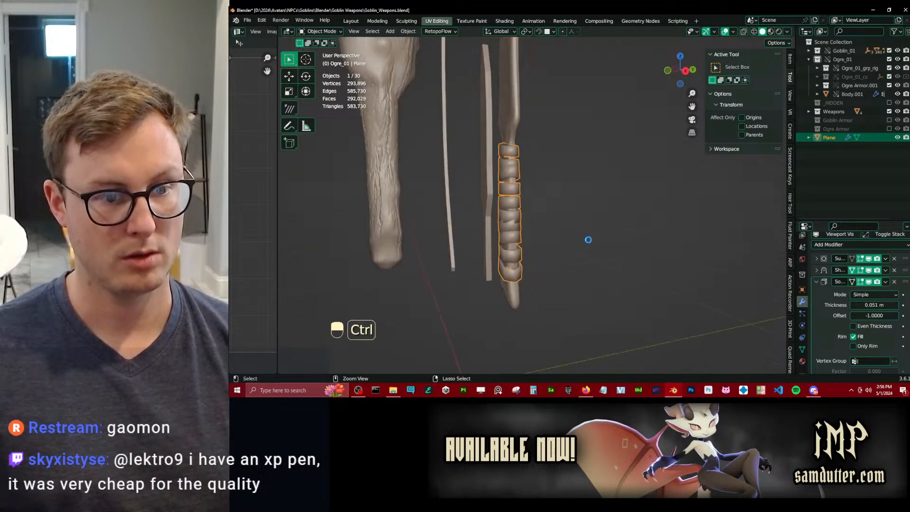
# Set the bands' Shrinkwrap offset to 0.003 m and save the file.
pyautogui.scroll(1, 589, 239)
pyautogui.click(817, 270)
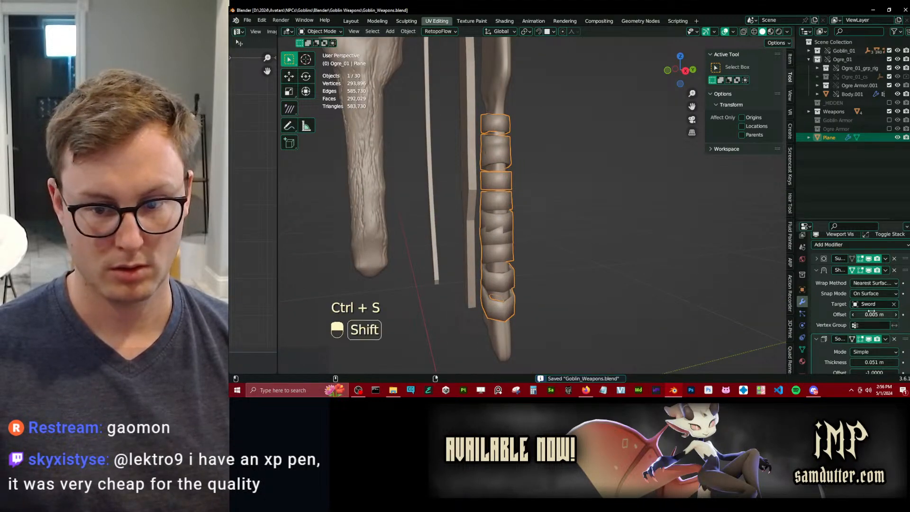
pyautogui.keyDown('shift'); pyautogui.moveTo(874, 315); pyautogui.dragTo(868, 315); pyautogui.keyUp('shift')
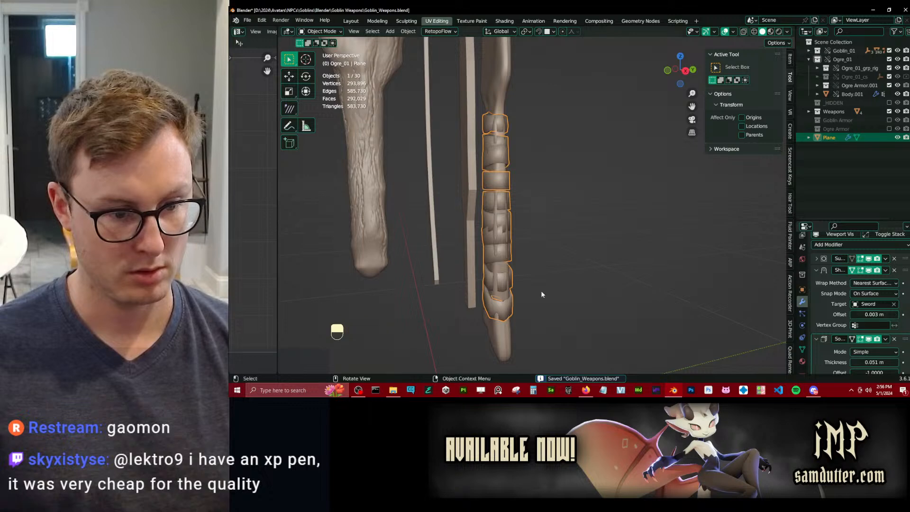
pyautogui.scroll(3, 541, 291)
pyautogui.hotkey('ctrl', 's')
# Set the bands' Subdivision Surface viewport levels to 3.
pyautogui.click(817, 259)
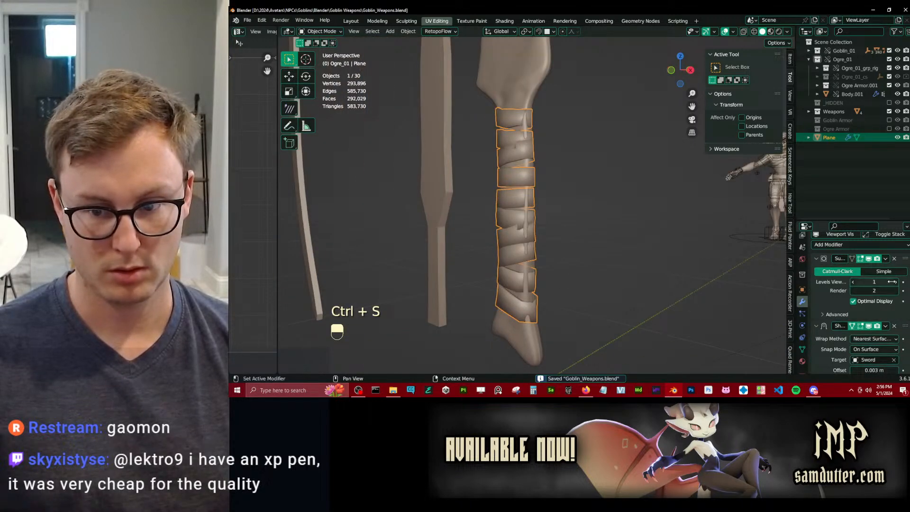
pyautogui.click(895, 282)
pyautogui.click(896, 283)
pyautogui.scroll(-4, 588, 242)
pyautogui.moveTo(589, 242); pyautogui.dragTo(625, 246, button='right')
pyautogui.scroll(4, 624, 246)
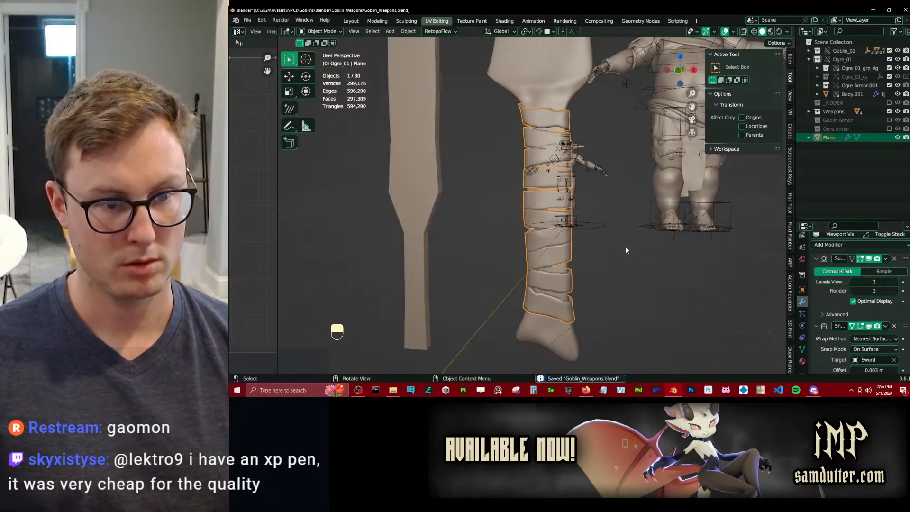
# Deselect the bands, check the wrapped handle from several angles, and save the file.
pyautogui.click(618, 279)
pyautogui.scroll(-4, 618, 278)
pyautogui.moveTo(619, 279); pyautogui.dragTo(531, 239, button='right')
pyautogui.hotkey('ctrl', 's')
pyautogui.moveTo(531, 239); pyautogui.dragTo(657, 265, button='right')
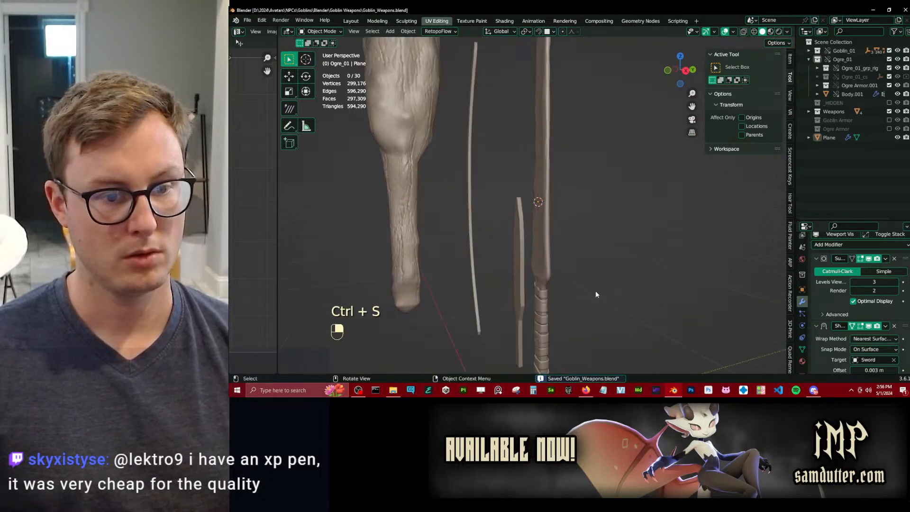
pyautogui.moveTo(564, 270); pyautogui.dragTo(540, 270, button='right')
pyautogui.scroll(-4, 573, 242)
pyautogui.scroll(3, 550, 251)
pyautogui.hotkey('ctrl', 's')
pyautogui.scroll(3, 545, 260)
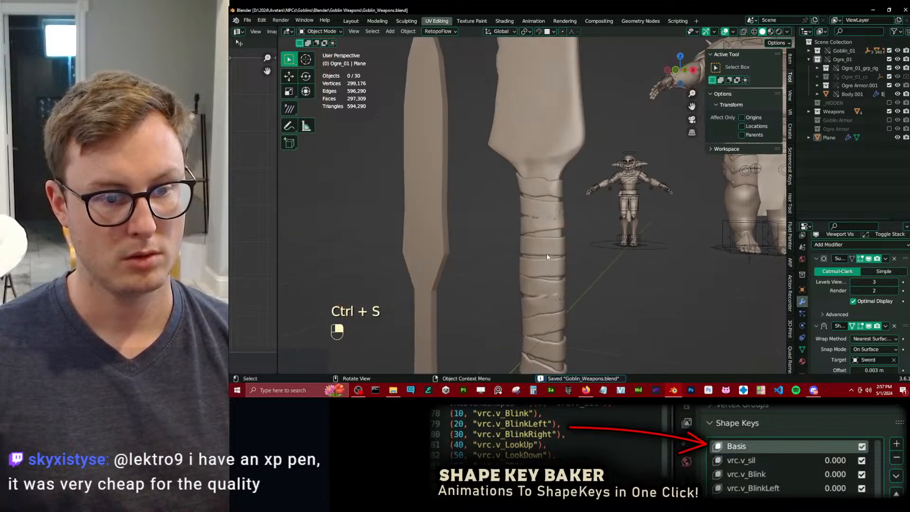
# Try converting the handle bands to a mesh, and undo the conversion.
pyautogui.click(547, 254)
pyautogui.press('q')
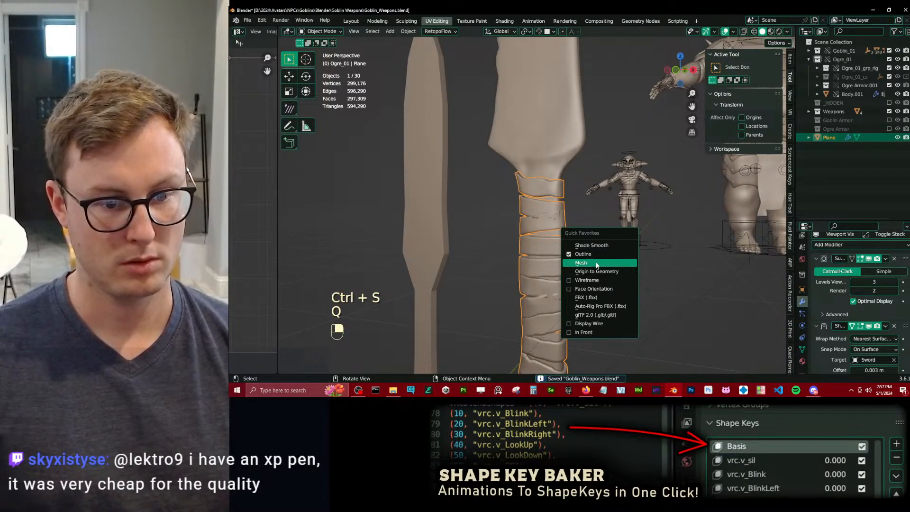
pyautogui.click(598, 262)
pyautogui.scroll(2, 576, 256)
pyautogui.hotkey('ctrl', 'z')
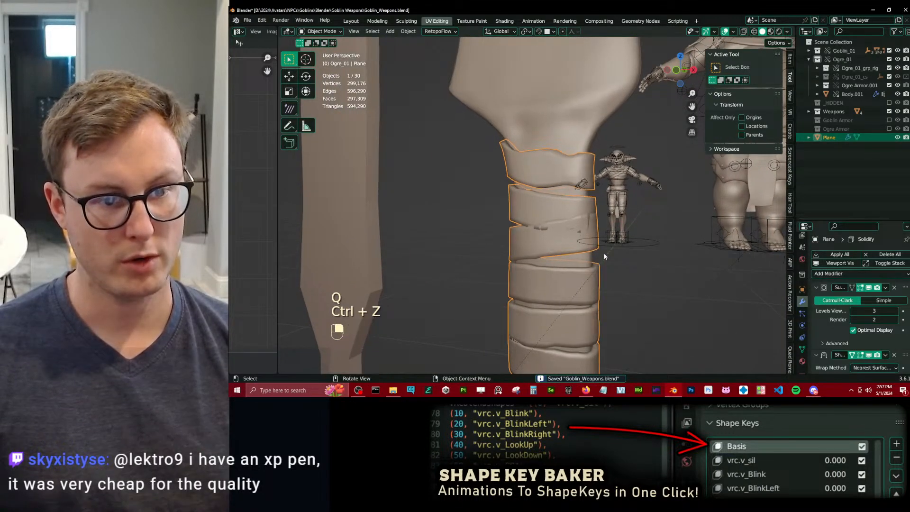
# Duplicate the Subdivision Surface modifier so two copies sit above the bands' Shrinkwrap modifier.
pyautogui.moveTo(604, 252); pyautogui.dragTo(630, 256, button='middle')
pyautogui.click(816, 288)
pyautogui.click(816, 299)
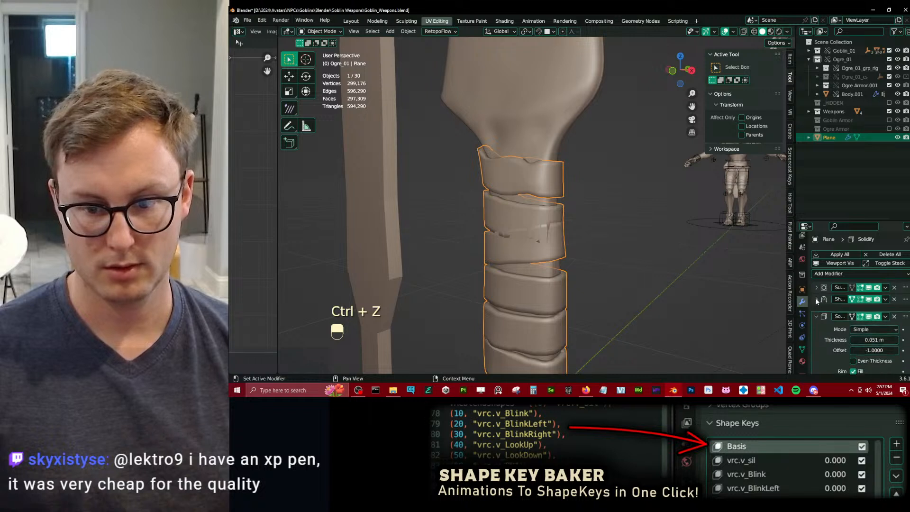
pyautogui.scroll(-1, 815, 305)
pyautogui.click(816, 299)
pyautogui.click(886, 288)
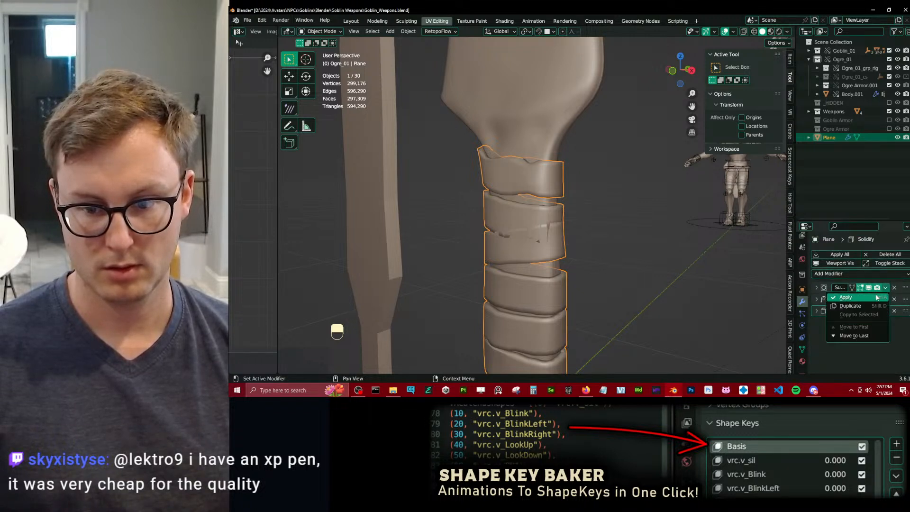
pyautogui.hotkey('ctrl', 'z')
pyautogui.click(885, 287)
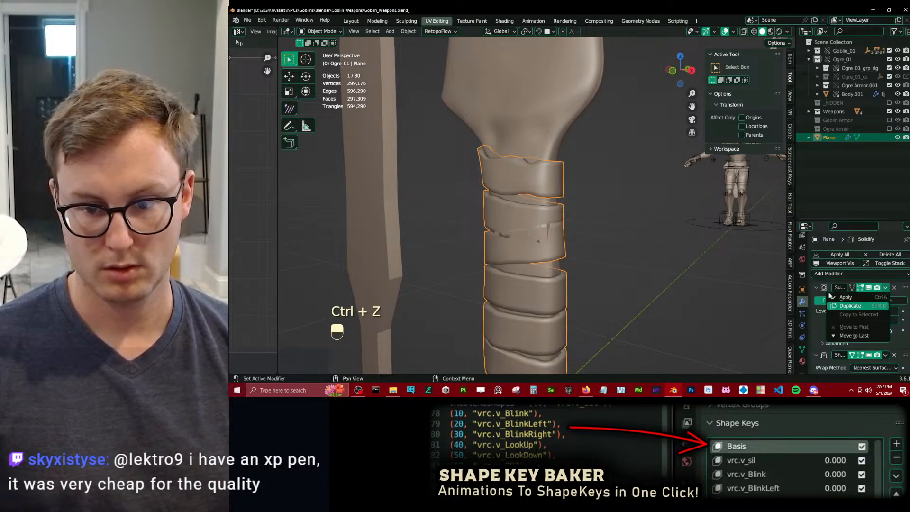
pyautogui.click(850, 306)
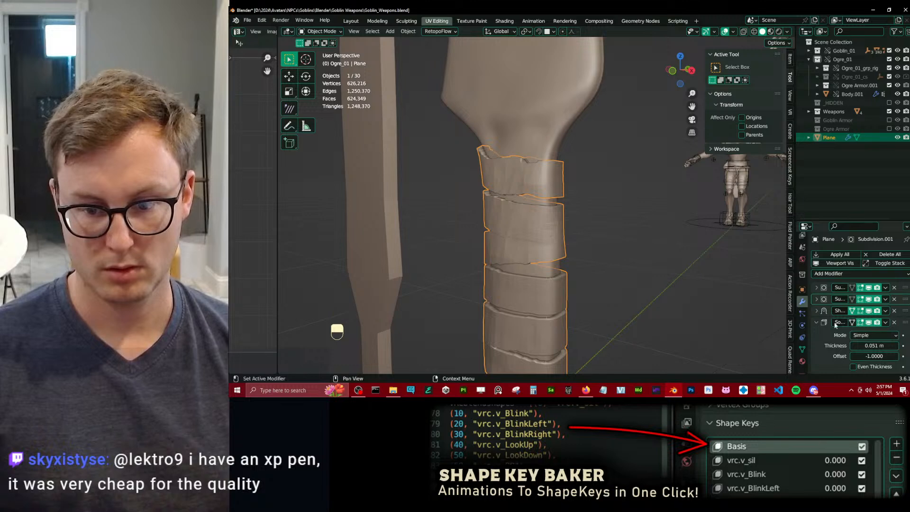
# Move the duplicated Subdivision Surface modifier to the end of the handle bands' modifier stack and save the file.
pyautogui.click(816, 322)
pyautogui.moveTo(905, 299); pyautogui.dragTo(891, 357)
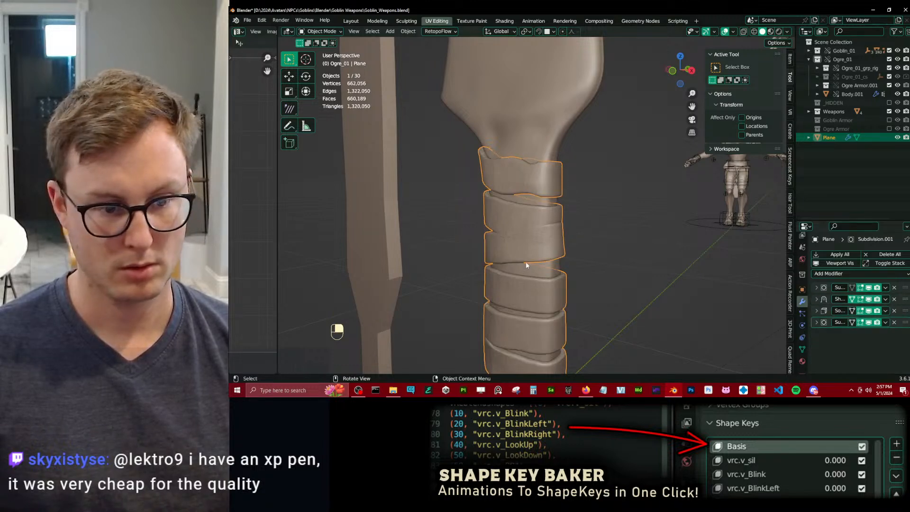
pyautogui.moveTo(525, 260); pyautogui.dragTo(710, 244, button='middle')
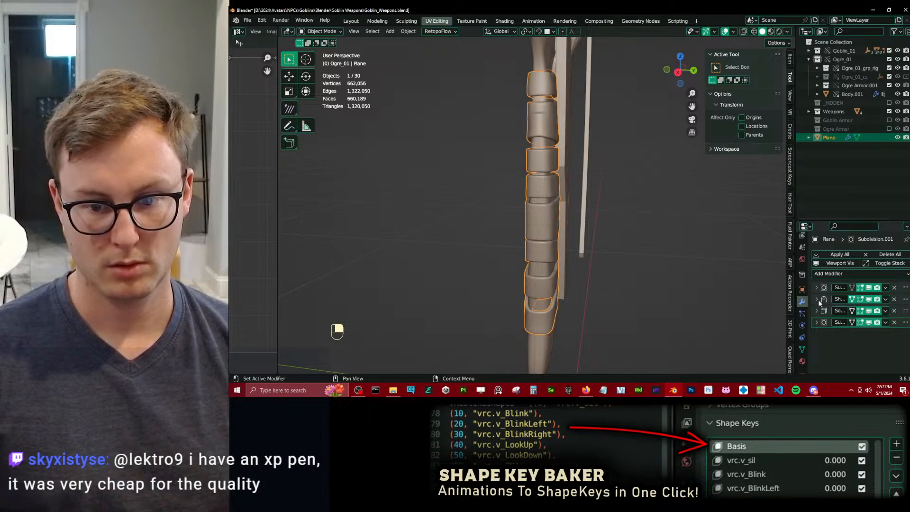
pyautogui.moveTo(526, 190); pyautogui.dragTo(559, 228, button='middle')
pyautogui.hotkey('ctrl', 's')
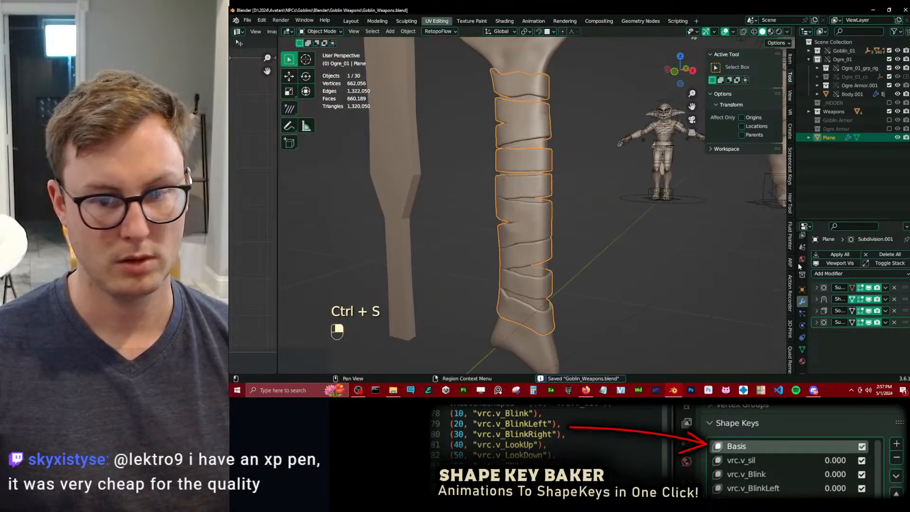
# Remove the last Subdivision Surface modifier from the bands, leaving the Solidify modifier last, and save the file.
pyautogui.press('q')
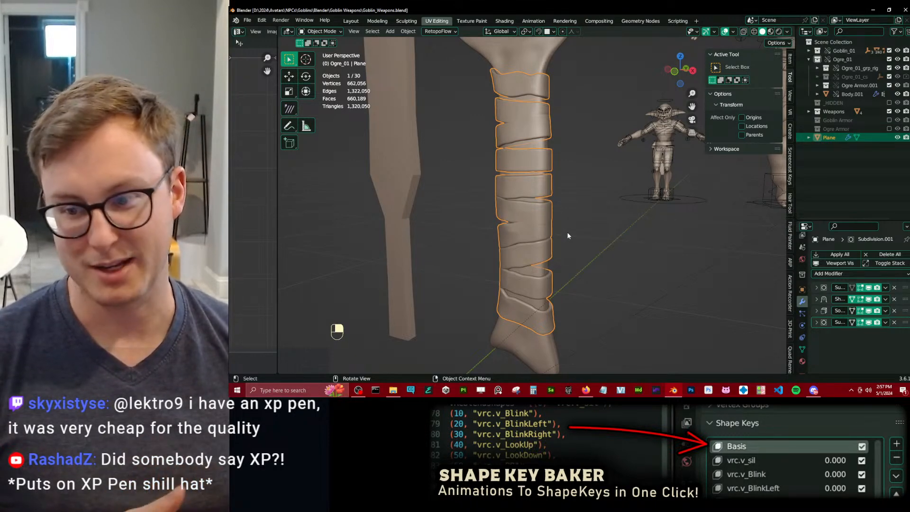
pyautogui.scroll(3, 567, 233)
pyautogui.moveTo(575, 229); pyautogui.dragTo(444, 235, button='middle')
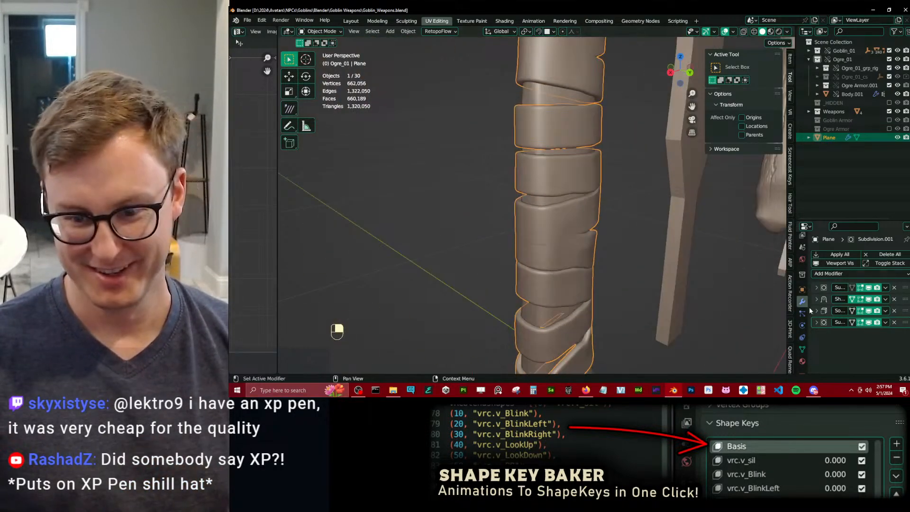
pyautogui.click(893, 322)
pyautogui.scroll(-4, 507, 184)
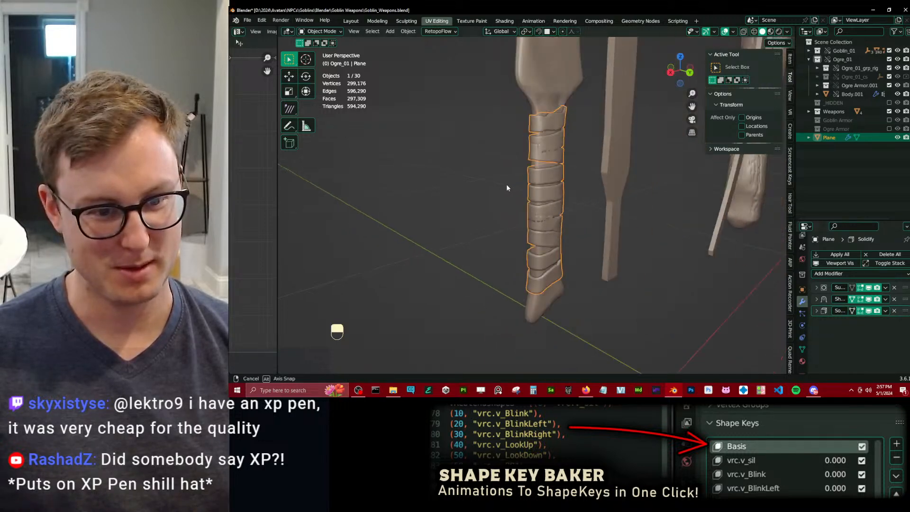
pyautogui.moveTo(506, 184); pyautogui.dragTo(612, 176, button='middle')
pyautogui.scroll(2, 612, 177)
pyautogui.hotkey('ctrl', 's')
# Lower the bands' Subdivision Surface viewport levels to 2 and check the bands with and without the surrounding objects.
pyautogui.click(816, 300)
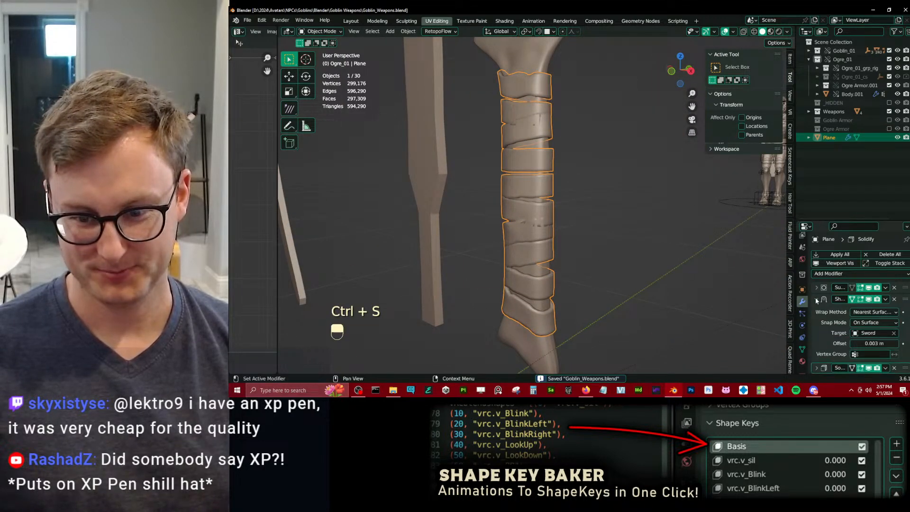
pyautogui.click(816, 300)
pyautogui.click(816, 287)
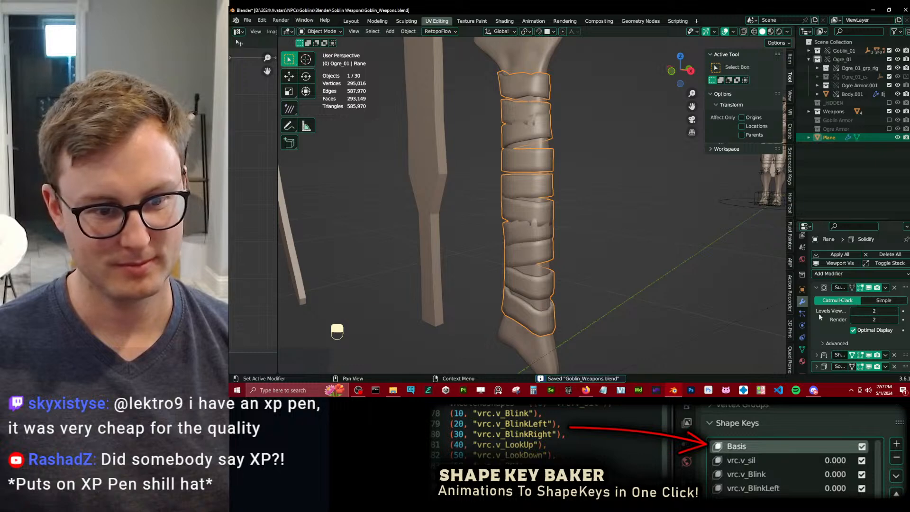
pyautogui.moveTo(640, 265); pyautogui.dragTo(573, 254, button='middle')
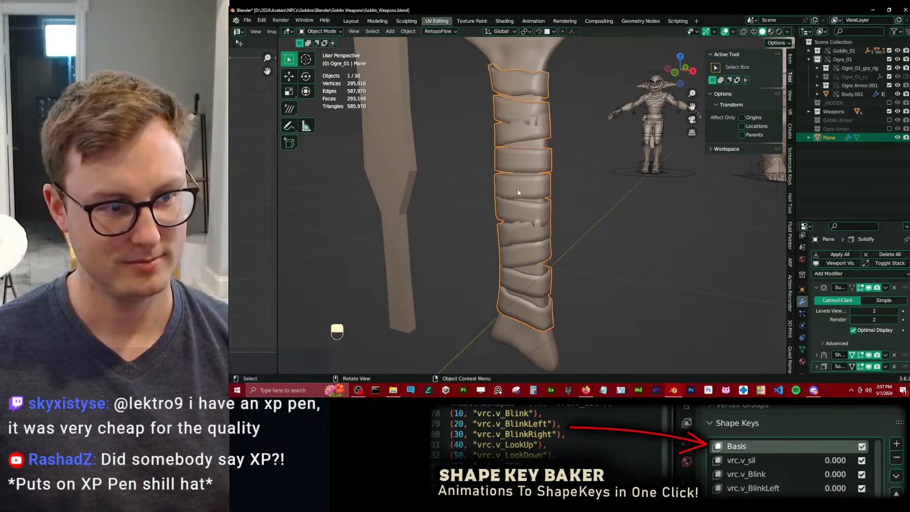
pyautogui.press('/')
pyautogui.press('/')
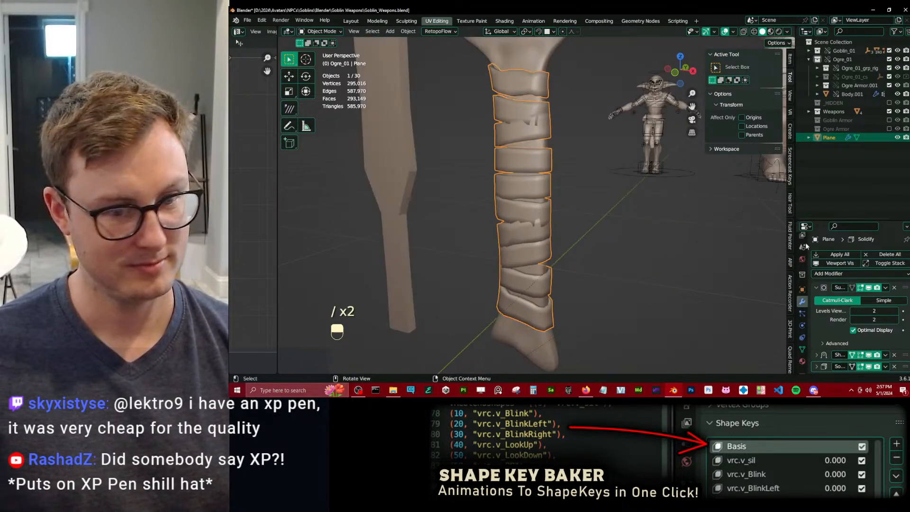
pyautogui.click(816, 288)
pyautogui.press('/')
pyautogui.press('/')
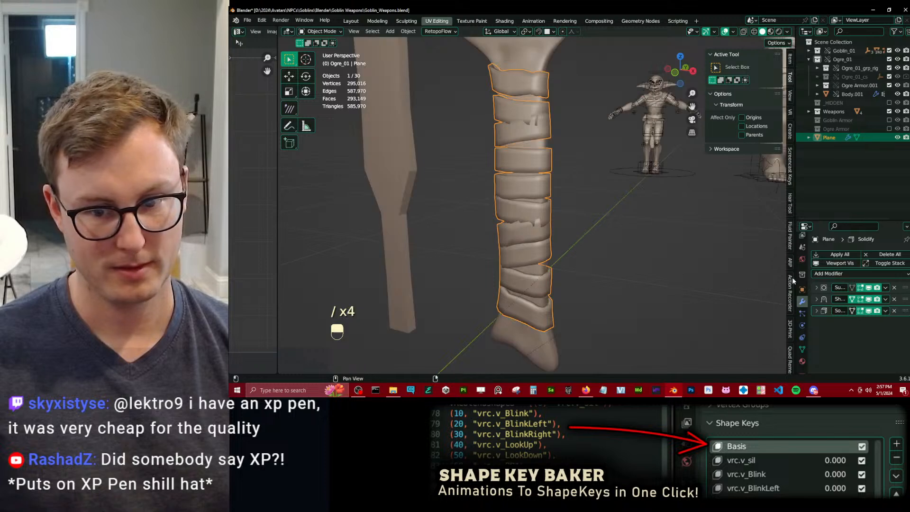
# Isolate the bands, try Subdivision Surface viewport levels of 1 and 0, and set the level back to 1.
pyautogui.press('/')
pyautogui.click(815, 287)
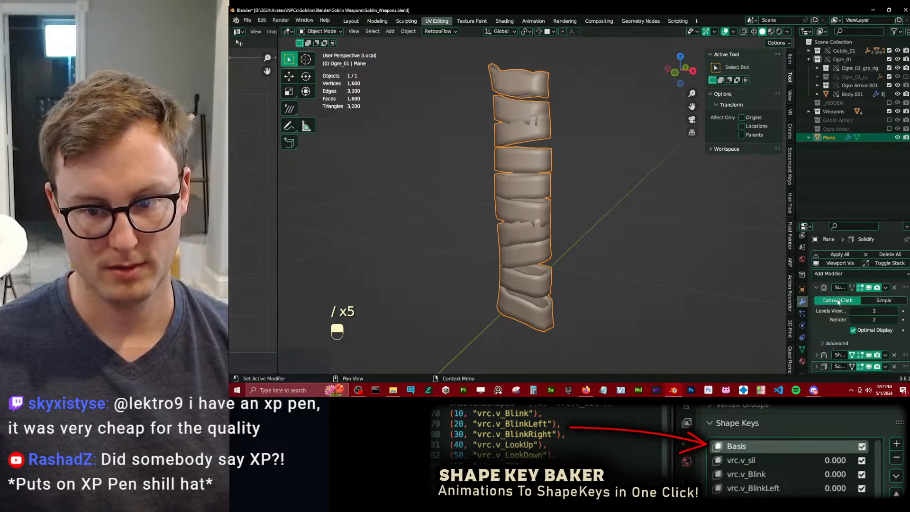
pyautogui.click(853, 312)
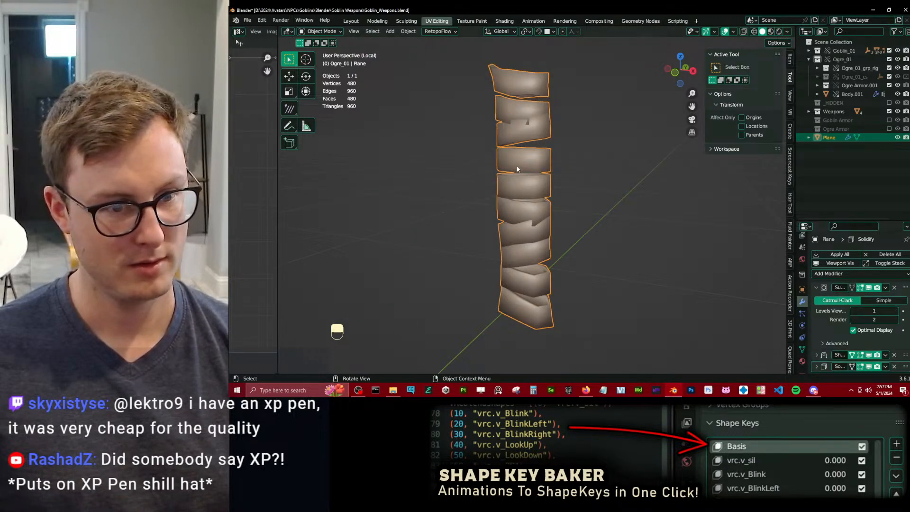
pyautogui.moveTo(517, 169); pyautogui.dragTo(545, 199, button='middle')
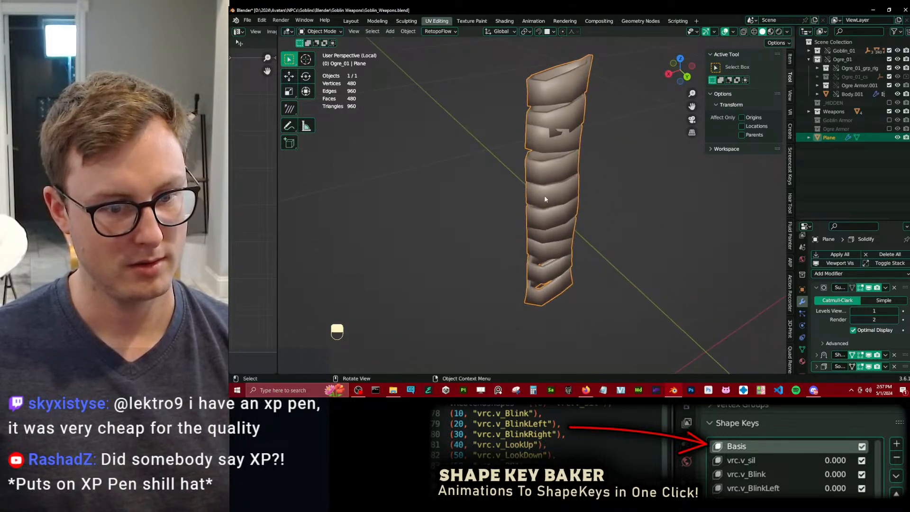
pyautogui.click(854, 313)
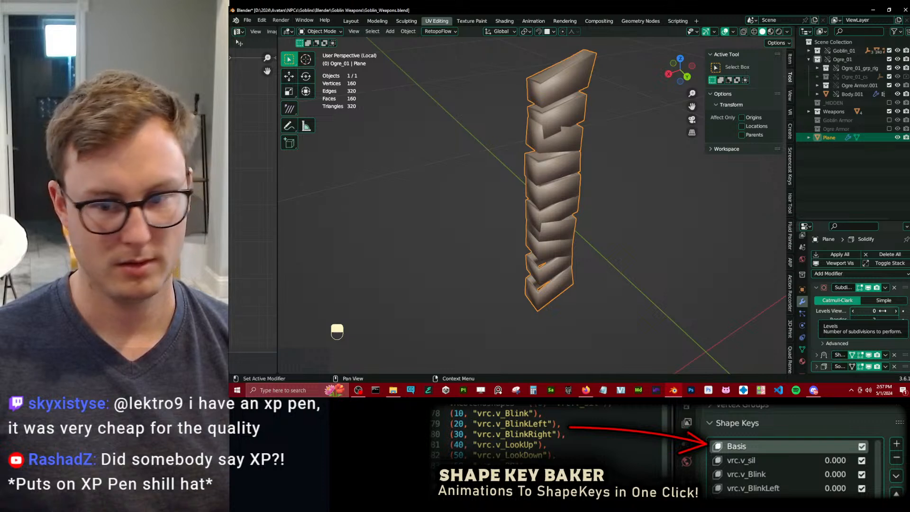
pyautogui.click(895, 312)
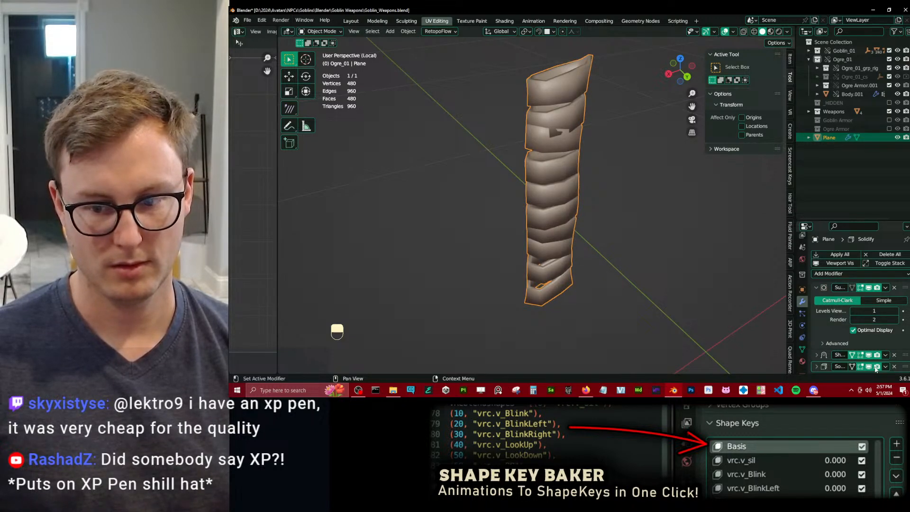
# Leave the isolated view of the bands and show the wireframe overlay on all objects.
pyautogui.moveTo(586, 151); pyautogui.dragTo(574, 216, button='middle')
pyautogui.press('q')
pyautogui.click(576, 177)
pyautogui.press('/')
pyautogui.click(604, 240)
pyautogui.press('q')
pyautogui.click(604, 240)
pyautogui.press('q')
pyautogui.click(587, 207)
pyautogui.scroll(5, 571, 217)
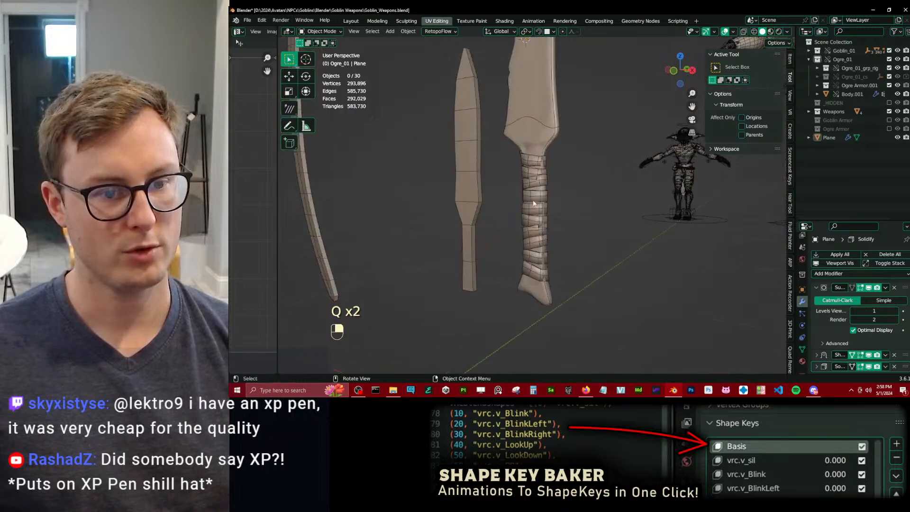
# Examine the bands' topology around the sword handle in material preview and wireframe shading.
pyautogui.click(536, 215)
pyautogui.press('z')
pyautogui.scroll(4, 647, 227)
pyautogui.moveTo(647, 228); pyautogui.dragTo(482, 222, button='right')
pyautogui.moveTo(483, 223); pyautogui.dragTo(554, 220, button='middle')
pyautogui.press('z')
pyautogui.click(584, 302)
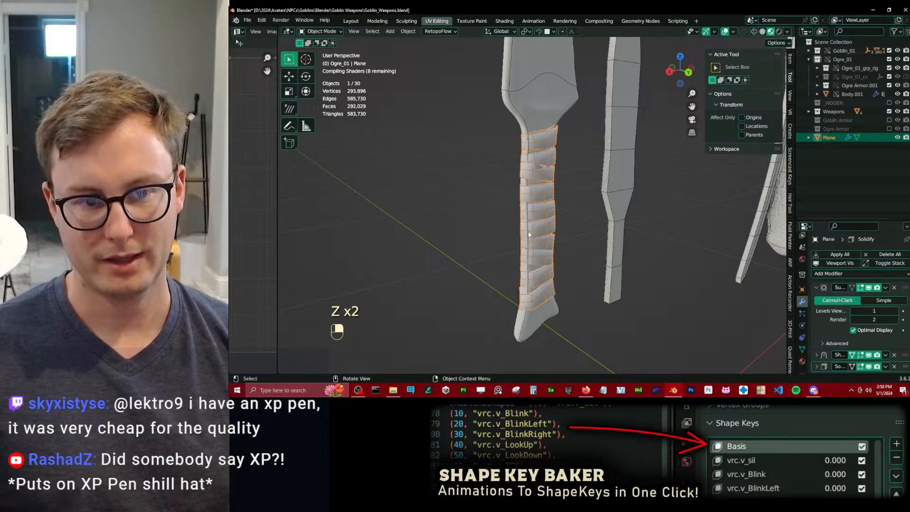
pyautogui.moveTo(526, 235); pyautogui.dragTo(590, 246, button='middle')
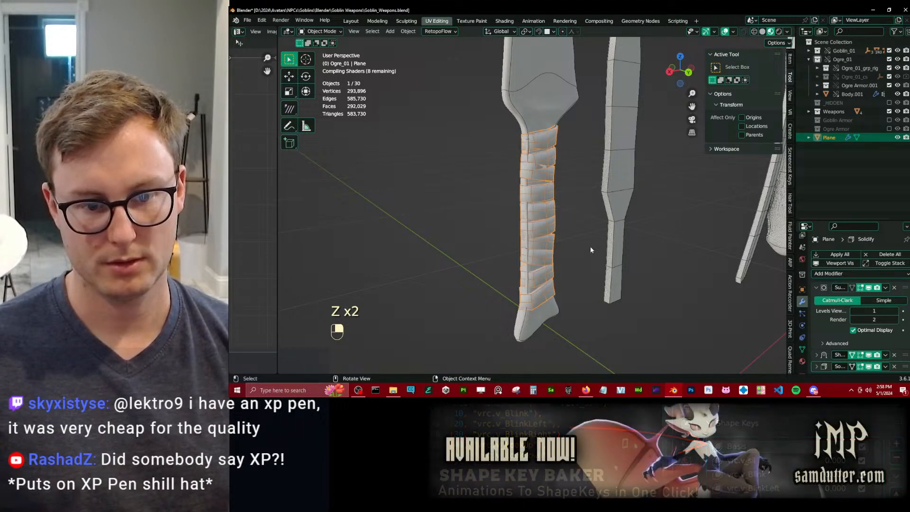
pyautogui.scroll(4, 593, 250)
pyautogui.press('z')
pyautogui.scroll(-8, 574, 249)
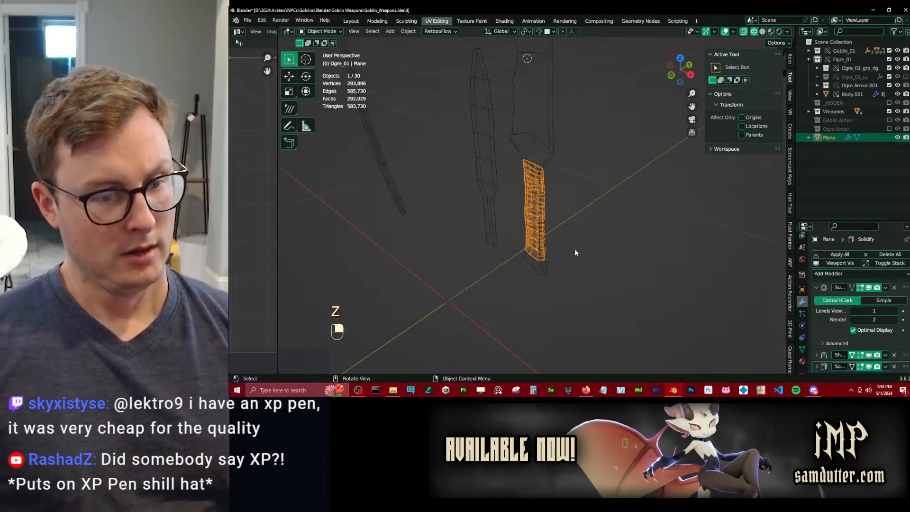
# Return the viewport to solid shading, deselect the bands, and save the file.
pyautogui.press('x')
pyautogui.moveTo(549, 208); pyautogui.dragTo(554, 203, button='middle')
pyautogui.press('z')
pyautogui.moveTo(616, 195); pyautogui.dragTo(583, 179, button='middle')
pyautogui.click(585, 185)
pyautogui.scroll(-5, 545, 191)
pyautogui.hotkey('ctrl', 's')
pyautogui.scroll(8, 556, 183)
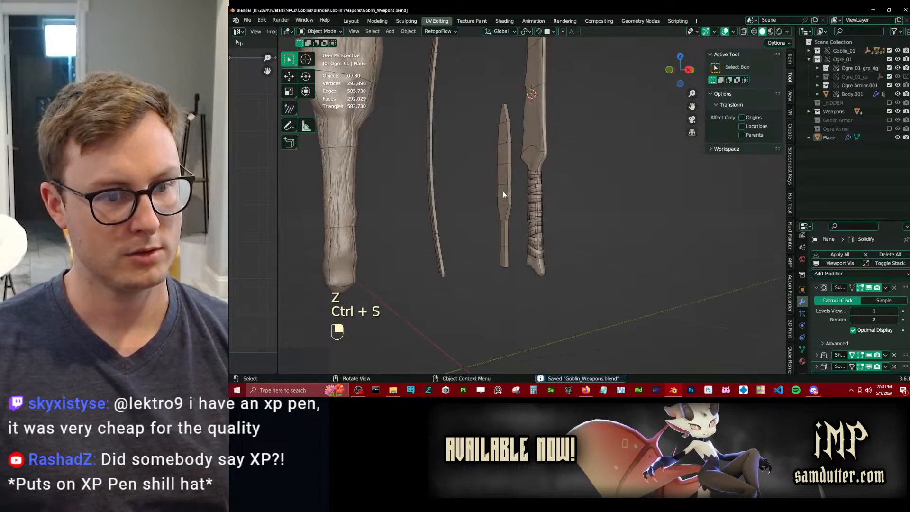
# Select the handle bands and set their Subdivision Surface viewport levels to 3.
pyautogui.click(529, 196)
pyautogui.moveTo(529, 196); pyautogui.dragTo(537, 196, button='middle')
pyautogui.click(529, 115)
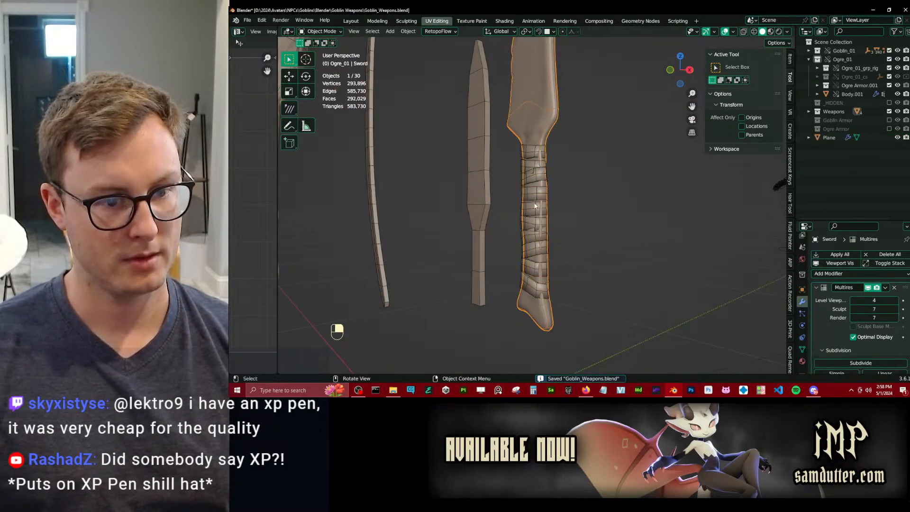
pyautogui.click(533, 216)
pyautogui.click(816, 288)
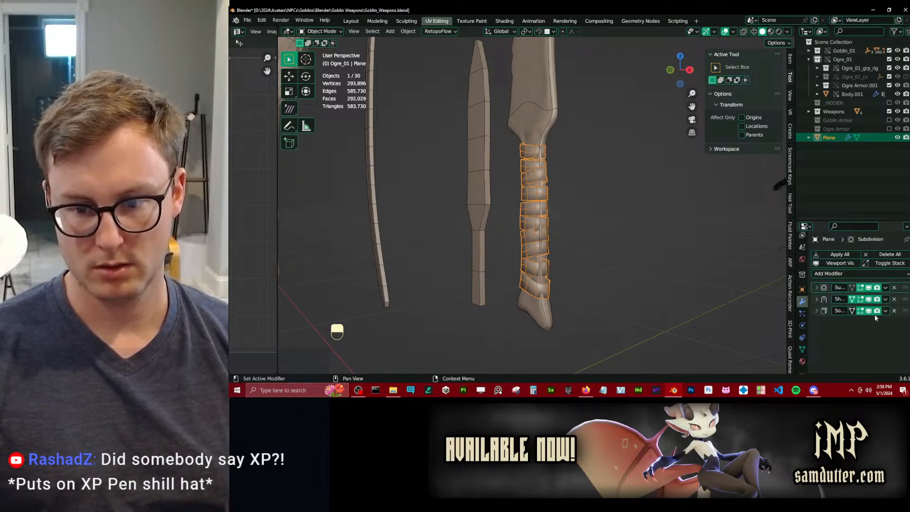
pyautogui.click(816, 288)
pyautogui.click(897, 311)
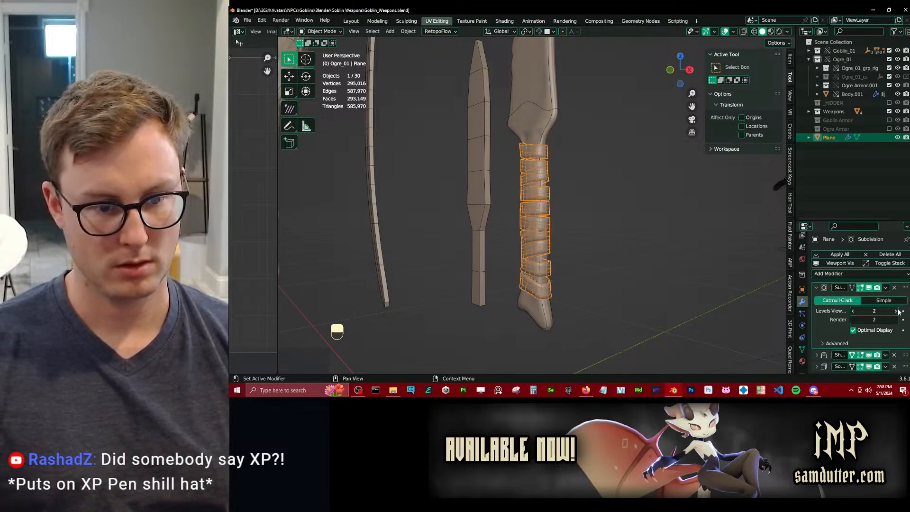
pyautogui.click(897, 311)
# Hide the wireframe overlay on the objects and save the file.
pyautogui.press('q')
pyautogui.click(564, 217)
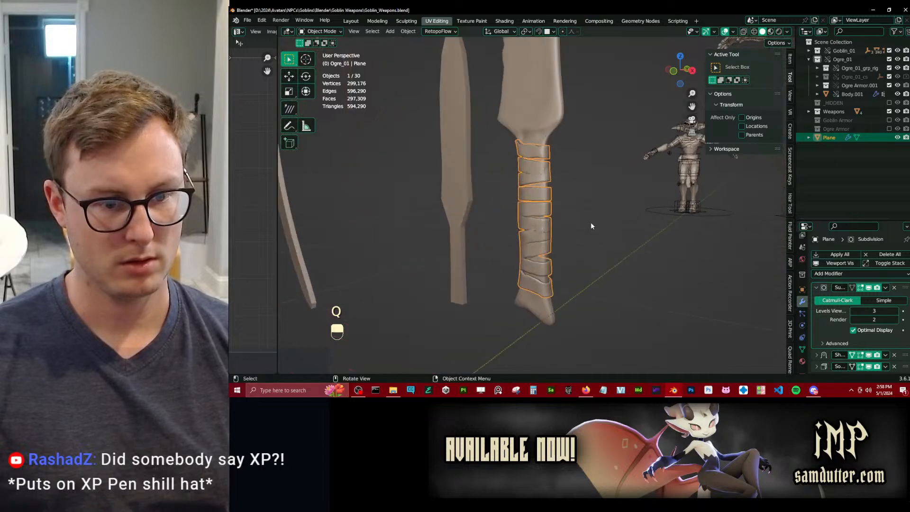
pyautogui.hotkey('ctrl', 's')
# Set the Solidify thickness of the handle bands to 0.025 m.
pyautogui.click(817, 366)
pyautogui.scroll(-4, 838, 319)
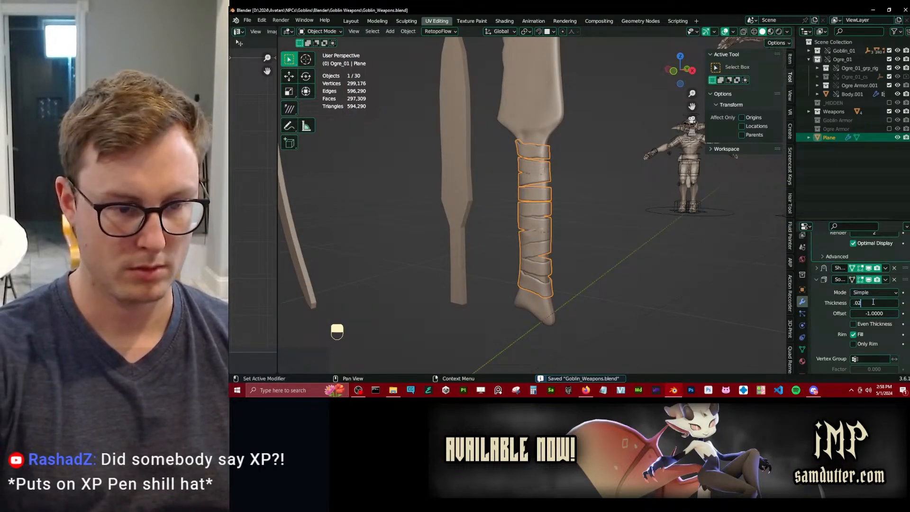
pyautogui.write('0.025')
pyautogui.press('Return')
pyautogui.scroll(4, 532, 236)
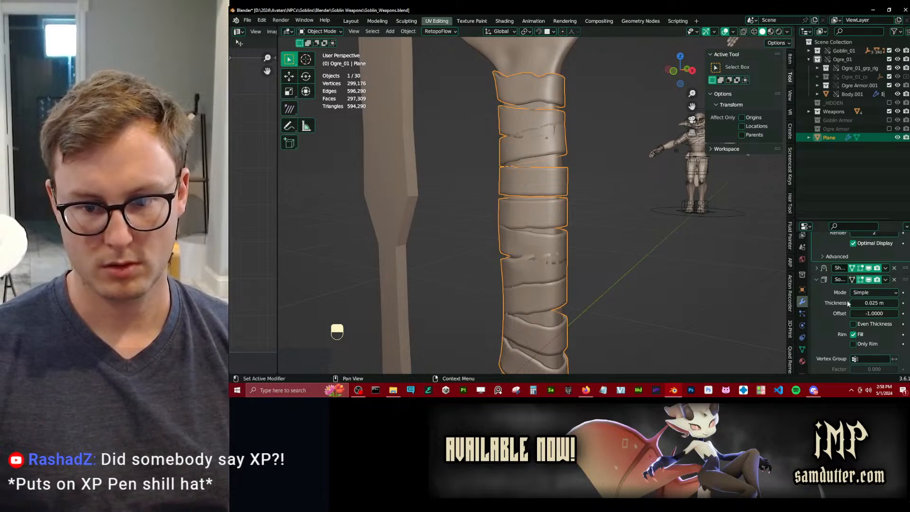
# Set the offset of the bands' Shrinkwrap modifier to 0 m.
pyautogui.click(816, 268)
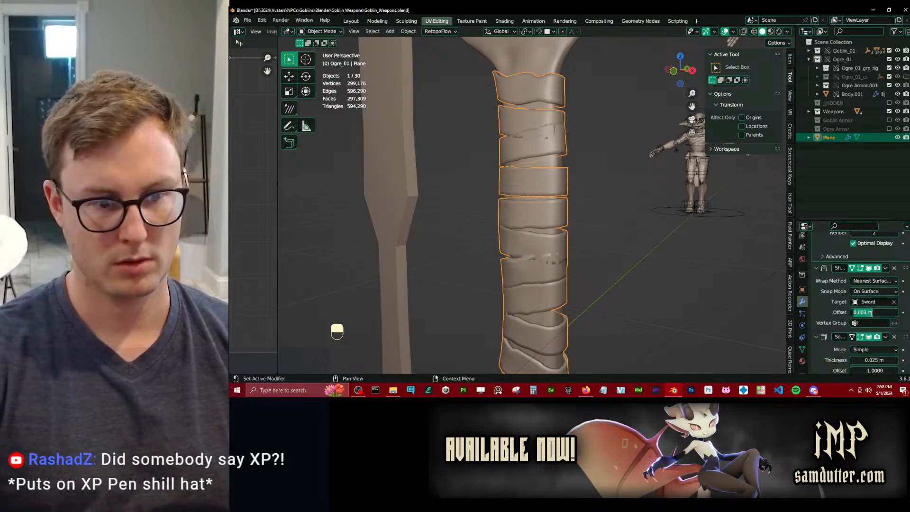
pyautogui.write('0')
pyautogui.press('Return')
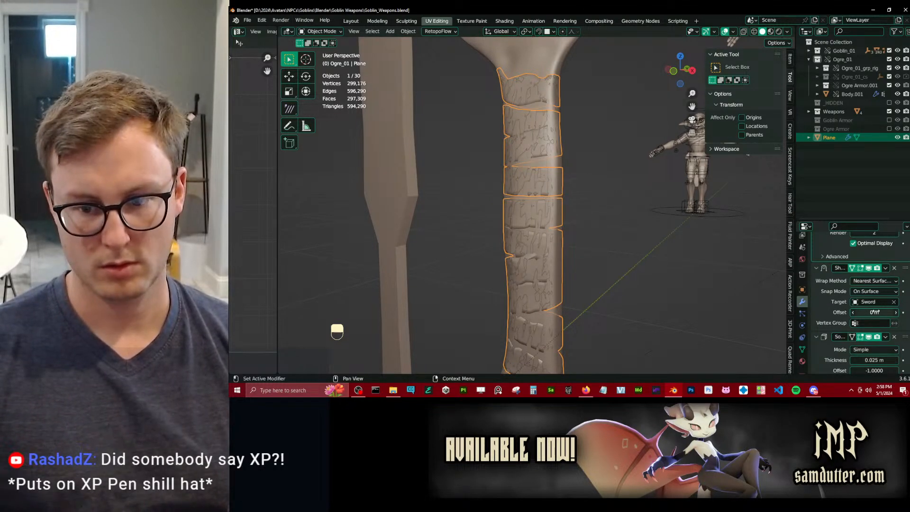
# Raise the bands' Solidify offset to about -0.24 and save the file.
pyautogui.scroll(-2, 853, 319)
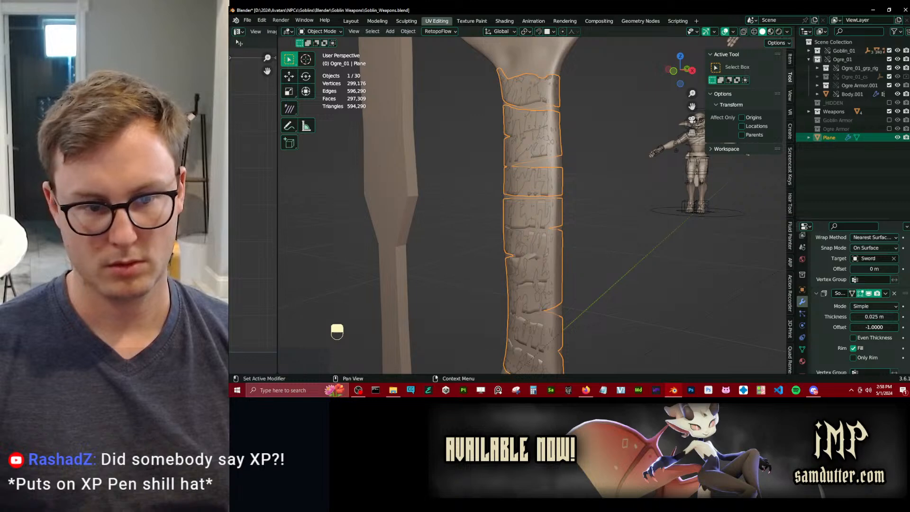
pyautogui.moveTo(874, 327); pyautogui.dragTo(887, 327)
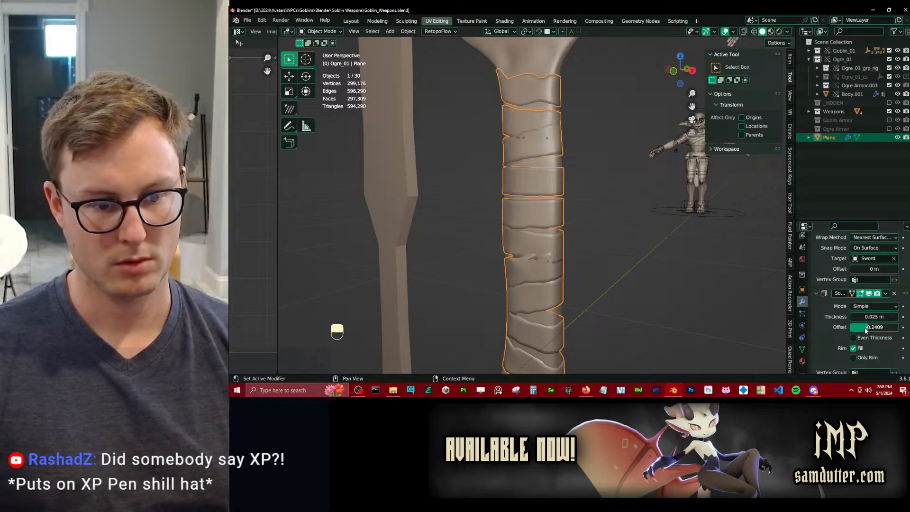
pyautogui.click(601, 255)
pyautogui.scroll(-5, 601, 255)
pyautogui.moveTo(601, 255); pyautogui.dragTo(583, 232, button='middle')
pyautogui.hotkey('ctrl', 's')
pyautogui.scroll(-5, 611, 249)
pyautogui.scroll(4, 578, 231)
pyautogui.keyDown('shift'); pyautogui.moveTo(571, 225); pyautogui.dragTo(568, 226, button='middle'); pyautogui.keyUp('shift')
pyautogui.hotkey('ctrl', 's')
# Apply the Solidify modifier on the plain double-edged sword beside the ogre sword, view it from the front, and save the file.
pyautogui.click(501, 209)
pyautogui.keyDown('shift'); pyautogui.moveTo(503, 209); pyautogui.dragTo(546, 207, button='middle'); pyautogui.keyUp('shift')
pyautogui.scroll(5, 853, 273)
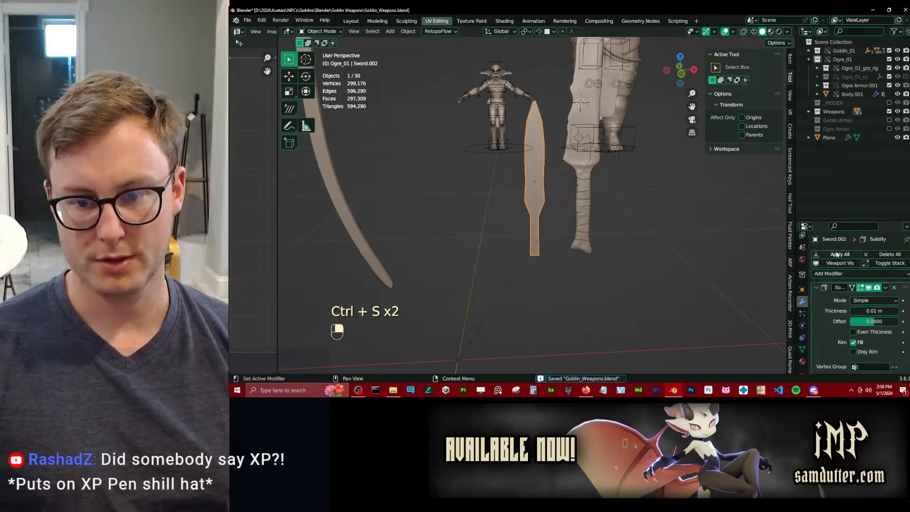
pyautogui.click(818, 288)
pyautogui.click(884, 287)
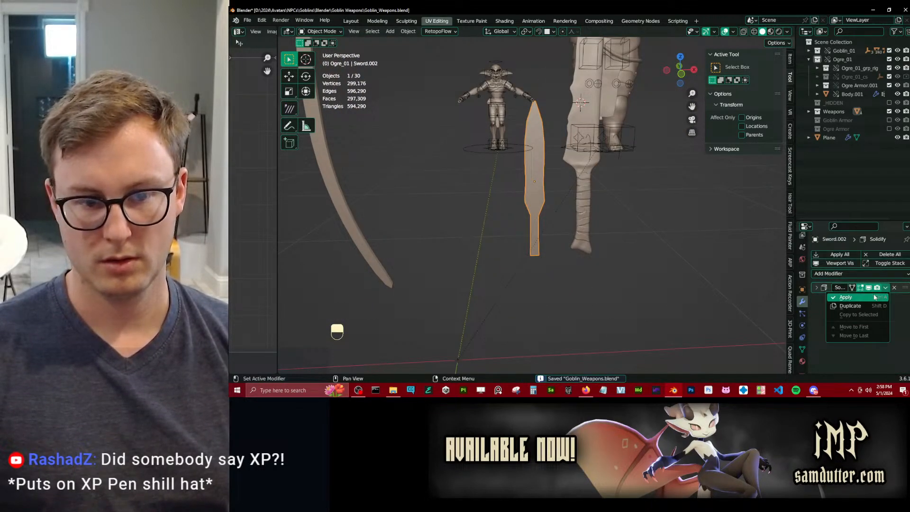
pyautogui.click(875, 297)
pyautogui.scroll(3, 616, 237)
pyautogui.moveTo(616, 237); pyautogui.dragTo(592, 205, button='middle')
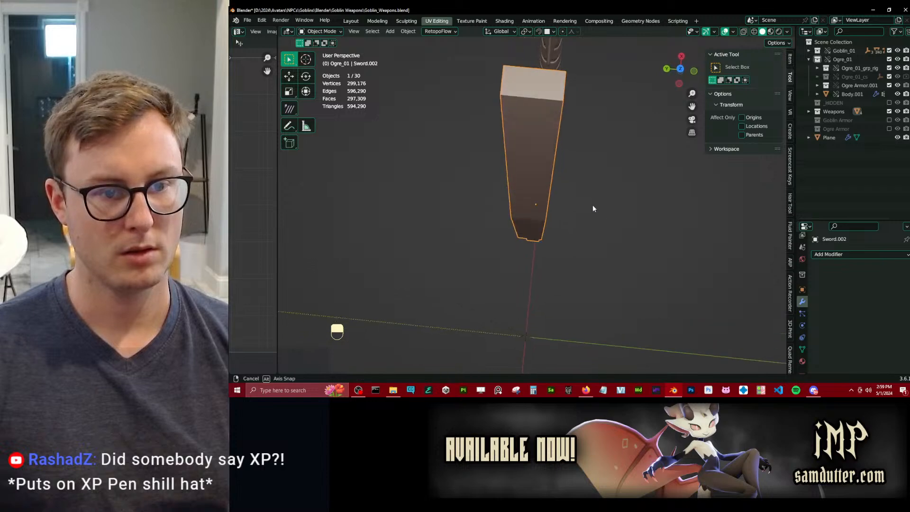
pyautogui.press('KP_1')
pyautogui.hotkey('ctrl', 's')
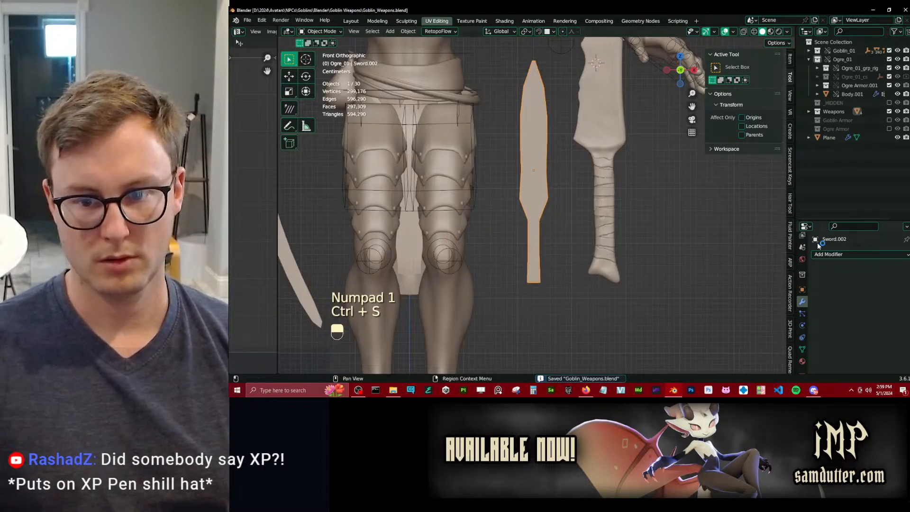
# Add a centred lengthwise loop cut down the plain double-edged sword's blade and handle.
pyautogui.click(834, 255)
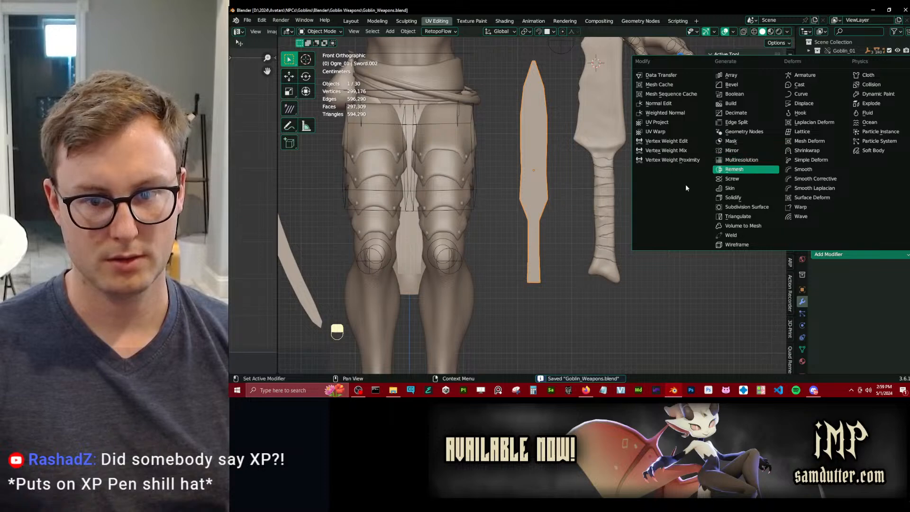
pyautogui.press('Tab')
pyautogui.moveTo(544, 190); pyautogui.dragTo(571, 207, button='middle')
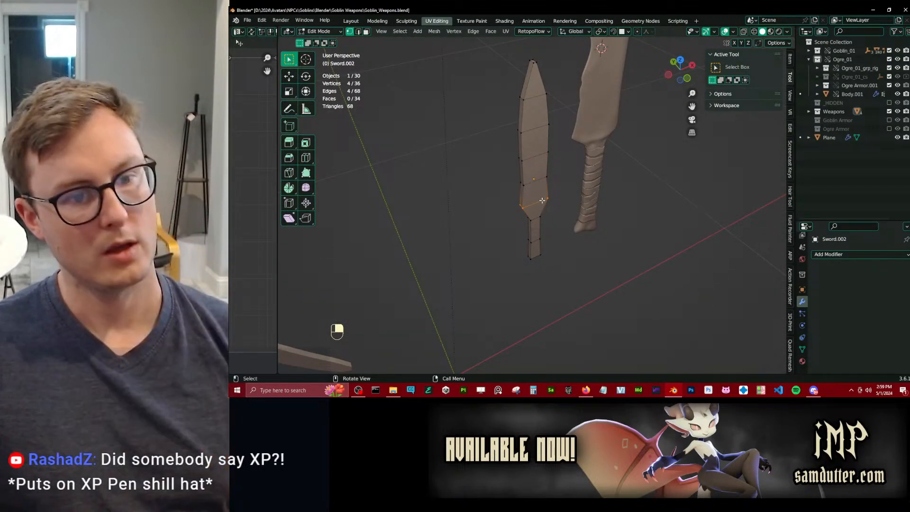
pyautogui.moveTo(542, 201); pyautogui.dragTo(523, 119, button='middle')
pyautogui.hotkey('ctrl', 'r')
pyautogui.click(534, 99)
pyautogui.rightClick(534, 99)
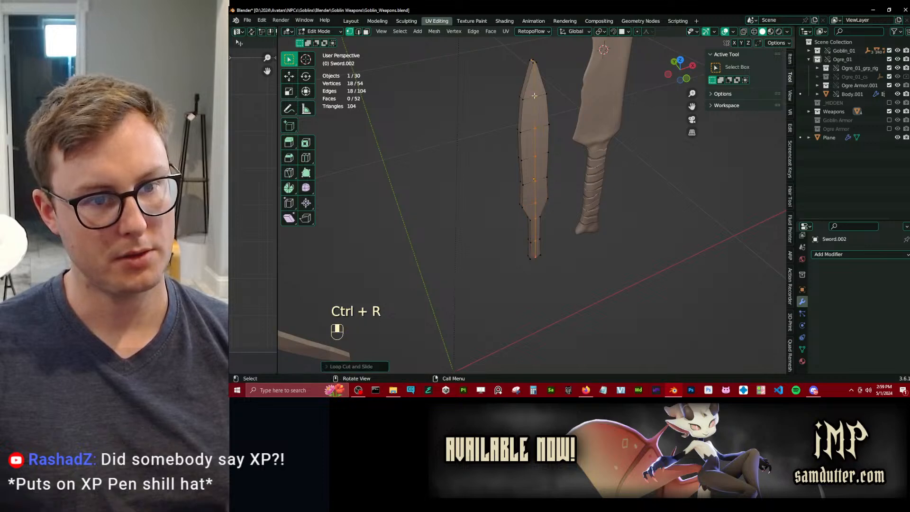
# Select the thickness edges around the blade's rim, excluding the handle, collapse them into a sharp cutting edge, and save the file.
pyautogui.scroll(4, 534, 99)
pyautogui.moveTo(537, 278); pyautogui.dragTo(551, 274, button='middle')
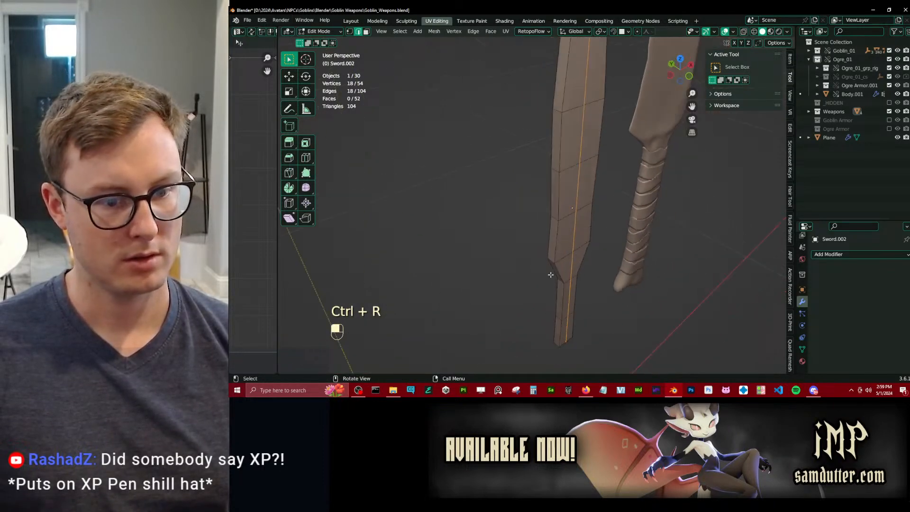
pyautogui.hotkey('shift', 'ctrl', 'x')
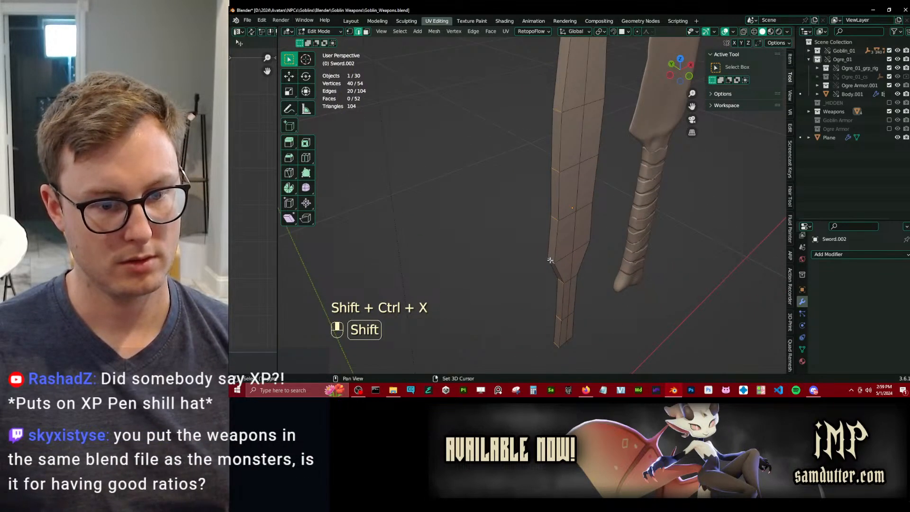
pyautogui.press('z')
pyautogui.press('b')
pyautogui.moveTo(515, 247); pyautogui.dragTo(583, 322, button='middle')
pyautogui.press('z')
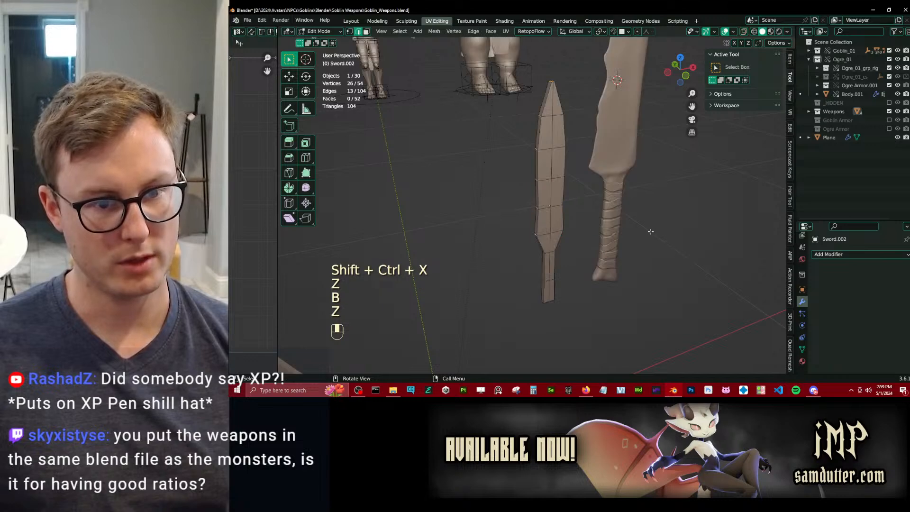
pyautogui.press('x')
pyautogui.click(631, 285)
pyautogui.moveTo(631, 284); pyautogui.dragTo(677, 256, button='middle')
pyautogui.scroll(3, 616, 223)
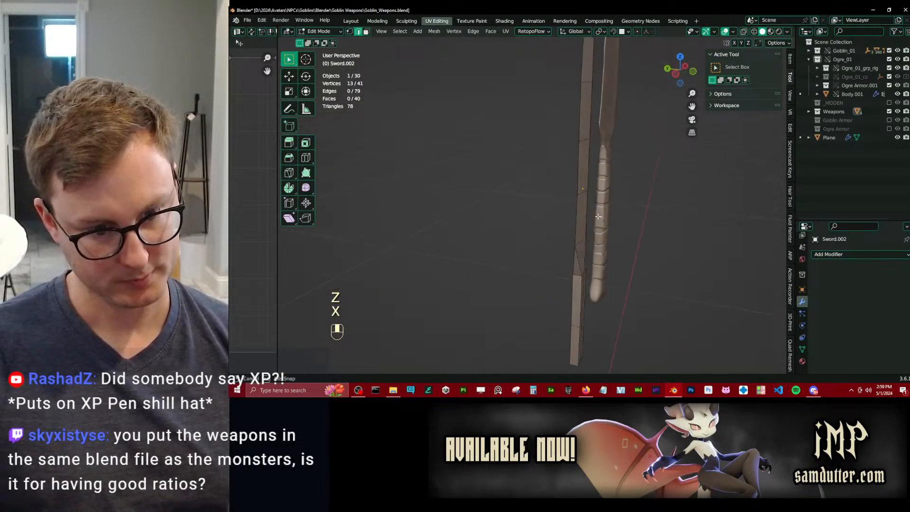
pyautogui.moveTo(609, 221); pyautogui.dragTo(543, 246, button='middle')
pyautogui.hotkey('ctrl', 's')
pyautogui.scroll(-5, 586, 257)
pyautogui.press('Tab')
pyautogui.hotkey('ctrl', 's')
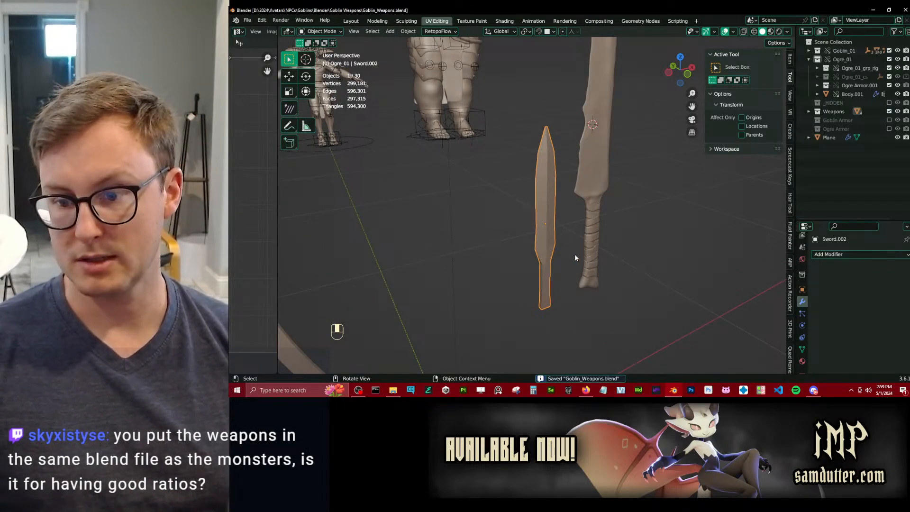
# Compare the weapons with the goblin and ogre characters from several angles, and collapse the Ogre_01 collection in the outliner.
pyautogui.moveTo(570, 227); pyautogui.dragTo(557, 145, button='middle')
pyautogui.scroll(-6, 572, 204)
pyautogui.scroll(-4, 563, 149)
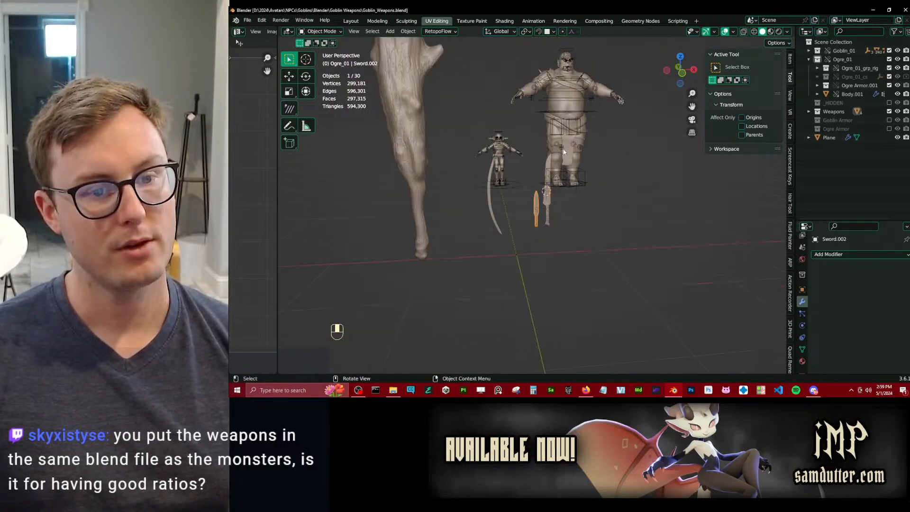
pyautogui.scroll(2, 581, 98)
pyautogui.click(571, 161)
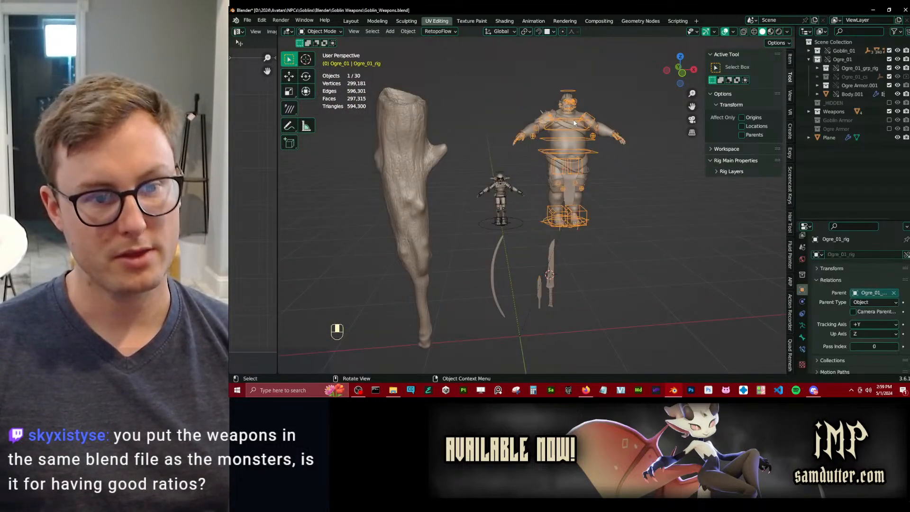
pyautogui.press('KP_Decimal')
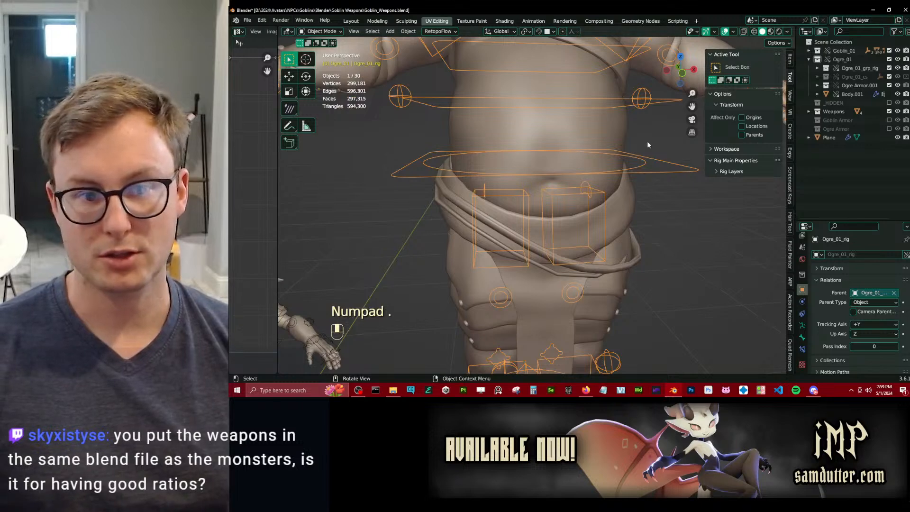
pyautogui.scroll(-5, 647, 140)
pyautogui.moveTo(647, 140); pyautogui.dragTo(553, 194, button='middle')
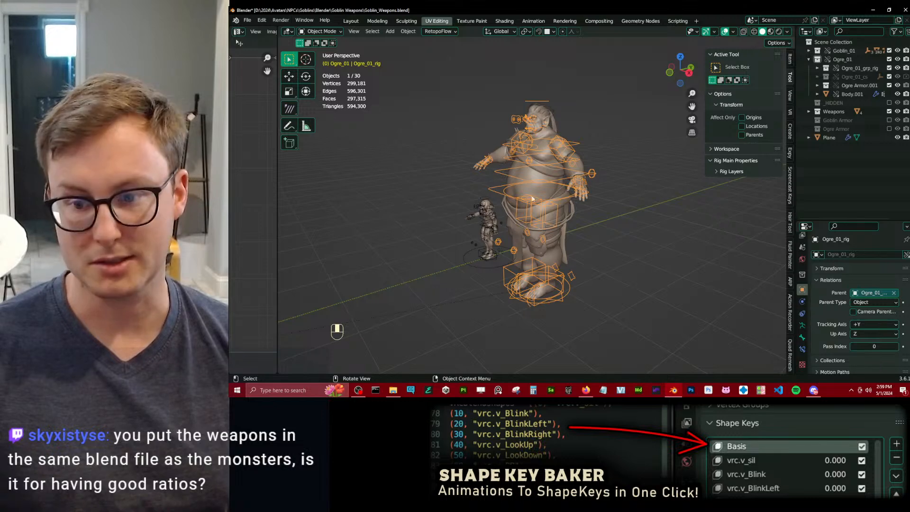
pyautogui.moveTo(477, 192); pyautogui.dragTo(547, 214, button='middle')
pyautogui.hotkey('ctrl', 's')
pyautogui.scroll(3, 526, 241)
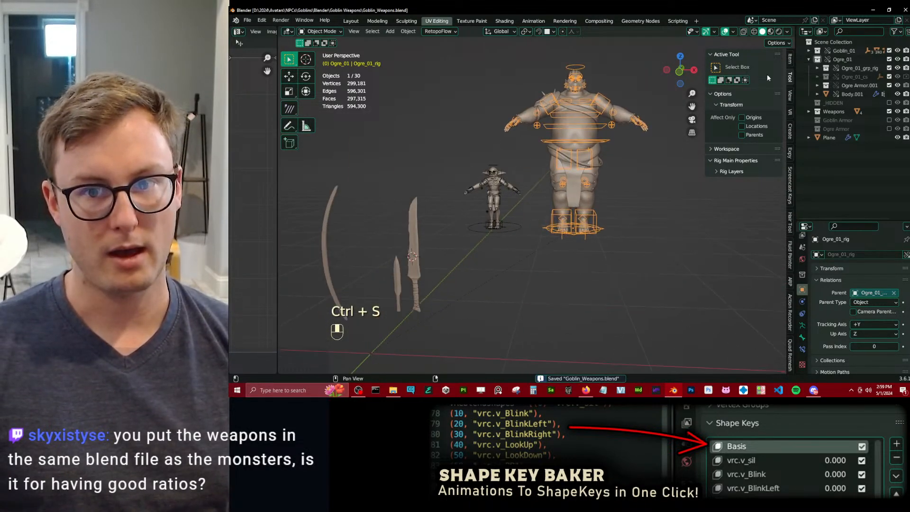
pyautogui.click(807, 59)
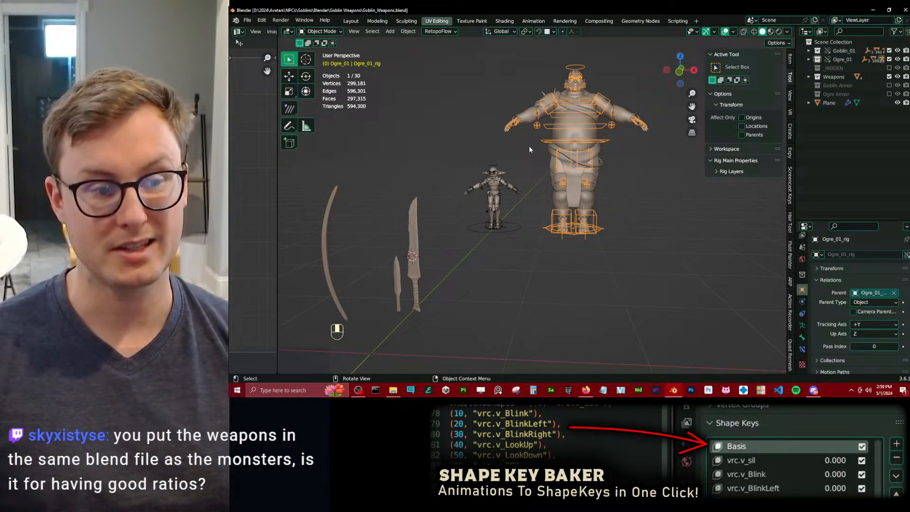
# Scale up the curved sword beside the goblin in front view and apply its object transform.
pyautogui.press('KP_1')
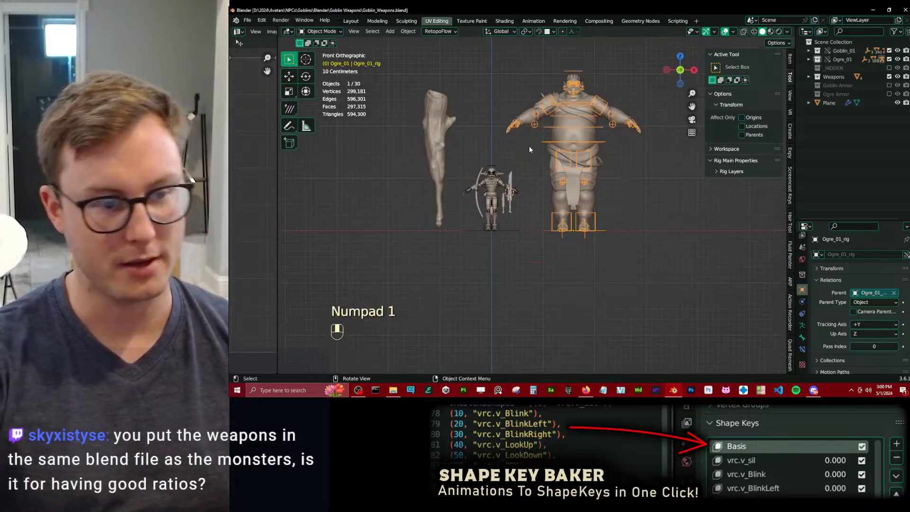
pyautogui.scroll(5, 583, 170)
pyautogui.keyDown('shift'); pyautogui.moveTo(439, 180); pyautogui.dragTo(486, 161, button='middle'); pyautogui.keyUp('shift')
pyautogui.scroll(4, 546, 211)
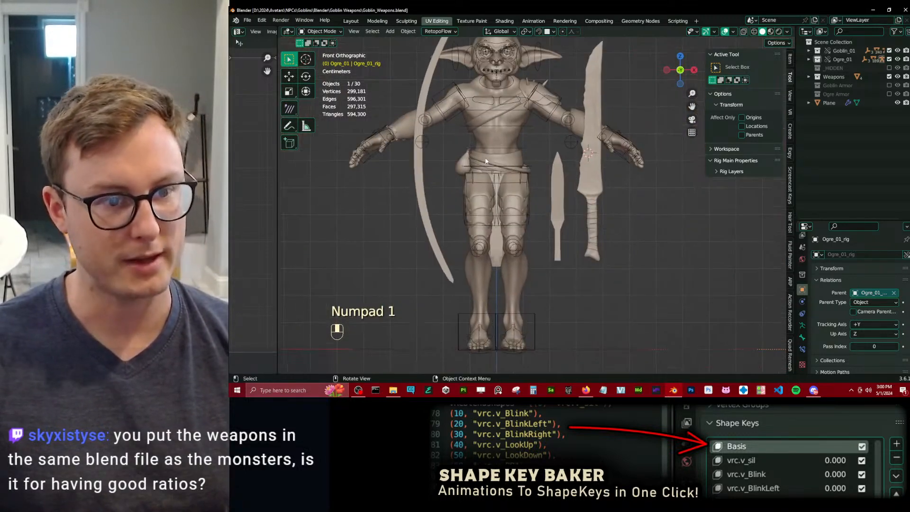
pyautogui.scroll(-2, 468, 141)
pyautogui.click(460, 180)
pyautogui.press('s')
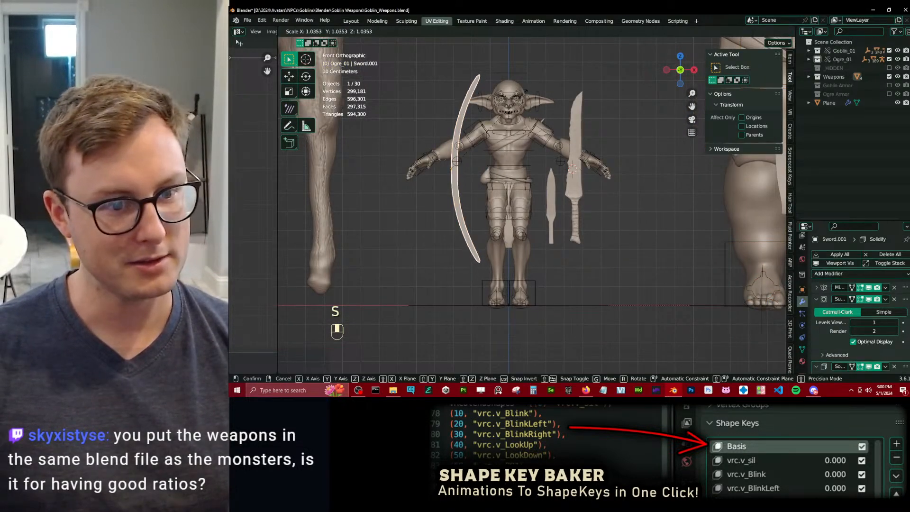
pyautogui.click(573, 168)
pyautogui.hotkey('ctrl', 'a')
pyautogui.click(574, 167)
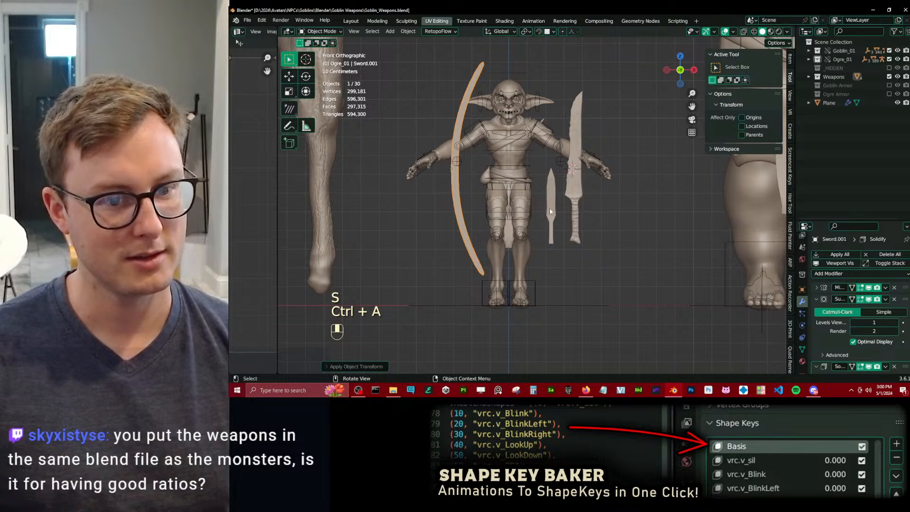
# Vertex-slide the plain sword's two outer tip vertices down the blade's edges to form a pointed tip, and save the file.
pyautogui.click(550, 208)
pyautogui.moveTo(605, 200); pyautogui.dragTo(584, 215, button='middle')
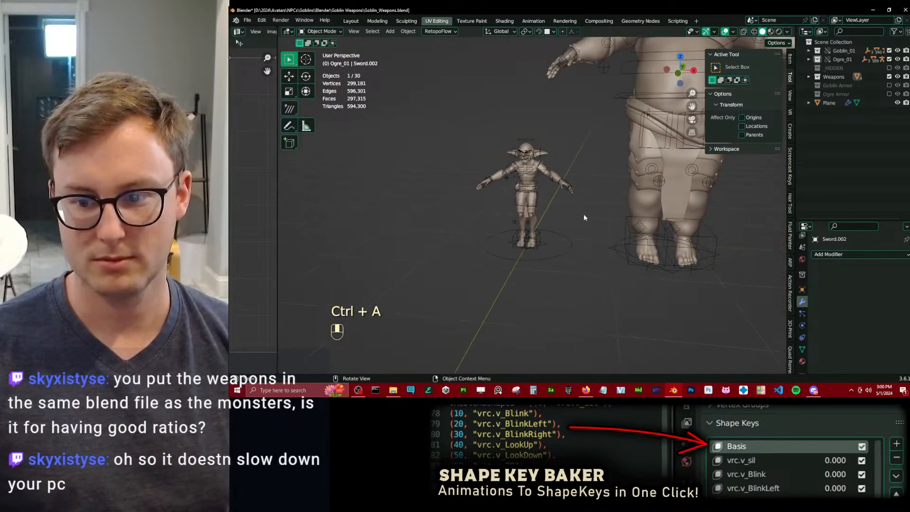
pyautogui.press('KP_1')
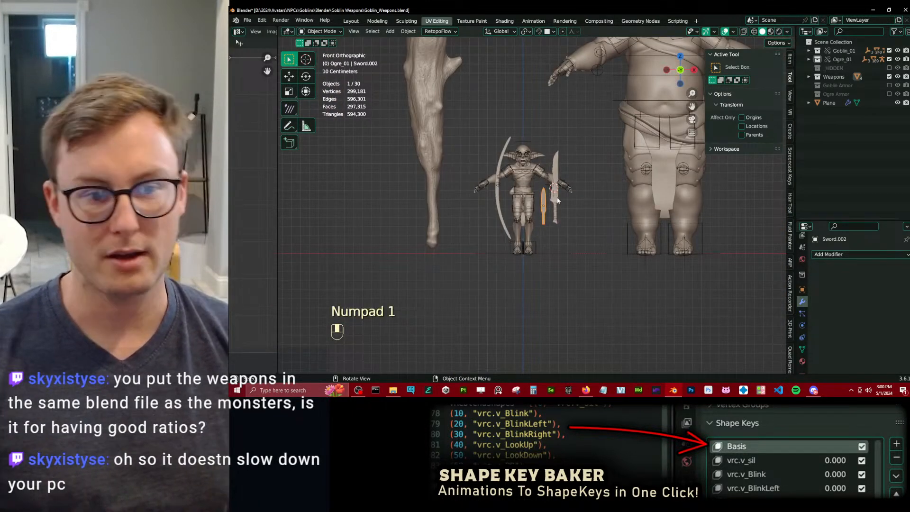
pyautogui.scroll(5, 568, 204)
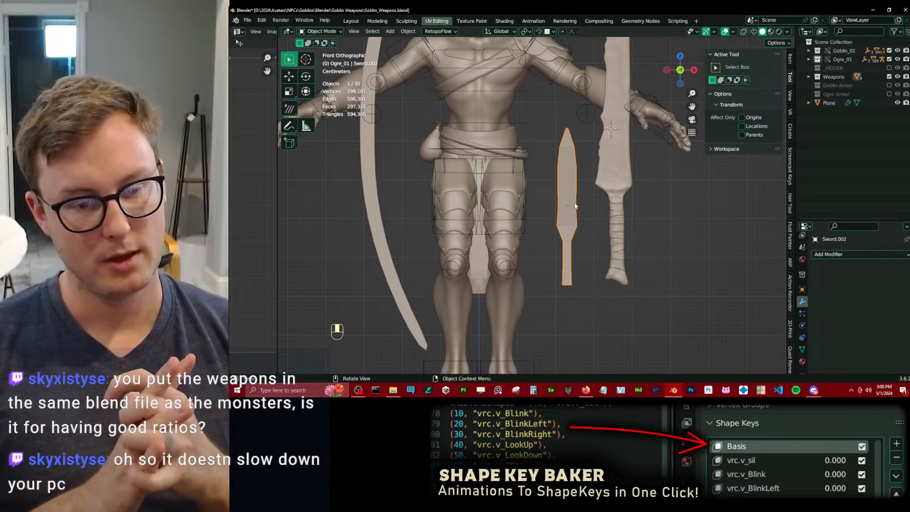
pyautogui.moveTo(551, 191)
pyautogui.mouseDown(button='middle')
pyautogui.moveTo(573, 188)
pyautogui.moveTo(561, 172)
pyautogui.moveTo(579, 215)
pyautogui.moveTo(551, 123)
pyautogui.moveTo(562, 188)
pyautogui.mouseUp(button='middle')
pyautogui.scroll(-4, 562, 172)
pyautogui.press('KP_Decimal')
pyautogui.press('Tab')
pyautogui.scroll(3, 561, 187)
pyautogui.click(349, 33)
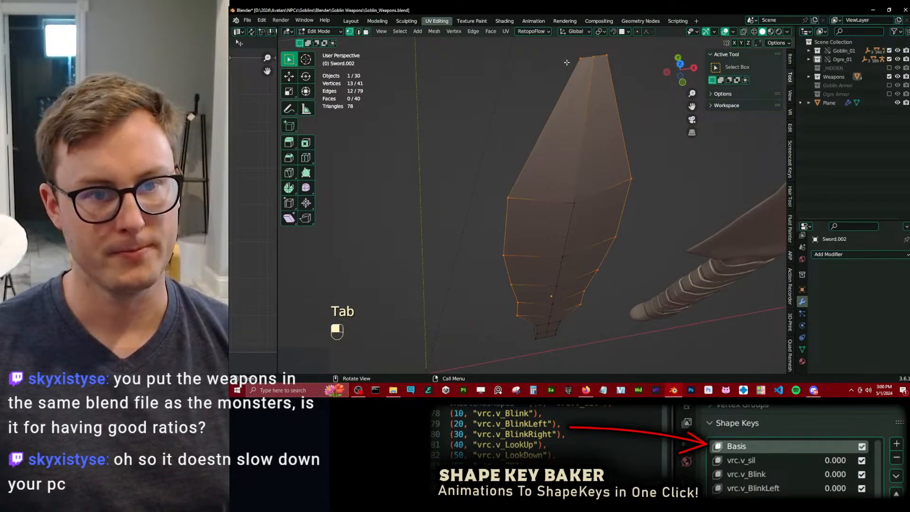
pyautogui.keyDown('shift'); pyautogui.click(619, 57); pyautogui.keyUp('shift')
pyautogui.press('g')
pyautogui.press('g')
pyautogui.click(636, 131)
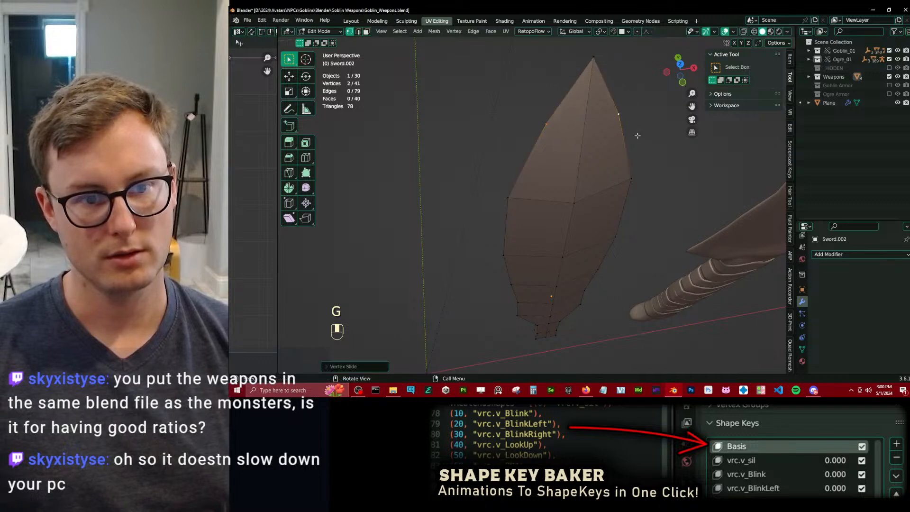
pyautogui.moveTo(637, 134); pyautogui.dragTo(620, 102, button='middle')
pyautogui.press('Tab')
pyautogui.scroll(-6, 587, 126)
pyautogui.hotkey('ctrl', 's')
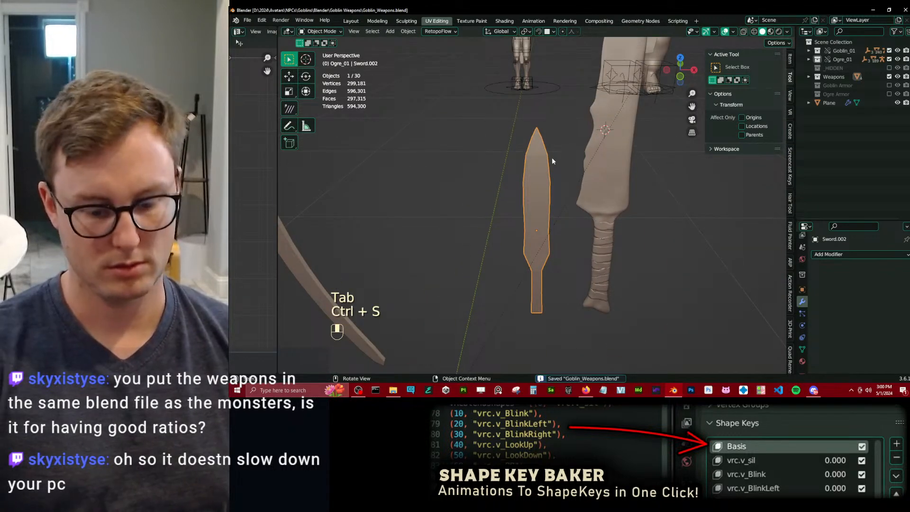
# Shade the plain sword smooth and add a Multiresolution modifier to it.
pyautogui.press('KP_1')
pyautogui.rightClick(552, 157)
pyautogui.click(555, 158)
pyautogui.scroll(3, 592, 214)
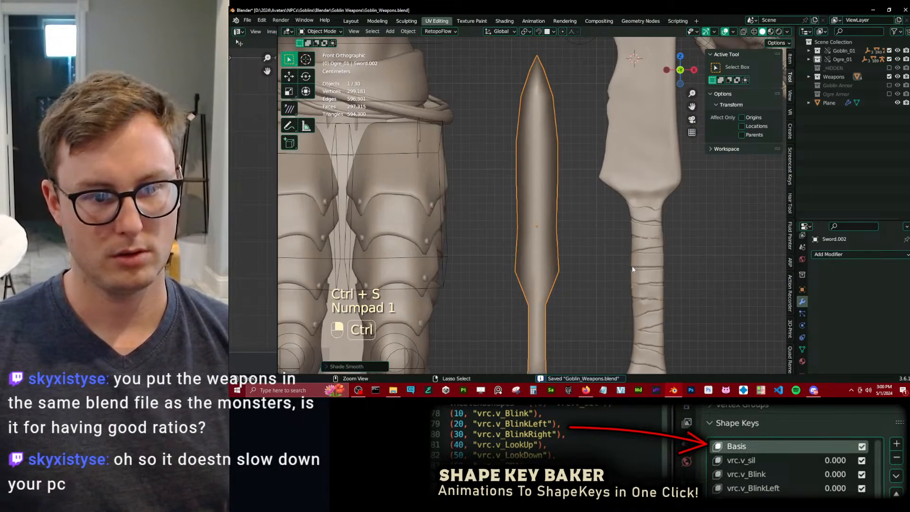
pyautogui.click(862, 254)
pyautogui.click(761, 169)
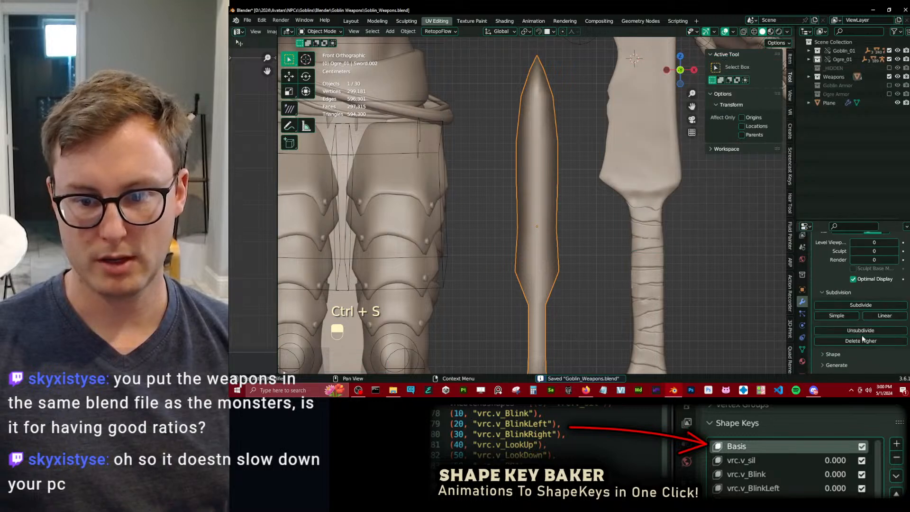
pyautogui.click(856, 305)
pyautogui.click(856, 306)
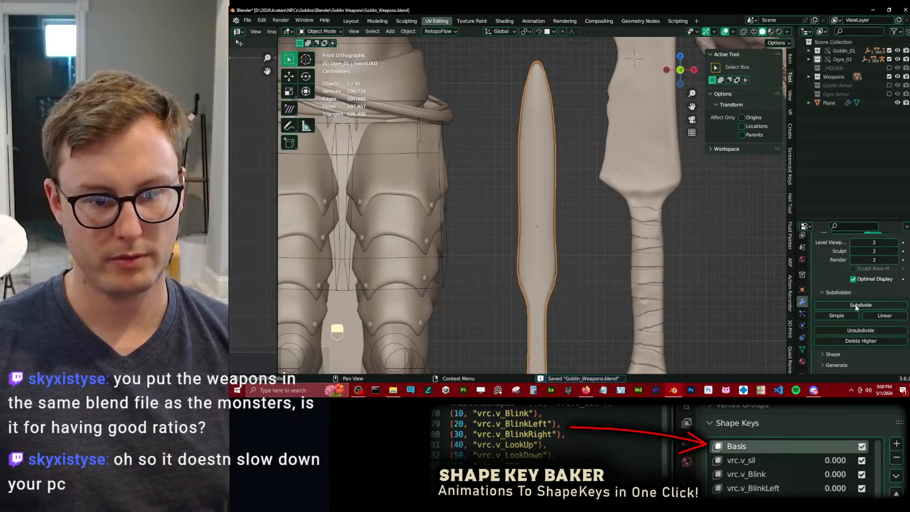
pyautogui.hotkey('ctrl', 'z')
pyautogui.hotkey('ctrl', 'z')
# Raise the sword's Multiresolution to level 4 with one Simple subdivision followed by three regular subdivisions, and save the file.
pyautogui.click(851, 315)
pyautogui.click(868, 305)
pyautogui.click(868, 305)
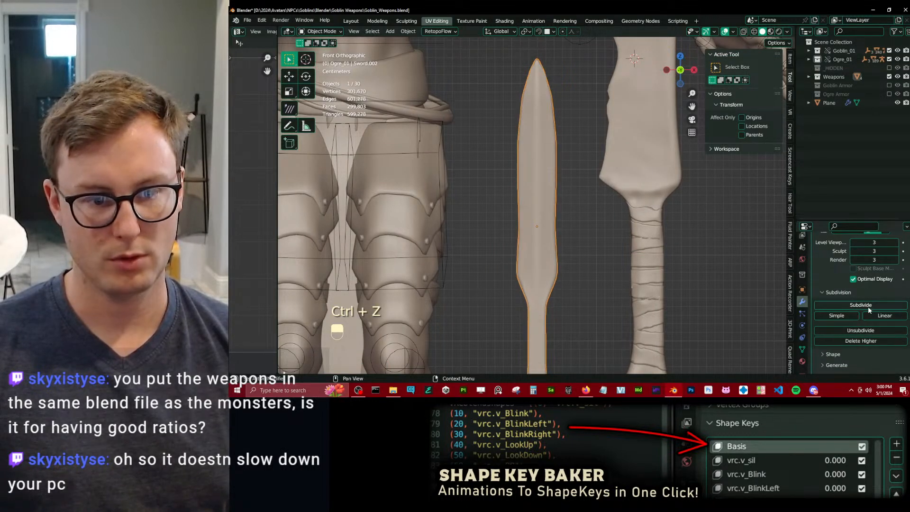
pyautogui.click(868, 306)
pyautogui.scroll(-3, 629, 266)
pyautogui.hotkey('ctrl', 's')
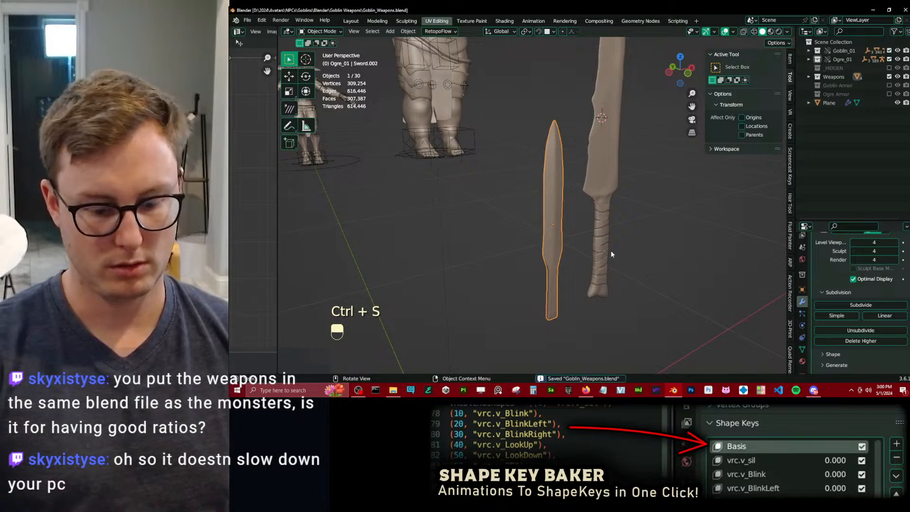
# Enter Sculpt Mode on the plain sword in front view and choose the Elastic Deform brush with a 36 px radius.
pyautogui.press('KP_1')
pyautogui.hotkey('ctrl', 'Tab')
pyautogui.scroll(5, 537, 217)
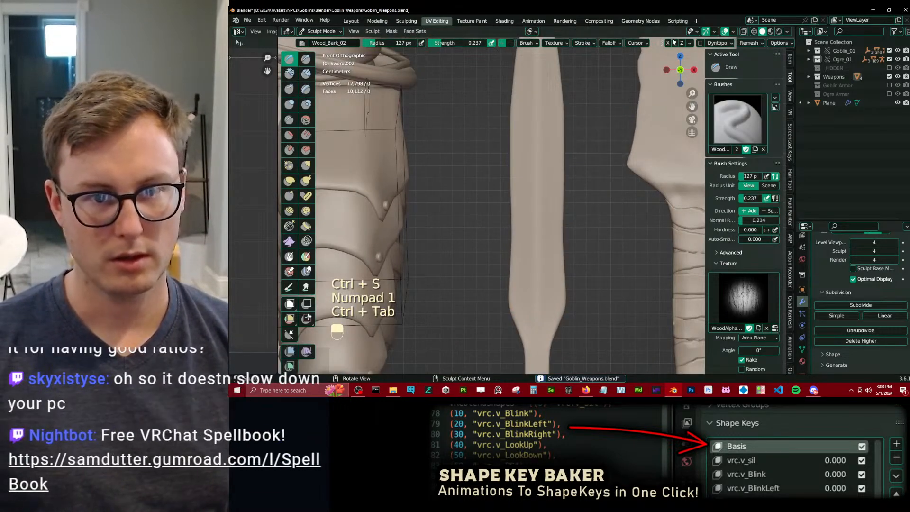
pyautogui.keyDown('shift'); pyautogui.moveTo(521, 238); pyautogui.dragTo(523, 194, button='middle'); pyautogui.keyUp('shift')
pyautogui.hotkey('ctrl', 's')
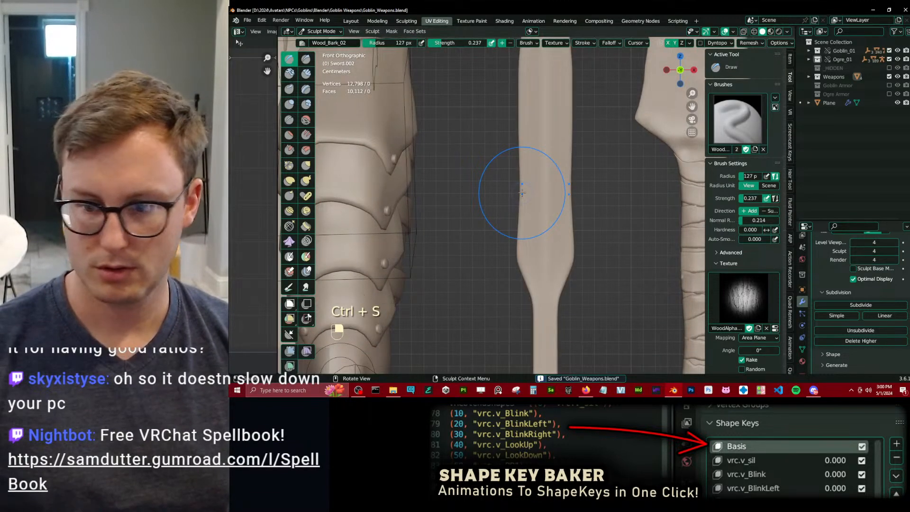
pyautogui.press('j')
pyautogui.press('[')
pyautogui.press('[')
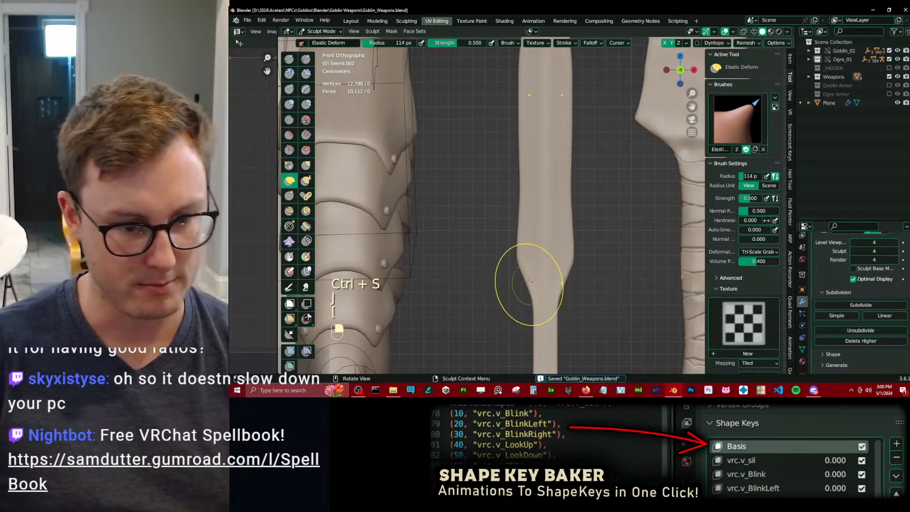
pyautogui.press('[')
pyautogui.press('[')
pyautogui.press('[')
pyautogui.press('[')
pyautogui.press('[')
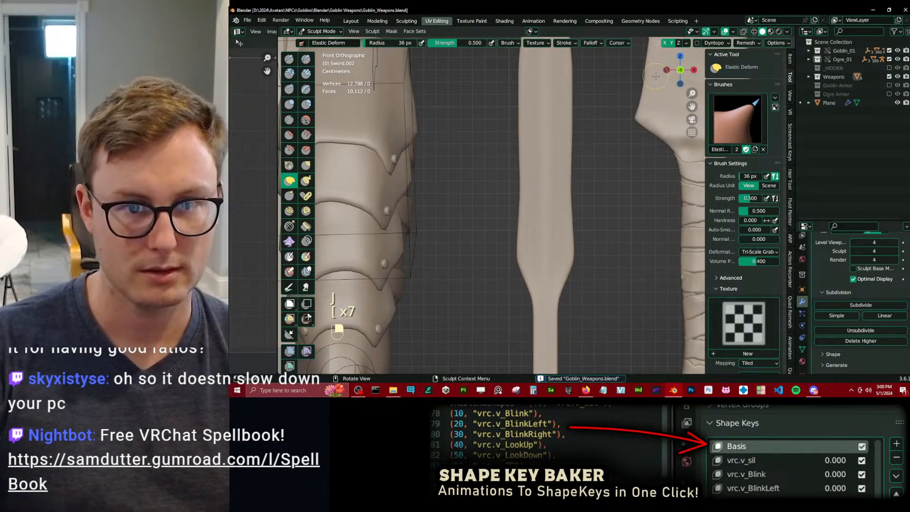
# Apply the sword's object transform, return to sculpting, and pull the blade's lower corner outward with Elastic Deform.
pyautogui.hotkey('ctrl', 'Tab')
pyautogui.hotkey('ctrl', 'a')
pyautogui.click(584, 212)
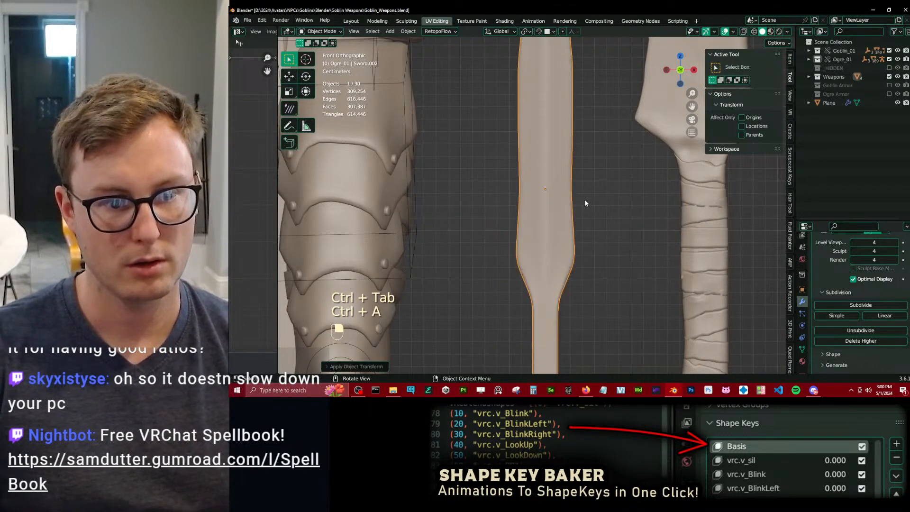
pyautogui.hotkey('ctrl', 'Tab')
pyautogui.moveTo(517, 258); pyautogui.dragTo(511, 263)
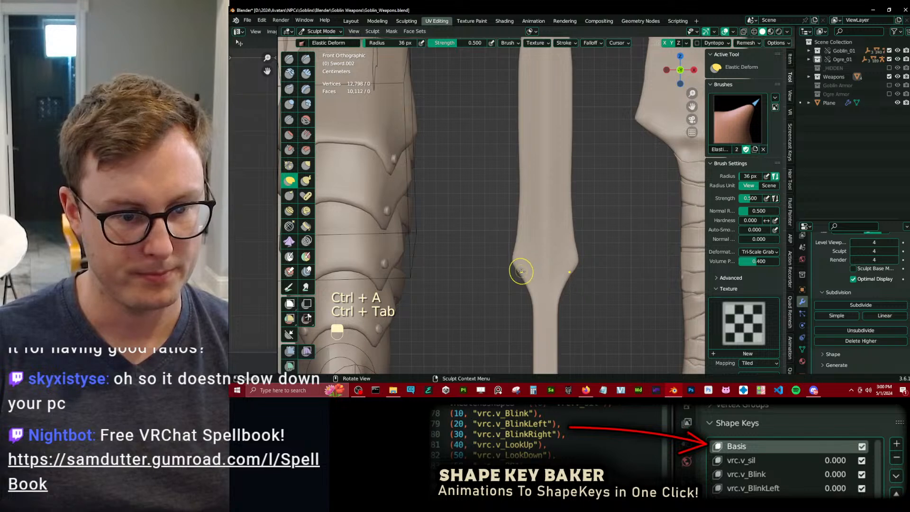
# Refine the sword blade's lower corner and bend uneven notches into the edge just above it with Elastic Deform.
pyautogui.keyDown('shift'); pyautogui.moveTo(521, 271); pyautogui.dragTo(531, 226, button='middle'); pyautogui.keyUp('shift')
pyautogui.scroll(2, 530, 226)
pyautogui.press('j')
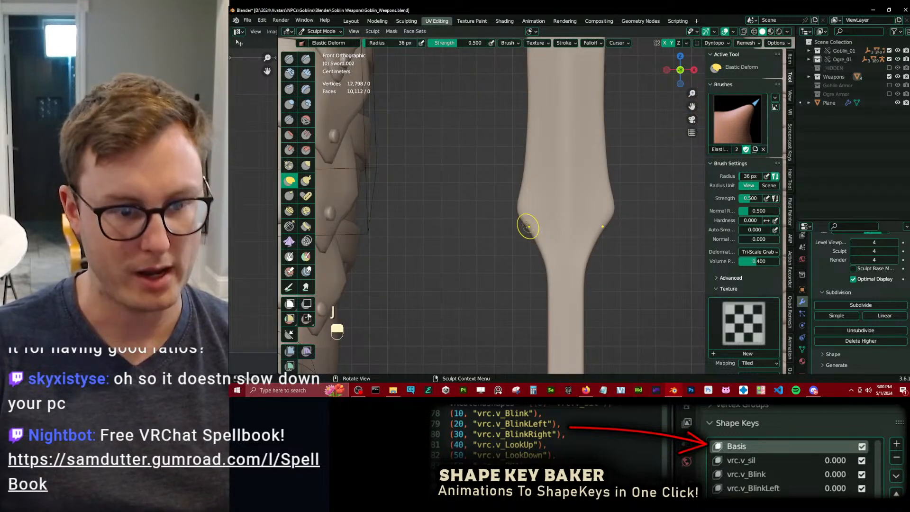
pyautogui.moveTo(527, 226); pyautogui.dragTo(519, 215)
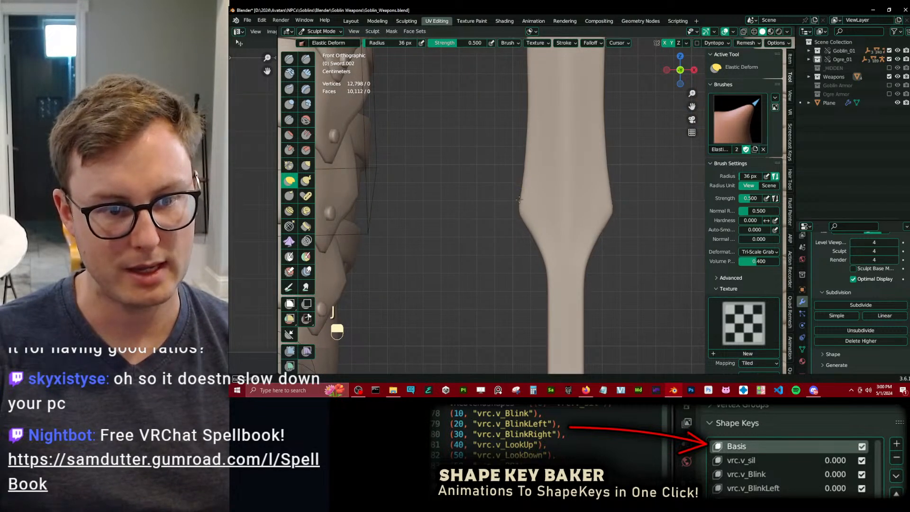
pyautogui.keyDown('shift'); pyautogui.moveTo(526, 191); pyautogui.dragTo(530, 225, button='middle'); pyautogui.keyUp('shift')
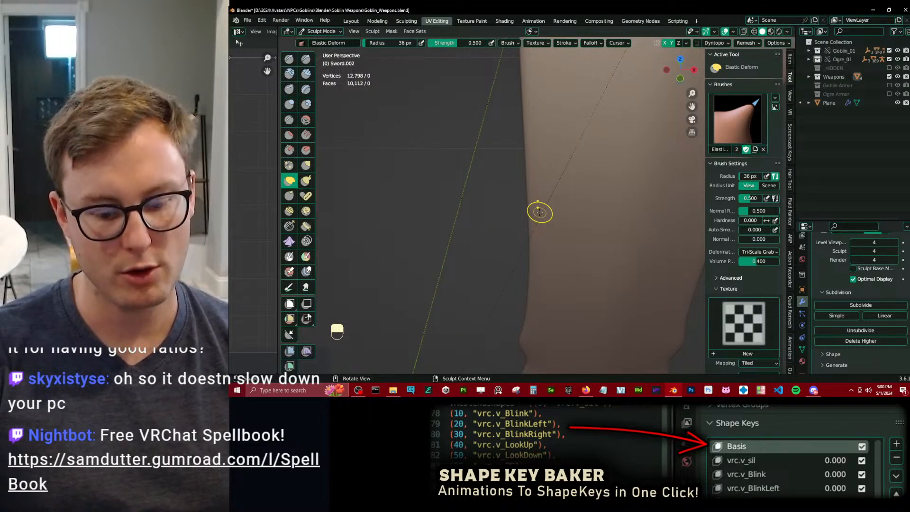
pyautogui.press('KP_1')
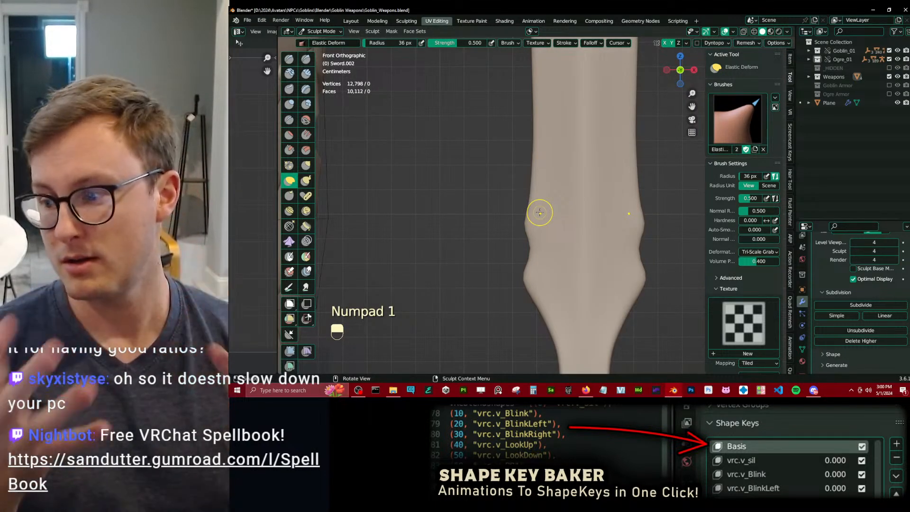
pyautogui.keyDown('shift'); pyautogui.moveTo(532, 242); pyautogui.dragTo(553, 203, button='middle'); pyautogui.keyUp('shift')
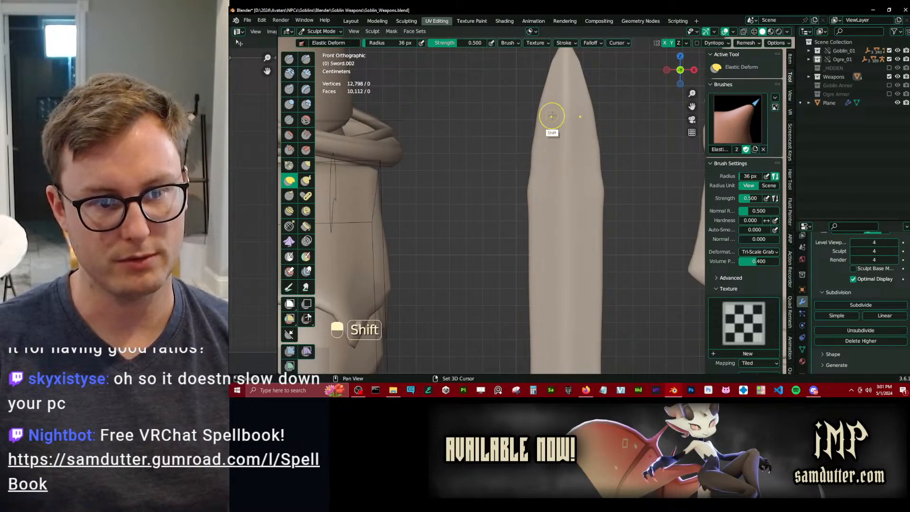
# Draw the blade's tip into a narrower point and shape shallow waves along the blade's edges with Elastic Deform.
pyautogui.moveTo(548, 132)
pyautogui.keyDown('shift'); pyautogui.mouseDown(button='middle')
pyautogui.moveTo(545, 172)
pyautogui.moveTo(558, 138)
pyautogui.mouseUp(button='middle'); pyautogui.keyUp('shift')
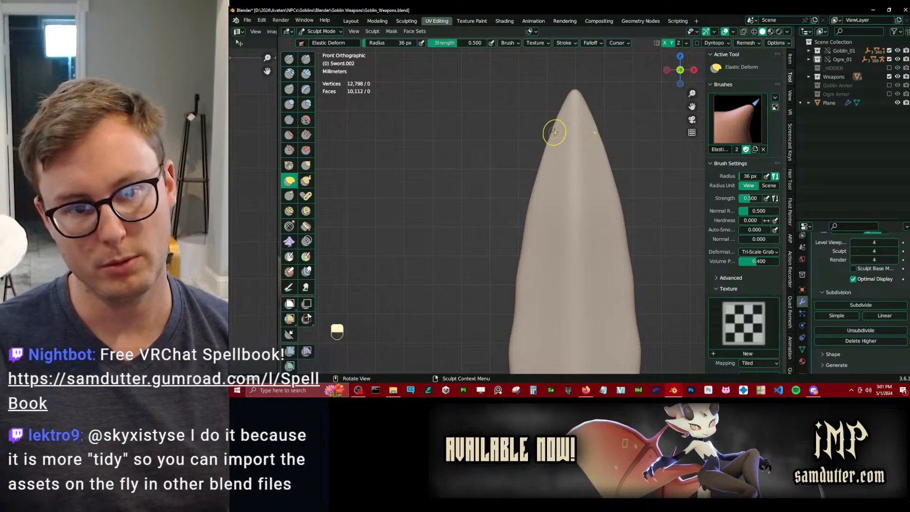
pyautogui.moveTo(561, 123); pyautogui.dragTo(562, 102)
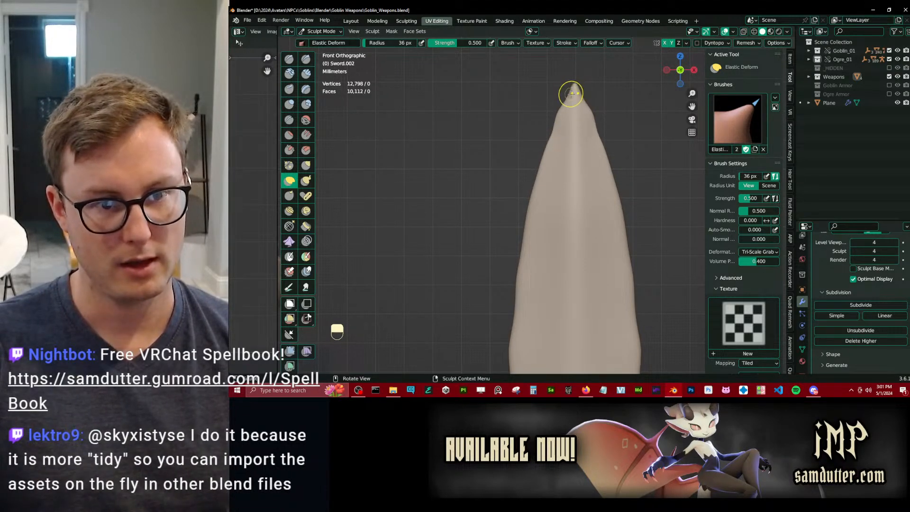
pyautogui.keyDown('shift'); pyautogui.moveTo(571, 94); pyautogui.dragTo(520, 141, button='middle'); pyautogui.keyUp('shift')
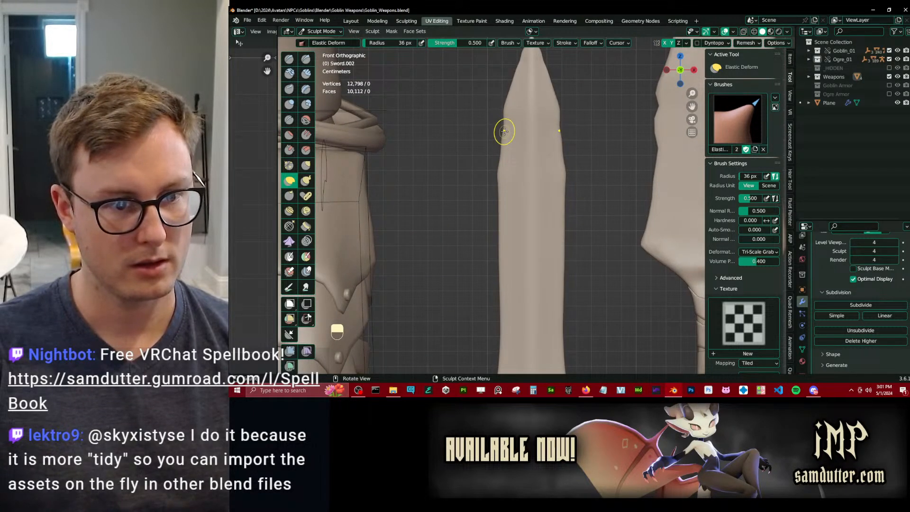
pyautogui.keyDown('ctrl'); pyautogui.moveTo(525, 177); pyautogui.dragTo(521, 236, button='middle'); pyautogui.keyUp('ctrl')
pyautogui.moveTo(517, 194)
pyautogui.keyDown('ctrl'); pyautogui.mouseDown(button='middle')
pyautogui.moveTo(524, 227)
pyautogui.moveTo(528, 183)
pyautogui.mouseUp(button='middle'); pyautogui.keyUp('ctrl')
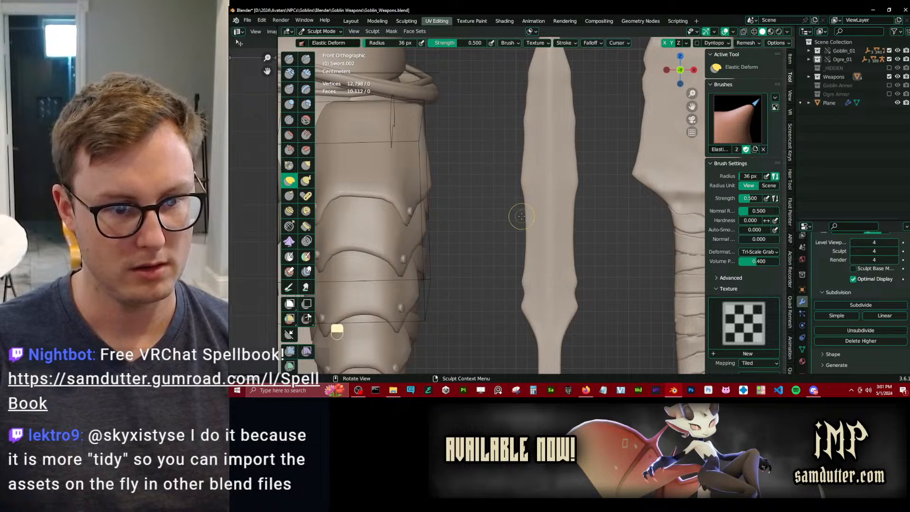
# Try carving dents near the edges of the upper blade with the Draw Sharp brush, and undo the strokes.
pyautogui.scroll(3, 521, 216)
pyautogui.press('d')
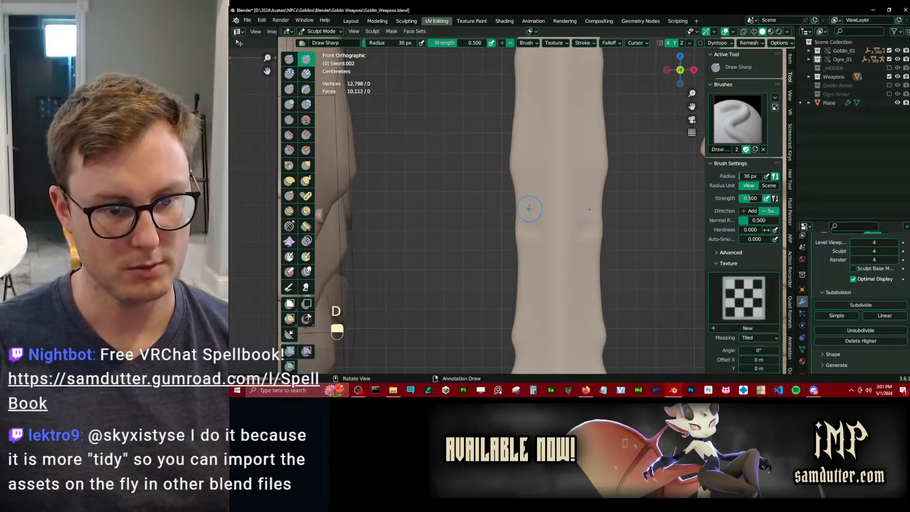
pyautogui.keyDown('shift'); pyautogui.moveTo(532, 142); pyautogui.dragTo(535, 240, button='middle'); pyautogui.keyUp('shift')
pyautogui.hotkey('ctrl', 'z')
pyautogui.moveTo(537, 176); pyautogui.dragTo(534, 186)
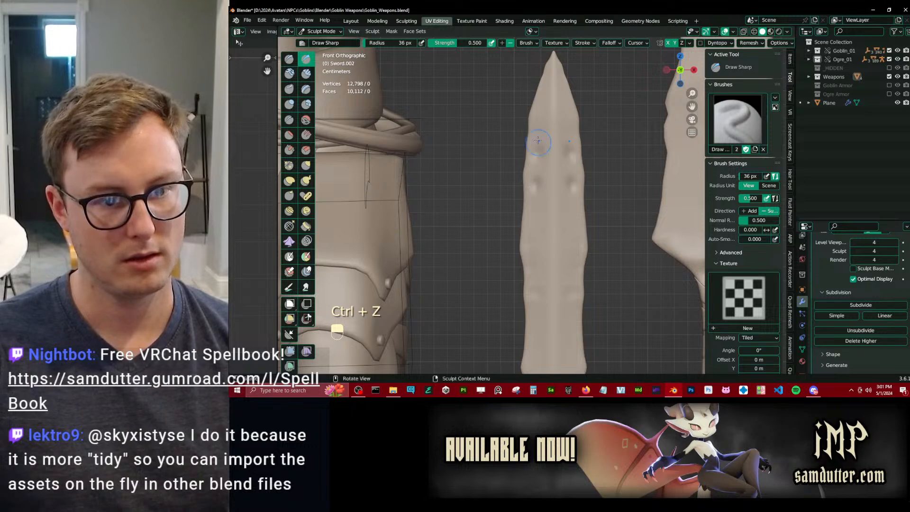
pyautogui.hotkey('ctrl', 'z')
pyautogui.hotkey('ctrl', 'z')
pyautogui.hotkey('ctrl', 'z')
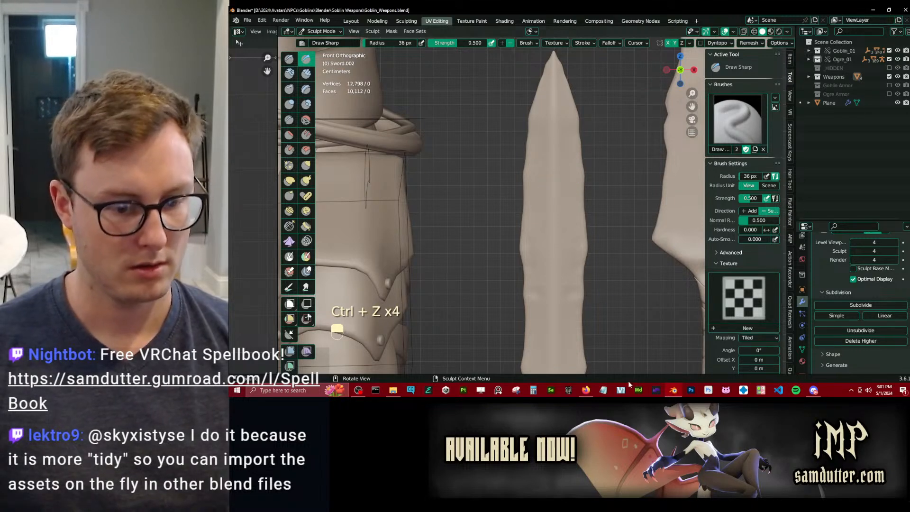
# Switch to Firefox and search Google Images for "obsidian knife".
pyautogui.click(594, 393)
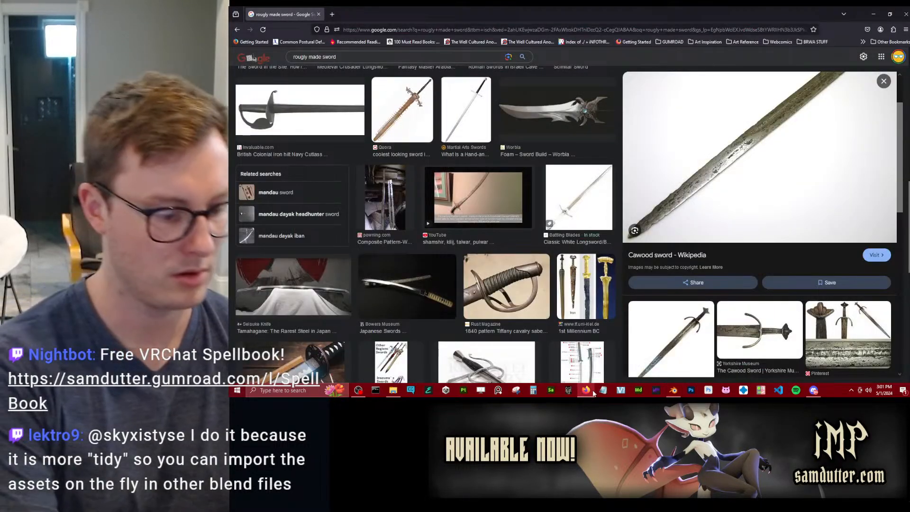
pyautogui.hotkey('ctrl', 'l')
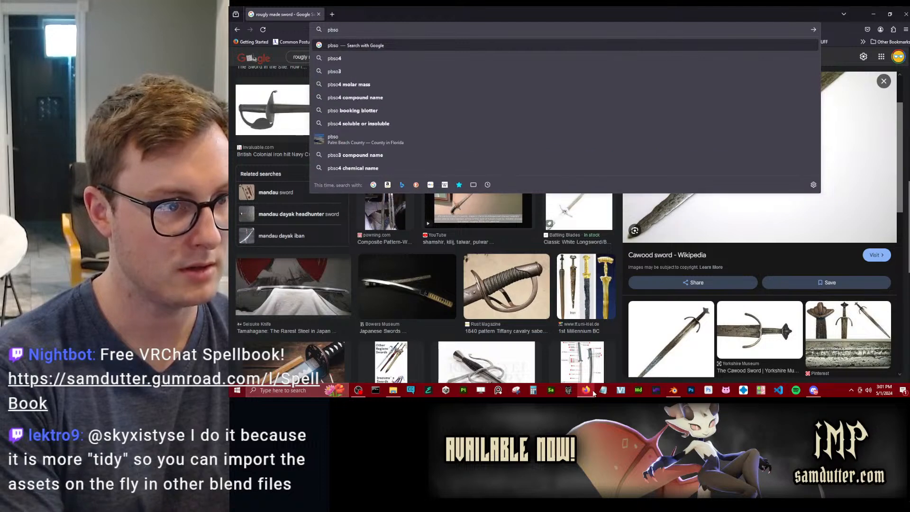
pyautogui.press('BackSpace')
pyautogui.write('obsid')
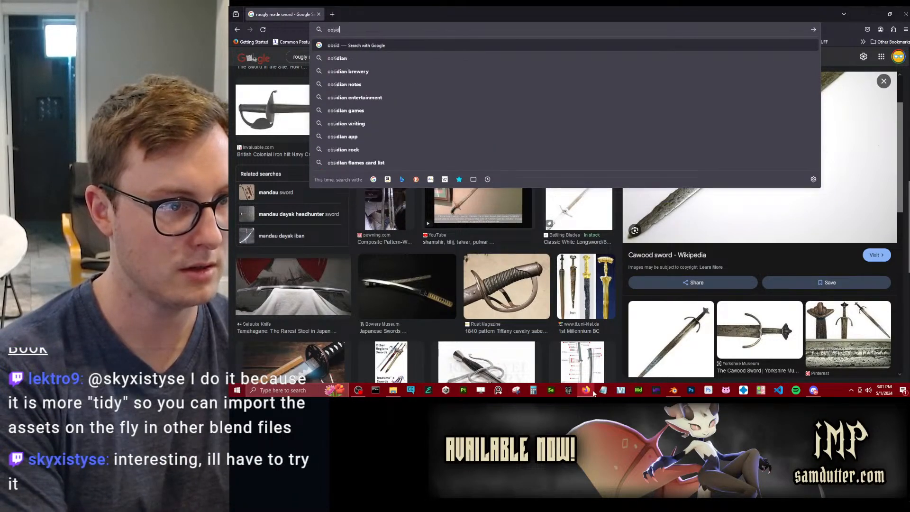
pyautogui.write('ian knife')
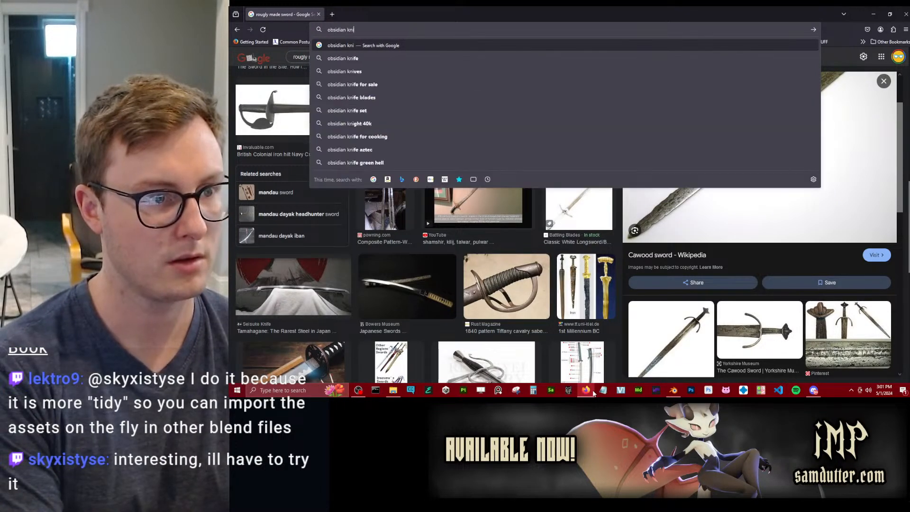
pyautogui.press('Return')
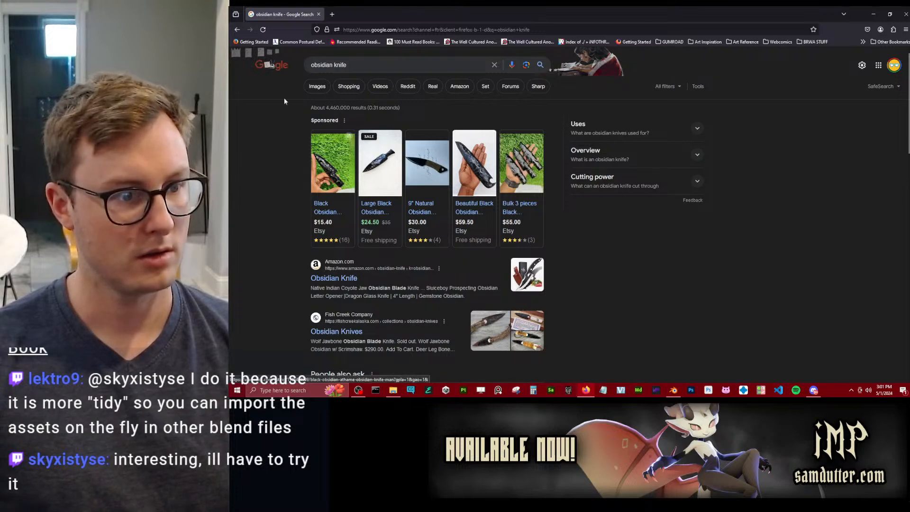
pyautogui.click(316, 87)
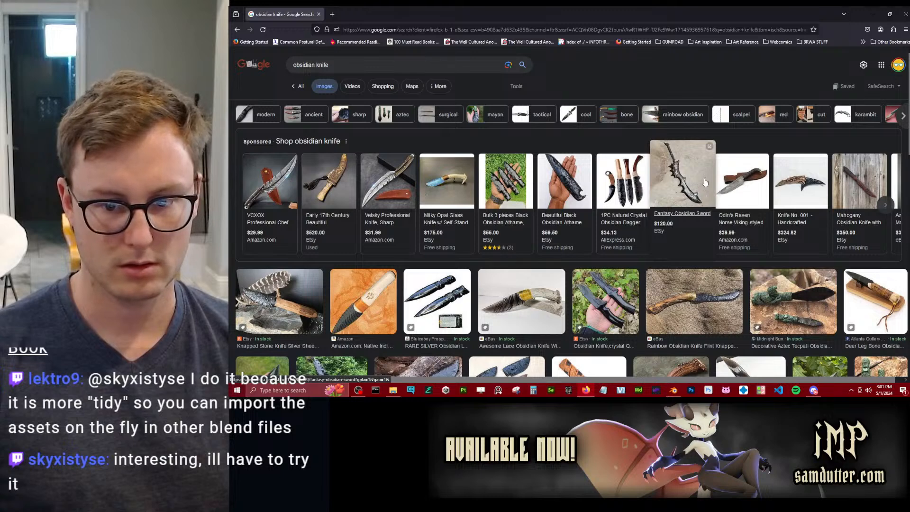
# Examine the chipped blade edges in the Decorative Aztec Tecpatl Obsidian Knives picture, and return to Blender.
pyautogui.click(787, 307)
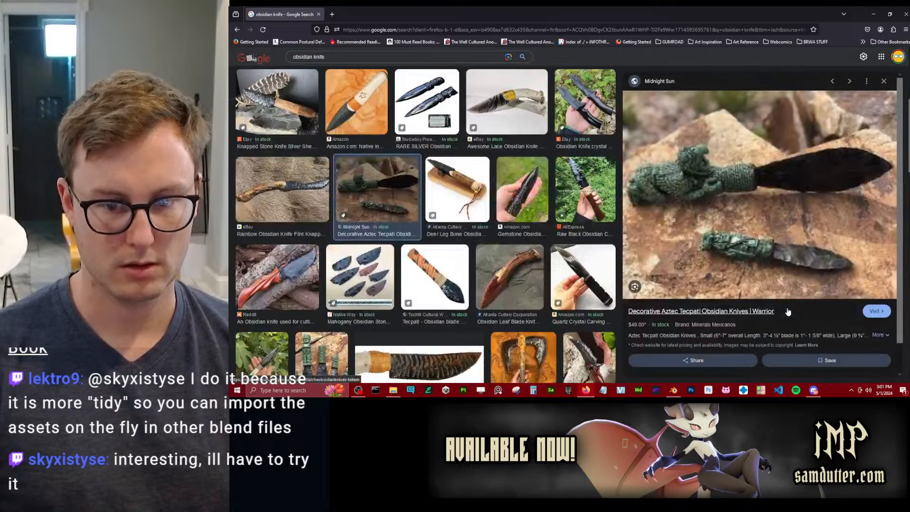
pyautogui.scroll(3, 780, 252)
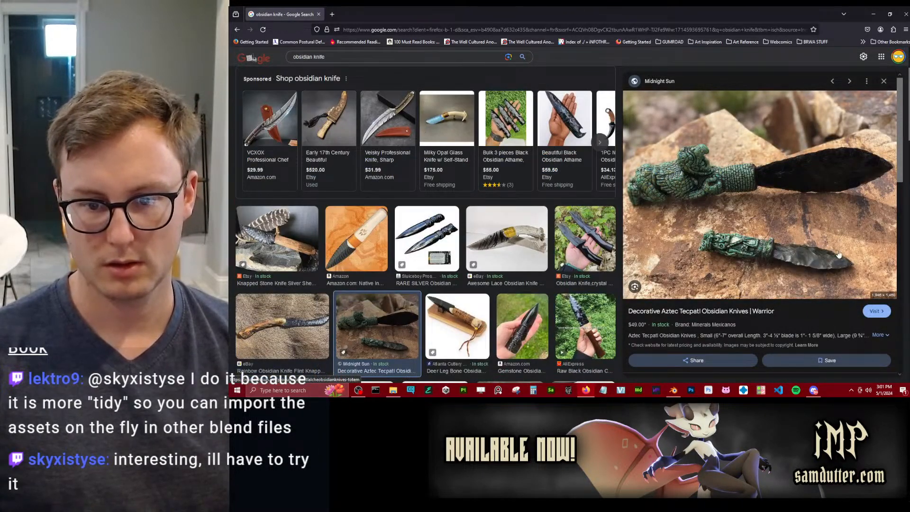
pyautogui.hotkey('alt', 'Tab')
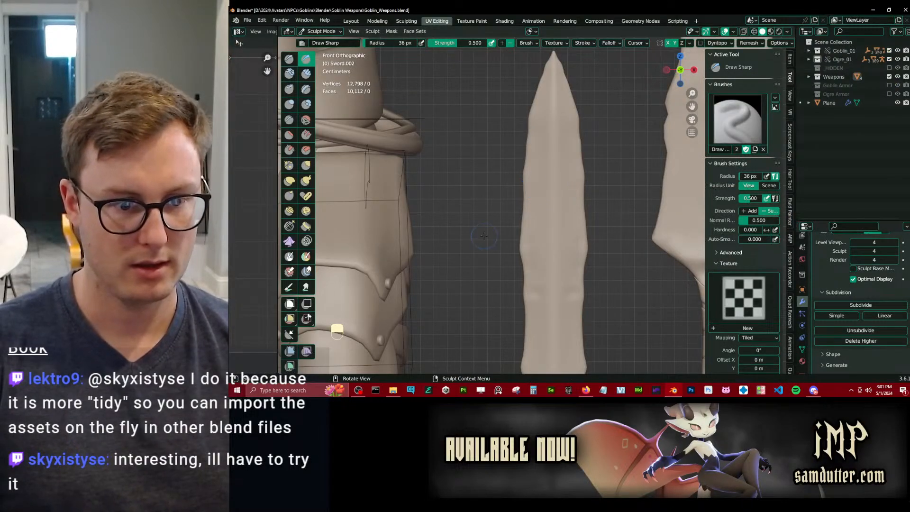
# Pull a series of small chipped serrations into the upper blade's edges up to the tip with Elastic Deform.
pyautogui.moveTo(529, 213)
pyautogui.keyDown('ctrl'); pyautogui.mouseDown(button='middle')
pyautogui.moveTo(562, 203)
pyautogui.moveTo(542, 228)
pyautogui.mouseUp(button='middle'); pyautogui.keyUp('ctrl')
pyautogui.press('j')
pyautogui.moveTo(509, 222)
pyautogui.mouseDown()
pyautogui.moveTo(498, 211)
pyautogui.moveTo(504, 225)
pyautogui.mouseUp()
pyautogui.keyDown('shift'); pyautogui.moveTo(528, 171); pyautogui.dragTo(530, 251, button='middle'); pyautogui.keyUp('shift')
pyautogui.moveTo(504, 202); pyautogui.dragTo(511, 220)
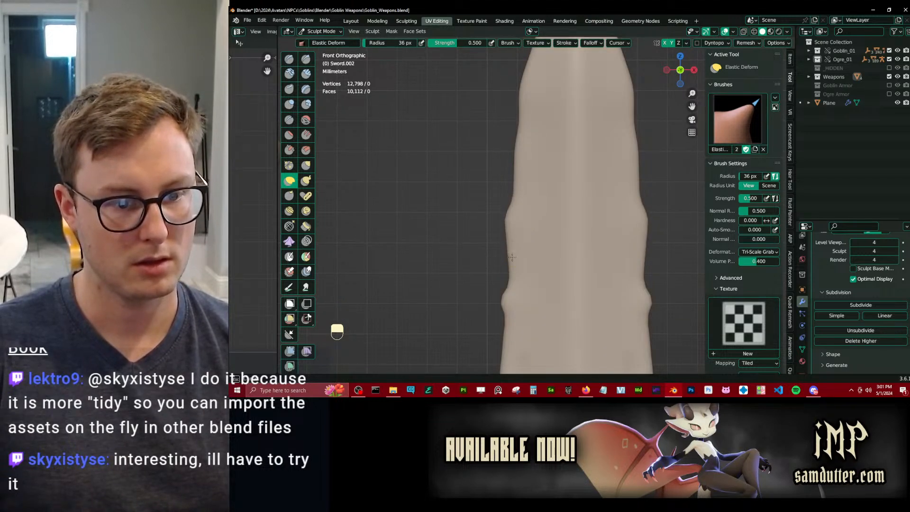
pyautogui.keyDown('shift'); pyautogui.moveTo(505, 222); pyautogui.dragTo(526, 239, button='middle'); pyautogui.keyUp('shift')
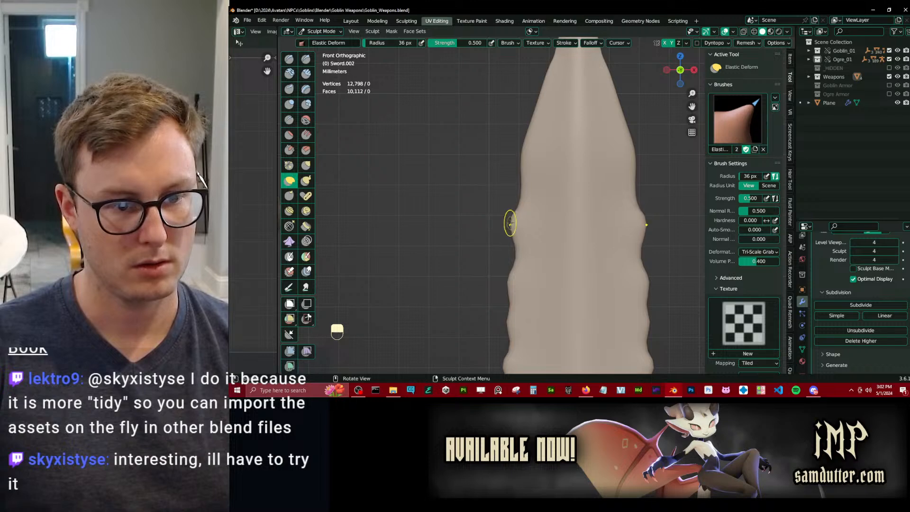
pyautogui.keyDown('shift'); pyautogui.moveTo(538, 179); pyautogui.dragTo(524, 193, button='middle'); pyautogui.keyUp('shift')
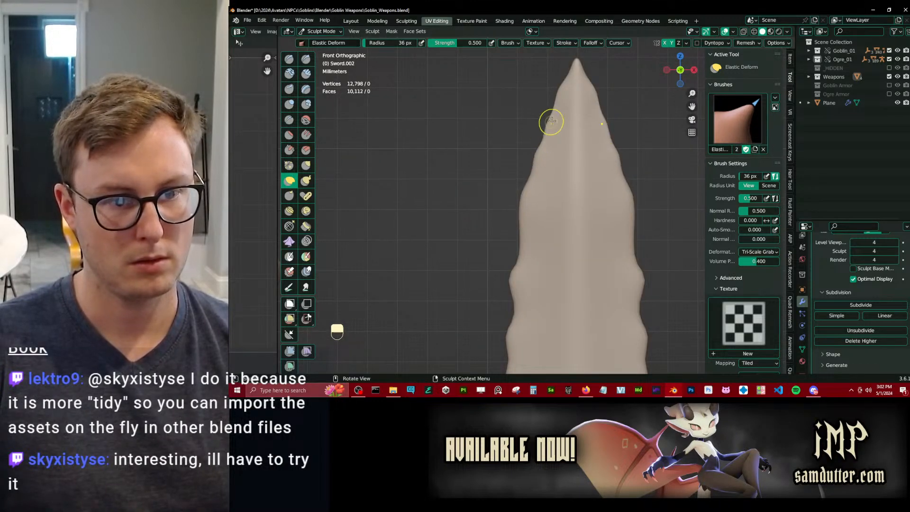
# Push and pull irregular notches into the edge along the lower half of the blade with Elastic Deform.
pyautogui.keyDown('ctrl'); pyautogui.moveTo(560, 138); pyautogui.dragTo(518, 269, button='middle'); pyautogui.keyUp('ctrl')
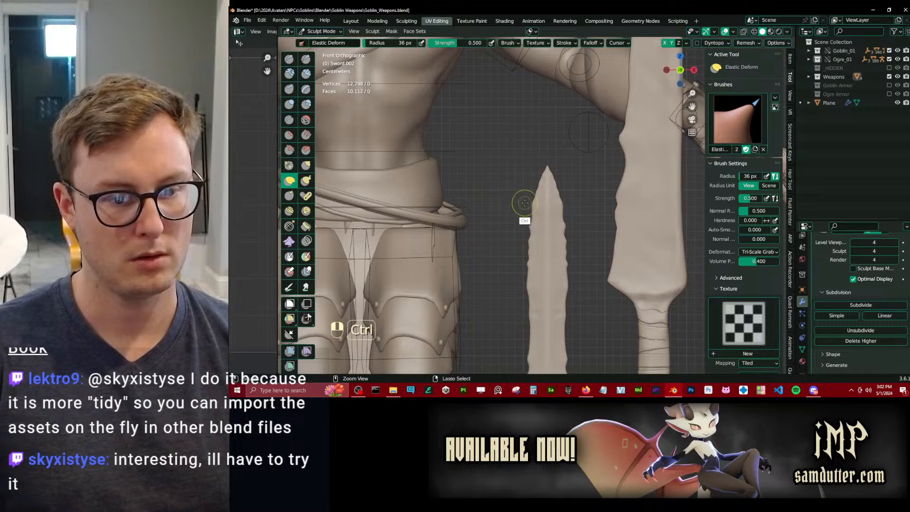
pyautogui.moveTo(523, 205)
pyautogui.keyDown('ctrl'); pyautogui.mouseDown(button='middle')
pyautogui.moveTo(528, 250)
pyautogui.moveTo(519, 204)
pyautogui.moveTo(498, 197)
pyautogui.moveTo(447, 223)
pyautogui.moveTo(445, 246)
pyautogui.moveTo(520, 202)
pyautogui.mouseUp(button='middle'); pyautogui.keyUp('ctrl')
pyautogui.moveTo(515, 212); pyautogui.dragTo(505, 207)
pyautogui.moveTo(501, 199); pyautogui.dragTo(505, 196)
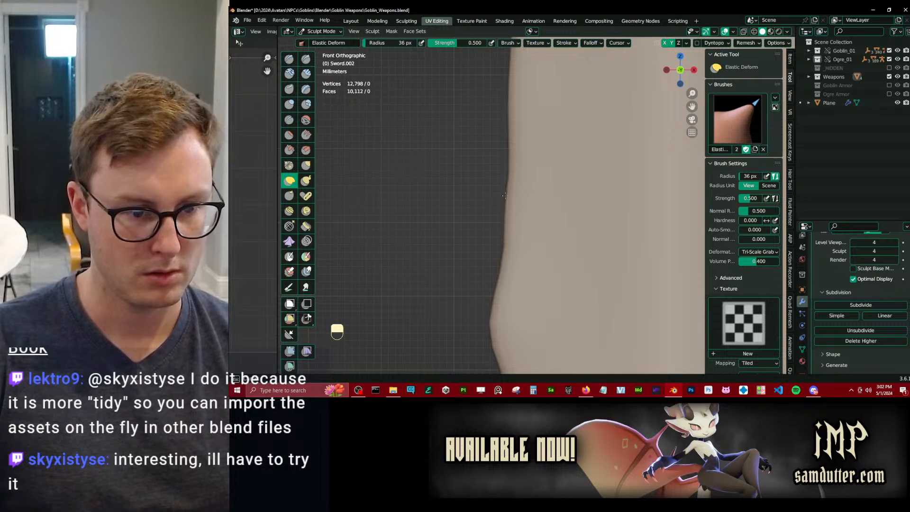
pyautogui.keyDown('shift'); pyautogui.moveTo(506, 161); pyautogui.dragTo(514, 232, button='middle'); pyautogui.keyUp('shift')
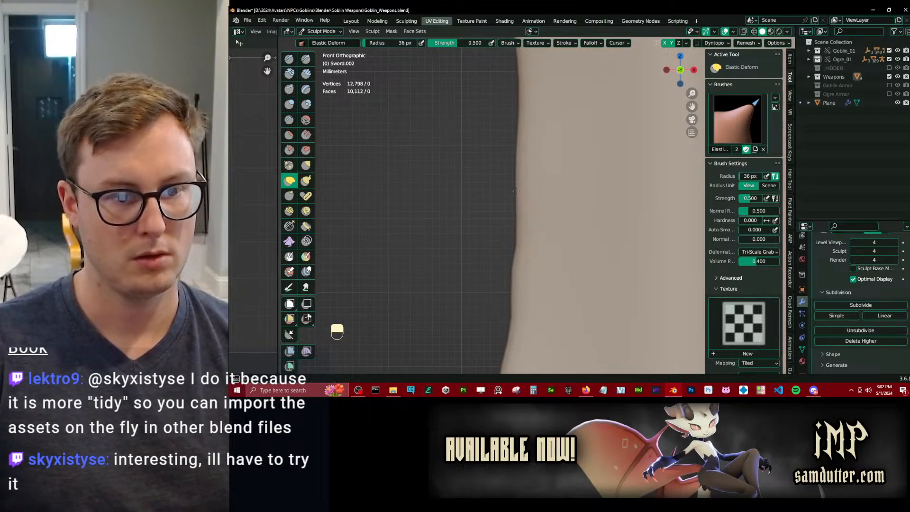
pyautogui.moveTo(515, 191)
pyautogui.mouseDown()
pyautogui.moveTo(505, 189)
pyautogui.moveTo(526, 180)
pyautogui.mouseUp()
pyautogui.keyDown('shift'); pyautogui.moveTo(532, 168); pyautogui.dragTo(525, 244, button='middle'); pyautogui.keyUp('shift')
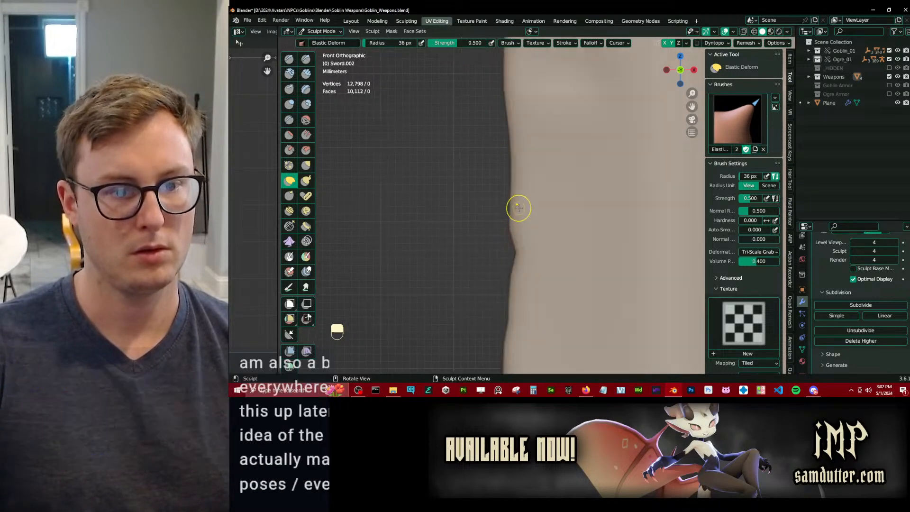
pyautogui.scroll(-2, 521, 206)
pyautogui.moveTo(522, 197); pyautogui.dragTo(514, 171)
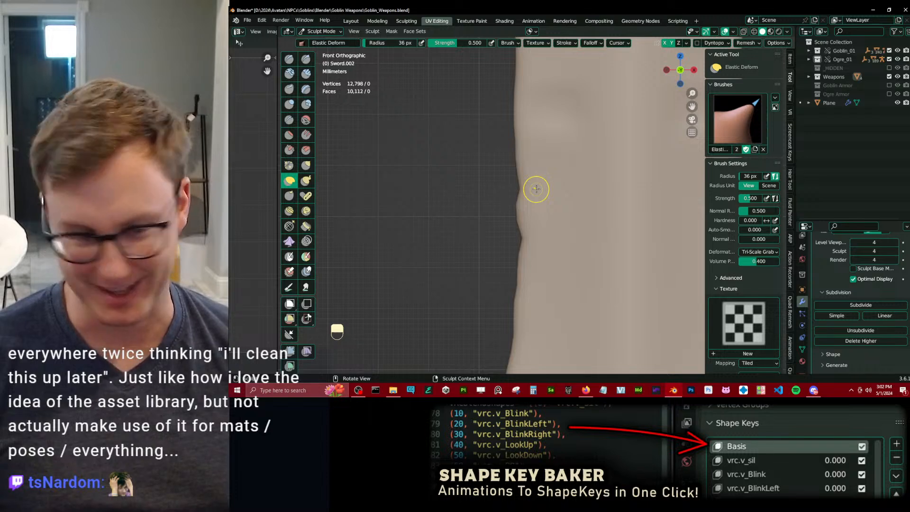
# Add rounded serrations to the remaining smooth stretches of the blade's middle edge in front view with Elastic Deform.
pyautogui.scroll(-5, 528, 241)
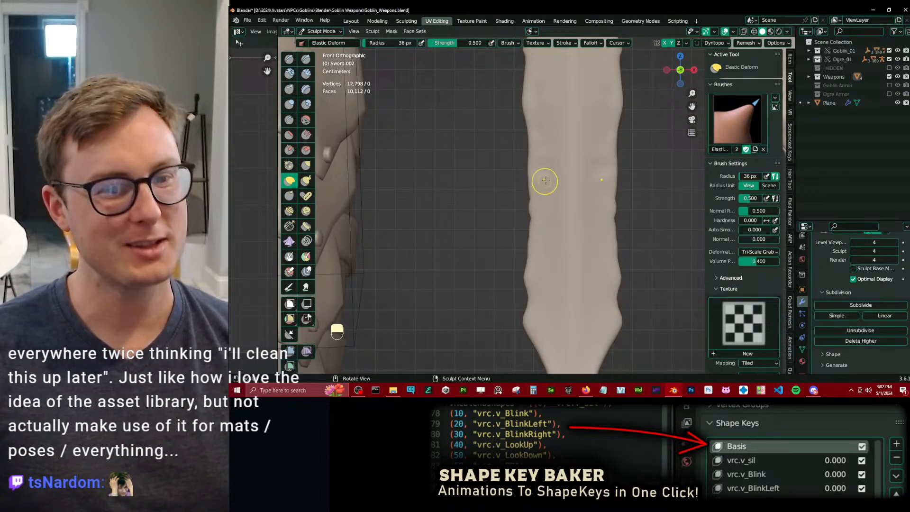
pyautogui.scroll(4, 524, 217)
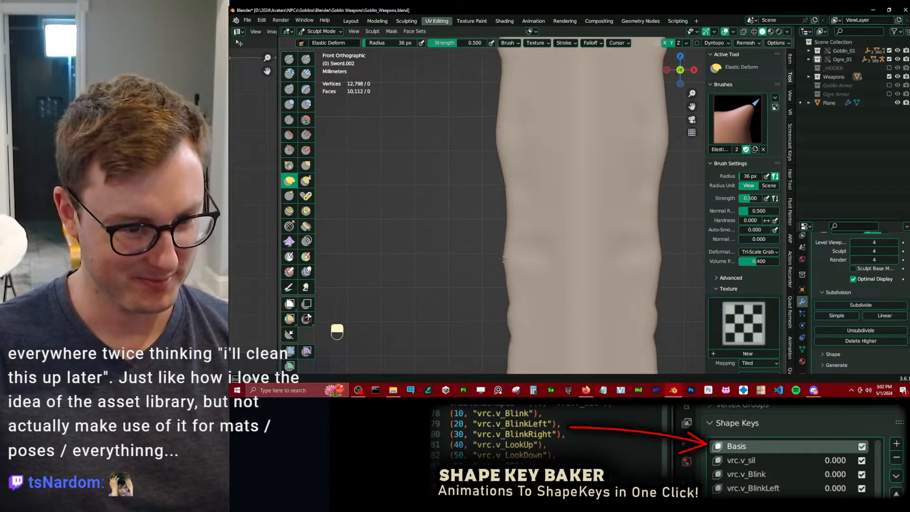
pyautogui.moveTo(502, 259); pyautogui.dragTo(505, 258)
pyautogui.moveTo(502, 220)
pyautogui.mouseDown(button='middle')
pyautogui.moveTo(513, 240)
pyautogui.moveTo(507, 213)
pyautogui.moveTo(518, 270)
pyautogui.mouseUp(button='middle')
pyautogui.press('KP_1')
pyautogui.moveTo(491, 209); pyautogui.dragTo(510, 212)
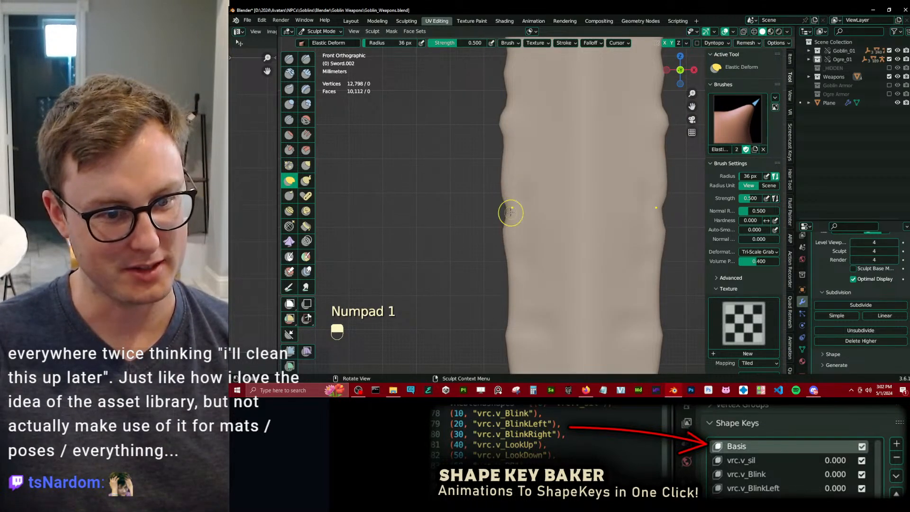
pyautogui.moveTo(500, 179); pyautogui.dragTo(506, 168)
pyautogui.moveTo(513, 259); pyautogui.dragTo(509, 282)
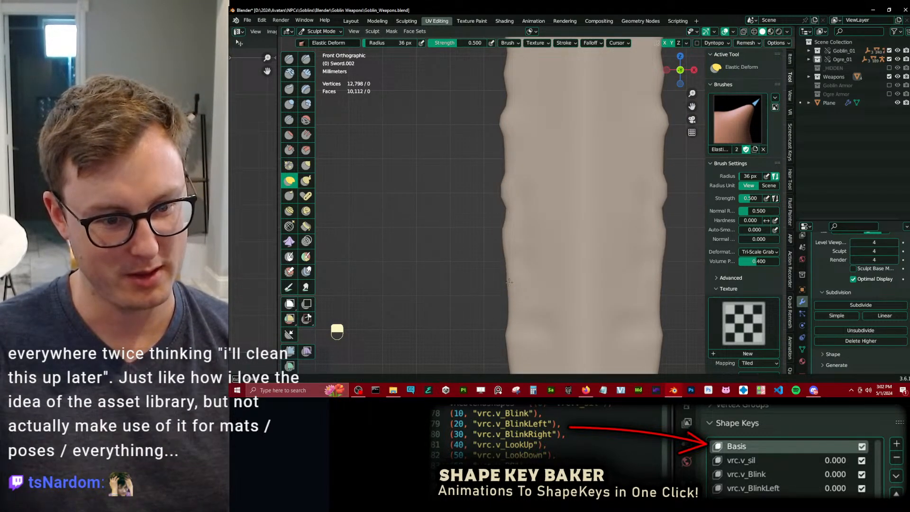
pyautogui.scroll(-5, 499, 266)
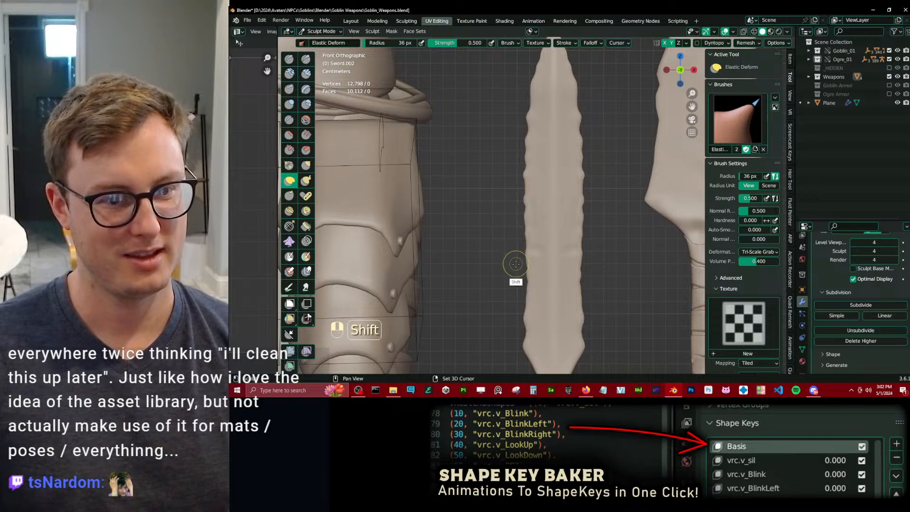
pyautogui.moveTo(516, 178)
pyautogui.mouseDown()
pyautogui.moveTo(525, 173)
pyautogui.moveTo(521, 206)
pyautogui.mouseUp()
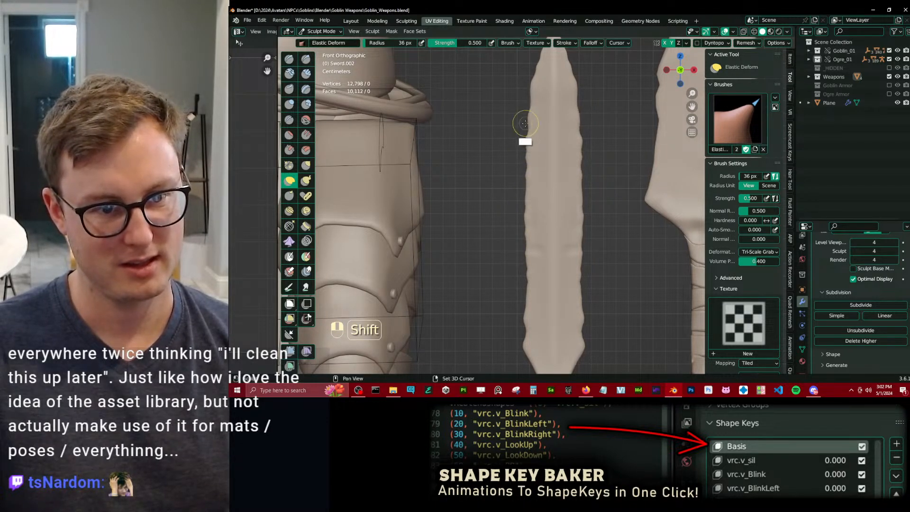
# Compare the blade's base and handle with the Decorative Aztec Tecpatl Obsidian Knives picture, and return to Blender.
pyautogui.keyDown('shift'); pyautogui.moveTo(518, 209); pyautogui.dragTo(506, 149, button='middle'); pyautogui.keyUp('shift')
pyautogui.keyDown('shift'); pyautogui.moveTo(524, 243); pyautogui.dragTo(502, 168, button='middle'); pyautogui.keyUp('shift')
pyautogui.keyDown('ctrl'); pyautogui.moveTo(486, 242); pyautogui.dragTo(510, 227, button='middle'); pyautogui.keyUp('ctrl')
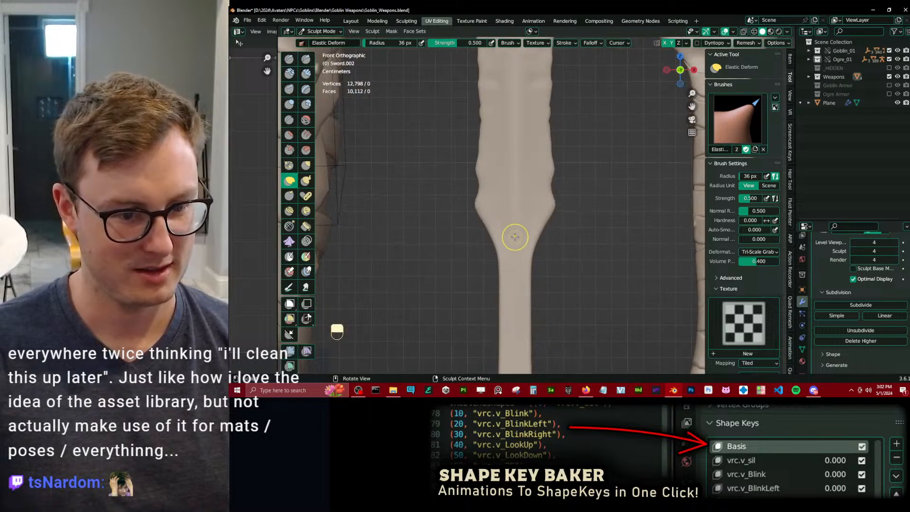
pyautogui.press('Tab')
pyautogui.press('Tab')
pyautogui.hotkey('alt', 'Tab')
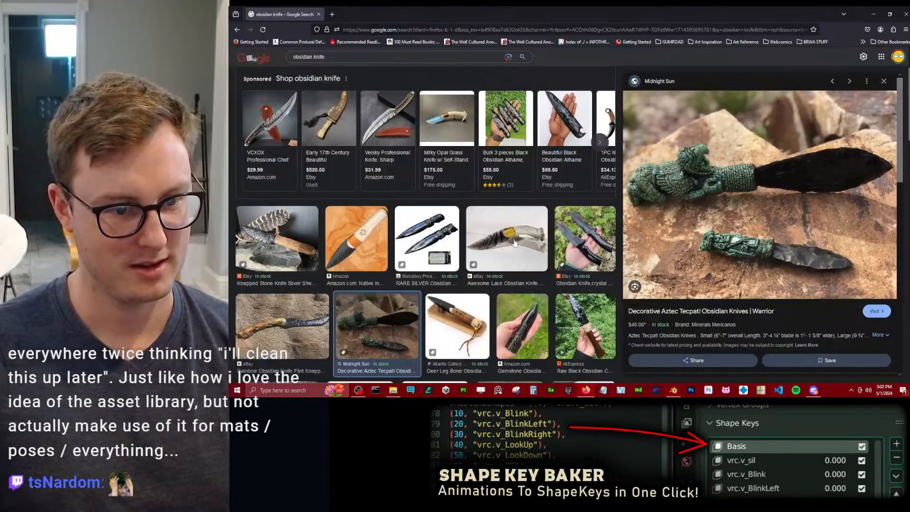
pyautogui.hotkey('alt', 'Tab')
# Sculpt uneven dents and bumps along the blade's faces up to the tip with the SculptDraw brush at strength 0.500.
pyautogui.moveTo(513, 276)
pyautogui.mouseDown(button='middle')
pyautogui.moveTo(512, 207)
pyautogui.moveTo(515, 228)
pyautogui.moveTo(521, 204)
pyautogui.moveTo(531, 199)
pyautogui.moveTo(532, 211)
pyautogui.mouseUp(button='middle')
pyautogui.press('x')
pyautogui.hotkey('ctrl', 'z')
pyautogui.click(736, 121)
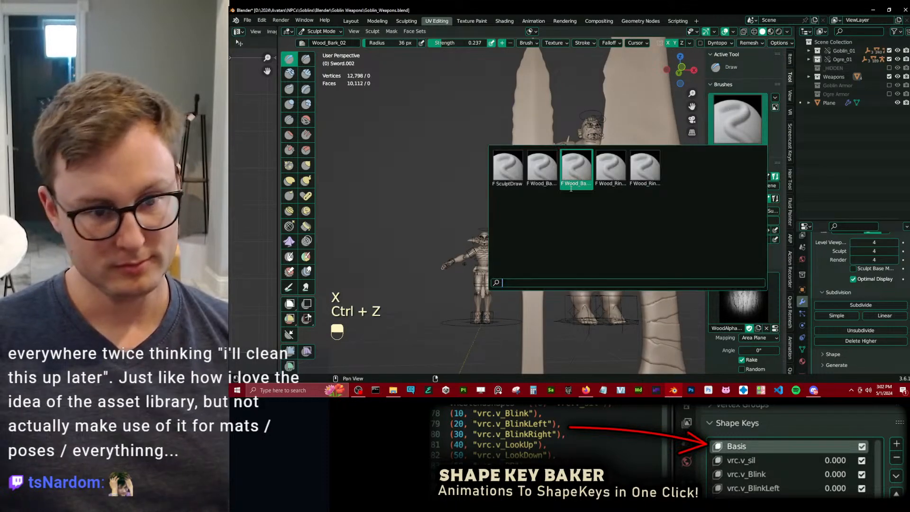
pyautogui.click(512, 175)
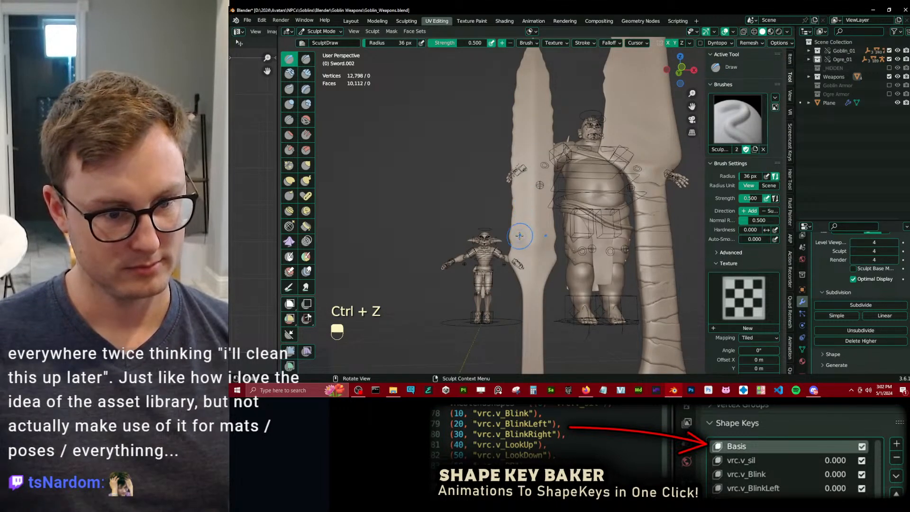
pyautogui.press('ctrl')
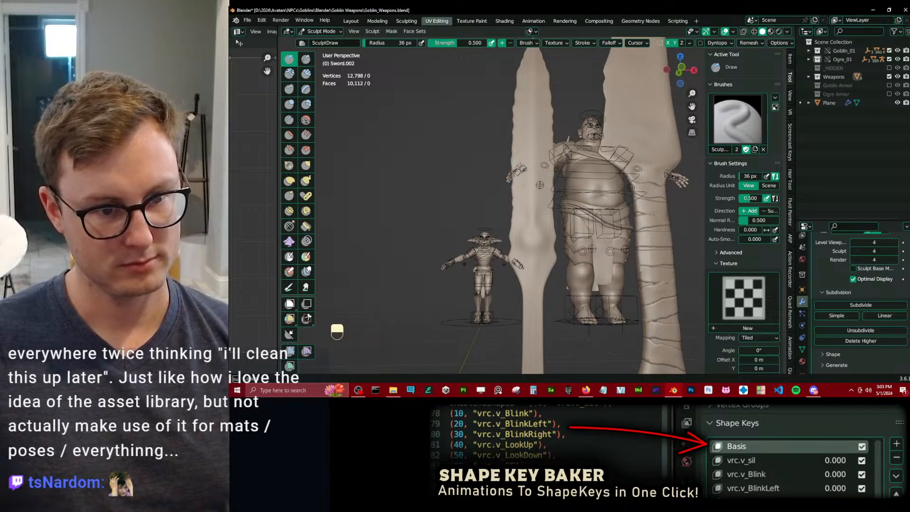
pyautogui.keyDown('shift'); pyautogui.moveTo(520, 153); pyautogui.dragTo(527, 175, button='middle'); pyautogui.keyUp('shift')
pyautogui.press('ctrl')
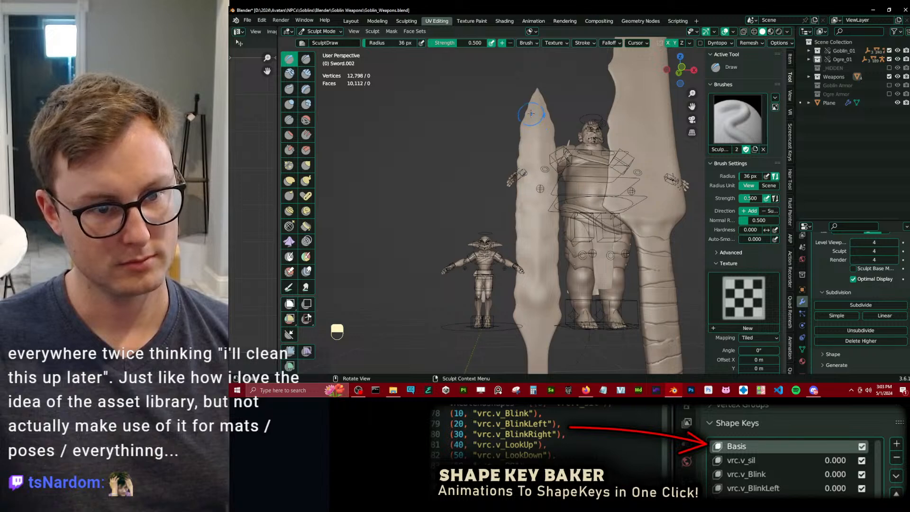
pyautogui.keyDown('ctrl'); pyautogui.moveTo(533, 137); pyautogui.dragTo(506, 193, button='middle'); pyautogui.keyUp('ctrl')
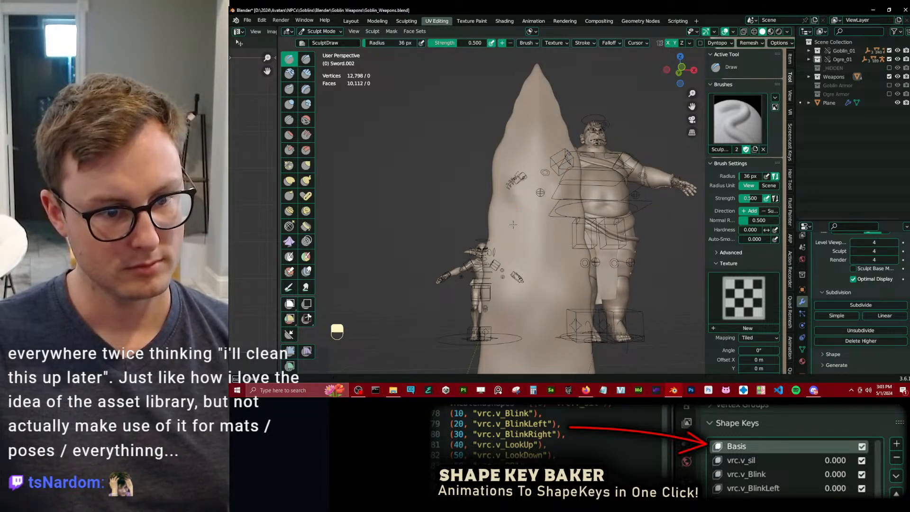
# Undo the last three sculpt strokes and exclude the Goblin_01 and Ogre_01 collections from the scene.
pyautogui.hotkey('ctrl', 'z')
pyautogui.hotkey('ctrl', 'z')
pyautogui.hotkey('ctrl', 'z')
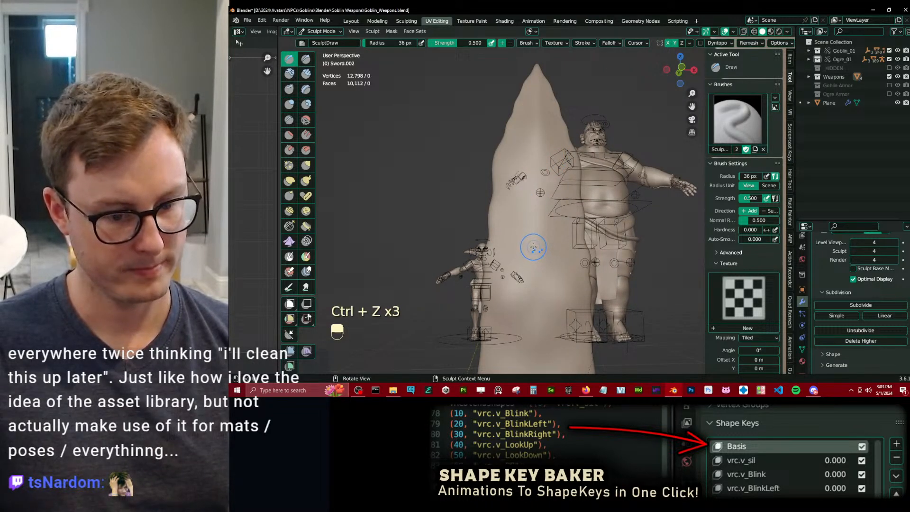
pyautogui.moveTo(889, 50); pyautogui.dragTo(889, 59)
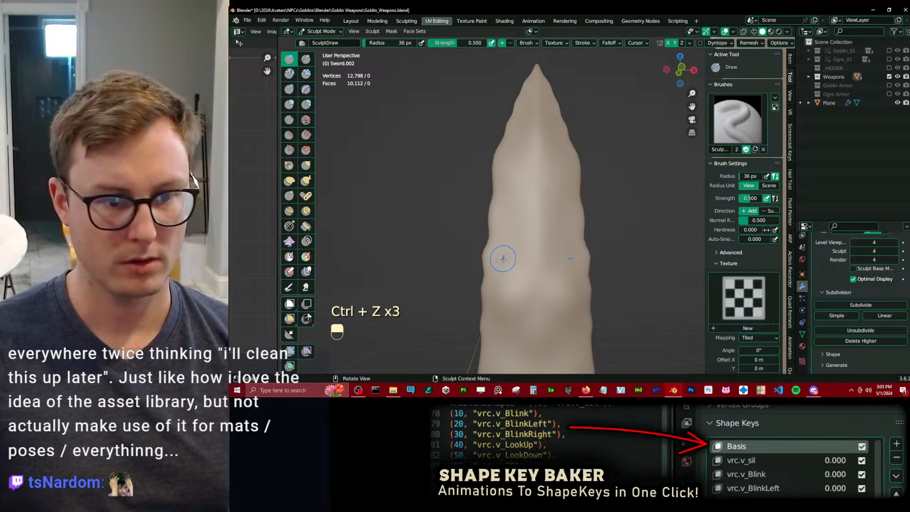
pyautogui.keyDown('shift'); pyautogui.moveTo(527, 252); pyautogui.dragTo(545, 217, button='middle'); pyautogui.keyUp('shift')
# Carve broad dents into the upper blade's face with Draw Sharp at a 105 px radius, undoing the last stroke.
pyautogui.hotkey('alt', 'Tab')
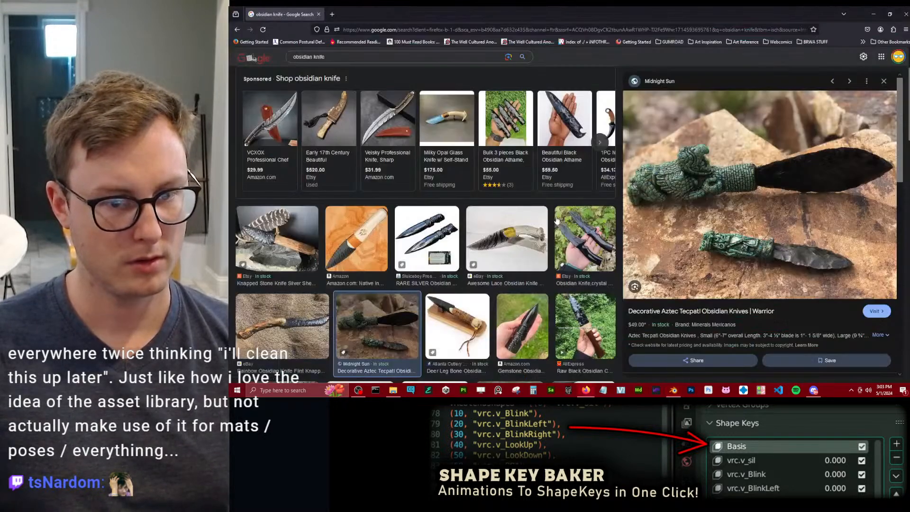
pyautogui.hotkey('alt', 'Tab')
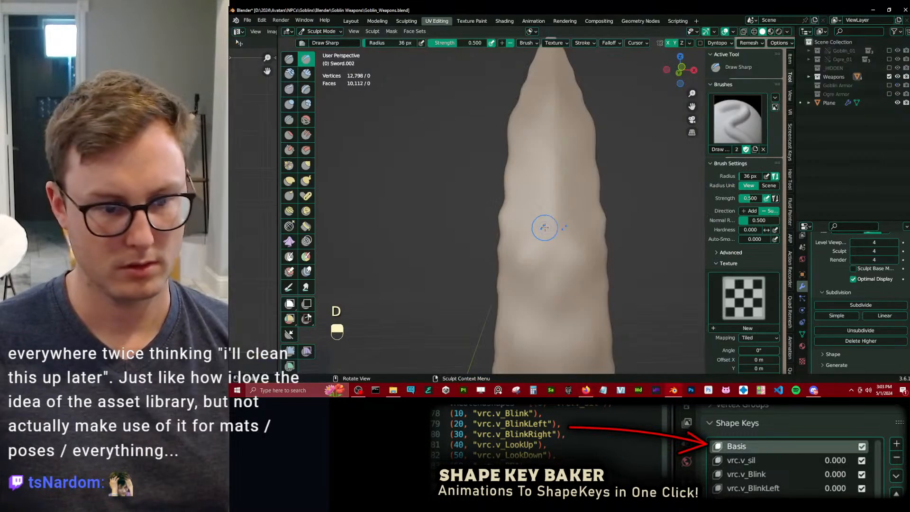
pyautogui.press(']')
pyautogui.press(']')
pyautogui.press(']')
pyautogui.press(']')
pyautogui.press(']')
pyautogui.press(']')
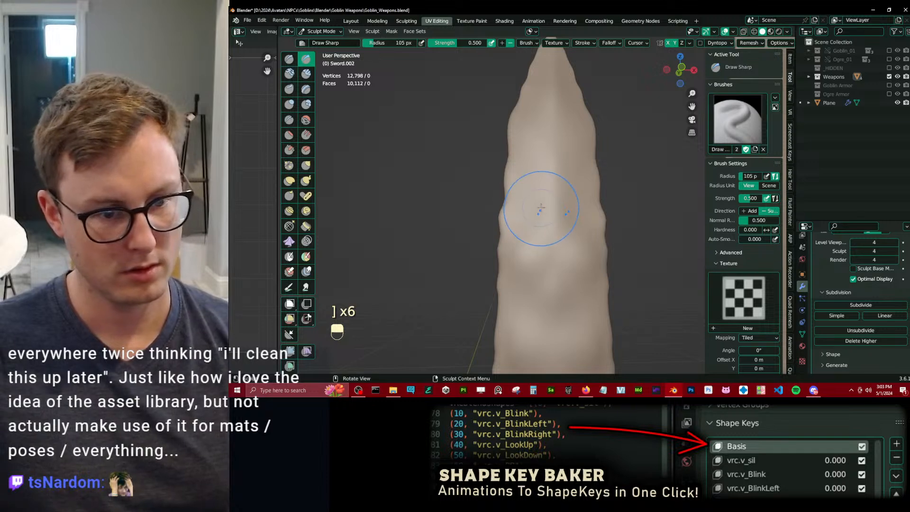
pyautogui.hotkey('ctrl', 'z')
# Return the sword to Object Mode and save the Goblin_Weapons file.
pyautogui.hotkey('ctrl', 'Tab')
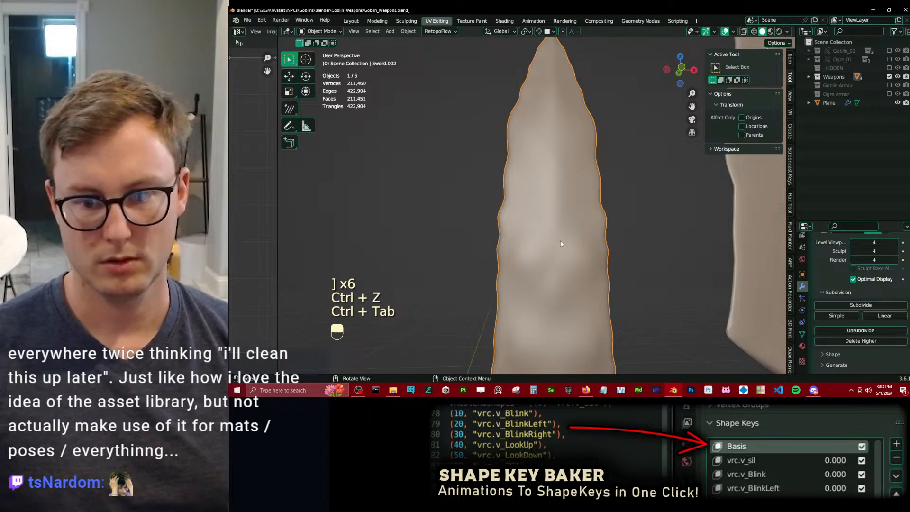
pyautogui.hotkey('ctrl', 's')
pyautogui.scroll(-6, 585, 235)
pyautogui.moveTo(519, 200); pyautogui.dragTo(541, 208, button='middle')
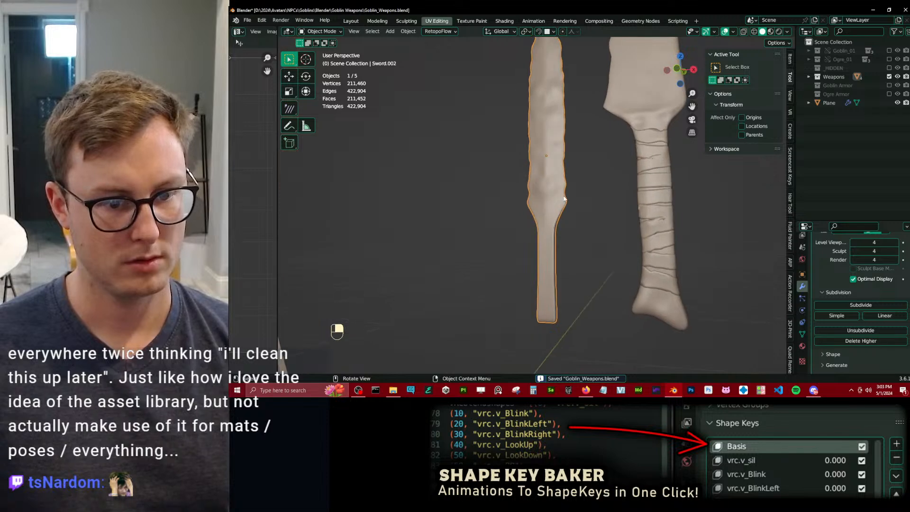
# Examine the Deer Leg Bone Obsidian Knife picture among the browser's image results, and return to Blender.
pyautogui.hotkey('alt', 'Tab')
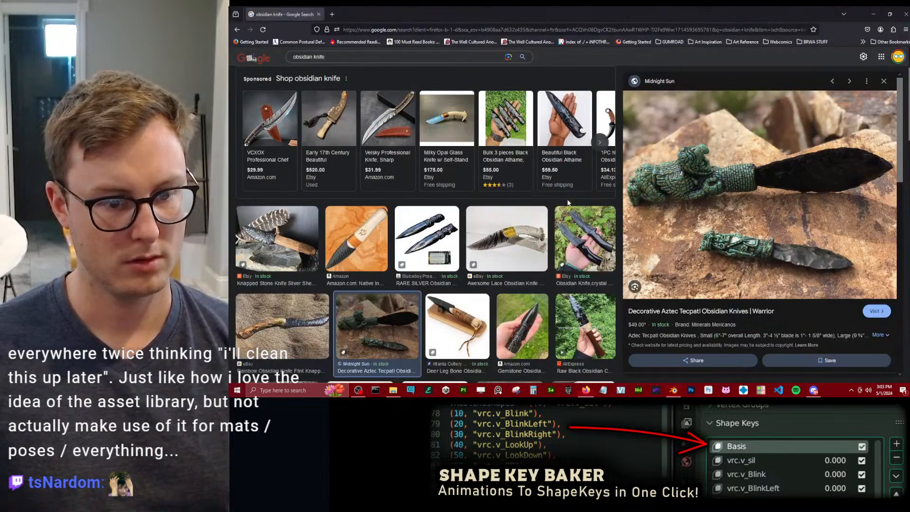
pyautogui.click(457, 314)
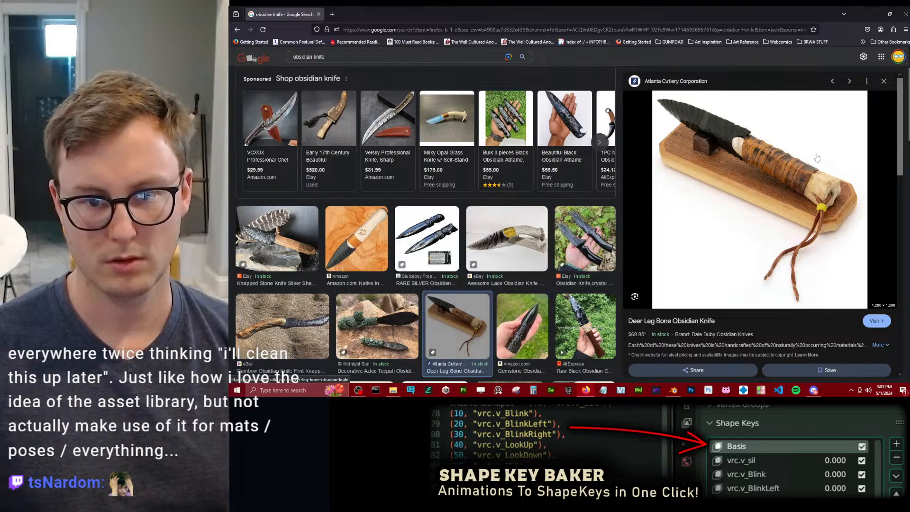
pyautogui.hotkey('alt', 'Tab')
# Enter Sculpt Mode and round out the sword's flat handle with the Inflate brush at 105 px, undoing the excess stroke.
pyautogui.keyDown('shift'); pyautogui.moveTo(505, 278); pyautogui.dragTo(560, 204, button='middle'); pyautogui.keyUp('shift')
pyautogui.hotkey('ctrl', 'Tab')
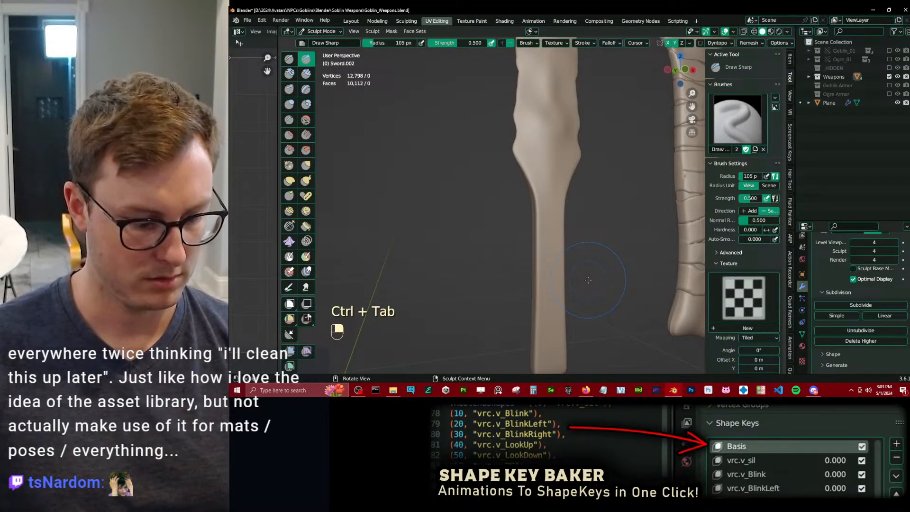
pyautogui.keyDown('ctrl'); pyautogui.moveTo(549, 263); pyautogui.dragTo(539, 298, button='middle'); pyautogui.keyUp('ctrl')
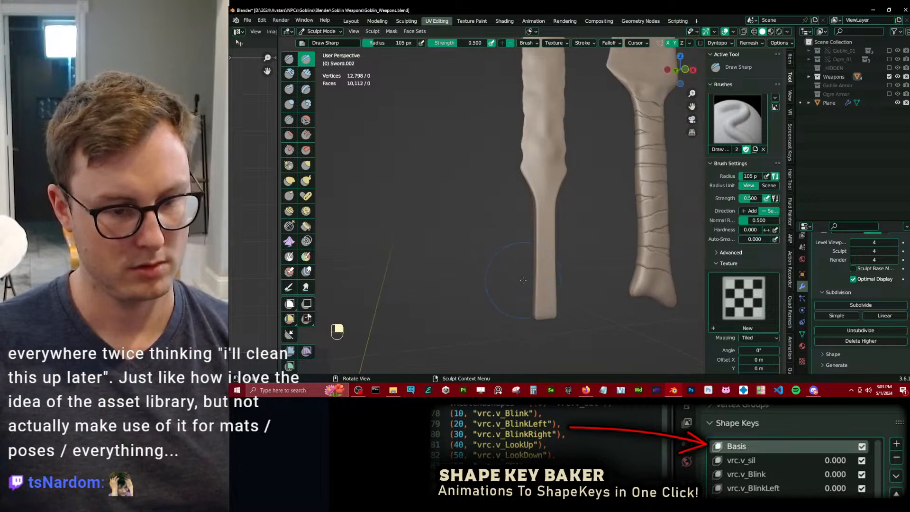
pyautogui.press('i')
pyautogui.moveTo(540, 239); pyautogui.dragTo(539, 224)
pyautogui.hotkey('ctrl', 'z')
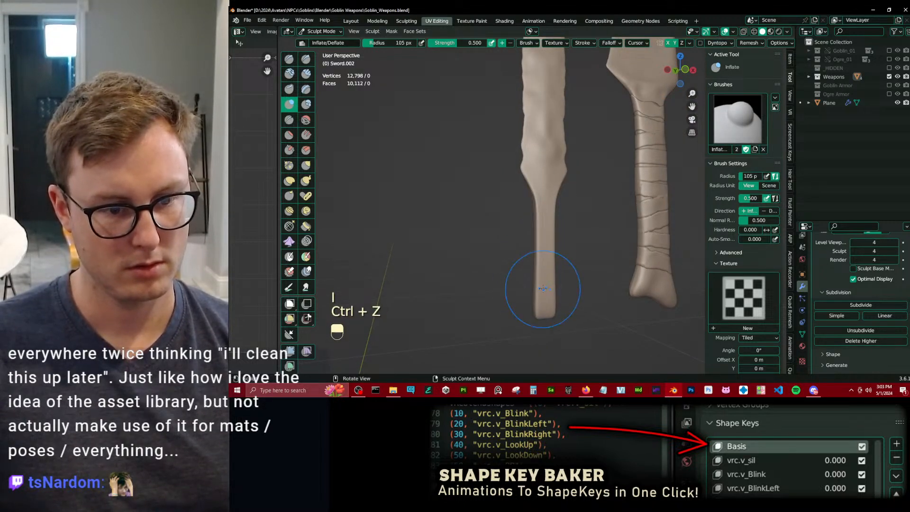
pyautogui.keyDown('shift'); pyautogui.moveTo(544, 228); pyautogui.dragTo(549, 253, button='middle'); pyautogui.keyUp('shift')
pyautogui.keyDown('ctrl'); pyautogui.moveTo(550, 254); pyautogui.dragTo(556, 234, button='middle'); pyautogui.keyUp('ctrl')
# Try to carve a dent where the blade meets the handle with Draw Sharp.
pyautogui.press('d')
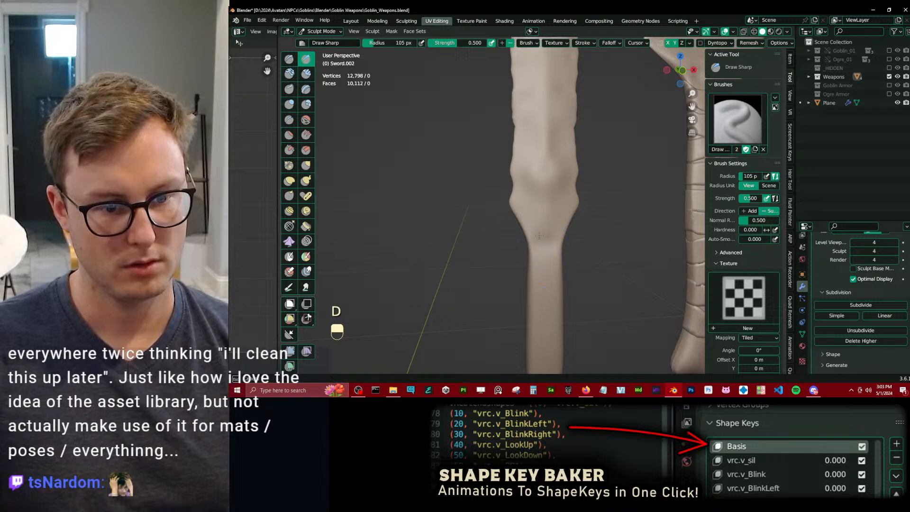
pyautogui.hotkey('ctrl', 'z')
pyautogui.hotkey('ctrl', 'z')
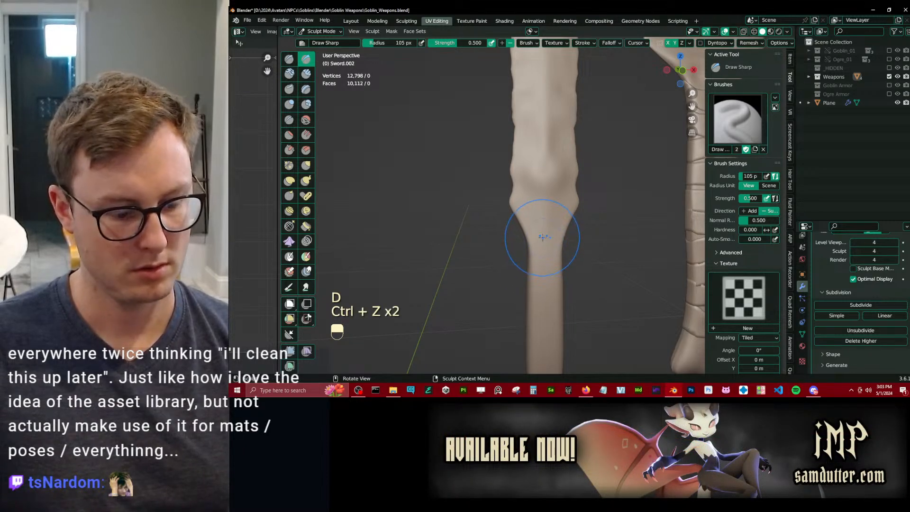
# Thicken the handle further down to its end with the Inflate brush.
pyautogui.press('i')
pyautogui.scroll(-2, 543, 237)
pyautogui.moveTo(542, 237)
pyautogui.mouseDown(button='middle')
pyautogui.moveTo(559, 236)
pyautogui.moveTo(522, 287)
pyautogui.mouseUp(button='middle')
pyautogui.press('d')
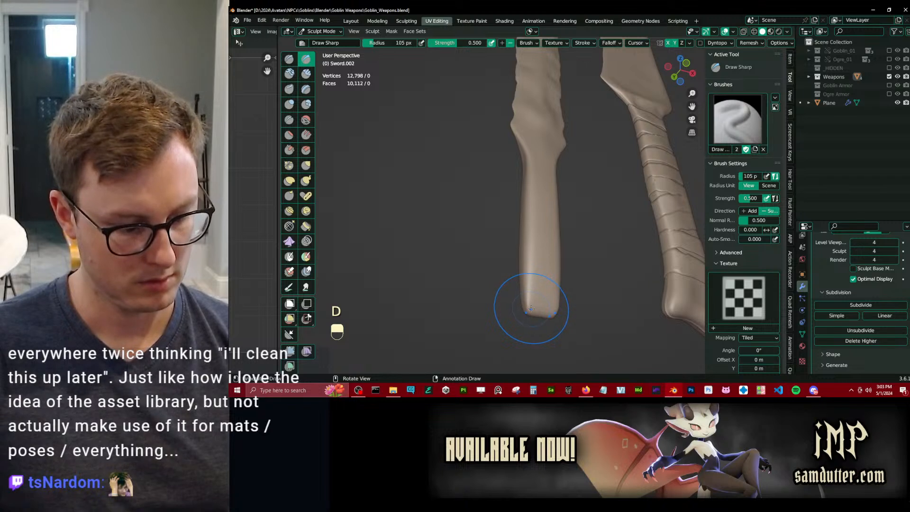
# Pull the handle's blunt end into a tapered, rounded tip with Elastic Deform, reducing the brush radius to 43 px.
pyautogui.press('j')
pyautogui.press('[')
pyautogui.press('[')
pyautogui.press('[')
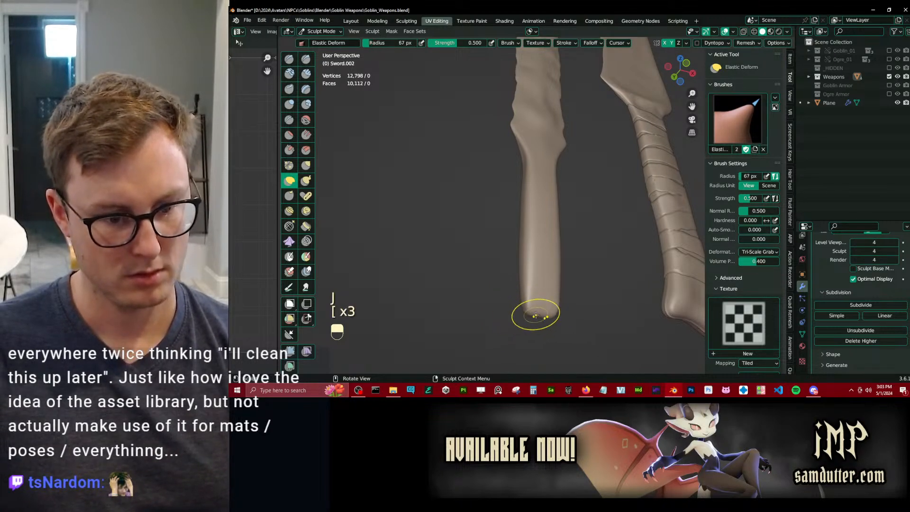
pyautogui.moveTo(541, 326); pyautogui.dragTo(511, 324, button='middle')
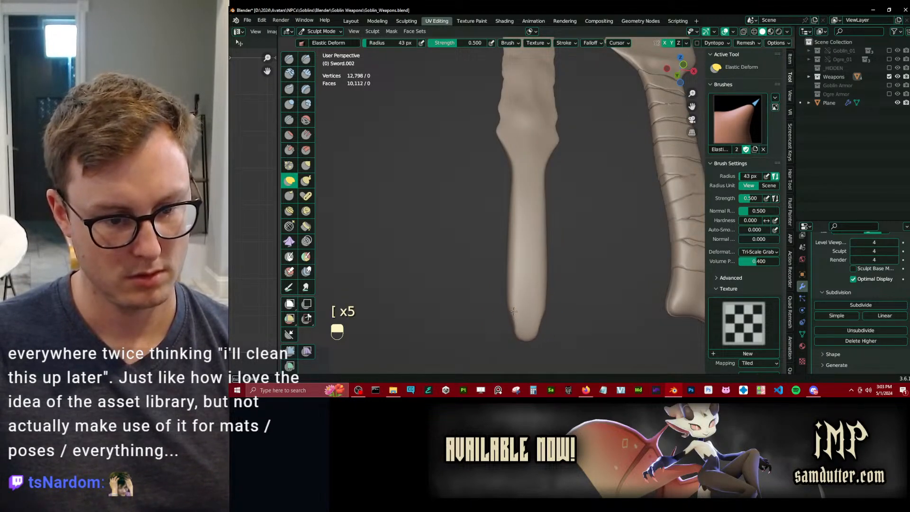
# Carve small irregular dents into the handle's lower end with Draw Sharp at a 43 px radius.
pyautogui.press('d')
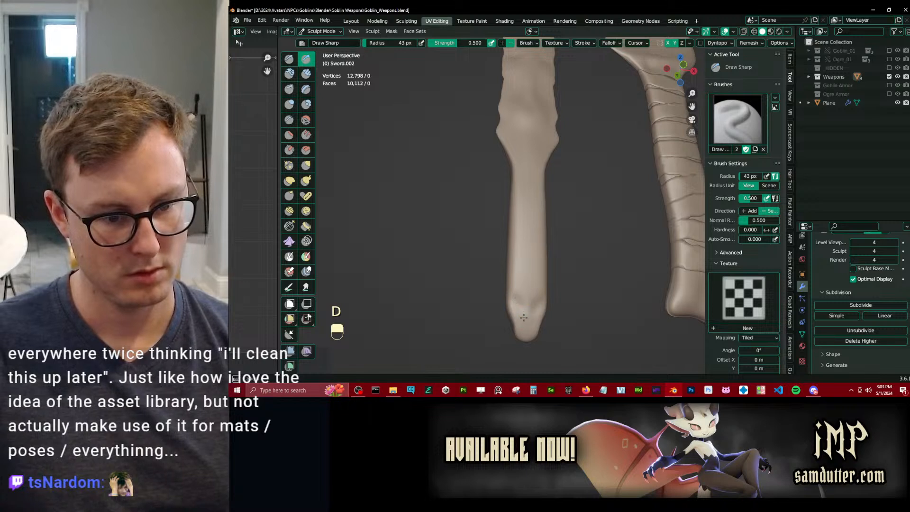
pyautogui.moveTo(524, 317)
pyautogui.mouseDown()
pyautogui.moveTo(534, 303)
pyautogui.moveTo(517, 275)
pyautogui.mouseUp()
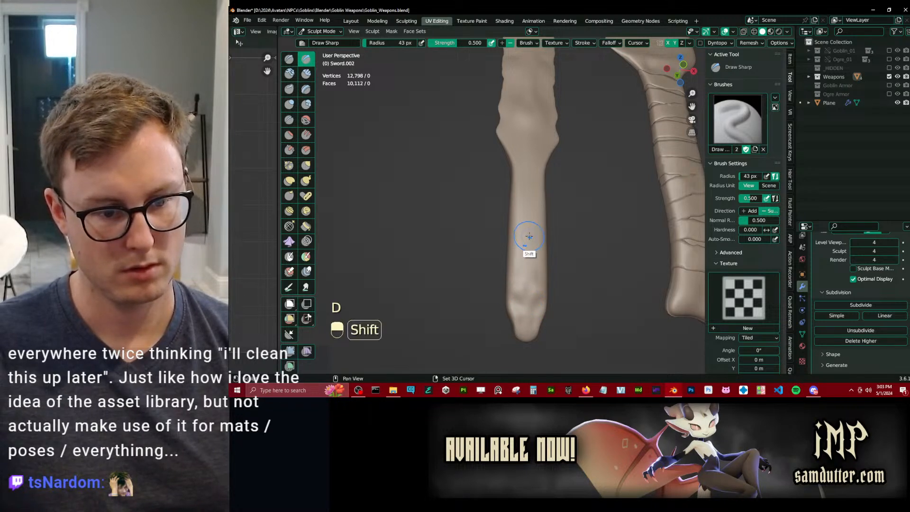
pyautogui.keyDown('shift'); pyautogui.moveTo(529, 237); pyautogui.dragTo(530, 268, button='middle'); pyautogui.keyUp('shift')
pyautogui.moveTo(530, 256); pyautogui.dragTo(524, 270, button='middle')
# Try to carve paired dents into the shoulders at the blade's base with Draw Sharp.
pyautogui.keyDown('shift'); pyautogui.moveTo(527, 229); pyautogui.dragTo(539, 304, button='middle'); pyautogui.keyUp('shift')
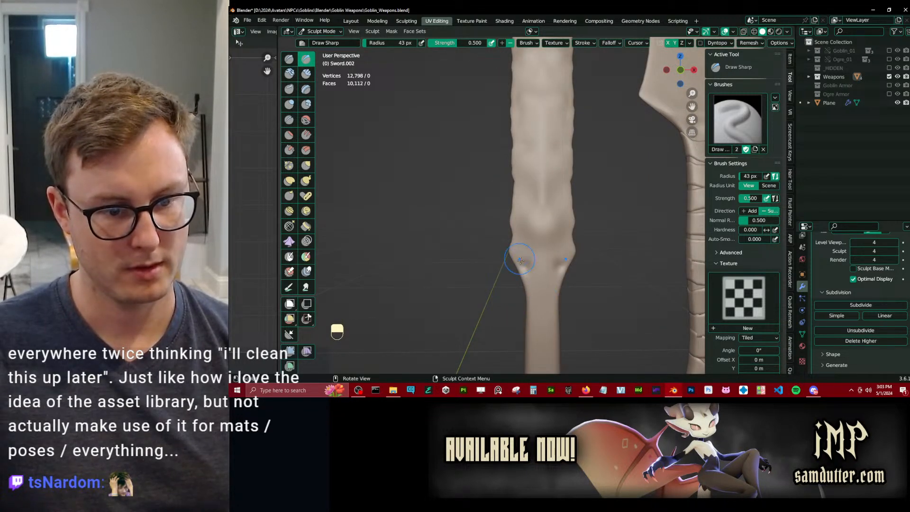
pyautogui.hotkey('ctrl', 'z')
pyautogui.hotkey('ctrl', 'z')
pyautogui.moveTo(524, 279); pyautogui.dragTo(527, 269, button='middle')
# Choose the Scrape brush for the lower blade and subdivide the sword's Multiresolution modifier to level 6.
pyautogui.press('v')
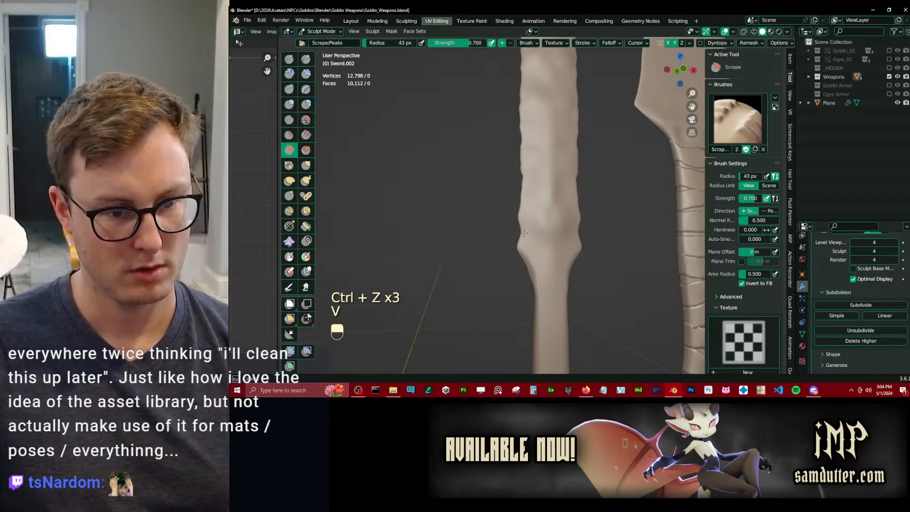
pyautogui.keyDown('shift'); pyautogui.moveTo(524, 233); pyautogui.dragTo(548, 264, button='middle'); pyautogui.keyUp('shift')
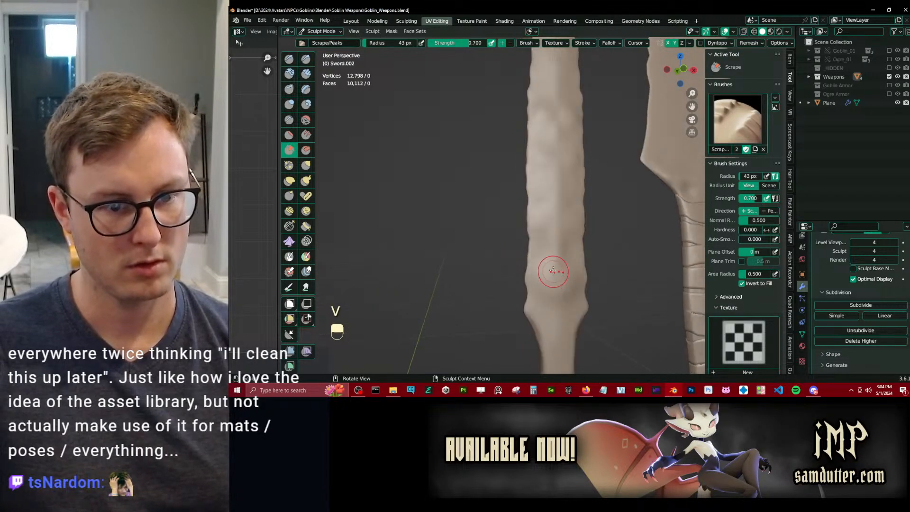
pyautogui.click(865, 306)
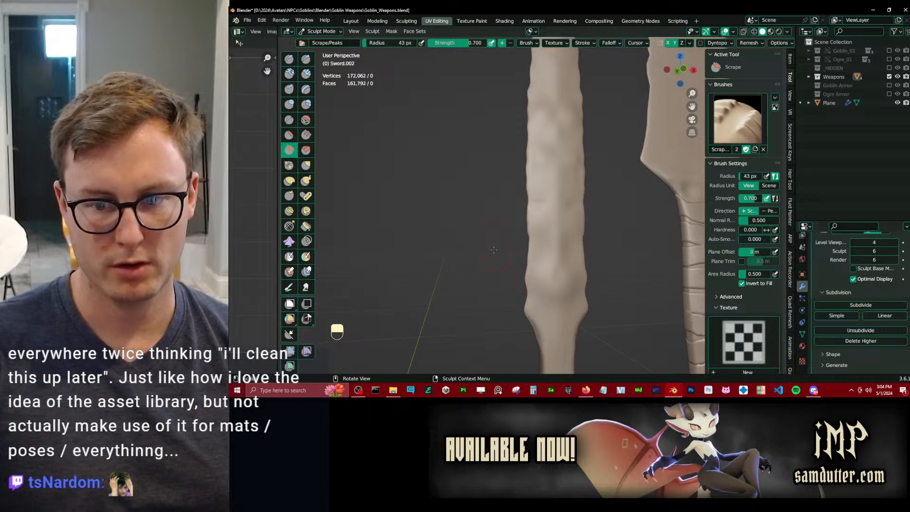
# Carve curved, flake-like grooves across the middle of the blade with Draw Sharp at 43 px, undoing unwanted strokes.
pyautogui.keyDown('ctrl'); pyautogui.moveTo(526, 209); pyautogui.dragTo(532, 236, button='middle'); pyautogui.keyUp('ctrl')
pyautogui.press('x')
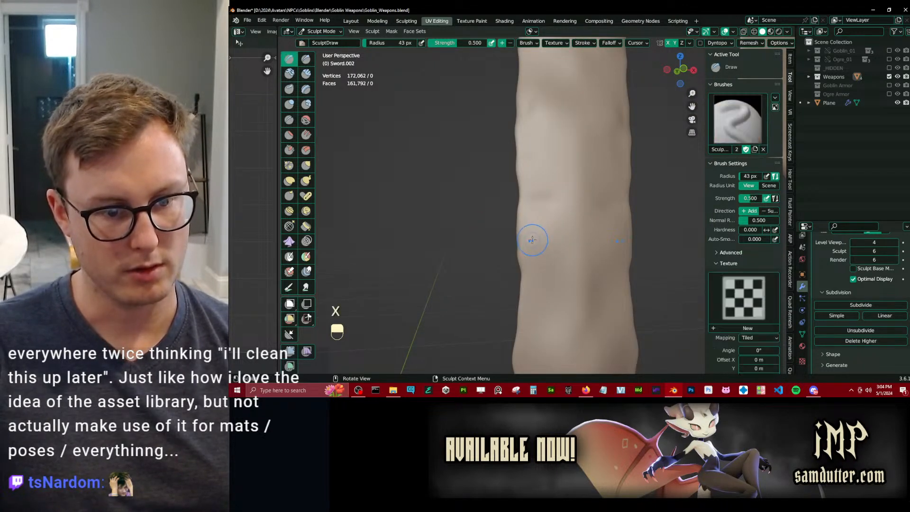
pyautogui.press('d')
pyautogui.hotkey('ctrl', 'z')
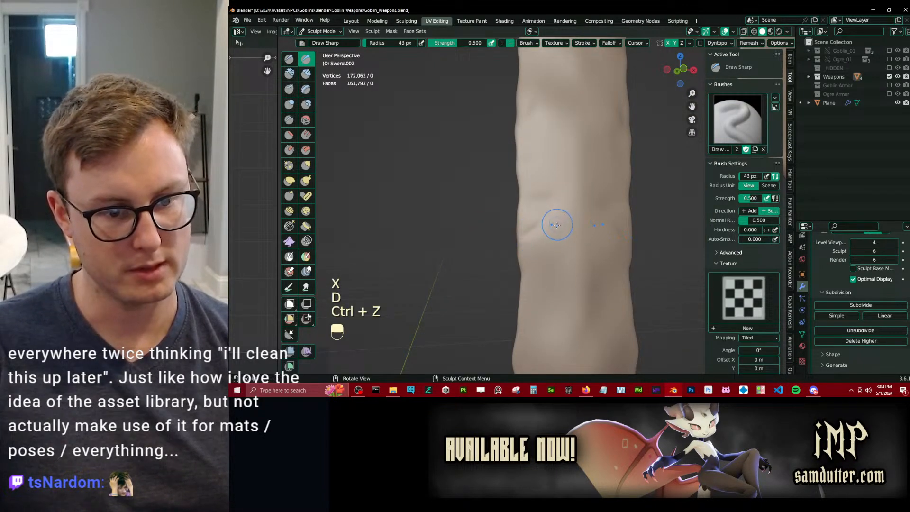
pyautogui.hotkey('ctrl', 'z')
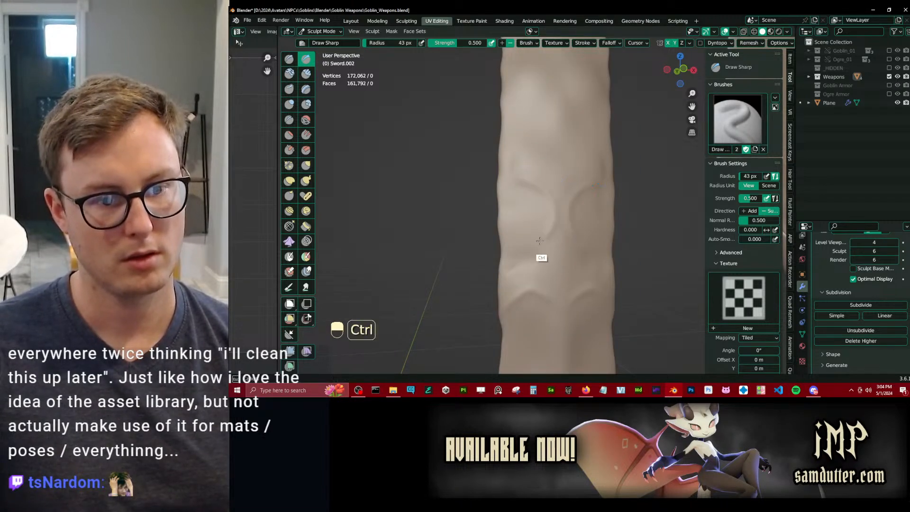
pyautogui.hotkey('ctrl', 'z')
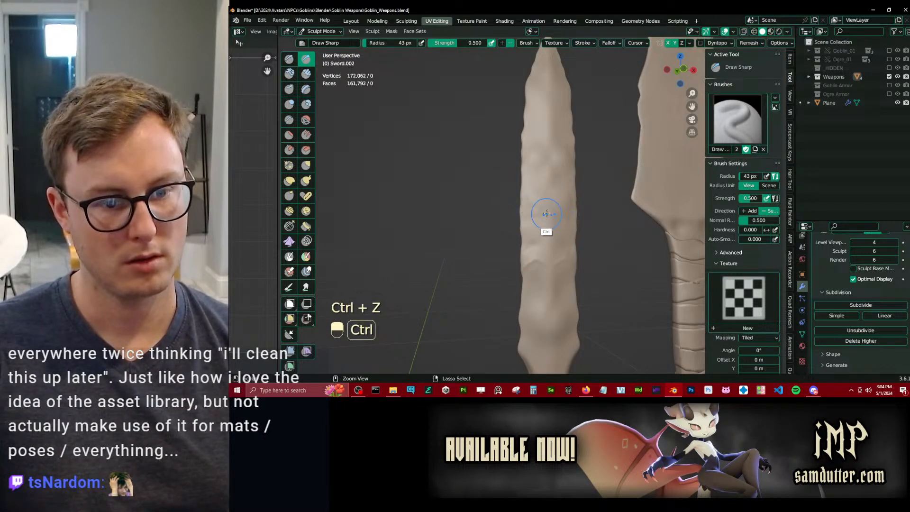
pyautogui.hotkey('ctrl', 'z')
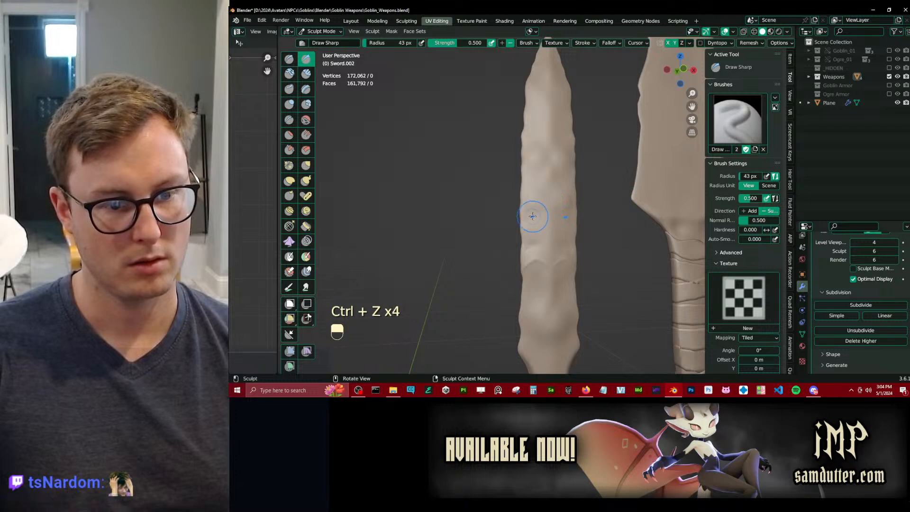
# Carve and soften small flake-like dents along the blade's upper half with Draw Sharp at 43 px, and check the obsidian knife reference photo.
pyautogui.scroll(2, 536, 211)
pyautogui.keyDown('shift'); pyautogui.moveTo(549, 172); pyautogui.dragTo(549, 220, button='middle'); pyautogui.keyUp('shift')
pyautogui.moveTo(525, 207); pyautogui.dragTo(516, 214)
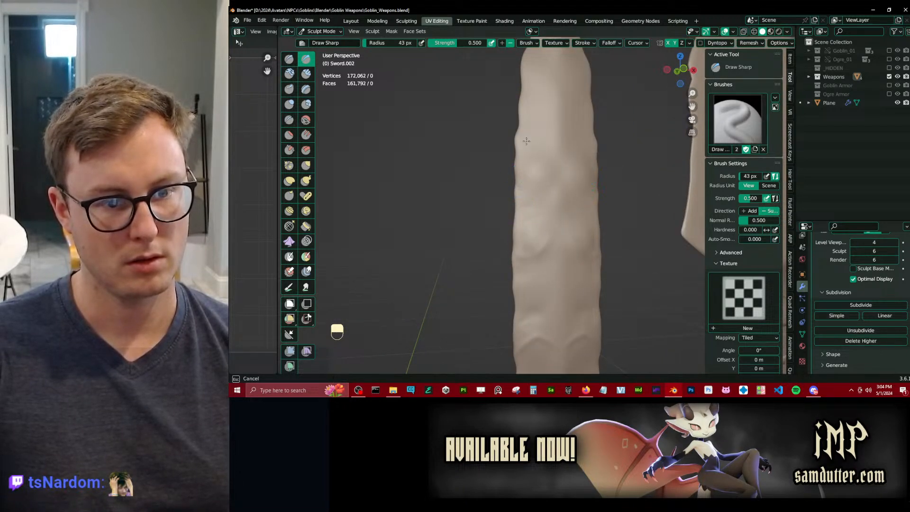
pyautogui.moveTo(526, 141)
pyautogui.keyDown('shift'); pyautogui.mouseDown(button='middle')
pyautogui.moveTo(532, 190)
pyautogui.moveTo(523, 180)
pyautogui.mouseUp(button='middle'); pyautogui.keyUp('shift')
pyautogui.moveTo(529, 166)
pyautogui.keyDown('shift'); pyautogui.mouseDown()
pyautogui.moveTo(532, 197)
pyautogui.moveTo(530, 175)
pyautogui.mouseUp(); pyautogui.keyUp('shift')
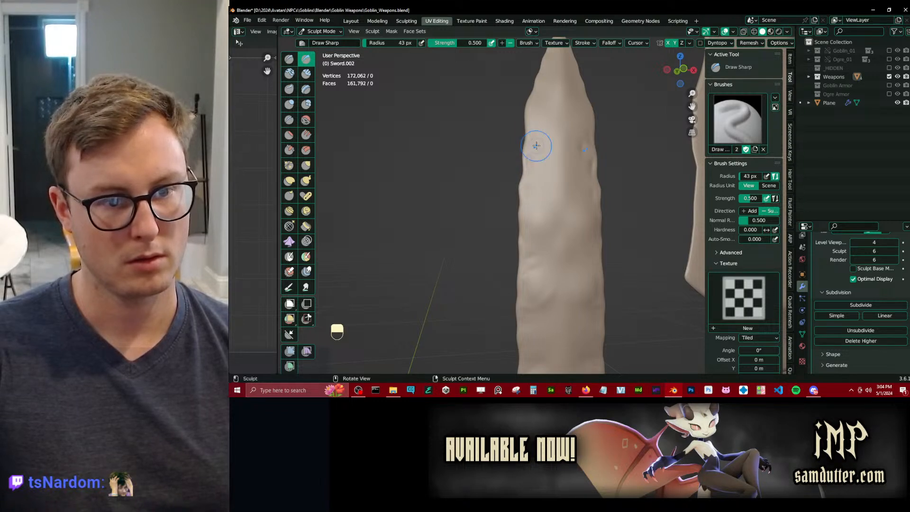
pyautogui.keyDown('shift'); pyautogui.moveTo(534, 177); pyautogui.dragTo(535, 221, button='middle'); pyautogui.keyUp('shift')
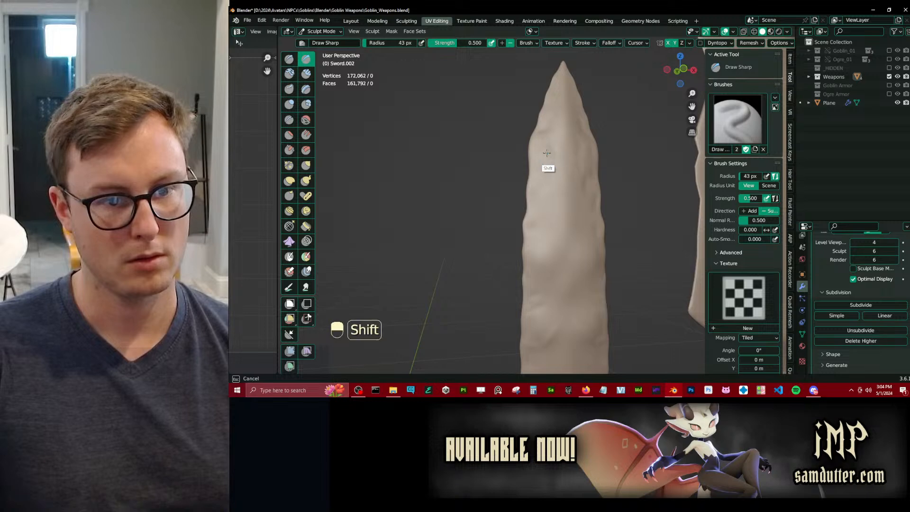
pyautogui.hotkey('alt', 'Tab')
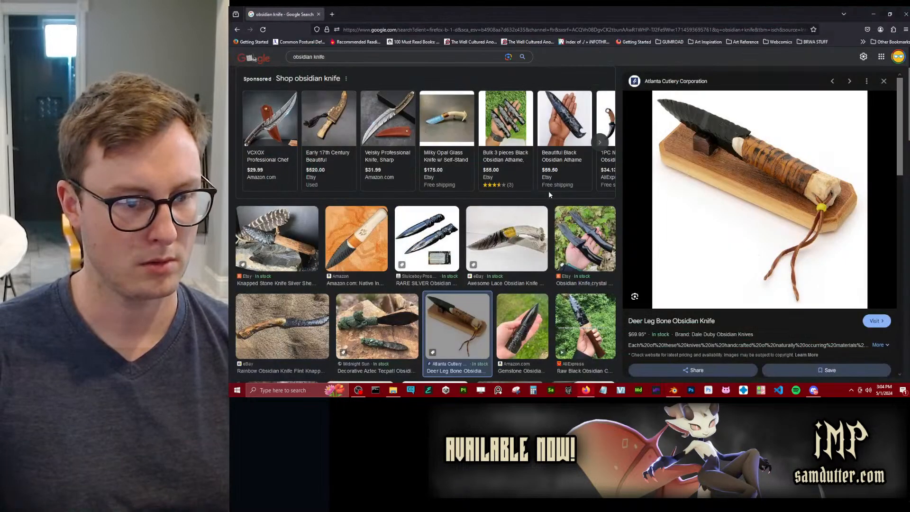
pyautogui.hotkey('alt', 'Tab')
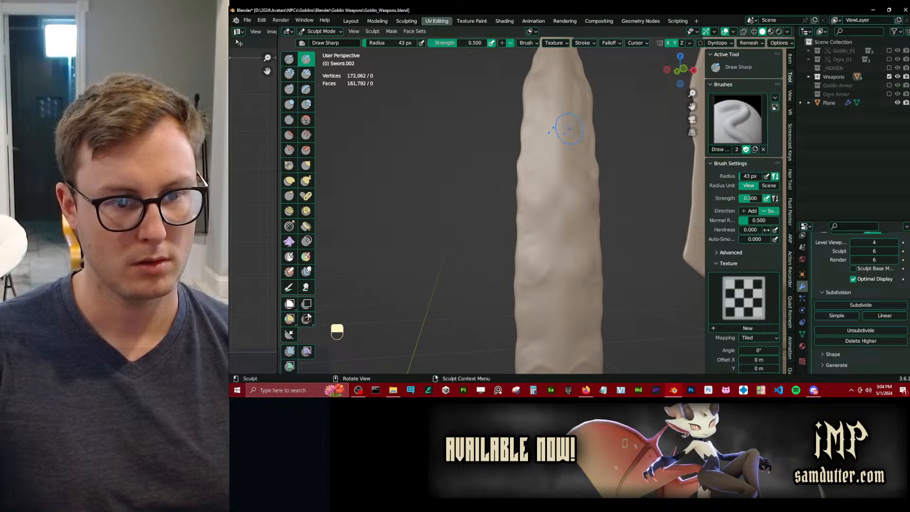
# Smooth the flake marks along the blade from near the tip down to the shoulders, undoing an unwanted stroke.
pyautogui.keyDown('shift'); pyautogui.moveTo(567, 106); pyautogui.dragTo(533, 190); pyautogui.keyUp('shift')
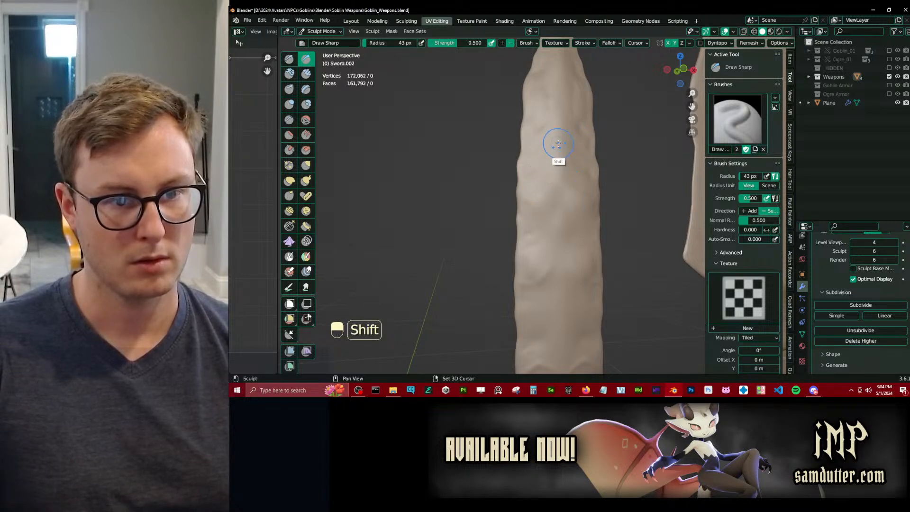
pyautogui.moveTo(554, 142); pyautogui.dragTo(529, 156, button='middle')
pyautogui.press('shift')
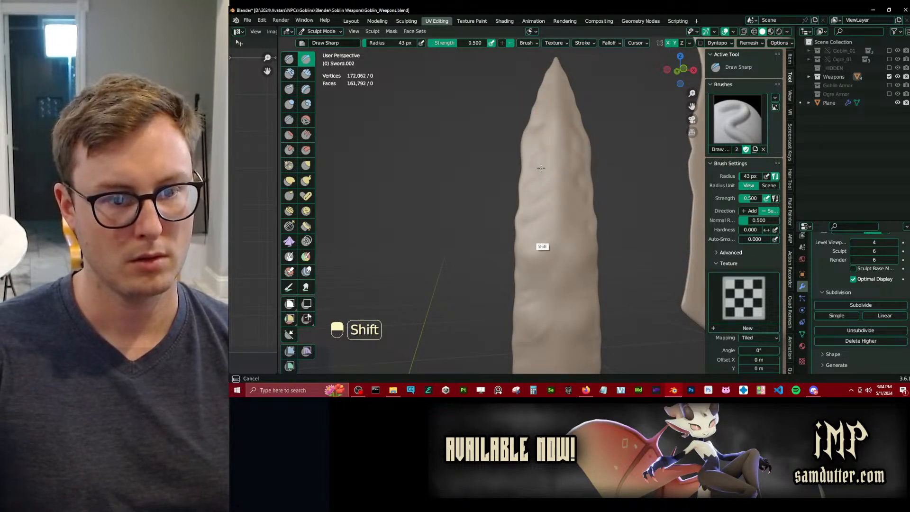
pyautogui.keyDown('shift'); pyautogui.moveTo(541, 167); pyautogui.dragTo(540, 232); pyautogui.keyUp('shift')
pyautogui.keyDown('shift'); pyautogui.moveTo(543, 267); pyautogui.dragTo(534, 215, button='middle'); pyautogui.keyUp('shift')
pyautogui.hotkey('ctrl', 'z')
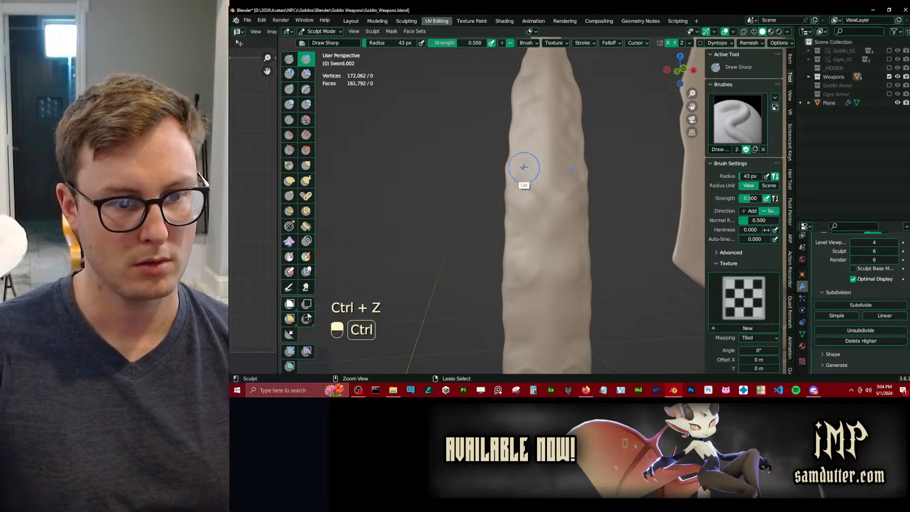
pyautogui.keyDown('shift'); pyautogui.moveTo(524, 185); pyautogui.dragTo(535, 240); pyautogui.keyUp('shift')
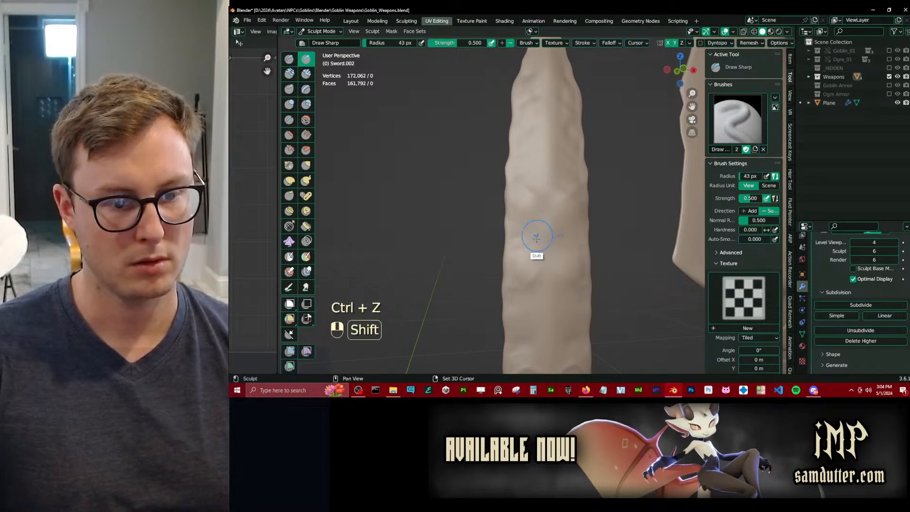
pyautogui.keyDown('shift'); pyautogui.moveTo(532, 308); pyautogui.dragTo(530, 204, button='middle'); pyautogui.keyUp('shift')
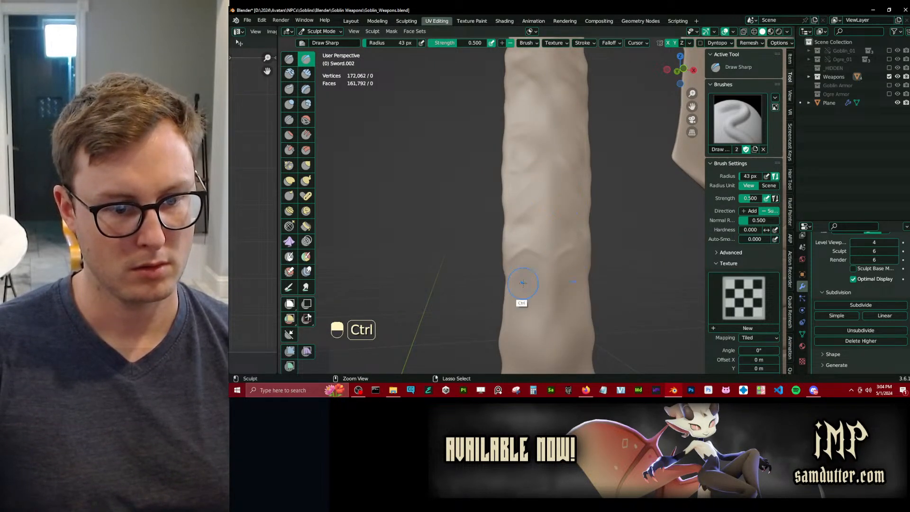
pyautogui.keyDown('shift'); pyautogui.moveTo(526, 308); pyautogui.dragTo(545, 256, button='middle'); pyautogui.keyUp('shift')
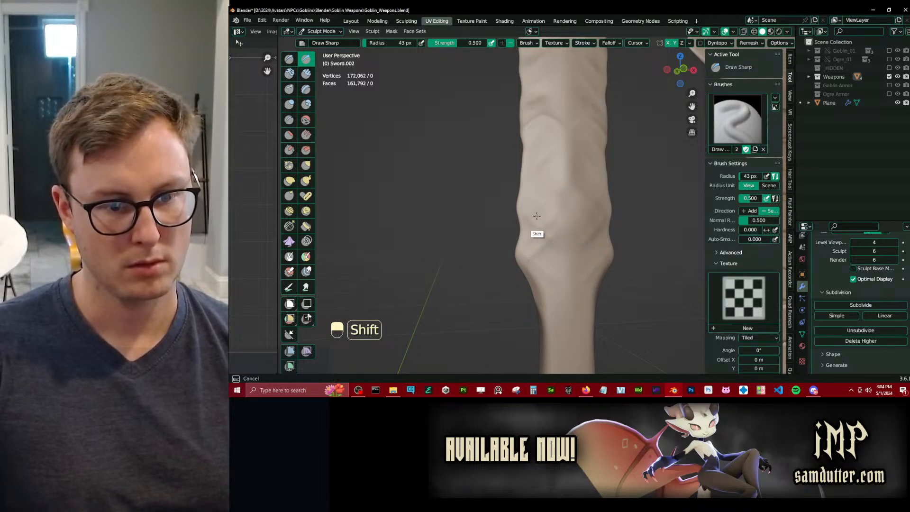
pyautogui.moveTo(571, 204)
pyautogui.keyDown('ctrl'); pyautogui.mouseDown(button='middle')
pyautogui.moveTo(544, 243)
pyautogui.moveTo(586, 236)
pyautogui.moveTo(569, 237)
pyautogui.mouseUp(button='middle'); pyautogui.keyUp('ctrl')
# Return the sculpted sword to Object Mode and save the file.
pyautogui.hotkey('ctrl', 'Tab')
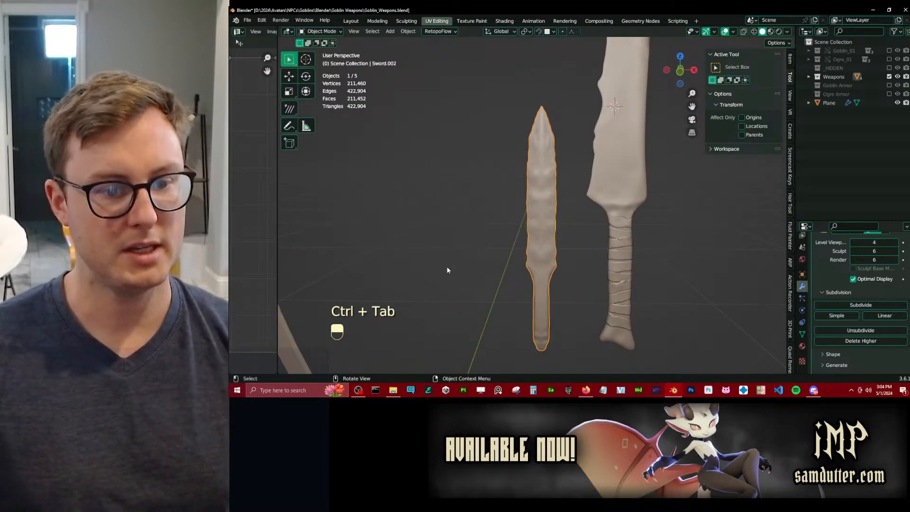
pyautogui.scroll(-3, 468, 241)
pyautogui.scroll(3, 468, 240)
pyautogui.hotkey('ctrl', 's')
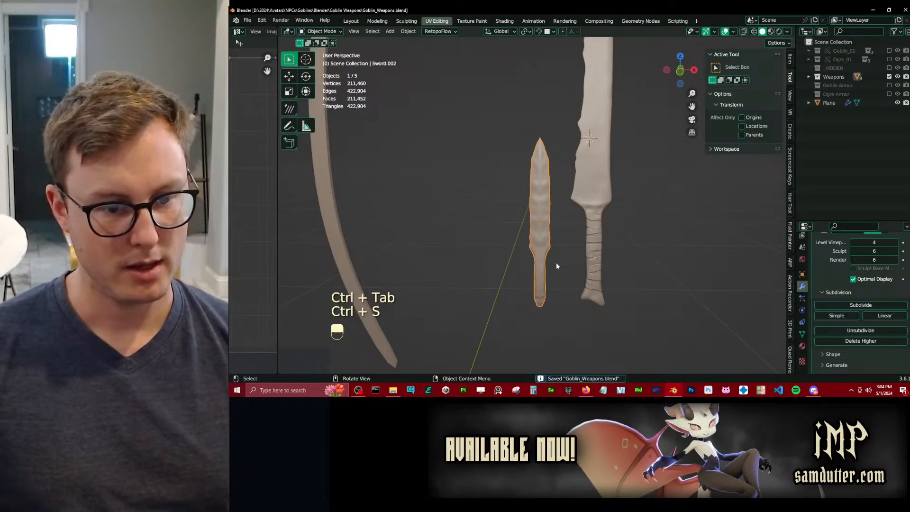
# Snap the 3D cursor to the small sword, add a plane there, and delete only its face to keep the edge loop.
pyautogui.hotkey('shift', 's')
pyautogui.hotkey('shift', 'a')
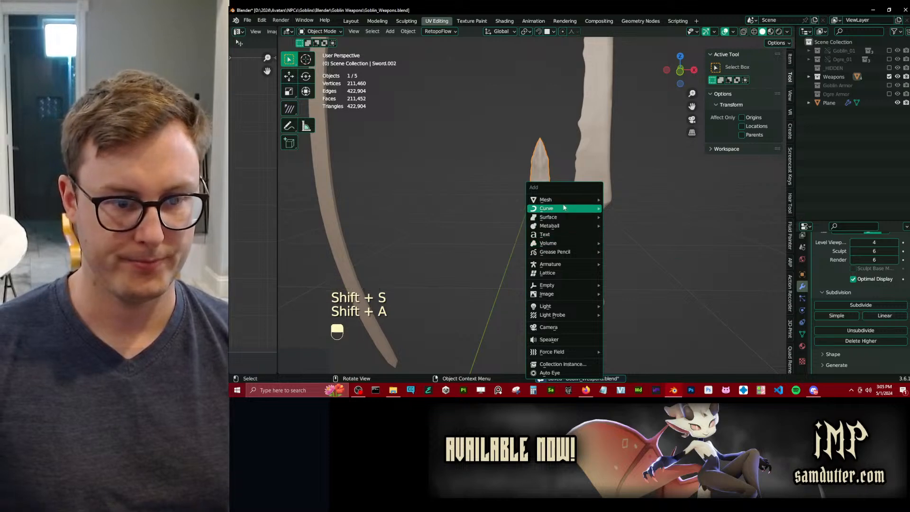
pyautogui.moveTo(564, 200)
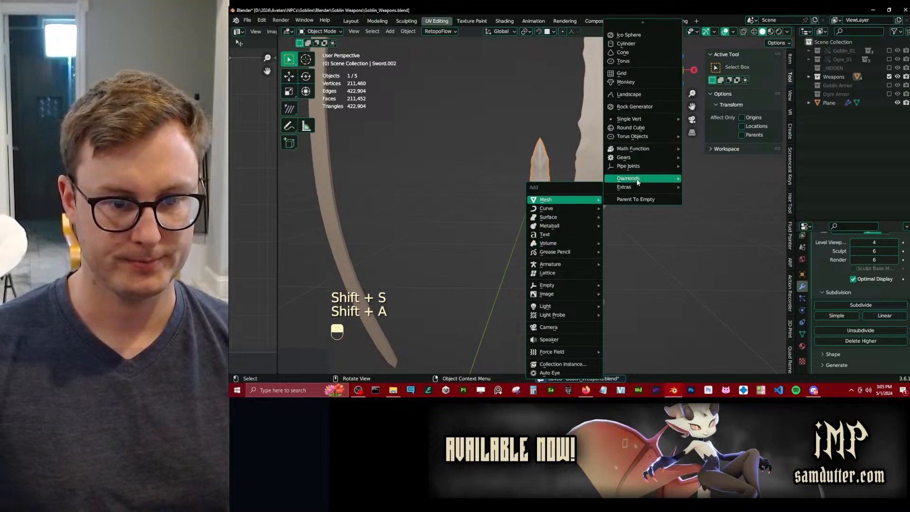
pyautogui.scroll(5, 633, 64)
pyautogui.click(633, 67)
pyautogui.press('Tab')
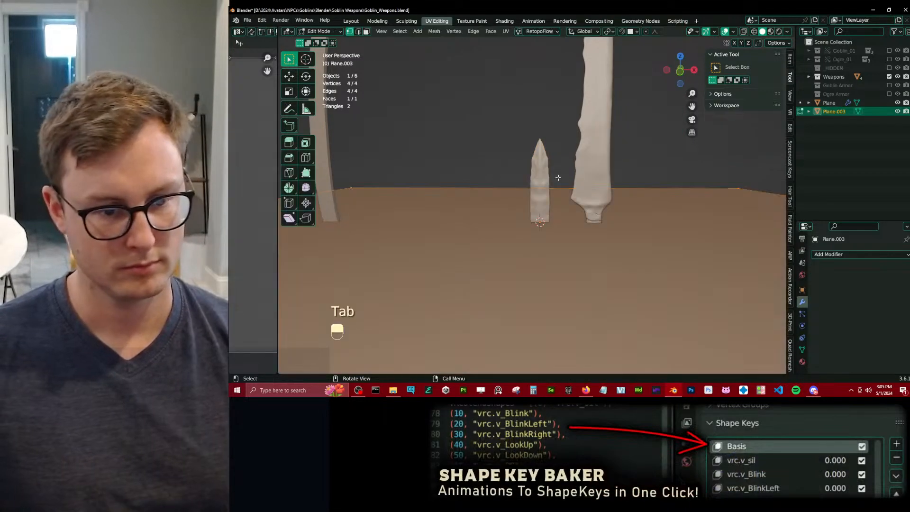
pyautogui.scroll(-3, 558, 177)
pyautogui.press('x')
pyautogui.click(569, 137)
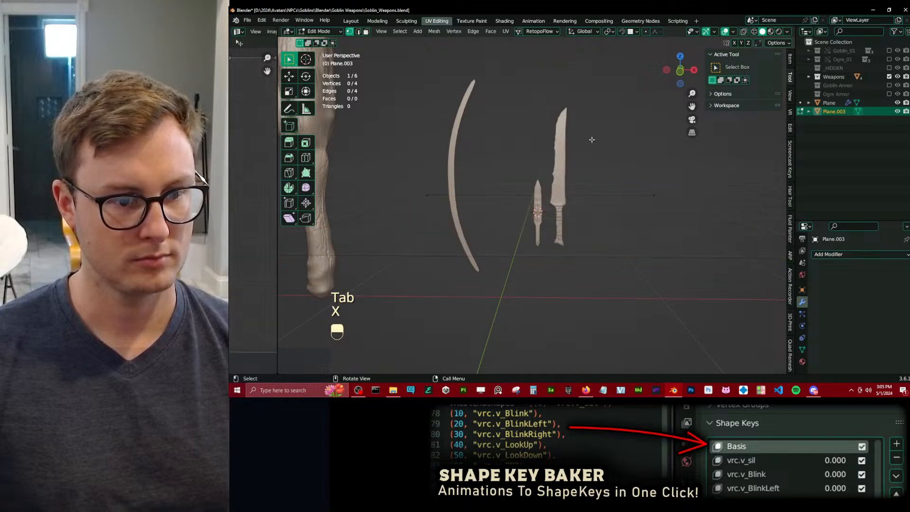
# Shrink the square edge loop and position it around the small sword's handle in front view.
pyautogui.press('a')
pyautogui.press('s')
pyautogui.click(547, 202)
pyautogui.press('KP_1')
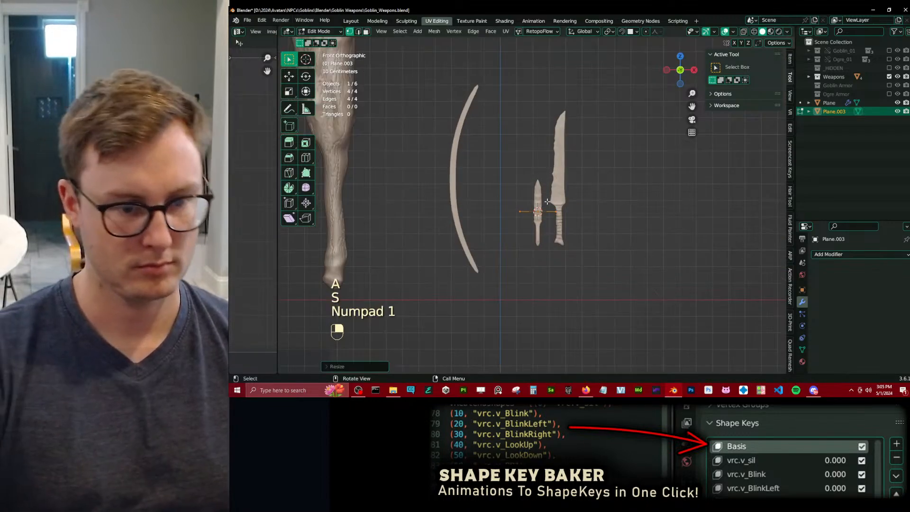
pyautogui.press('Tab')
pyautogui.scroll(8, 555, 221)
pyautogui.press('g')
pyautogui.click(640, 227)
pyautogui.press('s')
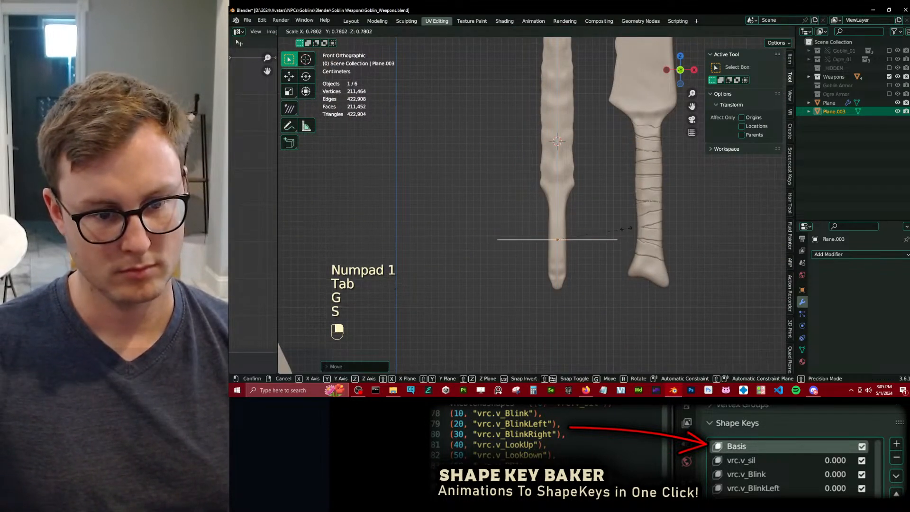
pyautogui.click(568, 240)
# Copy the Subdivision, Shrinkwrap and Solidify modifiers from the large sword's handle wrap to the new edge loop.
pyautogui.scroll(4, 615, 244)
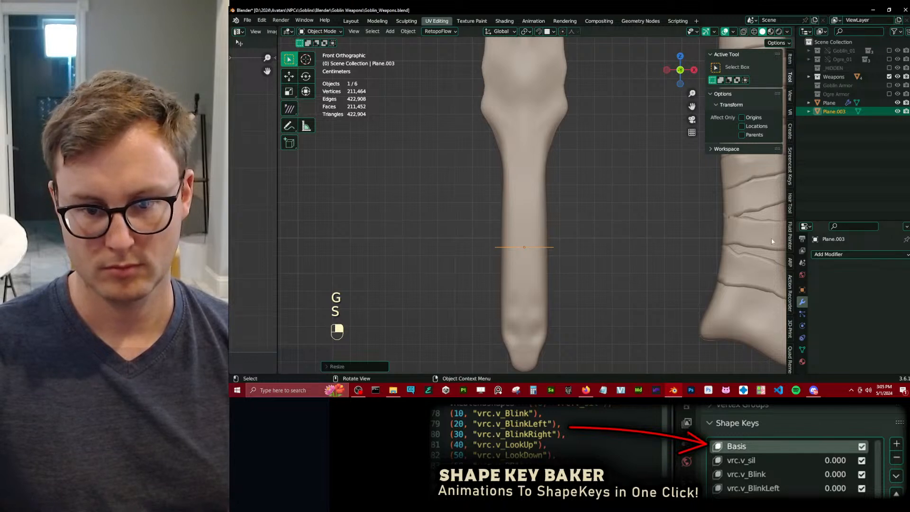
pyautogui.keyDown('shift'); pyautogui.click(748, 242); pyautogui.keyUp('shift')
pyautogui.hotkey('ctrl', 'a')
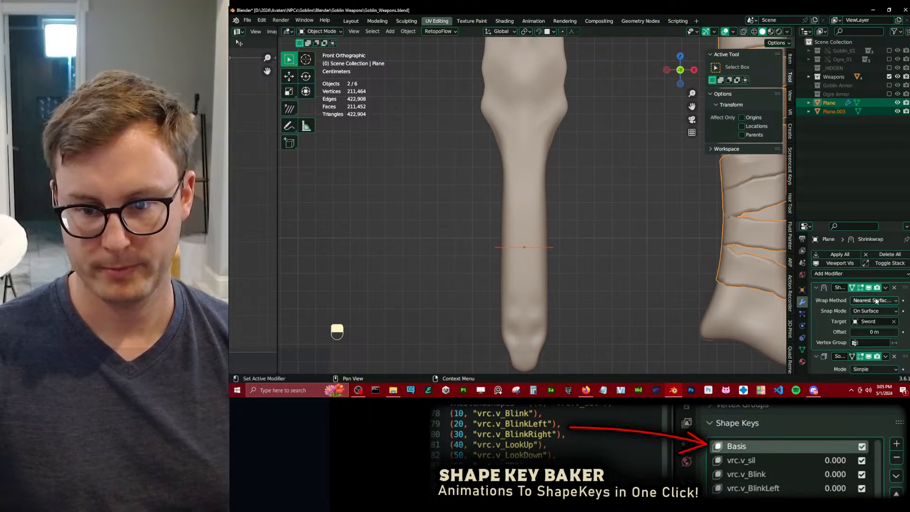
pyautogui.hotkey('ctrl', 'z')
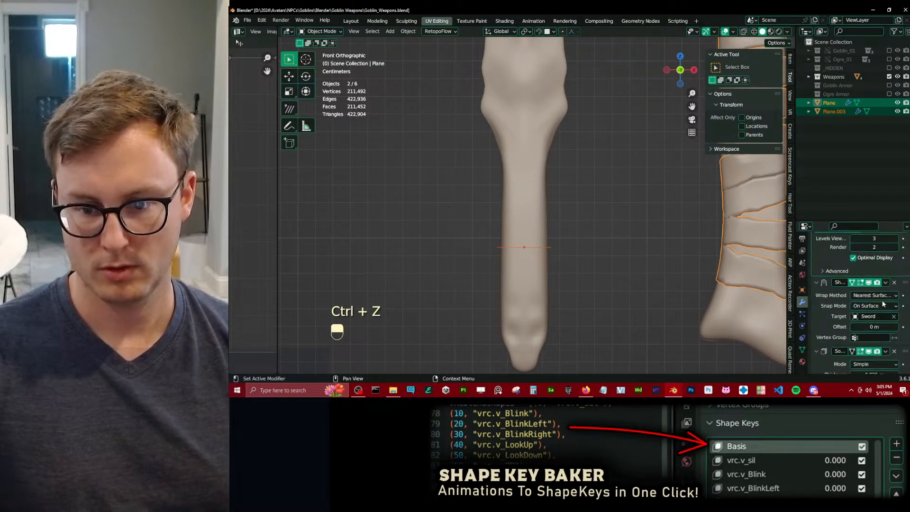
pyautogui.click(885, 283)
pyautogui.click(881, 326)
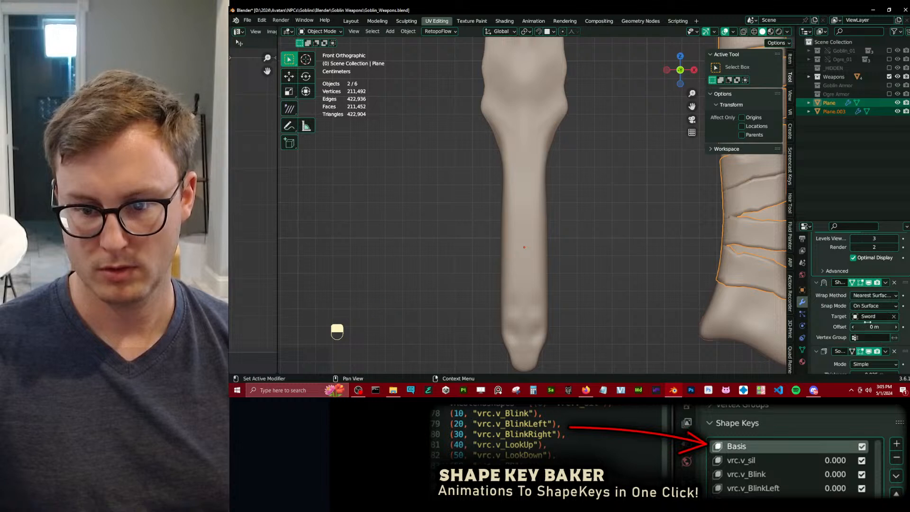
pyautogui.click(885, 309)
pyautogui.click(874, 335)
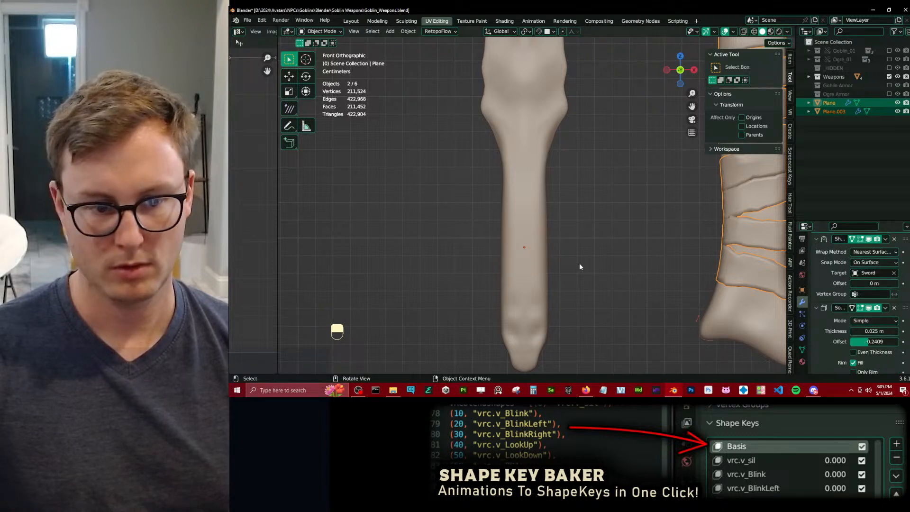
# Set the new loop's Shrinkwrap target to the small sculpted sword.
pyautogui.click(524, 250)
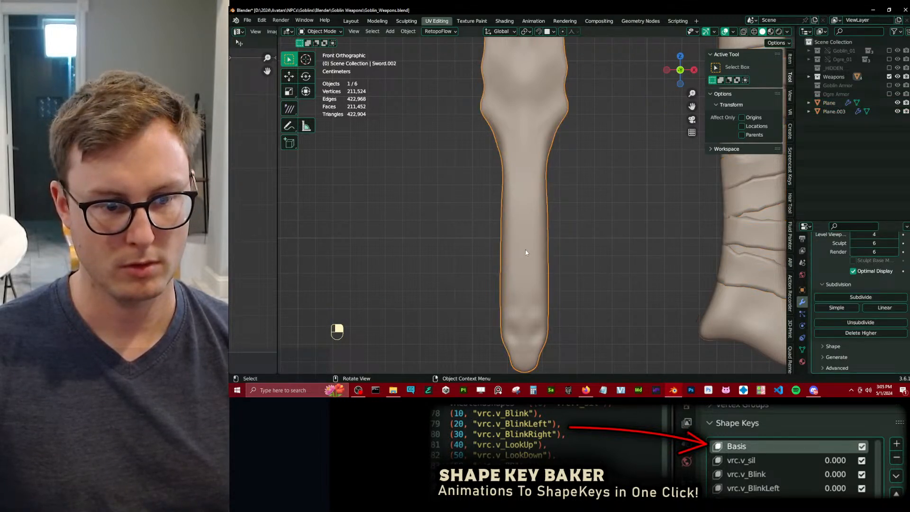
pyautogui.click(699, 315)
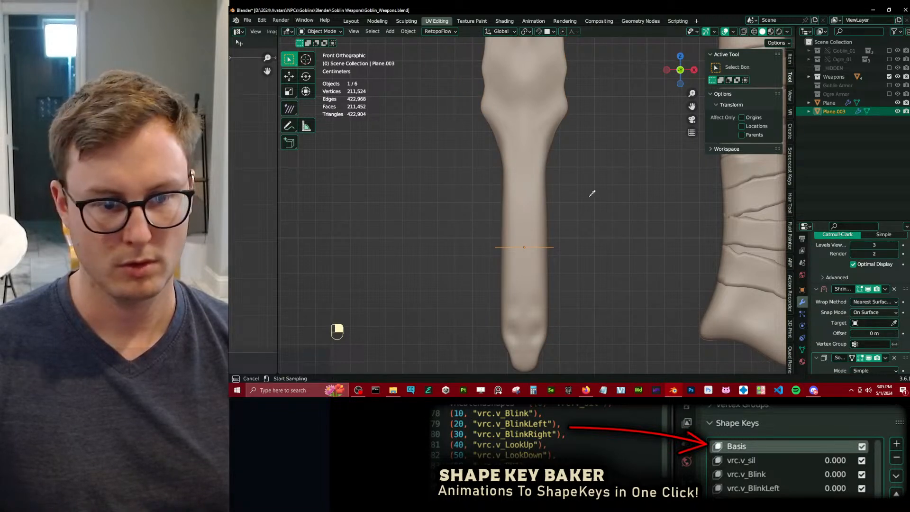
pyautogui.click(539, 172)
# Rename the small sculpted sword object as Dagger.
pyautogui.click(802, 289)
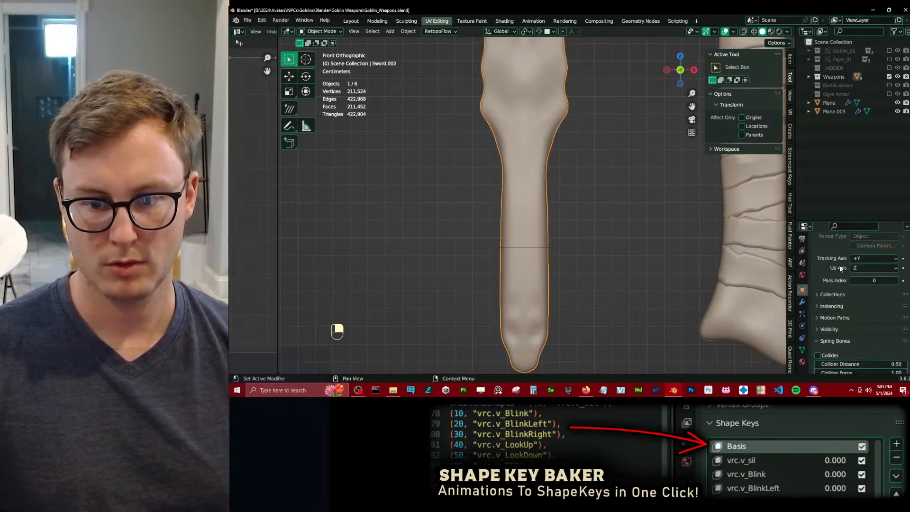
pyautogui.click(848, 255)
pyautogui.write('Dagger')
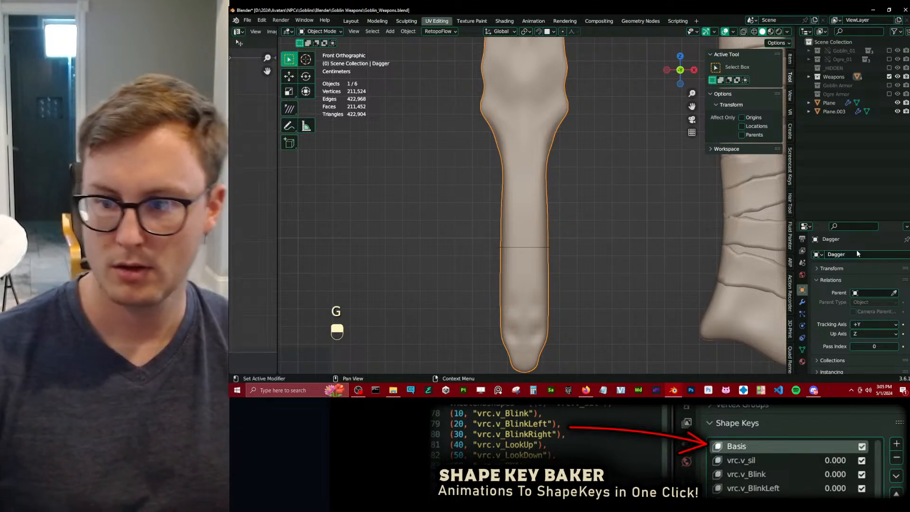
# Extrude the edge loop upward into a short band around the dagger's handle and shade it smooth.
pyautogui.click(550, 246)
pyautogui.press('Tab')
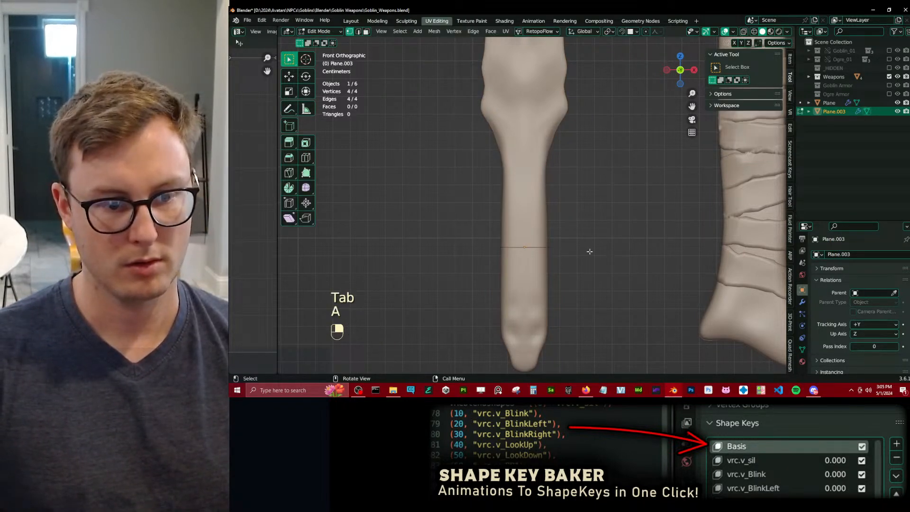
pyautogui.press('e')
pyautogui.click(562, 214)
pyautogui.press('Tab')
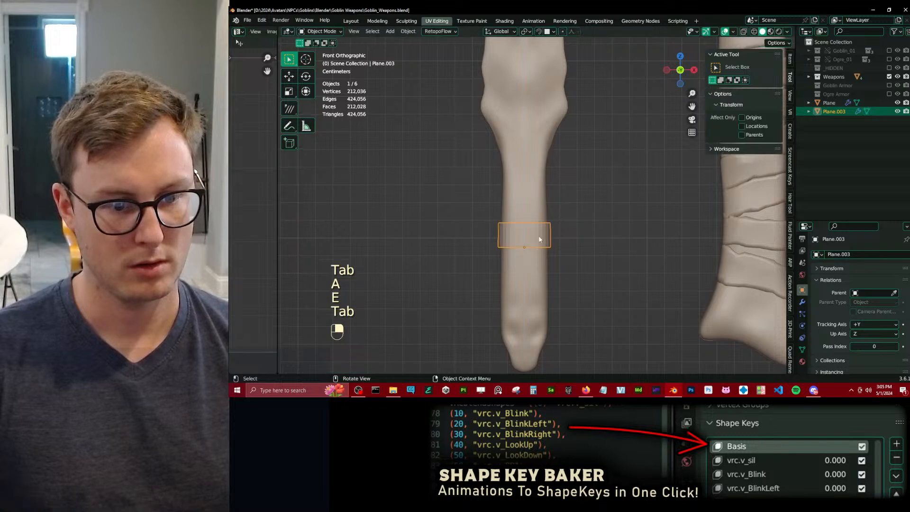
pyautogui.rightClick(538, 238)
pyautogui.click(538, 217)
pyautogui.press('Tab')
pyautogui.press('Tab')
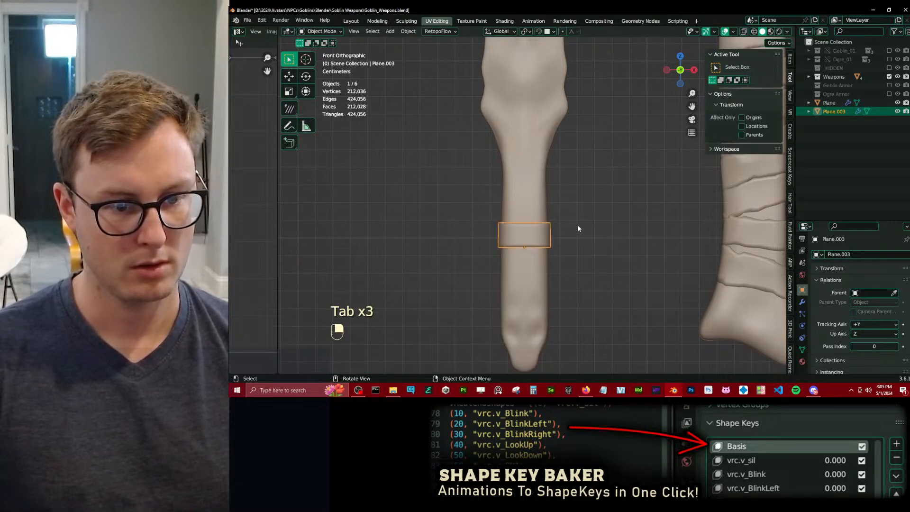
# Select the band's upper edge loop in wireframe view and rotate it slightly.
pyautogui.press('Tab')
pyautogui.press('z')
pyautogui.press('b')
pyautogui.press('r')
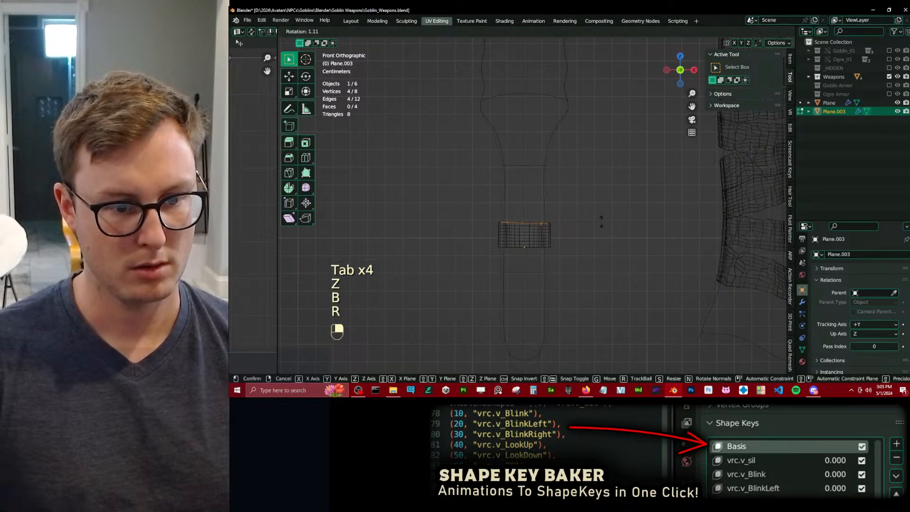
pyautogui.click(601, 231)
pyautogui.press('Tab')
pyautogui.press('z')
# Move the band's whole mesh a little down the dagger's handle.
pyautogui.press('Tab')
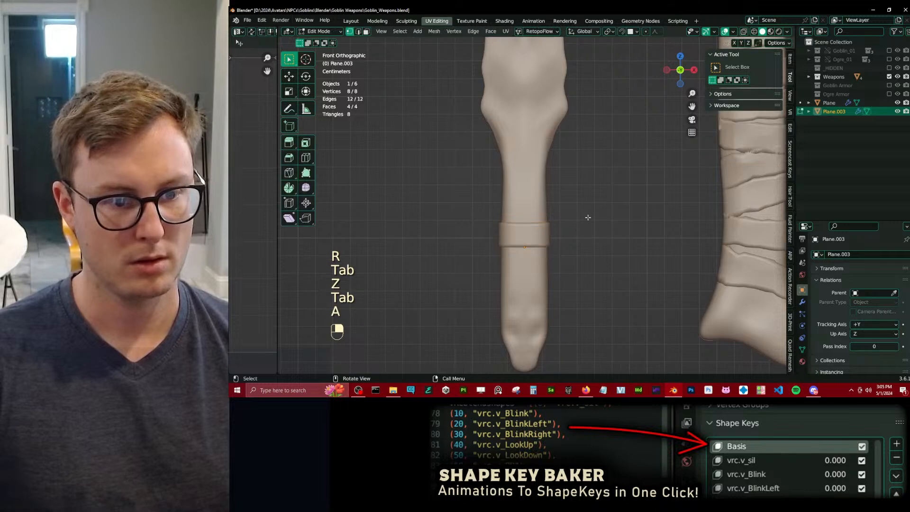
pyautogui.press('a')
pyautogui.press('g')
pyautogui.click(582, 244)
pyautogui.press('Tab')
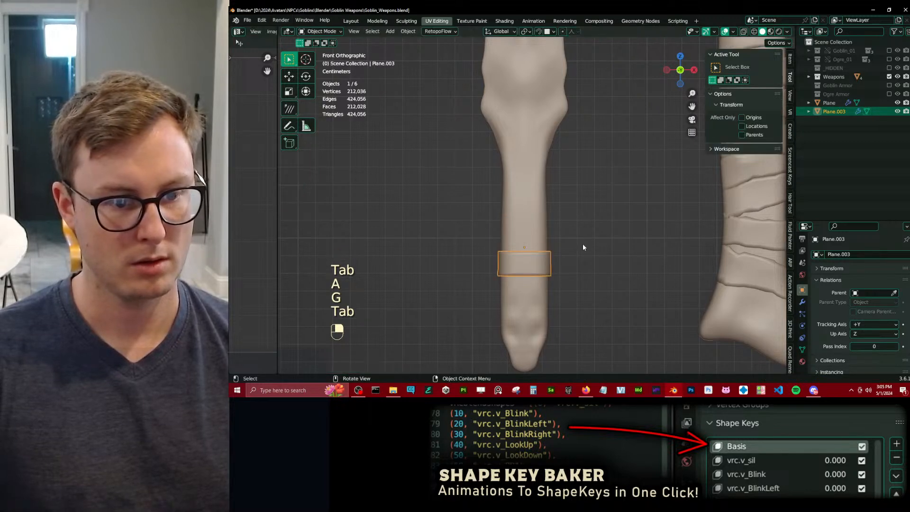
pyautogui.hotkey('alt', 'Tab')
pyautogui.hotkey('alt', 'Tab')
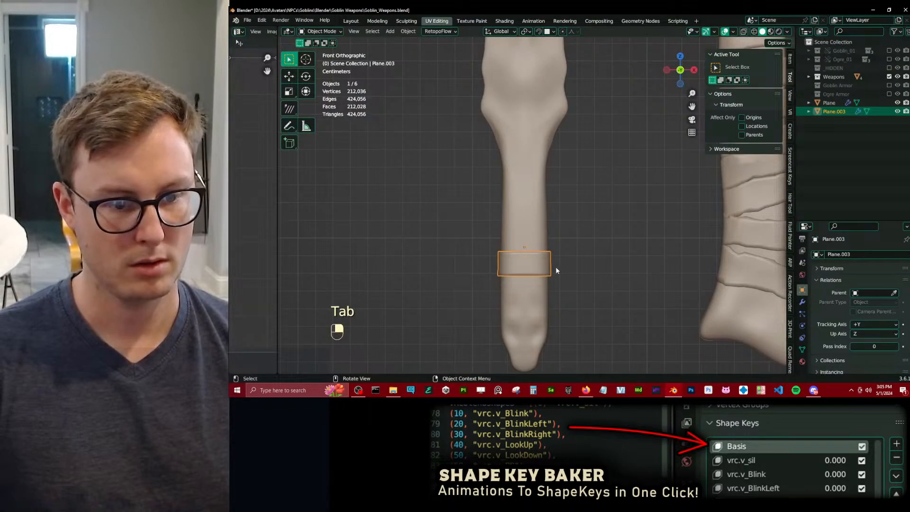
pyautogui.keyDown('shift'); pyautogui.moveTo(554, 267); pyautogui.dragTo(533, 236, button='middle'); pyautogui.keyUp('shift')
pyautogui.press('Tab')
pyautogui.press('x')
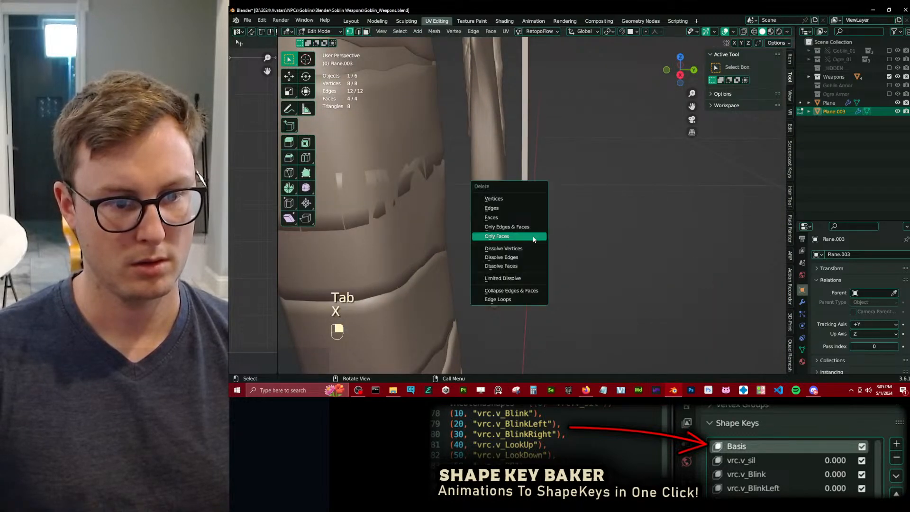
pyautogui.click(534, 237)
pyautogui.press('Tab')
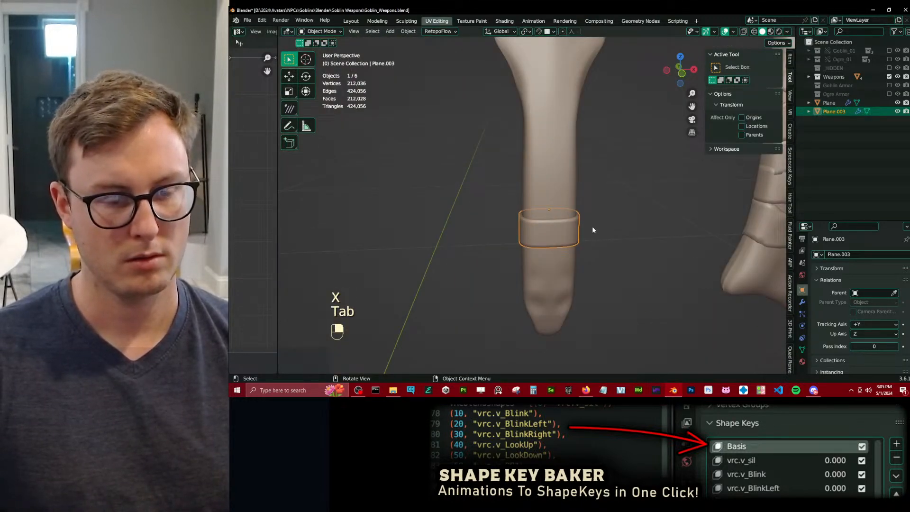
# Check the obsidian knife reference image in the browser, and delete the band around the dagger's handle.
pyautogui.hotkey('alt', 'Tab')
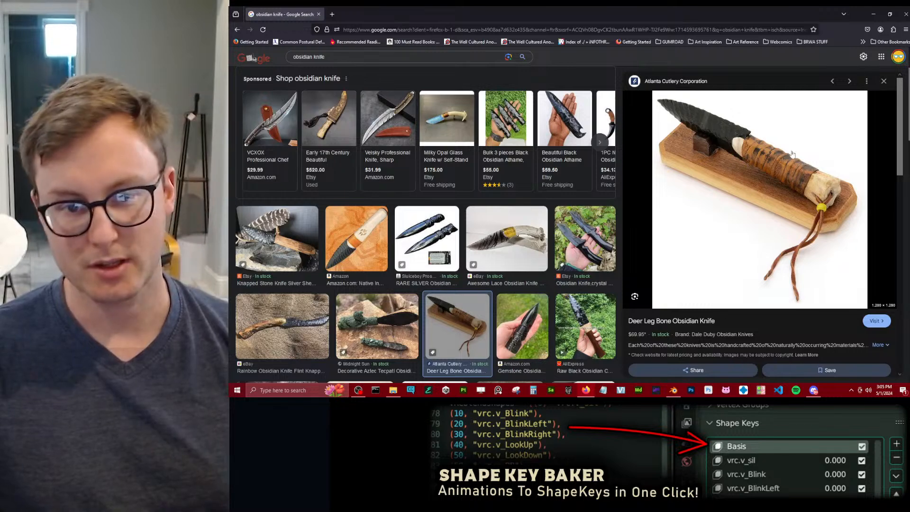
pyautogui.hotkey('alt', 'Tab')
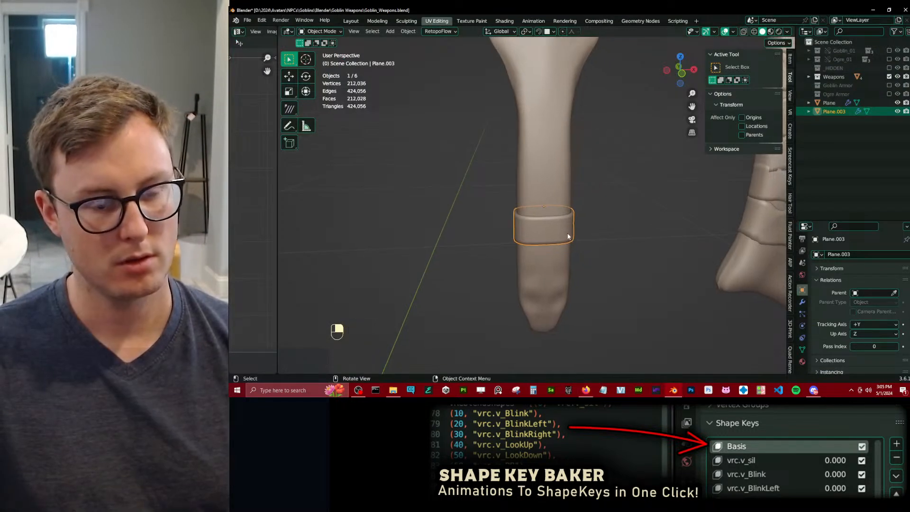
pyautogui.press('Tab')
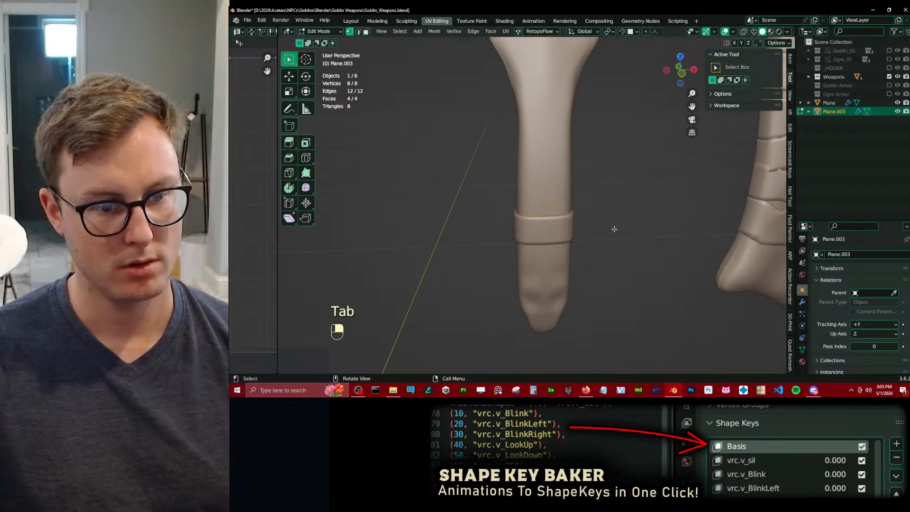
pyautogui.press('x')
pyautogui.press('Tab')
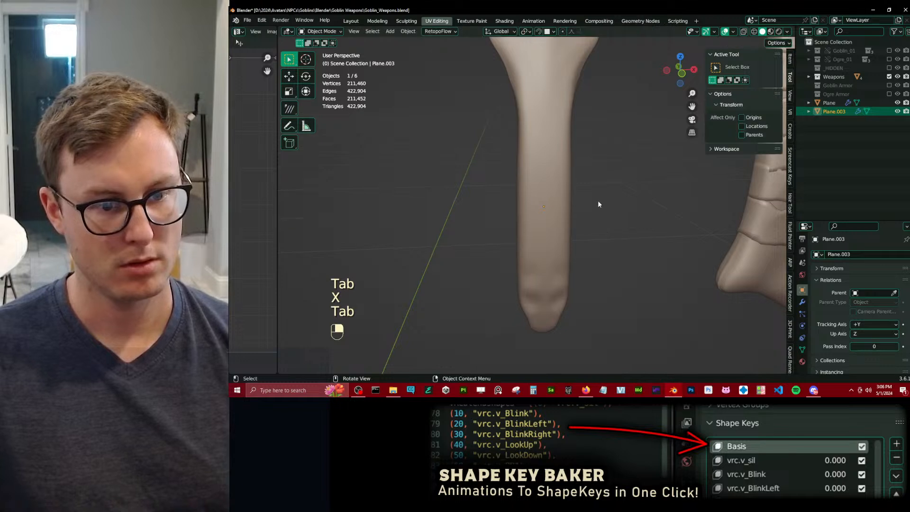
pyautogui.press('x')
pyautogui.click(612, 210)
pyautogui.hotkey('shift', 'a')
pyautogui.moveTo(612, 200)
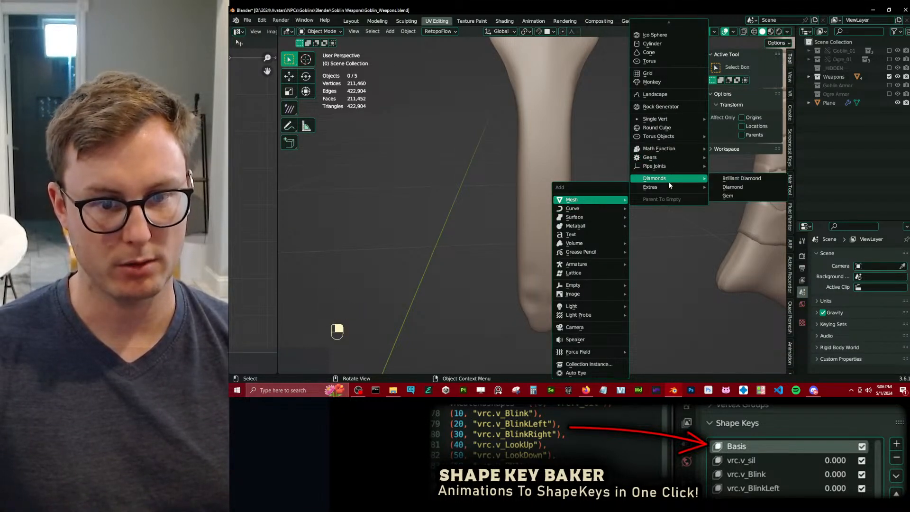
pyautogui.moveTo(669, 191)
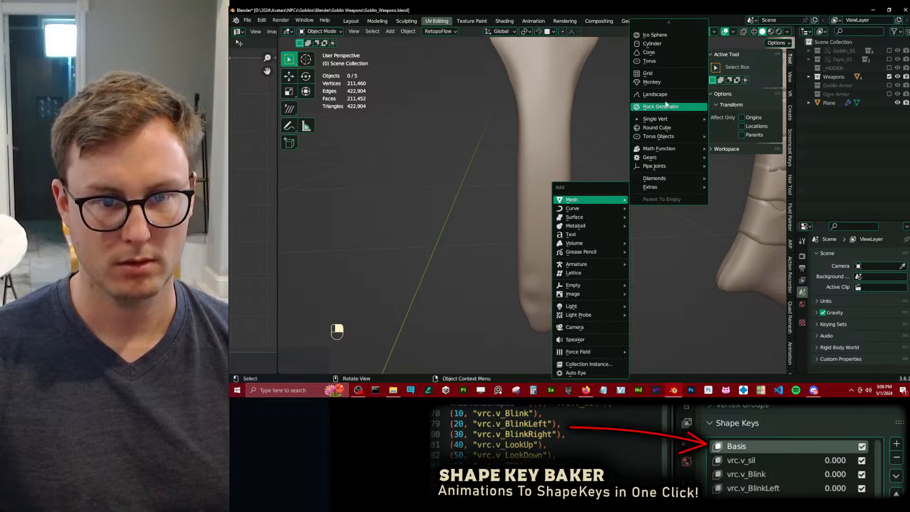
pyautogui.moveTo(673, 121)
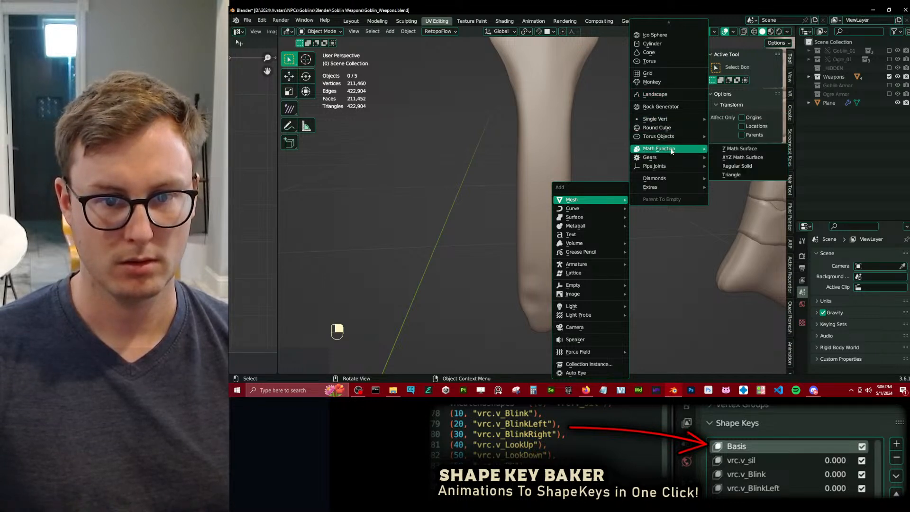
pyautogui.moveTo(671, 159)
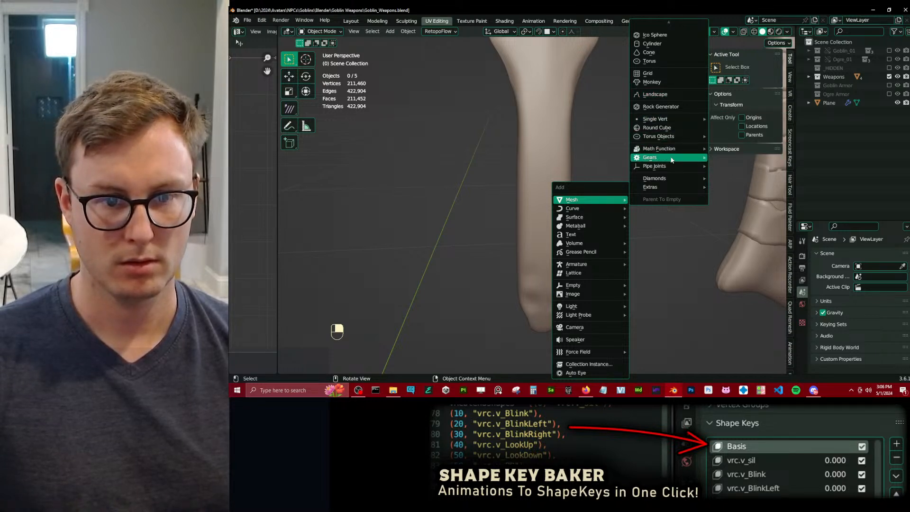
pyautogui.click(671, 22)
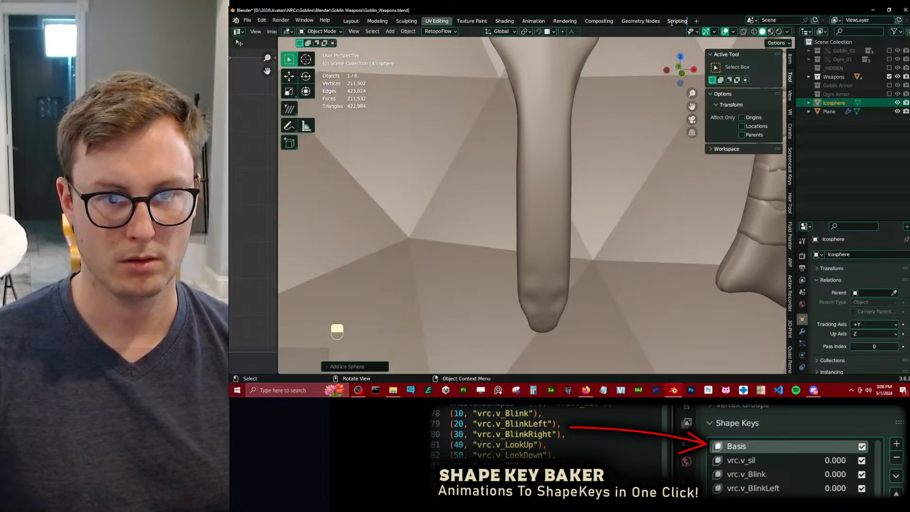
pyautogui.scroll(-15, 592, 237)
pyautogui.press('x')
pyautogui.click(571, 239)
pyautogui.scroll(8, 572, 239)
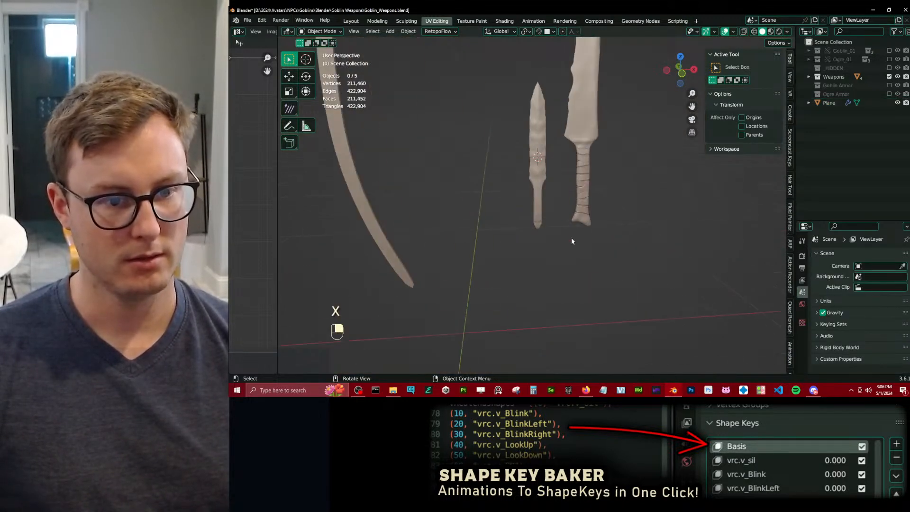
pyautogui.scroll(5, 571, 241)
pyautogui.hotkey('shift', 'a')
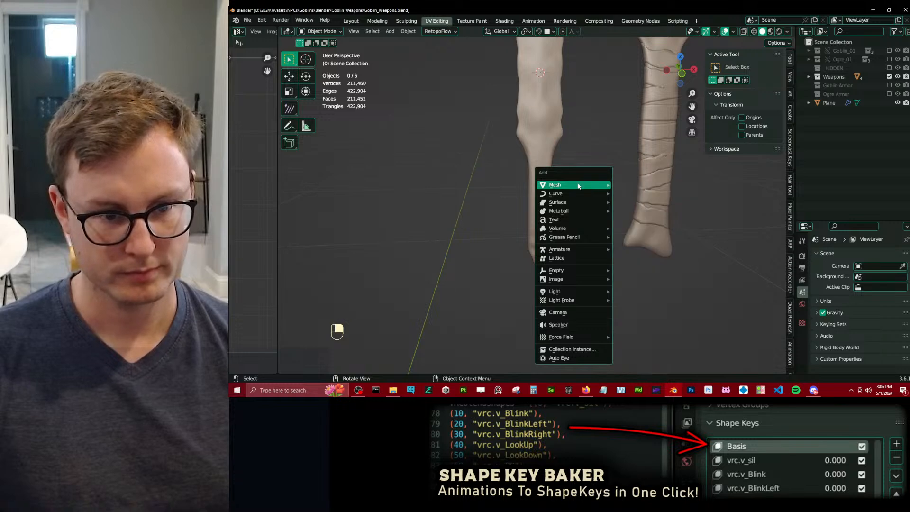
pyautogui.moveTo(574, 198)
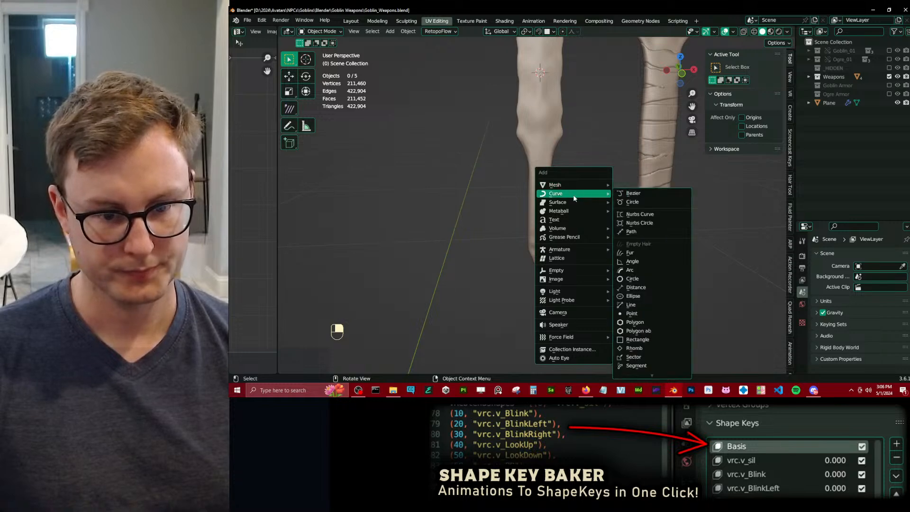
pyautogui.click(649, 371)
pyautogui.press('x')
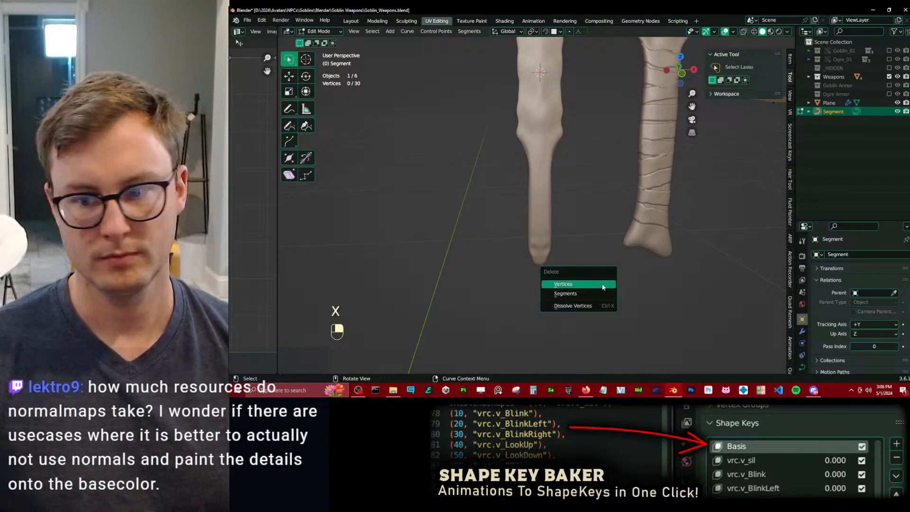
pyautogui.press('Tab')
pyautogui.press('x')
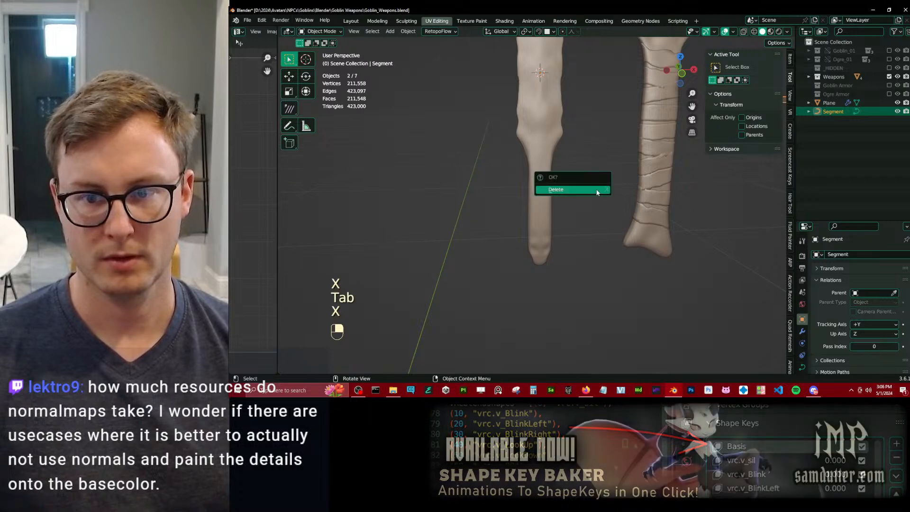
pyautogui.click(597, 190)
# Add an Archimedean spiral curve centred on the dagger.
pyautogui.hotkey('shift', 'a')
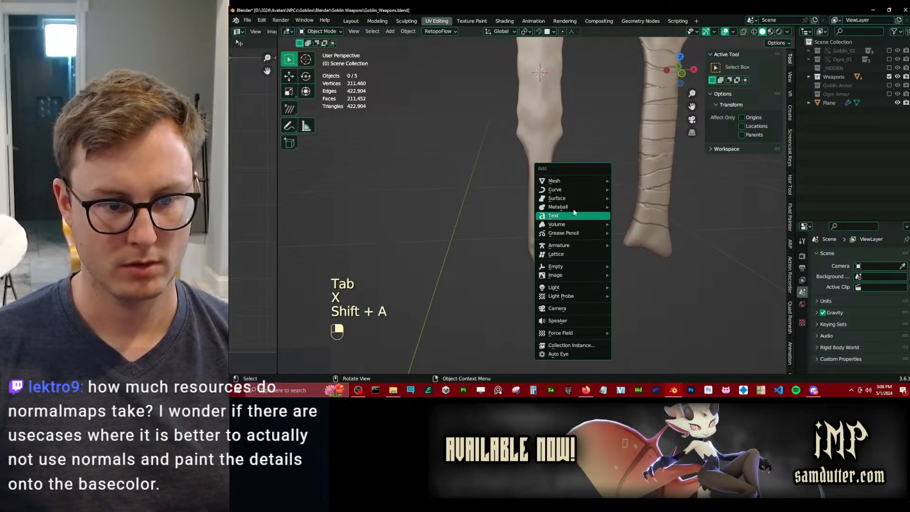
pyautogui.moveTo(569, 190)
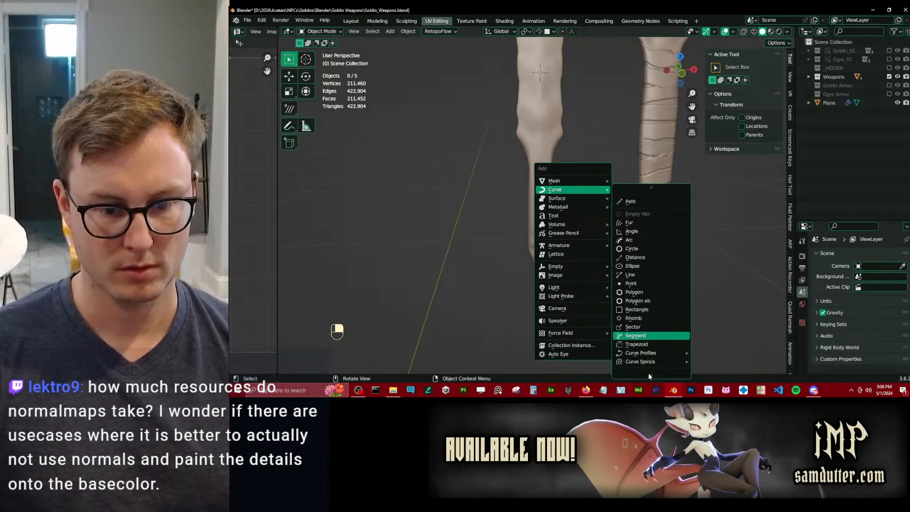
pyautogui.moveTo(649, 328)
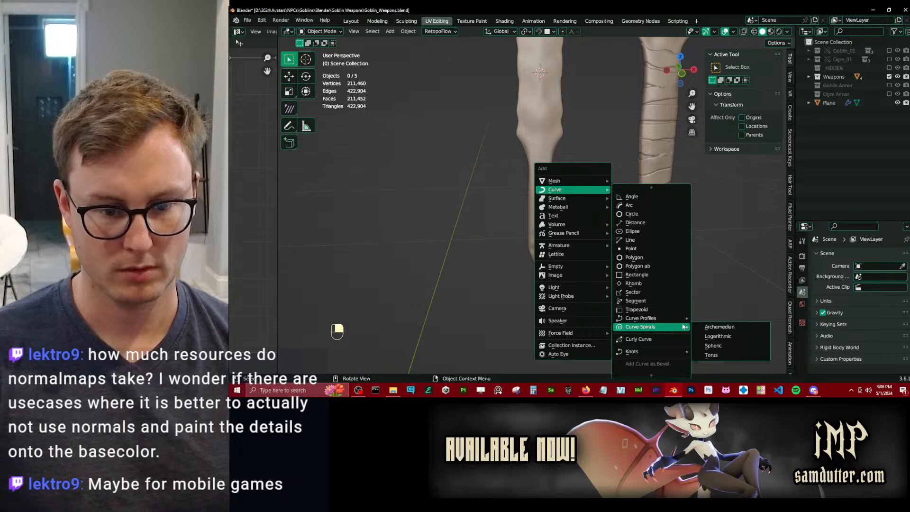
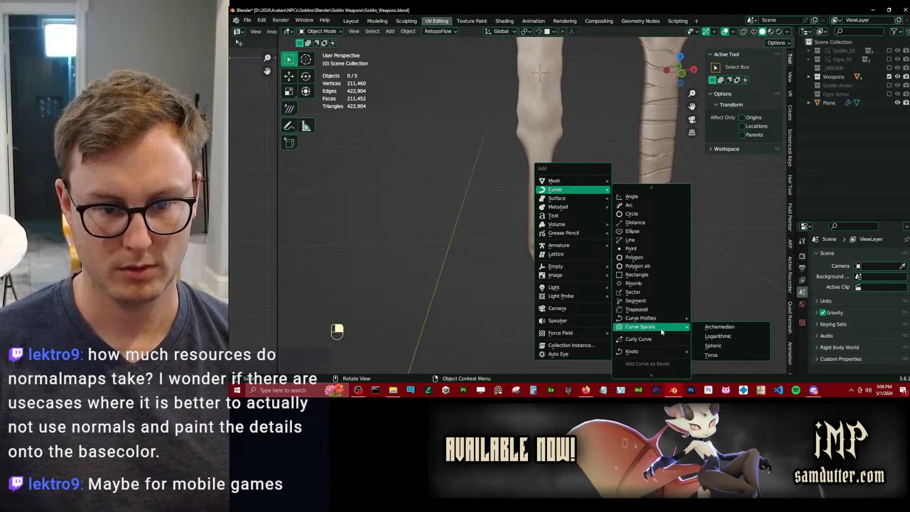
pyautogui.click(713, 330)
pyautogui.scroll(-12, 595, 213)
pyautogui.moveTo(595, 213); pyautogui.dragTo(601, 240, button='middle')
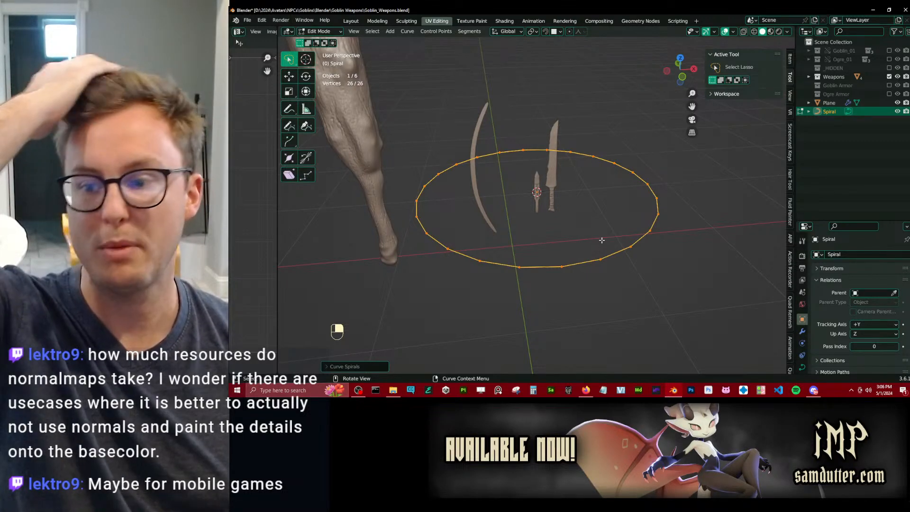
# Reduce the new spiral curve's radius to 0.04 so it loosely surrounds the small dagger.
pyautogui.scroll(4, 549, 228)
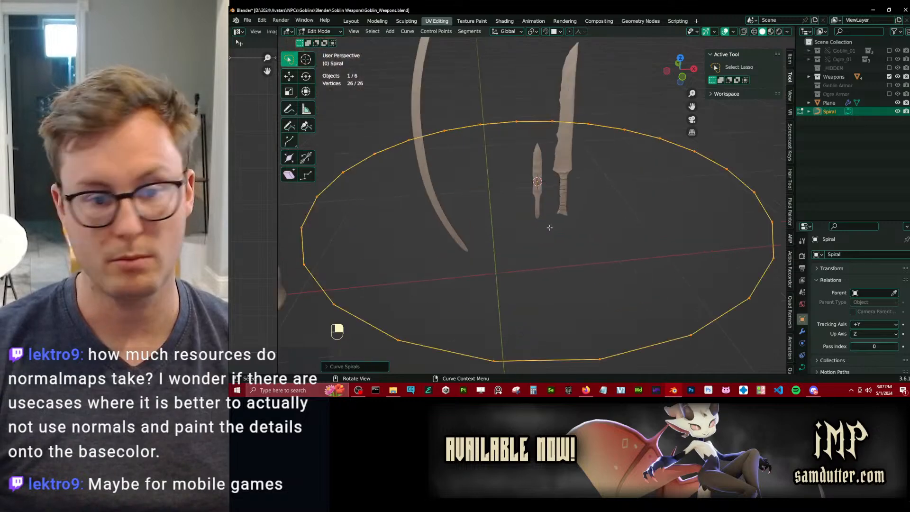
pyautogui.click(344, 366)
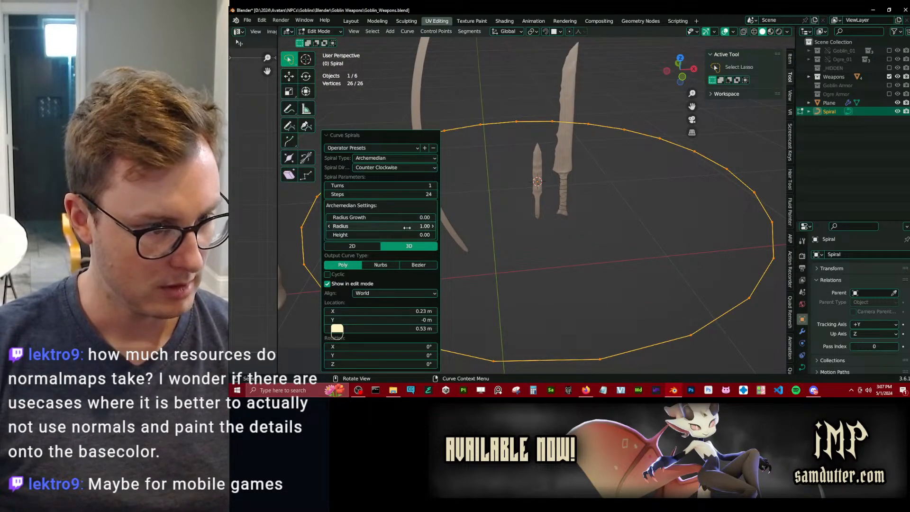
pyautogui.keyDown('shift'); pyautogui.moveTo(406, 228); pyautogui.dragTo(642, 239); pyautogui.keyUp('shift')
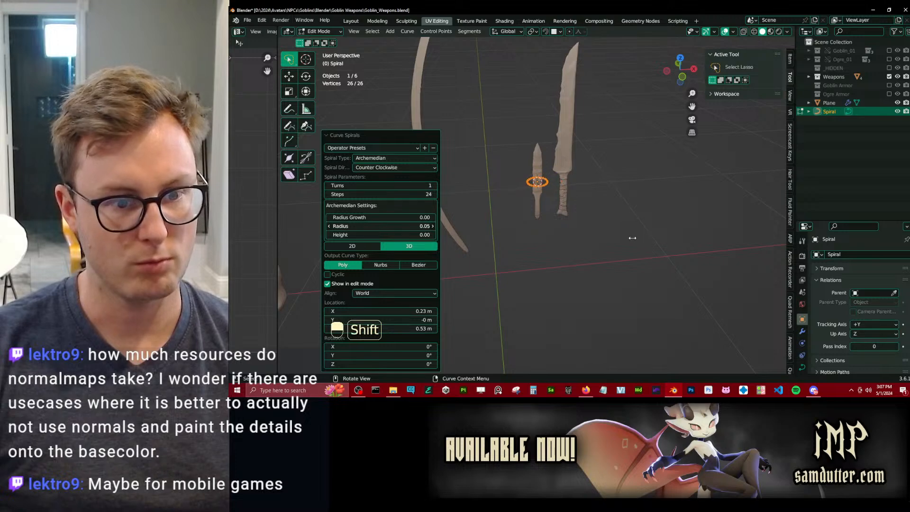
pyautogui.scroll(8, 541, 205)
pyautogui.keyDown('shift'); pyautogui.moveTo(541, 205); pyautogui.dragTo(552, 250, button='middle'); pyautogui.keyUp('shift')
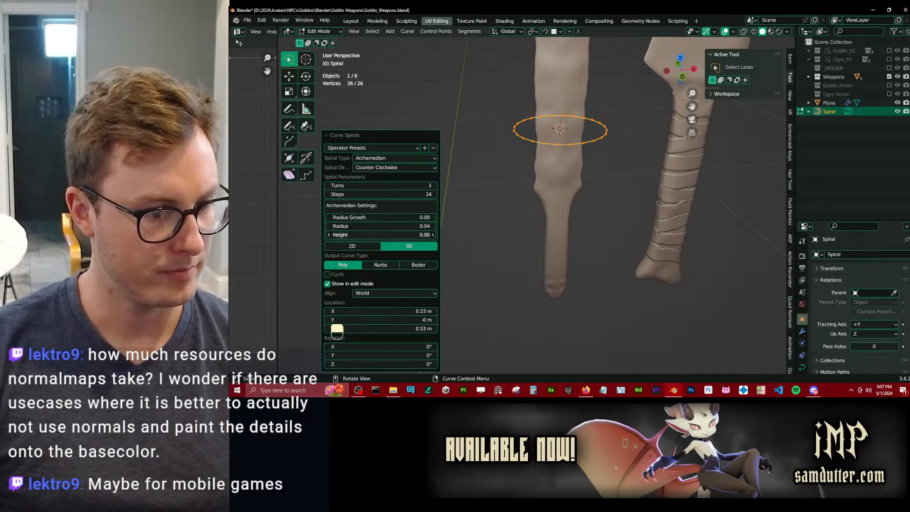
# Give the spiral a height of 0.15, 5 turns and 6 steps.
pyautogui.scroll(-6, 558, 165)
pyautogui.keyDown('shift'); pyautogui.moveTo(587, 147); pyautogui.dragTo(586, 167, button='middle'); pyautogui.keyUp('shift')
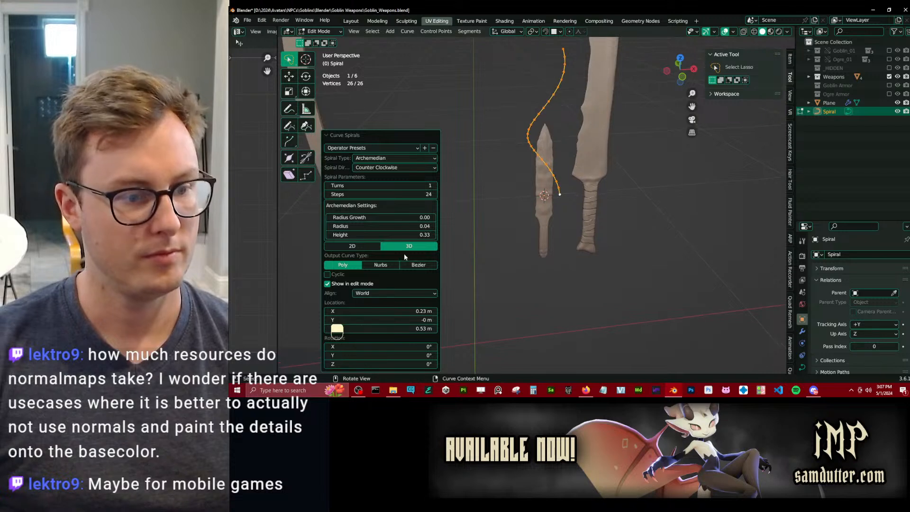
pyautogui.keyDown('shift'); pyautogui.moveTo(547, 233); pyautogui.dragTo(536, 233); pyautogui.keyUp('shift')
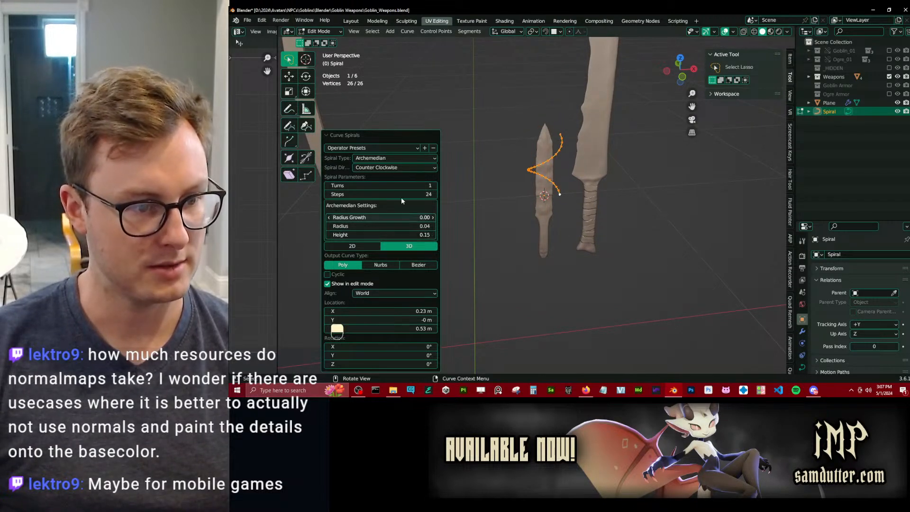
pyautogui.tripleClick(434, 185)
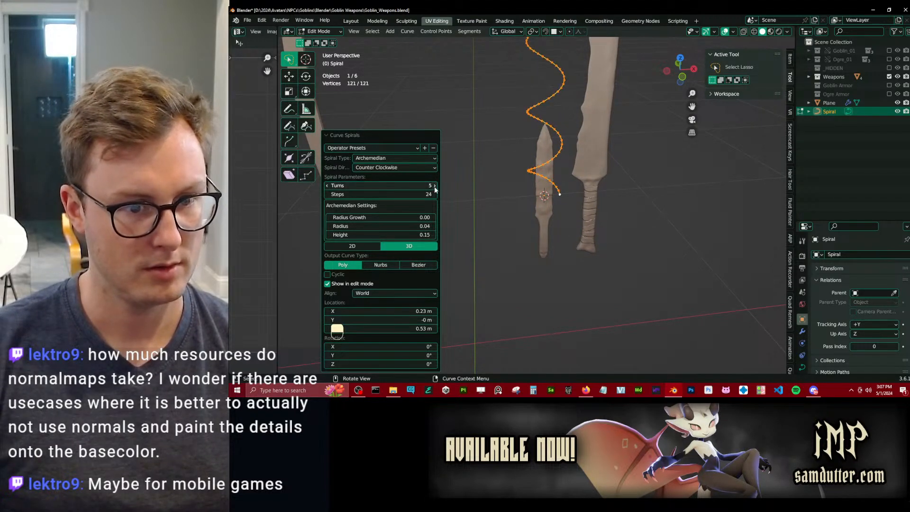
pyautogui.keyDown('shift'); pyautogui.moveTo(403, 196); pyautogui.dragTo(531, 196); pyautogui.keyUp('shift')
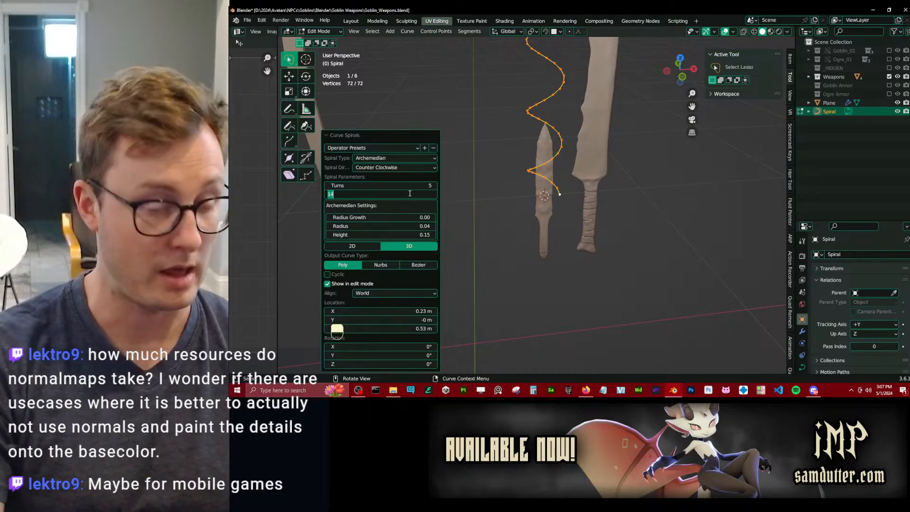
pyautogui.scroll(2, 549, 190)
pyautogui.keyDown('shift'); pyautogui.moveTo(550, 190); pyautogui.dragTo(551, 221, button='middle'); pyautogui.keyUp('shift')
pyautogui.moveTo(550, 221); pyautogui.dragTo(547, 193, button='middle')
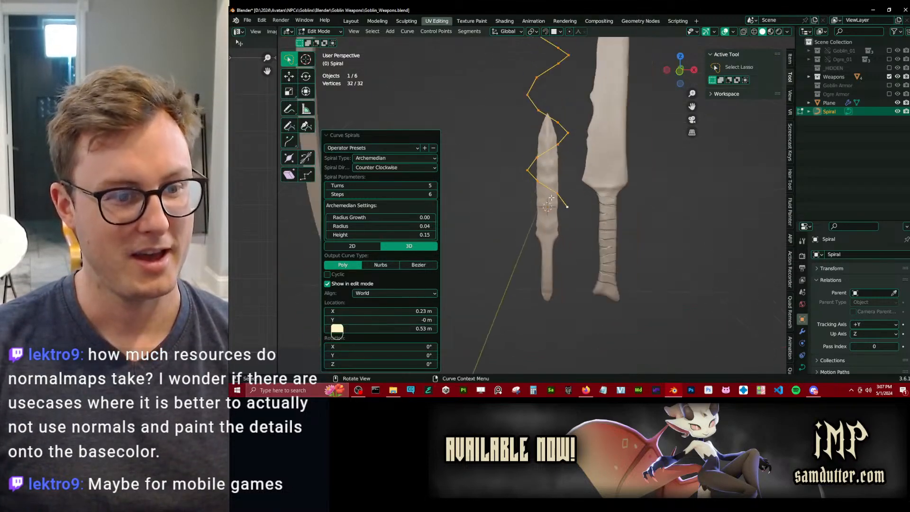
# Reduce the spiral's height to 0.05 and check its coil spacing against the dagger.
pyautogui.scroll(-3, 548, 192)
pyautogui.press('KP_1')
pyautogui.scroll(-3, 547, 192)
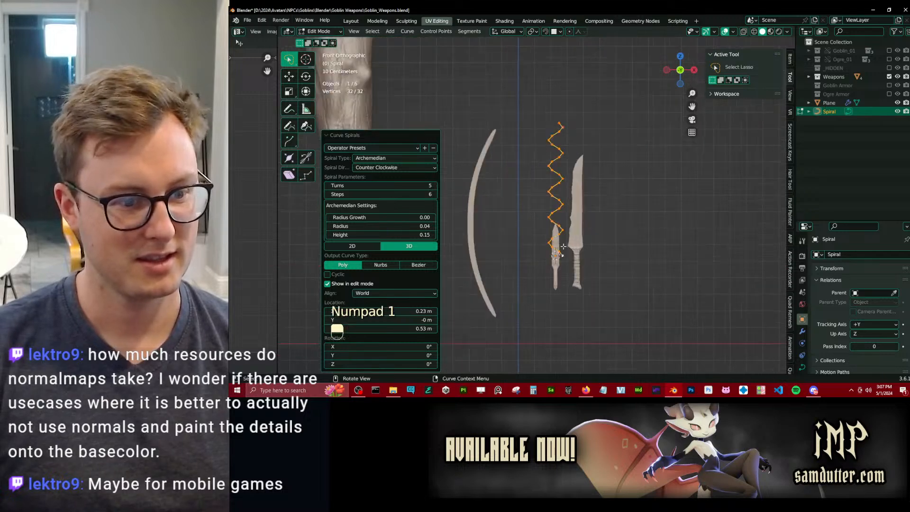
pyautogui.scroll(2, 522, 213)
pyautogui.keyDown('shift'); pyautogui.moveTo(422, 235); pyautogui.dragTo(575, 235); pyautogui.keyUp('shift')
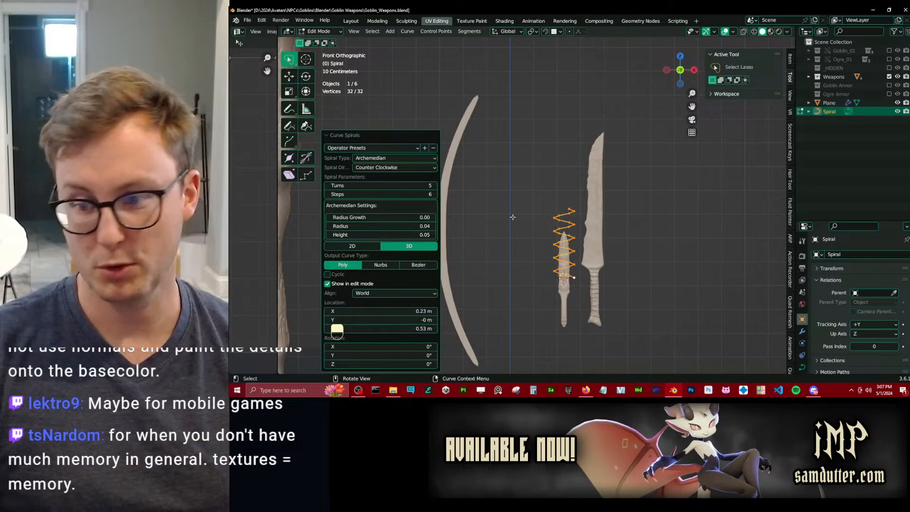
pyautogui.scroll(8, 568, 219)
pyautogui.keyDown('shift'); pyautogui.moveTo(584, 276); pyautogui.dragTo(556, 194, button='middle'); pyautogui.keyUp('shift')
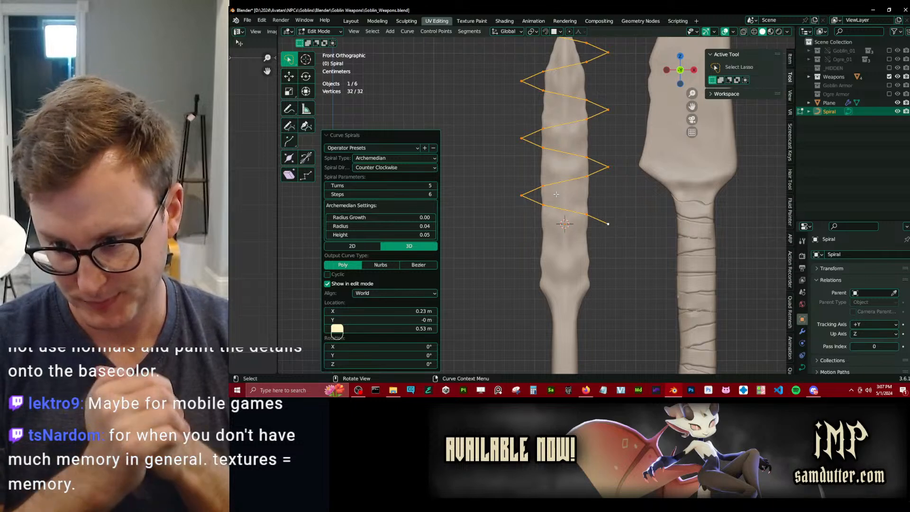
pyautogui.scroll(-4, 556, 195)
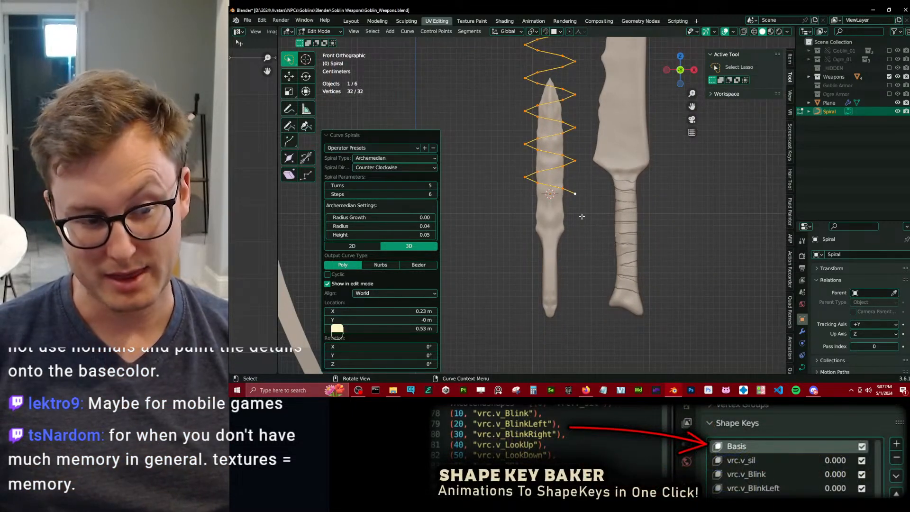
# Change the spiral's output curve type to Bezier with Auto handles.
pyautogui.click(417, 265)
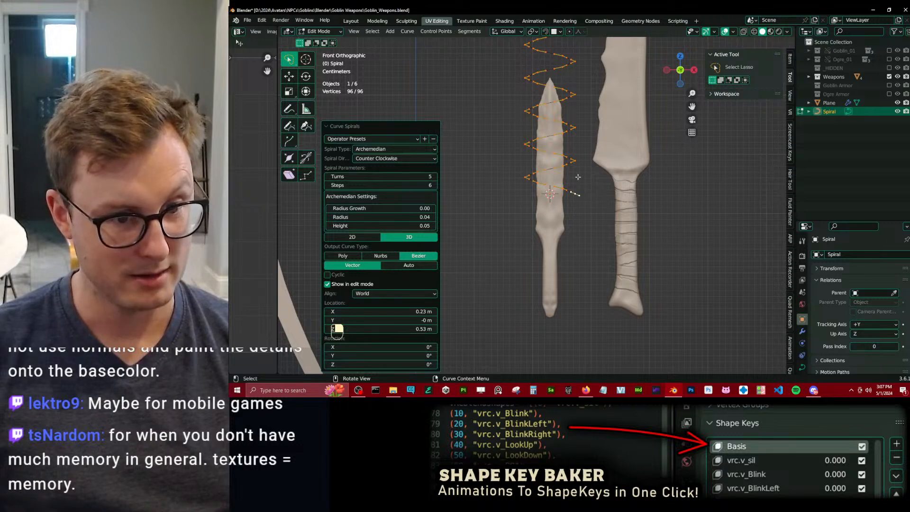
pyautogui.moveTo(578, 177); pyautogui.dragTo(584, 203, button='middle')
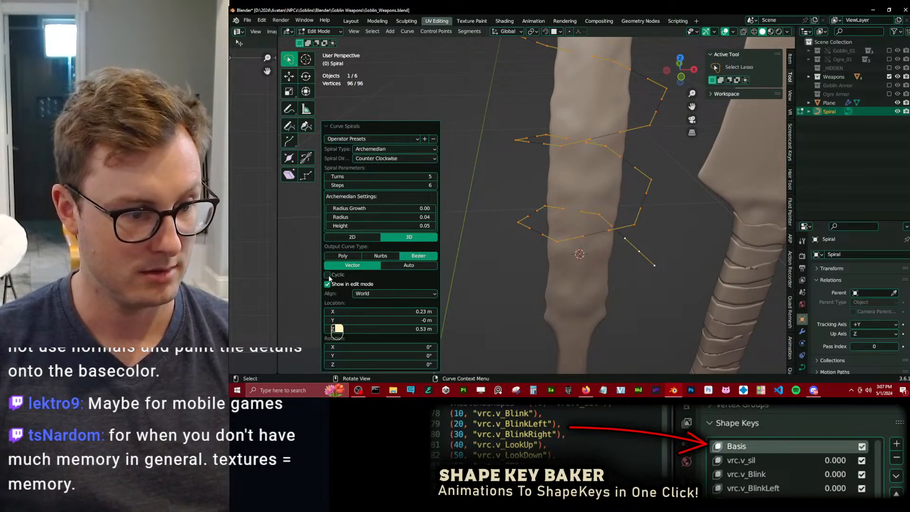
pyautogui.click(391, 267)
pyautogui.scroll(-3, 592, 180)
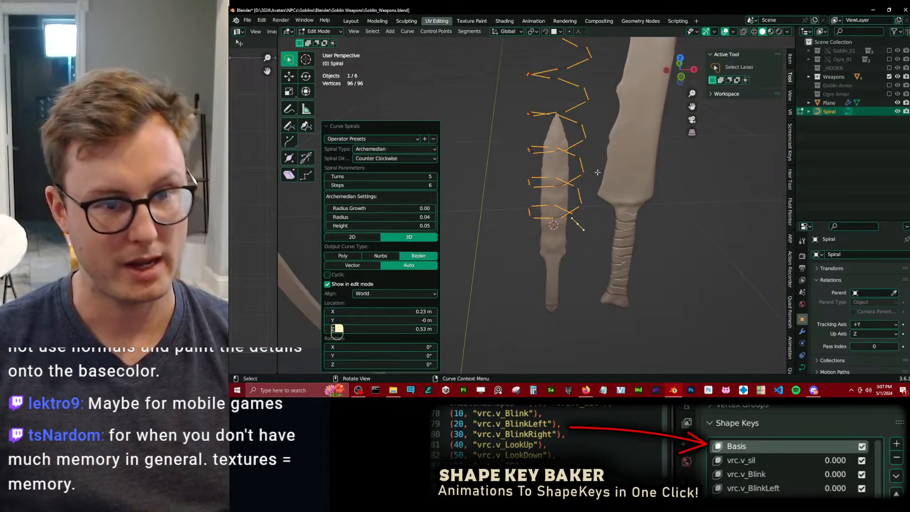
pyautogui.keyDown('shift'); pyautogui.moveTo(593, 180); pyautogui.dragTo(598, 168, button='middle'); pyautogui.keyUp('shift')
pyautogui.scroll(2, 598, 168)
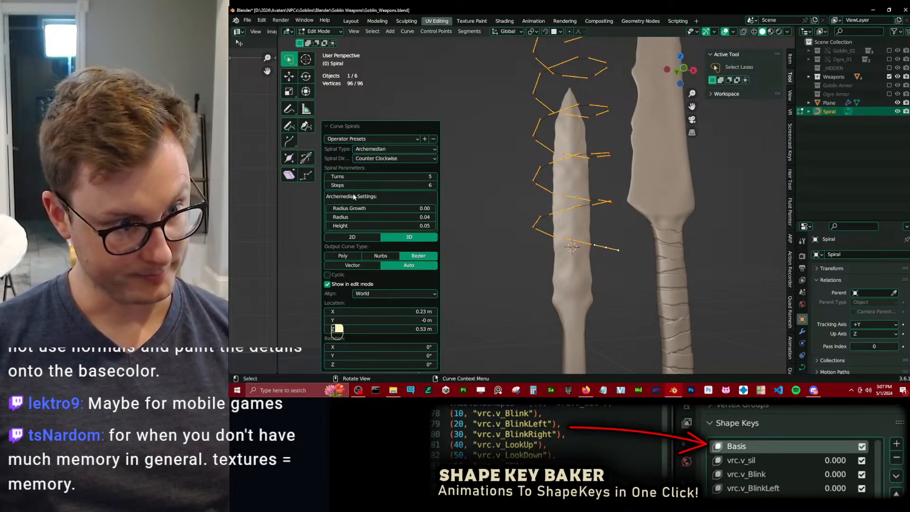
# Lower the spiral's steps to 3 and collapse its creation settings.
pyautogui.click(327, 186)
pyautogui.click(327, 185)
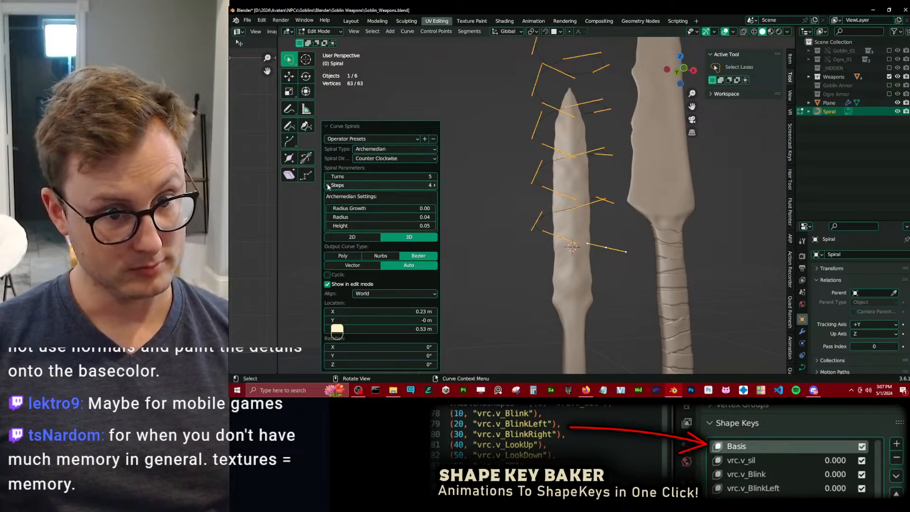
pyautogui.click(327, 185)
pyautogui.scroll(-3, 612, 161)
pyautogui.moveTo(611, 162); pyautogui.dragTo(640, 156, button='middle')
pyautogui.keyDown('shift'); pyautogui.moveTo(640, 156); pyautogui.dragTo(569, 146, button='middle'); pyautogui.keyUp('shift')
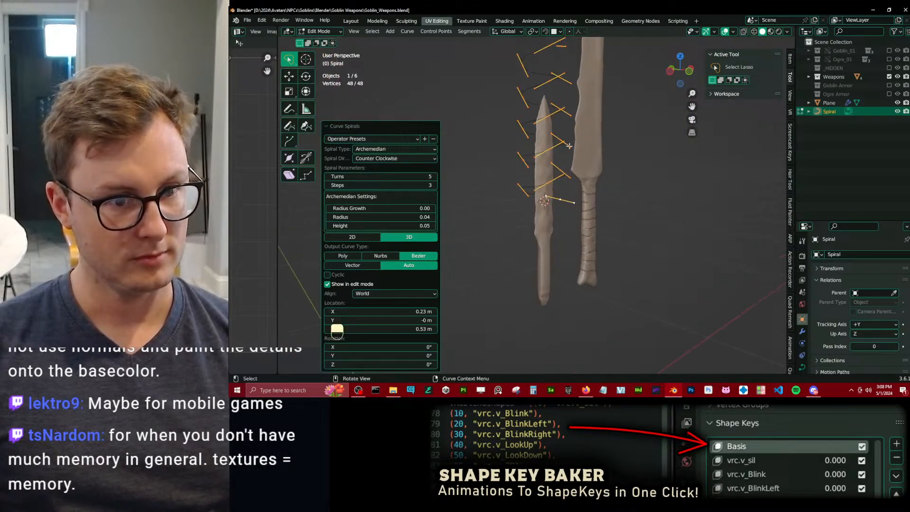
pyautogui.click(342, 129)
# In Object Mode, lower the spiral along Z to the small dagger's handle and compress it along Z.
pyautogui.press('Tab')
pyautogui.press('g')
pyautogui.press('z')
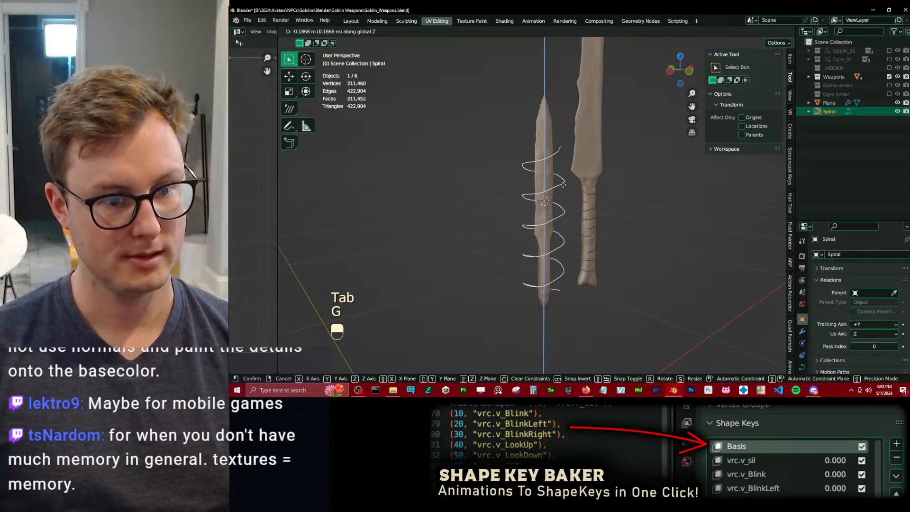
pyautogui.click(561, 194)
pyautogui.press('s')
pyautogui.press('z')
pyautogui.click(551, 258)
pyautogui.scroll(3, 551, 258)
pyautogui.keyDown('shift'); pyautogui.moveTo(551, 258); pyautogui.dragTo(551, 172, button='middle'); pyautogui.keyUp('shift')
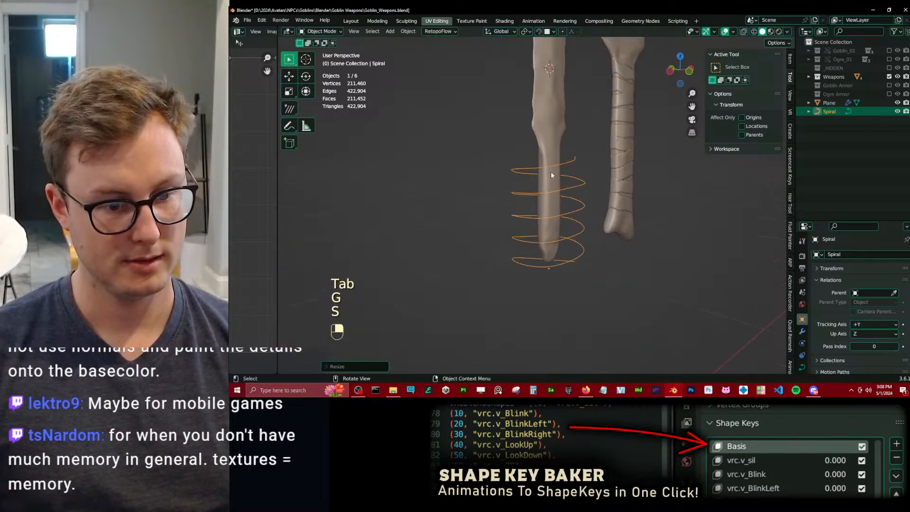
# Scale the spiral down uniformly to about 0.52 in X and Y and raise it along the dagger's handle.
pyautogui.scroll(1, 553, 172)
pyautogui.press('s')
pyautogui.click(576, 217)
pyautogui.press('g')
pyautogui.press('z')
pyautogui.click(571, 180)
# Adjust the spiral's Z scale and shift it along Z to reposition its coils on the handle.
pyautogui.press('s')
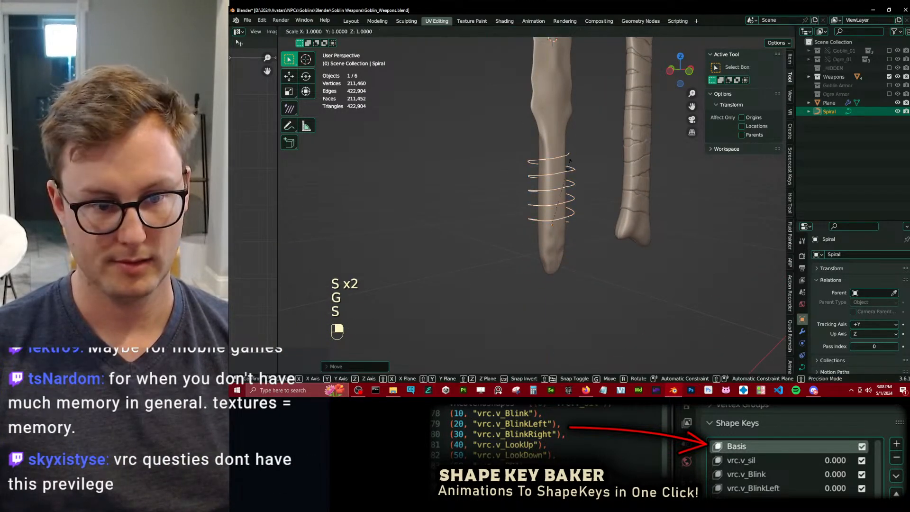
pyautogui.press('z')
pyautogui.click(571, 168)
pyautogui.press('g')
pyautogui.press('z')
pyautogui.click(570, 166)
# Stretch the spiral to a Z scale of about 0.412, align it along the dagger's handle, and save the file.
pyautogui.press('s')
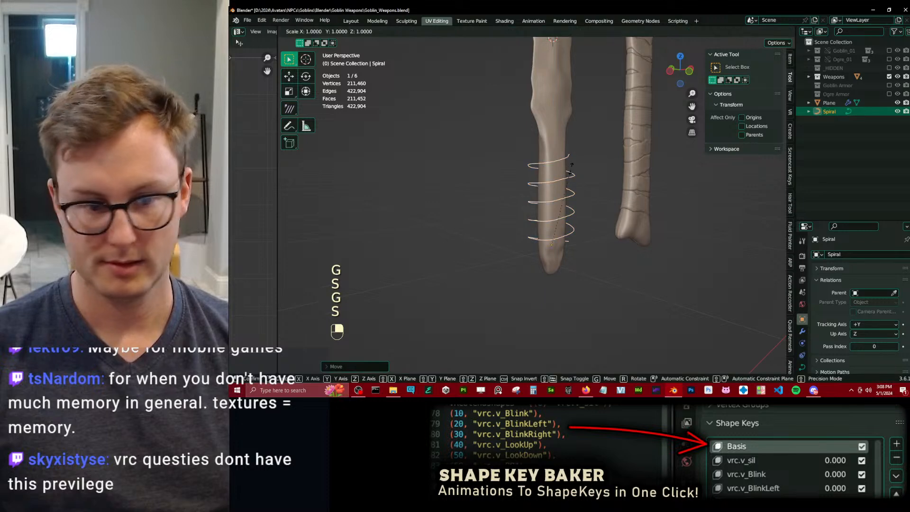
pyautogui.press('z')
pyautogui.click(570, 134)
pyautogui.press('g')
pyautogui.press('z')
pyautogui.click(572, 144)
pyautogui.press('Tab')
pyautogui.press('Tab')
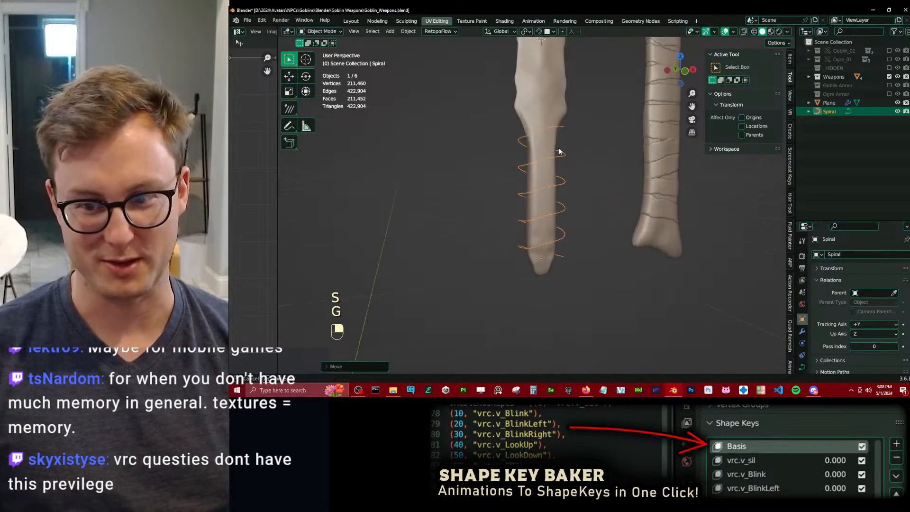
pyautogui.moveTo(571, 144); pyautogui.dragTo(578, 172, button='middle')
pyautogui.hotkey('ctrl', 's')
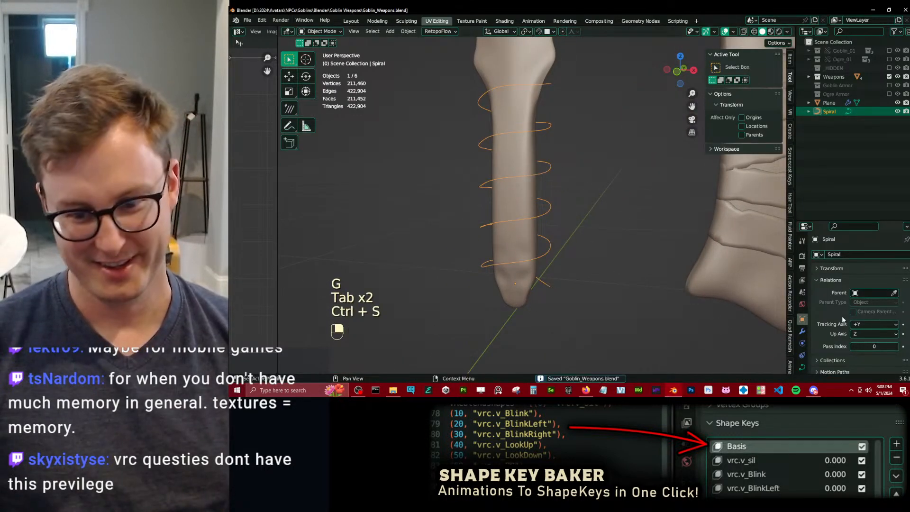
# Extrude the spiral curve's geometry by 0.011 m to form a flat ribbon.
pyautogui.click(802, 366)
pyautogui.scroll(-5, 853, 303)
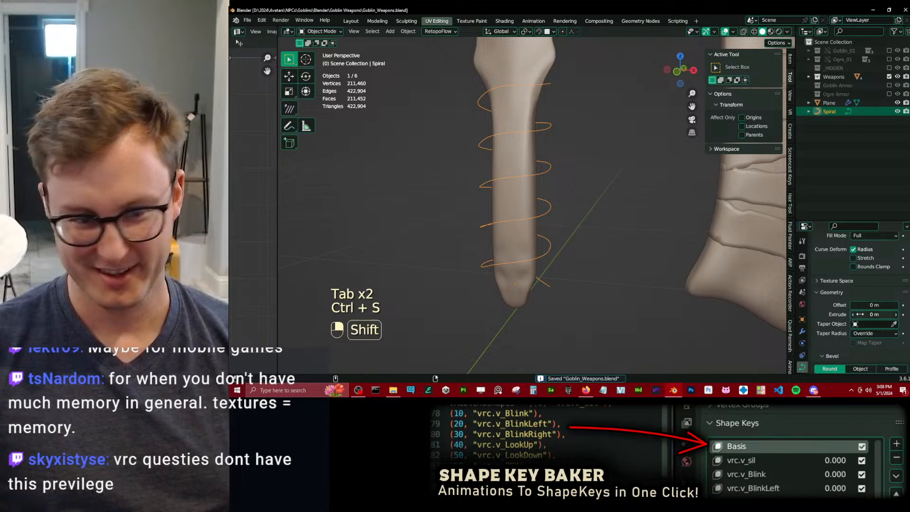
pyautogui.keyDown('shift'); pyautogui.moveTo(875, 314); pyautogui.dragTo(886, 314); pyautogui.keyUp('shift')
# Try mean tilts of 90° and 47° on all the spiral's control points, undoing each one.
pyautogui.press('Tab')
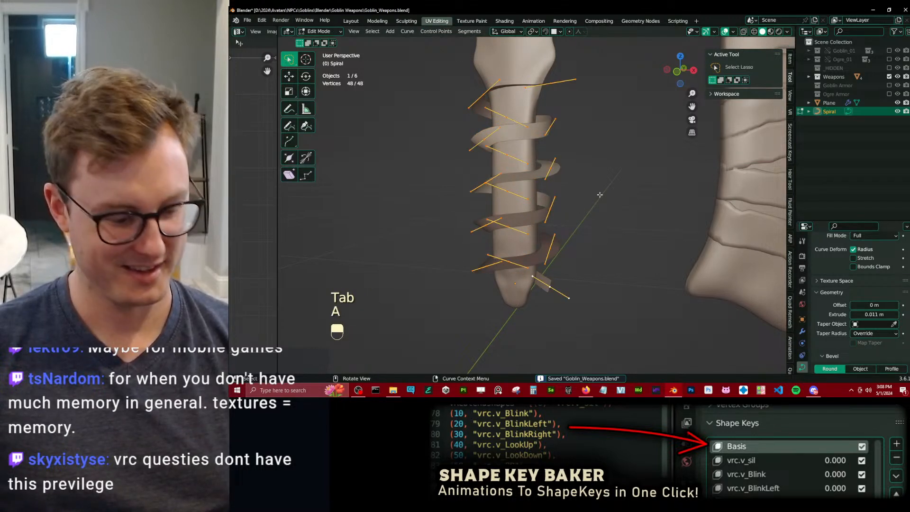
pyautogui.press('n')
pyautogui.press('n')
pyautogui.click(790, 58)
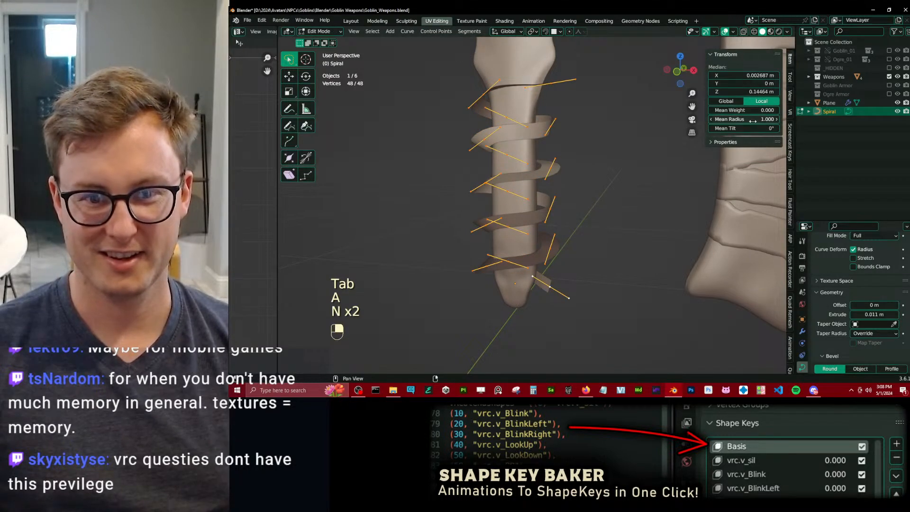
pyautogui.write('90')
pyautogui.press('Return')
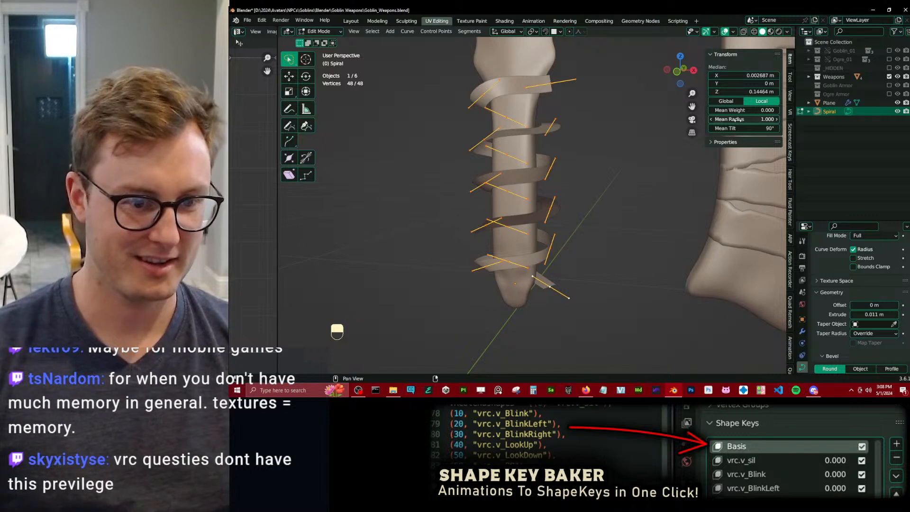
pyautogui.moveTo(618, 166); pyautogui.dragTo(633, 175, button='middle')
pyautogui.hotkey('ctrl', 'z')
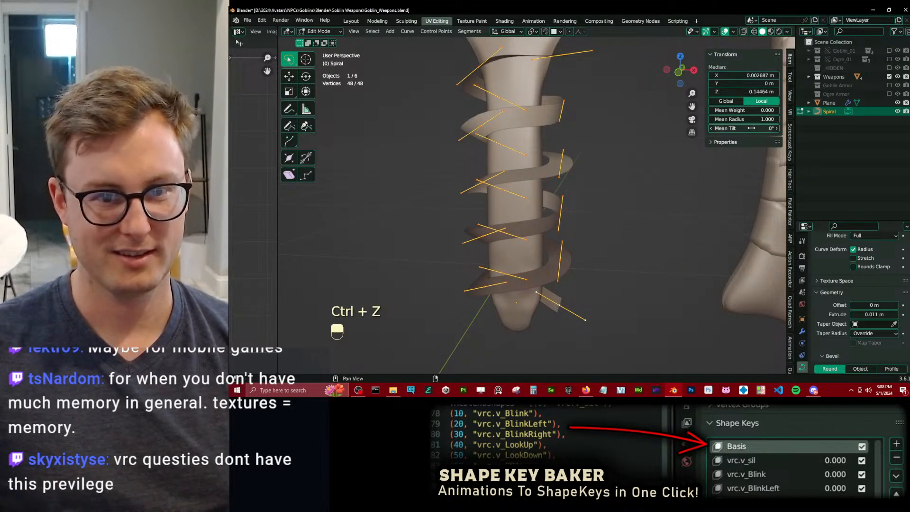
pyautogui.moveTo(751, 128); pyautogui.dragTo(791, 129)
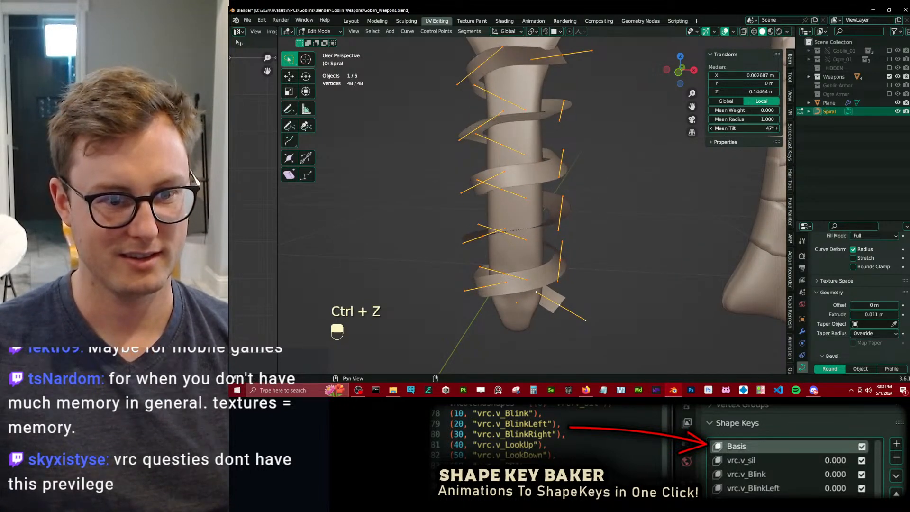
pyautogui.hotkey('ctrl', 'z')
# Return to Object Mode and reset the spiral curve's extrude to 0 m.
pyautogui.press('Tab')
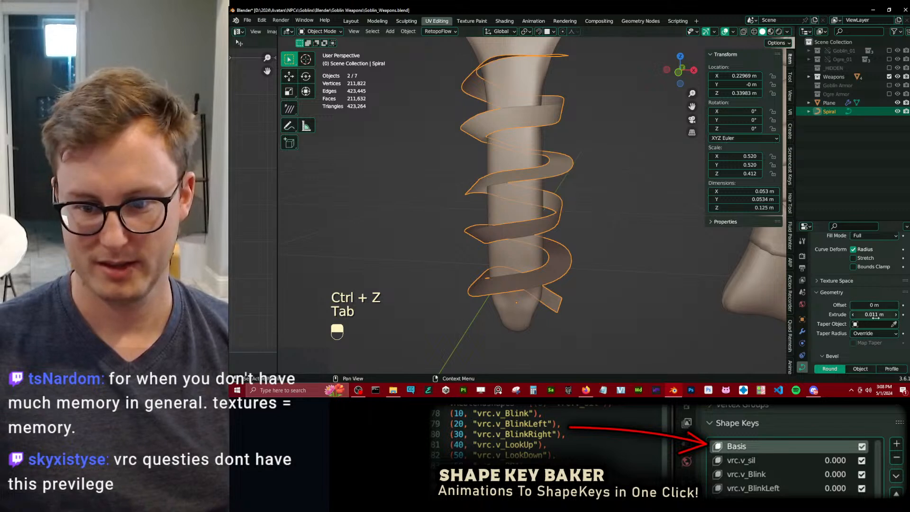
pyautogui.moveTo(873, 315); pyautogui.dragTo(859, 314)
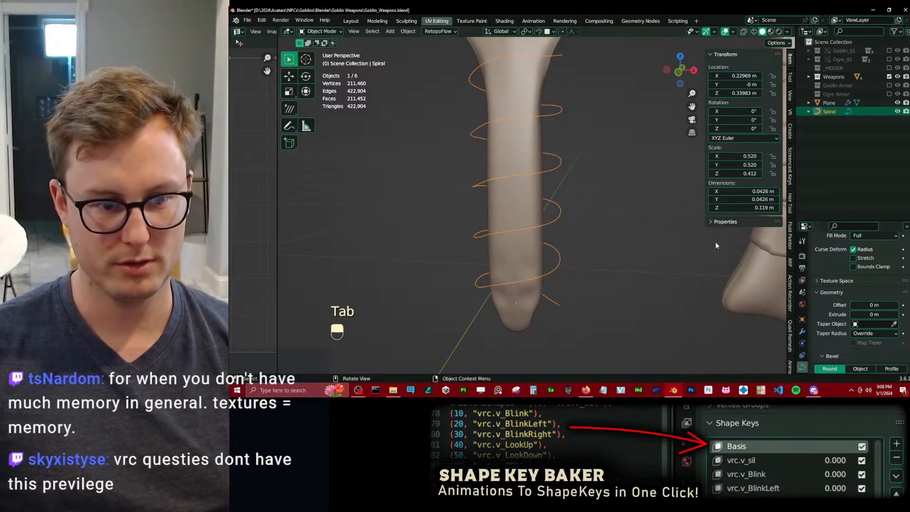
pyautogui.press('q')
# Set the spiral curve's preview resolution to 2 and save the file.
pyautogui.scroll(5, 880, 270)
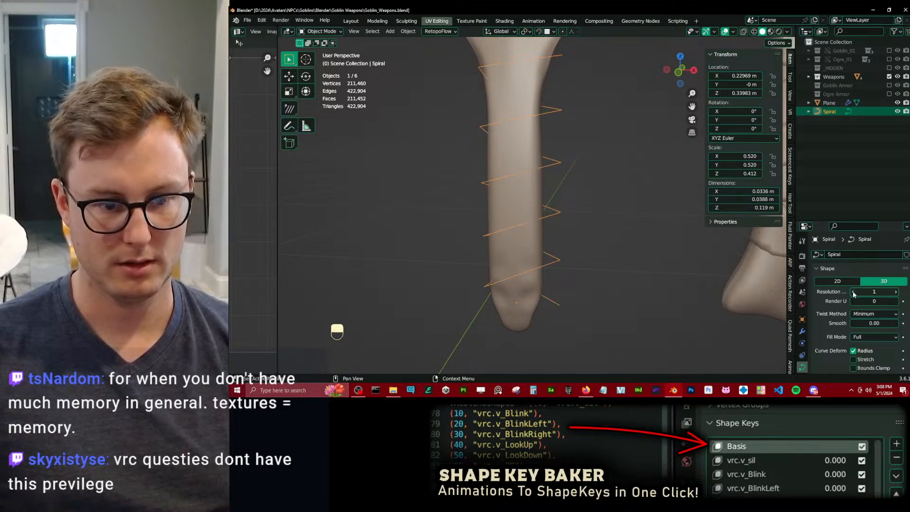
pyautogui.moveTo(666, 218); pyautogui.dragTo(604, 191, button='middle')
pyautogui.hotkey('ctrl', 's')
# Convert the spiral curve to a mesh and extrude all its edges upward in Edit Mode to form a ribbon.
pyautogui.press('q')
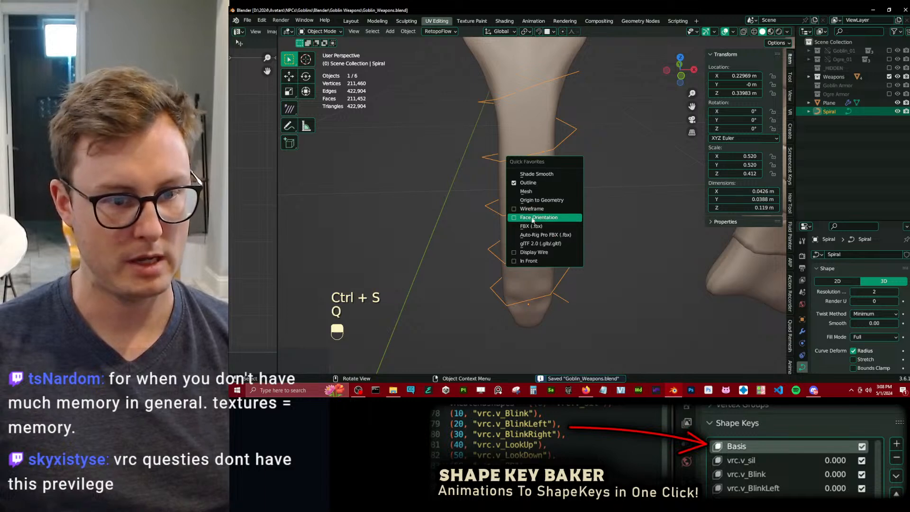
pyautogui.click(562, 191)
pyautogui.press('Tab')
pyautogui.scroll(-4, 573, 191)
pyautogui.press('a')
pyautogui.press('e')
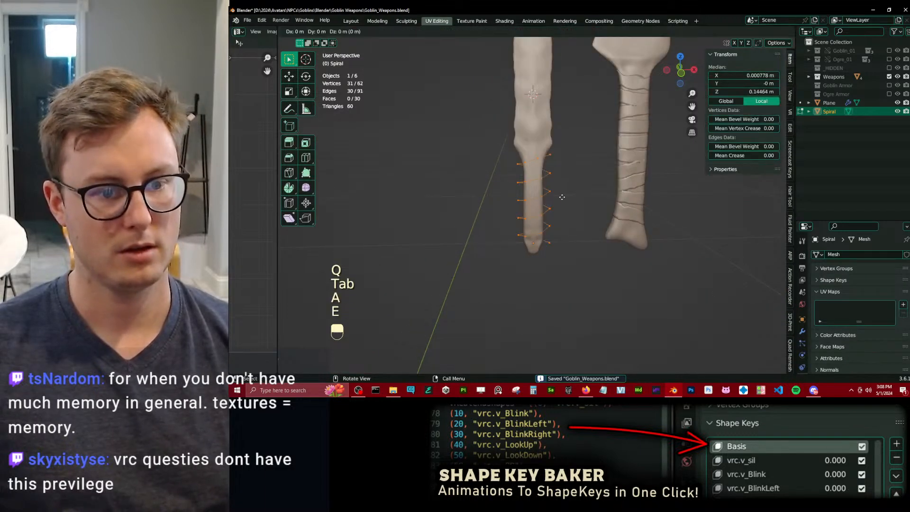
pyautogui.click(562, 184)
pyautogui.scroll(3, 567, 178)
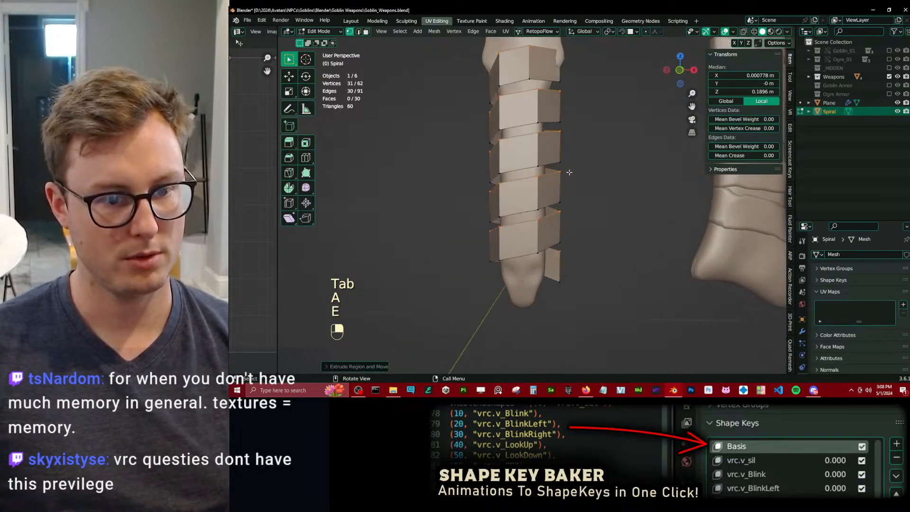
# Raise the ribbon's extruded upper edges along the Z axis until the neighbouring turns overlap slightly.
pyautogui.press('g')
pyautogui.press('z')
pyautogui.click(571, 158)
pyautogui.moveTo(573, 165); pyautogui.dragTo(538, 164, button='middle')
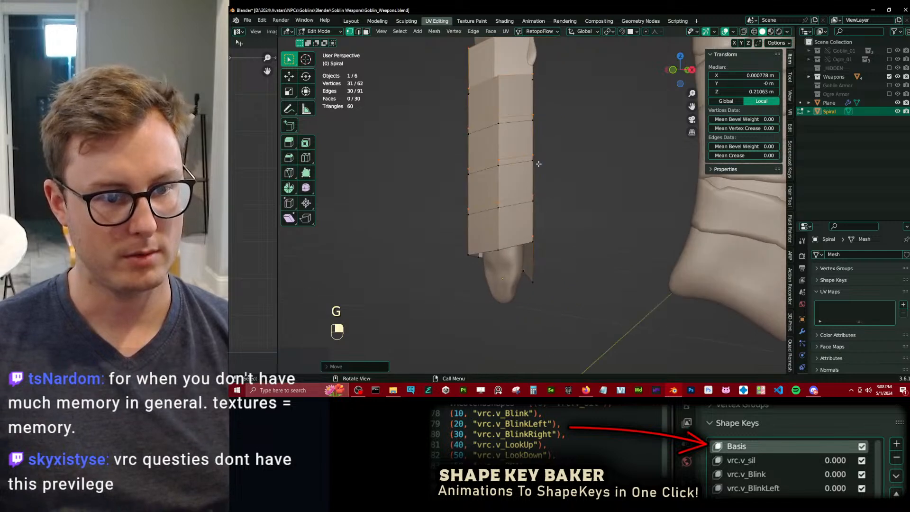
# Switch to edge selection and enable proportional editing with Sharp falloff limited to connected geometry, testing it on the ribbon's bottom end edge.
pyautogui.click(527, 286)
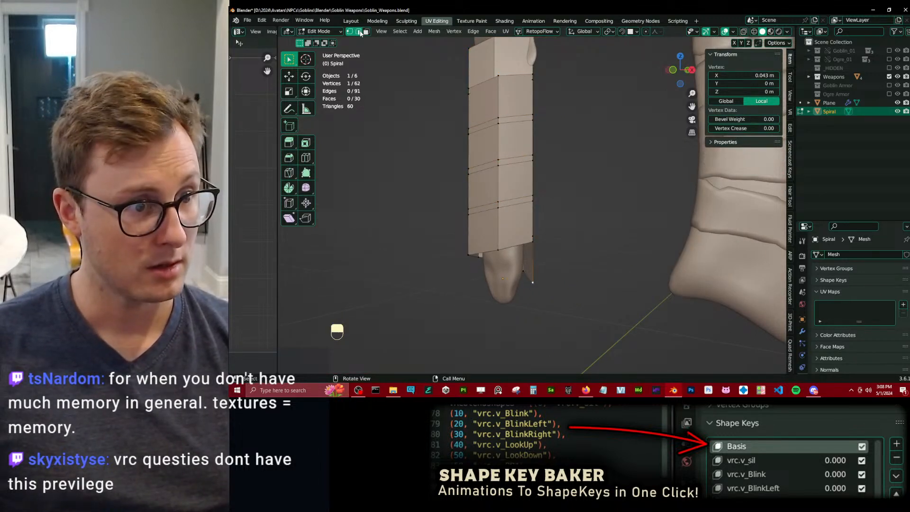
pyautogui.click(359, 31)
pyautogui.click(533, 257)
pyautogui.moveTo(533, 257); pyautogui.dragTo(545, 260, button='middle')
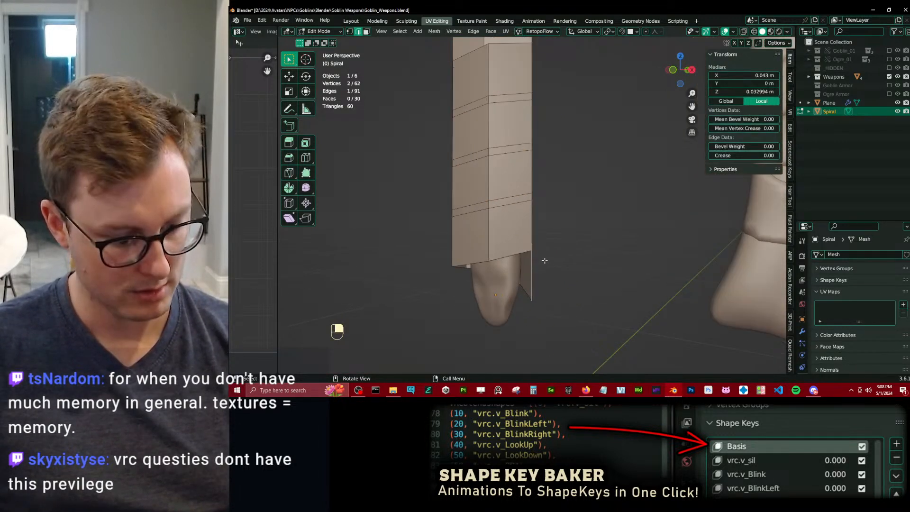
pyautogui.press('g')
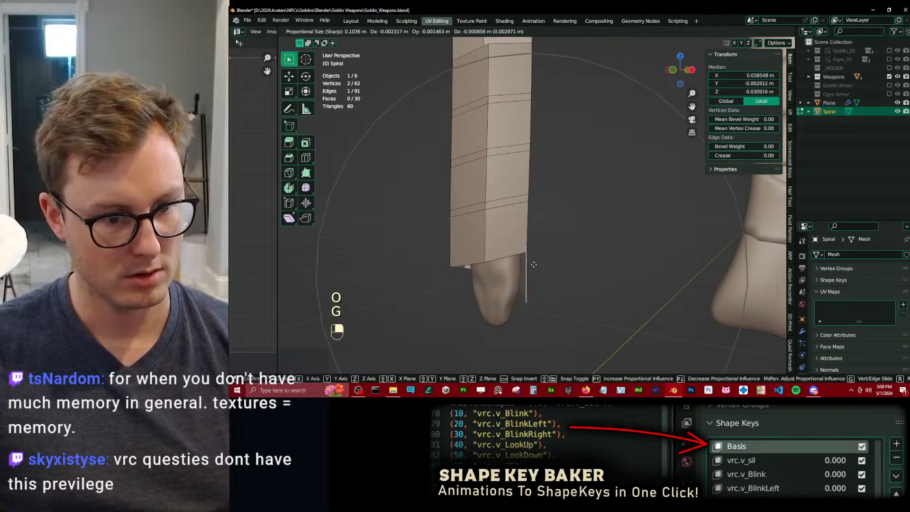
pyautogui.click(533, 266)
pyautogui.click(655, 32)
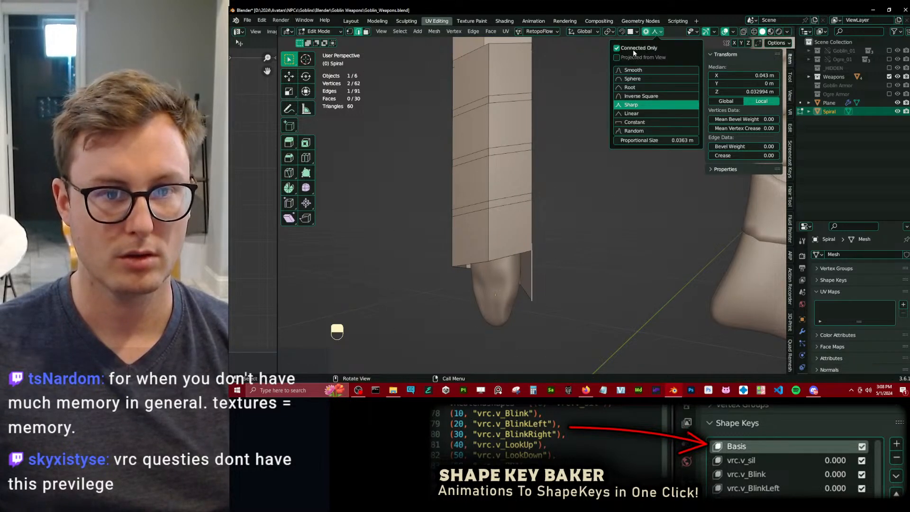
pyautogui.press('g')
pyautogui.click(545, 223)
# Try scaling down the ribbon's top end edge with a proportional size of about 0.63 m, and undo it.
pyautogui.moveTo(545, 223); pyautogui.dragTo(559, 187, button='middle')
pyautogui.moveTo(559, 187); pyautogui.dragTo(571, 90, button='middle')
pyautogui.press('s')
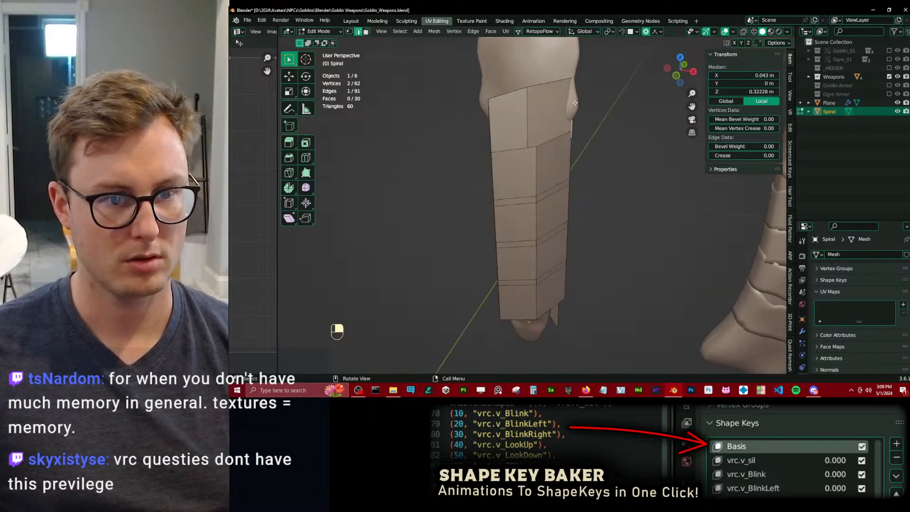
pyautogui.scroll(-7, 618, 95)
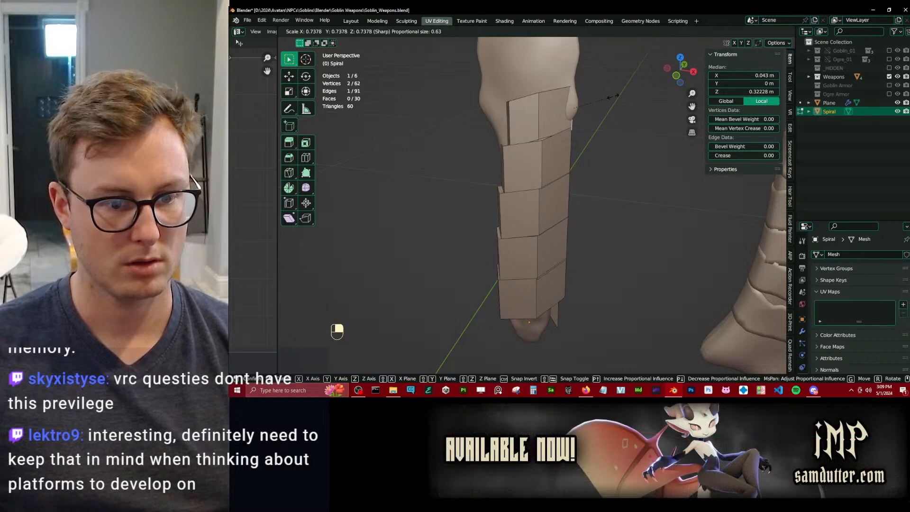
pyautogui.click(611, 110)
pyautogui.hotkey('ctrl', 'z')
# Move the ribbon's top end edge slightly down and inward using Sharp proportional editing.
pyautogui.press('g')
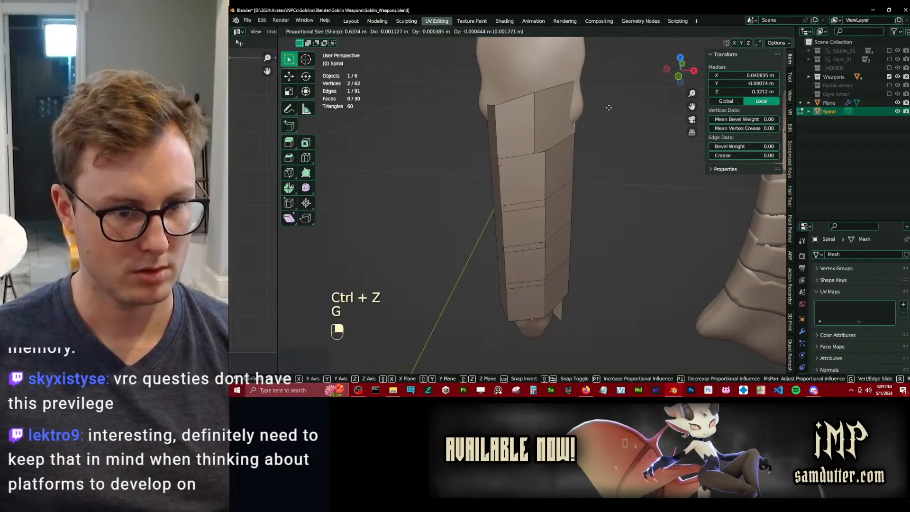
pyautogui.press('s')
pyautogui.click(602, 112)
pyautogui.press('g')
pyautogui.click(603, 124)
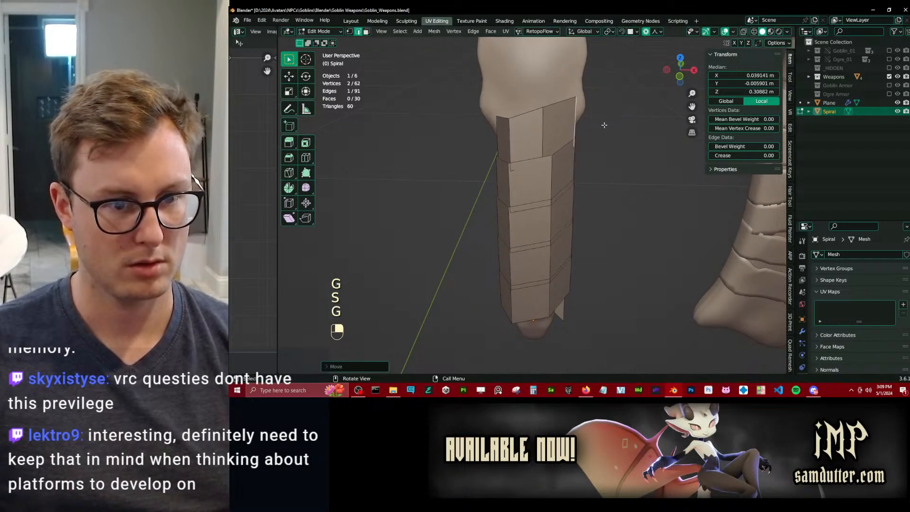
# Lower the ribbon's top end edge vertically with proportional editing to compress the wrap below the guard, return to Object Mode and save.
pyautogui.moveTo(604, 124); pyautogui.dragTo(619, 86, button='middle')
pyautogui.press('g')
pyautogui.middleClick(618, 93)
pyautogui.click(613, 127)
pyautogui.moveTo(613, 127); pyautogui.dragTo(630, 157, button='middle')
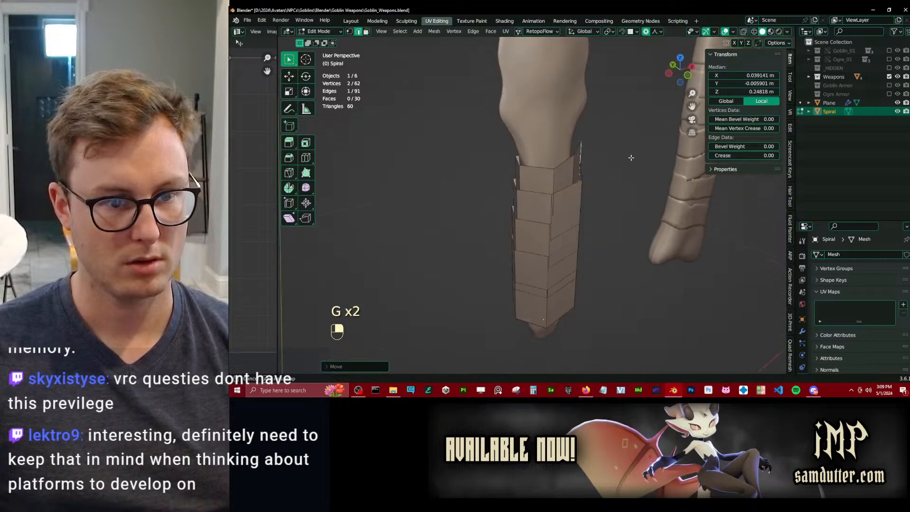
pyautogui.scroll(4, 625, 145)
pyautogui.press('g')
pyautogui.click(616, 148)
pyautogui.scroll(-5, 617, 148)
pyautogui.press('Tab')
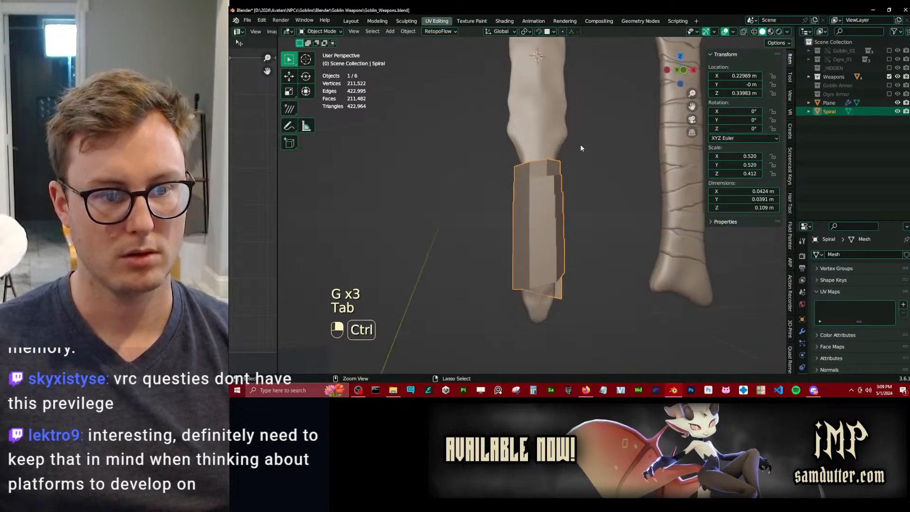
pyautogui.hotkey('ctrl', 's')
# Add a Subdivision Surface modifier and a Shrinkwrap modifier targeting the Dagger to the spiral ribbon.
pyautogui.click(836, 256)
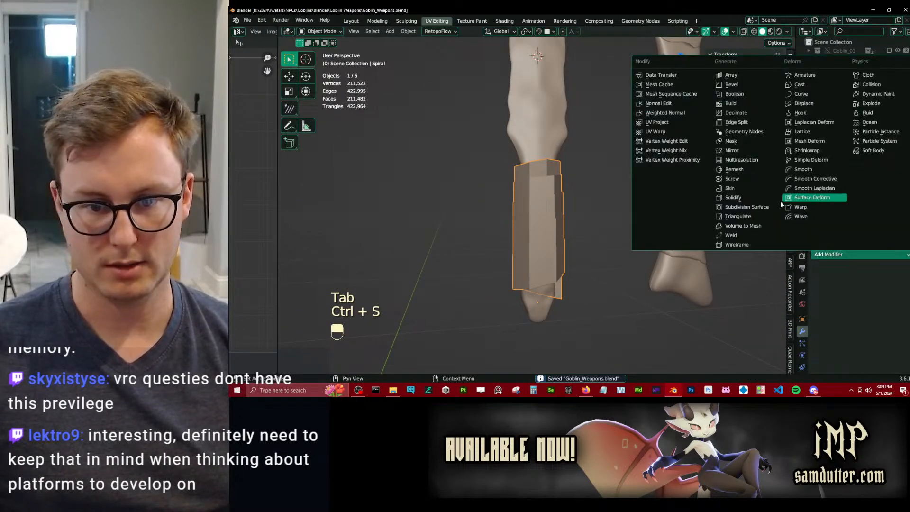
pyautogui.click(750, 207)
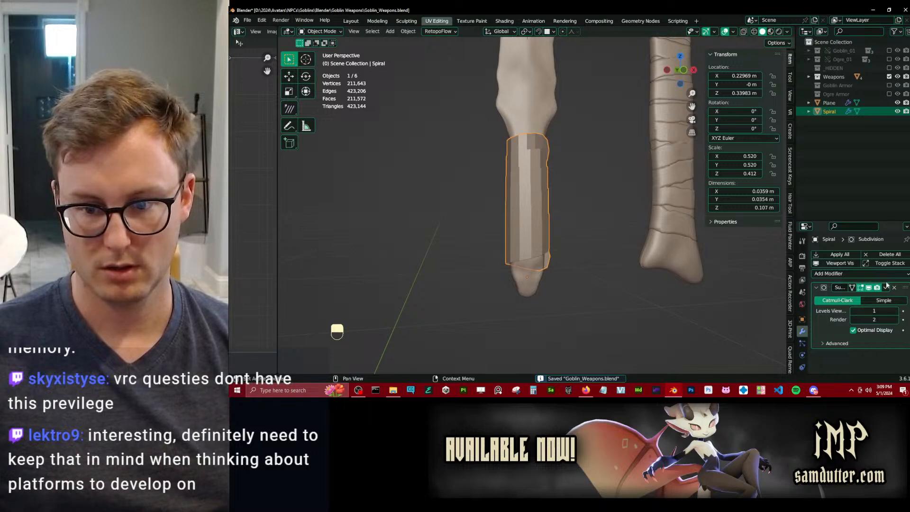
pyautogui.click(833, 273)
pyautogui.click(815, 169)
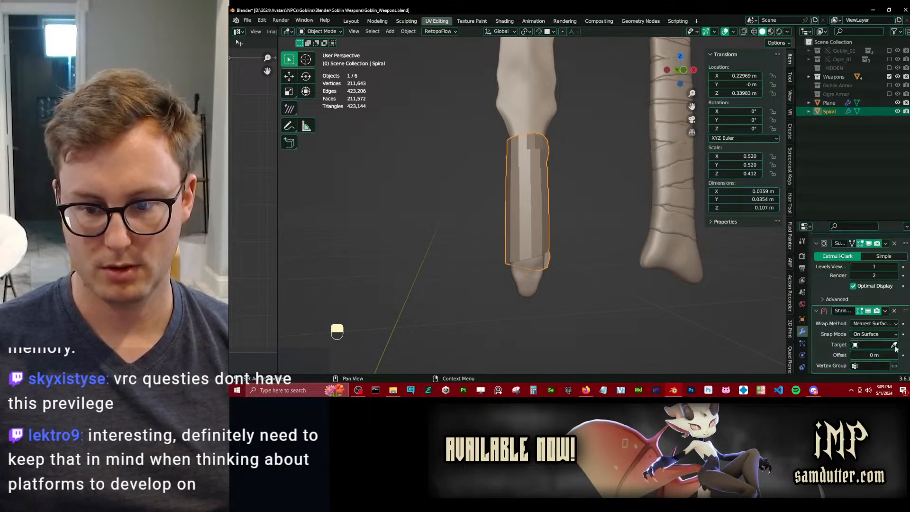
pyautogui.click(535, 287)
# Shade the spiral ribbon smooth and save the file.
pyautogui.rightClick(536, 197)
pyautogui.click(541, 197)
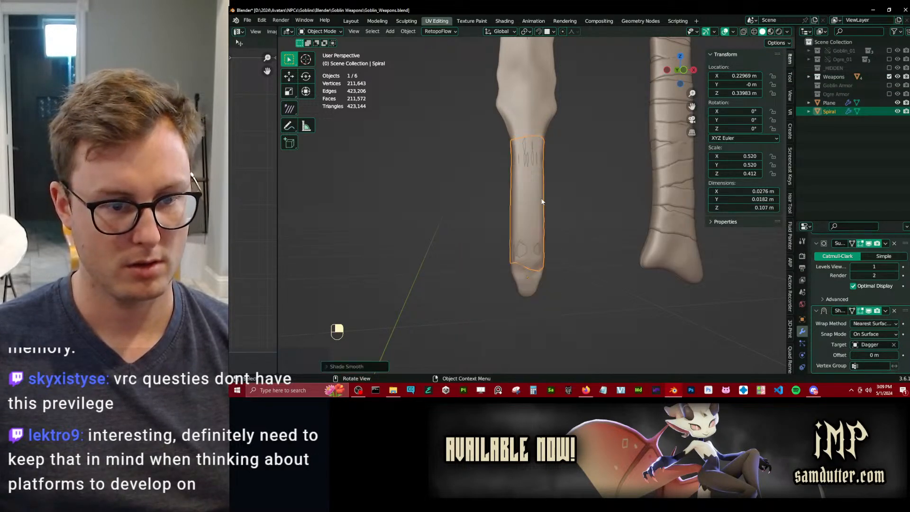
pyautogui.scroll(2, 541, 197)
pyautogui.hotkey('ctrl', 's')
pyautogui.scroll(3, 829, 276)
# Add a Solidify modifier to the spiral ribbon with an offset of about -0.36 and save the file.
pyautogui.click(817, 275)
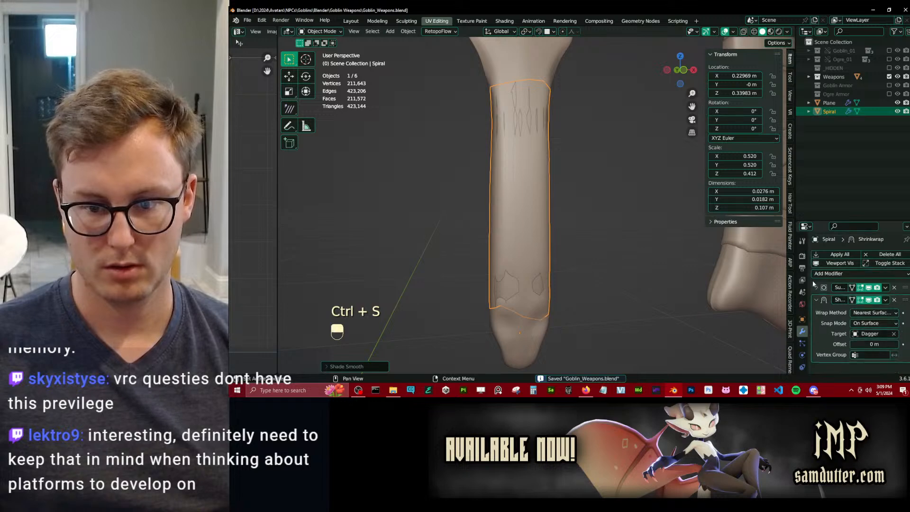
pyautogui.click(817, 298)
pyautogui.click(828, 274)
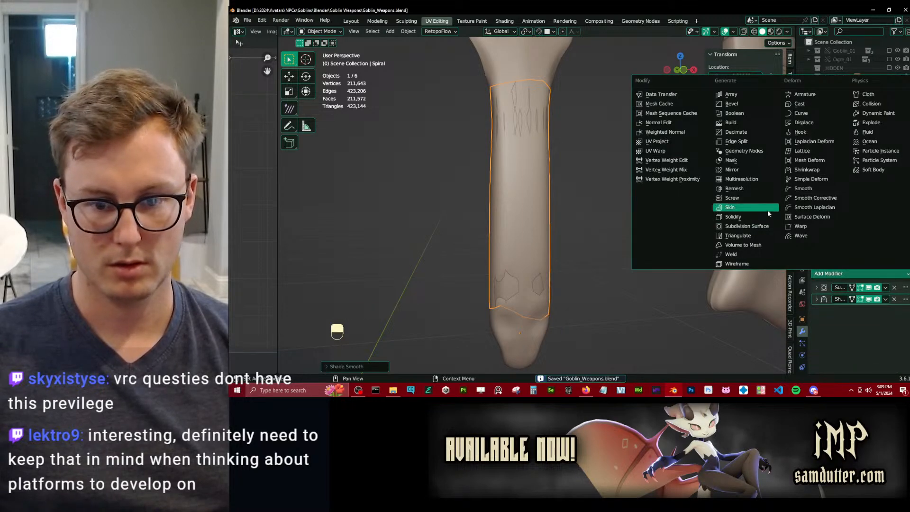
pyautogui.click(750, 218)
pyautogui.keyDown('shift'); pyautogui.moveTo(516, 261); pyautogui.dragTo(507, 203, button='middle'); pyautogui.keyUp('shift')
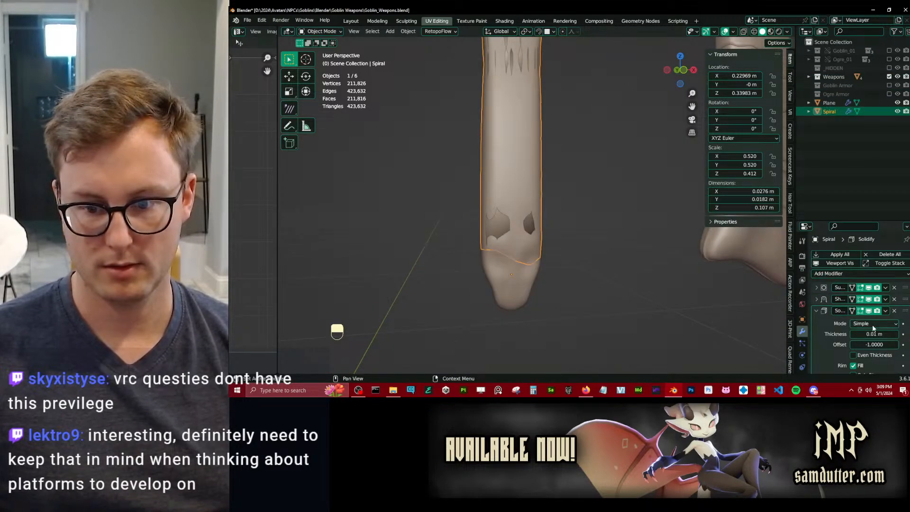
pyautogui.scroll(-3, 873, 328)
pyautogui.moveTo(873, 302)
pyautogui.mouseDown()
pyautogui.moveTo(904, 302)
pyautogui.moveTo(880, 302)
pyautogui.mouseUp()
pyautogui.moveTo(728, 277); pyautogui.dragTo(564, 284, button='middle')
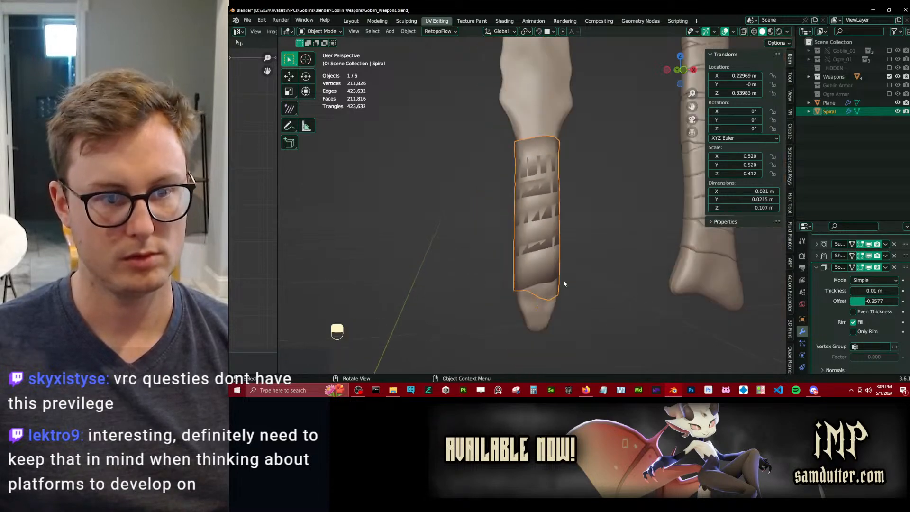
pyautogui.hotkey('ctrl', 's')
pyautogui.moveTo(600, 247); pyautogui.dragTo(491, 283, button='middle')
pyautogui.hotkey('ctrl', 's')
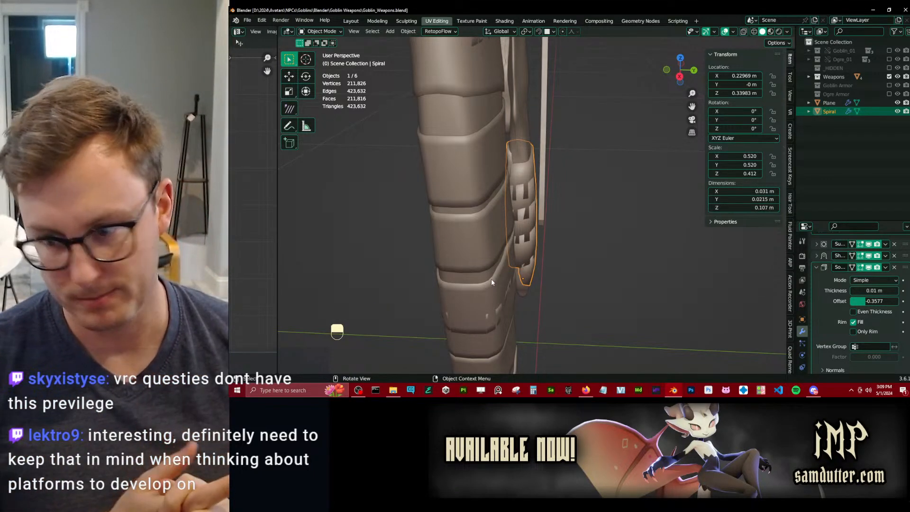
# Examine the thickened wrap on the handle and compare it with the Shrinkwrap modifier hidden and shown.
pyautogui.scroll(-2, 420, 209)
pyautogui.scroll(4, 545, 265)
pyautogui.moveTo(420, 210); pyautogui.dragTo(565, 258, button='middle')
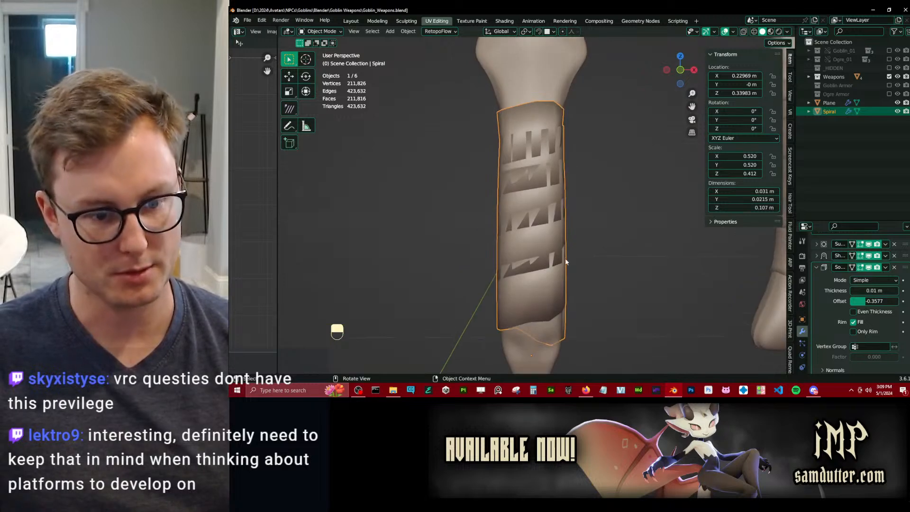
pyautogui.scroll(-2, 584, 273)
pyautogui.click(816, 268)
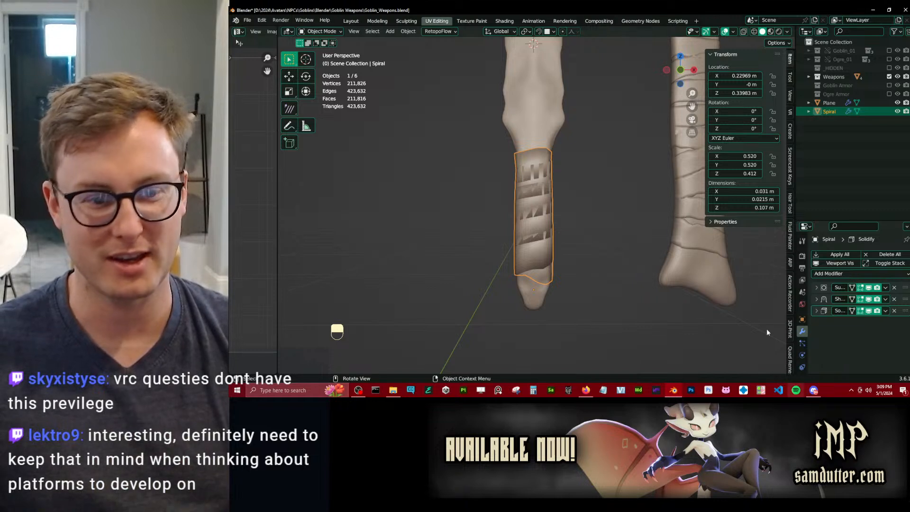
pyautogui.scroll(3, 635, 270)
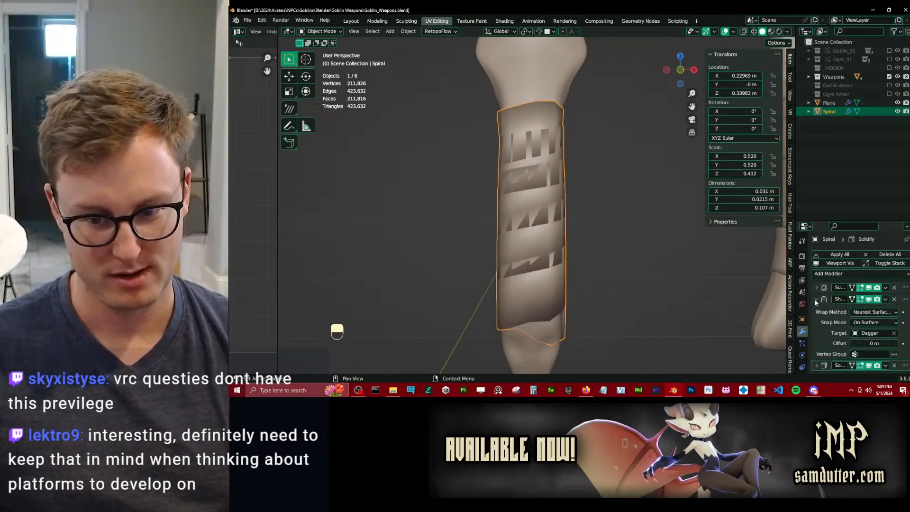
pyautogui.click(868, 300)
pyautogui.click(867, 300)
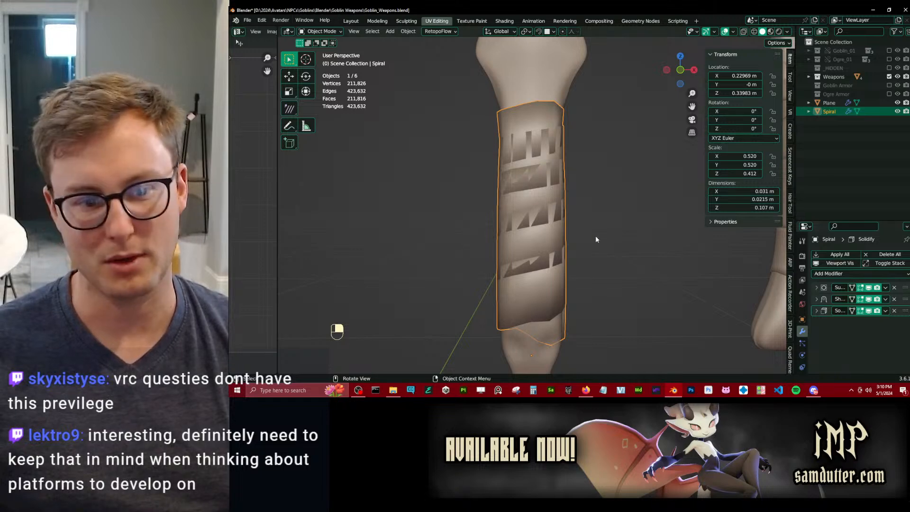
# Apply the spiral ribbon's scale and save the file.
pyautogui.hotkey('ctrl', 'a')
pyautogui.click(619, 230)
pyautogui.moveTo(572, 215)
pyautogui.mouseDown(button='middle')
pyautogui.moveTo(582, 227)
pyautogui.moveTo(590, 217)
pyautogui.moveTo(601, 228)
pyautogui.moveTo(577, 229)
pyautogui.mouseUp(button='middle')
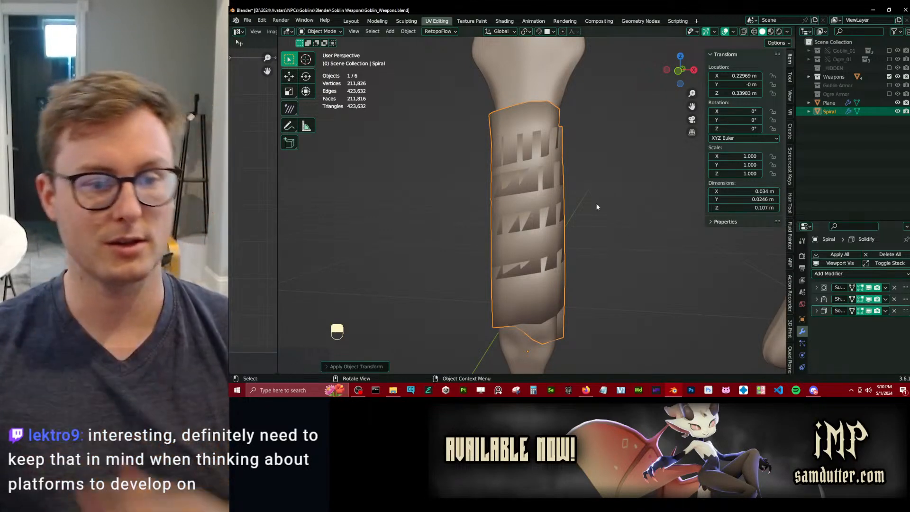
pyautogui.moveTo(595, 205); pyautogui.dragTo(559, 195, button='middle')
pyautogui.hotkey('ctrl', 's')
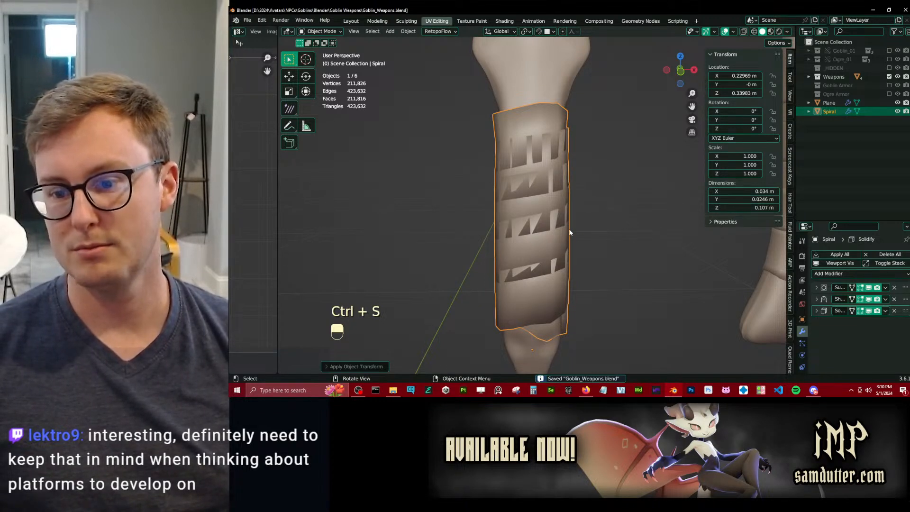
# Set the Solidify modifier's thickness to 0.002 m and save the file.
pyautogui.click(815, 299)
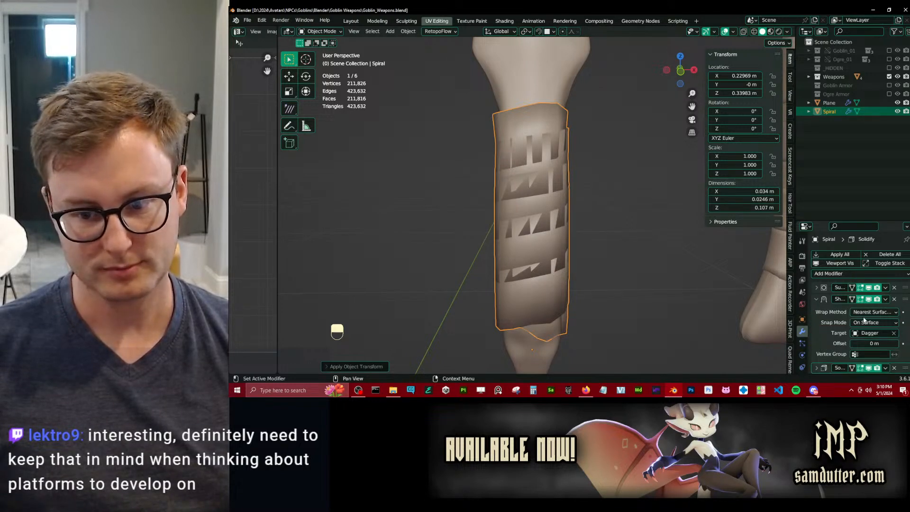
pyautogui.click(816, 299)
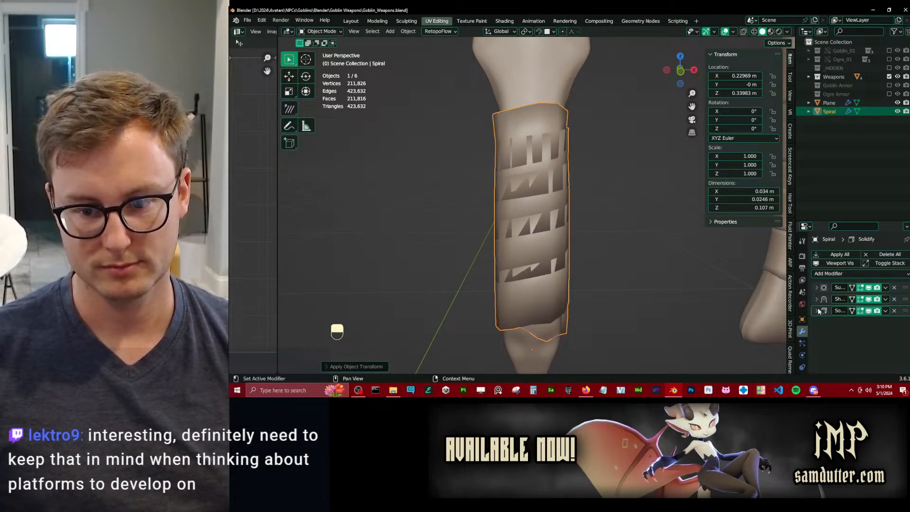
pyautogui.click(816, 310)
pyautogui.click(875, 335)
pyautogui.write('.0')
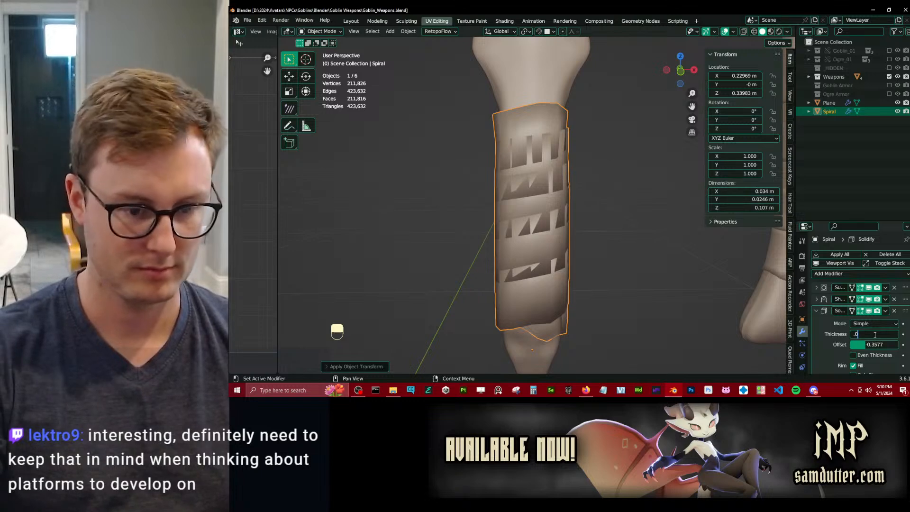
pyautogui.write('02')
pyautogui.press('Return')
pyautogui.hotkey('ctrl', 's')
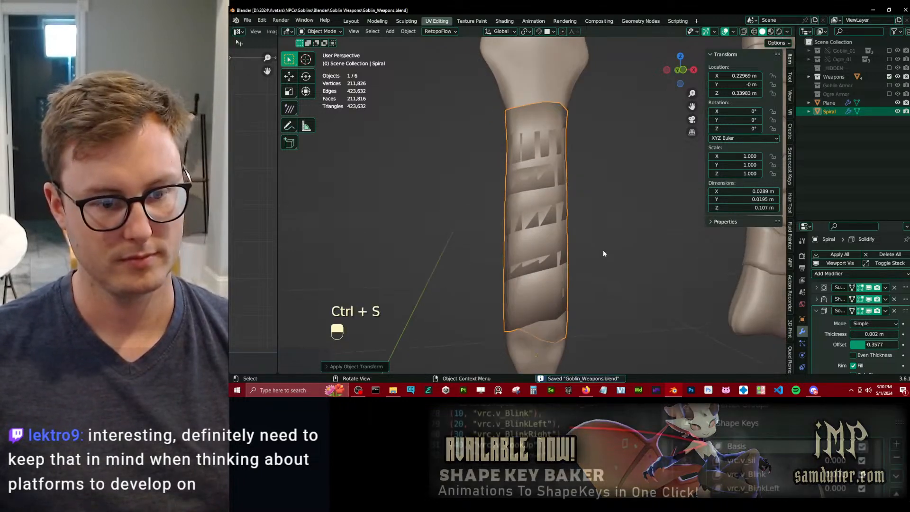
# Add a Bevel modifier to the spiral ribbon after the Solidify modifier and collapse its settings.
pyautogui.click(817, 310)
pyautogui.click(829, 274)
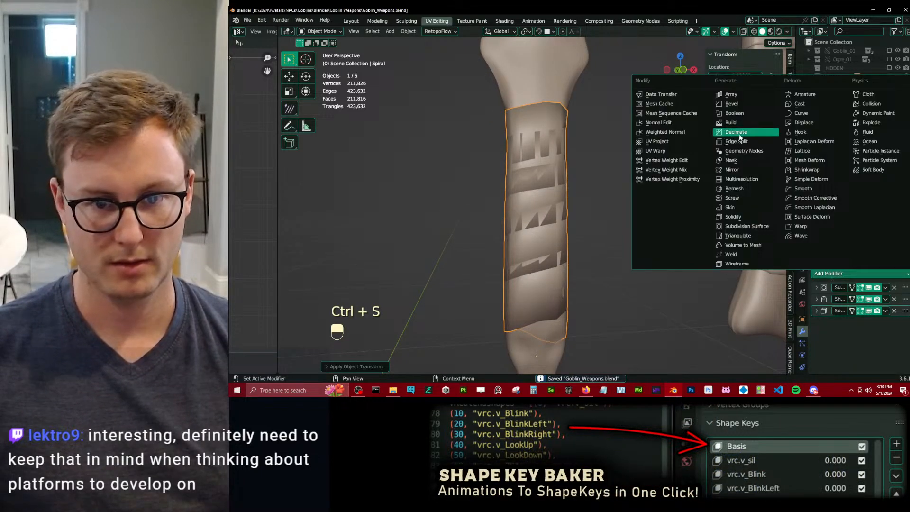
pyautogui.click(754, 106)
pyautogui.scroll(-3, 875, 317)
pyautogui.click(815, 292)
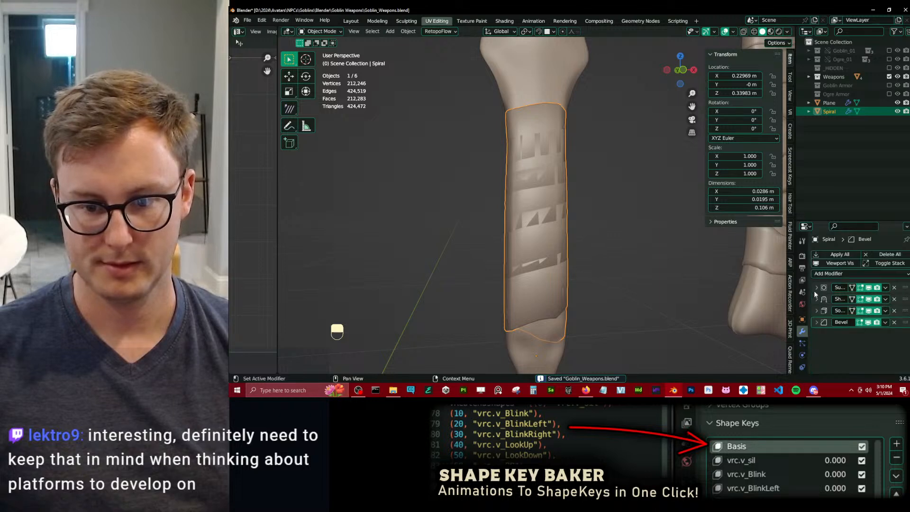
# Save the file, apply the spiral ribbon's Subdivision and Shrinkwrap modifiers, and enter Edit Mode on the ribbon.
pyautogui.moveTo(701, 285); pyautogui.dragTo(555, 282, button='middle')
pyautogui.hotkey('ctrl', 's')
pyautogui.scroll(2, 583, 281)
pyautogui.hotkey('ctrl', 's')
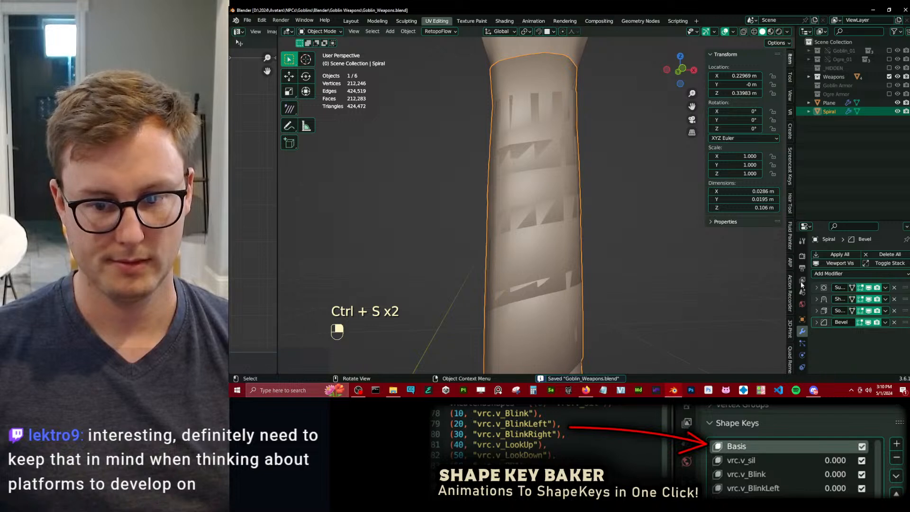
pyautogui.click(894, 288)
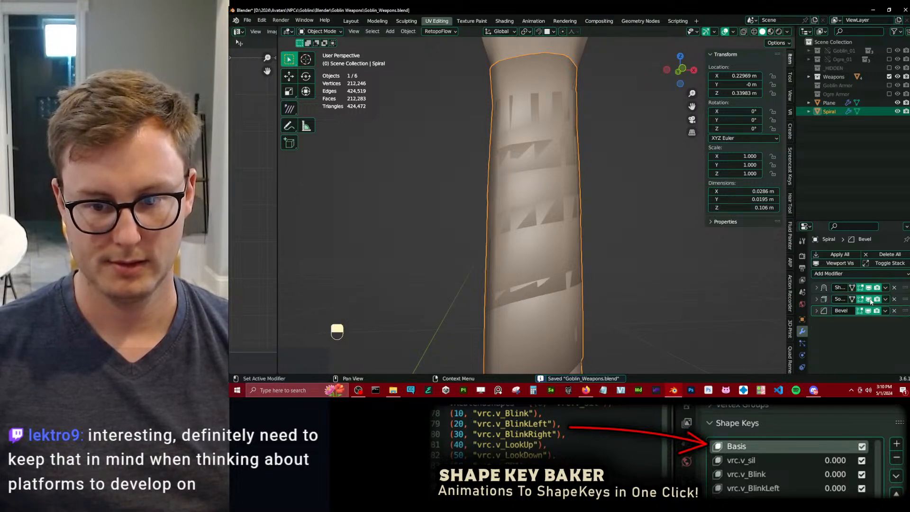
pyautogui.click(881, 291)
pyautogui.click(877, 296)
pyautogui.press('Tab')
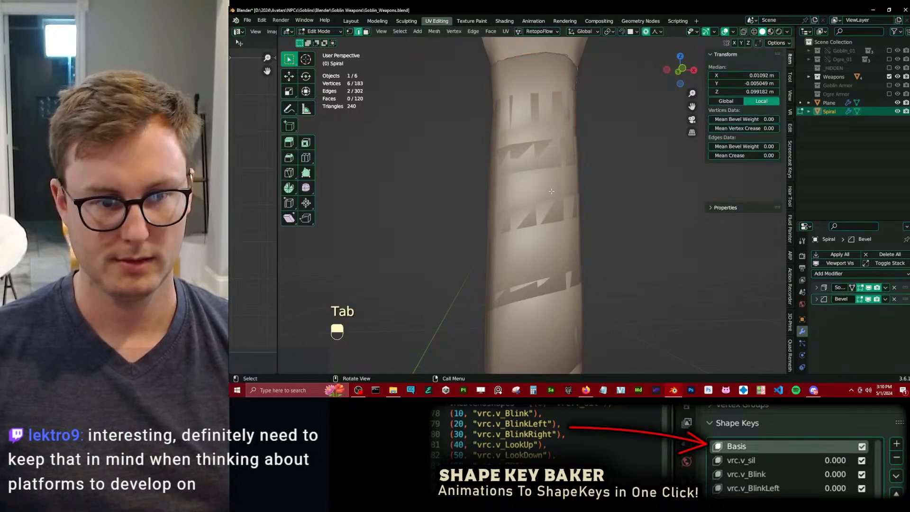
# Try to fatten the spiral ribbon outward by about 0.002 m with proportional editing from an edge near its lower end.
pyautogui.hotkey('alt', 's')
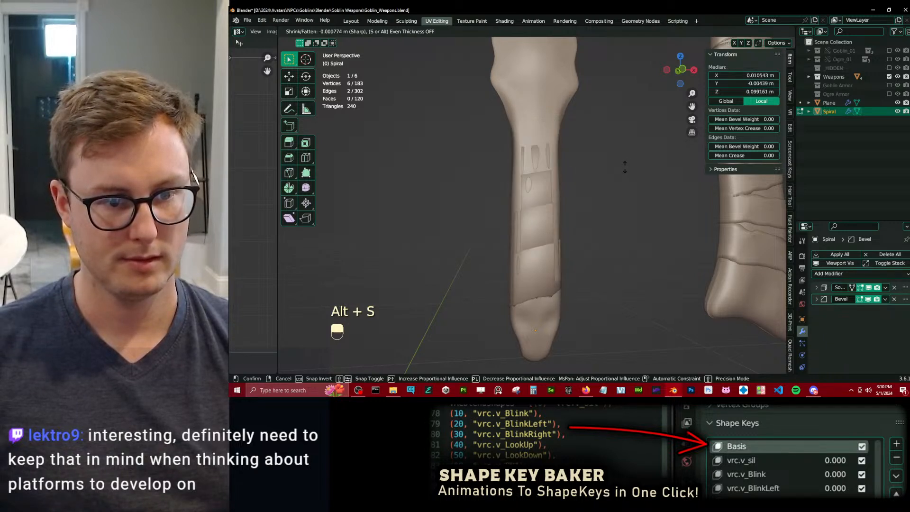
pyautogui.click(524, 308)
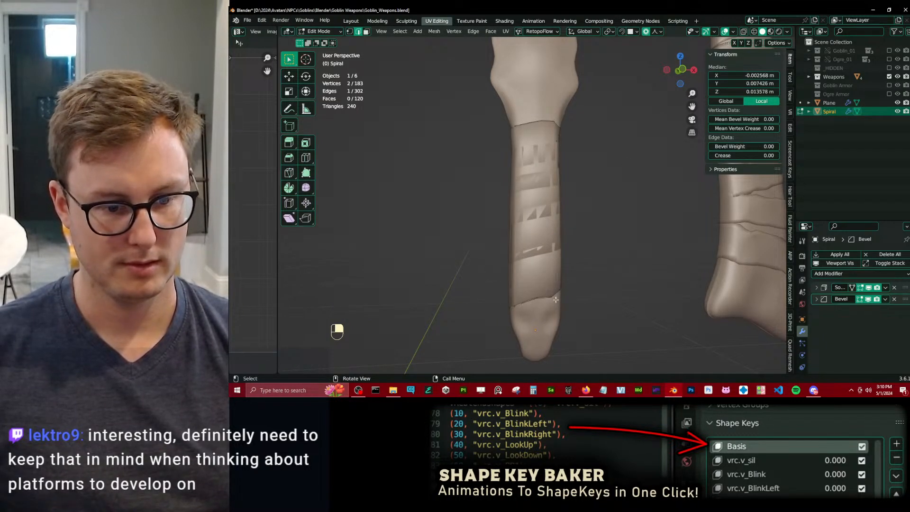
pyautogui.hotkey('alt', 's')
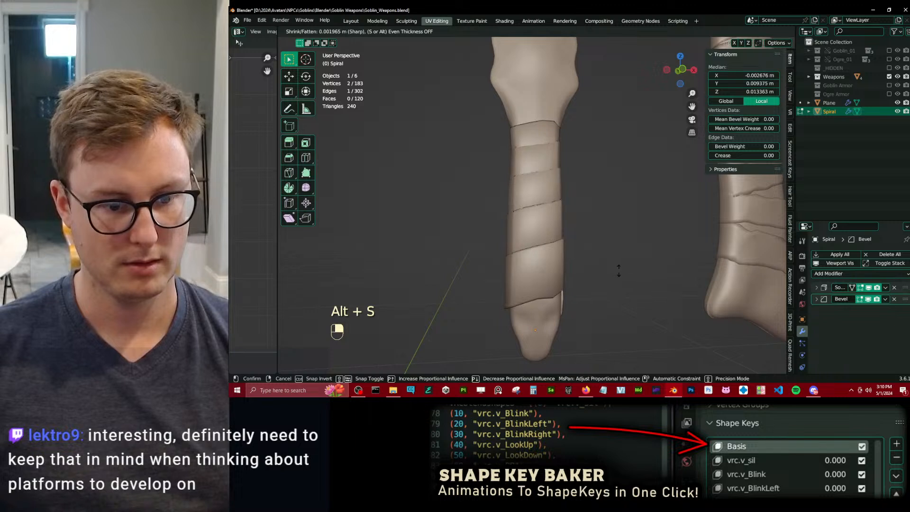
pyautogui.click(618, 270)
pyautogui.moveTo(618, 271); pyautogui.dragTo(543, 275, button='middle')
pyautogui.hotkey('ctrl', 'z')
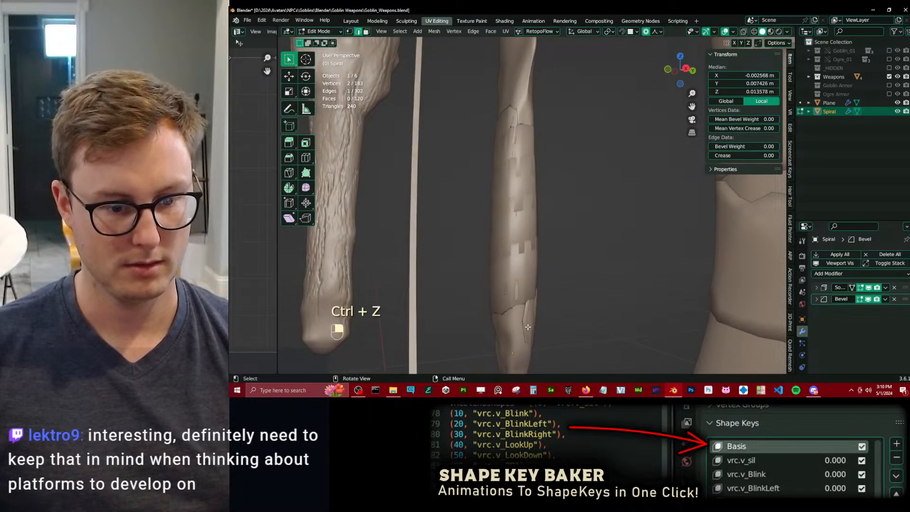
# Fatten the spiral ribbon by about 0.0027 m from two edges at its lower end and inspect the wrap in Object Mode.
pyautogui.hotkey('alt', 's')
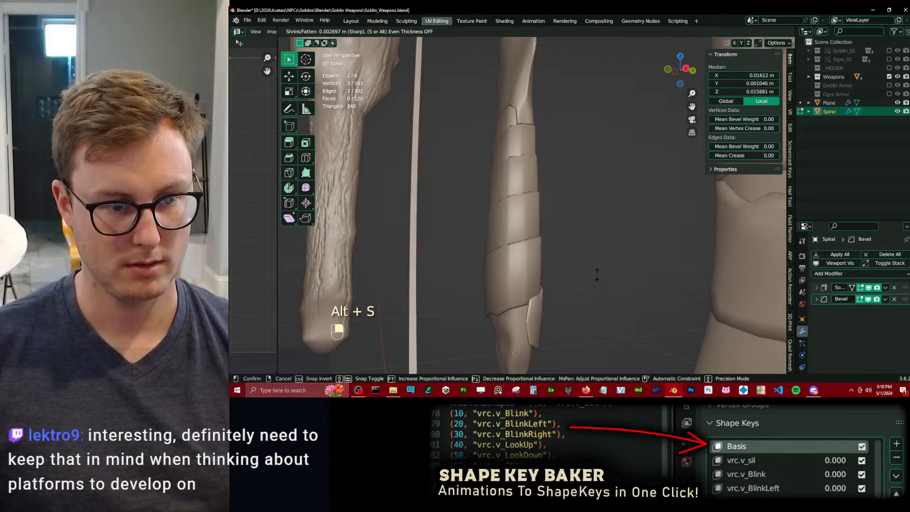
pyautogui.click(597, 274)
pyautogui.press('Tab')
pyautogui.moveTo(587, 274); pyautogui.dragTo(654, 303, button='middle')
# Scale an edge at the ribbon's lower tip by about 0.91 with proportional editing and return to Object Mode.
pyautogui.press('Tab')
pyautogui.click(589, 290)
pyautogui.press('s')
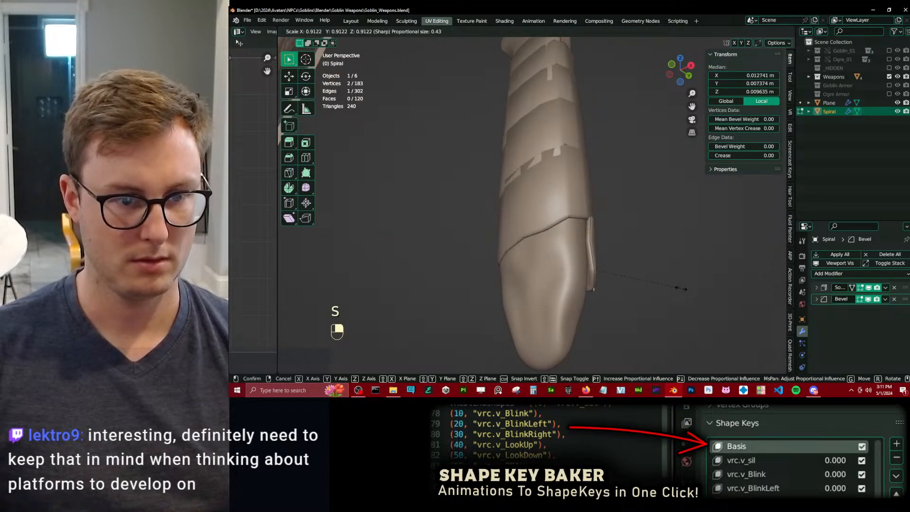
pyautogui.click(681, 289)
pyautogui.moveTo(681, 289)
pyautogui.mouseDown(button='middle')
pyautogui.moveTo(529, 273)
pyautogui.moveTo(498, 250)
pyautogui.moveTo(511, 270)
pyautogui.moveTo(544, 224)
pyautogui.mouseUp(button='middle')
pyautogui.press('Tab')
# Deselect the spiral wrap, look over the weapons together and save the file.
pyautogui.scroll(-4, 561, 254)
pyautogui.click(561, 254)
pyautogui.press('z')
pyautogui.press('z')
pyautogui.moveTo(645, 223)
pyautogui.mouseDown(button='middle')
pyautogui.moveTo(573, 189)
pyautogui.moveTo(593, 193)
pyautogui.moveTo(581, 220)
pyautogui.moveTo(519, 241)
pyautogui.moveTo(596, 255)
pyautogui.mouseUp(button='middle')
pyautogui.scroll(-3, 592, 194)
pyautogui.hotkey('ctrl', 's')
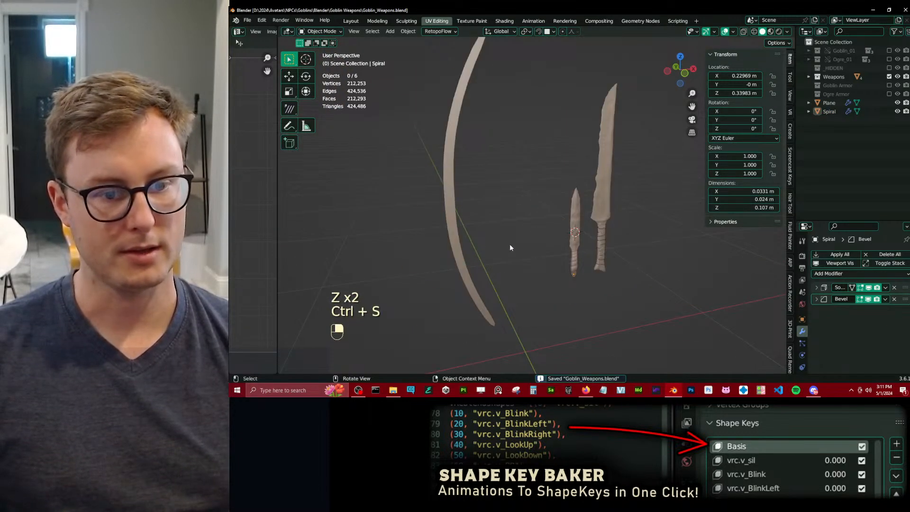
# Select the long curved Sword.001 object, save the file, bake all its modifiers into the mesh and enter Edit Mode.
pyautogui.moveTo(510, 243); pyautogui.dragTo(511, 221, button='middle')
pyautogui.click(464, 190)
pyautogui.scroll(3, 542, 220)
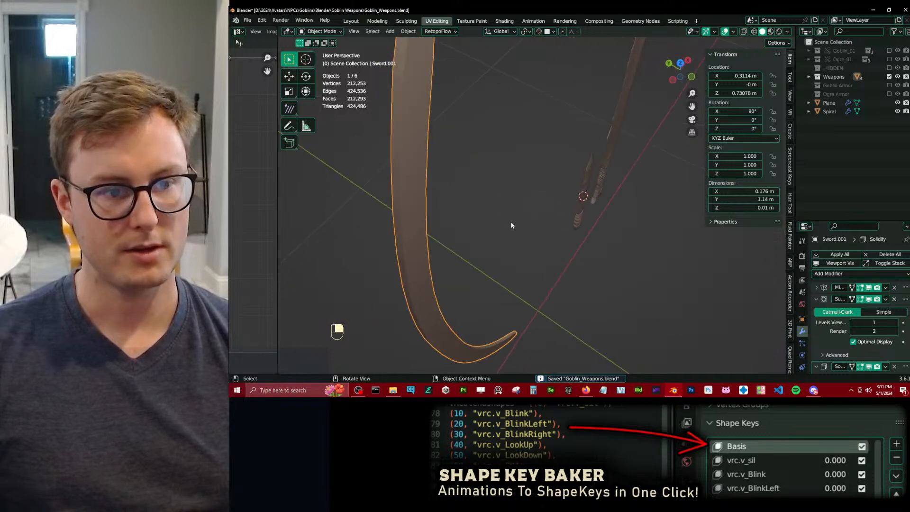
pyautogui.hotkey('ctrl', 's')
pyautogui.scroll(-3, 510, 227)
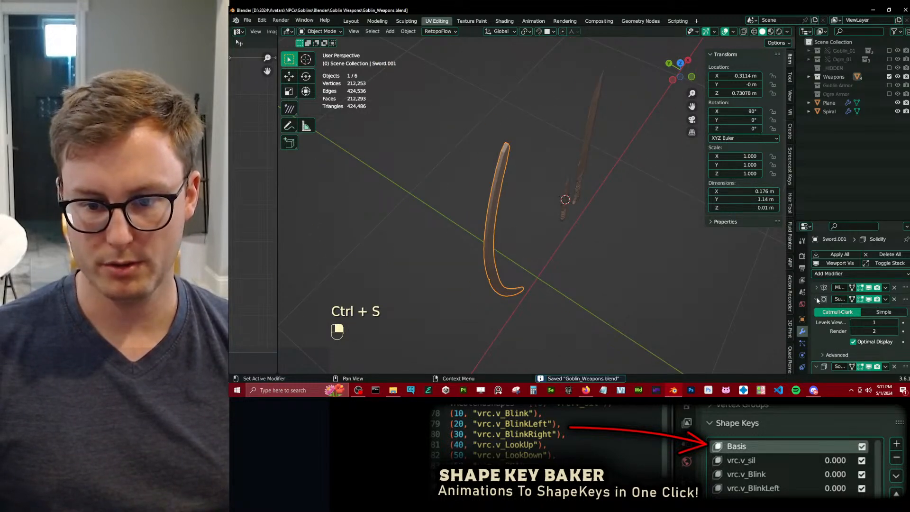
pyautogui.click(816, 299)
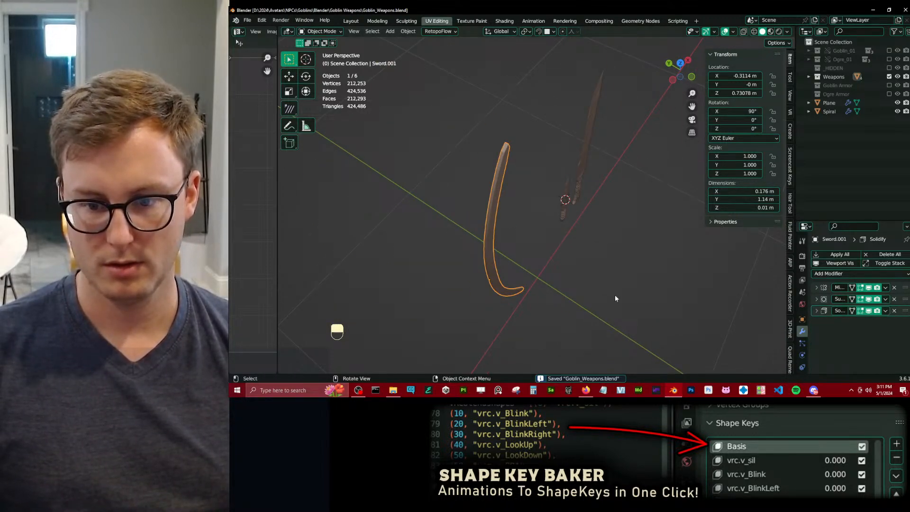
pyautogui.press('q')
pyautogui.click(484, 238)
pyautogui.press('Tab')
# Select the edges running along the curved mesh and expand them to the cross-section edge loops.
pyautogui.moveTo(545, 237); pyautogui.dragTo(532, 226, button='middle')
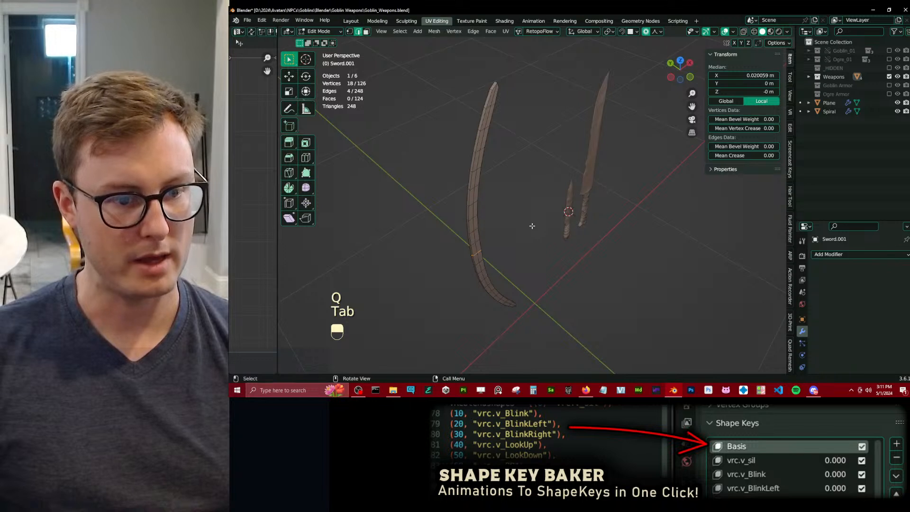
pyautogui.press('Tab')
pyautogui.press('Tab')
pyautogui.moveTo(524, 150); pyautogui.dragTo(551, 177, button='middle')
pyautogui.scroll(3, 517, 157)
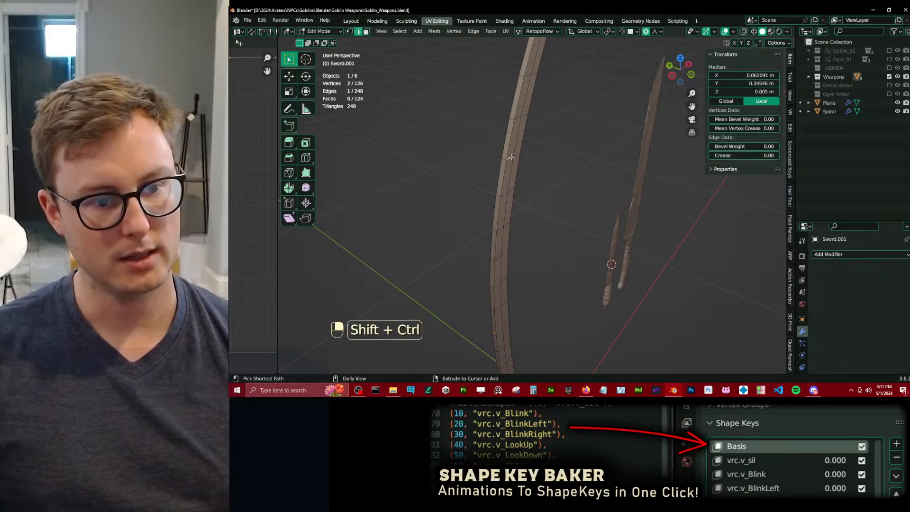
pyautogui.keyDown('ctrl'); pyautogui.keyDown('alt'); pyautogui.keyDown('shift'); pyautogui.click(511, 157); pyautogui.keyUp('shift'); pyautogui.keyUp('alt'); pyautogui.keyUp('ctrl')
pyautogui.moveTo(511, 157); pyautogui.dragTo(543, 177, button='middle')
pyautogui.press('q')
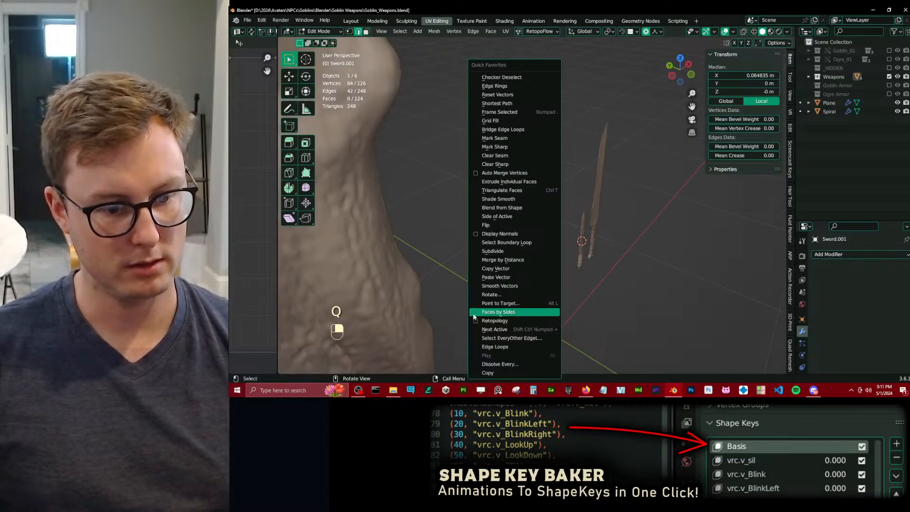
pyautogui.click(495, 346)
pyautogui.moveTo(495, 346); pyautogui.dragTo(559, 181, button='middle')
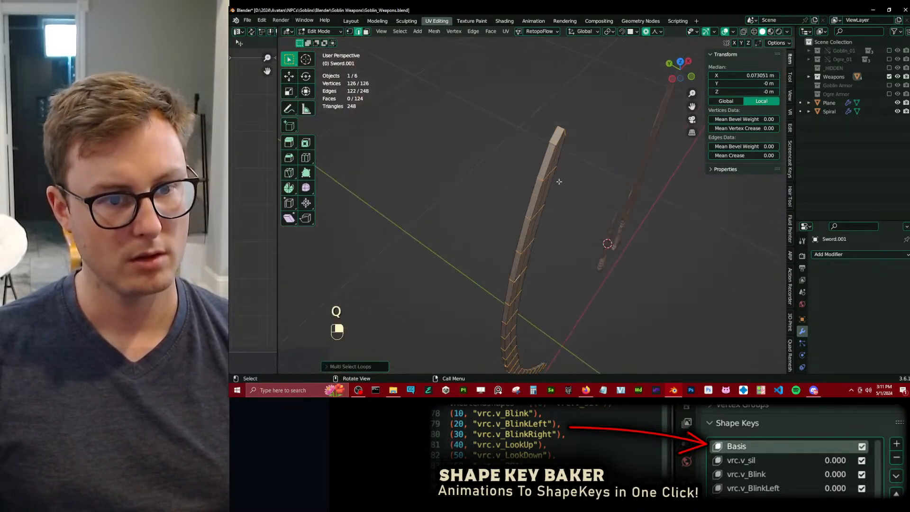
# Add the remaining end loop of the curved mesh to the selection and show the LoopTools commands.
pyautogui.moveTo(553, 146); pyautogui.dragTo(468, 208, button='middle')
pyautogui.scroll(3, 469, 208)
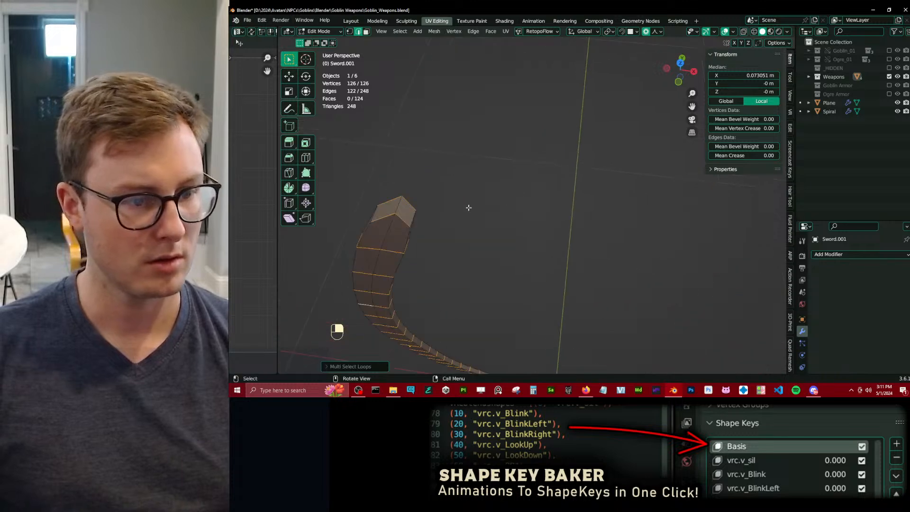
pyautogui.moveTo(437, 247); pyautogui.dragTo(540, 161, button='middle')
pyautogui.scroll(-3, 502, 144)
pyautogui.scroll(5, 545, 221)
pyautogui.moveTo(543, 253); pyautogui.dragTo(493, 281, button='middle')
pyautogui.keyDown('shift'); pyautogui.click(456, 305); pyautogui.keyUp('shift')
pyautogui.moveTo(456, 305); pyautogui.dragTo(544, 284, button='middle')
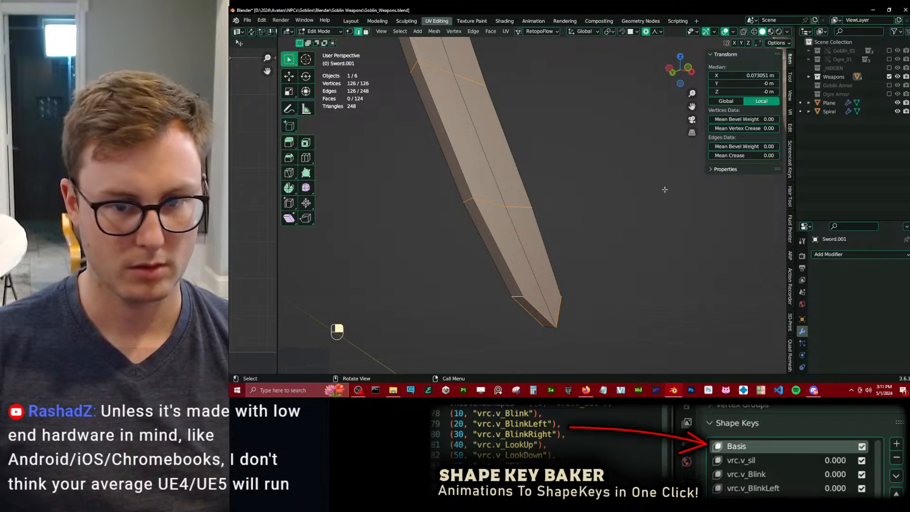
pyautogui.click(789, 127)
# Try to round the selected cross-section loops with the LoopTools Circle command.
pyautogui.click(753, 78)
pyautogui.scroll(-6, 491, 195)
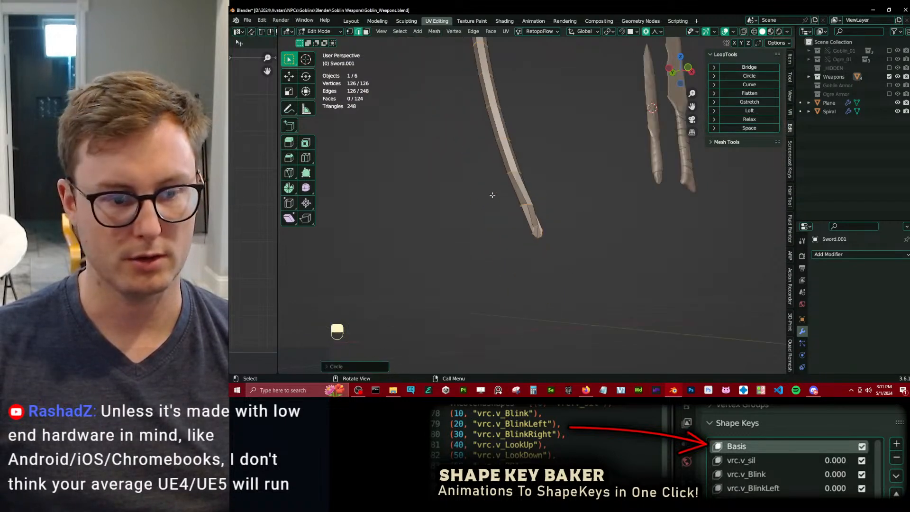
pyautogui.moveTo(492, 195); pyautogui.dragTo(662, 184, button='middle')
pyautogui.hotkey('ctrl', 'z')
# Relax the selected cross-section loops twice and turn them into circles with LoopTools.
pyautogui.click(753, 119)
pyautogui.click(752, 120)
pyautogui.click(749, 77)
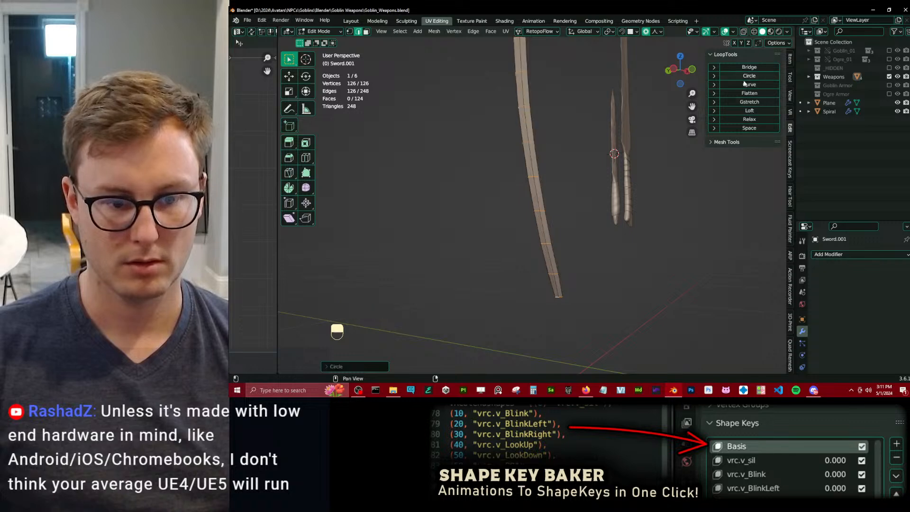
pyautogui.moveTo(604, 182); pyautogui.dragTo(566, 219, button='middle')
pyautogui.scroll(-4, 525, 211)
# Return to Object Mode, save the file, shade the curved object smooth and check it in local view.
pyautogui.press('Tab')
pyautogui.scroll(4, 528, 184)
pyautogui.hotkey('ctrl', 's')
pyautogui.rightClick(511, 221)
pyautogui.click(511, 220)
pyautogui.scroll(-5, 513, 221)
pyautogui.press('/')
pyautogui.press('/')
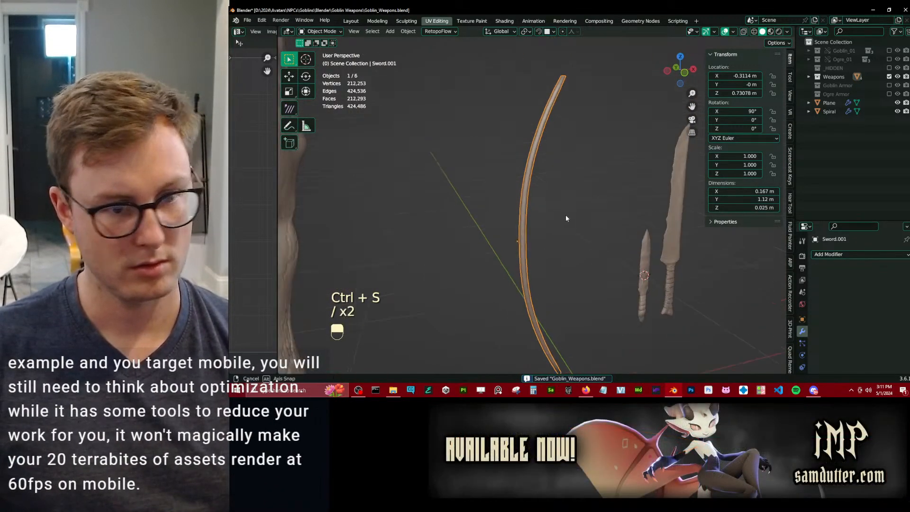
# Add a Multiresolution modifier to the curved object, subdivide it once with Simple and twice normally to level 3, and save.
pyautogui.click(844, 251)
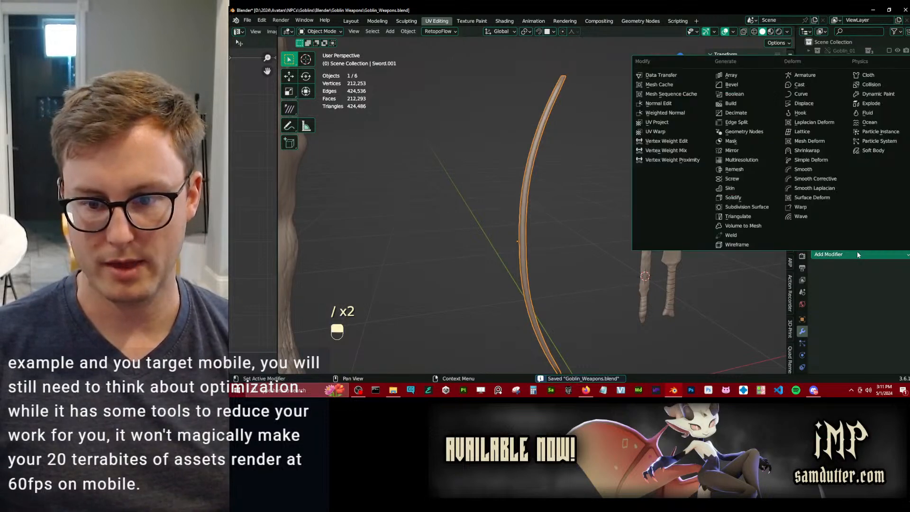
pyautogui.click(741, 160)
pyautogui.scroll(-3, 874, 328)
pyautogui.click(843, 318)
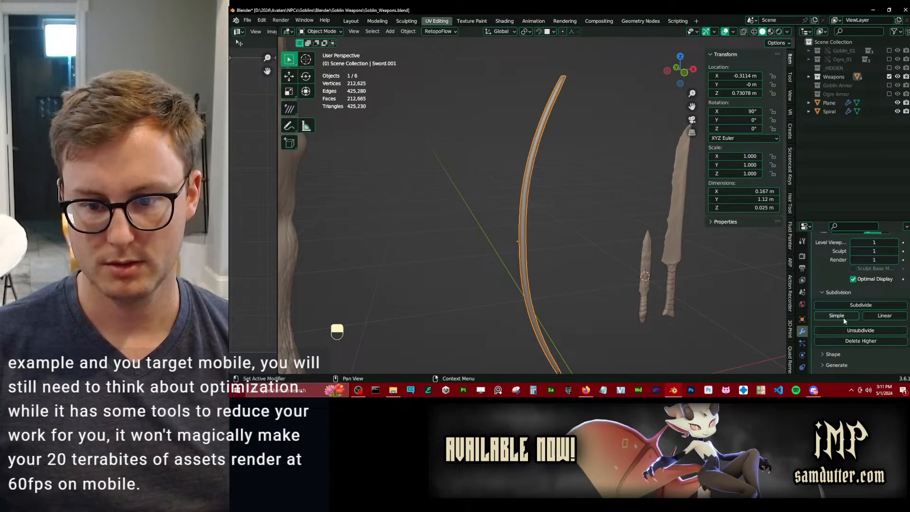
pyautogui.click(866, 306)
pyautogui.click(865, 306)
pyautogui.scroll(-1, 626, 234)
pyautogui.moveTo(626, 236); pyautogui.dragTo(557, 232, button='middle')
pyautogui.hotkey('ctrl', 's')
pyautogui.click(506, 215)
pyautogui.hotkey('ctrl', 's')
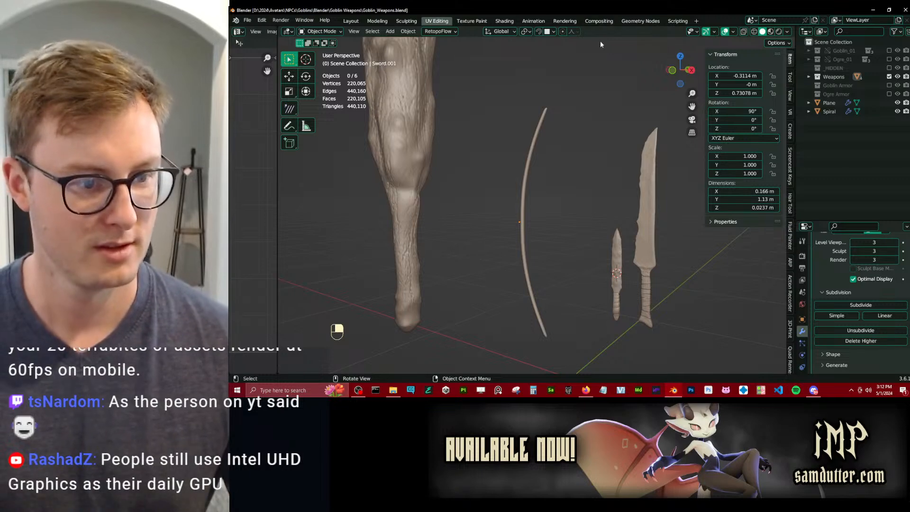
# Select the curved object again, save the file and check the object in local view.
pyautogui.moveTo(579, 104); pyautogui.dragTo(547, 181, button='middle')
pyautogui.click(521, 206)
pyautogui.hotkey('ctrl', 's')
pyautogui.press('a')
pyautogui.click(548, 182)
pyautogui.scroll(5, 536, 176)
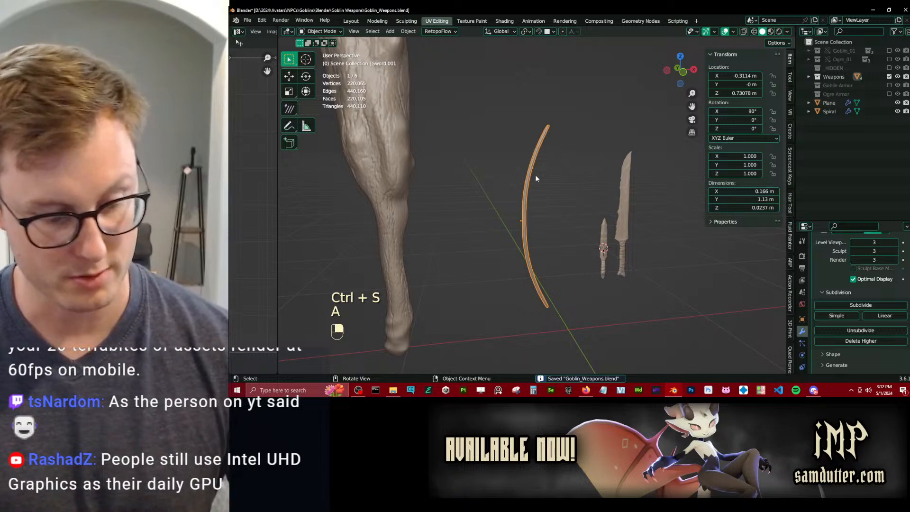
pyautogui.press('/')
pyautogui.press('/')
# Switch to the front view, save the file and set the curved object's origin to its geometry.
pyautogui.press('KP_1')
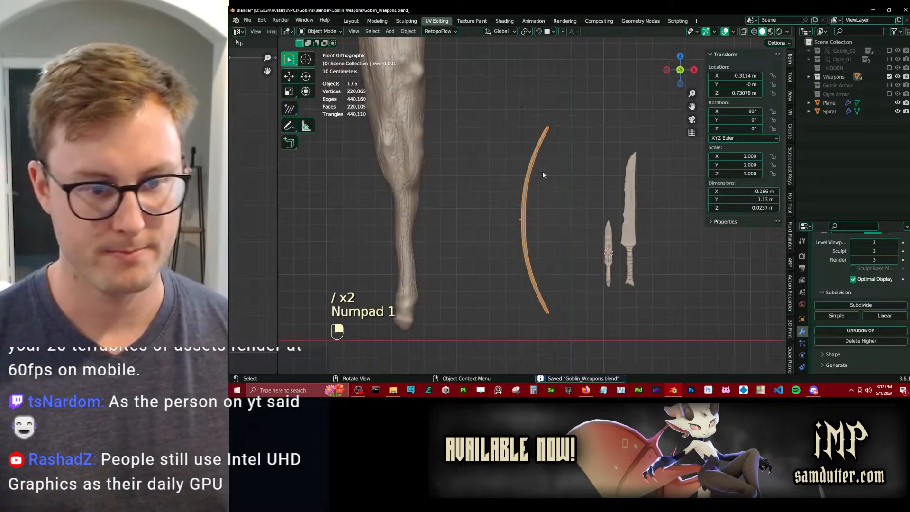
pyautogui.hotkey('ctrl', 's')
pyautogui.click(408, 31)
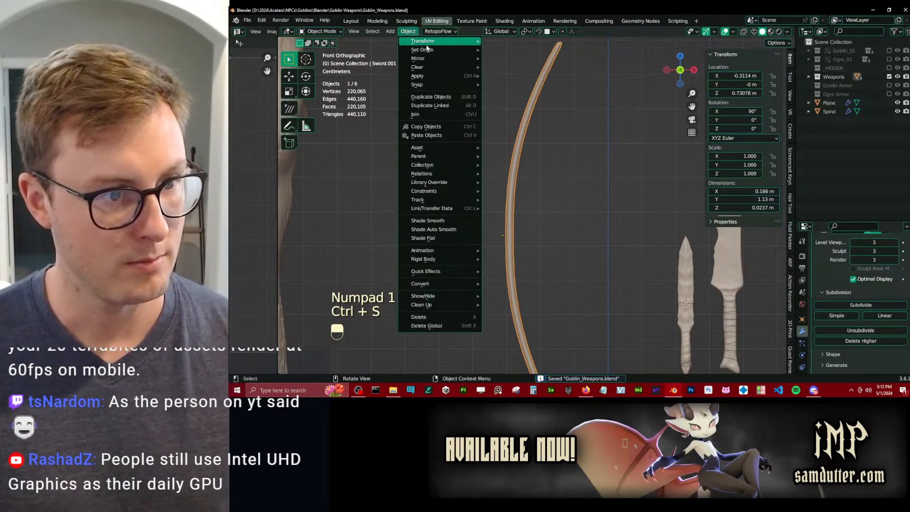
pyautogui.moveTo(426, 51)
pyautogui.click(516, 59)
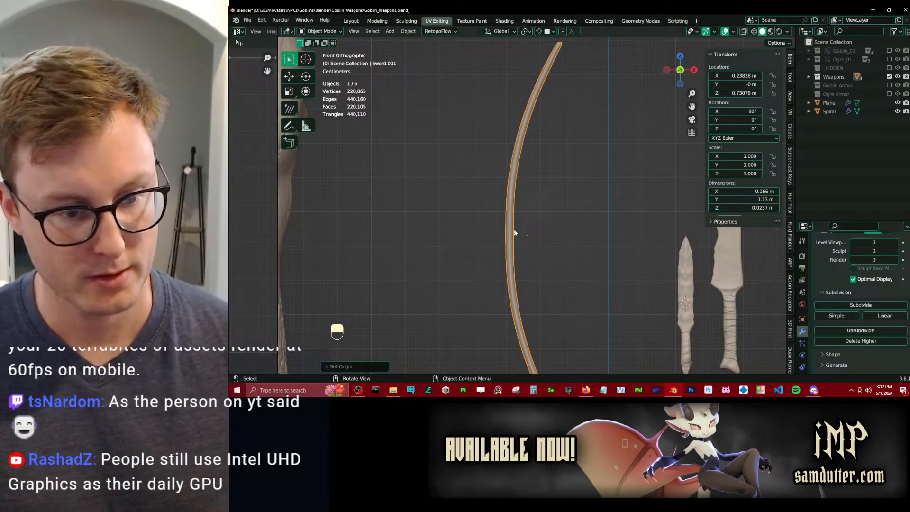
# Move the entire curved mesh about 0.05 m along X in Edit Mode so its middle meets the origin, and save.
pyautogui.press('Tab')
pyautogui.press('a')
pyautogui.press('g')
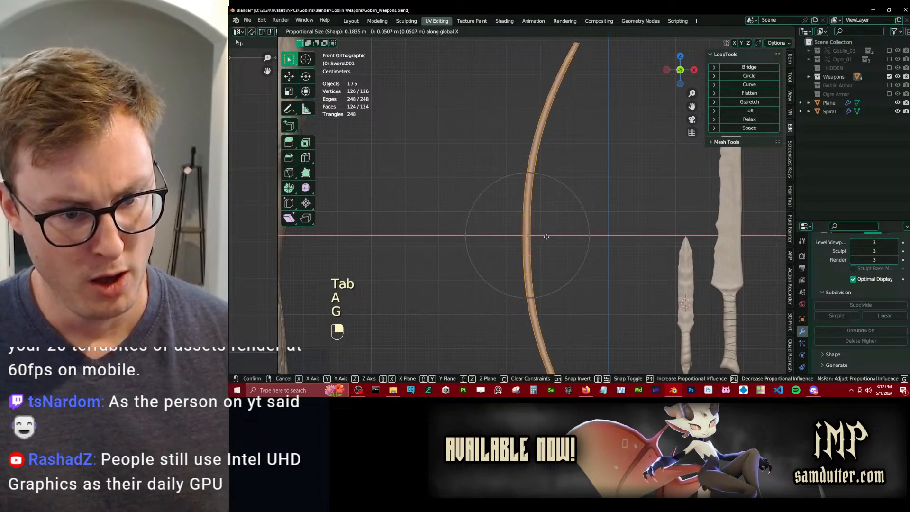
pyautogui.click(546, 237)
pyautogui.press('Tab')
pyautogui.scroll(-6, 553, 237)
pyautogui.hotkey('ctrl', 's')
# Examine the curved object in perspective and front views and save the file.
pyautogui.moveTo(578, 237); pyautogui.dragTo(569, 265, button='middle')
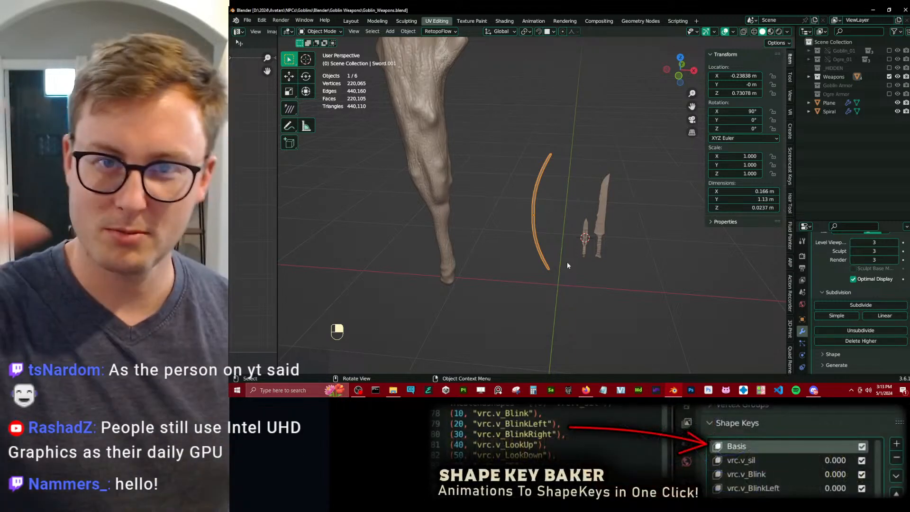
pyautogui.moveTo(565, 260); pyautogui.dragTo(557, 194, button='middle')
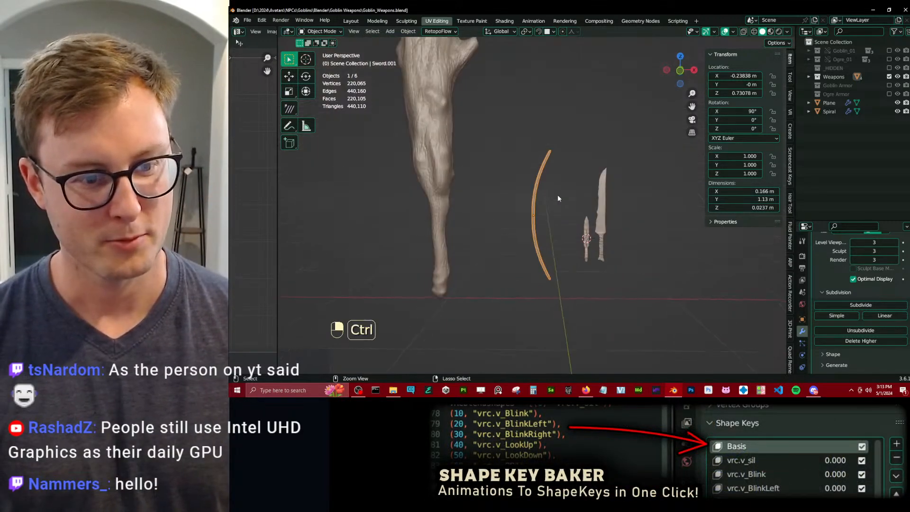
pyautogui.press('KP_1')
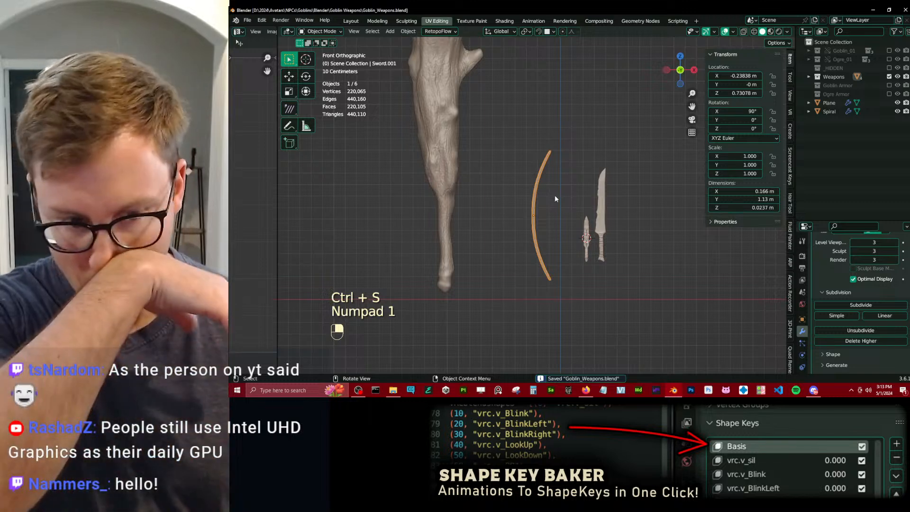
pyautogui.scroll(6, 554, 195)
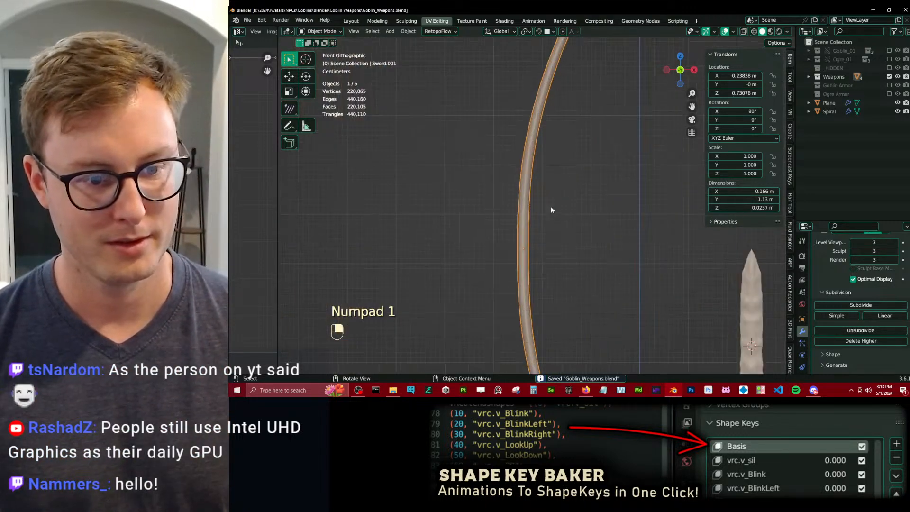
pyautogui.hotkey('ctrl', 's')
pyautogui.moveTo(544, 243); pyautogui.dragTo(581, 176, button='middle')
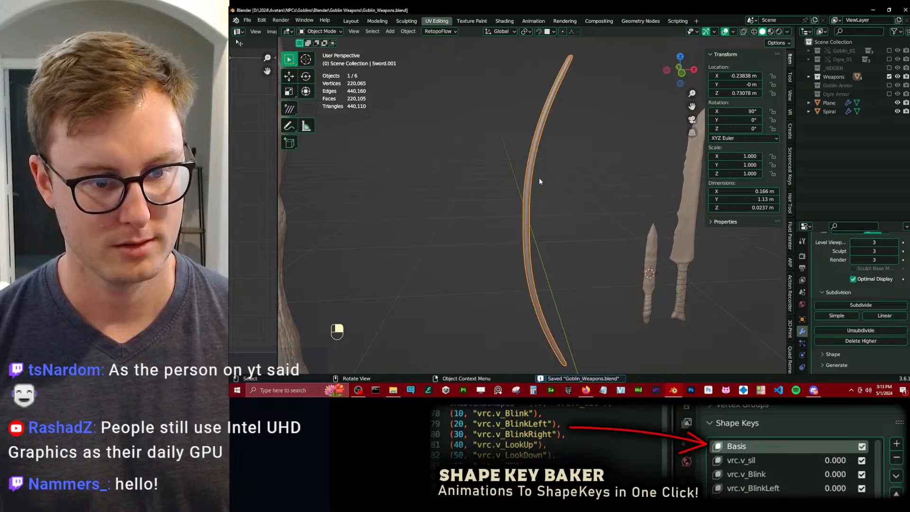
# Apply the curved object's rotation and return it to Sculpt Mode.
pyautogui.hotkey('ctrl', 'Tab')
pyautogui.scroll(2, 553, 159)
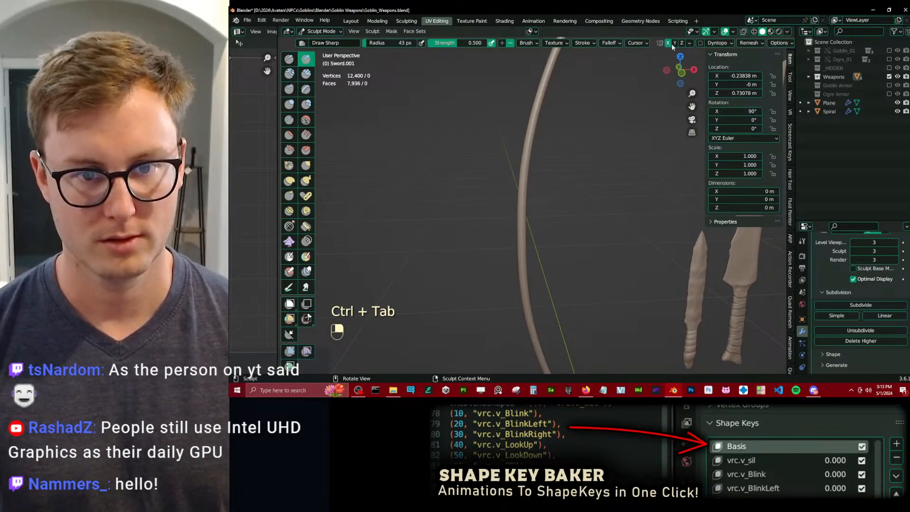
pyautogui.hotkey('ctrl', 'Tab')
pyautogui.hotkey('ctrl', 'a')
pyautogui.click(601, 217)
pyautogui.hotkey('ctrl', 'Tab')
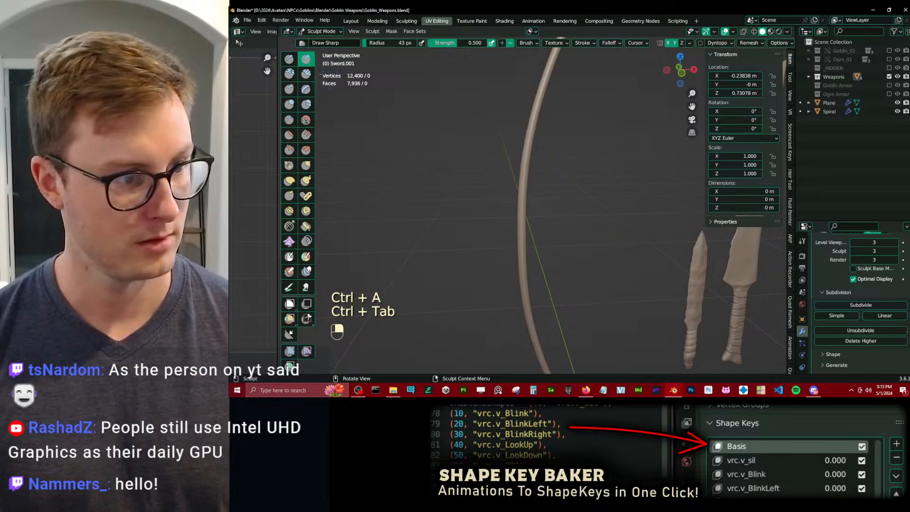
# Choose the Wood_Bark_01 brush for the Draw tool and subdivide the Multires modifier to level 4.
pyautogui.click(791, 82)
pyautogui.click(747, 125)
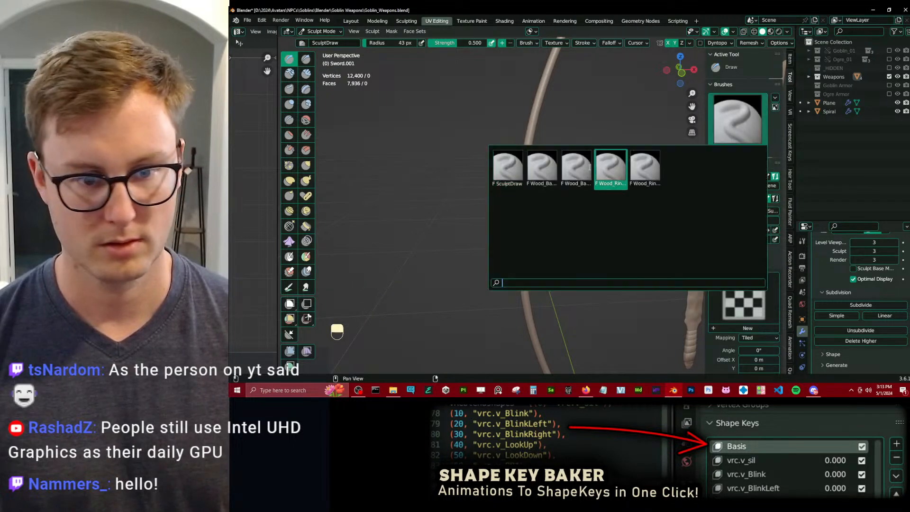
pyautogui.click(555, 172)
pyautogui.scroll(-3, 559, 174)
pyautogui.scroll(2, 559, 174)
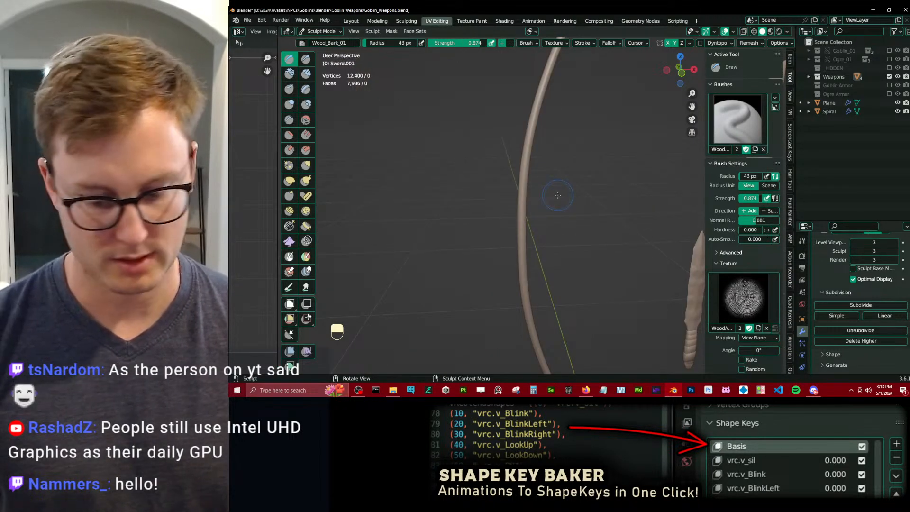
pyautogui.click(837, 303)
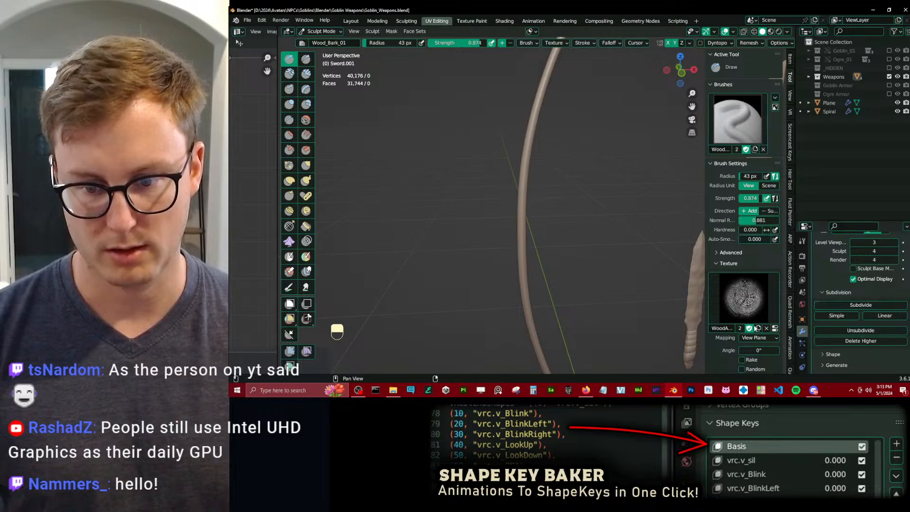
# Test the bark brush on the curved object at 322 px radius and 0.443 strength, undoing the trial strokes.
pyautogui.keyDown('shift'); pyautogui.moveTo(545, 230); pyautogui.dragTo(532, 177, button='middle'); pyautogui.keyUp('shift')
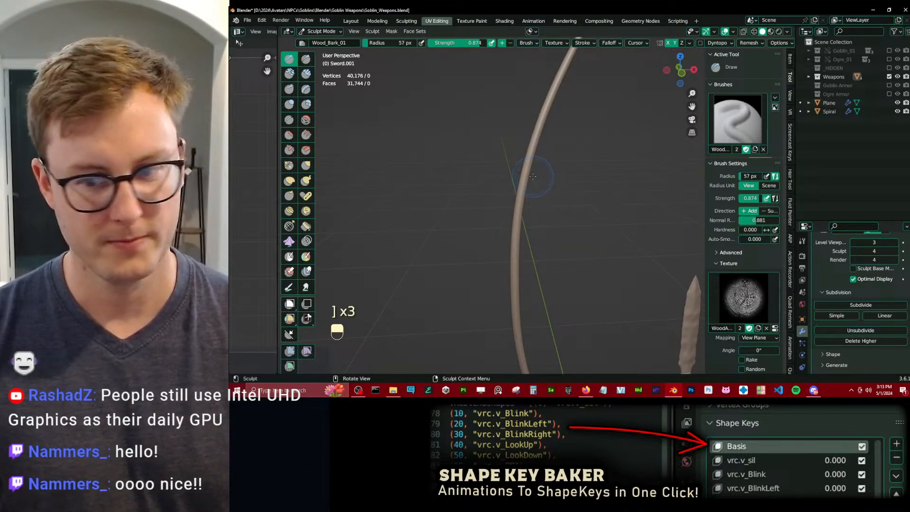
pyautogui.hotkey('ctrl', 'z')
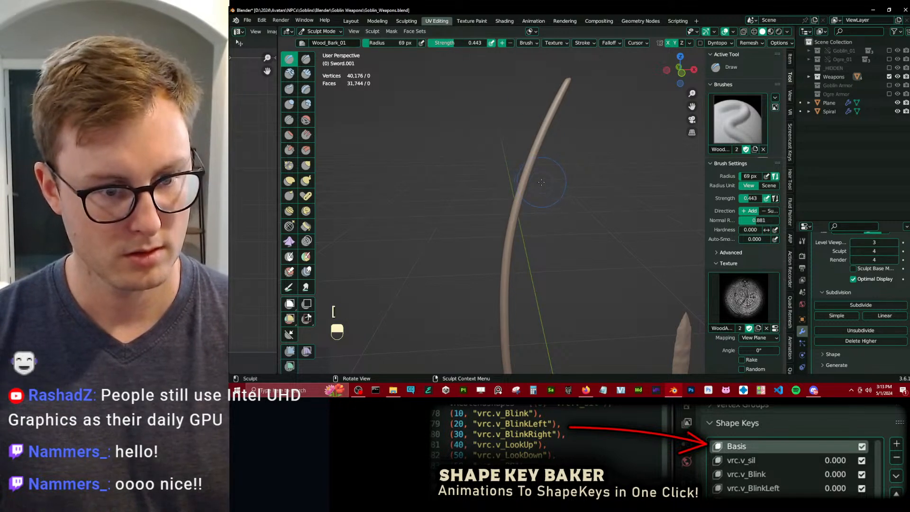
pyautogui.press(']')
pyautogui.press(']')
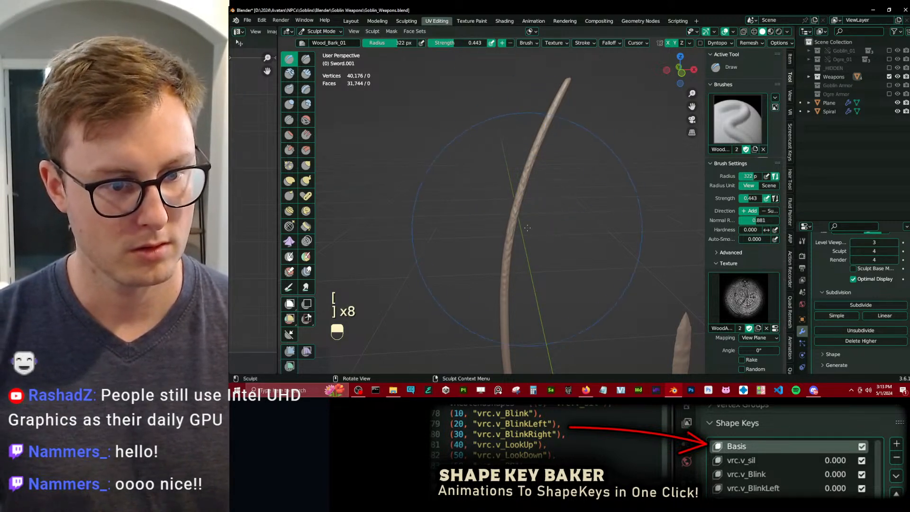
pyautogui.hotkey('ctrl', 'z')
# Examine the curved object's surface from tip to tip and from several sides.
pyautogui.keyDown('shift'); pyautogui.moveTo(523, 318); pyautogui.dragTo(520, 199, button='middle'); pyautogui.keyUp('shift')
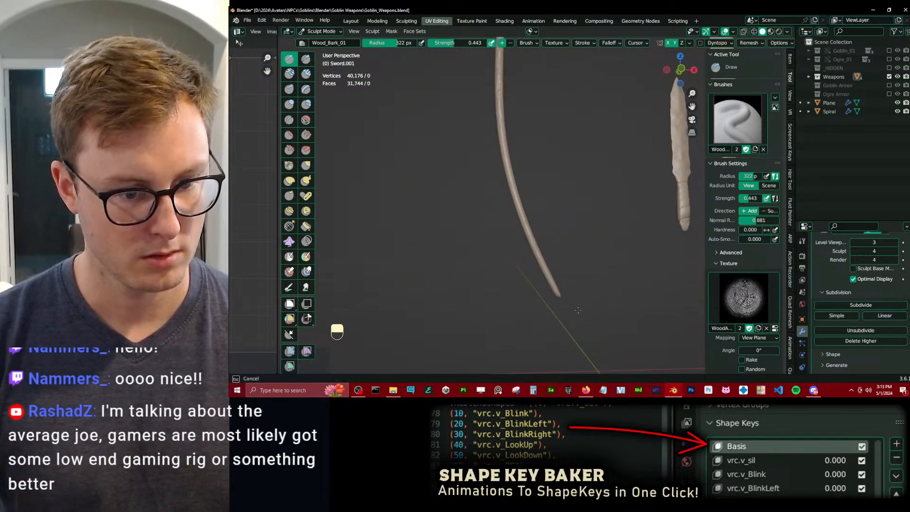
pyautogui.moveTo(577, 309); pyautogui.dragTo(533, 327, button='middle')
pyautogui.keyDown('shift'); pyautogui.moveTo(564, 190); pyautogui.dragTo(537, 287, button='middle'); pyautogui.keyUp('shift')
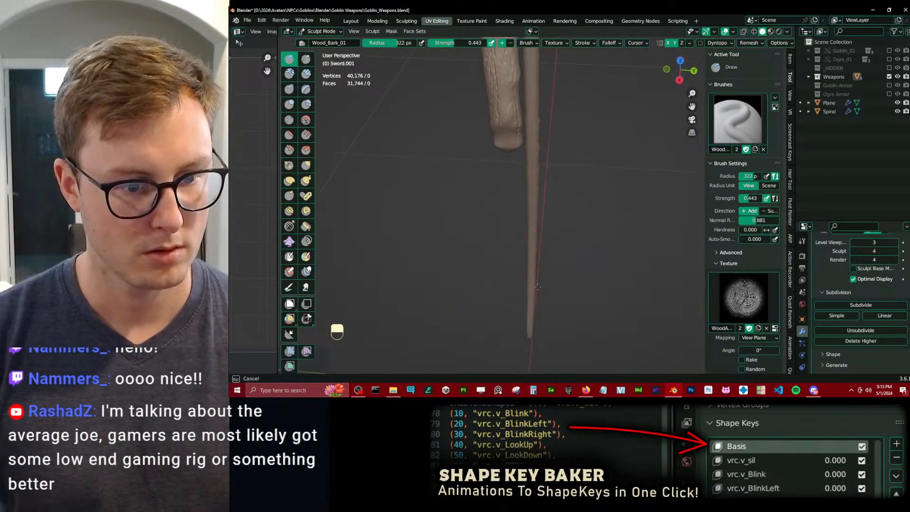
pyautogui.moveTo(547, 167)
pyautogui.mouseDown(button='middle')
pyautogui.moveTo(563, 218)
pyautogui.moveTo(559, 260)
pyautogui.moveTo(563, 175)
pyautogui.mouseUp(button='middle')
pyautogui.keyDown('shift'); pyautogui.moveTo(560, 212); pyautogui.dragTo(554, 259, button='middle'); pyautogui.keyUp('shift')
pyautogui.keyDown('shift'); pyautogui.moveTo(571, 123); pyautogui.dragTo(562, 188, button='middle'); pyautogui.keyUp('shift')
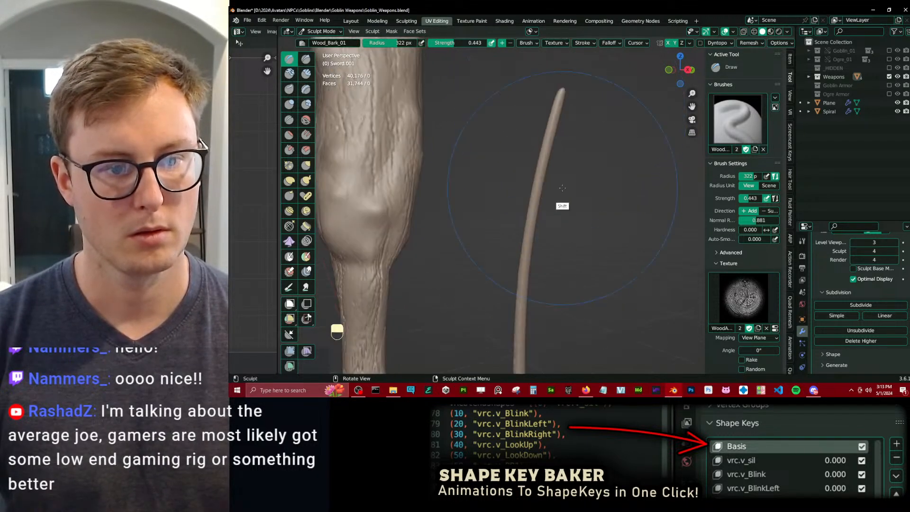
pyautogui.moveTo(568, 93)
pyautogui.keyDown('shift'); pyautogui.mouseDown(button='middle')
pyautogui.moveTo(586, 213)
pyautogui.moveTo(587, 151)
pyautogui.mouseUp(button='middle'); pyautogui.keyUp('shift')
pyautogui.moveTo(606, 66); pyautogui.dragTo(612, 84, button='middle')
pyautogui.keyDown('shift'); pyautogui.moveTo(583, 190); pyautogui.dragTo(533, 133, button='middle'); pyautogui.keyUp('shift')
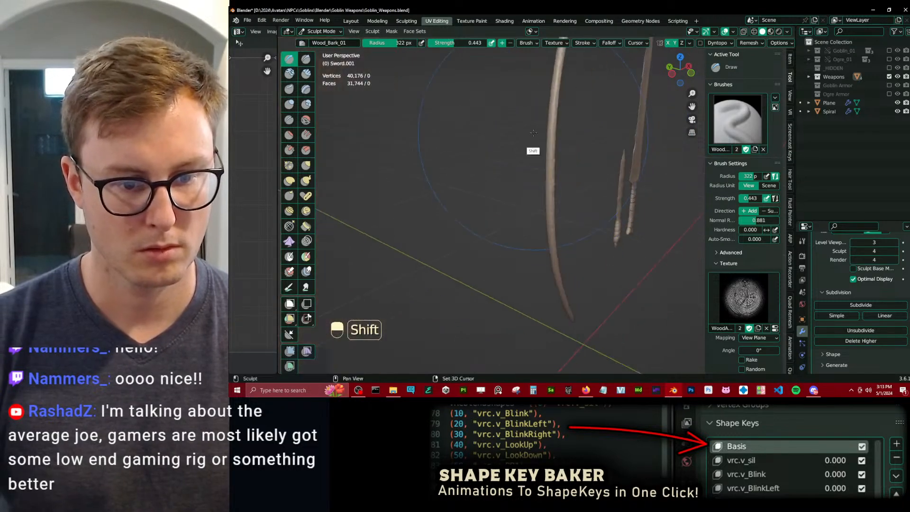
# Return the curved object to Object Mode and save the file.
pyautogui.scroll(3, 576, 234)
pyautogui.hotkey('ctrl', 'Tab')
pyautogui.hotkey('ctrl', 's')
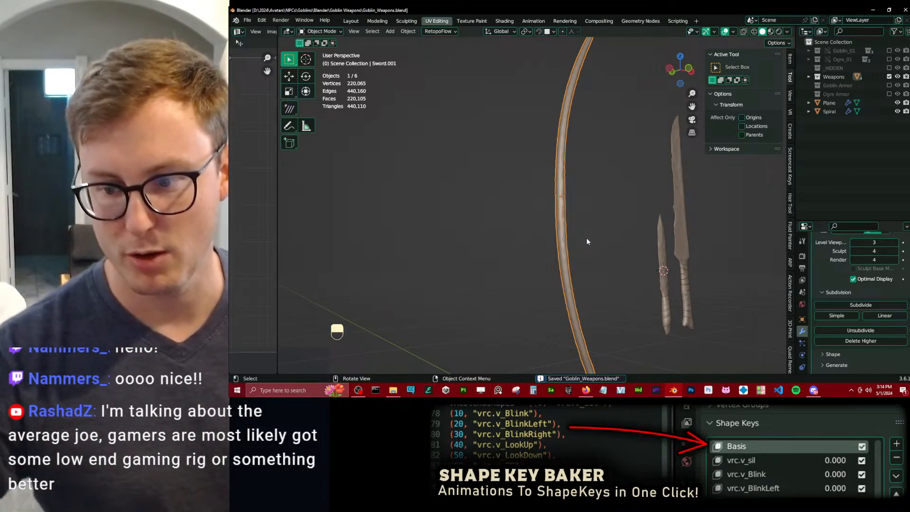
# Examine the curved object beside the other weapons from several angles, reselect it and save the file.
pyautogui.click(588, 228)
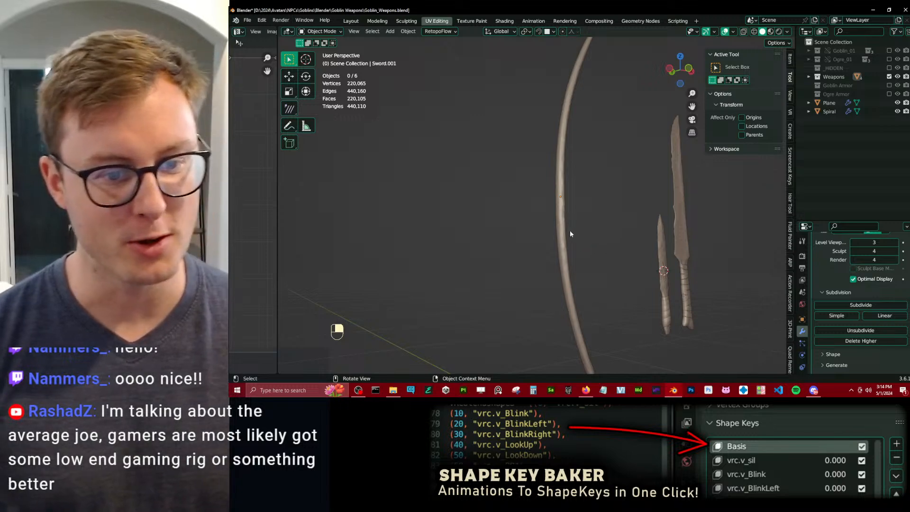
pyautogui.click(564, 224)
pyautogui.moveTo(565, 224); pyautogui.dragTo(516, 228, button='middle')
pyautogui.scroll(-3, 516, 228)
pyautogui.hotkey('ctrl', 's')
pyautogui.moveTo(597, 220); pyautogui.dragTo(444, 263, button='middle')
pyautogui.scroll(-2, 567, 214)
pyautogui.click(567, 213)
pyautogui.hotkey('ctrl', 's')
pyautogui.moveTo(527, 235); pyautogui.dragTo(570, 221, button='middle')
pyautogui.hotkey('ctrl', 's')
pyautogui.hotkey('ctrl', 's')
pyautogui.keyDown('shift'); pyautogui.click(539, 218); pyautogui.keyUp('shift')
# Add a cube and scale it down to a tiny block.
pyautogui.hotkey('shift', 'a')
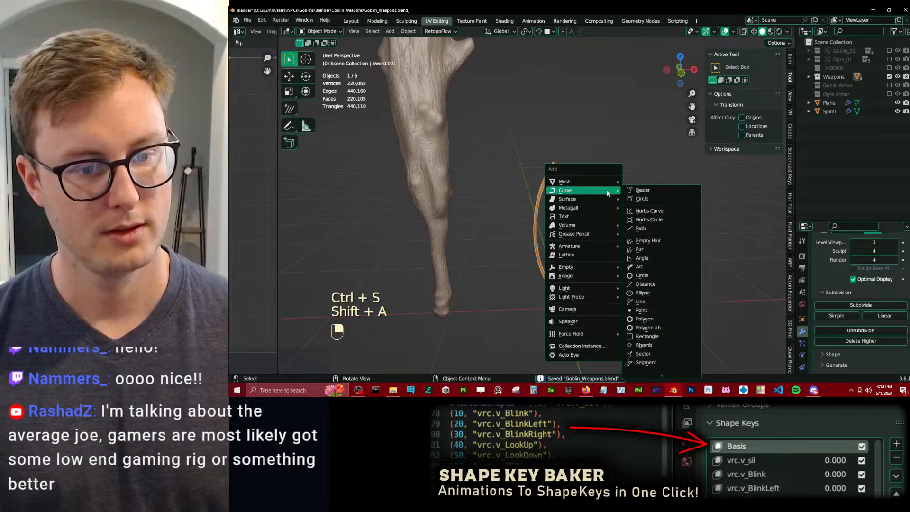
pyautogui.click(657, 194)
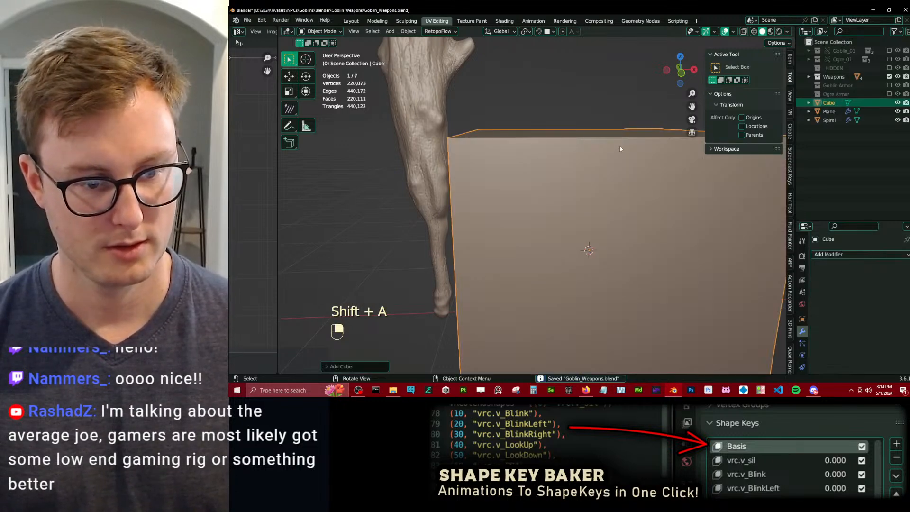
pyautogui.press('s')
pyautogui.click(619, 144)
pyautogui.press('s')
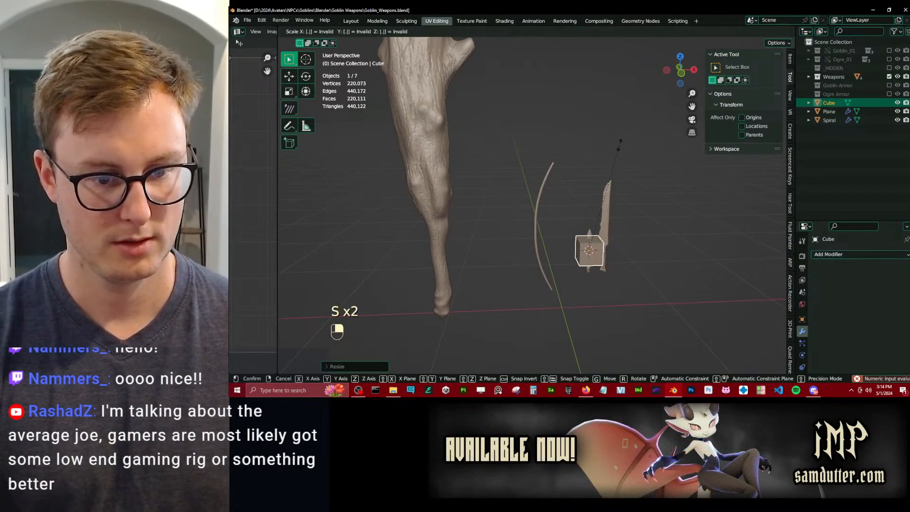
pyautogui.click(631, 136)
# In front view, snap the 3D cursor to the curved bow's origin and reselect the tiny cube.
pyautogui.press('KP_1')
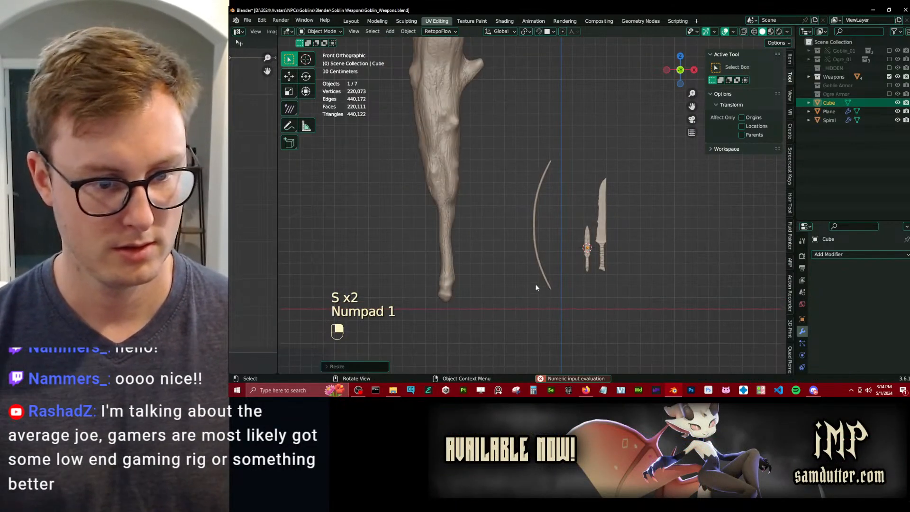
pyautogui.press('g')
pyautogui.click(532, 242)
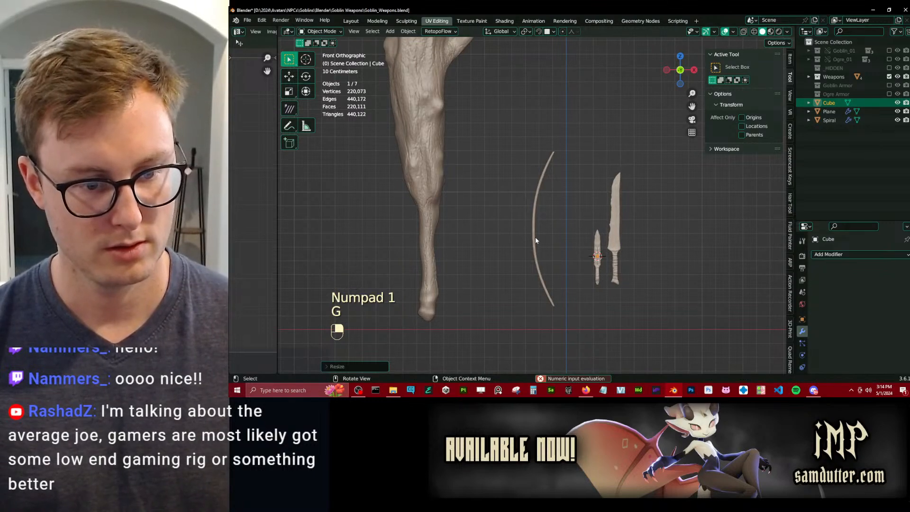
pyautogui.click(534, 237)
pyautogui.hotkey('shift', 's')
pyautogui.click(600, 263)
pyautogui.click(598, 262)
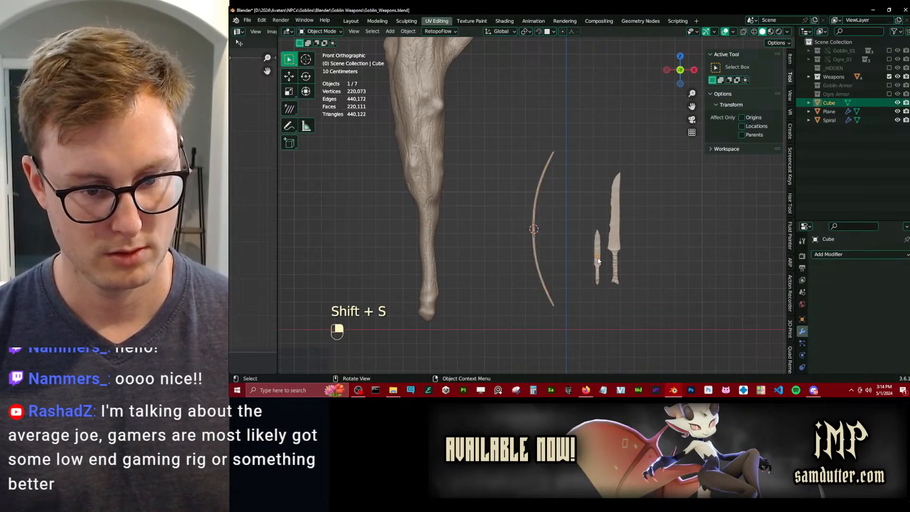
# Duplicate the tiny cube in place.
pyautogui.hotkey('shift', 'd')
pyautogui.rightClick(583, 252)
pyautogui.hotkey('shift', 's')
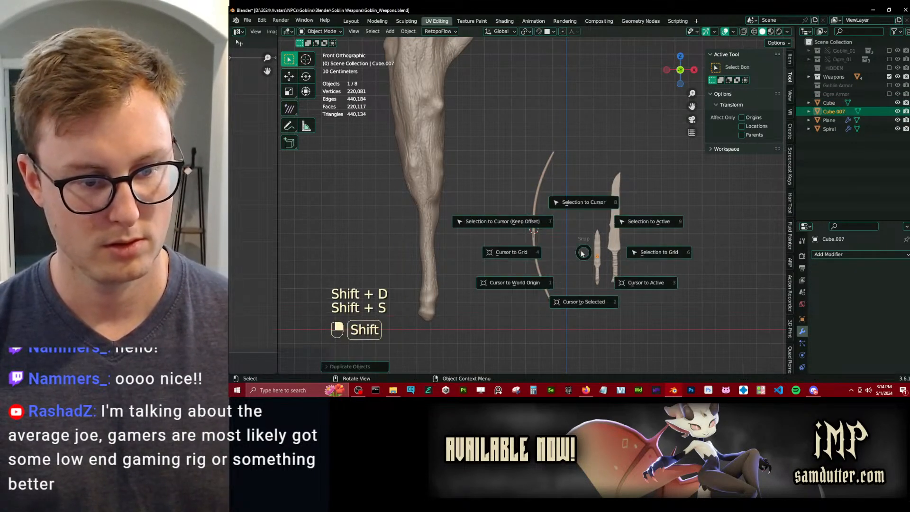
pyautogui.click(531, 232)
pyautogui.scroll(3, 549, 229)
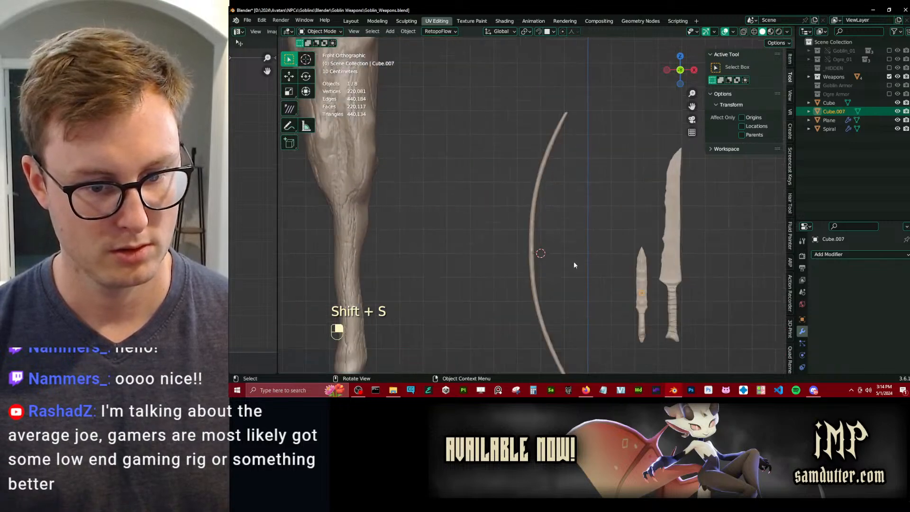
# Snap the 3D cursor to the curved bow's origin and move the original tiny cube onto it.
pyautogui.click(541, 286)
pyautogui.hotkey('shift', 's')
pyautogui.click(645, 294)
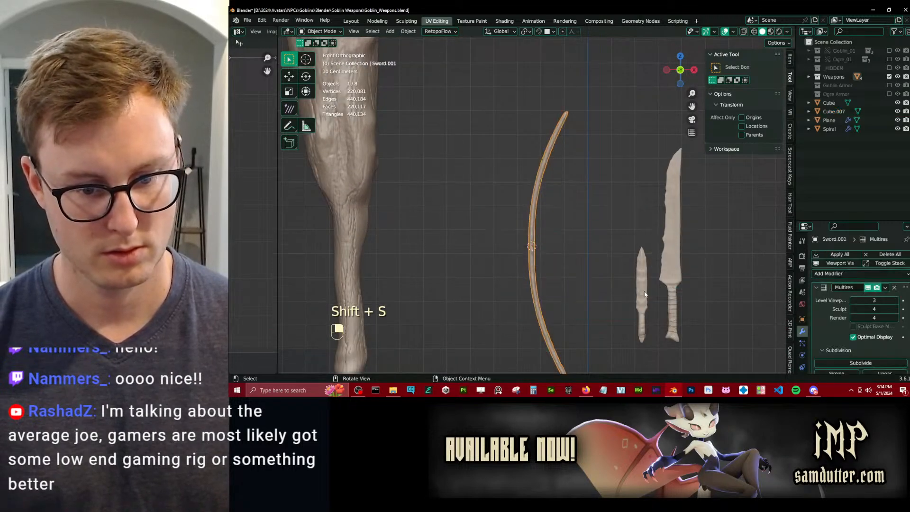
pyautogui.click(643, 294)
pyautogui.hotkey('shift', 's')
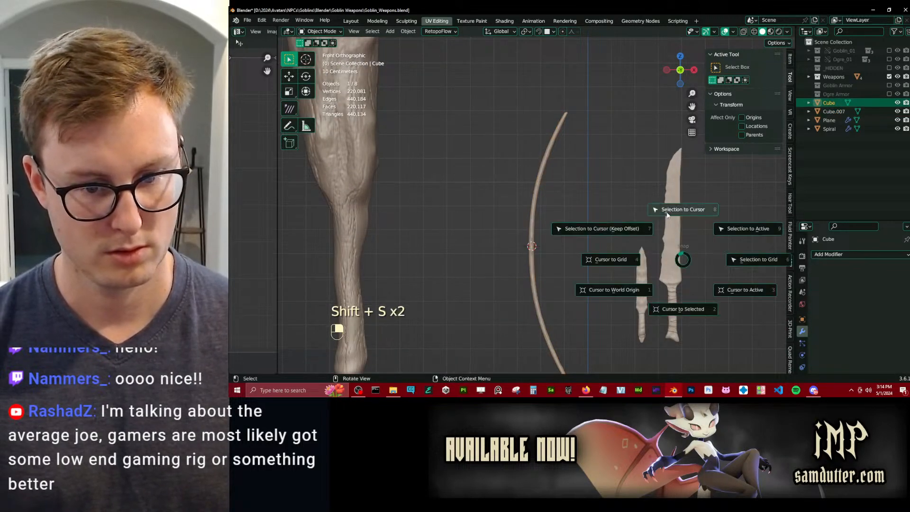
pyautogui.click(644, 229)
# Move the cube along X in line with the bow's tips and stretch it along Z into a bar spanning the bow.
pyautogui.press('g')
pyautogui.press('x')
pyautogui.click(565, 242)
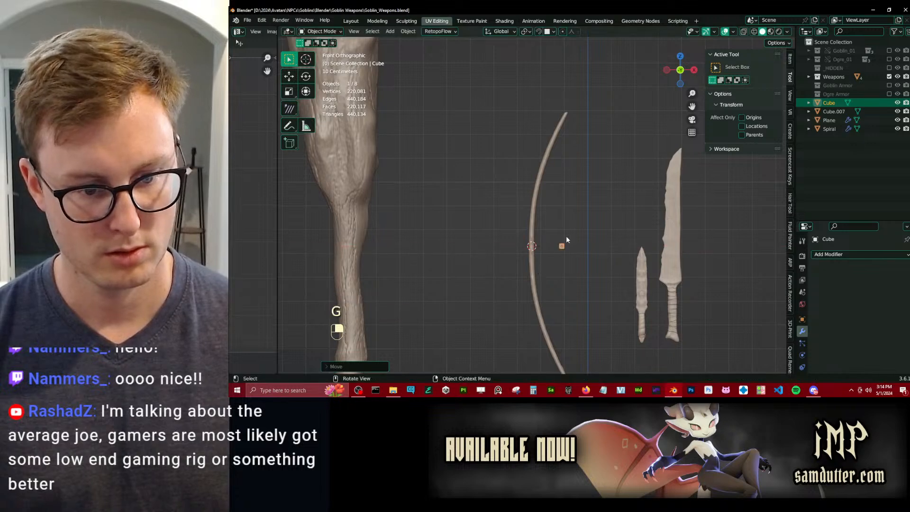
pyautogui.press('s')
pyautogui.press('z')
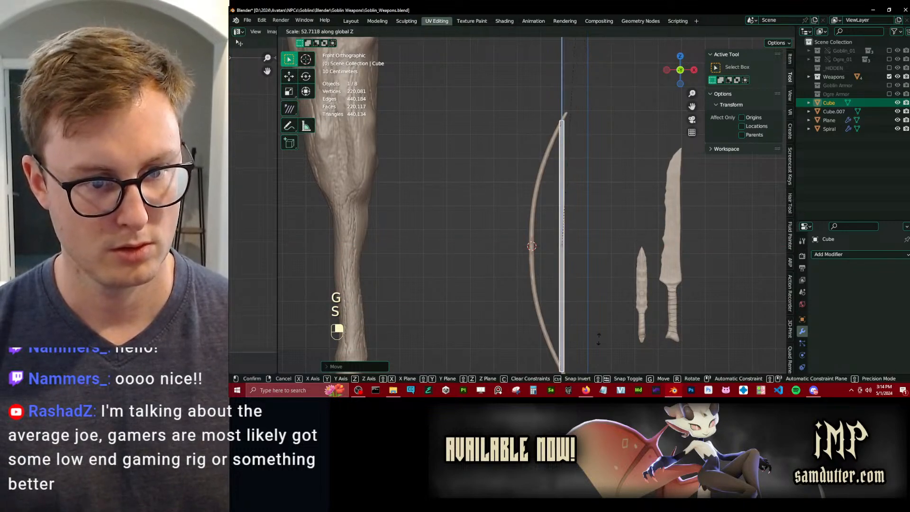
pyautogui.click(626, 214)
# Adjust the thickness of the entire bar mesh with Shrink/Fatten in Edit Mode.
pyautogui.press('Tab')
pyautogui.hotkey('alt', 's')
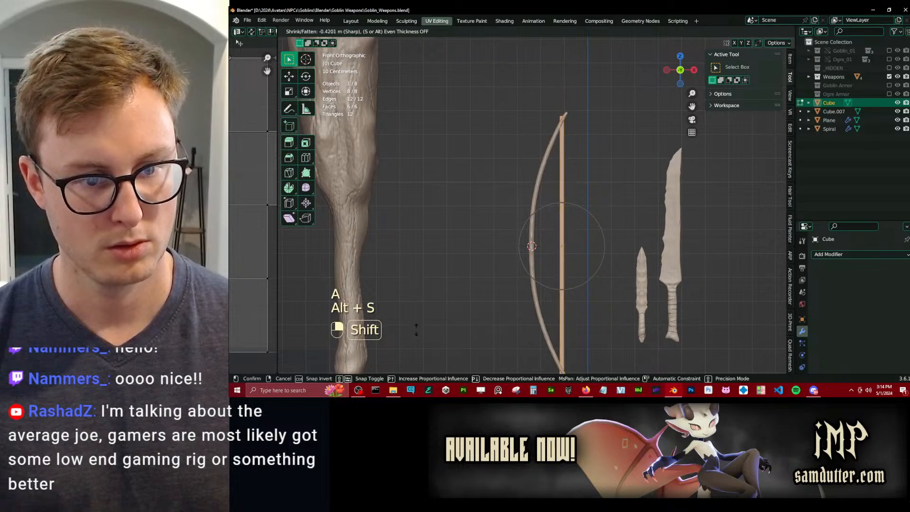
pyautogui.click(531, 246)
pyautogui.press('Tab')
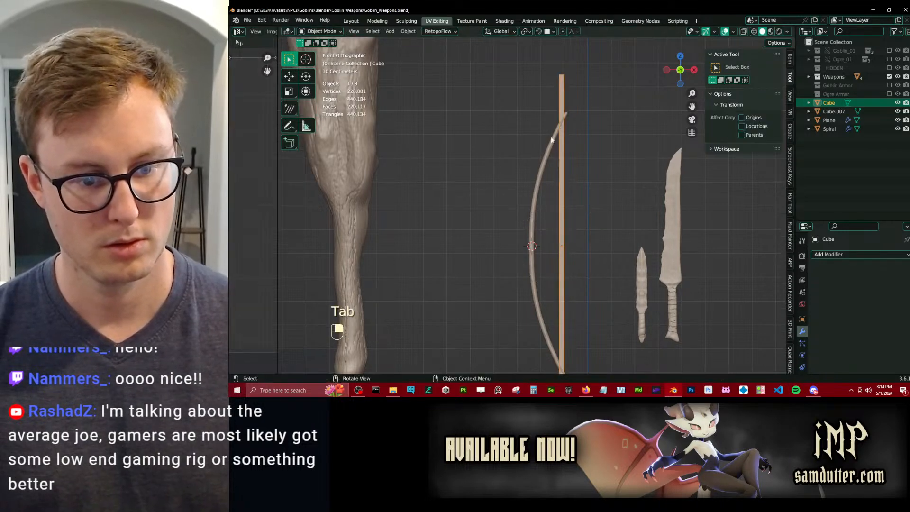
# Scale the bar down to string thickness and lengthen it along Z to reach between the bow's tips.
pyautogui.press('s')
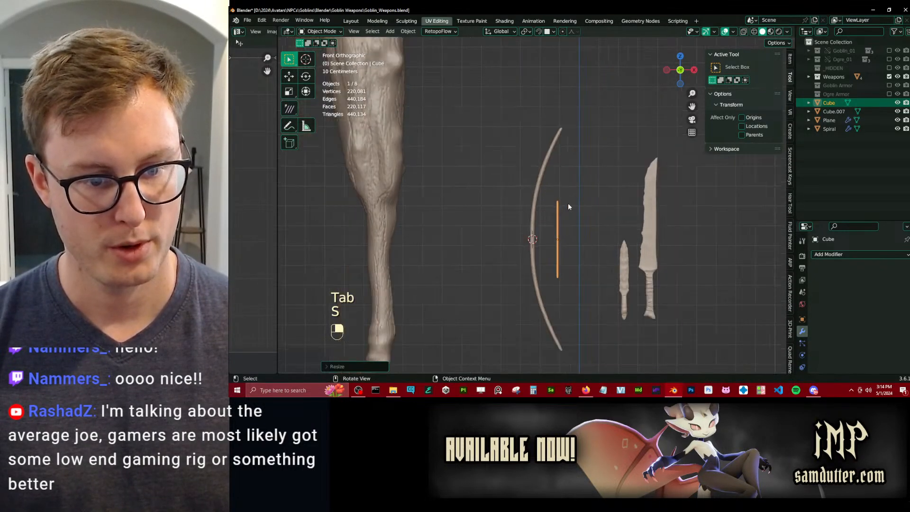
pyautogui.press('s')
pyautogui.click(568, 171)
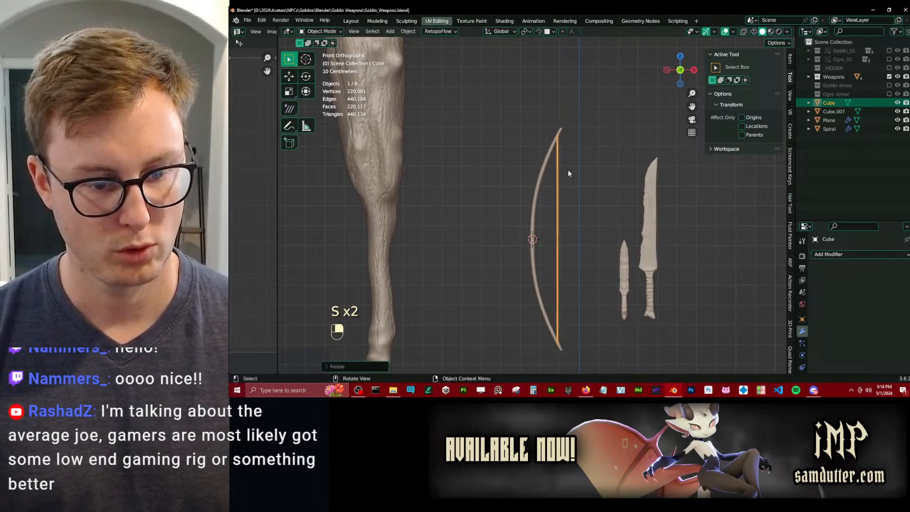
# Inspect the string's alignment with the bow from angled views and save the file.
pyautogui.moveTo(569, 170); pyautogui.dragTo(510, 206, button='middle')
pyautogui.click(518, 233)
pyautogui.click(513, 250)
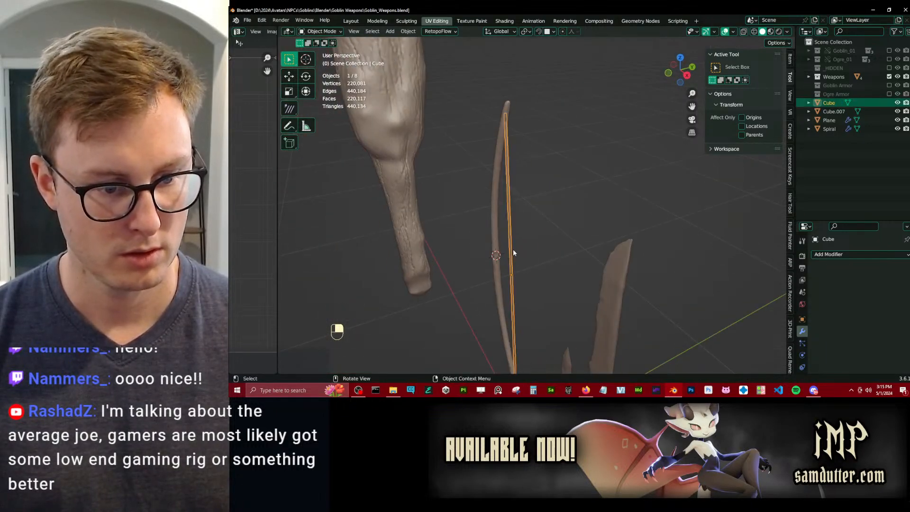
pyautogui.rightClick(513, 249)
pyautogui.click(512, 217)
pyautogui.scroll(4, 513, 206)
pyautogui.moveTo(513, 205); pyautogui.dragTo(555, 175, button='middle')
# Add 11 evenly spaced loop cuts along the length of the string in Edit Mode.
pyautogui.press('Tab')
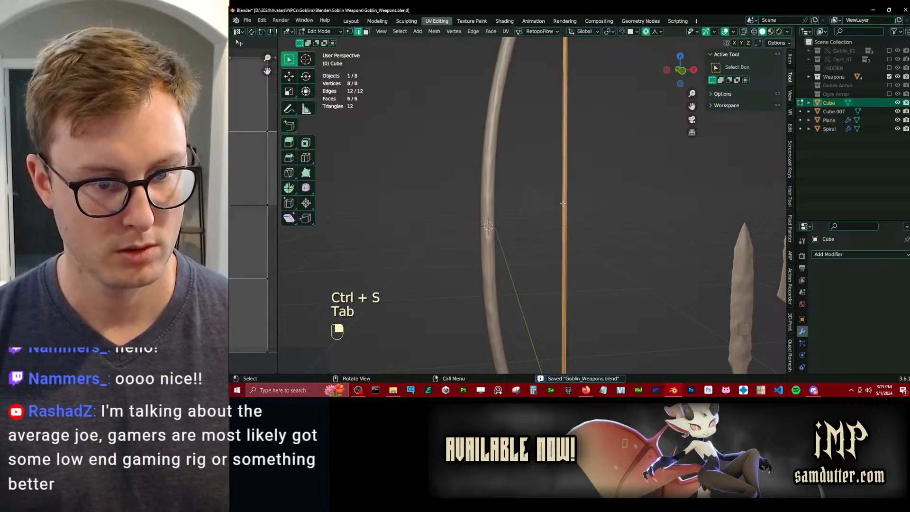
pyautogui.hotkey('ctrl', 'r')
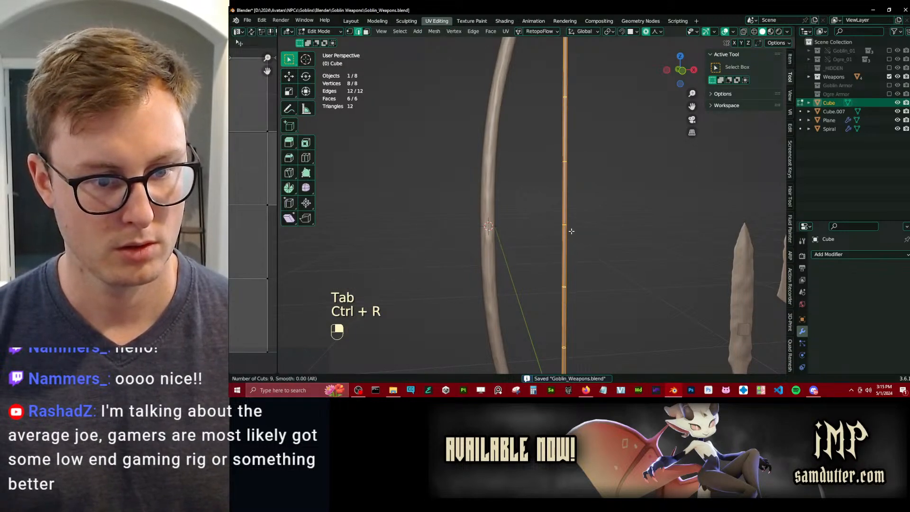
pyautogui.click(571, 232)
pyautogui.rightClick(572, 230)
pyautogui.scroll(-4, 588, 216)
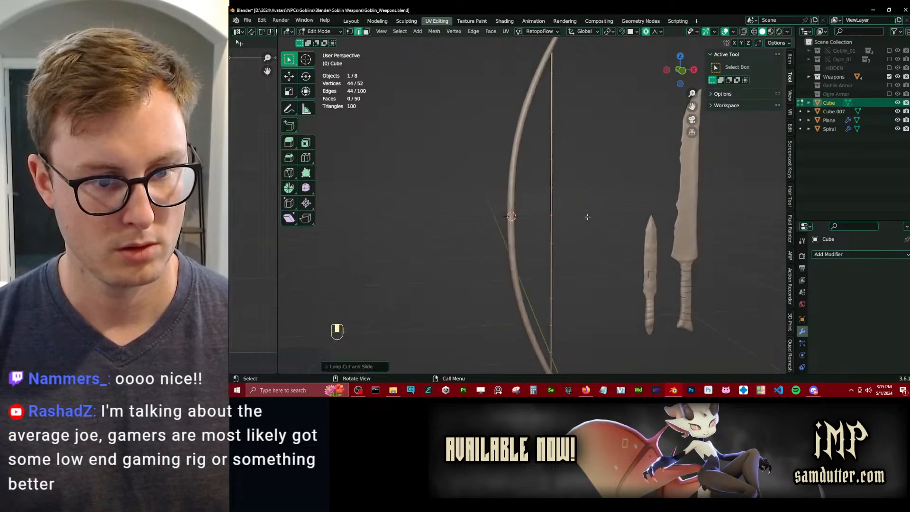
# Return to Object Mode, save the file and check the bow with its string from farther away.
pyautogui.press('Tab')
pyautogui.moveTo(590, 215)
pyautogui.mouseDown(button='middle')
pyautogui.moveTo(565, 222)
pyautogui.moveTo(598, 223)
pyautogui.mouseUp(button='middle')
pyautogui.hotkey('ctrl', 's')
pyautogui.click(541, 226)
pyautogui.scroll(-6, 541, 226)
pyautogui.moveTo(541, 226); pyautogui.dragTo(540, 165, button='middle')
pyautogui.click(517, 277)
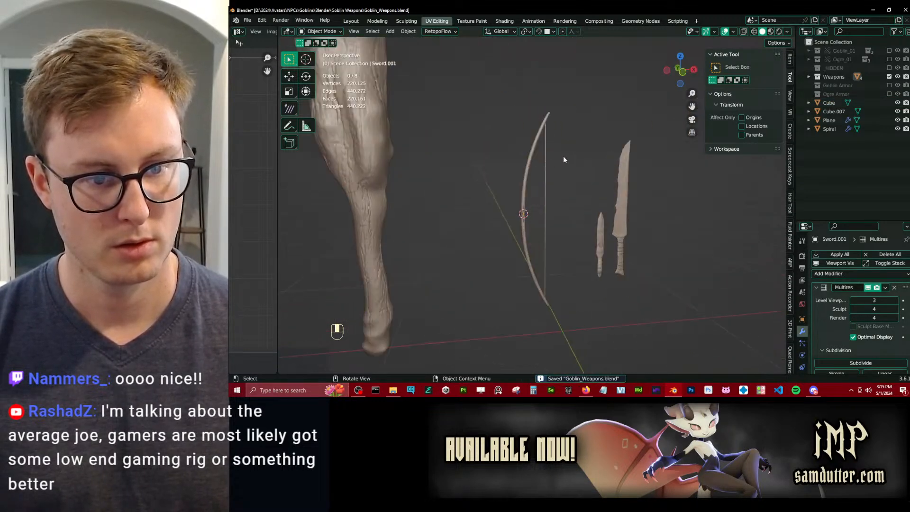
# In front view, shift the bowstring onto the bow's tips and lengthen it along Z by a factor of about 1.04.
pyautogui.click(545, 165)
pyautogui.press('KP_1')
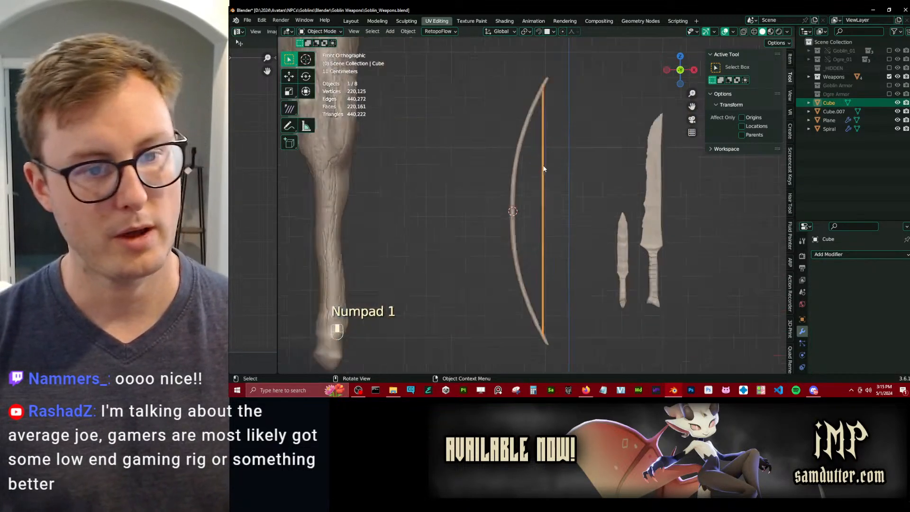
pyautogui.press('g')
pyautogui.press('g')
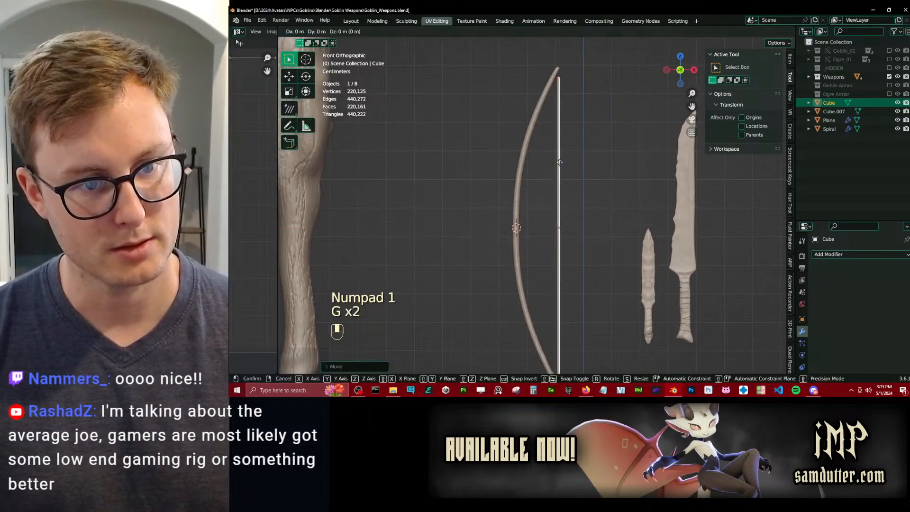
pyautogui.press('s')
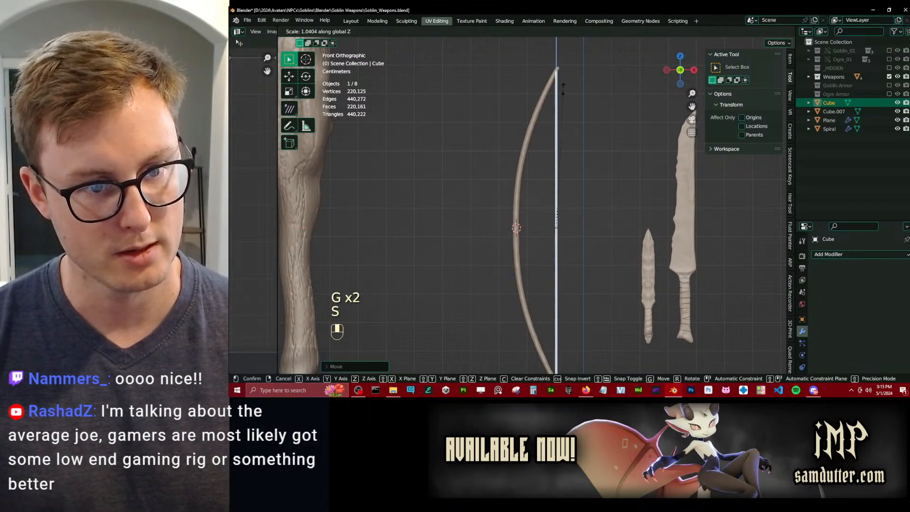
pyautogui.click(563, 90)
# Apply the bowstring's transform and fine-tune its scale against the bow from an angled view.
pyautogui.hotkey('ctrl', 'a')
pyautogui.click(587, 133)
pyautogui.click(587, 133)
pyautogui.moveTo(587, 133); pyautogui.dragTo(515, 150, button='middle')
pyautogui.scroll(3, 507, 165)
pyautogui.click(522, 144)
pyautogui.press('s')
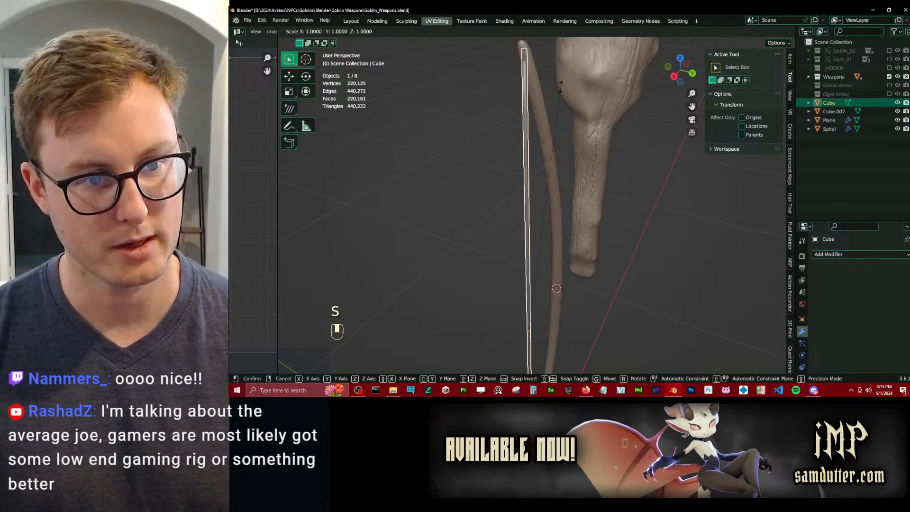
pyautogui.click(560, 86)
# Deselect the bowstring, check the bow from several angles and save the file.
pyautogui.scroll(-4, 561, 86)
pyautogui.click(515, 210)
pyautogui.moveTo(516, 210); pyautogui.dragTo(563, 221, button='middle')
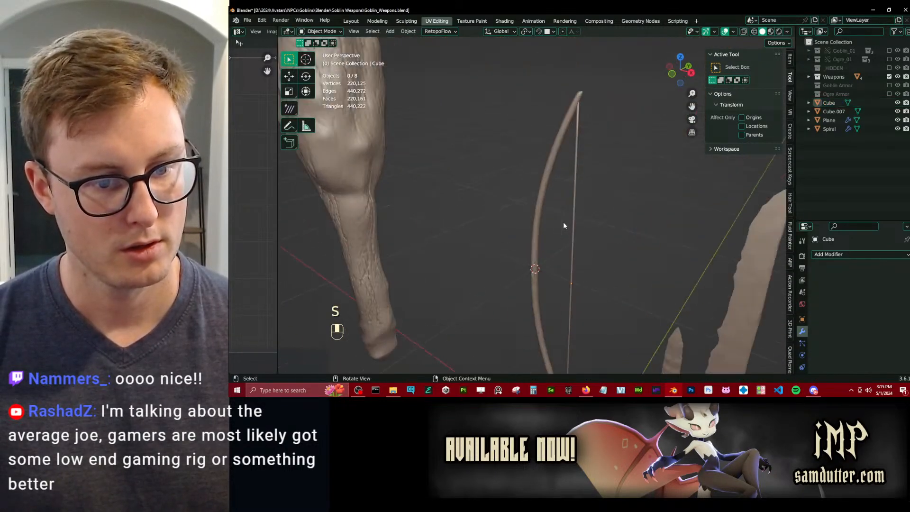
pyautogui.hotkey('ctrl', 's')
pyautogui.moveTo(511, 204); pyautogui.dragTo(520, 164, button='middle')
pyautogui.click(520, 165)
pyautogui.scroll(-3, 519, 165)
pyautogui.hotkey('ctrl', 's')
# Open the club in Edit Mode with its whole mesh selected and enlarge the UV editor.
pyautogui.click(456, 128)
pyautogui.press('Tab')
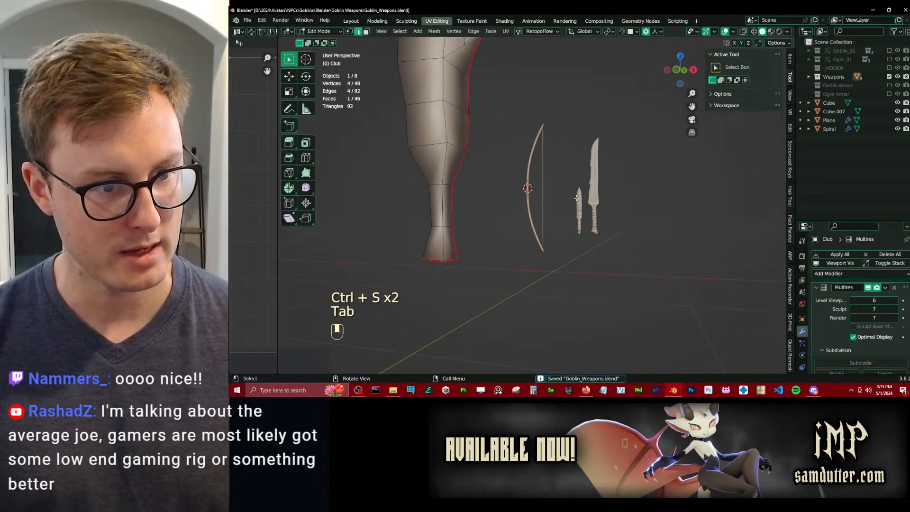
pyautogui.press('a')
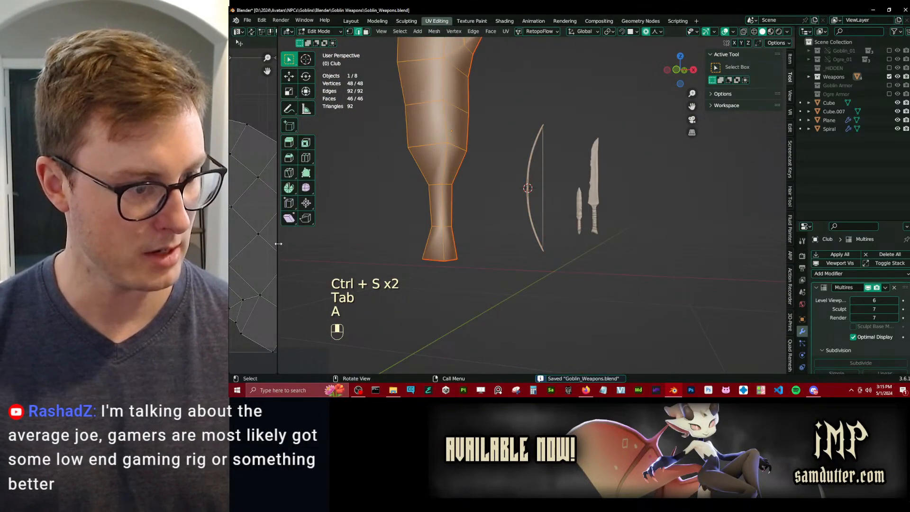
pyautogui.moveTo(278, 244); pyautogui.dragTo(652, 244)
pyautogui.scroll(2, 447, 199)
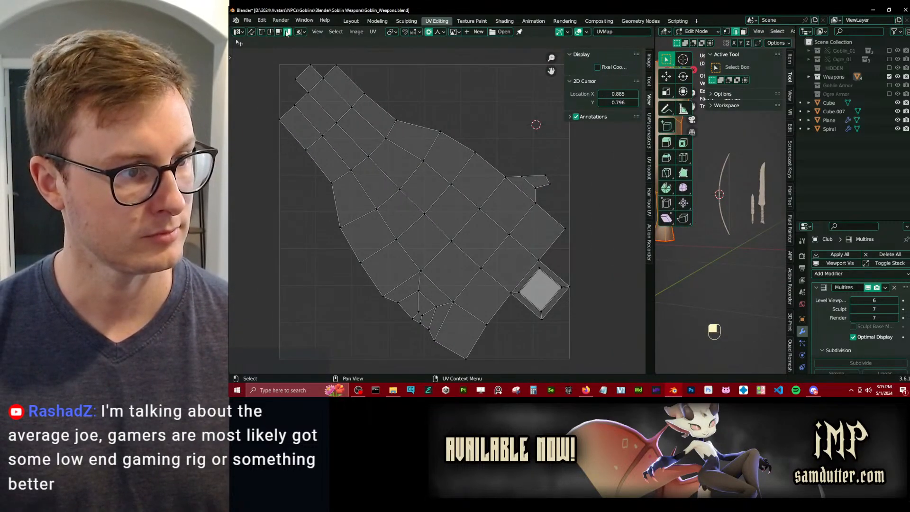
# Select all of the club's UVs and unwrap them again.
pyautogui.press('a')
pyautogui.press('u')
pyautogui.press('u')
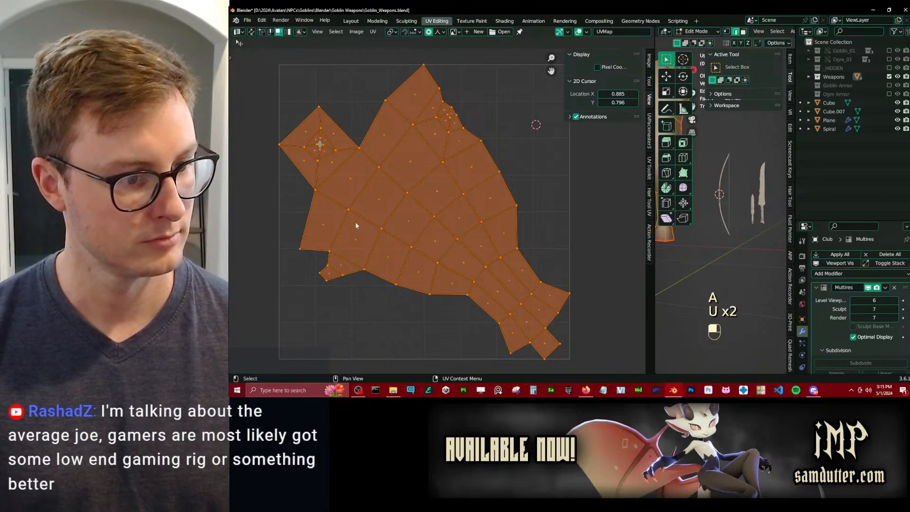
pyautogui.click(351, 186)
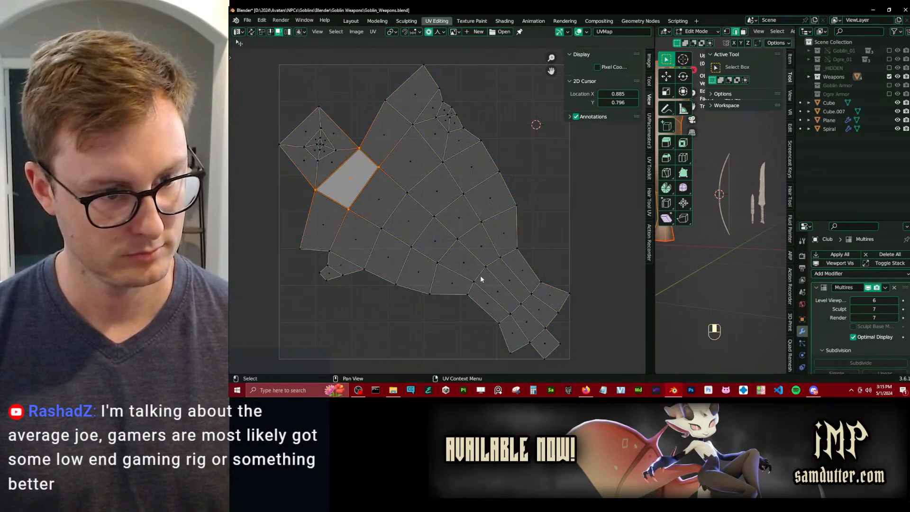
pyautogui.click(357, 233)
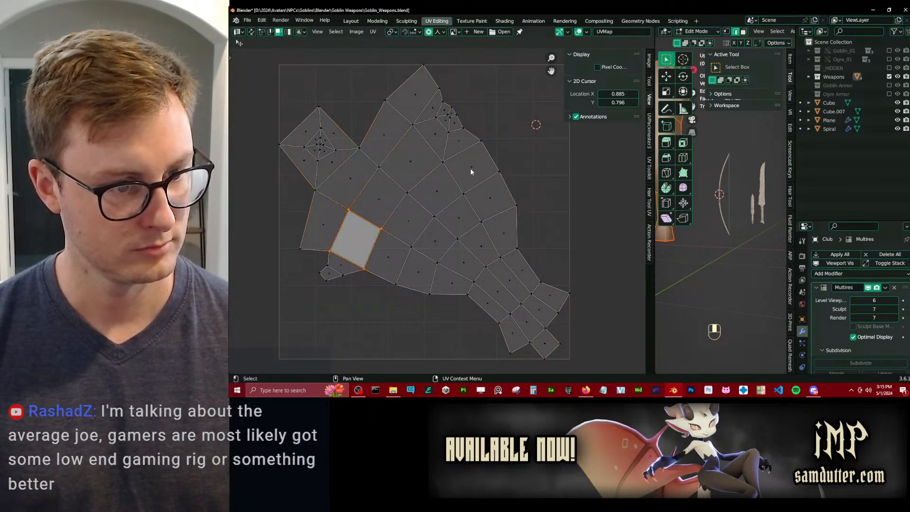
pyautogui.keyDown('ctrl'); pyautogui.keyDown('shift'); pyautogui.click(471, 169); pyautogui.keyUp('shift'); pyautogui.keyUp('ctrl')
pyautogui.press('b')
pyautogui.click(387, 269)
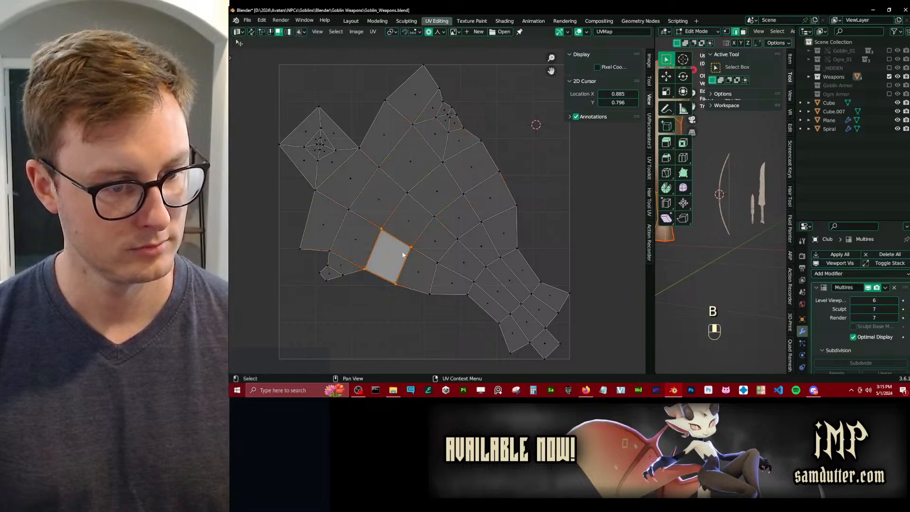
pyautogui.press('b')
pyautogui.rightClick(412, 219)
# Select the connected UV face rows at the narrow end of the club's island, straighten them into a rectangular grid and pin them.
pyautogui.click(533, 320)
pyautogui.keyDown('alt'); pyautogui.keyDown('shift'); pyautogui.click(533, 319); pyautogui.keyUp('shift'); pyautogui.keyUp('alt')
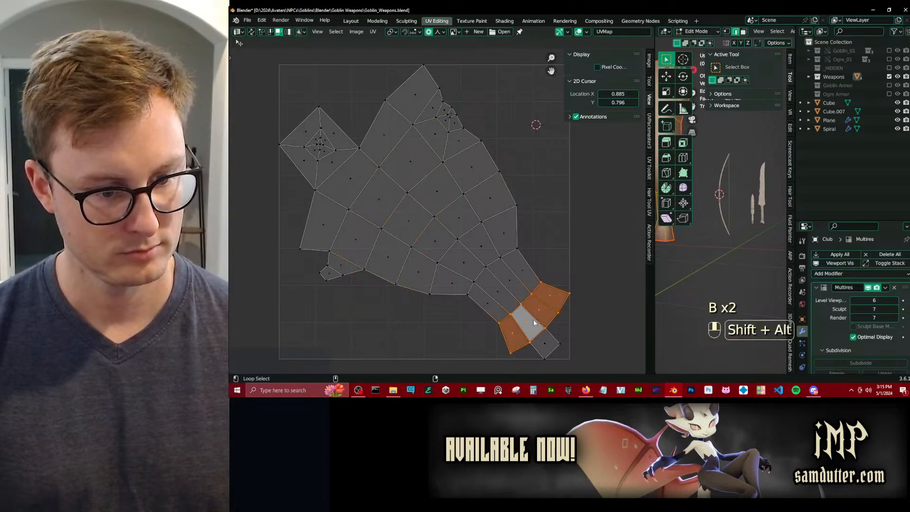
pyautogui.keyDown('alt'); pyautogui.keyDown('shift'); pyautogui.click(533, 319); pyautogui.keyUp('shift'); pyautogui.keyUp('alt')
pyautogui.keyDown('alt'); pyautogui.keyDown('shift'); pyautogui.click(533, 320); pyautogui.keyUp('shift'); pyautogui.keyUp('alt')
pyautogui.press('ctrl+KP_Add')
pyautogui.press('ctrl+KP_Add')
pyautogui.press('ctrl+KP_Add')
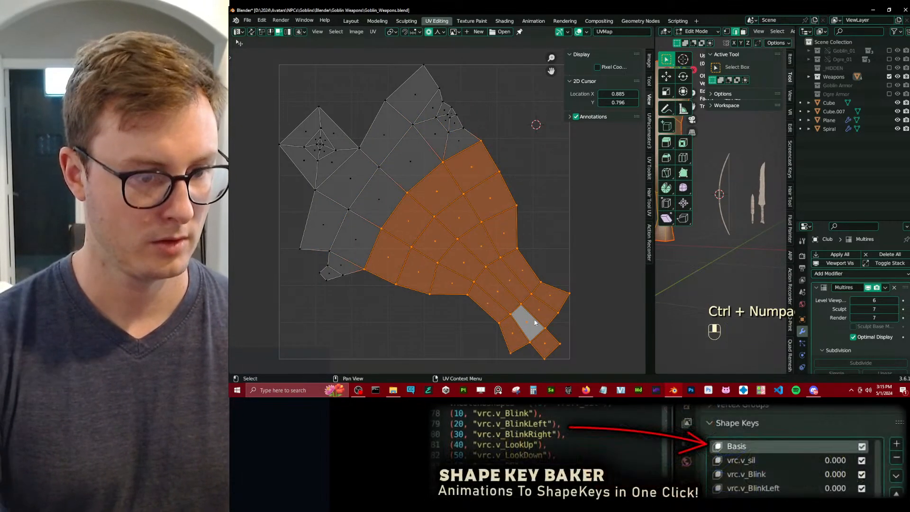
pyautogui.press('p')
pyautogui.press('q')
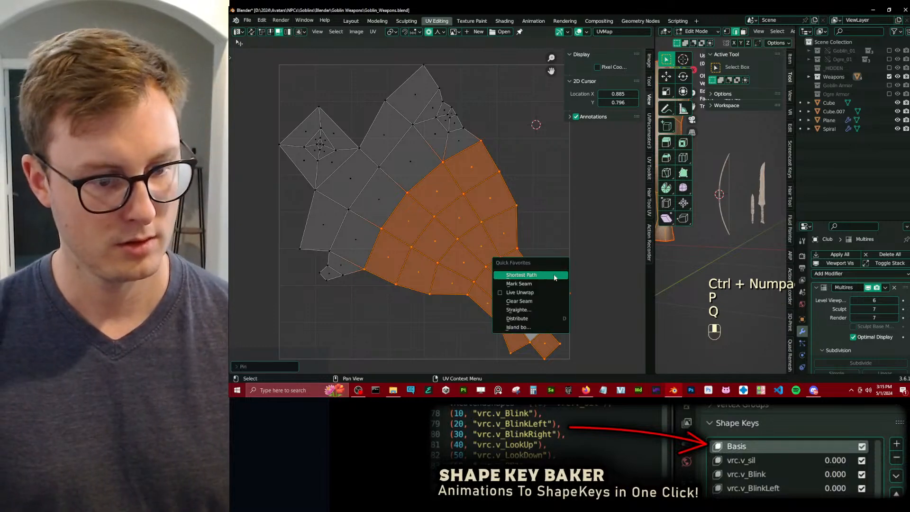
pyautogui.click(526, 311)
pyautogui.press('g')
pyautogui.rightClick(394, 202)
pyautogui.press('p')
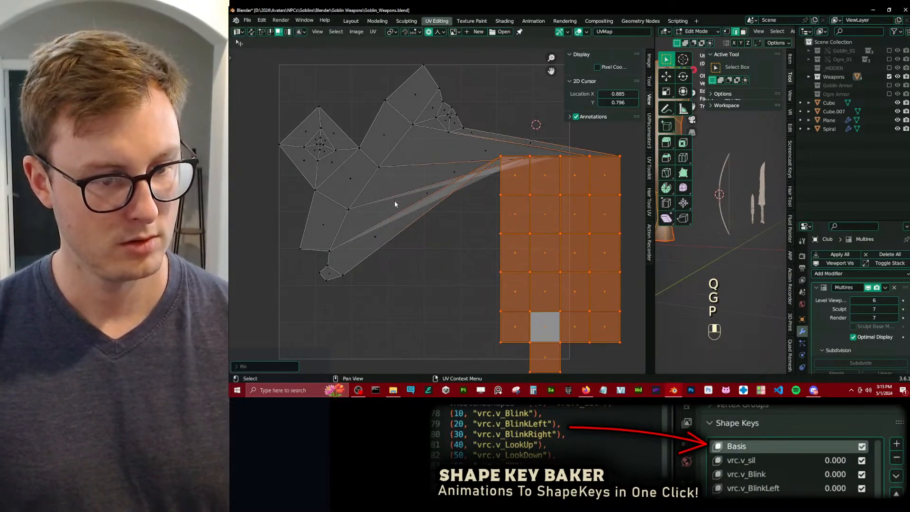
# Turn off proportional editing, enable Live Unwrap and move the pinned grid so the remaining faces unwrap around it.
pyautogui.press('o')
pyautogui.press('q')
pyautogui.click(451, 176)
pyautogui.press('g')
pyautogui.click(435, 204)
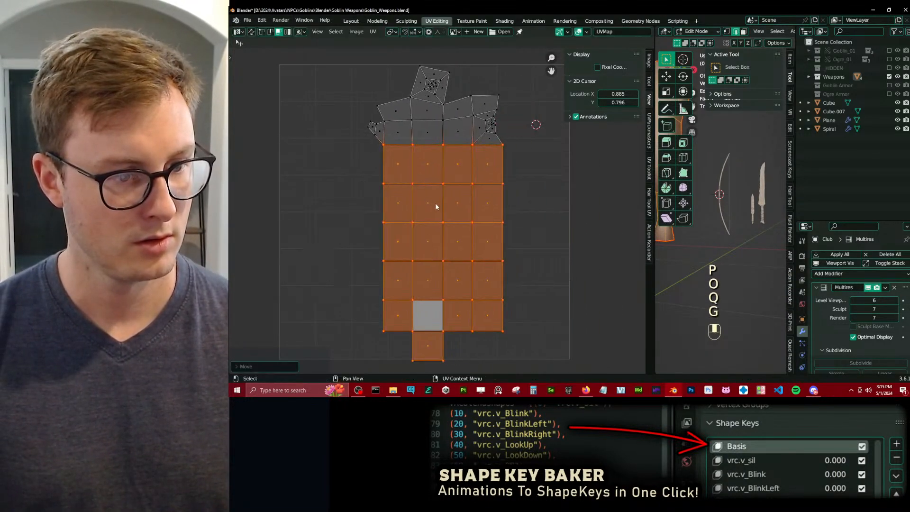
# Reposition the straightened UV grid toward the left side of the UV tile and save the file.
pyautogui.moveTo(435, 204); pyautogui.dragTo(449, 202, button='middle')
pyautogui.press('g')
pyautogui.click(488, 211)
pyautogui.hotkey('ctrl', 's')
pyautogui.press('g')
pyautogui.click(490, 245)
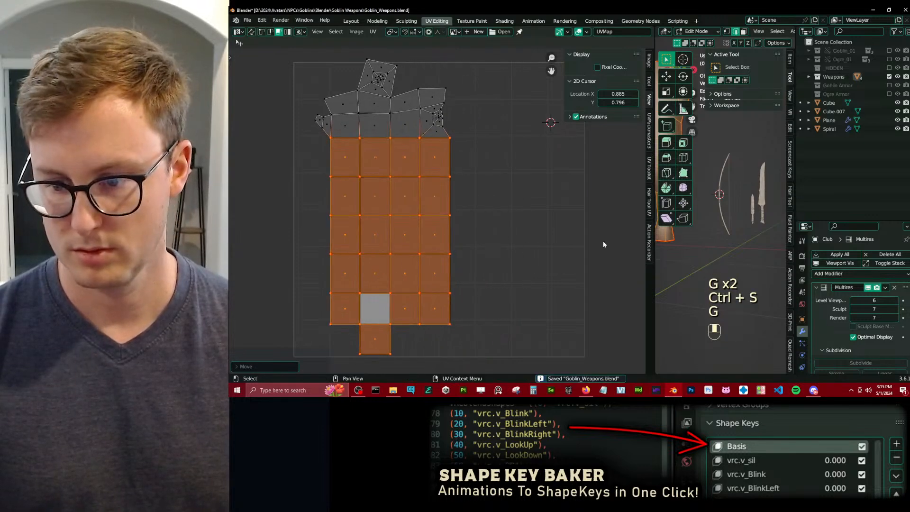
pyautogui.keyDown('shift'); pyautogui.moveTo(415, 160); pyautogui.dragTo(445, 214, button='middle'); pyautogui.keyUp('shift')
pyautogui.scroll(3, 426, 192)
pyautogui.scroll(-1, 445, 213)
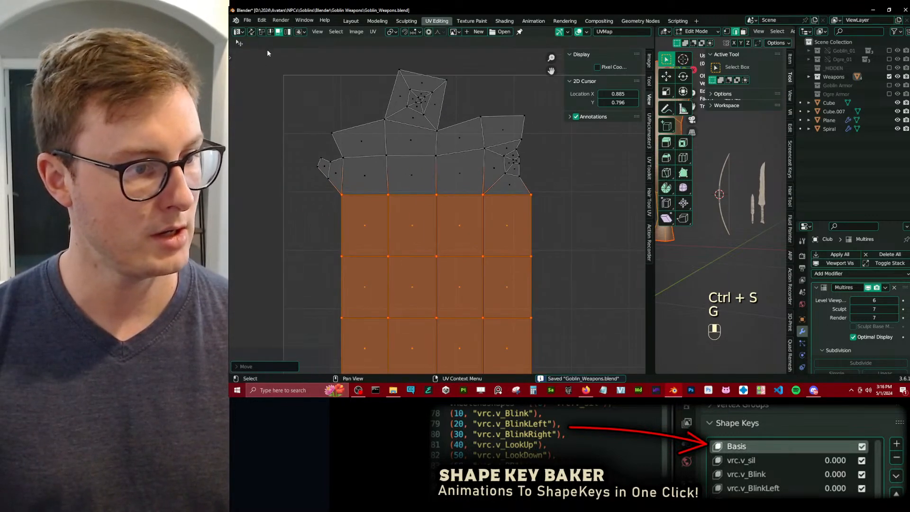
# Switch to UV vertex selection, snap the 2D cursor to the grid's upper-left corner and make it the pivot point.
pyautogui.click(261, 32)
pyautogui.click(341, 194)
pyautogui.hotkey('shift', 's')
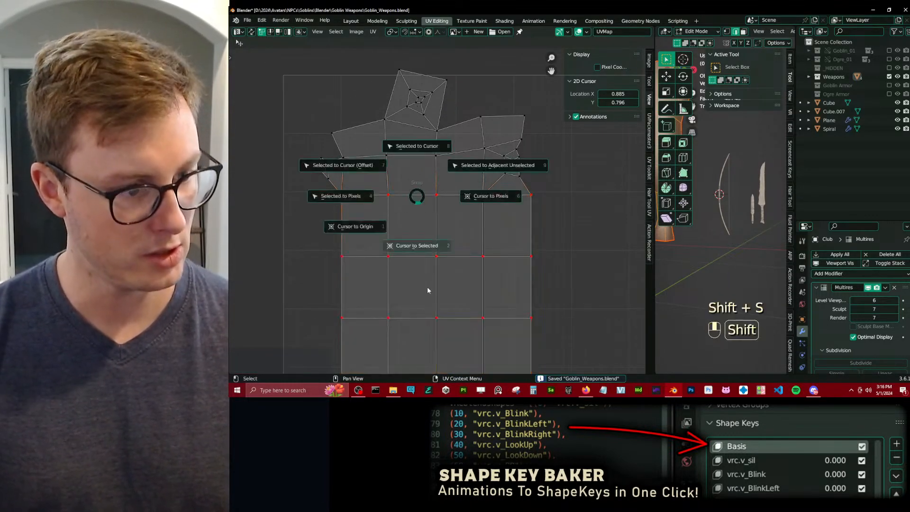
pyautogui.click(427, 282)
pyautogui.press('.')
pyautogui.click(460, 274)
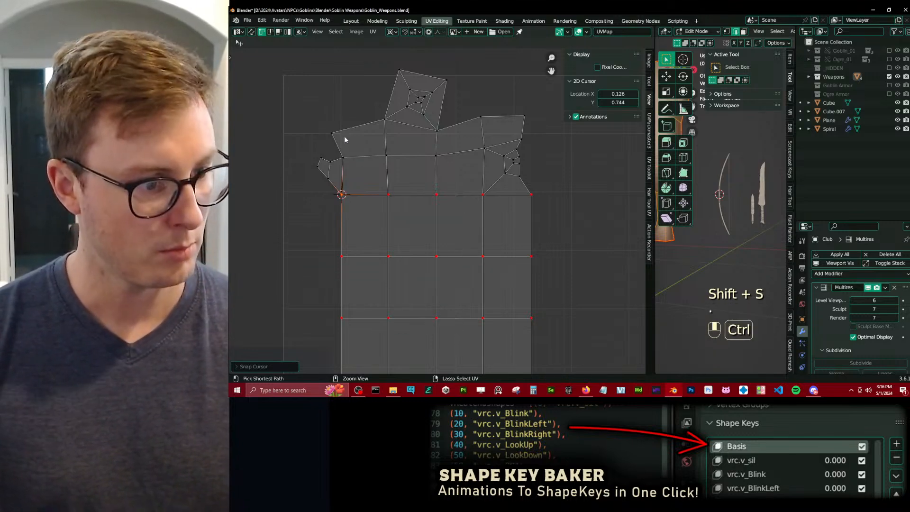
# Select the edge vertices above the upper-left corner, pin them and align them vertically by scaling X to 0.
pyautogui.keyDown('ctrl'); pyautogui.click(345, 137); pyautogui.keyUp('ctrl')
pyautogui.press('p')
pyautogui.press('s')
pyautogui.press('x')
pyautogui.press('0')
pyautogui.click(344, 136)
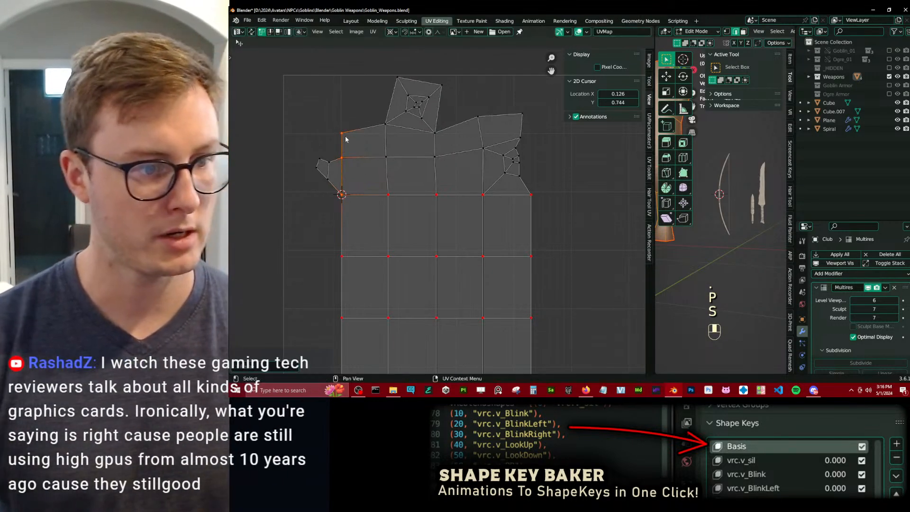
# Raise the top vertex of the left edge along Y and snap the 2D cursor to it.
pyautogui.press('g')
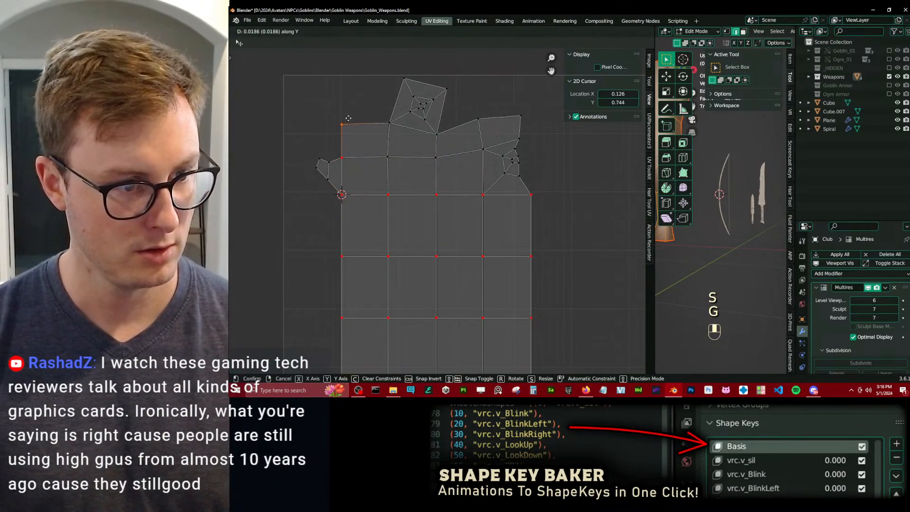
pyautogui.click(354, 121)
pyautogui.hotkey('shift', 's')
# Select the top row of vertices across the main UV grid, pin them and flatten the row by scaling Y to 0.
pyautogui.click(524, 130)
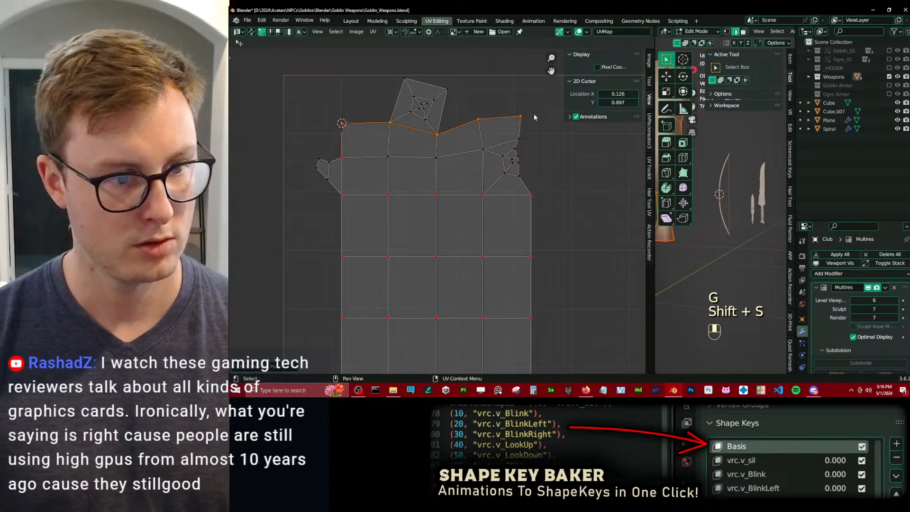
pyautogui.press('p')
pyautogui.press('s')
pyautogui.press('y')
pyautogui.press('0')
pyautogui.click(522, 232)
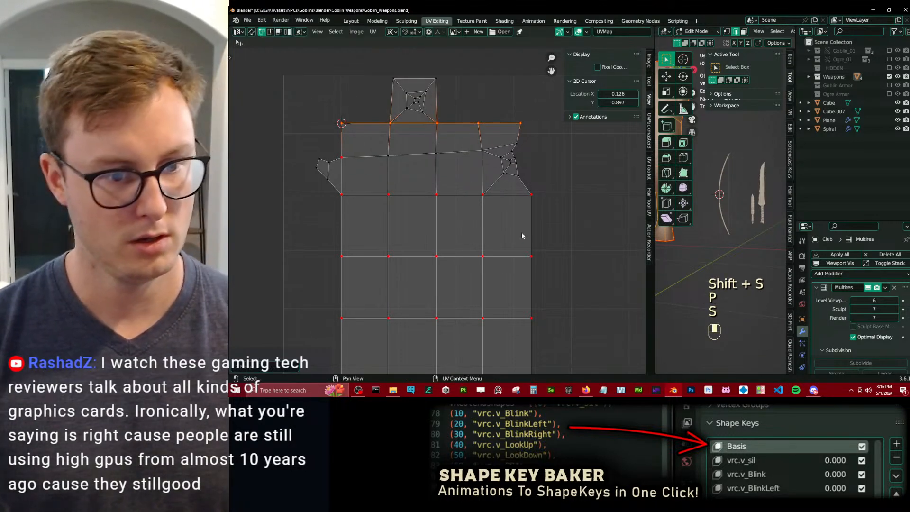
# Snap the 2D cursor to the right grid corner, pin the edge vertices above it, align them by scaling X to 0 and save.
pyautogui.click(542, 195)
pyautogui.hotkey('shift', 's')
pyautogui.click(530, 157)
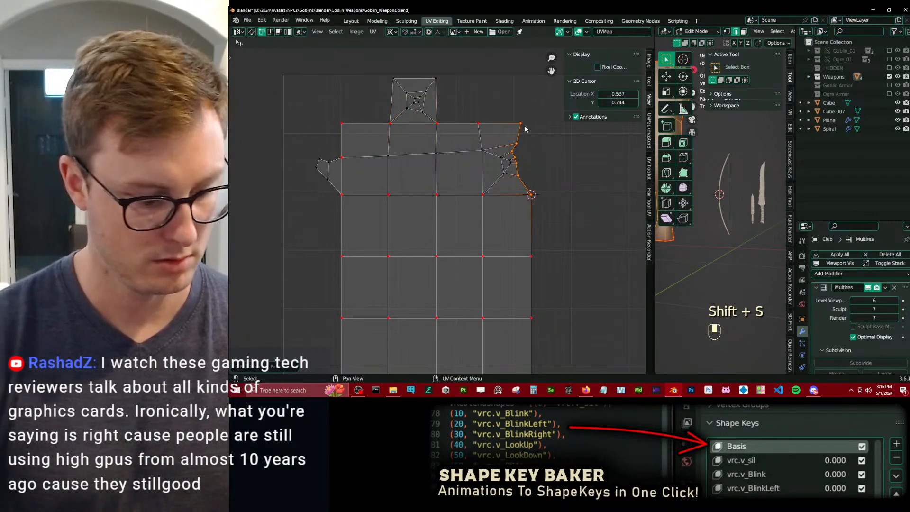
pyautogui.press('p')
pyautogui.press('s')
pyautogui.press('x')
pyautogui.press('0')
pyautogui.click(524, 129)
pyautogui.hotkey('ctrl', 's')
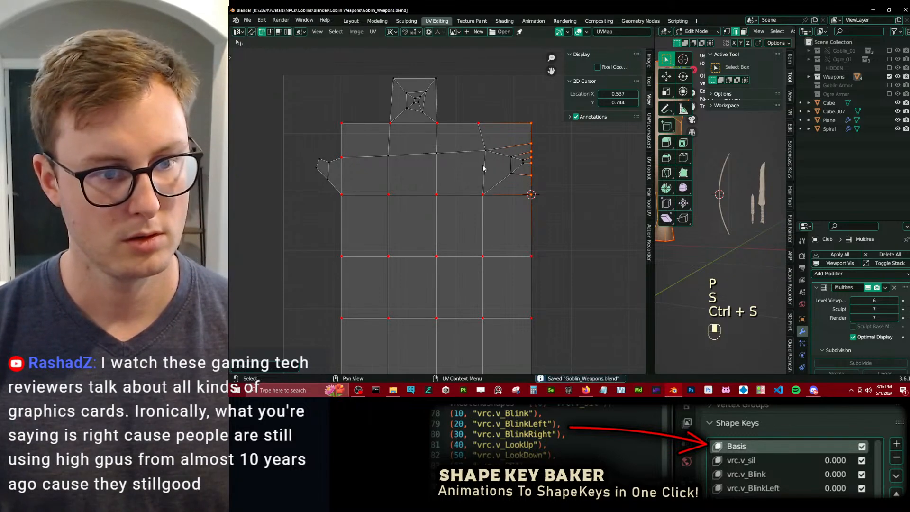
# Nudge the second row's left vertex along Y, set the 2D cursor there and flatten the pinned row by scaling Y to 0.
pyautogui.press('g')
pyautogui.press('y')
pyautogui.click(327, 164)
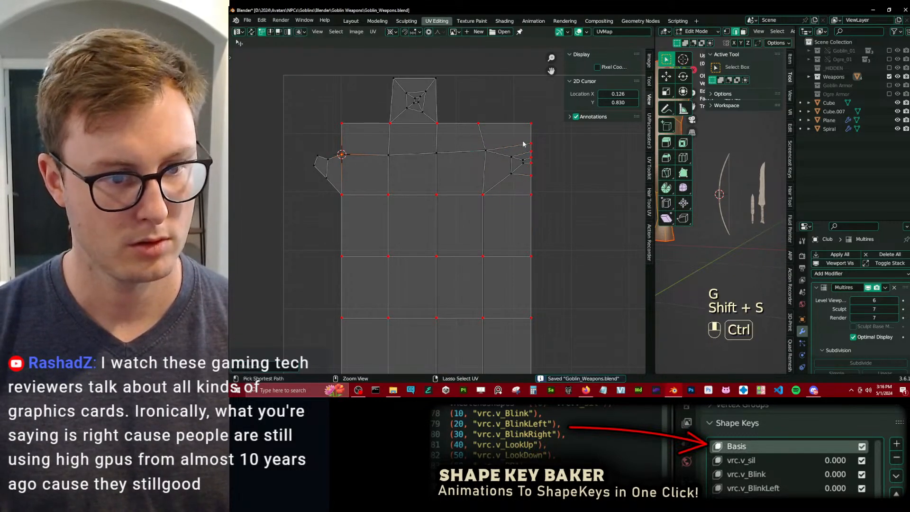
pyautogui.press('p')
pyautogui.press('s')
pyautogui.press('y')
pyautogui.press('0')
pyautogui.click(539, 148)
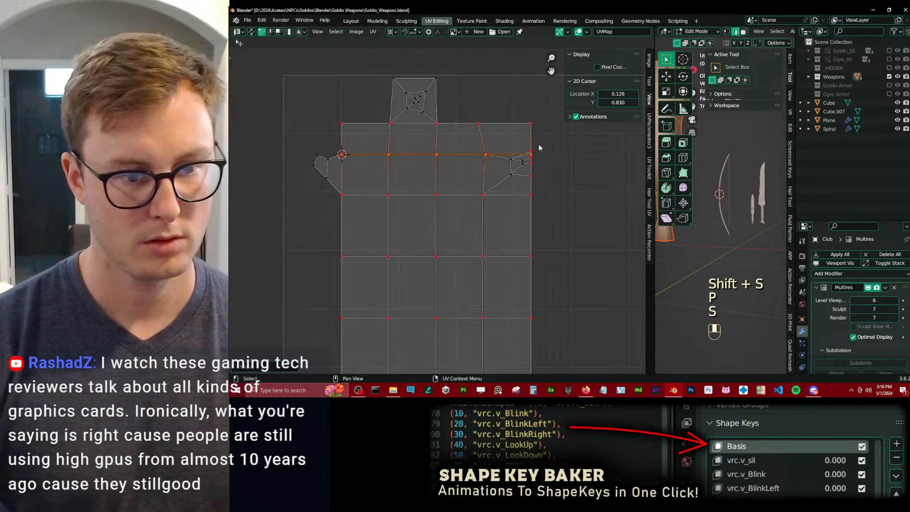
# Distribute the clustered vertices on the right edge evenly, return to Object Mode and save the file.
pyautogui.moveTo(533, 161); pyautogui.dragTo(526, 197)
pyautogui.press('q')
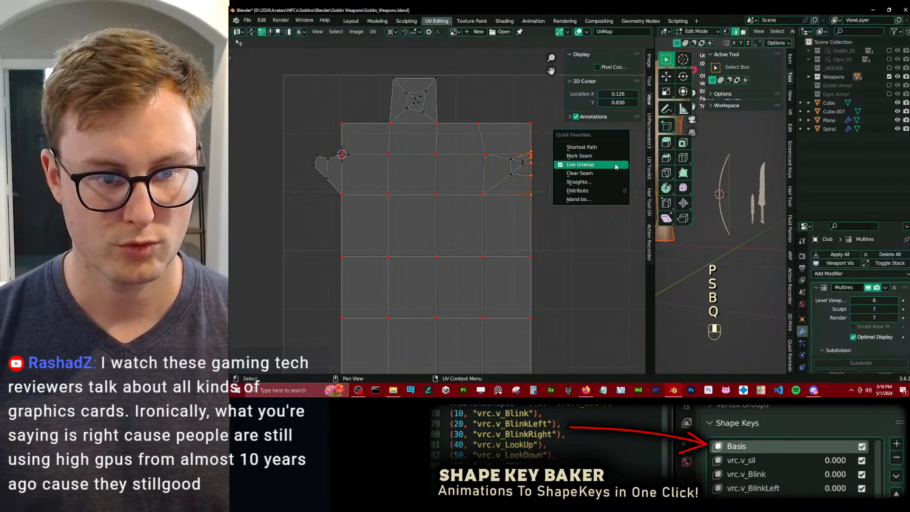
pyautogui.press('g')
pyautogui.press('Tab')
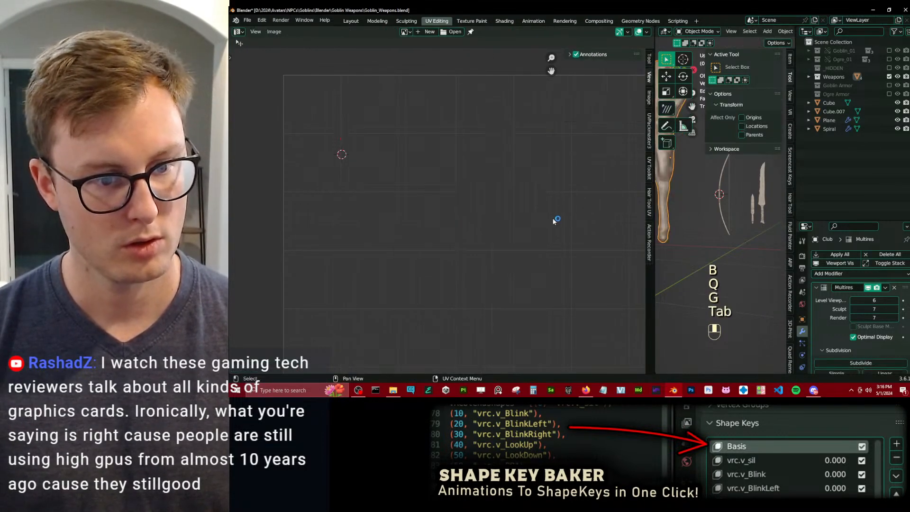
pyautogui.hotkey('ctrl', 's')
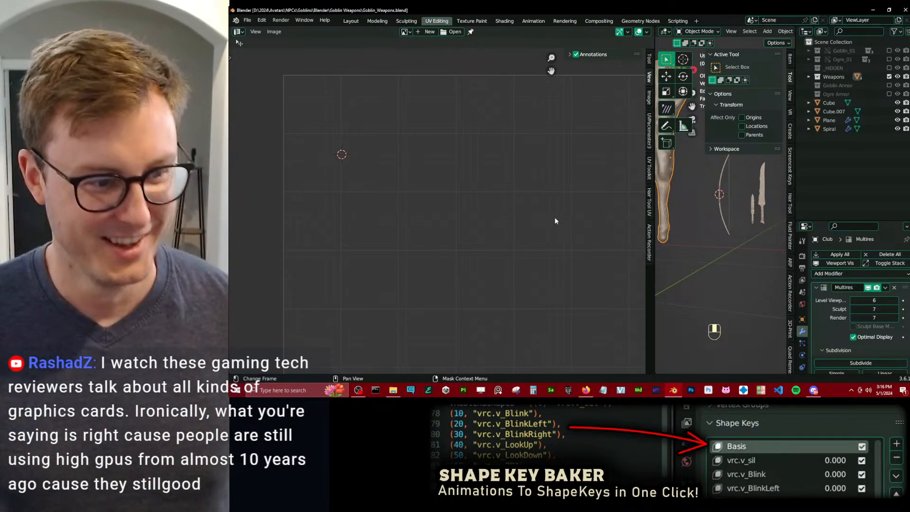
# Reopen the club in Edit Mode and distribute the vertices of the UV grid's top row evenly.
pyautogui.press('Tab')
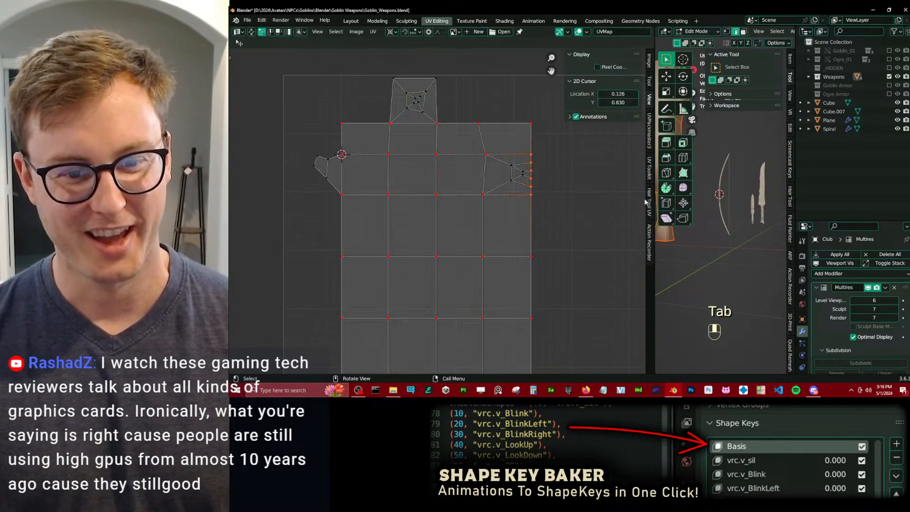
pyautogui.scroll(-3, 476, 215)
pyautogui.keyDown('shift'); pyautogui.moveTo(452, 192); pyautogui.dragTo(454, 211, button='middle'); pyautogui.keyUp('shift')
pyautogui.scroll(3, 431, 186)
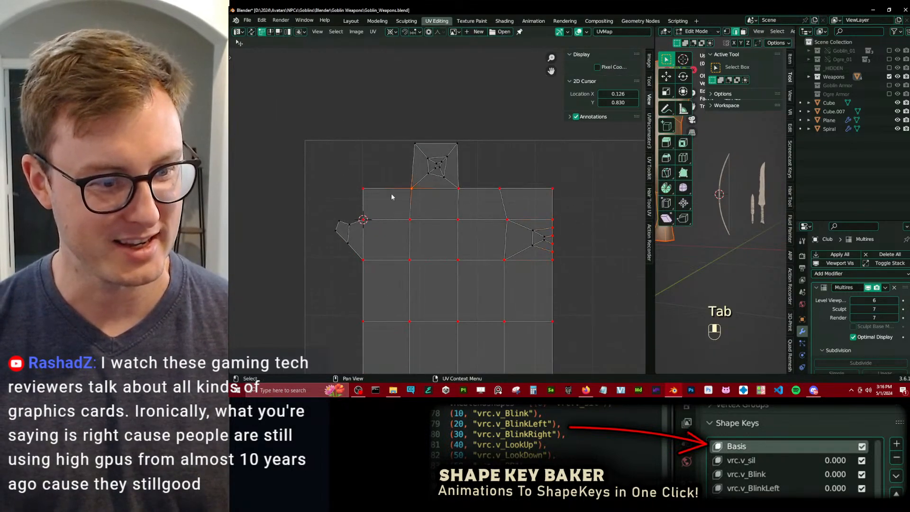
pyautogui.press('q')
pyautogui.click(610, 204)
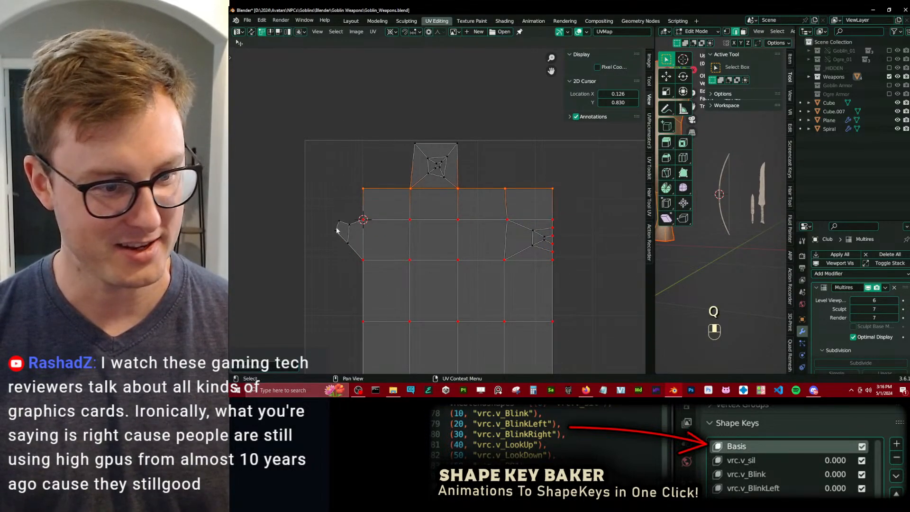
# Distribute the vertices of the club UV grid's second row evenly and save the file.
pyautogui.keyDown('ctrl'); pyautogui.click(560, 214); pyautogui.keyUp('ctrl')
pyautogui.press('q')
pyautogui.click(615, 216)
pyautogui.scroll(-2, 540, 255)
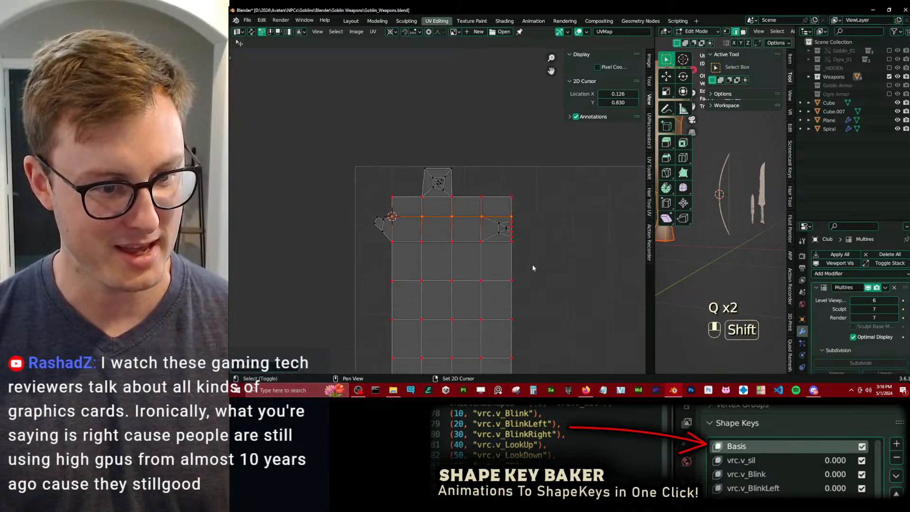
pyautogui.keyDown('shift'); pyautogui.moveTo(527, 263); pyautogui.dragTo(528, 225, button='middle'); pyautogui.keyUp('shift')
pyautogui.scroll(1, 527, 224)
pyautogui.scroll(-3, 528, 224)
pyautogui.keyDown('shift'); pyautogui.moveTo(478, 281); pyautogui.dragTo(504, 186, button='middle'); pyautogui.keyUp('shift')
pyautogui.scroll(2, 490, 199)
pyautogui.hotkey('ctrl', 's')
# Snap the 2D cursor to the right base corner of the club's top cap, then pin the vertex above and align it by scaling along X.
pyautogui.keyDown('shift'); pyautogui.moveTo(468, 134); pyautogui.dragTo(509, 299, button='middle'); pyautogui.keyUp('shift')
pyautogui.scroll(3, 502, 194)
pyautogui.keyDown('shift'); pyautogui.moveTo(530, 182); pyautogui.dragTo(508, 207, button='middle'); pyautogui.keyUp('shift')
pyautogui.click(511, 204)
pyautogui.hotkey('shift', 's')
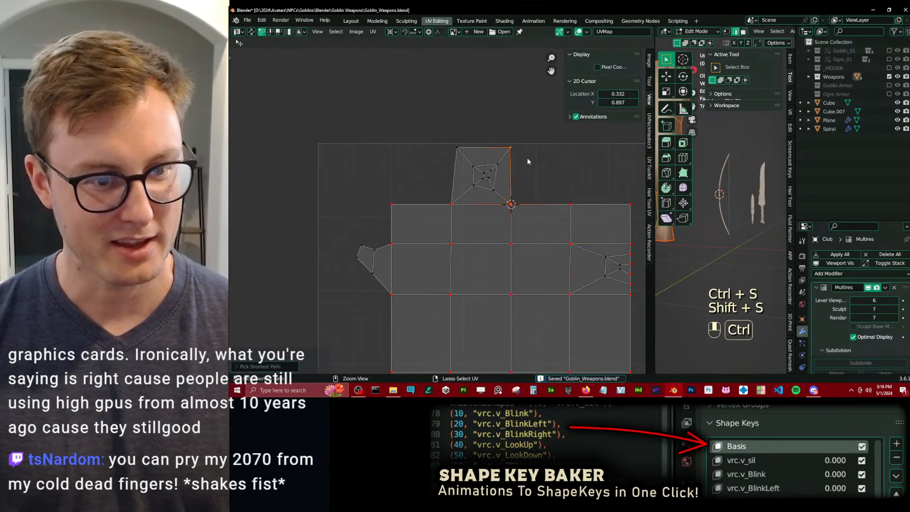
pyautogui.press('p')
pyautogui.press('s')
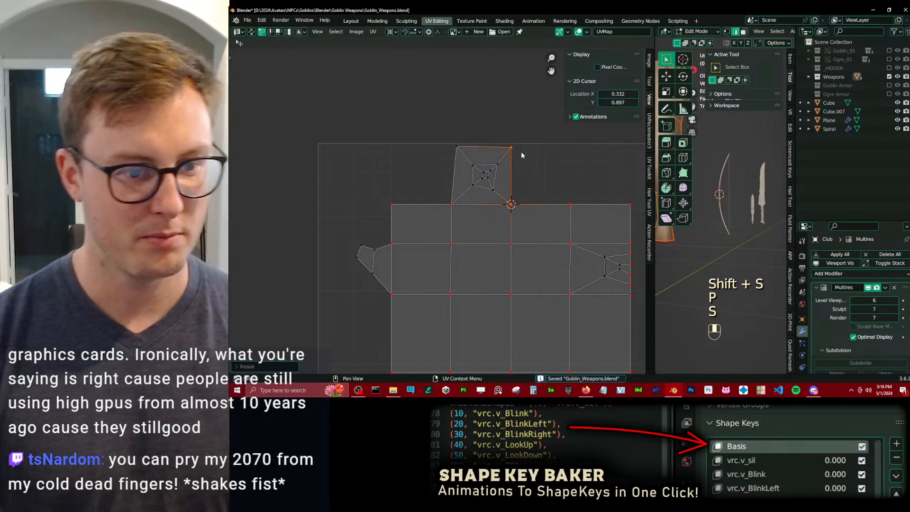
# Snap the 2D cursor to the cap's left base corner, then pin the vertex above and align it by scaling along X.
pyautogui.click(452, 204)
pyautogui.hotkey('shift', 's')
pyautogui.click(453, 161)
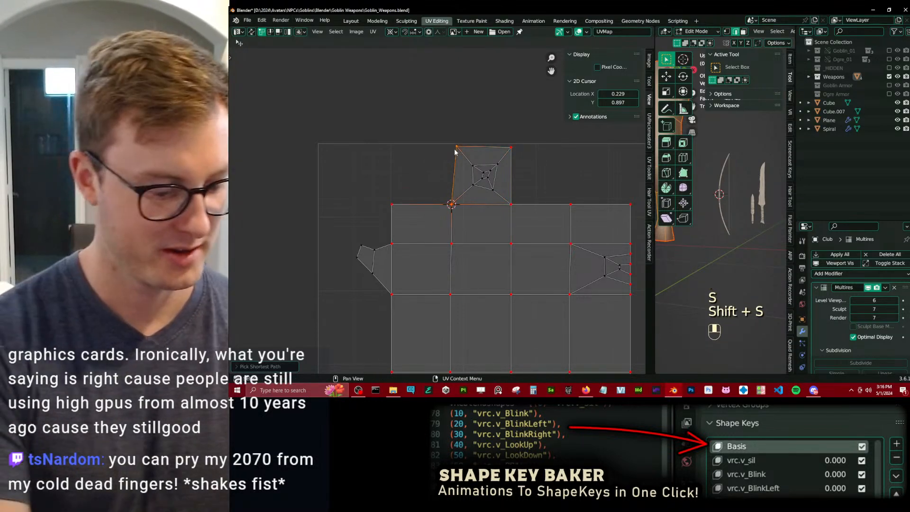
pyautogui.press('p')
pyautogui.press('s')
pyautogui.click(454, 152)
# Snap the 2D cursor to the cap's upper right corner, pin and flatten its upper edge by scaling along Y, and return to Object Mode.
pyautogui.click(511, 148)
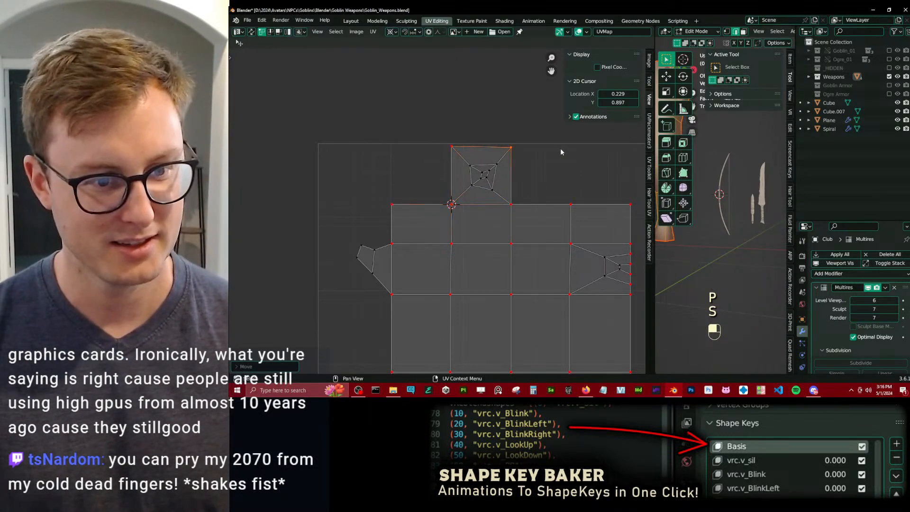
pyautogui.press('p')
pyautogui.press('s')
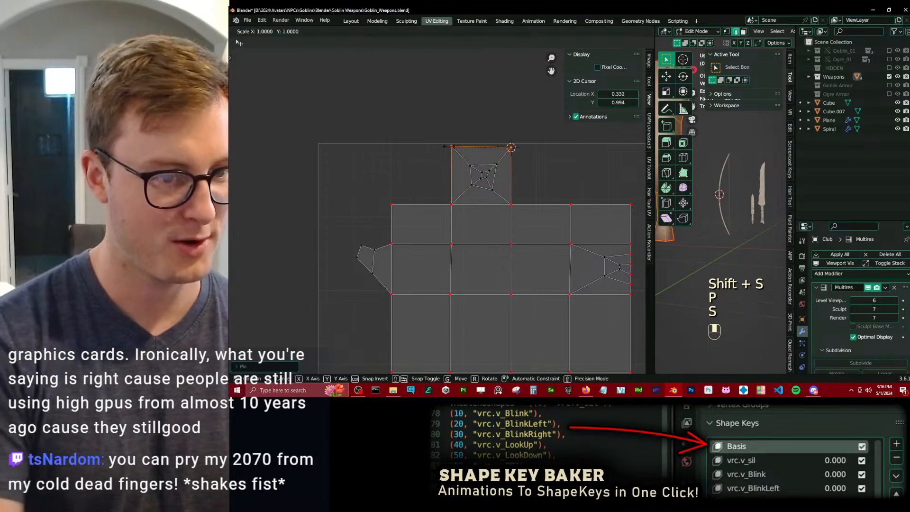
pyautogui.click(441, 152)
pyautogui.scroll(-5, 441, 153)
pyautogui.moveTo(445, 190)
pyautogui.keyDown('shift'); pyautogui.mouseDown(button='middle')
pyautogui.moveTo(433, 197)
pyautogui.moveTo(443, 201)
pyautogui.mouseUp(button='middle'); pyautogui.keyUp('shift')
pyautogui.scroll(4, 467, 261)
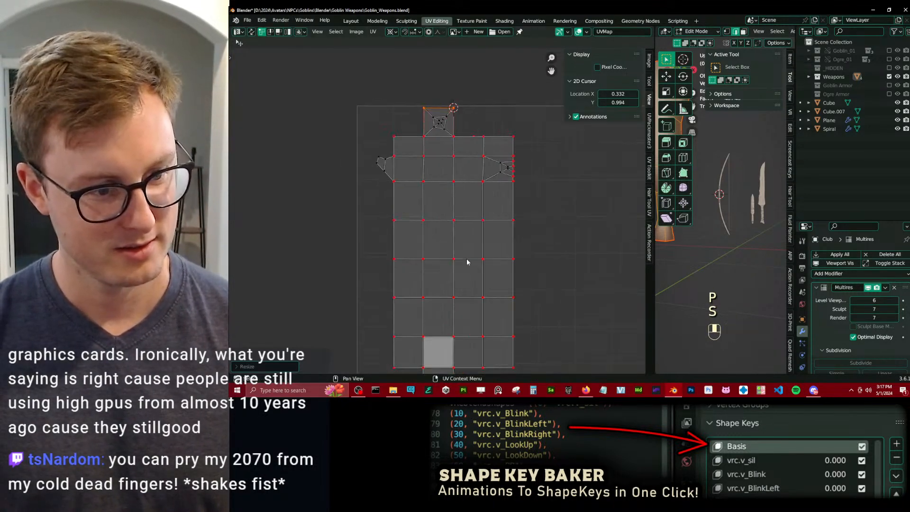
pyautogui.keyDown('shift'); pyautogui.moveTo(398, 147); pyautogui.dragTo(432, 204, button='middle'); pyautogui.keyUp('shift')
pyautogui.scroll(2, 419, 188)
pyautogui.scroll(-3, 426, 159)
pyautogui.scroll(2, 464, 176)
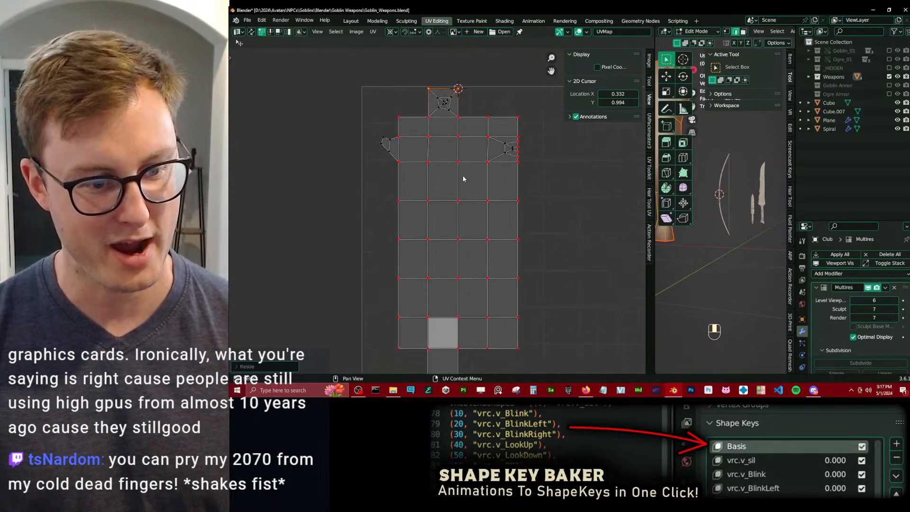
pyautogui.scroll(-1, 469, 185)
pyautogui.press('Tab')
# Enlarge the 3D viewport, open the bow in Edit Mode and isolate it in local view.
pyautogui.moveTo(655, 280); pyautogui.dragTo(413, 273)
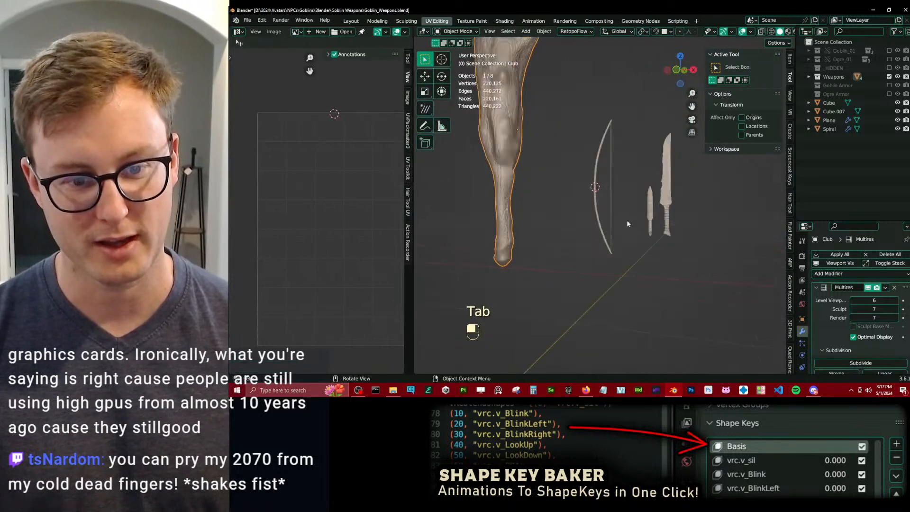
pyautogui.scroll(4, 626, 220)
pyautogui.click(594, 230)
pyautogui.press('Tab')
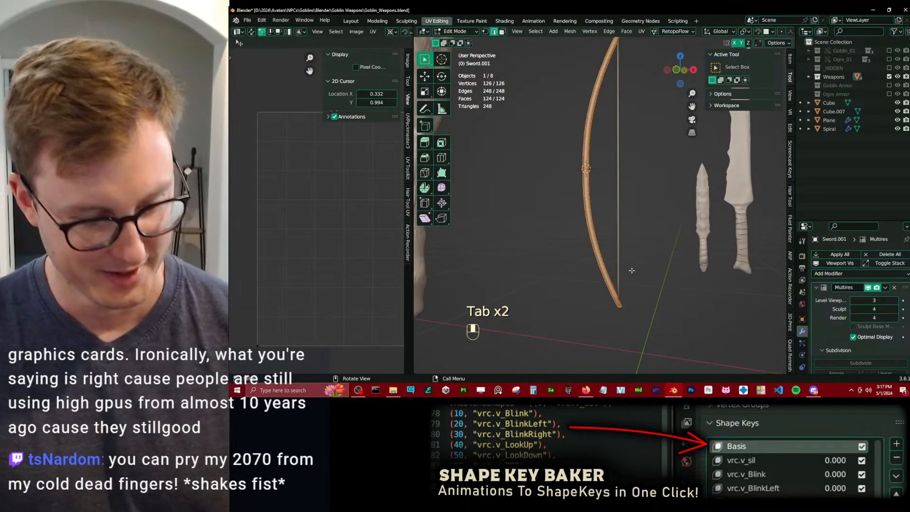
pyautogui.press('/')
pyautogui.moveTo(605, 276); pyautogui.dragTo(629, 247, button='middle')
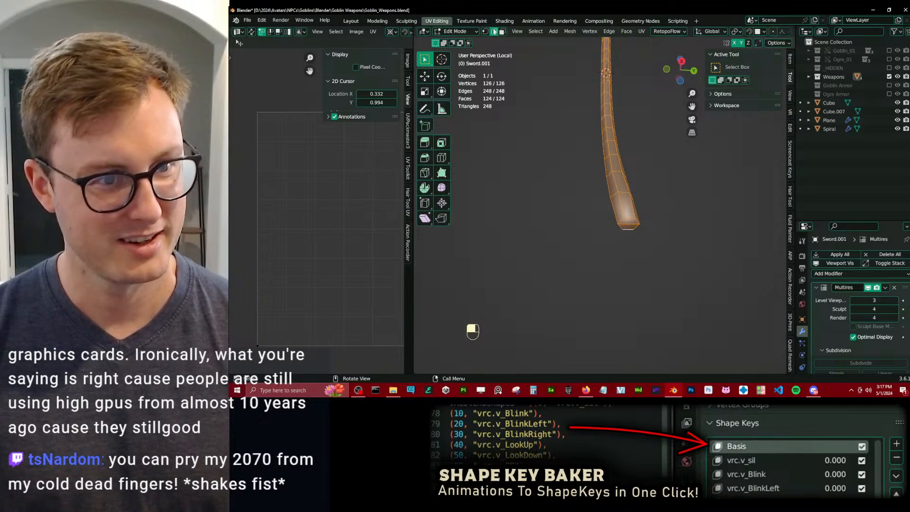
# Mark seams around five edges of the bow's lower end cap and along one lengthwise edge loop.
pyautogui.scroll(4, 608, 204)
pyautogui.moveTo(609, 207); pyautogui.dragTo(604, 199, button='middle')
pyautogui.click(617, 224)
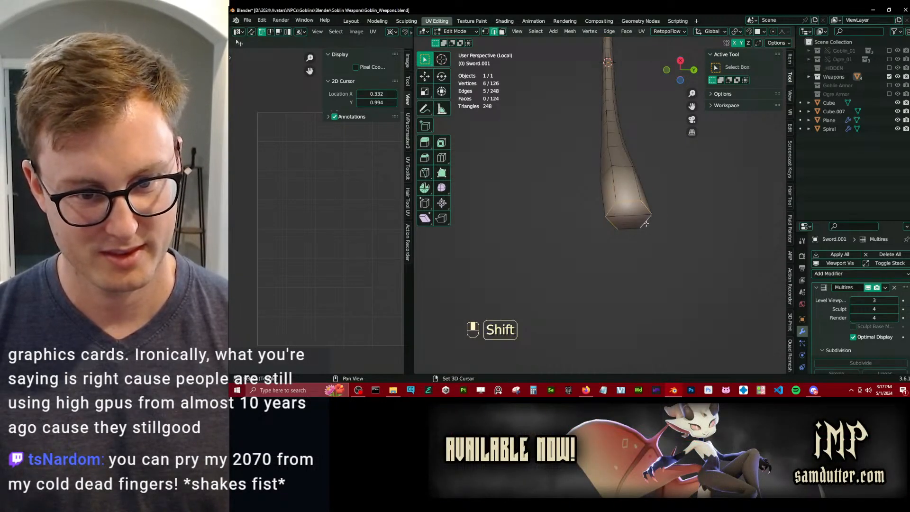
pyautogui.keyDown('alt'); pyautogui.keyDown('shift'); pyautogui.click(634, 190); pyautogui.keyUp('shift'); pyautogui.keyUp('alt')
pyautogui.scroll(-6, 635, 175)
pyautogui.keyDown('shift'); pyautogui.moveTo(633, 142); pyautogui.dragTo(638, 165, button='middle'); pyautogui.keyUp('shift')
pyautogui.press('q')
pyautogui.click(616, 138)
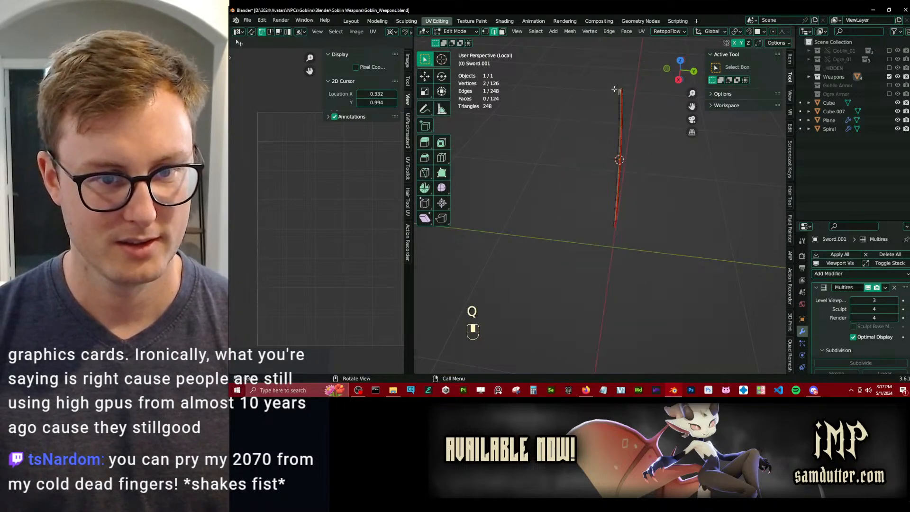
# Mark a seam around the bow's upper end cap, leaving one of its edges unmarked.
pyautogui.press('KP_Decimal')
pyautogui.scroll(-2, 625, 181)
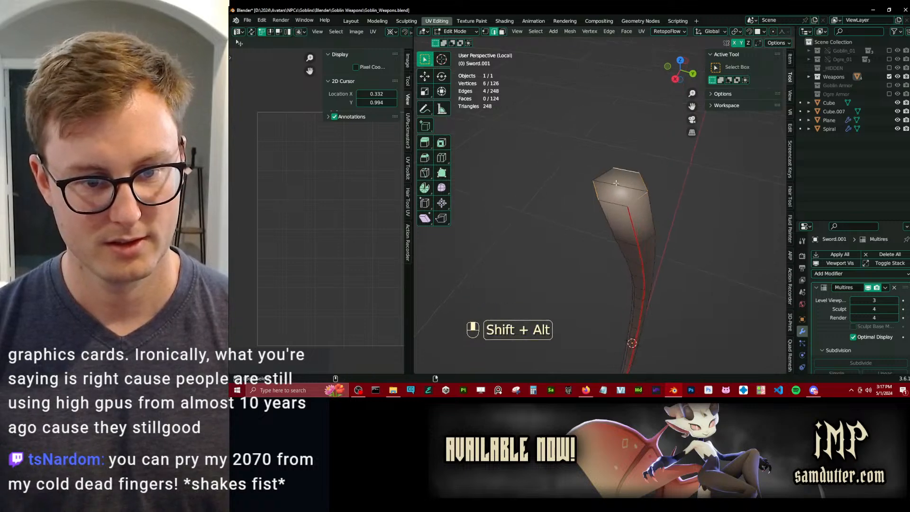
pyautogui.press('q')
pyautogui.click(634, 177)
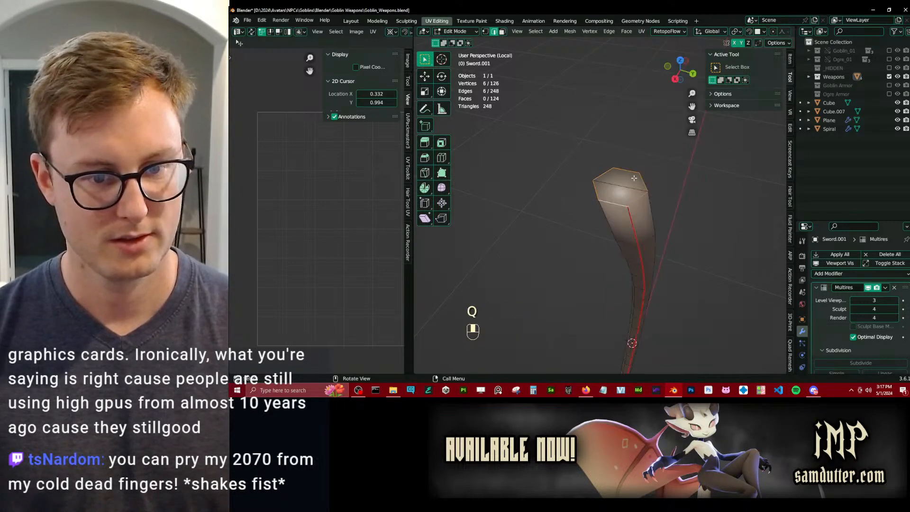
pyautogui.press('q')
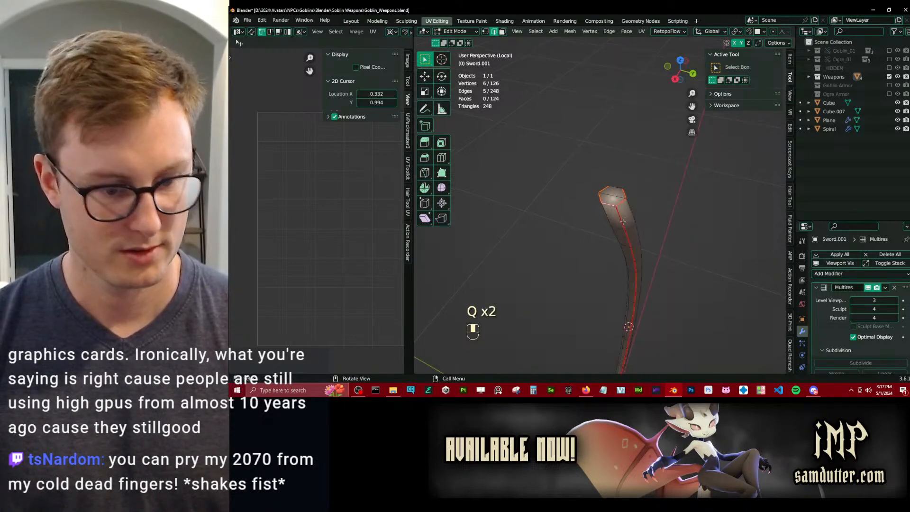
# Unwrap the entire bow mesh, enlarge the UV editor and select the whole UV island.
pyautogui.press('a')
pyautogui.press('u')
pyautogui.press('u')
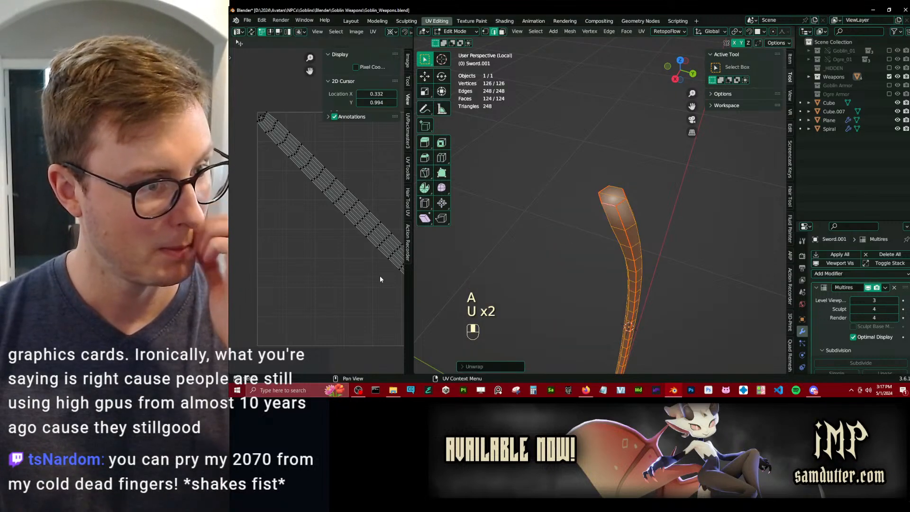
pyautogui.moveTo(410, 284); pyautogui.dragTo(612, 284)
pyautogui.press('a')
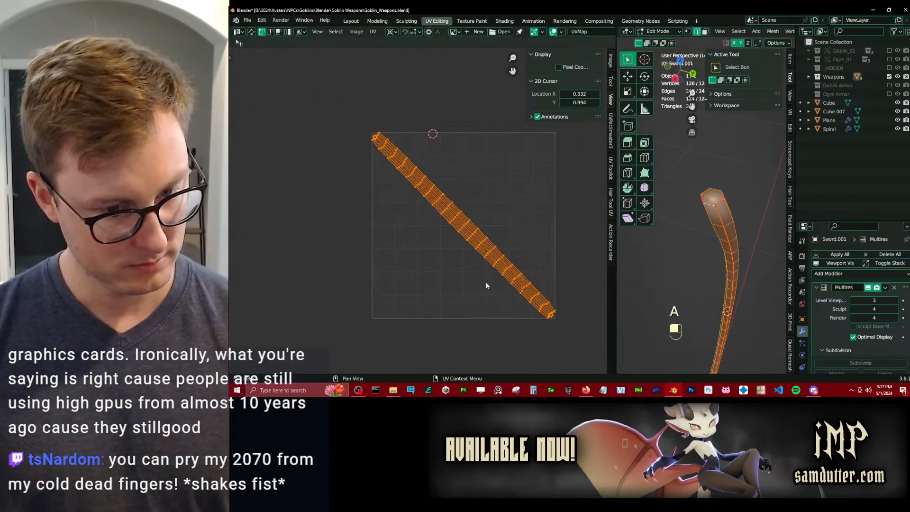
# Remove the end cap at the lower right tip of the bow's UV island from the selection.
pyautogui.keyDown('shift'); pyautogui.moveTo(488, 283); pyautogui.dragTo(331, 102, button='middle'); pyautogui.keyUp('shift')
pyautogui.scroll(4, 413, 173)
pyautogui.scroll(2, 417, 142)
pyautogui.keyDown('shift'); pyautogui.moveTo(417, 84); pyautogui.dragTo(421, 152, button='middle'); pyautogui.keyUp('shift')
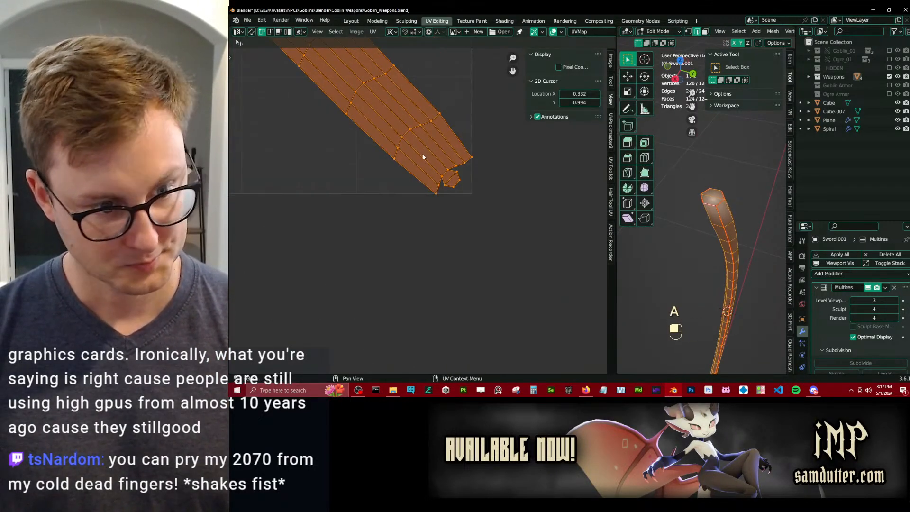
pyautogui.press('b')
pyautogui.keyDown('shift'); pyautogui.moveTo(437, 157); pyautogui.dragTo(464, 191); pyautogui.keyUp('shift')
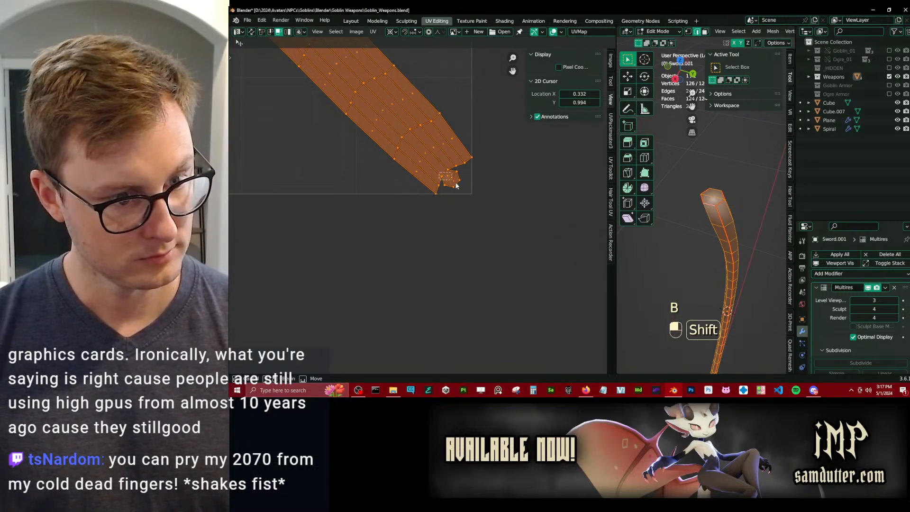
# Remove the end cap at the upper left tip of the bow's UV island from the selection.
pyautogui.scroll(-6, 454, 185)
pyautogui.keyDown('shift'); pyautogui.moveTo(329, 52); pyautogui.dragTo(429, 164, button='middle'); pyautogui.keyUp('shift')
pyautogui.keyDown('shift'); pyautogui.moveTo(377, 128); pyautogui.dragTo(459, 195, button='middle'); pyautogui.keyUp('shift')
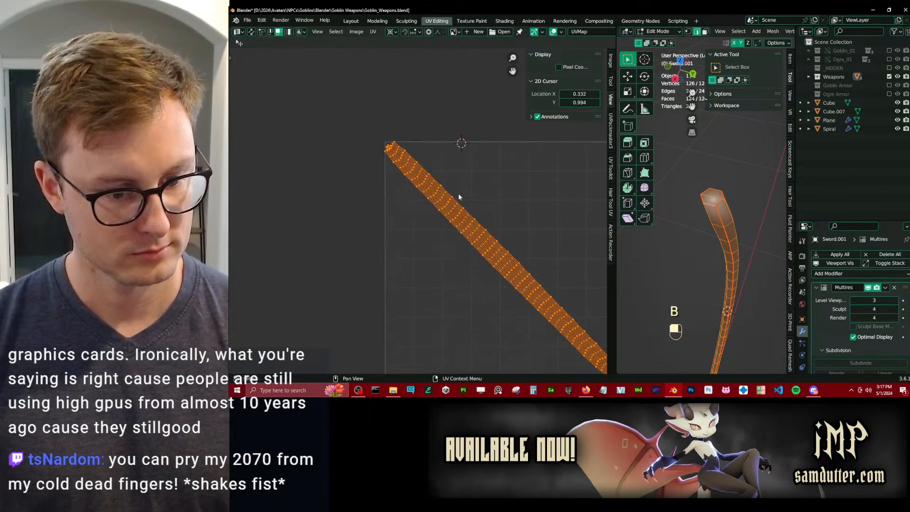
pyautogui.scroll(6, 422, 185)
pyautogui.keyDown('shift'); pyautogui.moveTo(296, 49); pyautogui.dragTo(439, 198, button='middle'); pyautogui.keyUp('shift')
pyautogui.scroll(3, 439, 197)
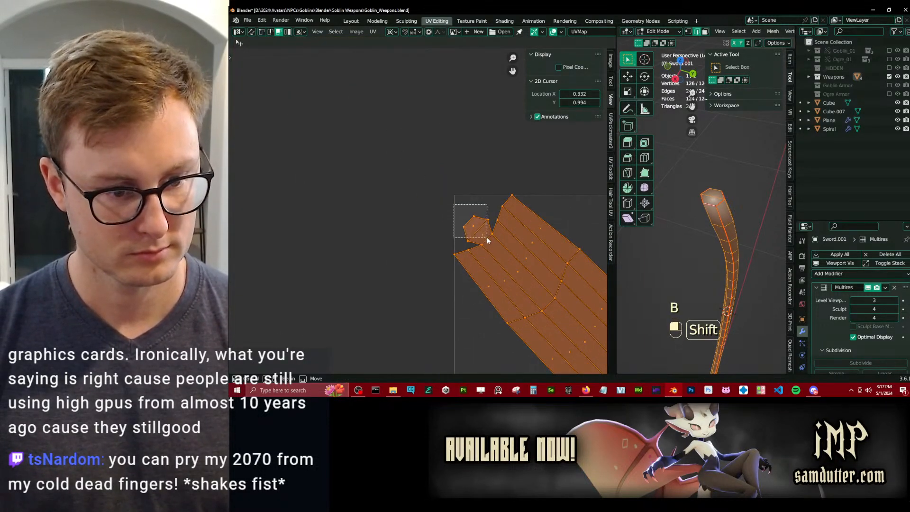
pyautogui.keyDown('shift'); pyautogui.moveTo(487, 237); pyautogui.dragTo(488, 237); pyautogui.keyUp('shift')
# Pin the selected bow UVs and straighten them into a rectangular strip with Straighten UVs.
pyautogui.press('p')
pyautogui.press('q')
pyautogui.click(509, 216)
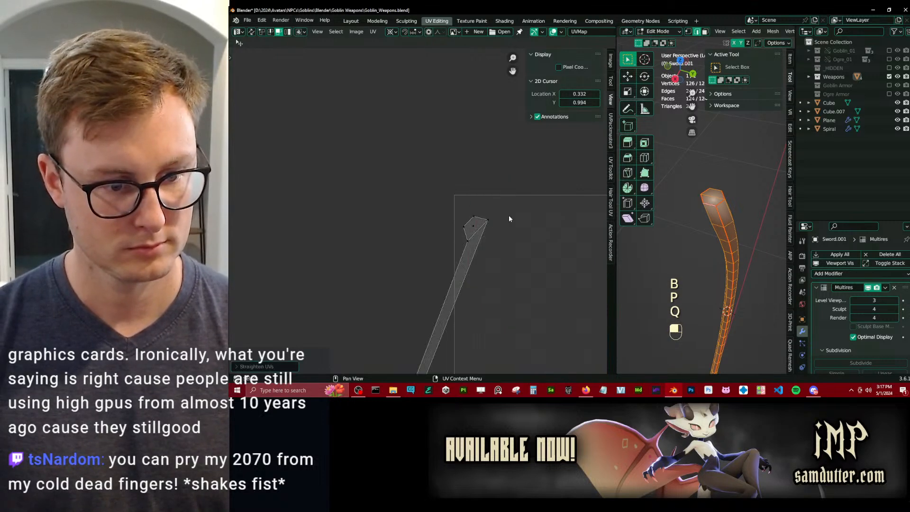
# Move the straightened bow UV strip so that it starts inside the UV square.
pyautogui.press('g')
pyautogui.click(512, 246)
pyautogui.scroll(-2, 516, 268)
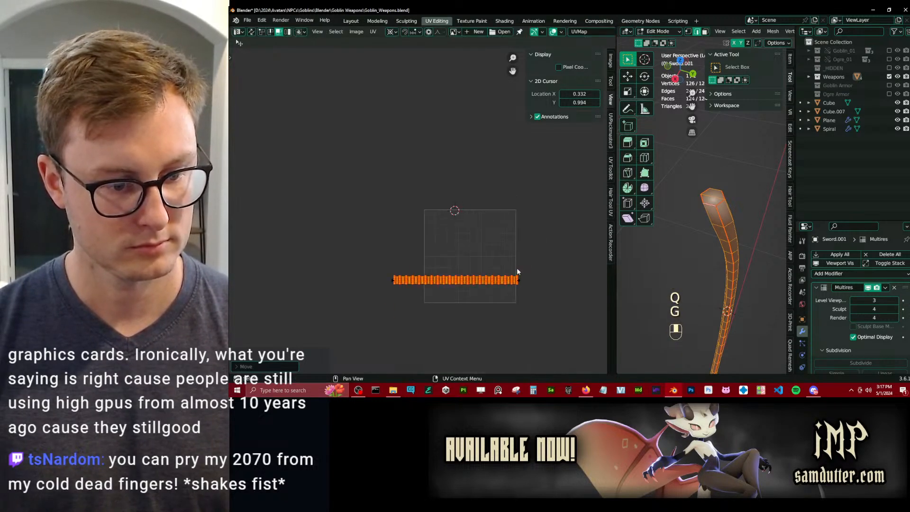
pyautogui.press('g')
pyautogui.click(543, 266)
pyautogui.scroll(2, 543, 265)
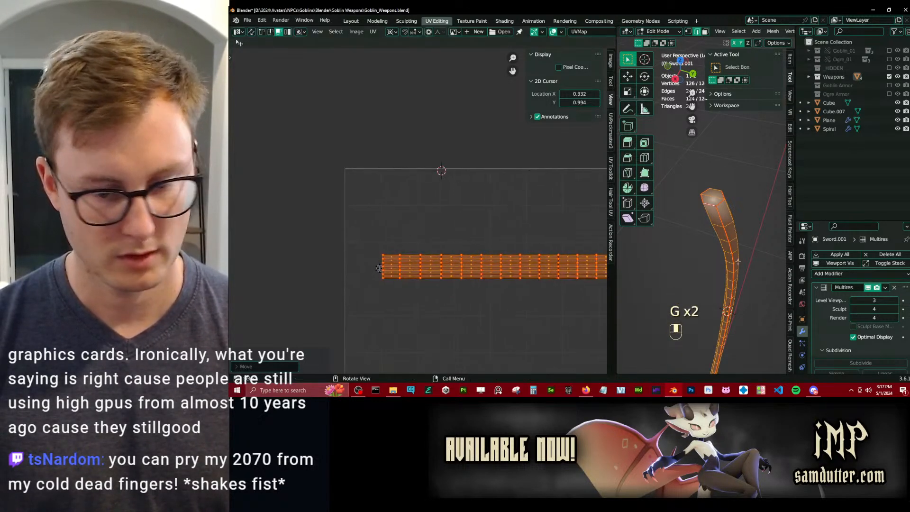
# Leave Edit Mode and local view, then open the large sword in Edit Mode with all its geometry selected.
pyautogui.press('Tab')
pyautogui.press('/')
pyautogui.moveTo(704, 250); pyautogui.dragTo(749, 266, button='middle')
pyautogui.scroll(2, 734, 251)
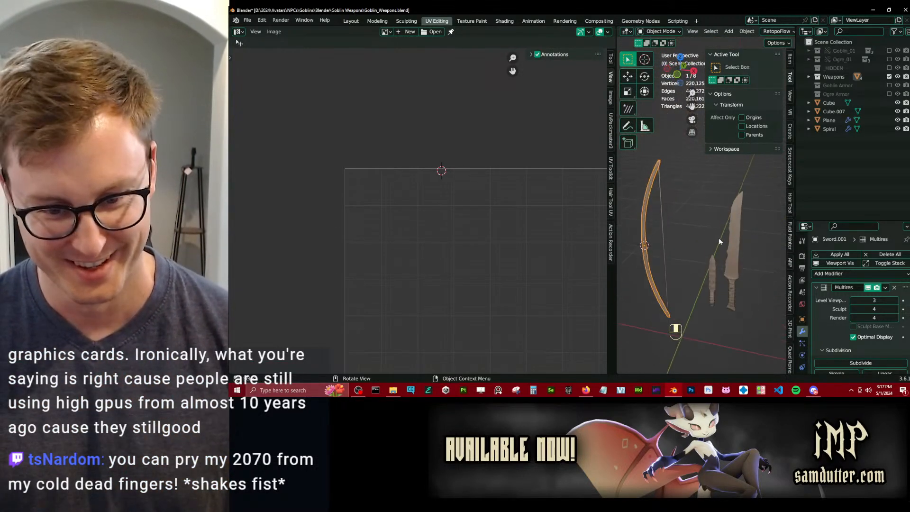
pyautogui.click(723, 241)
pyautogui.press('Tab')
pyautogui.press('a')
pyautogui.scroll(-5, 445, 305)
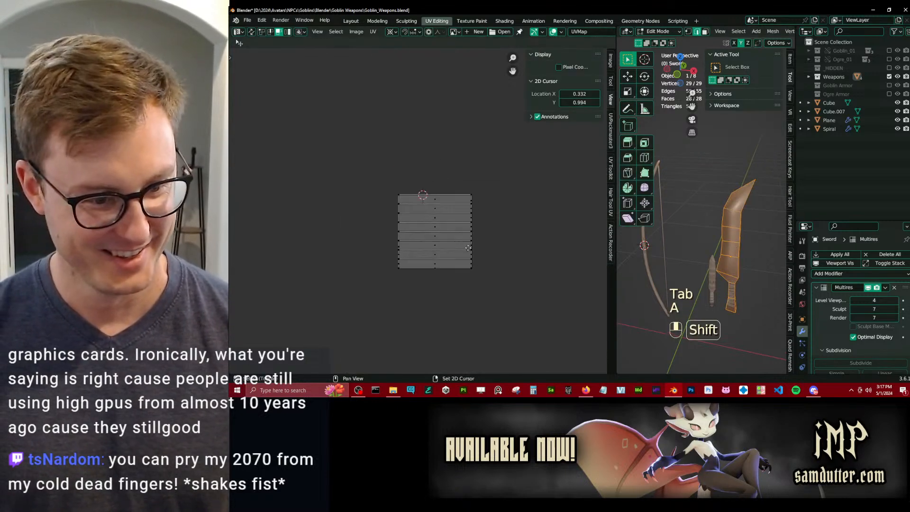
# Mark a seam along one long edge of the sword from tip to pommel and around three sides of the pommel's end.
pyautogui.moveTo(614, 286); pyautogui.dragTo(313, 286)
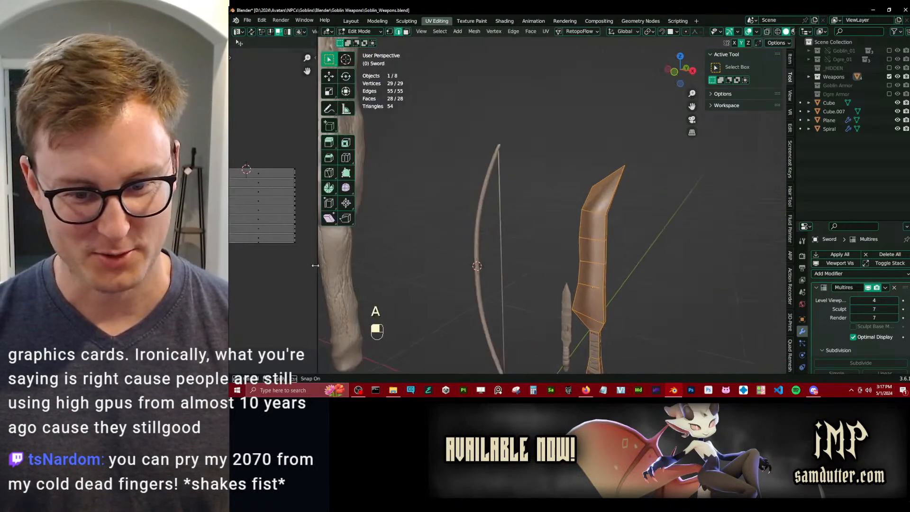
pyautogui.scroll(3, 615, 268)
pyautogui.keyDown('shift'); pyautogui.moveTo(614, 268); pyautogui.dragTo(643, 203, button='middle'); pyautogui.keyUp('shift')
pyautogui.scroll(-2, 616, 184)
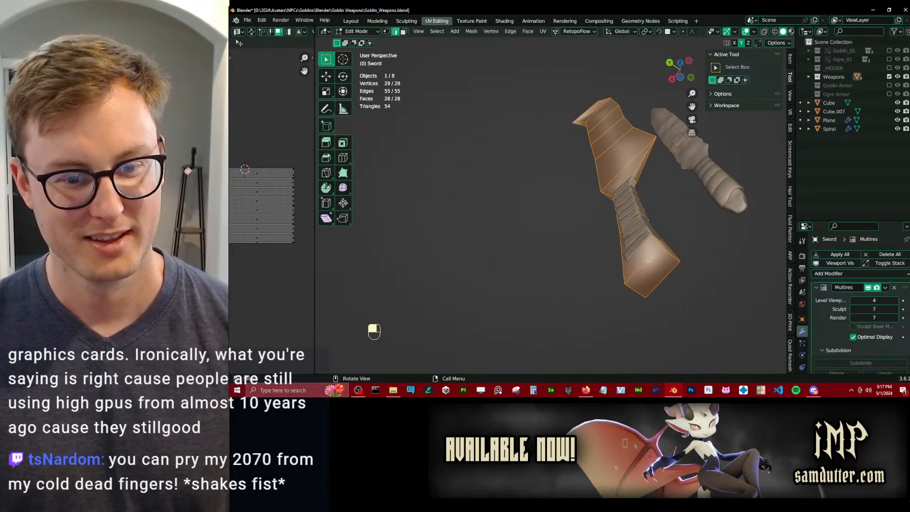
pyautogui.click(641, 245)
pyautogui.moveTo(641, 245); pyautogui.dragTo(643, 255, button='middle')
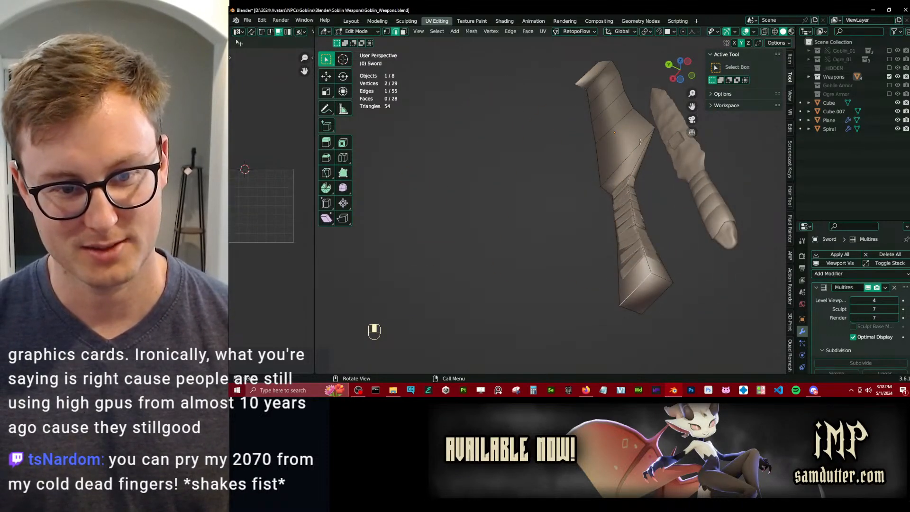
pyautogui.keyDown('ctrl'); pyautogui.click(620, 80); pyautogui.keyUp('ctrl')
pyautogui.keyDown('ctrl'); pyautogui.click(592, 63); pyautogui.keyUp('ctrl')
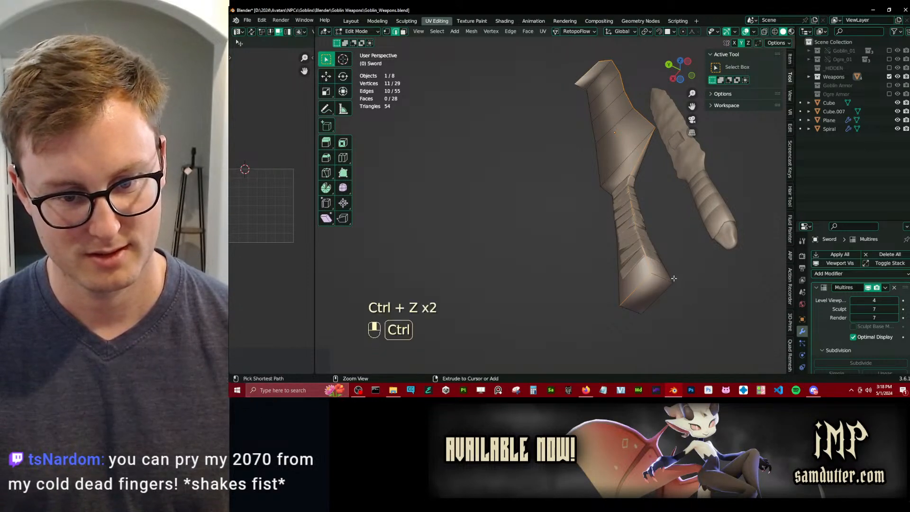
pyautogui.keyDown('shift'); pyautogui.click(647, 290); pyautogui.keyUp('shift')
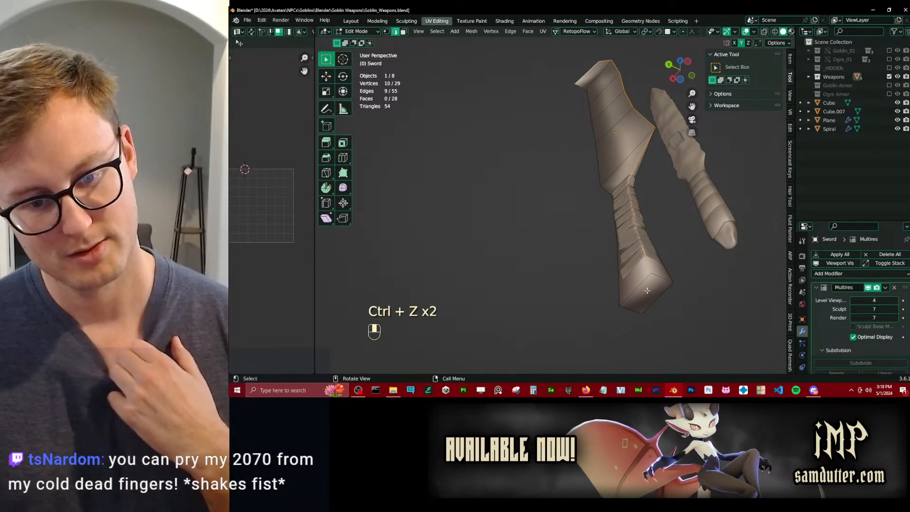
pyautogui.keyDown('shift'); pyautogui.click(644, 286); pyautogui.keyUp('shift')
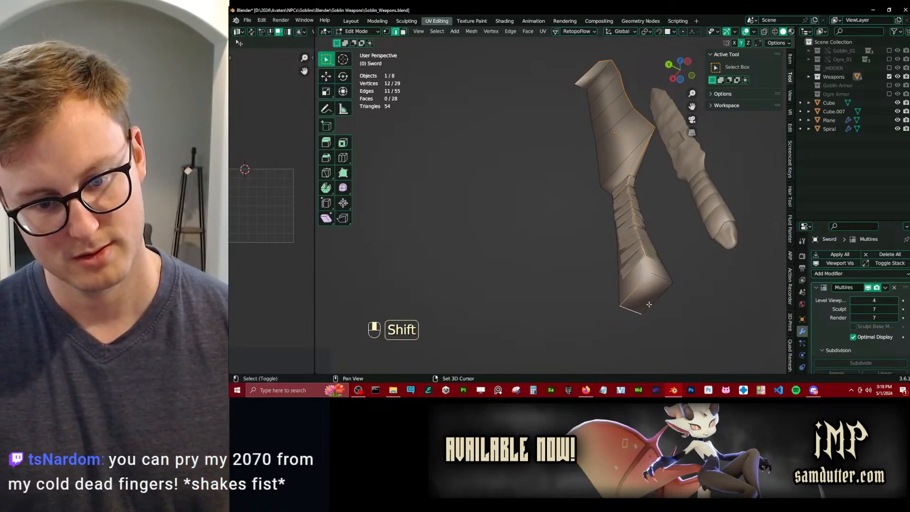
pyautogui.press('q')
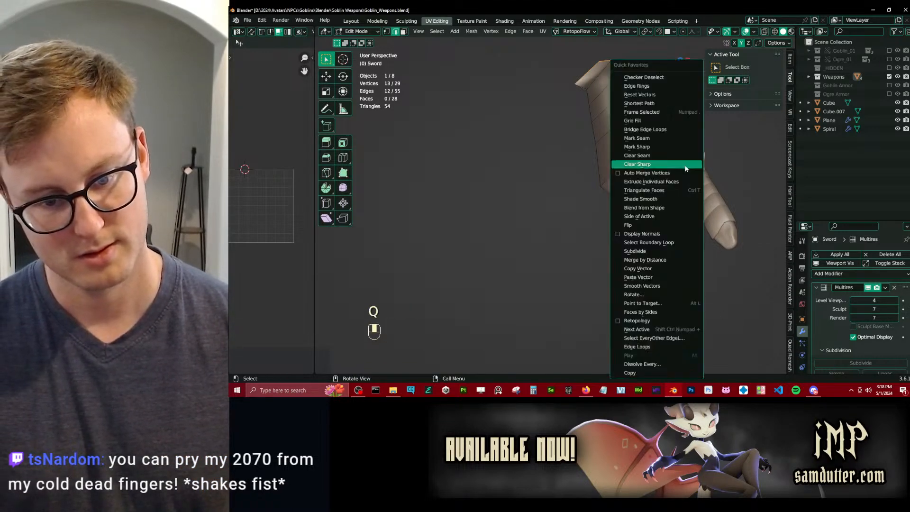
pyautogui.click(649, 139)
# Select the entire sword mesh and unwrap it.
pyautogui.moveTo(649, 142); pyautogui.dragTo(654, 221, button='middle')
pyautogui.press('a')
pyautogui.press('u')
pyautogui.press('u')
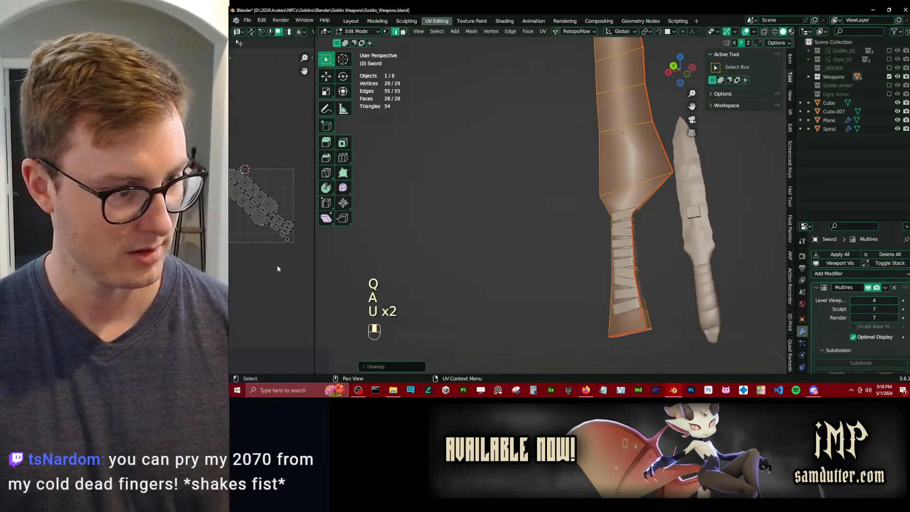
# Enlarge the UV editor and select the central face strip of the sword's UV island from the pommel up into the blade.
pyautogui.moveTo(314, 259); pyautogui.dragTo(686, 252)
pyautogui.scroll(6, 457, 211)
pyautogui.moveTo(502, 200); pyautogui.dragTo(508, 203, button='middle')
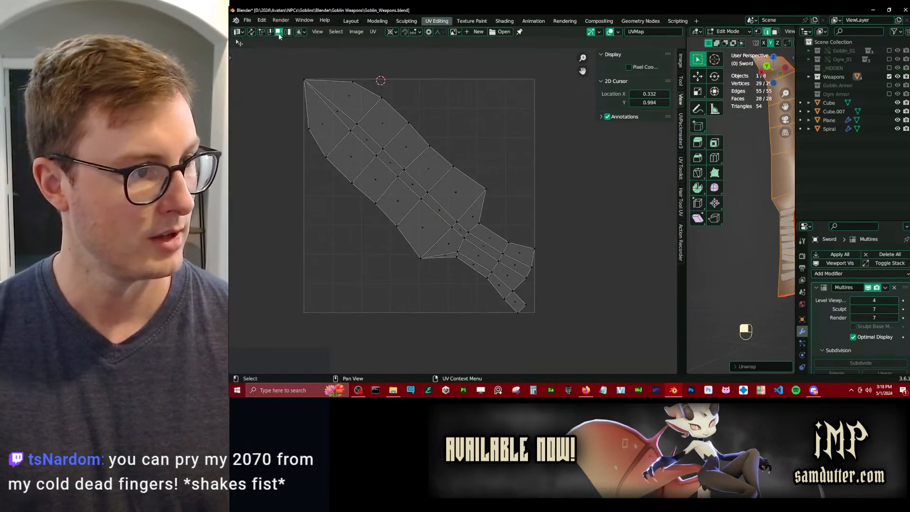
pyautogui.click(527, 276)
pyautogui.keyDown('ctrl'); pyautogui.click(362, 127); pyautogui.keyUp('ctrl')
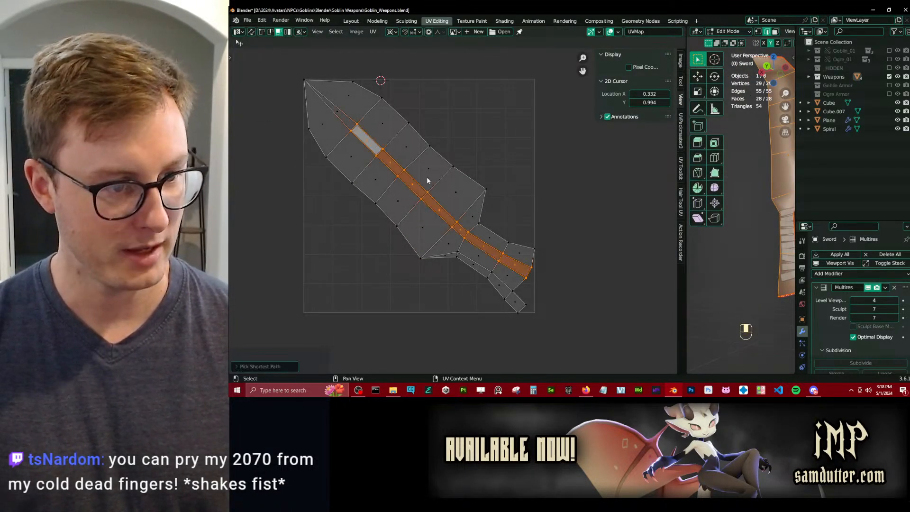
pyautogui.press('q')
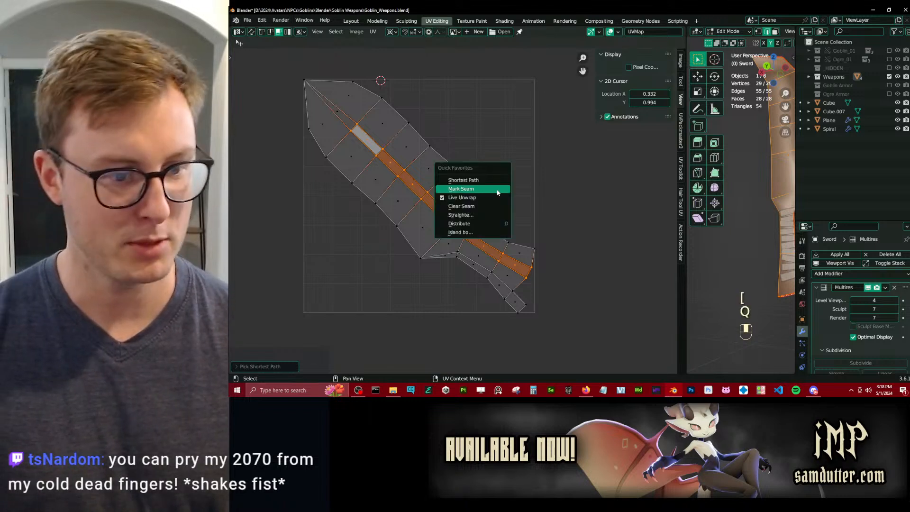
pyautogui.click(461, 215)
# Add the handle faces to the central strip selection without the adjoining blade face, pin them and straighten the selection.
pyautogui.press('b')
pyautogui.moveTo(457, 215); pyautogui.dragTo(590, 314)
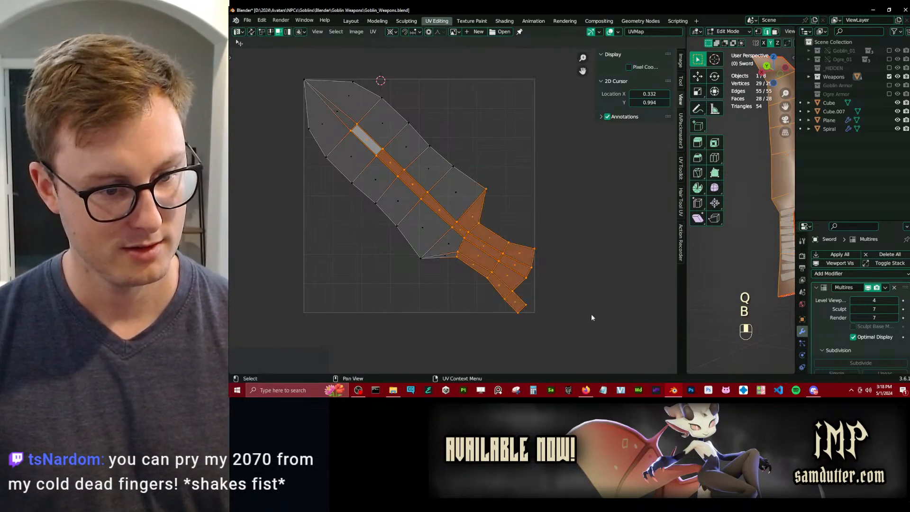
pyautogui.press('b')
pyautogui.moveTo(519, 204); pyautogui.dragTo(555, 189)
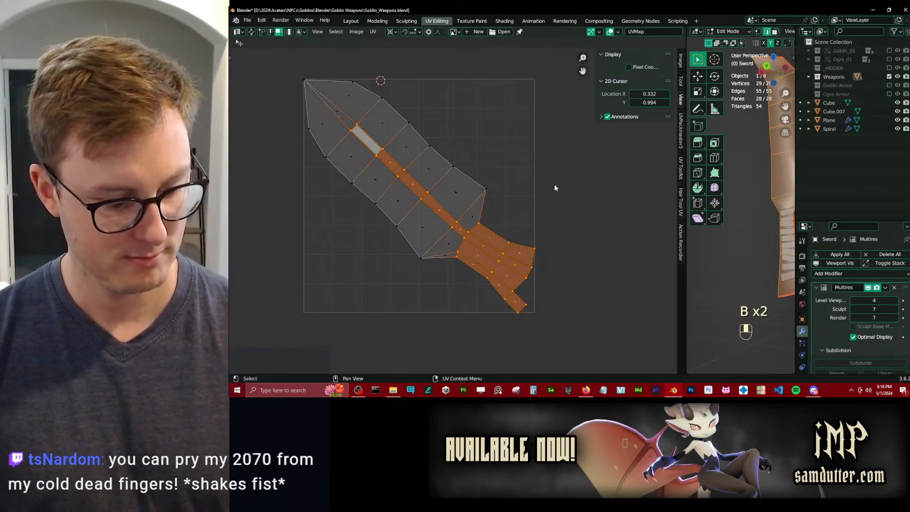
pyautogui.press('p')
pyautogui.press('q')
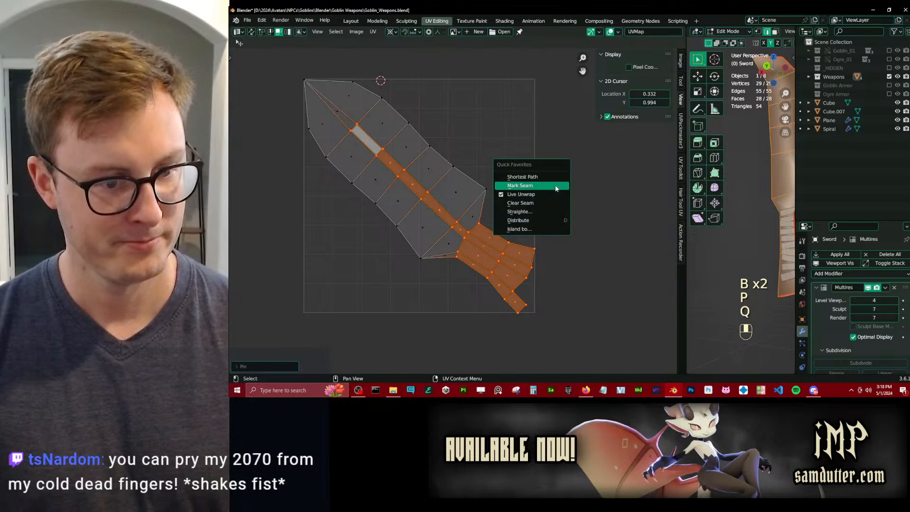
pyautogui.click(526, 212)
# Move the sword's UV island aside and rotate it upright with the blade's tip pointing up.
pyautogui.press('g')
pyautogui.click(519, 140)
pyautogui.press('r')
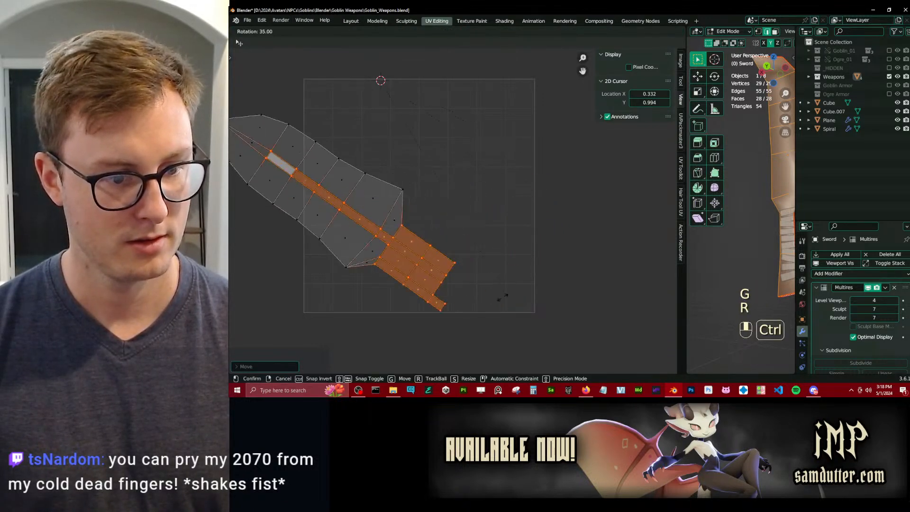
pyautogui.click(320, 260)
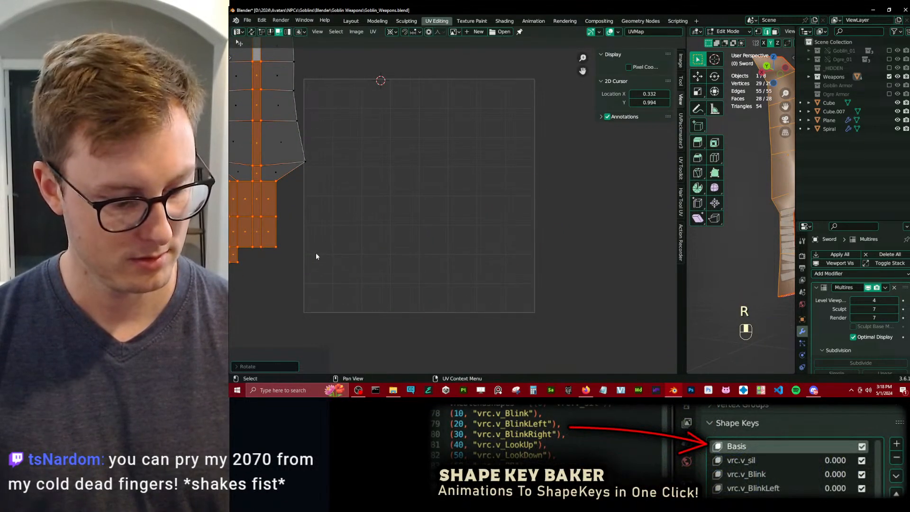
# Move the upright sword UV island into the UV square and scale it down to fit inside.
pyautogui.press('.')
pyautogui.click(276, 175)
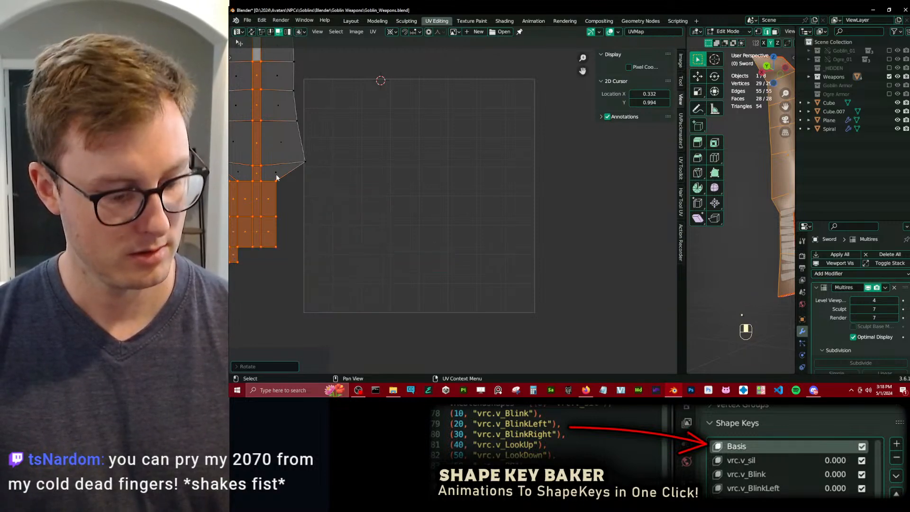
pyautogui.press('.')
pyautogui.click(270, 177)
pyautogui.press('g')
pyautogui.click(467, 253)
pyautogui.press('s')
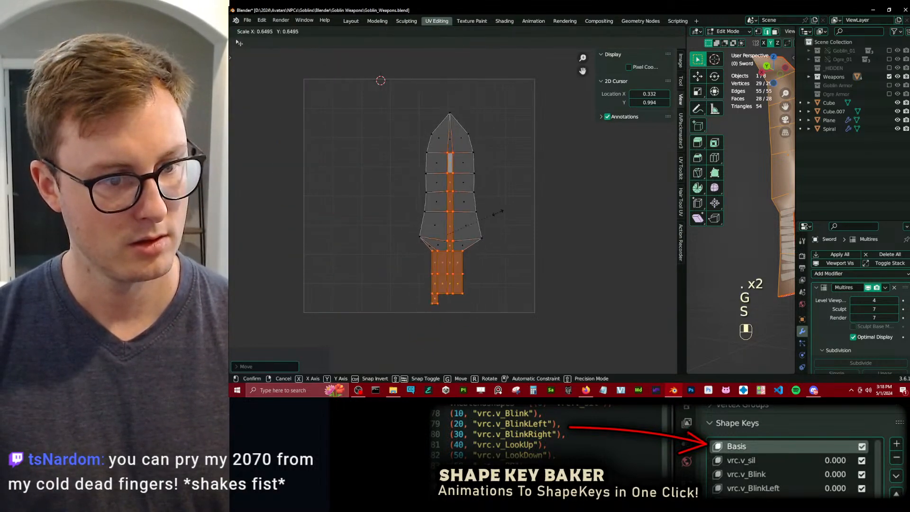
pyautogui.click(495, 217)
# Snap the 2D cursor to the left corner vertex at the base of the blade in the sword's UV island.
pyautogui.scroll(3, 489, 224)
pyautogui.click(262, 32)
pyautogui.click(390, 260)
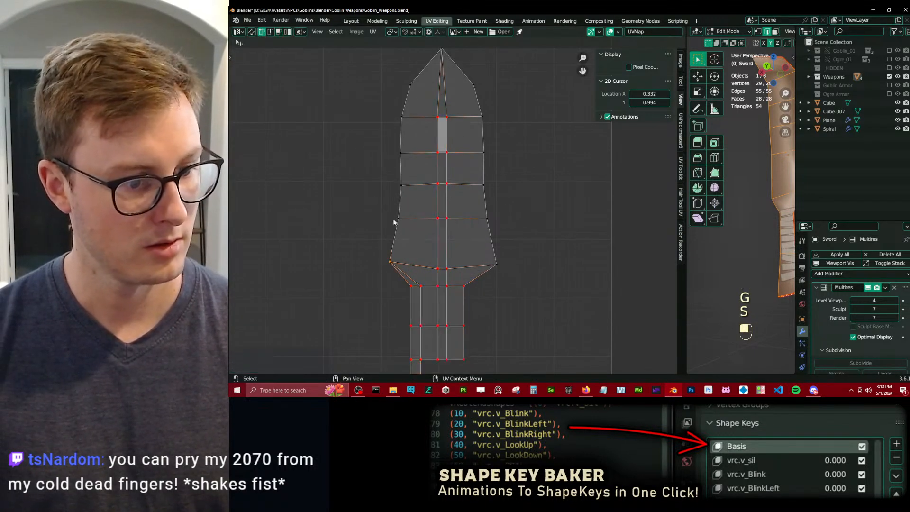
pyautogui.hotkey('shift', 's')
pyautogui.click(434, 314)
# Pin the vertices along both the left and right outer edges of the blade's UVs.
pyautogui.keyDown('ctrl'); pyautogui.click(410, 94); pyautogui.keyUp('ctrl')
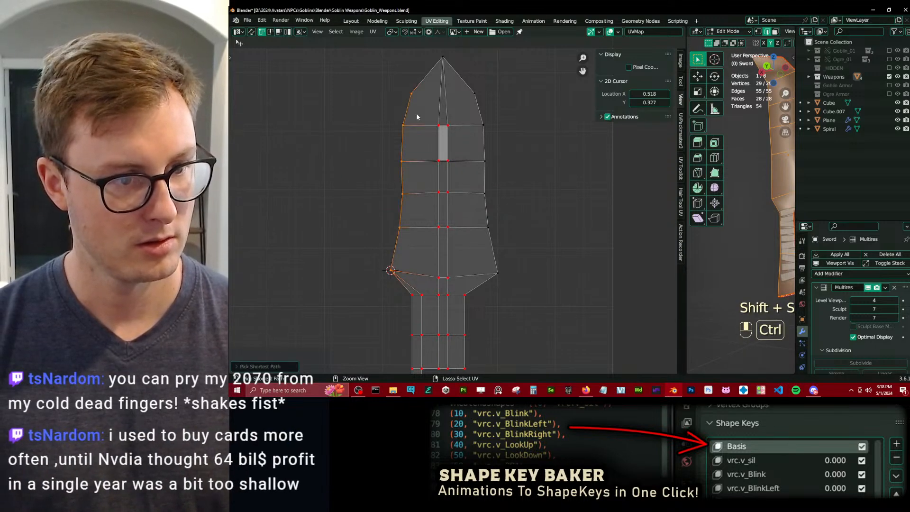
pyautogui.press('p')
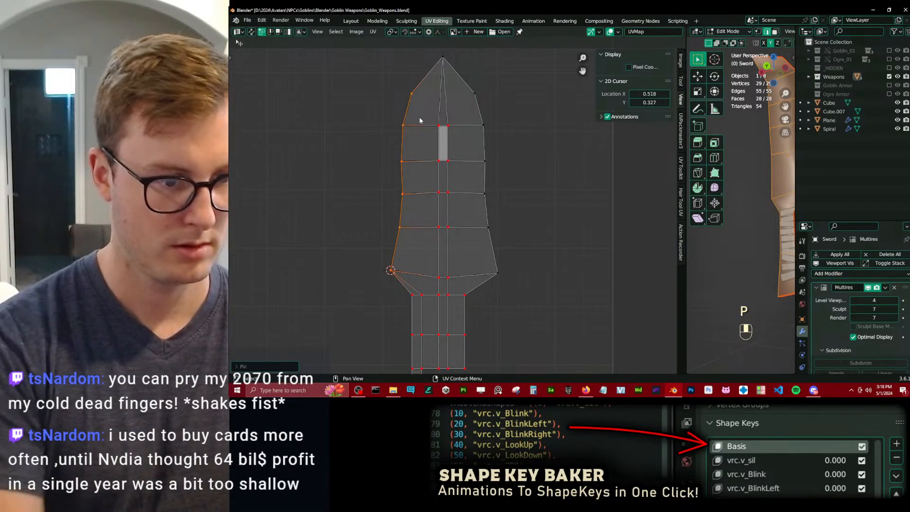
pyautogui.keyDown('ctrl'); pyautogui.click(497, 273); pyautogui.keyUp('ctrl')
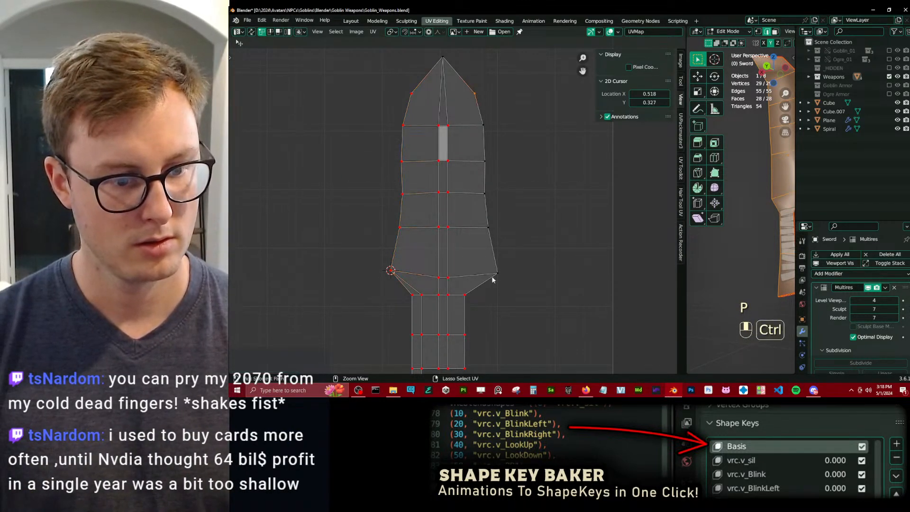
pyautogui.press('p')
# Try to flatten the blade's left UV edge by scaling it to 0 along X, and undo both attempts.
pyautogui.keyDown('ctrl'); pyautogui.click(405, 83); pyautogui.keyUp('ctrl')
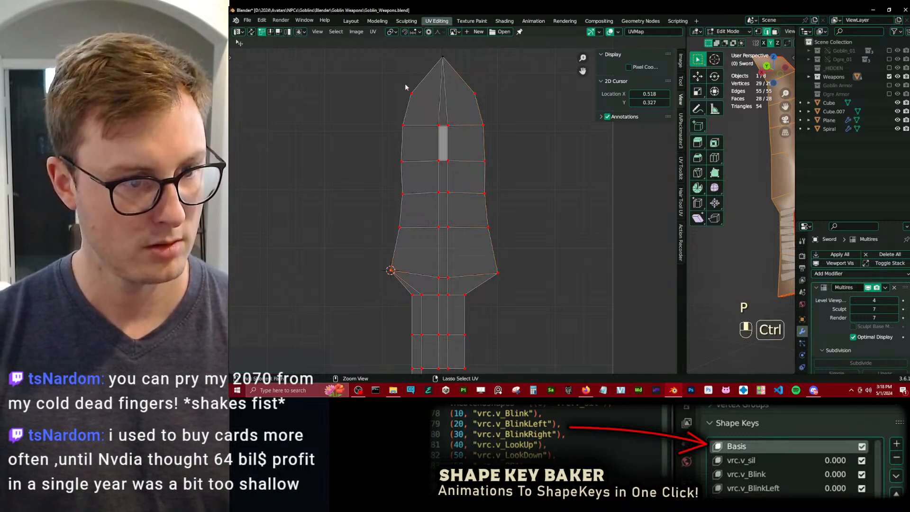
pyautogui.press('s')
pyautogui.press('x')
pyautogui.press('0')
pyautogui.press('Return')
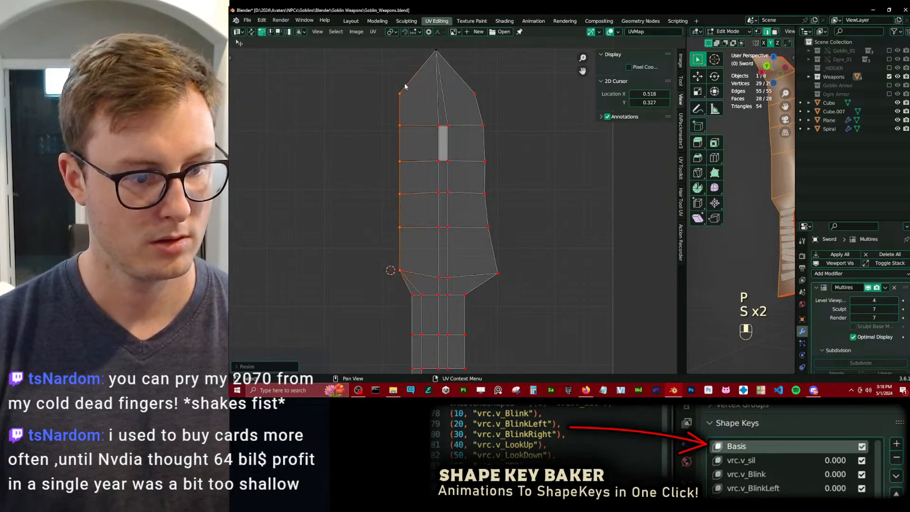
pyautogui.hotkey('ctrl', 'z')
pyautogui.press('s')
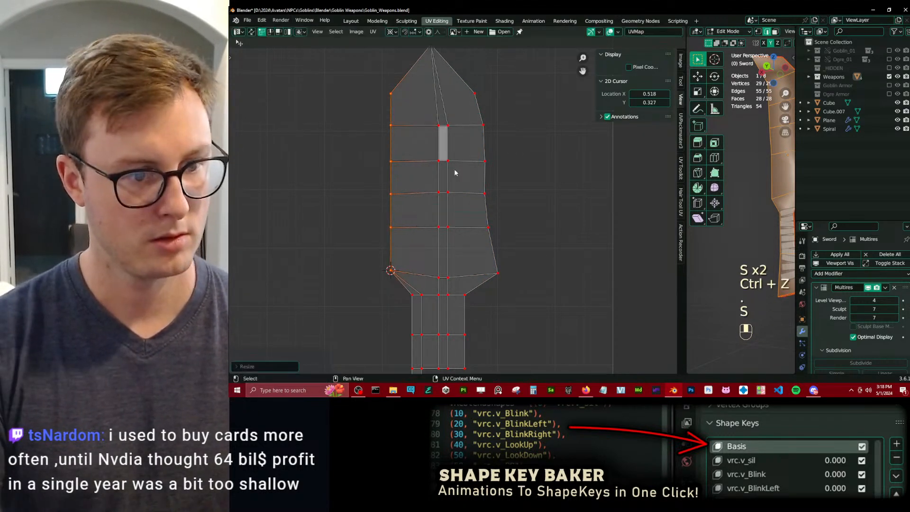
pyautogui.hotkey('ctrl', 'z')
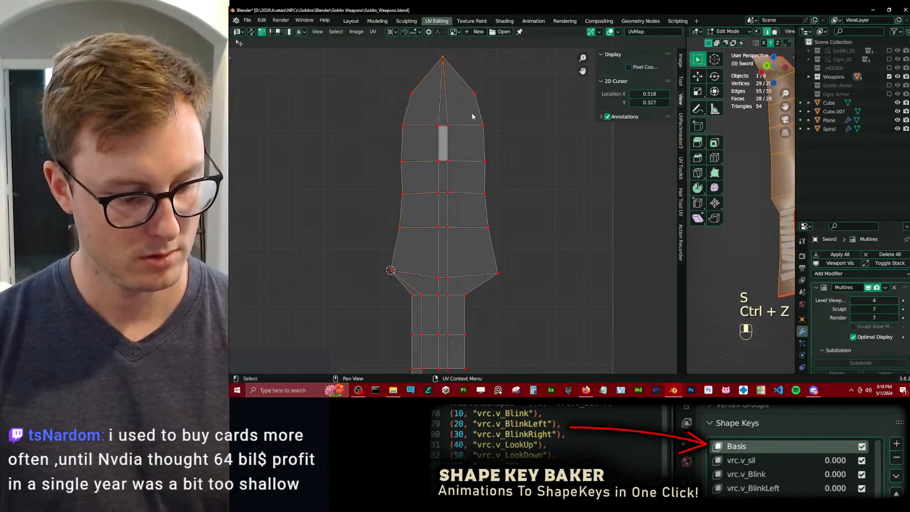
# Pin the blade's tip vertex and try to scale both outer blade edges together.
pyautogui.press('p')
pyautogui.click(406, 88)
pyautogui.keyDown('ctrl'); pyautogui.click(397, 277); pyautogui.keyUp('ctrl')
pyautogui.keyDown('shift'); pyautogui.click(495, 276); pyautogui.keyUp('shift')
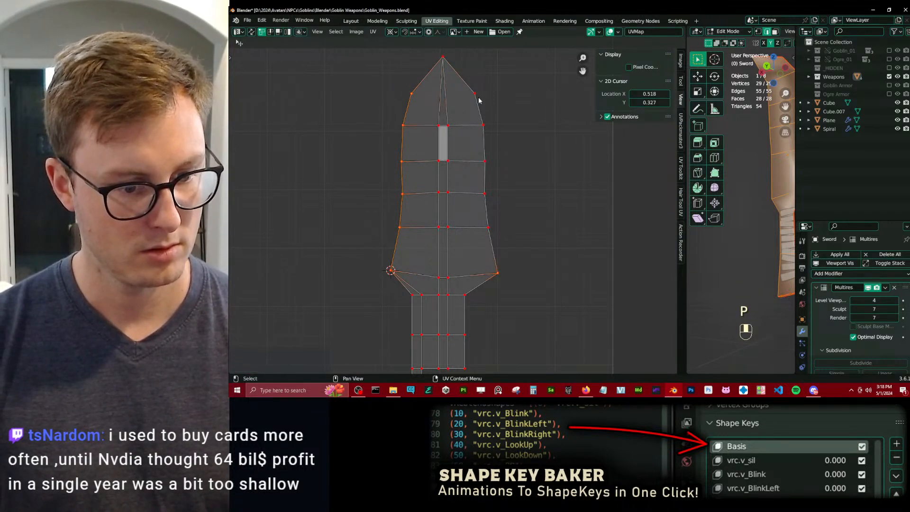
pyautogui.press('s')
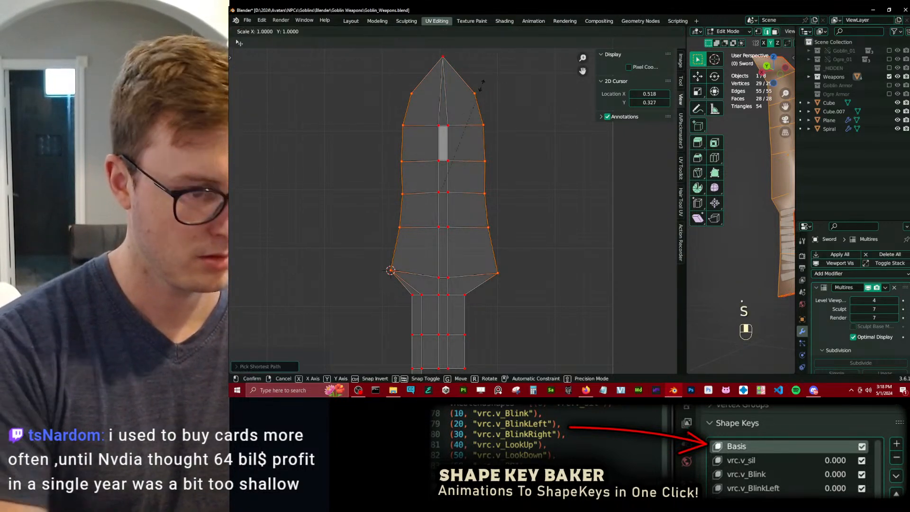
pyautogui.click(482, 88)
# Leave the sword's Edit Mode, save the file and enlarge the 3D viewport.
pyautogui.press('Tab')
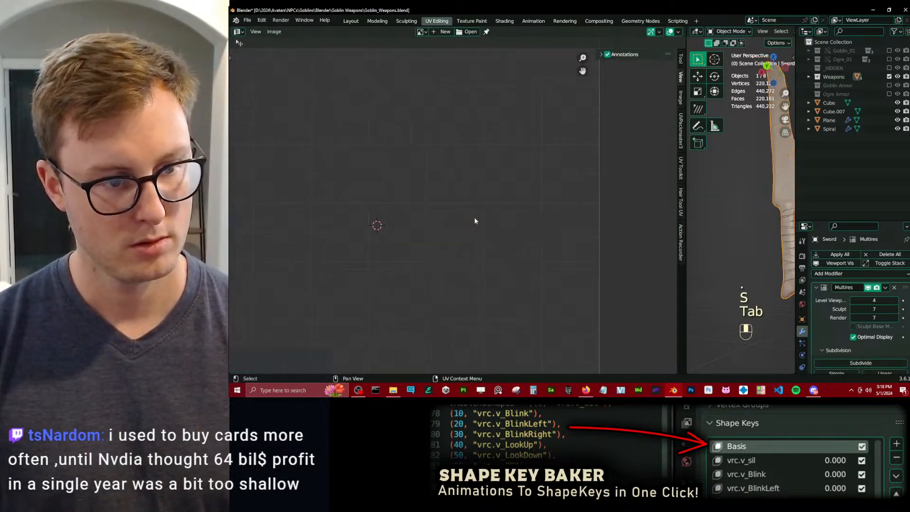
pyautogui.hotkey('ctrl', 's')
pyautogui.moveTo(687, 277); pyautogui.dragTo(267, 277)
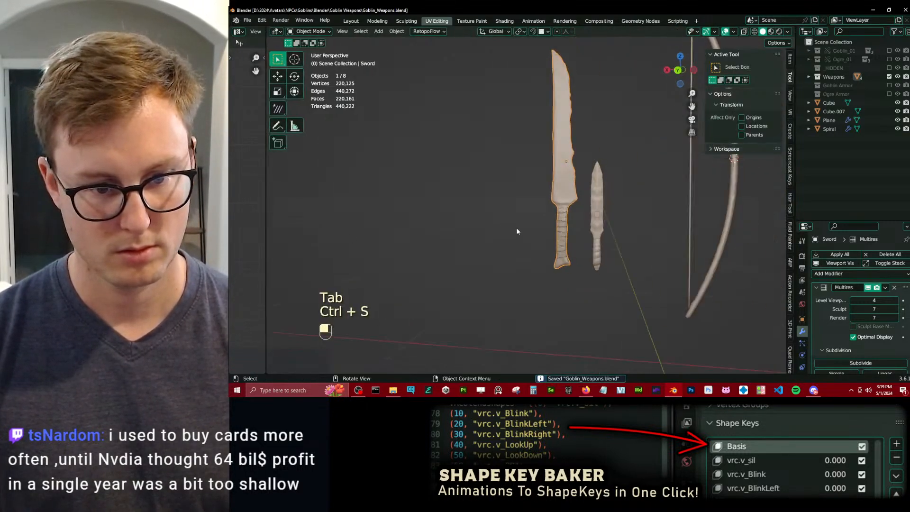
# Delete the small Cube.007 object sitting on the dagger.
pyautogui.click(596, 237)
pyautogui.scroll(4, 635, 243)
pyautogui.press('Tab')
pyautogui.moveTo(673, 249); pyautogui.dragTo(685, 251, button='middle')
pyautogui.press('Tab')
pyautogui.click(679, 221)
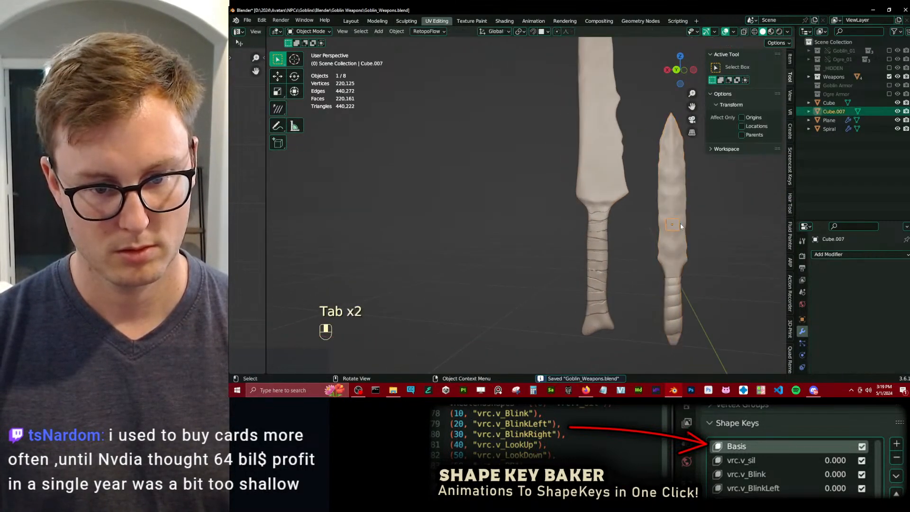
pyautogui.scroll(-1, 680, 221)
pyautogui.keyDown('shift'); pyautogui.moveTo(683, 220); pyautogui.dragTo(559, 245, button='middle'); pyautogui.keyUp('shift')
pyautogui.press('x')
# Open the dagger in Edit Mode and isolate it in local view.
pyautogui.scroll(2, 545, 223)
pyautogui.click(516, 224)
pyautogui.scroll(1, 569, 235)
pyautogui.press('Tab')
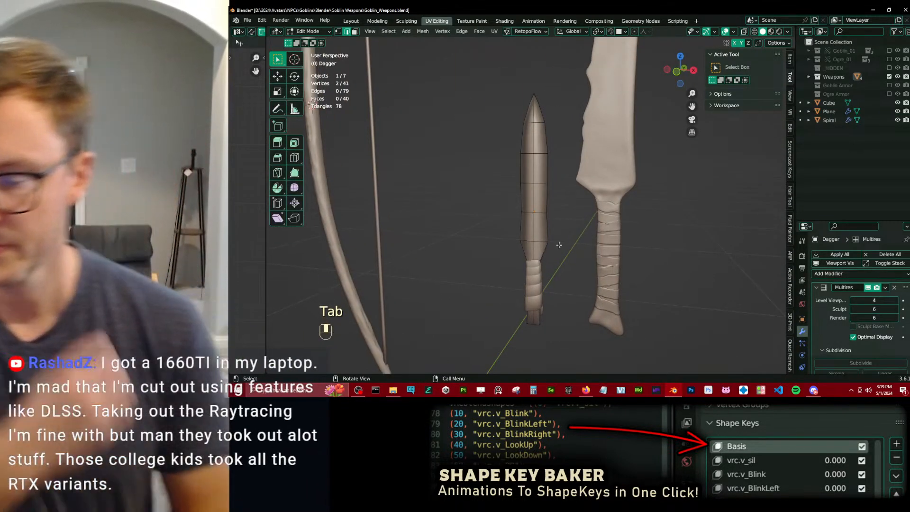
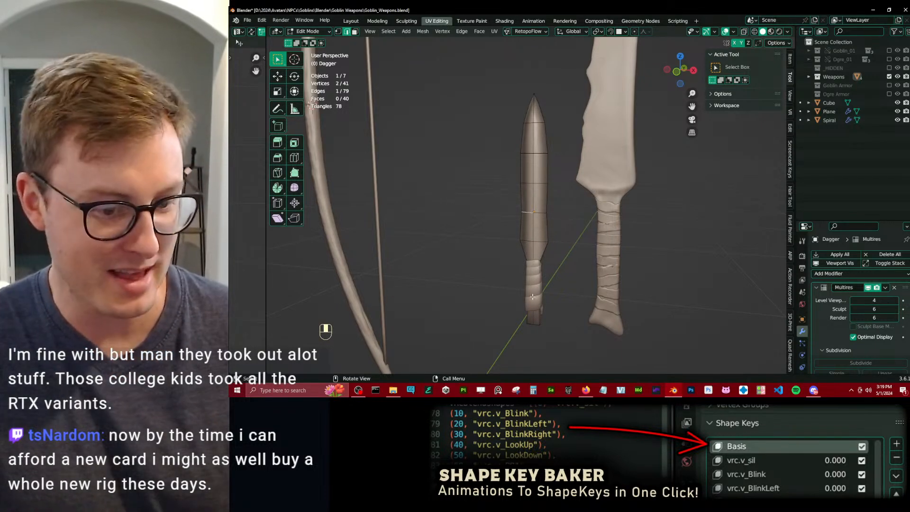
pyautogui.press('/')
# Mark a seam along one long edge of the dagger from tip to pommel and around three sides of the pommel's end.
pyautogui.moveTo(432, 243); pyautogui.dragTo(503, 261, button='middle')
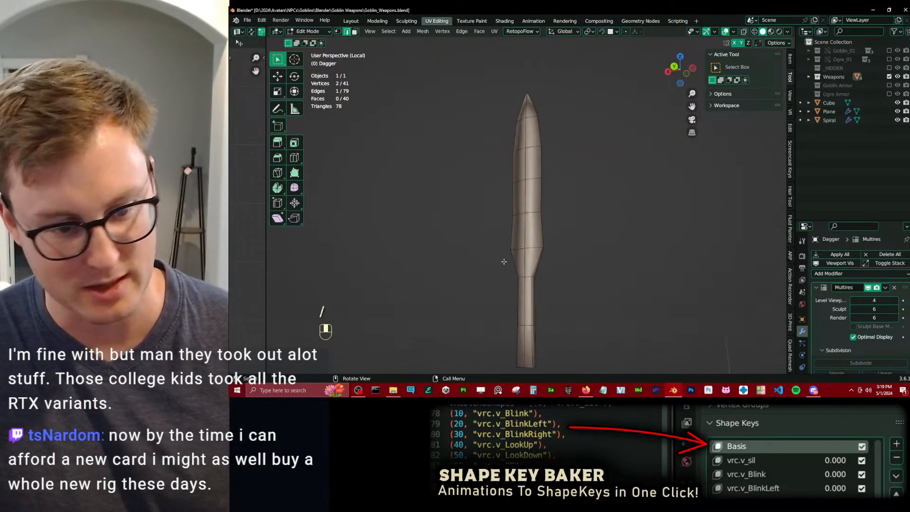
pyautogui.keyDown('shift'); pyautogui.moveTo(562, 298); pyautogui.dragTo(495, 255, button='middle'); pyautogui.keyUp('shift')
pyautogui.scroll(1, 542, 243)
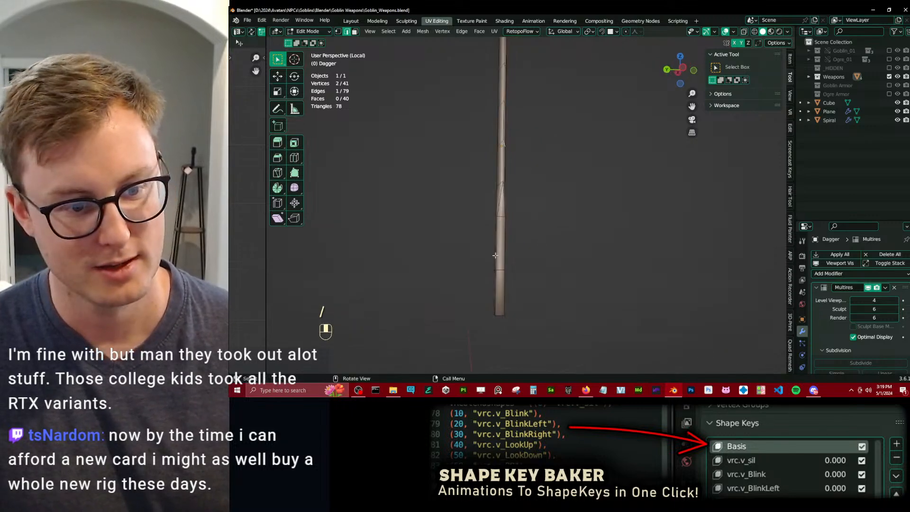
pyautogui.moveTo(501, 291); pyautogui.dragTo(532, 272, button='middle')
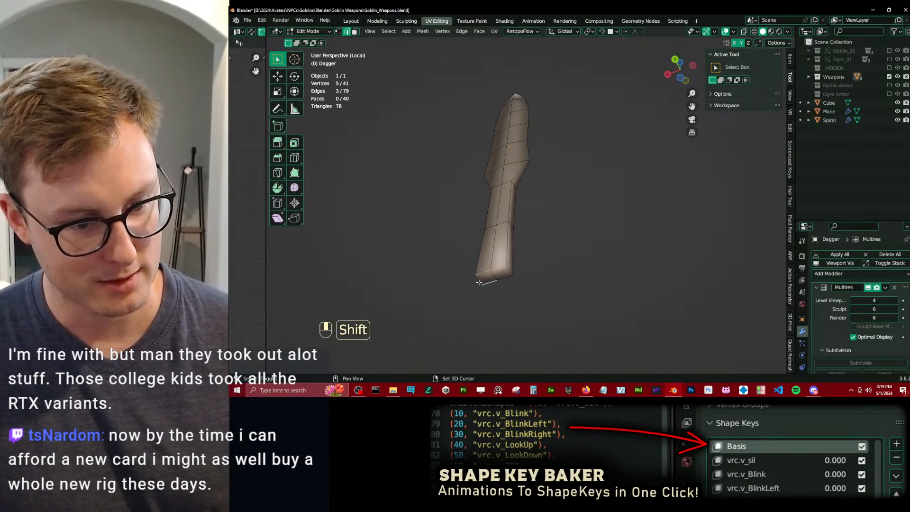
pyautogui.keyDown('alt'); pyautogui.keyDown('shift'); pyautogui.click(528, 139); pyautogui.keyUp('shift'); pyautogui.keyUp('alt')
pyautogui.hotkey('ctrl', 'z')
pyautogui.keyDown('shift'); pyautogui.click(530, 148); pyautogui.keyUp('shift')
pyautogui.keyDown('ctrl'); pyautogui.click(520, 96); pyautogui.keyUp('ctrl')
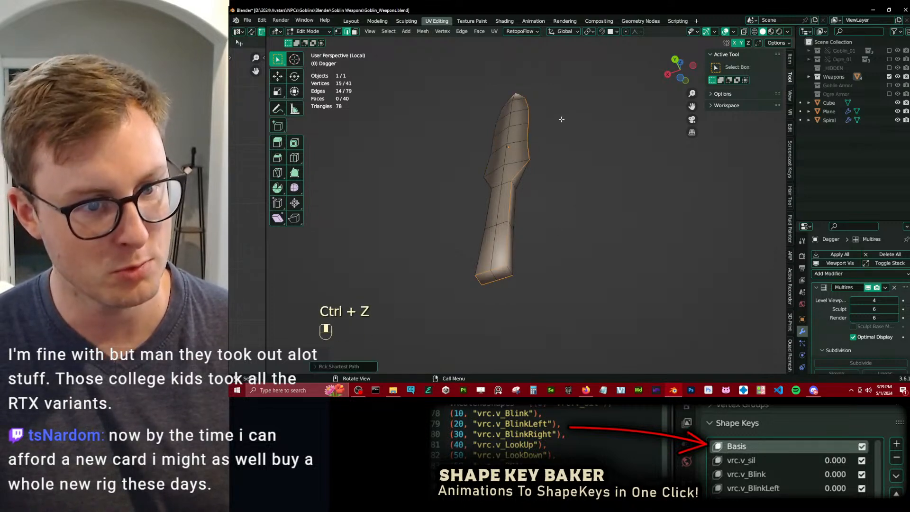
pyautogui.keyDown('shift'); pyautogui.click(514, 93); pyautogui.keyUp('shift')
pyautogui.press('q')
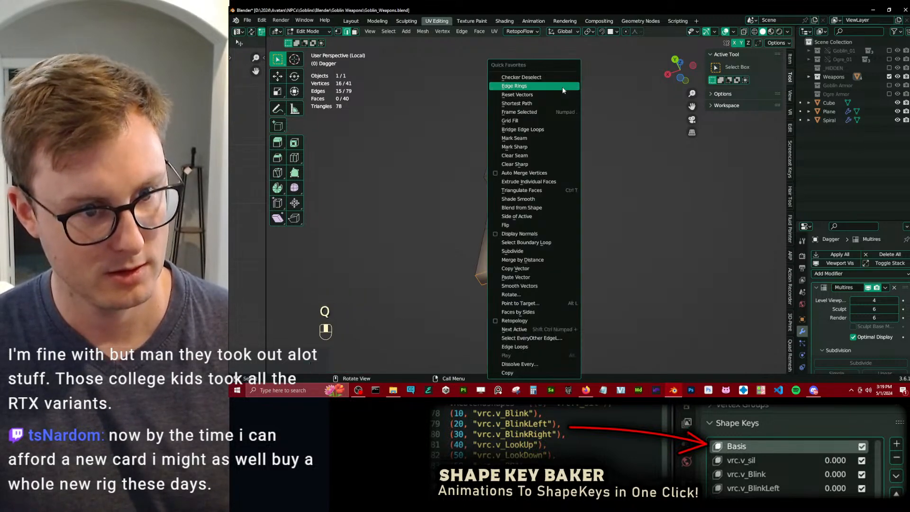
pyautogui.click(563, 87)
pyautogui.moveTo(562, 87); pyautogui.dragTo(583, 114, button='middle')
pyautogui.keyDown('shift'); pyautogui.moveTo(504, 45); pyautogui.dragTo(536, 172, button='middle'); pyautogui.keyUp('shift')
pyautogui.press('q')
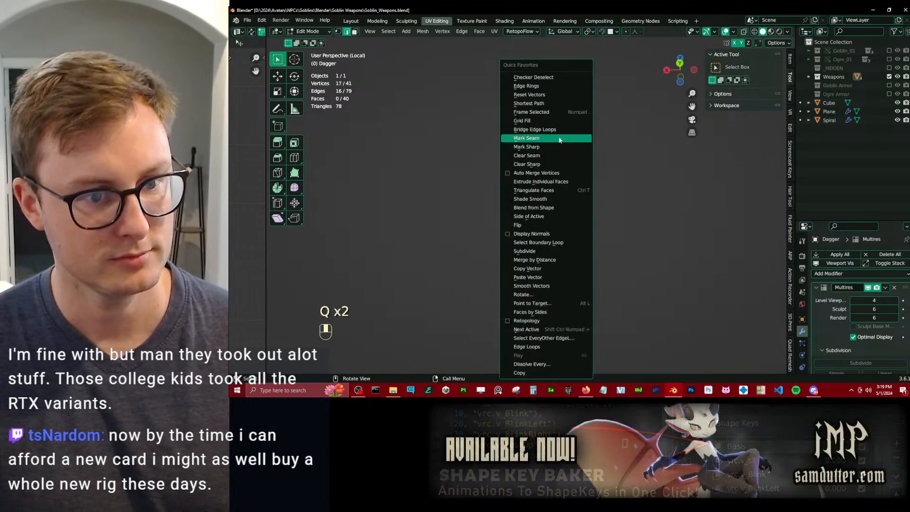
# Select the entire dagger mesh and unwrap it.
pyautogui.press('a')
pyautogui.press('u')
pyautogui.press('u')
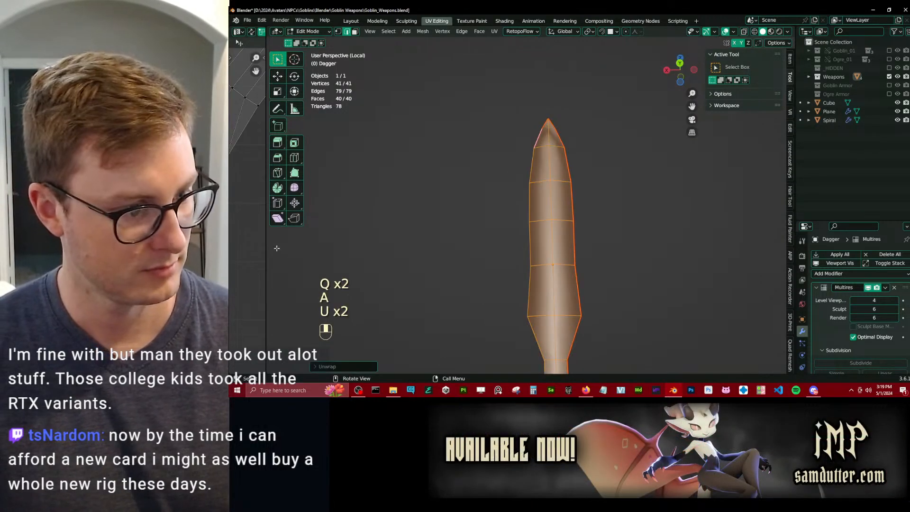
# Pin and straighten the whole handle section of the dagger's UV island.
pyautogui.moveTo(267, 242); pyautogui.dragTo(622, 242)
pyautogui.scroll(-4, 440, 204)
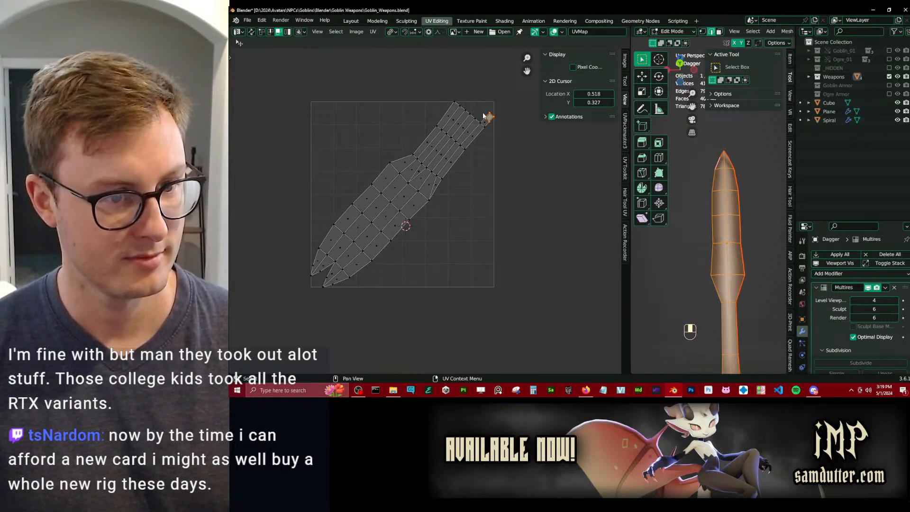
pyautogui.press('b')
pyautogui.moveTo(480, 108); pyautogui.dragTo(512, 138)
pyautogui.press('b')
pyautogui.moveTo(449, 101); pyautogui.dragTo(482, 125)
pyautogui.press('b')
pyautogui.moveTo(447, 109); pyautogui.dragTo(477, 138)
pyautogui.press('b')
pyautogui.press('ctrl+KP_Add')
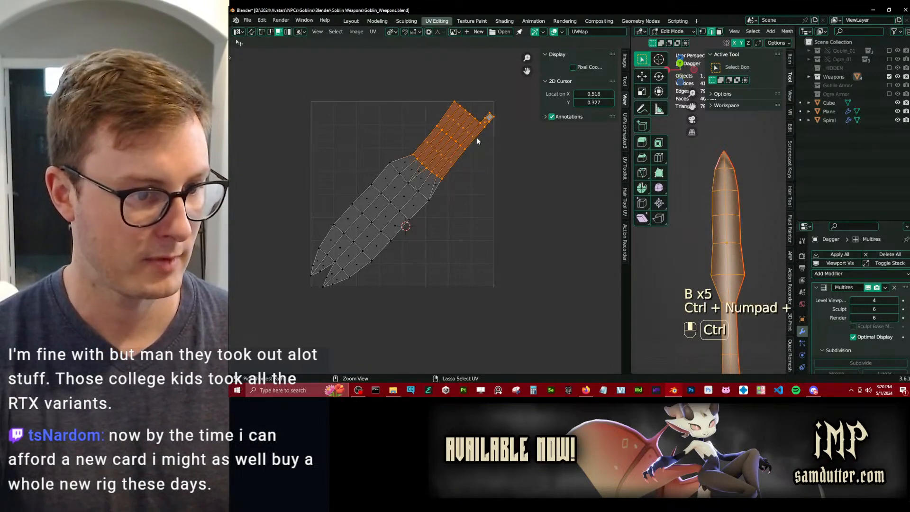
pyautogui.press('p')
pyautogui.press('q')
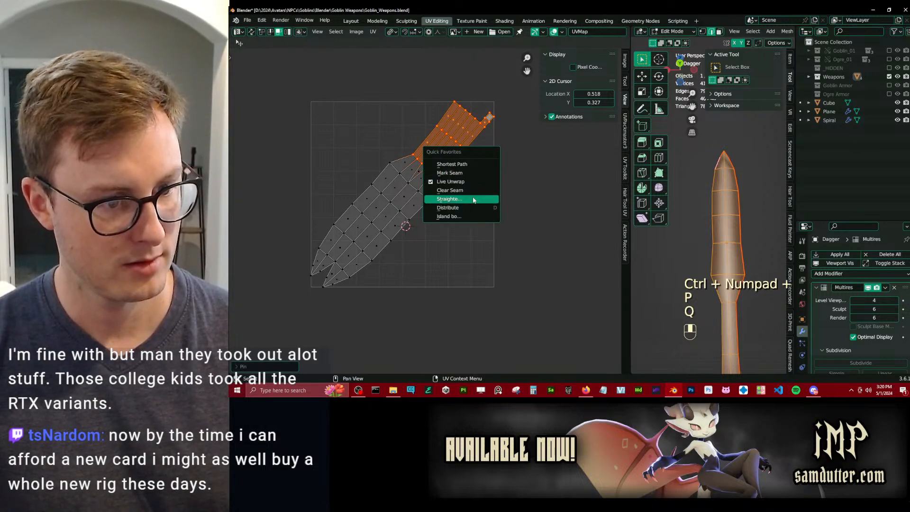
pyautogui.click(473, 200)
# Rotate the dagger's UV island upright so the blade points up, and position it over the UV grid.
pyautogui.press('g')
pyautogui.click(437, 166)
pyautogui.press('r')
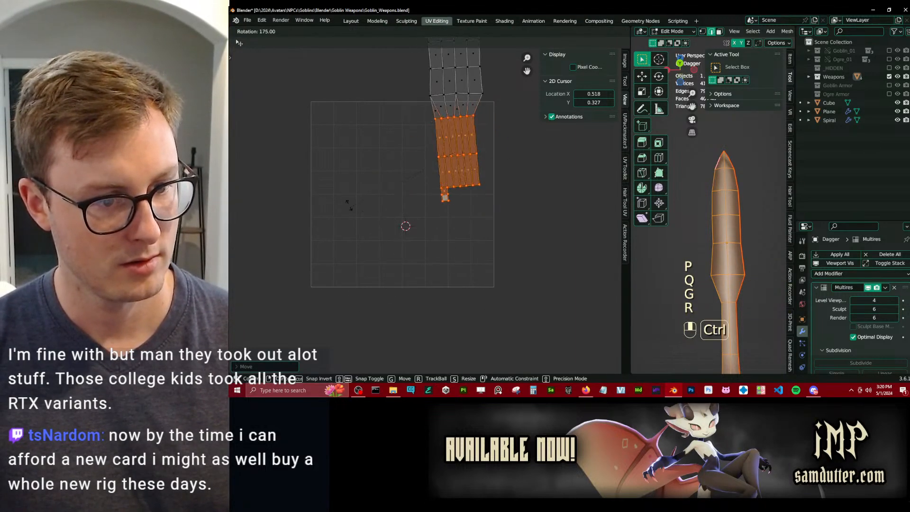
pyautogui.keyDown('ctrl'); pyautogui.click(362, 182); pyautogui.keyUp('ctrl')
pyautogui.press('g')
pyautogui.click(396, 236)
pyautogui.scroll(3, 430, 211)
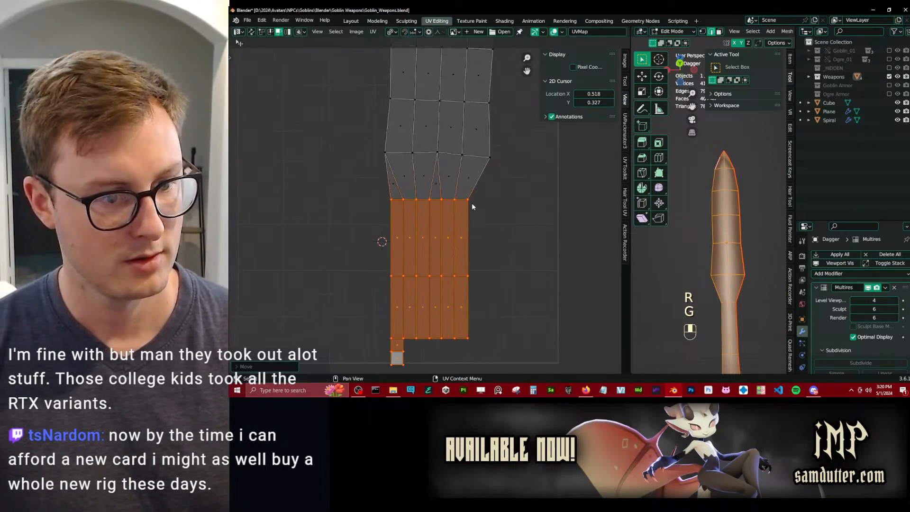
pyautogui.moveTo(471, 203); pyautogui.dragTo(467, 206, button='middle')
# Snap the 2D cursor to the middle of the handle's upper edge in the UV layout and make it the pivot.
pyautogui.click(261, 33)
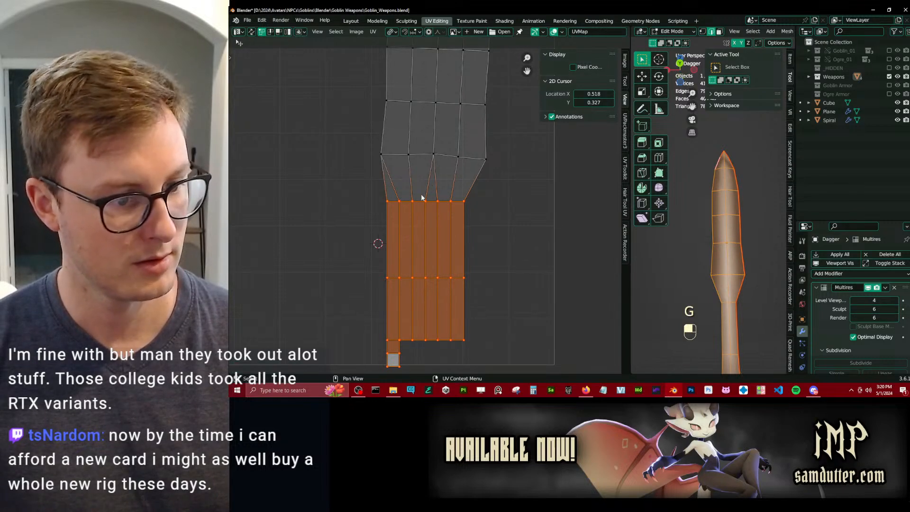
pyautogui.click(431, 201)
pyautogui.hotkey('shift', 's')
pyautogui.click(470, 223)
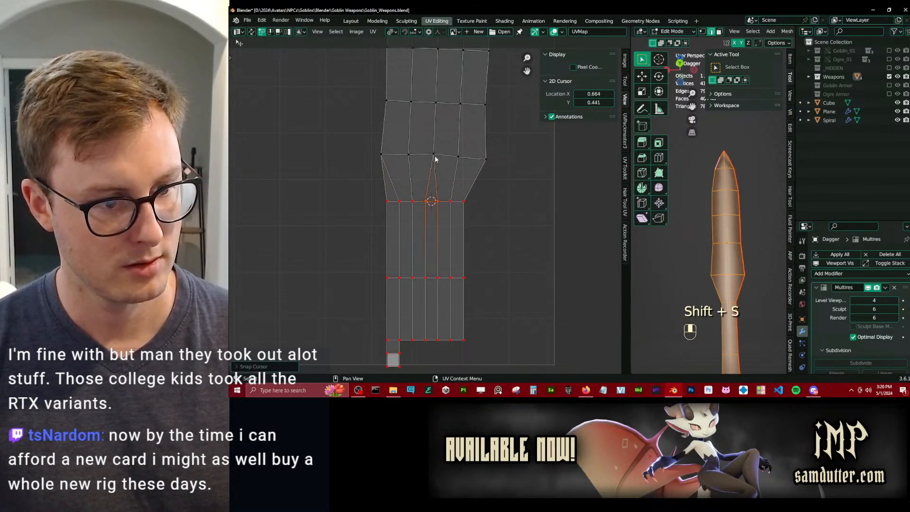
pyautogui.press('.')
pyautogui.click(493, 156)
# Pin the blade's centre column of UV vertices and align it to the 2D cursor with an X scale of 0.
pyautogui.scroll(-3, 434, 135)
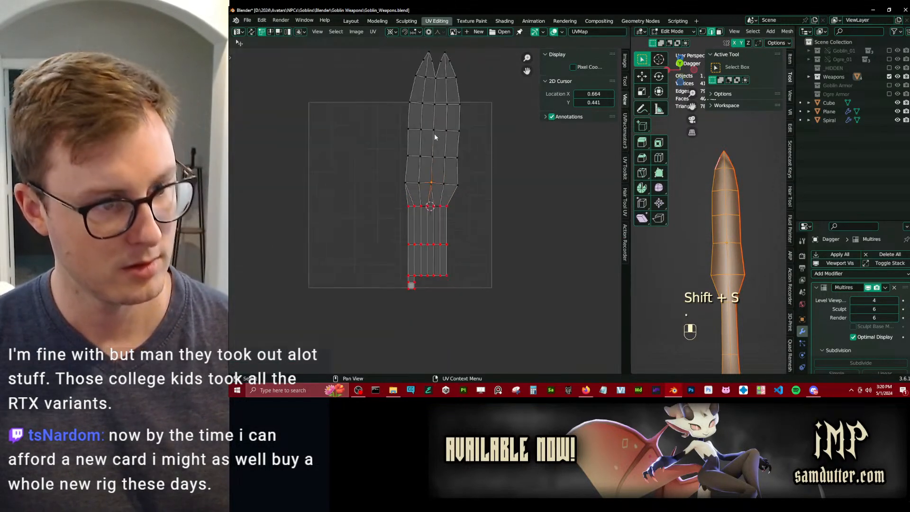
pyautogui.moveTo(434, 133); pyautogui.dragTo(435, 157, button='middle')
pyautogui.press('.')
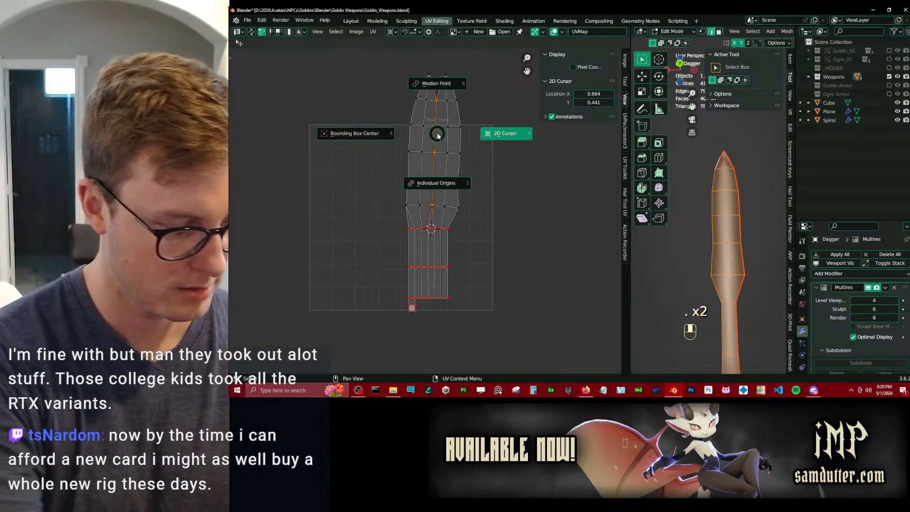
pyautogui.write('psx0')
pyautogui.press('Return')
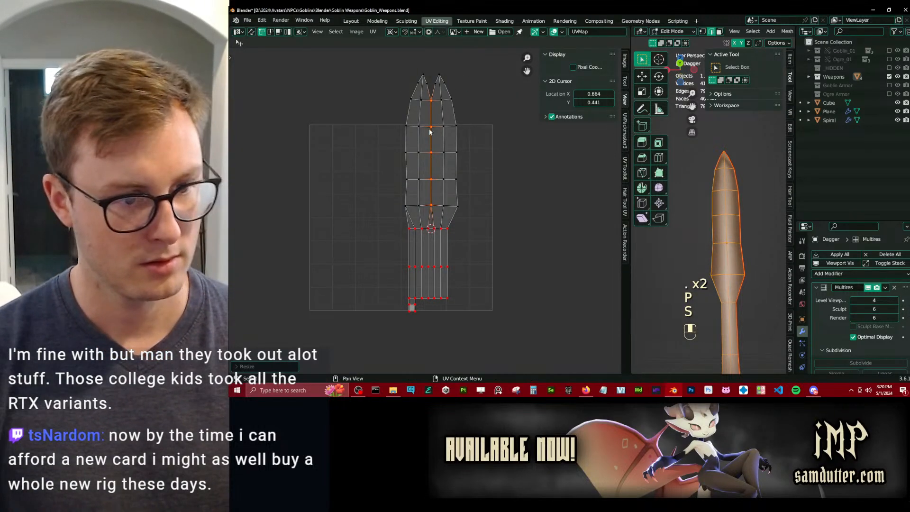
# Pin the UV vertices along both outer edges of the blade.
pyautogui.scroll(1, 470, 259)
pyautogui.click(451, 236)
pyautogui.hotkey('shift', 's')
pyautogui.click(470, 291)
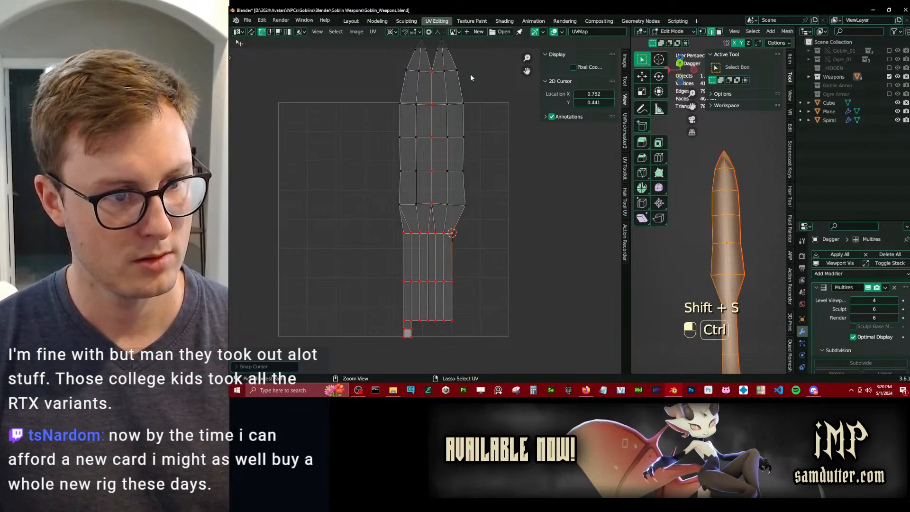
pyautogui.keyDown('ctrl'); pyautogui.click(470, 74); pyautogui.keyUp('ctrl')
pyautogui.press('p')
pyautogui.click(404, 236)
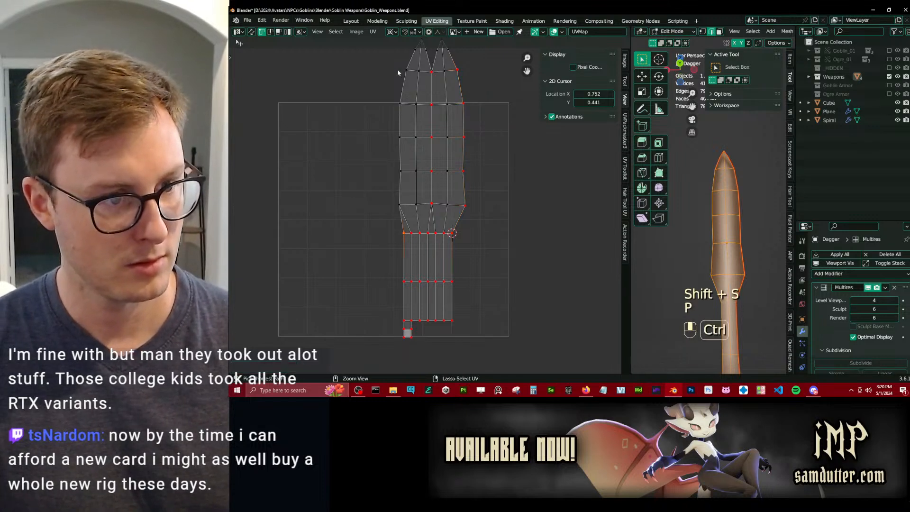
pyautogui.keyDown('ctrl'); pyautogui.click(398, 74); pyautogui.keyUp('ctrl')
pyautogui.press('p')
pyautogui.keyDown('ctrl'); pyautogui.click(453, 233); pyautogui.keyUp('ctrl')
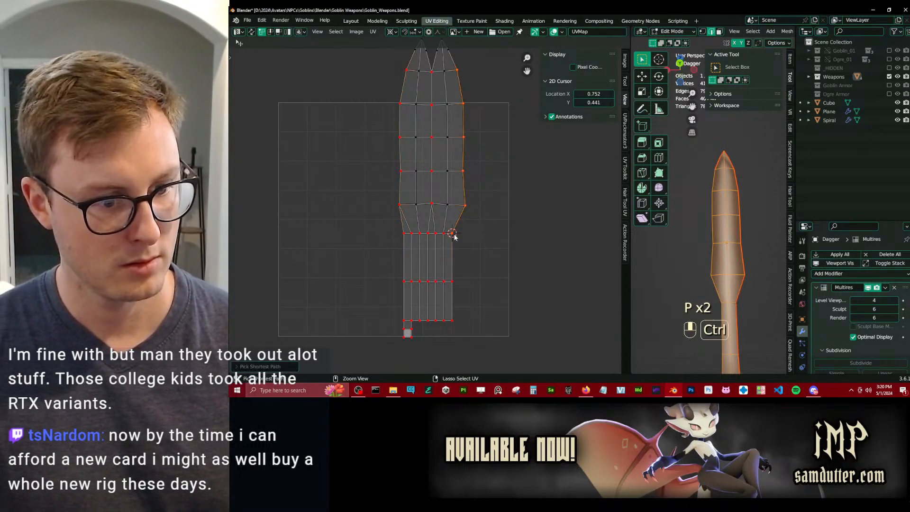
pyautogui.press('p')
# Try to align the blade's right outer edge with the handle's corner using an X scale of 0.
pyautogui.press('s')
pyautogui.press('x')
pyautogui.press('0')
pyautogui.press('Return')
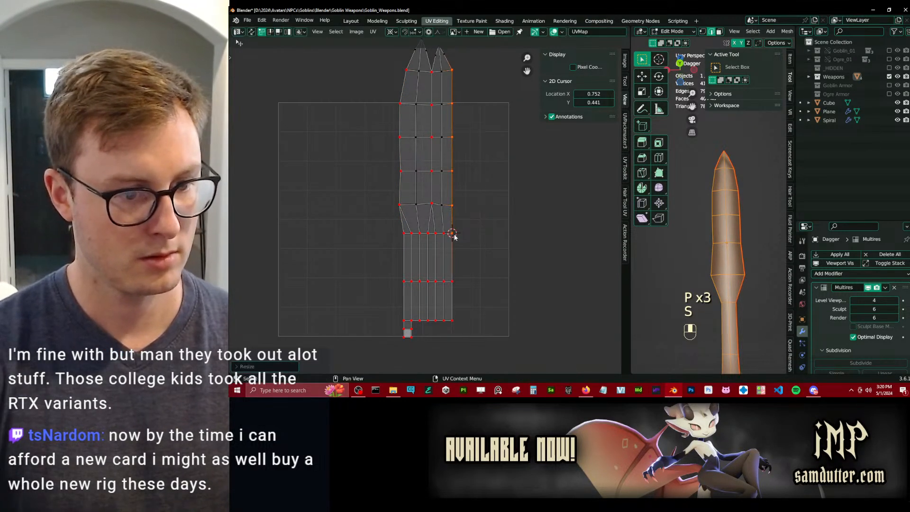
pyautogui.hotkey('ctrl', 'z')
# Snap the 2D cursor to the widest vertex on the blade's right edge and flatten that edge to it with an X scale of 0.
pyautogui.click(468, 205)
pyautogui.hotkey('shift', 's')
pyautogui.click(471, 221)
pyautogui.keyDown('ctrl'); pyautogui.click(468, 73); pyautogui.keyUp('ctrl')
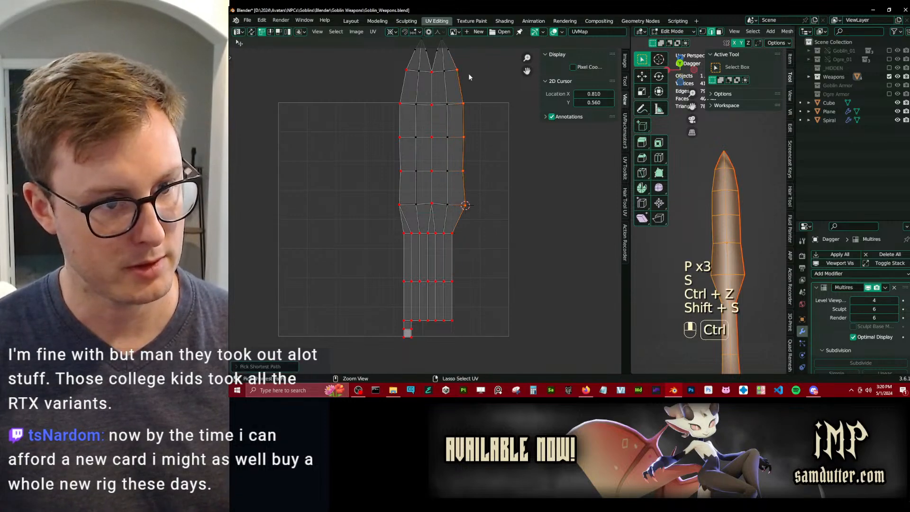
pyautogui.press('s')
pyautogui.press('x')
pyautogui.press('0')
pyautogui.press('Return')
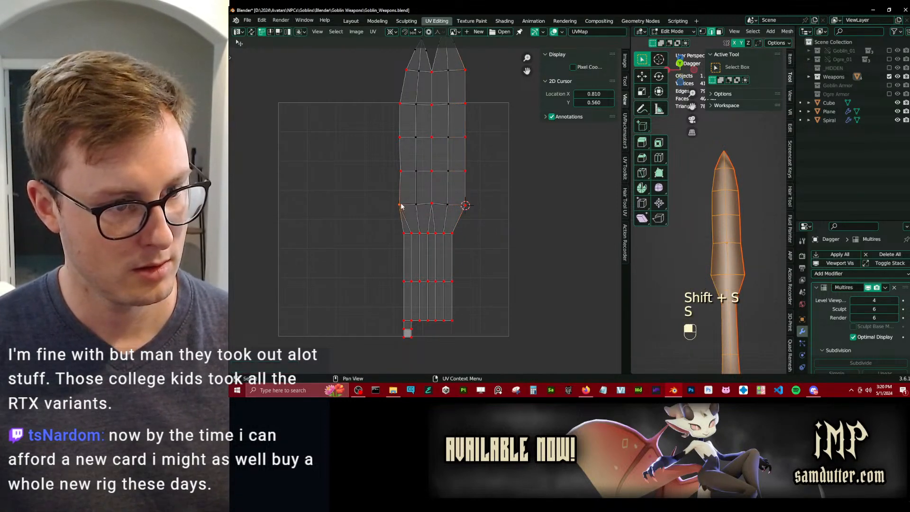
# Flatten the blade's left outer edge about its median point with an X scale of 0 and move it about -0.003 along X.
pyautogui.keyDown('ctrl'); pyautogui.click(406, 71); pyautogui.keyUp('ctrl')
pyautogui.press('.')
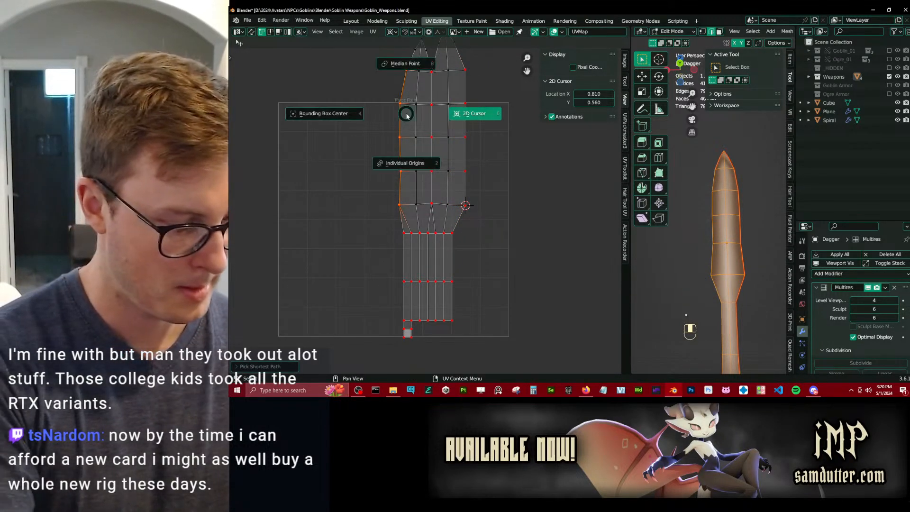
pyautogui.click(405, 64)
pyautogui.press('s')
pyautogui.press('x')
pyautogui.press('0')
pyautogui.press('Return')
pyautogui.press('g')
pyautogui.press('x')
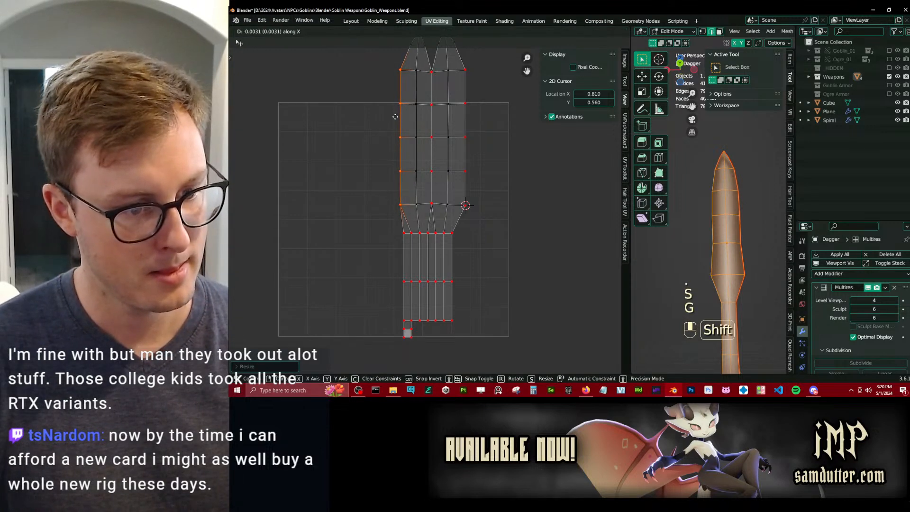
pyautogui.keyDown('shift'); pyautogui.click(395, 117); pyautogui.keyUp('shift')
# Pin the row of UV vertices at the base of the blade's tip and level it with a Y scale of 0.
pyautogui.keyDown('shift'); pyautogui.moveTo(453, 126); pyautogui.dragTo(437, 213, button='middle'); pyautogui.keyUp('shift')
pyautogui.press('b')
pyautogui.moveTo(370, 147); pyautogui.dragTo(457, 166)
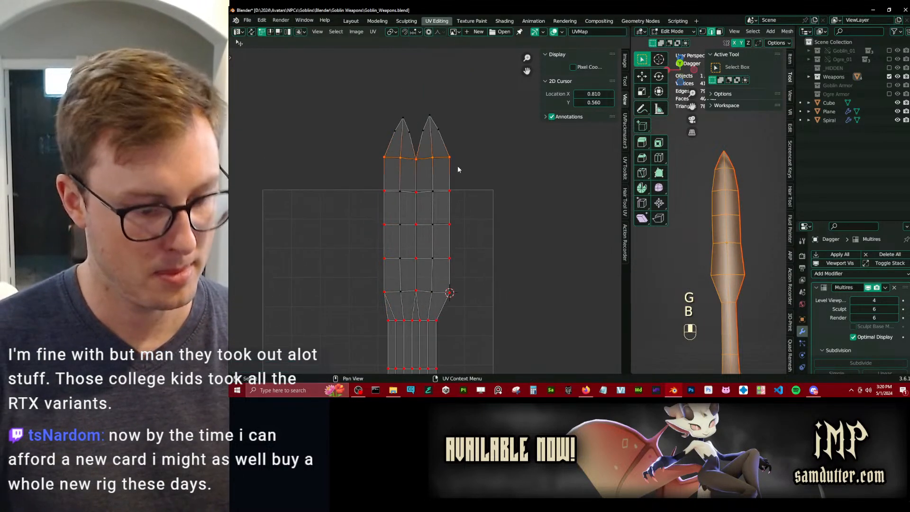
pyautogui.press('p')
pyautogui.press('s')
pyautogui.press('y')
pyautogui.press('0')
pyautogui.press('Return')
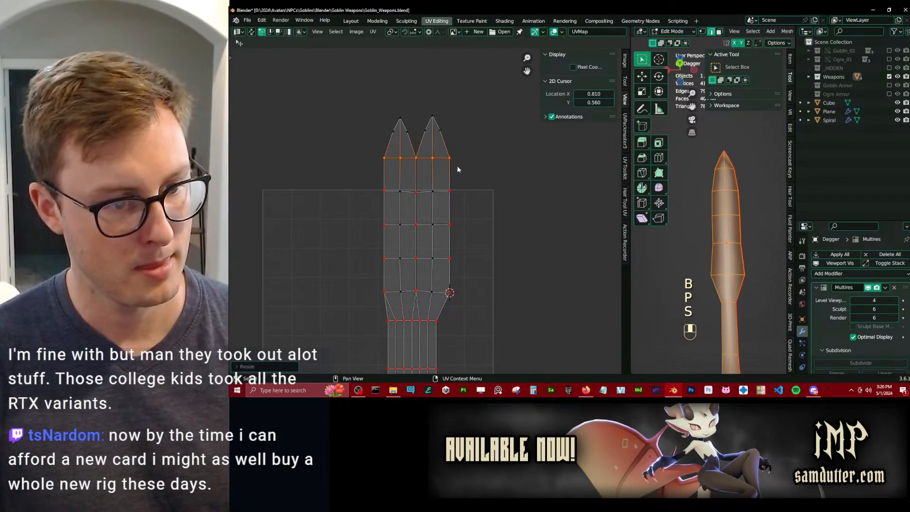
# Pin the next blade row below the tip's base and level it with a Y scale of 0.
pyautogui.scroll(-1, 429, 208)
pyautogui.press('b')
pyautogui.moveTo(378, 189); pyautogui.dragTo(482, 214)
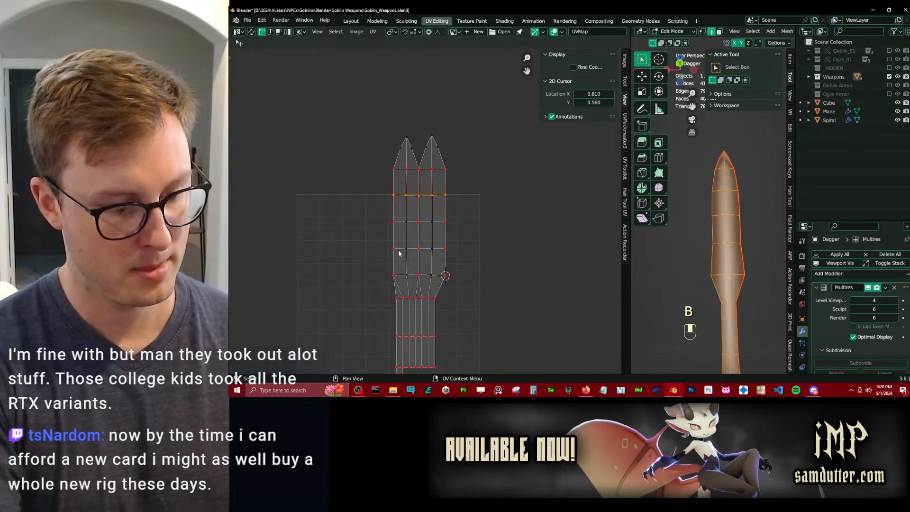
pyautogui.press('p')
pyautogui.press('s')
pyautogui.press('y')
pyautogui.press('0')
pyautogui.press('Return')
# Scale down the entire dagger UV island, then return to Object Mode and show all the weapons again.
pyautogui.keyDown('shift'); pyautogui.moveTo(402, 281); pyautogui.dragTo(402, 277, button='middle'); pyautogui.keyUp('shift')
pyautogui.press('a')
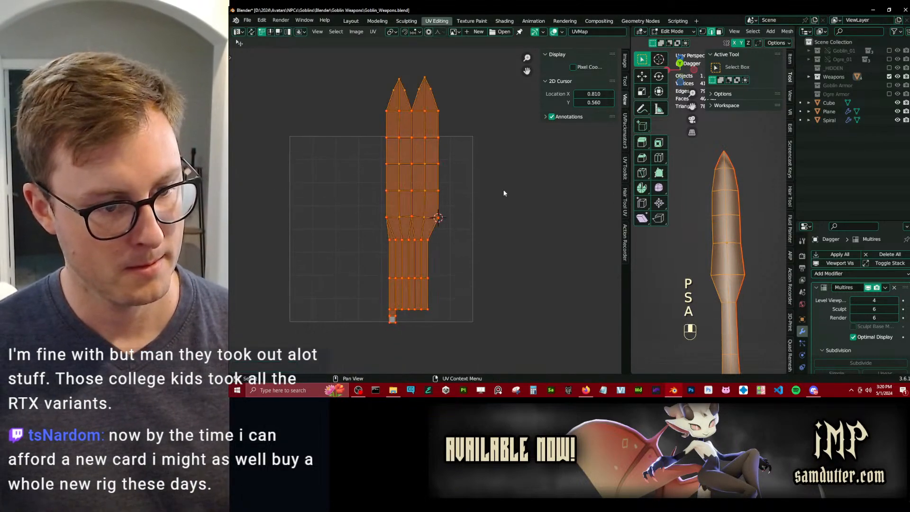
pyautogui.press('s')
pyautogui.click(464, 214)
pyautogui.press('Tab')
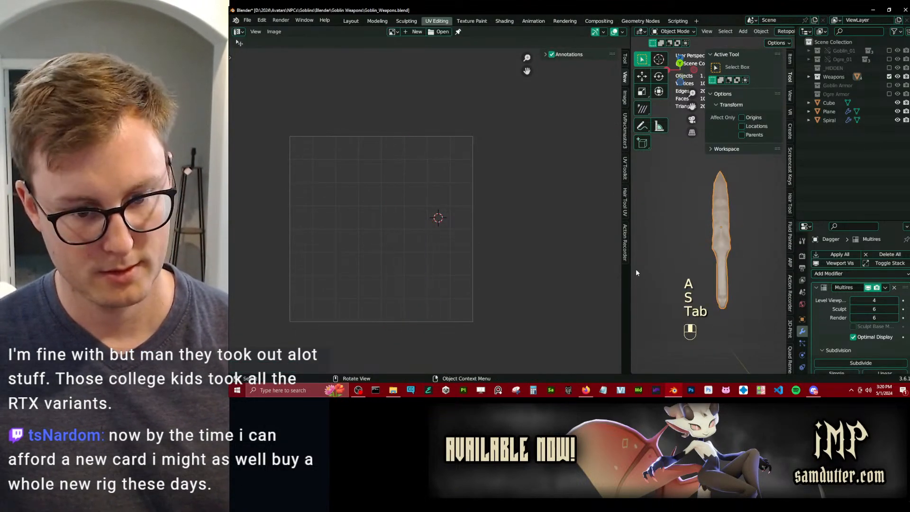
pyautogui.moveTo(629, 271); pyautogui.dragTo(268, 270)
pyautogui.press('KP_Divide')
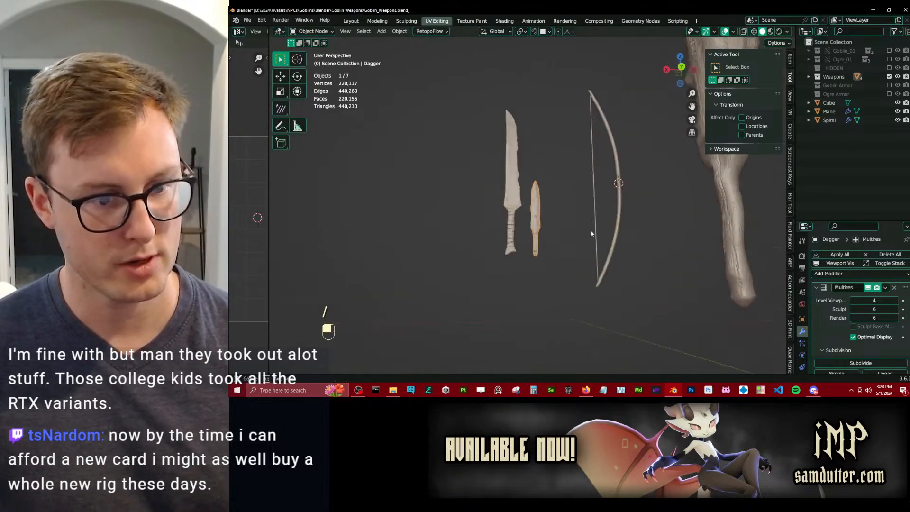
# Open the bowstring in Edit Mode and isolate it in local view.
pyautogui.scroll(1, 598, 215)
pyautogui.moveTo(591, 231); pyautogui.dragTo(557, 257, button='middle')
pyautogui.click(602, 217)
pyautogui.press('Tab')
pyautogui.scroll(5, 557, 159)
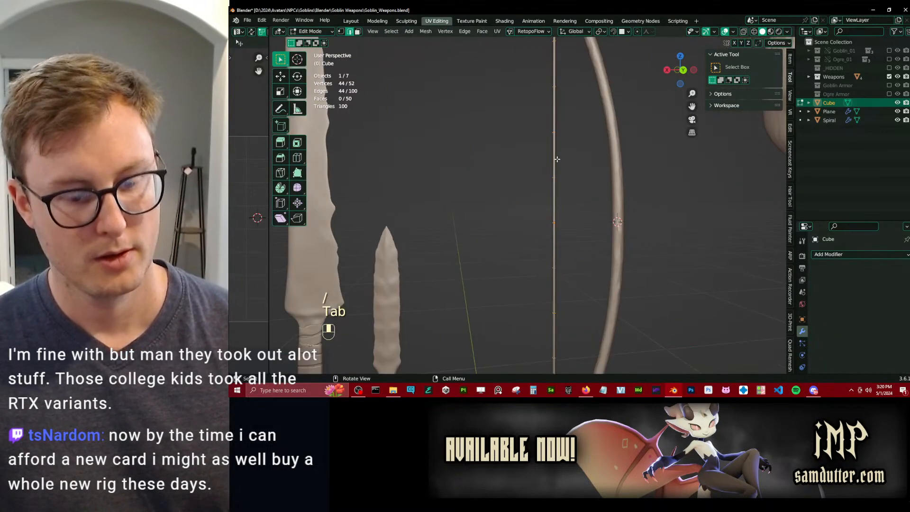
pyautogui.press('KP_Divide')
pyautogui.moveTo(565, 132); pyautogui.dragTo(560, 167, button='middle')
pyautogui.keyDown('shift'); pyautogui.moveTo(559, 168); pyautogui.dragTo(540, 185, button='middle'); pyautogui.keyUp('shift')
# Delete the cap faces at both ends of the bowstring, using wireframe display to select them.
pyautogui.scroll(-3, 541, 184)
pyautogui.keyDown('shift'); pyautogui.moveTo(544, 107); pyautogui.dragTo(548, 176, button='middle'); pyautogui.keyUp('shift')
pyautogui.scroll(3, 550, 173)
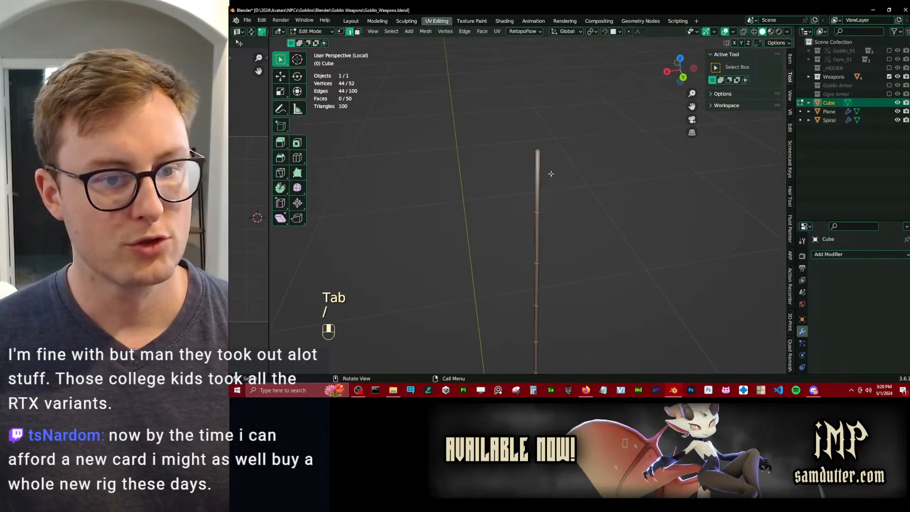
pyautogui.press('z')
pyautogui.press('b')
pyautogui.moveTo(533, 146); pyautogui.dragTo(550, 159)
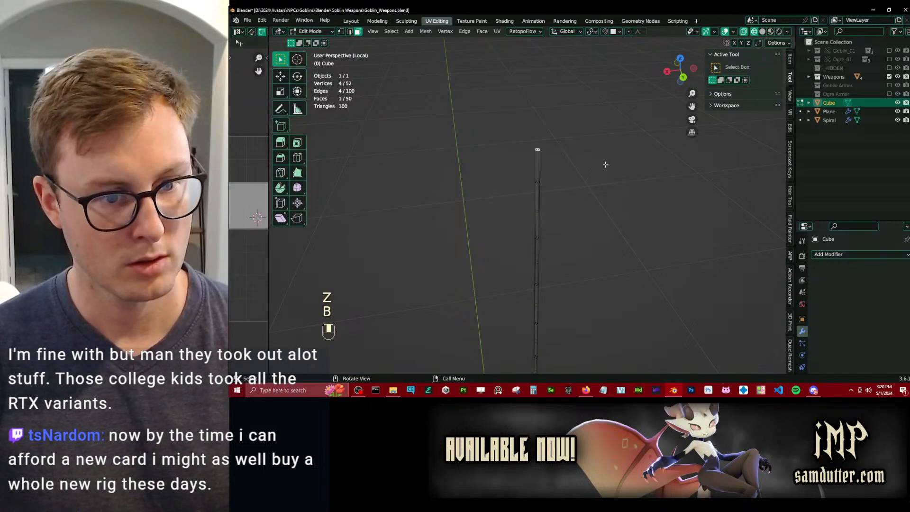
pyautogui.press('x')
pyautogui.click(614, 186)
pyautogui.scroll(-3, 527, 322)
pyautogui.keyDown('shift'); pyautogui.moveTo(527, 332); pyautogui.dragTo(515, 238, button='middle'); pyautogui.keyUp('shift')
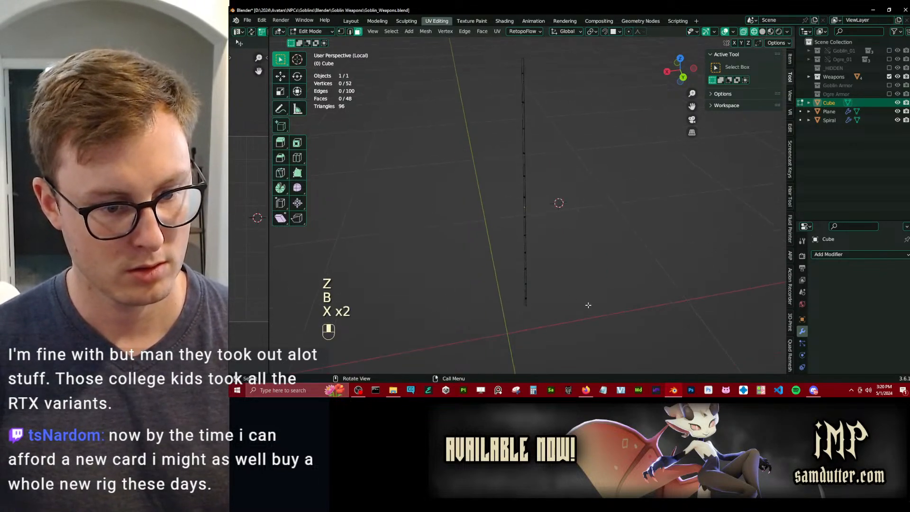
pyautogui.press('z')
# Mark a seam along one full lengthwise edge of the bowstring.
pyautogui.keyDown('shift'); pyautogui.moveTo(584, 153); pyautogui.dragTo(516, 212, button='middle'); pyautogui.keyUp('shift')
pyautogui.scroll(3, 593, 214)
pyautogui.keyDown('shift'); pyautogui.moveTo(513, 155); pyautogui.dragTo(520, 204, button='middle'); pyautogui.keyUp('shift')
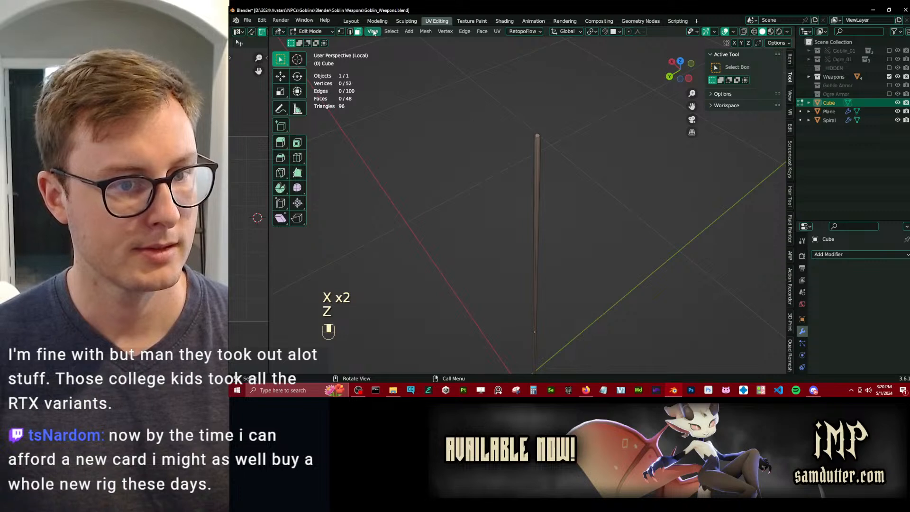
pyautogui.keyDown('alt'); pyautogui.keyDown('shift'); pyautogui.click(550, 169); pyautogui.keyUp('shift'); pyautogui.keyUp('alt')
pyautogui.press('q')
pyautogui.press('q')
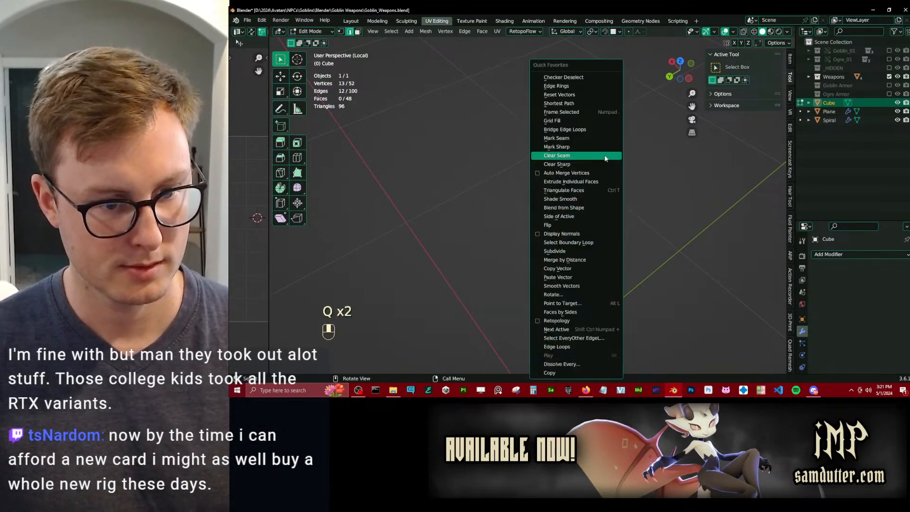
pyautogui.click(581, 138)
# Select the entire bowstring mesh and unwrap it.
pyautogui.press('a')
pyautogui.press('u')
pyautogui.press('u')
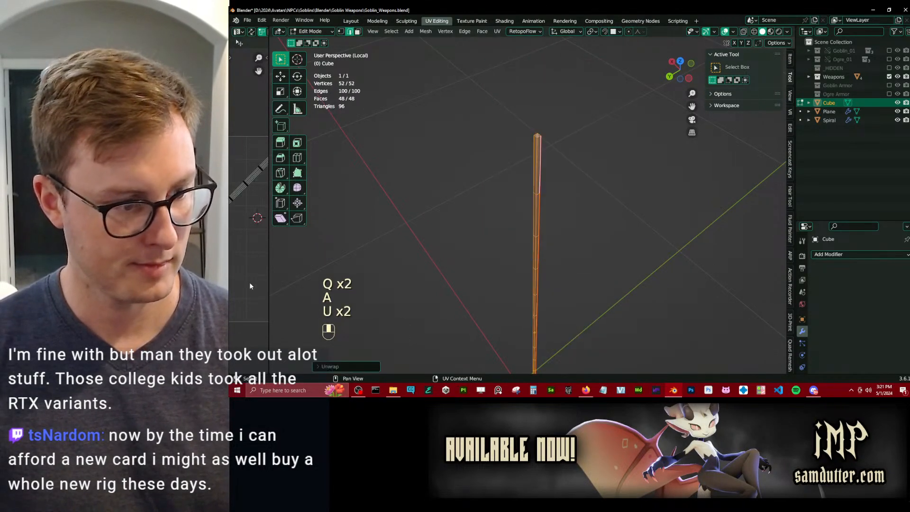
# Pin and straighten the bowstring's UV island, then reposition it in the UV layout.
pyautogui.moveTo(268, 279); pyautogui.dragTo(597, 279)
pyautogui.press('a')
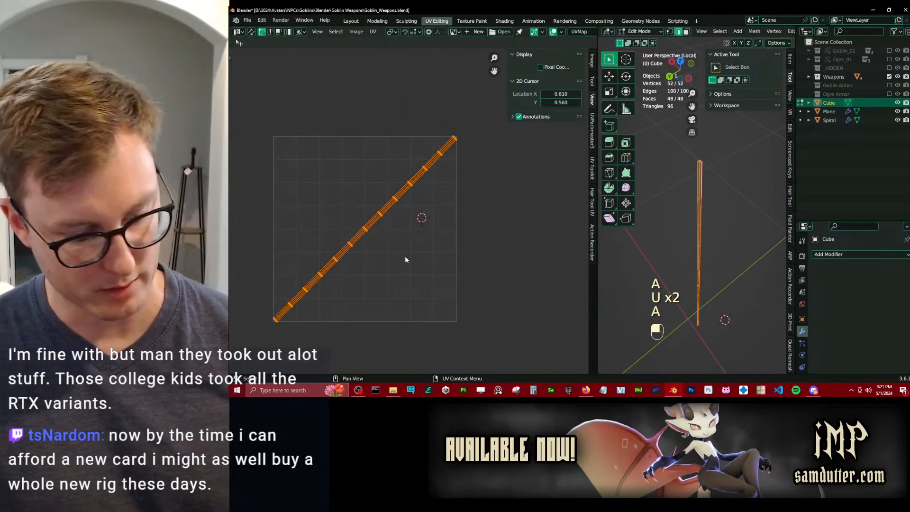
pyautogui.press('p')
pyautogui.press('q')
pyautogui.click(427, 279)
pyautogui.press('g')
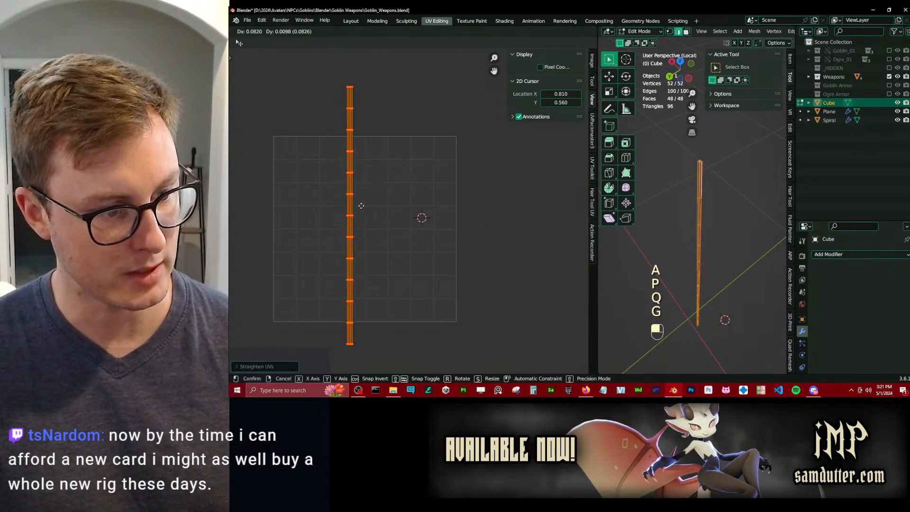
pyautogui.click(552, 231)
# Leave the bowstring's Edit Mode and local view, and select all the weapon objects together.
pyautogui.press('Tab')
pyautogui.press('/')
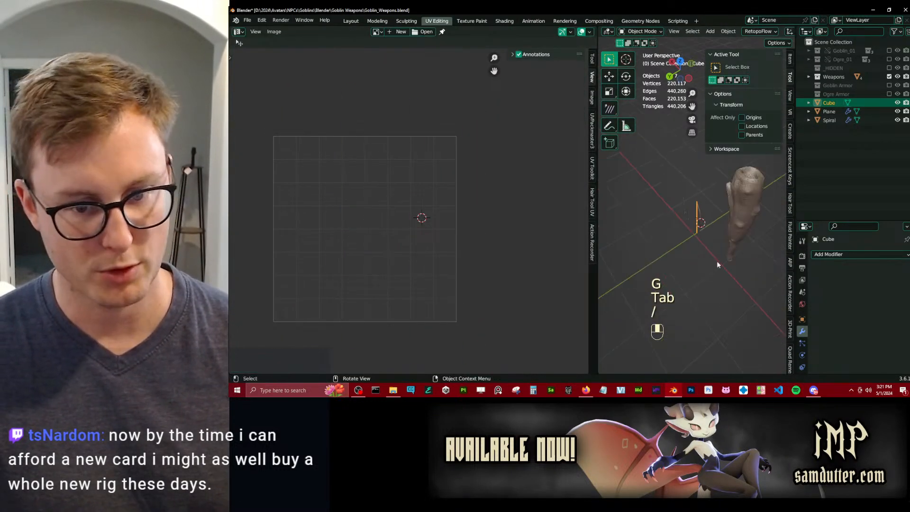
pyautogui.moveTo(717, 264); pyautogui.dragTo(655, 229, button='middle')
pyautogui.press('b')
pyautogui.moveTo(655, 192); pyautogui.dragTo(740, 218)
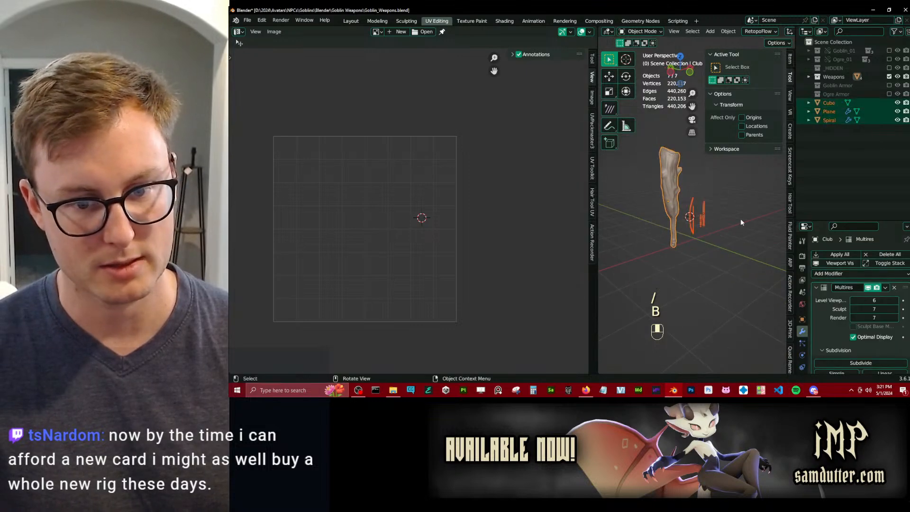
# Leave the shared Edit Mode and start a new object selection with the dagger, sword and bow.
pyautogui.press('Tab')
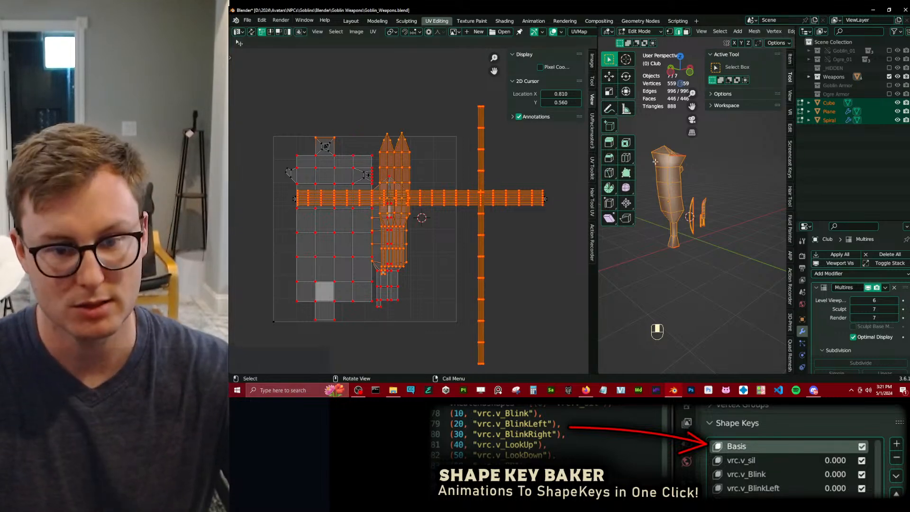
pyautogui.press('Tab')
pyautogui.scroll(4, 753, 286)
pyautogui.keyDown('shift'); pyautogui.moveTo(753, 289); pyautogui.dragTo(732, 242, button='middle'); pyautogui.keyUp('shift')
pyautogui.click(700, 266)
pyautogui.keyDown('shift'); pyautogui.click(715, 242); pyautogui.keyUp('shift')
pyautogui.scroll(-4, 715, 241)
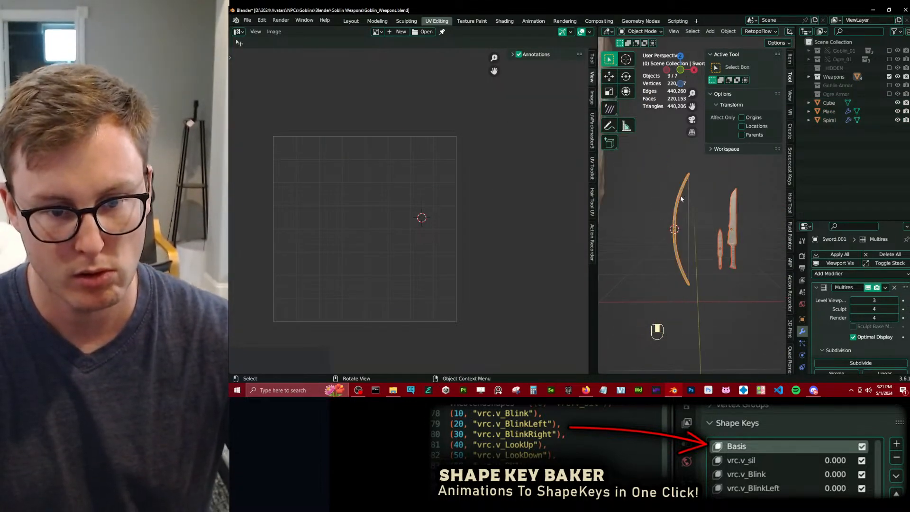
# Add the bowstring and club to the object selection, enter Edit Mode and select all their geometry.
pyautogui.press('b')
pyautogui.moveTo(682, 201); pyautogui.dragTo(695, 224)
pyautogui.keyDown('shift'); pyautogui.moveTo(695, 225); pyautogui.dragTo(753, 246, button='middle'); pyautogui.keyUp('shift')
pyautogui.press('b')
pyautogui.moveTo(646, 204); pyautogui.dragTo(673, 227)
pyautogui.press('Tab')
pyautogui.press('a')
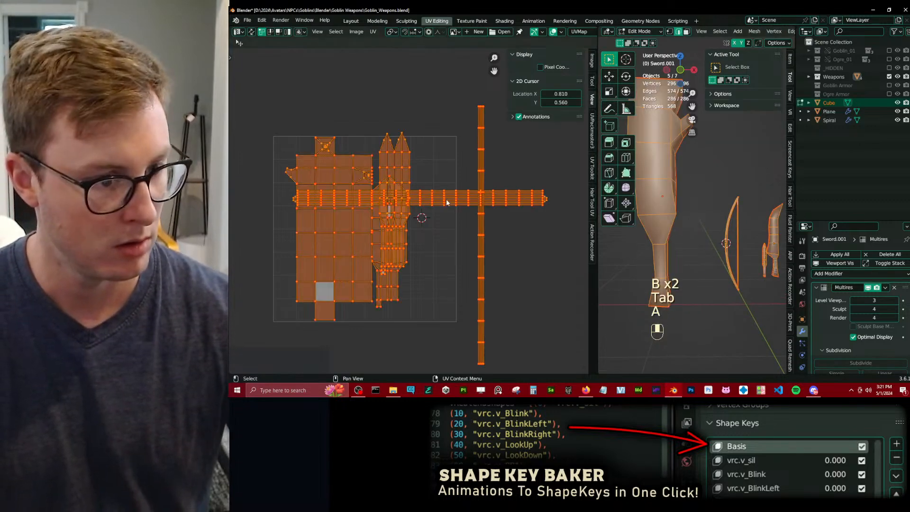
# Average the scale of all weapon UV islands and save the file.
pyautogui.press('u')
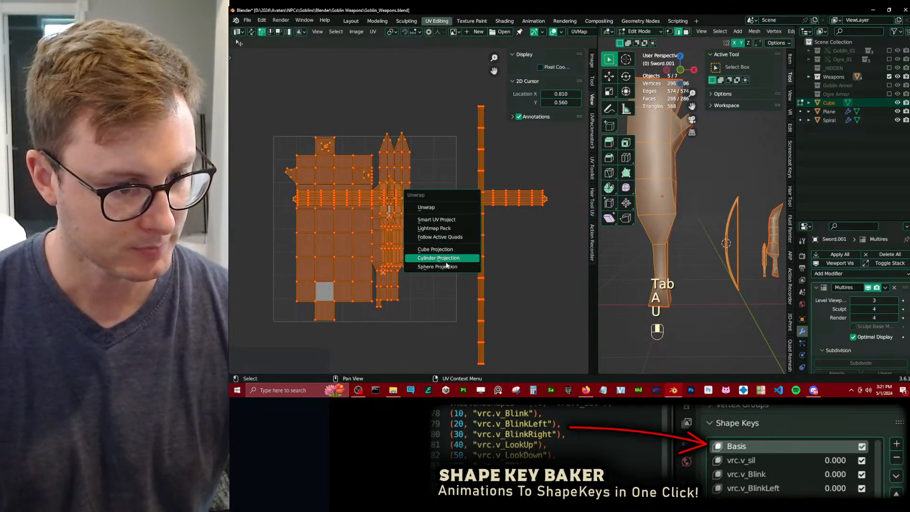
pyautogui.click(446, 258)
pyautogui.click(373, 32)
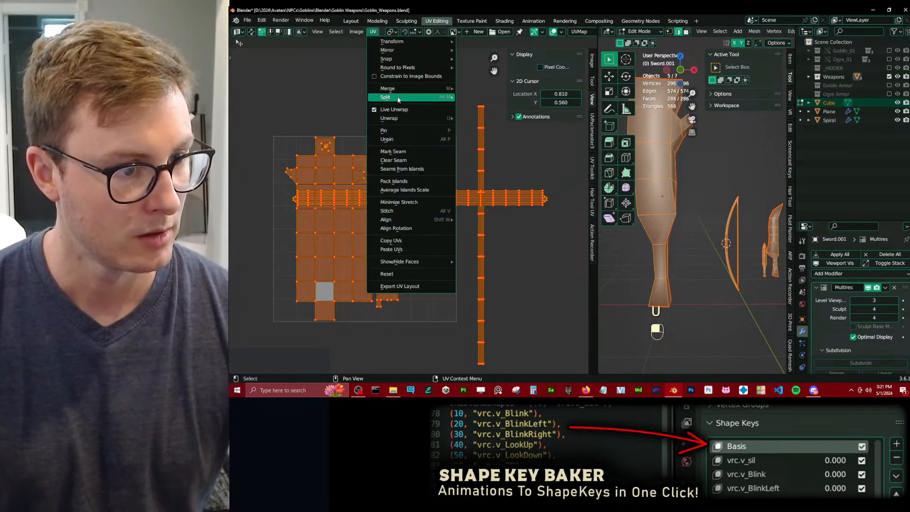
pyautogui.click(410, 189)
pyautogui.hotkey('ctrl', 's')
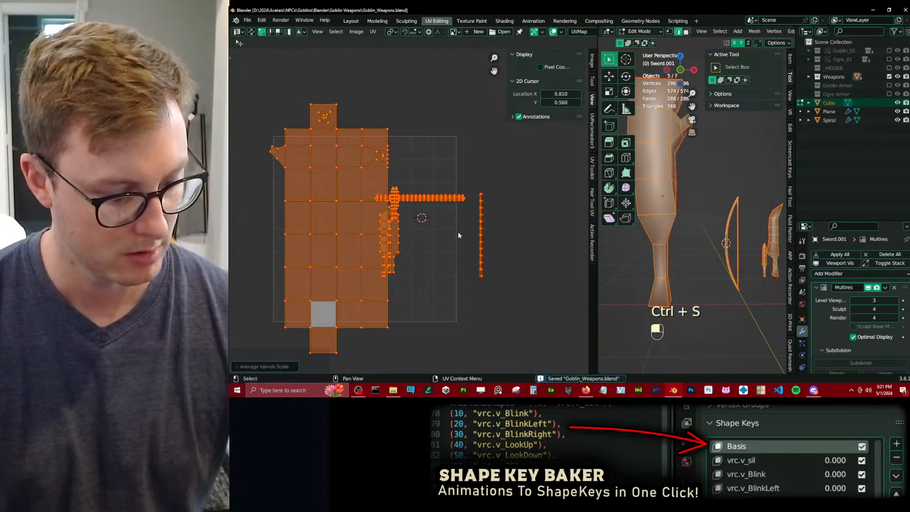
# Bring up the UVPackmaster3 packing settings and enable Island Rotation Step.
pyautogui.press('n')
pyautogui.press('n')
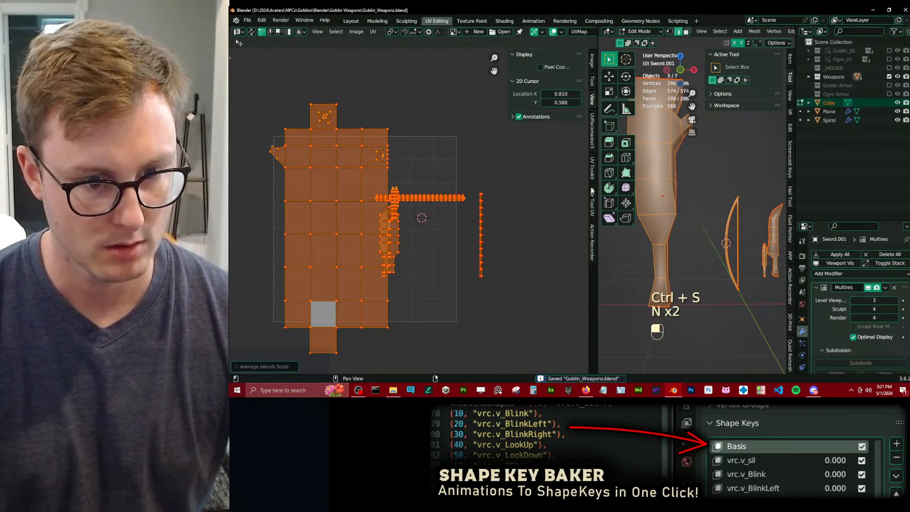
pyautogui.click(592, 132)
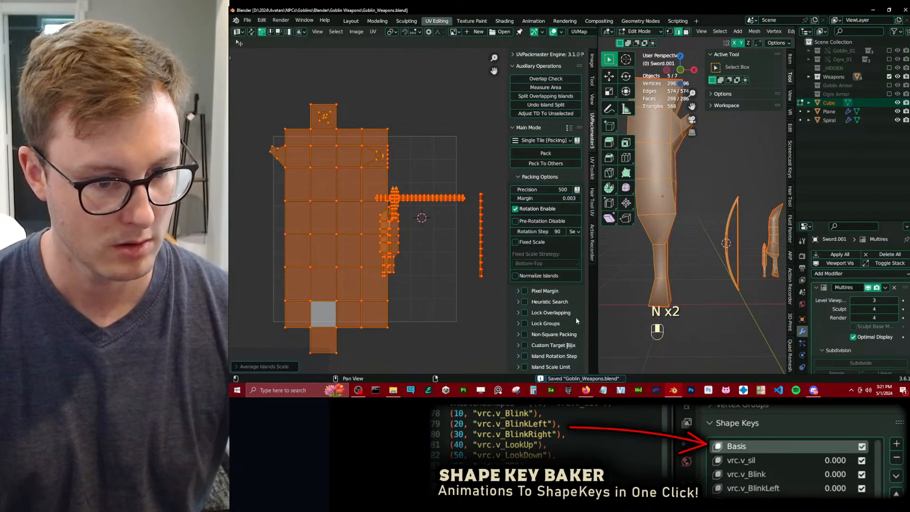
pyautogui.scroll(-1, 546, 335)
pyautogui.click(525, 335)
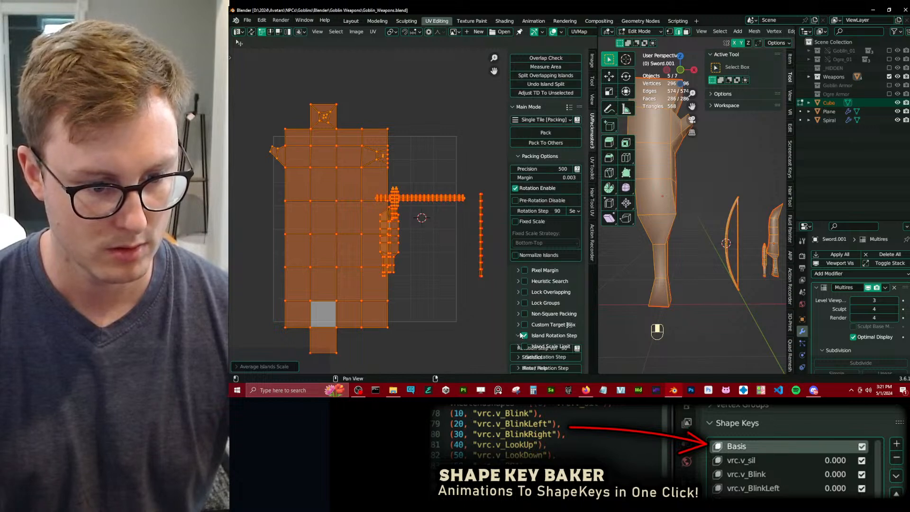
pyautogui.scroll(-1, 539, 333)
# Set the packing precision to 1000 and pack all weapon UV islands, dismissing the packing summary.
pyautogui.click(539, 328)
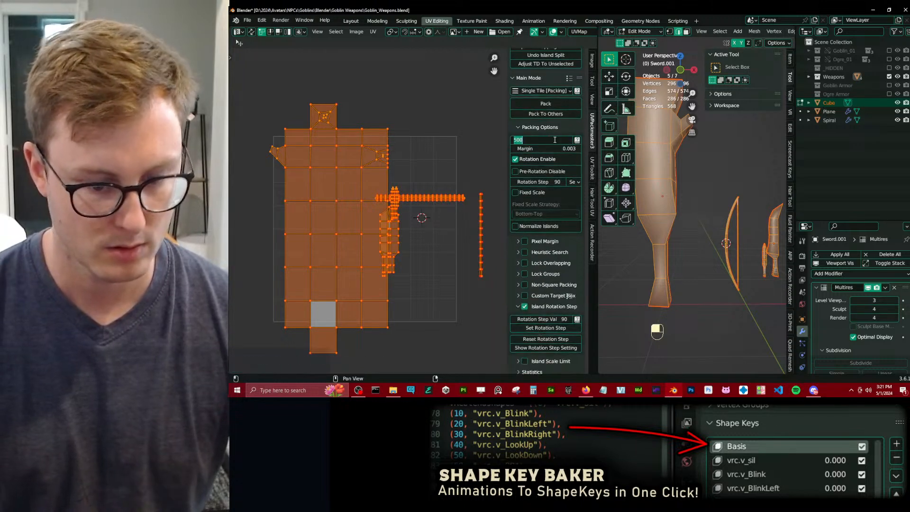
pyautogui.write('1000')
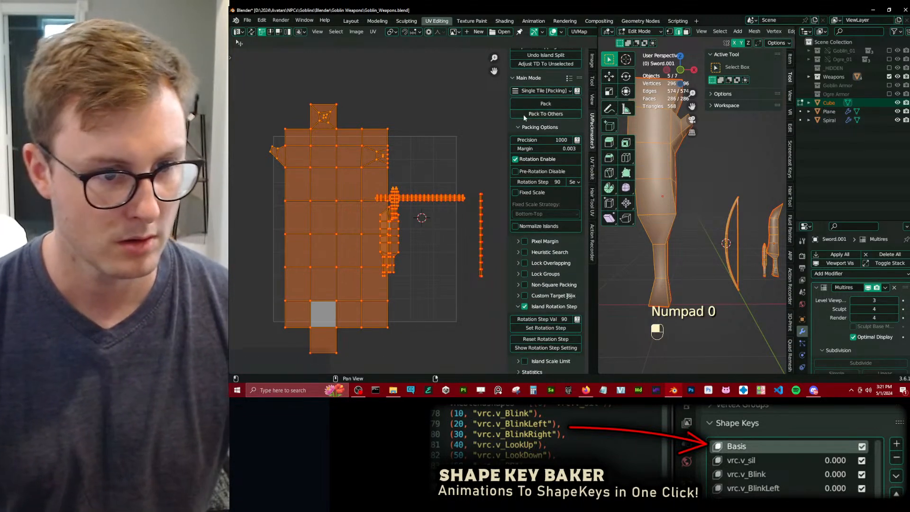
pyautogui.click(521, 101)
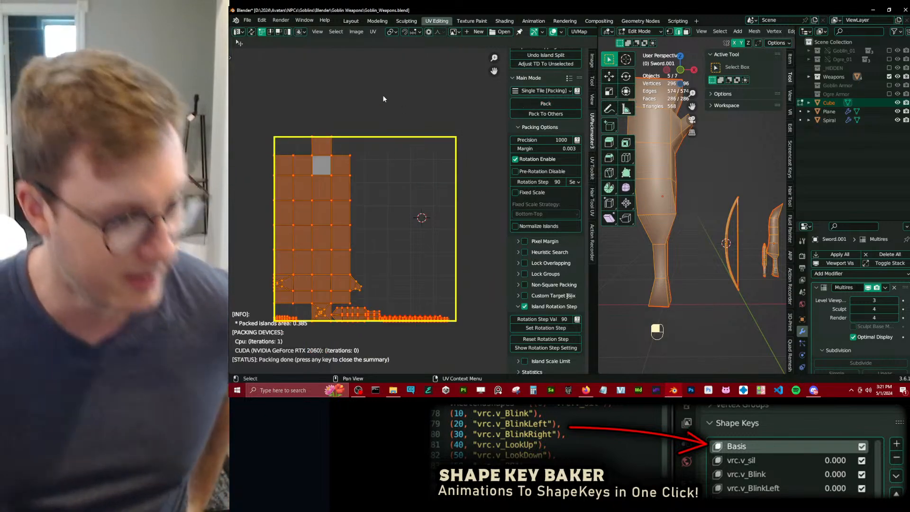
pyautogui.press('Escape')
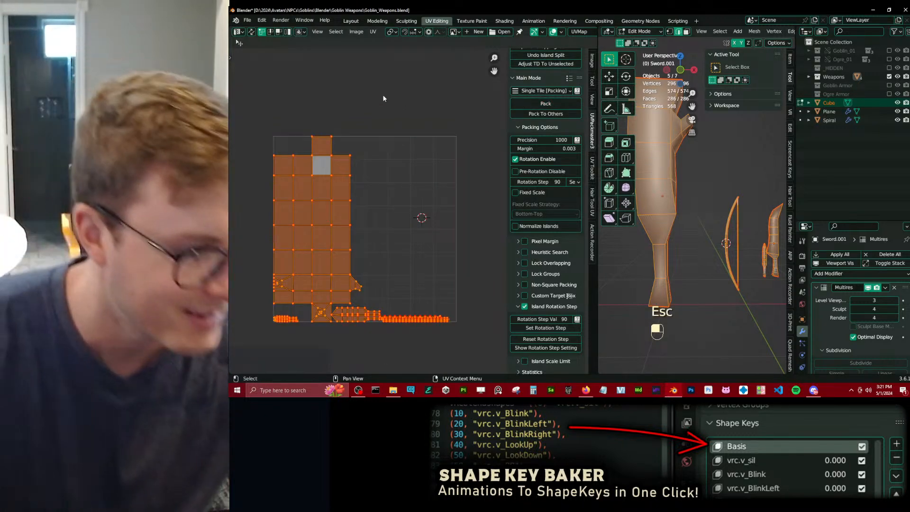
# Apply the object transforms of the selected weapons in Object Mode and return to Edit Mode.
pyautogui.press('Tab')
pyautogui.hotkey('ctrl', 'a')
pyautogui.click(706, 263)
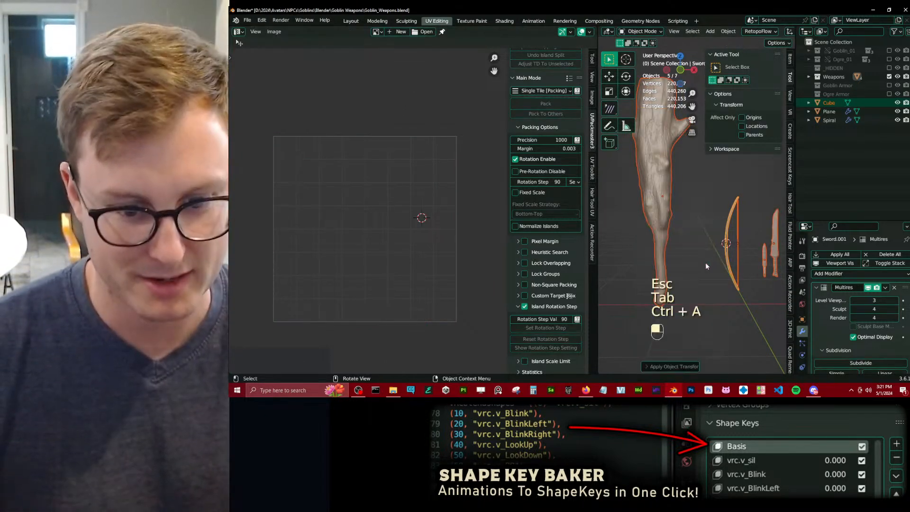
pyautogui.press('Tab')
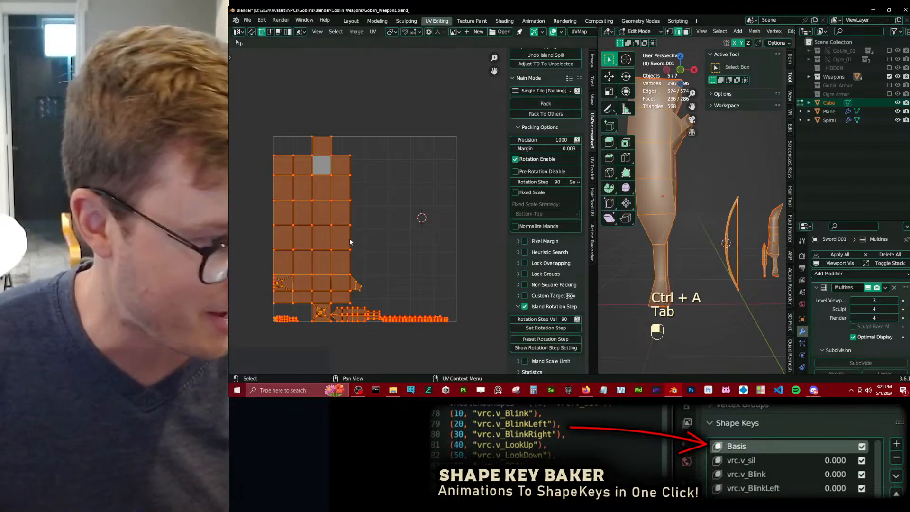
# Switch UV selection to islands and scale up every weapon island except the club's.
pyautogui.click(288, 32)
pyautogui.keyDown('shift'); pyautogui.moveTo(366, 317); pyautogui.dragTo(382, 243, button='middle'); pyautogui.keyUp('shift')
pyautogui.click(383, 244)
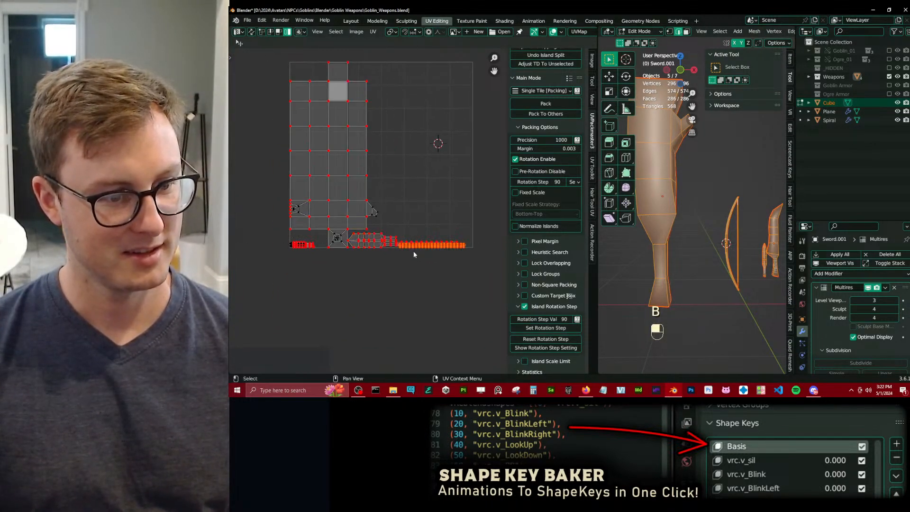
pyautogui.click(343, 181)
pyautogui.click(298, 246)
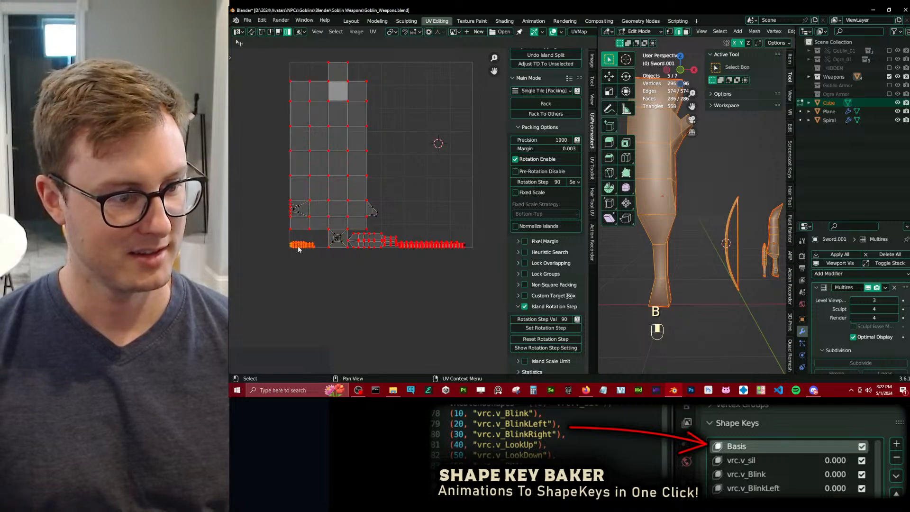
pyautogui.scroll(4, 297, 246)
pyautogui.keyDown('shift'); pyautogui.moveTo(286, 311); pyautogui.dragTo(349, 250, button='middle'); pyautogui.keyUp('shift')
pyautogui.scroll(-2, 349, 251)
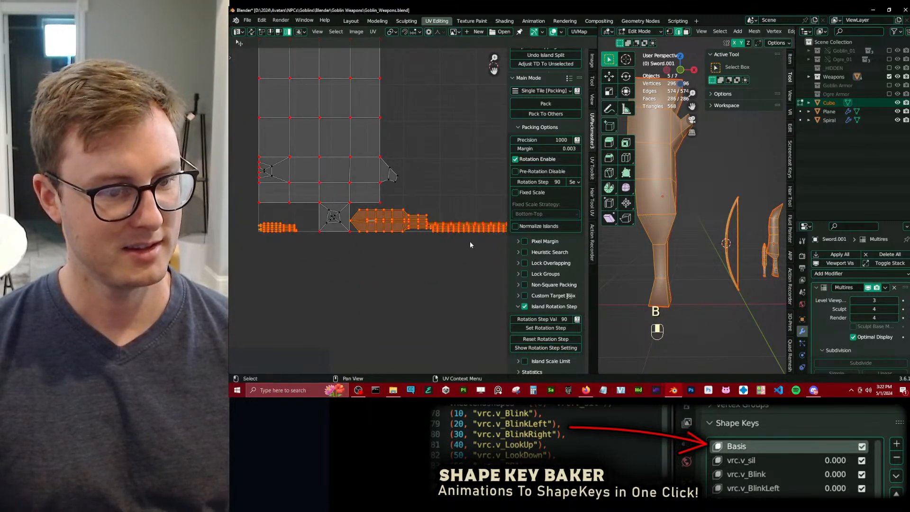
pyautogui.scroll(-3, 470, 244)
pyautogui.press('s')
pyautogui.press('s')
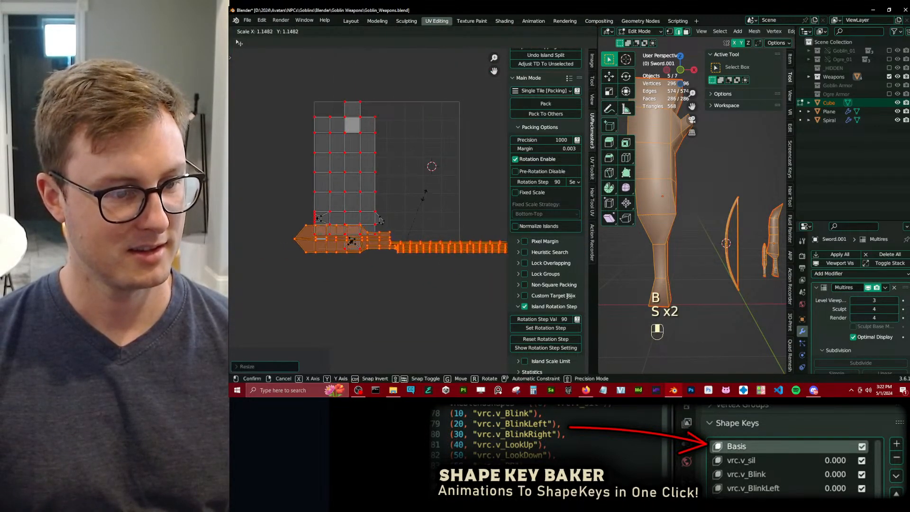
pyautogui.click(428, 183)
# Move the bow's UV island clear and enlarge it, then repack all weapon islands.
pyautogui.click(436, 252)
pyautogui.press('g')
pyautogui.click(382, 173)
pyautogui.scroll(-2, 391, 214)
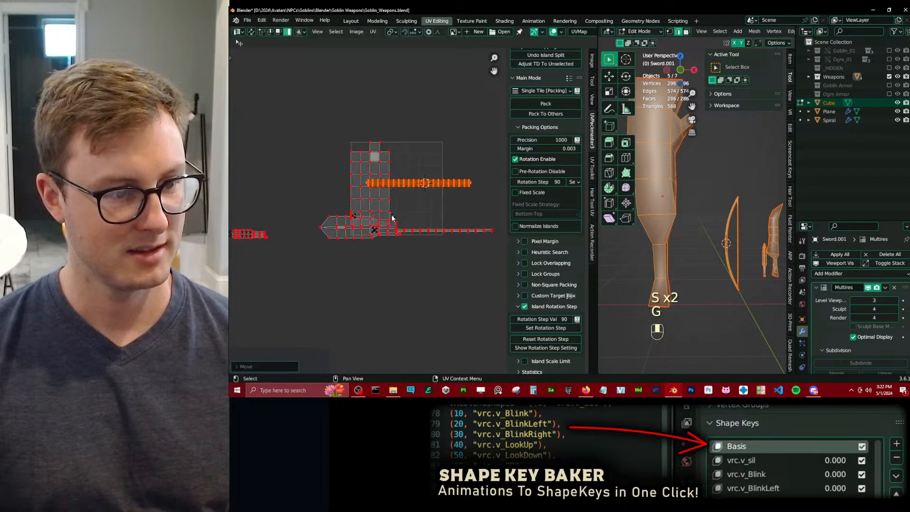
pyautogui.press('s')
pyautogui.click(426, 135)
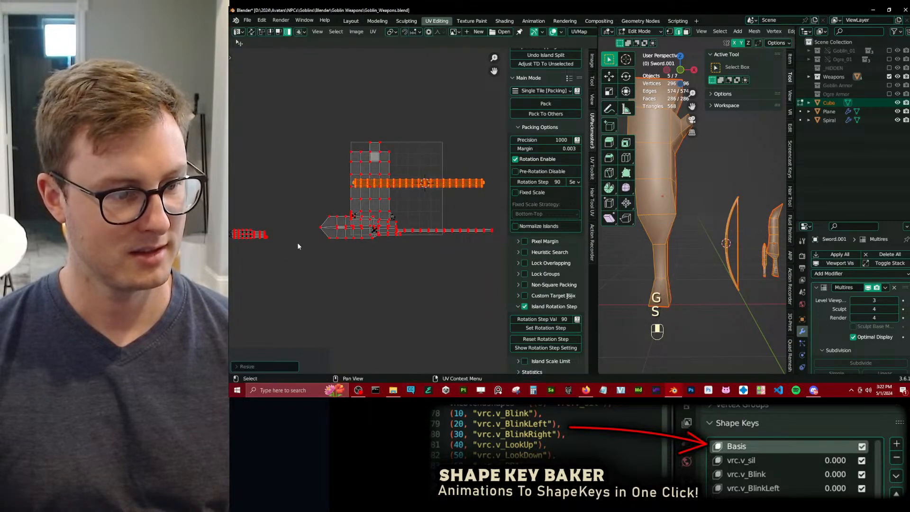
pyautogui.press('a')
pyautogui.click(537, 104)
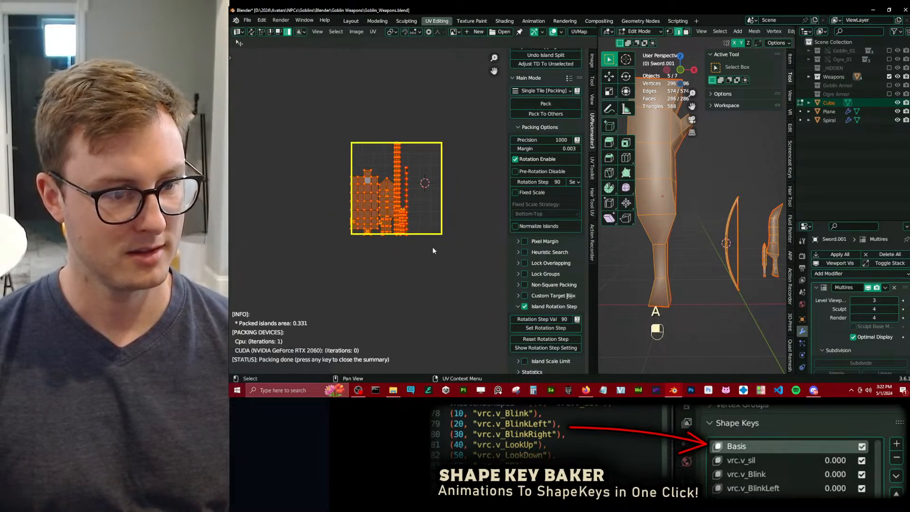
# Scale up the club's UV island.
pyautogui.scroll(3, 432, 246)
pyautogui.click(355, 230)
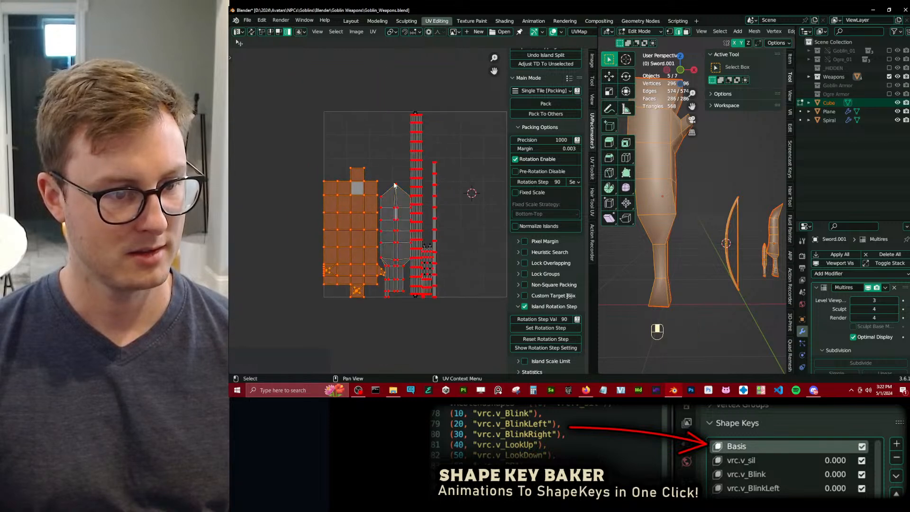
pyautogui.press('s')
pyautogui.click(409, 125)
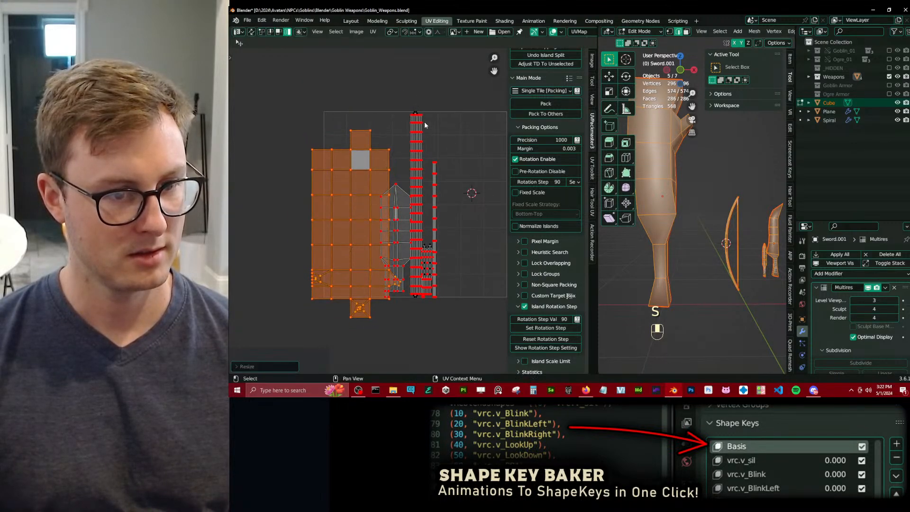
# Select all weapon UV islands, collapse the unneeded UVPackmaster sections and repack the islands.
pyautogui.press('a')
pyautogui.press('a')
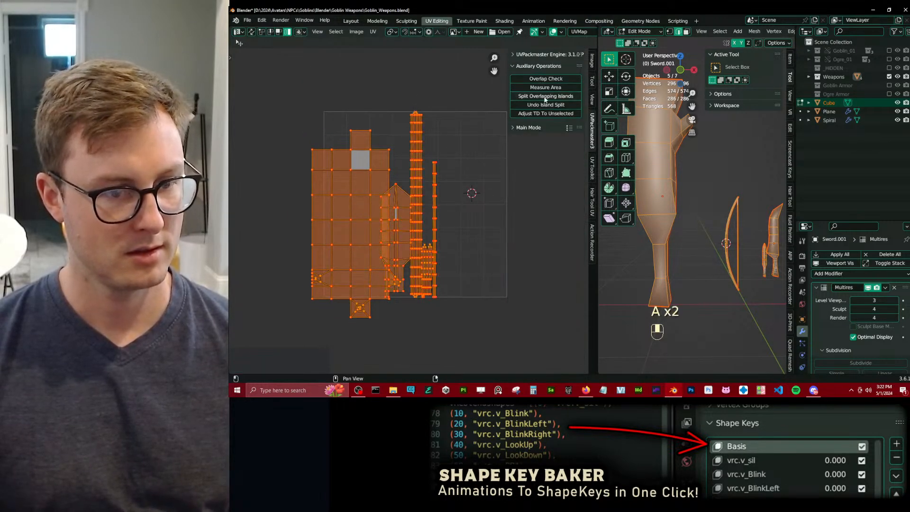
pyautogui.click(533, 54)
pyautogui.click(532, 56)
pyautogui.click(529, 66)
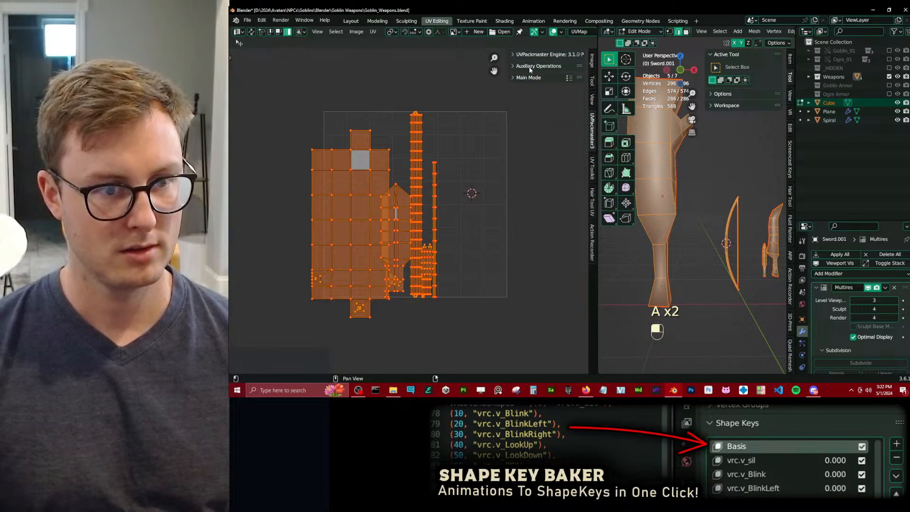
pyautogui.click(529, 66)
pyautogui.click(529, 67)
pyautogui.click(528, 77)
pyautogui.click(545, 103)
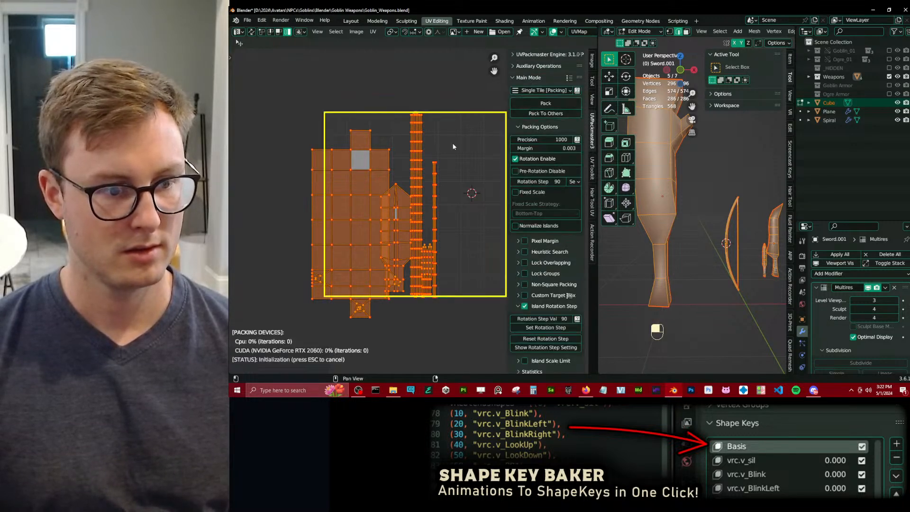
pyautogui.press('Escape')
# Move the sword's UV island up along Y and the bow's island along X to the tile's right edge.
pyautogui.keyDown('shift'); pyautogui.moveTo(372, 210); pyautogui.dragTo(352, 212, button='middle'); pyautogui.keyUp('shift')
pyautogui.click(420, 230)
pyautogui.click(410, 251)
pyautogui.press('g')
pyautogui.middleClick(408, 232)
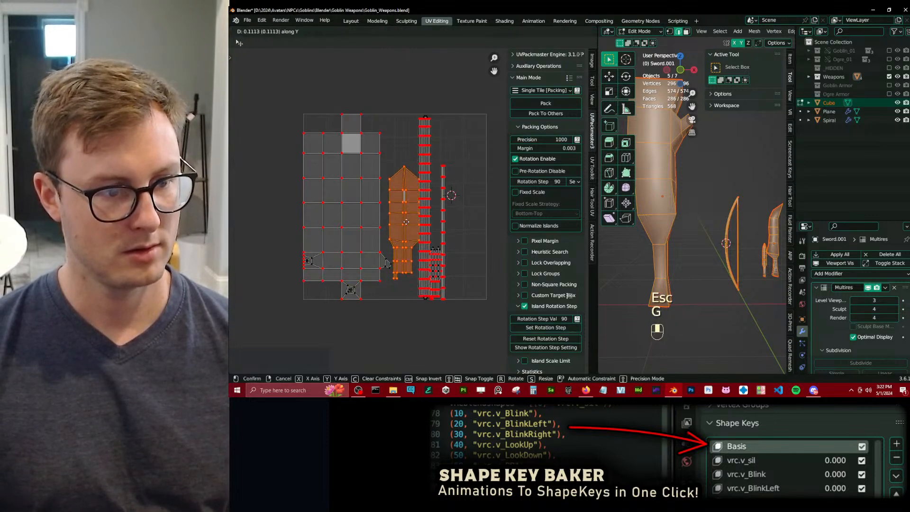
pyautogui.click(407, 215)
pyautogui.click(429, 222)
pyautogui.press('g')
pyautogui.middleClick(436, 223)
pyautogui.click(481, 222)
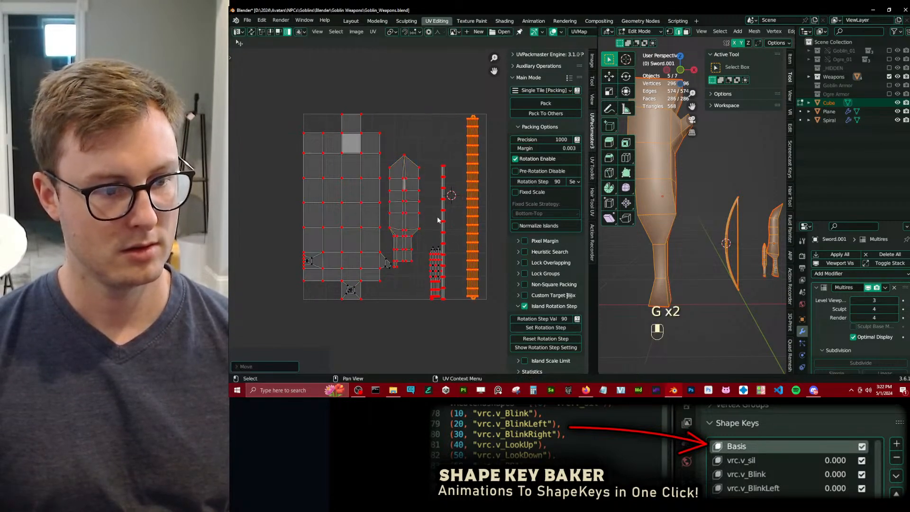
# Move the bow's UV island along X to sit directly against the club island's left side.
pyautogui.press('g')
pyautogui.middleClick(424, 223)
pyautogui.click(272, 224)
pyautogui.scroll(2, 418, 254)
pyautogui.keyDown('shift'); pyautogui.moveTo(370, 218); pyautogui.dragTo(345, 188, button='middle'); pyautogui.keyUp('shift')
pyautogui.scroll(3, 406, 211)
pyautogui.press('g')
pyautogui.middleClick(374, 217)
pyautogui.keyDown('shift'); pyautogui.click(300, 225); pyautogui.keyUp('shift')
# Select all UV islands and shift them right along X so the bow's island sits inside the tile.
pyautogui.scroll(-5, 303, 225)
pyautogui.keyDown('shift'); pyautogui.click(394, 200); pyautogui.keyUp('shift')
pyautogui.press('a')
pyautogui.press('g')
pyautogui.middleClick(353, 189)
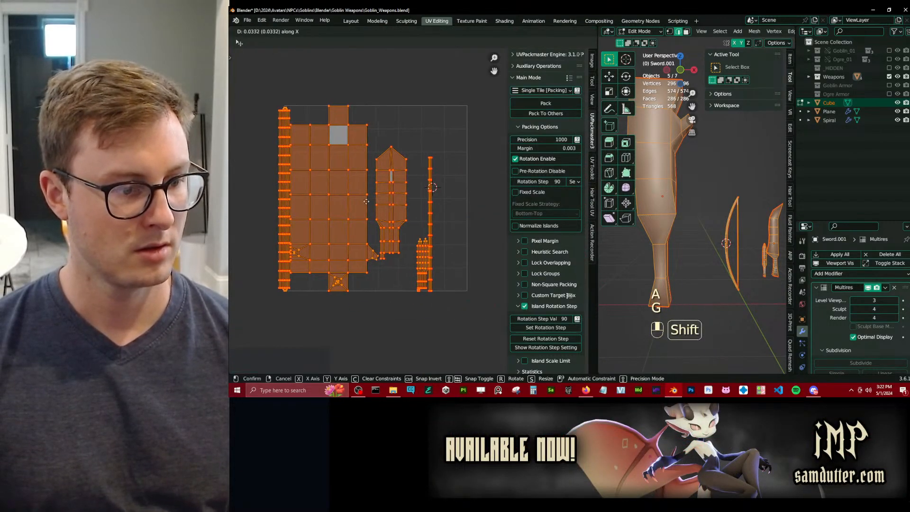
pyautogui.click(423, 200)
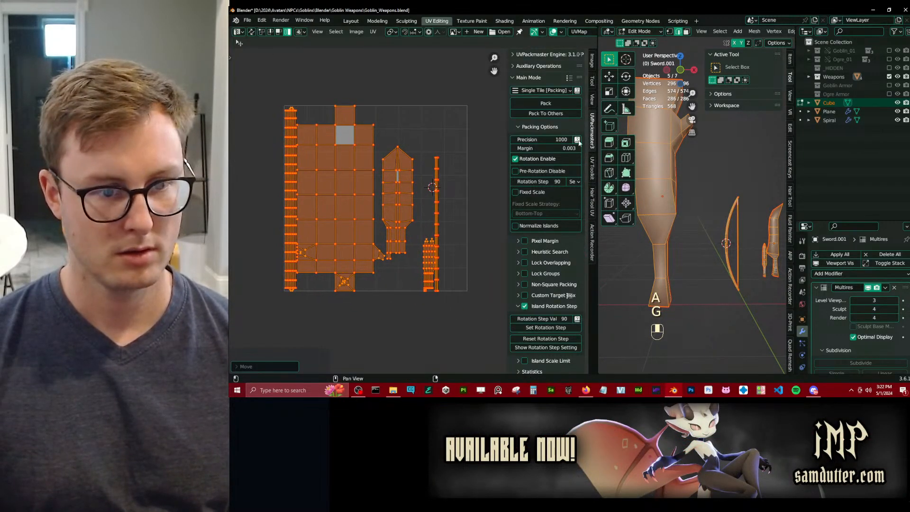
# Set the packing margin to 0.01 and repack all weapon UV islands.
pyautogui.click(552, 148)
pyautogui.write('.01')
pyautogui.press('Return')
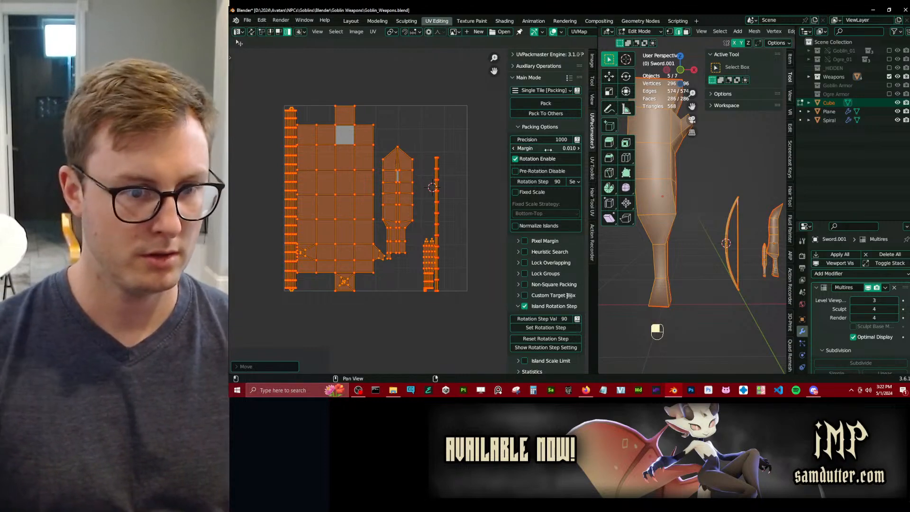
pyautogui.press('a')
pyautogui.click(529, 104)
pyautogui.scroll(2, 403, 213)
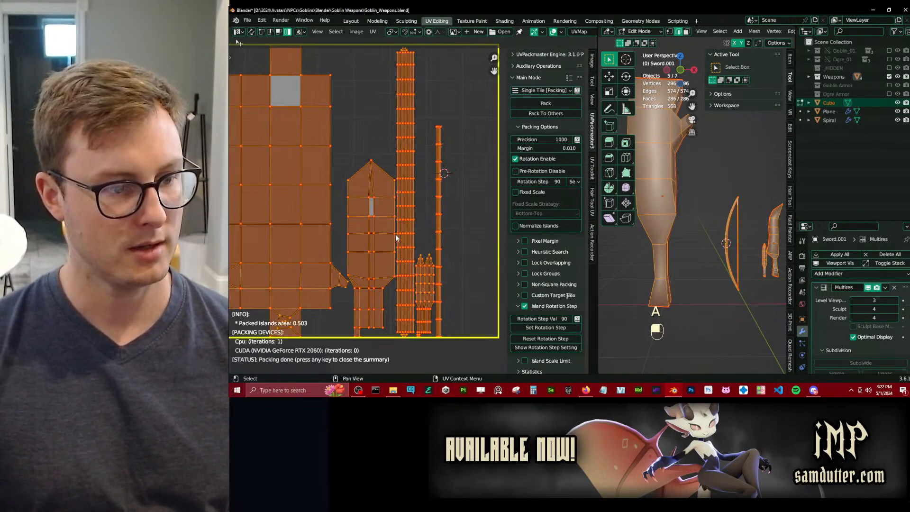
# Move the bow's UV island to the left side of the club's island.
pyautogui.click(403, 216)
pyautogui.keyDown('shift'); pyautogui.moveTo(391, 202); pyautogui.dragTo(435, 206, button='middle'); pyautogui.keyUp('shift')
pyautogui.press('g')
pyautogui.click(236, 223)
pyautogui.keyDown('shift'); pyautogui.moveTo(235, 223); pyautogui.dragTo(390, 220, button='middle'); pyautogui.keyUp('shift')
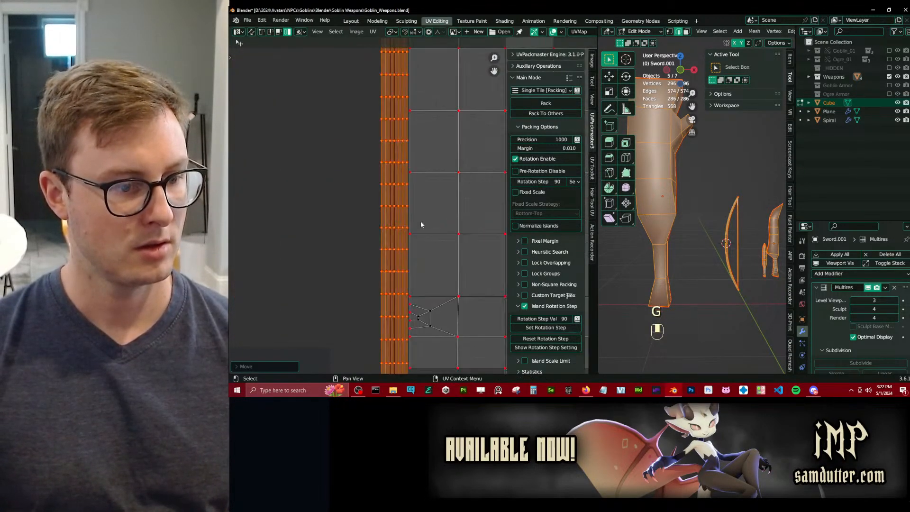
# Select the club's UV island with the bow's and shift both right along X by about 0.06.
pyautogui.keyDown('shift'); pyautogui.click(430, 226); pyautogui.keyUp('shift')
pyautogui.scroll(-1, 432, 227)
pyautogui.scroll(-1, 431, 227)
pyautogui.press('g')
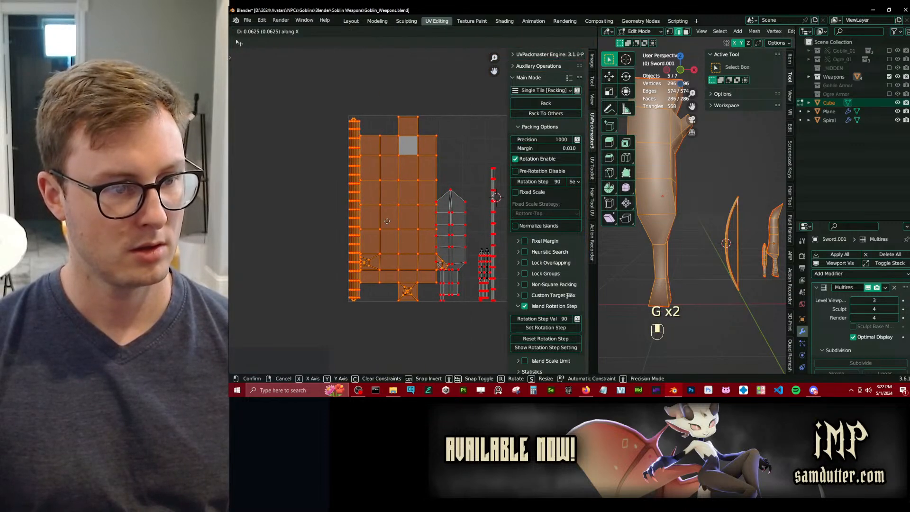
pyautogui.keyDown('shift'); pyautogui.click(404, 218); pyautogui.keyUp('shift')
# Select the sword, dagger and bowstring UV islands and move them up together beside the club's island.
pyautogui.scroll(1, 412, 216)
pyautogui.click(423, 222)
pyautogui.press('b')
pyautogui.moveTo(433, 220); pyautogui.dragTo(478, 294)
pyautogui.moveTo(455, 261); pyautogui.dragTo(433, 249, button='middle')
pyautogui.press('g')
pyautogui.click(434, 251)
pyautogui.hotkey('ctrl', 'z')
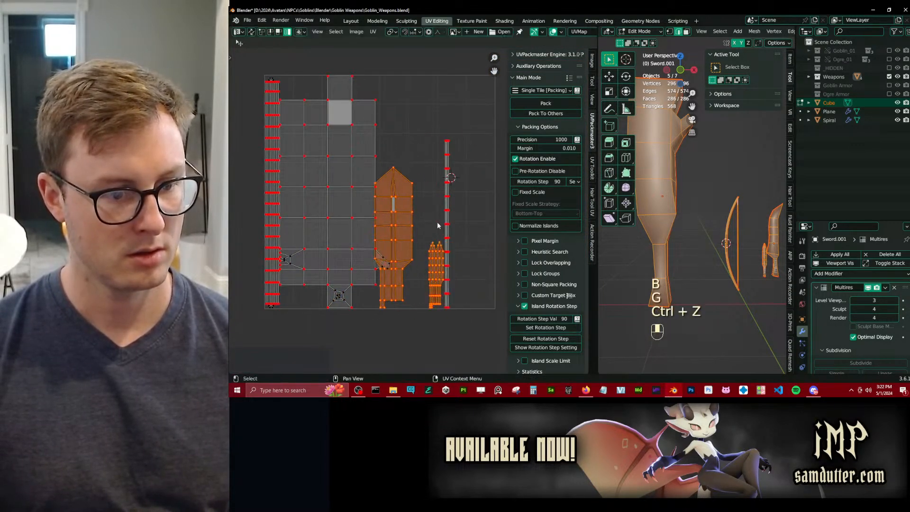
pyautogui.press('b')
pyautogui.moveTo(438, 223); pyautogui.dragTo(479, 262)
pyautogui.press('g')
pyautogui.moveTo(478, 261); pyautogui.dragTo(478, 171, button='middle')
pyautogui.press('g')
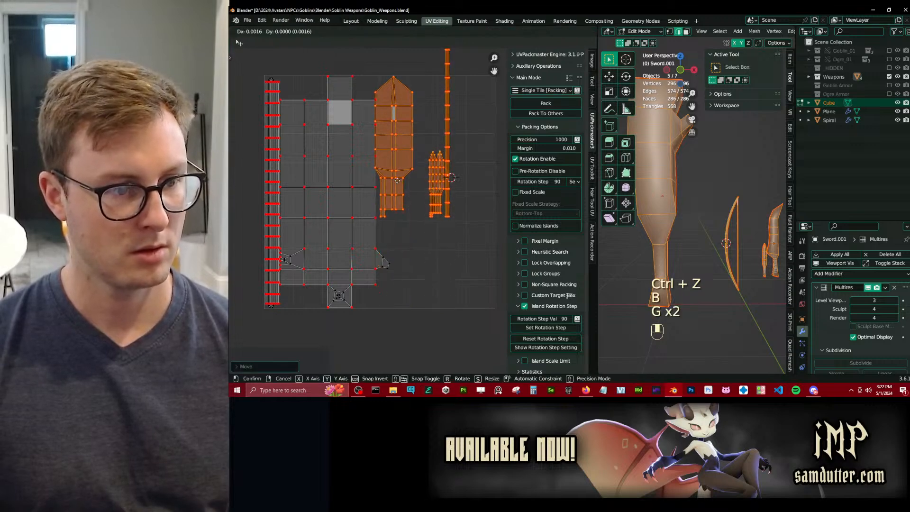
pyautogui.click(399, 181)
# Select every UV island except the bow's and nudge them right along X by about 0.003.
pyautogui.click(352, 188)
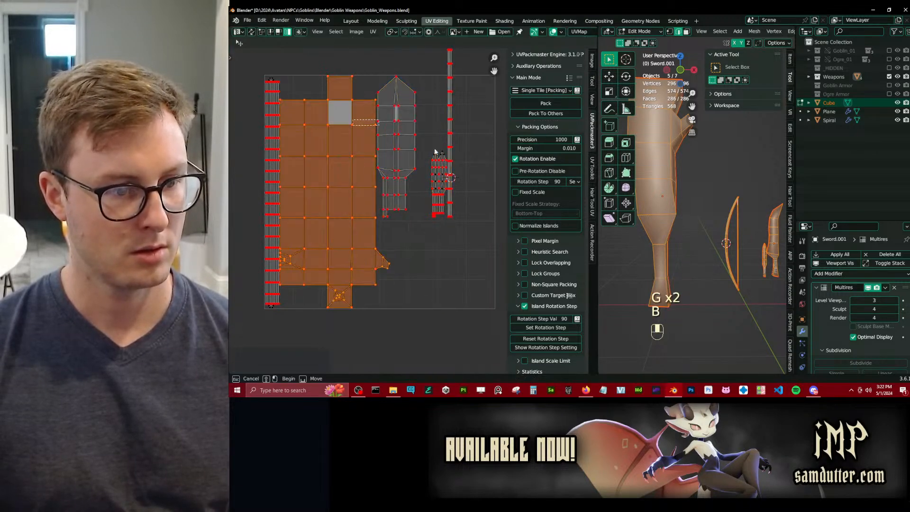
pyautogui.moveTo(436, 152); pyautogui.dragTo(462, 181)
pyautogui.press('g')
pyautogui.moveTo(419, 197); pyautogui.dragTo(417, 197, button='middle')
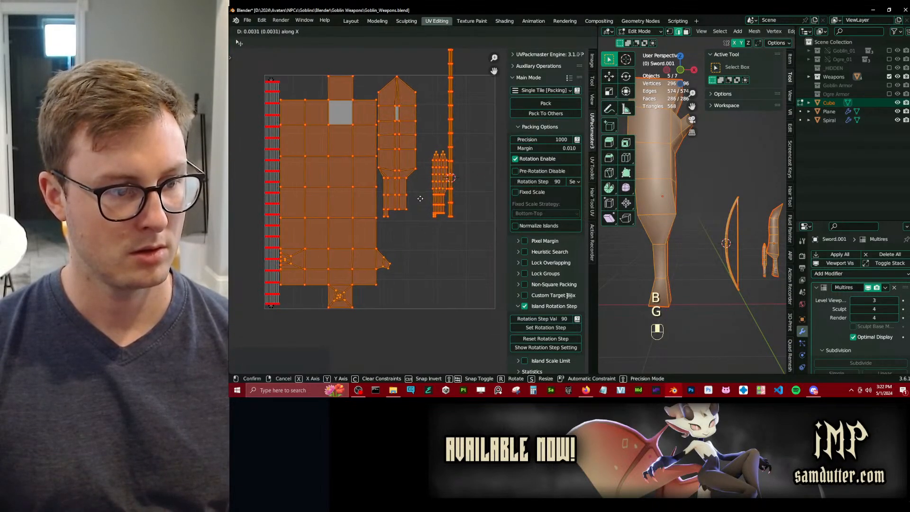
pyautogui.click(420, 199)
# Move the bowstring's UV island between the sword's and dagger's islands.
pyautogui.keyDown('shift'); pyautogui.moveTo(366, 173); pyautogui.dragTo(411, 229, button='middle'); pyautogui.keyUp('shift')
pyautogui.scroll(3, 411, 229)
pyautogui.keyDown('shift'); pyautogui.moveTo(322, 218); pyautogui.dragTo(280, 224, button='middle'); pyautogui.keyUp('shift')
pyautogui.scroll(-2, 363, 236)
pyautogui.click(445, 233)
pyautogui.keyDown('shift'); pyautogui.moveTo(459, 212); pyautogui.dragTo(403, 149, button='middle'); pyautogui.keyUp('shift')
pyautogui.scroll(1, 403, 149)
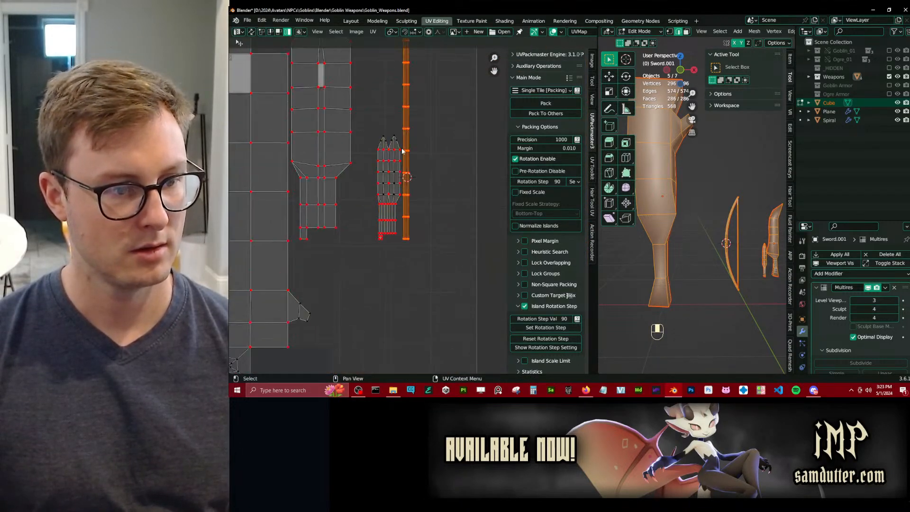
pyautogui.press('g')
pyautogui.click(349, 233)
pyautogui.moveTo(350, 233); pyautogui.dragTo(377, 241, button='middle')
pyautogui.click(420, 192)
# Move the sword's UV island to the tile's lower-right corner and place the dagger's island above it.
pyautogui.click(359, 172)
pyautogui.scroll(-3, 321, 164)
pyautogui.moveTo(320, 164); pyautogui.dragTo(365, 186, button='middle')
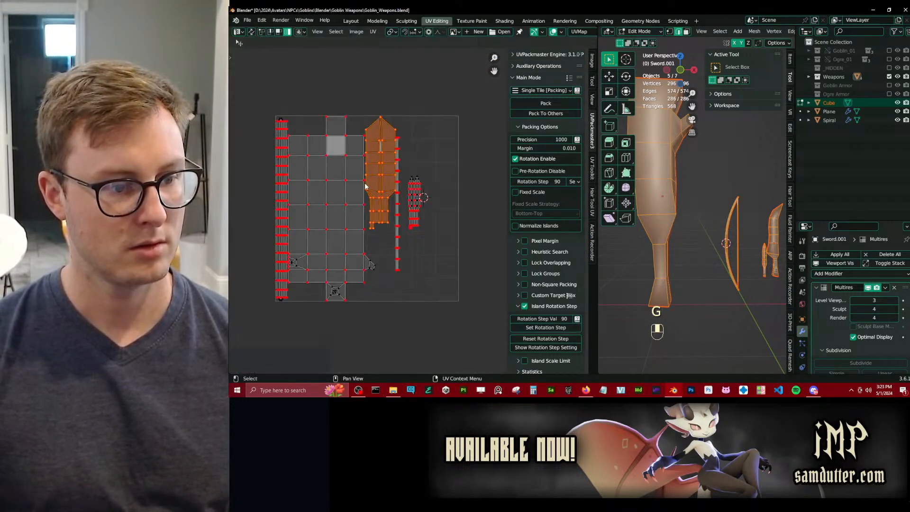
pyautogui.press('g')
pyautogui.click(424, 256)
pyautogui.click(417, 207)
pyautogui.press('g')
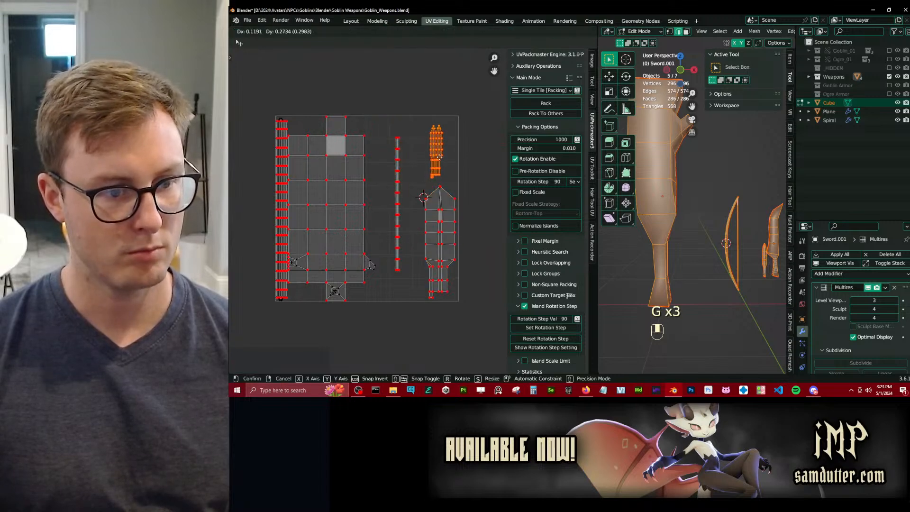
pyautogui.click(439, 156)
# Scale the dagger's UV island up to about 1.25 and move it to the left of the sword's island.
pyautogui.scroll(4, 425, 172)
pyautogui.press('s')
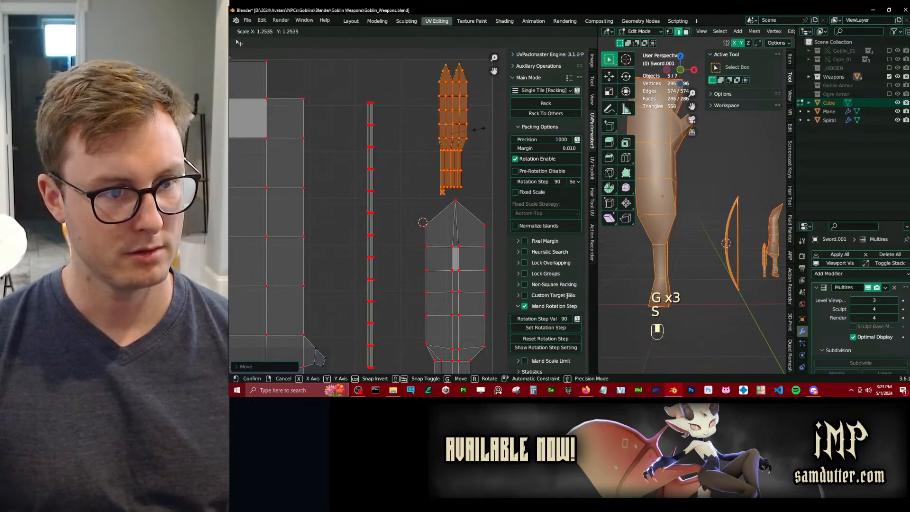
pyautogui.click(480, 133)
pyautogui.click(451, 244)
pyautogui.click(450, 122)
pyautogui.press('g')
pyautogui.click(425, 292)
pyautogui.moveTo(425, 292); pyautogui.dragTo(412, 182, button='middle')
pyautogui.press('g')
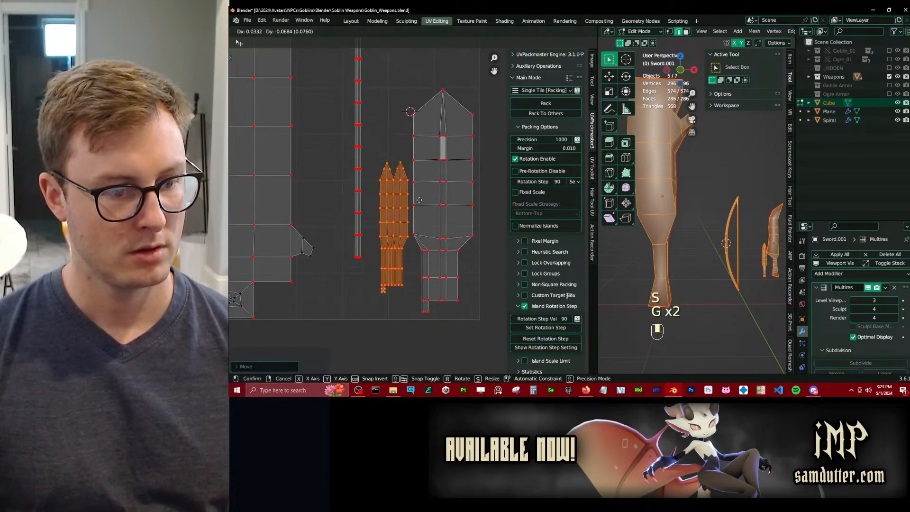
pyautogui.click(414, 216)
# Place the bowstring's UV island along the tile's right edge, shifting the sword and dagger islands slightly left to make room.
pyautogui.click(360, 190)
pyautogui.press('g')
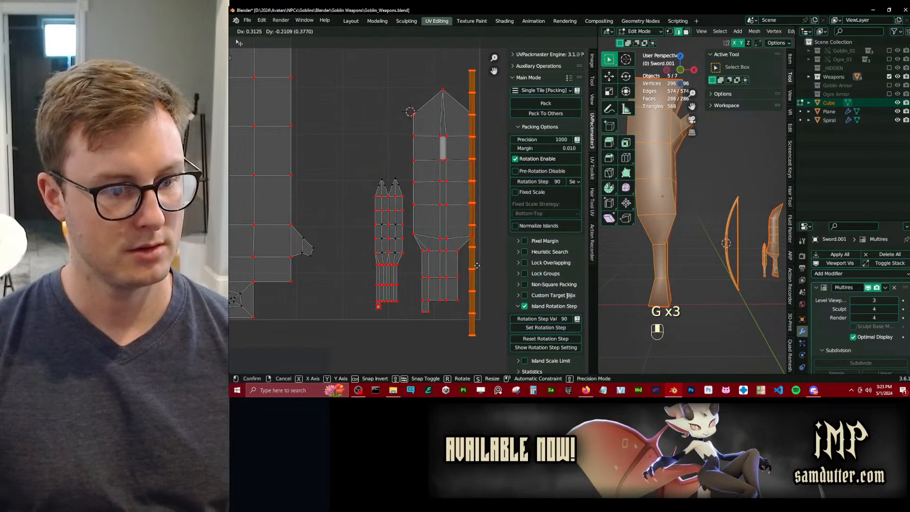
pyautogui.click(476, 250)
pyautogui.click(445, 240)
pyautogui.press('b')
pyautogui.moveTo(389, 207); pyautogui.dragTo(490, 260)
pyautogui.press('g')
pyautogui.click(482, 259)
pyautogui.click(462, 257)
pyautogui.press('g')
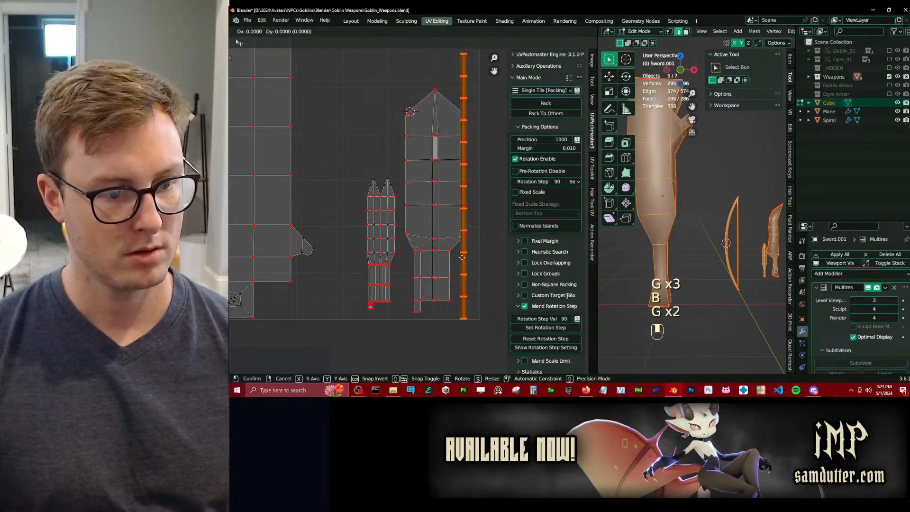
pyautogui.click(470, 256)
# Lower the sword's and dagger's UV islands to the tile's bottom edge.
pyautogui.click(442, 238)
pyautogui.press('g')
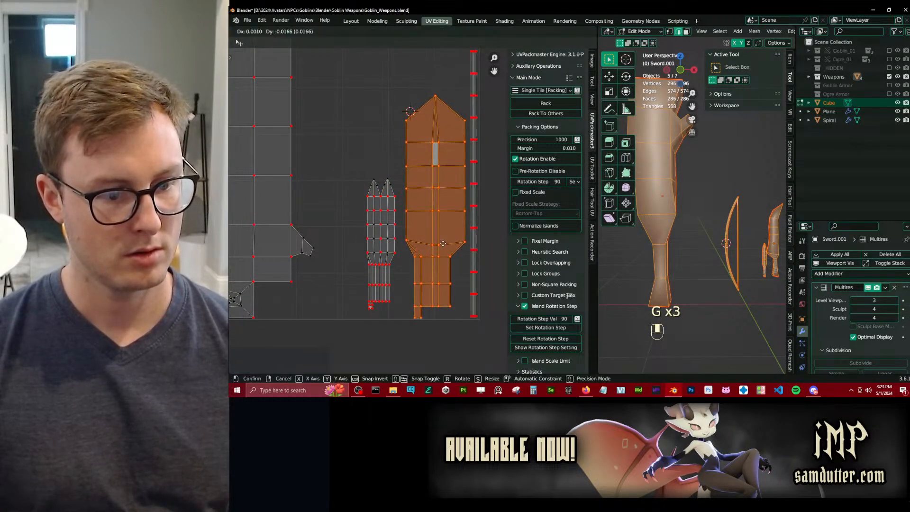
pyautogui.click(443, 243)
pyautogui.click(392, 249)
pyautogui.press('g')
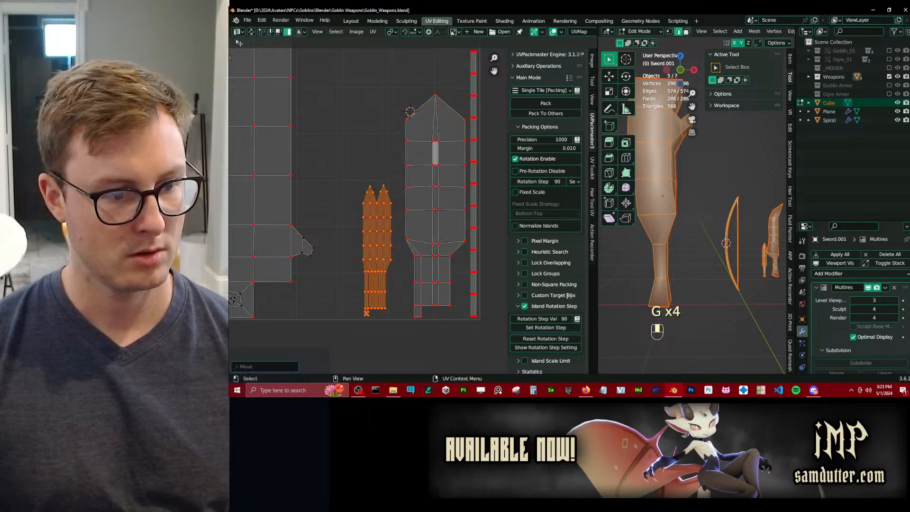
# Enlarge the dagger's UV island and fit it on the tile's bottom edge directly left of the sword's.
pyautogui.press('s')
pyautogui.click(426, 221)
pyautogui.press('g')
pyautogui.click(425, 217)
pyautogui.scroll(-4, 425, 218)
pyautogui.keyDown('shift'); pyautogui.moveTo(425, 218); pyautogui.dragTo(434, 239, button='middle'); pyautogui.keyUp('shift')
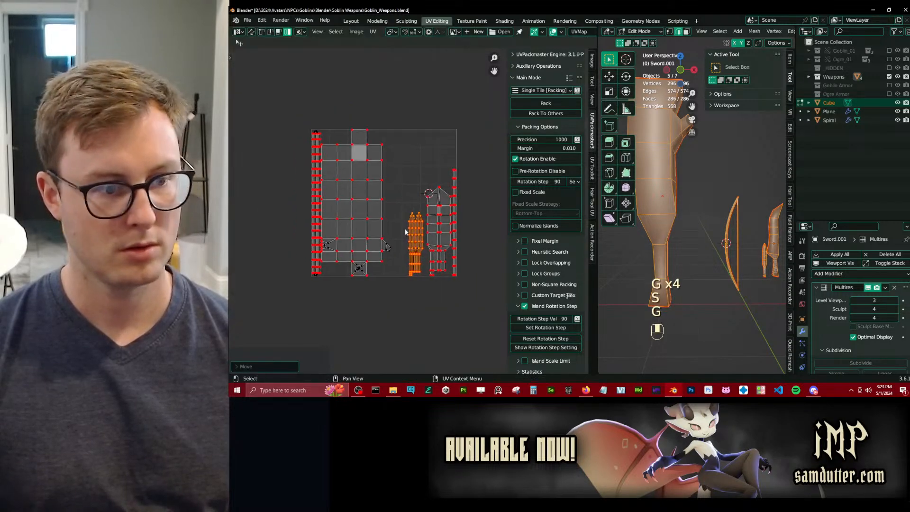
# Shift the club's UV island right along X to leave a gap beside the bow's island.
pyautogui.scroll(1, 404, 228)
pyautogui.click(364, 230)
pyautogui.press('g')
pyautogui.moveTo(364, 230); pyautogui.dragTo(372, 232, button='middle')
pyautogui.click(374, 235)
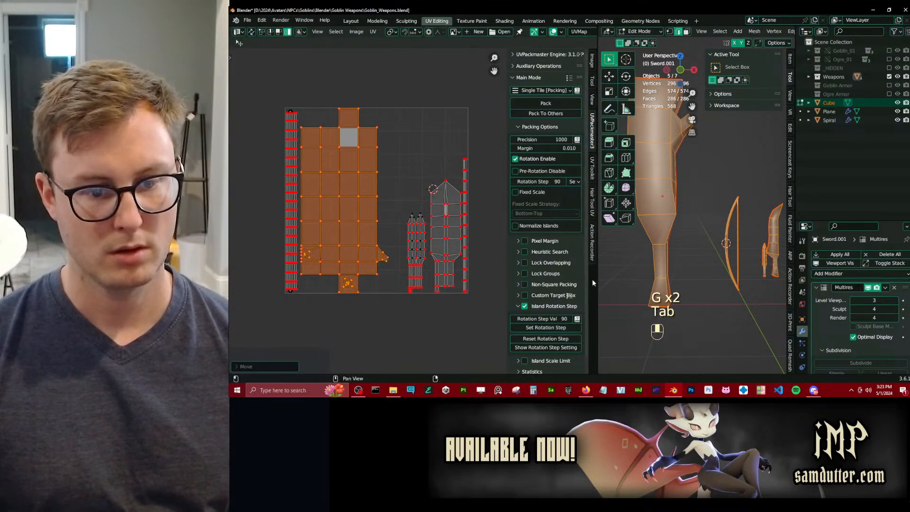
# Return to Object Mode with the 3D viewport enlarged and save the file.
pyautogui.hotkey('ctrl', 'space')
pyautogui.press('Tab')
pyautogui.hotkey('ctrl', 's')
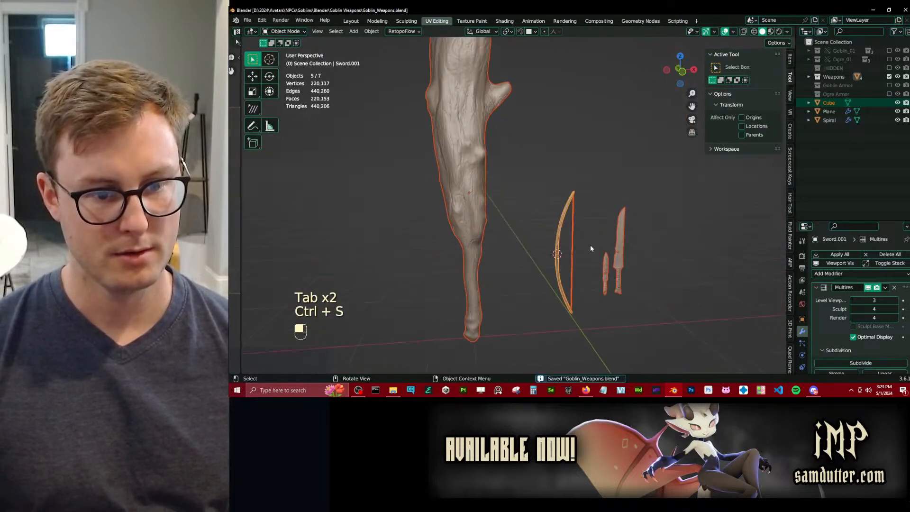
pyautogui.moveTo(590, 245); pyautogui.dragTo(570, 223, button='middle')
pyautogui.hotkey('ctrl', 's')
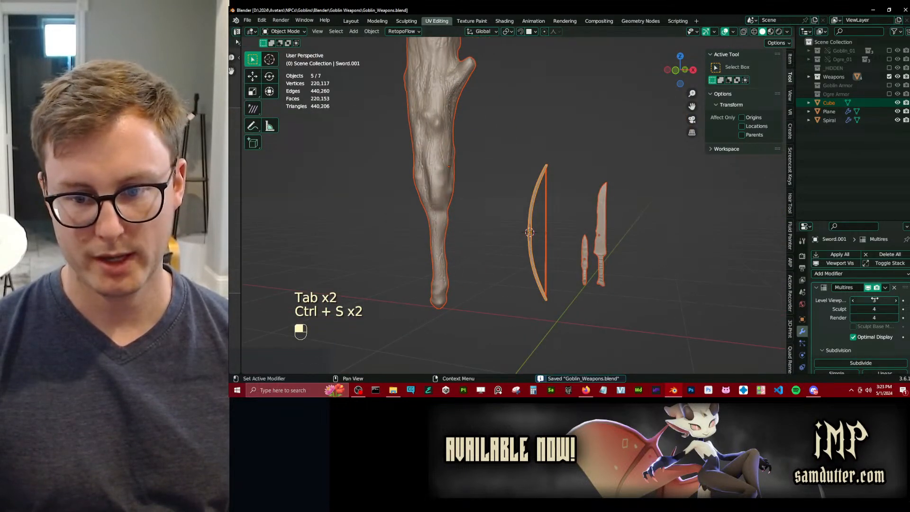
# Set the sword's Multires viewport level to 2 and copy the value to all selected weapons.
pyautogui.write('2')
pyautogui.press('Return')
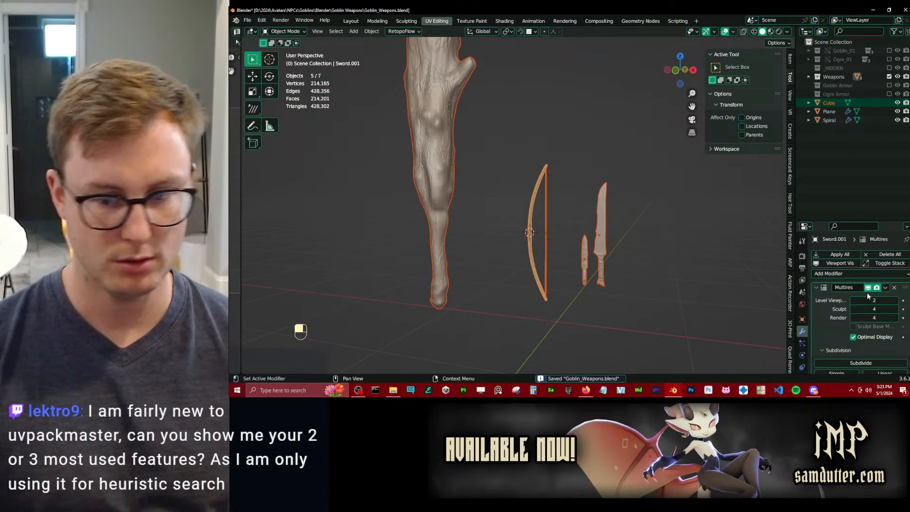
pyautogui.rightClick(866, 292)
pyautogui.rightClick(872, 296)
pyautogui.click(845, 304)
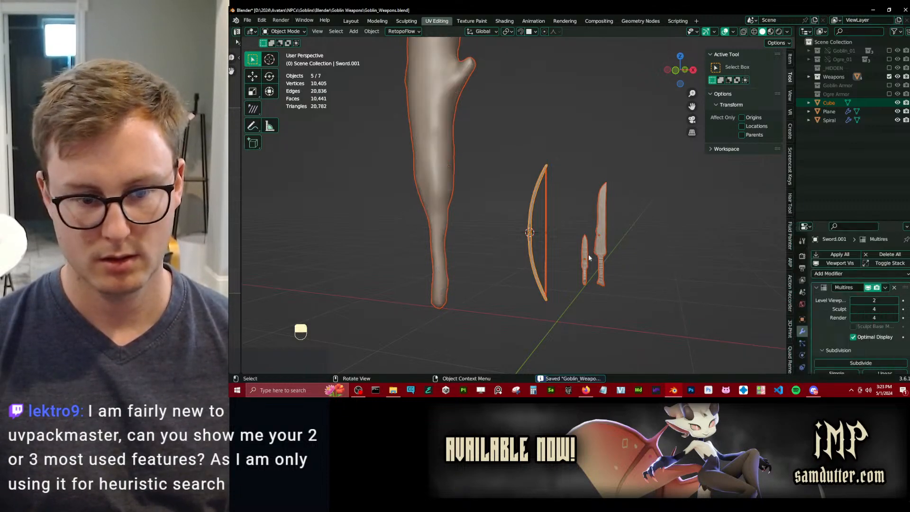
# Select the bowstring, widen the UV editor and open the string's UVs in Edit Mode.
pyautogui.scroll(2, 559, 252)
pyautogui.click(565, 247)
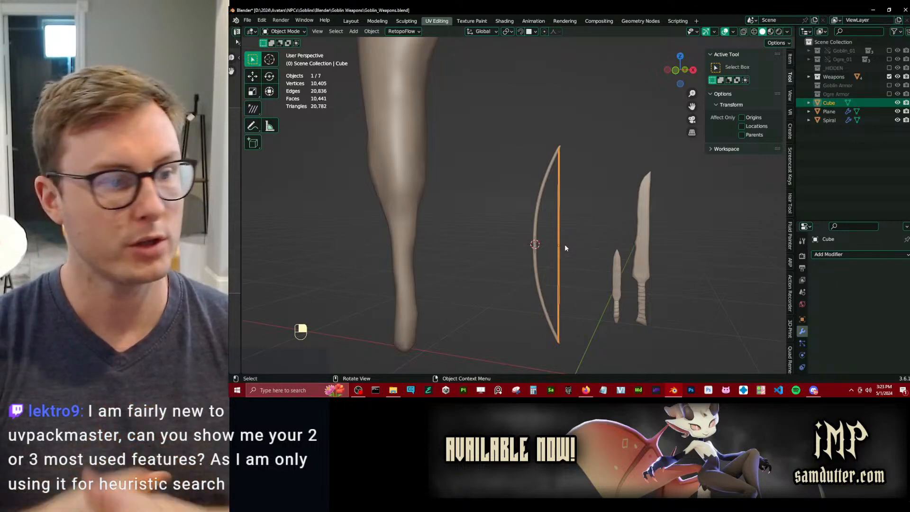
pyautogui.moveTo(242, 298); pyautogui.dragTo(687, 232)
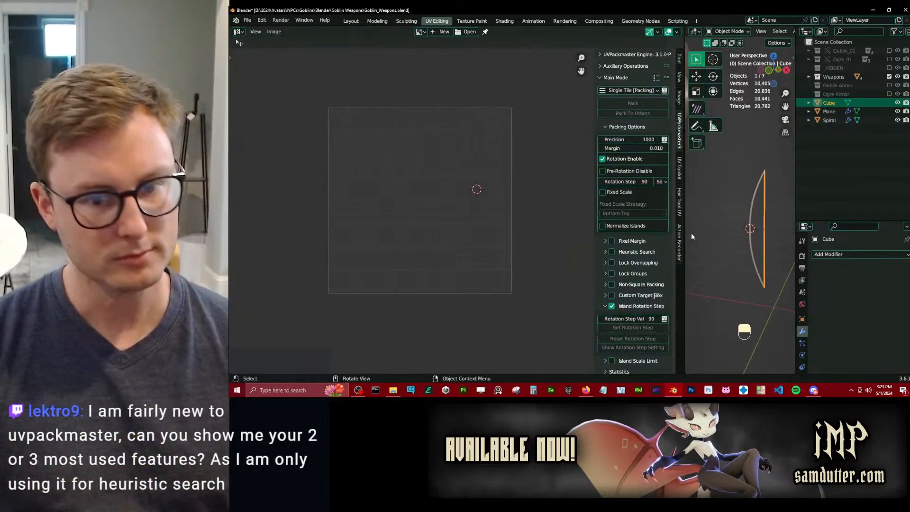
pyautogui.press('Tab')
pyautogui.scroll(3, 524, 245)
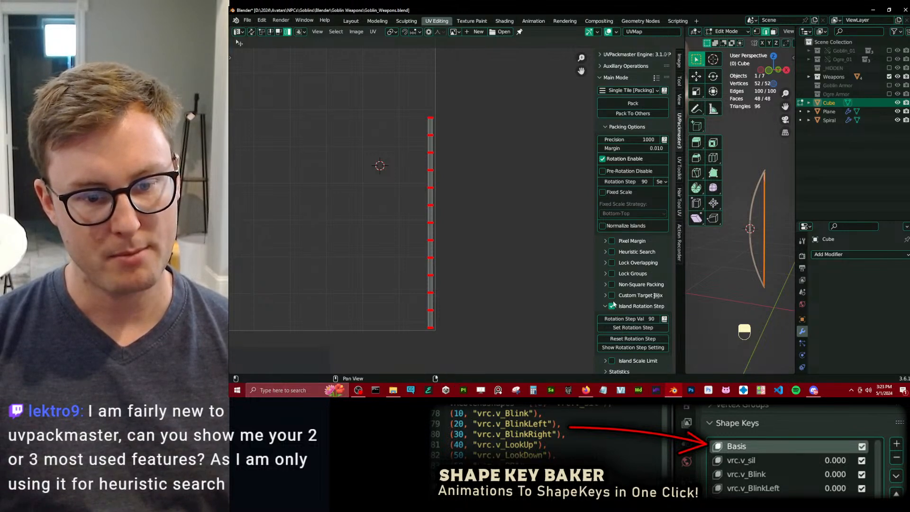
pyautogui.scroll(-1, 625, 298)
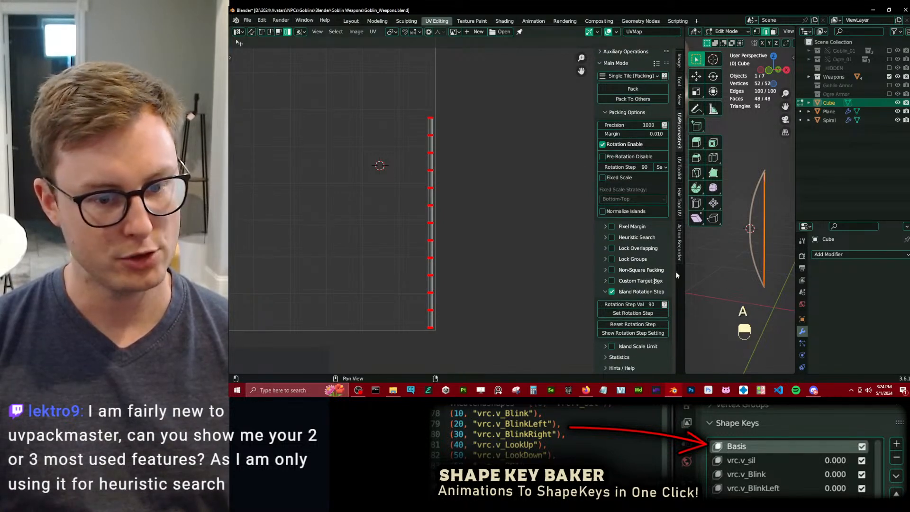
# Reselect all the weapons in Object Mode, enter Edit Mode and select all their UV islands.
pyautogui.press('Tab')
pyautogui.press('b')
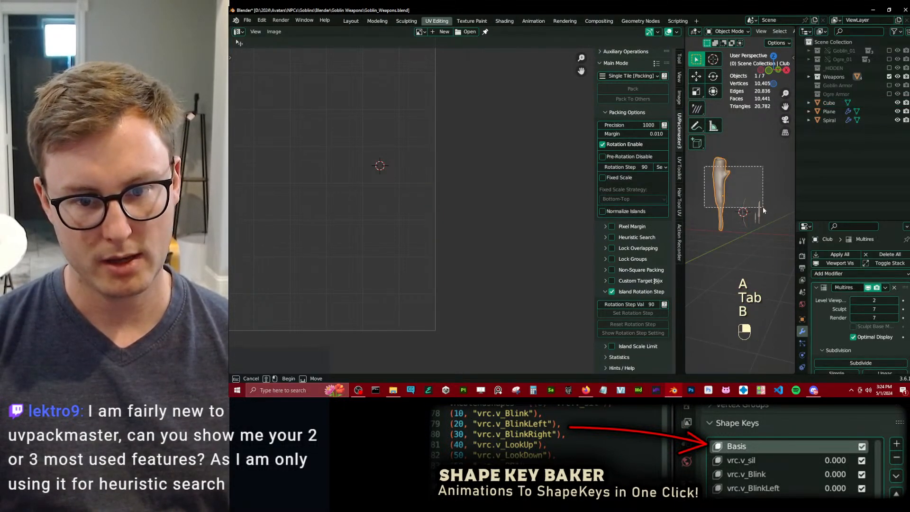
pyautogui.moveTo(763, 207); pyautogui.dragTo(764, 212)
pyautogui.scroll(2, 764, 212)
pyautogui.press('b')
pyautogui.press('Tab')
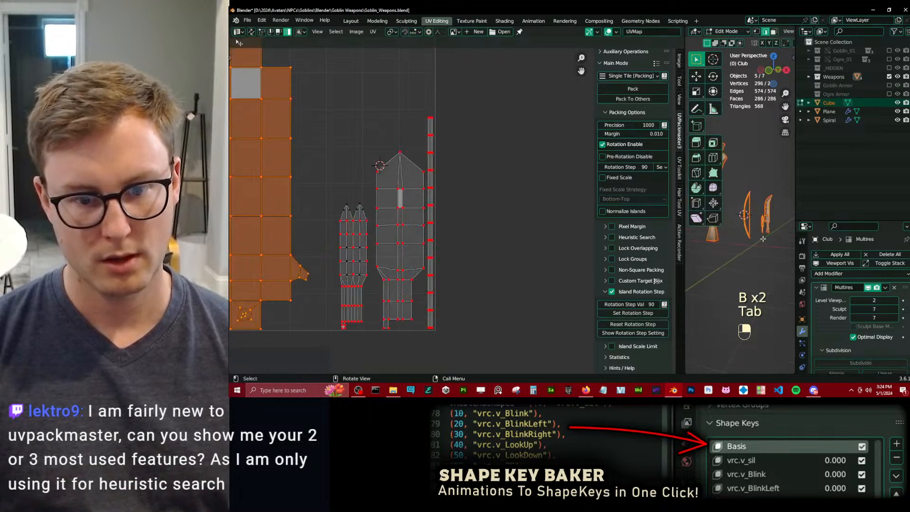
pyautogui.scroll(-3, 451, 237)
pyautogui.keyDown('shift'); pyautogui.moveTo(453, 218); pyautogui.dragTo(480, 221, button='middle'); pyautogui.keyUp('shift')
pyautogui.press('a')
pyautogui.scroll(3, 458, 209)
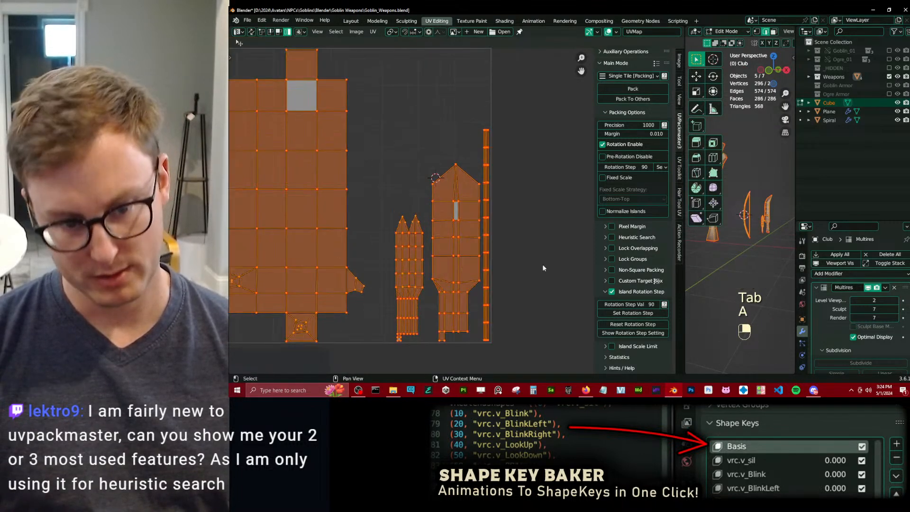
# Show the rotation step setting of the selected UV islands and enable Heuristic Search.
pyautogui.scroll(-2, 453, 210)
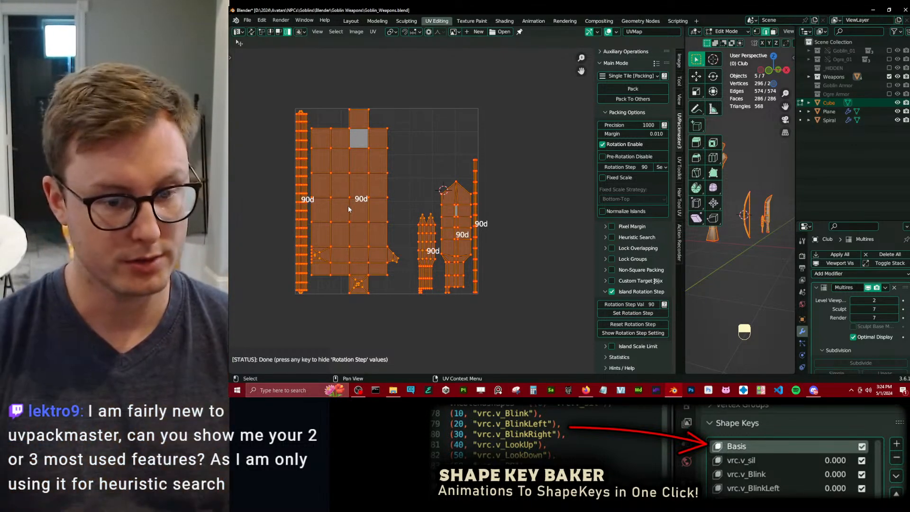
pyautogui.scroll(2, 454, 210)
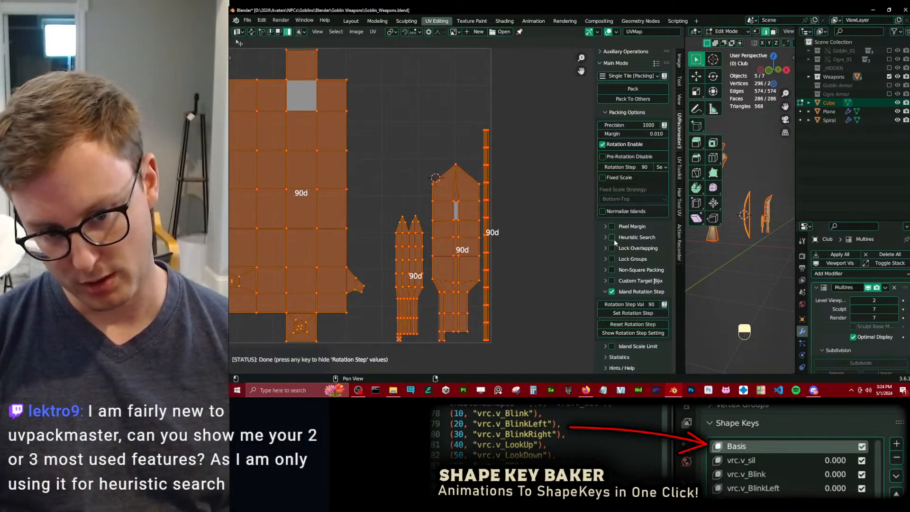
pyautogui.click(608, 238)
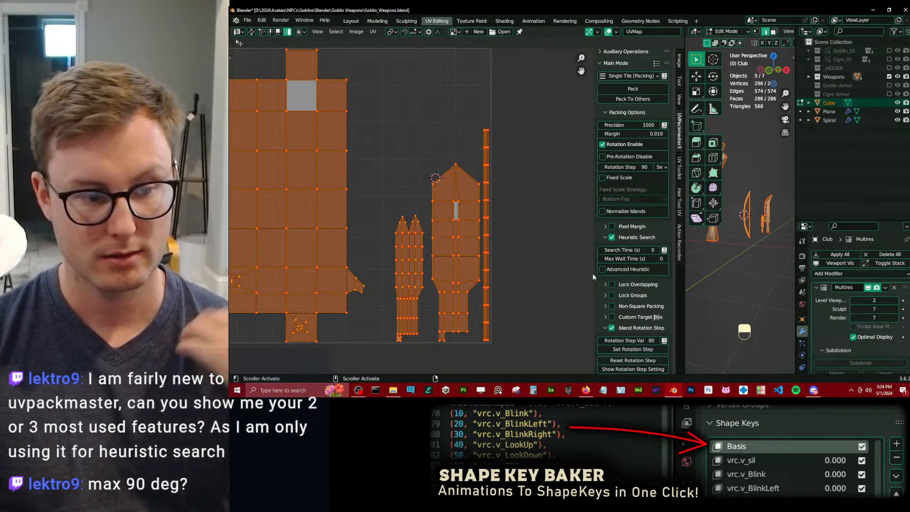
pyautogui.press('Home')
pyautogui.scroll(2, 455, 241)
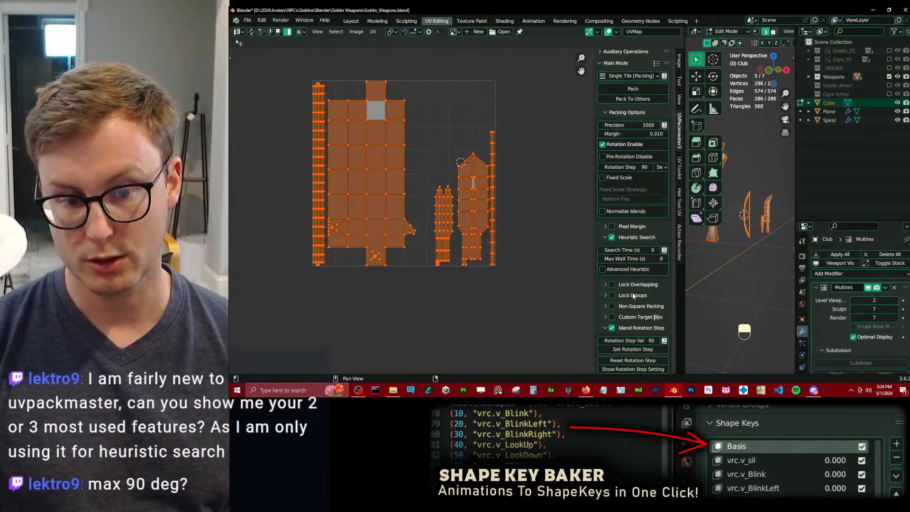
# Enable Lock Groups and move the club's UV island left along X, closer to the bow's.
pyautogui.click(606, 294)
pyautogui.click(612, 295)
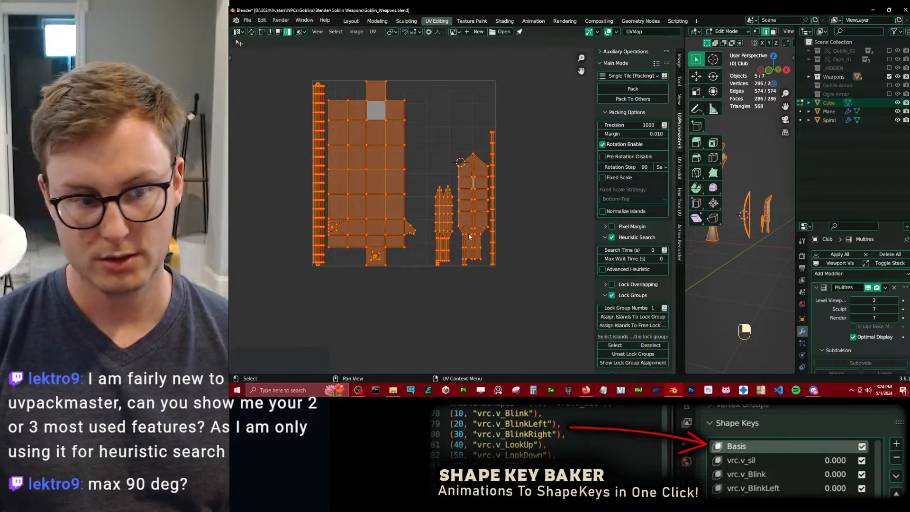
pyautogui.scroll(2, 474, 231)
pyautogui.keyDown('shift'); pyautogui.moveTo(448, 120); pyautogui.dragTo(473, 153, button='middle'); pyautogui.keyUp('shift')
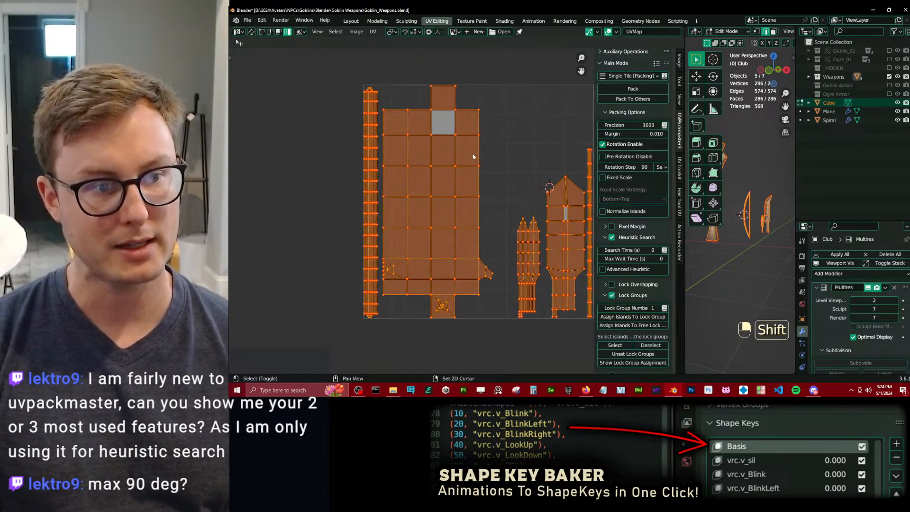
pyautogui.click(450, 154)
pyautogui.press('g')
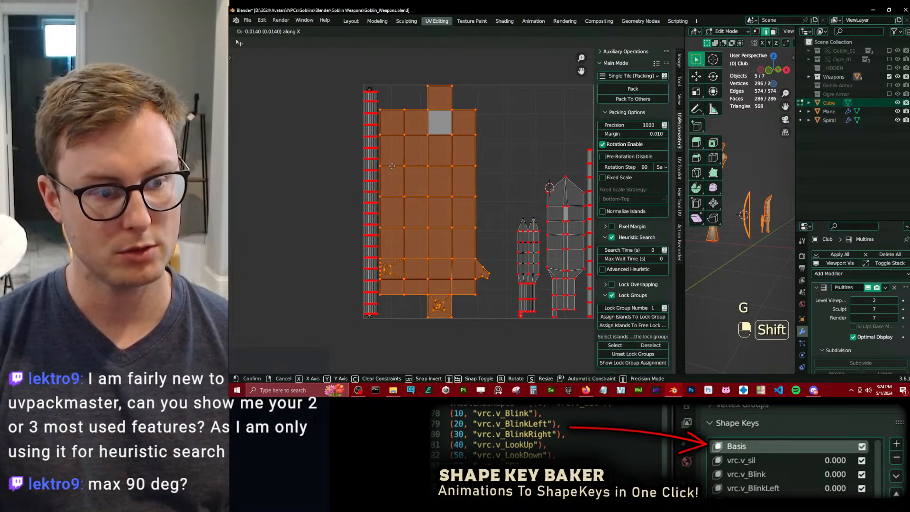
pyautogui.click(393, 169)
# Add the bow's UV island to the selection and assign it and the club's island to lock group 1.
pyautogui.press('b')
pyautogui.moveTo(359, 182); pyautogui.dragTo(375, 202)
pyautogui.click(649, 316)
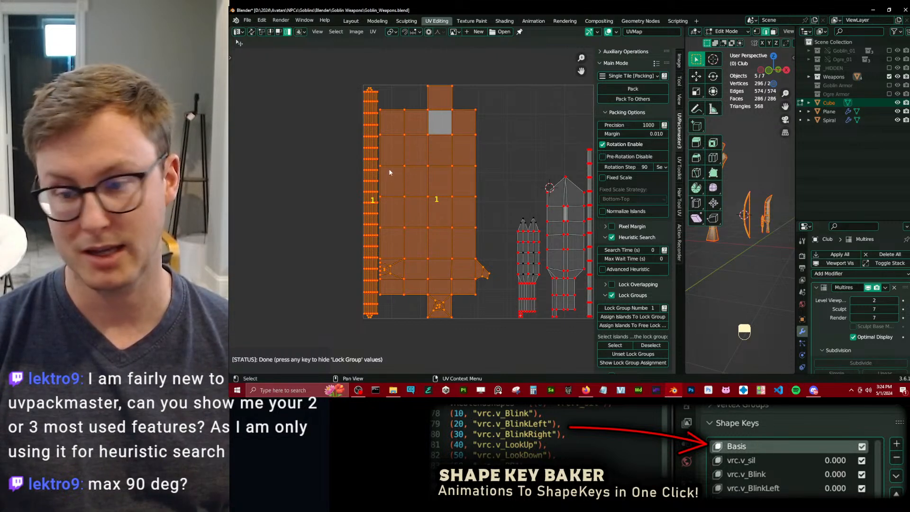
# Reduce the UV selection to the club's island only, leaving the bow's and the other weapons' islands unselected.
pyautogui.moveTo(553, 221); pyautogui.dragTo(536, 212, button='middle')
pyautogui.click(513, 232)
pyautogui.press('b')
pyautogui.moveTo(483, 159); pyautogui.dragTo(588, 262)
pyautogui.click(355, 183)
pyautogui.press('b')
pyautogui.moveTo(325, 172); pyautogui.dragTo(404, 197)
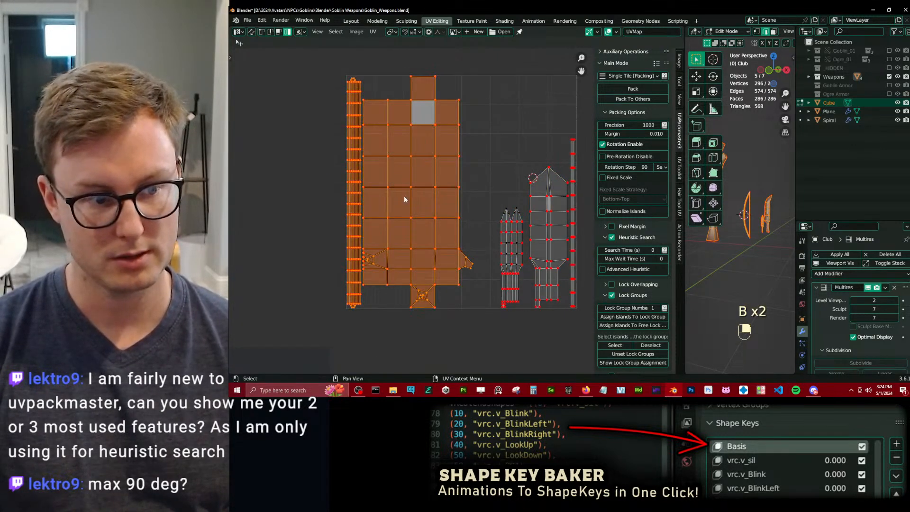
pyautogui.click(404, 197)
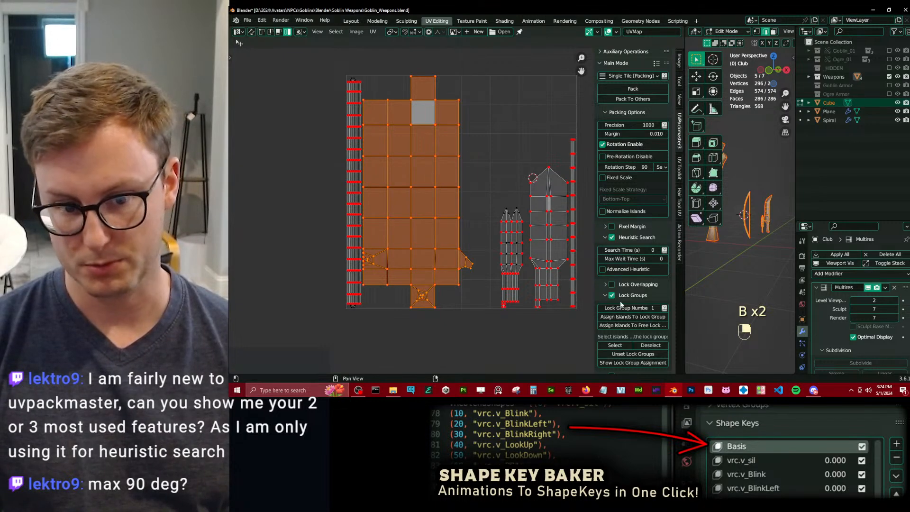
# Try a custom target box with P1 (X) set to 0.50, and turn the Custom Target Box option back off.
pyautogui.scroll(-5, 621, 304)
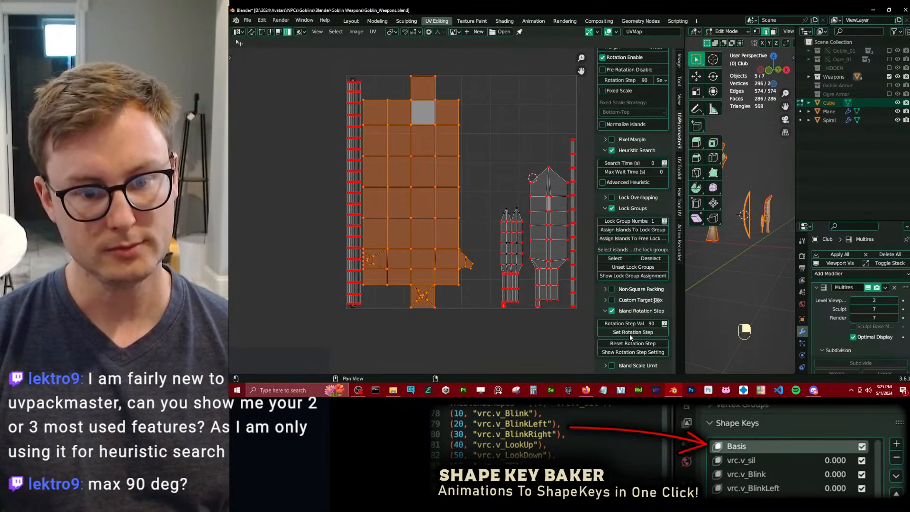
pyautogui.scroll(3, 630, 271)
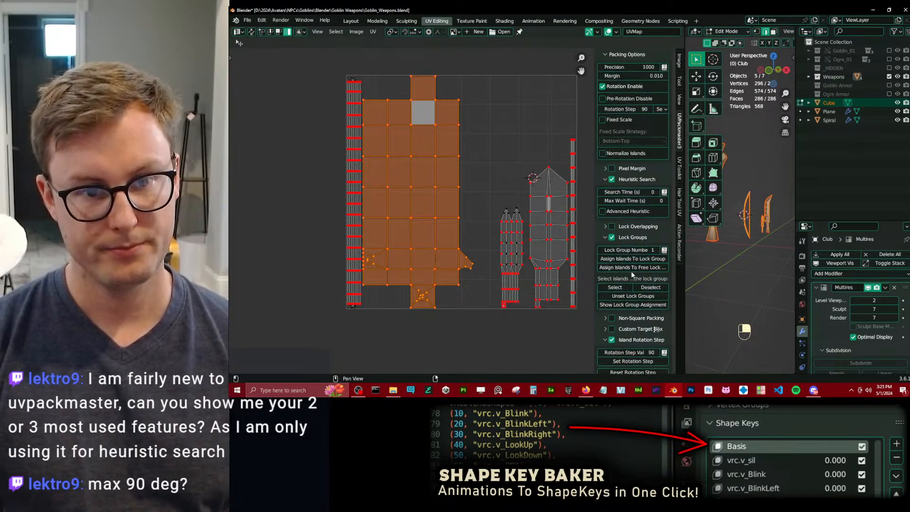
pyautogui.scroll(2, 633, 267)
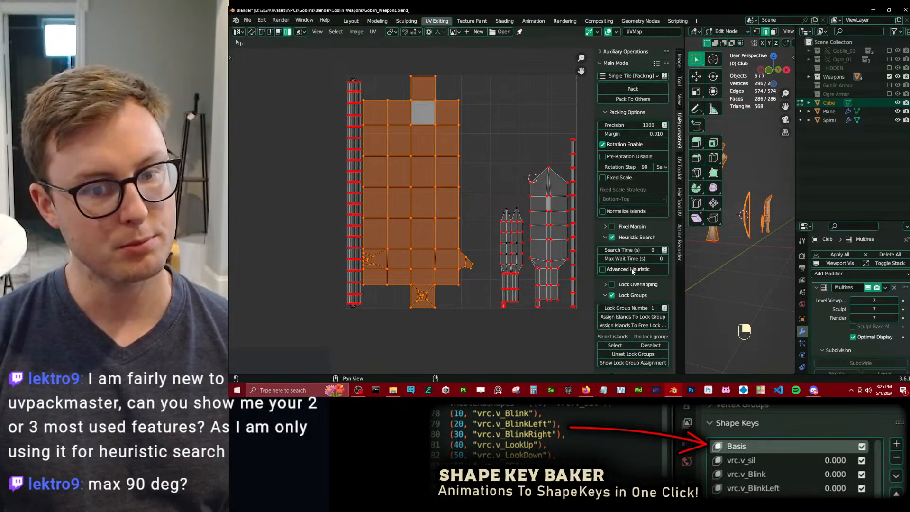
pyautogui.scroll(-6, 633, 271)
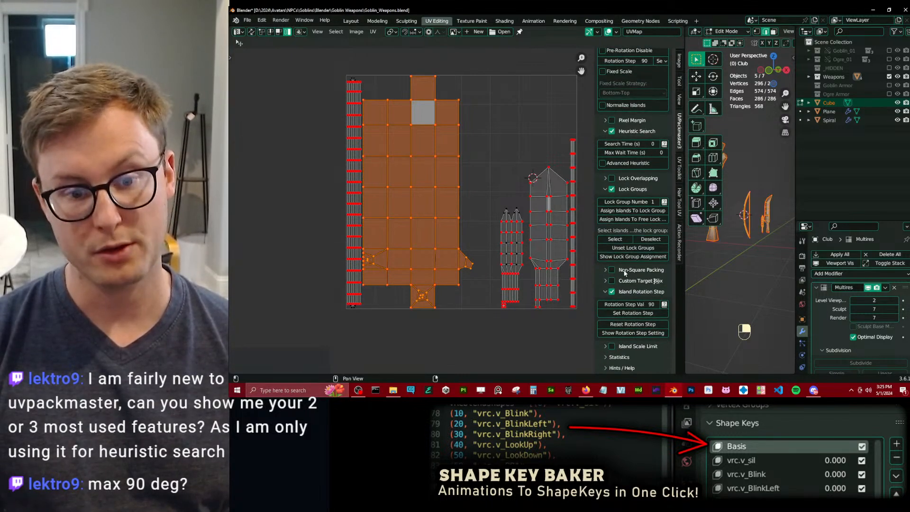
pyautogui.click(625, 283)
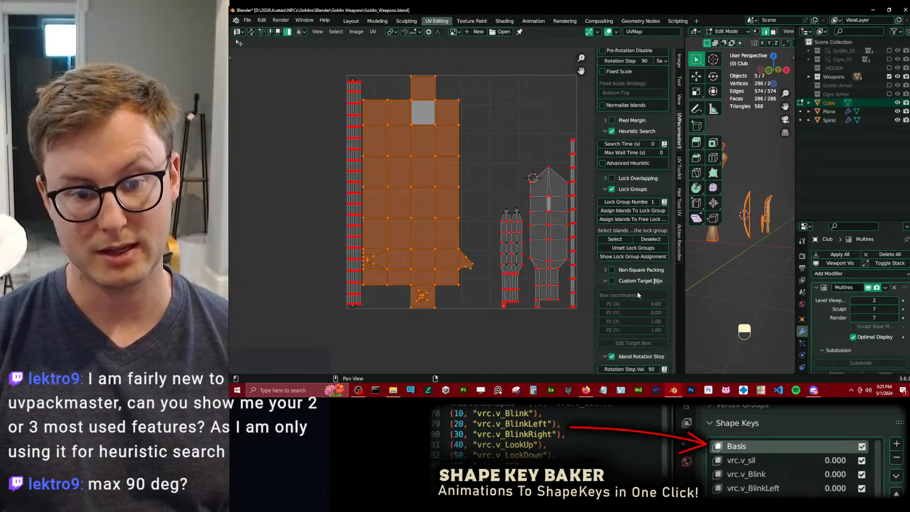
pyautogui.click(611, 281)
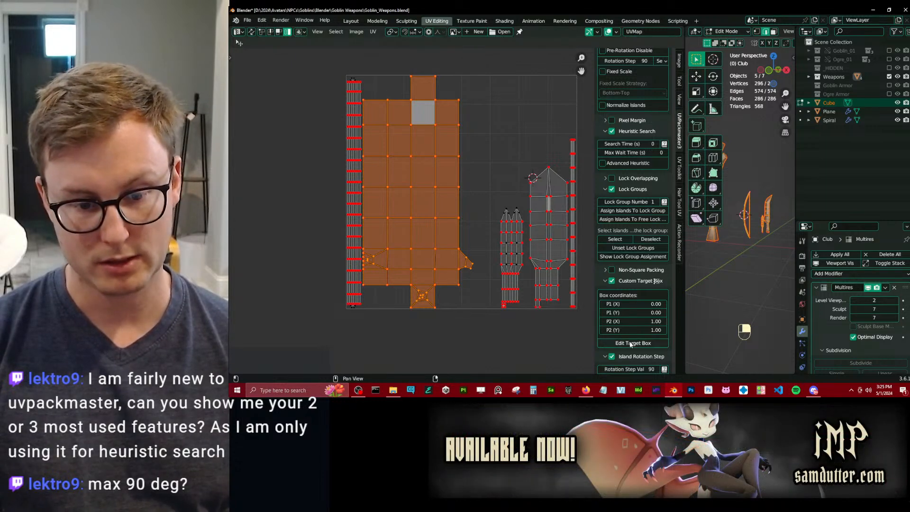
pyautogui.click(630, 343)
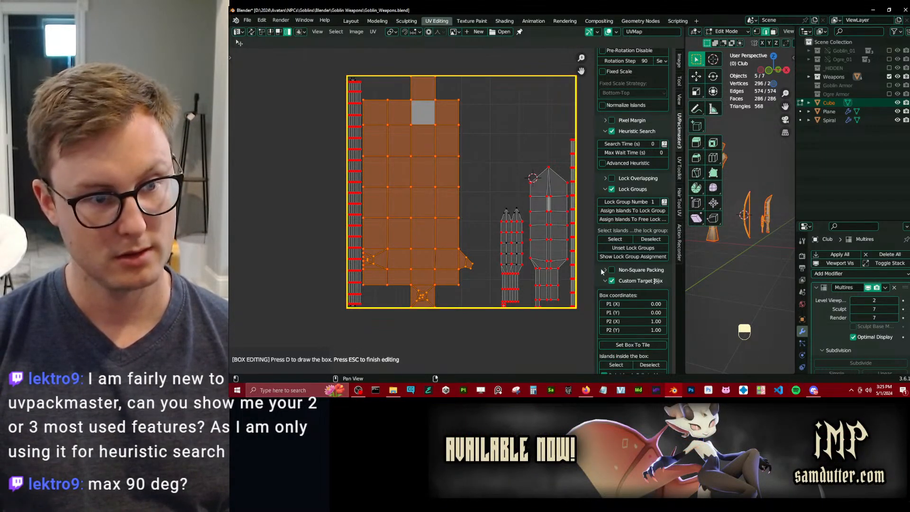
pyautogui.moveTo(641, 306)
pyautogui.mouseDown()
pyautogui.moveTo(616, 305)
pyautogui.moveTo(652, 305)
pyautogui.mouseUp()
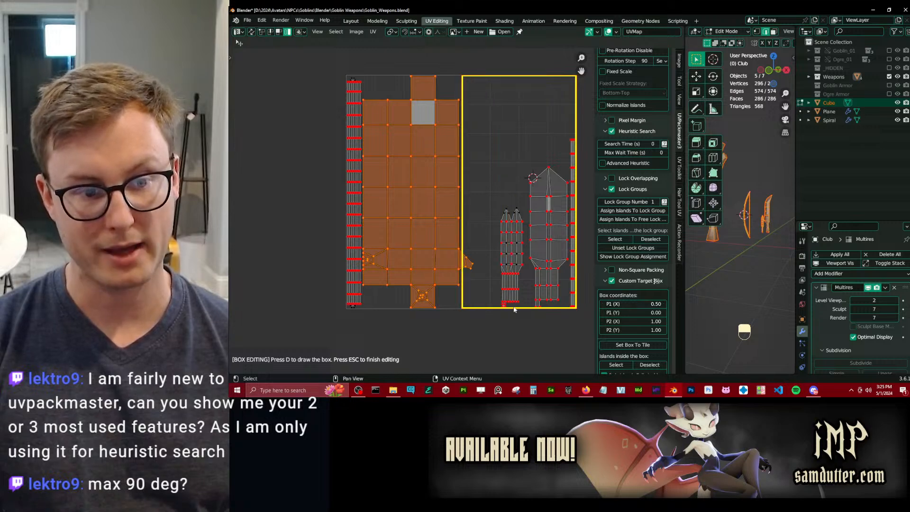
pyautogui.click(612, 280)
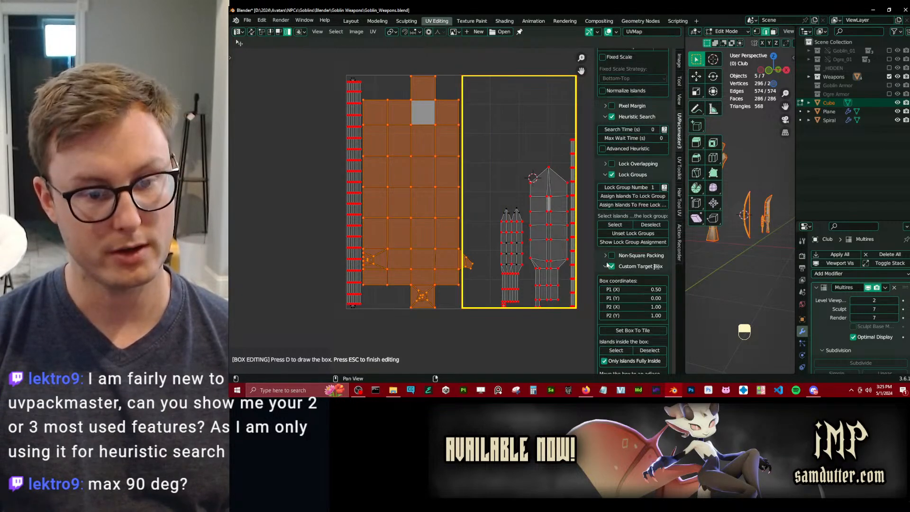
# Save the goblin weapons Blender file.
pyautogui.scroll(-4, 499, 249)
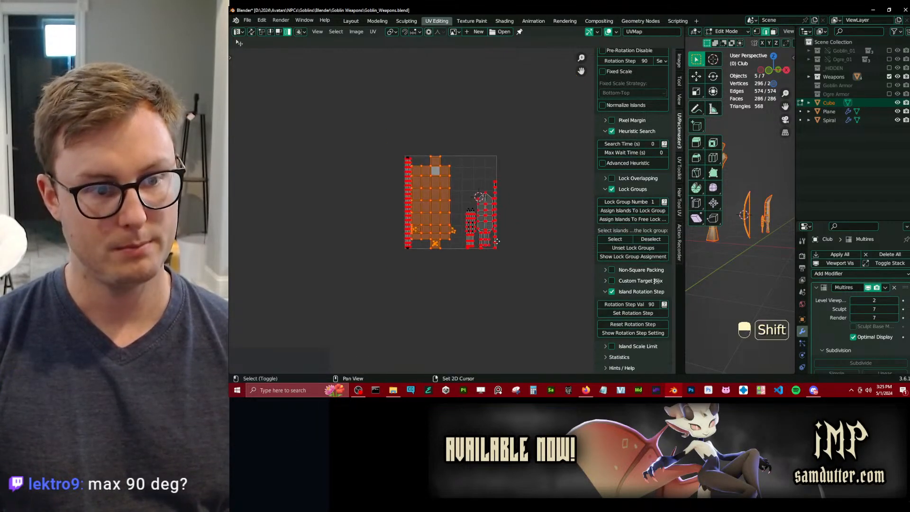
pyautogui.scroll(3, 499, 249)
pyautogui.hotkey('ctrl', 's')
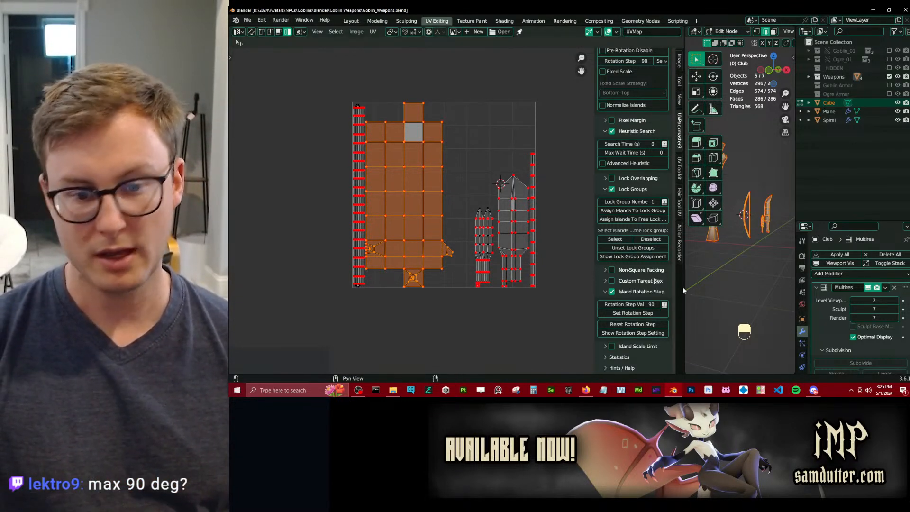
# Widen the 3D viewport beside the UV editor and show the UV Toolkit add-on's tools.
pyautogui.moveTo(686, 289); pyautogui.dragTo(548, 282)
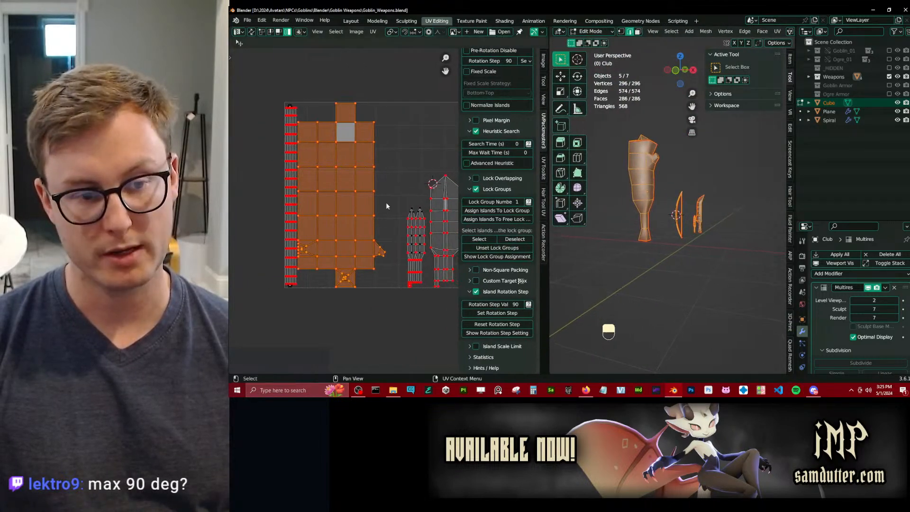
pyautogui.click(544, 169)
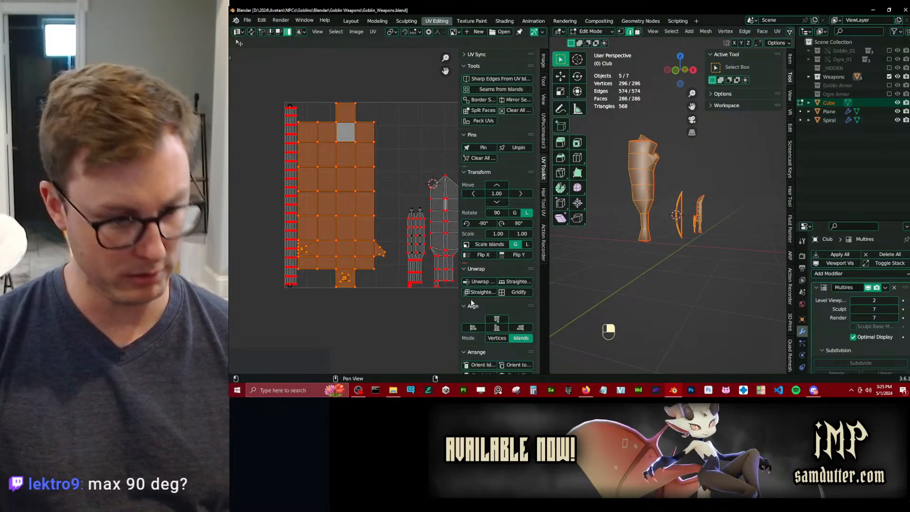
# Switch to Firefox and search the web for "uv toolkit".
pyautogui.click(586, 389)
pyautogui.click(403, 28)
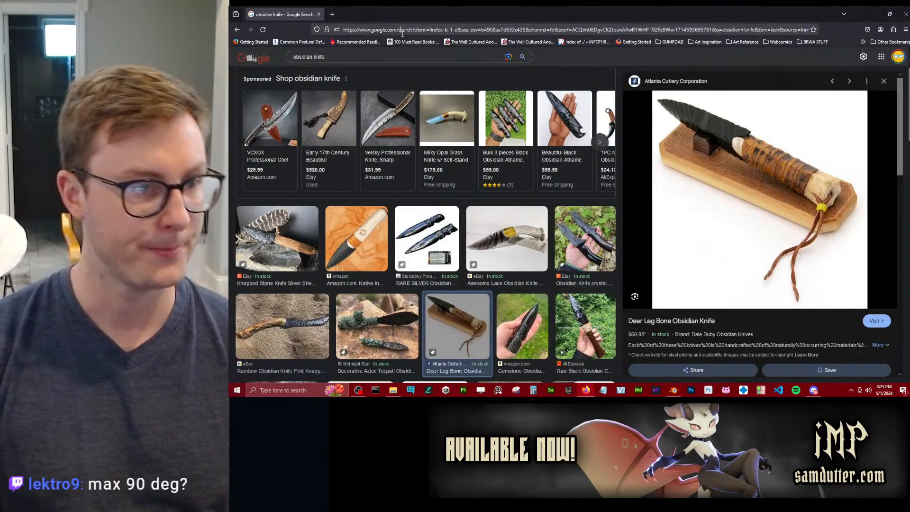
pyautogui.write('uv tooc')
pyautogui.press('BackSpace')
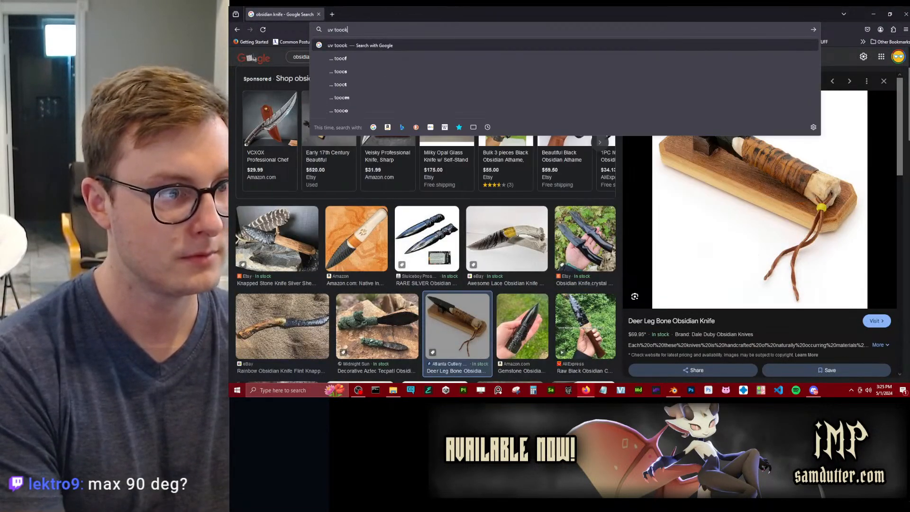
pyautogui.write('lkit')
pyautogui.press('Return')
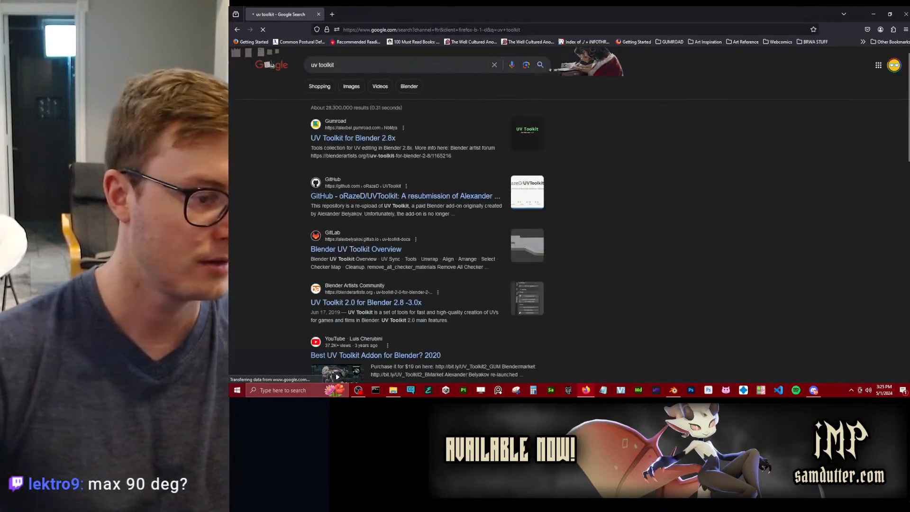
# Open the Gumroad result for UV Toolkit for Blender 2.8x and select the product page's web address.
pyautogui.click(382, 146)
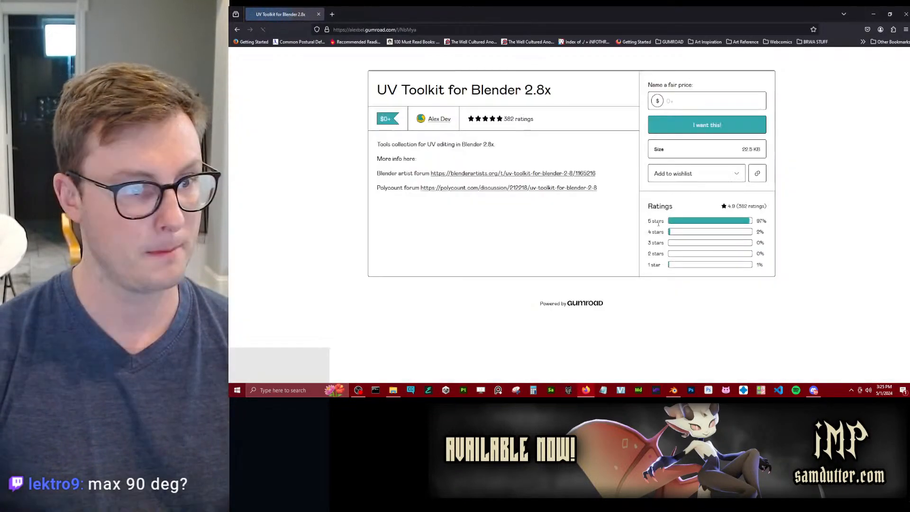
pyautogui.hotkey('ctrl', 'l')
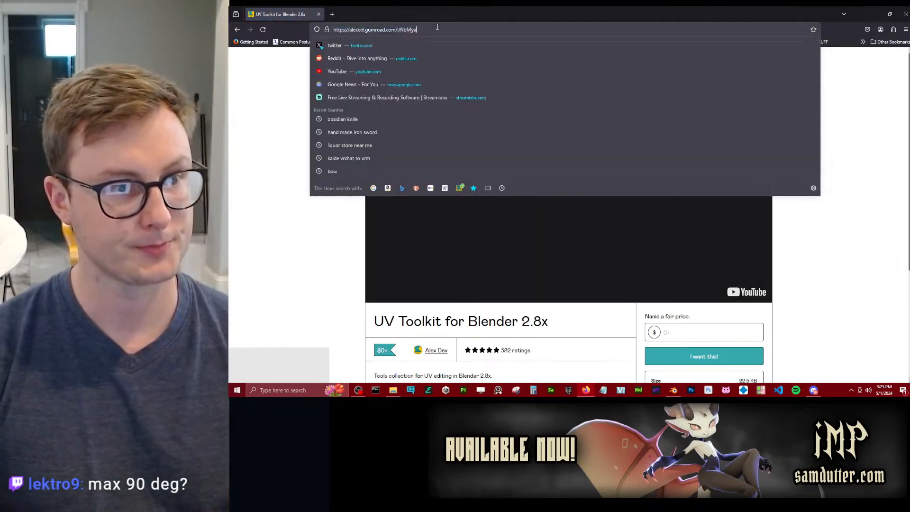
pyautogui.click(774, 276)
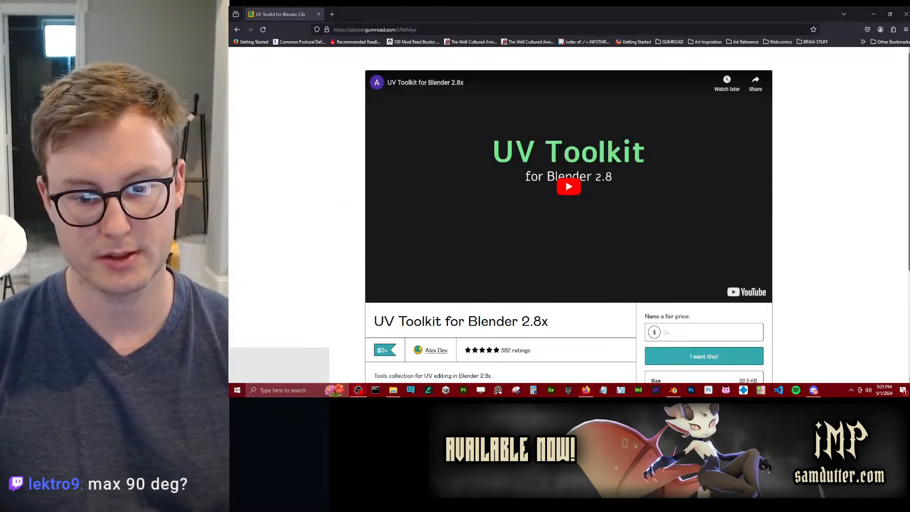
# Look over the UV Toolkit for Blender 2.8x product page on Gumroad and the oRazeD/UVToolkit repository on GitHub.
pyautogui.scroll(-3, 815, 251)
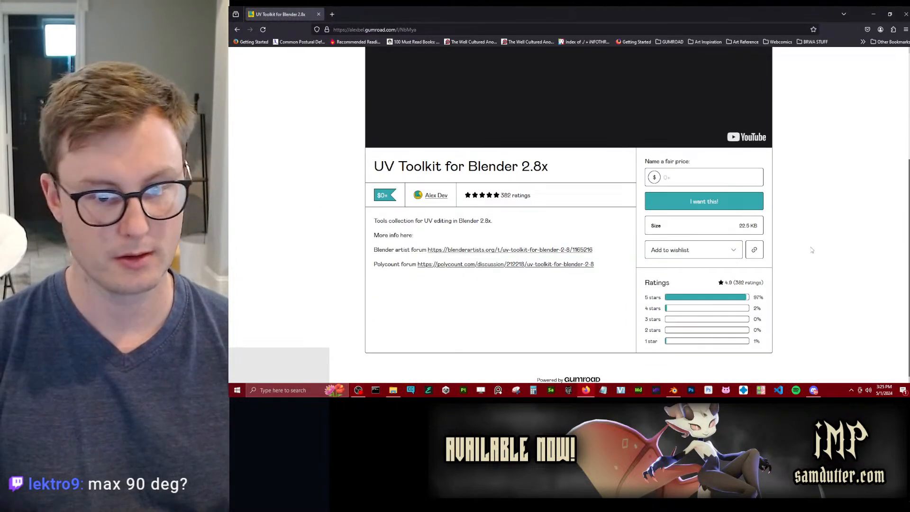
pyautogui.click(237, 30)
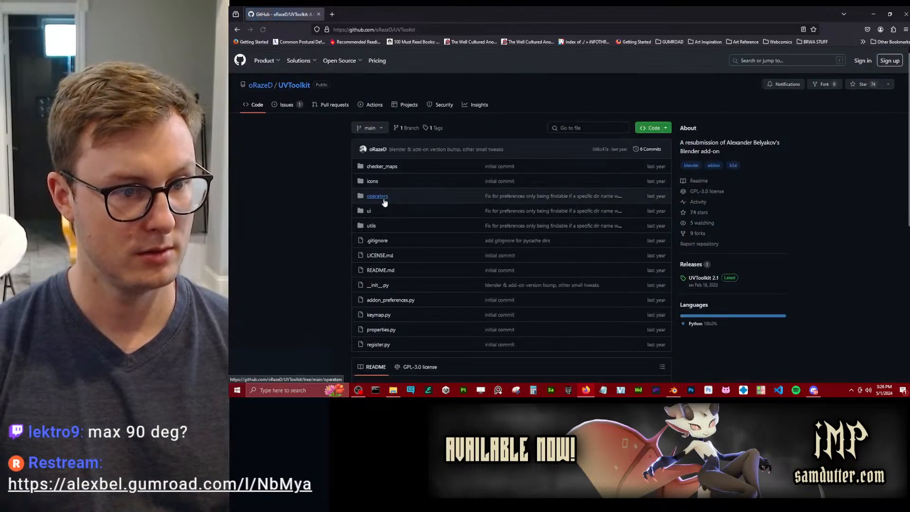
pyautogui.scroll(-3, 282, 207)
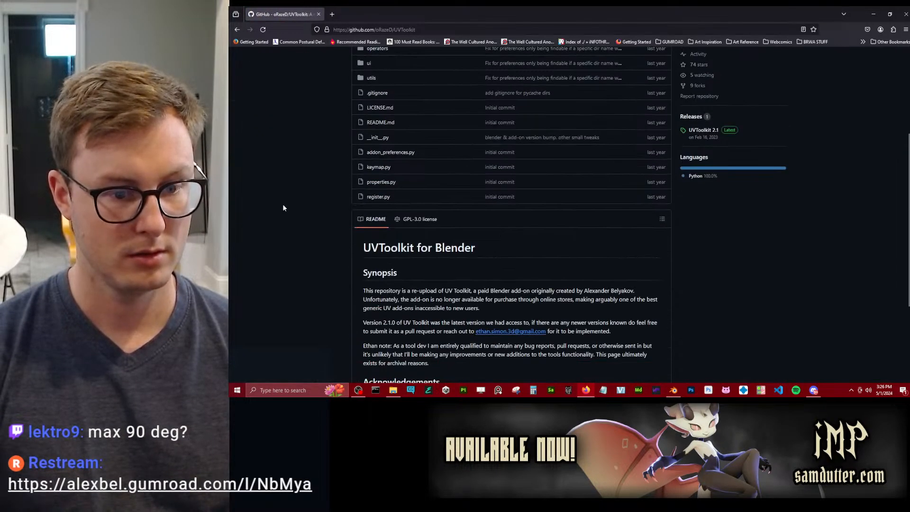
pyautogui.click(237, 30)
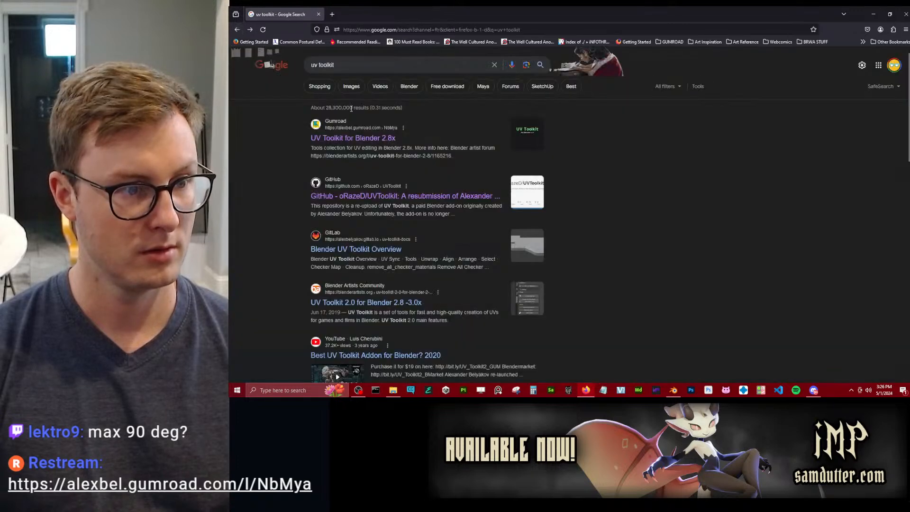
pyautogui.click(375, 137)
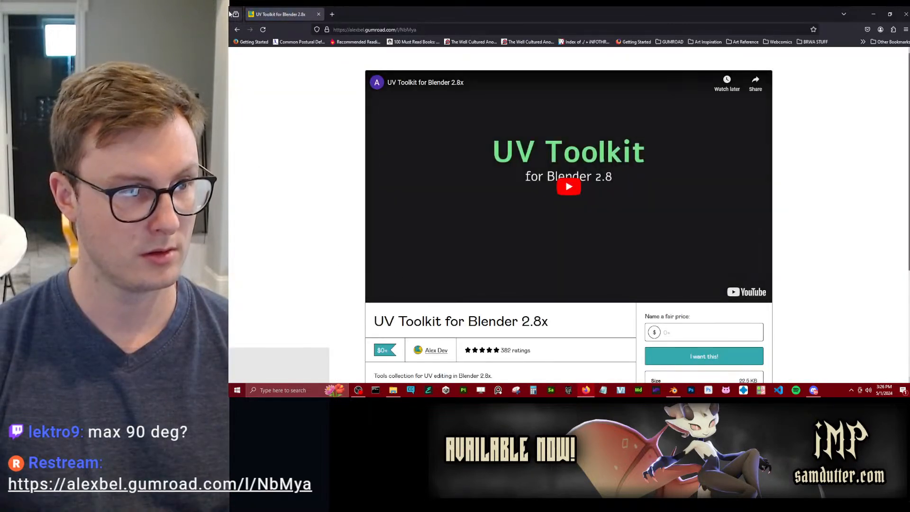
# Open the oRazeD/UVToolkit GitHub repository from the search results and select its web address.
pyautogui.click(237, 30)
pyautogui.click(449, 196)
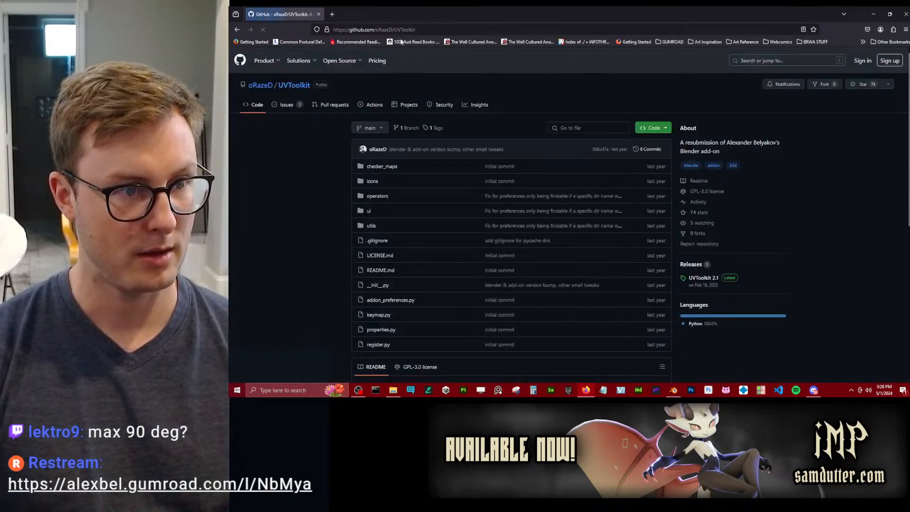
pyautogui.hotkey('ctrl', 'l')
pyautogui.click(294, 230)
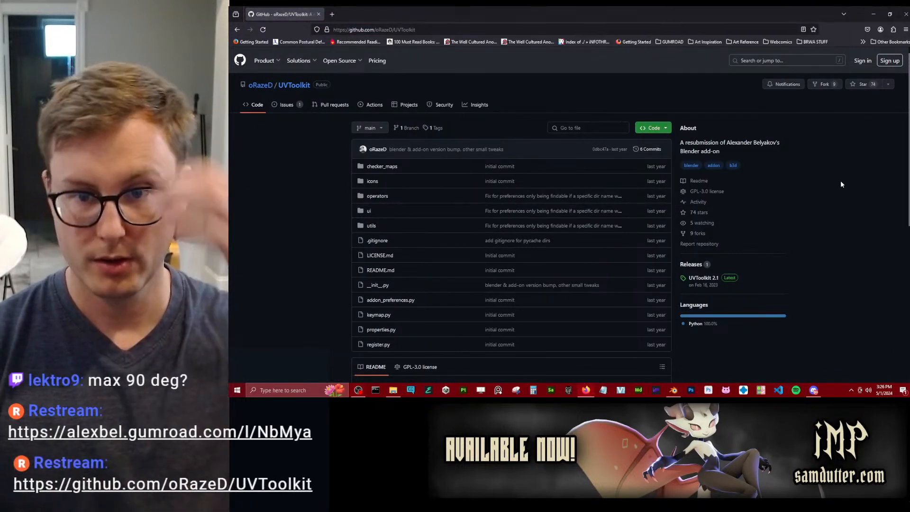
# Leave the browser for Blender and set the UV editor to vertex selection mode.
pyautogui.click(895, 16)
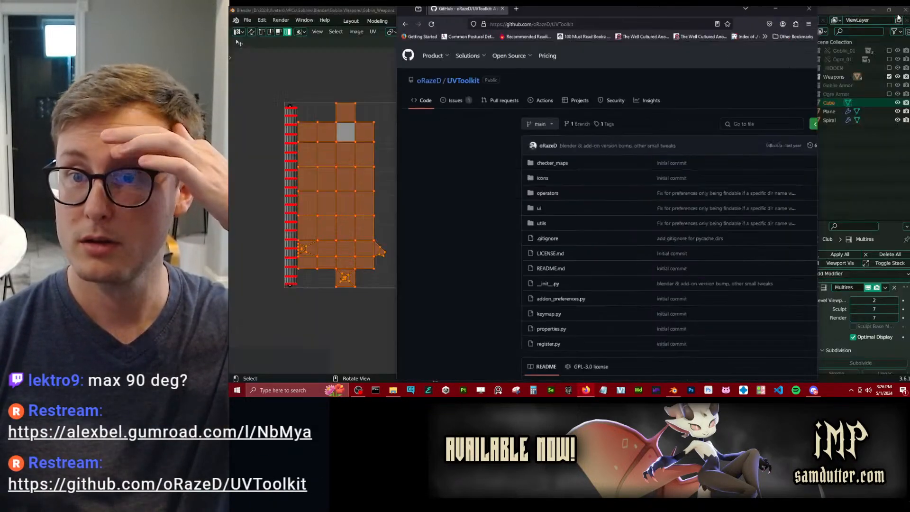
pyautogui.click(813, 13)
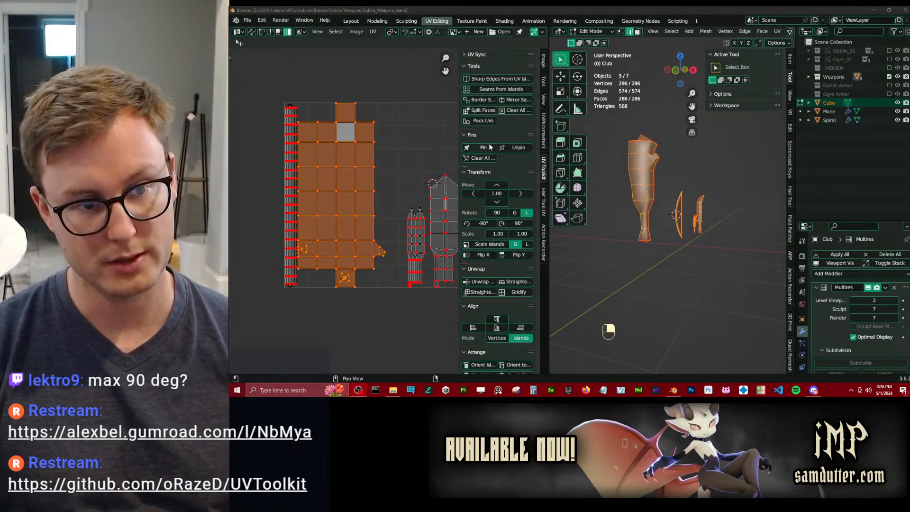
pyautogui.click(383, 138)
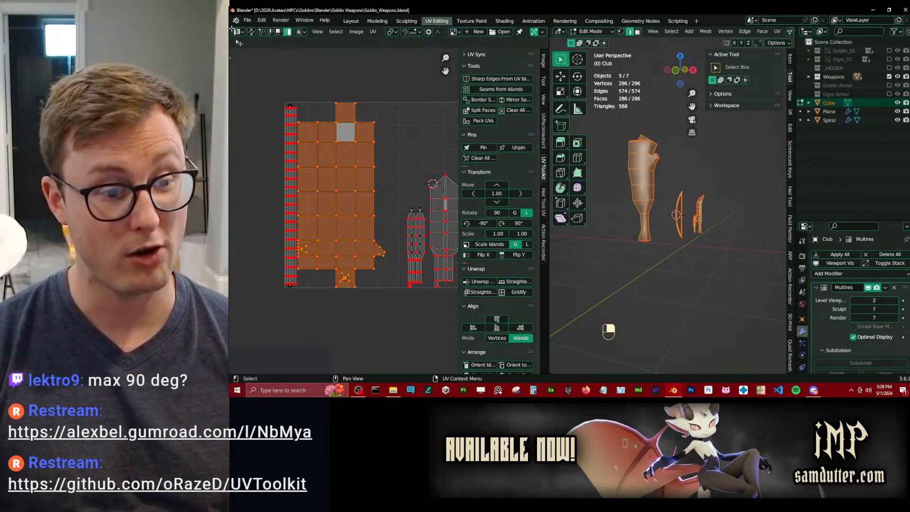
pyautogui.click(261, 31)
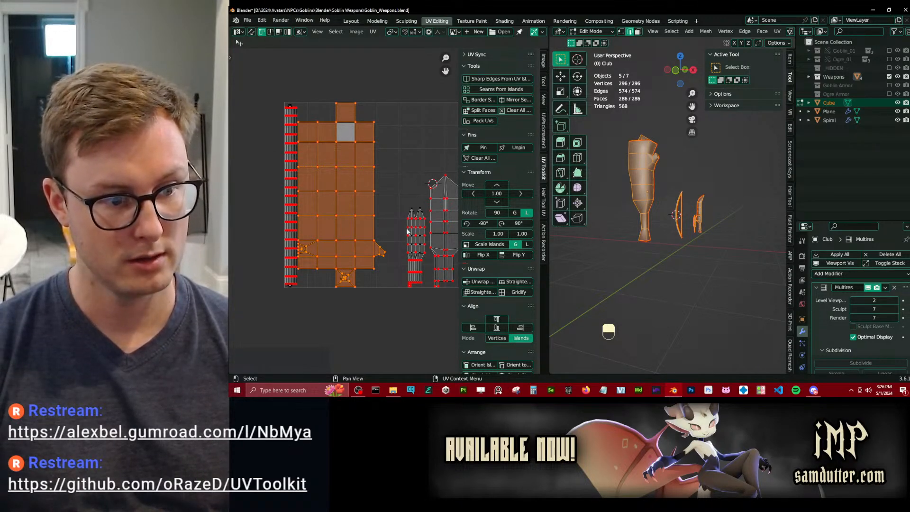
# Select the shortest vertex path along the left side of the large blade-shaped UV island and Distribute it with Preserve length enabled.
pyautogui.press('shift')
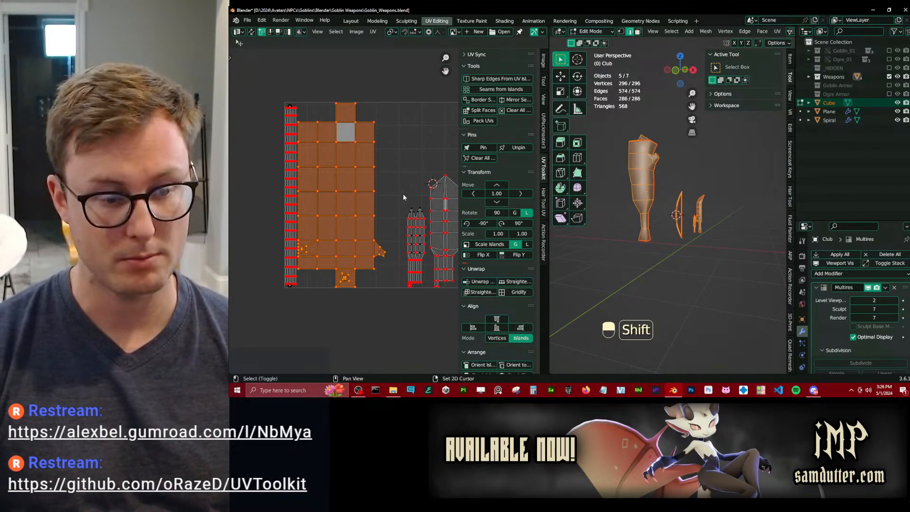
pyautogui.keyDown('shift'); pyautogui.moveTo(402, 195); pyautogui.dragTo(379, 193, button='middle'); pyautogui.keyUp('shift')
pyautogui.scroll(1, 385, 197)
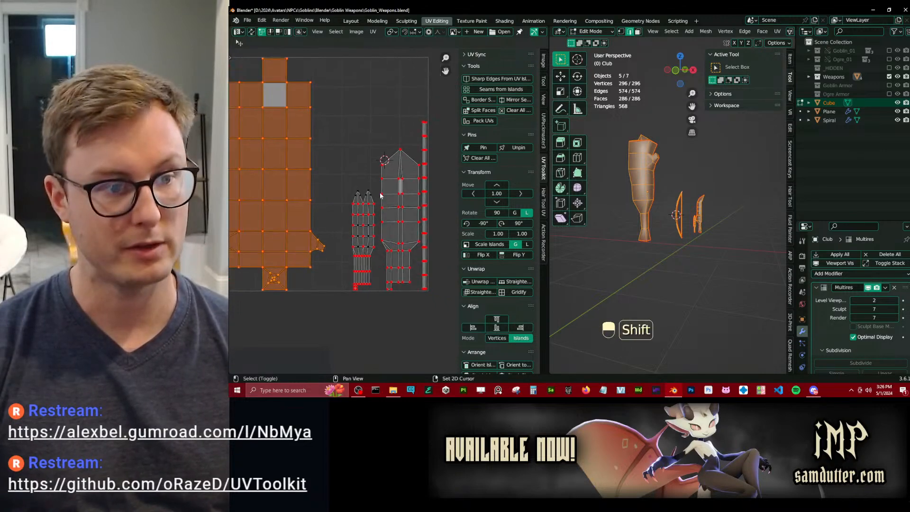
pyautogui.scroll(3, 380, 195)
pyautogui.click(376, 116)
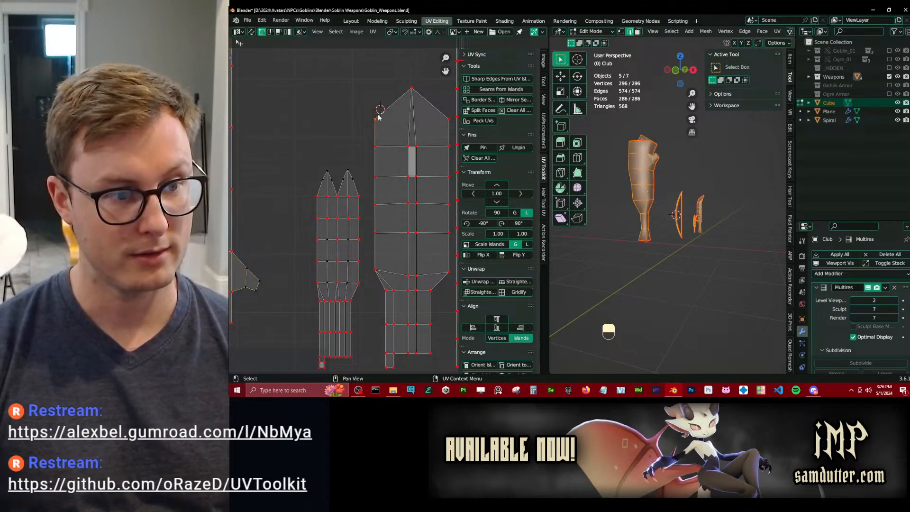
pyautogui.keyDown('ctrl'); pyautogui.click(374, 271); pyautogui.keyUp('ctrl')
pyautogui.press('q')
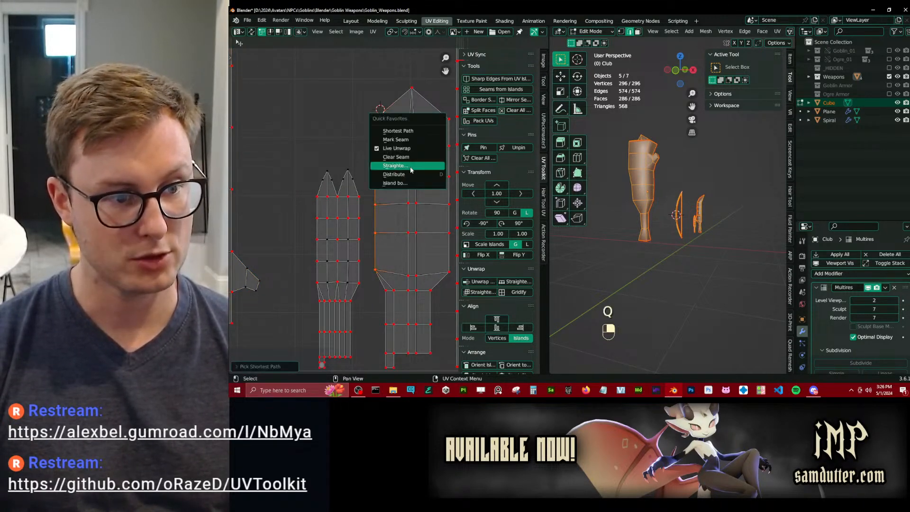
pyautogui.scroll(-5, 487, 233)
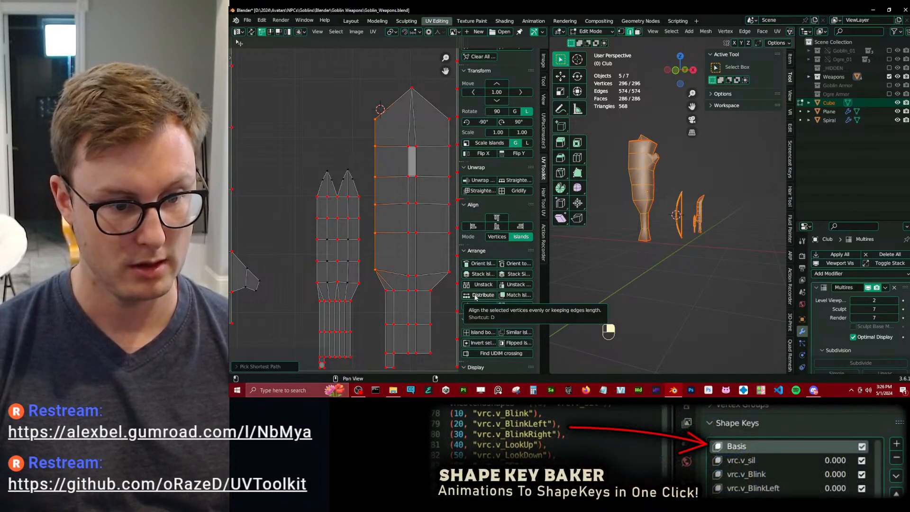
pyautogui.press('q')
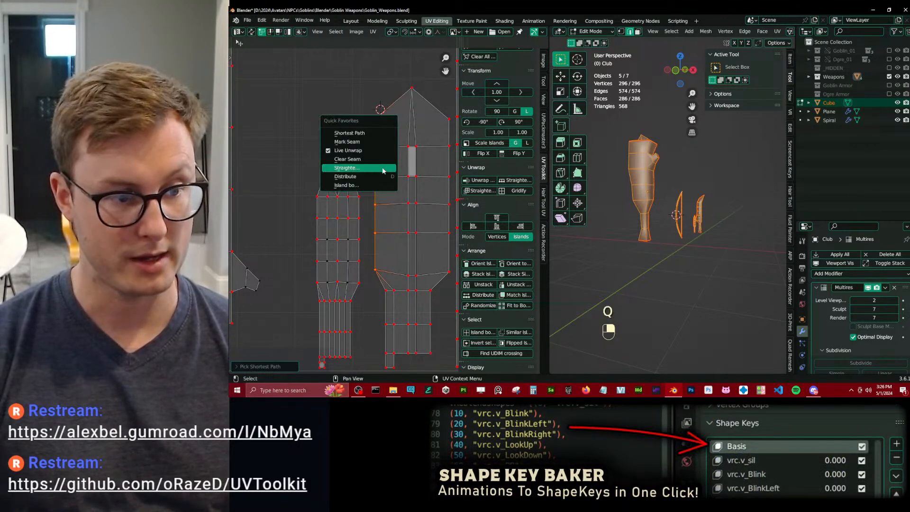
pyautogui.click(379, 177)
pyautogui.click(259, 366)
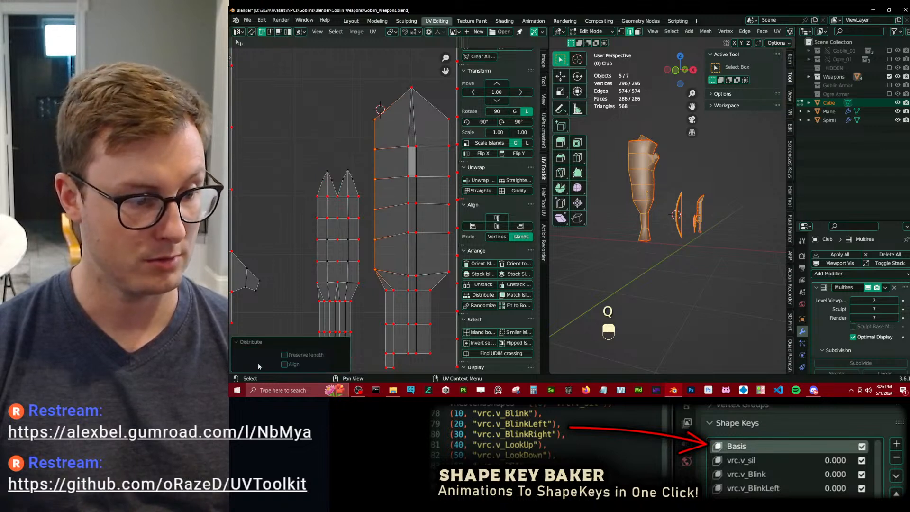
pyautogui.click(285, 354)
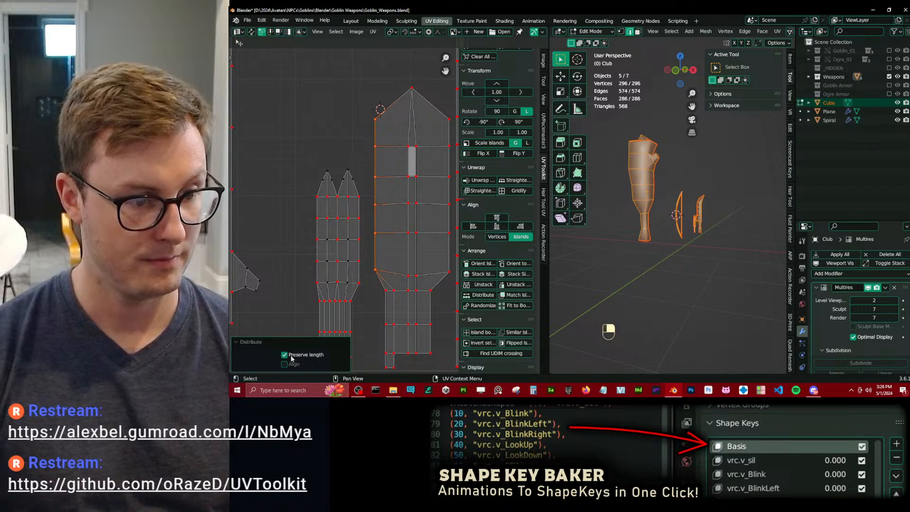
# Distribute the vertices along the right side of the large blade-shaped island, and save the file from Object Mode.
pyautogui.keyDown('ctrl'); pyautogui.click(449, 271); pyautogui.keyUp('ctrl')
pyautogui.click(482, 296)
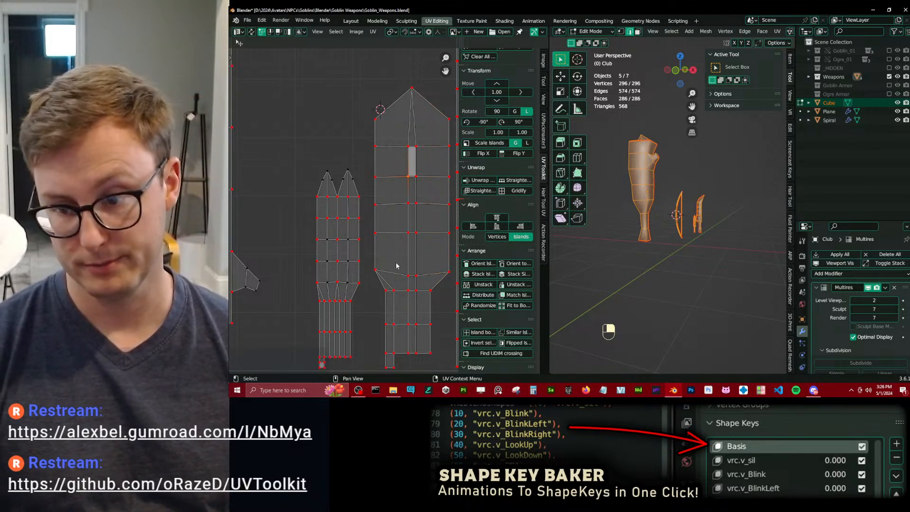
pyautogui.press('Tab')
pyautogui.hotkey('ctrl', 's')
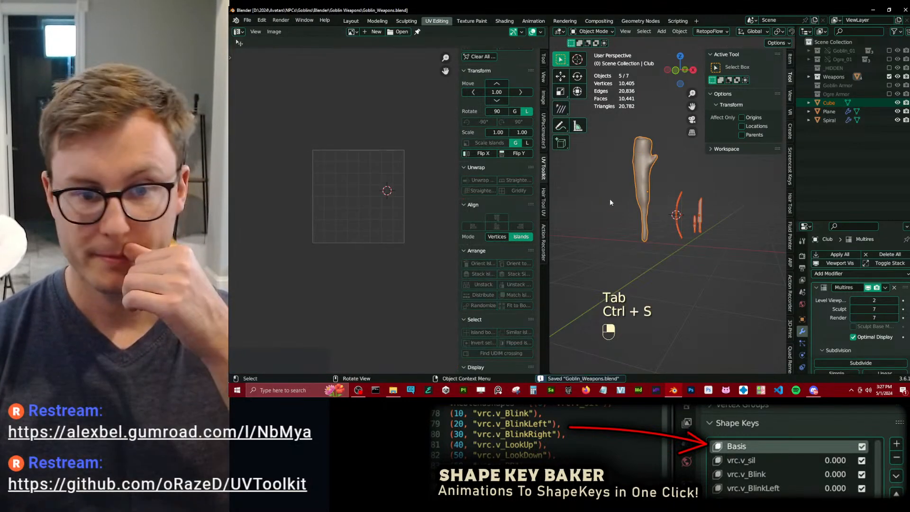
# Select the club and turn on the Wireframe overlay in the 3D view.
pyautogui.scroll(4, 684, 200)
pyautogui.moveTo(704, 227)
pyautogui.mouseDown(button='middle')
pyautogui.moveTo(694, 232)
pyautogui.moveTo(700, 236)
pyautogui.mouseUp(button='middle')
pyautogui.click(632, 178)
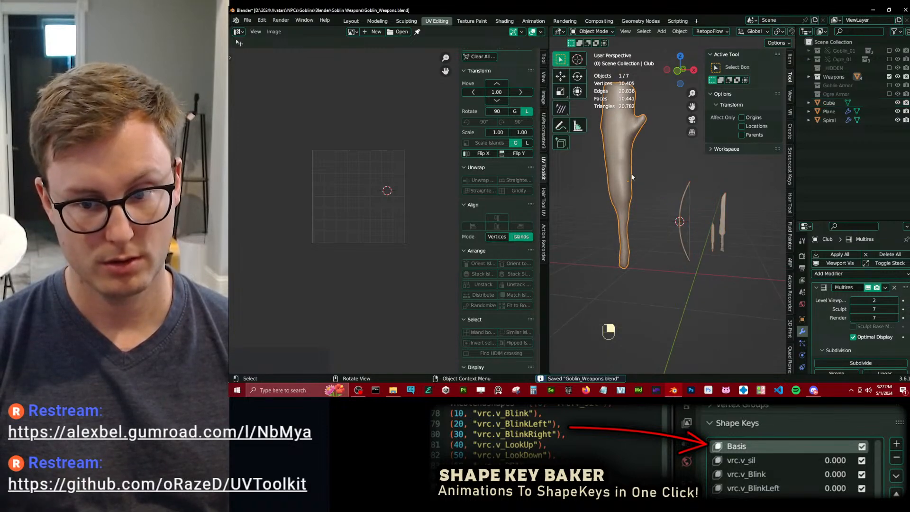
pyautogui.press('q')
pyautogui.click(637, 241)
# Lower the sword's Multires viewport level by one and raise it back to 2.
pyautogui.keyDown('shift'); pyautogui.moveTo(718, 232); pyautogui.dragTo(687, 232, button='middle'); pyautogui.keyUp('shift')
pyautogui.click(700, 256)
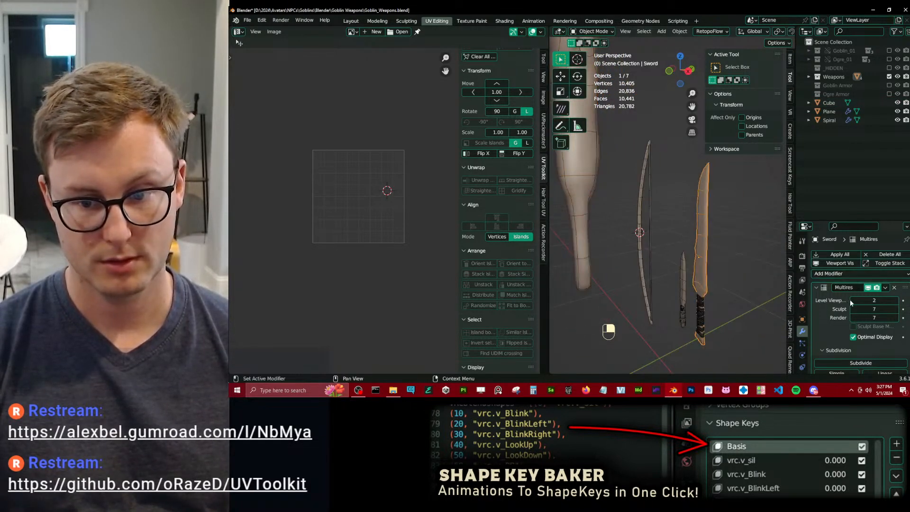
pyautogui.click(853, 301)
pyautogui.click(896, 301)
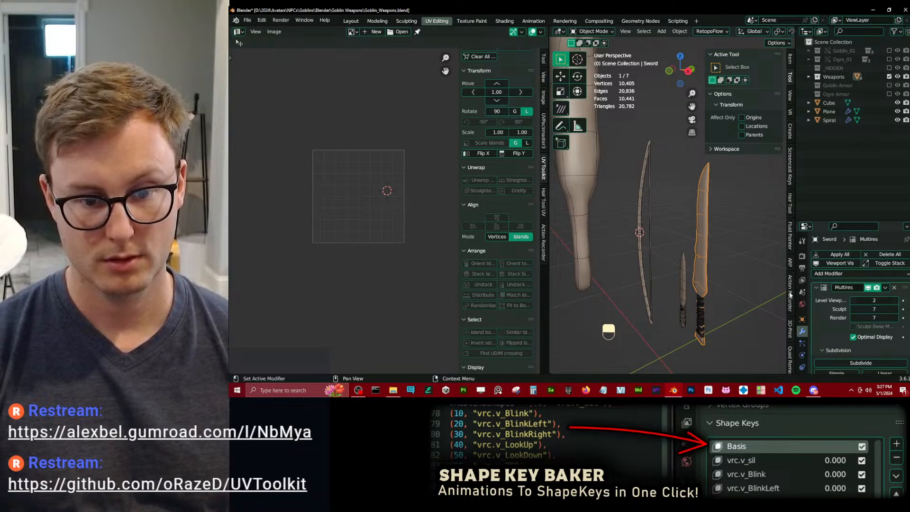
# Box-select the sword and dagger, the bow with its string, and the club together as one selection of weapons.
pyautogui.moveTo(686, 271); pyautogui.dragTo(706, 271, button='middle')
pyautogui.click(705, 271)
pyautogui.scroll(-2, 707, 266)
pyautogui.press('b')
pyautogui.moveTo(670, 195); pyautogui.dragTo(712, 234)
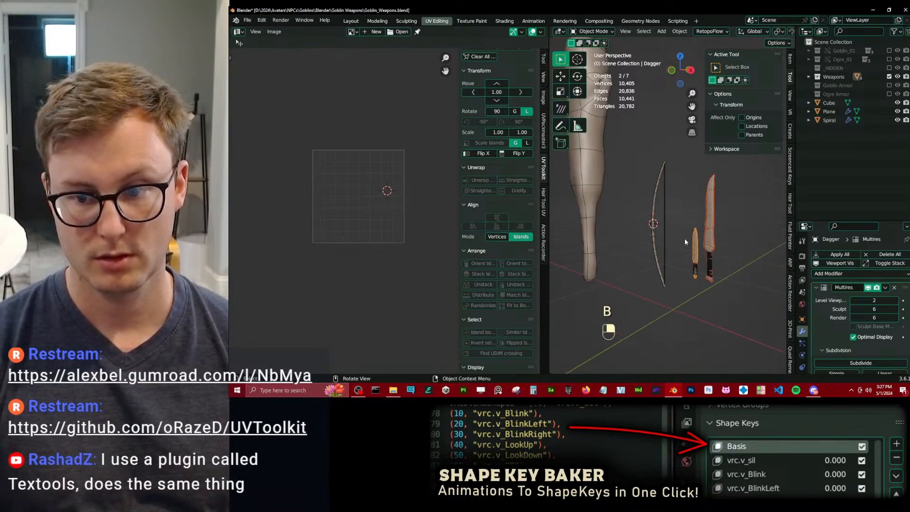
pyautogui.press('b')
pyautogui.keyDown('shift'); pyautogui.moveTo(654, 236); pyautogui.dragTo(669, 242, button='middle'); pyautogui.keyUp('shift')
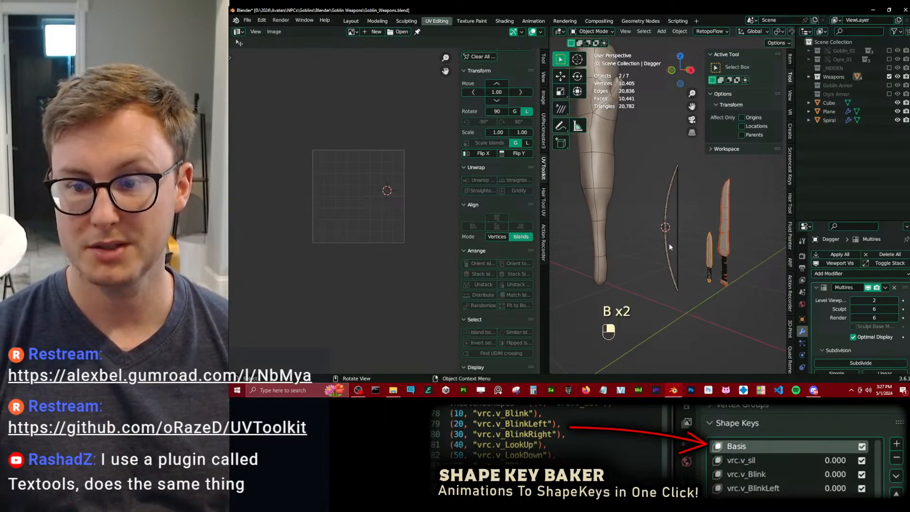
pyautogui.press('b')
pyautogui.moveTo(660, 213); pyautogui.dragTo(685, 234)
pyautogui.keyDown('shift'); pyautogui.moveTo(618, 214); pyautogui.dragTo(655, 270, button='middle'); pyautogui.keyUp('shift')
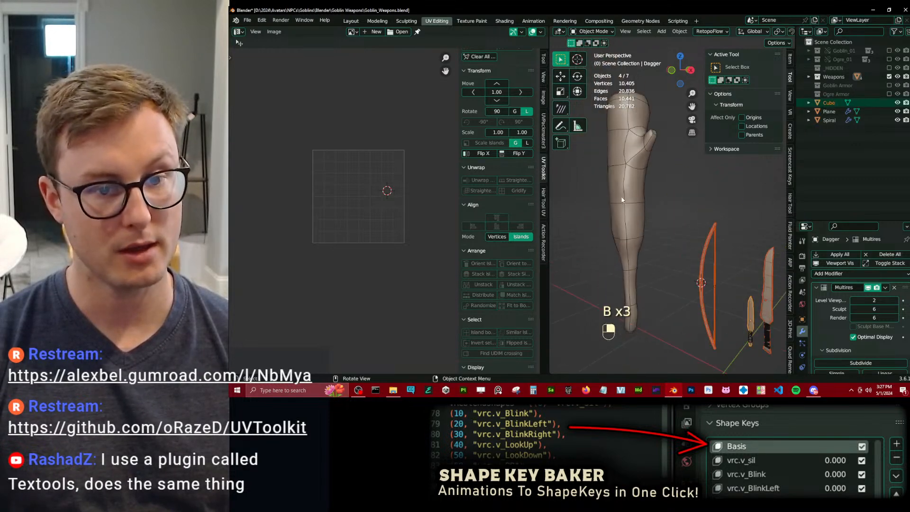
pyautogui.press('b')
pyautogui.moveTo(634, 209); pyautogui.dragTo(690, 214)
# Start an FBX export of the weapons and browse to the Substance Painter folder of the Goblins project.
pyautogui.press('q')
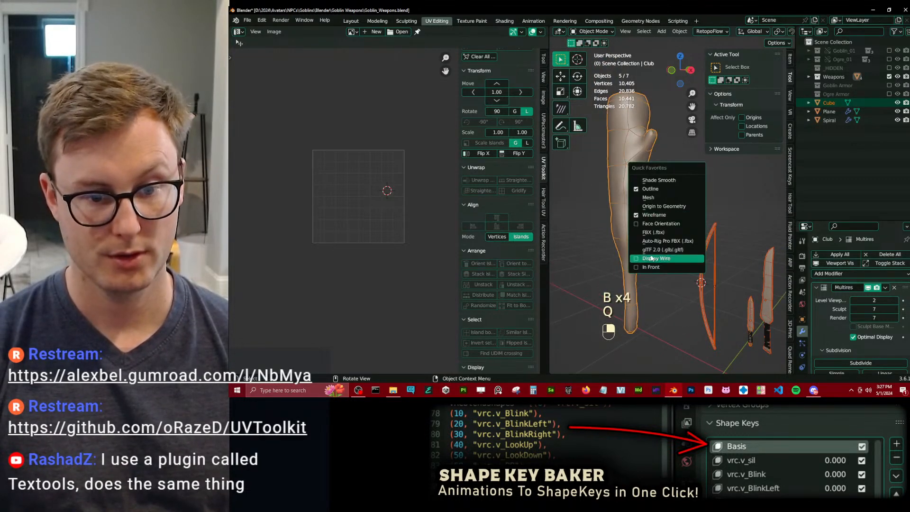
pyautogui.click(647, 233)
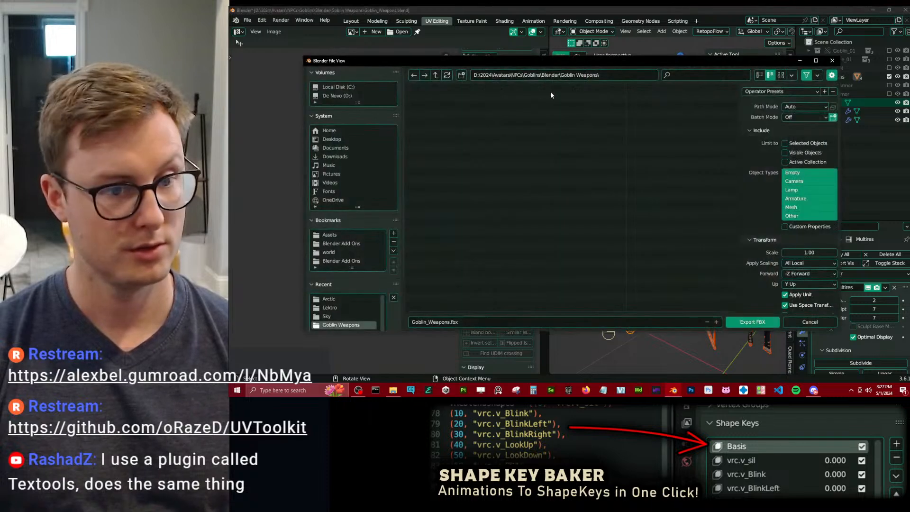
pyautogui.press('BackSpace')
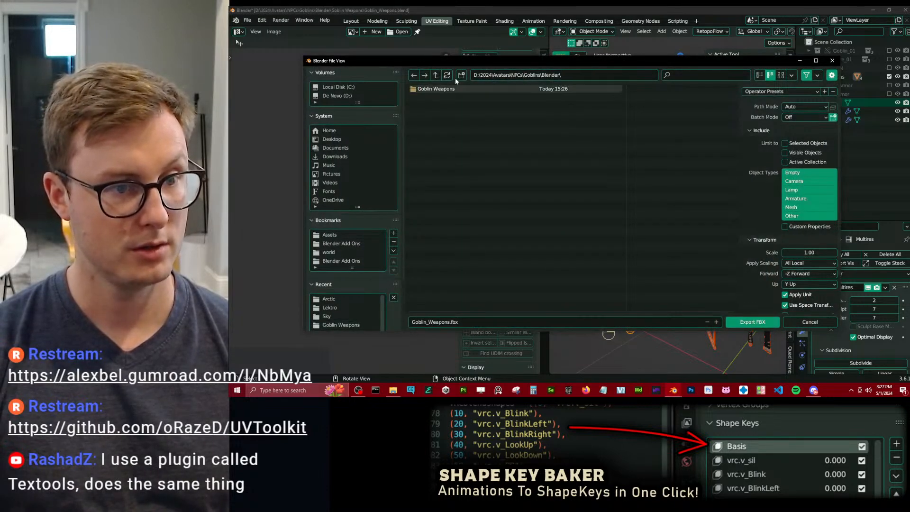
pyautogui.click(435, 75)
pyautogui.doubleClick(440, 176)
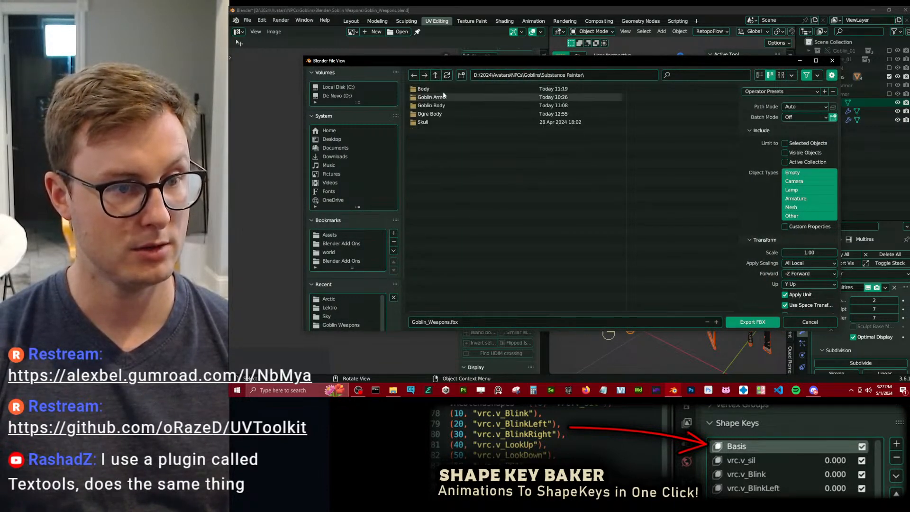
# Create a folder named "Goblin Weapons" inside the Substance Painter folder.
pyautogui.click(461, 75)
pyautogui.write('Gob')
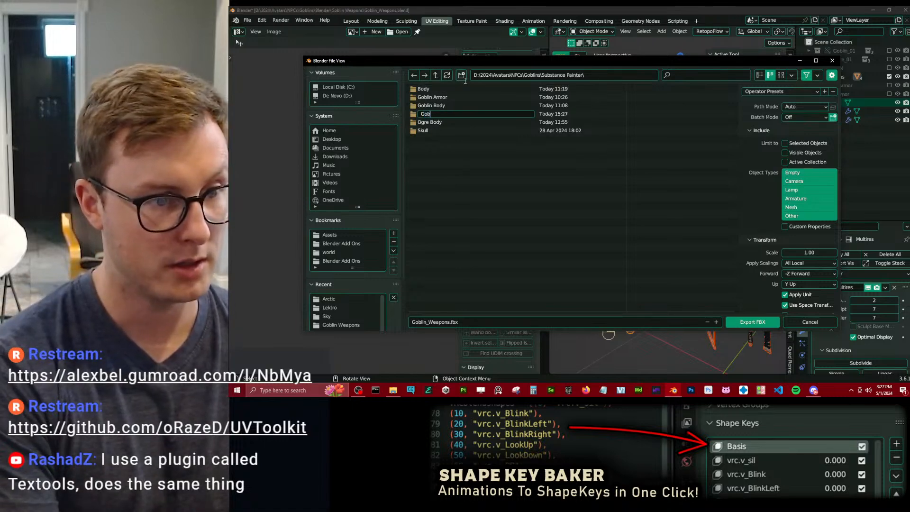
pyautogui.write('lin Weapons')
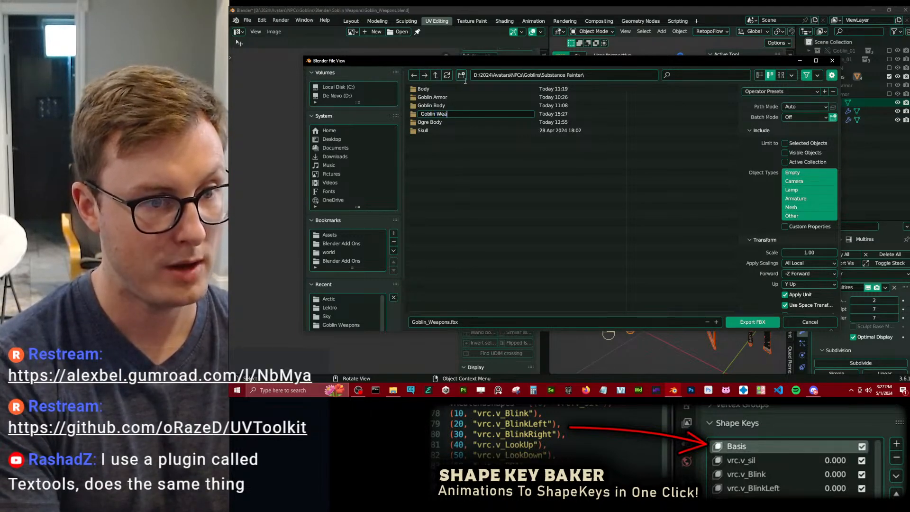
pyautogui.press('Return')
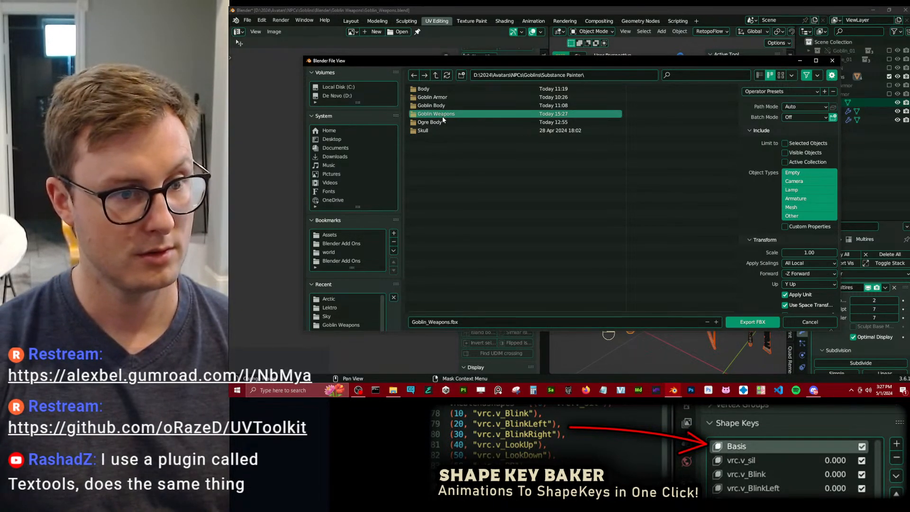
# Open the Goblin Weapons folder as the destination for the FBX export.
pyautogui.doubleClick(441, 114)
pyautogui.click(461, 75)
pyautogui.write('Bl')
pyautogui.press('BackSpace')
pyautogui.press('BackSpace')
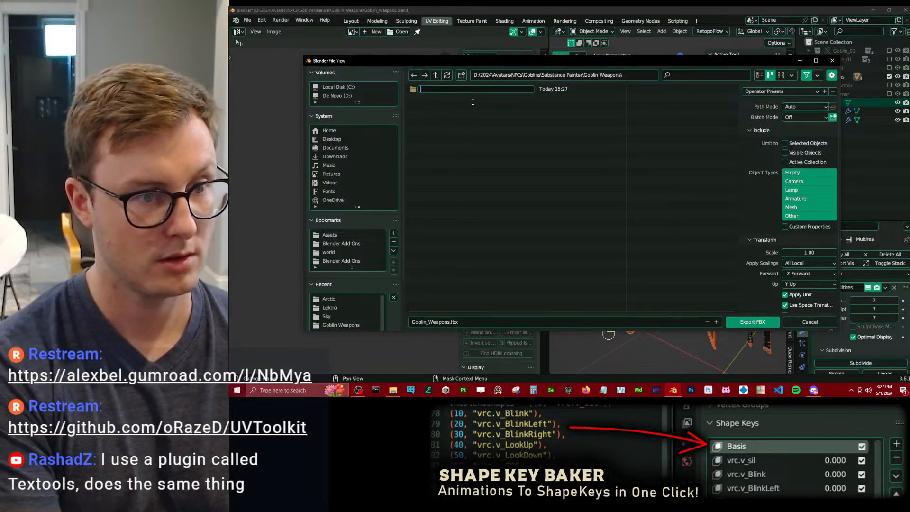
pyautogui.press('Escape')
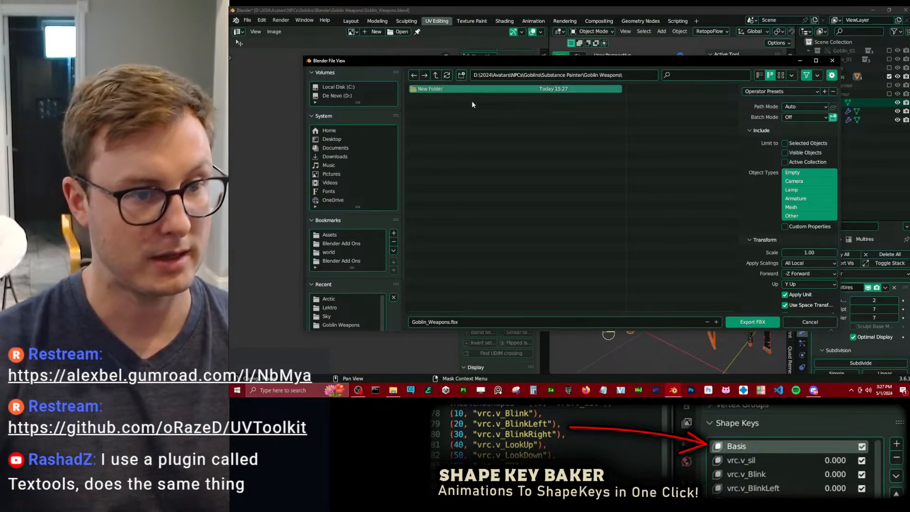
pyautogui.press('x')
pyautogui.press('Delete')
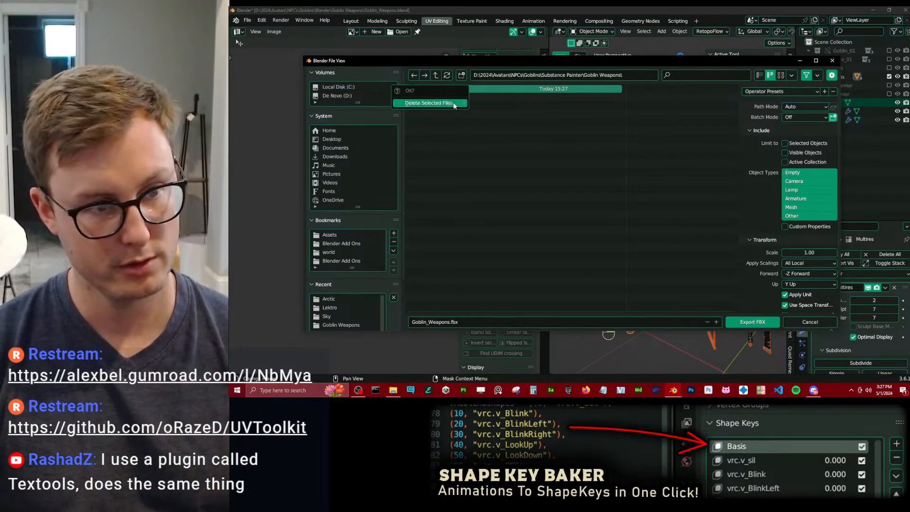
pyautogui.press('Return')
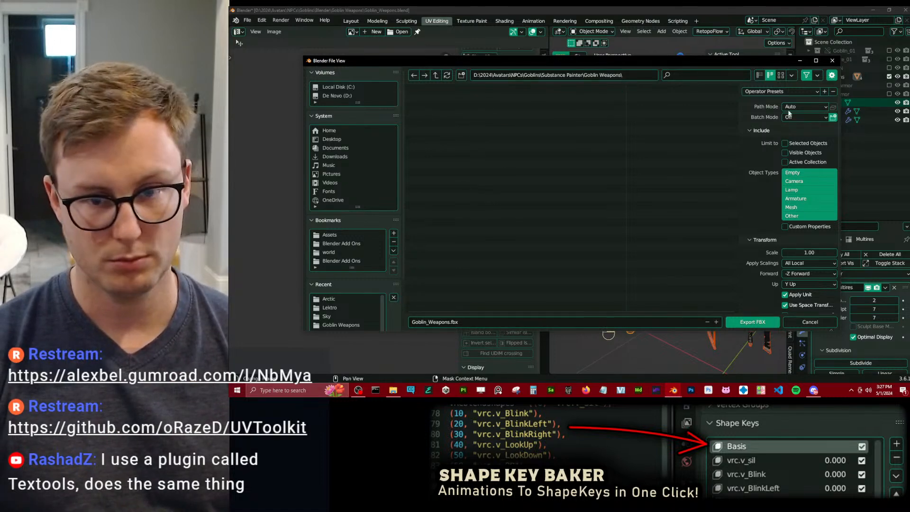
# Apply the saved preset for selected objects with FBX Units Scale, export Goblin_Weapons.fbx, and save the blend file.
pyautogui.click(777, 94)
pyautogui.click(773, 122)
pyautogui.click(747, 321)
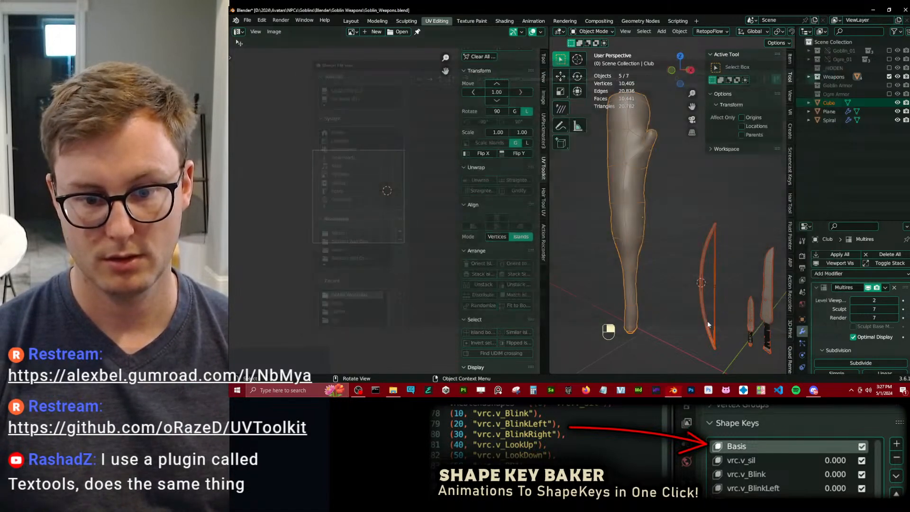
pyautogui.hotkey('ctrl', 's')
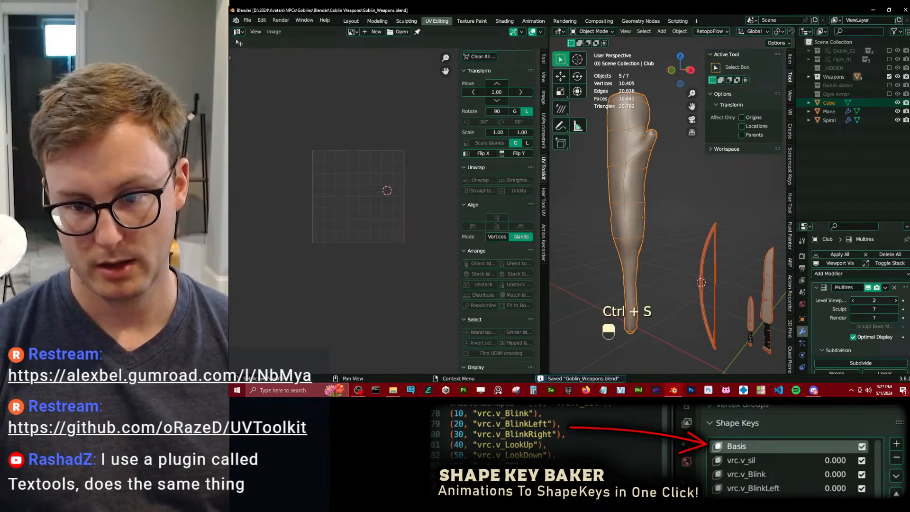
# Set the club's Multires viewport level to 7 and copy that level to the other selected weapons.
pyautogui.moveTo(860, 300); pyautogui.dragTo(867, 300)
pyautogui.rightClick(867, 300)
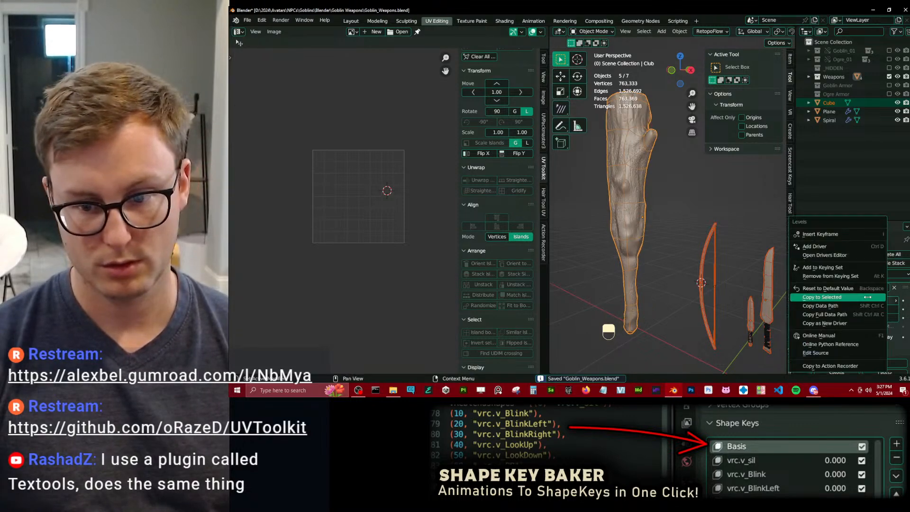
pyautogui.click(834, 297)
pyautogui.moveTo(683, 266); pyautogui.dragTo(703, 259, button='middle')
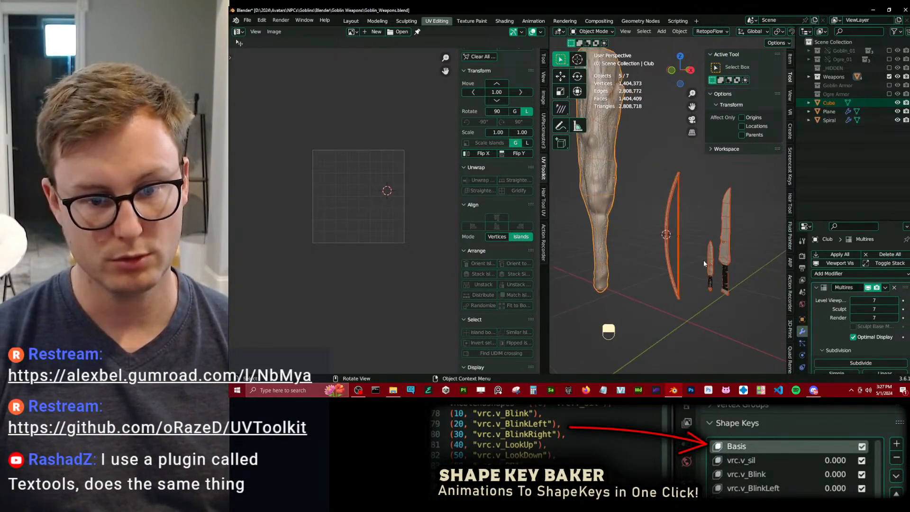
# Export all the weapons as the high-poly file Goblin_Weapons_HP.fbx in the Goblin Weapons folder, and save the blend file.
pyautogui.press('a')
pyautogui.rightClick(741, 276)
pyautogui.click(760, 256)
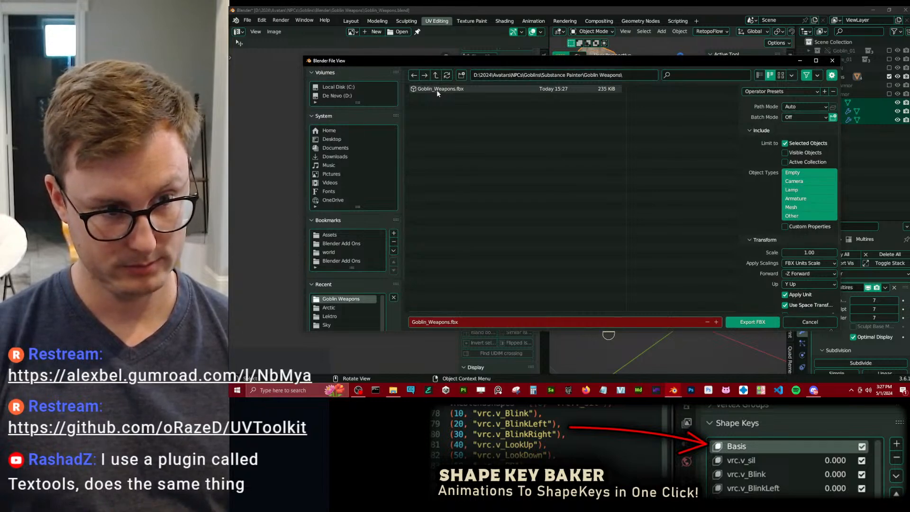
pyautogui.click(436, 90)
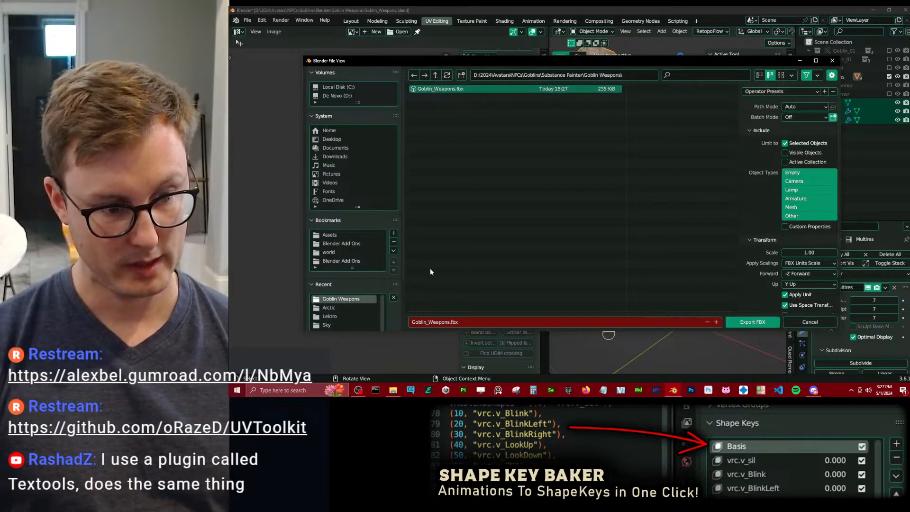
pyautogui.click(450, 321)
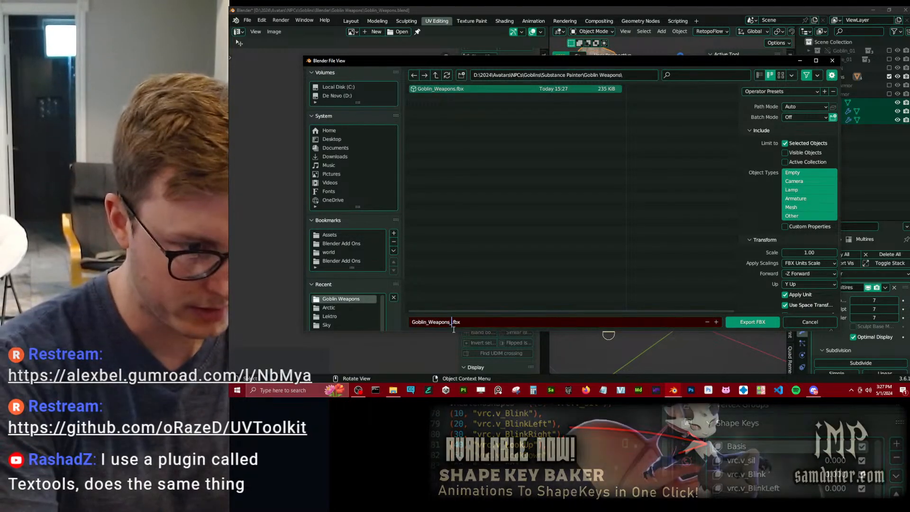
pyautogui.press('Return')
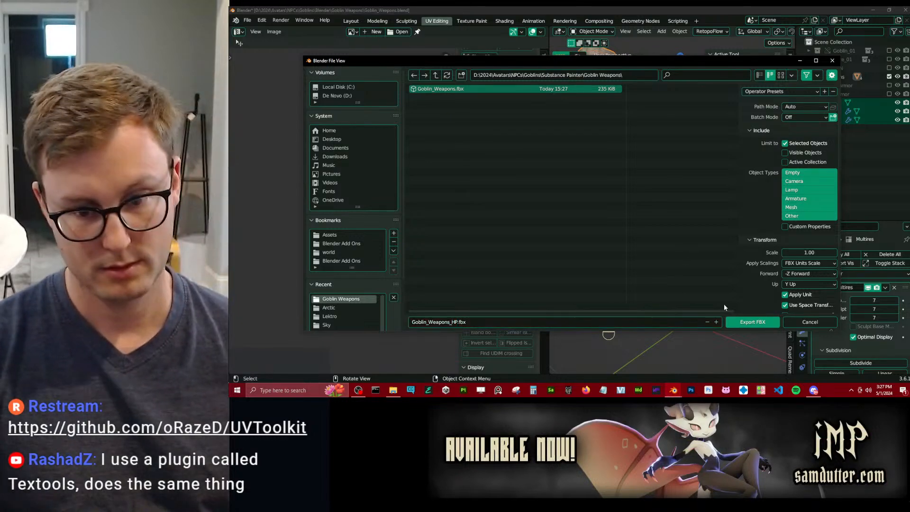
pyautogui.press('Return')
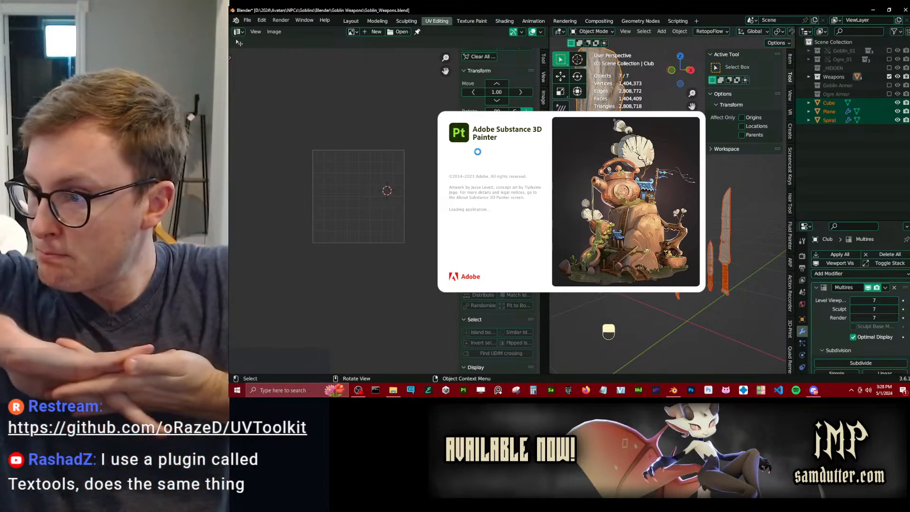
pyautogui.hotkey('ctrl', 's')
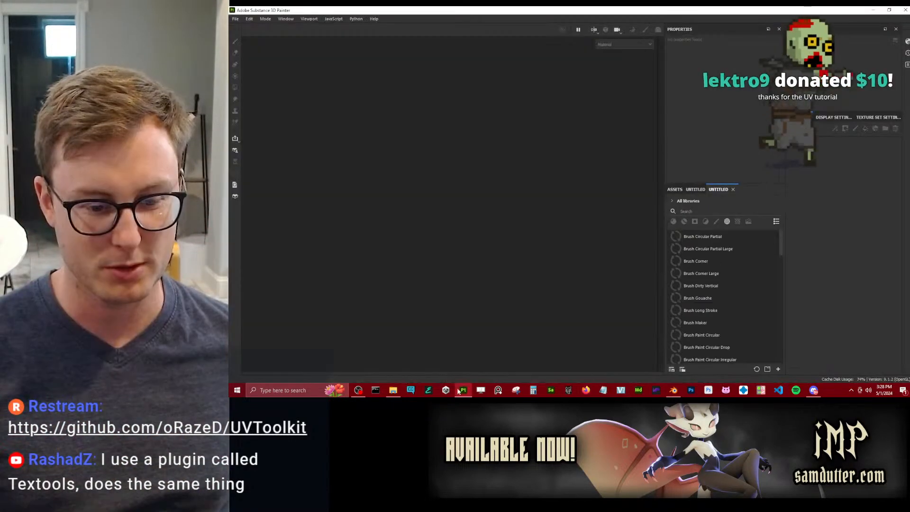
pyautogui.click(586, 390)
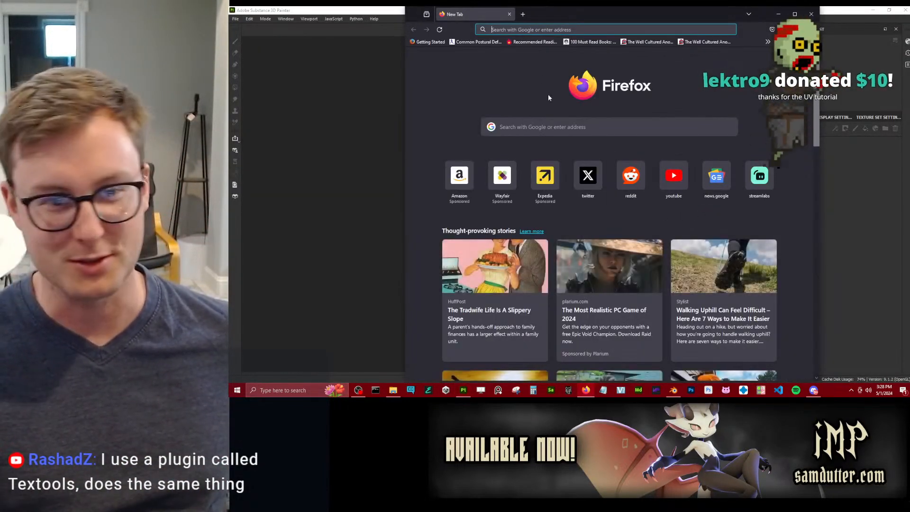
pyautogui.moveTo(570, 13); pyautogui.dragTo(229, 14)
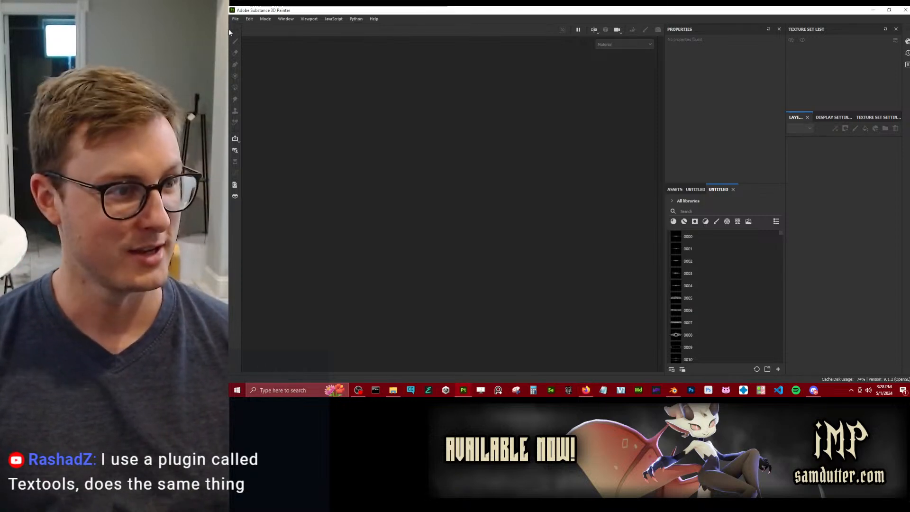
# Start a new project in Substance 3D Painter and open the mesh file selection.
pyautogui.click(235, 19)
pyautogui.moveTo(265, 42)
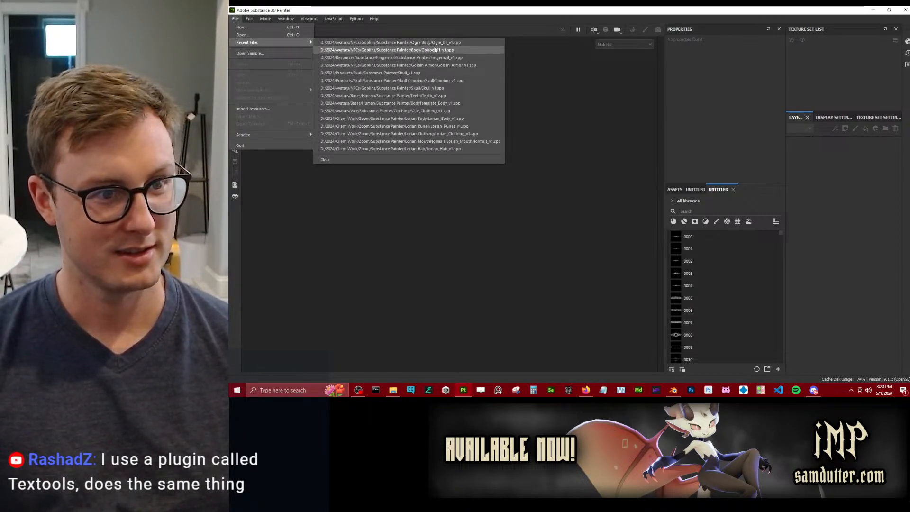
pyautogui.click(268, 28)
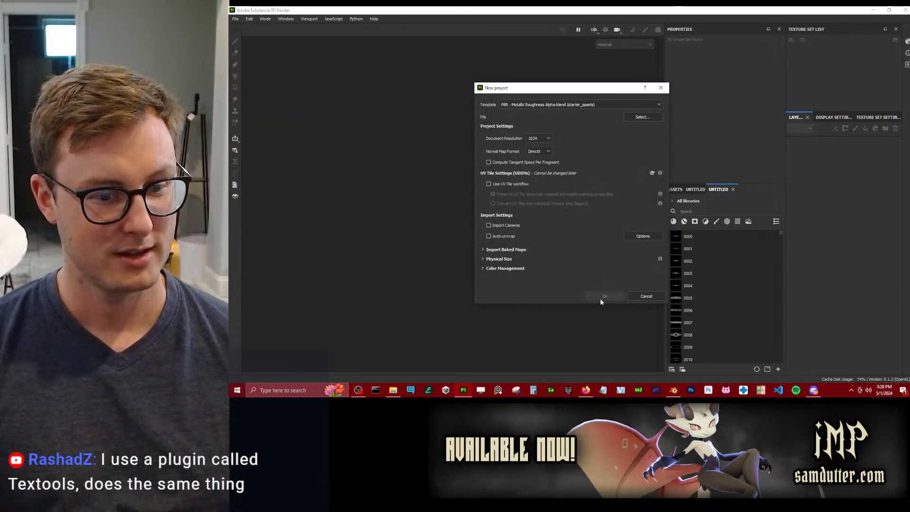
pyautogui.click(642, 117)
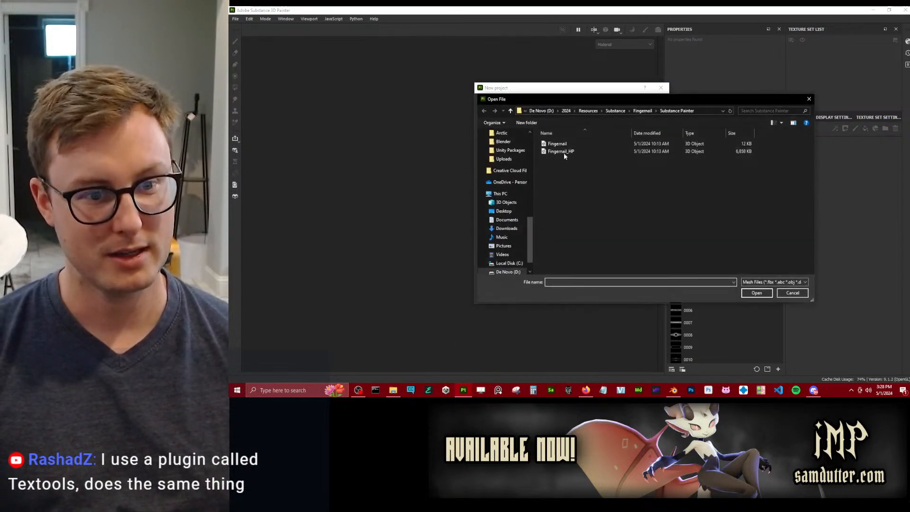
# In File Explorer, browse to the Goblin Weapons folder under 2024, Avatars, NPCs, Goblins, Substance Painter.
pyautogui.click(393, 390)
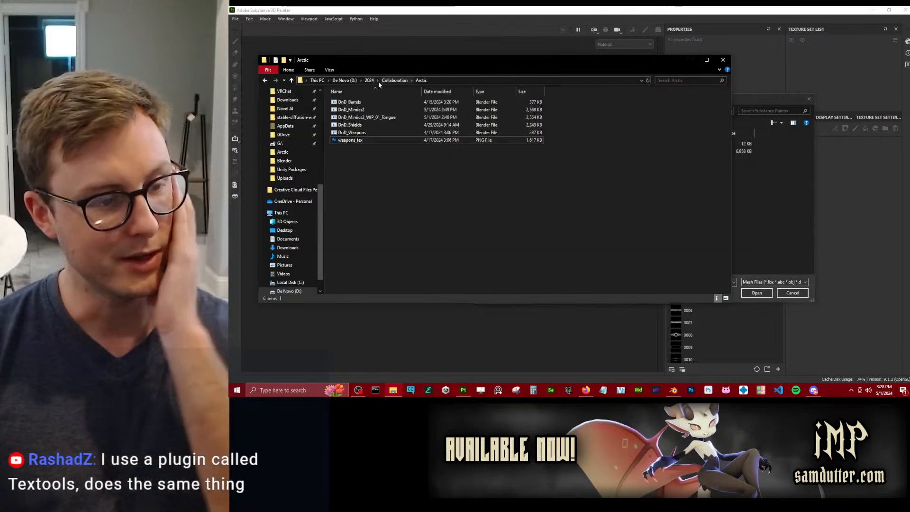
pyautogui.click(385, 81)
pyautogui.click(369, 80)
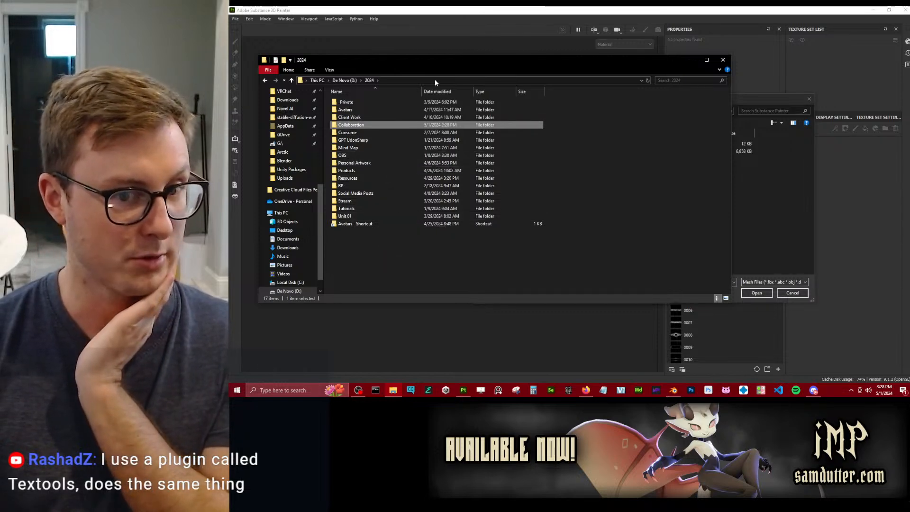
pyautogui.moveTo(446, 64); pyautogui.dragTo(486, 197)
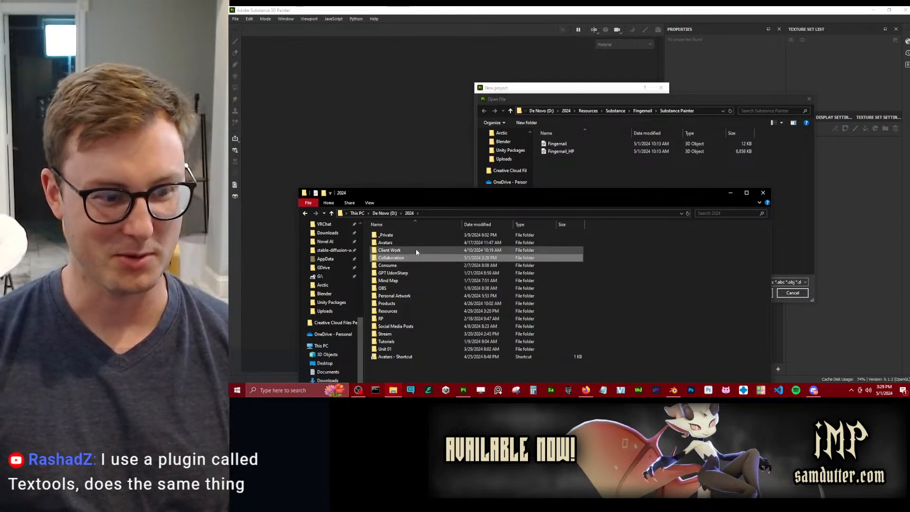
pyautogui.click(381, 243)
pyautogui.doubleClick(382, 245)
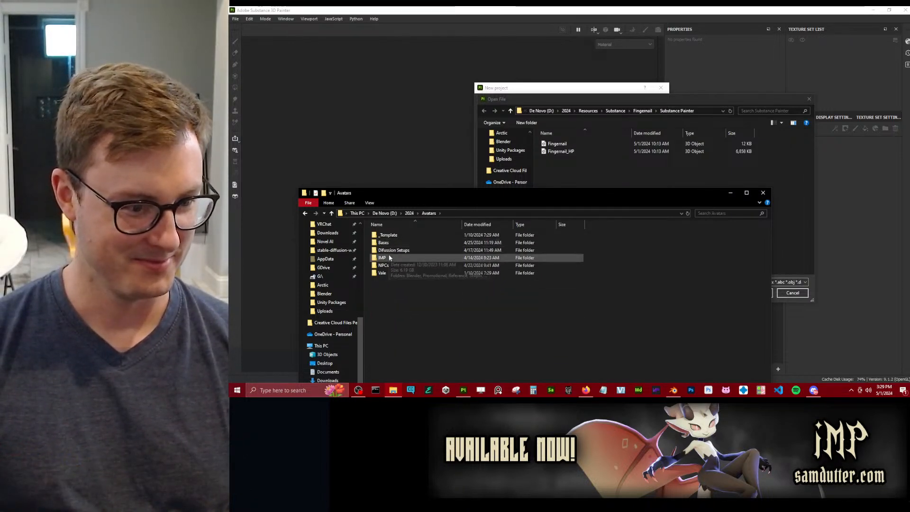
pyautogui.doubleClick(385, 265)
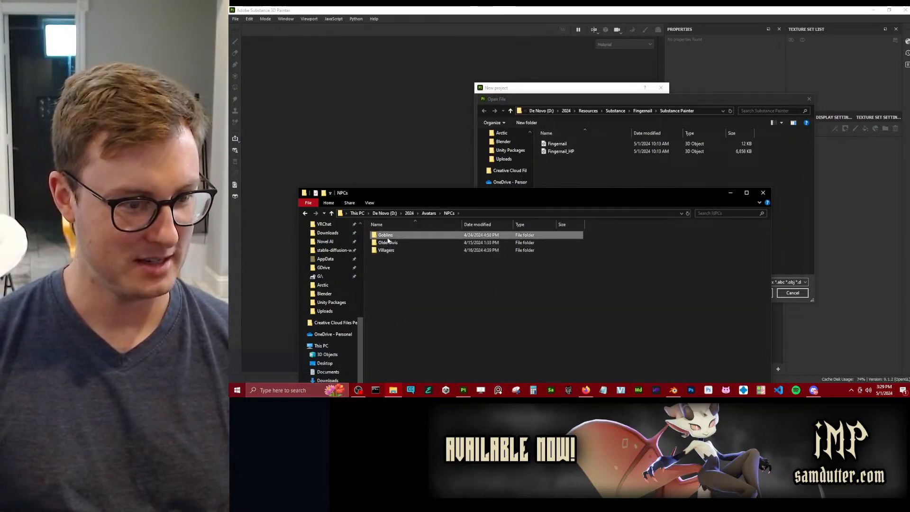
pyautogui.doubleClick(385, 235)
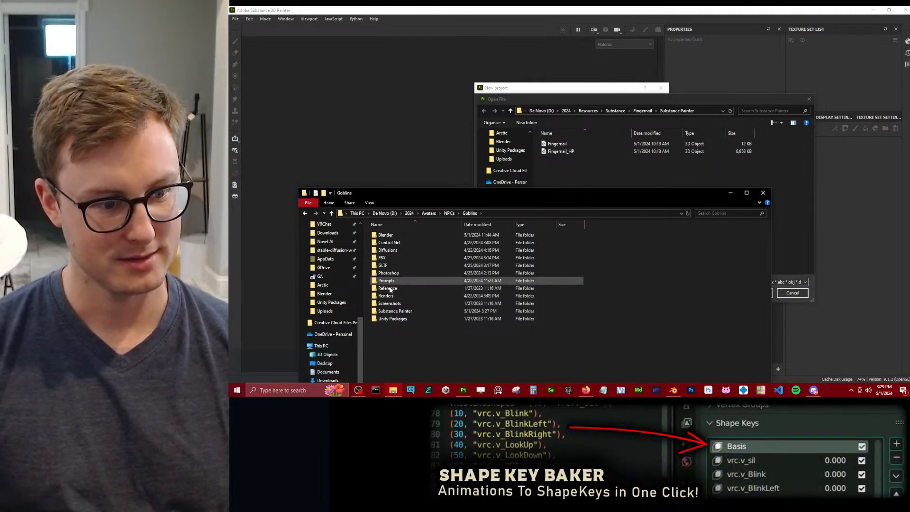
pyautogui.doubleClick(393, 311)
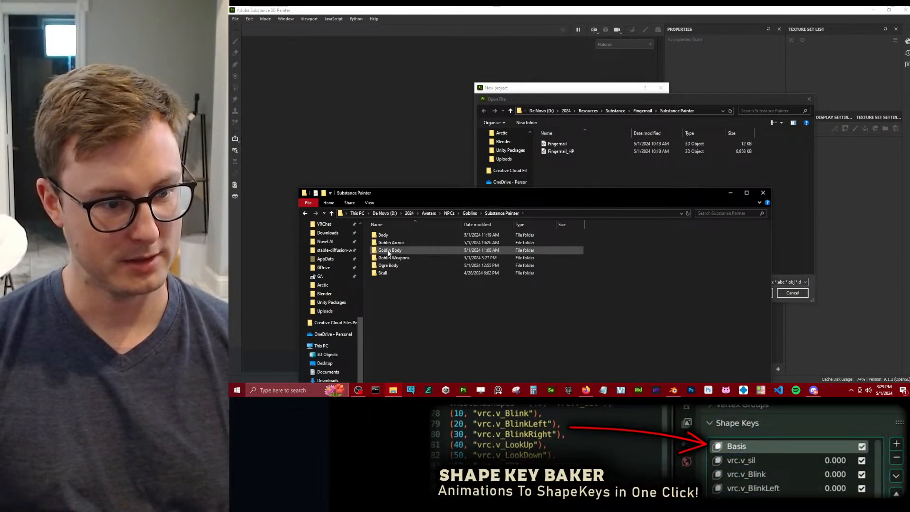
pyautogui.doubleClick(392, 257)
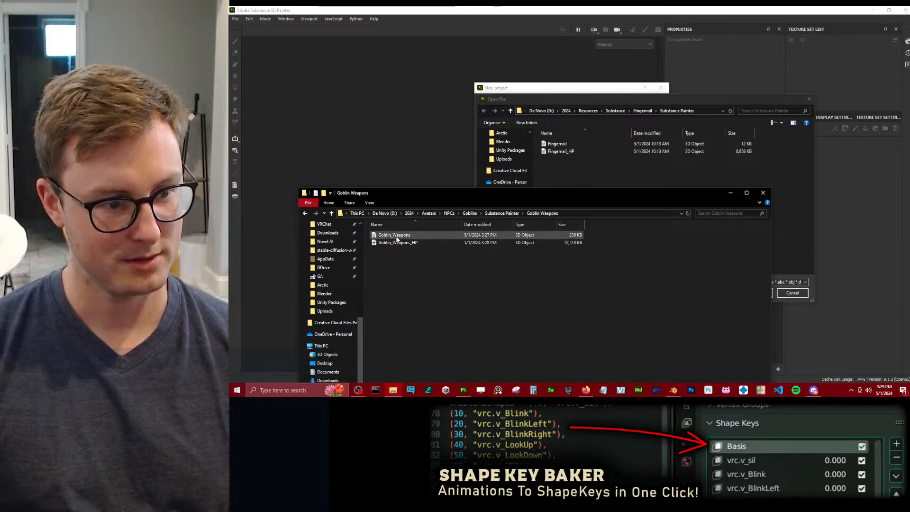
# Copy the Goblin Weapons folder path from File Explorer and use it as the location in Substance 3D Painter's mesh file dialog.
pyautogui.click(701, 110)
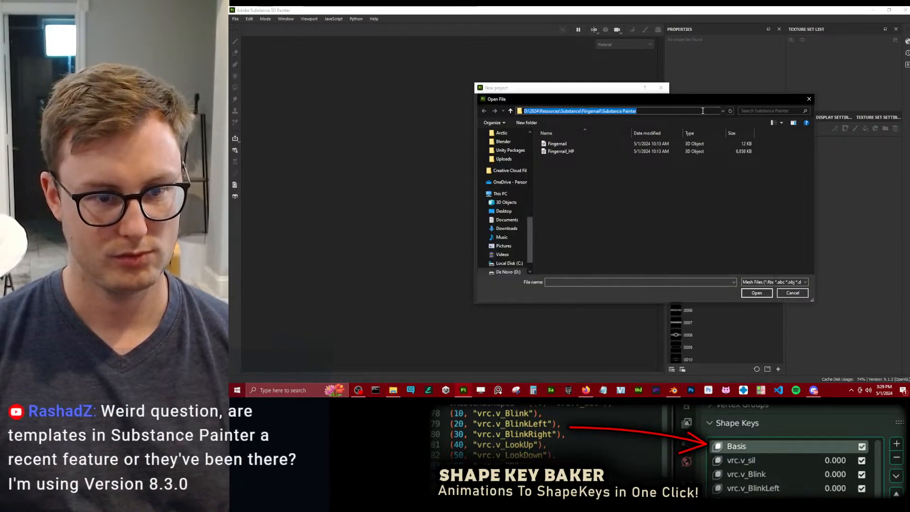
pyautogui.hotkey('alt', 'Tab')
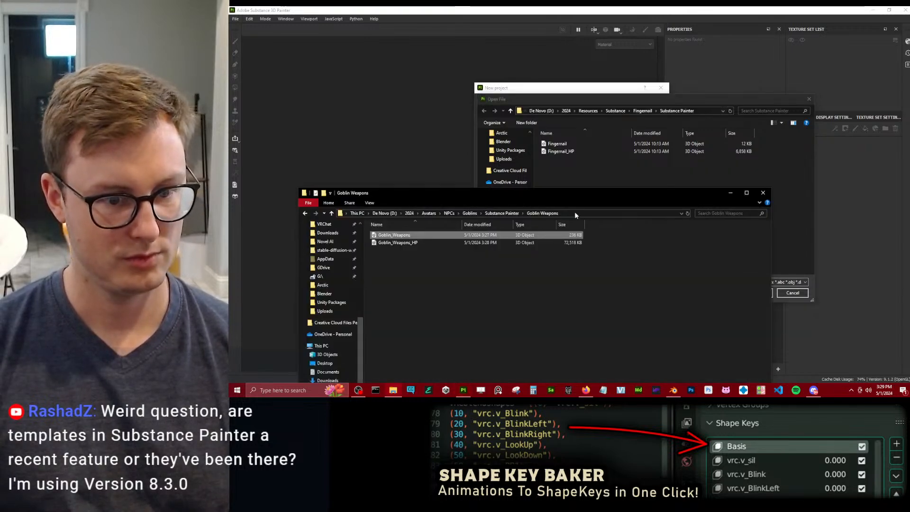
pyautogui.click(574, 213)
pyautogui.hotkey('ctrl', 'c')
pyautogui.click(700, 113)
pyautogui.hotkey('ctrl', 'v')
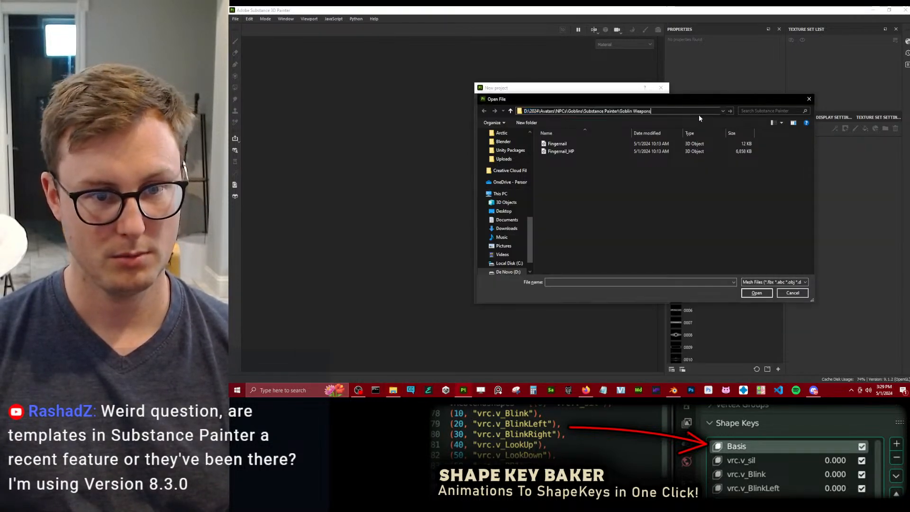
pyautogui.press('Return')
# Choose the low-poly Goblin_Weapons mesh and create the project with the PBR Metallic Roughness Alpha-blend template.
pyautogui.click(609, 144)
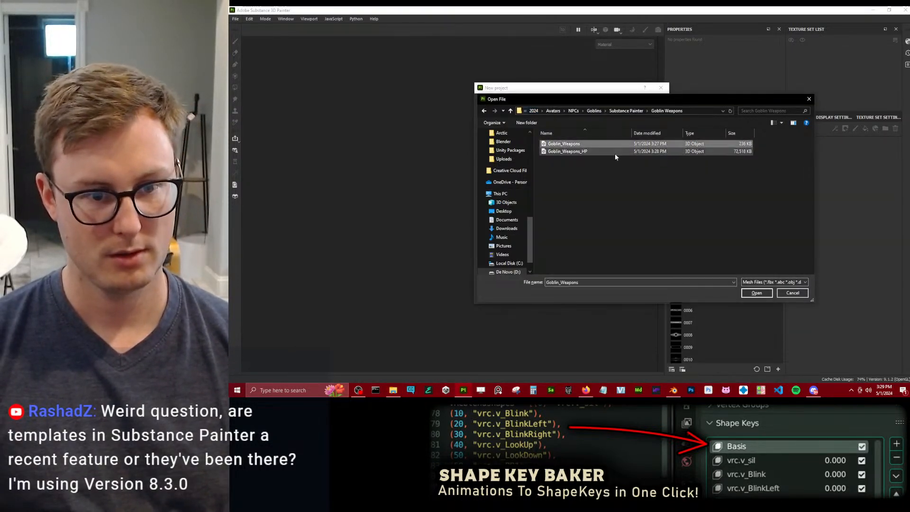
pyautogui.click(754, 293)
pyautogui.click(606, 296)
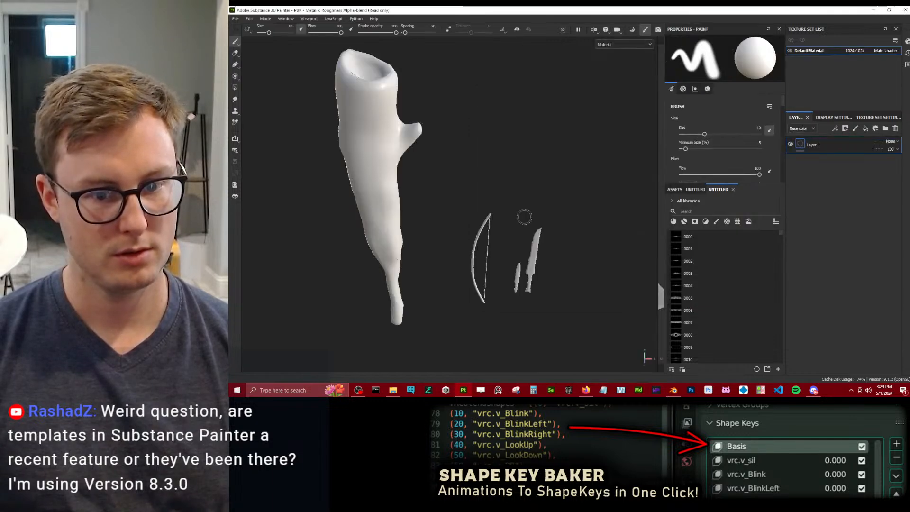
# Save the project as Goblin_Weapons_v1 in the Goblin Weapons folder.
pyautogui.hotkey('ctrl', 's')
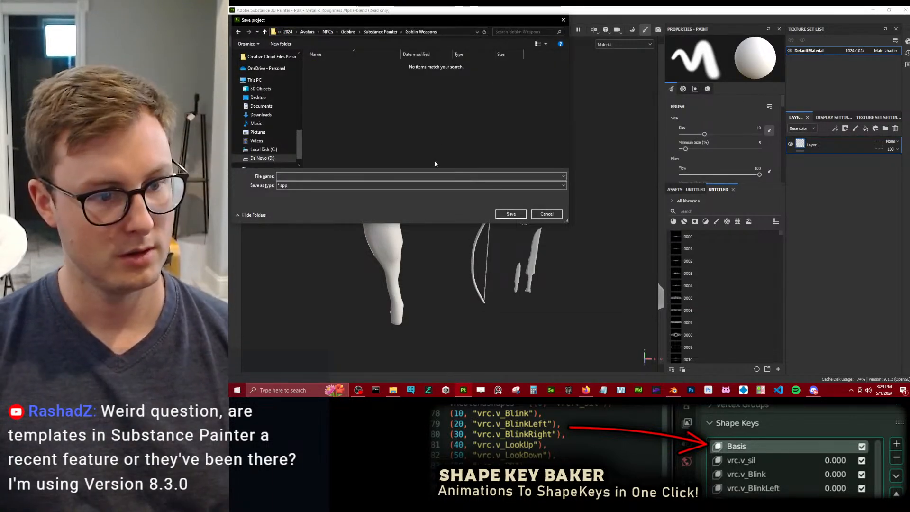
pyautogui.write('Goblin_Weapons')
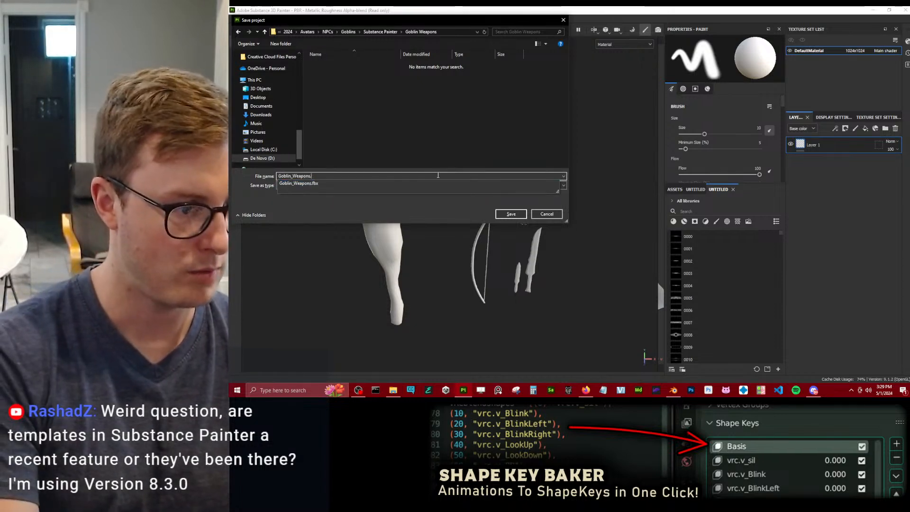
pyautogui.press('Return')
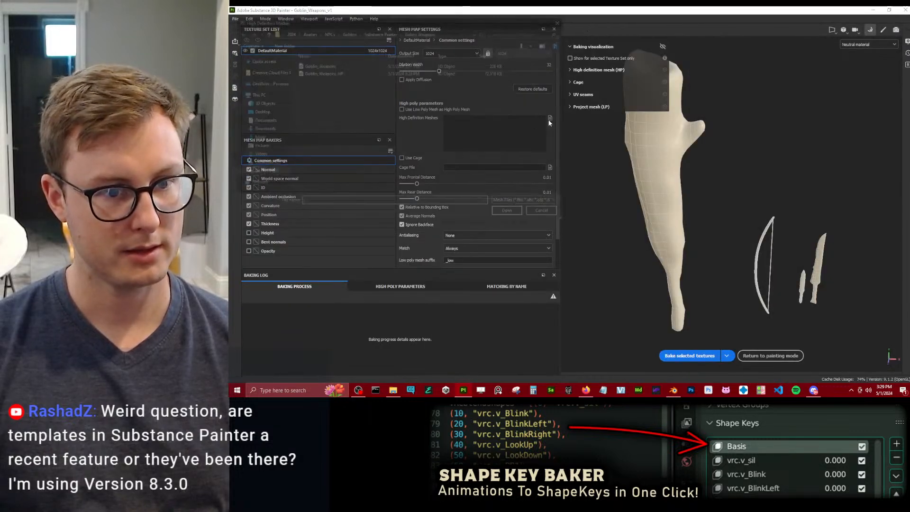
# Load the high-poly Goblin_Weapons mesh as the high definition mesh for baking.
pyautogui.click(550, 118)
pyautogui.click(321, 72)
pyautogui.click(510, 215)
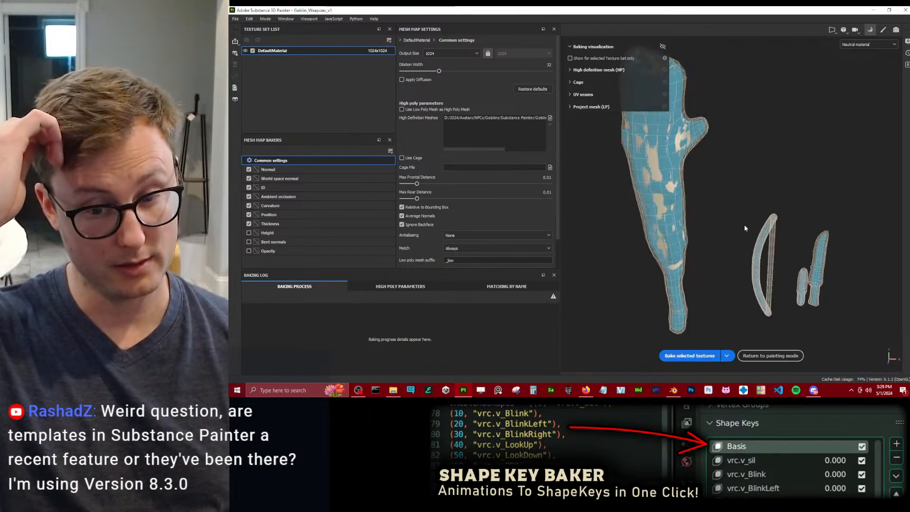
# Try a max frontal distance of 0.0064 for the bake, check the cage on the weapons and undo the change.
pyautogui.keyDown('alt'); pyautogui.moveTo(757, 220); pyautogui.dragTo(666, 217); pyautogui.keyUp('alt')
pyautogui.keyDown('alt'); pyautogui.moveTo(666, 221); pyautogui.dragTo(726, 222, button='right'); pyautogui.keyUp('alt')
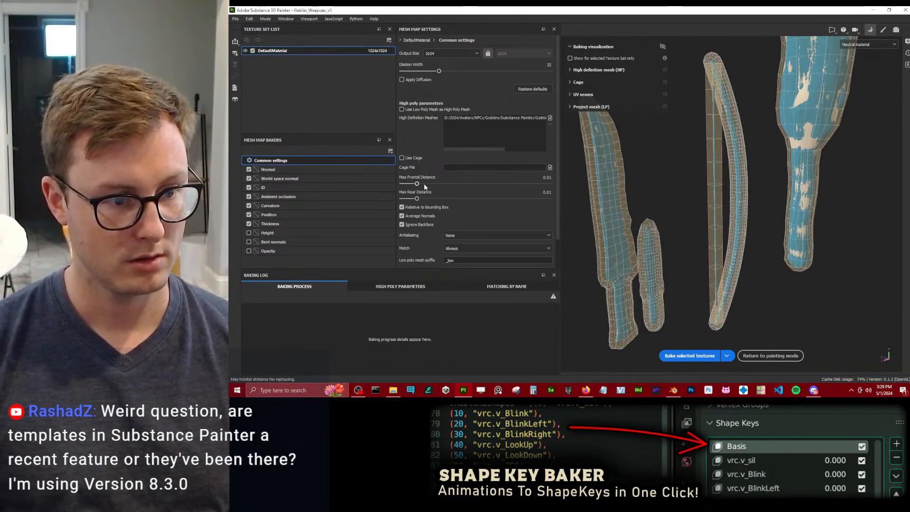
pyautogui.moveTo(417, 184); pyautogui.dragTo(414, 186)
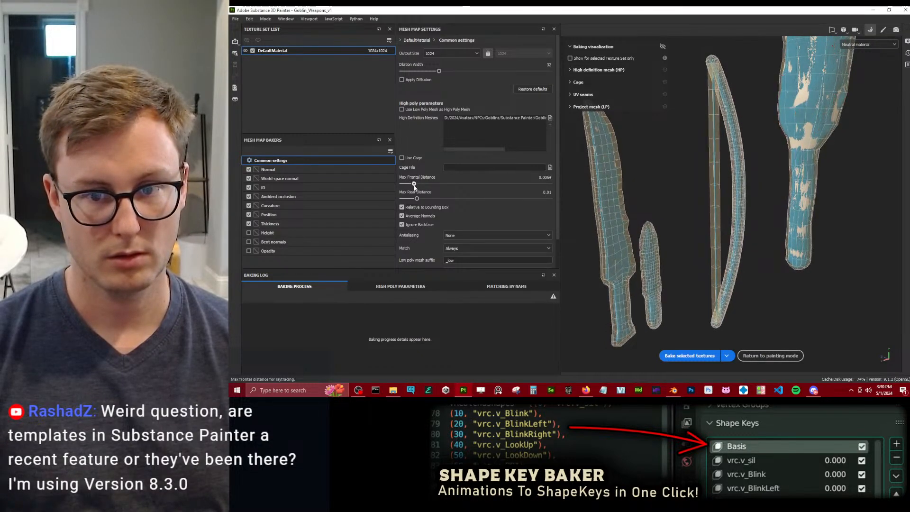
pyautogui.keyDown('alt'); pyautogui.moveTo(612, 202); pyautogui.dragTo(659, 152); pyautogui.keyUp('alt')
pyautogui.keyDown('alt'); pyautogui.moveTo(801, 102); pyautogui.dragTo(758, 221, button='middle'); pyautogui.keyUp('alt')
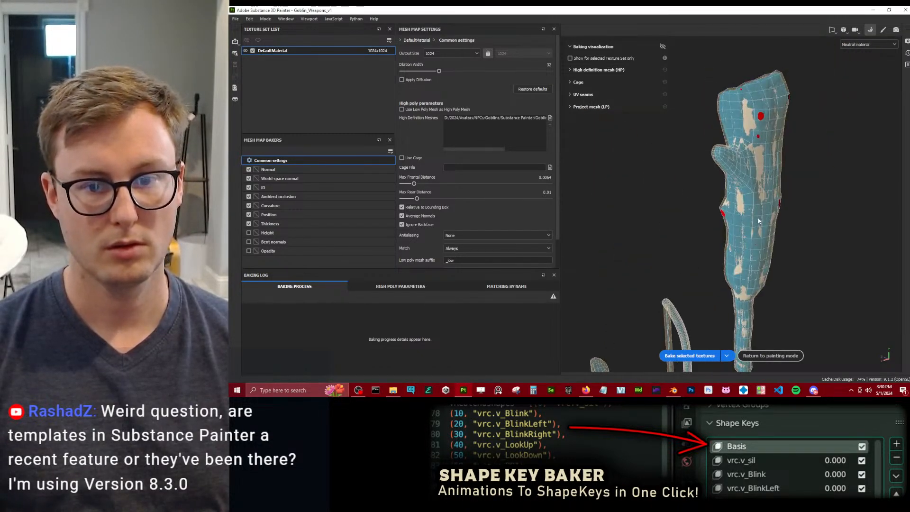
pyautogui.hotkey('ctrl', 'z')
# Bake the selected mesh maps for DefaultMaterial and return to painting mode.
pyautogui.keyDown('alt'); pyautogui.moveTo(759, 220); pyautogui.dragTo(714, 246); pyautogui.keyUp('alt')
pyautogui.keyDown('alt'); pyautogui.moveTo(714, 261); pyautogui.dragTo(761, 215, button='middle'); pyautogui.keyUp('alt')
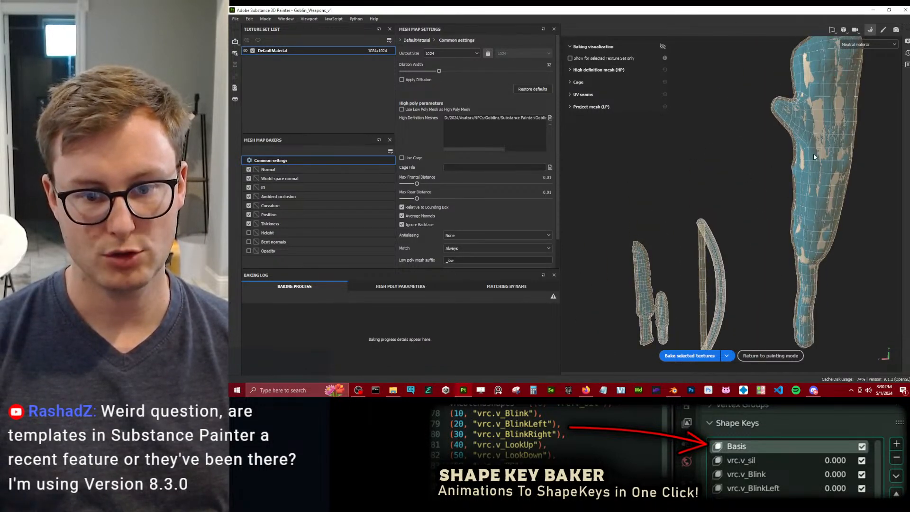
pyautogui.click(689, 356)
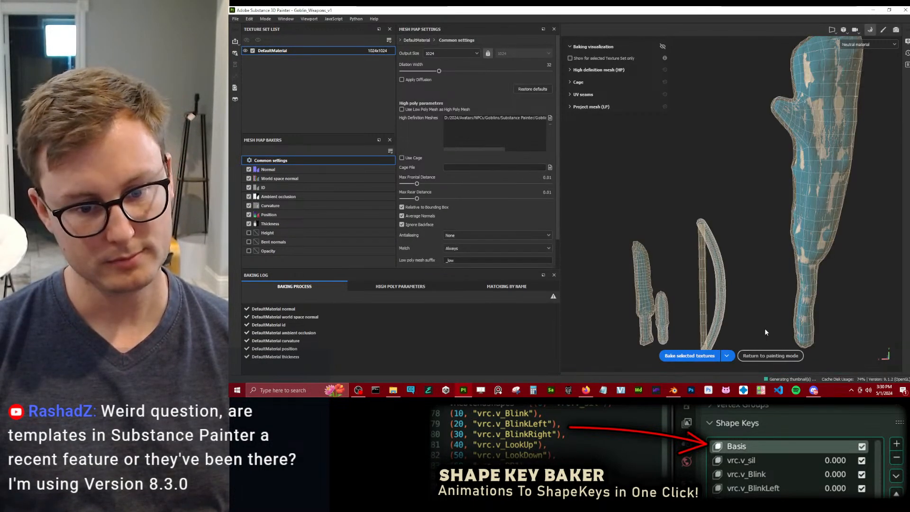
pyautogui.click(759, 356)
# Examine the baked detail on the knives, bow and club from several angles.
pyautogui.keyDown('alt'); pyautogui.moveTo(344, 191); pyautogui.dragTo(469, 192); pyautogui.keyUp('alt')
pyautogui.scroll(6, 468, 191)
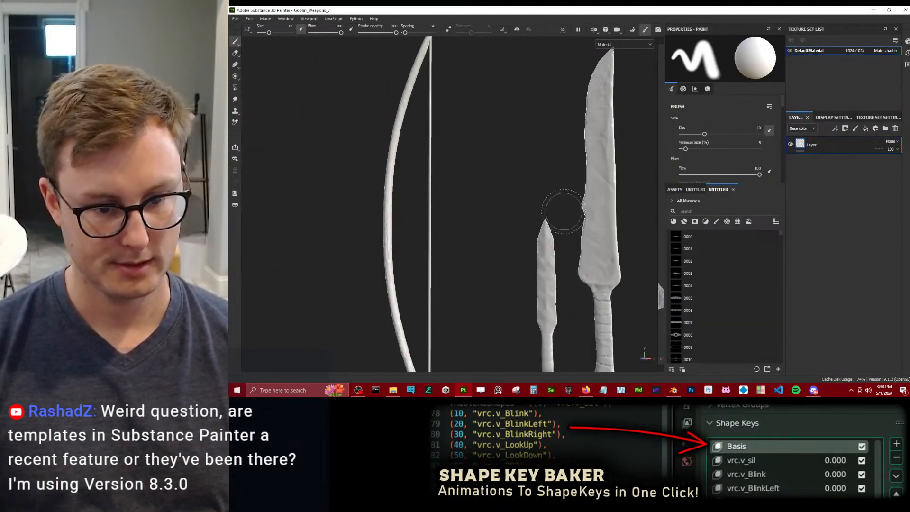
pyautogui.scroll(2, 554, 190)
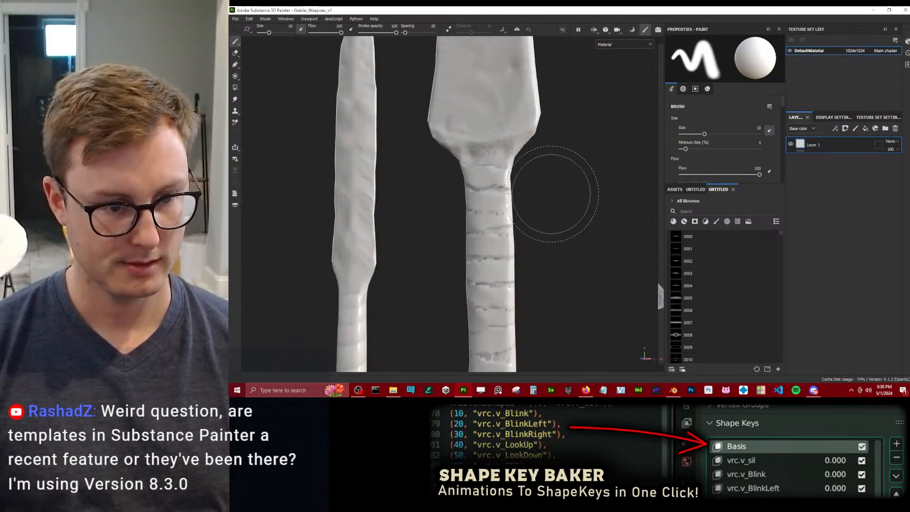
pyautogui.scroll(-3, 555, 193)
pyautogui.keyDown('alt'); pyautogui.moveTo(555, 193); pyautogui.dragTo(457, 192); pyautogui.keyUp('alt')
pyautogui.scroll(-3, 457, 192)
pyautogui.keyDown('alt'); pyautogui.moveTo(457, 192); pyautogui.dragTo(542, 238, button='middle'); pyautogui.keyUp('alt')
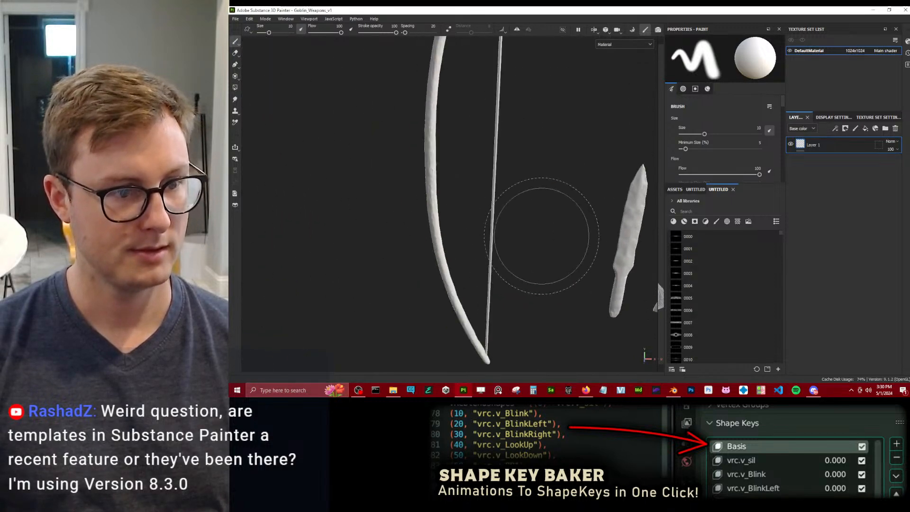
pyautogui.keyDown('alt'); pyautogui.moveTo(493, 228); pyautogui.dragTo(526, 175); pyautogui.keyUp('alt')
pyautogui.scroll(3, 527, 175)
pyautogui.keyDown('alt'); pyautogui.moveTo(526, 175); pyautogui.dragTo(455, 163, button='middle'); pyautogui.keyUp('alt')
pyautogui.scroll(-2, 501, 138)
pyautogui.keyDown('alt'); pyautogui.moveTo(455, 164); pyautogui.dragTo(491, 183); pyautogui.keyUp('alt')
pyautogui.scroll(-2, 584, 139)
pyautogui.scroll(-3, 524, 190)
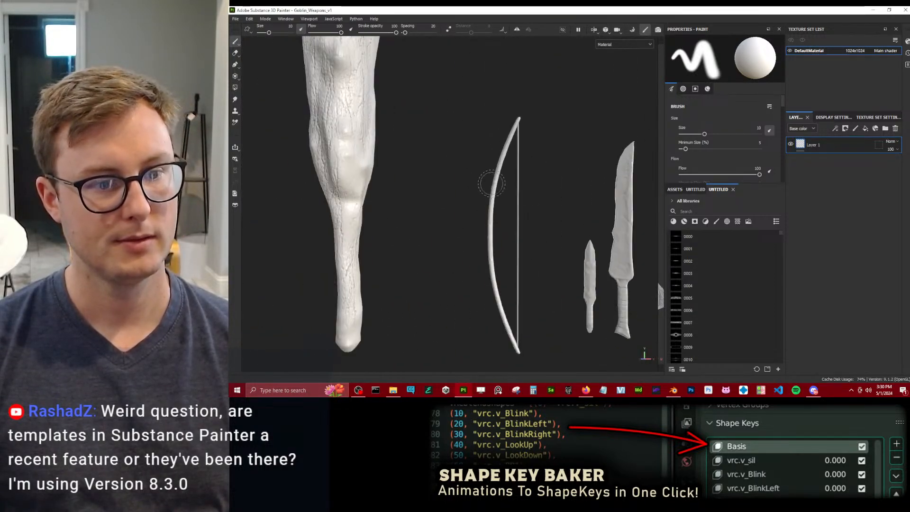
pyautogui.keyDown('alt'); pyautogui.moveTo(426, 164); pyautogui.dragTo(462, 231, button='middle'); pyautogui.keyUp('alt')
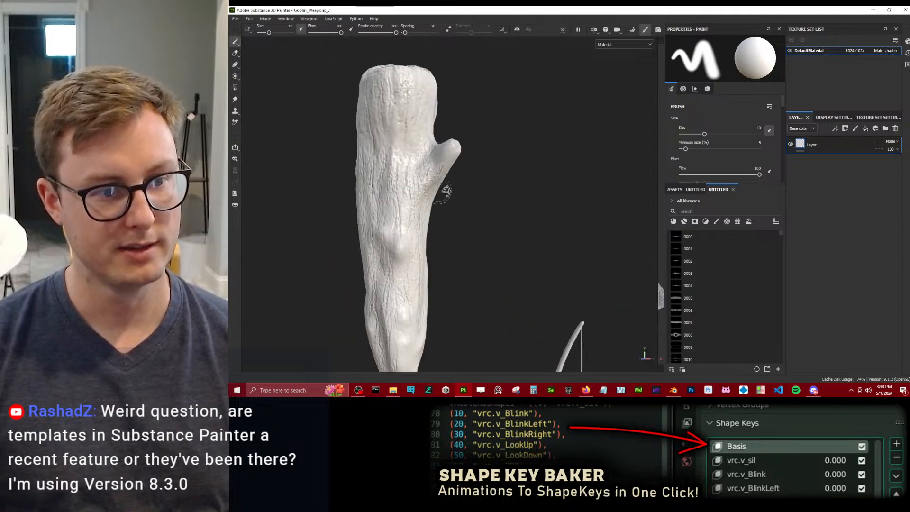
pyautogui.keyDown('alt'); pyautogui.moveTo(446, 190); pyautogui.dragTo(450, 229); pyautogui.keyUp('alt')
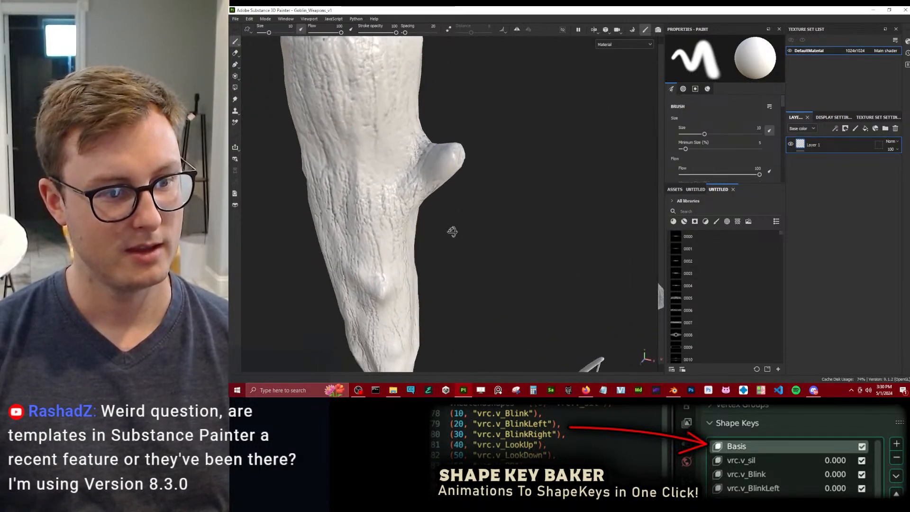
pyautogui.keyDown('alt'); pyautogui.moveTo(450, 230); pyautogui.dragTo(484, 259, button='middle'); pyautogui.keyUp('alt')
pyautogui.moveTo(484, 258)
pyautogui.keyDown('alt'); pyautogui.mouseDown()
pyautogui.moveTo(494, 311)
pyautogui.moveTo(506, 171)
pyautogui.moveTo(474, 132)
pyautogui.moveTo(634, 161)
pyautogui.moveTo(436, 189)
pyautogui.moveTo(518, 166)
pyautogui.mouseUp(); pyautogui.keyUp('alt')
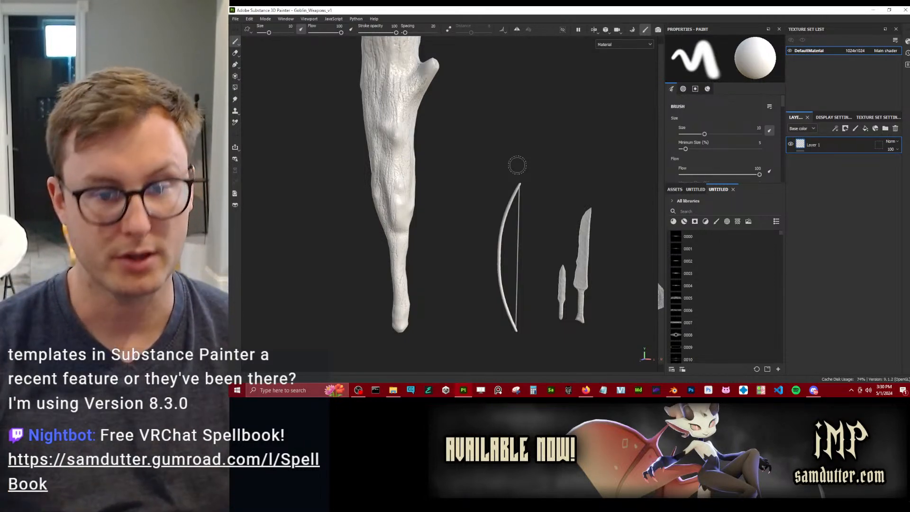
# Search the asset library for "template" and look through the available template materials.
pyautogui.click(732, 212)
pyautogui.write('template')
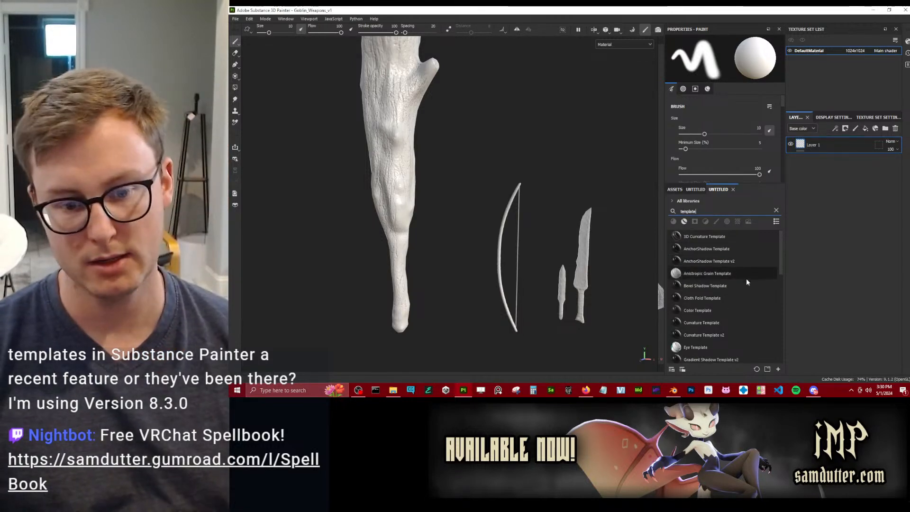
pyautogui.scroll(-3, 746, 277)
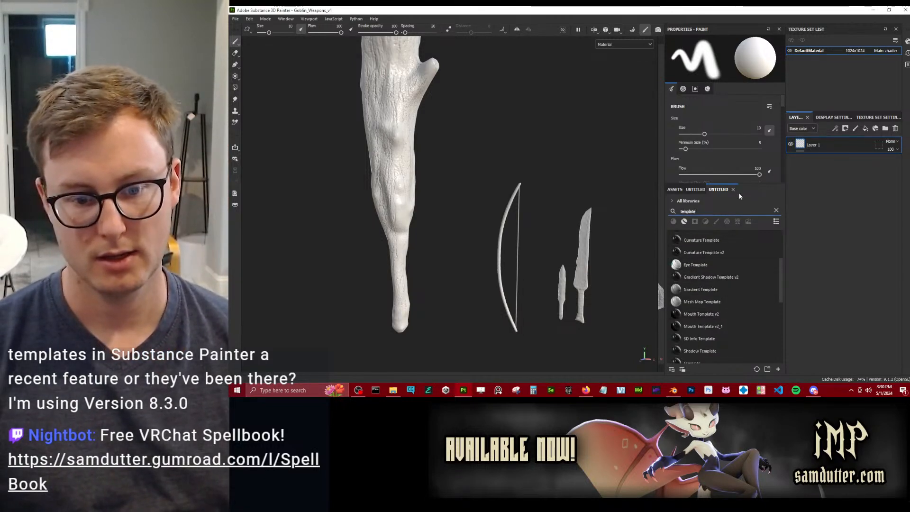
pyautogui.scroll(-5, 706, 278)
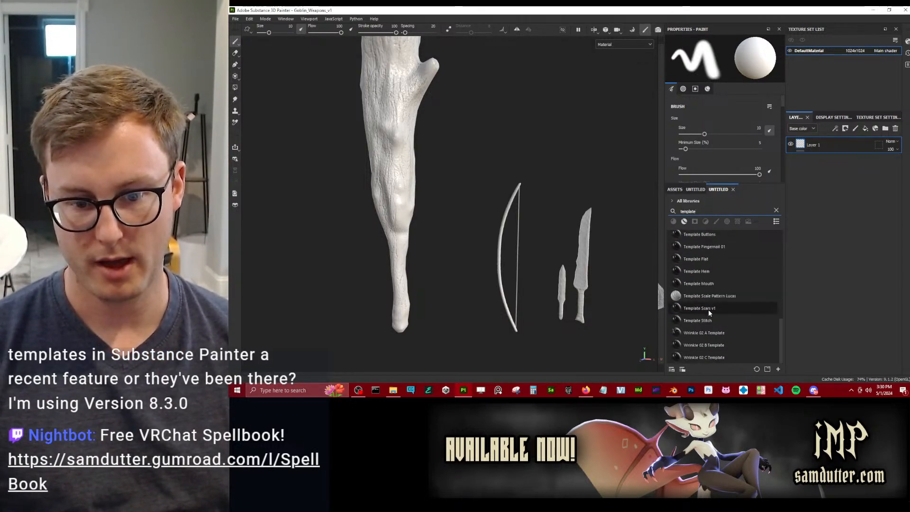
pyautogui.moveTo(710, 318)
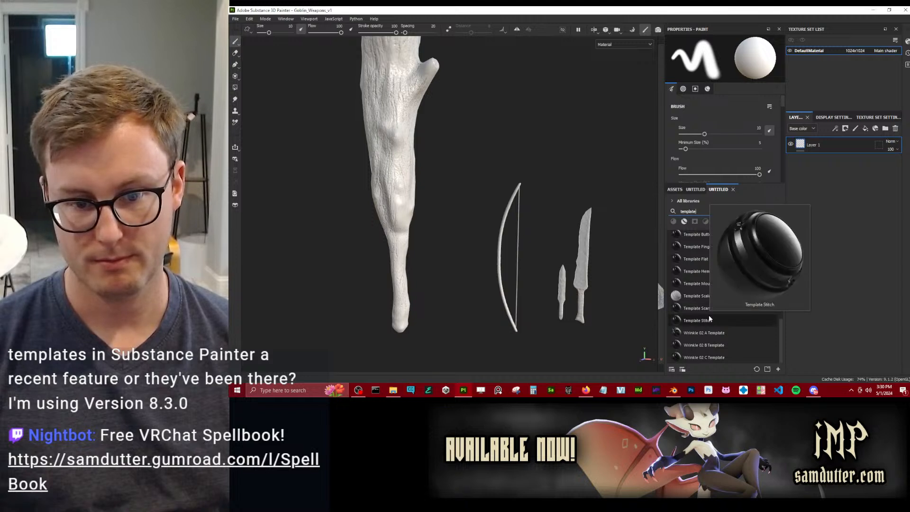
pyautogui.scroll(10, 709, 317)
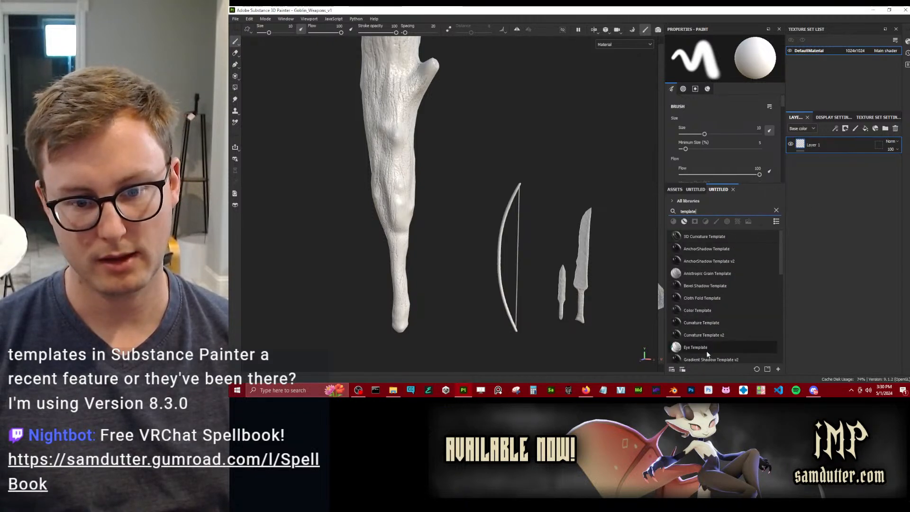
pyautogui.scroll(-10, 703, 284)
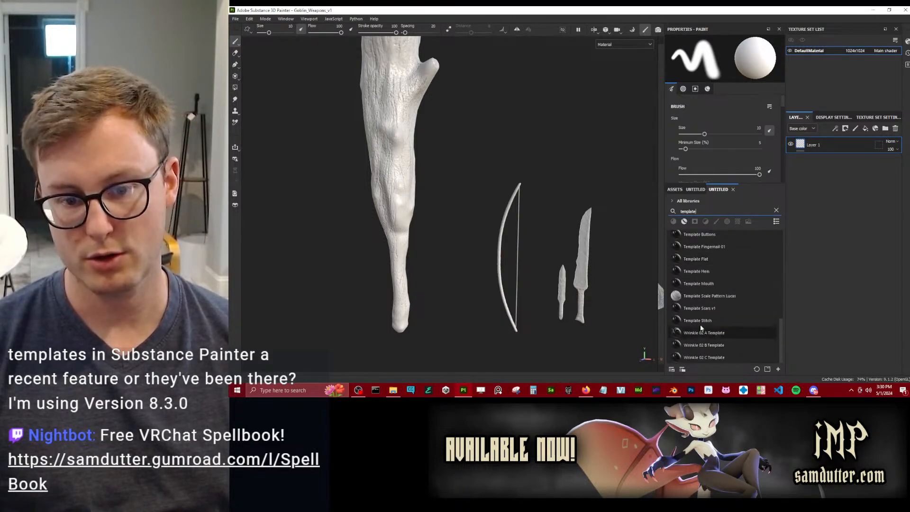
pyautogui.scroll(8, 706, 319)
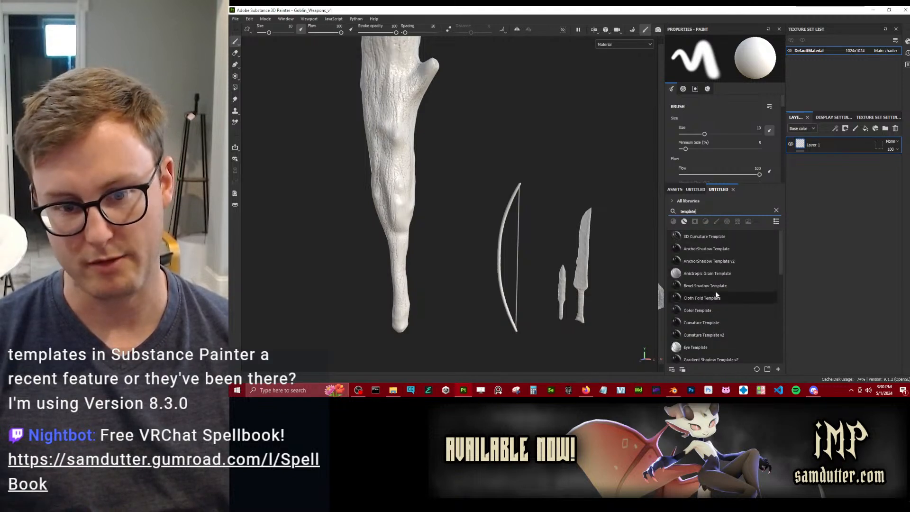
# Replace the default paint layer with a fill layer and set its base color brightness value to 0.25.
pyautogui.click(895, 129)
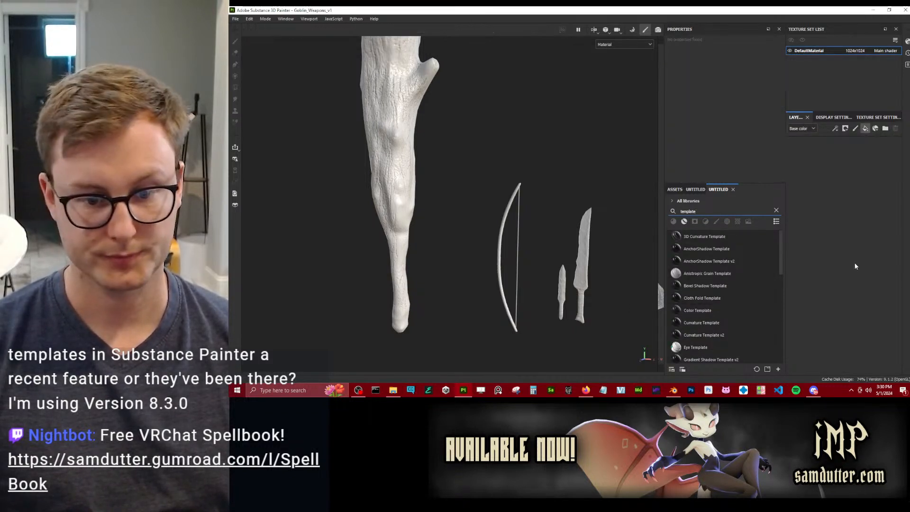
pyautogui.scroll(-3, 725, 157)
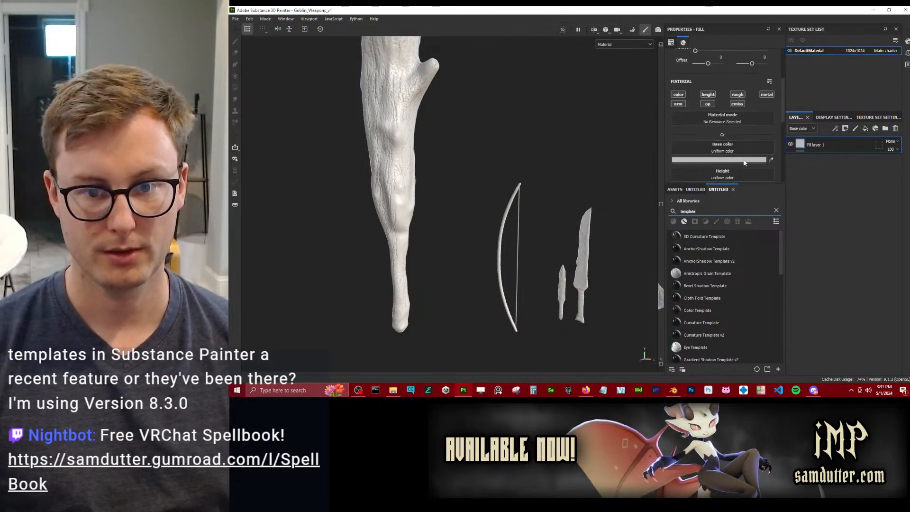
pyautogui.click(744, 159)
pyautogui.moveTo(775, 212); pyautogui.dragTo(734, 235)
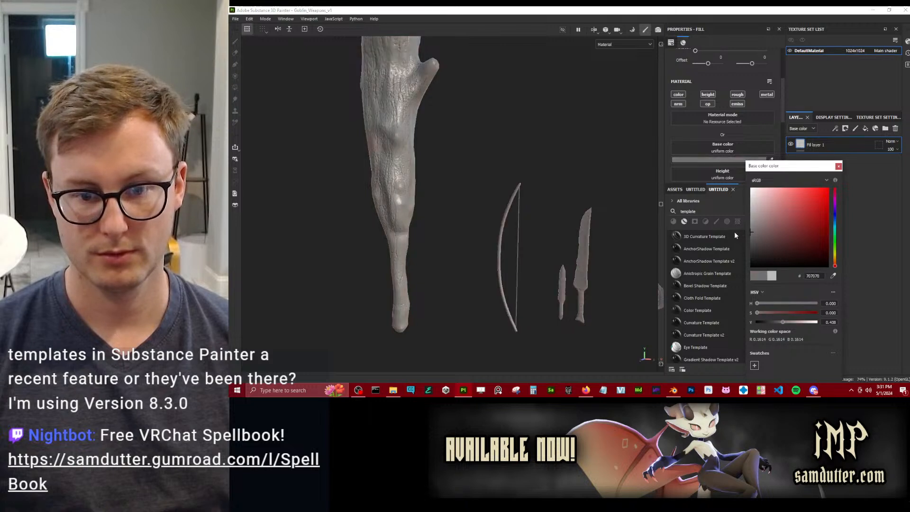
pyautogui.doubleClick(825, 322)
pyautogui.write('0.25')
pyautogui.press('Return')
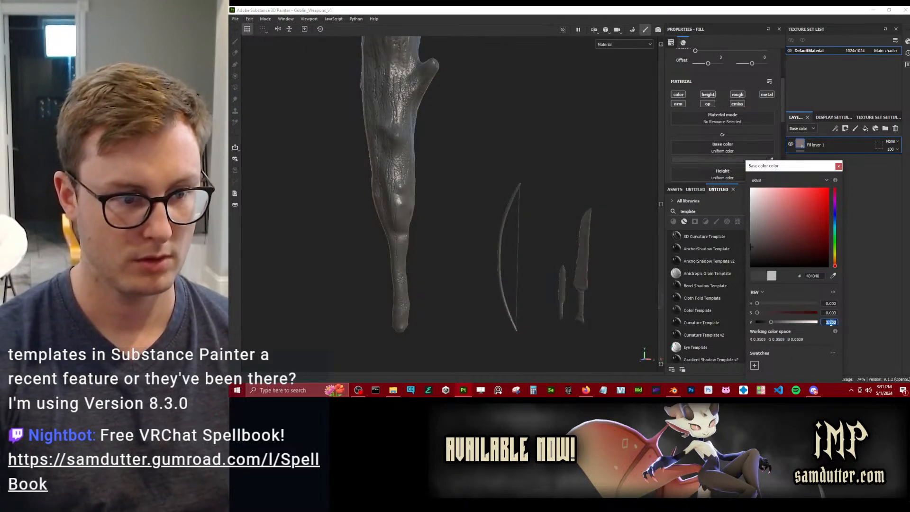
pyautogui.click(802, 144)
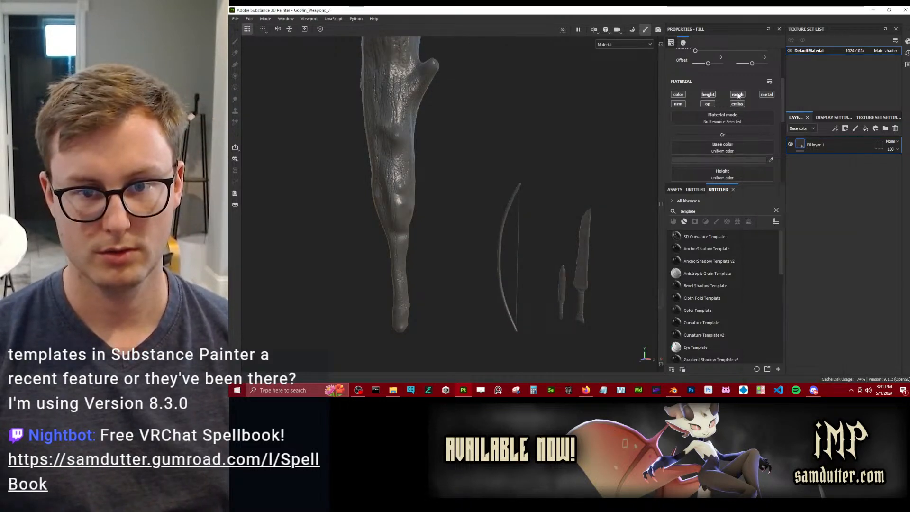
# Set the fill layer's roughness to 1.
pyautogui.scroll(-4, 743, 115)
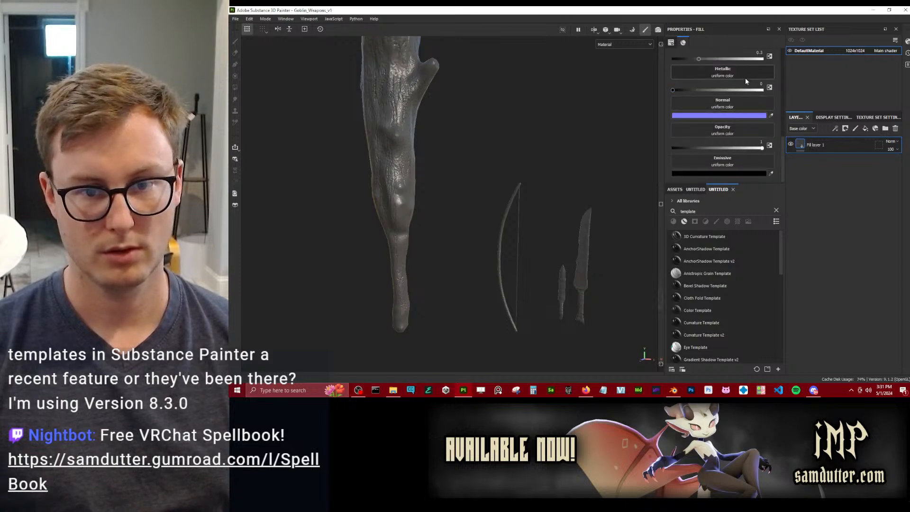
pyautogui.scroll(2, 747, 90)
pyautogui.moveTo(738, 102); pyautogui.dragTo(765, 103)
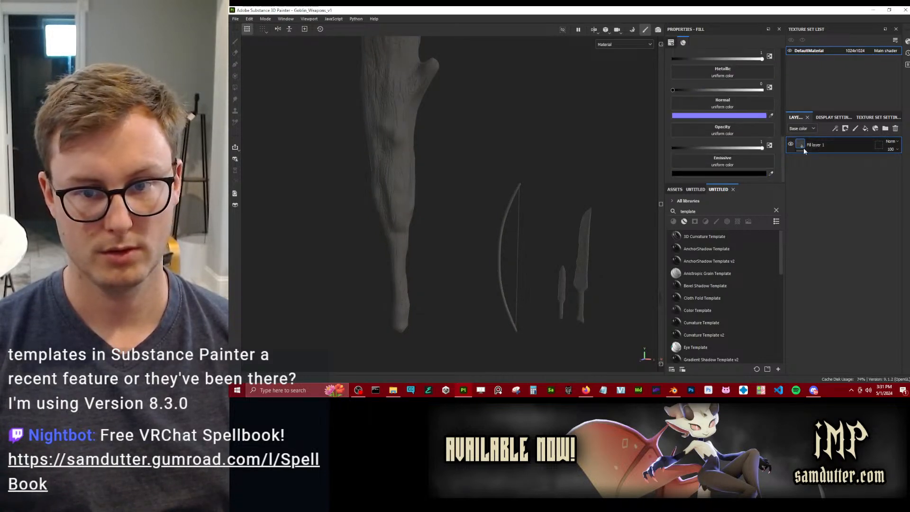
# Darken the fill layer's base color to a brightness value of 0.1 and check it on the weapons.
pyautogui.scroll(4, 719, 106)
pyautogui.click(725, 126)
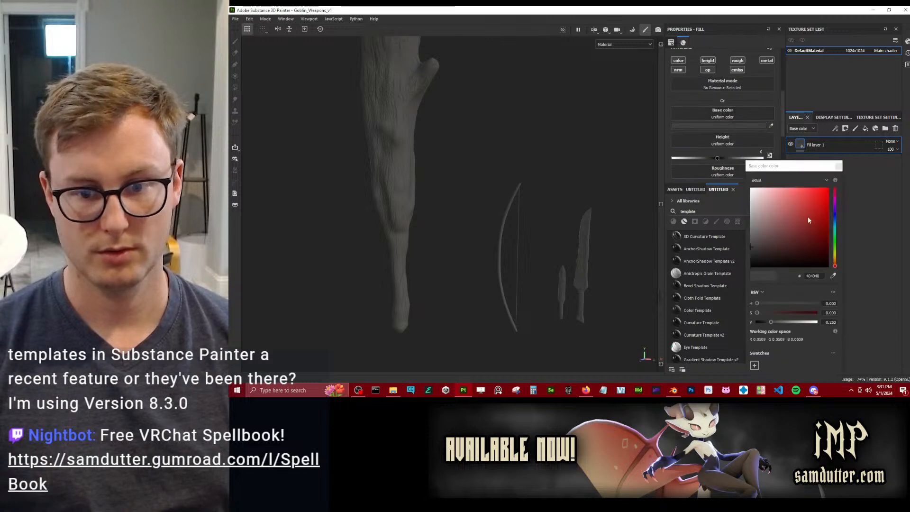
pyautogui.doubleClick(831, 323)
pyautogui.write('0.1')
pyautogui.press('Return')
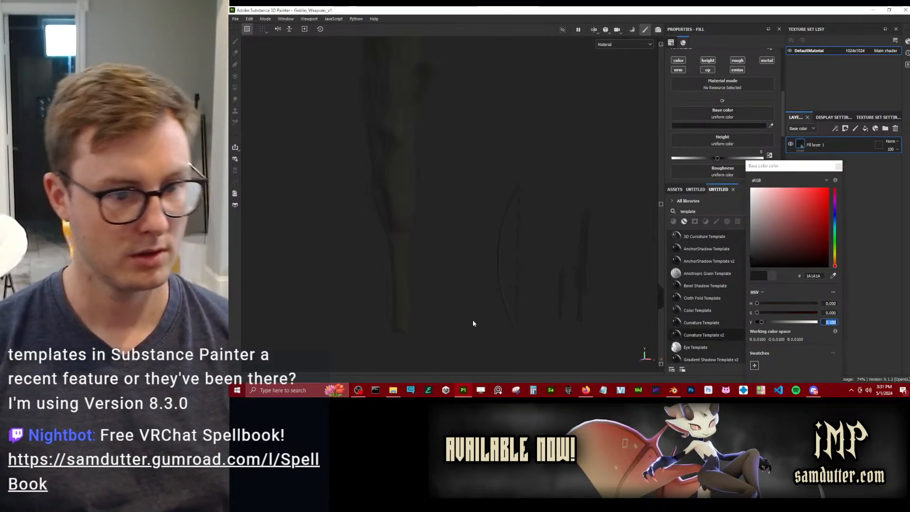
pyautogui.click(519, 132)
pyautogui.keyDown('alt'); pyautogui.moveTo(519, 132); pyautogui.dragTo(468, 135, button='right'); pyautogui.keyUp('alt')
pyautogui.keyDown('alt'); pyautogui.moveTo(468, 135); pyautogui.dragTo(452, 181); pyautogui.keyUp('alt')
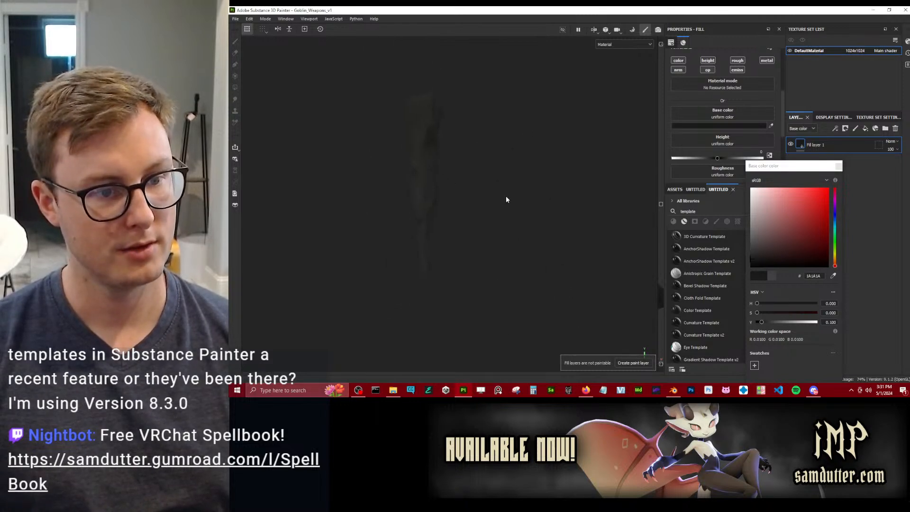
pyautogui.click(838, 167)
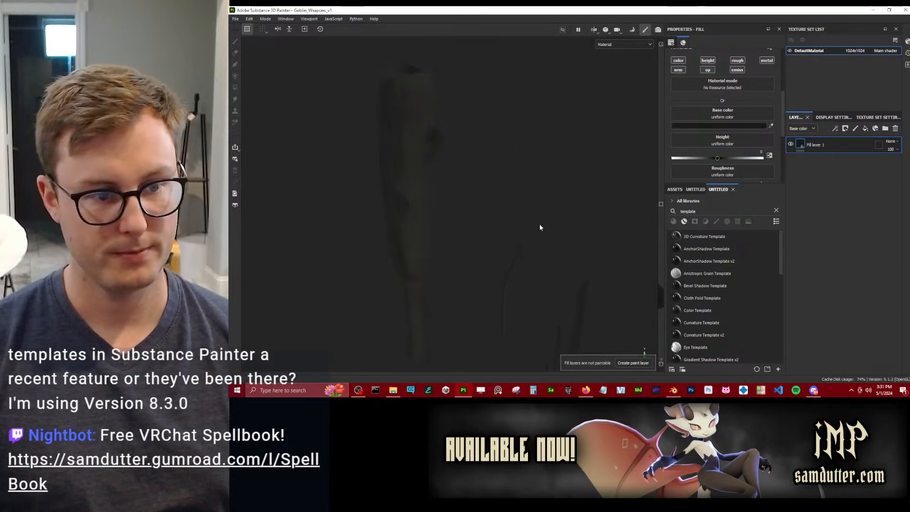
# Add the Template Flat smart material above the dark fill layer and name its folder Club.
pyautogui.scroll(-10, 739, 284)
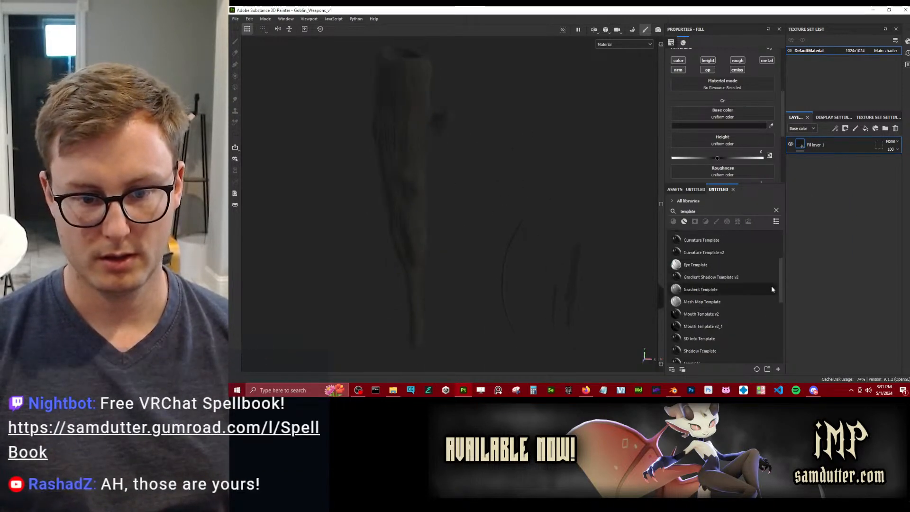
pyautogui.moveTo(689, 273); pyautogui.dragTo(832, 144)
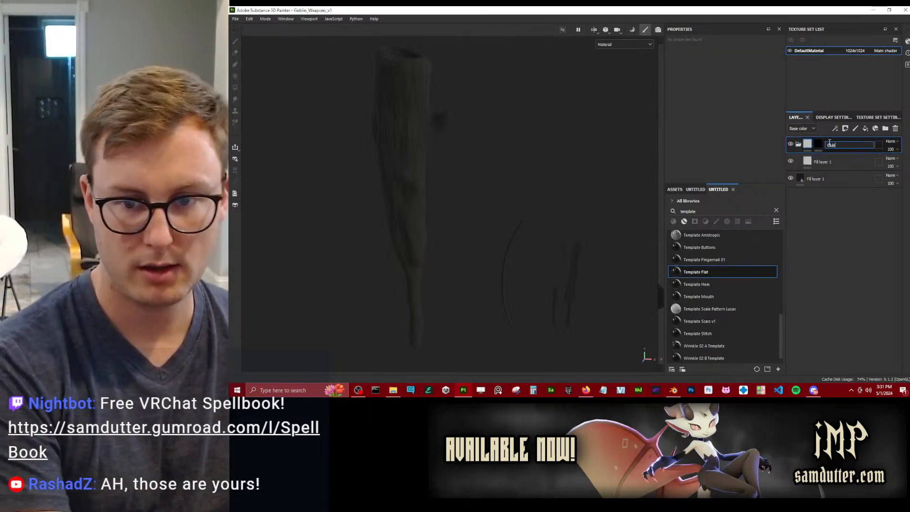
# Rename the bottom fill layer BASE.
pyautogui.doubleClick(816, 179)
pyautogui.write('BASE')
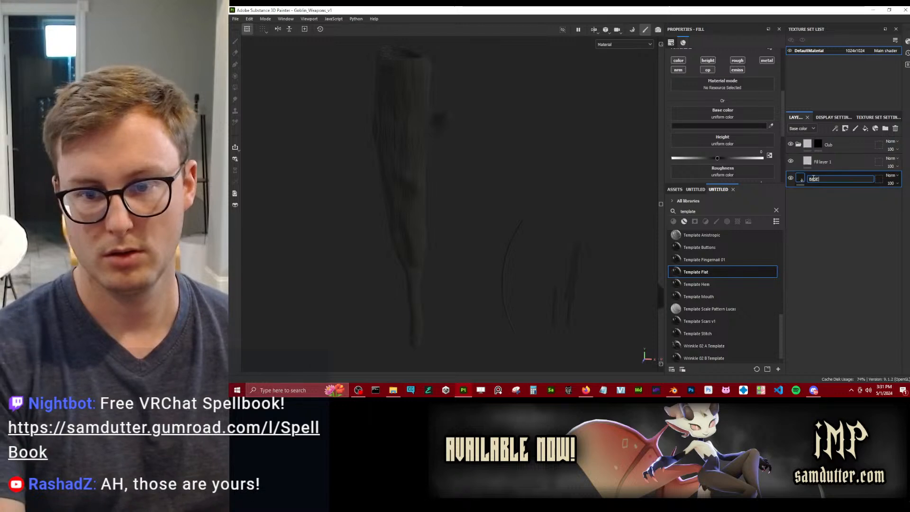
pyautogui.press('Return')
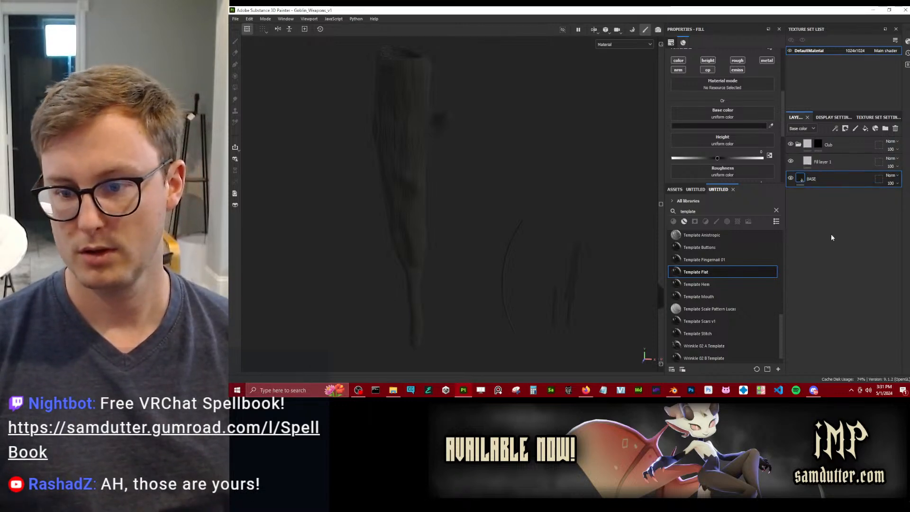
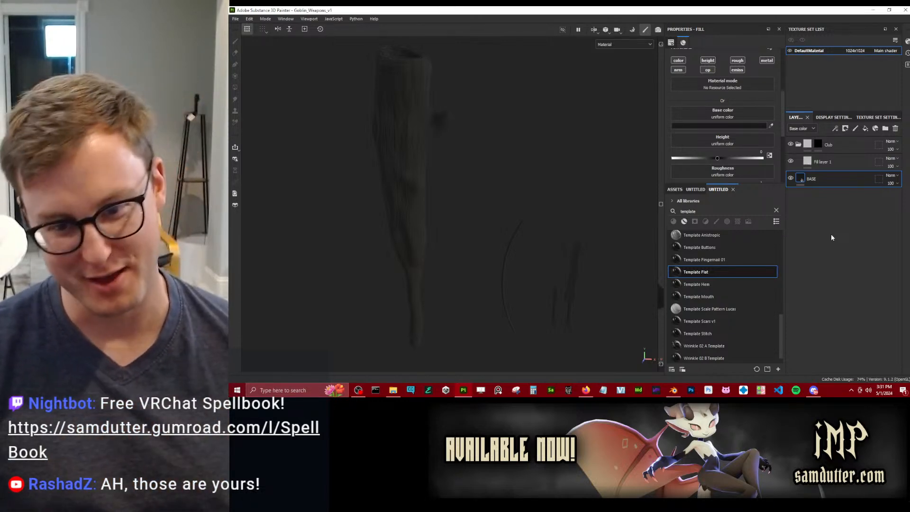
# Mask the Club folder to the entire club mesh using Polygon Fill in UV chunk mode.
pyautogui.click(818, 146)
pyautogui.rightClick(818, 145)
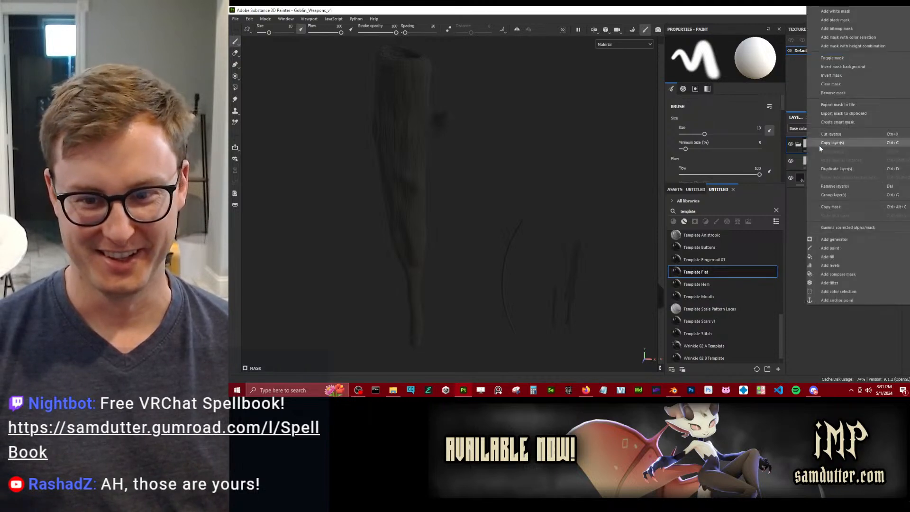
pyautogui.click(814, 274)
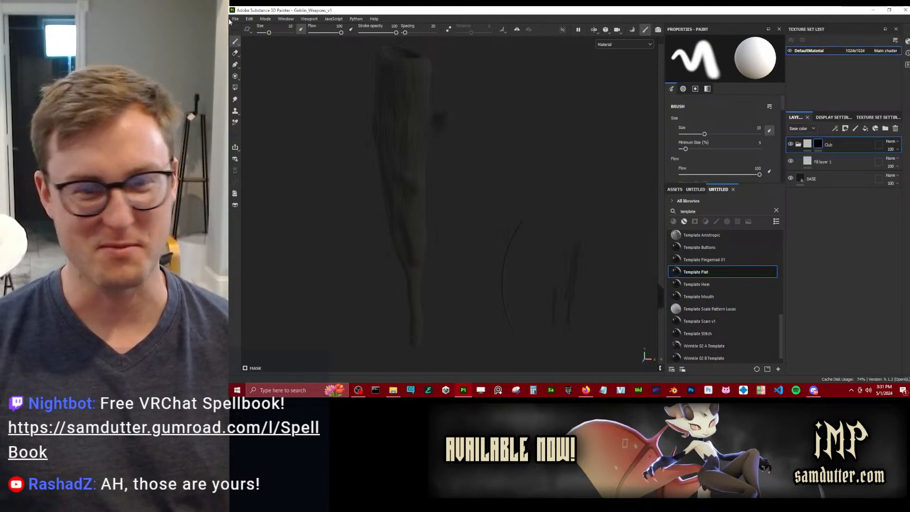
pyautogui.click(235, 87)
pyautogui.click(394, 189)
pyautogui.click(282, 29)
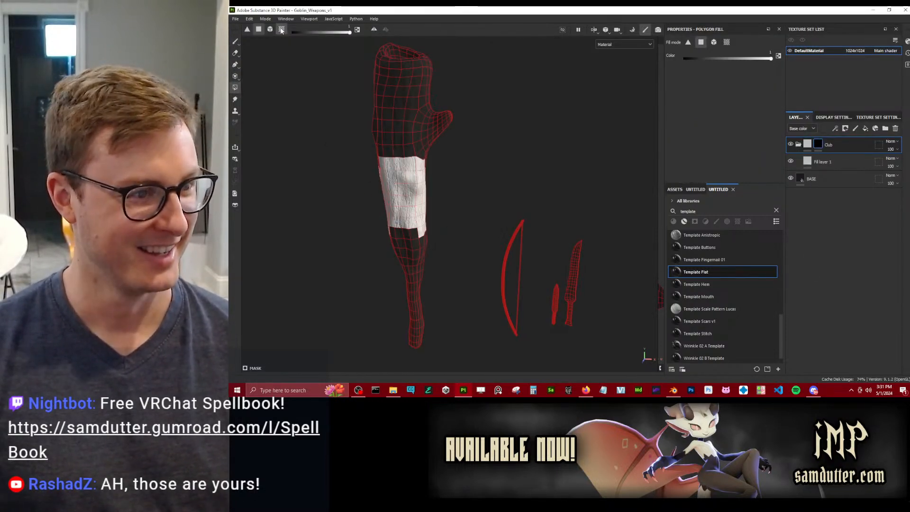
pyautogui.click(427, 204)
# Darken the base color of the fill layer inside the Club folder to near-black gray 1A1A1A.
pyautogui.click(811, 163)
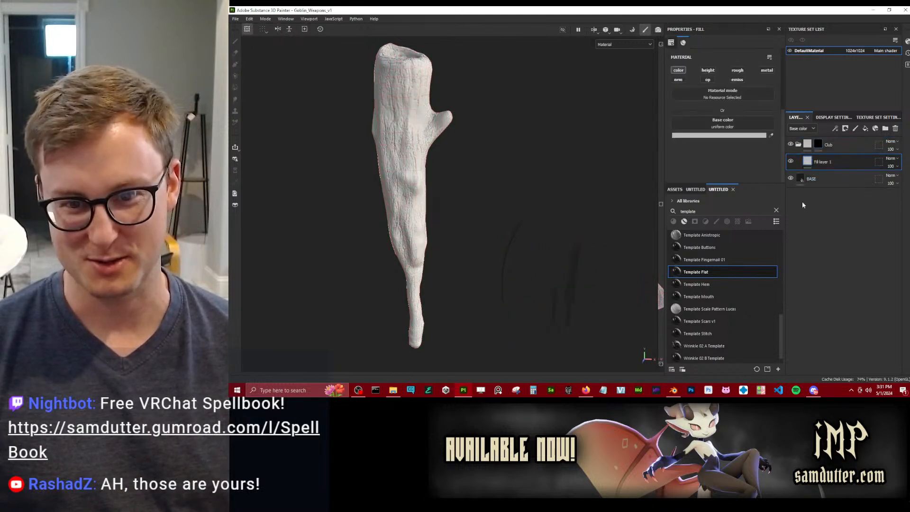
pyautogui.scroll(5, 502, 170)
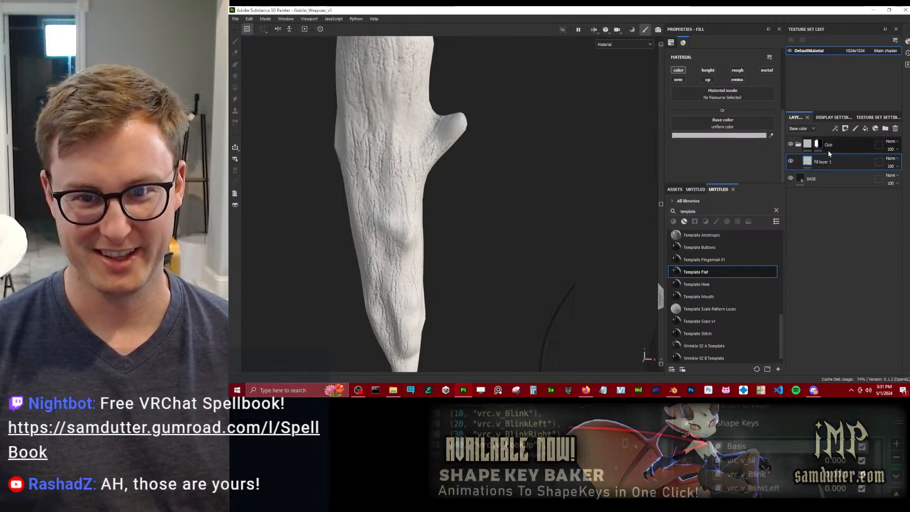
pyautogui.click(719, 135)
pyautogui.moveTo(754, 256); pyautogui.dragTo(732, 257)
pyautogui.click(838, 166)
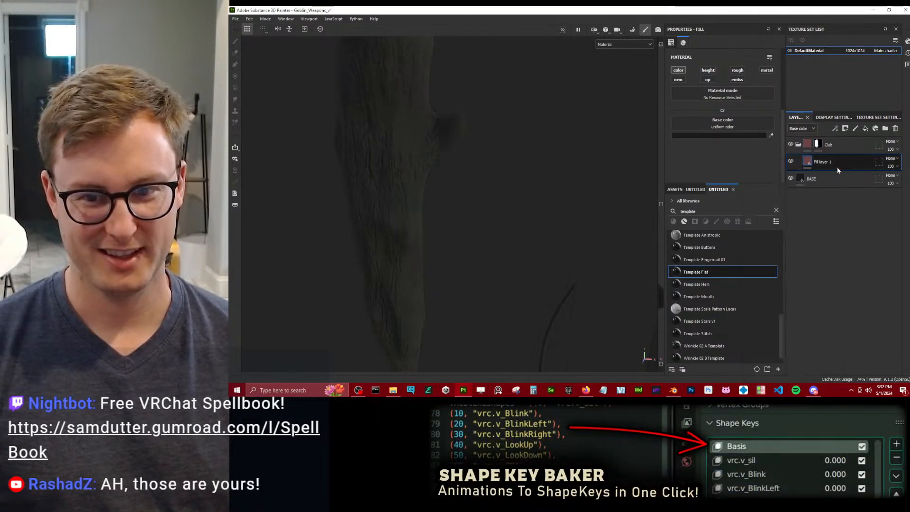
# Add the Template Flat smart material inside the Club folder above its fill layer and name it Club Curve.
pyautogui.moveTo(828, 162); pyautogui.dragTo(850, 164)
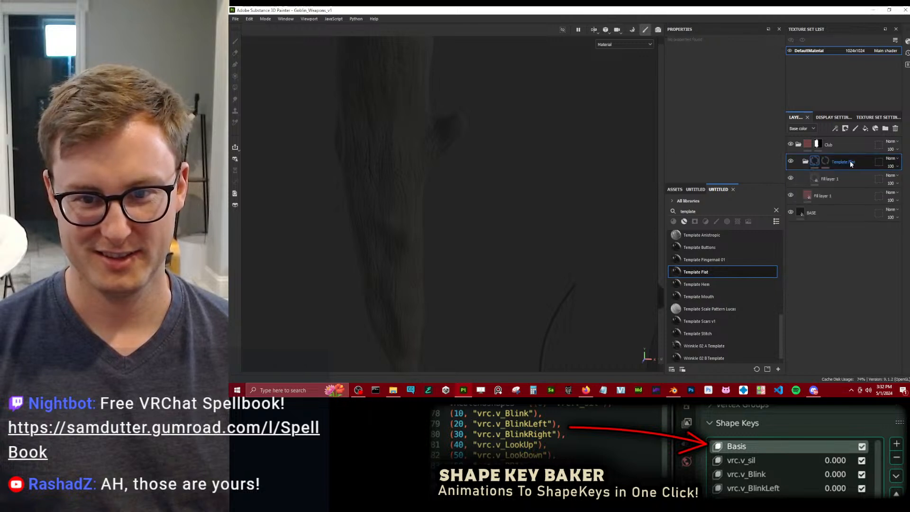
pyautogui.doubleClick(842, 162)
pyautogui.write('Club C')
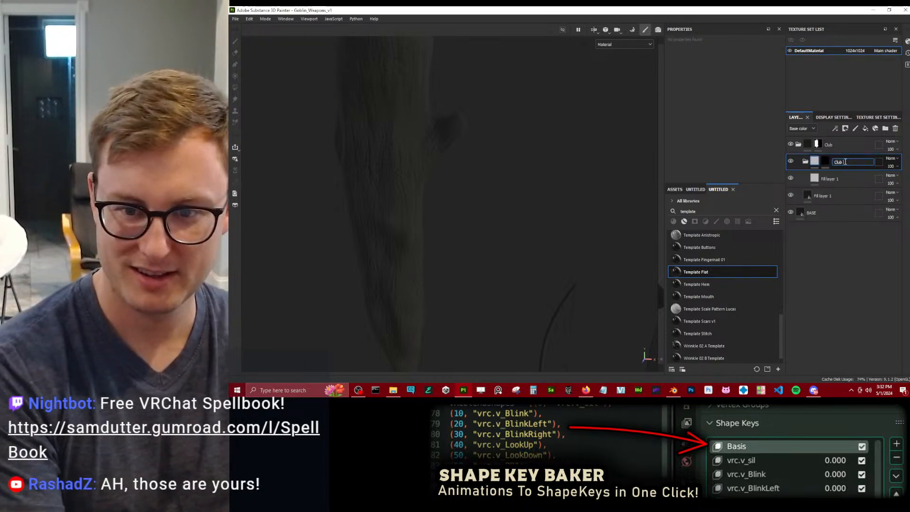
pyautogui.write('urve')
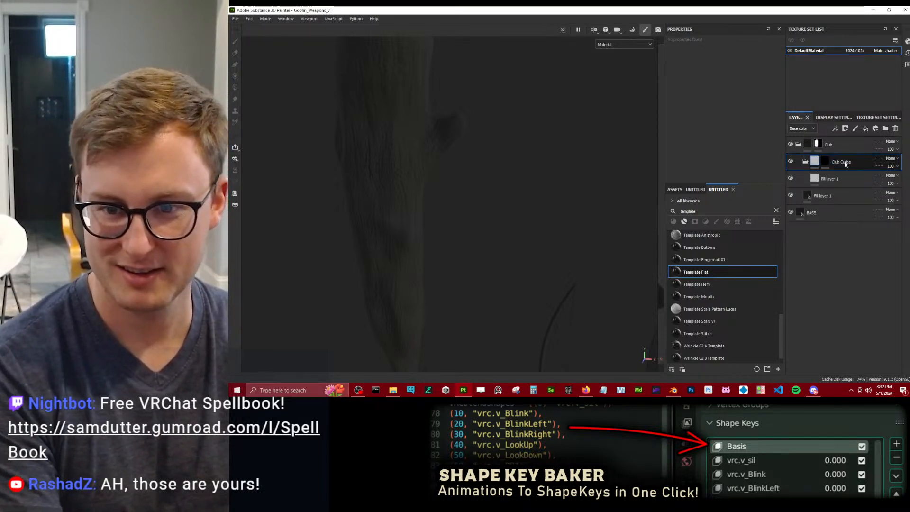
pyautogui.press('Return')
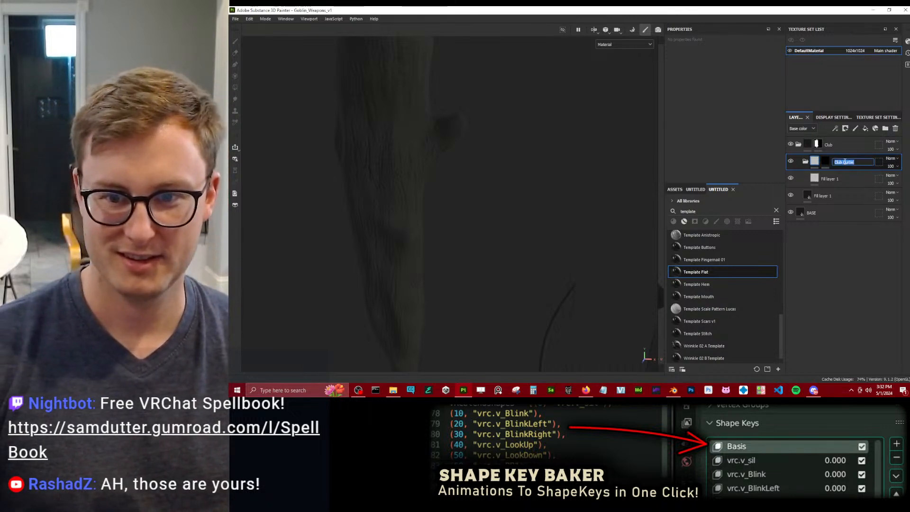
pyautogui.doubleClick(846, 162)
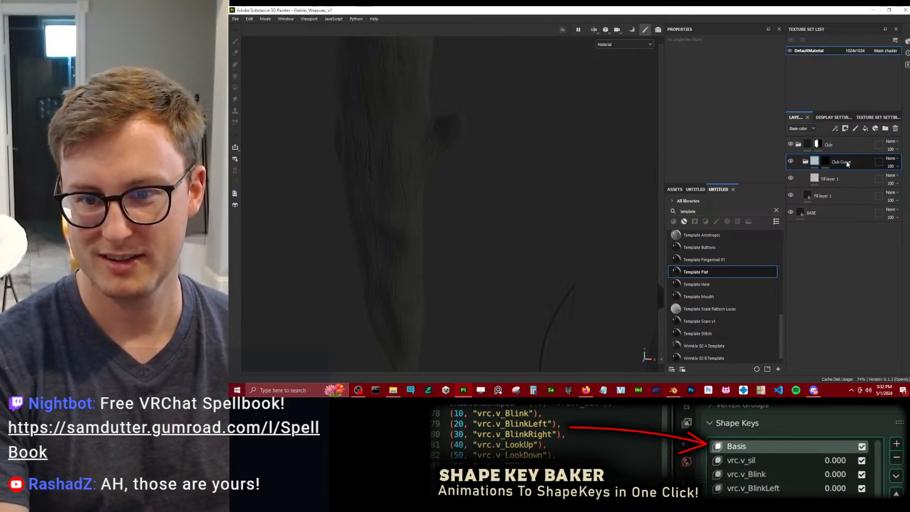
# Add a Curvature generator to the Club Curve mask and lower its global balance to about 0.43.
pyautogui.click(825, 162)
pyautogui.press('4')
pyautogui.rightClick(829, 162)
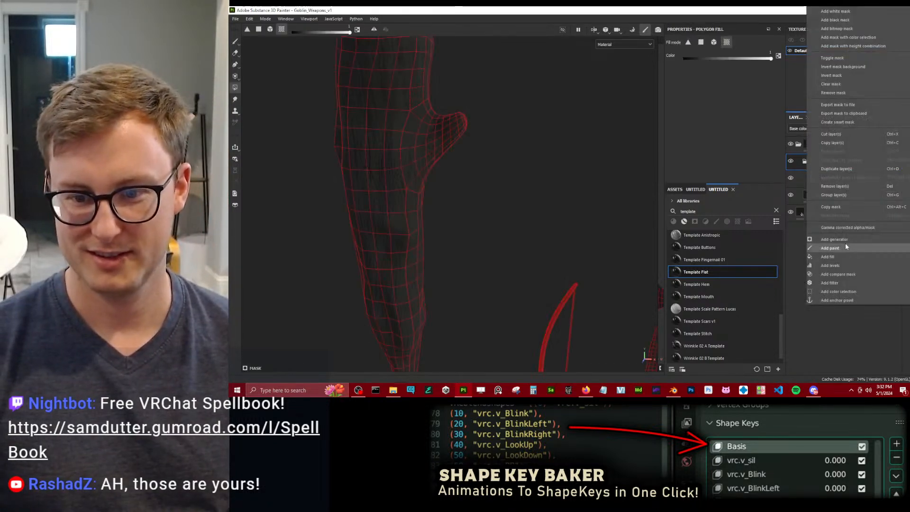
pyautogui.click(846, 242)
pyautogui.click(813, 84)
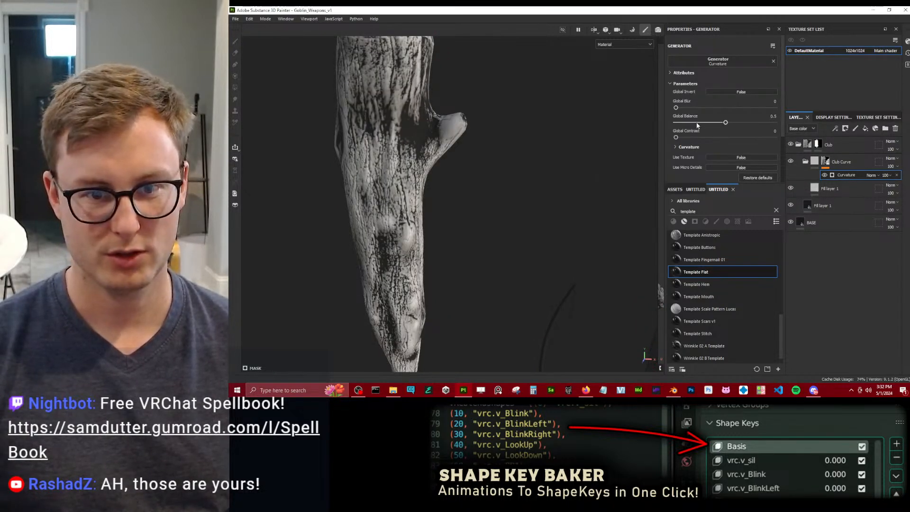
pyautogui.moveTo(727, 124)
pyautogui.mouseDown()
pyautogui.moveTo(706, 123)
pyautogui.moveTo(716, 123)
pyautogui.mouseUp()
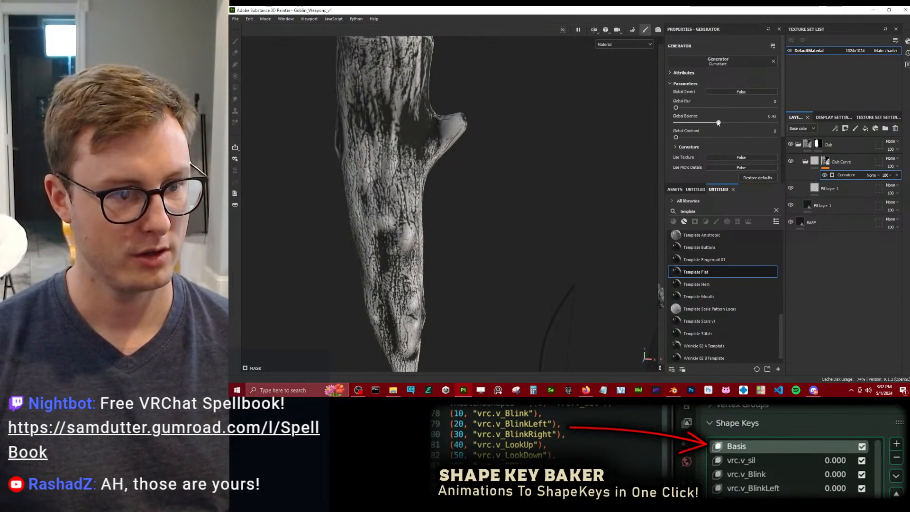
# Set the base color of the Club Curve fill layer to a dark reddish brown, 44281E.
pyautogui.keyDown('alt'); pyautogui.moveTo(387, 155); pyautogui.dragTo(375, 190); pyautogui.keyUp('alt')
pyautogui.click(829, 189)
pyautogui.click(719, 136)
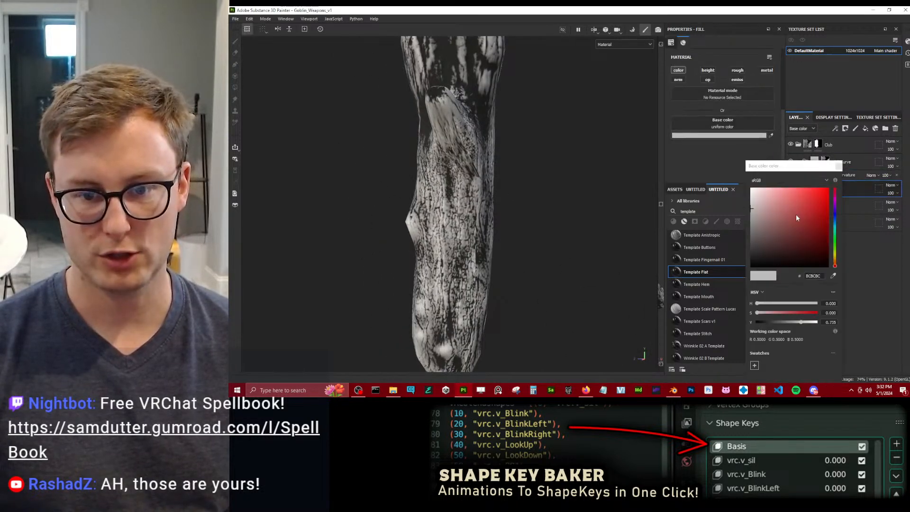
pyautogui.click(835, 264)
pyautogui.moveTo(757, 250); pyautogui.dragTo(776, 249)
pyautogui.moveTo(455, 204)
pyautogui.keyDown('alt'); pyautogui.mouseDown()
pyautogui.moveTo(609, 203)
pyautogui.moveTo(490, 185)
pyautogui.moveTo(498, 101)
pyautogui.moveTo(507, 199)
pyautogui.moveTo(579, 208)
pyautogui.mouseUp(); pyautogui.keyUp('alt')
pyautogui.moveTo(779, 250); pyautogui.dragTo(794, 247)
pyautogui.click(838, 166)
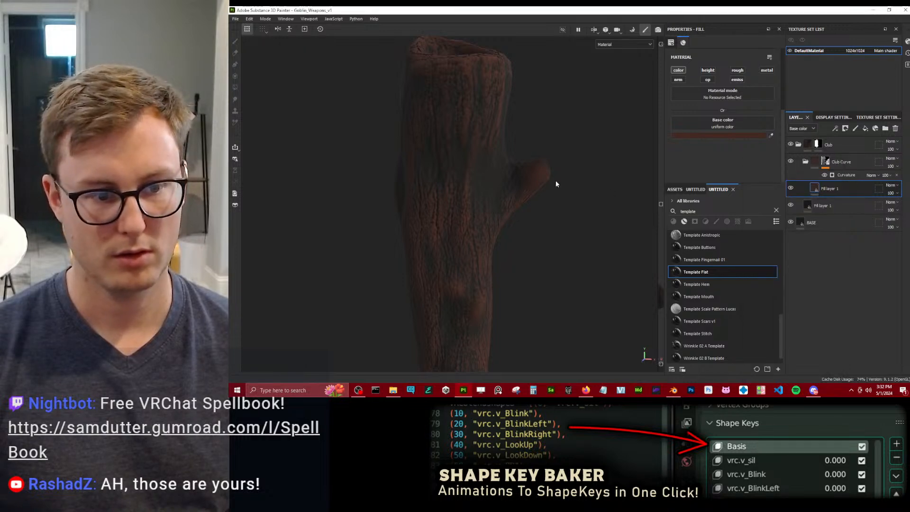
# Duplicate the Club Curve folder and rename the copy Club Shadow.
pyautogui.keyDown('alt'); pyautogui.moveTo(557, 183); pyautogui.dragTo(560, 204); pyautogui.keyUp('alt')
pyautogui.click(804, 162)
pyautogui.click(847, 163)
pyautogui.hotkey('ctrl', 'd')
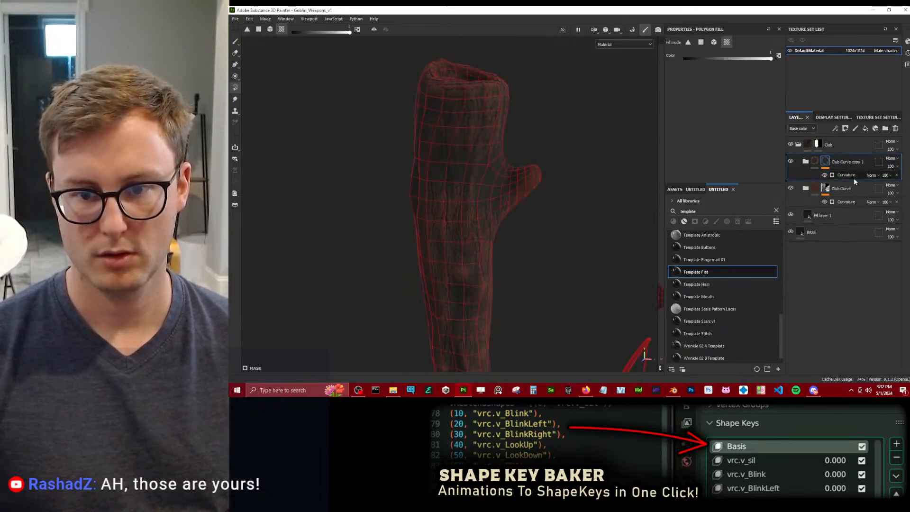
pyautogui.doubleClick(846, 161)
pyautogui.write('Club Shadow')
pyautogui.press('Return')
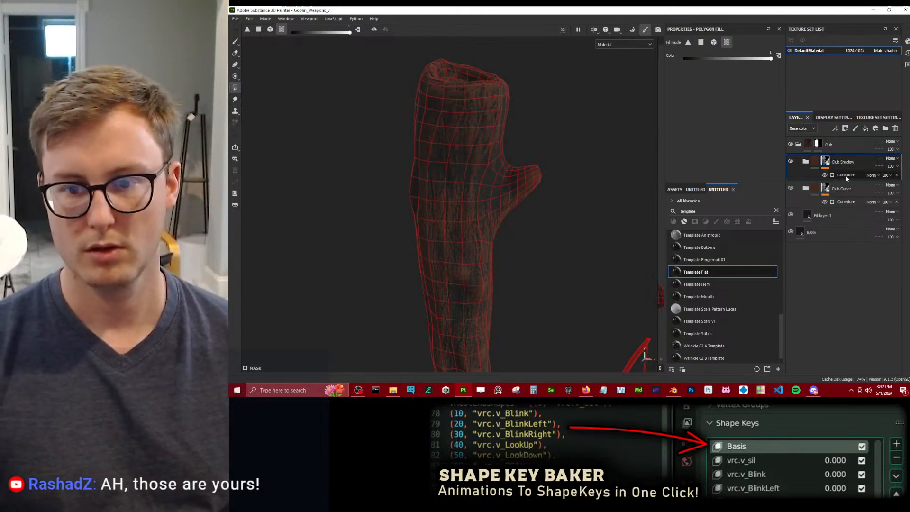
# Replace the Club Shadow mask's Curvature generator with Ambient Occlusion and turn on its global invert.
pyautogui.click(846, 175)
pyautogui.click(737, 63)
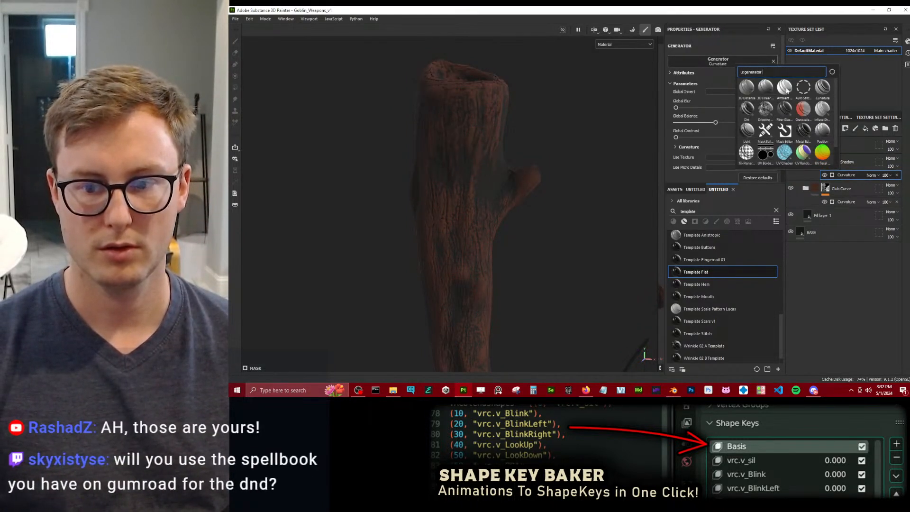
pyautogui.click(785, 88)
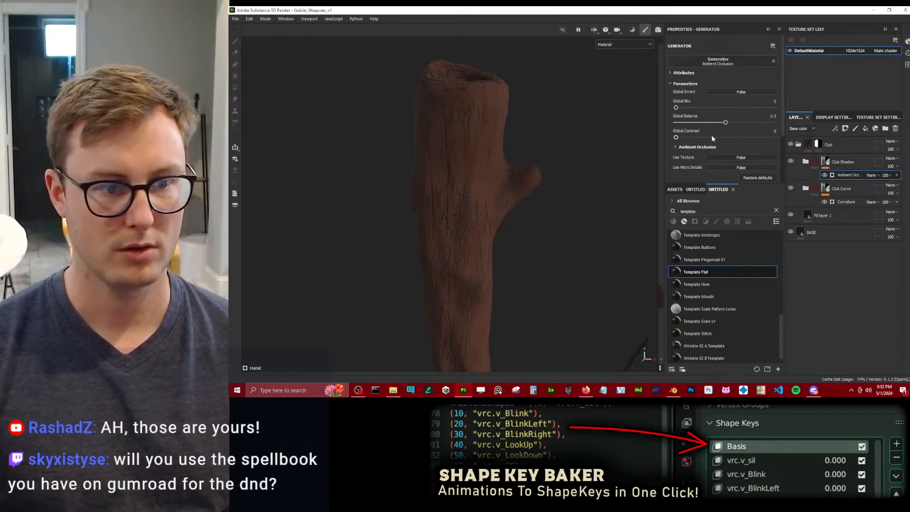
pyautogui.click(729, 92)
# Set the Club Shadow fill layer's base color to near-black brown 0F0D0C and check it around the club.
pyautogui.click(805, 163)
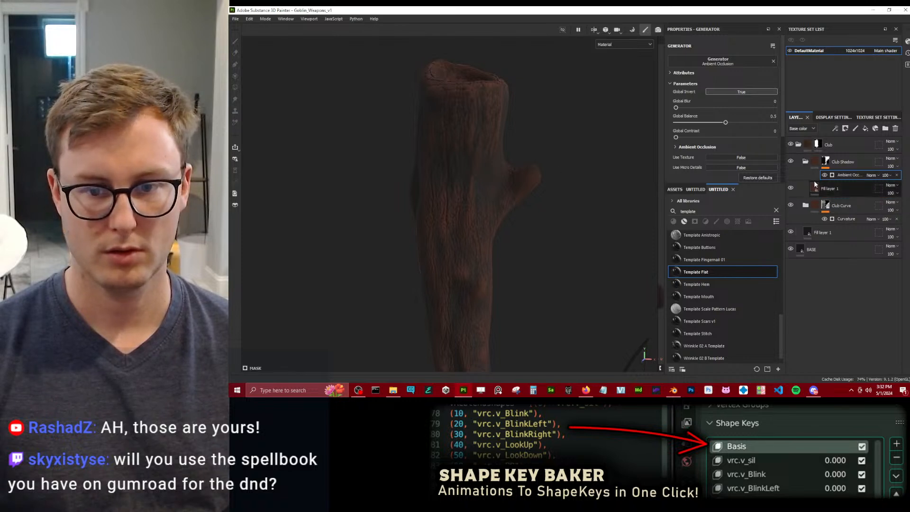
pyautogui.click(816, 186)
pyautogui.click(735, 136)
pyautogui.moveTo(796, 246)
pyautogui.mouseDown()
pyautogui.moveTo(779, 245)
pyautogui.moveTo(764, 261)
pyautogui.mouseUp()
pyautogui.keyDown('alt'); pyautogui.moveTo(521, 195); pyautogui.dragTo(439, 221); pyautogui.keyUp('alt')
pyautogui.scroll(3, 512, 221)
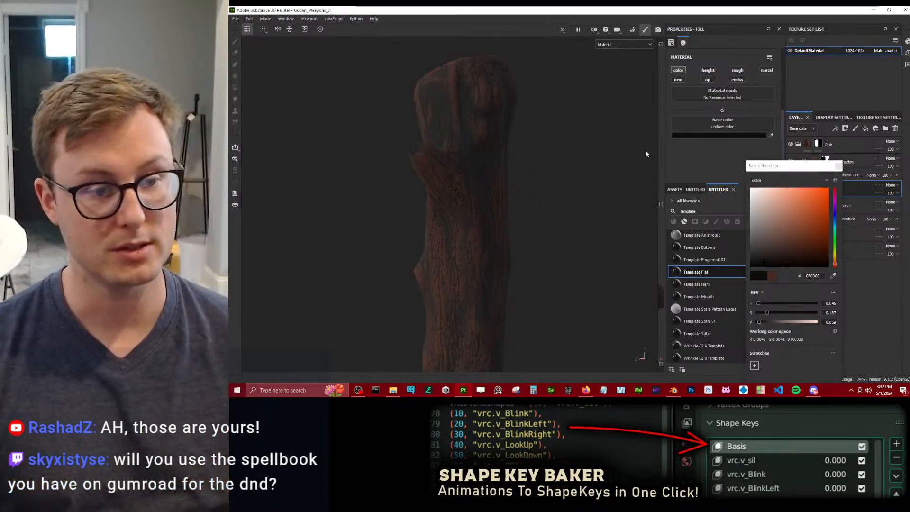
pyautogui.click(839, 167)
pyautogui.keyDown('alt'); pyautogui.moveTo(493, 201); pyautogui.dragTo(506, 218); pyautogui.keyUp('alt')
pyautogui.scroll(3, 506, 218)
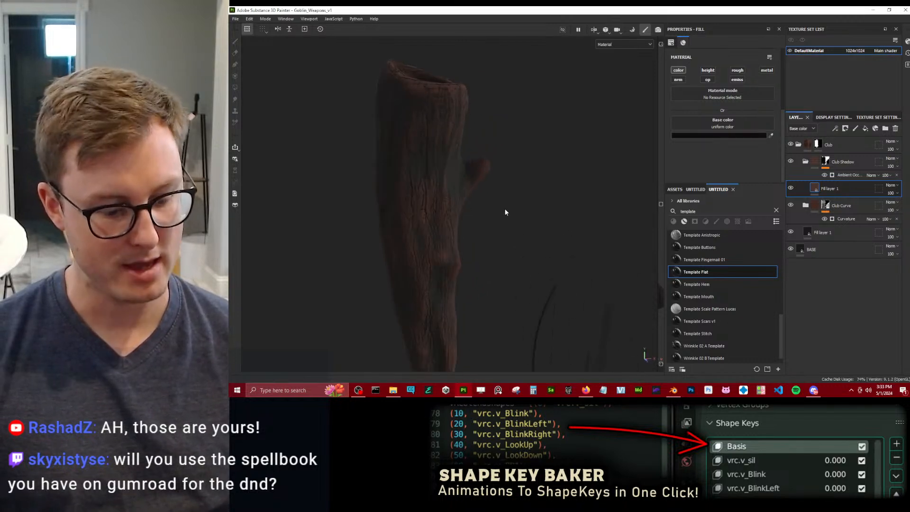
# Raise the texture set size to 2048 and switch the environment map to Bonifacio Street.
pyautogui.click(877, 117)
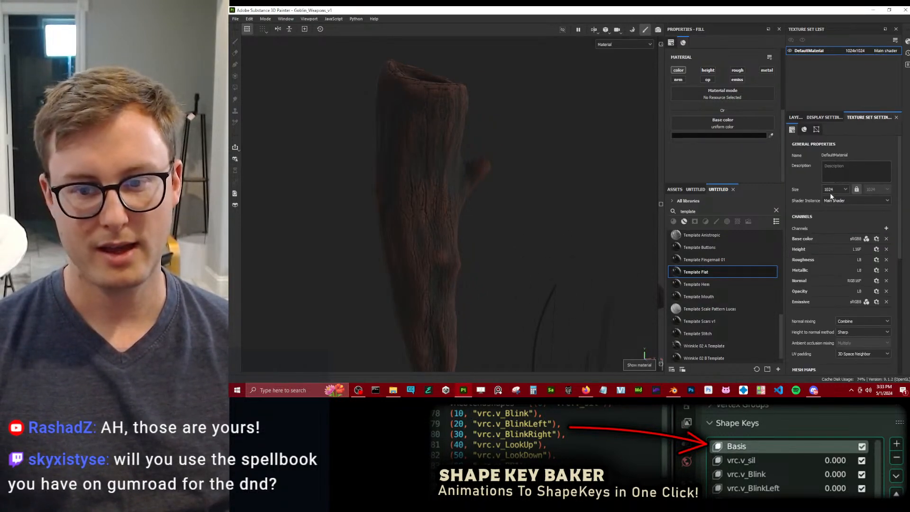
pyautogui.click(829, 228)
pyautogui.click(823, 118)
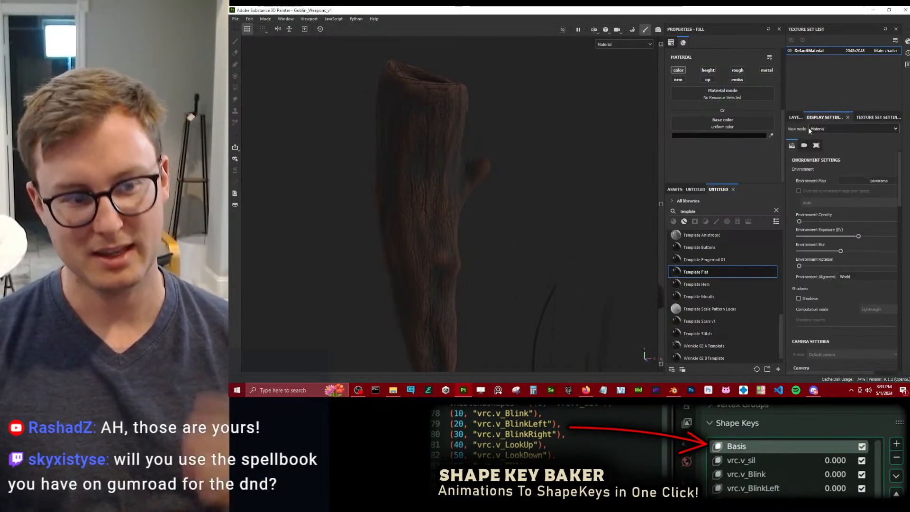
pyautogui.click(877, 181)
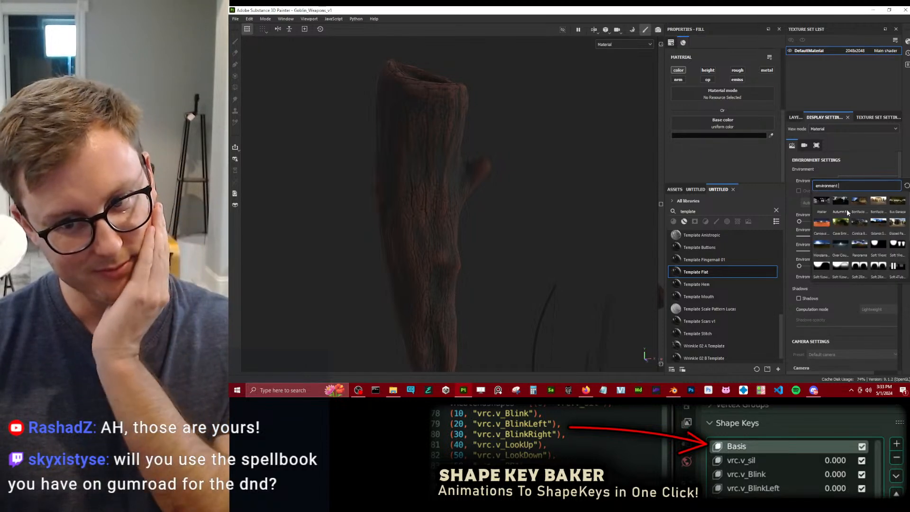
pyautogui.click(877, 201)
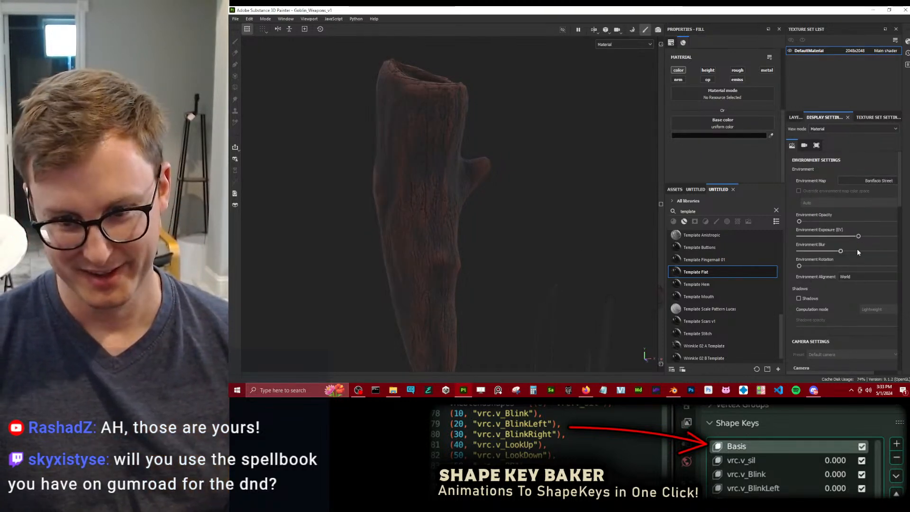
# Align the environment to the camera and rotate its lighting to about the middle of the range, checking the club.
pyautogui.click(848, 279)
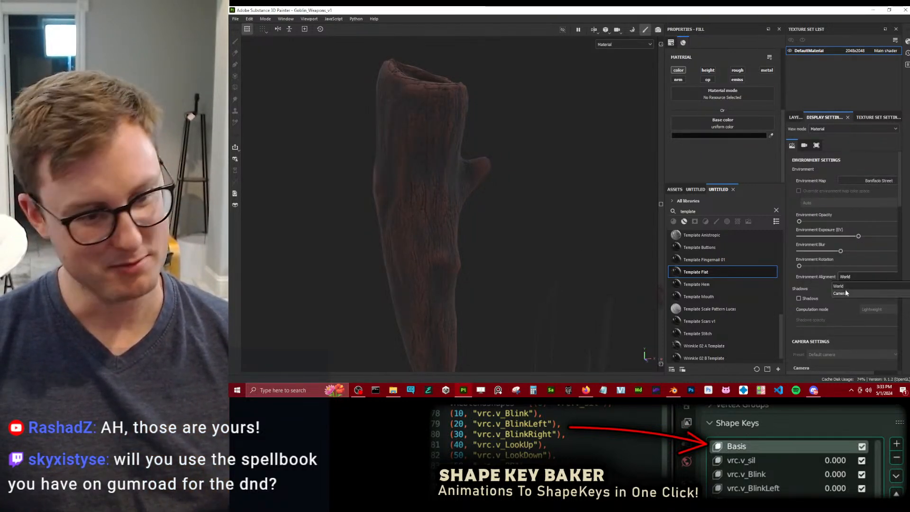
pyautogui.click(848, 294)
pyautogui.keyDown('alt'); pyautogui.moveTo(497, 206); pyautogui.dragTo(517, 241); pyautogui.keyUp('alt')
pyautogui.moveTo(849, 268)
pyautogui.mouseDown()
pyautogui.moveTo(872, 267)
pyautogui.moveTo(844, 265)
pyautogui.mouseUp()
pyautogui.keyDown('alt'); pyautogui.moveTo(545, 213); pyautogui.dragTo(521, 151); pyautogui.keyUp('alt')
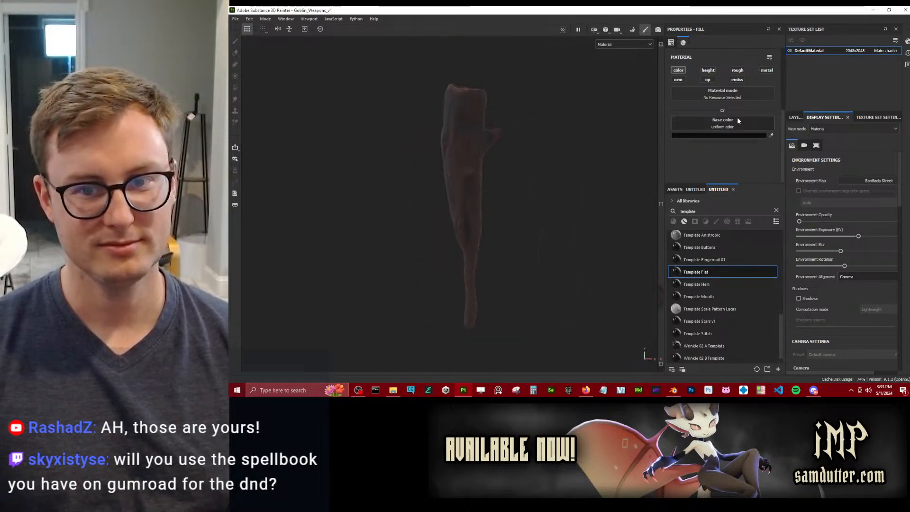
# Check the Club Curve fill's base color and recolor the lowest fill layer in the Club folder to a dark warm brown.
pyautogui.click(794, 117)
pyautogui.click(811, 223)
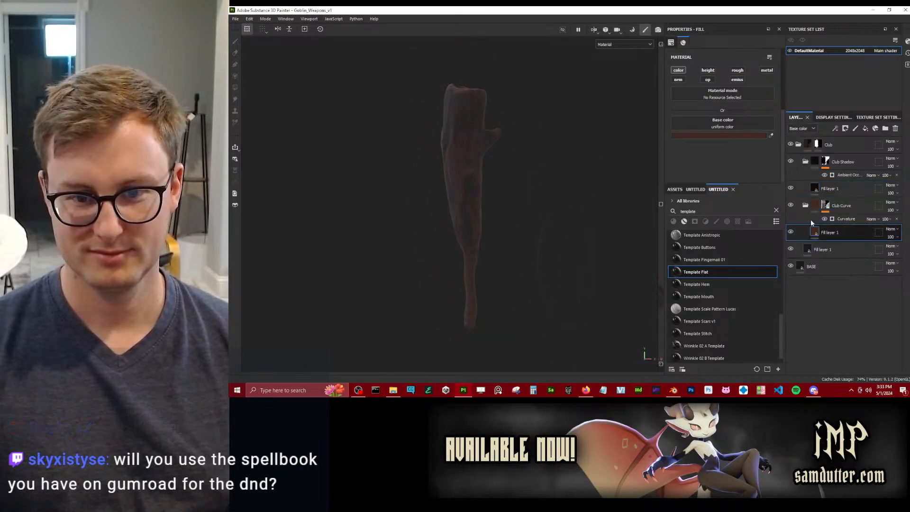
pyautogui.click(743, 136)
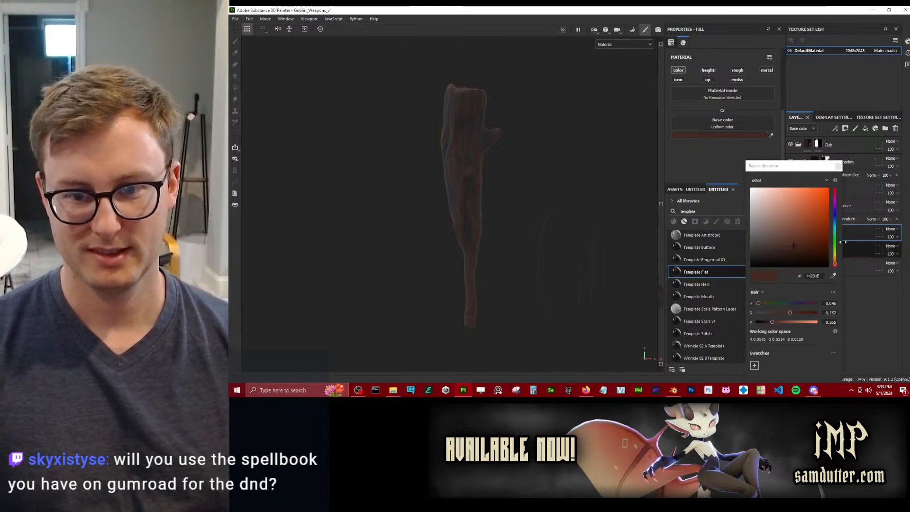
pyautogui.click(838, 167)
pyautogui.click(813, 248)
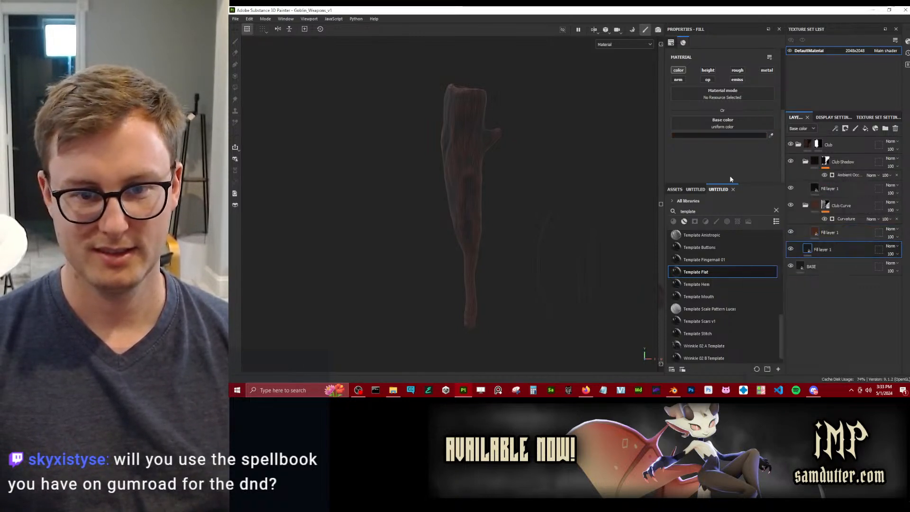
pyautogui.click(734, 135)
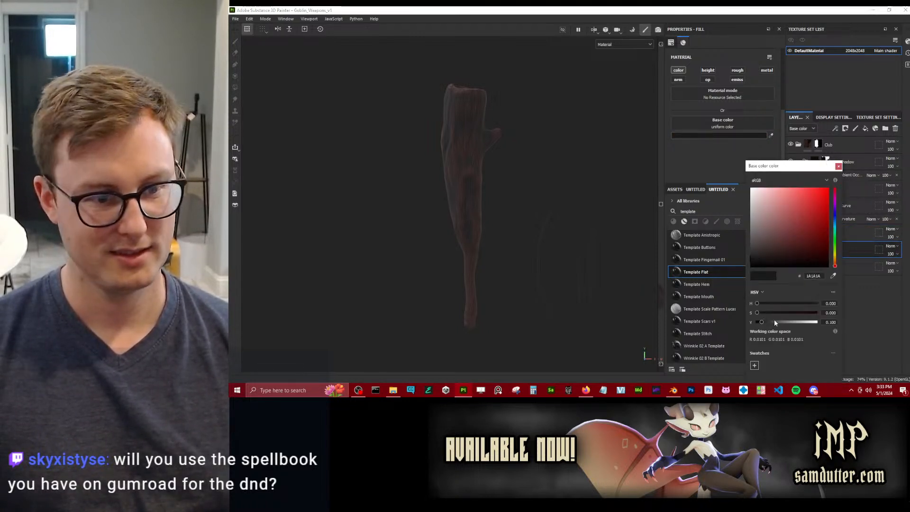
pyautogui.moveTo(762, 321)
pyautogui.mouseDown()
pyautogui.moveTo(786, 322)
pyautogui.moveTo(773, 323)
pyautogui.mouseUp()
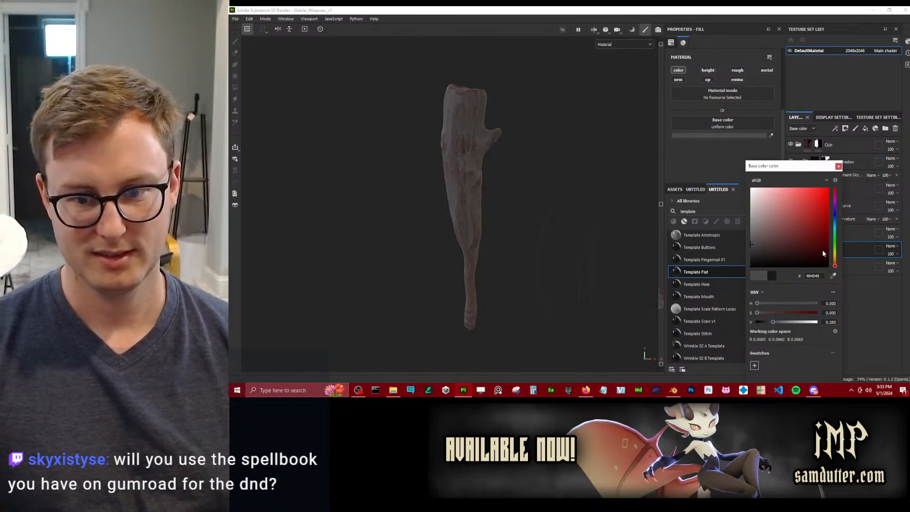
pyautogui.click(835, 262)
pyautogui.moveTo(801, 254); pyautogui.dragTo(786, 253)
pyautogui.click(838, 167)
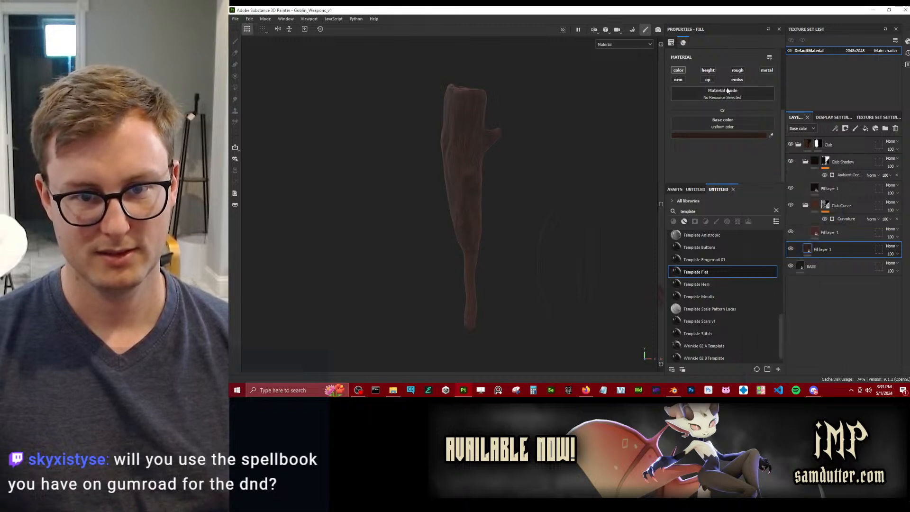
# Enable roughness on the Club folder's lowest fill layer, set it to about 0.55, and check the club's surface.
pyautogui.click(738, 70)
pyautogui.scroll(4, 425, 184)
pyautogui.moveTo(708, 171); pyautogui.dragTo(733, 171)
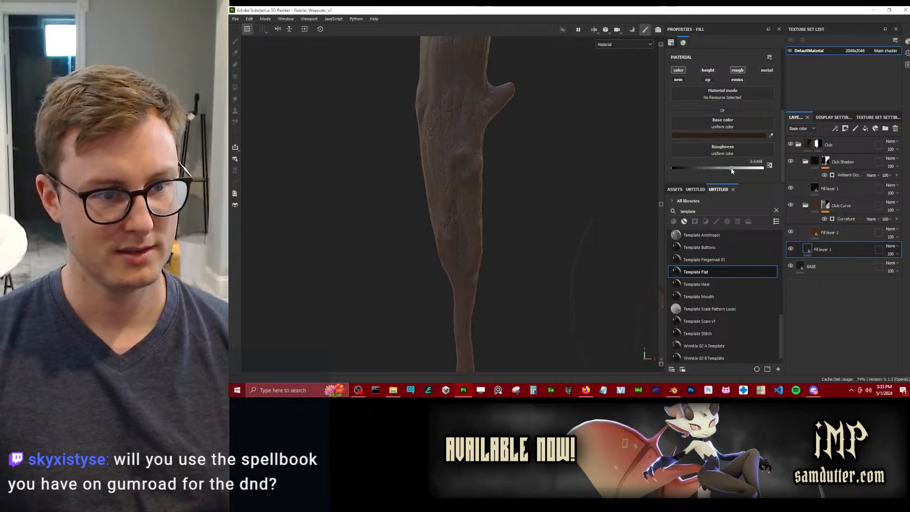
pyautogui.keyDown('alt'); pyautogui.moveTo(541, 170); pyautogui.dragTo(611, 183); pyautogui.keyUp('alt')
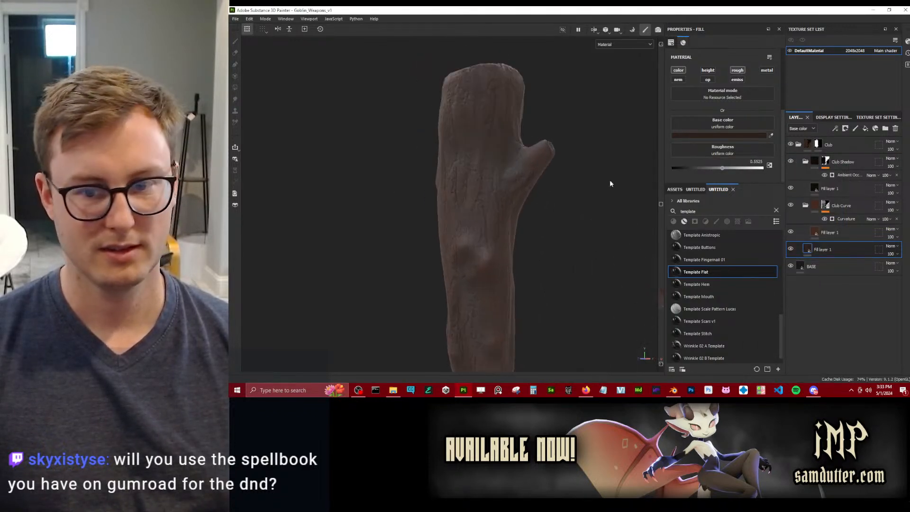
# Enable roughness on the Club Curve fill at about 0.86 and on the Club Shadow fill at 1.
pyautogui.click(807, 230)
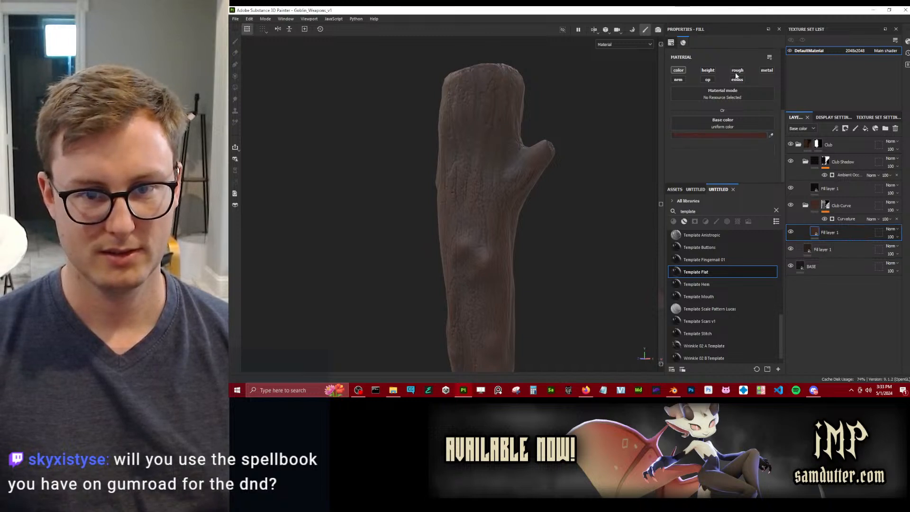
pyautogui.click(737, 71)
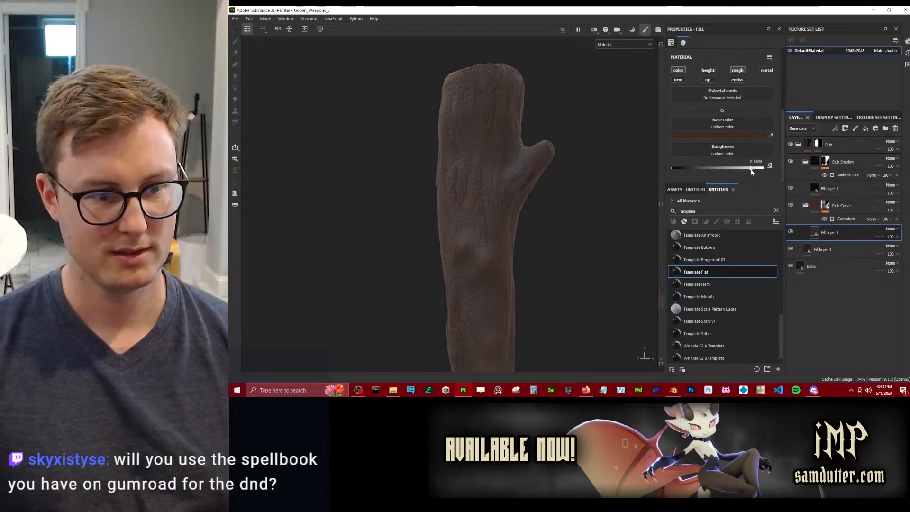
pyautogui.keyDown('alt'); pyautogui.moveTo(588, 179); pyautogui.dragTo(561, 181); pyautogui.keyUp('alt')
pyautogui.click(834, 191)
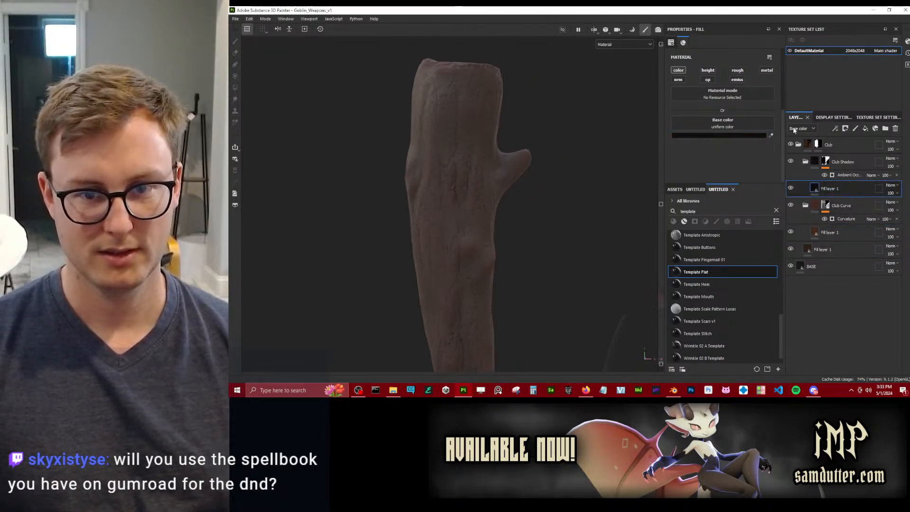
pyautogui.click(737, 71)
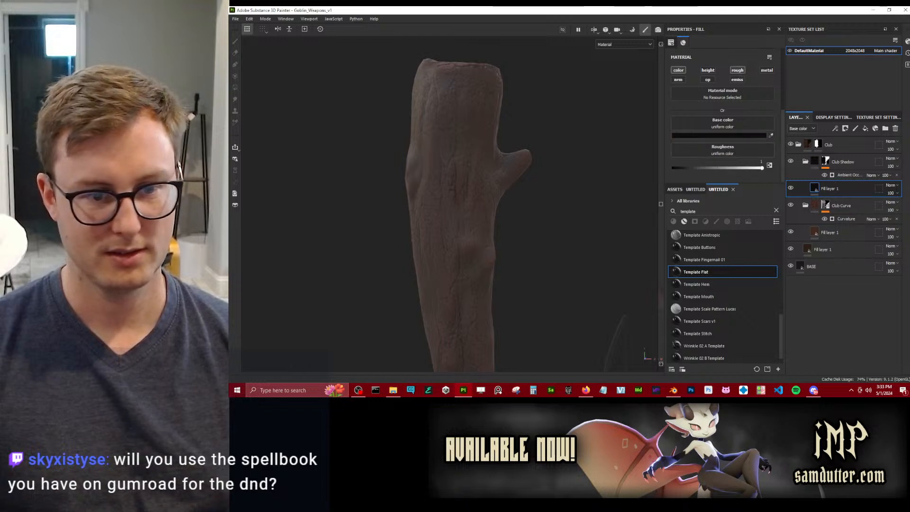
# Add an Ambient occlusion channel to the texture set and return to the layer stack.
pyautogui.click(870, 118)
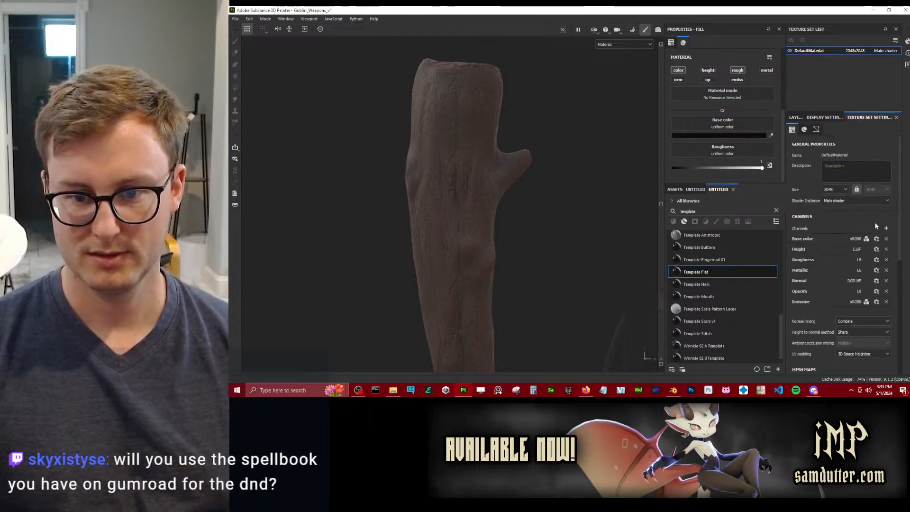
pyautogui.click(887, 229)
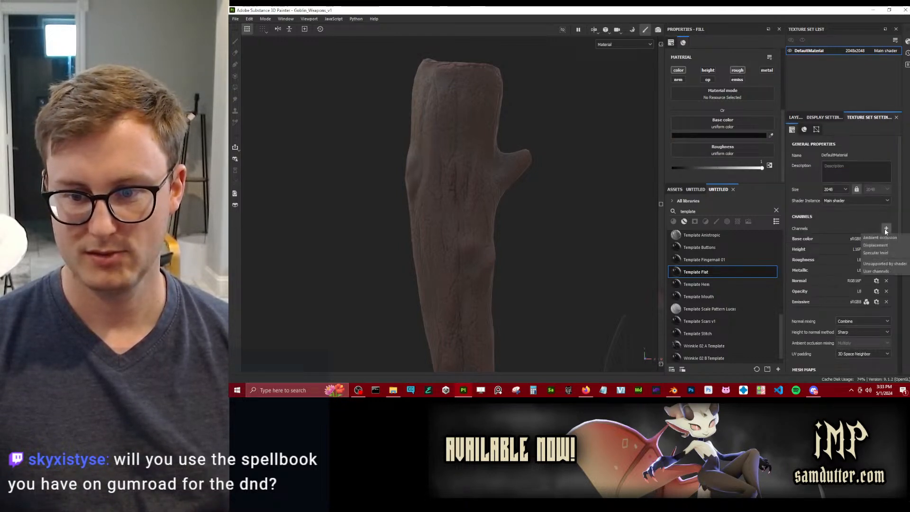
pyautogui.click(862, 239)
pyautogui.click(796, 118)
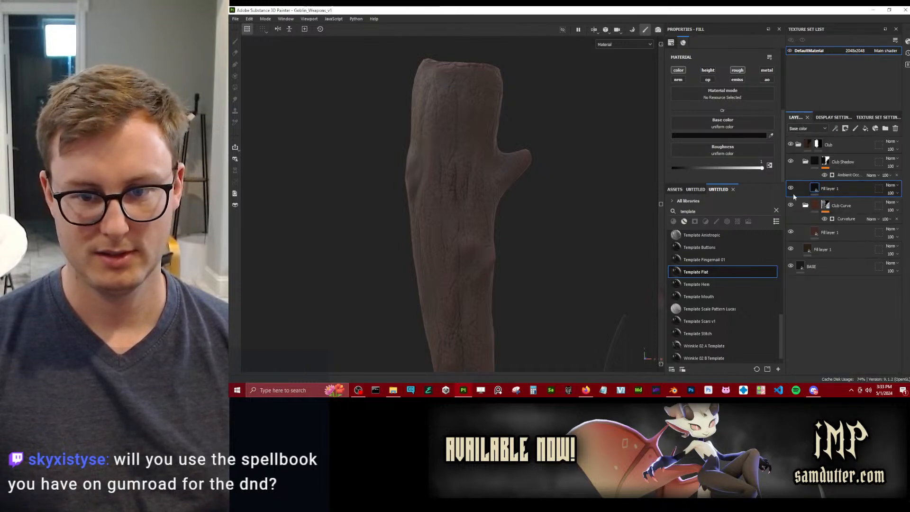
# Enable ambient occlusion on the Club Shadow fill layer and set it to about 0.92.
pyautogui.click(762, 81)
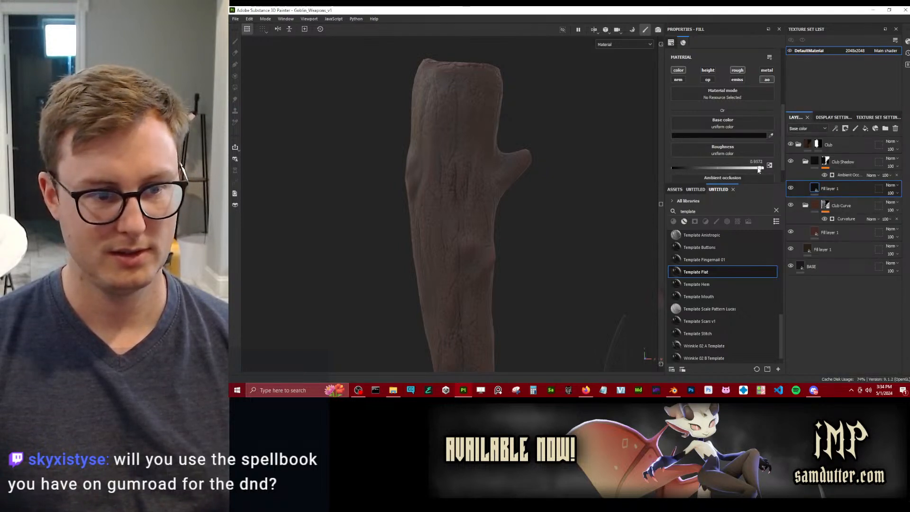
pyautogui.scroll(-2, 753, 141)
pyautogui.moveTo(761, 174); pyautogui.dragTo(735, 177)
pyautogui.keyDown('alt'); pyautogui.moveTo(612, 157); pyautogui.dragTo(525, 189); pyautogui.keyUp('alt')
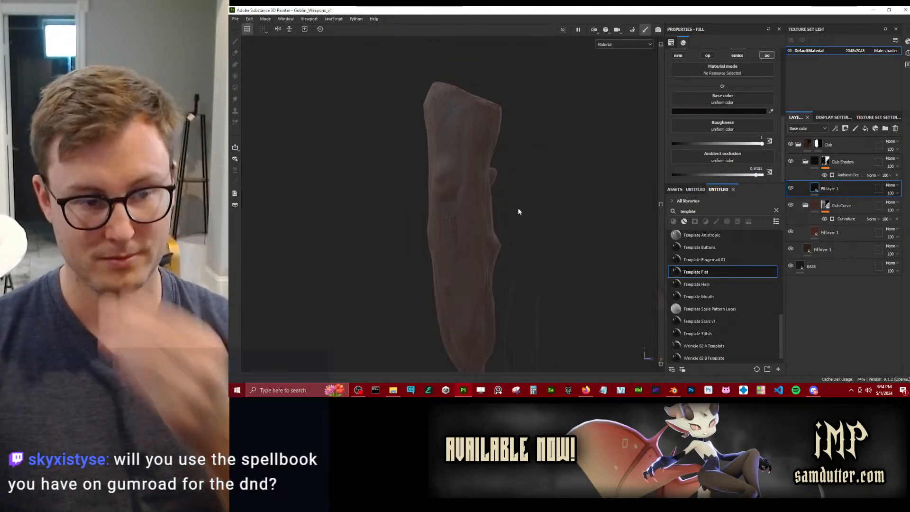
# Examine the club's shading from several sides, both as full material and in the isolated base color channel.
pyautogui.keyDown('alt'); pyautogui.moveTo(518, 210); pyautogui.dragTo(507, 183, button='right'); pyautogui.keyUp('alt')
pyautogui.keyDown('alt'); pyautogui.moveTo(507, 183); pyautogui.dragTo(495, 176); pyautogui.keyUp('alt')
pyautogui.keyDown('alt'); pyautogui.moveTo(495, 176); pyautogui.dragTo(516, 152, button='middle'); pyautogui.keyUp('alt')
pyautogui.keyDown('alt'); pyautogui.moveTo(515, 152); pyautogui.dragTo(460, 191, button='right'); pyautogui.keyUp('alt')
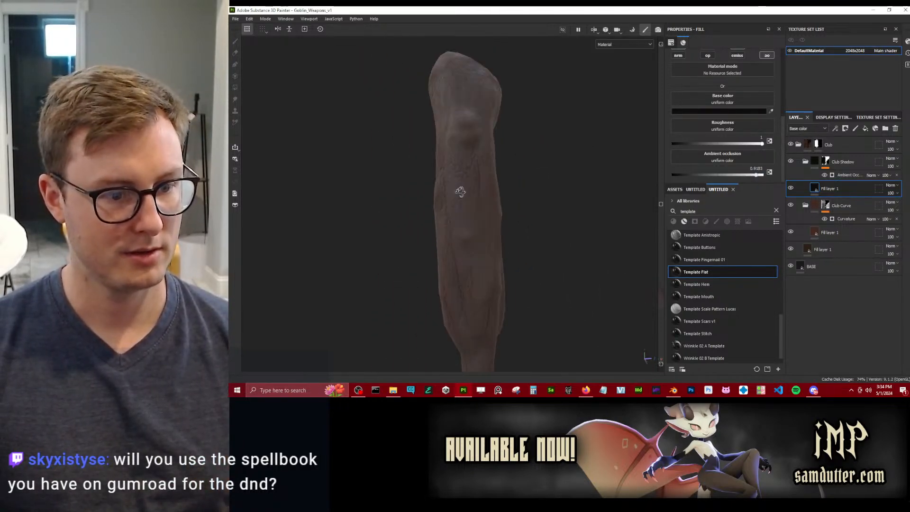
pyautogui.keyDown('alt'); pyautogui.moveTo(460, 191); pyautogui.dragTo(422, 175); pyautogui.keyUp('alt')
pyautogui.keyDown('alt'); pyautogui.moveTo(465, 190); pyautogui.dragTo(497, 174, button='right'); pyautogui.keyUp('alt')
pyautogui.press('c')
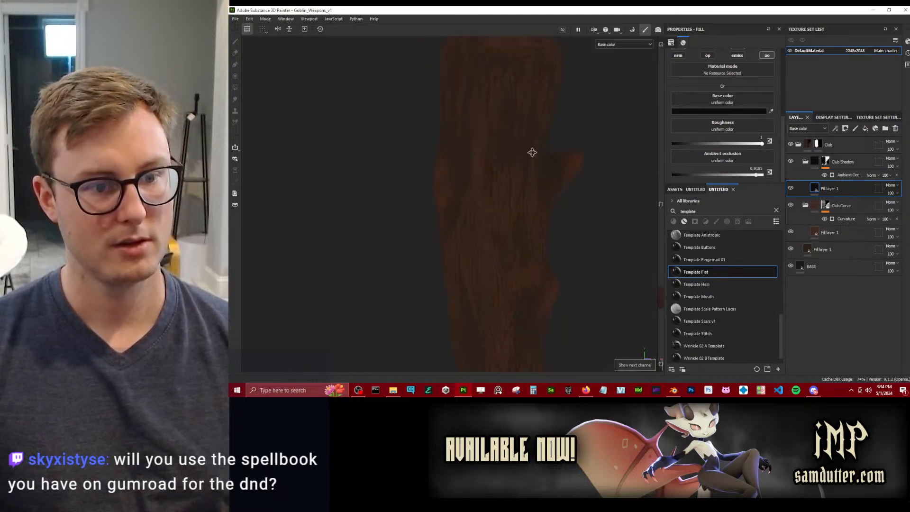
pyautogui.keyDown('alt'); pyautogui.moveTo(523, 162); pyautogui.dragTo(539, 181); pyautogui.keyUp('alt')
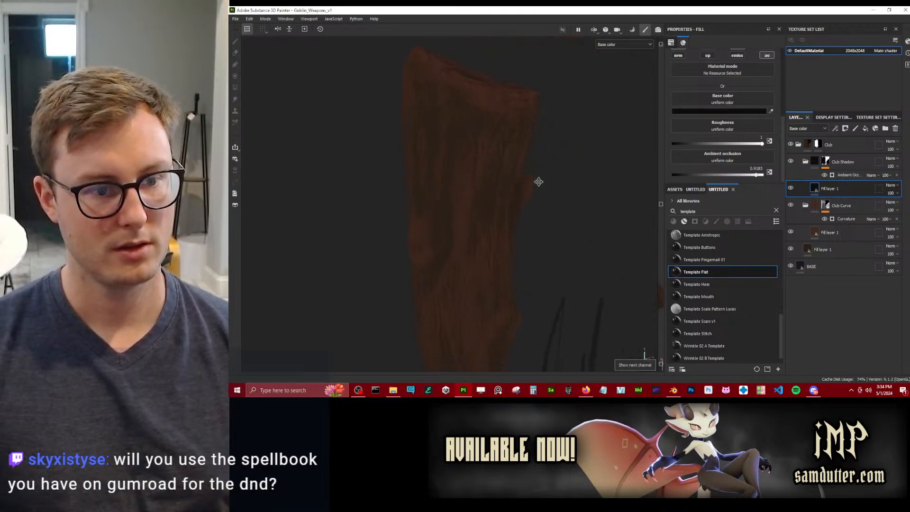
# Collapse the Club Shadow and Club Curve folders, duplicate Club Curve, and place the copy above Club Shadow.
pyautogui.doubleClick(815, 165)
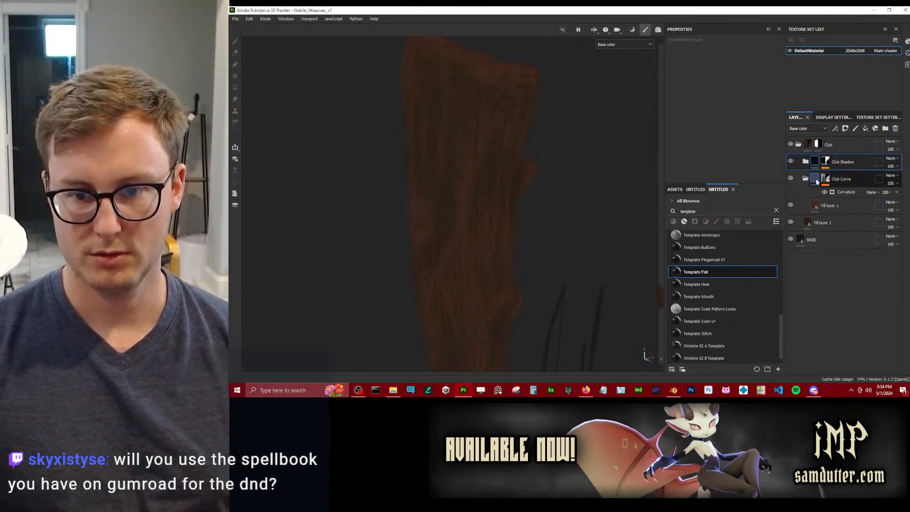
pyautogui.click(806, 179)
pyautogui.click(863, 180)
pyautogui.hotkey('ctrl', 'd')
pyautogui.moveTo(841, 177); pyautogui.dragTo(849, 154)
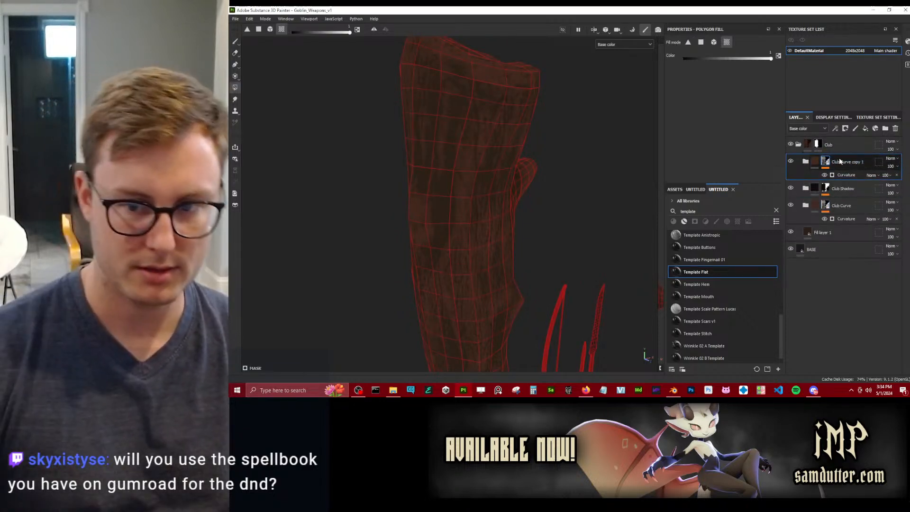
# Rename the duplicated curve folder as Club Curve Highlight.
pyautogui.doubleClick(840, 161)
pyautogui.write('Club Curve High')
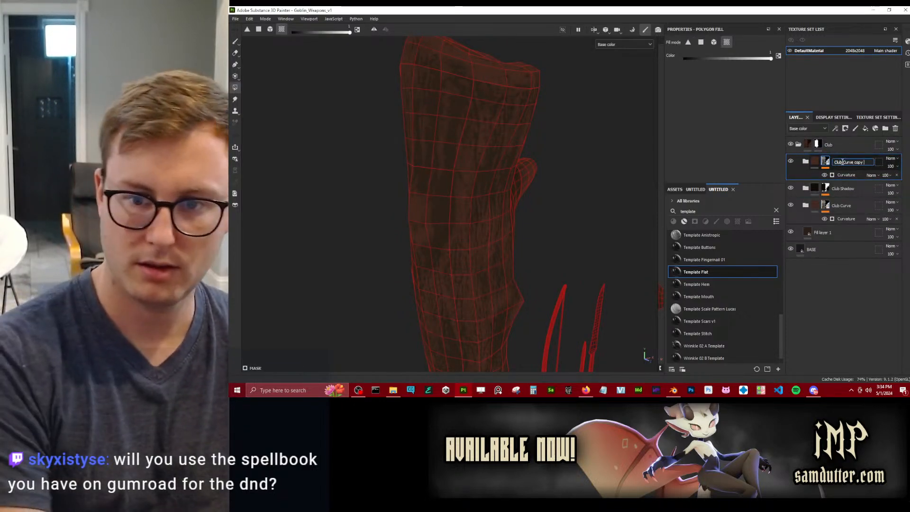
pyautogui.write('light')
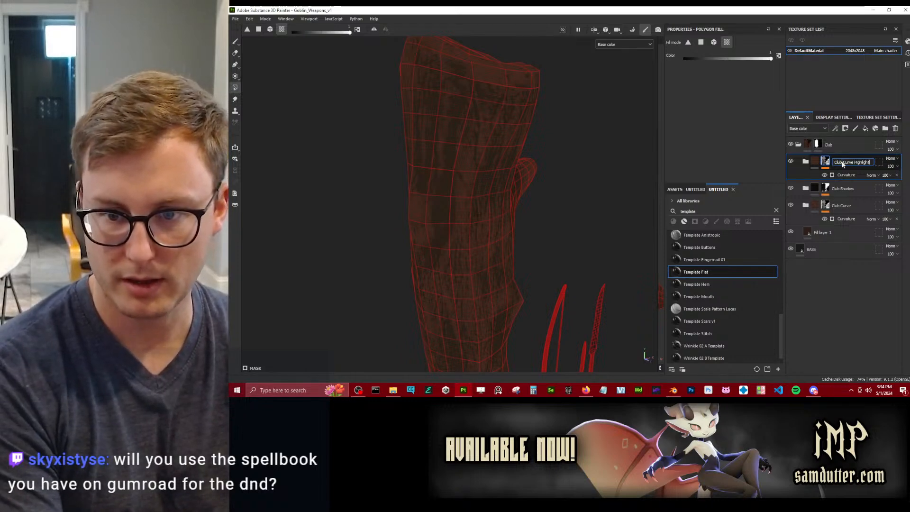
pyautogui.press('Return')
# Set the Club Curve Highlight fill's base color to a lighter reddish brown, about hue 0.046, saturation 0.534, value 0.502.
pyautogui.click(805, 162)
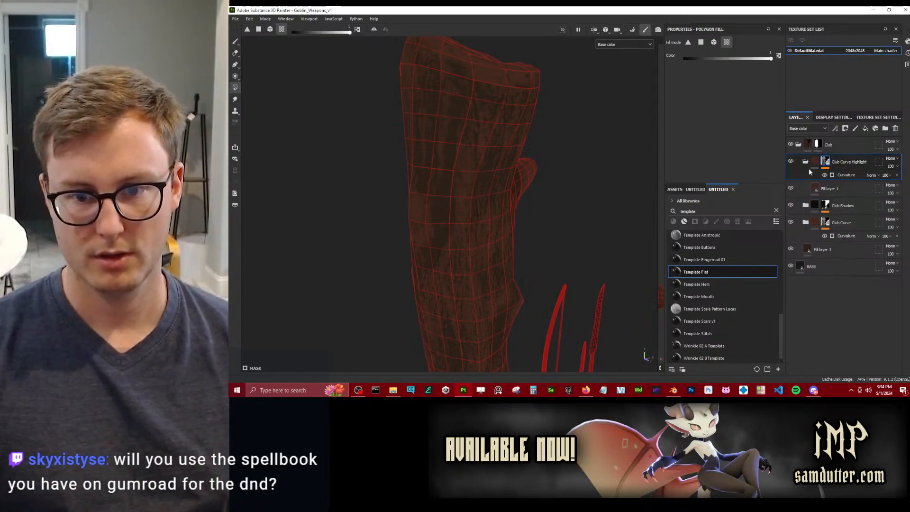
pyautogui.click(816, 189)
pyautogui.click(737, 136)
pyautogui.moveTo(772, 214); pyautogui.dragTo(792, 227)
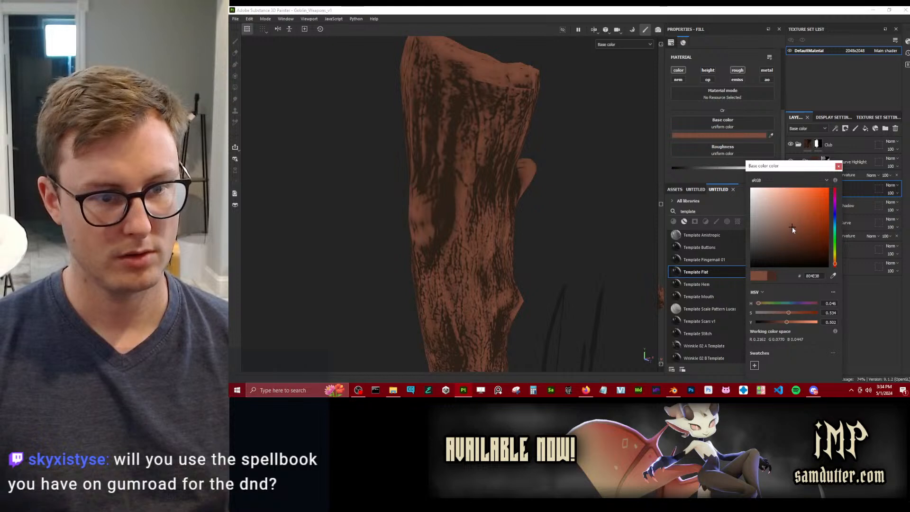
pyautogui.click(839, 166)
# Adjust the Club Curve Highlight mask's Curvature generator to global balance 0.34 and global contrast 0.81.
pyautogui.click(846, 175)
pyautogui.moveTo(712, 122); pyautogui.dragTo(696, 124)
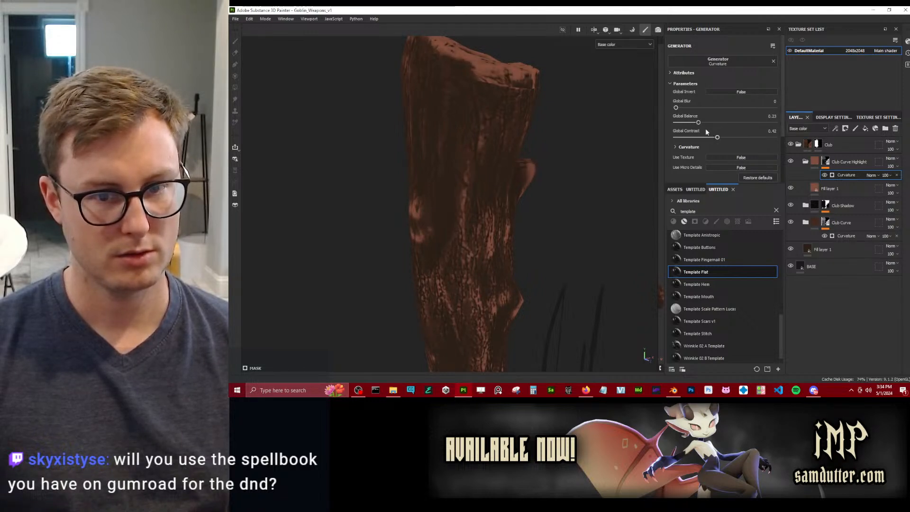
pyautogui.moveTo(699, 123); pyautogui.dragTo(718, 122)
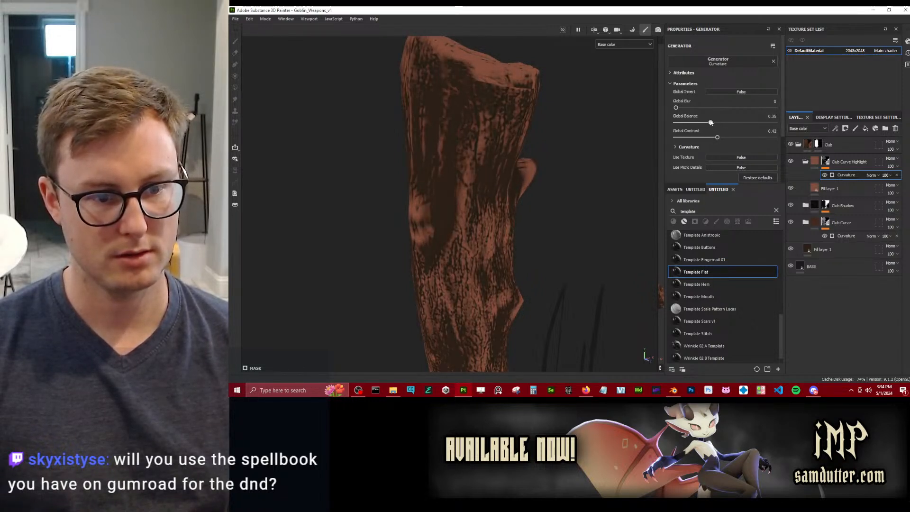
pyautogui.moveTo(717, 137); pyautogui.dragTo(754, 136)
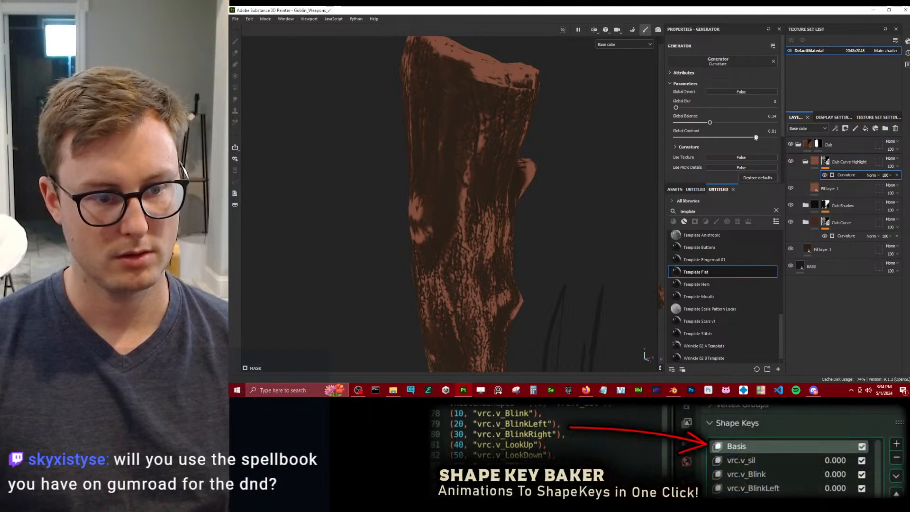
pyautogui.keyDown('alt'); pyautogui.moveTo(545, 209); pyautogui.dragTo(483, 185); pyautogui.keyUp('alt')
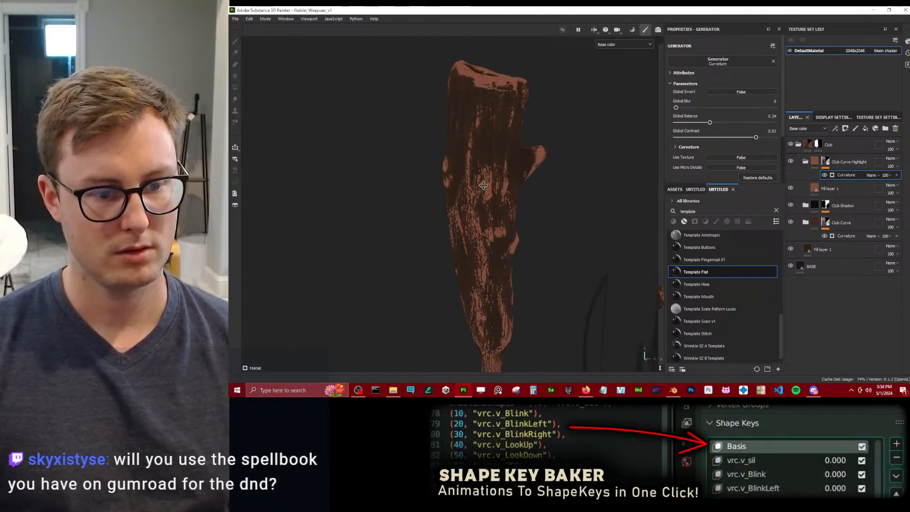
# Add a fill using the BnW Spots 3 noise to the Club Curve Highlight mask and set its projection to Planar.
pyautogui.rightClick(863, 176)
pyautogui.click(843, 291)
pyautogui.click(736, 72)
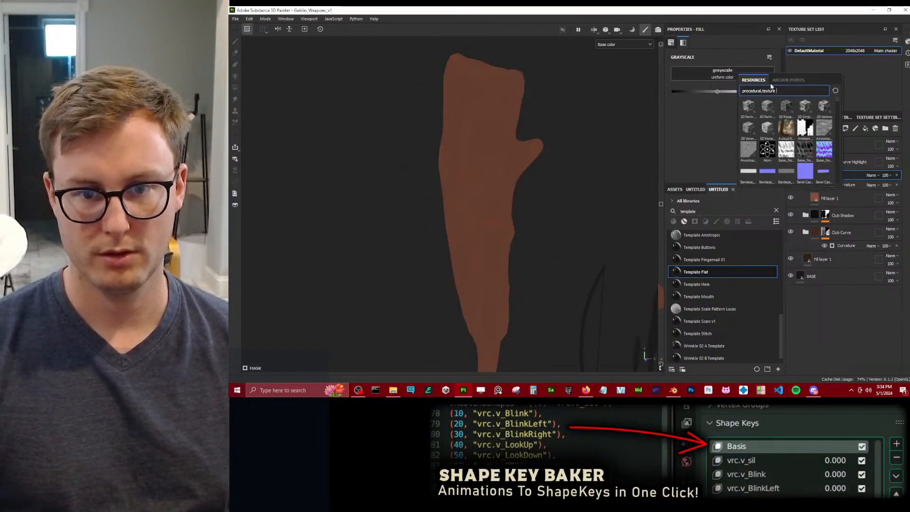
pyautogui.hotkey('ctrl', 'a')
pyautogui.write('noise')
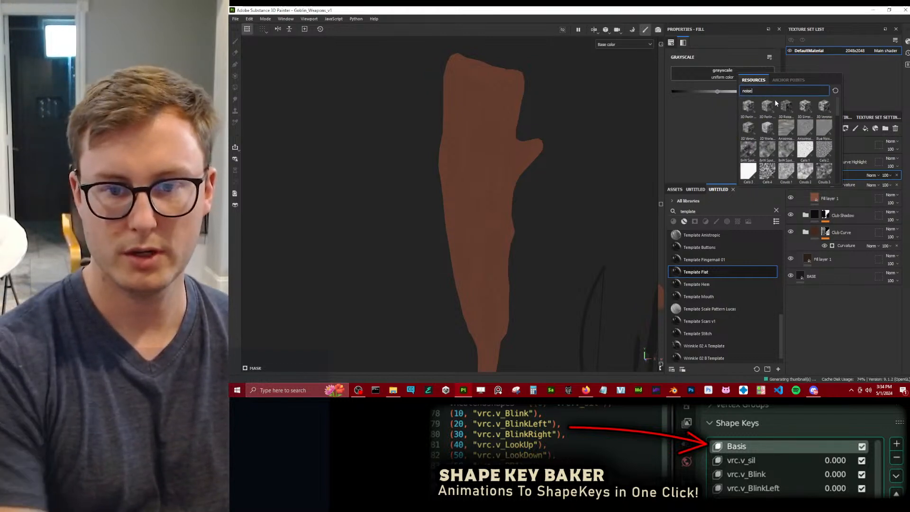
pyautogui.click(786, 149)
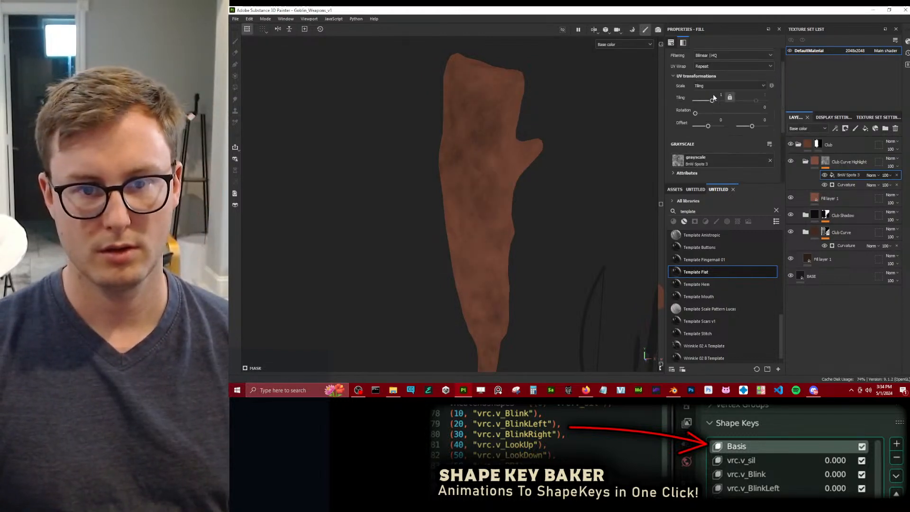
pyautogui.scroll(1, 714, 57)
pyautogui.click(712, 69)
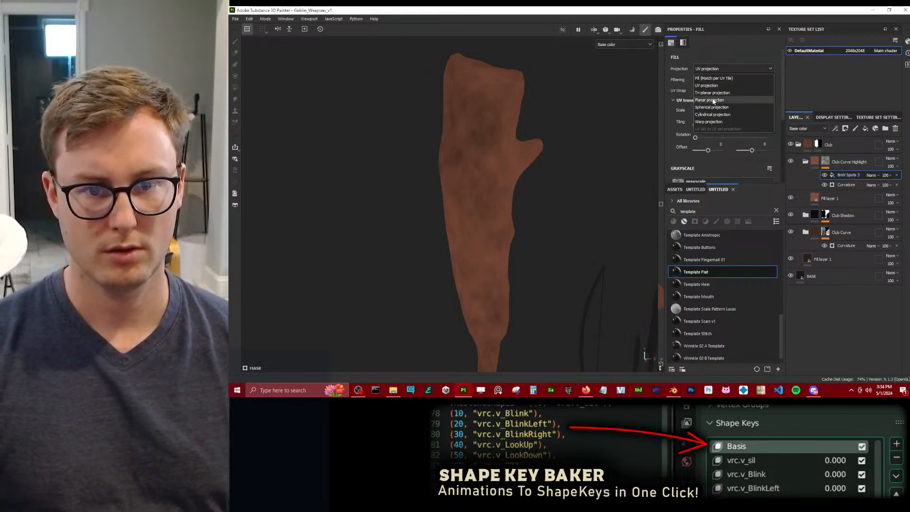
pyautogui.click(713, 100)
# Set the BnW Spots 3 fill in the Club Curve Highlight mask to the Subtract blending mode.
pyautogui.click(848, 185)
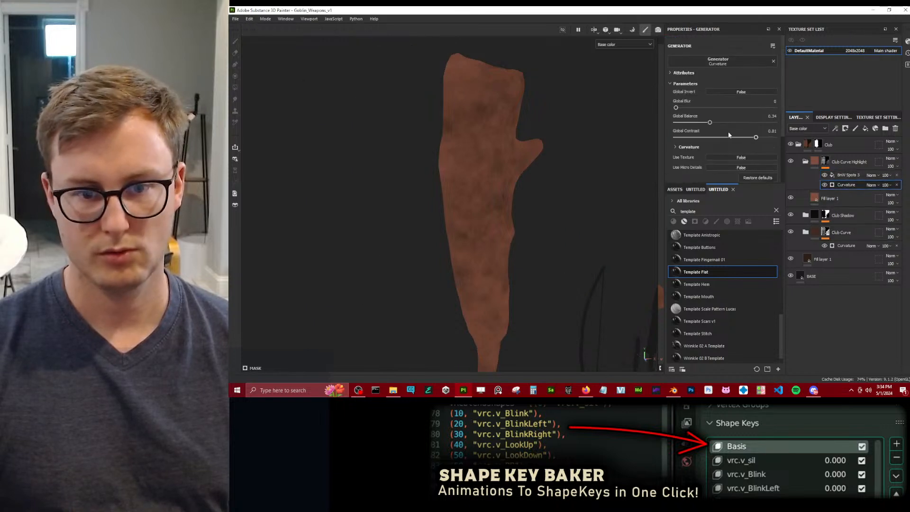
pyautogui.click(872, 175)
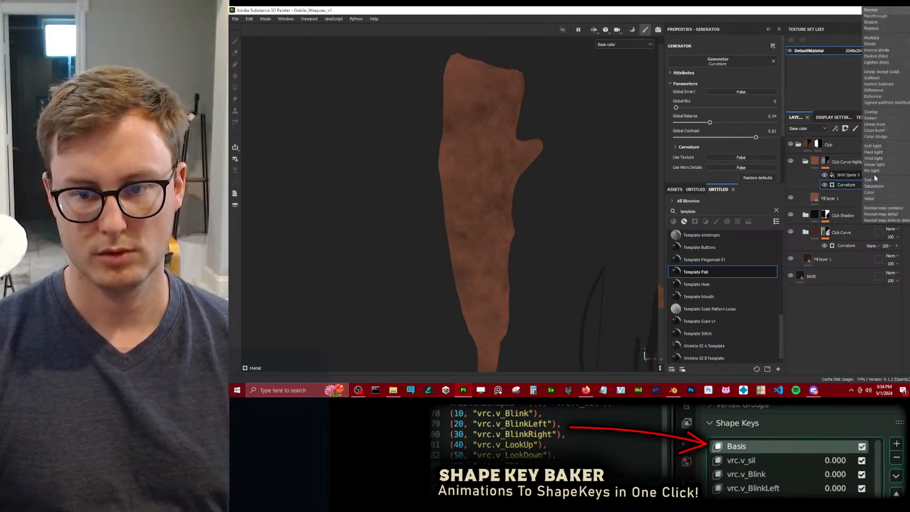
pyautogui.click(882, 79)
pyautogui.keyDown('alt'); pyautogui.moveTo(474, 199); pyautogui.dragTo(630, 190, button='right'); pyautogui.keyUp('alt')
# Set the BnW Spots 3 fill's tiling to 4, noise balance to 0.51 and contrast to 0.79.
pyautogui.click(847, 176)
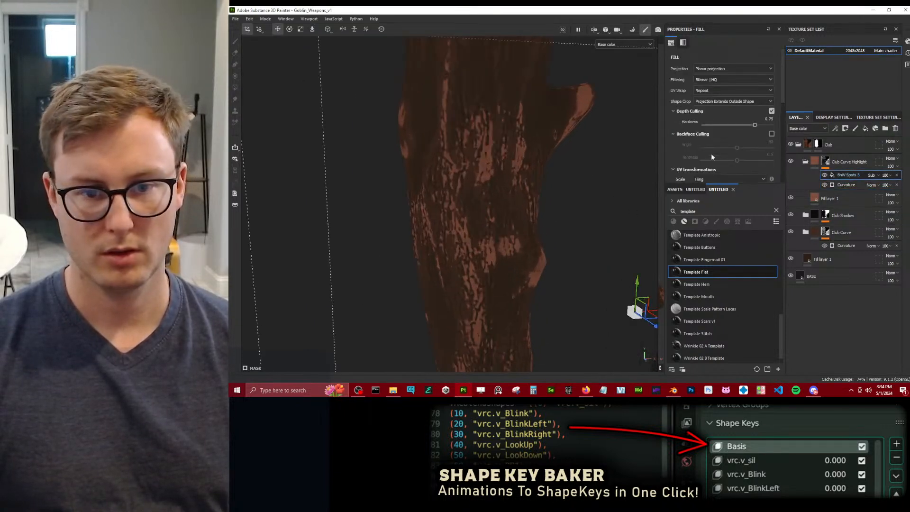
pyautogui.scroll(-10, 735, 125)
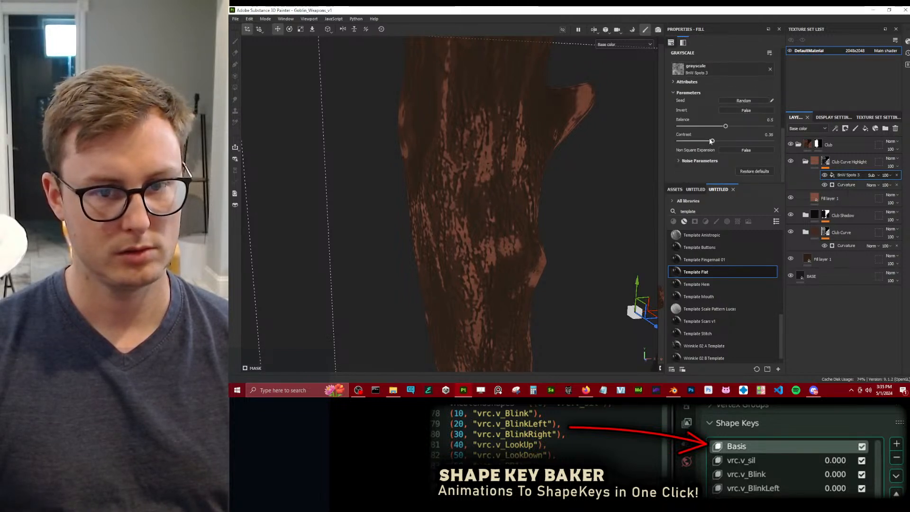
pyautogui.scroll(5, 713, 126)
pyautogui.write('4')
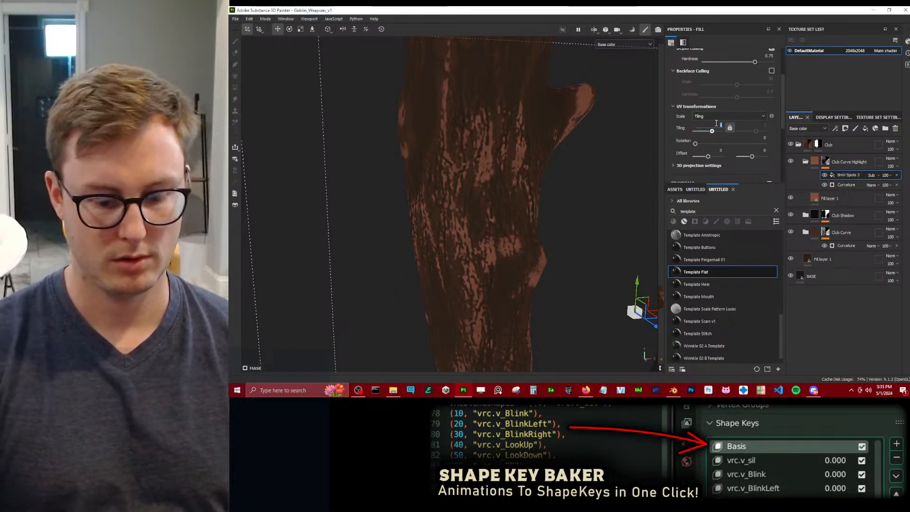
pyautogui.press('Return')
pyautogui.scroll(-4, 711, 135)
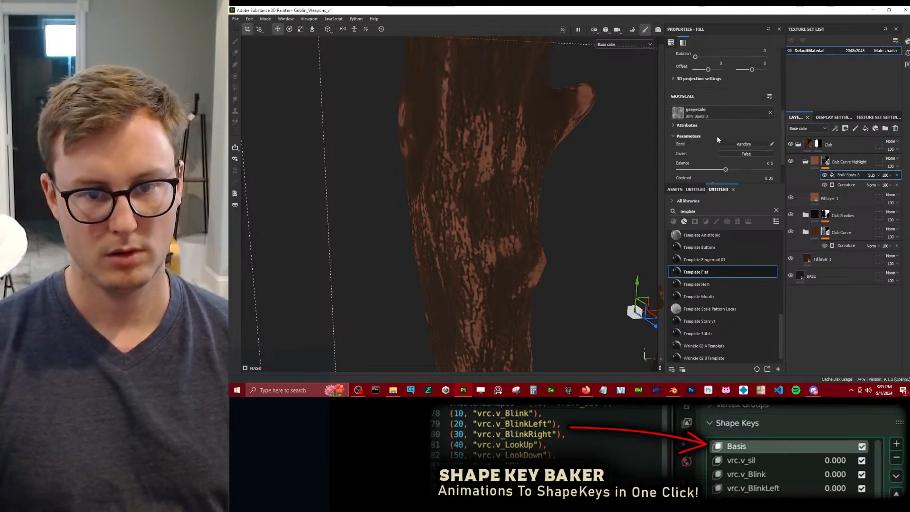
pyautogui.moveTo(724, 169)
pyautogui.mouseDown()
pyautogui.moveTo(699, 169)
pyautogui.moveTo(739, 169)
pyautogui.moveTo(730, 168)
pyautogui.mouseUp()
pyautogui.scroll(-2, 728, 152)
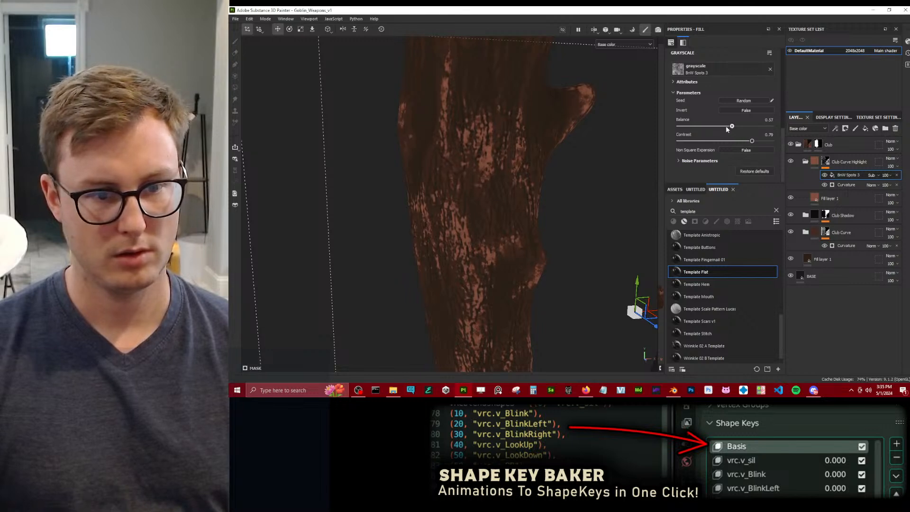
pyautogui.moveTo(727, 129); pyautogui.dragTo(727, 128)
pyautogui.scroll(-4, 494, 190)
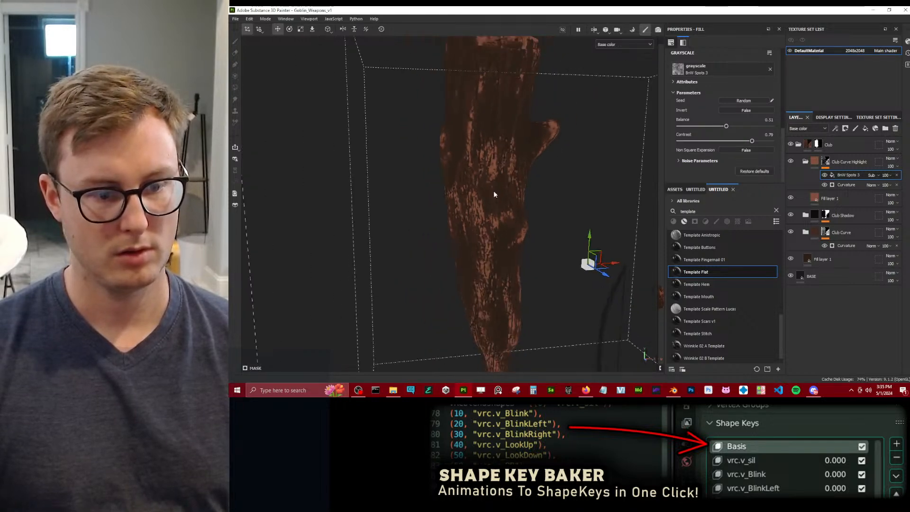
# Show the full material on the club and raise the Club Curve Highlight Curvature generator's global balance to about 0.63.
pyautogui.keyDown('alt'); pyautogui.moveTo(493, 190); pyautogui.dragTo(537, 134); pyautogui.keyUp('alt')
pyautogui.scroll(-2, 564, 168)
pyautogui.press('m')
pyautogui.scroll(3, 581, 185)
pyautogui.scroll(3, 536, 200)
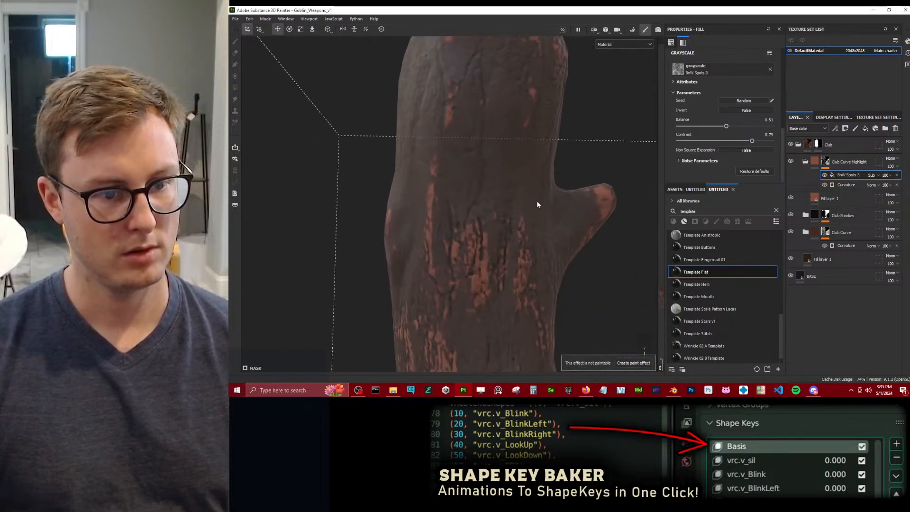
pyautogui.click(846, 185)
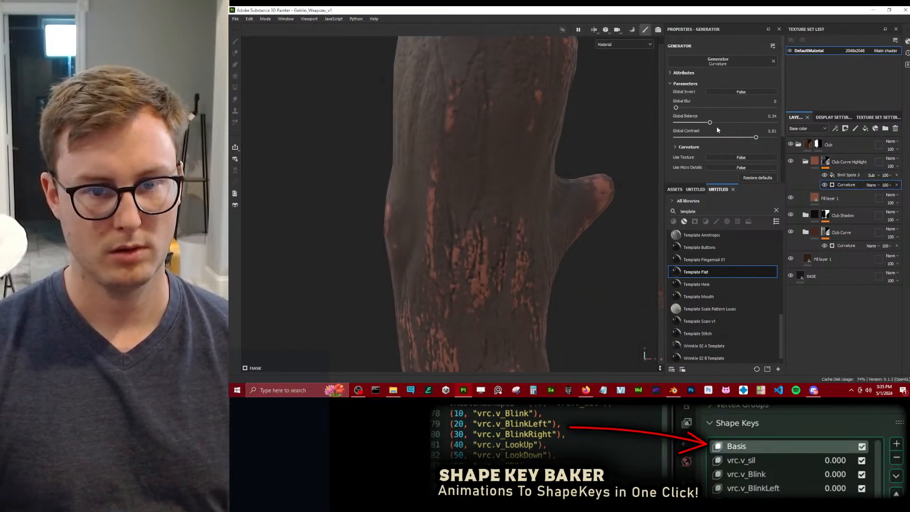
pyautogui.moveTo(724, 122); pyautogui.dragTo(746, 122)
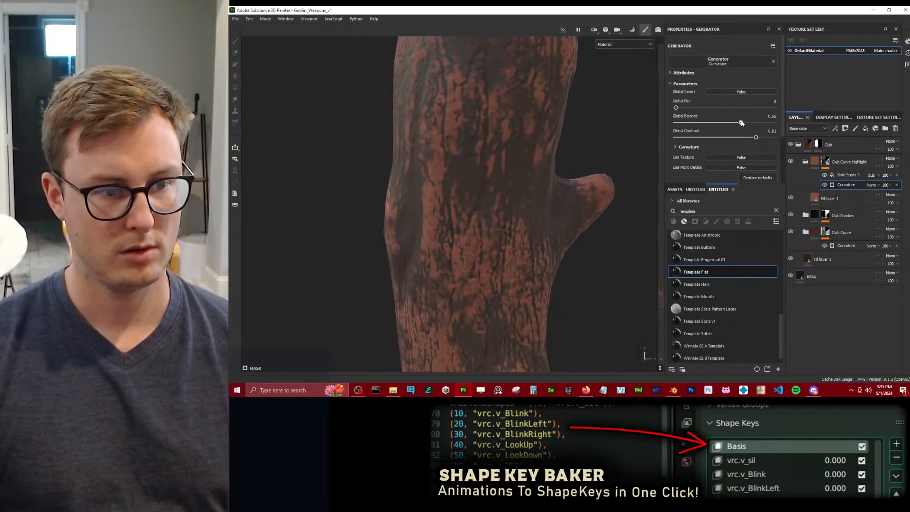
# Add a Blur filter above BnW Spots 3 in the Club Curve Highlight mask and blend it with Linear dodge (Add).
pyautogui.rightClick(852, 185)
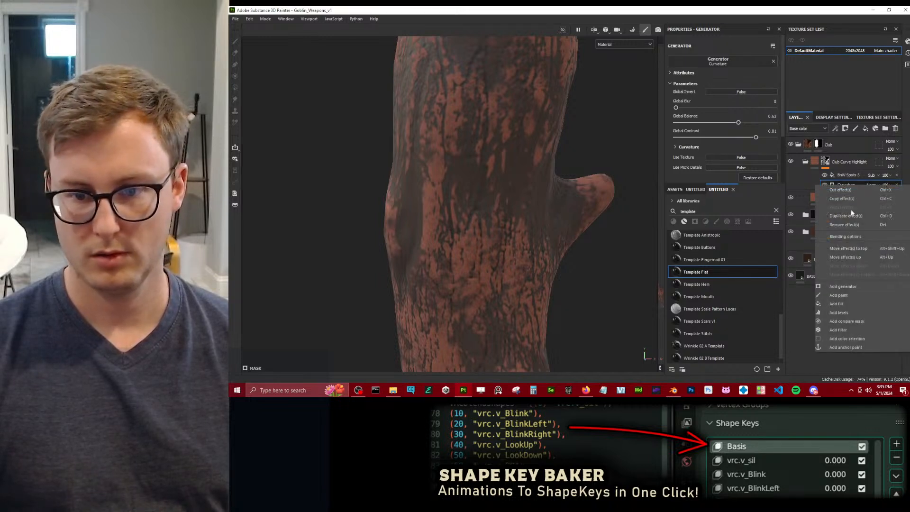
pyautogui.rightClick(851, 176)
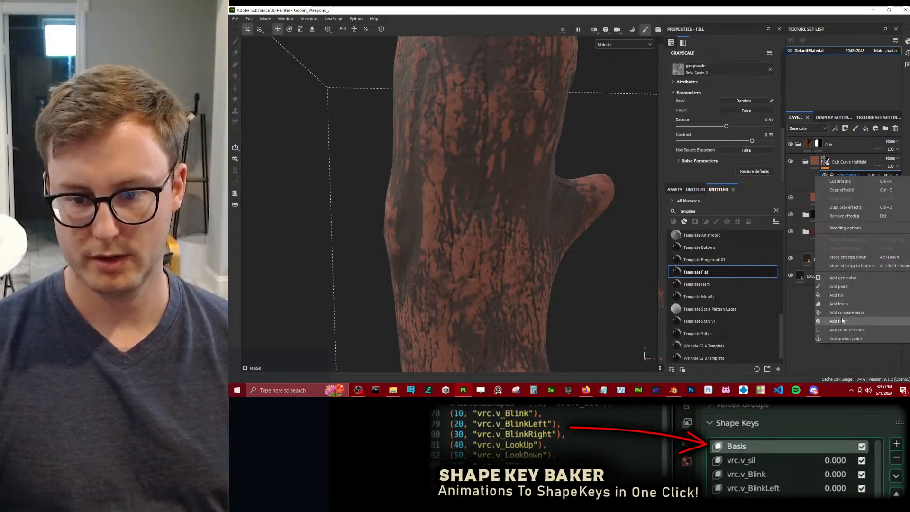
pyautogui.click(838, 320)
pyautogui.click(731, 61)
pyautogui.click(758, 83)
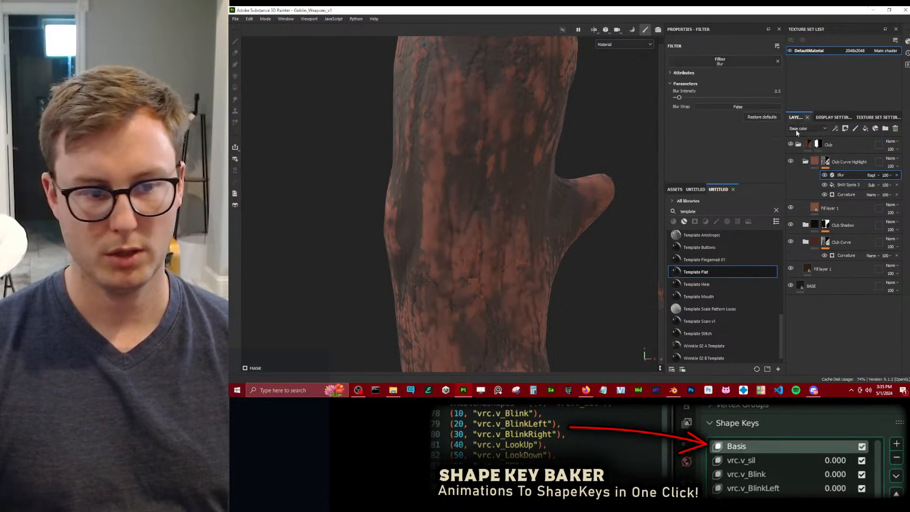
pyautogui.click(878, 176)
pyautogui.click(883, 71)
# Examine the blurred highlight pattern along the club's shaft, side knob and hollow end from several sides.
pyautogui.scroll(-3, 477, 171)
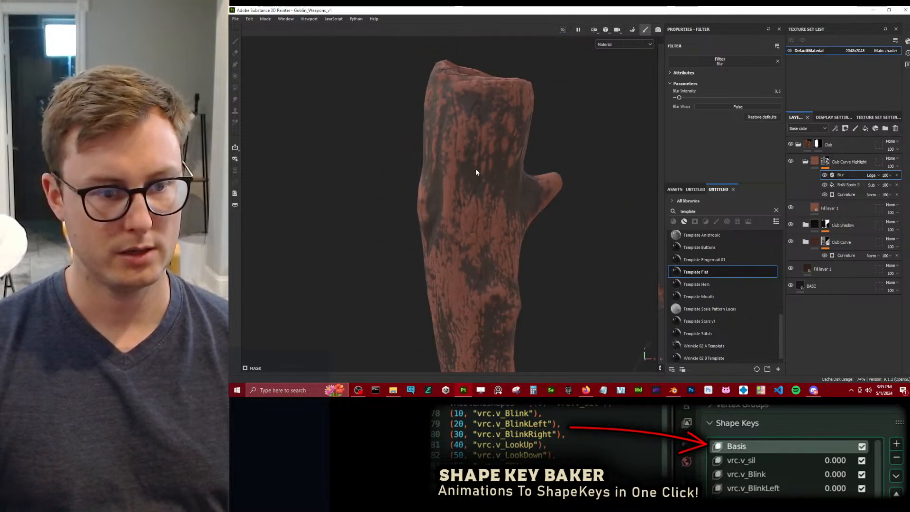
pyautogui.keyDown('alt'); pyautogui.moveTo(478, 171); pyautogui.dragTo(571, 165); pyautogui.keyUp('alt')
pyautogui.scroll(-4, 486, 169)
pyautogui.keyDown('alt'); pyautogui.moveTo(493, 258); pyautogui.dragTo(496, 175, button='middle'); pyautogui.keyUp('alt')
pyautogui.scroll(3, 538, 172)
pyautogui.keyDown('alt'); pyautogui.moveTo(495, 175); pyautogui.dragTo(519, 178); pyautogui.keyUp('alt')
pyautogui.keyDown('alt'); pyautogui.moveTo(519, 178); pyautogui.dragTo(474, 181, button='middle'); pyautogui.keyUp('alt')
pyautogui.keyDown('alt'); pyautogui.moveTo(475, 181); pyautogui.dragTo(543, 184); pyautogui.keyUp('alt')
pyautogui.keyDown('alt'); pyautogui.moveTo(465, 186); pyautogui.dragTo(511, 247, button='middle'); pyautogui.keyUp('alt')
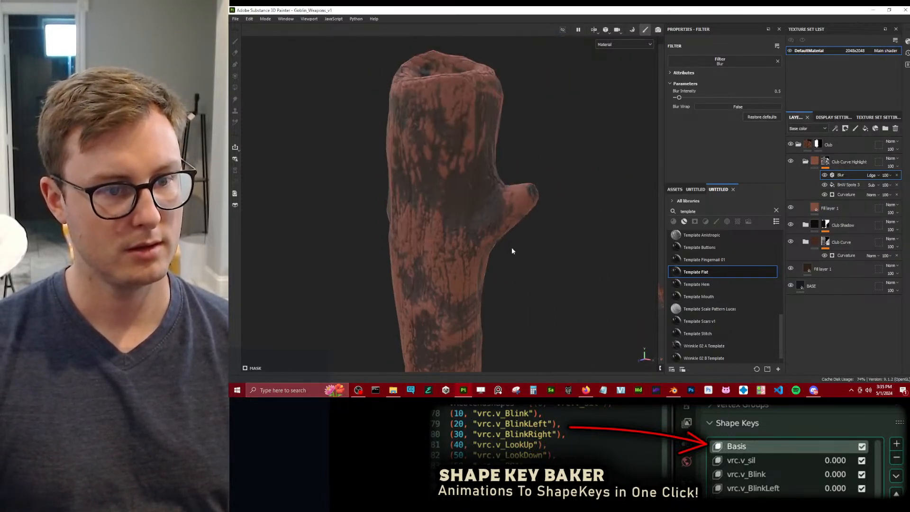
pyautogui.keyDown('alt'); pyautogui.moveTo(495, 187); pyautogui.dragTo(516, 208, button='middle'); pyautogui.keyUp('alt')
pyautogui.scroll(3, 516, 209)
pyautogui.keyDown('alt'); pyautogui.moveTo(517, 209); pyautogui.dragTo(473, 184); pyautogui.keyUp('alt')
pyautogui.scroll(-4, 488, 218)
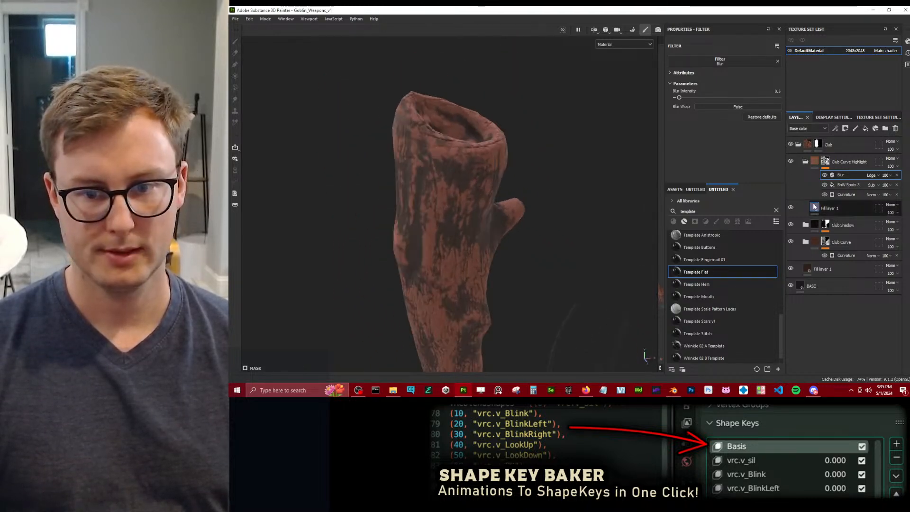
# Enable the height channel on the Club Curve Highlight folder's fill layer and set its height to about 0.1362.
pyautogui.click(809, 266)
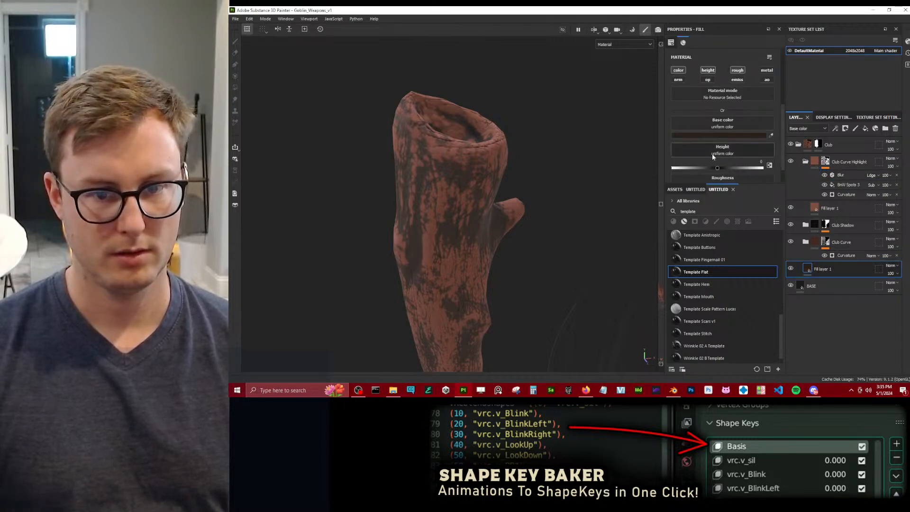
pyautogui.moveTo(721, 168); pyautogui.dragTo(717, 167)
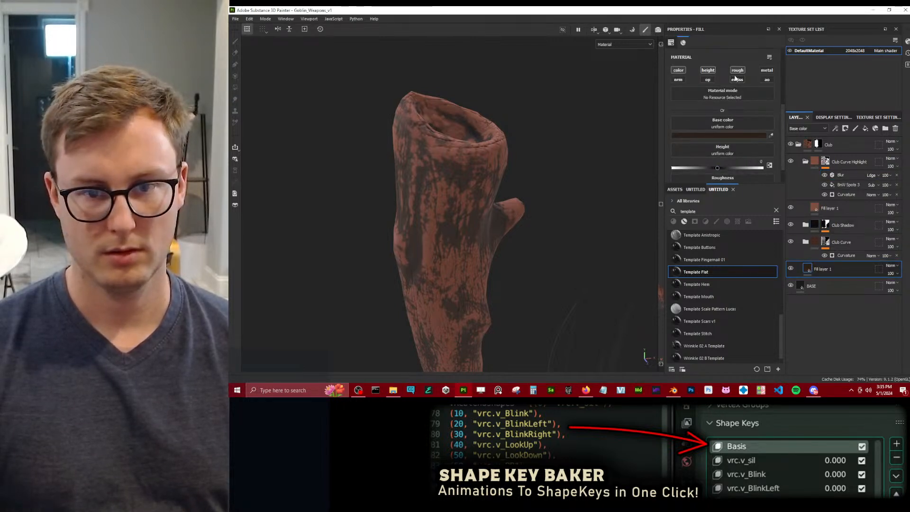
pyautogui.click(827, 208)
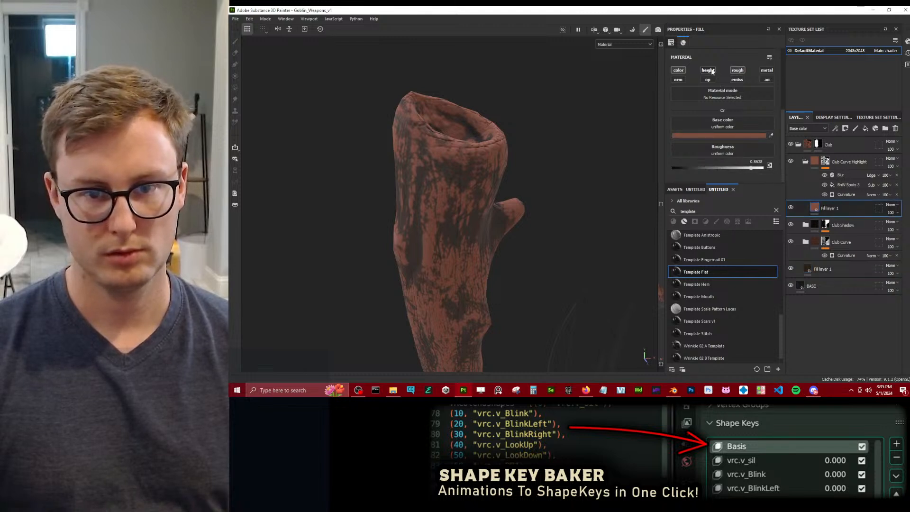
pyautogui.scroll(-1, 724, 140)
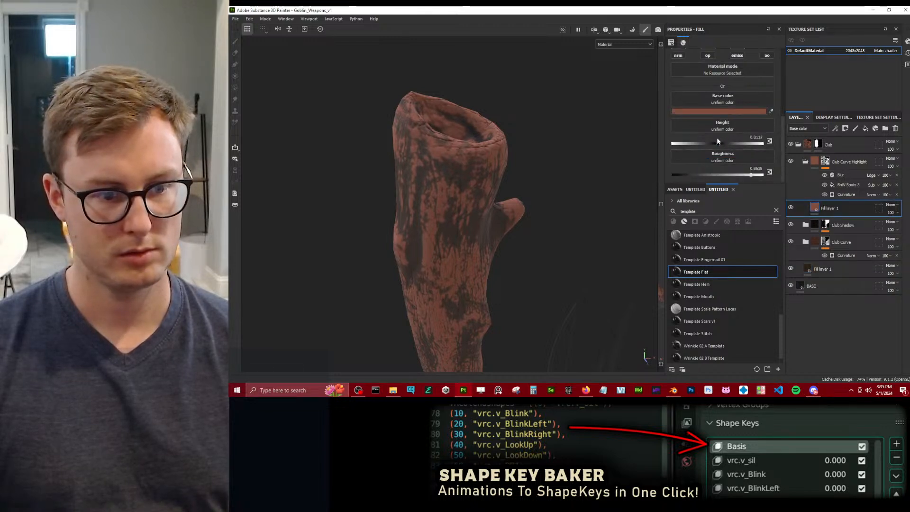
# Examine the height effect on the club's bark up close from different angles.
pyautogui.keyDown('alt'); pyautogui.moveTo(613, 206); pyautogui.dragTo(486, 284); pyautogui.keyUp('alt')
pyautogui.scroll(2, 485, 284)
pyautogui.keyDown('alt'); pyautogui.moveTo(485, 284); pyautogui.dragTo(512, 204, button='middle'); pyautogui.keyUp('alt')
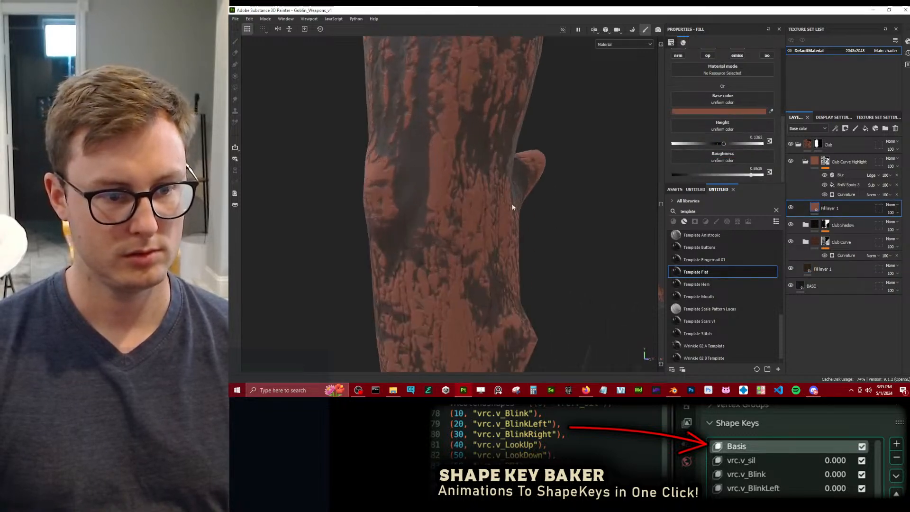
pyautogui.keyDown('alt'); pyautogui.moveTo(512, 204); pyautogui.dragTo(436, 240); pyautogui.keyUp('alt')
pyautogui.scroll(-2, 437, 240)
pyautogui.keyDown('alt'); pyautogui.moveTo(437, 239); pyautogui.dragTo(483, 184, button='middle'); pyautogui.keyUp('alt')
pyautogui.keyDown('alt'); pyautogui.moveTo(482, 187); pyautogui.dragTo(511, 192); pyautogui.keyUp('alt')
pyautogui.scroll(2, 510, 192)
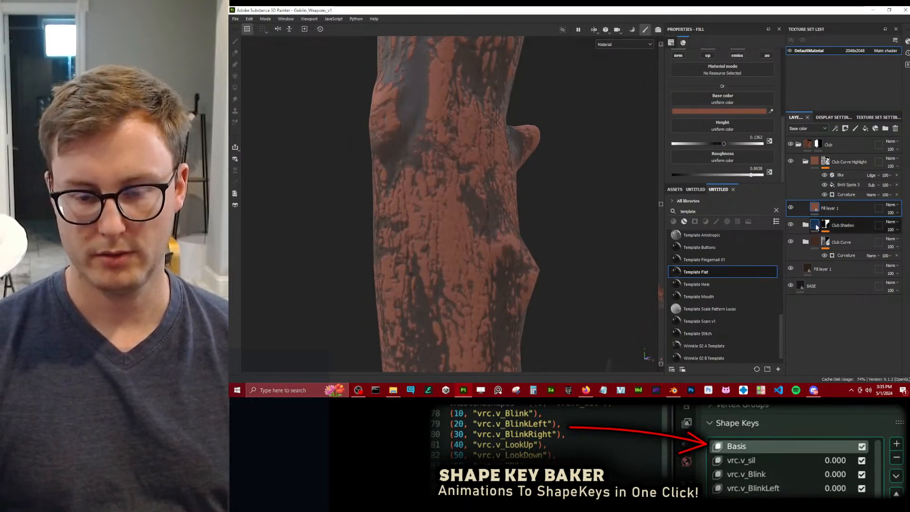
# Enable the height channel on the Club Shadow fill, try about -0.45, and settle on a slightly positive height.
pyautogui.click(806, 225)
pyautogui.click(818, 242)
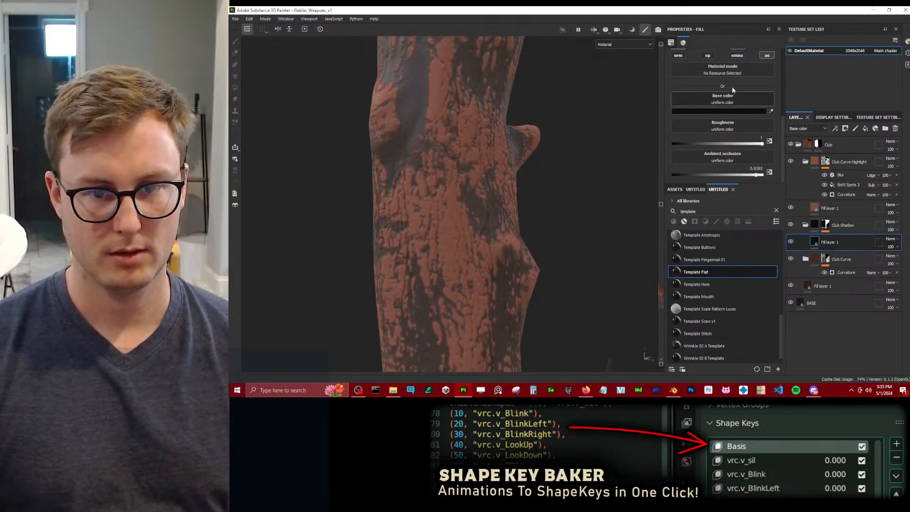
pyautogui.scroll(2, 732, 86)
pyautogui.click(709, 90)
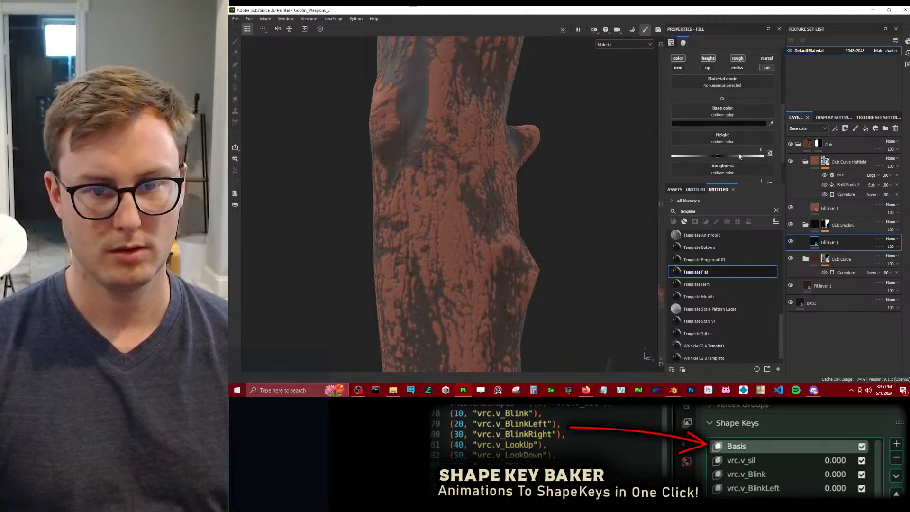
pyautogui.moveTo(728, 150); pyautogui.dragTo(698, 152)
pyautogui.scroll(-5, 572, 176)
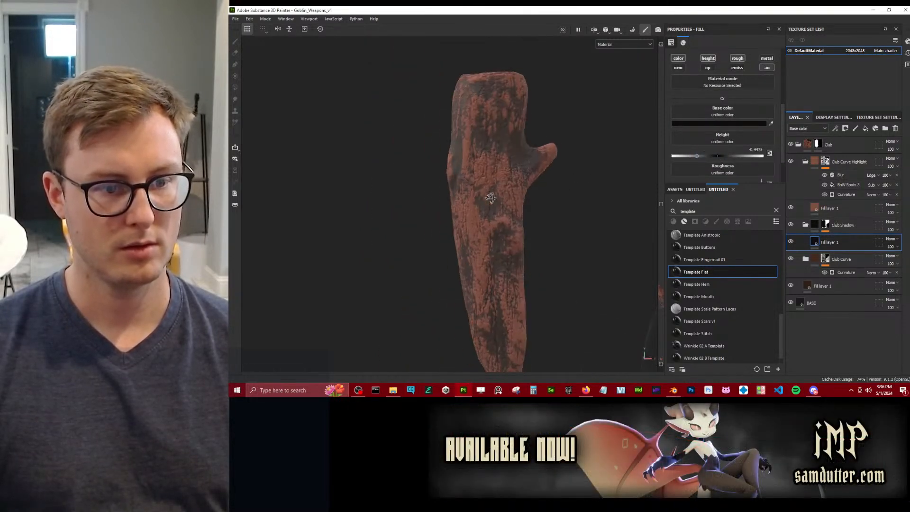
pyautogui.keyDown('alt'); pyautogui.moveTo(488, 196); pyautogui.dragTo(586, 205); pyautogui.keyUp('alt')
pyautogui.scroll(-3, 483, 193)
pyautogui.scroll(5, 516, 212)
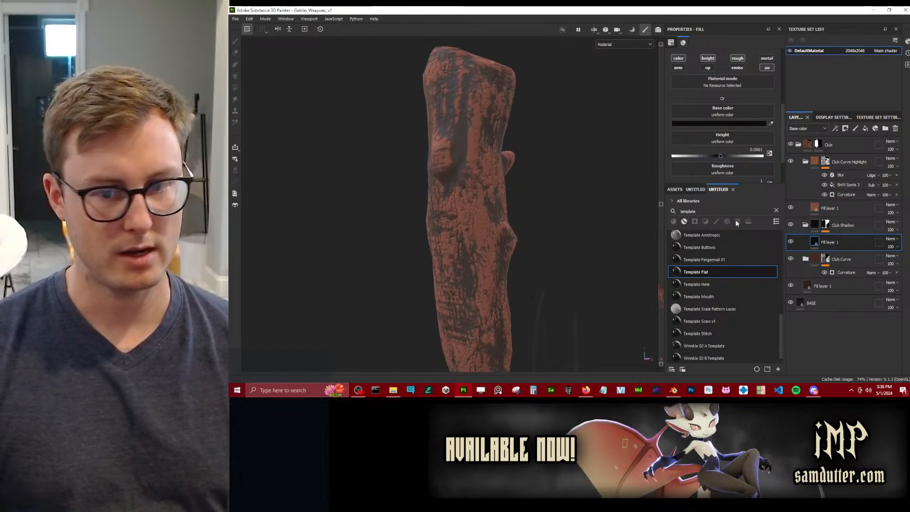
pyautogui.click(805, 225)
# Darken the base color of the club's bottom fill layer to 211812, hue 0.068, saturation 0.443, value 0.128.
pyautogui.click(815, 207)
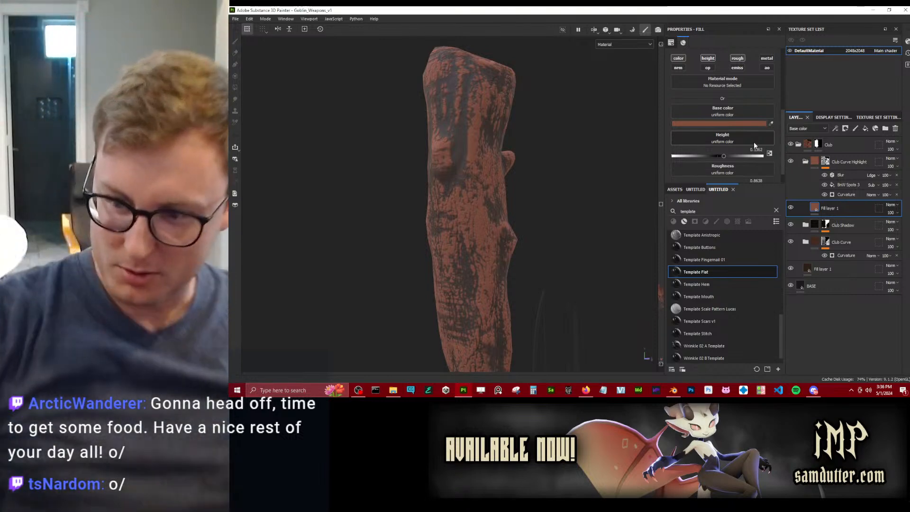
pyautogui.scroll(3, 493, 195)
pyautogui.keyDown('alt'); pyautogui.moveTo(460, 207); pyautogui.dragTo(500, 202); pyautogui.keyUp('alt')
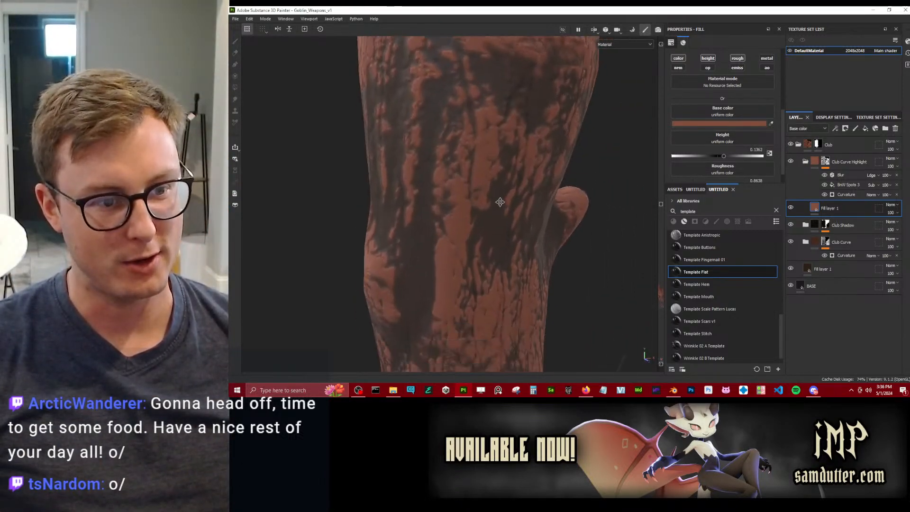
pyautogui.scroll(-3, 490, 206)
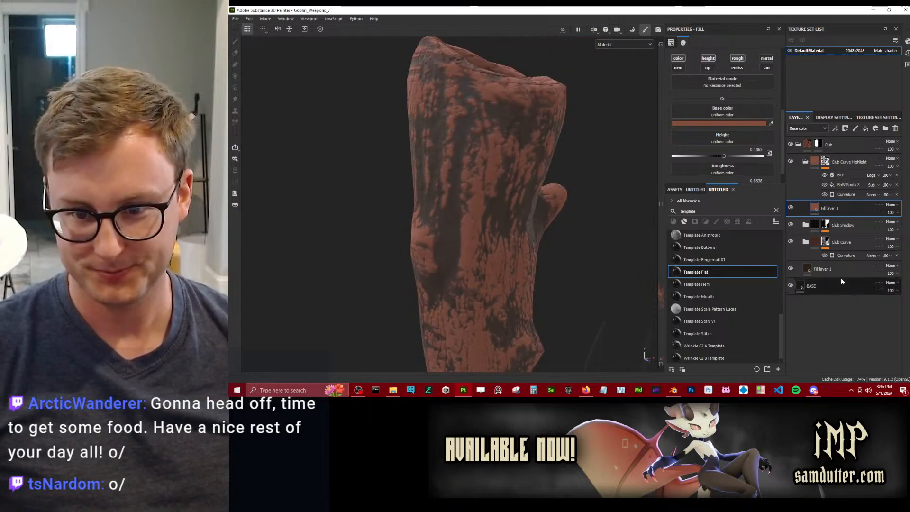
pyautogui.click(811, 268)
pyautogui.click(729, 135)
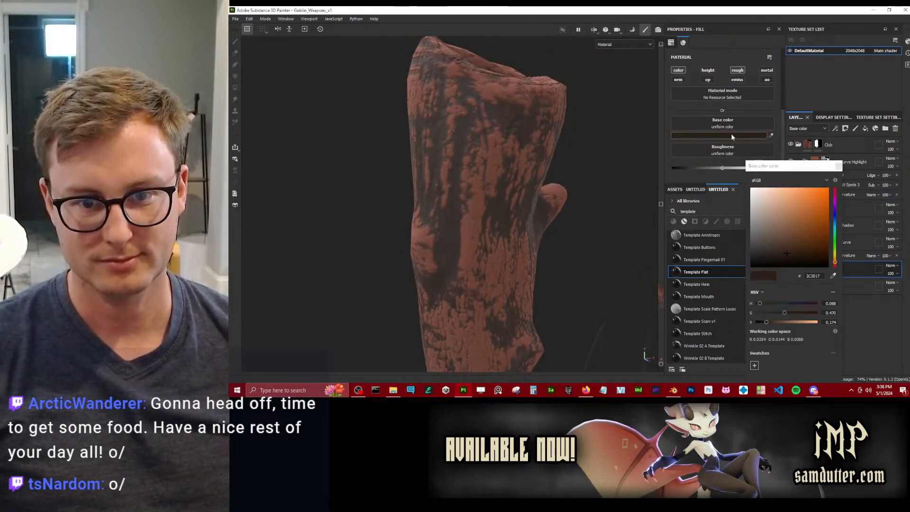
pyautogui.click(789, 268)
pyautogui.moveTo(789, 269); pyautogui.dragTo(785, 258)
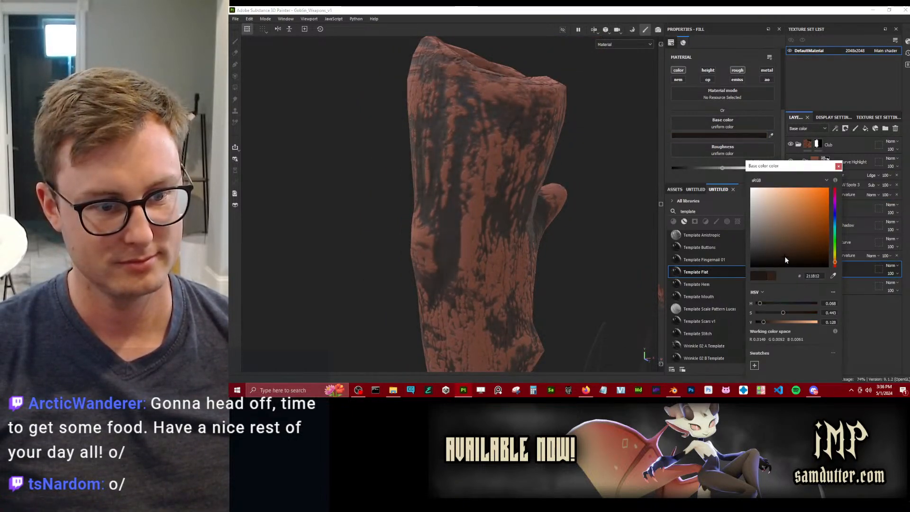
pyautogui.click(837, 167)
# Collapse the Club Curve Highlight and Club folders in the layer stack.
pyautogui.click(805, 160)
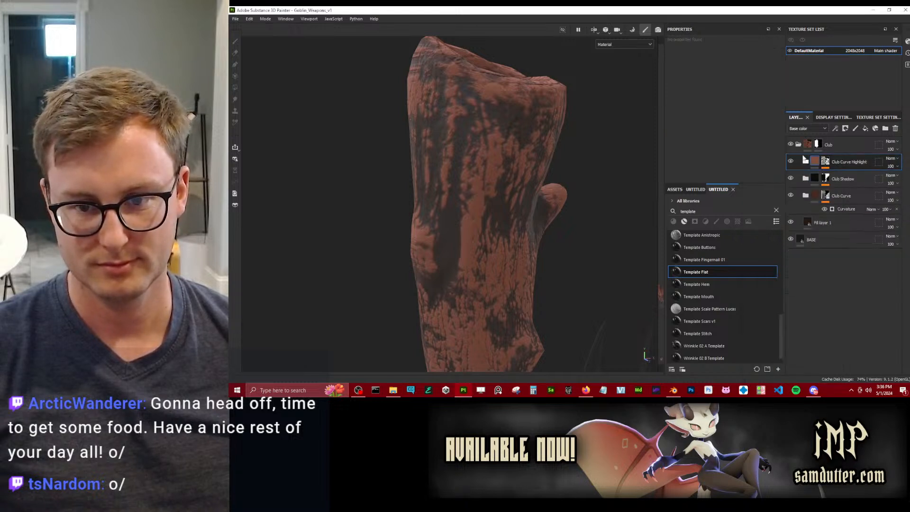
pyautogui.click(799, 144)
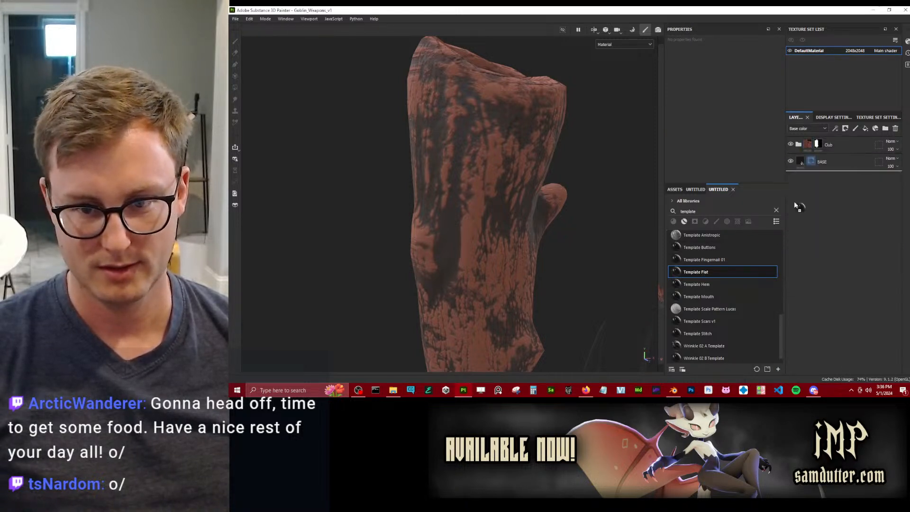
pyautogui.moveTo(836, 144); pyautogui.dragTo(836, 152)
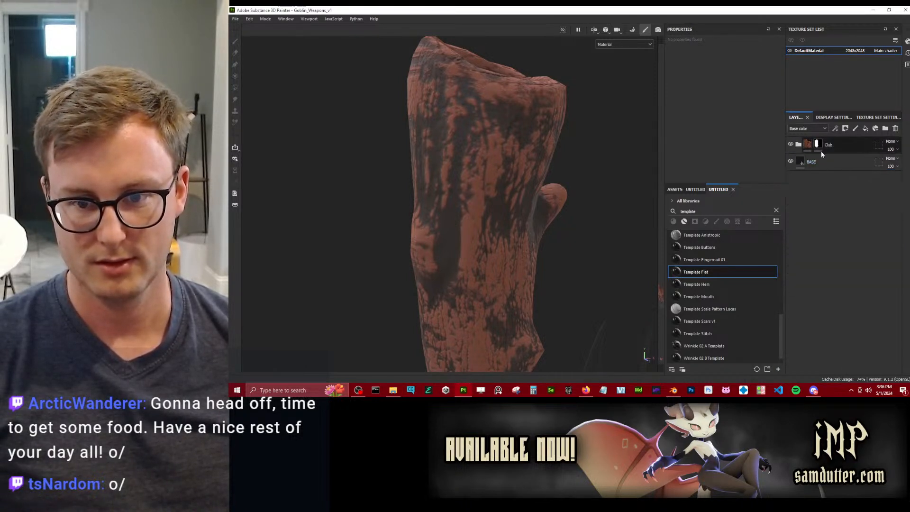
# Add a Template Flat folder named Dirt at the top of the Club group and give its mask a Metal Edge Wear generator.
pyautogui.doubleClick(837, 162)
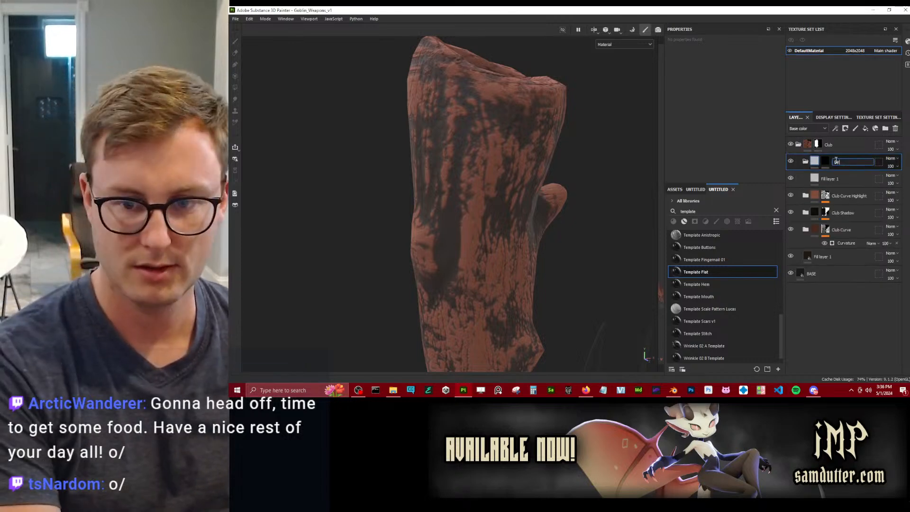
pyautogui.write('Dirt')
pyautogui.press('Return')
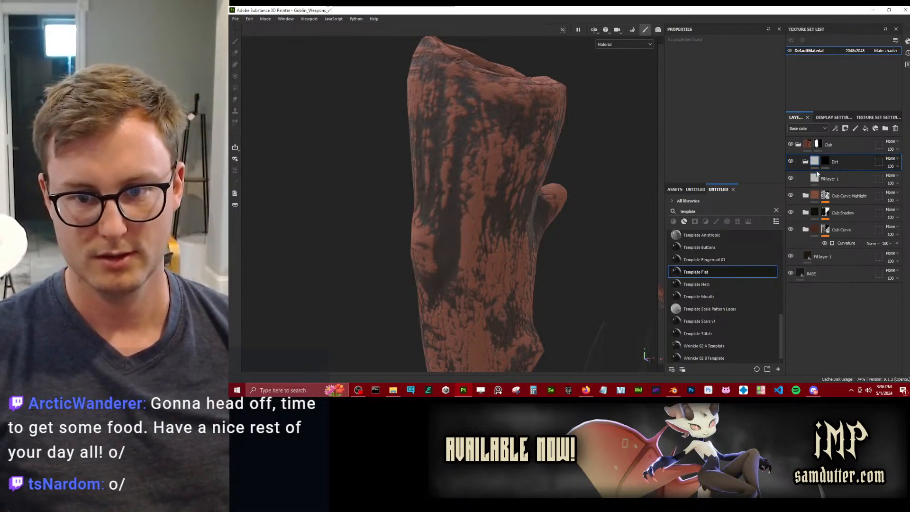
pyautogui.rightClick(825, 163)
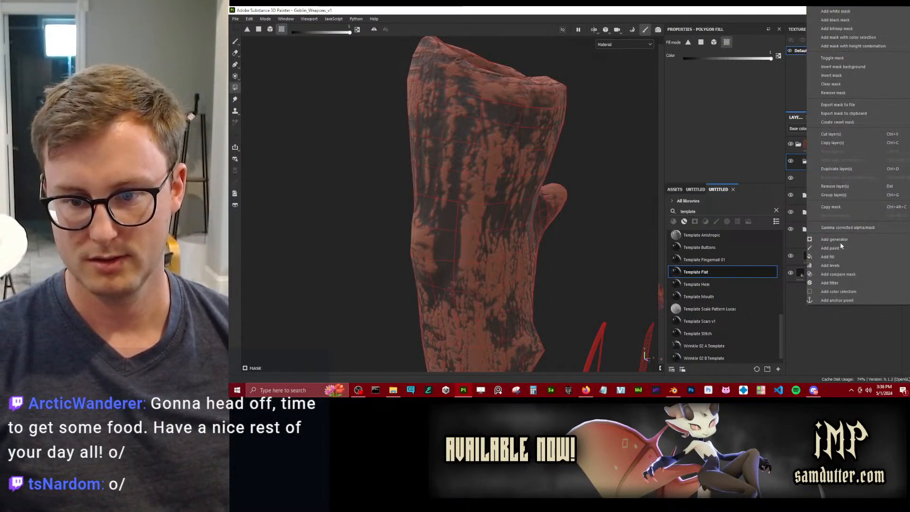
pyautogui.click(837, 240)
pyautogui.click(726, 62)
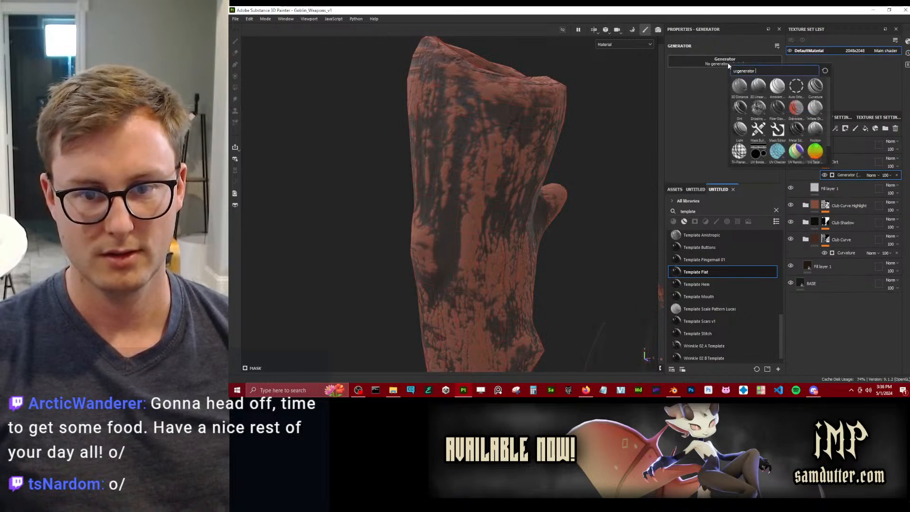
pyautogui.click(792, 134)
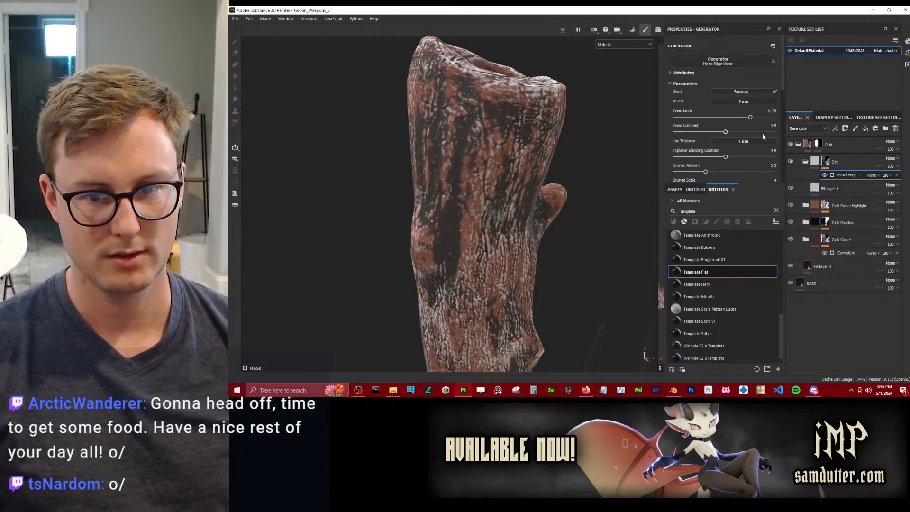
# Set the base color of the Dirt folder's fill layer to the near-black 1A1717.
pyautogui.click(834, 188)
pyautogui.click(719, 135)
pyautogui.click(756, 260)
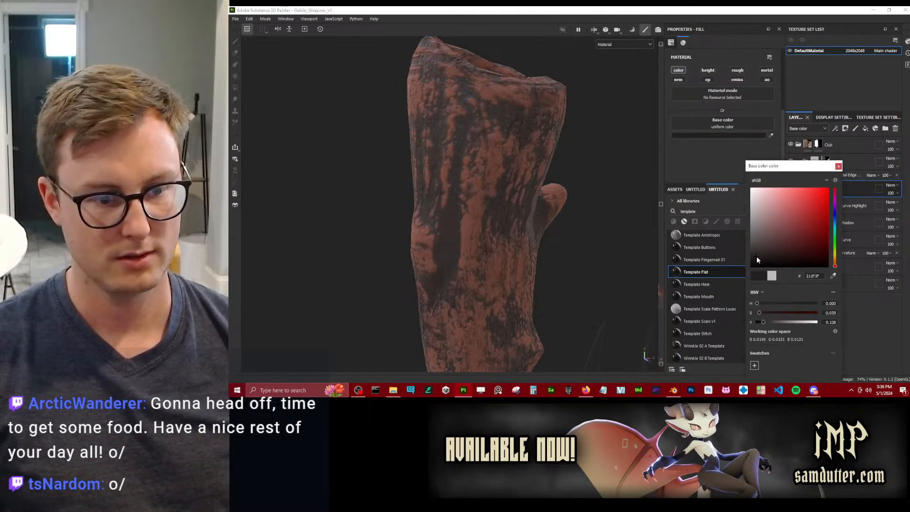
pyautogui.moveTo(754, 268); pyautogui.dragTo(758, 260)
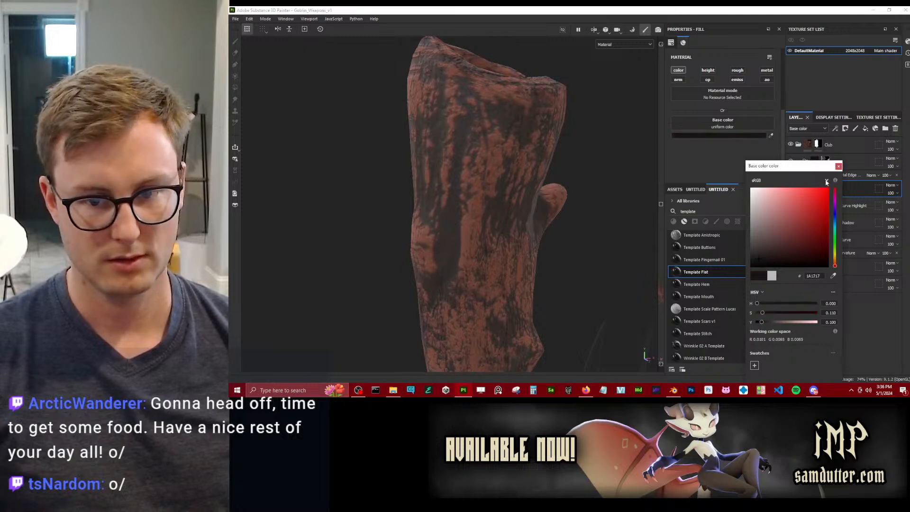
pyautogui.click(838, 166)
pyautogui.scroll(-5, 483, 213)
pyautogui.keyDown('alt'); pyautogui.moveTo(484, 213); pyautogui.dragTo(525, 175); pyautogui.keyUp('alt')
pyautogui.scroll(5, 525, 176)
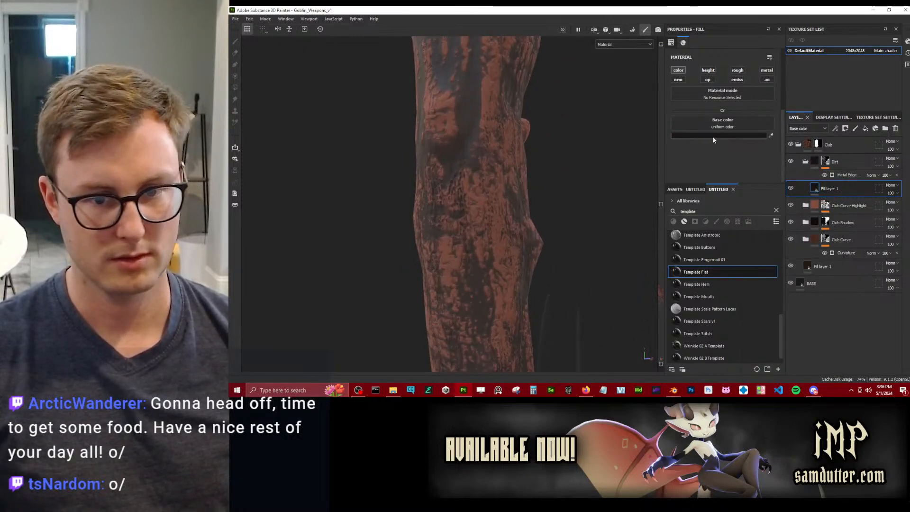
# Redo the undone dark base color change on the Dirt fill layer.
pyautogui.click(853, 175)
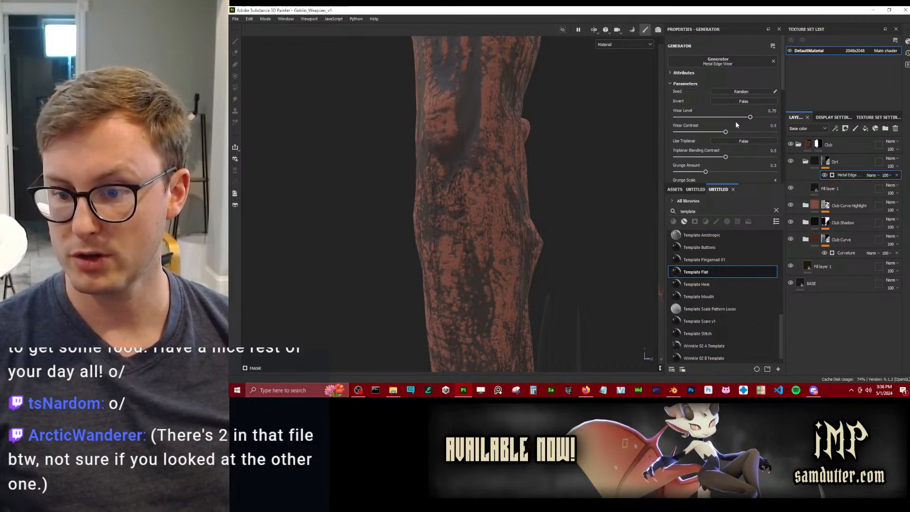
pyautogui.scroll(-3, 722, 124)
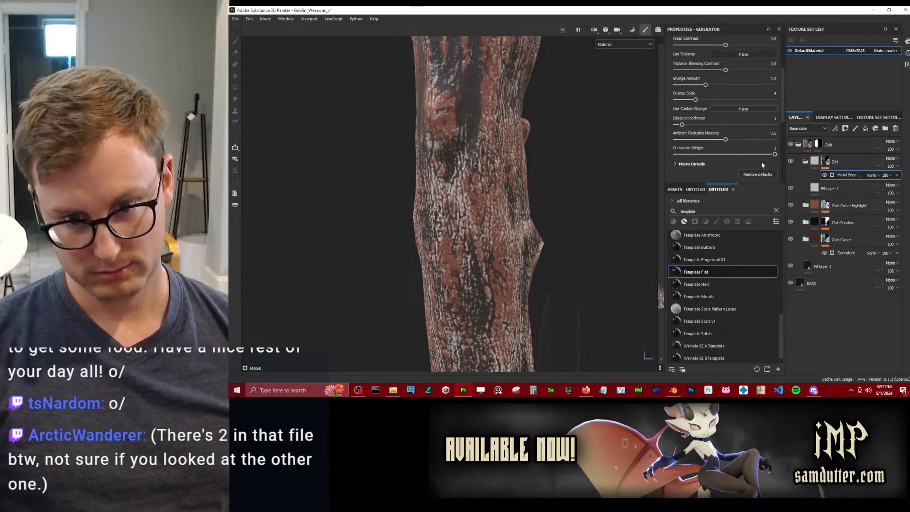
pyautogui.click(249, 19)
pyautogui.click(282, 37)
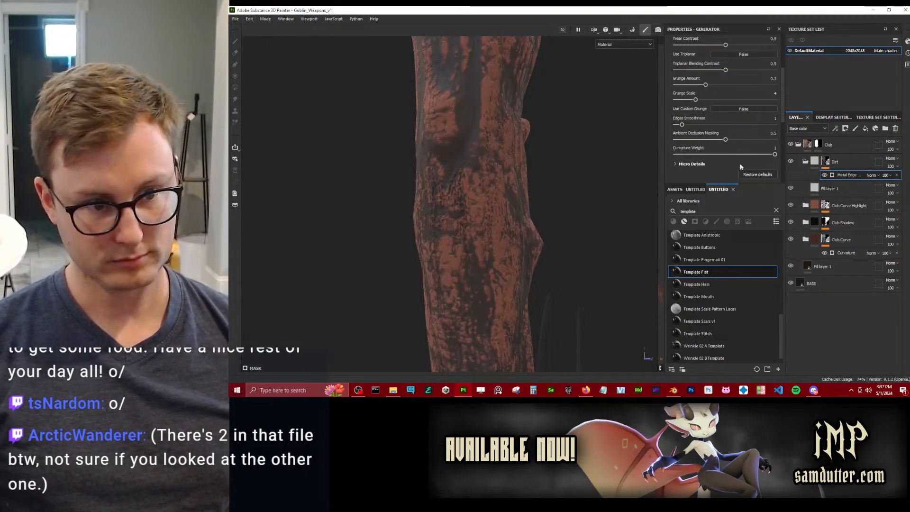
# Enable height and roughness on the Dirt fill layer, with height about 0.03 and roughness 1.
pyautogui.click(832, 189)
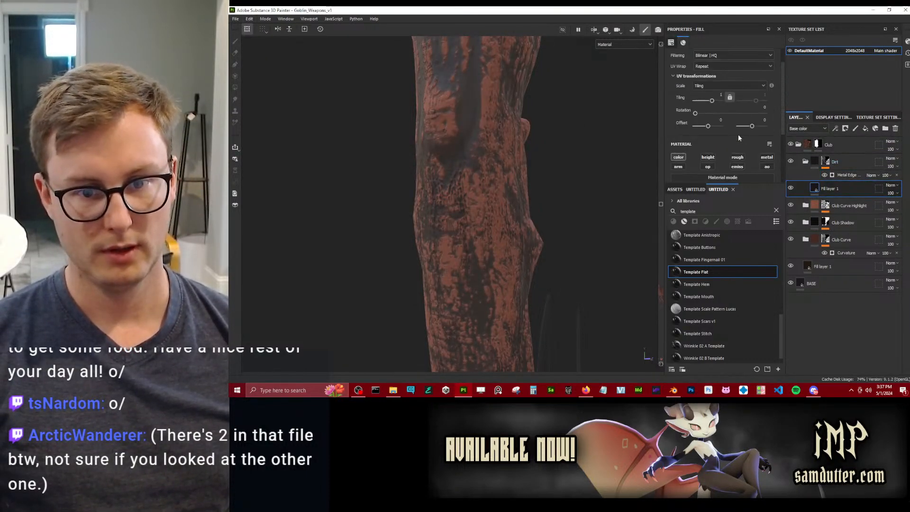
pyautogui.scroll(-2, 738, 132)
pyautogui.click(708, 114)
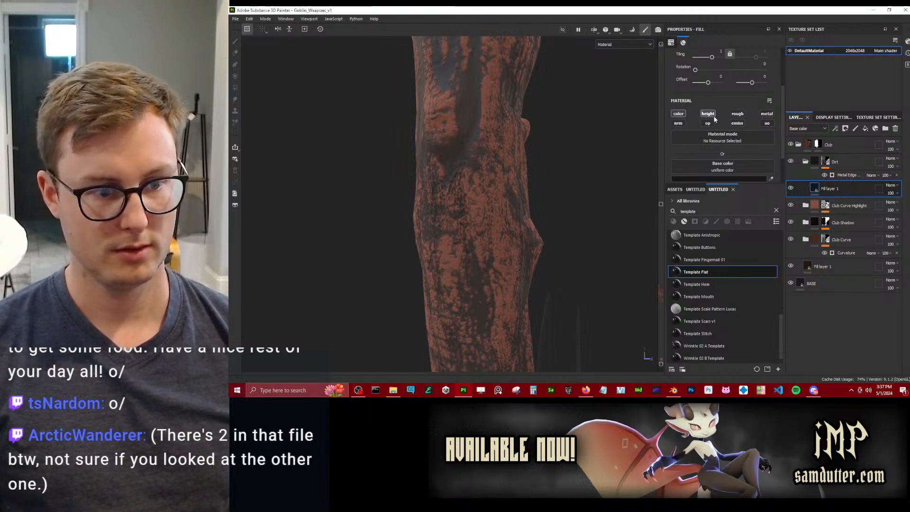
pyautogui.scroll(-2, 714, 119)
pyautogui.click(720, 168)
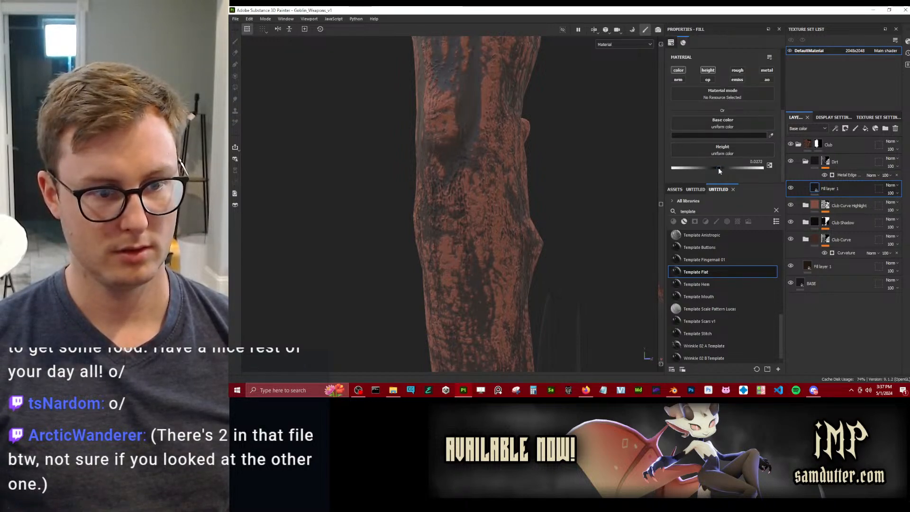
pyautogui.click(738, 70)
pyautogui.scroll(-1, 726, 117)
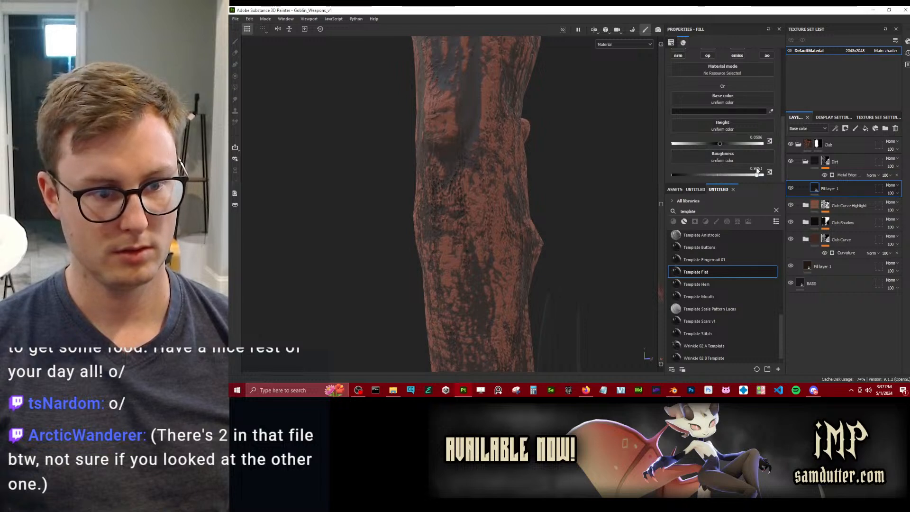
pyautogui.keyDown('alt'); pyautogui.moveTo(525, 150); pyautogui.dragTo(569, 152); pyautogui.keyUp('alt')
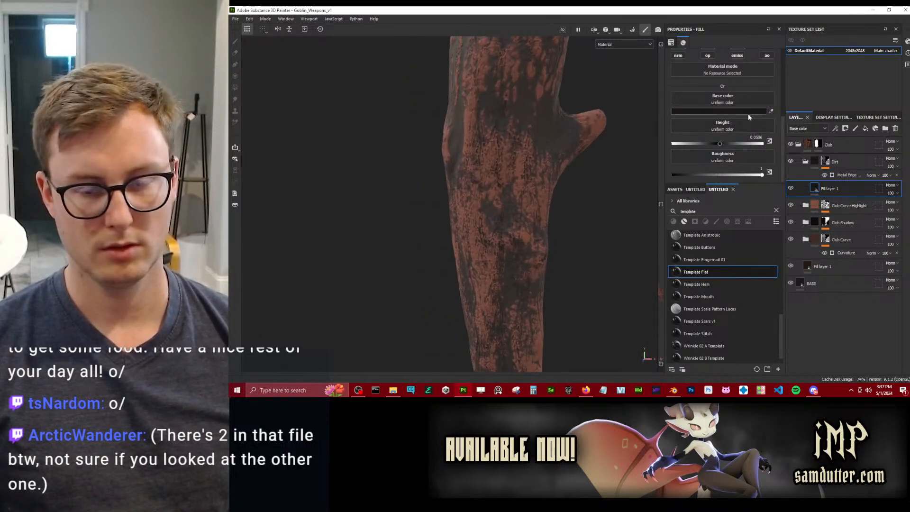
# Enable triplanar on the Dirt mask's Metal Edge Wear generator, with grunge amount 0.61 and grunge scale 2.
pyautogui.click(838, 176)
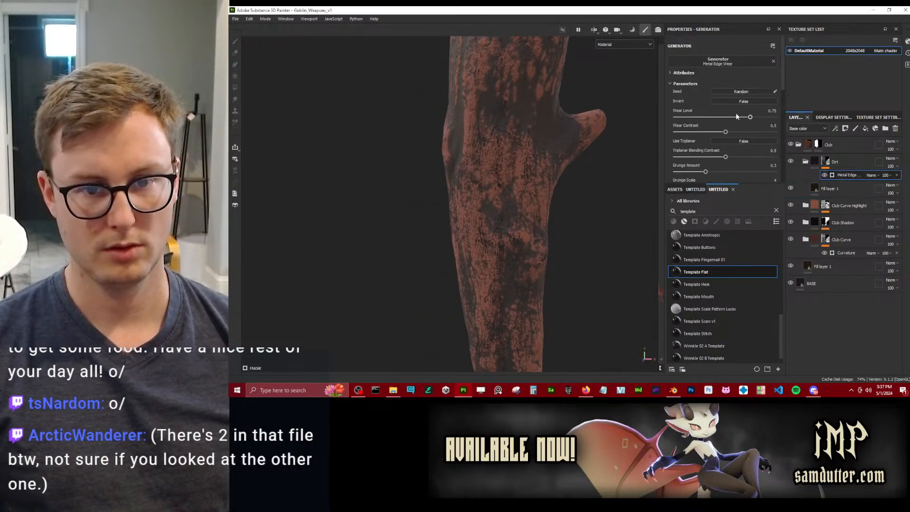
pyautogui.click(739, 141)
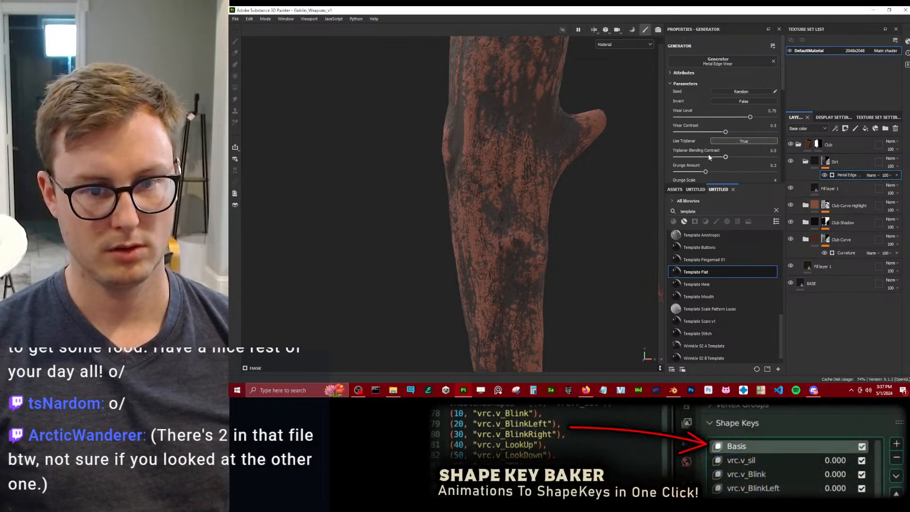
pyautogui.moveTo(710, 174); pyautogui.dragTo(794, 167)
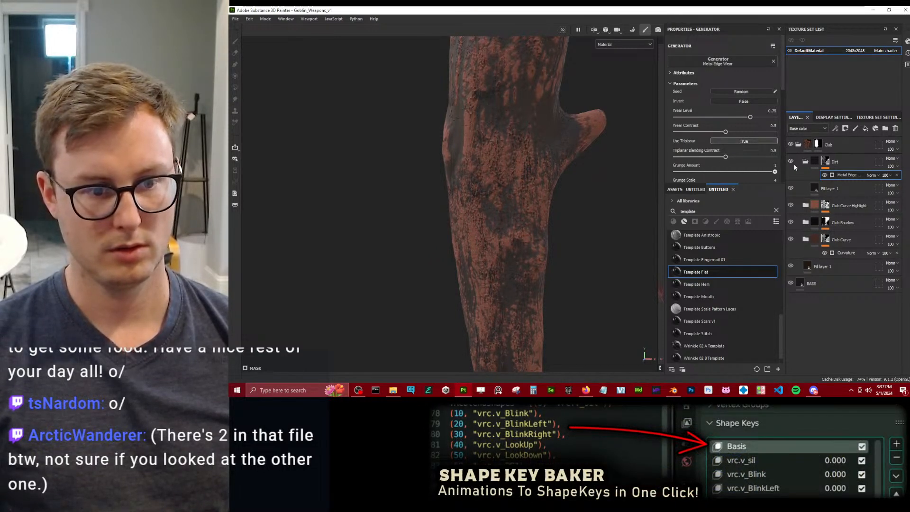
pyautogui.scroll(-3, 720, 164)
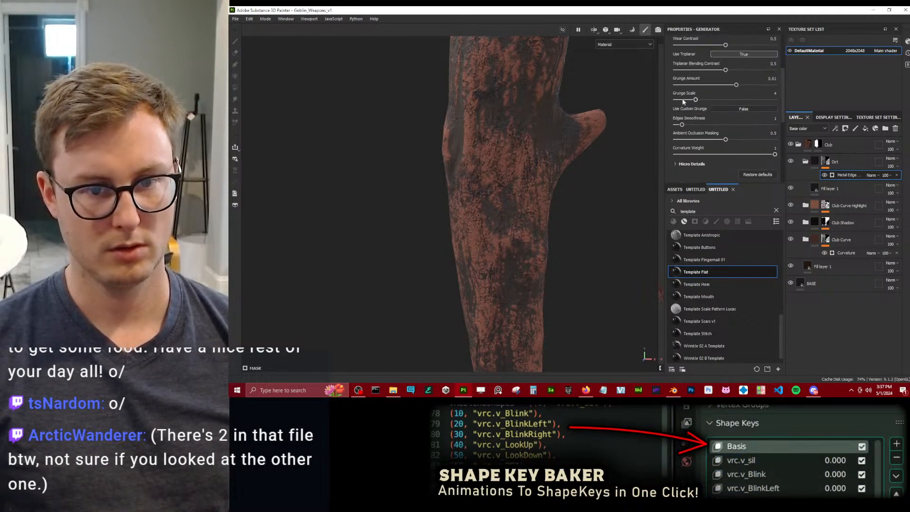
pyautogui.moveTo(695, 100)
pyautogui.mouseDown()
pyautogui.moveTo(754, 100)
pyautogui.moveTo(683, 100)
pyautogui.mouseUp()
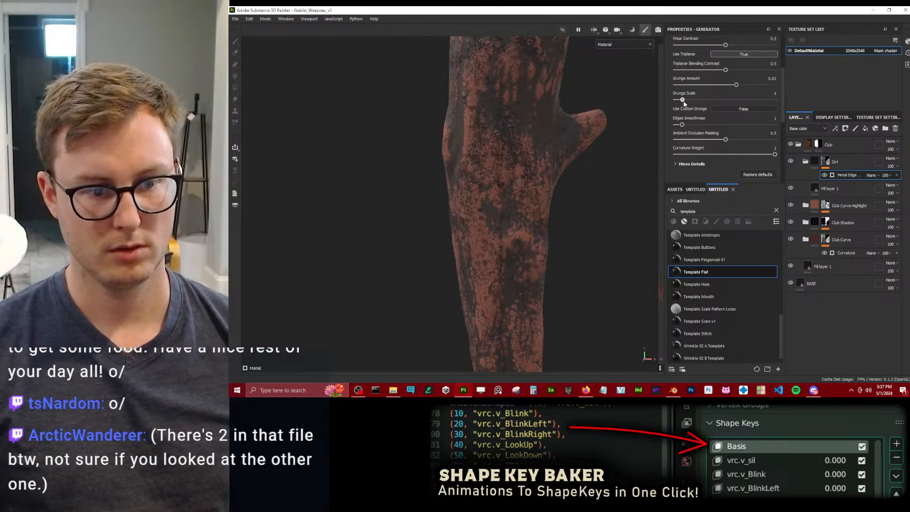
pyautogui.keyDown('alt'); pyautogui.moveTo(545, 137); pyautogui.dragTo(489, 196); pyautogui.keyUp('alt')
pyautogui.press('c')
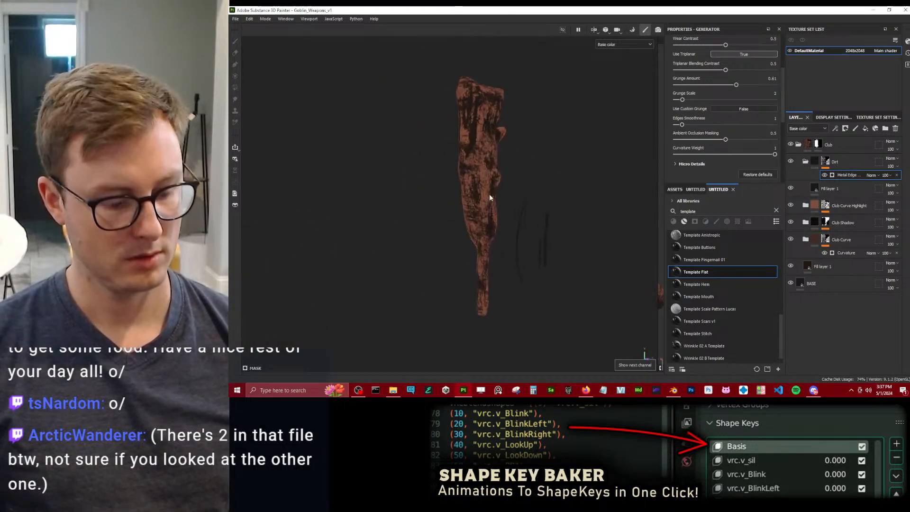
pyautogui.press('m')
pyautogui.keyDown('alt'); pyautogui.moveTo(489, 195); pyautogui.dragTo(508, 176, button='right'); pyautogui.keyUp('alt')
pyautogui.scroll(3, 491, 188)
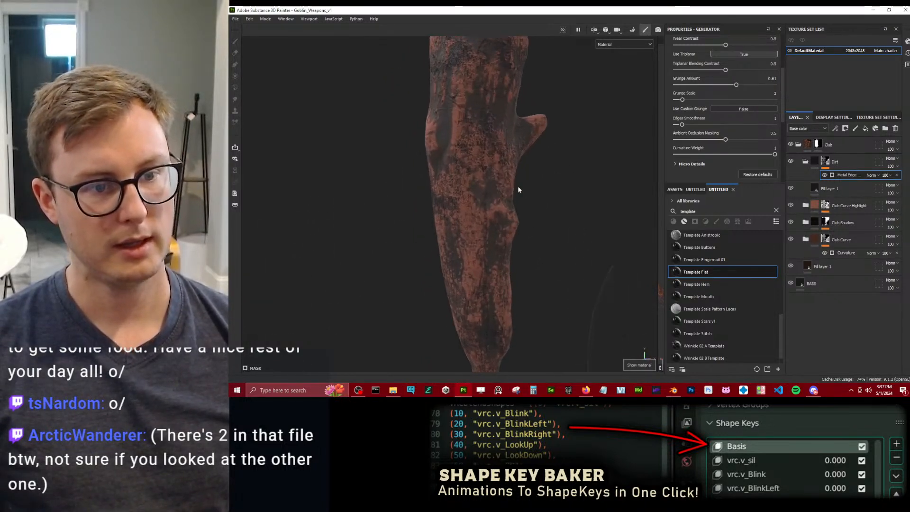
# Try lighter brown base colors such as 6C5443 on the club's bottom fill layer.
pyautogui.click(815, 264)
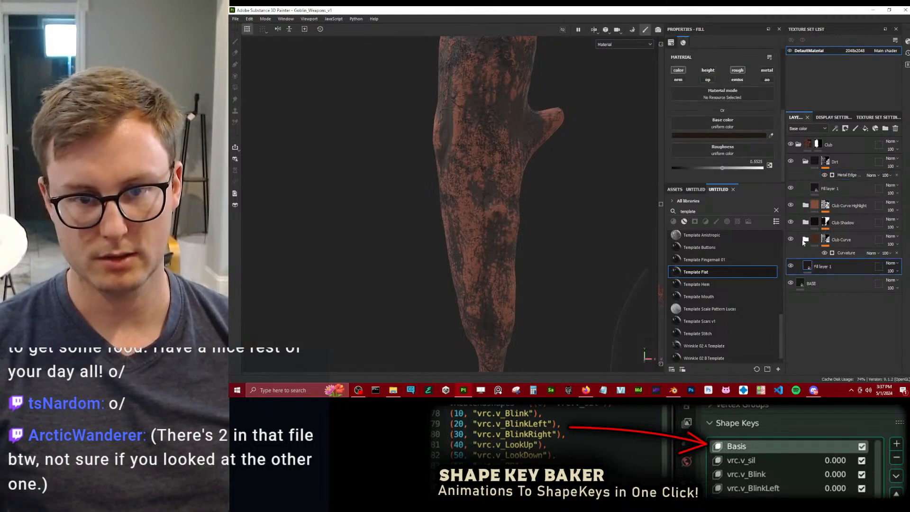
pyautogui.click(721, 136)
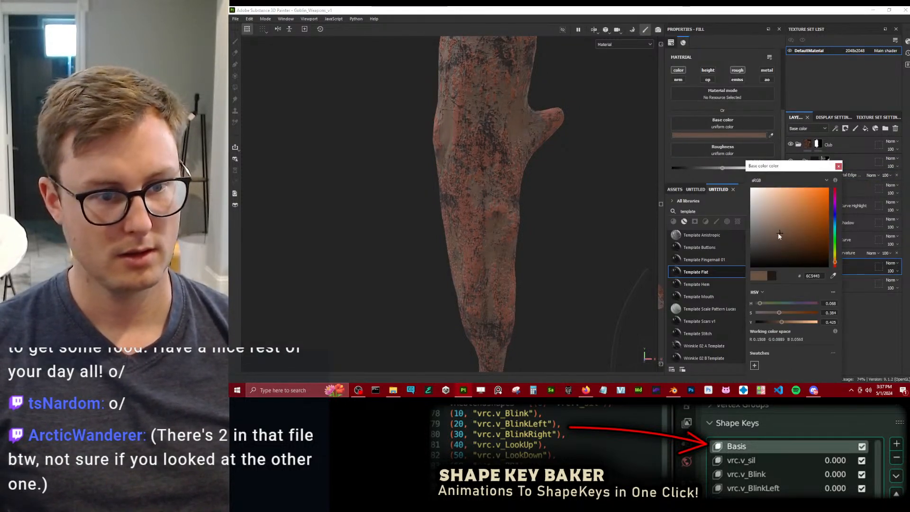
pyautogui.moveTo(777, 232); pyautogui.dragTo(814, 221)
pyautogui.click(838, 166)
# Lower the Club Curve Highlight folder's opacity to 52 and check the club in base color and material views.
pyautogui.click(816, 223)
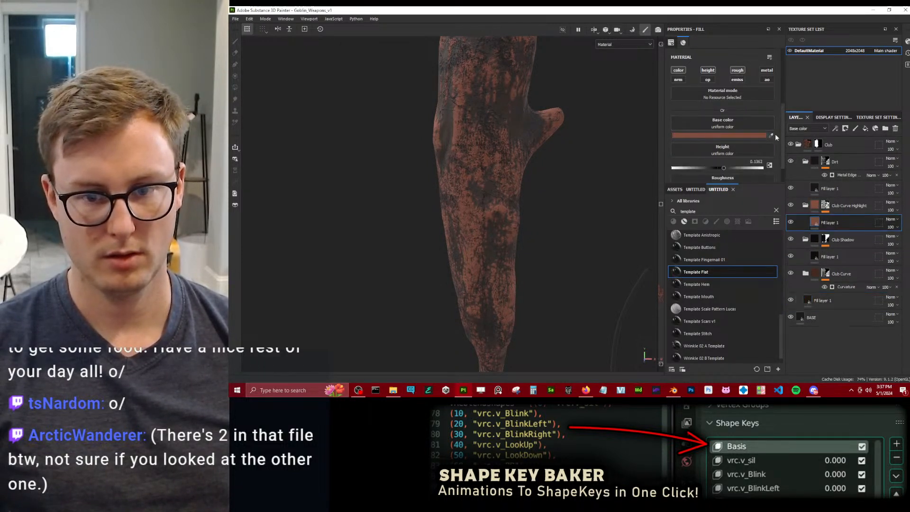
pyautogui.click(889, 210)
pyautogui.moveTo(897, 223); pyautogui.dragTo(893, 224)
pyautogui.press('f')
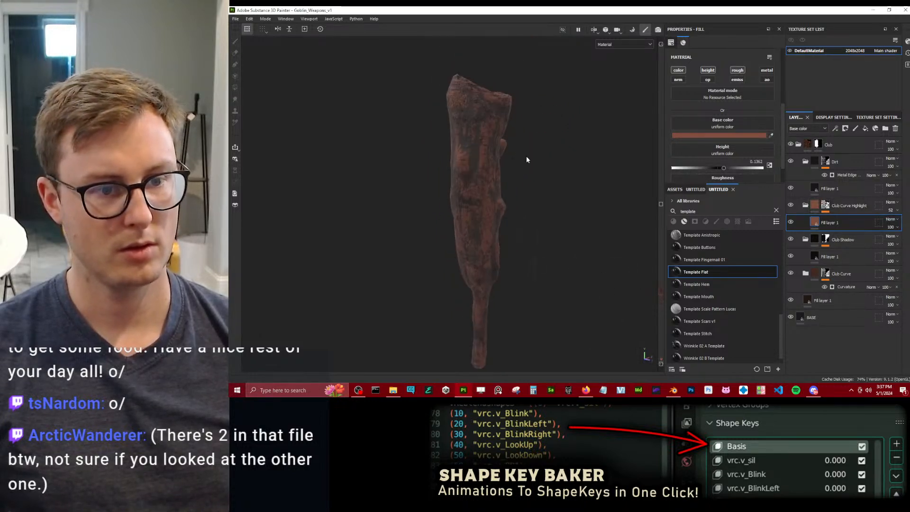
pyautogui.press('c')
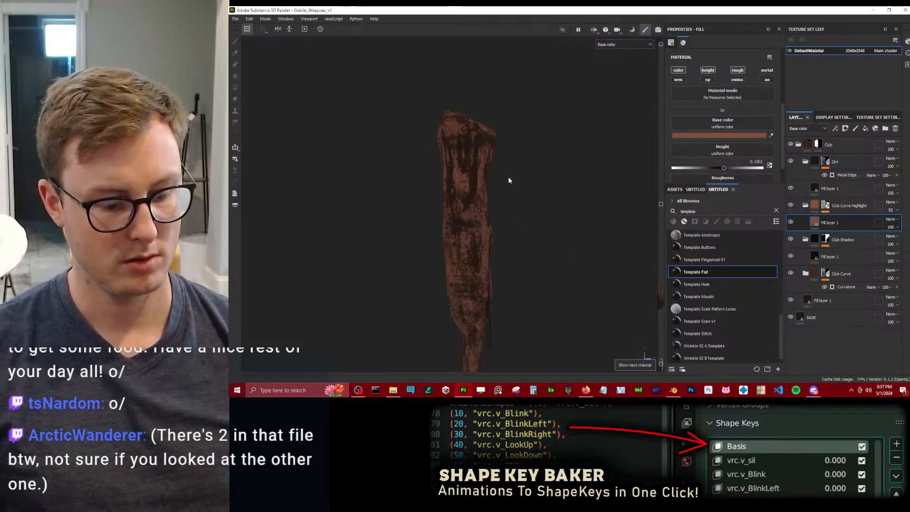
pyautogui.press('m')
pyautogui.click(877, 117)
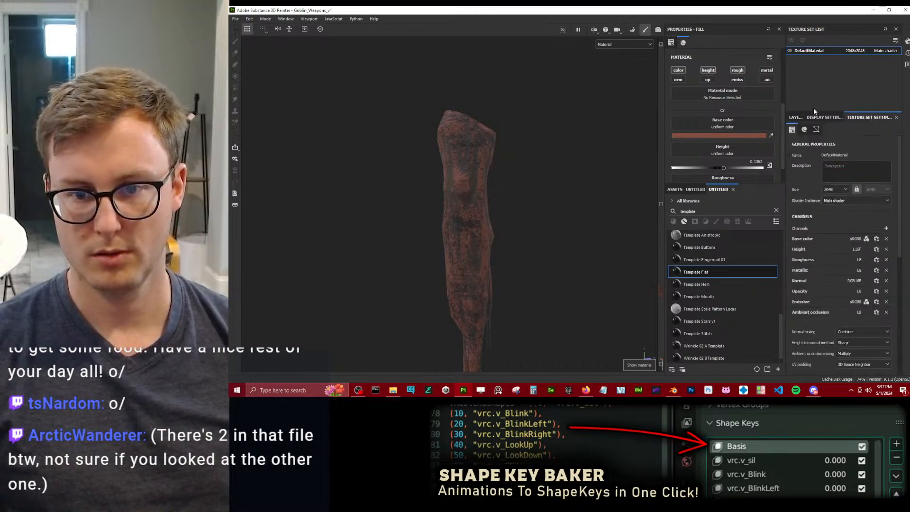
pyautogui.click(795, 117)
pyautogui.moveTo(532, 175)
pyautogui.keyDown('alt'); pyautogui.mouseDown()
pyautogui.moveTo(481, 180)
pyautogui.moveTo(371, 118)
pyautogui.moveTo(328, 128)
pyautogui.moveTo(464, 153)
pyautogui.moveTo(509, 150)
pyautogui.mouseUp(); pyautogui.keyUp('alt')
pyautogui.keyDown('alt'); pyautogui.moveTo(472, 178); pyautogui.dragTo(511, 146); pyautogui.keyUp('alt')
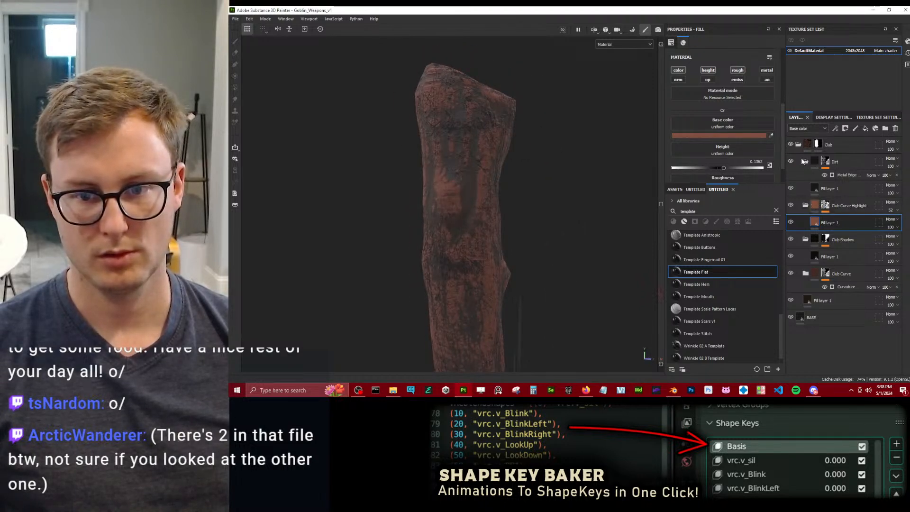
# Collapse the Dirt folder and add a Template Flat folder named Scratch between Dirt and Club Curve Highlight.
pyautogui.click(805, 162)
pyautogui.moveTo(699, 272); pyautogui.dragTo(850, 213)
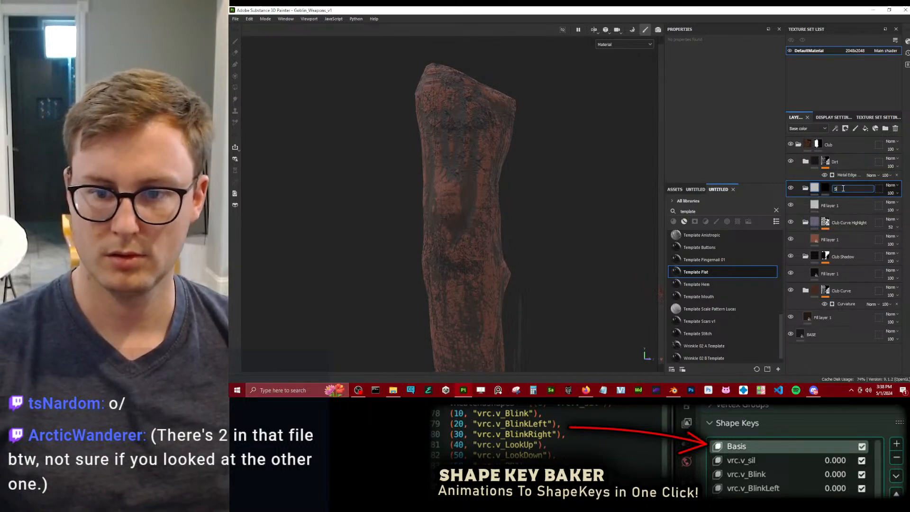
pyautogui.doubleClick(843, 188)
pyautogui.write('Scratch')
# Add an empty generator to the Scratch folder's mask and look through the available generators.
pyautogui.click(826, 191)
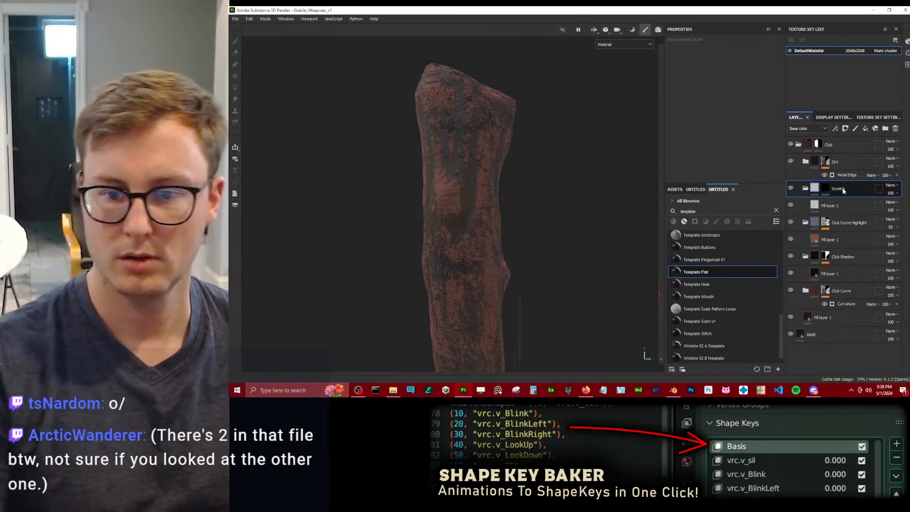
pyautogui.rightClick(826, 191)
pyautogui.click(833, 242)
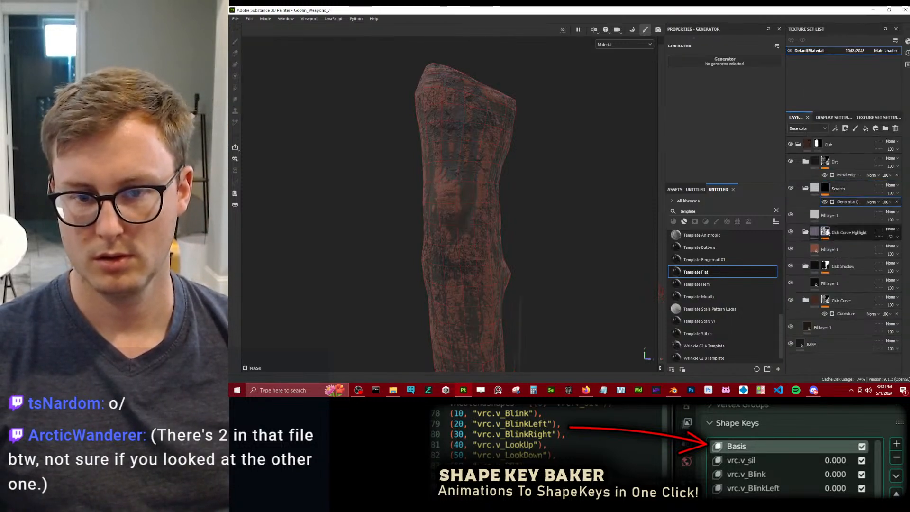
pyautogui.click(725, 61)
pyautogui.scroll(-1, 758, 100)
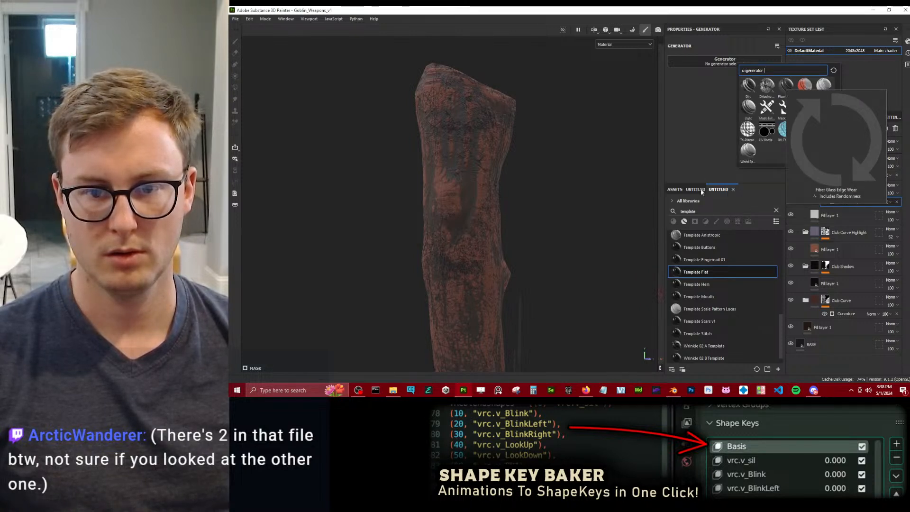
pyautogui.click(711, 148)
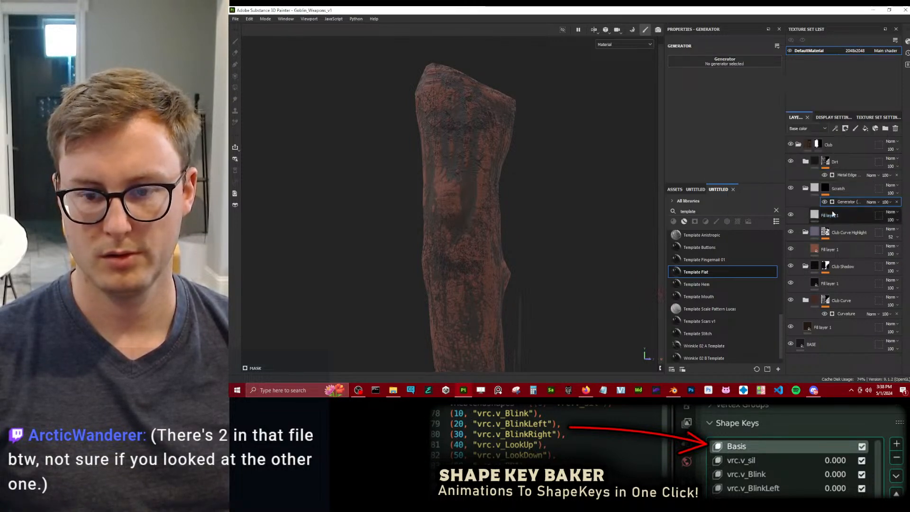
# Replace the generator on the Scratch folder's mask with a fill that uses the Scratches Hard texture.
pyautogui.click(897, 202)
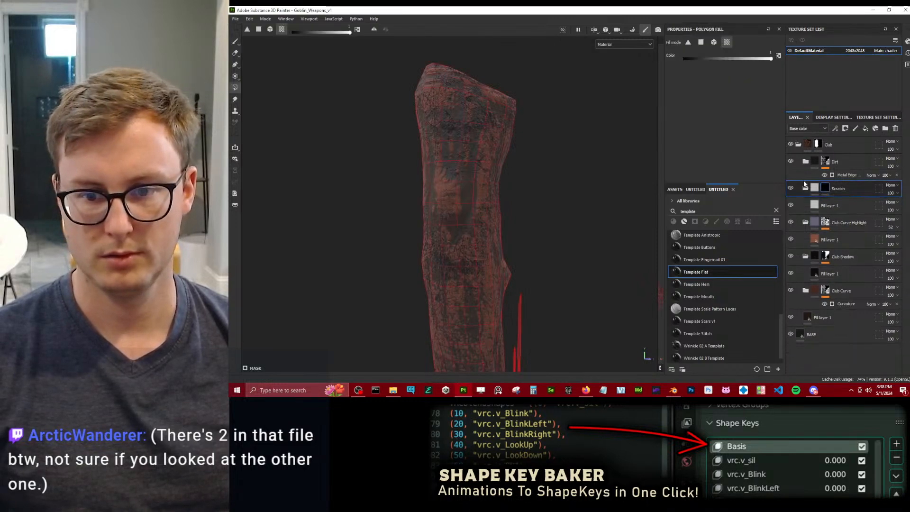
pyautogui.rightClick(824, 191)
pyautogui.click(840, 253)
pyautogui.click(712, 71)
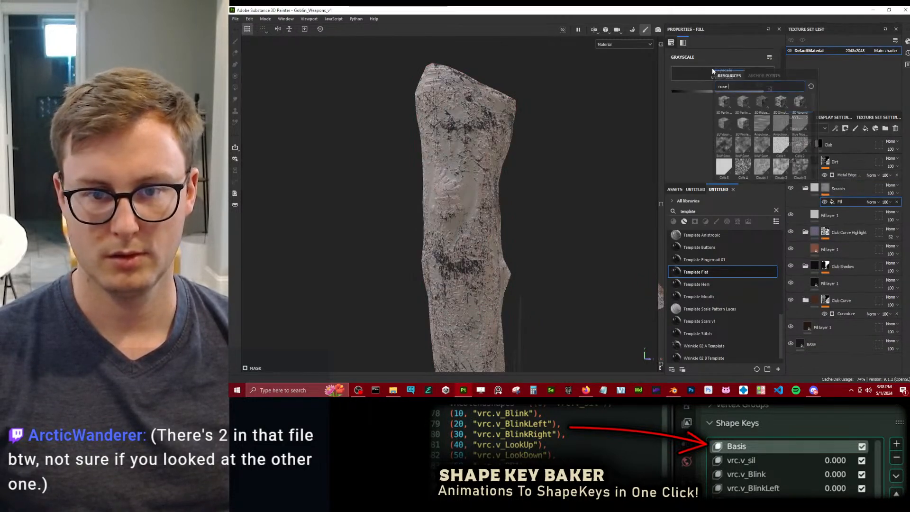
pyautogui.hotkey('ctrl', 'a')
pyautogui.write('scratch')
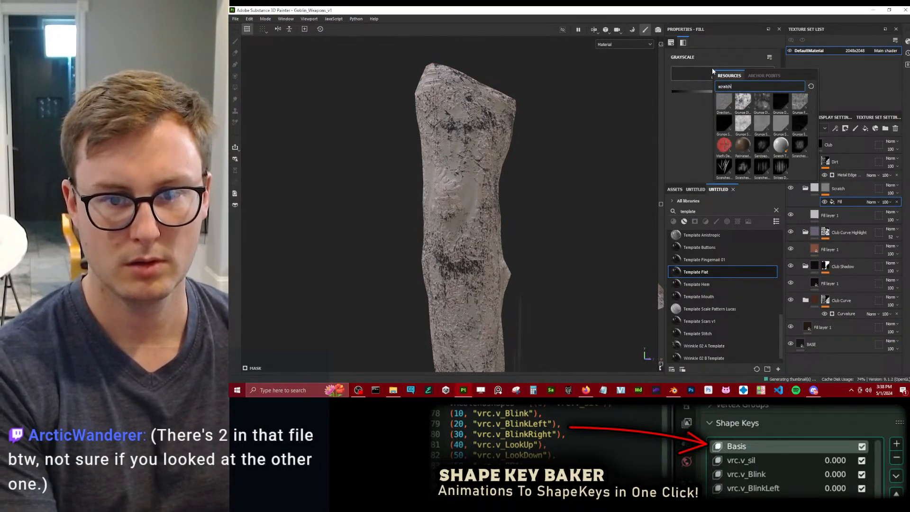
pyautogui.click(722, 170)
pyautogui.scroll(5, 711, 109)
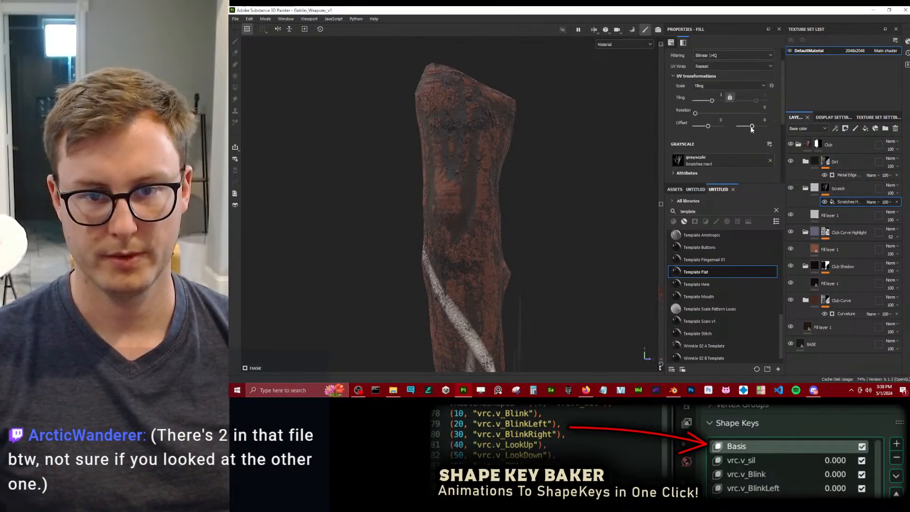
# Switch the Scratches Hard fill to tri-planar projection, shorten Size Y, and set Number to 25 and Size X to 0.03.
pyautogui.click(728, 69)
pyautogui.click(713, 93)
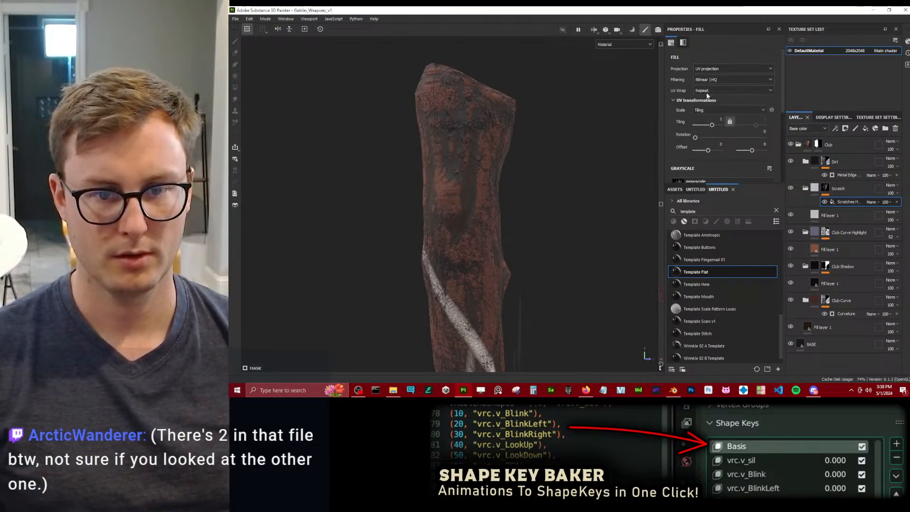
pyautogui.scroll(-5, 743, 126)
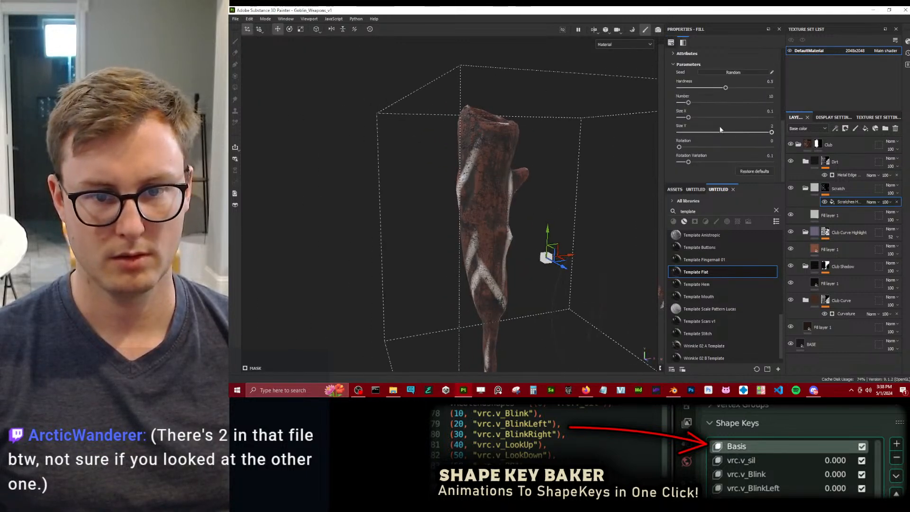
pyautogui.click(688, 118)
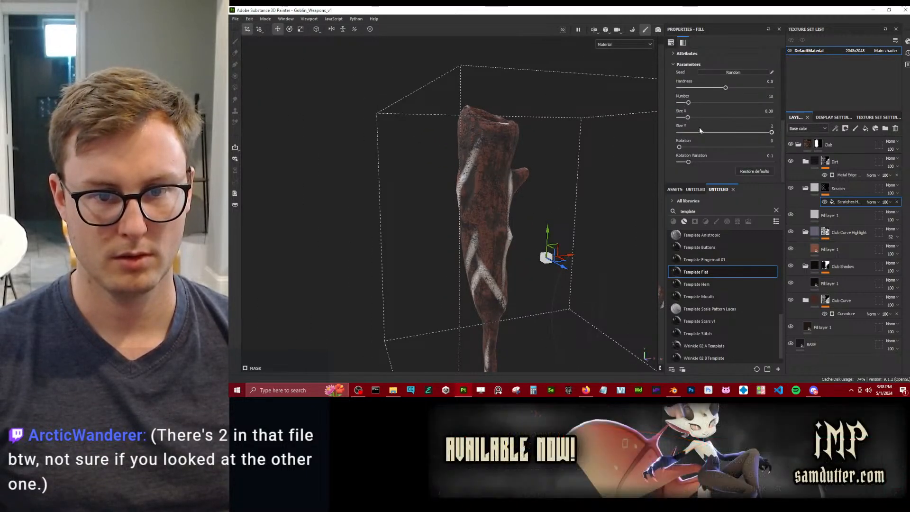
pyautogui.moveTo(687, 119); pyautogui.dragTo(681, 118)
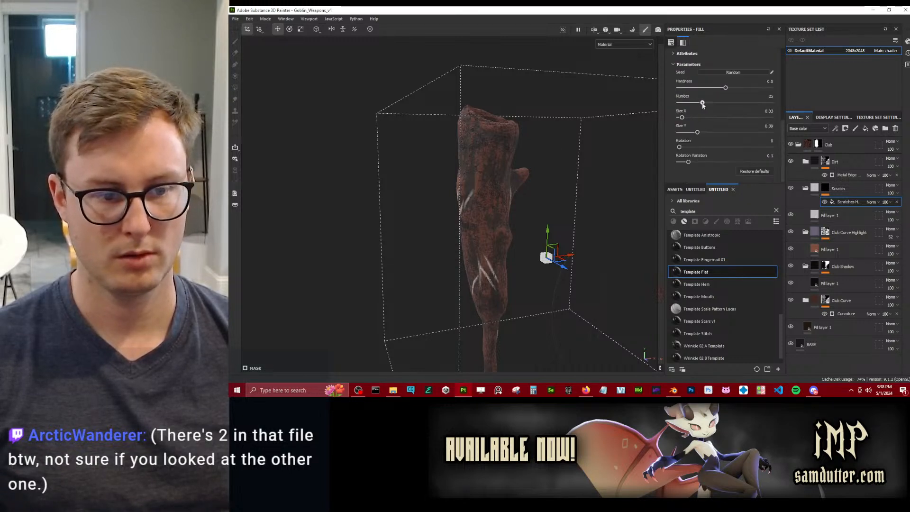
pyautogui.keyDown('alt'); pyautogui.moveTo(550, 170); pyautogui.dragTo(524, 172); pyautogui.keyUp('alt')
pyautogui.keyDown('alt'); pyautogui.moveTo(553, 240); pyautogui.dragTo(341, 195); pyautogui.keyUp('alt')
# Turn off color on the Scratch folder's fill layer and enable height at about -0.35.
pyautogui.click(829, 215)
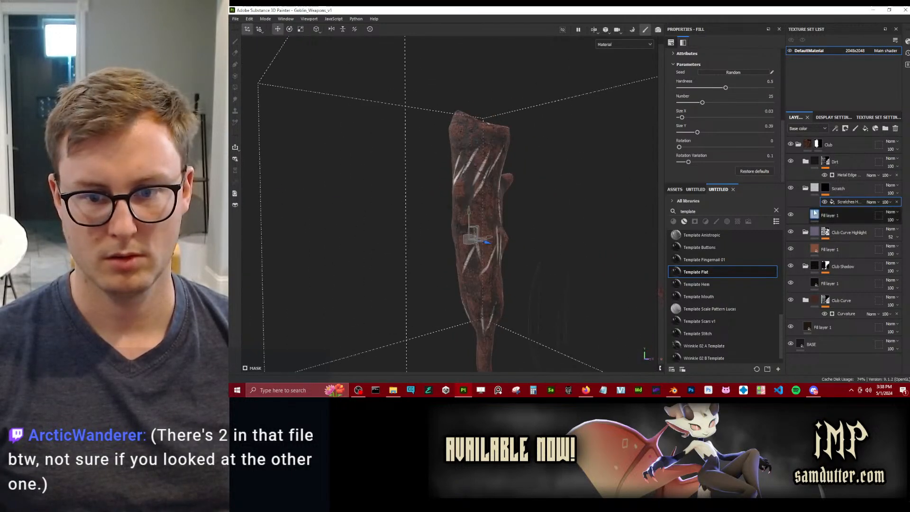
pyautogui.click(678, 70)
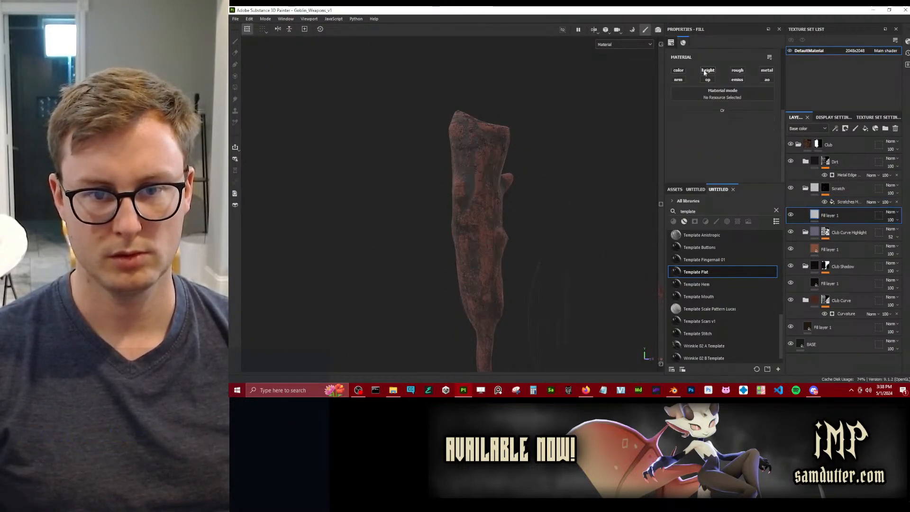
pyautogui.click(707, 69)
pyautogui.click(710, 140)
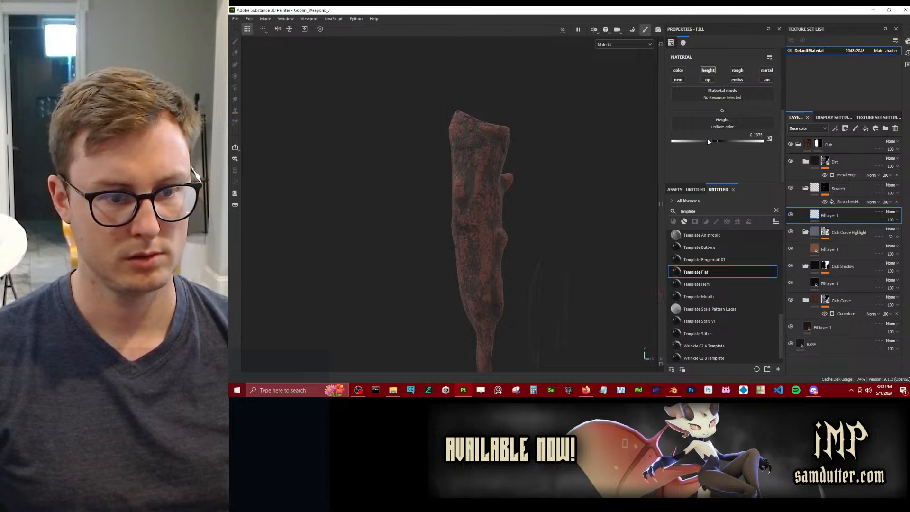
pyautogui.keyDown('alt'); pyautogui.moveTo(497, 204); pyautogui.dragTo(511, 131); pyautogui.keyUp('alt')
pyautogui.keyDown('alt'); pyautogui.moveTo(512, 131); pyautogui.dragTo(577, 164, button='right'); pyautogui.keyUp('alt')
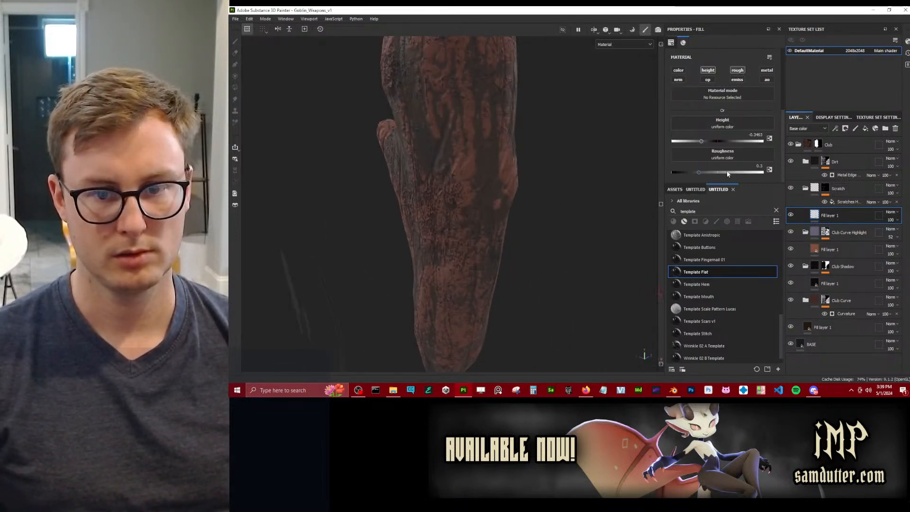
# Raise the scratch fill layer's roughness to about 0.85 and enable ambient occlusion at about 0.79.
pyautogui.moveTo(750, 174); pyautogui.dragTo(769, 170)
pyautogui.moveTo(713, 172); pyautogui.dragTo(749, 171)
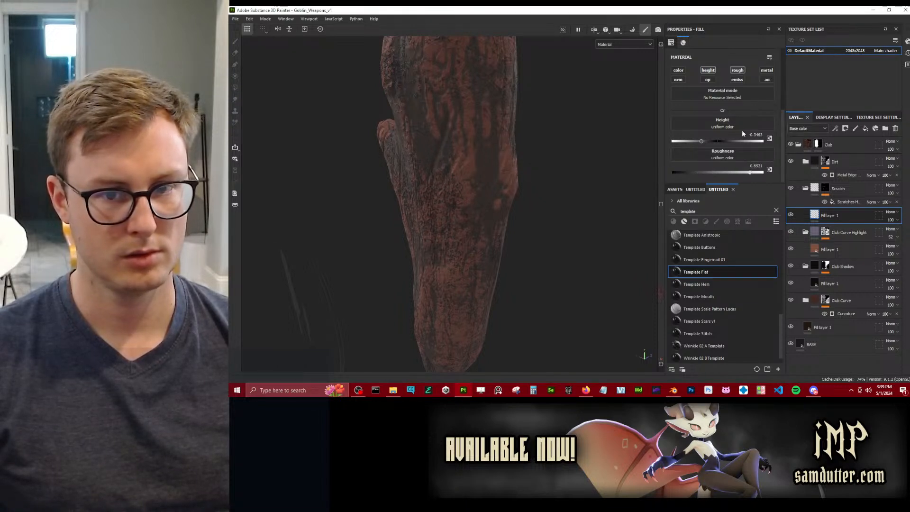
pyautogui.click(766, 80)
pyautogui.scroll(-1, 757, 125)
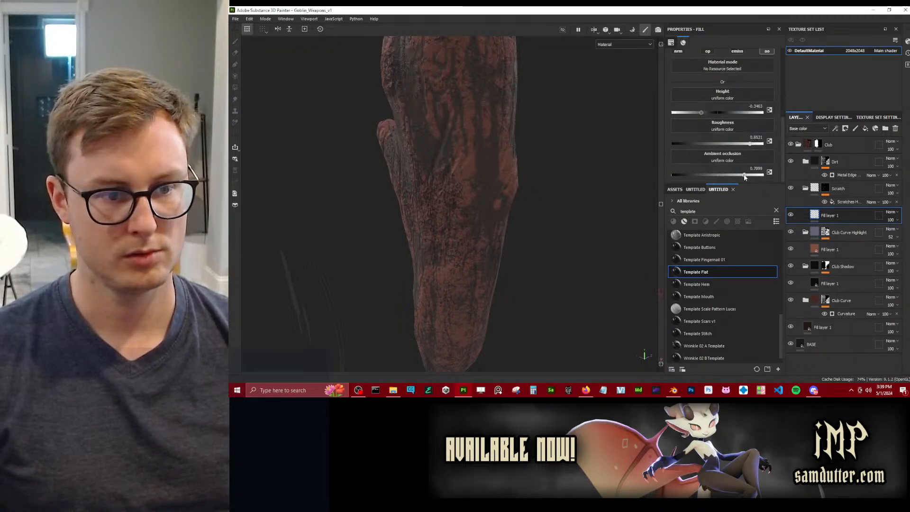
# Turn the scratch fill layer's base color back on and set the Scratch folder's blend mode to Multiply.
pyautogui.scroll(5, 716, 120)
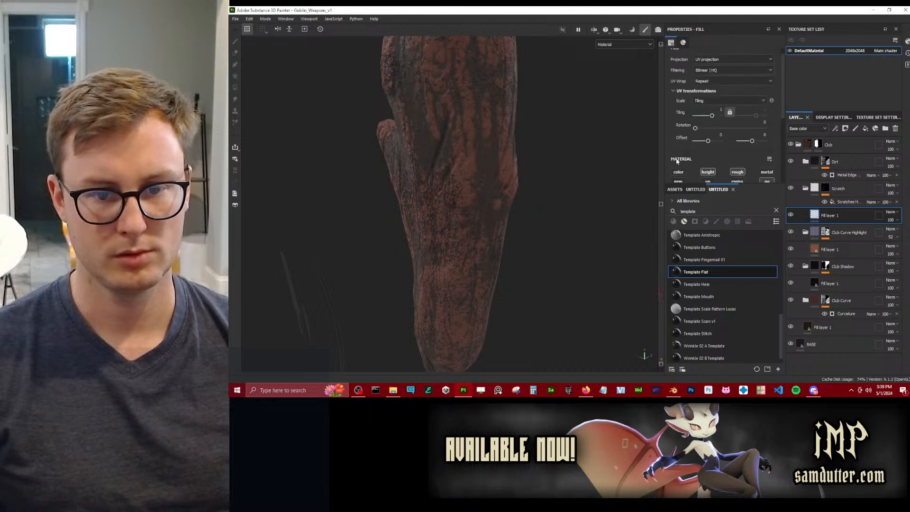
pyautogui.click(679, 171)
pyautogui.scroll(-5, 703, 170)
pyautogui.click(890, 185)
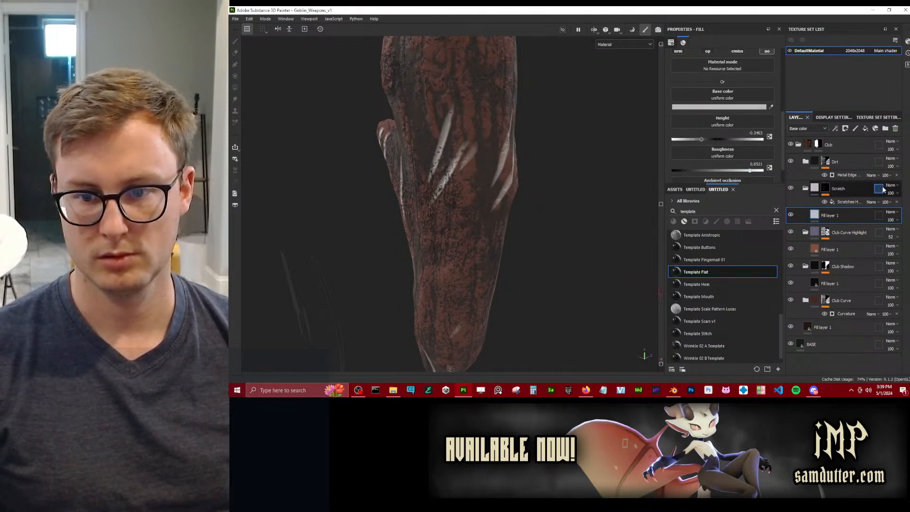
pyautogui.click(874, 38)
pyautogui.keyDown('alt'); pyautogui.moveTo(445, 175); pyautogui.dragTo(553, 197); pyautogui.keyUp('alt')
pyautogui.scroll(4, 481, 200)
# Add a second fill with a grunge scratches texture to the Scratch mask and blend it with Linear dodge (Add).
pyautogui.rightClick(858, 203)
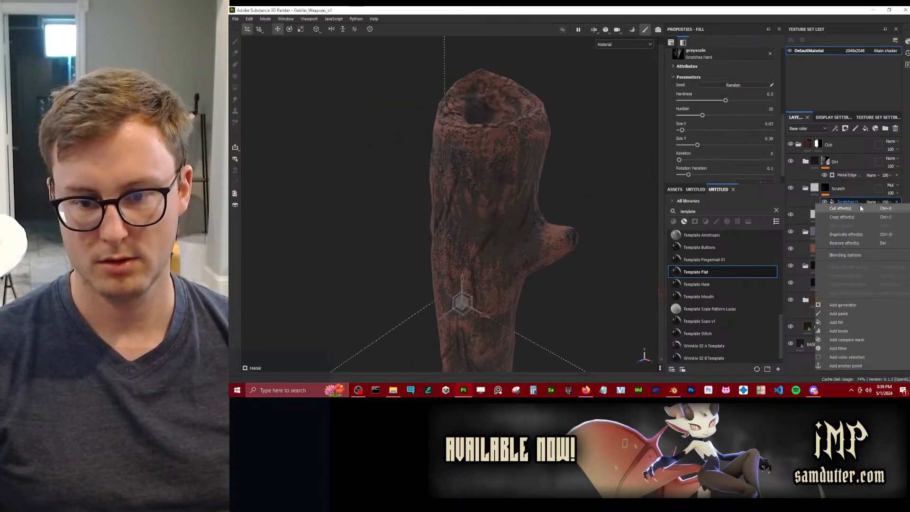
pyautogui.click(837, 322)
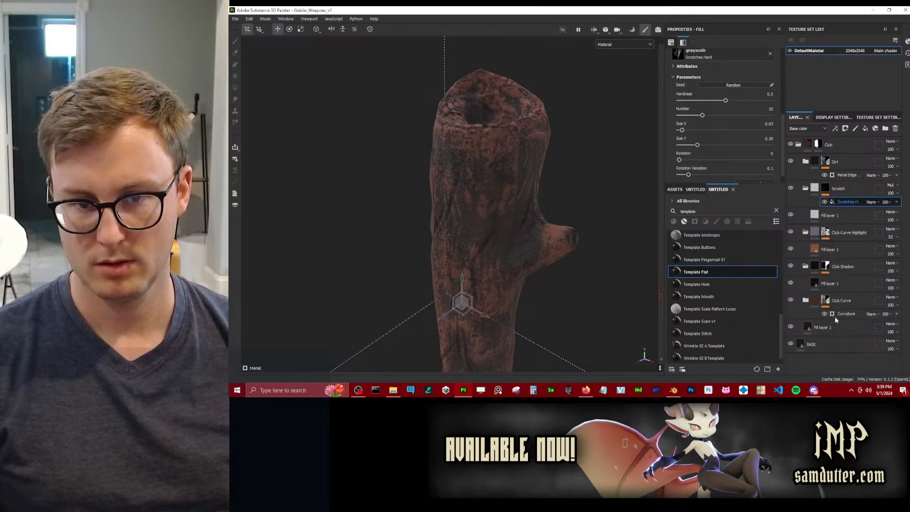
pyautogui.click(722, 72)
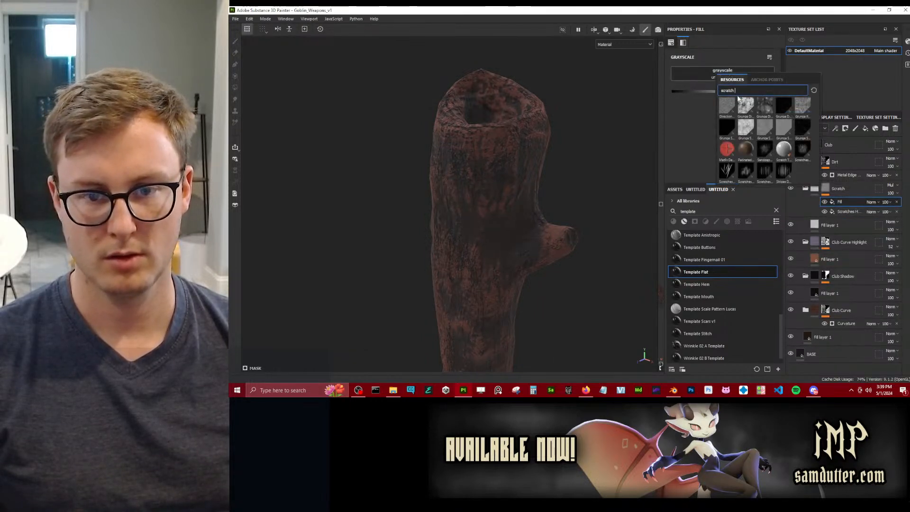
pyautogui.click(802, 130)
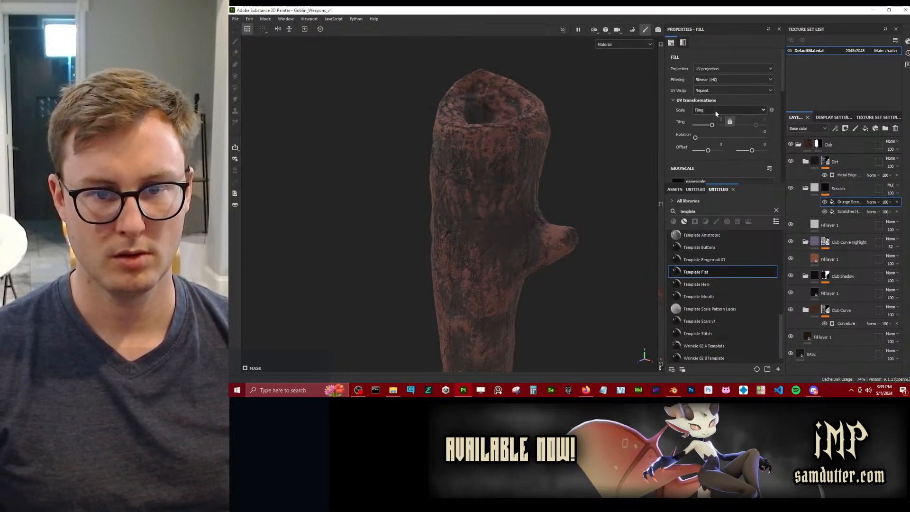
pyautogui.click(872, 202)
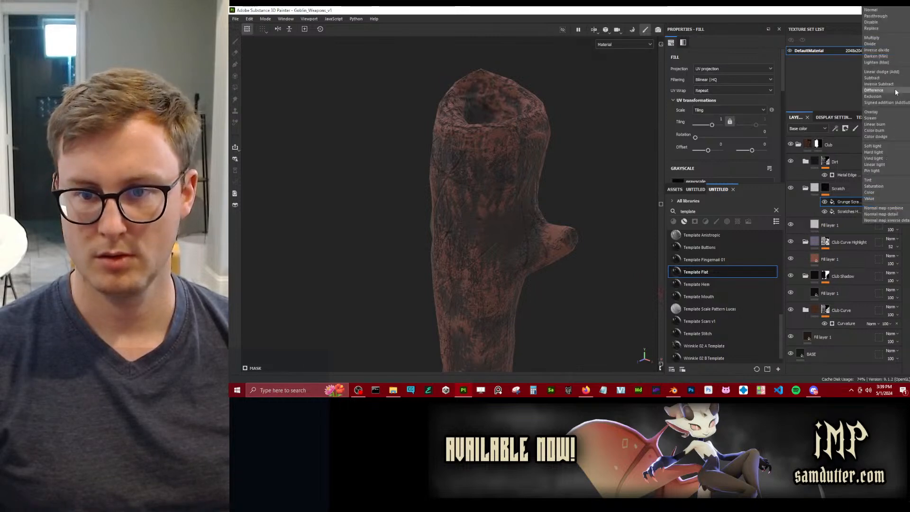
pyautogui.click(881, 75)
# Set the grunge scratches fill to tri-planar projection and inspect the scratches around the club.
pyautogui.click(707, 69)
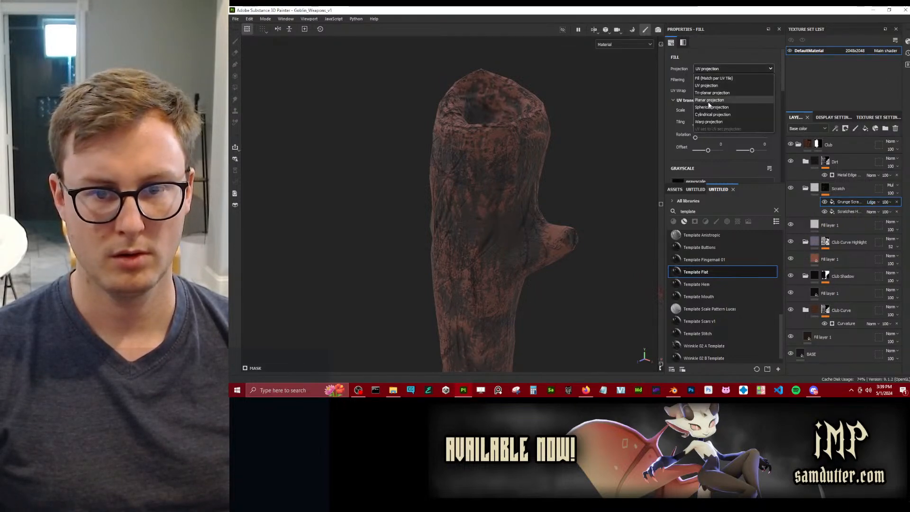
pyautogui.click(711, 85)
pyautogui.scroll(-5, 463, 201)
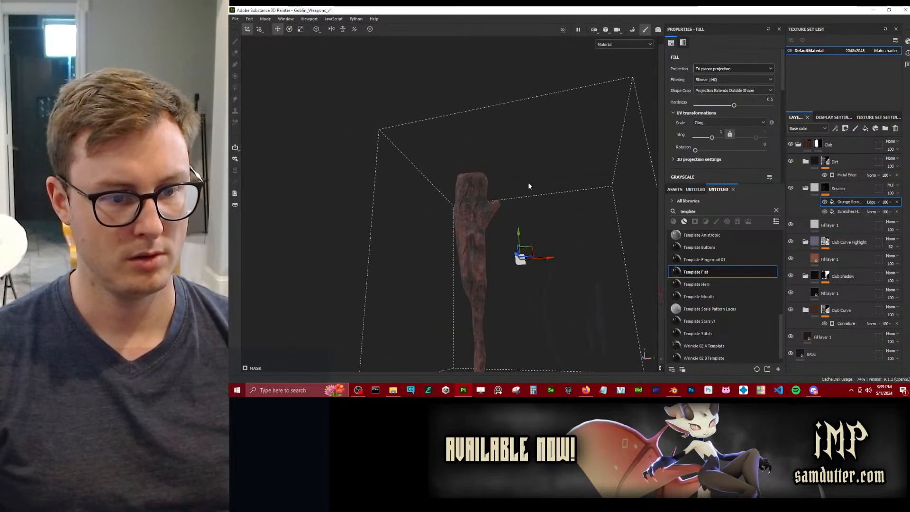
pyautogui.moveTo(532, 250); pyautogui.dragTo(568, 219)
pyautogui.scroll(5, 474, 221)
pyautogui.scroll(-5, 470, 196)
pyautogui.keyDown('alt'); pyautogui.moveTo(470, 196); pyautogui.dragTo(474, 218); pyautogui.keyUp('alt')
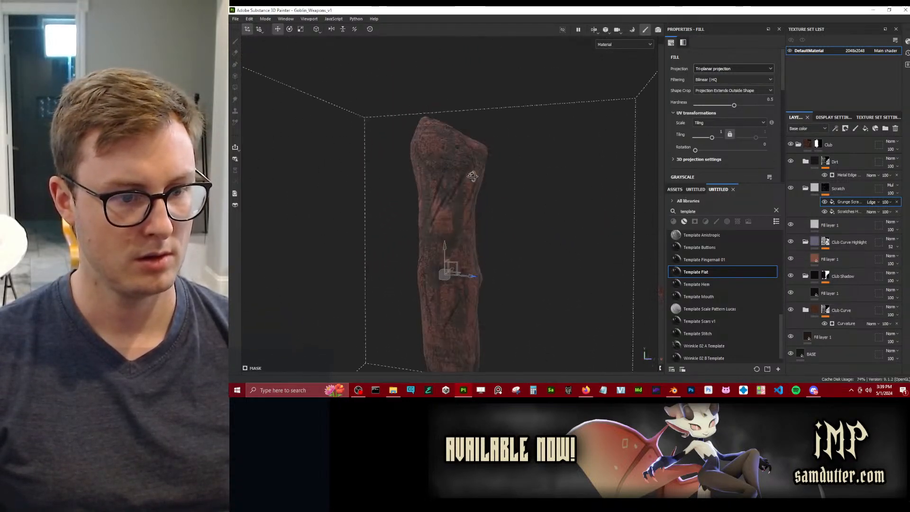
pyautogui.keyDown('alt'); pyautogui.moveTo(481, 327); pyautogui.dragTo(473, 162, button='middle'); pyautogui.keyUp('alt')
pyautogui.keyDown('alt'); pyautogui.moveTo(473, 161); pyautogui.dragTo(501, 196); pyautogui.keyUp('alt')
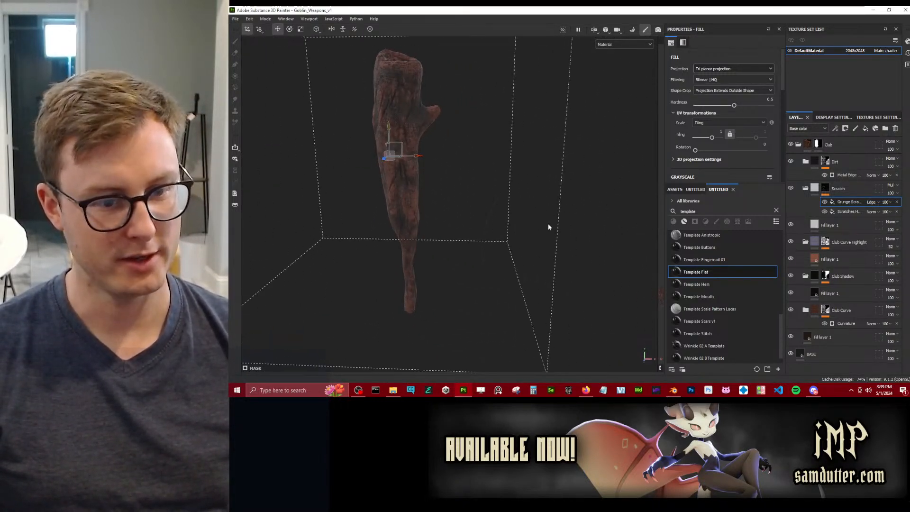
# Toggle the Club folder's visibility to compare the club with and without its texturing, and examine it along its length.
pyautogui.click(791, 144)
pyautogui.click(798, 144)
pyautogui.click(790, 145)
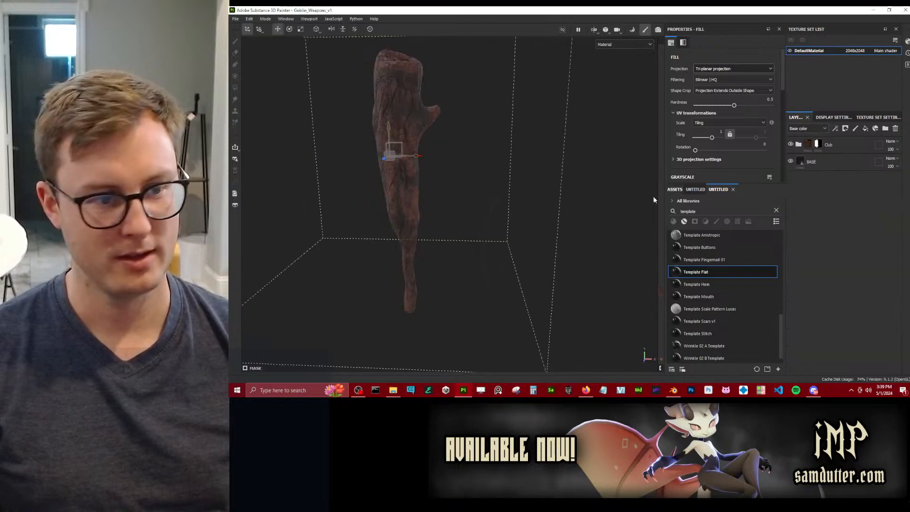
pyautogui.keyDown('alt'); pyautogui.moveTo(544, 190); pyautogui.dragTo(517, 180); pyautogui.keyUp('alt')
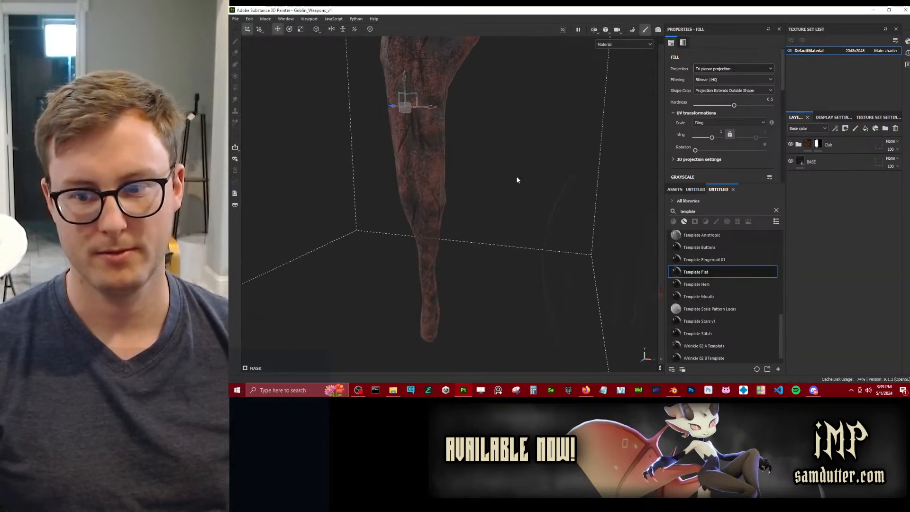
pyautogui.click(798, 144)
pyautogui.moveTo(446, 202)
pyautogui.keyDown('alt'); pyautogui.mouseDown()
pyautogui.moveTo(468, 210)
pyautogui.moveTo(532, 198)
pyautogui.moveTo(603, 161)
pyautogui.moveTo(416, 191)
pyautogui.moveTo(436, 193)
pyautogui.mouseUp(); pyautogui.keyUp('alt')
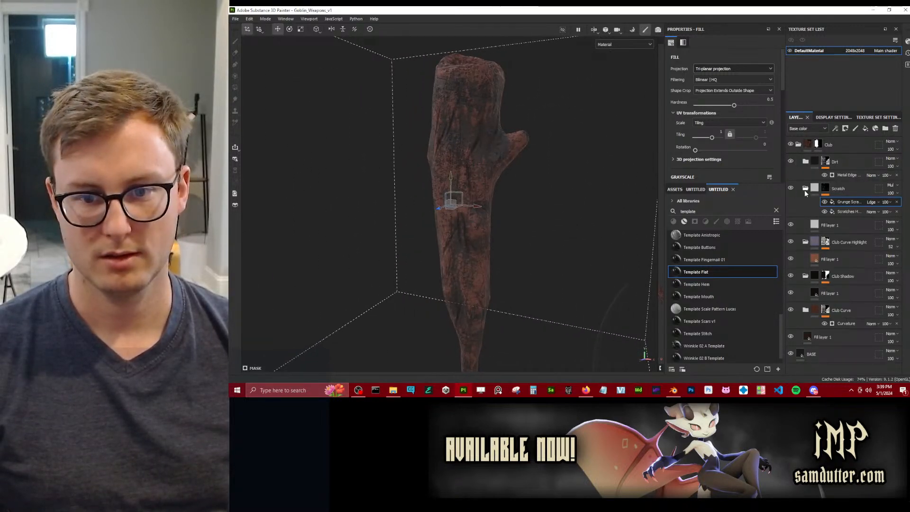
# Collapse the Scratch folder and add a Template Flat folder named Moss between Dirt and Scratch.
pyautogui.click(805, 188)
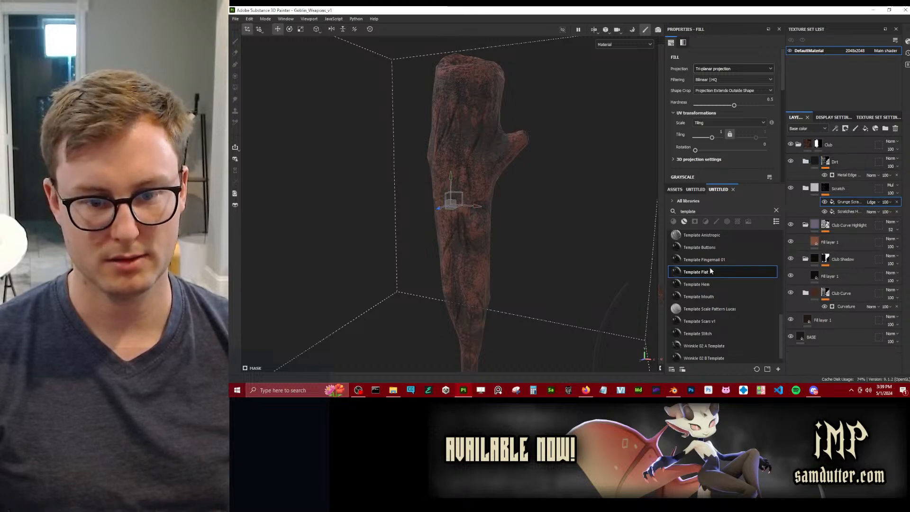
pyautogui.moveTo(711, 271); pyautogui.dragTo(849, 188)
pyautogui.doubleClick(848, 189)
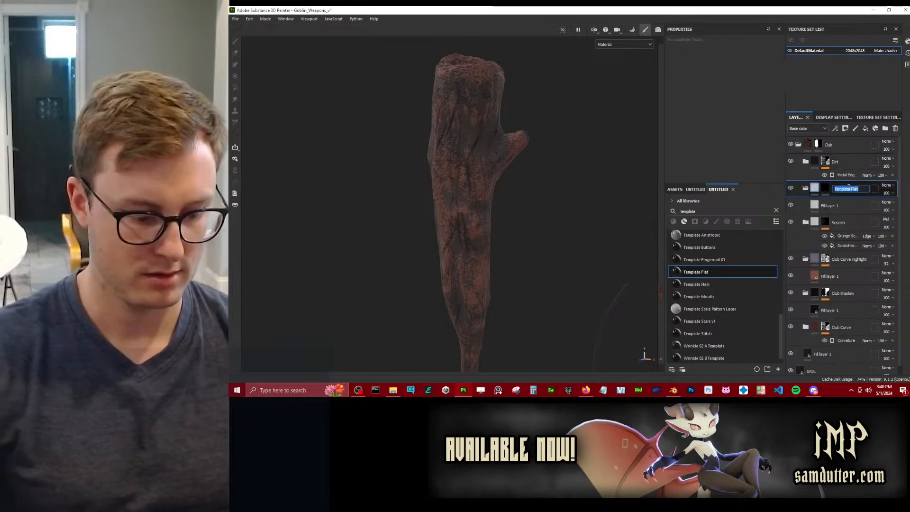
pyautogui.write('Moss')
pyautogui.press('Return')
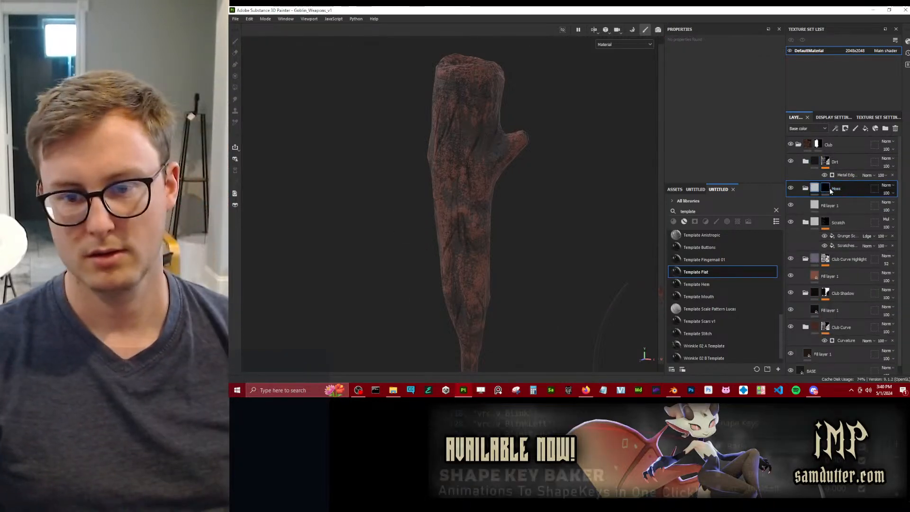
# Add a fill to the Moss folder's mask and assign a grunge texture to its grayscale.
pyautogui.rightClick(830, 188)
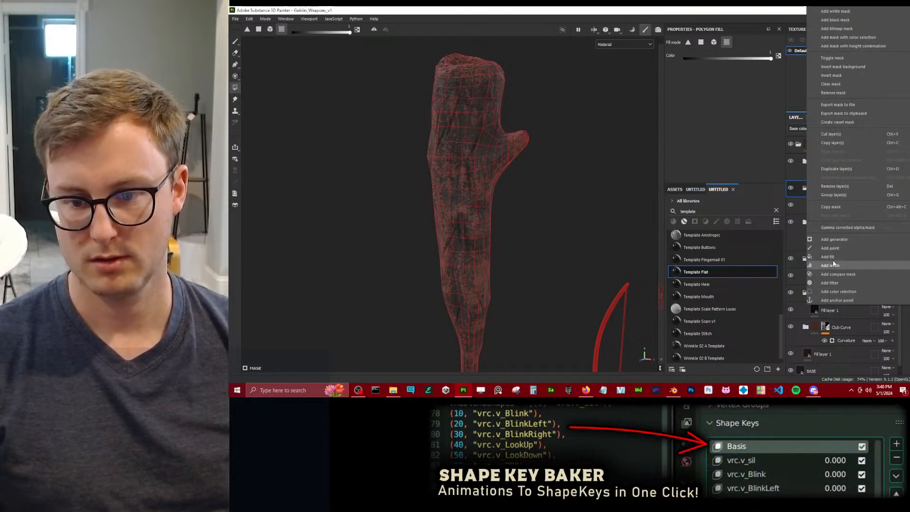
pyautogui.click(832, 258)
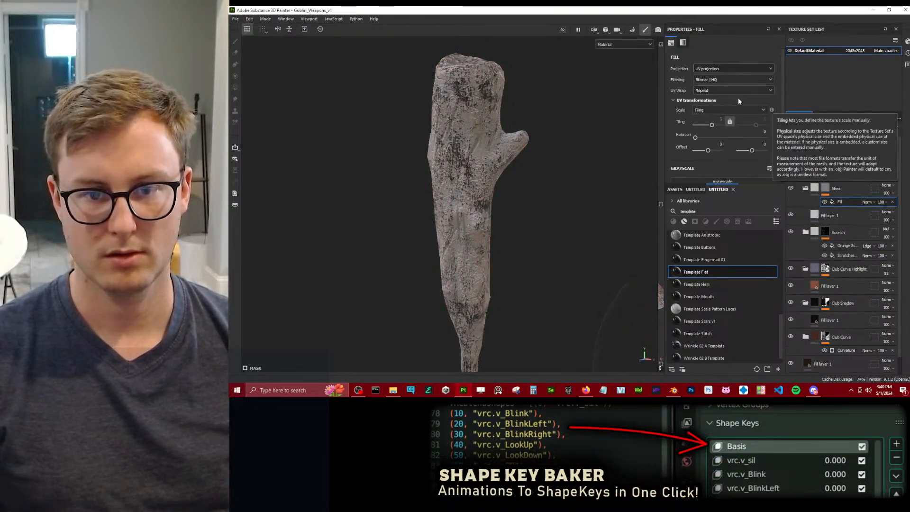
pyautogui.scroll(-3, 738, 97)
pyautogui.click(720, 100)
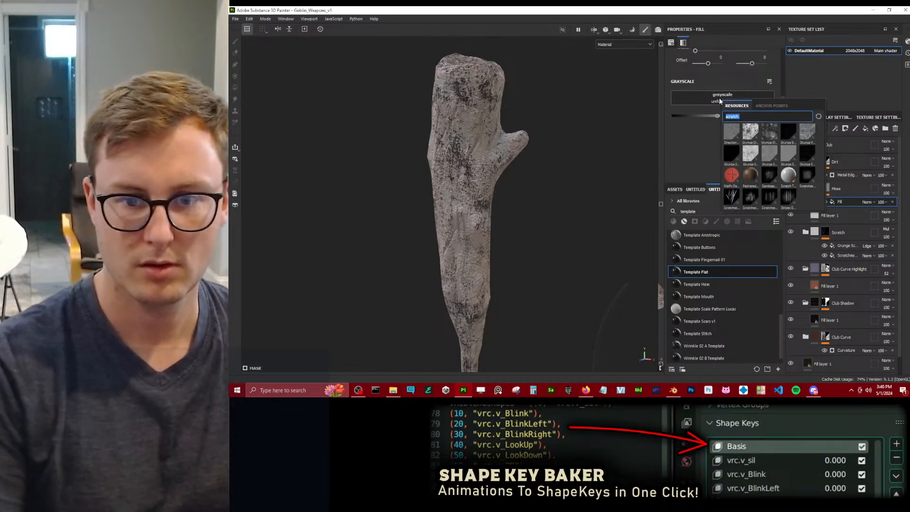
pyautogui.click(732, 132)
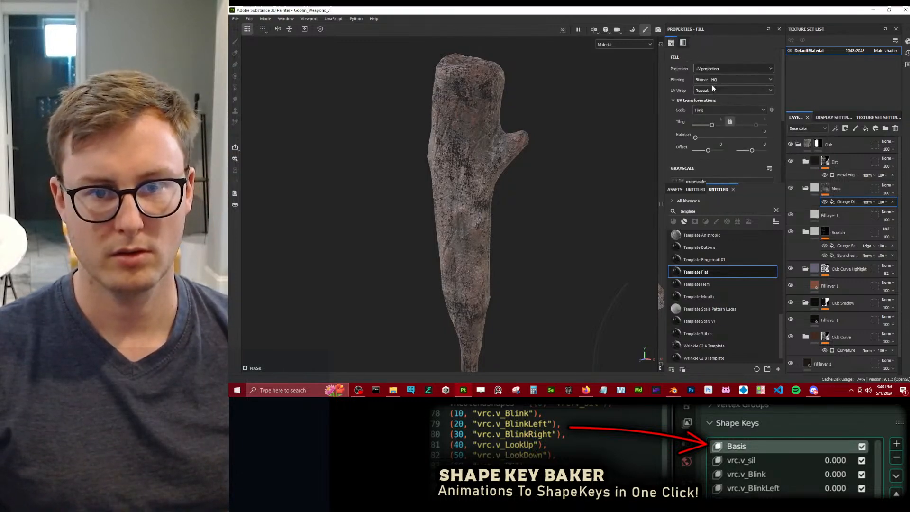
# Set the Moss mask's grunge fill to planar projection with balance 0.68 and contrast 0.92.
pyautogui.click(709, 70)
pyautogui.click(703, 97)
pyautogui.scroll(-4, 706, 119)
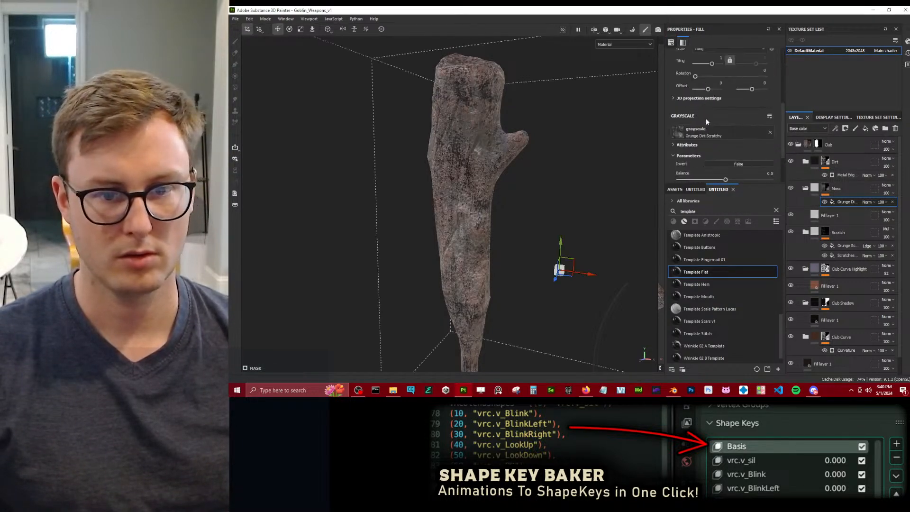
pyautogui.scroll(-3, 708, 124)
pyautogui.moveTo(677, 136); pyautogui.dragTo(755, 136)
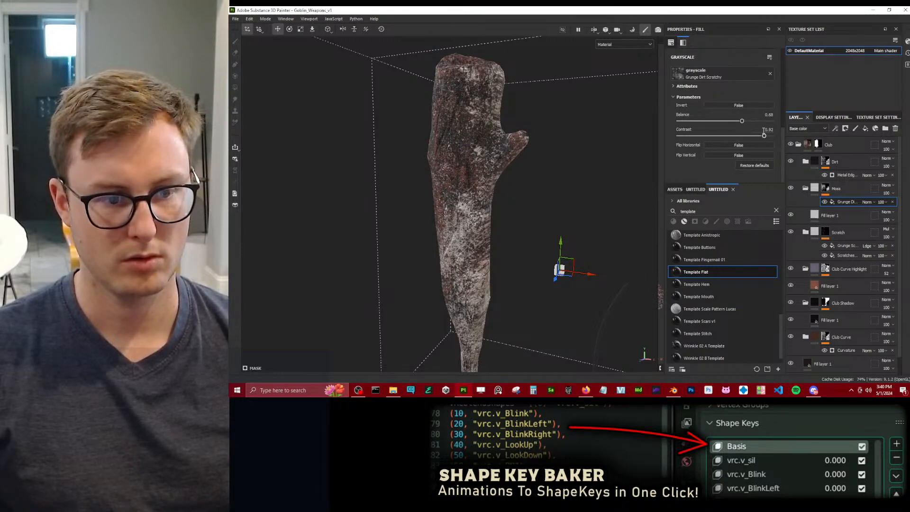
# Switch the Moss mask's grunge fill to tri-planar projection and check its coverage around the club.
pyautogui.keyDown('alt'); pyautogui.moveTo(495, 190); pyautogui.dragTo(583, 185); pyautogui.keyUp('alt')
pyautogui.keyDown('alt'); pyautogui.moveTo(469, 242); pyautogui.dragTo(481, 174, button='middle'); pyautogui.keyUp('alt')
pyautogui.scroll(5, 758, 124)
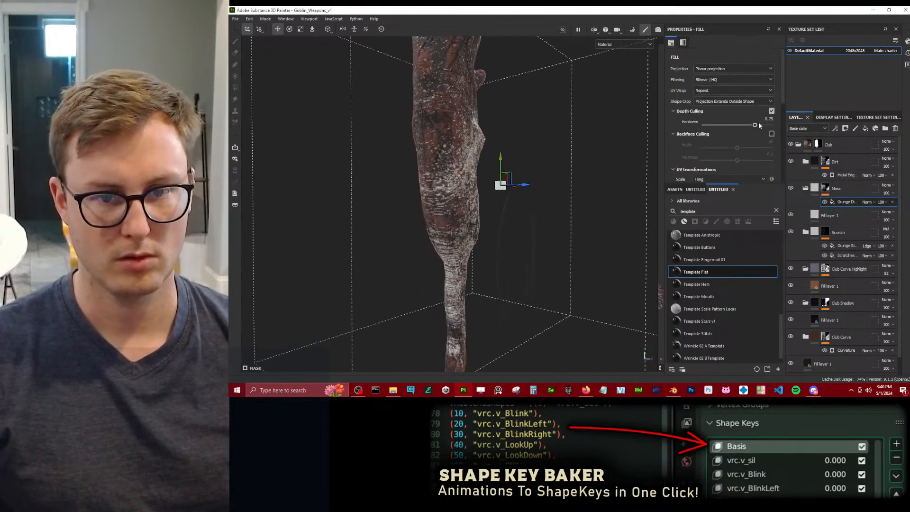
pyautogui.click(717, 69)
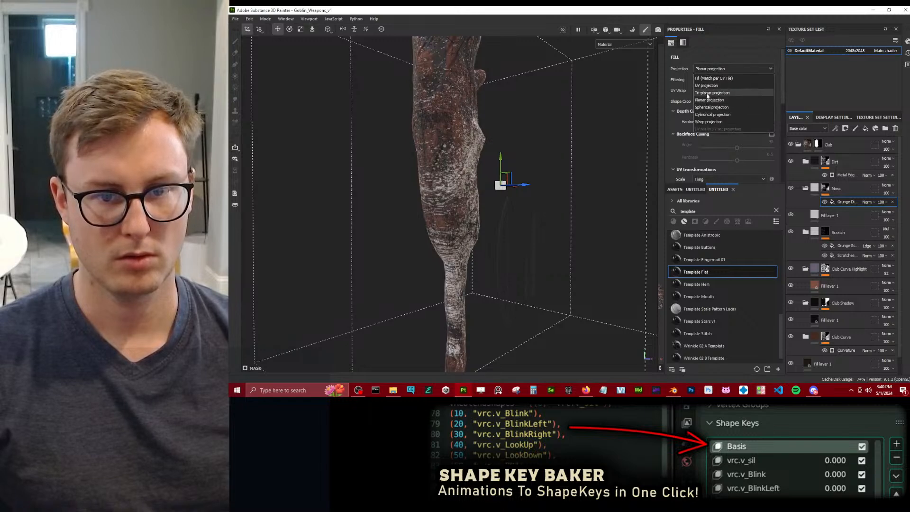
pyautogui.click(707, 94)
pyautogui.keyDown('alt'); pyautogui.moveTo(550, 157); pyautogui.dragTo(531, 194); pyautogui.keyUp('alt')
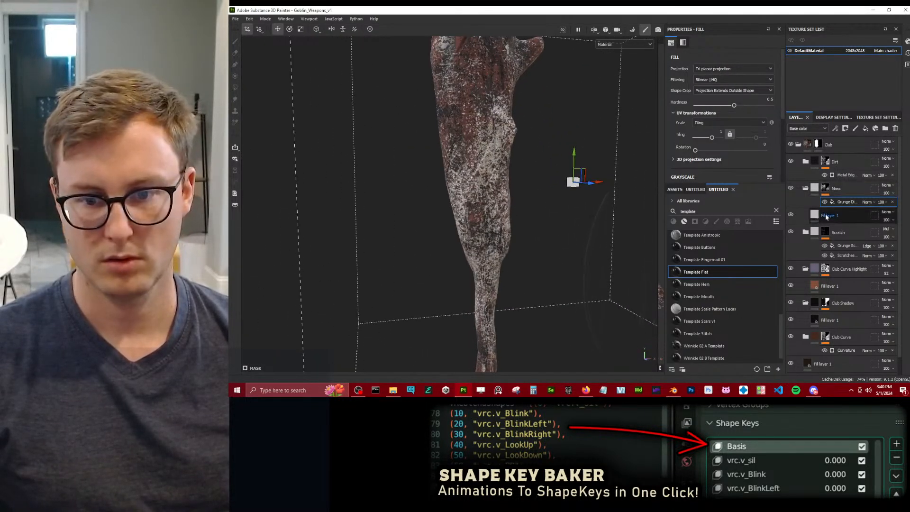
# Set the base color of the Moss folder's fill layer to moss green 497B2D.
pyautogui.click(815, 216)
pyautogui.click(721, 160)
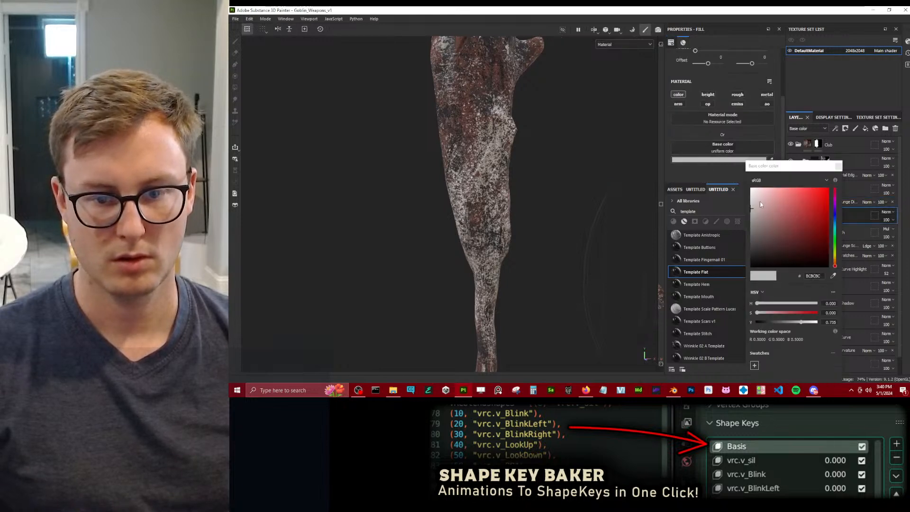
pyautogui.click(835, 259)
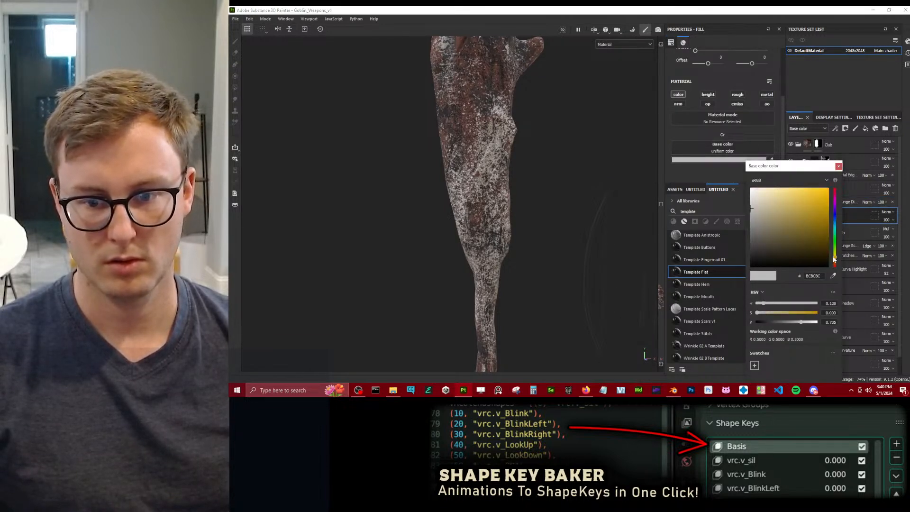
pyautogui.moveTo(834, 258); pyautogui.dragTo(800, 228)
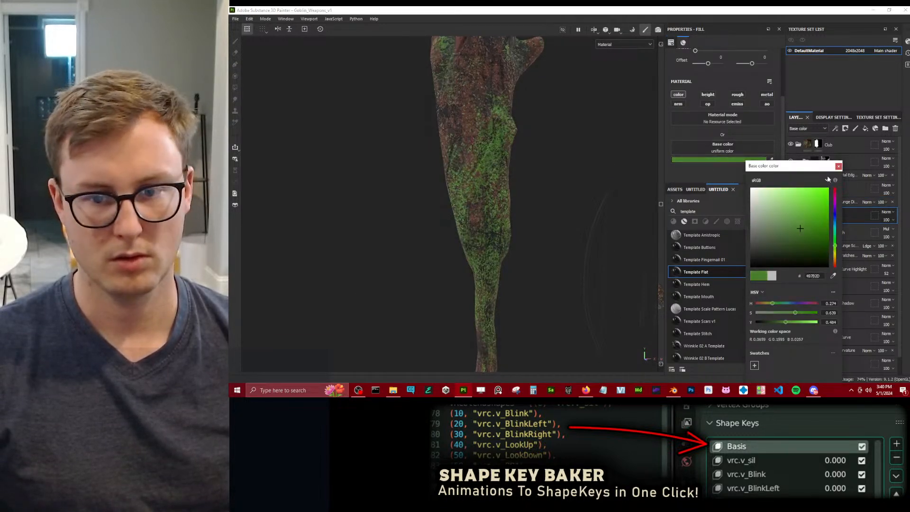
pyautogui.click(838, 166)
# Enable the height channel on the Moss fill layer and raise its height to about 0.38.
pyautogui.click(706, 96)
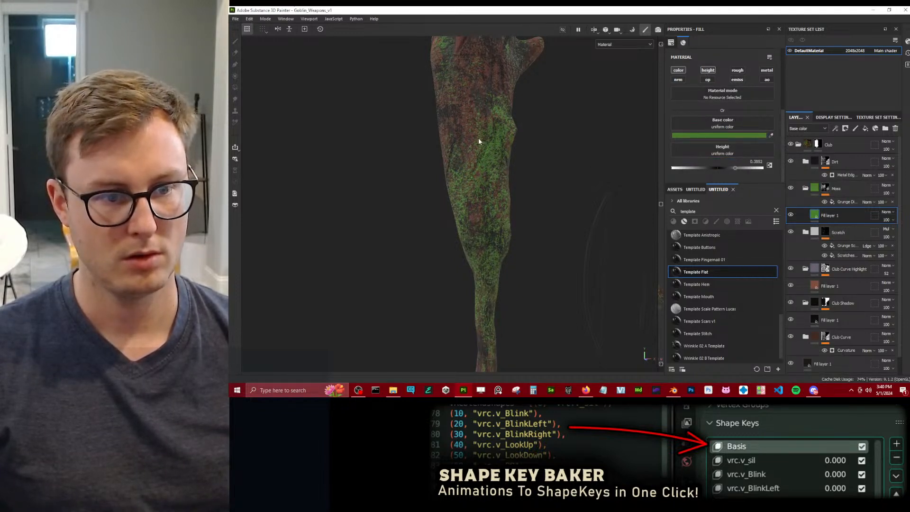
pyautogui.keyDown('alt'); pyautogui.moveTo(478, 141); pyautogui.dragTo(631, 153); pyautogui.keyUp('alt')
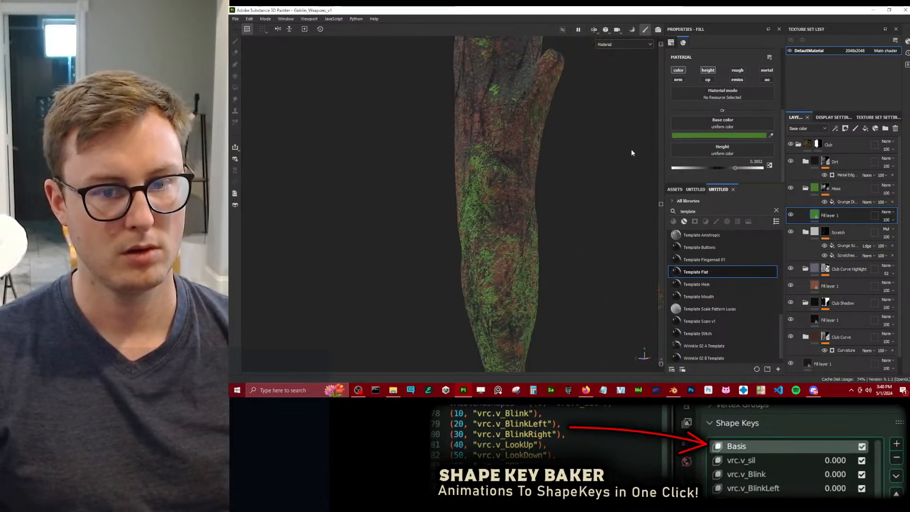
pyautogui.click(721, 136)
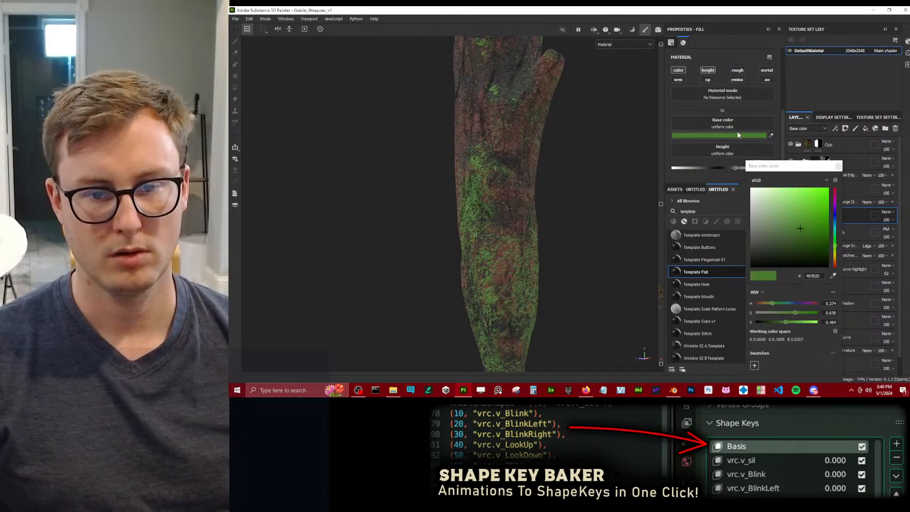
pyautogui.click(838, 167)
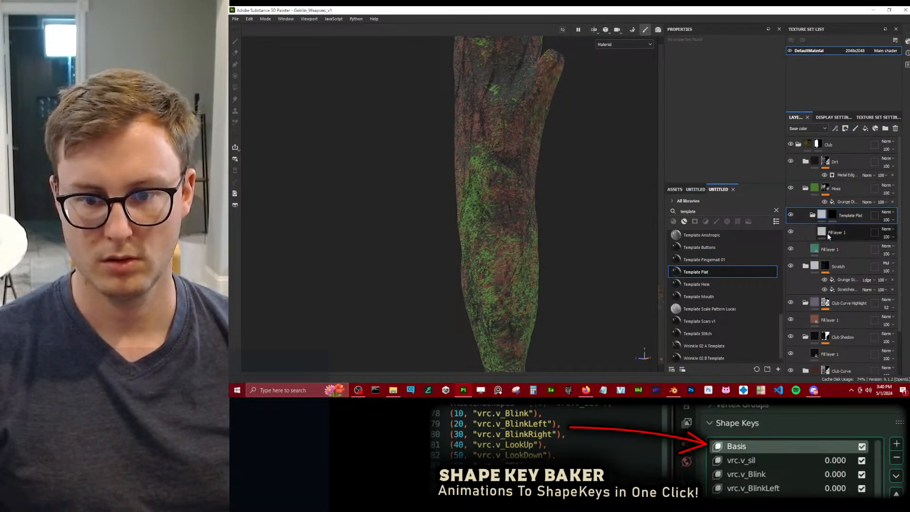
# Add a Template Flat folder inside Moss and mask it with a fill using the BnW Spots 3 noise.
pyautogui.click(832, 215)
pyautogui.rightClick(832, 213)
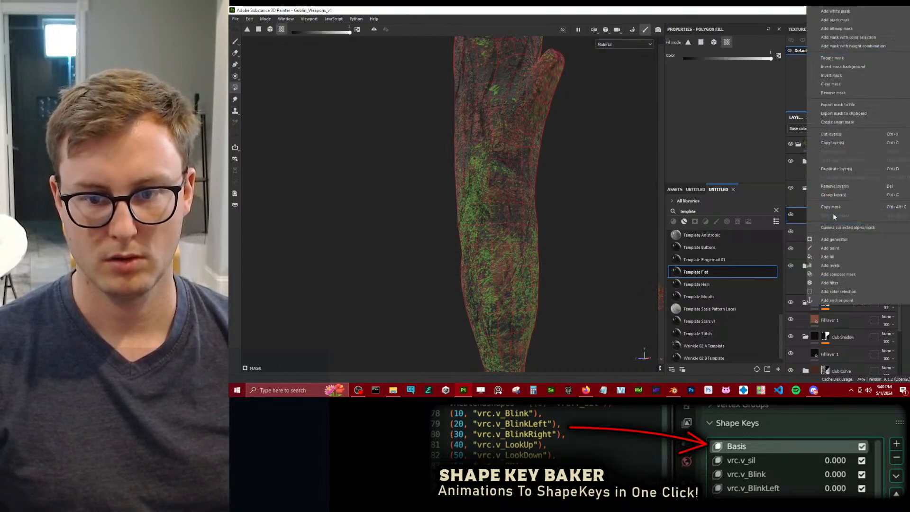
pyautogui.click(833, 257)
pyautogui.click(740, 76)
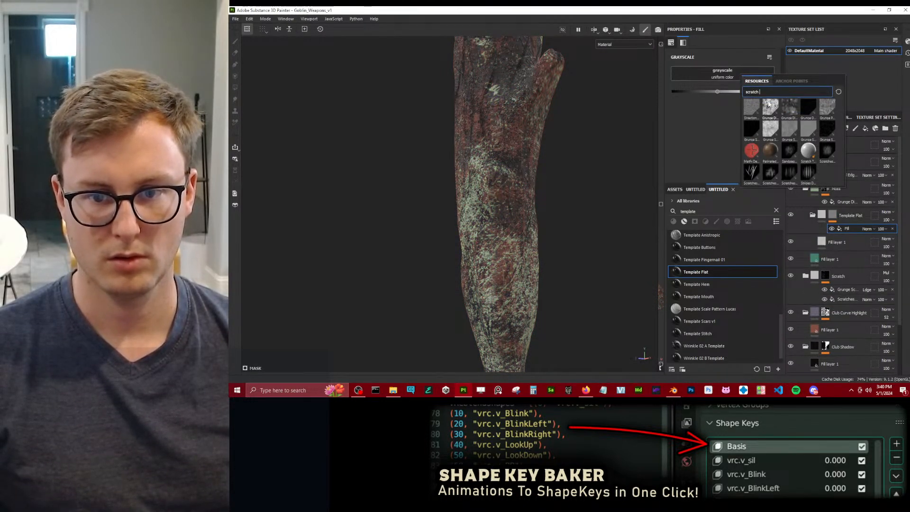
pyautogui.hotkey('ctrl', 'a')
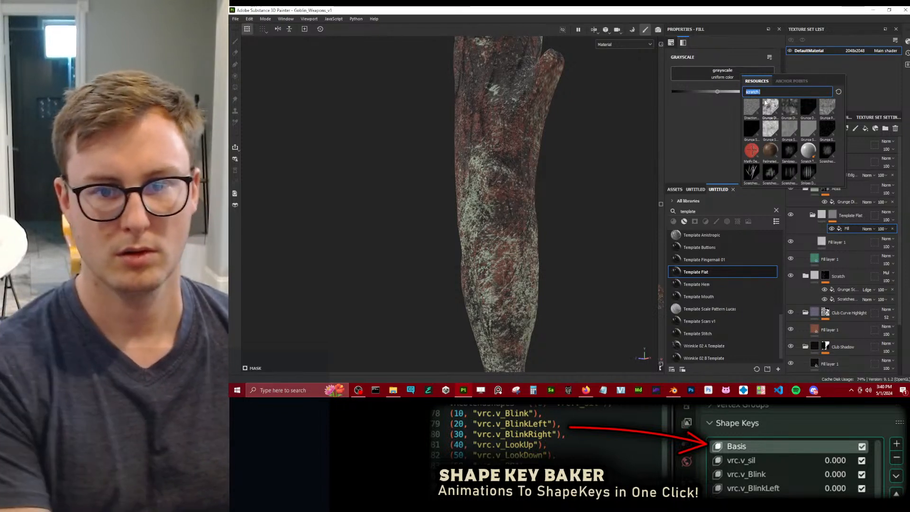
pyautogui.write('nois')
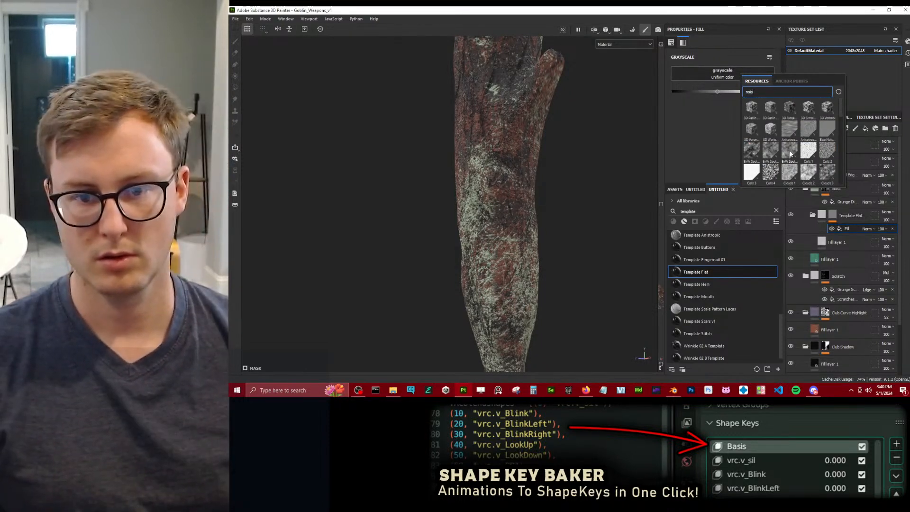
pyautogui.click(790, 152)
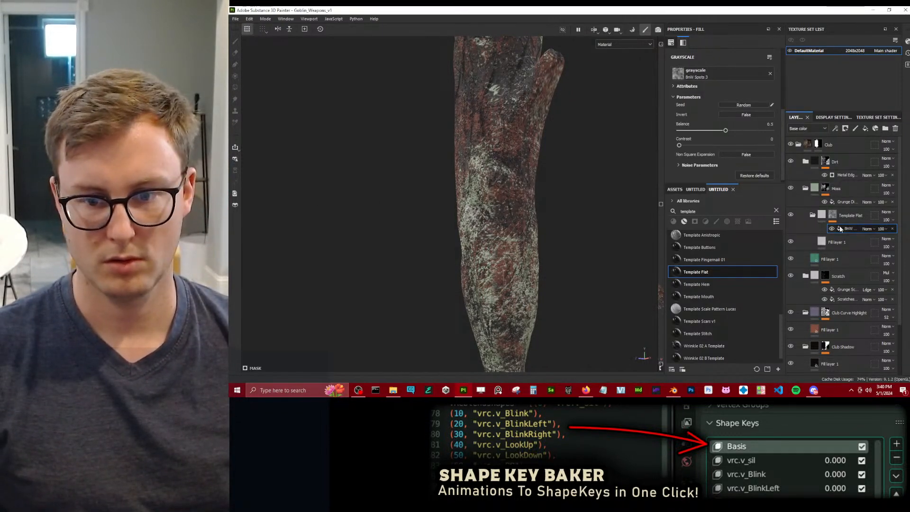
# Set the BnW Spots 3 mask fill to tri-planar projection with tiling 40.
pyautogui.scroll(3, 729, 125)
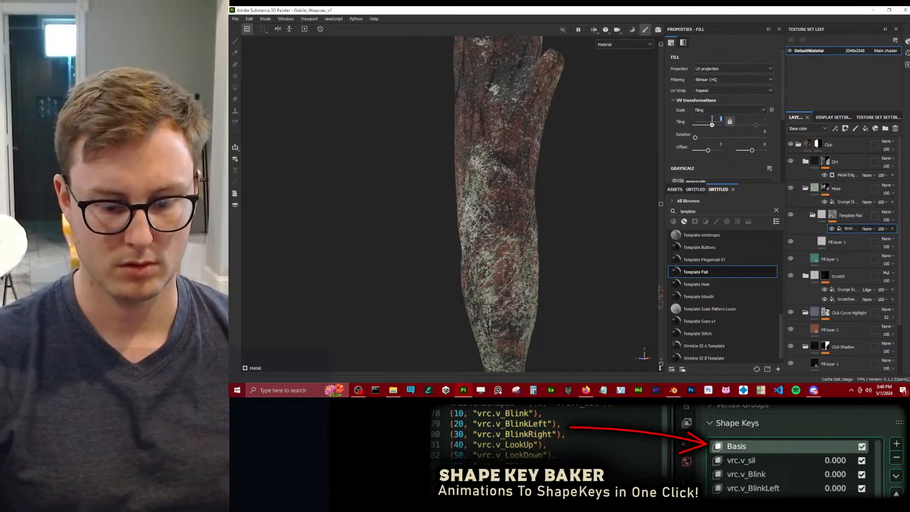
pyautogui.write('20')
pyautogui.press('Return')
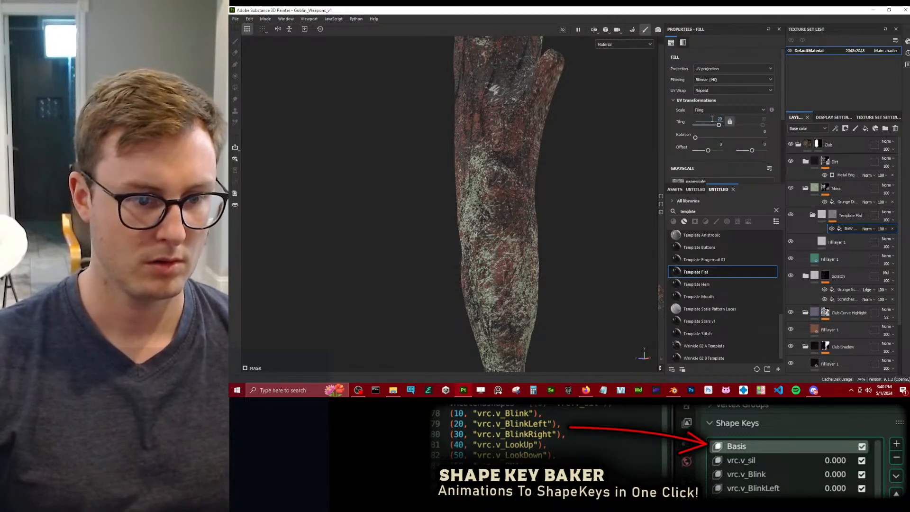
pyautogui.click(723, 71)
pyautogui.click(715, 85)
pyautogui.keyDown('alt'); pyautogui.moveTo(558, 191); pyautogui.dragTo(554, 208); pyautogui.keyUp('alt')
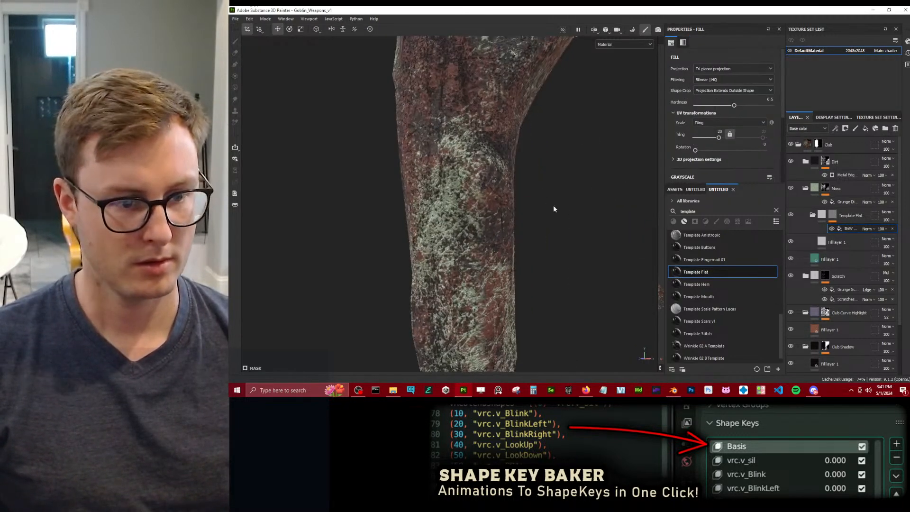
pyautogui.write('40')
pyautogui.press('Return')
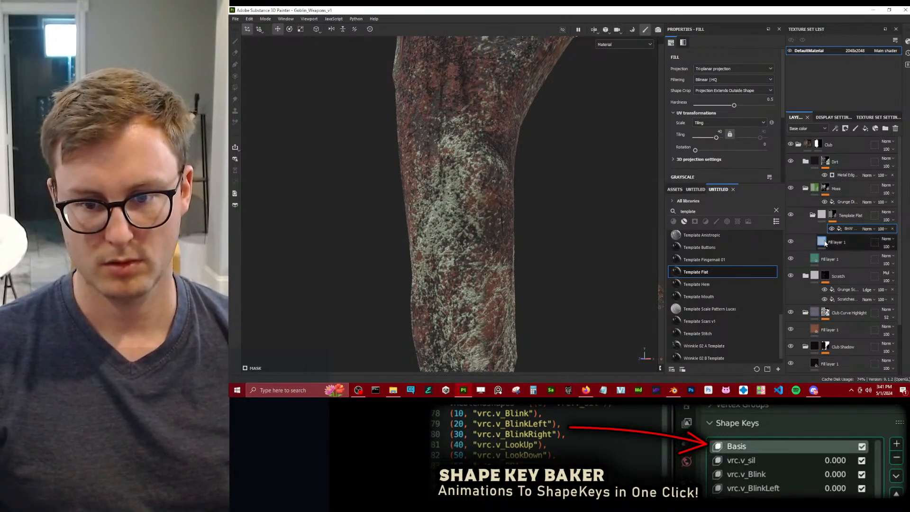
# Set the height of the nested Template Flat's fill layer to 0.4630, and try it without its color channel.
pyautogui.click(848, 243)
pyautogui.scroll(-2, 705, 161)
pyautogui.click(708, 138)
pyautogui.scroll(-2, 711, 151)
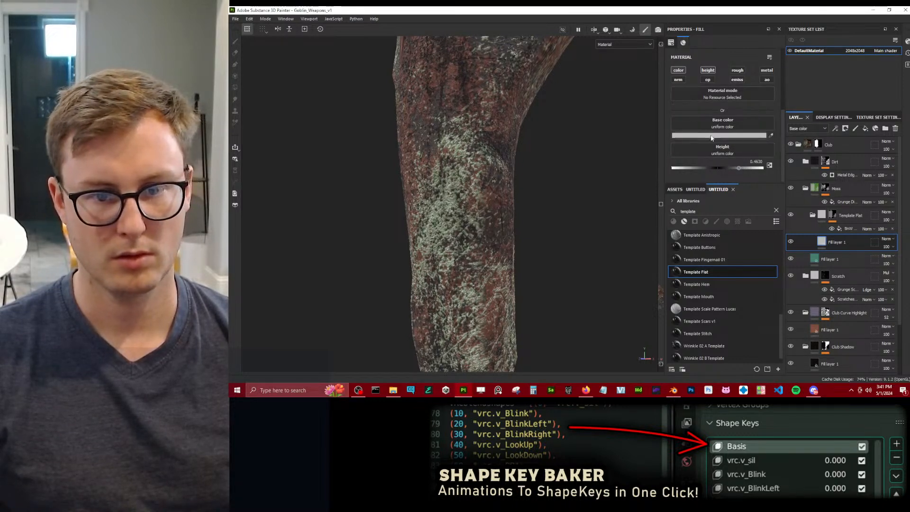
pyautogui.click(679, 71)
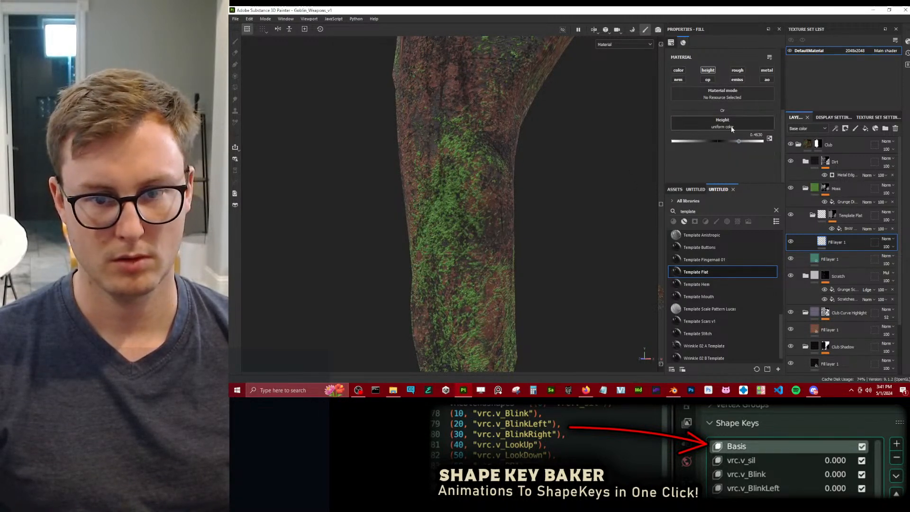
pyautogui.hotkey('ctrl', 'z')
# Adjust the BnW Spots 3 mask fill to about 0.46 balance and about 0.68 contrast.
pyautogui.click(848, 228)
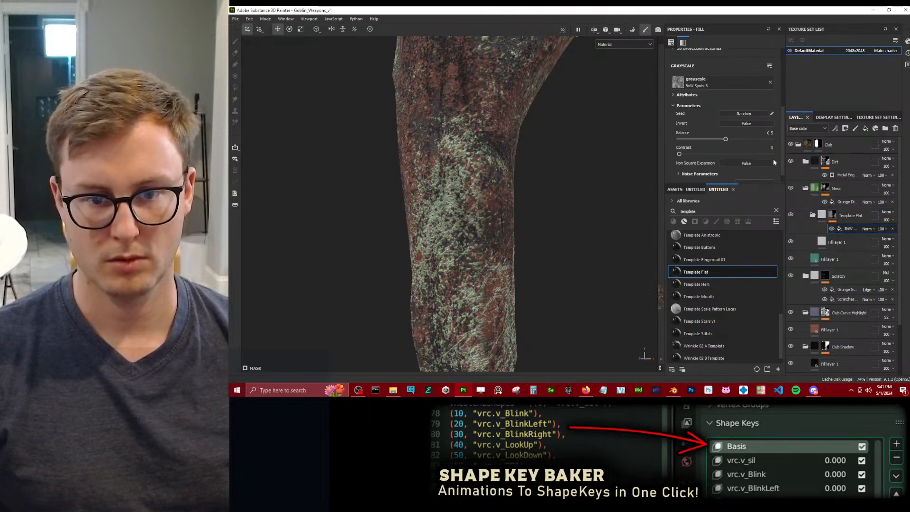
pyautogui.click(766, 154)
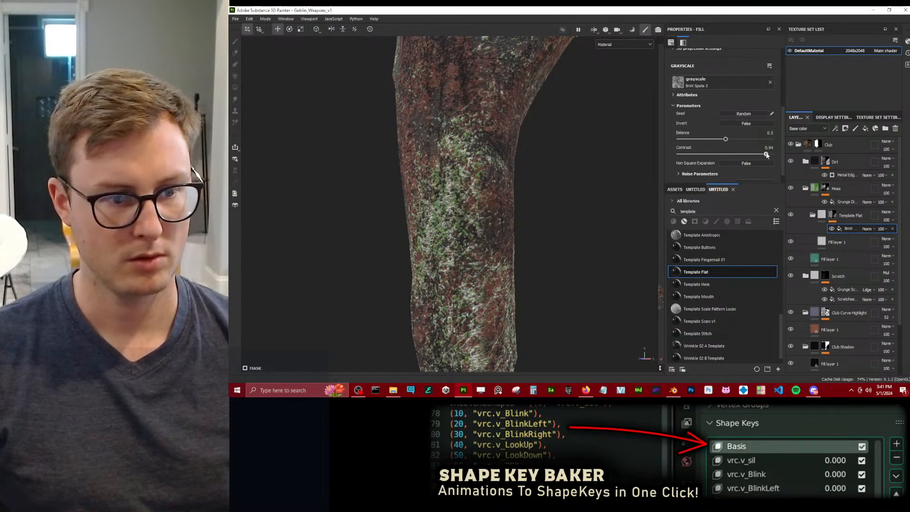
pyautogui.click(742, 138)
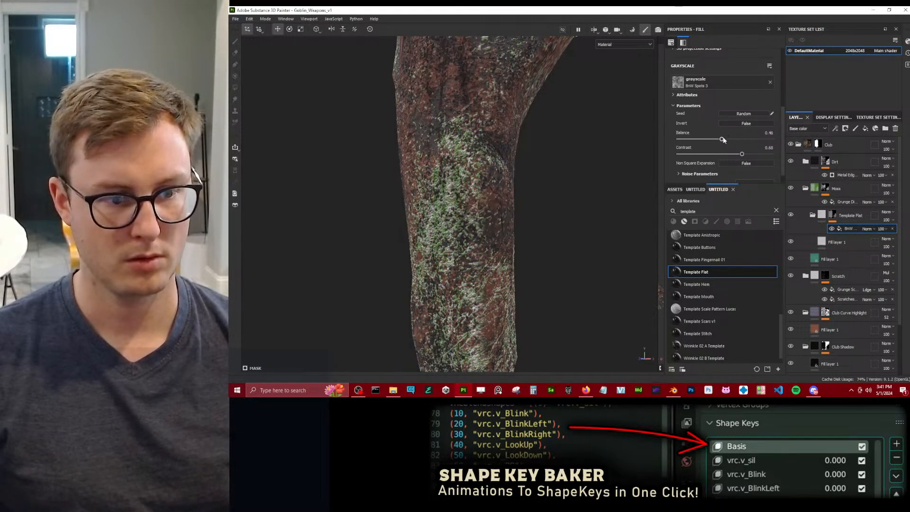
# Sample the Moss folder's green as the nested fill layer's base color and darken it to 18280F.
pyautogui.click(845, 242)
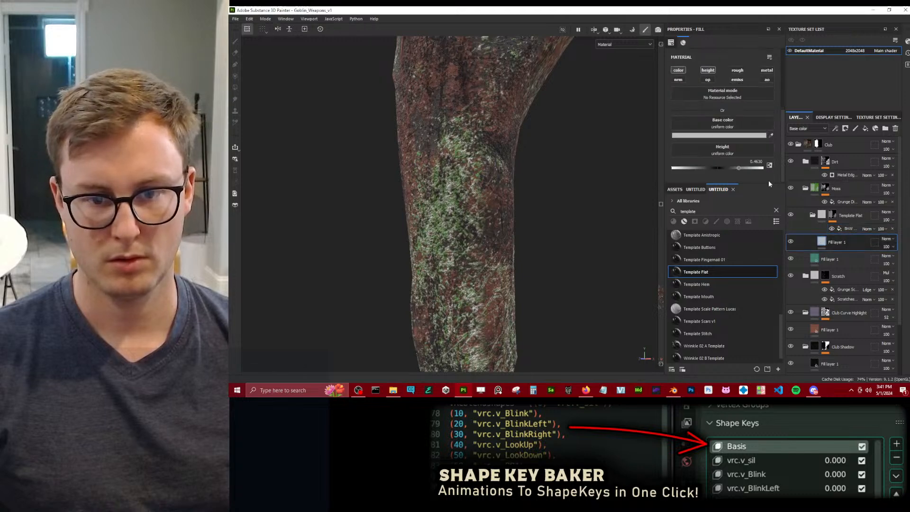
pyautogui.click(770, 135)
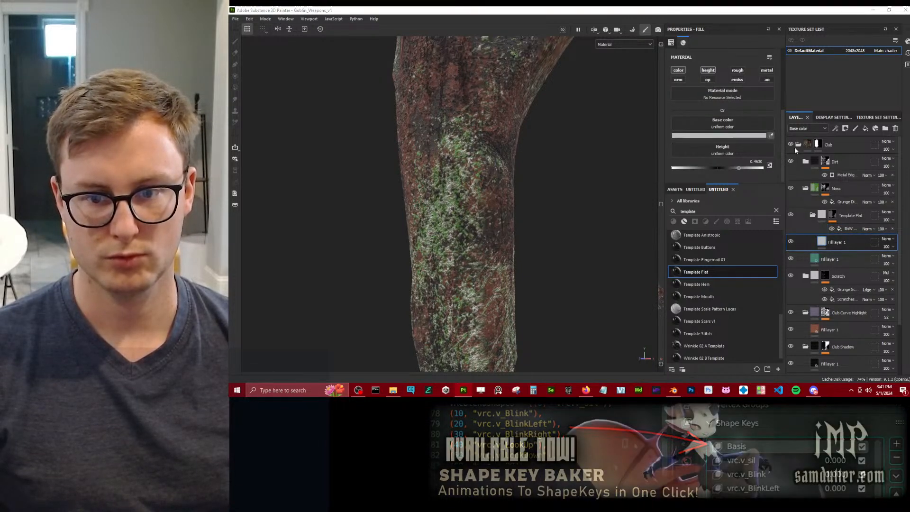
pyautogui.click(819, 185)
pyautogui.click(718, 135)
pyautogui.moveTo(802, 230); pyautogui.dragTo(798, 254)
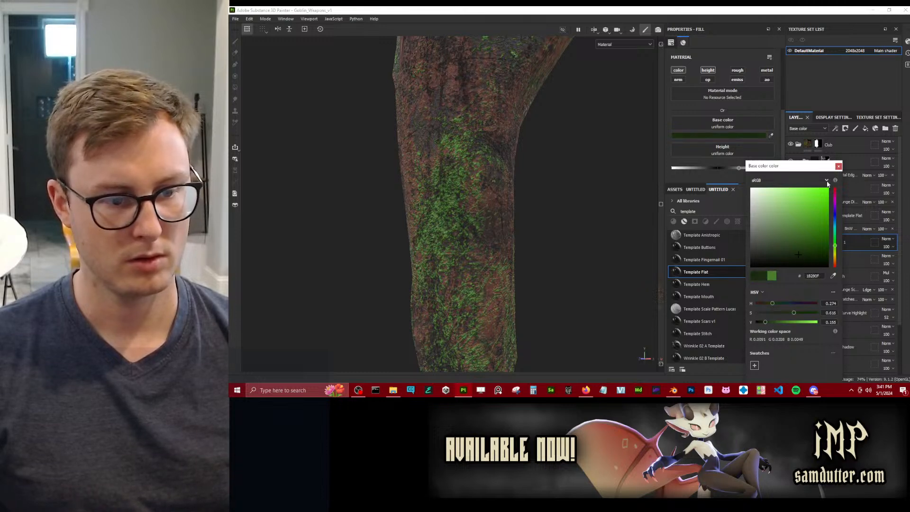
# Inspect the two-tone moss on the club and add an anchor point to the Moss folder's mask.
pyautogui.scroll(-5, 491, 189)
pyautogui.moveTo(490, 189)
pyautogui.keyDown('alt'); pyautogui.mouseDown()
pyautogui.moveTo(568, 199)
pyautogui.moveTo(476, 180)
pyautogui.mouseUp(); pyautogui.keyUp('alt')
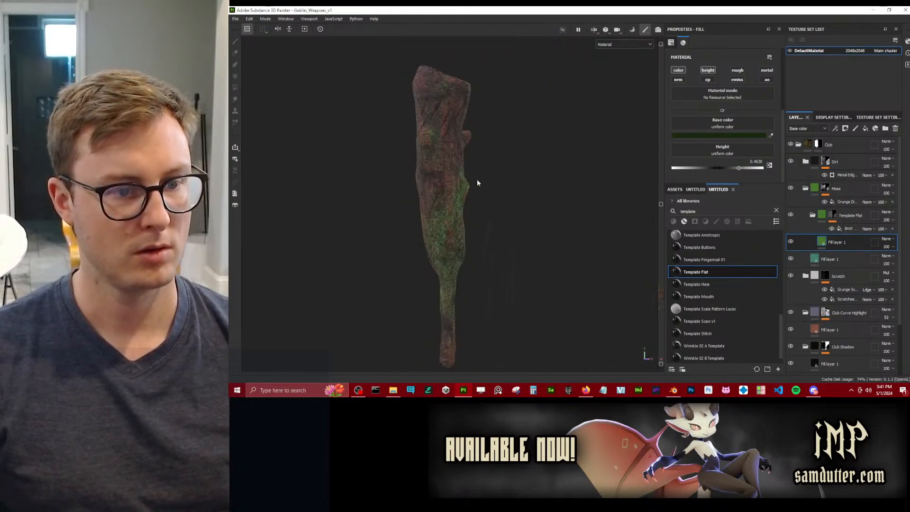
pyautogui.scroll(5, 476, 214)
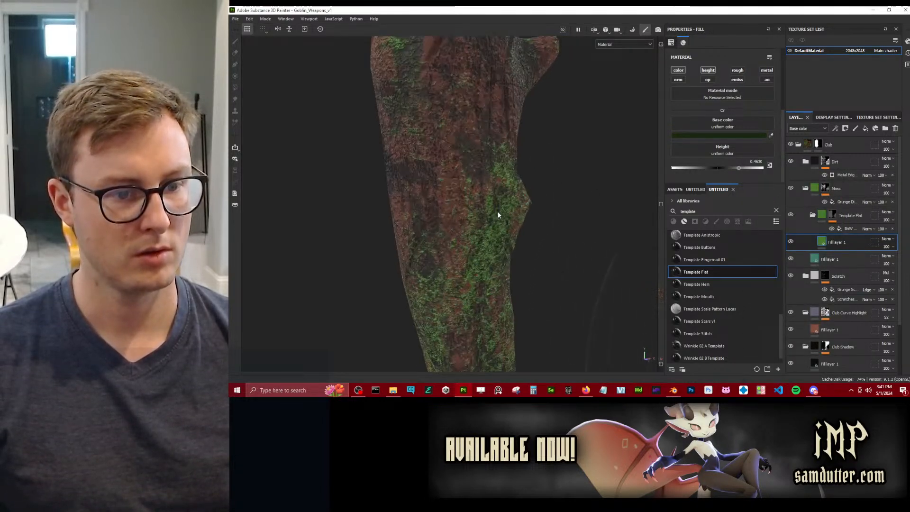
pyautogui.click(846, 217)
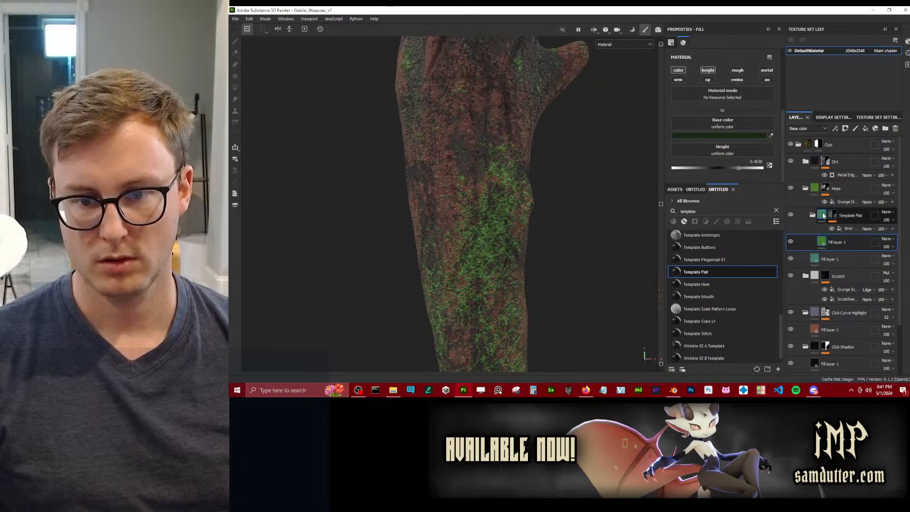
pyautogui.click(849, 202)
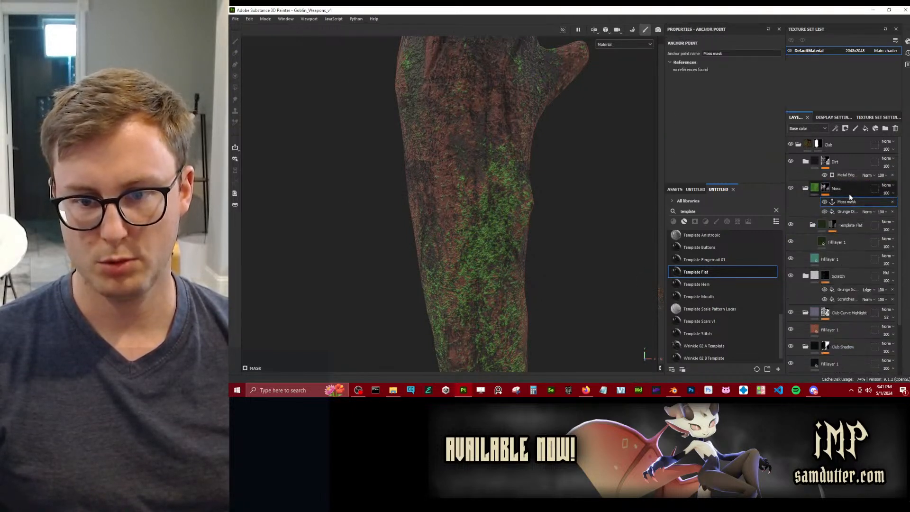
# Add a Template Flat folder directly above the Moss folder and name it Moss Shadow.
pyautogui.press('4')
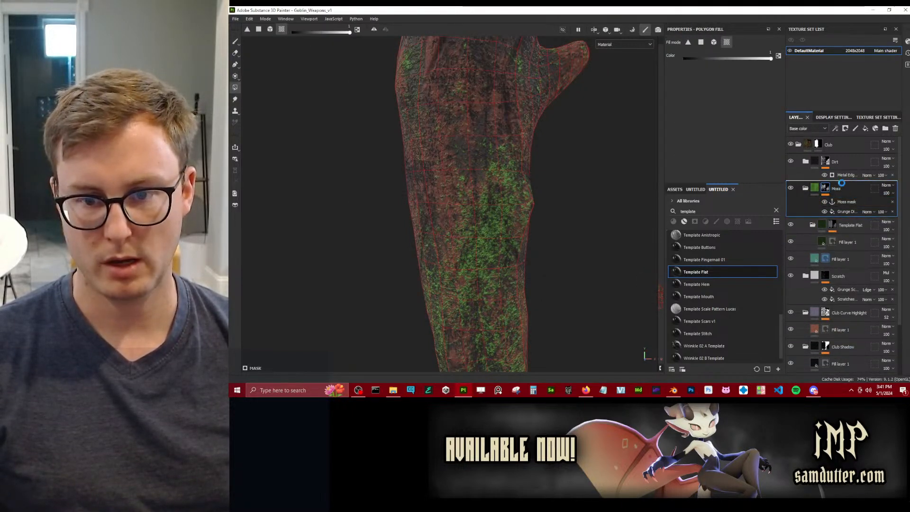
pyautogui.doubleClick(850, 188)
pyautogui.write('Mos')
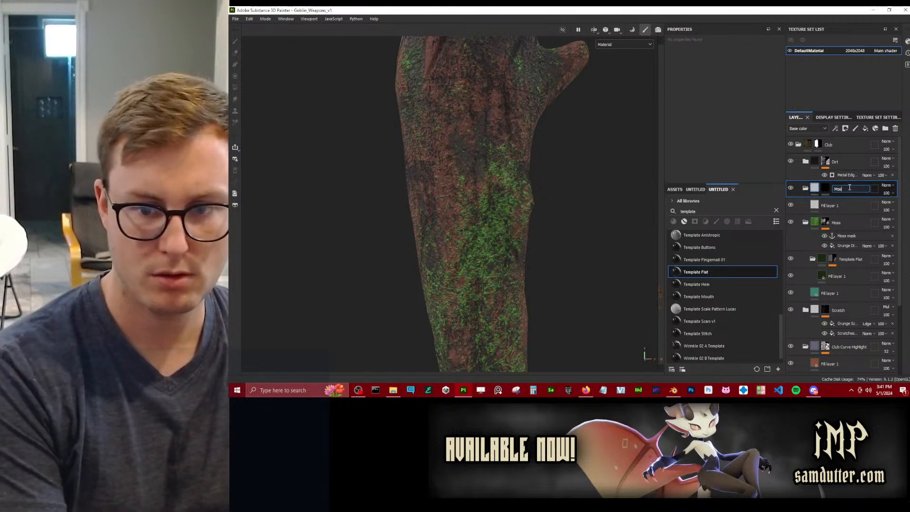
pyautogui.write('s shadow')
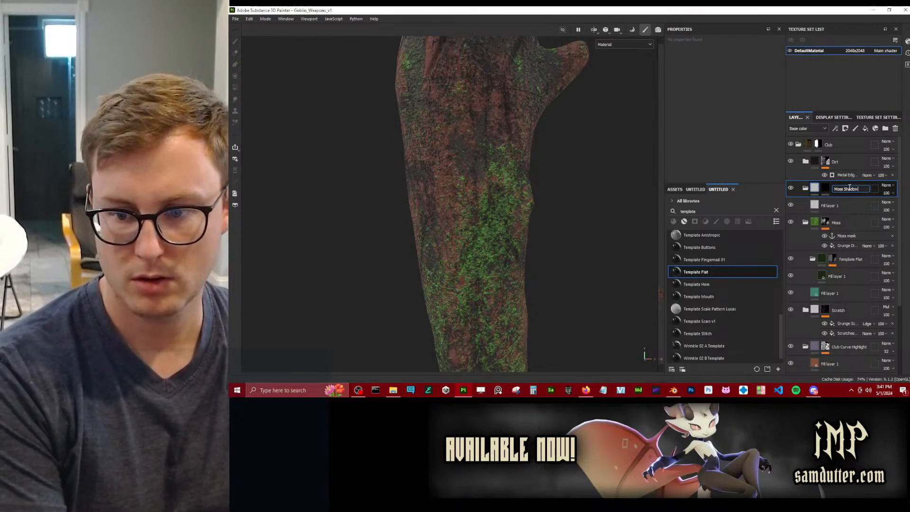
pyautogui.press('Return')
# Add a fill to the Moss Shadow folder's mask and use the Moss mask anchor point as its grayscale source.
pyautogui.rightClick(826, 189)
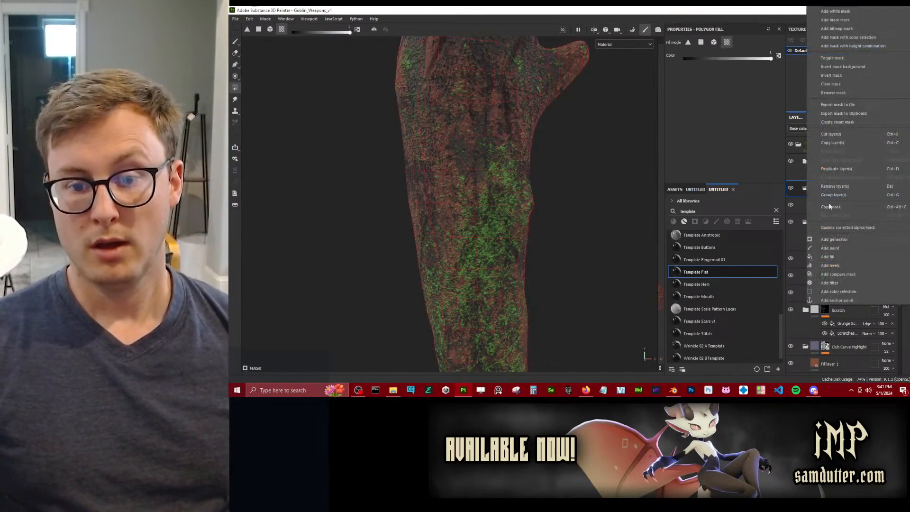
pyautogui.click(827, 256)
pyautogui.click(710, 75)
pyautogui.write('nois')
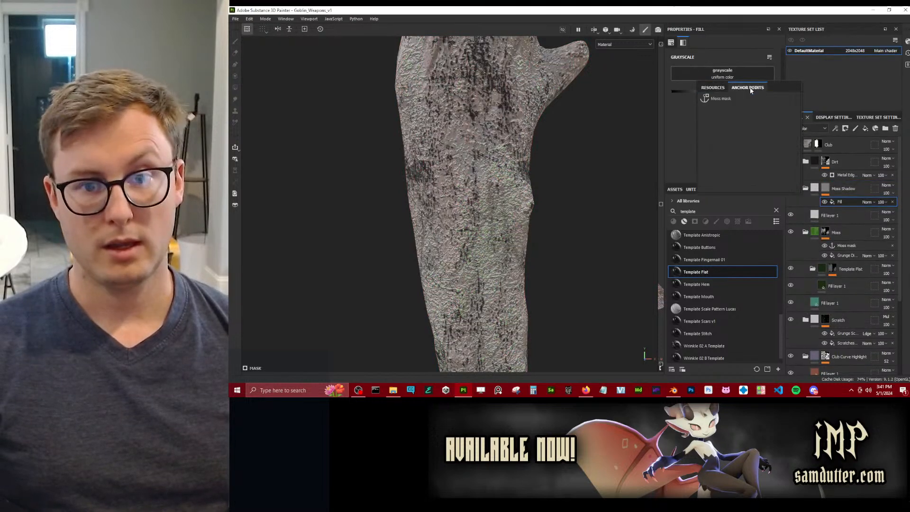
pyautogui.click(747, 87)
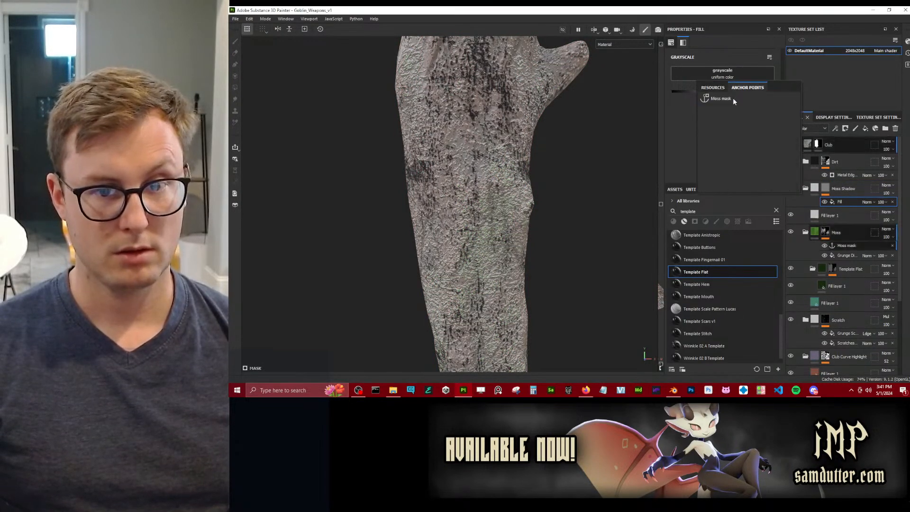
pyautogui.click(733, 99)
pyautogui.rightClick(843, 202)
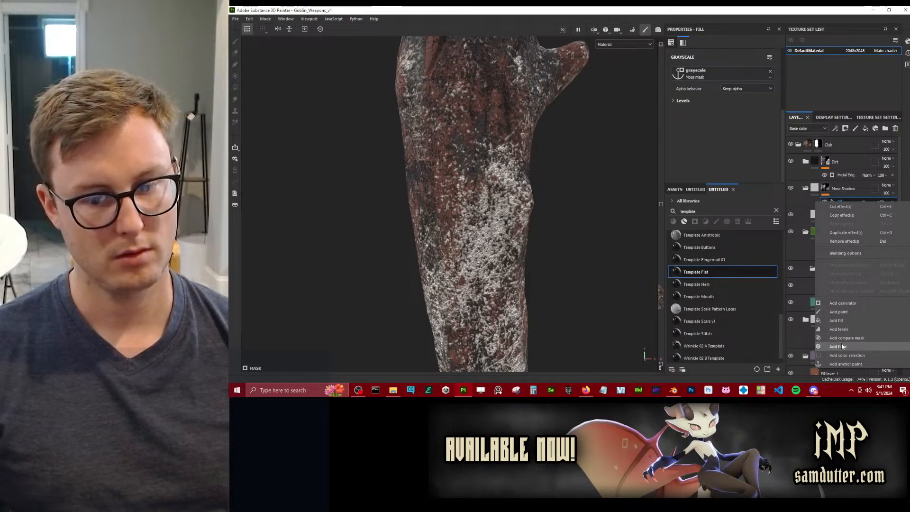
pyautogui.click(842, 339)
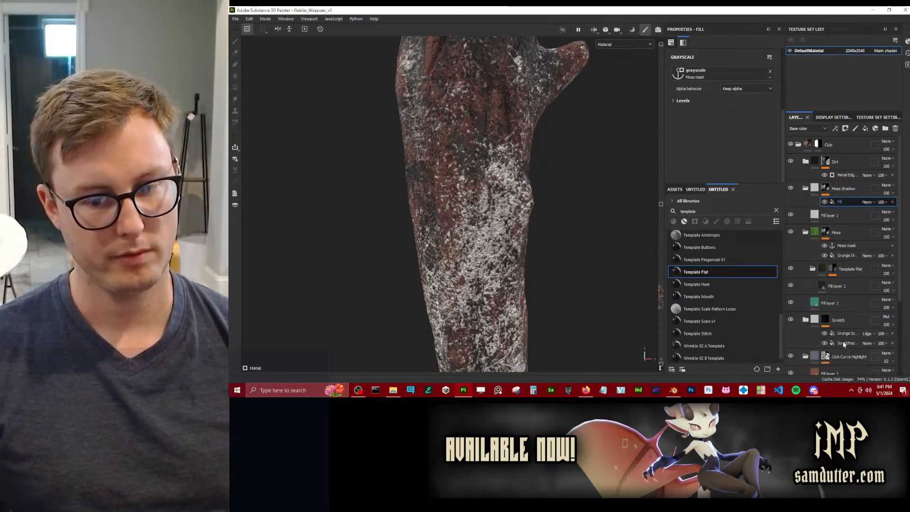
pyautogui.hotkey('ctrl', 'z')
# Add a Bevel filter above the fill in the Moss Shadow mask and set its blend mode to inverse subtract.
pyautogui.rightClick(844, 203)
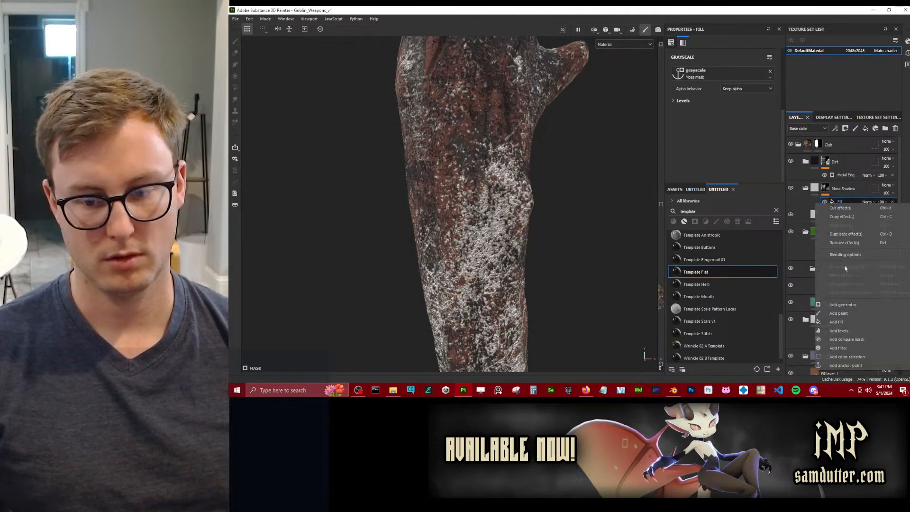
pyautogui.click(839, 349)
pyautogui.click(735, 58)
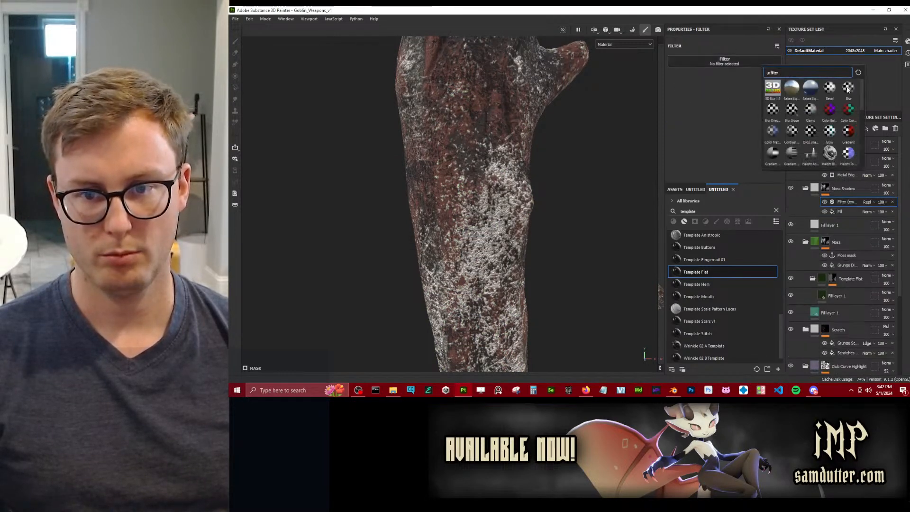
pyautogui.click(830, 87)
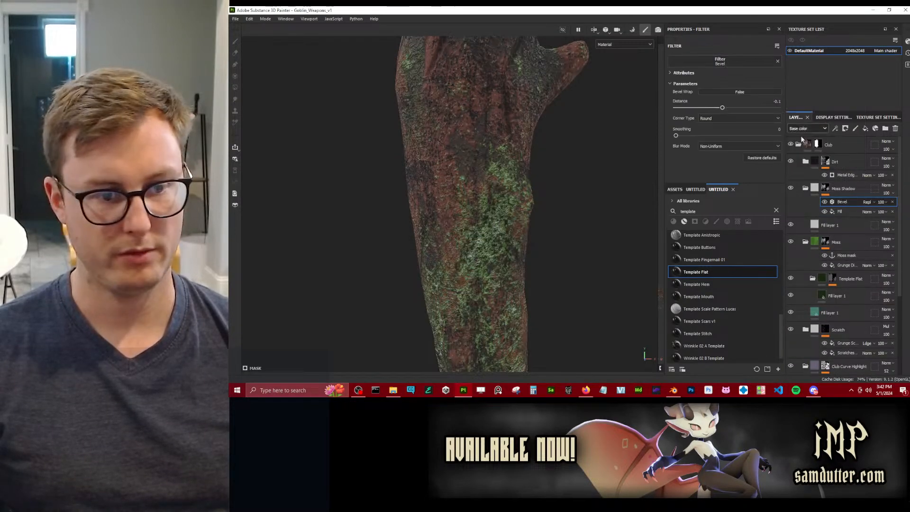
pyautogui.click(872, 200)
pyautogui.click(881, 86)
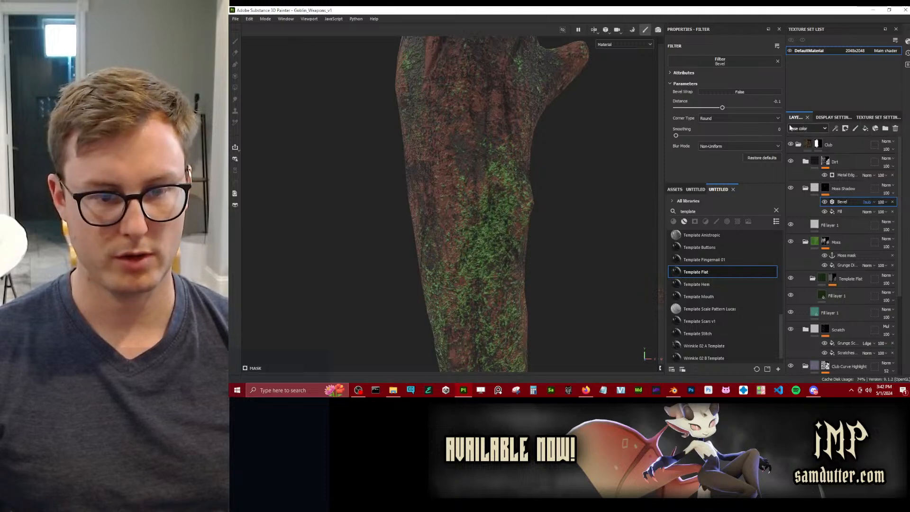
# Set the Bevel filter's distance to about 0.0035, blur mode to Uniform and smoothing to about 1.21.
pyautogui.moveTo(692, 108); pyautogui.dragTo(728, 108)
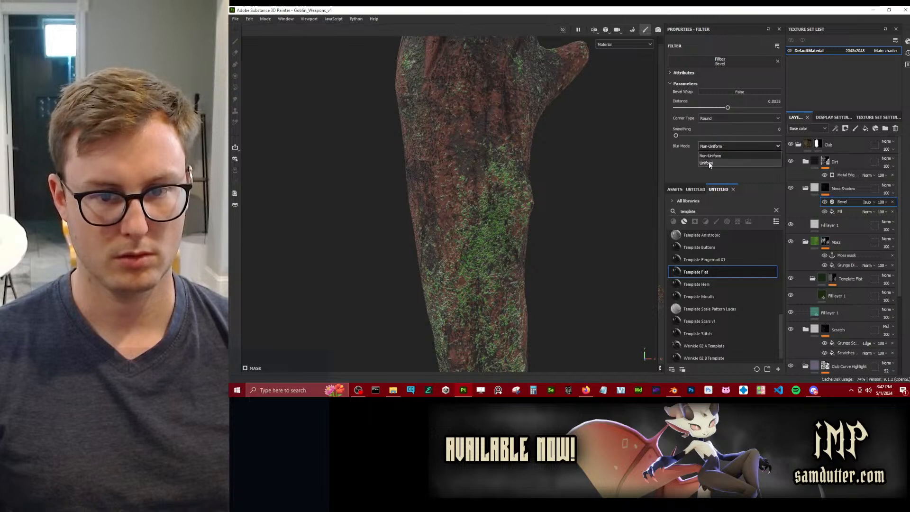
pyautogui.click(707, 163)
pyautogui.moveTo(675, 136); pyautogui.dragTo(699, 137)
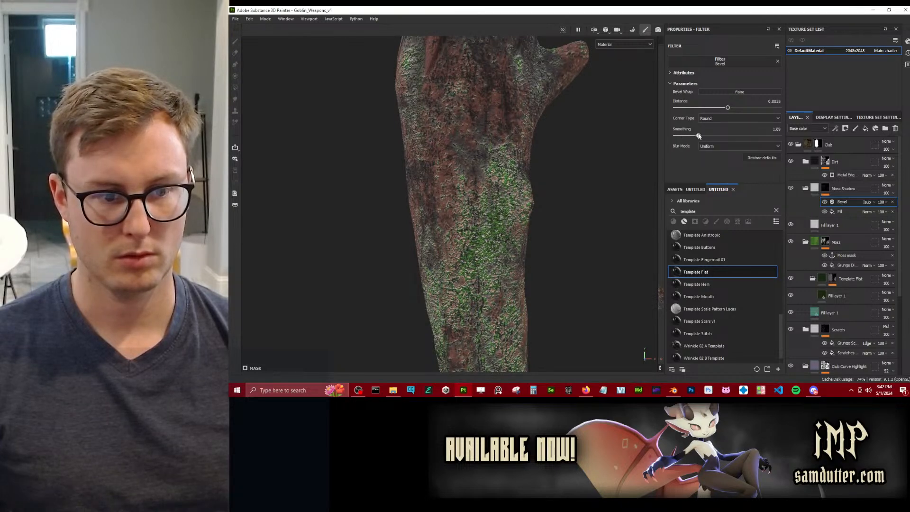
pyautogui.scroll(-3, 597, 184)
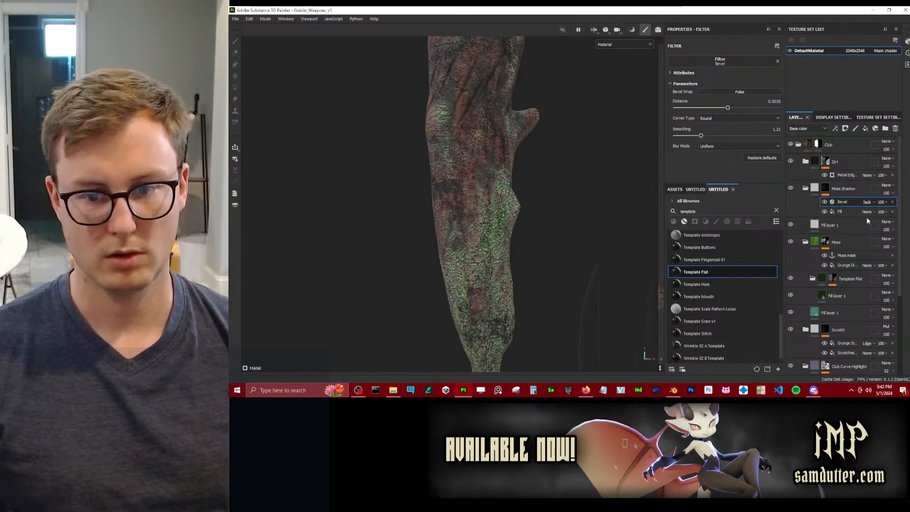
# Darken the base color of Moss Shadow's fill layer to 1D1D1D.
pyautogui.click(815, 226)
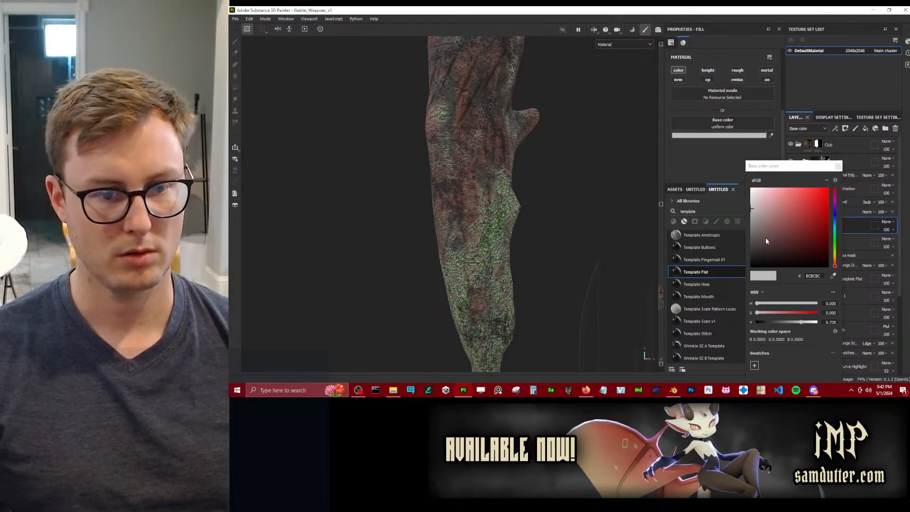
pyautogui.moveTo(766, 241); pyautogui.dragTo(741, 268)
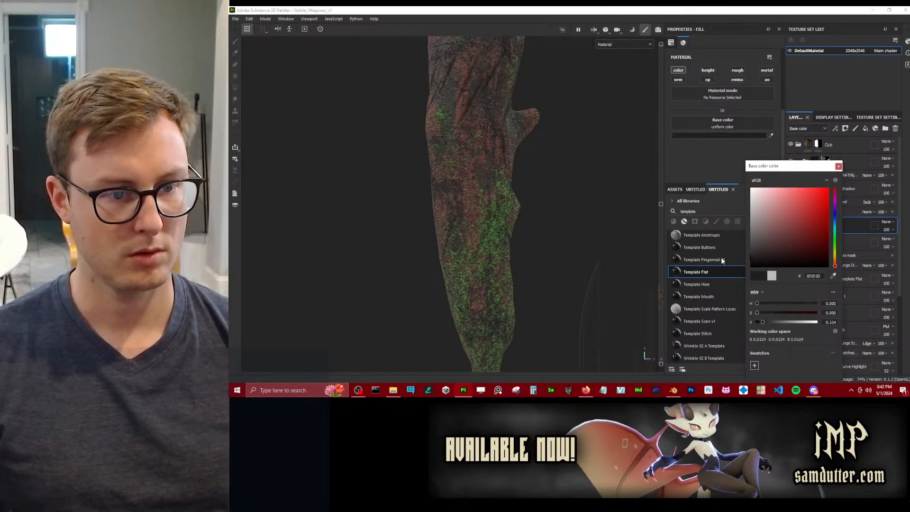
pyautogui.click(838, 166)
pyautogui.scroll(3, 484, 133)
pyautogui.keyDown('alt'); pyautogui.moveTo(484, 132); pyautogui.dragTo(419, 144); pyautogui.keyUp('alt')
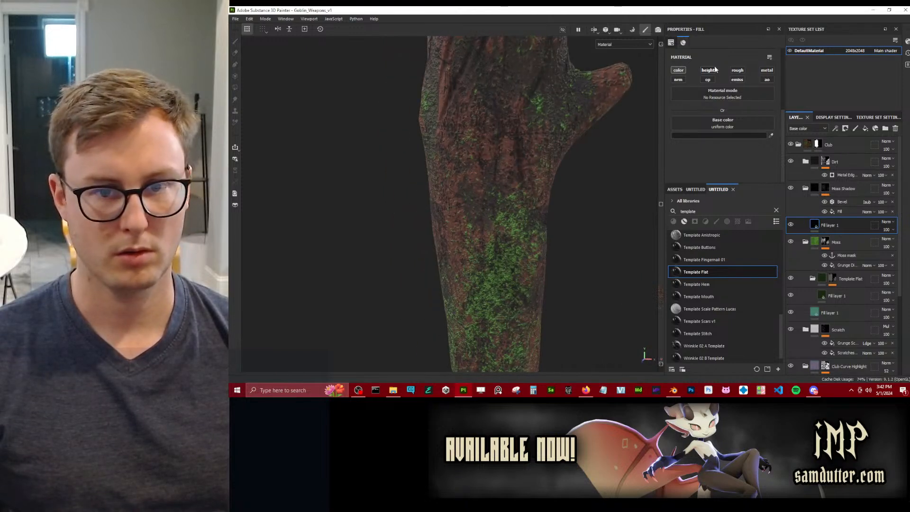
# Enable roughness on Moss Shadow's fill layer at about 0.49 and set the Bevel filter's smoothing to 1.
pyautogui.click(734, 71)
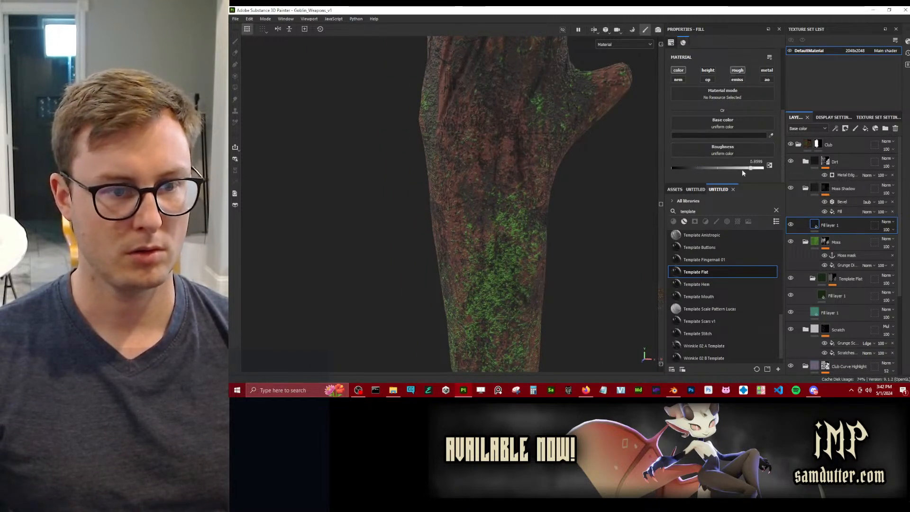
pyautogui.moveTo(695, 168); pyautogui.dragTo(716, 168)
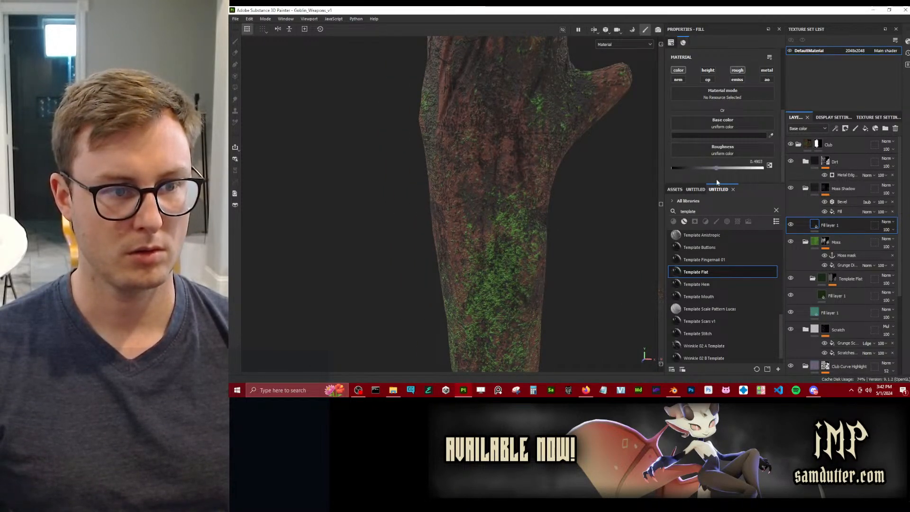
pyautogui.click(843, 203)
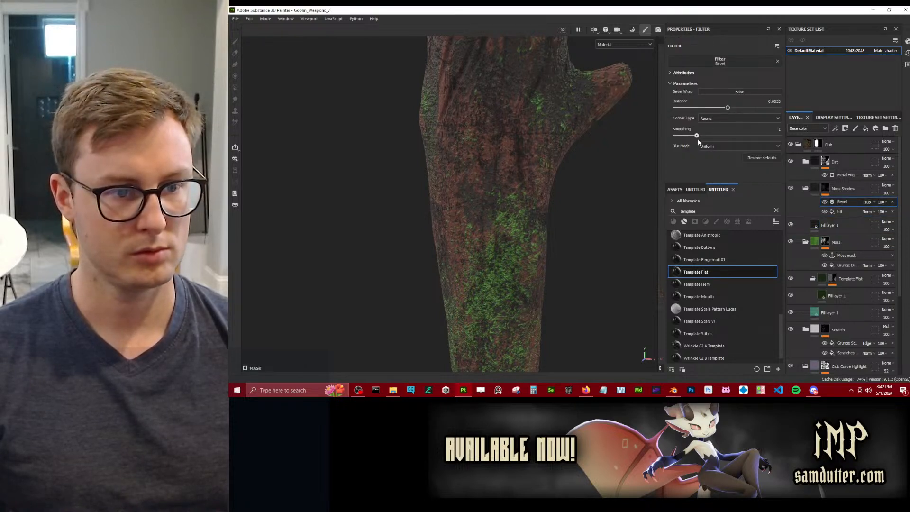
# Enable the height channel on Moss Shadow's fill layer and lower it to -1.
pyautogui.click(816, 225)
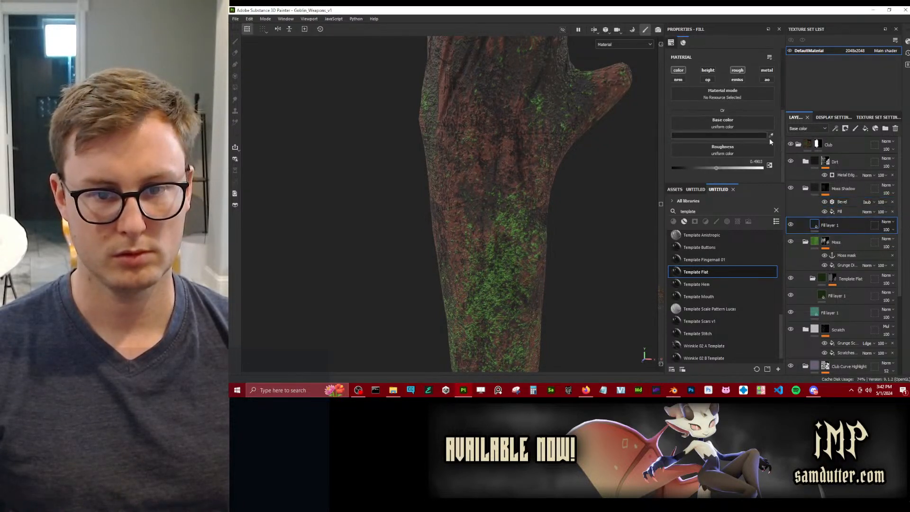
pyautogui.click(708, 70)
pyautogui.scroll(-1, 713, 132)
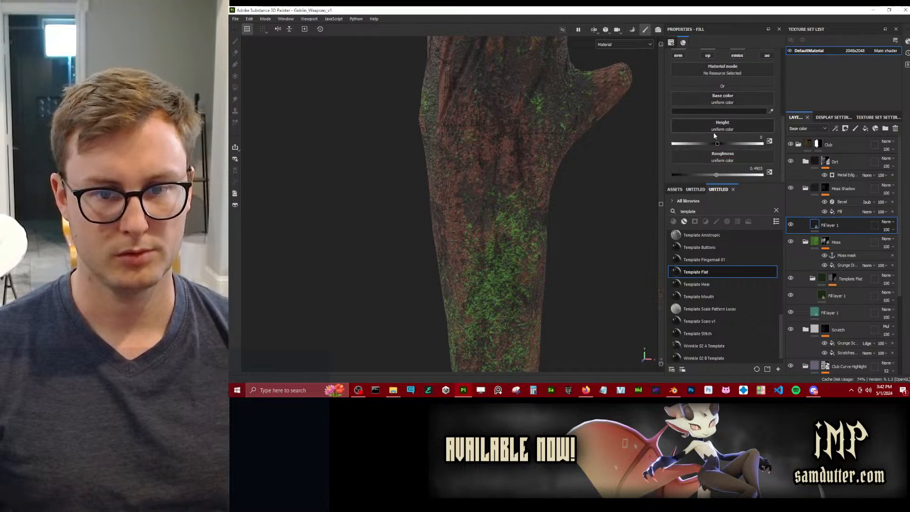
pyautogui.click(702, 144)
pyautogui.moveTo(702, 143); pyautogui.dragTo(650, 142)
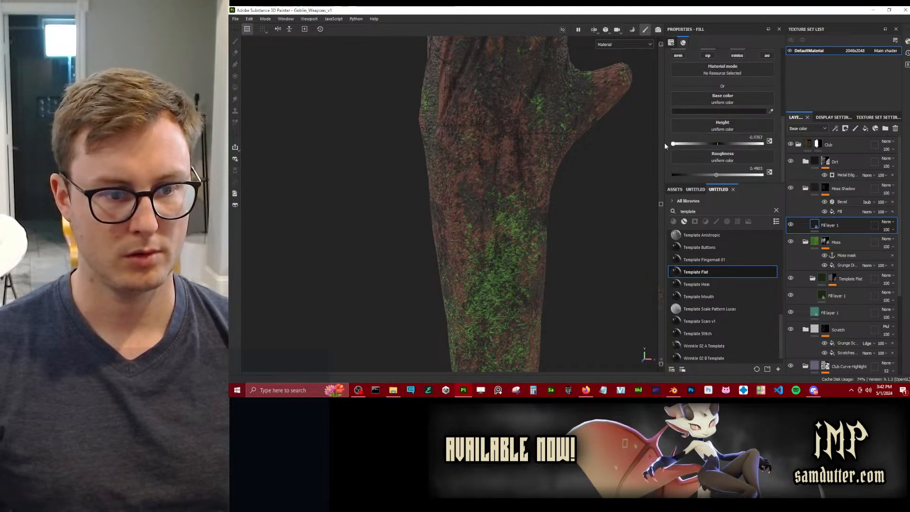
# Refine the Moss Shadow mask's Bevel filter to a distance of about -0.0104 and a smoothing of 0.14.
pyautogui.keyDown('alt'); pyautogui.moveTo(599, 165); pyautogui.dragTo(498, 149); pyautogui.keyUp('alt')
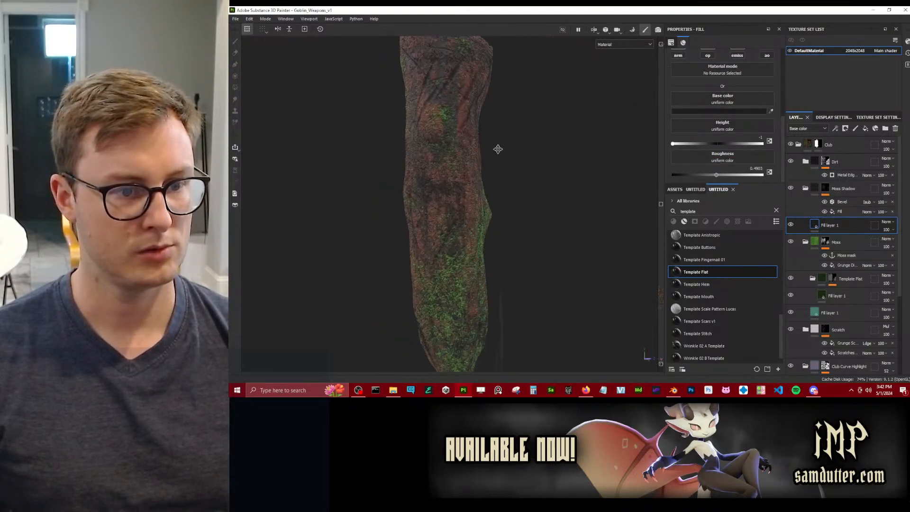
pyautogui.keyDown('alt'); pyautogui.moveTo(498, 149); pyautogui.dragTo(518, 179, button='middle'); pyautogui.keyUp('alt')
pyautogui.scroll(3, 518, 179)
pyautogui.keyDown('alt'); pyautogui.moveTo(517, 178); pyautogui.dragTo(494, 187); pyautogui.keyUp('alt')
pyautogui.scroll(3, 493, 188)
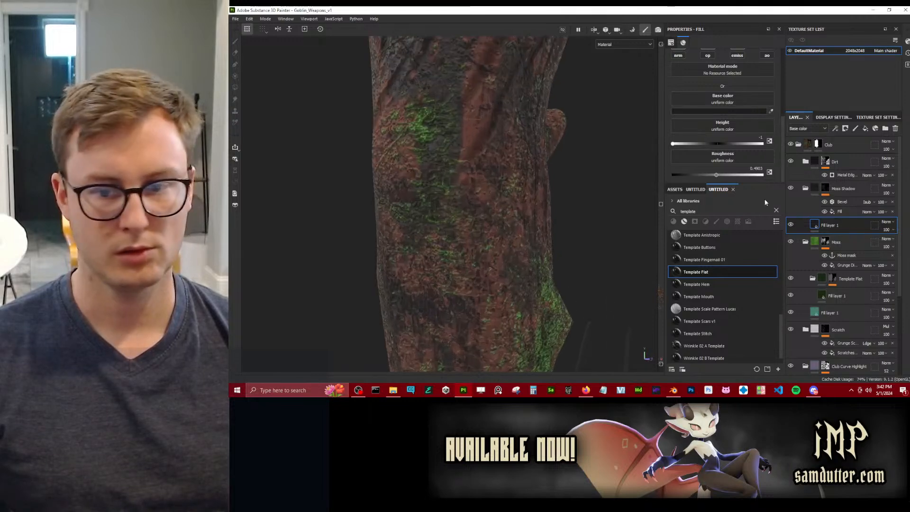
pyautogui.click(846, 202)
pyautogui.keyDown('alt'); pyautogui.moveTo(493, 141); pyautogui.dragTo(573, 146); pyautogui.keyUp('alt')
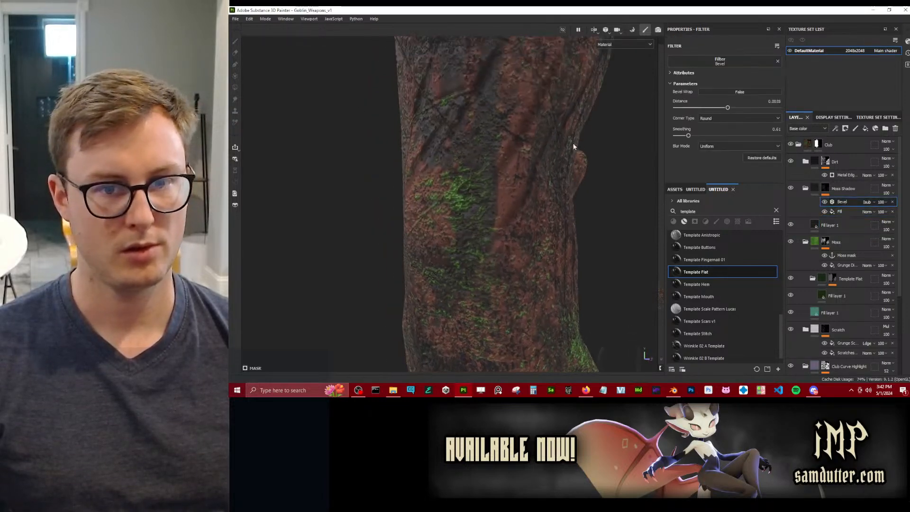
pyautogui.moveTo(698, 107); pyautogui.dragTo(727, 109)
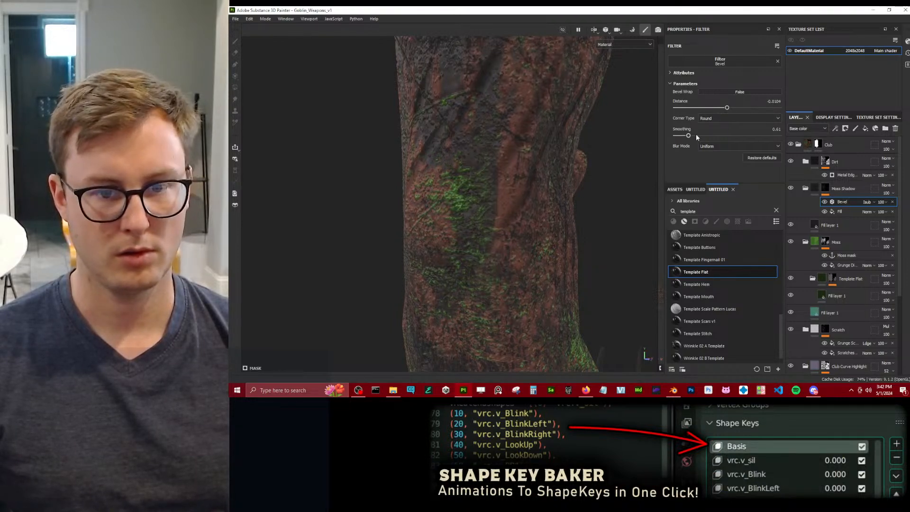
pyautogui.moveTo(685, 138); pyautogui.dragTo(678, 136)
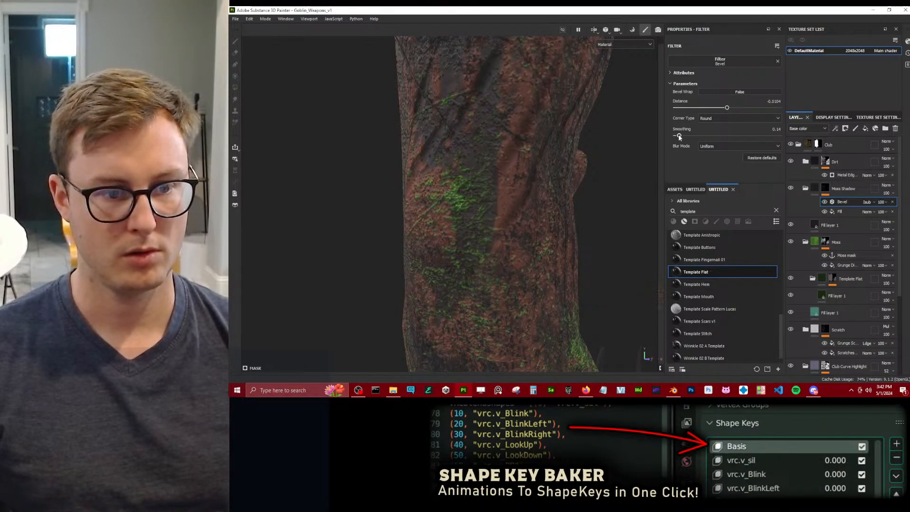
# Raise the contrast of the Moss mask's Grunge Dirt Scratchy fill to 1 and lower its balance for sparser moss.
pyautogui.scroll(-3, 543, 135)
pyautogui.keyDown('alt'); pyautogui.moveTo(544, 136); pyautogui.dragTo(533, 175); pyautogui.keyUp('alt')
pyautogui.keyDown('alt'); pyautogui.moveTo(532, 175); pyautogui.dragTo(510, 143, button='middle'); pyautogui.keyUp('alt')
pyautogui.keyDown('alt'); pyautogui.moveTo(510, 144); pyautogui.dragTo(510, 191, button='right'); pyautogui.keyUp('alt')
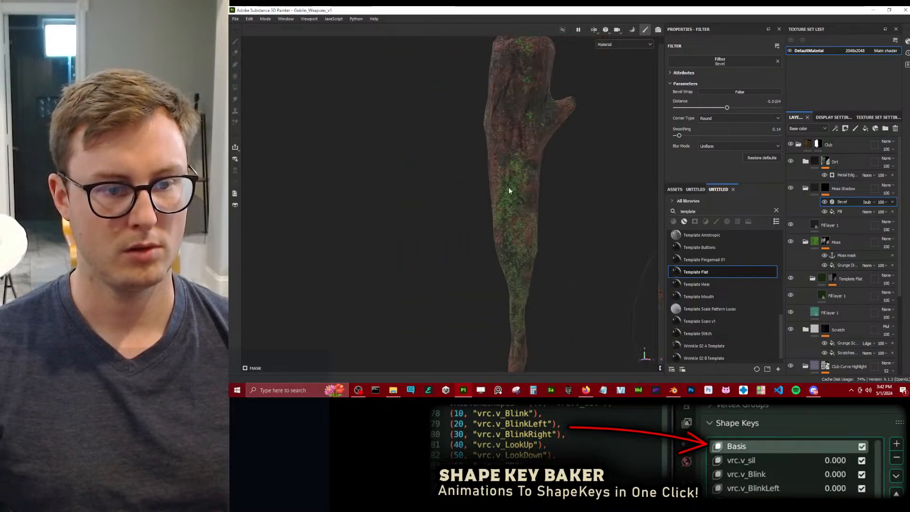
pyautogui.keyDown('alt'); pyautogui.moveTo(510, 190); pyautogui.dragTo(443, 160, button='middle'); pyautogui.keyUp('alt')
pyautogui.keyDown('alt'); pyautogui.moveTo(529, 191); pyautogui.dragTo(418, 188); pyautogui.keyUp('alt')
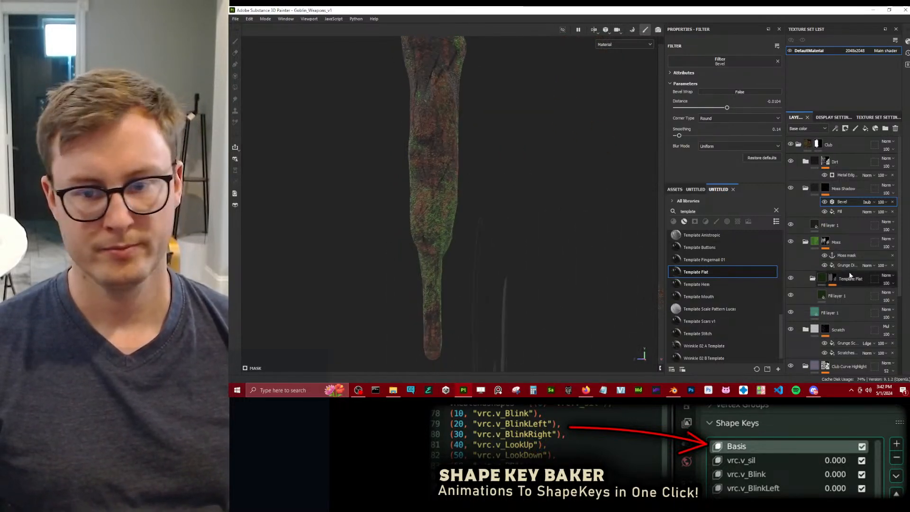
pyautogui.click(847, 265)
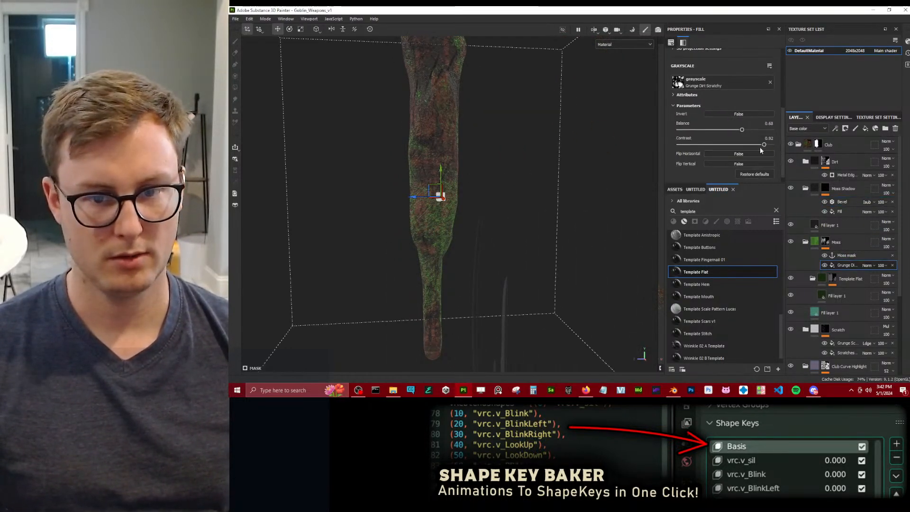
pyautogui.moveTo(764, 144); pyautogui.dragTo(709, 133)
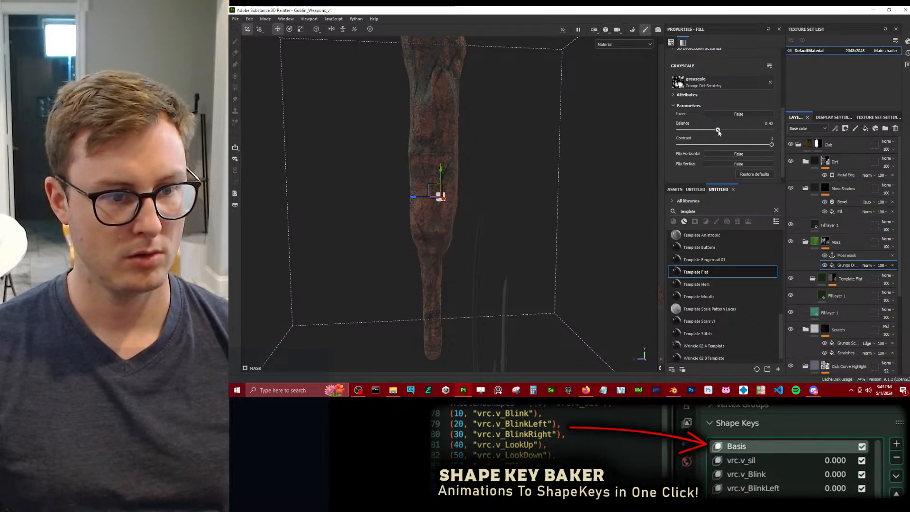
# Move the Grunge Dirt Scratchy fill's tri-planar projection up along the club to reposition the moss patches.
pyautogui.keyDown('alt'); pyautogui.moveTo(521, 156); pyautogui.dragTo(482, 149); pyautogui.keyUp('alt')
pyautogui.scroll(3, 742, 124)
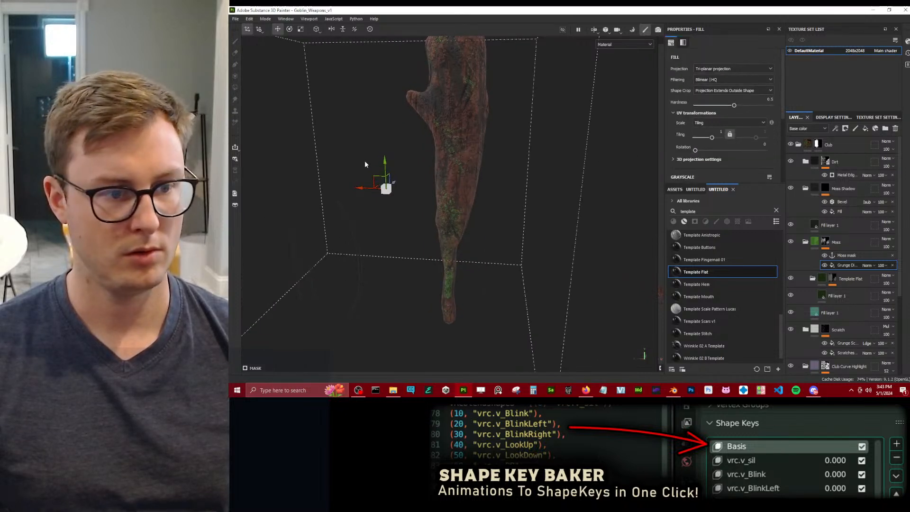
pyautogui.moveTo(385, 162); pyautogui.dragTo(445, 88)
pyautogui.keyDown('alt'); pyautogui.moveTo(429, 154); pyautogui.dragTo(744, 137); pyautogui.keyUp('alt')
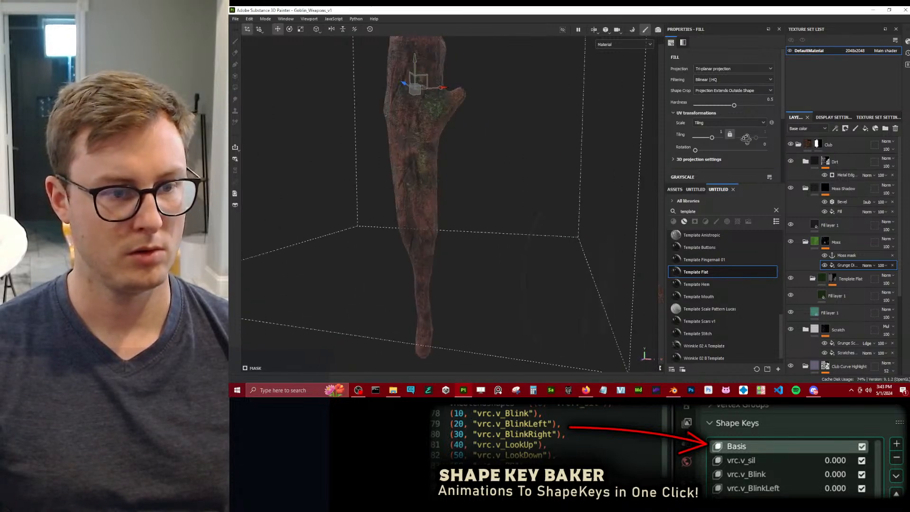
# Set the Grunge Dirt Scratchy fill's balance to 0.66 and contrast to 0.8, and tilt its tri-planar projection.
pyautogui.keyDown('alt'); pyautogui.moveTo(453, 120); pyautogui.dragTo(478, 154, button='middle'); pyautogui.keyUp('alt')
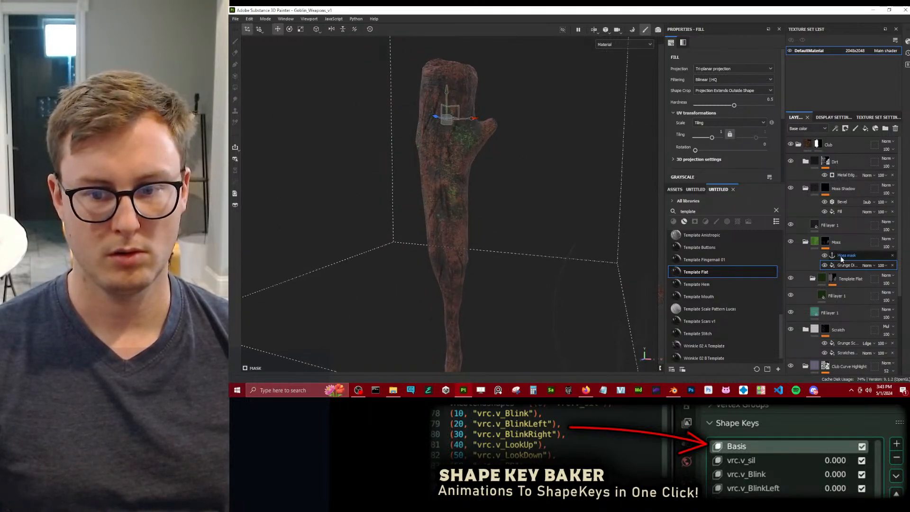
pyautogui.scroll(-5, 723, 128)
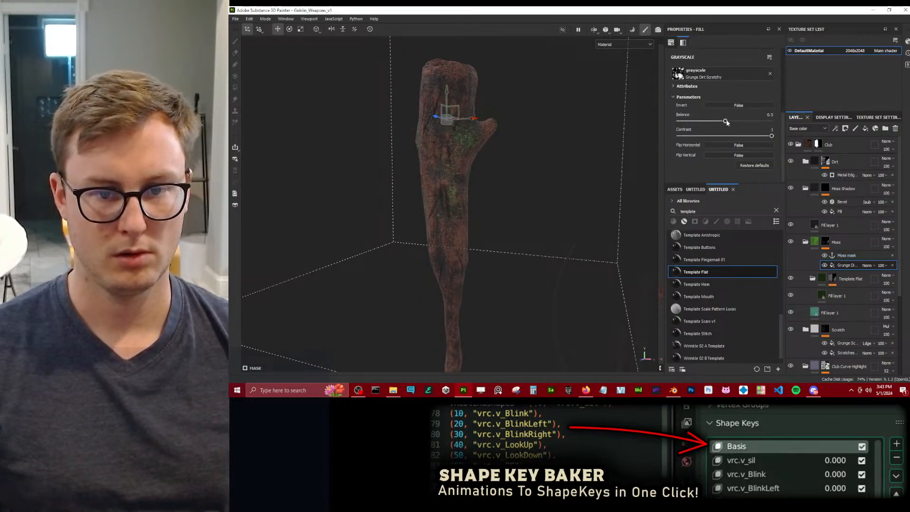
pyautogui.moveTo(697, 122); pyautogui.dragTo(753, 137)
pyautogui.press('e')
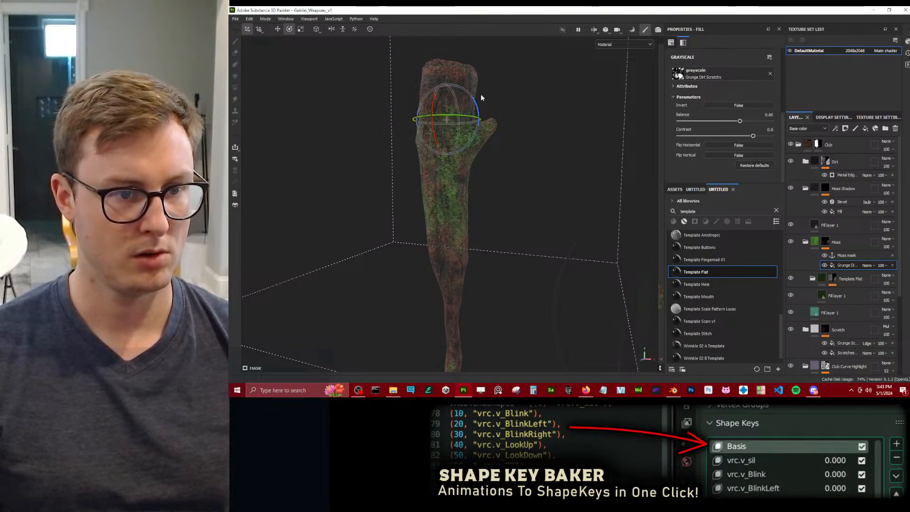
pyautogui.moveTo(475, 100)
pyautogui.mouseDown()
pyautogui.moveTo(482, 115)
pyautogui.moveTo(478, 106)
pyautogui.mouseUp()
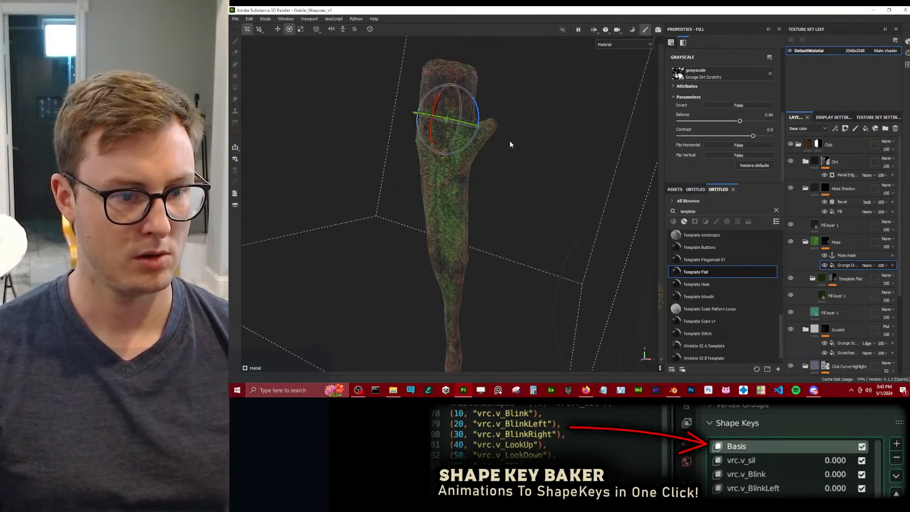
pyautogui.keyDown('alt'); pyautogui.moveTo(510, 144); pyautogui.dragTo(260, 154); pyautogui.keyUp('alt')
pyautogui.keyDown('alt'); pyautogui.moveTo(516, 166); pyautogui.dragTo(379, 211); pyautogui.keyUp('alt')
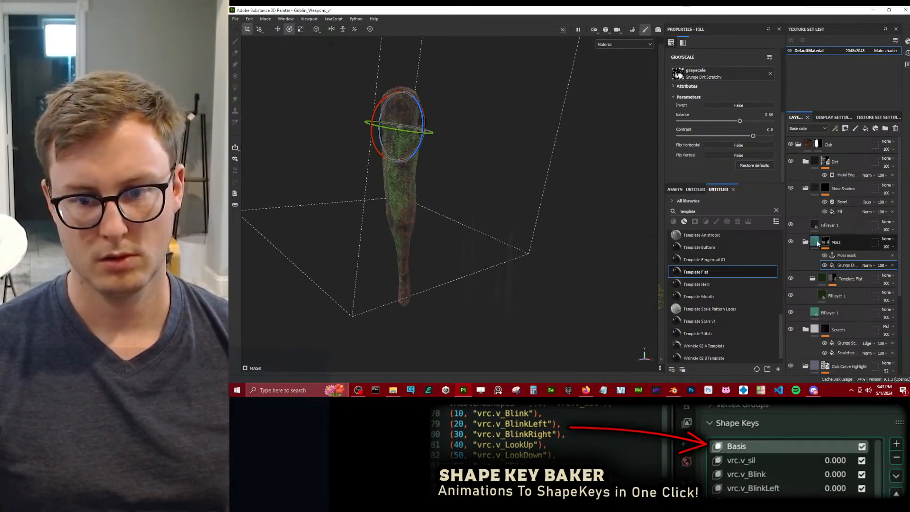
# Compare the club with and without the Moss folder by toggling its visibility.
pyautogui.click(790, 242)
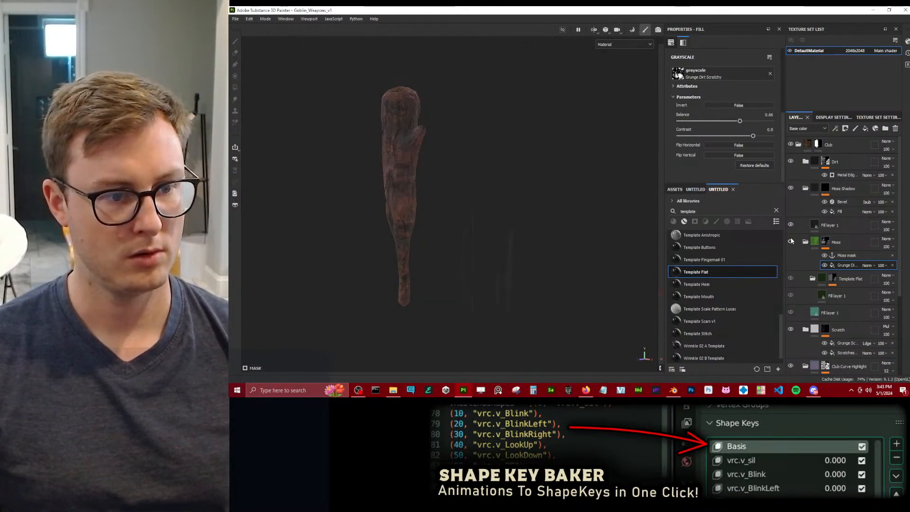
pyautogui.click(791, 241)
pyautogui.click(791, 241)
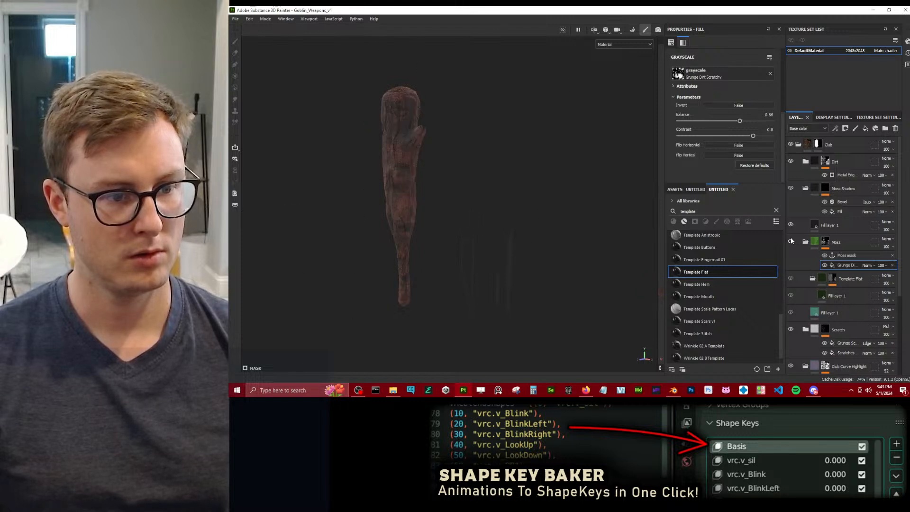
pyautogui.click(791, 241)
# Set the Grunge Dirt Scratchy fill's contrast to 1 and balance to 0.54 for sparser moss.
pyautogui.moveTo(757, 135); pyautogui.dragTo(788, 135)
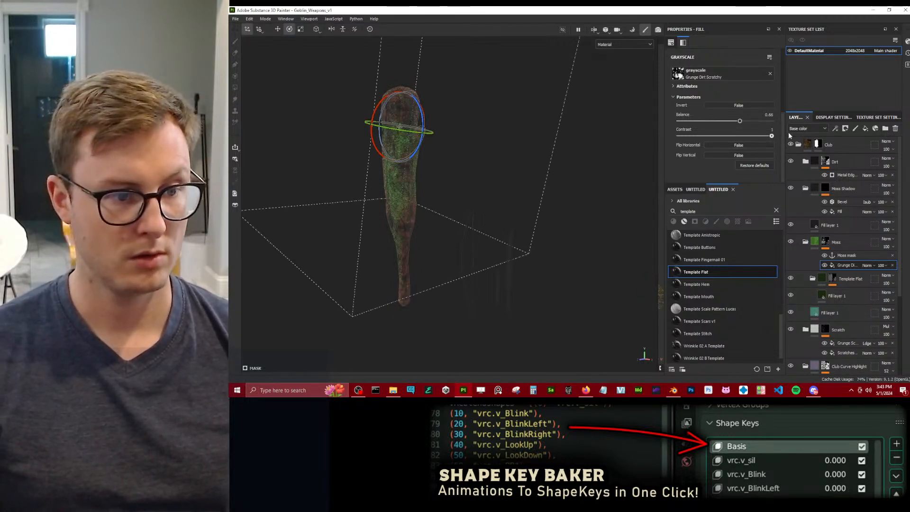
pyautogui.moveTo(733, 124); pyautogui.dragTo(725, 125)
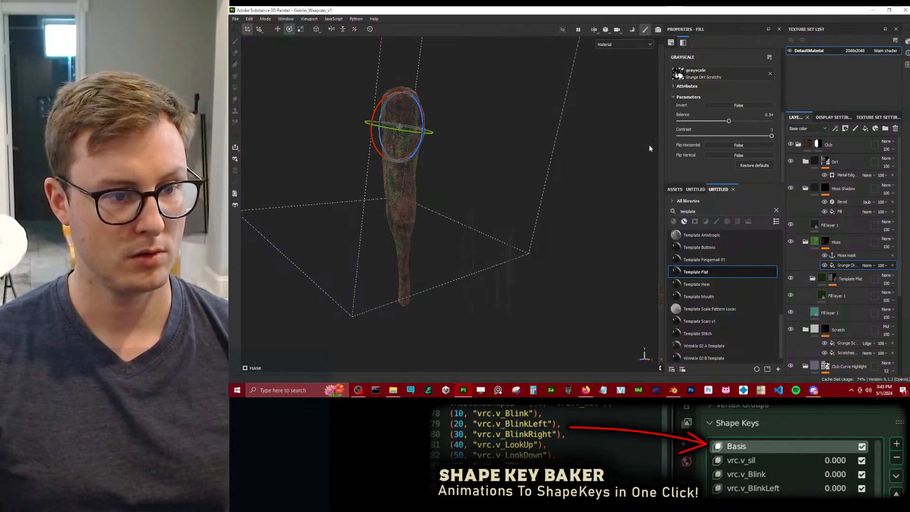
pyautogui.scroll(3, 398, 152)
pyautogui.keyDown('alt'); pyautogui.moveTo(372, 152); pyautogui.dragTo(480, 175); pyautogui.keyUp('alt')
pyautogui.scroll(-4, 453, 144)
# Collapse the club's nested layer folders and the Club folder itself.
pyautogui.click(804, 189)
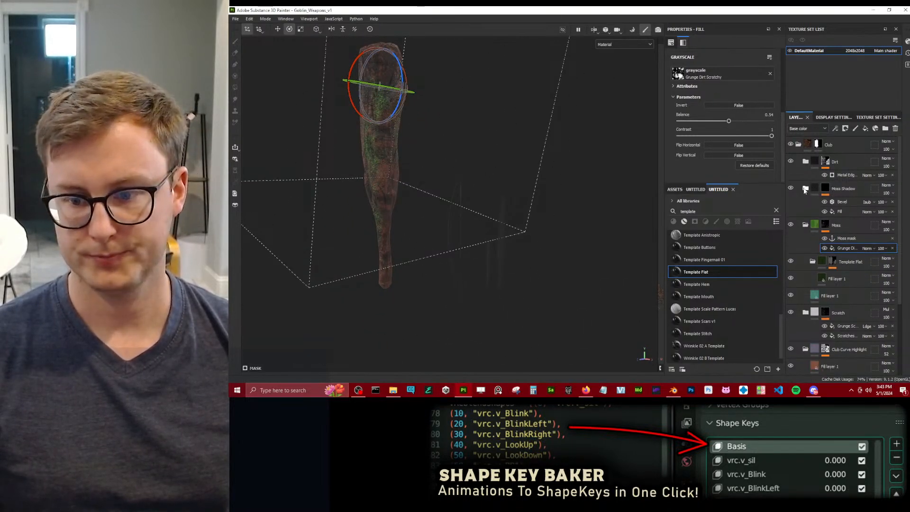
pyautogui.click(805, 162)
pyautogui.click(798, 145)
pyautogui.scroll(3, 511, 184)
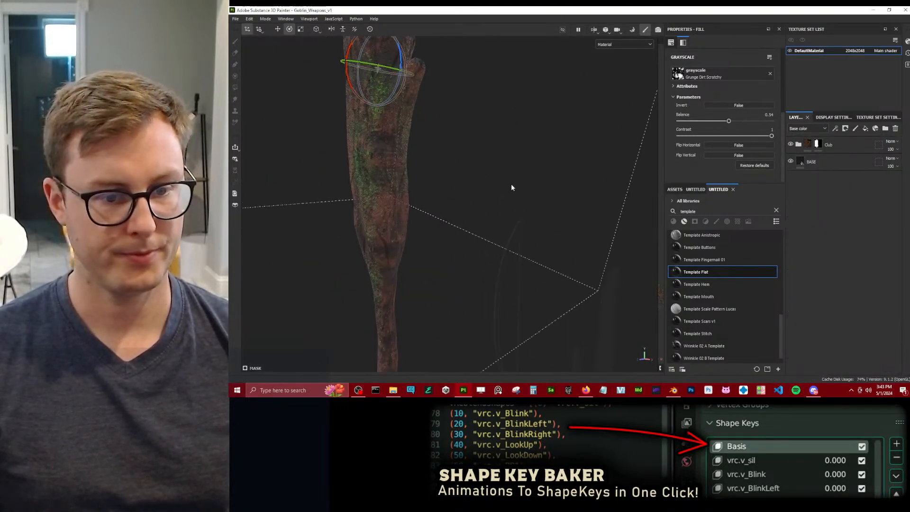
pyautogui.keyDown('alt'); pyautogui.moveTo(511, 184); pyautogui.dragTo(525, 184); pyautogui.keyUp('alt')
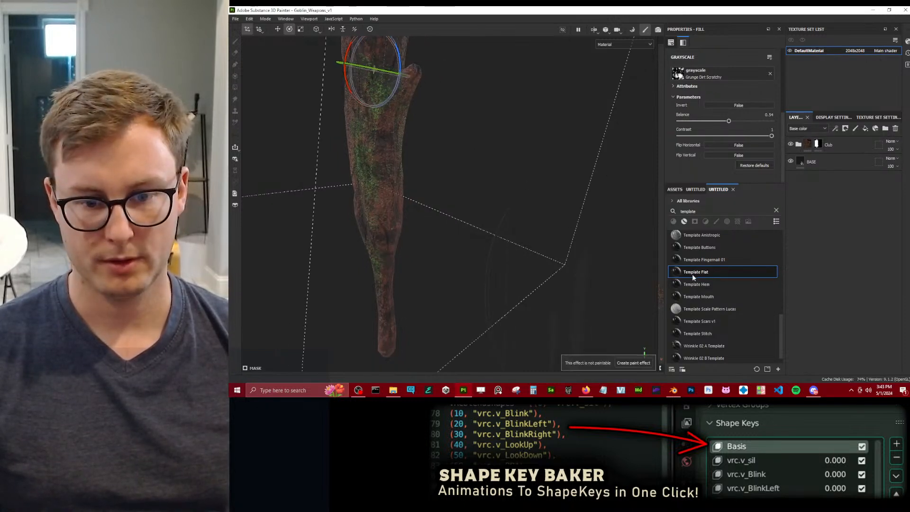
# Add the Template Flat smart material between the Club folder and the BASE layer, and rename it Sword.
pyautogui.moveTo(821, 164); pyautogui.dragTo(825, 164)
pyautogui.doubleClick(838, 162)
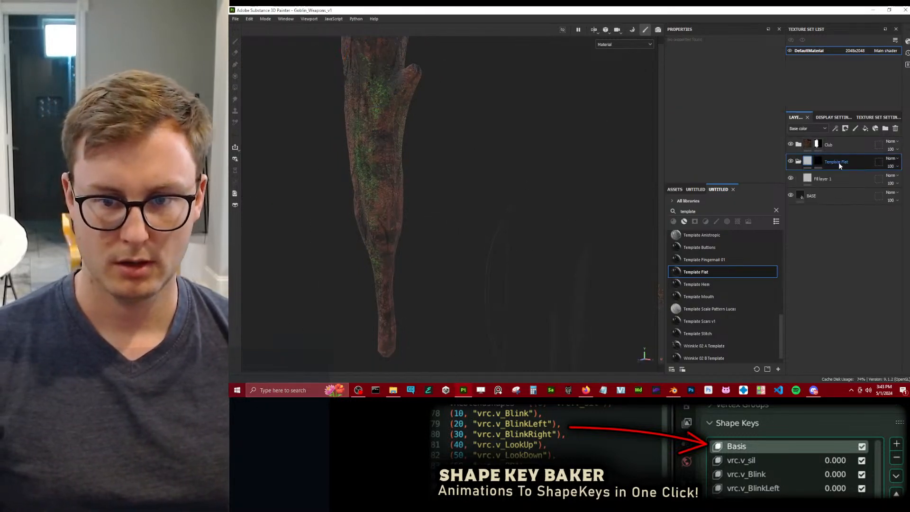
pyautogui.write('Sword')
pyautogui.press('Return')
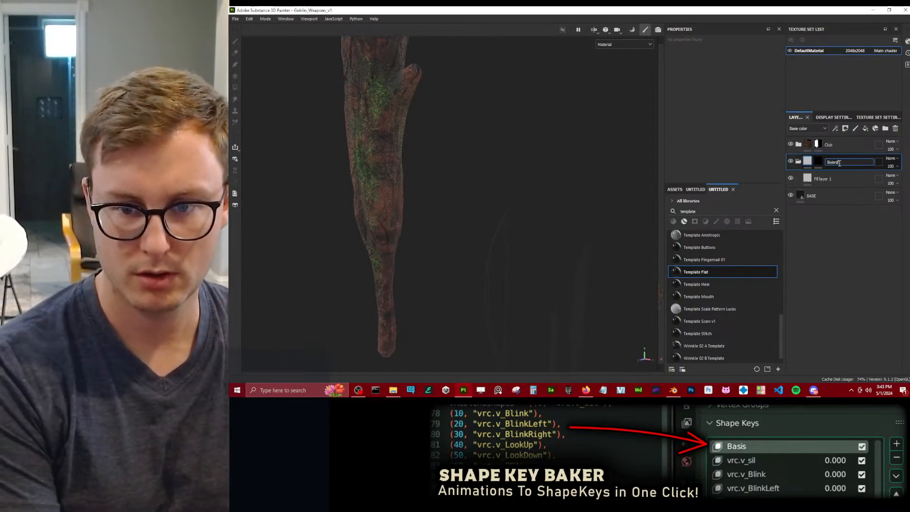
# Fill the whole sword mesh, blade and handle, into the Sword folder's black mask with Polygon Fill.
pyautogui.keyDown('alt'); pyautogui.moveTo(508, 189); pyautogui.dragTo(474, 151, button='middle'); pyautogui.keyUp('alt')
pyautogui.scroll(3, 468, 183)
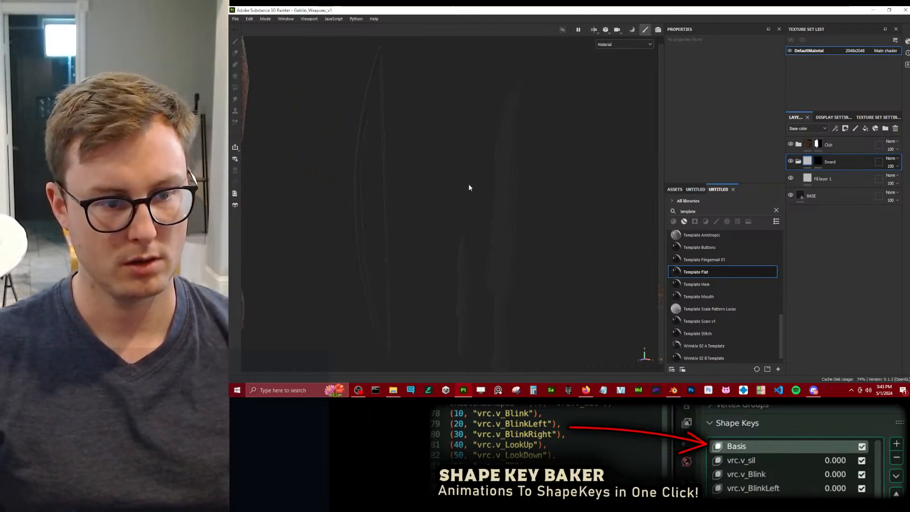
pyautogui.keyDown('alt'); pyautogui.moveTo(468, 184); pyautogui.dragTo(536, 195); pyautogui.keyUp('alt')
pyautogui.click(819, 162)
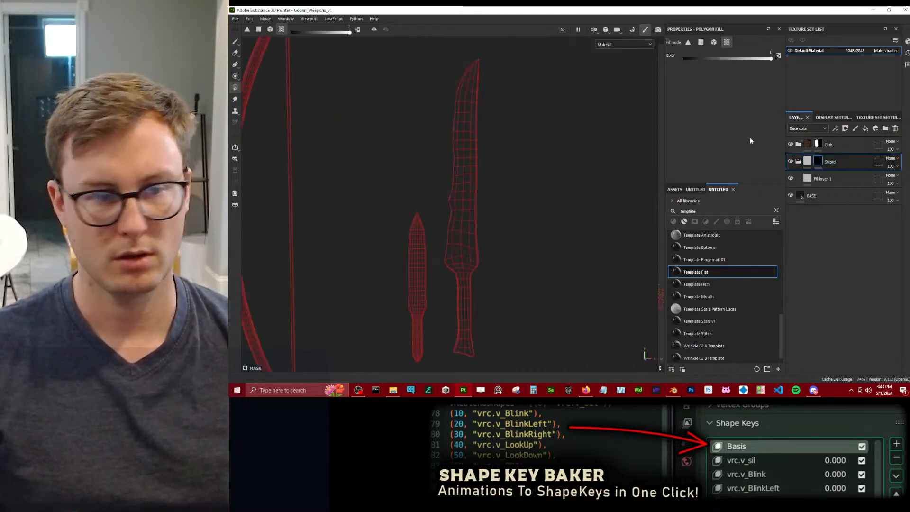
pyautogui.click(464, 199)
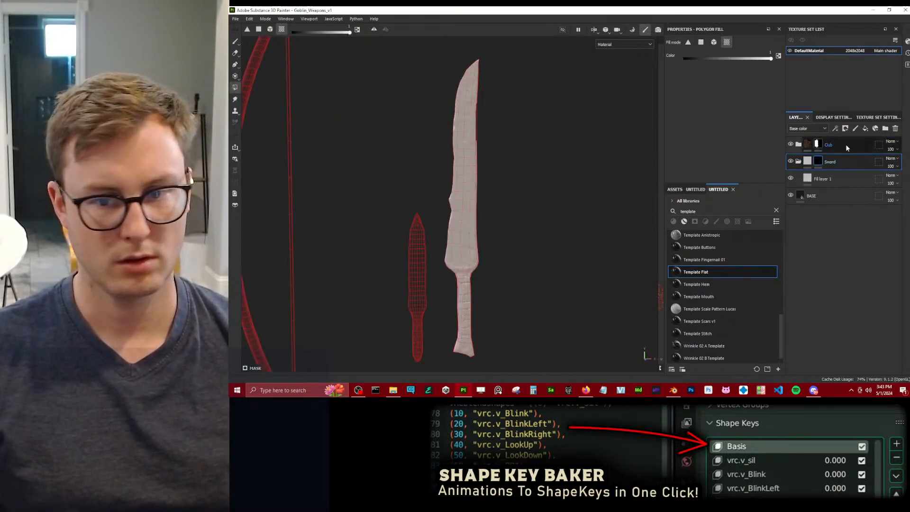
# Add the Iron Old smart material inside the Sword folder and delete the folder's placeholder Fill layer 1.
pyautogui.click(812, 177)
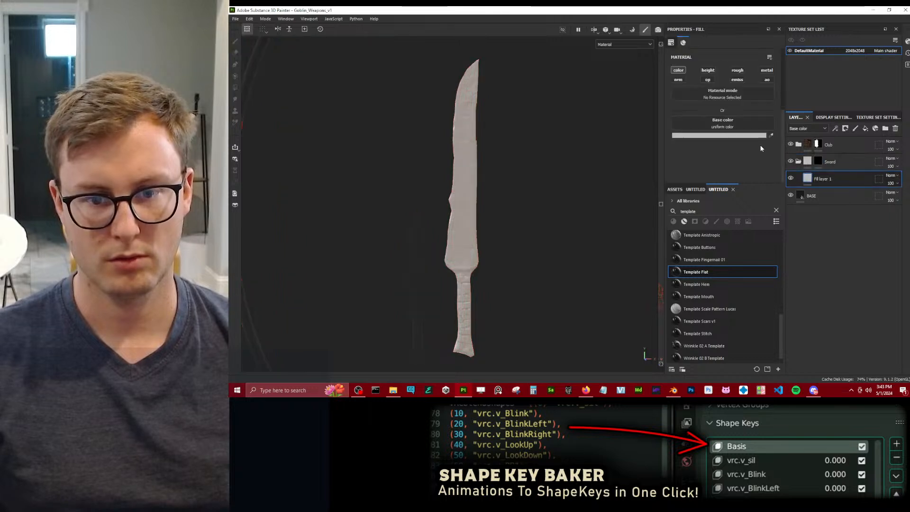
pyautogui.click(675, 189)
pyautogui.click(700, 211)
pyautogui.write('iron')
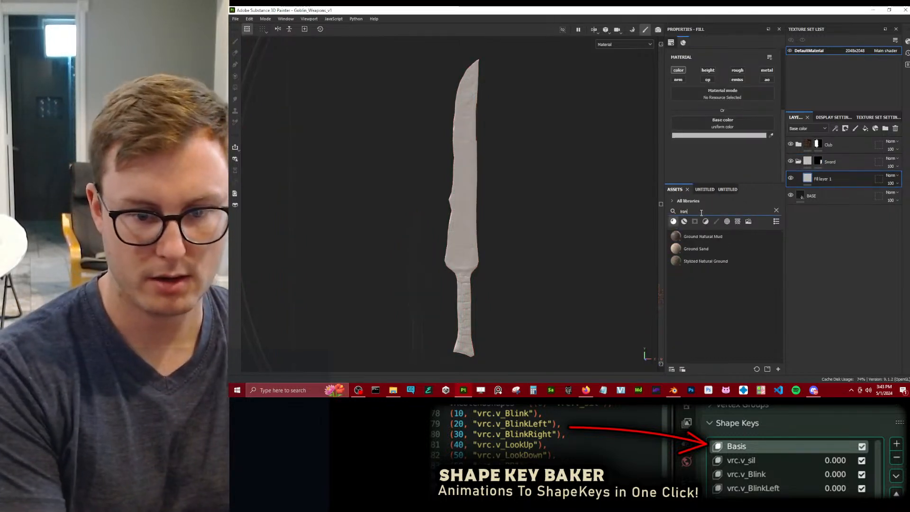
pyautogui.doubleClick(701, 212)
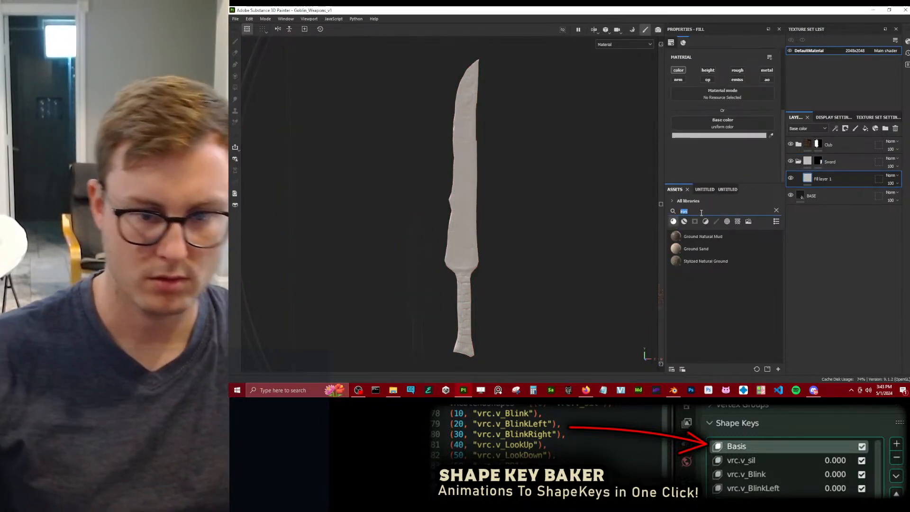
pyautogui.click(683, 221)
pyautogui.moveTo(696, 248); pyautogui.dragTo(848, 175)
pyautogui.scroll(5, 491, 217)
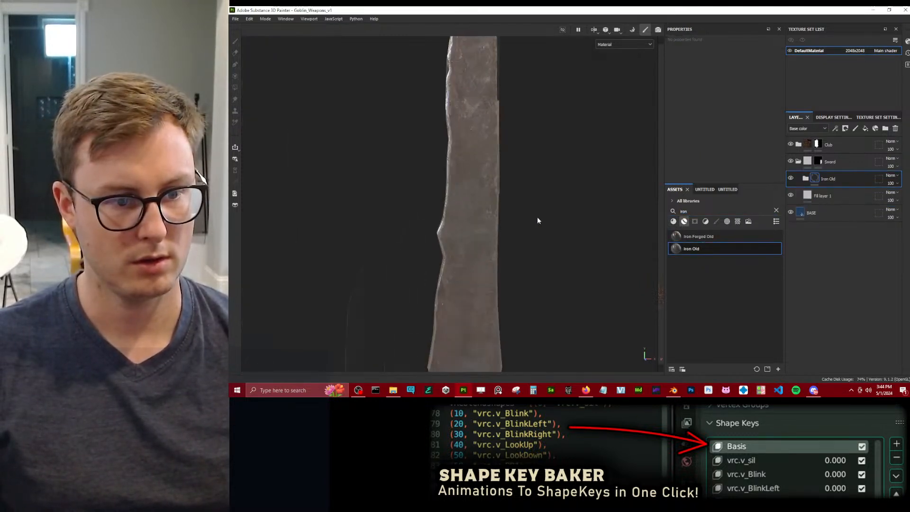
pyautogui.click(814, 196)
pyautogui.press('Delete')
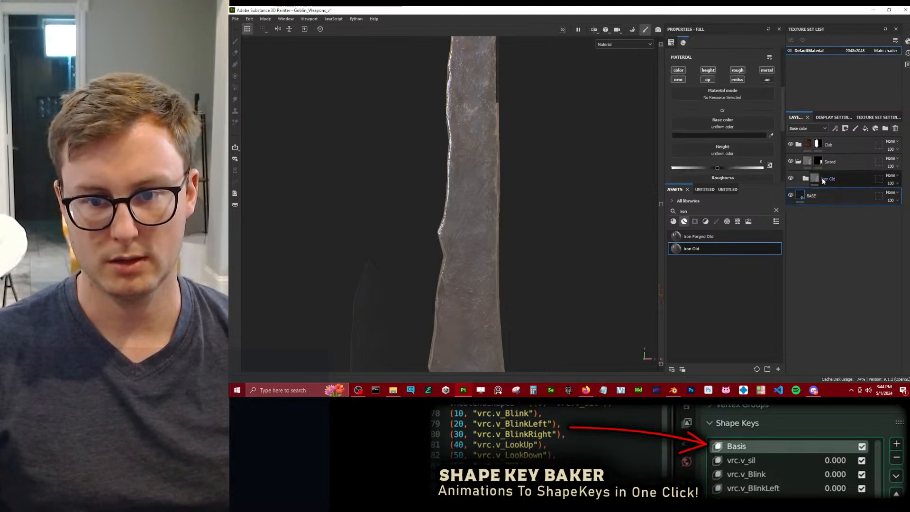
# Set the base color of Iron Old's Edges layer to grey 818181 and select the Iron layer below it.
pyautogui.click(805, 179)
pyautogui.click(817, 207)
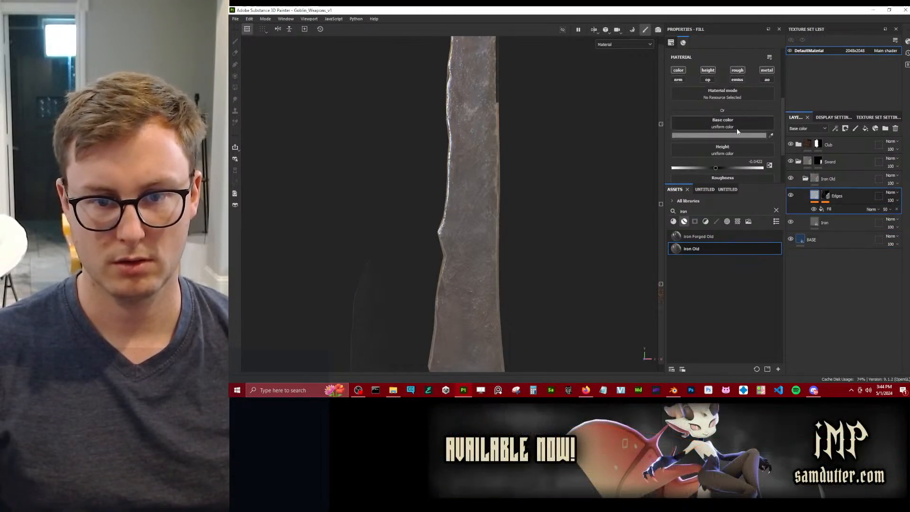
pyautogui.click(713, 136)
pyautogui.moveTo(766, 227)
pyautogui.mouseDown()
pyautogui.moveTo(752, 244)
pyautogui.moveTo(735, 230)
pyautogui.mouseUp()
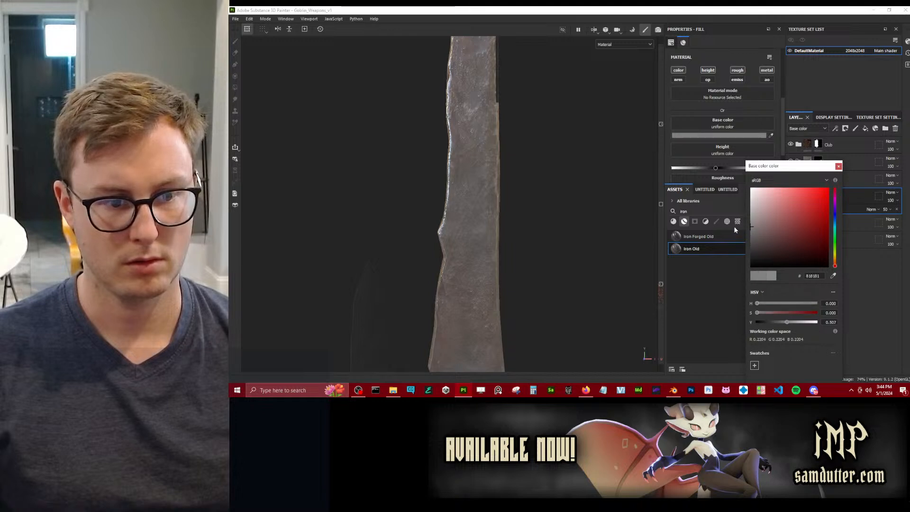
pyautogui.click(839, 166)
pyautogui.click(824, 223)
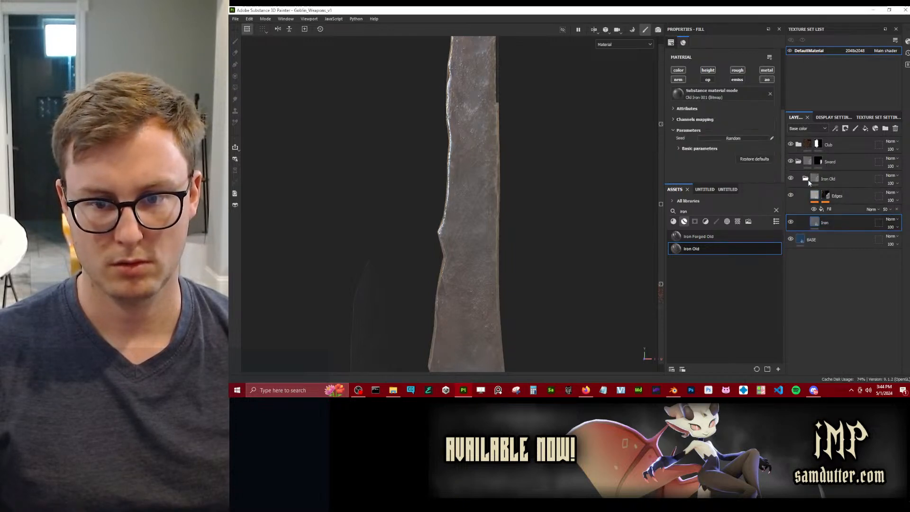
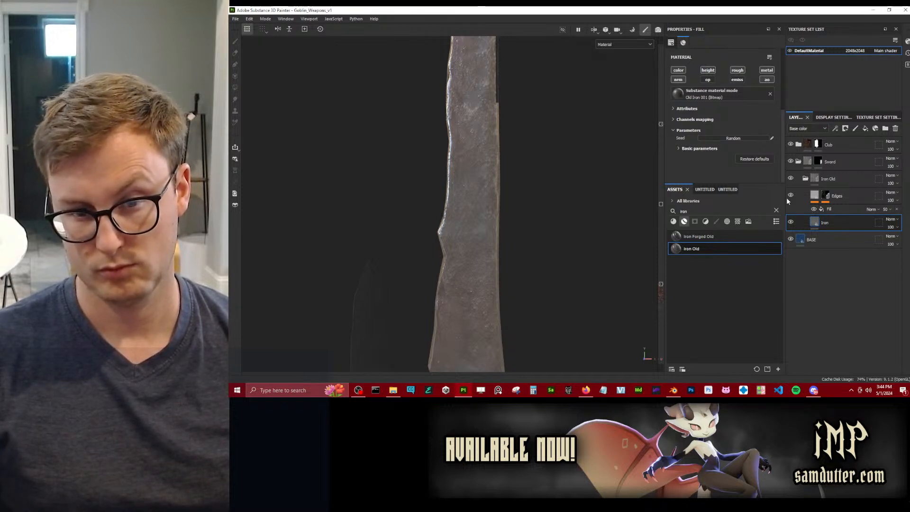
# Hide and show the Edges layer to compare the blade with and without its edge highlights.
pyautogui.scroll(3, 697, 90)
pyautogui.scroll(3, 718, 142)
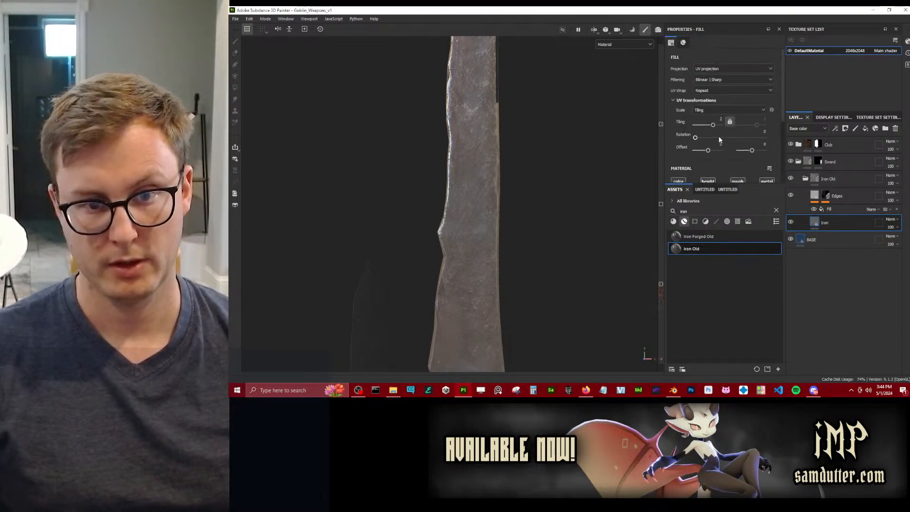
pyautogui.click(787, 196)
pyautogui.click(791, 195)
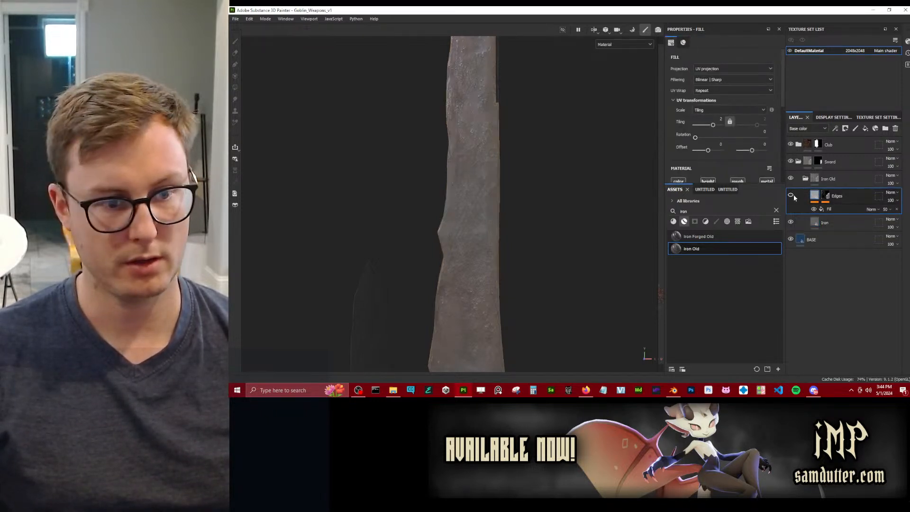
pyautogui.click(791, 194)
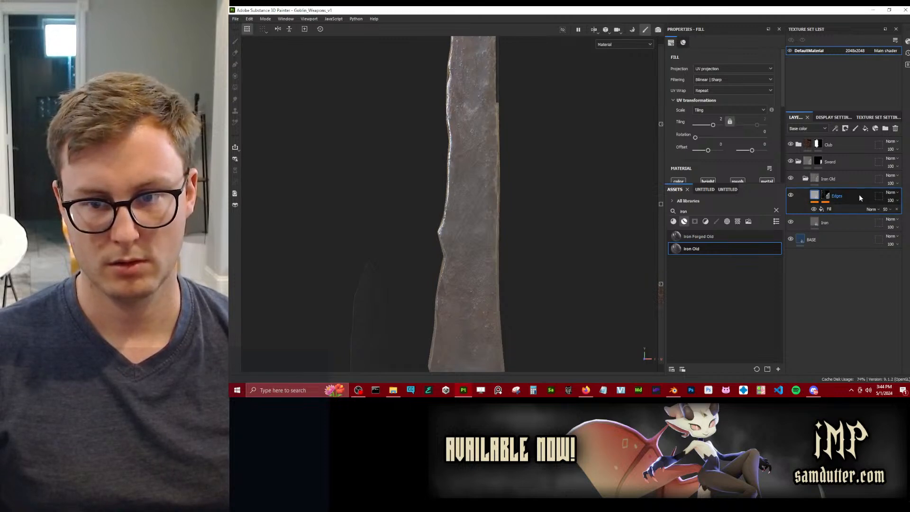
# Add a fill layer above Edges in the Iron Old folder and set its blending mode to Multiply.
pyautogui.click(870, 128)
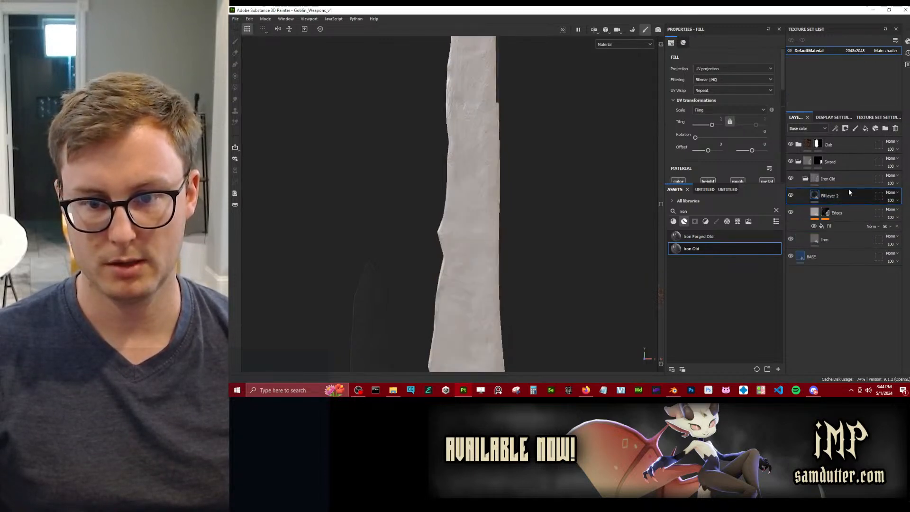
pyautogui.click(889, 192)
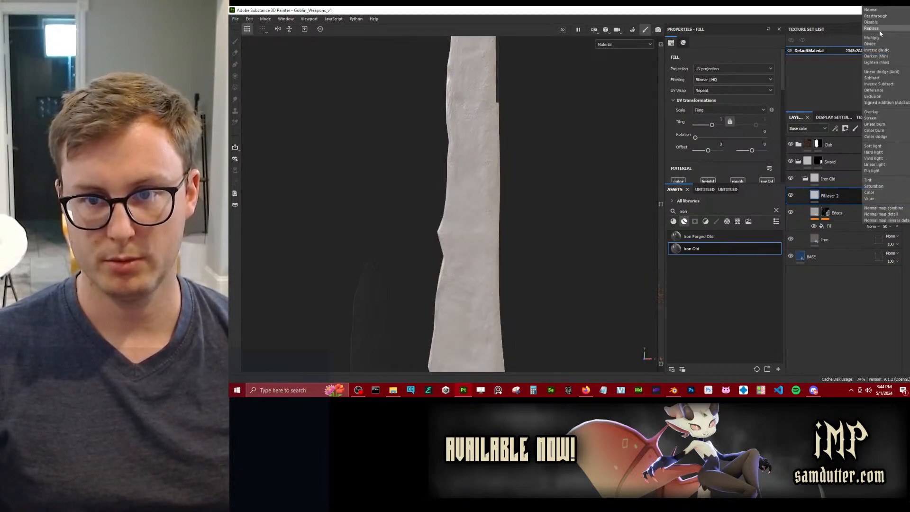
pyautogui.click(873, 37)
# Darken the new fill layer's base color to a mid grey and limit the layer to the color channel.
pyautogui.scroll(-3, 732, 155)
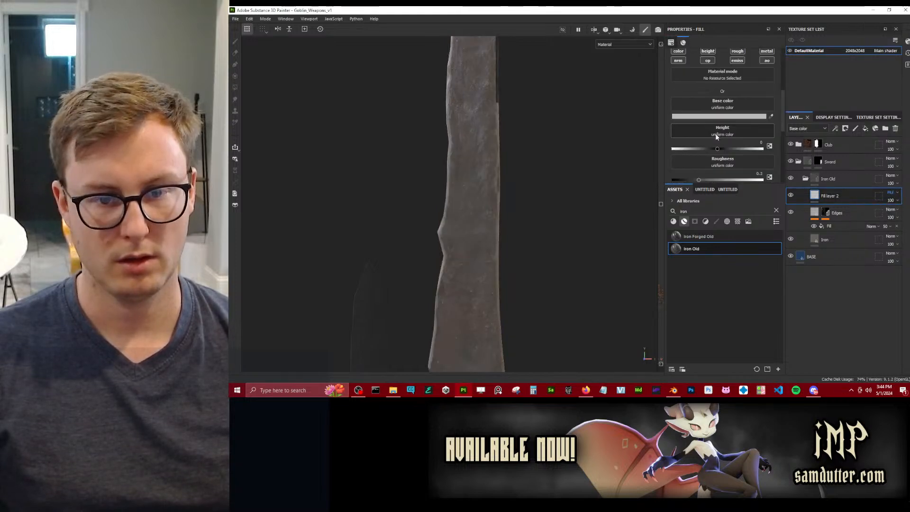
pyautogui.click(725, 117)
pyautogui.moveTo(744, 222); pyautogui.dragTo(721, 231)
pyautogui.click(838, 166)
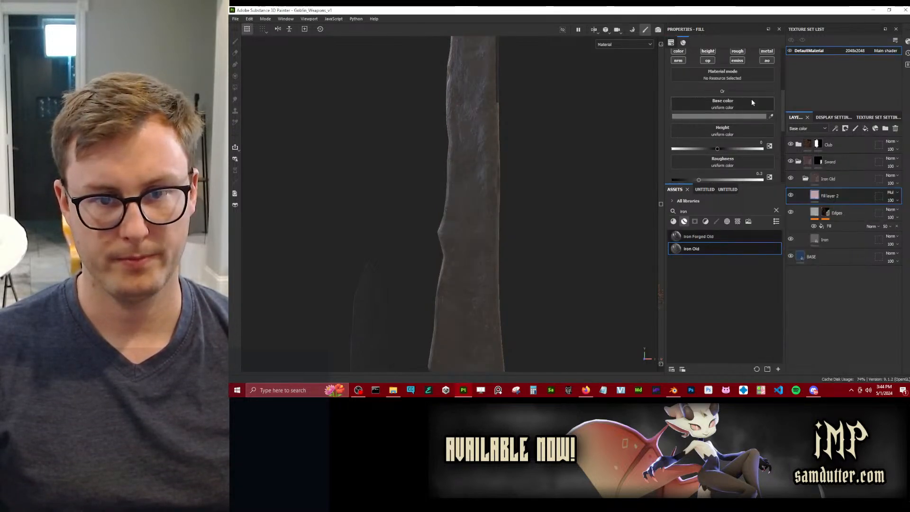
pyautogui.keyDown('alt'); pyautogui.click(677, 52); pyautogui.keyUp('alt')
# Add the Template Flat smart material above the Iron Old folder inside the Sword folder.
pyautogui.scroll(-4, 531, 186)
pyautogui.keyDown('alt'); pyautogui.moveTo(531, 187); pyautogui.dragTo(333, 219); pyautogui.keyUp('alt')
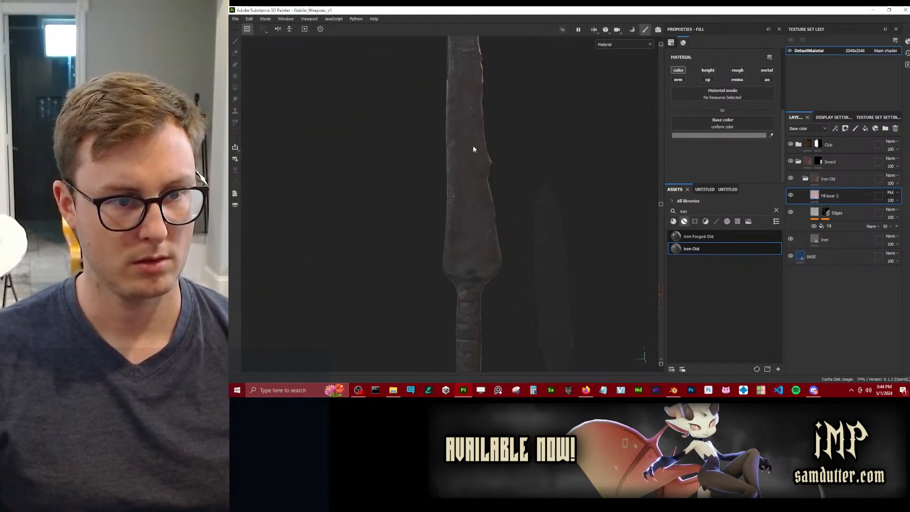
pyautogui.keyDown('alt'); pyautogui.moveTo(473, 149); pyautogui.dragTo(476, 178); pyautogui.keyUp('alt')
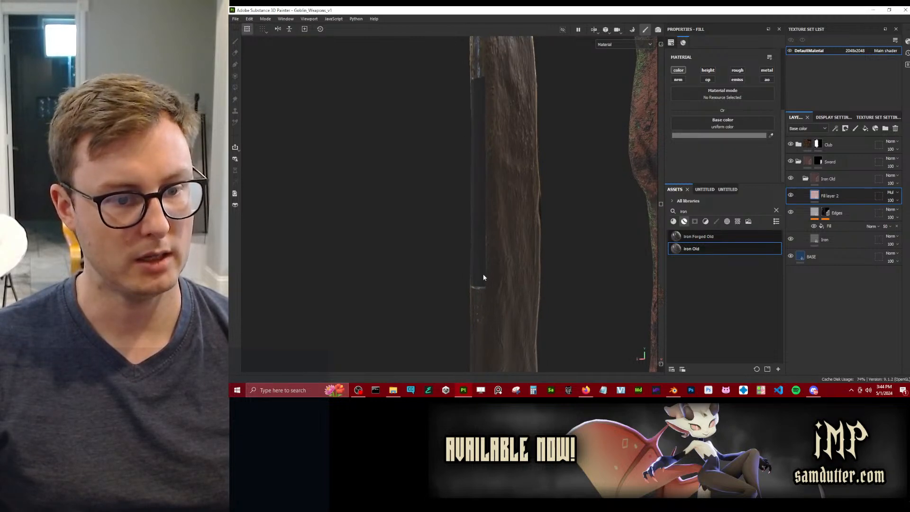
pyautogui.keyDown('alt'); pyautogui.moveTo(449, 113); pyautogui.dragTo(506, 184); pyautogui.keyUp('alt')
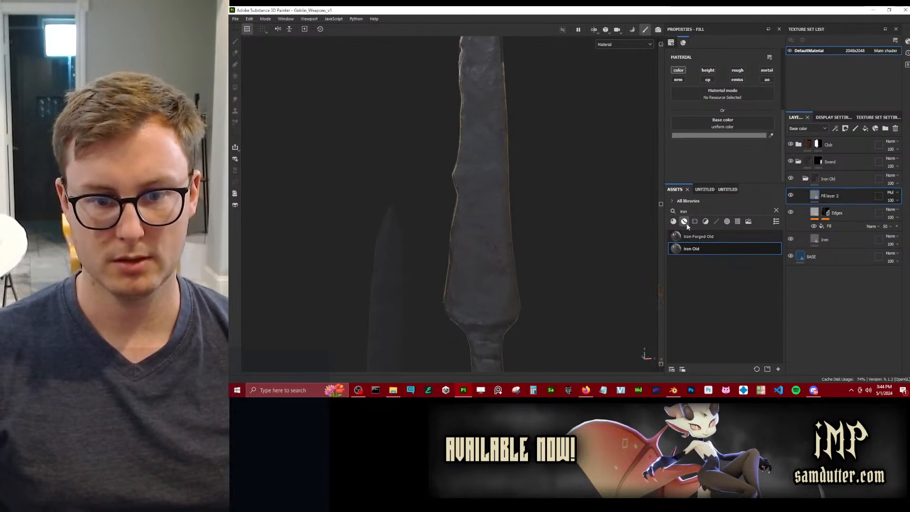
pyautogui.click(728, 190)
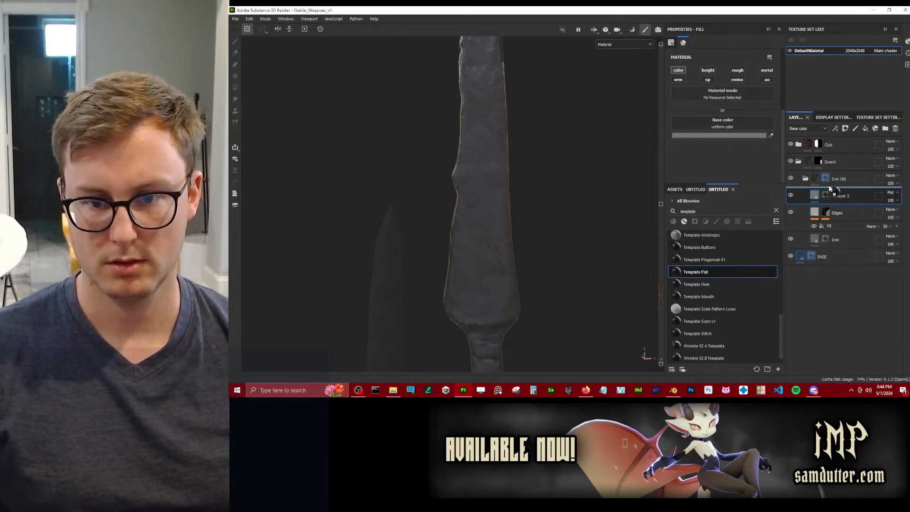
pyautogui.moveTo(896, 190); pyautogui.dragTo(895, 190)
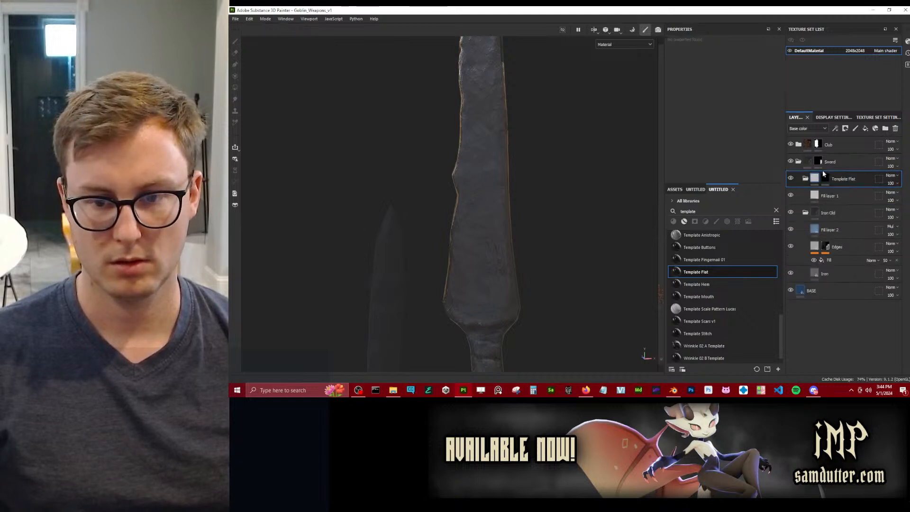
# Add a Metal Edge Wear generator to the Template Flat folder's black mask.
pyautogui.click(825, 178)
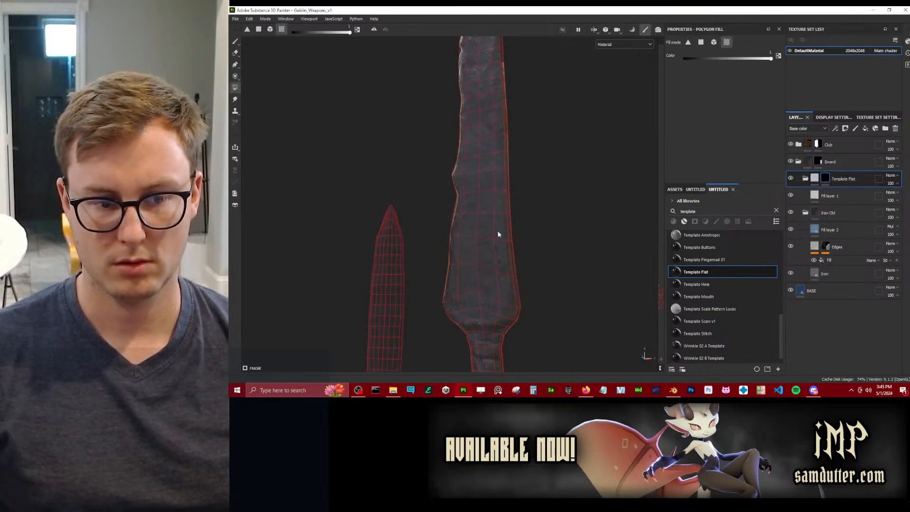
pyautogui.keyDown('alt'); pyautogui.moveTo(497, 233); pyautogui.dragTo(470, 222); pyautogui.keyUp('alt')
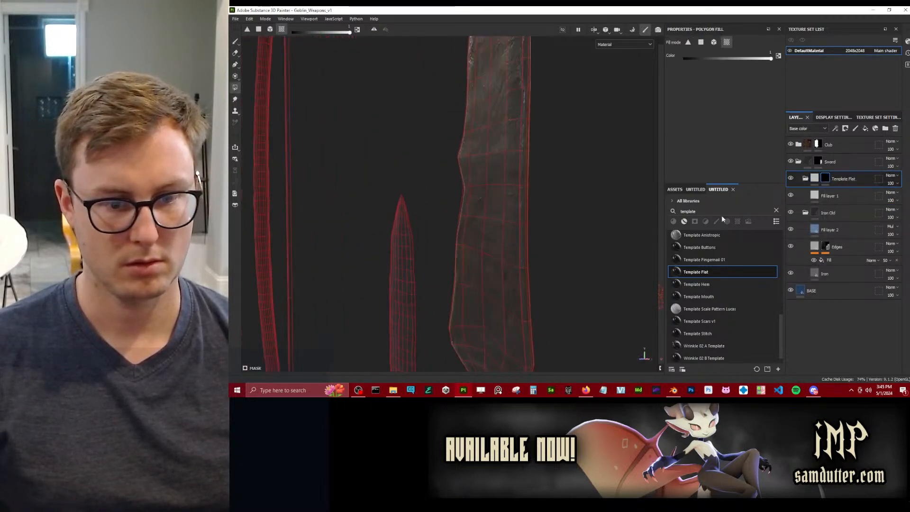
pyautogui.rightClick(827, 178)
pyautogui.click(834, 238)
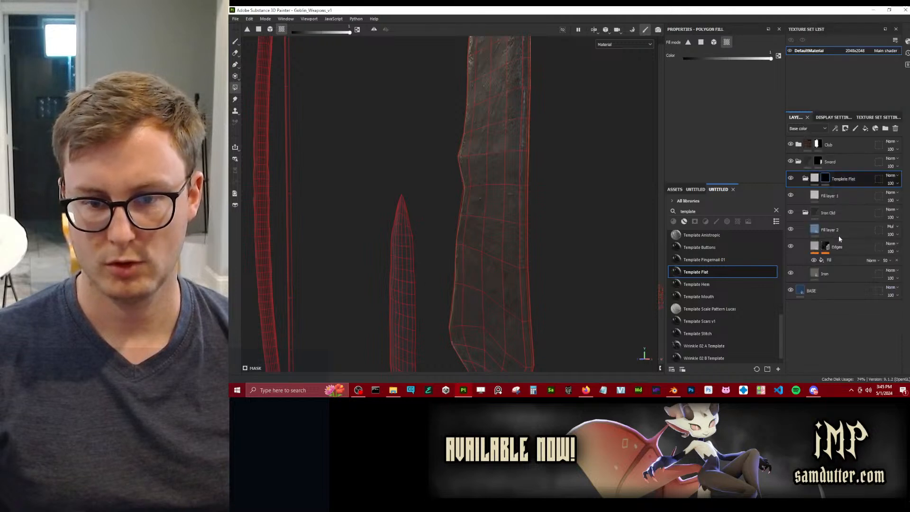
pyautogui.click(715, 63)
pyautogui.click(785, 129)
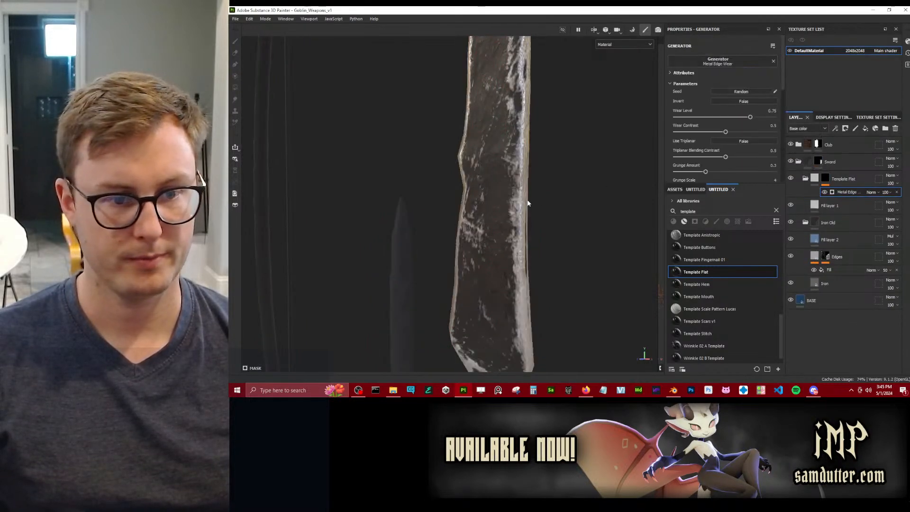
# Set the Metal Edge Wear generator's Wear Level to 0.59, Wear Contrast to 0.42 and Grunge Amount to 0.39.
pyautogui.moveTo(749, 117); pyautogui.dragTo(724, 132)
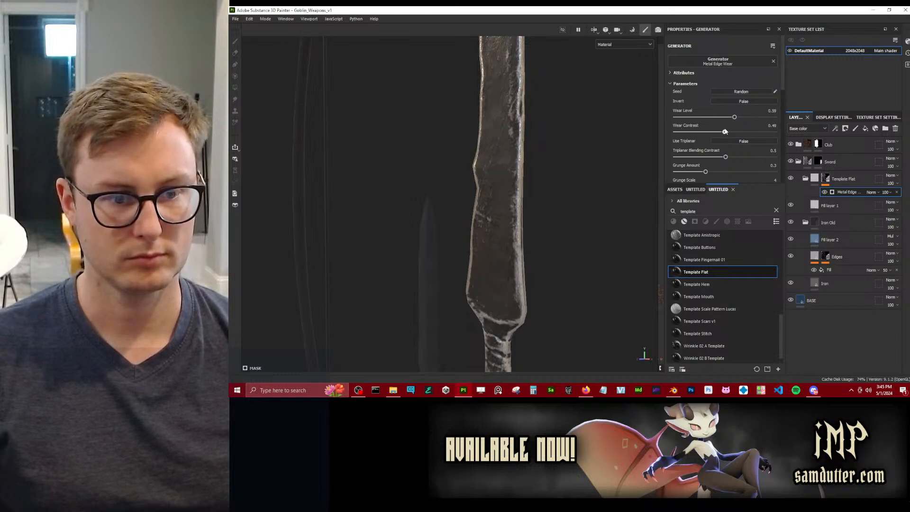
pyautogui.moveTo(706, 173); pyautogui.dragTo(718, 172)
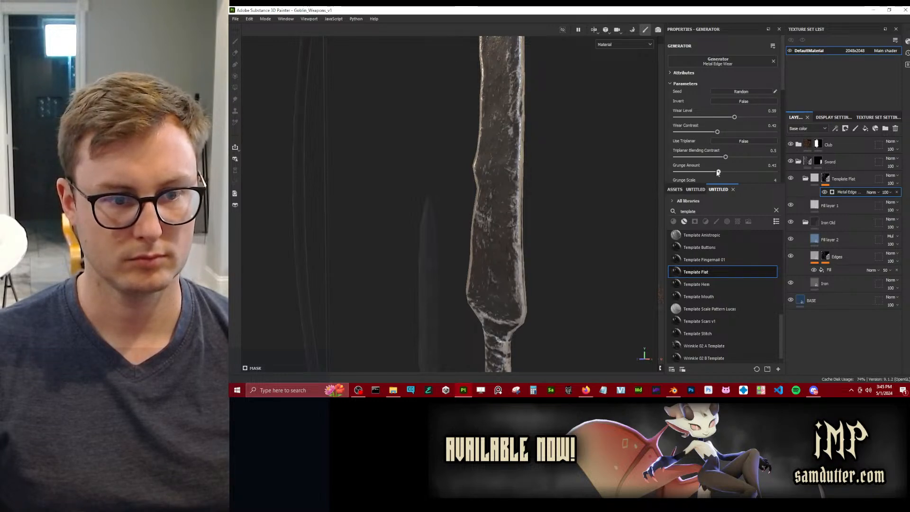
pyautogui.scroll(-3, 543, 154)
pyautogui.keyDown('alt'); pyautogui.moveTo(543, 155); pyautogui.dragTo(554, 174); pyautogui.keyUp('alt')
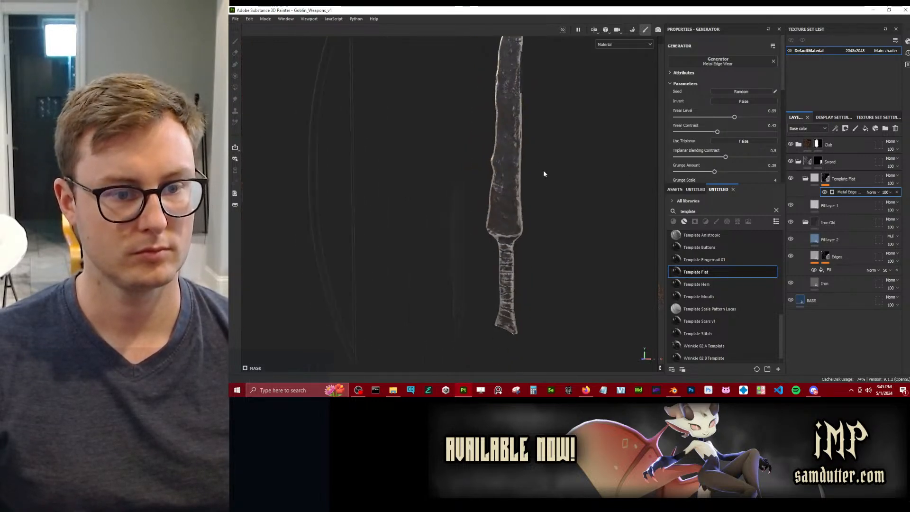
pyautogui.scroll(2, 450, 120)
pyautogui.keyDown('alt'); pyautogui.moveTo(450, 120); pyautogui.dragTo(525, 127); pyautogui.keyUp('alt')
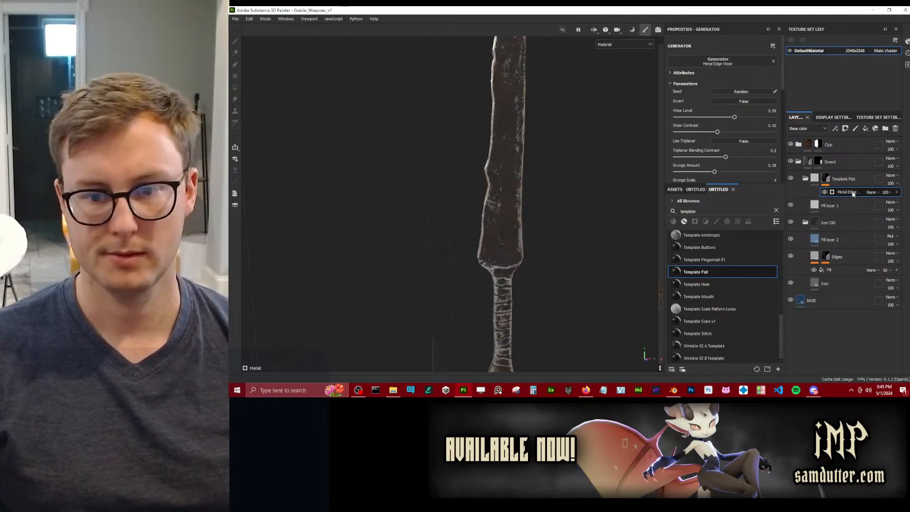
# Set the Metal Edge Wear generator's Edges Smoothness to 5.43.
pyautogui.click(829, 205)
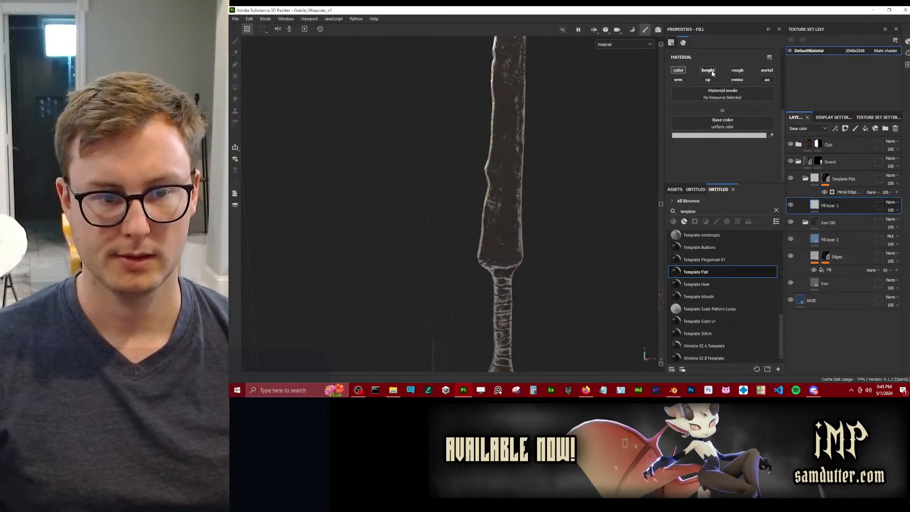
pyautogui.click(845, 192)
pyautogui.scroll(-3, 707, 129)
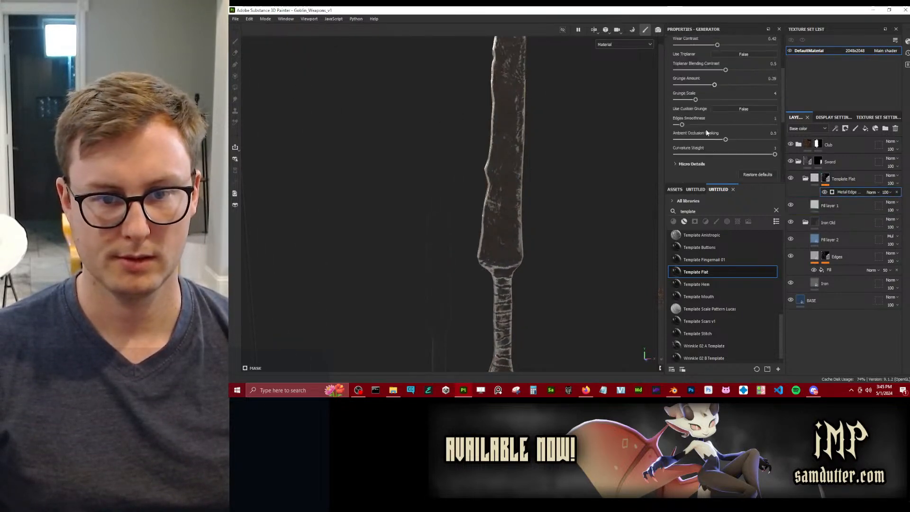
pyautogui.moveTo(725, 96)
pyautogui.mouseDown()
pyautogui.moveTo(685, 96)
pyautogui.moveTo(691, 81)
pyautogui.moveTo(723, 83)
pyautogui.mouseUp()
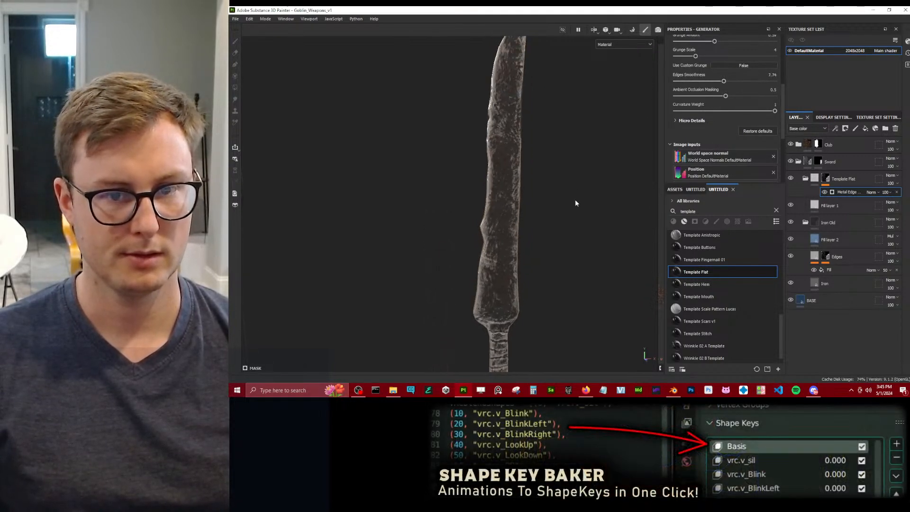
pyautogui.hotkey('ctrl', 'z')
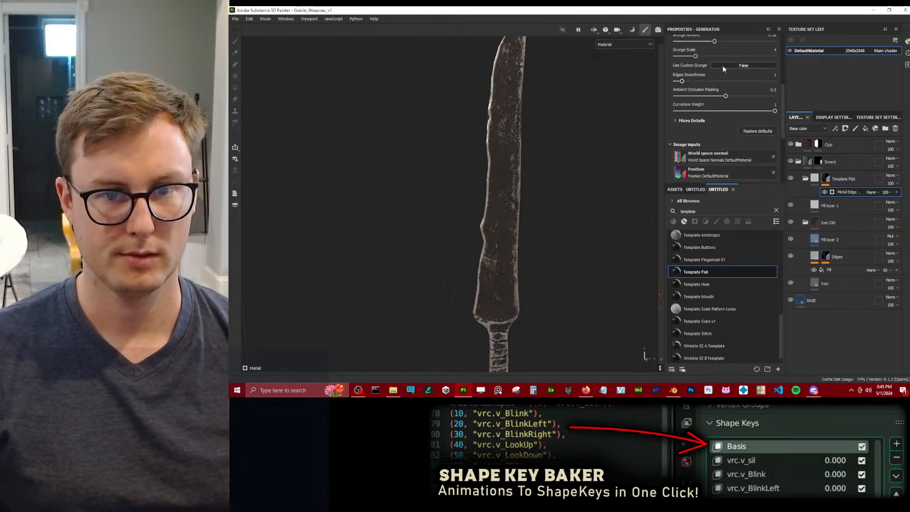
pyautogui.moveTo(681, 81); pyautogui.dragTo(729, 55)
pyautogui.hotkey('ctrl', 'z')
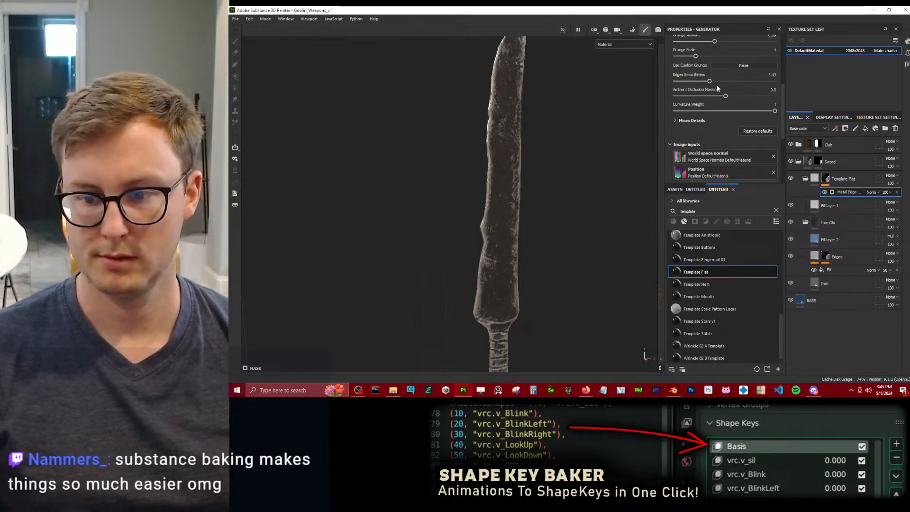
# Try lower Triplanar Blending Contrast and Wear Contrast values on the generator and restore both.
pyautogui.scroll(1, 718, 87)
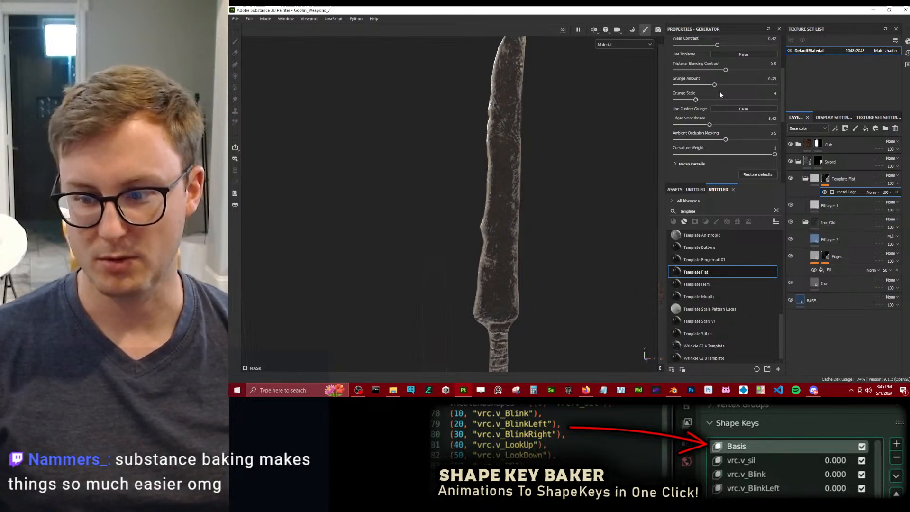
pyautogui.scroll(1, 719, 93)
pyautogui.moveTo(725, 113); pyautogui.dragTo(711, 113)
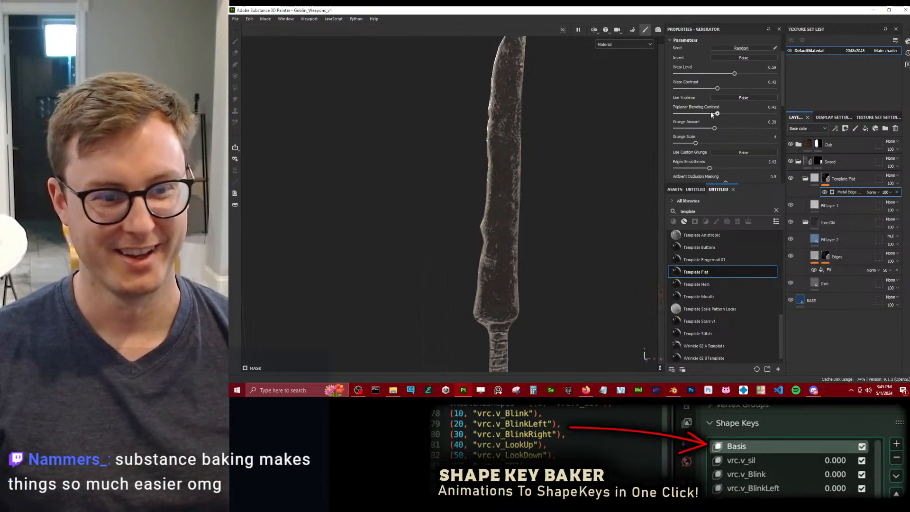
pyautogui.click(725, 114)
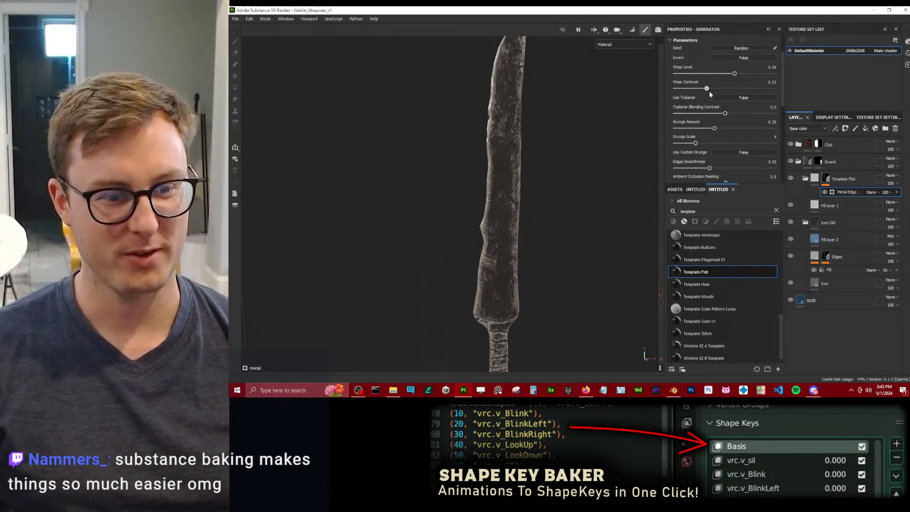
pyautogui.click(725, 89)
# Lower the generator's Wear Level to 0.44 and set the Template Flat folder's opacity to 20.
pyautogui.moveTo(734, 74); pyautogui.dragTo(712, 74)
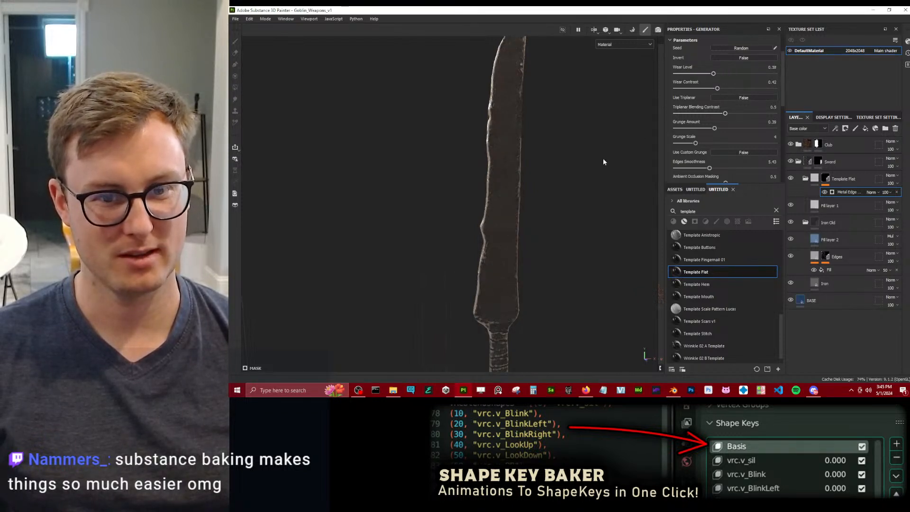
pyautogui.click(720, 74)
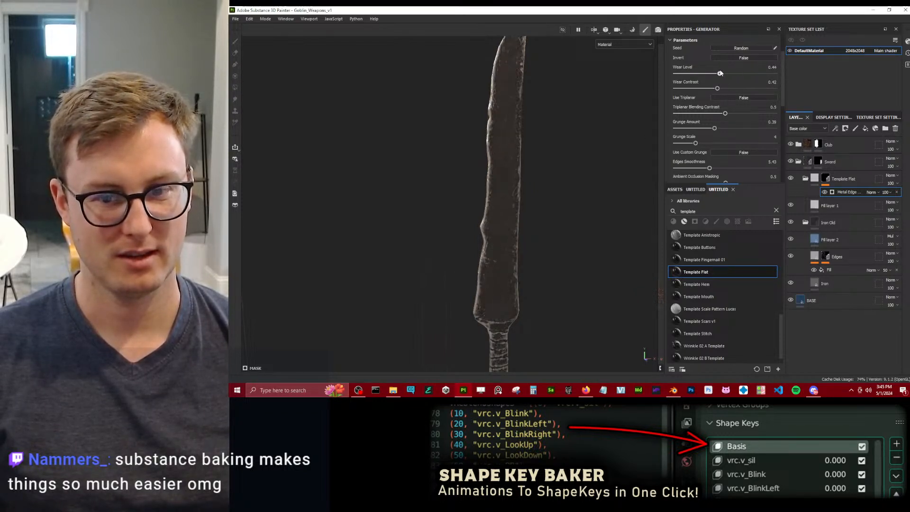
pyautogui.click(818, 207)
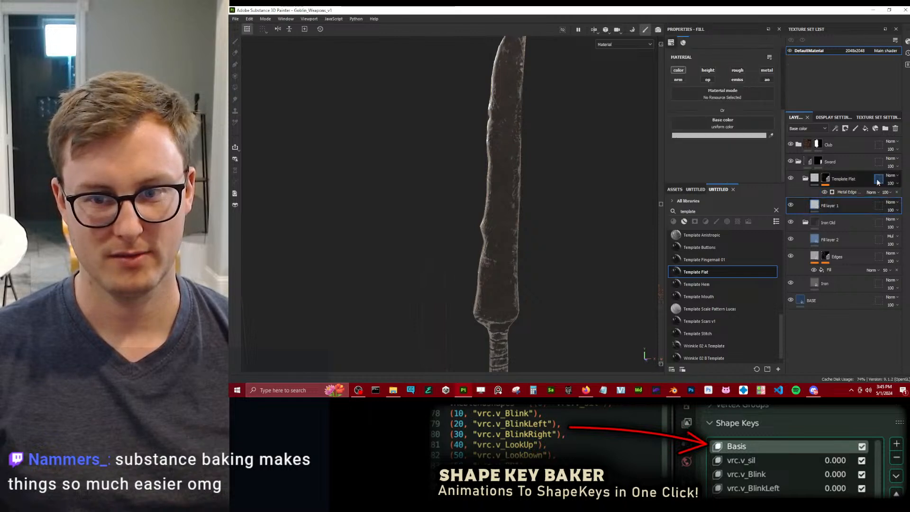
pyautogui.moveTo(898, 196); pyautogui.dragTo(877, 196)
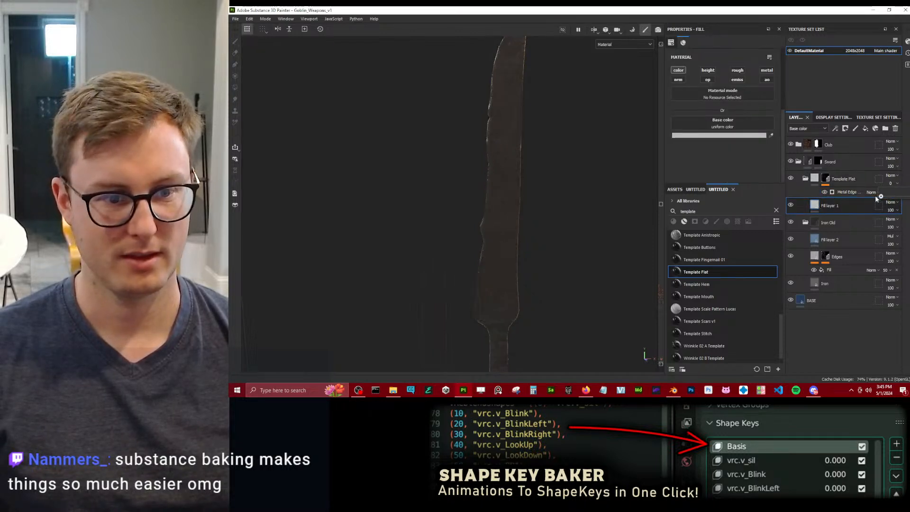
pyautogui.moveTo(605, 232)
pyautogui.keyDown('alt'); pyautogui.mouseDown()
pyautogui.moveTo(460, 205)
pyautogui.moveTo(553, 224)
pyautogui.moveTo(552, 231)
pyautogui.moveTo(459, 195)
pyautogui.moveTo(319, 217)
pyautogui.moveTo(564, 209)
pyautogui.moveTo(537, 176)
pyautogui.moveTo(530, 118)
pyautogui.moveTo(530, 170)
pyautogui.mouseUp(); pyautogui.keyUp('alt')
pyautogui.scroll(-2, 459, 204)
pyautogui.scroll(4, 545, 205)
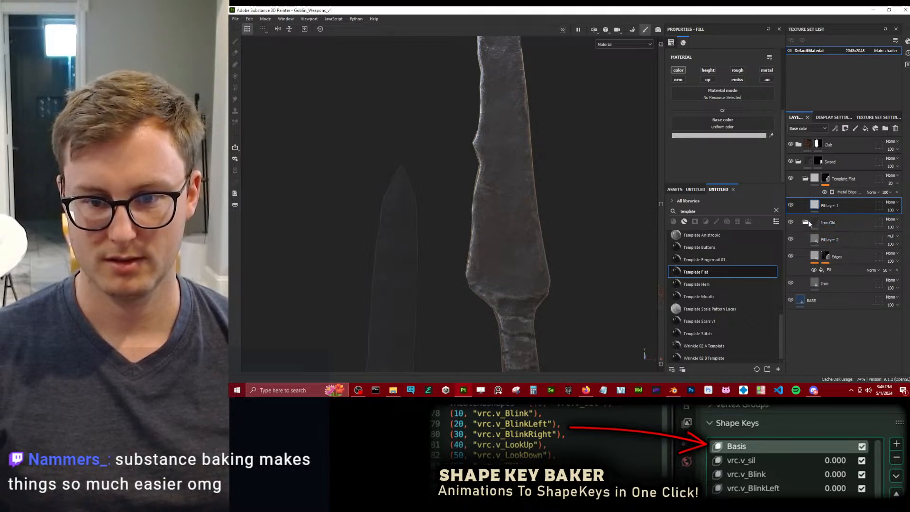
# Add a white mask to Fill layer 2 in the Iron Old folder and switch to the Paint tool.
pyautogui.rightClick(858, 237)
pyautogui.click(836, 12)
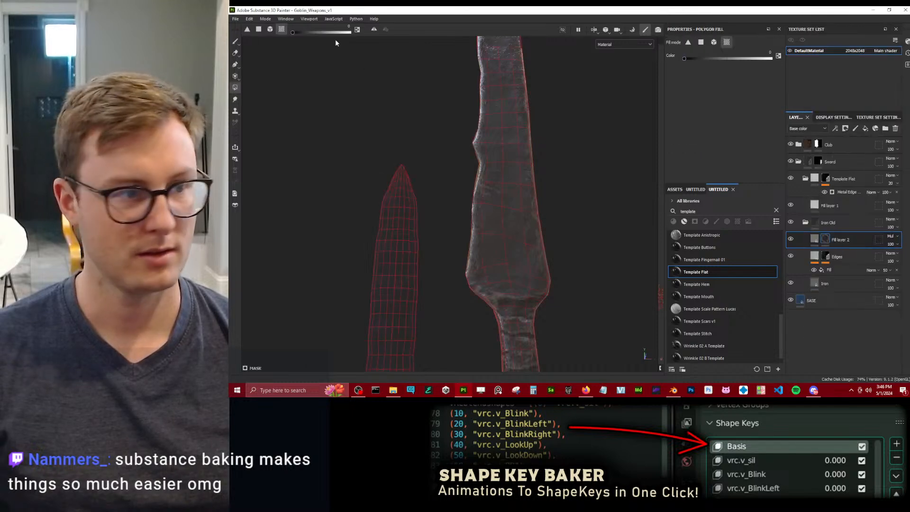
pyautogui.click(236, 41)
# Search the brush alphas for grunge and brush shapes and choose Brush Corner Large as the alpha.
pyautogui.scroll(-3, 743, 132)
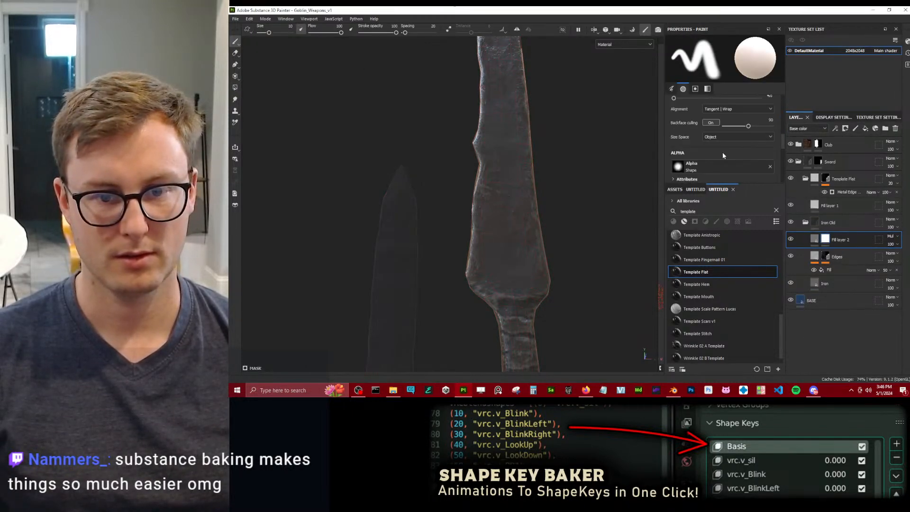
pyautogui.click(719, 164)
pyautogui.write('gru')
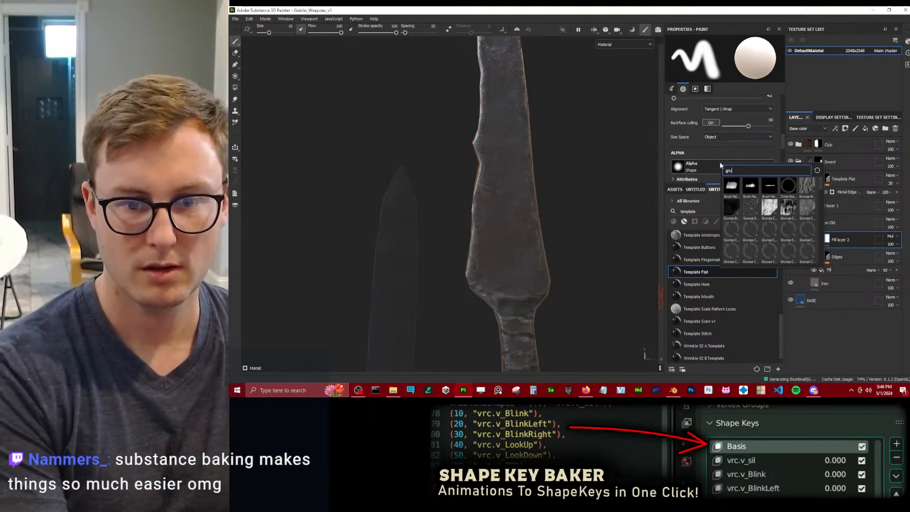
pyautogui.write('nge')
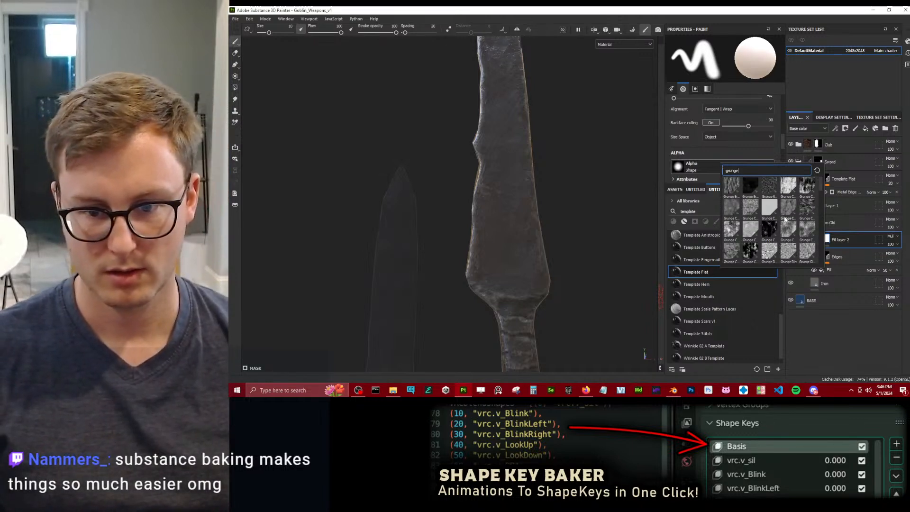
pyautogui.write('bru')
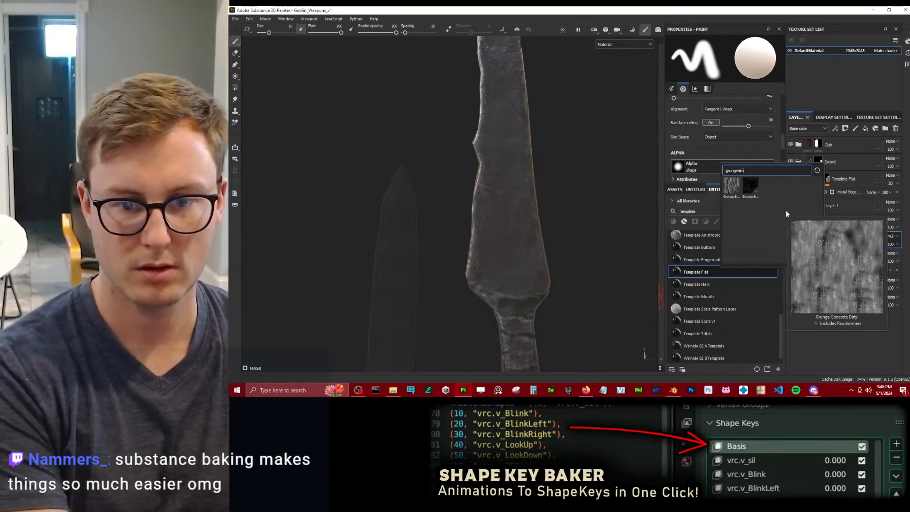
pyautogui.write('shbrush bru')
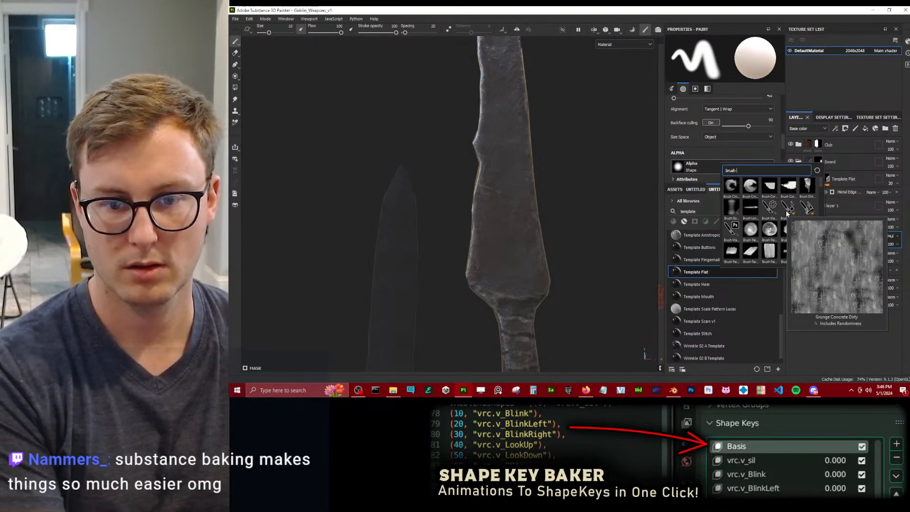
pyautogui.press('BackSpace')
pyautogui.press('BackSpace')
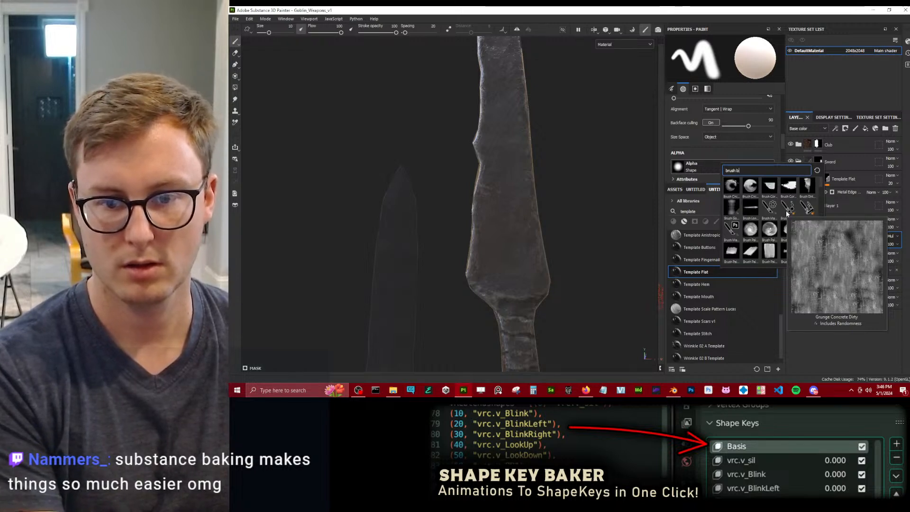
pyautogui.click(787, 212)
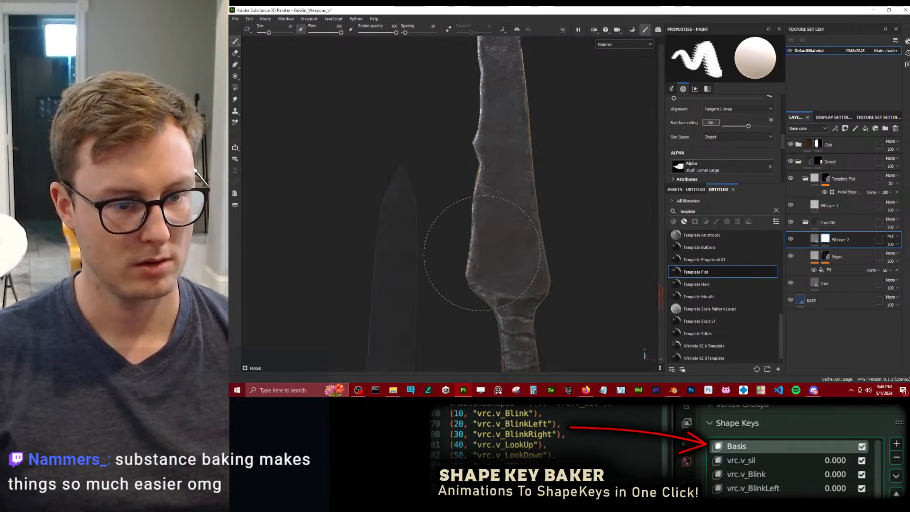
# Paint black along the notched side of the blade on the Fill layer 2 mask at full stroke opacity.
pyautogui.moveTo(487, 219)
pyautogui.keyDown('ctrl'); pyautogui.mouseDown()
pyautogui.moveTo(486, 252)
pyautogui.moveTo(481, 123)
pyautogui.mouseUp(); pyautogui.keyUp('ctrl')
pyautogui.press('x')
pyautogui.keyDown('alt'); pyautogui.moveTo(482, 119); pyautogui.dragTo(485, 183, button='middle'); pyautogui.keyUp('alt')
pyautogui.moveTo(484, 176); pyautogui.dragTo(479, 113)
pyautogui.keyDown('alt'); pyautogui.moveTo(480, 112); pyautogui.dragTo(482, 173, button='middle'); pyautogui.keyUp('alt')
pyautogui.moveTo(483, 172); pyautogui.dragTo(499, 87)
pyautogui.keyDown('alt'); pyautogui.moveTo(474, 268); pyautogui.dragTo(461, 166, button='middle'); pyautogui.keyUp('alt')
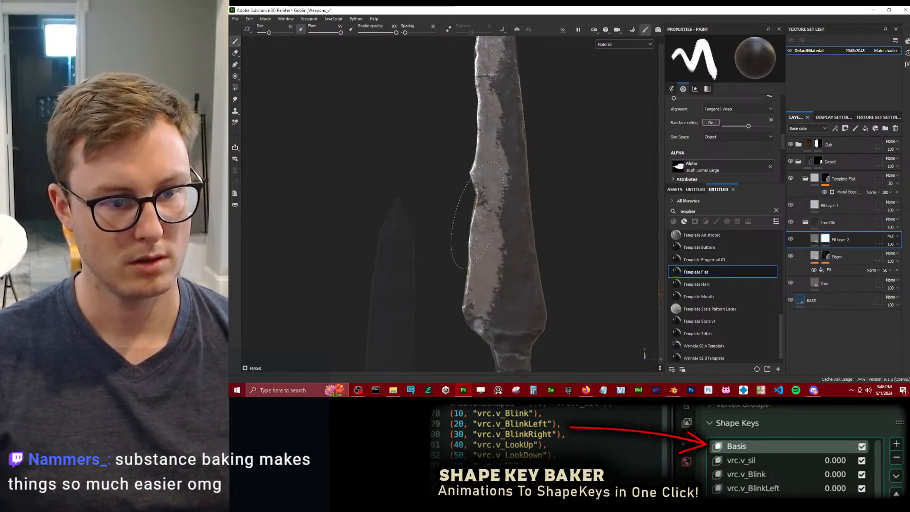
pyautogui.moveTo(477, 215); pyautogui.dragTo(471, 301)
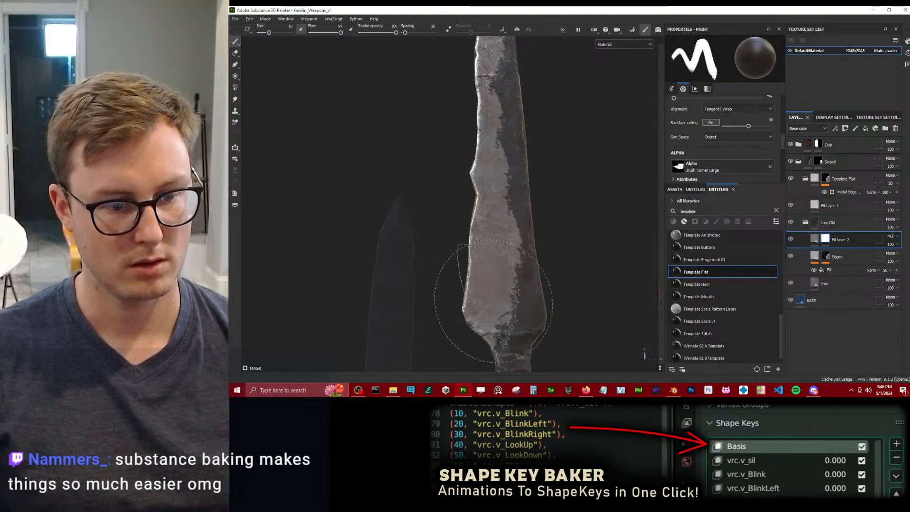
# Lower the stroke opacity to 21 and brush black softly over the middle and lower blade to blend the mask transition.
pyautogui.moveTo(396, 32); pyautogui.dragTo(367, 32)
pyautogui.moveTo(465, 216)
pyautogui.mouseDown()
pyautogui.moveTo(488, 222)
pyautogui.moveTo(471, 192)
pyautogui.moveTo(478, 309)
pyautogui.mouseUp()
pyautogui.moveTo(495, 237); pyautogui.dragTo(500, 197)
pyautogui.keyDown('alt'); pyautogui.moveTo(497, 161); pyautogui.dragTo(502, 220, button='middle'); pyautogui.keyUp('alt')
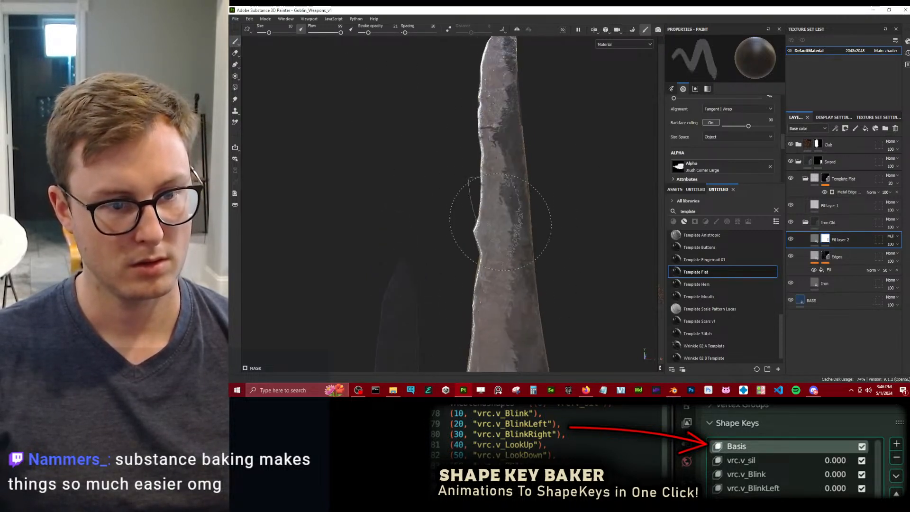
pyautogui.moveTo(500, 204)
pyautogui.mouseDown()
pyautogui.moveTo(487, 132)
pyautogui.moveTo(502, 156)
pyautogui.mouseUp()
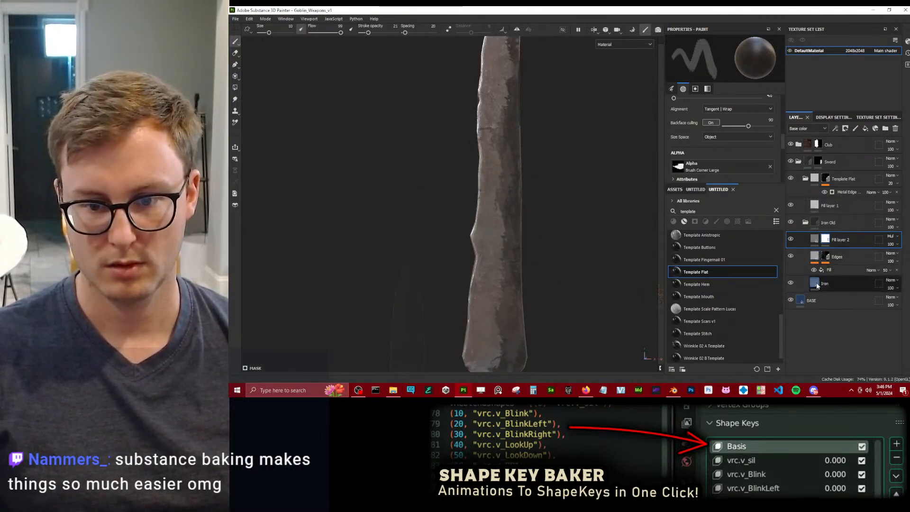
# Enable the height channel on Fill layer 2 and set its Height to 0.1284.
pyautogui.click(815, 240)
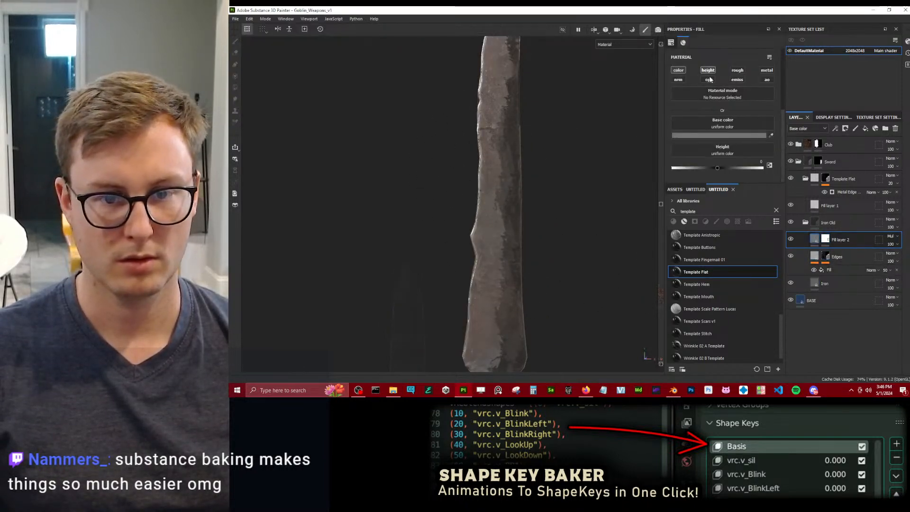
pyautogui.moveTo(718, 168); pyautogui.dragTo(724, 169)
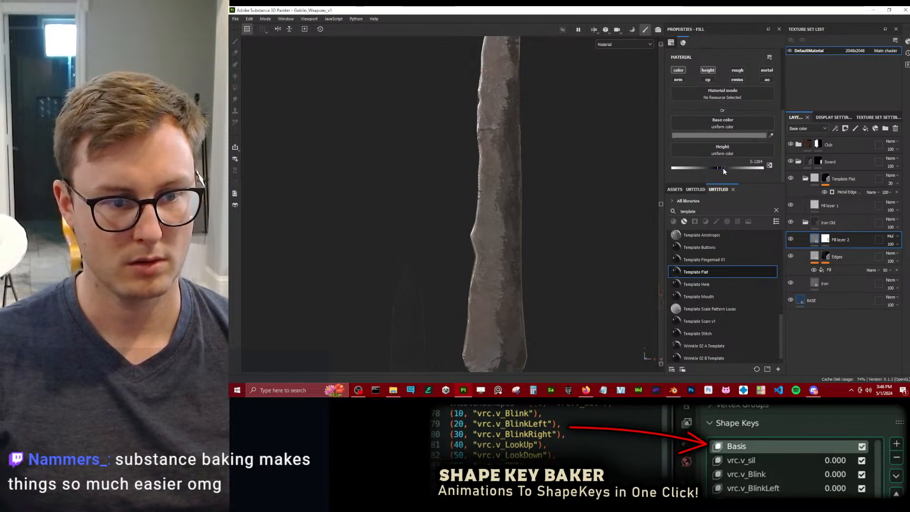
pyautogui.keyDown('alt'); pyautogui.moveTo(514, 212); pyautogui.dragTo(541, 251); pyautogui.keyUp('alt')
pyautogui.keyDown('alt'); pyautogui.moveTo(541, 251); pyautogui.dragTo(510, 158, button='middle'); pyautogui.keyUp('alt')
pyautogui.keyDown('alt'); pyautogui.moveTo(510, 158); pyautogui.dragTo(479, 161); pyautogui.keyUp('alt')
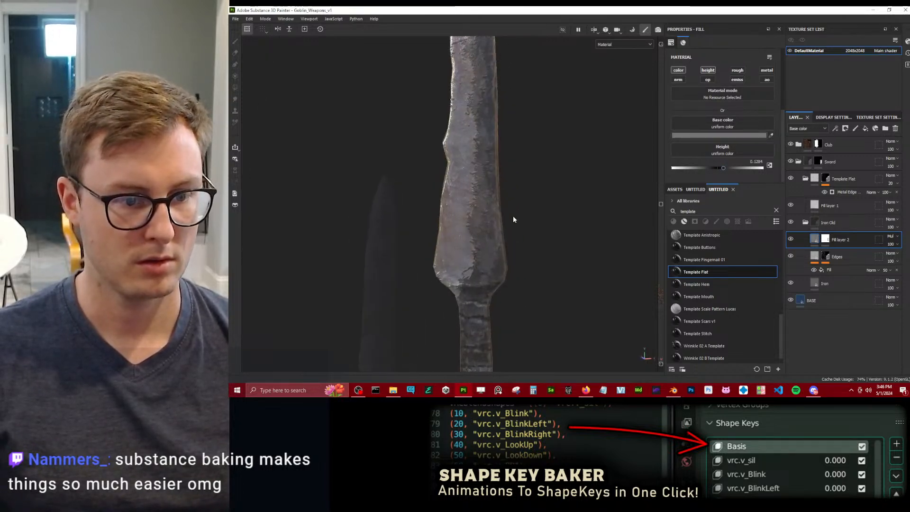
pyautogui.scroll(3, 513, 220)
pyautogui.keyDown('alt'); pyautogui.moveTo(513, 219); pyautogui.dragTo(549, 203); pyautogui.keyUp('alt')
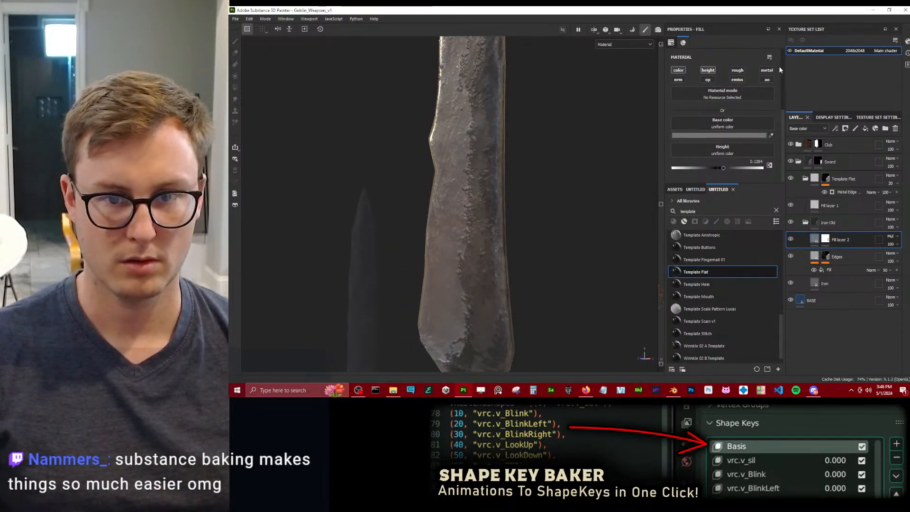
# Enable the metal channel on Fill layer 2 with Metallic at 1.
pyautogui.click(767, 69)
pyautogui.scroll(-1, 777, 142)
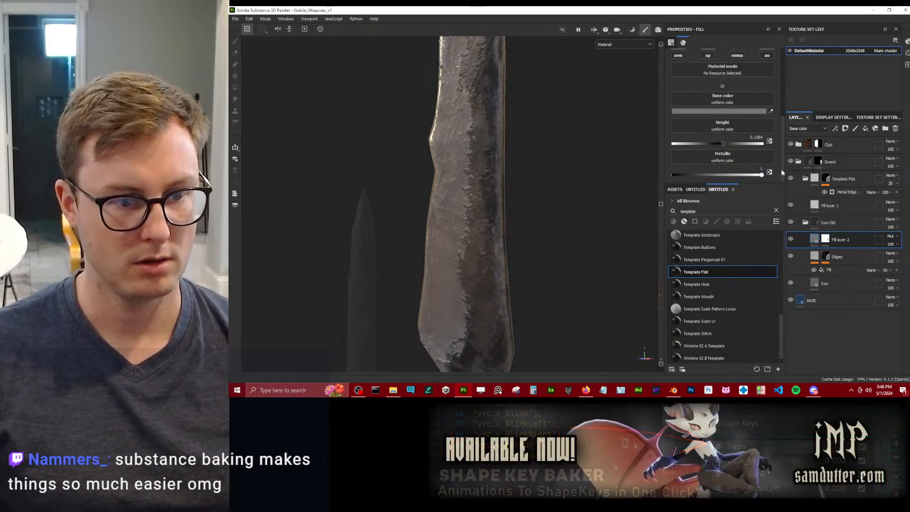
pyautogui.moveTo(761, 174); pyautogui.dragTo(755, 176)
# Examine how the masked metal variation looks on the blade and handle from several angles and distances.
pyautogui.scroll(-3, 509, 199)
pyautogui.keyDown('alt'); pyautogui.moveTo(510, 199); pyautogui.dragTo(534, 131); pyautogui.keyUp('alt')
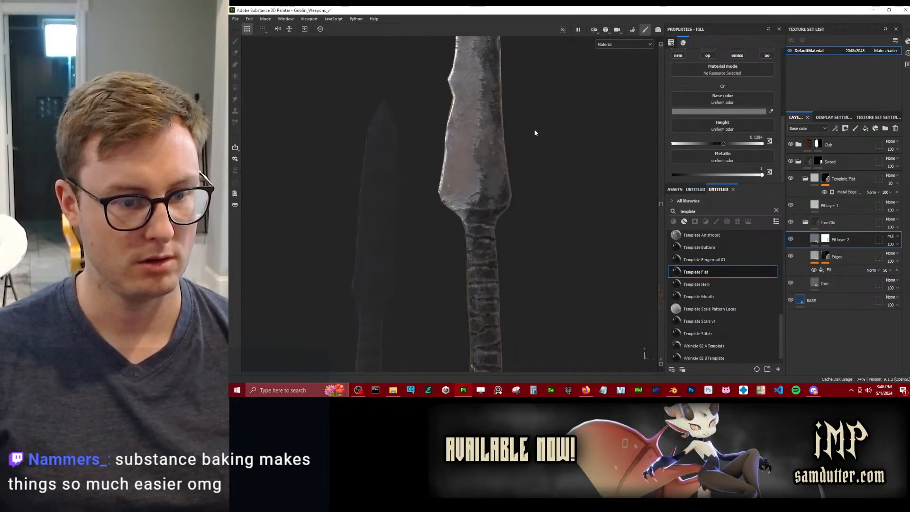
pyautogui.scroll(-4, 521, 119)
pyautogui.keyDown('alt'); pyautogui.moveTo(485, 86); pyautogui.dragTo(504, 204, button='middle'); pyautogui.keyUp('alt')
pyautogui.keyDown('alt'); pyautogui.moveTo(504, 203); pyautogui.dragTo(544, 130); pyautogui.keyUp('alt')
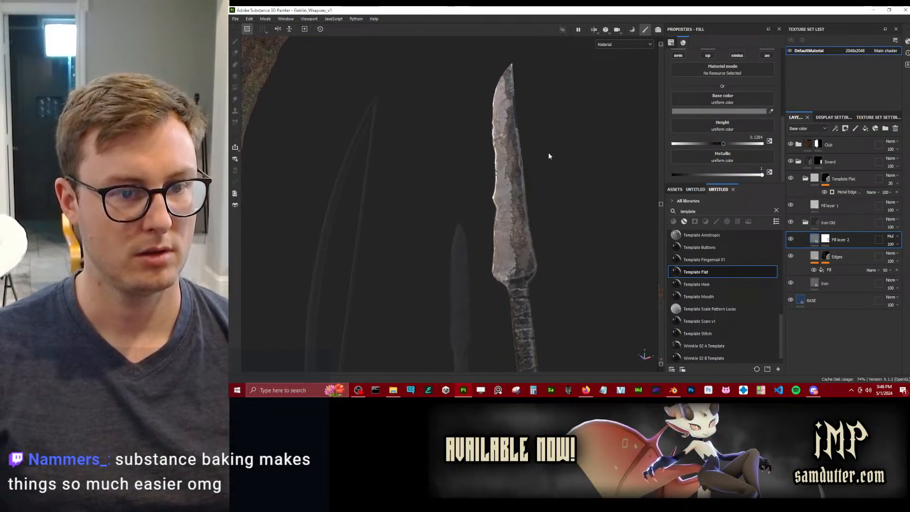
pyautogui.keyDown('alt'); pyautogui.moveTo(549, 154); pyautogui.dragTo(522, 147, button='middle'); pyautogui.keyUp('alt')
pyautogui.scroll(4, 523, 147)
pyautogui.keyDown('alt'); pyautogui.moveTo(523, 154); pyautogui.dragTo(571, 169); pyautogui.keyUp('alt')
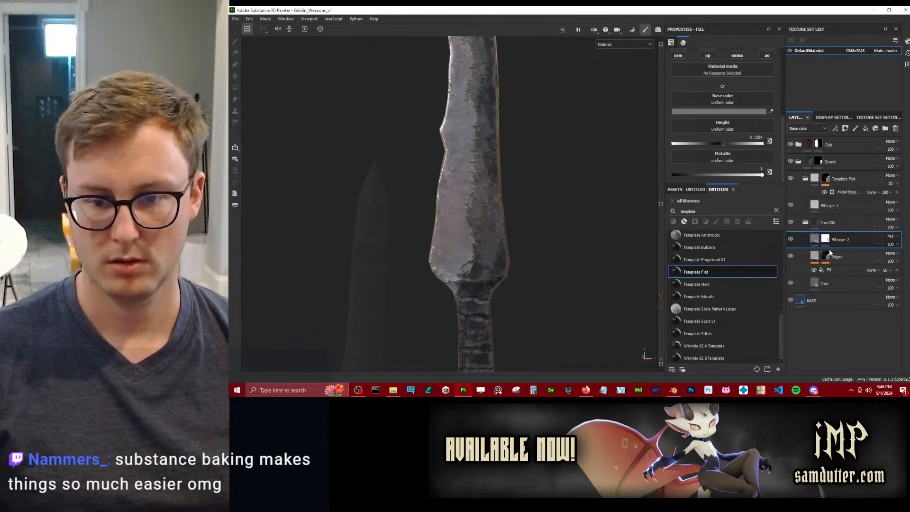
# Paint white and black strokes around the lower blade on the Fill layer 2 mask with brush size 4.68 and stroke opacity 75.
pyautogui.click(826, 240)
pyautogui.scroll(3, 483, 166)
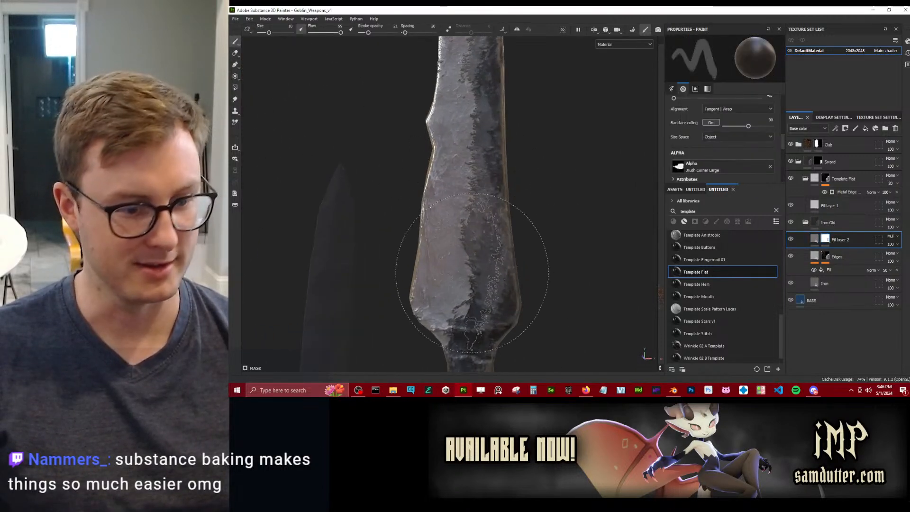
pyautogui.press('x')
pyautogui.keyDown('ctrl'); pyautogui.moveTo(481, 280); pyautogui.dragTo(458, 280, button='right'); pyautogui.keyUp('ctrl')
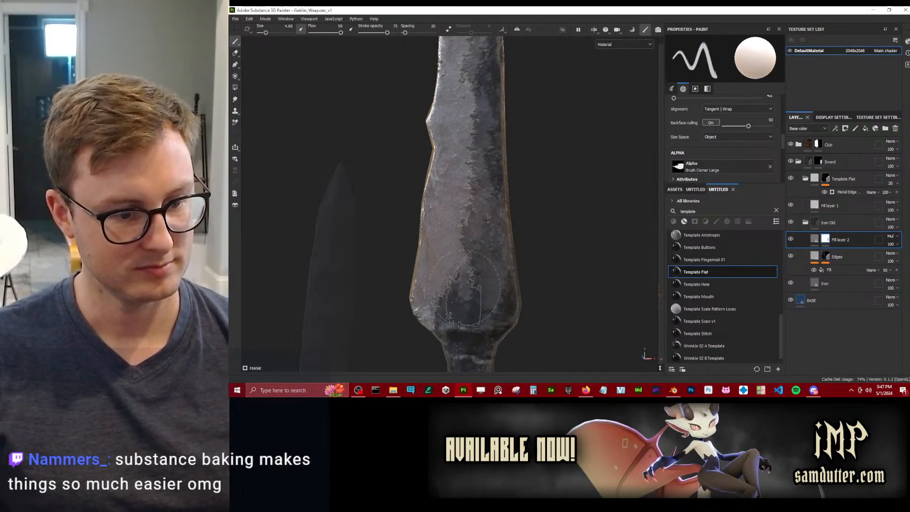
pyautogui.press('x')
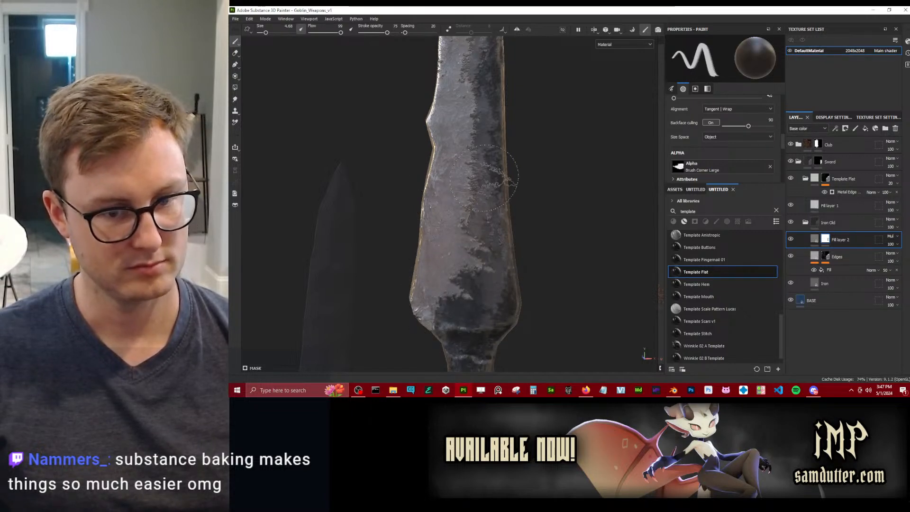
# Change the brush alpha to Brush Paint Grungy Line and enlarge the brush to size 17.38.
pyautogui.click(717, 174)
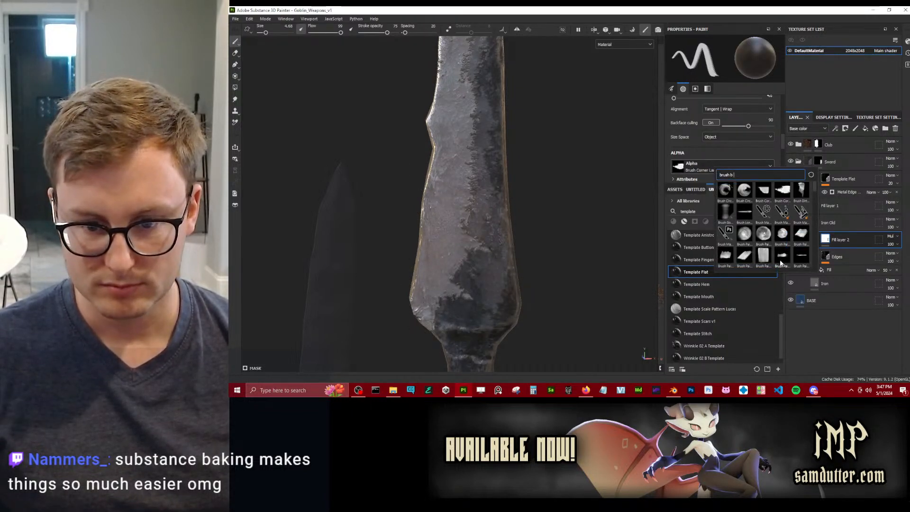
pyautogui.click(801, 256)
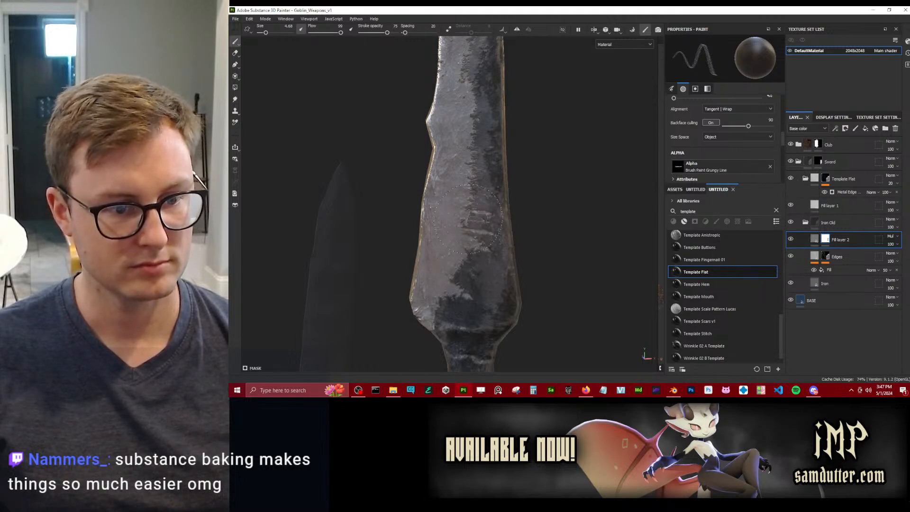
pyautogui.press('x')
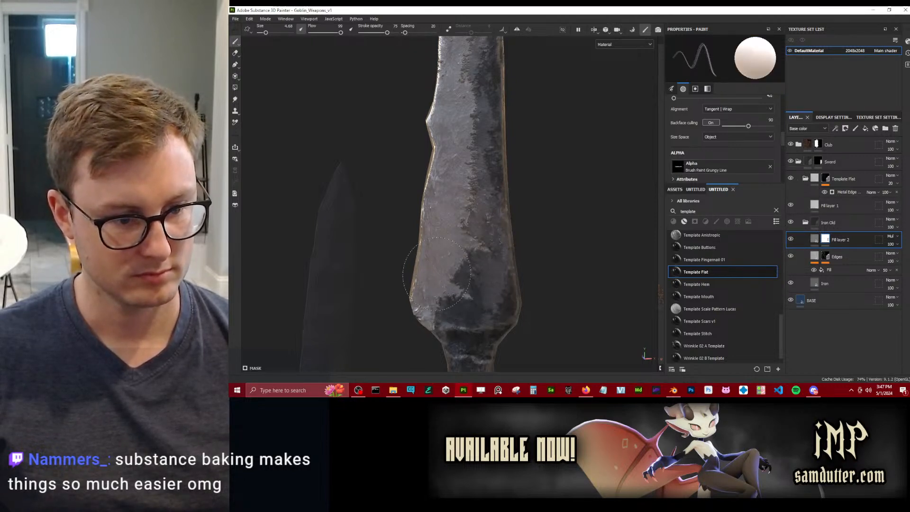
pyautogui.moveTo(458, 277); pyautogui.dragTo(454, 281)
pyautogui.keyDown('ctrl'); pyautogui.moveTo(444, 265); pyautogui.dragTo(453, 267, button='right'); pyautogui.keyUp('ctrl')
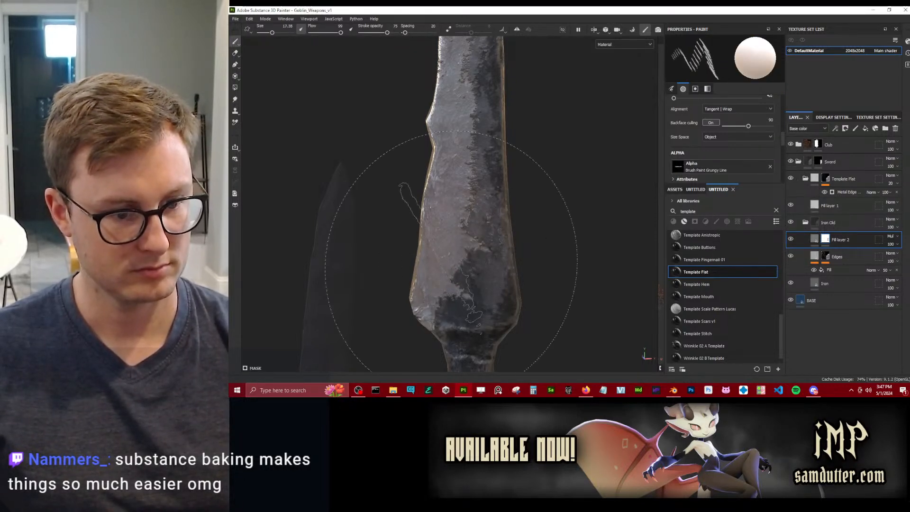
# Undo a white test stamp, rotate the brush along the blade and stamp black grungy lines over the lower blade's mask.
pyautogui.click(453, 263)
pyautogui.hotkey('ctrl', 'z')
pyautogui.keyDown('ctrl'); pyautogui.moveTo(459, 248); pyautogui.dragTo(461, 229); pyautogui.keyUp('ctrl')
pyautogui.press('x')
pyautogui.click(480, 217)
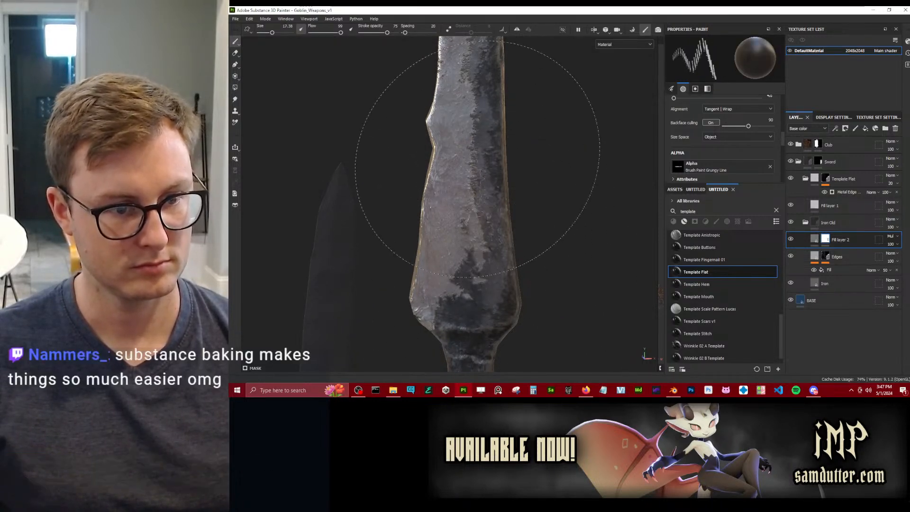
pyautogui.keyDown('alt'); pyautogui.moveTo(491, 162); pyautogui.dragTo(497, 203, button='middle'); pyautogui.keyUp('alt')
pyautogui.click(493, 176)
# Paint grungy streaks near the blade's tip on the mask, switching to white and reducing the stroke opacity to 41.
pyautogui.keyDown('alt'); pyautogui.moveTo(499, 204); pyautogui.dragTo(530, 158, button='right'); pyautogui.keyUp('alt')
pyautogui.keyDown('alt'); pyautogui.moveTo(530, 157); pyautogui.dragTo(550, 215); pyautogui.keyUp('alt')
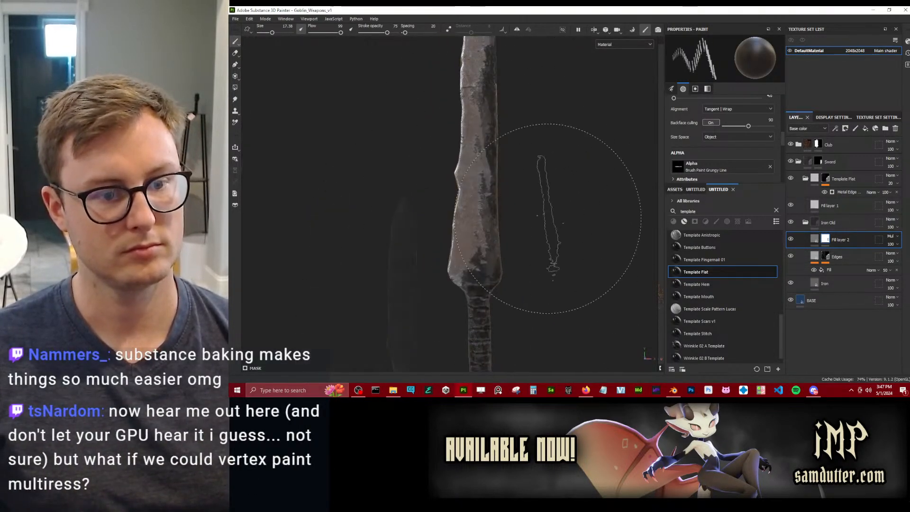
pyautogui.keyDown('alt'); pyautogui.moveTo(543, 205); pyautogui.dragTo(462, 225, button='right'); pyautogui.keyUp('alt')
pyautogui.keyDown('alt'); pyautogui.moveTo(462, 225); pyautogui.dragTo(495, 187); pyautogui.keyUp('alt')
pyautogui.keyDown('alt'); pyautogui.moveTo(496, 187); pyautogui.dragTo(475, 155, button='right'); pyautogui.keyUp('alt')
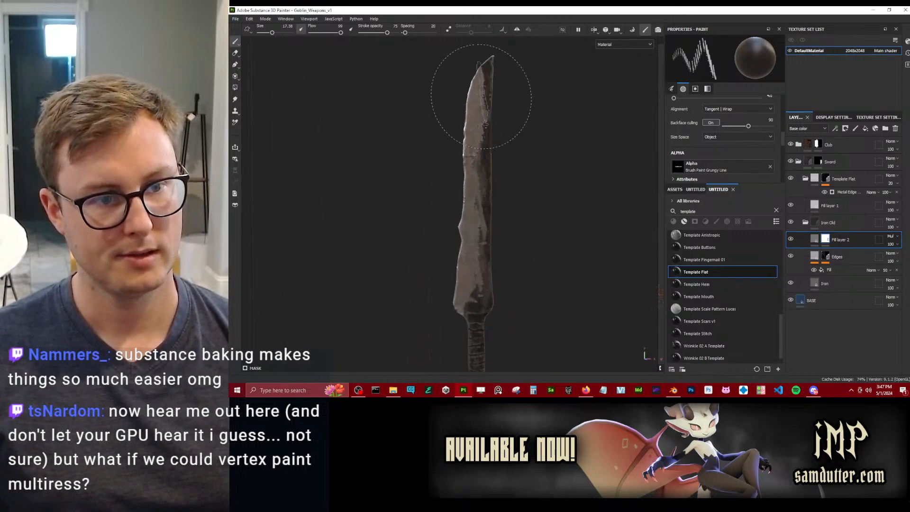
pyautogui.keyDown('ctrl'); pyautogui.moveTo(484, 85); pyautogui.dragTo(490, 105); pyautogui.keyUp('ctrl')
pyautogui.press('x')
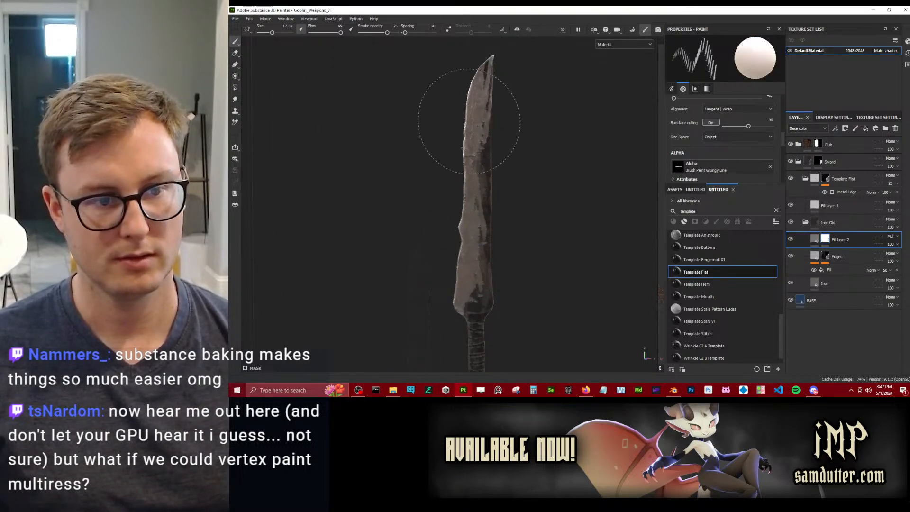
pyautogui.moveTo(374, 32); pyautogui.dragTo(376, 32)
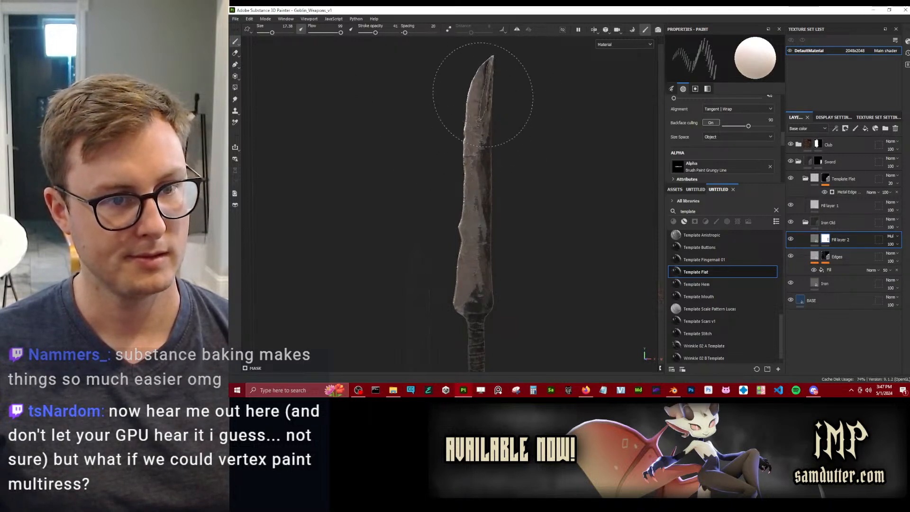
# Inspect the painted wear along the sword's blade and handle from different angles and lighting directions.
pyautogui.keyDown('alt'); pyautogui.moveTo(518, 132); pyautogui.dragTo(575, 218, button='right'); pyautogui.keyUp('alt')
pyautogui.keyDown('alt'); pyautogui.moveTo(575, 217); pyautogui.dragTo(599, 162); pyautogui.keyUp('alt')
pyautogui.keyDown('alt'); pyautogui.moveTo(599, 163); pyautogui.dragTo(544, 179, button='right'); pyautogui.keyUp('alt')
pyautogui.keyDown('alt'); pyautogui.moveTo(544, 179); pyautogui.dragTo(513, 115, button='middle'); pyautogui.keyUp('alt')
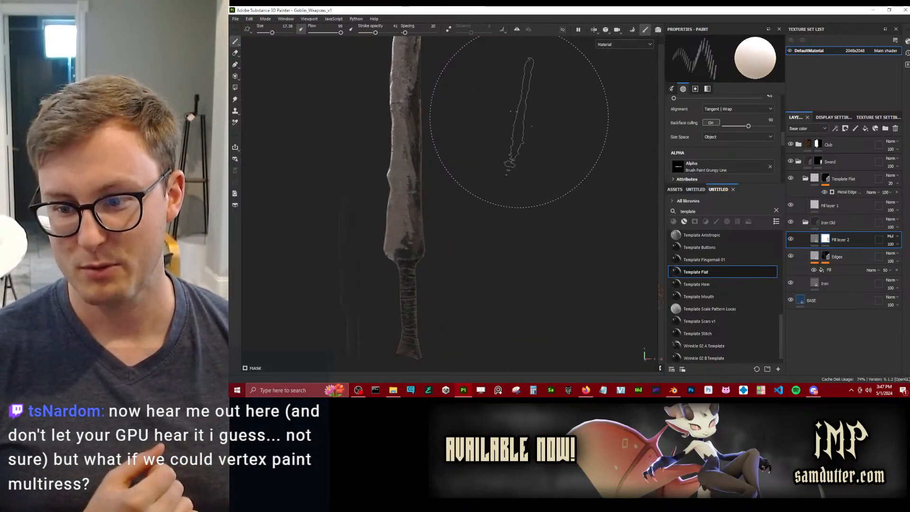
pyautogui.scroll(-3, 431, 162)
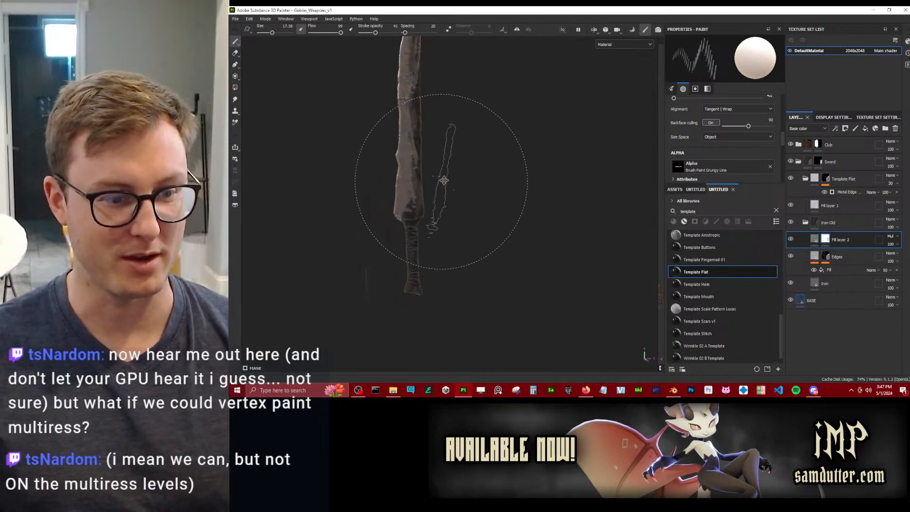
pyautogui.keyDown('alt'); pyautogui.moveTo(443, 179); pyautogui.dragTo(475, 178, button='middle'); pyautogui.keyUp('alt')
pyautogui.scroll(3, 475, 178)
pyautogui.moveTo(477, 152)
pyautogui.keyDown('alt'); pyautogui.mouseDown()
pyautogui.moveTo(466, 112)
pyautogui.moveTo(474, 142)
pyautogui.moveTo(503, 161)
pyautogui.moveTo(521, 213)
pyautogui.moveTo(477, 174)
pyautogui.moveTo(512, 172)
pyautogui.moveTo(415, 174)
pyautogui.mouseUp(); pyautogui.keyUp('alt')
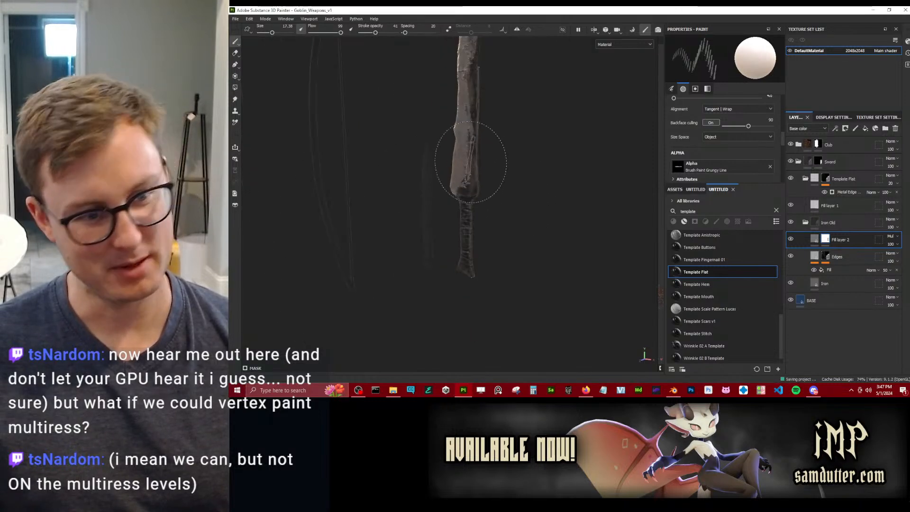
# Collapse the Sword folder, add the Template Flat smart material above it and rename the new folder Dagger.
pyautogui.click(798, 162)
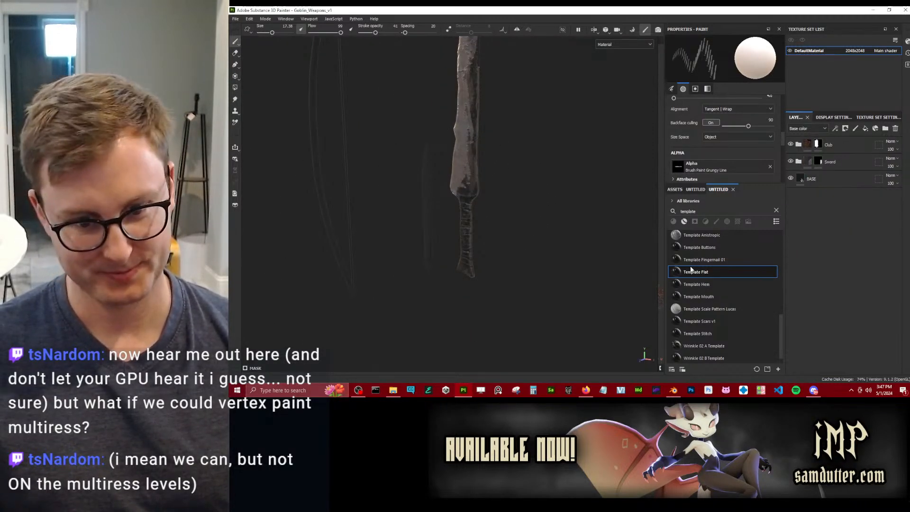
pyautogui.moveTo(837, 160); pyautogui.dragTo(837, 161)
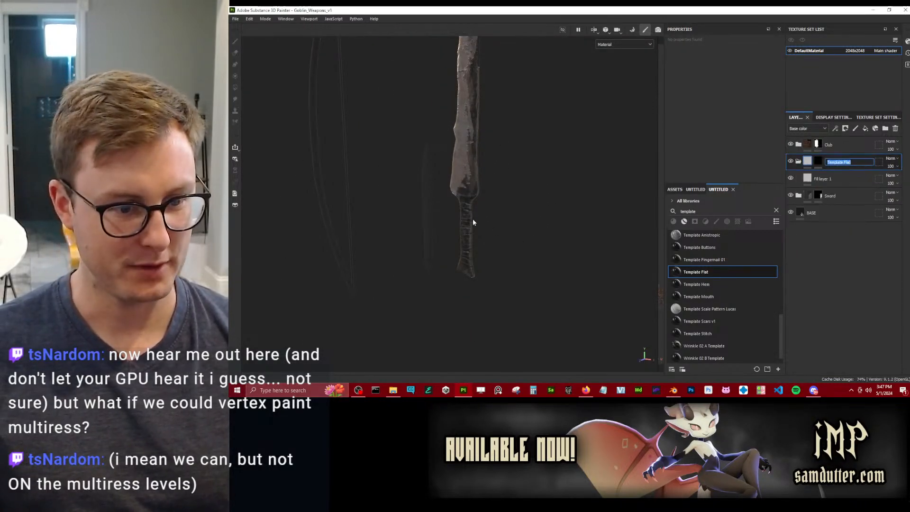
pyautogui.write('SD')
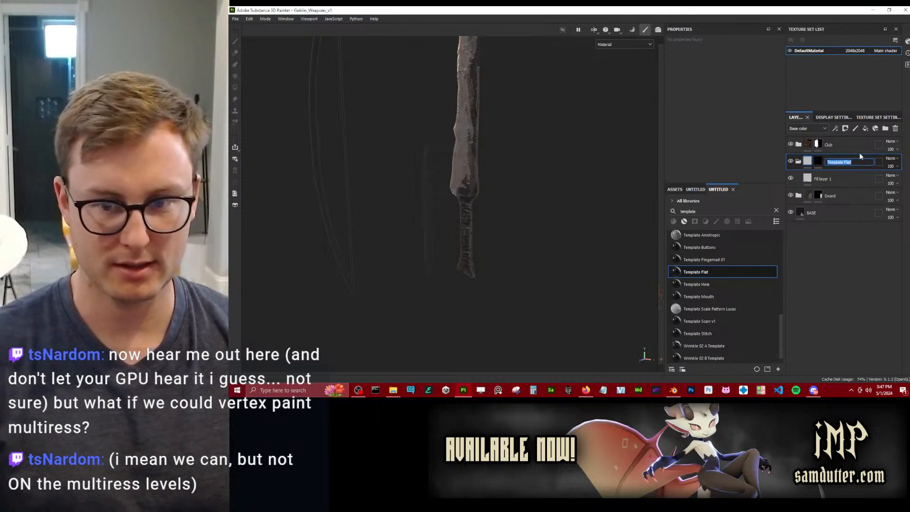
pyautogui.write('gger')
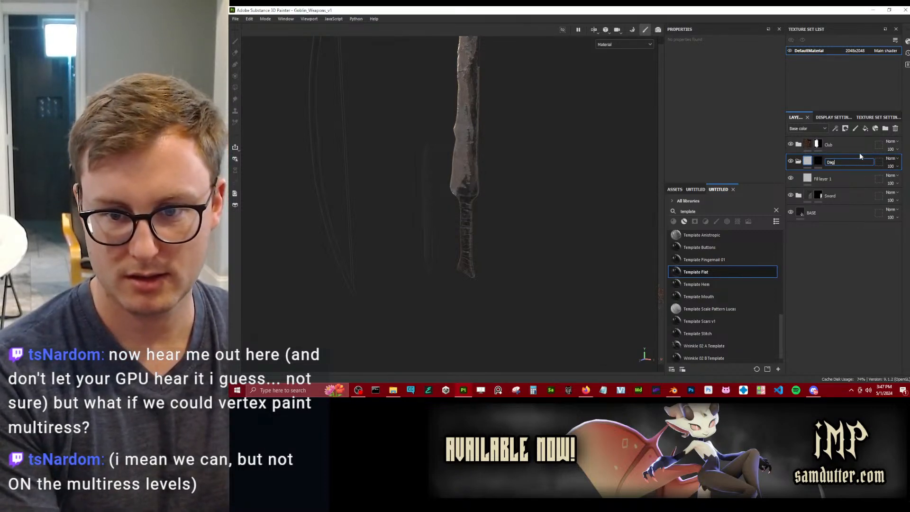
pyautogui.press('Return')
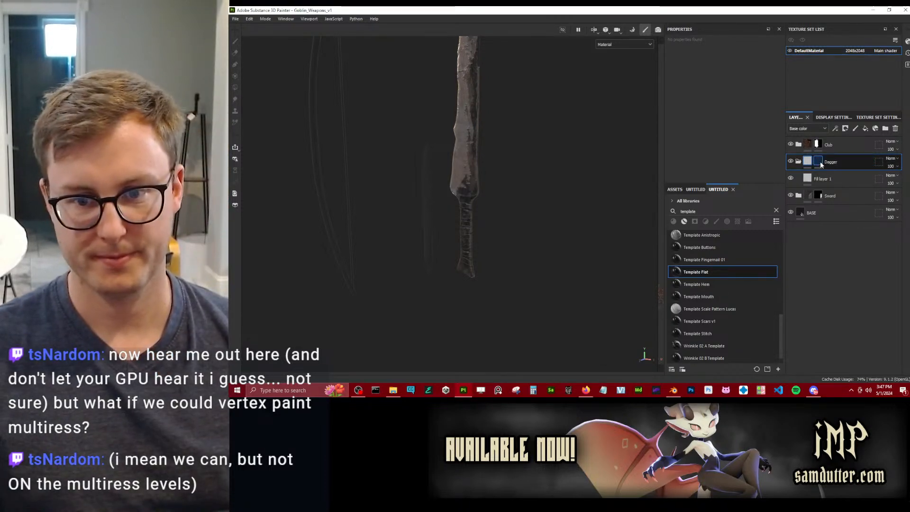
# Reveal the whole dagger mesh on the Dagger folder's mask with a white mesh polygon fill, then return to the Paint tool.
pyautogui.click(818, 161)
pyautogui.click(235, 87)
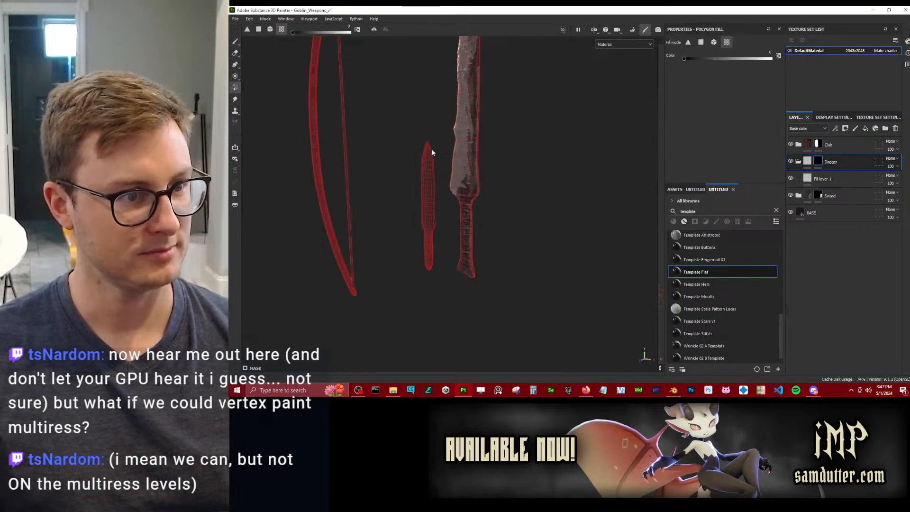
pyautogui.click(236, 42)
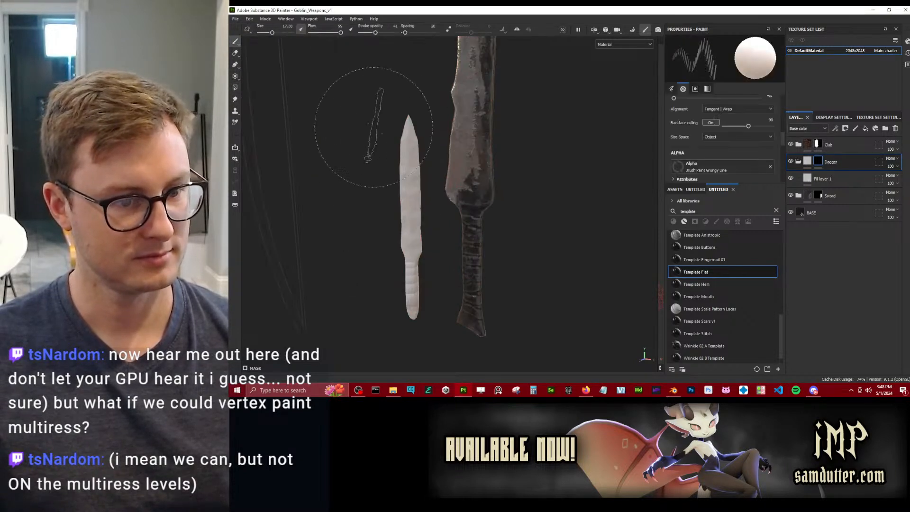
# Search the smart materials in the asset library for obsidian.
pyautogui.click(674, 189)
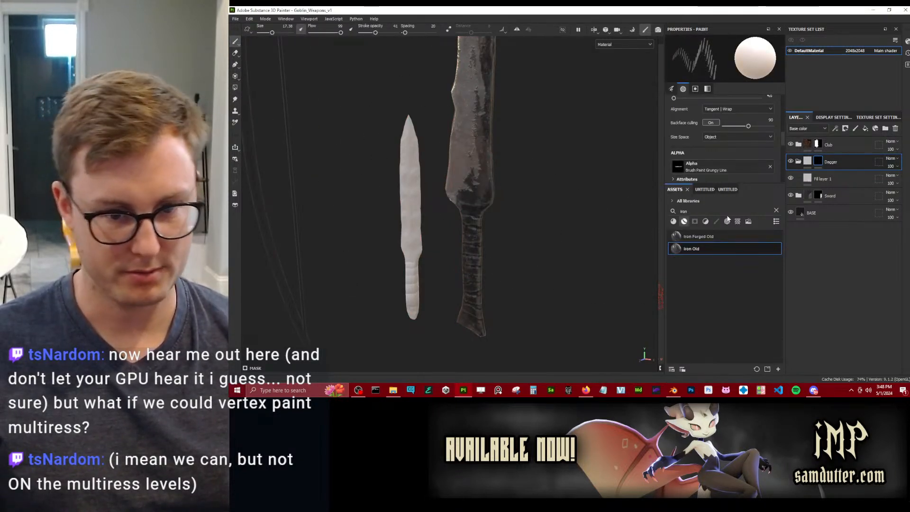
pyautogui.doubleClick(728, 213)
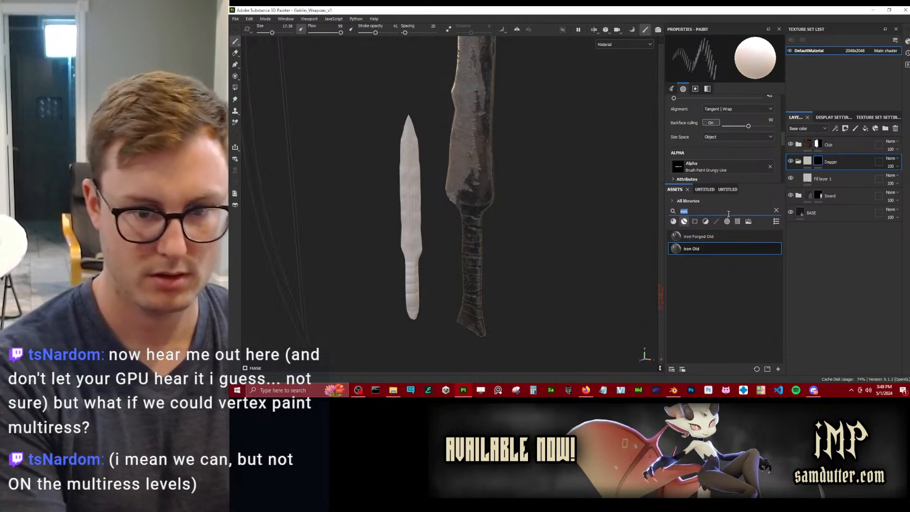
pyautogui.write('obsidian')
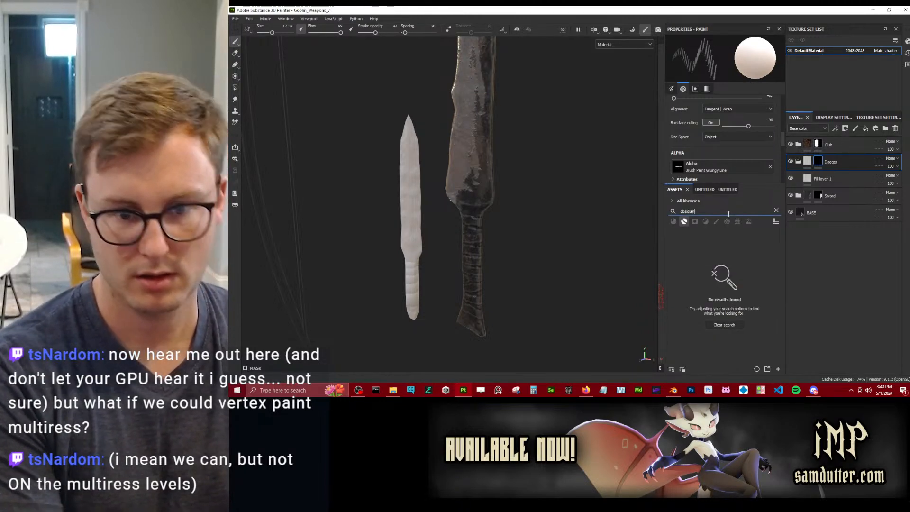
pyautogui.hotkey('ctrl', 'a')
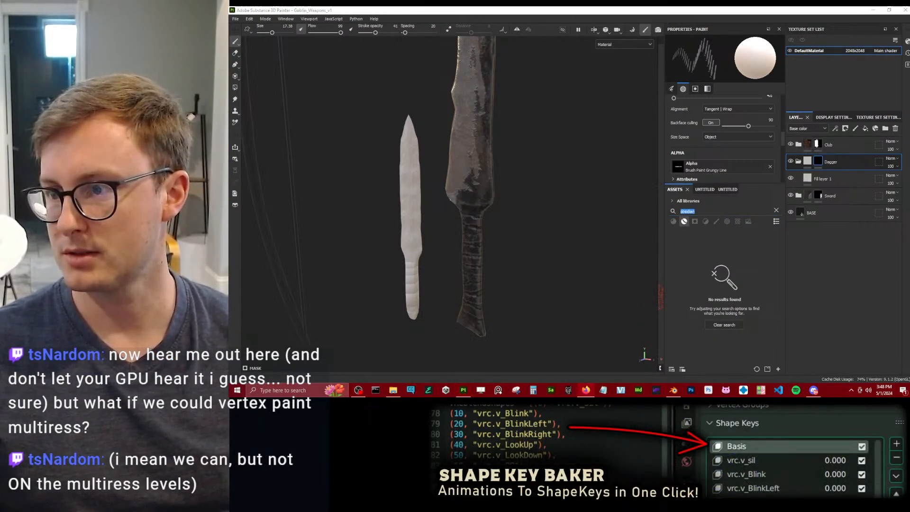
# Switch to Firefox and open the suggested Substance Source page for substance source.
pyautogui.moveTo(909, 14); pyautogui.dragTo(416, 13)
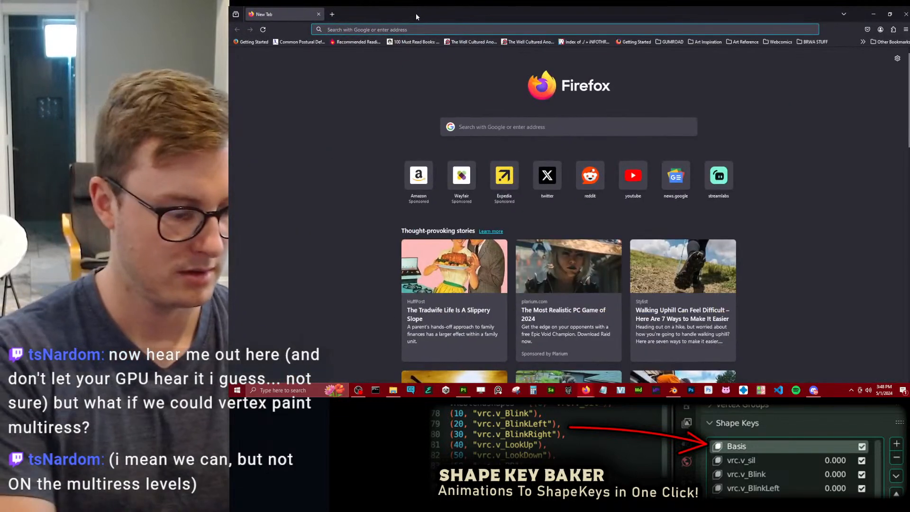
pyautogui.write('substance source')
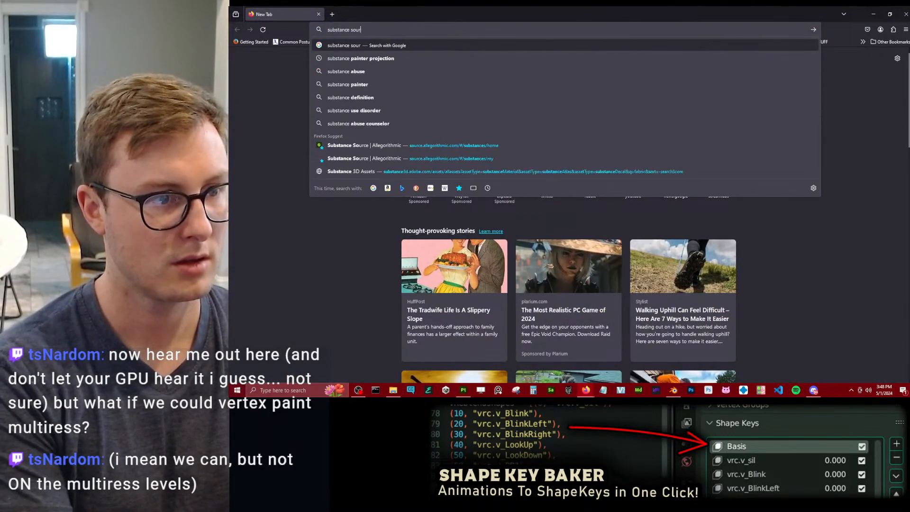
pyautogui.press('Down')
pyautogui.press('Down')
pyautogui.press('Down')
pyautogui.press('Down')
pyautogui.press('Down')
pyautogui.press('Down')
pyautogui.press('Down')
pyautogui.press('Down')
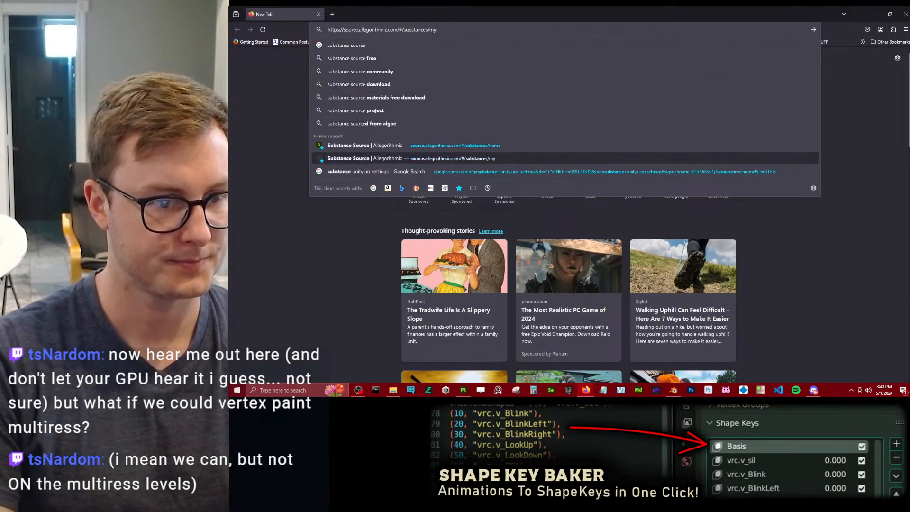
pyautogui.press('Return')
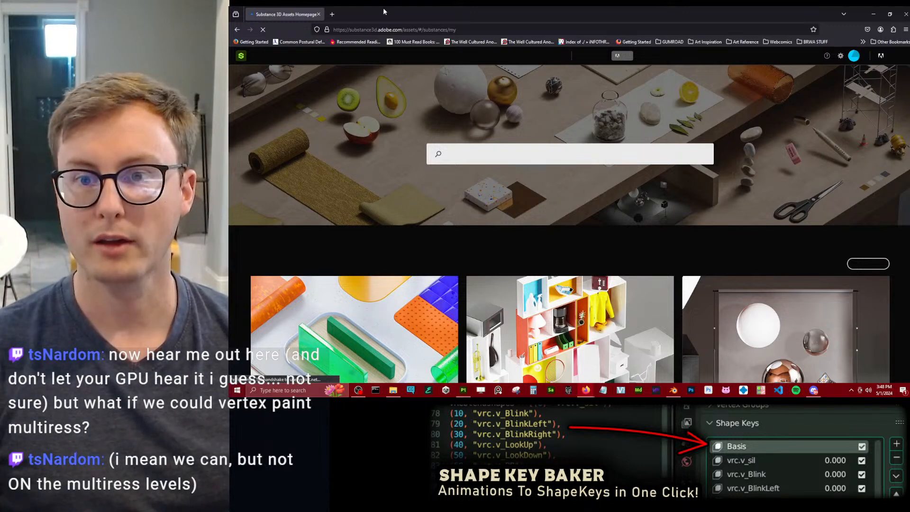
pyautogui.click(888, 53)
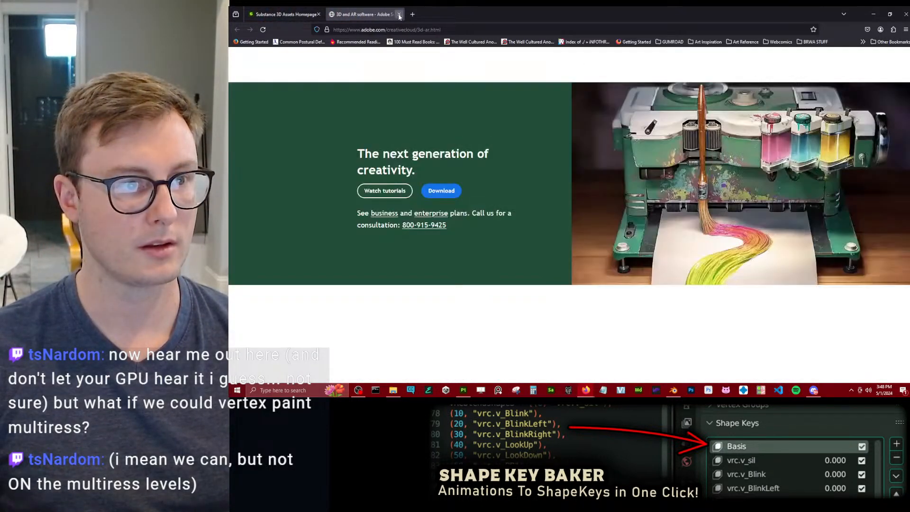
pyautogui.click(400, 15)
pyautogui.click(855, 57)
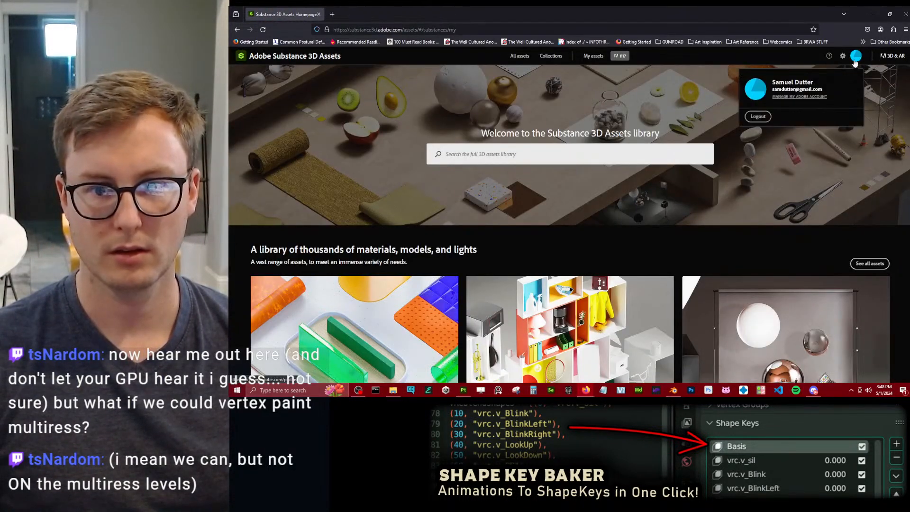
pyautogui.click(863, 160)
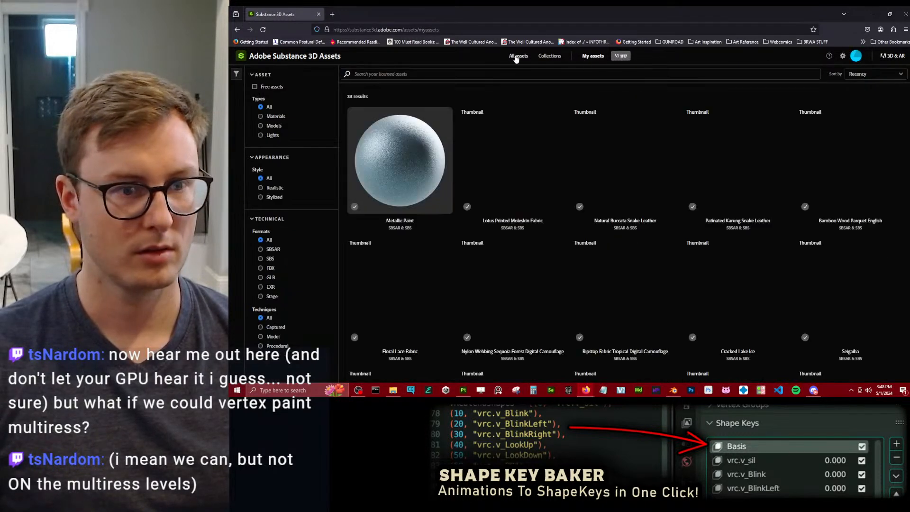
# Search all Substance 3D assets of type Materials for obsidian and download Ominous Obsidian as an SBSAR file.
pyautogui.click(520, 56)
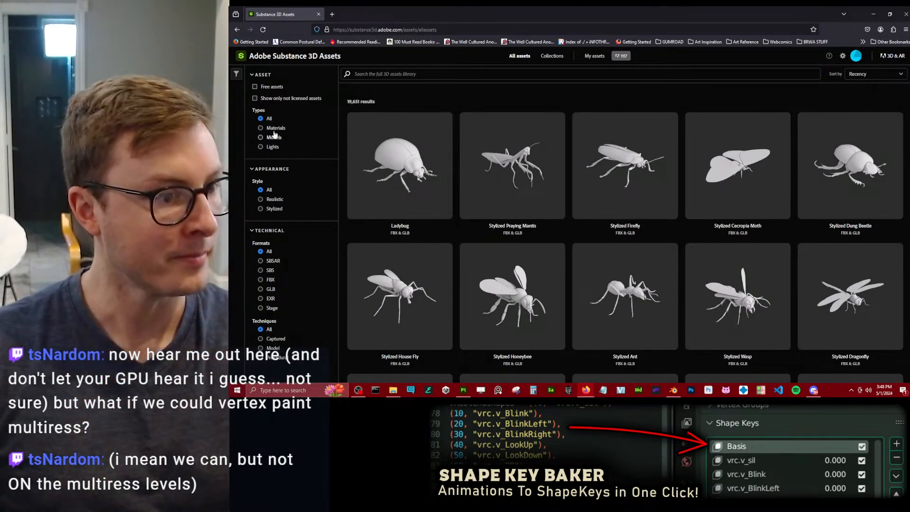
pyautogui.click(275, 128)
pyautogui.click(378, 74)
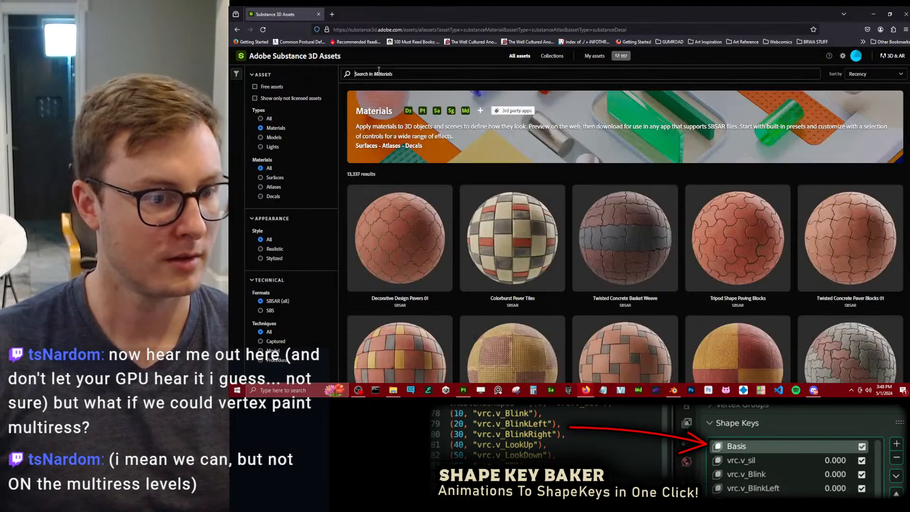
pyautogui.write('obsidian')
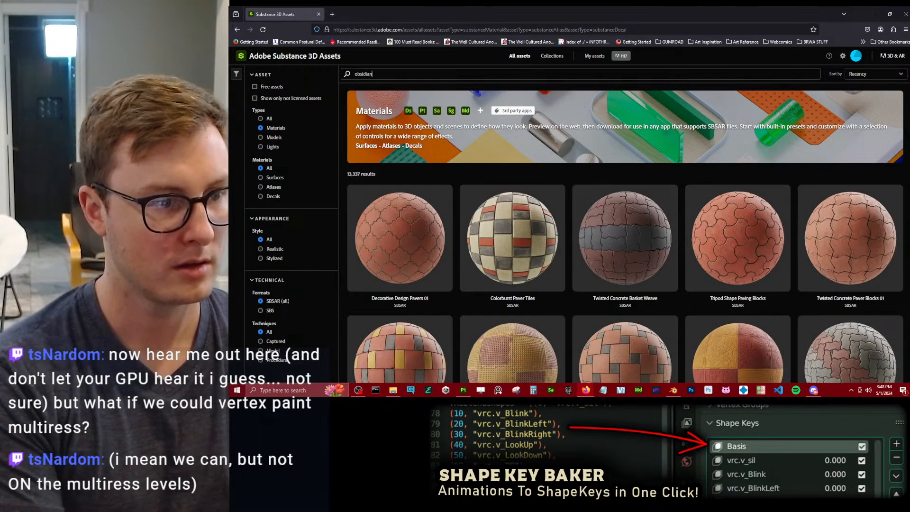
pyautogui.press('Return')
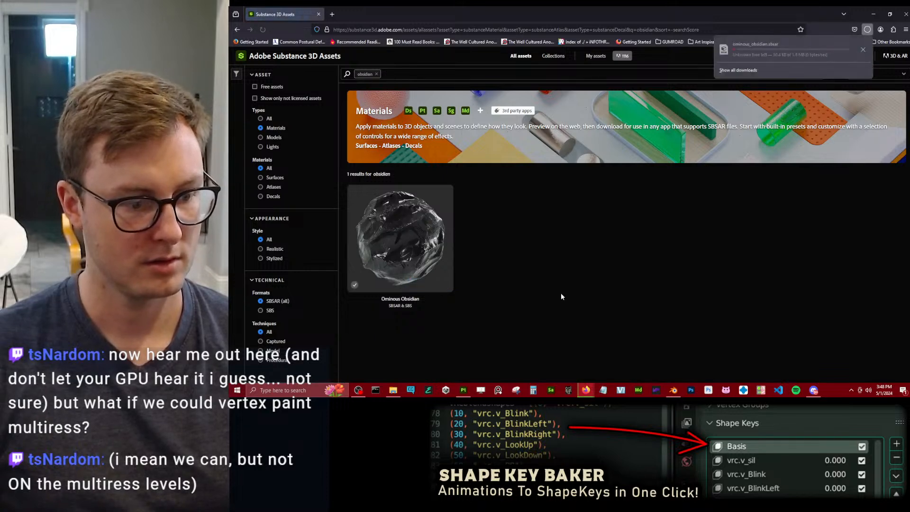
# Open the 2024 > Resources > Substance folder in File Explorer and place the downloaded ominous_obsidian.sbsar file in it.
pyautogui.click(393, 390)
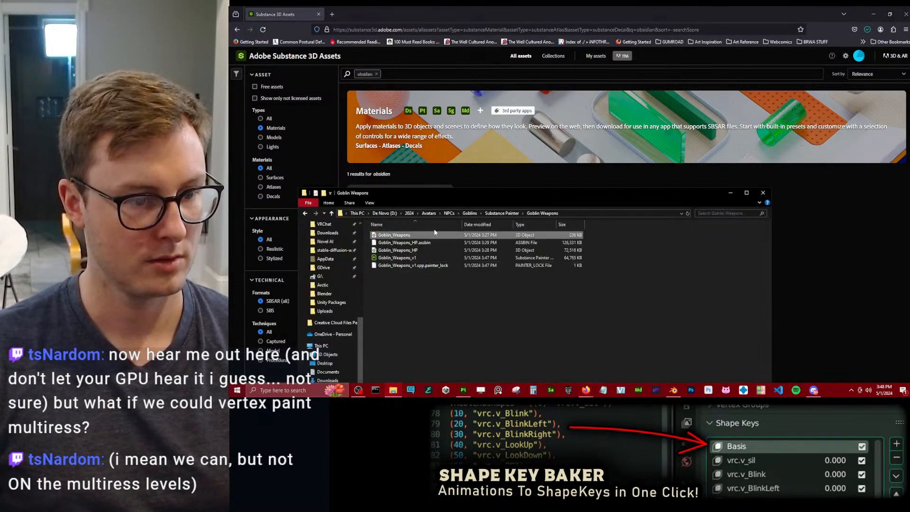
pyautogui.click(410, 213)
pyautogui.doubleClick(383, 312)
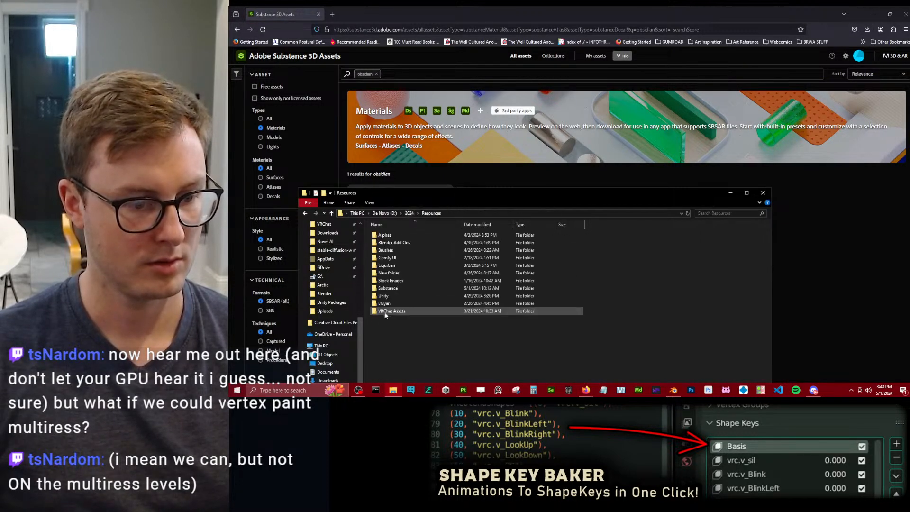
pyautogui.doubleClick(388, 288)
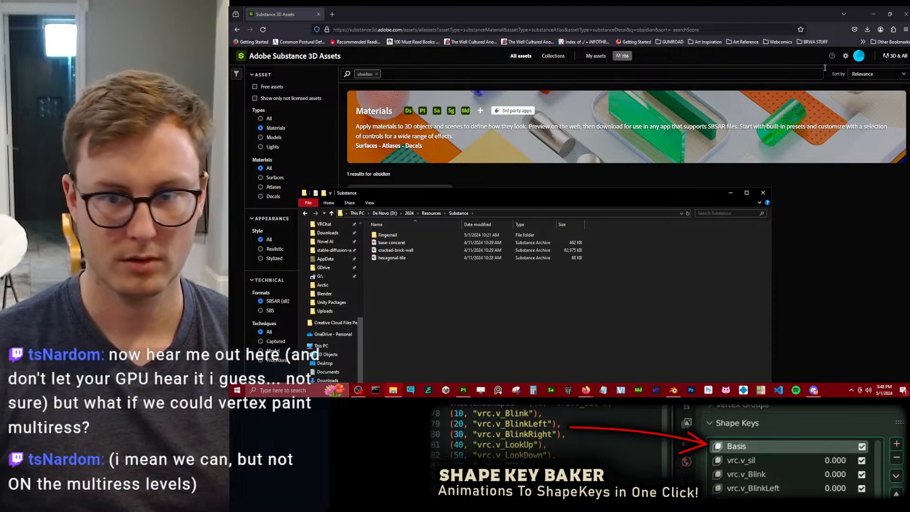
pyautogui.click(867, 30)
pyautogui.moveTo(773, 48); pyautogui.dragTo(527, 318)
# Switch back to Substance 3D Painter and import ominous_obsidian.sbsar as a base material into the your_assets library.
pyautogui.hotkey('alt', 'Tab')
pyautogui.hotkey('alt', 'Tab')
pyautogui.hotkey('alt', 'Tab')
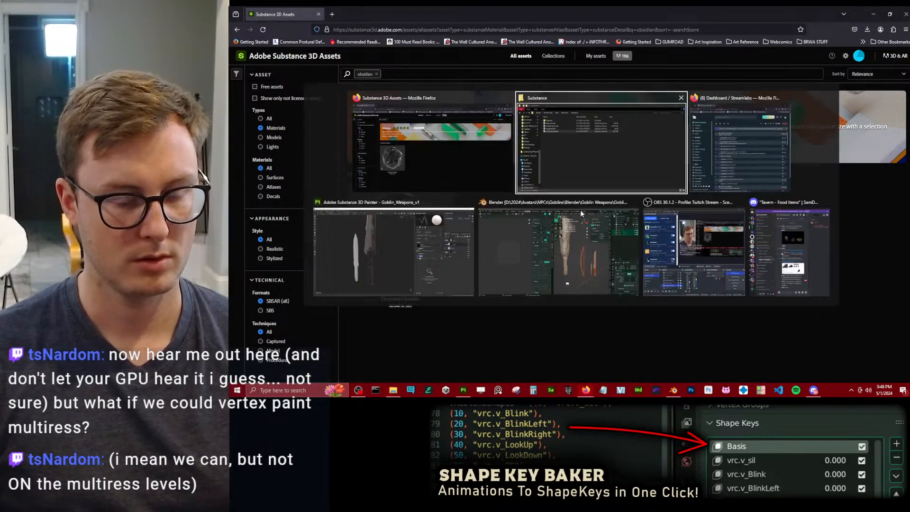
pyautogui.click(367, 274)
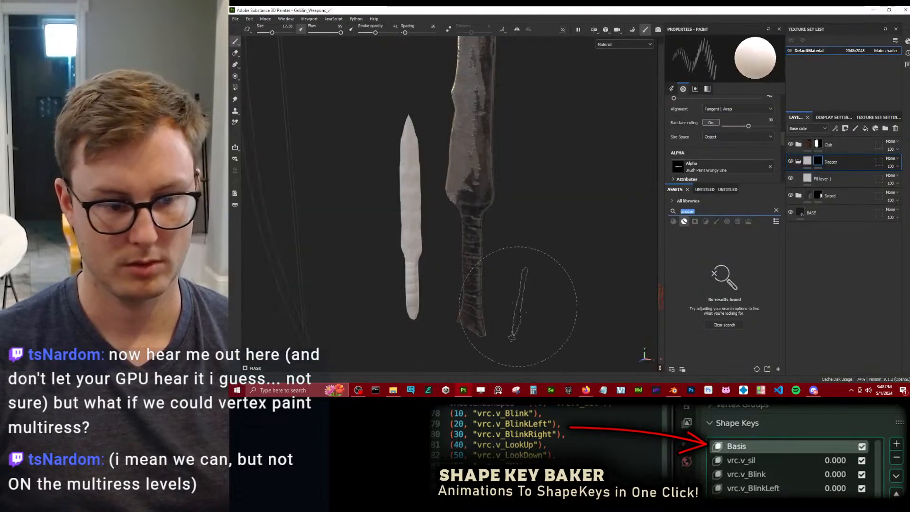
pyautogui.click(394, 389)
pyautogui.moveTo(435, 266)
pyautogui.mouseDown()
pyautogui.moveTo(718, 259)
pyautogui.moveTo(710, 253)
pyautogui.moveTo(699, 263)
pyautogui.mouseUp()
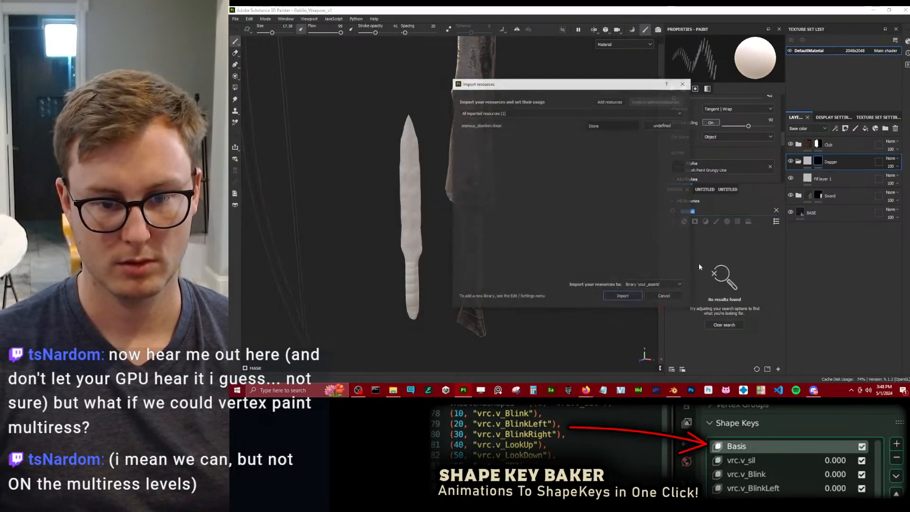
pyautogui.click(658, 126)
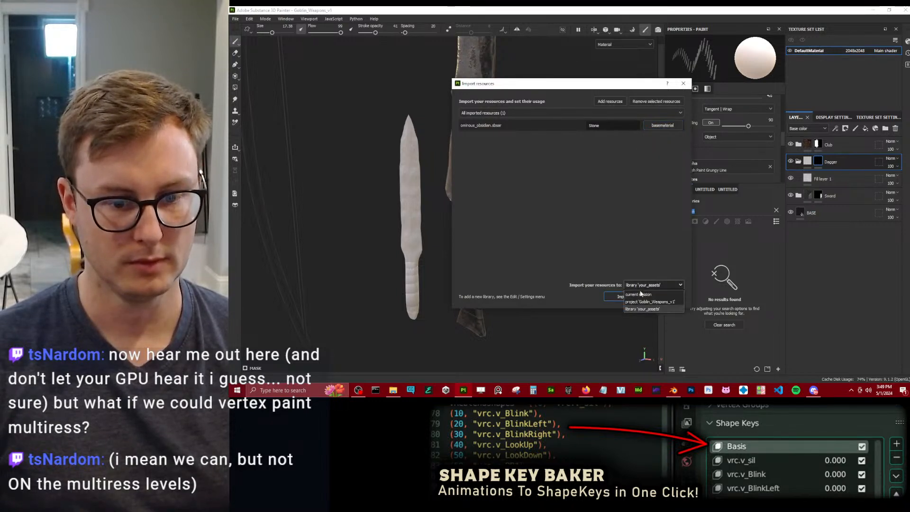
pyautogui.click(641, 309)
pyautogui.click(632, 298)
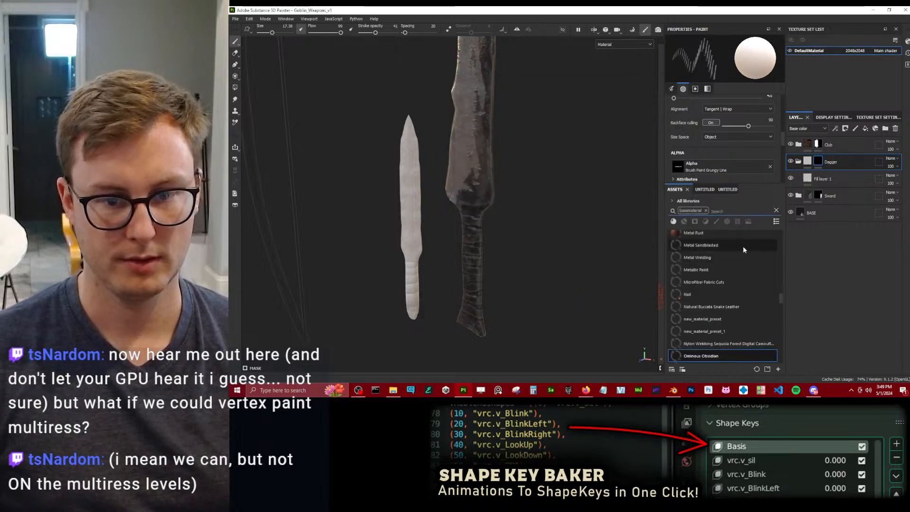
# Add the Ominous Obsidian material as a layer inside the Dagger folder, above Fill layer 1.
pyautogui.moveTo(822, 168); pyautogui.dragTo(822, 166)
pyautogui.keyDown('alt'); pyautogui.moveTo(428, 191); pyautogui.dragTo(488, 170); pyautogui.keyUp('alt')
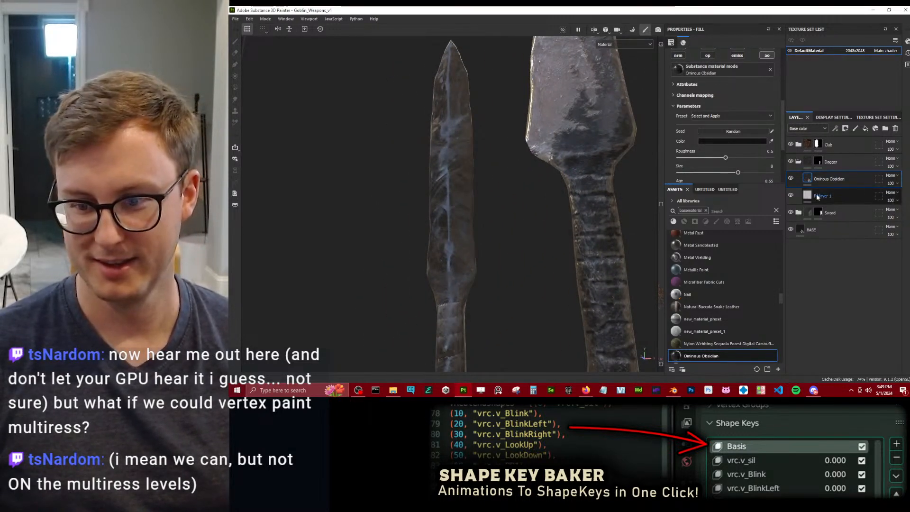
# Set the Ominous Obsidian layer's UV tiling to 3 and check the pattern on the dagger.
pyautogui.scroll(4, 737, 99)
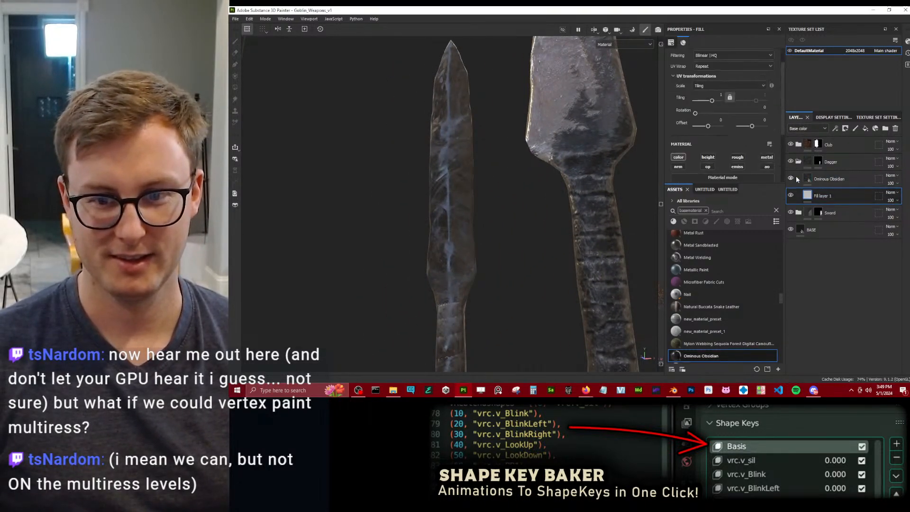
pyautogui.scroll(2, 729, 123)
pyautogui.write('3')
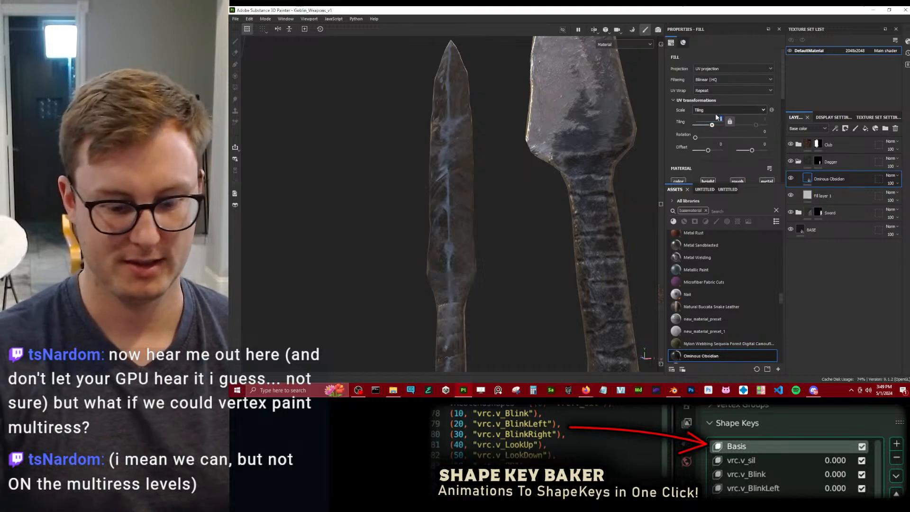
pyautogui.press('Return')
pyautogui.scroll(-4, 451, 214)
pyautogui.keyDown('alt'); pyautogui.moveTo(451, 213); pyautogui.dragTo(388, 209); pyautogui.keyUp('alt')
pyautogui.keyDown('alt'); pyautogui.moveTo(809, 232); pyautogui.dragTo(650, 144); pyautogui.keyUp('alt')
# Set the Ominous Obsidian layer's UV tiling to 10 and check the blade's surface.
pyautogui.doubleClick(716, 121)
pyautogui.write('10')
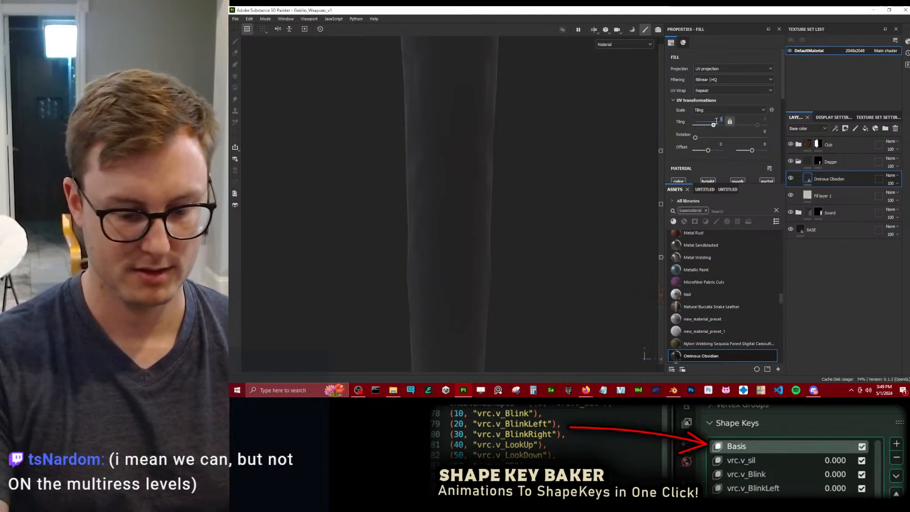
pyautogui.press('Return')
pyautogui.keyDown('alt'); pyautogui.moveTo(378, 197); pyautogui.dragTo(461, 151); pyautogui.keyUp('alt')
pyautogui.scroll(3, 461, 152)
# Set the Ominous Obsidian layer's UV tiling to 6 and check the pattern around the dagger.
pyautogui.doubleClick(720, 119)
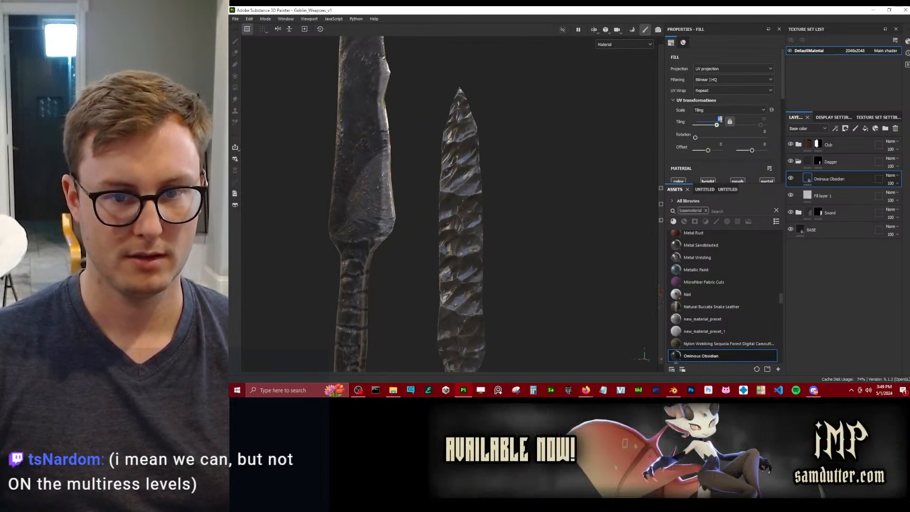
pyautogui.write('6')
pyautogui.press('Return')
pyautogui.keyDown('alt'); pyautogui.moveTo(428, 165); pyautogui.dragTo(564, 244); pyautogui.keyUp('alt')
# Duplicate the Ominous Obsidian layer and set the copy's UV tiling to 20.
pyautogui.doubleClick(712, 118)
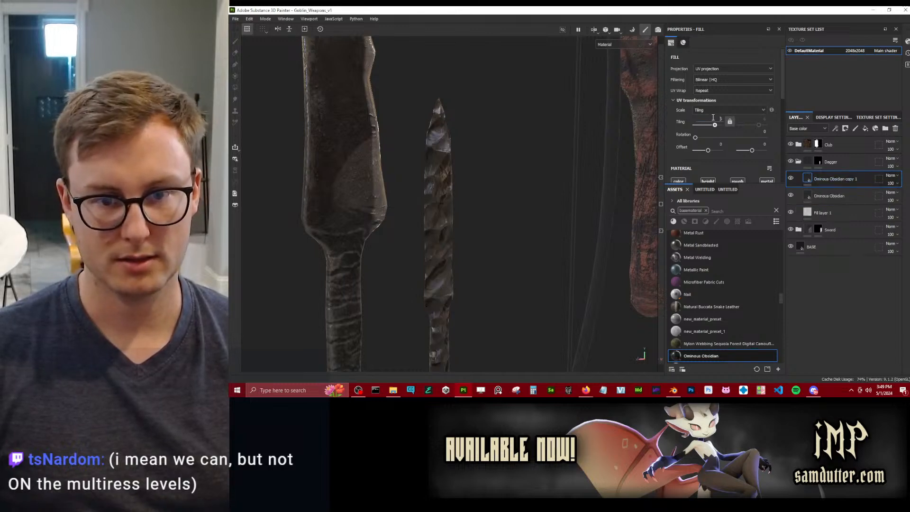
pyautogui.write('20')
pyautogui.press('Return')
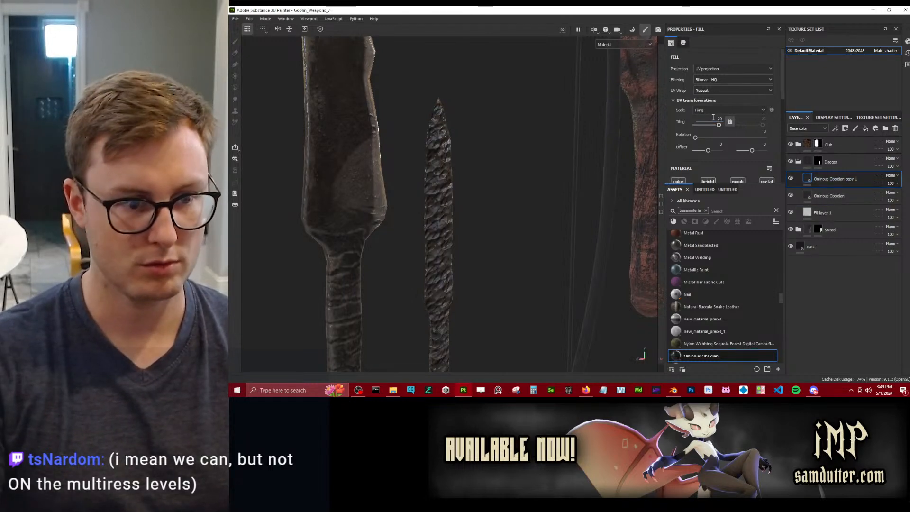
# Add a black mask to Ominous Obsidian copy 1 and paint the finer pattern in along the dagger blade's edges.
pyautogui.rightClick(837, 176)
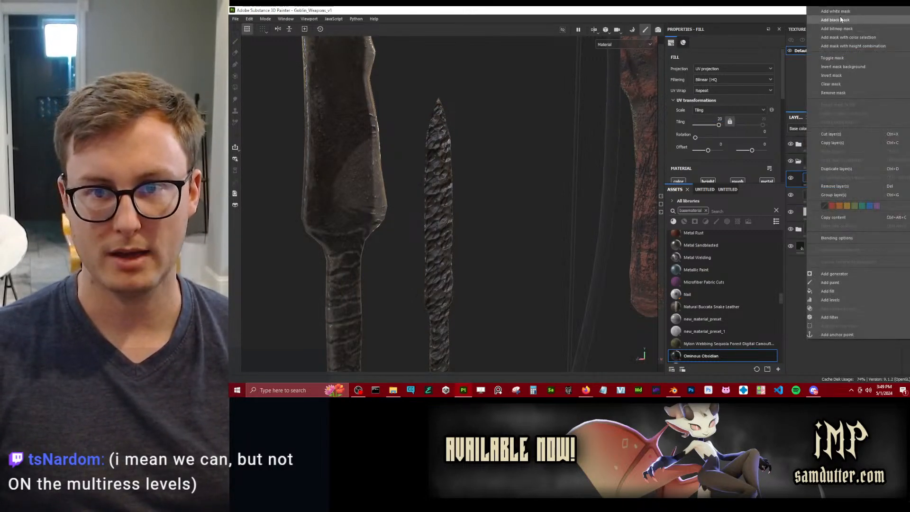
pyautogui.click(841, 20)
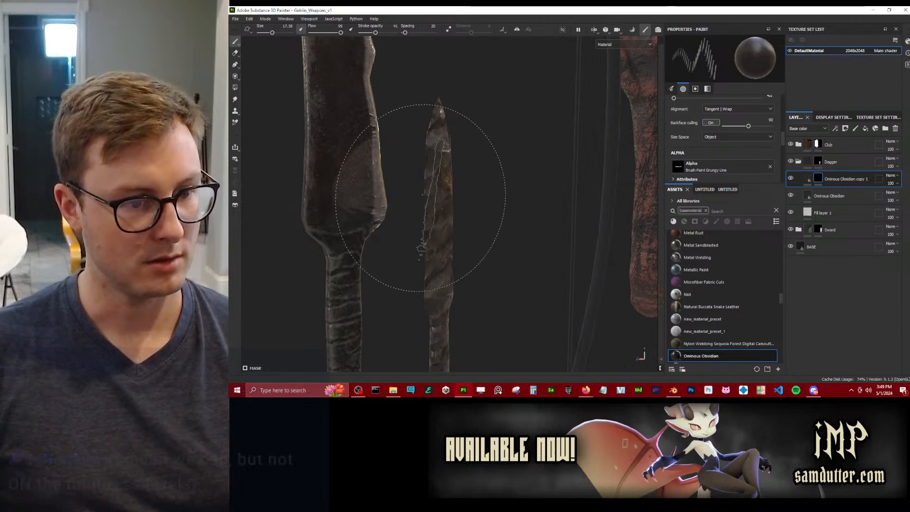
pyautogui.scroll(2, 422, 192)
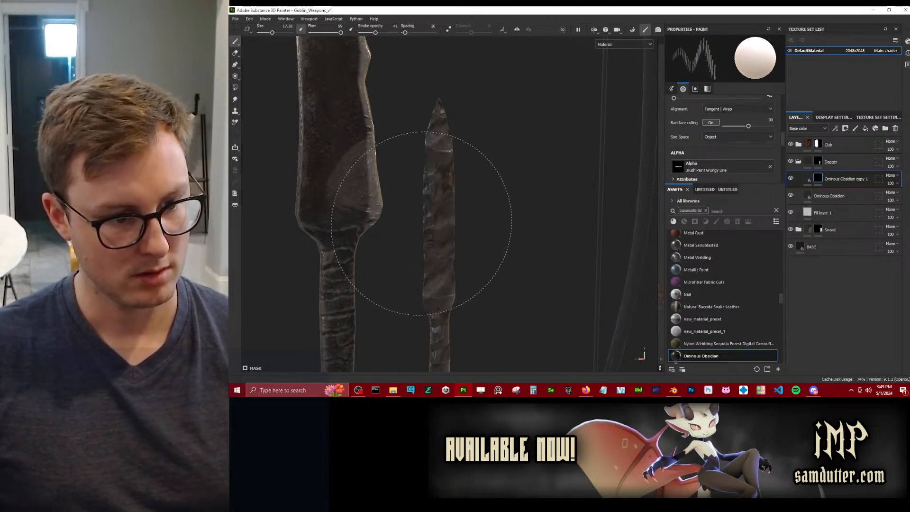
pyautogui.keyDown('alt'); pyautogui.moveTo(429, 154); pyautogui.dragTo(403, 154); pyautogui.keyUp('alt')
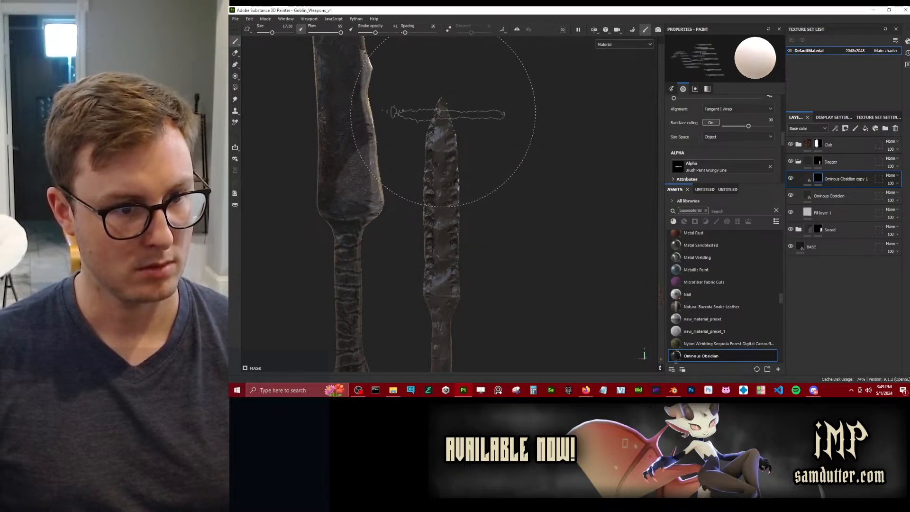
pyautogui.moveTo(455, 102)
pyautogui.keyDown('alt'); pyautogui.mouseDown()
pyautogui.moveTo(488, 203)
pyautogui.moveTo(488, 251)
pyautogui.moveTo(450, 285)
pyautogui.moveTo(427, 268)
pyautogui.moveTo(436, 216)
pyautogui.mouseUp(); pyautogui.keyUp('alt')
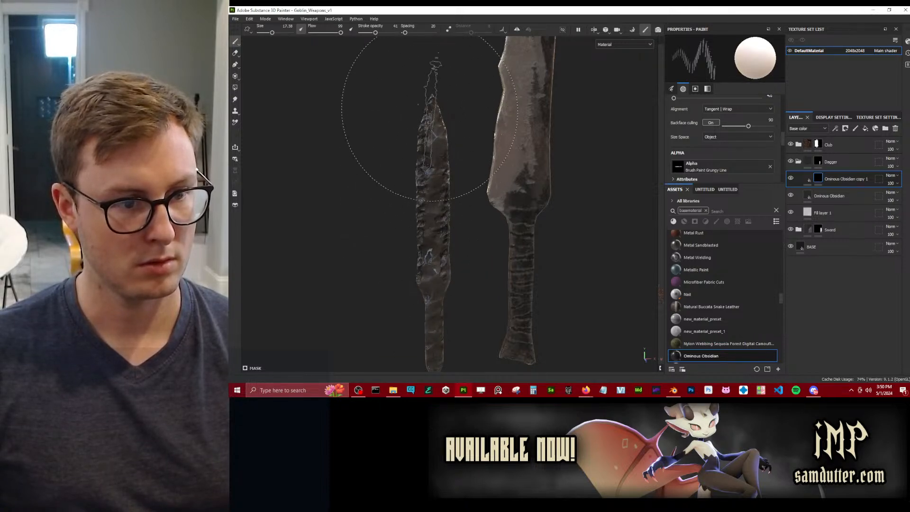
pyautogui.keyDown('alt'); pyautogui.moveTo(457, 163); pyautogui.dragTo(416, 197); pyautogui.keyUp('alt')
pyautogui.scroll(3, 510, 178)
pyautogui.scroll(1, 417, 197)
pyautogui.keyDown('alt'); pyautogui.moveTo(416, 197); pyautogui.dragTo(430, 157, button='middle'); pyautogui.keyUp('alt')
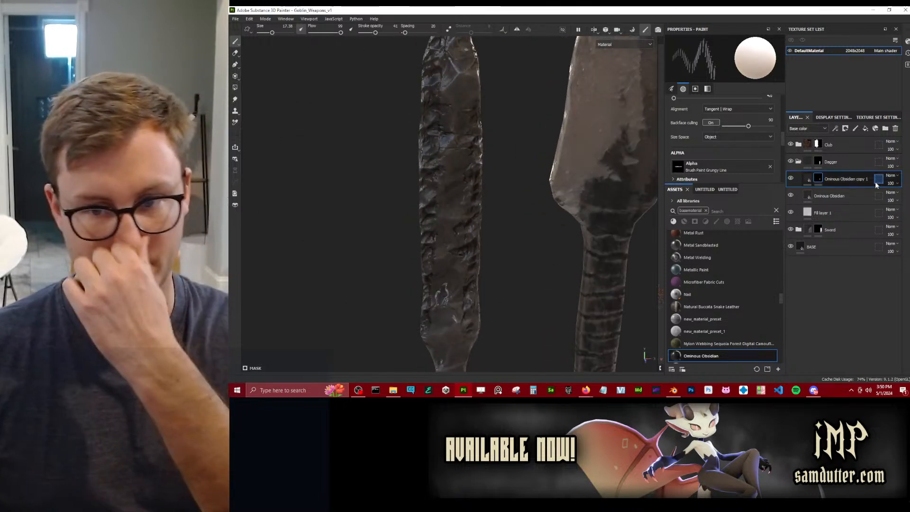
pyautogui.rightClick(876, 182)
pyautogui.click(828, 290)
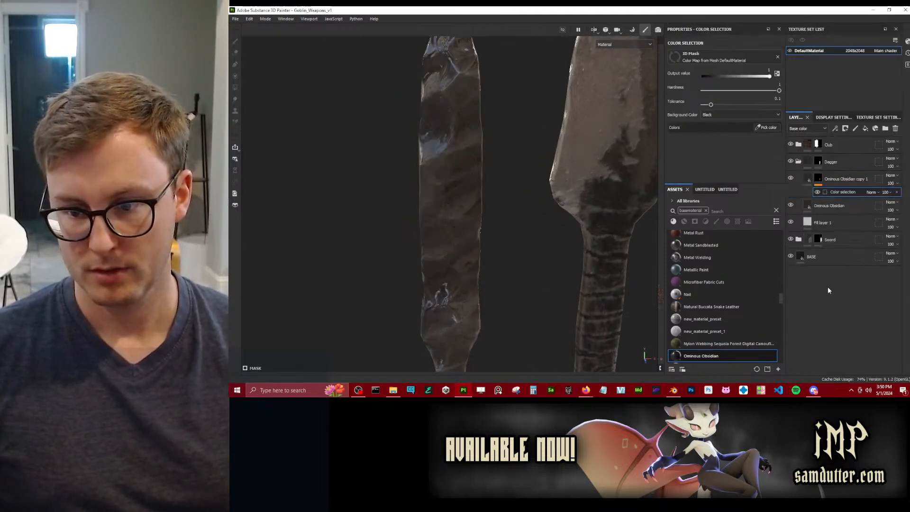
pyautogui.hotkey('ctrl', 'z')
pyautogui.rightClick(820, 179)
pyautogui.click(831, 265)
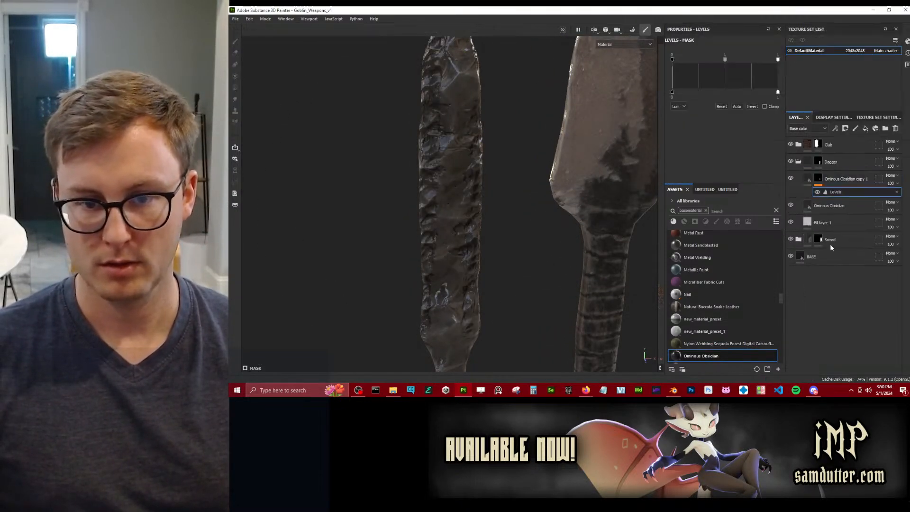
pyautogui.hotkey('ctrl', 'z')
# Add a Blur Slope filter to the mask of Ominous Obsidian copy 1, with low intensity and quality about 0.48.
pyautogui.rightClick(819, 179)
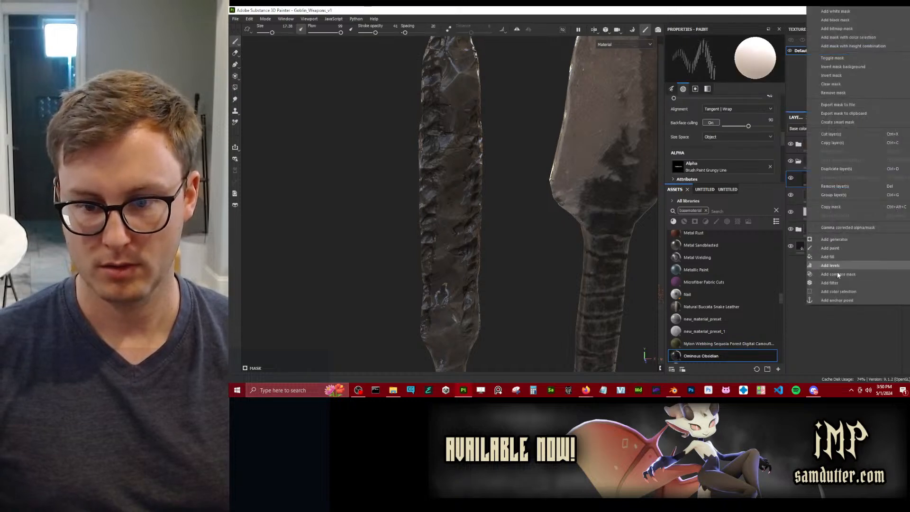
pyautogui.click(835, 283)
pyautogui.click(746, 60)
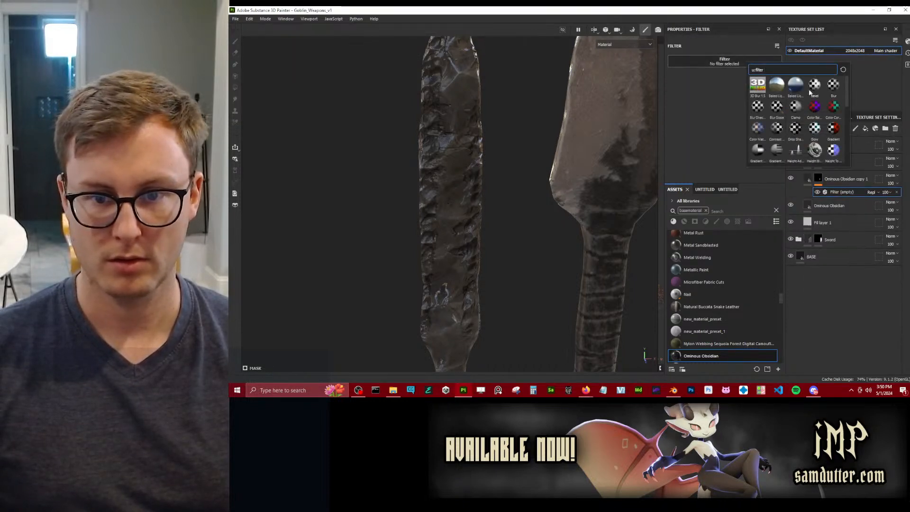
pyautogui.click(775, 107)
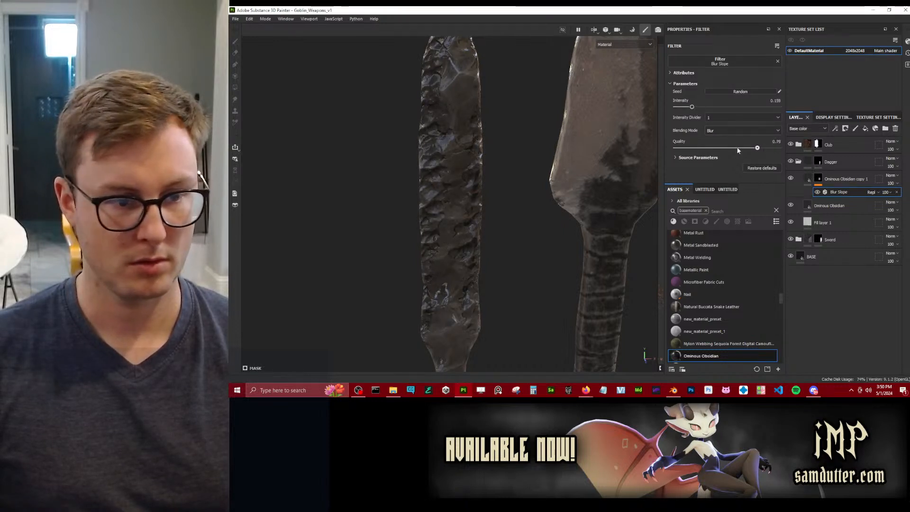
pyautogui.moveTo(757, 148); pyautogui.dragTo(762, 147)
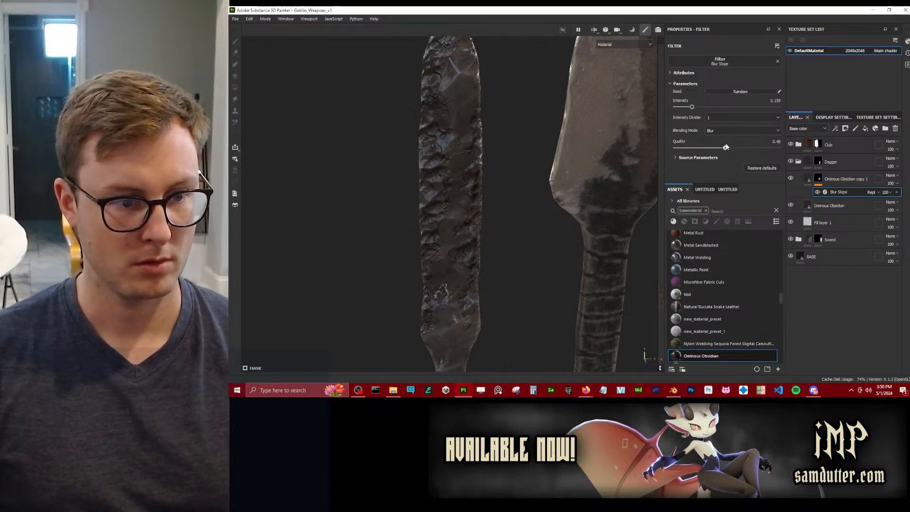
pyautogui.keyDown('alt'); pyautogui.moveTo(522, 204); pyautogui.dragTo(519, 184); pyautogui.keyUp('alt')
pyautogui.keyDown('alt'); pyautogui.moveTo(519, 185); pyautogui.dragTo(429, 208, button='right'); pyautogui.keyUp('alt')
pyautogui.keyDown('alt'); pyautogui.moveTo(429, 209); pyautogui.dragTo(482, 189); pyautogui.keyUp('alt')
pyautogui.keyDown('alt'); pyautogui.moveTo(482, 189); pyautogui.dragTo(638, 200, button='right'); pyautogui.keyUp('alt')
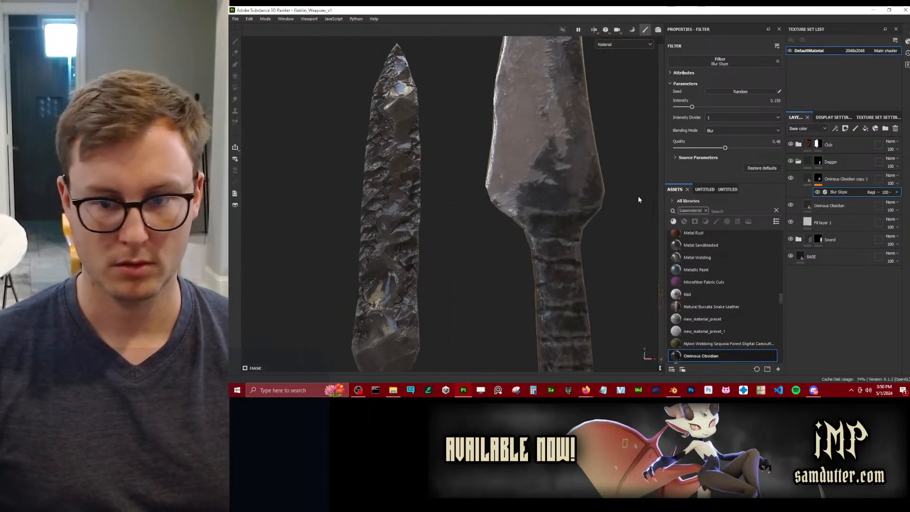
# Set Ominous Obsidian copy 1's UV tiling to 15 and check the dagger from several angles.
pyautogui.click(804, 206)
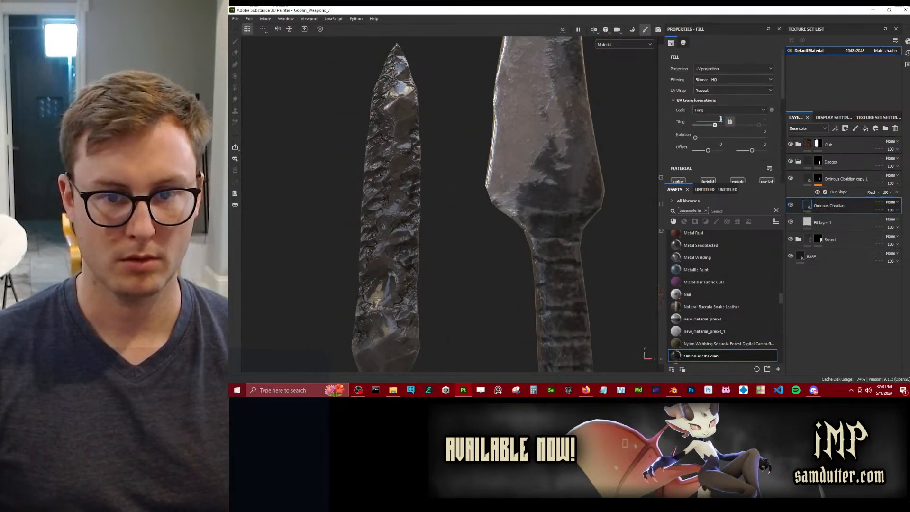
pyautogui.click(803, 177)
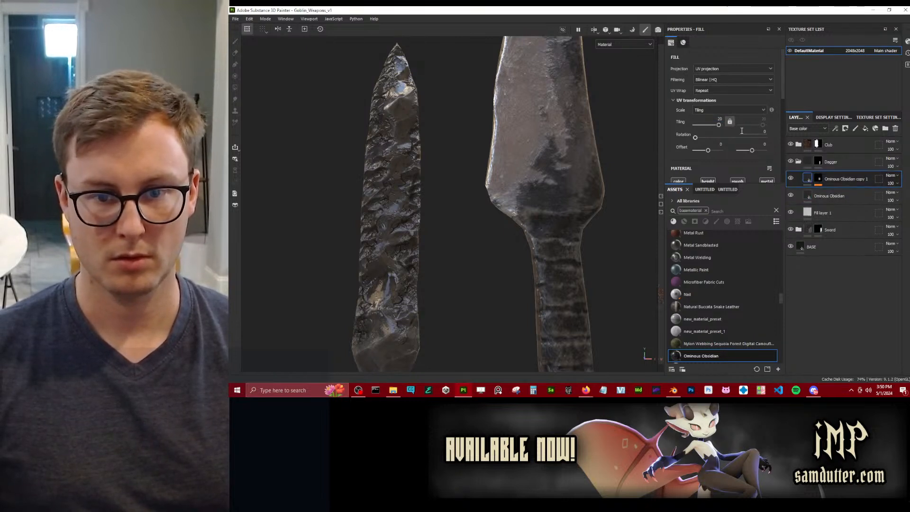
pyautogui.write('15')
pyautogui.press('Return')
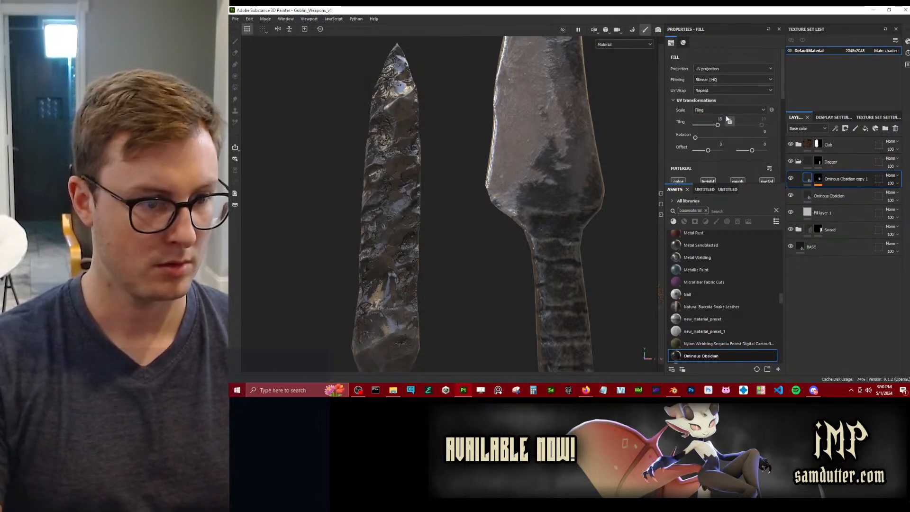
pyautogui.scroll(-4, 433, 197)
pyautogui.keyDown('alt'); pyautogui.moveTo(433, 196); pyautogui.dragTo(467, 154); pyautogui.keyUp('alt')
pyautogui.scroll(6, 455, 190)
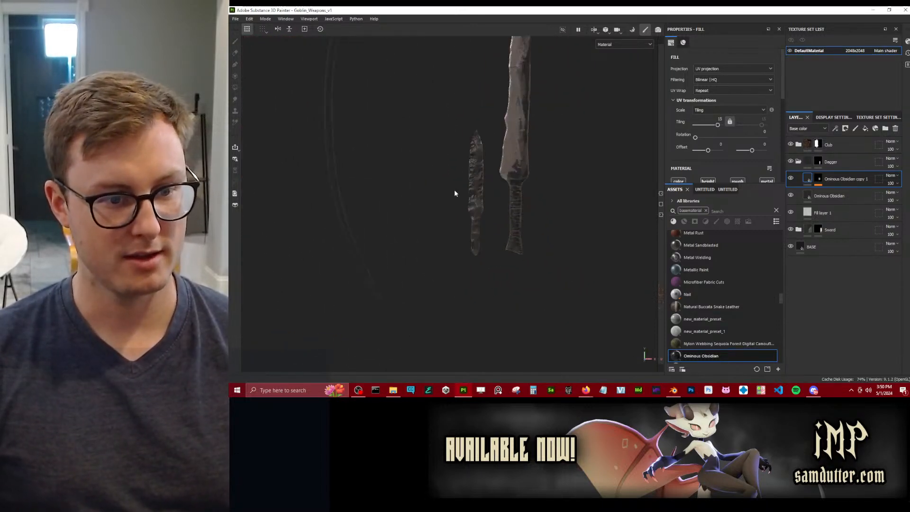
pyautogui.keyDown('alt'); pyautogui.moveTo(485, 225); pyautogui.dragTo(611, 226); pyautogui.keyUp('alt')
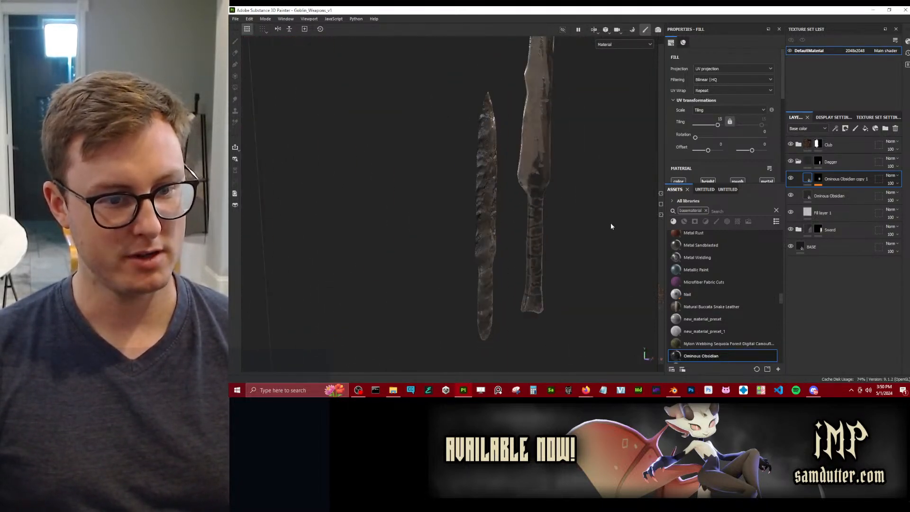
# Collapse the Dagger folder, add the Template Flat smart material above it and rename the new folder Bow.
pyautogui.scroll(-5, 457, 185)
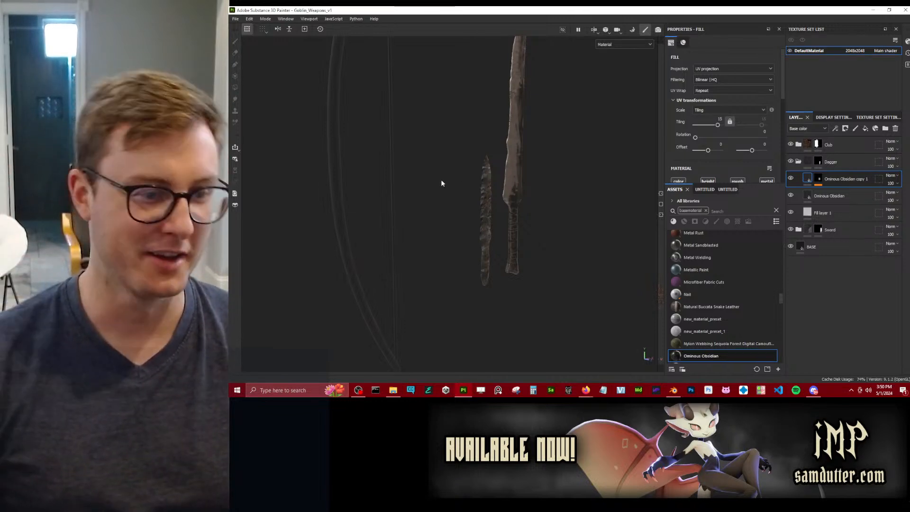
pyautogui.keyDown('alt'); pyautogui.moveTo(441, 183); pyautogui.dragTo(464, 200); pyautogui.keyUp('alt')
pyautogui.moveTo(465, 200); pyautogui.dragTo(492, 153, button='middle')
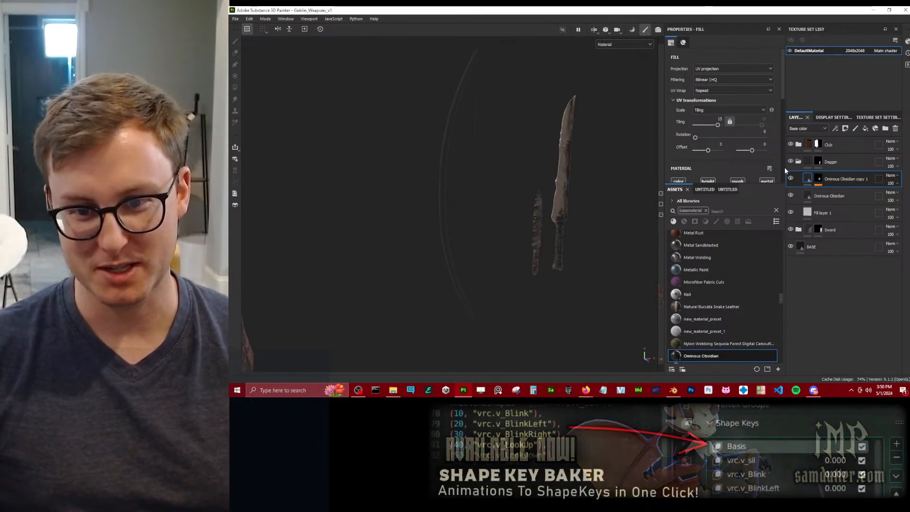
pyautogui.click(798, 161)
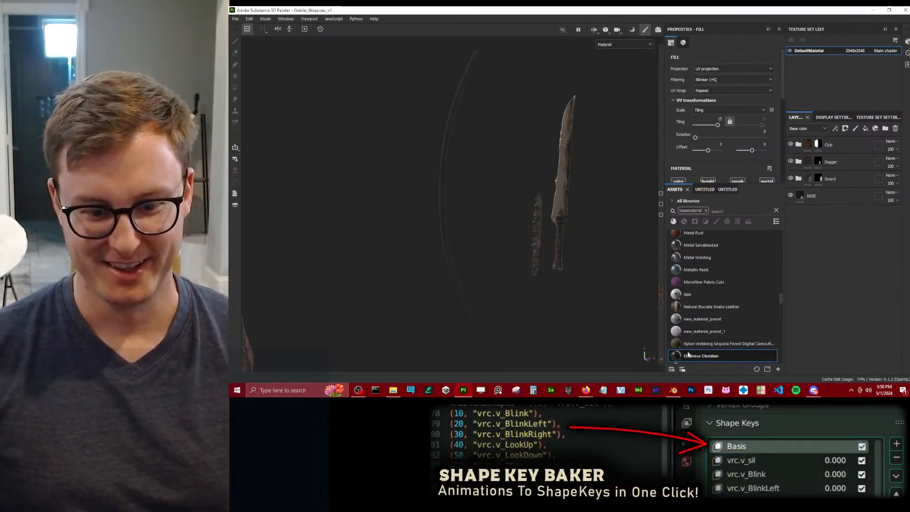
pyautogui.scroll(5, 697, 293)
pyautogui.click(723, 191)
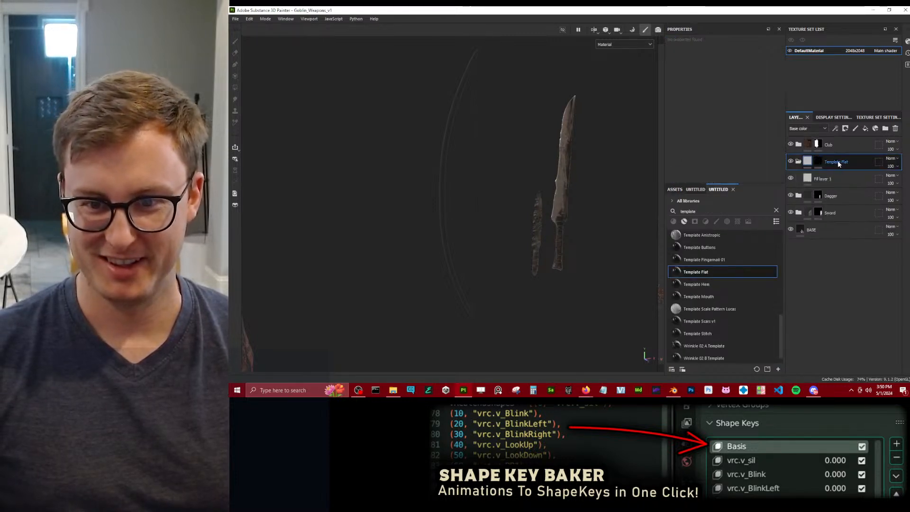
pyautogui.doubleClick(837, 163)
pyautogui.write('Bow')
pyautogui.press('Return')
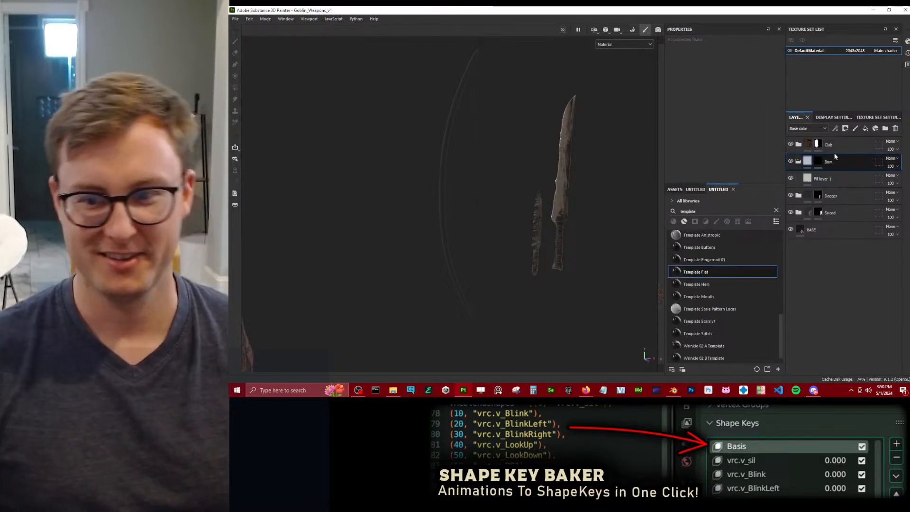
# Fill the bow and its string into the Bow folder's mask with Polygon Fill, and return to the Paint tool.
pyautogui.click(817, 161)
pyautogui.click(234, 87)
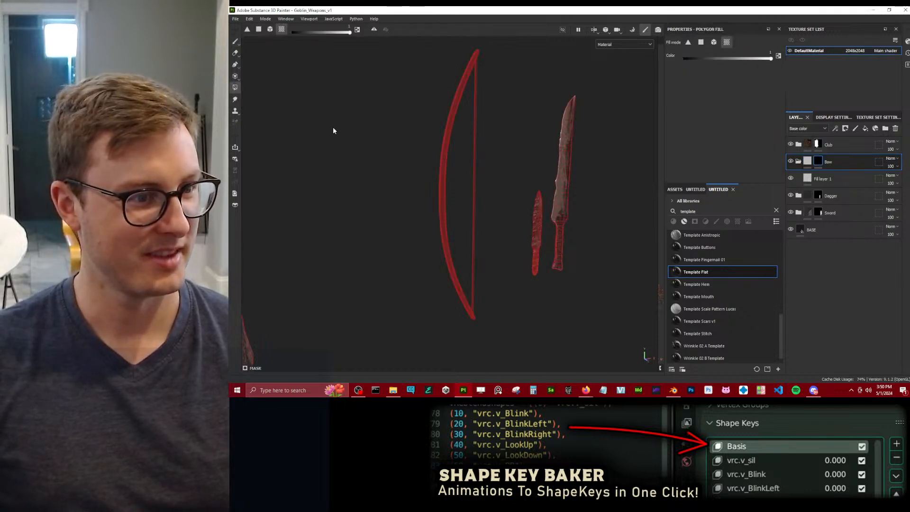
pyautogui.click(235, 41)
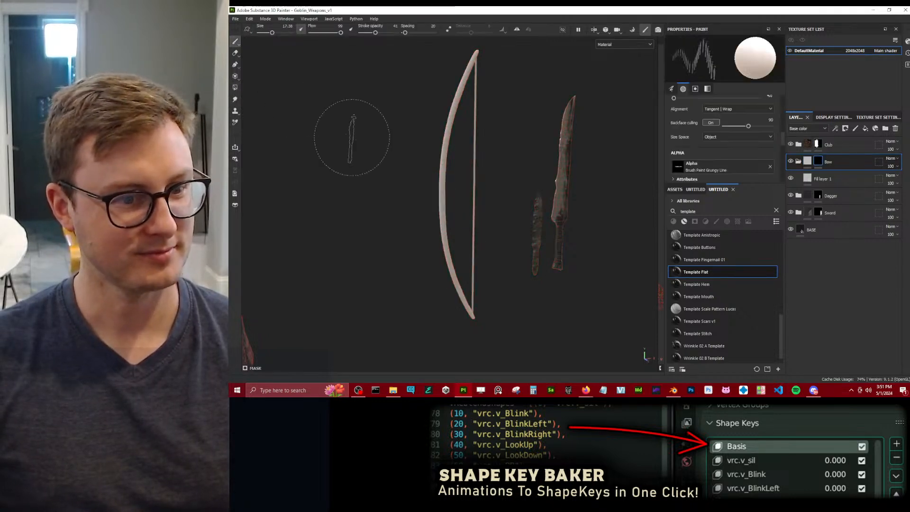
# Search all assets for wood and add the Wood Beech Veined smart material inside the Bow folder.
pyautogui.moveTo(350, 142)
pyautogui.keyDown('alt'); pyautogui.mouseDown()
pyautogui.moveTo(422, 187)
pyautogui.moveTo(474, 200)
pyautogui.mouseUp(); pyautogui.keyUp('alt')
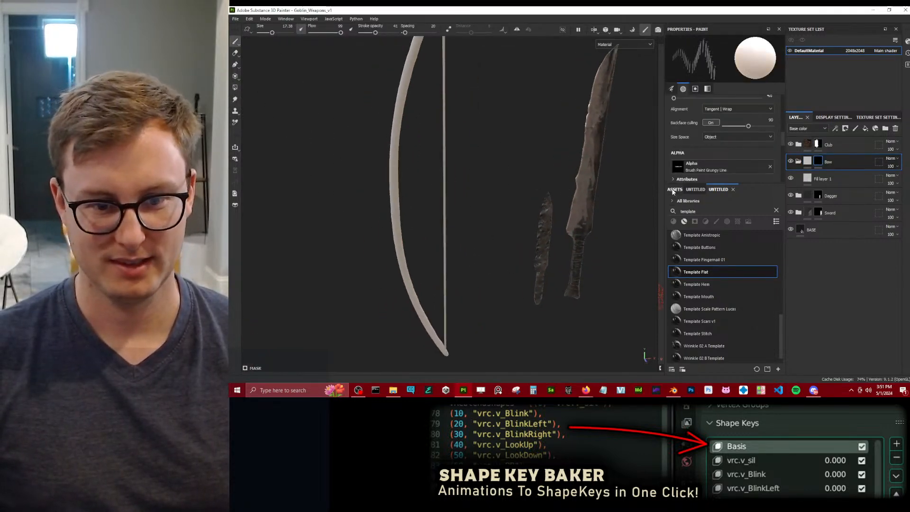
pyautogui.click(674, 190)
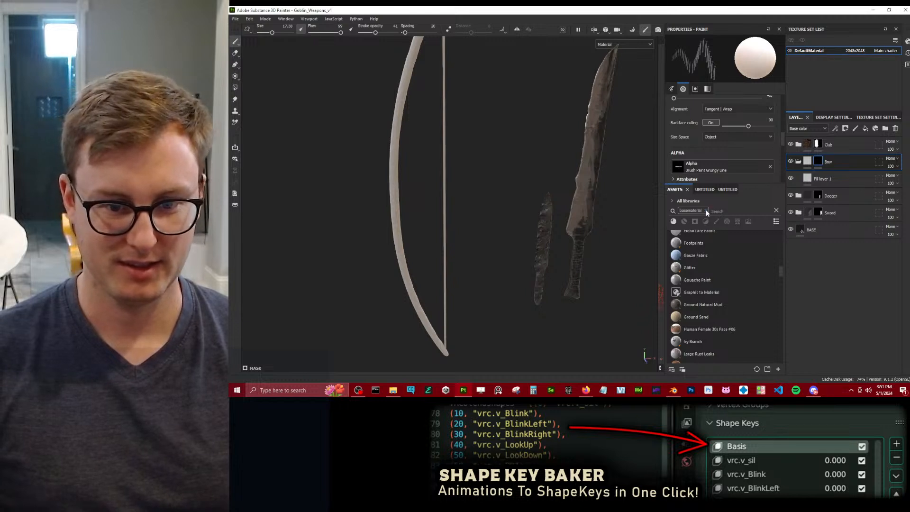
pyautogui.click(706, 210)
pyautogui.write('wood')
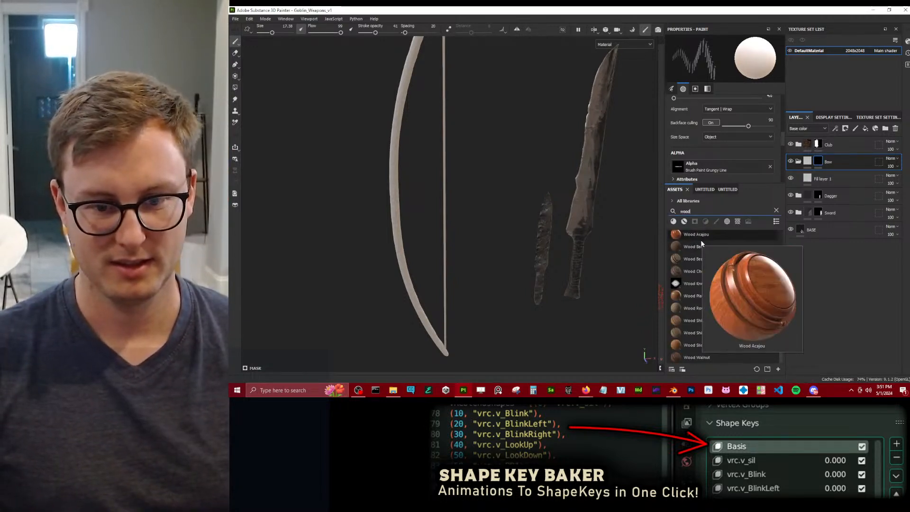
pyautogui.moveTo(695, 252)
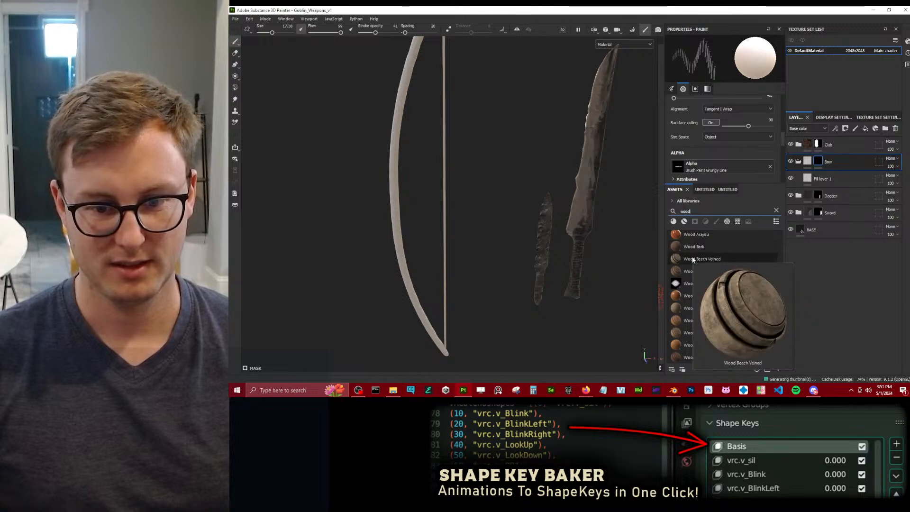
pyautogui.click(692, 259)
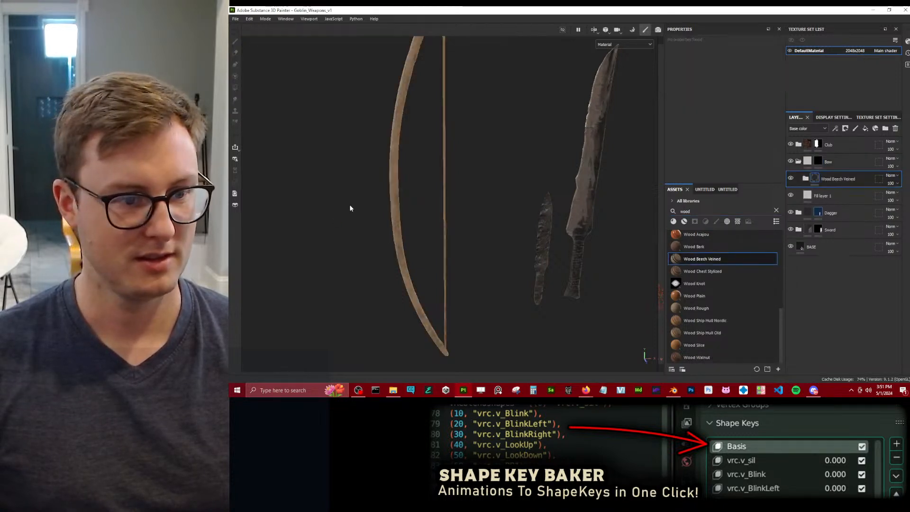
# Add another Template Flat smart material inside the Bow folder, directly above the Wood Beech Veined material.
pyautogui.keyDown('alt'); pyautogui.moveTo(350, 206); pyautogui.dragTo(376, 196); pyautogui.keyUp('alt')
pyautogui.scroll(3, 376, 196)
pyautogui.keyDown('alt'); pyautogui.moveTo(377, 196); pyautogui.dragTo(398, 233, button='middle'); pyautogui.keyUp('alt')
pyautogui.keyDown('alt'); pyautogui.moveTo(399, 234); pyautogui.dragTo(594, 168); pyautogui.keyUp('alt')
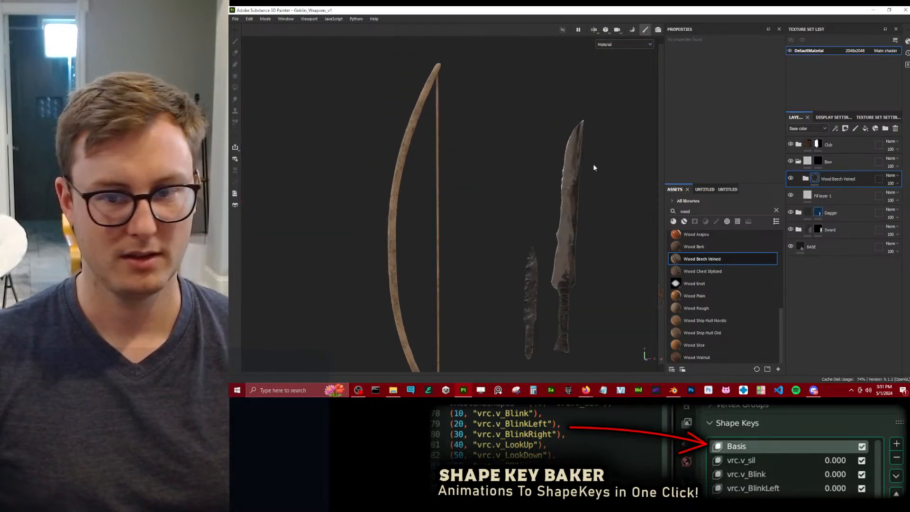
pyautogui.click(819, 164)
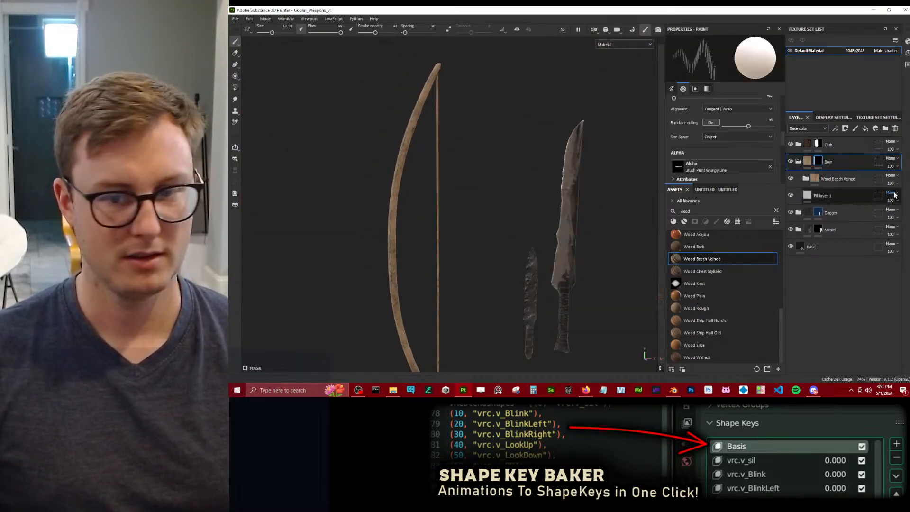
pyautogui.click(719, 190)
pyautogui.moveTo(696, 271); pyautogui.dragTo(835, 178)
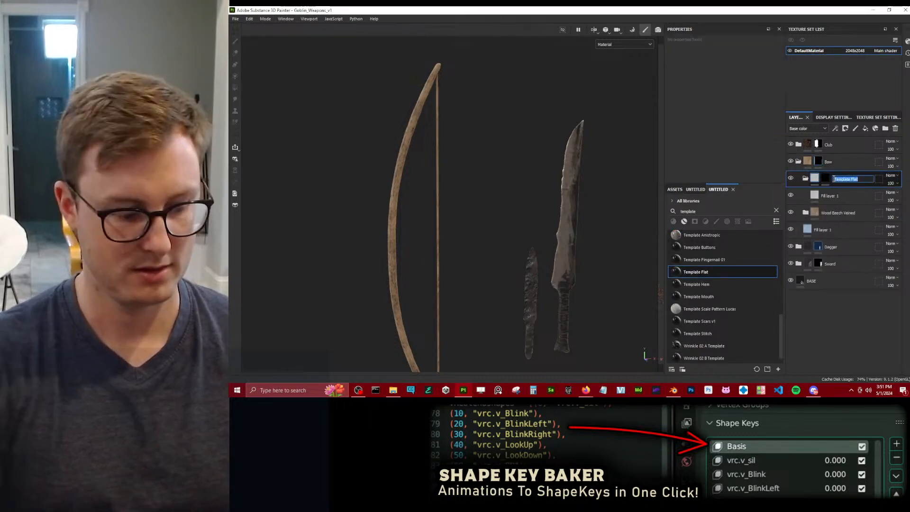
# Rename the new template folder String and fill the bowstring into its mask with Polygon Fill.
pyautogui.write('String')
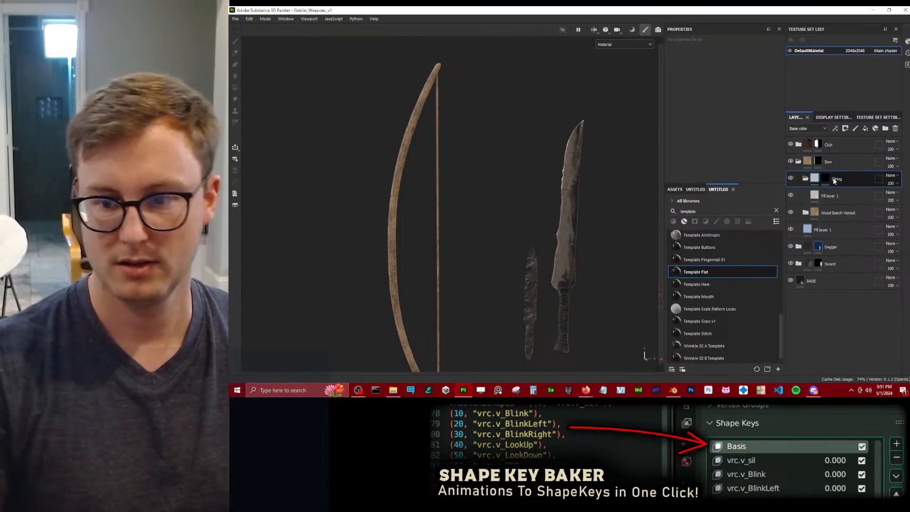
pyautogui.press('Return')
pyautogui.click(234, 88)
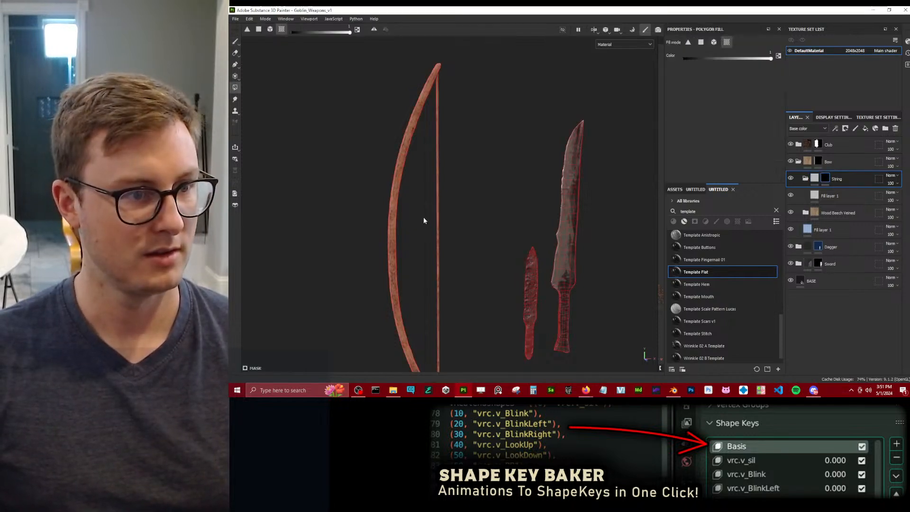
pyautogui.scroll(5, 465, 217)
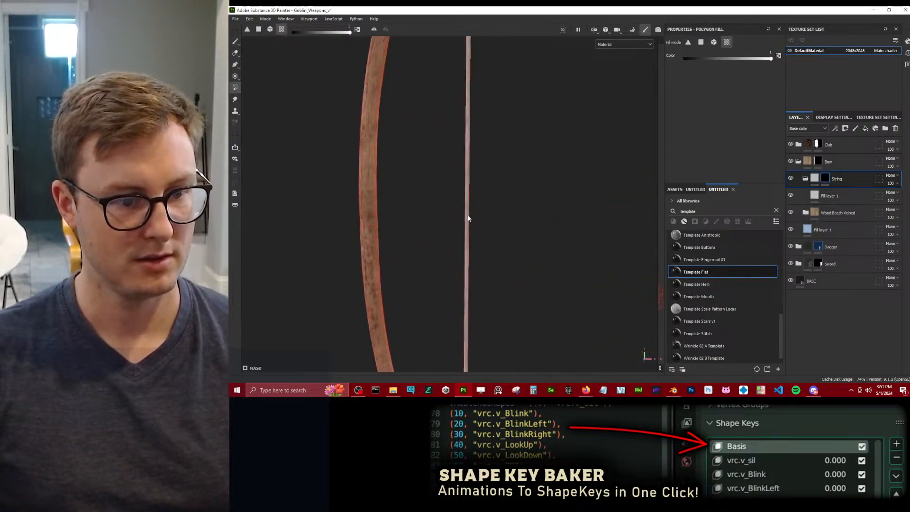
# Set the base color of the String folder's fill layer to a pale tan and check it on the bow.
pyautogui.click(819, 195)
pyautogui.scroll(-5, 727, 158)
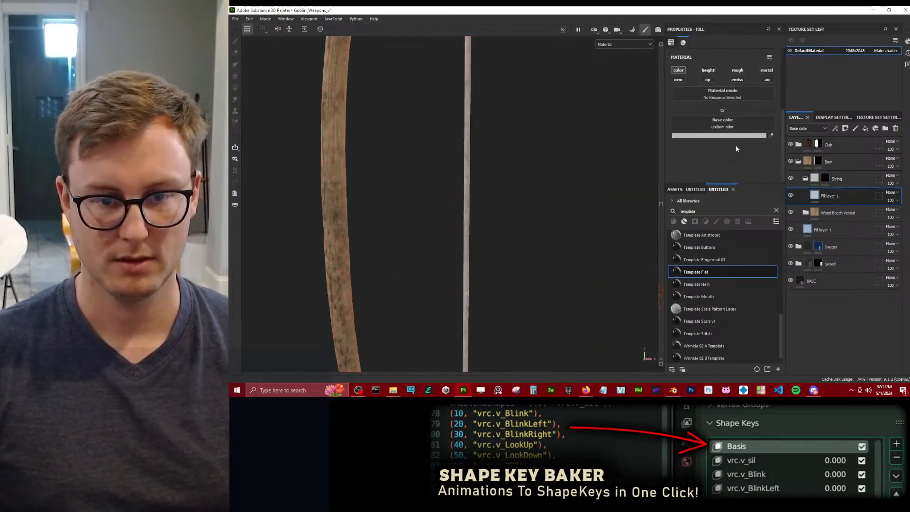
pyautogui.click(738, 136)
pyautogui.moveTo(835, 264); pyautogui.dragTo(835, 260)
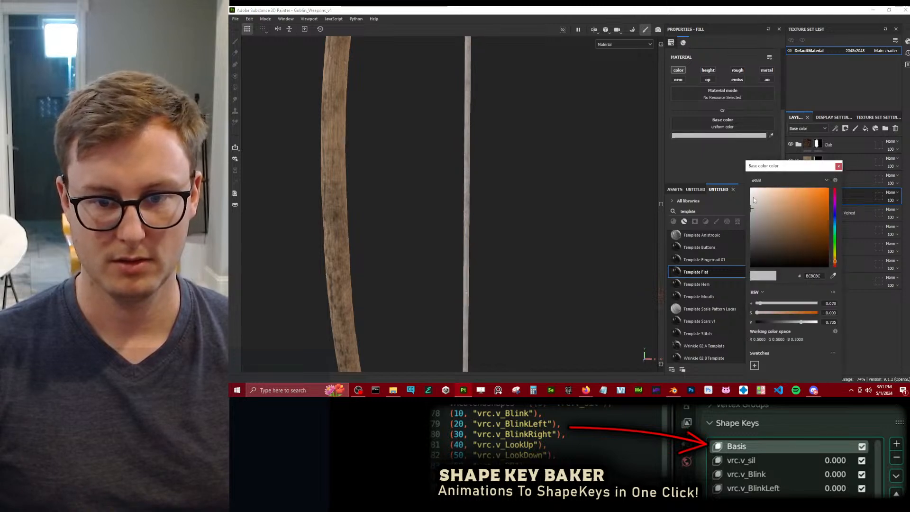
pyautogui.click(764, 199)
pyautogui.moveTo(770, 205); pyautogui.dragTo(767, 206)
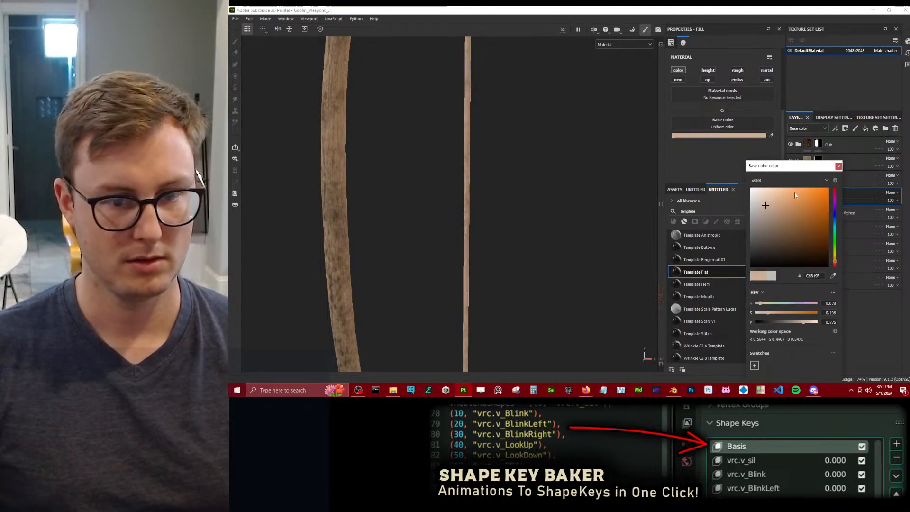
pyautogui.click(837, 167)
pyautogui.scroll(-6, 426, 144)
pyautogui.keyDown('alt'); pyautogui.moveTo(462, 176); pyautogui.dragTo(425, 161); pyautogui.keyUp('alt')
pyautogui.scroll(-3, 463, 201)
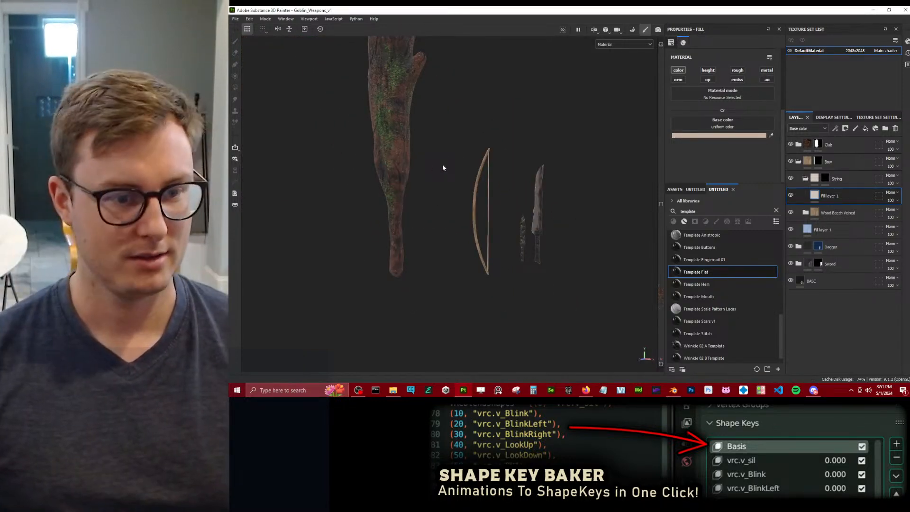
pyautogui.keyDown('alt'); pyautogui.moveTo(442, 164); pyautogui.dragTo(518, 191, button='middle'); pyautogui.keyUp('alt')
pyautogui.scroll(5, 517, 192)
pyautogui.keyDown('alt'); pyautogui.moveTo(518, 191); pyautogui.dragTo(566, 179); pyautogui.keyUp('alt')
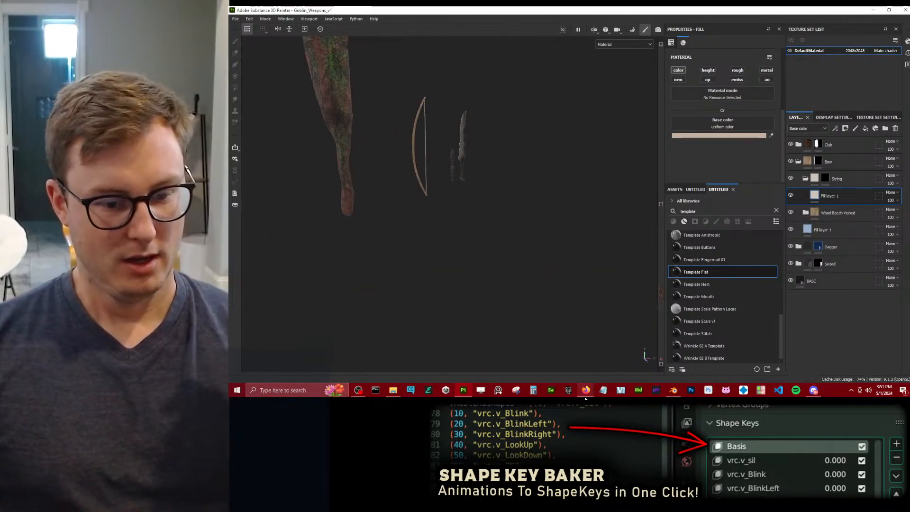
# Switch to Blender, change the viewport shading and select the sword's grip wrap.
pyautogui.click(678, 389)
pyautogui.scroll(3, 671, 238)
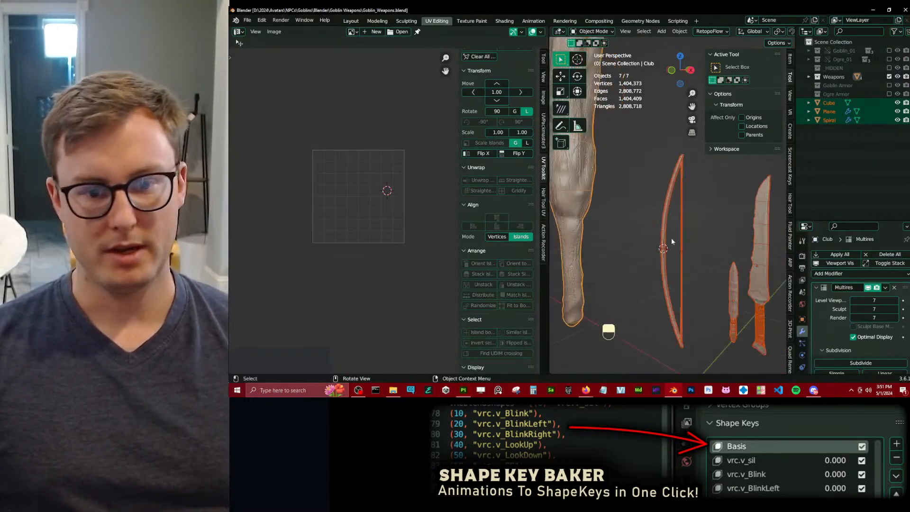
pyautogui.scroll(-3, 671, 238)
pyautogui.moveTo(671, 238); pyautogui.dragTo(695, 287, button='middle')
pyautogui.scroll(2, 695, 287)
pyautogui.scroll(1, 695, 286)
pyautogui.click(737, 290)
pyautogui.press('z')
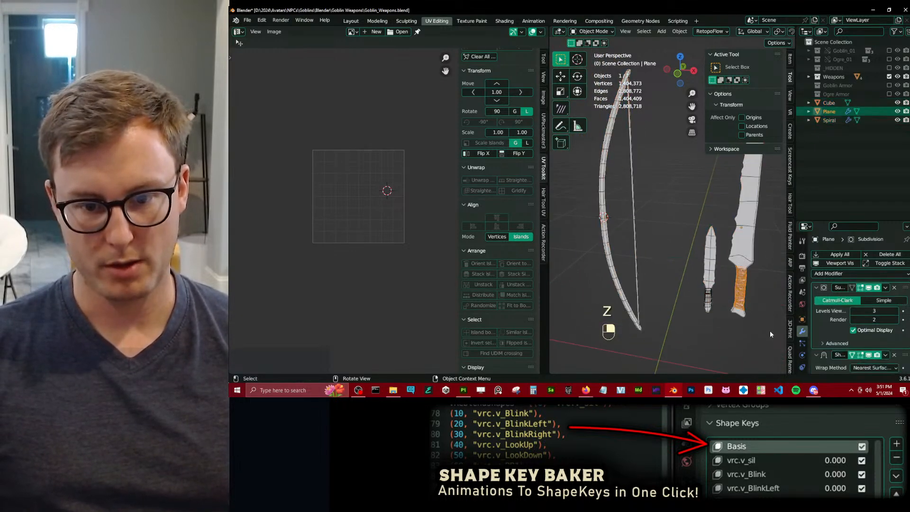
pyautogui.keyDown('shift'); pyautogui.moveTo(770, 331); pyautogui.dragTo(683, 220, button='middle'); pyautogui.keyUp('shift')
pyautogui.click(689, 226)
pyautogui.scroll(3, 706, 241)
pyautogui.click(642, 167)
pyautogui.keyDown('shift'); pyautogui.moveTo(645, 169); pyautogui.dragTo(694, 202, button='middle'); pyautogui.keyUp('shift')
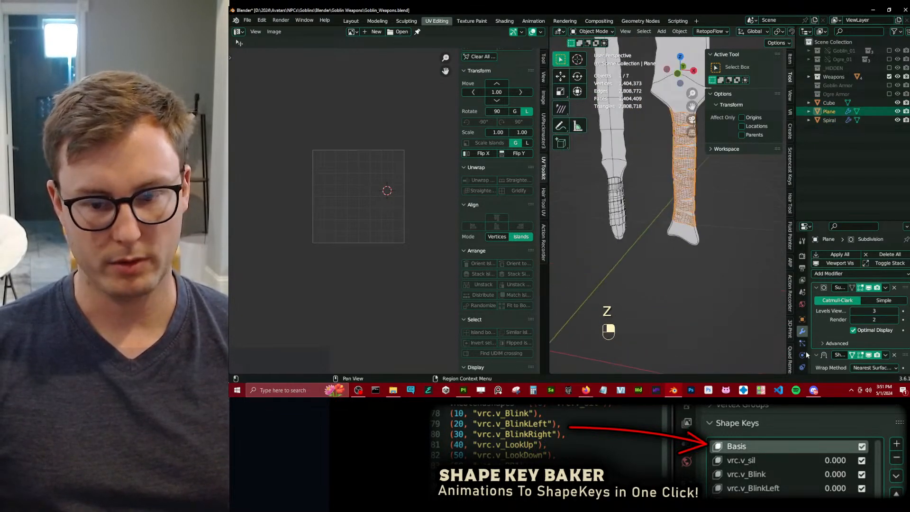
pyautogui.scroll(-5, 816, 360)
# Set the base color of the sword grip wrap's material to red.
pyautogui.click(801, 346)
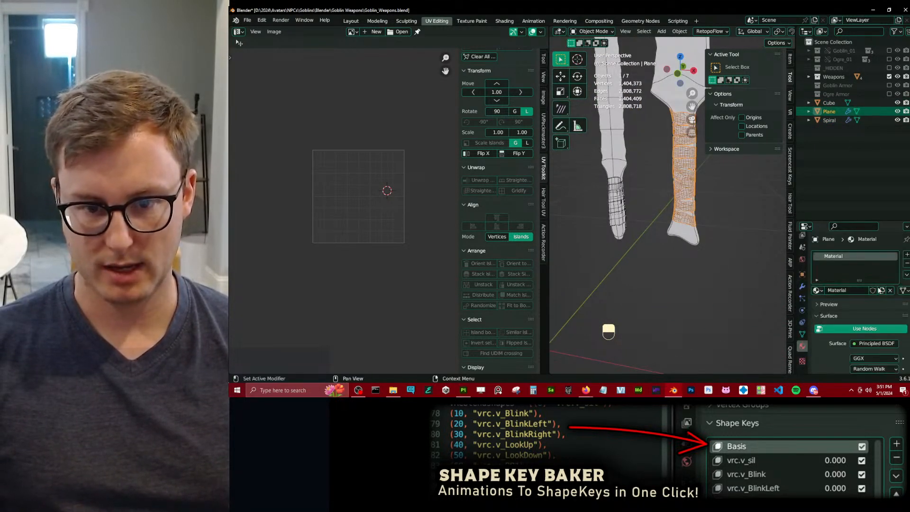
pyautogui.click(868, 331)
pyautogui.click(874, 307)
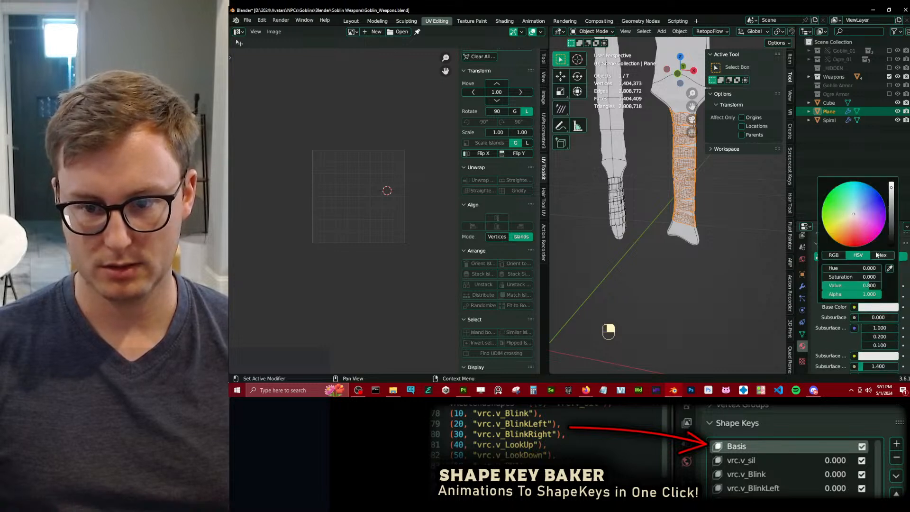
pyautogui.moveTo(857, 226); pyautogui.dragTo(862, 248)
# Copy the sword grip wrap's red material to the dagger's grip wrap and clear the selection.
pyautogui.click(626, 201)
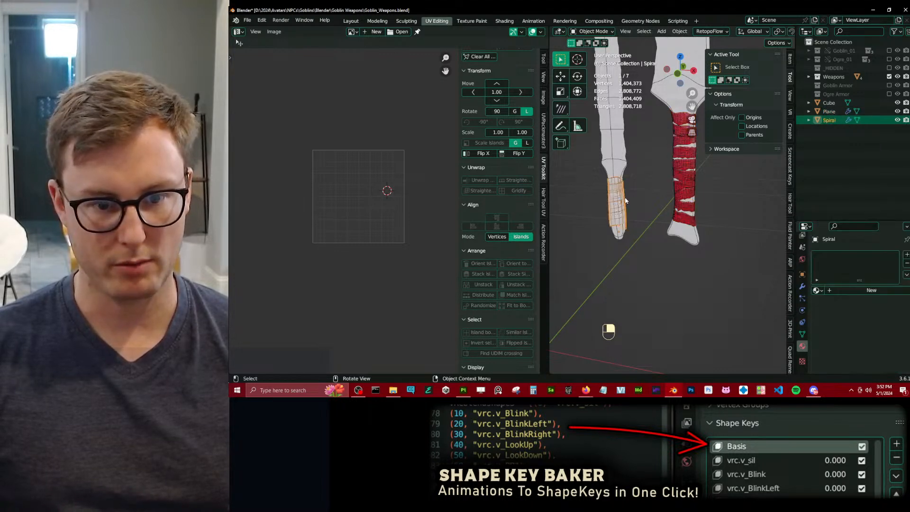
pyautogui.keyDown('shift'); pyautogui.click(683, 156); pyautogui.keyUp('shift')
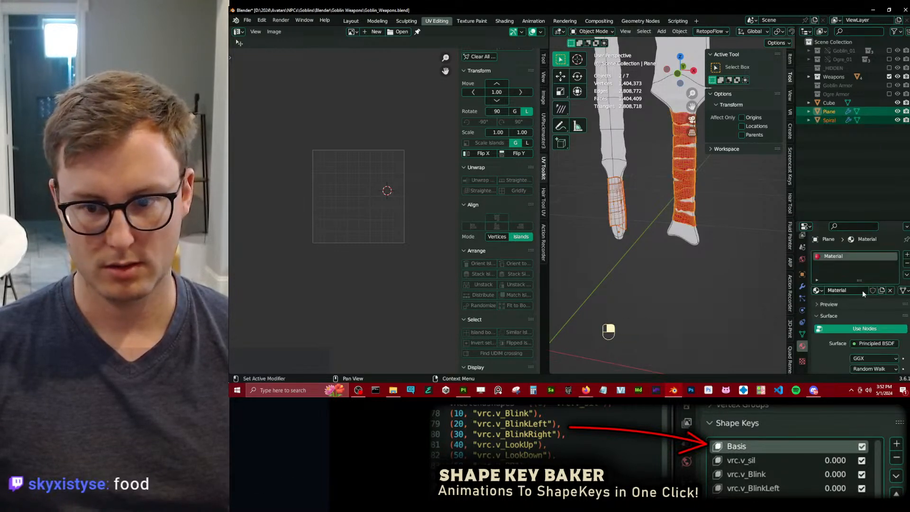
pyautogui.click(908, 276)
pyautogui.click(887, 293)
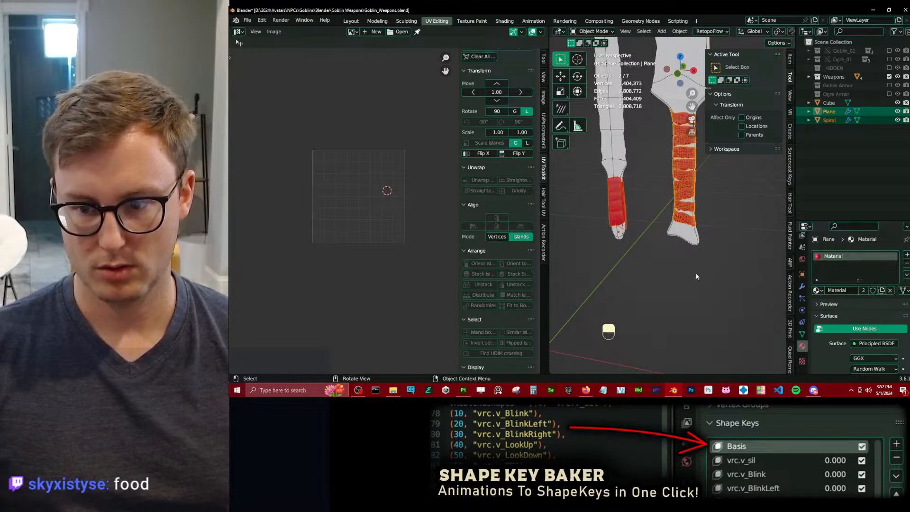
pyautogui.click(630, 263)
pyautogui.scroll(-3, 639, 232)
pyautogui.scroll(-5, 654, 213)
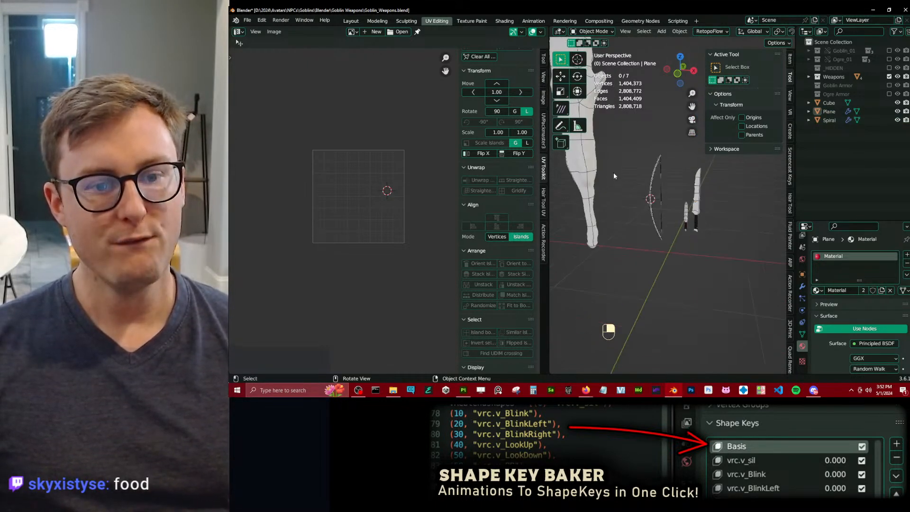
# Export all the weapons as FBX over Goblin_Weapons_HP.fbx and save the Blender file.
pyautogui.scroll(-5, 613, 173)
pyautogui.click(632, 159)
pyautogui.press('b')
pyautogui.moveTo(614, 133); pyautogui.dragTo(702, 233)
pyautogui.press('q')
pyautogui.click(717, 212)
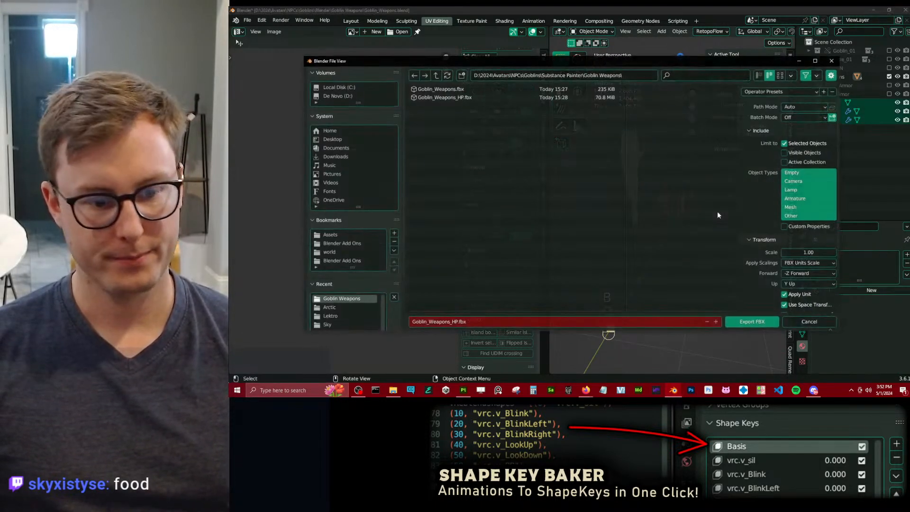
pyautogui.click(739, 322)
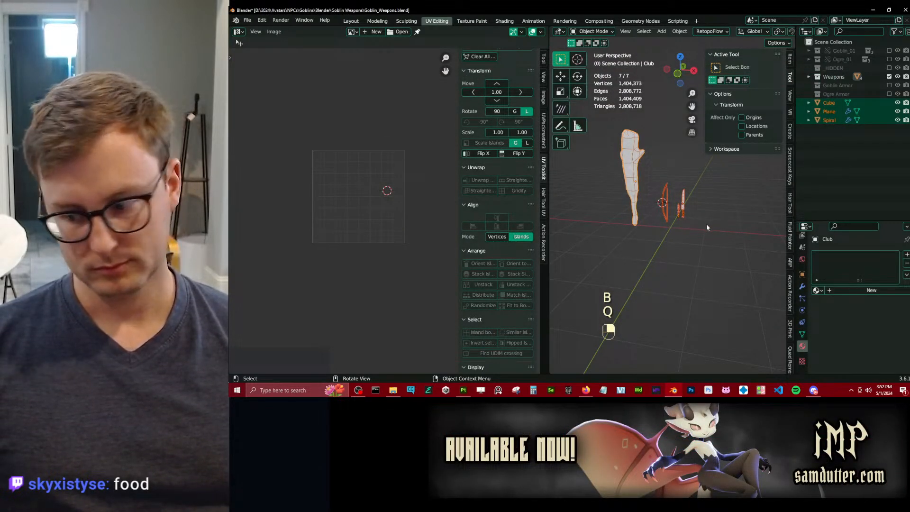
pyautogui.hotkey('ctrl', 's')
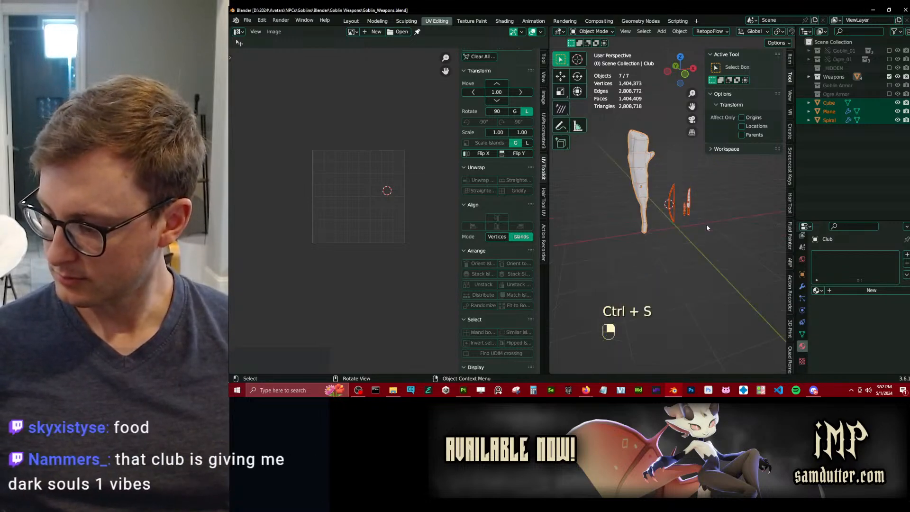
pyautogui.click(716, 239)
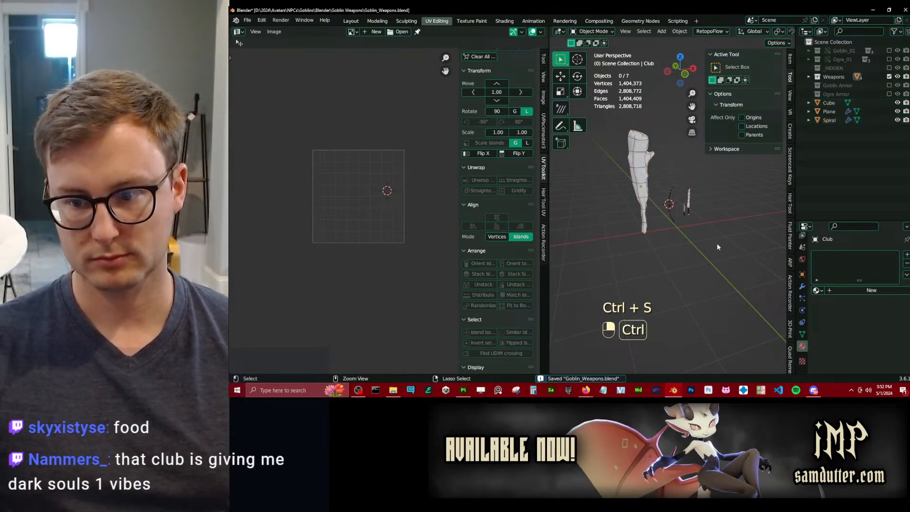
pyautogui.hotkey('ctrl', 's')
# Switch to Substance 3D Painter and rebake the selected mesh maps with an output size of 4096.
pyautogui.hotkey('alt', 'Tab')
pyautogui.moveTo(402, 151)
pyautogui.keyDown('alt'); pyautogui.mouseDown(button='middle')
pyautogui.moveTo(471, 270)
pyautogui.moveTo(469, 195)
pyautogui.mouseUp(button='middle'); pyautogui.keyUp('alt')
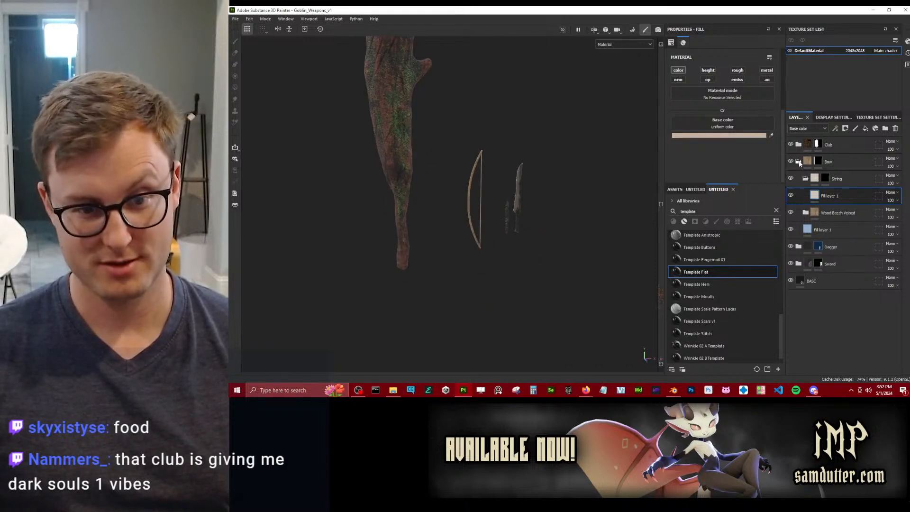
pyautogui.click(799, 162)
pyautogui.click(265, 19)
pyautogui.click(273, 34)
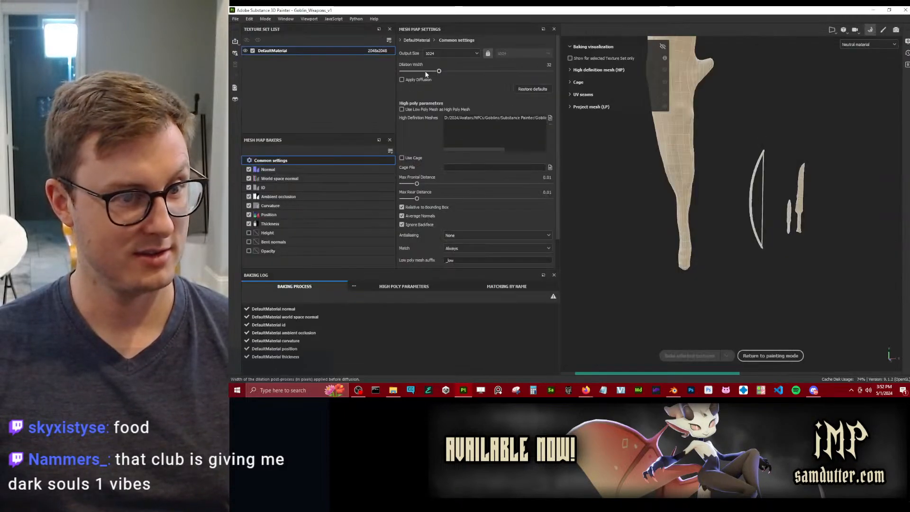
pyautogui.click(453, 53)
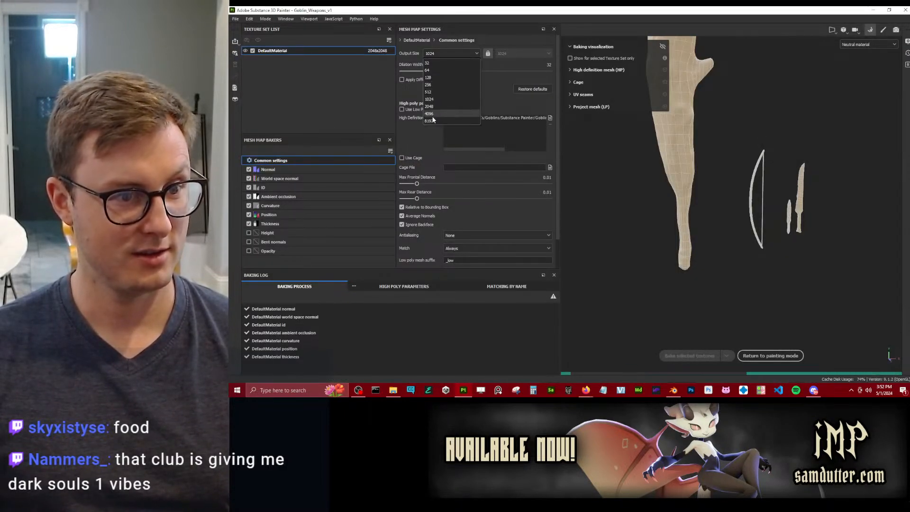
pyautogui.click(470, 113)
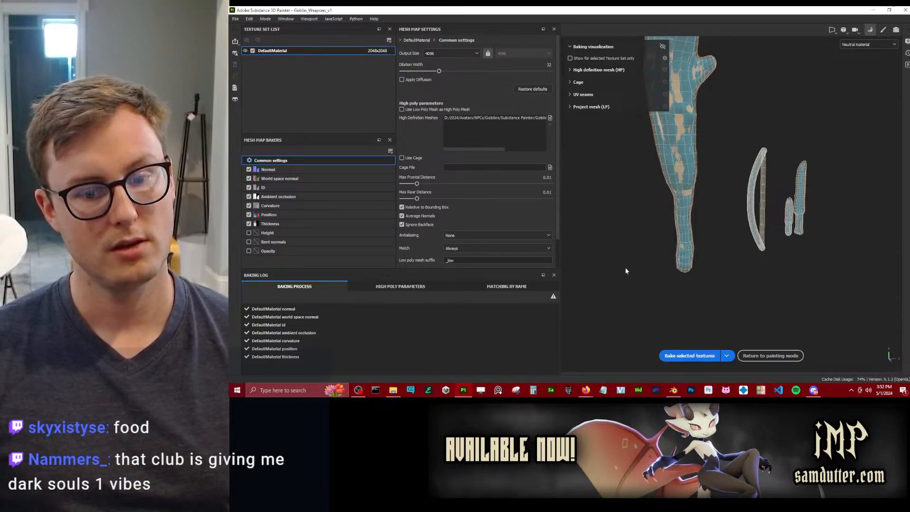
pyautogui.click(688, 356)
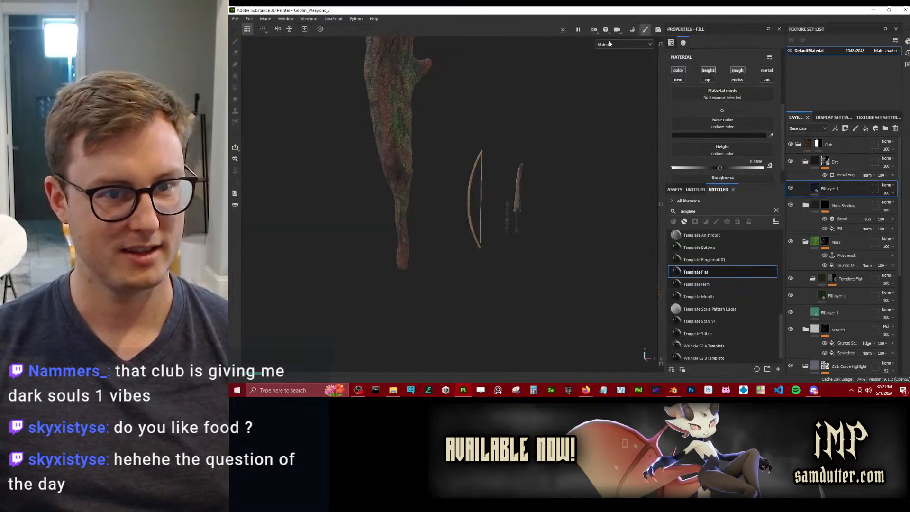
# Display the ID map on the weapons and examine the sword and dagger handles.
pyautogui.click(634, 45)
pyautogui.moveTo(649, 61); pyautogui.dragTo(650, 118)
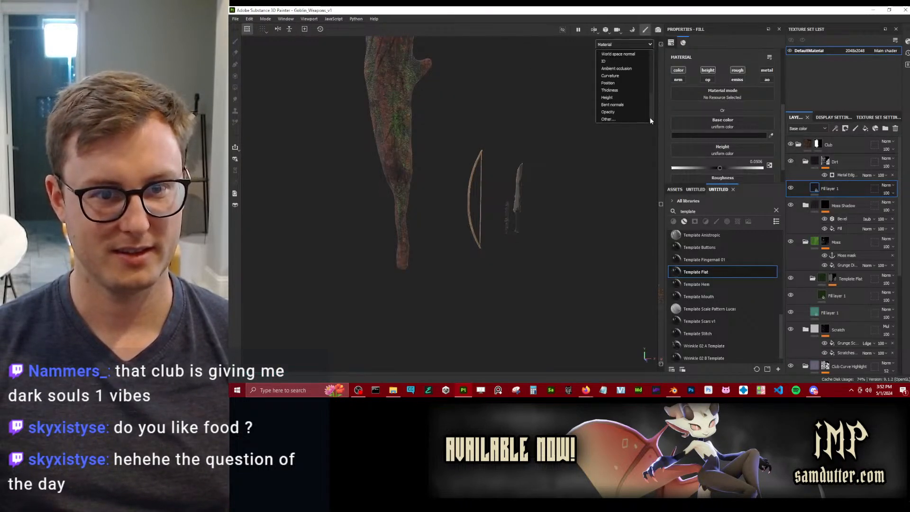
pyautogui.click(616, 67)
pyautogui.scroll(6, 510, 215)
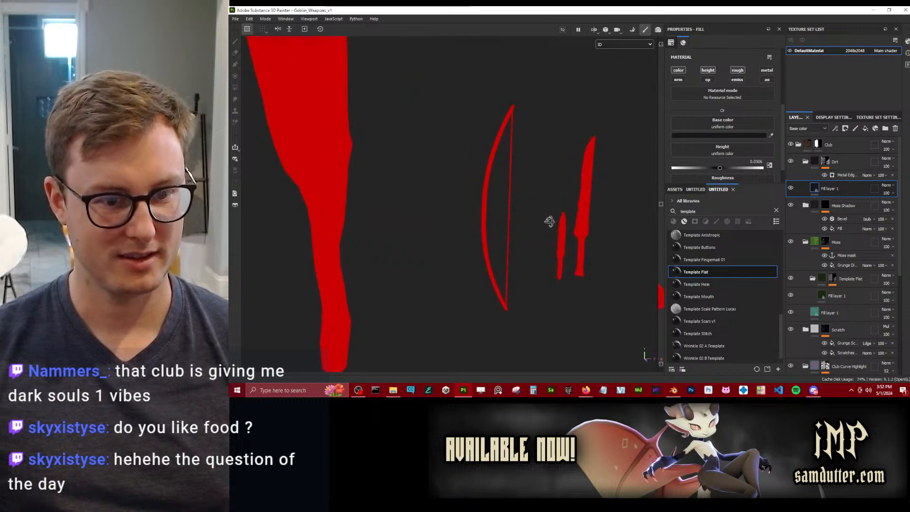
pyautogui.scroll(2, 498, 199)
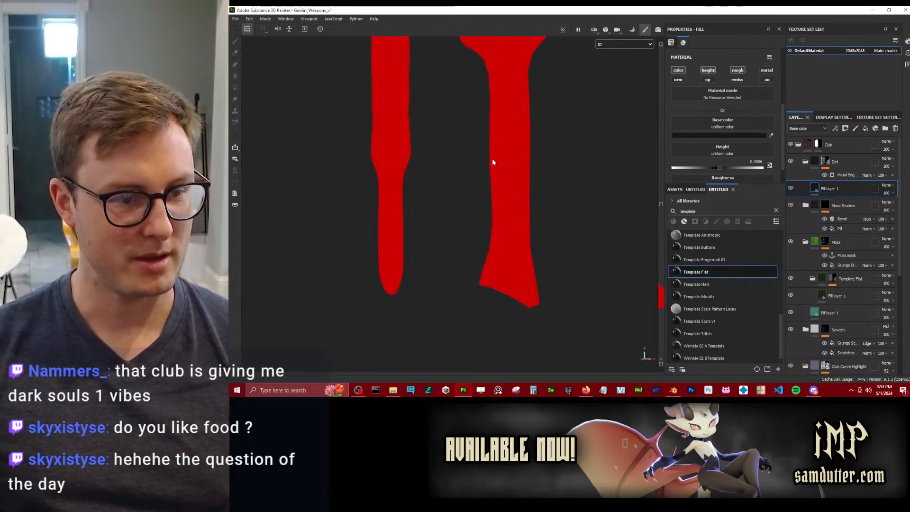
pyautogui.scroll(-5, 491, 162)
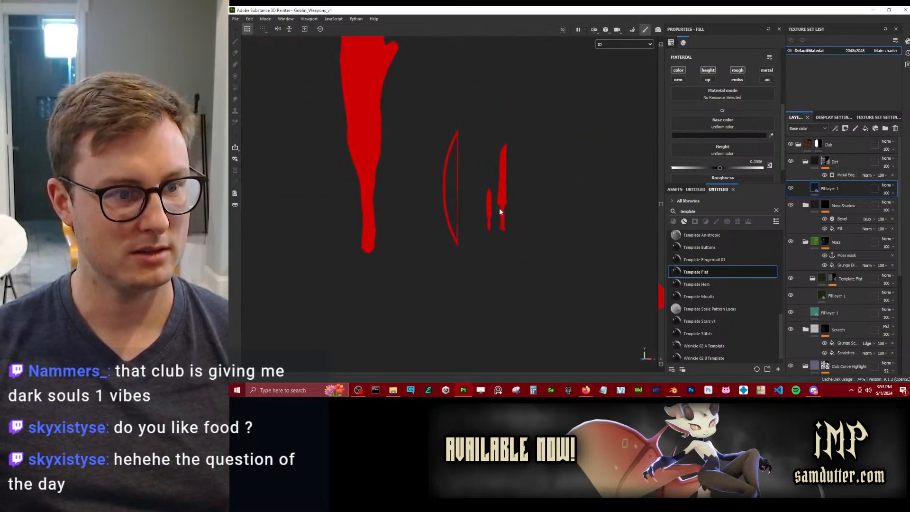
# Check the sword grip wrap's material in Blender, and select all the collapsed layer groups in Substance 3D Painter.
pyautogui.hotkey('alt', 'Tab')
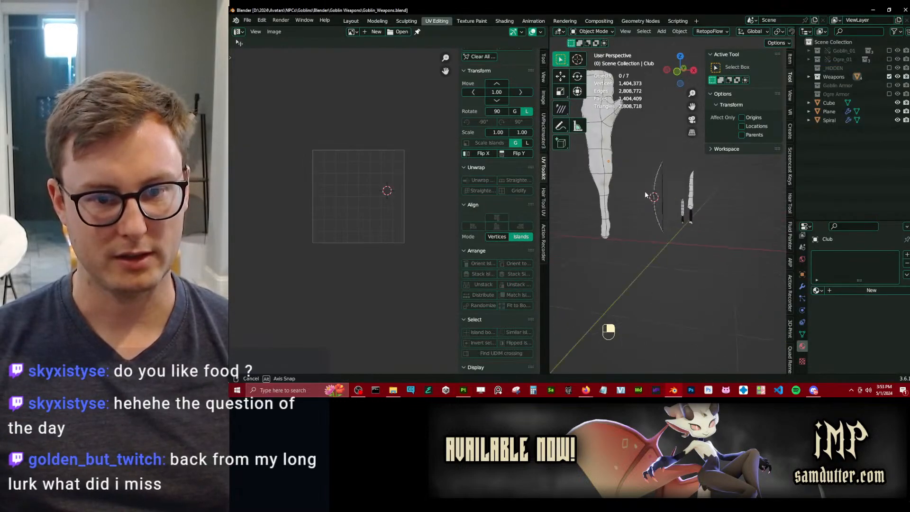
pyautogui.scroll(4, 645, 192)
pyautogui.click(685, 229)
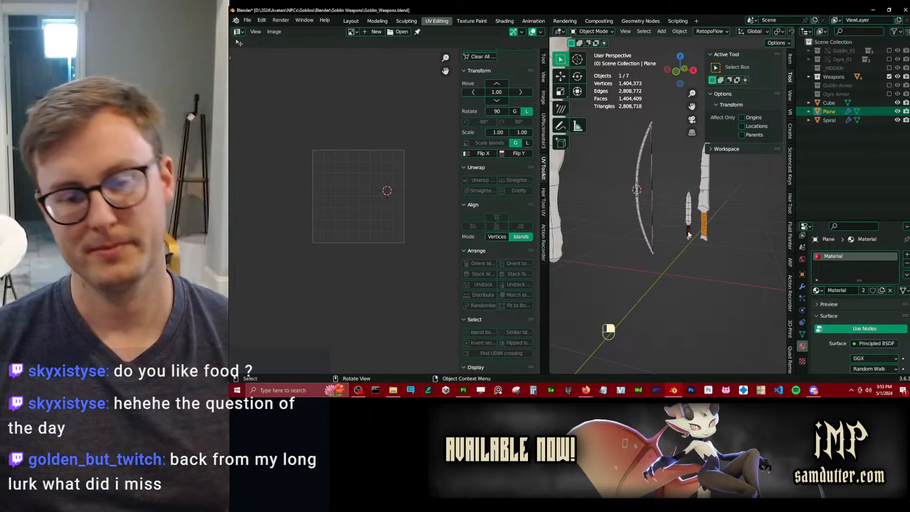
pyautogui.hotkey('alt', 'Tab')
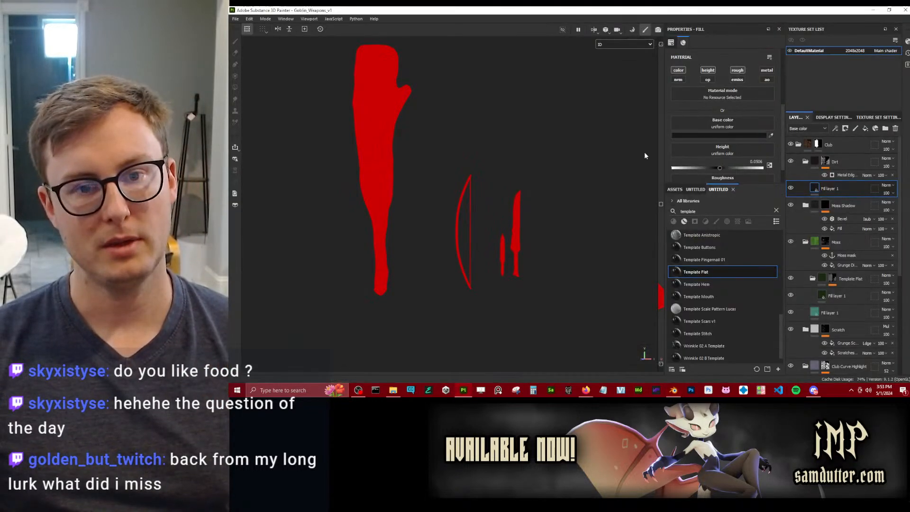
pyautogui.click(798, 144)
pyautogui.keyDown('shift'); pyautogui.click(828, 213); pyautogui.keyUp('shift')
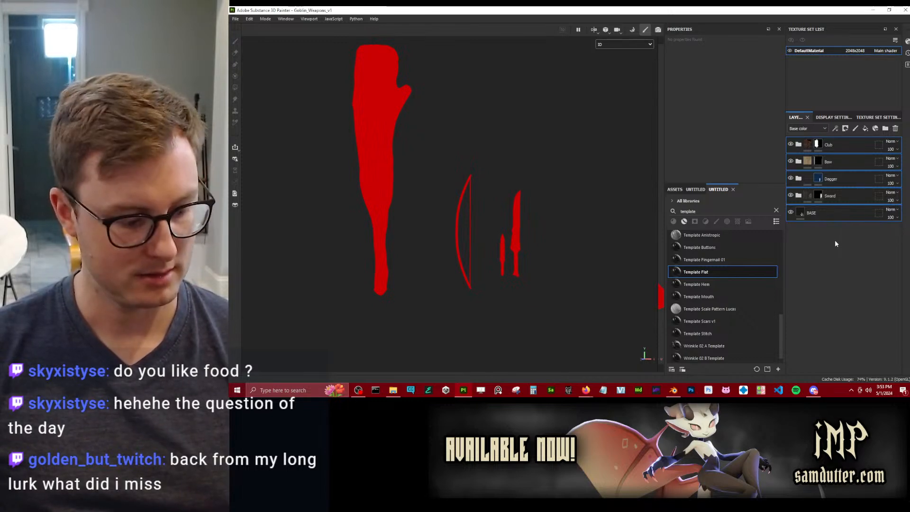
# Switch to Blender, select every object except the two grip wraps, and give the sword a new material named Goblin Weapons.
pyautogui.hotkey('alt', 'Tab')
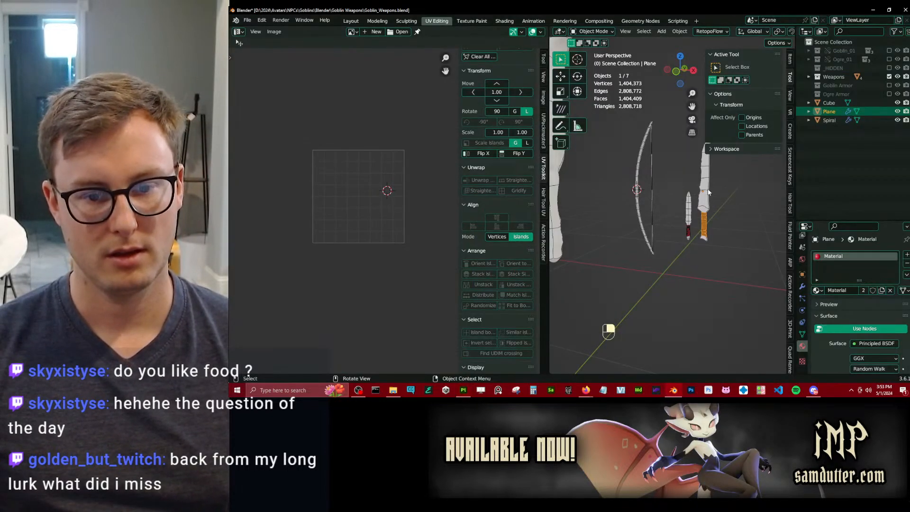
pyautogui.click(691, 230)
pyautogui.keyDown('shift'); pyautogui.click(703, 222); pyautogui.keyUp('shift')
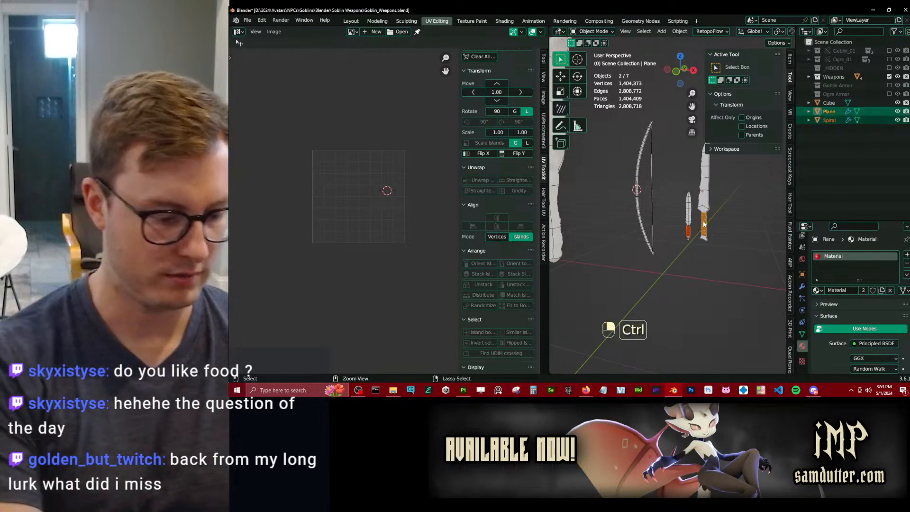
pyautogui.hotkey('ctrl', 'i')
pyautogui.keyDown('shift'); pyautogui.click(705, 184); pyautogui.keyUp('shift')
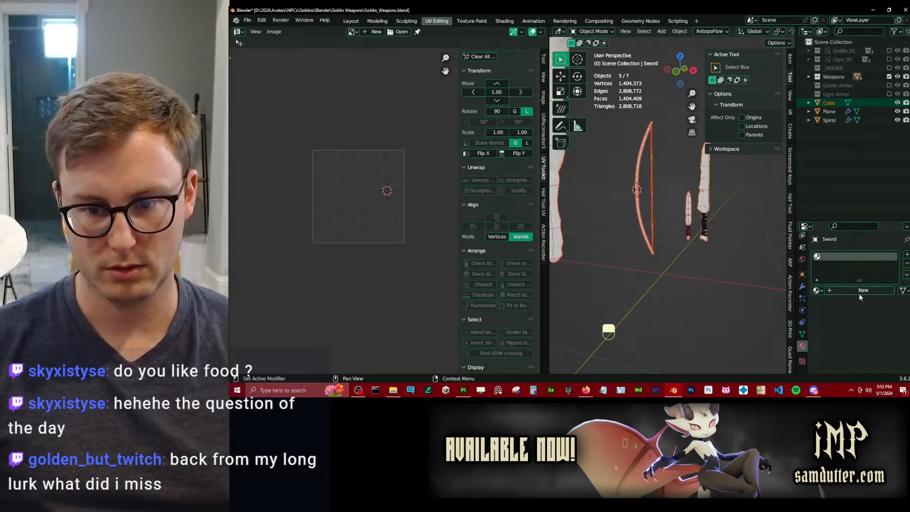
pyautogui.click(859, 293)
pyautogui.doubleClick(840, 257)
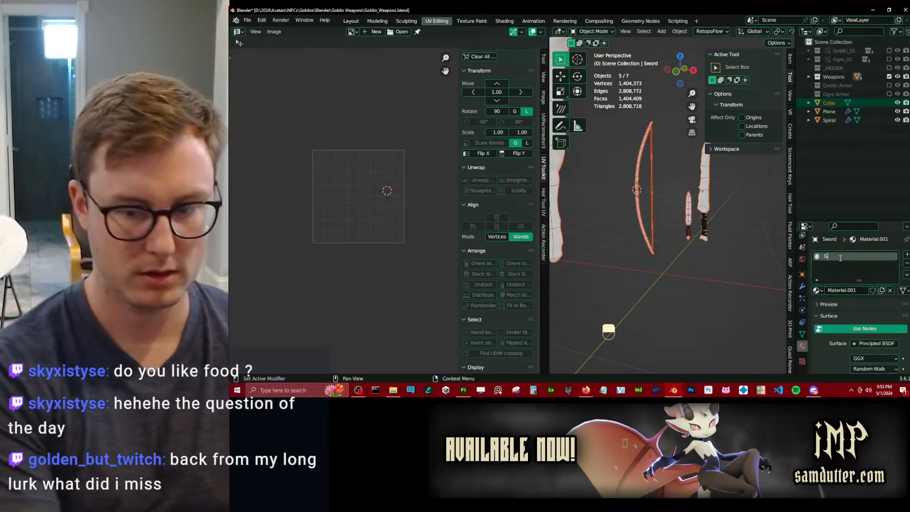
pyautogui.write('Goblin Weapons')
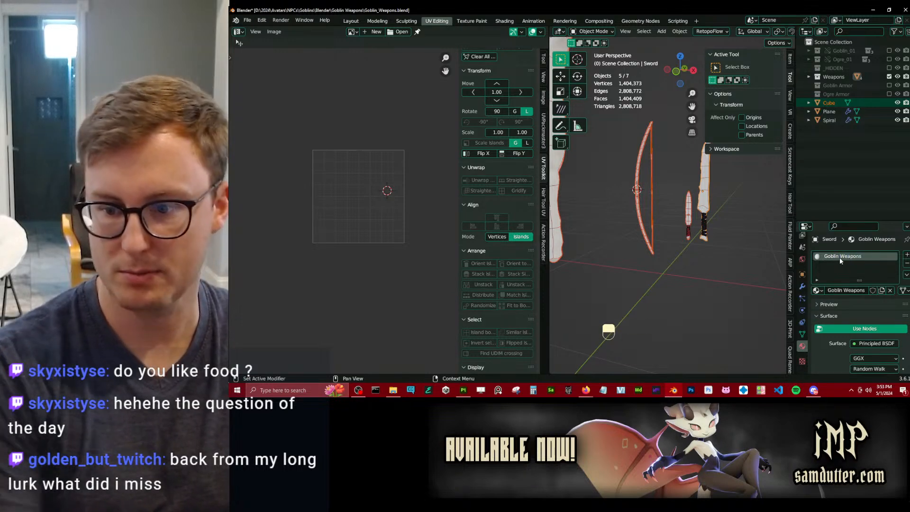
pyautogui.press('Return')
# Copy the Goblin Weapons material to the other selected weapon parts and set its base color to blue-violet.
pyautogui.click(906, 275)
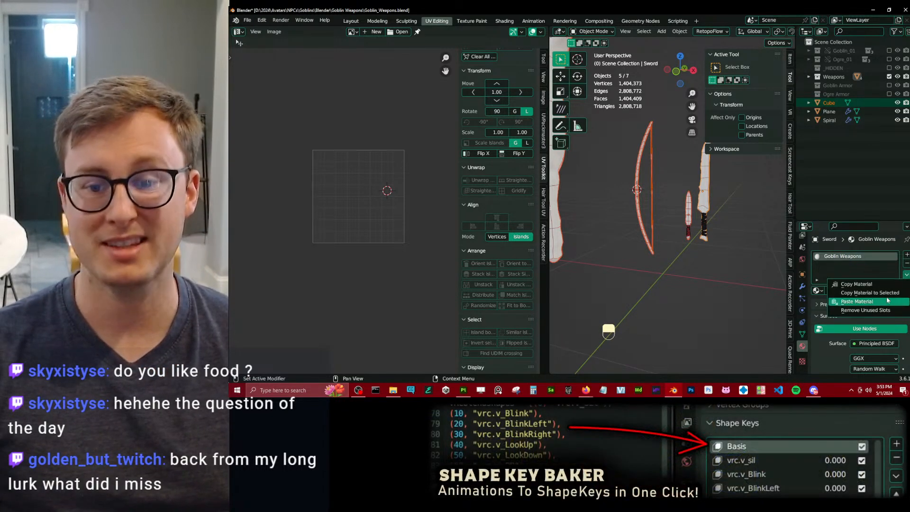
pyautogui.scroll(-4, 716, 264)
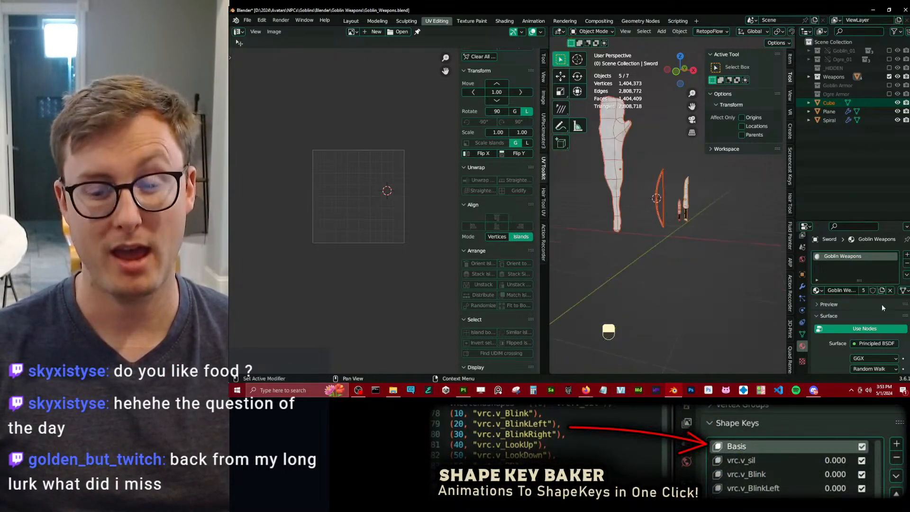
pyautogui.scroll(-5, 879, 308)
pyautogui.click(873, 295)
pyautogui.moveTo(866, 194); pyautogui.dragTo(874, 188)
pyautogui.click(678, 235)
# Export all the weapon objects as FBX and save the Blender file.
pyautogui.scroll(5, 693, 242)
pyautogui.scroll(-5, 695, 241)
pyautogui.press('a')
pyautogui.press('q')
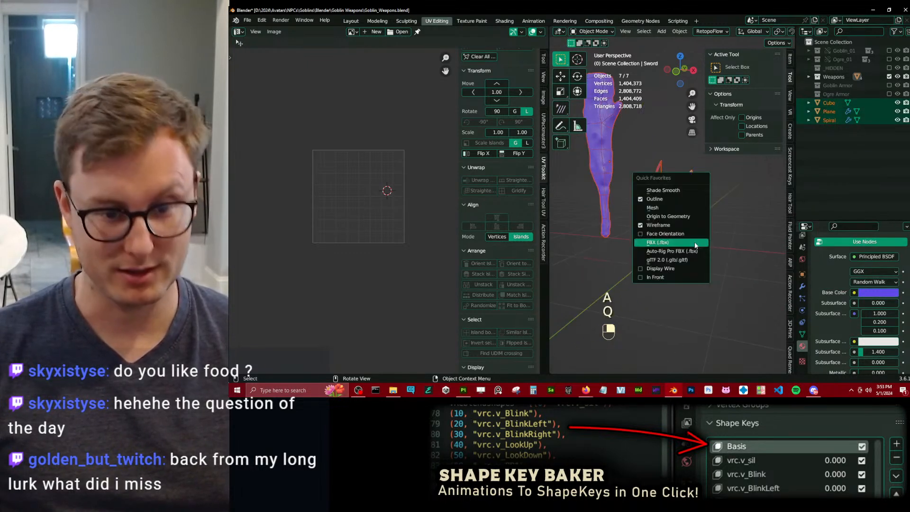
pyautogui.click(694, 242)
pyautogui.click(748, 322)
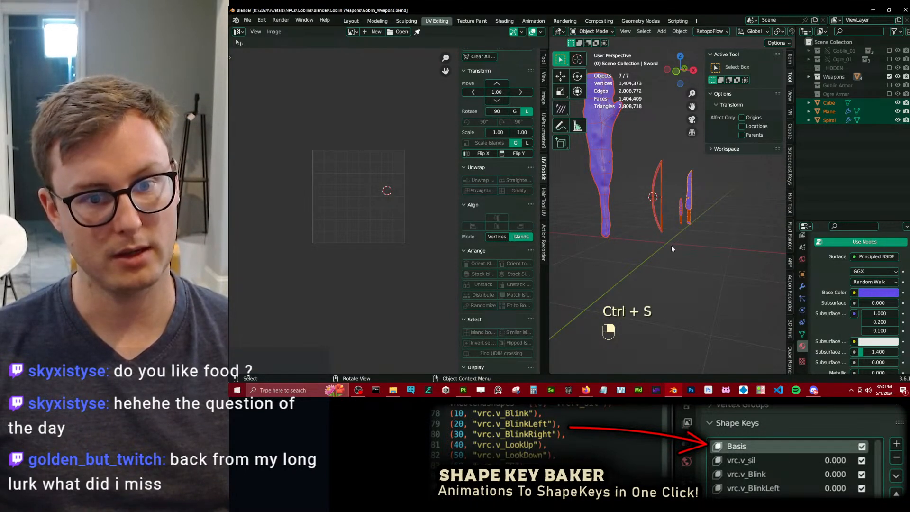
# Switch to Substance 3D Painter, rebake the selected mesh maps and return to painting with the material view displayed.
pyautogui.hotkey('alt', 'Tab')
pyautogui.click(266, 20)
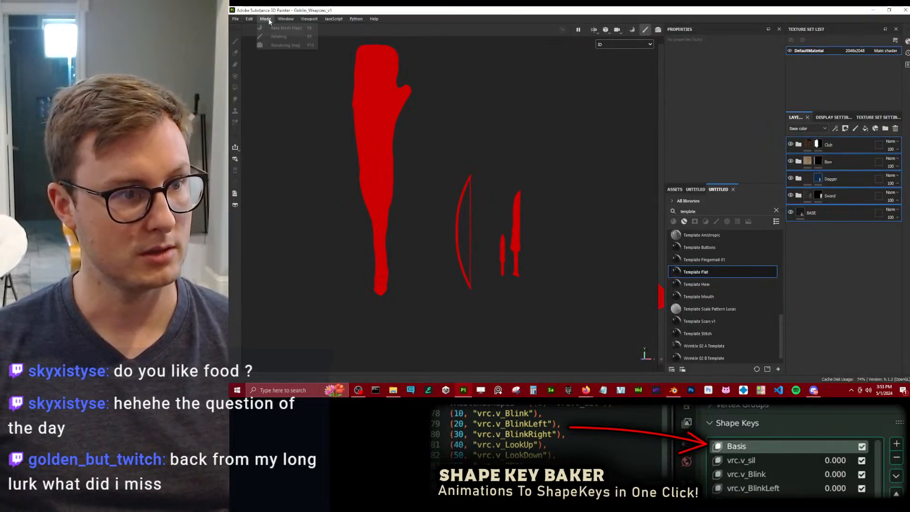
pyautogui.click(272, 28)
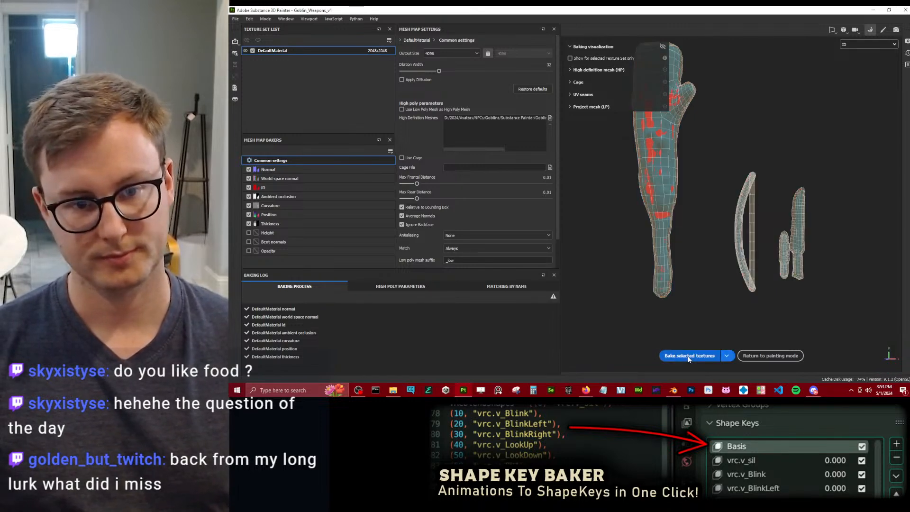
pyautogui.click(679, 356)
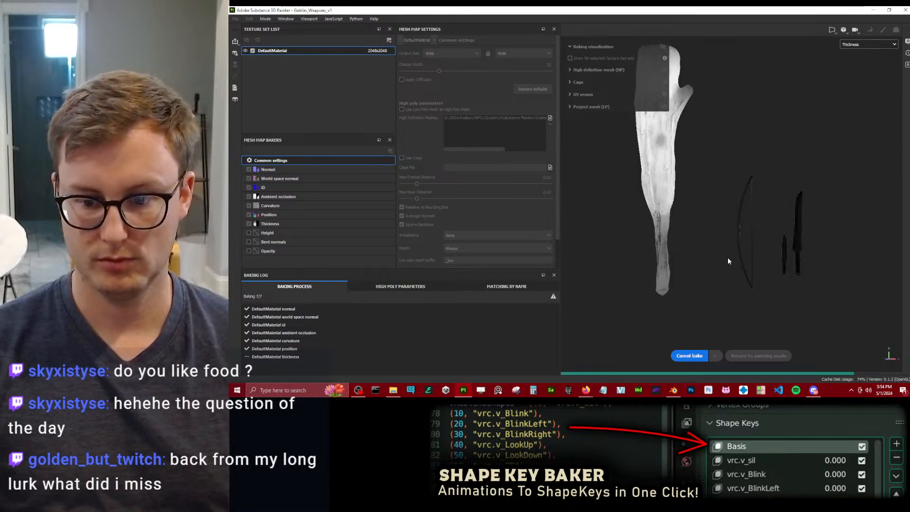
pyautogui.click(763, 359)
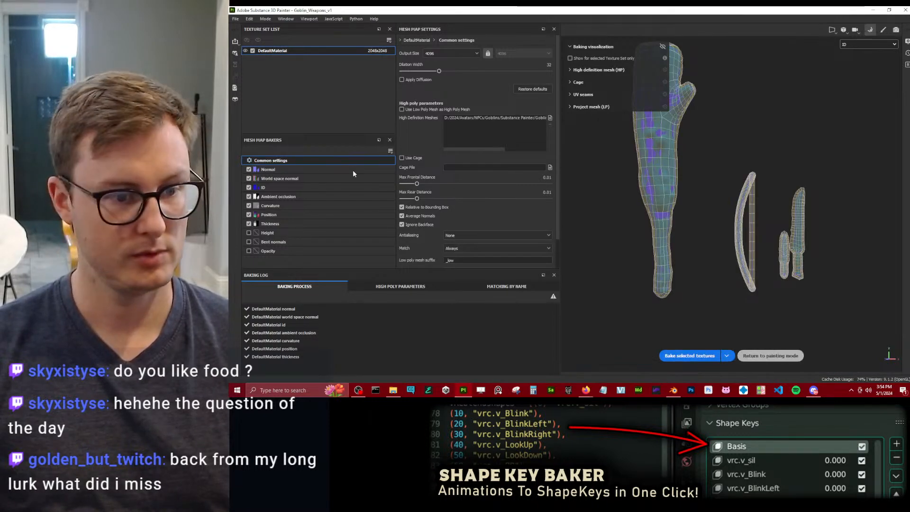
pyautogui.press('m')
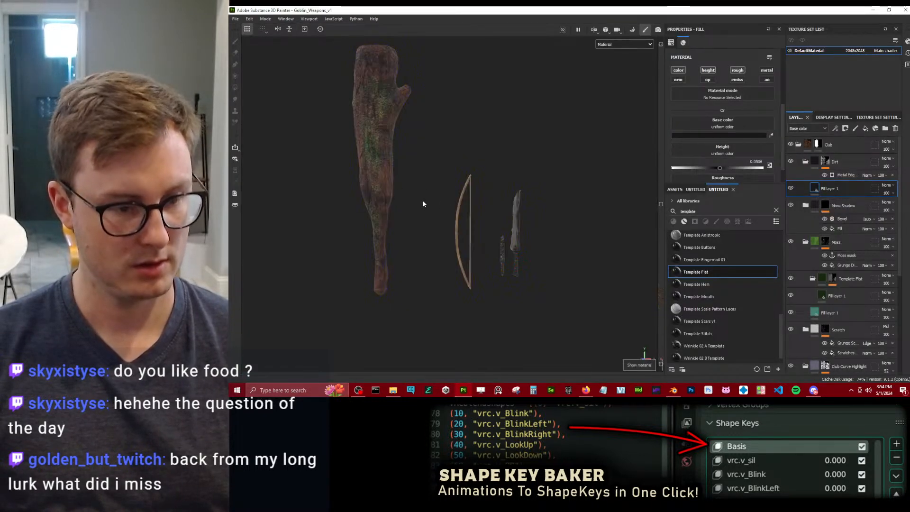
# Apply the Template Flat material to the sword's grip wrap by ID color and place its group in the Sword folder as Sword Straps.
pyautogui.keyDown('alt'); pyautogui.moveTo(422, 201); pyautogui.dragTo(477, 211, button='right'); pyautogui.keyUp('alt')
pyautogui.moveTo(704, 268); pyautogui.dragTo(523, 219)
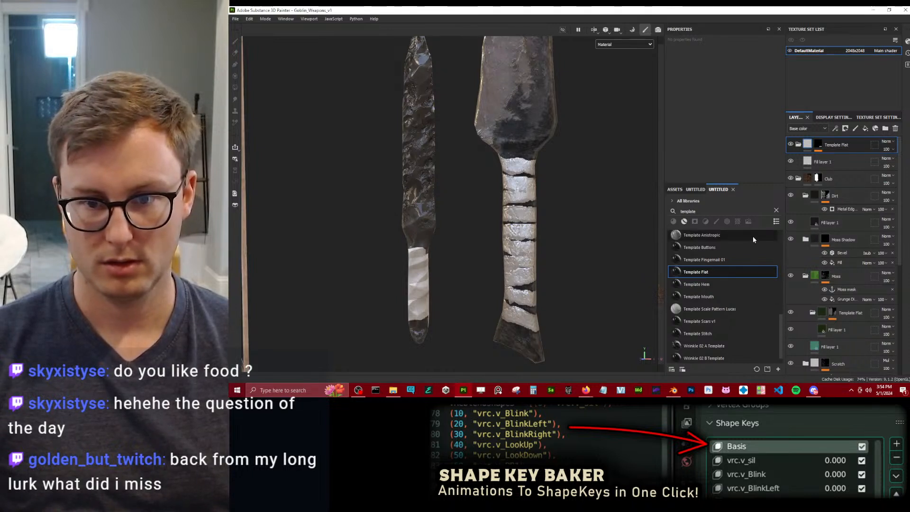
pyautogui.moveTo(837, 144); pyautogui.dragTo(873, 273)
pyautogui.click(799, 178)
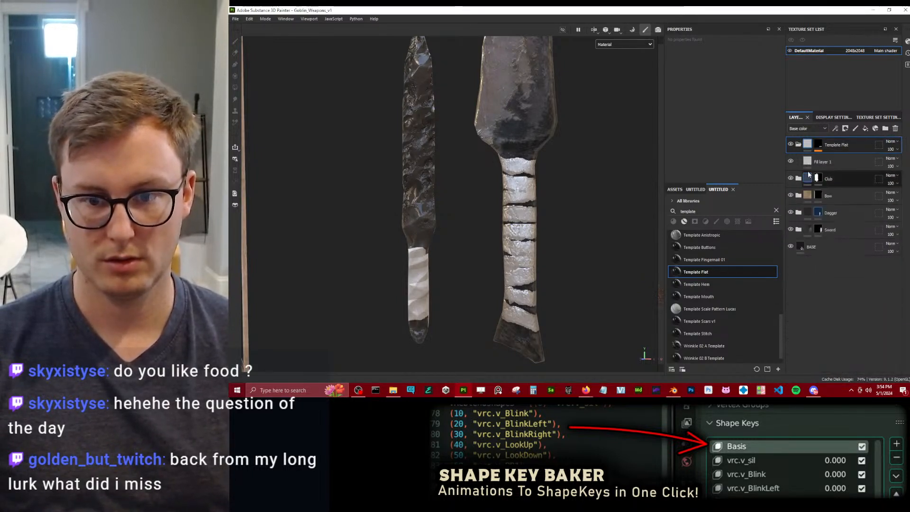
pyautogui.moveTo(837, 145); pyautogui.dragTo(845, 229)
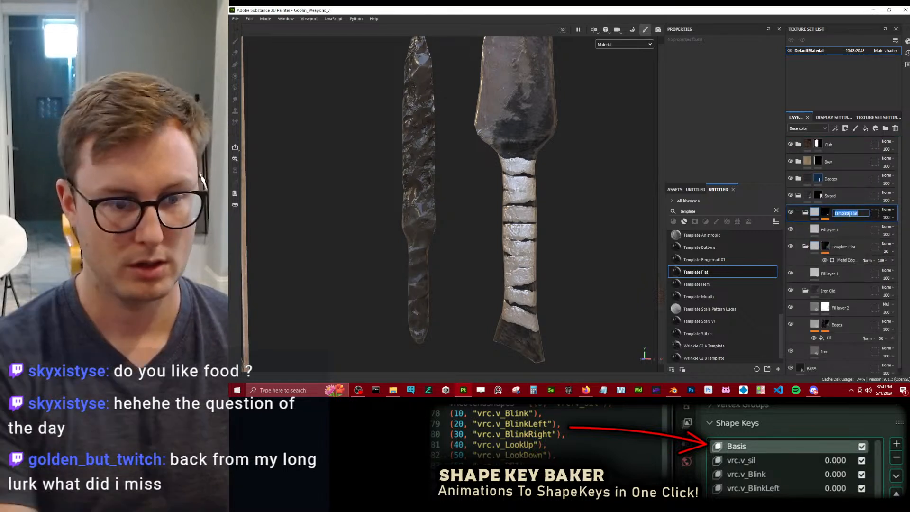
pyautogui.write('Sword Stra')
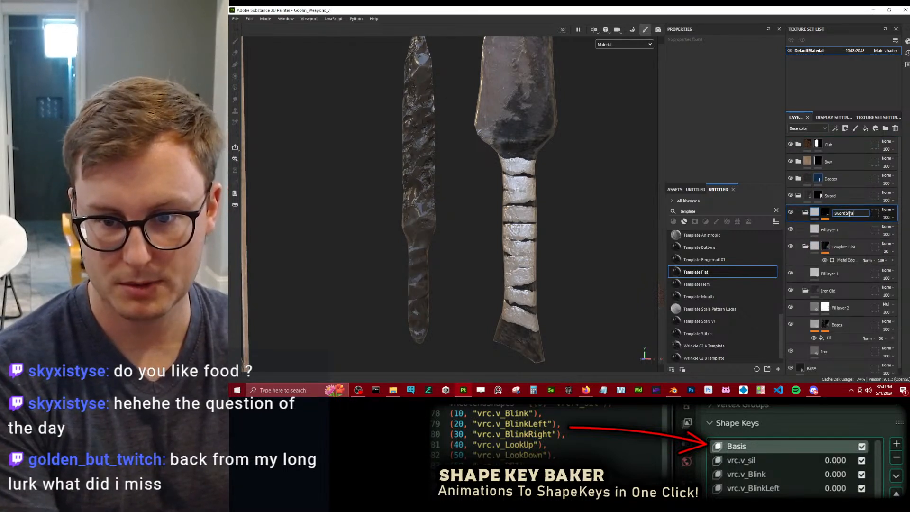
pyautogui.write('ps')
pyautogui.press('Return')
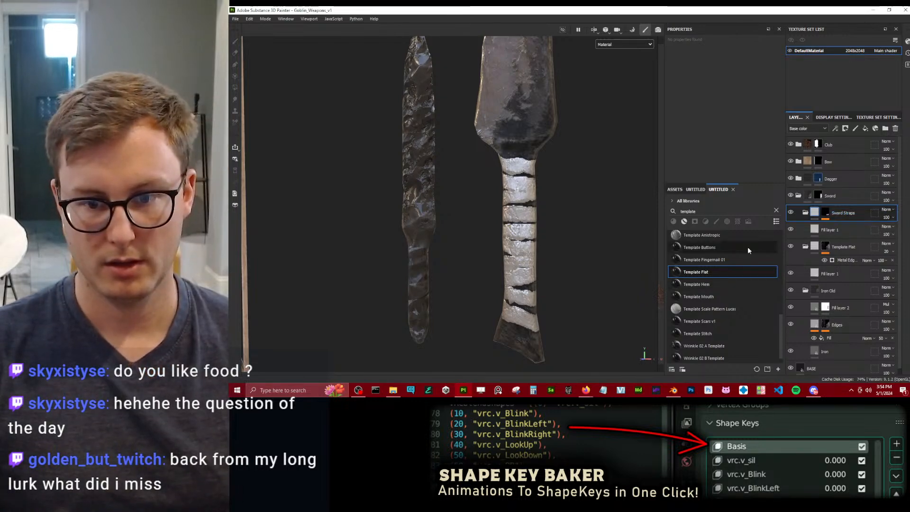
# Apply the Template Flat material to the dagger's grip wrap and place its group in the Dagger folder as Dagger Straps.
pyautogui.moveTo(683, 272); pyautogui.dragTo(419, 263)
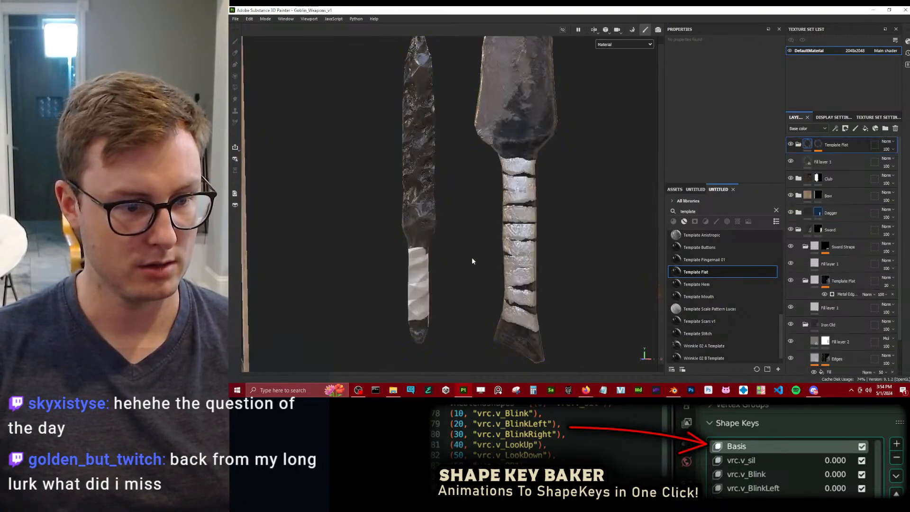
pyautogui.write('Dagger Straps')
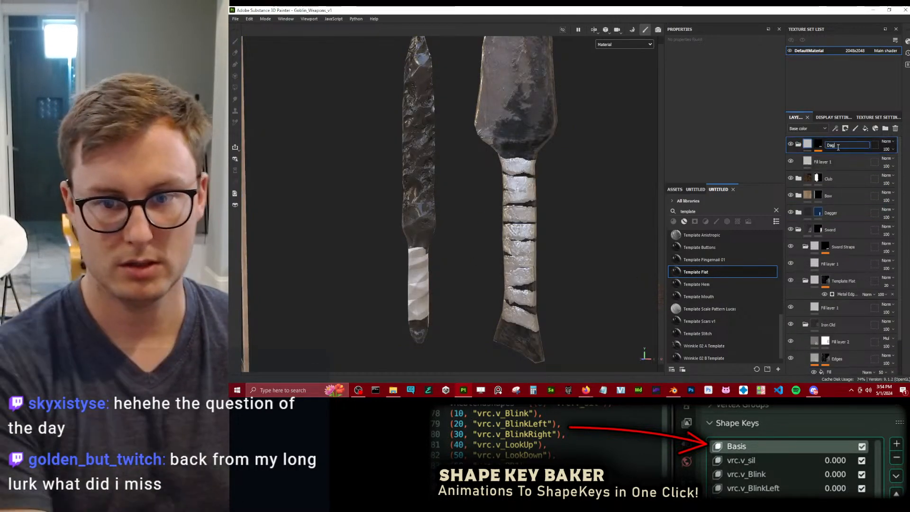
pyautogui.press('Return')
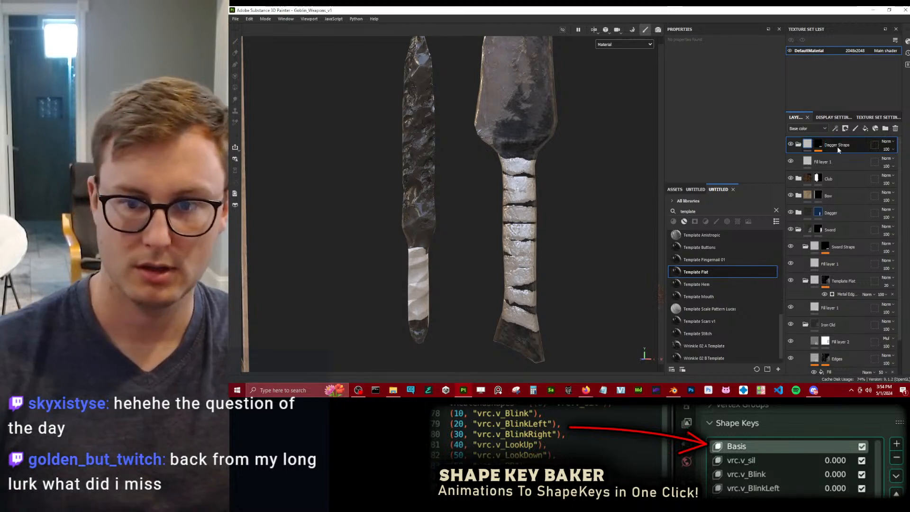
pyautogui.moveTo(838, 150); pyautogui.dragTo(812, 239)
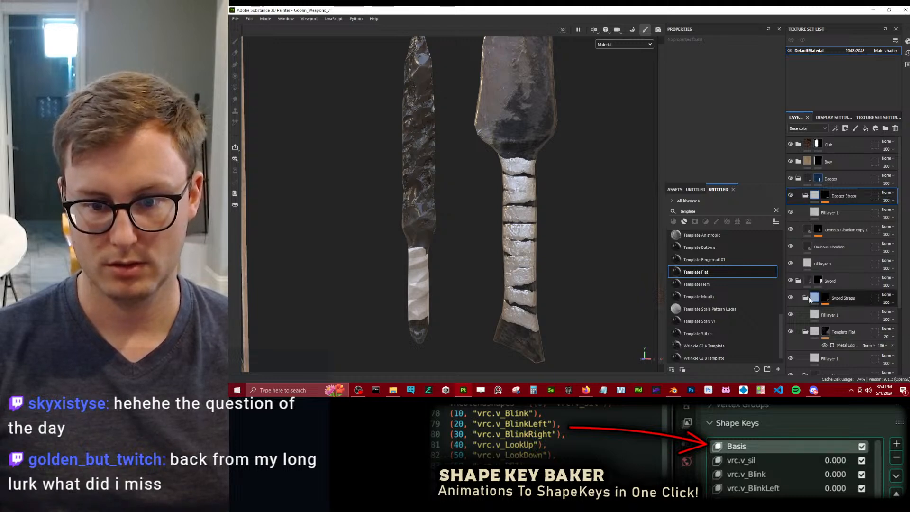
# Set the Height channel's blending mode to Replace for the Dagger Straps and Sword Straps groups.
pyautogui.click(801, 129)
pyautogui.click(799, 145)
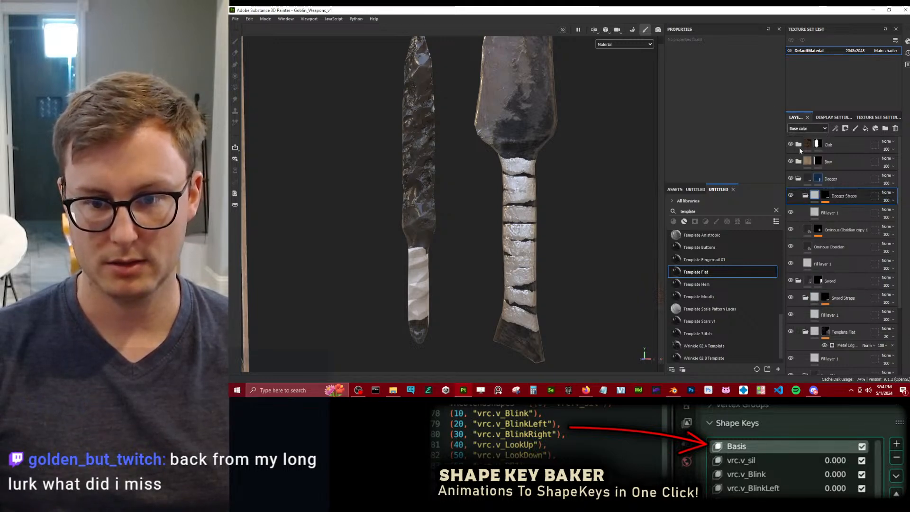
pyautogui.click(888, 193)
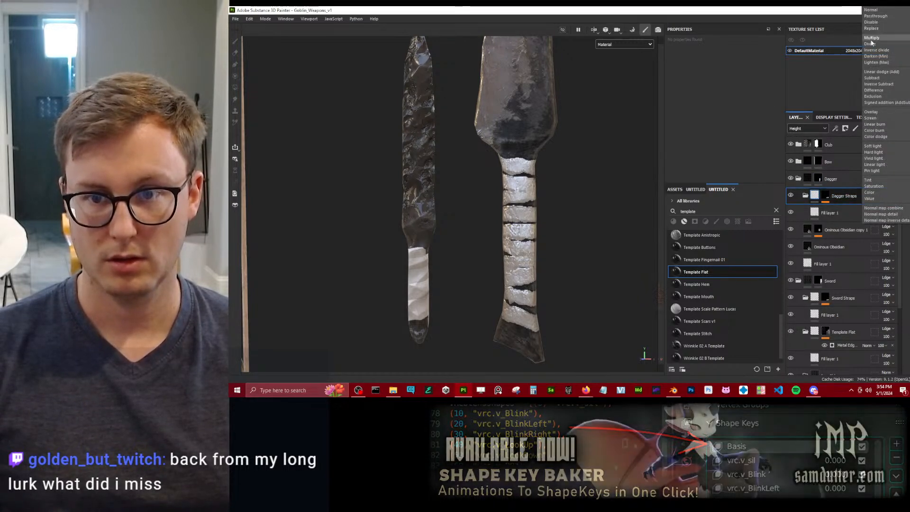
pyautogui.click(873, 29)
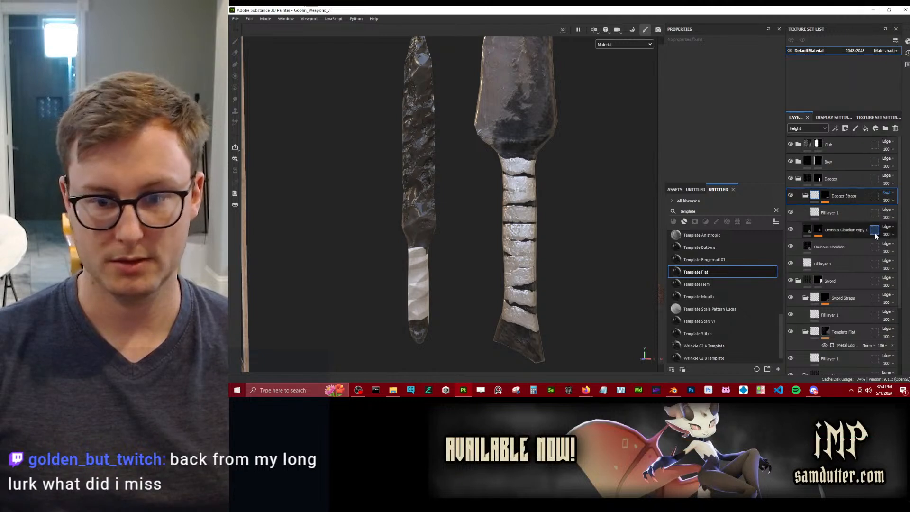
pyautogui.click(886, 295)
pyautogui.click(872, 95)
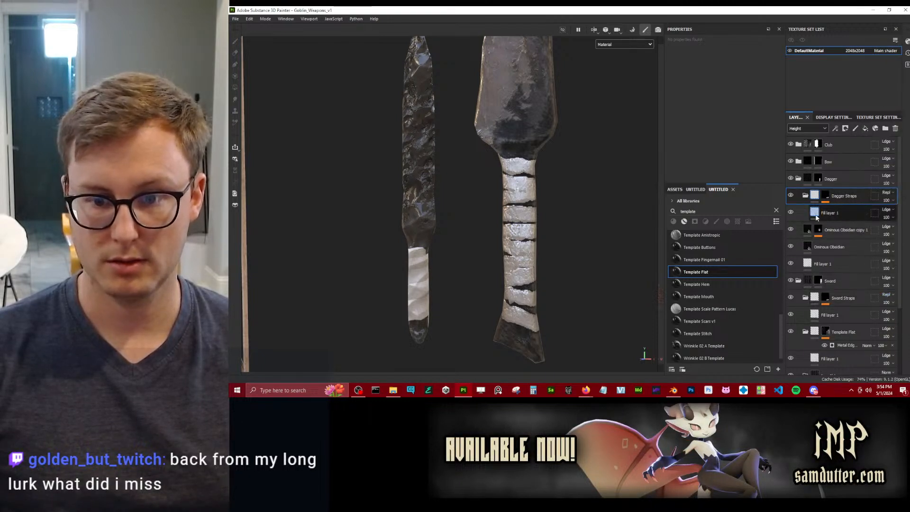
# Enable the height channel on the fill layers inside the Dagger Straps and Sword Straps groups.
pyautogui.click(830, 212)
pyautogui.click(709, 71)
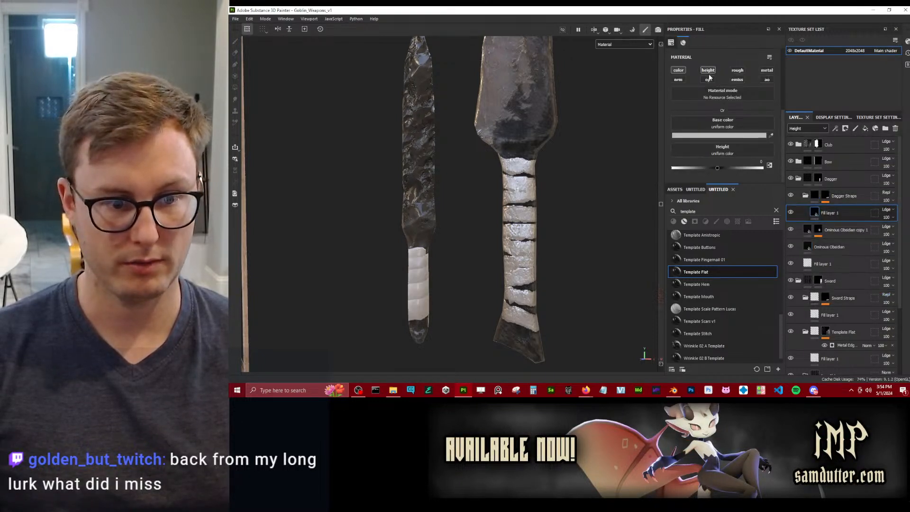
pyautogui.click(815, 317)
pyautogui.click(708, 71)
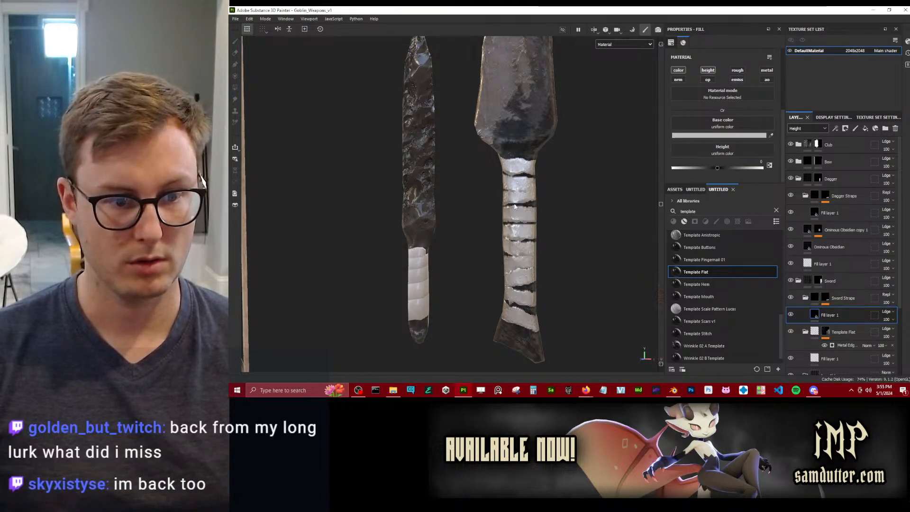
pyautogui.keyDown('alt'); pyautogui.moveTo(519, 228); pyautogui.dragTo(523, 172); pyautogui.keyUp('alt')
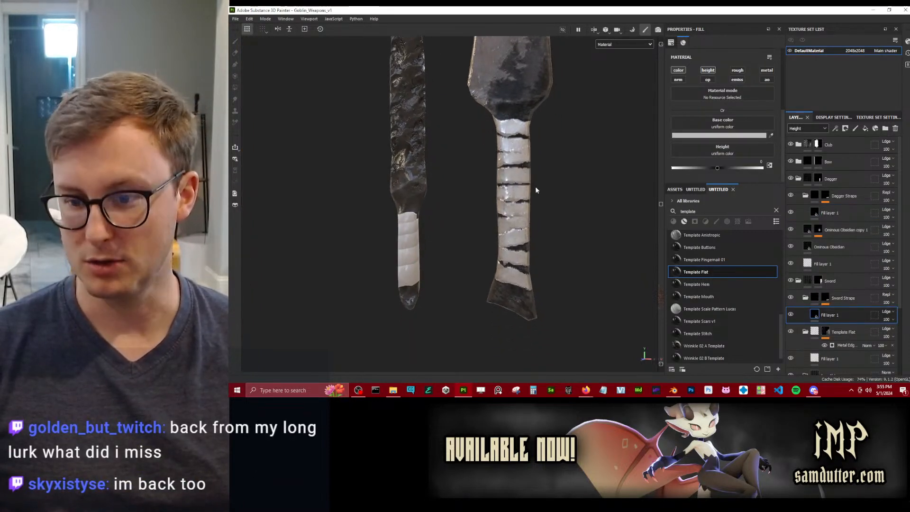
pyautogui.scroll(3, 534, 194)
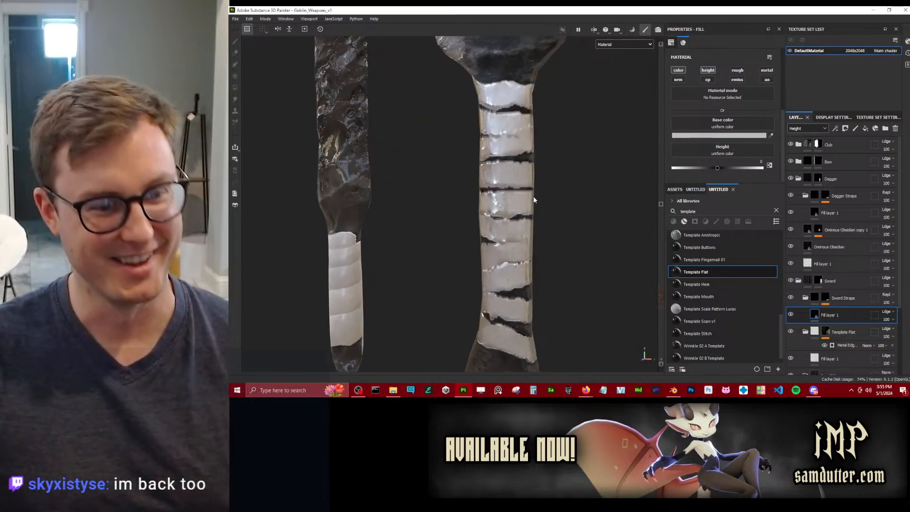
# Set the Sword Straps fill layer's height to 0.1362 and enable its metallic and roughness channels.
pyautogui.moveTo(533, 199)
pyautogui.keyDown('alt'); pyautogui.mouseDown()
pyautogui.moveTo(445, 186)
pyautogui.moveTo(319, 196)
pyautogui.moveTo(548, 189)
pyautogui.mouseUp(); pyautogui.keyUp('alt')
pyautogui.scroll(-3, 549, 188)
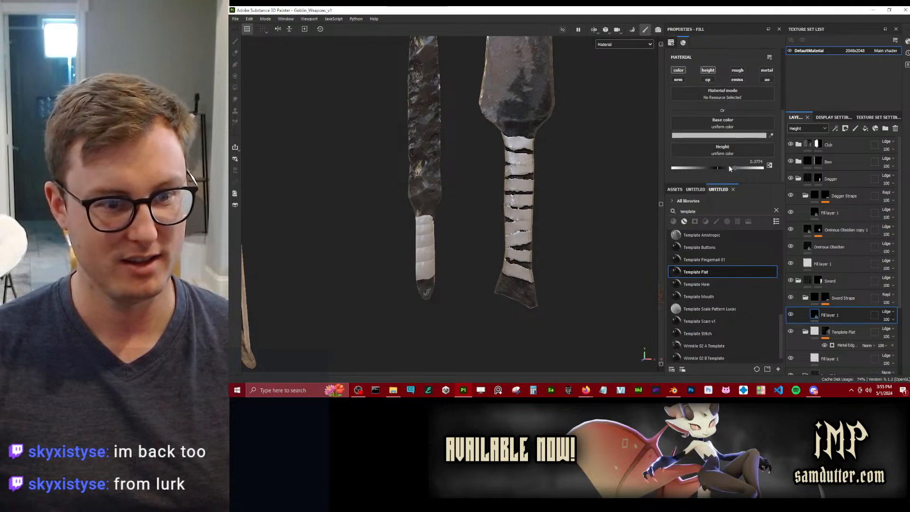
pyautogui.moveTo(729, 167); pyautogui.dragTo(722, 166)
pyautogui.scroll(3, 536, 222)
pyautogui.keyDown('alt'); pyautogui.moveTo(535, 214); pyautogui.dragTo(538, 187); pyautogui.keyUp('alt')
pyautogui.click(766, 70)
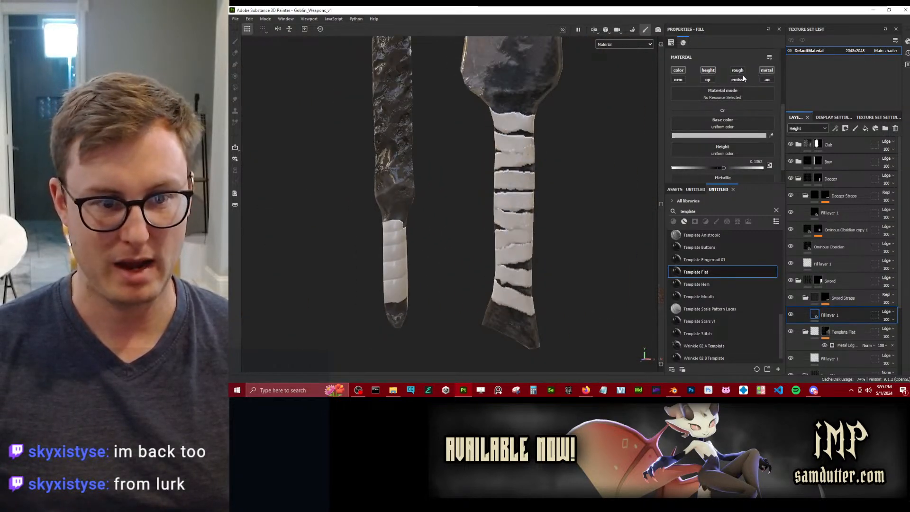
pyautogui.click(737, 72)
pyautogui.scroll(-2, 714, 160)
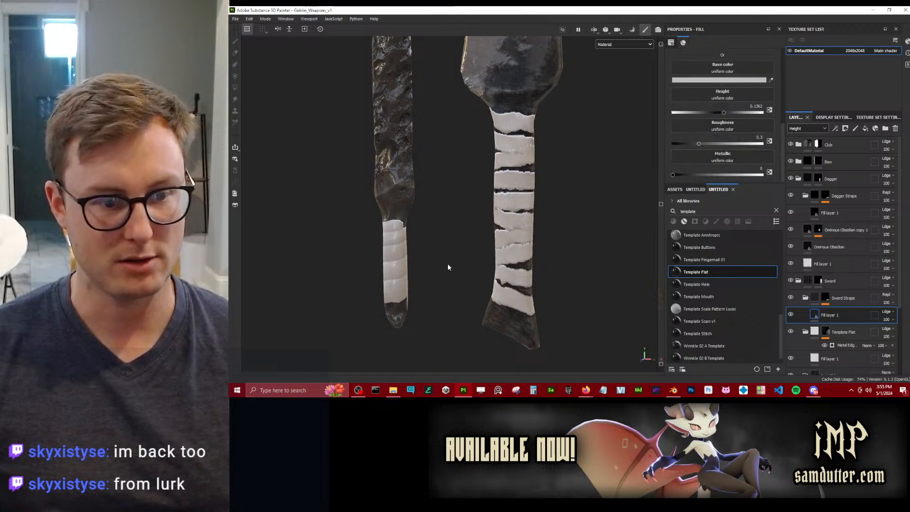
pyautogui.keyDown('alt'); pyautogui.moveTo(448, 268); pyautogui.dragTo(479, 216); pyautogui.keyUp('alt')
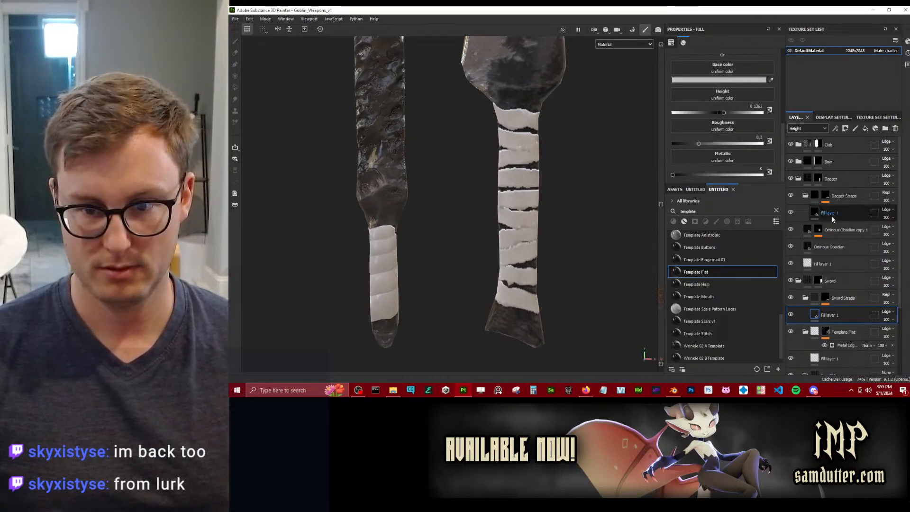
# Show the Base color channel in the layer stack and enable roughness and metallic on the Dagger Straps fill layer.
pyautogui.click(807, 128)
pyautogui.click(806, 136)
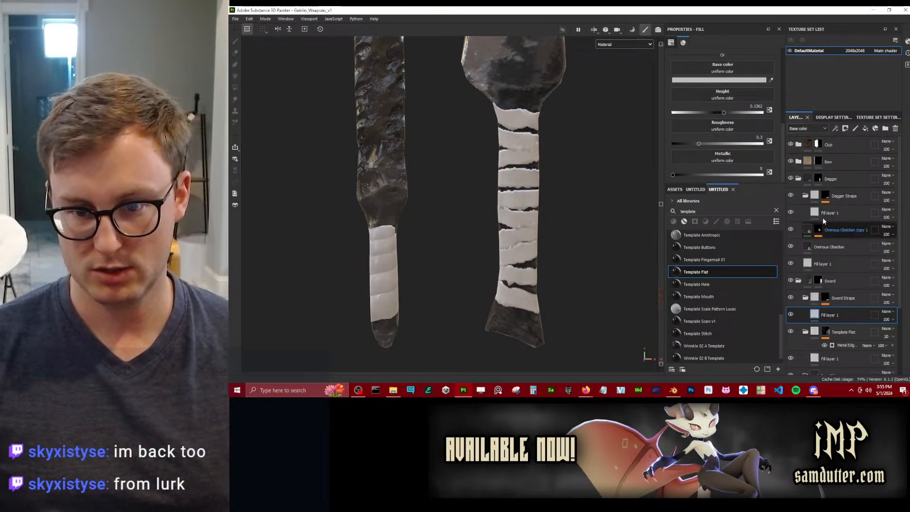
pyautogui.click(827, 214)
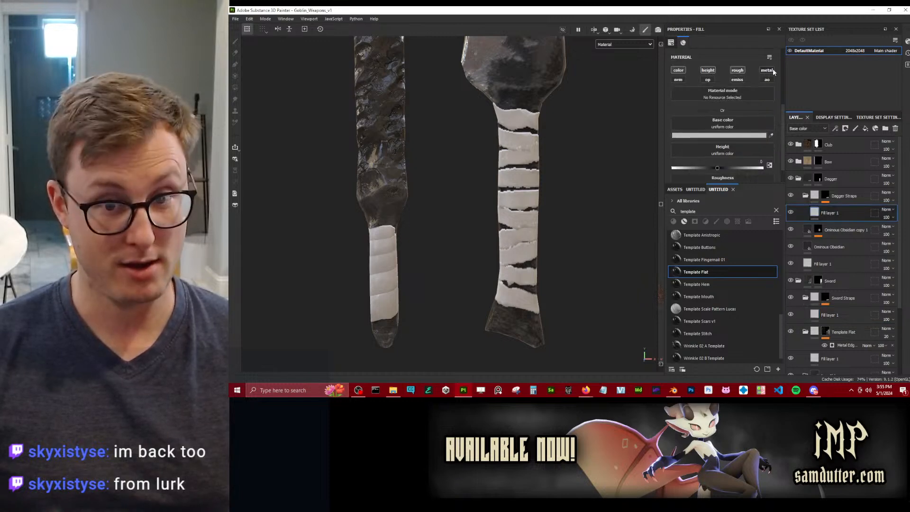
pyautogui.keyDown('alt'); pyautogui.moveTo(463, 231); pyautogui.dragTo(486, 211, button='middle'); pyautogui.keyUp('alt')
pyautogui.keyDown('alt'); pyautogui.moveTo(438, 223); pyautogui.dragTo(461, 229, button='right'); pyautogui.keyUp('alt')
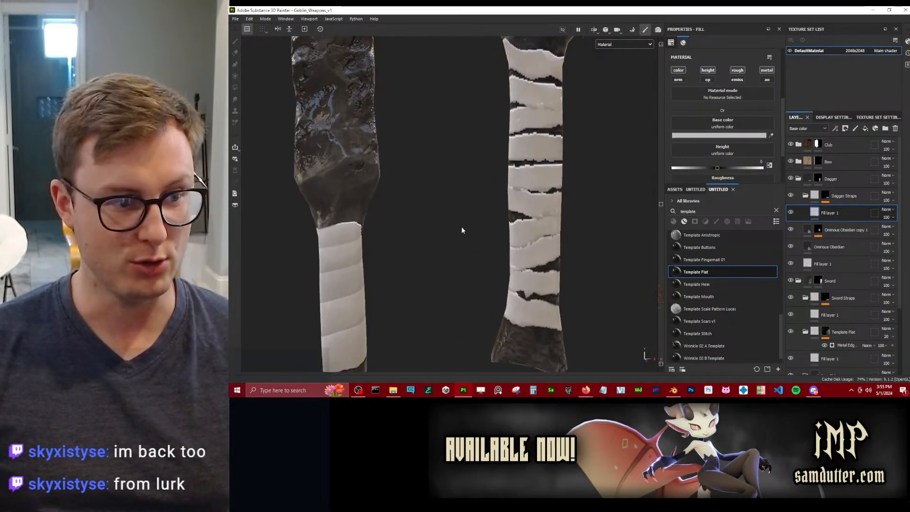
# Search the assets for leather, add Leather Skin above the fill layer in the Dagger Straps group, and save the project.
pyautogui.keyDown('alt'); pyautogui.moveTo(434, 245); pyautogui.dragTo(601, 180, button='middle'); pyautogui.keyUp('alt')
pyautogui.keyDown('alt'); pyautogui.moveTo(602, 181); pyautogui.dragTo(724, 240); pyautogui.keyUp('alt')
pyautogui.click(677, 190)
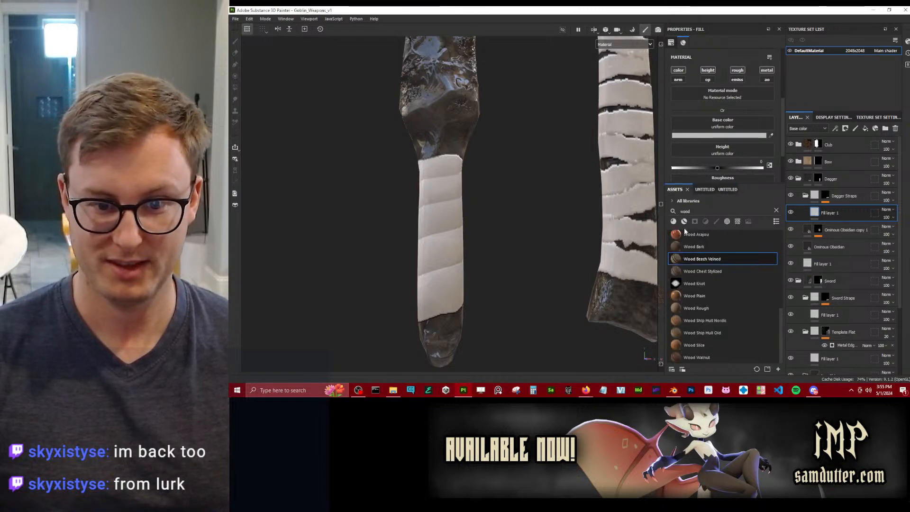
pyautogui.doubleClick(704, 210)
pyautogui.write('leather')
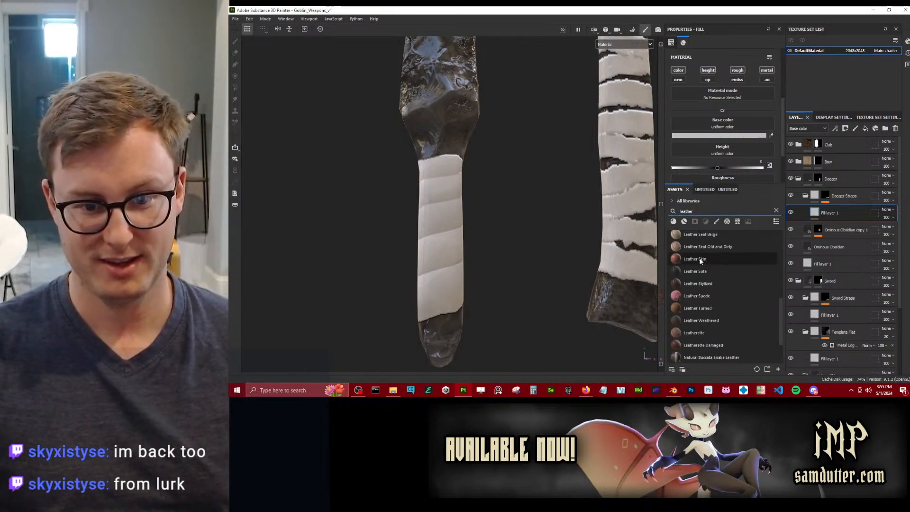
pyautogui.moveTo(700, 261); pyautogui.dragTo(802, 231)
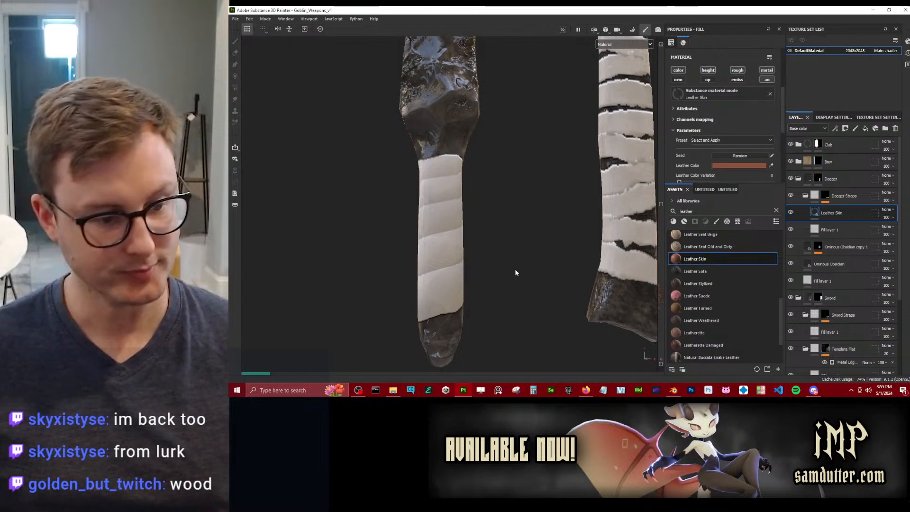
pyautogui.click(516, 270)
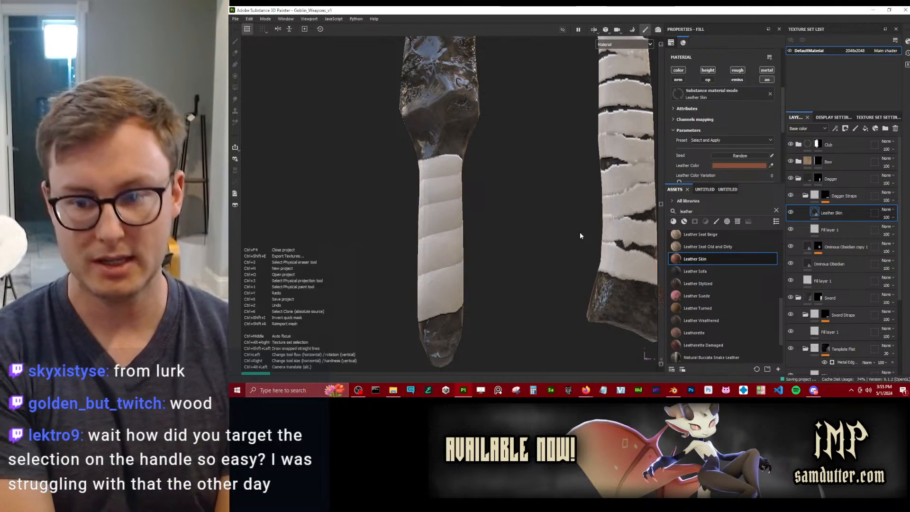
pyautogui.hotkey('ctrl', 's')
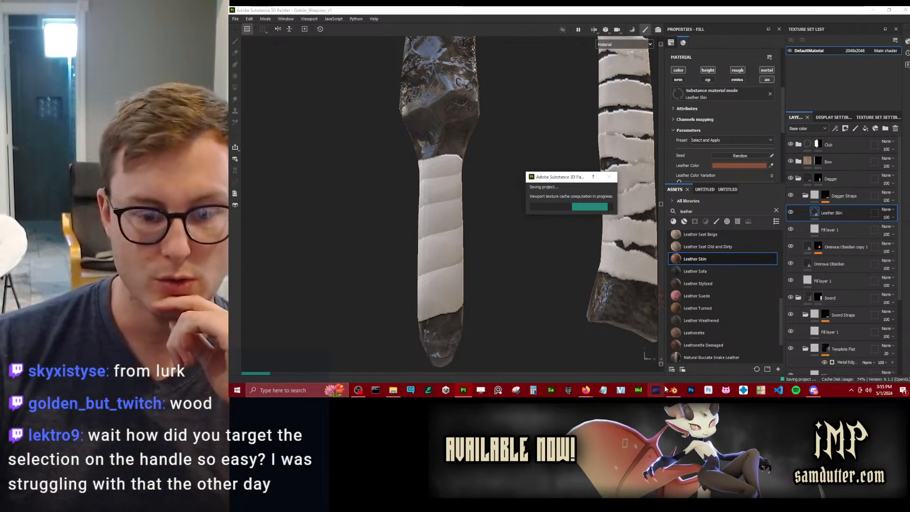
# Switch to Blender, enlarge the 3D viewport around the dagger and sword, and turn off the wireframe overlay.
pyautogui.hotkey('alt', 'Tab')
pyautogui.scroll(9, 706, 235)
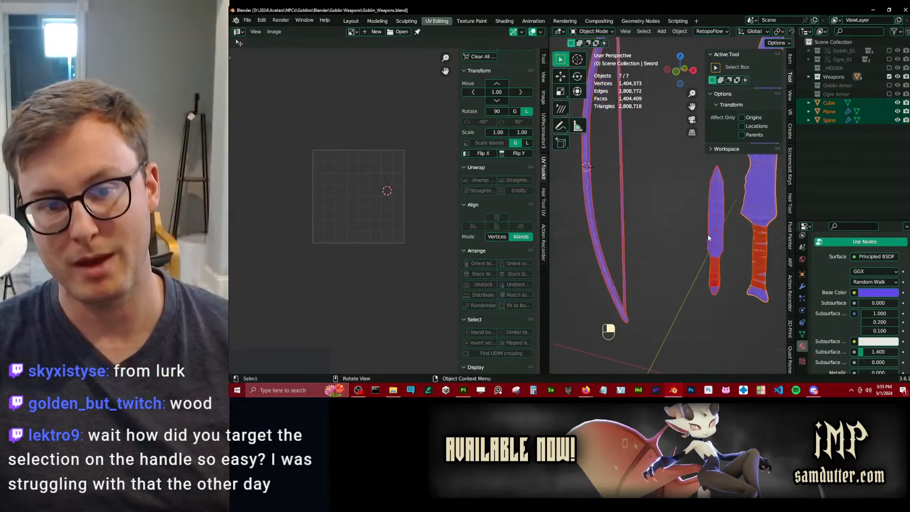
pyautogui.click(715, 294)
pyautogui.keyDown('shift'); pyautogui.moveTo(744, 334); pyautogui.dragTo(713, 276, button='middle'); pyautogui.keyUp('shift')
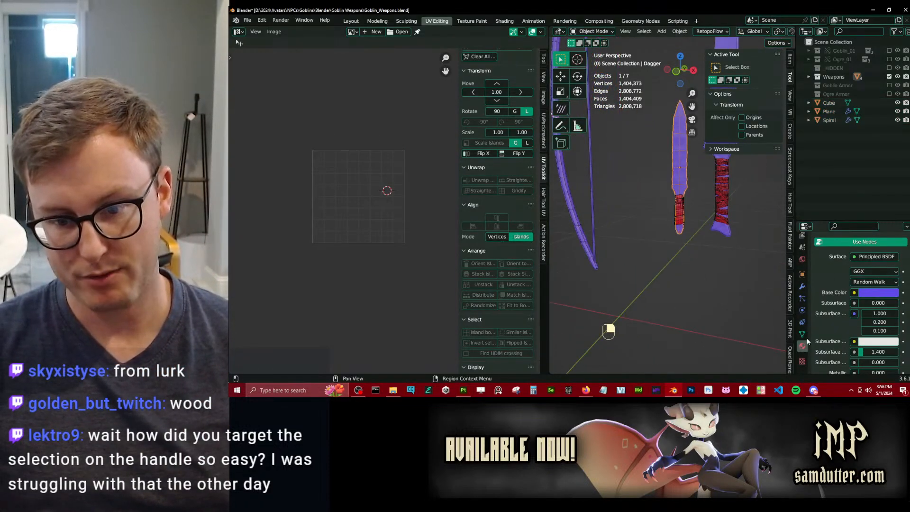
pyautogui.scroll(3, 862, 303)
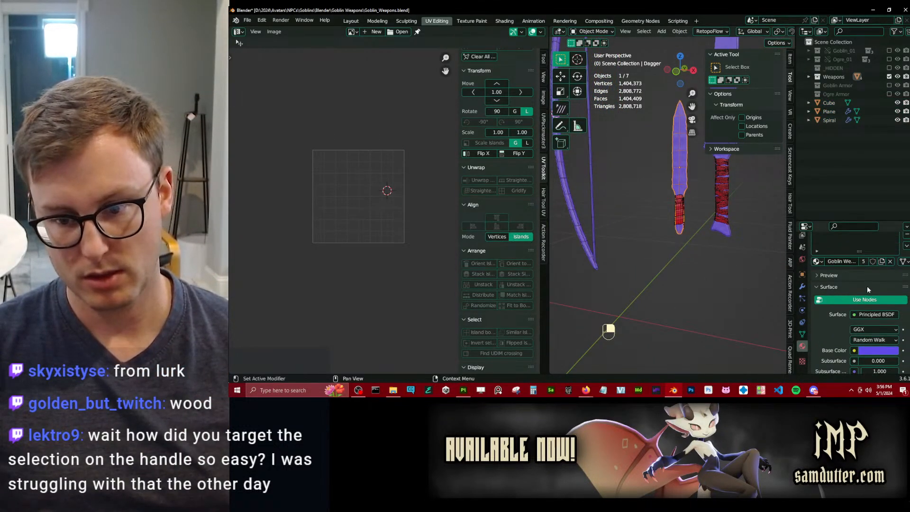
pyautogui.scroll(-2, 867, 289)
pyautogui.moveTo(548, 290); pyautogui.dragTo(241, 274)
pyautogui.scroll(5, 490, 214)
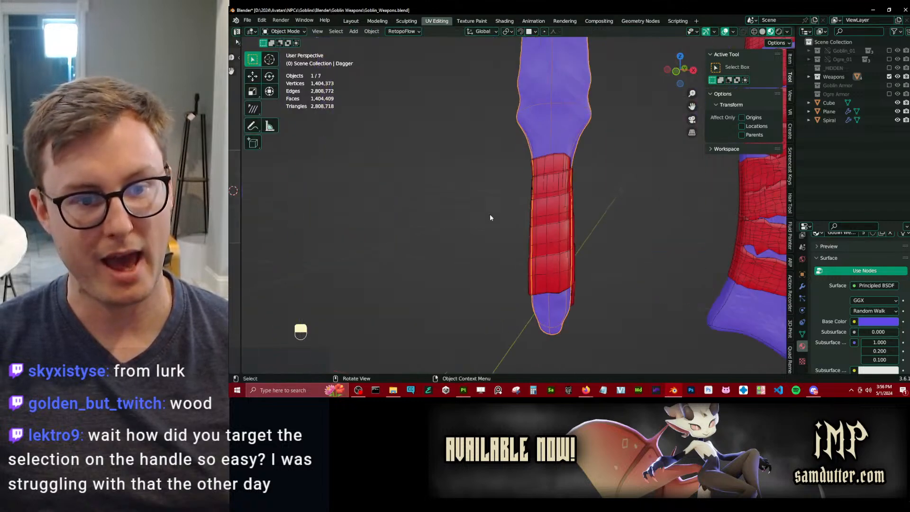
pyautogui.scroll(-6, 570, 125)
pyautogui.keyDown('shift'); pyautogui.moveTo(571, 125); pyautogui.dragTo(559, 172, button='middle'); pyautogui.keyUp('shift')
pyautogui.press('q')
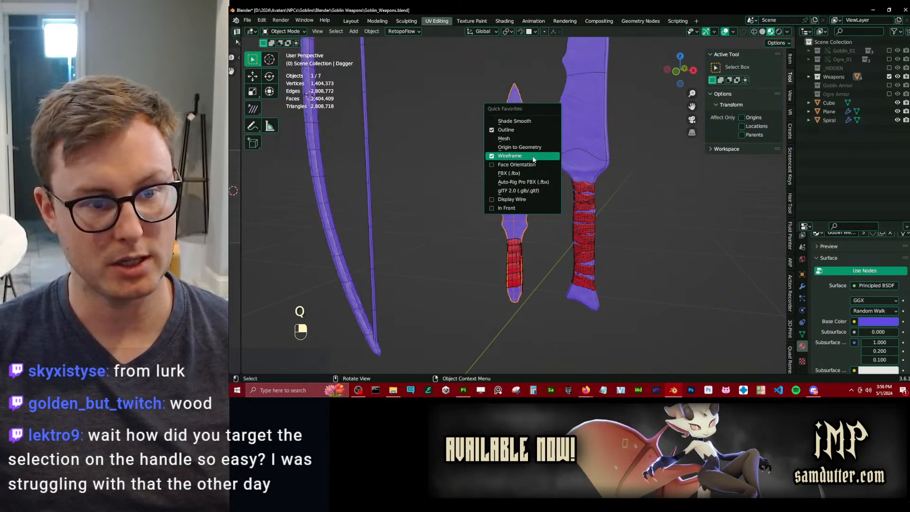
pyautogui.click(534, 156)
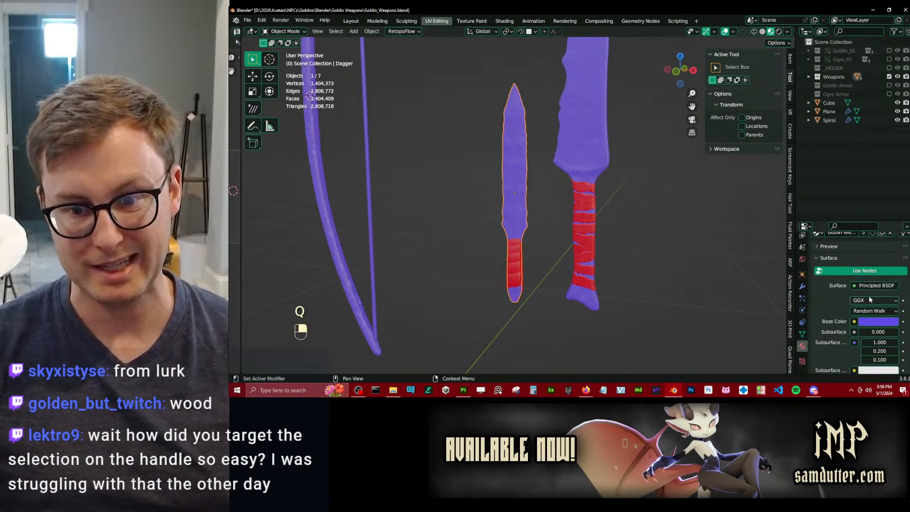
# Examine the materials assigned to the sword, its grip wrap and the dagger's grip wrap.
pyautogui.scroll(2, 870, 299)
pyautogui.click(595, 196)
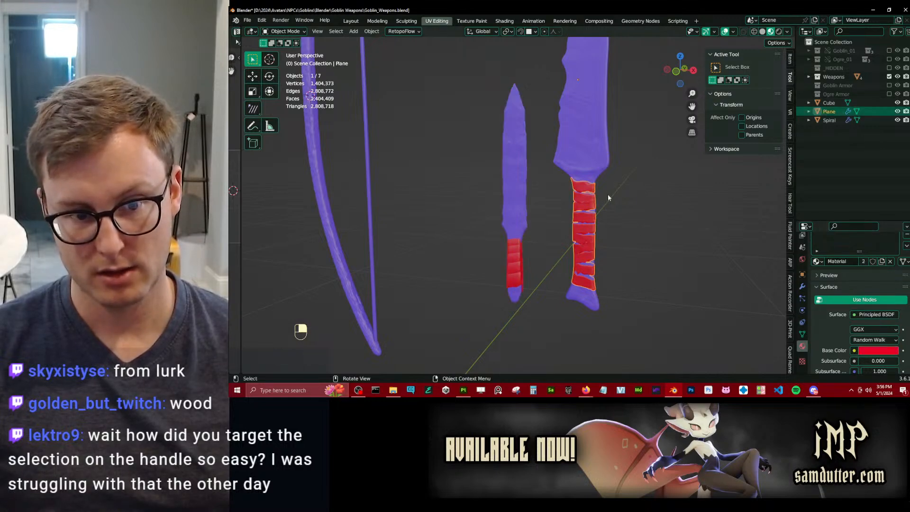
pyautogui.click(518, 257)
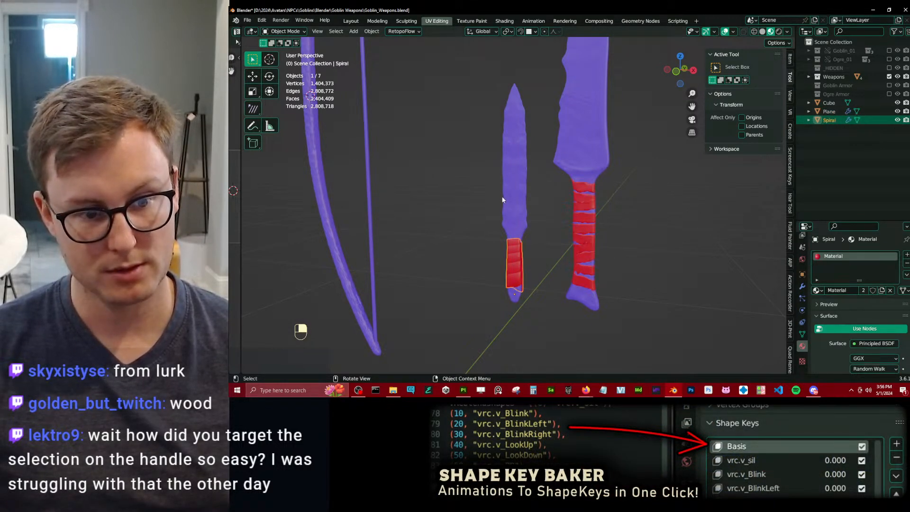
pyautogui.click(564, 149)
pyautogui.scroll(-5, 479, 191)
pyautogui.keyDown('shift'); pyautogui.moveTo(468, 150); pyautogui.dragTo(507, 223, button='middle'); pyautogui.keyUp('shift')
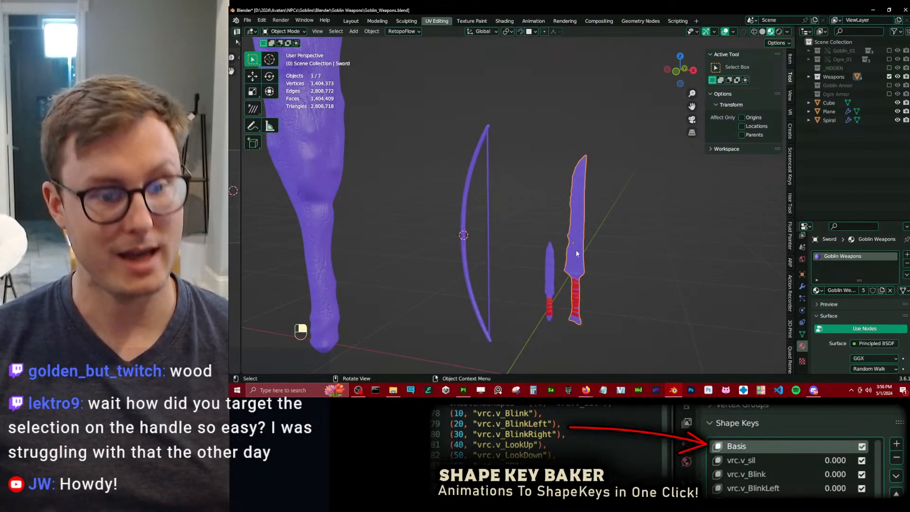
# Switch back to Substance 3D Painter and preview Template Flat's ID color targeting on the grip wraps without applying it.
pyautogui.hotkey('alt', 'Tab')
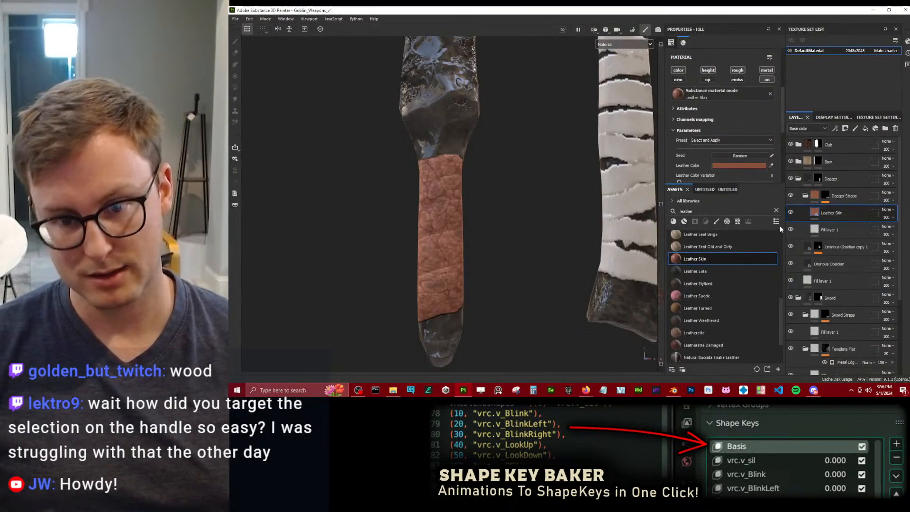
pyautogui.click(721, 191)
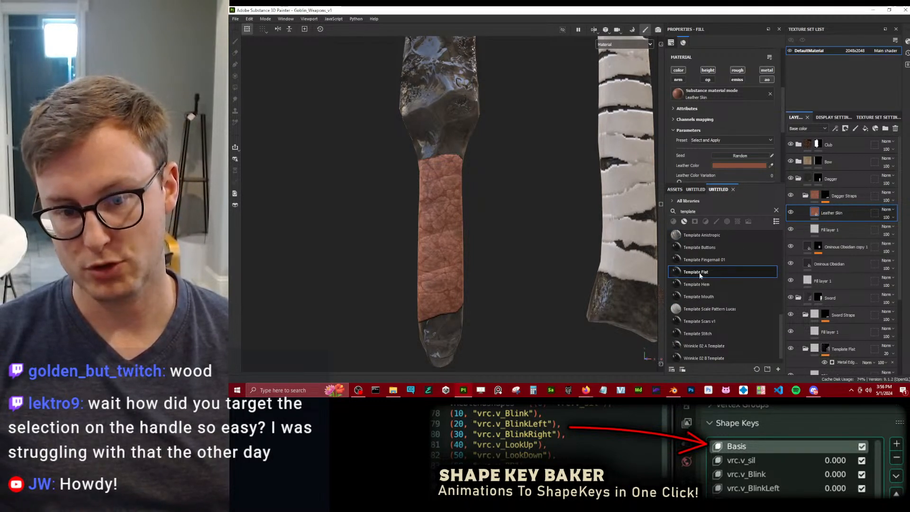
pyautogui.moveTo(700, 282); pyautogui.dragTo(563, 193)
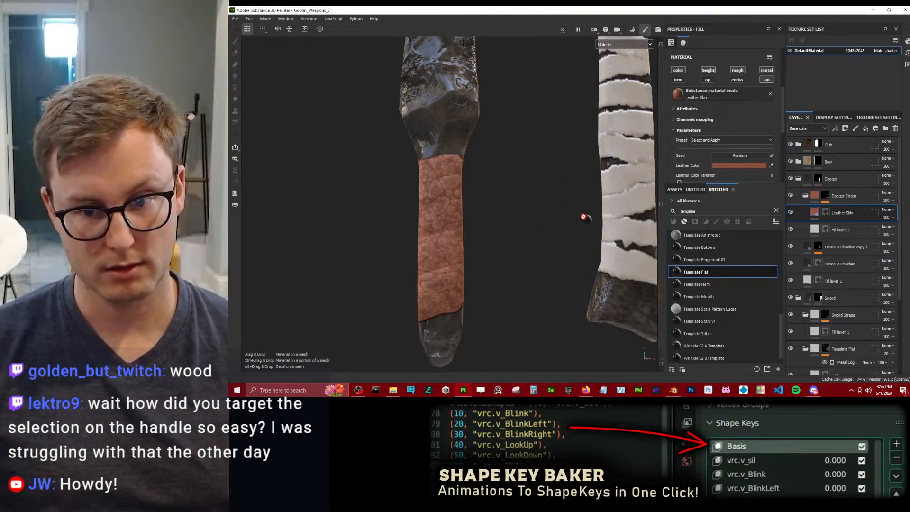
pyautogui.keyDown('ctrl'); pyautogui.moveTo(625, 217); pyautogui.dragTo(647, 214); pyautogui.keyUp('ctrl')
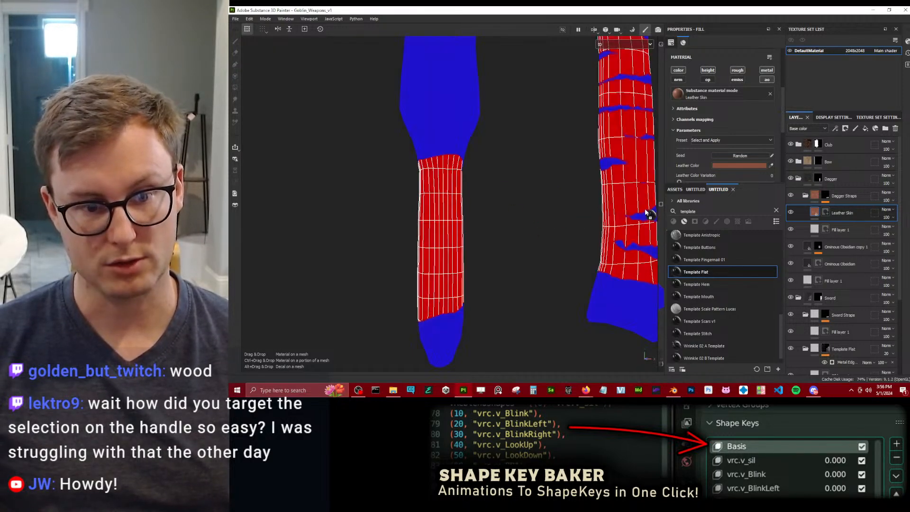
pyautogui.keyDown('ctrl'); pyautogui.moveTo(453, 237); pyautogui.dragTo(494, 138); pyautogui.keyUp('ctrl')
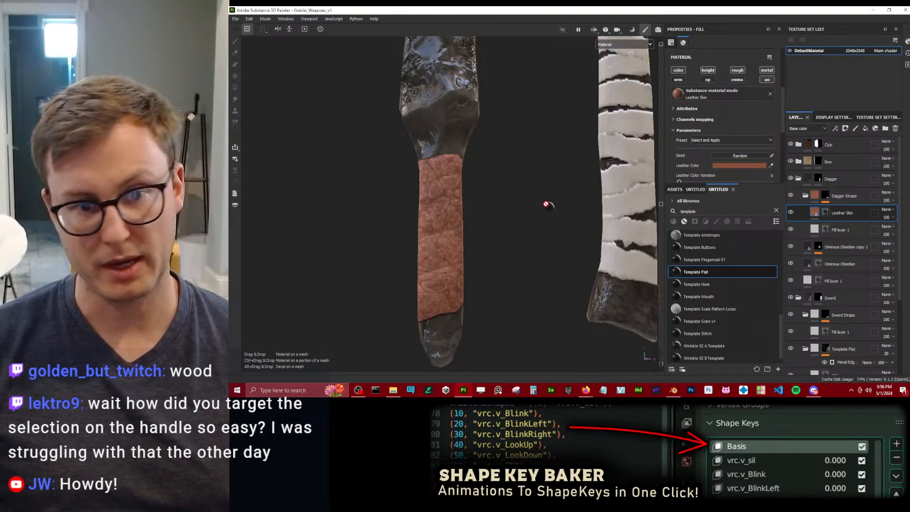
pyautogui.keyDown('ctrl'); pyautogui.moveTo(547, 205); pyautogui.dragTo(546, 207); pyautogui.keyUp('ctrl')
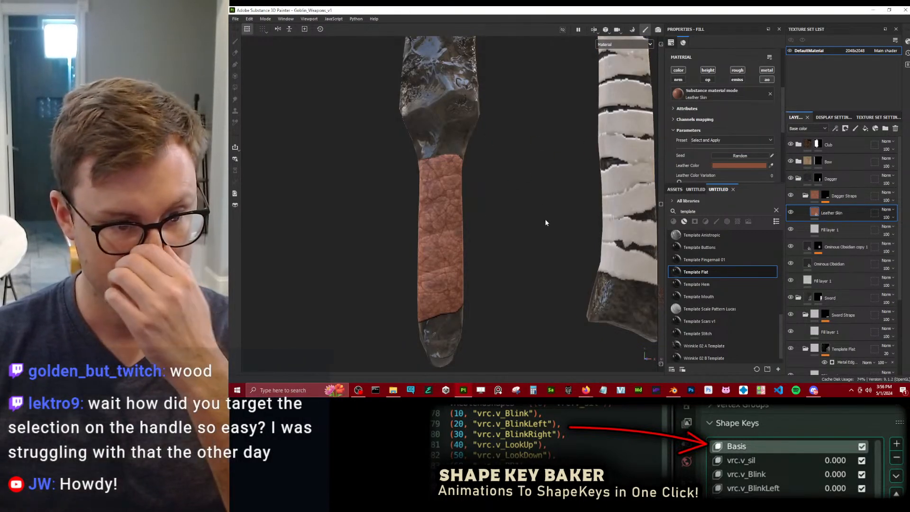
# Add Template Flat above Leather Skin in the Dagger Straps group and mask it with an inverted Curvature generator.
pyautogui.keyDown('alt'); pyautogui.moveTo(534, 228); pyautogui.dragTo(429, 273, button='right'); pyautogui.keyUp('alt')
pyautogui.keyDown('alt'); pyautogui.moveTo(428, 273); pyautogui.dragTo(478, 252); pyautogui.keyUp('alt')
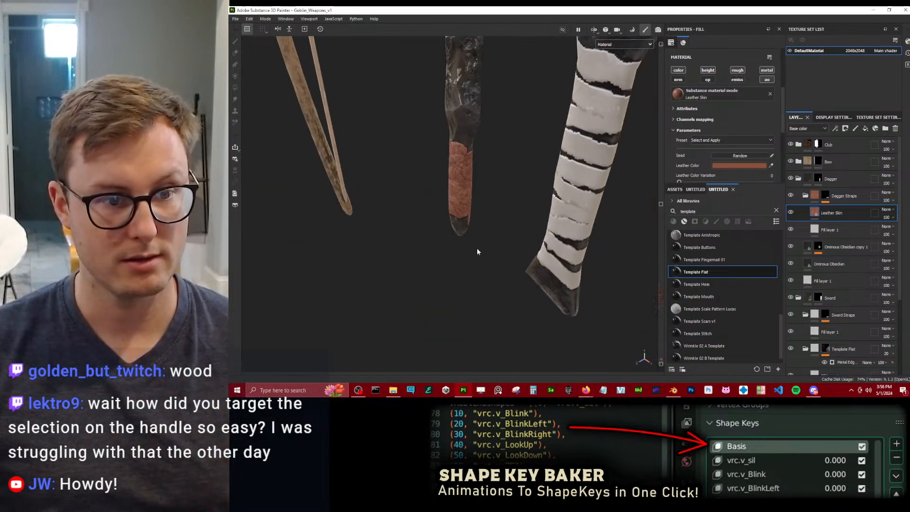
pyautogui.keyDown('alt'); pyautogui.moveTo(478, 252); pyautogui.dragTo(506, 210, button='right'); pyautogui.keyUp('alt')
pyautogui.keyDown('alt'); pyautogui.moveTo(506, 209); pyautogui.dragTo(489, 207); pyautogui.keyUp('alt')
pyautogui.keyDown('alt'); pyautogui.moveTo(490, 207); pyautogui.dragTo(454, 230, button='right'); pyautogui.keyUp('alt')
pyautogui.keyDown('alt'); pyautogui.moveTo(454, 230); pyautogui.dragTo(481, 218); pyautogui.keyUp('alt')
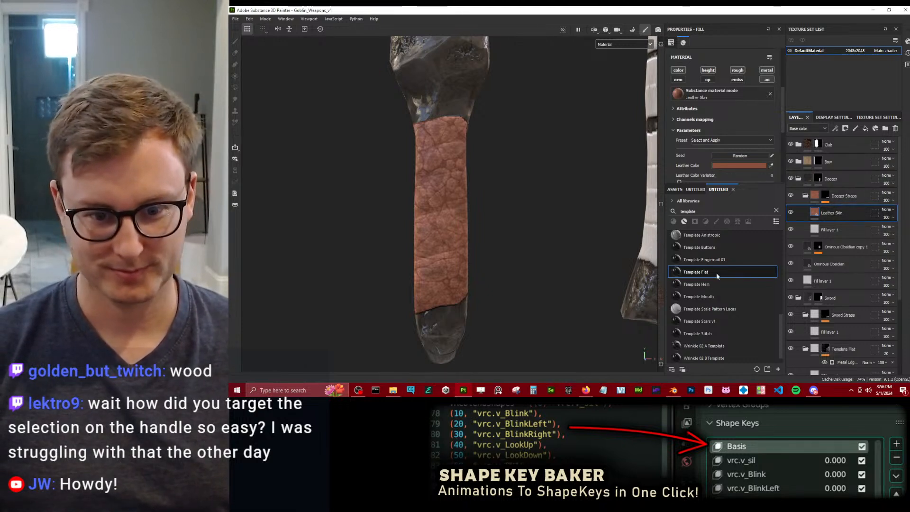
pyautogui.moveTo(769, 272); pyautogui.dragTo(851, 211)
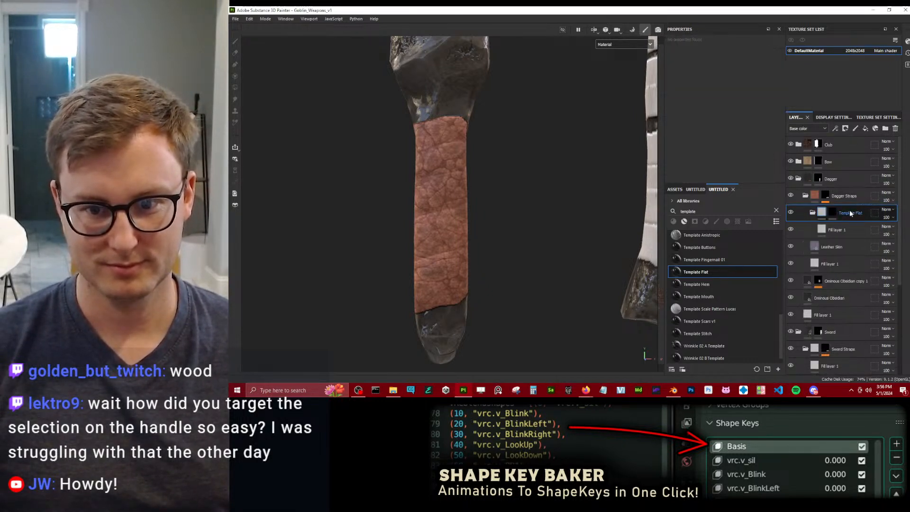
pyautogui.rightClick(832, 212)
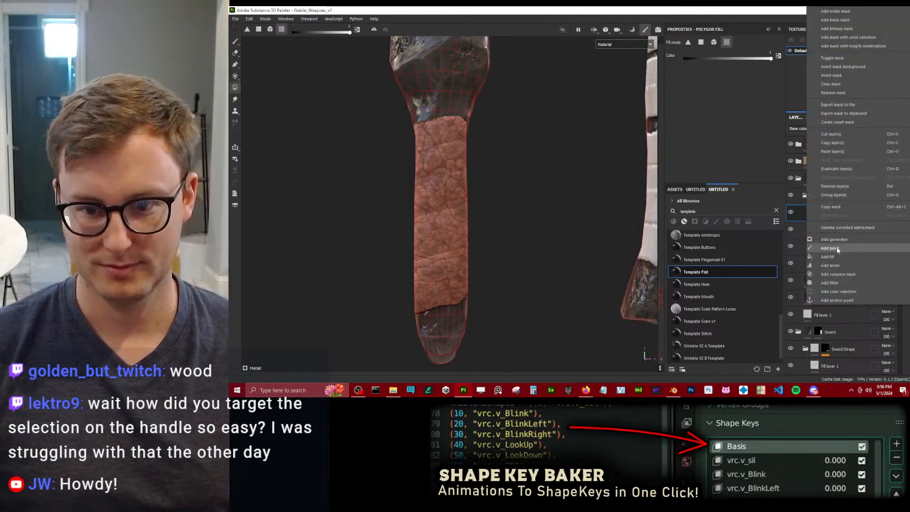
pyautogui.click(834, 239)
pyautogui.click(752, 63)
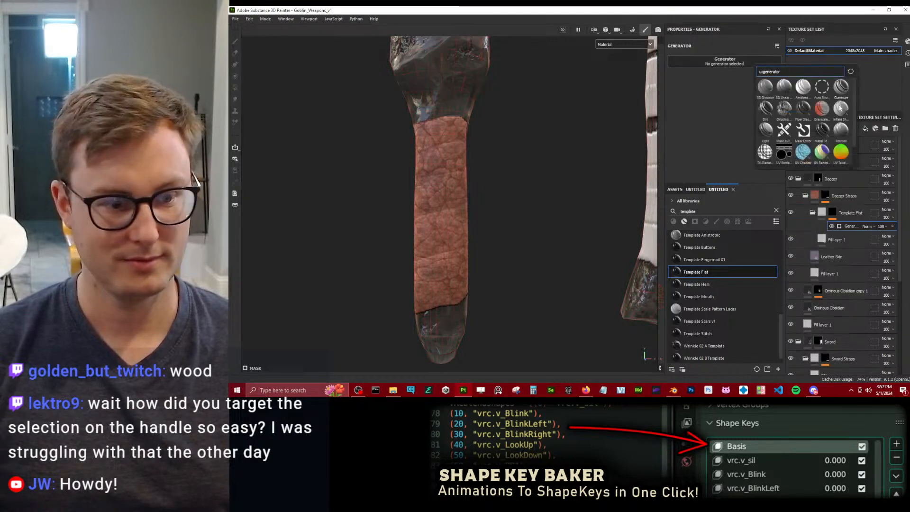
pyautogui.click(841, 87)
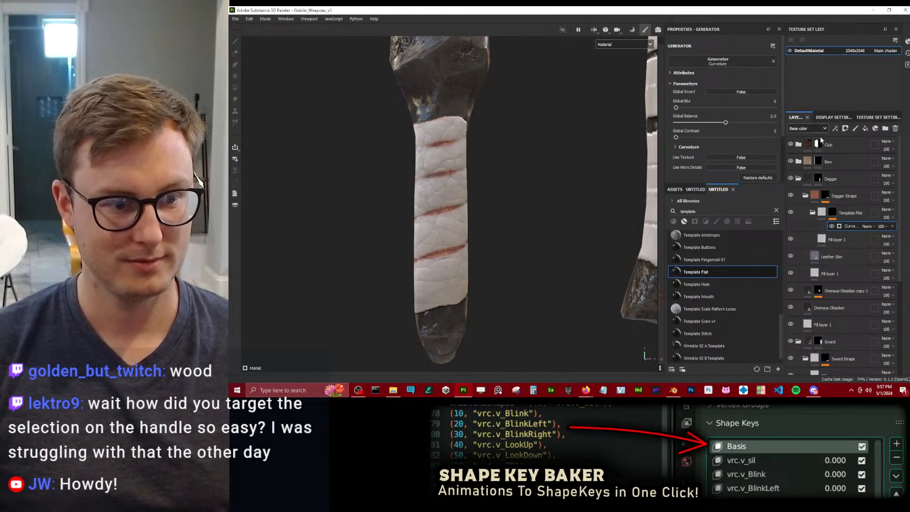
pyautogui.click(720, 92)
# Set the base color of the fill layer inside the dagger's Template Flat group to black (000000).
pyautogui.click(837, 239)
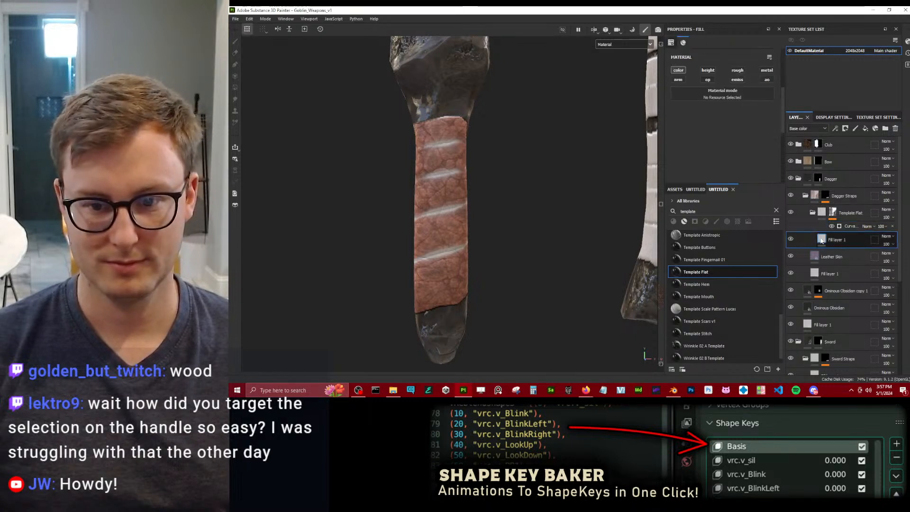
pyautogui.click(722, 135)
pyautogui.moveTo(730, 273); pyautogui.dragTo(727, 277)
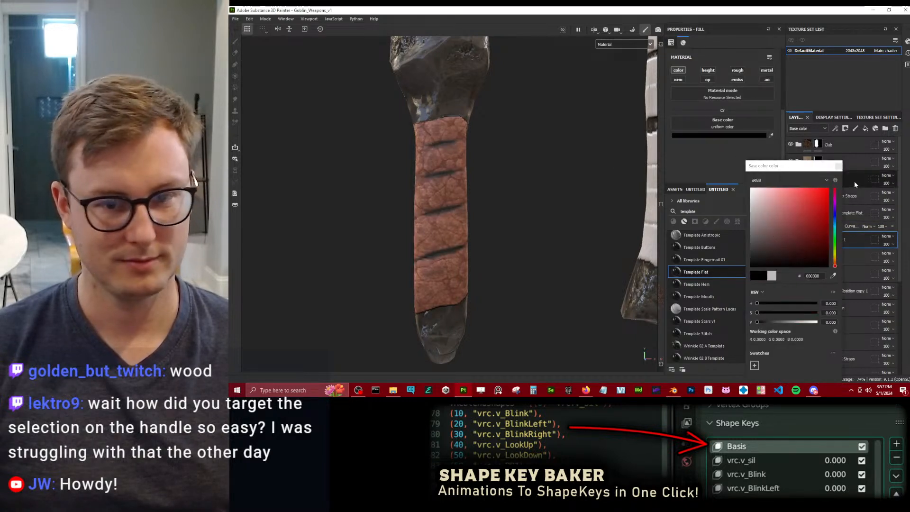
# Set the Global Balance of the Curvature generator on the dagger's Template Flat mask to 0.05.
pyautogui.click(838, 167)
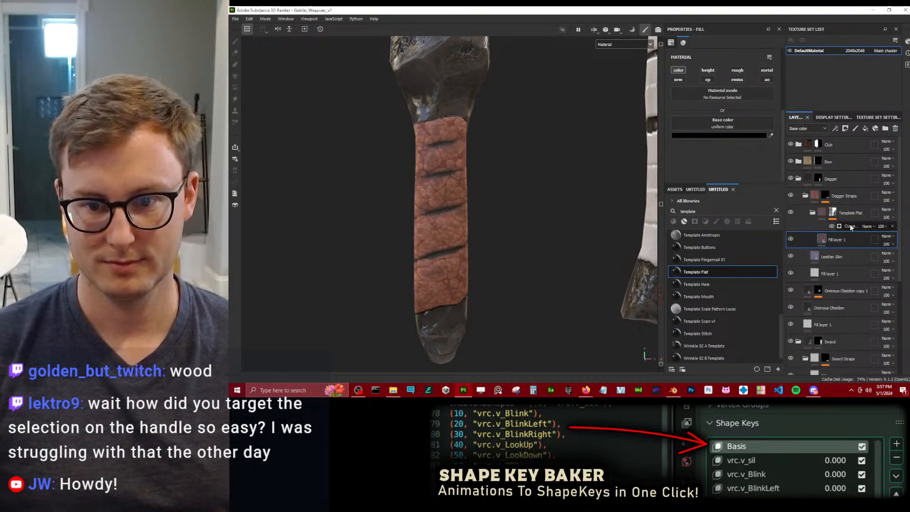
pyautogui.click(852, 226)
pyautogui.moveTo(725, 123); pyautogui.dragTo(714, 122)
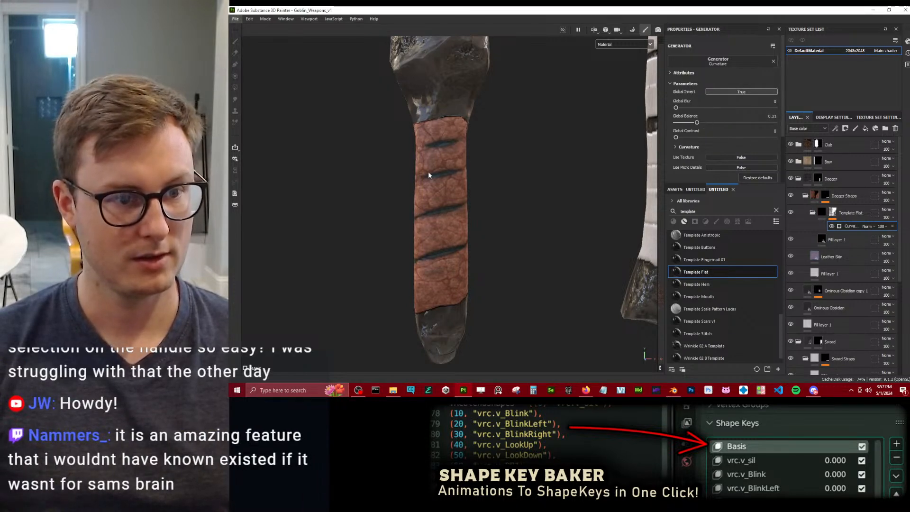
pyautogui.keyDown('alt'); pyautogui.moveTo(428, 175); pyautogui.dragTo(613, 172); pyautogui.keyUp('alt')
pyautogui.keyDown('alt'); pyautogui.moveTo(613, 173); pyautogui.dragTo(467, 190, button='right'); pyautogui.keyUp('alt')
pyautogui.keyDown('alt'); pyautogui.moveTo(467, 190); pyautogui.dragTo(443, 175); pyautogui.keyUp('alt')
pyautogui.keyDown('alt'); pyautogui.moveTo(442, 175); pyautogui.dragTo(468, 187, button='middle'); pyautogui.keyUp('alt')
pyautogui.keyDown('alt'); pyautogui.moveTo(467, 187); pyautogui.dragTo(559, 165, button='right'); pyautogui.keyUp('alt')
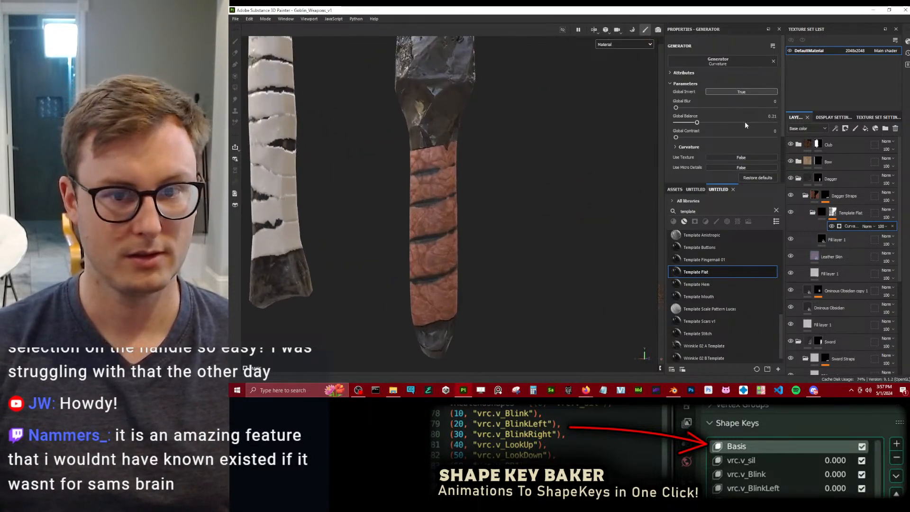
pyautogui.moveTo(683, 123); pyautogui.dragTo(680, 124)
pyautogui.keyDown('alt'); pyautogui.moveTo(535, 171); pyautogui.dragTo(274, 191); pyautogui.keyUp('alt')
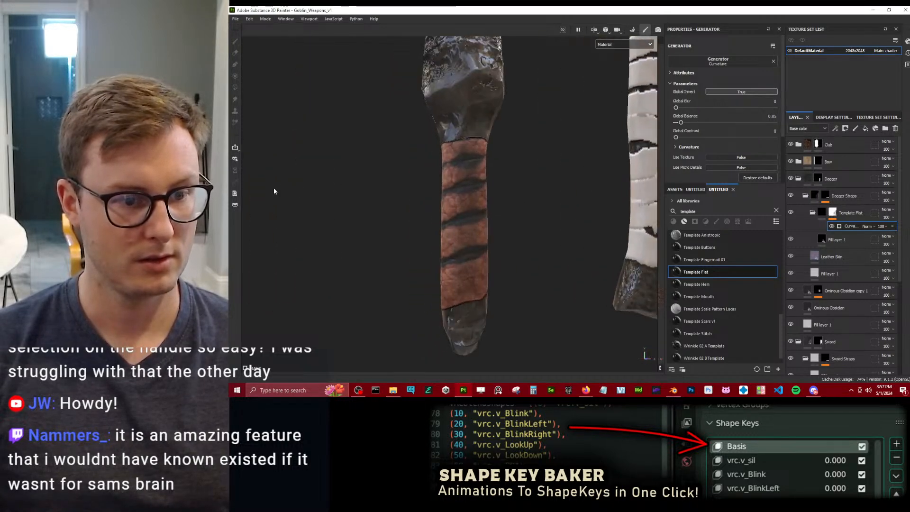
pyautogui.keyDown('alt'); pyautogui.moveTo(568, 173); pyautogui.dragTo(501, 181, button='right'); pyautogui.keyUp('alt')
pyautogui.keyDown('alt'); pyautogui.moveTo(500, 181); pyautogui.dragTo(474, 182); pyautogui.keyUp('alt')
pyautogui.keyDown('alt'); pyautogui.moveTo(474, 182); pyautogui.dragTo(497, 194, button='right'); pyautogui.keyUp('alt')
pyautogui.keyDown('alt'); pyautogui.moveTo(496, 194); pyautogui.dragTo(495, 193); pyautogui.keyUp('alt')
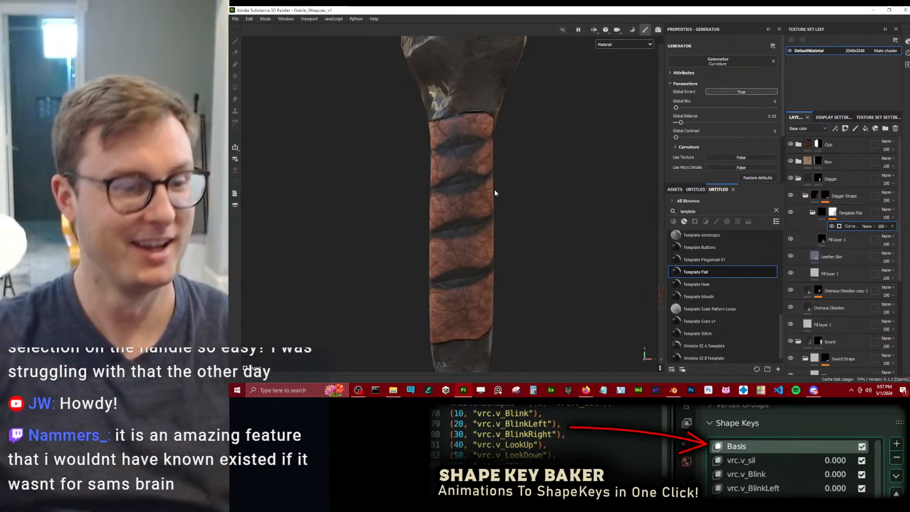
# Give the dagger's Template Flat fill layer a height of about -0.0428, a roughness of 1 and an ambient occlusion of about 0.69.
pyautogui.click(827, 239)
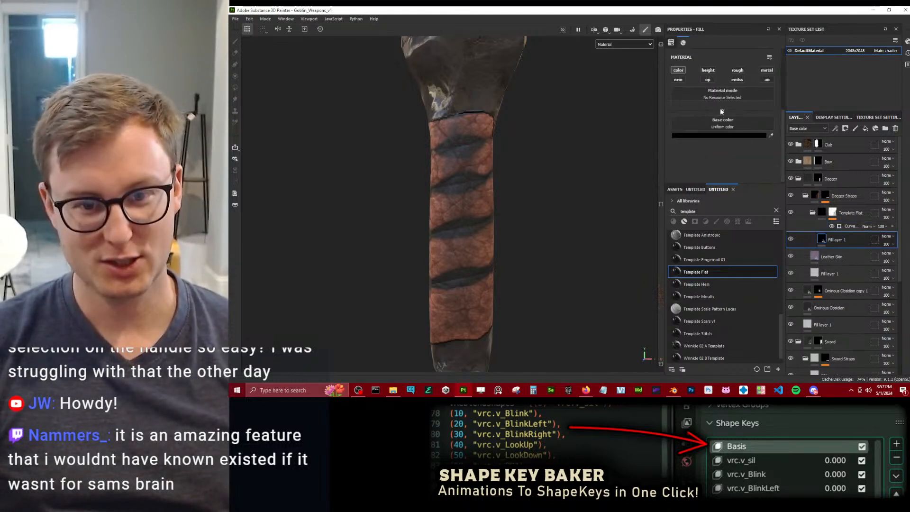
pyautogui.click(708, 70)
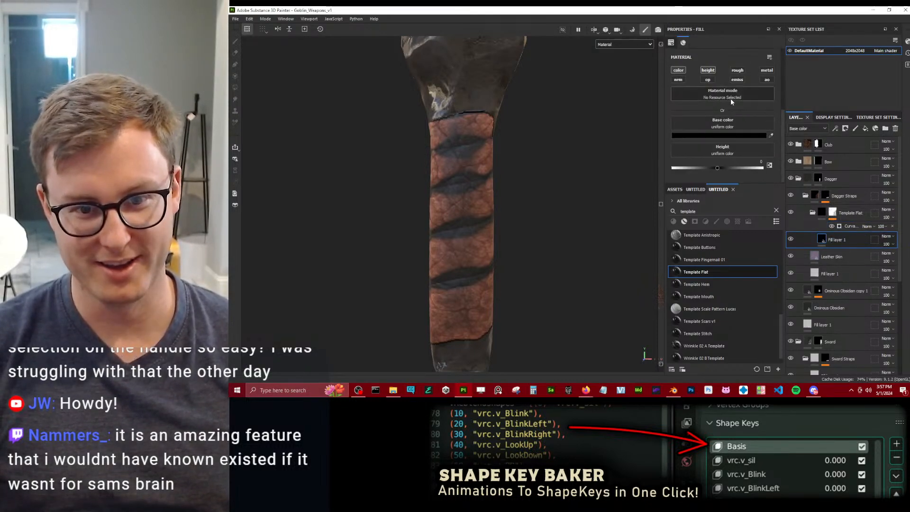
pyautogui.moveTo(713, 168)
pyautogui.mouseDown()
pyautogui.moveTo(699, 166)
pyautogui.moveTo(778, 162)
pyautogui.moveTo(738, 178)
pyautogui.mouseUp()
pyautogui.scroll(-1, 744, 138)
pyautogui.click(766, 55)
pyautogui.scroll(-1, 765, 85)
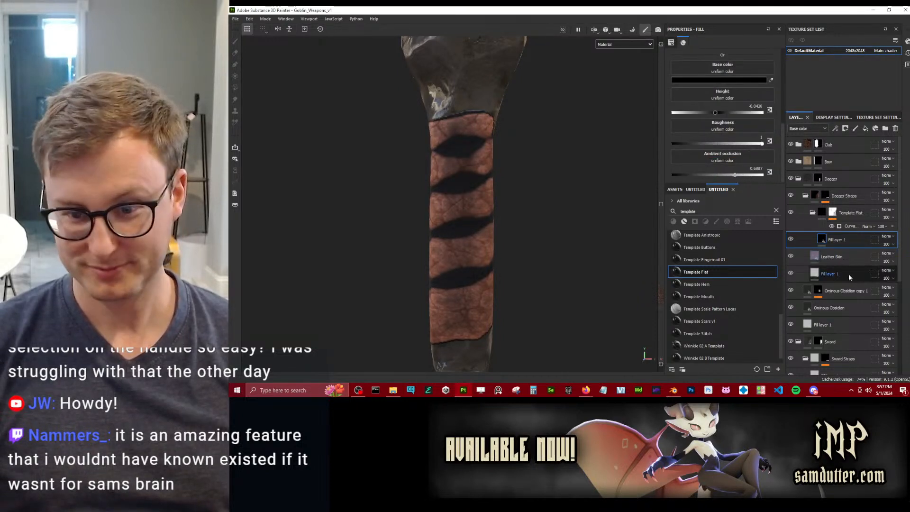
# Lower the dagger mask's Curvature generator to 75 opacity and add an inverted Ambient Occlusion generator above it.
pyautogui.click(849, 225)
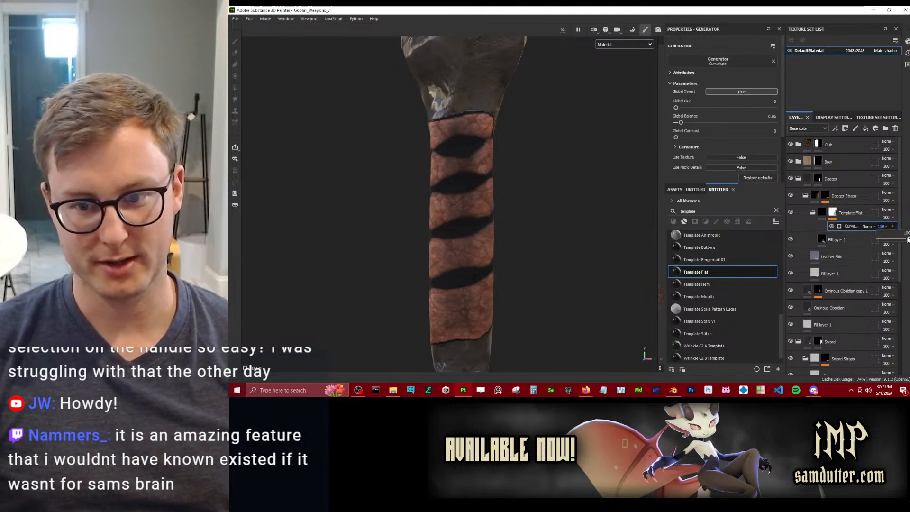
pyautogui.moveTo(908, 239); pyautogui.dragTo(892, 240)
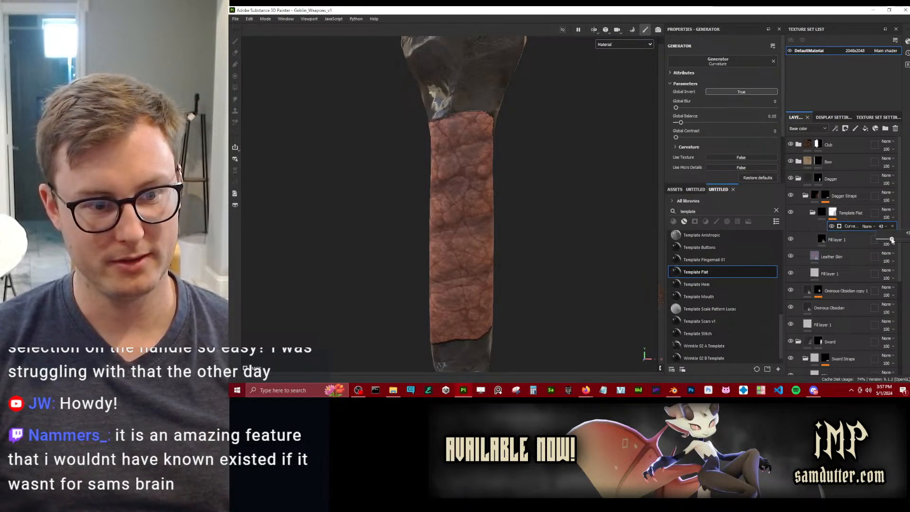
pyautogui.rightClick(857, 225)
pyautogui.click(854, 327)
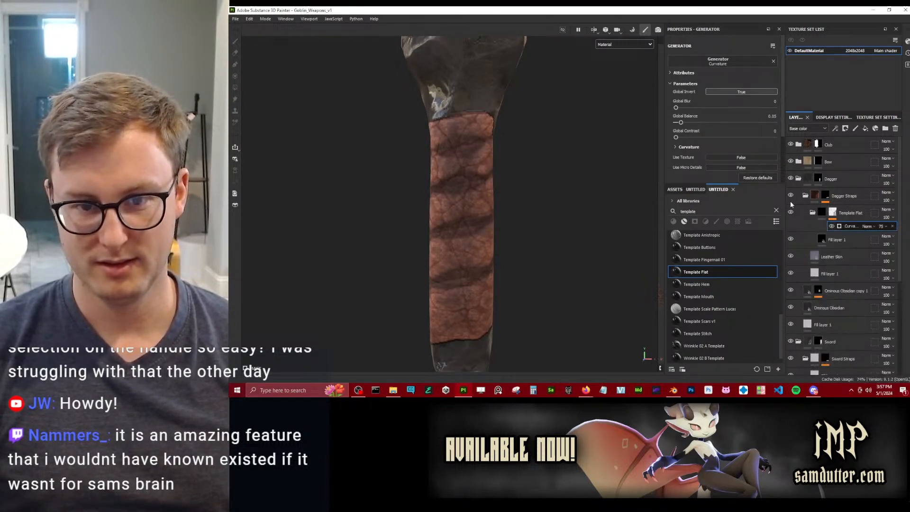
pyautogui.click(744, 66)
pyautogui.click(832, 91)
pyautogui.hotkey('ctrl', 'z')
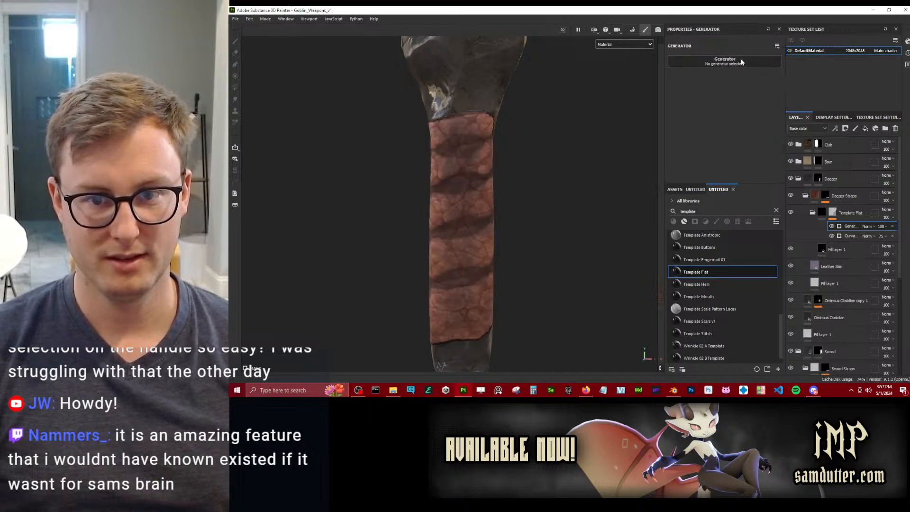
pyautogui.click(742, 64)
pyautogui.click(798, 90)
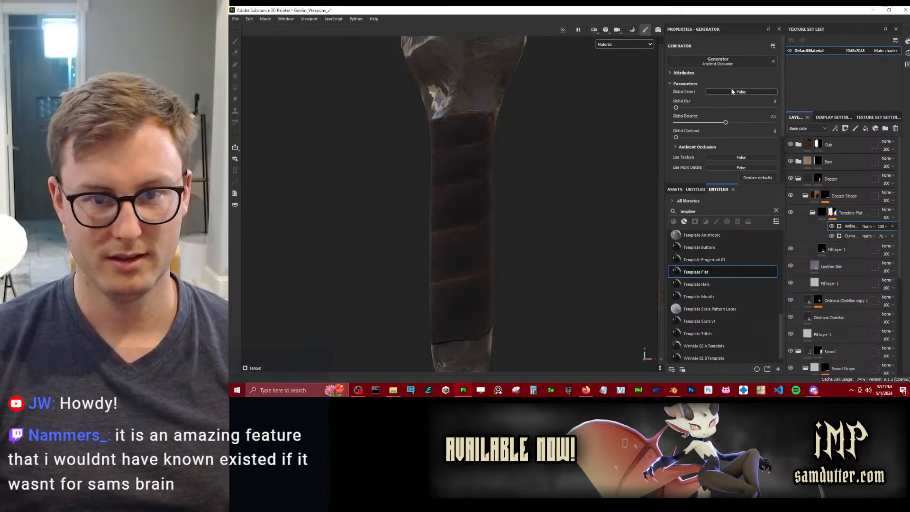
pyautogui.click(748, 90)
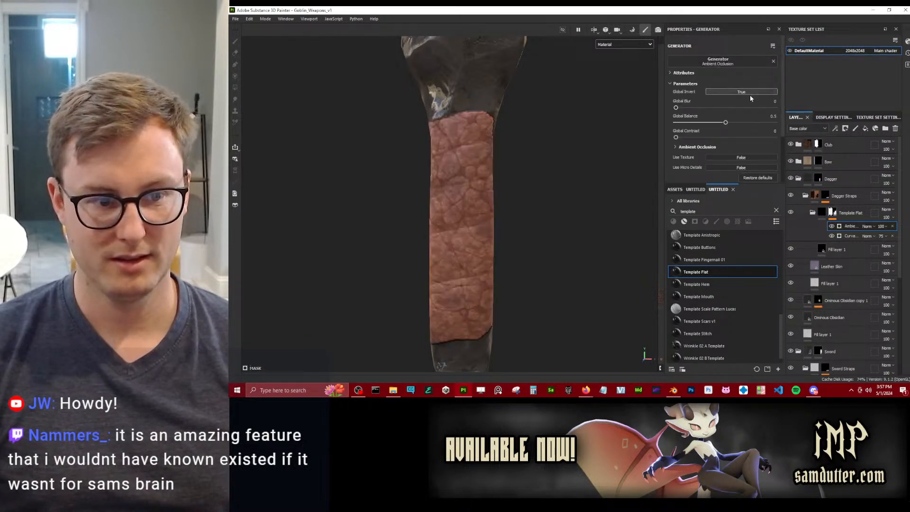
# Blend the Ambient Occlusion generator as Linear dodge (Add) and set its Global Balance to about 0.27.
pyautogui.click(874, 227)
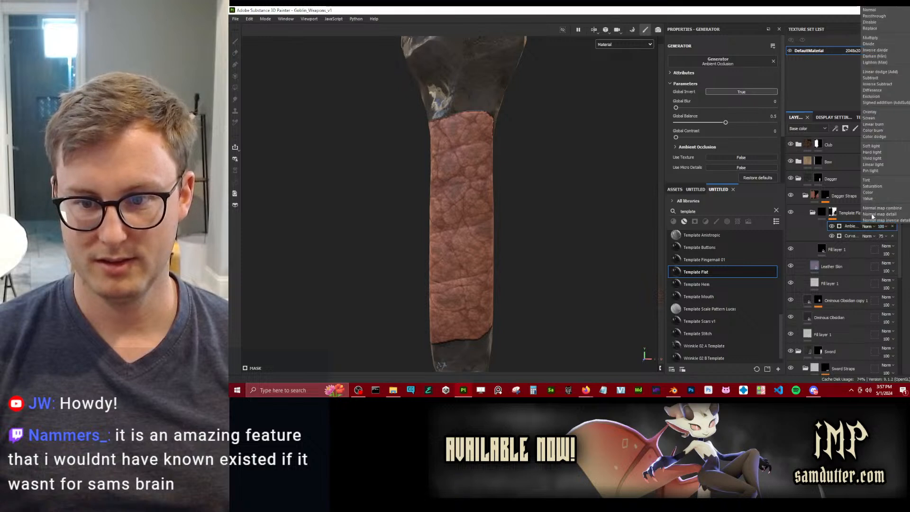
pyautogui.click(879, 71)
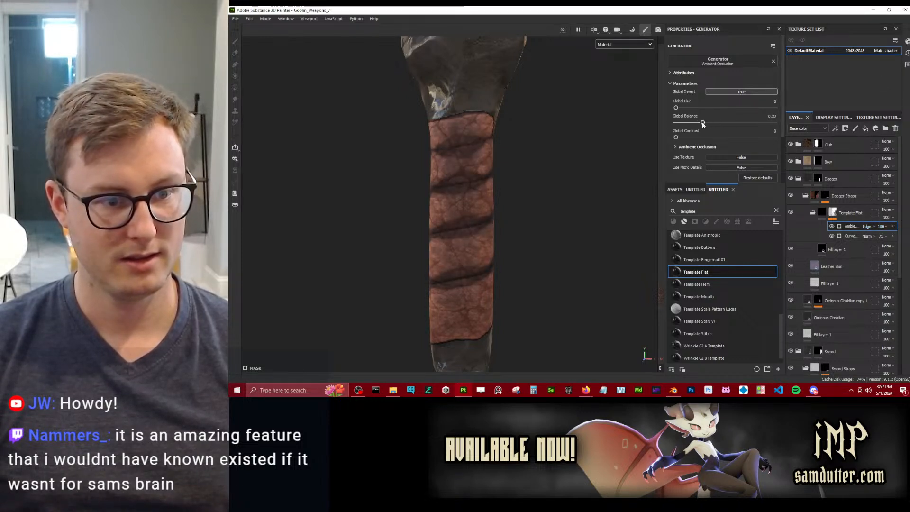
pyautogui.scroll(-4, 486, 204)
pyautogui.keyDown('alt'); pyautogui.moveTo(486, 204); pyautogui.dragTo(505, 212); pyautogui.keyUp('alt')
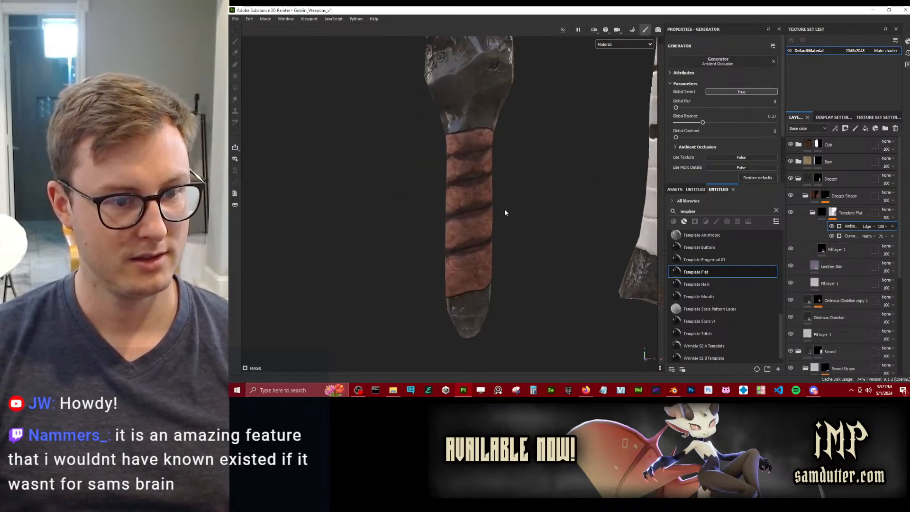
pyautogui.scroll(3, 505, 213)
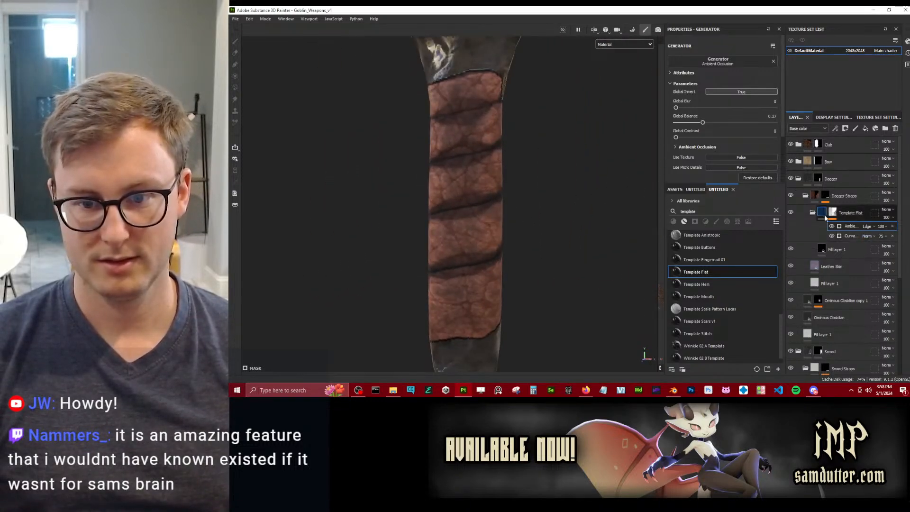
# Collapse the Template Flat group in Dagger Straps and rename it Strap Shadow.
pyautogui.click(812, 212)
pyautogui.doubleClick(849, 213)
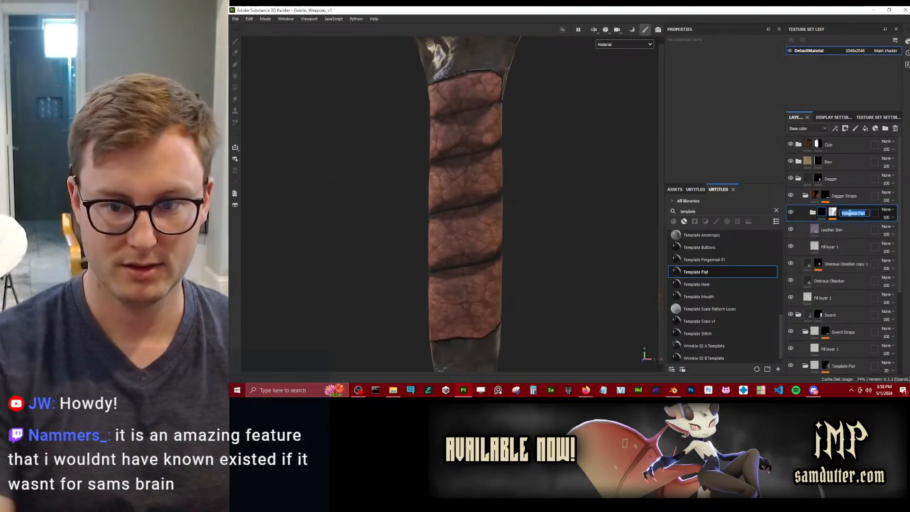
pyautogui.write('Strapshado')
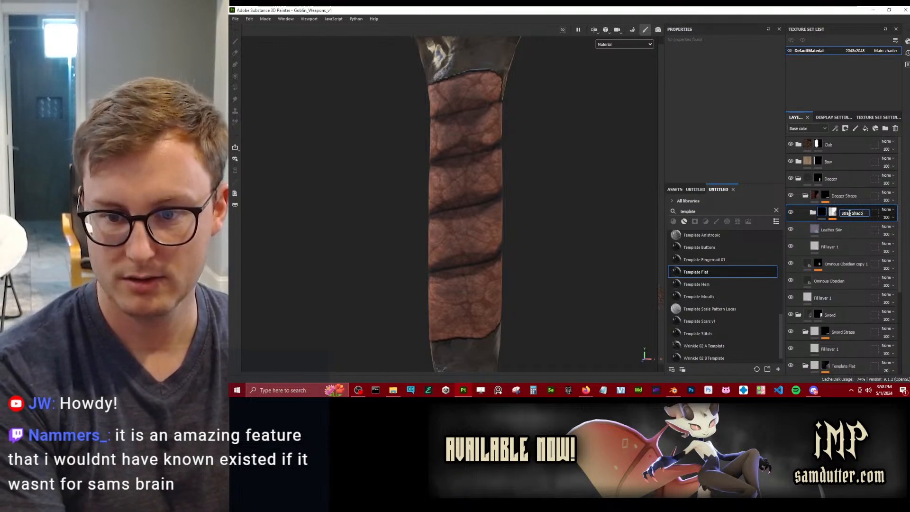
pyautogui.write('w')
pyautogui.press('Return')
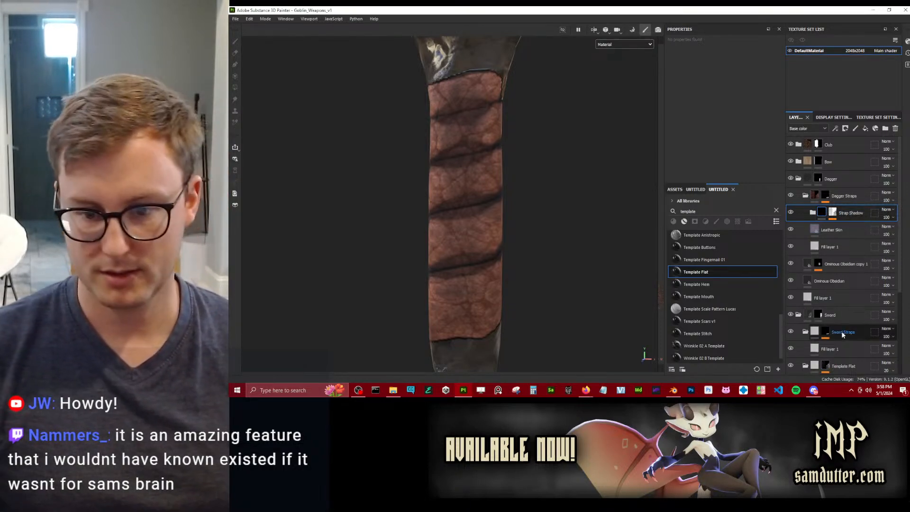
# Copy the dagger's Strap Shadow group into the Sword Straps group above its fill layer.
pyautogui.click(842, 334)
pyautogui.click(846, 347)
pyautogui.hotkey('ctrl', 'v')
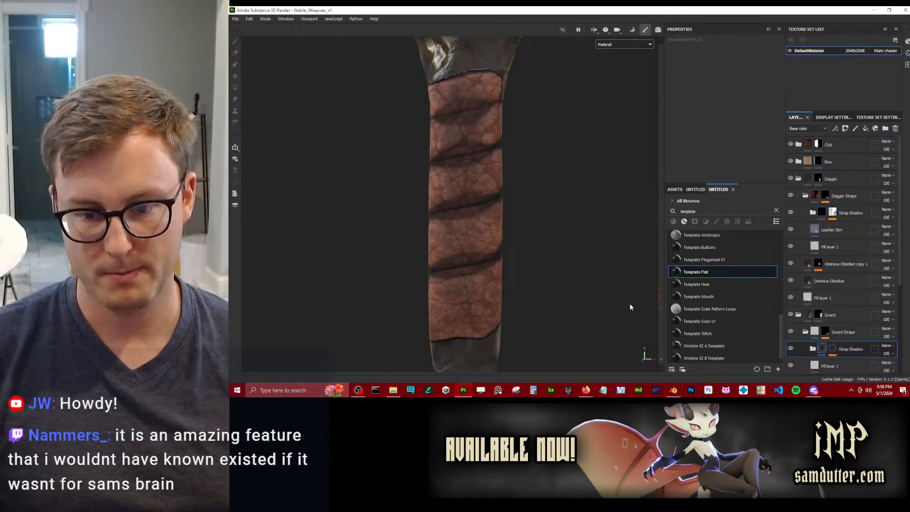
pyautogui.scroll(-5, 587, 232)
pyautogui.keyDown('alt'); pyautogui.moveTo(587, 233); pyautogui.dragTo(512, 218, button='middle'); pyautogui.keyUp('alt')
pyautogui.keyDown('alt'); pyautogui.moveTo(512, 218); pyautogui.dragTo(540, 220); pyautogui.keyUp('alt')
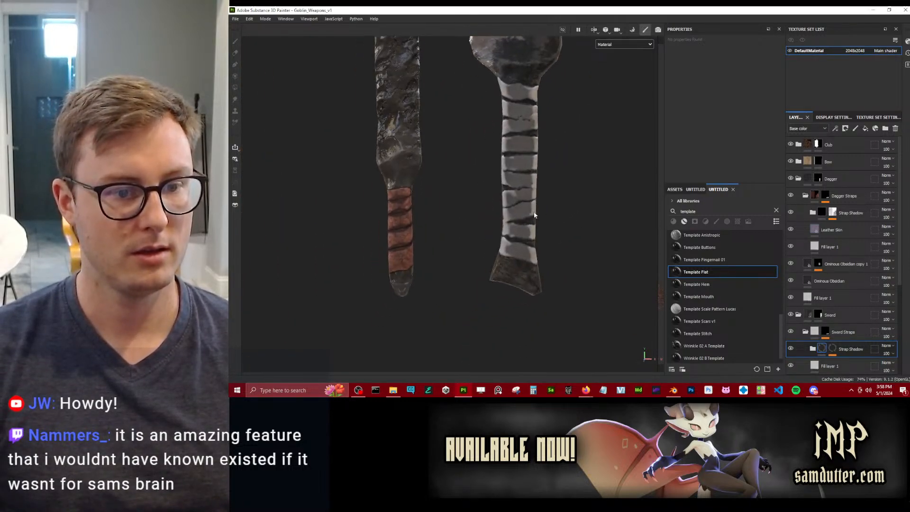
# Duplicate the dagger's Leather Skin layer and move the copy into Sword Straps, directly below Strap Shadow.
pyautogui.click(823, 228)
pyautogui.hotkey('ctrl', 'd')
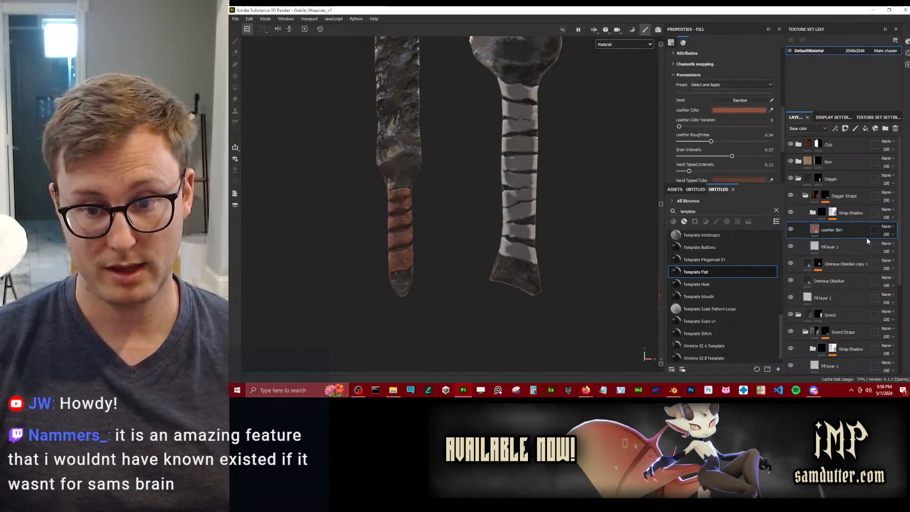
pyautogui.moveTo(860, 240); pyautogui.dragTo(871, 345)
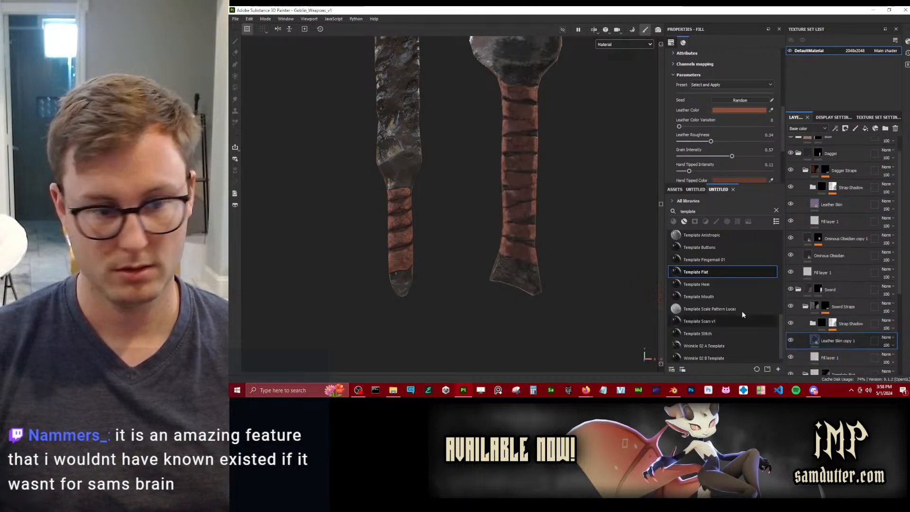
# Examine the club, bow, dagger and sword together, comparing the leather grips with the blades from several angles.
pyautogui.keyDown('alt'); pyautogui.moveTo(593, 227); pyautogui.dragTo(479, 241); pyautogui.keyUp('alt')
pyautogui.keyDown('alt'); pyautogui.moveTo(479, 241); pyautogui.dragTo(454, 186, button='middle'); pyautogui.keyUp('alt')
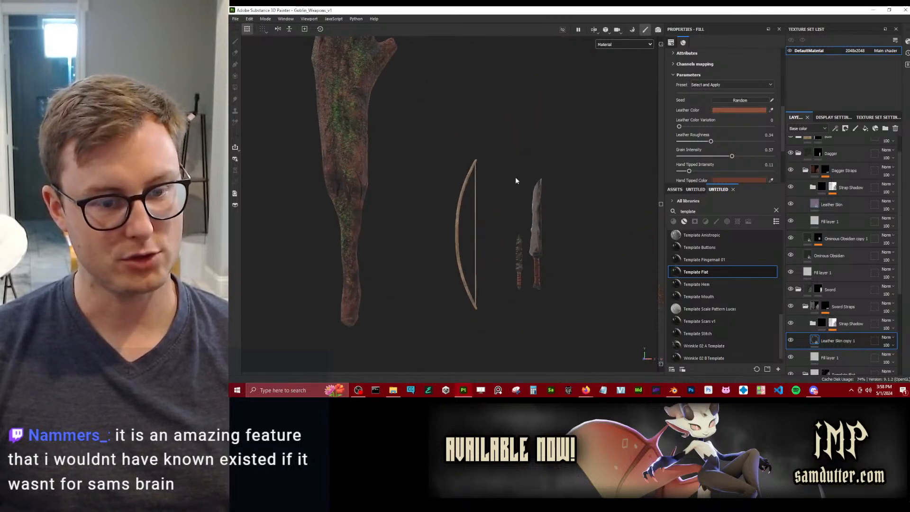
pyautogui.keyDown('alt'); pyautogui.moveTo(546, 229); pyautogui.dragTo(509, 189, button='middle'); pyautogui.keyUp('alt')
pyautogui.scroll(8, 485, 241)
pyautogui.keyDown('alt'); pyautogui.moveTo(450, 230); pyautogui.dragTo(463, 190); pyautogui.keyUp('alt')
pyautogui.keyDown('alt'); pyautogui.moveTo(515, 119); pyautogui.dragTo(514, 224, button='middle'); pyautogui.keyUp('alt')
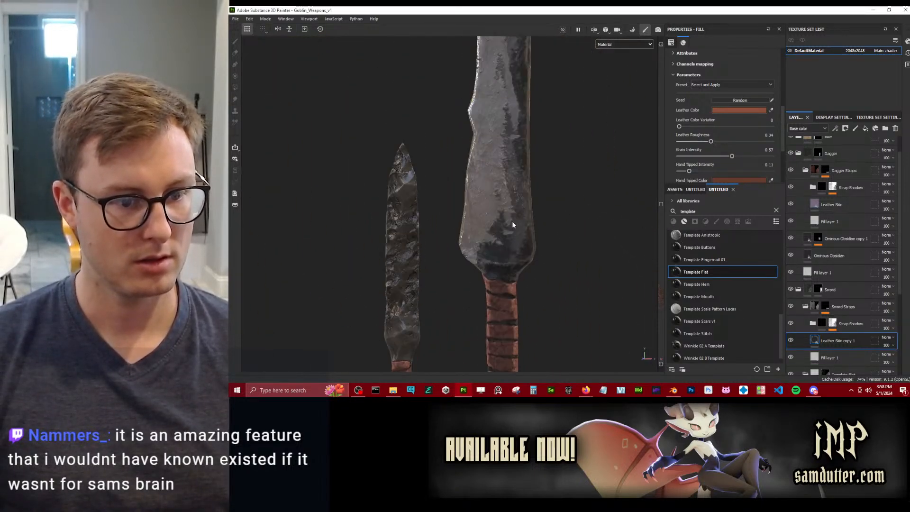
pyautogui.scroll(-8, 514, 223)
pyautogui.keyDown('alt'); pyautogui.moveTo(616, 244); pyautogui.dragTo(555, 250); pyautogui.keyUp('alt')
pyautogui.scroll(3, 502, 213)
pyautogui.scroll(3, 501, 213)
pyautogui.keyDown('alt'); pyautogui.moveTo(500, 213); pyautogui.dragTo(559, 223); pyautogui.keyUp('alt')
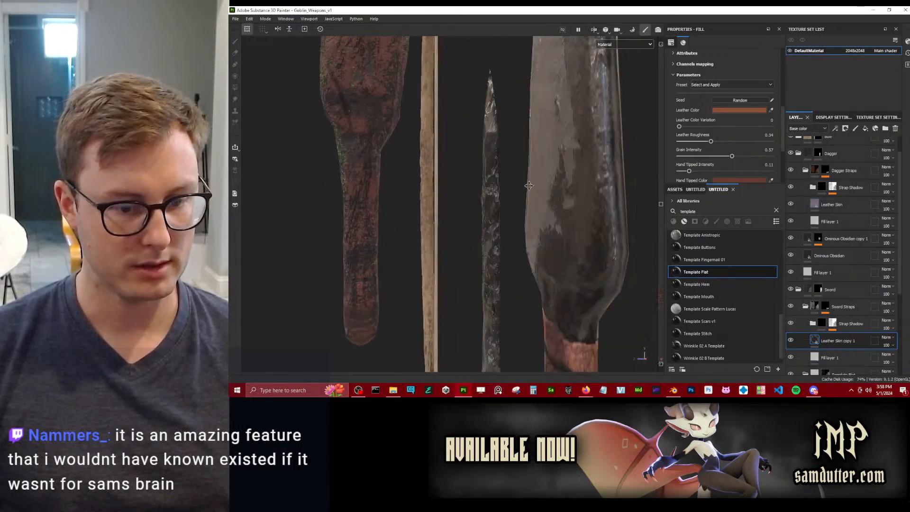
pyautogui.keyDown('alt'); pyautogui.moveTo(576, 284); pyautogui.dragTo(532, 183, button='middle'); pyautogui.keyUp('alt')
pyautogui.keyDown('alt'); pyautogui.moveTo(532, 183); pyautogui.dragTo(602, 186); pyautogui.keyUp('alt')
pyautogui.keyDown('alt'); pyautogui.moveTo(602, 187); pyautogui.dragTo(581, 140, button='middle'); pyautogui.keyUp('alt')
pyautogui.keyDown('alt'); pyautogui.moveTo(581, 140); pyautogui.dragTo(587, 193); pyautogui.keyUp('alt')
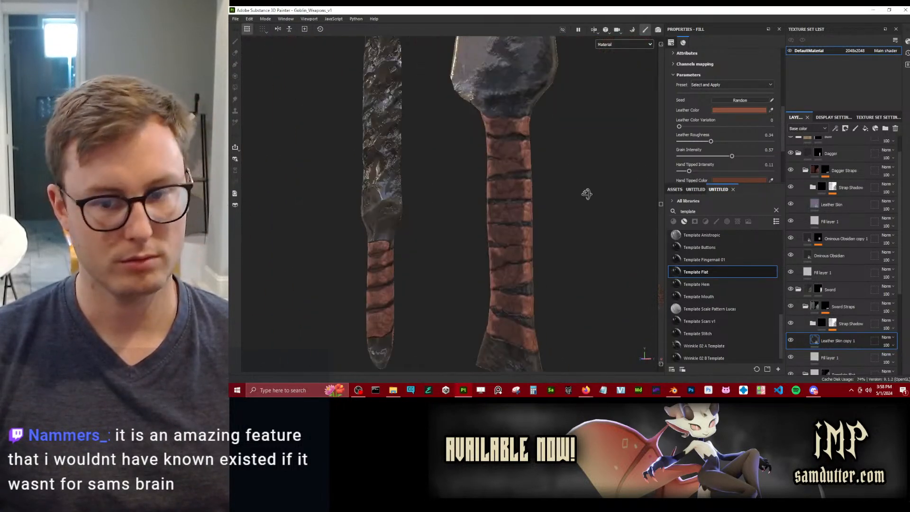
# Lower the opacity of the Curvature generator on the sword's Strap Shadow mask to about 49.
pyautogui.click(813, 323)
pyautogui.scroll(-3, 855, 318)
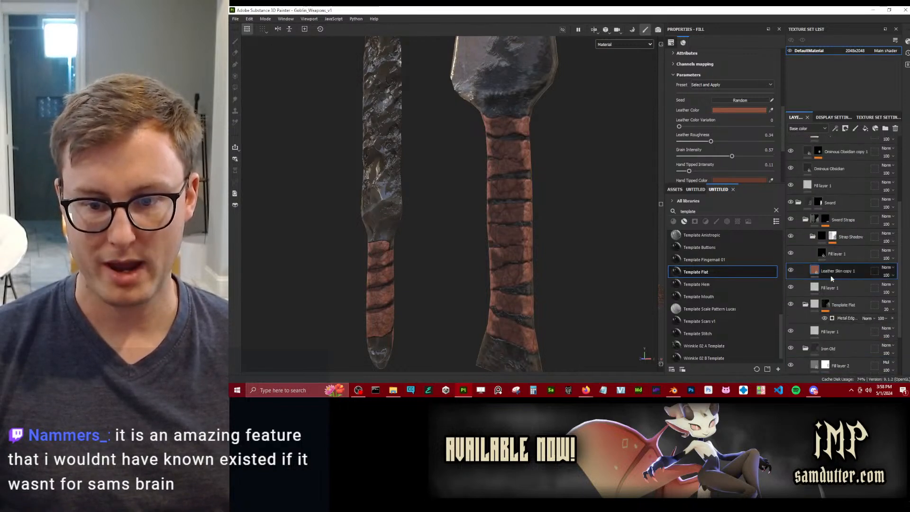
pyautogui.click(832, 237)
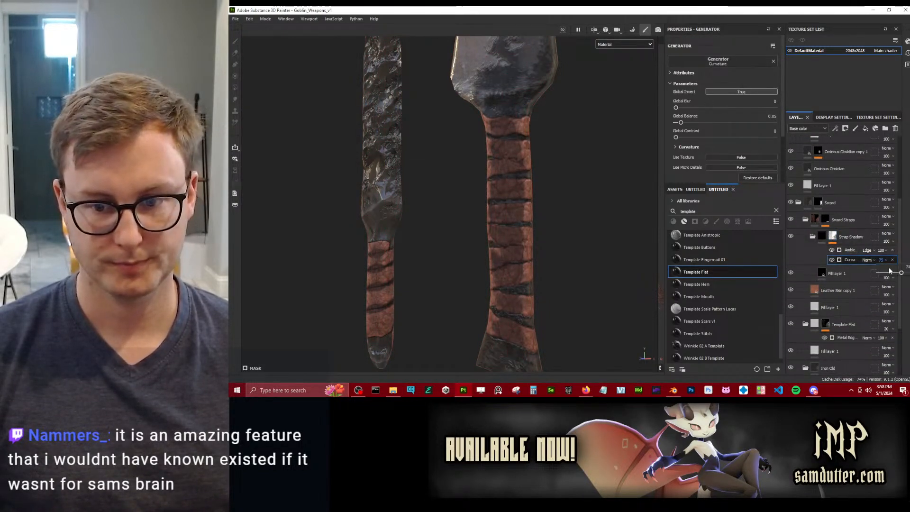
pyautogui.click(889, 273)
pyautogui.moveTo(889, 276); pyautogui.dragTo(895, 273)
pyautogui.scroll(-5, 519, 207)
pyautogui.scroll(1, 526, 207)
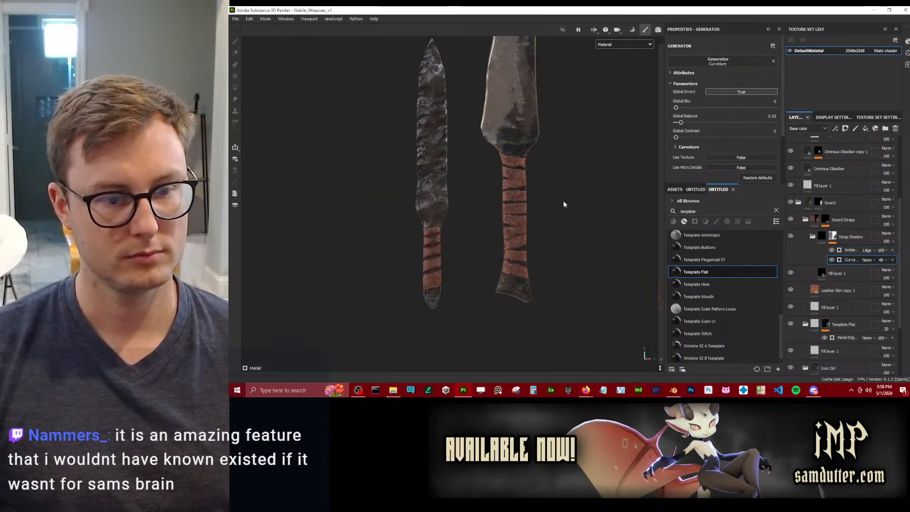
# Try a Template Flat material above Strap Shadow in Sword Straps, masked by a Curvature generator with Global Balance 0.03.
pyautogui.moveTo(697, 274); pyautogui.dragTo(851, 229)
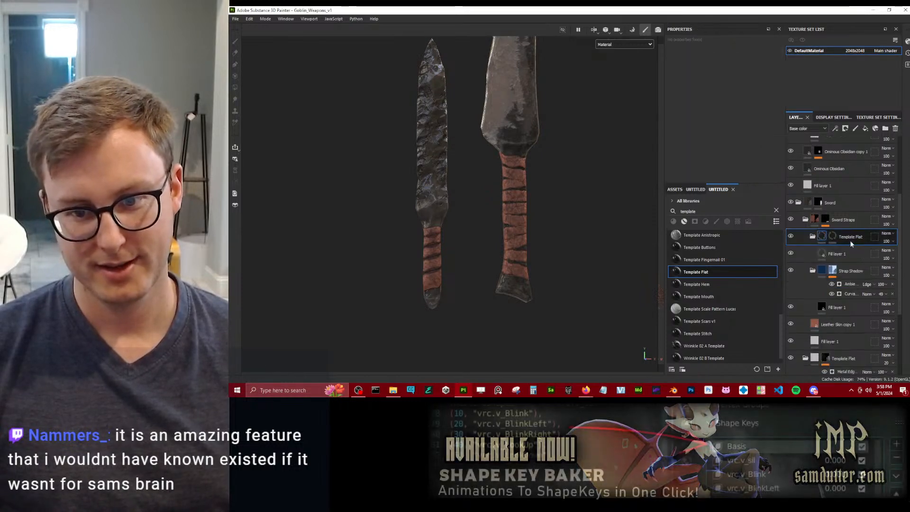
pyautogui.rightClick(835, 237)
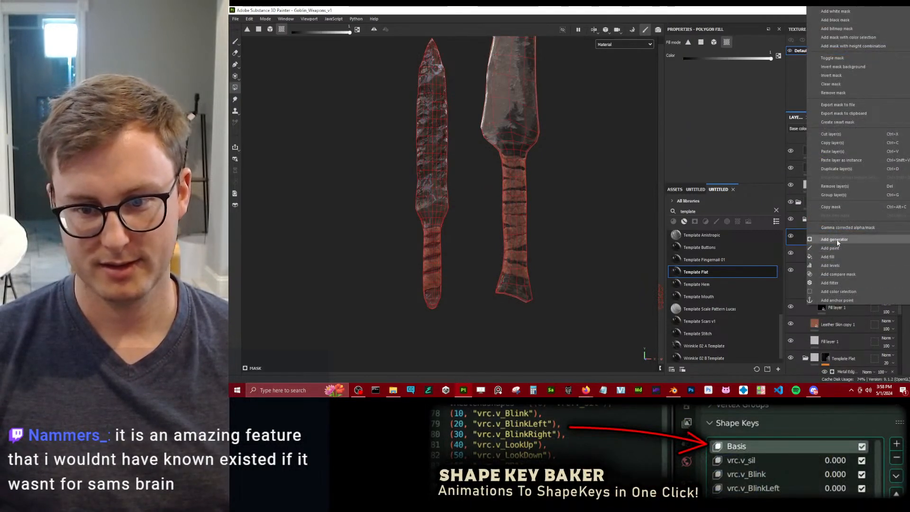
pyautogui.click(837, 240)
pyautogui.click(711, 59)
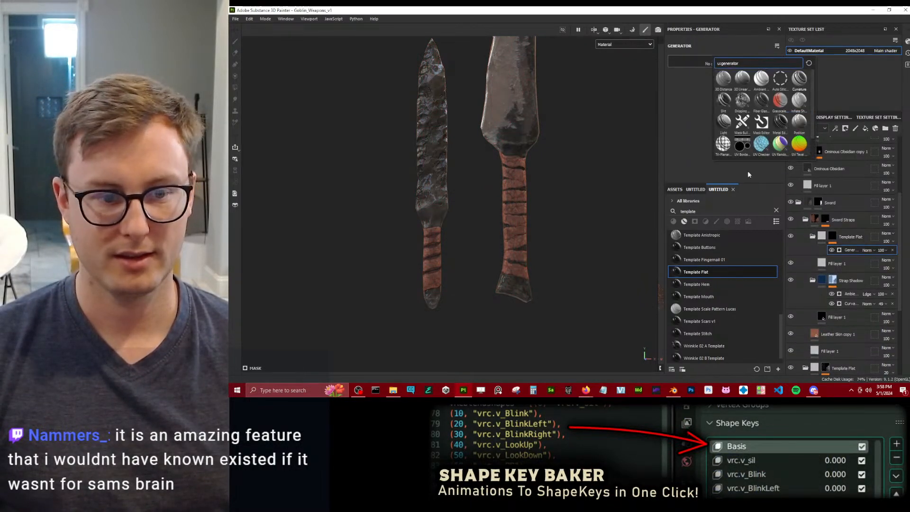
pyautogui.click(799, 78)
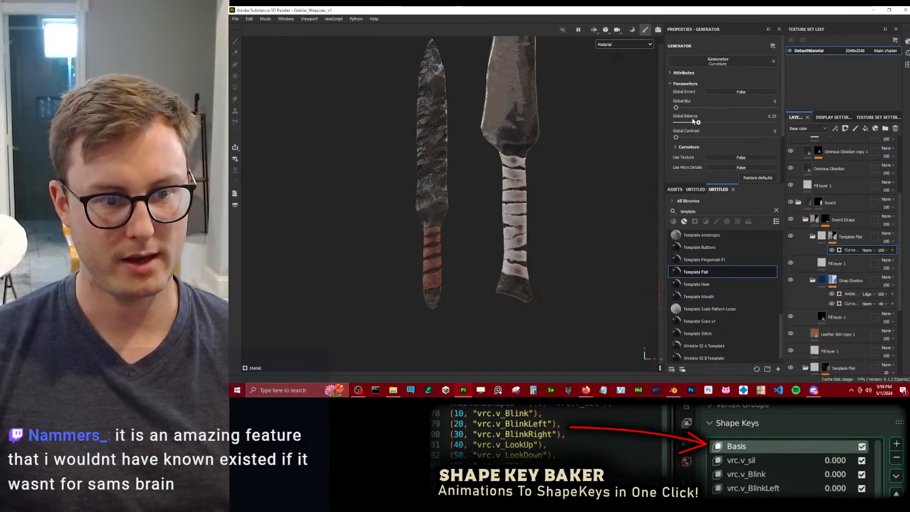
pyautogui.moveTo(693, 120); pyautogui.dragTo(683, 120)
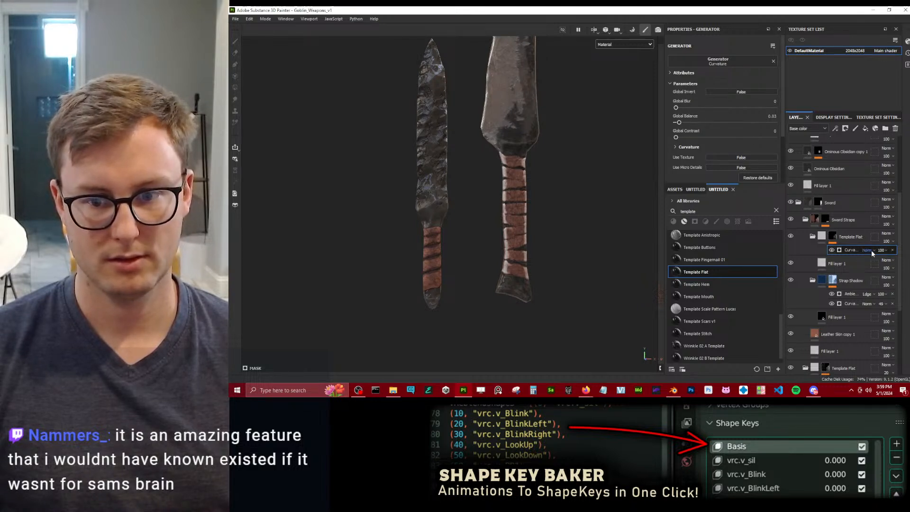
pyautogui.click(892, 250)
# Try an inverted Ambient Occlusion generator with Global Balance 0 on the Template Flat mask, and delete the Template Flat group.
pyautogui.rightClick(832, 230)
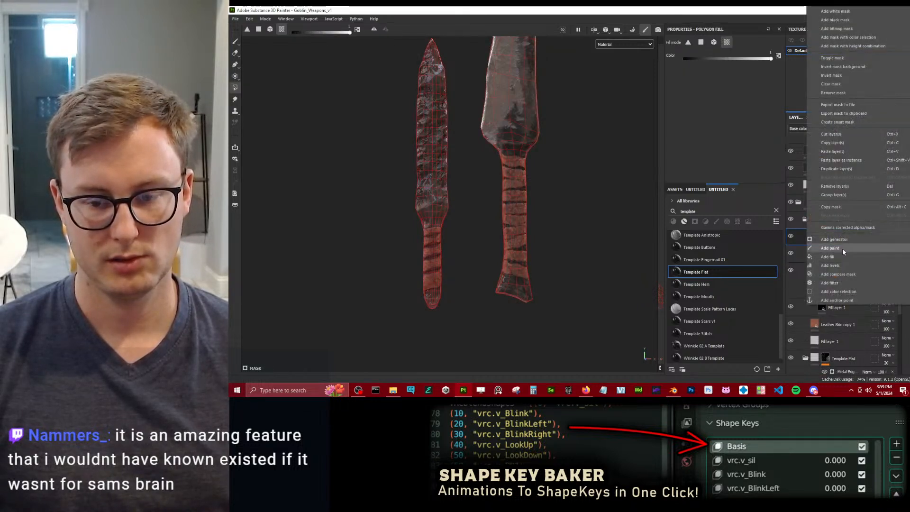
pyautogui.click(834, 239)
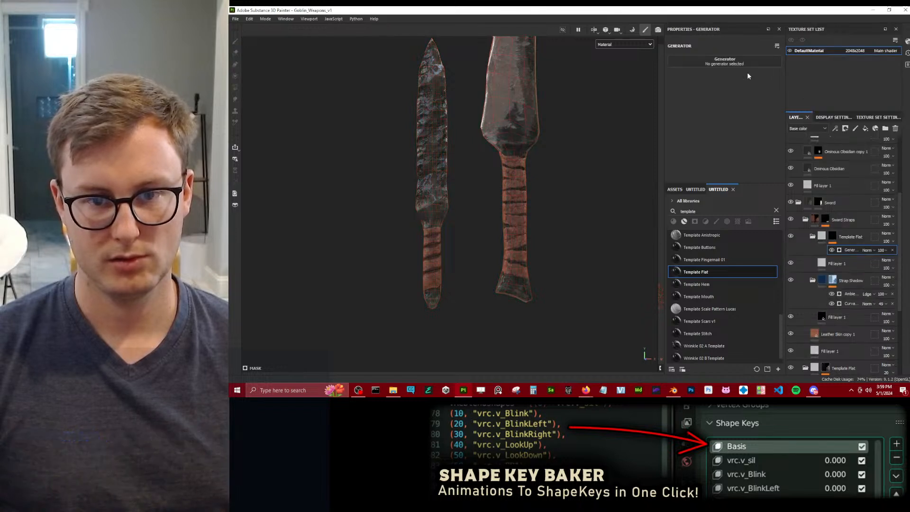
pyautogui.click(753, 65)
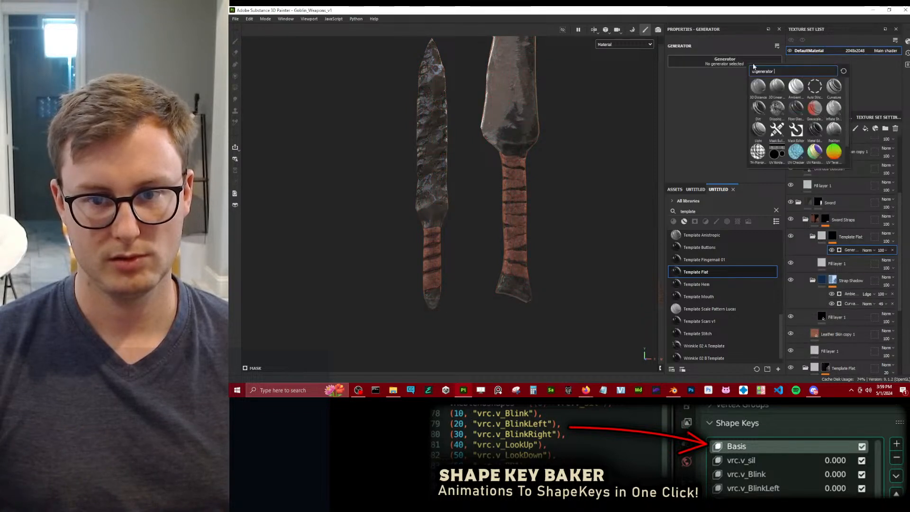
pyautogui.click(795, 92)
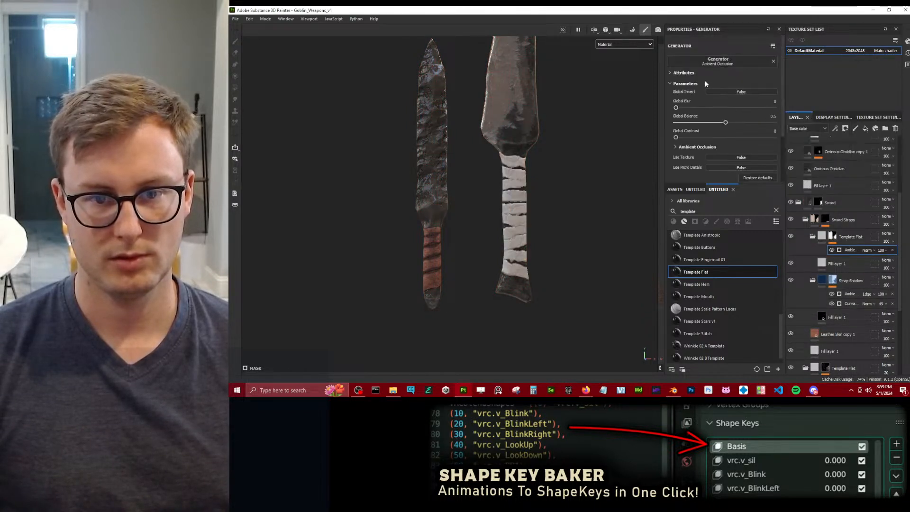
pyautogui.click(713, 92)
pyautogui.scroll(3, 572, 188)
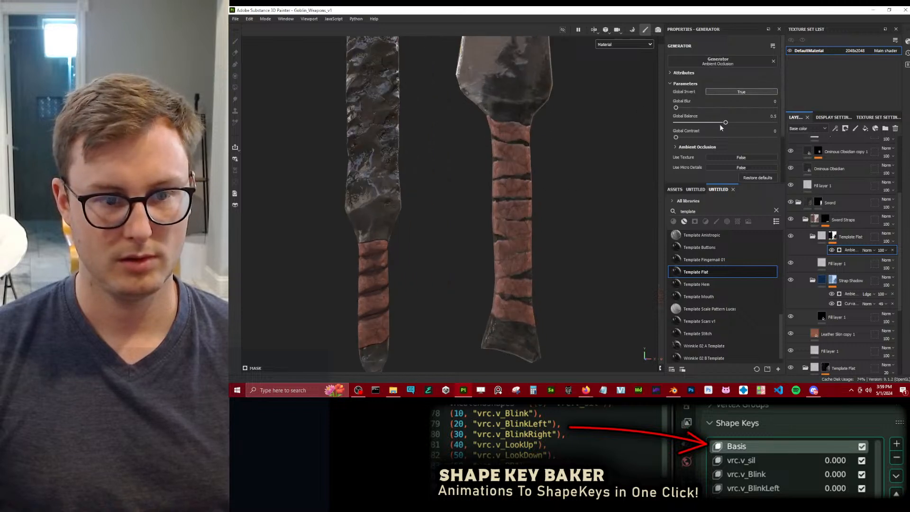
pyautogui.moveTo(721, 123)
pyautogui.mouseDown()
pyautogui.moveTo(750, 123)
pyautogui.moveTo(680, 127)
pyautogui.mouseUp()
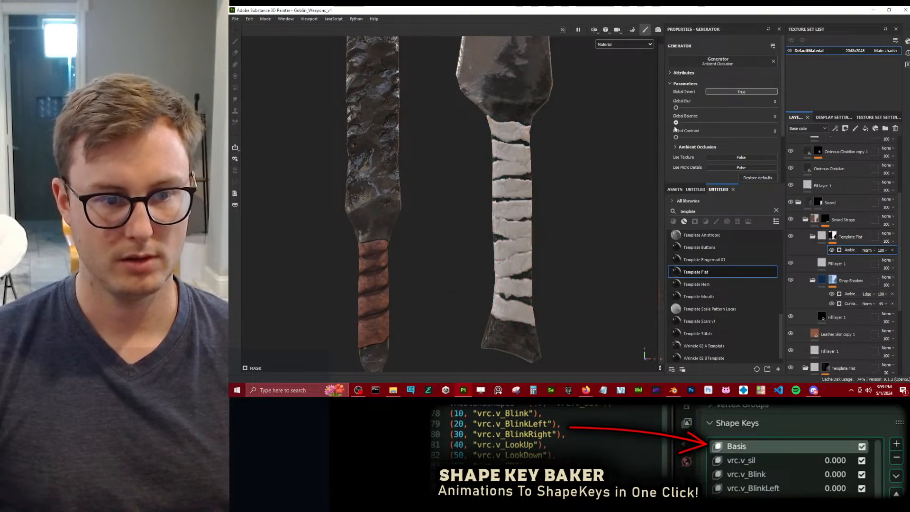
pyautogui.click(860, 236)
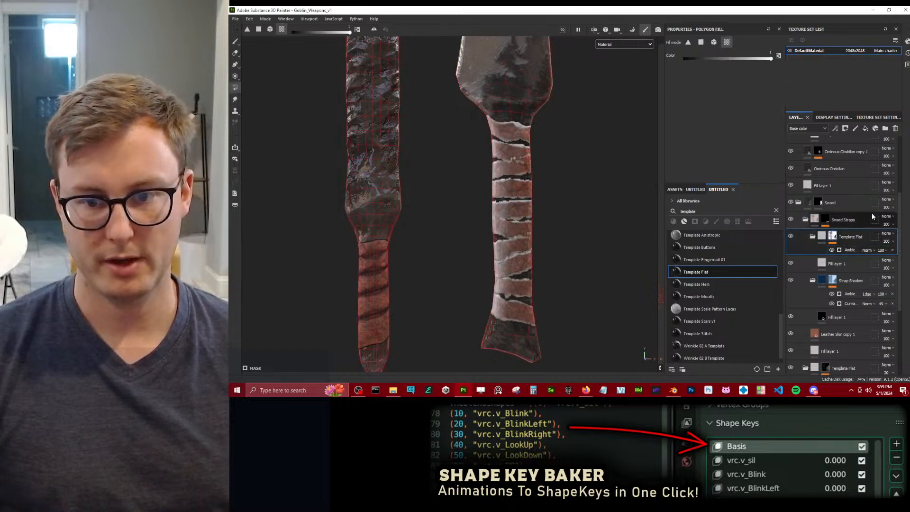
pyautogui.click(896, 128)
# Start a texture export and browse its output directory to D:/2024/Avatars/NPCs/Goblins/Substance Painter/Goblin Weapons.
pyautogui.scroll(-4, 488, 192)
pyautogui.keyDown('alt'); pyautogui.moveTo(517, 185); pyautogui.dragTo(479, 198); pyautogui.keyUp('alt')
pyautogui.scroll(-5, 522, 179)
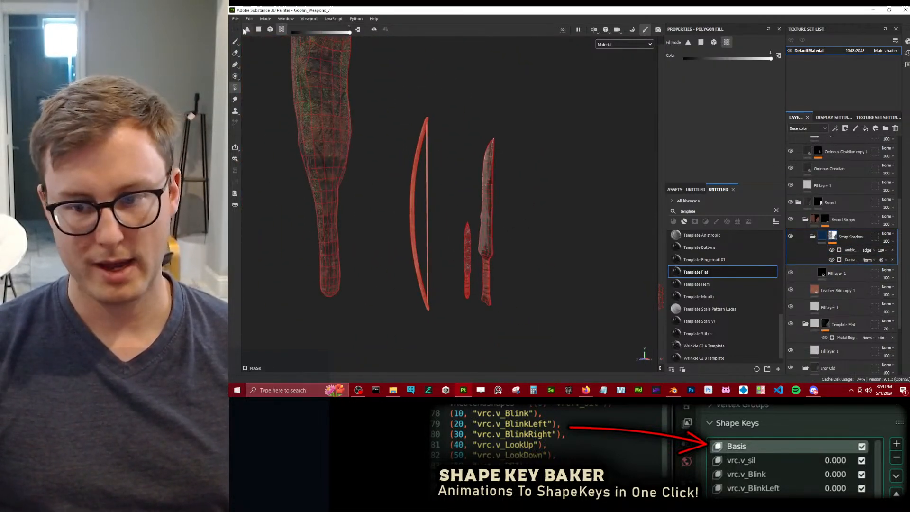
pyautogui.click(236, 19)
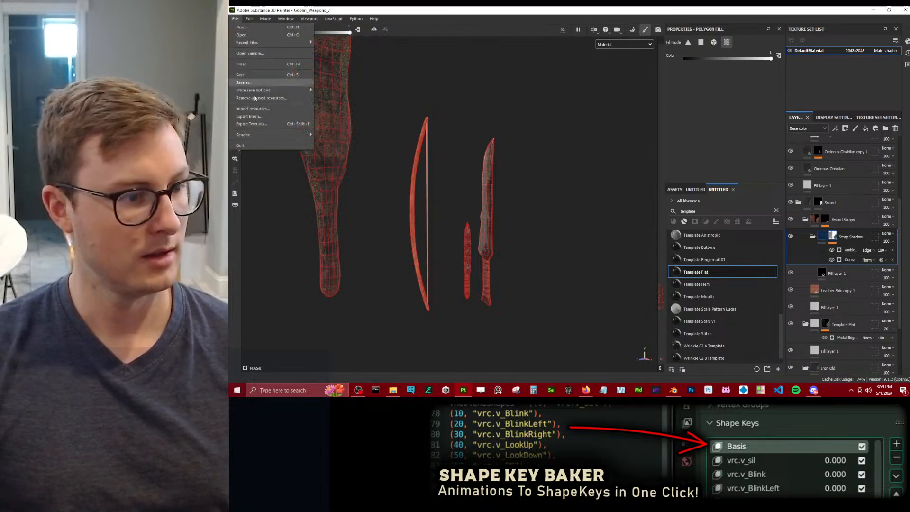
pyautogui.click(256, 124)
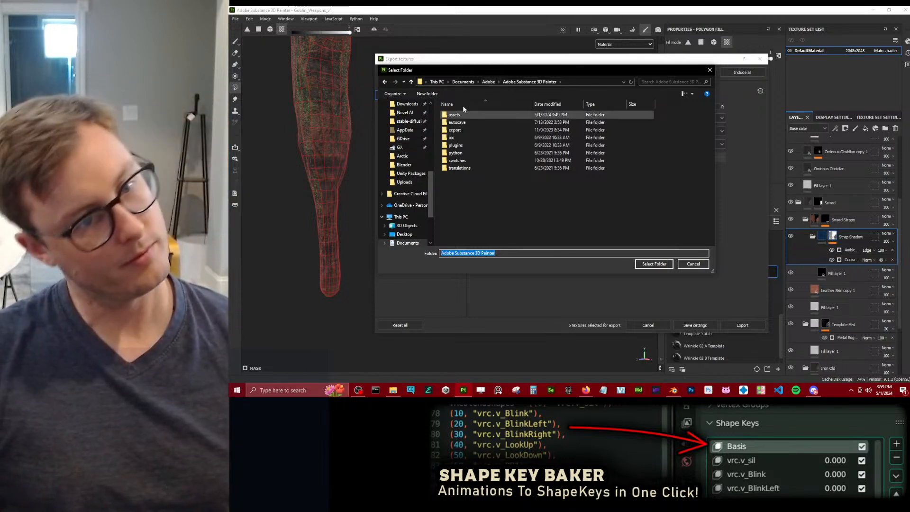
pyautogui.click(437, 81)
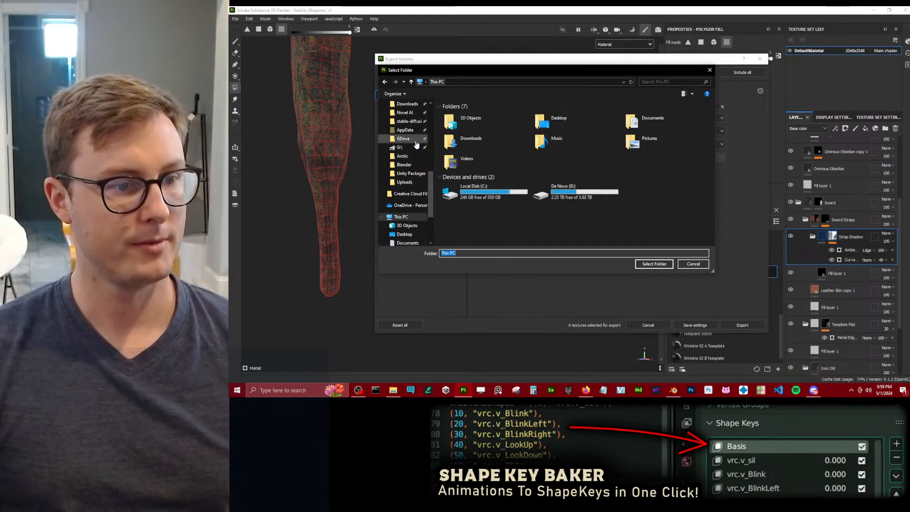
pyautogui.doubleClick(550, 201)
pyautogui.doubleClick(463, 144)
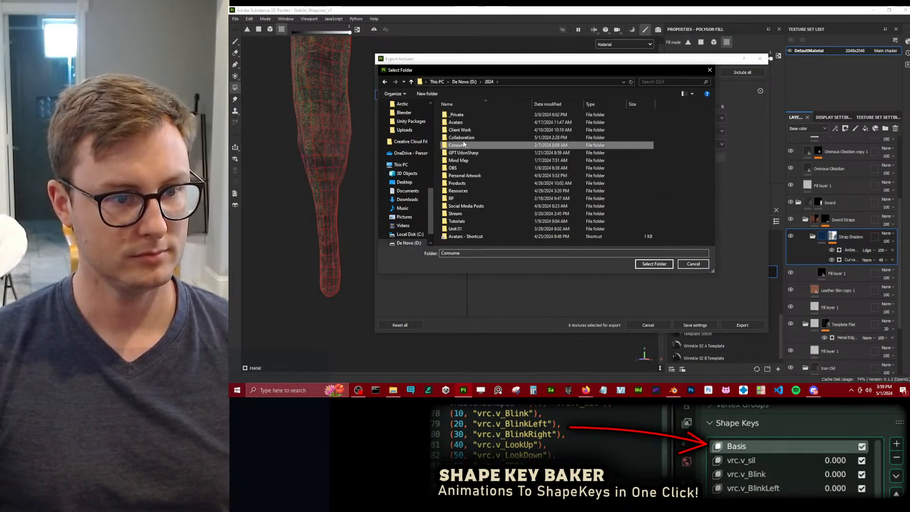
pyautogui.doubleClick(456, 122)
pyautogui.doubleClick(457, 138)
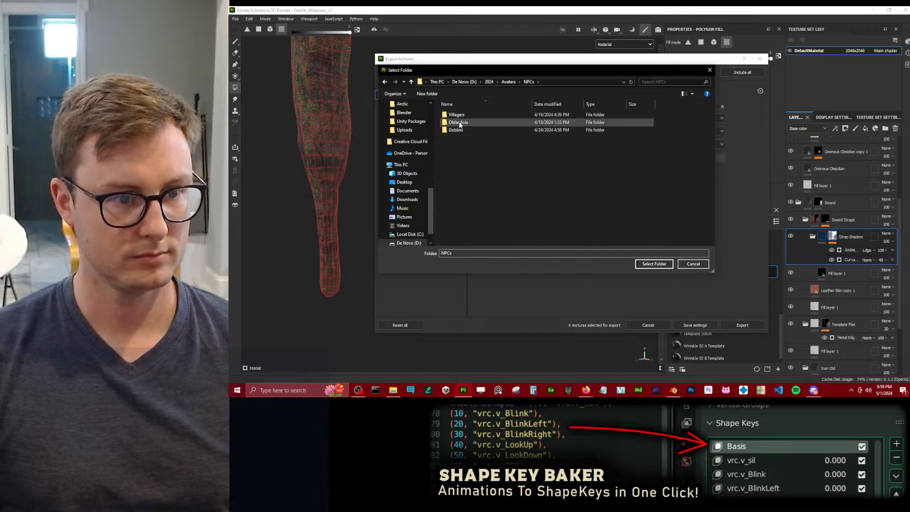
pyautogui.doubleClick(456, 130)
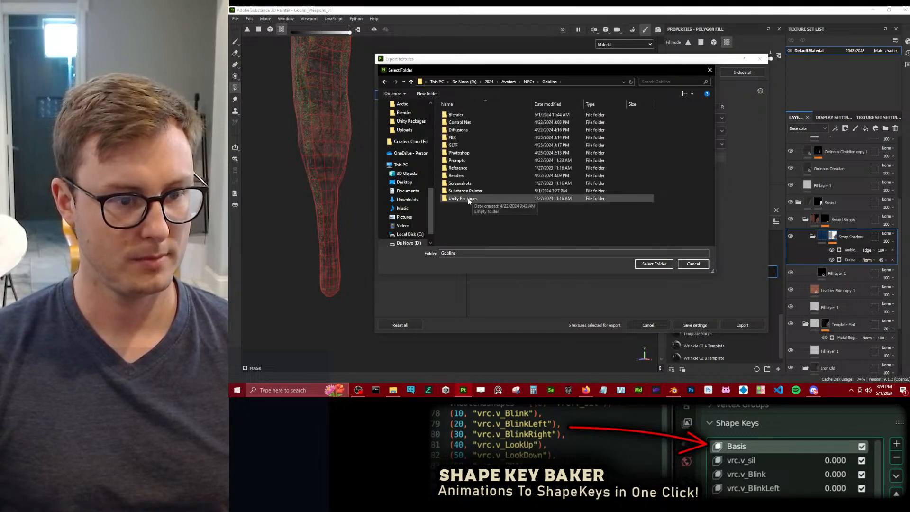
pyautogui.doubleClick(453, 191)
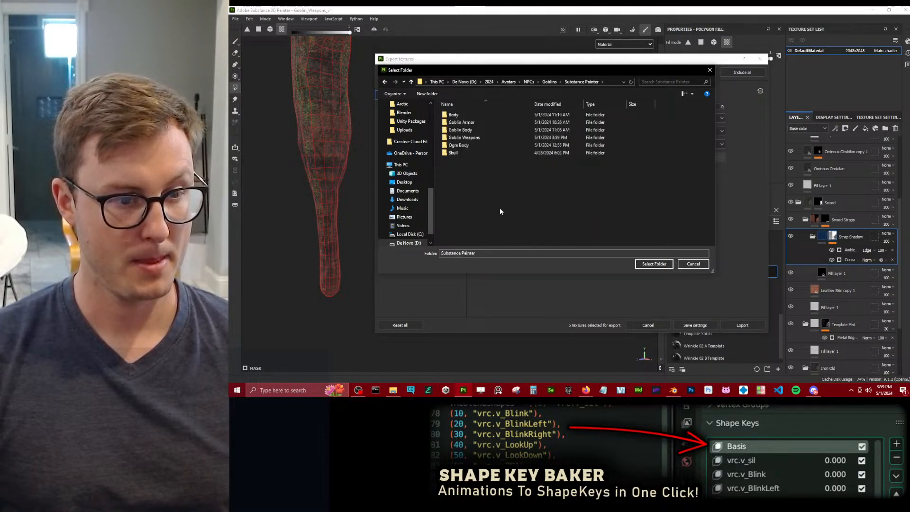
pyautogui.doubleClick(468, 139)
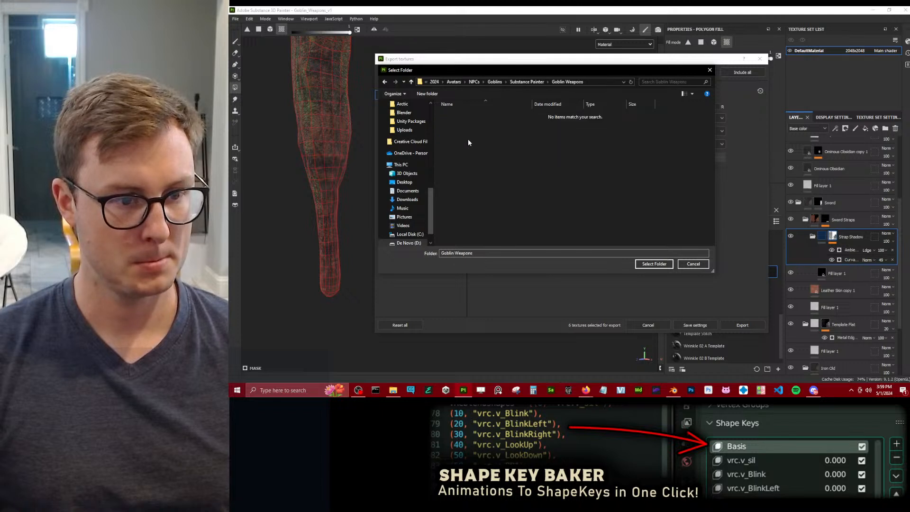
# Create a folder named Exports inside Goblin Weapons and choose it as the texture output directory.
pyautogui.click(426, 95)
pyautogui.write('Exports')
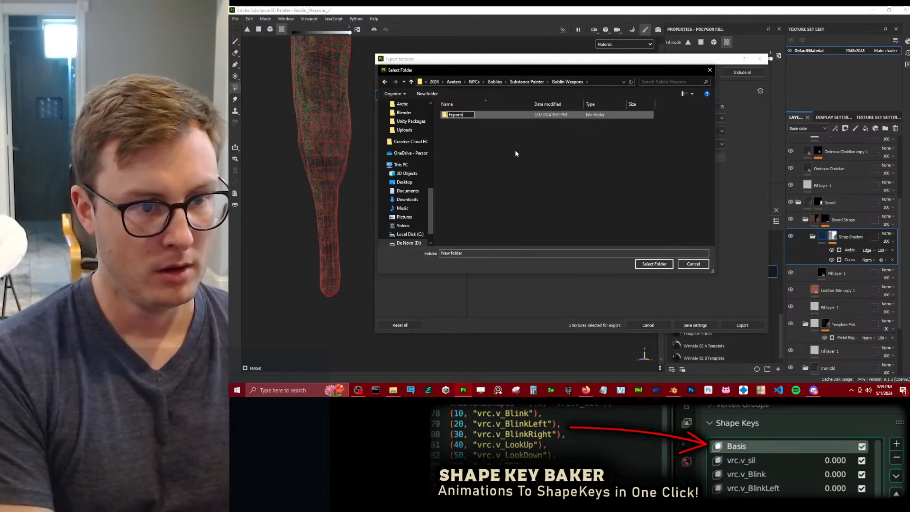
pyautogui.press('Return')
pyautogui.doubleClick(448, 115)
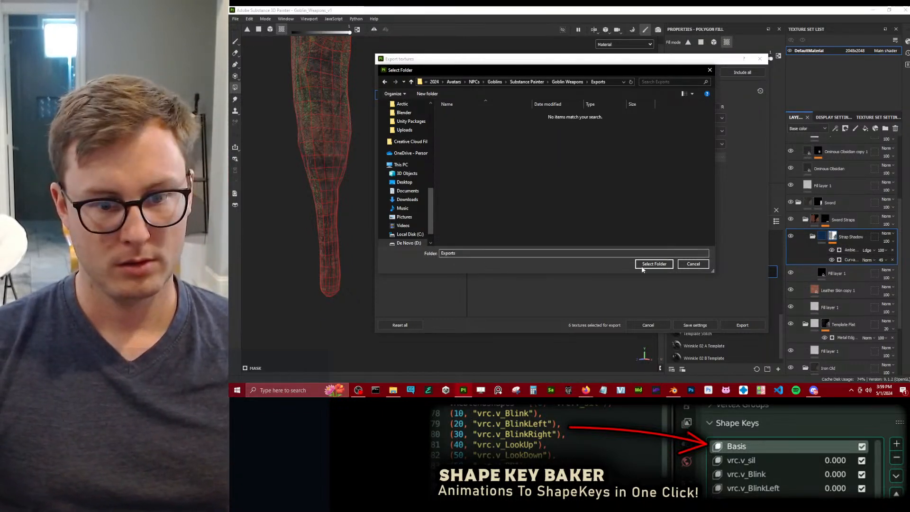
pyautogui.click(654, 264)
# Export the textures with the UNITY_Poiyomi v8 output template at size 4096 and save the export settings.
pyautogui.click(616, 118)
pyautogui.scroll(-5, 601, 163)
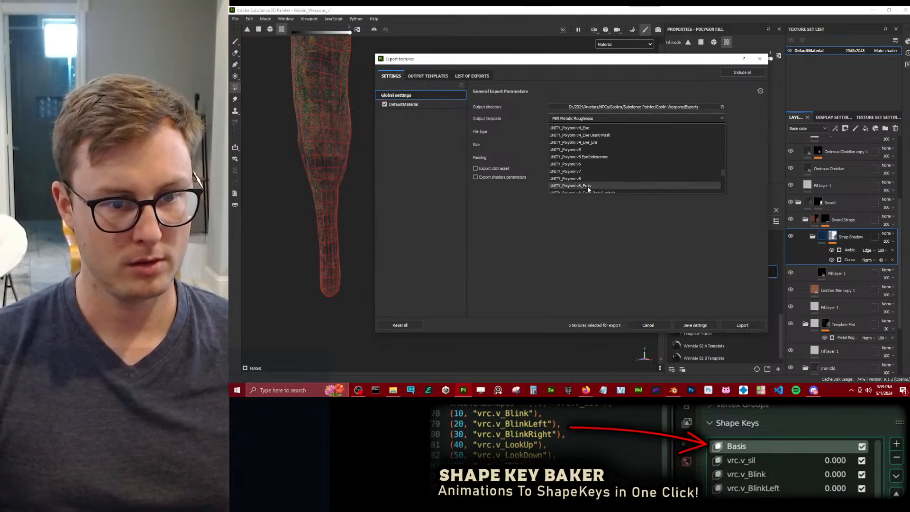
pyautogui.click(569, 179)
pyautogui.click(592, 144)
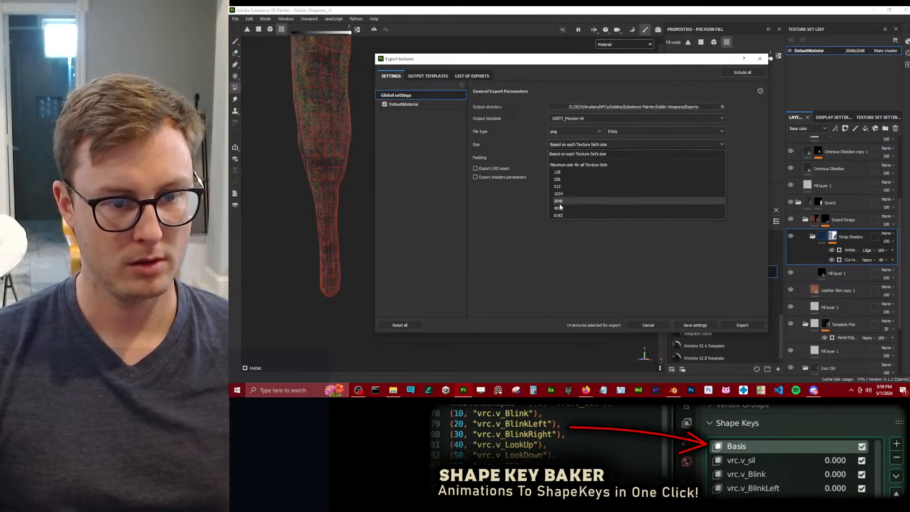
pyautogui.click(559, 207)
pyautogui.click(755, 326)
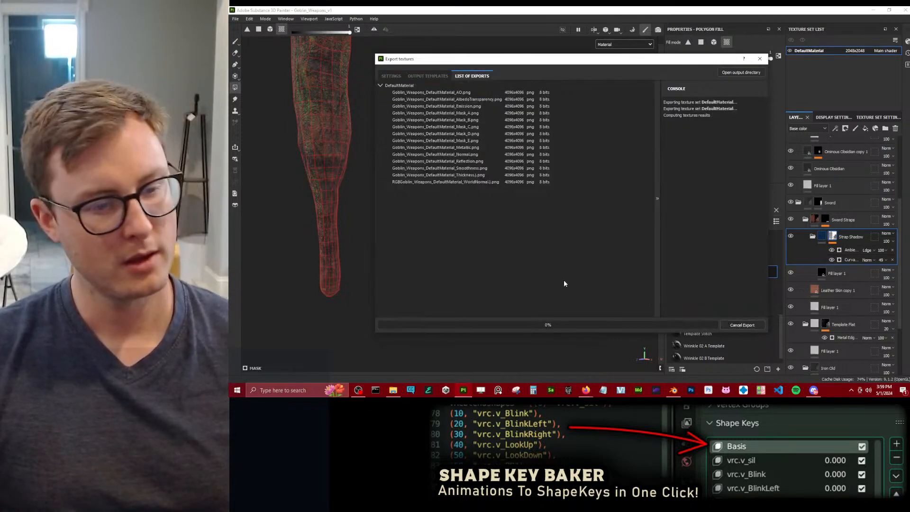
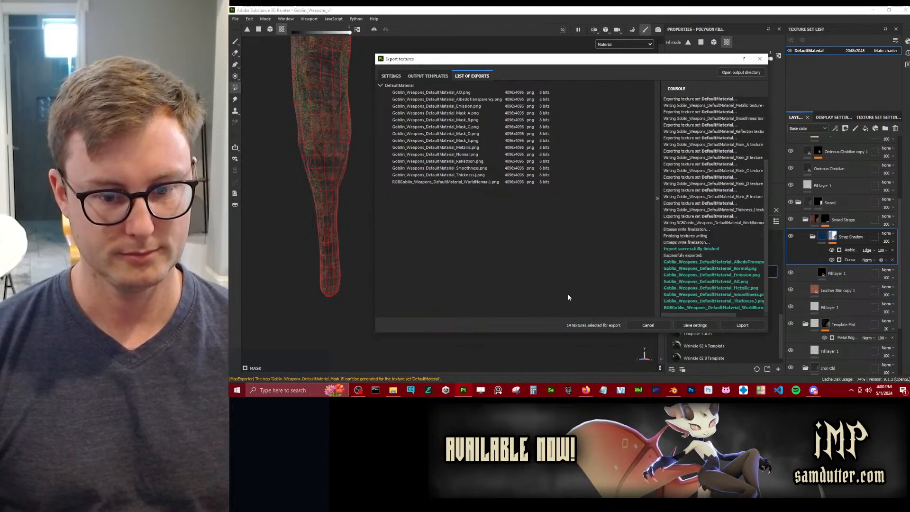
pyautogui.click(695, 325)
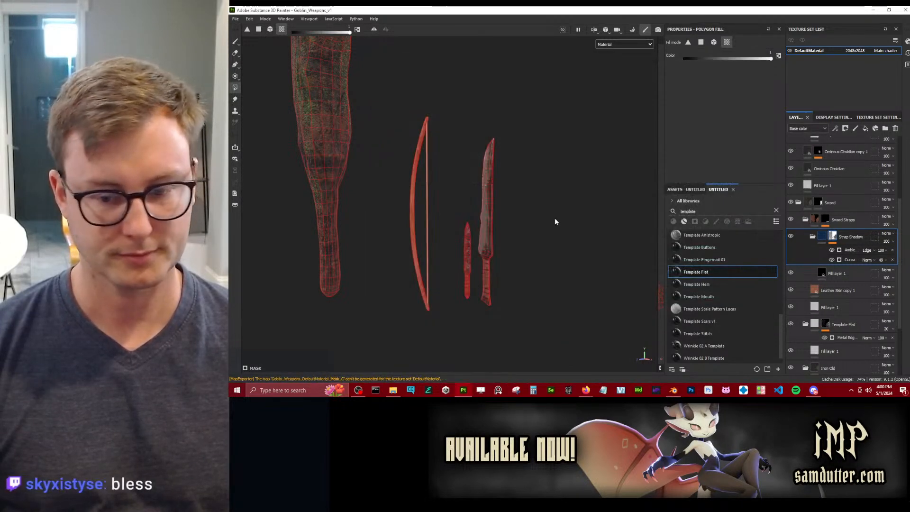
# Save the texturing project, switch to Blender and save the Goblin_Weapons.blend file.
pyautogui.press('ctrl')
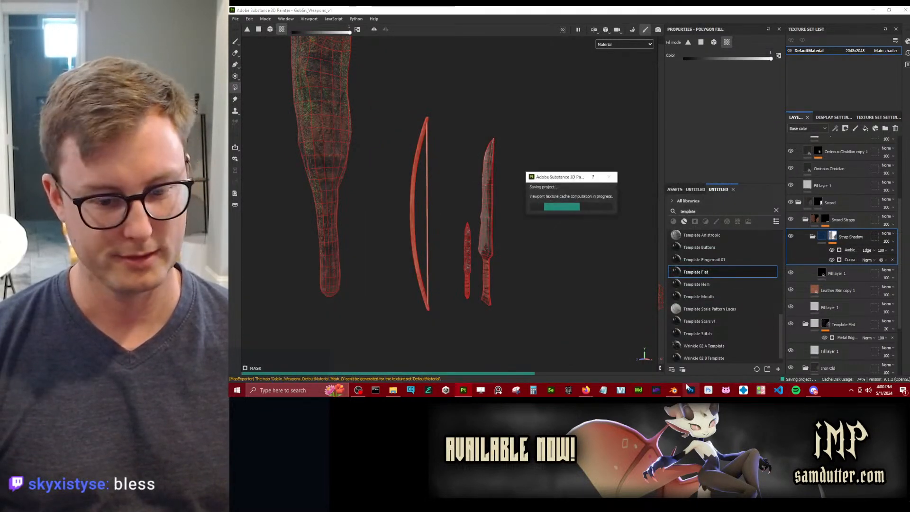
pyautogui.click(676, 390)
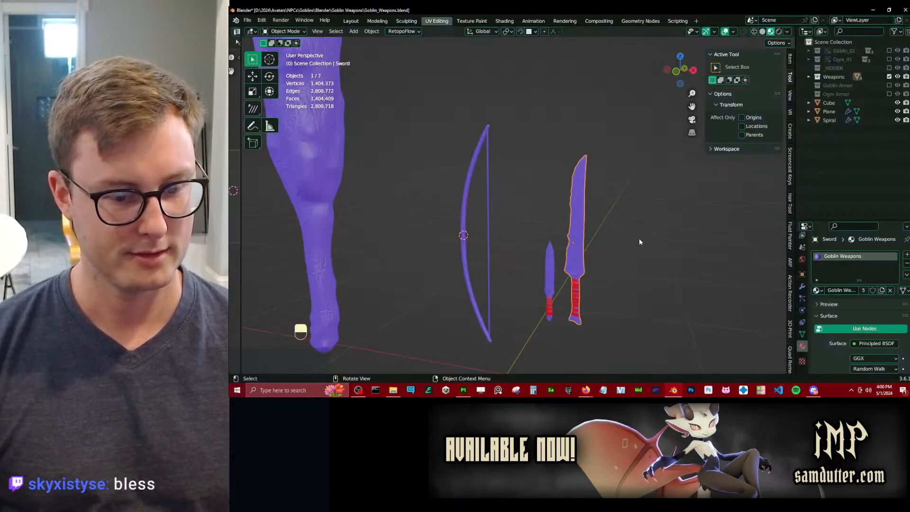
pyautogui.hotkey('ctrl', 's')
# Save a backup copy of the weapons file as Goblin_Weapons_WIP_01_PaintingVersion.blend.
pyautogui.click(247, 20)
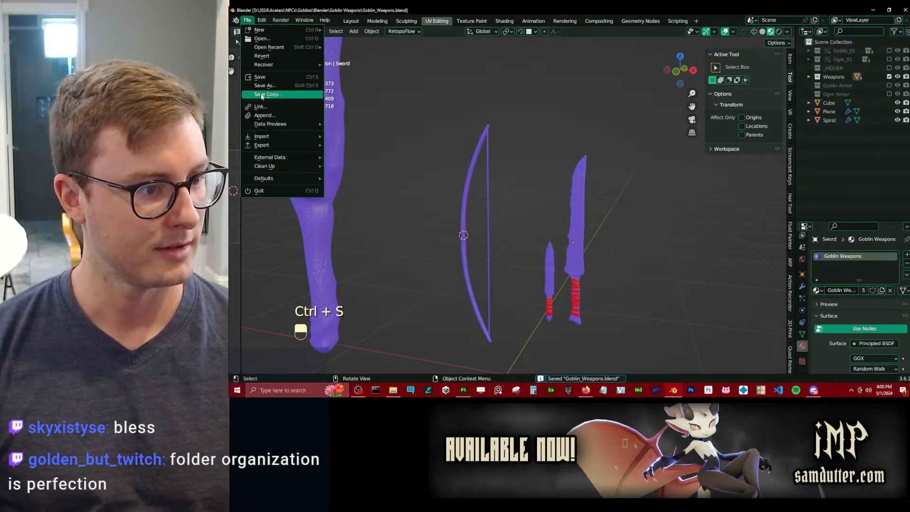
pyautogui.click(262, 94)
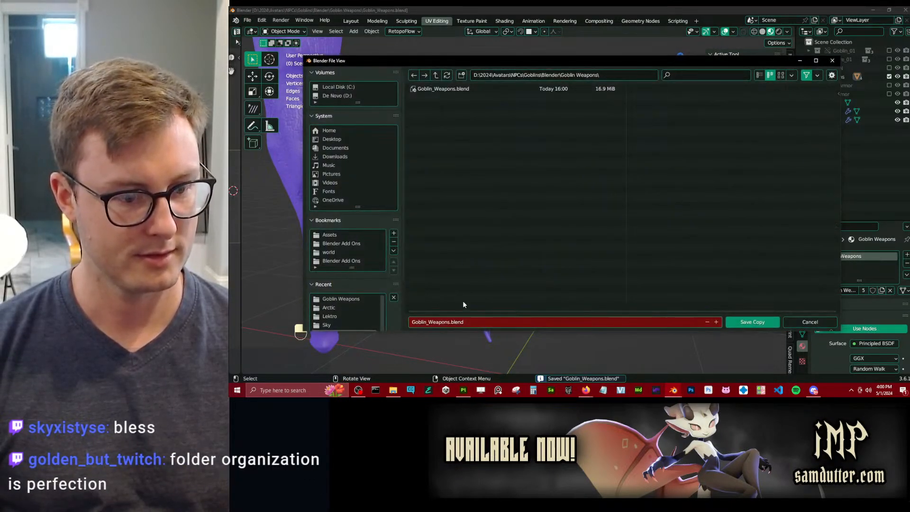
pyautogui.press('Right')
pyautogui.write('_W')
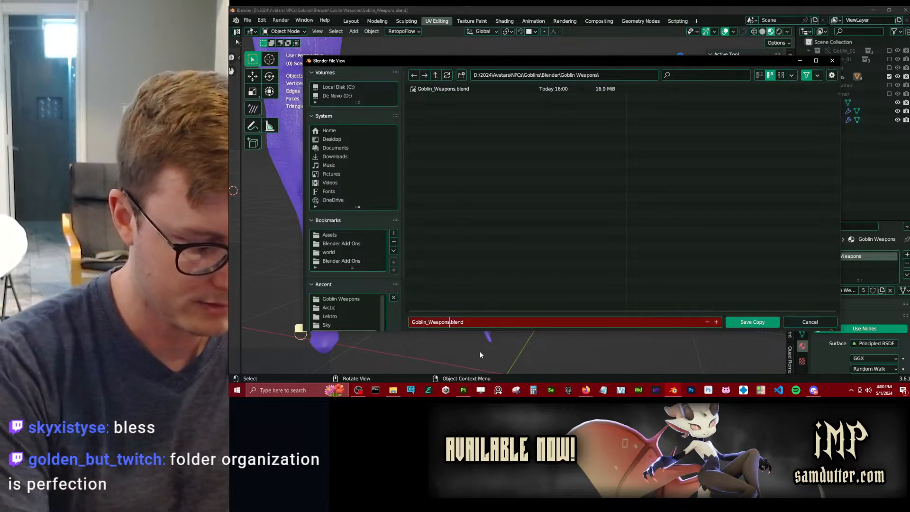
pyautogui.write('IP_01_F')
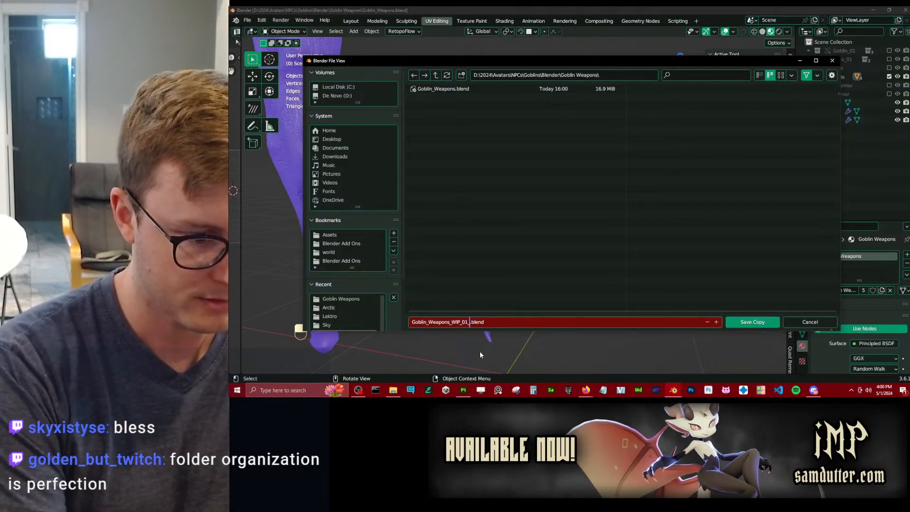
pyautogui.write('aintingVersion')
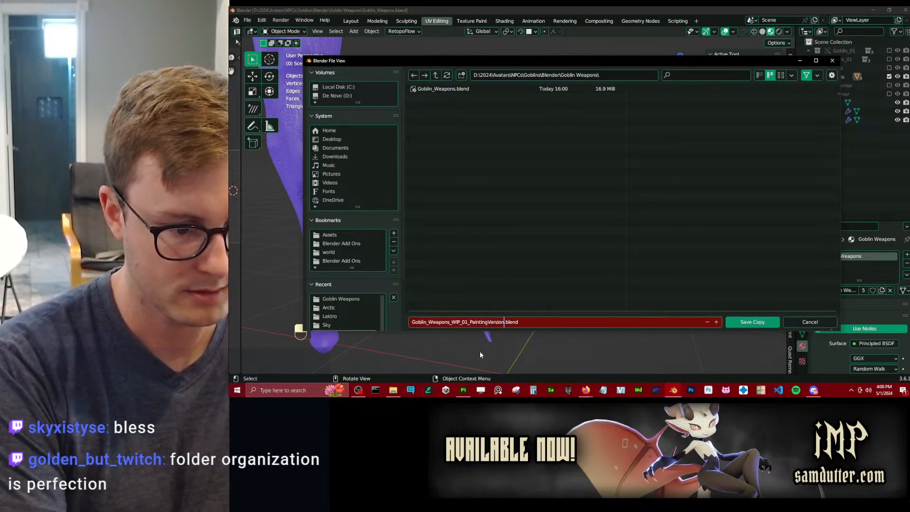
pyautogui.press('Return')
pyautogui.click(752, 321)
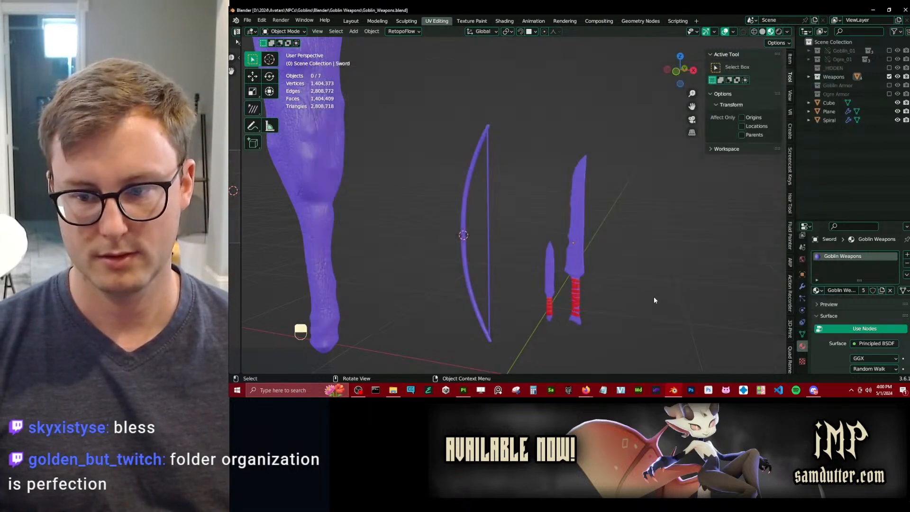
# Delete the red grip wraps on the sword and dagger handles.
pyautogui.scroll(1, 593, 216)
pyautogui.keyDown('shift'); pyautogui.moveTo(597, 275); pyautogui.dragTo(568, 230, button='middle'); pyautogui.keyUp('shift')
pyautogui.scroll(-4, 592, 216)
pyautogui.scroll(3, 559, 227)
pyautogui.click(551, 244)
pyautogui.scroll(4, 553, 242)
pyautogui.keyDown('shift'); pyautogui.click(532, 248); pyautogui.keyUp('shift')
pyautogui.press('x')
pyautogui.click(587, 221)
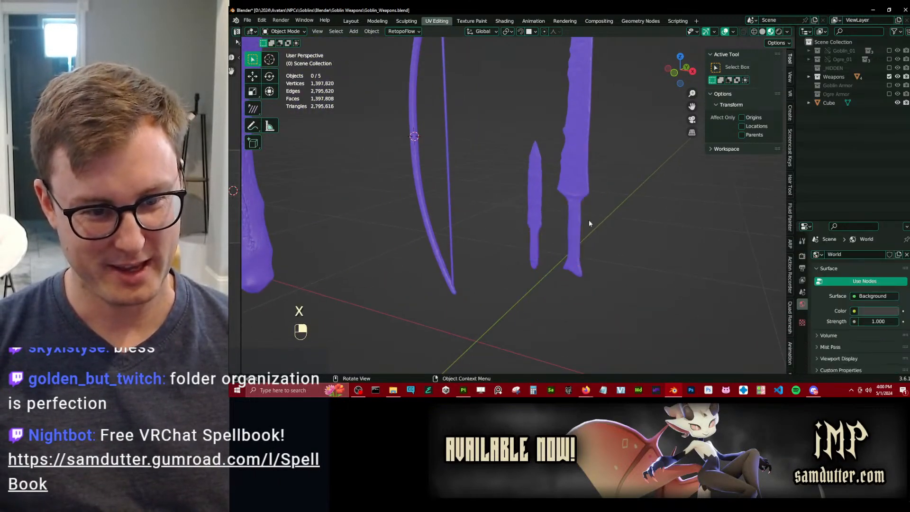
# Select the sword, dagger, bow and club, clear their locations and frame the club from the front.
pyautogui.click(575, 223)
pyautogui.keyDown('shift'); pyautogui.click(531, 219); pyautogui.keyUp('shift')
pyautogui.scroll(-4, 524, 221)
pyautogui.keyDown('shift'); pyautogui.click(463, 185); pyautogui.keyUp('shift')
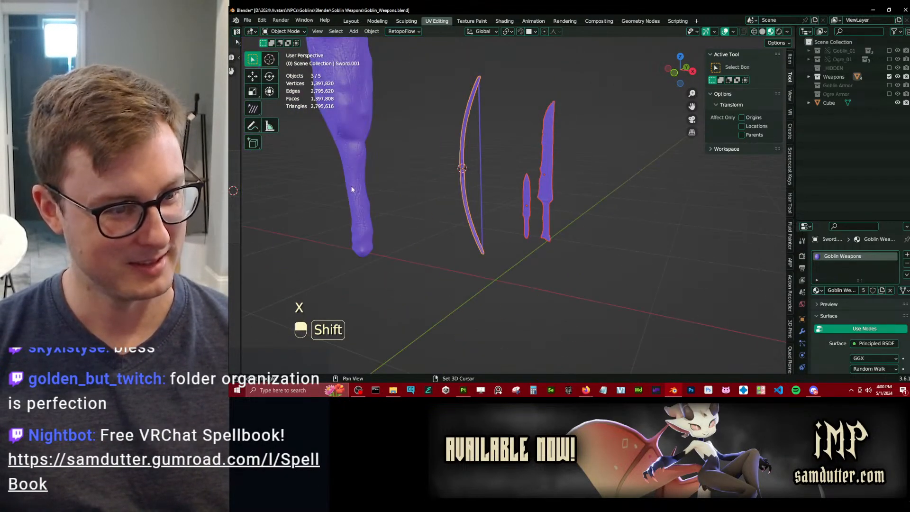
pyautogui.keyDown('shift'); pyautogui.click(354, 193); pyautogui.keyUp('shift')
pyautogui.hotkey('alt', 'g')
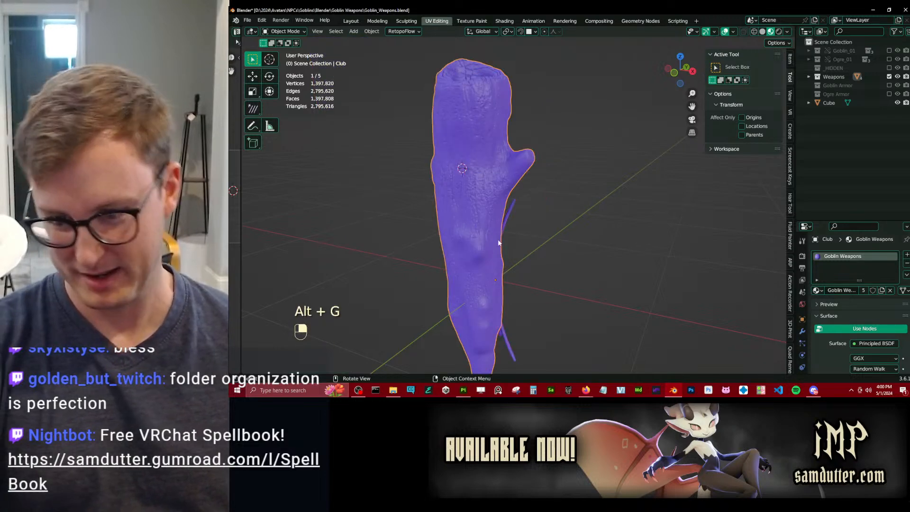
pyautogui.press('KP_1')
pyautogui.scroll(-2, 512, 244)
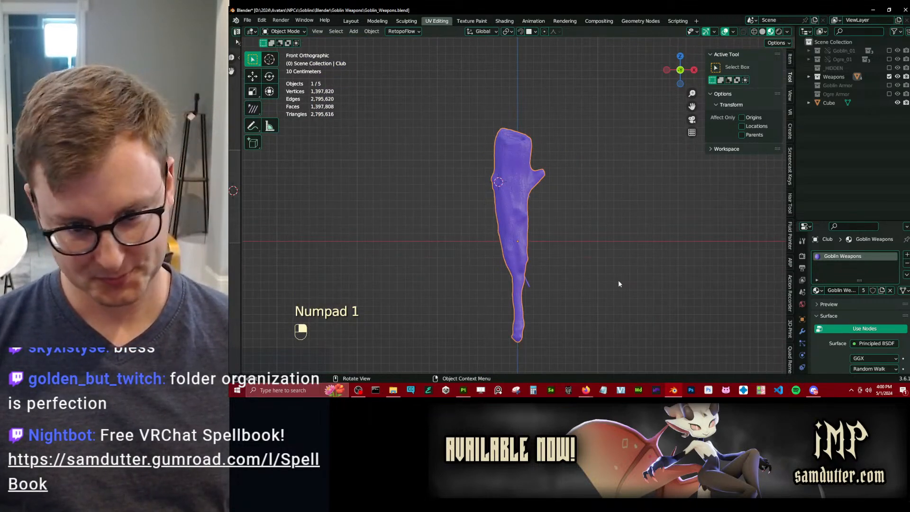
pyautogui.press('KP_Decimal')
# Set the club's Multires viewport level to 2 and copy that level to all the selected weapons.
pyautogui.click(803, 330)
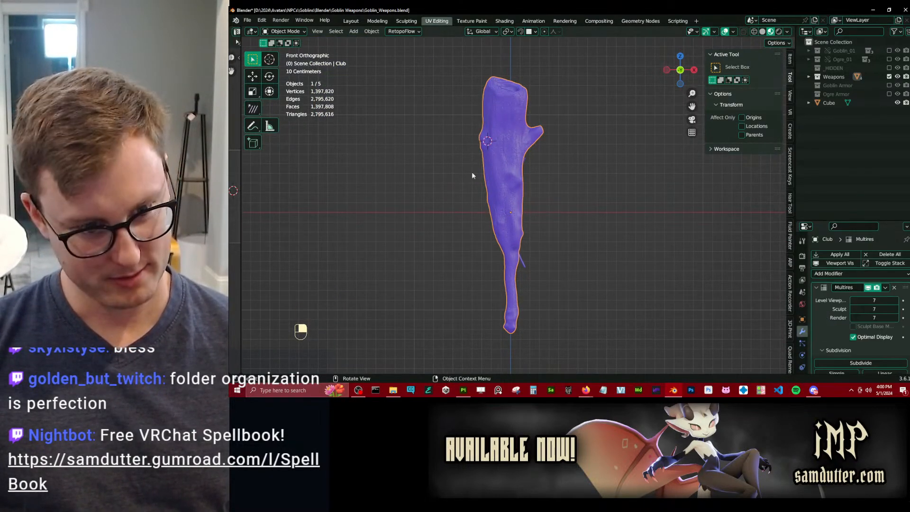
pyautogui.press('b')
pyautogui.moveTo(472, 175); pyautogui.dragTo(568, 297)
pyautogui.moveTo(858, 301); pyautogui.dragTo(831, 300)
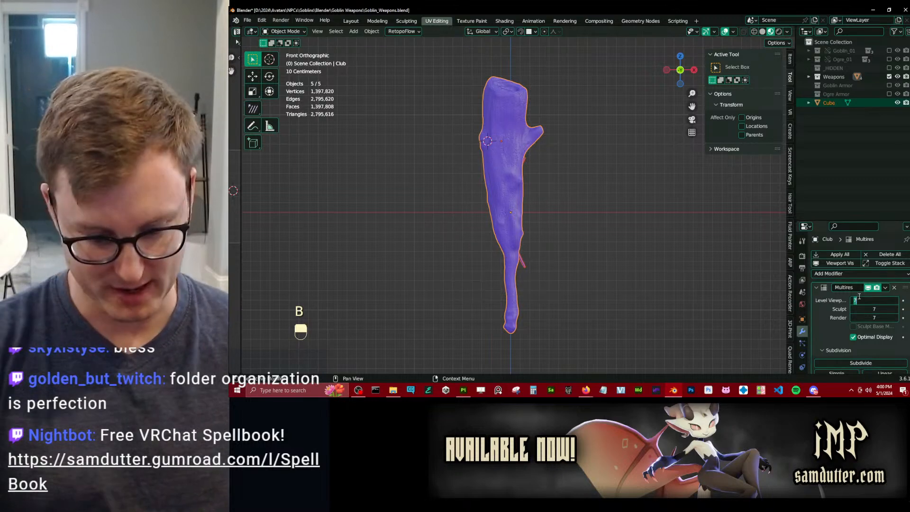
pyautogui.rightClick(860, 301)
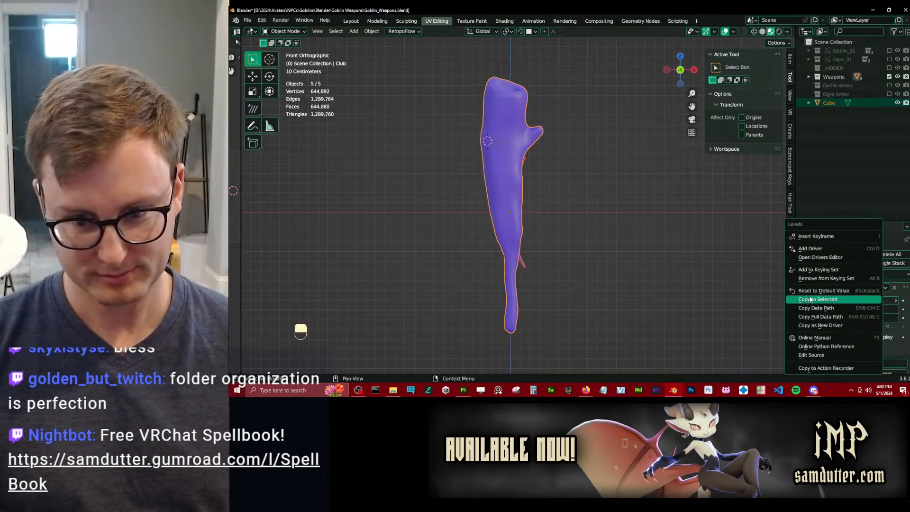
pyautogui.click(810, 299)
pyautogui.scroll(3, 570, 278)
pyautogui.keyDown('shift'); pyautogui.moveTo(568, 246); pyautogui.dragTo(580, 200, button='middle'); pyautogui.keyUp('shift')
pyautogui.click(536, 179)
pyautogui.scroll(-4, 545, 179)
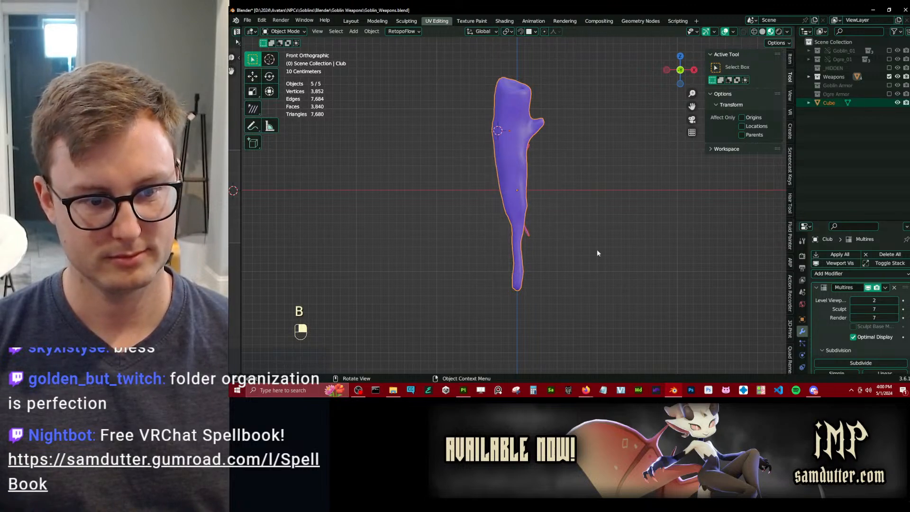
pyautogui.moveTo(597, 253); pyautogui.dragTo(413, 228, button='middle')
pyautogui.scroll(5, 479, 218)
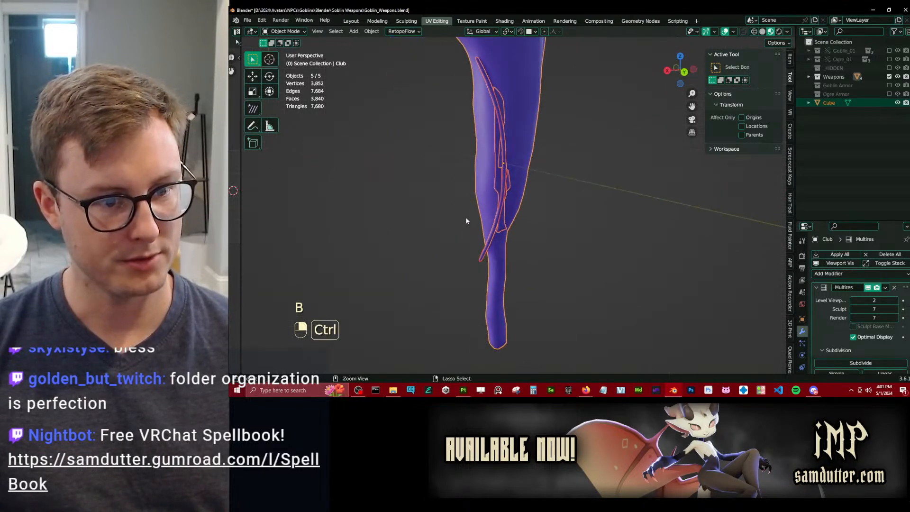
# Undo the Multires level changes and the cleared locations to spread the weapons apart again.
pyautogui.hotkey('ctrl', 'z')
pyautogui.hotkey('ctrl', 'z')
pyautogui.hotkey('ctrl', 'z')
pyautogui.hotkey('ctrl', 'z')
pyautogui.hotkey('ctrl', 'z')
pyautogui.hotkey('ctrl', 'z')
pyautogui.hotkey('ctrl', 'z')
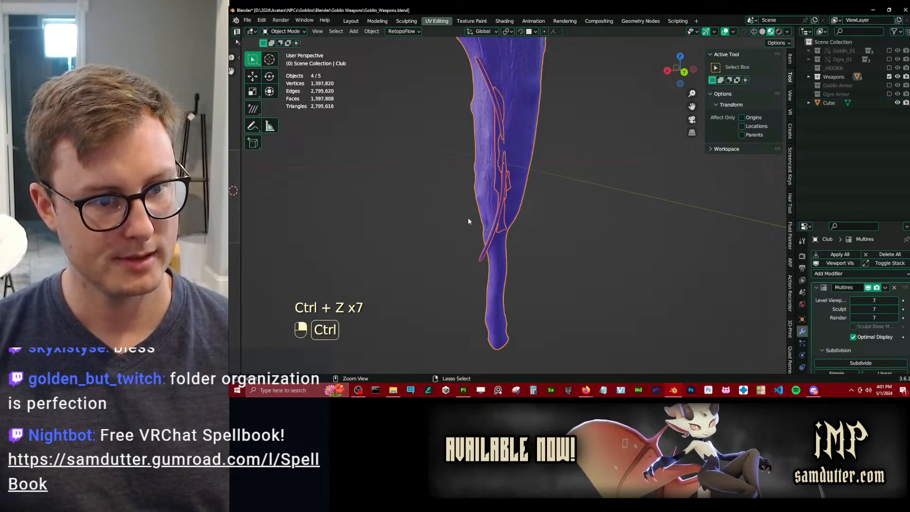
pyautogui.hotkey('ctrl', 'z')
pyautogui.scroll(-4, 521, 175)
pyautogui.keyDown('shift'); pyautogui.moveTo(493, 161); pyautogui.dragTo(540, 169, button='middle'); pyautogui.keyUp('shift')
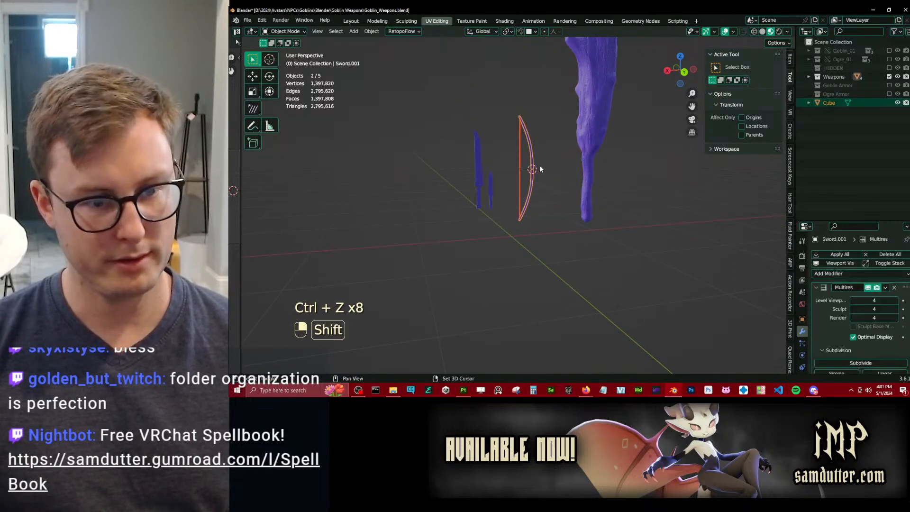
# Select all the weapons, set the Multires viewport level to 2 and copy it to every selected object.
pyautogui.scroll(5, 545, 178)
pyautogui.click(544, 156)
pyautogui.scroll(-1, 512, 161)
pyautogui.keyDown('shift'); pyautogui.moveTo(478, 150); pyautogui.dragTo(472, 203, button='middle'); pyautogui.keyUp('shift')
pyautogui.press('b')
pyautogui.moveTo(422, 170); pyautogui.dragTo(670, 225)
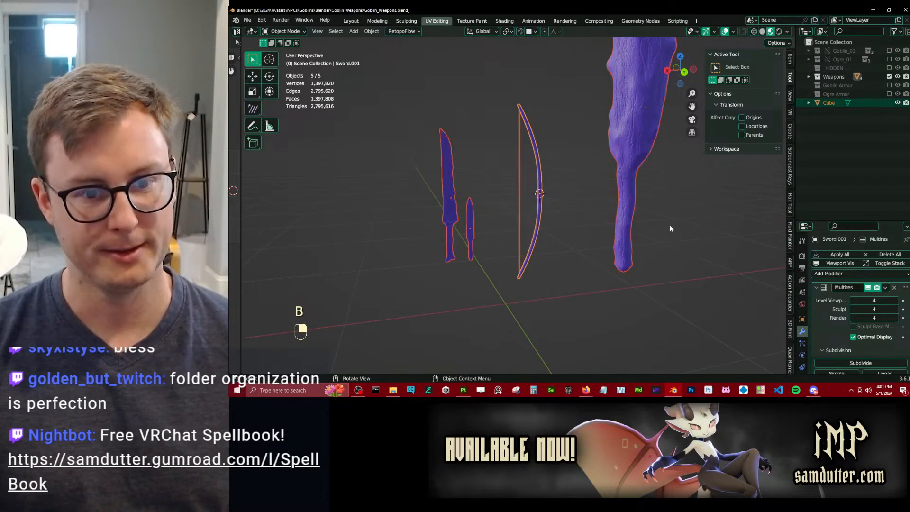
pyautogui.press('Return')
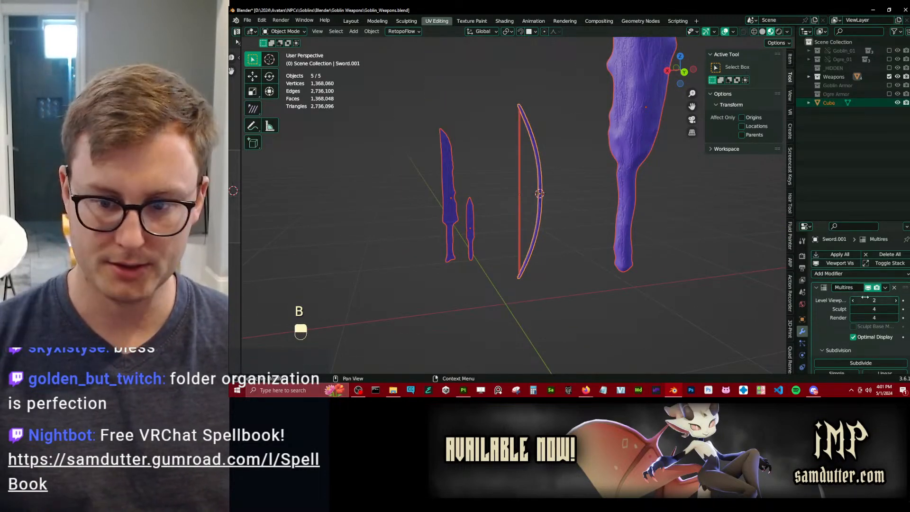
pyautogui.rightClick(865, 297)
pyautogui.click(858, 297)
# Convert all the selected weapon objects to plain meshes.
pyautogui.press('q')
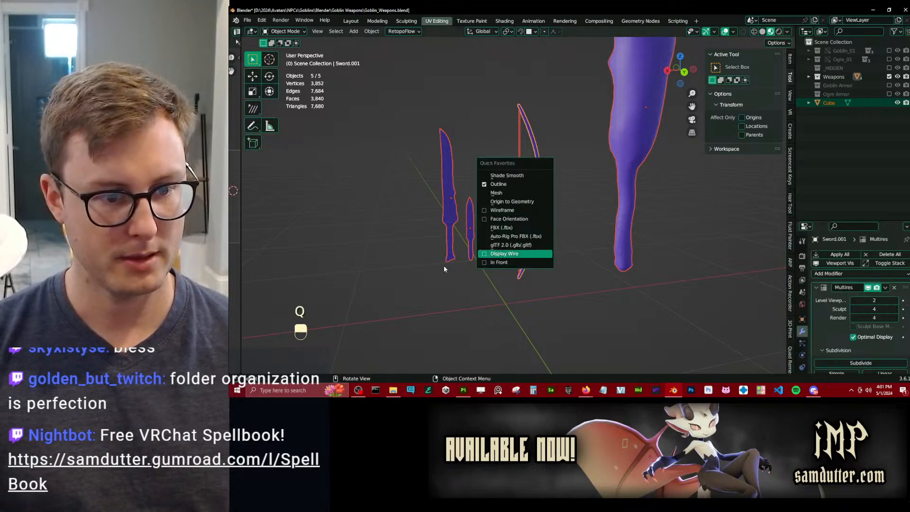
pyautogui.press('q')
pyautogui.click(465, 173)
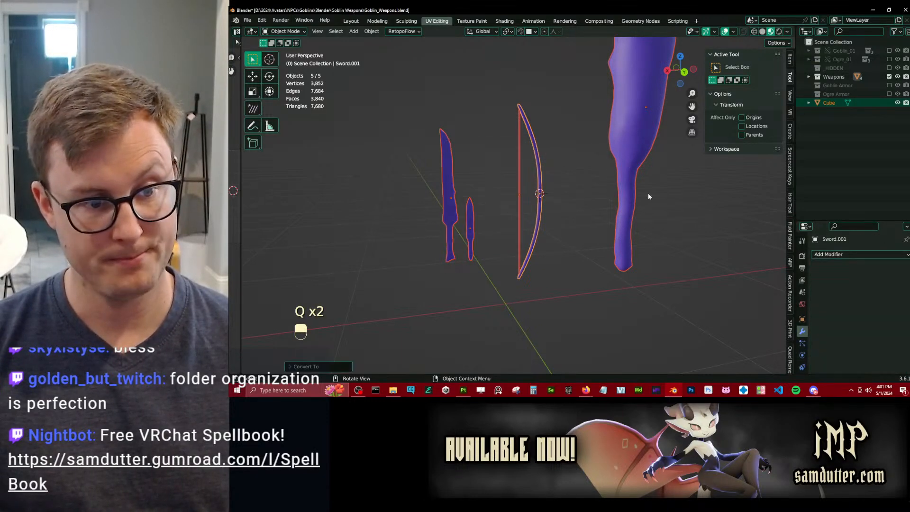
# Join the bow and its string into one object and clear the bow's location.
pyautogui.click(527, 231)
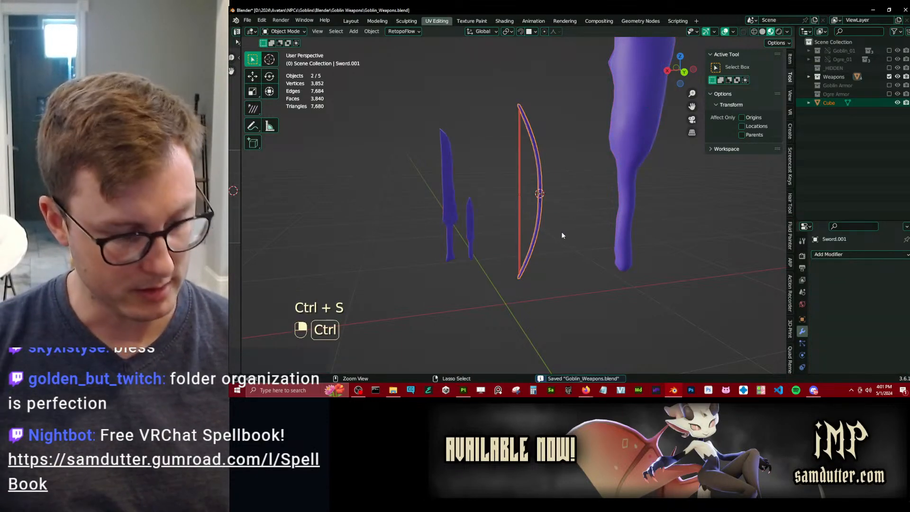
pyautogui.hotkey('ctrl', 'j')
pyautogui.hotkey('alt', 'g')
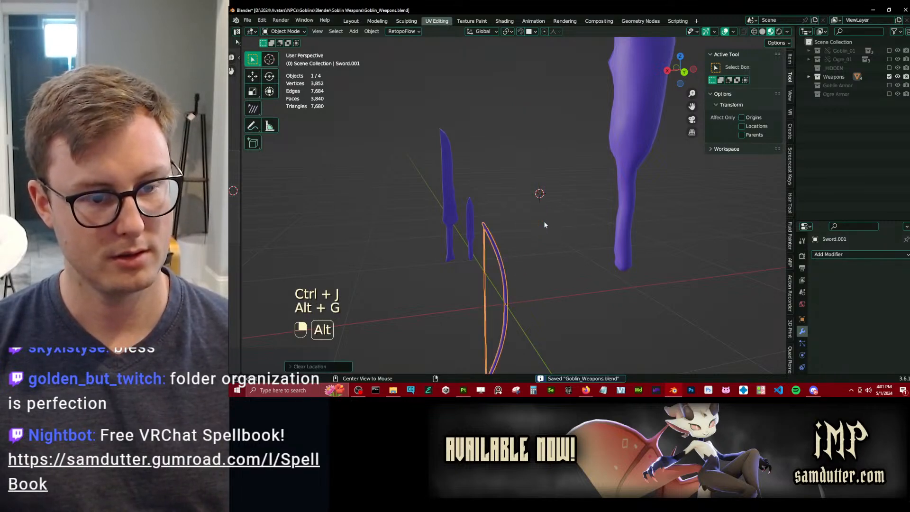
# Clear the club's location, shift its whole mesh so the handle lies at the world origin, and save the file.
pyautogui.click(617, 197)
pyautogui.hotkey('alt', 'g')
pyautogui.press('Tab')
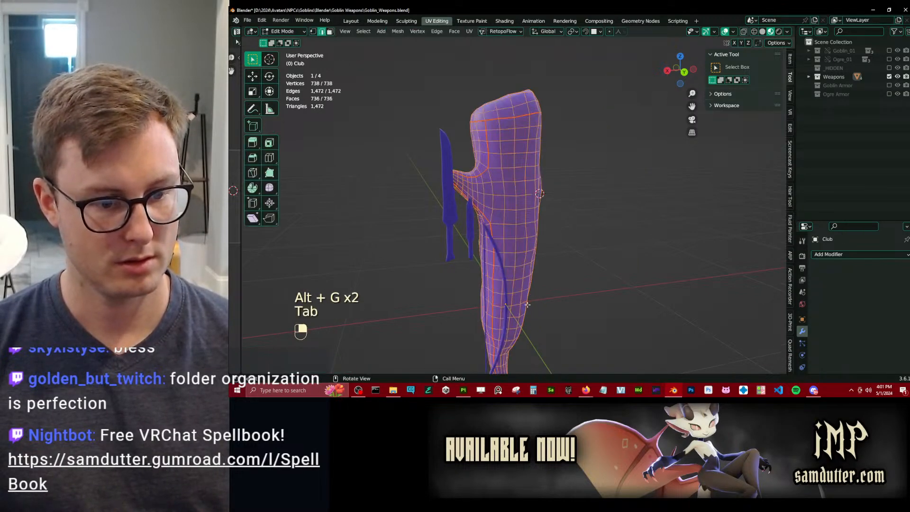
pyautogui.press('a')
pyautogui.press('g')
pyautogui.press('g')
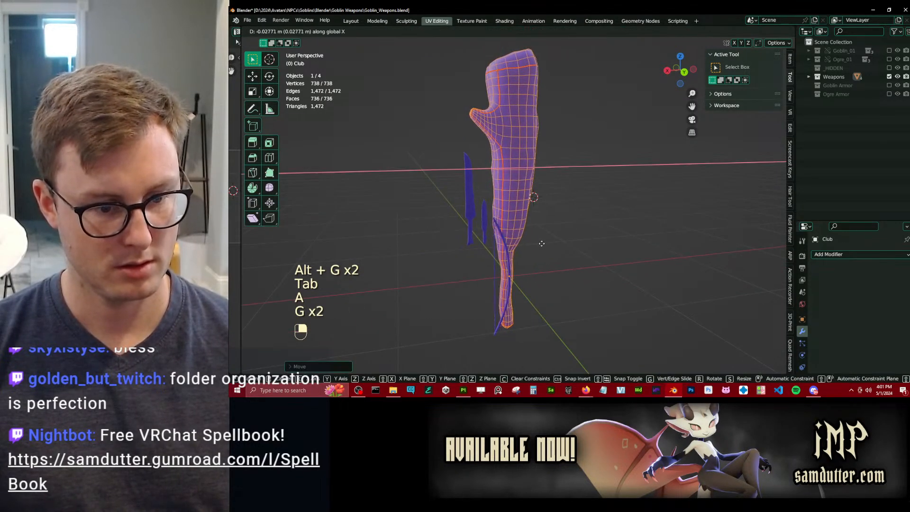
pyautogui.press('Tab')
pyautogui.hotkey('ctrl', 's')
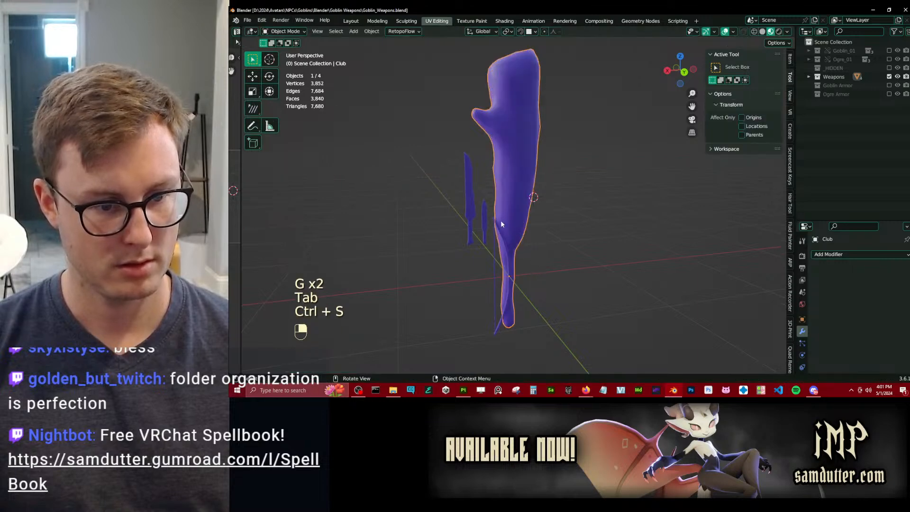
# Hide the club and bow, and clear the dagger's location.
pyautogui.click(505, 246)
pyautogui.press('h')
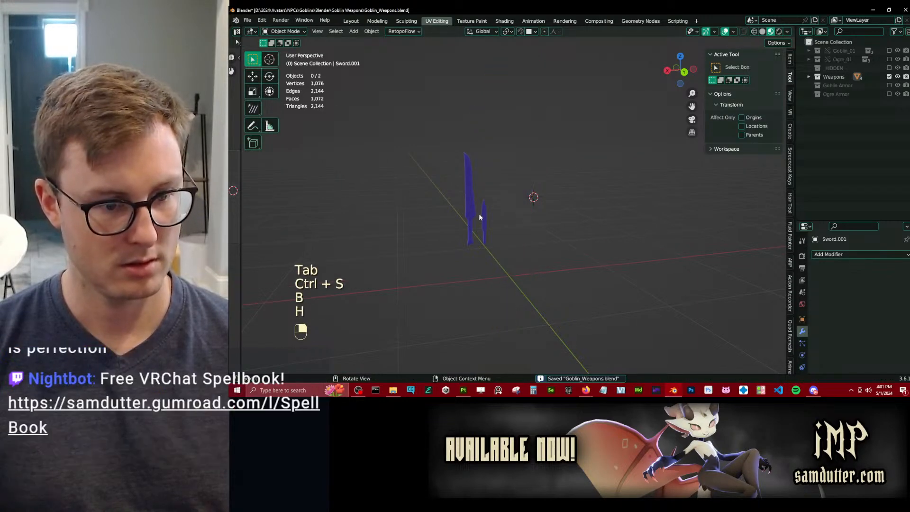
pyautogui.click(480, 216)
pyautogui.hotkey('alt', 'g')
pyautogui.keyDown('shift'); pyautogui.moveTo(512, 235); pyautogui.dragTo(549, 162, button='middle'); pyautogui.keyUp('shift')
pyautogui.scroll(4, 549, 162)
# Move the dagger's whole mesh up along Z so its grip sits at the object's origin.
pyautogui.press('Tab')
pyautogui.press('a')
pyautogui.press('g')
pyautogui.middleClick(593, 227)
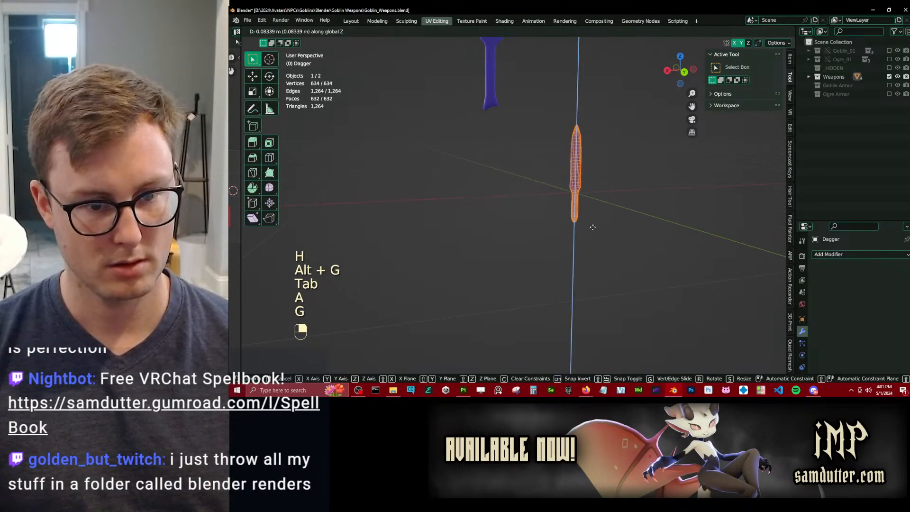
pyautogui.click(593, 221)
pyautogui.press('Tab')
pyautogui.moveTo(593, 215); pyautogui.dragTo(559, 256, button='middle')
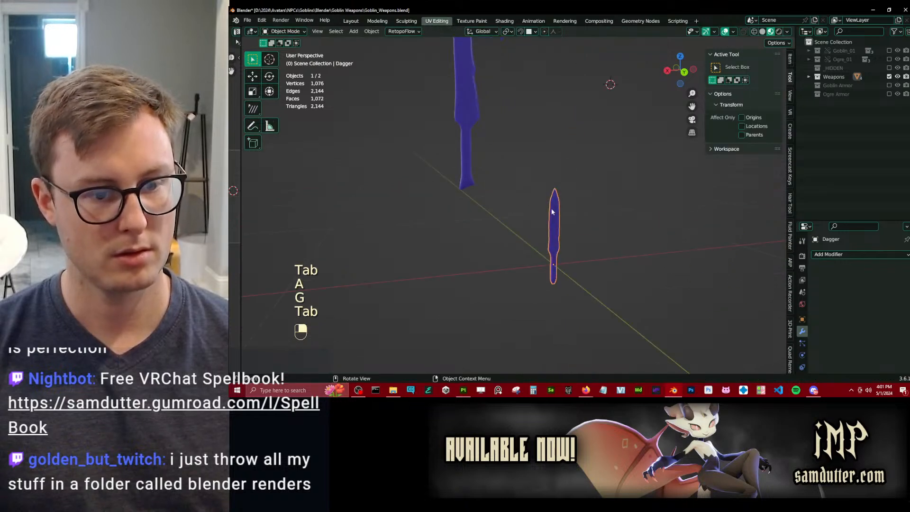
# Hide the dagger and clear the sword's location.
pyautogui.press('h')
pyautogui.click(467, 142)
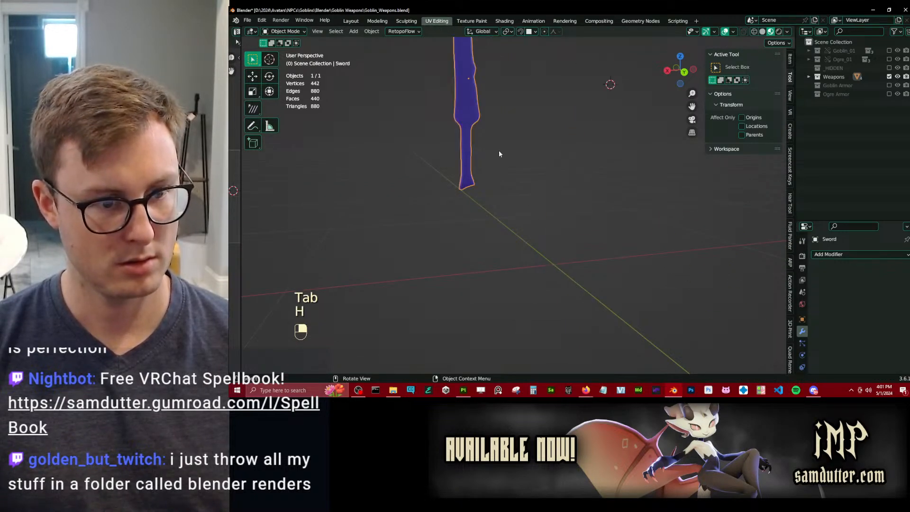
pyautogui.hotkey('alt', 'g')
# Move the sword's whole mesh so its grip is centred on the object's origin, and save the file.
pyautogui.press('Tab')
pyautogui.press('a')
pyautogui.press('g')
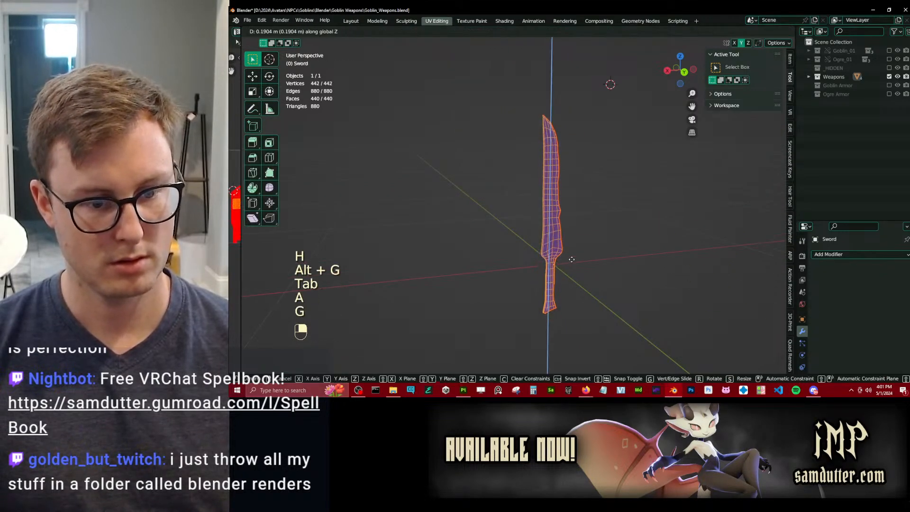
pyautogui.click(571, 252)
pyautogui.press('KP_1')
pyautogui.scroll(2, 519, 260)
pyautogui.keyDown('shift'); pyautogui.moveTo(507, 280); pyautogui.dragTo(510, 227, button='middle'); pyautogui.keyUp('shift')
pyautogui.press('g')
pyautogui.click(567, 191)
pyautogui.press('Tab')
pyautogui.hotkey('ctrl', 's')
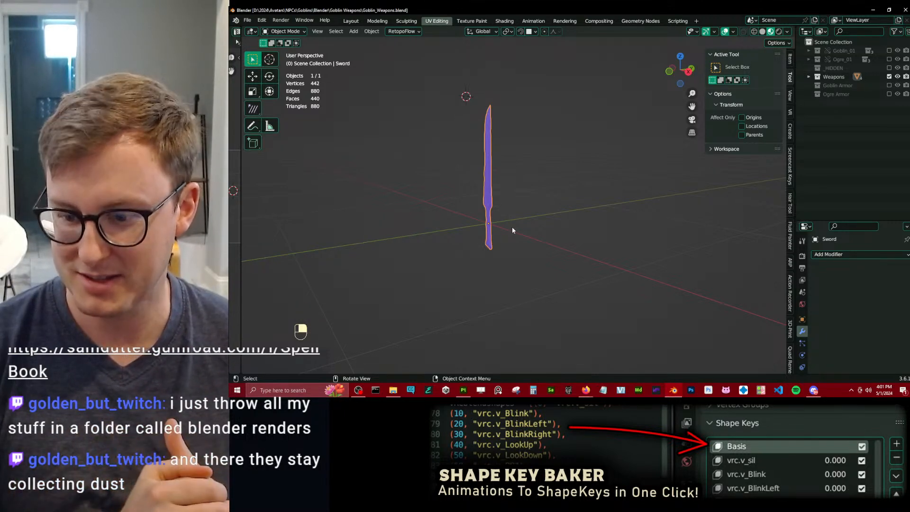
# Check the sword from the side and front, and unhide all the hidden weapons.
pyautogui.press('KP_3')
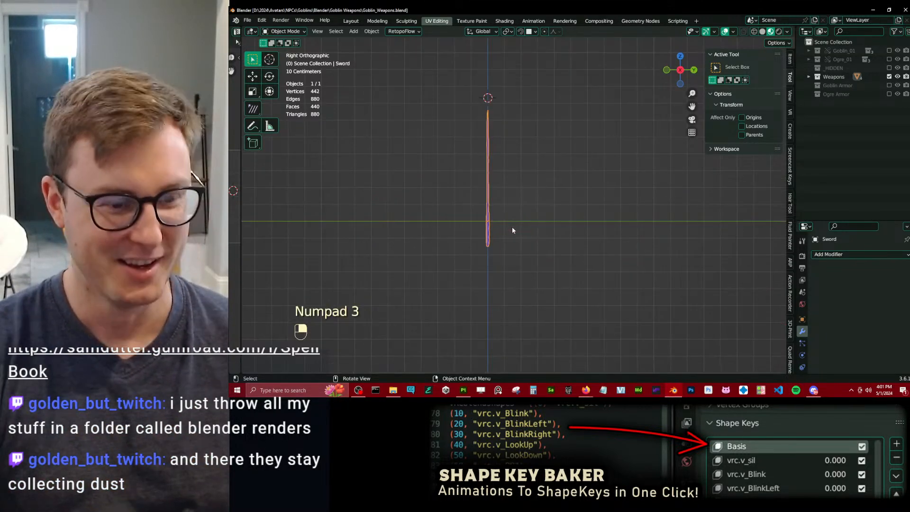
pyautogui.press('KP_1')
pyautogui.hotkey('alt', 'h')
pyautogui.scroll(-2, 536, 206)
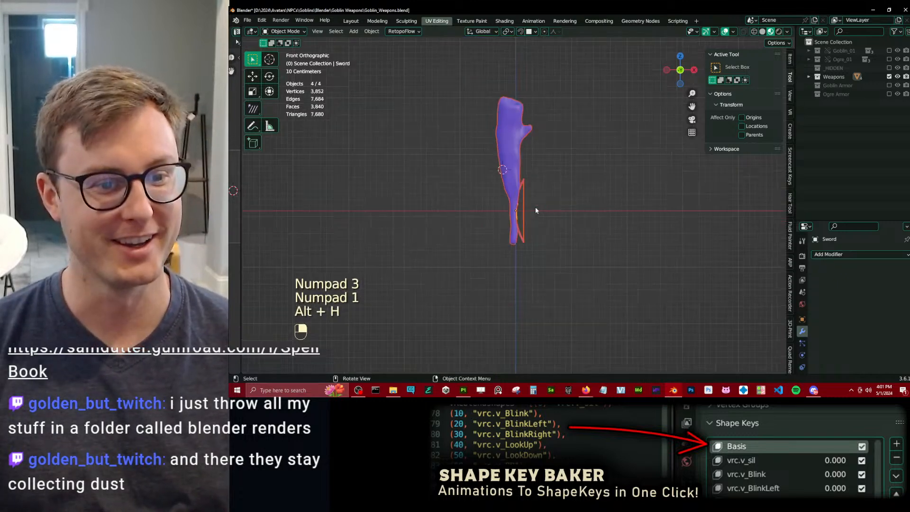
# Try to move the club away from the other weapons in the front view, and undo that move.
pyautogui.scroll(2, 550, 231)
pyautogui.click(548, 231)
pyautogui.press('g')
pyautogui.click(526, 235)
pyautogui.hotkey('ctrl', 'z')
pyautogui.keyDown('shift'); pyautogui.moveTo(625, 217); pyautogui.dragTo(603, 197, button='middle'); pyautogui.keyUp('shift')
pyautogui.scroll(3, 603, 198)
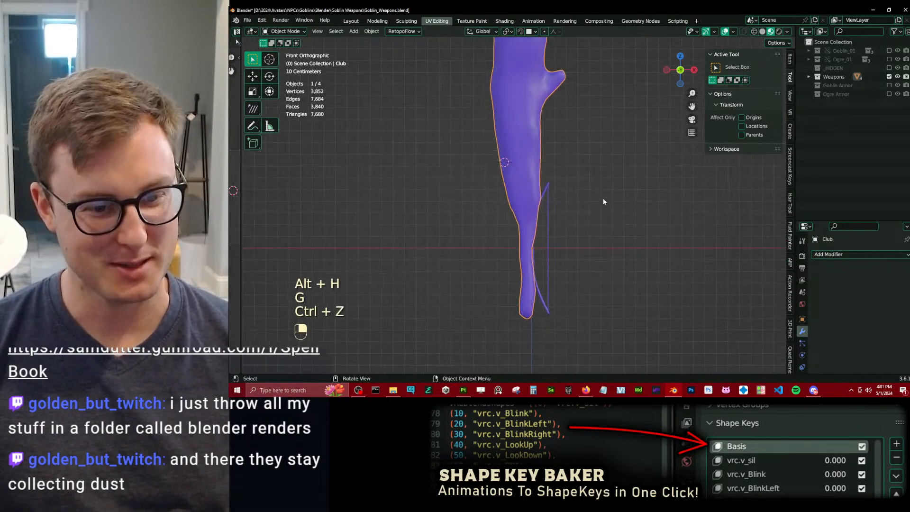
# Move the club and the bow apart along the X axis in the front view.
pyautogui.press('g')
pyautogui.press('x')
pyautogui.click(573, 209)
pyautogui.click(559, 192)
pyautogui.press('g')
pyautogui.click(631, 194)
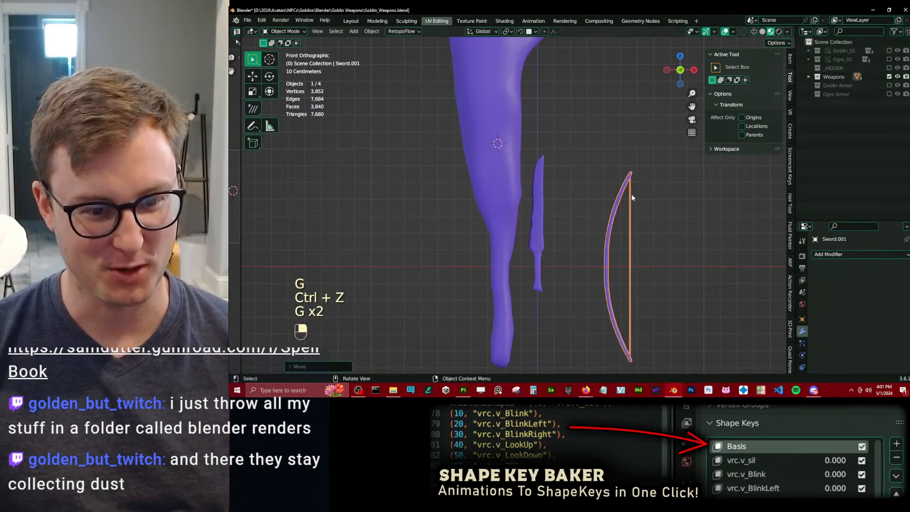
# Spread the sword and dagger out along the X axis between the club and the bow.
pyautogui.click(544, 226)
pyautogui.press('g')
pyautogui.click(537, 257)
pyautogui.press('g')
pyautogui.press('x')
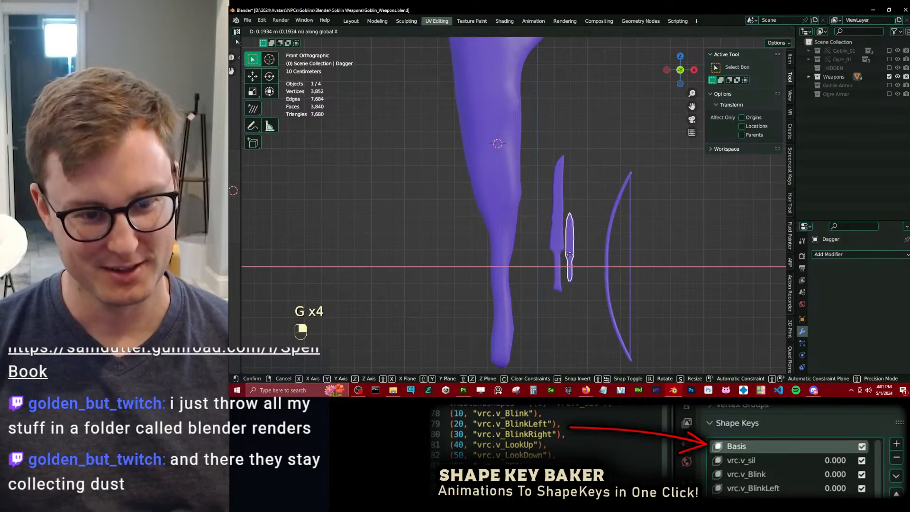
pyautogui.click(560, 243)
pyautogui.keyDown('shift'); pyautogui.click(580, 246); pyautogui.keyUp('shift')
pyautogui.press('g')
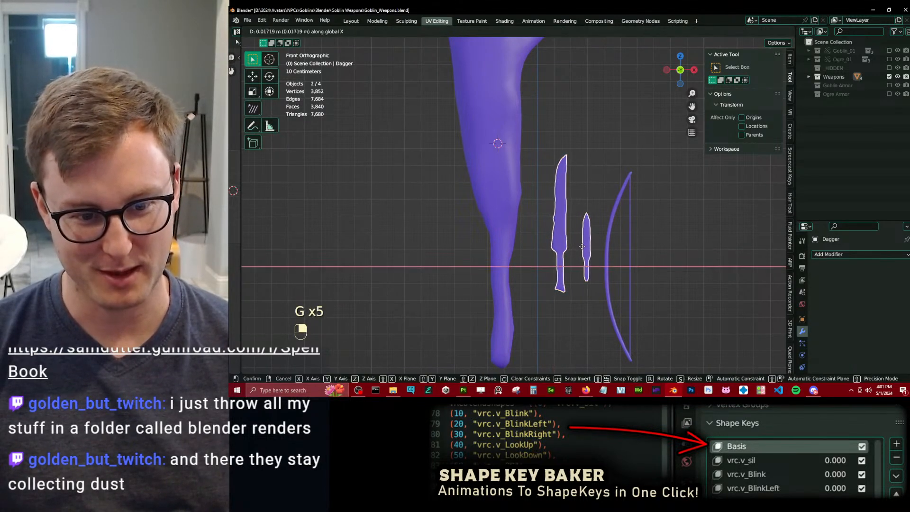
pyautogui.click(583, 246)
# Move the club farther from the other weapons along X and look over the lineup at an angle.
pyautogui.scroll(-4, 514, 203)
pyautogui.press('g')
pyautogui.click(513, 203)
pyautogui.scroll(-3, 526, 209)
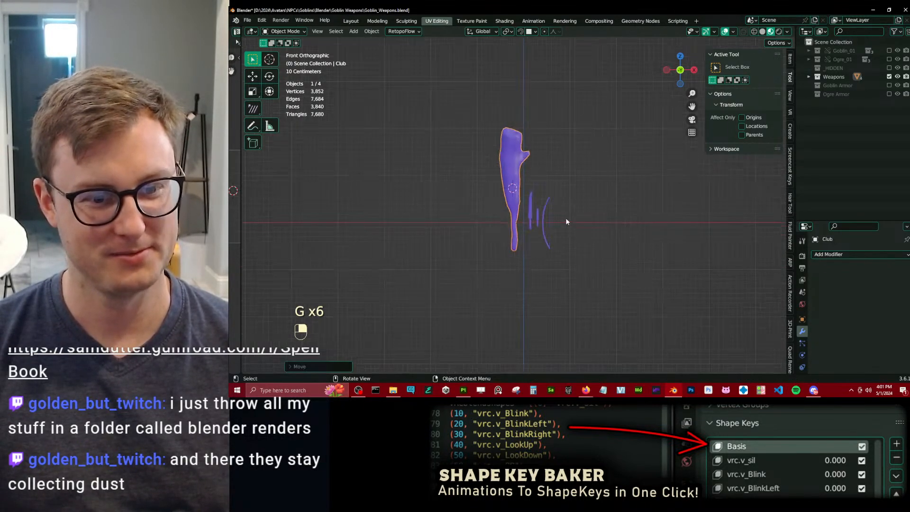
pyautogui.moveTo(560, 225); pyautogui.dragTo(497, 200, button='middle')
pyautogui.click(442, 281)
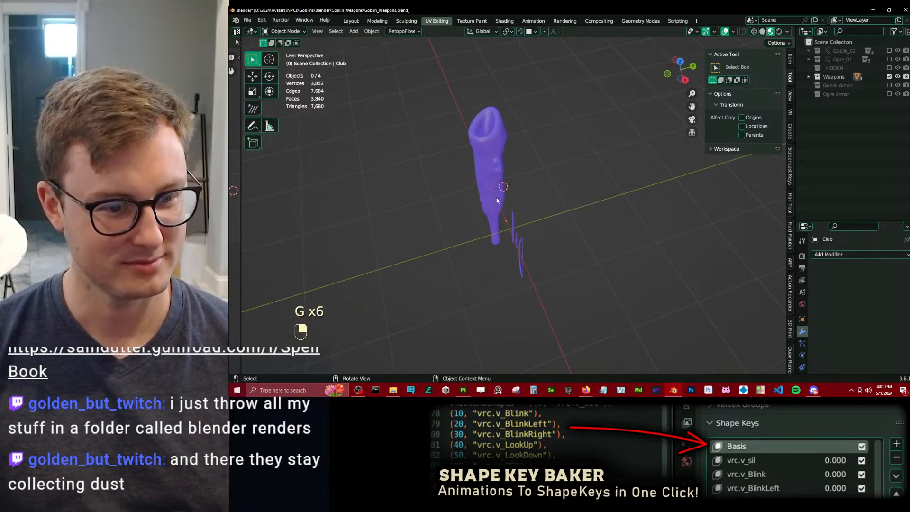
# Clear the club's location and move its whole mesh in the top view to centre it on the origin.
pyautogui.press('KP_7')
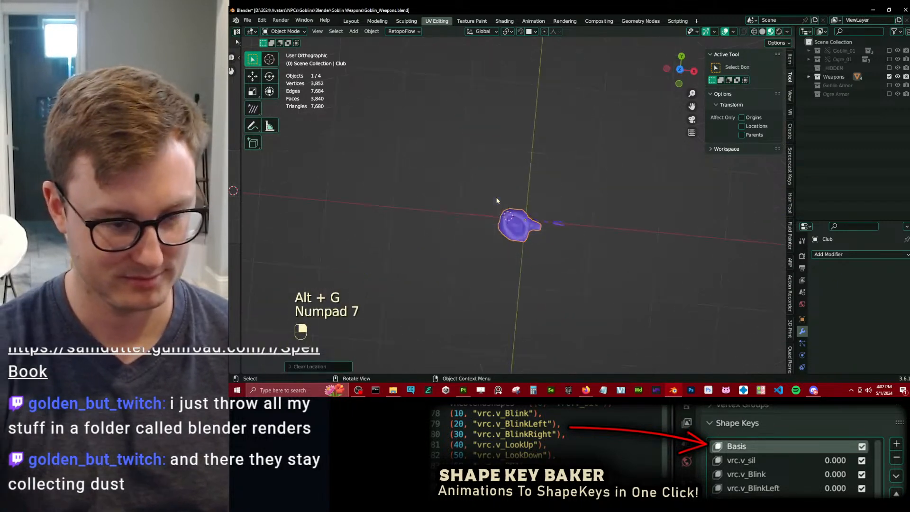
pyautogui.press('Tab')
pyautogui.press('a')
pyautogui.scroll(3, 545, 237)
pyautogui.press('g')
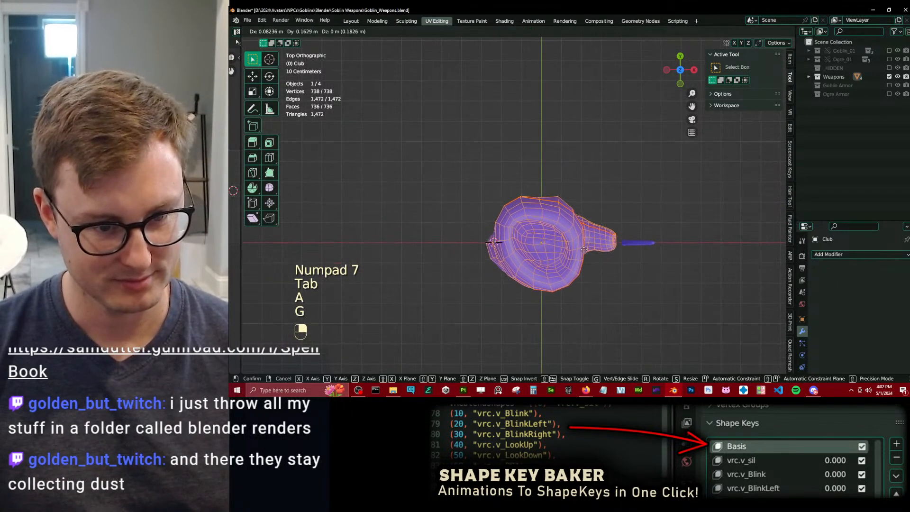
pyautogui.click(580, 259)
pyautogui.moveTo(580, 259); pyautogui.dragTo(500, 230, button='middle')
pyautogui.press('Tab')
# Move the club object back beside the other weapons along the X axis and save the file.
pyautogui.scroll(-3, 557, 232)
pyautogui.press('g')
pyautogui.click(561, 254)
pyautogui.scroll(-2, 562, 254)
pyautogui.hotkey('ctrl', 's')
# Adjust the dagger's spacing between the sword and bow along the X axis, and save the file.
pyautogui.click(541, 234)
pyautogui.press('g')
pyautogui.rightClick(554, 222)
pyautogui.click(555, 223)
pyautogui.press('g')
pyautogui.middleClick(554, 224)
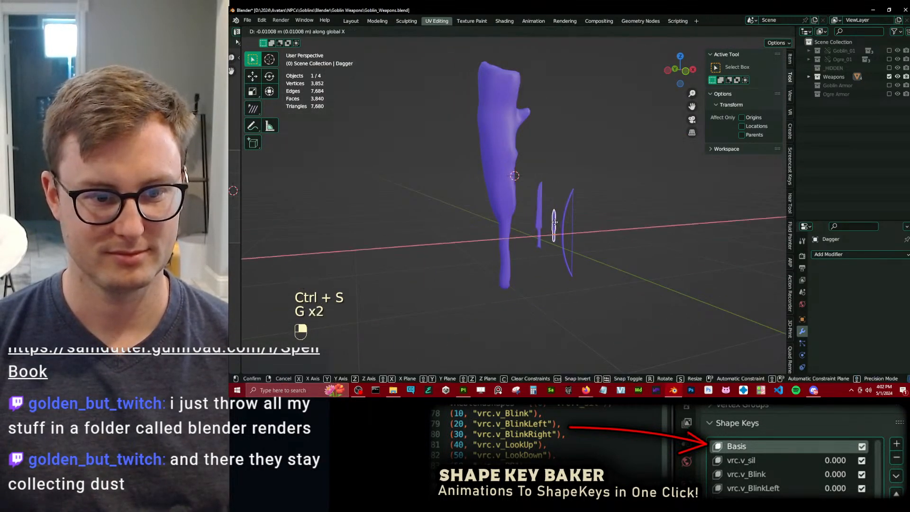
pyautogui.click(554, 225)
pyautogui.click(571, 222)
pyautogui.scroll(-3, 571, 223)
pyautogui.moveTo(571, 222)
pyautogui.mouseDown(button='middle')
pyautogui.moveTo(462, 220)
pyautogui.moveTo(571, 233)
pyautogui.mouseUp(button='middle')
pyautogui.hotkey('ctrl', 's')
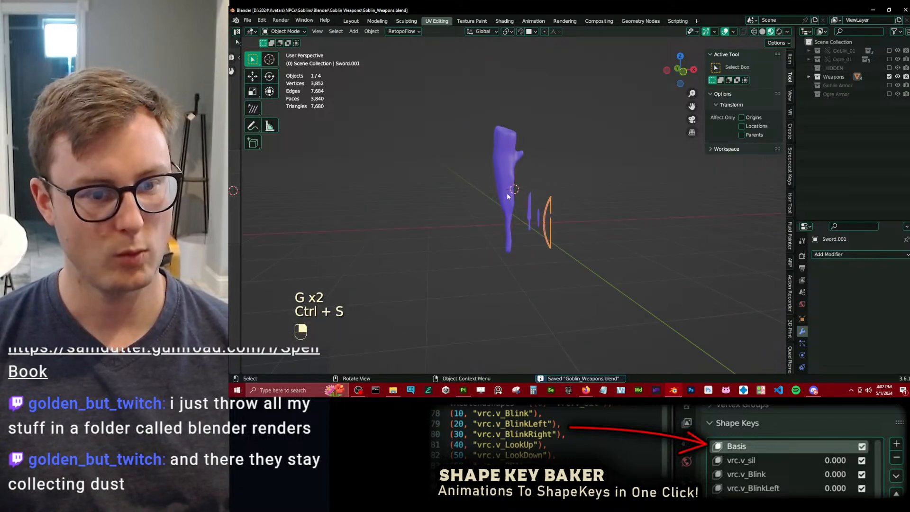
# Reset the 3D cursor to the world origin and save the file.
pyautogui.scroll(6, 531, 195)
pyautogui.click(489, 188)
pyautogui.hotkey('shift', 'c')
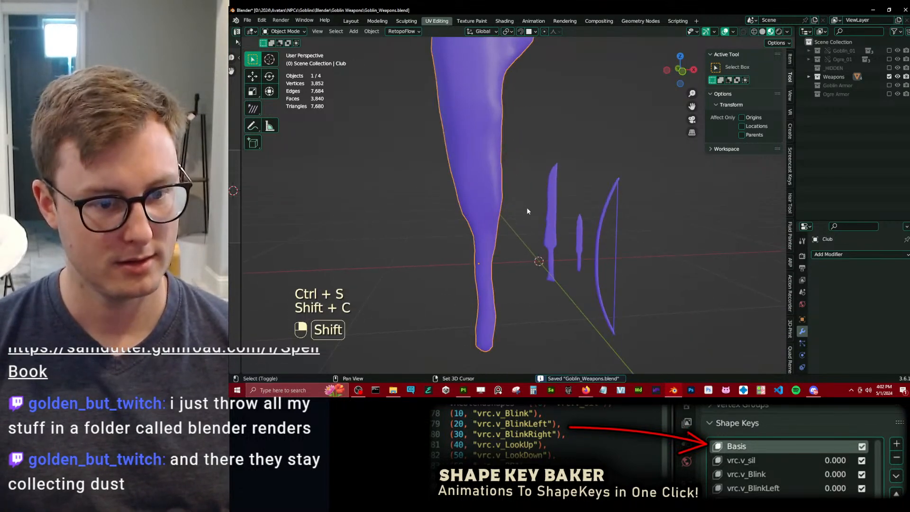
pyautogui.hotkey('ctrl', 's')
pyautogui.moveTo(521, 208); pyautogui.dragTo(591, 233, button='middle')
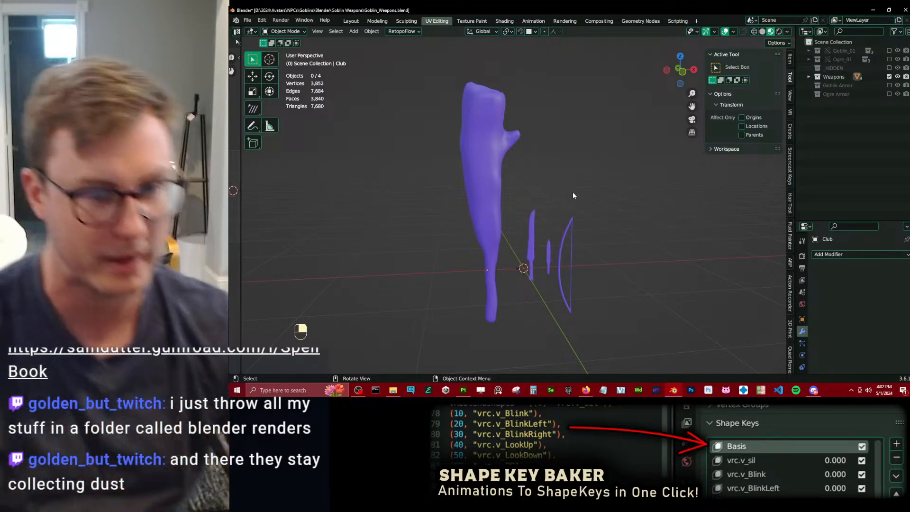
pyautogui.hotkey('ctrl', 's')
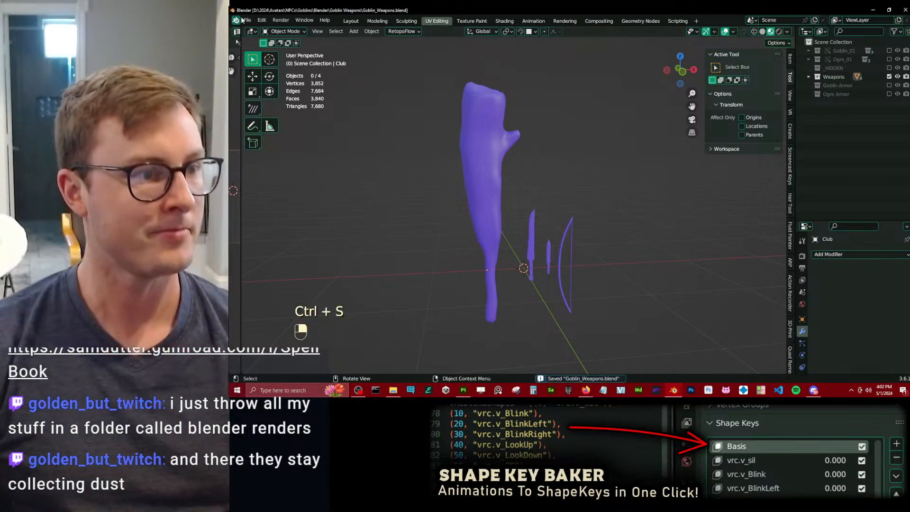
# Open Goblin_Weapons_WIP_01_PaintingVersion.blend and view the weapons from the front.
pyautogui.click(247, 20)
pyautogui.moveTo(270, 47)
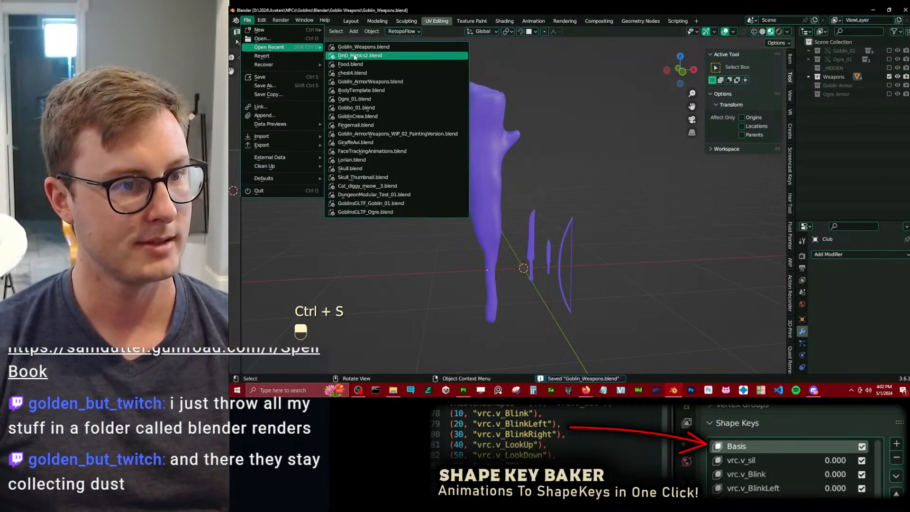
pyautogui.click(263, 38)
pyautogui.click(445, 97)
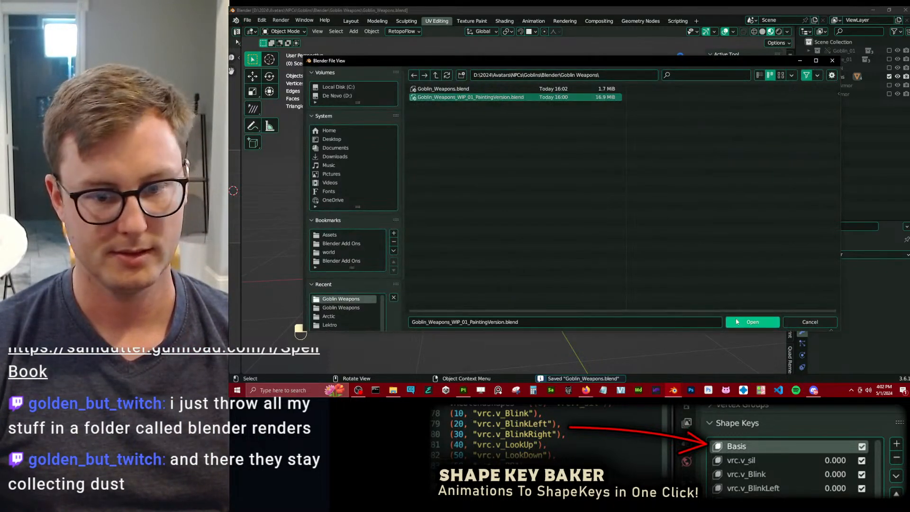
pyautogui.click(737, 321)
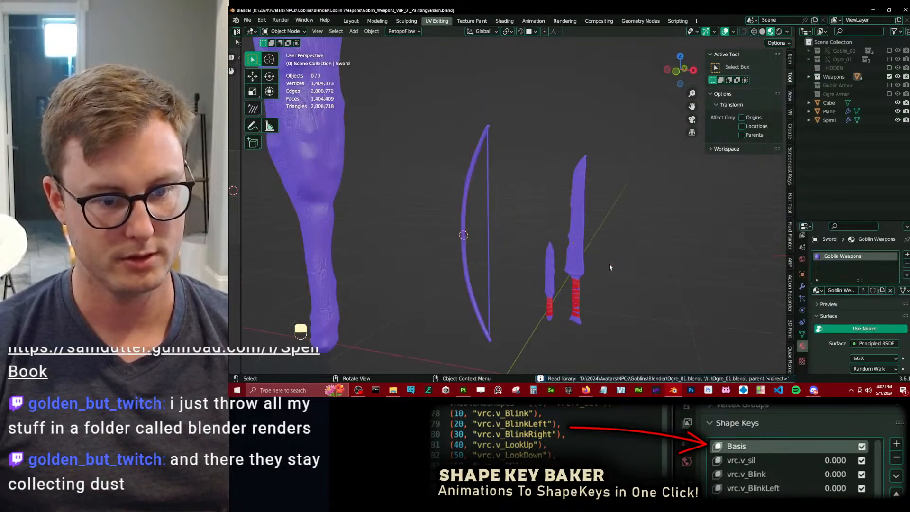
pyautogui.press('KP_1')
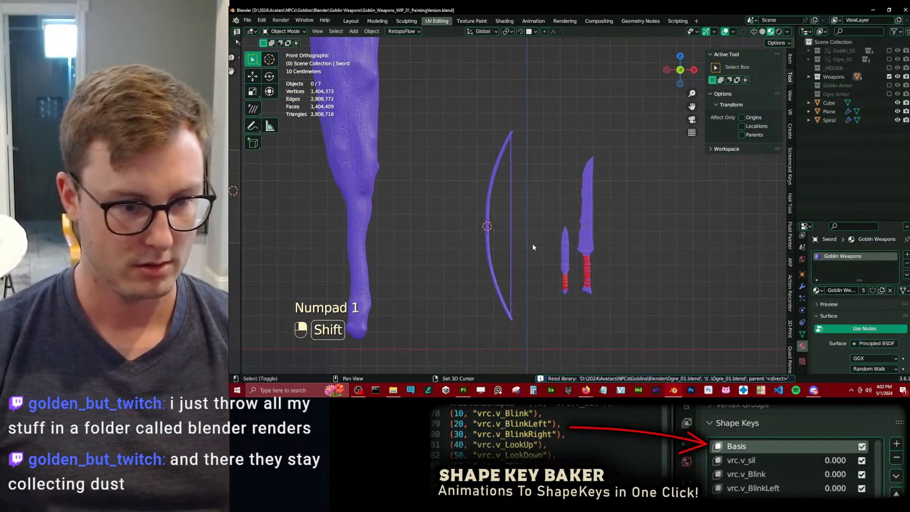
pyautogui.hotkey('shift', 'a')
pyautogui.hotkey('shift', 'a')
pyautogui.moveTo(565, 149)
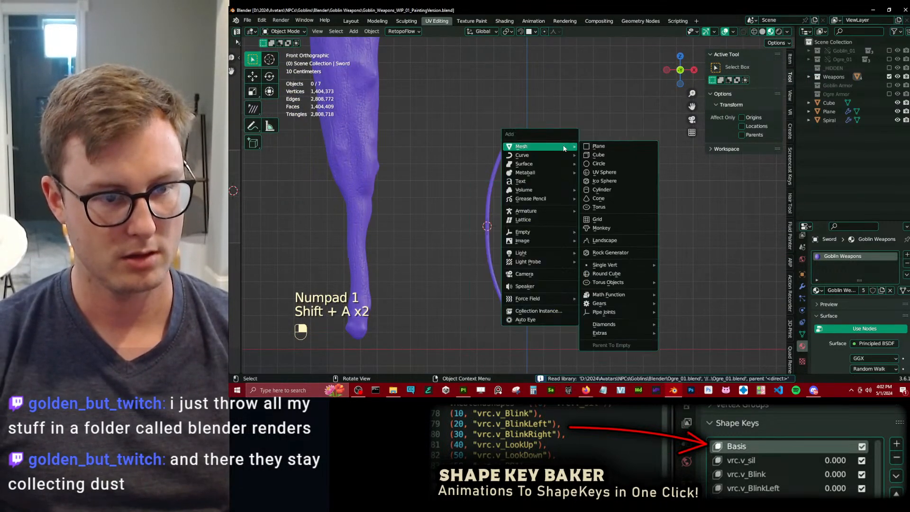
pyautogui.click(598, 155)
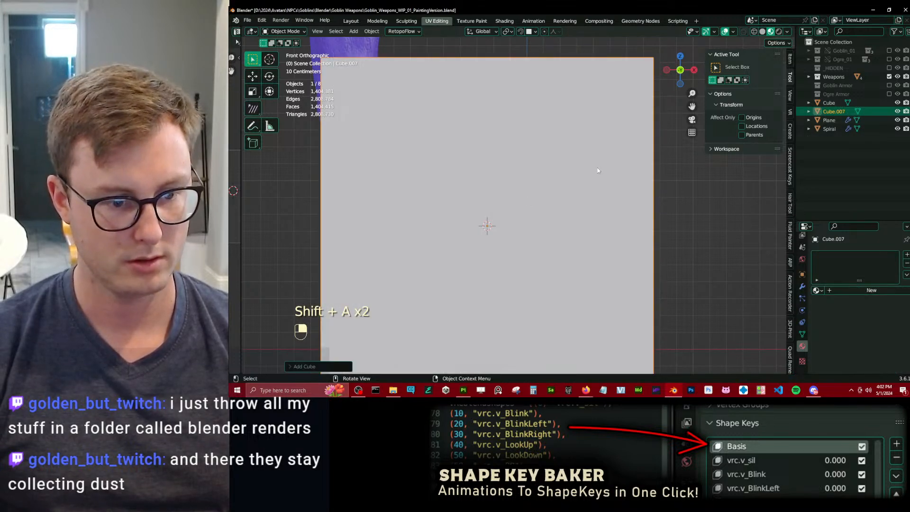
pyautogui.press('x')
# Duplicate the bowstring and place the copy next to the bow's grip.
pyautogui.click(511, 214)
pyautogui.hotkey('shift', 'd')
pyautogui.press('g')
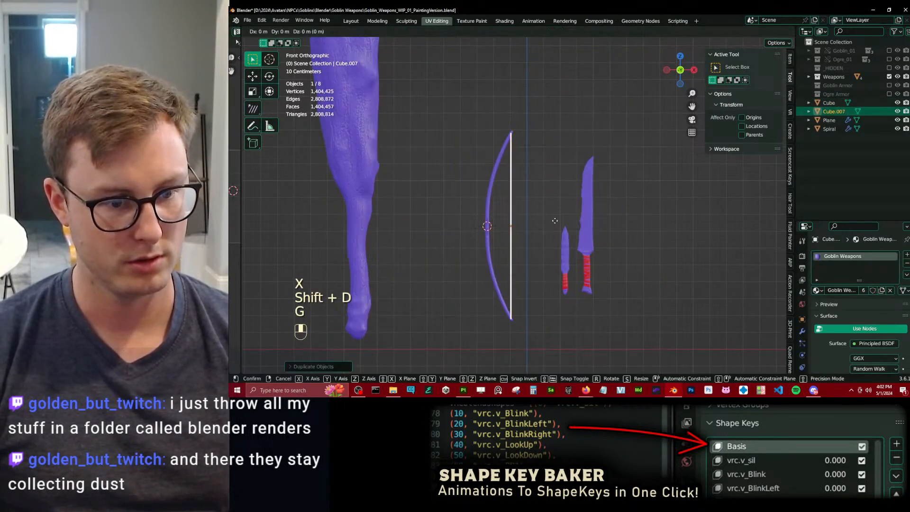
pyautogui.click(522, 220)
# Scale the copied string along the Z axis to a little over half the bow's height.
pyautogui.scroll(1, 522, 219)
pyautogui.press('s')
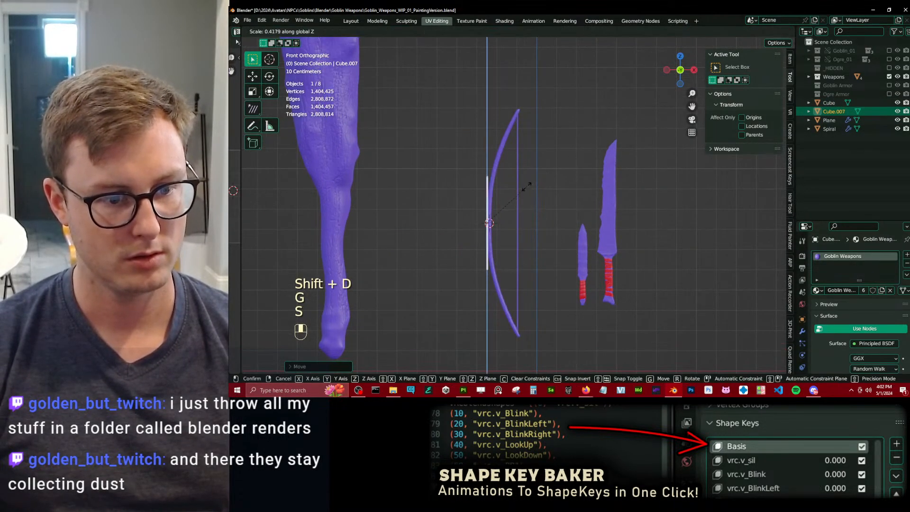
pyautogui.click(517, 193)
pyautogui.keyDown('shift'); pyautogui.moveTo(514, 197); pyautogui.dragTo(521, 196, button='middle'); pyautogui.keyUp('shift')
pyautogui.scroll(1, 522, 194)
pyautogui.press('s')
pyautogui.click(541, 114)
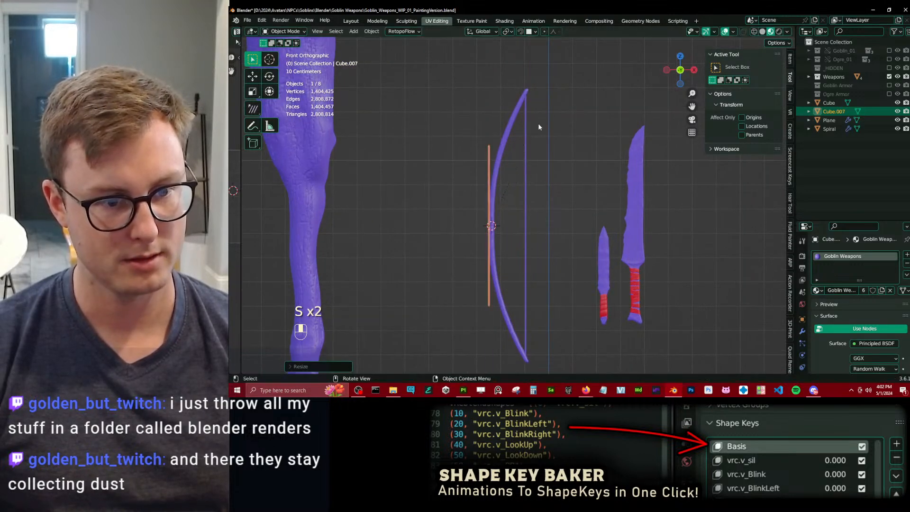
# Move the shortened string into the gap between the club and the bow, and apply its transform.
pyautogui.keyDown('shift'); pyautogui.moveTo(539, 128); pyautogui.dragTo(577, 142, button='middle'); pyautogui.keyUp('shift')
pyautogui.press('g')
pyautogui.click(494, 187)
pyautogui.hotkey('ctrl', 'a')
pyautogui.click(494, 186)
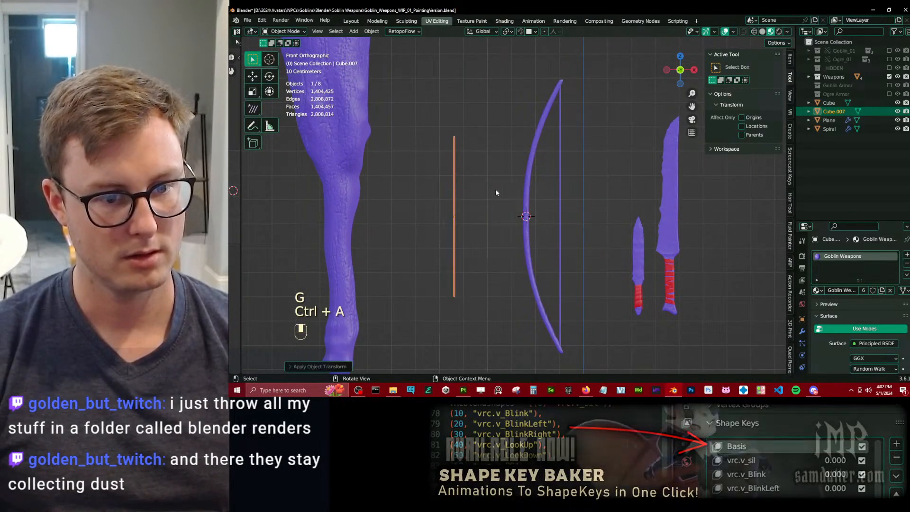
# Try to thicken the shortened string's entire mesh with Shrink/Fatten.
pyautogui.scroll(2, 499, 200)
pyautogui.press('Tab')
pyautogui.press('a')
pyautogui.hotkey('alt', 's')
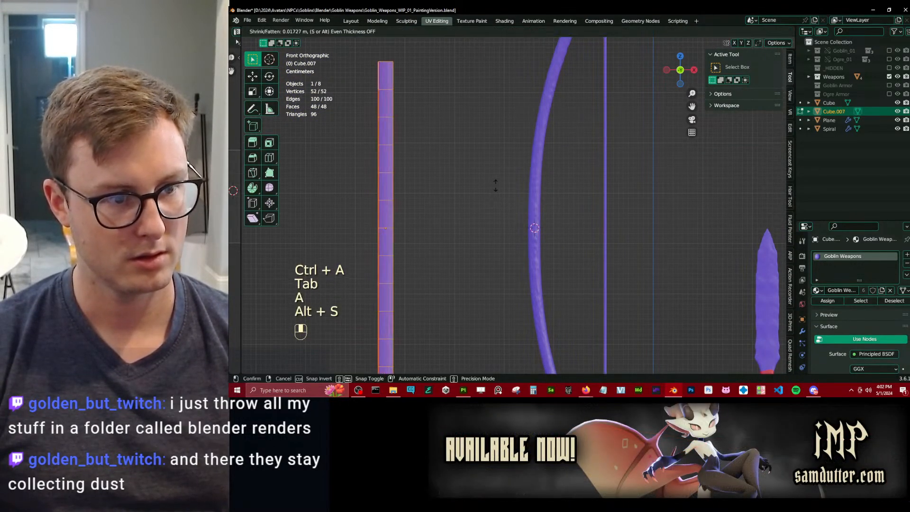
pyautogui.click(486, 188)
pyautogui.scroll(-4, 486, 188)
pyautogui.keyDown('shift'); pyautogui.moveTo(487, 190); pyautogui.dragTo(531, 201, button='middle'); pyautogui.keyUp('shift')
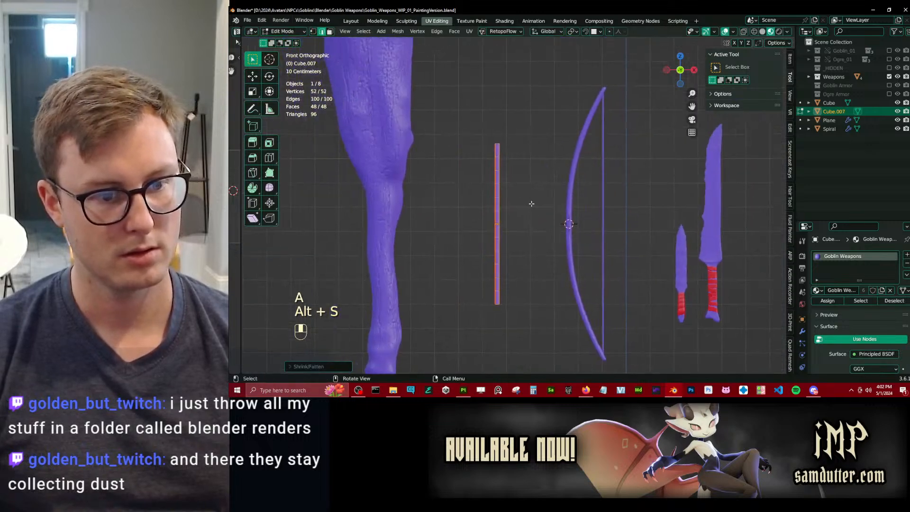
# Save the file, move the thickened piece beside the bow to compare them, and undo both the move and the thickening.
pyautogui.scroll(2, 530, 207)
pyautogui.press('Tab')
pyautogui.press('g')
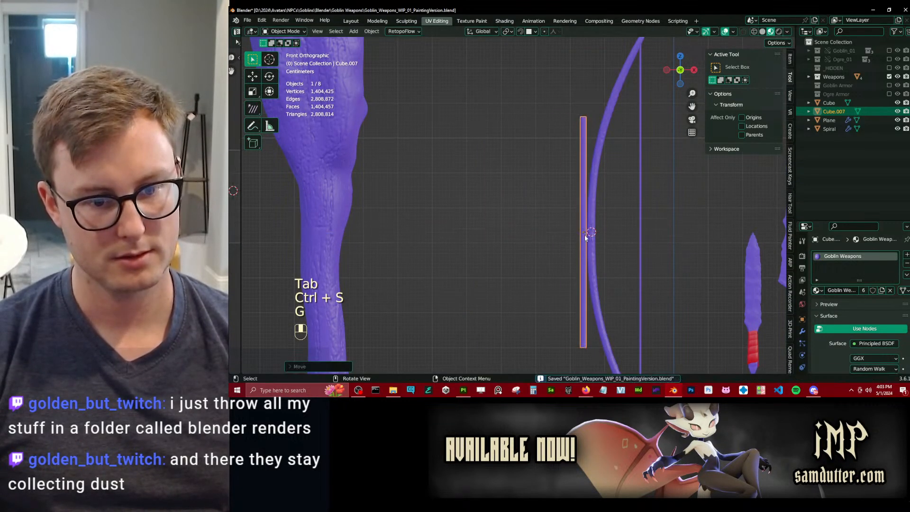
pyautogui.keyDown('ctrl'); pyautogui.click(582, 192); pyautogui.keyUp('ctrl')
pyautogui.keyDown('ctrl'); pyautogui.scroll(-1, 582, 189); pyautogui.keyUp('ctrl')
pyautogui.hotkey('ctrl', 'z')
pyautogui.hotkey('ctrl', 'z')
pyautogui.hotkey('ctrl', 'z')
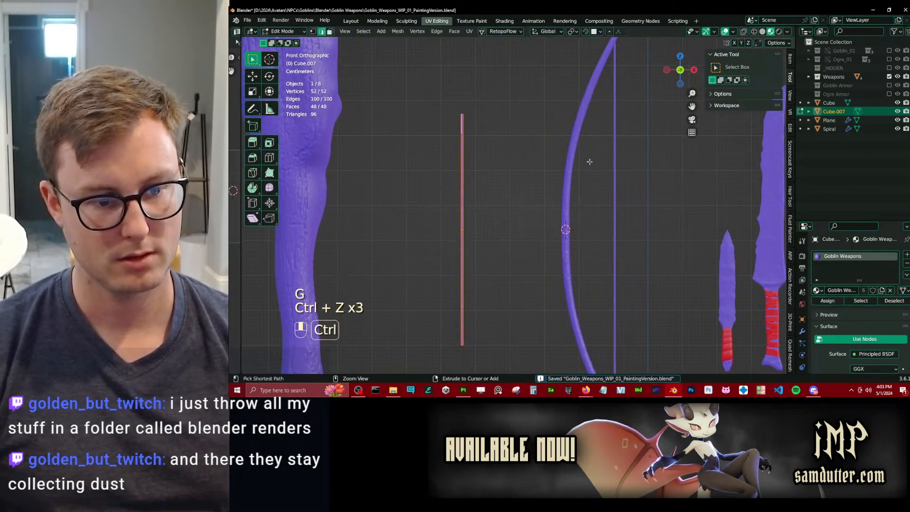
# Try a different thickness for the shortened string with Shrink/Fatten, and undo it.
pyautogui.press('Tab')
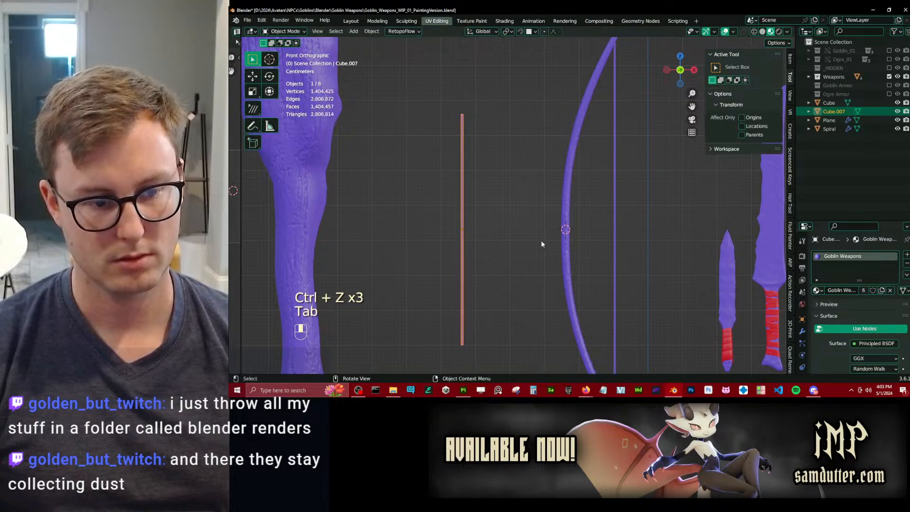
pyautogui.press('Tab')
pyautogui.hotkey('alt', 's')
pyautogui.press('Tab')
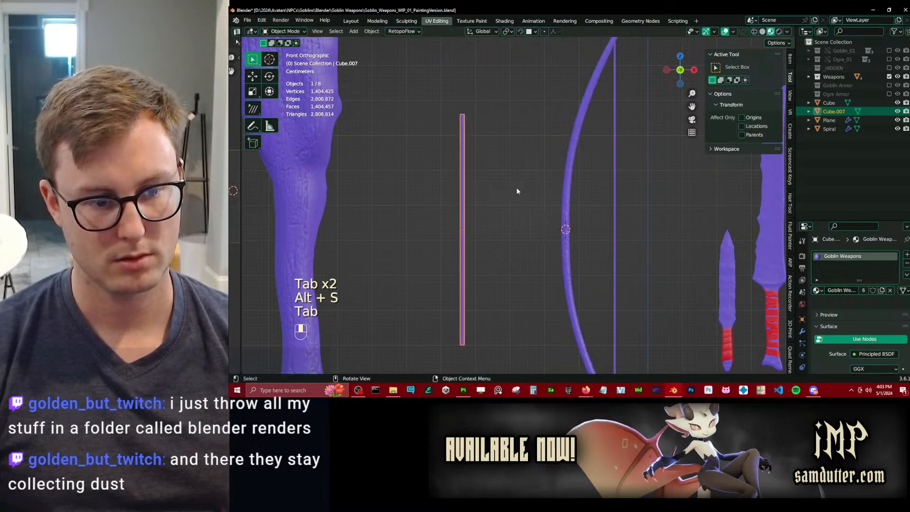
pyautogui.press('Tab')
pyautogui.hotkey('ctrl', 'z')
pyautogui.hotkey('ctrl', 'z')
pyautogui.hotkey('ctrl', 'z')
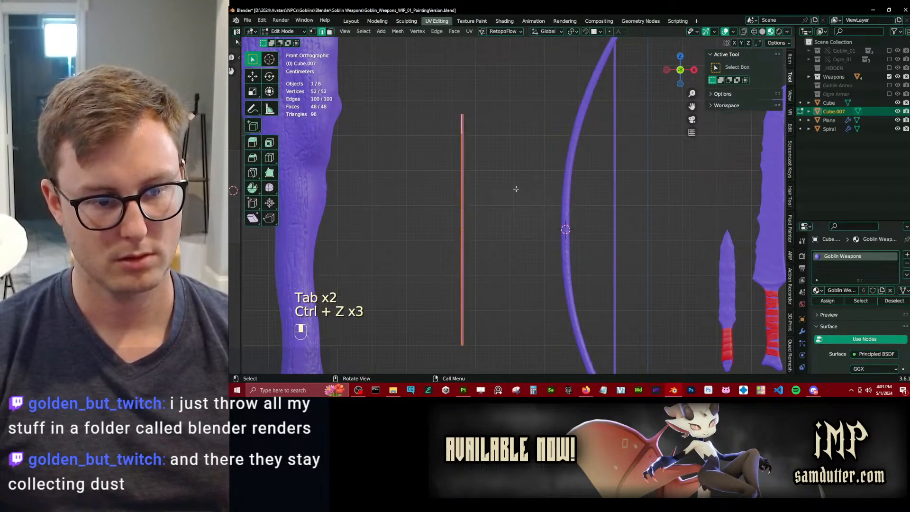
# Fatten the shortened string's mesh slightly with Shrink/Fatten and save the painting version.
pyautogui.hotkey('alt', 's')
pyautogui.press('Tab')
pyautogui.hotkey('ctrl', 's')
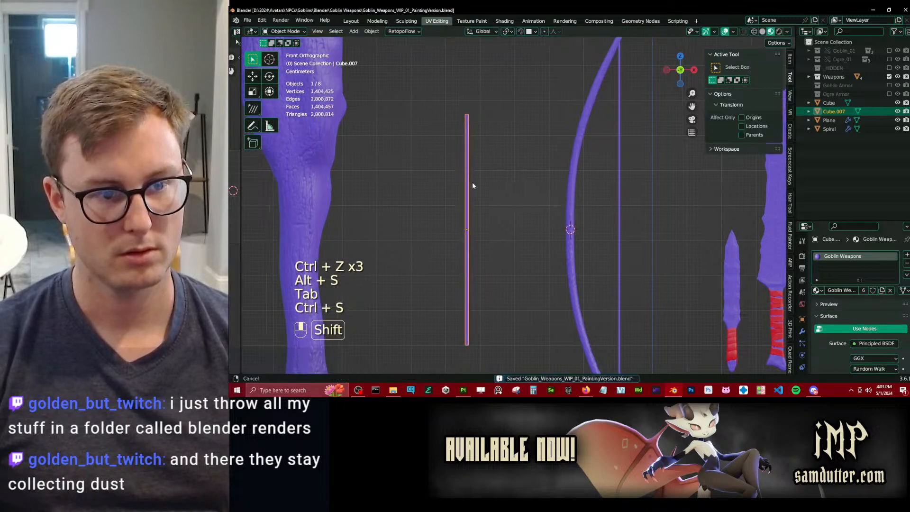
# Snap the 3D cursor to the selected thin shaft.
pyautogui.keyDown('shift'); pyautogui.moveTo(473, 187); pyautogui.dragTo(505, 217, button='middle'); pyautogui.keyUp('shift')
pyautogui.hotkey('shift', 's')
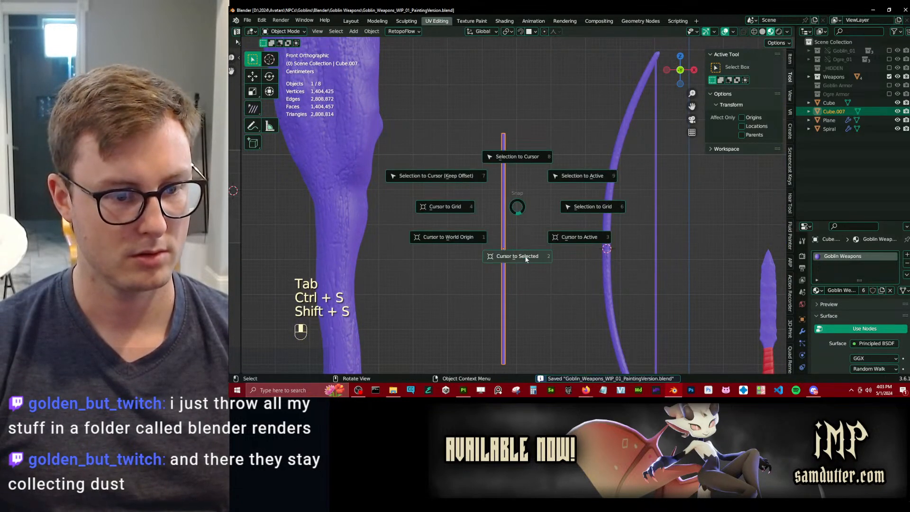
# Snap the 3D cursor to the arrow shaft, add a plane mesh there, and rotate it to face the front.
pyautogui.click(524, 257)
pyautogui.hotkey('shift', 'a')
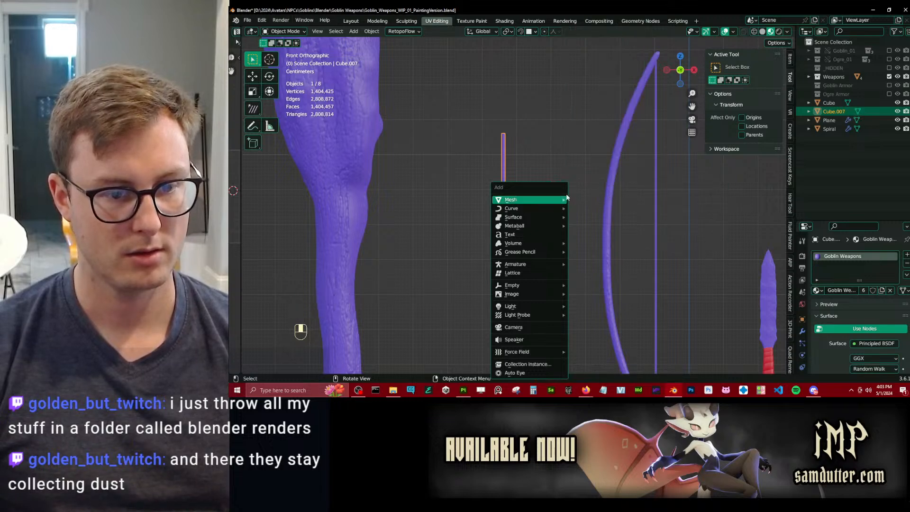
pyautogui.moveTo(560, 200)
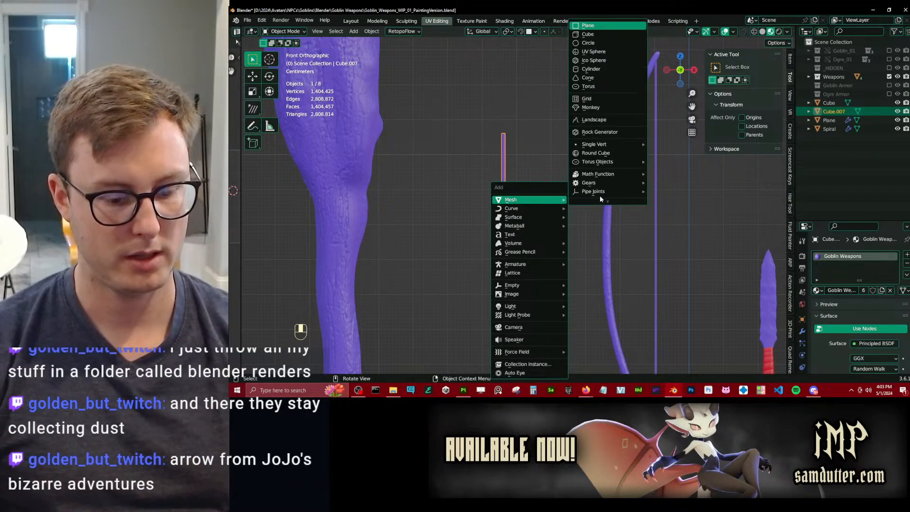
pyautogui.click(595, 25)
pyautogui.press('r')
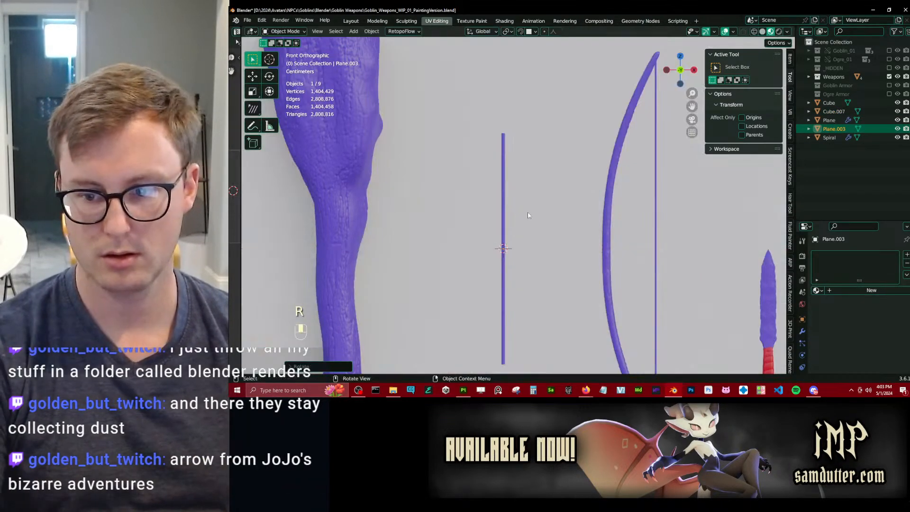
# Scale the plane down to a small square around the arrow shaft and apply its transform.
pyautogui.press('s')
pyautogui.click(528, 215)
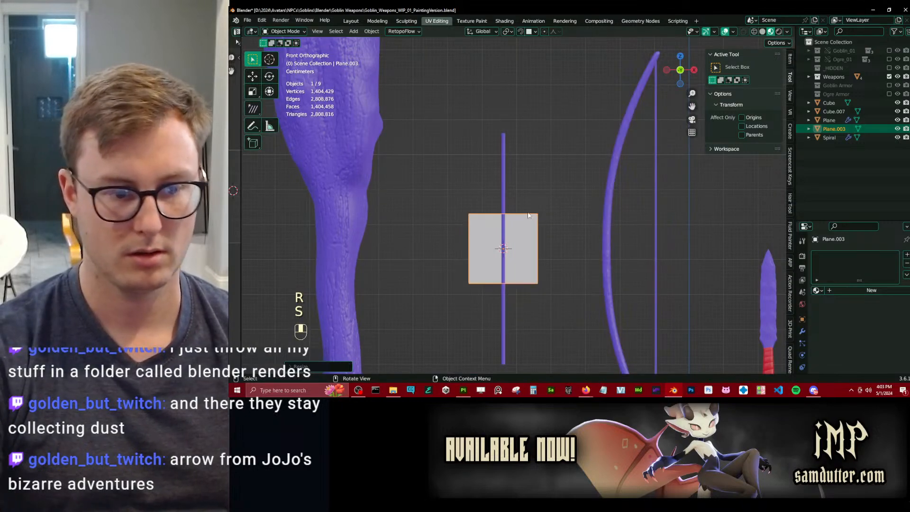
pyautogui.press('s')
pyautogui.click(519, 240)
pyautogui.hotkey('ctrl', 'a')
pyautogui.click(521, 237)
# Move the small plane up so it sits centred on the upper end of the arrow shaft.
pyautogui.press('g')
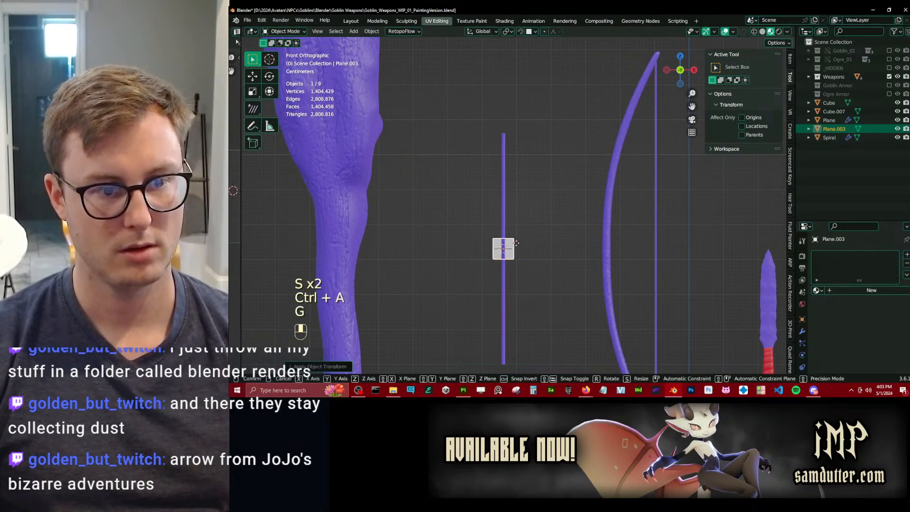
pyautogui.moveTo(516, 243); pyautogui.dragTo(528, 209, button='middle')
pyautogui.click(517, 150)
pyautogui.scroll(4, 527, 207)
pyautogui.scroll(3, 553, 229)
pyautogui.keyDown('shift'); pyautogui.moveTo(528, 176); pyautogui.dragTo(554, 237, button='middle'); pyautogui.keyUp('shift')
pyautogui.press('g')
pyautogui.middleClick(570, 216)
pyautogui.click(572, 144)
pyautogui.keyDown('shift'); pyautogui.moveTo(573, 166); pyautogui.dragTo(472, 274, button='middle'); pyautogui.keyUp('shift')
pyautogui.scroll(2, 557, 208)
pyautogui.press('g')
pyautogui.middleClick(558, 217)
pyautogui.click(558, 227)
# Fill the open upper end of the arrow shaft with a face.
pyautogui.scroll(-4, 561, 223)
pyautogui.scroll(-4, 490, 276)
pyautogui.scroll(4, 513, 223)
pyautogui.click(473, 274)
pyautogui.press('Tab')
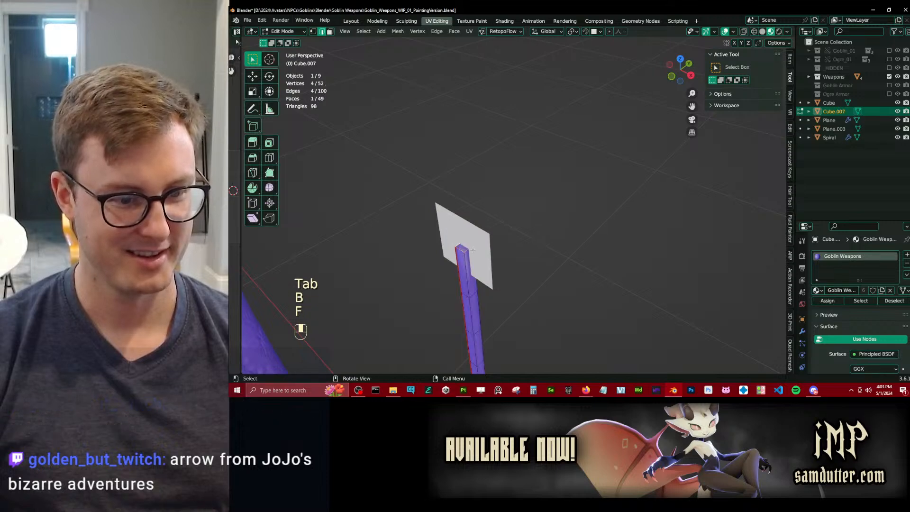
pyautogui.press('Tab')
# Raise the upper edge of the plane well above the shaft tip in the front view.
pyautogui.click(483, 240)
pyautogui.press('KP_1')
pyautogui.press('Tab')
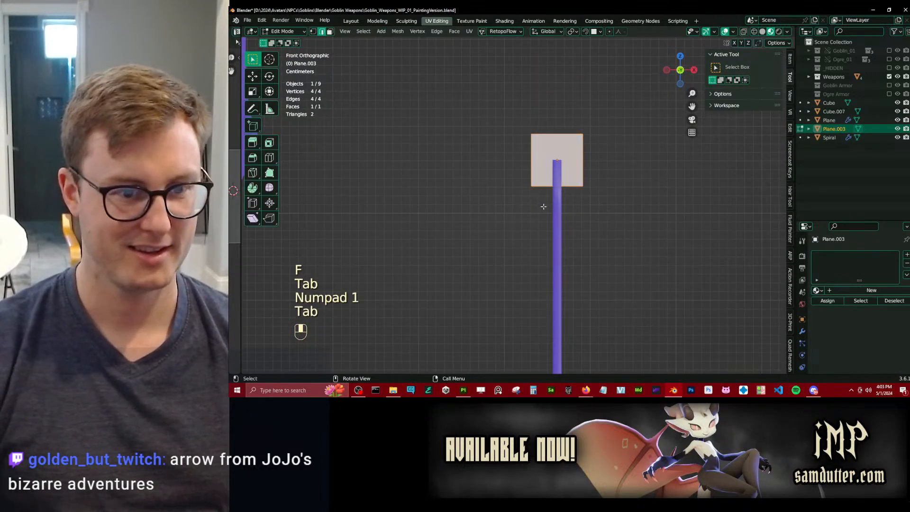
pyautogui.scroll(3, 544, 207)
pyautogui.keyDown('shift'); pyautogui.moveTo(544, 207); pyautogui.dragTo(514, 195, button='middle'); pyautogui.keyUp('shift')
pyautogui.hotkey('ctrl', 'r')
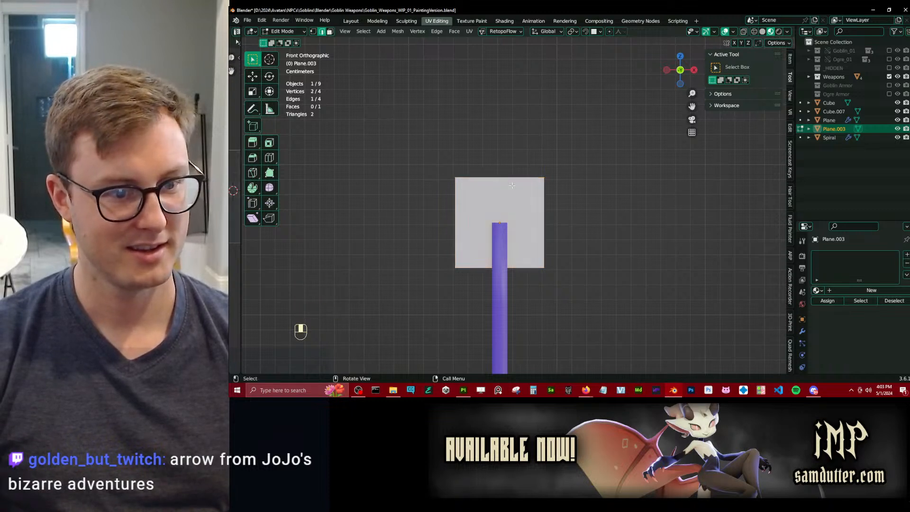
pyautogui.press('g')
pyautogui.click(509, 103)
# Widen the plane's lower edge and shift it slightly upward.
pyautogui.press('s')
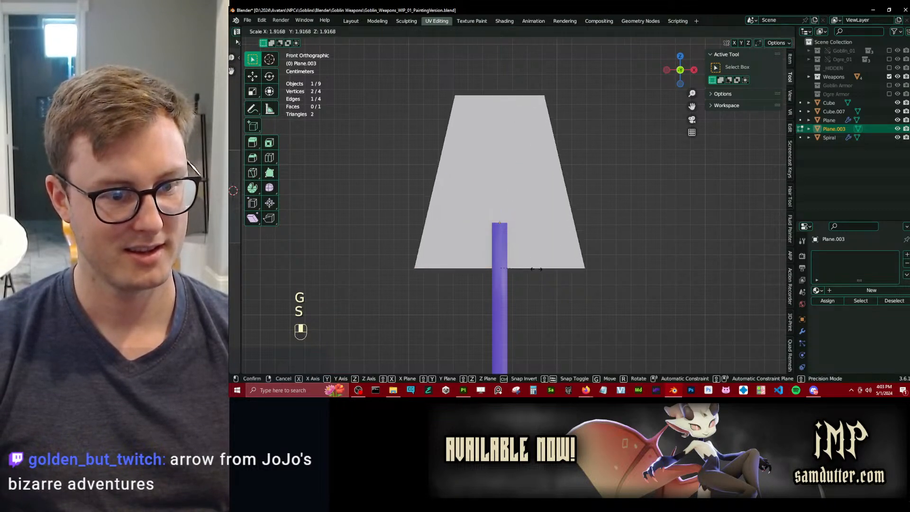
pyautogui.click(531, 265)
pyautogui.press('g')
pyautogui.click(562, 225)
# Lower the plane's upper edge and widen it a little to make a shorter trapezoid.
pyautogui.keyDown('shift'); pyautogui.moveTo(503, 95); pyautogui.dragTo(567, 191, button='middle'); pyautogui.keyUp('shift')
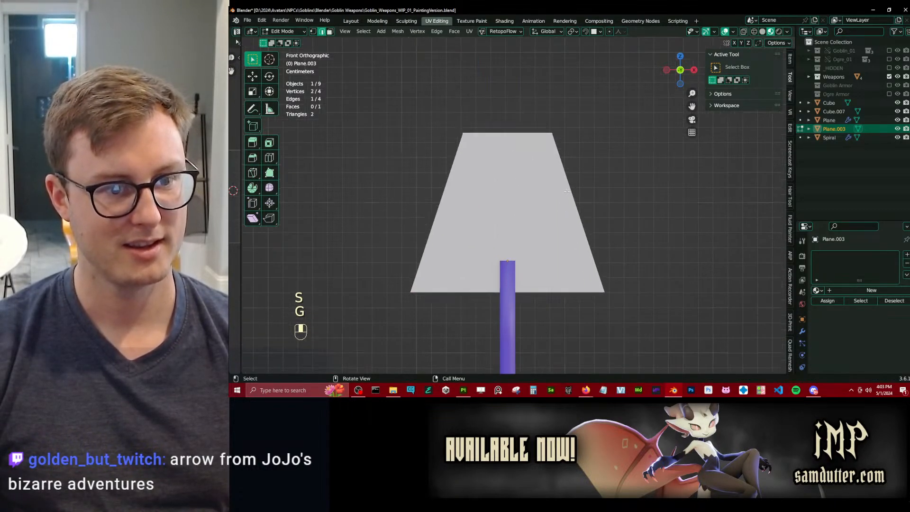
pyautogui.press('g')
pyautogui.click(549, 218)
pyautogui.press('s')
pyautogui.click(576, 218)
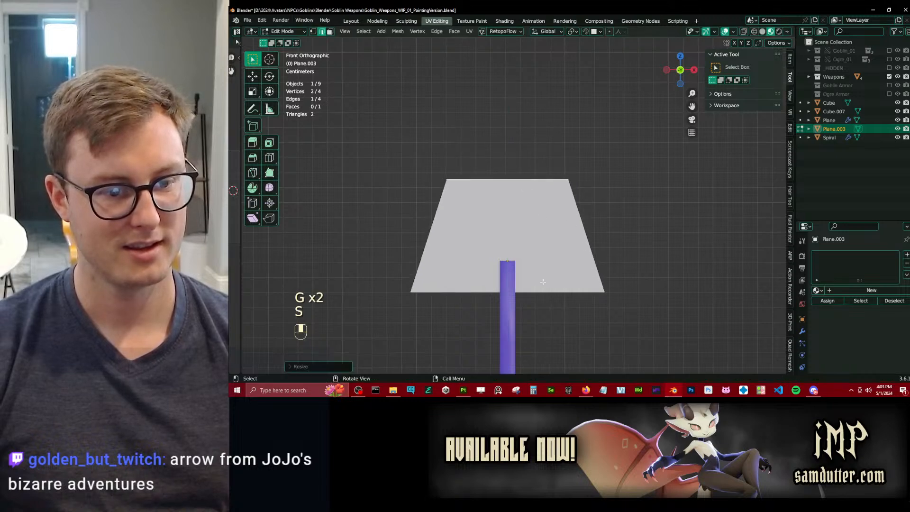
# Scale the plane's lower edge until it is narrower than the upper edge, and return to Object Mode.
pyautogui.click(584, 287)
pyautogui.press('s')
pyautogui.click(633, 275)
pyautogui.scroll(-4, 552, 217)
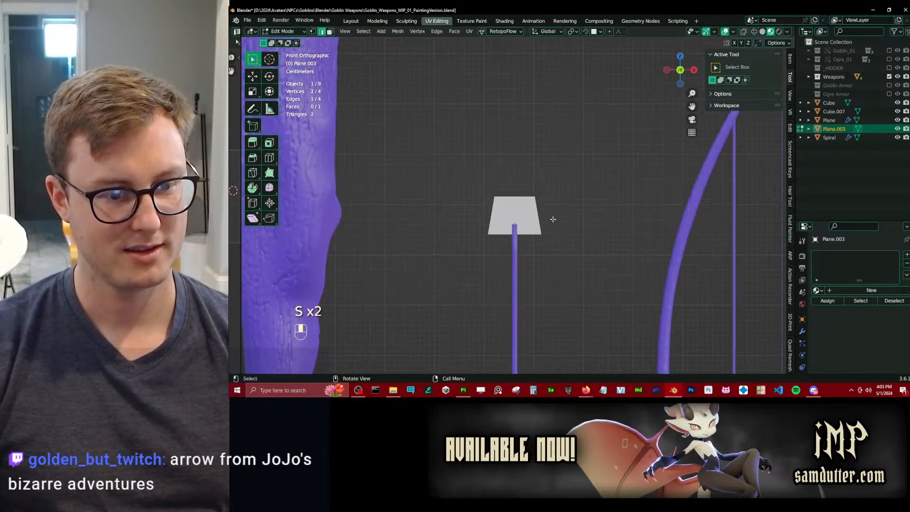
pyautogui.scroll(4, 538, 240)
pyautogui.press('Tab')
pyautogui.press('Tab')
pyautogui.press('s')
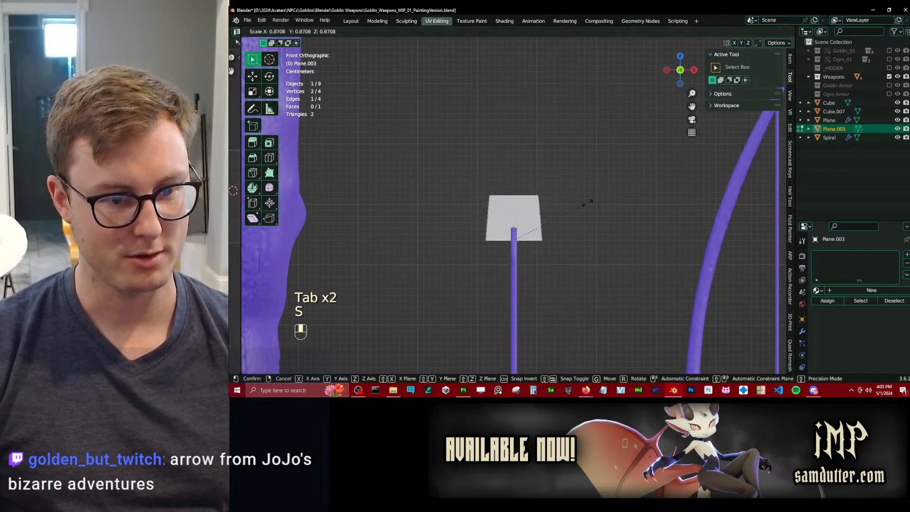
pyautogui.press('Tab')
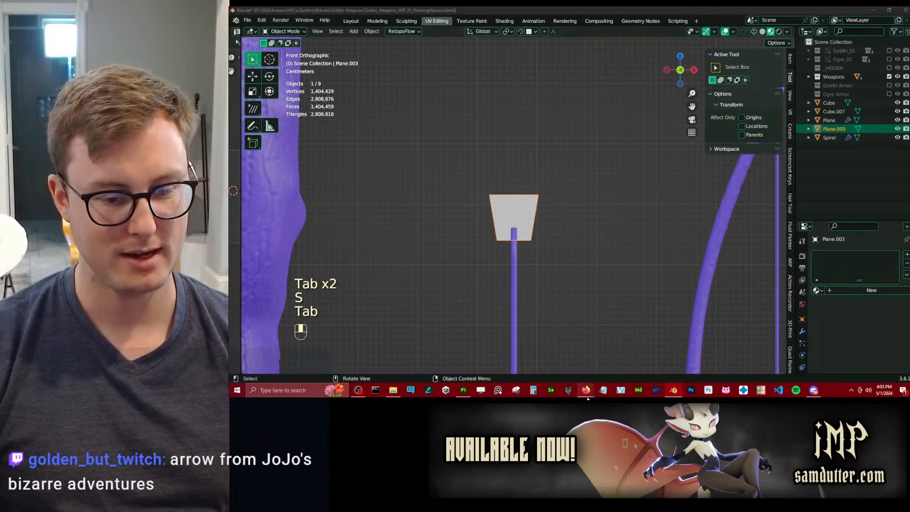
# Switch to the web browser and search for images of "obsidian arrow head".
pyautogui.moveTo(586, 390)
pyautogui.click(592, 360)
pyautogui.click(373, 30)
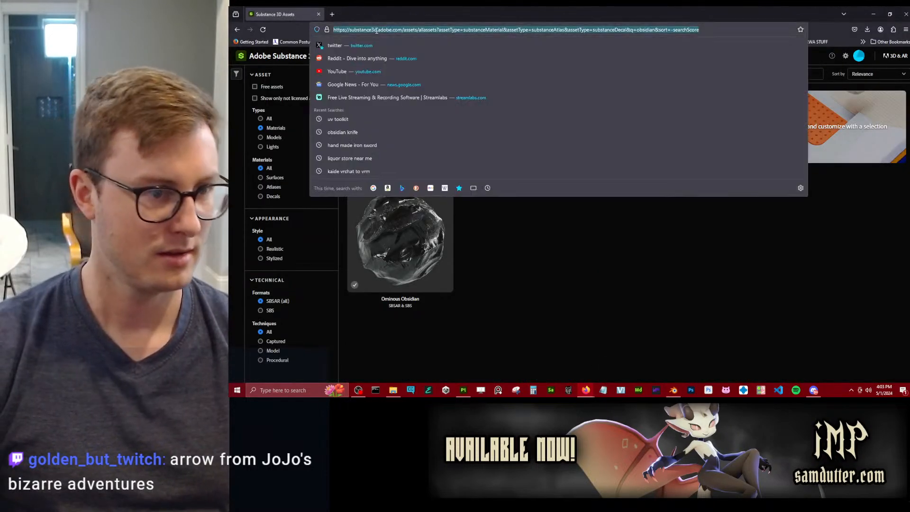
pyautogui.write('obsi')
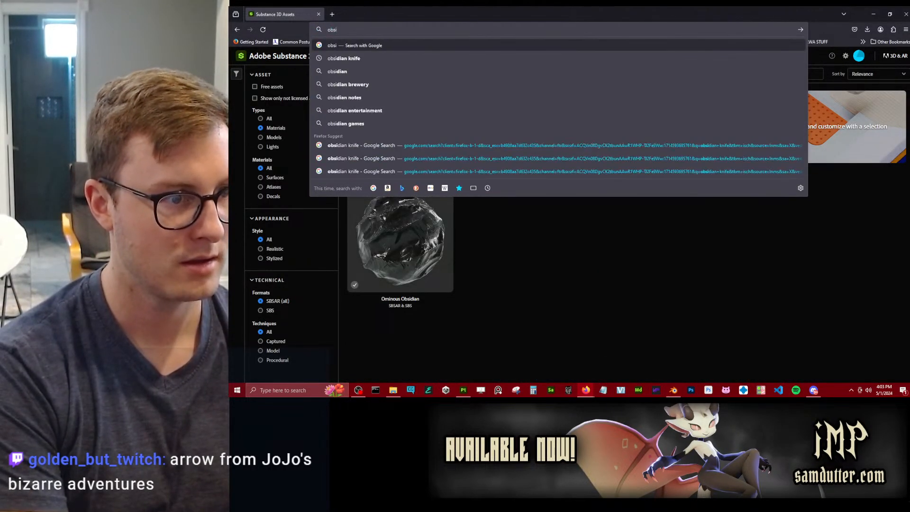
pyautogui.write('dian arrow head')
pyautogui.press('Return')
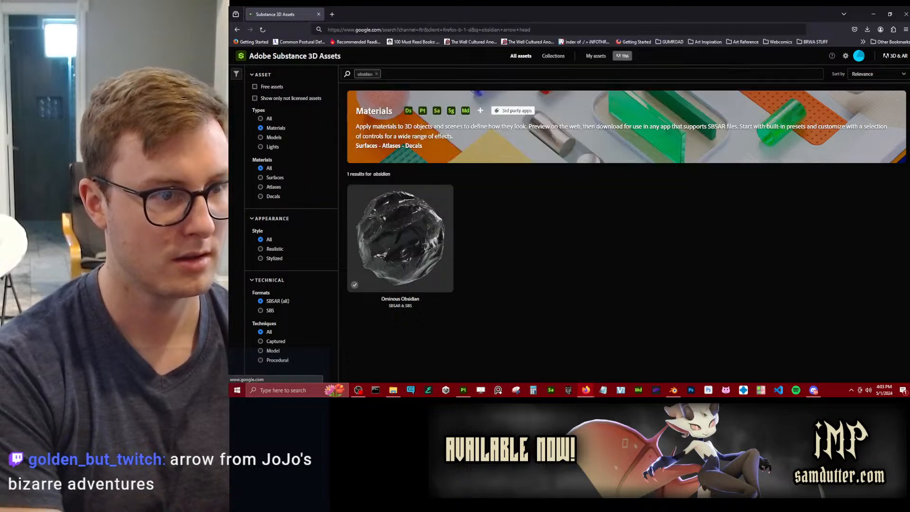
pyautogui.click(317, 86)
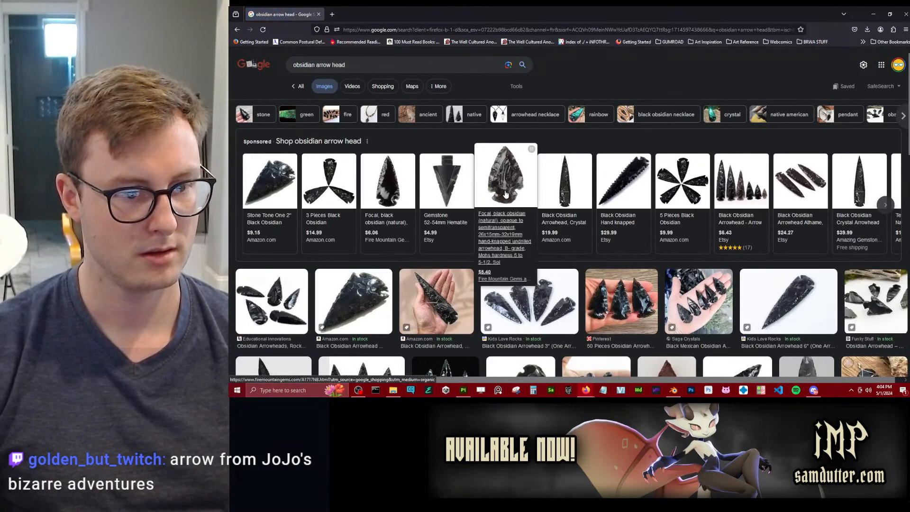
# Examine a black obsidian arrowhead listing and the image results for shape reference, close the listing, and return to Blender.
pyautogui.click(525, 231)
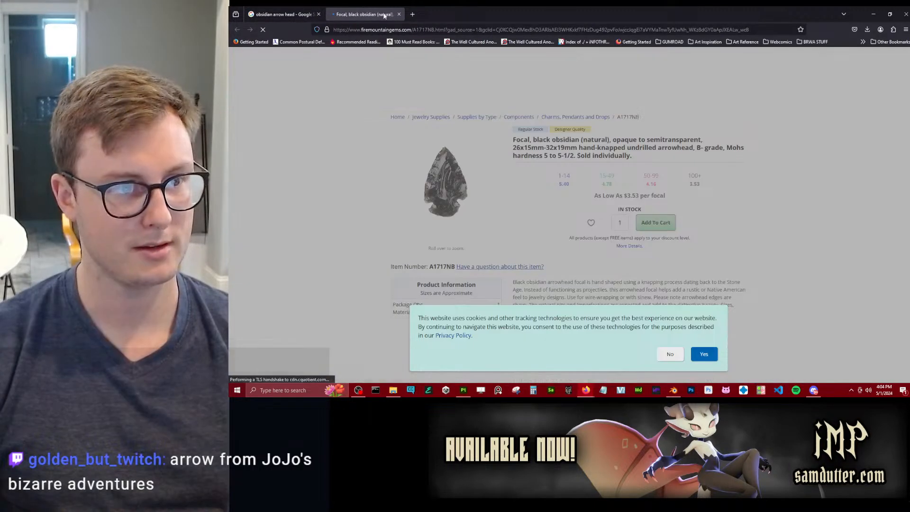
pyautogui.click(398, 14)
pyautogui.hotkey('alt', 'Tab')
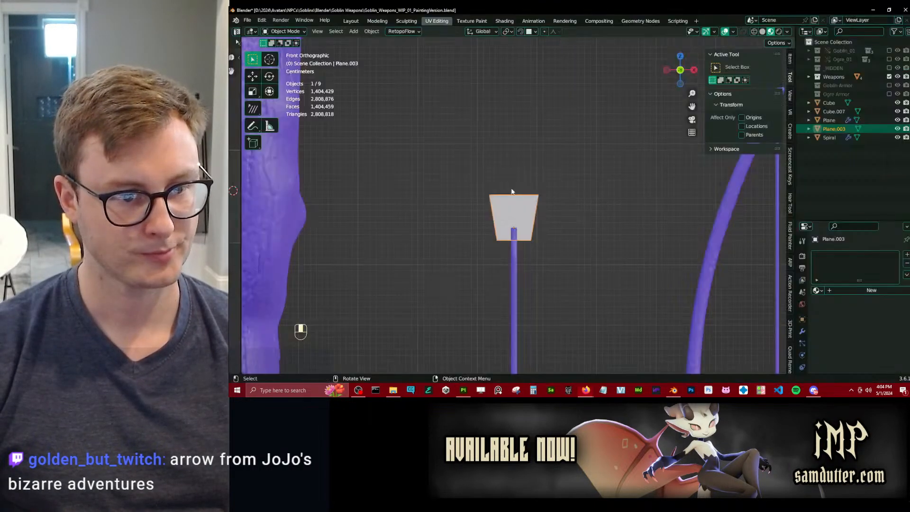
pyautogui.hotkey('alt', 'Tab')
pyautogui.hotkey('alt', 'Tab')
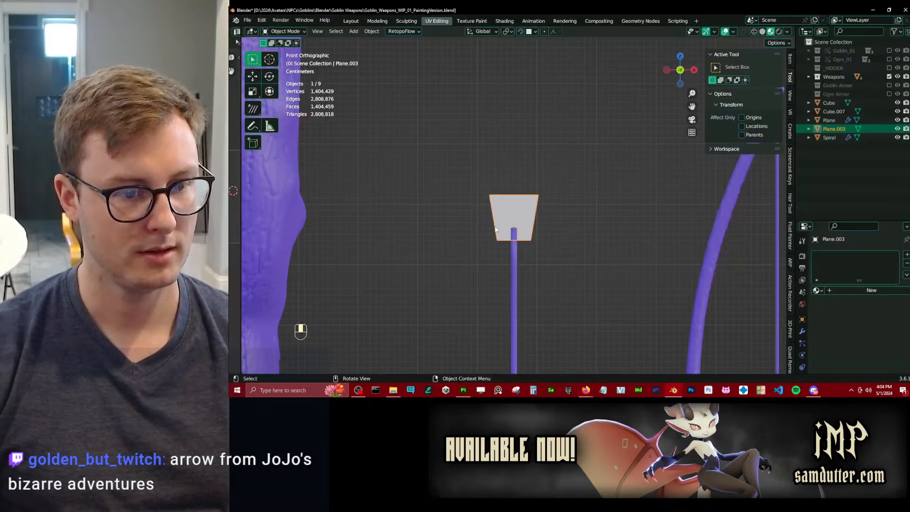
# Raise the plane's lower edge slightly, extrude it downward, and narrow the new edge to taper the arrowhead's base.
pyautogui.scroll(2, 536, 237)
pyautogui.press('Tab')
pyautogui.press('g')
pyautogui.click(530, 245)
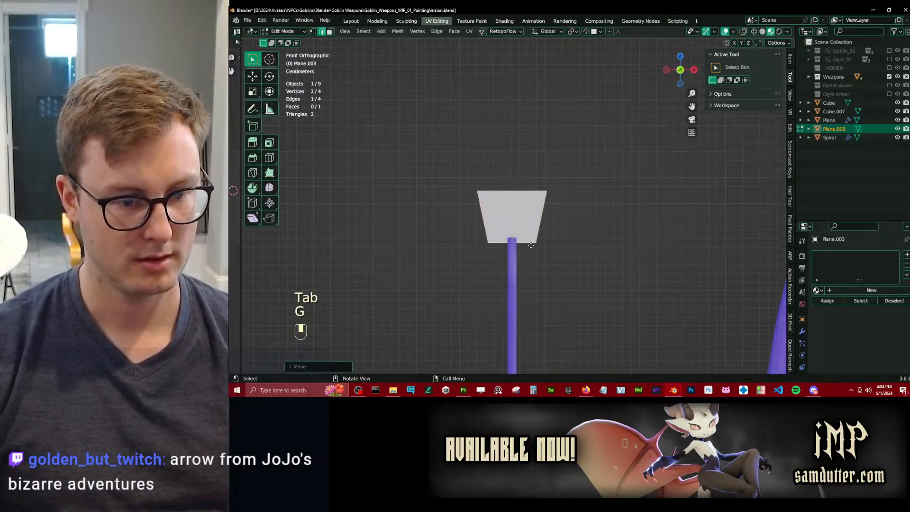
pyautogui.press('e')
pyautogui.click(537, 256)
pyautogui.press('s')
pyautogui.click(533, 239)
pyautogui.press('g')
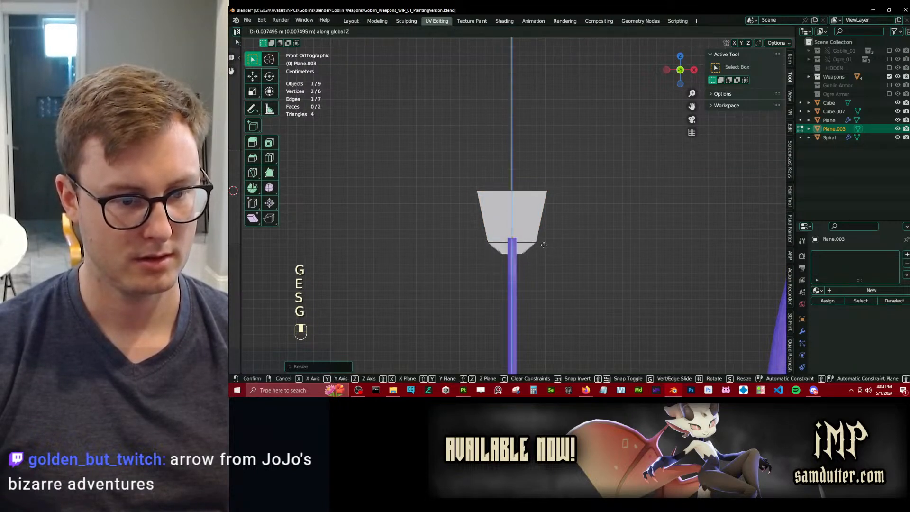
pyautogui.click(543, 242)
# Extrude a short neck below the tapered base and extrude its side edges outward into small tabs.
pyautogui.press('e')
pyautogui.click(544, 257)
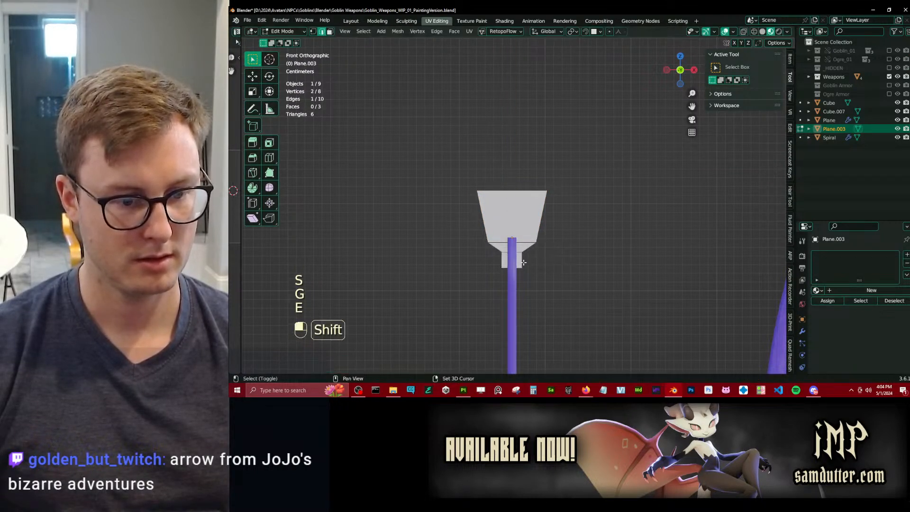
pyautogui.press('s')
pyautogui.press('x')
pyautogui.click(634, 247)
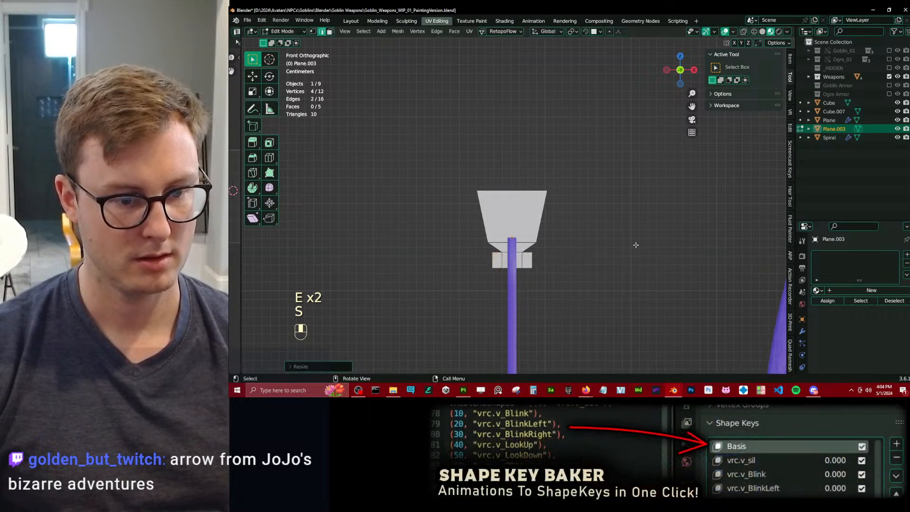
# Check the arrowhead reference images and lower the arrowhead's upper edge along Z toward the shaft tip.
pyautogui.hotkey('alt', 'Tab')
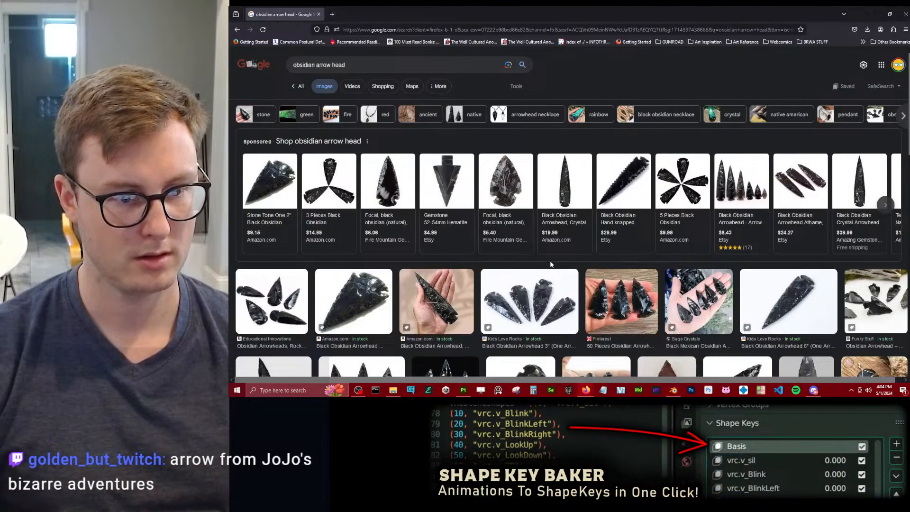
pyautogui.hotkey('alt', 'Tab')
pyautogui.press('g')
pyautogui.press('z')
pyautogui.click(523, 221)
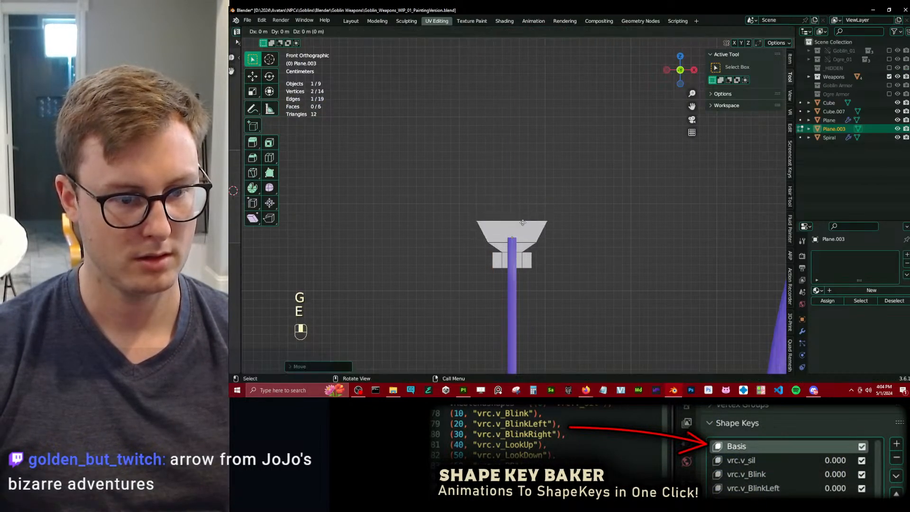
# Extrude the arrowhead's upper edge upward twice, narrowing each new edge to form a pointed tip.
pyautogui.press('e')
pyautogui.click(524, 188)
pyautogui.press('s')
pyautogui.click(555, 185)
pyautogui.press('e')
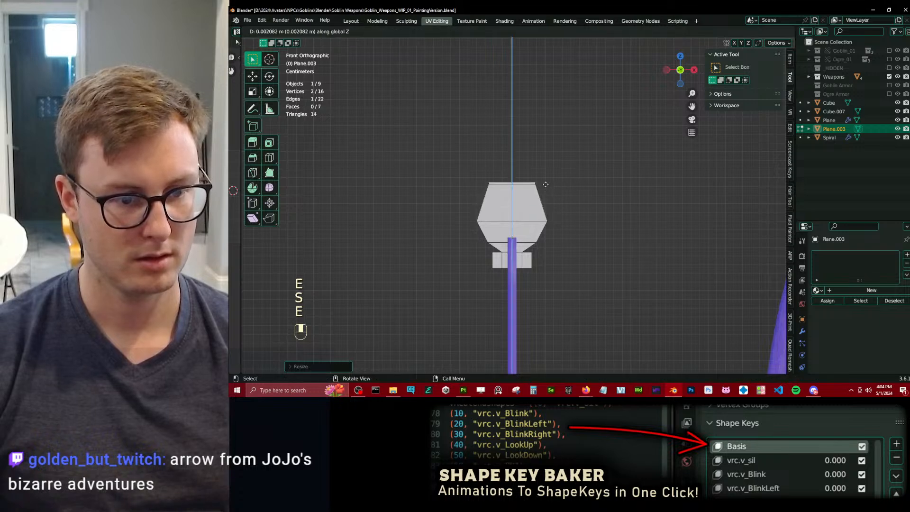
pyautogui.click(524, 157)
pyautogui.press('s')
pyautogui.click(525, 159)
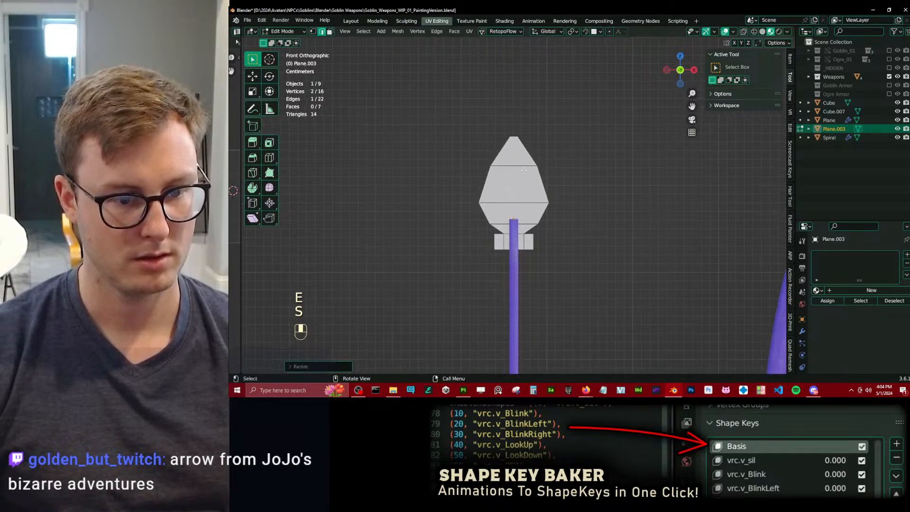
# Return to Object Mode and save the file.
pyautogui.press('Tab')
pyautogui.moveTo(525, 159); pyautogui.dragTo(545, 232, button='middle')
pyautogui.hotkey('ctrl', 's')
pyautogui.scroll(5, 531, 220)
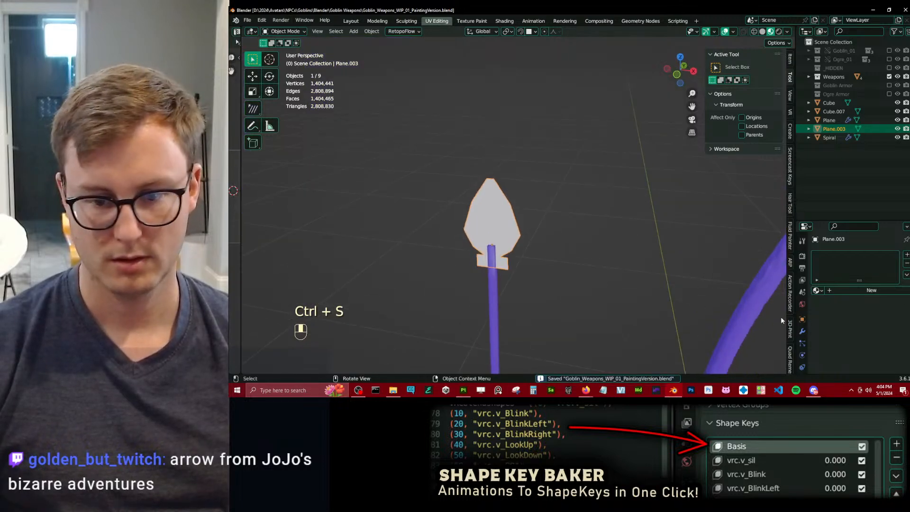
pyautogui.click(802, 332)
pyautogui.click(837, 256)
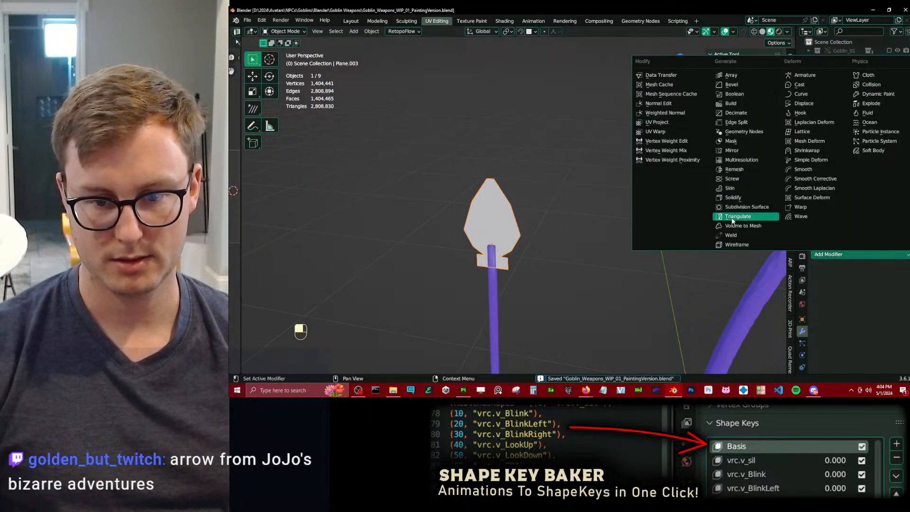
pyautogui.click(738, 195)
pyautogui.click(894, 287)
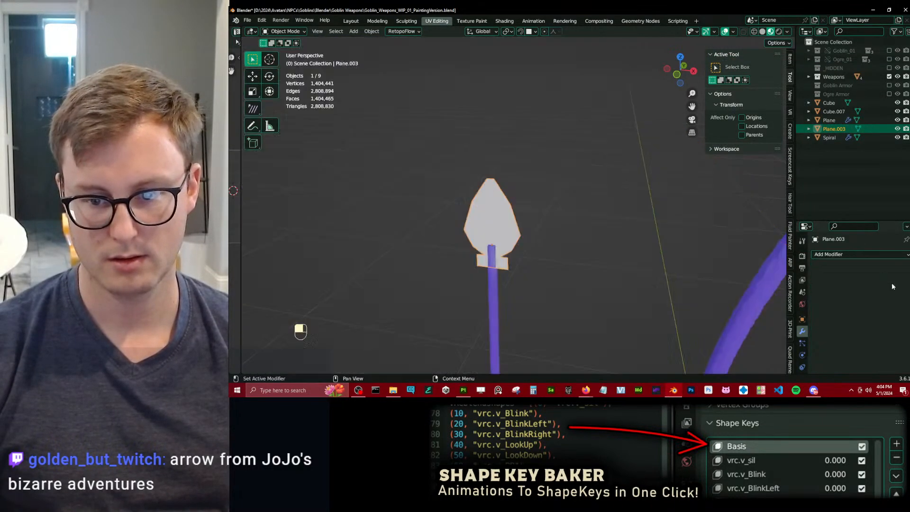
pyautogui.click(864, 256)
pyautogui.click(754, 208)
pyautogui.hotkey('ctrl', 'z')
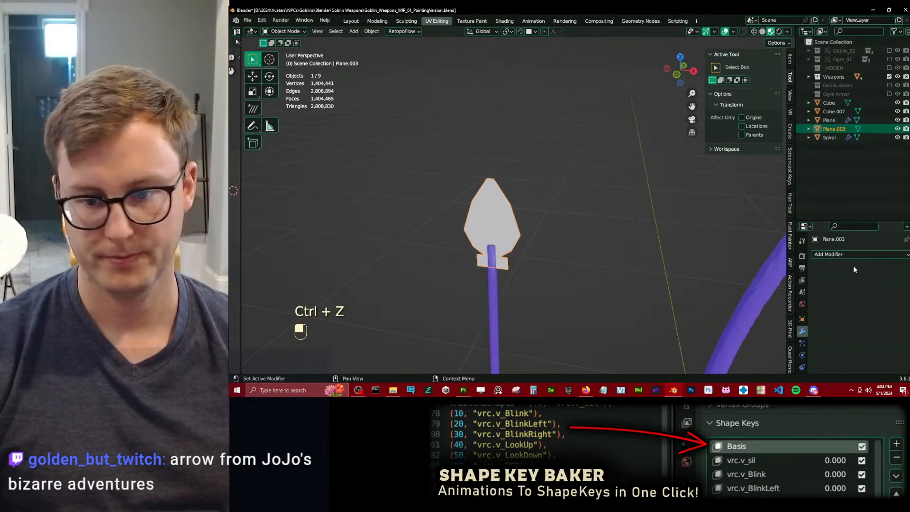
# Add a Solidify modifier to the arrowhead plane and set its offset to 0.
pyautogui.click(853, 255)
pyautogui.click(744, 198)
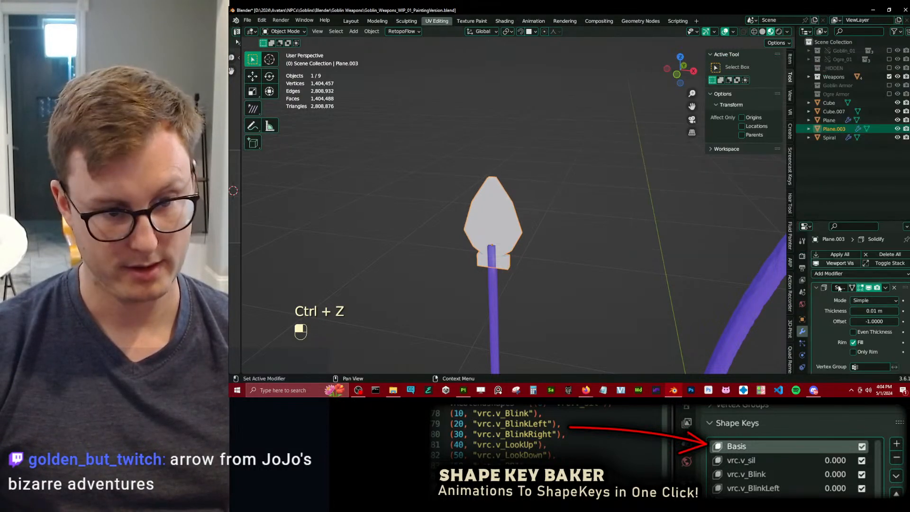
pyautogui.click(878, 321)
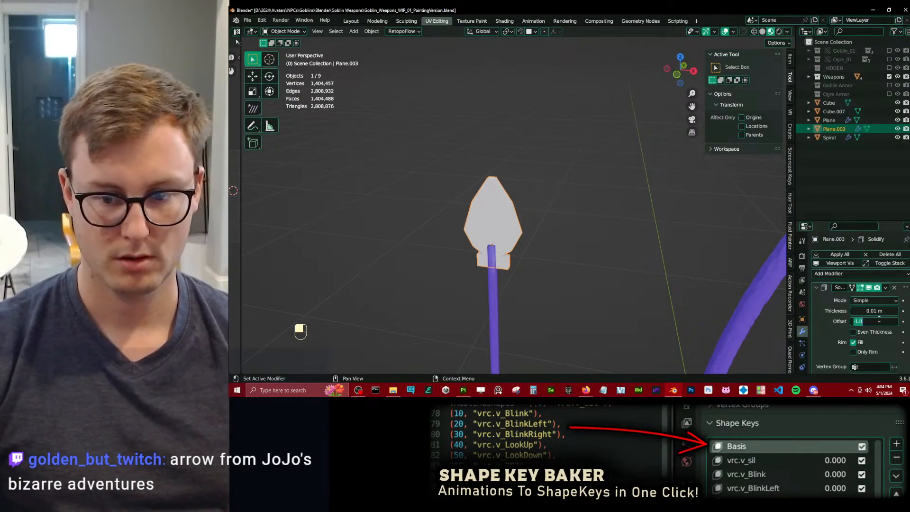
pyautogui.write('0')
pyautogui.press('Return')
pyautogui.hotkey('ctrl', 'z')
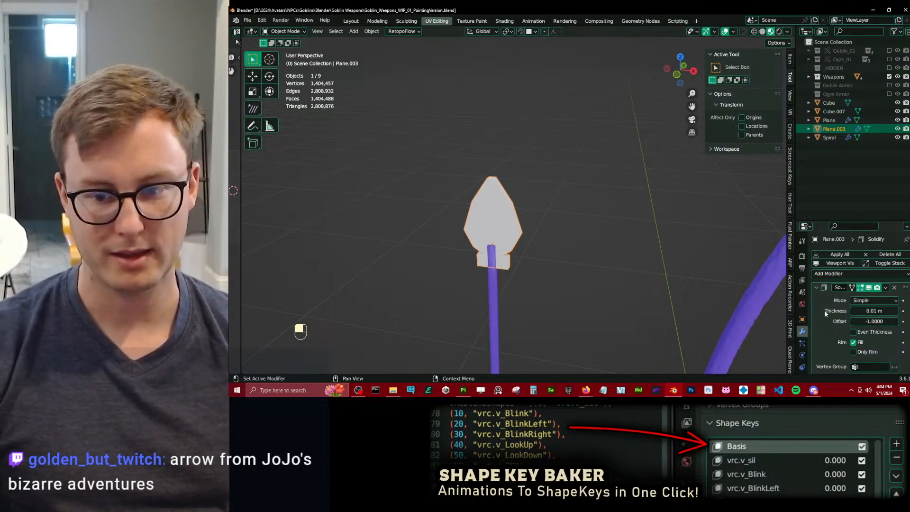
pyautogui.write('0')
pyautogui.press('Return')
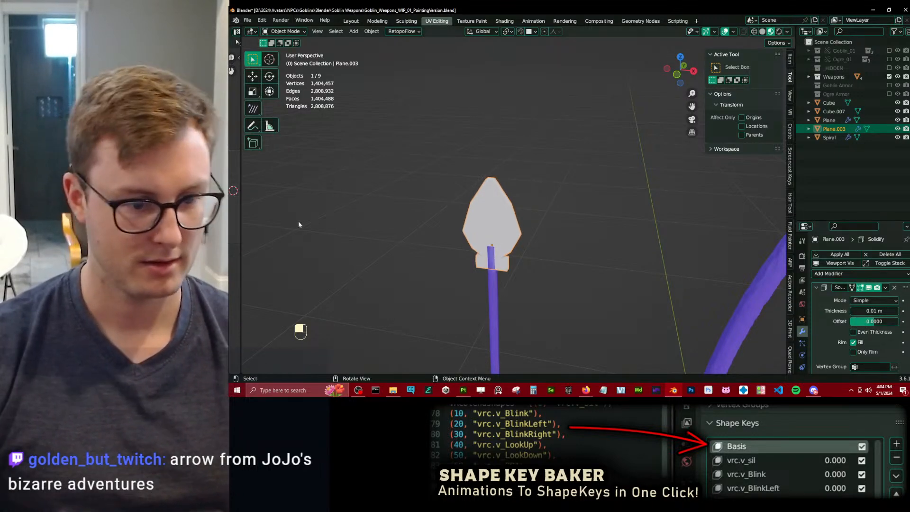
# Try a loop cut on the arrowhead, then apply its Solidify modifier in Object Mode.
pyautogui.moveTo(297, 224); pyautogui.dragTo(444, 178, button='middle')
pyautogui.scroll(3, 536, 218)
pyautogui.press('Tab')
pyautogui.scroll(-2, 444, 179)
pyautogui.hotkey('ctrl', 'r')
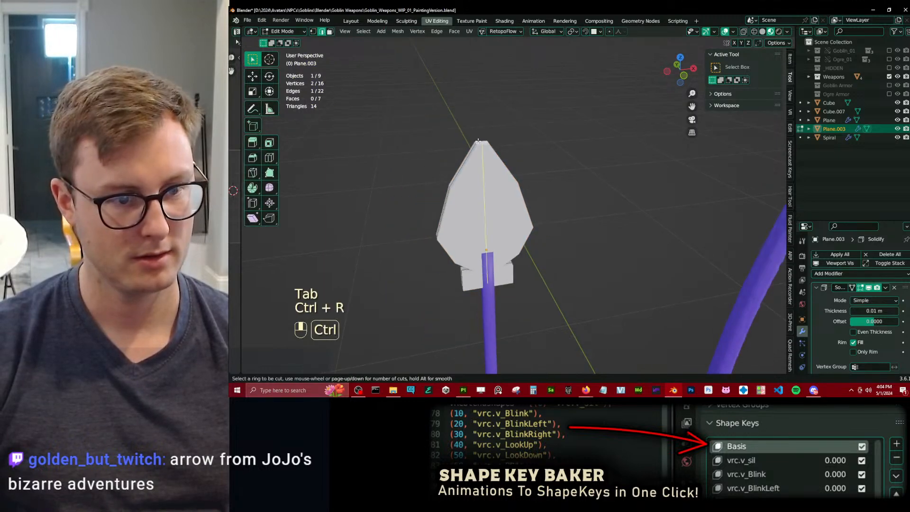
pyautogui.press('Tab')
pyautogui.click(885, 288)
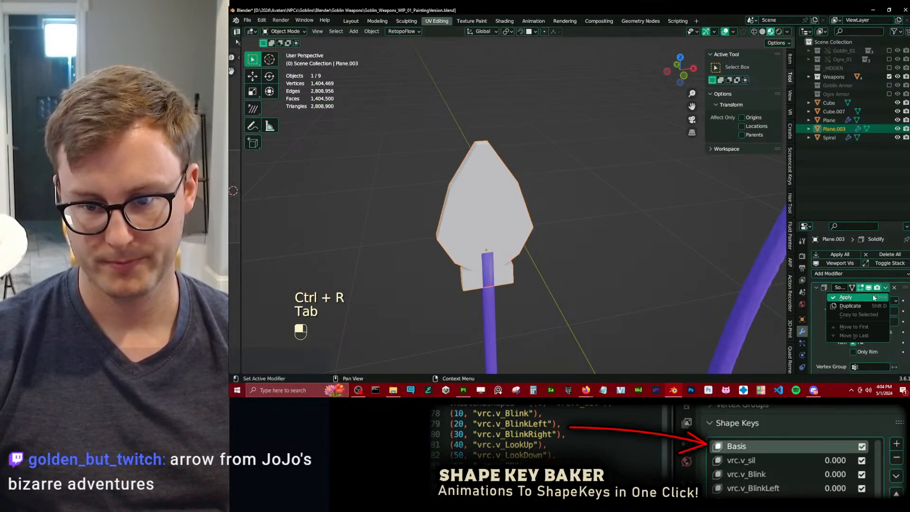
pyautogui.click(870, 296)
# Collapse the thickness edges around the blade's outline into a sharp rim, leaving out the tabs at the base.
pyautogui.press('Tab')
pyautogui.moveTo(479, 219); pyautogui.dragTo(516, 226, button='middle')
pyautogui.click(460, 209)
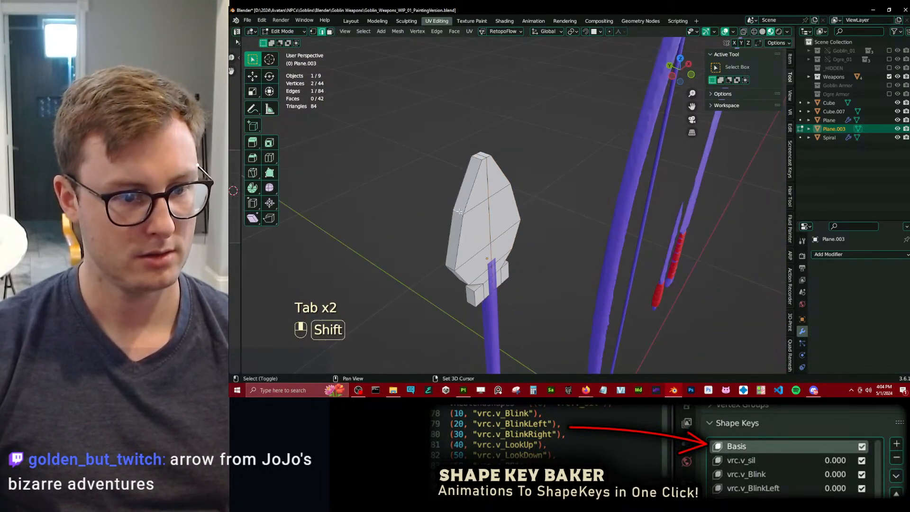
pyautogui.keyDown('ctrl'); pyautogui.keyDown('alt'); pyautogui.keyDown('shift'); pyautogui.click(460, 211); pyautogui.keyUp('shift'); pyautogui.keyUp('alt'); pyautogui.keyUp('ctrl')
pyautogui.press('z')
pyautogui.moveTo(545, 265); pyautogui.dragTo(498, 249, button='middle')
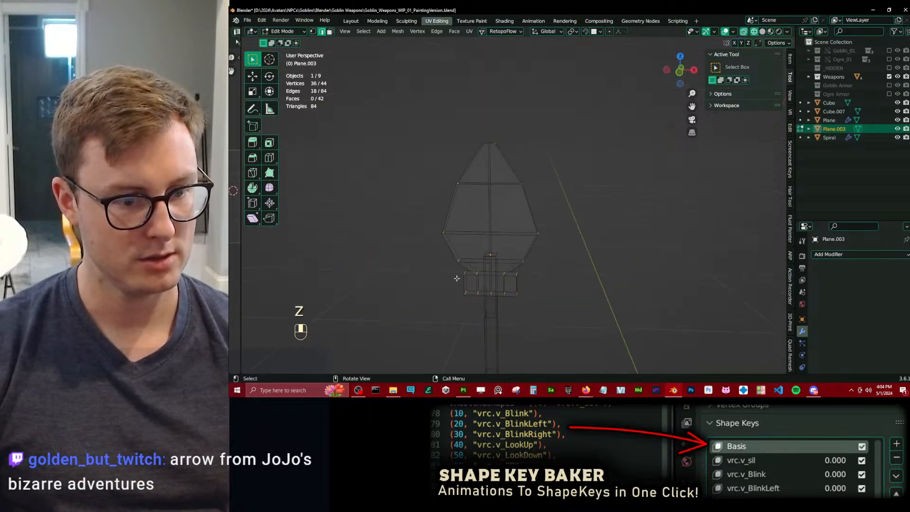
pyautogui.press('b')
pyautogui.keyDown('shift'); pyautogui.moveTo(447, 270); pyautogui.dragTo(549, 309); pyautogui.keyUp('shift')
pyautogui.keyDown('shift'); pyautogui.moveTo(556, 311); pyautogui.dragTo(571, 281, button='middle'); pyautogui.keyUp('shift')
pyautogui.scroll(1, 570, 281)
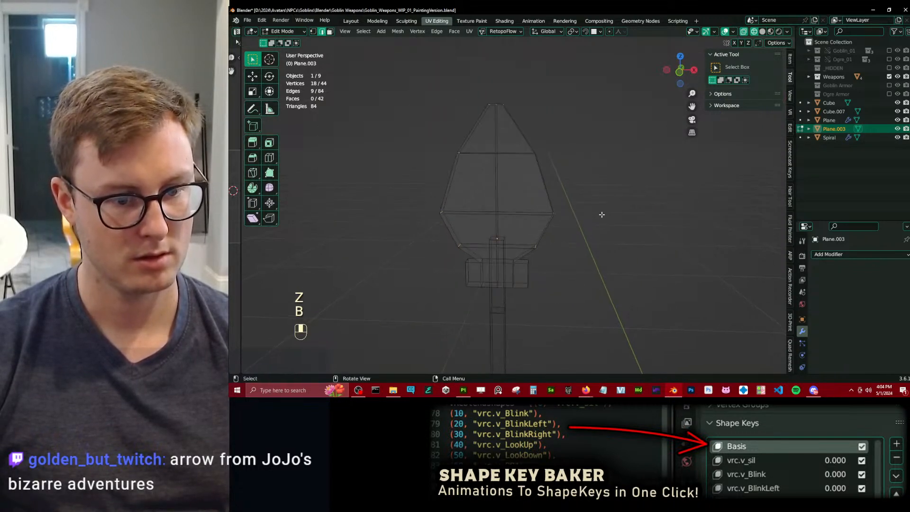
pyautogui.press('x')
pyautogui.click(565, 304)
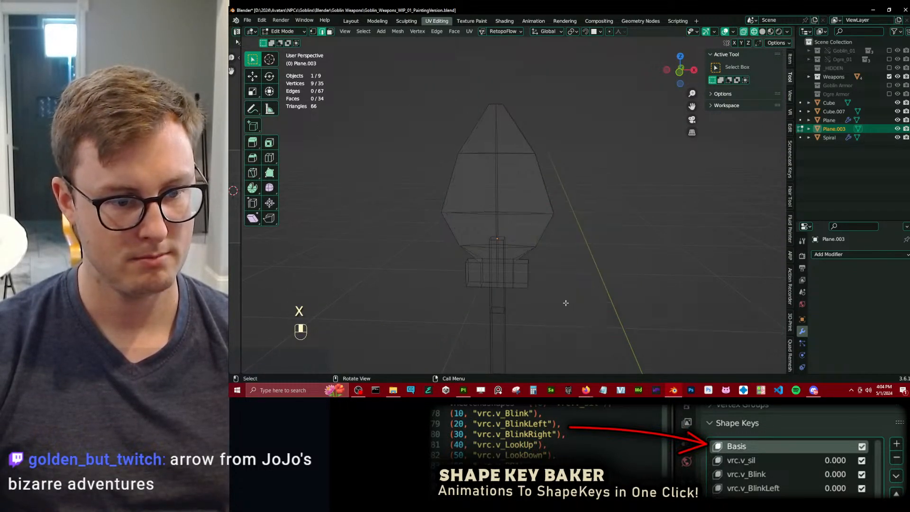
# Slide the two corner vertices beside the arrowhead's tip down along their side edges to make a sharper point.
pyautogui.press('Tab')
pyautogui.press('z')
pyautogui.moveTo(546, 261)
pyautogui.mouseDown(button='middle')
pyautogui.moveTo(577, 263)
pyautogui.moveTo(511, 178)
pyautogui.moveTo(488, 185)
pyautogui.moveTo(507, 203)
pyautogui.mouseUp(button='middle')
pyautogui.press('Tab')
pyautogui.press('KP_1')
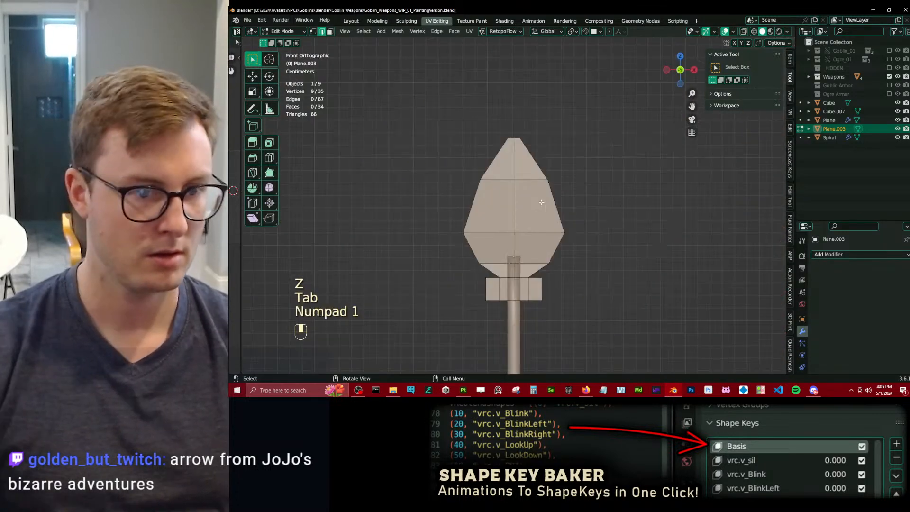
pyautogui.scroll(5, 520, 233)
pyautogui.press('1')
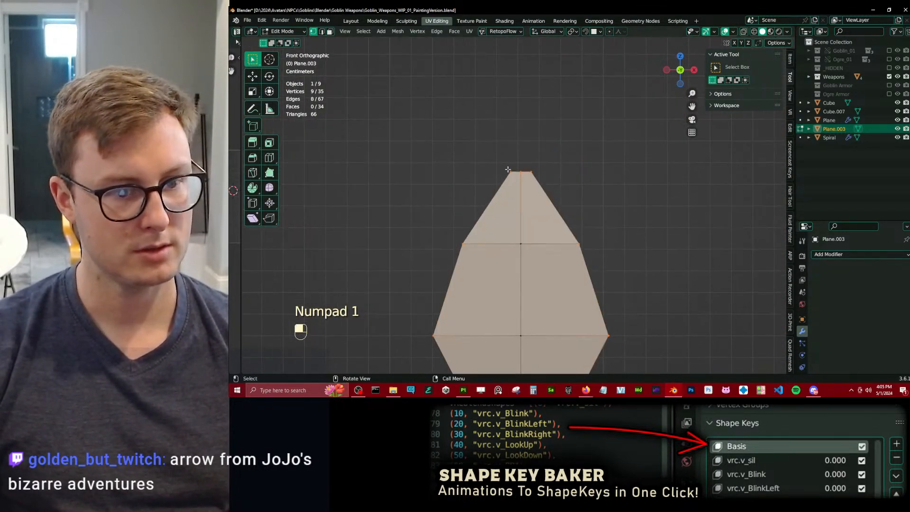
pyautogui.press('g')
pyautogui.press('g')
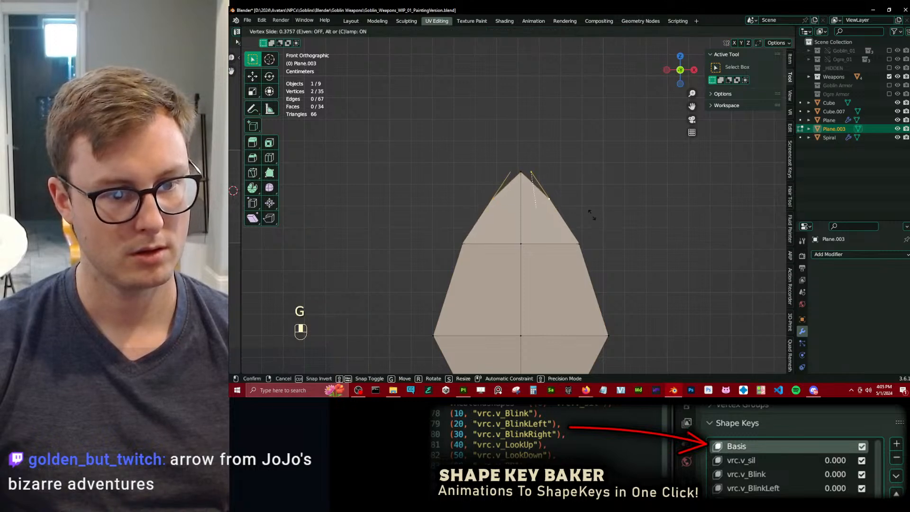
pyautogui.click(594, 220)
# Return to Object Mode and save the file.
pyautogui.scroll(-4, 588, 225)
pyautogui.keyDown('shift'); pyautogui.moveTo(566, 233); pyautogui.dragTo(561, 213, button='middle'); pyautogui.keyUp('shift')
pyautogui.press('Tab')
pyautogui.scroll(-4, 563, 195)
pyautogui.scroll(-8, 561, 215)
pyautogui.hotkey('ctrl', 's')
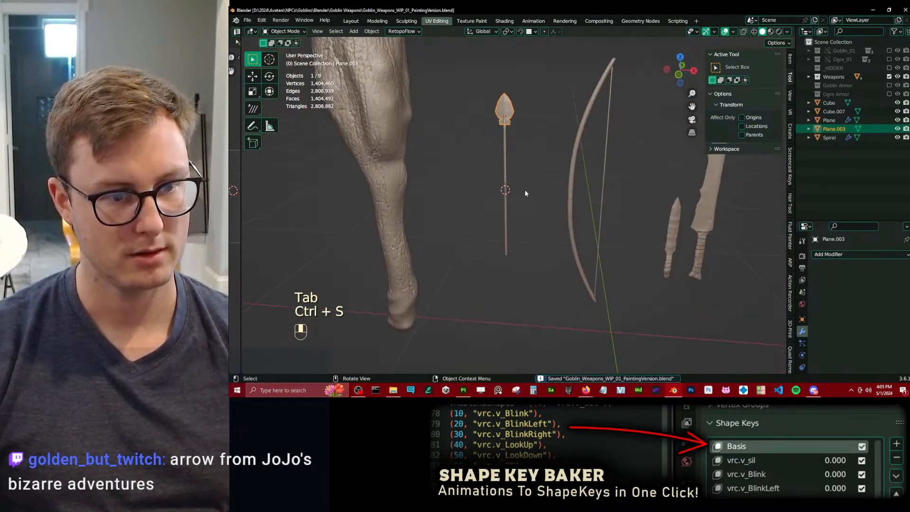
# Browse the obsidian arrowhead reference images in the browser and enlarge the long black arrowhead held in a hand.
pyautogui.hotkey('alt', 'Tab')
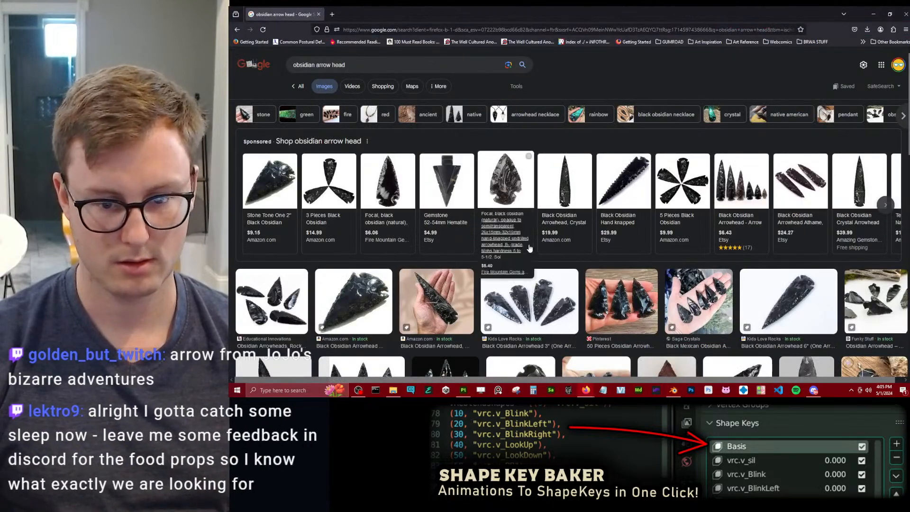
pyautogui.scroll(-6, 533, 244)
pyautogui.scroll(-5, 533, 246)
pyautogui.click(425, 227)
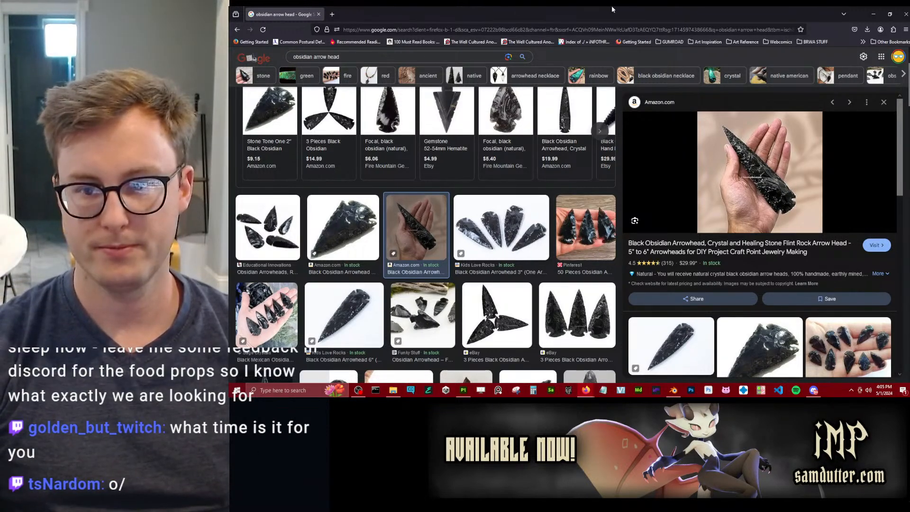
pyautogui.click(873, 14)
# Narrow the arrowhead in Blender with two successive scalings along the X axis.
pyautogui.scroll(2, 520, 149)
pyautogui.keyDown('shift'); pyautogui.moveTo(520, 149); pyautogui.dragTo(575, 119, button='middle'); pyautogui.keyUp('shift')
pyautogui.press('s')
pyautogui.press('x')
pyautogui.click(574, 137)
pyautogui.press('s')
pyautogui.middleClick(575, 117)
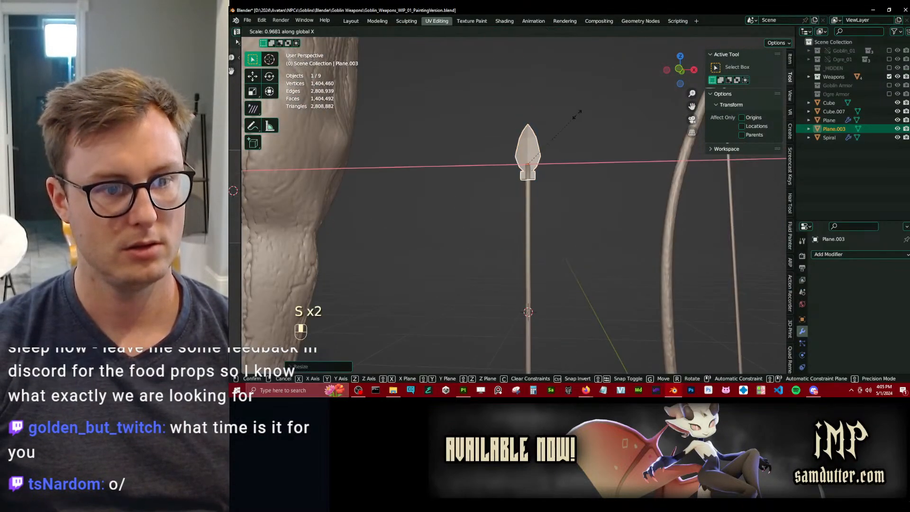
pyautogui.click(576, 119)
# Apply the arrowhead's scale transform.
pyautogui.scroll(-4, 575, 125)
pyautogui.hotkey('ctrl', 'a')
pyautogui.press('s')
pyautogui.scroll(-3, 569, 190)
pyautogui.keyDown('shift'); pyautogui.moveTo(538, 236); pyautogui.dragTo(522, 199, button='middle'); pyautogui.keyUp('shift')
pyautogui.scroll(3, 520, 202)
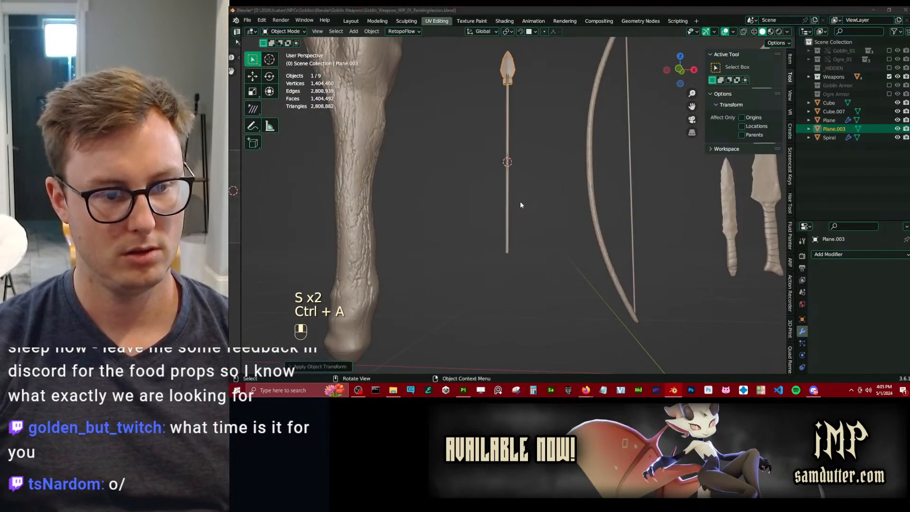
# Switch to the browser and change the image search to "obsidian arrow".
pyautogui.hotkey('alt', 'Tab')
pyautogui.click(361, 56)
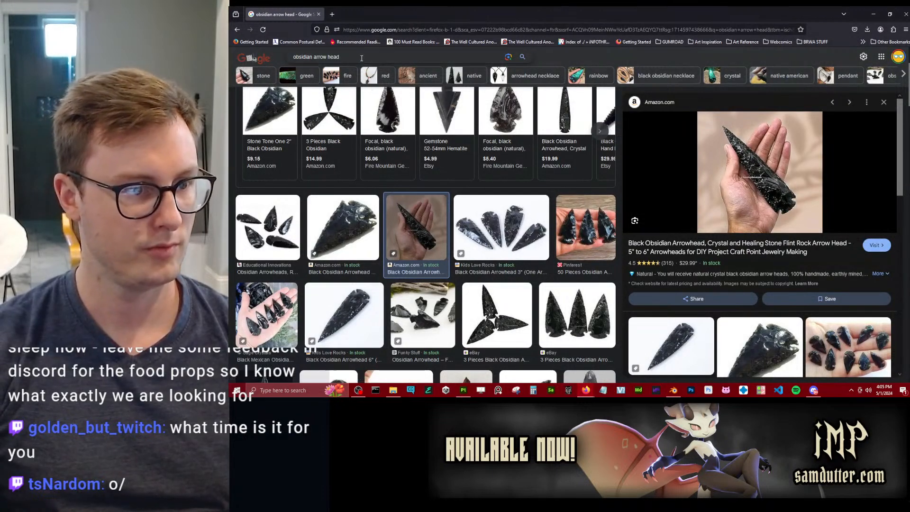
pyautogui.press('BackSpace')
pyautogui.press('BackSpace')
pyautogui.press('BackSpace')
pyautogui.press('BackSpace')
pyautogui.press('BackSpace')
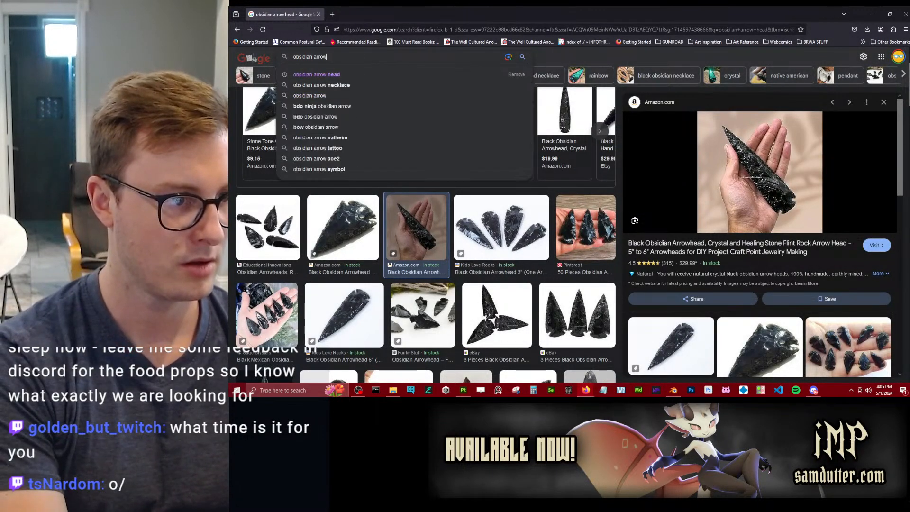
pyautogui.press('Return')
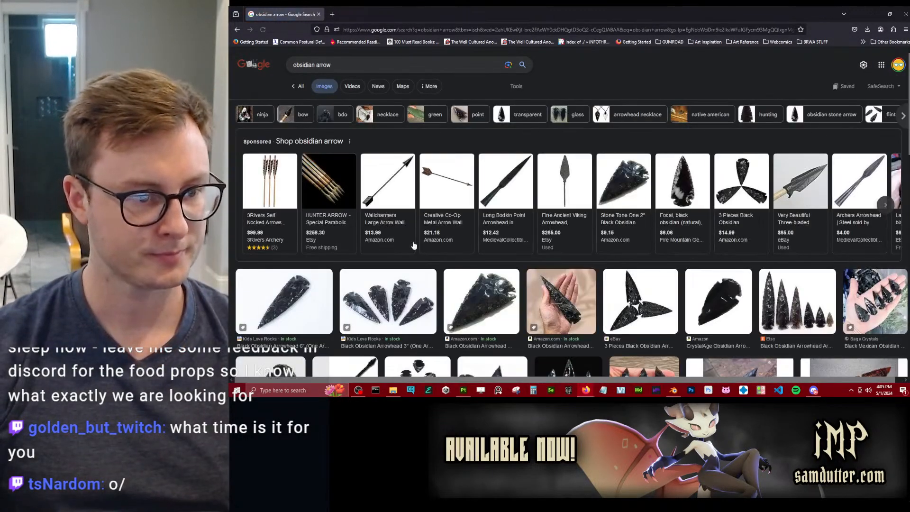
# Look through the obsidian arrow images and open the Native American style arrow picture from Paleo.fr.
pyautogui.scroll(-3, 481, 255)
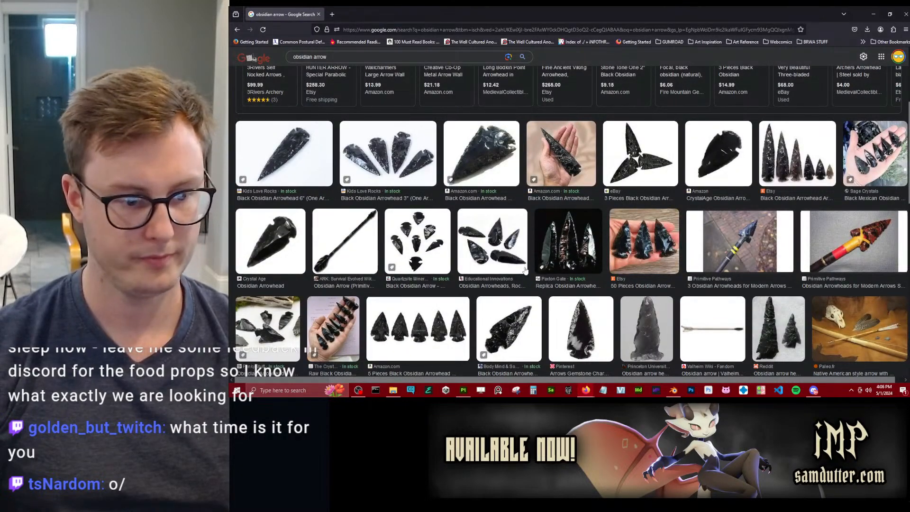
pyautogui.scroll(-3, 645, 226)
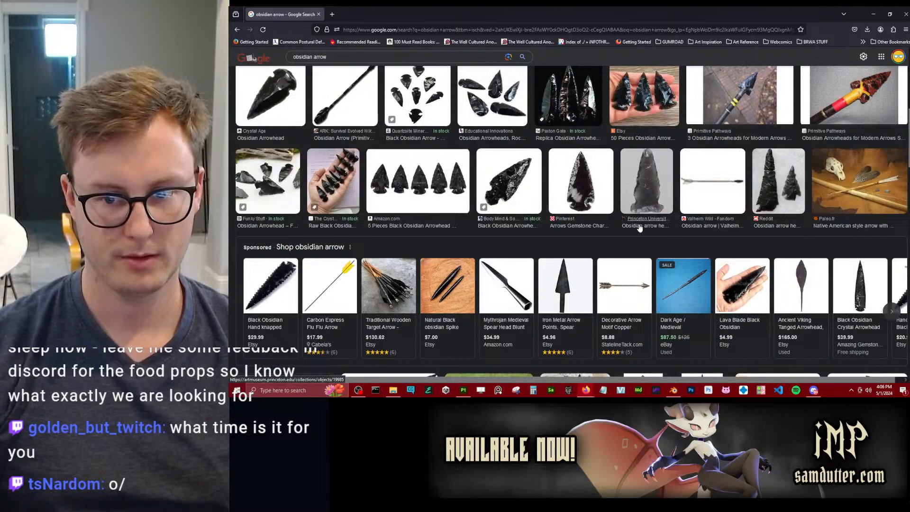
pyautogui.click(890, 190)
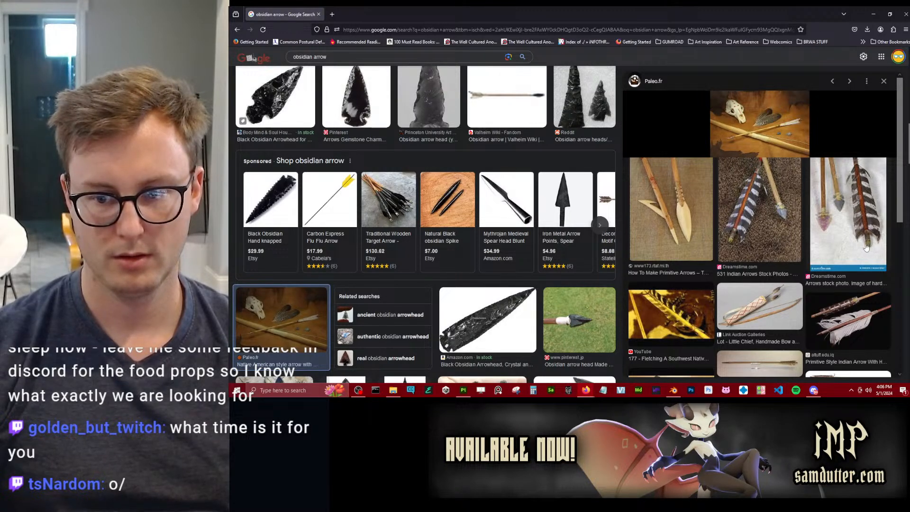
# Back in Blender, collapse the four outer thickness edges of the arrowhead's two base tabs in Edit Mode.
pyautogui.hotkey('alt', 'Tab')
pyautogui.scroll(4, 538, 143)
pyautogui.moveTo(519, 89)
pyautogui.keyDown('shift'); pyautogui.mouseDown(button='middle')
pyautogui.moveTo(539, 143)
pyautogui.moveTo(531, 196)
pyautogui.moveTo(544, 175)
pyautogui.moveTo(426, 209)
pyautogui.moveTo(561, 220)
pyautogui.mouseUp(button='middle'); pyautogui.keyUp('shift')
pyautogui.scroll(3, 531, 196)
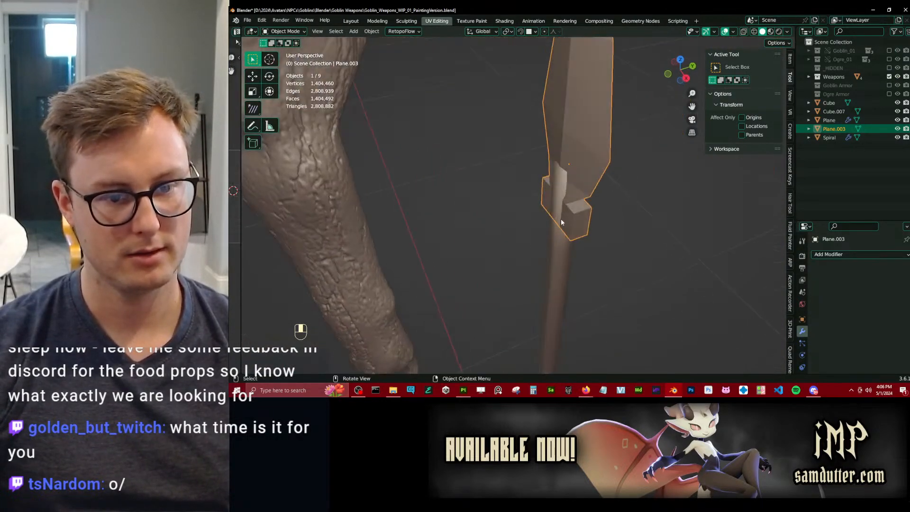
pyautogui.press('Tab')
pyautogui.moveTo(621, 199); pyautogui.dragTo(269, 127, button='middle')
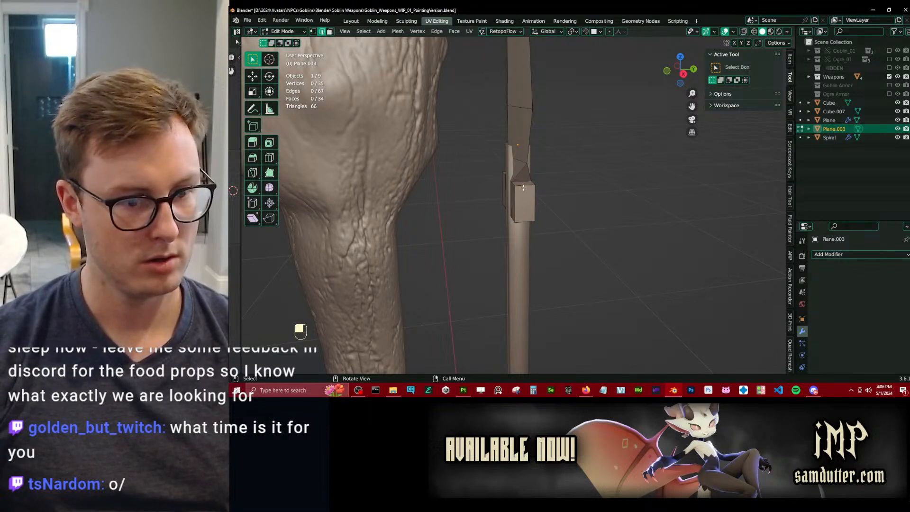
pyautogui.keyDown('shift'); pyautogui.click(525, 227); pyautogui.keyUp('shift')
pyautogui.moveTo(524, 227); pyautogui.dragTo(628, 186, button='middle')
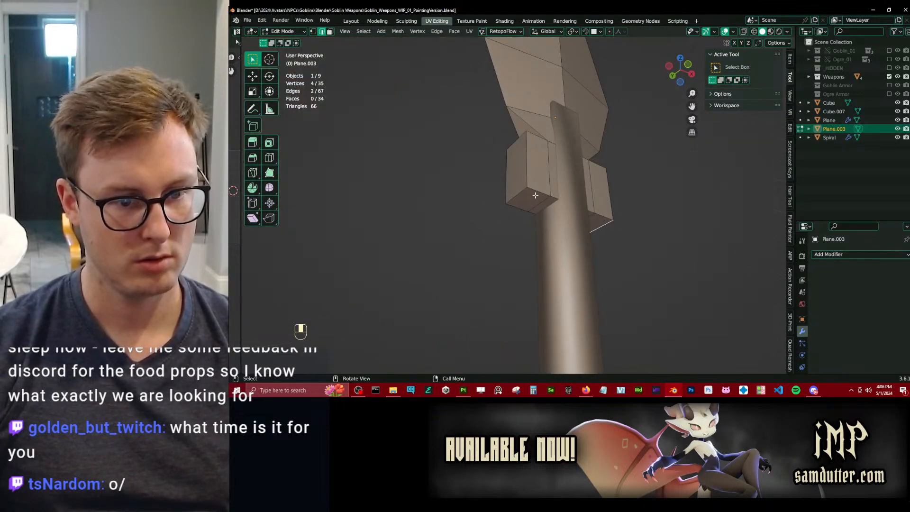
pyautogui.keyDown('shift'); pyautogui.click(514, 144); pyautogui.keyUp('shift')
pyautogui.press('x')
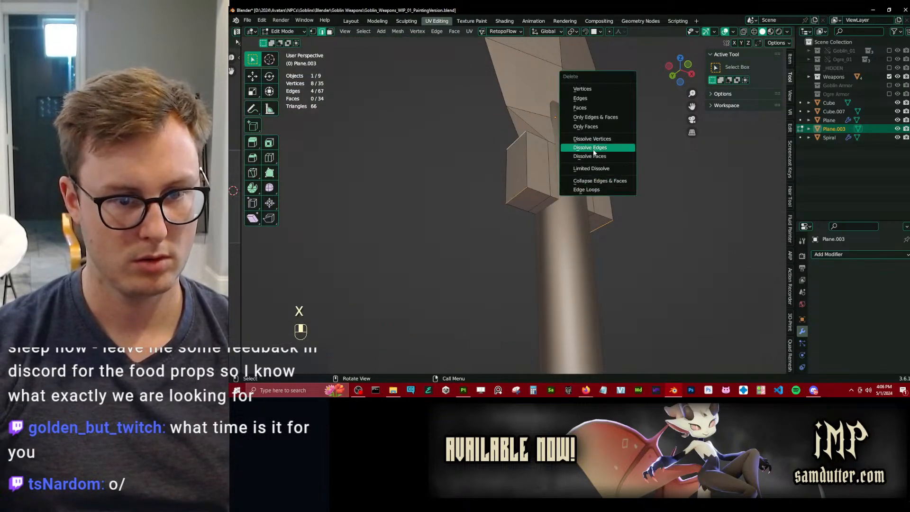
pyautogui.click(618, 180)
pyautogui.moveTo(618, 181); pyautogui.dragTo(605, 213, button='middle')
# Recheck the arrow references, leave Edit Mode on the arrowhead and save the file.
pyautogui.hotkey('alt', 'Tab')
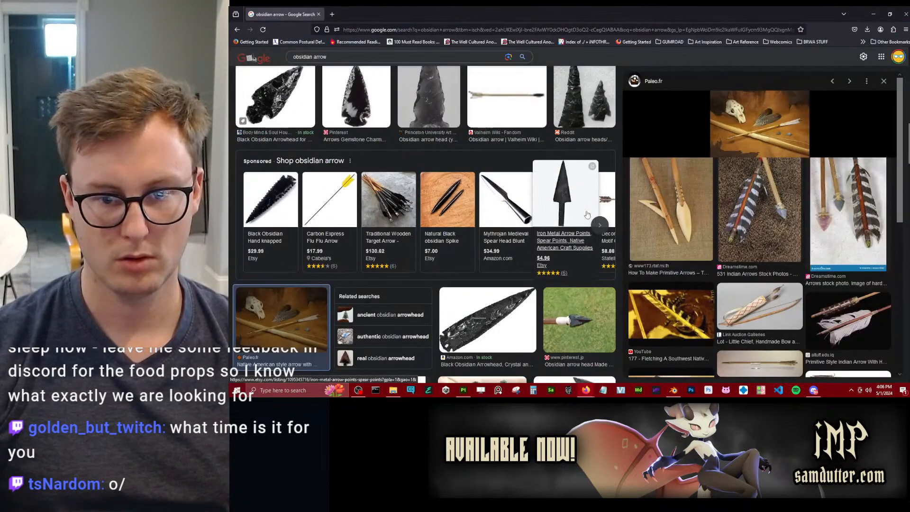
pyautogui.hotkey('alt', 'Tab')
pyautogui.press('Tab')
pyautogui.hotkey('ctrl', 's')
# Add a Multiresolution modifier to the arrowhead, subdivide it to level 3 and save the file.
pyautogui.click(833, 254)
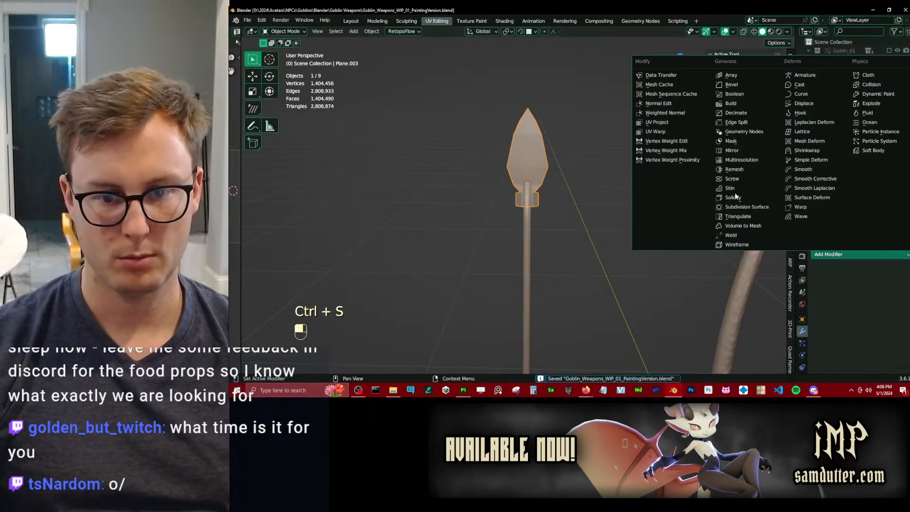
pyautogui.click(741, 160)
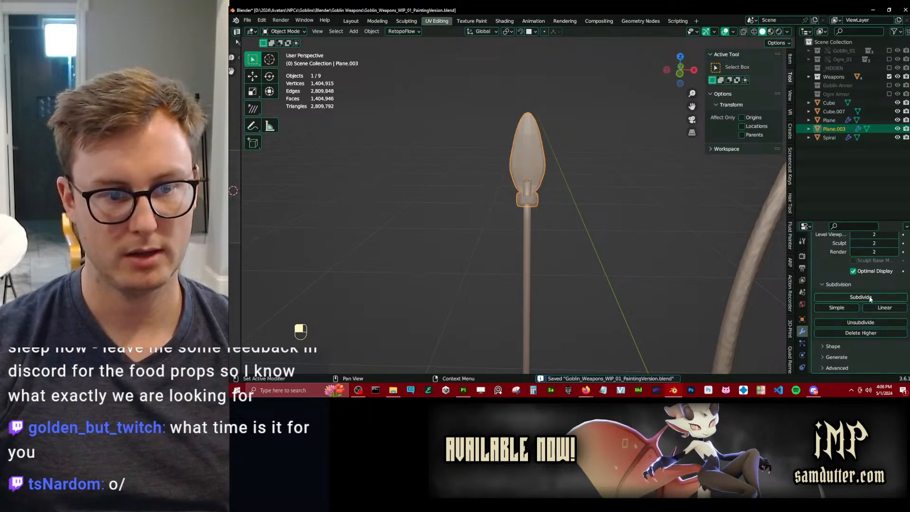
pyautogui.hotkey('ctrl', 's')
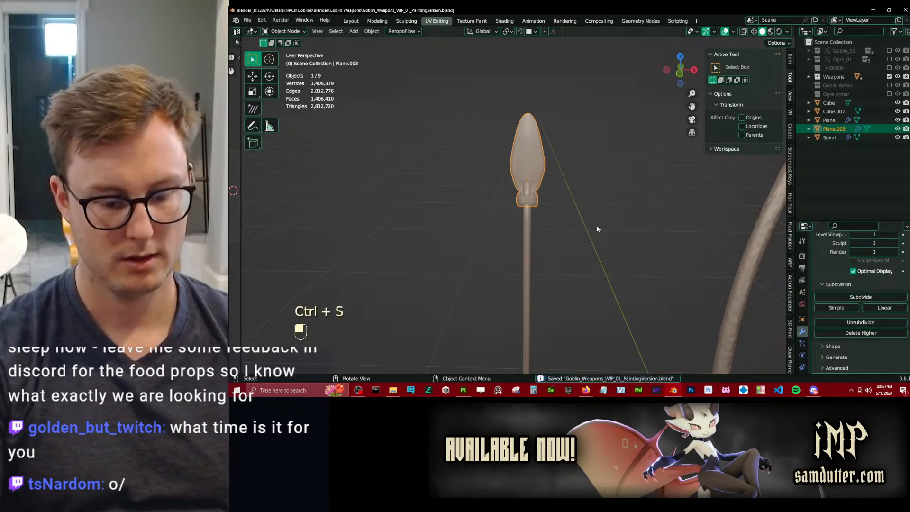
# View the arrowhead from the front and enter Sculpt Mode.
pyautogui.press('KP_1')
pyautogui.scroll(3, 596, 224)
pyautogui.hotkey('ctrl', 'Tab')
pyautogui.click(596, 291)
pyautogui.scroll(3, 585, 184)
pyautogui.keyDown('shift'); pyautogui.moveTo(586, 180); pyautogui.dragTo(581, 234, button='middle'); pyautogui.keyUp('shift')
pyautogui.scroll(-3, 580, 242)
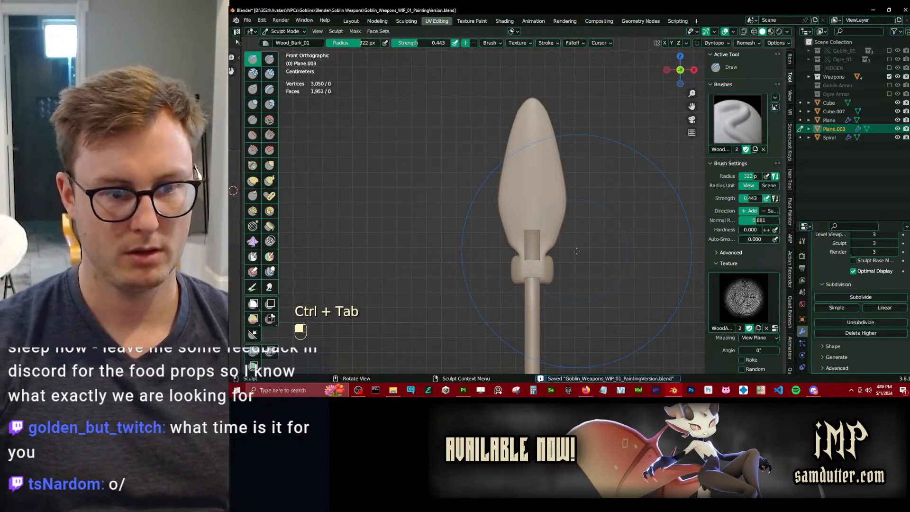
# Apply the arrowhead's scale in Object Mode and return to Sculpt Mode.
pyautogui.hotkey('ctrl', 'Tab')
pyautogui.hotkey('ctrl', 'a')
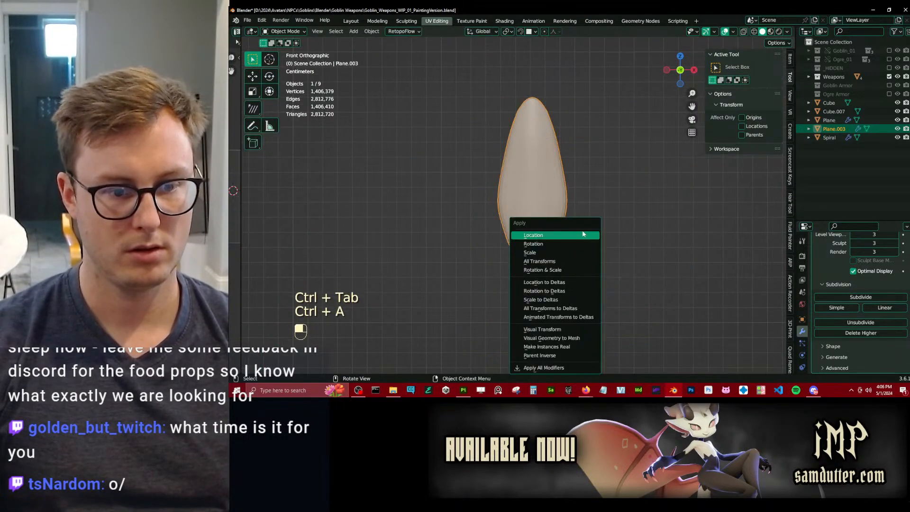
pyautogui.click(559, 253)
pyautogui.hotkey('ctrl', 'Tab')
pyautogui.keyDown('ctrl'); pyautogui.moveTo(555, 240); pyautogui.dragTo(553, 219, button='middle'); pyautogui.keyUp('ctrl')
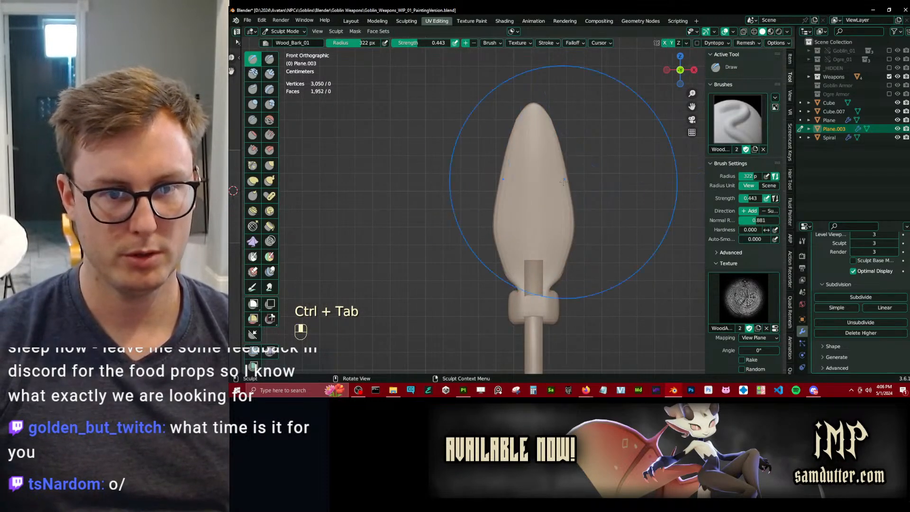
# Widen the lower part of the arrowhead's blade with the Elastic Deform brush at 68 px radius, checking the obsidian arrow references.
pyautogui.press('j')
pyautogui.press('[')
pyautogui.press('[')
pyautogui.press('[')
pyautogui.press('[')
pyautogui.press('[')
pyautogui.press('[')
pyautogui.press('[')
pyautogui.press('[')
pyautogui.press('[')
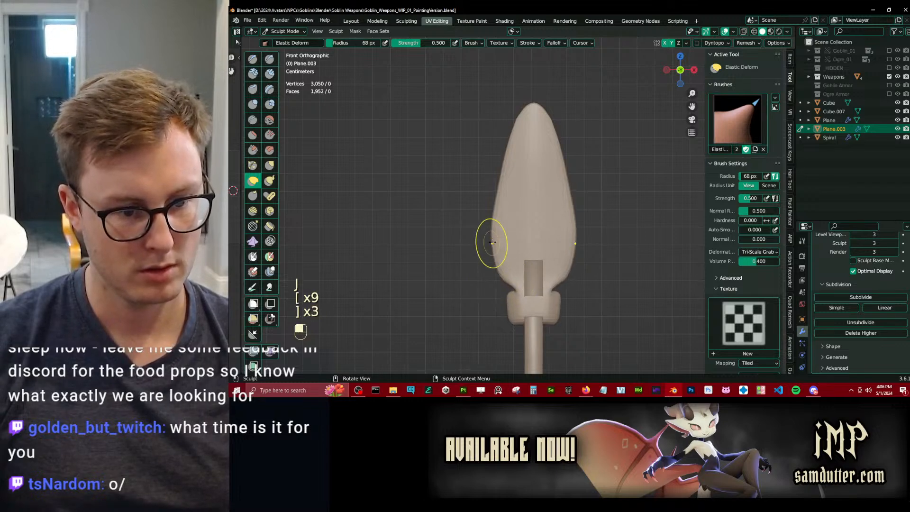
pyautogui.hotkey('alt', 'Tab')
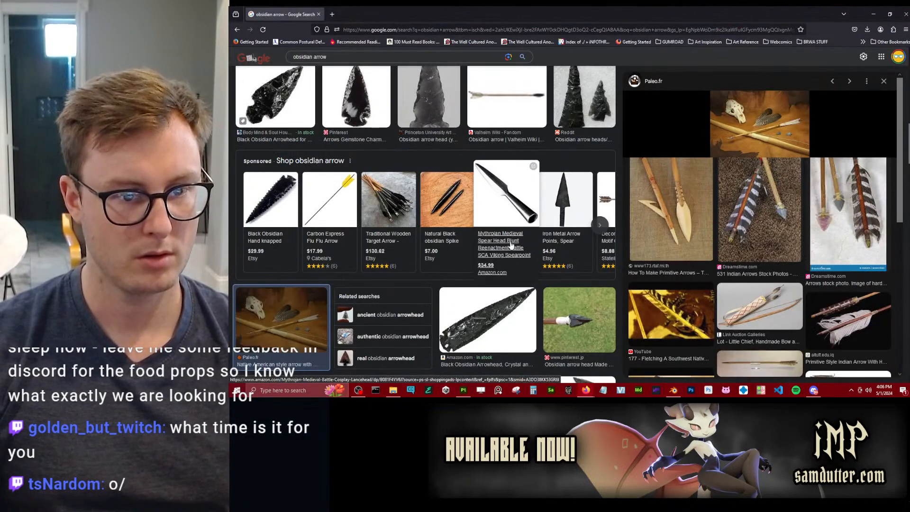
pyautogui.hotkey('alt', 'Tab')
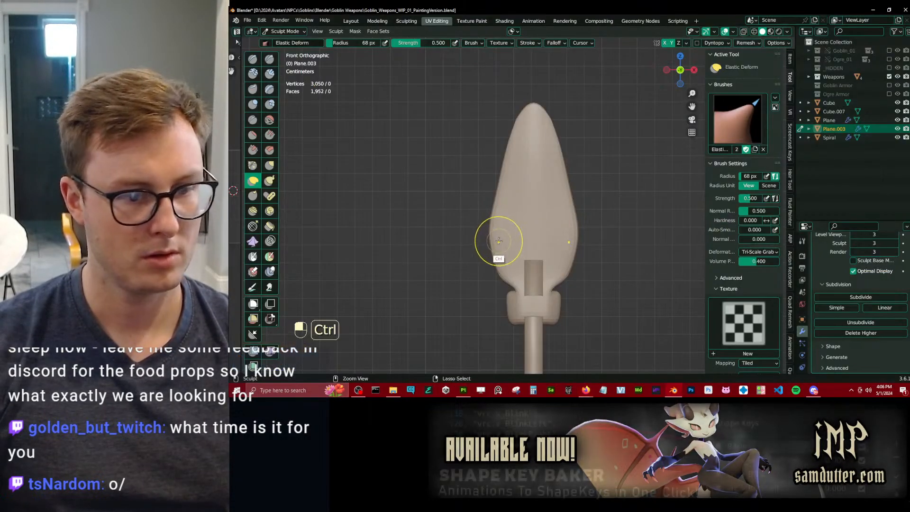
# Flare the blade's lower corners and pinch the notches above the arrowhead's base with Elastic Deform, comparing with the obsidian arrow references.
pyautogui.keyDown('ctrl'); pyautogui.moveTo(498, 246); pyautogui.dragTo(488, 220, button='middle'); pyautogui.keyUp('ctrl')
pyautogui.moveTo(475, 236); pyautogui.dragTo(481, 238)
pyautogui.moveTo(484, 291); pyautogui.dragTo(463, 284)
pyautogui.keyDown('shift'); pyautogui.moveTo(488, 305); pyautogui.dragTo(483, 217, button='middle'); pyautogui.keyUp('shift')
pyautogui.hotkey('alt', 'Tab')
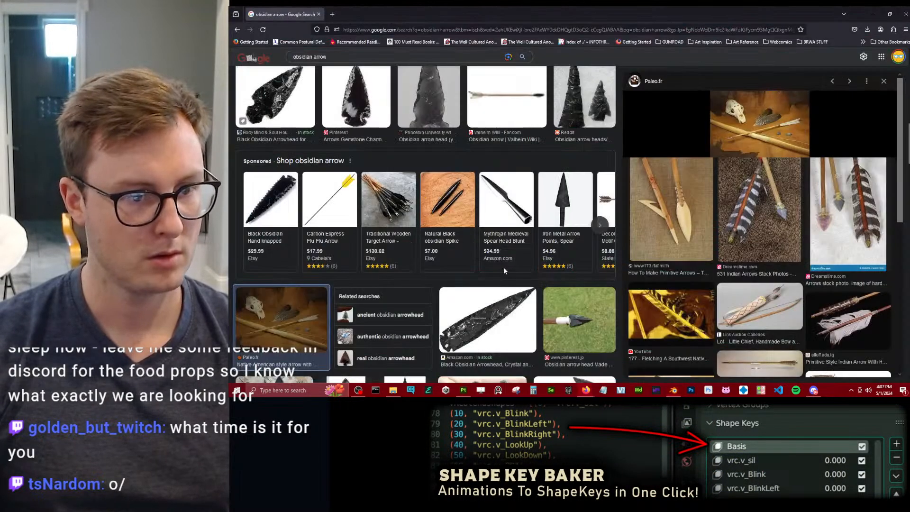
pyautogui.hotkey('alt', 'Tab')
pyautogui.moveTo(499, 280)
pyautogui.mouseDown()
pyautogui.moveTo(498, 262)
pyautogui.moveTo(481, 258)
pyautogui.moveTo(519, 305)
pyautogui.mouseUp()
pyautogui.hotkey('alt', 'Tab')
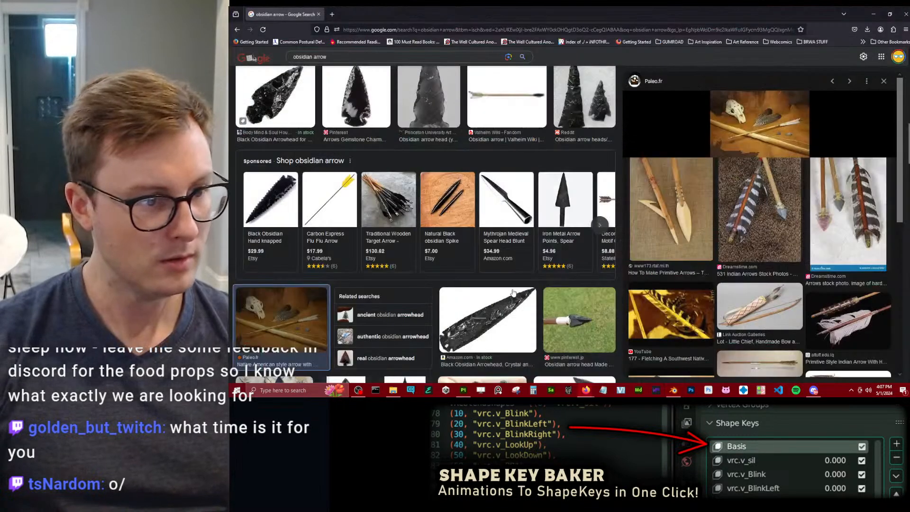
pyautogui.hotkey('alt', 'Tab')
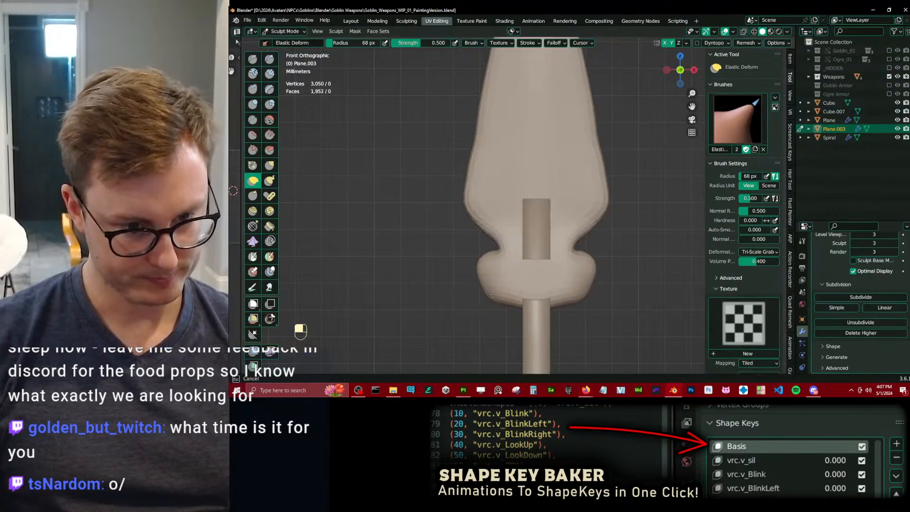
# Check the obsidian arrow references and pull the arrowhead's tip into a sharper point with Elastic Deform.
pyautogui.keyDown('shift'); pyautogui.moveTo(513, 214); pyautogui.dragTo(518, 286, button='middle'); pyautogui.keyUp('shift')
pyautogui.hotkey('alt', 'Tab')
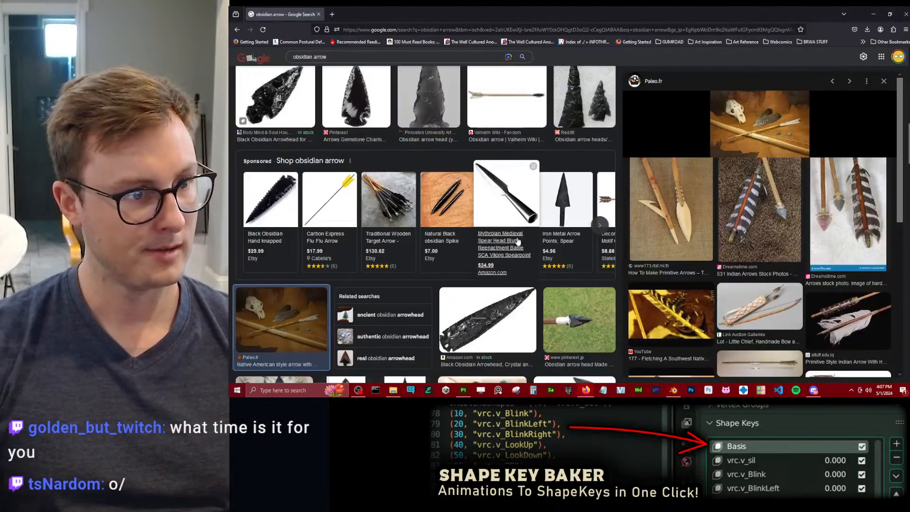
pyautogui.hotkey('alt', 'Tab')
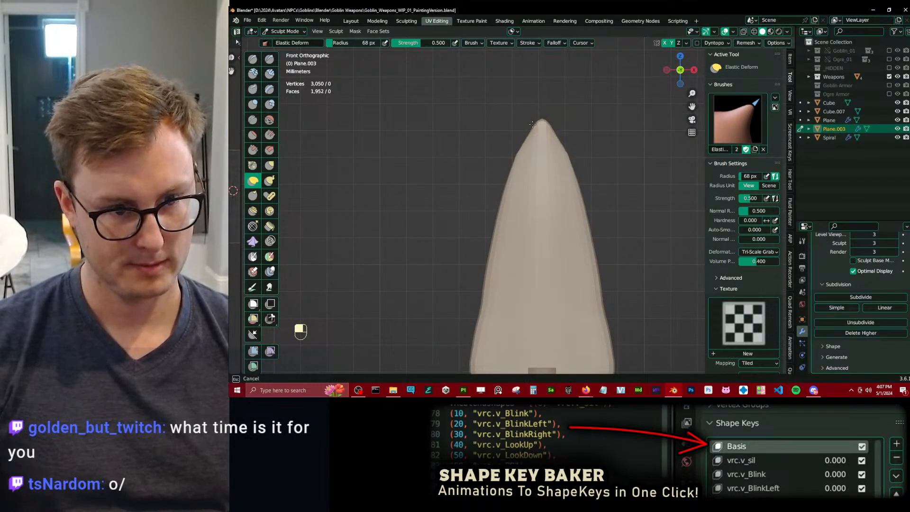
pyautogui.moveTo(517, 180)
pyautogui.keyDown('ctrl'); pyautogui.mouseDown(button='middle')
pyautogui.moveTo(509, 213)
pyautogui.moveTo(516, 195)
pyautogui.mouseUp(button='middle'); pyautogui.keyUp('ctrl')
pyautogui.moveTo(493, 212); pyautogui.dragTo(503, 197)
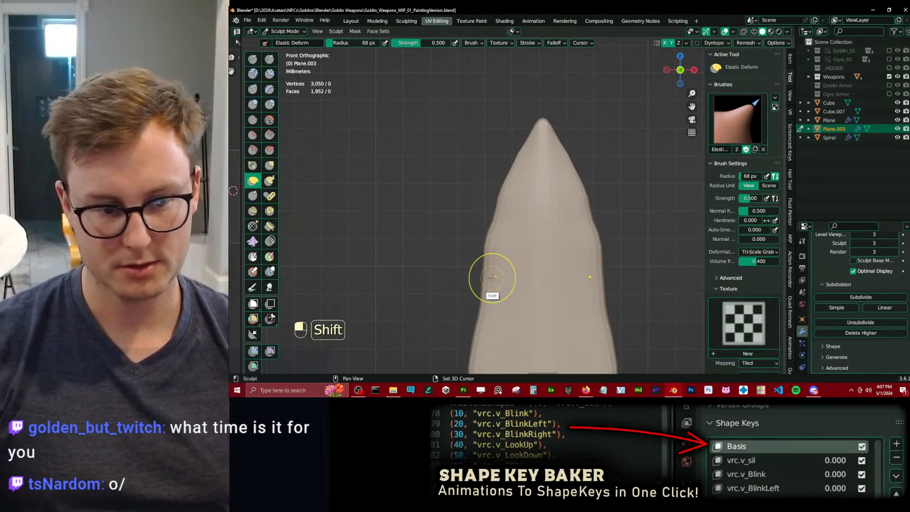
# Reshape the arrowhead's side edges into an uneven, flared outline down to the lower barbs with Elastic Deform.
pyautogui.keyDown('shift'); pyautogui.moveTo(492, 289); pyautogui.dragTo(519, 169, button='middle'); pyautogui.keyUp('shift')
pyautogui.moveTo(511, 186); pyautogui.dragTo(506, 188)
pyautogui.moveTo(506, 231); pyautogui.dragTo(492, 224)
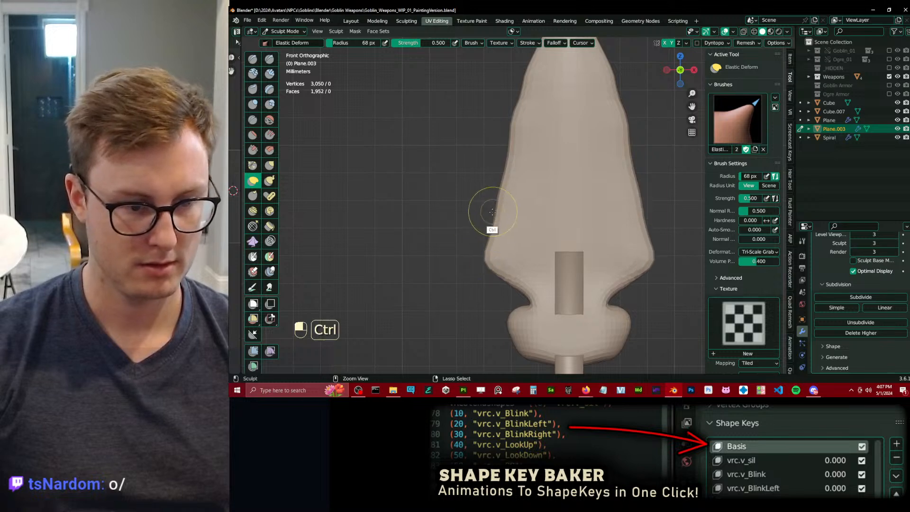
pyautogui.moveTo(492, 223)
pyautogui.keyDown('ctrl'); pyautogui.mouseDown(button='middle')
pyautogui.moveTo(470, 175)
pyautogui.moveTo(507, 183)
pyautogui.moveTo(493, 215)
pyautogui.mouseUp(button='middle'); pyautogui.keyUp('ctrl')
pyautogui.moveTo(502, 180); pyautogui.dragTo(494, 177)
pyautogui.moveTo(509, 174)
pyautogui.keyDown('ctrl'); pyautogui.mouseDown(button='middle')
pyautogui.moveTo(530, 229)
pyautogui.moveTo(518, 150)
pyautogui.mouseUp(button='middle'); pyautogui.keyUp('ctrl')
pyautogui.keyDown('ctrl'); pyautogui.moveTo(503, 219); pyautogui.dragTo(519, 171, button='middle'); pyautogui.keyUp('ctrl')
# Deepen the side notches and taper the base of the arrowhead with Elastic Deform, following the obsidian arrow references.
pyautogui.hotkey('alt', 'Tab')
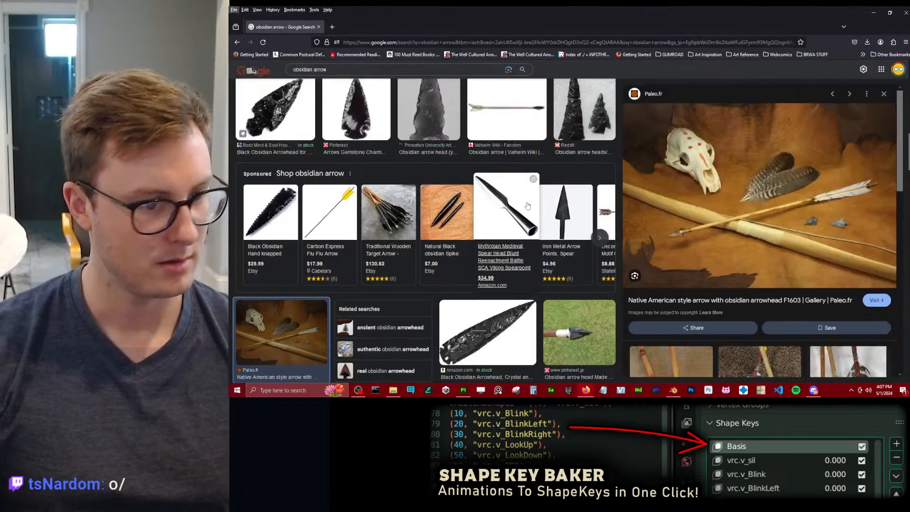
pyautogui.hotkey('alt', 'Tab')
pyautogui.keyDown('shift'); pyautogui.moveTo(472, 283); pyautogui.dragTo(483, 249, button='middle'); pyautogui.keyUp('shift')
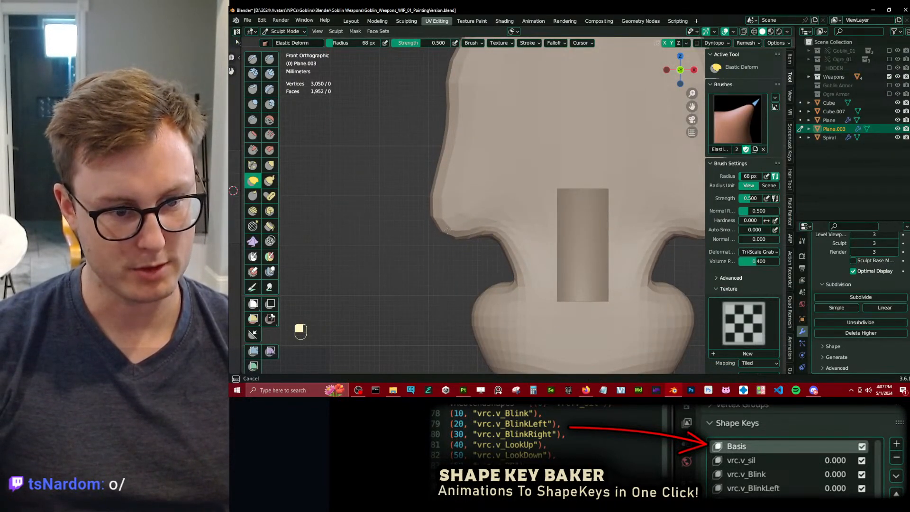
pyautogui.keyDown('shift'); pyautogui.moveTo(465, 240); pyautogui.dragTo(464, 236, button='middle'); pyautogui.keyUp('shift')
pyautogui.moveTo(500, 282); pyautogui.dragTo(502, 295)
pyautogui.moveTo(503, 260); pyautogui.dragTo(499, 243)
pyautogui.keyDown('shift'); pyautogui.moveTo(500, 271); pyautogui.dragTo(480, 251, button='middle'); pyautogui.keyUp('shift')
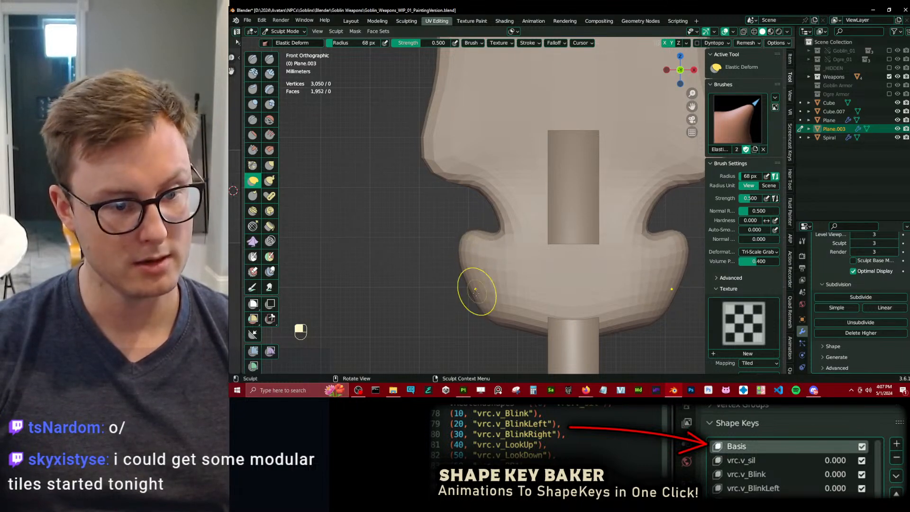
pyautogui.hotkey('alt', 'Tab')
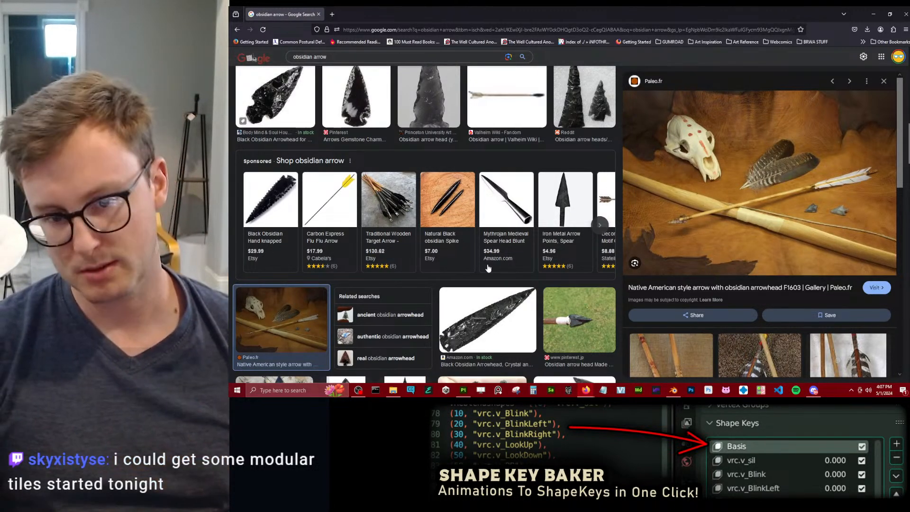
pyautogui.hotkey('alt', 'Tab')
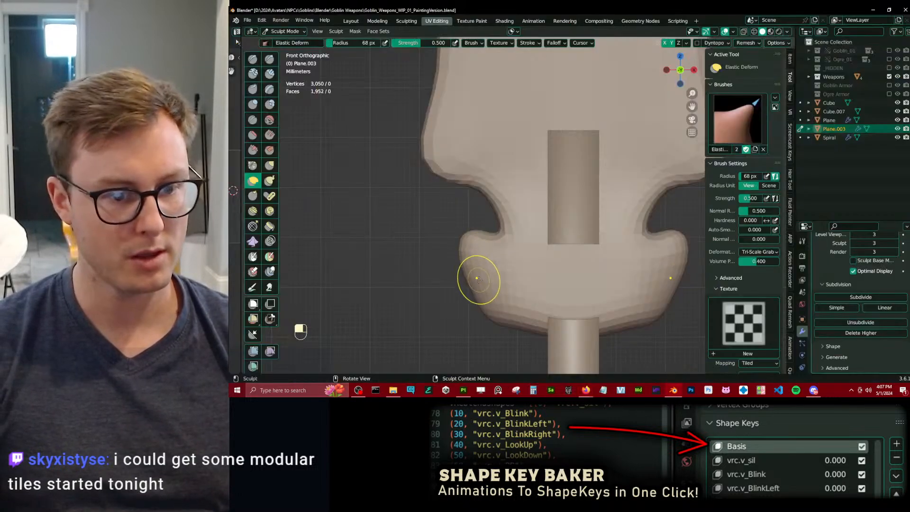
# Recheck the arrow references and build up the arrowhead's centre over the shaft end with the textured Draw brush.
pyautogui.keyDown('shift'); pyautogui.moveTo(477, 279); pyautogui.dragTo(475, 220, button='middle'); pyautogui.keyUp('shift')
pyautogui.hotkey('alt', 'Tab')
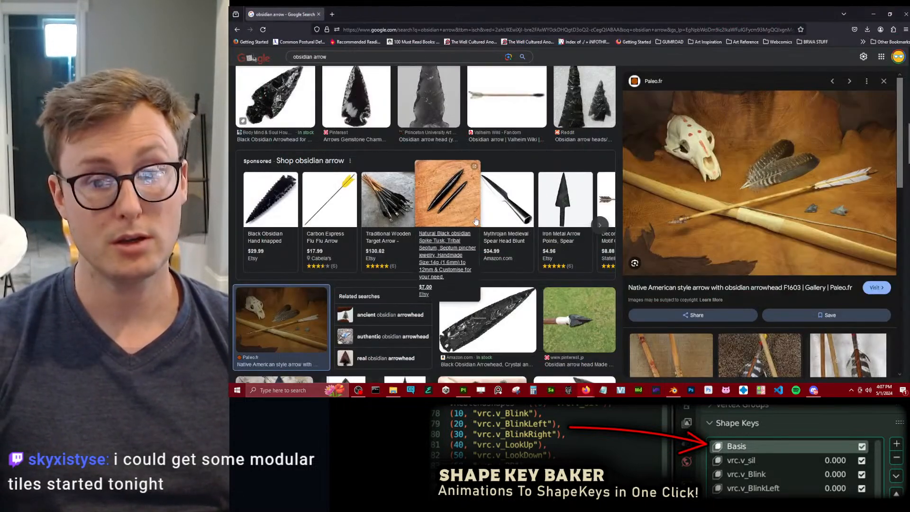
pyautogui.hotkey('alt', 'Tab')
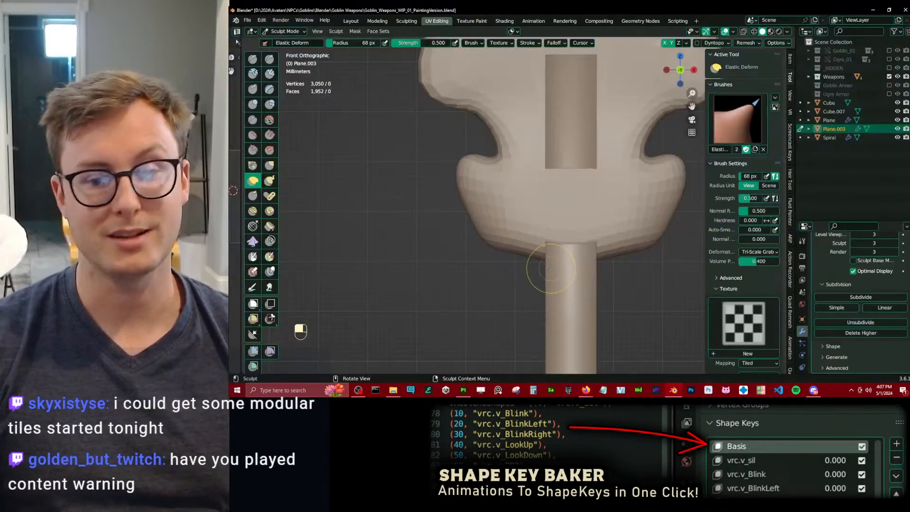
pyautogui.hotkey('alt', 'Tab')
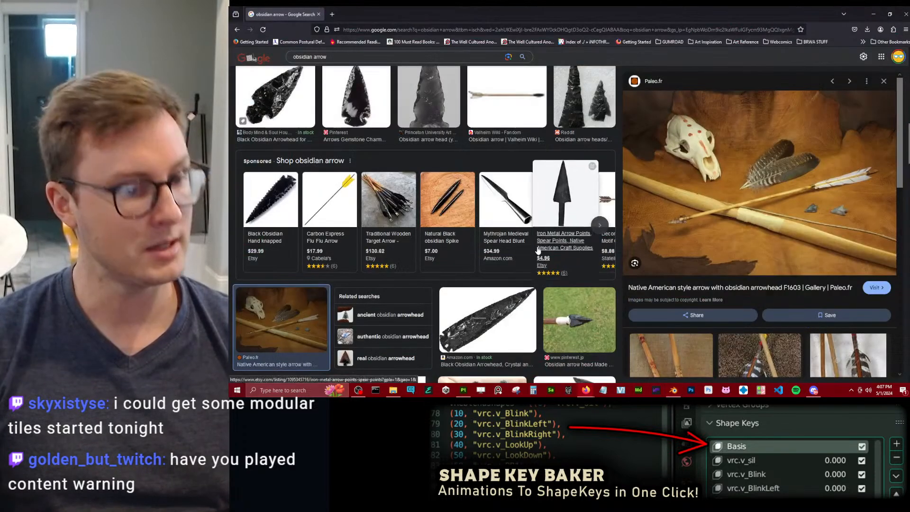
pyautogui.hotkey('alt', 'Tab')
pyautogui.press('x')
pyautogui.keyDown('ctrl'); pyautogui.moveTo(546, 223); pyautogui.dragTo(536, 131, button='middle'); pyautogui.keyUp('ctrl')
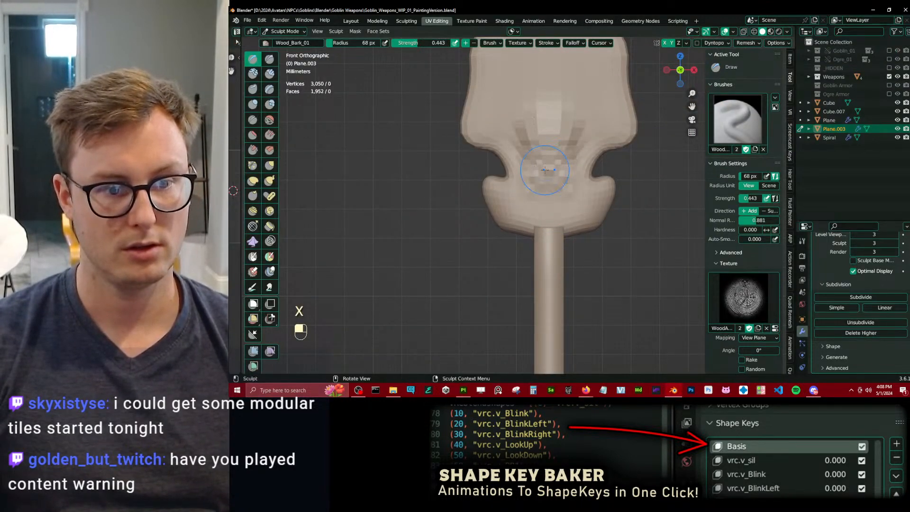
pyautogui.keyDown('shift'); pyautogui.moveTo(545, 170); pyautogui.dragTo(532, 154, button='middle'); pyautogui.keyUp('shift')
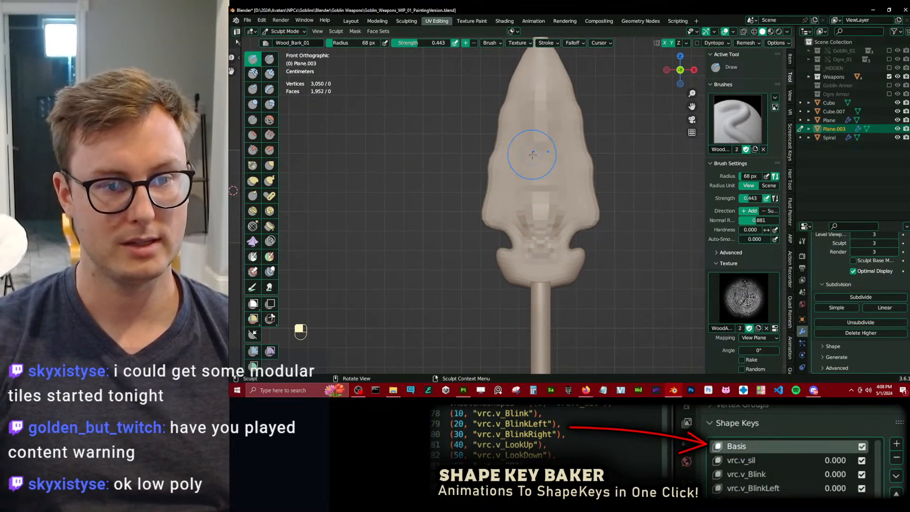
pyautogui.scroll(-4, 535, 194)
pyautogui.moveTo(541, 226); pyautogui.dragTo(544, 223)
pyautogui.moveTo(544, 180); pyautogui.dragTo(586, 185, button='middle')
pyautogui.keyDown('ctrl'); pyautogui.moveTo(586, 166); pyautogui.dragTo(585, 197, button='middle'); pyautogui.keyUp('ctrl')
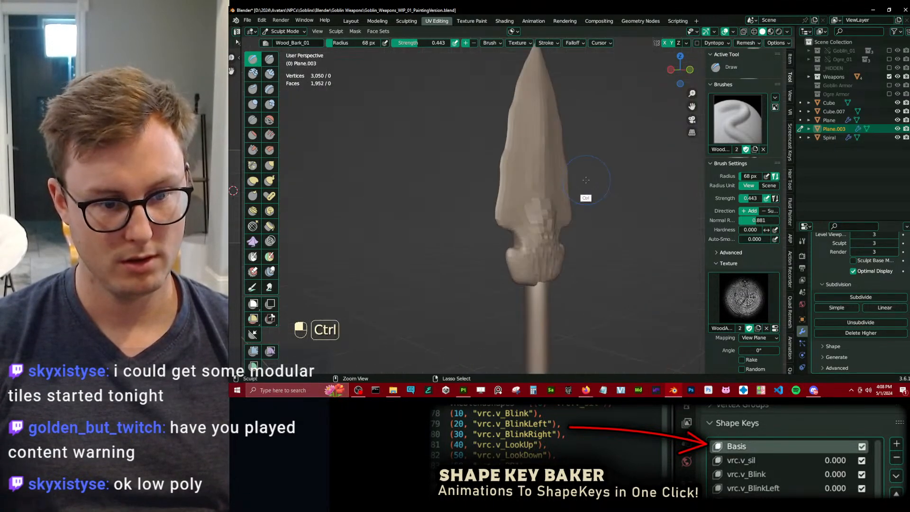
pyautogui.moveTo(538, 214); pyautogui.dragTo(529, 211)
# Shade the arrowhead smooth in Object Mode, subdivide its Multiresolution modifier to level 4 and return to Sculpt Mode.
pyautogui.hotkey('ctrl', 'Tab')
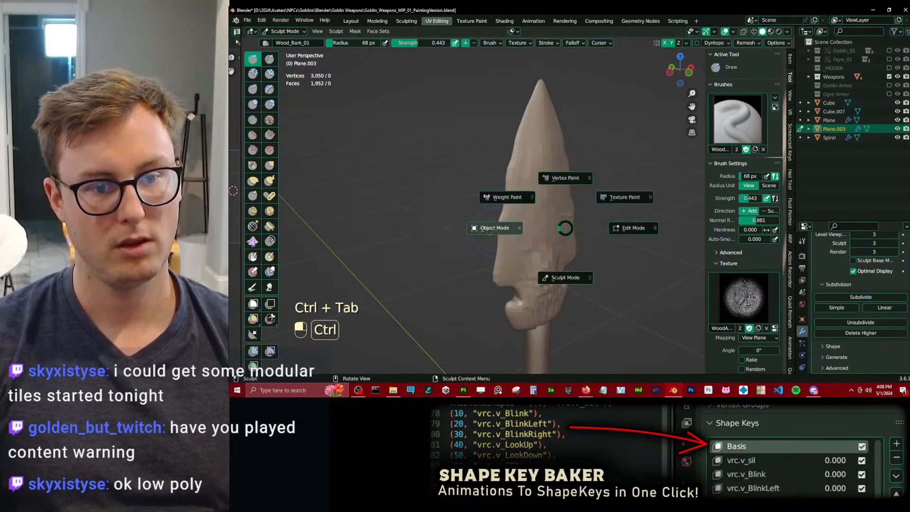
pyautogui.click(494, 205)
pyautogui.rightClick(517, 192)
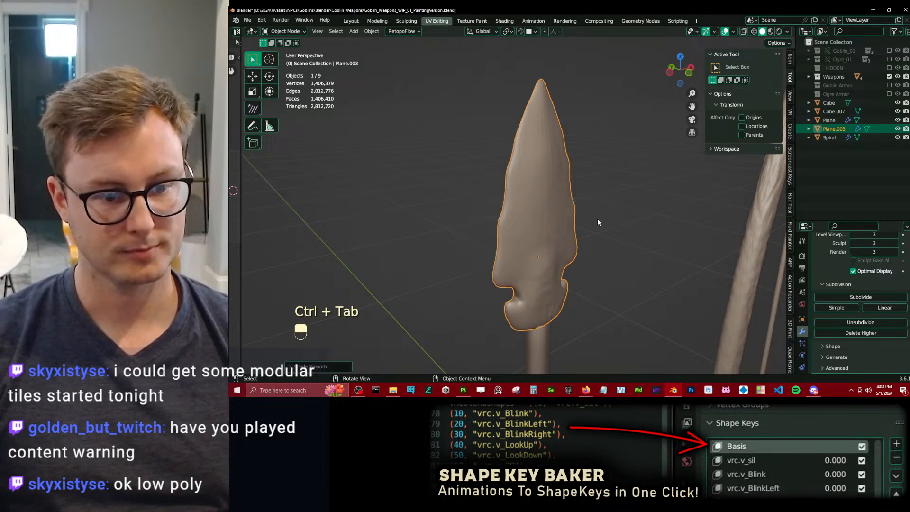
pyautogui.hotkey('ctrl', 'Tab')
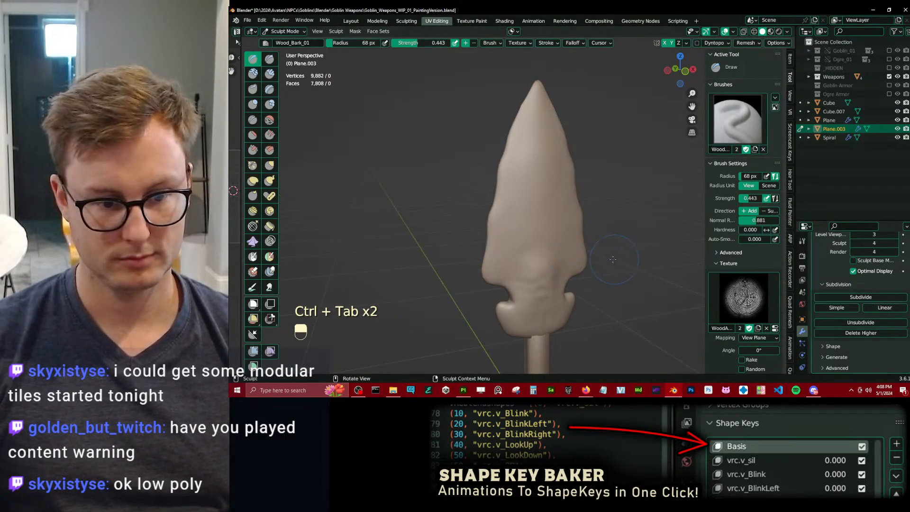
pyautogui.scroll(2, 613, 260)
# Carve irregular flaked facets across the arrowhead's blade and base with the Draw Sharp brush.
pyautogui.press('d')
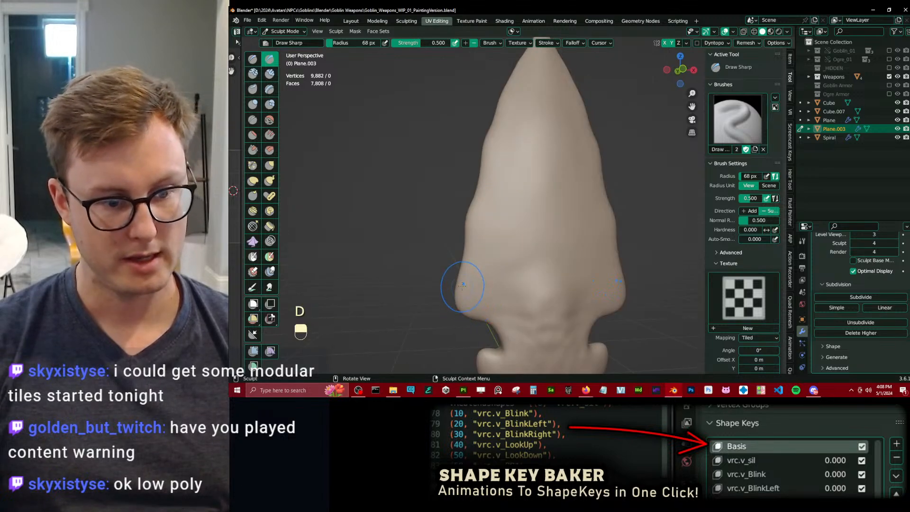
pyautogui.hotkey('ctrl', 'z')
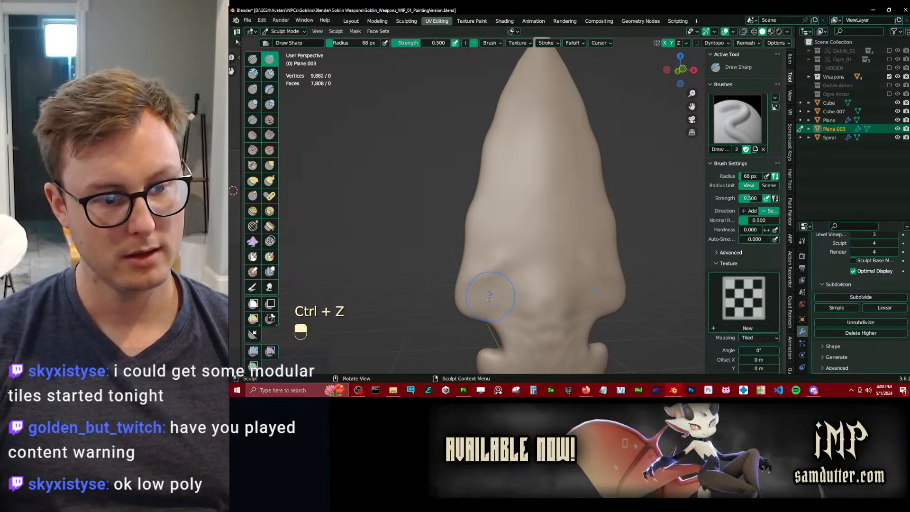
pyautogui.hotkey('ctrl', 'z')
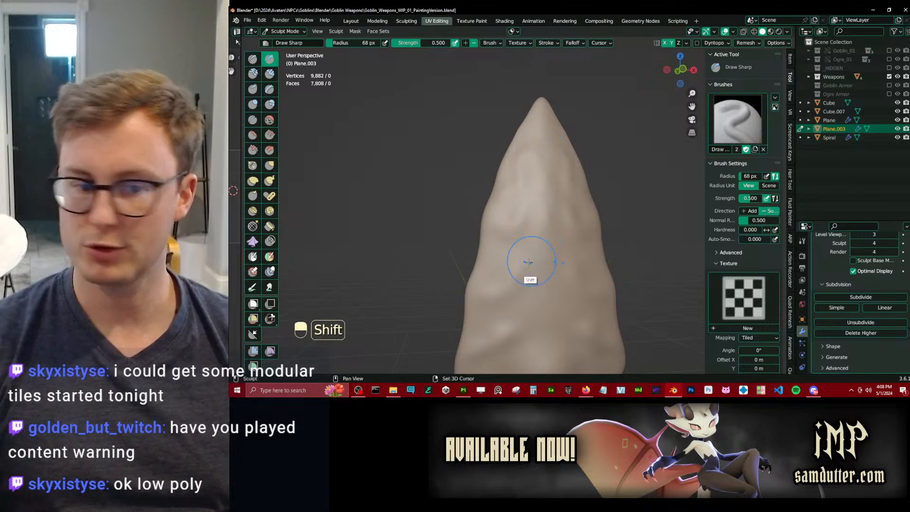
pyautogui.hotkey('ctrl', 'shift', 'z')
pyautogui.hotkey('ctrl', 'shift', 'z')
pyautogui.keyDown('ctrl'); pyautogui.moveTo(553, 187); pyautogui.dragTo(524, 267); pyautogui.keyUp('ctrl')
pyautogui.keyDown('shift'); pyautogui.moveTo(526, 303); pyautogui.dragTo(532, 216, button='middle'); pyautogui.keyUp('shift')
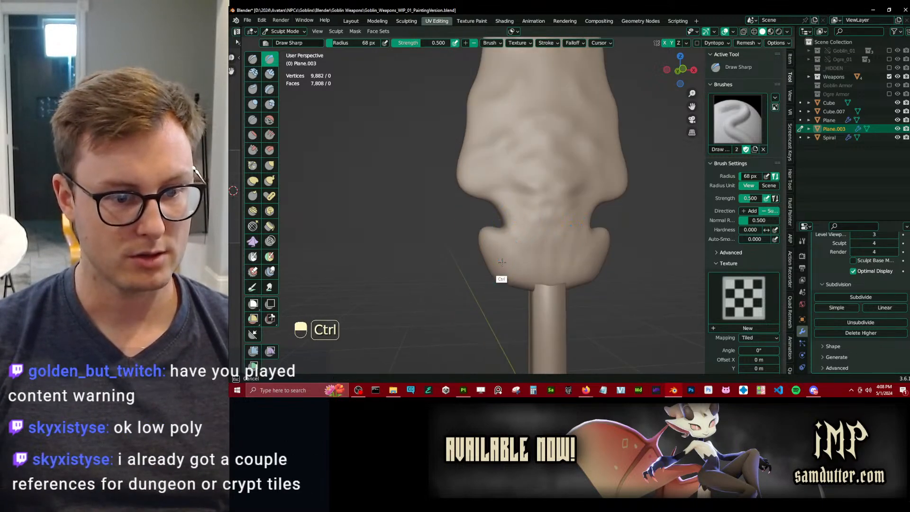
pyautogui.keyDown('ctrl'); pyautogui.moveTo(502, 256); pyautogui.dragTo(510, 266); pyautogui.keyUp('ctrl')
# Flatten the ridges along the side of the arrowhead's blade with the Scrape/Peaks brush.
pyautogui.moveTo(492, 252)
pyautogui.mouseDown(button='middle')
pyautogui.moveTo(596, 252)
pyautogui.moveTo(552, 309)
pyautogui.moveTo(540, 246)
pyautogui.mouseUp(button='middle')
pyautogui.scroll(2, 539, 246)
pyautogui.press('v')
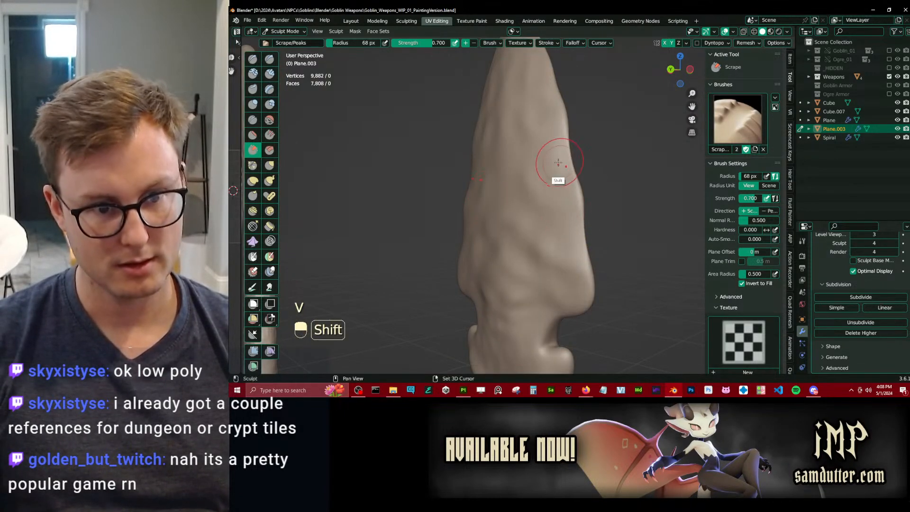
pyautogui.moveTo(553, 166)
pyautogui.keyDown('shift'); pyautogui.mouseDown(button='middle')
pyautogui.moveTo(552, 191)
pyautogui.moveTo(543, 169)
pyautogui.moveTo(540, 195)
pyautogui.moveTo(507, 217)
pyautogui.moveTo(540, 218)
pyautogui.moveTo(524, 226)
pyautogui.moveTo(522, 198)
pyautogui.moveTo(530, 240)
pyautogui.mouseUp(button='middle'); pyautogui.keyUp('shift')
# Undo the last Draw Sharp stroke and subdivide the arrowhead's Multiresolution modifier to level 5.
pyautogui.press('d')
pyautogui.hotkey('ctrl', 'z')
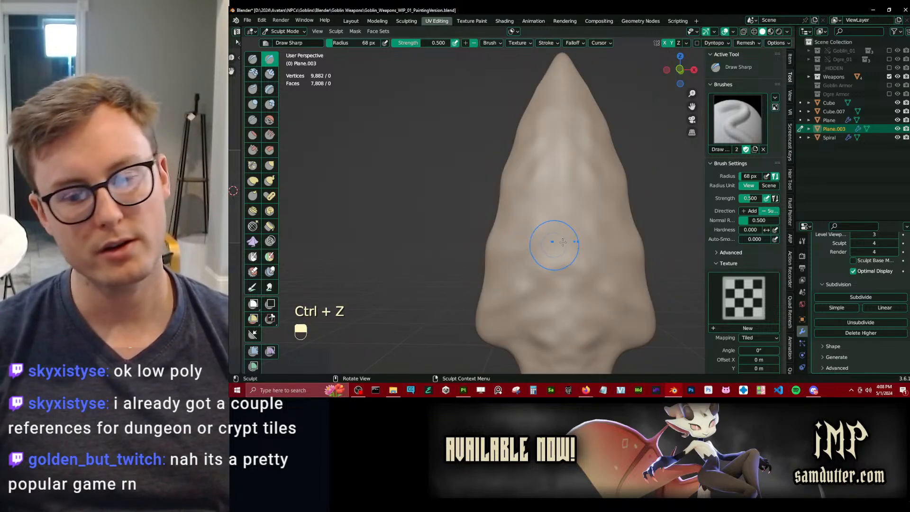
pyautogui.click(834, 297)
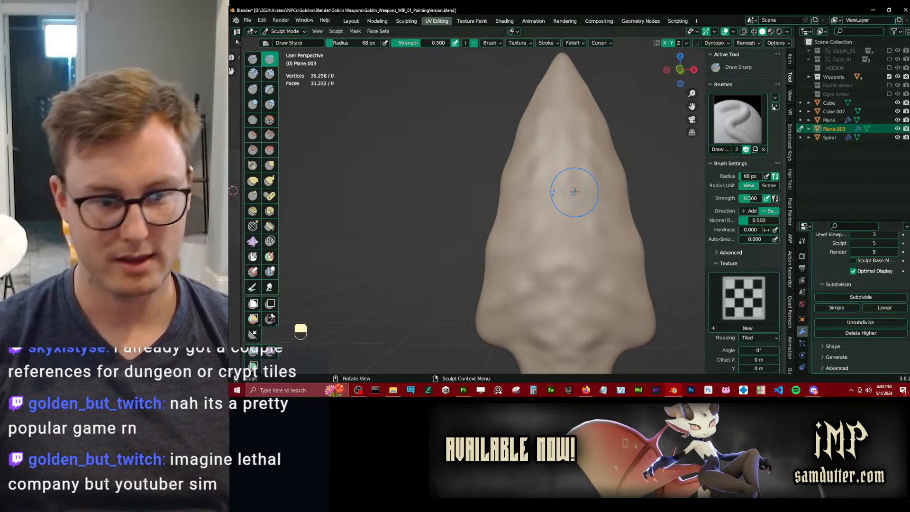
# Pull small chipped notches into the arrowhead blade's edges and reshape its tip with the Elastic Deform brush at 34 px radius.
pyautogui.scroll(1, 528, 273)
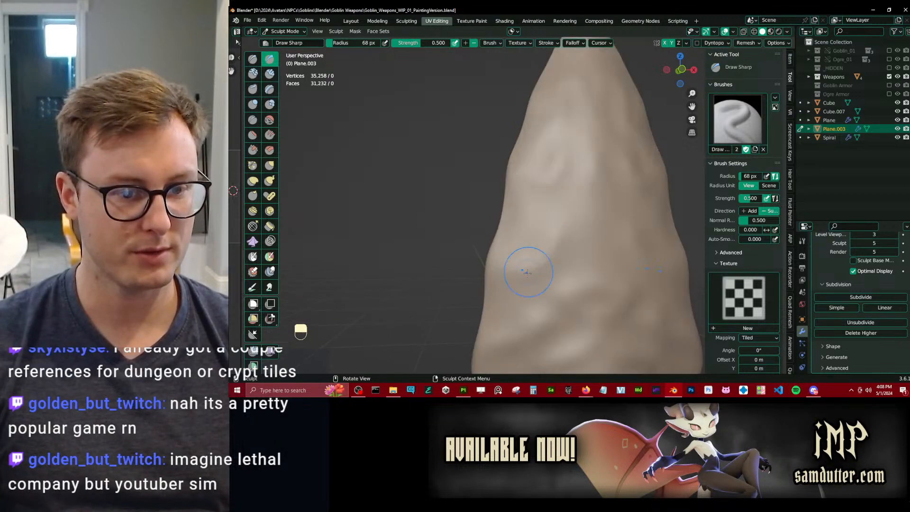
pyautogui.scroll(1, 510, 270)
pyautogui.press('j')
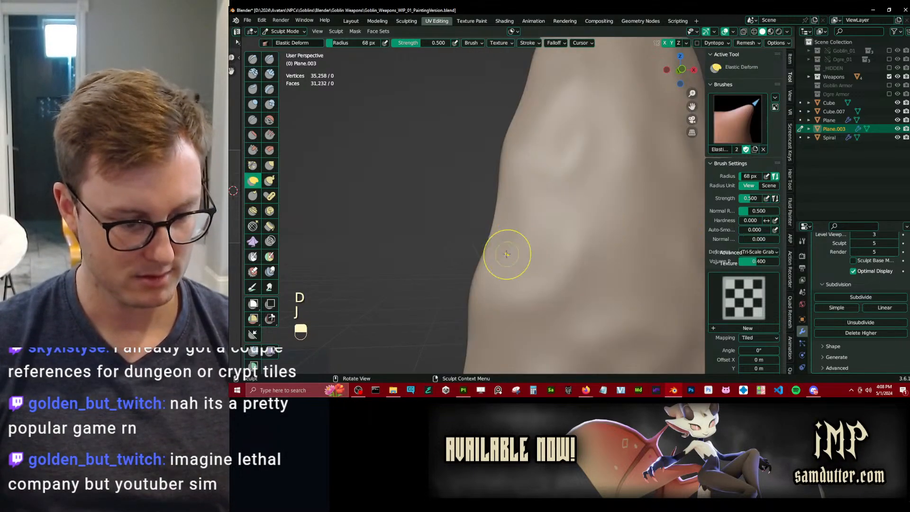
pyautogui.scroll(1, 505, 251)
pyautogui.press('[')
pyautogui.press('[')
pyautogui.press('[')
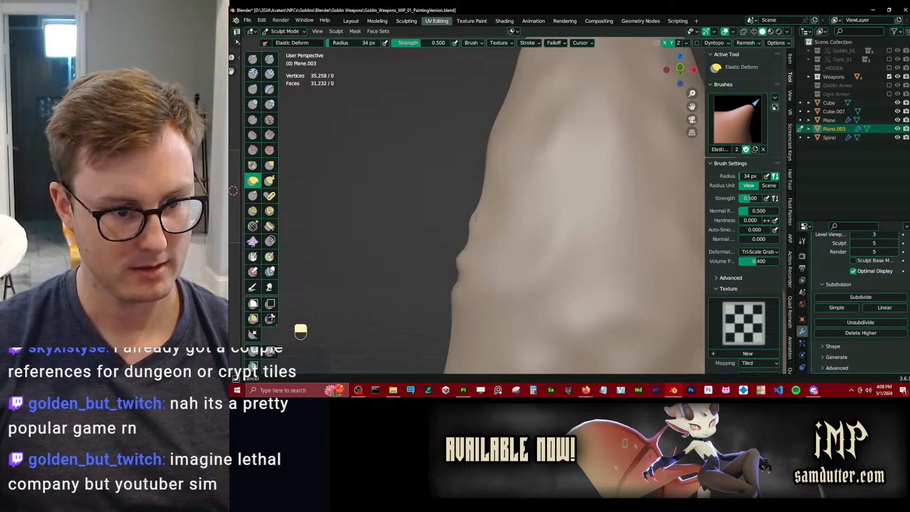
pyautogui.keyDown('shift'); pyautogui.moveTo(497, 138); pyautogui.dragTo(500, 217, button='middle'); pyautogui.keyUp('shift')
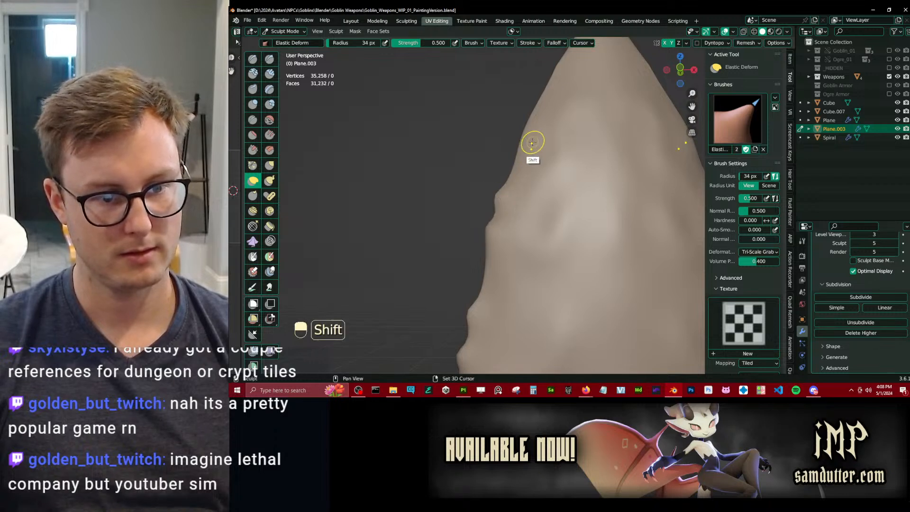
pyautogui.moveTo(533, 142); pyautogui.dragTo(497, 209, button='middle')
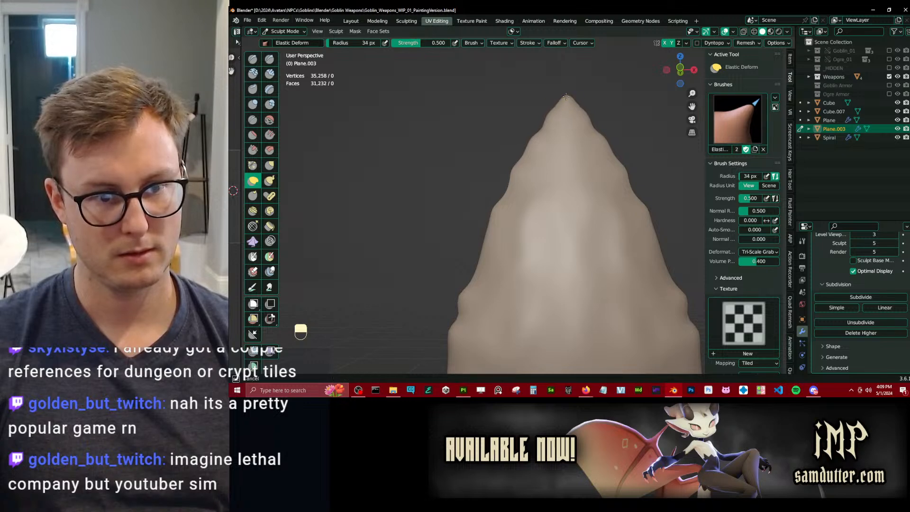
pyautogui.moveTo(566, 97); pyautogui.dragTo(565, 100)
pyautogui.keyDown('ctrl'); pyautogui.moveTo(565, 106); pyautogui.dragTo(517, 263, button='middle'); pyautogui.keyUp('ctrl')
pyautogui.keyDown('shift'); pyautogui.moveTo(500, 267); pyautogui.dragTo(495, 204, button='middle'); pyautogui.keyUp('shift')
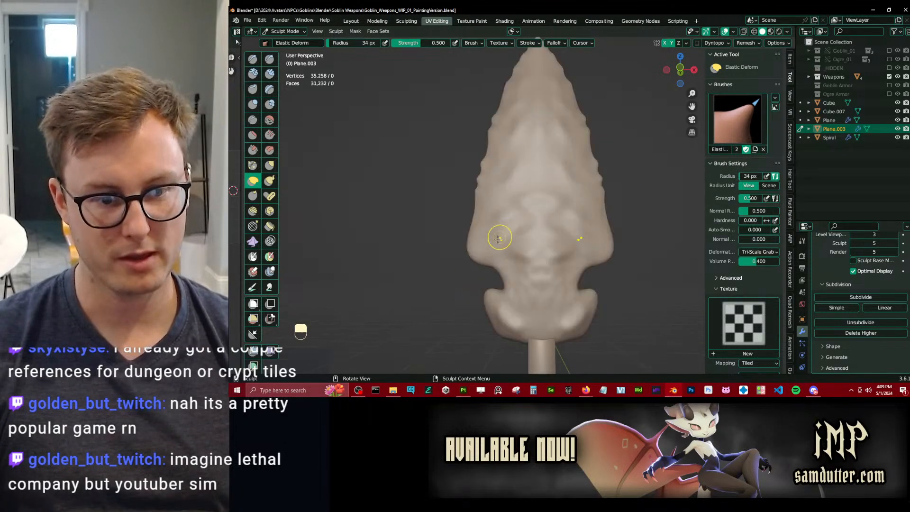
# Shape chipped notches into the blade's lower barbs above the side notches with the Elastic Deform brush.
pyautogui.scroll(4, 488, 247)
pyautogui.moveTo(439, 284); pyautogui.dragTo(475, 247, button='middle')
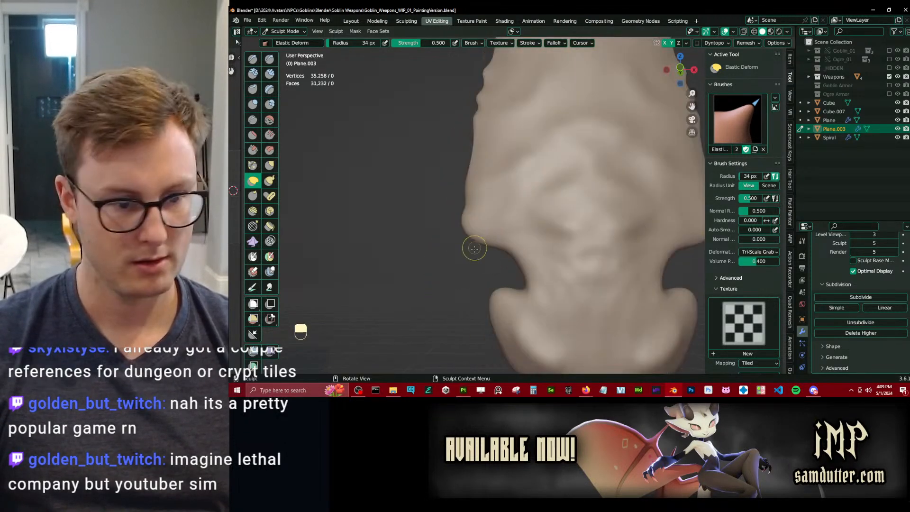
pyautogui.scroll(2, 475, 245)
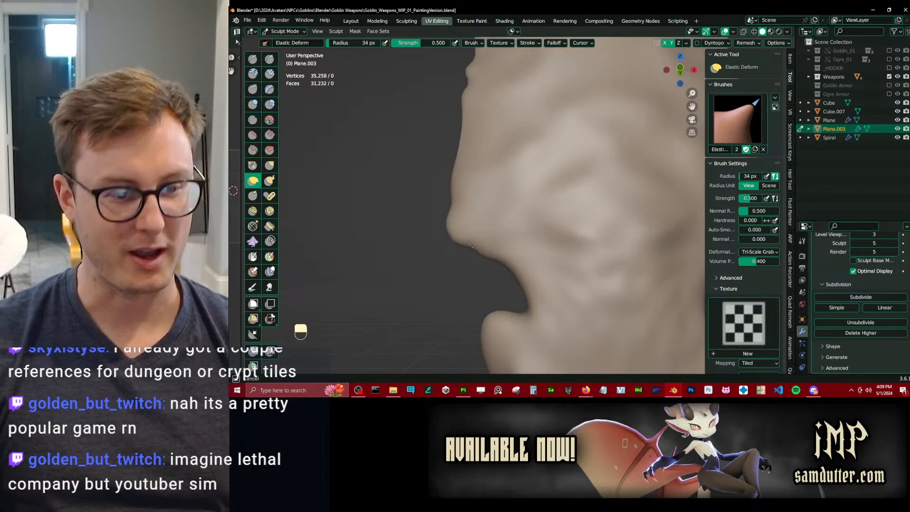
pyautogui.moveTo(454, 240); pyautogui.dragTo(453, 228)
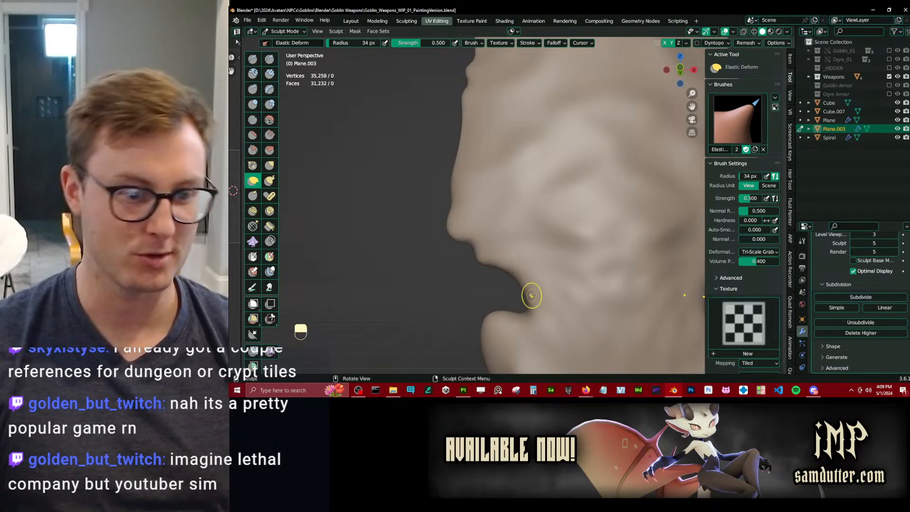
# Flatten the rims of the side notches and the barb edges with the Scrape/Peaks brush at 67 px radius.
pyautogui.press('v')
pyautogui.press(']')
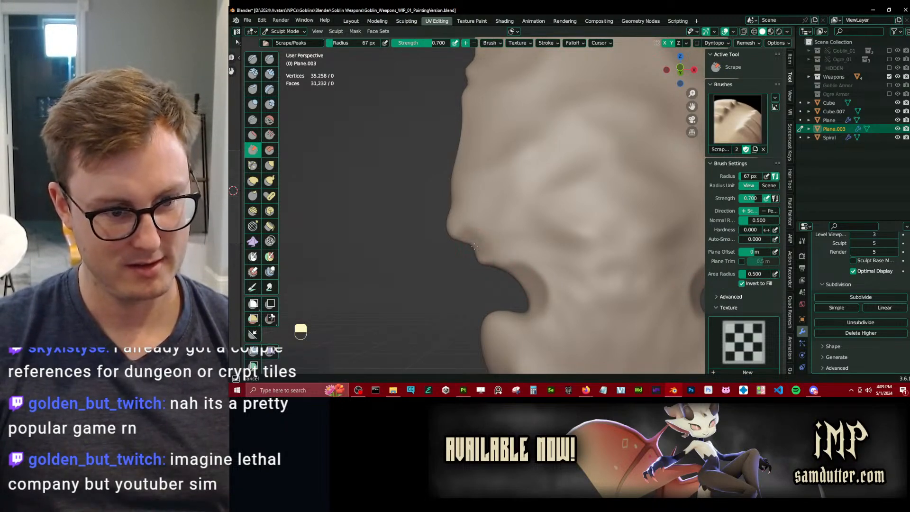
pyautogui.moveTo(464, 212); pyautogui.dragTo(534, 281, button='middle')
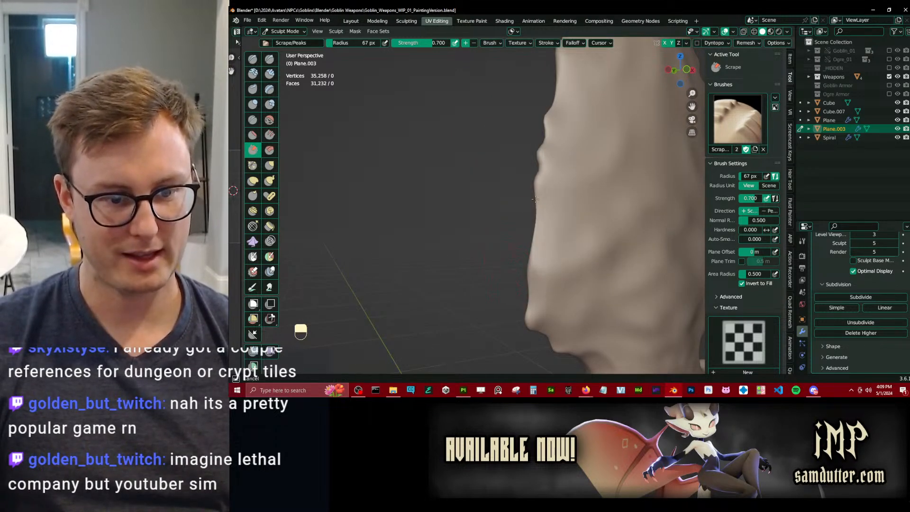
pyautogui.moveTo(554, 218)
pyautogui.keyDown('shift'); pyautogui.mouseDown(button='middle')
pyautogui.moveTo(513, 221)
pyautogui.moveTo(532, 233)
pyautogui.moveTo(504, 234)
pyautogui.moveTo(475, 313)
pyautogui.moveTo(495, 255)
pyautogui.mouseUp(button='middle'); pyautogui.keyUp('shift')
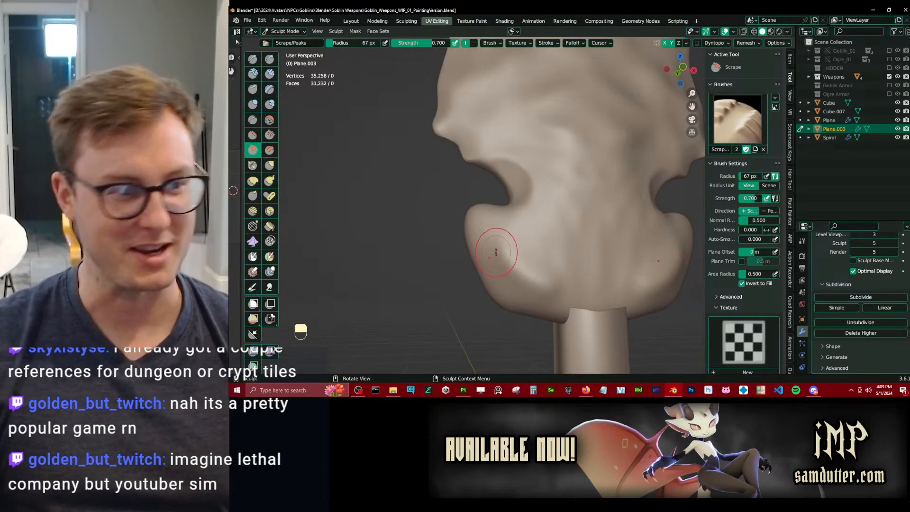
# Chip the outer edges of the arrowhead's base lobes with Draw Sharp and flatten them with Scrape/Peaks, undoing the first stroke.
pyautogui.press('d')
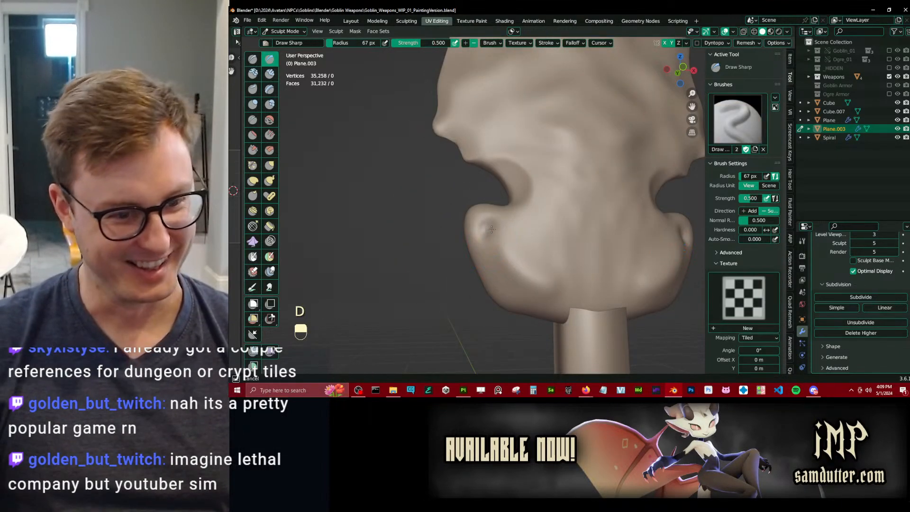
pyautogui.hotkey('ctrl', 'z')
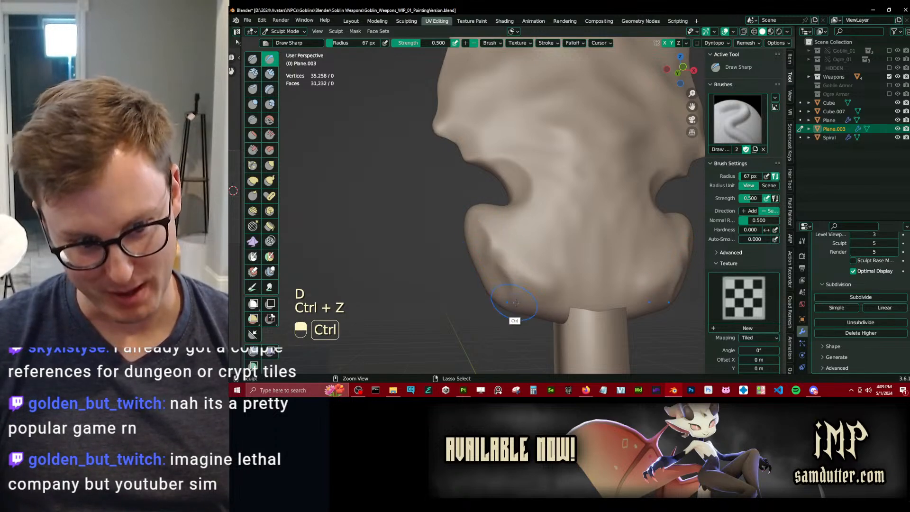
pyautogui.press('v')
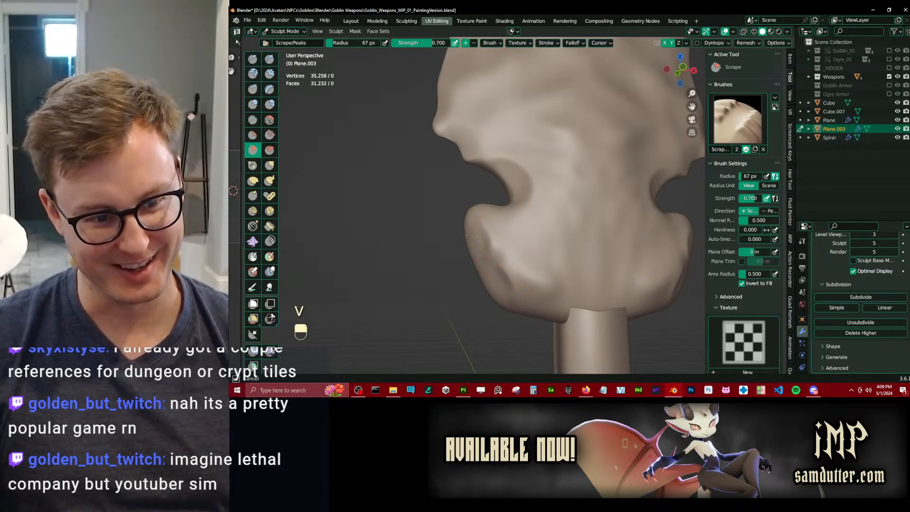
pyautogui.moveTo(469, 235); pyautogui.dragTo(491, 275)
pyautogui.moveTo(530, 241)
pyautogui.mouseDown(button='middle')
pyautogui.moveTo(516, 255)
pyautogui.moveTo(504, 242)
pyautogui.moveTo(522, 229)
pyautogui.mouseUp(button='middle')
pyautogui.press('d')
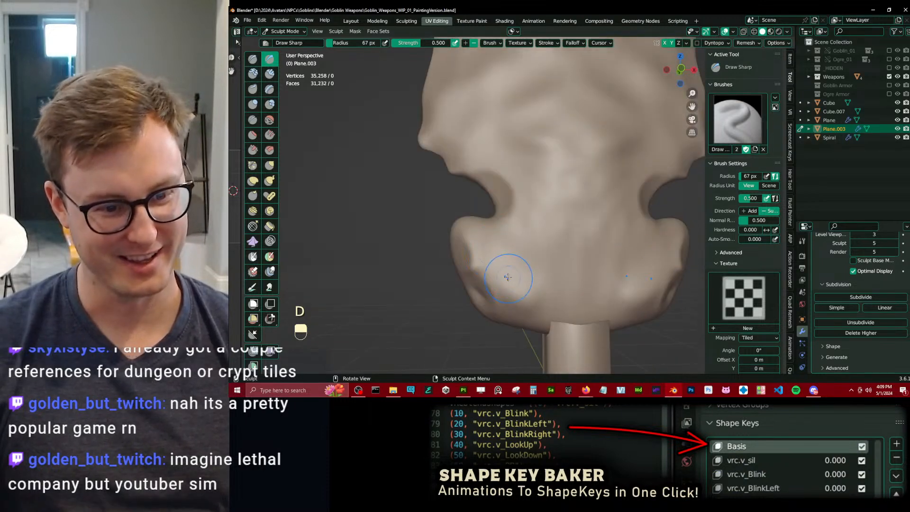
# Try the Wood_Bark_01 texture brush on the arrowhead's base and undo the strokes.
pyautogui.press('v')
pyautogui.press('x')
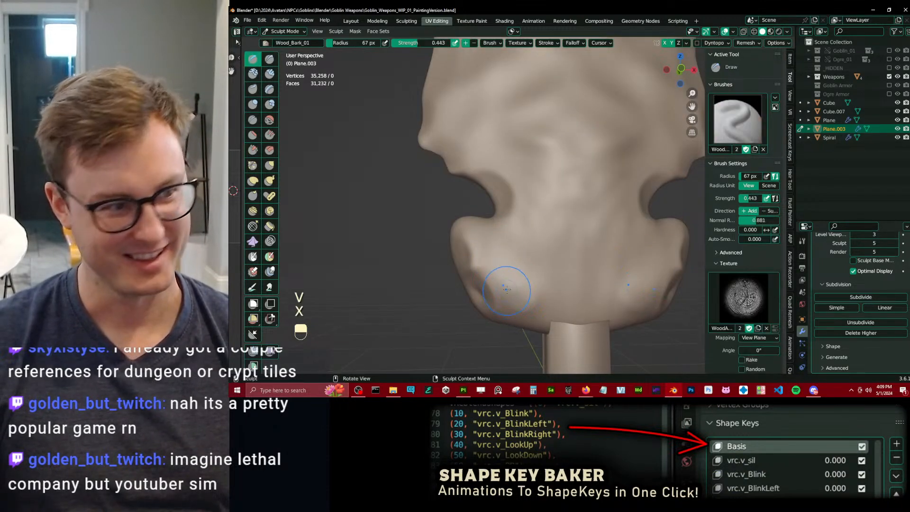
pyautogui.hotkey('ctrl', 'z')
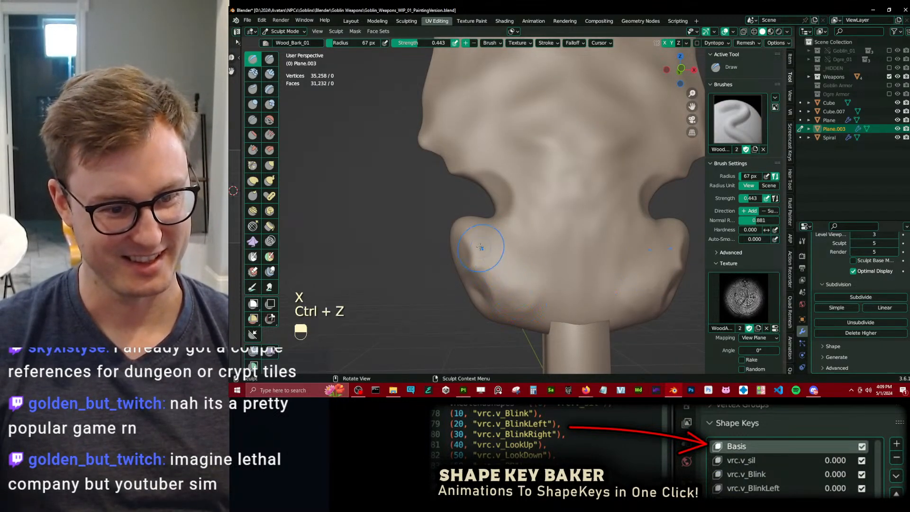
pyautogui.moveTo(503, 295); pyautogui.dragTo(523, 243, button='middle')
pyautogui.hotkey('ctrl', 'z')
pyautogui.hotkey('ctrl', 'z')
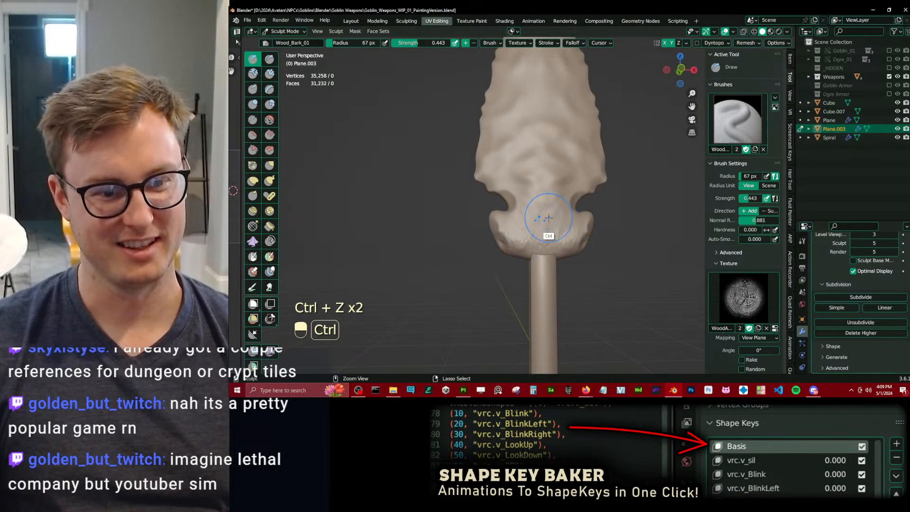
# Add fine surface texture to the arrowhead with the Wood_Bark_01 brush, checking it against the obsidian arrow reference images.
pyautogui.scroll(-6, 530, 228)
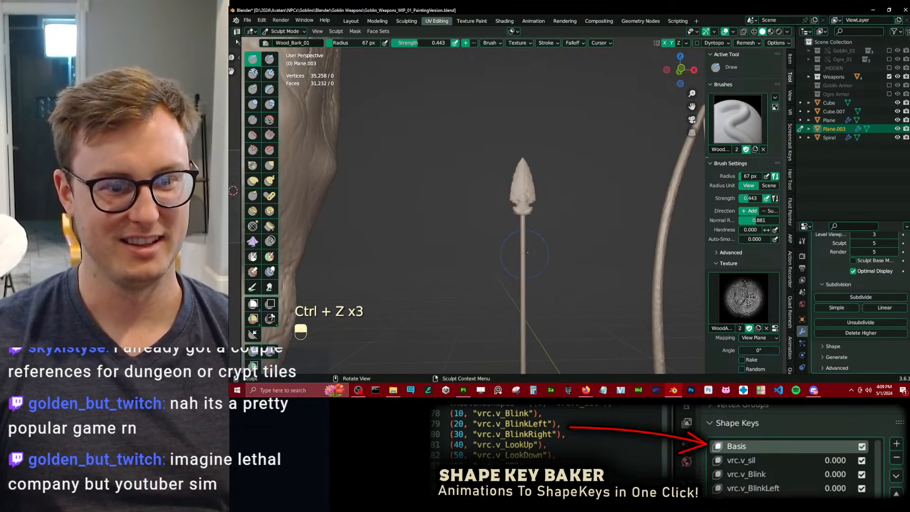
pyautogui.scroll(5, 560, 179)
pyautogui.hotkey('alt', 'Tab')
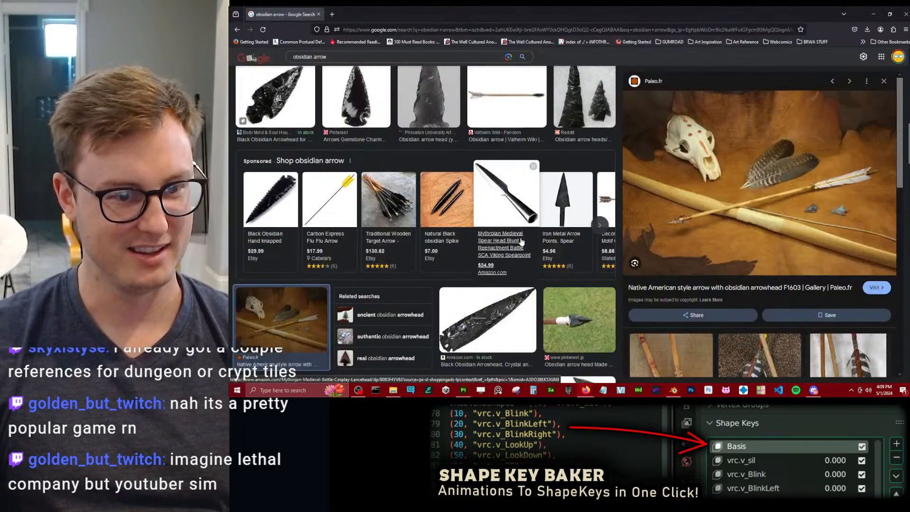
pyautogui.hotkey('alt', 'Tab')
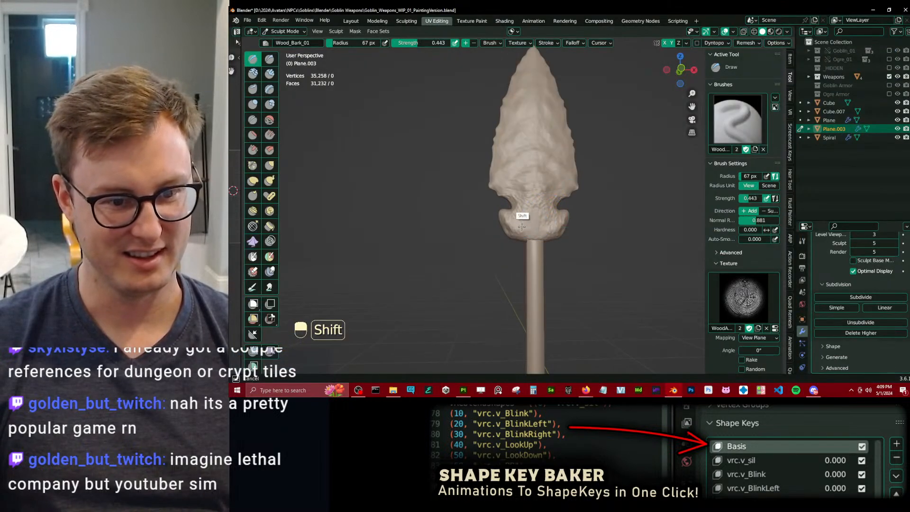
pyautogui.keyDown('shift'); pyautogui.moveTo(524, 169); pyautogui.dragTo(517, 243, button='middle'); pyautogui.keyUp('shift')
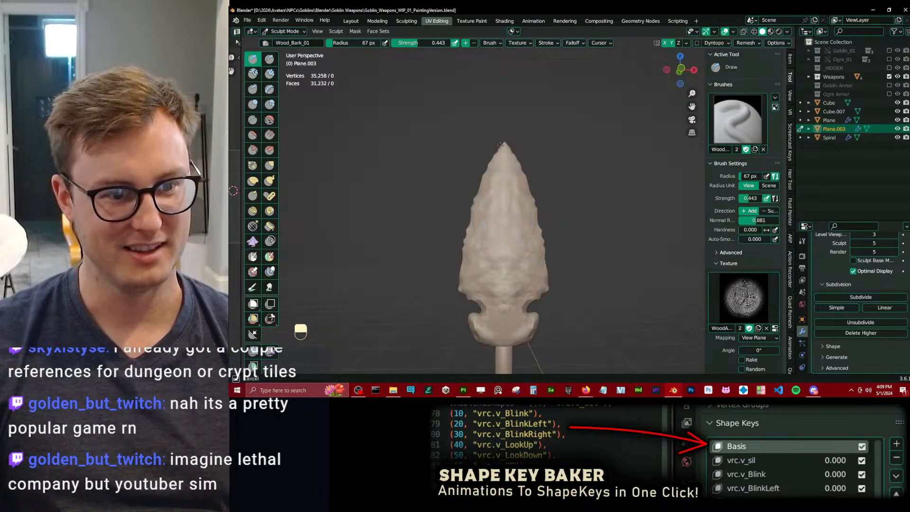
# Return the arrowhead to Object Mode and compare the arrow with the obsidian arrow reference images in the browser.
pyautogui.hotkey('ctrl', 'Tab')
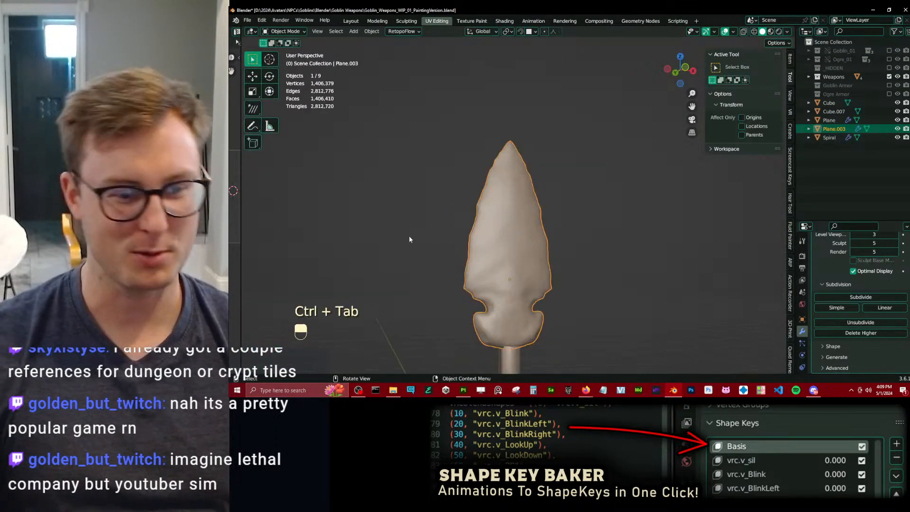
pyautogui.scroll(-3, 548, 220)
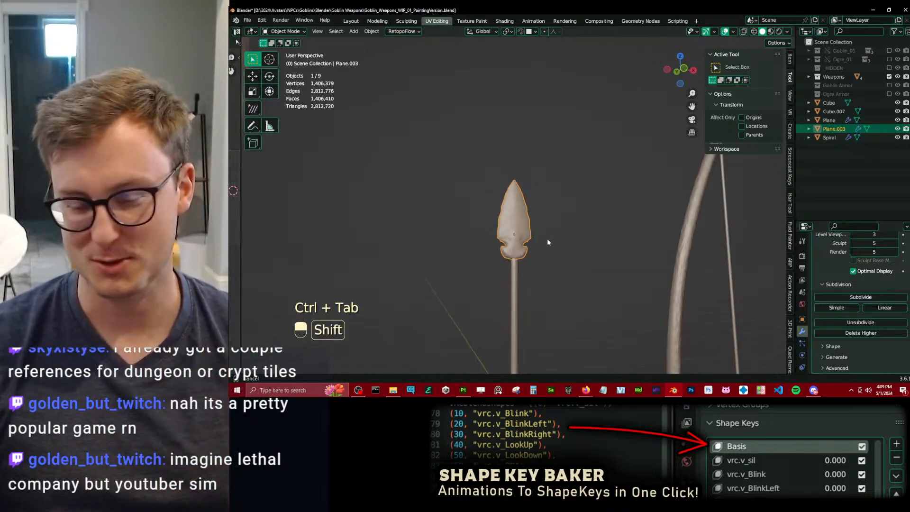
pyautogui.hotkey('alt', 'Tab')
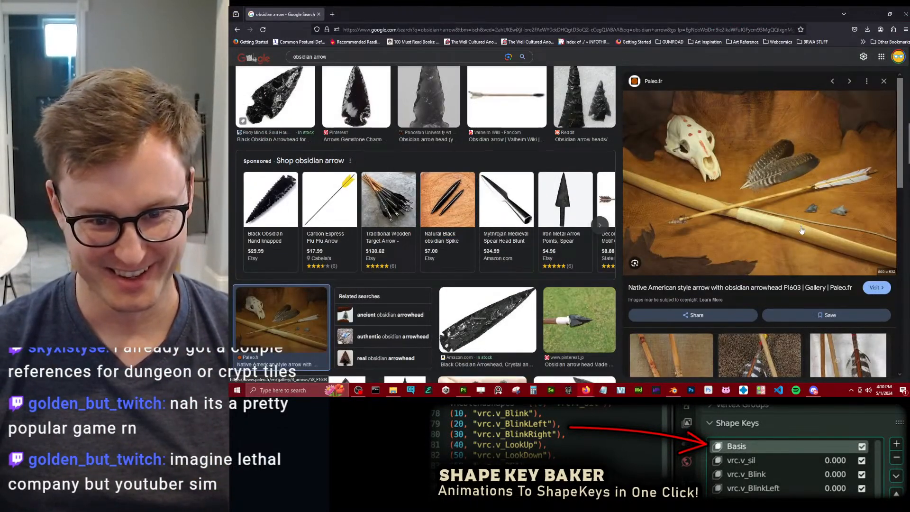
pyautogui.hotkey('alt', 'Tab')
pyautogui.scroll(4, 535, 265)
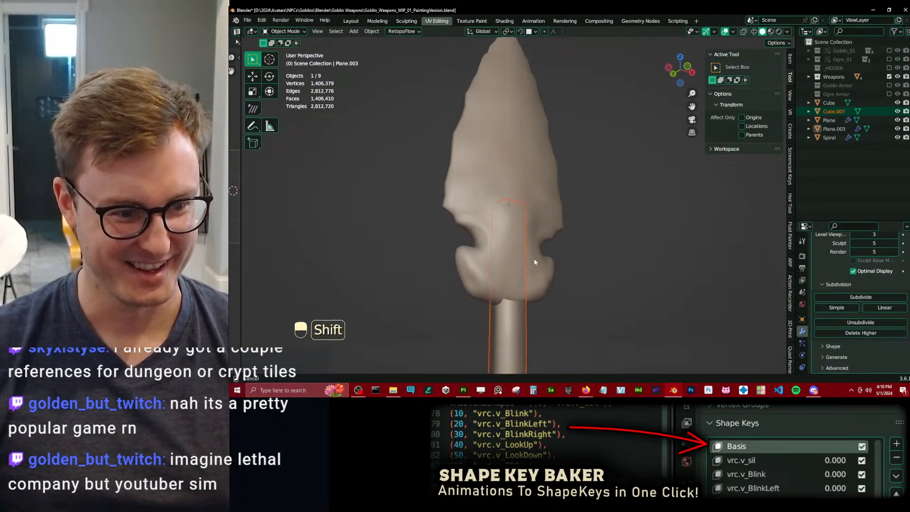
# Save the file and open only the arrow shaft's mesh in Edit Mode.
pyautogui.scroll(-3, 534, 263)
pyautogui.hotkey('ctrl', 's')
pyautogui.press('KP_3')
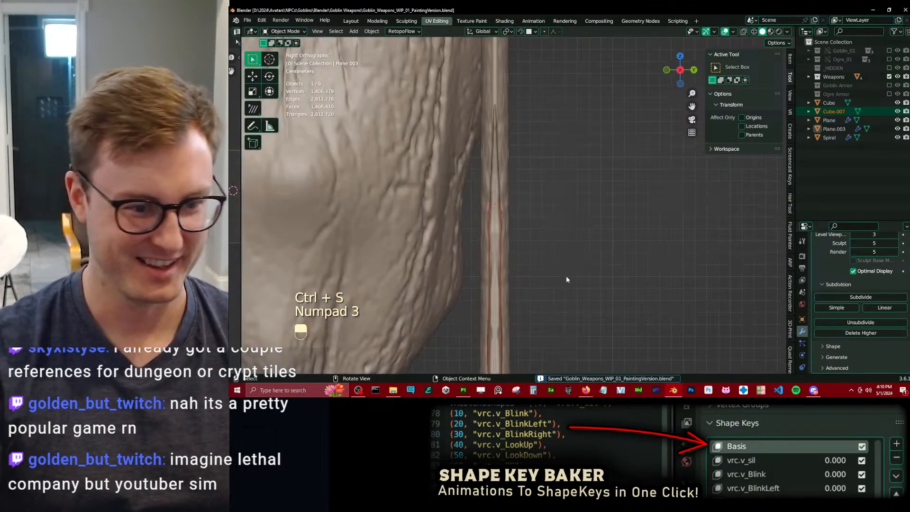
pyautogui.press('Tab')
pyautogui.moveTo(566, 274); pyautogui.dragTo(343, 51, button='middle')
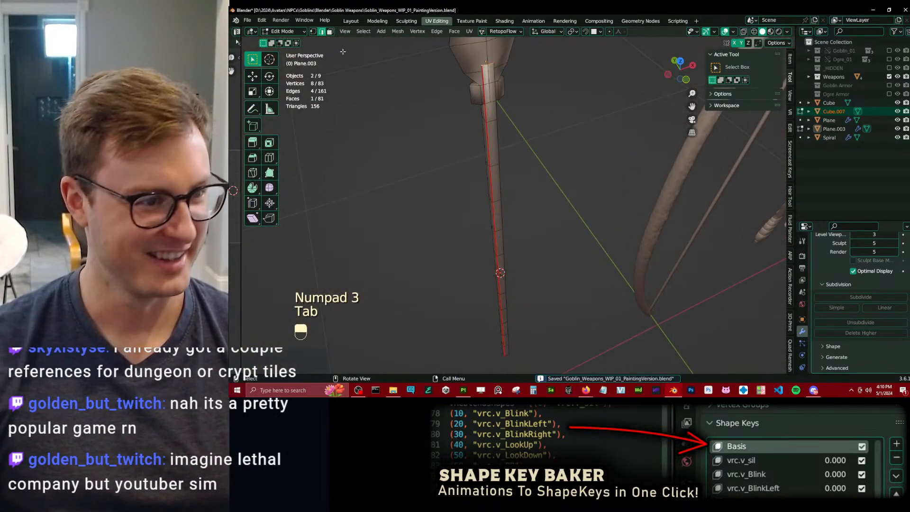
pyautogui.press('Tab')
pyautogui.click(489, 169)
pyautogui.press('Tab')
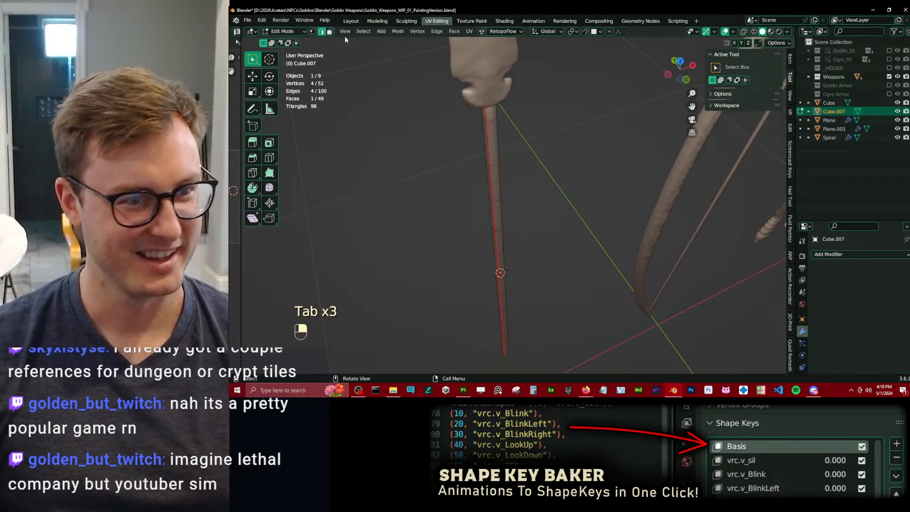
# Select the edges running across the arrow shaft, try dissolving them, and undo the dissolve.
pyautogui.click(491, 171)
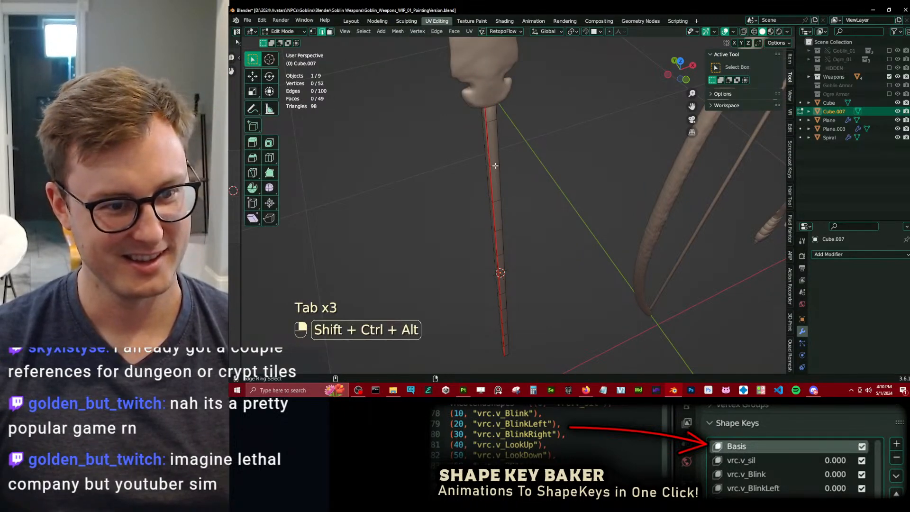
pyautogui.keyDown('ctrl'); pyautogui.keyDown('alt'); pyautogui.keyDown('shift'); pyautogui.click(495, 166); pyautogui.keyUp('shift'); pyautogui.keyUp('alt'); pyautogui.keyUp('ctrl')
pyautogui.press('x')
pyautogui.press('Escape')
pyautogui.press('q')
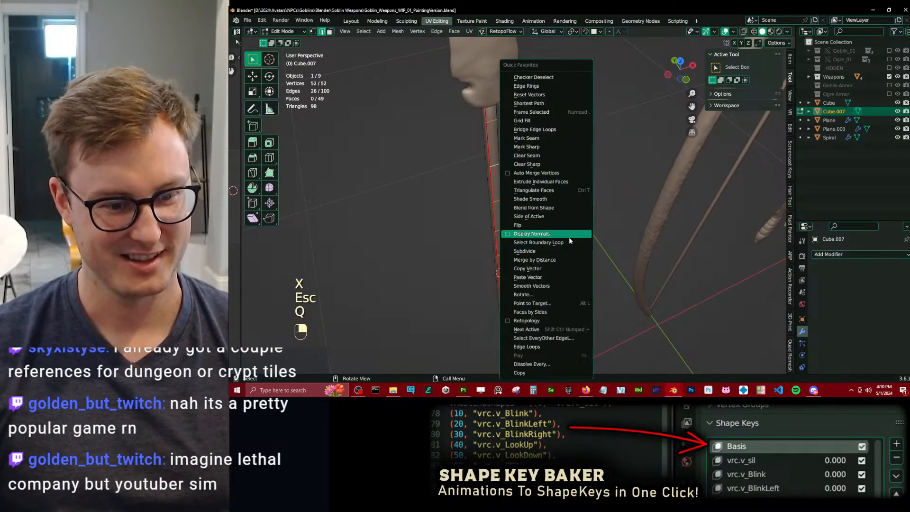
pyautogui.press('x')
pyautogui.click(582, 131)
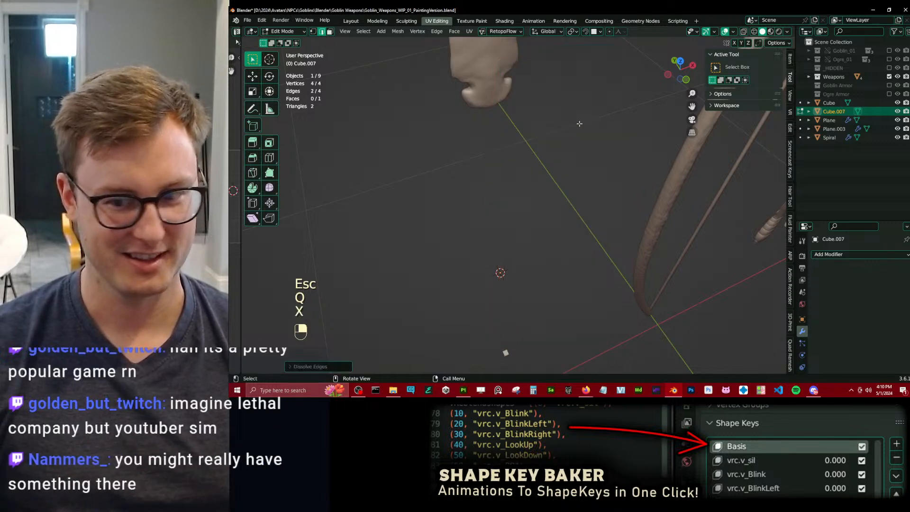
pyautogui.hotkey('ctrl', 'z')
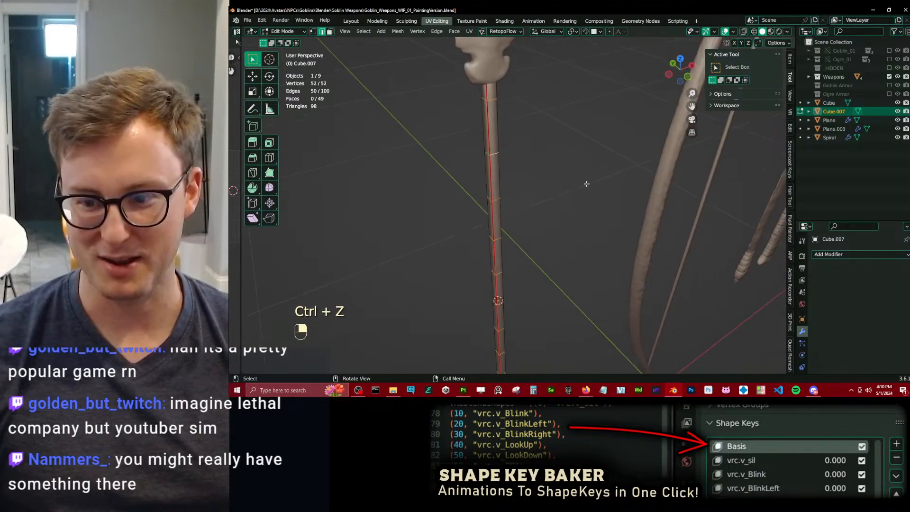
# Select the edges running across the arrow shaft, leave out those at both ends, and dissolve them.
pyautogui.press('z')
pyautogui.scroll(-2, 454, 120)
pyautogui.press('b')
pyautogui.moveTo(478, 85); pyautogui.dragTo(520, 67, button='middle')
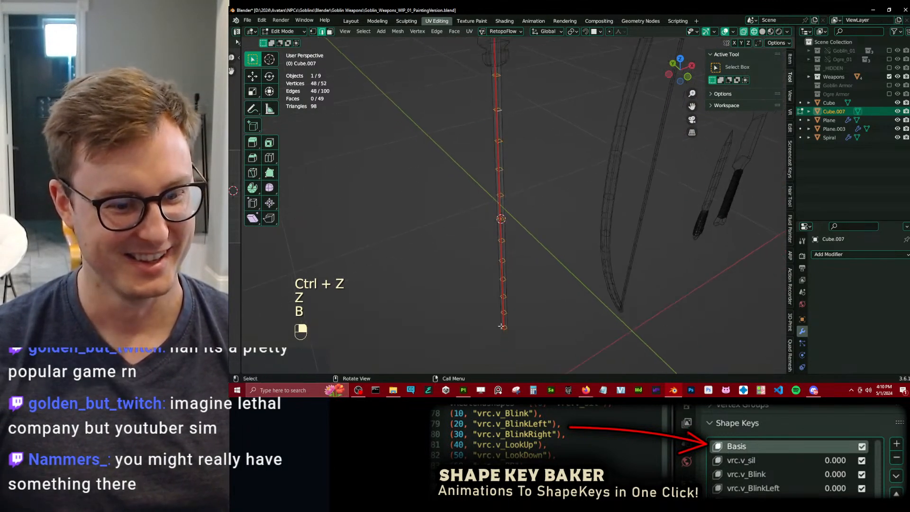
pyautogui.press('b')
pyautogui.keyDown('shift'); pyautogui.moveTo(492, 321); pyautogui.dragTo(518, 339); pyautogui.keyUp('shift')
pyautogui.press('x')
pyautogui.click(574, 205)
pyautogui.press('z')
pyautogui.scroll(1, 522, 138)
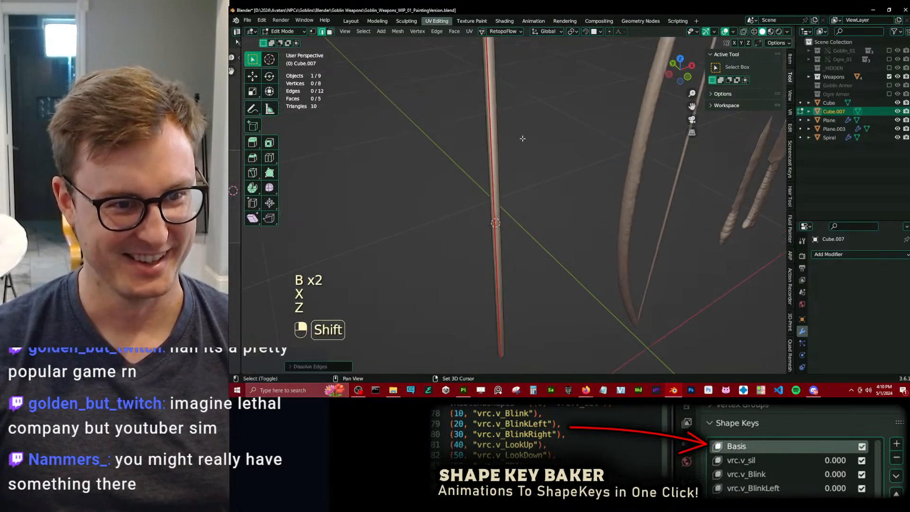
# Select the vertices at the shaft's upper end and move them down along Z to the arrowhead's base.
pyautogui.keyDown('shift'); pyautogui.moveTo(522, 139); pyautogui.dragTo(548, 235, button='middle'); pyautogui.keyUp('shift')
pyautogui.press('KP_1')
pyautogui.scroll(-2, 548, 236)
pyautogui.keyDown('shift'); pyautogui.moveTo(534, 192); pyautogui.dragTo(540, 268, button='middle'); pyautogui.keyUp('shift')
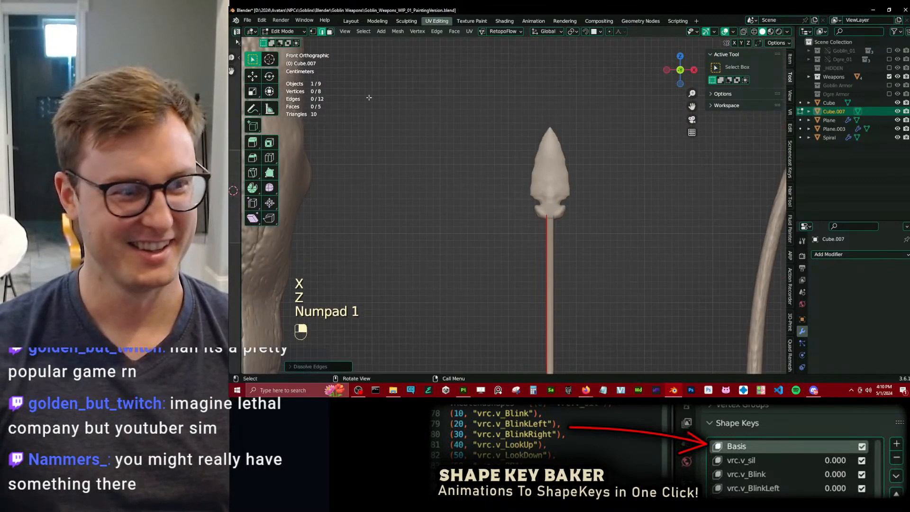
pyautogui.press('z')
pyautogui.scroll(3, 574, 211)
pyautogui.keyDown('shift'); pyautogui.moveTo(575, 211); pyautogui.dragTo(550, 193, button='middle'); pyautogui.keyUp('shift')
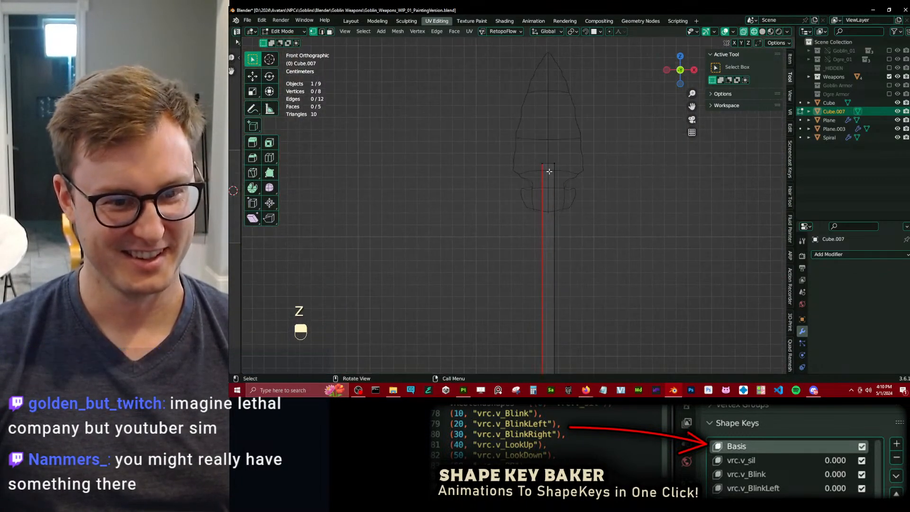
pyautogui.press('b')
pyautogui.moveTo(531, 151); pyautogui.dragTo(569, 184)
pyautogui.press('g')
pyautogui.press('z')
pyautogui.click(572, 244)
pyautogui.press('z')
pyautogui.scroll(4, 587, 246)
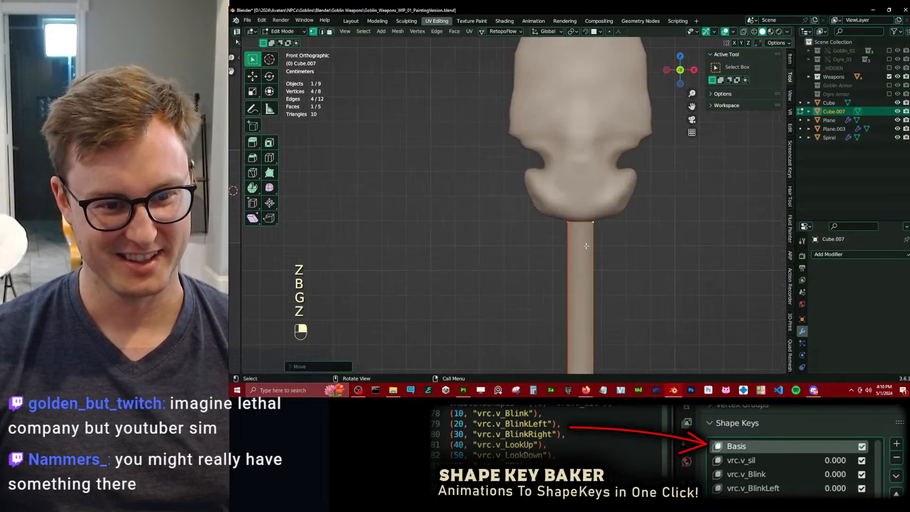
pyautogui.moveTo(587, 246); pyautogui.dragTo(648, 246, button='middle')
pyautogui.press('KP_1')
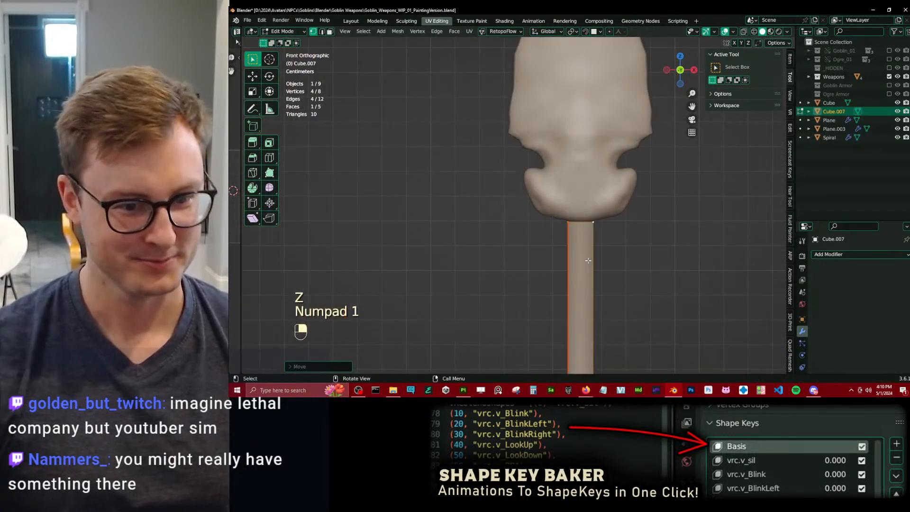
pyautogui.press('KP_1')
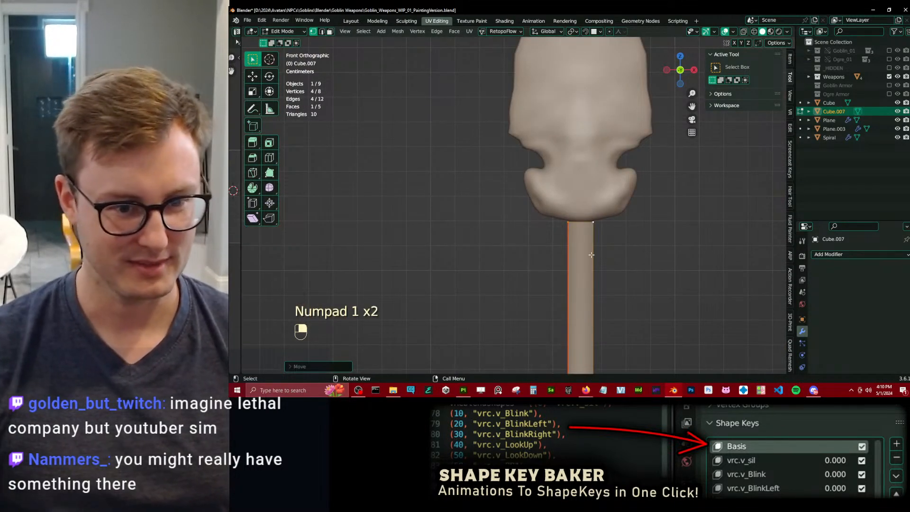
# Add a loop cut running lengthwise along the middle of the arrow shaft.
pyautogui.moveTo(591, 254); pyautogui.dragTo(525, 251, button='middle')
pyautogui.keyDown('shift'); pyautogui.moveTo(525, 251); pyautogui.dragTo(308, 230, button='middle'); pyautogui.keyUp('shift')
pyautogui.keyDown('shift'); pyautogui.moveTo(308, 229); pyautogui.dragTo(499, 181, button='middle'); pyautogui.keyUp('shift')
pyautogui.hotkey('ctrl', 'r')
pyautogui.click(498, 181)
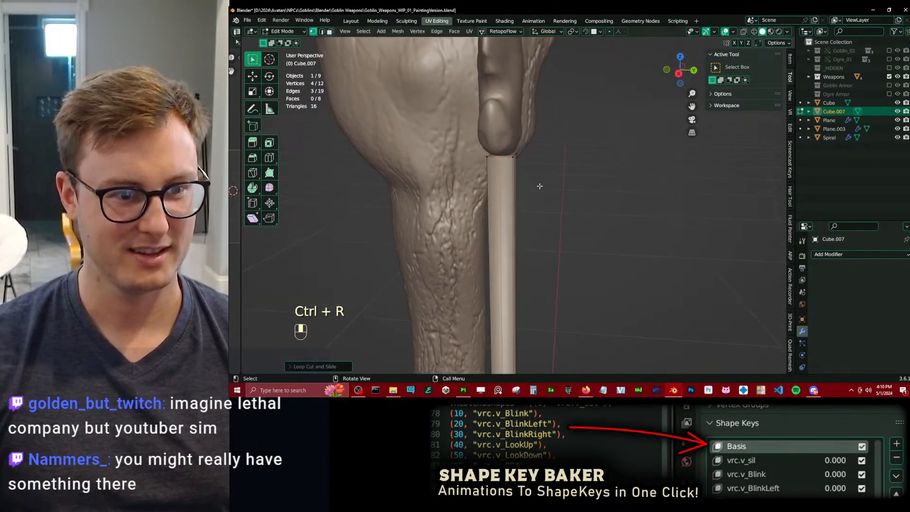
# Select the shaft's upper end vertices, try lowering them along Z, and undo the move.
pyautogui.press('z')
pyautogui.press('b')
pyautogui.moveTo(456, 156); pyautogui.dragTo(518, 195)
pyautogui.press('g')
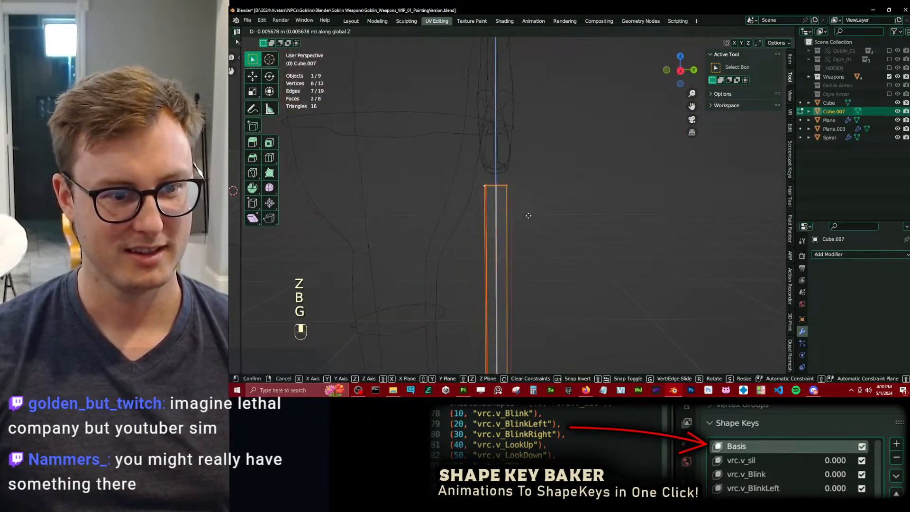
pyautogui.click(527, 215)
pyautogui.keyDown('shift'); pyautogui.moveTo(524, 214); pyautogui.dragTo(549, 231, button='middle'); pyautogui.keyUp('shift')
pyautogui.hotkey('ctrl', 'z')
pyautogui.press('z')
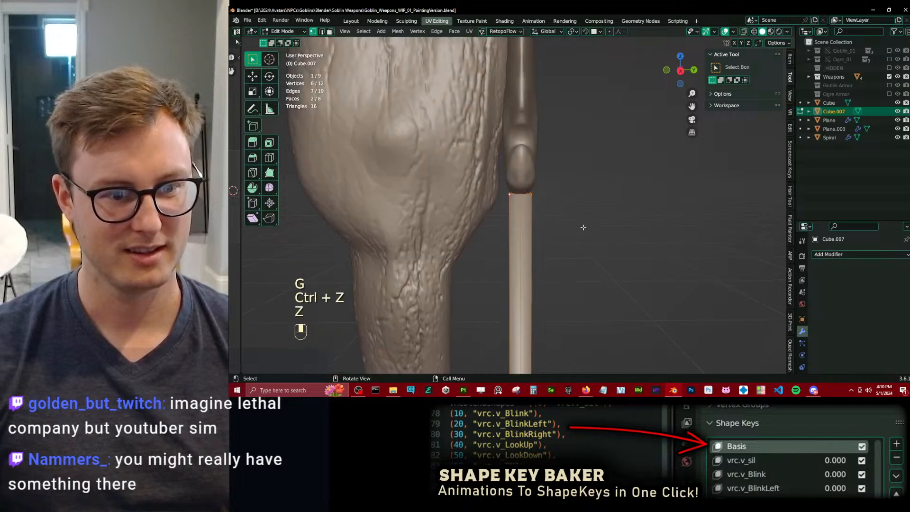
# Extrude the shaft's upper end into the arrowhead and widen the new end along Y.
pyautogui.press('e')
pyautogui.click(526, 150)
pyautogui.moveTo(519, 150); pyautogui.dragTo(553, 164, button='middle')
pyautogui.press('s')
pyautogui.press('y')
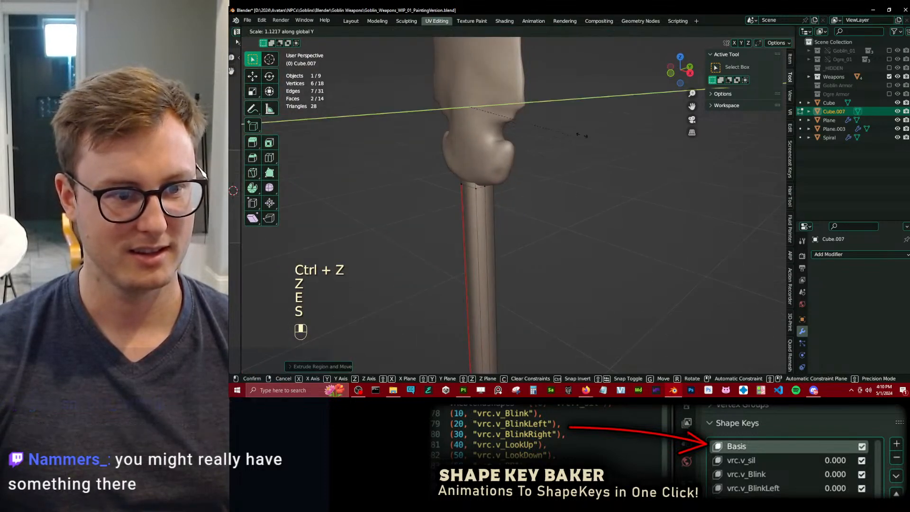
pyautogui.click(653, 103)
# Grow the selection around the extruded shaft end, scale it along Y, and lower it along Z.
pyautogui.press('ctrl+KP_Add')
pyautogui.press('s')
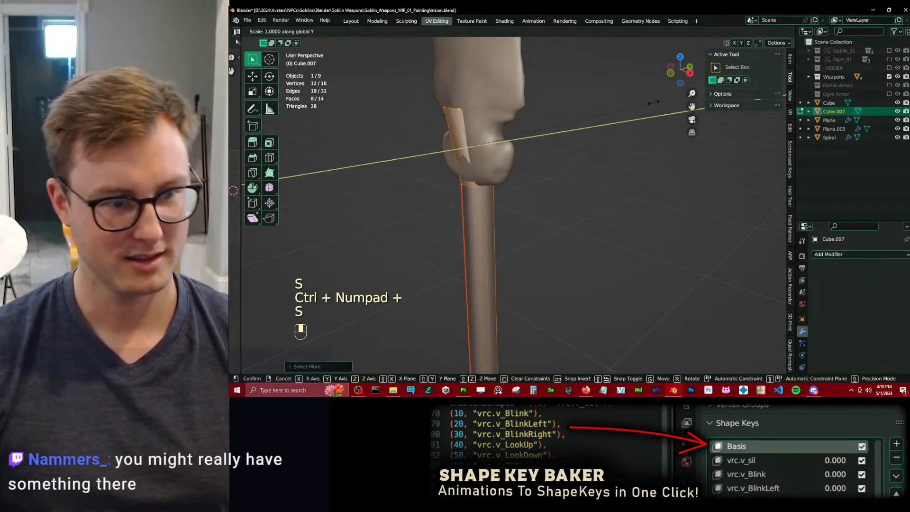
pyautogui.click(548, 158)
pyautogui.press('g')
pyautogui.press('z')
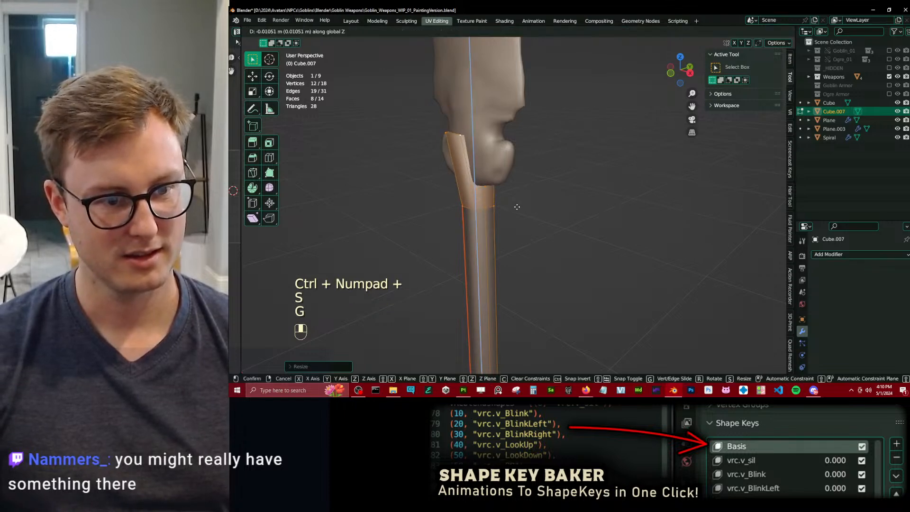
pyautogui.click(516, 194)
# Return the shaft to Object Mode, inspect the whole arrow, and save the file.
pyautogui.moveTo(516, 194); pyautogui.dragTo(479, 183, button='middle')
pyautogui.press('Tab')
pyautogui.scroll(-4, 563, 230)
pyautogui.click(564, 230)
pyautogui.moveTo(564, 231); pyautogui.dragTo(446, 228, button='middle')
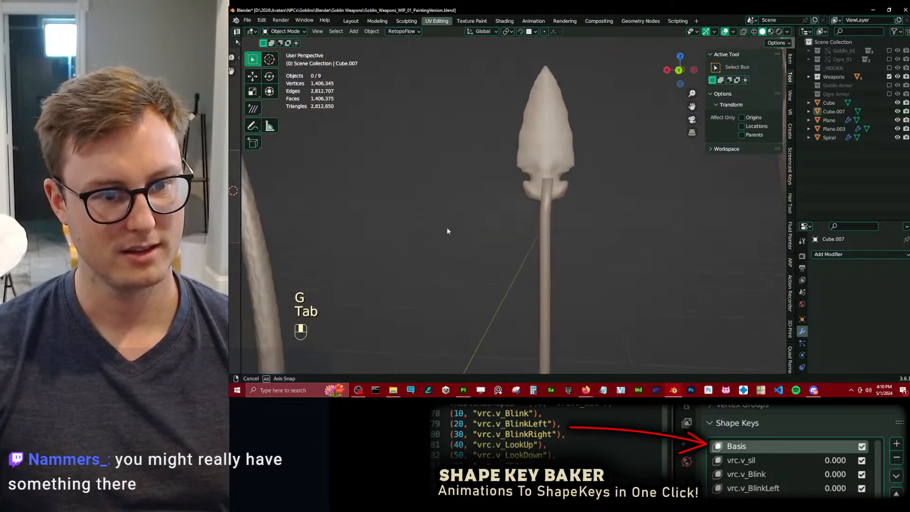
pyautogui.scroll(-3, 508, 248)
pyautogui.keyDown('shift'); pyautogui.moveTo(508, 248); pyautogui.dragTo(526, 142, button='middle'); pyautogui.keyUp('shift')
pyautogui.moveTo(526, 142); pyautogui.dragTo(375, 155, button='middle')
pyautogui.scroll(-4, 490, 157)
pyautogui.hotkey('ctrl', 's')
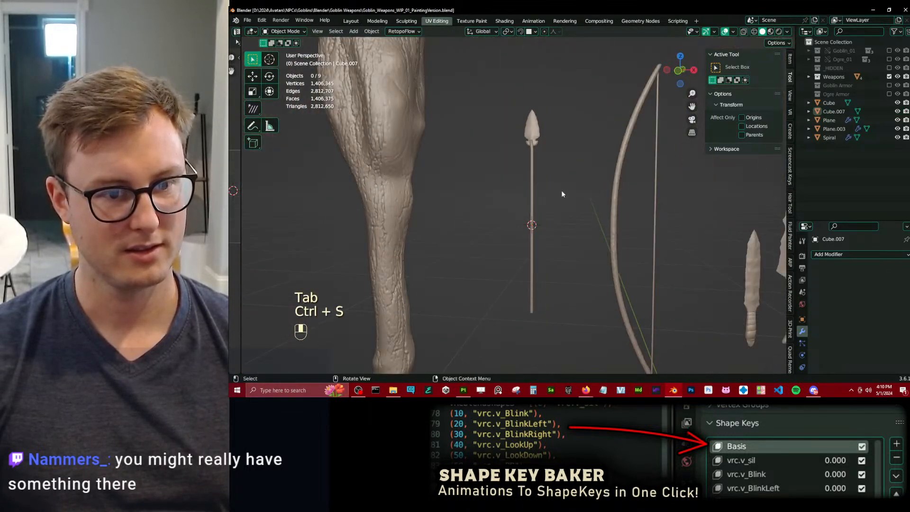
# Undo the edits to the shaft's upper end back to before its extrusion.
pyautogui.moveTo(561, 190); pyautogui.dragTo(563, 181, button='middle')
pyautogui.press('KP_1')
pyautogui.hotkey('ctrl', 'z')
pyautogui.hotkey('ctrl', 'z')
pyautogui.hotkey('ctrl', 'z')
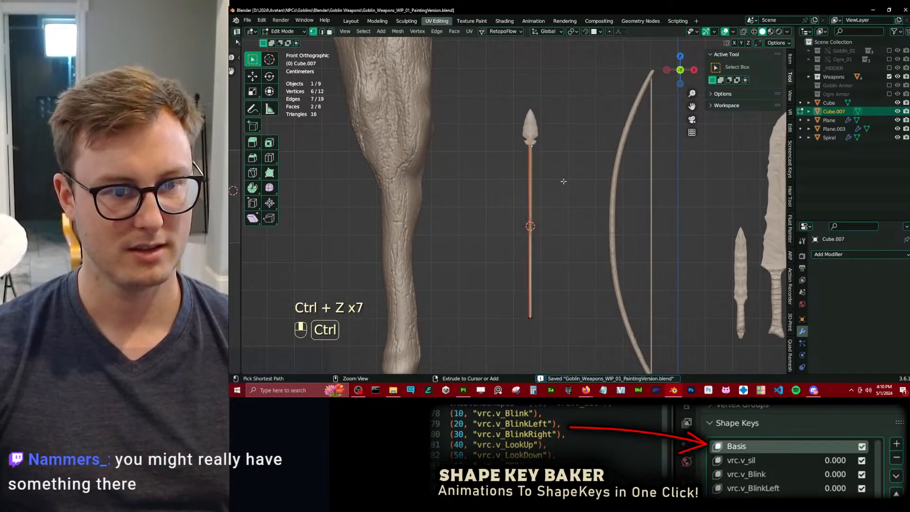
# Extrude the shaft's upper end into the arrowhead, widen it along Y, and check the joint in Object Mode.
pyautogui.keyDown('shift'); pyautogui.moveTo(514, 183); pyautogui.dragTo(577, 173, button='middle'); pyautogui.keyUp('shift')
pyautogui.scroll(9, 505, 270)
pyautogui.press('e')
pyautogui.click(539, 216)
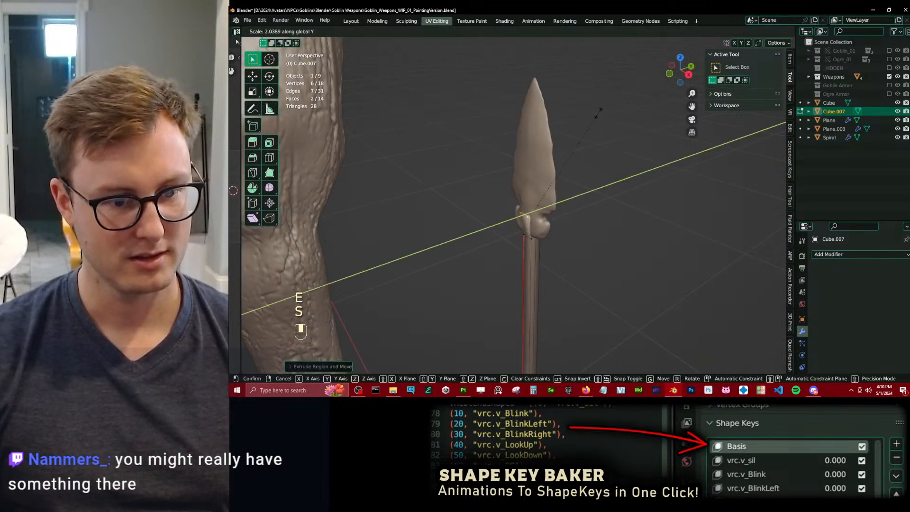
pyautogui.click(600, 147)
pyautogui.press('Tab')
pyautogui.moveTo(600, 150); pyautogui.dragTo(503, 156, button='middle')
pyautogui.scroll(-3, 503, 155)
pyautogui.keyDown('shift'); pyautogui.moveTo(545, 185); pyautogui.dragTo(530, 224, button='middle'); pyautogui.keyUp('shift')
pyautogui.click(527, 221)
pyautogui.scroll(3, 527, 222)
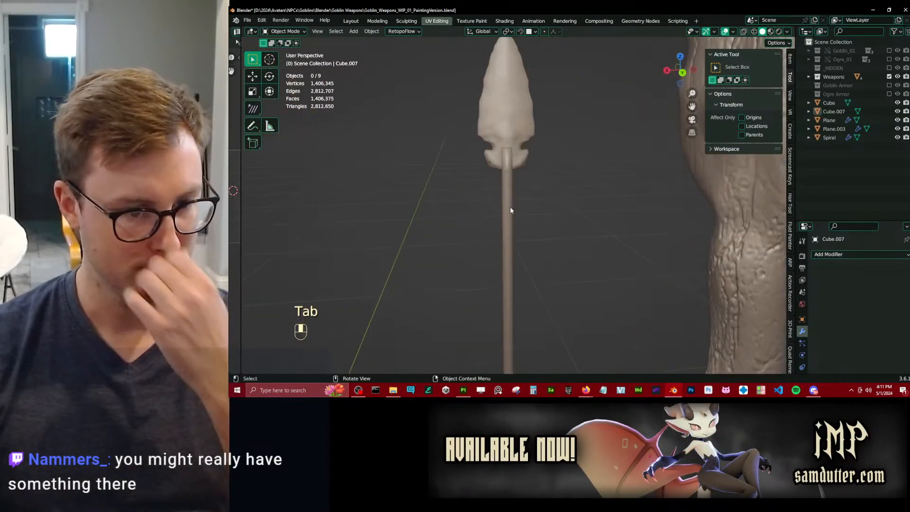
# Extrude the shaft's upper end further up the arrowhead, return to Object Mode, and save the file.
pyautogui.press('Tab')
pyautogui.press('g')
pyautogui.hotkey('ctrl', 'z')
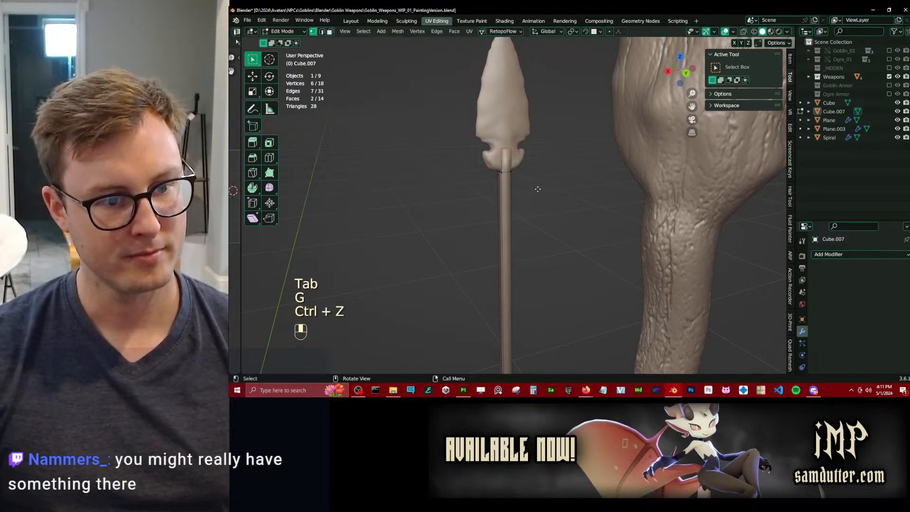
pyautogui.click(538, 164)
pyautogui.moveTo(537, 165); pyautogui.dragTo(472, 173, button='middle')
pyautogui.press('Tab')
pyautogui.scroll(-5, 592, 197)
pyautogui.click(591, 215)
pyautogui.moveTo(472, 173); pyautogui.dragTo(524, 204, button='middle')
pyautogui.hotkey('ctrl', 's')
# Duplicate the two outer edges of the shaft's upper end into a separate object and fill a face between them.
pyautogui.scroll(3, 523, 204)
pyautogui.keyDown('shift'); pyautogui.moveTo(465, 95); pyautogui.dragTo(519, 216, button='middle'); pyautogui.keyUp('shift')
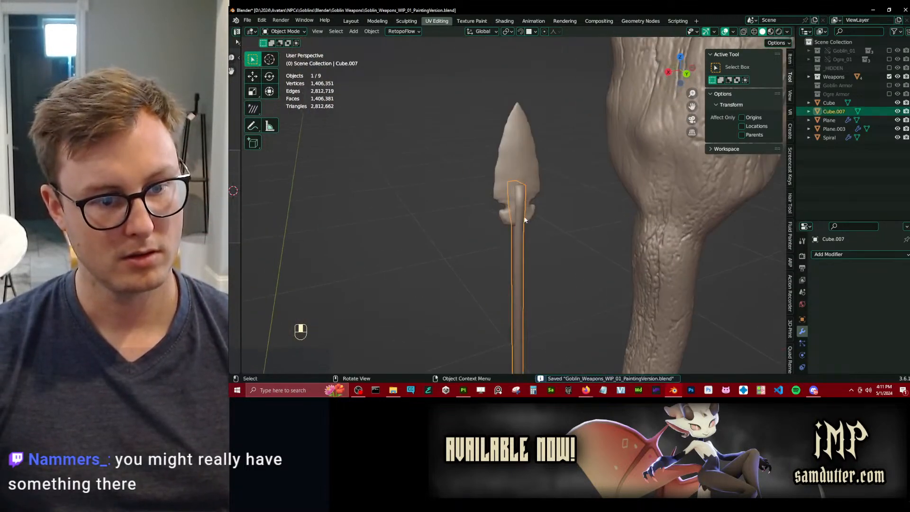
pyautogui.press('Tab')
pyautogui.scroll(2, 535, 215)
pyautogui.press('z')
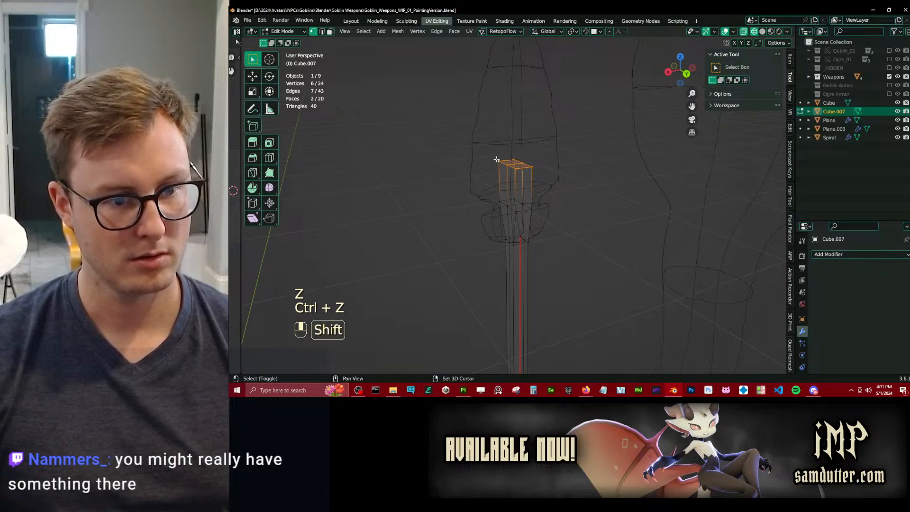
pyautogui.hotkey('shift', 'd')
pyautogui.click(582, 157)
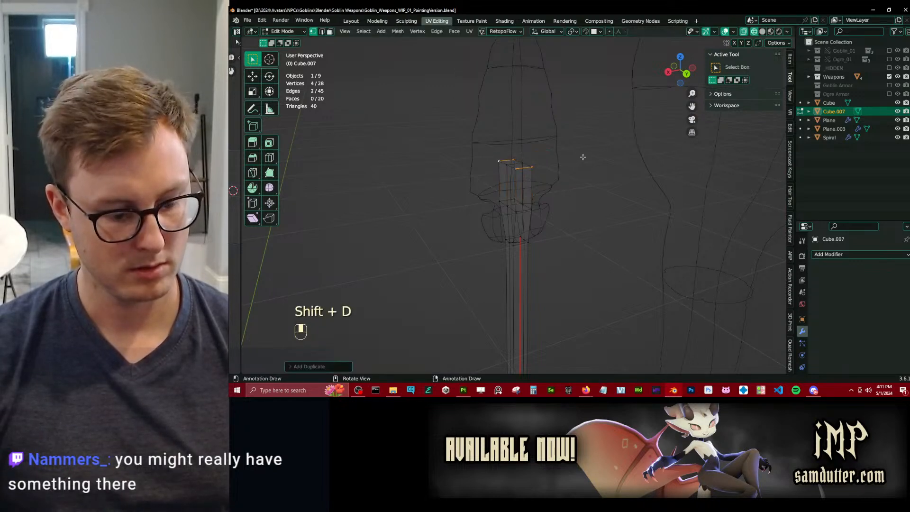
pyautogui.press('Tab')
pyautogui.click(527, 167)
pyautogui.press('Tab')
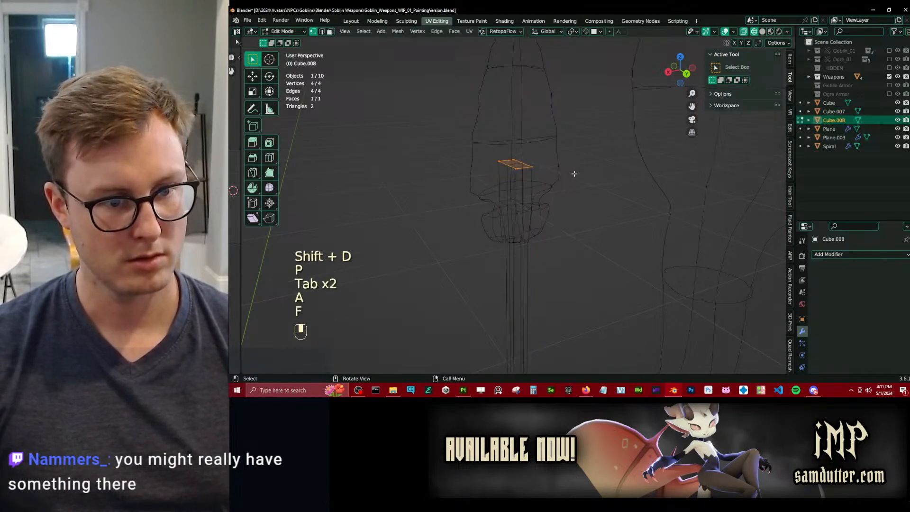
# Enlarge the new face and move it down to the arrowhead's side notches.
pyautogui.press('s')
pyautogui.click(676, 146)
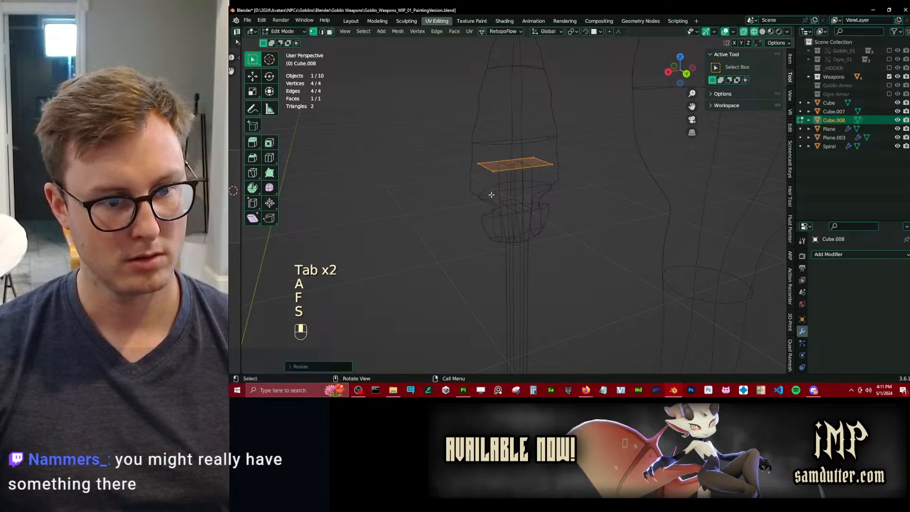
pyautogui.press('z')
pyautogui.moveTo(491, 195)
pyautogui.mouseDown(button='middle')
pyautogui.moveTo(561, 186)
pyautogui.moveTo(584, 215)
pyautogui.moveTo(548, 233)
pyautogui.moveTo(566, 210)
pyautogui.mouseUp(button='middle')
pyautogui.press('g')
pyautogui.click(600, 210)
# Resize the face to fit the notches, adjust its height along Z, and scale it along Y around the shaft.
pyautogui.press('s')
pyautogui.click(565, 224)
pyautogui.press('g')
pyautogui.press('z')
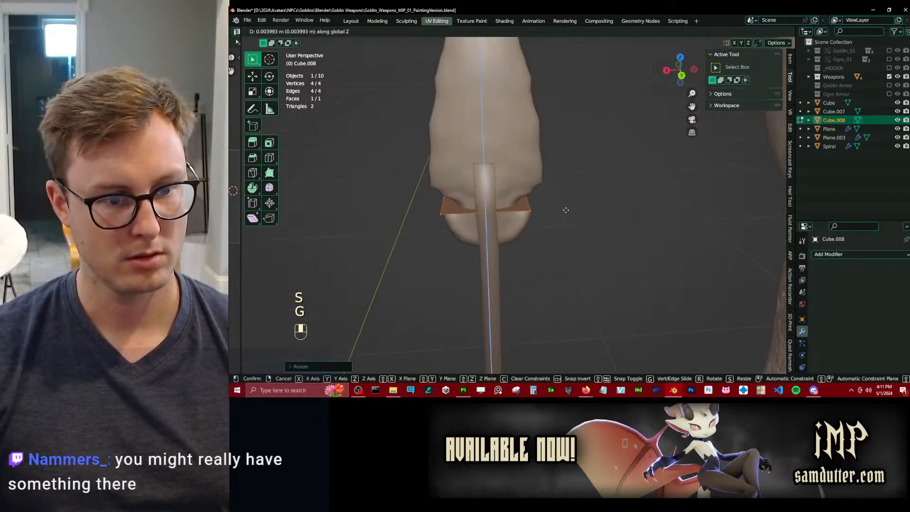
pyautogui.click(569, 216)
pyautogui.press('s')
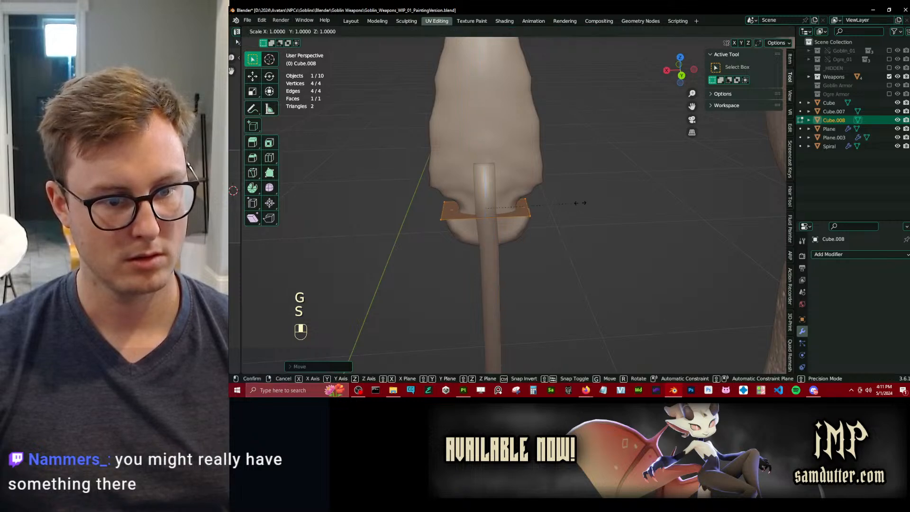
pyautogui.click(565, 205)
pyautogui.press('s')
pyautogui.press('y')
pyautogui.moveTo(536, 237); pyautogui.dragTo(533, 159, button='middle')
pyautogui.click(556, 262)
# Extrude the face vertically into a thin block wrapping the shaft and the arrowhead's notches.
pyautogui.press('e')
pyautogui.click(571, 205)
pyautogui.press('Tab')
pyautogui.press('Tab')
# Select the block's top and bottom faces, crease their edges, and return to Object Mode.
pyautogui.click(330, 34)
pyautogui.keyDown('shift'); pyautogui.click(531, 159); pyautogui.keyUp('shift')
pyautogui.click(790, 60)
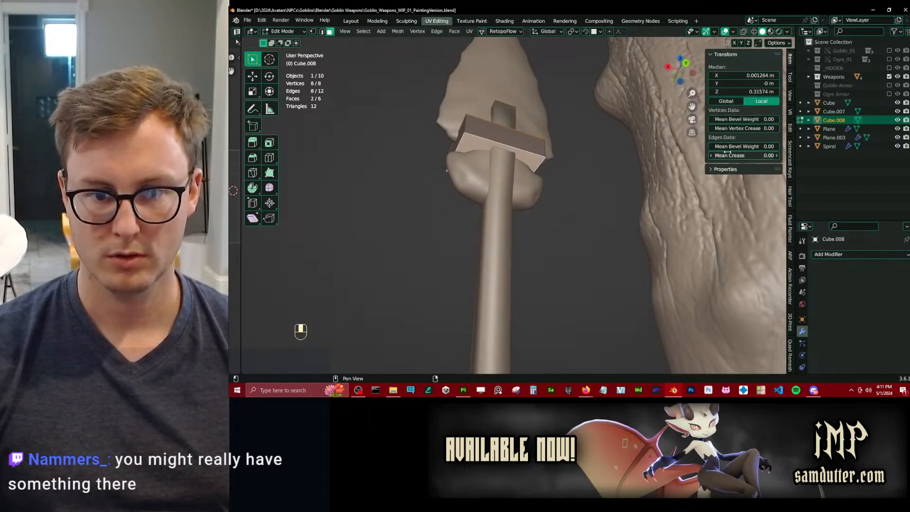
pyautogui.moveTo(517, 209); pyautogui.dragTo(517, 239, button='middle')
pyautogui.press('Tab')
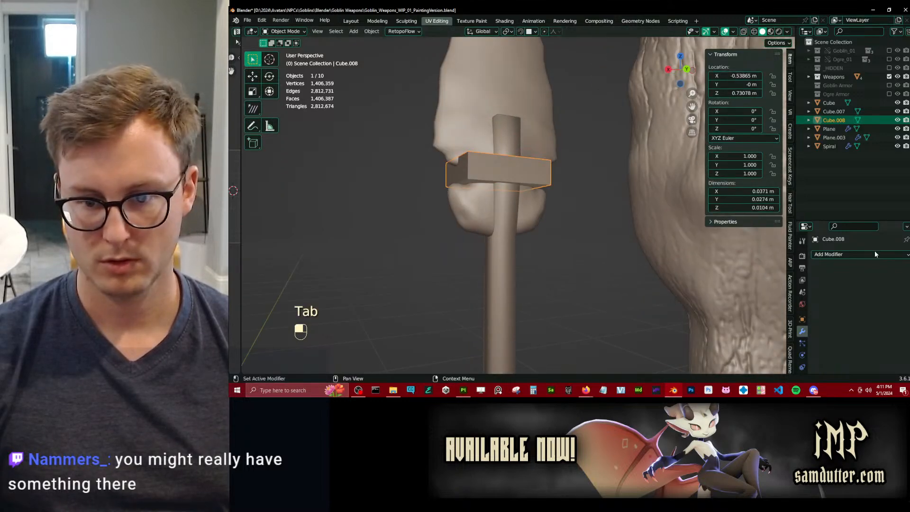
# Add a Multiresolution modifier to the block and subdivide it to level 2.
pyautogui.click(874, 254)
pyautogui.click(744, 161)
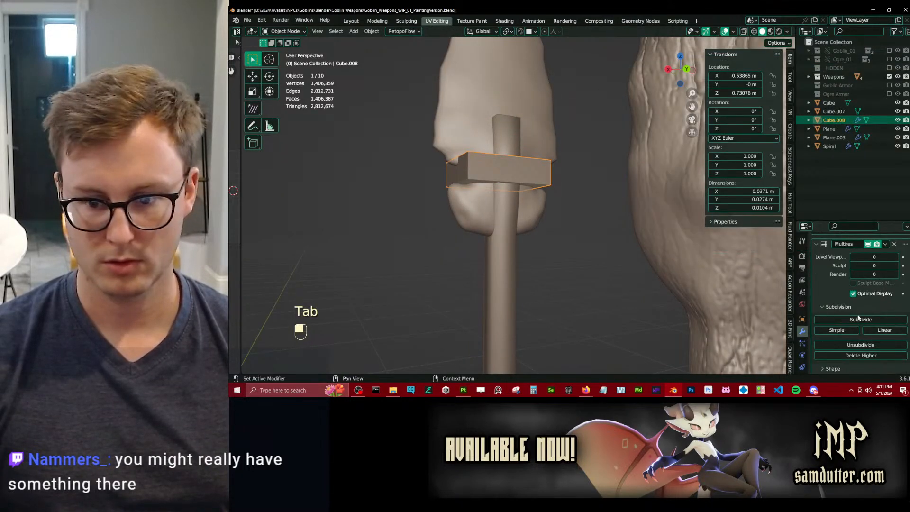
pyautogui.moveTo(664, 214); pyautogui.dragTo(617, 267, button='middle')
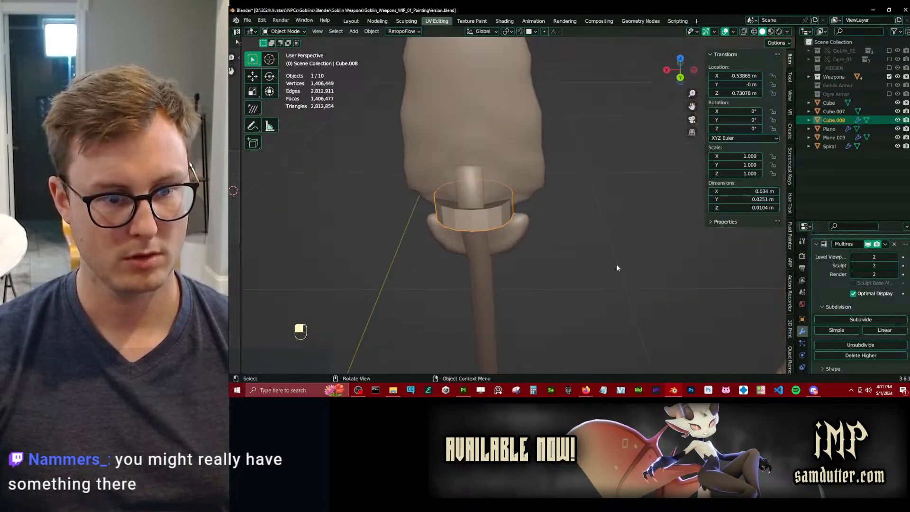
pyautogui.scroll(-6, 611, 263)
pyautogui.moveTo(573, 242); pyautogui.dragTo(426, 216, button='middle')
pyautogui.scroll(2, 558, 186)
# Shade the binding band smooth, review it among the other weapons, and save the file.
pyautogui.rightClick(559, 186)
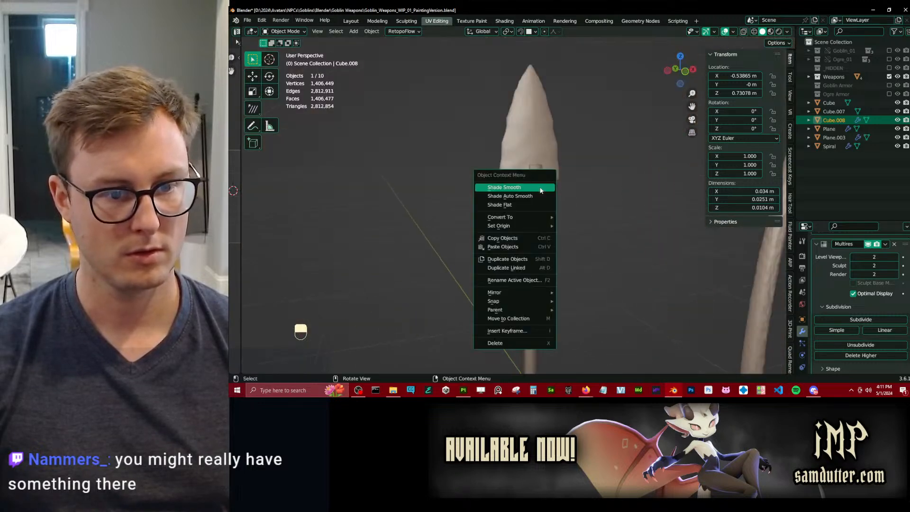
pyautogui.click(562, 187)
pyautogui.press('KP_Decimal')
pyautogui.scroll(-7, 540, 194)
pyautogui.click(569, 231)
pyautogui.scroll(-4, 570, 232)
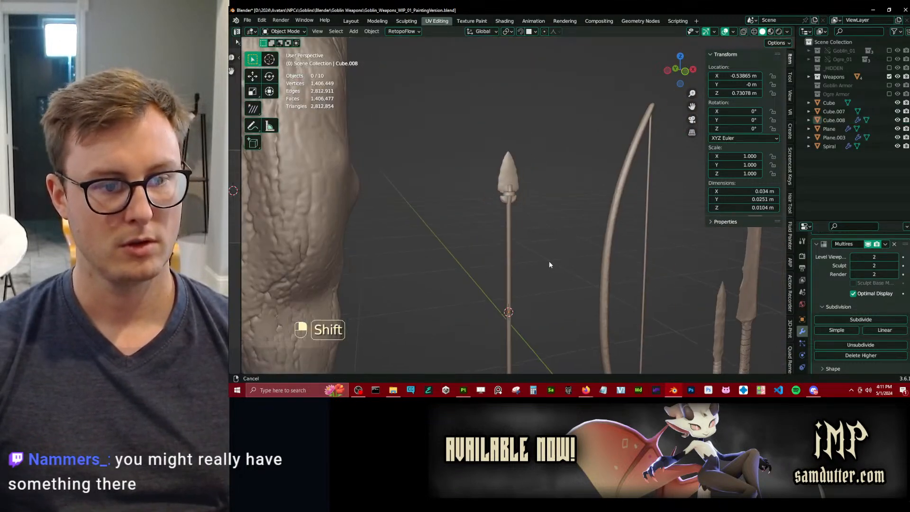
pyautogui.keyDown('shift'); pyautogui.moveTo(549, 261); pyautogui.dragTo(555, 195, button='middle'); pyautogui.keyUp('shift')
pyautogui.moveTo(555, 195); pyautogui.dragTo(535, 175, button='middle')
pyautogui.scroll(-2, 539, 190)
pyautogui.hotkey('ctrl', 's')
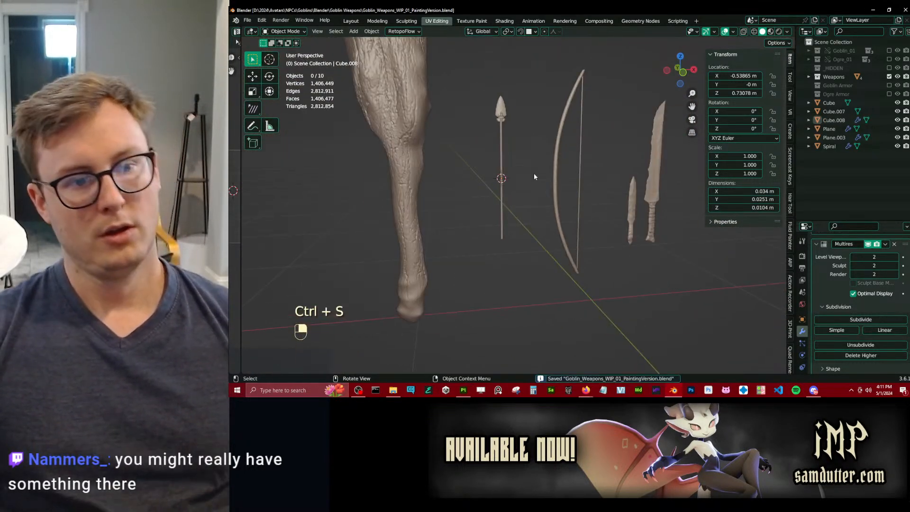
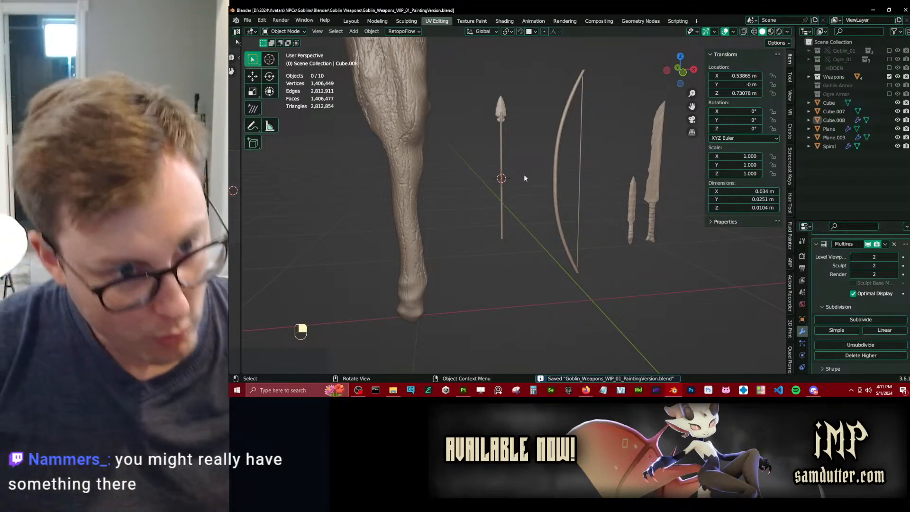
pyautogui.scroll(4, 524, 175)
pyautogui.keyDown('shift'); pyautogui.moveTo(521, 167); pyautogui.dragTo(479, 234, button='middle'); pyautogui.keyUp('shift')
pyautogui.scroll(3, 480, 234)
pyautogui.keyDown('shift'); pyautogui.moveTo(436, 131); pyautogui.dragTo(488, 188, button='middle'); pyautogui.keyUp('shift')
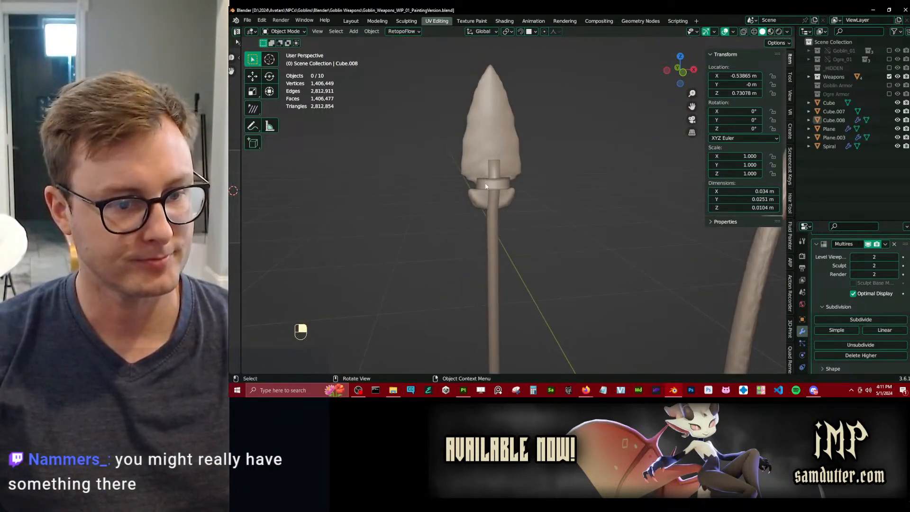
pyautogui.click(488, 187)
pyautogui.press('KP_Decimal')
pyautogui.keyDown('shift'); pyautogui.moveTo(525, 118); pyautogui.dragTo(535, 244, button='middle'); pyautogui.keyUp('shift')
pyautogui.scroll(3, 535, 237)
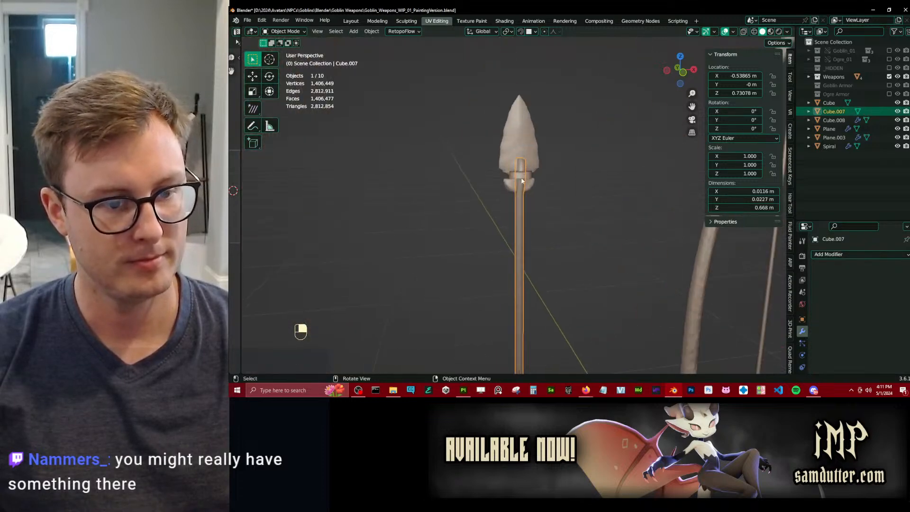
pyautogui.click(525, 181)
pyautogui.scroll(3, 531, 166)
pyautogui.keyDown('shift'); pyautogui.click(549, 138); pyautogui.keyUp('shift')
pyautogui.press('s')
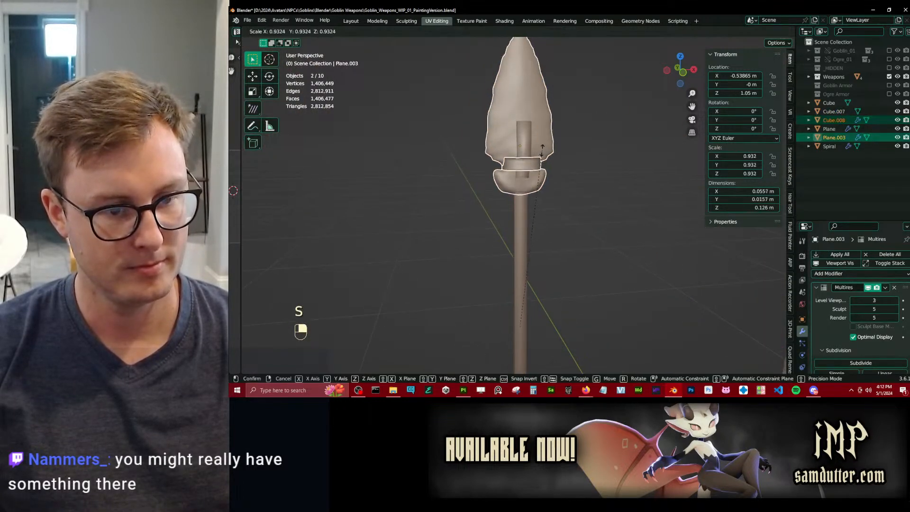
pyautogui.click(538, 163)
pyautogui.scroll(-5, 545, 157)
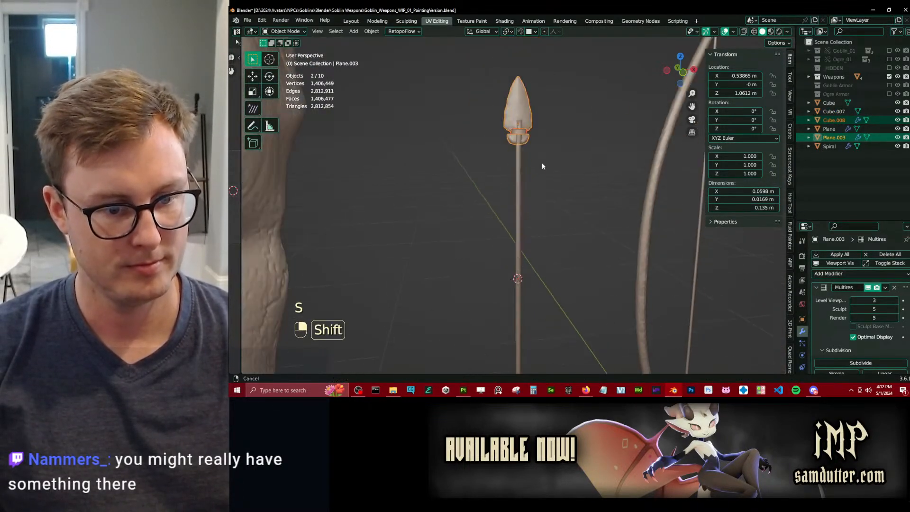
# Select the vertices at the arrow shaft's lower end in wireframe and move them down along Z to lengthen the shaft.
pyautogui.click(521, 185)
pyautogui.scroll(-1, 524, 187)
pyautogui.keyDown('shift'); pyautogui.moveTo(525, 188); pyautogui.dragTo(532, 61, button='middle'); pyautogui.keyUp('shift')
pyautogui.press('Tab')
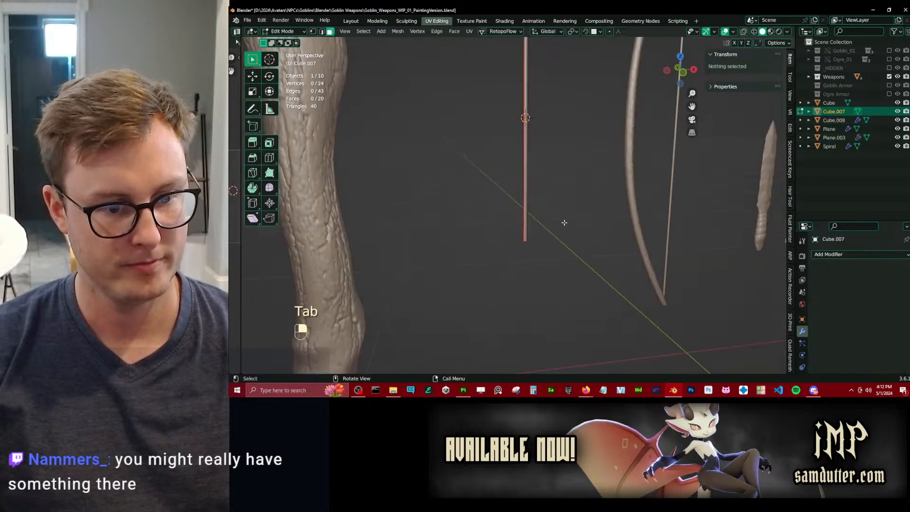
pyautogui.press('z')
pyautogui.click(528, 226)
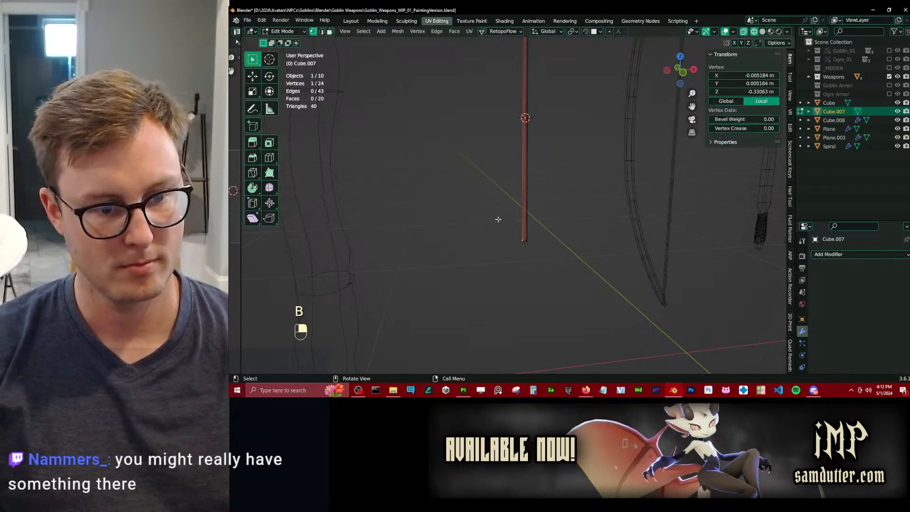
pyautogui.press('b')
pyautogui.moveTo(498, 220); pyautogui.dragTo(549, 256)
pyautogui.scroll(-4, 550, 222)
pyautogui.press('g')
pyautogui.press('z')
pyautogui.click(545, 242)
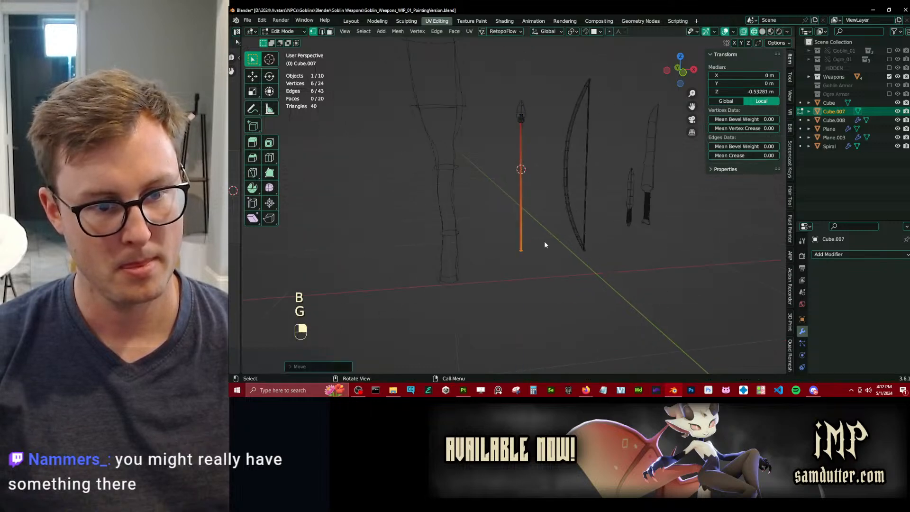
# Restore solid shading, lower the shaft's end further along Z to a total length of about 0.887 m, and save the file.
pyautogui.press('Tab')
pyautogui.press('z')
pyautogui.press('Tab')
pyautogui.press('g')
pyautogui.press('z')
pyautogui.click(535, 240)
pyautogui.press('Tab')
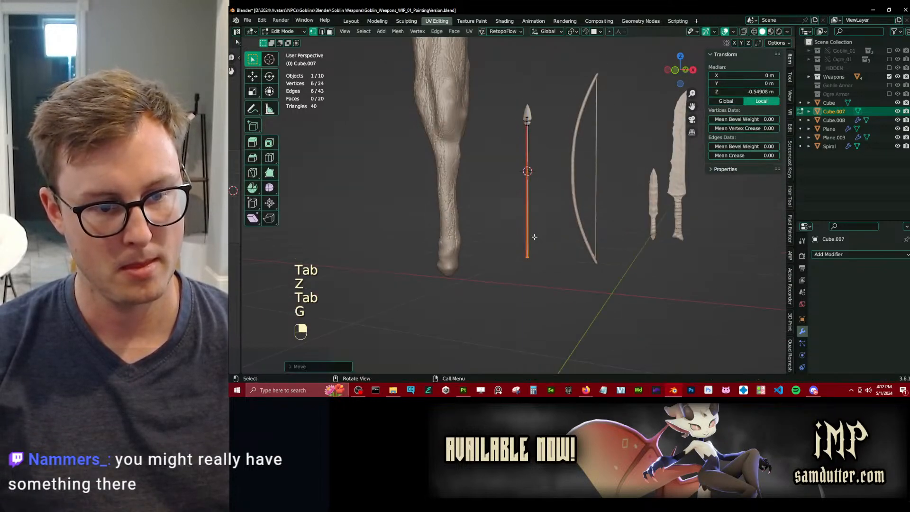
pyautogui.scroll(3, 549, 248)
pyautogui.hotkey('ctrl', 's')
# Add a plane in front view, rotate it 90° about X, and apply the rotation.
pyautogui.press('KP_1')
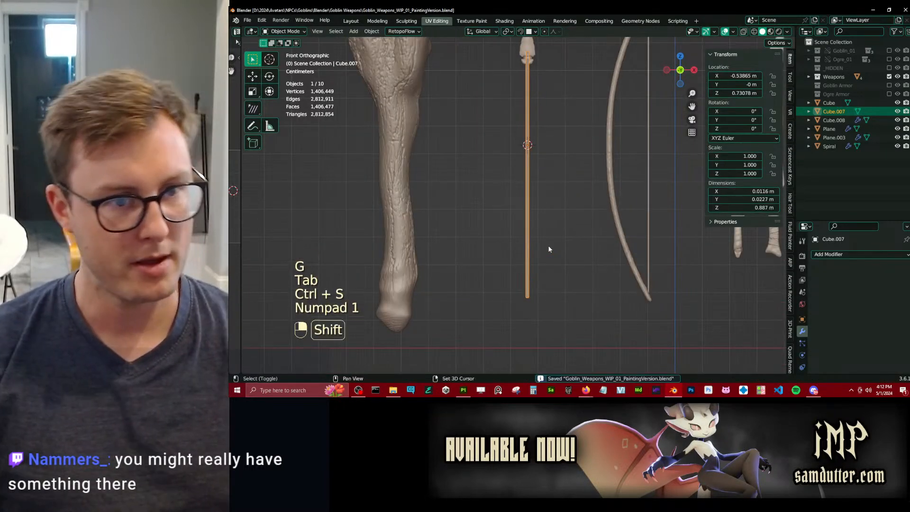
pyautogui.hotkey('shift', 'a')
pyautogui.keyDown('shift'); pyautogui.moveTo(549, 247); pyautogui.dragTo(592, 190, button='middle'); pyautogui.keyUp('shift')
pyautogui.moveTo(474, 129)
pyautogui.click(507, 128)
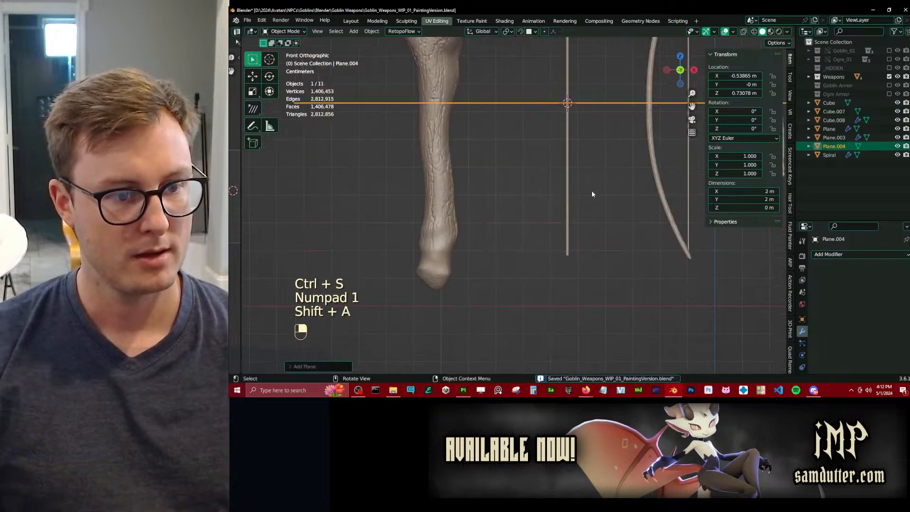
pyautogui.write('rx90')
pyautogui.click(592, 190)
pyautogui.hotkey('ctrl', 'a')
pyautogui.click(590, 188)
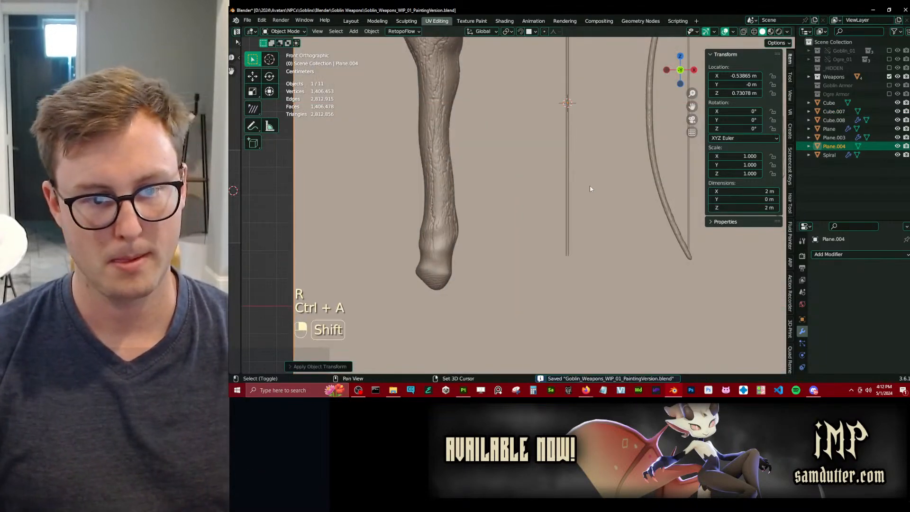
# Scale the plane down to about 0.135 m square and move it along Z to the shaft's tail end.
pyautogui.keyDown('shift'); pyautogui.moveTo(609, 89); pyautogui.dragTo(605, 109, button='middle'); pyautogui.keyUp('shift')
pyautogui.press('s')
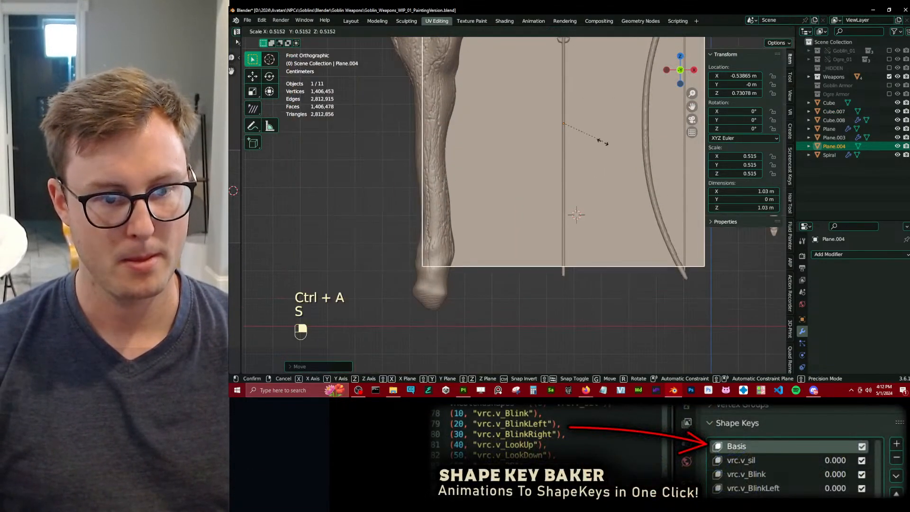
pyautogui.scroll(2, 571, 126)
pyautogui.press('g')
pyautogui.press('z')
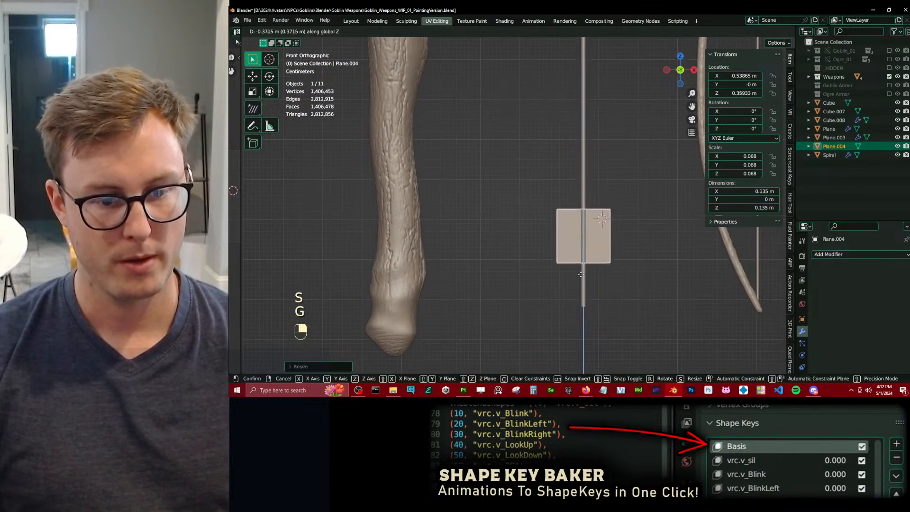
pyautogui.click(586, 270)
pyautogui.keyDown('shift'); pyautogui.moveTo(586, 265); pyautogui.dragTo(513, 254, button='middle'); pyautogui.keyUp('shift')
pyautogui.scroll(2, 542, 115)
pyautogui.press('g')
pyautogui.press('z')
pyautogui.click(546, 137)
pyautogui.scroll(2, 513, 253)
pyautogui.press('s')
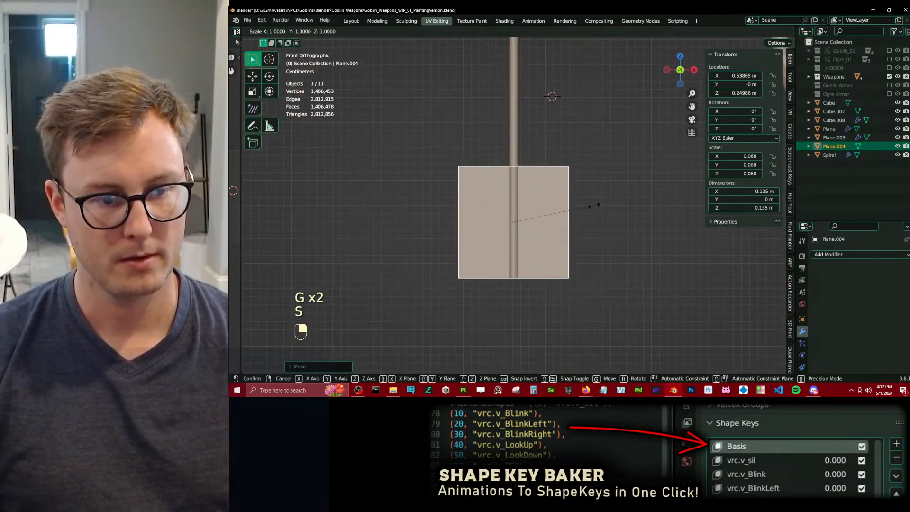
pyautogui.press('x')
pyautogui.rightClick(568, 209)
# Add a vertical loop cut through the plane's centre and raise it along Z to give the fletching chevron ends.
pyautogui.press('Tab')
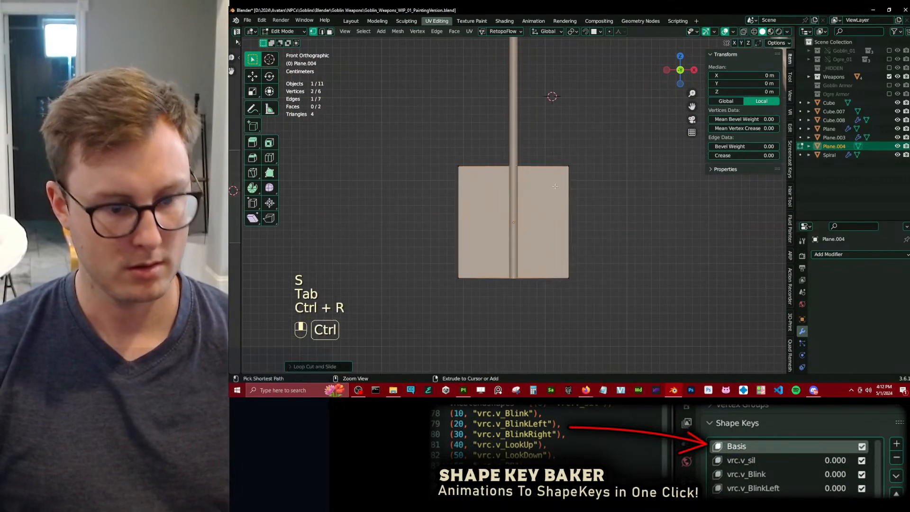
pyautogui.hotkey('ctrl', 'b')
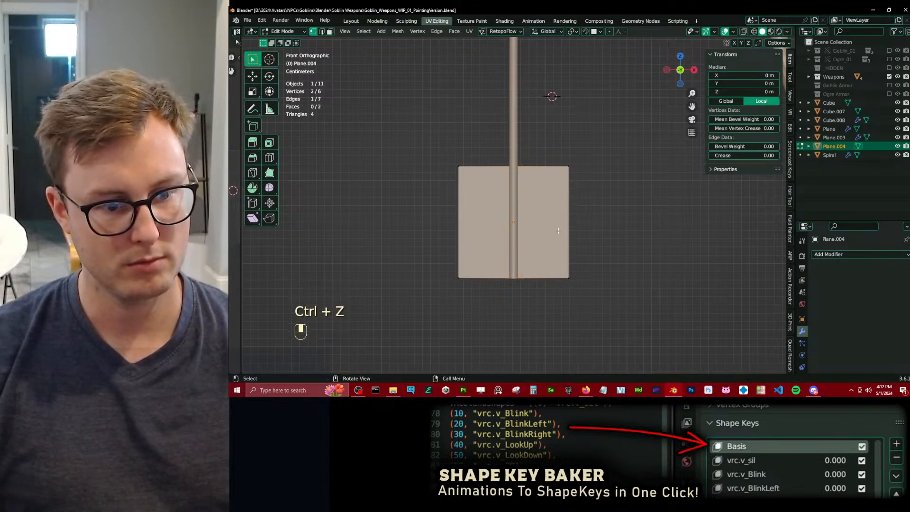
pyautogui.press('g')
pyautogui.press('z')
pyautogui.click(537, 232)
# Narrow the whole fletching along X, reposition it on the shaft's tail, and save the file.
pyautogui.press('a')
pyautogui.press('s')
pyautogui.middleClick(598, 219)
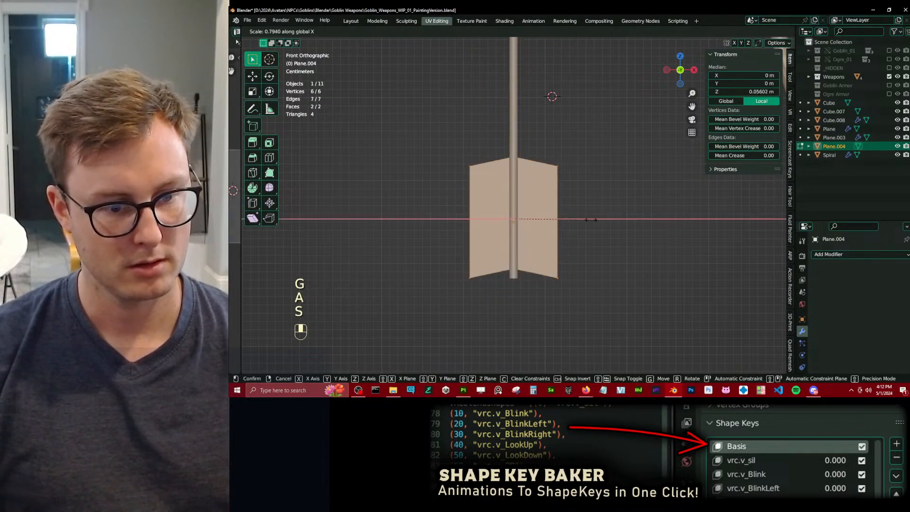
pyautogui.click(551, 222)
pyautogui.press('g')
pyautogui.middleClick(553, 225)
pyautogui.click(557, 229)
pyautogui.press('Tab')
pyautogui.moveTo(557, 230); pyautogui.dragTo(496, 283, button='middle')
pyautogui.hotkey('ctrl', 's')
# Widen the fletching's lower edge, add a horizontal loop cut, and scale it along X to shape the feather outline.
pyautogui.press('Tab')
pyautogui.keyDown('ctrl'); pyautogui.click(548, 285); pyautogui.keyUp('ctrl')
pyautogui.press('s')
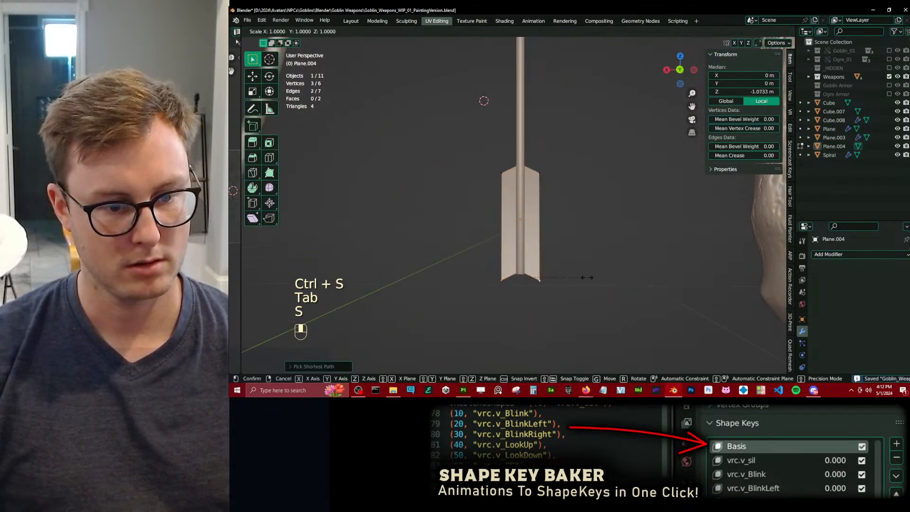
pyautogui.click(573, 251)
pyautogui.rightClick(548, 225)
pyautogui.press('s')
pyautogui.middleClick(576, 222)
pyautogui.click(581, 222)
pyautogui.press('Tab')
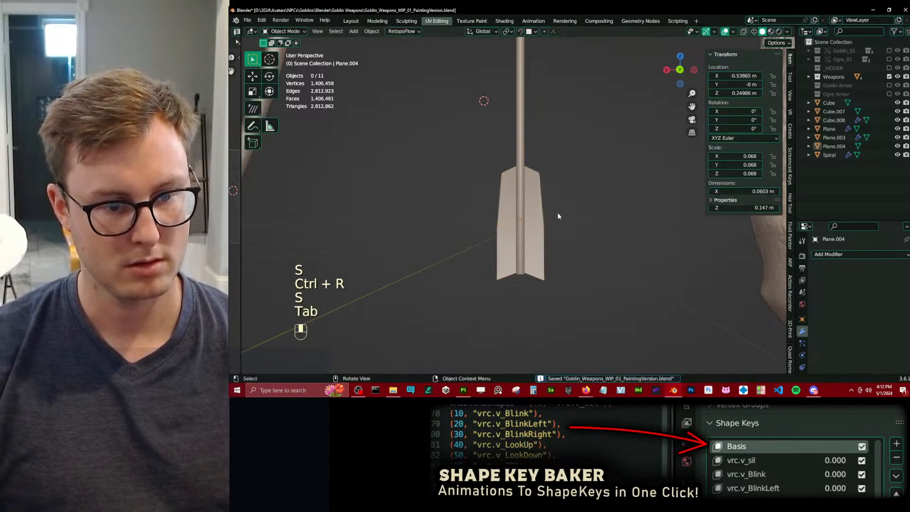
# Try to scale the fletching along Z and undo the change.
pyautogui.scroll(-6, 576, 171)
pyautogui.keyDown('shift'); pyautogui.moveTo(579, 167); pyautogui.dragTo(601, 322, button='middle'); pyautogui.keyUp('shift')
pyautogui.moveTo(663, 323); pyautogui.dragTo(508, 327, button='middle')
pyautogui.keyDown('shift'); pyautogui.moveTo(508, 365); pyautogui.dragTo(497, 275, button='middle'); pyautogui.keyUp('shift')
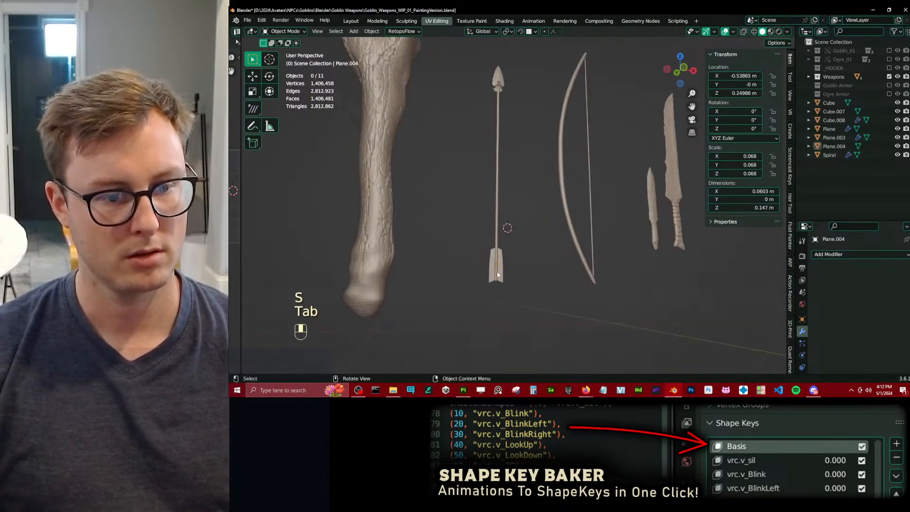
pyautogui.press('s')
pyautogui.press('z')
pyautogui.click(521, 205)
pyautogui.hotkey('ctrl', 'z')
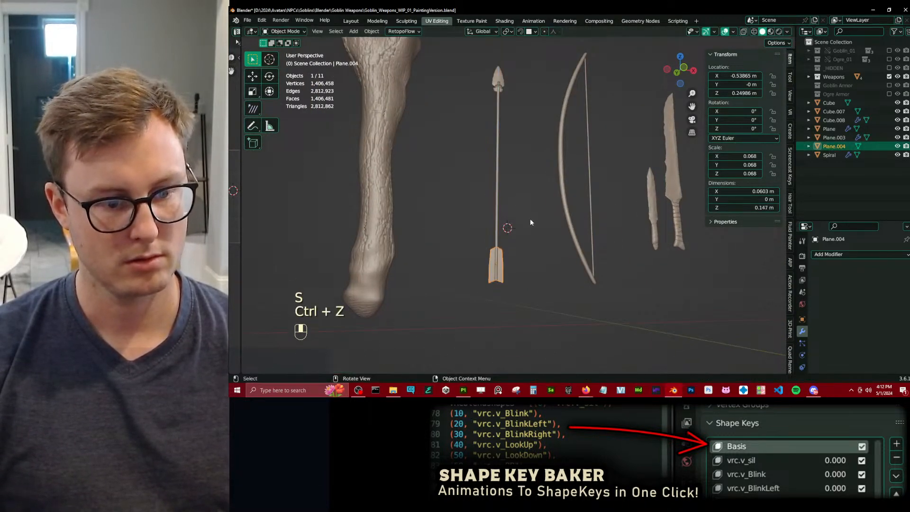
pyautogui.hotkey('alt', 'Tab')
pyautogui.hotkey('alt', 'Tab')
# Move the entire fletching geometry up along the shaft in Edit Mode.
pyautogui.scroll(3, 463, 260)
pyautogui.press('Tab')
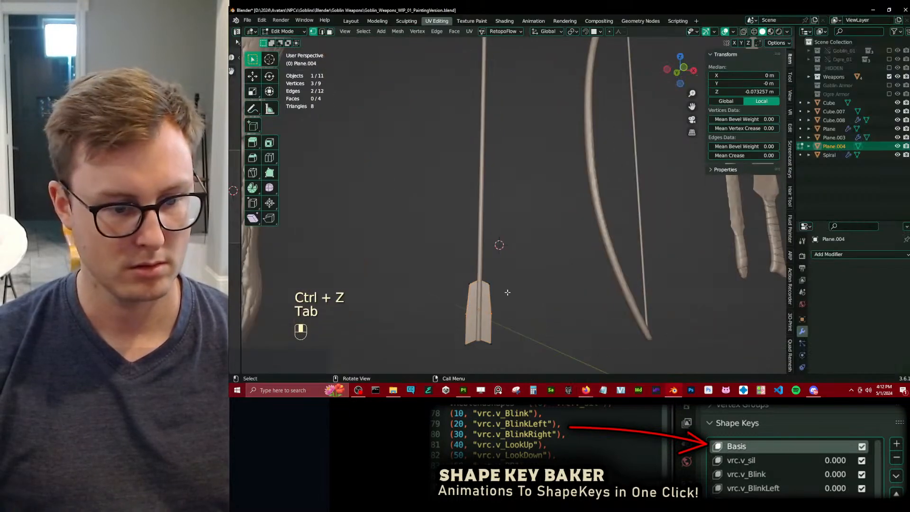
pyautogui.press('g')
pyautogui.press('z')
pyautogui.click(510, 278)
pyautogui.press('g')
pyautogui.press('z')
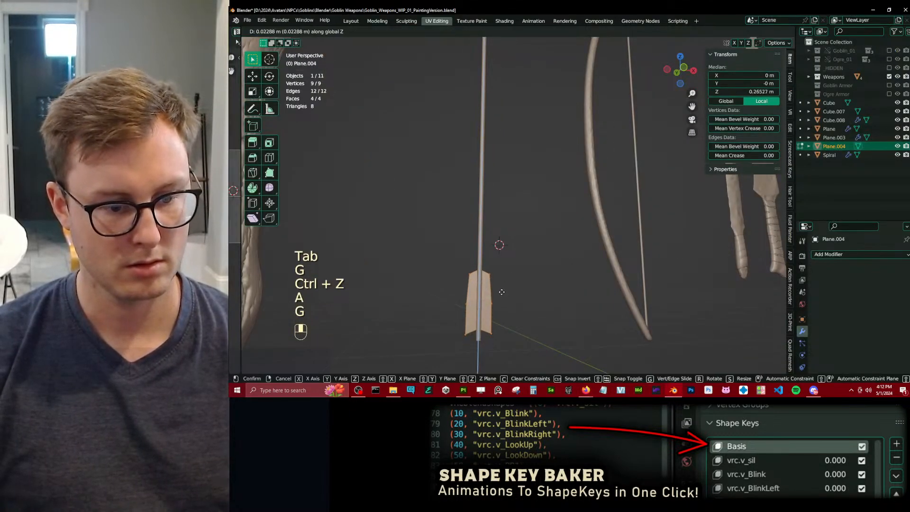
pyautogui.click(501, 271)
# Stretch the fletching along Z, shift it up slightly, widen it, and return to Object Mode.
pyautogui.press('s')
pyautogui.press('z')
pyautogui.click(499, 249)
pyautogui.press('g')
pyautogui.press('z')
pyautogui.click(499, 245)
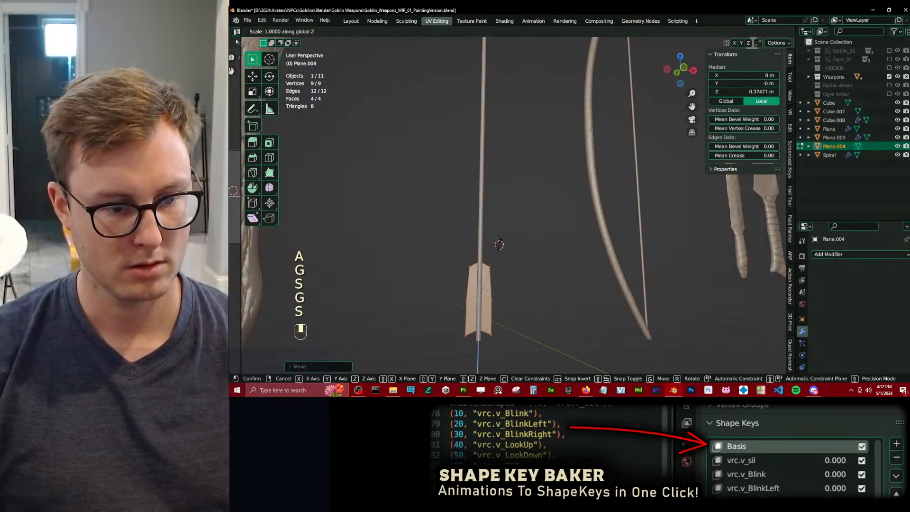
pyautogui.click(502, 241)
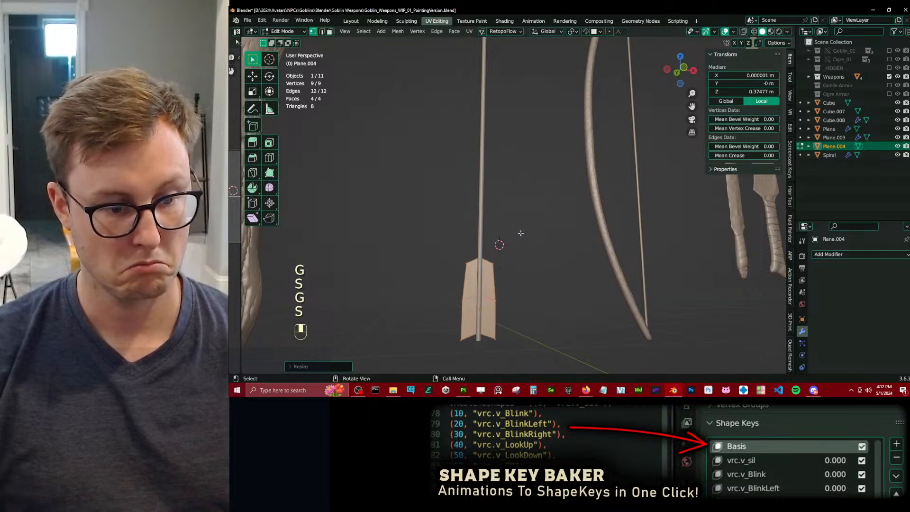
pyautogui.moveTo(521, 233); pyautogui.dragTo(534, 309, button='middle')
pyautogui.press('Tab')
# Check the obsidian arrow reference photo in the browser, return to Blender, and rescale the fletching geometry.
pyautogui.hotkey('alt', 'Tab')
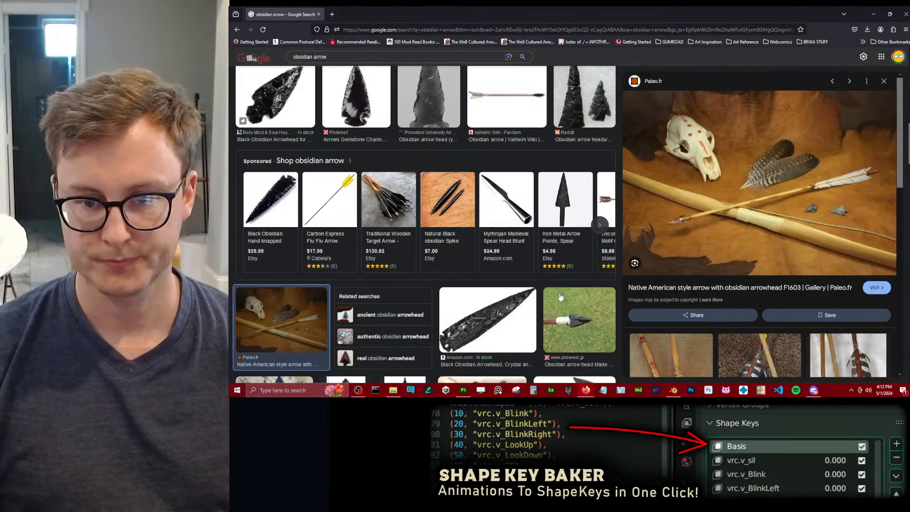
pyautogui.hotkey('alt', 'Tab')
pyautogui.press('Tab')
pyautogui.press('s')
pyautogui.click(477, 201)
# Scale the fletching's two upper corner vertices inward and move them to taper its front end.
pyautogui.moveTo(556, 226); pyautogui.dragTo(538, 208, button='middle')
pyautogui.click(467, 254)
pyautogui.keyDown('shift'); pyautogui.click(496, 253); pyautogui.keyUp('shift')
pyautogui.press('s')
pyautogui.click(515, 244)
pyautogui.press('g')
pyautogui.click(514, 245)
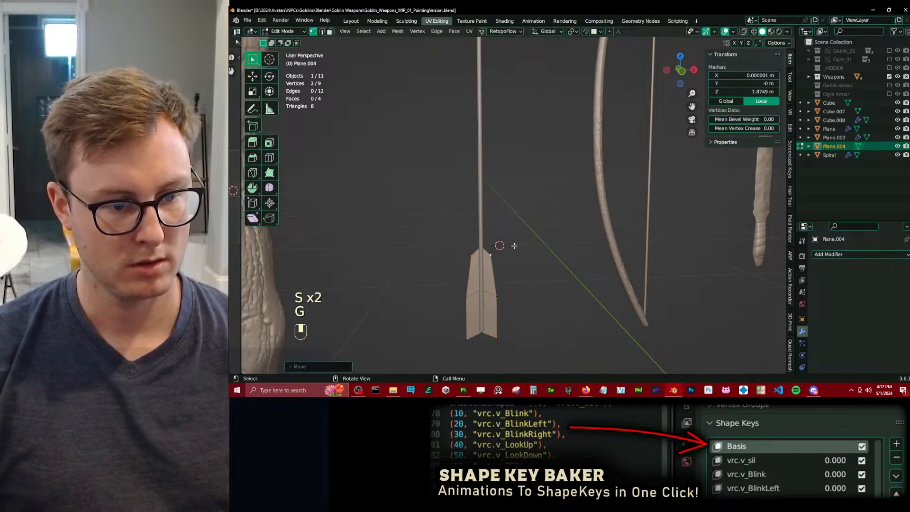
# Move the whole fletching up the shaft to leave the shaft's tail end exposed, and return to Object Mode.
pyautogui.press('a')
pyautogui.press('g')
pyautogui.click(506, 259)
pyautogui.press('Tab')
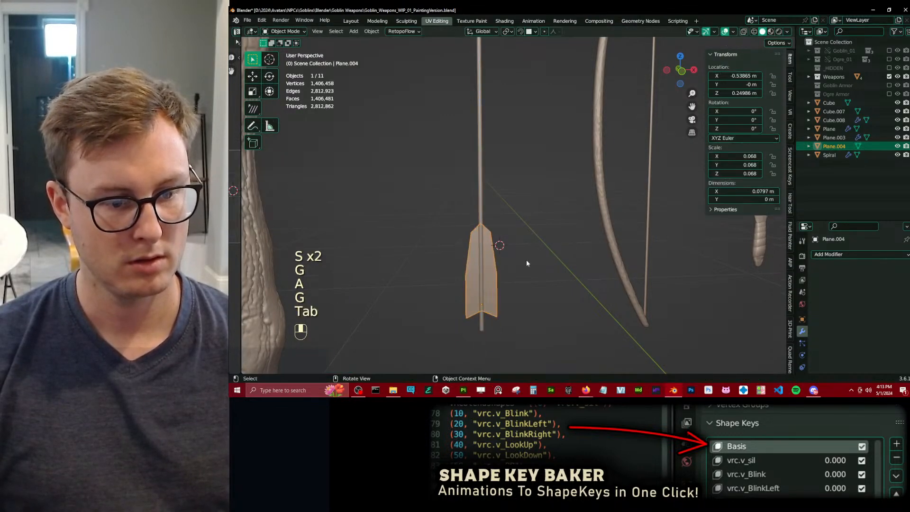
# Scale the fletching down to about 0.0517 m wide and 0.158 m long, and apply its scale.
pyautogui.scroll(-5, 515, 267)
pyautogui.scroll(2, 522, 252)
pyautogui.click(519, 247)
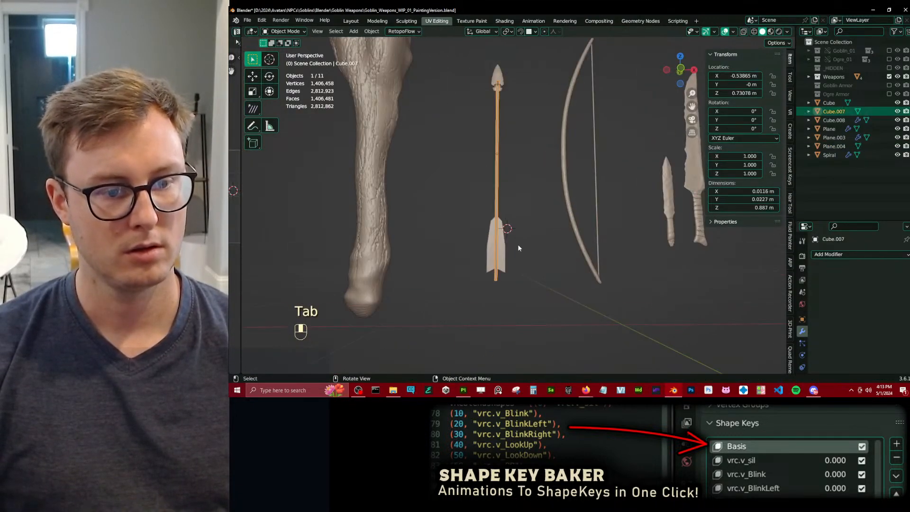
pyautogui.press('Tab')
pyautogui.press('Tab')
pyautogui.press('s')
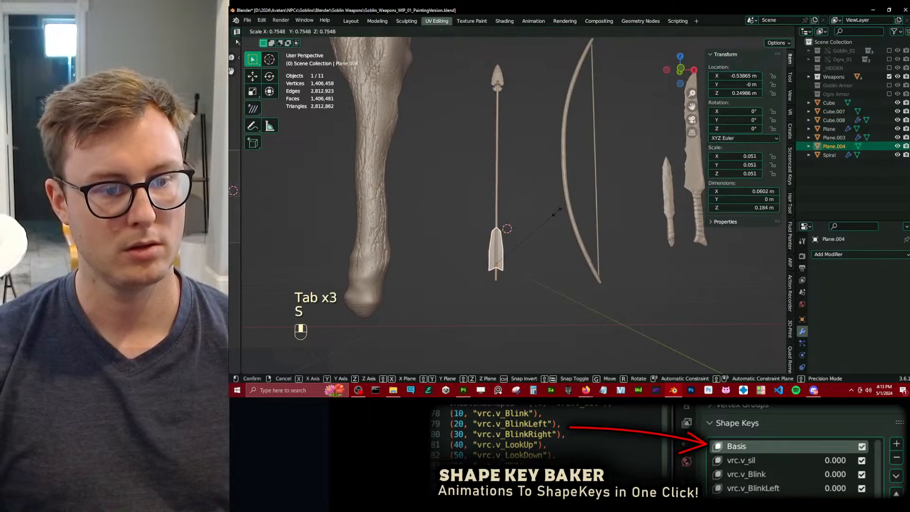
pyautogui.click(548, 218)
pyautogui.hotkey('ctrl', 'a')
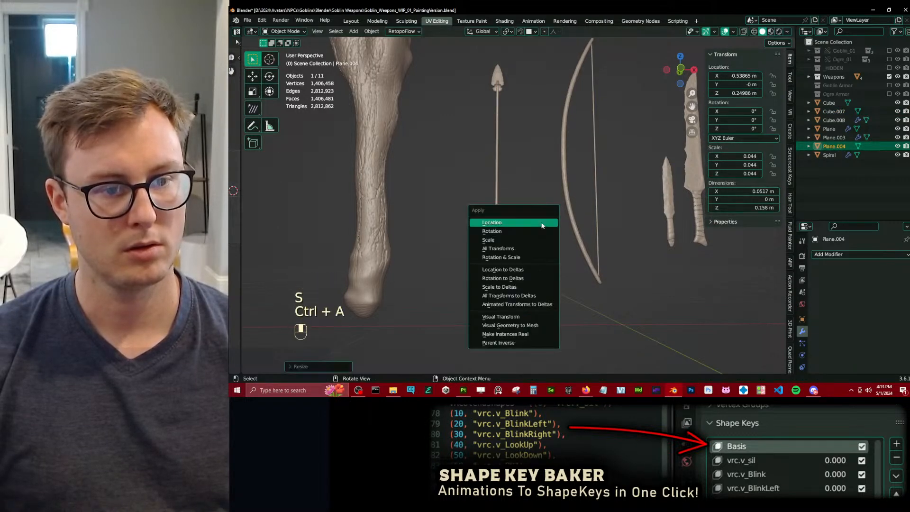
pyautogui.click(539, 240)
# Review the arrow beside the other weapons and save the file.
pyautogui.click(528, 216)
pyautogui.scroll(-2, 527, 214)
pyautogui.moveTo(527, 214); pyautogui.dragTo(490, 244, button='middle')
pyautogui.keyDown('shift'); pyautogui.moveTo(490, 244); pyautogui.dragTo(510, 185, button='middle'); pyautogui.keyUp('shift')
pyautogui.scroll(-4, 561, 241)
pyautogui.hotkey('ctrl', 's')
# Select the binding band below the arrowhead and set its origin to its geometry.
pyautogui.scroll(5, 557, 240)
pyautogui.scroll(3, 534, 254)
pyautogui.scroll(4, 536, 197)
pyautogui.click(539, 179)
pyautogui.moveTo(611, 200); pyautogui.dragTo(507, 242, button='middle')
pyautogui.press('Tab')
pyautogui.press('Tab')
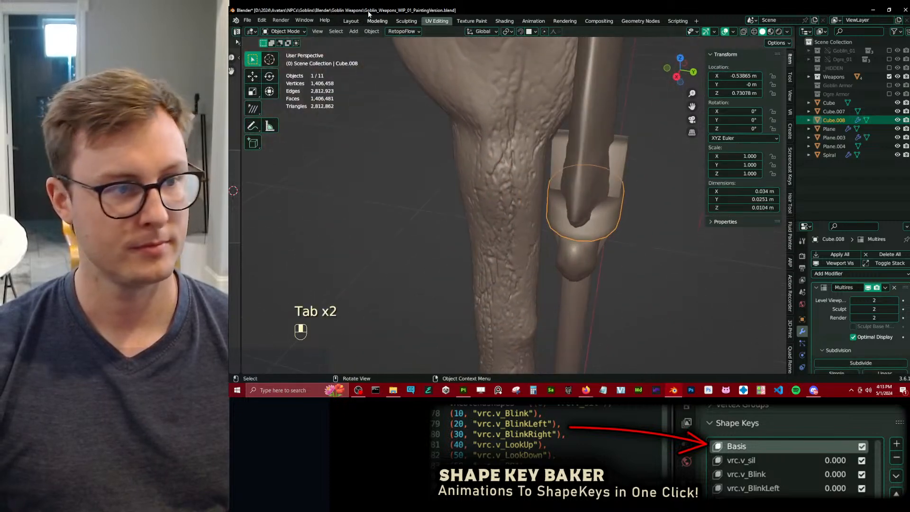
pyautogui.click(372, 31)
pyautogui.moveTo(402, 49)
pyautogui.click(470, 61)
# Add a horizontal loop cut around the binding band's middle and scale it slightly outward.
pyautogui.keyDown('shift'); pyautogui.moveTo(588, 126); pyautogui.dragTo(522, 124, button='middle'); pyautogui.keyUp('shift')
pyautogui.press('Tab')
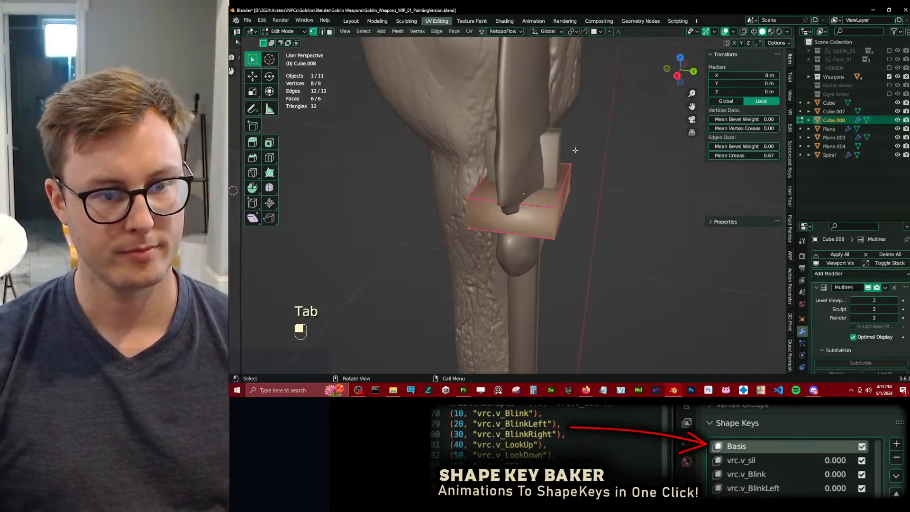
pyautogui.moveTo(575, 148); pyautogui.dragTo(562, 205, button='middle')
pyautogui.press('s')
pyautogui.click(613, 176)
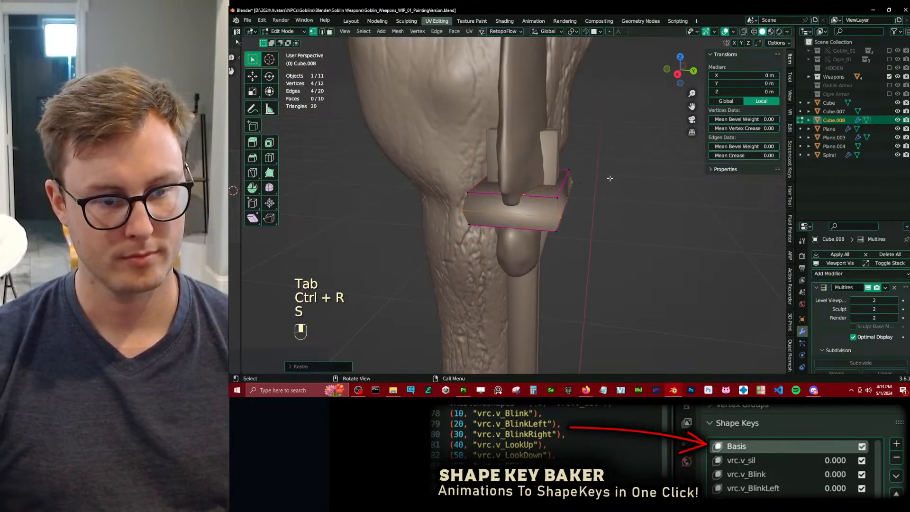
# Save the file and flatten the binding band vertically to about 0.00775 m high.
pyautogui.press('Tab')
pyautogui.moveTo(524, 179); pyautogui.dragTo(545, 181, button='middle')
pyautogui.scroll(3, 540, 183)
pyautogui.scroll(-4, 541, 182)
pyautogui.hotkey('ctrl', 's')
pyautogui.scroll(2, 542, 182)
pyautogui.scroll(-4, 602, 188)
pyautogui.scroll(4, 563, 209)
pyautogui.press('s')
pyautogui.middleClick(564, 174)
pyautogui.click(561, 175)
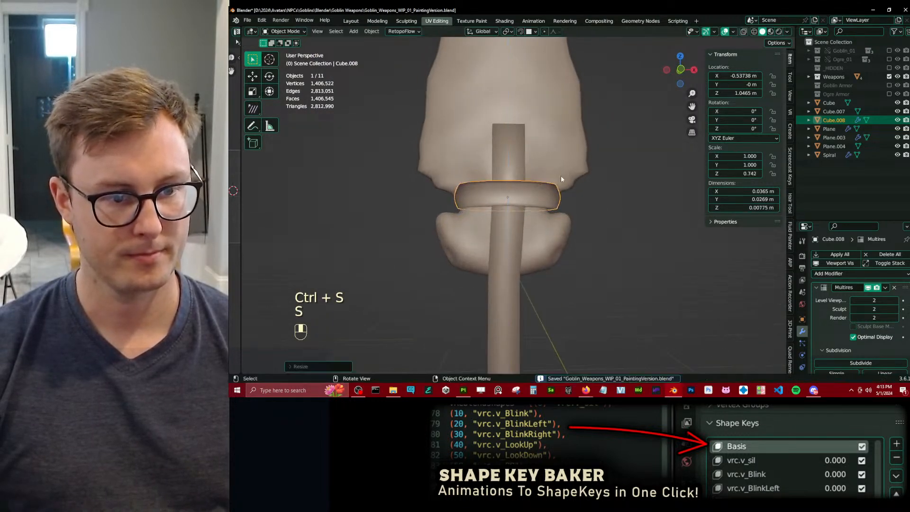
# Lower the binding band slightly to about 1.045 m in Z, widen it to about 0.0401 m in X, and apply its scale.
pyautogui.press('g')
pyautogui.middleClick(562, 178)
pyautogui.click(564, 181)
pyautogui.press('s')
pyautogui.middleClick(567, 182)
pyautogui.click(572, 185)
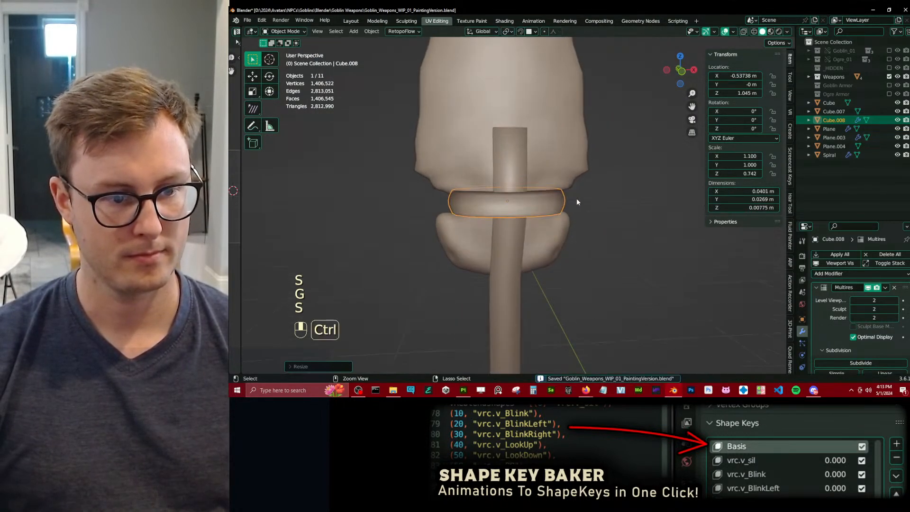
pyautogui.hotkey('ctrl', 'a')
pyautogui.click(580, 208)
pyautogui.click(605, 217)
# Recalculate the normals of the binding band's whole mesh and save the file.
pyautogui.scroll(-2, 605, 217)
pyautogui.moveTo(605, 217)
pyautogui.mouseDown(button='middle')
pyautogui.moveTo(442, 212)
pyautogui.moveTo(592, 217)
pyautogui.mouseUp(button='middle')
pyautogui.click(538, 211)
pyautogui.press('Tab')
pyautogui.press('a')
pyautogui.hotkey('shift', 'n')
pyautogui.press('Tab')
pyautogui.scroll(-3, 570, 202)
pyautogui.scroll(-6, 548, 231)
pyautogui.keyDown('shift'); pyautogui.moveTo(532, 234); pyautogui.dragTo(436, 183, button='middle'); pyautogui.keyUp('shift')
pyautogui.keyDown('shift'); pyautogui.moveTo(446, 184); pyautogui.dragTo(443, 126, button='middle'); pyautogui.keyUp('shift')
pyautogui.scroll(-3, 549, 197)
pyautogui.hotkey('ctrl', 's')
# Examine the binding band and arrowhead up close, with the band selected, and save the file.
pyautogui.moveTo(549, 197); pyautogui.dragTo(508, 183, button='middle')
pyautogui.scroll(3, 559, 195)
pyautogui.scroll(4, 508, 183)
pyautogui.keyDown('shift'); pyautogui.moveTo(510, 85); pyautogui.dragTo(512, 182, button='middle'); pyautogui.keyUp('shift')
pyautogui.scroll(4, 509, 167)
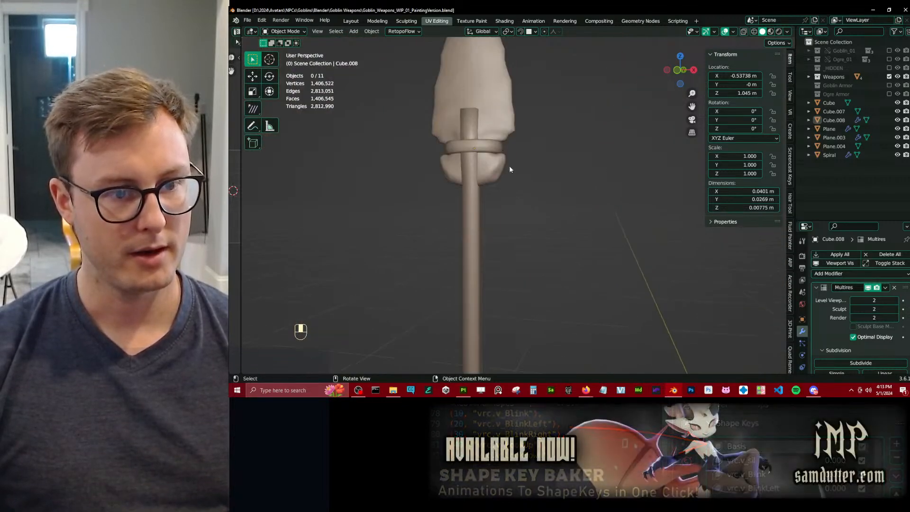
pyautogui.click(482, 141)
pyautogui.scroll(-4, 482, 138)
pyautogui.keyDown('shift'); pyautogui.moveTo(482, 140); pyautogui.dragTo(526, 181, button='middle'); pyautogui.keyUp('shift')
pyautogui.hotkey('ctrl', 's')
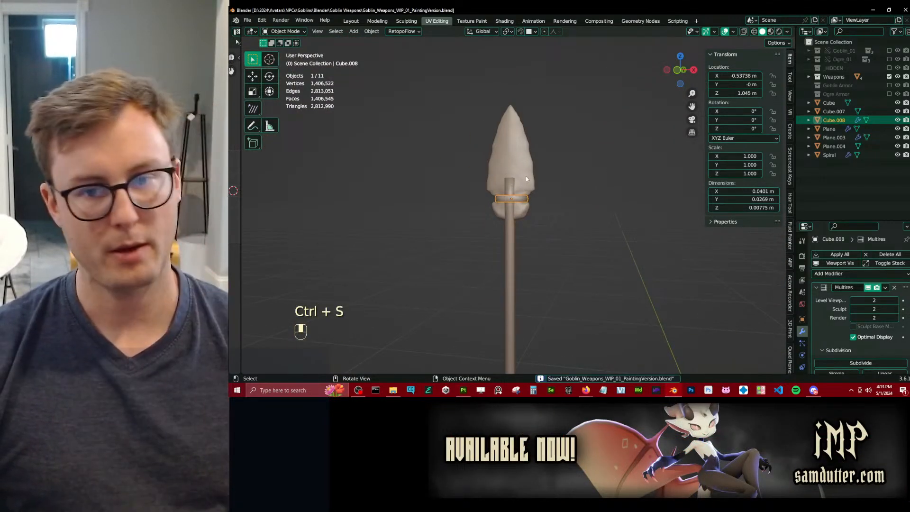
pyautogui.scroll(-3, 523, 186)
pyautogui.scroll(5, 553, 237)
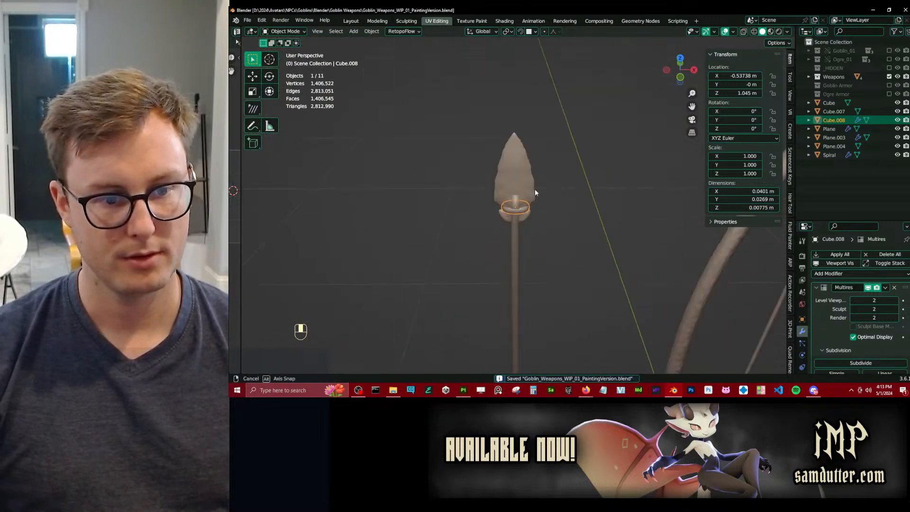
# Try a Subdivision Surface modifier on the arrow shaft and undo it.
pyautogui.click(511, 225)
pyautogui.click(857, 254)
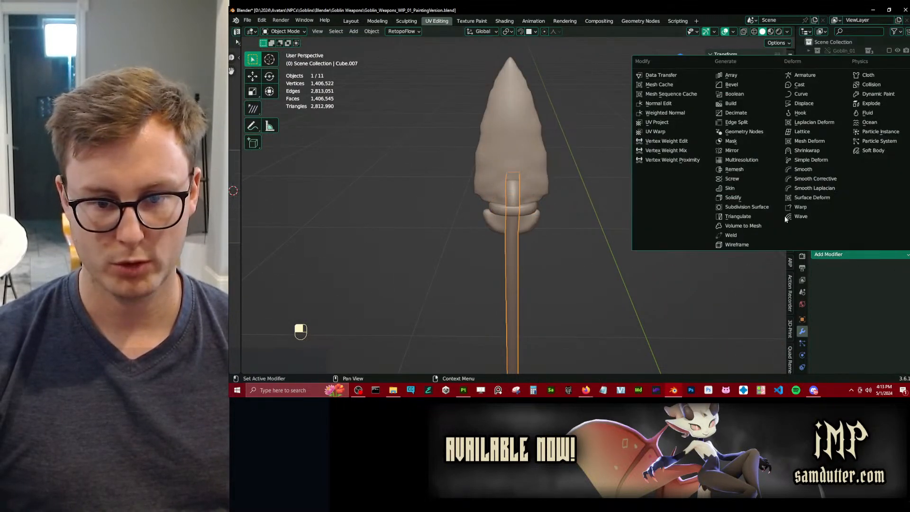
pyautogui.click(740, 207)
pyautogui.keyDown('shift'); pyautogui.moveTo(550, 276); pyautogui.dragTo(539, 226, button='middle'); pyautogui.keyUp('shift')
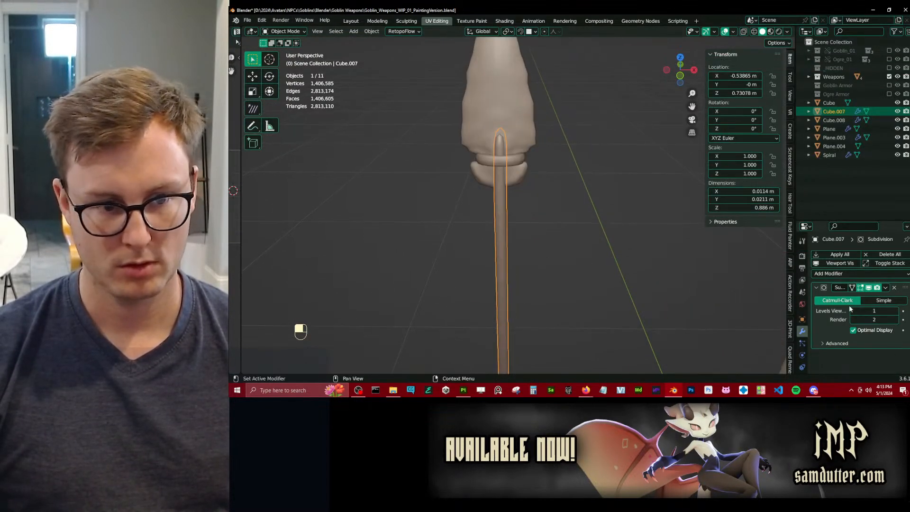
pyautogui.hotkey('ctrl', 'z')
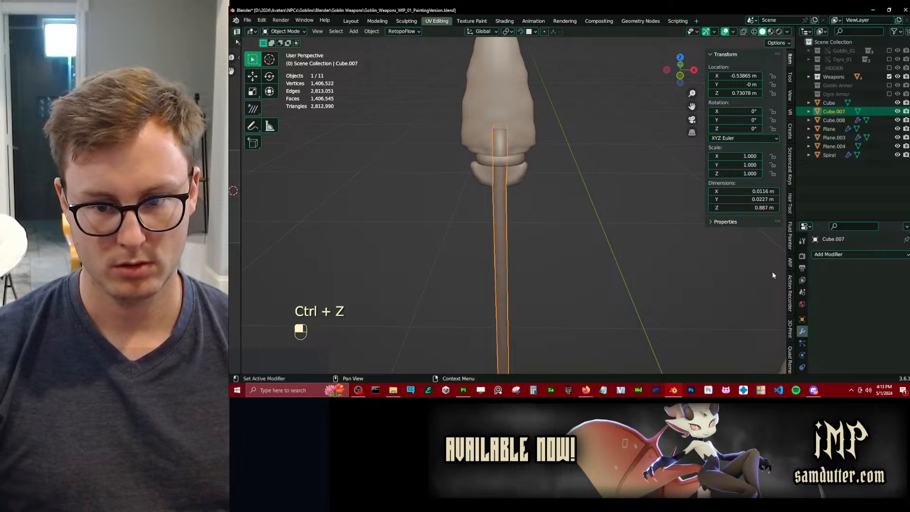
# Add evenly spaced horizontal loop cuts along the arrow shaft's length and save the file.
pyautogui.press('Tab')
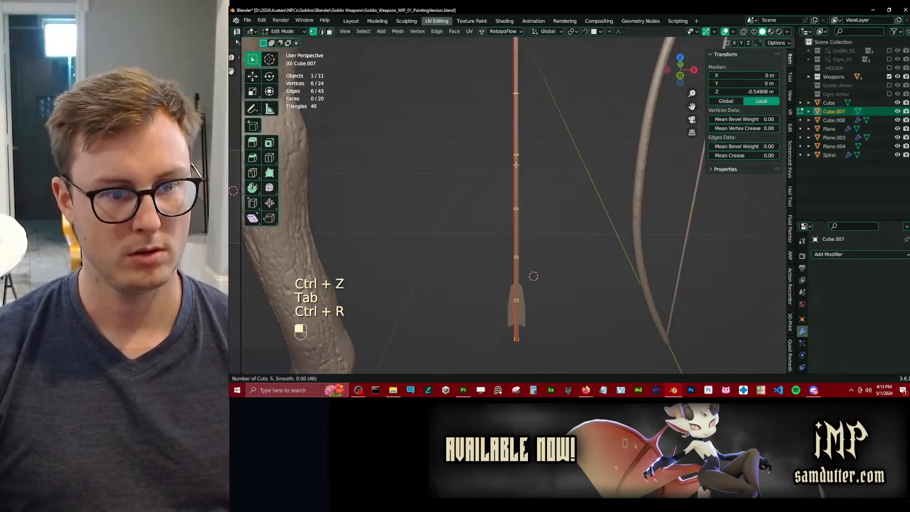
pyautogui.press('Tab')
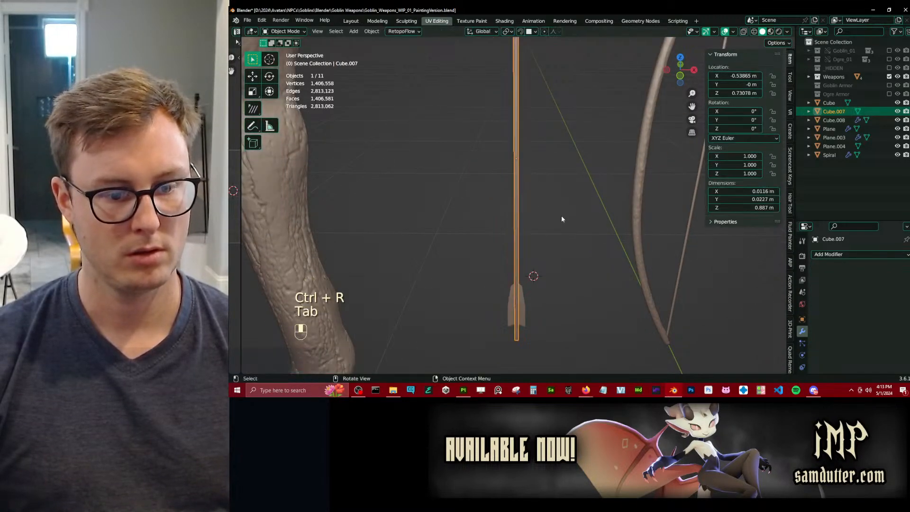
pyautogui.keyDown('shift'); pyautogui.moveTo(561, 216); pyautogui.dragTo(561, 303, button='middle'); pyautogui.keyUp('shift')
pyautogui.hotkey('ctrl', 's')
# Try a Multires modifier subdivided to level 3 on the arrow shaft, and undo the subdivisions.
pyautogui.click(818, 254)
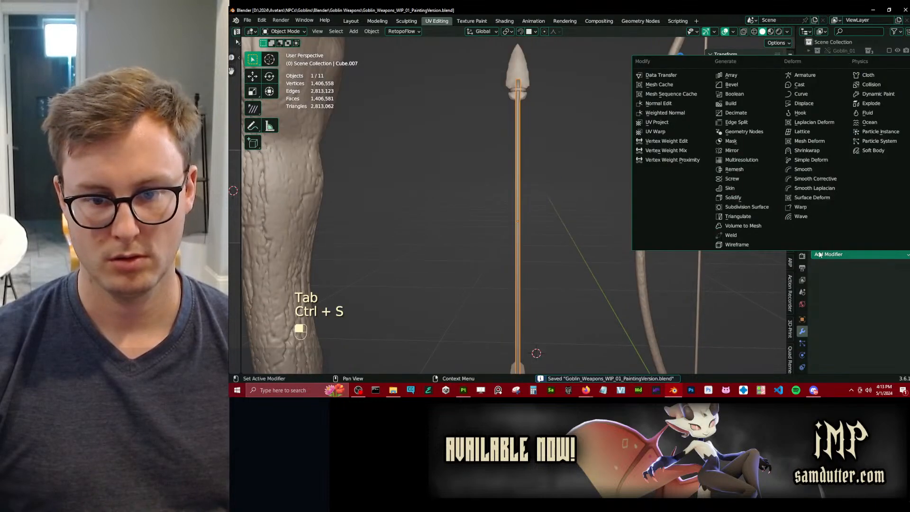
pyautogui.click(741, 161)
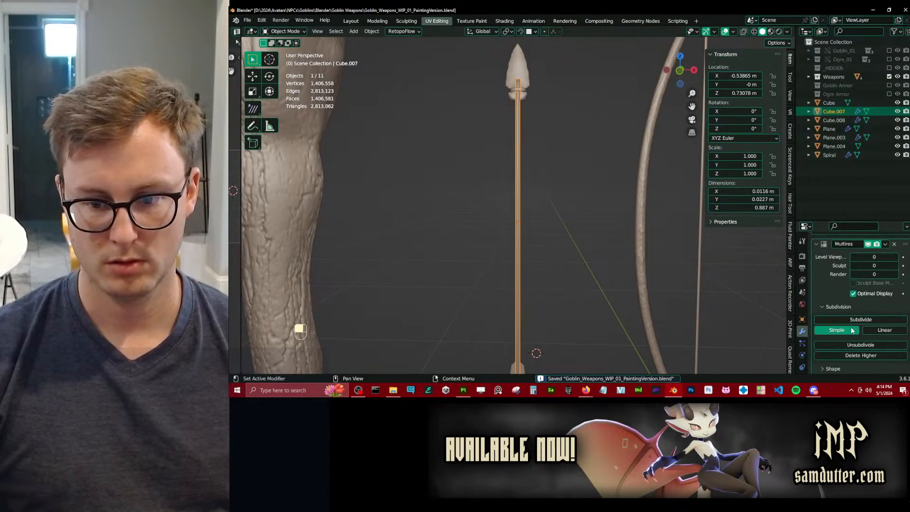
pyautogui.click(858, 320)
pyautogui.keyDown('shift'); pyautogui.moveTo(465, 223); pyautogui.dragTo(457, 92, button='middle'); pyautogui.keyUp('shift')
pyautogui.scroll(3, 483, 157)
pyautogui.keyDown('shift'); pyautogui.moveTo(527, 304); pyautogui.dragTo(501, 179, button='middle'); pyautogui.keyUp('shift')
pyautogui.moveTo(417, 212); pyautogui.dragTo(523, 237, button='middle')
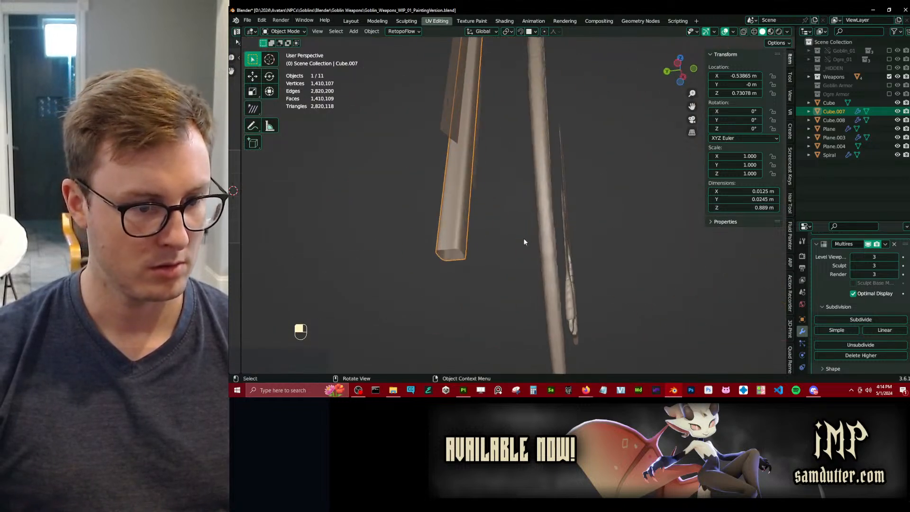
pyautogui.hotkey('ctrl', 'z')
pyautogui.hotkey('ctrl', 'z')
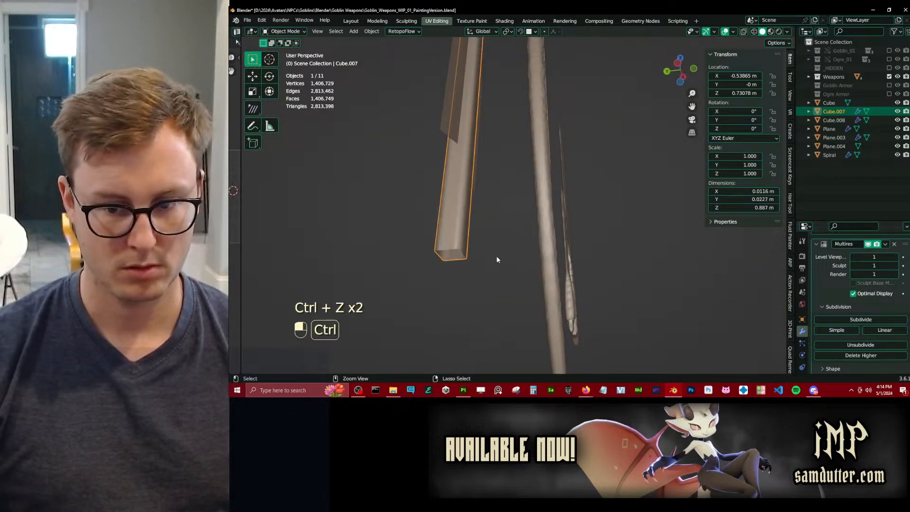
pyautogui.hotkey('ctrl', 'z')
# Fill the open tail end of the arrow shaft with two faces.
pyautogui.press('Tab')
pyautogui.click(420, 239)
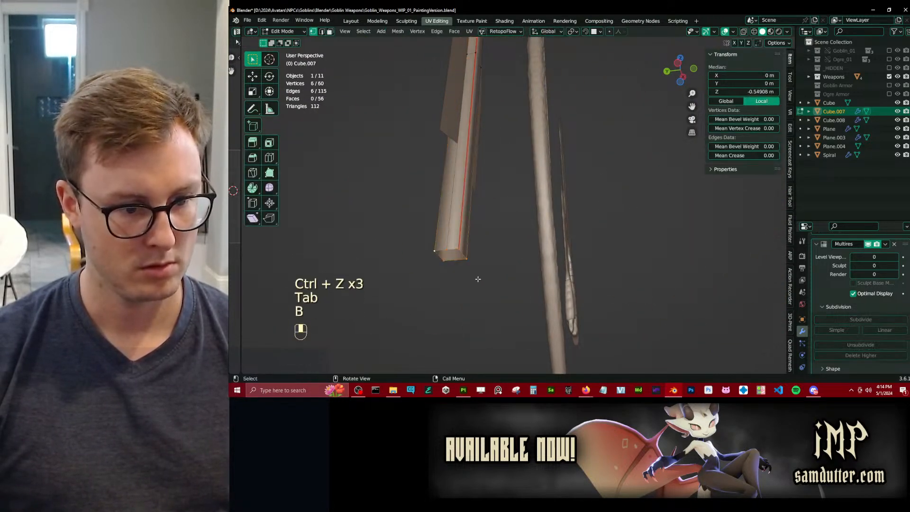
pyautogui.keyDown('ctrl'); pyautogui.click(458, 262); pyautogui.keyUp('ctrl')
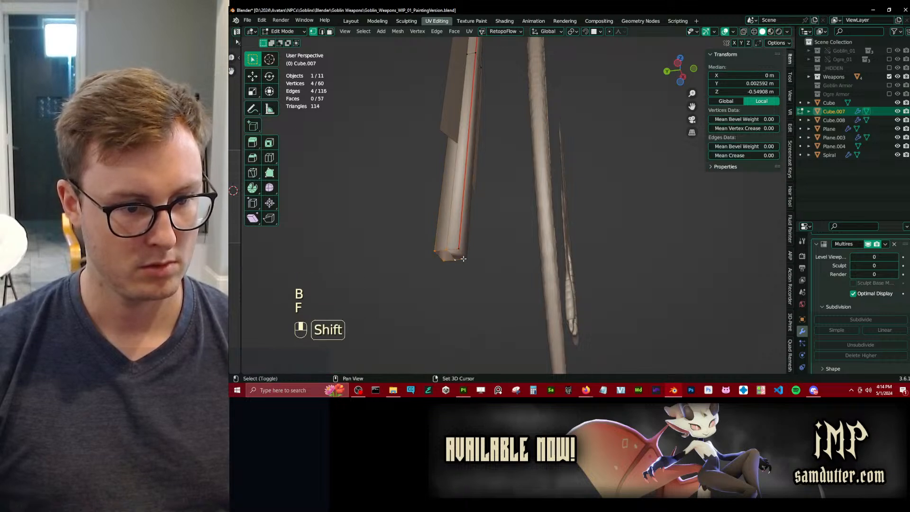
pyautogui.press('f')
pyautogui.scroll(-4, 464, 258)
pyautogui.press('Tab')
# Recalculate the arrow shaft's normals and check the vertices at its tail end in wireframe.
pyautogui.scroll(2, 512, 202)
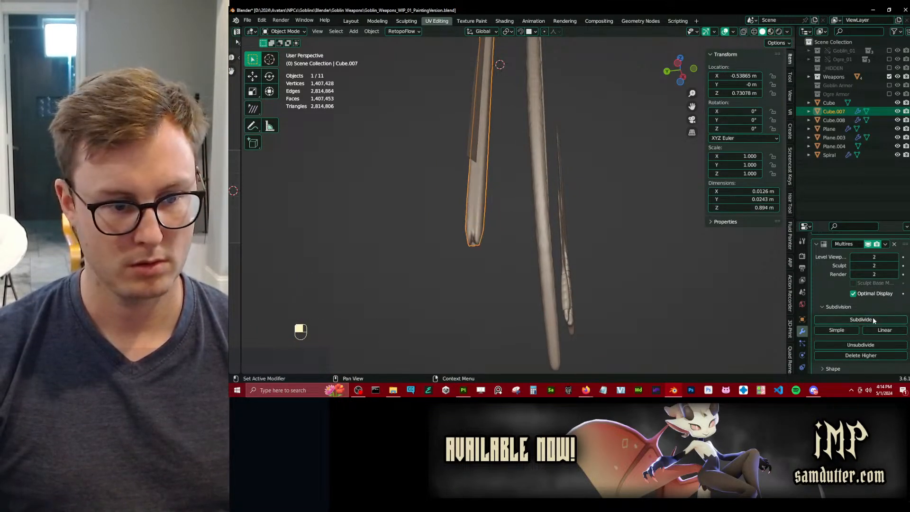
pyautogui.moveTo(436, 251); pyautogui.dragTo(459, 242, button='middle')
pyautogui.press('Tab')
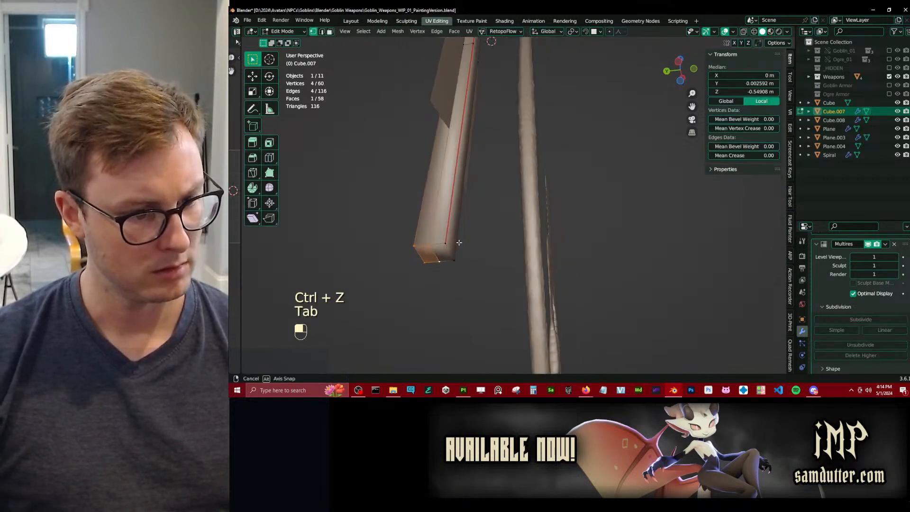
pyautogui.hotkey('shift', 'n')
pyautogui.press('z')
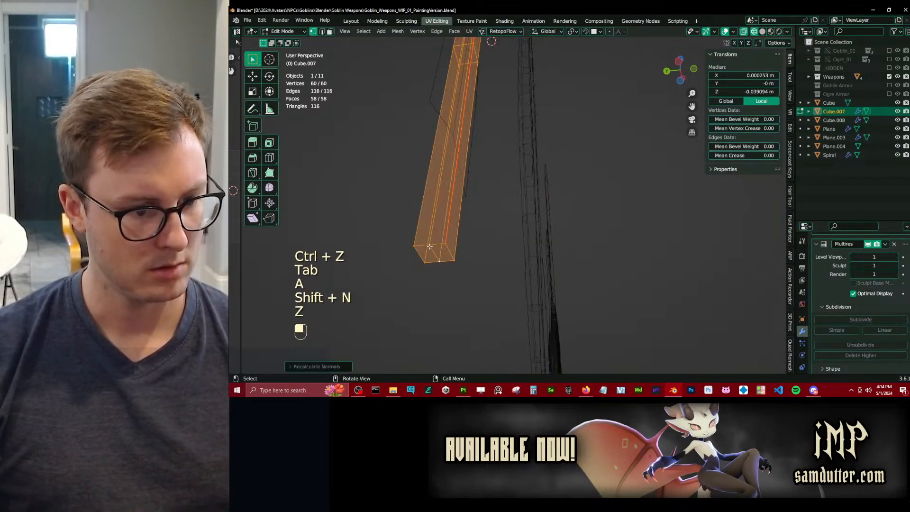
pyautogui.click(430, 245)
pyautogui.keyDown('shift'); pyautogui.click(446, 264); pyautogui.keyUp('shift')
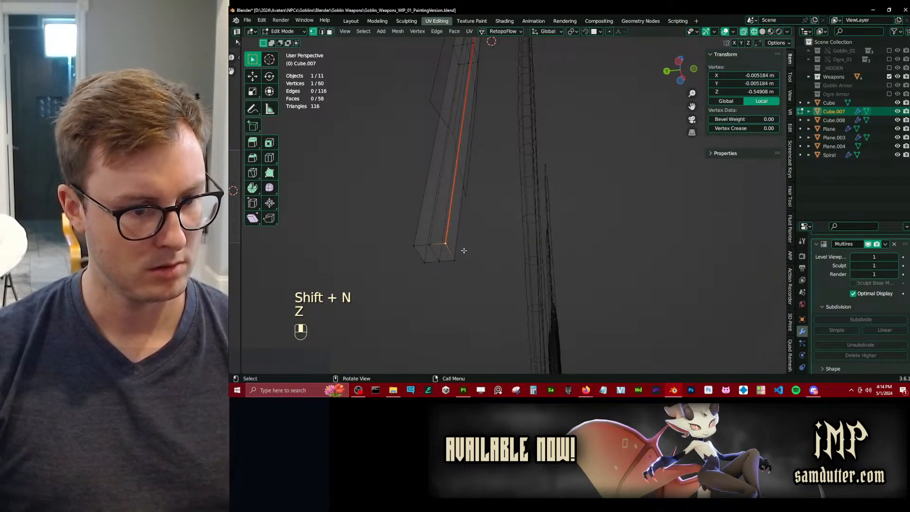
pyautogui.press('Tab')
pyautogui.press('z')
# Try another Multires subdivision on the shaft, undo it and remove the Multires modifier.
pyautogui.click(862, 321)
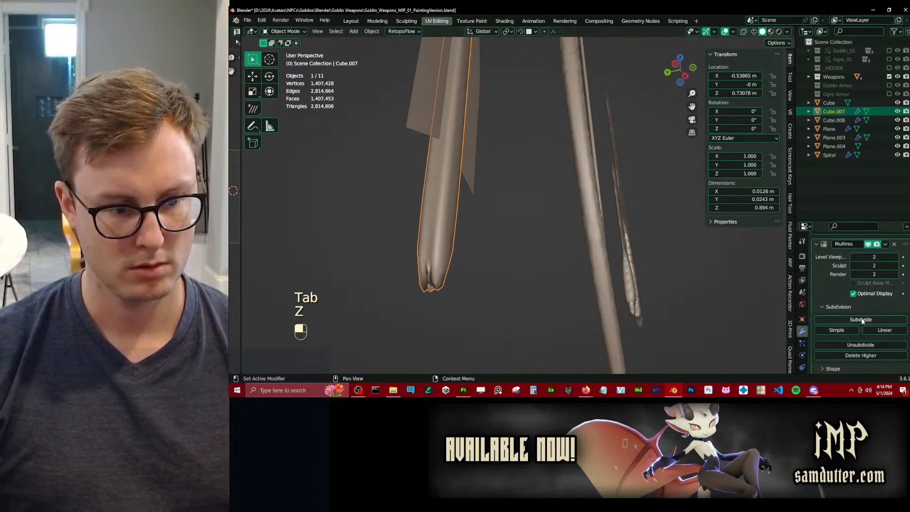
pyautogui.moveTo(482, 232); pyautogui.dragTo(521, 242, button='middle')
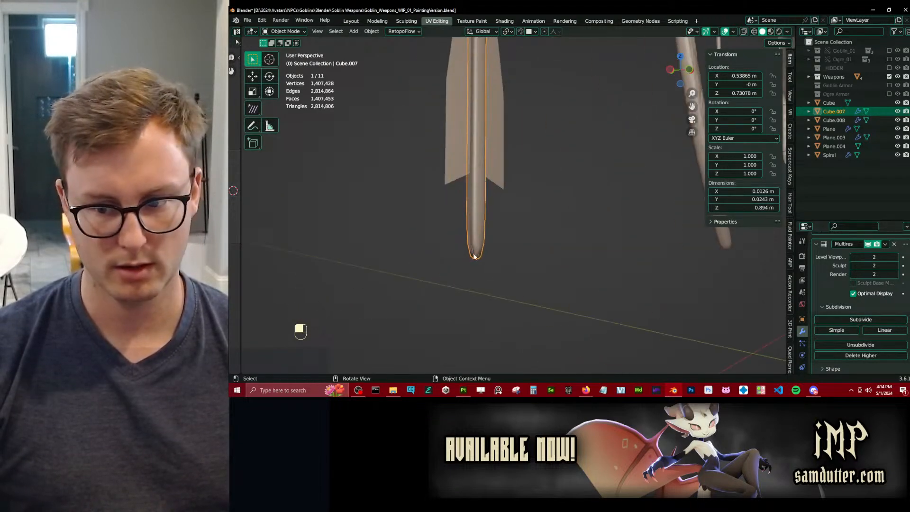
pyautogui.hotkey('ctrl', 'z')
pyautogui.click(893, 245)
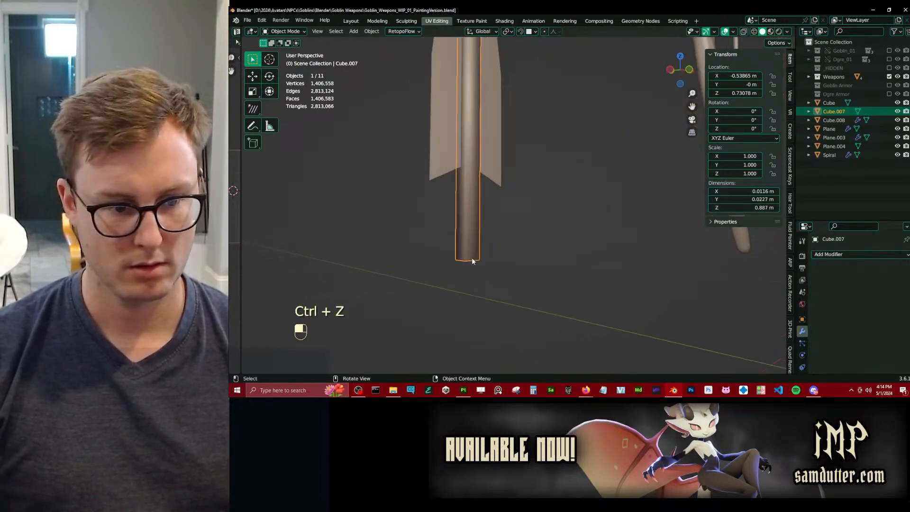
pyautogui.moveTo(471, 257); pyautogui.dragTo(492, 232, button='middle')
# Add a fresh Multires modifier to the arrow shaft and subdivide it to level 3.
pyautogui.click(837, 255)
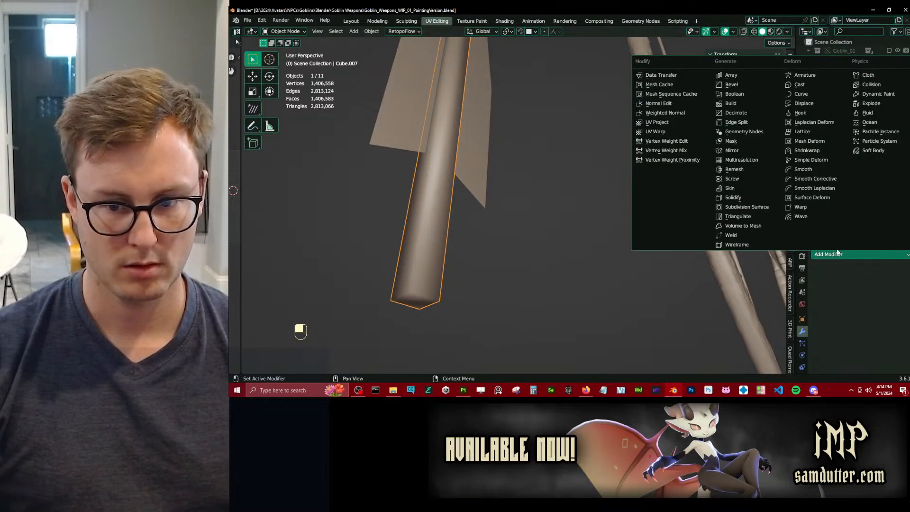
pyautogui.click(743, 160)
pyautogui.click(851, 321)
pyautogui.click(852, 320)
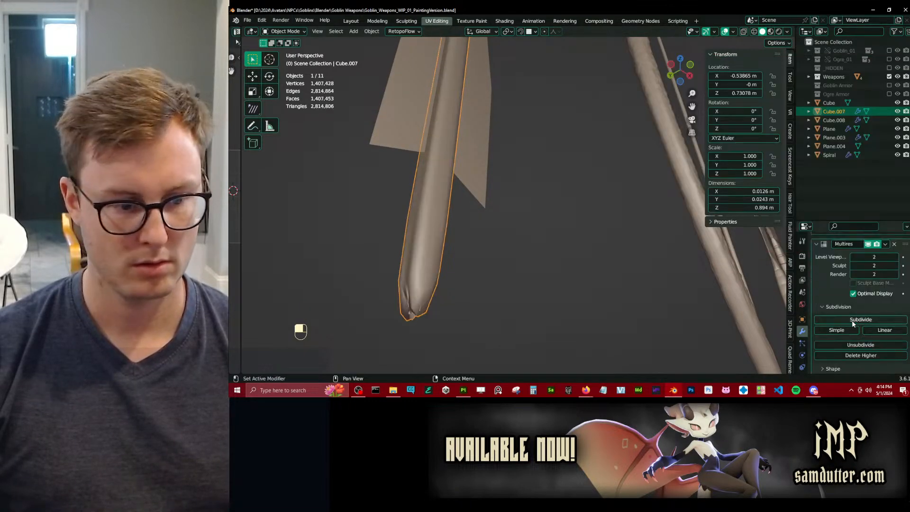
pyautogui.hotkey('ctrl', 'z')
pyautogui.hotkey('ctrl', 'z')
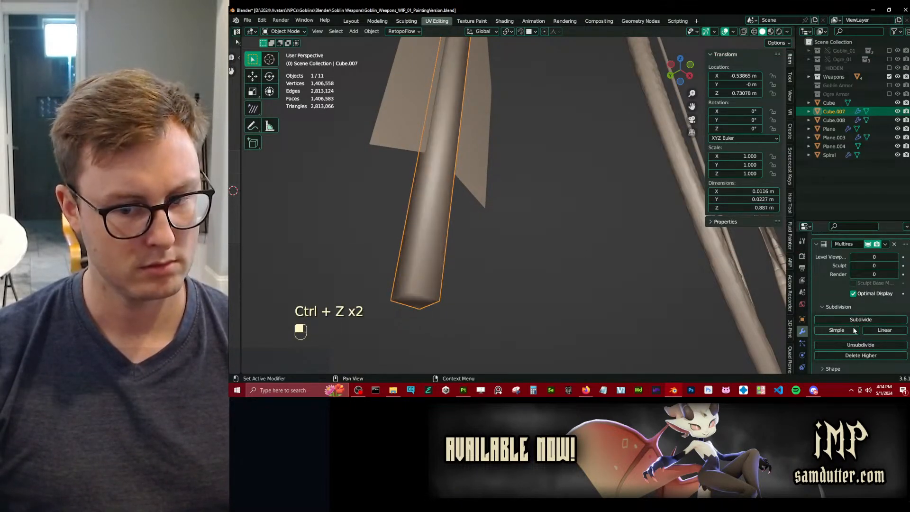
pyautogui.click(851, 320)
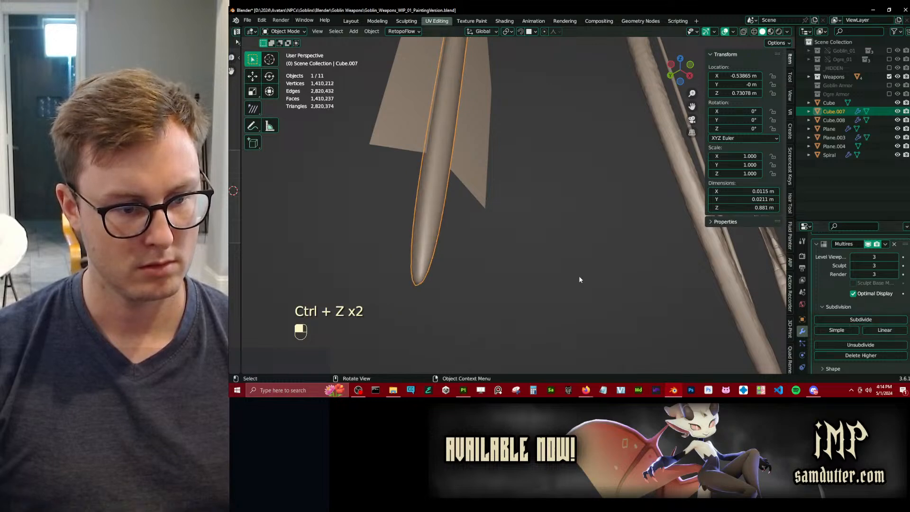
# Inspect the smoothed shaft and arrowhead from several angles with nothing selected, and save the file.
pyautogui.moveTo(578, 275); pyautogui.dragTo(455, 228, button='middle')
pyautogui.scroll(-4, 518, 204)
pyautogui.scroll(6, 543, 215)
pyautogui.keyDown('shift'); pyautogui.moveTo(543, 226); pyautogui.dragTo(474, 220, button='middle'); pyautogui.keyUp('shift')
pyautogui.moveTo(573, 218); pyautogui.dragTo(499, 215, button='middle')
pyautogui.scroll(2, 499, 216)
pyautogui.click(499, 212)
pyautogui.scroll(-4, 499, 212)
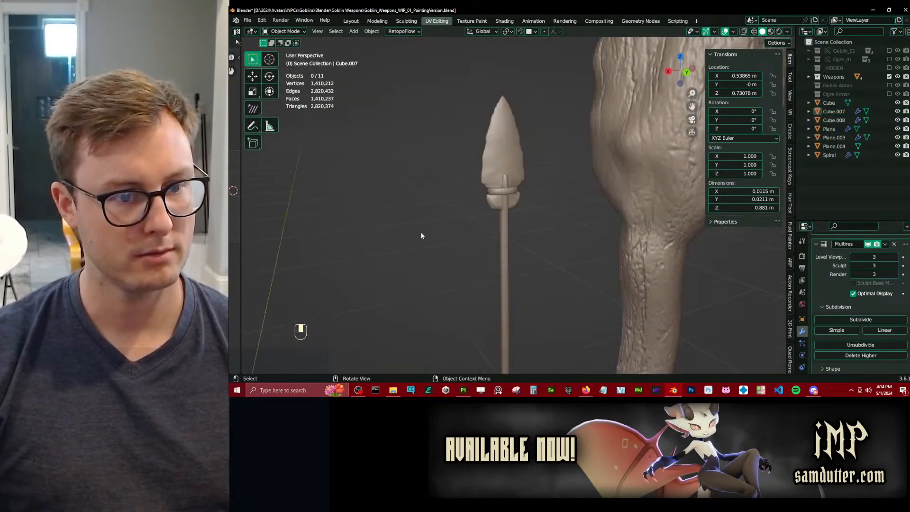
pyautogui.moveTo(423, 234); pyautogui.dragTo(567, 236, button='middle')
pyautogui.hotkey('ctrl', 's')
# Subdivide the binding band's Multires modifier one more level and apply the modifier to the mesh.
pyautogui.scroll(4, 554, 290)
pyautogui.scroll(3, 567, 242)
pyautogui.click(570, 274)
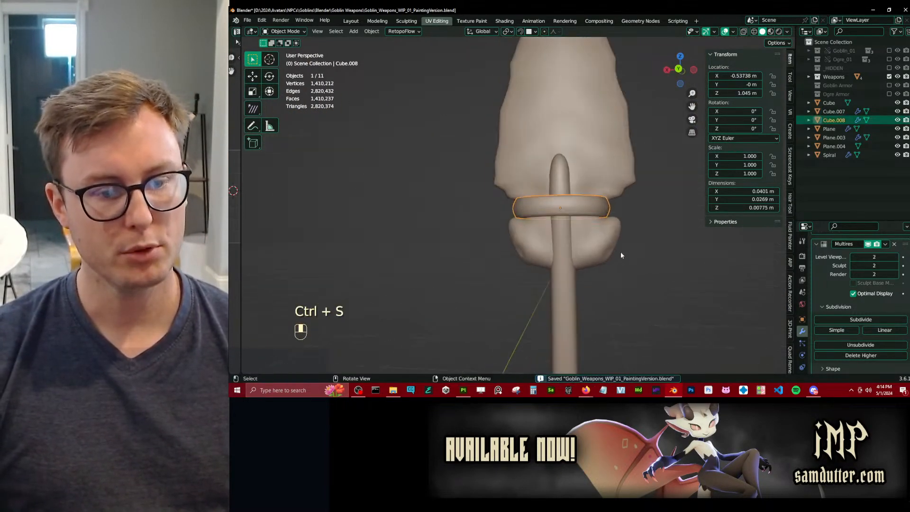
pyautogui.press('KP_Decimal')
pyautogui.press('Tab')
pyautogui.press('Tab')
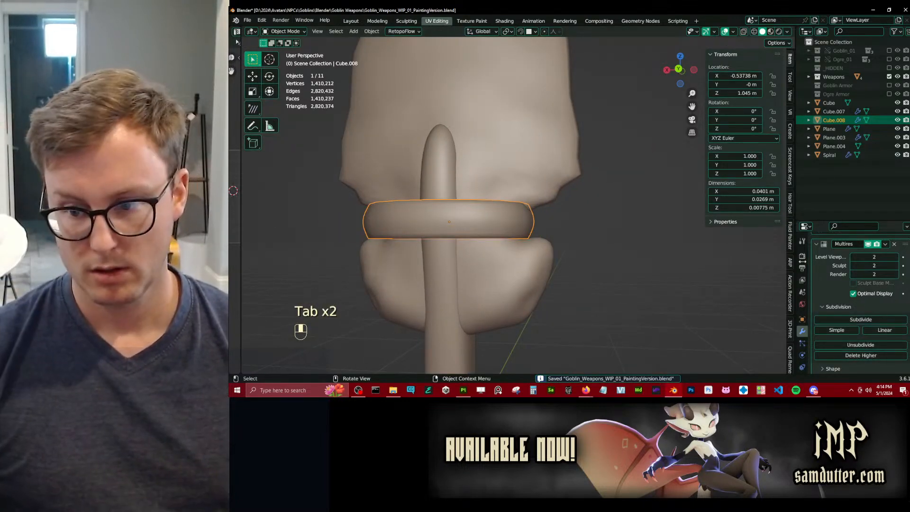
pyautogui.click(852, 246)
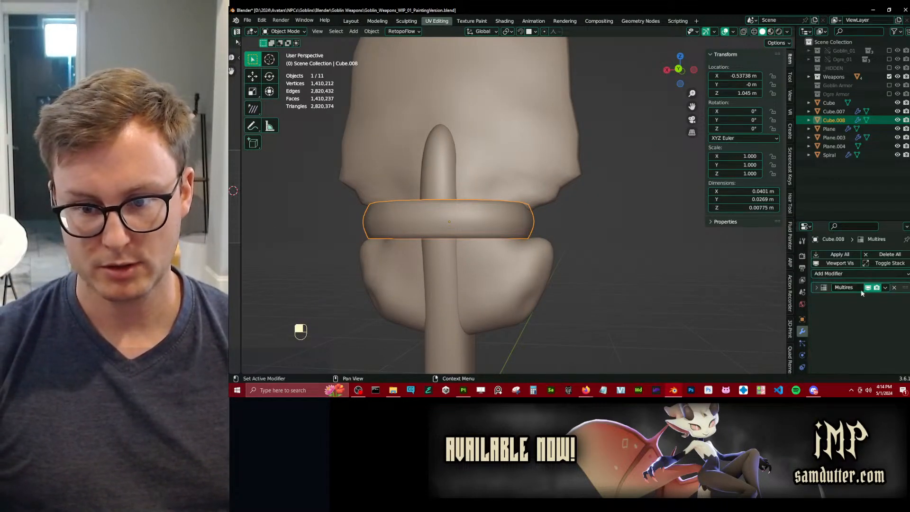
pyautogui.click(884, 289)
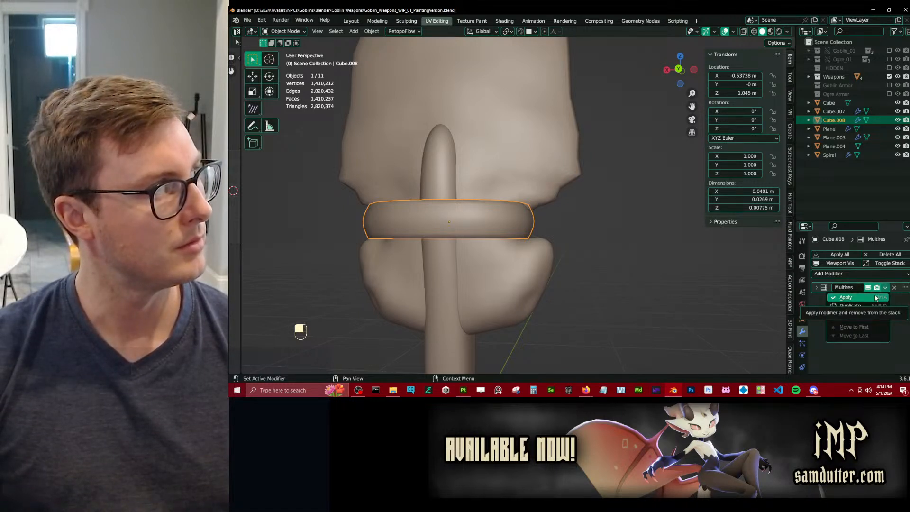
pyautogui.click(817, 287)
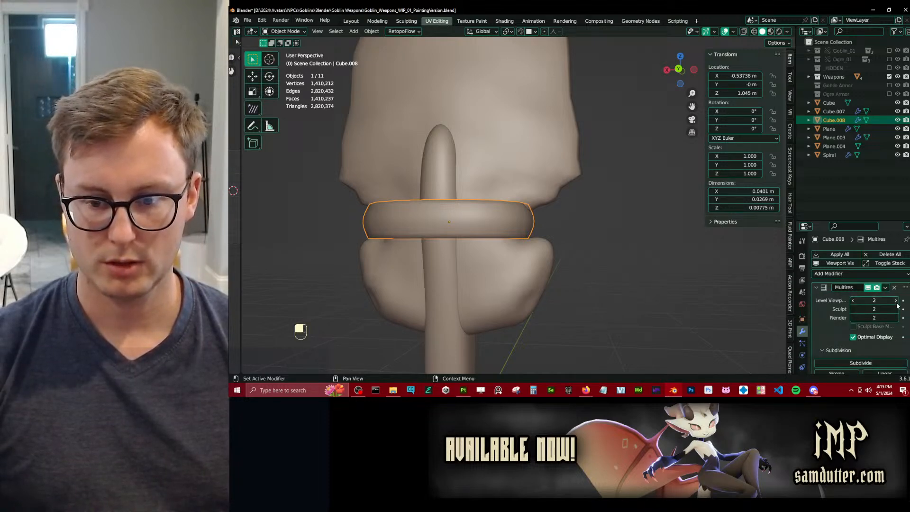
pyautogui.click(876, 362)
pyautogui.click(885, 287)
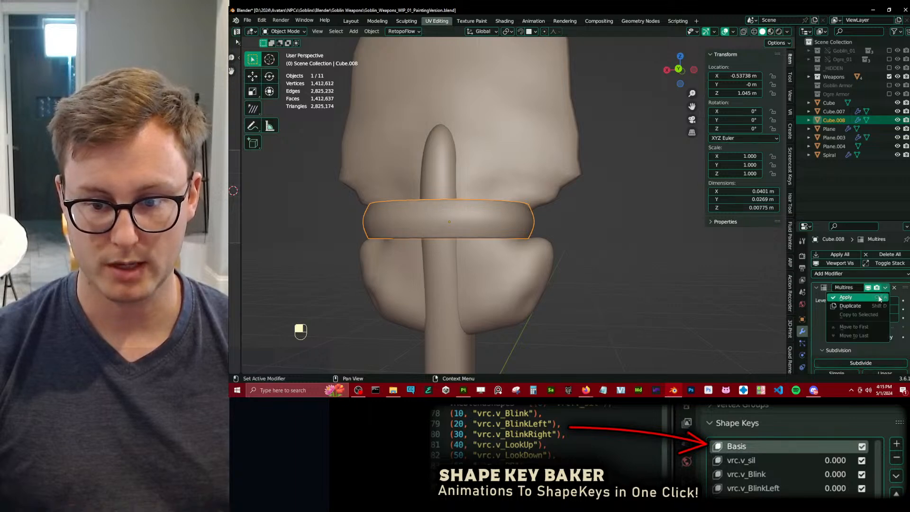
pyautogui.click(879, 298)
# Select alternating horizontal edges up the binding band's front, extending the two-edge pattern with Next Active and dropping the extra last edge.
pyautogui.keyDown('shift'); pyautogui.moveTo(521, 227); pyautogui.dragTo(499, 209, button='middle'); pyautogui.keyUp('shift')
pyautogui.press('Tab')
pyautogui.scroll(4, 516, 210)
pyautogui.click(322, 31)
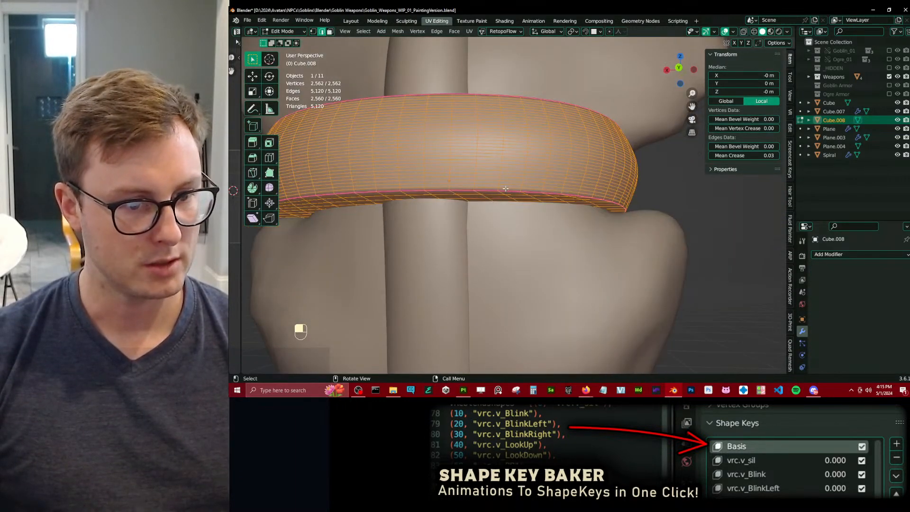
pyautogui.click(506, 188)
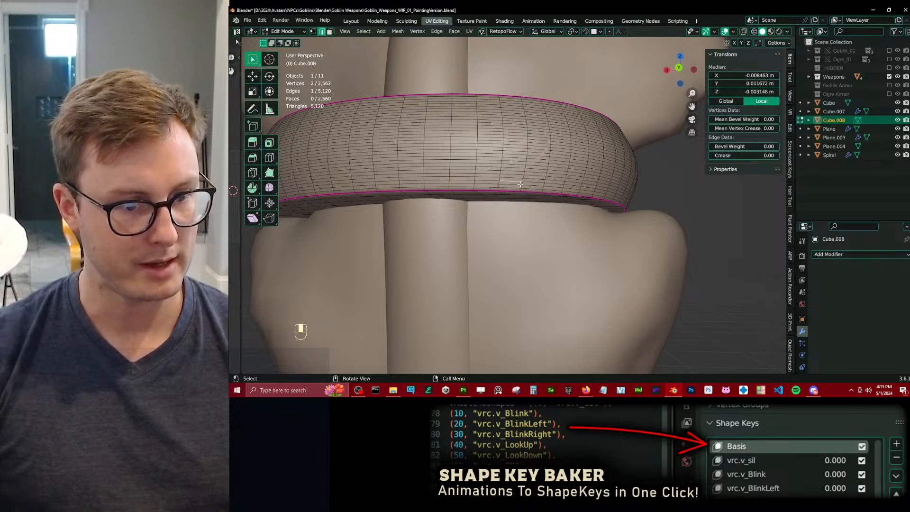
pyautogui.keyDown('shift'); pyautogui.click(513, 168); pyautogui.keyUp('shift')
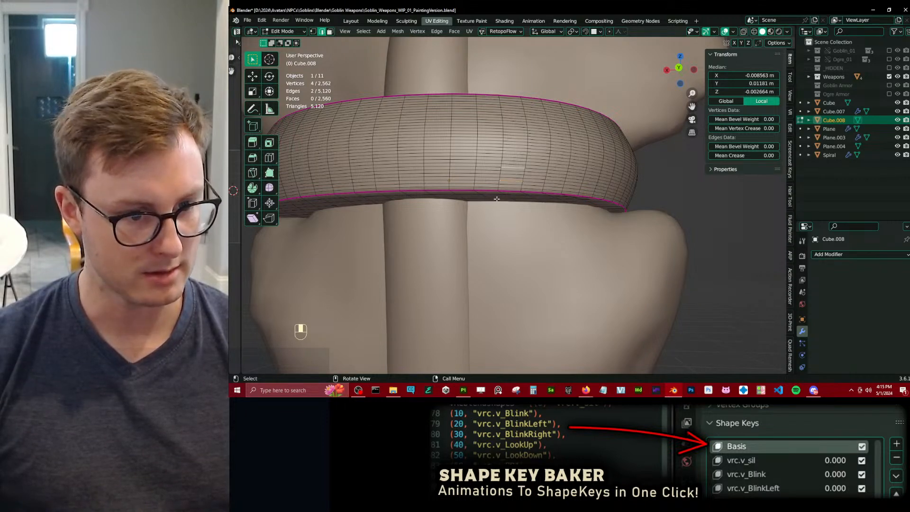
pyautogui.click(364, 32)
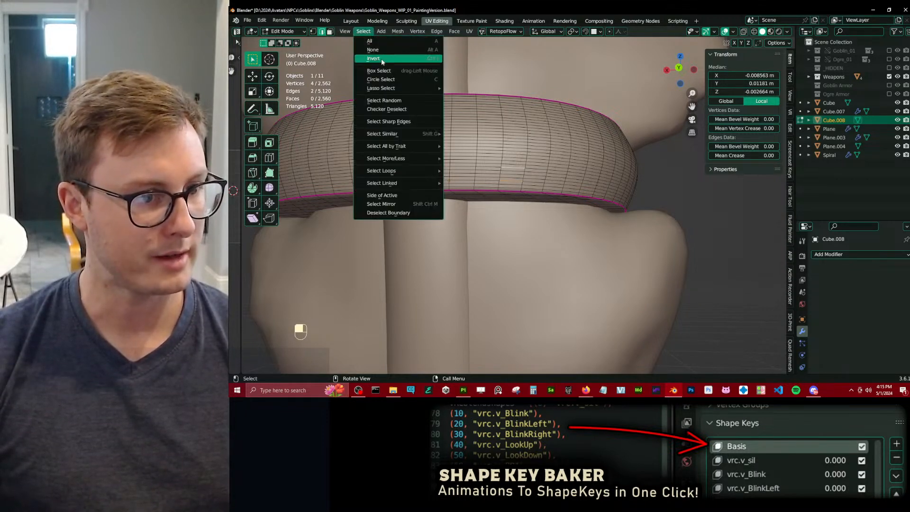
pyautogui.moveTo(396, 186)
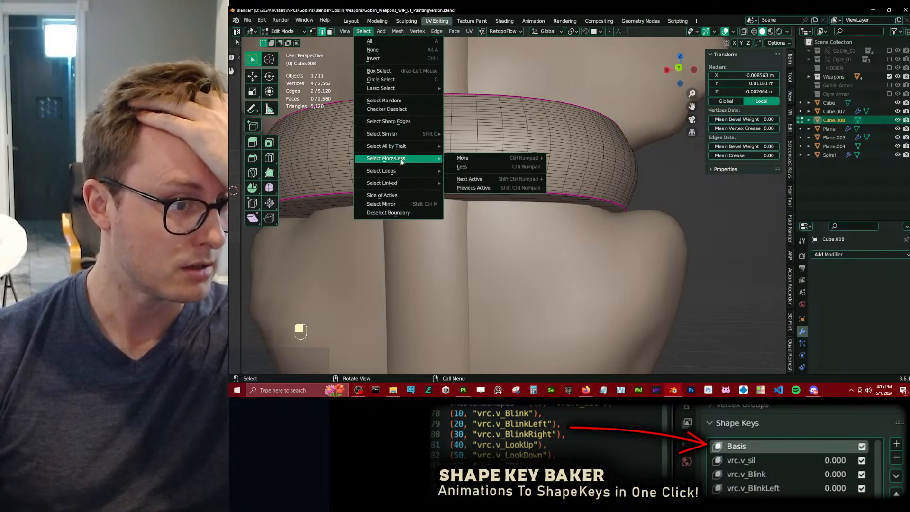
pyautogui.moveTo(401, 161)
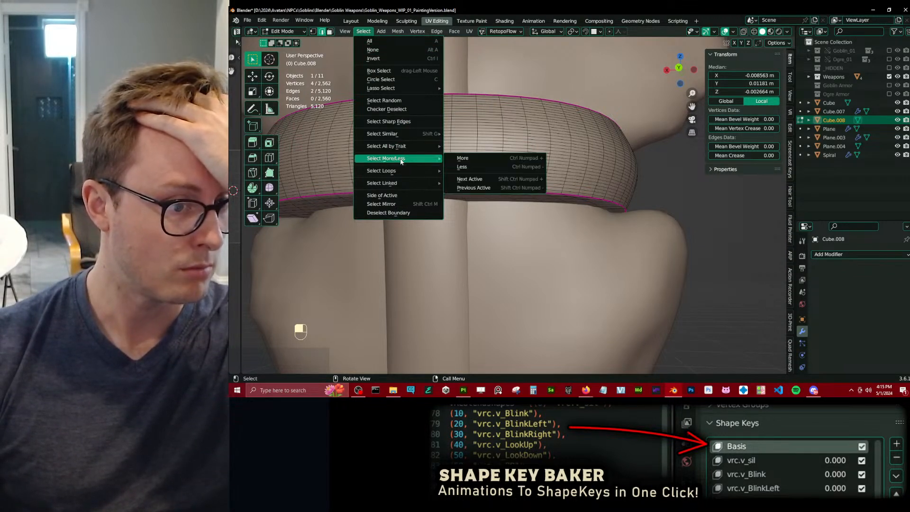
pyautogui.click(475, 180)
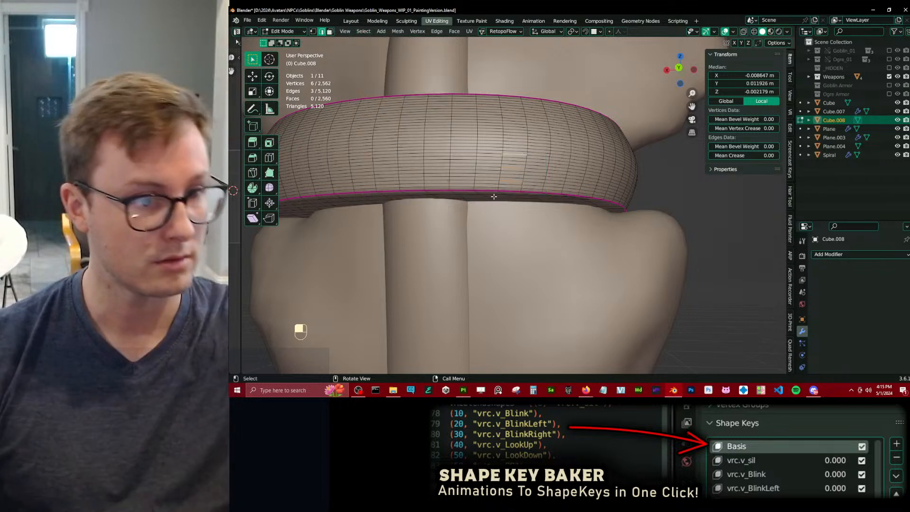
pyautogui.moveTo(542, 199); pyautogui.dragTo(540, 187, button='middle')
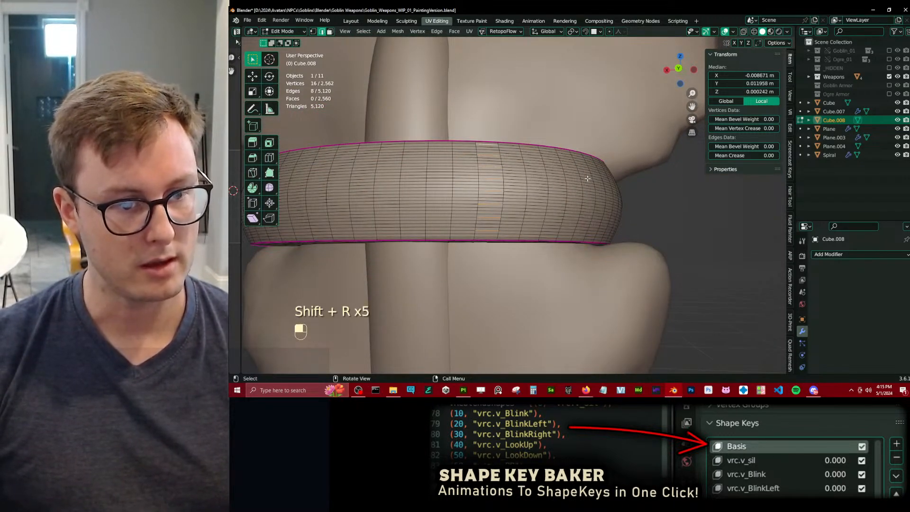
pyautogui.hotkey('ctrl', 'z')
# Extend the selected edges to full edge loops and shrink them inward about 0.00136 m with proportional editing to form cord grooves.
pyautogui.press('q')
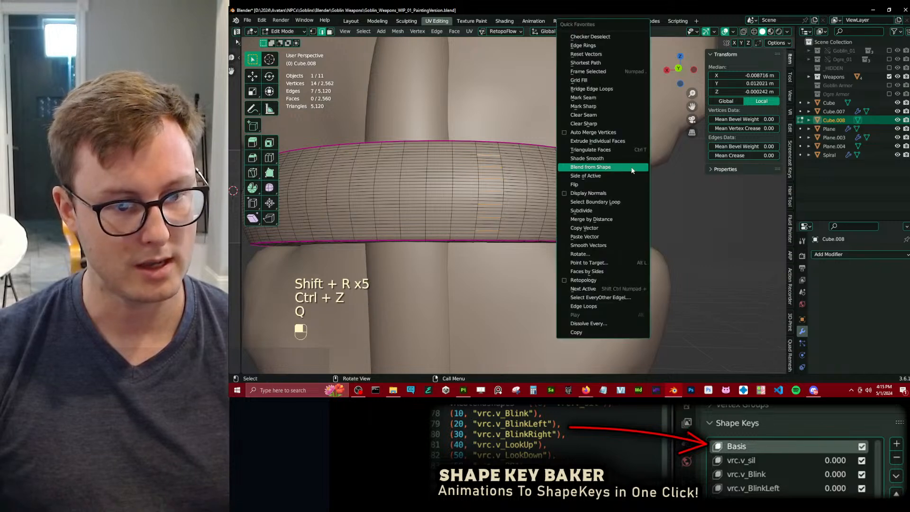
pyautogui.click(586, 299)
pyautogui.press('o')
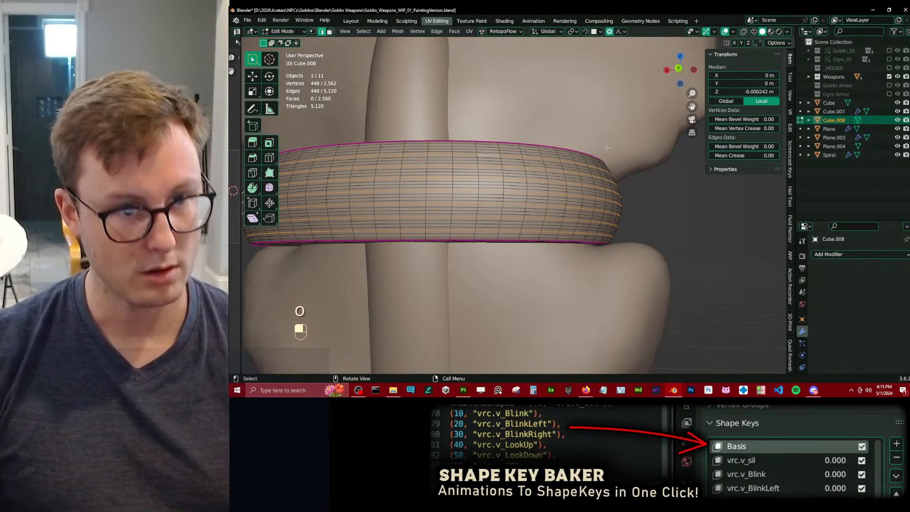
pyautogui.hotkey('alt', 's')
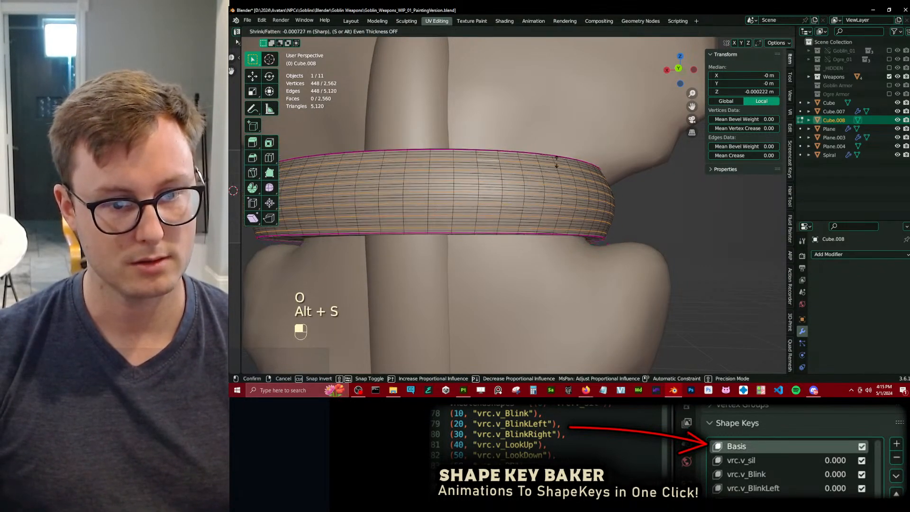
pyautogui.scroll(8, 557, 161)
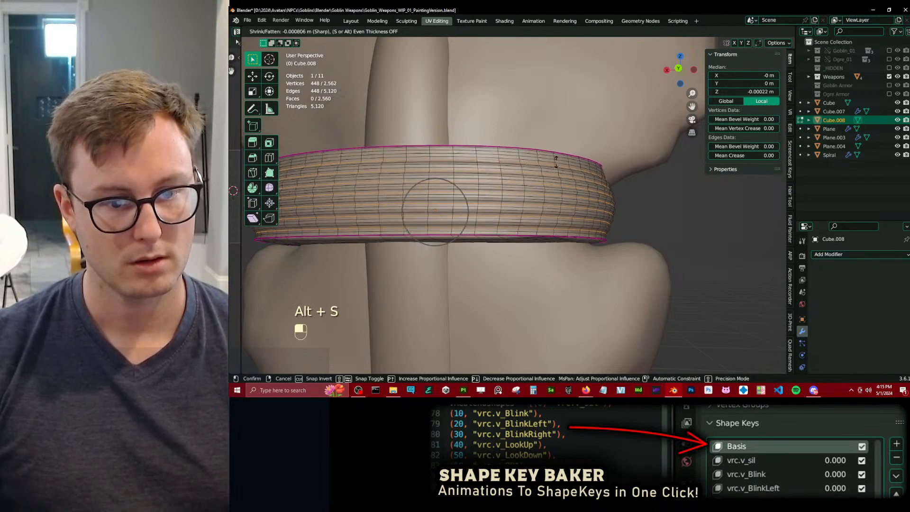
pyautogui.scroll(3, 557, 161)
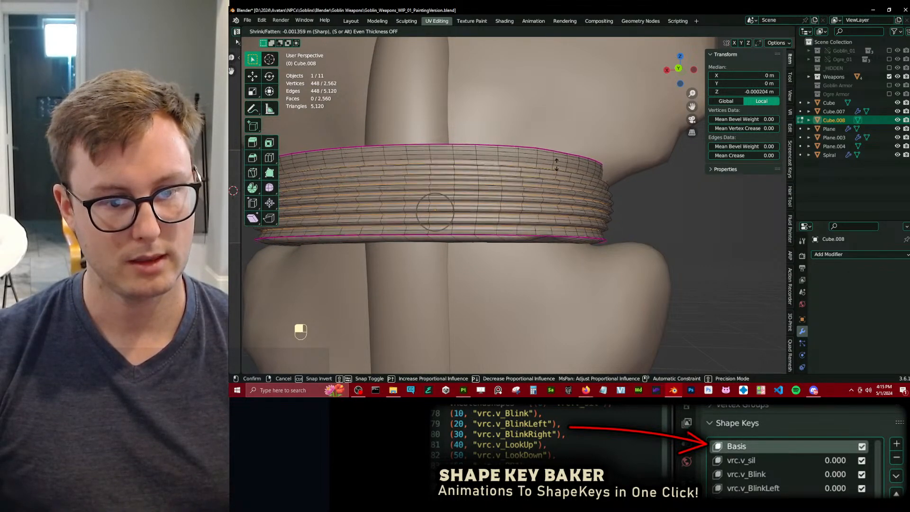
pyautogui.click(555, 165)
pyautogui.press('Tab')
pyautogui.scroll(-8, 556, 166)
pyautogui.moveTo(552, 170); pyautogui.dragTo(532, 180, button='middle')
pyautogui.scroll(3, 534, 204)
pyautogui.moveTo(534, 215); pyautogui.dragTo(545, 231, button='middle')
# Fatten the edge loop just below the band's upper rim outward to round the topmost cord.
pyautogui.press('Tab')
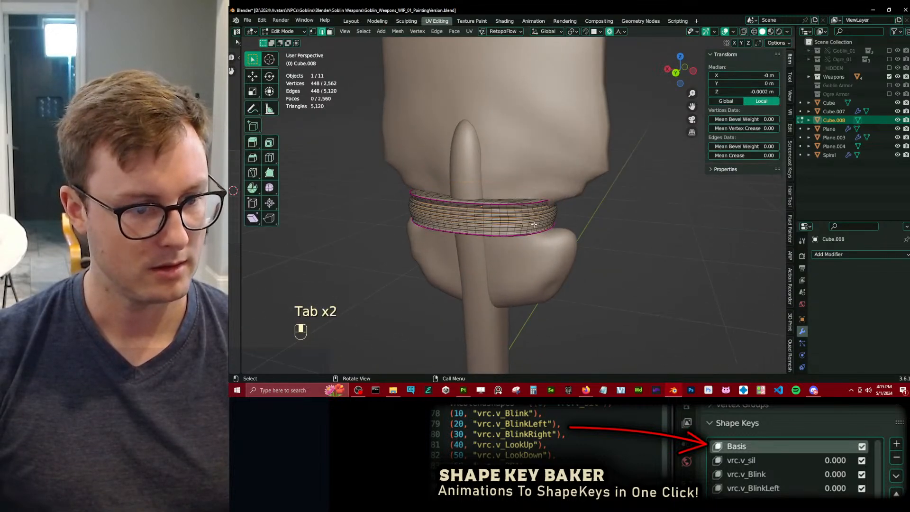
pyautogui.scroll(2, 535, 226)
pyautogui.scroll(4, 525, 215)
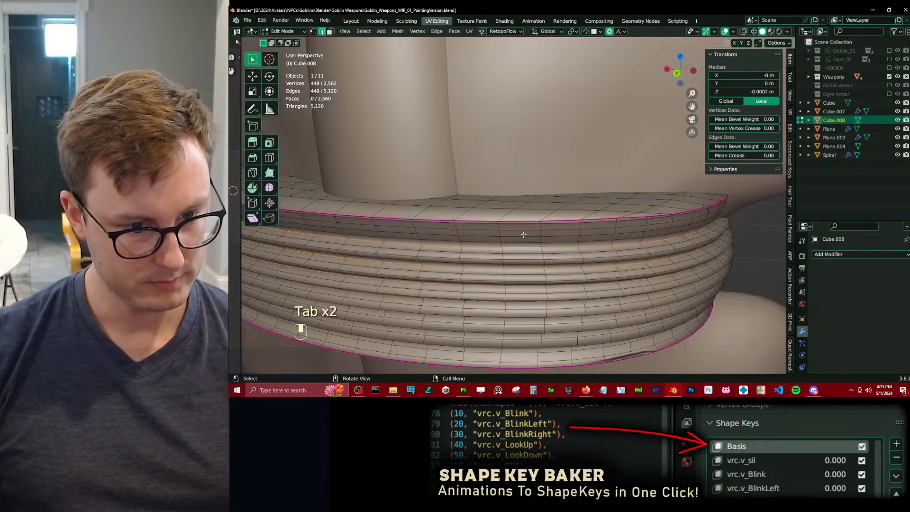
pyautogui.click(520, 230)
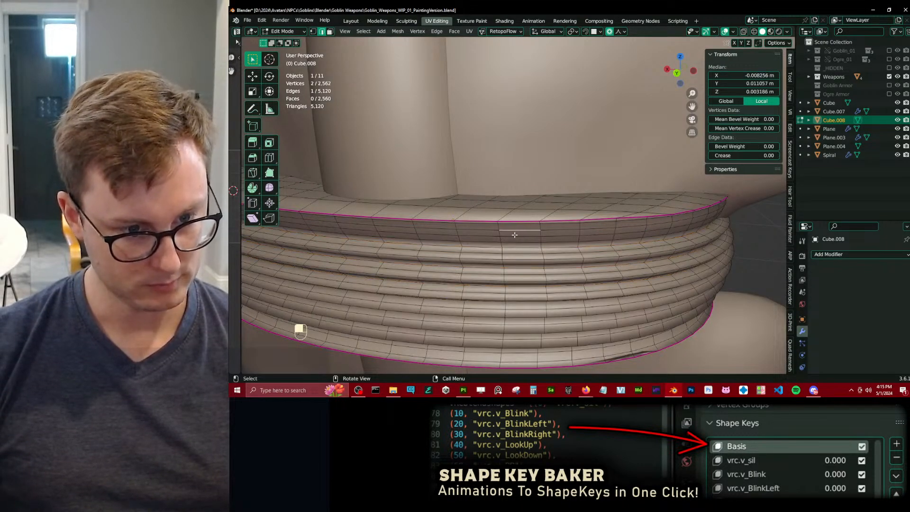
pyautogui.keyDown('alt'); pyautogui.keyDown('shift'); pyautogui.click(514, 231); pyautogui.keyUp('shift'); pyautogui.keyUp('alt')
pyautogui.hotkey('alt', 's')
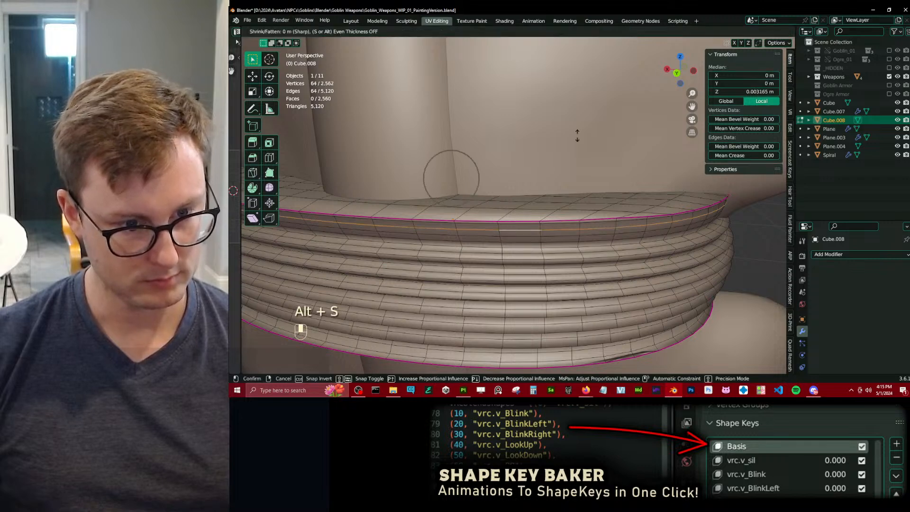
pyautogui.click(547, 182)
# Select the band's entire upper creased rim loop and scale it inward to about 0.94.
pyautogui.keyDown('alt'); pyautogui.keyDown('shift'); pyautogui.click(521, 218); pyautogui.keyUp('shift'); pyautogui.keyUp('alt')
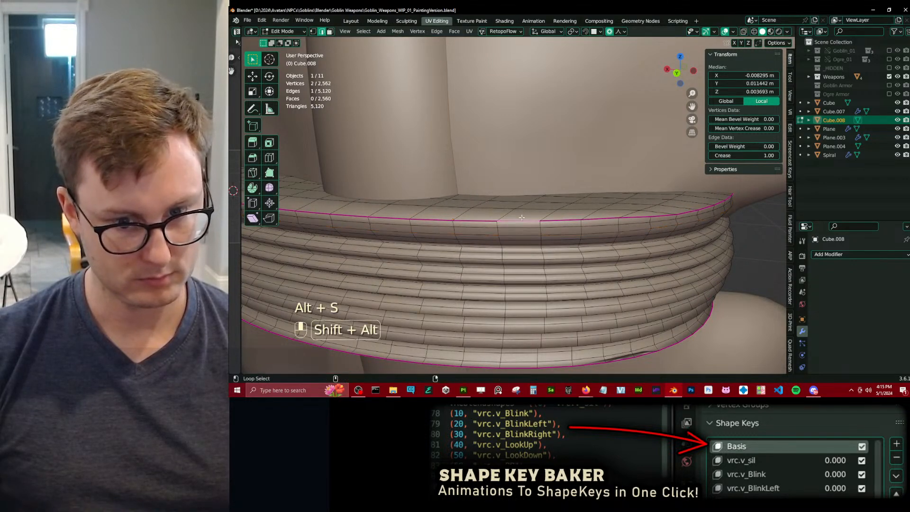
pyautogui.keyDown('alt'); pyautogui.keyDown('shift'); pyautogui.click(692, 212); pyautogui.keyUp('shift'); pyautogui.keyUp('alt')
pyautogui.scroll(-4, 692, 212)
pyautogui.moveTo(692, 212); pyautogui.dragTo(545, 202, button='middle')
pyautogui.scroll(2, 468, 187)
pyautogui.moveTo(468, 188); pyautogui.dragTo(497, 242, button='middle')
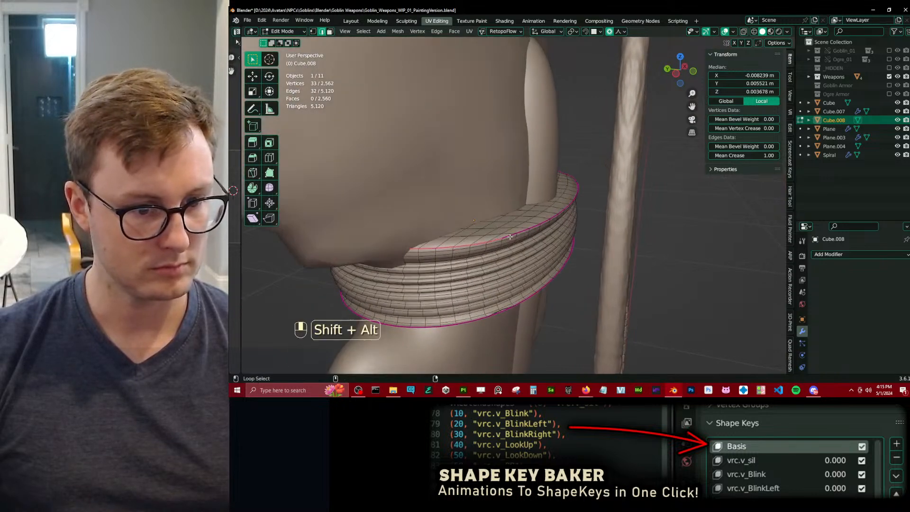
pyautogui.moveTo(574, 212); pyautogui.dragTo(570, 199, button='middle')
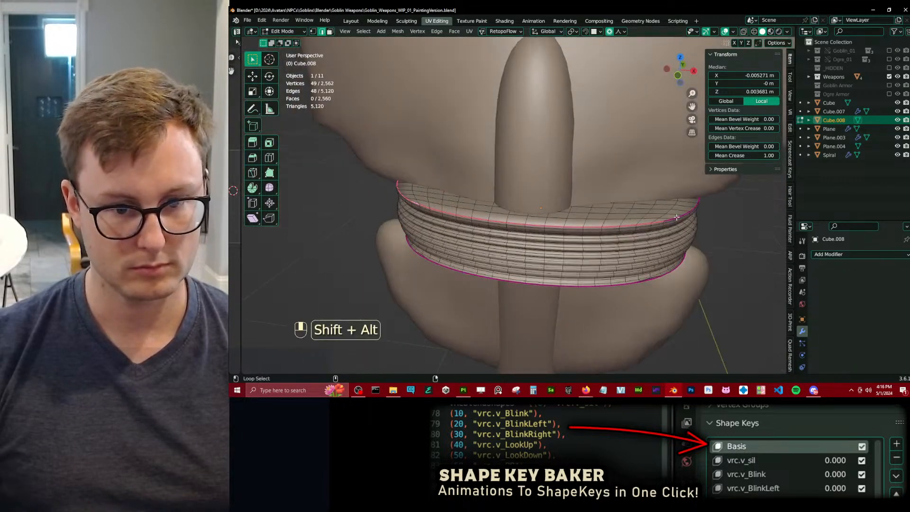
pyautogui.hotkey('alt', 's')
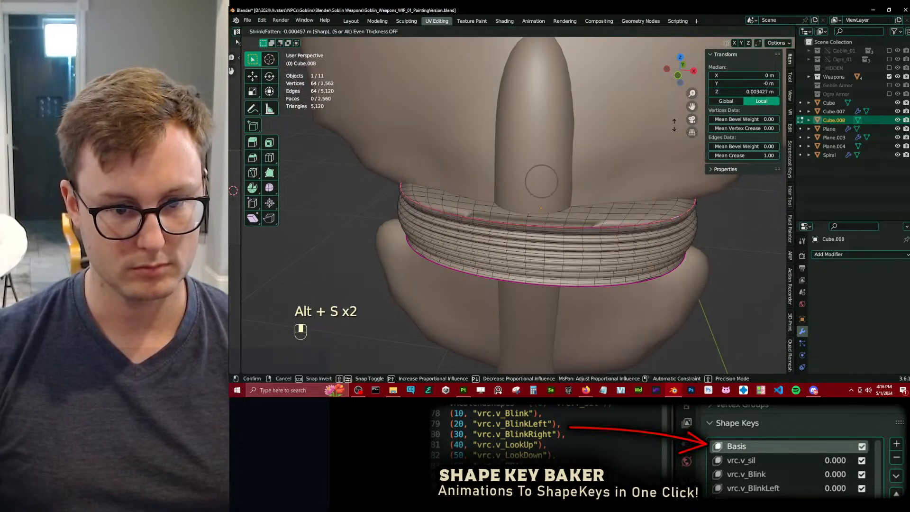
pyautogui.press('s')
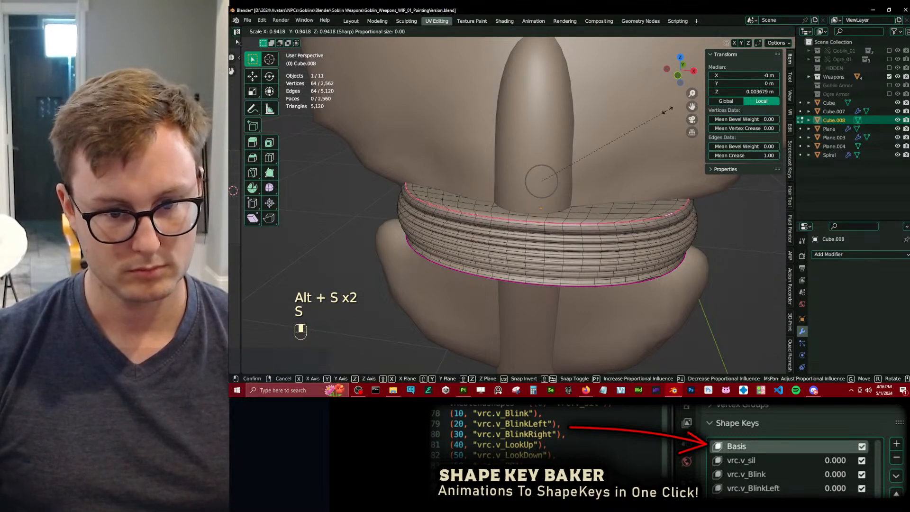
pyautogui.click(539, 183)
# Select the band's entire lower creased rim loop and scale it inward to round the lowest cord.
pyautogui.moveTo(539, 183); pyautogui.dragTo(545, 214, button='middle')
pyautogui.scroll(2, 582, 231)
pyautogui.scroll(1, 628, 229)
pyautogui.moveTo(627, 229); pyautogui.dragTo(623, 253, button='middle')
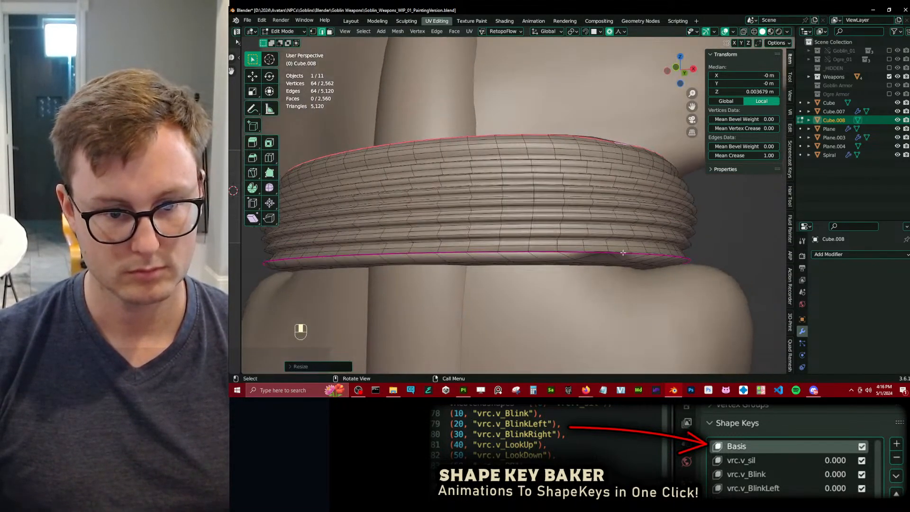
pyautogui.click(636, 253)
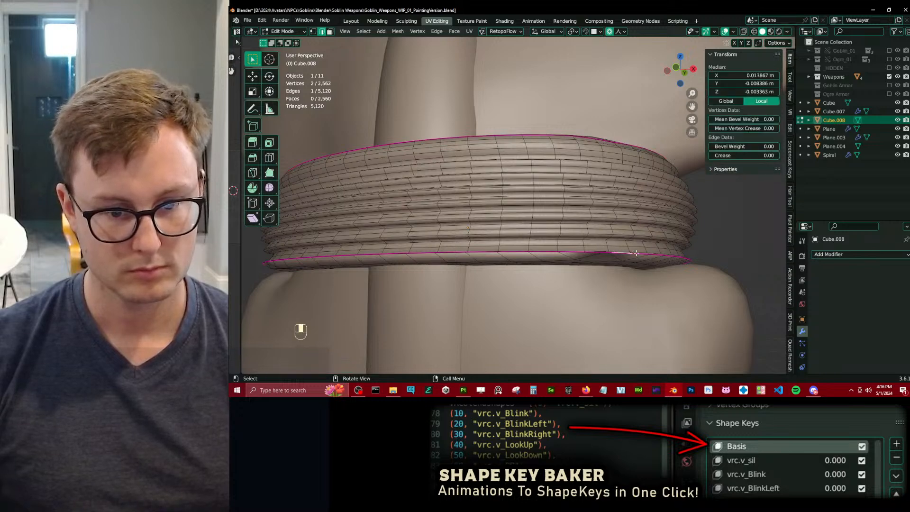
pyautogui.keyDown('alt'); pyautogui.keyDown('shift'); pyautogui.click(559, 255); pyautogui.keyUp('shift'); pyautogui.keyUp('alt')
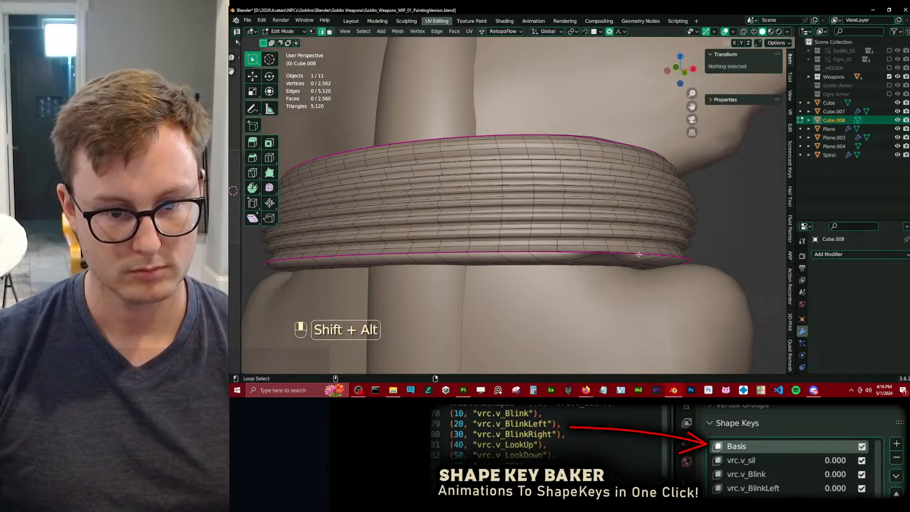
pyautogui.keyDown('alt'); pyautogui.keyDown('shift'); pyautogui.click(506, 253); pyautogui.keyUp('shift'); pyautogui.keyUp('alt')
pyautogui.moveTo(506, 253); pyautogui.dragTo(460, 227, button='middle')
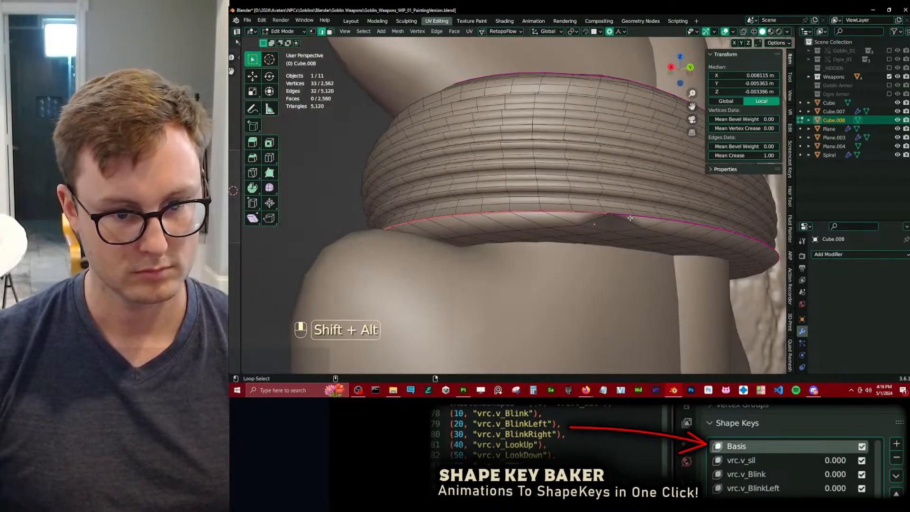
pyautogui.moveTo(624, 217); pyautogui.dragTo(646, 233, button='middle')
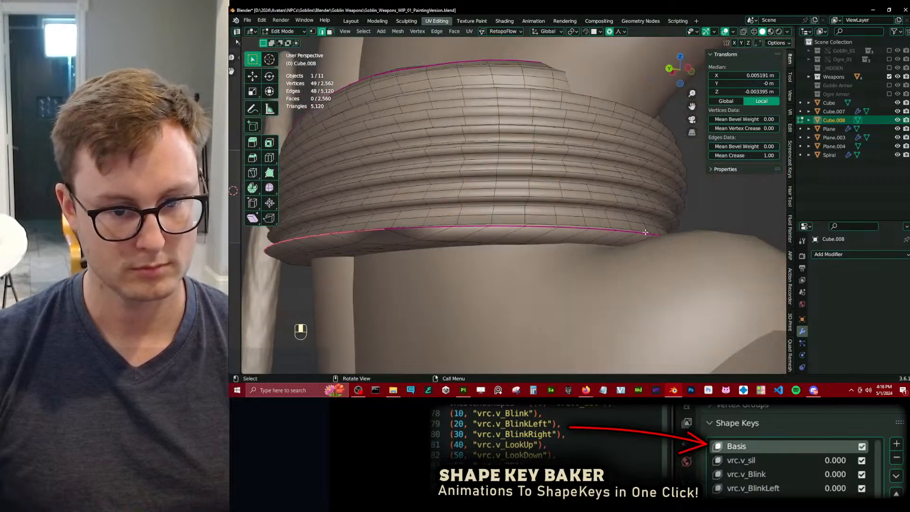
pyautogui.keyDown('alt'); pyautogui.keyDown('shift'); pyautogui.click(607, 231); pyautogui.keyUp('shift'); pyautogui.keyUp('alt')
pyautogui.press('s')
pyautogui.click(614, 202)
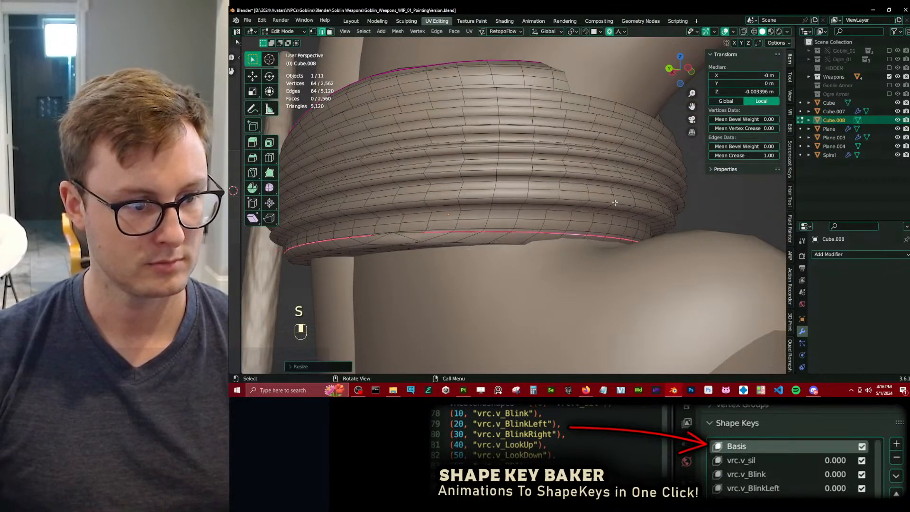
# Leave mesh editing, check the grooved band against the arrowhead with nothing selected, and save the file.
pyautogui.press('Tab')
pyautogui.scroll(-8, 570, 232)
pyautogui.click(603, 232)
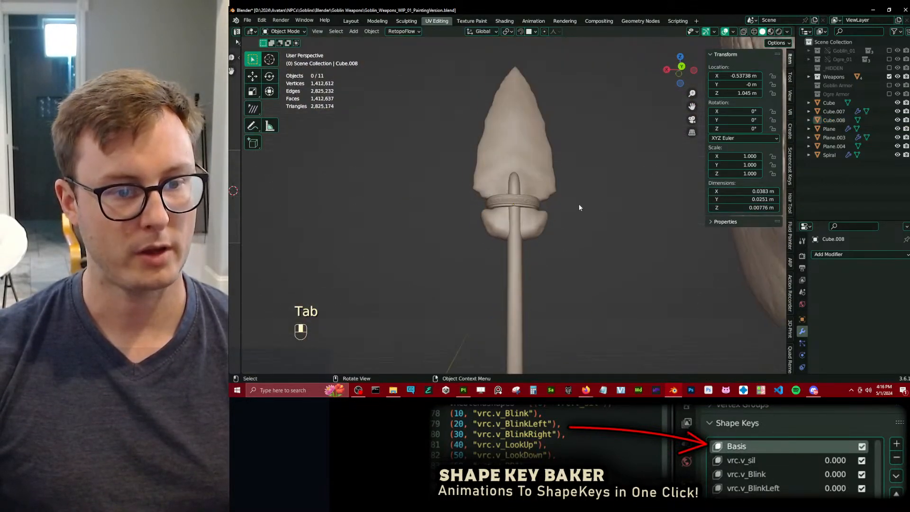
pyautogui.scroll(6, 564, 218)
pyautogui.click(601, 212)
pyautogui.moveTo(601, 211); pyautogui.dragTo(611, 230, button='middle')
pyautogui.scroll(-7, 585, 238)
pyautogui.click(602, 249)
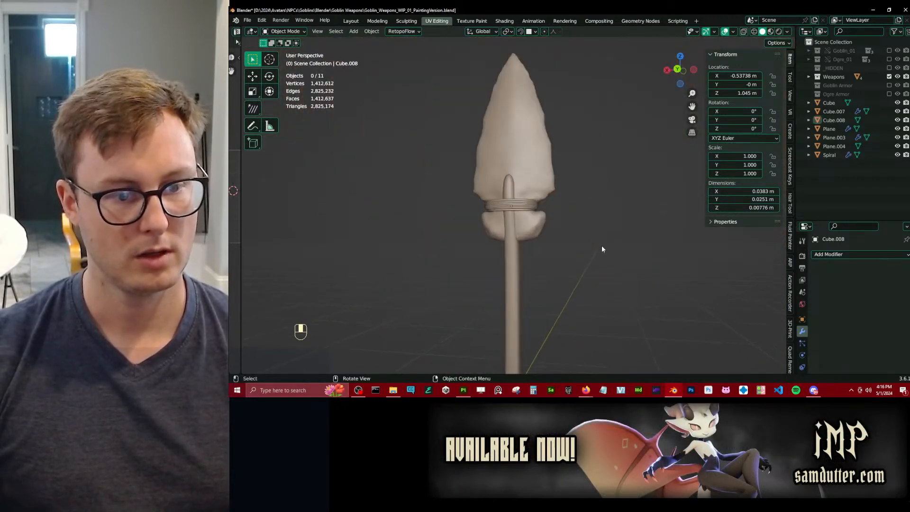
pyautogui.hotkey('ctrl', 's')
# Add a Multires modifier to the binding band, rebuild four levels by unsubdividing, and set its viewport level to 2.
pyautogui.scroll(4, 569, 237)
pyautogui.click(545, 211)
pyautogui.click(857, 255)
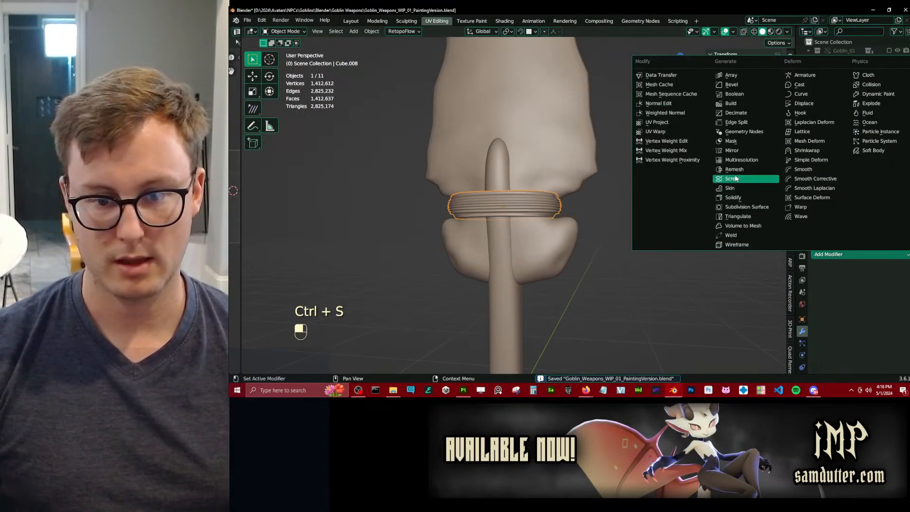
pyautogui.click(735, 160)
pyautogui.scroll(-4, 853, 333)
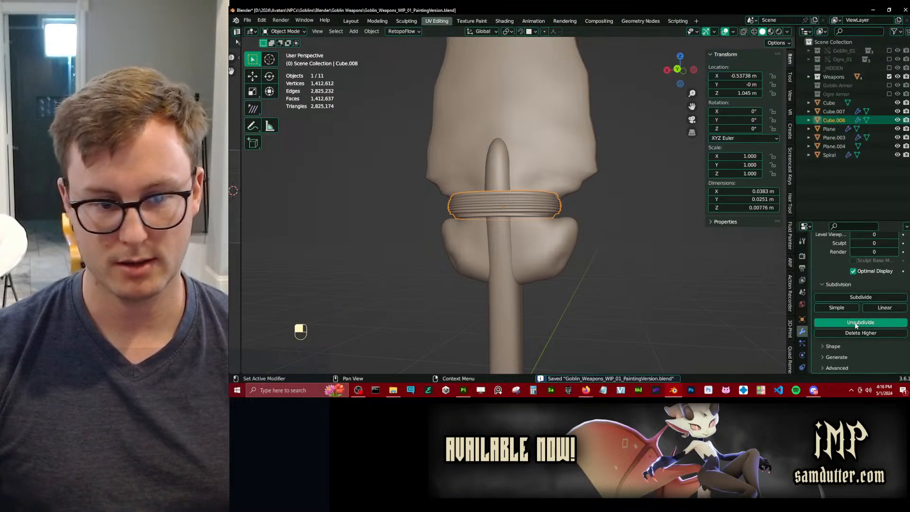
pyautogui.click(857, 323)
pyautogui.click(856, 323)
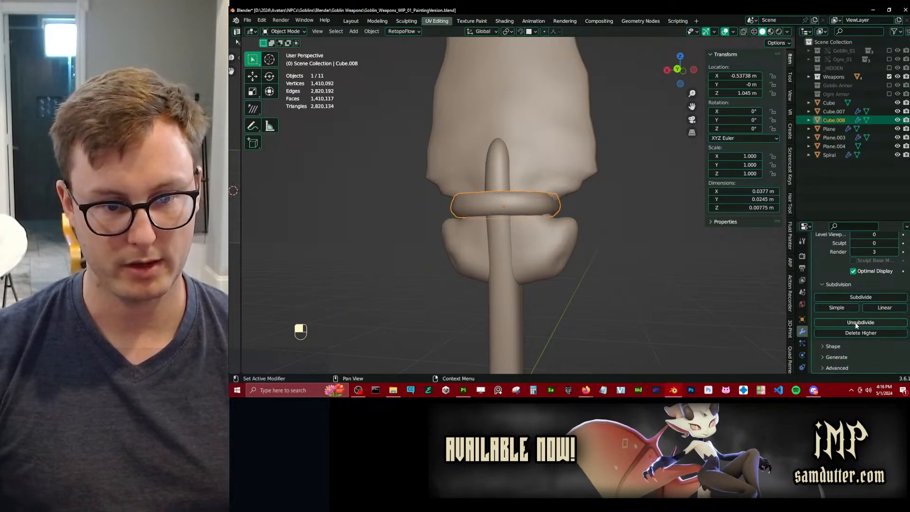
pyautogui.click(843, 324)
pyautogui.scroll(2, 877, 287)
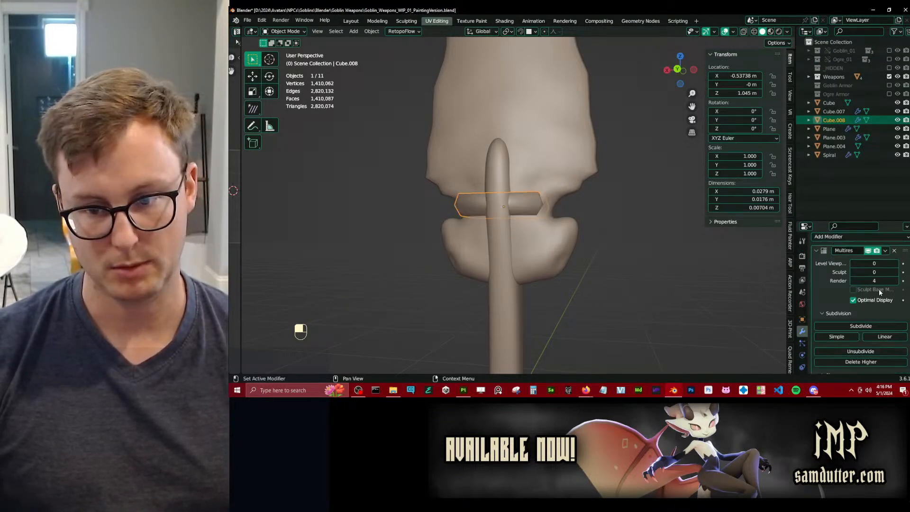
pyautogui.click(895, 264)
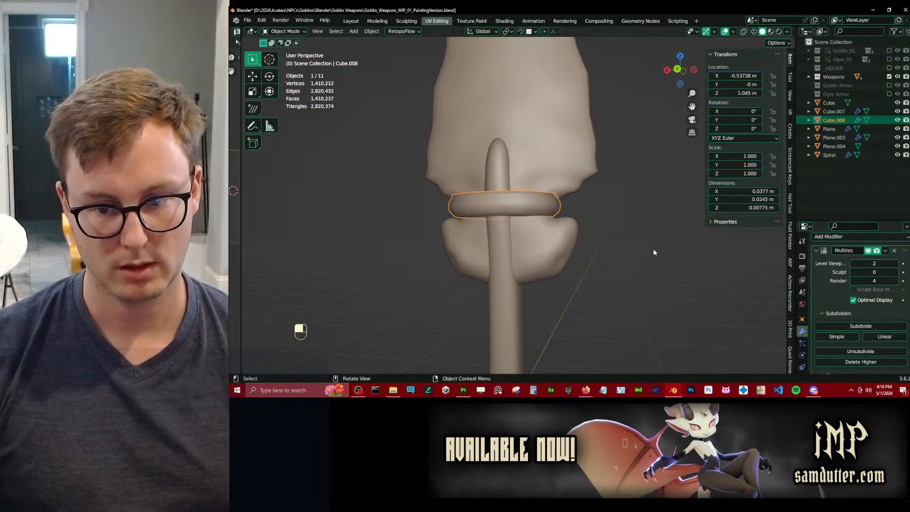
# Set the binding band's Multires sculpt level to 4 in Sculpt Mode and return to Object Mode.
pyautogui.scroll(-5, 683, 273)
pyautogui.hotkey('ctrl', 'Tab')
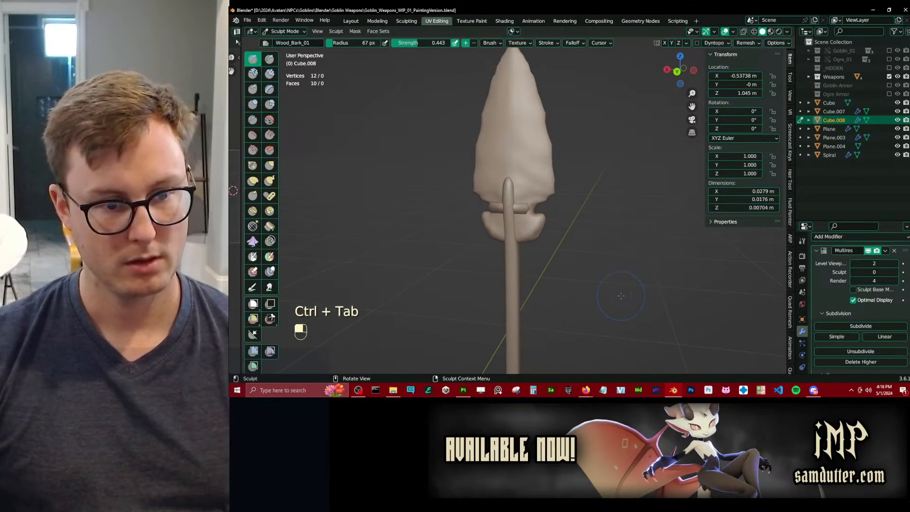
pyautogui.click(883, 273)
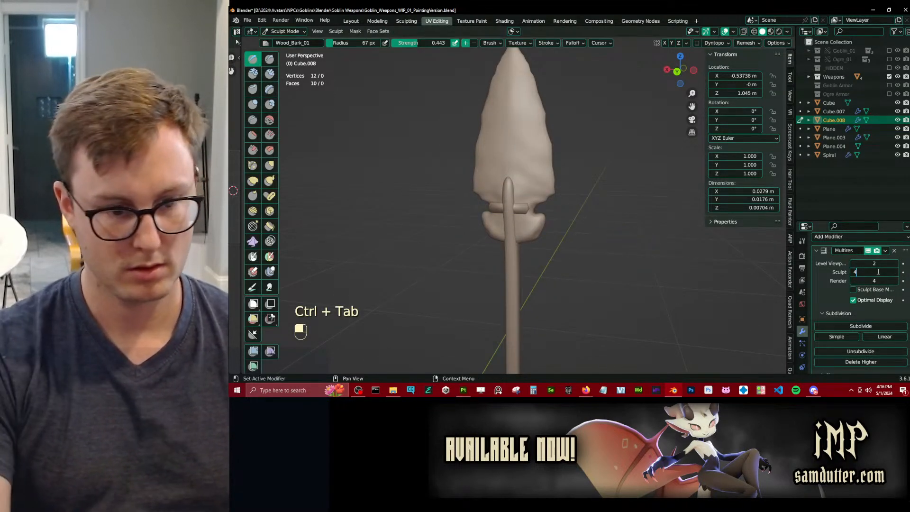
pyautogui.write('4')
pyautogui.press('Return')
pyautogui.hotkey('ctrl', 'Tab')
pyautogui.scroll(-4, 561, 235)
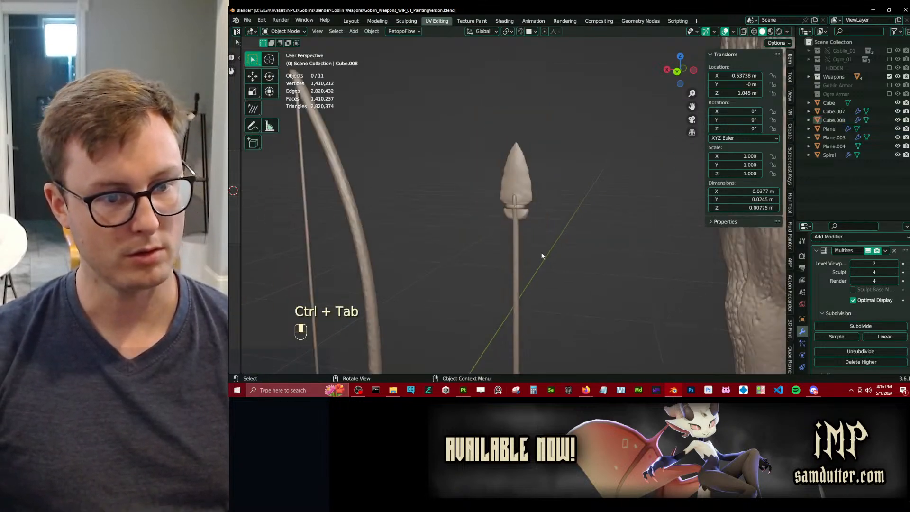
# Move the binding band slightly sideways in the front view to centre it on the arrowhead, and deselect it.
pyautogui.scroll(6, 527, 223)
pyautogui.click(535, 220)
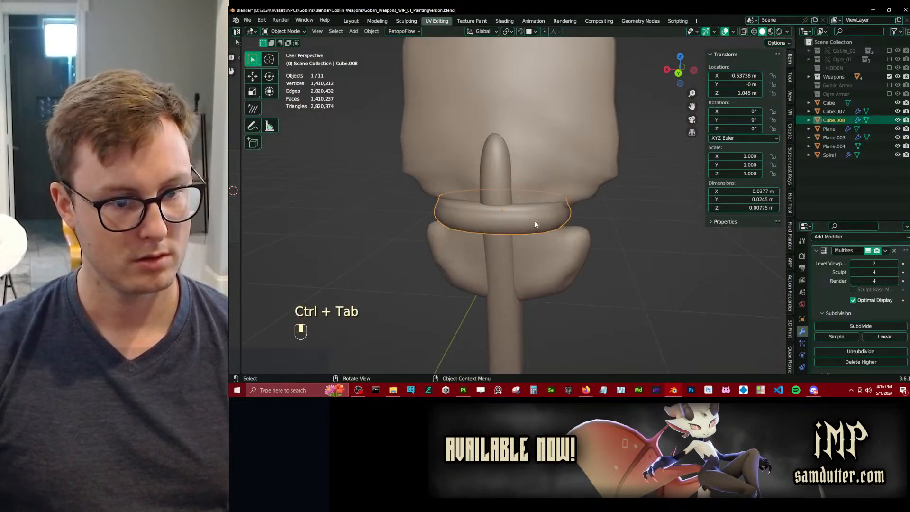
pyautogui.moveTo(534, 220); pyautogui.dragTo(550, 208, button='middle')
pyautogui.press('KP_1')
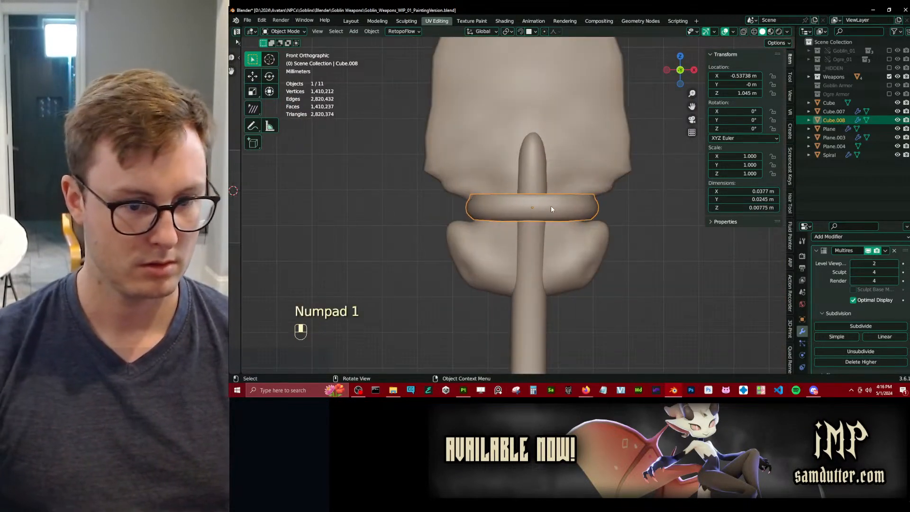
pyautogui.press('g')
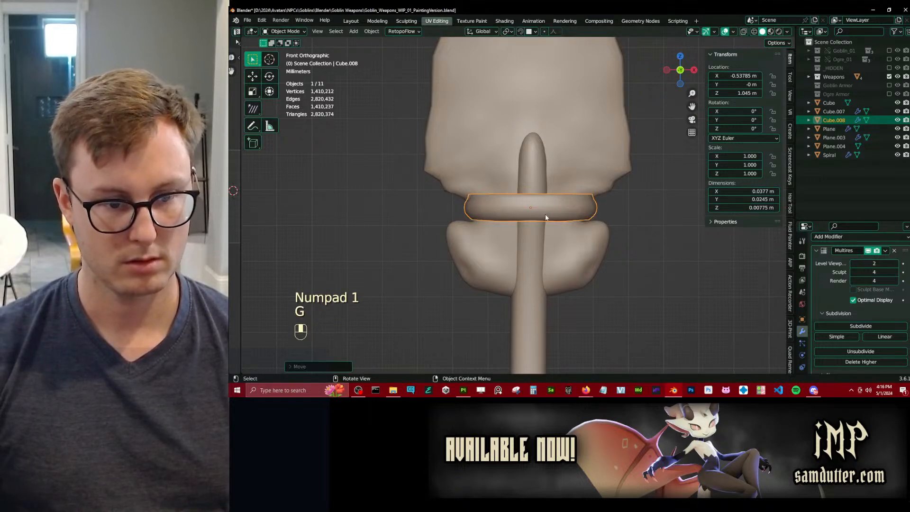
pyautogui.press('g')
pyautogui.click(538, 215)
pyautogui.scroll(-7, 642, 260)
pyautogui.click(609, 220)
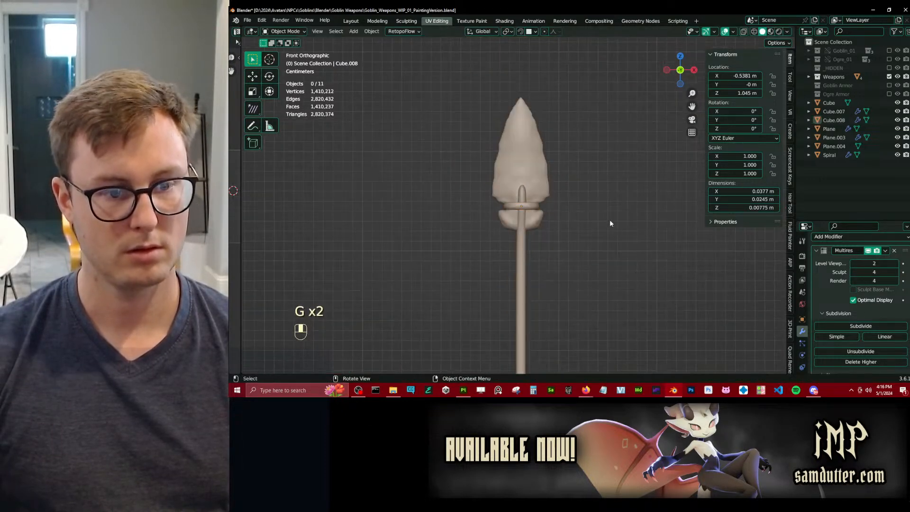
# Check the arrow's band and shaft alongside the other weapons and save the file.
pyautogui.press('z')
pyautogui.moveTo(608, 259)
pyautogui.mouseDown(button='middle')
pyautogui.moveTo(509, 264)
pyautogui.moveTo(449, 252)
pyautogui.mouseUp(button='middle')
pyautogui.press('z')
pyautogui.scroll(5, 556, 252)
pyautogui.scroll(-10, 557, 252)
pyautogui.keyDown('shift'); pyautogui.moveTo(556, 252); pyautogui.dragTo(545, 160, button='middle'); pyautogui.keyUp('shift')
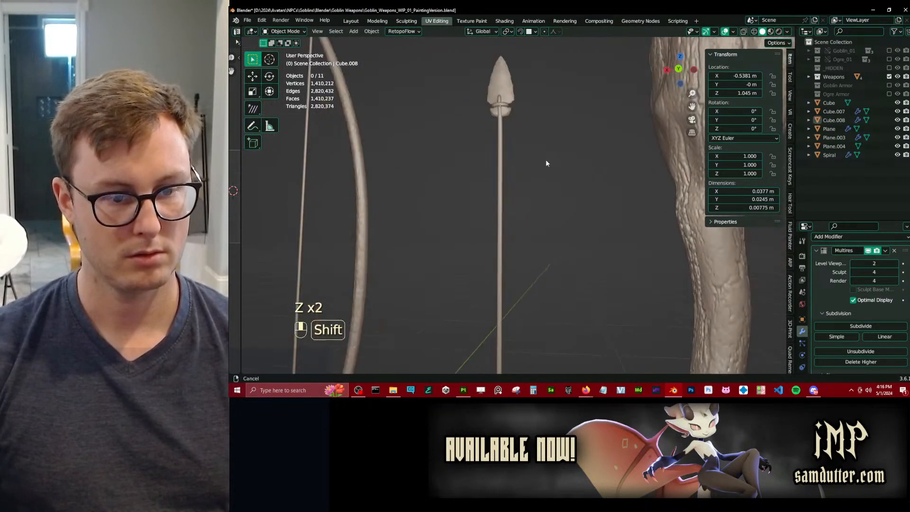
pyautogui.scroll(-3, 541, 185)
pyautogui.hotkey('ctrl', 's')
# Inspect the fletching at the arrow's tail, select it, and save the file.
pyautogui.scroll(3, 517, 246)
pyautogui.keyDown('shift'); pyautogui.moveTo(516, 310); pyautogui.dragTo(518, 160, button='middle'); pyautogui.keyUp('shift')
pyautogui.scroll(1, 518, 259)
pyautogui.scroll(5, 506, 203)
pyautogui.click(506, 202)
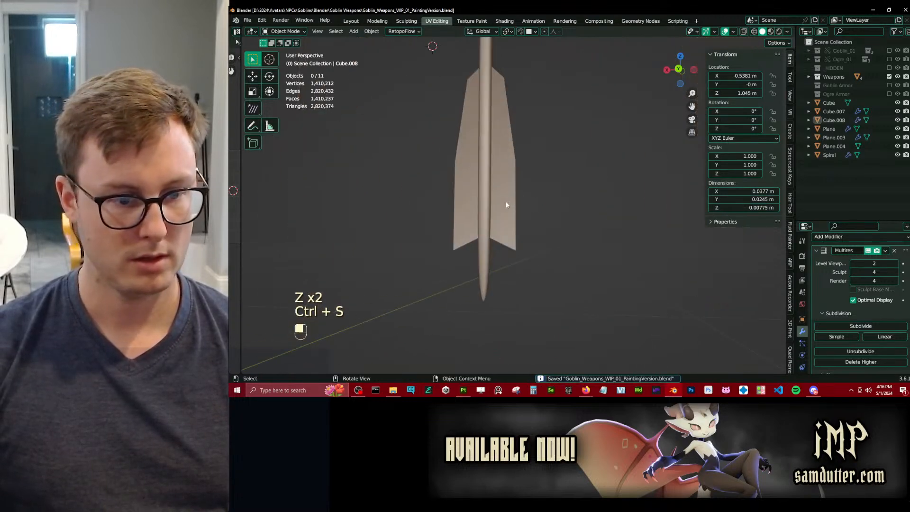
pyautogui.scroll(-6, 506, 203)
pyautogui.keyDown('shift'); pyautogui.moveTo(507, 194); pyautogui.dragTo(532, 226, button='middle'); pyautogui.keyUp('shift')
pyautogui.hotkey('ctrl', 's')
pyautogui.scroll(-4, 491, 332)
pyautogui.scroll(3, 497, 245)
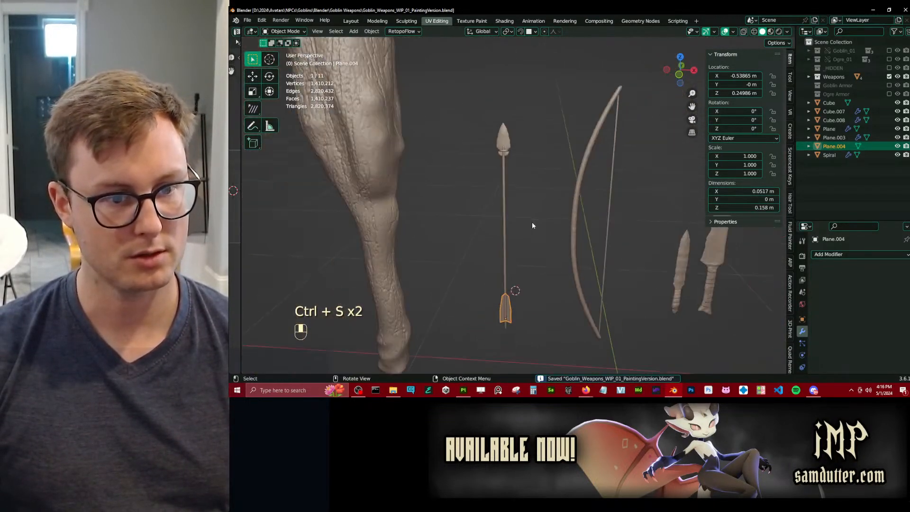
# Select the arrow's shaft and arrowhead in turn to examine their Multires levels.
pyautogui.click(505, 173)
pyautogui.scroll(4, 506, 174)
pyautogui.keyDown('shift'); pyautogui.moveTo(495, 175); pyautogui.dragTo(504, 191, button='middle'); pyautogui.keyUp('shift')
pyautogui.scroll(2, 503, 191)
pyautogui.scroll(-6, 503, 190)
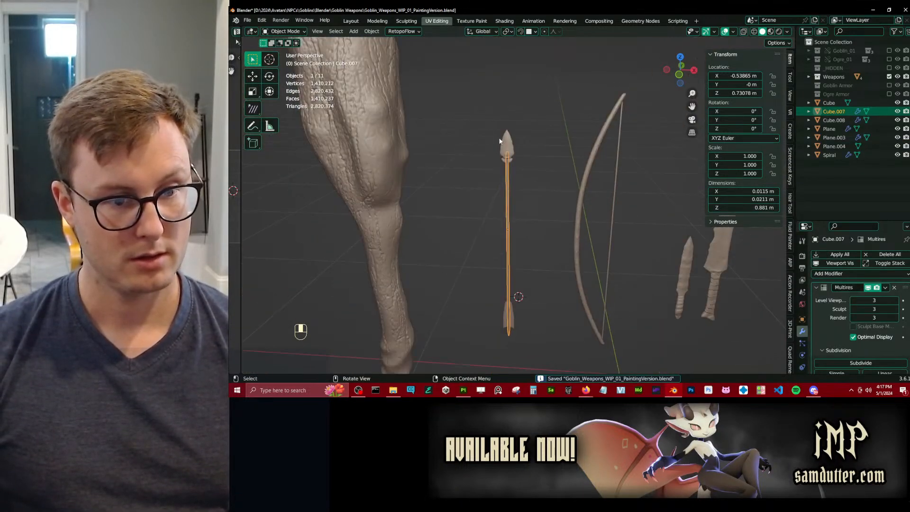
pyautogui.click(507, 141)
# Select all the weapons with the club active and copy its Multires viewport level of 7 to the selection.
pyautogui.scroll(-2, 494, 151)
pyautogui.press('a')
pyautogui.scroll(4, 613, 221)
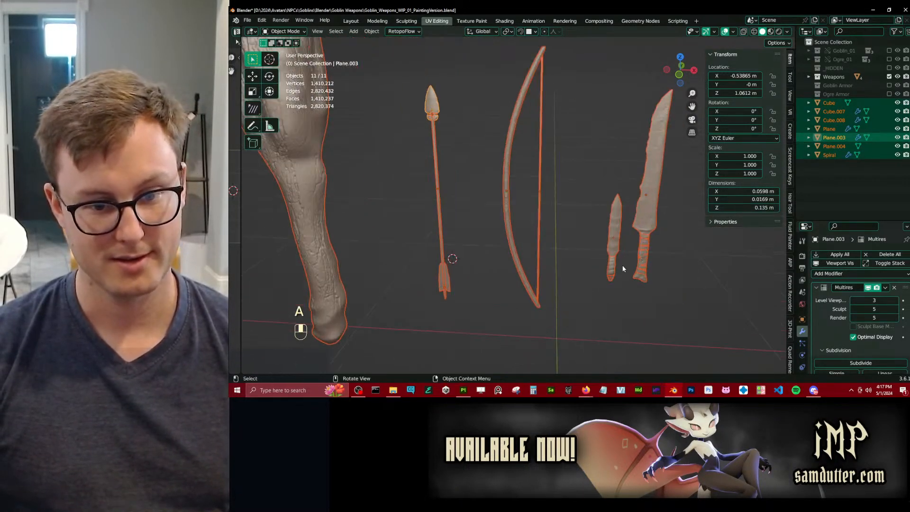
pyautogui.click(643, 252)
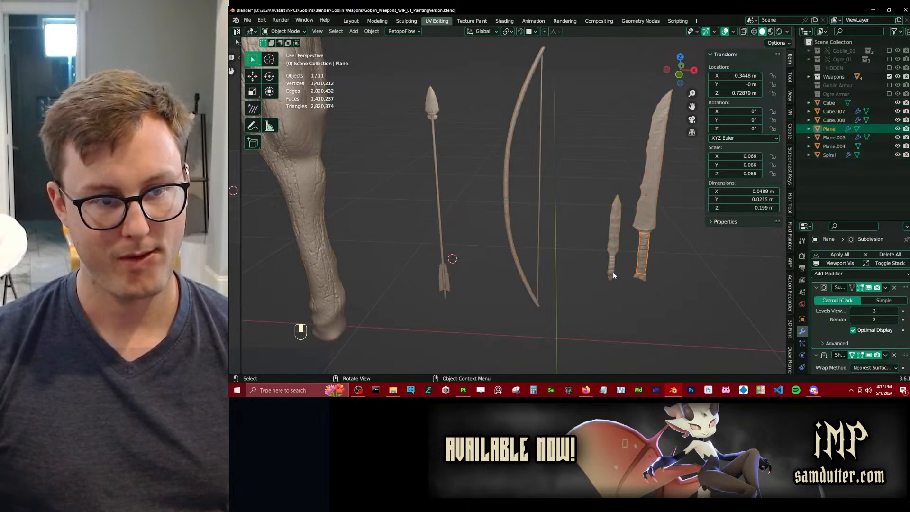
pyautogui.press('a')
pyautogui.scroll(4, 465, 215)
pyautogui.keyDown('shift'); pyautogui.moveTo(430, 182); pyautogui.dragTo(487, 199, button='middle'); pyautogui.keyUp('shift')
pyautogui.scroll(3, 491, 198)
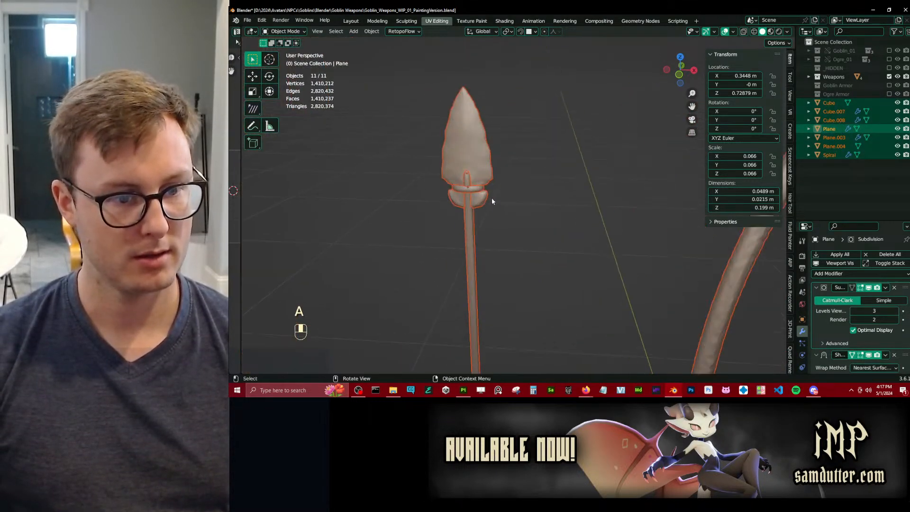
pyautogui.scroll(-4, 569, 235)
pyautogui.click(310, 213)
pyautogui.press('a')
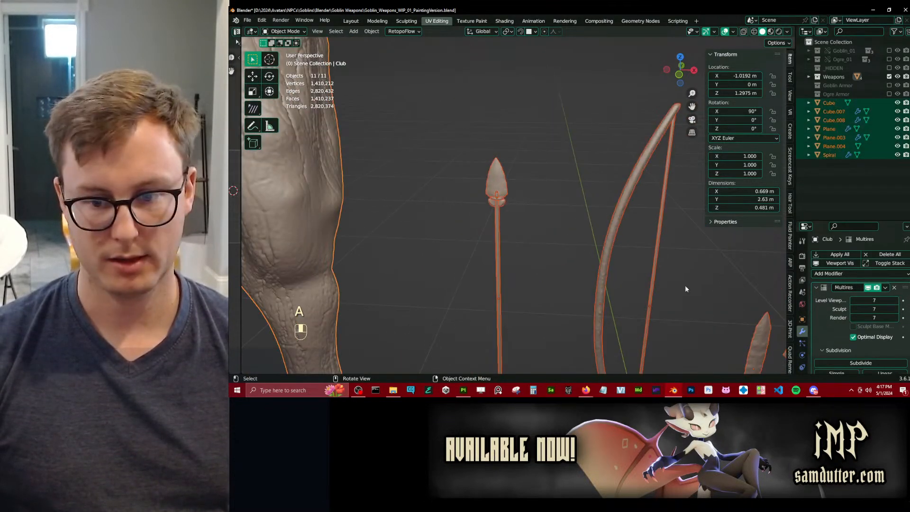
pyautogui.rightClick(885, 300)
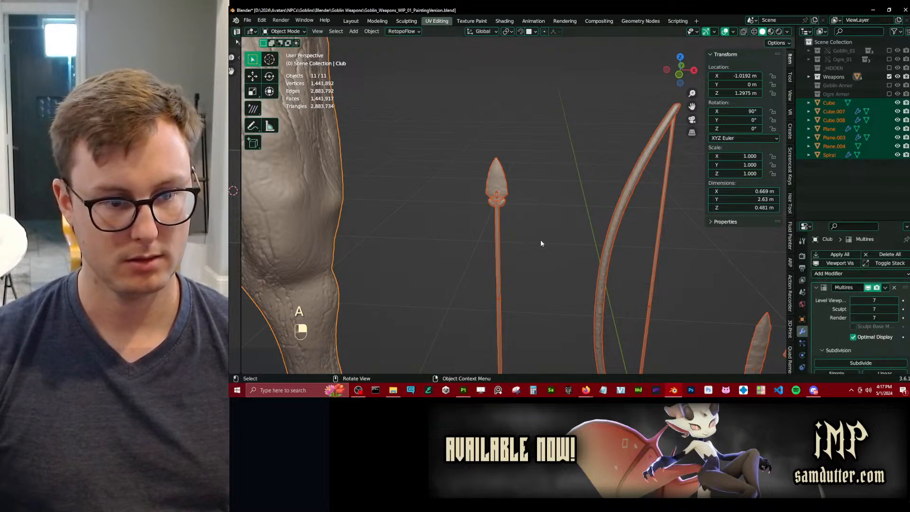
# Export the selected weapons over Goblin_Weapons_HP.fbx using the preset with Selected Objects and FBX Units Scale, and save the Blender file.
pyautogui.scroll(-3, 540, 240)
pyautogui.press('q')
pyautogui.click(505, 288)
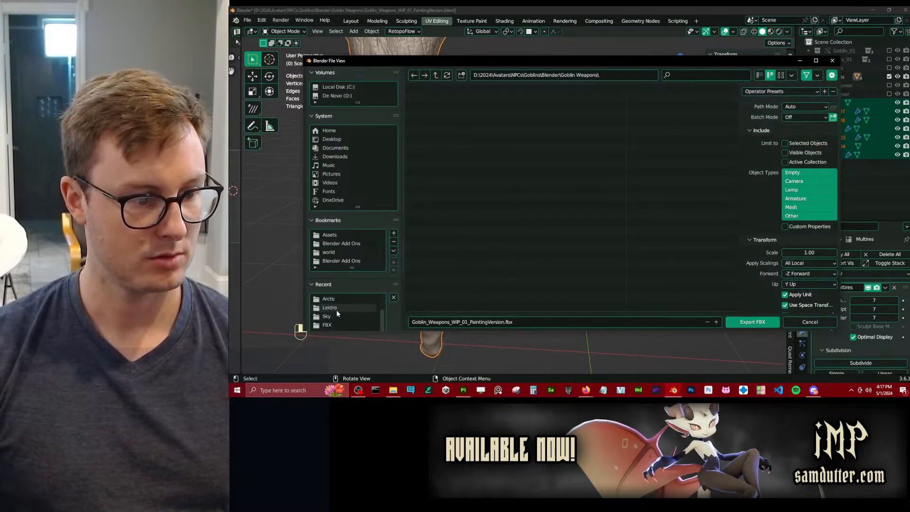
pyautogui.click(336, 308)
pyautogui.click(443, 106)
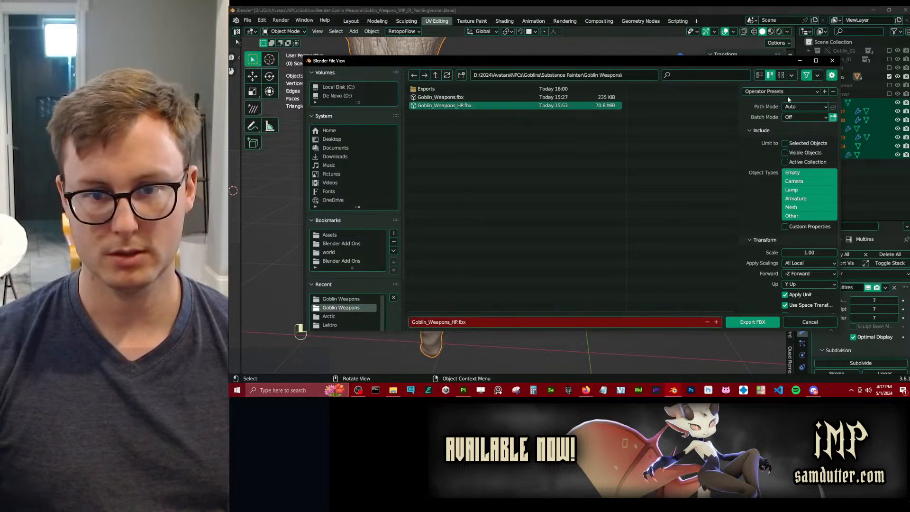
pyautogui.click(782, 92)
pyautogui.click(754, 122)
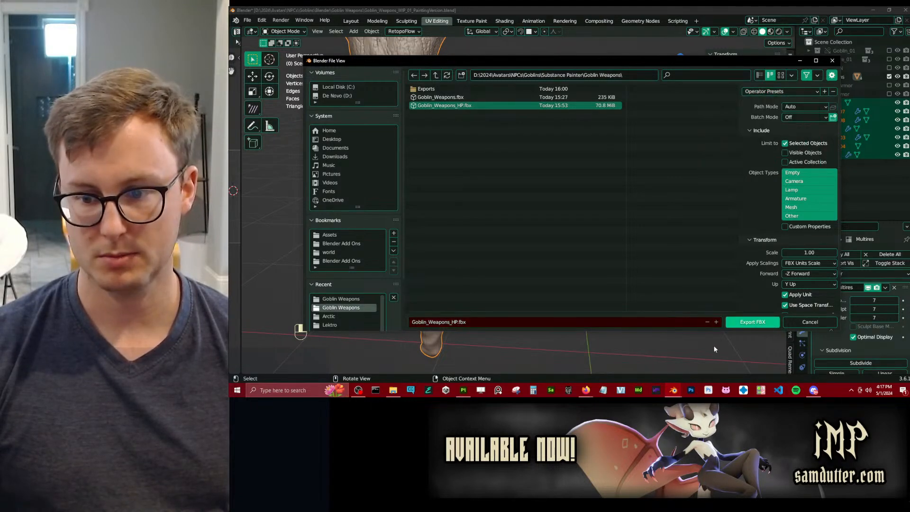
pyautogui.click(745, 324)
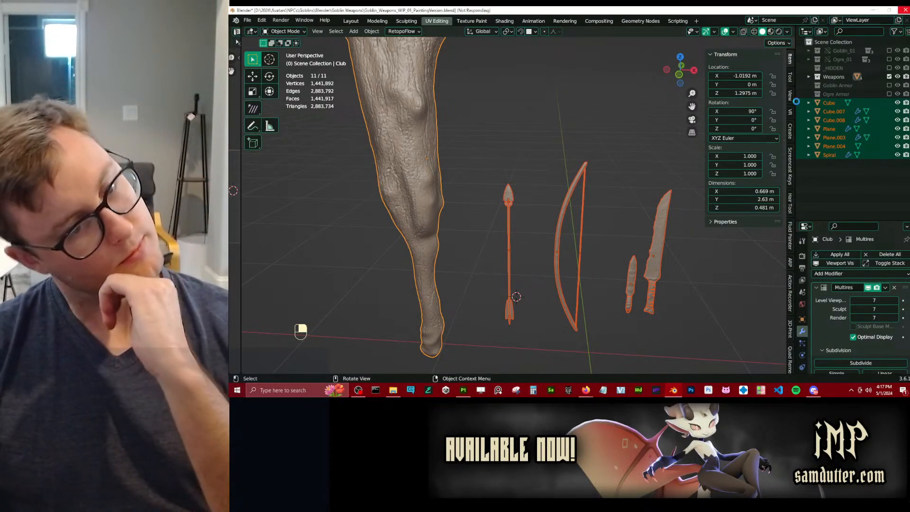
pyautogui.click(601, 184)
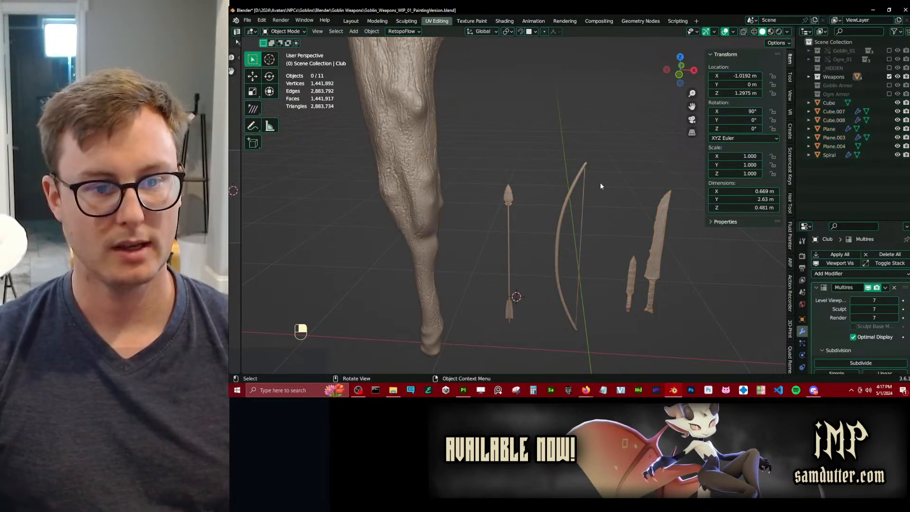
pyautogui.hotkey('ctrl', 's')
# Set the club's Multires viewport level to 2, copy it to all selected weapons, and save the file.
pyautogui.moveTo(589, 195); pyautogui.dragTo(580, 213, button='middle')
pyautogui.press('a')
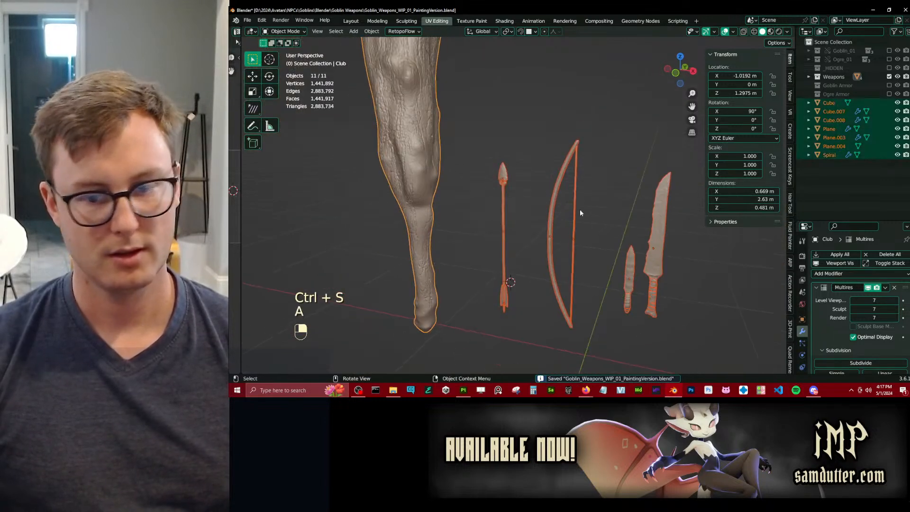
pyautogui.scroll(1, 580, 213)
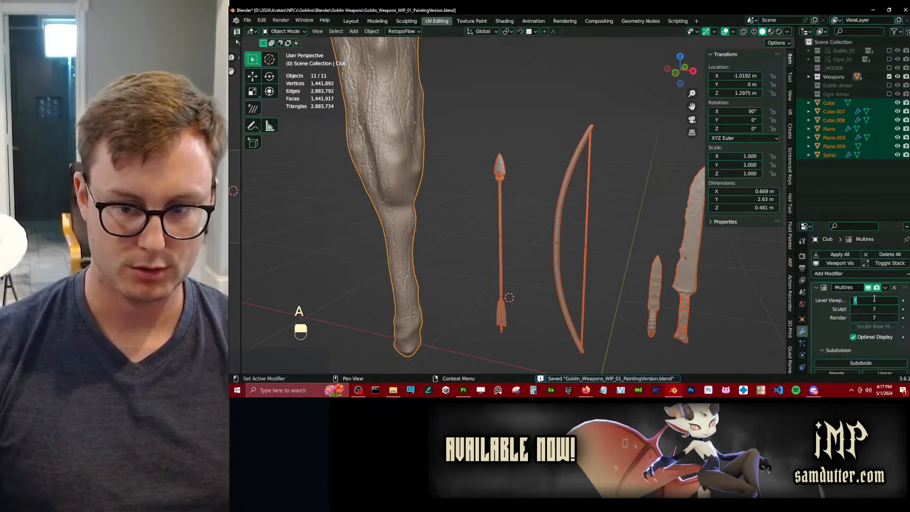
pyautogui.write('2')
pyautogui.press('Return')
pyautogui.rightClick(875, 298)
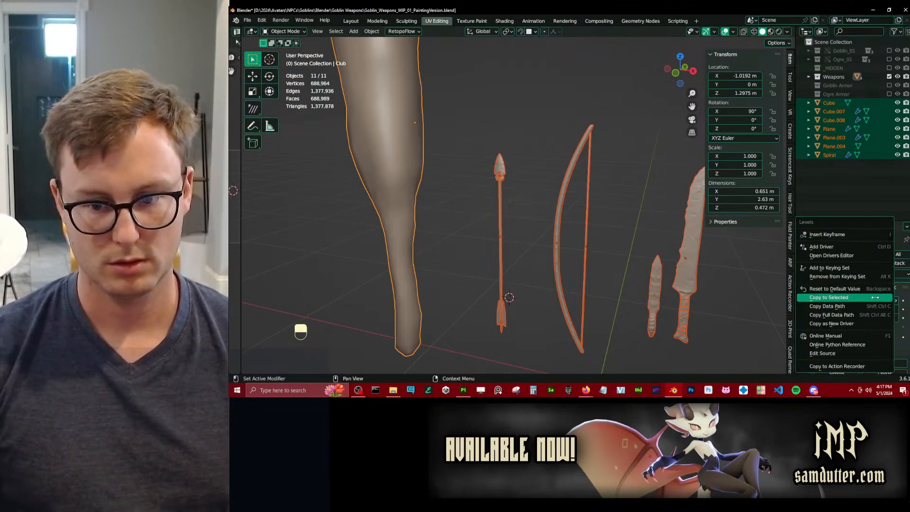
pyautogui.click(834, 297)
pyautogui.scroll(3, 492, 227)
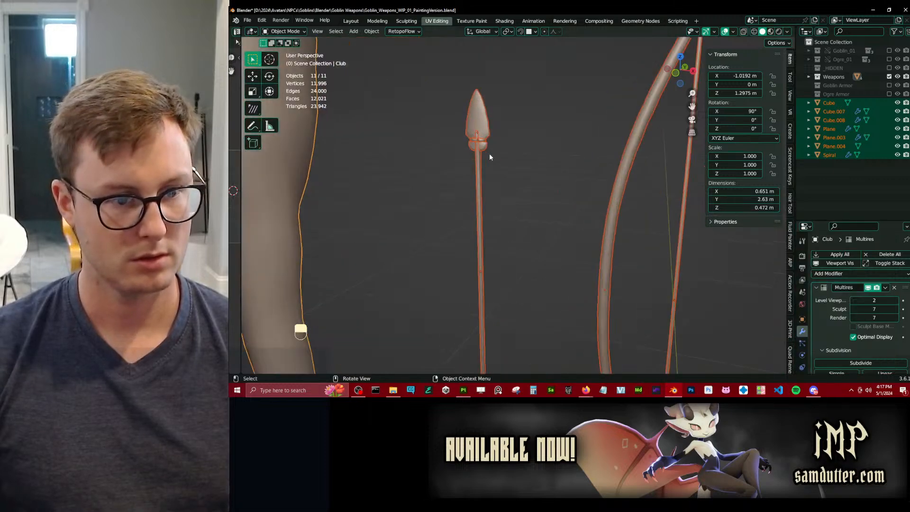
pyautogui.scroll(-5, 503, 180)
pyautogui.scroll(1, 530, 198)
pyautogui.hotkey('ctrl', 's')
pyautogui.scroll(3, 542, 199)
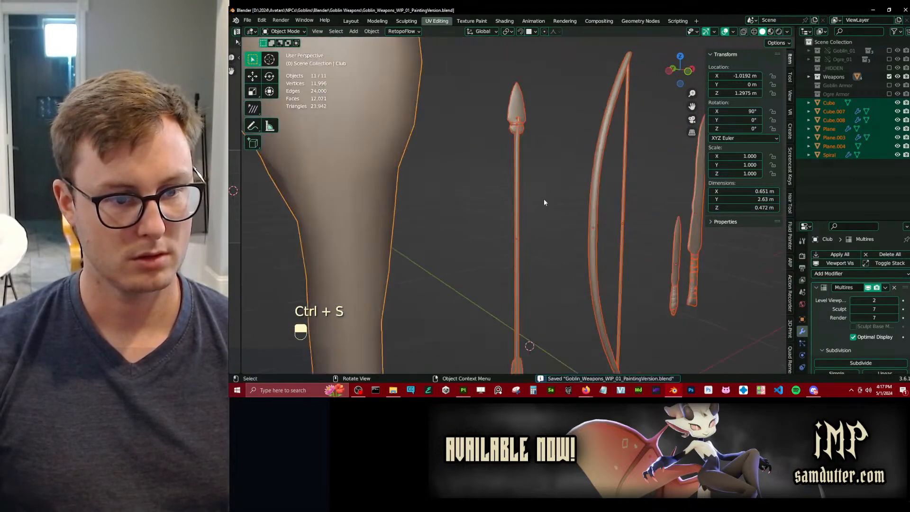
# Limit the selection to all weapon parts except the separate grip wraps on the sword and dagger handles.
pyautogui.moveTo(544, 203); pyautogui.dragTo(518, 205, button='middle')
pyautogui.press('q')
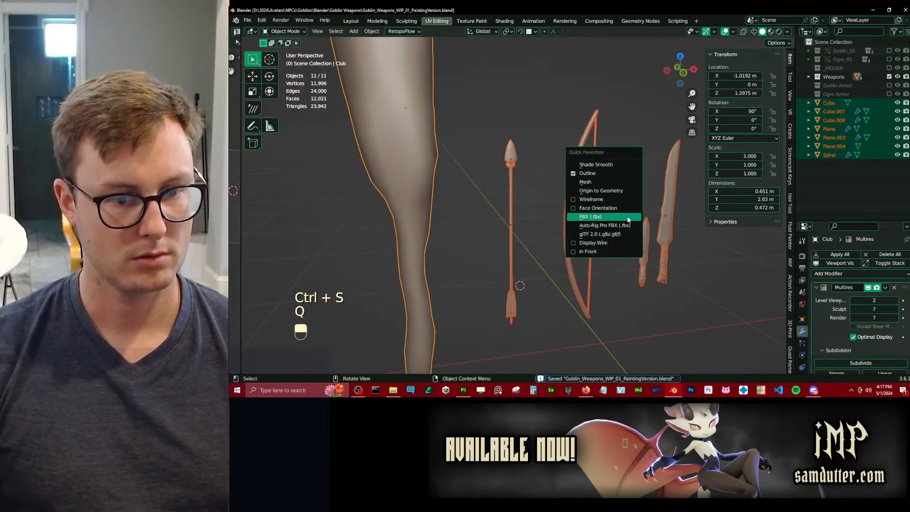
pyautogui.click(627, 220)
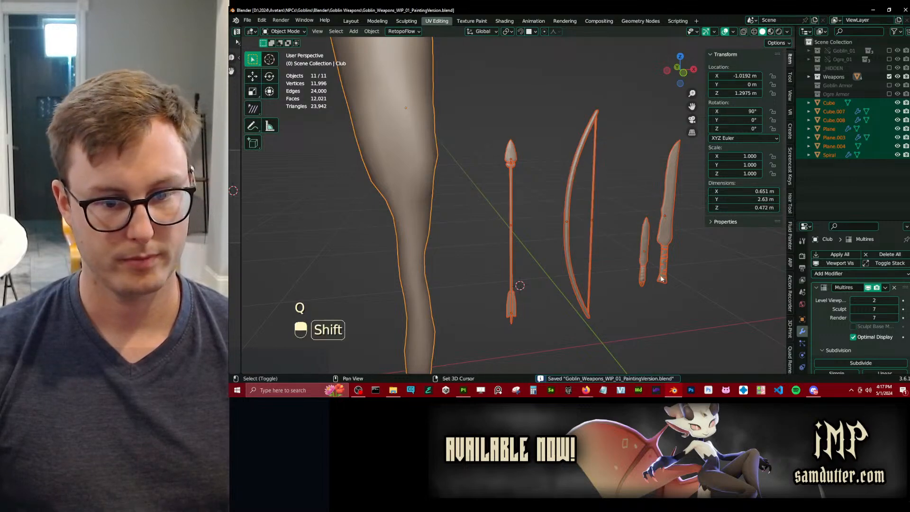
pyautogui.keyDown('shift'); pyautogui.moveTo(662, 279); pyautogui.dragTo(643, 263, button='middle'); pyautogui.keyUp('shift')
pyautogui.click(629, 223)
pyautogui.press('b')
pyautogui.moveTo(614, 176); pyautogui.dragTo(656, 214)
pyautogui.press('b')
pyautogui.moveTo(340, 58); pyautogui.dragTo(590, 319)
pyautogui.press('q')
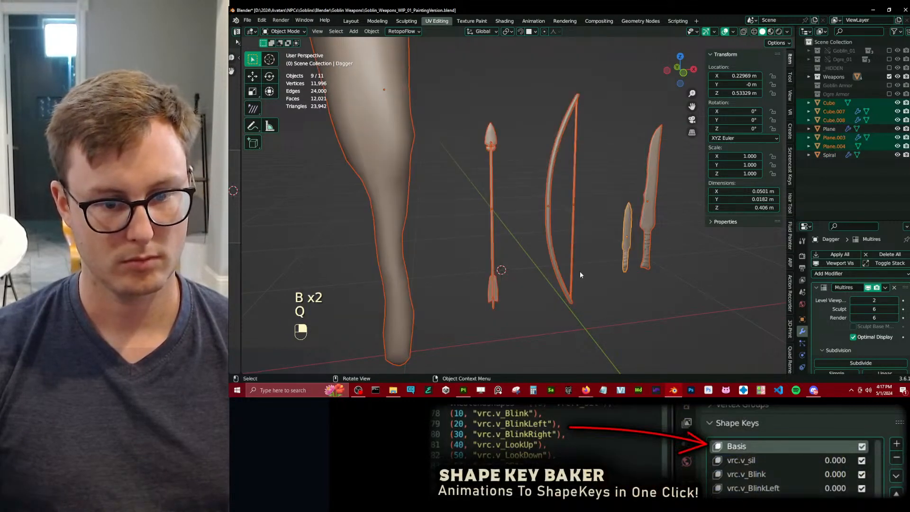
pyautogui.keyDown('shift'); pyautogui.moveTo(595, 236); pyautogui.dragTo(519, 199, button='middle'); pyautogui.keyUp('shift')
pyautogui.scroll(5, 519, 209)
pyautogui.press('g')
pyautogui.rightClick(519, 230)
pyautogui.scroll(-5, 526, 222)
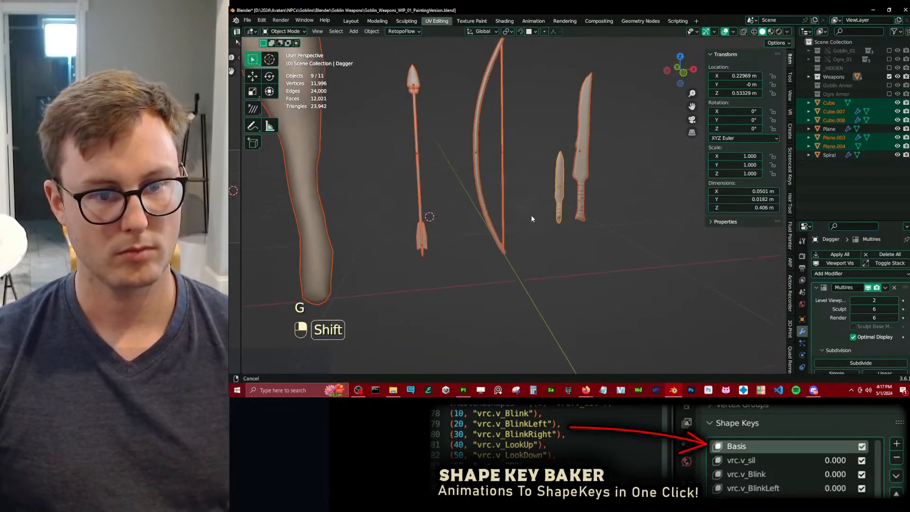
# Export the selected low-poly weapons over Goblin_Weapons.fbx, limited to selected objects, and save the Blender file.
pyautogui.press('q')
pyautogui.click(531, 211)
pyautogui.click(445, 97)
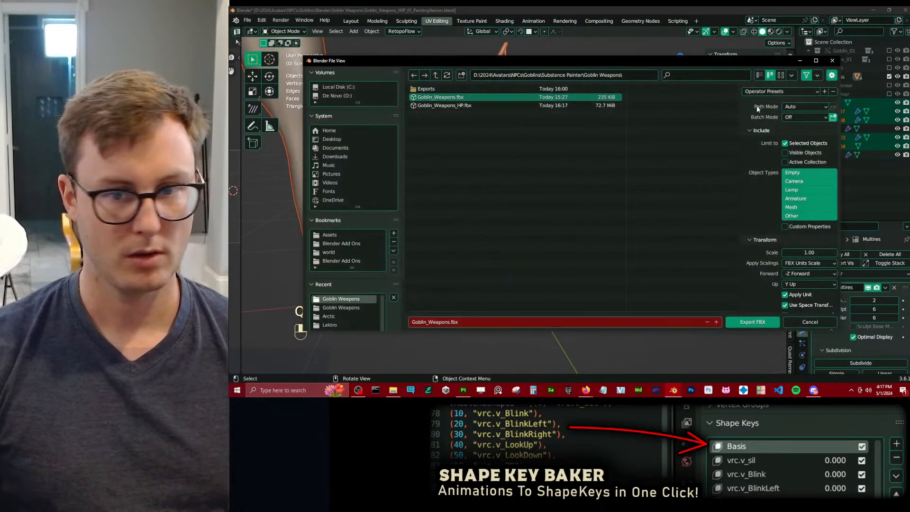
pyautogui.click(742, 322)
pyautogui.hotkey('ctrl', 's')
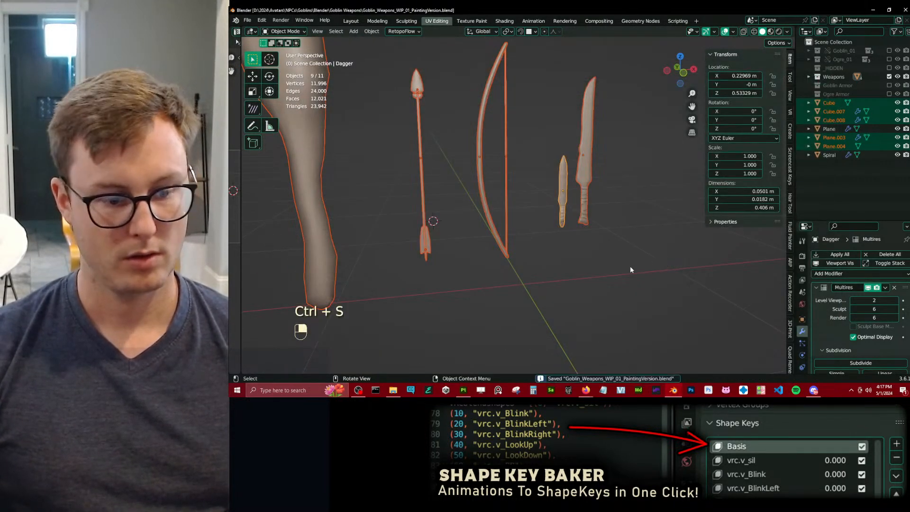
# Switch to Substance 3D Painter, examine the arrow's low-poly mesh in the baking view, and return to the arrow in Blender.
pyautogui.click(464, 390)
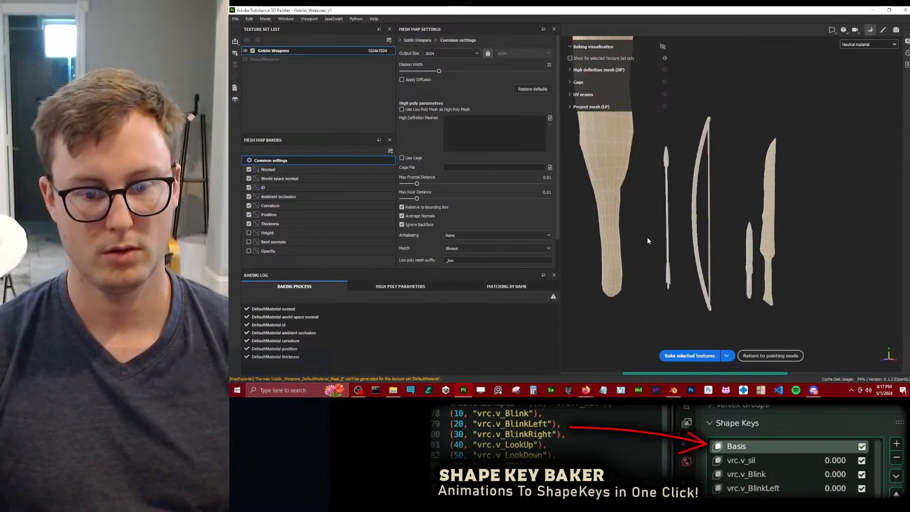
pyautogui.keyDown('alt'); pyautogui.moveTo(646, 240); pyautogui.dragTo(731, 181); pyautogui.keyUp('alt')
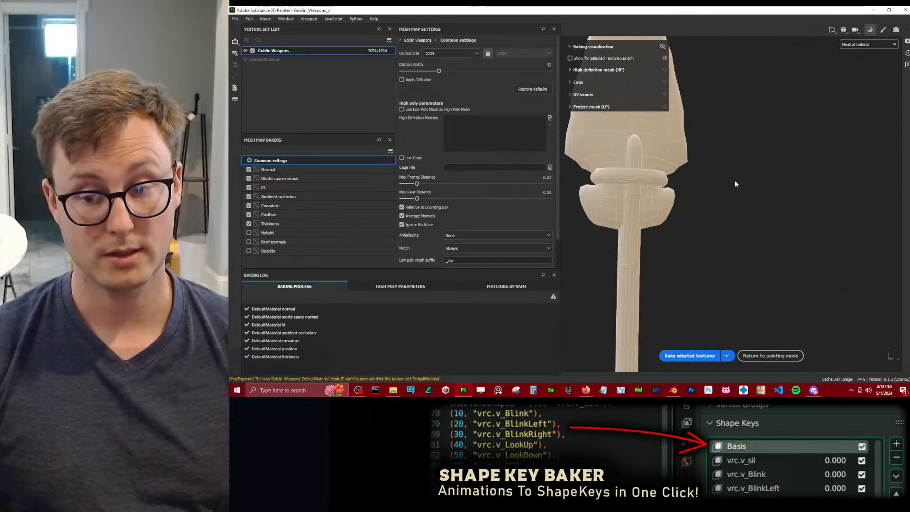
pyautogui.click(673, 390)
pyautogui.scroll(3, 538, 218)
pyautogui.keyDown('shift'); pyautogui.moveTo(415, 130); pyautogui.dragTo(510, 138, button='middle'); pyautogui.keyUp('shift')
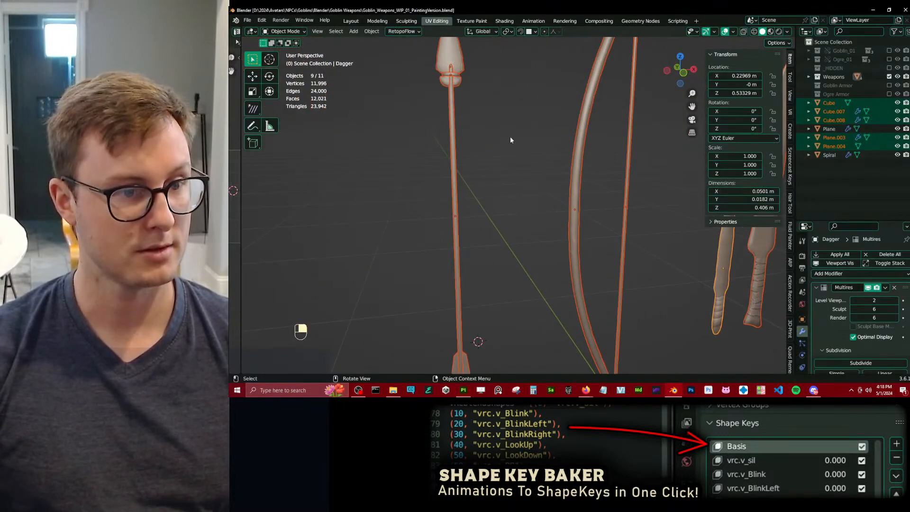
# Select all four arrow parts, enter mesh editing with everything selected, and enlarge the UV editor beside the viewport.
pyautogui.scroll(-8, 457, 85)
pyautogui.moveTo(465, 114); pyautogui.dragTo(517, 314)
pyautogui.press('b')
pyautogui.press('Tab')
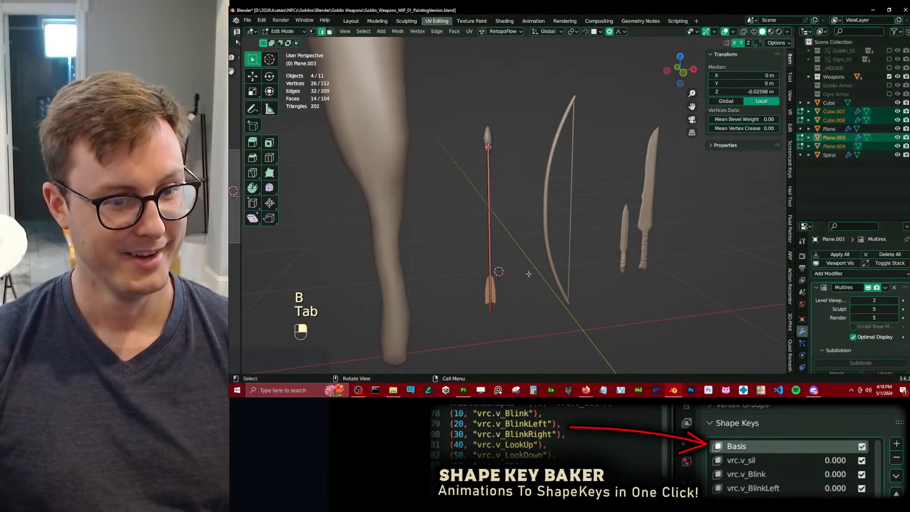
pyautogui.press('a')
pyautogui.moveTo(241, 264); pyautogui.dragTo(555, 264)
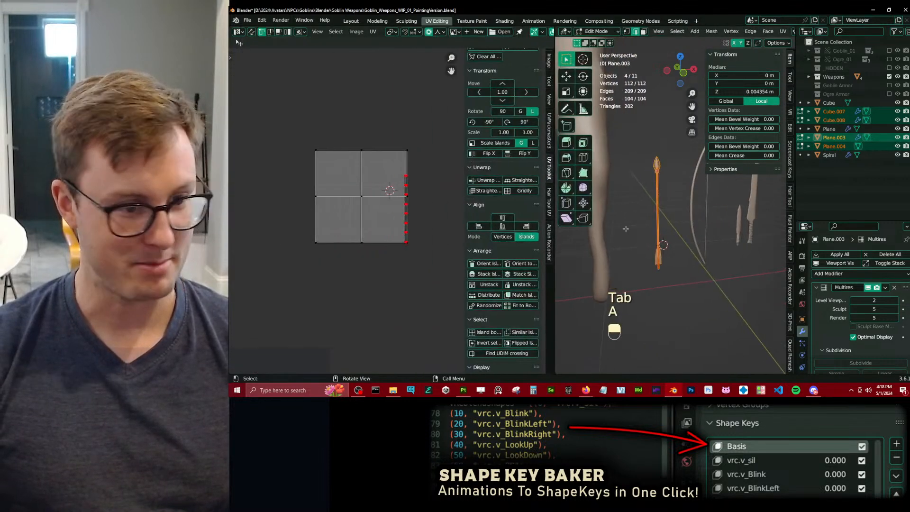
# Isolate the arrow parts in local view from the front and hide the viewport's tool and property panels.
pyautogui.keyDown('shift'); pyautogui.moveTo(616, 199); pyautogui.dragTo(635, 170, button='middle'); pyautogui.keyUp('shift')
pyautogui.scroll(2, 646, 155)
pyautogui.click(645, 155)
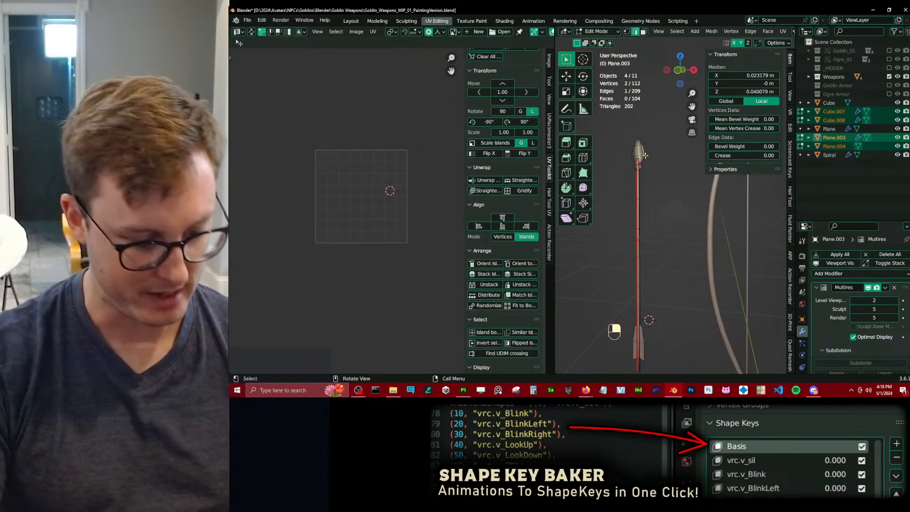
pyautogui.press('KP_1')
pyautogui.press('.')
pyautogui.hotkey('ctrl', 'l')
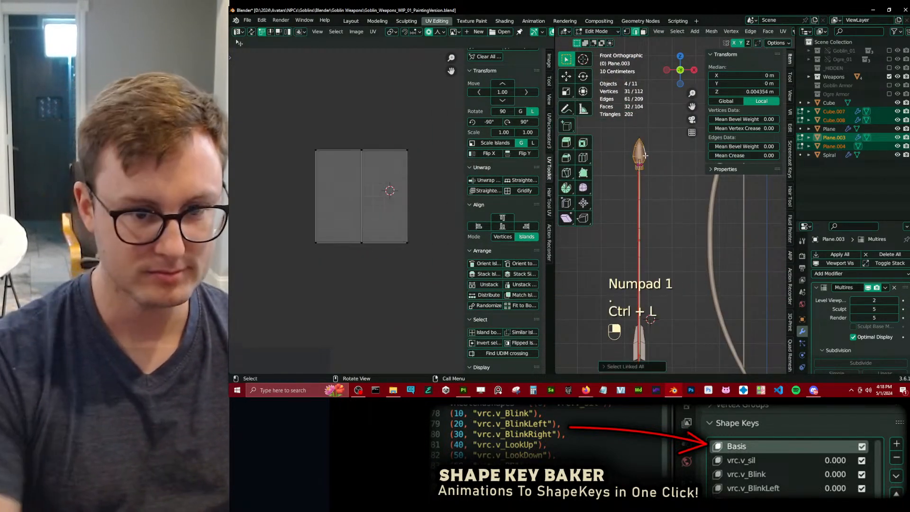
pyautogui.press('KP_Divide')
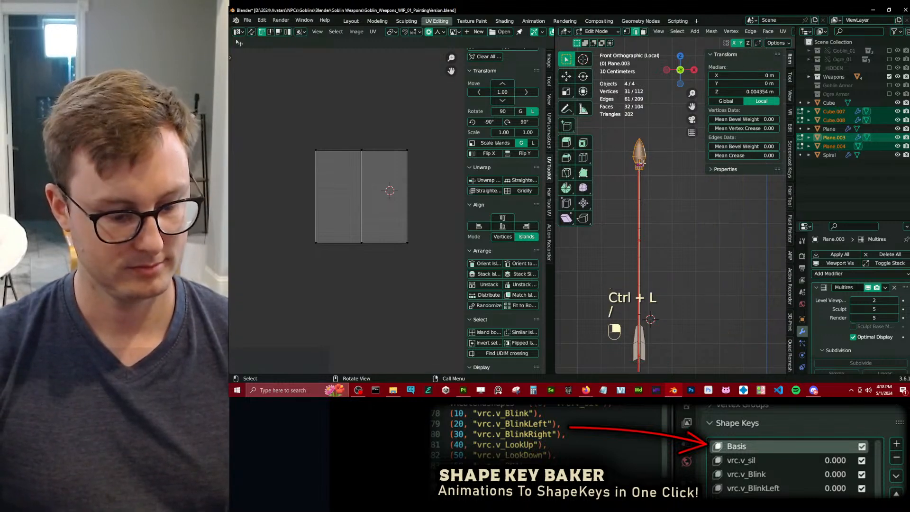
pyautogui.press('t')
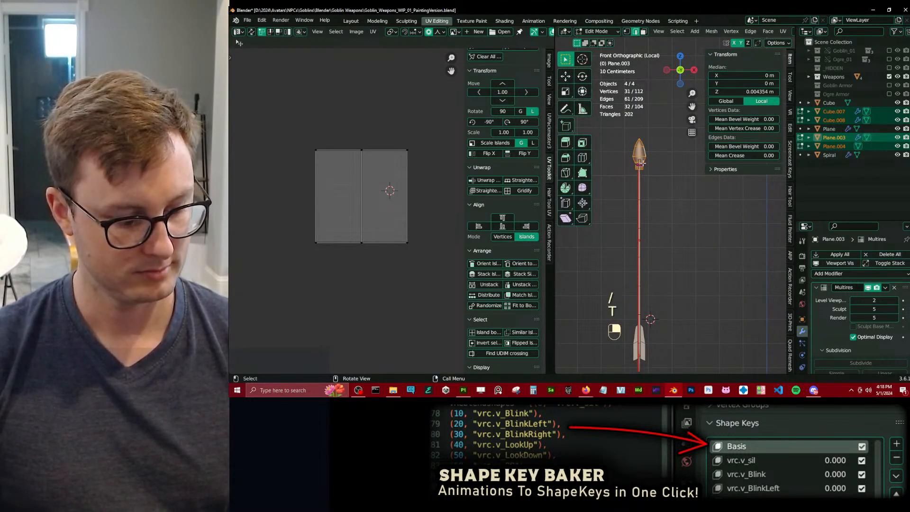
pyautogui.press('n')
# Select the arrowhead's connected mesh, invert the selection, and hide the shaft, cord and fletching geometry.
pyautogui.keyDown('shift'); pyautogui.moveTo(641, 162); pyautogui.dragTo(680, 245, button='middle'); pyautogui.keyUp('shift')
pyautogui.scroll(8, 668, 170)
pyautogui.click(675, 212)
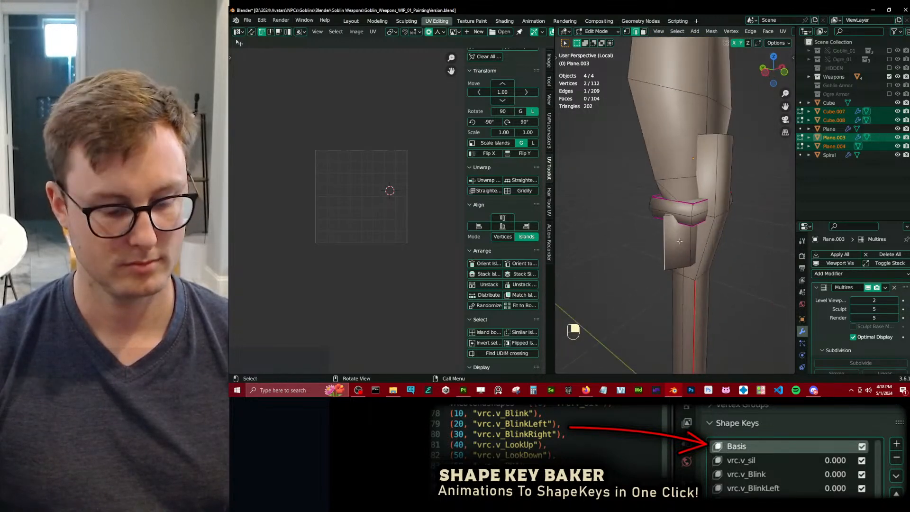
pyautogui.hotkey('ctrl', 'l')
pyautogui.hotkey('ctrl', 'i')
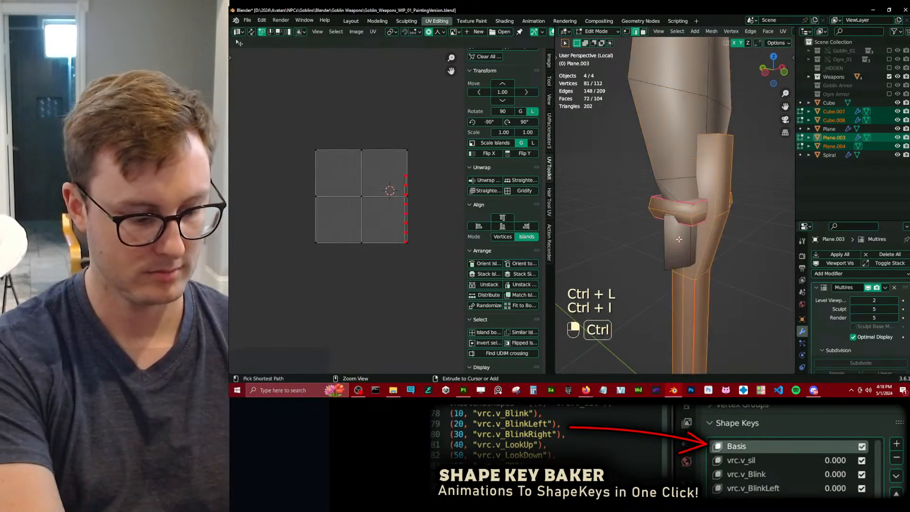
pyautogui.press('h')
# Select the arrowhead's outer edges around both sides and the tang, and mark them as a seam.
pyautogui.click(675, 239)
pyautogui.moveTo(675, 239); pyautogui.dragTo(756, 249, button='middle')
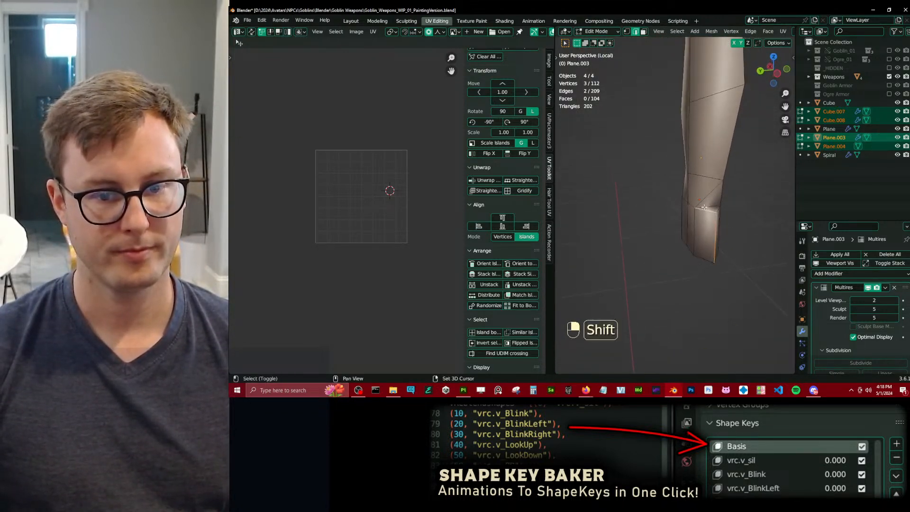
pyautogui.moveTo(693, 240); pyautogui.dragTo(678, 242, button='middle')
pyautogui.keyDown('alt'); pyautogui.keyDown('shift'); pyautogui.click(715, 252); pyautogui.keyUp('shift'); pyautogui.keyUp('alt')
pyautogui.moveTo(758, 246); pyautogui.dragTo(557, 220, button='middle')
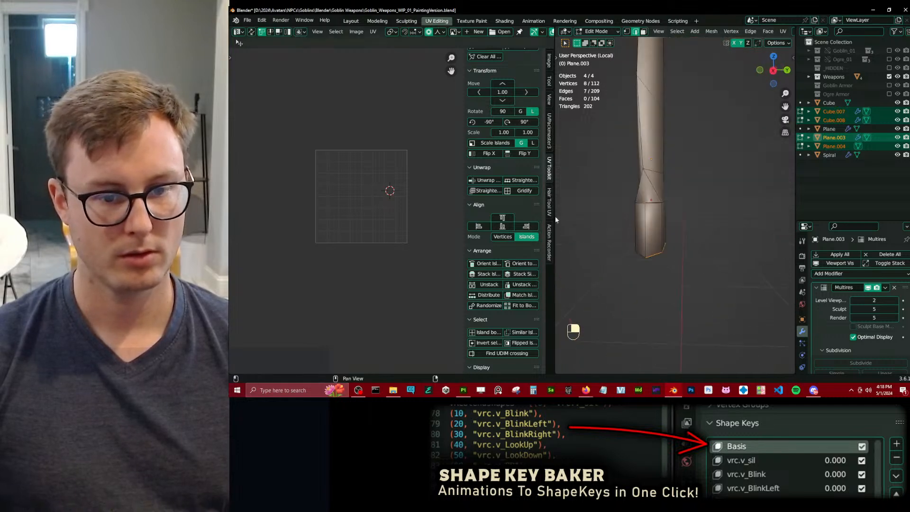
pyautogui.moveTo(654, 144); pyautogui.dragTo(621, 174, button='middle')
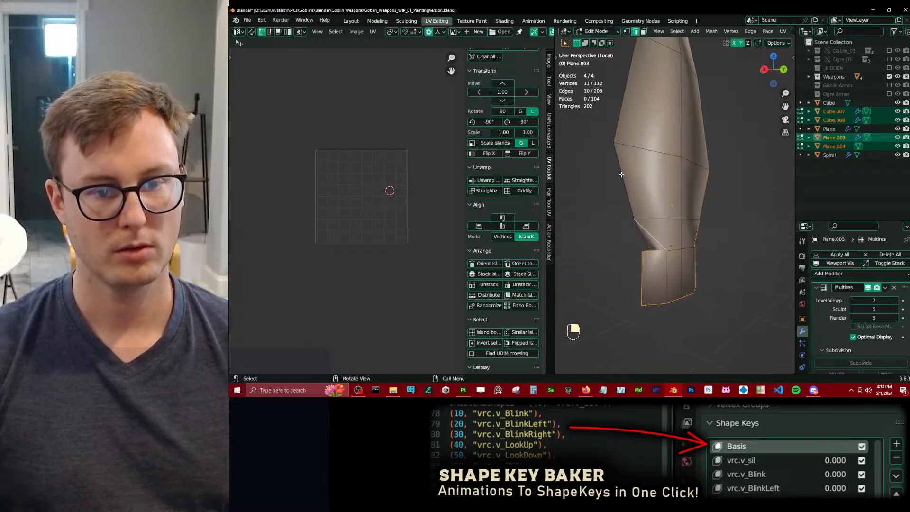
pyautogui.moveTo(683, 162); pyautogui.dragTo(668, 240, button='middle')
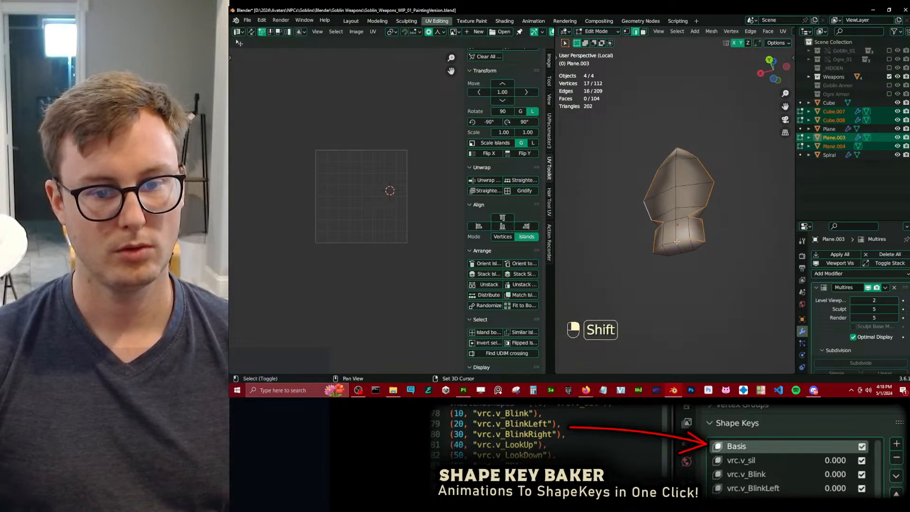
pyautogui.press('q')
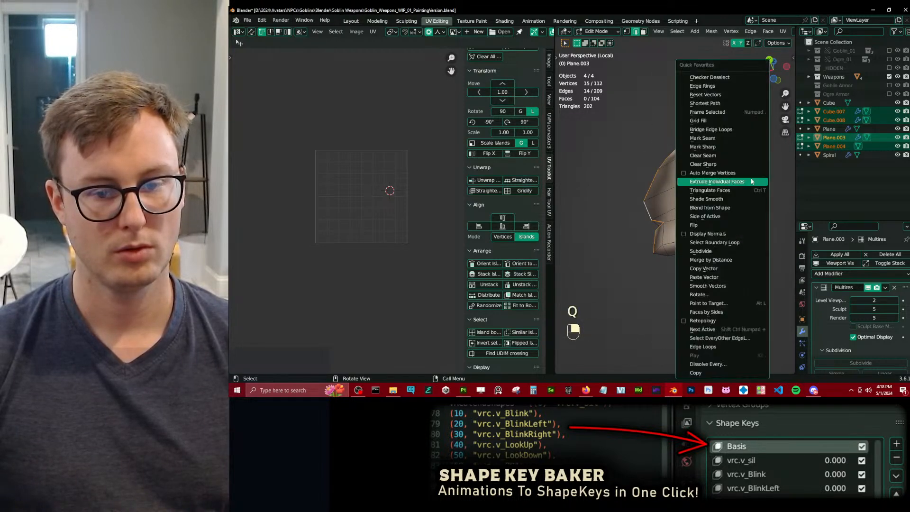
pyautogui.click(717, 143)
# Mark the remaining edges at the base of the arrowhead's tang as seams.
pyautogui.moveTo(663, 208); pyautogui.dragTo(699, 280, button='middle')
pyautogui.click(668, 236)
pyautogui.moveTo(736, 227); pyautogui.dragTo(733, 181, button='middle')
pyautogui.press('q')
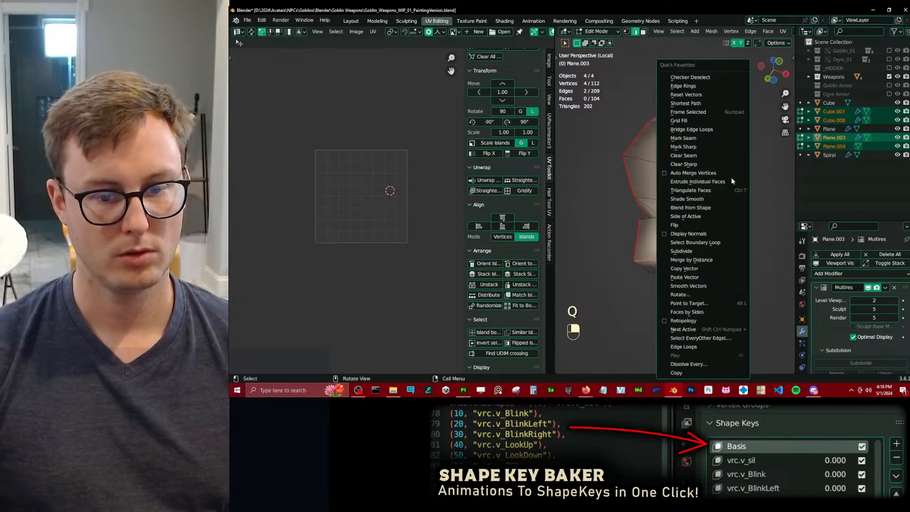
pyautogui.click(682, 140)
# Unwrap the whole arrowhead and rotate its UV island by -40° so it stands nearly upright.
pyautogui.press('a')
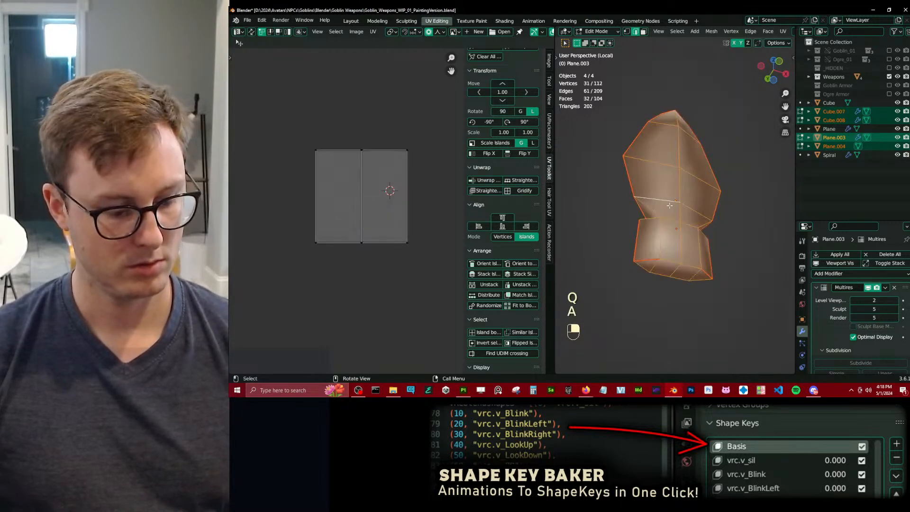
pyautogui.press('u')
pyautogui.press('u')
pyautogui.scroll(3, 379, 222)
pyautogui.press('a')
pyautogui.press('r')
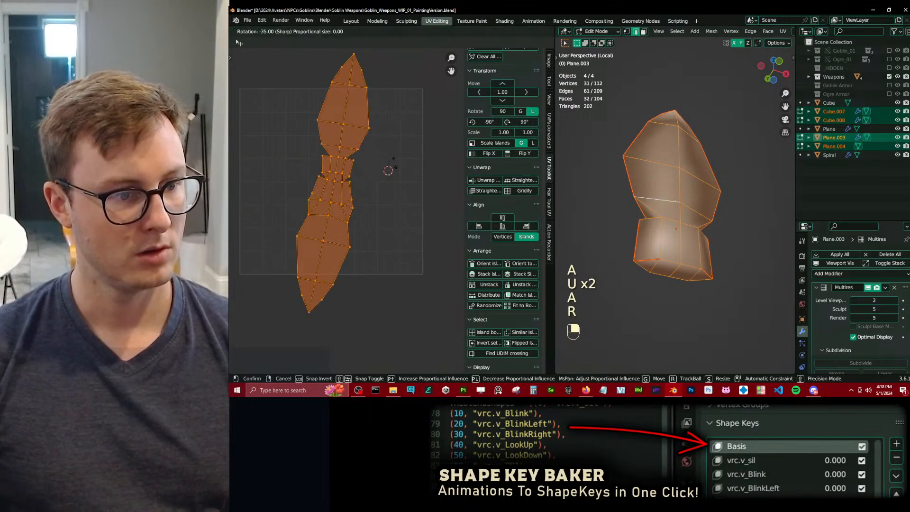
pyautogui.keyDown('ctrl'); pyautogui.click(387, 165); pyautogui.keyUp('ctrl')
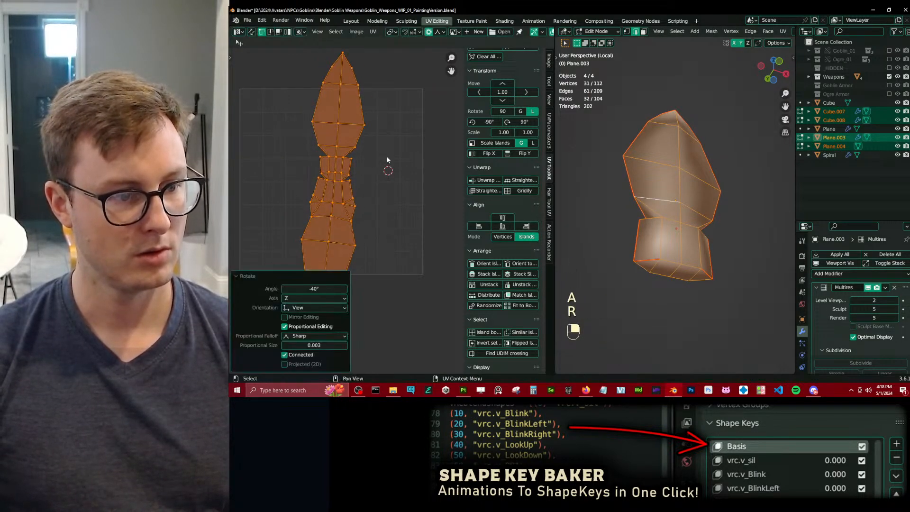
# Pin the arrowhead island's central column of UV vertices and flatten it to a vertical line with X scale 0.
pyautogui.moveTo(387, 160); pyautogui.dragTo(447, 160, button='middle')
pyautogui.click(393, 230)
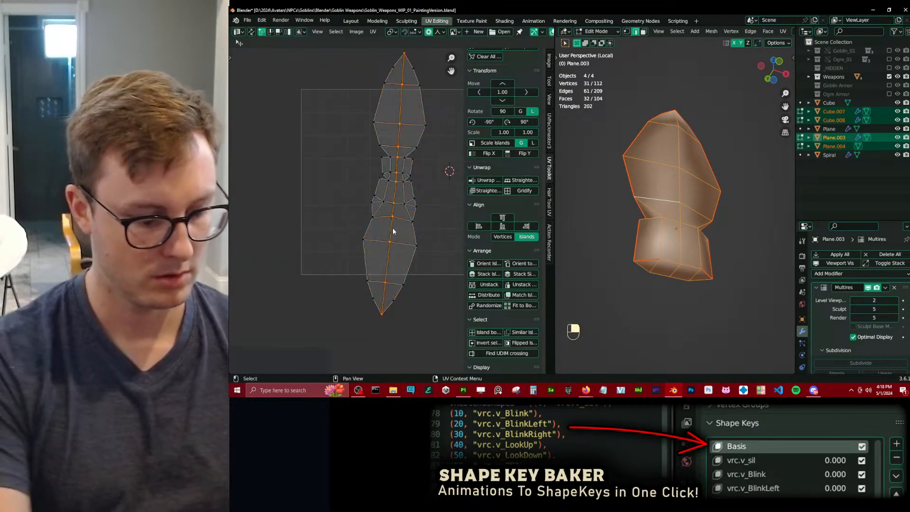
pyautogui.press('p')
pyautogui.press('s')
pyautogui.press('x')
pyautogui.press('0')
pyautogui.press('Return')
pyautogui.scroll(2, 393, 228)
pyautogui.moveTo(393, 231); pyautogui.dragTo(370, 270, button='middle')
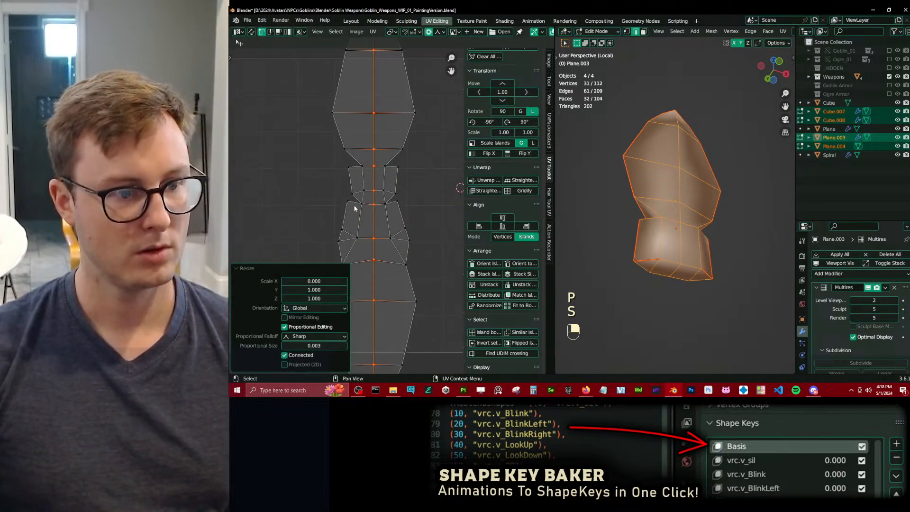
# Pin the UV vertex rows at both ends of the arrowhead's narrow section and flatten each individually with Y scale 0.
pyautogui.keyDown('ctrl'); pyautogui.click(395, 207); pyautogui.keyUp('ctrl')
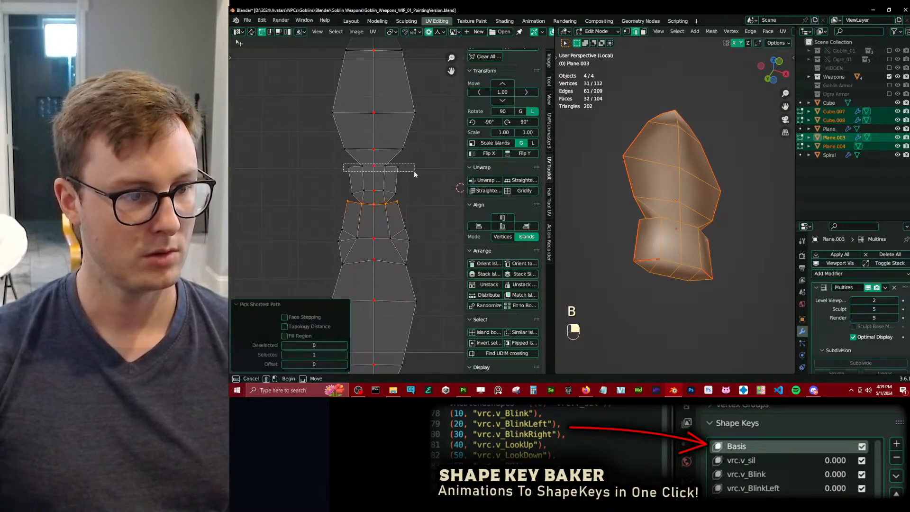
pyautogui.moveTo(413, 170); pyautogui.dragTo(416, 177)
pyautogui.press('.')
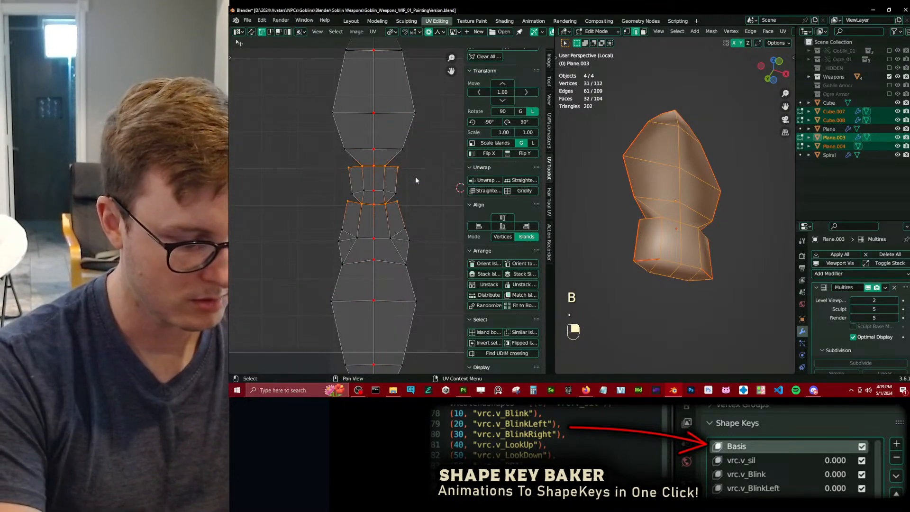
pyautogui.press('p')
pyautogui.press('s')
pyautogui.press('y')
pyautogui.press('0')
pyautogui.press('Return')
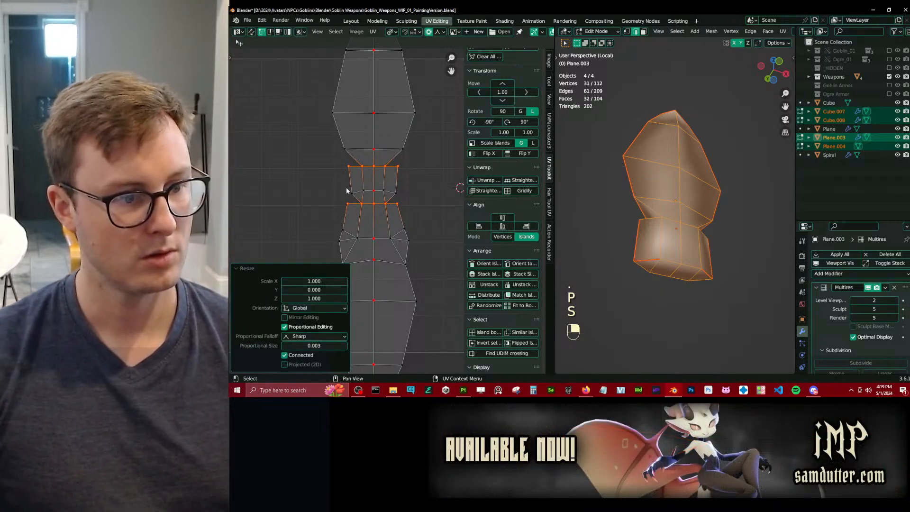
# Pin the middle UV vertex row of the narrow section and flatten it with Y scale 0.
pyautogui.press('b')
pyautogui.moveTo(350, 179); pyautogui.dragTo(402, 198)
pyautogui.press('p')
pyautogui.press('s')
pyautogui.press('y')
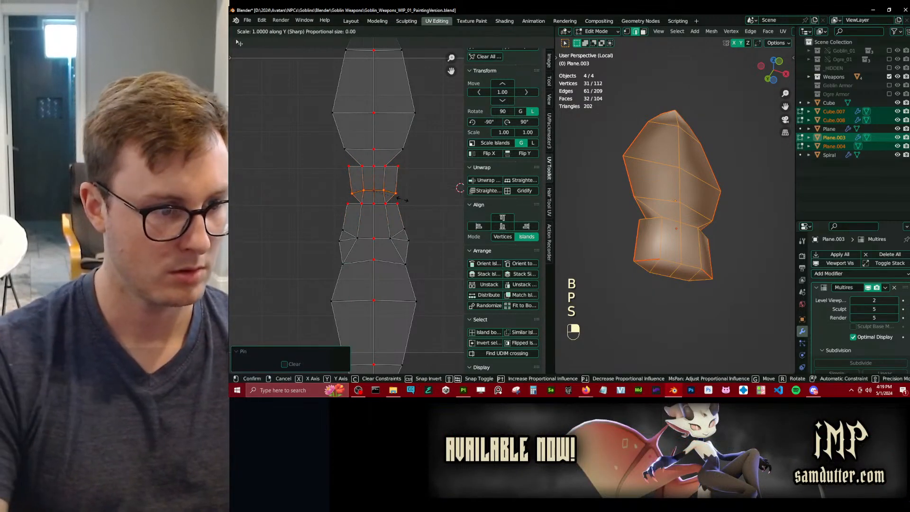
pyautogui.press('0')
pyautogui.press('Return')
# Scale and reposition the whole arrowhead UV island within the UV area, and leave mesh editing.
pyautogui.scroll(-5, 402, 199)
pyautogui.scroll(1, 408, 213)
pyautogui.press('a')
pyautogui.press('g')
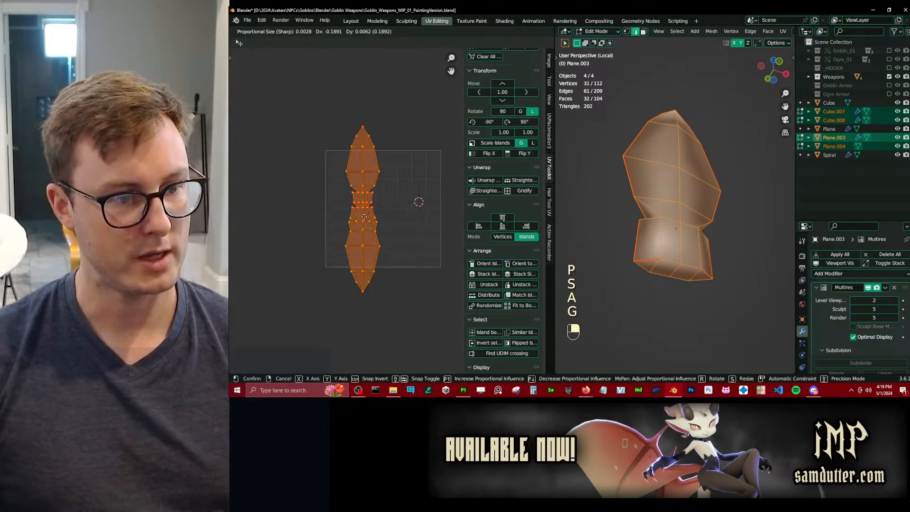
pyautogui.press('s')
pyautogui.press('g')
pyautogui.click(365, 216)
pyautogui.press('Tab')
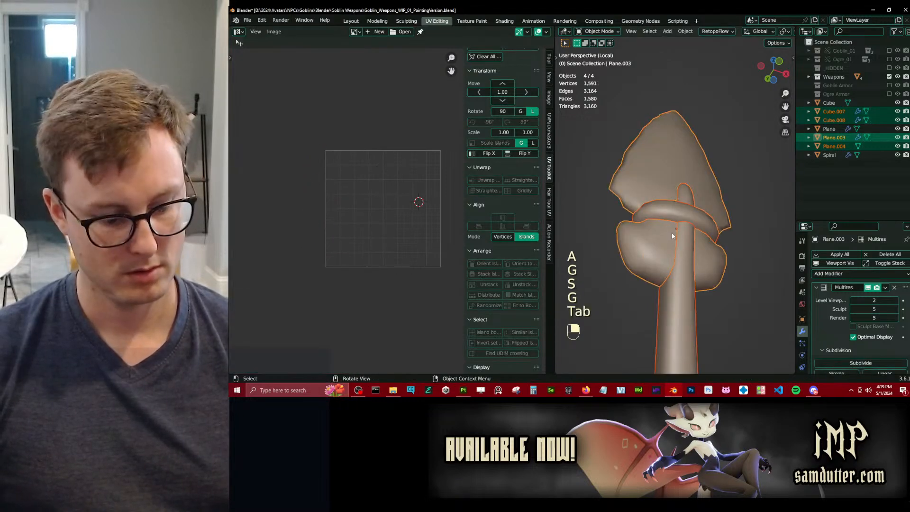
# Open the cord around the arrowhead's neck for mesh editing outside local view, reveal its hidden geometry, and switch to wireframe.
pyautogui.click(672, 232)
pyautogui.press('Tab')
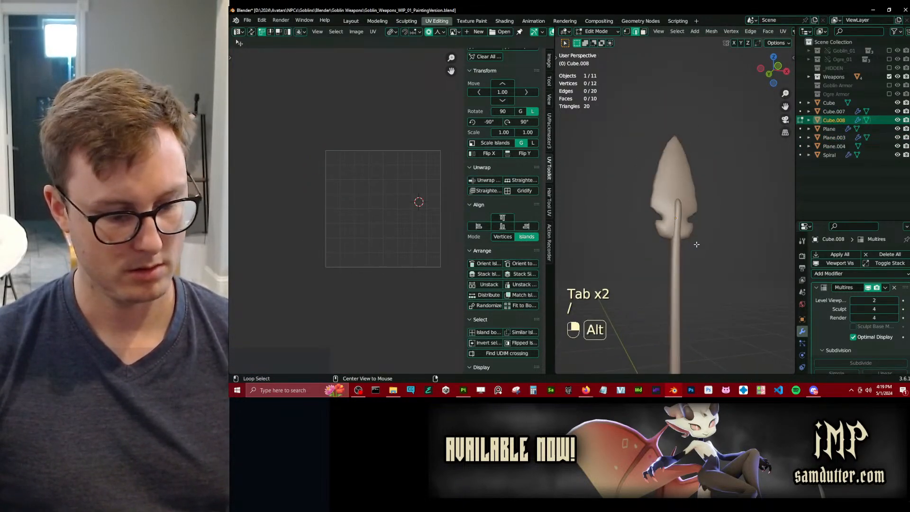
pyautogui.hotkey('alt', 'h')
pyautogui.moveTo(708, 264); pyautogui.dragTo(710, 262, button='right')
pyautogui.press('z')
pyautogui.click(643, 262)
pyautogui.moveTo(657, 247); pyautogui.dragTo(678, 265, button='right')
pyautogui.scroll(4, 679, 254)
pyautogui.moveTo(677, 251); pyautogui.dragTo(682, 243, button='right')
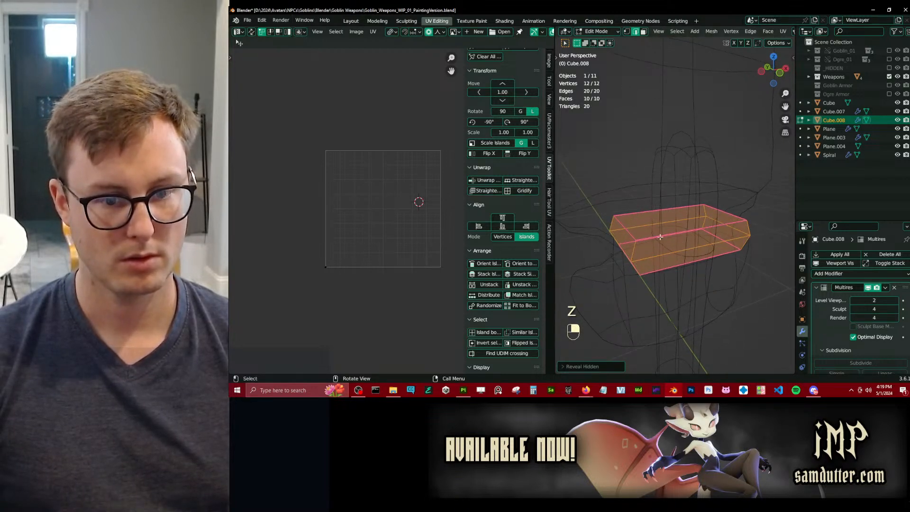
# Mark the cord's upper and lower edges plus one end profile as seams, and unwrap the entire cord.
pyautogui.click(660, 237)
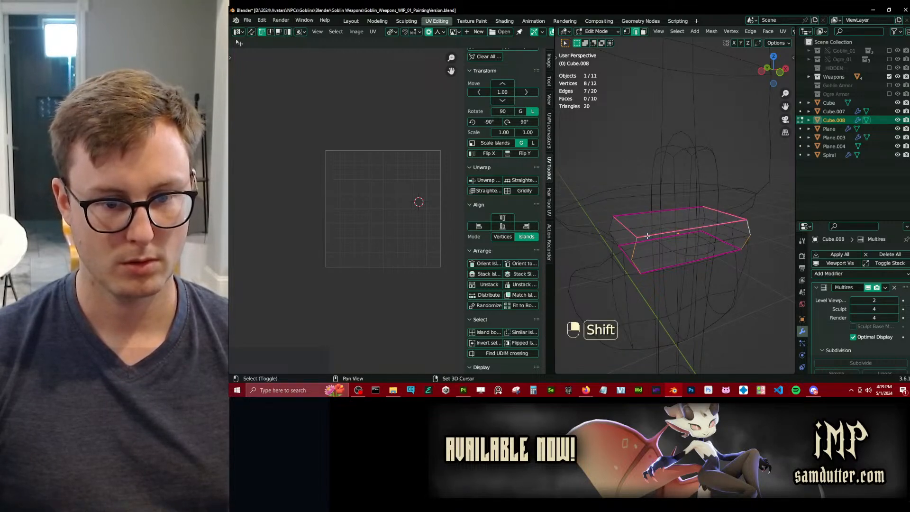
pyautogui.moveTo(666, 241); pyautogui.dragTo(668, 222, button='middle')
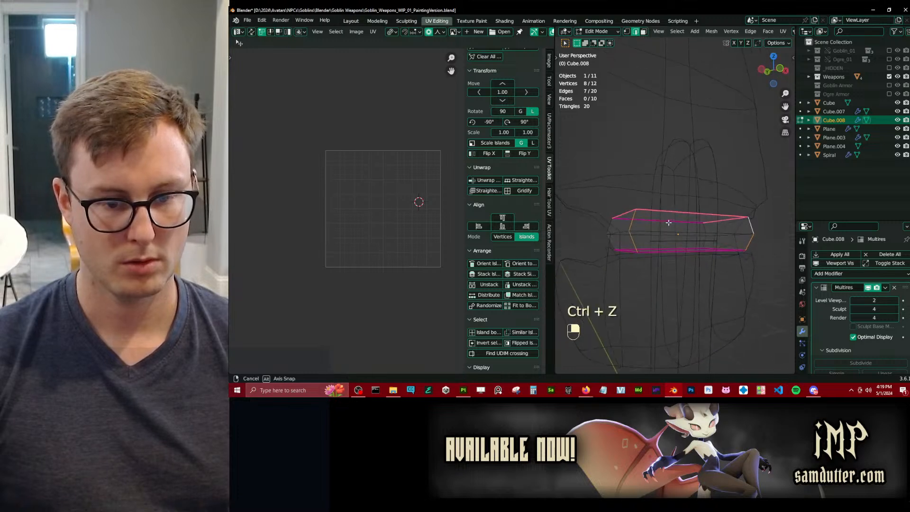
pyautogui.keyDown('shift'); pyautogui.click(635, 250); pyautogui.keyUp('shift')
pyautogui.moveTo(635, 250); pyautogui.dragTo(618, 264, button='middle')
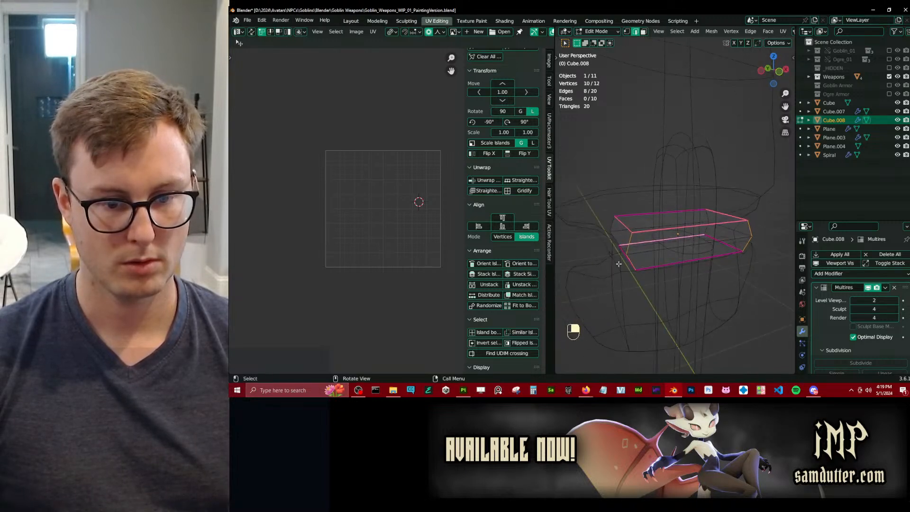
pyautogui.moveTo(683, 257); pyautogui.dragTo(724, 219, button='middle')
pyautogui.keyDown('shift'); pyautogui.click(728, 256); pyautogui.keyUp('shift')
pyautogui.hotkey('ctrl', 'z')
pyautogui.keyDown('shift'); pyautogui.click(715, 264); pyautogui.keyUp('shift')
pyautogui.press('a')
pyautogui.hotkey('ctrl', 'z')
pyautogui.press('q')
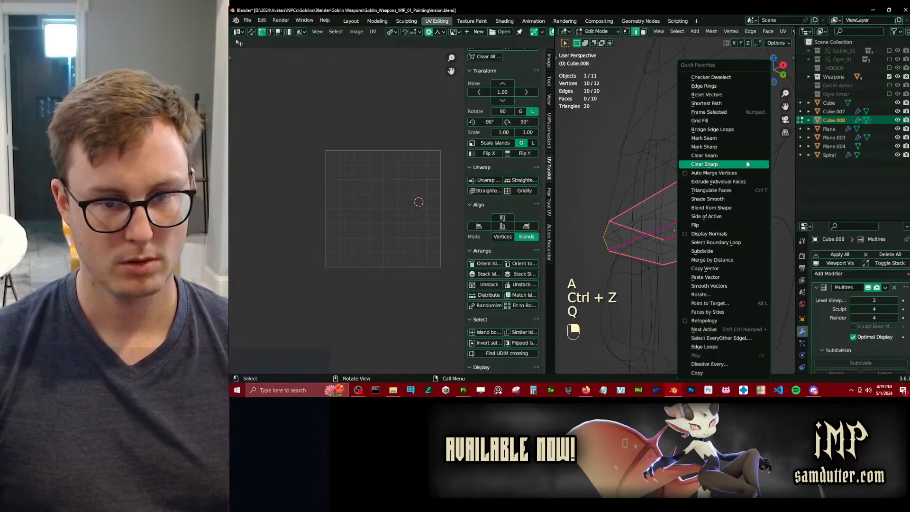
pyautogui.click(717, 138)
pyautogui.press('a')
pyautogui.press('u')
pyautogui.press('u')
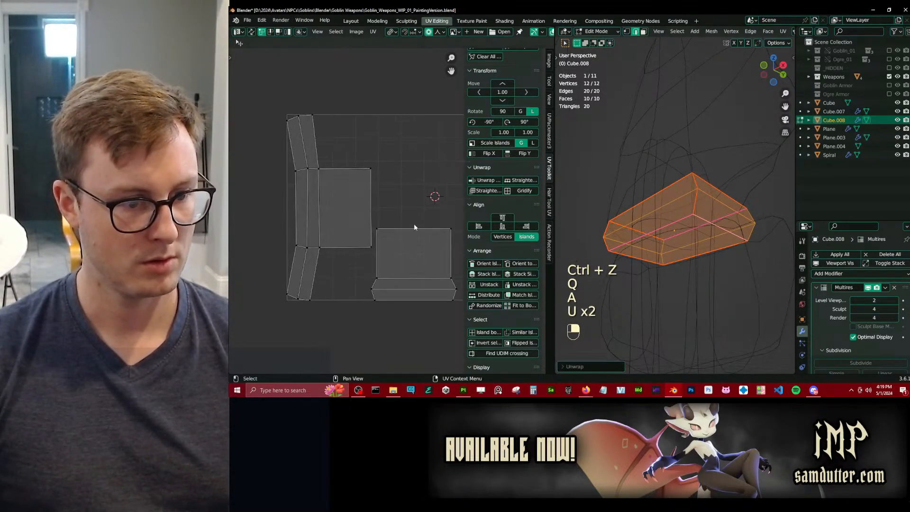
# Clear the seam from one of the cord's long edges and unwrap the cord again.
pyautogui.click(698, 221)
pyautogui.moveTo(698, 221); pyautogui.dragTo(736, 247, button='middle')
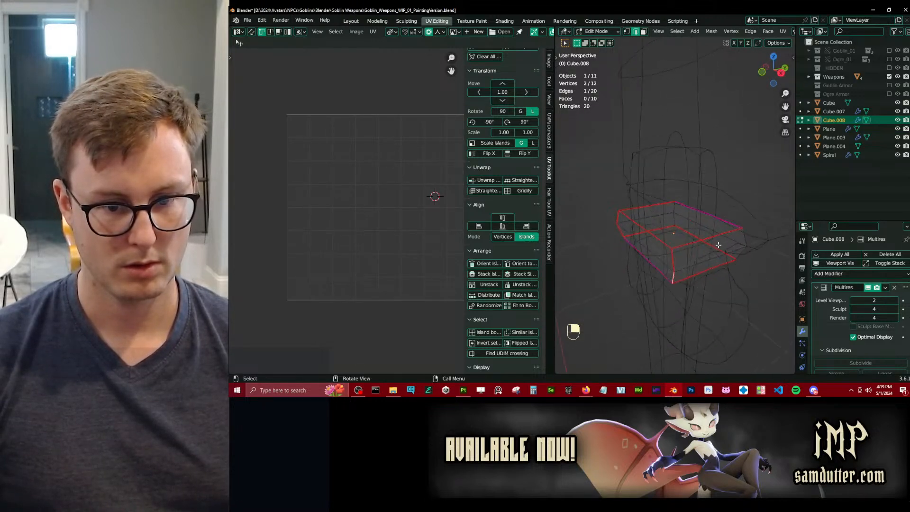
pyautogui.press('q')
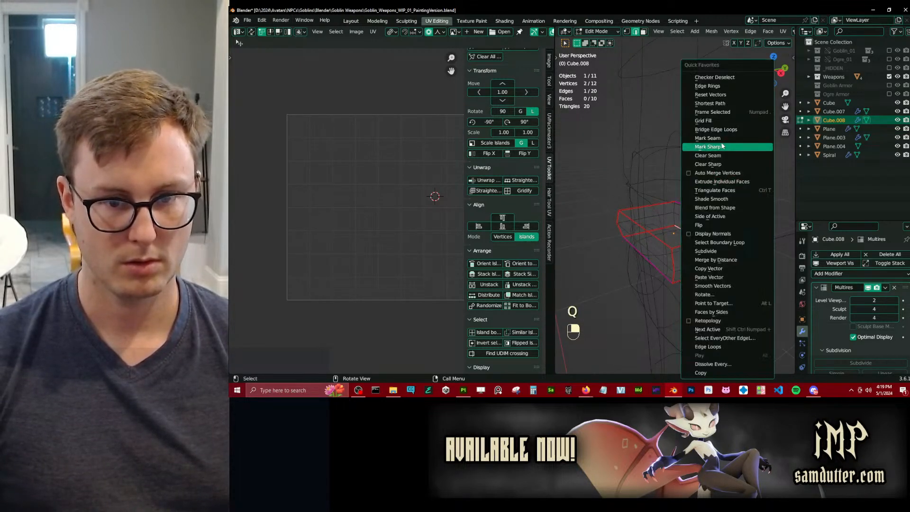
pyautogui.click(710, 155)
pyautogui.press('a')
pyautogui.press('u')
pyautogui.press('u')
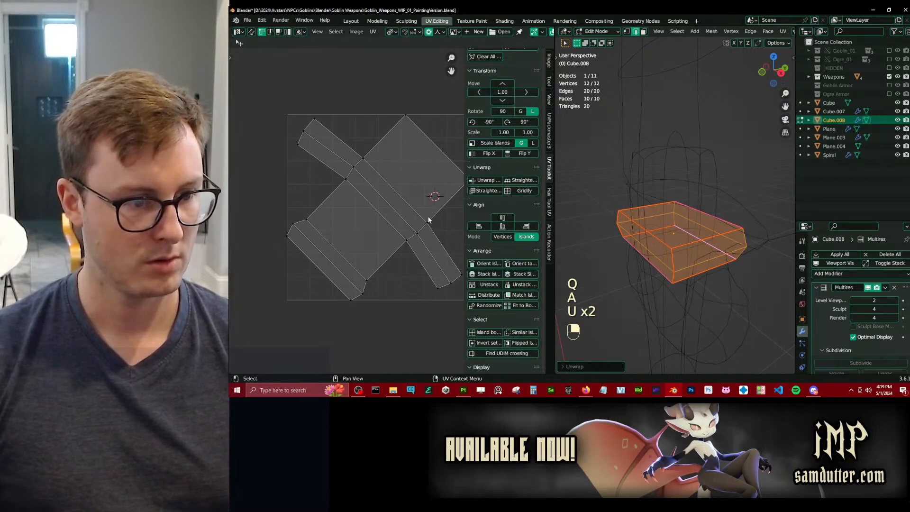
# Pin and straighten the cord's UV island, move it within the UV space, and leave mesh editing.
pyautogui.press('a')
pyautogui.press('p')
pyautogui.press('q')
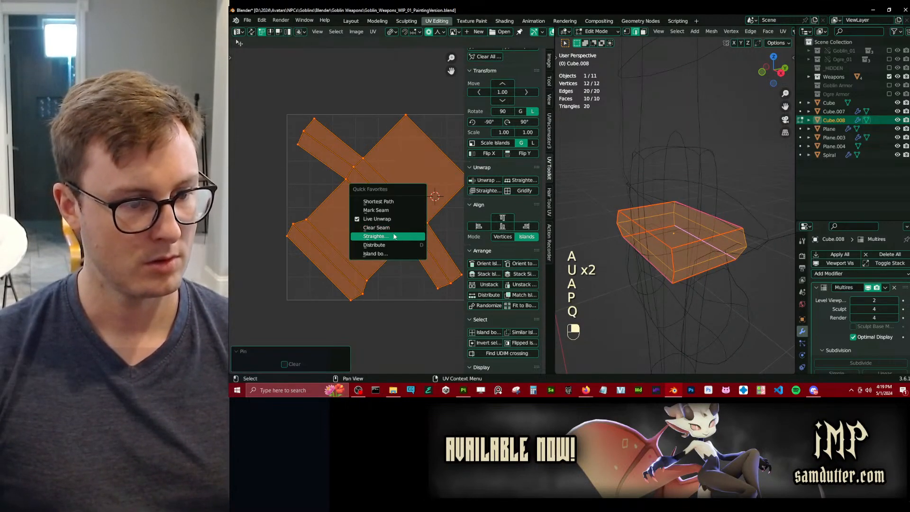
pyautogui.click(406, 235)
pyautogui.press('g')
pyautogui.click(339, 223)
pyautogui.press('Tab')
# Return the viewport to solid display and open the arrow's shaft for mesh editing.
pyautogui.moveTo(665, 226); pyautogui.dragTo(676, 227, button='middle')
pyautogui.scroll(-3, 676, 227)
pyautogui.press('z')
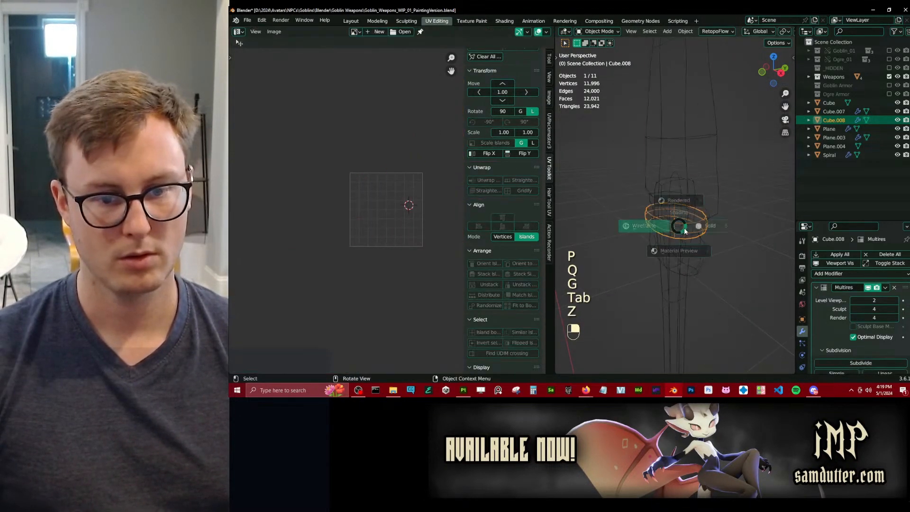
pyautogui.click(701, 226)
pyautogui.click(675, 305)
pyautogui.scroll(-5, 676, 304)
pyautogui.press('Tab')
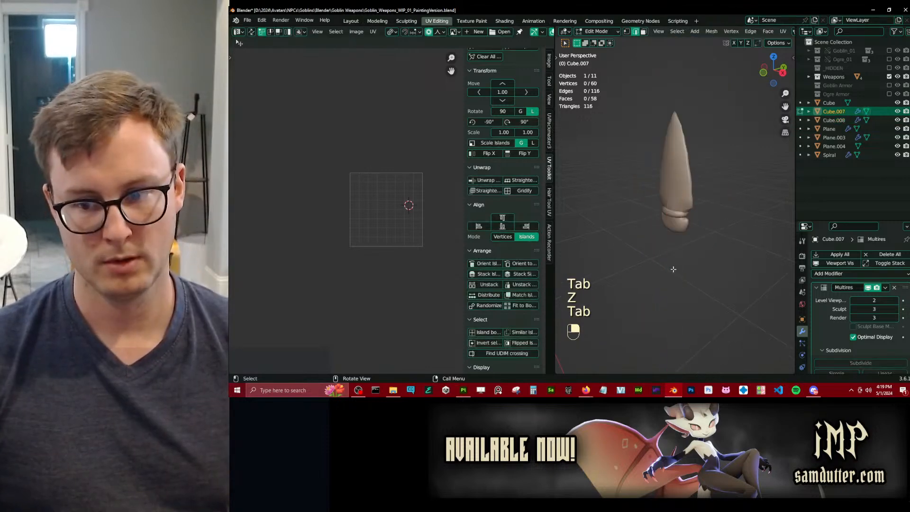
# Reveal the shaft's hidden geometry and isolate the shaft in local view.
pyautogui.moveTo(673, 268); pyautogui.dragTo(703, 258, button='middle')
pyautogui.scroll(6, 702, 257)
pyautogui.hotkey('alt', 'h')
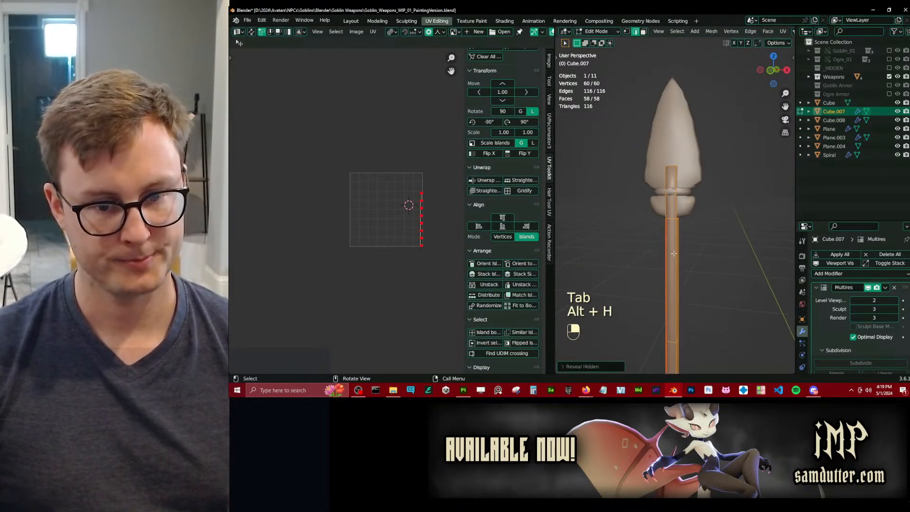
pyautogui.scroll(6, 664, 251)
pyautogui.scroll(-2, 658, 255)
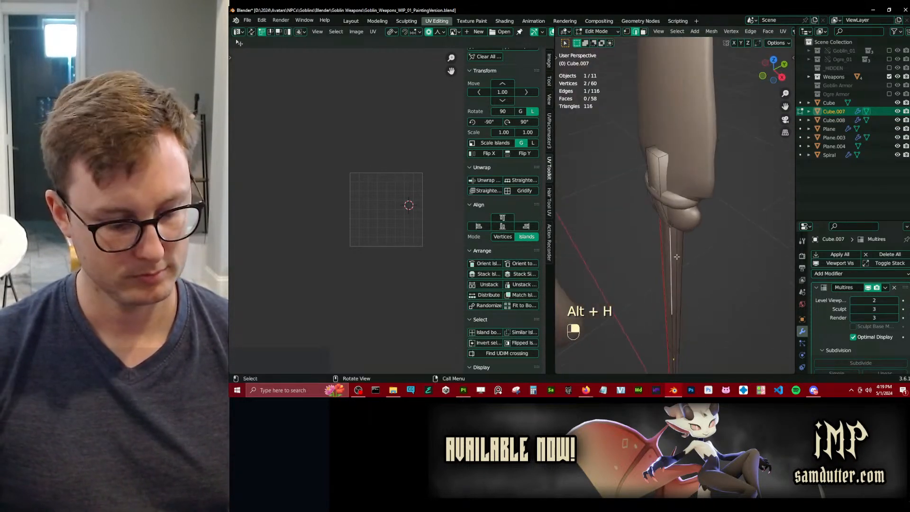
pyautogui.press('/')
# Mark seams around the cap at the shaft's wide upper end and down the side to the existing seam.
pyautogui.moveTo(677, 256); pyautogui.dragTo(658, 231, button='middle')
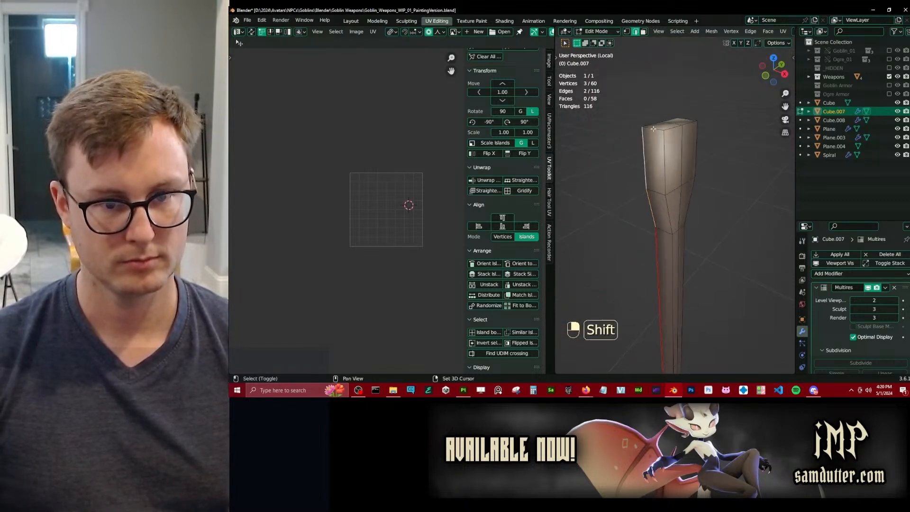
pyautogui.keyDown('shift'); pyautogui.click(653, 120); pyautogui.keyUp('shift')
pyautogui.moveTo(653, 121); pyautogui.dragTo(674, 146, button='middle')
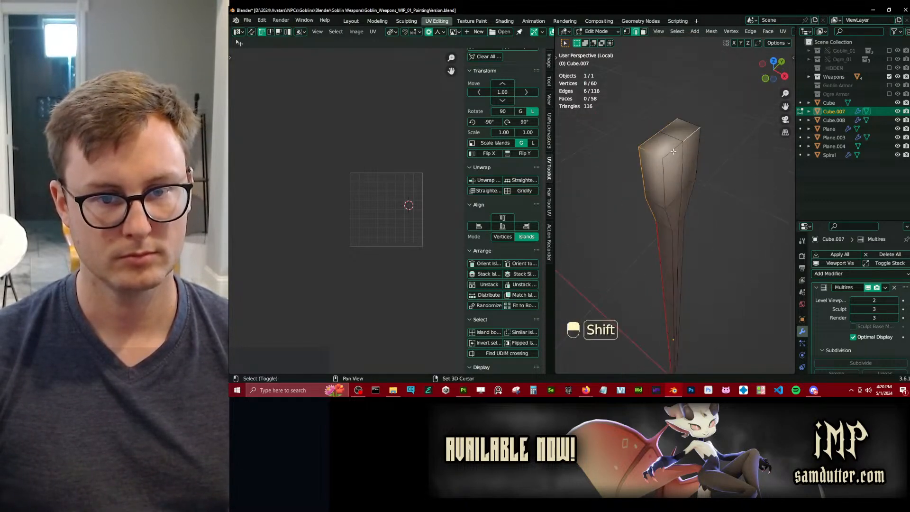
pyautogui.keyDown('shift'); pyautogui.click(673, 151); pyautogui.keyUp('shift')
pyautogui.press('q')
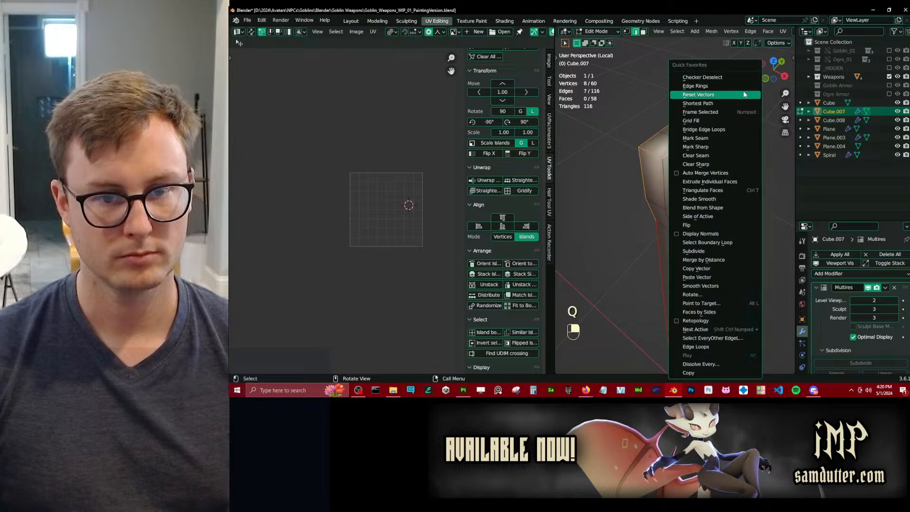
pyautogui.click(700, 138)
# Mark the edges around the shaft's lower end cap as seams.
pyautogui.scroll(-5, 682, 297)
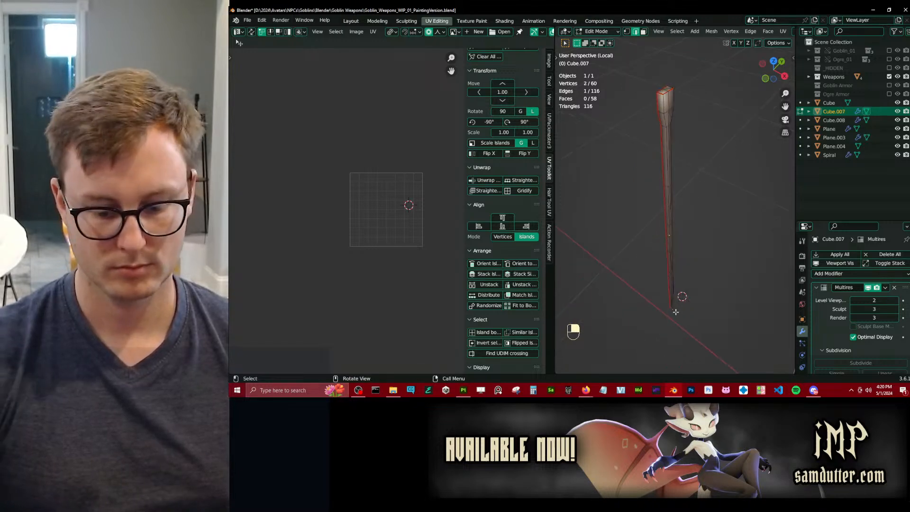
pyautogui.press('KP_Decimal')
pyautogui.moveTo(676, 311); pyautogui.dragTo(668, 189, button='middle')
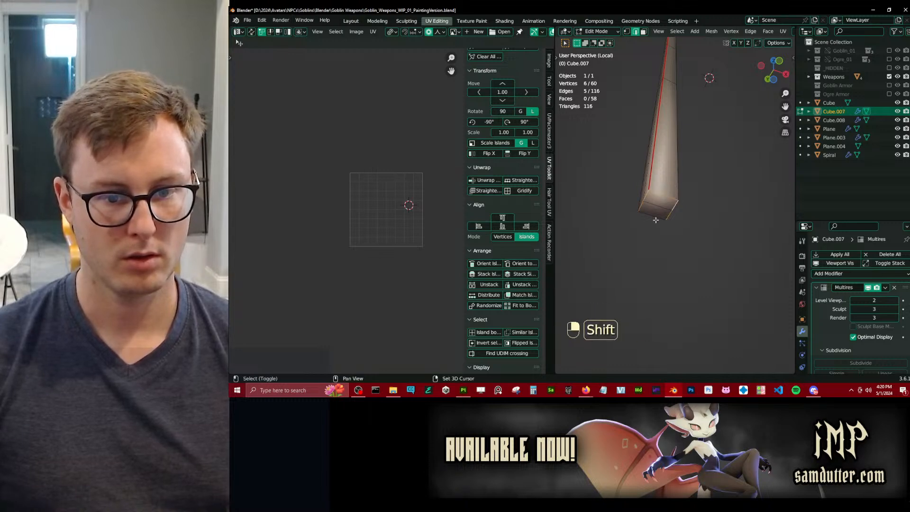
pyautogui.press('q')
pyautogui.click(681, 147)
pyautogui.hotkey('ctrl', 'z')
pyautogui.press('q')
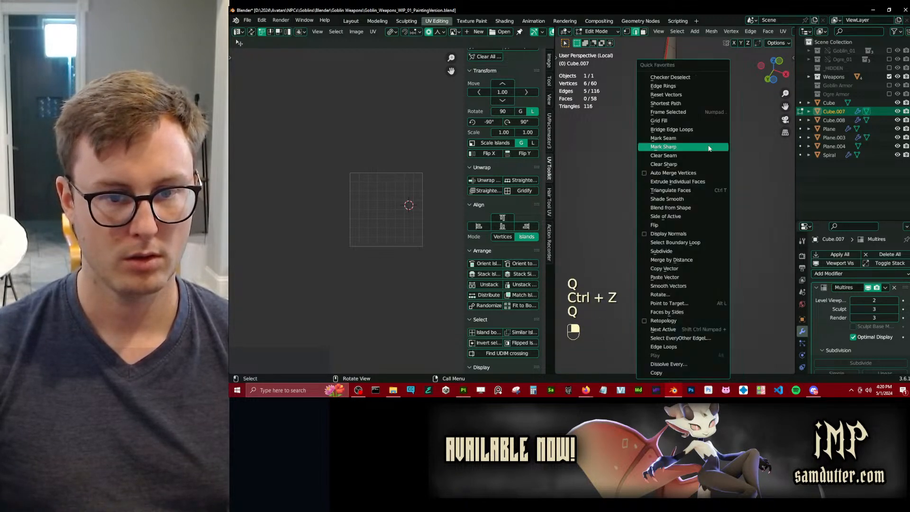
pyautogui.click(678, 138)
# Unwrap the entire shaft, clear the pins from its UVs, and unwrap it again.
pyautogui.press('a')
pyautogui.press('u')
pyautogui.press('u')
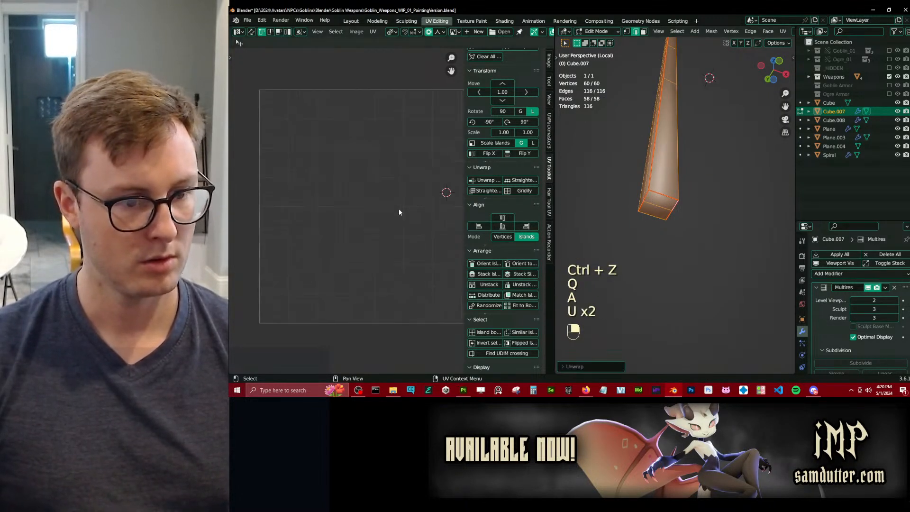
pyautogui.press('a')
pyautogui.hotkey('alt', 'p')
pyautogui.press('u')
pyautogui.press('u')
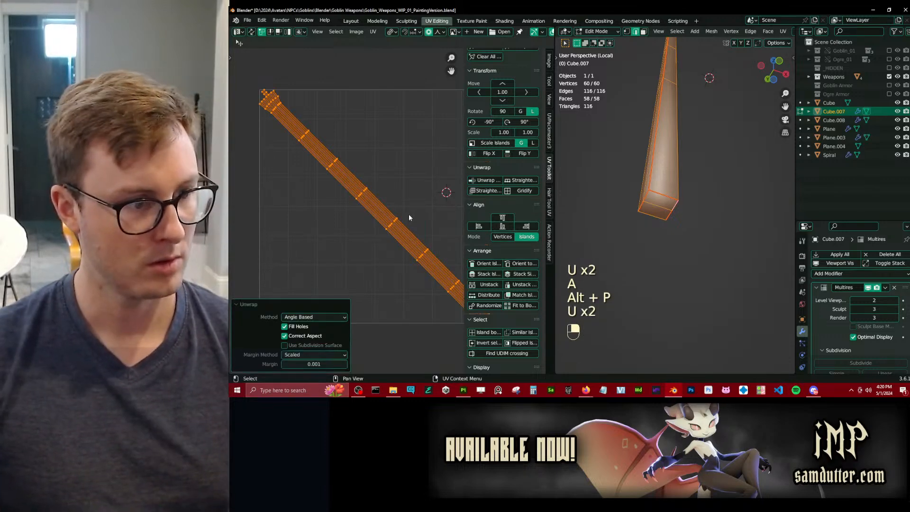
# Pin and straighten the shaft's UV island, reposition it, and leave mesh editing.
pyautogui.scroll(-3, 410, 217)
pyautogui.press('a')
pyautogui.press('p')
pyautogui.press('q')
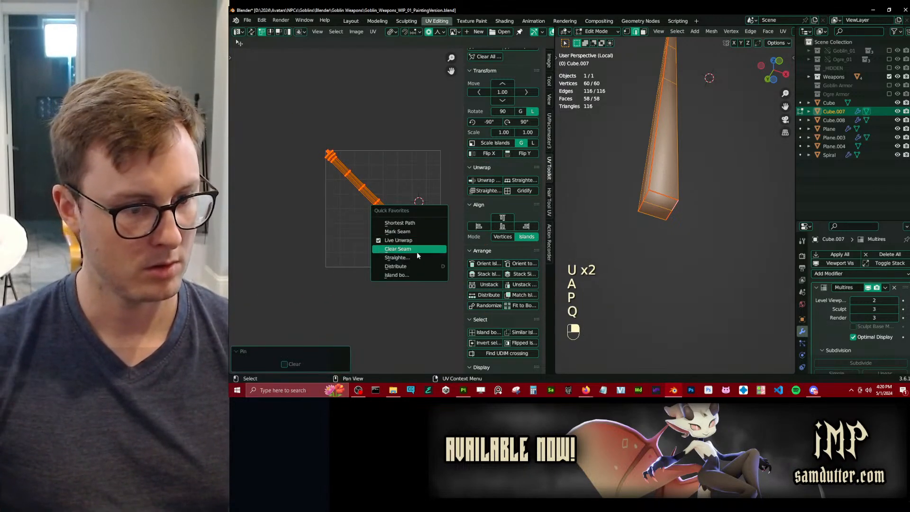
pyautogui.click(417, 252)
pyautogui.press('g')
pyautogui.click(411, 268)
pyautogui.press('Tab')
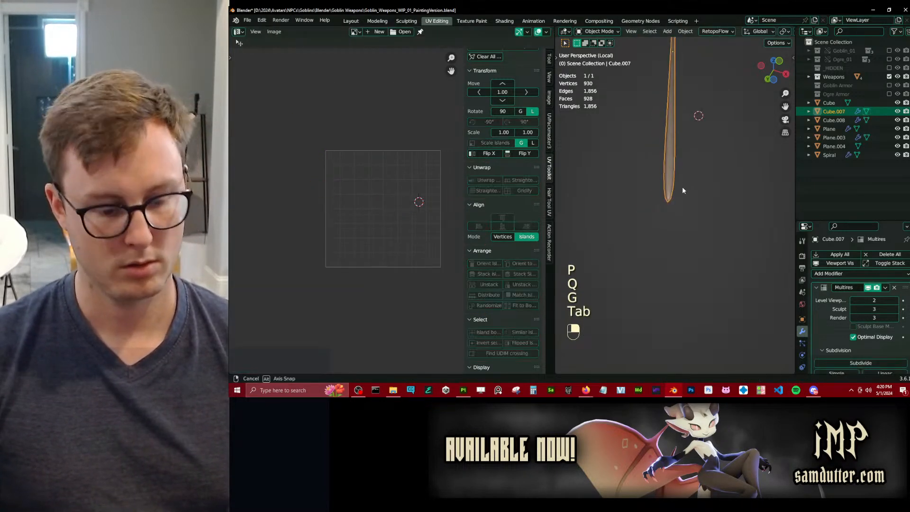
# Leave local view, open the arrow's fletching for mesh editing in front view, and reveal and select all its geometry.
pyautogui.press('/')
pyautogui.click(679, 183)
pyautogui.press('Tab')
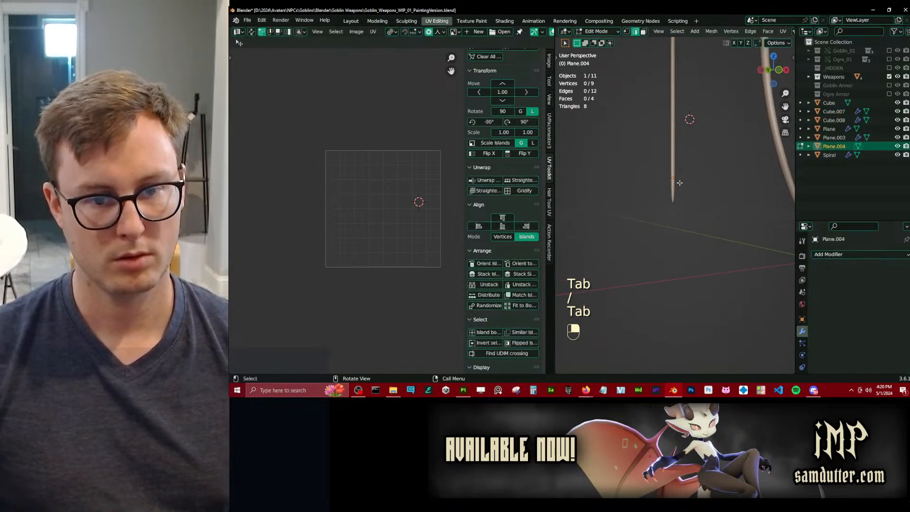
pyautogui.press('KP_1')
pyautogui.hotkey('alt', 'h')
pyautogui.press('a')
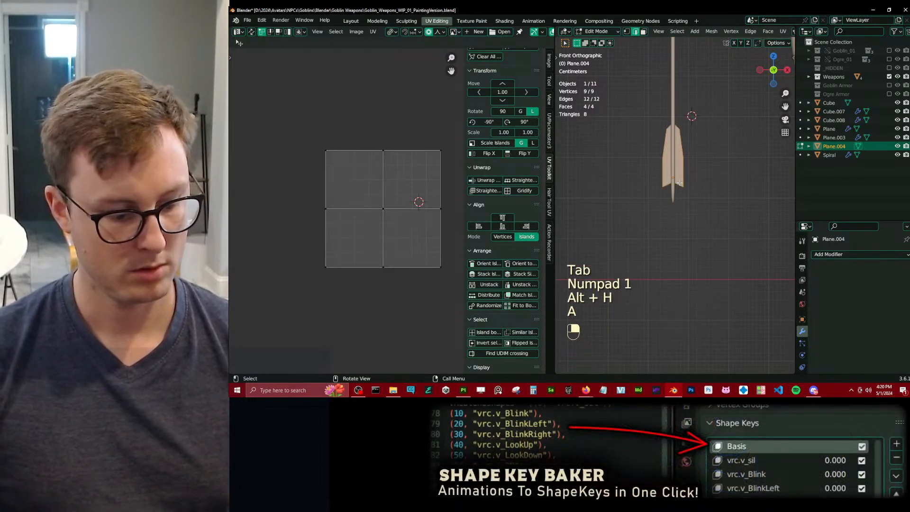
pyautogui.press('u')
pyautogui.click(657, 247)
pyautogui.hotkey('ctrl', 'z')
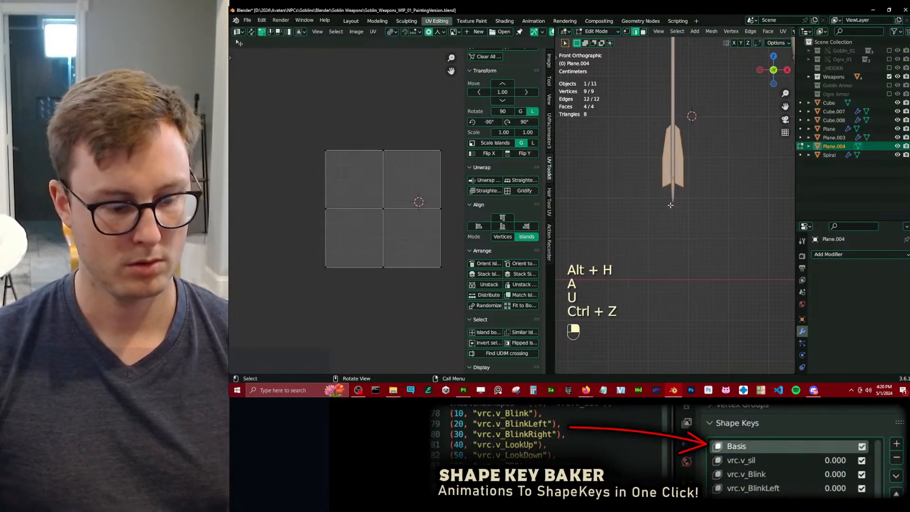
# Project the fletching's UVs from the front view, pin them, and leave mesh editing.
pyautogui.press('u')
pyautogui.click(661, 217)
pyautogui.press('a')
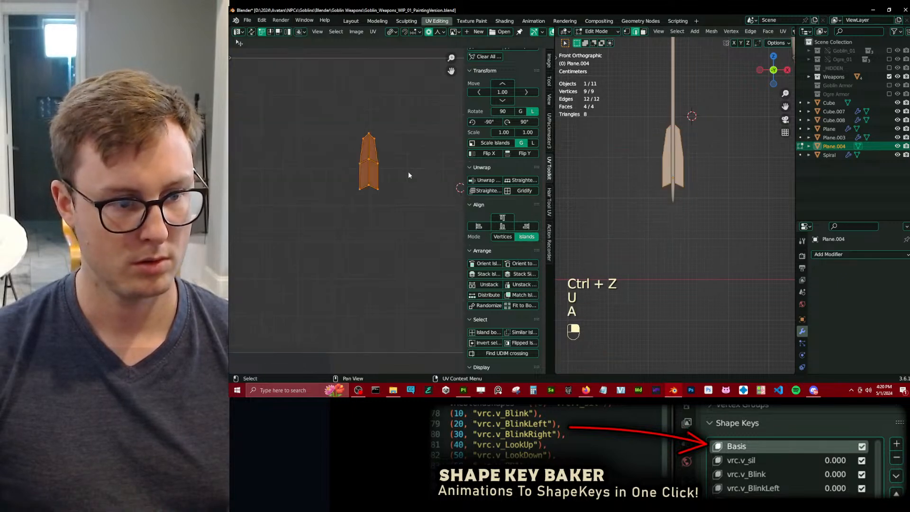
pyautogui.press('p')
pyautogui.scroll(-5, 680, 137)
pyautogui.press('Tab')
pyautogui.keyDown('shift'); pyautogui.moveTo(682, 135); pyautogui.dragTo(689, 184, button='middle'); pyautogui.keyUp('shift')
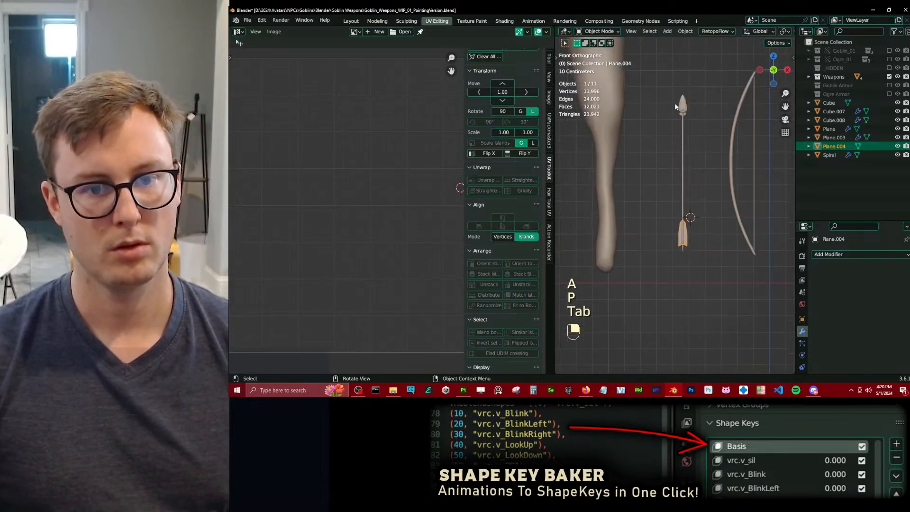
# Select the club, arrow parts, bow and blades together and open them for mesh editing.
pyautogui.click(683, 105)
pyautogui.press('b')
pyautogui.moveTo(660, 77); pyautogui.dragTo(713, 294)
pyautogui.scroll(-5, 725, 220)
pyautogui.press('a')
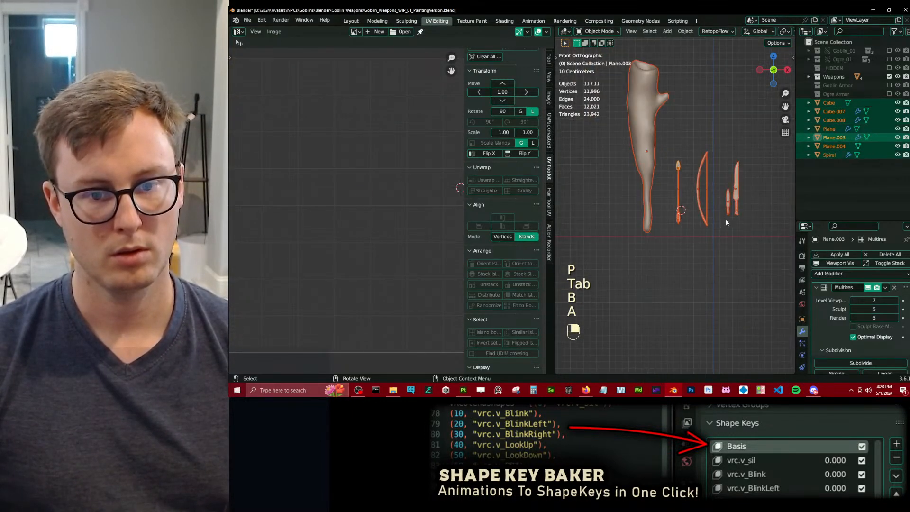
pyautogui.press('b')
pyautogui.click(720, 191)
pyautogui.press('b')
pyautogui.moveTo(614, 100); pyautogui.dragTo(763, 192)
pyautogui.press('b')
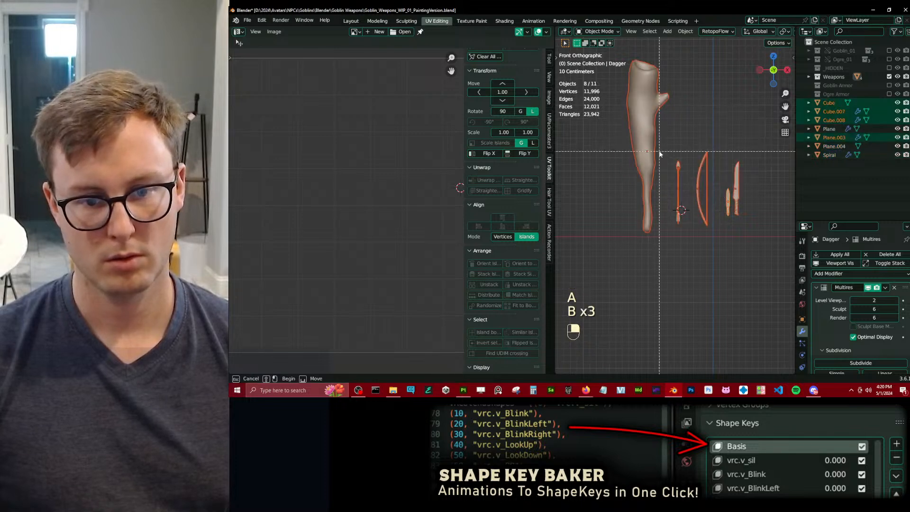
pyautogui.press('b')
pyautogui.moveTo(708, 219); pyautogui.dragTo(684, 237)
pyautogui.press('Tab')
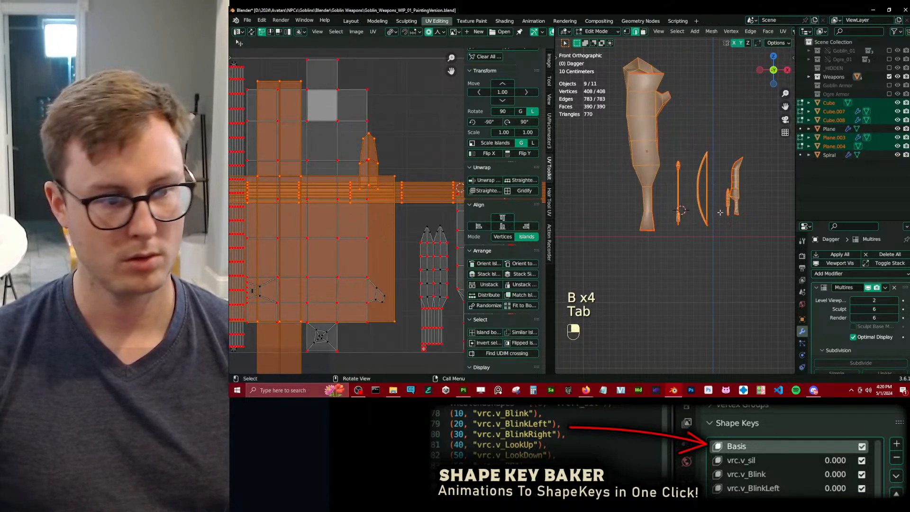
# Switch to wireframe display and box-select the geometry of the whole arrow.
pyautogui.scroll(4, 696, 218)
pyautogui.press('b')
pyautogui.moveTo(662, 100); pyautogui.dragTo(690, 314)
pyautogui.press('z')
pyautogui.press('b')
# Scale the arrow's UVs by 0.764, average their island scale, and start scaling them again.
pyautogui.scroll(-3, 392, 228)
pyautogui.press('s')
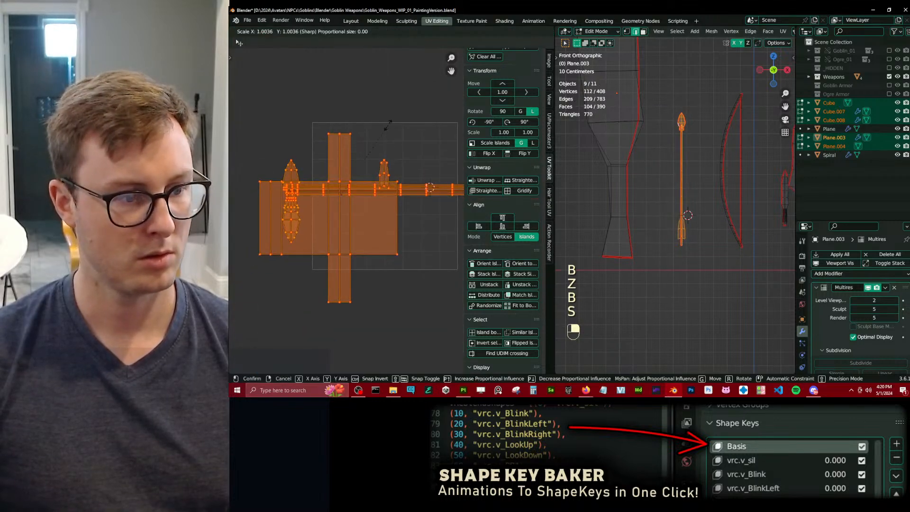
pyautogui.click(325, 45)
pyautogui.click(373, 31)
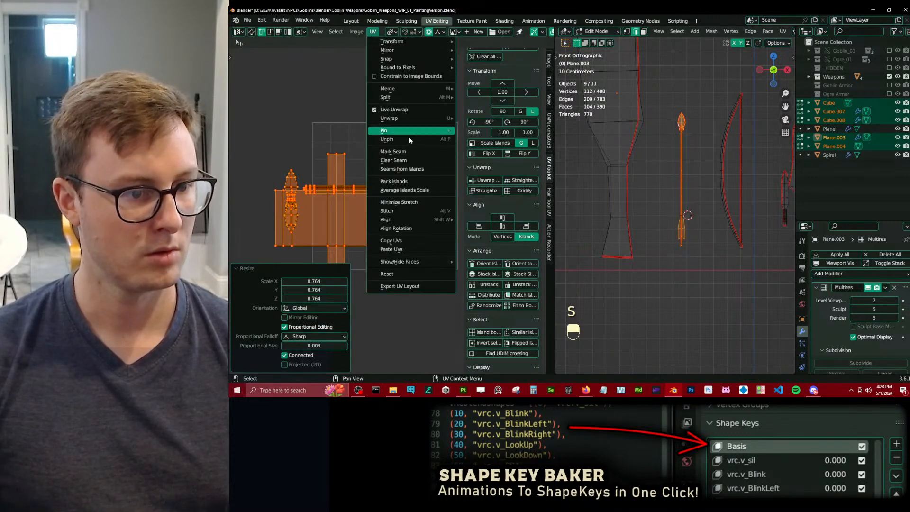
pyautogui.click(415, 191)
pyautogui.press('s')
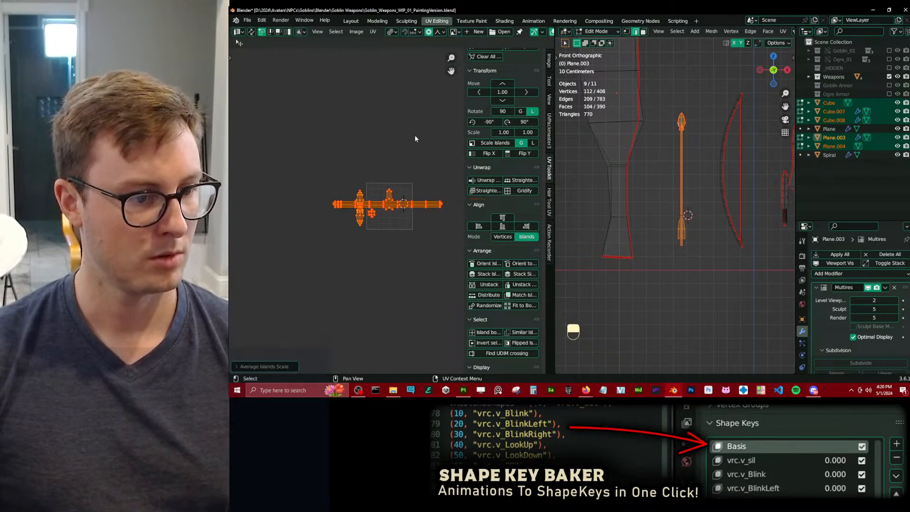
# Undo the trial scaling of the arrow's UV islands and set the UV pivot point to Median Point.
pyautogui.keyDown('ctrl'); pyautogui.click(397, 179); pyautogui.keyUp('ctrl')
pyautogui.hotkey('ctrl', 'z')
pyautogui.press('.')
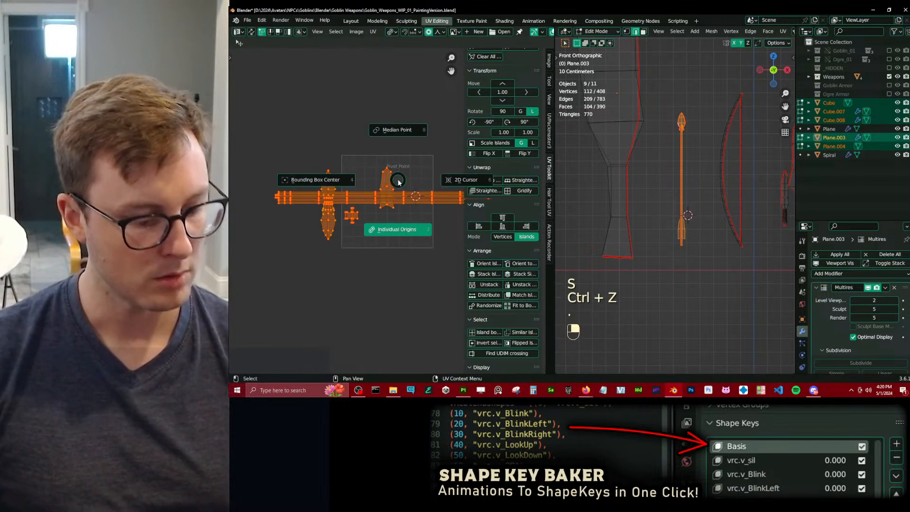
pyautogui.click(392, 165)
pyautogui.press('.')
pyautogui.click(394, 108)
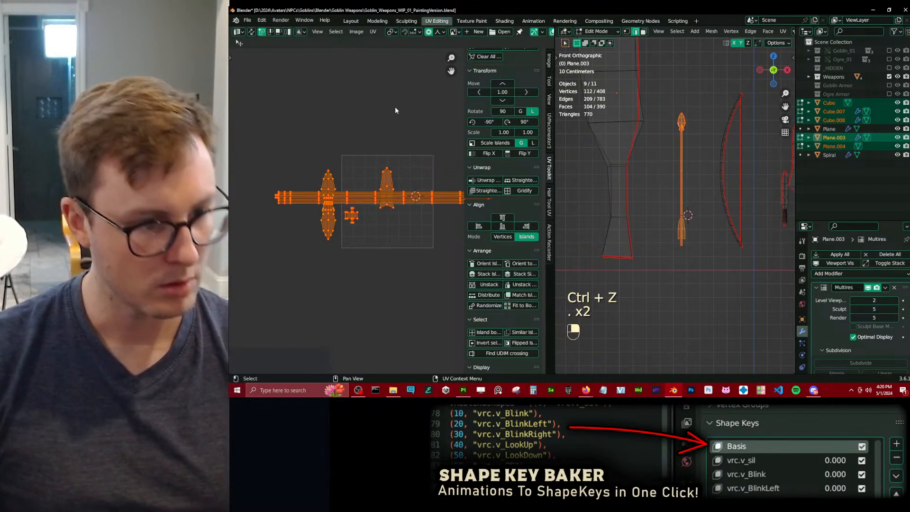
# Scale down the arrow's UV islands as one group and move them above the UV square.
pyautogui.press('s')
pyautogui.click(381, 157)
pyautogui.press('g')
pyautogui.click(378, 147)
# Select all geometry of the weapons to display every UV island together, and hide the UV editor's sidebar.
pyautogui.press('Tab')
pyautogui.press('Tab')
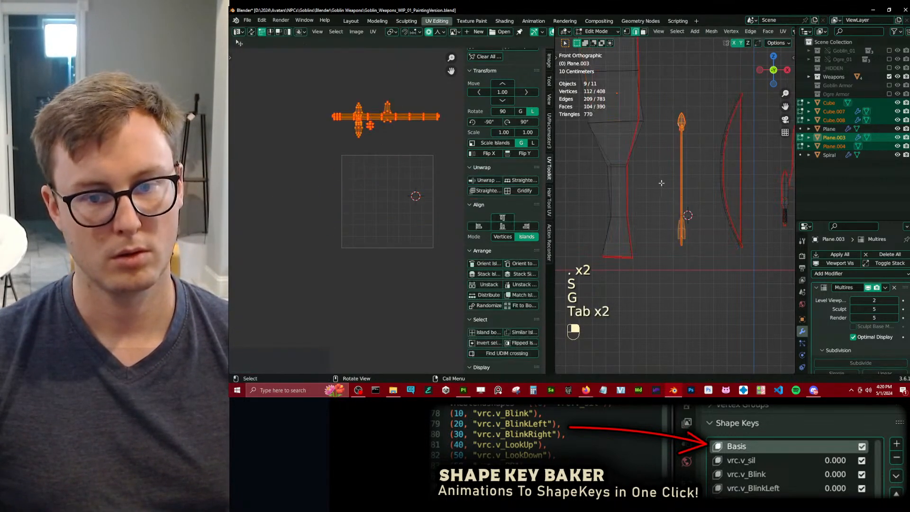
pyautogui.press('a')
pyautogui.scroll(2, 388, 190)
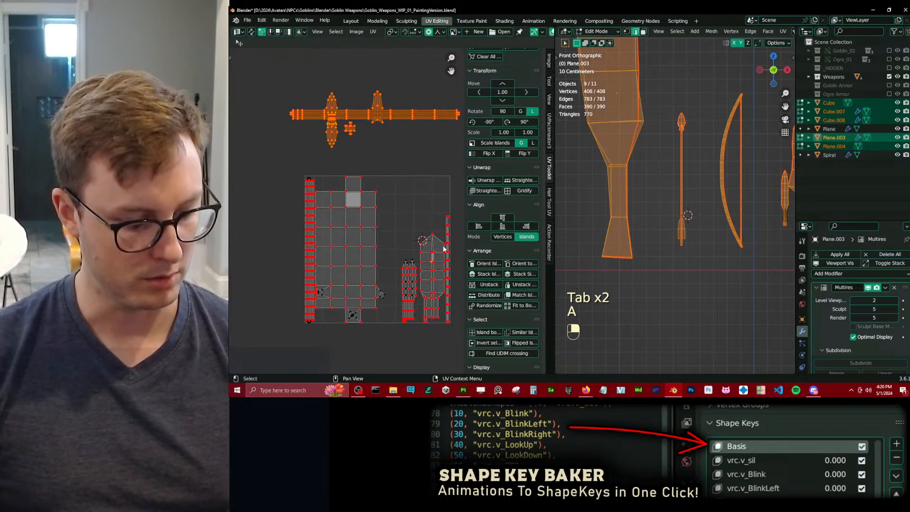
pyautogui.press('n')
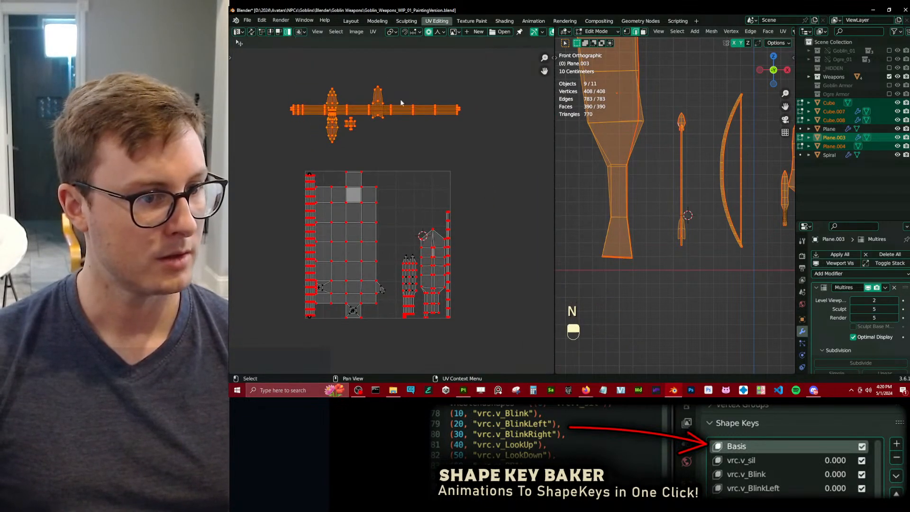
# Rotate the arrow shaft's UV island upright, scale it down and place it in the gap right of the club's islands.
pyautogui.press('r')
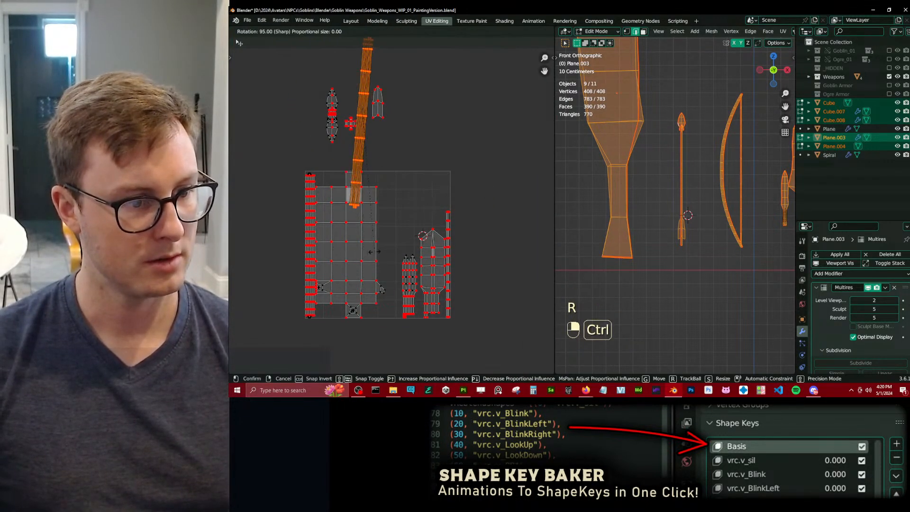
pyautogui.click(375, 252)
pyautogui.scroll(1, 368, 134)
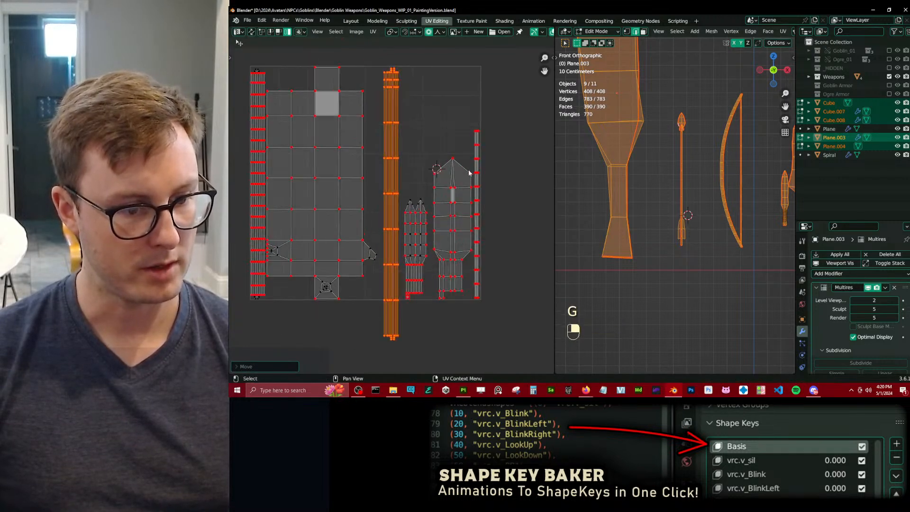
pyautogui.press('s')
pyautogui.press('g')
pyautogui.click(405, 271)
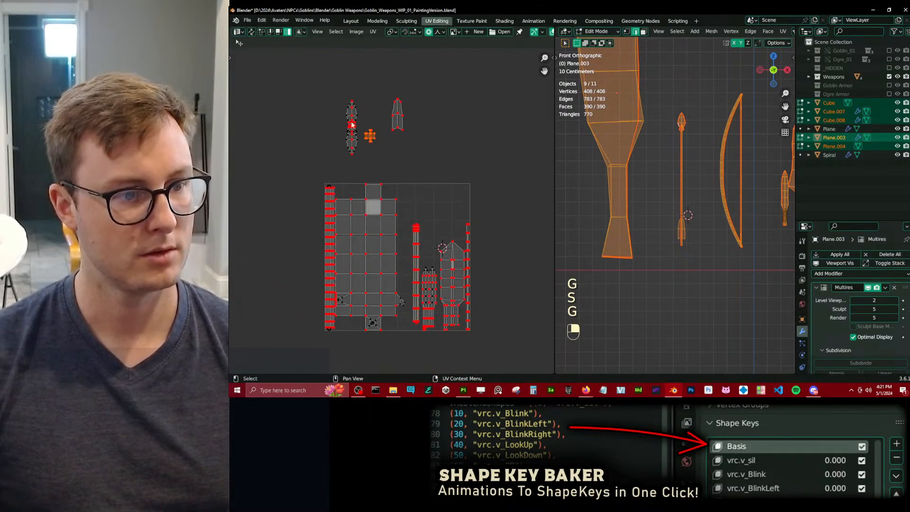
# Move the arrowhead, fletching and small cross-shaped islands into the UV square together and scale them down.
pyautogui.press('b')
pyautogui.moveTo(324, 64); pyautogui.dragTo(414, 143)
pyautogui.press('g')
pyautogui.click(439, 301)
pyautogui.scroll(2, 439, 301)
pyautogui.press('s')
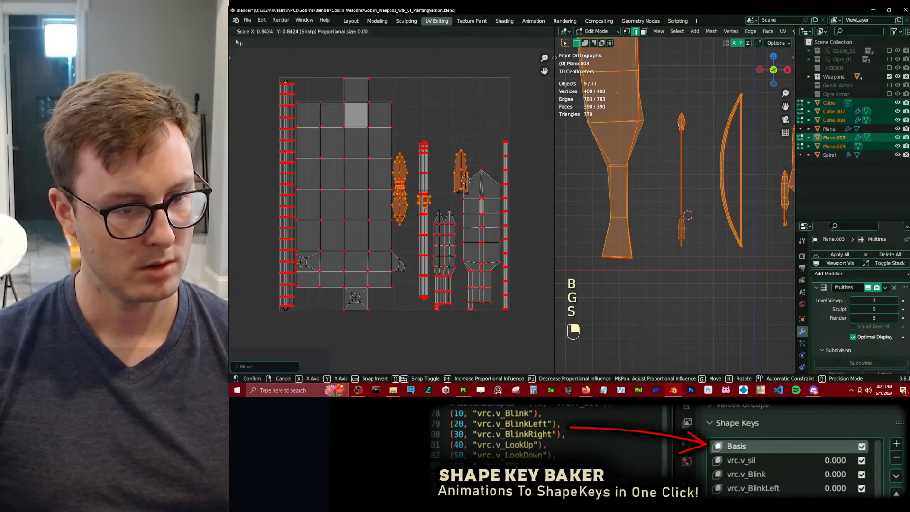
pyautogui.click(434, 250)
pyautogui.press('g')
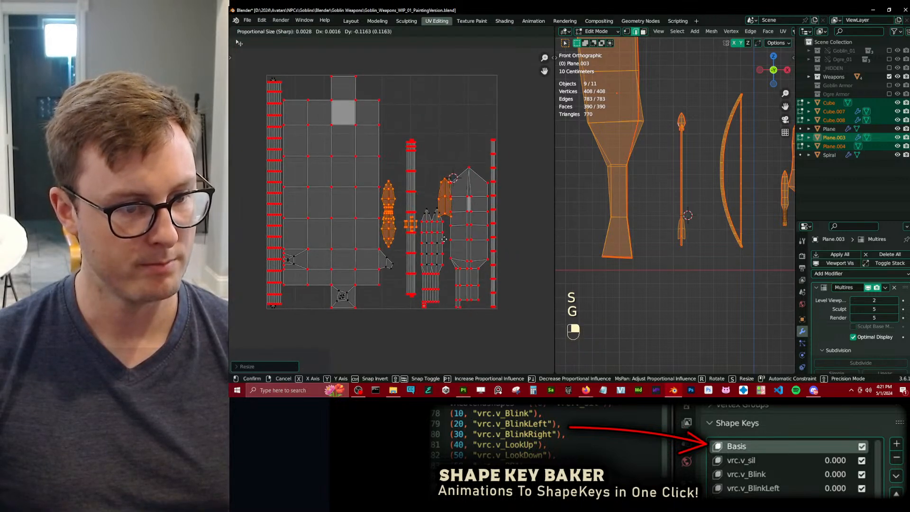
pyautogui.click(445, 241)
# Rotate the three small arrow islands by 90 degrees and place the fletching island beside the club's square end-cap island.
pyautogui.scroll(2, 420, 234)
pyautogui.keyDown('shift'); pyautogui.moveTo(418, 234); pyautogui.dragTo(448, 137, button='middle'); pyautogui.keyUp('shift')
pyautogui.press('g')
pyautogui.click(400, 281)
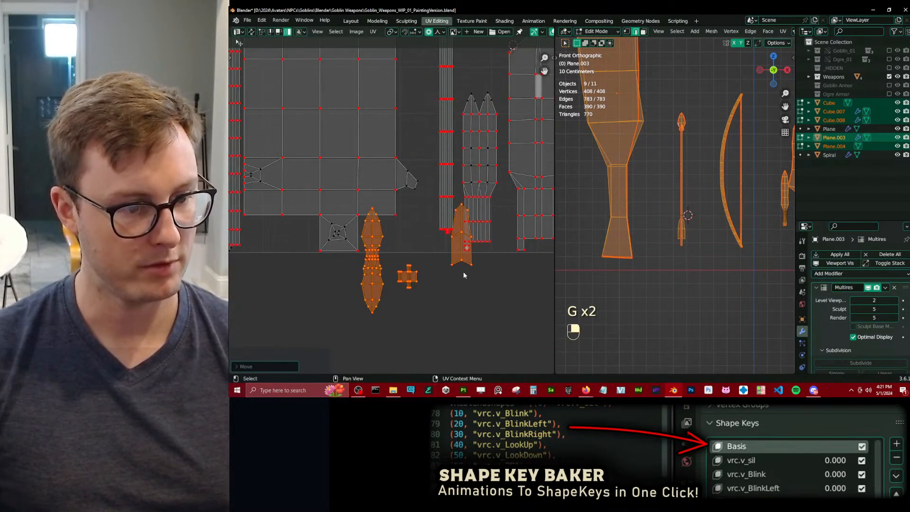
pyautogui.press('r')
pyautogui.click(397, 259)
pyautogui.press('g')
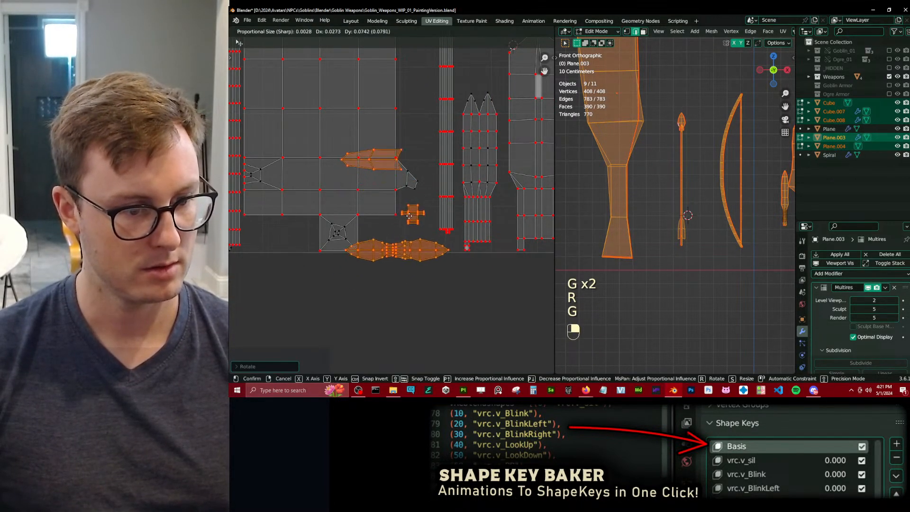
pyautogui.click(431, 294)
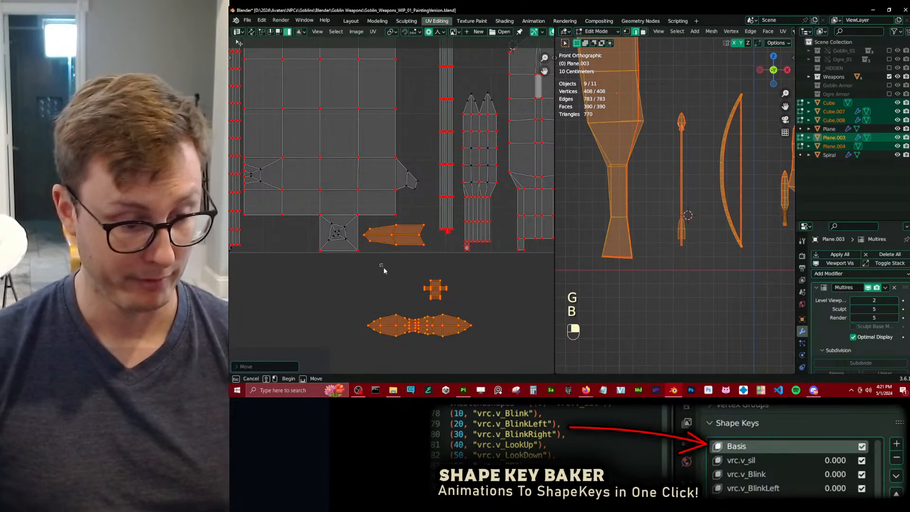
# Deselect the fletching island, turn the arrowhead and cross-shaped islands upright, and place the arrowhead between the club and shaft islands.
pyautogui.press('b')
pyautogui.keyDown('shift'); pyautogui.moveTo(379, 264); pyautogui.dragTo(408, 243); pyautogui.keyUp('shift')
pyautogui.press('b')
pyautogui.moveTo(408, 244); pyautogui.dragTo(404, 281, button='middle')
pyautogui.press('g')
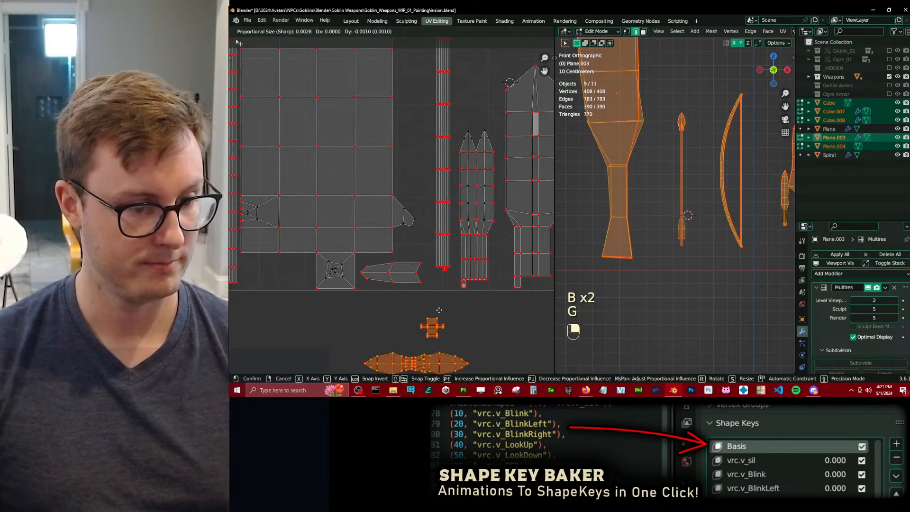
pyautogui.click(441, 130)
pyautogui.press('r')
pyautogui.keyDown('ctrl'); pyautogui.click(444, 173); pyautogui.keyUp('ctrl')
pyautogui.press('g')
pyautogui.click(451, 153)
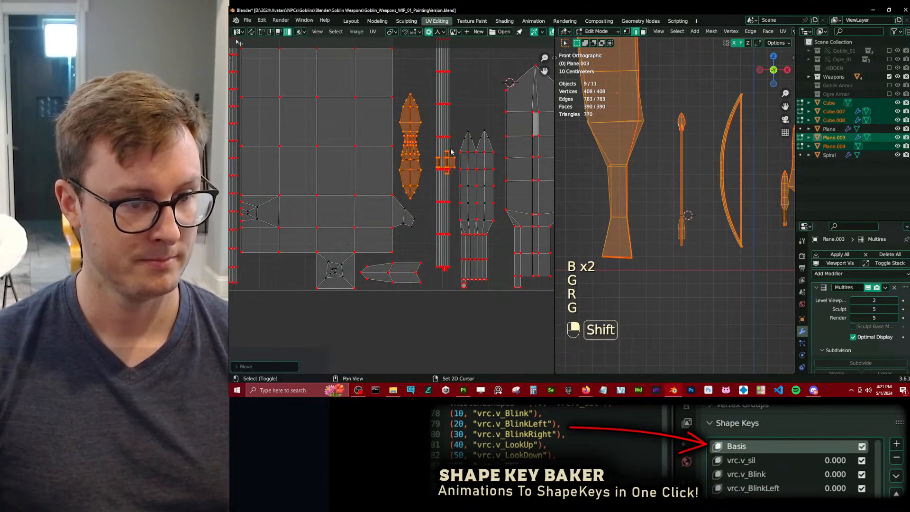
# Move the small cross-shaped island off the arrow shaft into the free space below the arrowhead island.
pyautogui.keyDown('shift'); pyautogui.moveTo(447, 179); pyautogui.dragTo(451, 201, button='middle'); pyautogui.keyUp('shift')
pyautogui.click(445, 189)
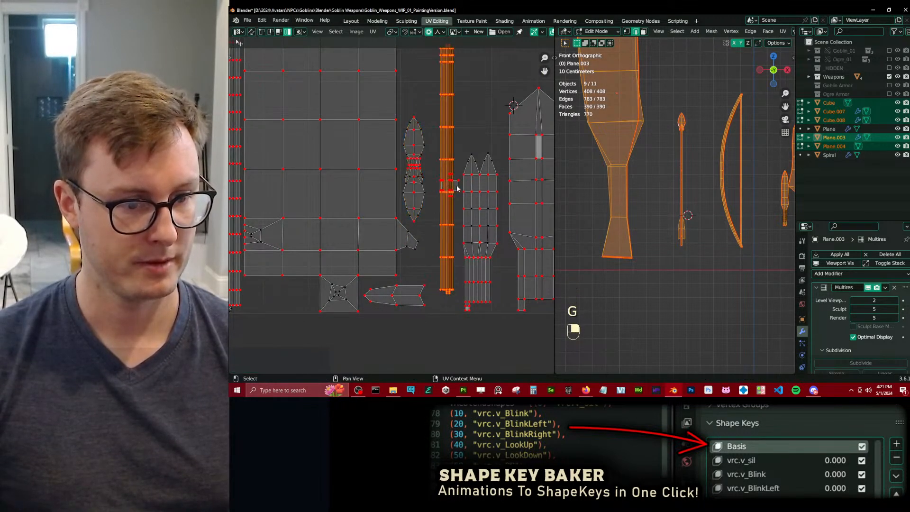
pyautogui.click(424, 264)
# Return to Object Mode, export the selected weapons as FBX over Goblin_Weapons.fbx, and save the Blender file.
pyautogui.press('Tab')
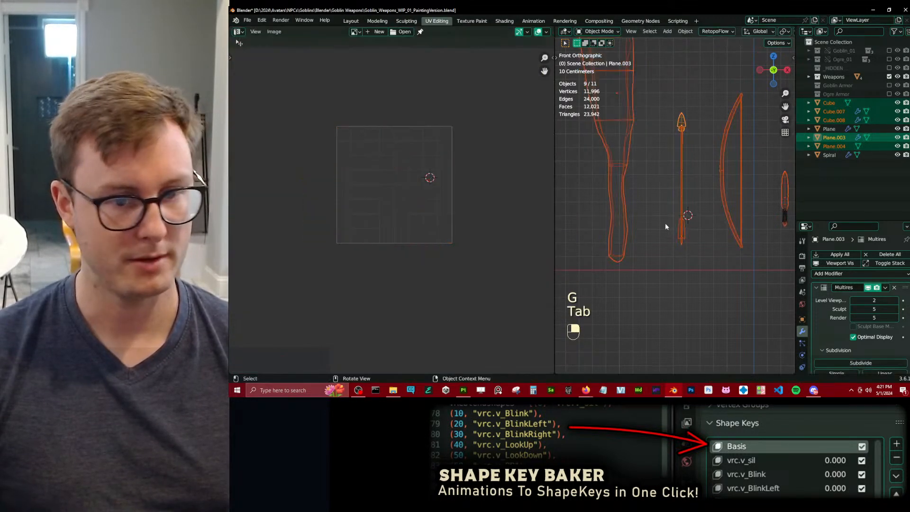
pyautogui.hotkey('ctrl', 's')
pyautogui.scroll(-3, 710, 207)
pyautogui.moveTo(710, 207); pyautogui.dragTo(682, 222, button='middle')
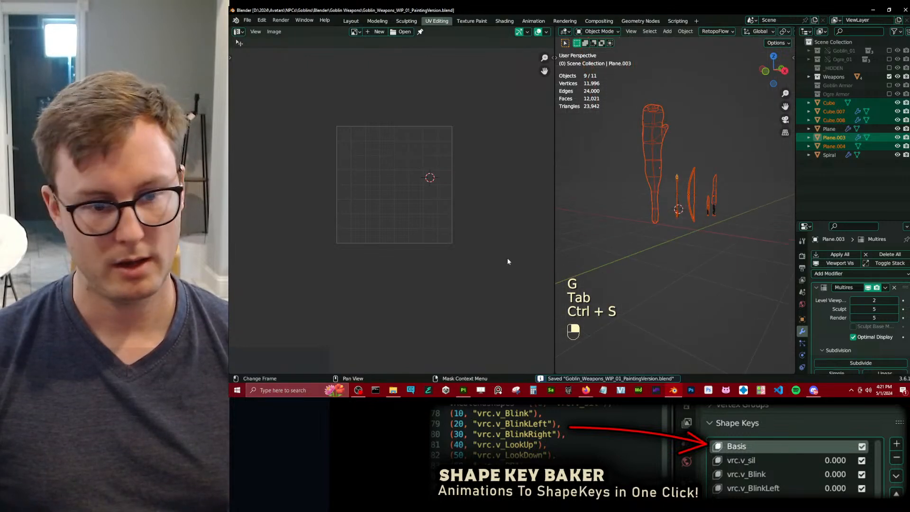
pyautogui.click(556, 242)
pyautogui.hotkey('ctrl', 'z')
pyautogui.hotkey('ctrl', 'q')
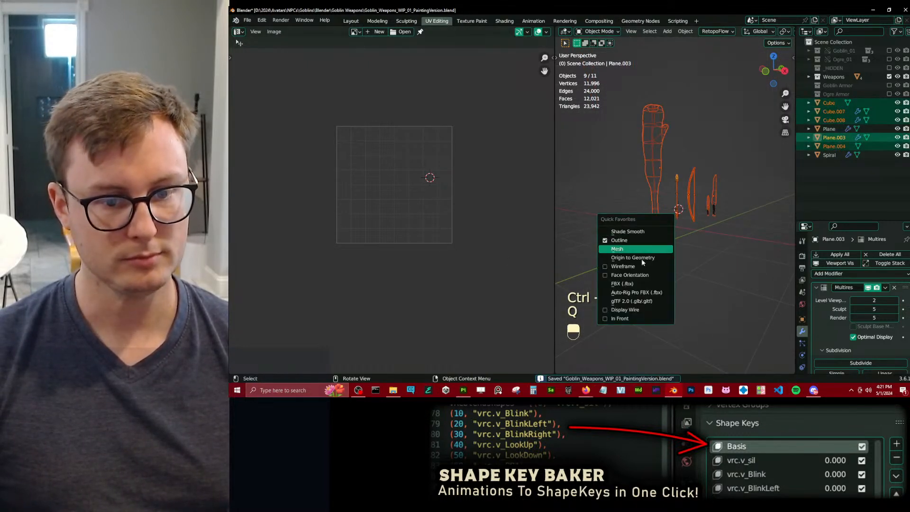
pyautogui.click(629, 283)
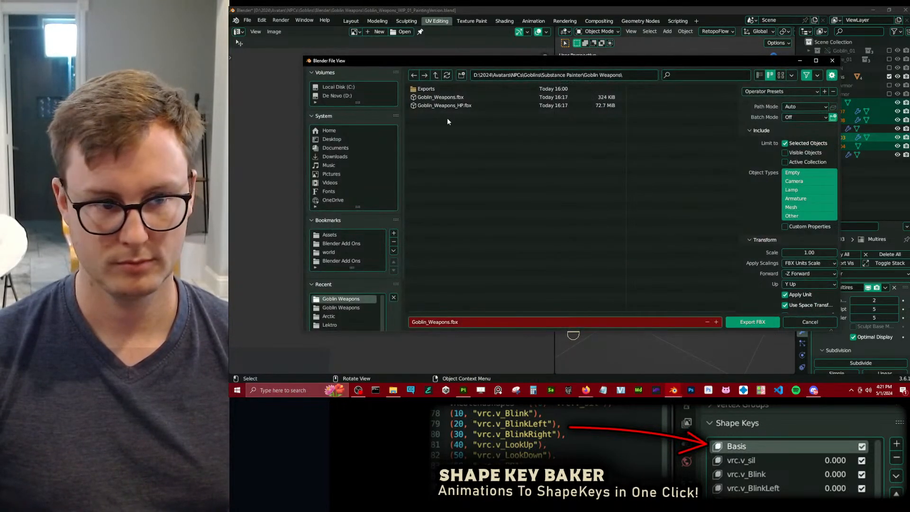
pyautogui.click(752, 321)
pyautogui.hotkey('ctrl', 's')
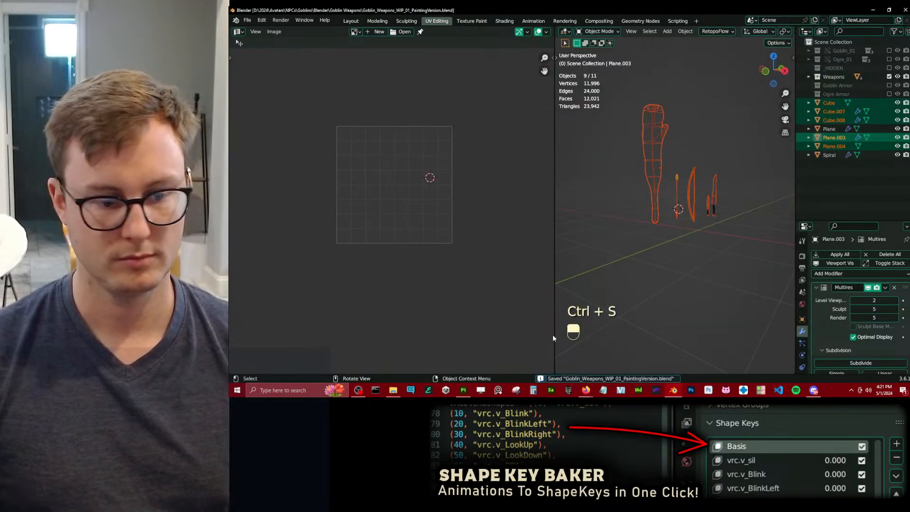
# Switch to Substance 3D Painter, set the mesh map bake output size to 4096, and return to painting mode.
pyautogui.click(464, 390)
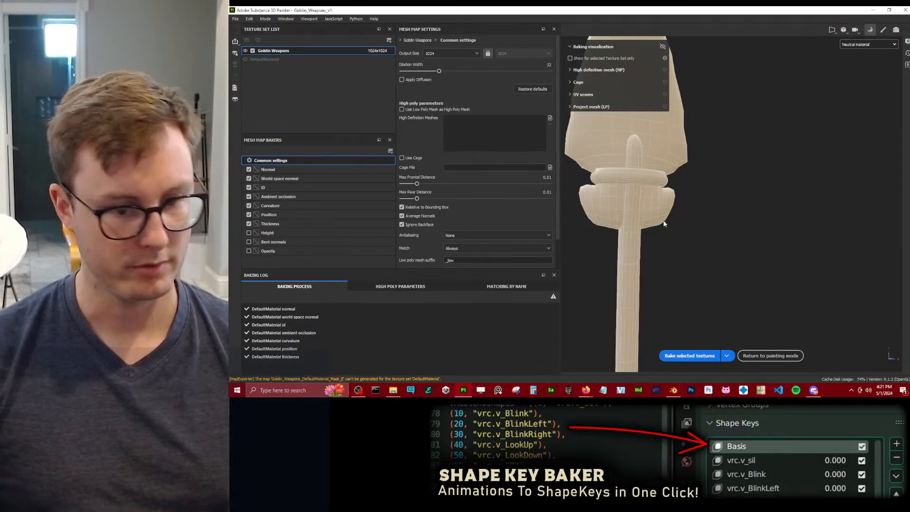
pyautogui.scroll(-5, 736, 190)
pyautogui.keyDown('alt'); pyautogui.moveTo(737, 190); pyautogui.dragTo(739, 227); pyautogui.keyUp('alt')
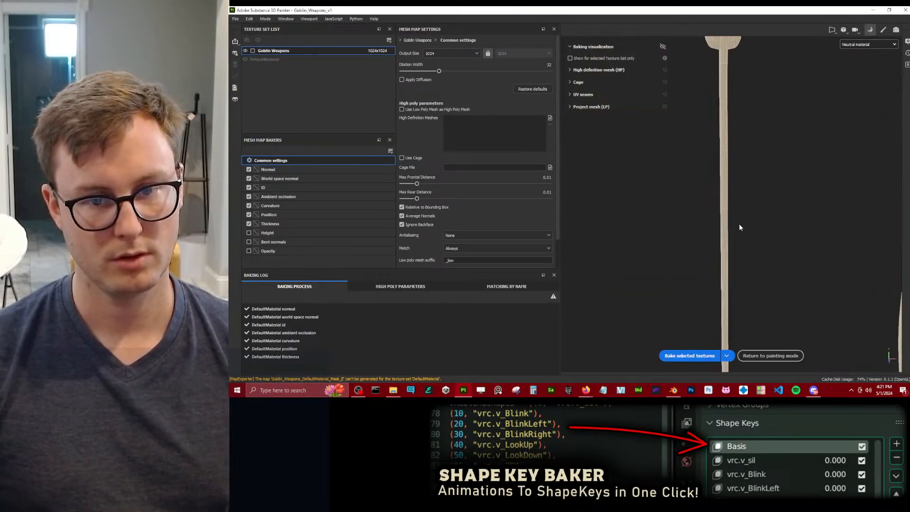
pyautogui.scroll(-3, 739, 227)
pyautogui.keyDown('alt'); pyautogui.moveTo(755, 217); pyautogui.dragTo(734, 196, button='middle'); pyautogui.keyUp('alt')
pyautogui.scroll(-2, 735, 198)
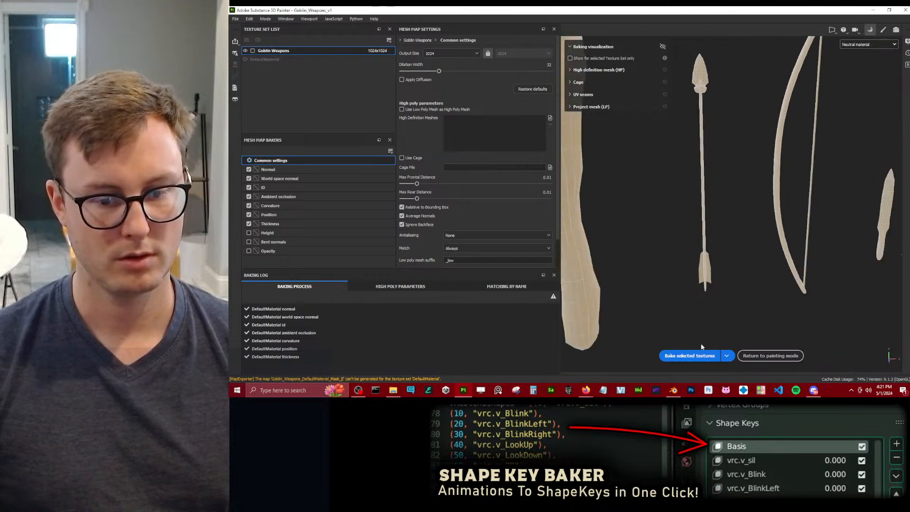
pyautogui.click(456, 53)
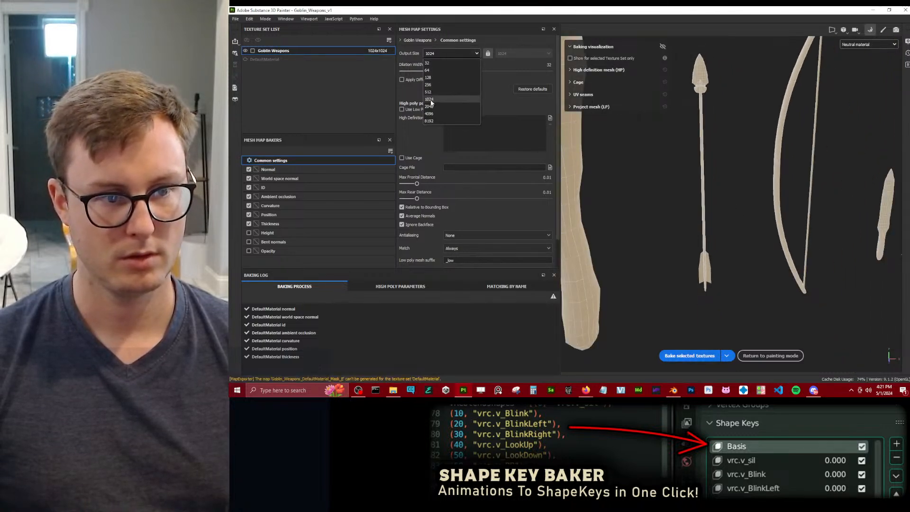
pyautogui.click(429, 114)
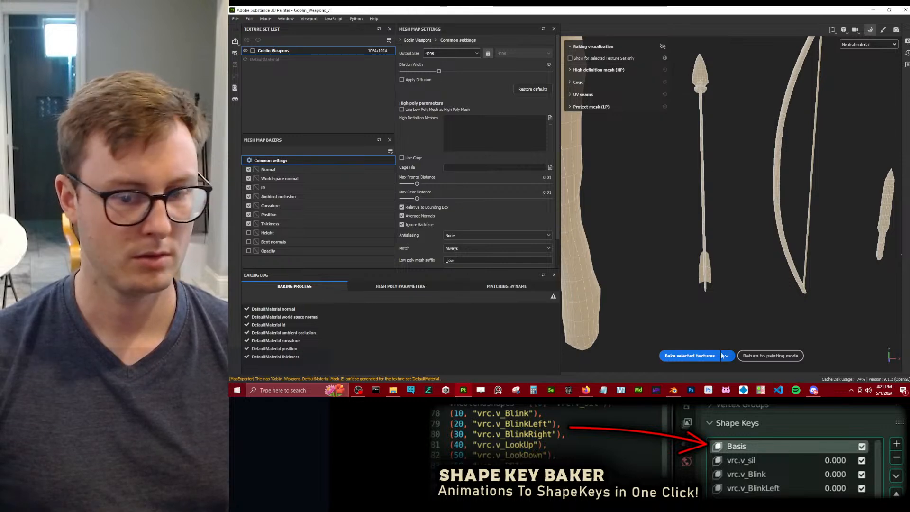
pyautogui.click(769, 355)
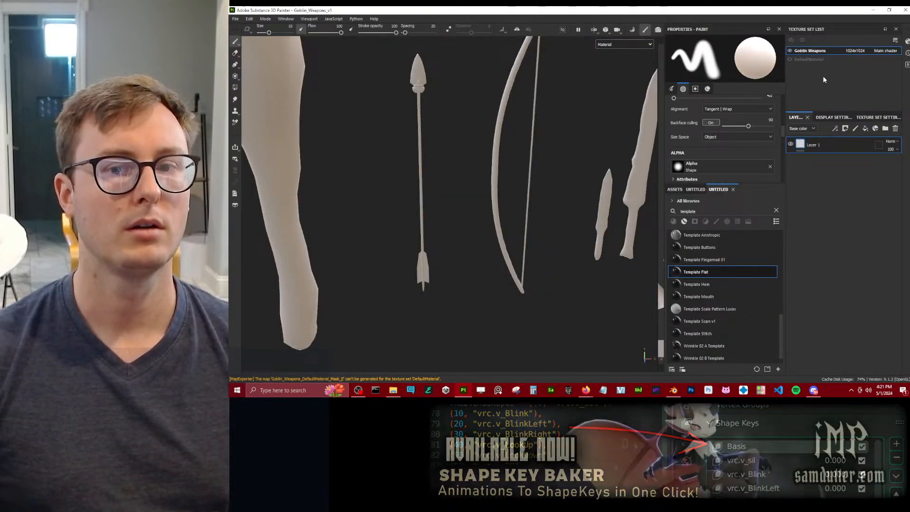
# Delete Layer 1 from the Goblin Weapons texture set and reassign the DefaultMaterial texture set to the Goblin Weapons mesh material.
pyautogui.click(898, 129)
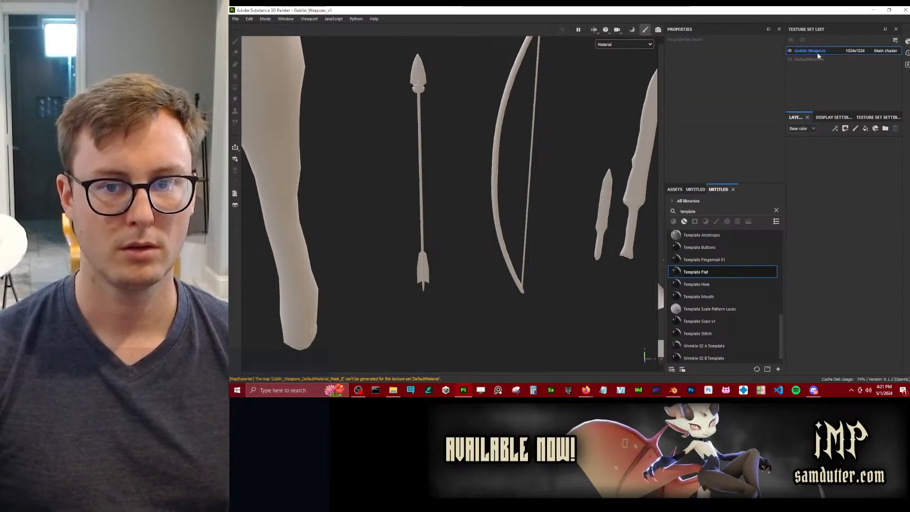
pyautogui.click(895, 40)
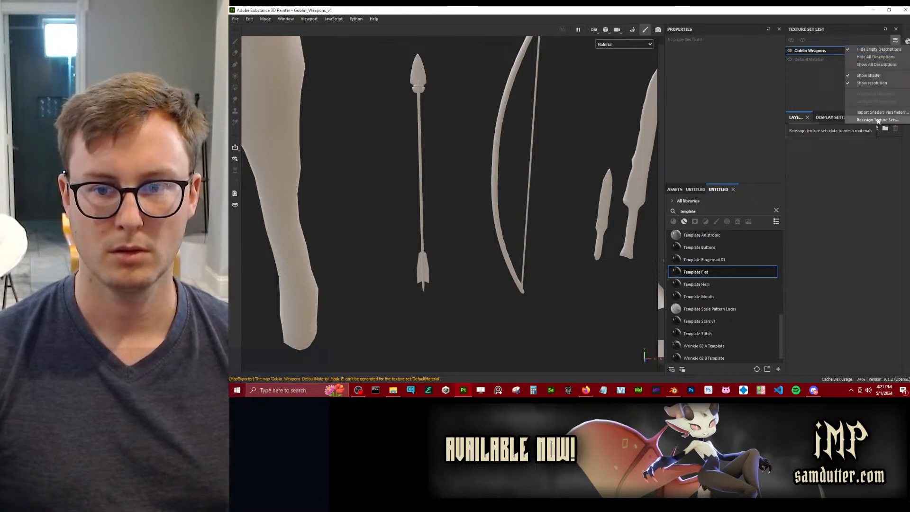
pyautogui.click(878, 120)
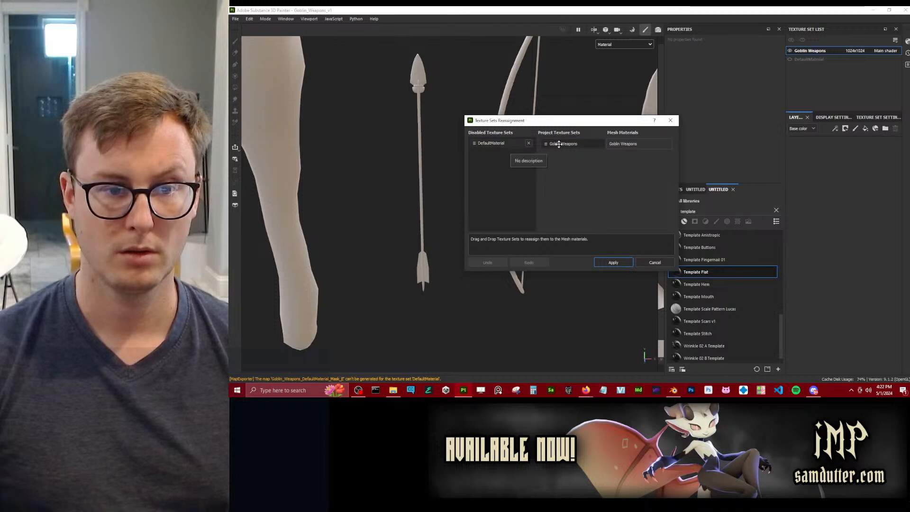
pyautogui.moveTo(509, 147); pyautogui.dragTo(573, 148)
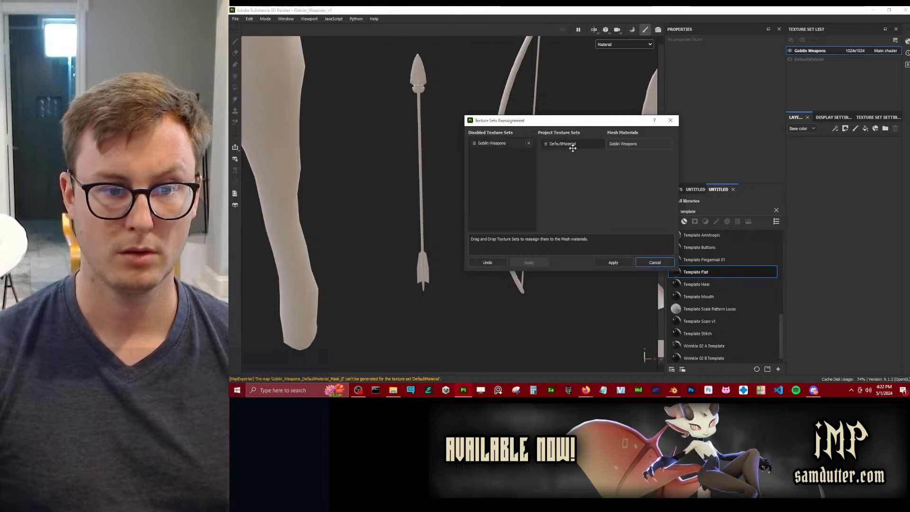
pyautogui.click(613, 263)
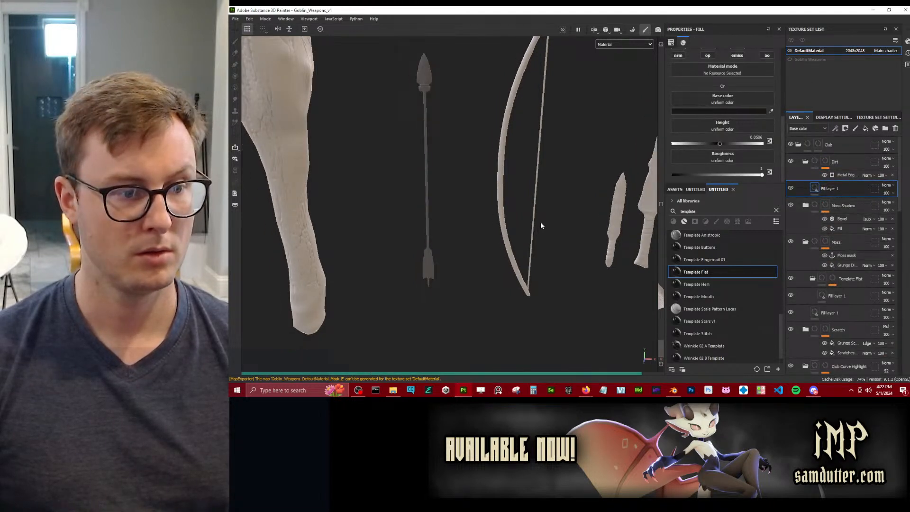
# Check the restored textures on the weapons and open the mesh map baking mode for the DefaultMaterial texture set.
pyautogui.scroll(-4, 540, 222)
pyautogui.keyDown('alt'); pyautogui.moveTo(454, 143); pyautogui.dragTo(469, 209, button='middle'); pyautogui.keyUp('alt')
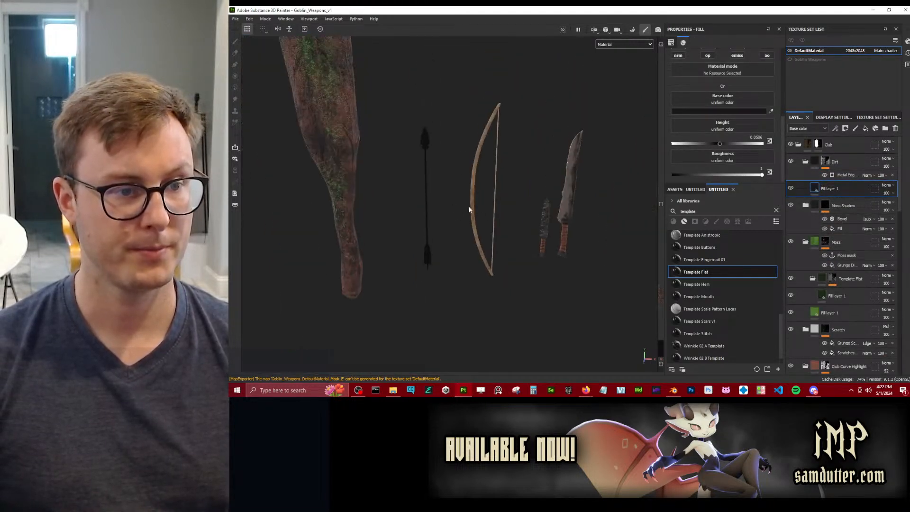
pyautogui.moveTo(469, 209)
pyautogui.keyDown('alt'); pyautogui.mouseDown()
pyautogui.moveTo(463, 214)
pyautogui.moveTo(479, 215)
pyautogui.mouseUp(); pyautogui.keyUp('alt')
pyautogui.scroll(1, 478, 217)
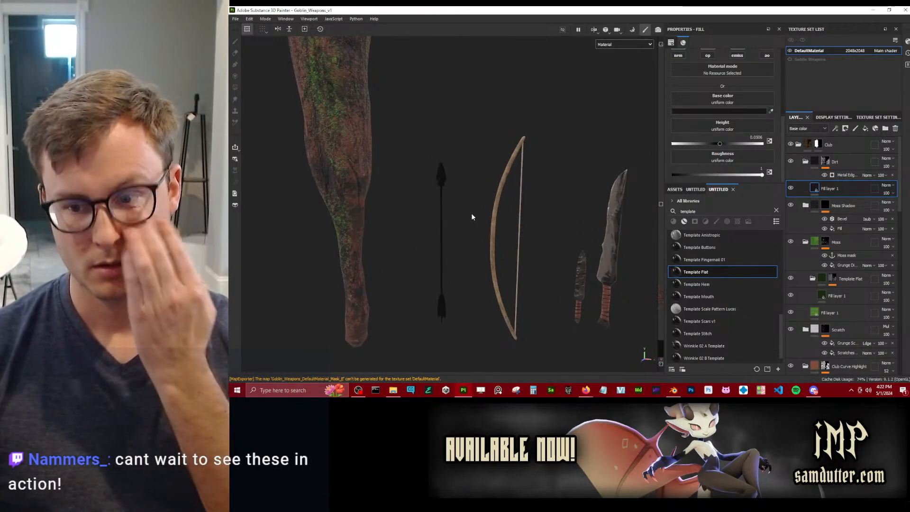
pyautogui.click(263, 20)
pyautogui.click(273, 27)
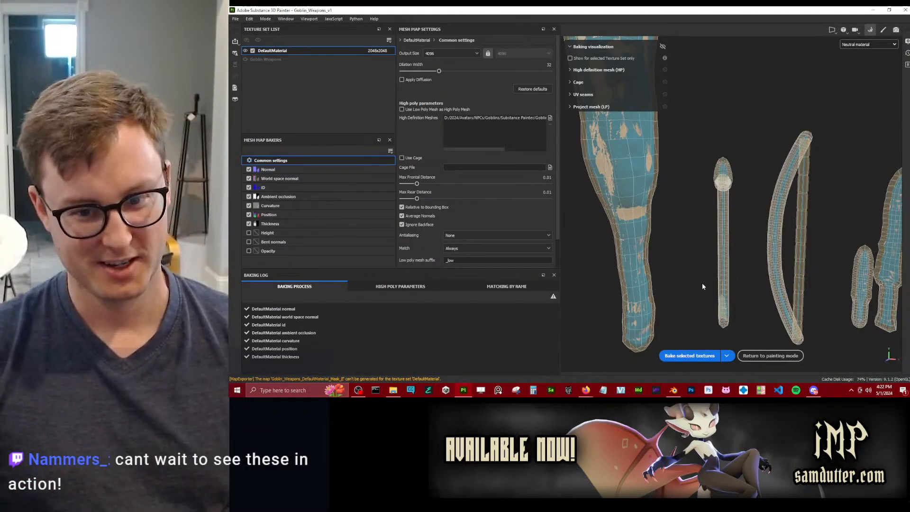
# Bake the selected mesh maps for the DefaultMaterial texture set and return to painting mode.
pyautogui.click(689, 355)
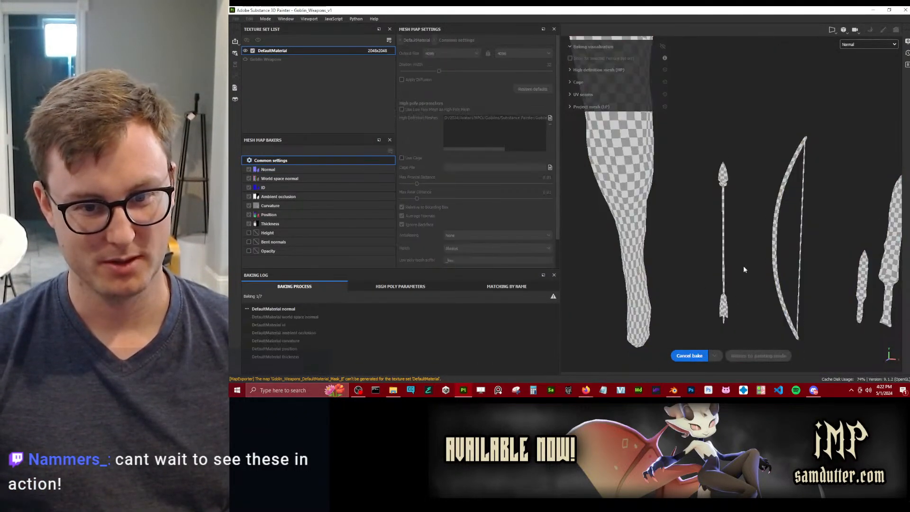
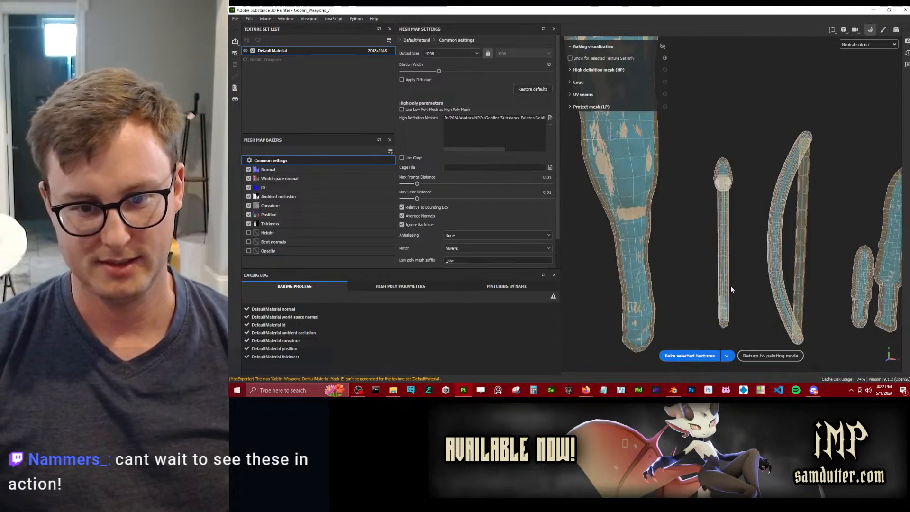
pyautogui.click(771, 355)
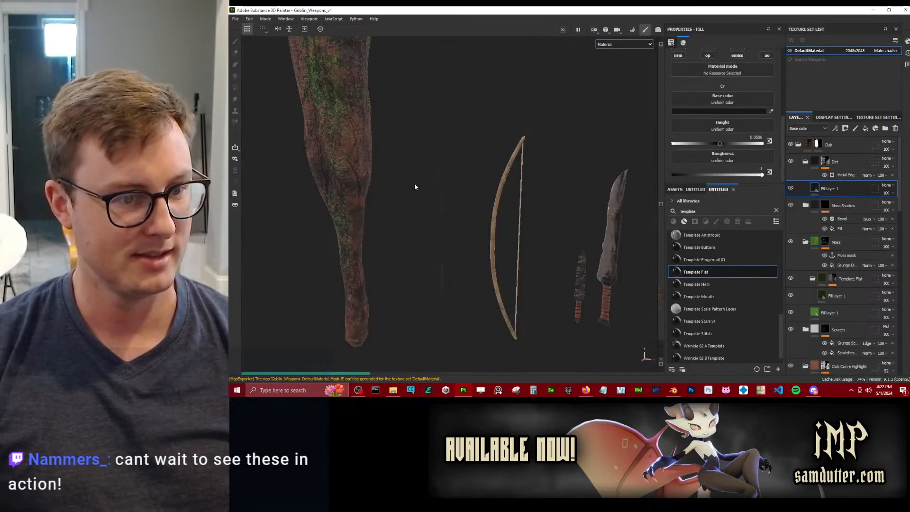
# Examine the new arrow's shading from tip to tail beside the club and bow.
pyautogui.scroll(3, 422, 194)
pyautogui.scroll(2, 475, 231)
pyautogui.keyDown('alt'); pyautogui.moveTo(475, 232); pyautogui.dragTo(463, 179, button='middle'); pyautogui.keyUp('alt')
pyautogui.scroll(8, 440, 240)
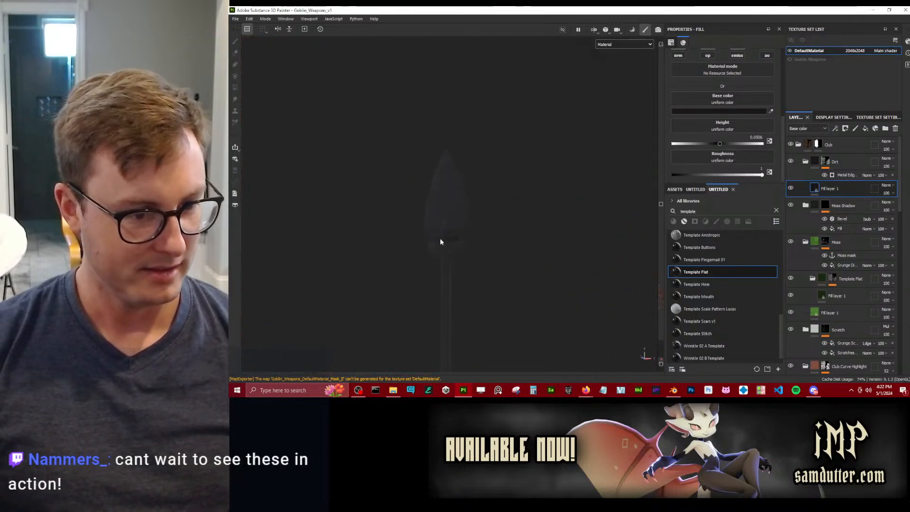
pyautogui.keyDown('alt'); pyautogui.moveTo(453, 244); pyautogui.dragTo(480, 258); pyautogui.keyUp('alt')
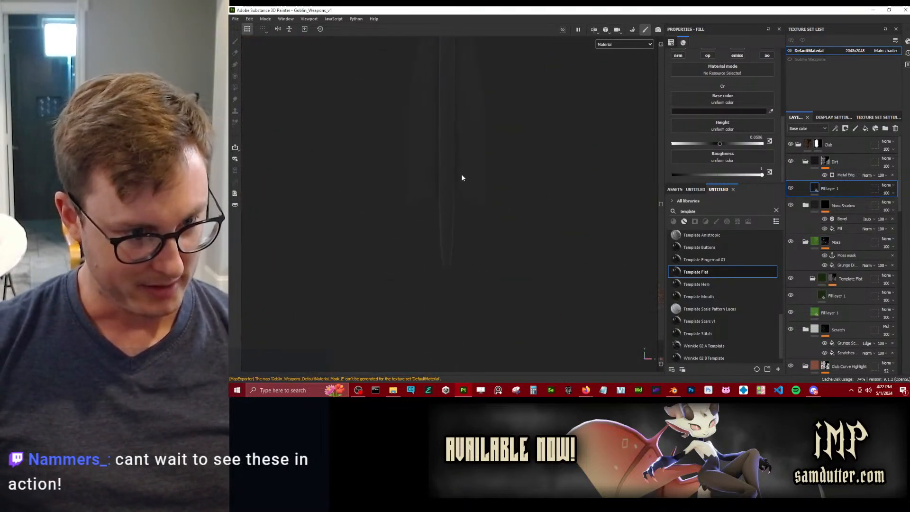
pyautogui.keyDown('alt'); pyautogui.moveTo(462, 176); pyautogui.dragTo(496, 146); pyautogui.keyUp('alt')
pyautogui.scroll(-2, 496, 146)
pyautogui.keyDown('alt'); pyautogui.moveTo(398, 129); pyautogui.dragTo(483, 233, button='middle'); pyautogui.keyUp('alt')
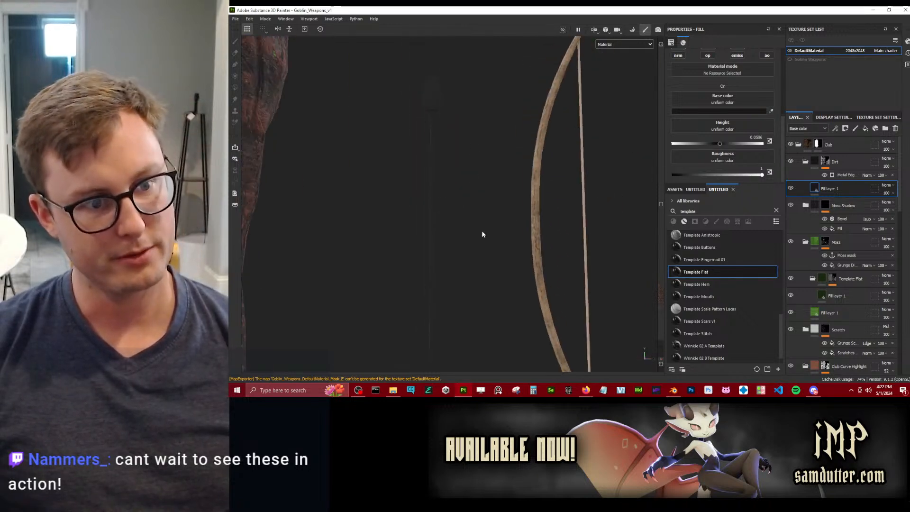
pyautogui.keyDown('alt'); pyautogui.moveTo(483, 234); pyautogui.dragTo(487, 152); pyautogui.keyUp('alt')
# Collapse the weapon layer groups, duplicate the Bow group, and rename the copy Arrow.
pyautogui.click(799, 144)
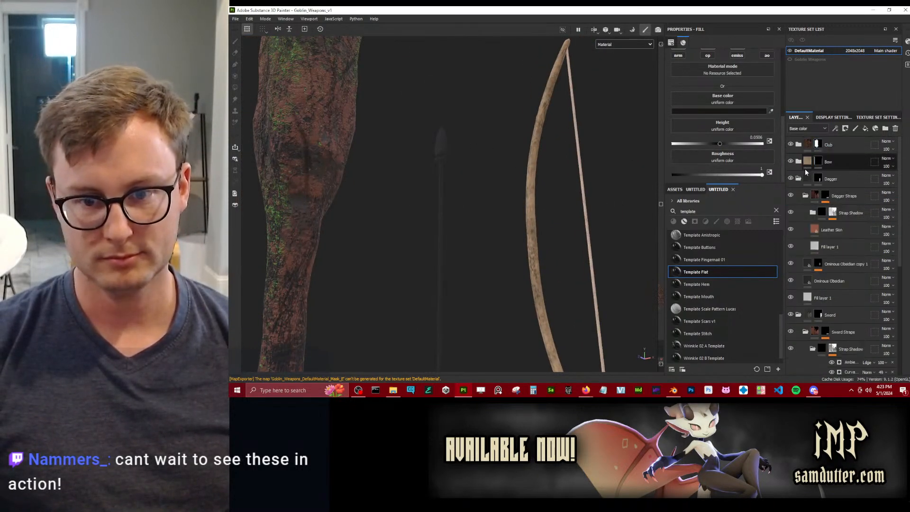
pyautogui.click(798, 178)
pyautogui.click(798, 196)
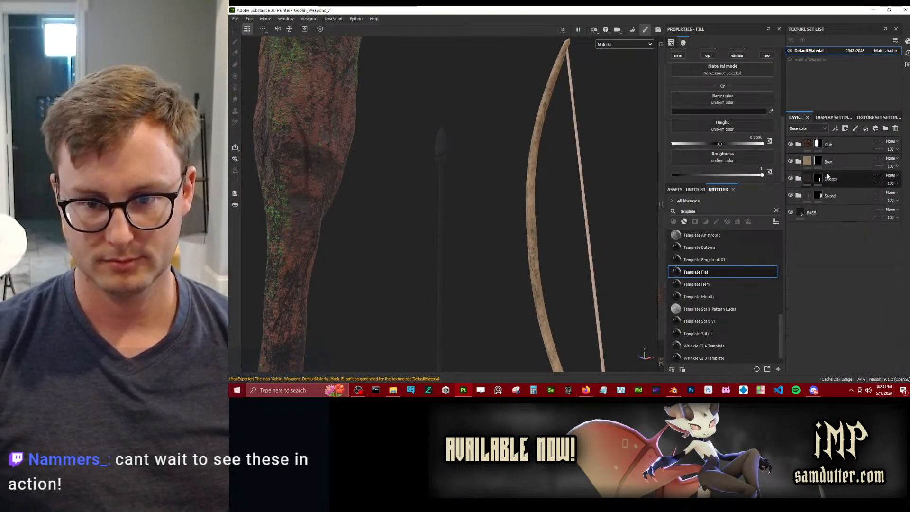
pyautogui.click(832, 164)
pyautogui.hotkey('ctrl', 'd')
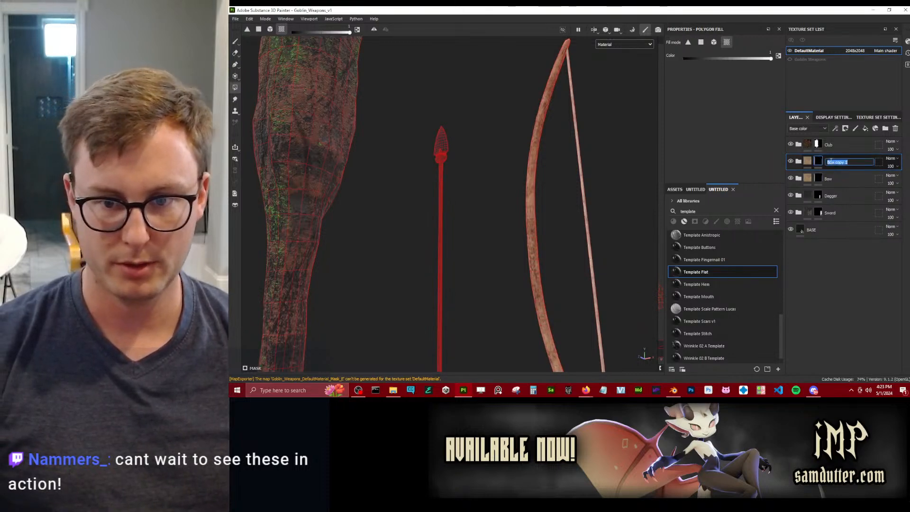
pyautogui.write('Arrow')
pyautogui.press('Return')
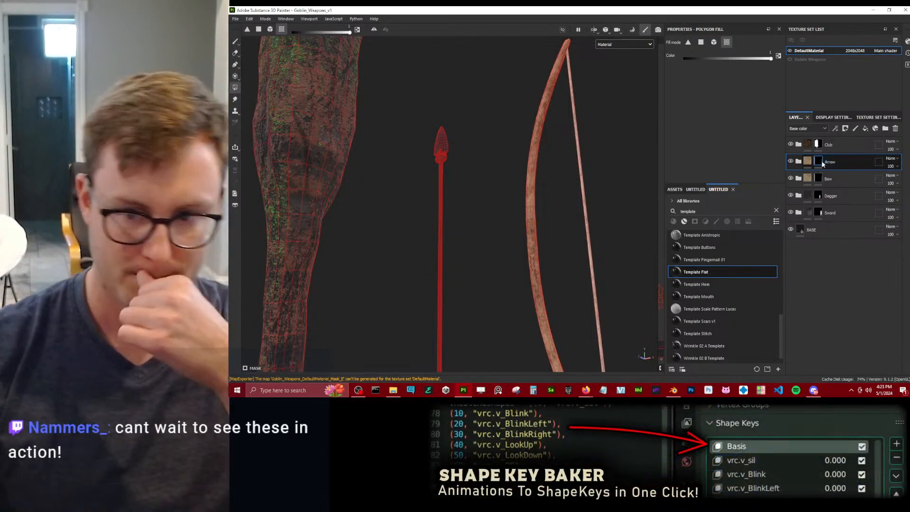
# Reset the Arrow group's mask to black and polygon-fill the whole arrow mesh into it.
pyautogui.rightClick(820, 165)
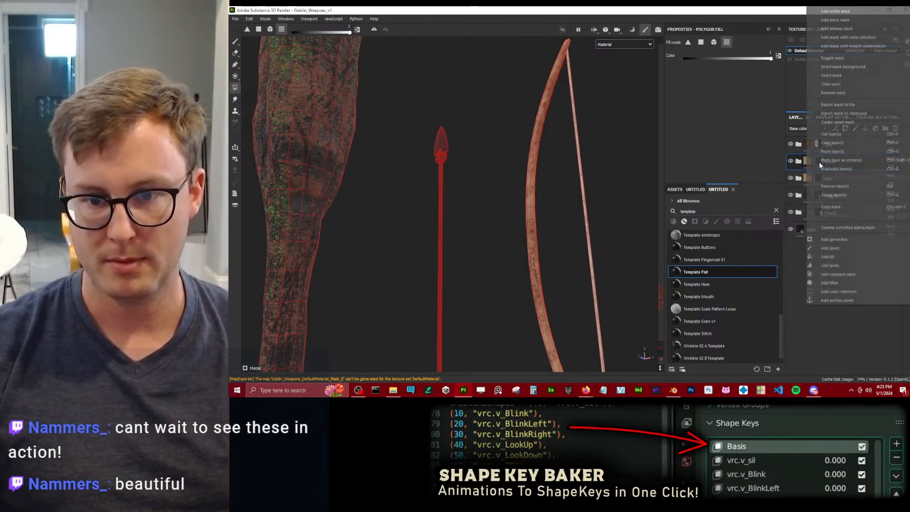
pyautogui.click(839, 20)
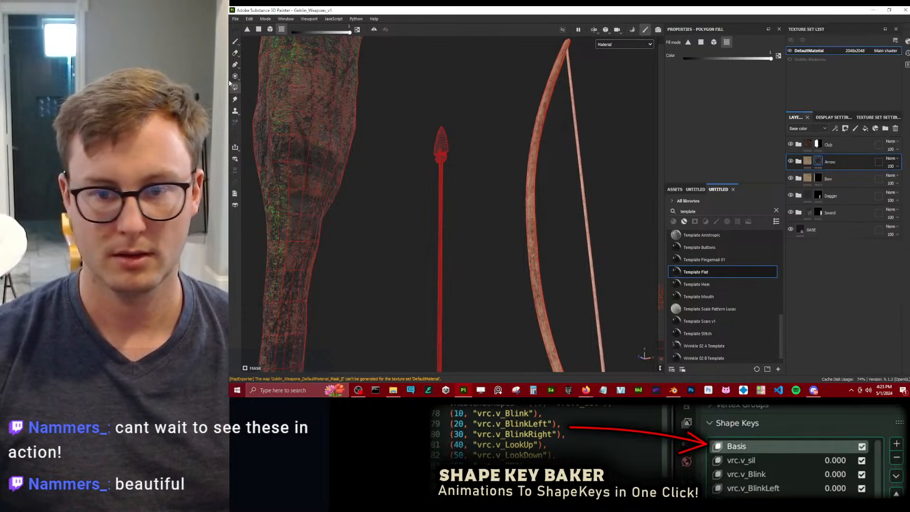
pyautogui.scroll(-5, 436, 180)
pyautogui.moveTo(421, 141); pyautogui.dragTo(481, 337)
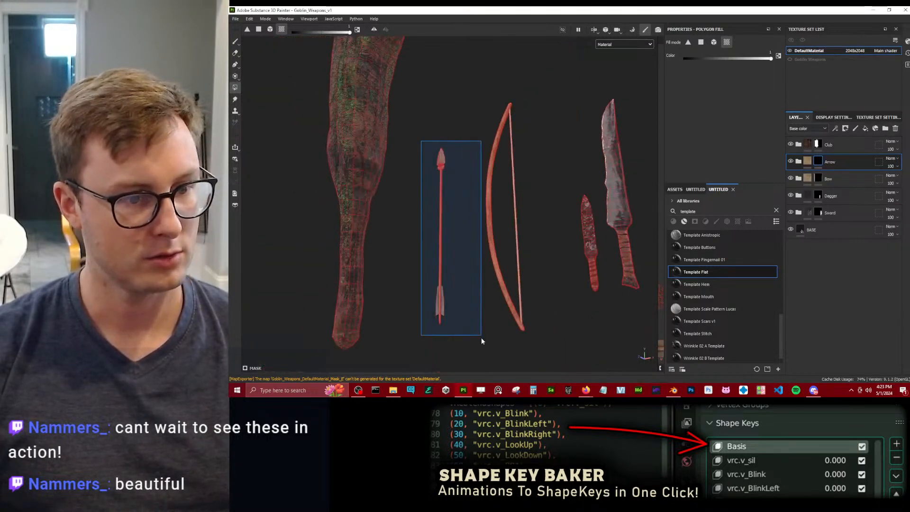
pyautogui.scroll(5, 457, 183)
pyautogui.keyDown('alt'); pyautogui.keyDown('shift'); pyautogui.moveTo(457, 183); pyautogui.dragTo(230, 49); pyautogui.keyUp('shift'); pyautogui.keyUp('alt')
pyautogui.click(236, 42)
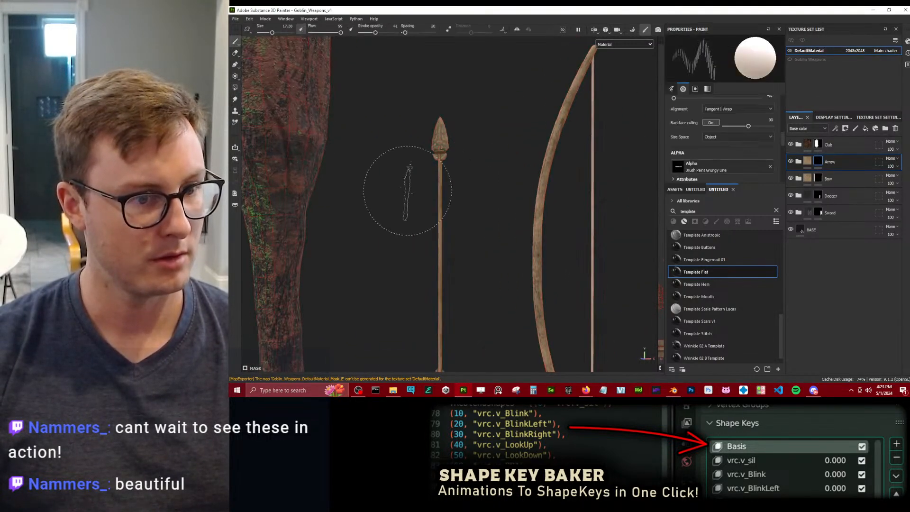
pyautogui.moveTo(408, 189)
pyautogui.keyDown('alt'); pyautogui.mouseDown()
pyautogui.moveTo(449, 145)
pyautogui.moveTo(502, 225)
pyautogui.mouseUp(); pyautogui.keyUp('alt')
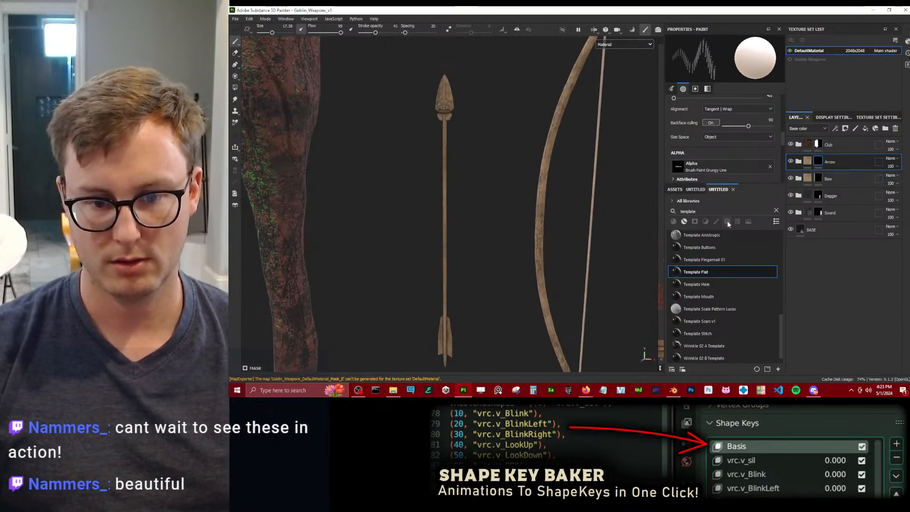
# Find the Ominous Obsidian material, add it at the top of the Arrow group, and delete that group's String subgroup.
pyautogui.click(675, 189)
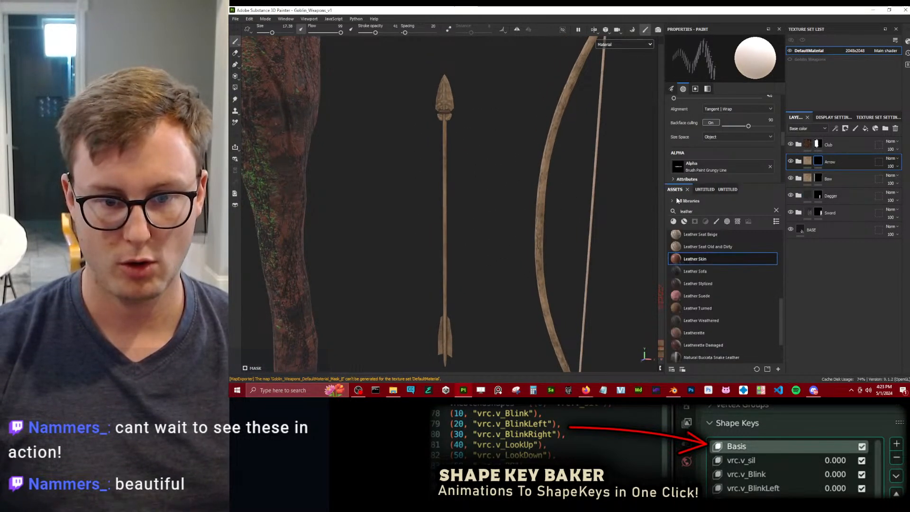
pyautogui.doubleClick(701, 214)
pyautogui.write('obsi')
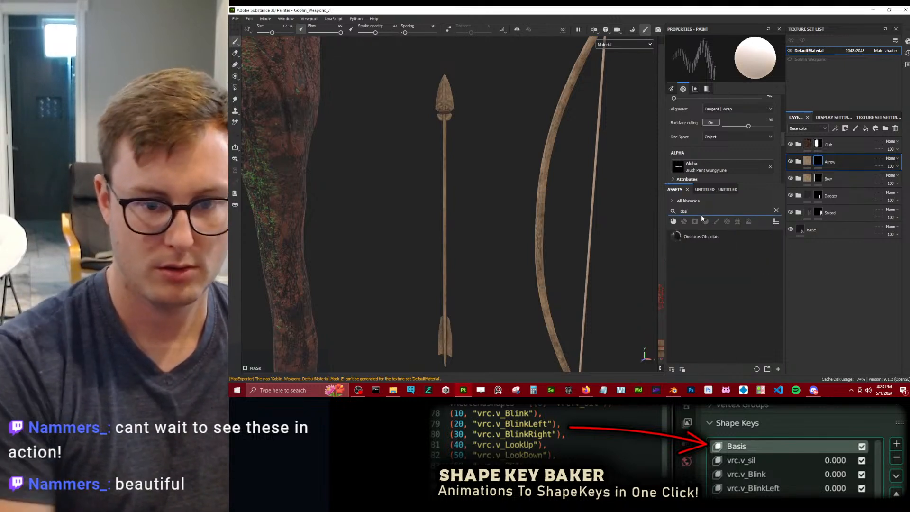
pyautogui.click(796, 163)
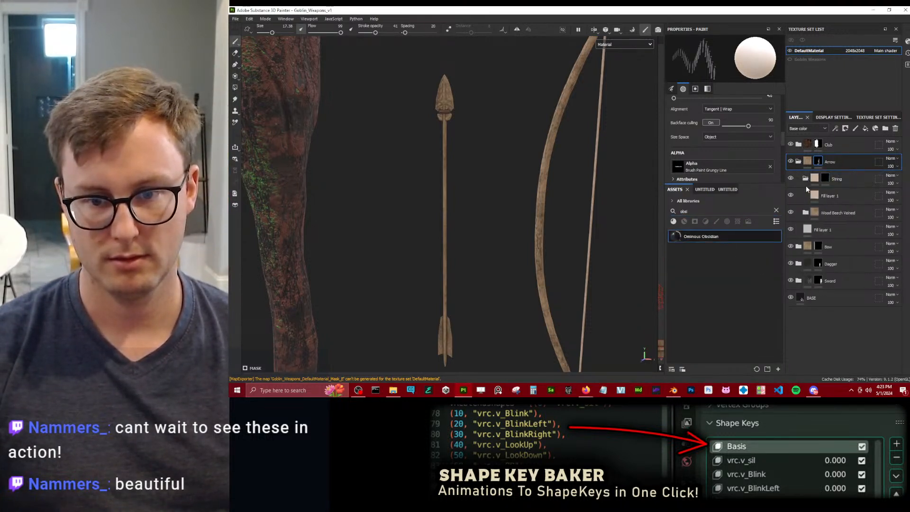
pyautogui.moveTo(829, 177); pyautogui.dragTo(828, 179)
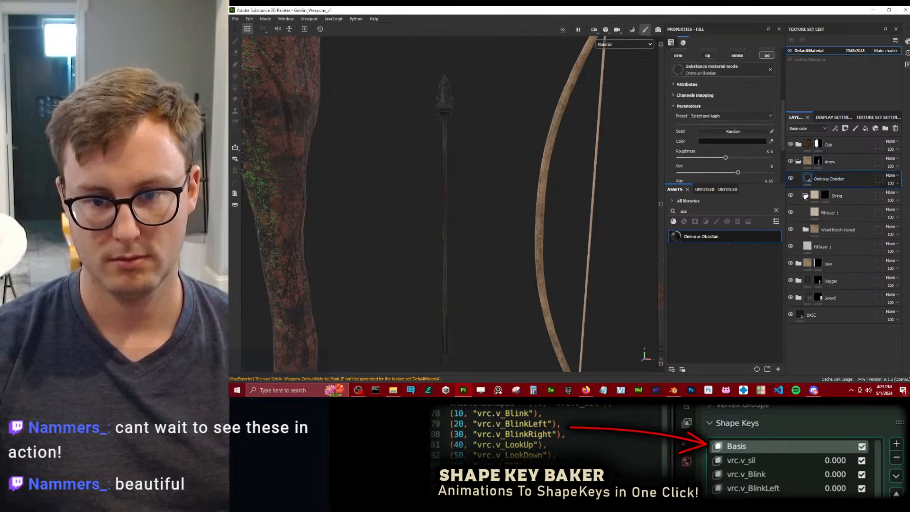
pyautogui.click(801, 199)
pyautogui.click(895, 129)
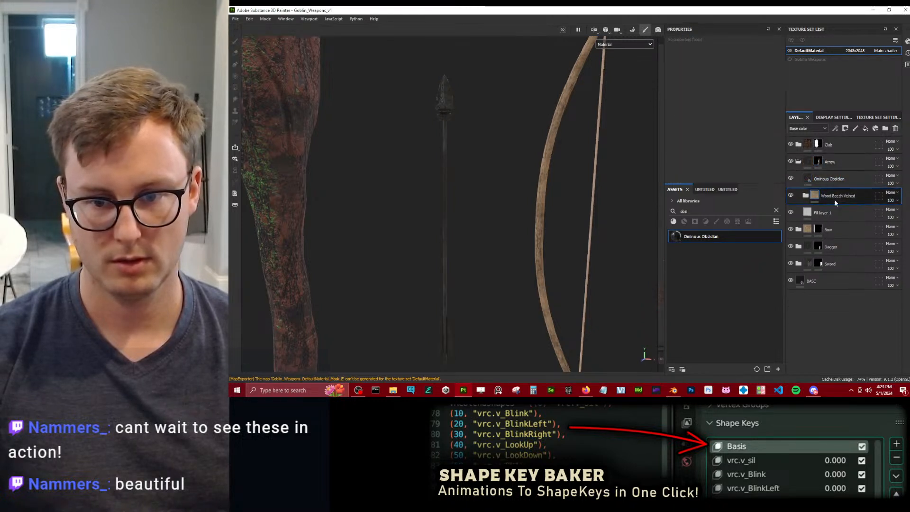
# Add a black mask to the Arrow group's Ominous Obsidian layer and polygon-fill the arrowhead into it.
pyautogui.click(839, 178)
pyautogui.rightClick(839, 179)
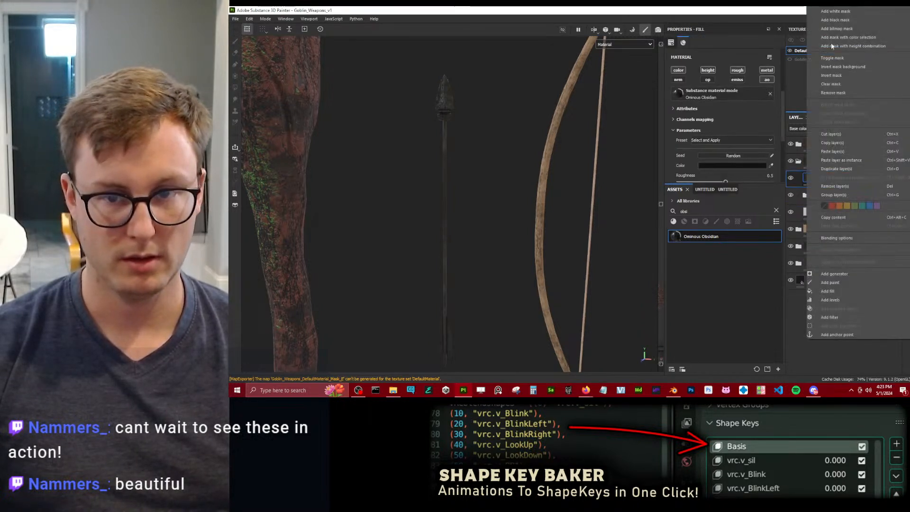
pyautogui.click(844, 19)
pyautogui.click(235, 88)
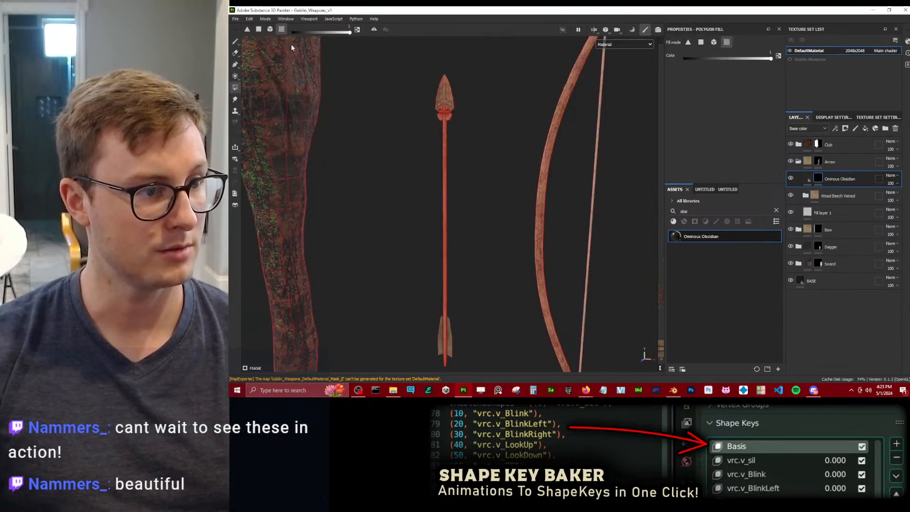
pyautogui.click(235, 42)
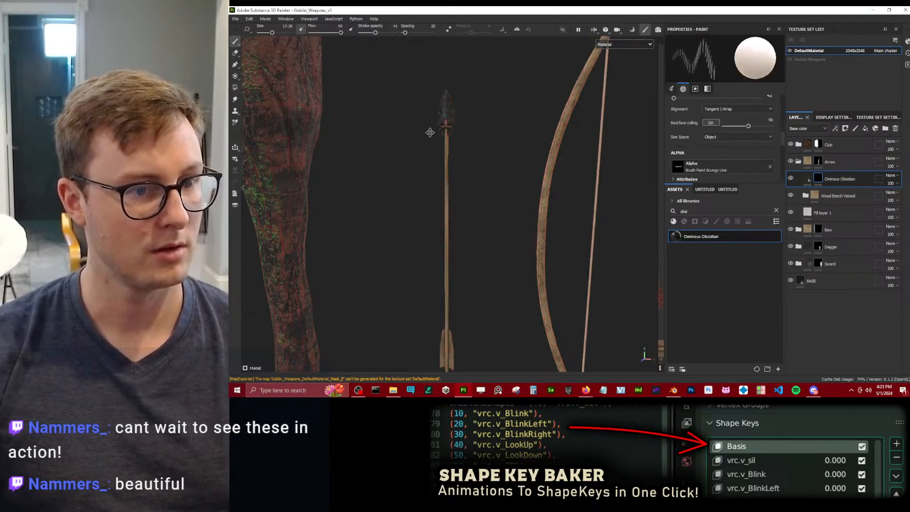
# Inspect the wooden shaft and the obsidian arrowhead up close from several angles.
pyautogui.scroll(6, 445, 142)
pyautogui.scroll(5, 455, 190)
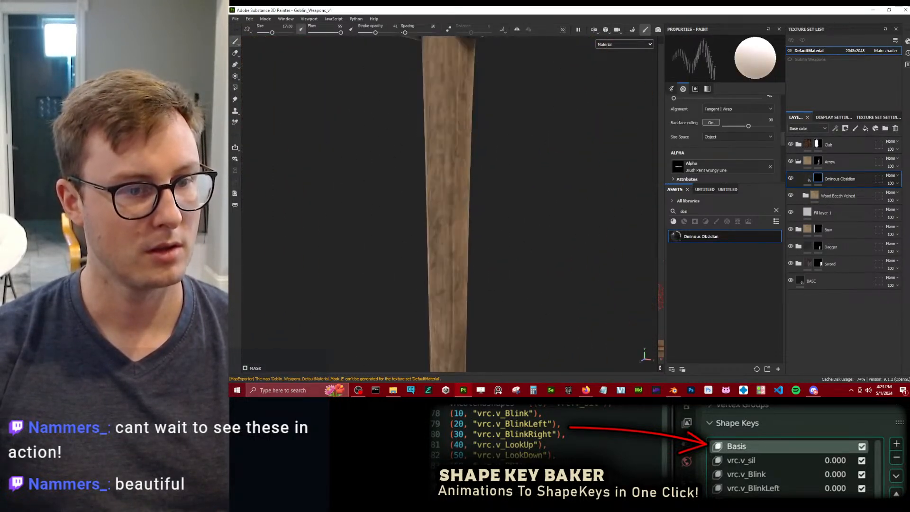
pyautogui.keyDown('alt'); pyautogui.moveTo(488, 57); pyautogui.dragTo(497, 204, button='middle'); pyautogui.keyUp('alt')
pyautogui.moveTo(497, 199)
pyautogui.keyDown('alt'); pyautogui.mouseDown()
pyautogui.moveTo(605, 152)
pyautogui.moveTo(509, 142)
pyautogui.mouseUp(); pyautogui.keyUp('alt')
pyautogui.scroll(-6, 464, 169)
pyautogui.keyDown('alt'); pyautogui.moveTo(464, 169); pyautogui.dragTo(317, 201); pyautogui.keyUp('alt')
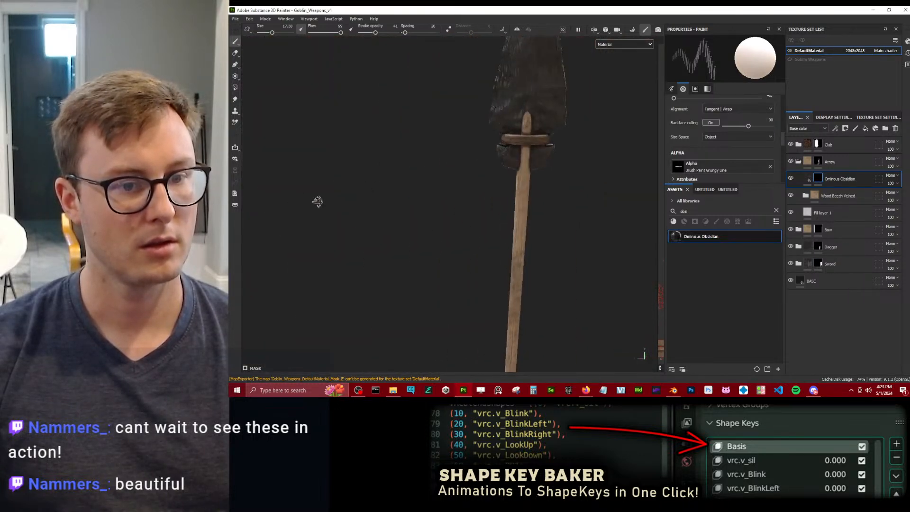
pyautogui.scroll(-5, 531, 199)
pyautogui.scroll(3, 525, 137)
pyautogui.keyDown('alt'); pyautogui.moveTo(534, 143); pyautogui.dragTo(540, 217, button='middle'); pyautogui.keyUp('alt')
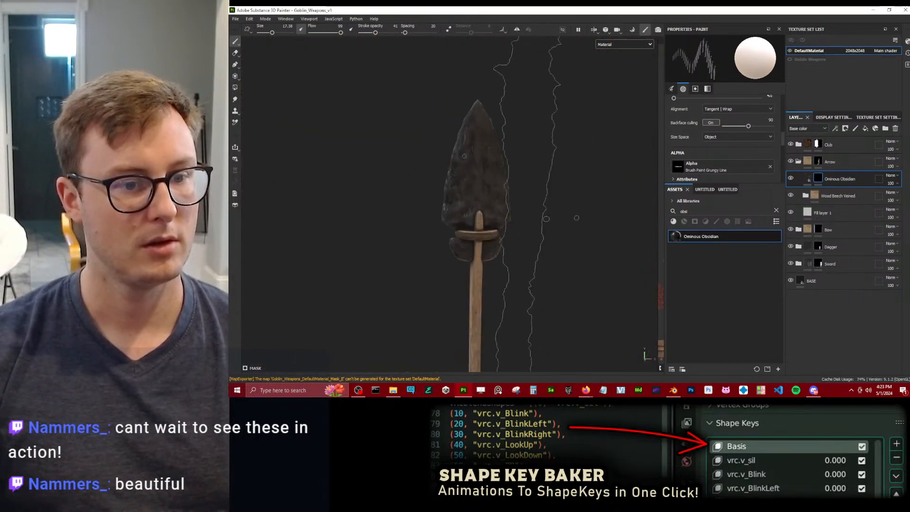
pyautogui.scroll(6, 521, 228)
pyautogui.keyDown('alt'); pyautogui.moveTo(517, 52); pyautogui.dragTo(536, 189, button='middle'); pyautogui.keyUp('alt')
pyautogui.keyDown('alt'); pyautogui.moveTo(536, 189); pyautogui.dragTo(476, 185); pyautogui.keyUp('alt')
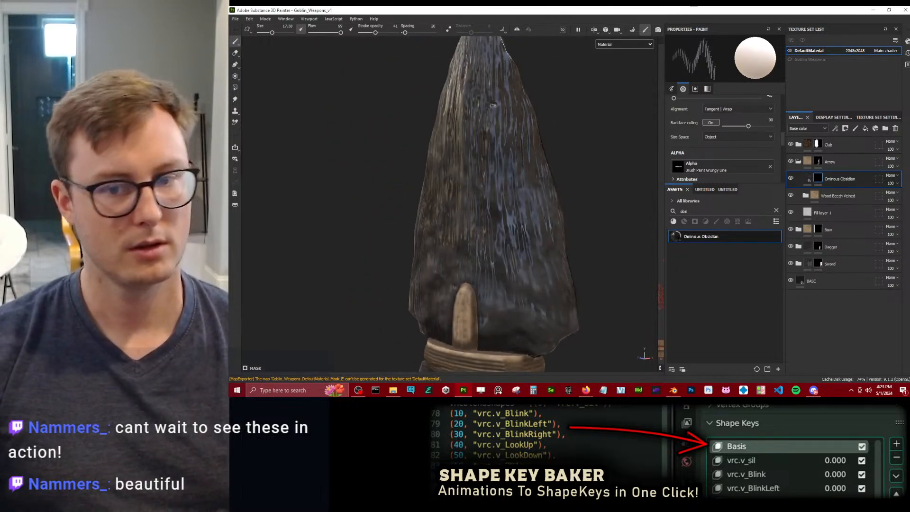
# Toggle the Ominous Obsidian layer's visibility off and on, and compare the arrowhead's surface detail at different distances and angles.
pyautogui.click(790, 179)
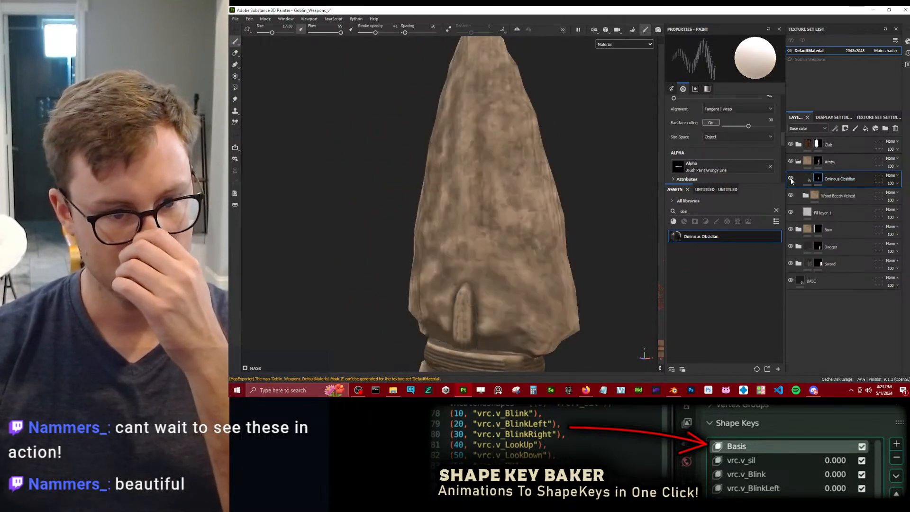
pyautogui.click(791, 180)
pyautogui.scroll(-3, 474, 183)
pyautogui.keyDown('alt'); pyautogui.moveTo(421, 173); pyautogui.dragTo(502, 209); pyautogui.keyUp('alt')
pyautogui.scroll(-5, 469, 161)
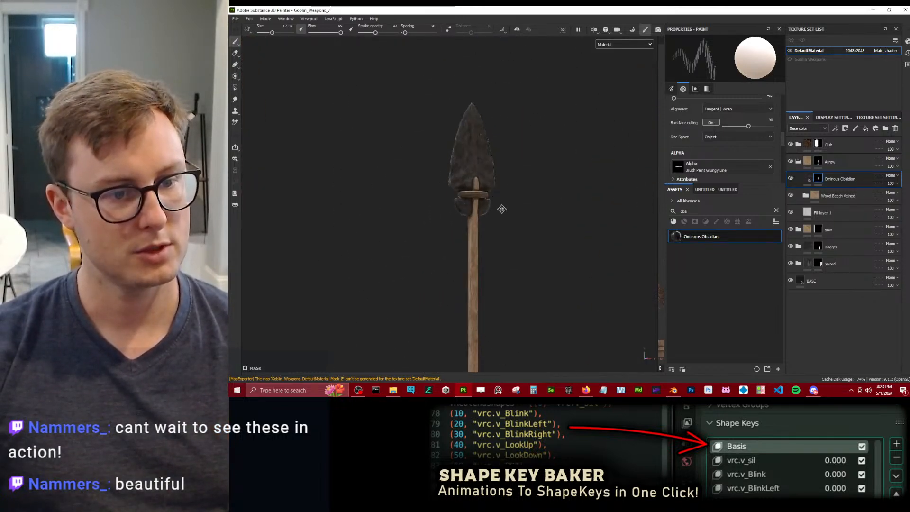
pyautogui.keyDown('alt'); pyautogui.moveTo(502, 209); pyautogui.dragTo(503, 141, button='middle'); pyautogui.keyUp('alt')
pyautogui.scroll(-3, 530, 147)
pyautogui.keyDown('alt'); pyautogui.moveTo(530, 147); pyautogui.dragTo(510, 172); pyautogui.keyUp('alt')
pyautogui.moveTo(510, 172)
pyautogui.keyDown('alt'); pyautogui.mouseDown(button='middle')
pyautogui.moveTo(513, 120)
pyautogui.moveTo(507, 140)
pyautogui.mouseUp(button='middle'); pyautogui.keyUp('alt')
pyautogui.keyDown('alt'); pyautogui.moveTo(490, 45); pyautogui.dragTo(504, 119, button='middle'); pyautogui.keyUp('alt')
pyautogui.keyDown('alt'); pyautogui.moveTo(504, 118); pyautogui.dragTo(524, 131); pyautogui.keyUp('alt')
pyautogui.scroll(3, 524, 132)
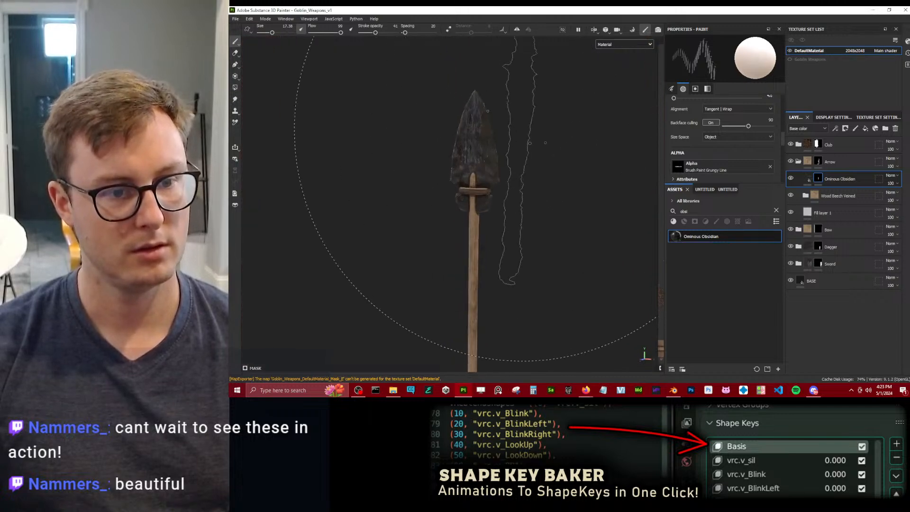
pyautogui.scroll(3, 525, 130)
pyautogui.keyDown('alt'); pyautogui.moveTo(525, 131); pyautogui.dragTo(514, 168, button='middle'); pyautogui.keyUp('alt')
pyautogui.scroll(3, 510, 170)
pyautogui.scroll(-3, 511, 174)
pyautogui.keyDown('alt'); pyautogui.moveTo(512, 175); pyautogui.dragTo(514, 171); pyautogui.keyUp('alt')
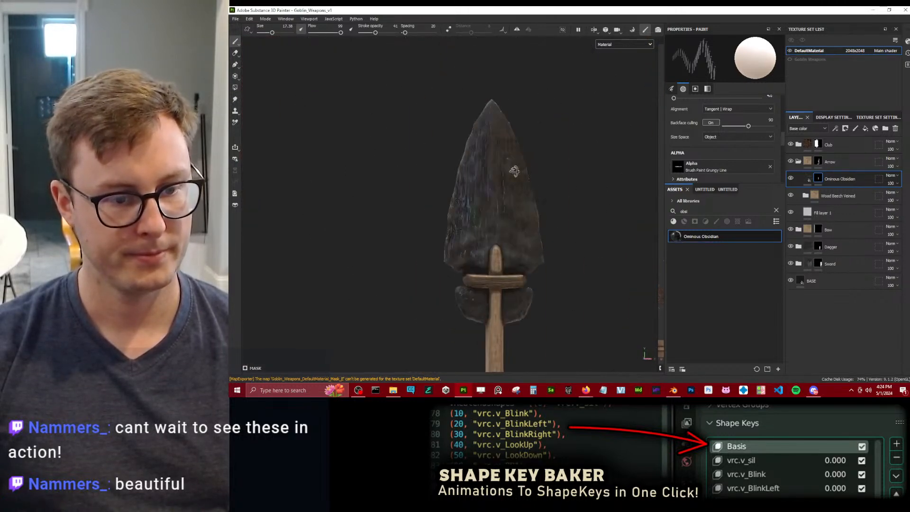
pyautogui.scroll(-3, 514, 171)
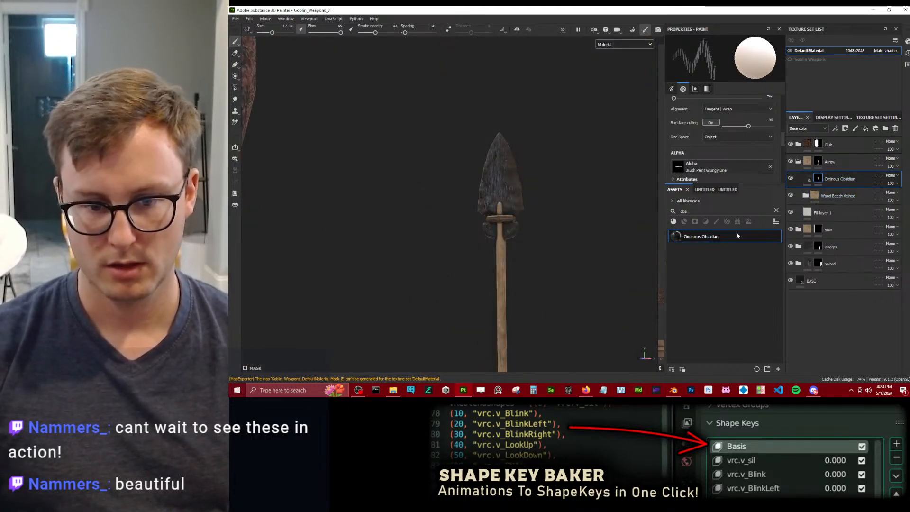
# Set the UV tiling of the arrow's Ominous Obsidian fill layer to 20.
pyautogui.click(808, 179)
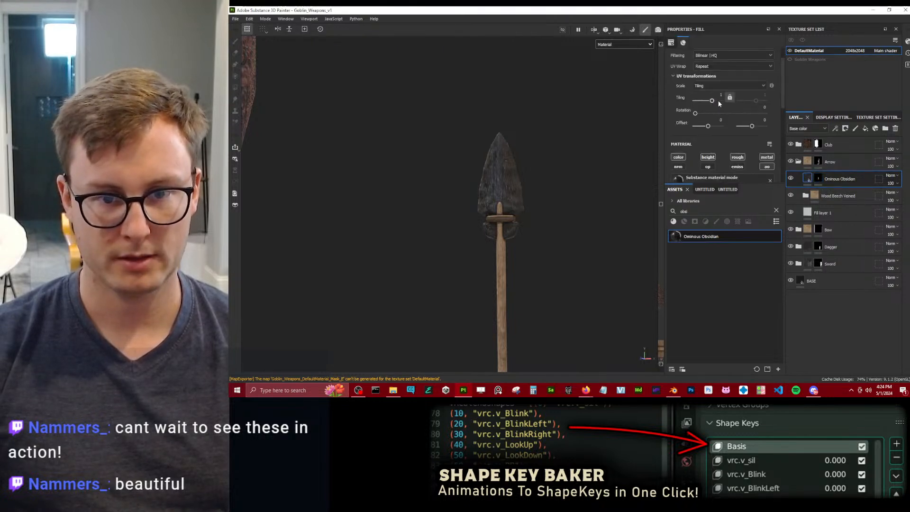
pyautogui.write('20')
pyautogui.press('Return')
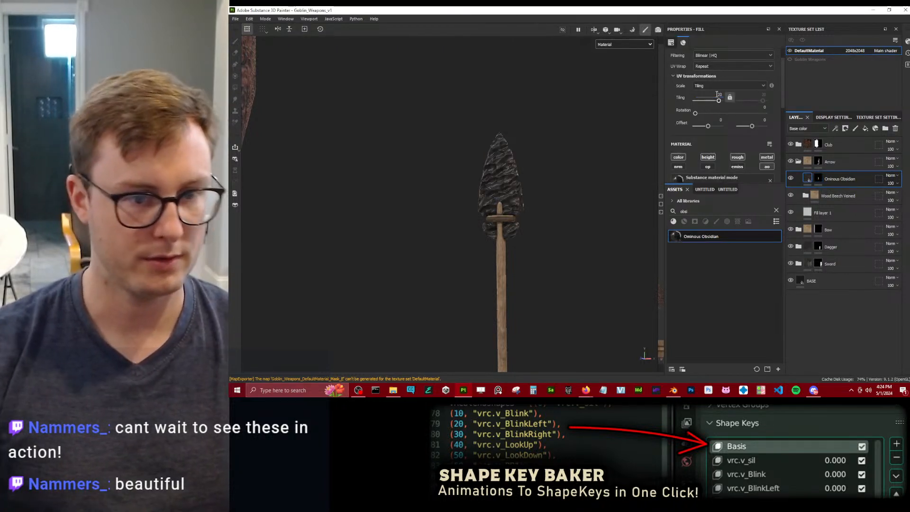
pyautogui.scroll(5, 510, 188)
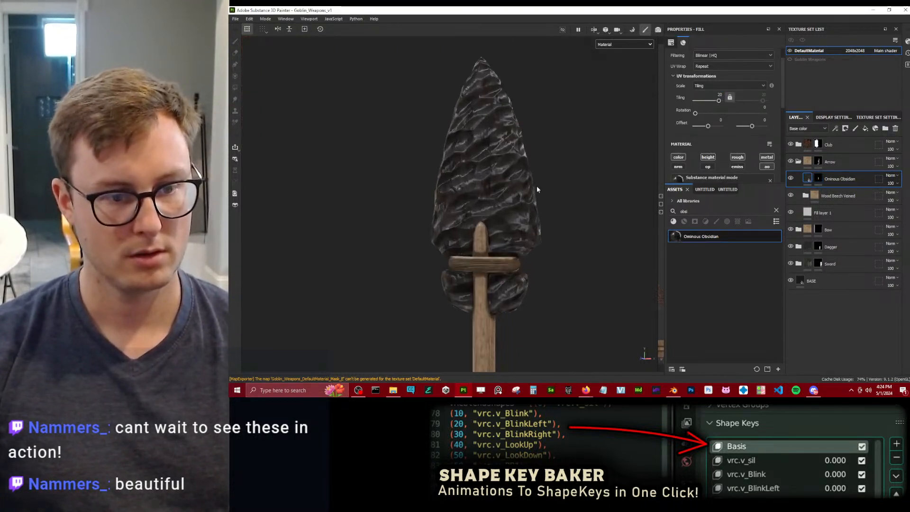
# Set the UV tiling of the arrow's Ominous Obsidian fill layer to 10.
pyautogui.doubleClick(709, 94)
pyautogui.write('10')
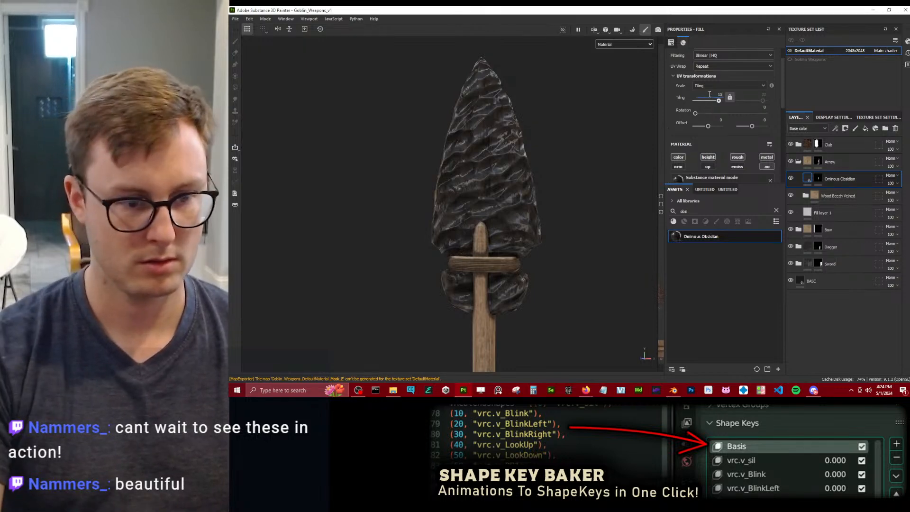
pyautogui.press('Return')
# Add the Template Flat smart material above Ominous Obsidian in the Arrow group and rename it Feather.
pyautogui.scroll(-8, 548, 180)
pyautogui.keyDown('alt'); pyautogui.moveTo(544, 178); pyautogui.dragTo(536, 251); pyautogui.keyUp('alt')
pyautogui.keyDown('alt'); pyautogui.moveTo(536, 251); pyautogui.dragTo(493, 133, button='middle'); pyautogui.keyUp('alt')
pyautogui.keyDown('alt'); pyautogui.moveTo(493, 133); pyautogui.dragTo(507, 180); pyautogui.keyUp('alt')
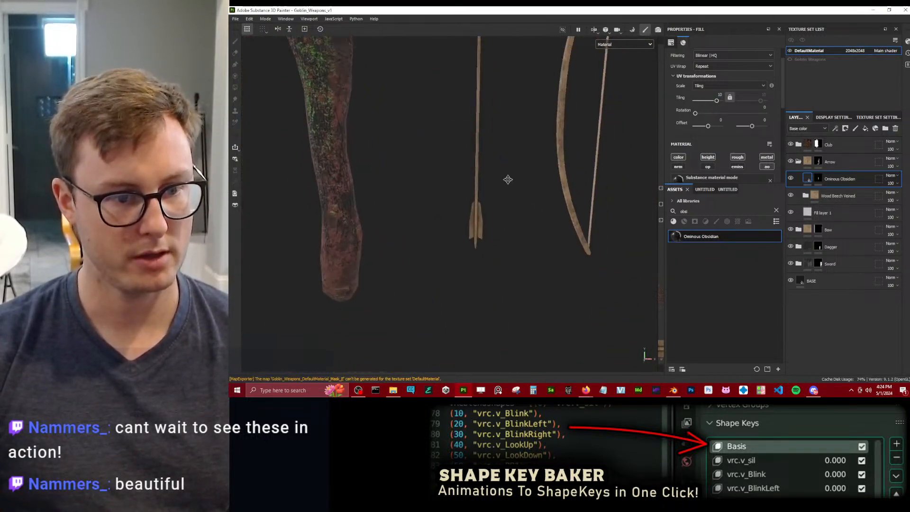
pyautogui.keyDown('alt'); pyautogui.moveTo(507, 179); pyautogui.dragTo(602, 152, button='right'); pyautogui.keyUp('alt')
pyautogui.keyDown('alt'); pyautogui.moveTo(602, 152); pyautogui.dragTo(629, 223, button='middle'); pyautogui.keyUp('alt')
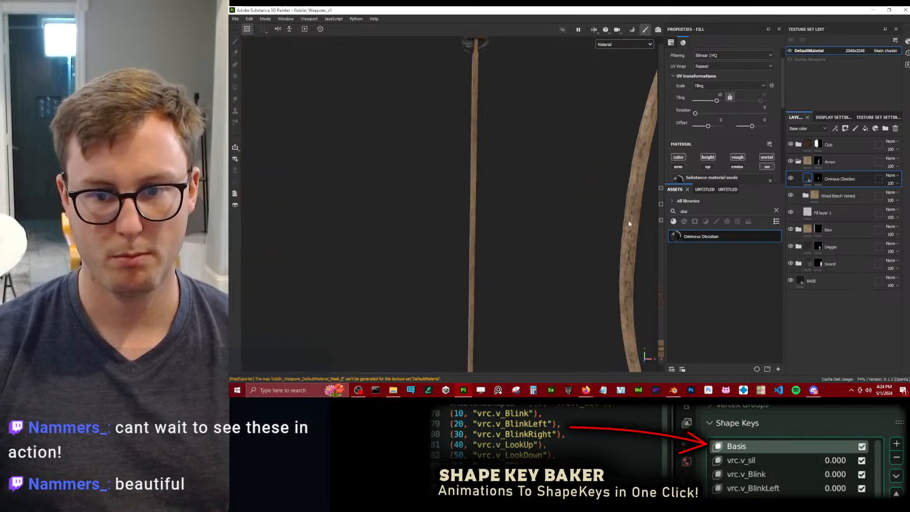
pyautogui.click(725, 190)
pyautogui.moveTo(743, 246); pyautogui.dragTo(843, 178)
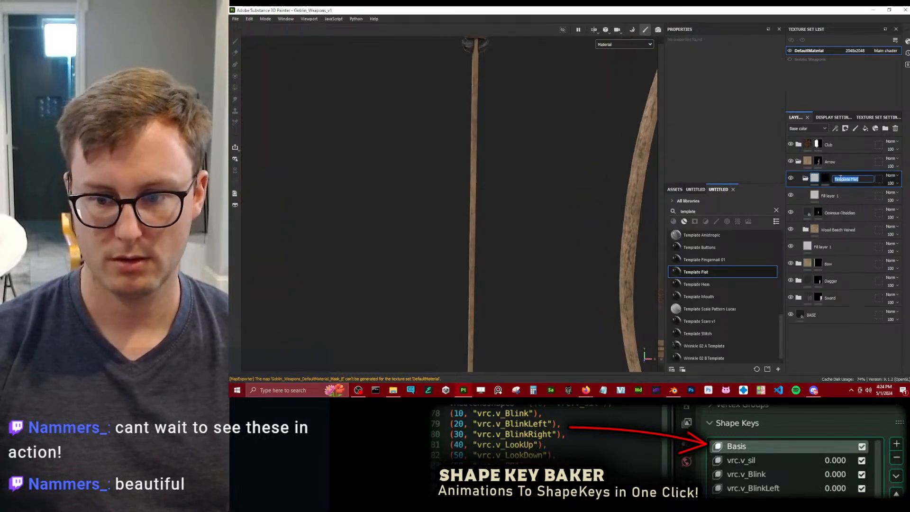
pyautogui.write('Feather')
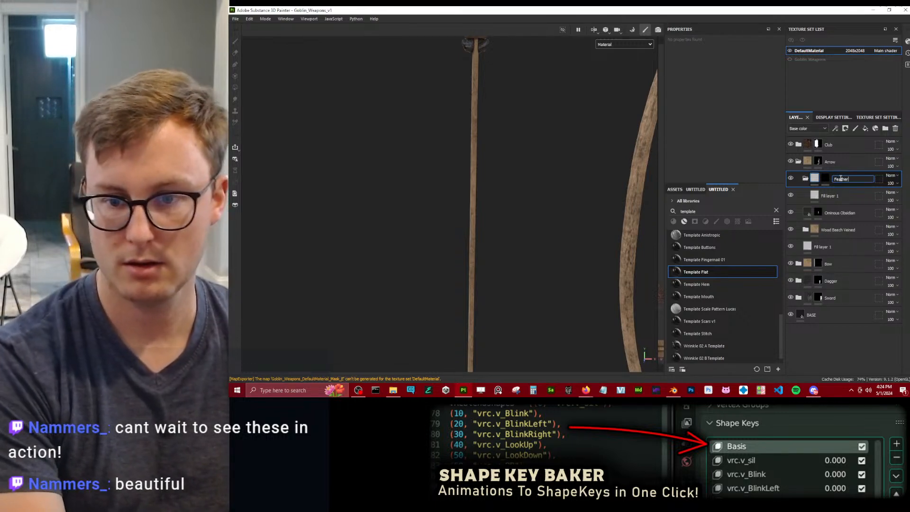
pyautogui.press('Return')
# Polygon-fill the arrow's fletching into the Feather group's mask.
pyautogui.scroll(-4, 498, 272)
pyautogui.keyDown('alt'); pyautogui.moveTo(499, 272); pyautogui.dragTo(496, 104, button='middle'); pyautogui.keyUp('alt')
pyautogui.scroll(4, 473, 272)
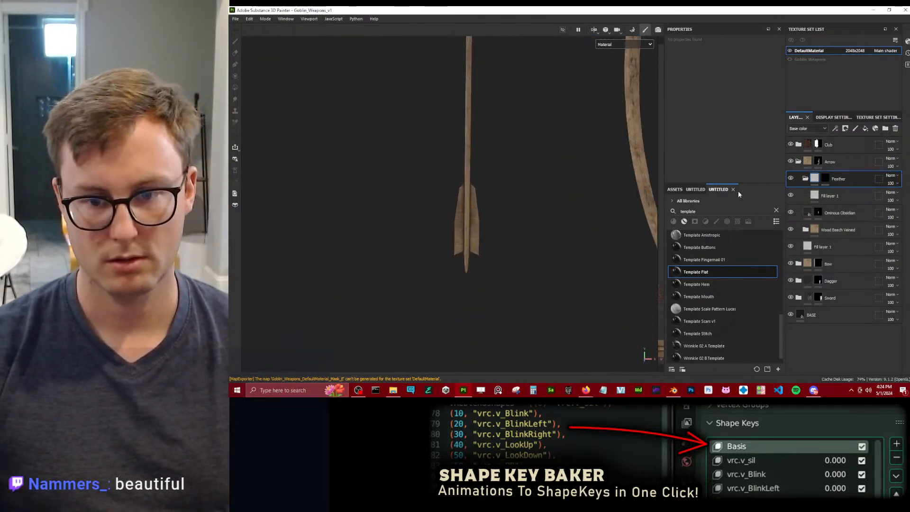
pyautogui.click(825, 179)
pyautogui.press('4')
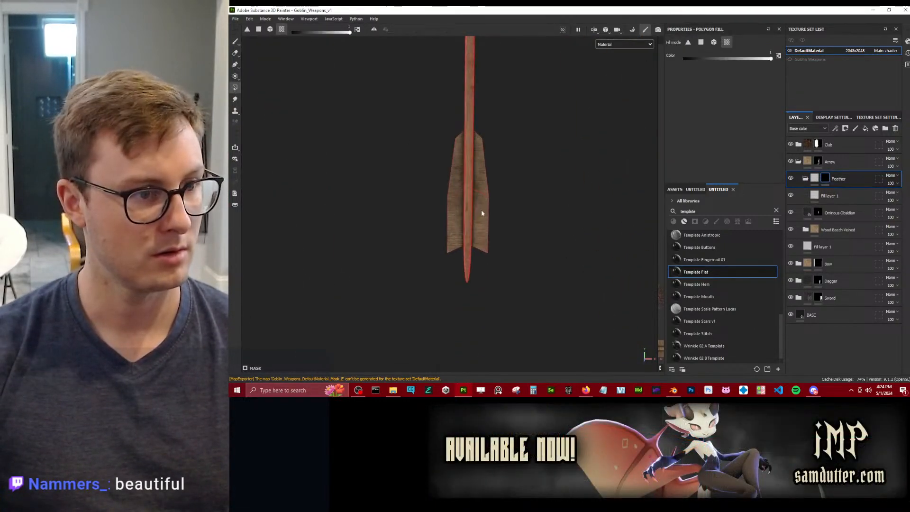
pyautogui.click(494, 244)
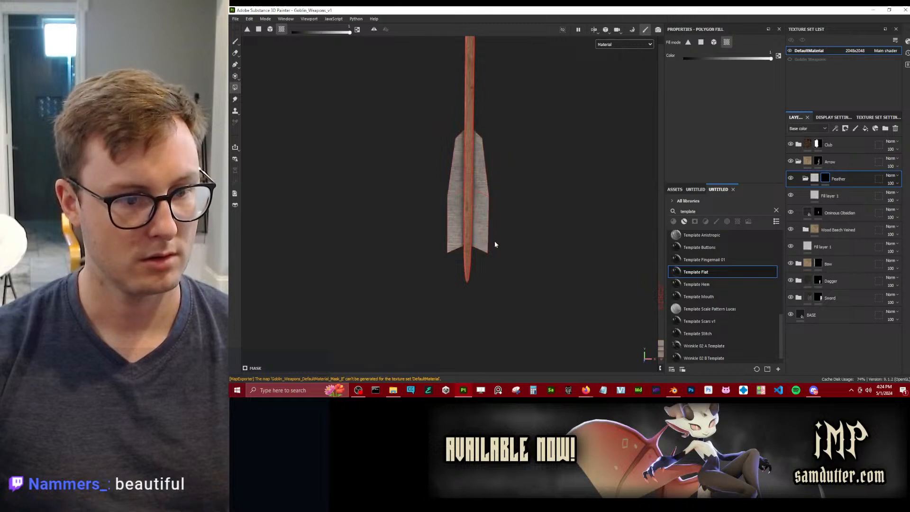
# Check the Feather layers' blending modes in the Height channel, and return the layer stack to Base color.
pyautogui.click(829, 196)
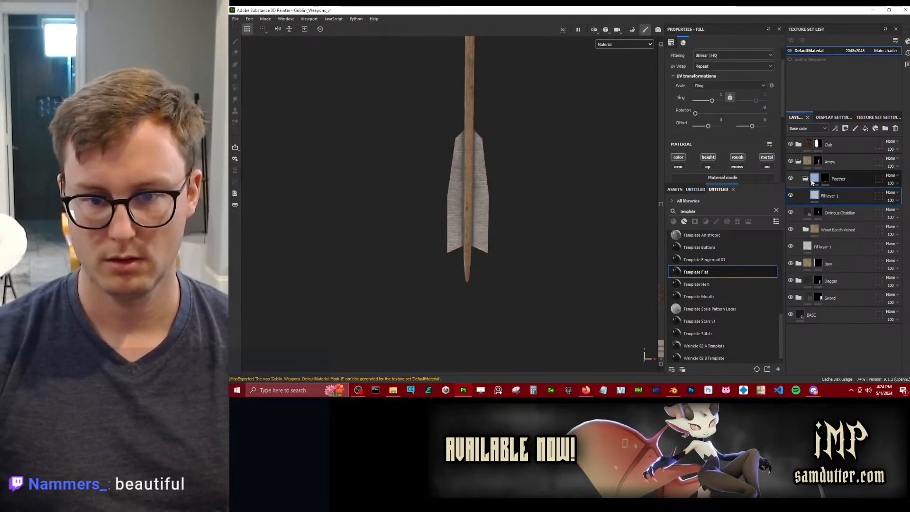
pyautogui.click(807, 128)
pyautogui.click(794, 145)
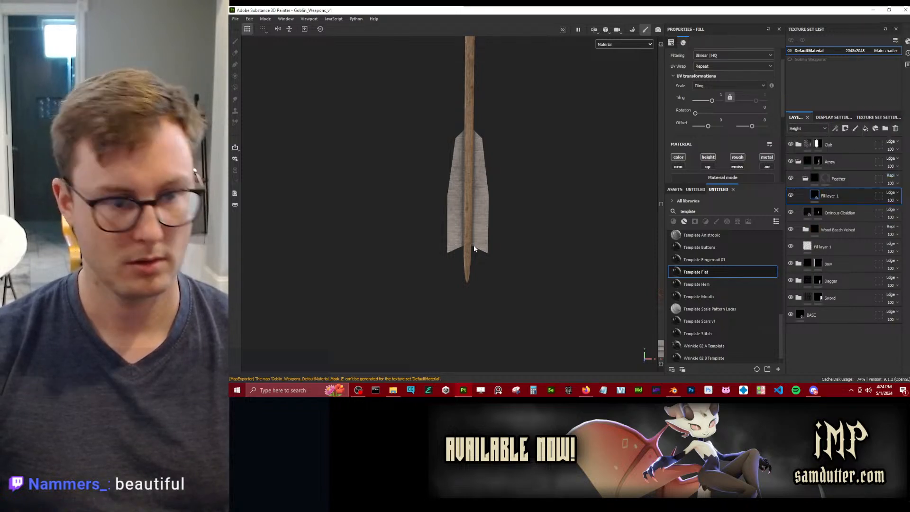
pyautogui.click(816, 130)
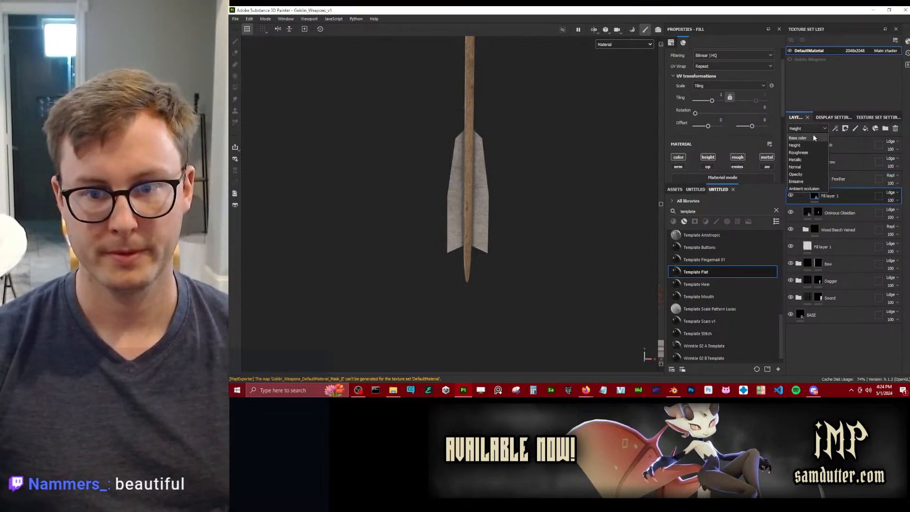
pyautogui.click(812, 135)
pyautogui.scroll(2, 532, 224)
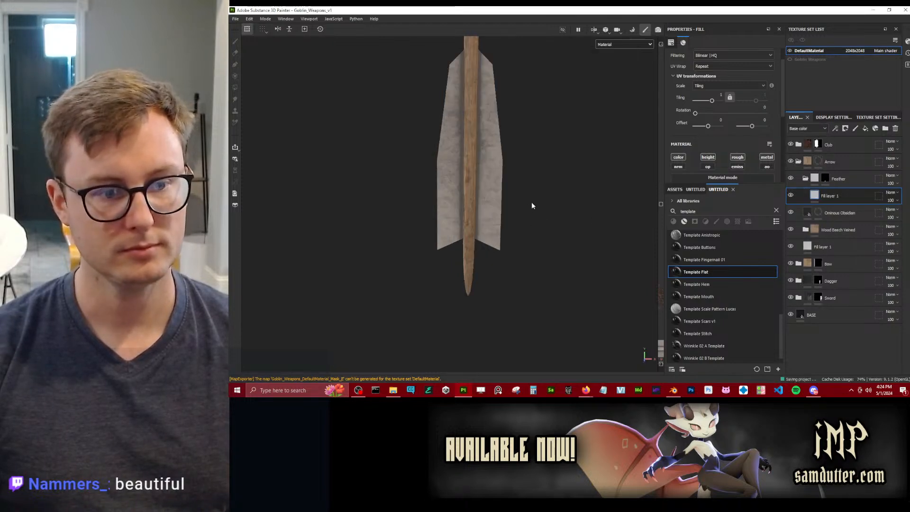
# Search the asset library for "feather".
pyautogui.click(672, 189)
pyautogui.doubleClick(692, 210)
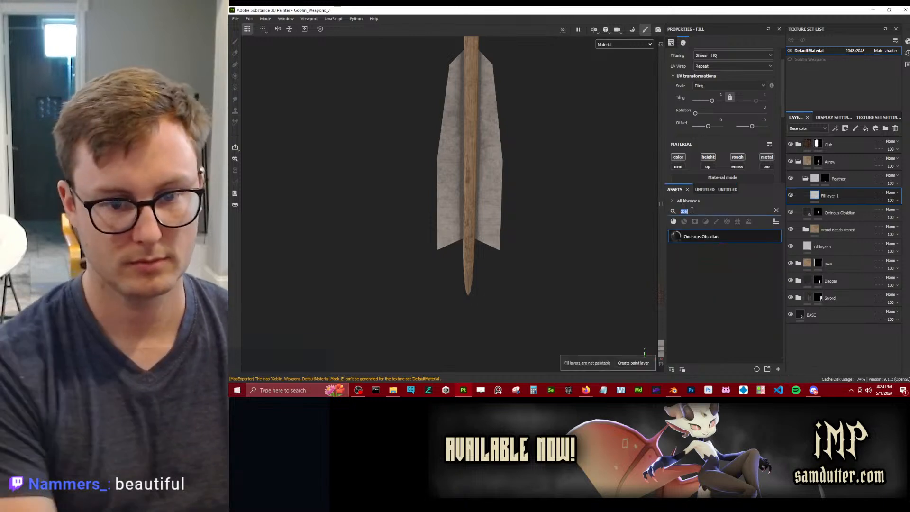
pyautogui.write('feather')
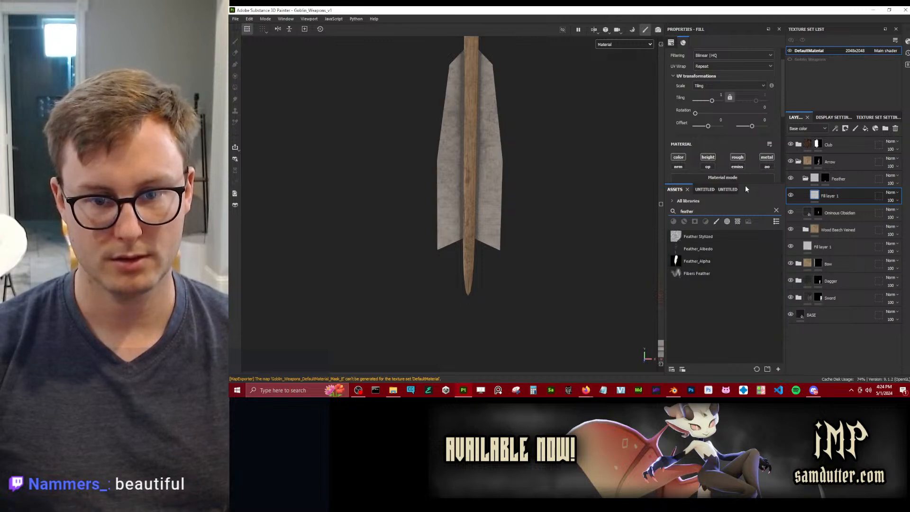
pyautogui.scroll(-5, 745, 183)
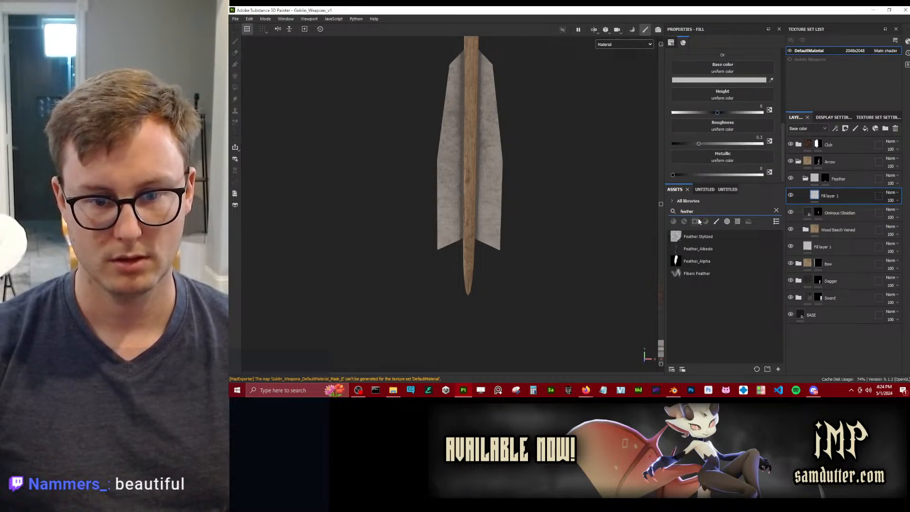
# Add another Template Flat smart material inside the Feather group, above its fill layer.
pyautogui.click(730, 191)
pyautogui.moveTo(700, 274); pyautogui.dragTo(847, 196)
pyautogui.click(675, 190)
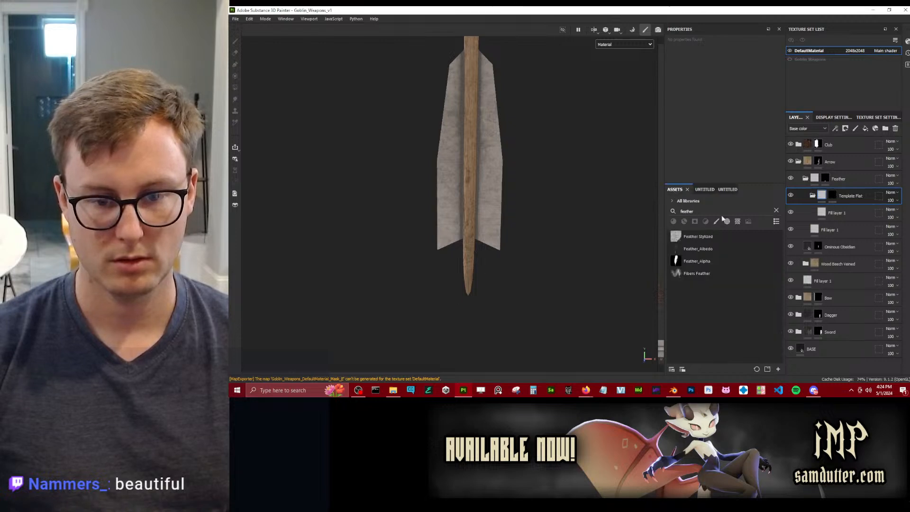
# Enable the opacity channel on both fill layers in the Feather group and set the lower fill's opacity to 0.
pyautogui.click(835, 212)
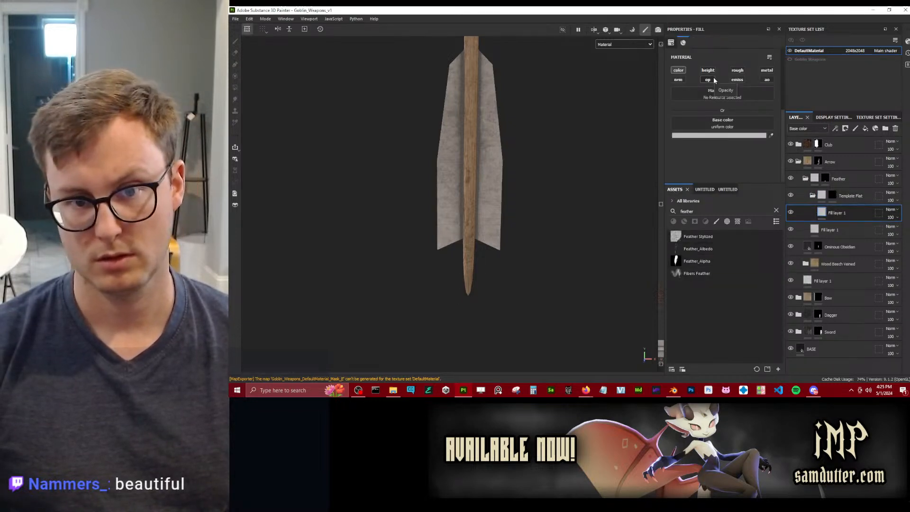
pyautogui.click(818, 230)
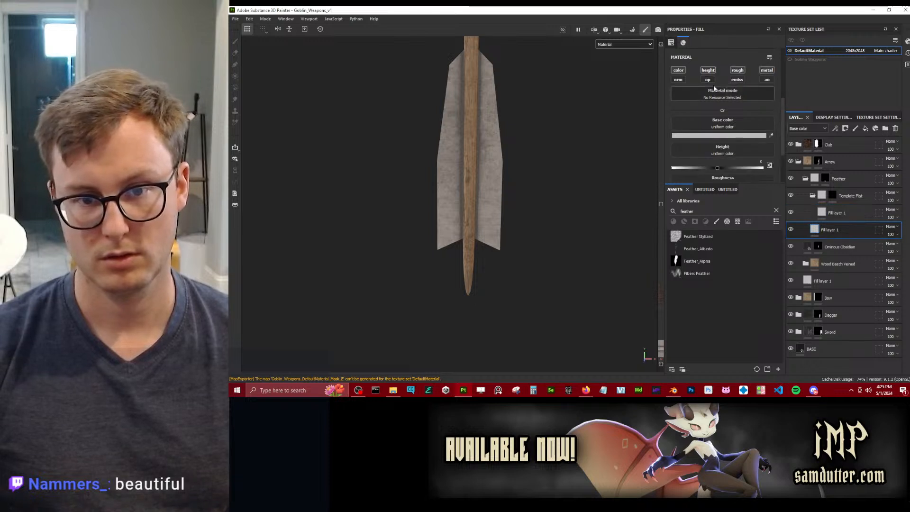
pyautogui.click(825, 213)
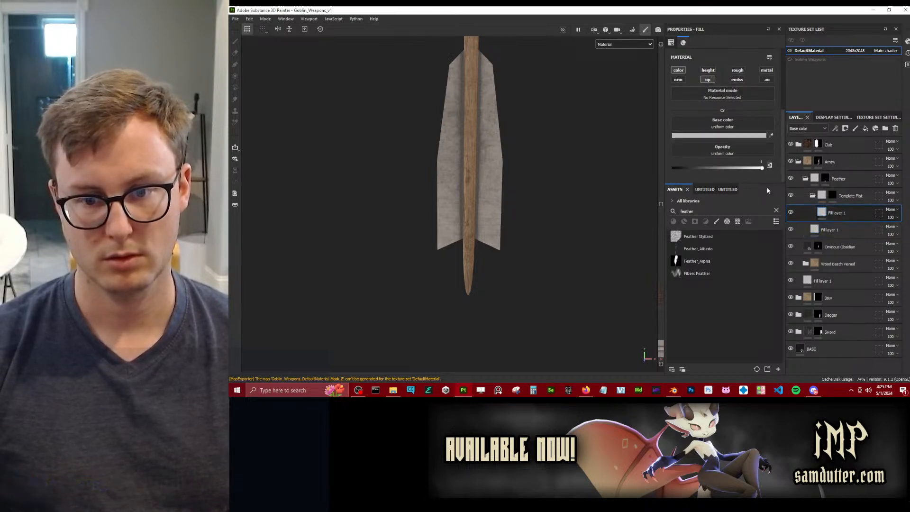
pyautogui.click(824, 229)
pyautogui.scroll(-3, 725, 142)
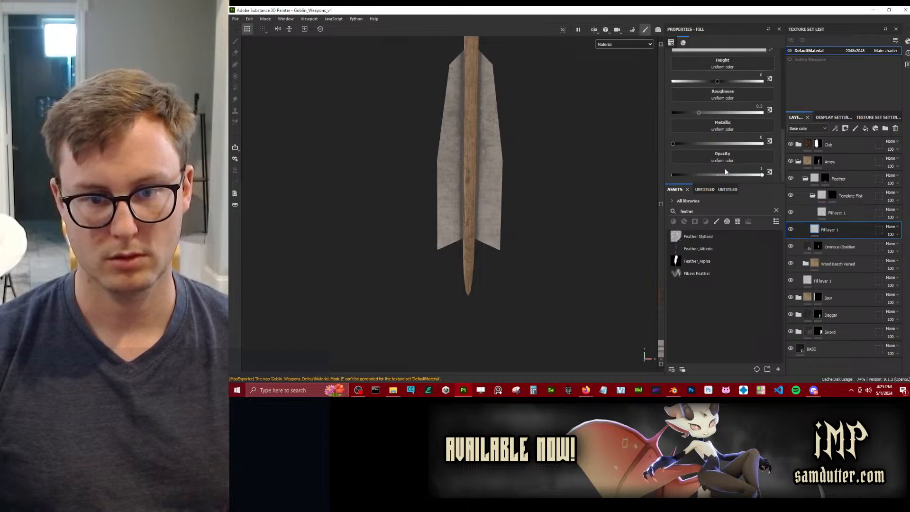
pyautogui.moveTo(744, 176); pyautogui.dragTo(595, 182)
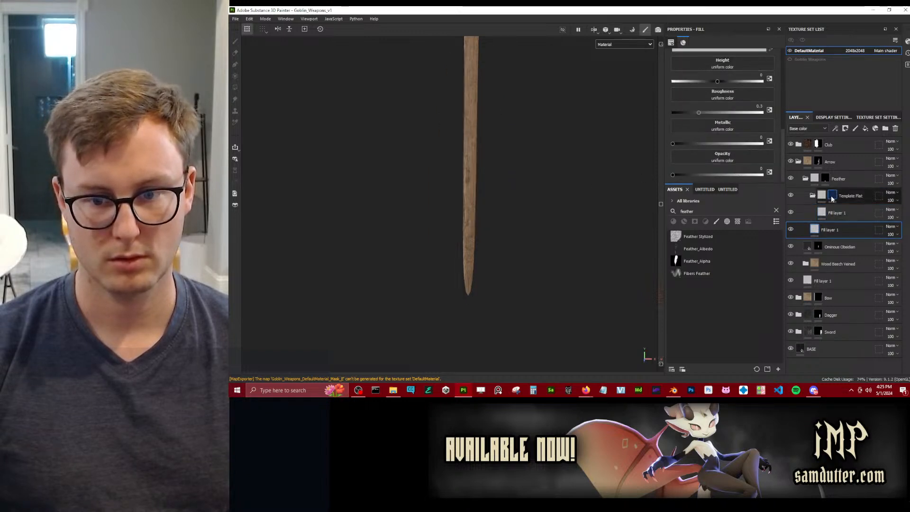
# Add a fill to the nested Template Flat group's mask and assign Feather_Alpha as its grayscale.
pyautogui.rightClick(832, 196)
pyautogui.click(828, 256)
pyautogui.moveTo(696, 260); pyautogui.dragTo(739, 81)
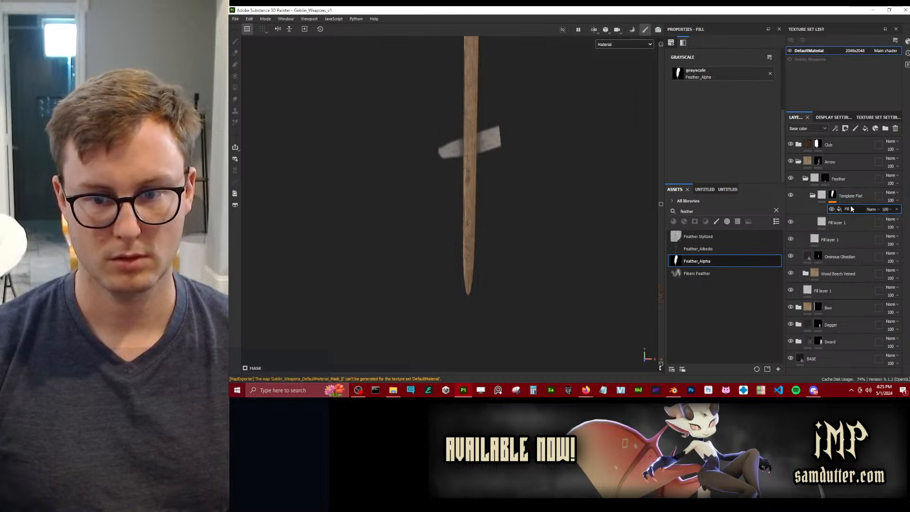
# Switch the Feather_Alpha mask fill to planar projection and scale its projection box down to a small size.
pyautogui.keyDown('alt'); pyautogui.moveTo(518, 193); pyautogui.dragTo(518, 182); pyautogui.keyUp('alt')
pyautogui.scroll(4, 715, 127)
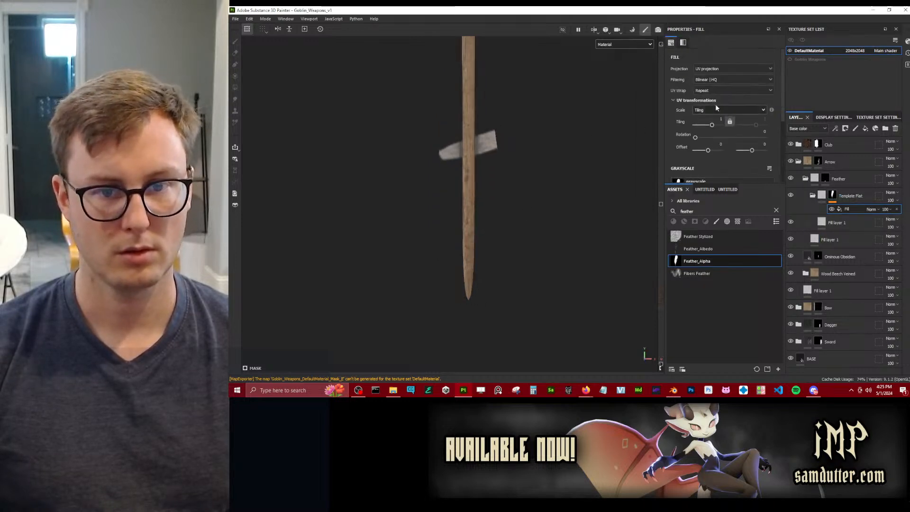
pyautogui.click(733, 69)
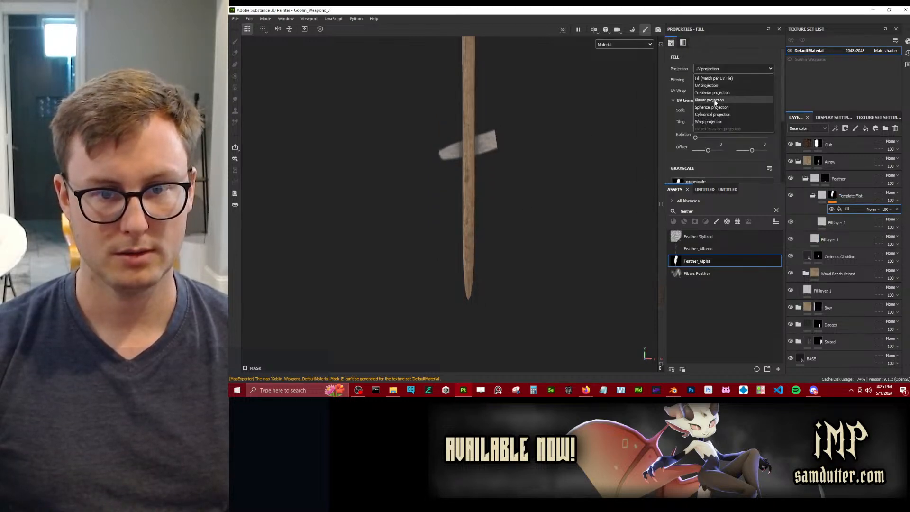
pyautogui.click(716, 86)
pyautogui.press('f')
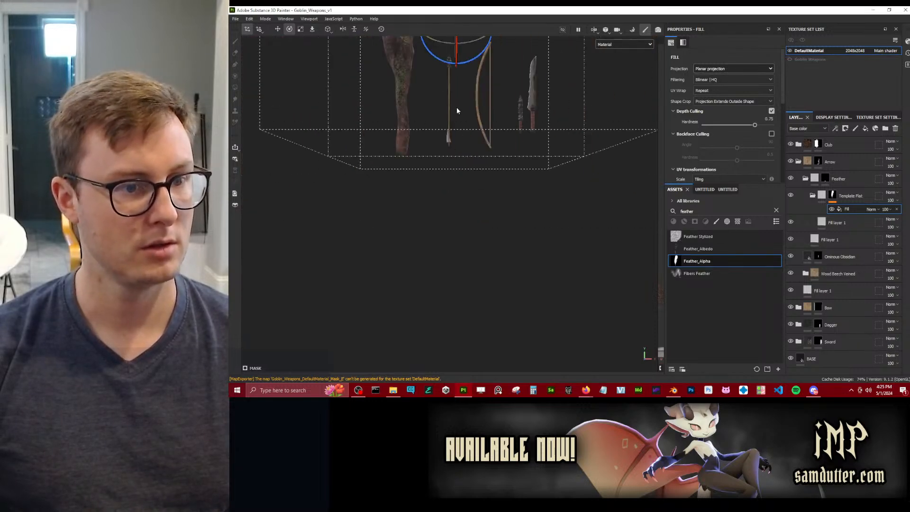
pyautogui.press('r')
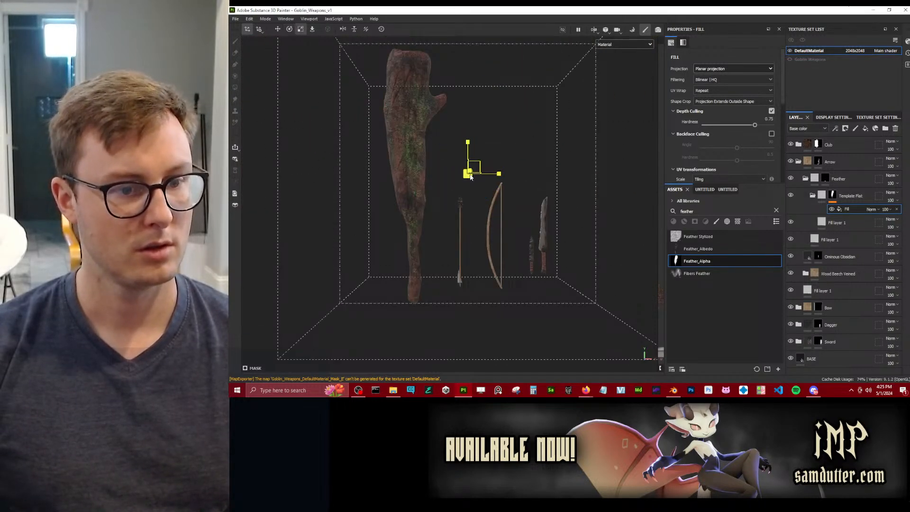
pyautogui.moveTo(470, 177); pyautogui.dragTo(322, 256)
# Place the feather projection on the fletching at the arrow's tail end.
pyautogui.press('q')
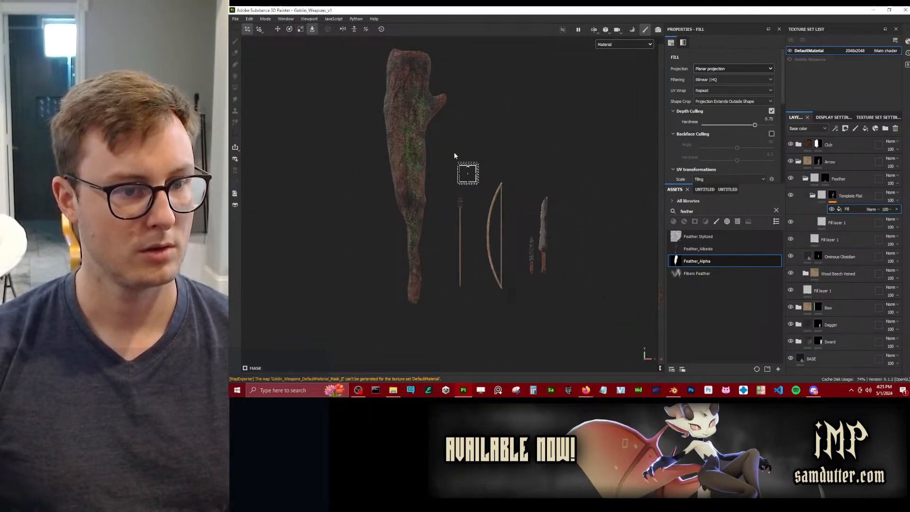
pyautogui.press('f')
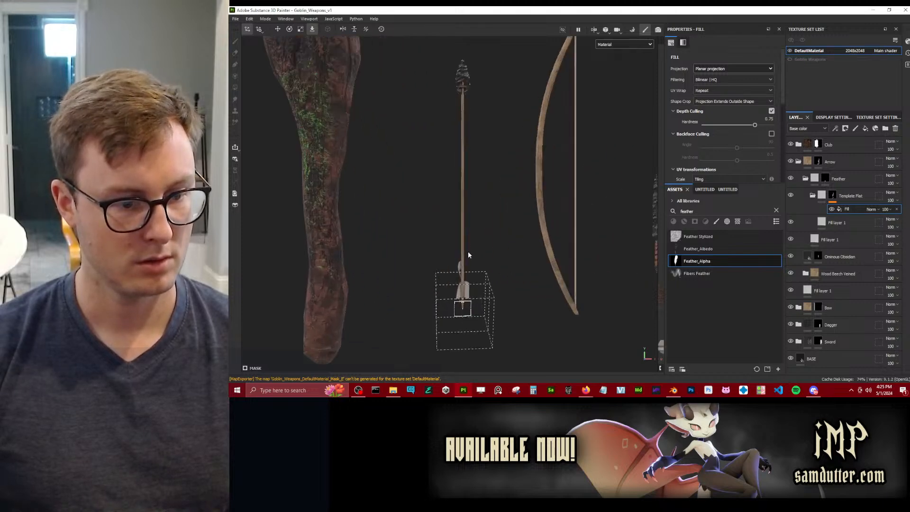
pyautogui.moveTo(469, 255); pyautogui.dragTo(495, 262)
pyautogui.press('e')
pyautogui.press('w')
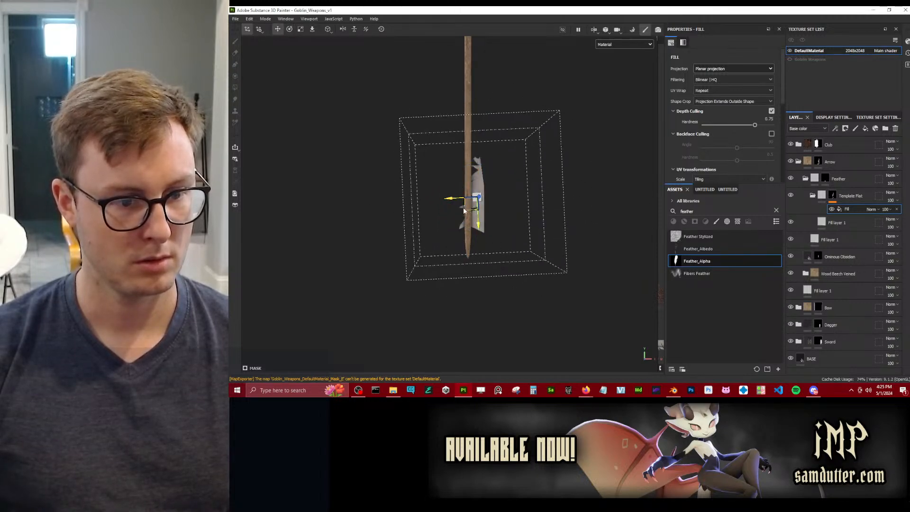
# Rotate, narrow and move the feather projection until it lies upright along the arrow's left vane.
pyautogui.moveTo(464, 210); pyautogui.dragTo(693, 149)
pyautogui.press('e')
pyautogui.press('w')
pyautogui.press('r')
pyautogui.moveTo(458, 191); pyautogui.dragTo(456, 357)
pyautogui.press('r')
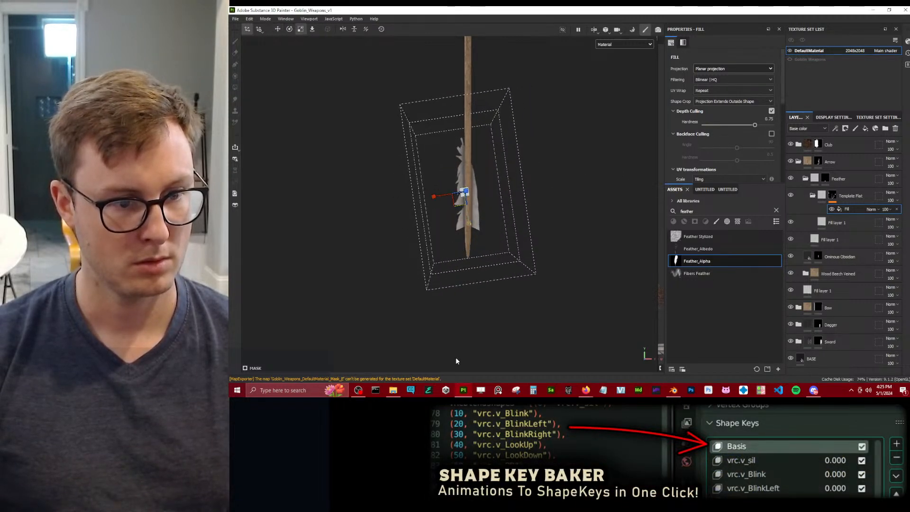
pyautogui.press('e')
pyautogui.click(492, 221)
pyautogui.moveTo(491, 219); pyautogui.dragTo(453, 203)
pyautogui.press('w')
pyautogui.press('e')
pyautogui.press('w')
pyautogui.press('e')
pyautogui.press('w')
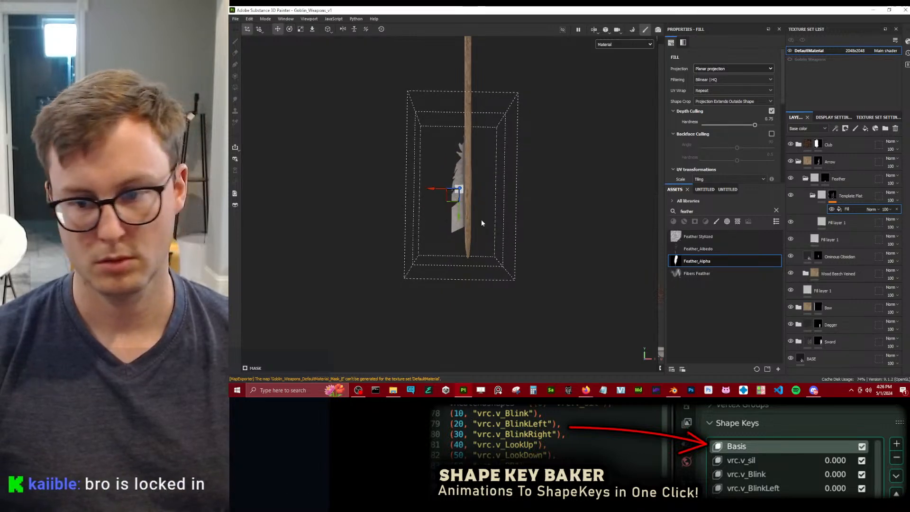
# Fine-tune the feather projection's position on the left vane up close.
pyautogui.keyDown('alt'); pyautogui.moveTo(481, 220); pyautogui.dragTo(494, 204, button='right'); pyautogui.keyUp('alt')
pyautogui.keyDown('alt'); pyautogui.moveTo(495, 204); pyautogui.dragTo(499, 220, button='middle'); pyautogui.keyUp('alt')
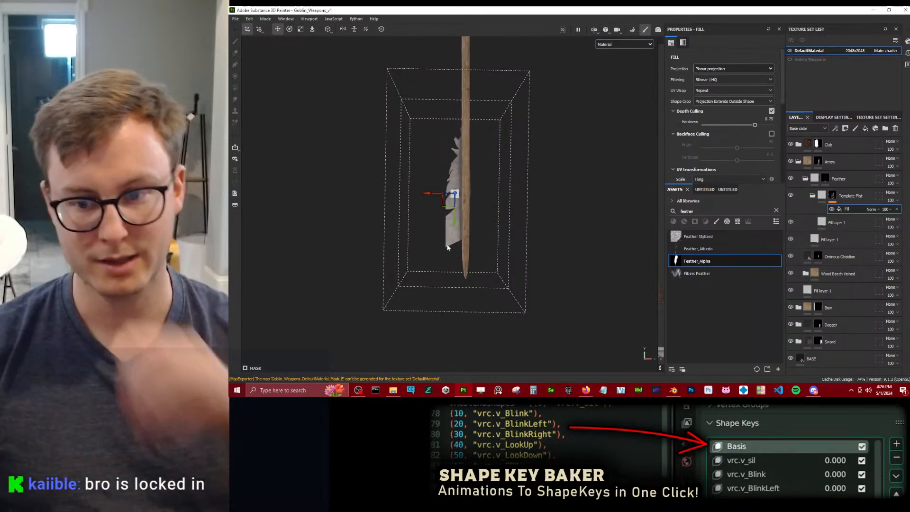
pyautogui.keyDown('alt'); pyautogui.moveTo(429, 244); pyautogui.dragTo(452, 240, button='right'); pyautogui.keyUp('alt')
pyautogui.keyDown('alt'); pyautogui.moveTo(452, 240); pyautogui.dragTo(453, 222, button='middle'); pyautogui.keyUp('alt')
pyautogui.keyDown('alt'); pyautogui.moveTo(489, 213); pyautogui.dragTo(494, 211, button='right'); pyautogui.keyUp('alt')
pyautogui.keyDown('alt'); pyautogui.moveTo(494, 211); pyautogui.dragTo(484, 219, button='middle'); pyautogui.keyUp('alt')
pyautogui.moveTo(447, 192)
pyautogui.mouseDown()
pyautogui.moveTo(447, 237)
pyautogui.moveTo(448, 185)
pyautogui.moveTo(446, 234)
pyautogui.moveTo(449, 197)
pyautogui.mouseUp()
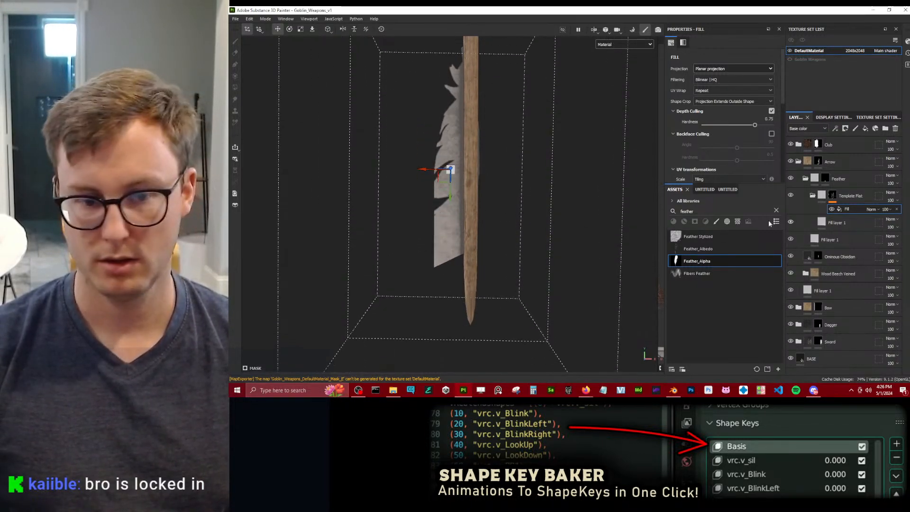
# Duplicate the Feather_Alpha fill in the Template Flat mask and set the copy's blending mode to Linear Dodge.
pyautogui.hotkey('ctrl', 'd')
pyautogui.click(871, 209)
pyautogui.click(880, 72)
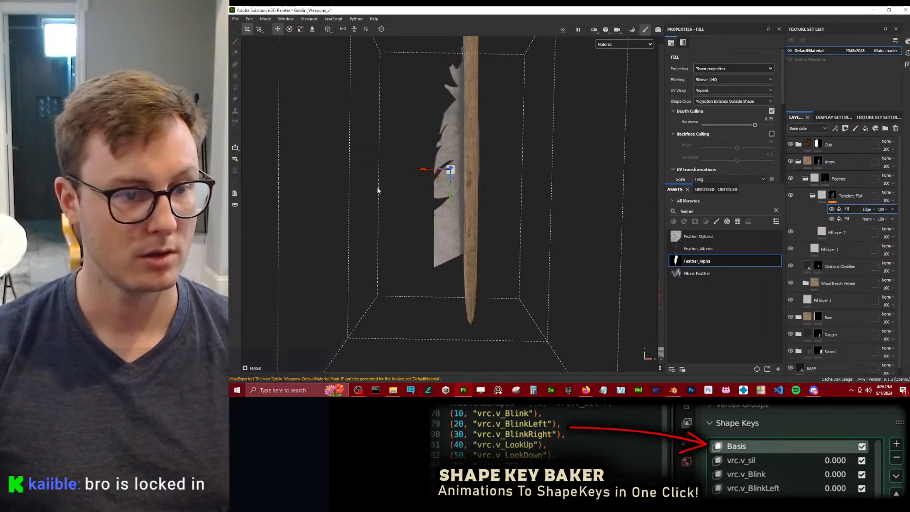
# Move and rotate the duplicated feather projection onto the arrow's right vane so that it mirrors the left vane.
pyautogui.moveTo(445, 184); pyautogui.dragTo(414, 236)
pyautogui.press('e')
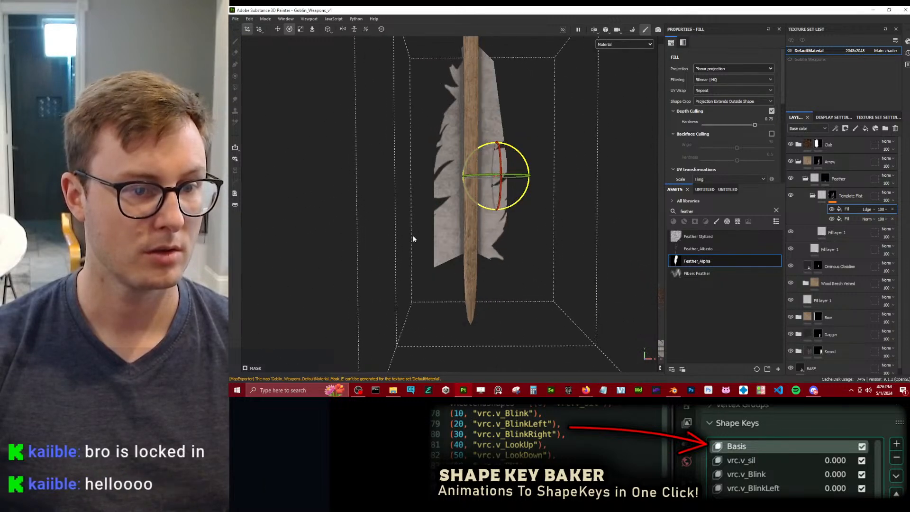
pyautogui.moveTo(525, 163); pyautogui.dragTo(492, 268)
pyautogui.moveTo(519, 198); pyautogui.dragTo(496, 194)
pyautogui.press('w')
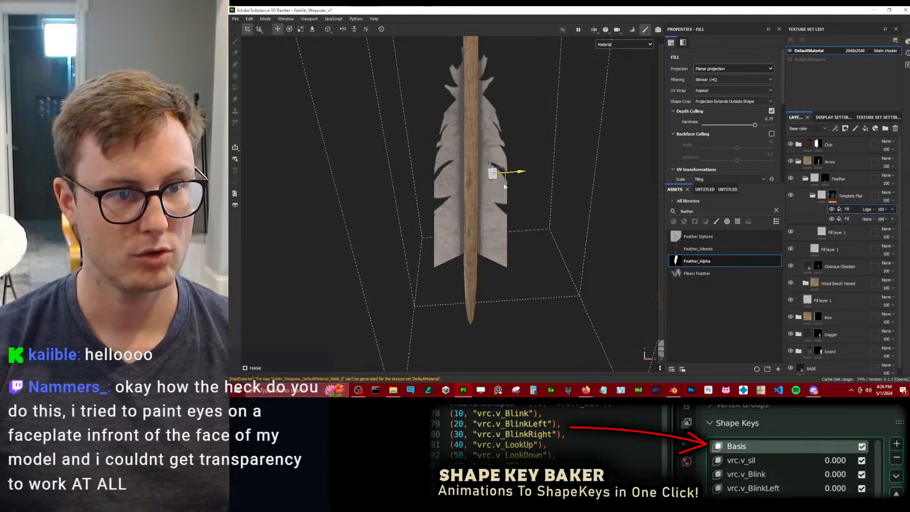
# Examine the feather fletching and the rest of the arrow from several angles and distances.
pyautogui.keyDown('alt'); pyautogui.moveTo(504, 186); pyautogui.dragTo(445, 211); pyautogui.keyUp('alt')
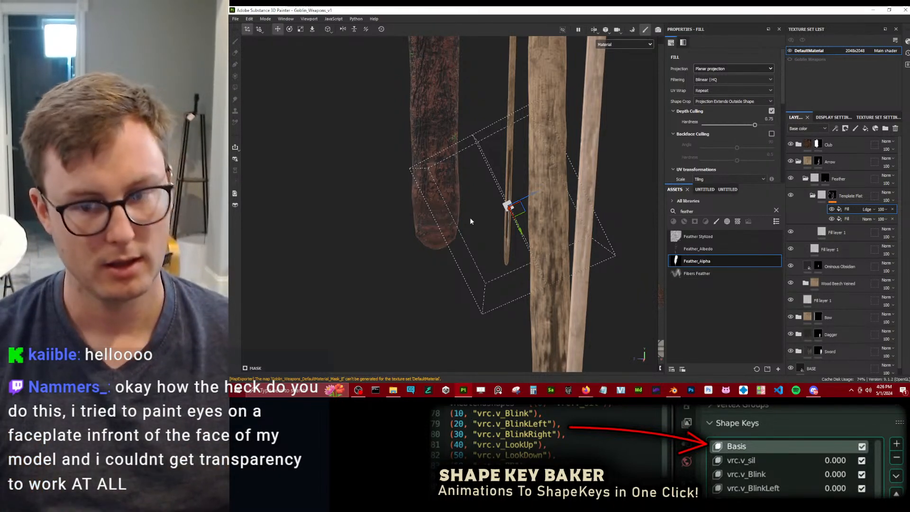
pyautogui.moveTo(470, 217)
pyautogui.keyDown('alt'); pyautogui.mouseDown()
pyautogui.moveTo(462, 180)
pyautogui.moveTo(476, 182)
pyautogui.mouseUp(); pyautogui.keyUp('alt')
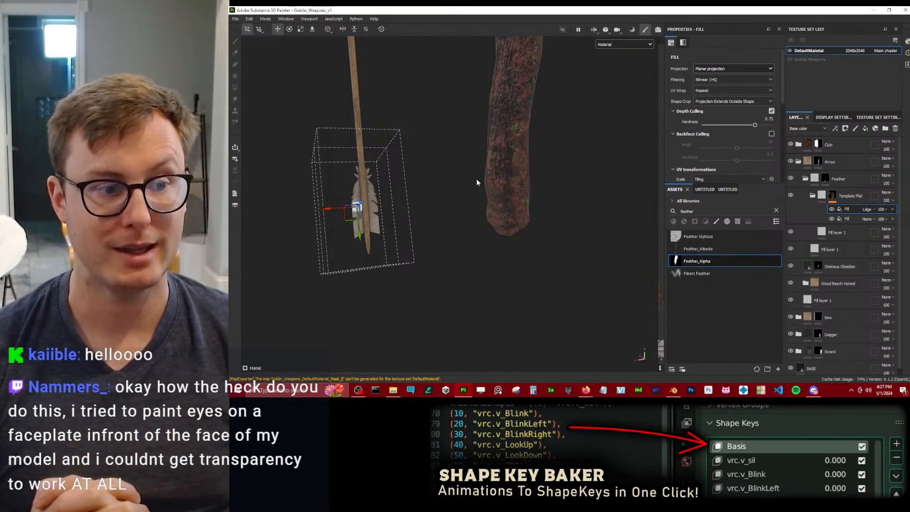
pyautogui.scroll(-3, 419, 87)
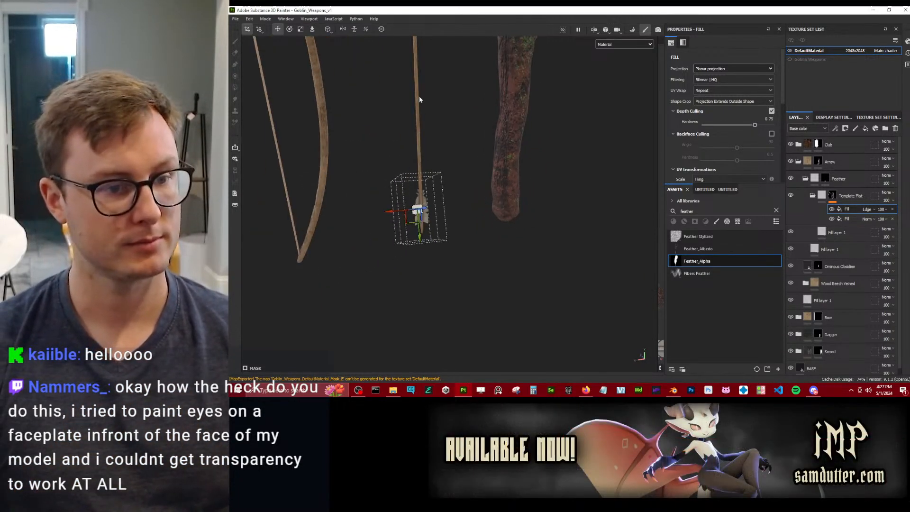
pyautogui.keyDown('alt'); pyautogui.moveTo(419, 100); pyautogui.dragTo(569, 216); pyautogui.keyUp('alt')
pyautogui.keyDown('alt'); pyautogui.moveTo(434, 183); pyautogui.dragTo(508, 237); pyautogui.keyUp('alt')
pyautogui.scroll(3, 508, 237)
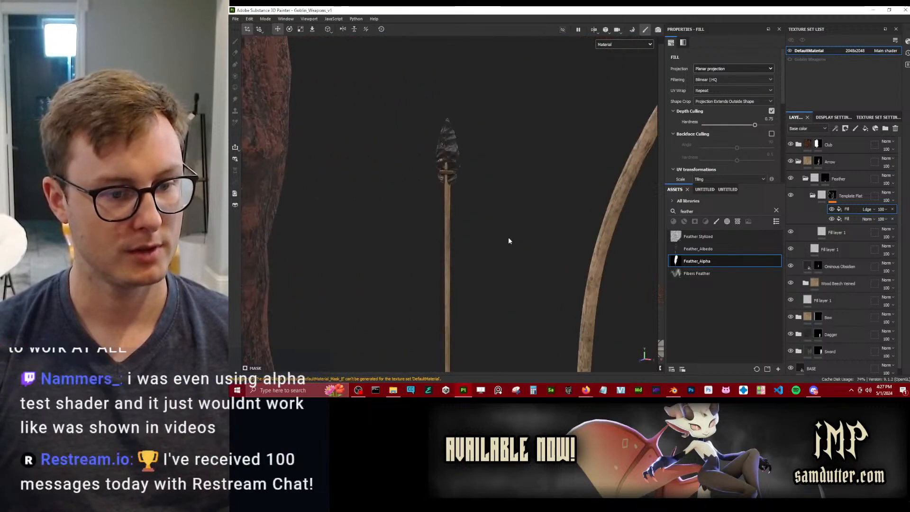
pyautogui.keyDown('alt'); pyautogui.moveTo(508, 237); pyautogui.dragTo(509, 126, button='middle'); pyautogui.keyUp('alt')
pyautogui.keyDown('alt'); pyautogui.moveTo(509, 126); pyautogui.dragTo(491, 177); pyautogui.keyUp('alt')
pyautogui.keyDown('alt'); pyautogui.moveTo(491, 177); pyautogui.dragTo(490, 145, button='middle'); pyautogui.keyUp('alt')
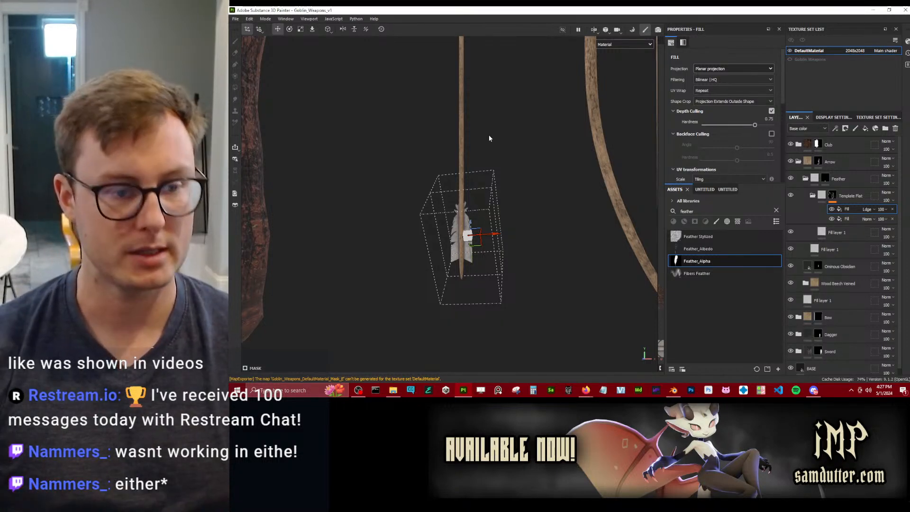
pyautogui.keyDown('alt'); pyautogui.moveTo(489, 138); pyautogui.dragTo(534, 163); pyautogui.keyUp('alt')
pyautogui.scroll(-5, 757, 120)
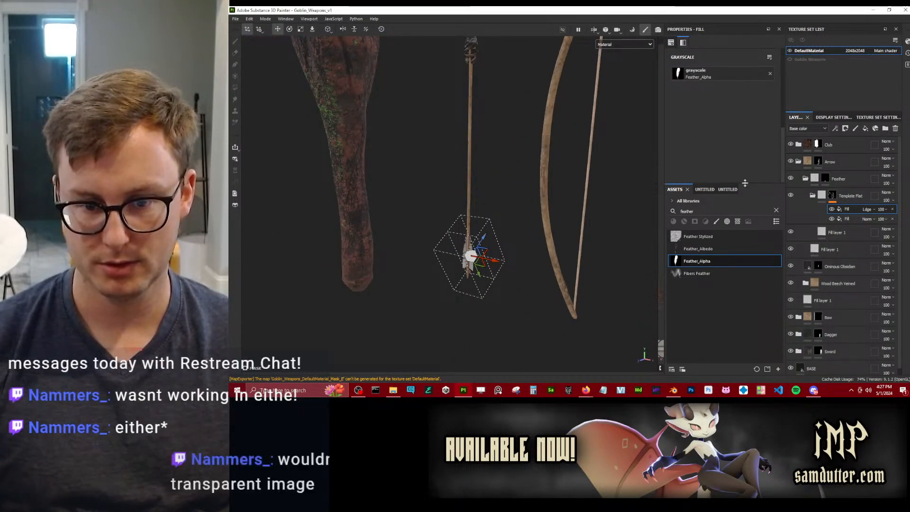
pyautogui.moveTo(745, 185); pyautogui.dragTo(741, 259)
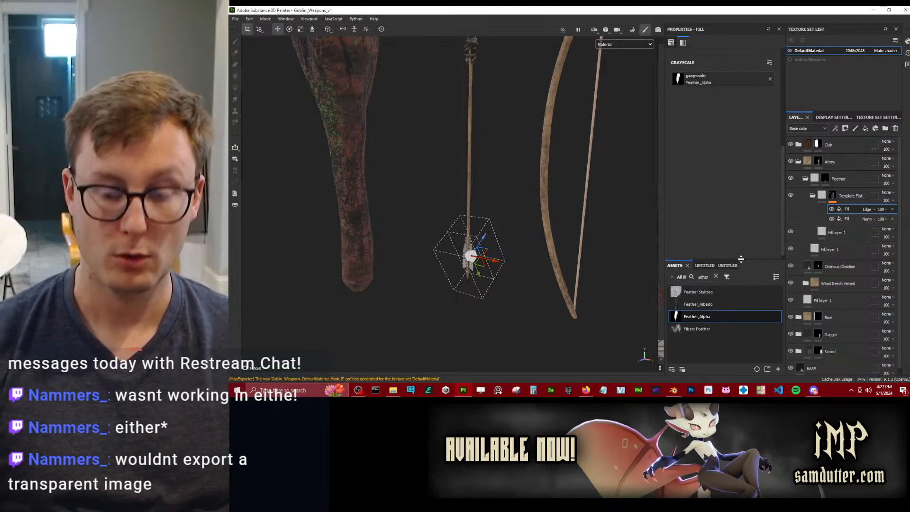
pyautogui.moveTo(741, 259); pyautogui.dragTo(741, 187)
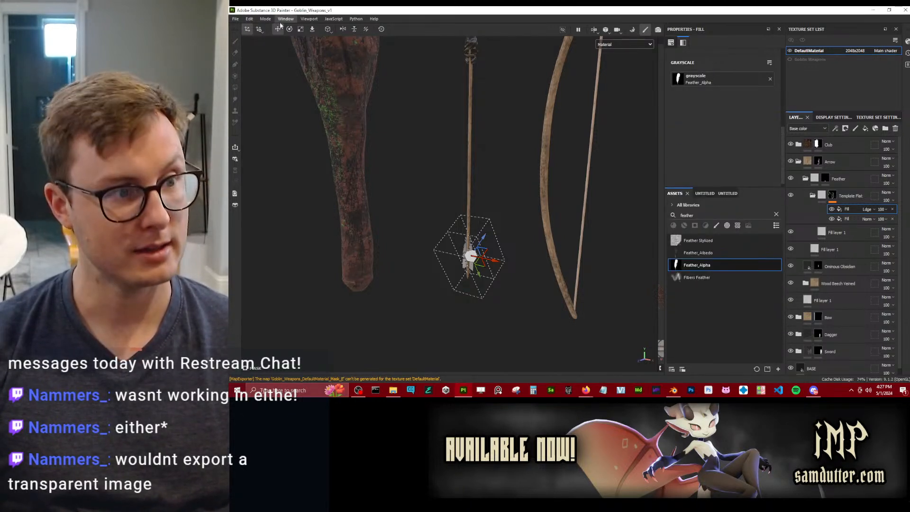
pyautogui.click(250, 19)
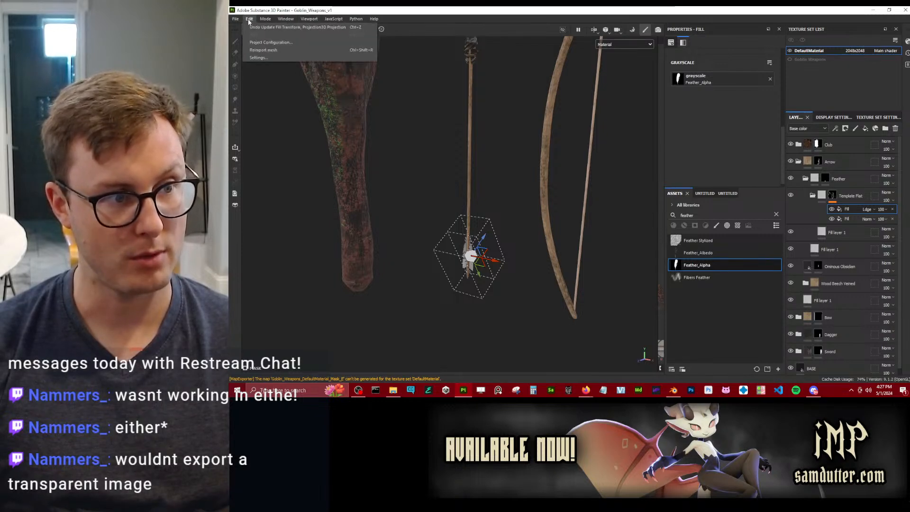
pyautogui.click(261, 57)
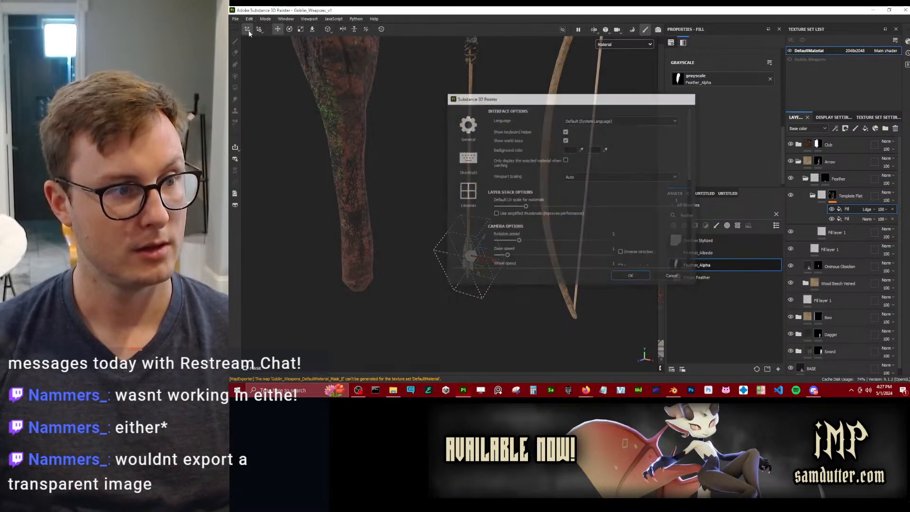
# Inspect the texture export's output templates and the Opacity input map, and leave the export without exporting.
pyautogui.hotkey('ctrl', 'shift', 'e')
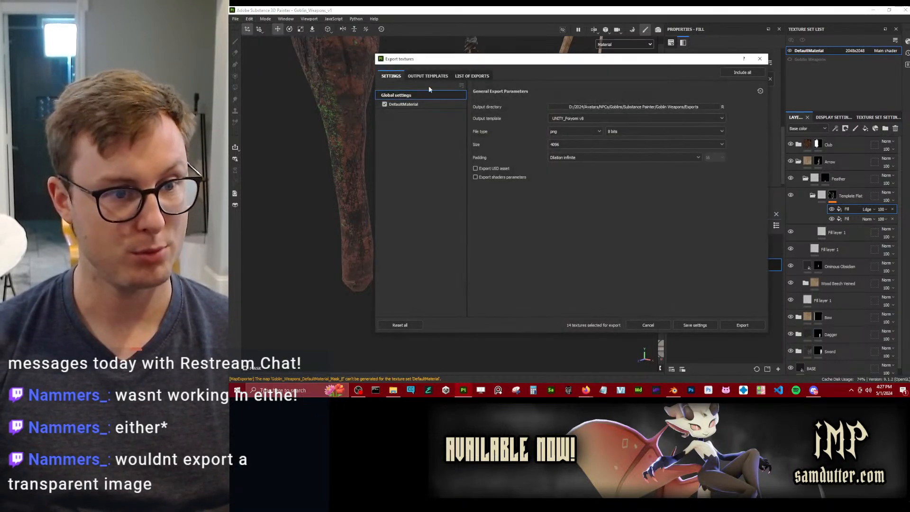
pyautogui.click(428, 76)
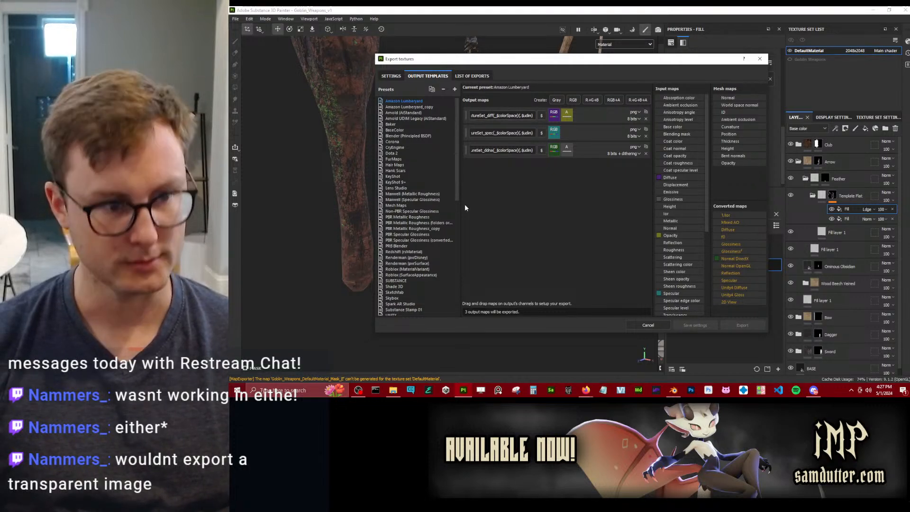
pyautogui.scroll(-10, 438, 220)
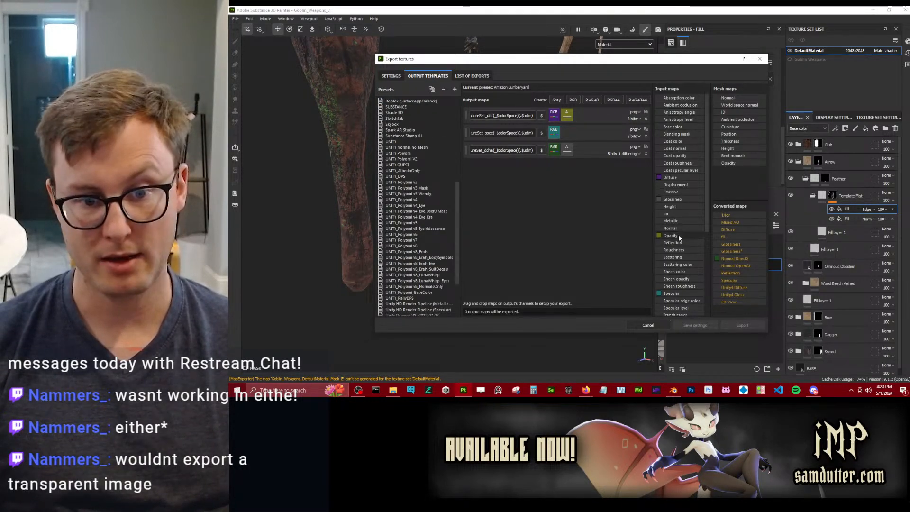
pyautogui.click(389, 76)
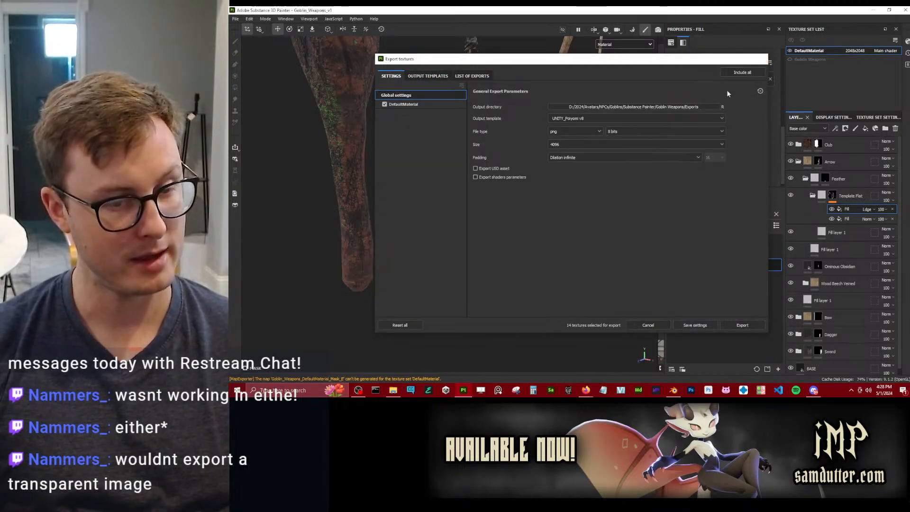
pyautogui.press('Escape')
# Collapse the Template Flat folder and add the Template Anisotropic smart mask folder below it in the Feather group.
pyautogui.keyDown('alt'); pyautogui.moveTo(493, 195); pyautogui.dragTo(501, 220); pyautogui.keyUp('alt')
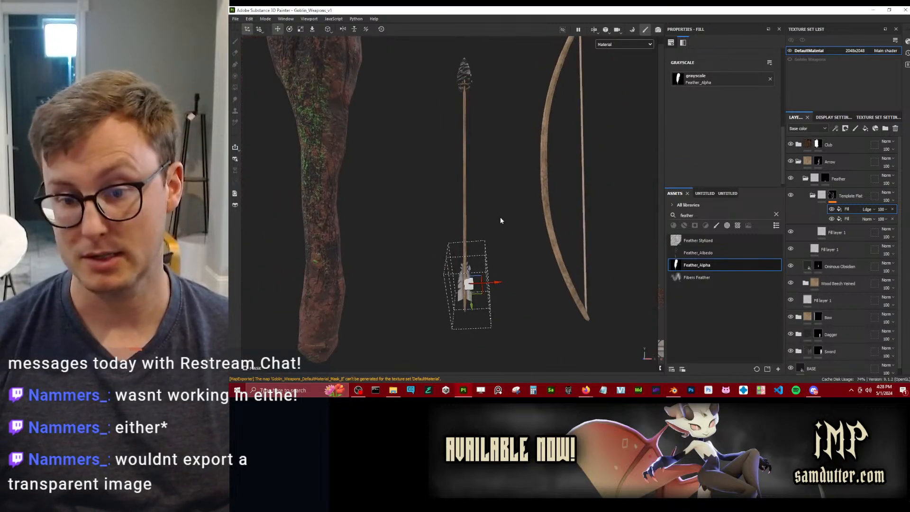
pyautogui.keyDown('alt'); pyautogui.moveTo(500, 220); pyautogui.dragTo(510, 181, button='middle'); pyautogui.keyUp('alt')
pyautogui.keyDown('alt'); pyautogui.moveTo(510, 181); pyautogui.dragTo(502, 205, button='right'); pyautogui.keyUp('alt')
pyautogui.keyDown('alt'); pyautogui.moveTo(502, 206); pyautogui.dragTo(524, 143, button='middle'); pyautogui.keyUp('alt')
pyautogui.keyDown('alt'); pyautogui.moveTo(524, 143); pyautogui.dragTo(554, 175, button='right'); pyautogui.keyUp('alt')
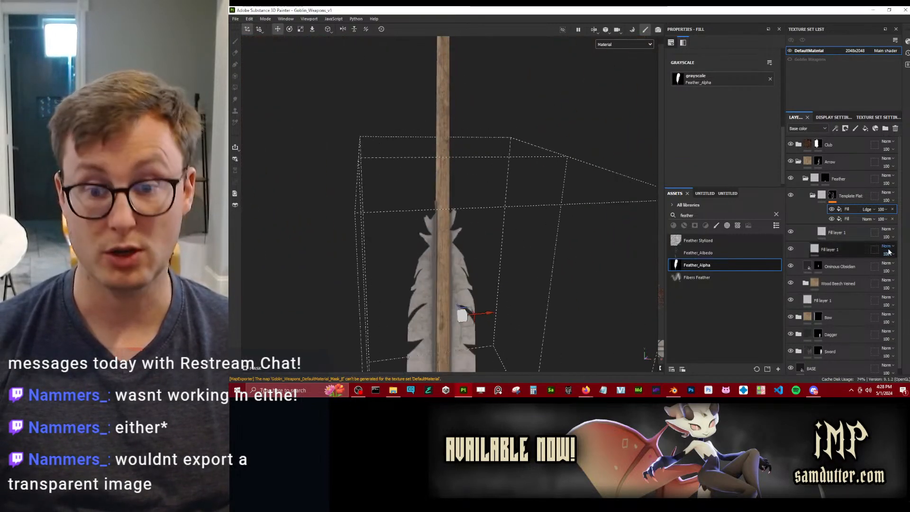
pyautogui.click(813, 196)
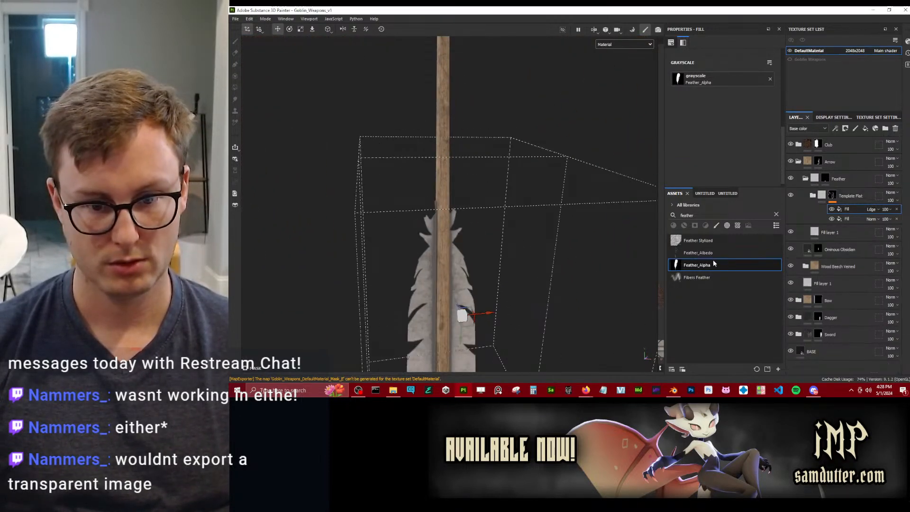
pyautogui.click(727, 194)
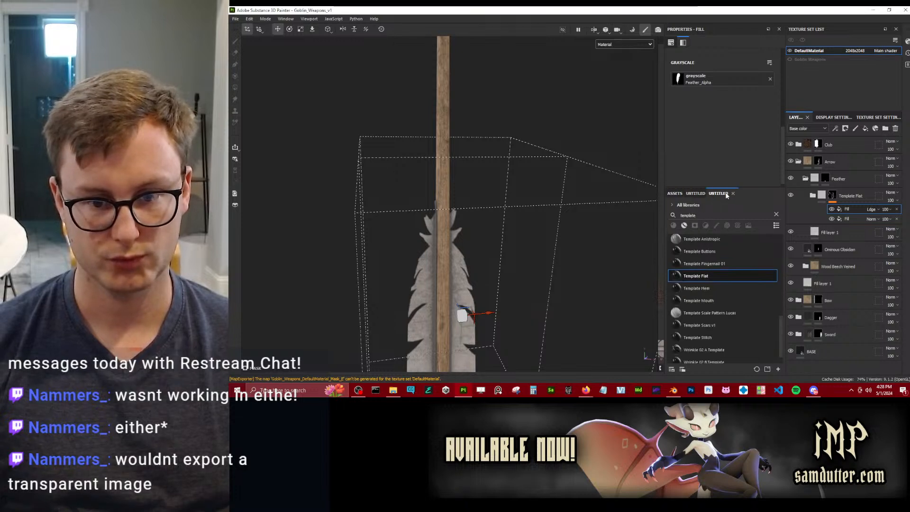
pyautogui.moveTo(701, 239); pyautogui.dragTo(853, 230)
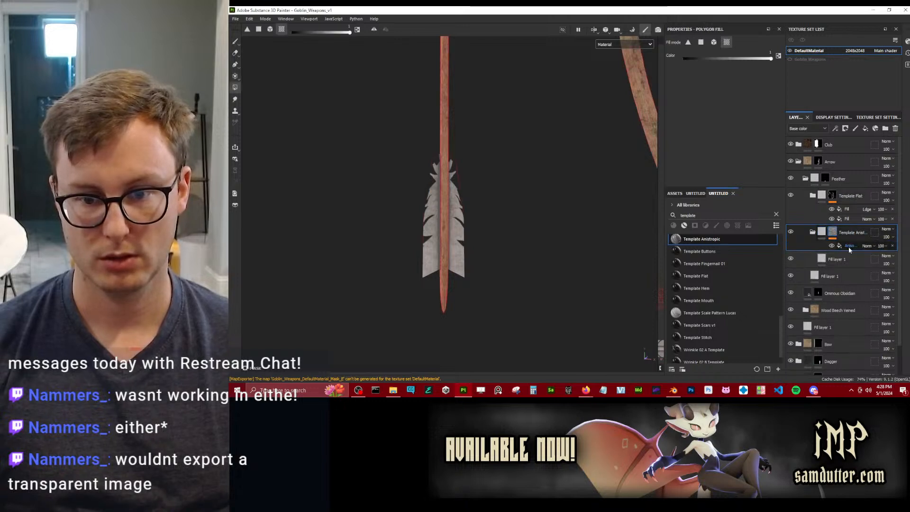
# Try a UV tiling of 4 on the anisotropic noise fill in the Template Anisotropic mask.
pyautogui.click(848, 246)
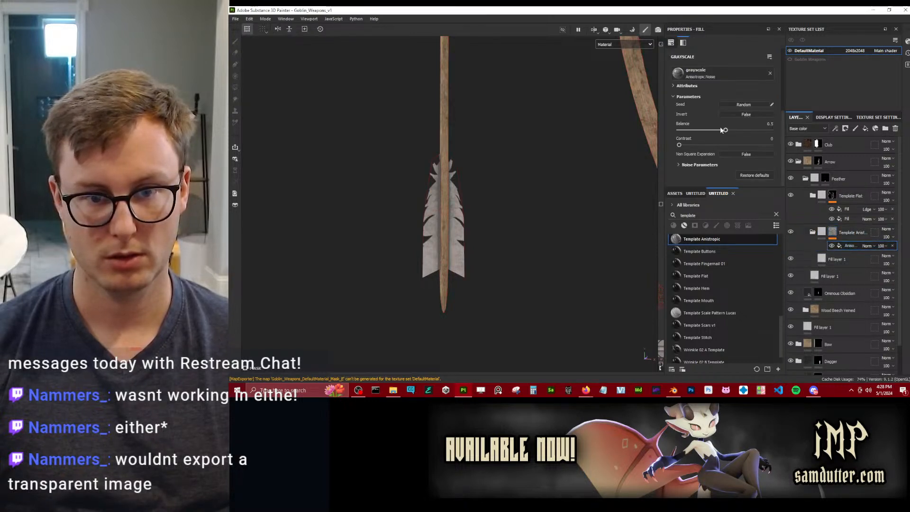
pyautogui.scroll(3, 715, 120)
pyautogui.write('4')
pyautogui.press('Return')
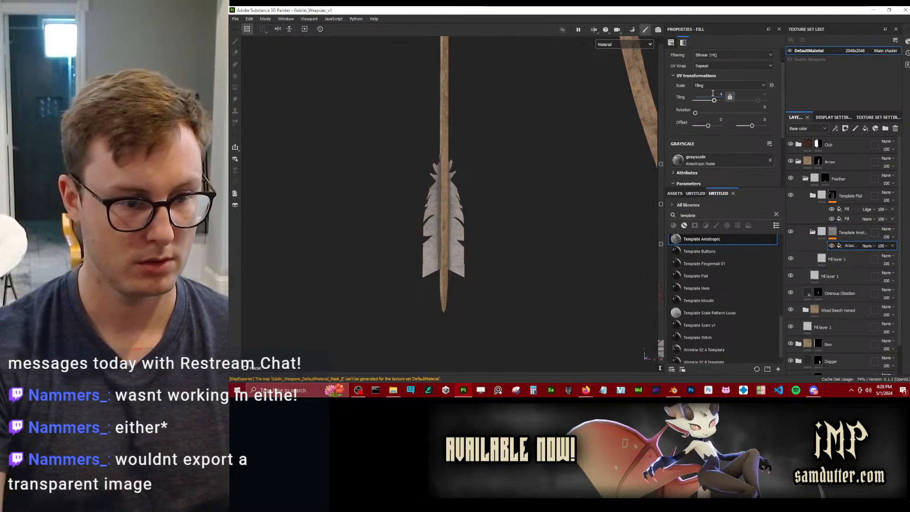
pyautogui.moveTo(713, 100); pyautogui.dragTo(717, 102)
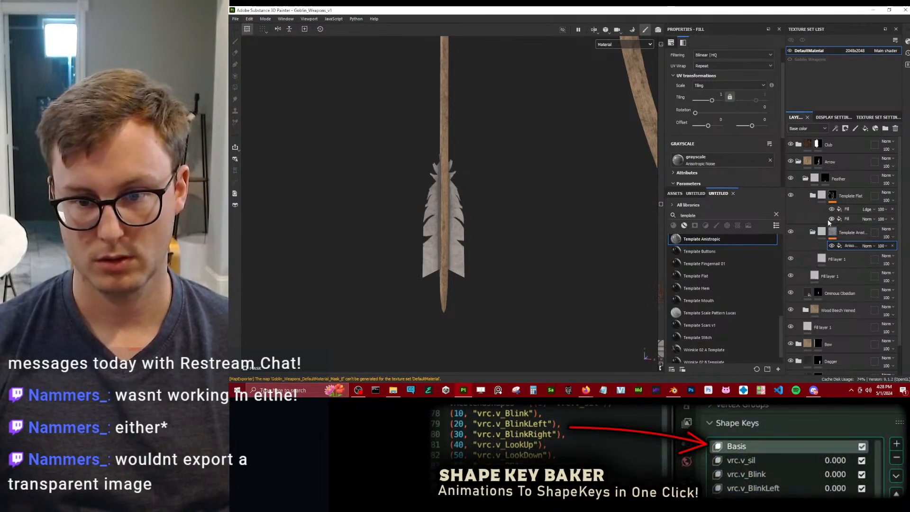
# Toggle the Feather group's visibility and try Template Anisotropic above Template Flat before returning it below.
pyautogui.click(791, 179)
pyautogui.click(791, 179)
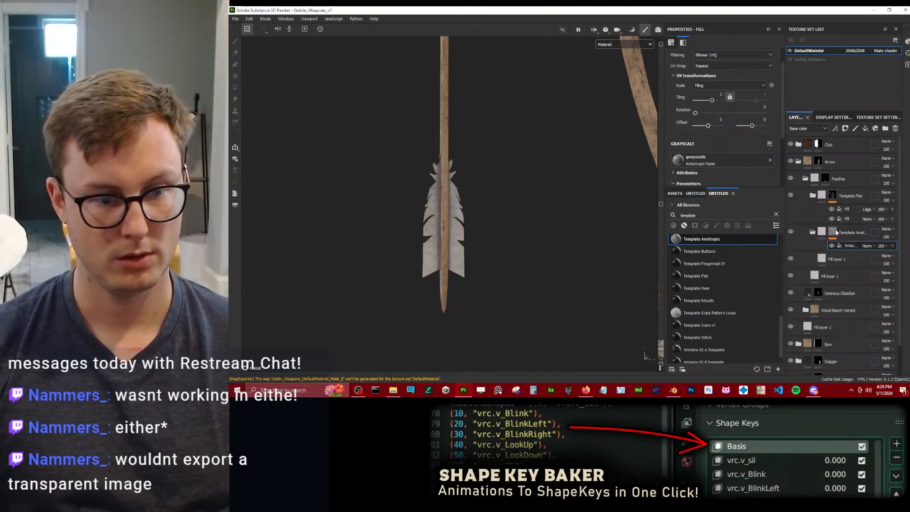
pyautogui.moveTo(857, 236); pyautogui.dragTo(867, 190)
pyautogui.scroll(3, 522, 234)
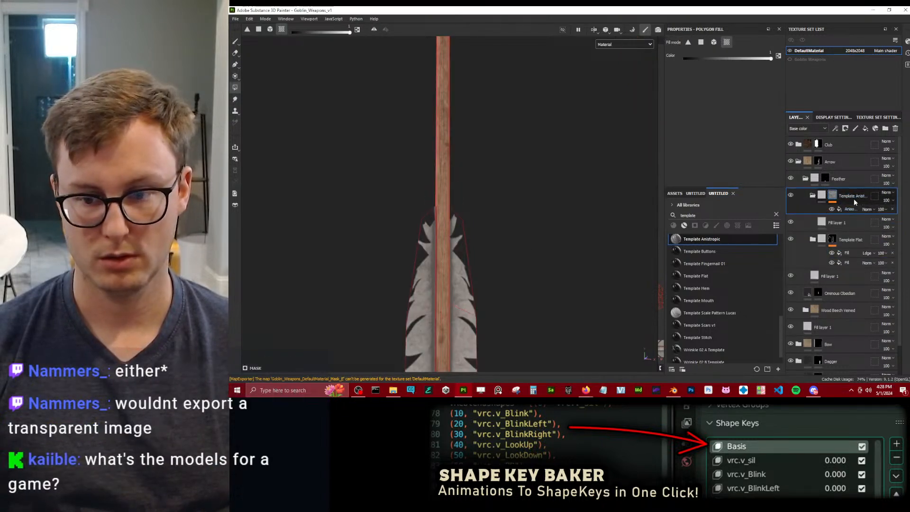
pyautogui.moveTo(854, 198); pyautogui.dragTo(863, 272)
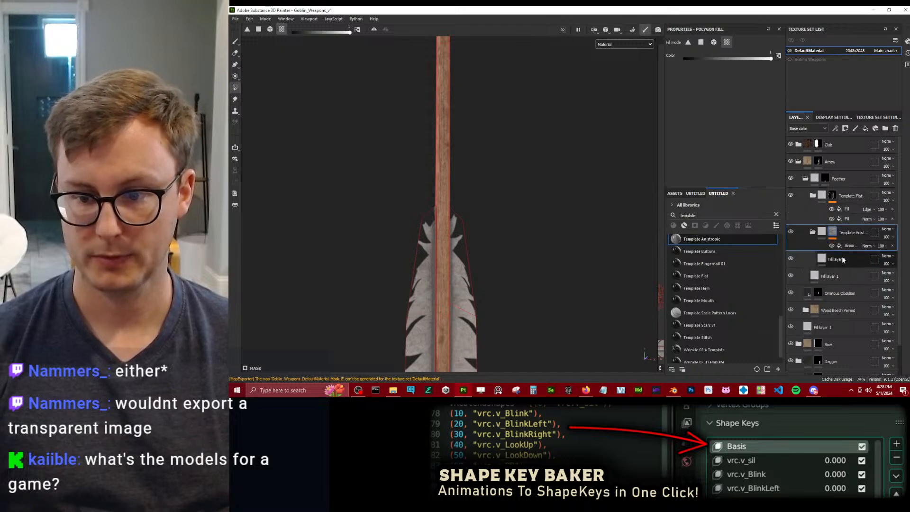
# Survey the whole goblin weapon set, from the club across to the sword.
pyautogui.scroll(-10, 552, 211)
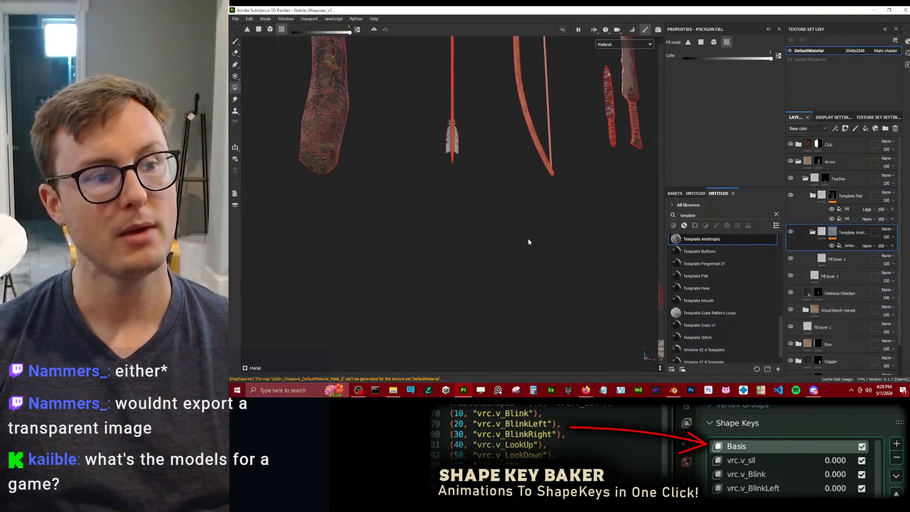
pyautogui.scroll(-4, 529, 241)
pyautogui.keyDown('alt'); pyautogui.moveTo(506, 159); pyautogui.dragTo(513, 214, button='middle'); pyautogui.keyUp('alt')
pyautogui.scroll(-4, 531, 188)
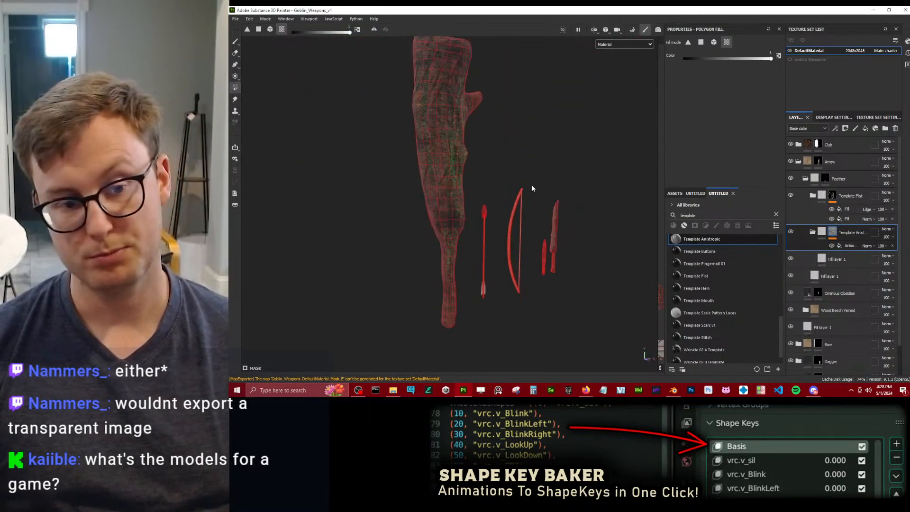
pyautogui.scroll(5, 513, 197)
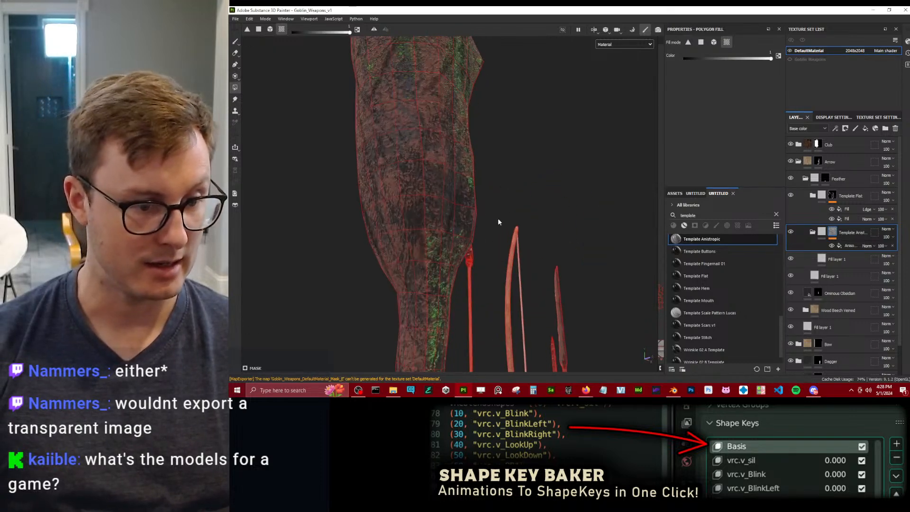
pyautogui.keyDown('alt'); pyautogui.moveTo(497, 220); pyautogui.dragTo(632, 272); pyautogui.keyUp('alt')
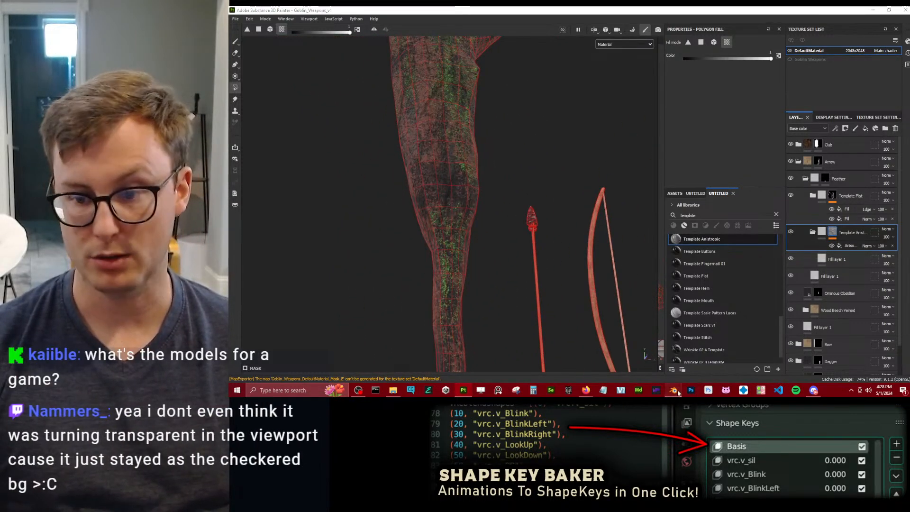
# Switch to Blender, enlarge the 3D viewport and show the deselected weapons in Material Preview shading.
pyautogui.click(677, 391)
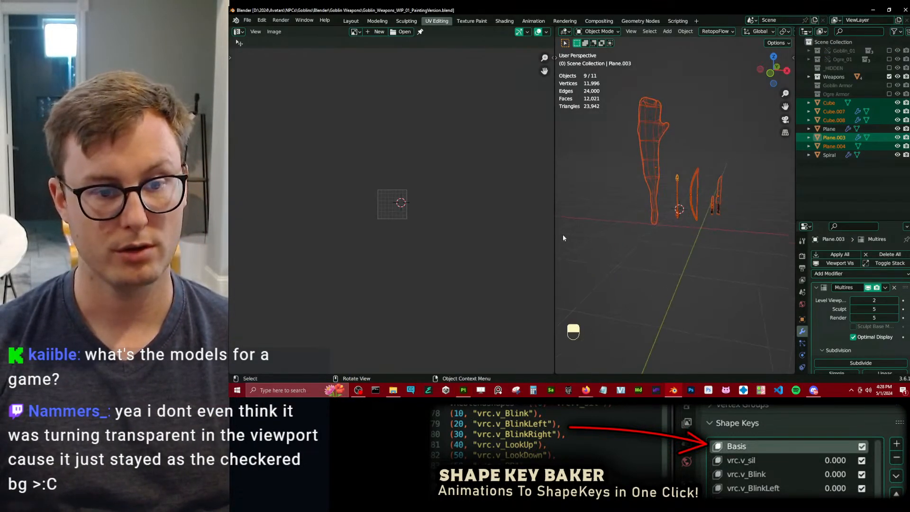
pyautogui.moveTo(556, 234); pyautogui.dragTo(241, 209)
pyautogui.press('z')
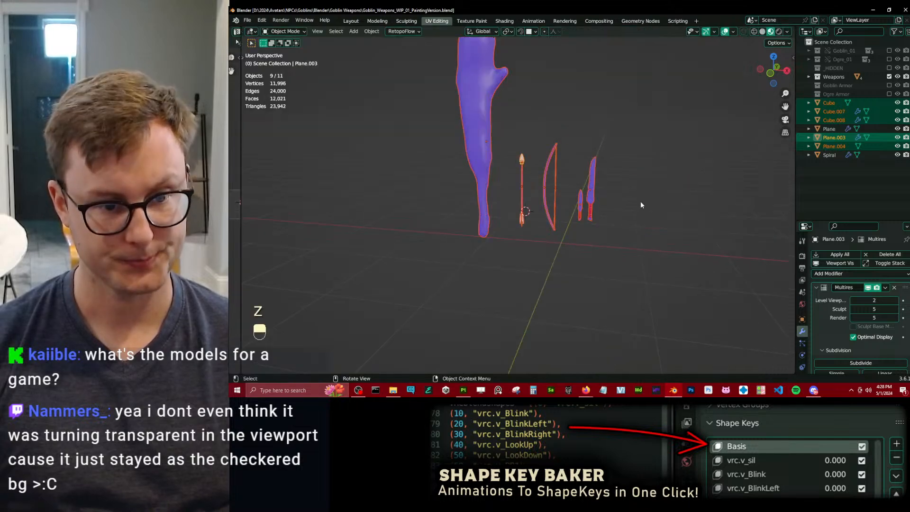
pyautogui.press('z')
pyautogui.keyDown('shift'); pyautogui.moveTo(633, 155); pyautogui.dragTo(622, 219, button='middle'); pyautogui.keyUp('shift')
pyautogui.click(709, 148)
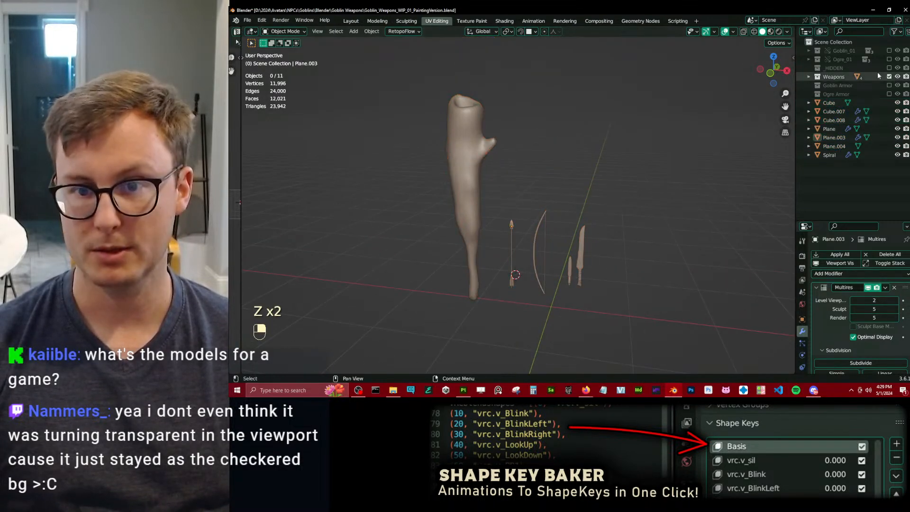
pyautogui.press('z')
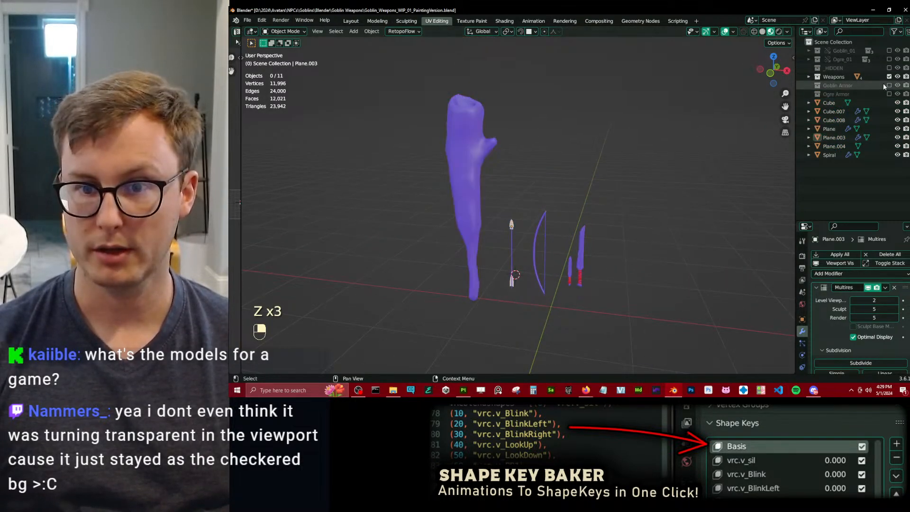
# Make the Ogre_01 and Goblin_01 collections visible, clear the selection and hide the viewport overlays.
pyautogui.click(889, 60)
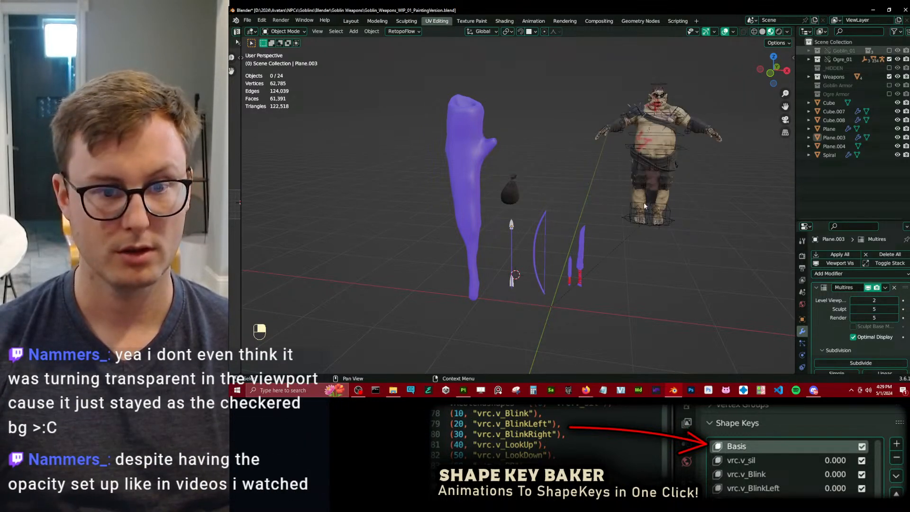
pyautogui.moveTo(585, 215); pyautogui.dragTo(587, 216, button='middle')
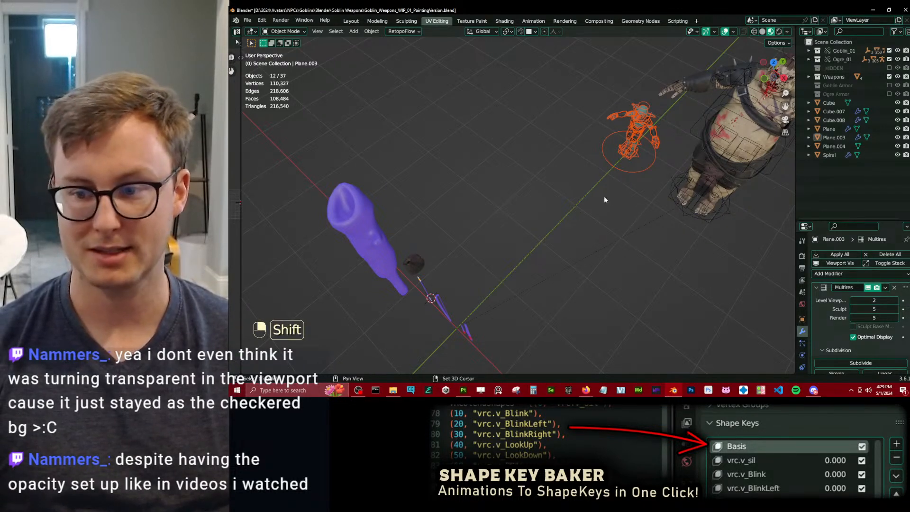
pyautogui.keyDown('shift'); pyautogui.moveTo(603, 196); pyautogui.dragTo(775, 107, button='middle'); pyautogui.keyUp('shift')
pyautogui.click(597, 201)
pyautogui.scroll(3, 567, 220)
pyautogui.click(725, 32)
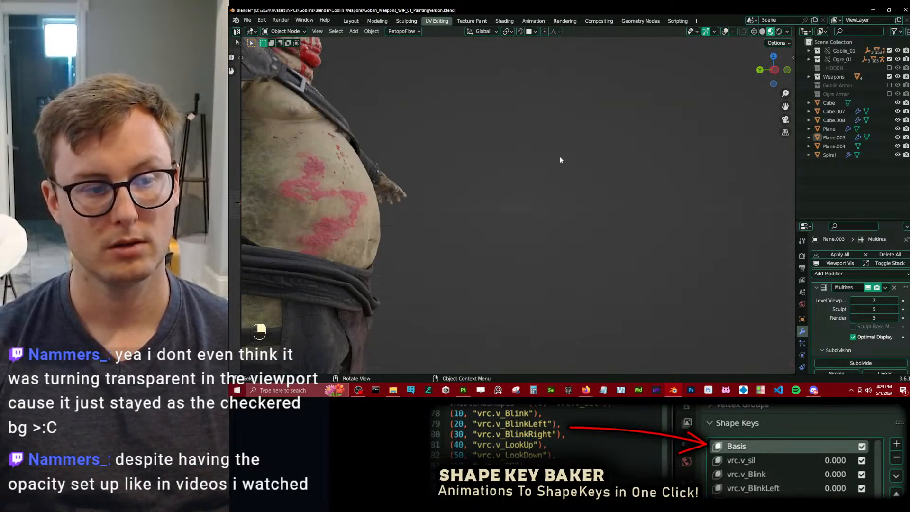
# Examine the ogre's painted belly, chest strap with buckle and spiked shoulder armor up close from several angles.
pyautogui.scroll(-5, 560, 158)
pyautogui.keyDown('shift'); pyautogui.moveTo(478, 182); pyautogui.dragTo(527, 187, button='middle'); pyautogui.keyUp('shift')
pyautogui.moveTo(602, 165); pyautogui.dragTo(559, 198, button='middle')
pyautogui.scroll(4, 584, 177)
pyautogui.keyDown('shift'); pyautogui.moveTo(564, 149); pyautogui.dragTo(581, 289, button='middle'); pyautogui.keyUp('shift')
pyautogui.scroll(3, 581, 290)
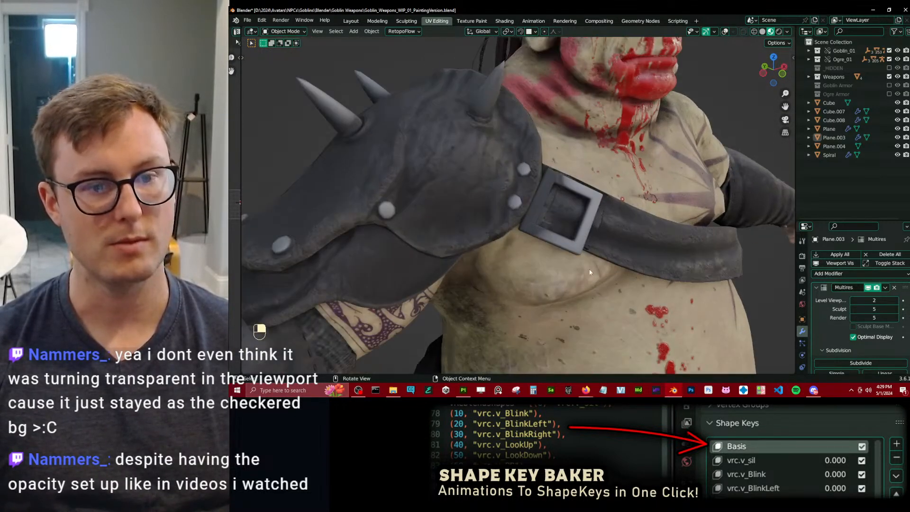
pyautogui.moveTo(609, 237); pyautogui.dragTo(580, 332, button='middle')
pyautogui.moveTo(611, 289); pyautogui.dragTo(541, 213, button='middle')
pyautogui.scroll(-5, 542, 280)
# Examine the goblin's face, leather armor, legs and feet, and finish with an overview of both characters beside the weapons.
pyautogui.moveTo(540, 214)
pyautogui.mouseDown(button='middle')
pyautogui.moveTo(554, 230)
pyautogui.moveTo(496, 235)
pyautogui.moveTo(572, 211)
pyautogui.moveTo(550, 232)
pyautogui.moveTo(639, 180)
pyautogui.moveTo(545, 208)
pyautogui.mouseUp(button='middle')
pyautogui.keyDown('shift'); pyautogui.moveTo(545, 208); pyautogui.dragTo(578, 166, button='middle'); pyautogui.keyUp('shift')
pyautogui.moveTo(578, 166)
pyautogui.keyDown('shift'); pyautogui.mouseDown(button='middle')
pyautogui.moveTo(591, 161)
pyautogui.moveTo(581, 161)
pyautogui.mouseUp(button='middle'); pyautogui.keyUp('shift')
pyautogui.scroll(5, 508, 186)
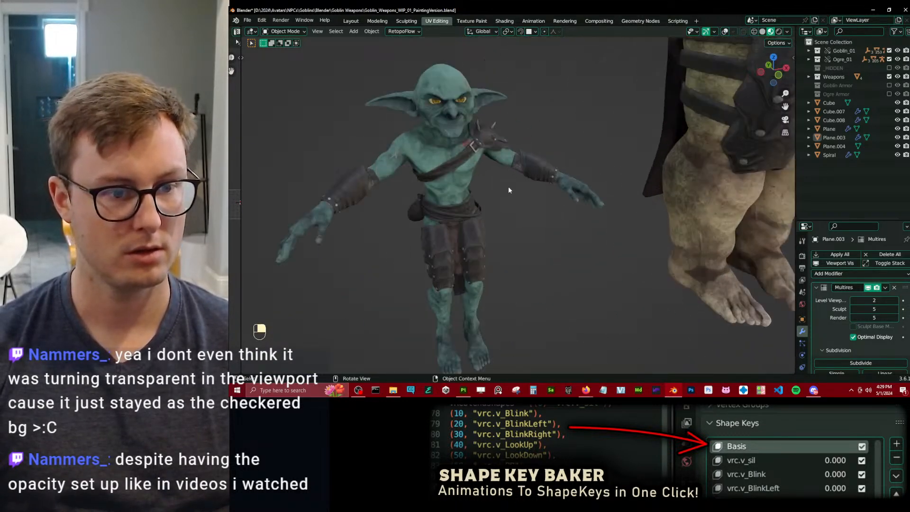
pyautogui.keyDown('shift'); pyautogui.moveTo(507, 187); pyautogui.dragTo(515, 204, button='middle'); pyautogui.keyUp('shift')
pyautogui.scroll(3, 514, 202)
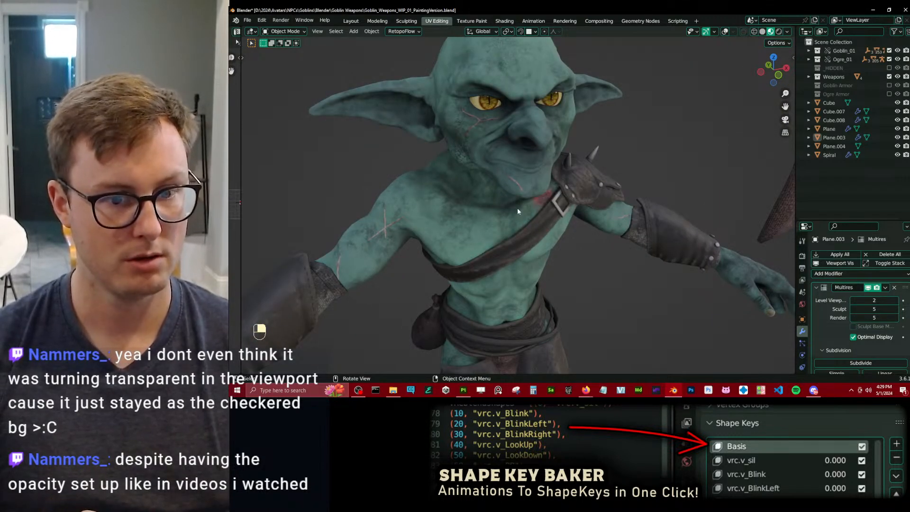
pyautogui.scroll(-7, 517, 211)
pyautogui.moveTo(518, 211)
pyautogui.mouseDown(button='middle')
pyautogui.moveTo(490, 235)
pyautogui.moveTo(541, 224)
pyautogui.moveTo(530, 213)
pyautogui.mouseUp(button='middle')
pyautogui.scroll(4, 541, 223)
pyautogui.keyDown('shift'); pyautogui.moveTo(522, 250); pyautogui.dragTo(553, 199, button='middle'); pyautogui.keyUp('shift')
pyautogui.scroll(5, 552, 199)
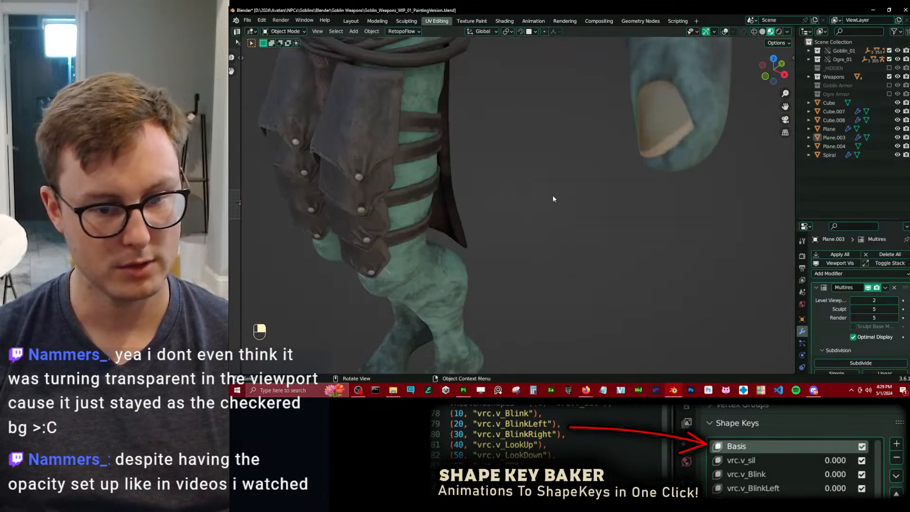
pyautogui.scroll(-3, 599, 182)
pyautogui.keyDown('shift'); pyautogui.moveTo(614, 183); pyautogui.dragTo(557, 175, button='middle'); pyautogui.keyUp('shift')
pyautogui.scroll(-5, 598, 180)
pyautogui.scroll(5, 558, 241)
pyautogui.scroll(3, 593, 232)
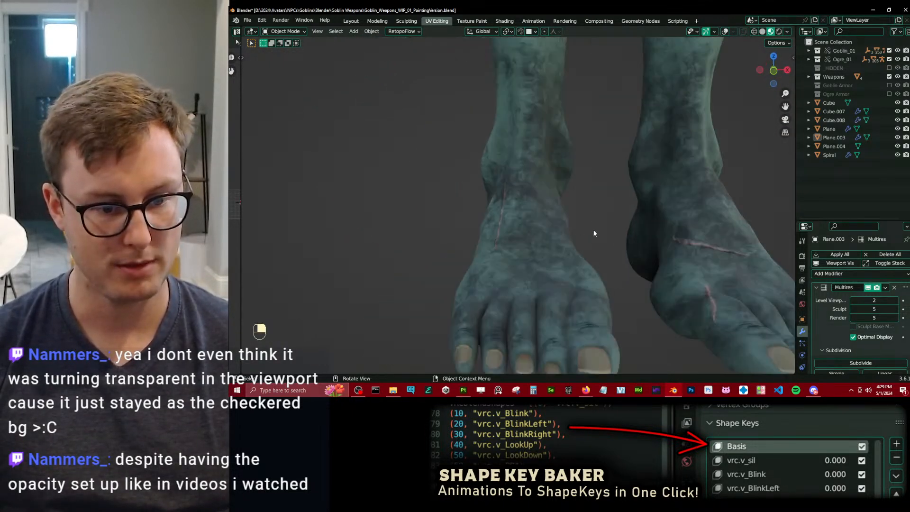
pyautogui.scroll(-8, 619, 222)
pyautogui.moveTo(620, 221); pyautogui.dragTo(536, 221, button='middle')
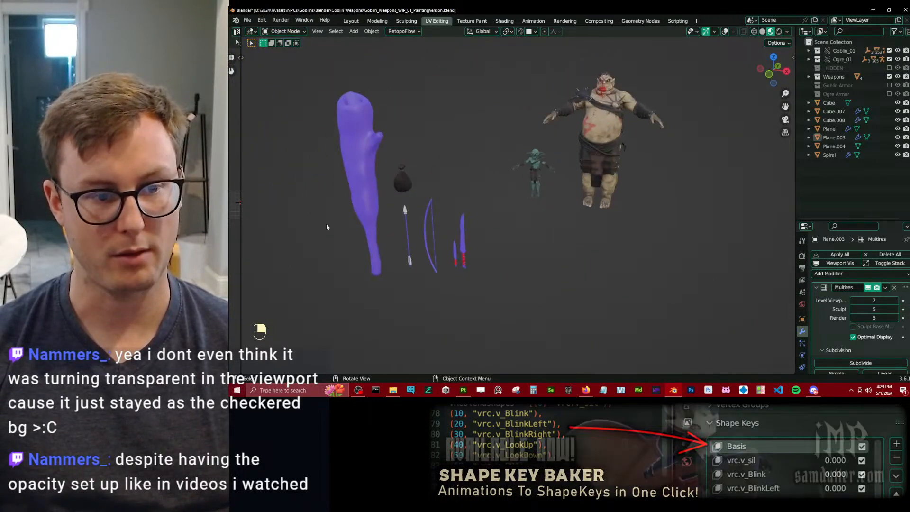
pyautogui.moveTo(367, 146); pyautogui.dragTo(497, 183, button='middle')
# Switch to Substance 3D Painter and export the weapons' DefaultMaterial textures as 4096 PNG files.
pyautogui.hotkey('alt', 'Tab')
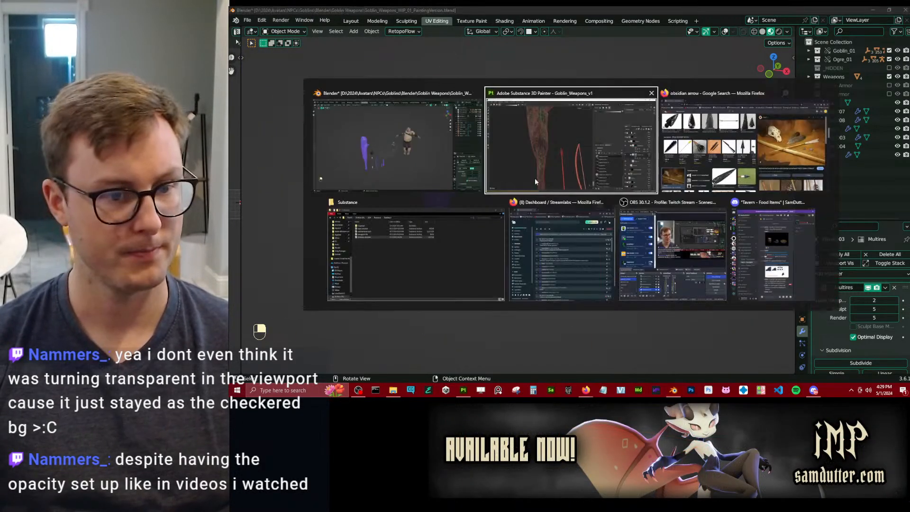
pyautogui.keyDown('alt'); pyautogui.moveTo(535, 204); pyautogui.dragTo(583, 224); pyautogui.keyUp('alt')
pyautogui.moveTo(609, 271)
pyautogui.keyDown('alt'); pyautogui.mouseDown()
pyautogui.moveTo(650, 288)
pyautogui.moveTo(595, 252)
pyautogui.mouseUp(); pyautogui.keyUp('alt')
pyautogui.moveTo(550, 228)
pyautogui.keyDown('alt'); pyautogui.mouseDown()
pyautogui.moveTo(529, 201)
pyautogui.moveTo(533, 236)
pyautogui.moveTo(417, 266)
pyautogui.mouseUp(); pyautogui.keyUp('alt')
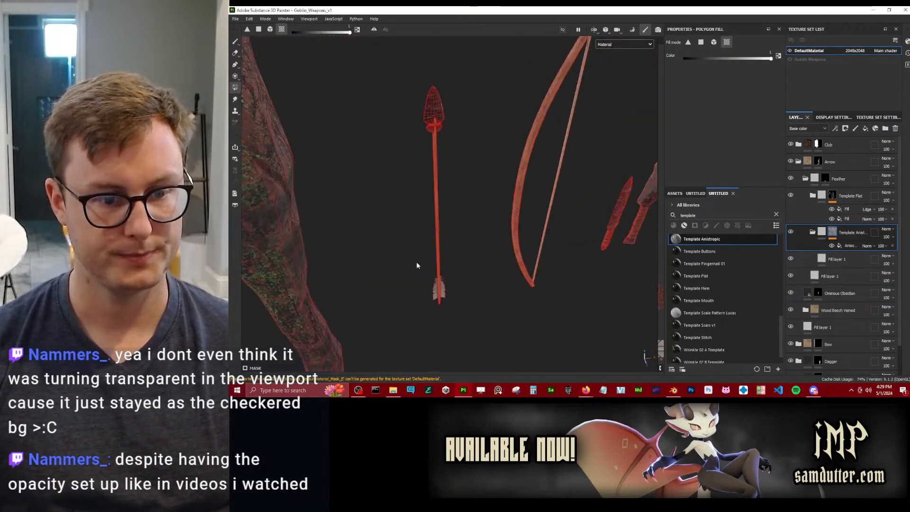
pyautogui.click(235, 19)
pyautogui.click(255, 121)
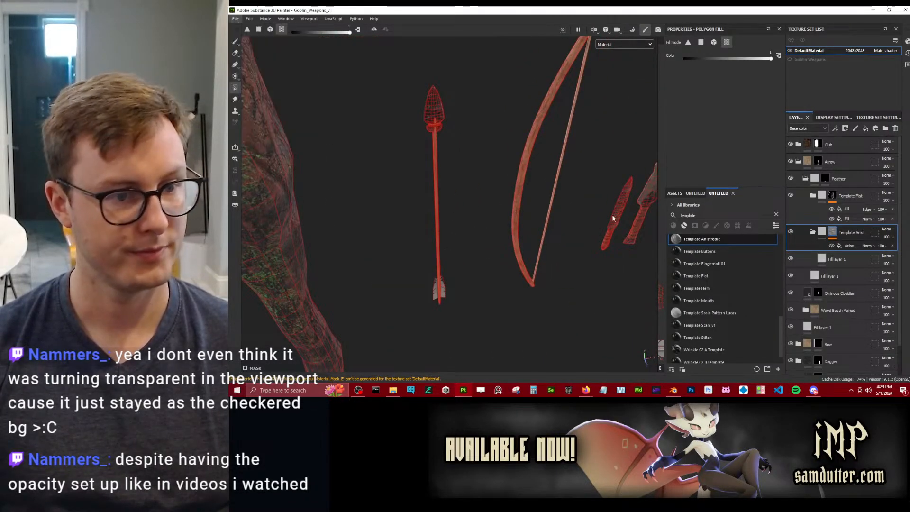
pyautogui.click(751, 327)
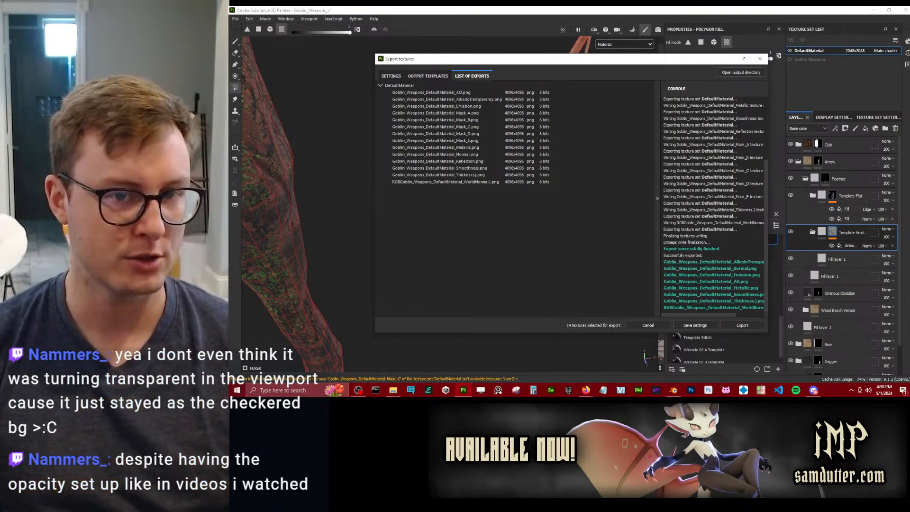
pyautogui.click(759, 59)
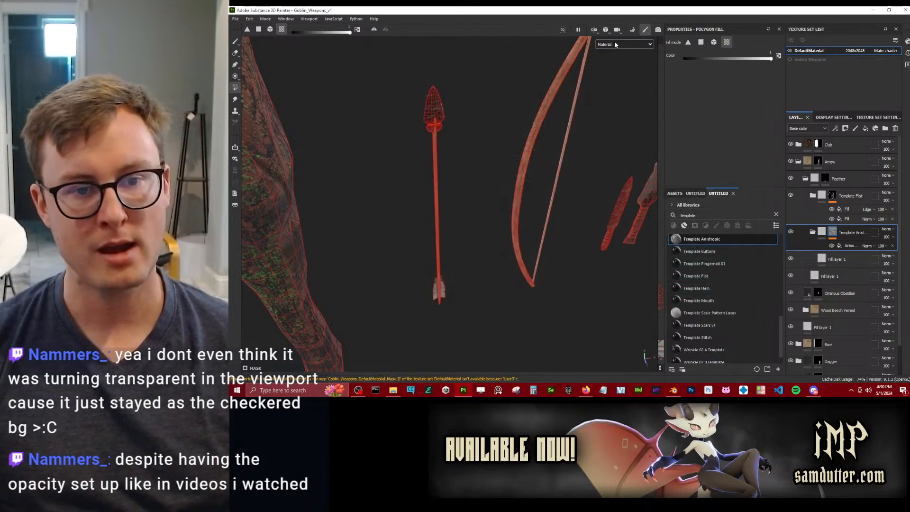
# Display only the Base color channel and inspect the weapons and the arrow's feather fletching without transparency.
pyautogui.click(615, 44)
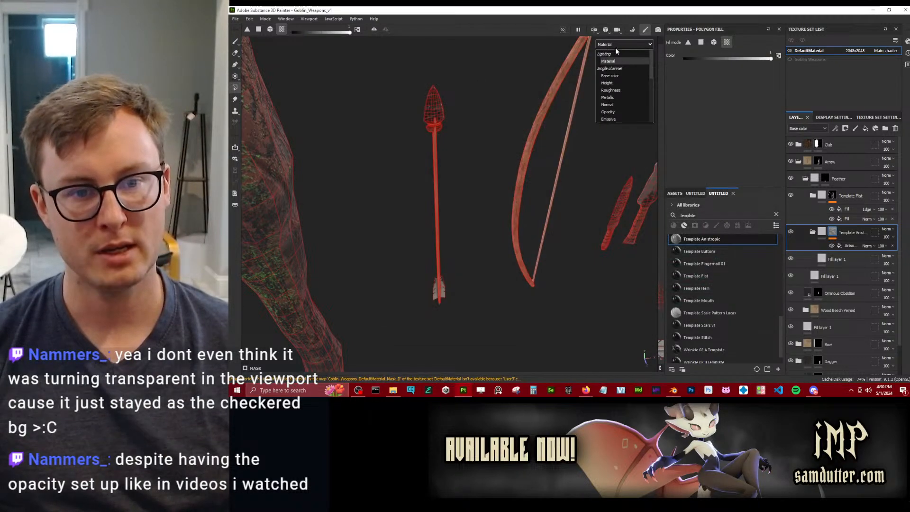
pyautogui.click(610, 76)
pyautogui.moveTo(506, 149)
pyautogui.keyDown('alt'); pyautogui.mouseDown()
pyautogui.moveTo(470, 215)
pyautogui.moveTo(461, 169)
pyautogui.moveTo(487, 127)
pyautogui.moveTo(508, 142)
pyautogui.mouseUp(); pyautogui.keyUp('alt')
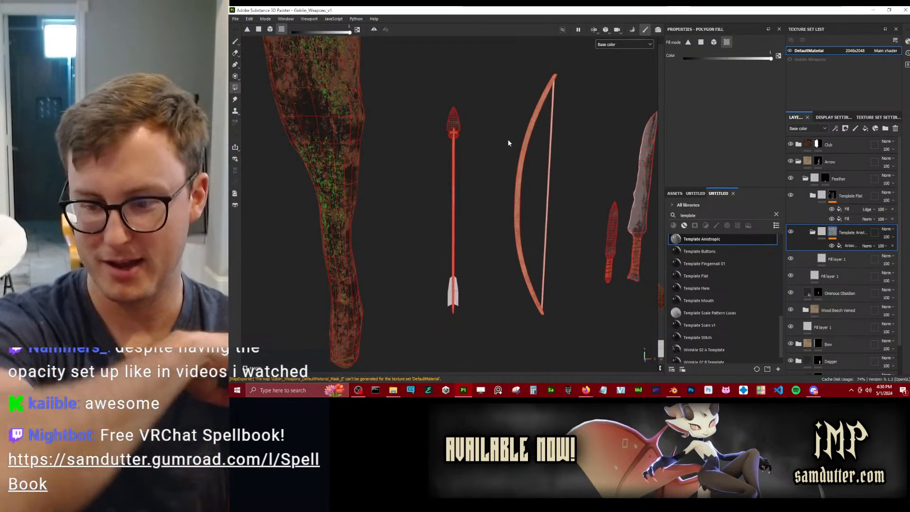
pyautogui.moveTo(502, 152)
pyautogui.keyDown('alt'); pyautogui.mouseDown()
pyautogui.moveTo(485, 195)
pyautogui.moveTo(513, 167)
pyautogui.moveTo(491, 145)
pyautogui.mouseUp(); pyautogui.keyUp('alt')
pyautogui.scroll(5, 491, 145)
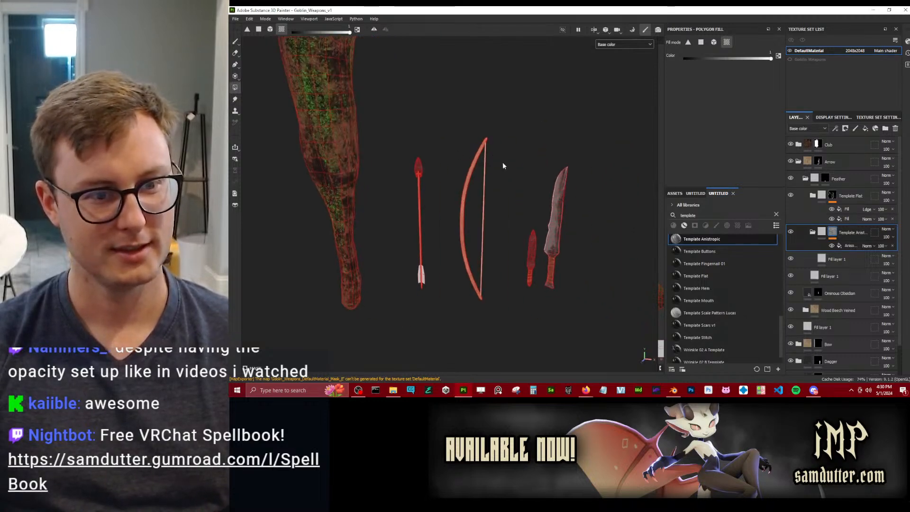
pyautogui.click(628, 45)
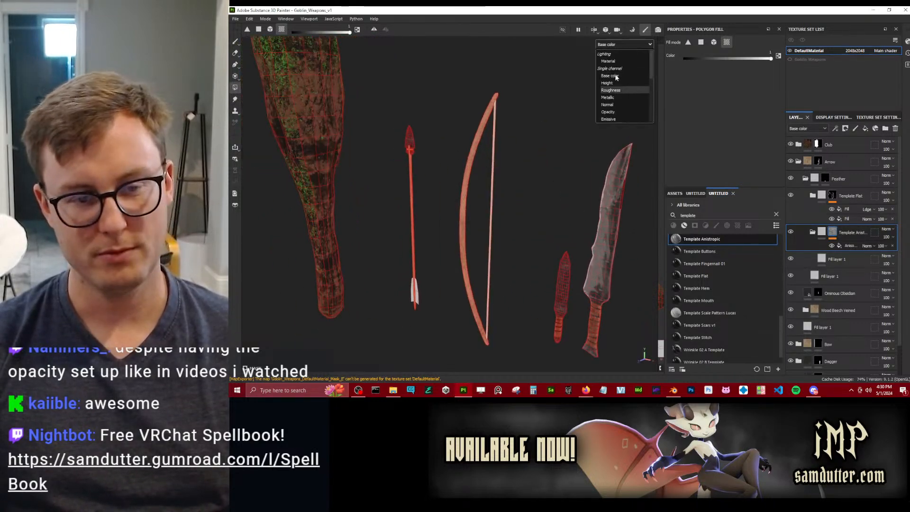
pyautogui.click(413, 316)
pyautogui.keyDown('alt'); pyautogui.moveTo(413, 316); pyautogui.dragTo(385, 258, button='middle'); pyautogui.keyUp('alt')
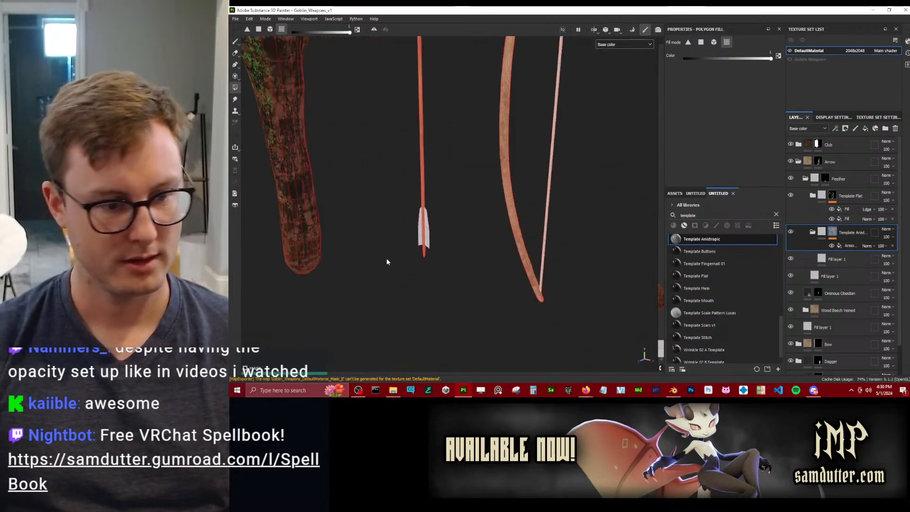
pyautogui.keyDown('alt'); pyautogui.moveTo(386, 258); pyautogui.dragTo(475, 164, button='right'); pyautogui.keyUp('alt')
pyautogui.keyDown('alt'); pyautogui.moveTo(475, 165); pyautogui.dragTo(431, 183, button='middle'); pyautogui.keyUp('alt')
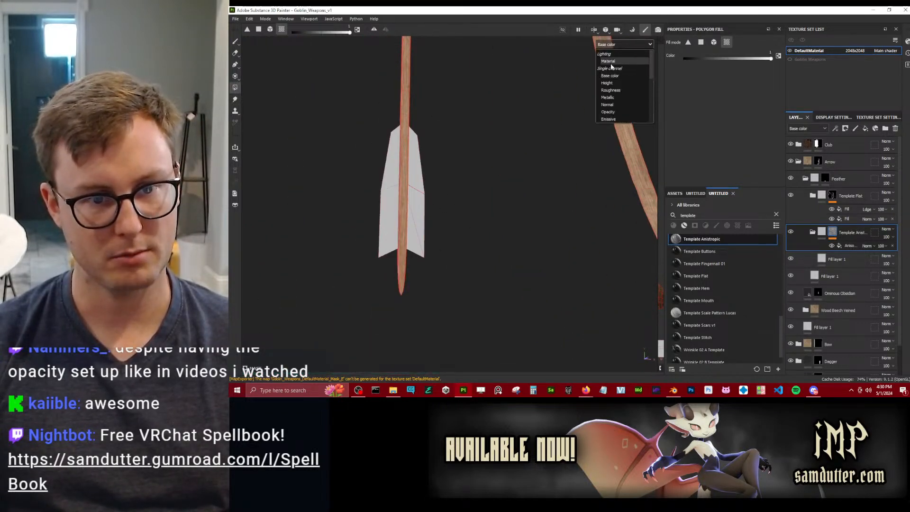
# Return the viewport to the Material display and review the channels in the DefaultMaterial texture set settings.
pyautogui.click(610, 66)
pyautogui.keyDown('alt'); pyautogui.moveTo(391, 246); pyautogui.dragTo(474, 140); pyautogui.keyUp('alt')
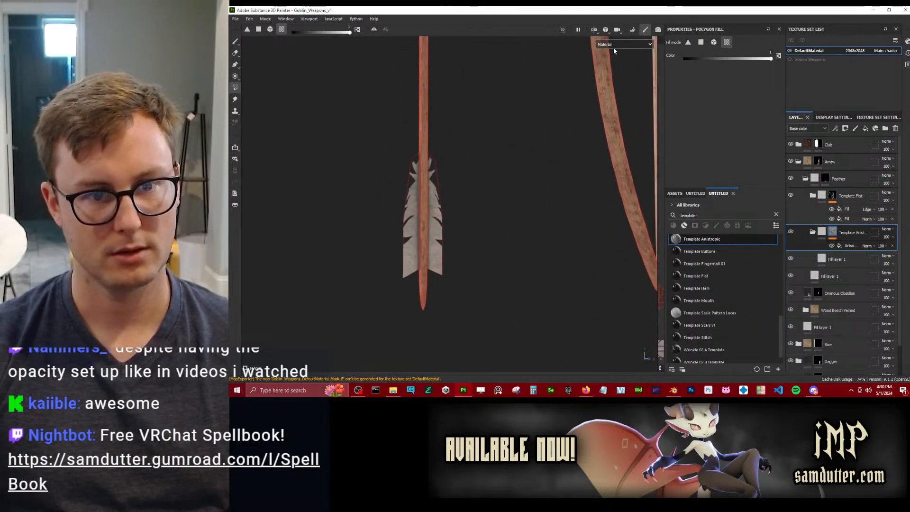
pyautogui.click(616, 45)
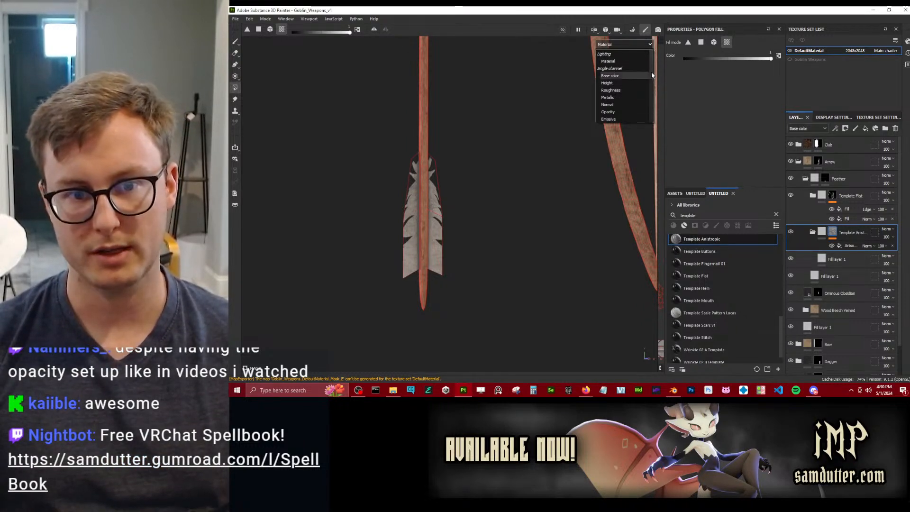
pyautogui.scroll(-1, 651, 81)
pyautogui.scroll(5, 649, 112)
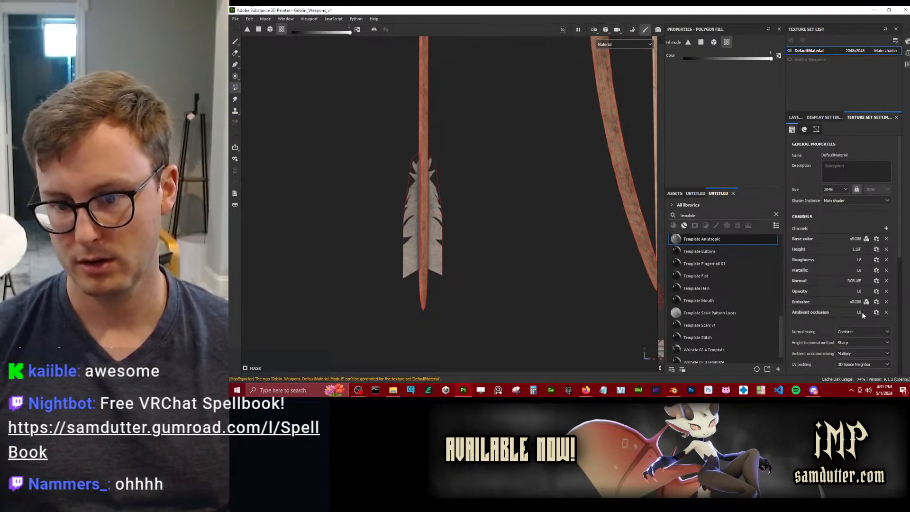
pyautogui.click(793, 118)
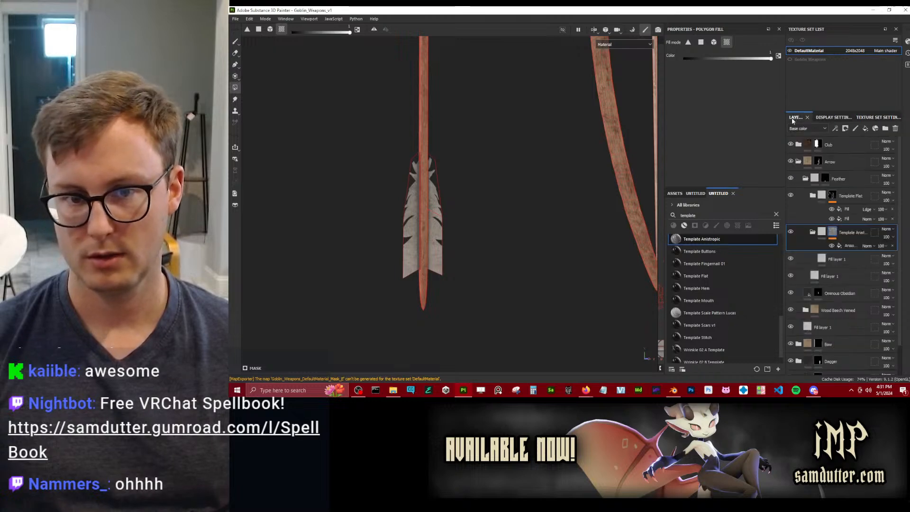
pyautogui.click(625, 44)
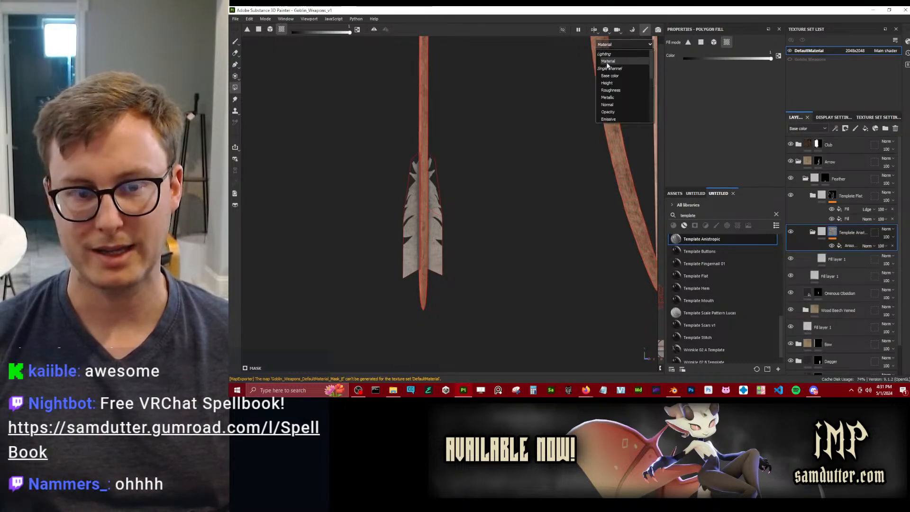
pyautogui.click(698, 123)
# Survey the whole weapon set and export the DefaultMaterial textures again with the existing export settings.
pyautogui.scroll(-6, 436, 176)
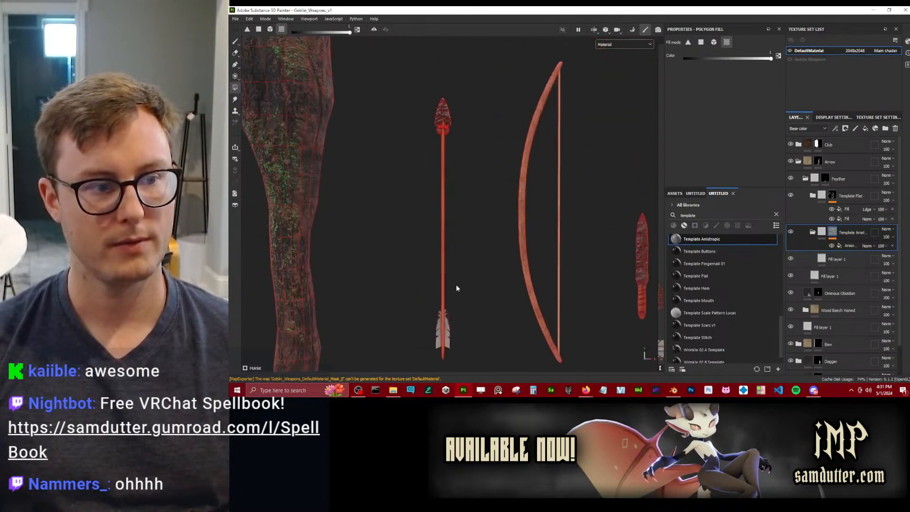
pyautogui.scroll(-5, 456, 288)
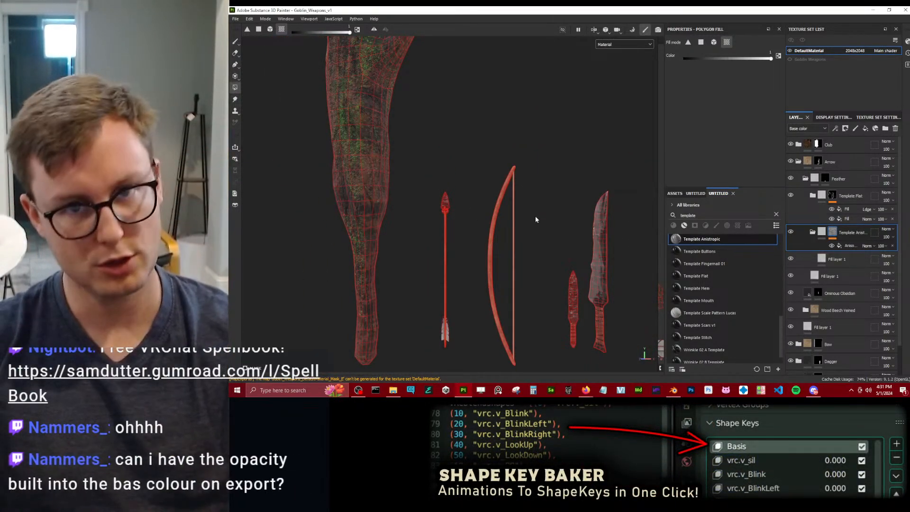
pyautogui.scroll(-3, 498, 170)
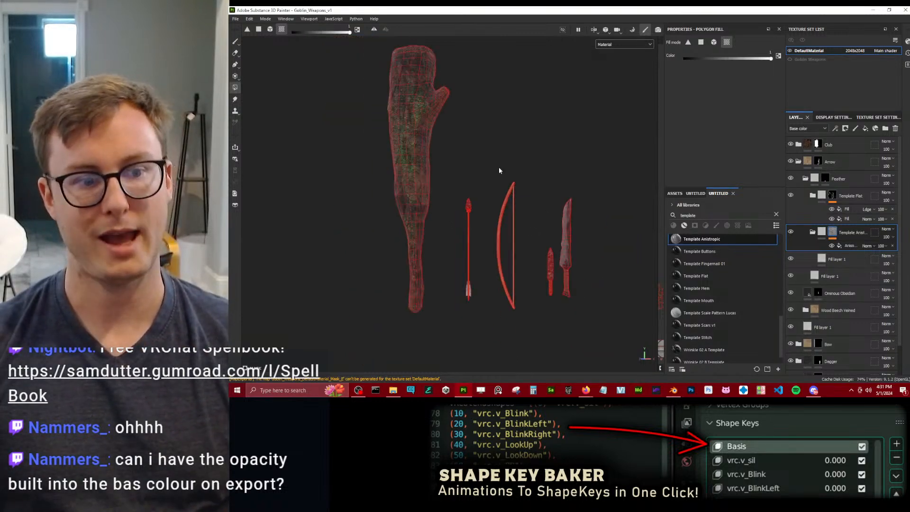
pyautogui.keyDown('alt'); pyautogui.moveTo(499, 167); pyautogui.dragTo(512, 183); pyautogui.keyUp('alt')
pyautogui.click(236, 19)
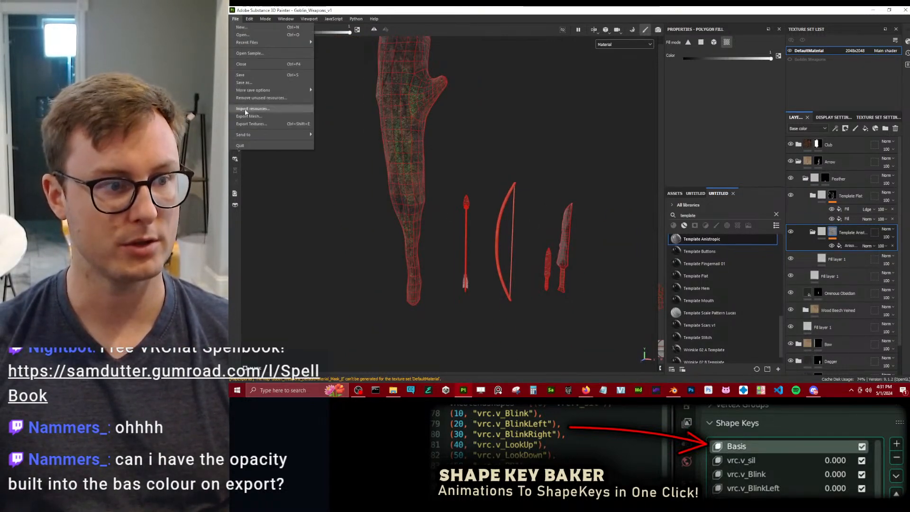
pyautogui.click(251, 125)
pyautogui.click(752, 324)
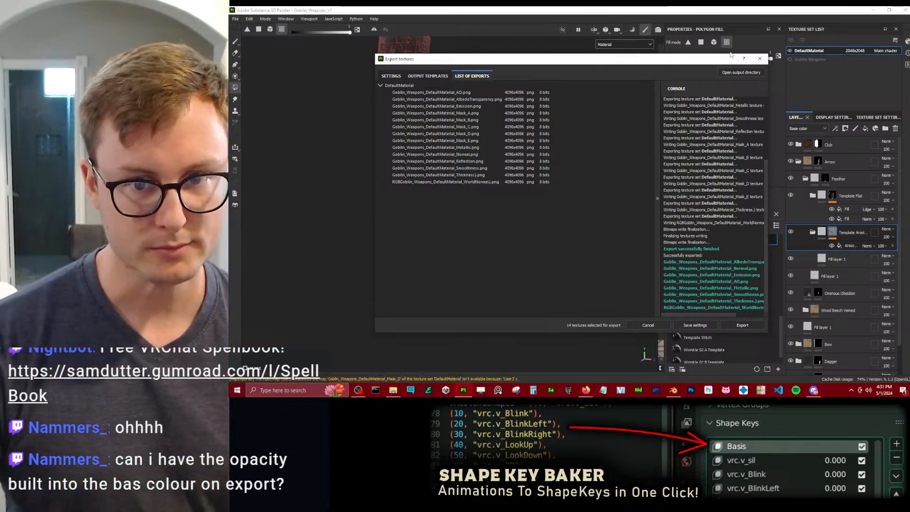
pyautogui.click(760, 58)
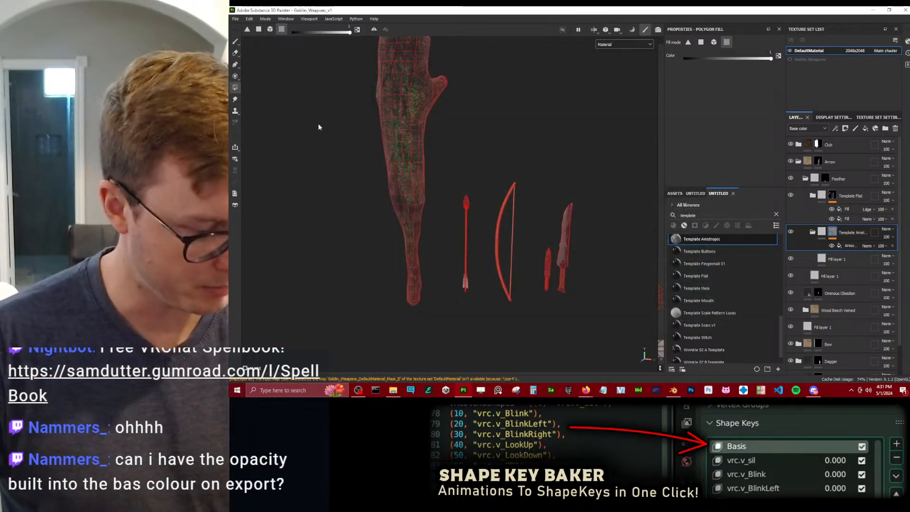
# Open the UNITY_Poiyomi v8 output template in the texture export settings to examine its output maps.
pyautogui.hotkey('ctrl', 'shift', 'e')
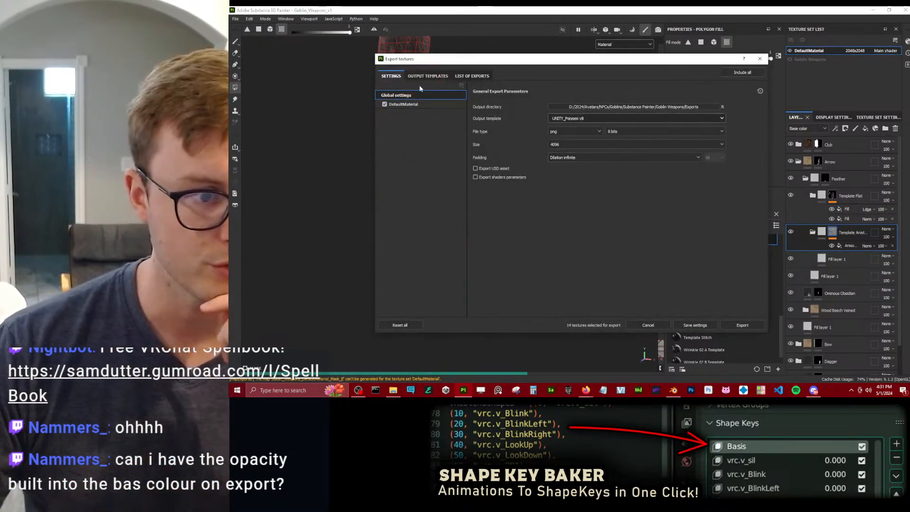
pyautogui.click(423, 76)
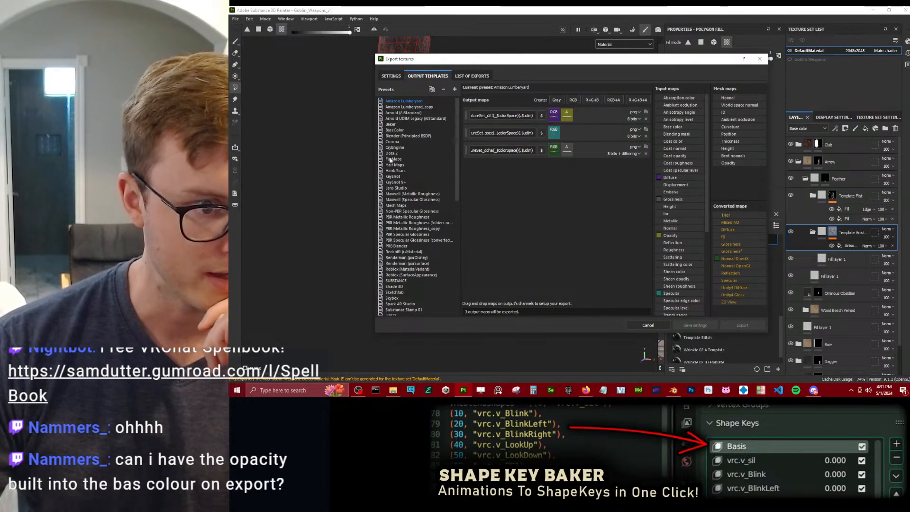
pyautogui.scroll(-10, 408, 189)
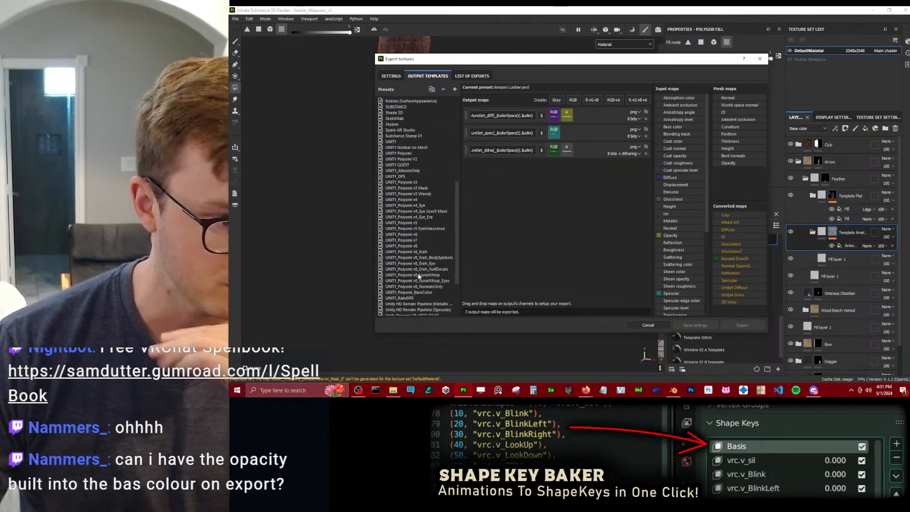
pyautogui.click(401, 246)
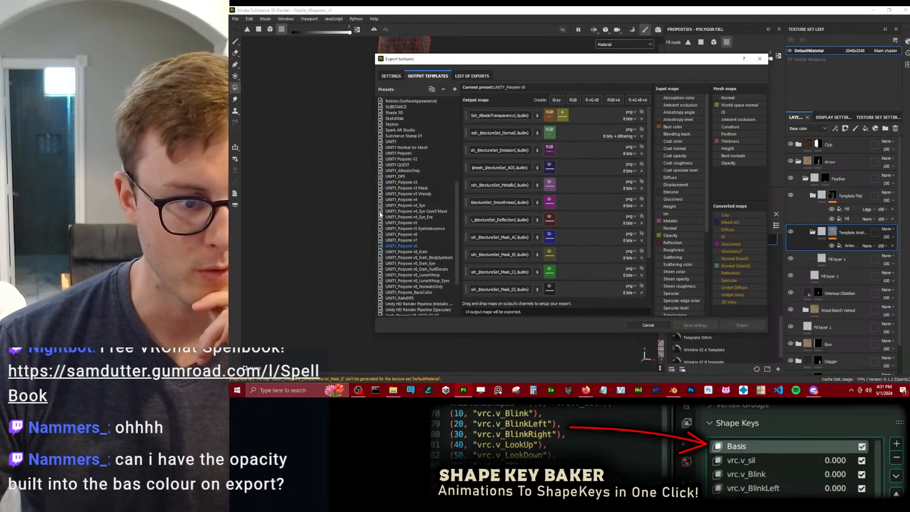
# Widen the export window, review the UNITY_Poiyomi v8 output maps and available input maps, and close the export settings.
pyautogui.moveTo(374, 212); pyautogui.dragTo(279, 212)
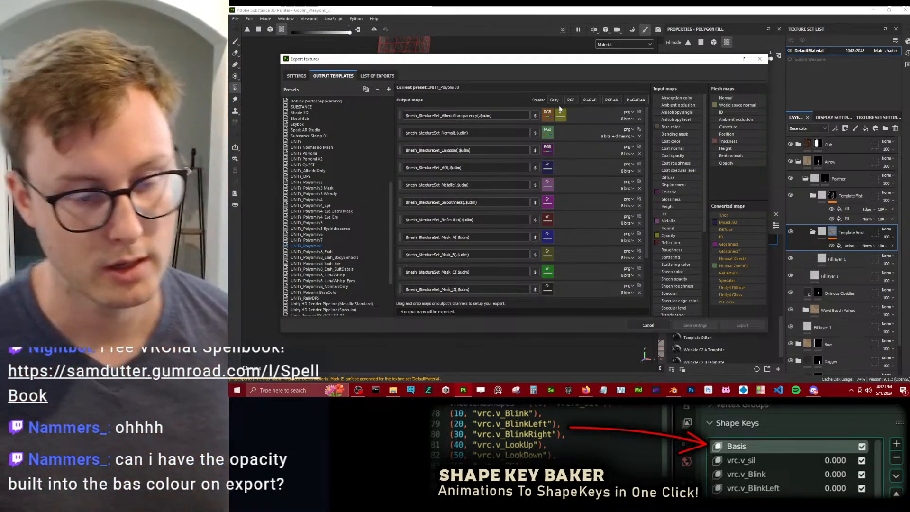
pyautogui.moveTo(715, 243); pyautogui.dragTo(545, 274)
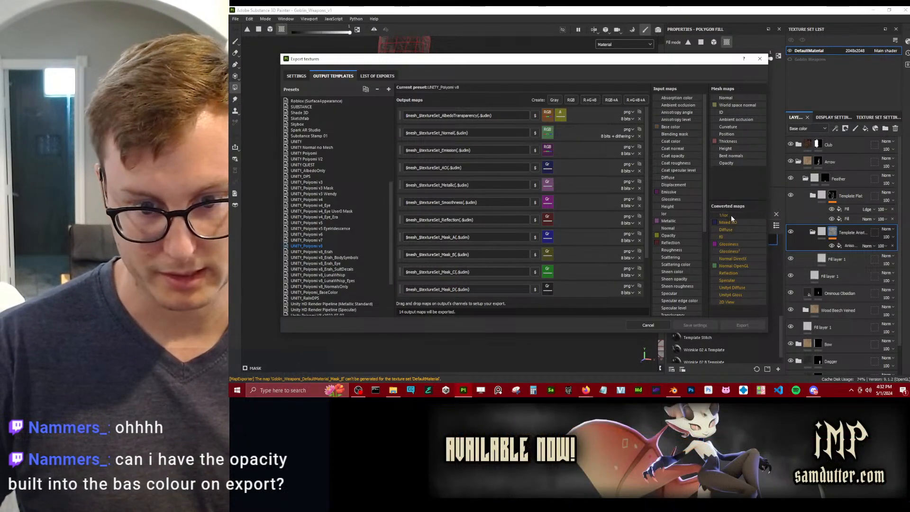
pyautogui.scroll(-5, 678, 235)
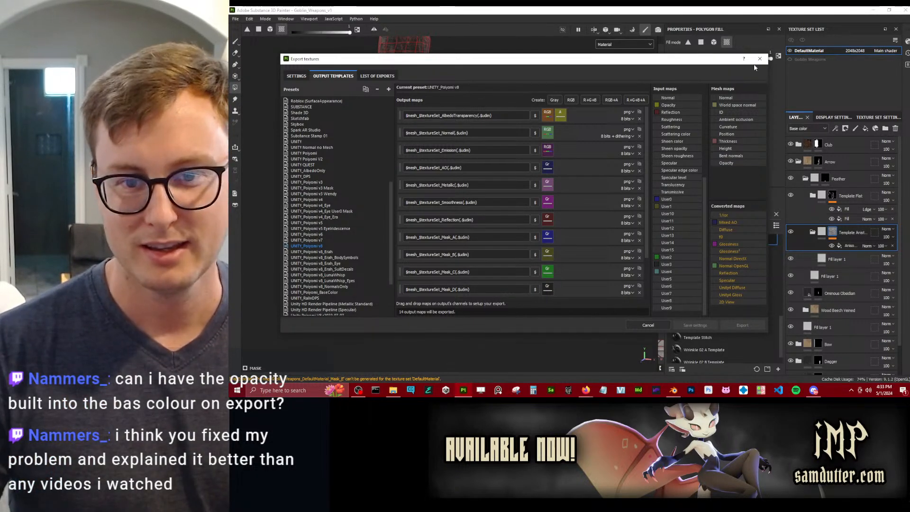
pyautogui.click(759, 58)
# Look over the arrow, bow, sword and dagger beside the club in the weapon set.
pyautogui.keyDown('alt'); pyautogui.moveTo(499, 188); pyautogui.dragTo(455, 204); pyautogui.keyUp('alt')
pyautogui.scroll(4, 499, 188)
pyautogui.scroll(2, 516, 204)
pyautogui.scroll(-4, 491, 211)
pyautogui.scroll(5, 508, 209)
pyautogui.scroll(3, 449, 200)
pyautogui.scroll(-3, 475, 205)
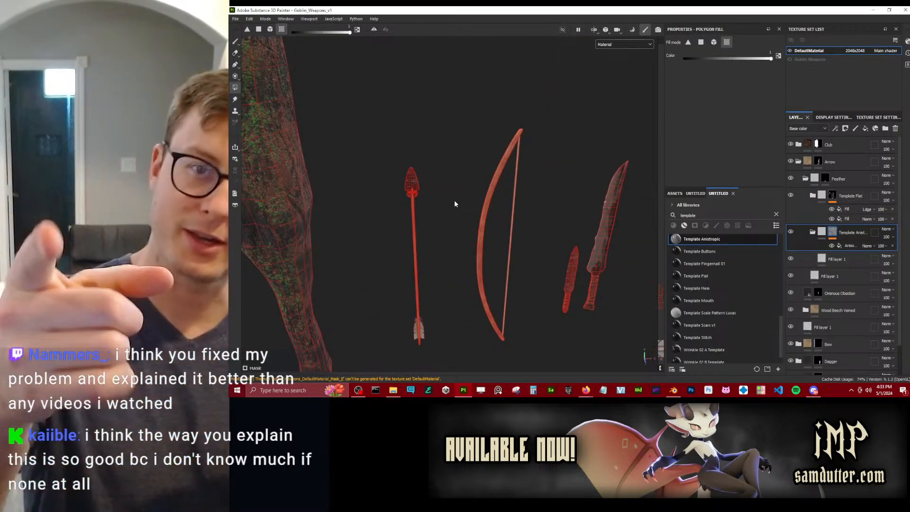
# Collapse the Feather and Arrow folders in the layer stack.
pyautogui.keyDown('alt'); pyautogui.moveTo(454, 201); pyautogui.dragTo(567, 240); pyautogui.keyUp('alt')
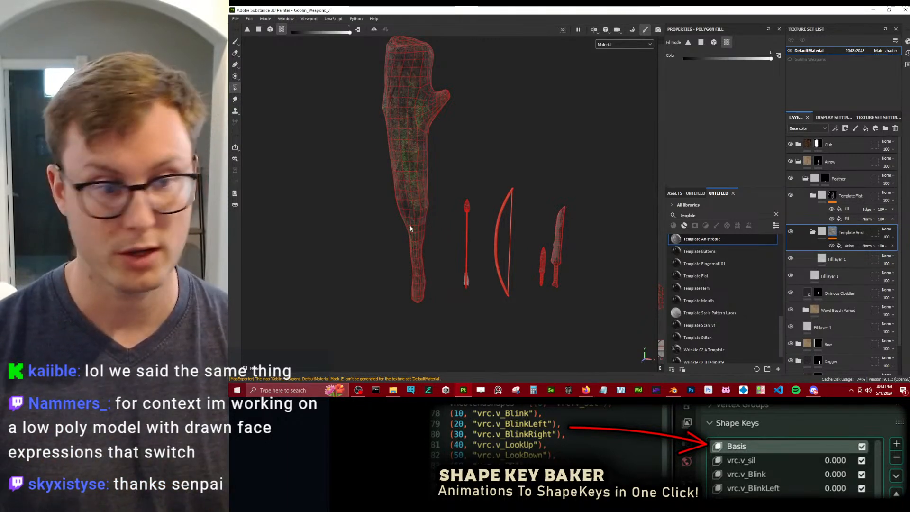
pyautogui.click(804, 179)
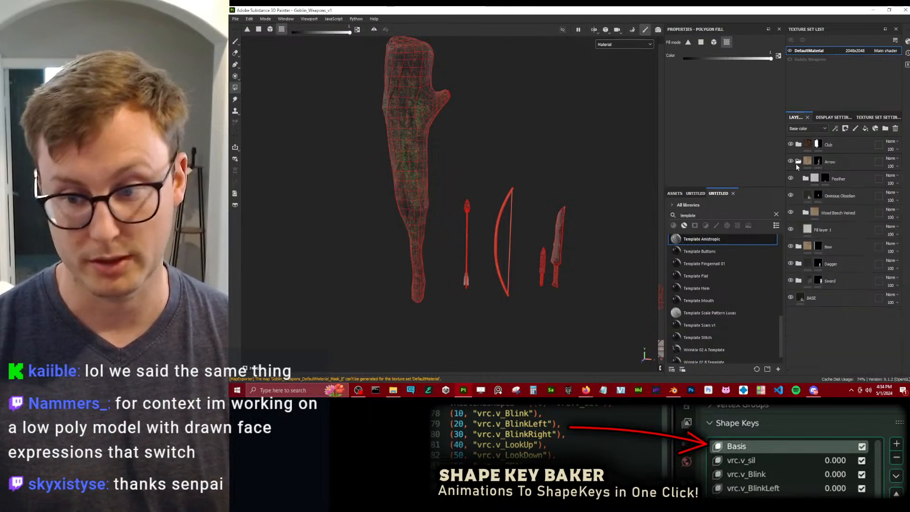
pyautogui.click(798, 161)
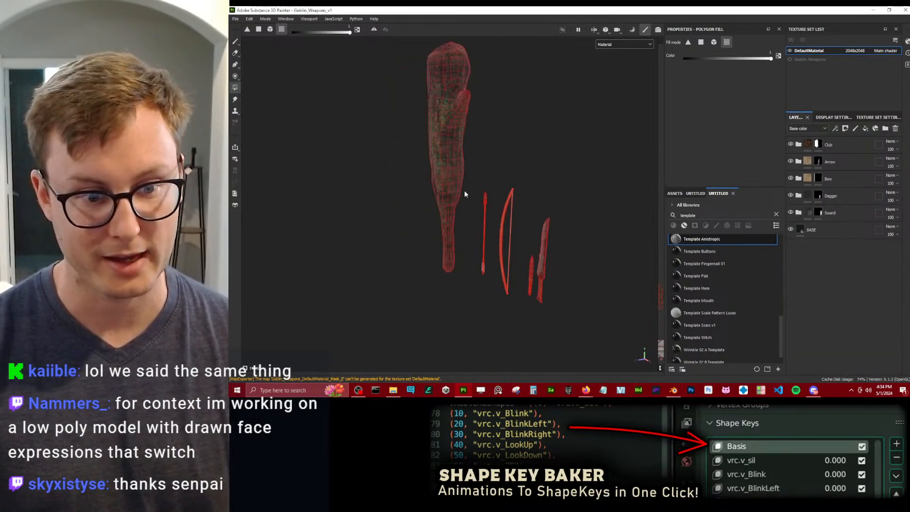
# Examine the textured sword and dagger up close, and survey the complete weapon set from several angles.
pyautogui.scroll(5, 466, 195)
pyautogui.scroll(3, 538, 187)
pyautogui.keyDown('alt'); pyautogui.moveTo(580, 192); pyautogui.dragTo(406, 187); pyautogui.keyUp('alt')
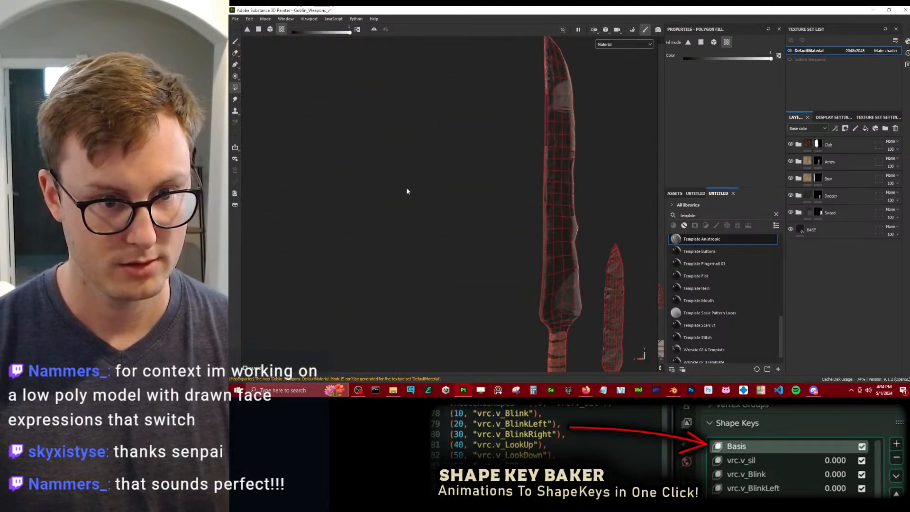
pyautogui.keyDown('alt'); pyautogui.moveTo(406, 187); pyautogui.dragTo(359, 197, button='middle'); pyautogui.keyUp('alt')
pyautogui.scroll(-1, 428, 185)
pyautogui.keyDown('alt'); pyautogui.moveTo(428, 185); pyautogui.dragTo(739, 178); pyautogui.keyUp('alt')
pyautogui.keyDown('alt'); pyautogui.moveTo(552, 180); pyautogui.dragTo(598, 157, button='middle'); pyautogui.keyUp('alt')
pyautogui.keyDown('alt'); pyautogui.moveTo(598, 158); pyautogui.dragTo(600, 260, button='right'); pyautogui.keyUp('alt')
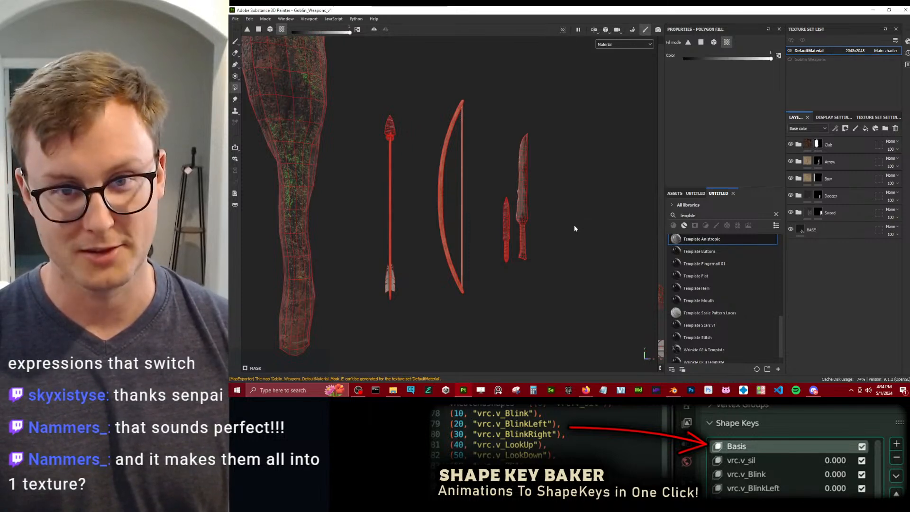
pyautogui.keyDown('alt'); pyautogui.moveTo(571, 219); pyautogui.dragTo(548, 156); pyautogui.keyUp('alt')
pyautogui.keyDown('alt'); pyautogui.moveTo(548, 157); pyautogui.dragTo(503, 224, button='middle'); pyautogui.keyUp('alt')
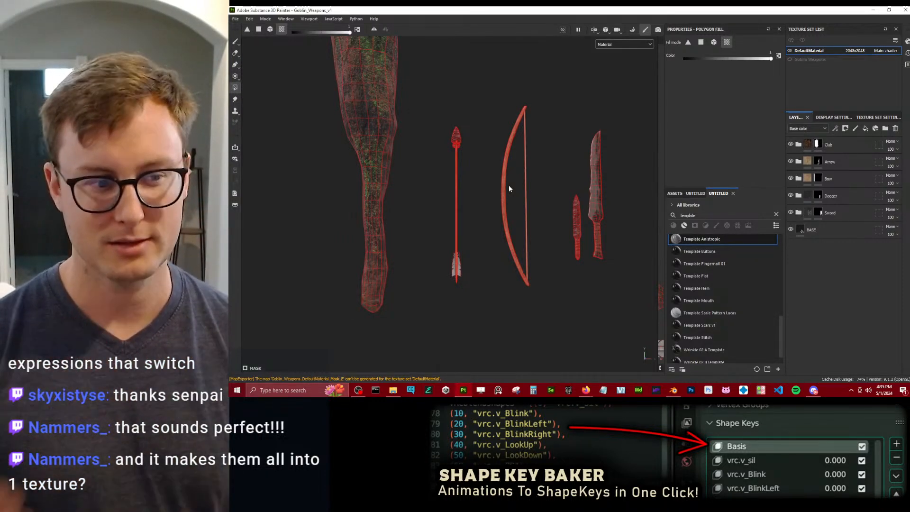
pyautogui.moveTo(508, 185); pyautogui.dragTo(521, 249, button='middle')
pyautogui.scroll(-3, 512, 195)
pyautogui.keyDown('alt'); pyautogui.moveTo(514, 196); pyautogui.dragTo(548, 210); pyautogui.keyUp('alt')
pyautogui.keyDown('alt'); pyautogui.moveTo(548, 210); pyautogui.dragTo(492, 203, button='middle'); pyautogui.keyUp('alt')
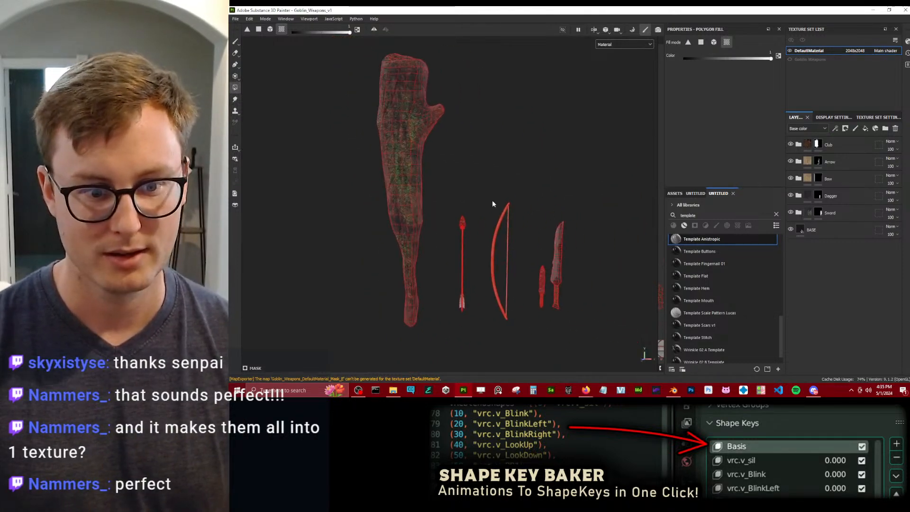
# Inspect both sides of the sword blade, then the club's textured surface.
pyautogui.scroll(5, 533, 223)
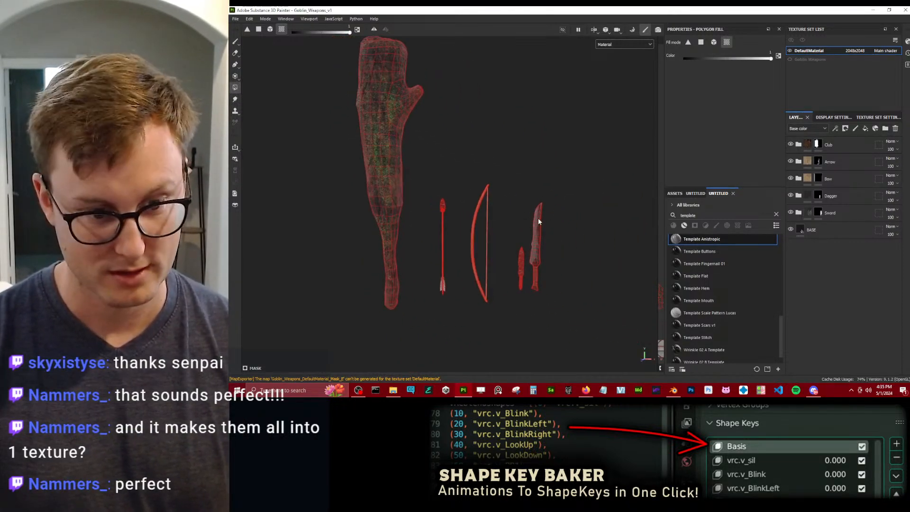
pyautogui.scroll(4, 574, 233)
pyautogui.keyDown('alt'); pyautogui.moveTo(573, 237); pyautogui.dragTo(702, 184); pyautogui.keyUp('alt')
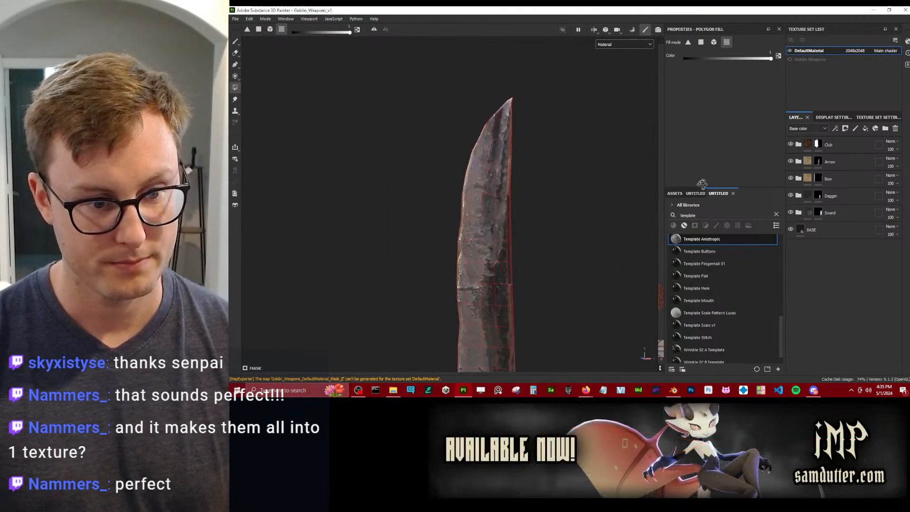
pyautogui.scroll(-4, 478, 212)
pyautogui.scroll(-4, 478, 211)
pyautogui.keyDown('alt'); pyautogui.moveTo(514, 230); pyautogui.dragTo(342, 216); pyautogui.keyUp('alt')
pyautogui.scroll(4, 490, 215)
pyautogui.keyDown('alt'); pyautogui.moveTo(526, 244); pyautogui.dragTo(501, 167, button='middle'); pyautogui.keyUp('alt')
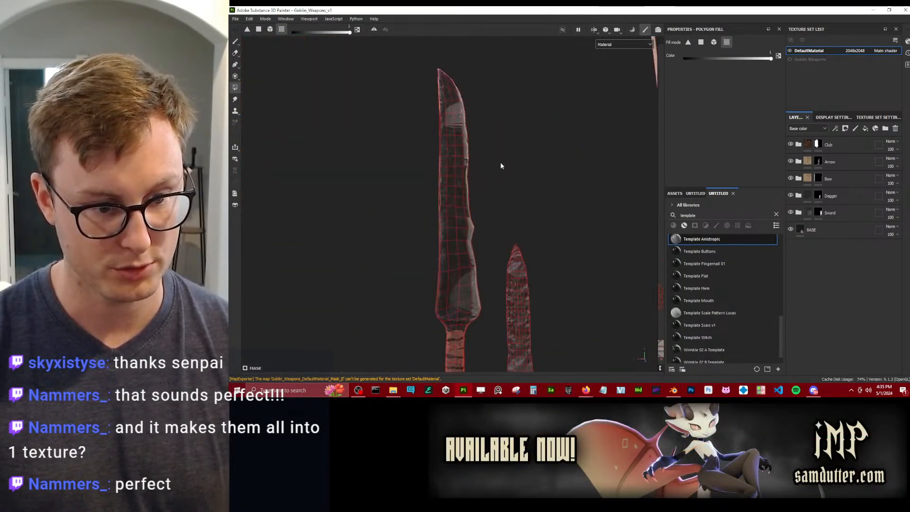
pyautogui.keyDown('alt'); pyautogui.moveTo(501, 168); pyautogui.dragTo(312, 204); pyautogui.keyUp('alt')
pyautogui.scroll(-4, 515, 198)
pyautogui.keyDown('alt'); pyautogui.moveTo(431, 194); pyautogui.dragTo(485, 237, button='middle'); pyautogui.keyUp('alt')
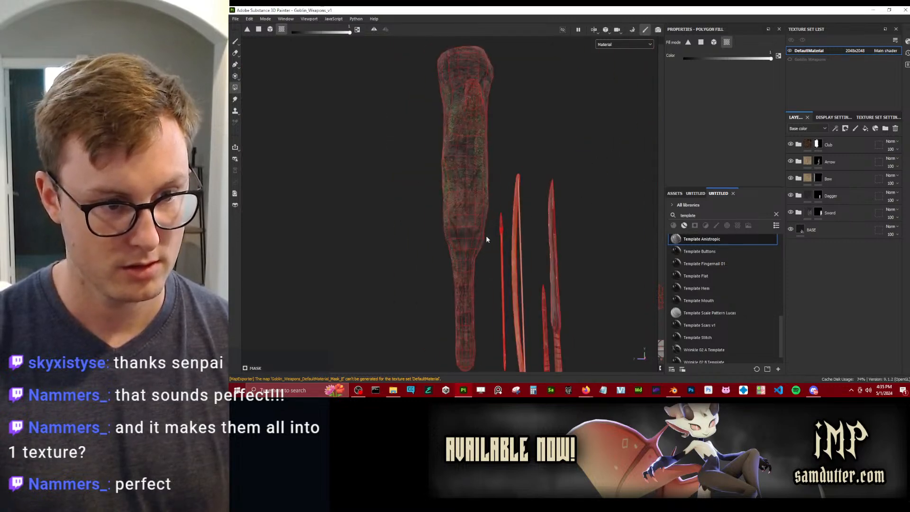
pyautogui.keyDown('alt'); pyautogui.moveTo(485, 237); pyautogui.dragTo(446, 228); pyautogui.keyUp('alt')
pyautogui.keyDown('alt'); pyautogui.moveTo(459, 223); pyautogui.dragTo(489, 197, button='middle'); pyautogui.keyUp('alt')
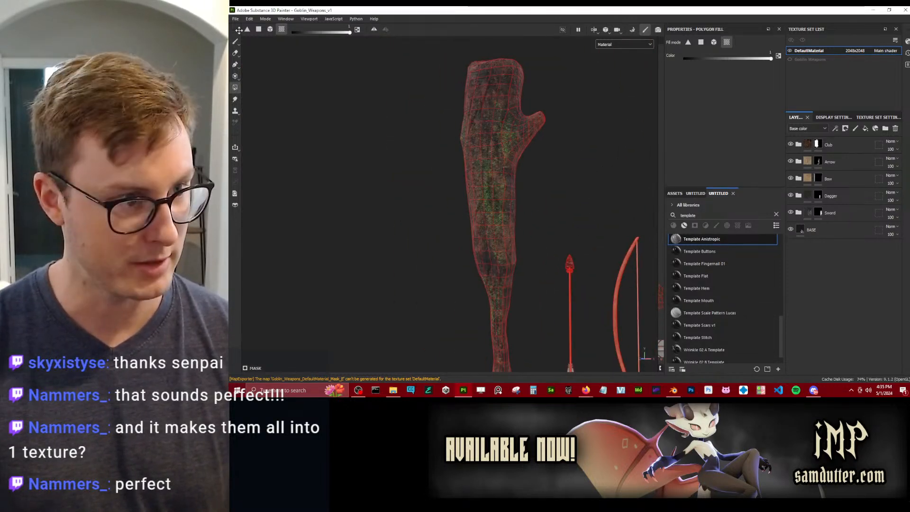
# Switch to Blender, save the painting-version weapons file, and copy all four arrow parts.
pyautogui.hotkey('alt', 'Tab')
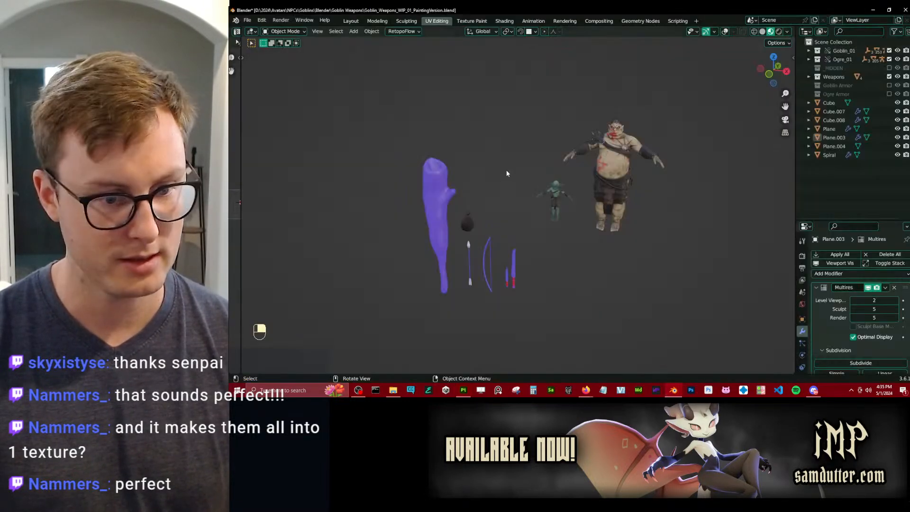
pyautogui.hotkey('ctrl', 's')
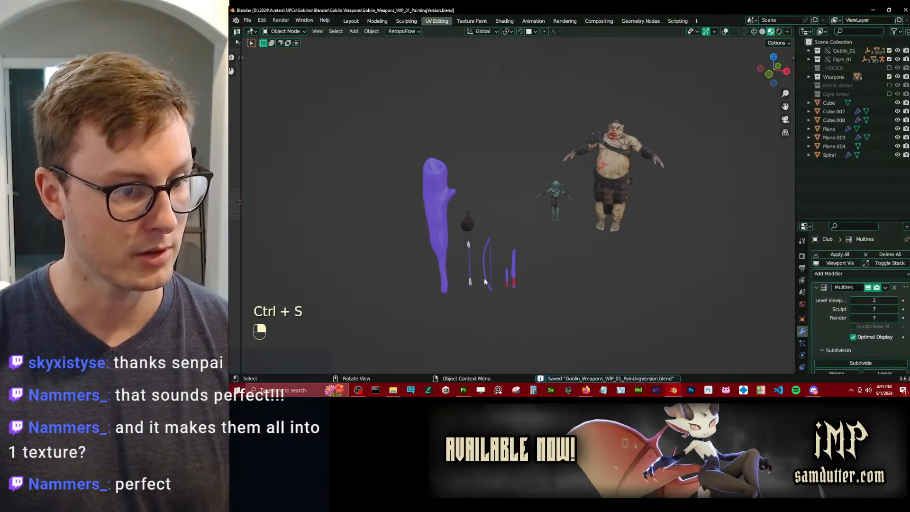
pyautogui.click(468, 247)
pyautogui.press('b')
pyautogui.moveTo(459, 237); pyautogui.dragTo(475, 304)
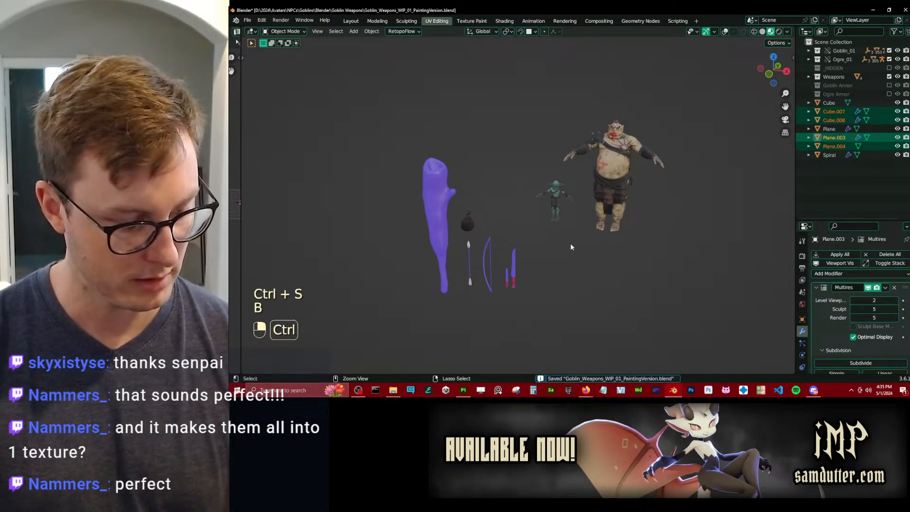
pyautogui.hotkey('ctrl', 'c')
# Open the recent file Goblin_Weapons.blend and paste the copied arrow parts into it.
pyautogui.click(247, 20)
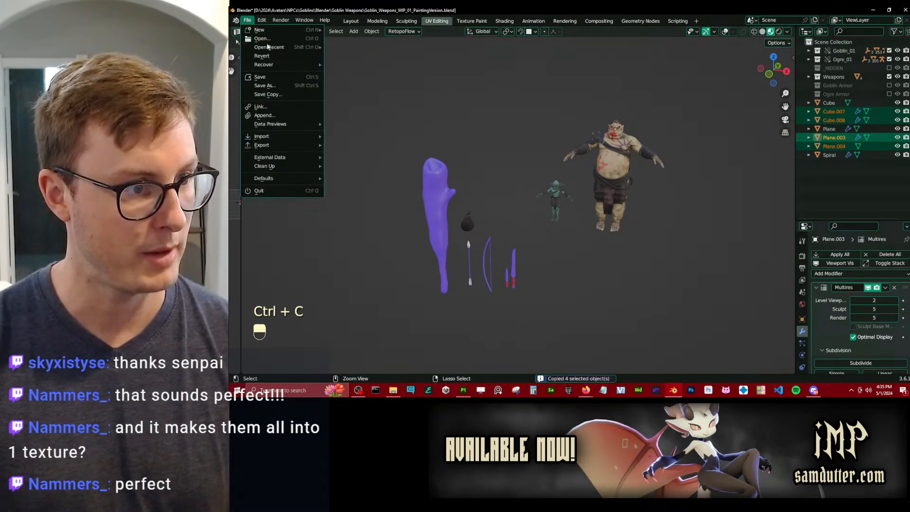
pyautogui.moveTo(269, 47)
pyautogui.click(364, 55)
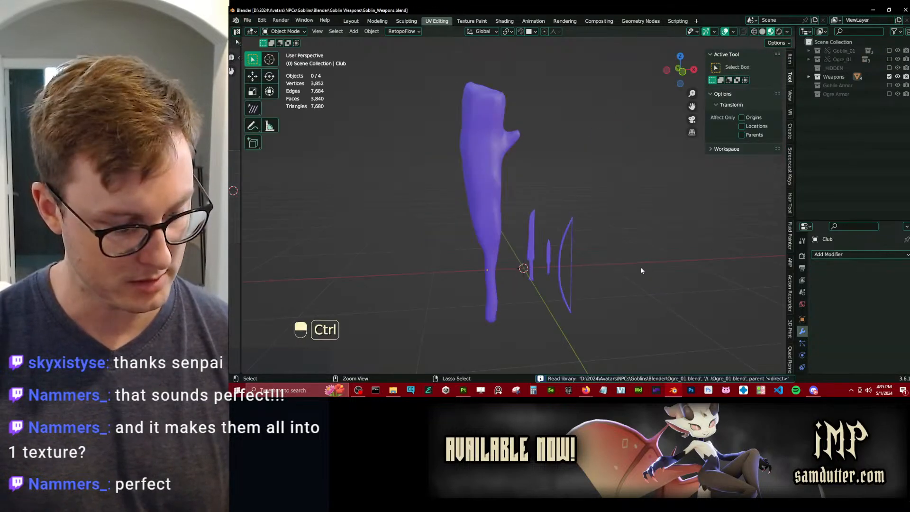
pyautogui.hotkey('ctrl', 'v')
# Move the pasted arrow parts in front view to the gap between the club and the sword.
pyautogui.press('KP_3')
pyautogui.press('KP_1')
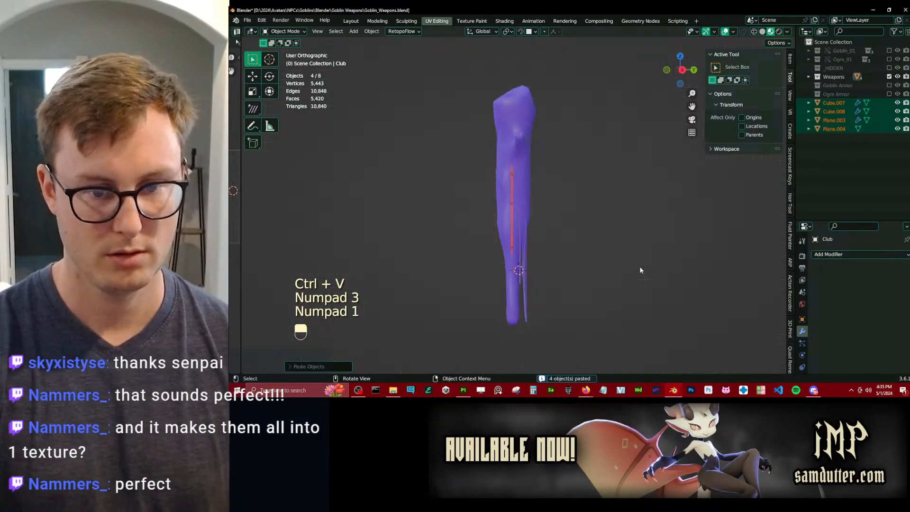
pyautogui.scroll(4, 639, 270)
pyautogui.keyDown('shift'); pyautogui.moveTo(486, 195); pyautogui.dragTo(487, 168, button='middle'); pyautogui.keyUp('shift')
pyautogui.press('g')
pyautogui.click(565, 240)
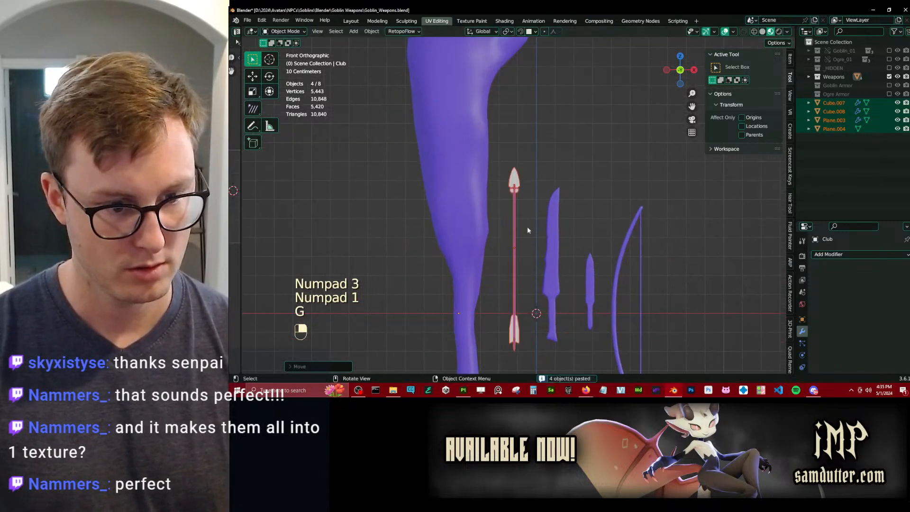
# Link the club's Goblin Weapons material to all the arrow parts and save the file.
pyautogui.keyDown('shift'); pyautogui.click(476, 215); pyautogui.keyUp('shift')
pyautogui.scroll(-3, 803, 363)
pyautogui.click(802, 346)
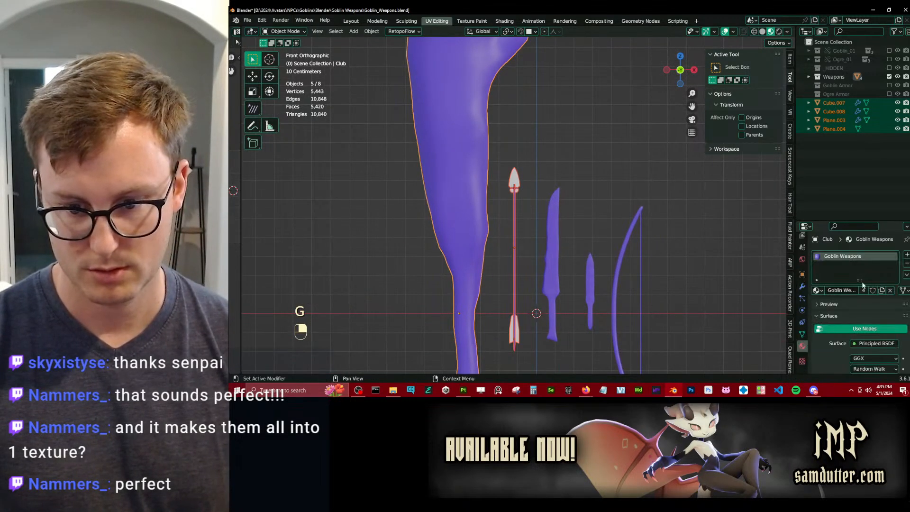
pyautogui.click(514, 237)
pyautogui.scroll(3, 527, 229)
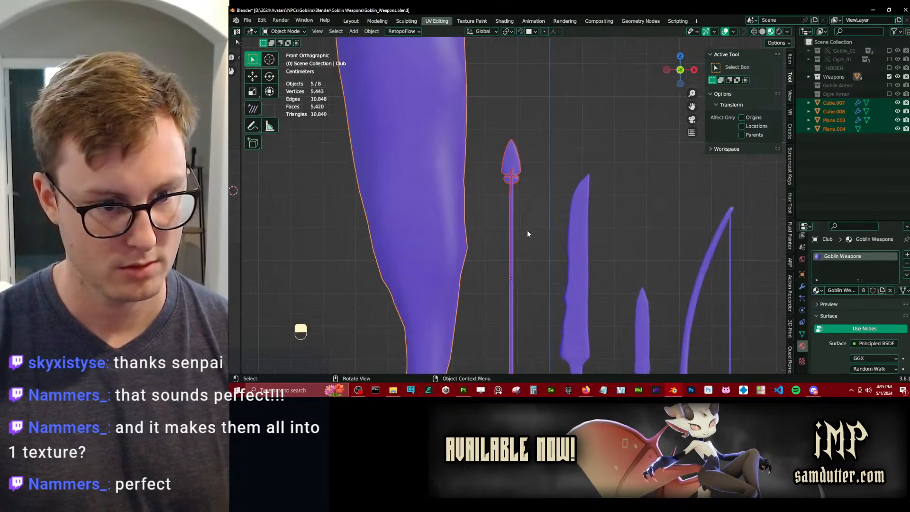
pyautogui.keyDown('shift'); pyautogui.moveTo(523, 247); pyautogui.dragTo(534, 159, button='middle'); pyautogui.keyUp('shift')
pyautogui.hotkey('ctrl', 's')
# Select the four arrow parts, convert them to mesh, and join them into one object.
pyautogui.click(522, 334)
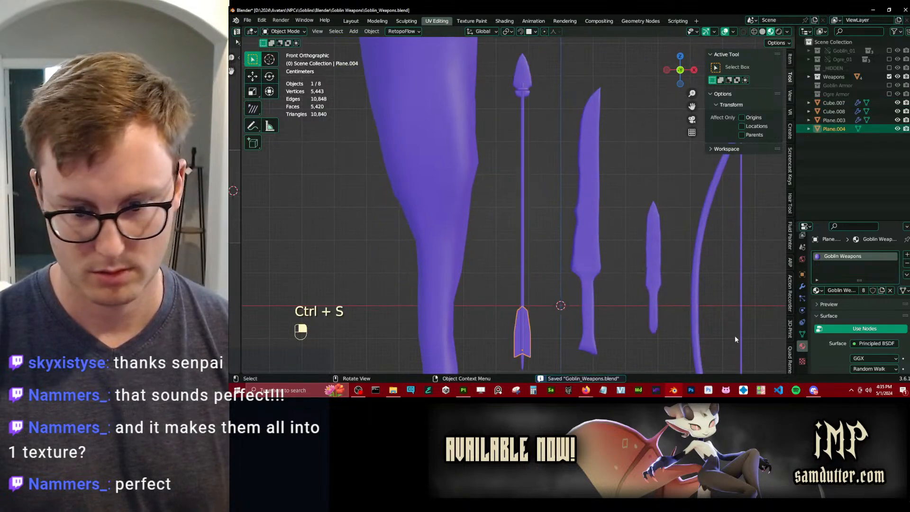
pyautogui.press('b')
pyautogui.moveTo(503, 80); pyautogui.dragTo(555, 218)
pyautogui.press('q')
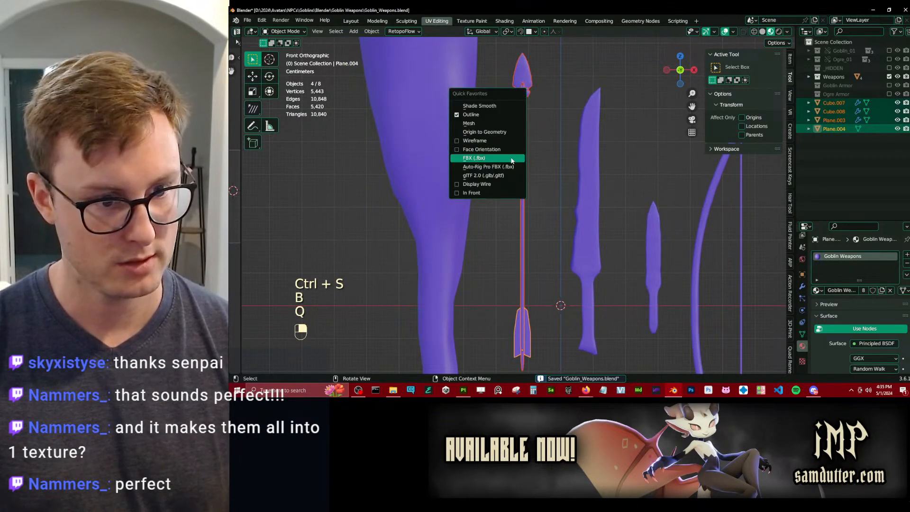
pyautogui.click(507, 123)
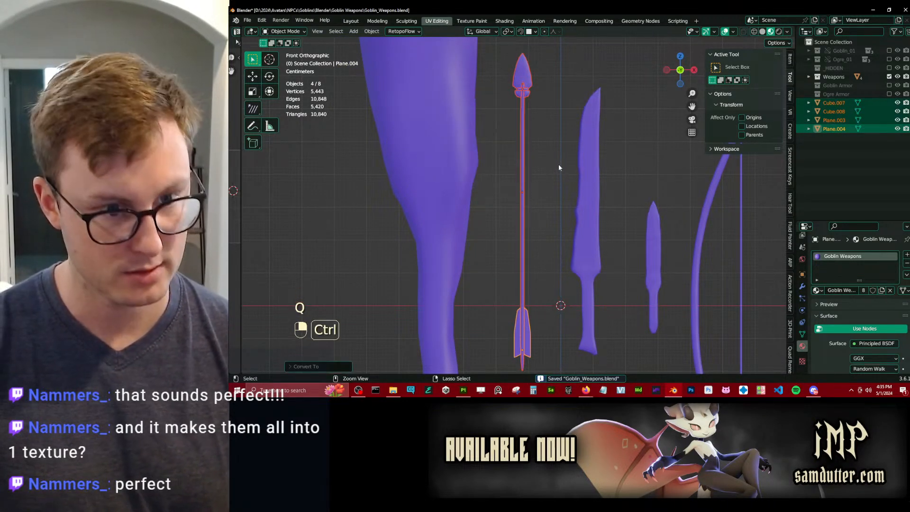
pyautogui.hotkey('ctrl', 'j')
# Rename the joined arrow object as Arrow.
pyautogui.doubleClick(832, 102)
pyautogui.write('Ar')
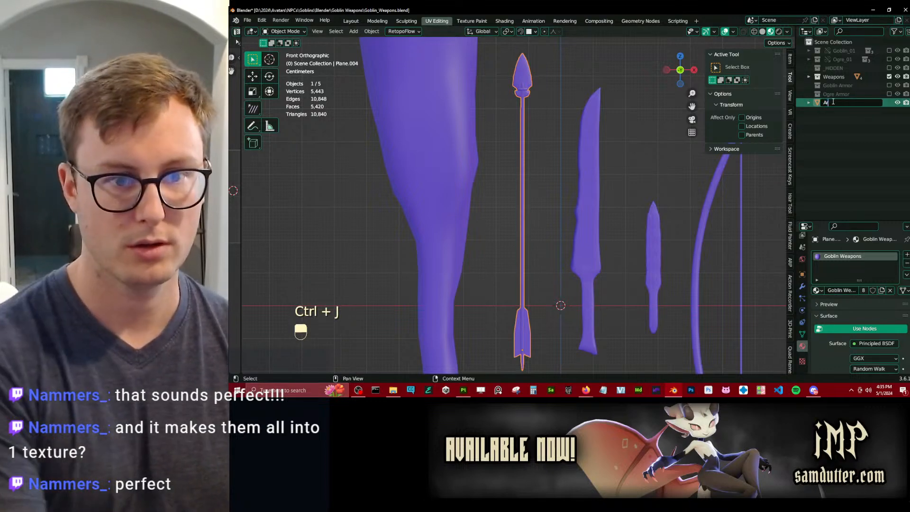
pyautogui.write('row')
pyautogui.press('Return')
# Turn on the wireframe overlay and inspect the topology of the arrowhead and its binding.
pyautogui.press('q')
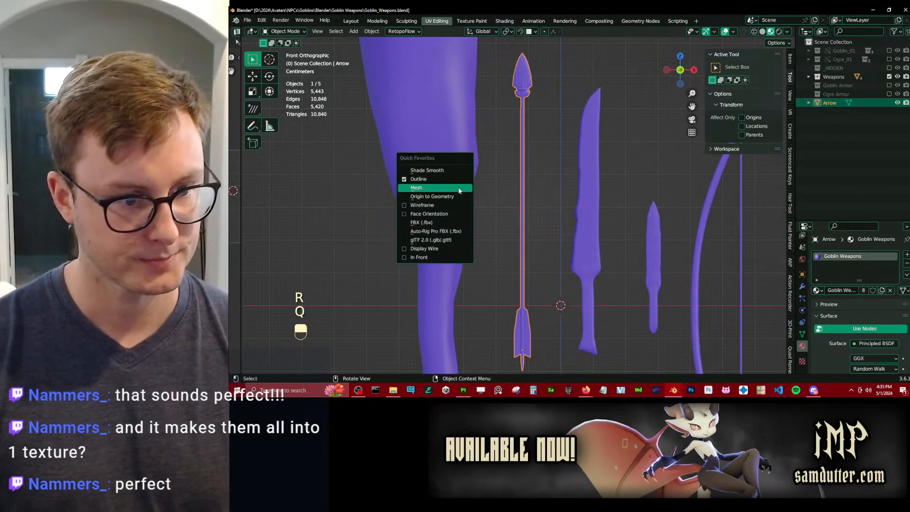
pyautogui.click(429, 205)
pyautogui.click(539, 148)
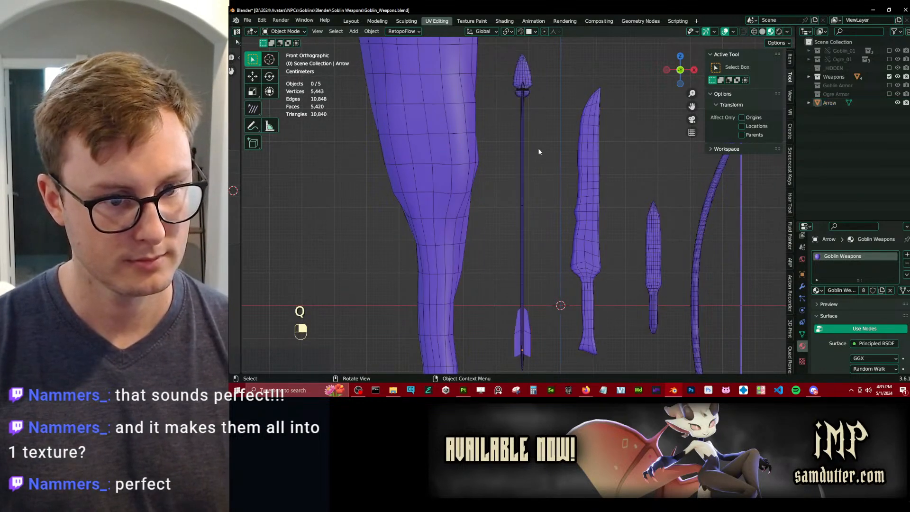
pyautogui.keyDown('shift'); pyautogui.moveTo(538, 148); pyautogui.dragTo(526, 199, button='middle'); pyautogui.keyUp('shift')
pyautogui.scroll(4, 526, 200)
pyautogui.scroll(4, 517, 278)
pyautogui.keyDown('shift'); pyautogui.moveTo(519, 126); pyautogui.dragTo(532, 204, button='middle'); pyautogui.keyUp('shift')
pyautogui.scroll(6, 517, 277)
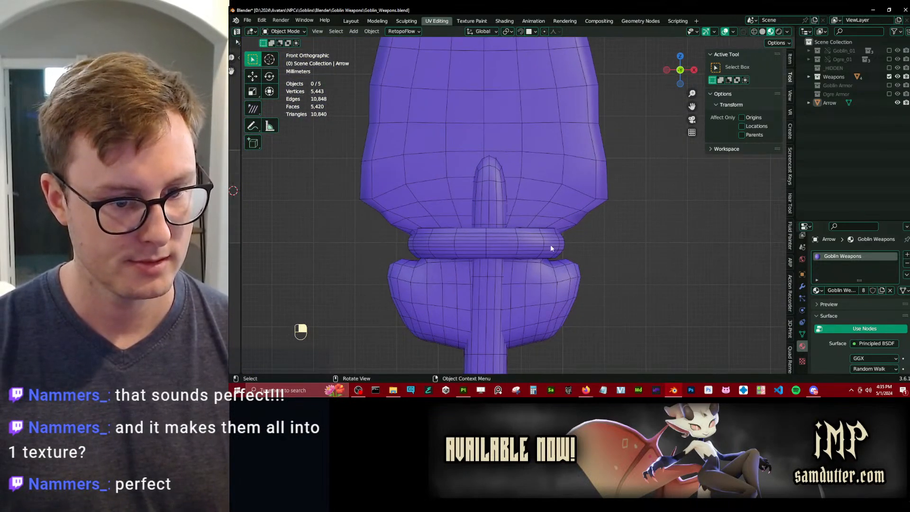
# Undo the arrow's renaming, joining and mesh conversion to restore the separate parts with their modifiers.
pyautogui.hotkey('ctrl', 'z')
pyautogui.hotkey('ctrl', 'z')
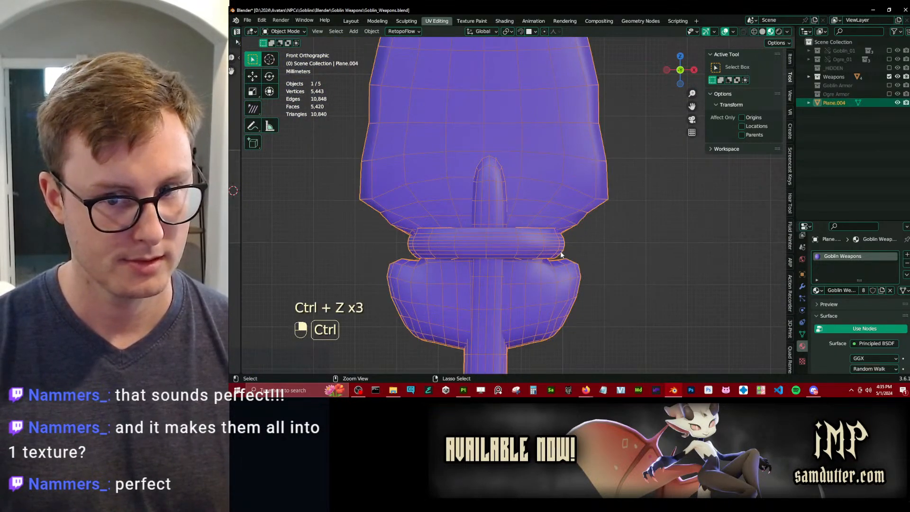
pyautogui.click(803, 285)
pyautogui.hotkey('ctrl', 'z')
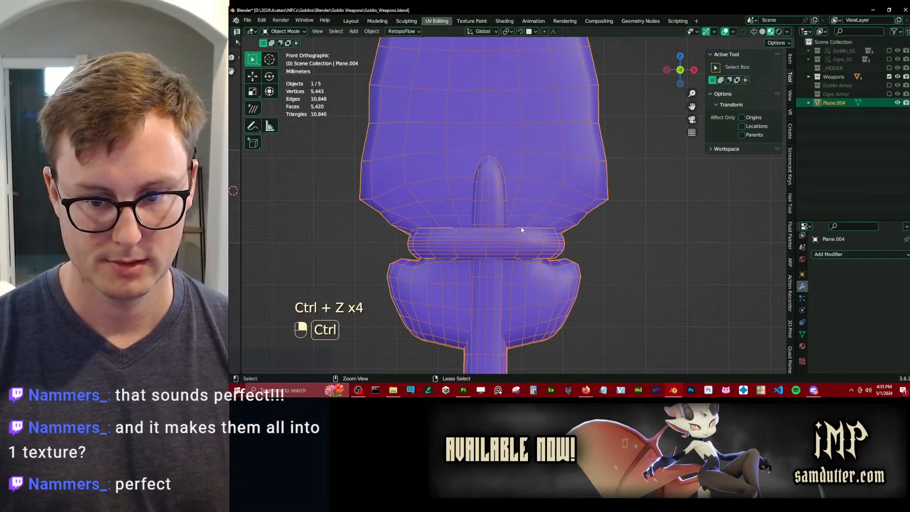
pyautogui.hotkey('ctrl', 'z')
pyautogui.hotkey('ctrl', 'z')
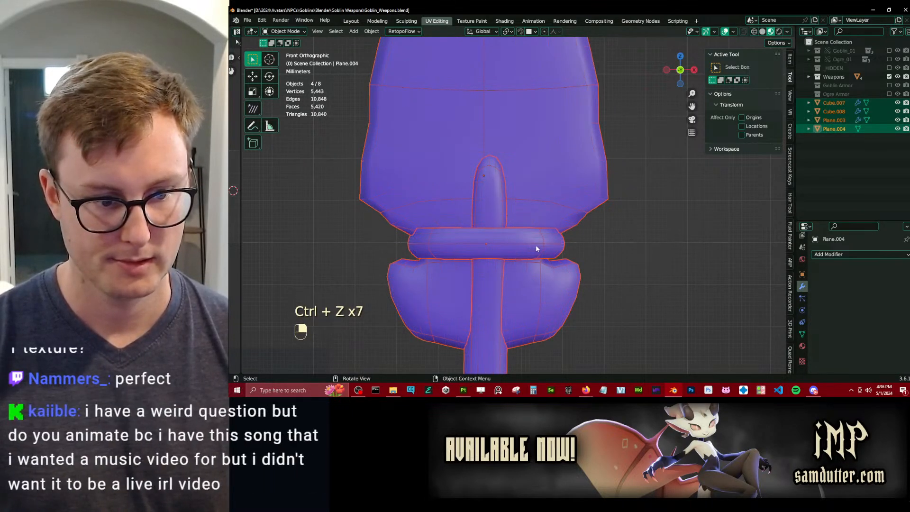
# Set the Multires viewport level of the arrow's binding ring to 1 and try a lower level on the arrowhead.
pyautogui.click(536, 245)
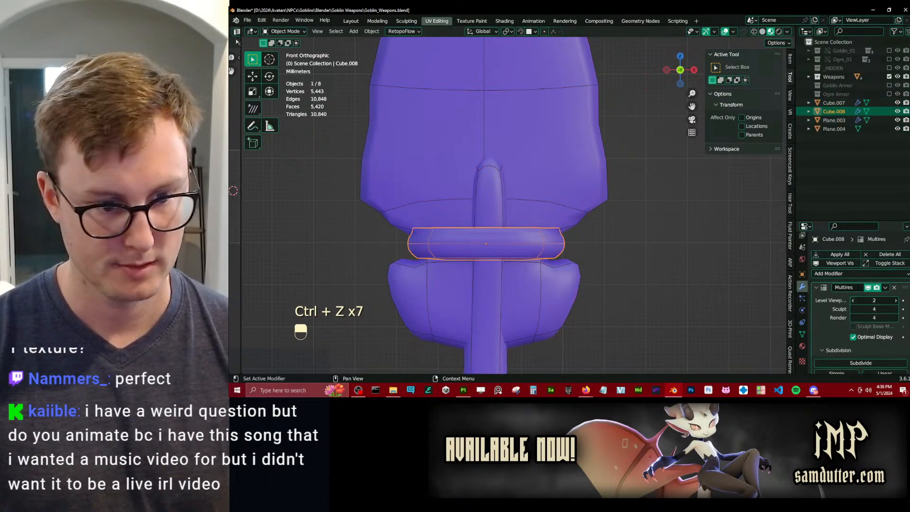
pyautogui.click(574, 181)
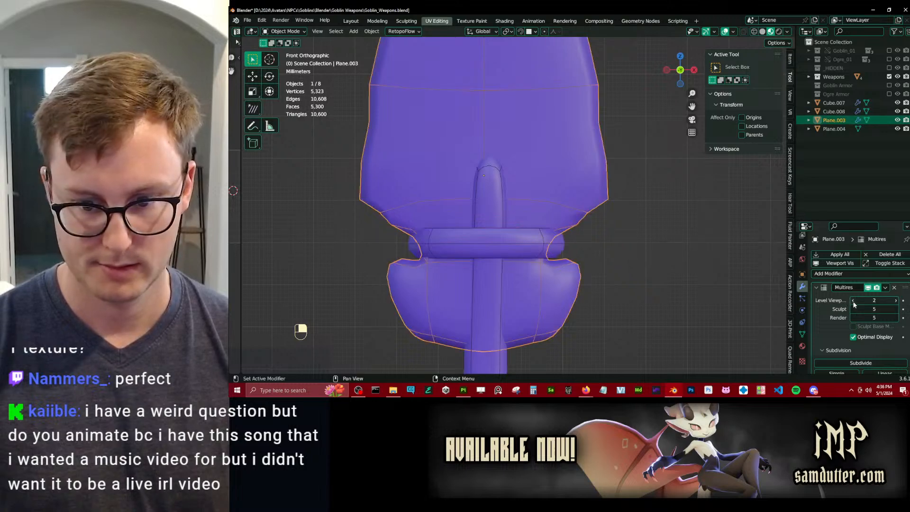
pyautogui.scroll(-3, 531, 237)
pyautogui.hotkey('ctrl', 'z')
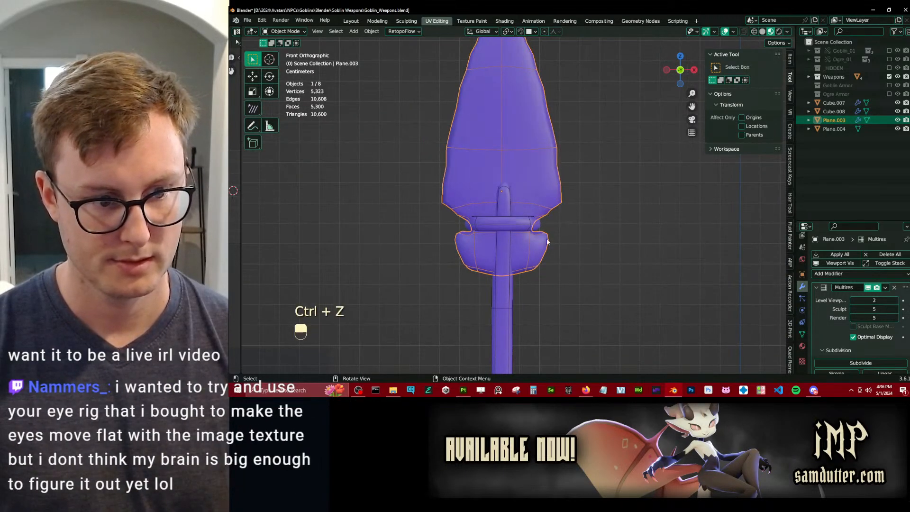
# Compare the mesh density of the arrowhead and binding ring with the neighbouring weapons.
pyautogui.keyDown('shift'); pyautogui.moveTo(631, 247); pyautogui.dragTo(622, 195, button='middle'); pyautogui.keyUp('shift')
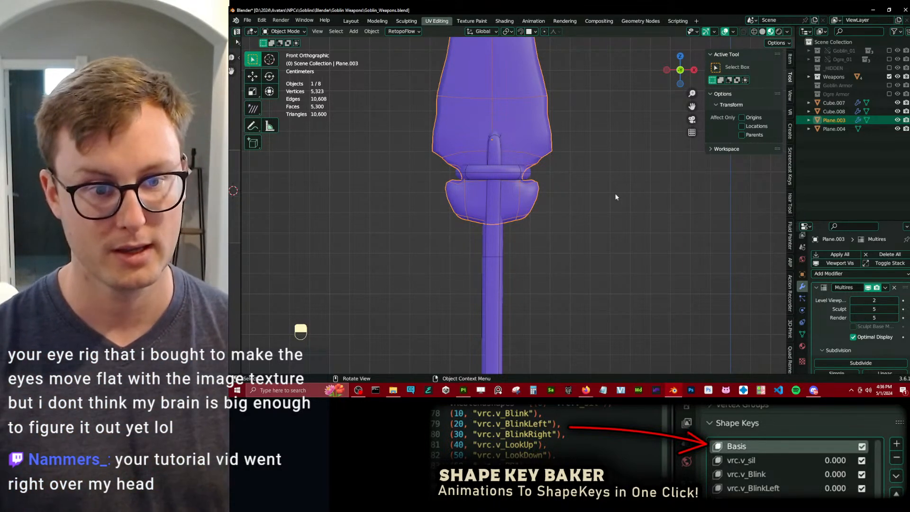
pyautogui.click(616, 197)
pyautogui.scroll(-6, 616, 190)
pyautogui.moveTo(617, 184); pyautogui.dragTo(567, 227, button='middle')
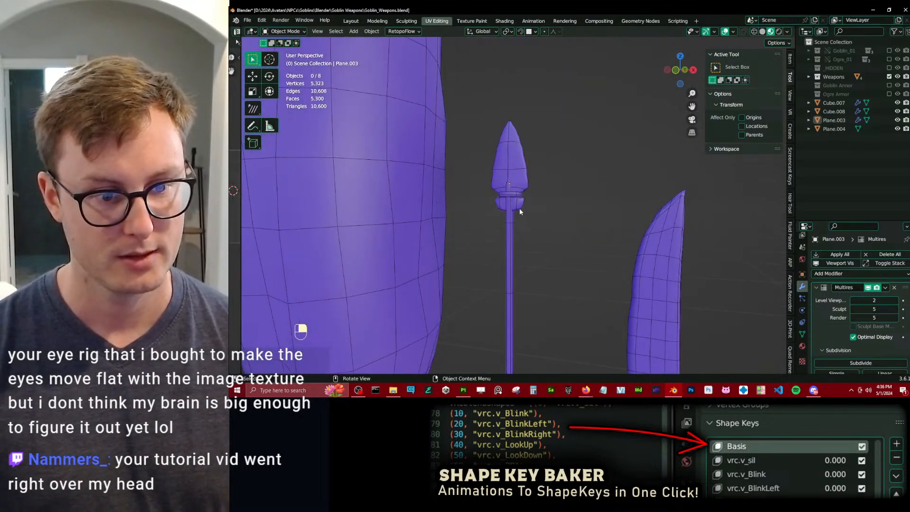
pyautogui.click(520, 211)
pyautogui.scroll(6, 522, 208)
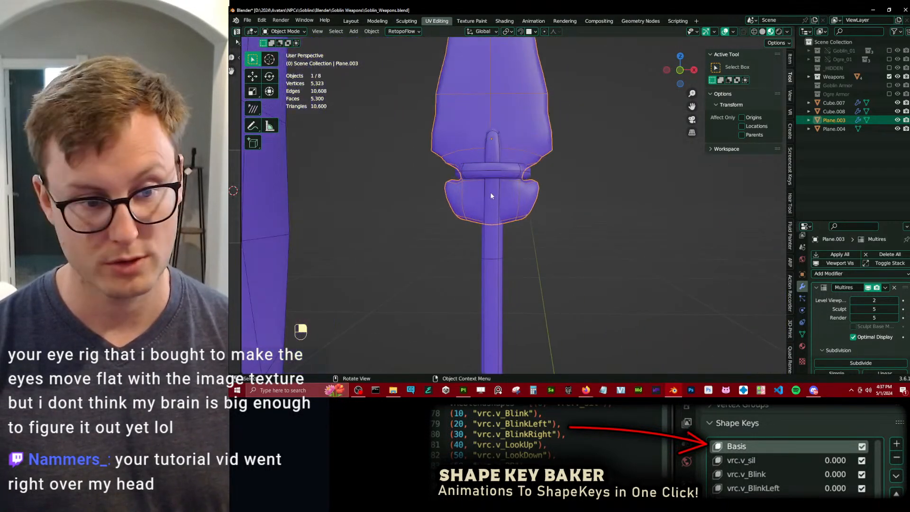
pyautogui.click(501, 175)
pyautogui.scroll(3, 502, 175)
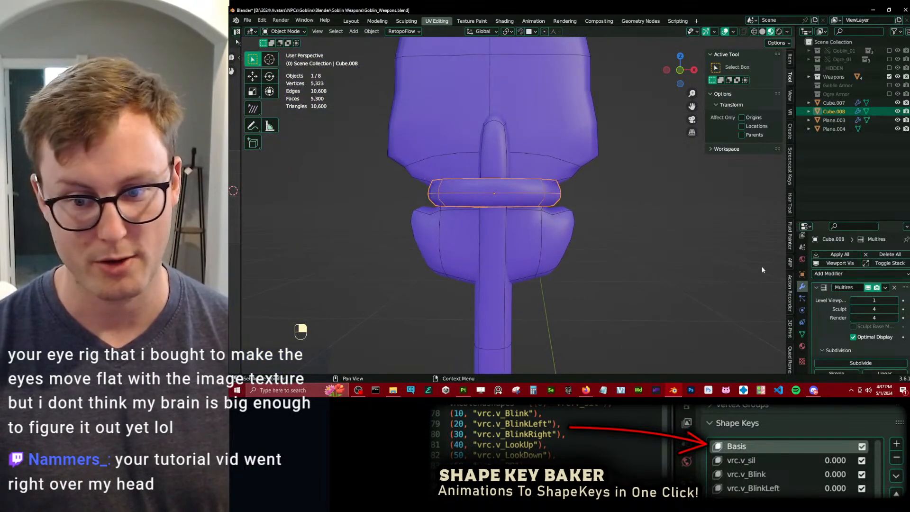
# Toggle the wireframe overlay off and on to check the silhouettes of the arrowhead and binding ring.
pyautogui.press('q')
pyautogui.click(587, 239)
pyautogui.hotkey('ctrl', 'z')
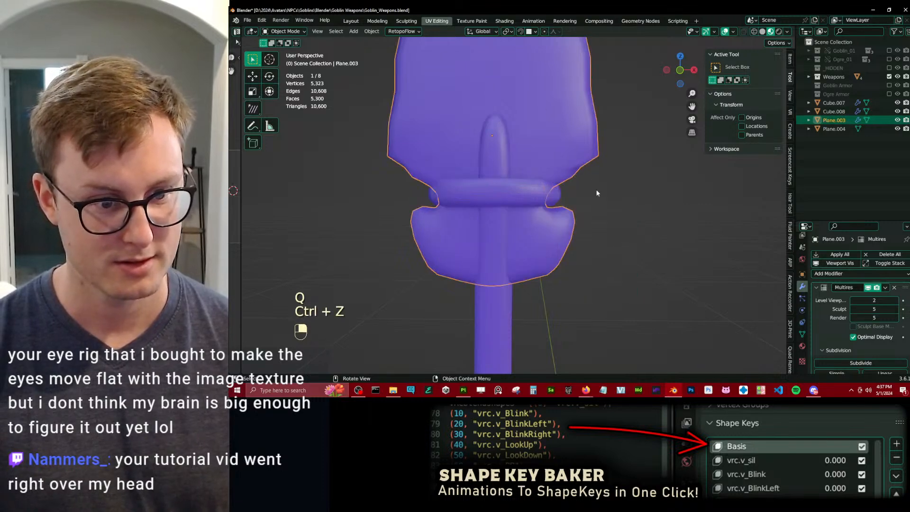
pyautogui.press('q')
pyautogui.click(532, 195)
pyautogui.click(531, 192)
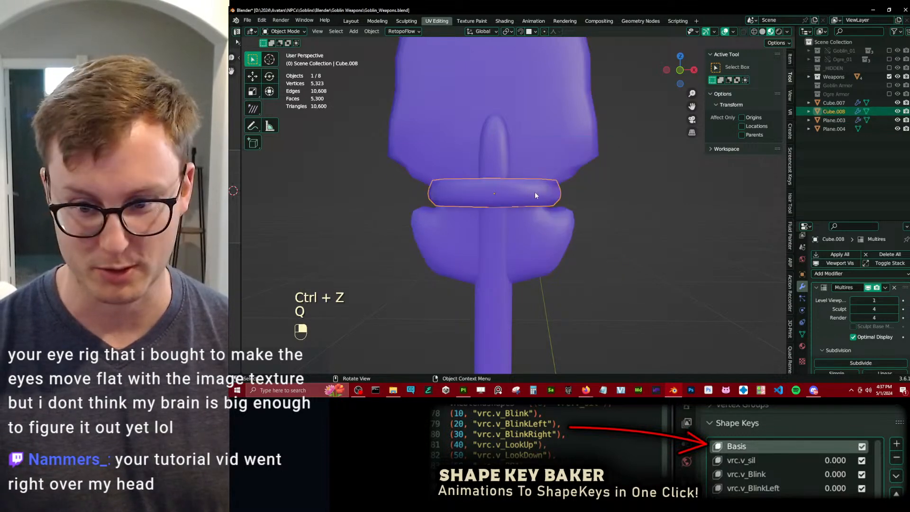
pyautogui.press('q')
pyautogui.click(498, 175)
pyautogui.click(583, 162)
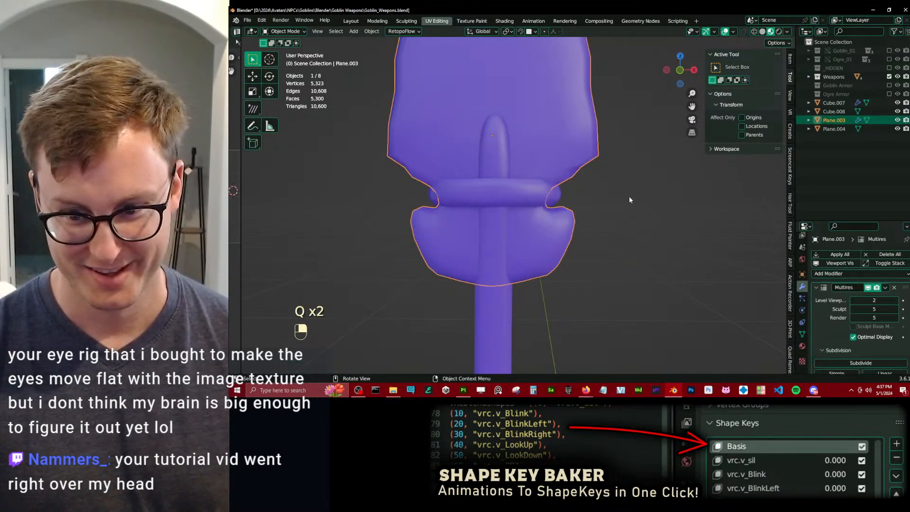
pyautogui.press('q')
pyautogui.click(654, 286)
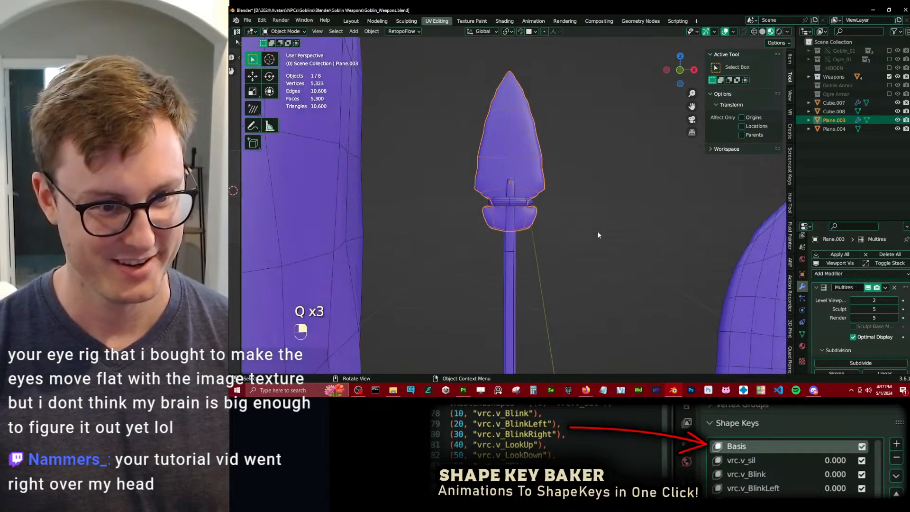
# Apply the Multires modifiers on the arrowhead and the binding ring.
pyautogui.press('q')
pyautogui.click(568, 215)
pyautogui.scroll(-3, 568, 214)
pyautogui.keyDown('shift'); pyautogui.moveTo(564, 218); pyautogui.dragTo(526, 203, button='middle'); pyautogui.keyUp('shift')
# Set the Multires viewport level of the arrow shaft to 0.
pyautogui.click(521, 204)
pyautogui.press('q')
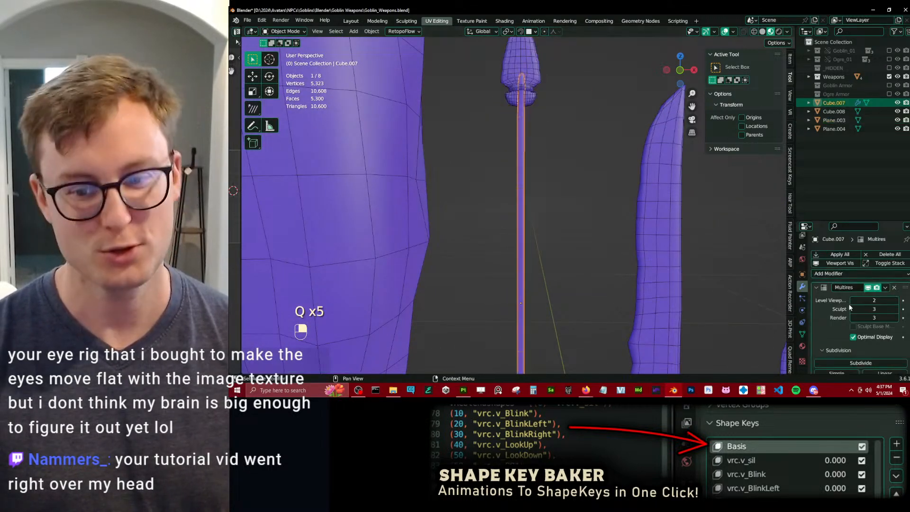
pyautogui.scroll(-4, 573, 231)
pyautogui.keyDown('shift'); pyautogui.moveTo(572, 232); pyautogui.dragTo(577, 158, button='middle'); pyautogui.keyUp('shift')
pyautogui.scroll(2, 576, 158)
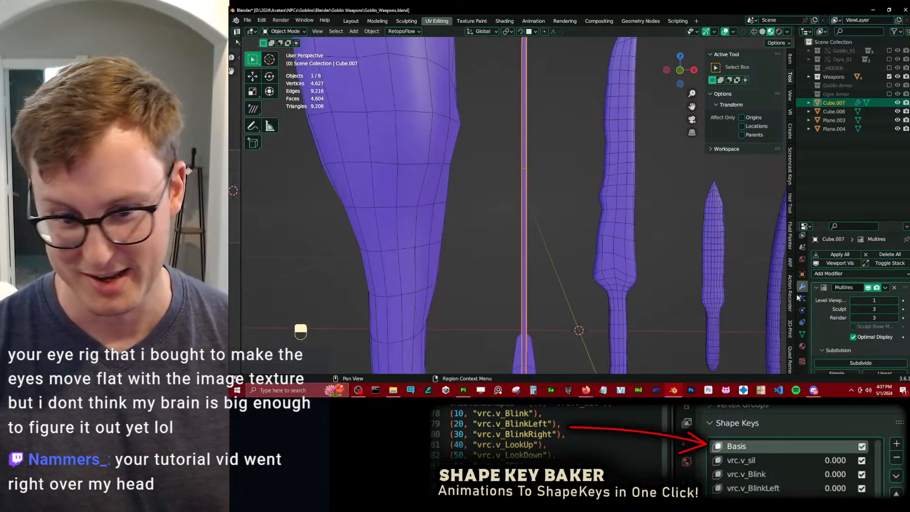
pyautogui.click(853, 301)
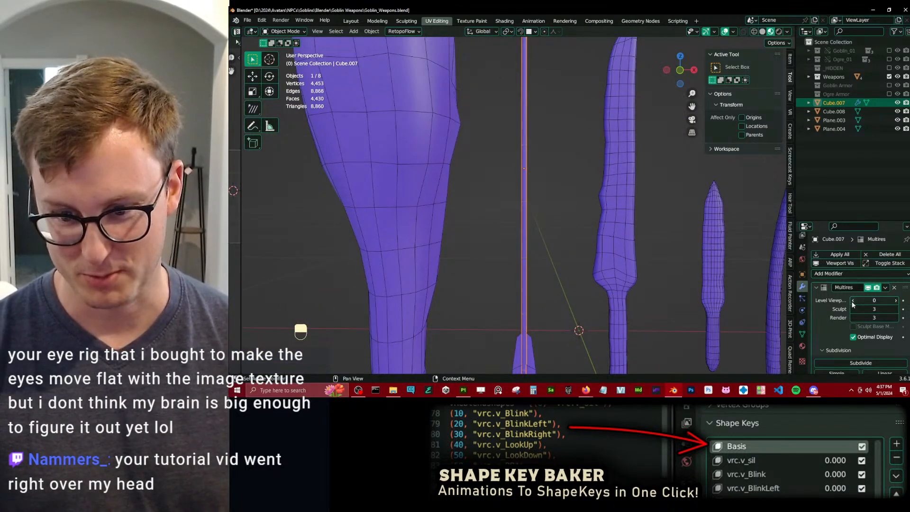
# Apply the arrow shaft's Multires modifier and save the file.
pyautogui.click(885, 289)
pyautogui.click(875, 296)
pyautogui.scroll(-4, 581, 262)
pyautogui.scroll(3, 547, 262)
pyautogui.keyDown('shift'); pyautogui.moveTo(552, 279); pyautogui.dragTo(534, 214, button='middle'); pyautogui.keyUp('shift')
pyautogui.hotkey('ctrl', 's')
pyautogui.scroll(2, 537, 258)
pyautogui.scroll(1, 518, 289)
# Undo the shaft's modifier application, set its Multires viewport level to 1, and apply the modifier at that level.
pyautogui.hotkey('ctrl', 'z')
pyautogui.click(896, 300)
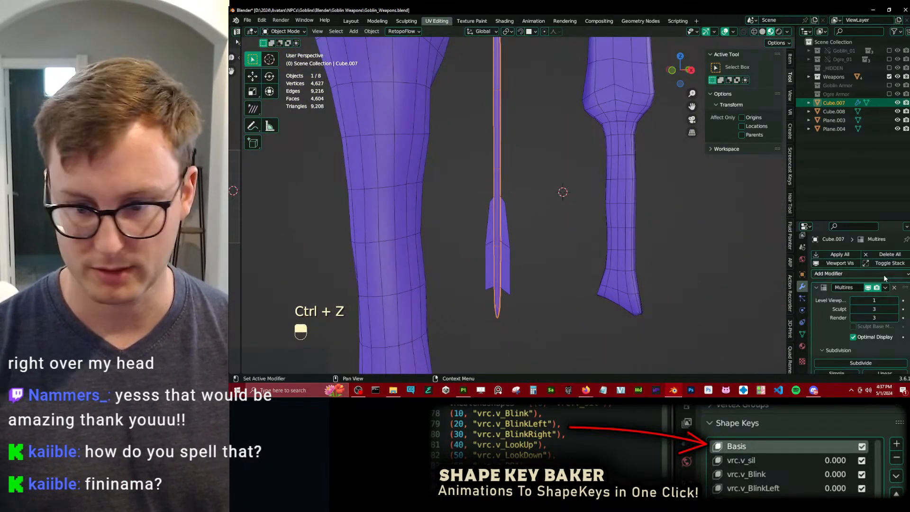
pyautogui.click(885, 287)
pyautogui.click(865, 297)
pyautogui.scroll(2, 542, 239)
pyautogui.click(544, 243)
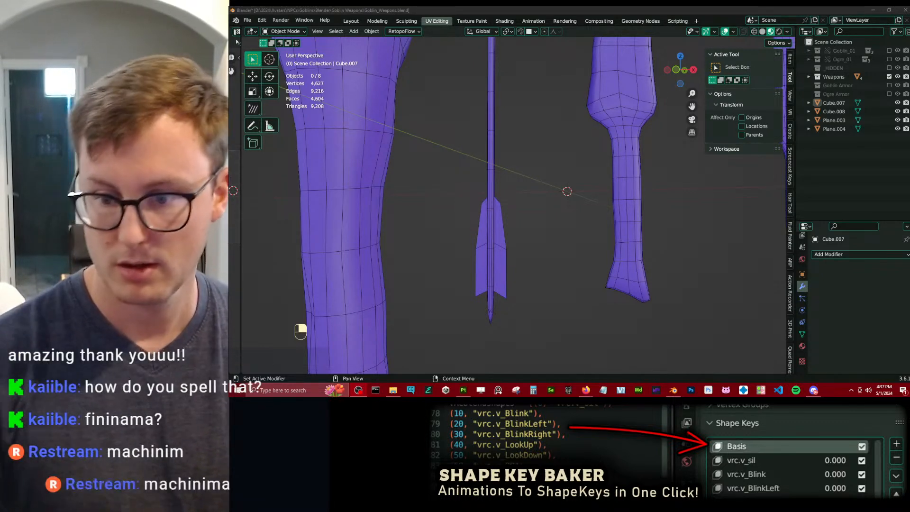
# Switch to the obsidian arrow image search in Firefox and search for "vrchat music video" instead.
pyautogui.moveTo(591, 396)
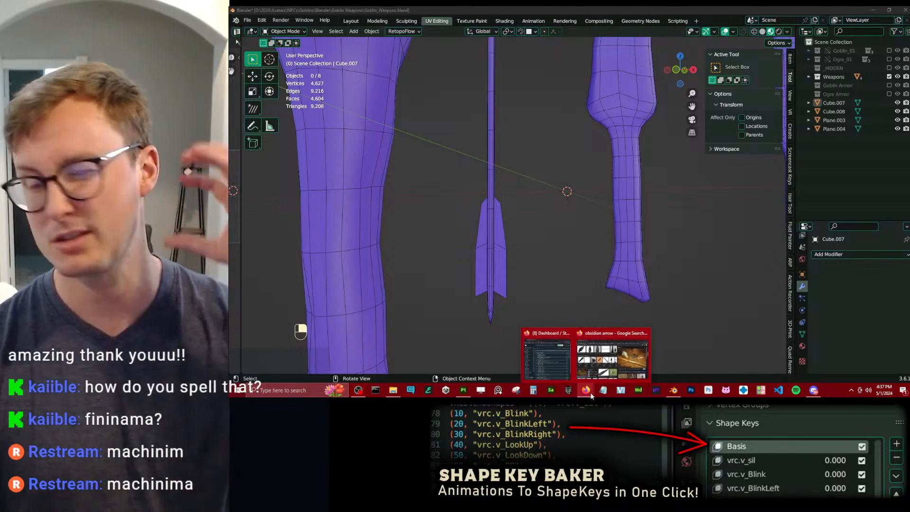
pyautogui.click(613, 371)
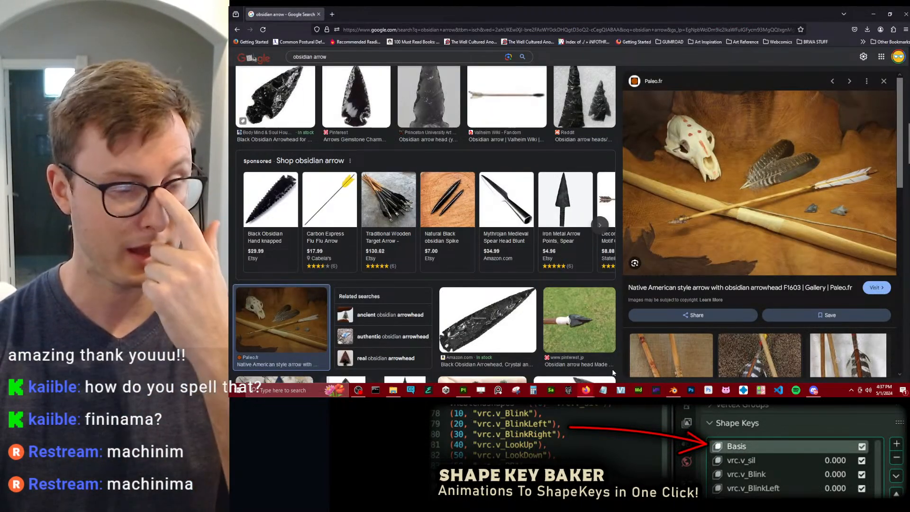
pyautogui.click(367, 55)
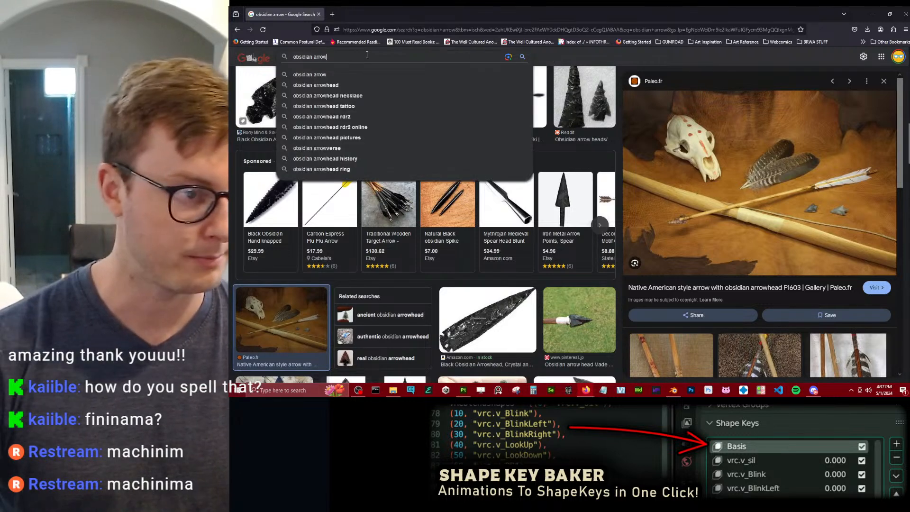
pyautogui.hotkey('ctrl', 'a')
pyautogui.write('vrchat mdl')
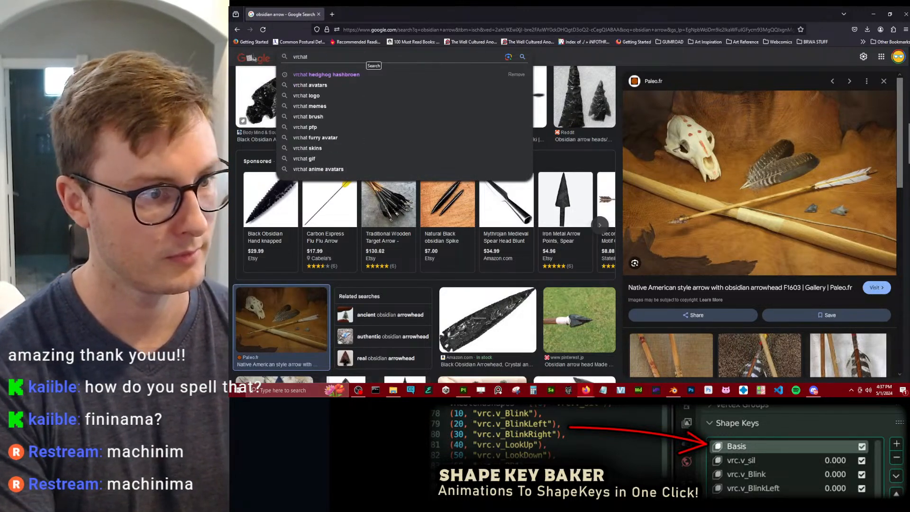
pyautogui.press('BackSpace')
pyautogui.press('BackSpace')
pyautogui.write('usic')
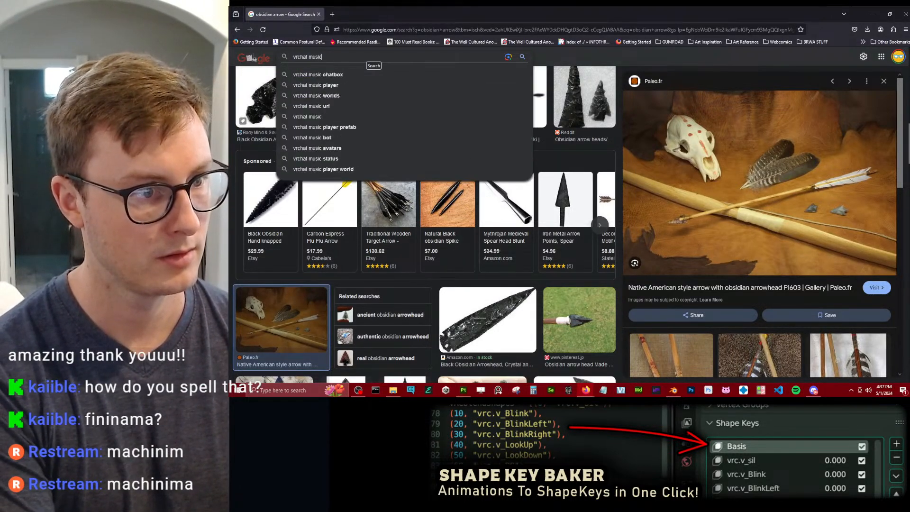
pyautogui.write(' video')
pyautogui.press('Return')
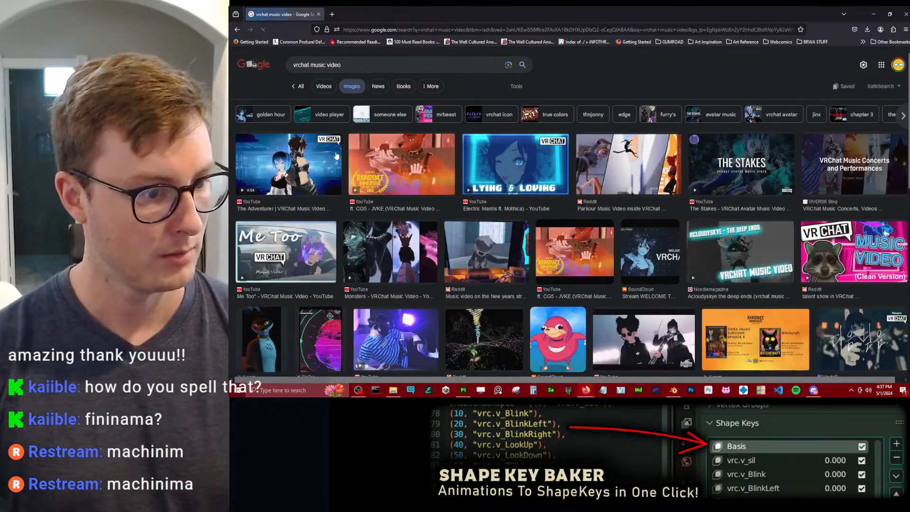
# Show all result types, open the "Monsters - VRChat Music Video" result, and skim through several parts of it.
pyautogui.click(300, 86)
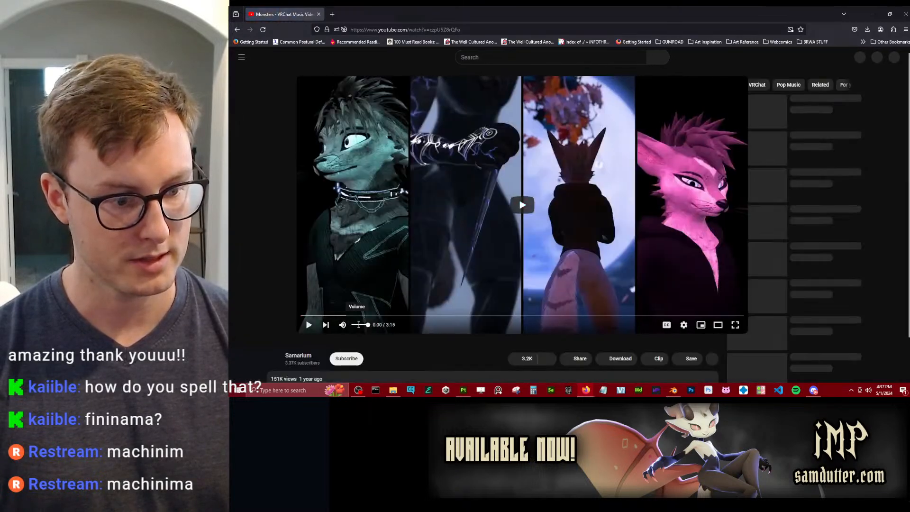
pyautogui.click(405, 233)
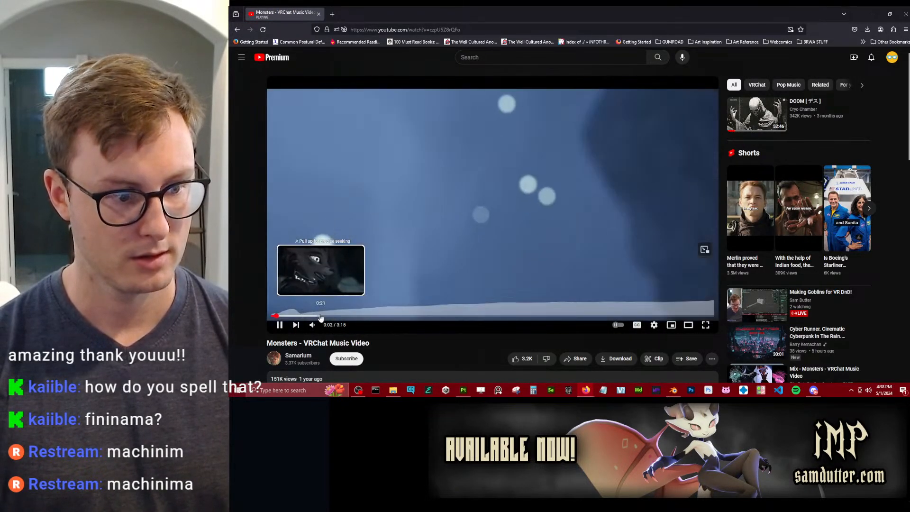
pyautogui.click(320, 316)
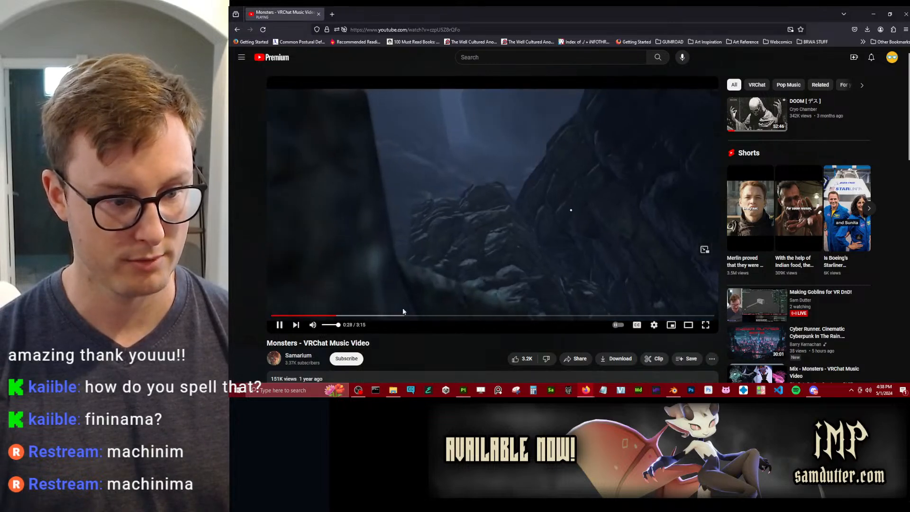
pyautogui.moveTo(402, 315); pyautogui.dragTo(481, 337)
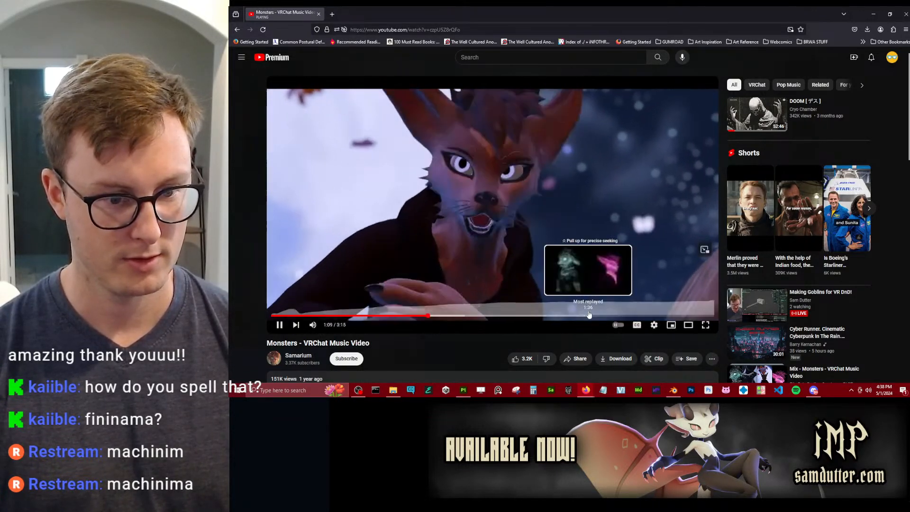
pyautogui.click(587, 315)
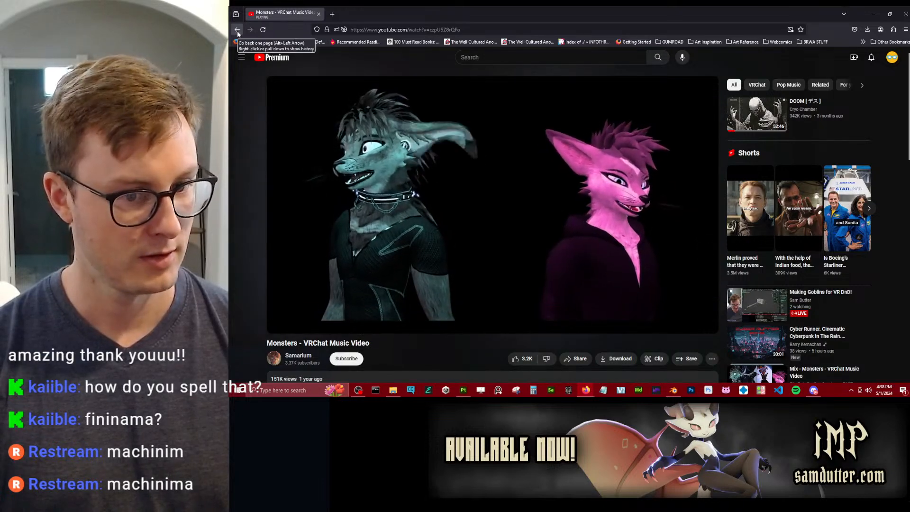
# Return to the results, preview the "Get In" VRChat music video, and look over the remaining results.
pyautogui.click(237, 30)
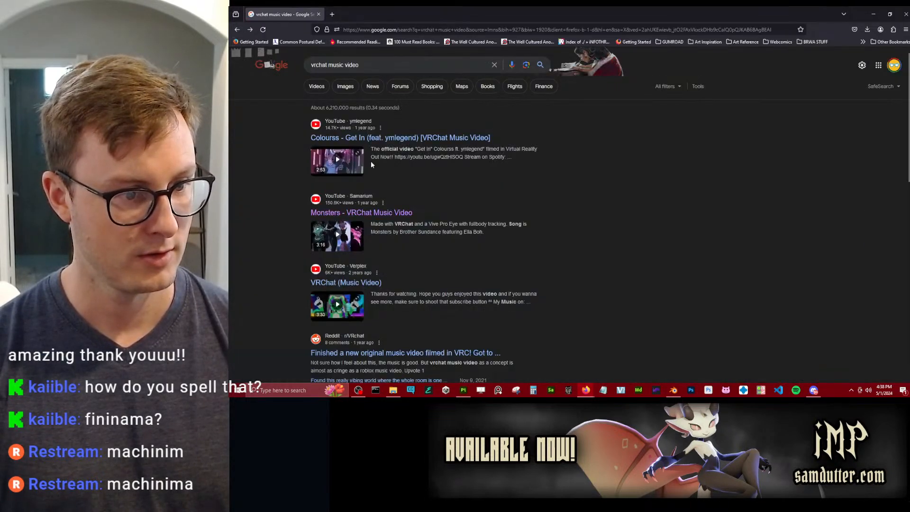
pyautogui.click(337, 160)
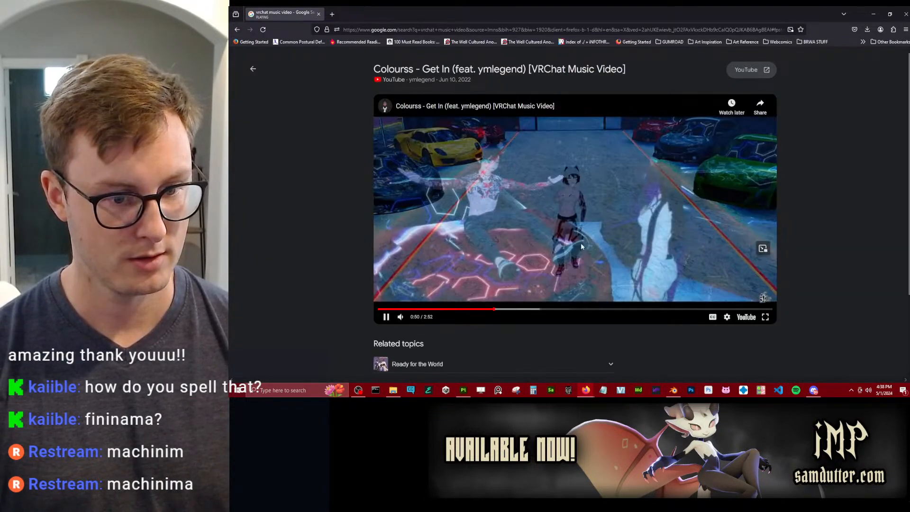
pyautogui.click(592, 223)
pyautogui.click(593, 224)
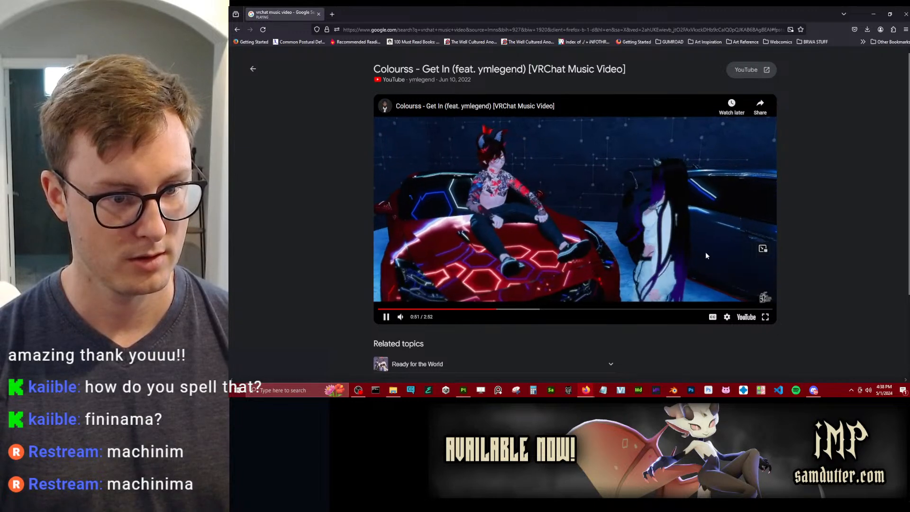
pyautogui.click(237, 29)
pyautogui.scroll(-4, 269, 214)
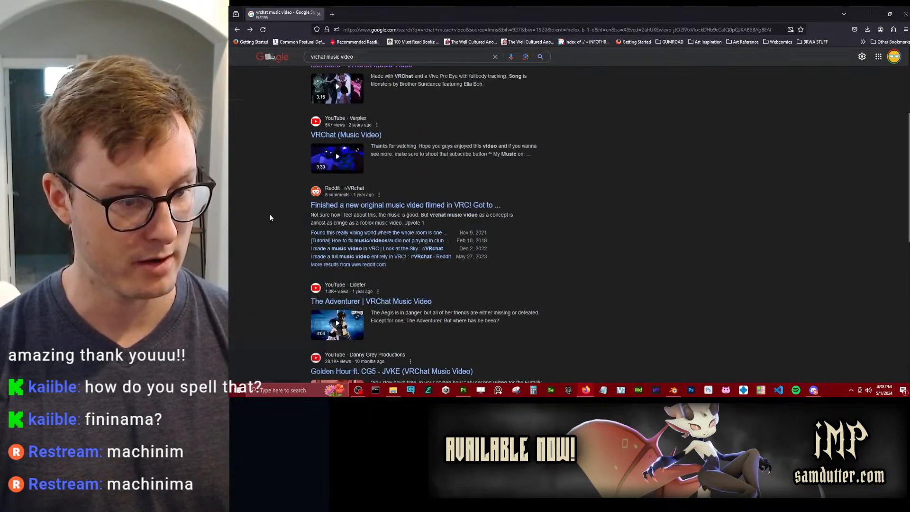
# Switch back to Blender and examine the arrow's shaft and fletching alongside the sword, dagger and bow.
pyautogui.hotkey('alt', 'Tab')
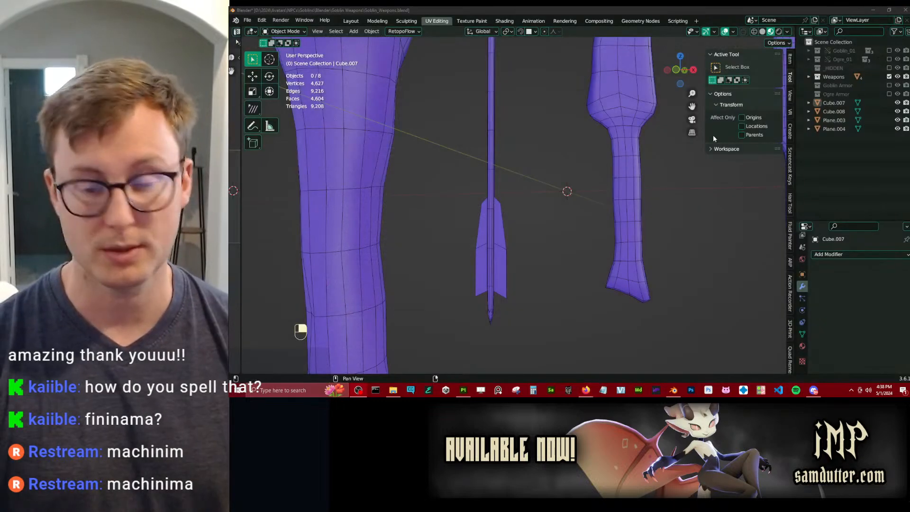
pyautogui.scroll(2, 455, 226)
pyautogui.click(476, 229)
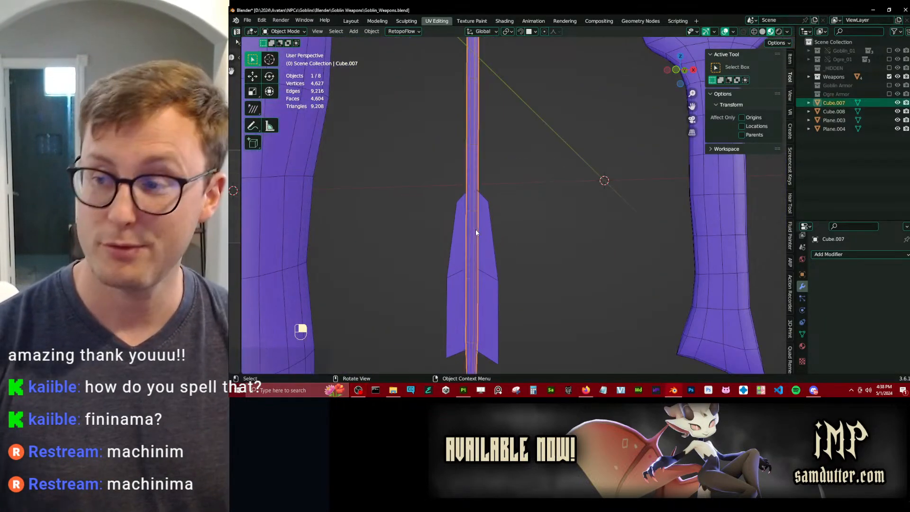
pyautogui.scroll(-3, 477, 227)
pyautogui.click(502, 241)
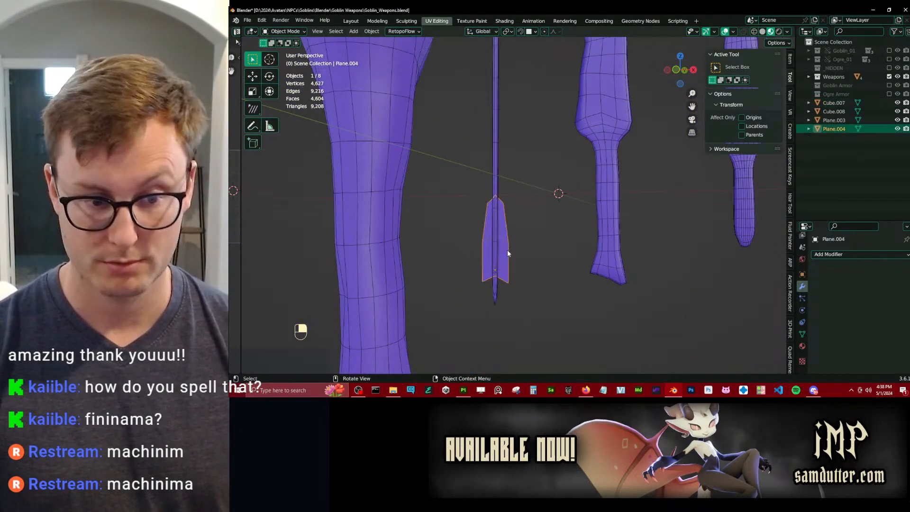
pyautogui.scroll(-5, 673, 229)
pyautogui.keyDown('shift'); pyautogui.moveTo(601, 175); pyautogui.dragTo(564, 220, button='middle'); pyautogui.keyUp('shift')
pyautogui.click(486, 195)
pyautogui.moveTo(497, 199); pyautogui.dragTo(656, 256, button='middle')
pyautogui.keyDown('shift'); pyautogui.moveTo(656, 255); pyautogui.dragTo(561, 230, button='middle'); pyautogui.keyUp('shift')
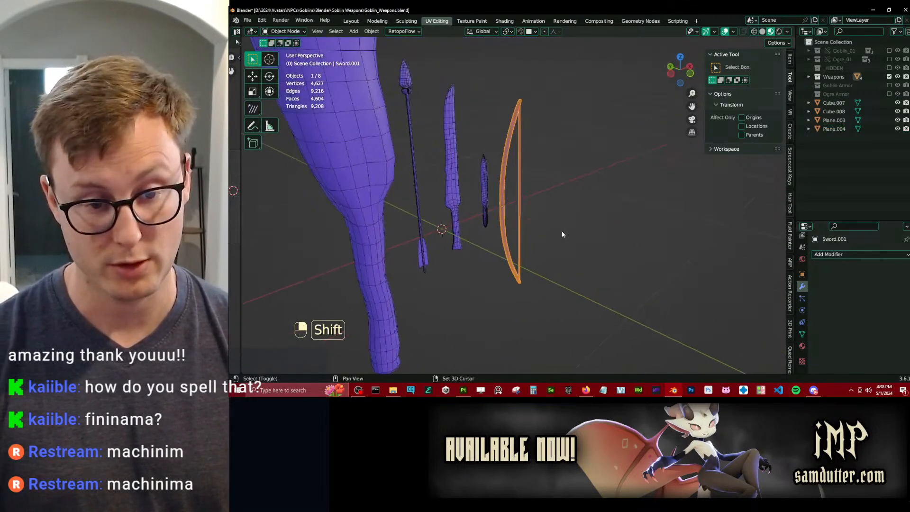
# Separate the curved limb of the bow from its string into its own object.
pyautogui.scroll(3, 561, 230)
pyautogui.press('Tab')
pyautogui.click(492, 200)
pyautogui.press('l')
pyautogui.press('p')
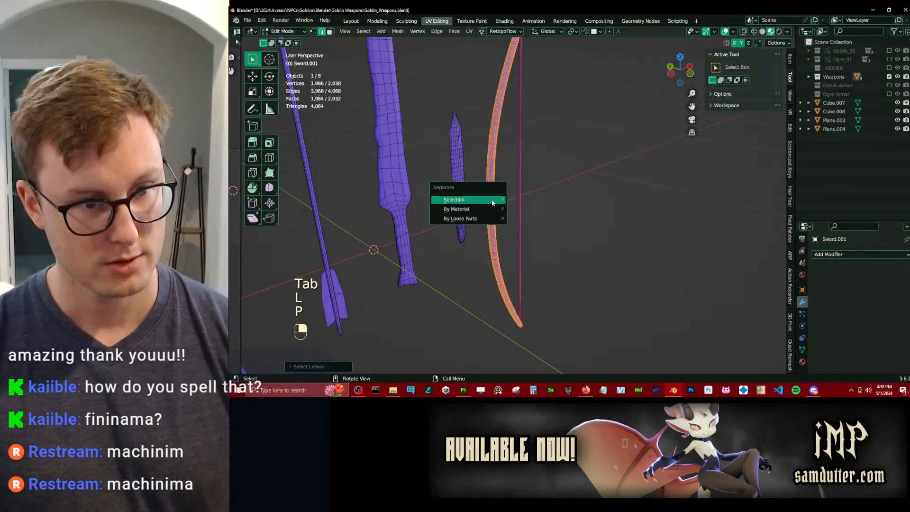
pyautogui.click(491, 198)
pyautogui.press('Tab')
# Add a Multiresolution modifier to the bow's limb, unsubdivide it twice, and apply the modifier.
pyautogui.click(869, 256)
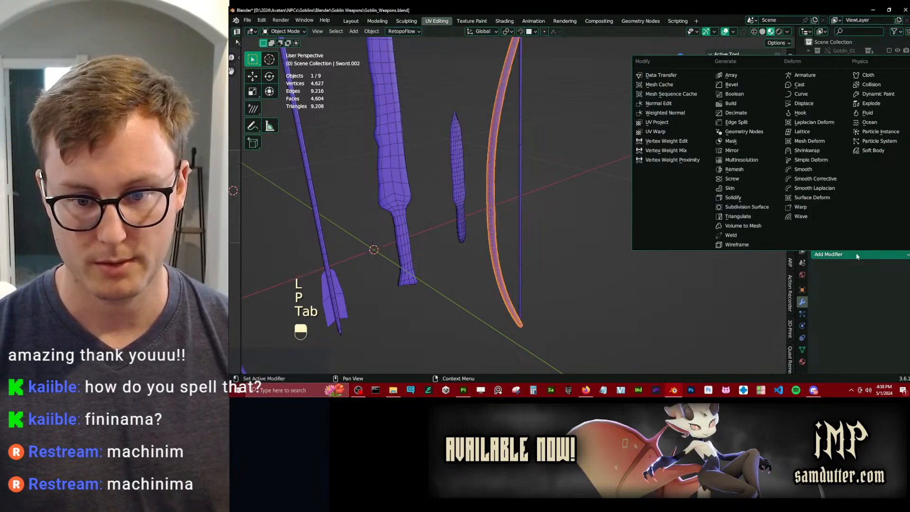
pyautogui.click(744, 160)
pyautogui.scroll(-2, 856, 333)
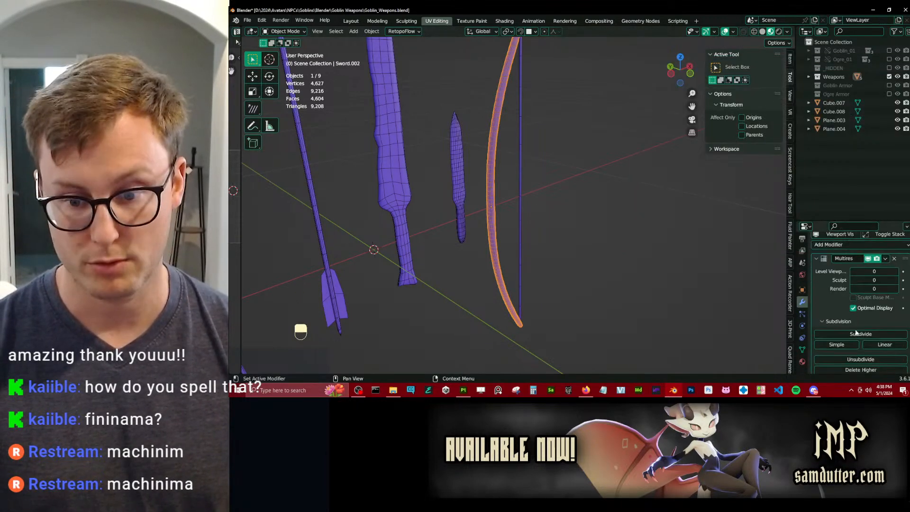
pyautogui.scroll(2, 571, 235)
pyautogui.scroll(-2, 580, 218)
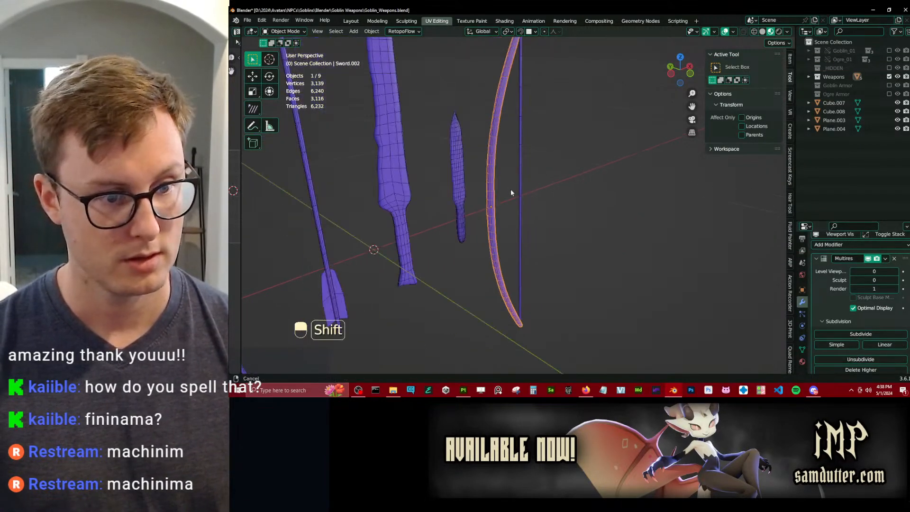
pyautogui.keyDown('shift'); pyautogui.moveTo(511, 190); pyautogui.dragTo(543, 227, button='middle'); pyautogui.keyUp('shift')
pyautogui.moveTo(543, 226); pyautogui.dragTo(628, 216, button='middle')
pyautogui.scroll(2, 540, 216)
pyautogui.moveTo(627, 215); pyautogui.dragTo(604, 206, button='middle')
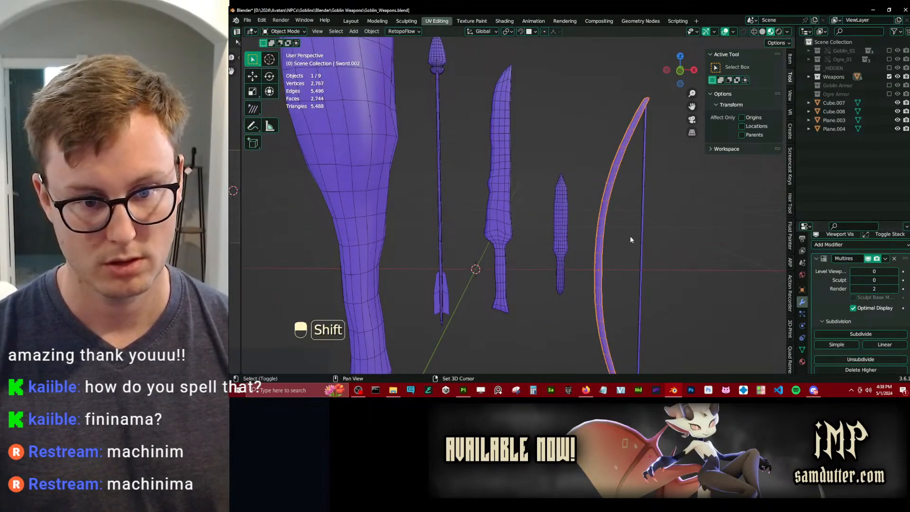
pyautogui.moveTo(630, 237); pyautogui.dragTo(656, 206, button='middle')
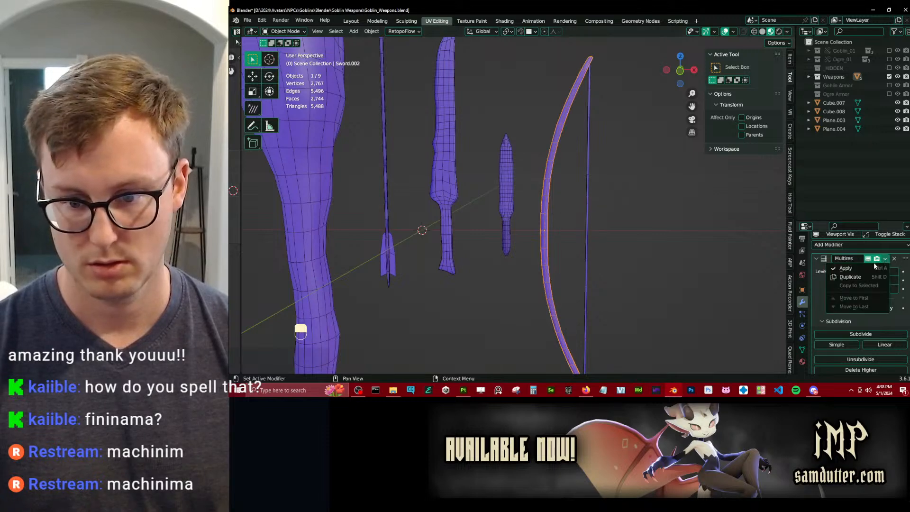
pyautogui.click(871, 268)
# Unsubdivide the dagger one level with a Multiresolution modifier, and apply the modifier.
pyautogui.click(832, 255)
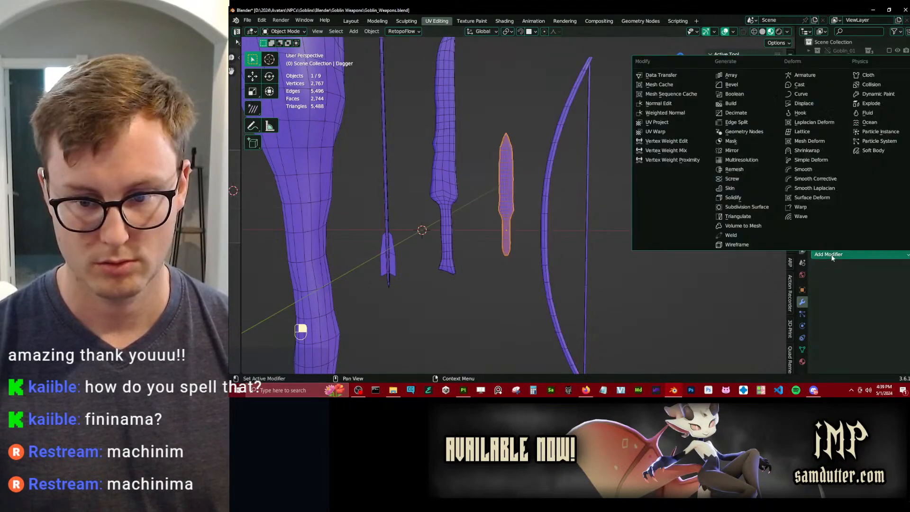
pyautogui.click(746, 170)
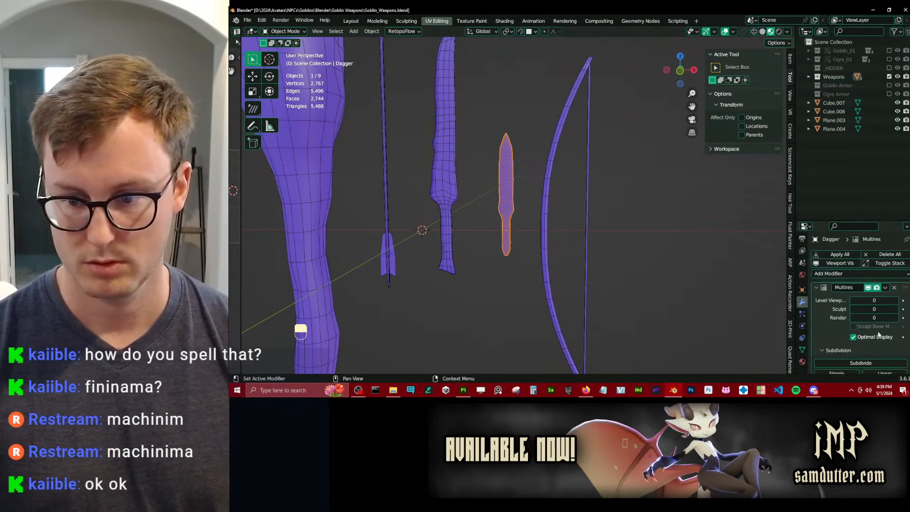
pyautogui.scroll(-2, 878, 335)
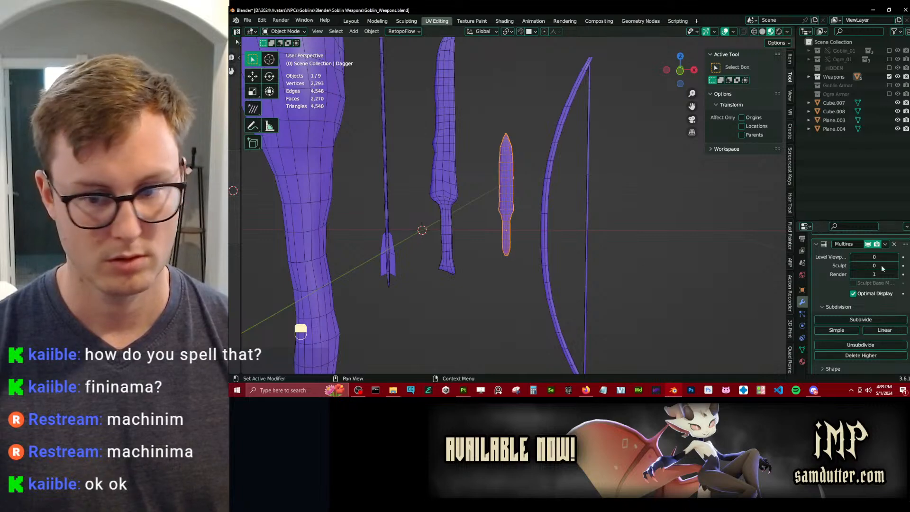
pyautogui.scroll(2, 881, 272)
pyautogui.click(882, 296)
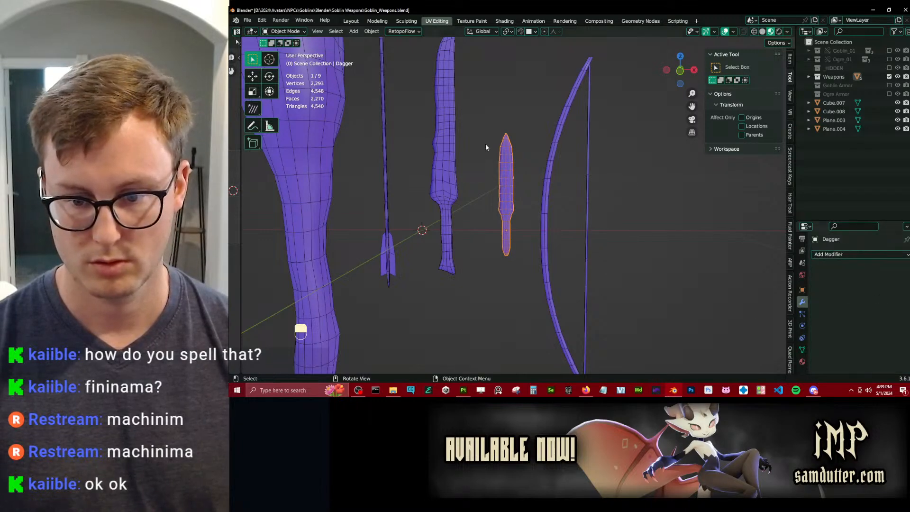
# Try a Multiresolution modifier on the arrowhead, and remove it again.
pyautogui.moveTo(486, 144); pyautogui.dragTo(465, 163, button='middle')
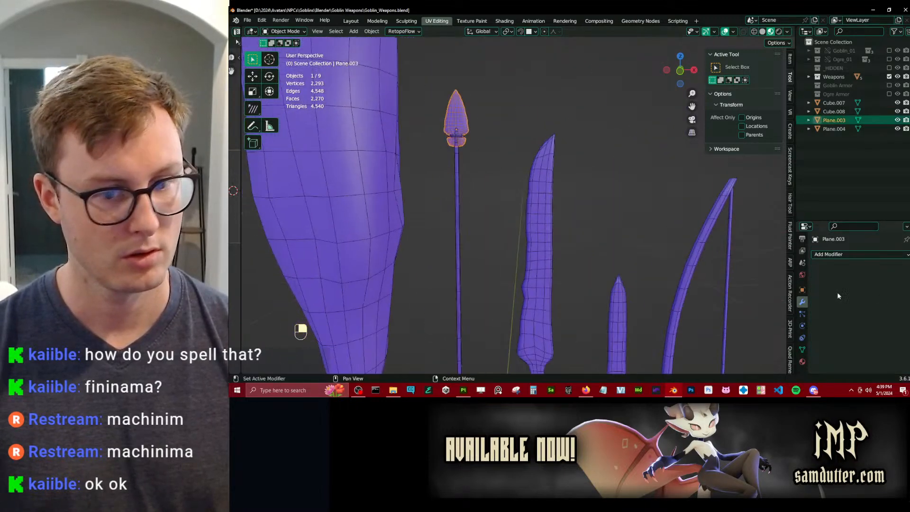
pyautogui.click(855, 254)
pyautogui.click(728, 162)
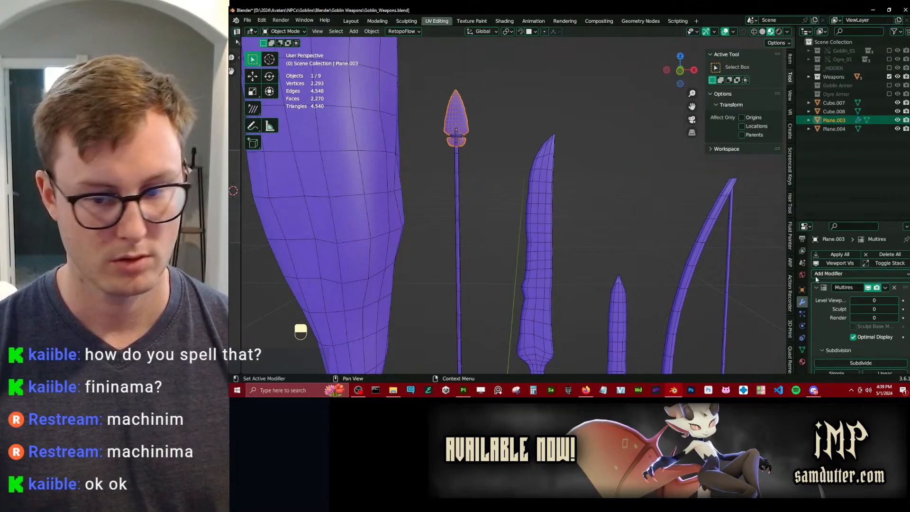
pyautogui.click(893, 287)
# Join the bow's string and limb back into a single object.
pyautogui.scroll(-6, 509, 230)
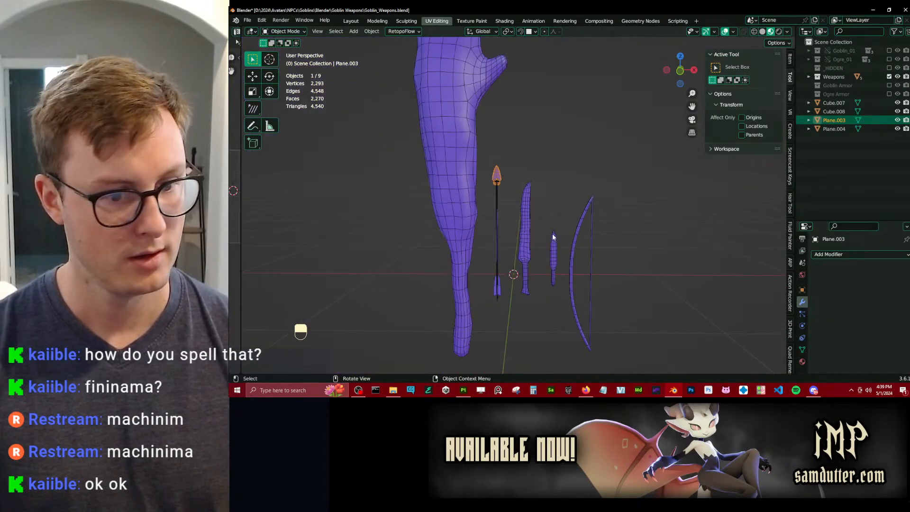
pyautogui.click(589, 256)
pyautogui.keyDown('shift'); pyautogui.click(585, 243); pyautogui.keyUp('shift')
pyautogui.hotkey('ctrl', 'j')
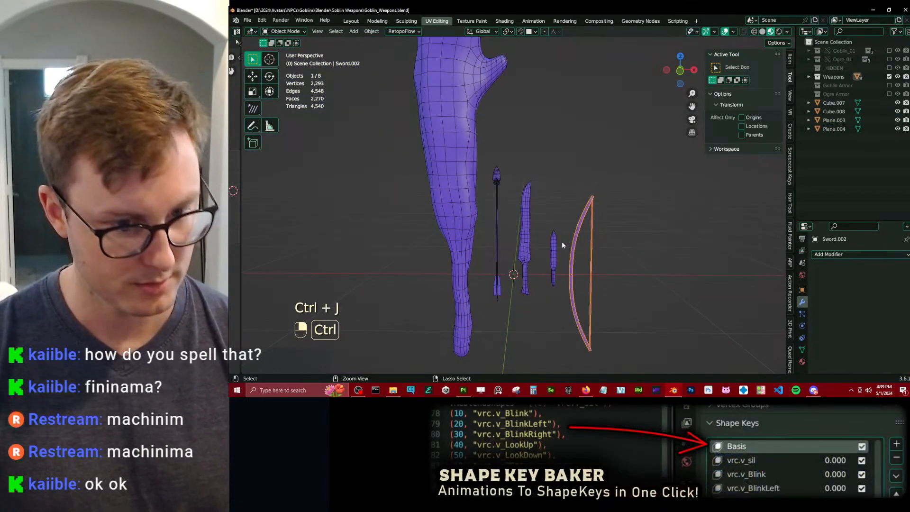
# Convert the arrow's four parts to mesh and join them into one object.
pyautogui.keyDown('shift'); pyautogui.moveTo(508, 258); pyautogui.dragTo(505, 241, button='middle'); pyautogui.keyUp('shift')
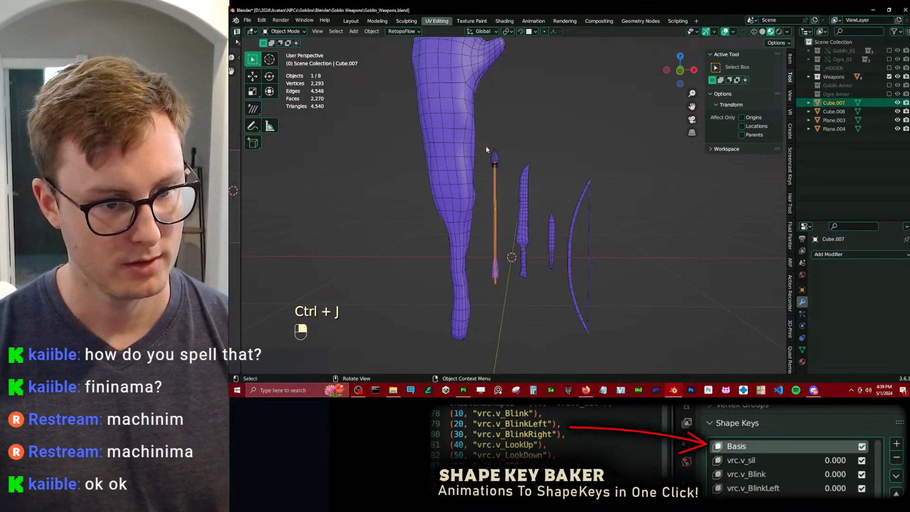
pyautogui.moveTo(504, 307); pyautogui.dragTo(505, 307)
pyautogui.press('q')
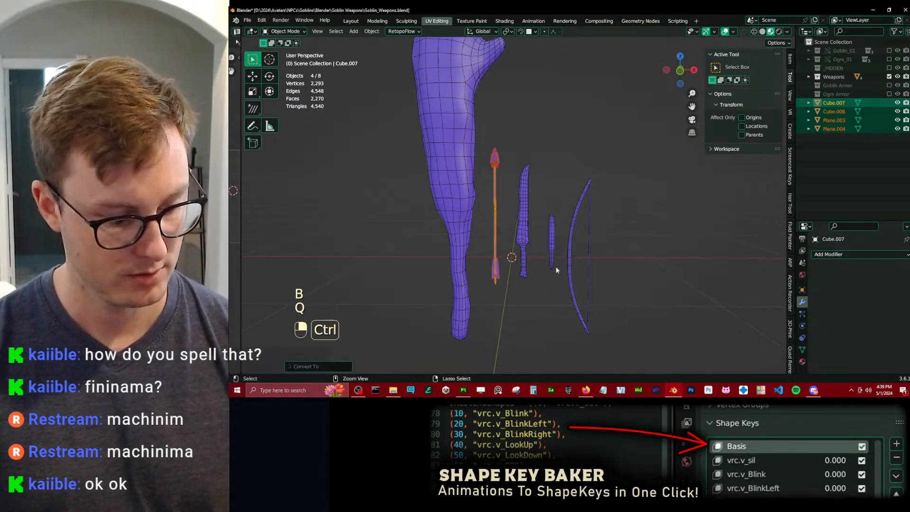
pyautogui.hotkey('ctrl', 'j')
# Clear the arrow's location and move it along the X axis to the far side of the bow.
pyautogui.press('KP_1')
pyautogui.scroll(1, 495, 242)
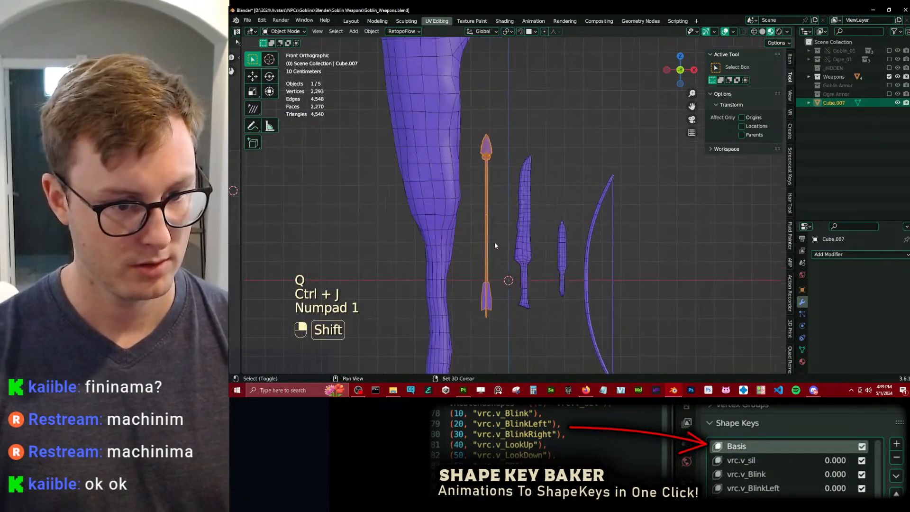
pyautogui.keyDown('shift'); pyautogui.moveTo(495, 243); pyautogui.dragTo(495, 208, button='middle'); pyautogui.keyUp('shift')
pyautogui.hotkey('alt', 'g')
pyautogui.scroll(1, 517, 209)
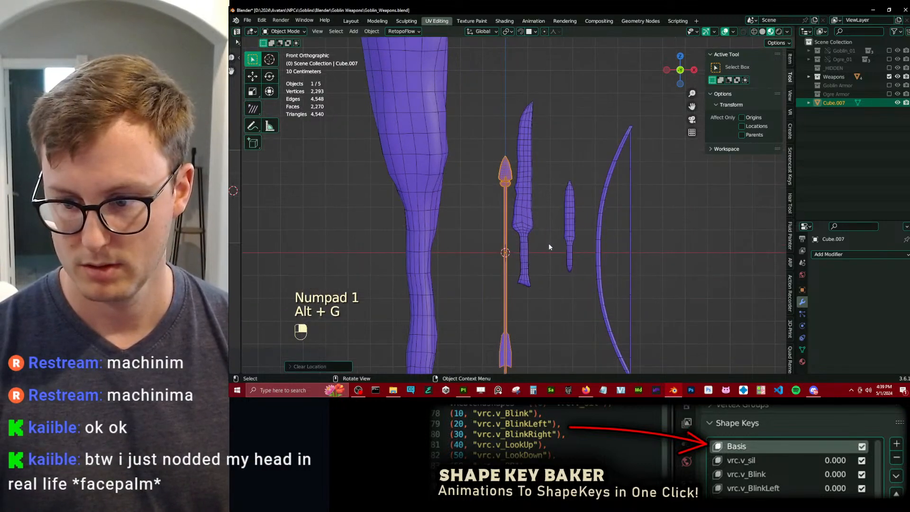
pyautogui.press('g')
pyautogui.press('x')
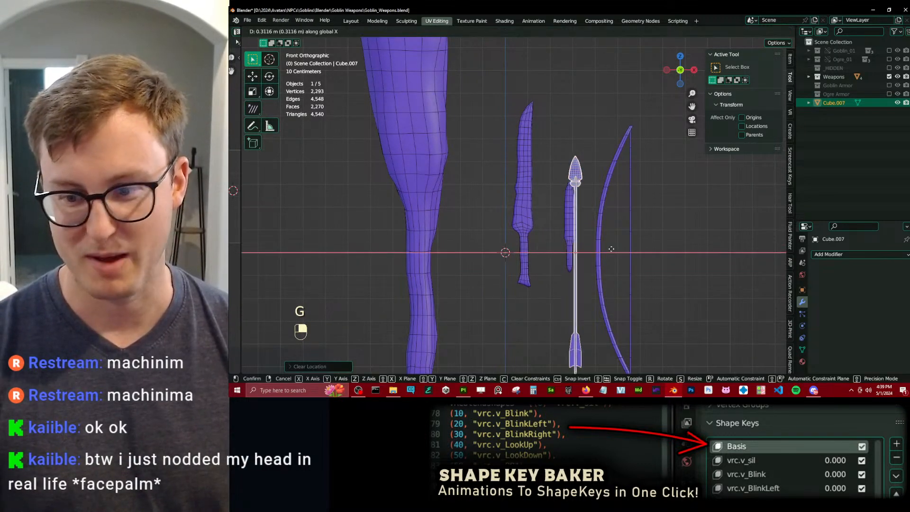
pyautogui.click(674, 245)
# Scale the arrow down until it is shorter than the sword, apply the transform, and save the file.
pyautogui.moveTo(679, 244); pyautogui.dragTo(596, 250, button='middle')
pyautogui.moveTo(585, 209); pyautogui.dragTo(603, 166, button='middle')
pyautogui.press('s')
pyautogui.click(592, 188)
pyautogui.hotkey('ctrl', 'a')
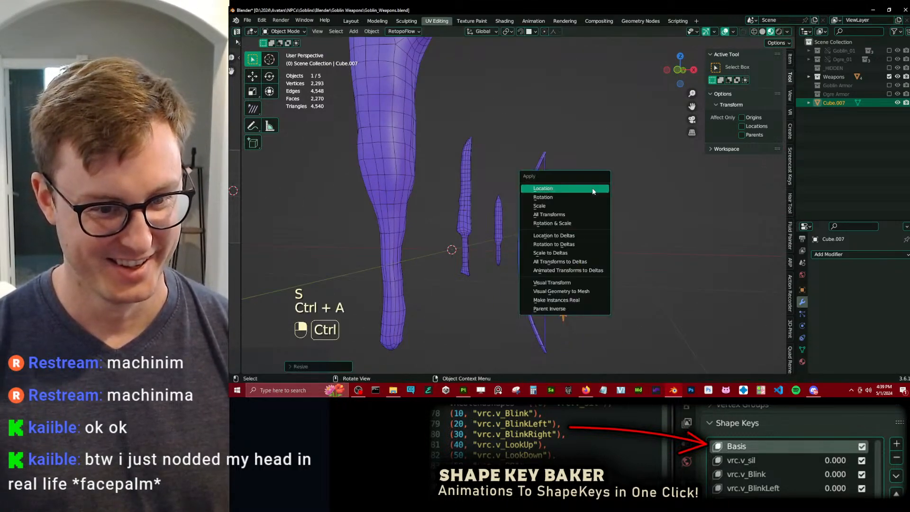
pyautogui.click(592, 210)
pyautogui.scroll(-3, 545, 198)
pyautogui.moveTo(544, 198); pyautogui.dragTo(563, 218, button='middle')
pyautogui.scroll(4, 564, 218)
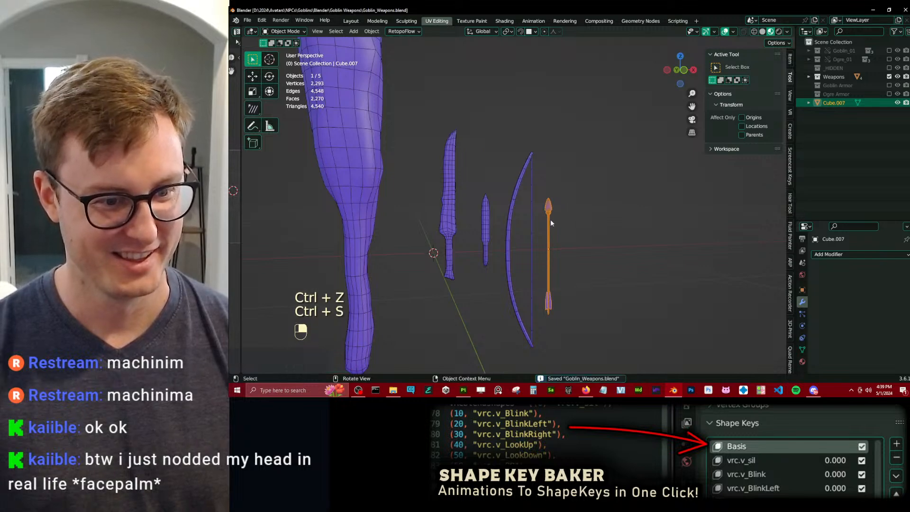
# Select all the weapons to check their combined triangle count, and clear the selection.
pyautogui.scroll(-4, 550, 221)
pyautogui.click(433, 157)
pyautogui.press('b')
pyautogui.moveTo(419, 142); pyautogui.dragTo(603, 237)
pyautogui.moveTo(604, 237); pyautogui.dragTo(517, 242, button='middle')
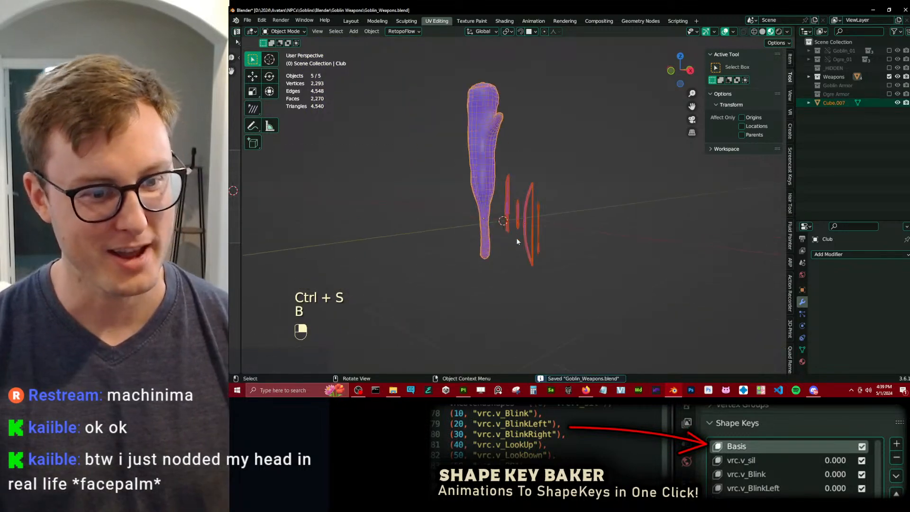
pyautogui.scroll(1, 517, 238)
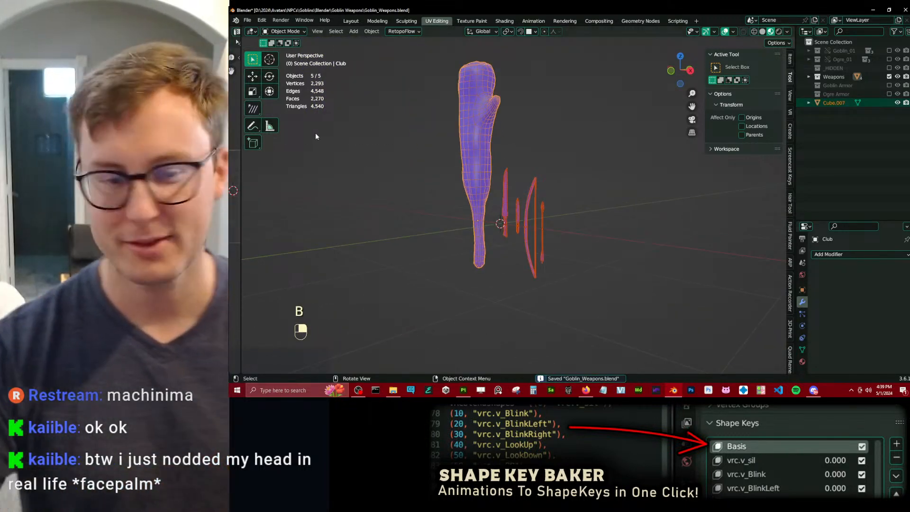
pyautogui.click(454, 188)
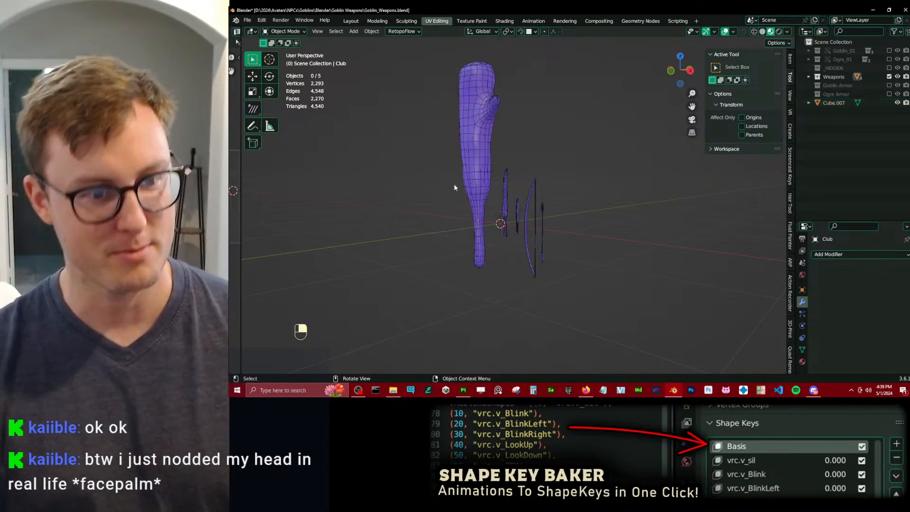
pyautogui.moveTo(469, 169); pyautogui.dragTo(530, 168, button='middle')
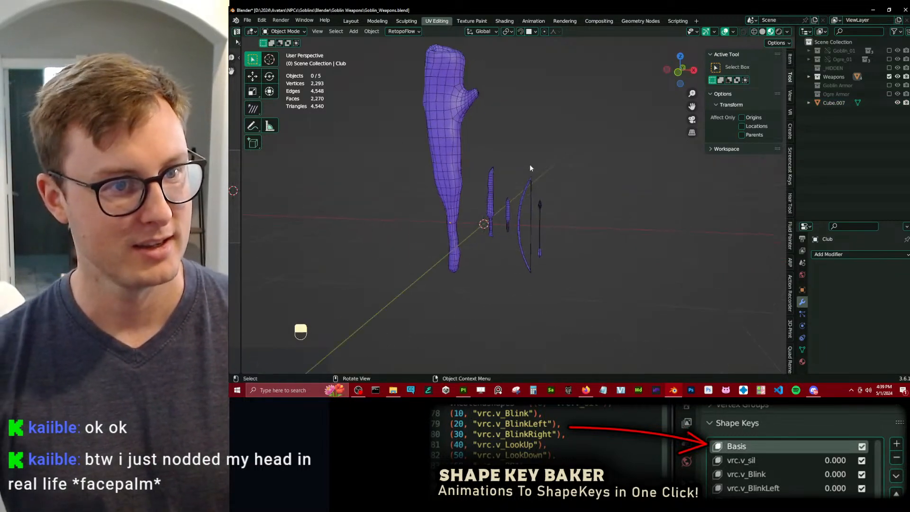
# Select the club and show it in Material Preview shading in the Shading workspace.
pyautogui.click(465, 121)
pyautogui.click(504, 21)
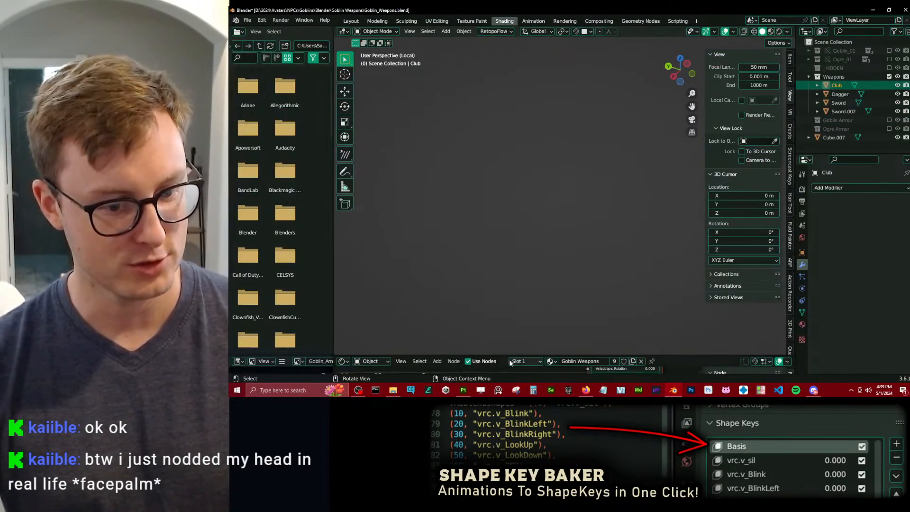
pyautogui.press('KP_Decimal')
pyautogui.press('z')
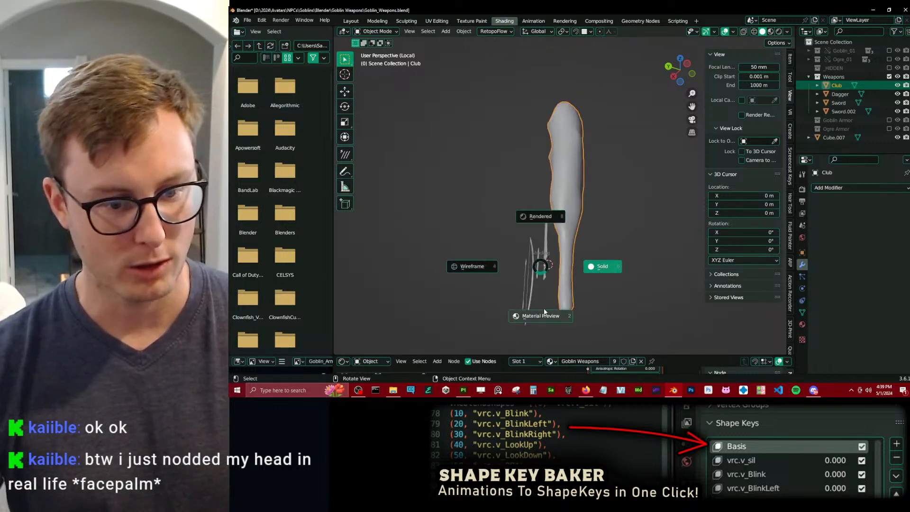
pyautogui.click(542, 310)
pyautogui.moveTo(543, 309)
pyautogui.mouseDown(button='middle')
pyautogui.moveTo(585, 304)
pyautogui.moveTo(482, 345)
pyautogui.mouseUp(button='middle')
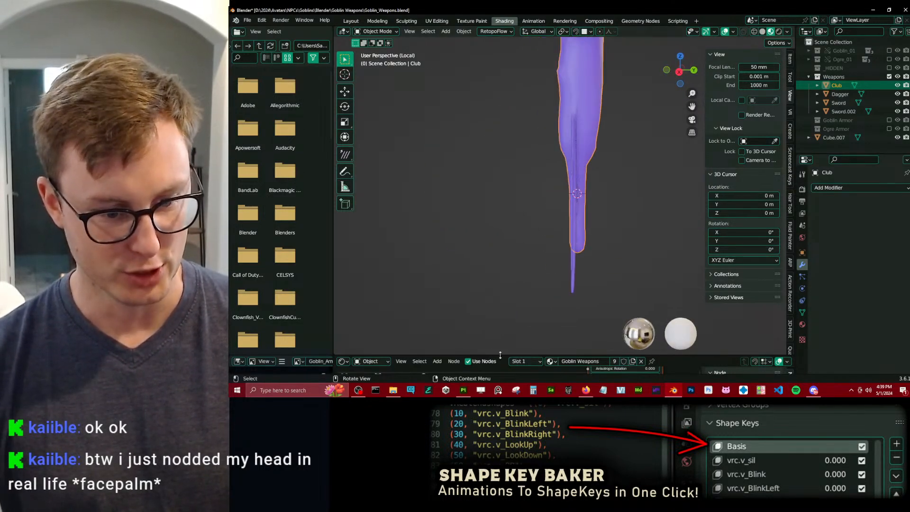
# Enlarge the shader editor and select the Principled BSDF node of the Goblin Weapons material.
pyautogui.moveTo(500, 355); pyautogui.dragTo(516, 181)
pyautogui.moveTo(562, 269); pyautogui.dragTo(526, 349, button='middle')
pyautogui.scroll(-1, 525, 349)
pyautogui.click(581, 256)
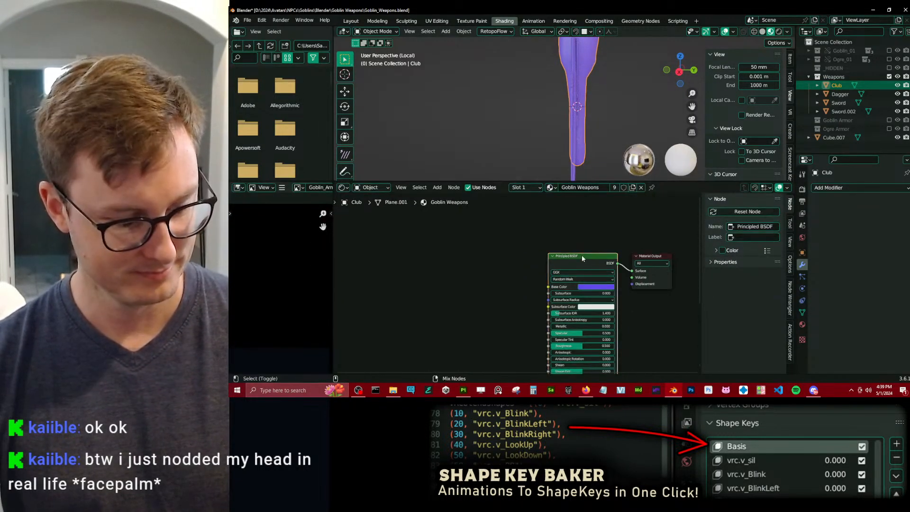
# Try Principled Texture Setup using the Goblin Weapons folder inside the Substance Painter directory.
pyautogui.hotkey('ctrl', 'shift', 't')
pyautogui.click(435, 75)
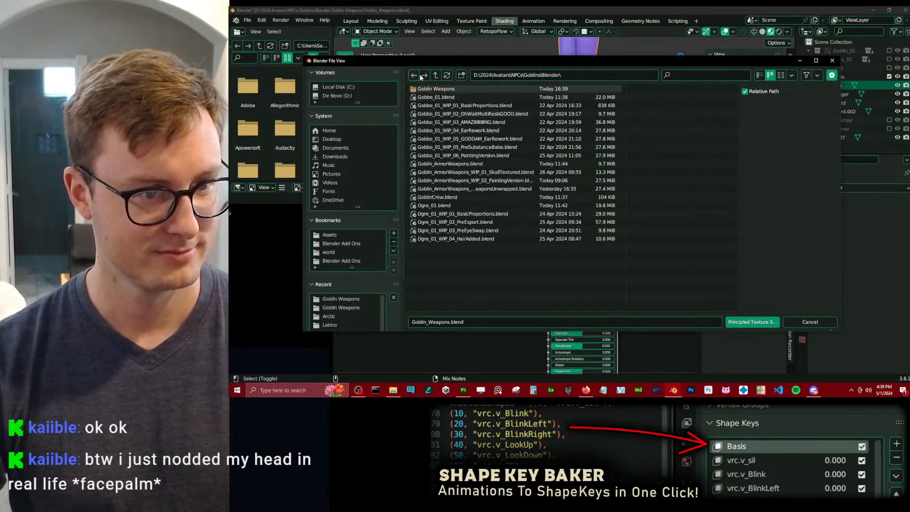
pyautogui.click(436, 75)
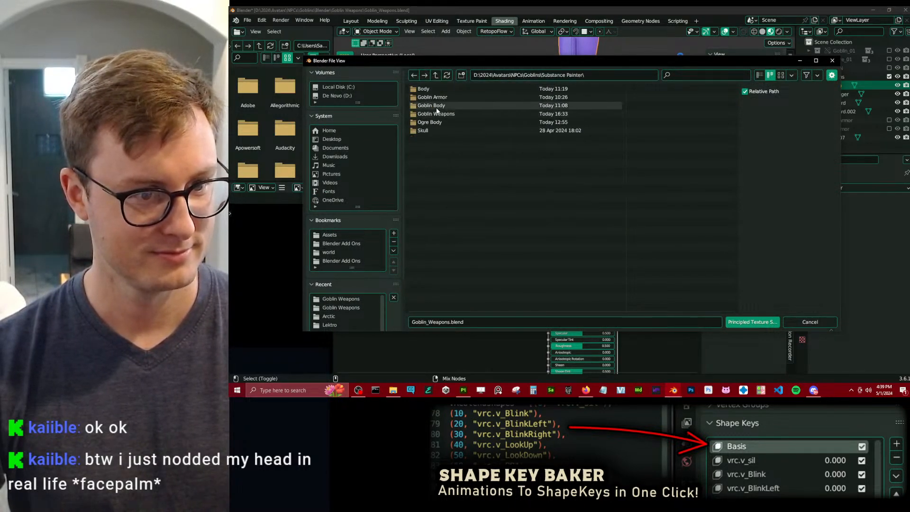
pyautogui.doubleClick(435, 114)
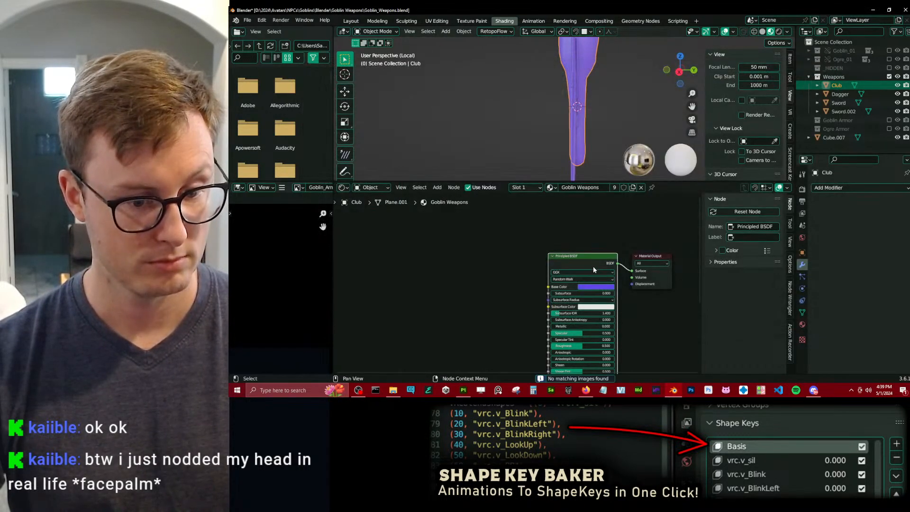
# Run Principled Texture Setup with all the exported PNG textures in the Goblin Weapons Exports folder.
pyautogui.hotkey('ctrl', 'shift', 't')
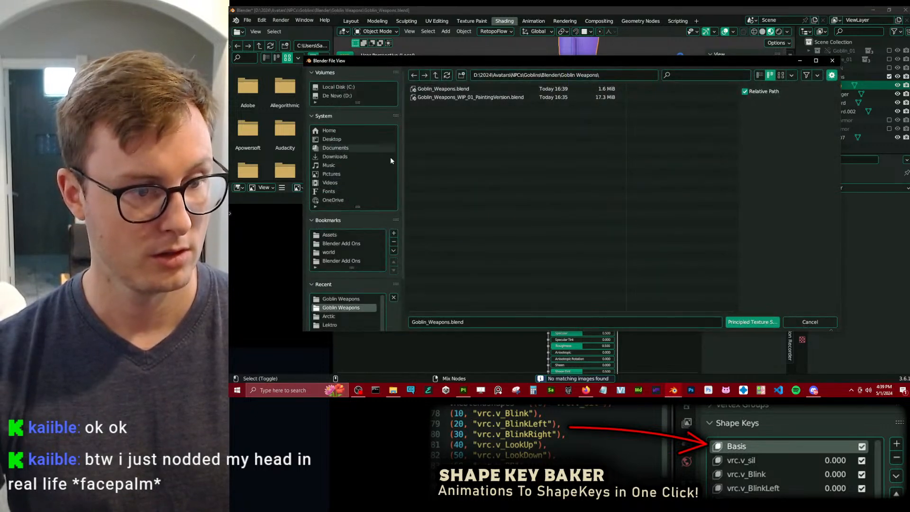
pyautogui.click(338, 299)
pyautogui.click(436, 90)
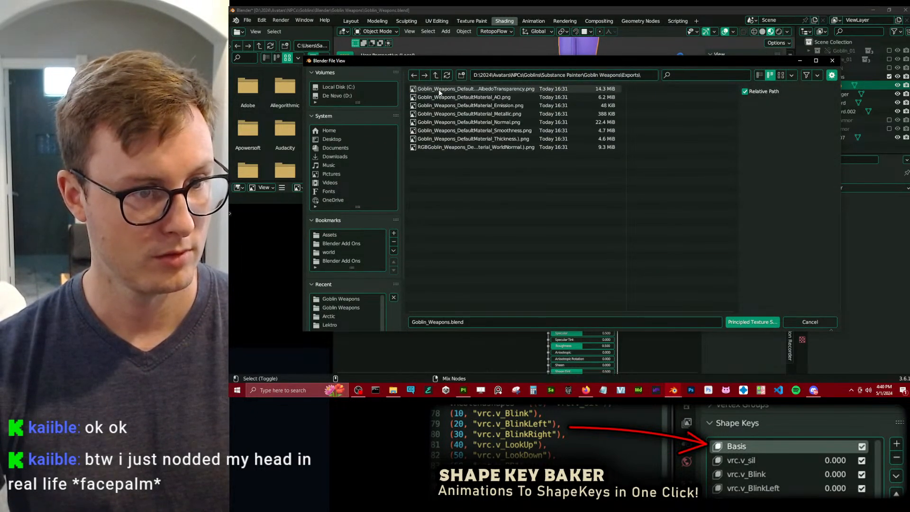
pyautogui.keyDown('shift'); pyautogui.click(490, 148); pyautogui.keyUp('shift')
pyautogui.click(752, 322)
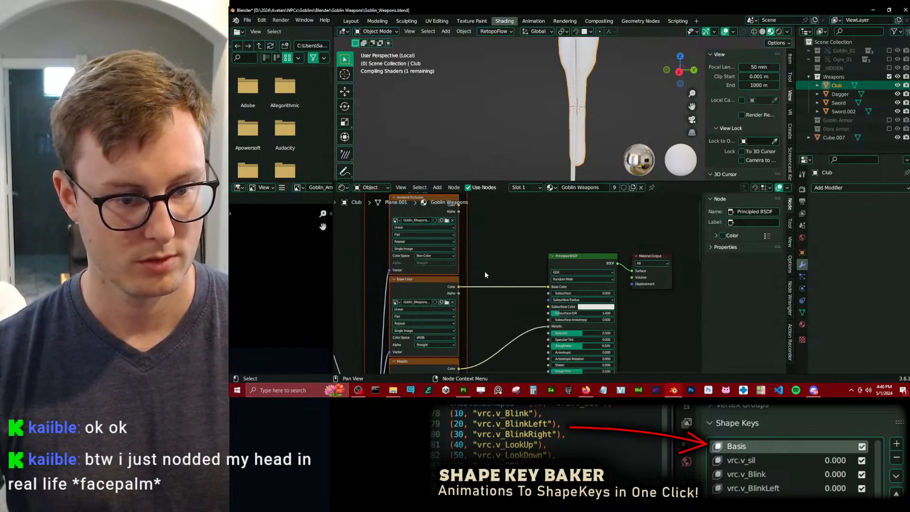
# Delete the Ambient Occlusion texture node and the lowest image texture node from the Goblin Weapons material, keeping the Transmission texture node.
pyautogui.click(403, 208)
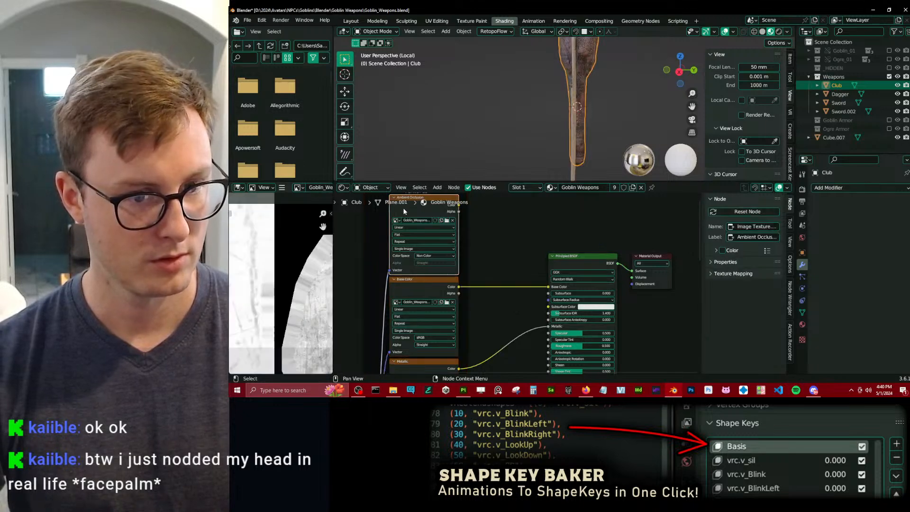
pyautogui.press('x')
pyautogui.scroll(-5, 429, 313)
pyautogui.moveTo(441, 367); pyautogui.dragTo(458, 193, button='middle')
pyautogui.moveTo(482, 318); pyautogui.dragTo(485, 275, button='middle')
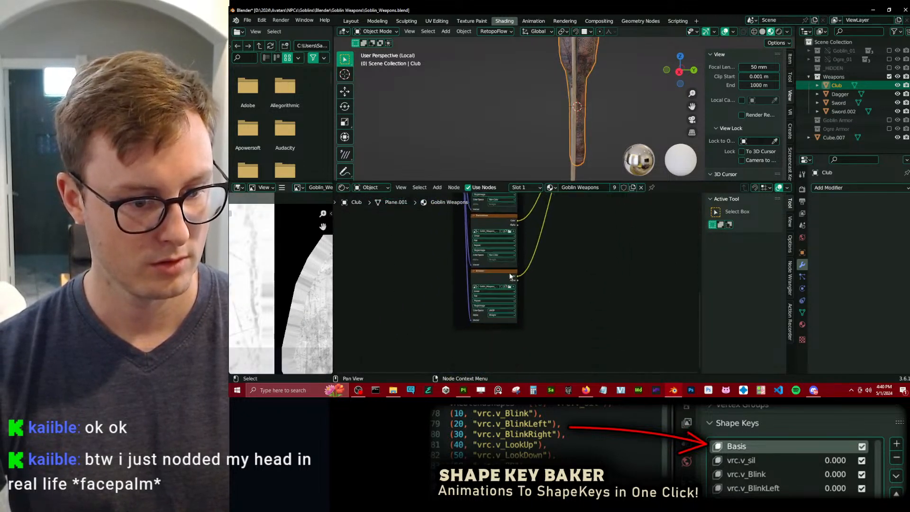
pyautogui.scroll(4, 485, 275)
pyautogui.click(485, 275)
pyautogui.press('x')
pyautogui.hotkey('ctrl', 'z')
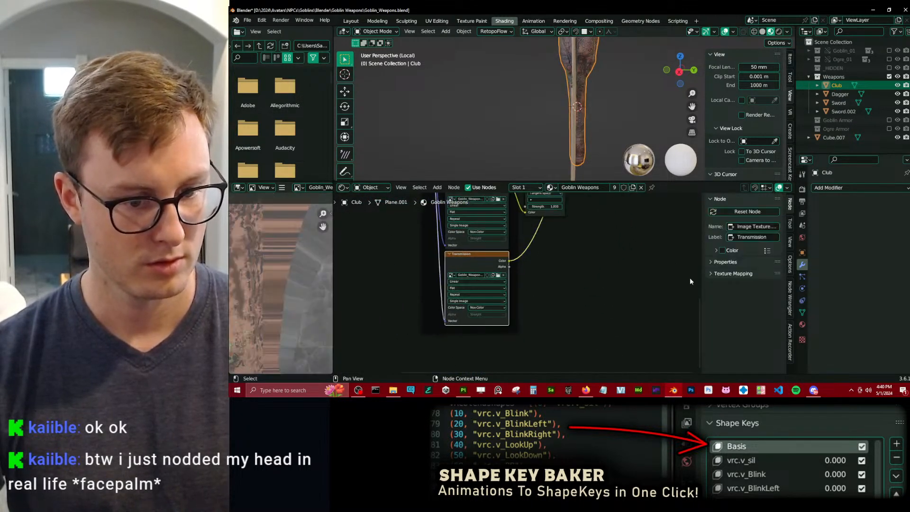
# Relabel the Transmission texture node as Smoothness and load Goblin_Weapons_DefaultMaterial_Smoothness.png into it.
pyautogui.write('Smoothness')
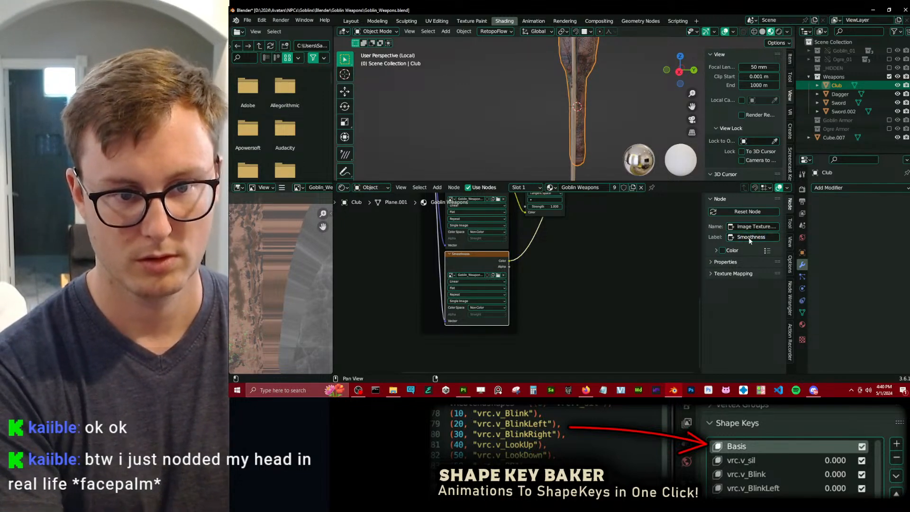
pyautogui.press('Return')
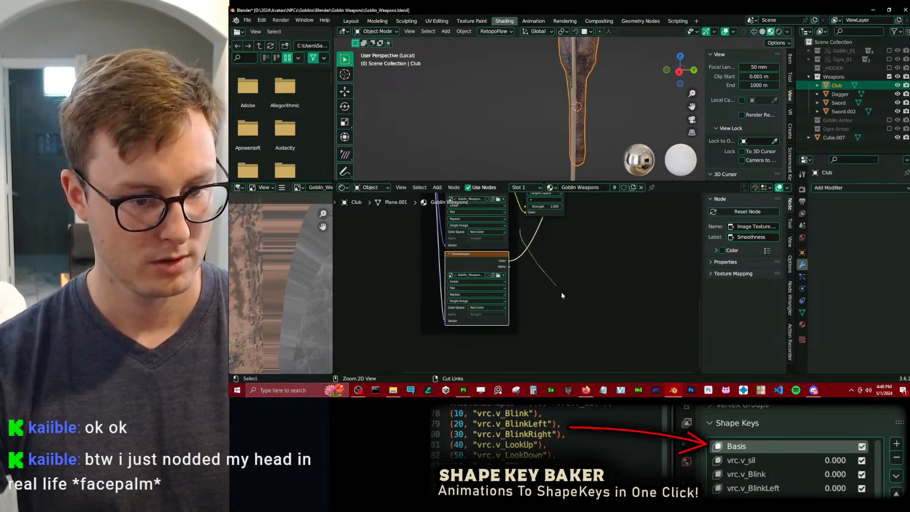
pyautogui.keyDown('shift'); pyautogui.scroll(2, 515, 289); pyautogui.keyUp('shift')
pyautogui.click(498, 298)
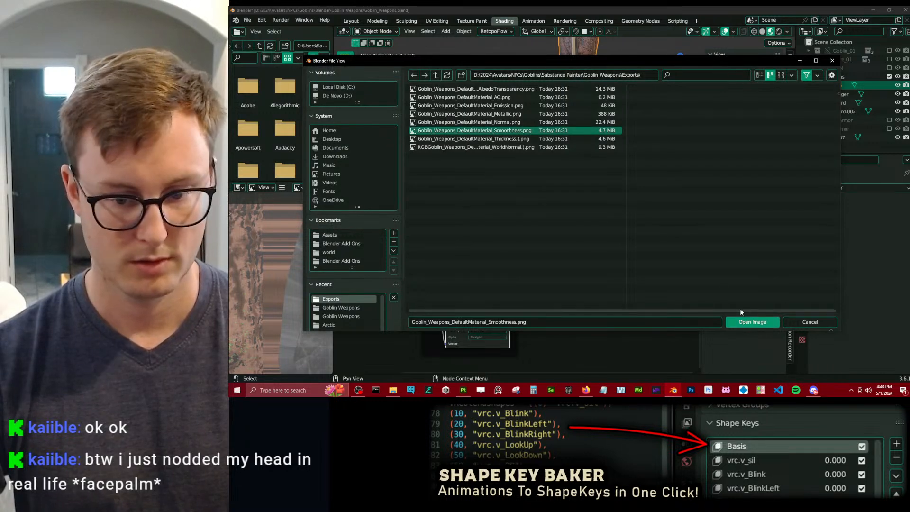
pyautogui.click(749, 321)
# Feed the Smoothness texture through an Invert Color node into the Roughness input of the Principled BSDF.
pyautogui.moveTo(529, 253); pyautogui.dragTo(562, 289)
pyautogui.write('inv')
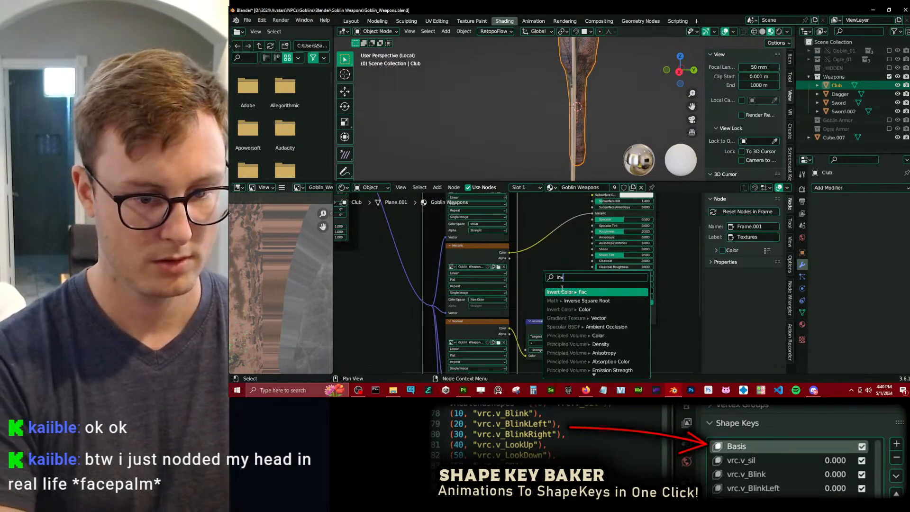
pyautogui.press('Down')
pyautogui.press('Down')
pyautogui.press('Return')
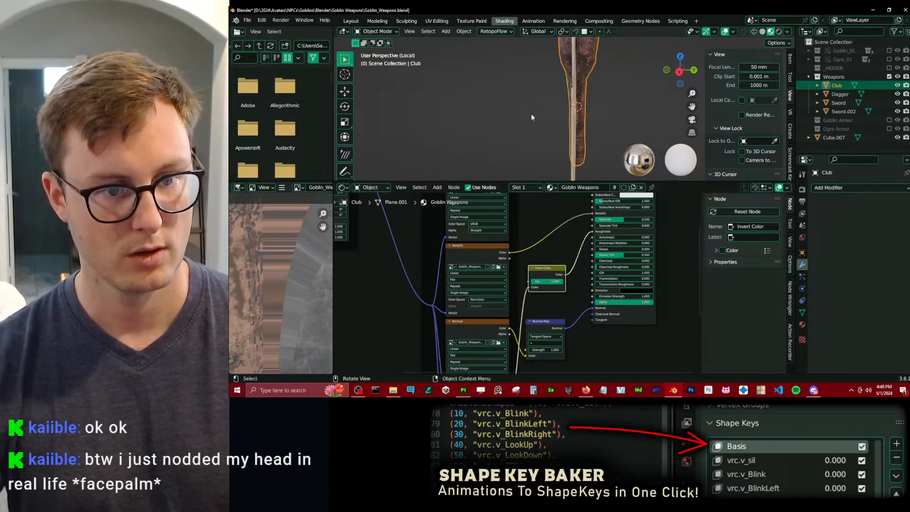
# Enlarge the 3D viewport and examine the textures on the club, sword, dagger, bow and arrow from several angles.
pyautogui.moveTo(497, 181); pyautogui.dragTo(491, 366)
pyautogui.scroll(-4, 472, 224)
pyautogui.click(471, 223)
pyautogui.moveTo(471, 224); pyautogui.dragTo(341, 239, button='middle')
pyautogui.scroll(3, 624, 217)
pyautogui.scroll(3, 511, 222)
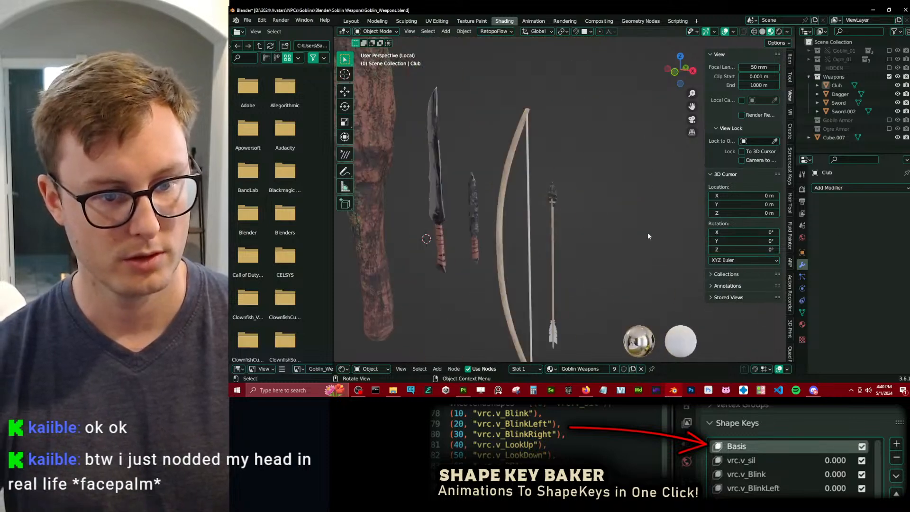
pyautogui.scroll(1, 649, 236)
pyautogui.moveTo(568, 256); pyautogui.dragTo(422, 246, button='middle')
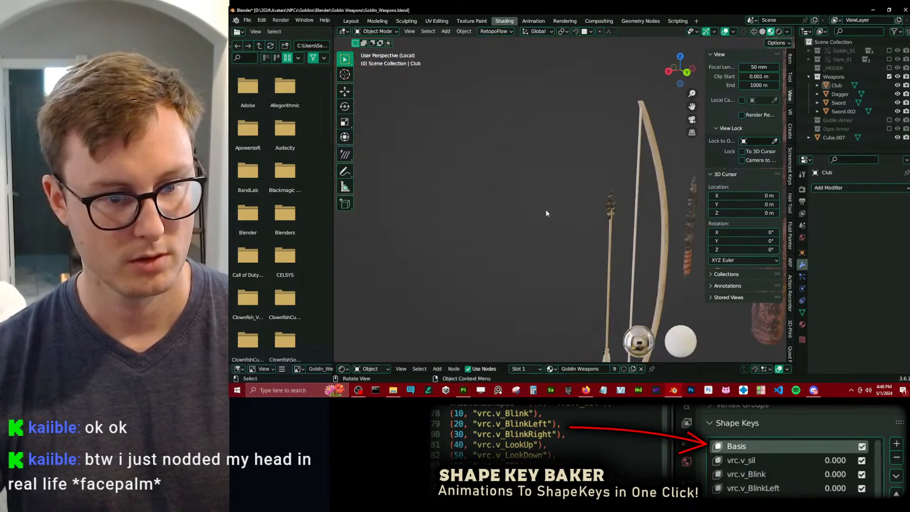
pyautogui.keyDown('shift'); pyautogui.moveTo(636, 220); pyautogui.dragTo(547, 258, button='middle'); pyautogui.keyUp('shift')
pyautogui.scroll(5, 539, 198)
pyautogui.moveTo(503, 226); pyautogui.dragTo(553, 213, button='middle')
pyautogui.scroll(1, 522, 215)
pyautogui.scroll(-2, 426, 199)
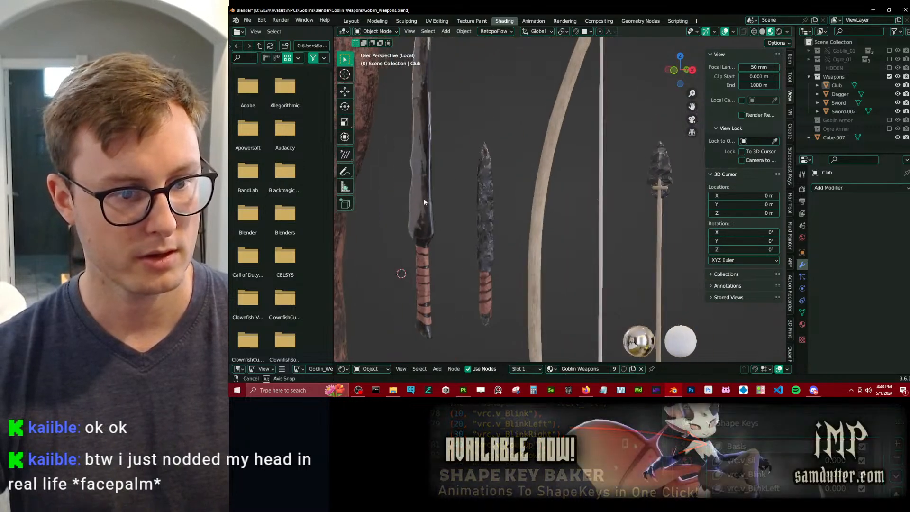
pyautogui.moveTo(423, 198); pyautogui.dragTo(562, 199, button='middle')
pyautogui.scroll(4, 544, 201)
pyautogui.keyDown('shift'); pyautogui.moveTo(444, 209); pyautogui.dragTo(531, 190, button='middle'); pyautogui.keyUp('shift')
pyautogui.scroll(-5, 508, 204)
pyautogui.scroll(-3, 503, 135)
pyautogui.scroll(-3, 477, 202)
pyautogui.scroll(-2, 476, 199)
pyautogui.scroll(-4, 534, 177)
# Save the Goblin_Weapons.blend file and leave all weapons deselected.
pyautogui.hotkey('ctrl', 's')
pyautogui.scroll(3, 600, 227)
pyautogui.moveTo(601, 227); pyautogui.dragTo(560, 249, button='middle')
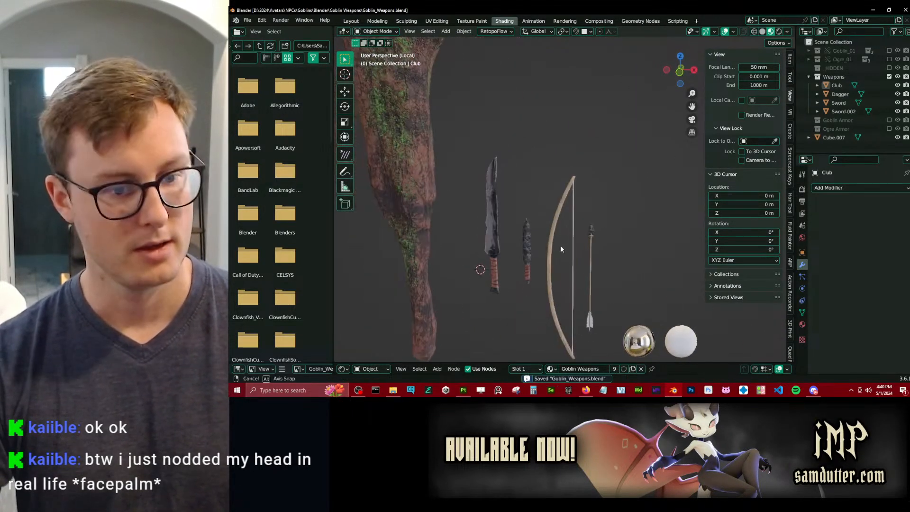
pyautogui.moveTo(596, 269); pyautogui.dragTo(599, 271)
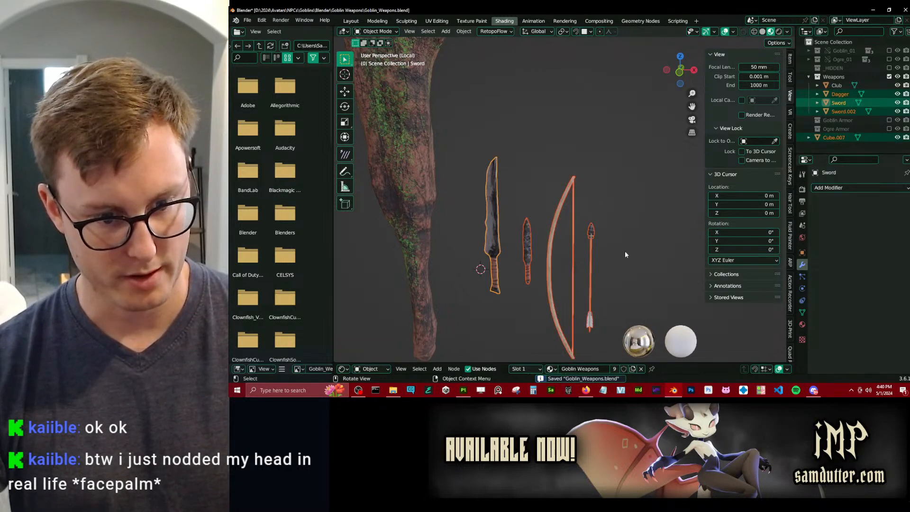
pyautogui.click(624, 251)
pyautogui.moveTo(488, 203); pyautogui.dragTo(597, 269)
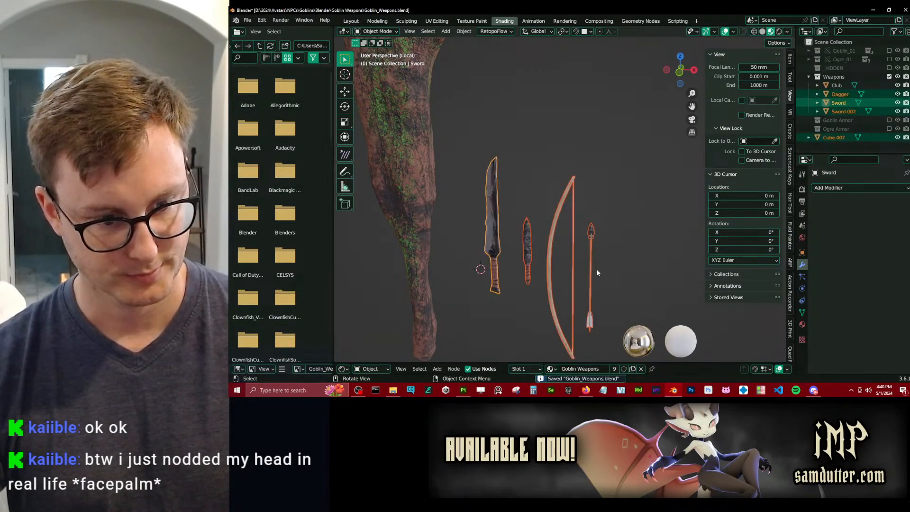
pyautogui.hotkey('ctrl', 's')
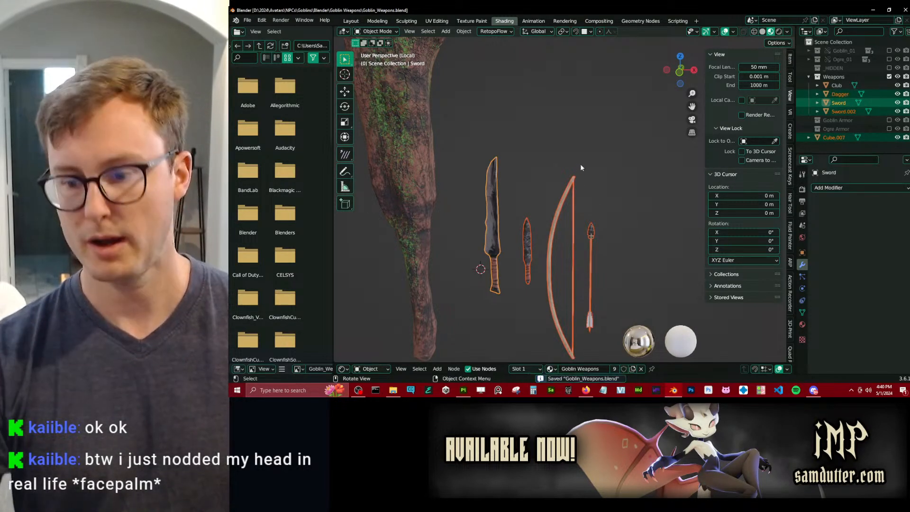
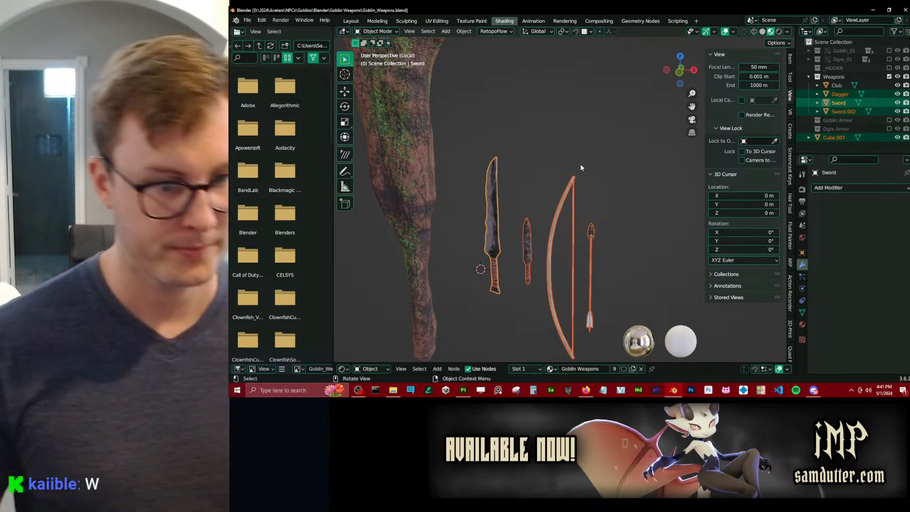
pyautogui.click(541, 149)
pyautogui.moveTo(541, 149); pyautogui.dragTo(593, 186, button='middle')
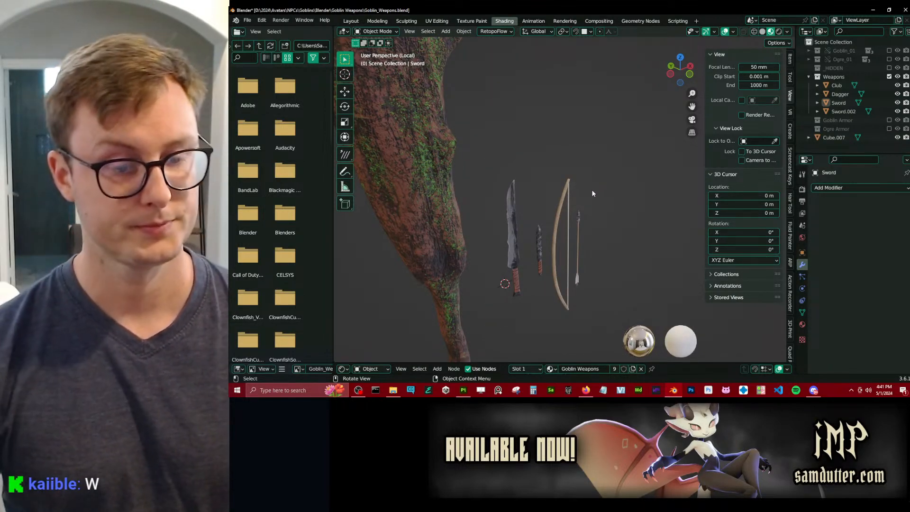
pyautogui.moveTo(591, 189); pyautogui.dragTo(560, 200, button='middle')
pyautogui.hotkey('ctrl', 's')
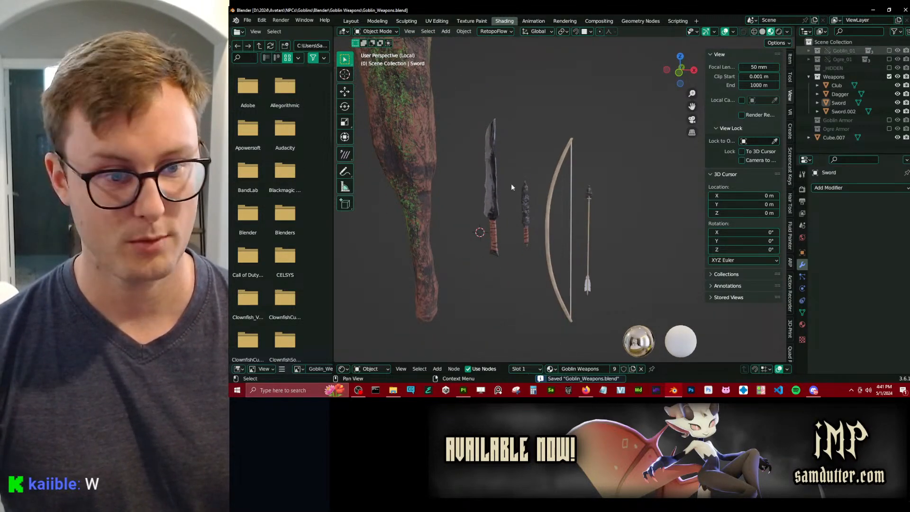
# Show the Goblin_01 collection and move the sword towards the goblin in the right orthographic view.
pyautogui.click(889, 50)
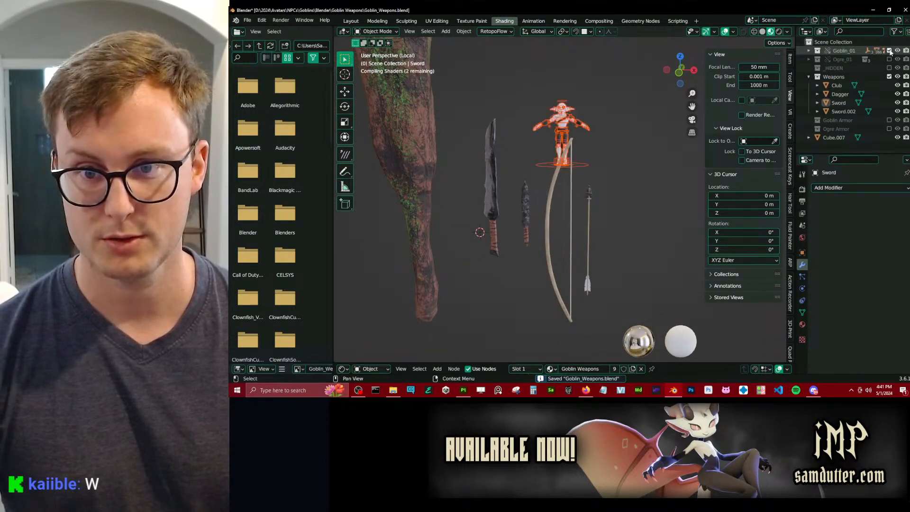
pyautogui.click(489, 190)
pyautogui.moveTo(505, 194); pyautogui.dragTo(570, 182, button='middle')
pyautogui.press('KP_3')
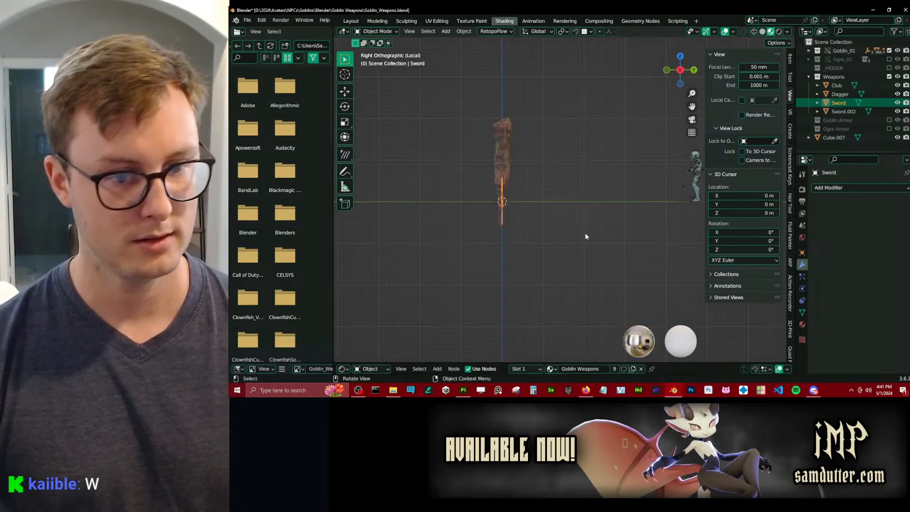
pyautogui.press('g')
pyautogui.click(695, 211)
pyautogui.keyDown('shift'); pyautogui.moveTo(619, 212); pyautogui.dragTo(490, 223, button='middle'); pyautogui.keyUp('shift')
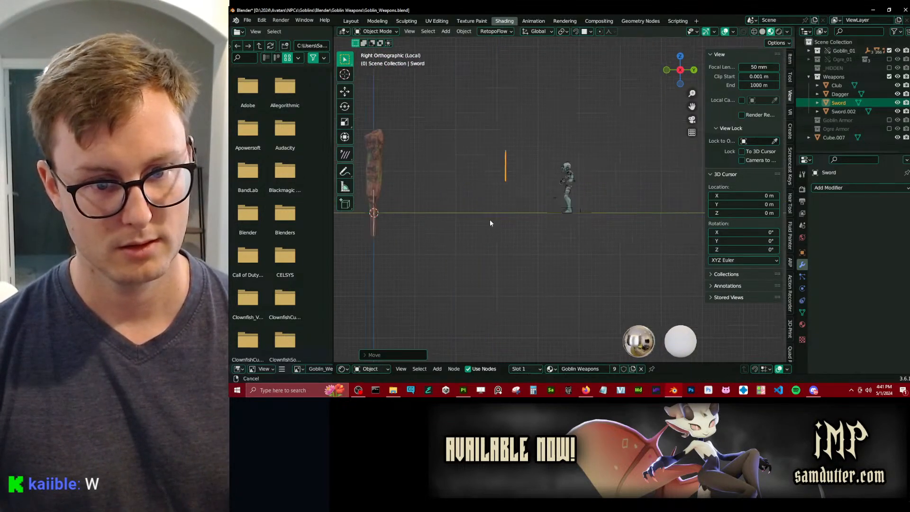
pyautogui.click(510, 190)
pyautogui.moveTo(510, 190); pyautogui.dragTo(530, 217, button='middle')
pyautogui.scroll(-4, 514, 181)
pyautogui.scroll(3, 530, 217)
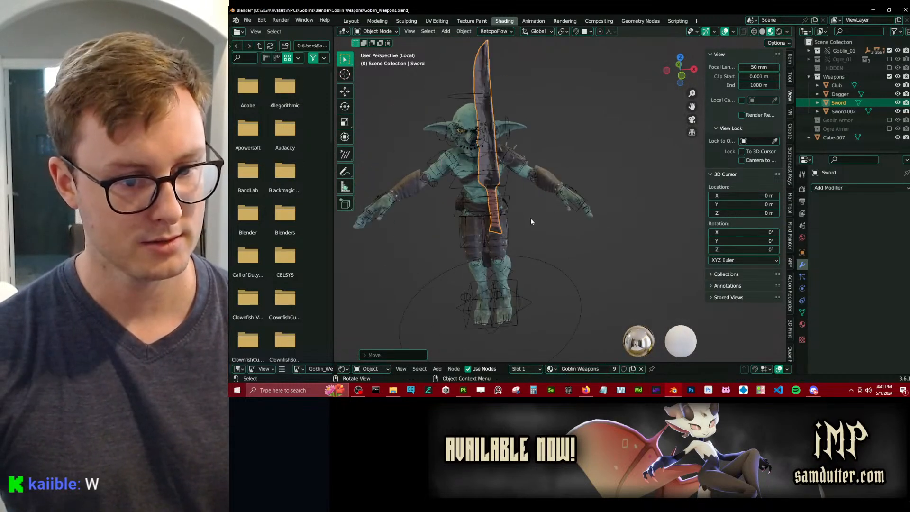
# Move and rotate the sword towards the goblin's left hand, checking its placement from different angles.
pyautogui.press('g')
pyautogui.click(618, 212)
pyautogui.moveTo(619, 213); pyautogui.dragTo(598, 172, button='middle')
pyautogui.press('r')
pyautogui.click(495, 133)
pyautogui.press('g')
pyautogui.click(547, 228)
pyautogui.press('r')
pyautogui.click(592, 203)
pyautogui.moveTo(593, 203); pyautogui.dragTo(538, 144, button='middle')
pyautogui.press('g')
pyautogui.click(572, 230)
pyautogui.press('g')
pyautogui.click(509, 157)
# Align the sword's grip with the goblin's left hand, turning the blade about its local Z axis.
pyautogui.press('r')
pyautogui.click(562, 180)
pyautogui.press('g')
pyautogui.click(556, 179)
pyautogui.moveTo(554, 179); pyautogui.dragTo(535, 177, button='middle')
pyautogui.press('r')
pyautogui.press('z')
pyautogui.press('z')
pyautogui.click(615, 184)
pyautogui.click(593, 142)
pyautogui.scroll(4, 466, 189)
pyautogui.click(515, 188)
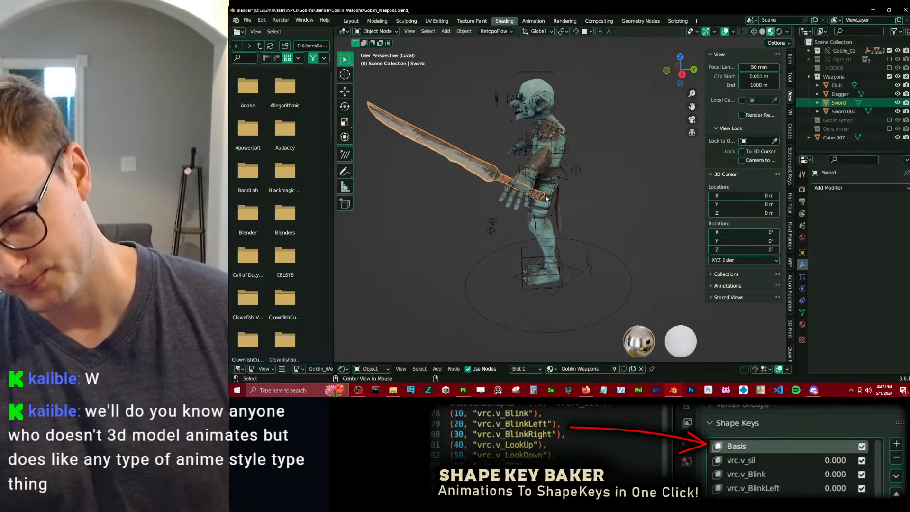
# Clear the sword's rotation, then rotate it about the global X and local Z axes so the blade points down.
pyautogui.hotkey('alt', 'r')
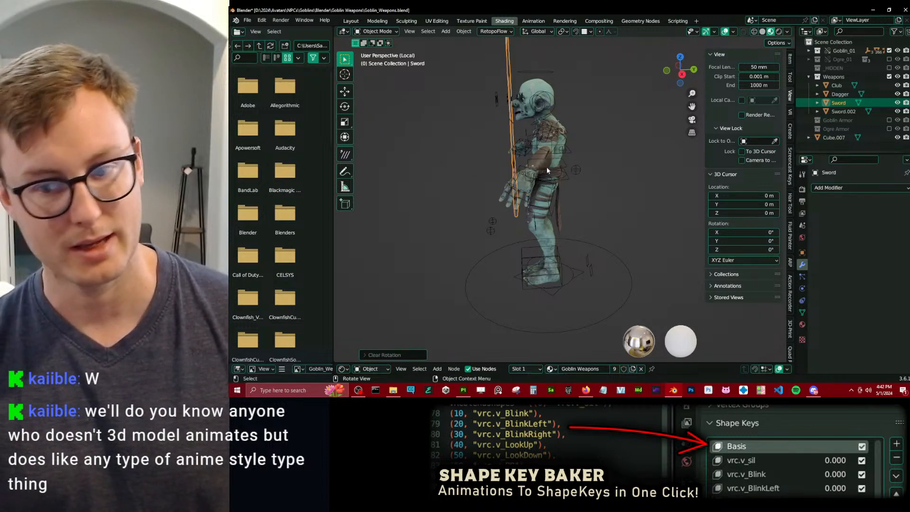
pyautogui.press('r')
pyautogui.press('x')
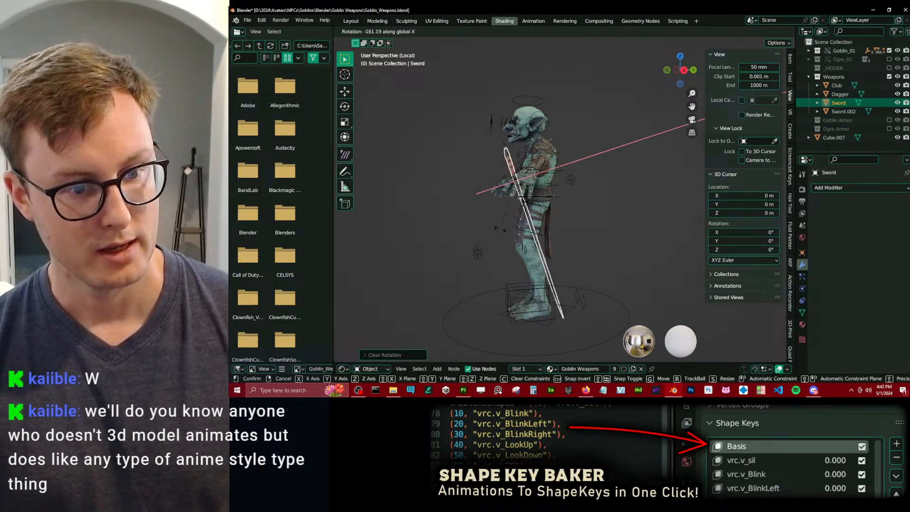
pyautogui.click(502, 226)
pyautogui.moveTo(581, 187); pyautogui.dragTo(584, 222, button='middle')
pyautogui.press('r')
pyautogui.press('z')
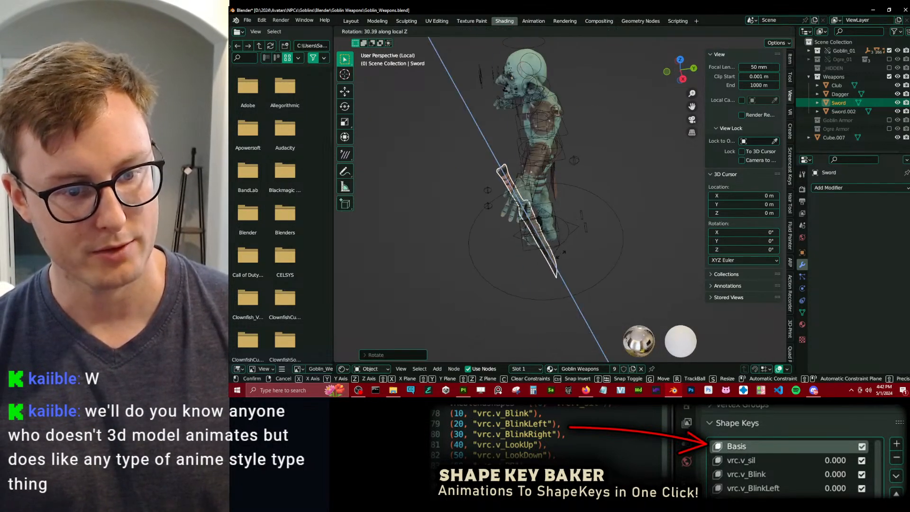
pyautogui.click(501, 135)
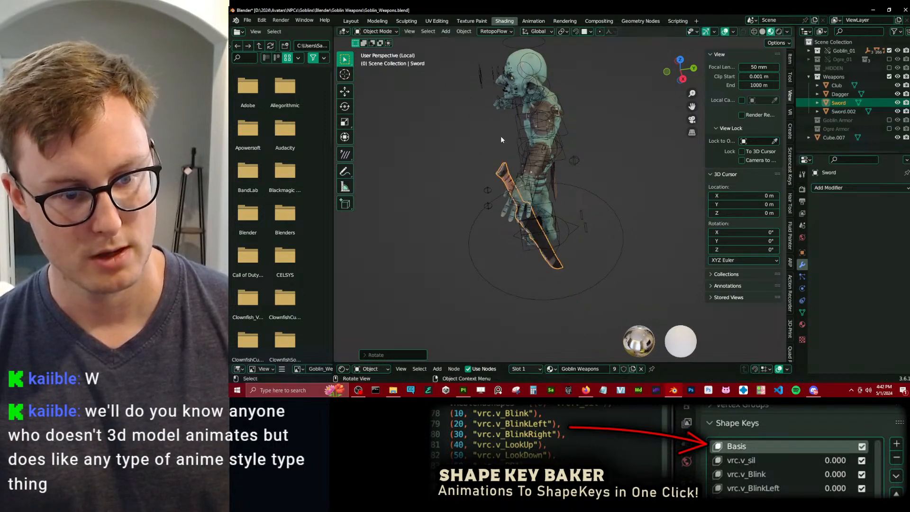
# Turn the sword further about its local Z axis and move it from the goblin's left hand towards the left hip.
pyautogui.moveTo(500, 136); pyautogui.dragTo(595, 109, button='middle')
pyautogui.moveTo(604, 157); pyautogui.dragTo(635, 169, button='middle')
pyautogui.press('r')
pyautogui.press('z')
pyautogui.press('z')
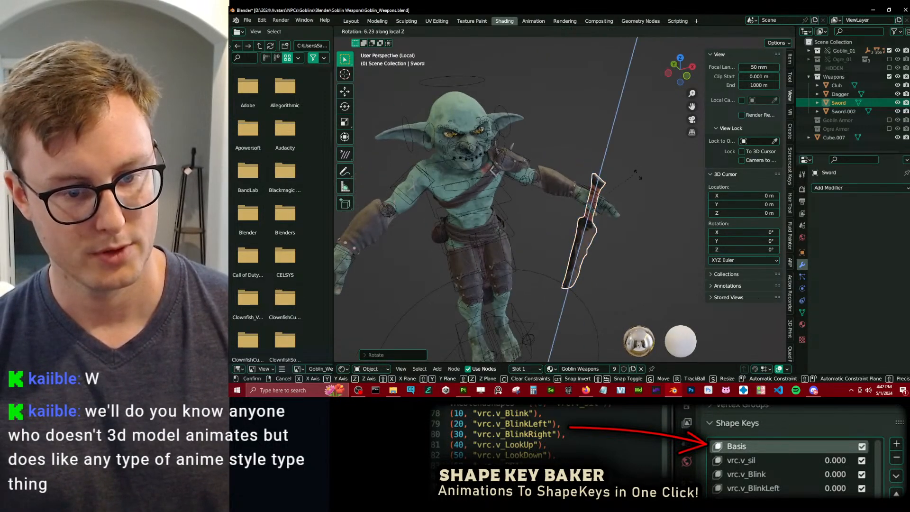
pyautogui.click(634, 205)
pyautogui.moveTo(634, 205); pyautogui.dragTo(618, 166, button='middle')
pyautogui.press('g')
pyautogui.click(514, 195)
# Tilt and reposition the sword beside the goblin's belt, turning its blade about the local Z axis.
pyautogui.moveTo(514, 195)
pyautogui.mouseDown(button='middle')
pyautogui.moveTo(505, 191)
pyautogui.moveTo(532, 177)
pyautogui.moveTo(527, 198)
pyautogui.moveTo(550, 201)
pyautogui.moveTo(505, 206)
pyautogui.moveTo(520, 209)
pyautogui.mouseUp(button='middle')
pyautogui.press('r')
pyautogui.click(524, 199)
pyautogui.scroll(3, 505, 207)
pyautogui.press('g')
pyautogui.click(556, 233)
pyautogui.moveTo(556, 232); pyautogui.dragTo(550, 151, button='middle')
pyautogui.press('r')
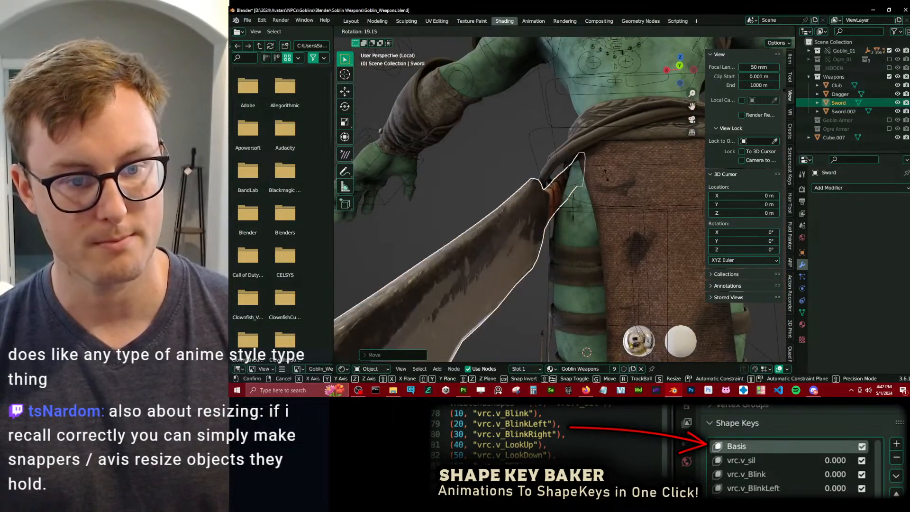
pyautogui.press('z')
pyautogui.press('z')
pyautogui.click(609, 183)
# Fine-tune the sword's position and tilt so that it hangs from the goblin's belt at the left hip.
pyautogui.press('g')
pyautogui.click(605, 178)
pyautogui.moveTo(605, 178); pyautogui.dragTo(564, 214, button='middle')
pyautogui.press('g')
pyautogui.click(598, 216)
pyautogui.press('r')
pyautogui.click(656, 173)
pyautogui.press('g')
pyautogui.click(590, 218)
# Check the hanging sword from the side, shift it slightly at the hip and save the file.
pyautogui.scroll(-5, 564, 211)
pyautogui.click(460, 241)
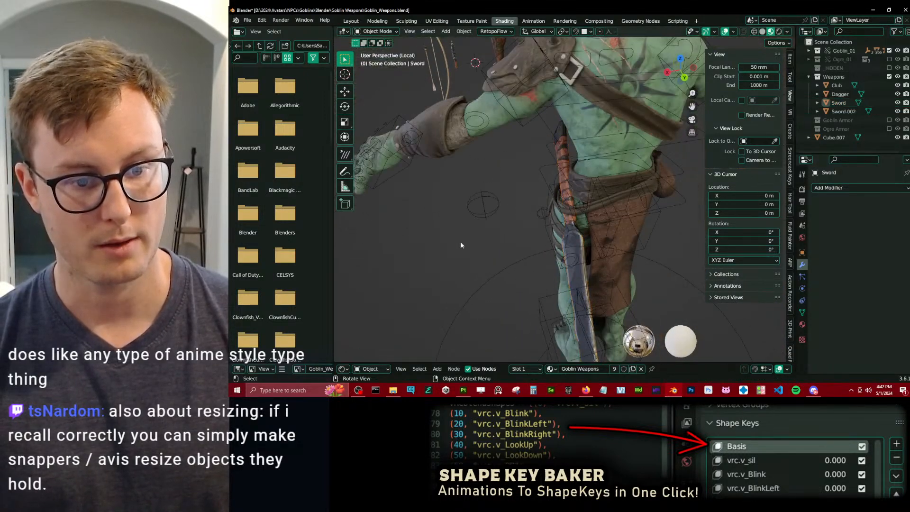
pyautogui.scroll(-2, 460, 241)
pyautogui.moveTo(460, 241); pyautogui.dragTo(558, 236, button='middle')
pyautogui.scroll(-2, 591, 214)
pyautogui.scroll(2, 610, 240)
pyautogui.scroll(2, 504, 228)
pyautogui.click(505, 228)
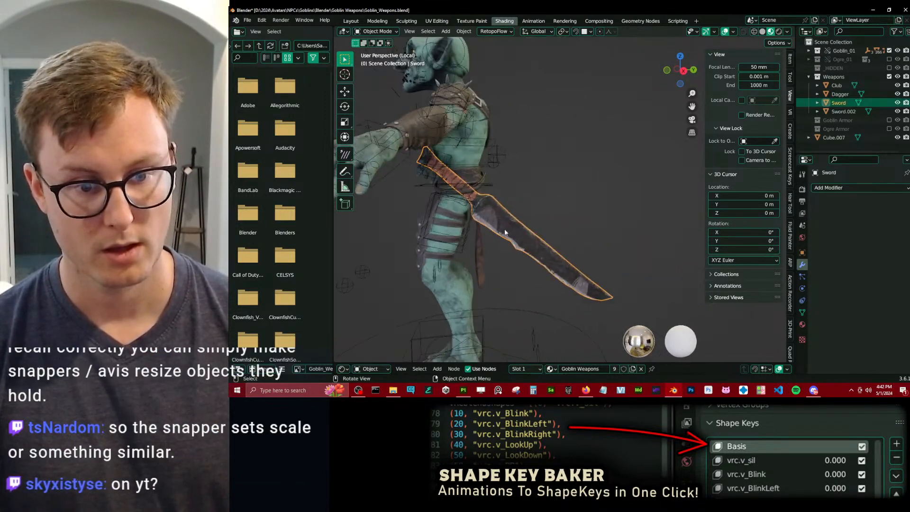
pyautogui.press('g')
pyautogui.click(593, 193)
pyautogui.click(564, 192)
pyautogui.moveTo(565, 192); pyautogui.dragTo(579, 198, button='middle')
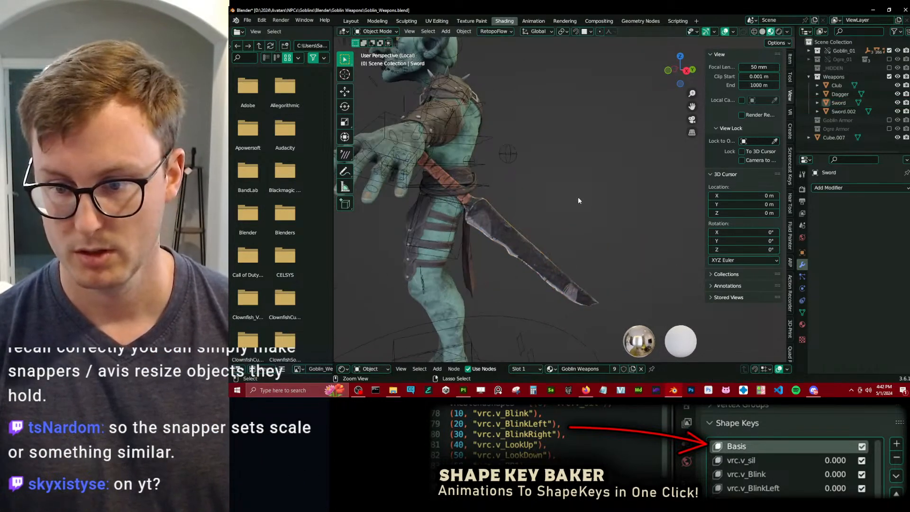
pyautogui.hotkey('ctrl', 's')
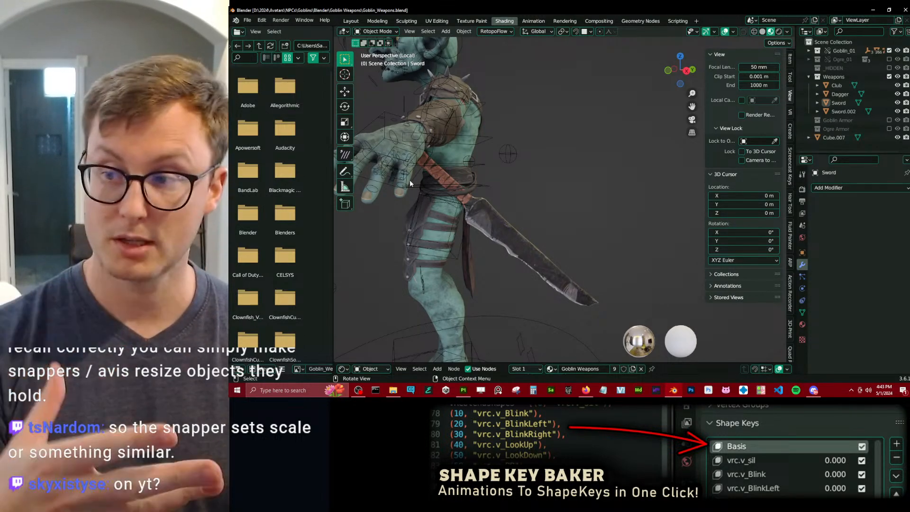
# Nudge the sword against the goblin's left hip using the front and side views.
pyautogui.moveTo(410, 180); pyautogui.dragTo(459, 193, button='middle')
pyautogui.click(538, 136)
pyautogui.press('g')
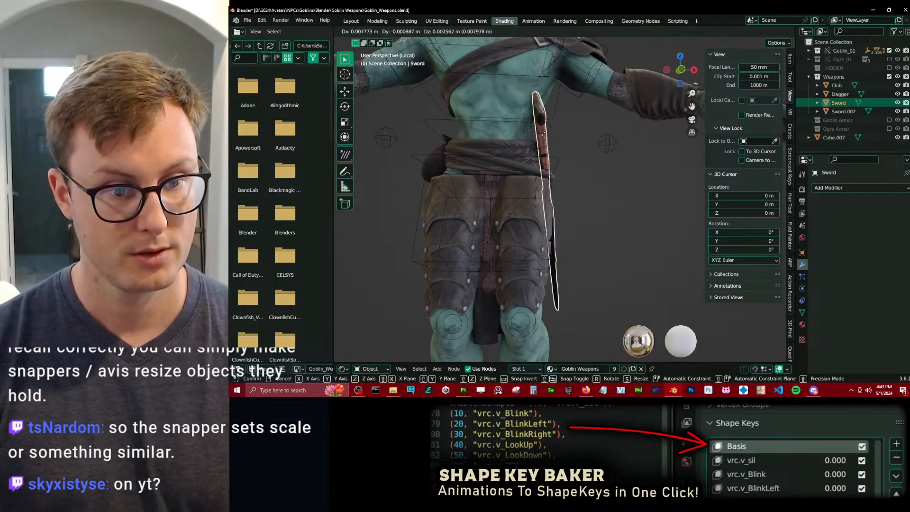
pyautogui.click(544, 136)
pyautogui.moveTo(560, 140); pyautogui.dragTo(467, 198, button='middle')
pyautogui.scroll(-2, 484, 179)
pyautogui.press('g')
pyautogui.click(492, 182)
# Select the bow and move it from the weapon group over to the goblin character.
pyautogui.scroll(-3, 526, 184)
pyautogui.hotkey('alt', 'a')
pyautogui.click(399, 193)
pyautogui.press('g')
pyautogui.click(578, 179)
pyautogui.scroll(-3, 579, 179)
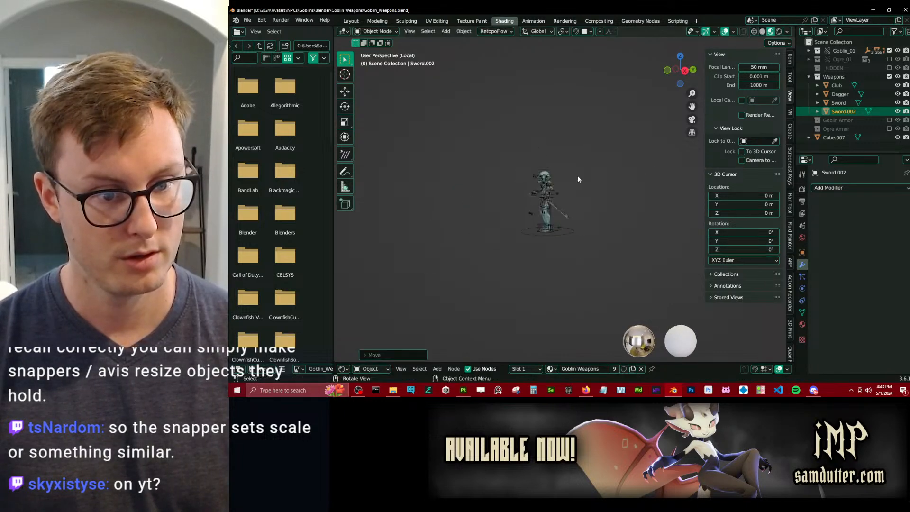
pyautogui.press('g')
pyautogui.click(571, 216)
# Rotate the bow and position it upright behind the goblin's back.
pyautogui.scroll(8, 589, 192)
pyautogui.moveTo(589, 193); pyautogui.dragTo(628, 185, button='middle')
pyautogui.press('r')
pyautogui.click(526, 188)
pyautogui.scroll(-2, 617, 186)
pyautogui.press('g')
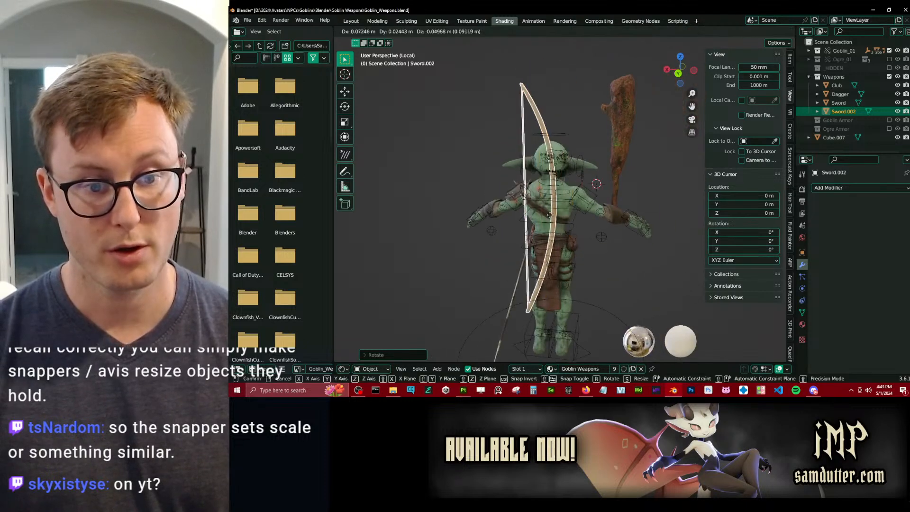
pyautogui.click(596, 183)
pyautogui.press('r')
pyautogui.click(575, 213)
# Tilt the bow in the side view and shift it close to the goblin's back.
pyautogui.moveTo(574, 212); pyautogui.dragTo(667, 226, button='middle')
pyautogui.press('r')
pyautogui.click(649, 247)
pyautogui.press('g')
pyautogui.click(638, 258)
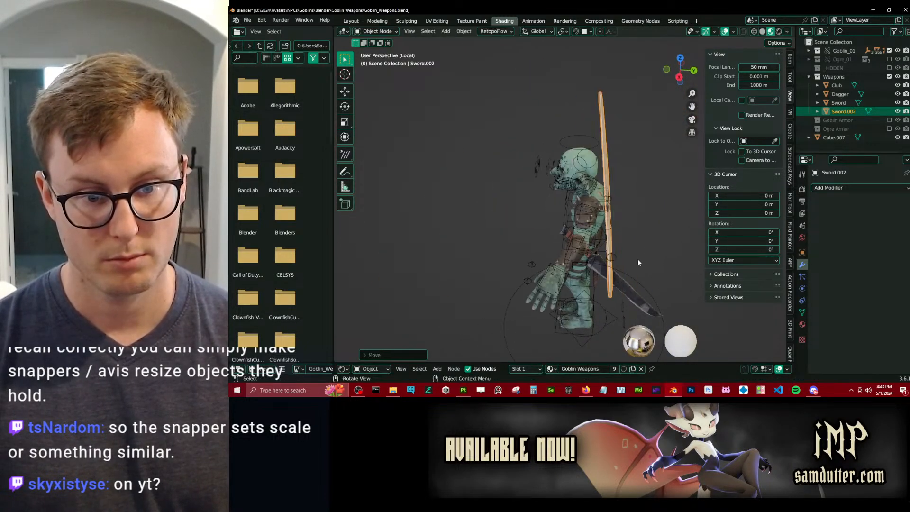
# Turn the bow about its local Z axis and slide it along its local Y axis toward the back.
pyautogui.scroll(3, 558, 207)
pyautogui.moveTo(638, 259); pyautogui.dragTo(641, 181, button='middle')
pyautogui.press('r')
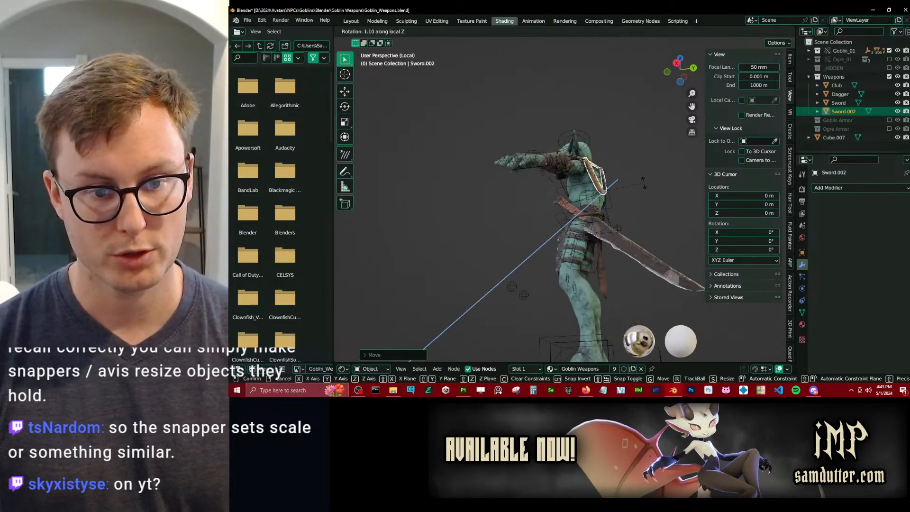
pyautogui.click(507, 229)
pyautogui.press('g')
pyautogui.press('y')
pyautogui.press('y')
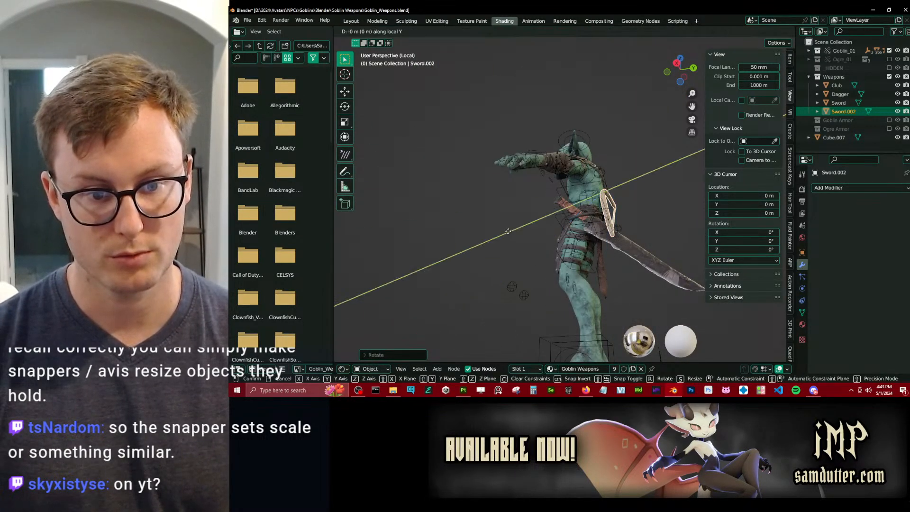
pyautogui.click(506, 224)
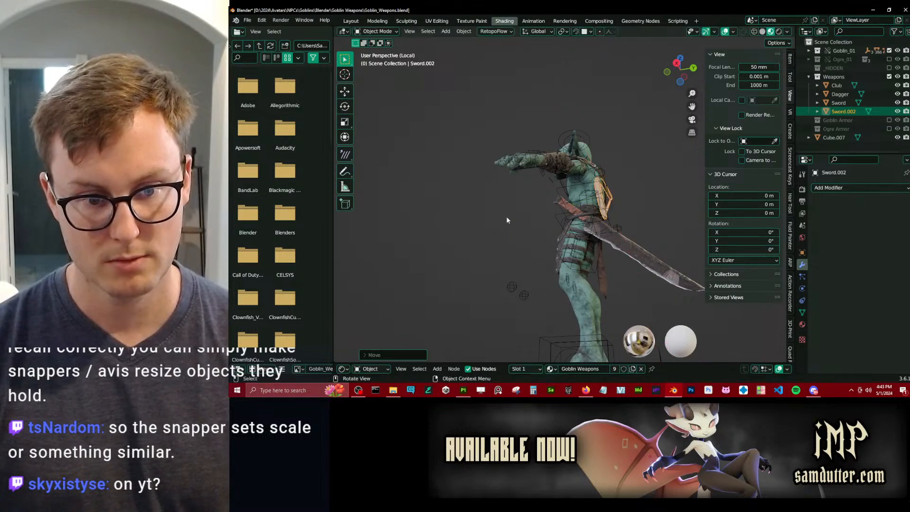
# Reposition and rotate the bow so that it lies diagonally across the goblin's back.
pyautogui.moveTo(506, 225); pyautogui.dragTo(632, 161, button='middle')
pyautogui.press('g')
pyautogui.click(532, 209)
pyautogui.press('g')
pyautogui.click(574, 175)
pyautogui.press('r')
pyautogui.click(559, 178)
pyautogui.press('r')
pyautogui.click(637, 151)
pyautogui.moveTo(566, 157); pyautogui.dragTo(588, 161, button='middle')
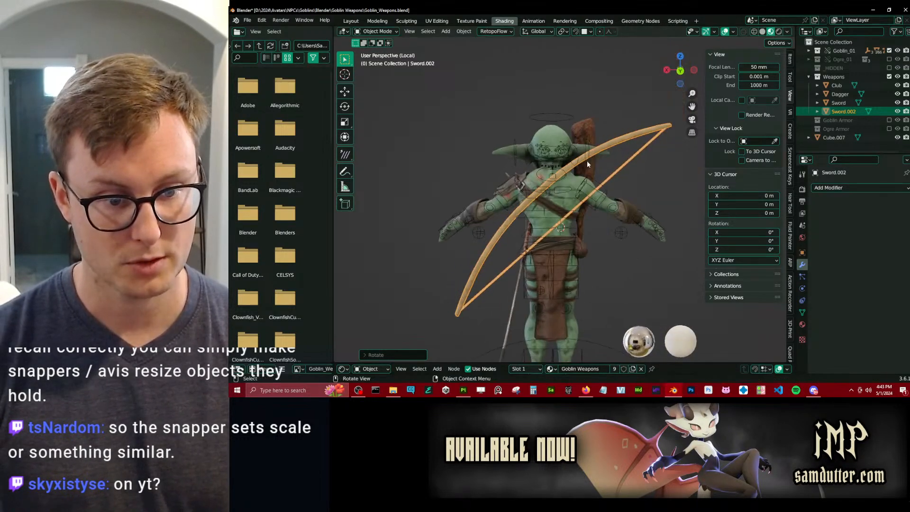
pyautogui.press('g')
pyautogui.click(590, 165)
# Select the dagger in the weapon group and move it over to the goblin.
pyautogui.scroll(-5, 553, 182)
pyautogui.moveTo(517, 192); pyautogui.dragTo(592, 197, button='middle')
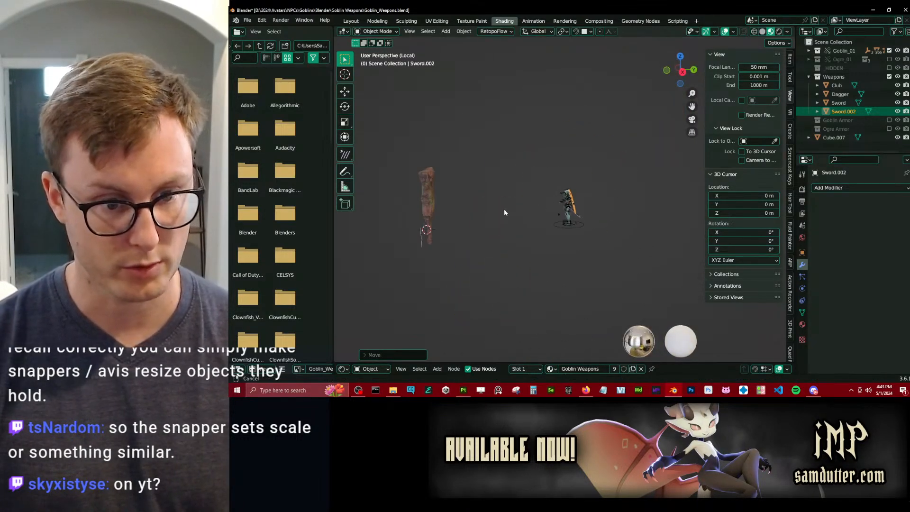
pyautogui.moveTo(504, 209); pyautogui.dragTo(493, 212, button='middle')
pyautogui.scroll(4, 467, 222)
pyautogui.moveTo(399, 225)
pyautogui.keyDown('shift'); pyautogui.mouseDown(button='middle')
pyautogui.moveTo(468, 219)
pyautogui.moveTo(415, 225)
pyautogui.mouseUp(button='middle'); pyautogui.keyUp('shift')
pyautogui.click(448, 223)
pyautogui.press('g')
pyautogui.click(622, 203)
pyautogui.keyDown('shift'); pyautogui.moveTo(628, 202); pyautogui.dragTo(474, 227, button='middle'); pyautogui.keyUp('shift')
pyautogui.press('g')
pyautogui.click(595, 220)
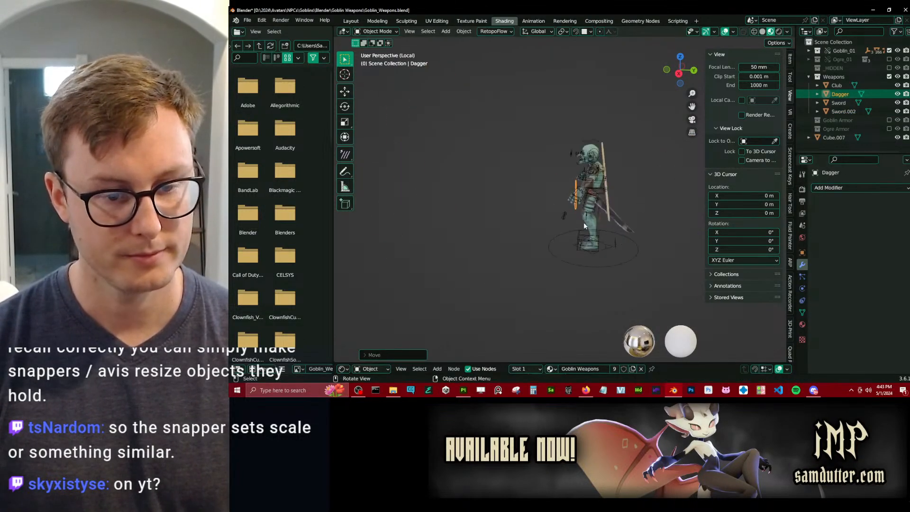
# Rotate the dagger in the side view, move it near the hip and turn it about its local Z axis.
pyautogui.scroll(6, 584, 221)
pyautogui.press('r')
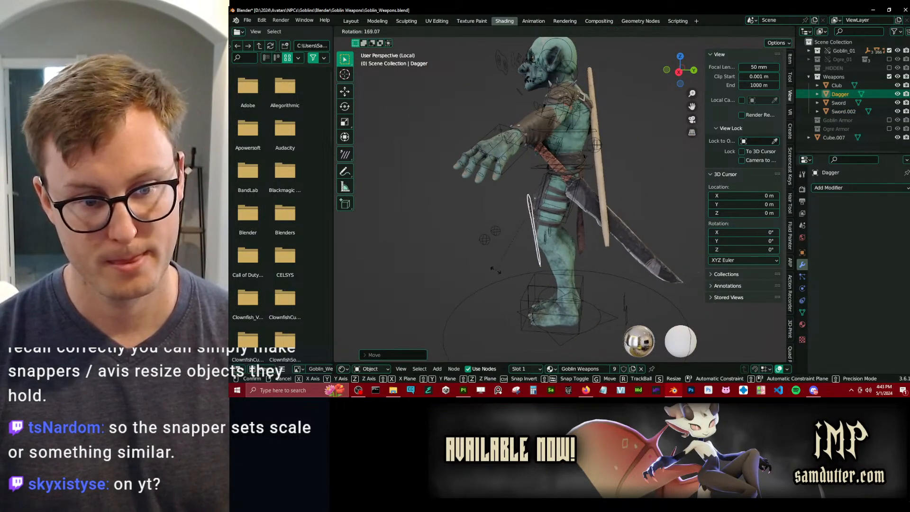
pyautogui.click(496, 270)
pyautogui.moveTo(502, 266); pyautogui.dragTo(661, 217, button='middle')
pyautogui.scroll(3, 521, 236)
pyautogui.keyDown('shift'); pyautogui.moveTo(662, 217); pyautogui.dragTo(580, 208, button='middle'); pyautogui.keyUp('shift')
pyautogui.scroll(-1, 530, 220)
pyautogui.press('g')
pyautogui.click(519, 211)
pyautogui.press('r')
pyautogui.press('z')
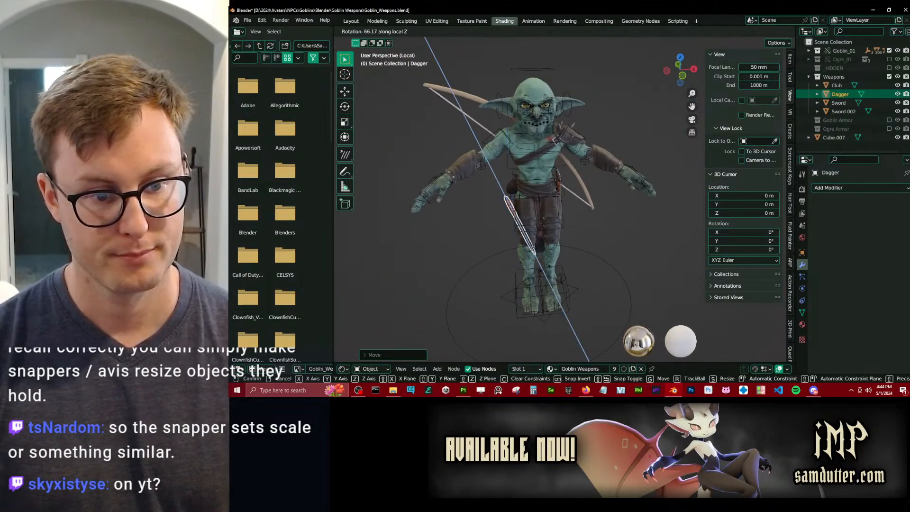
pyautogui.click(531, 280)
# Position and tilt the dagger so that it sits at the goblin's left hip beside the sword.
pyautogui.moveTo(569, 242); pyautogui.dragTo(511, 219, button='middle')
pyautogui.press('g')
pyautogui.click(559, 217)
pyautogui.moveTo(625, 209); pyautogui.dragTo(531, 204, button='middle')
pyautogui.scroll(3, 515, 207)
pyautogui.press('r')
pyautogui.click(526, 189)
pyautogui.press('g')
pyautogui.click(469, 172)
pyautogui.moveTo(468, 172); pyautogui.dragTo(543, 184, button='middle')
pyautogui.press('g')
pyautogui.click(545, 185)
pyautogui.scroll(-1, 540, 189)
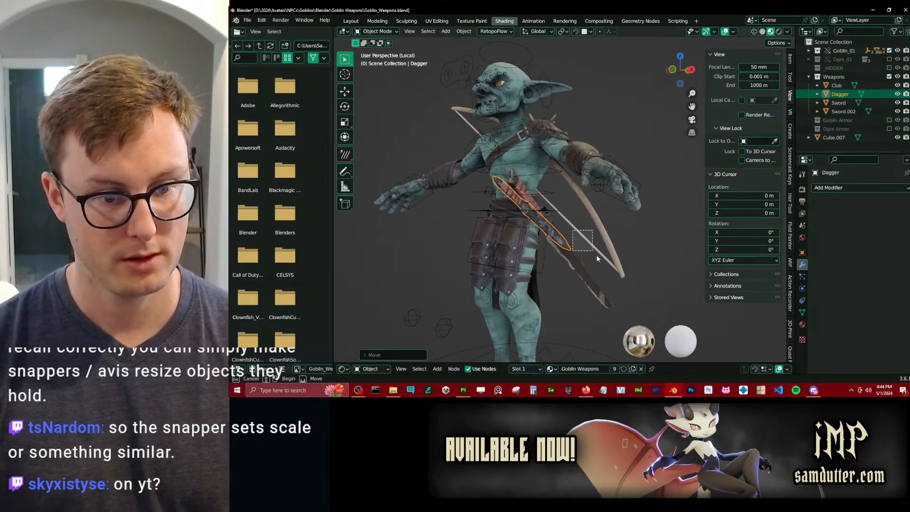
# Clear the location and rotation of the dagger, sword and bow to return them to the weapon group.
pyautogui.moveTo(596, 254); pyautogui.dragTo(598, 256)
pyautogui.hotkey('alt', 'r')
pyautogui.scroll(-8, 533, 212)
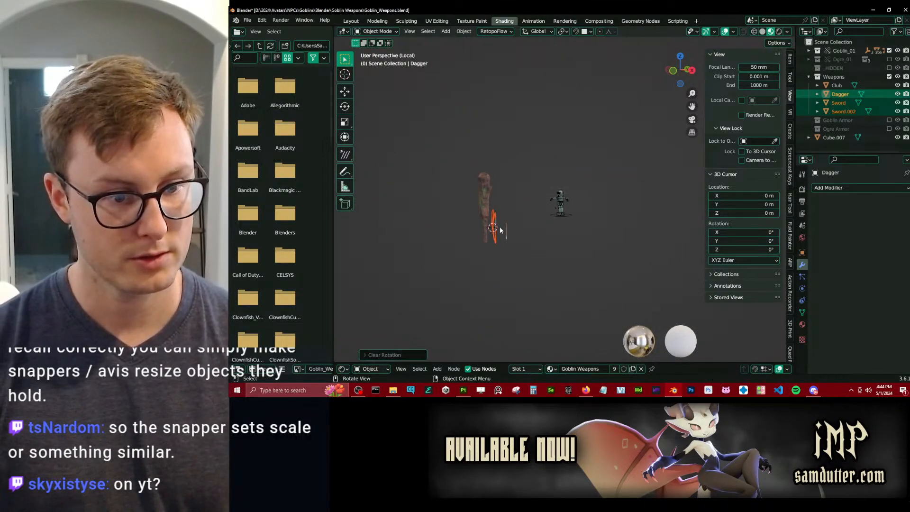
# Hide the goblin collection and save the file with all the weapons selected.
pyautogui.moveTo(479, 197); pyautogui.dragTo(531, 264)
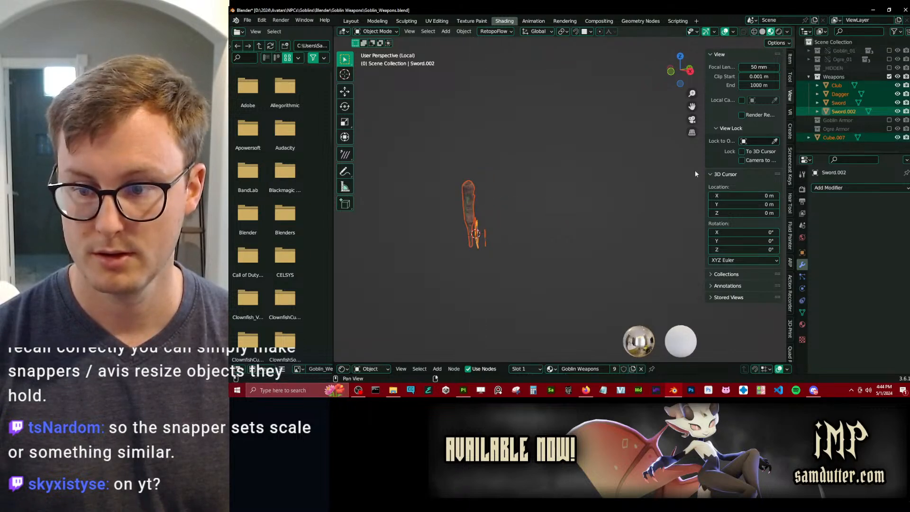
pyautogui.moveTo(469, 206); pyautogui.dragTo(524, 210, button='middle')
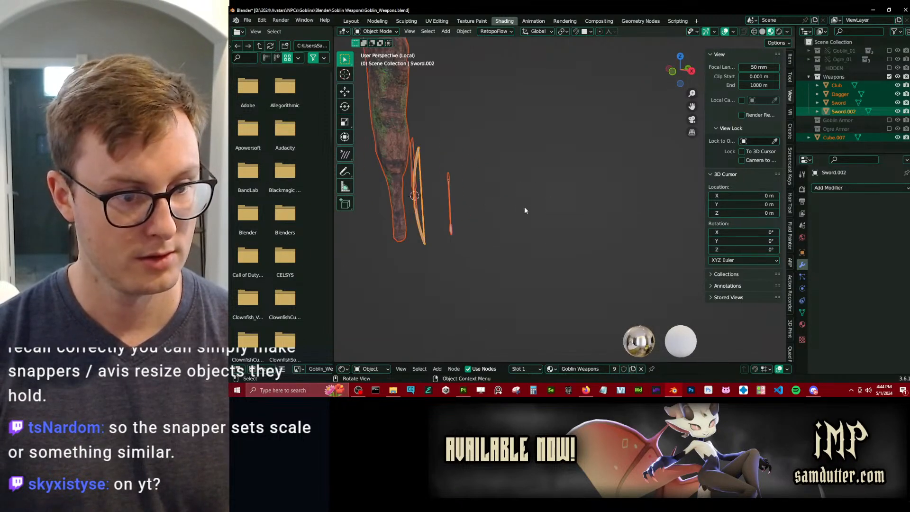
pyautogui.hotkey('ctrl', 's')
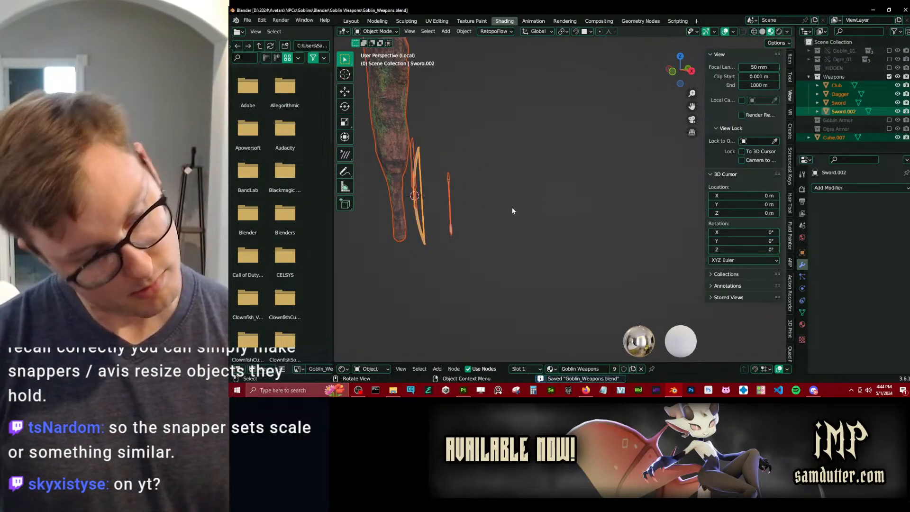
pyautogui.scroll(-4, 512, 207)
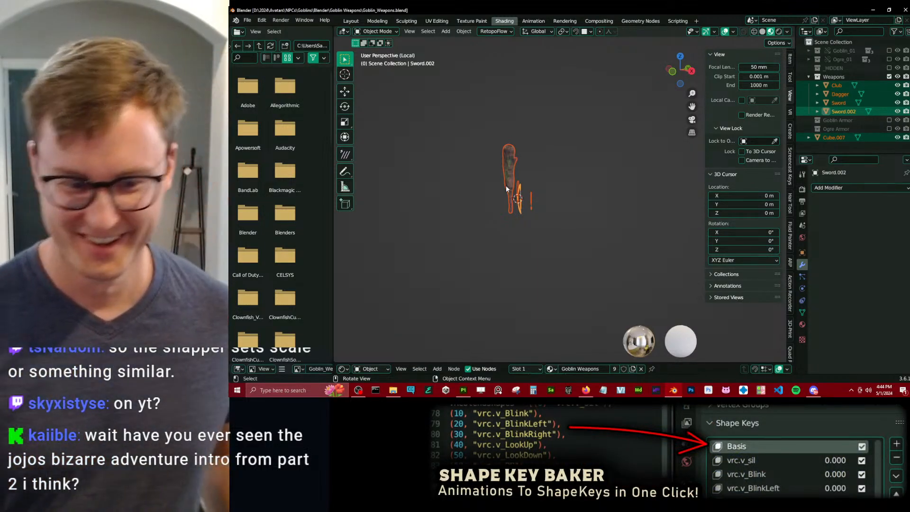
# Switch to Firefox, play the JoJo's Bizarre Adventure Opening 2 video, skip ahead in it and close the browser.
pyautogui.click(590, 389)
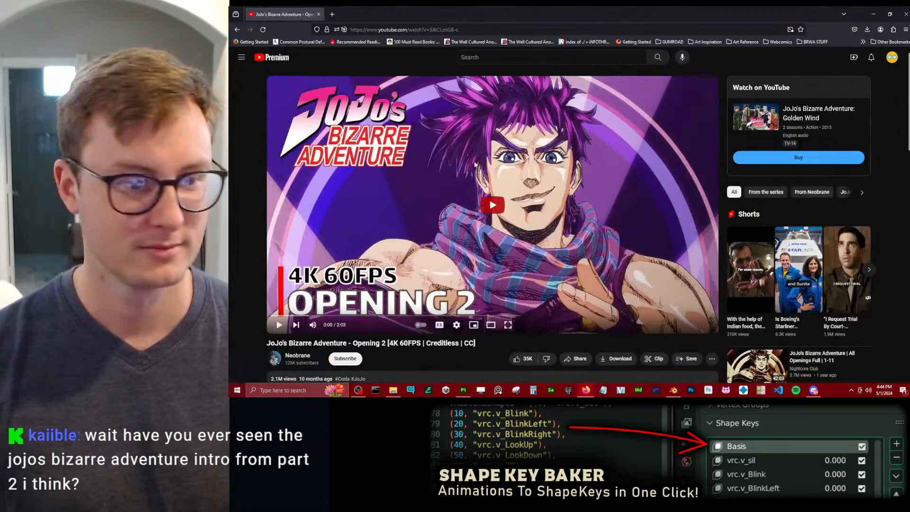
pyautogui.click(496, 211)
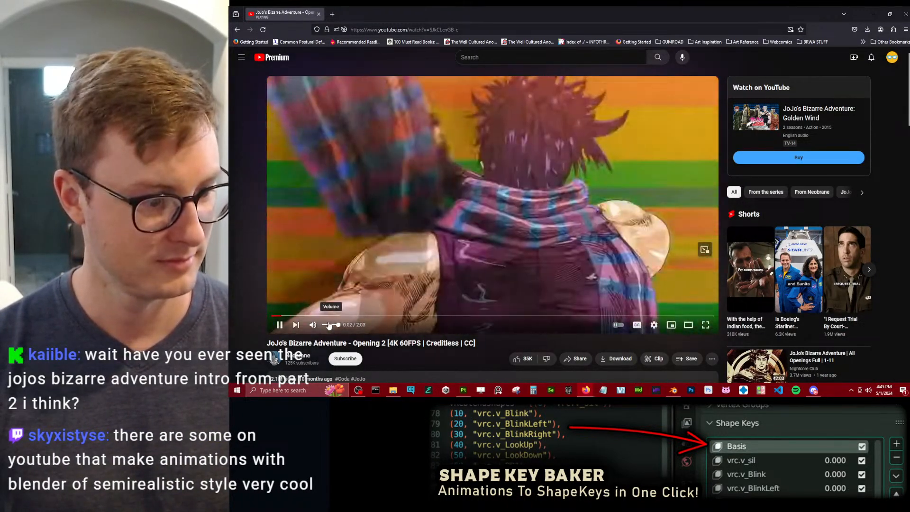
pyautogui.click(332, 325)
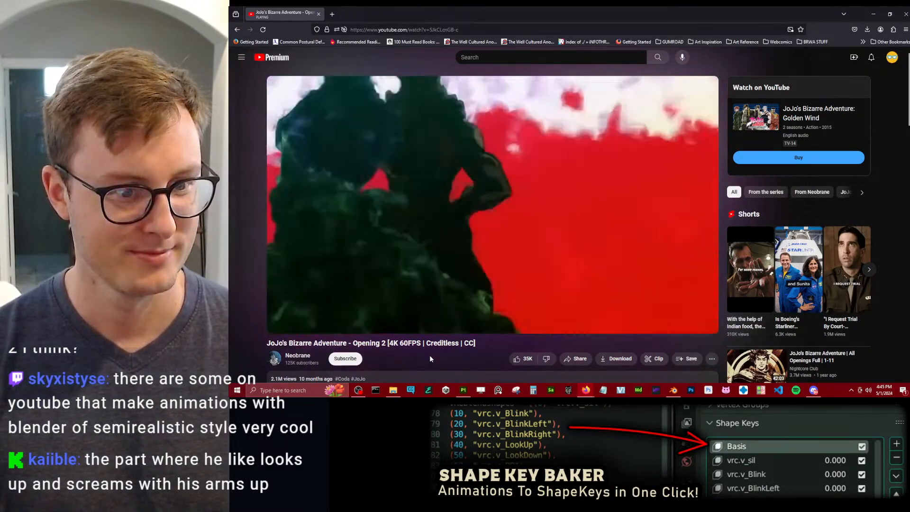
pyautogui.moveTo(358, 324)
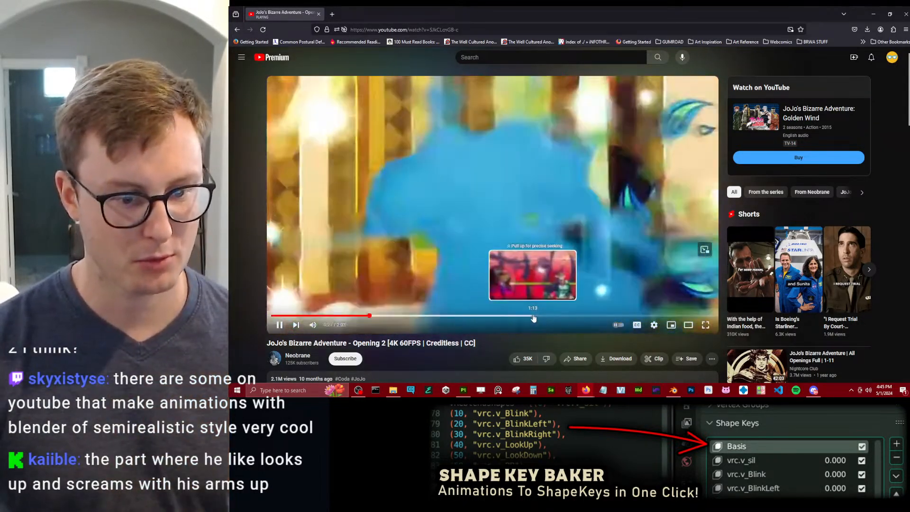
pyautogui.moveTo(528, 316); pyautogui.dragTo(531, 318)
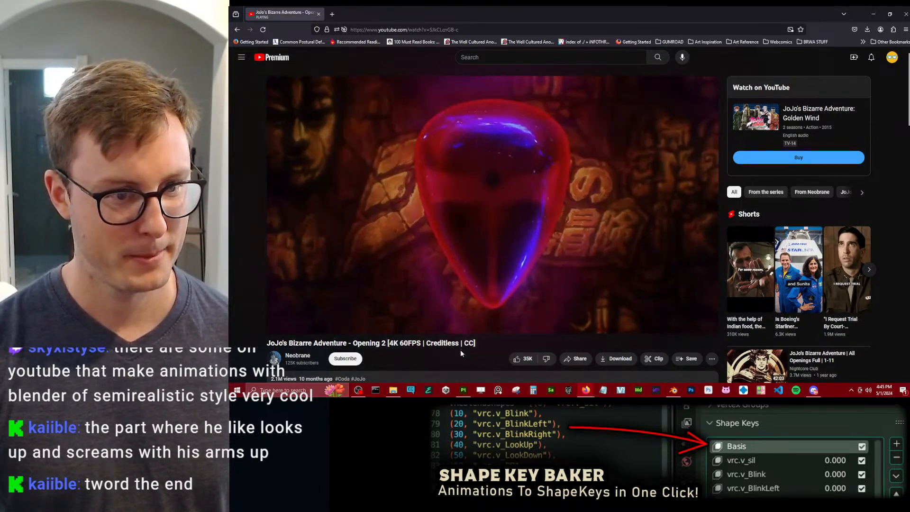
pyautogui.click(906, 13)
# Frame the weapons, deselect them and save the weapons file.
pyautogui.click(504, 175)
pyautogui.press('KP_Decimal')
pyautogui.moveTo(504, 175); pyautogui.dragTo(513, 179, button='middle')
pyautogui.keyDown('shift'); pyautogui.moveTo(513, 180); pyautogui.dragTo(572, 228, button='middle'); pyautogui.keyUp('shift')
pyautogui.hotkey('ctrl', 's')
pyautogui.click(506, 227)
pyautogui.scroll(-5, 519, 233)
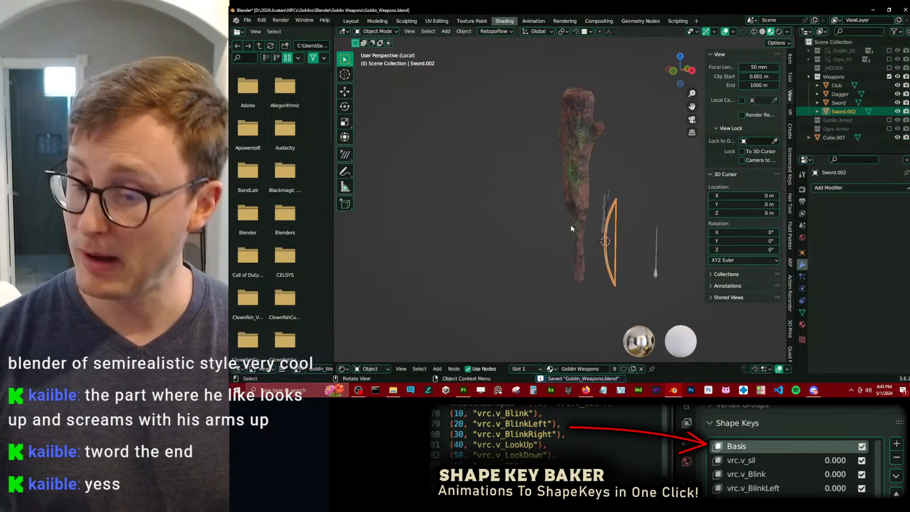
pyautogui.scroll(-4, 571, 228)
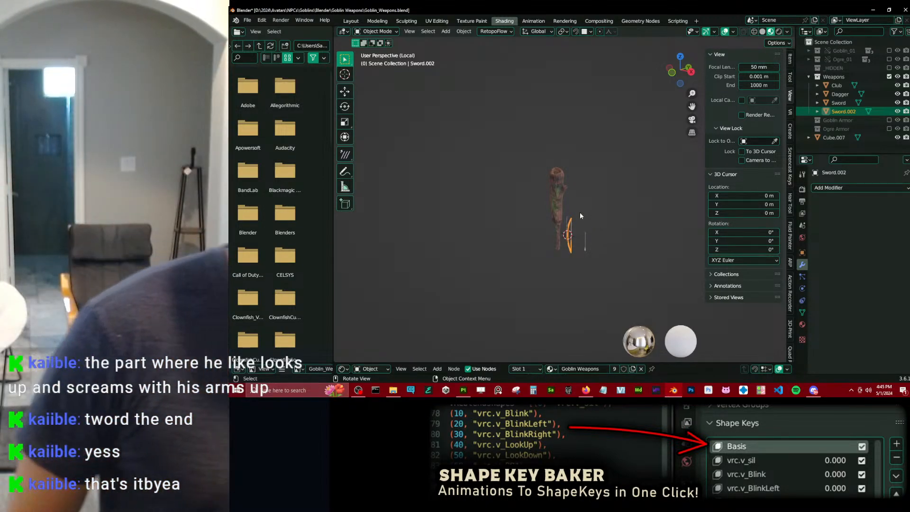
pyautogui.click(498, 89)
pyautogui.hotkey('ctrl', 's')
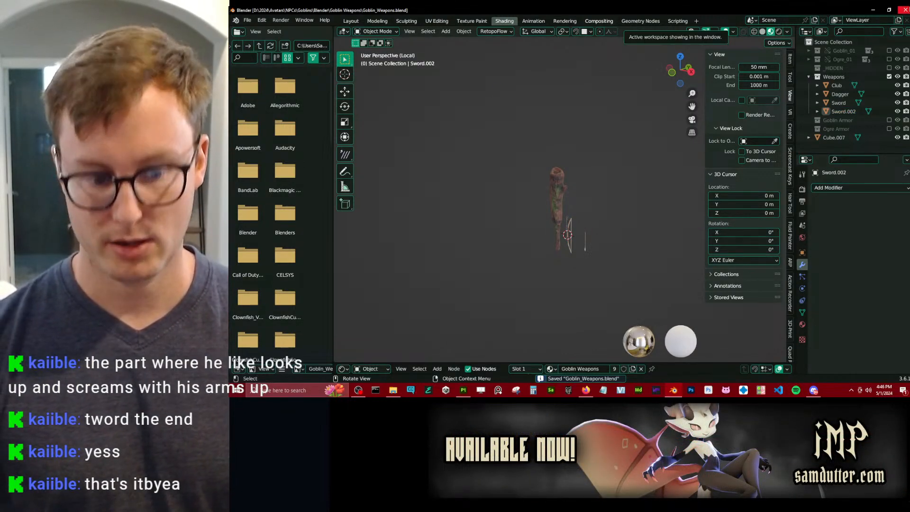
# Close Blender, the Substance folder window and Unity Hub.
pyautogui.click(905, 10)
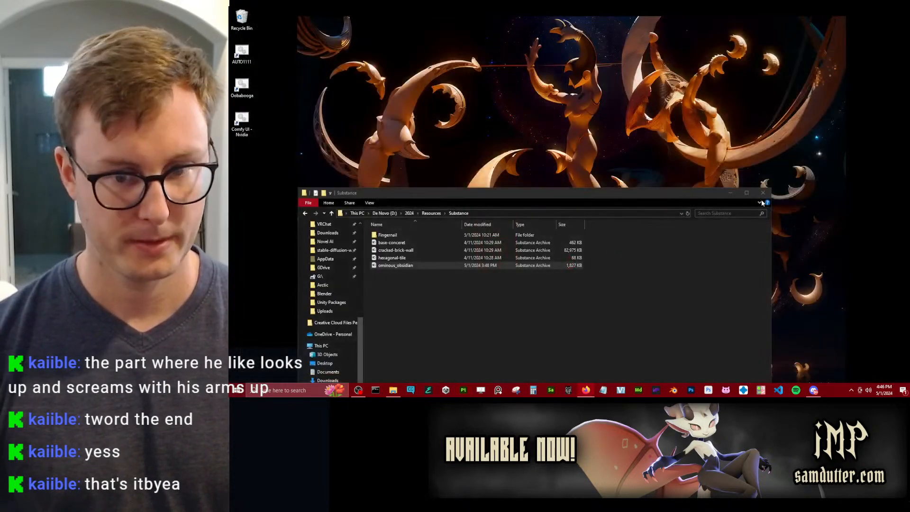
pyautogui.click(763, 193)
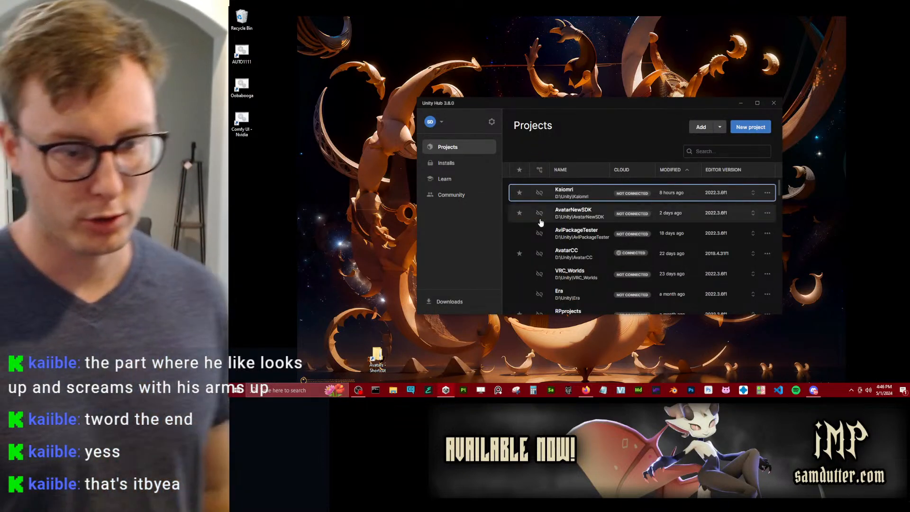
pyautogui.scroll(-3, 563, 222)
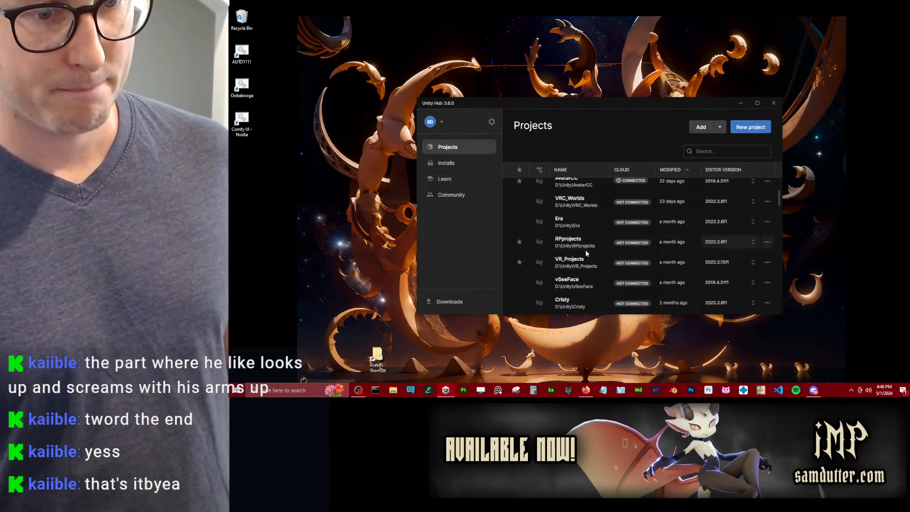
pyautogui.click(774, 103)
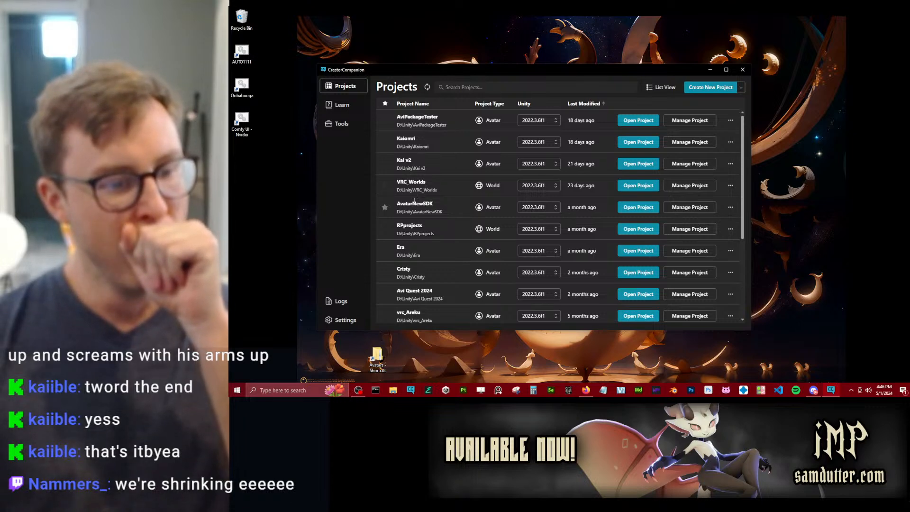
# Create a Unity 2022 Avatar Project named Products 2024 in D:\Unity.
pyautogui.scroll(-3, 434, 205)
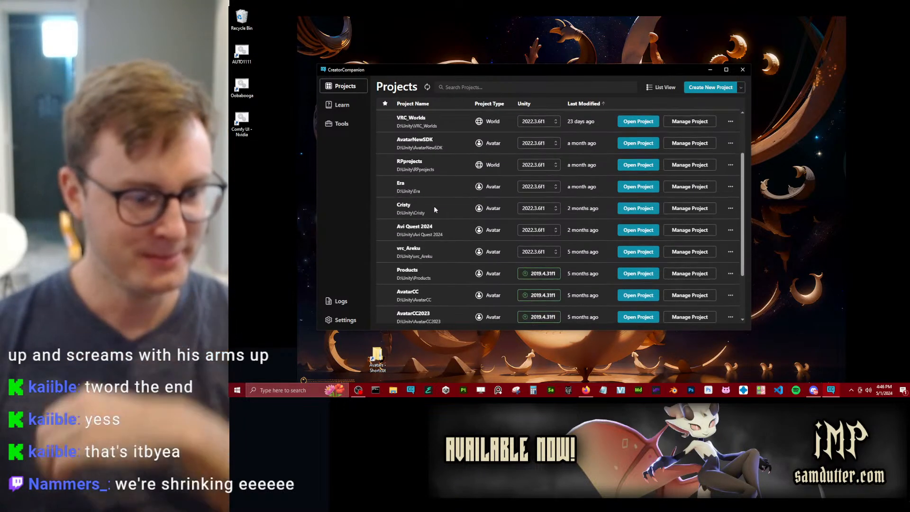
pyautogui.scroll(-3, 433, 205)
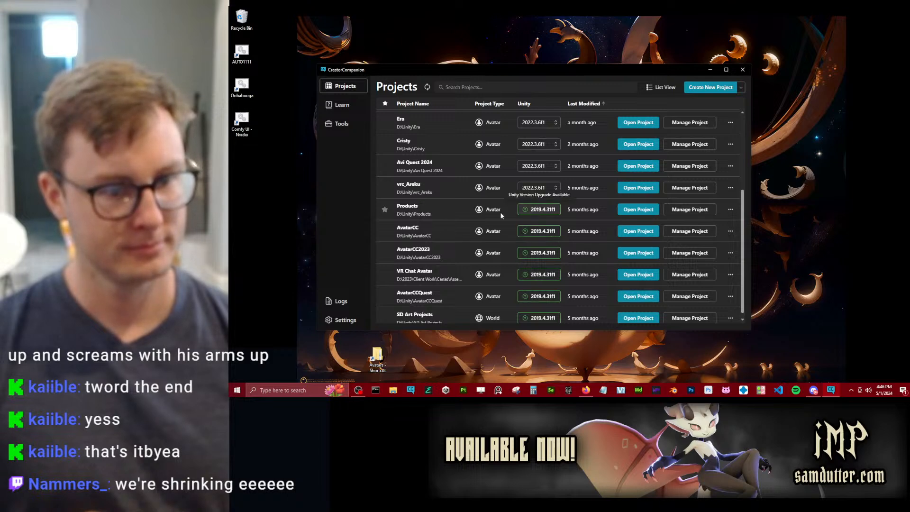
pyautogui.scroll(6, 451, 215)
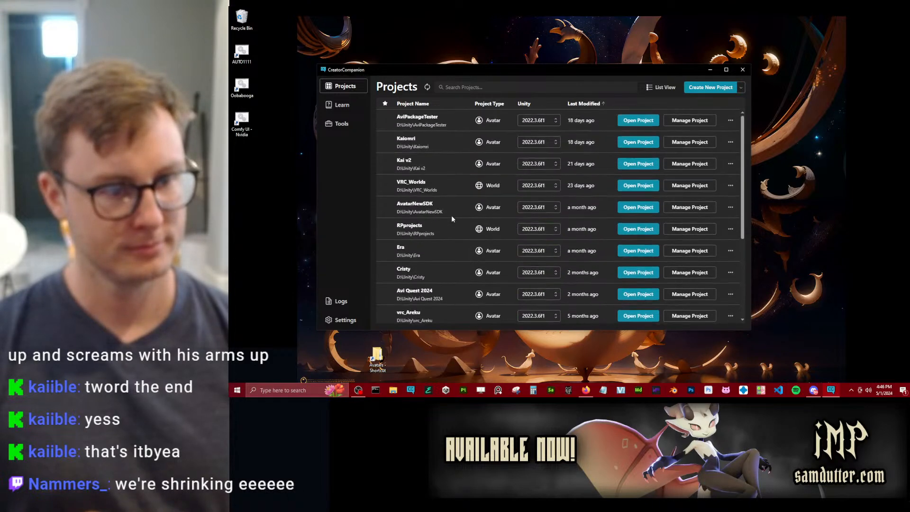
pyautogui.click(721, 88)
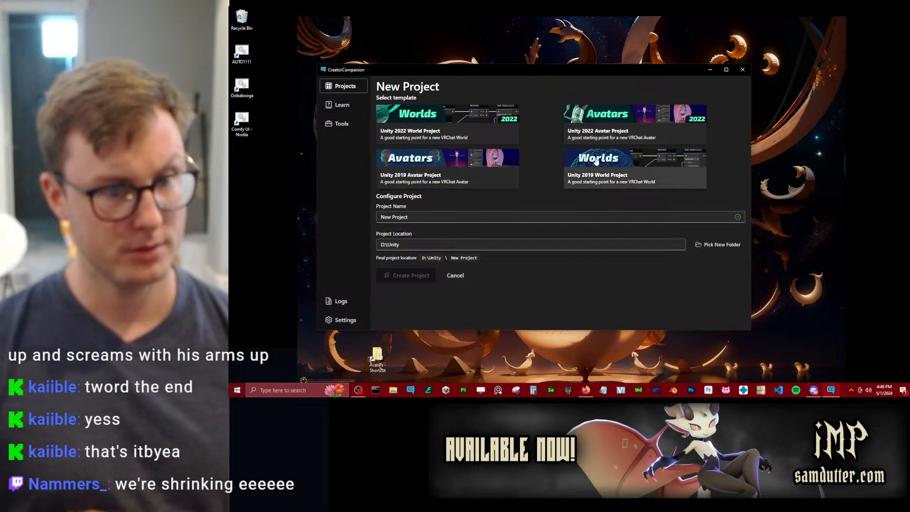
pyautogui.click(604, 131)
pyautogui.tripleClick(472, 219)
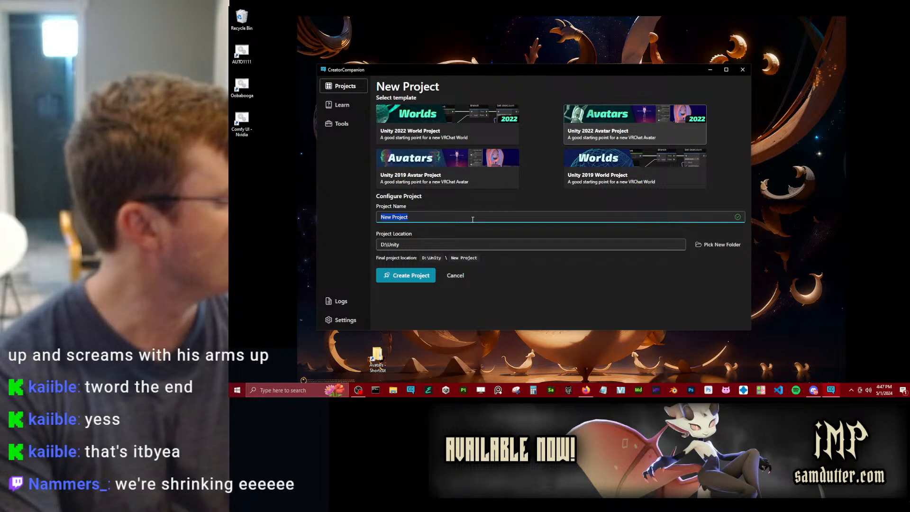
pyautogui.press('BackSpace')
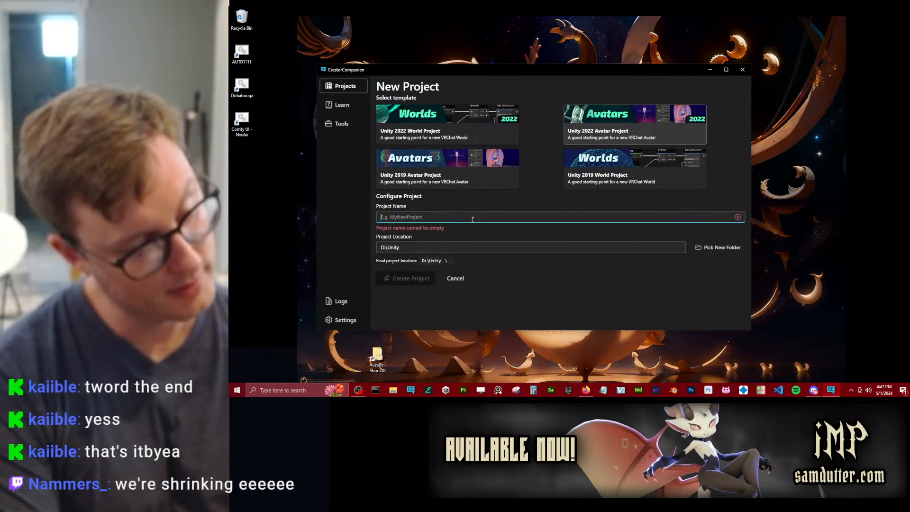
pyautogui.write('Producs')
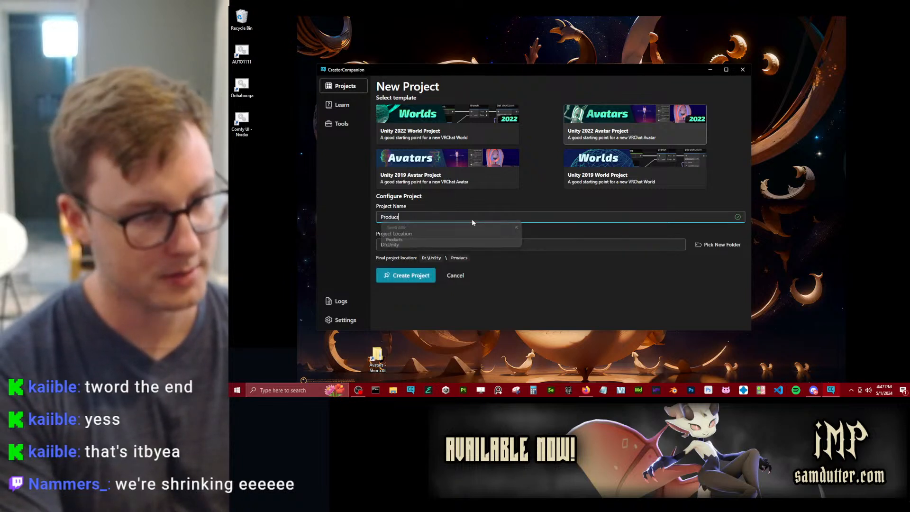
pyautogui.press('BackSpace')
pyautogui.write('ts')
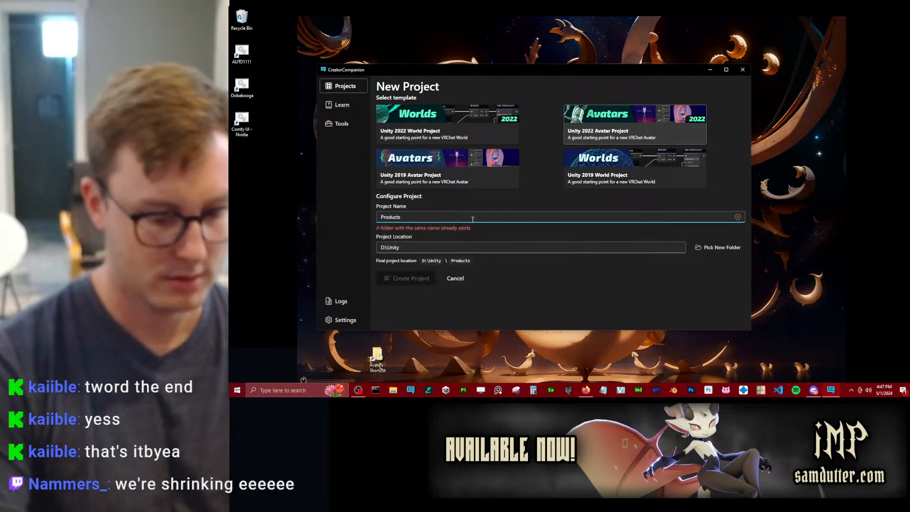
pyautogui.write(' 2024')
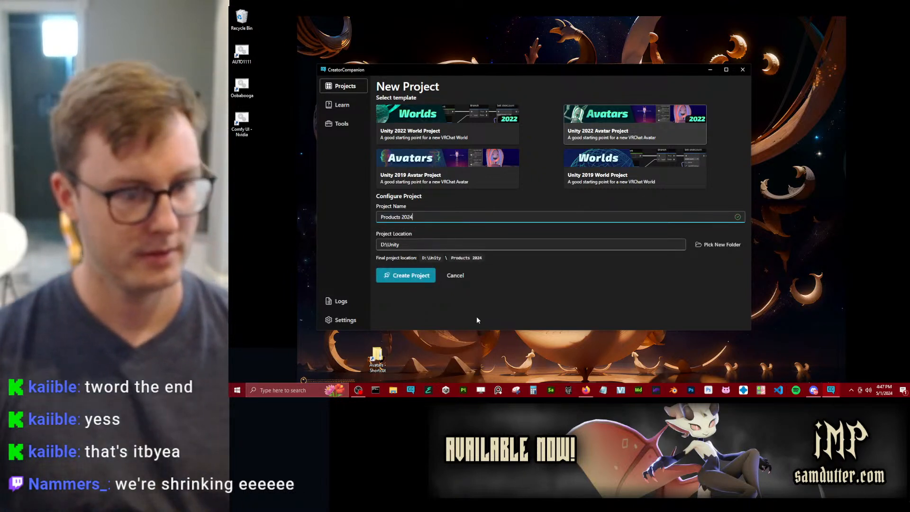
pyautogui.click(409, 276)
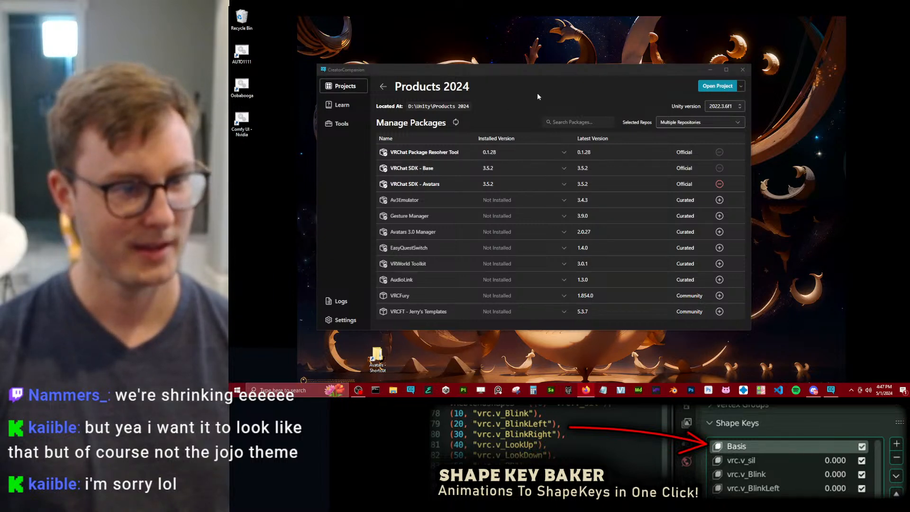
# Add Av3Emulator 3.4.3, Gesture Manager 3.9.0 and Avatars 3.0 Manager 2.0.27 to the Products 2024 project.
pyautogui.click(507, 201)
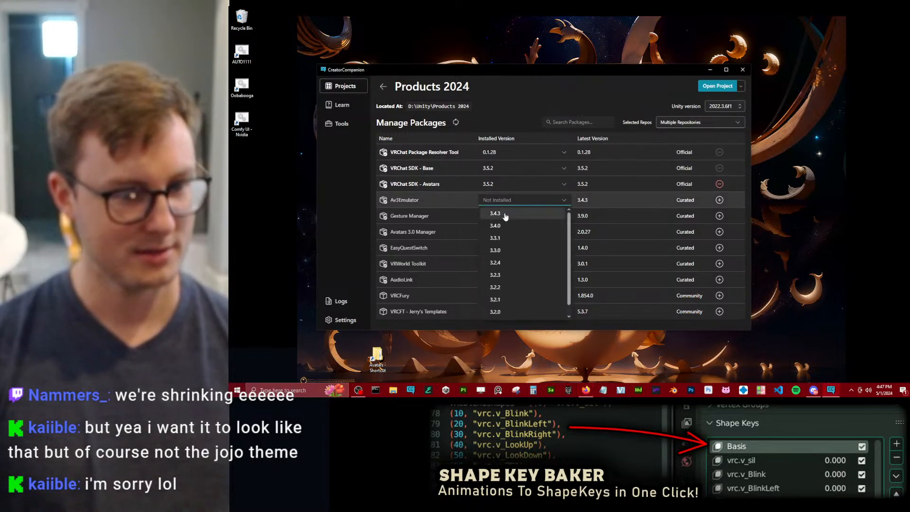
pyautogui.click(506, 214)
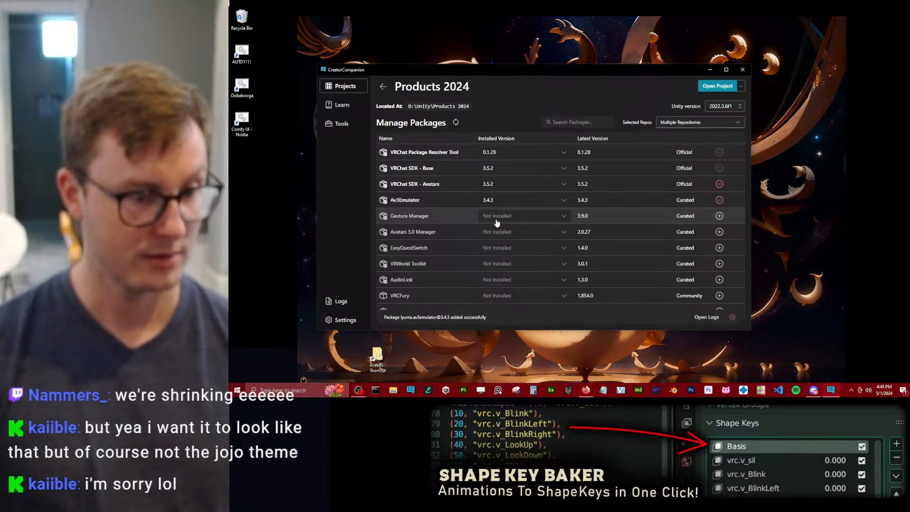
pyautogui.click(496, 219)
pyautogui.click(495, 105)
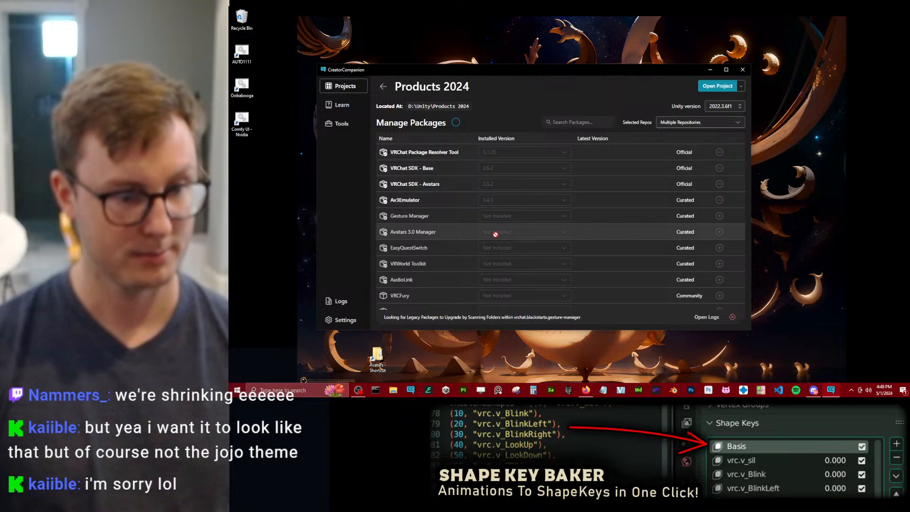
pyautogui.click(496, 238)
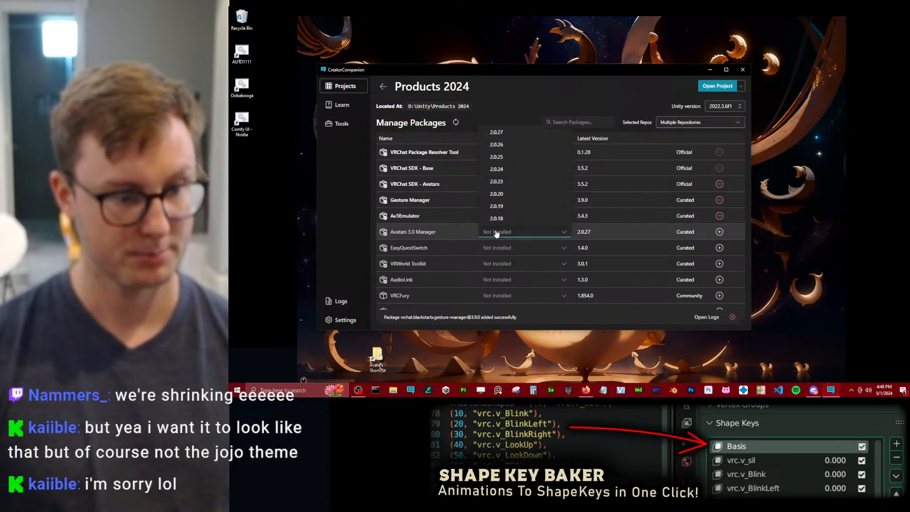
pyautogui.click(502, 137)
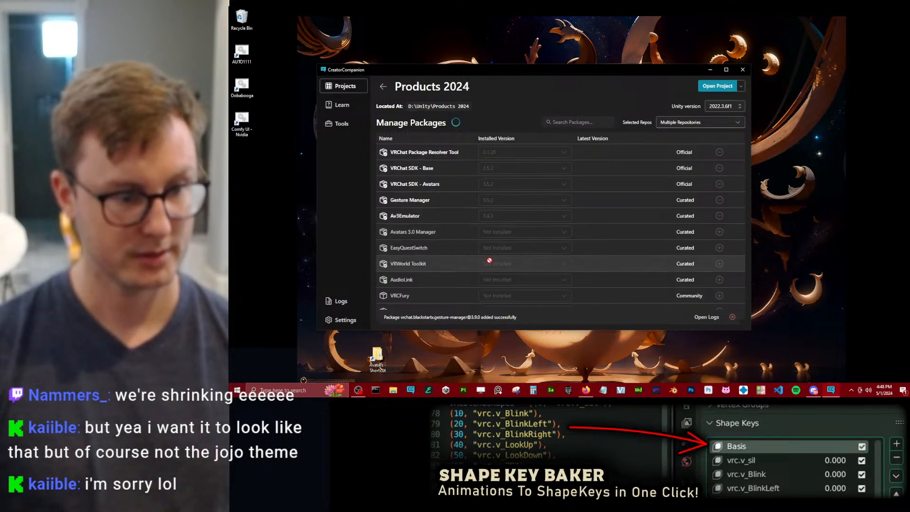
# Add VRCFury 1.854.0 and VRCFT - Jerry's Templates 5.3.7 to the project's packages.
pyautogui.click(497, 296)
pyautogui.click(504, 183)
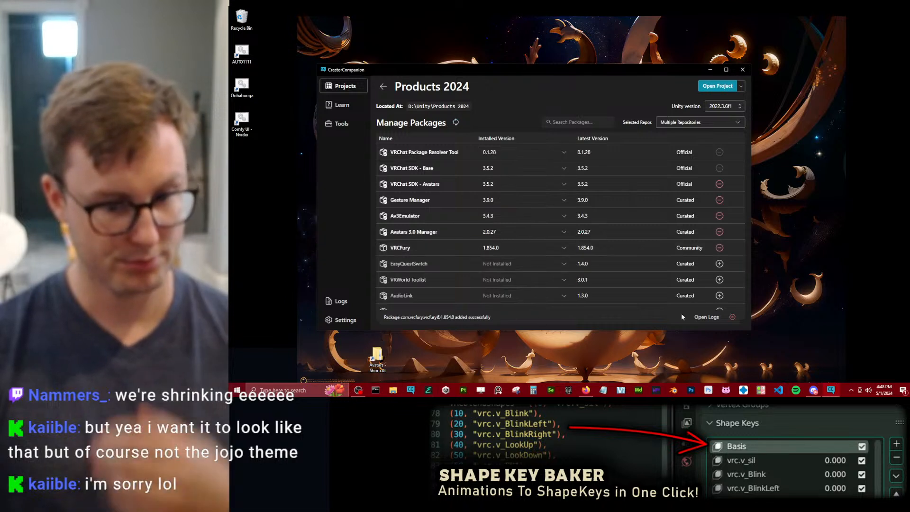
pyautogui.click(732, 317)
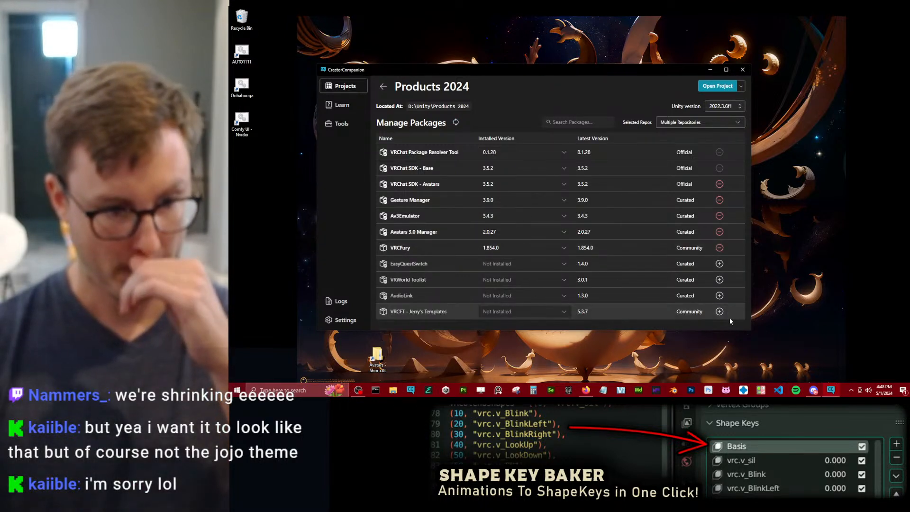
pyautogui.click(521, 311)
pyautogui.click(512, 200)
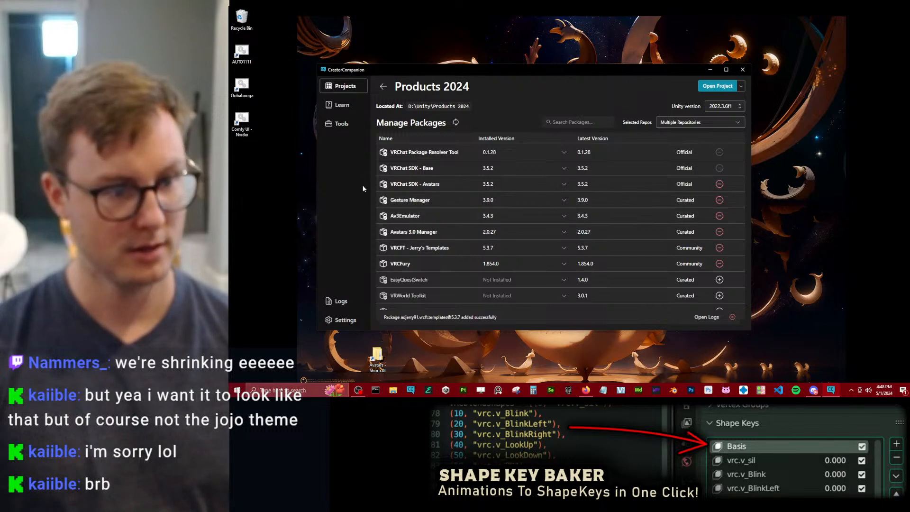
# Open the Products 2024 project in Unity's Safe Mode and clear its console.
pyautogui.click(382, 86)
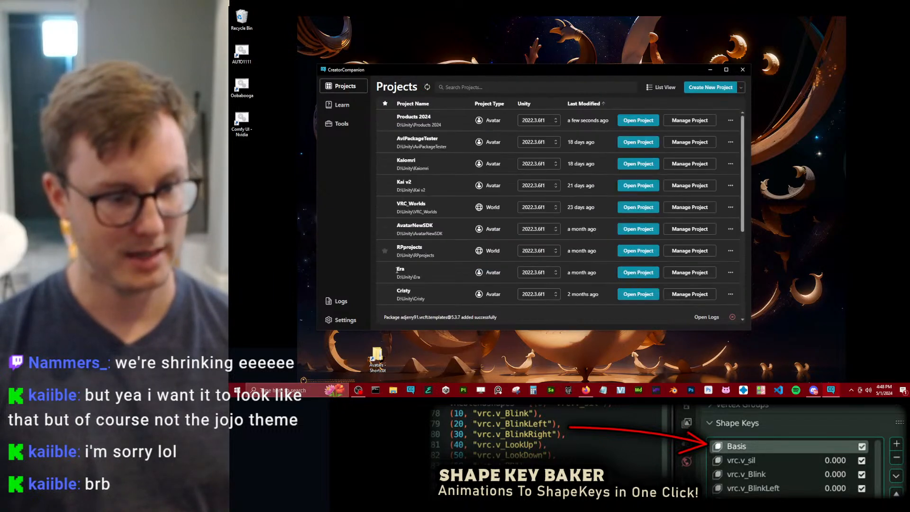
pyautogui.click(639, 126)
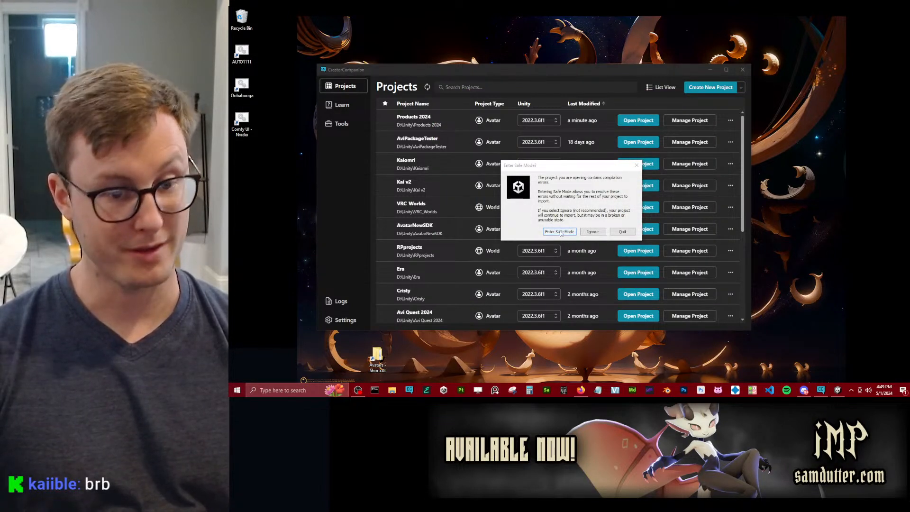
pyautogui.click(560, 232)
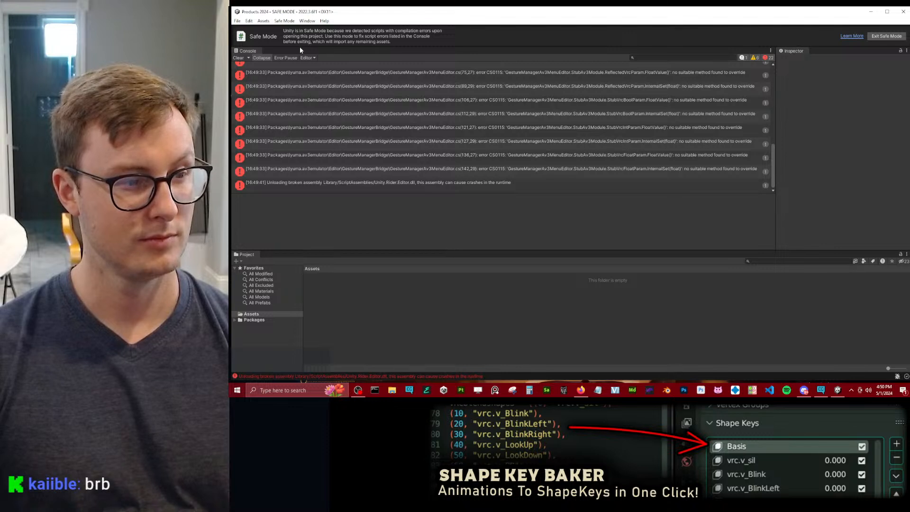
pyautogui.click(237, 58)
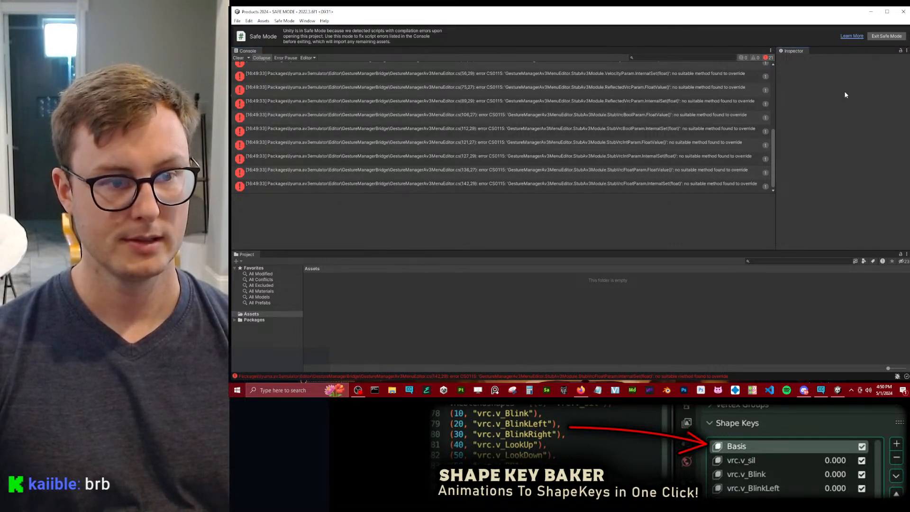
# Close Products 2024 in Unity and open the AvatarNewSDK project from the Creator Companion project list.
pyautogui.click(902, 12)
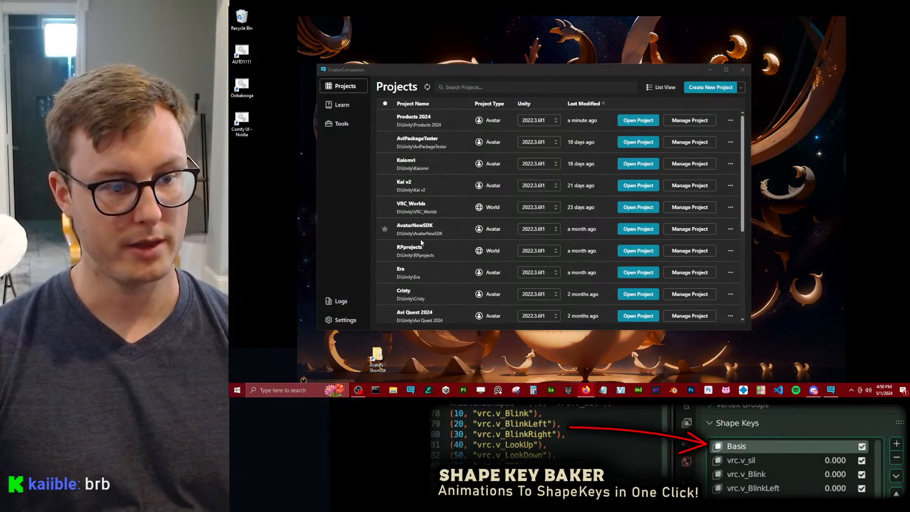
pyautogui.click(638, 229)
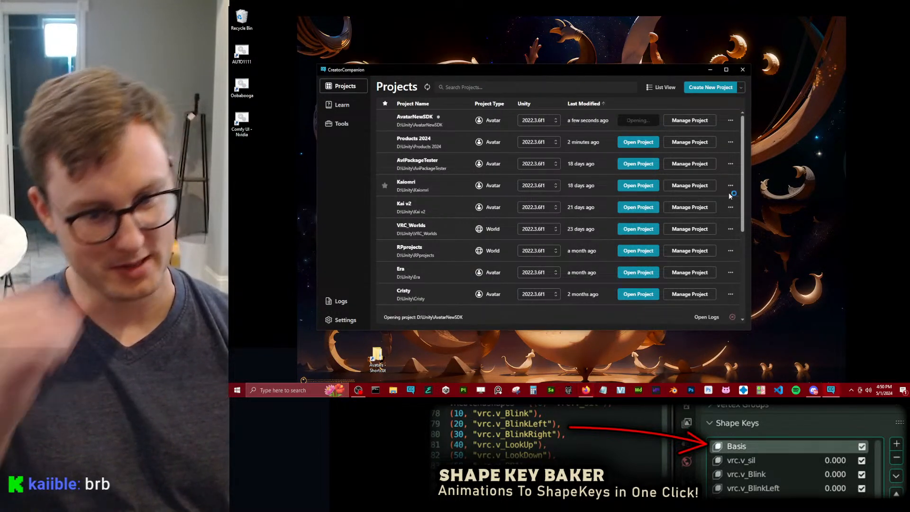